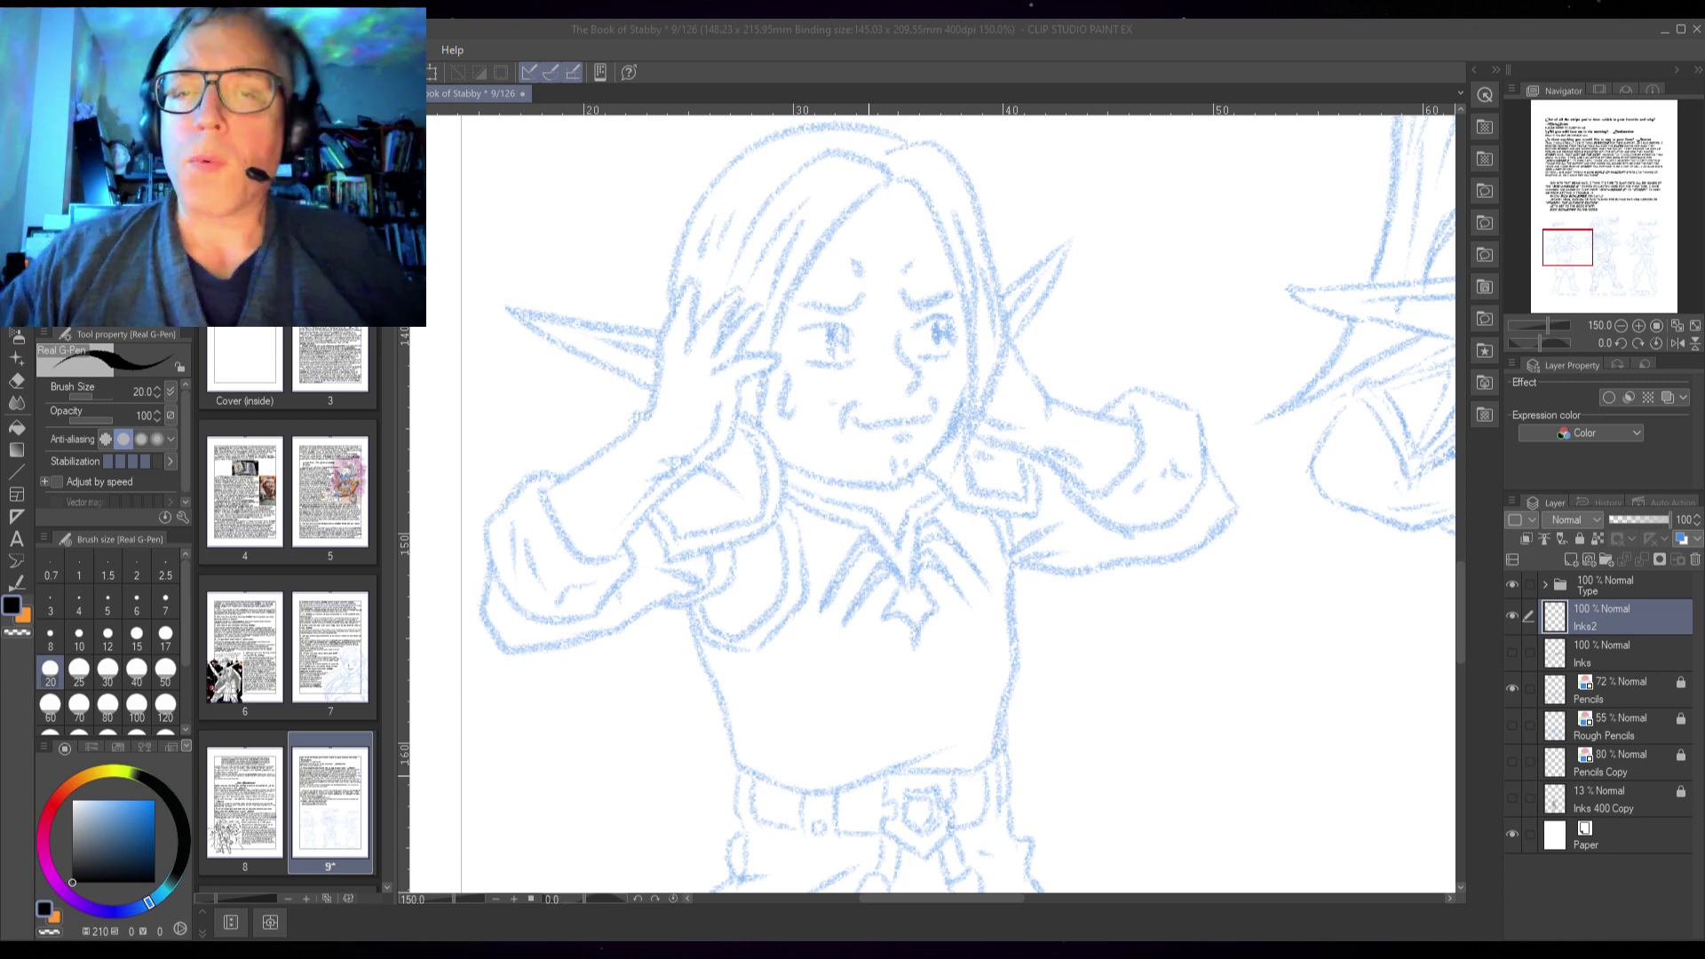
- Ink a short hook-shaped line beside the raised fingers on the left figure's face, on the Inks2 layer
left_click(976, 472)
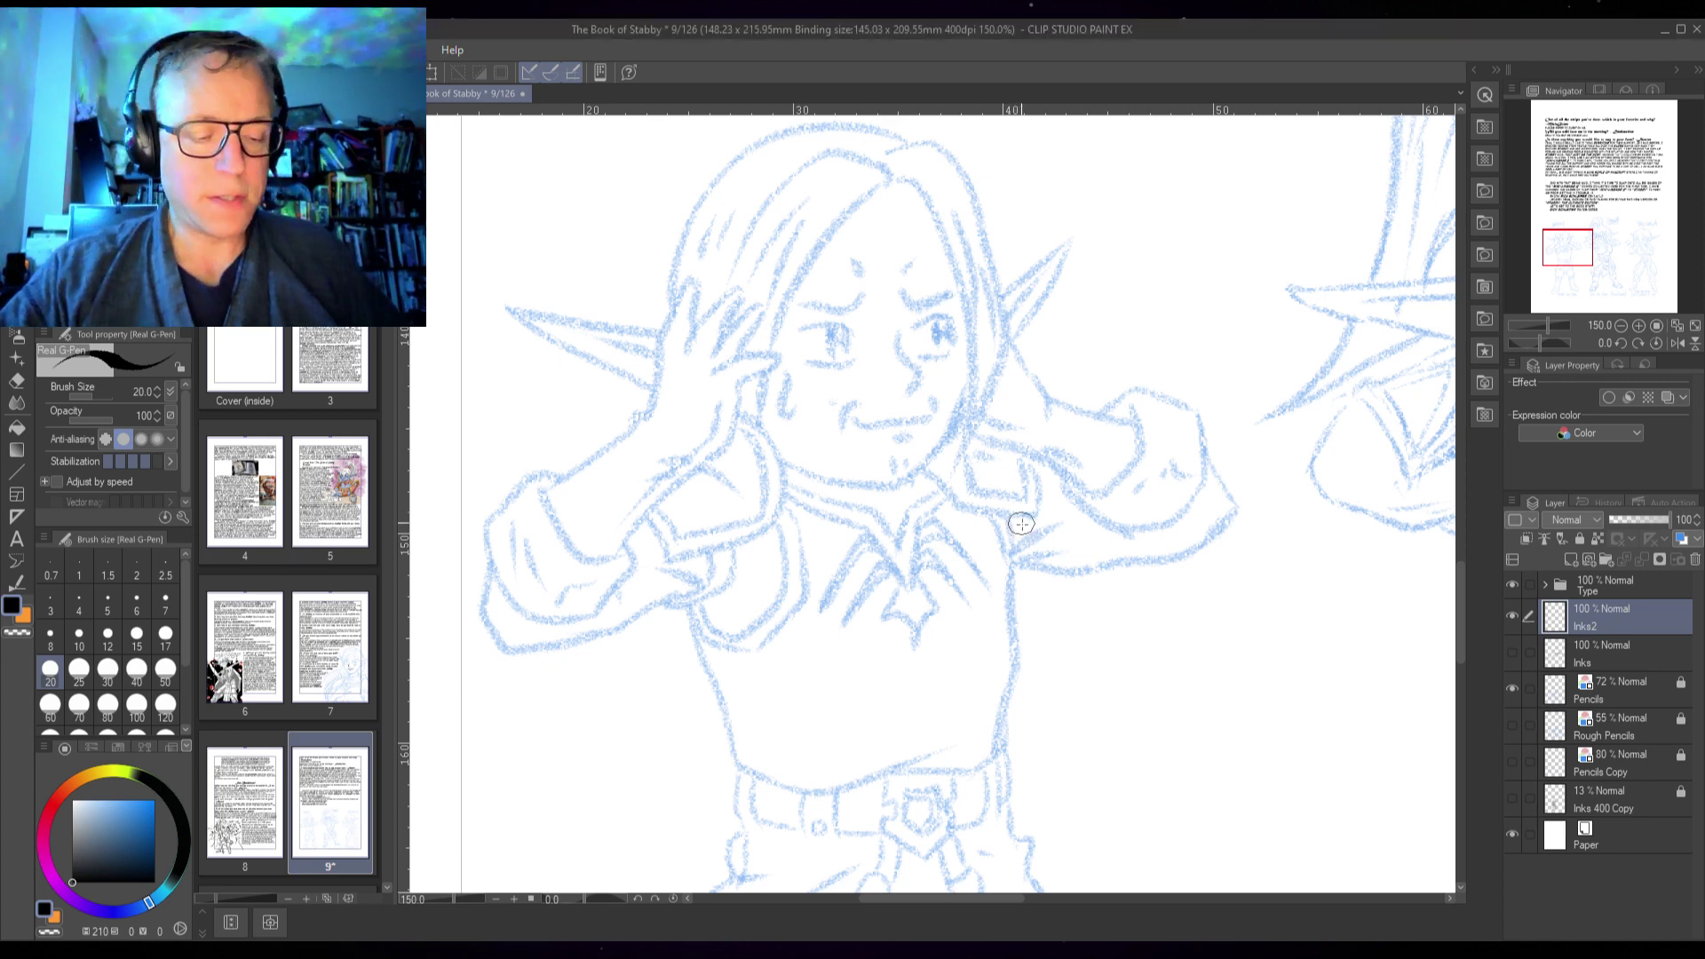
left_click_drag(949, 432, 1091, 477)
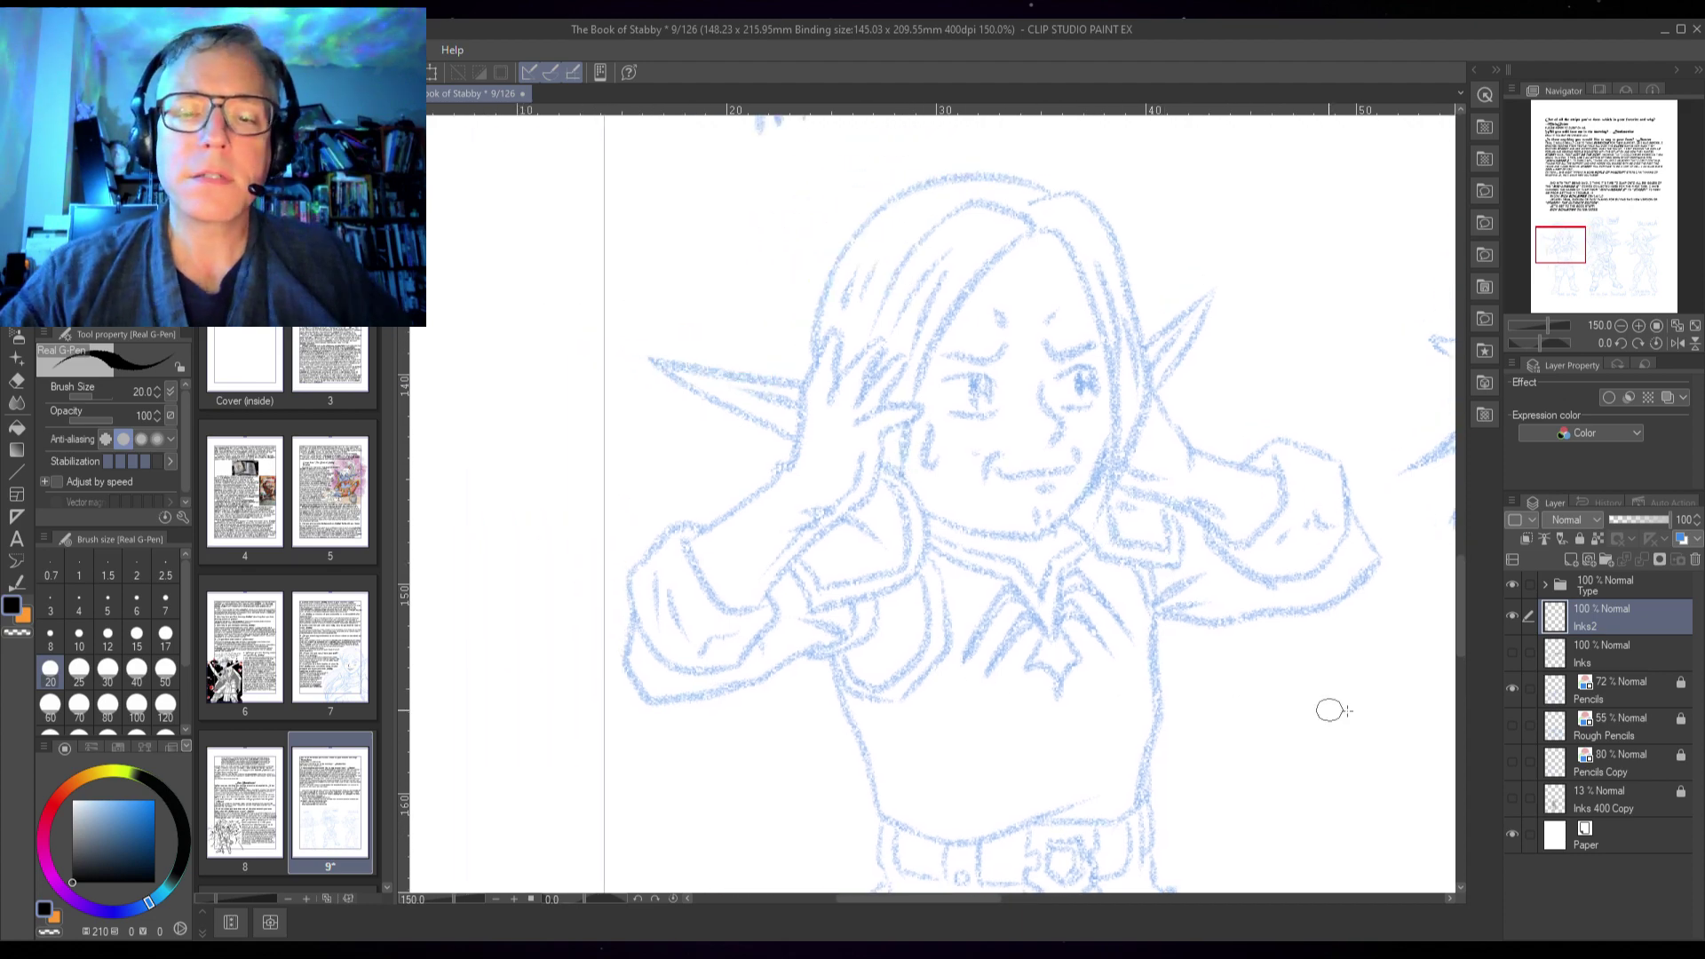
left_click(1512, 653)
left_click(1513, 654)
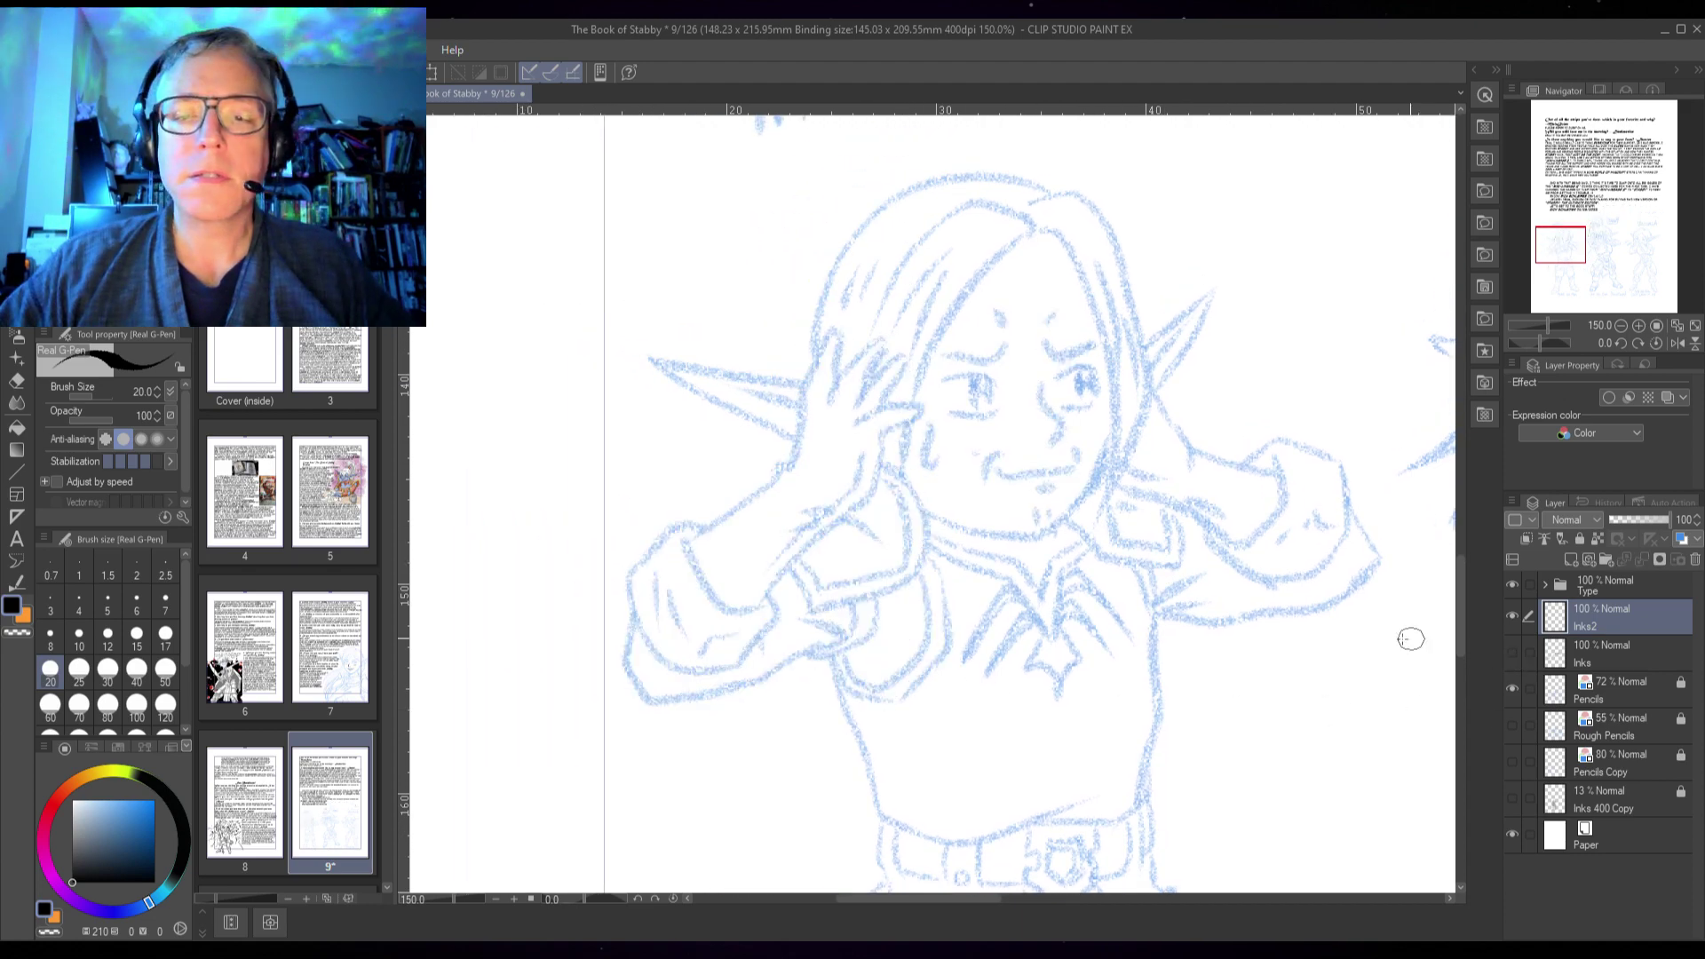
scroll(932, 433, "up", 3)
scroll(932, 433, "up", 1)
mouse_move(868, 371)
left_mouse_down()
mouse_move(858, 446)
mouse_move(873, 461)
mouse_move(887, 446)
left_mouse_up()
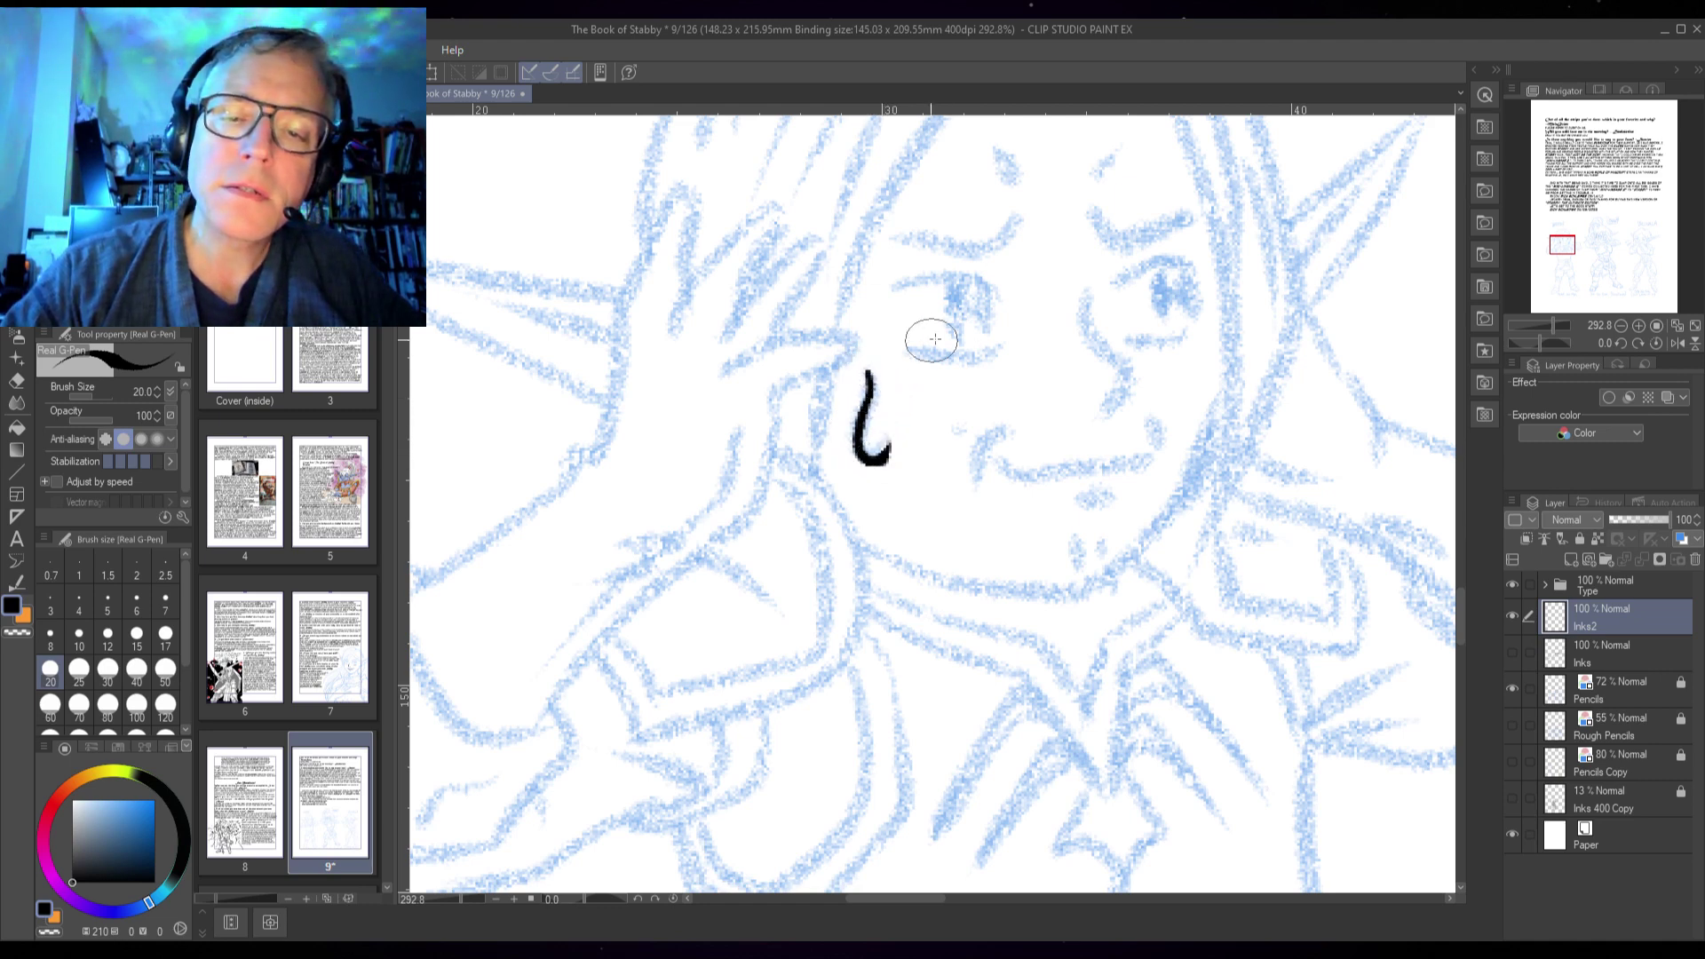
left_click_drag(1113, 335, 1118, 463)
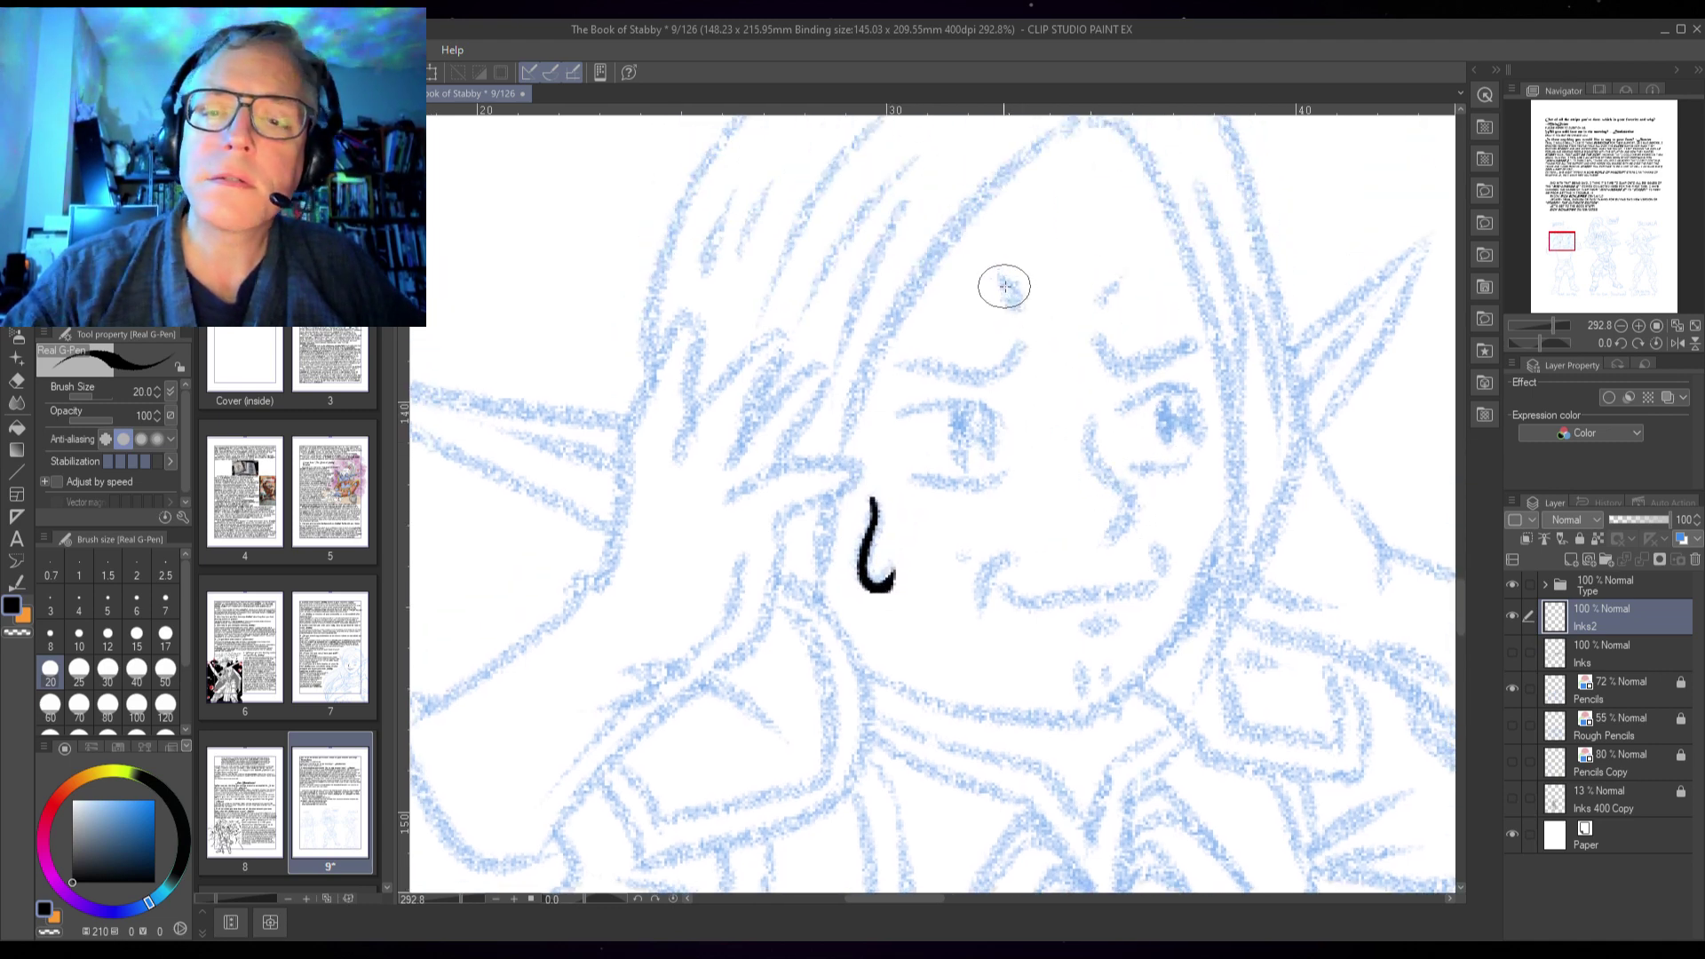
left_click_drag(1003, 278, 1023, 311)
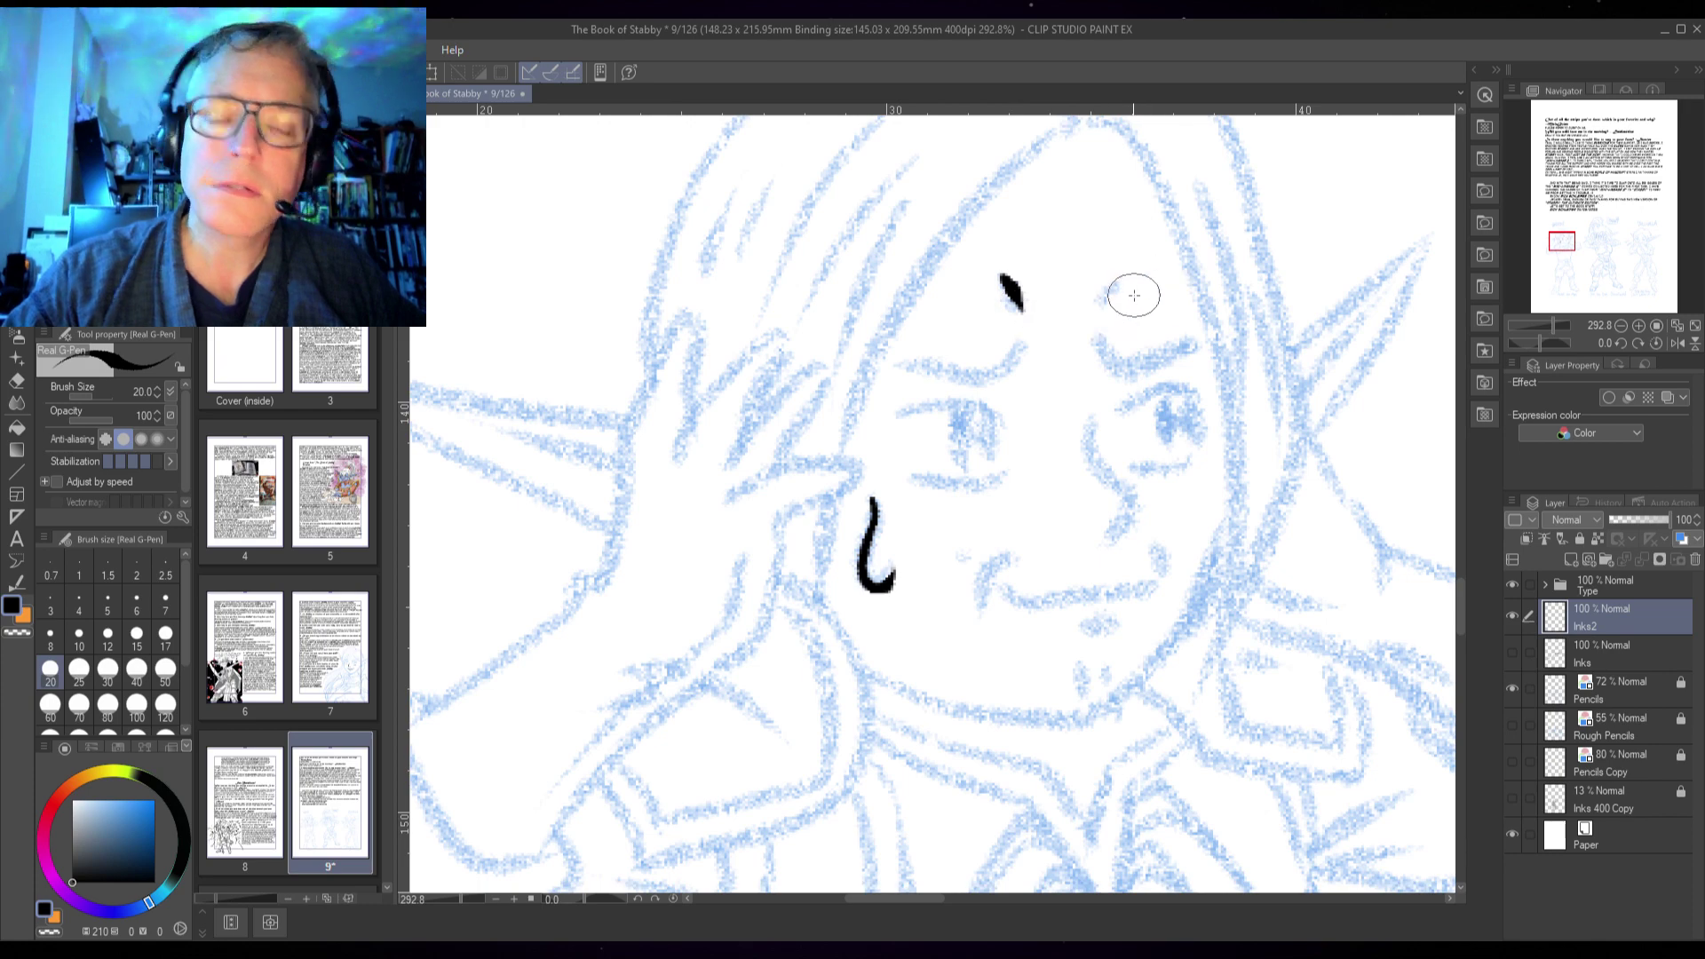
key("ctrl+z")
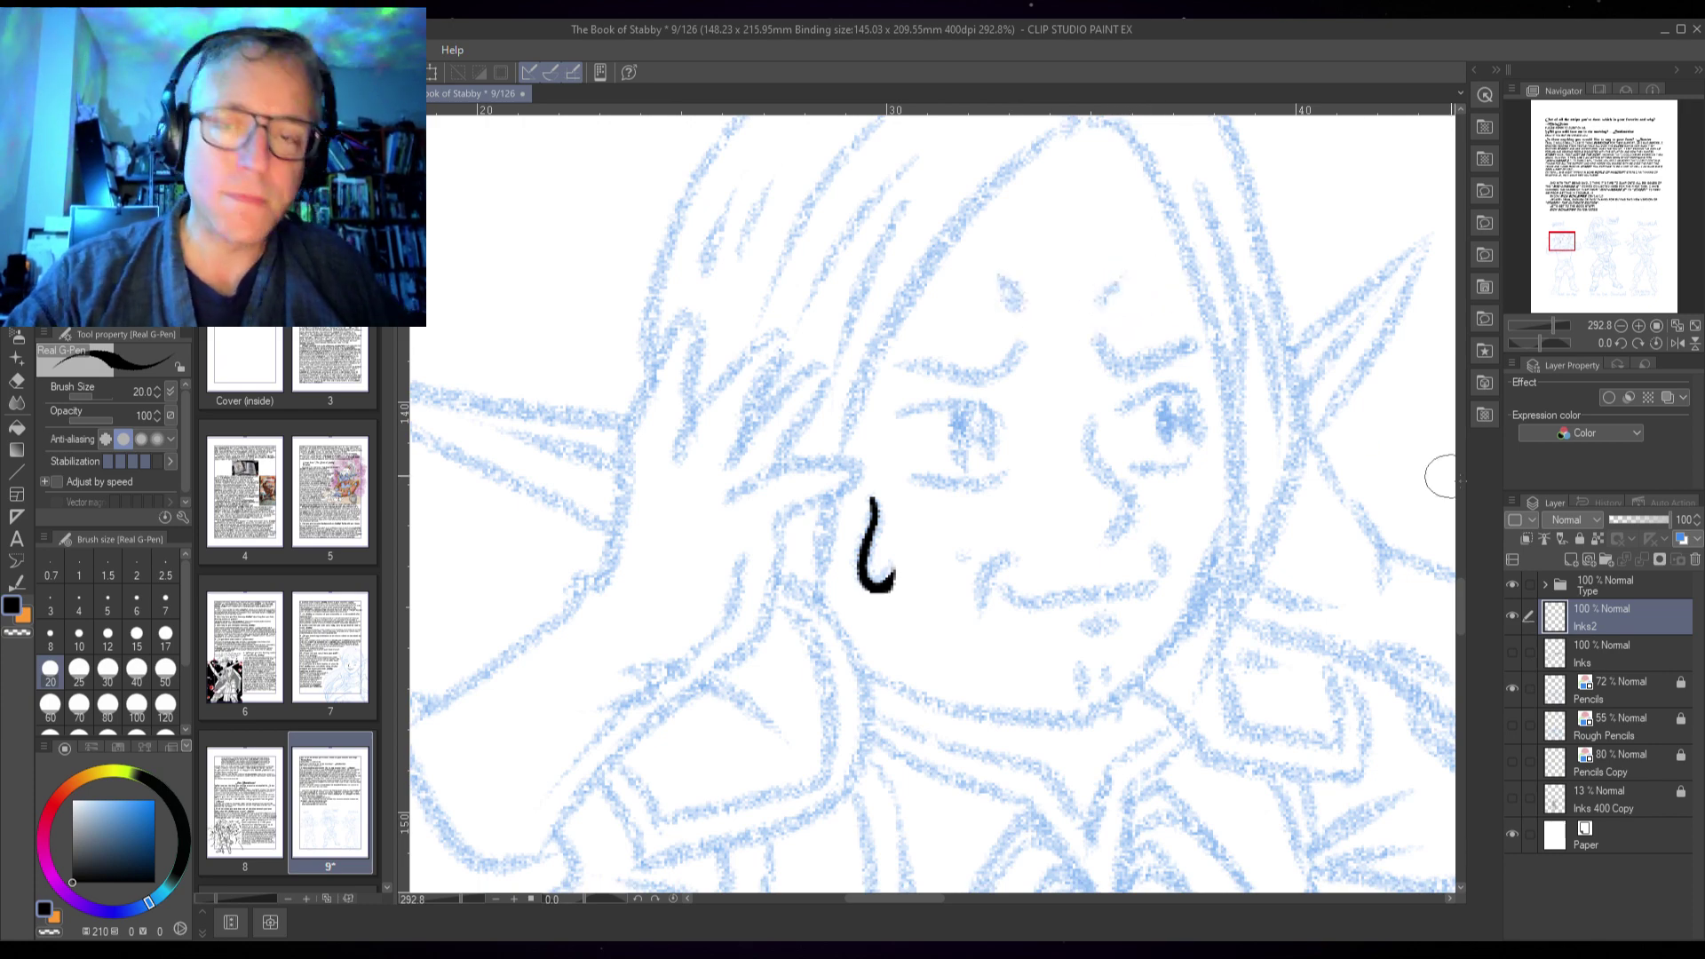
left_click(1512, 653)
left_click(1513, 654)
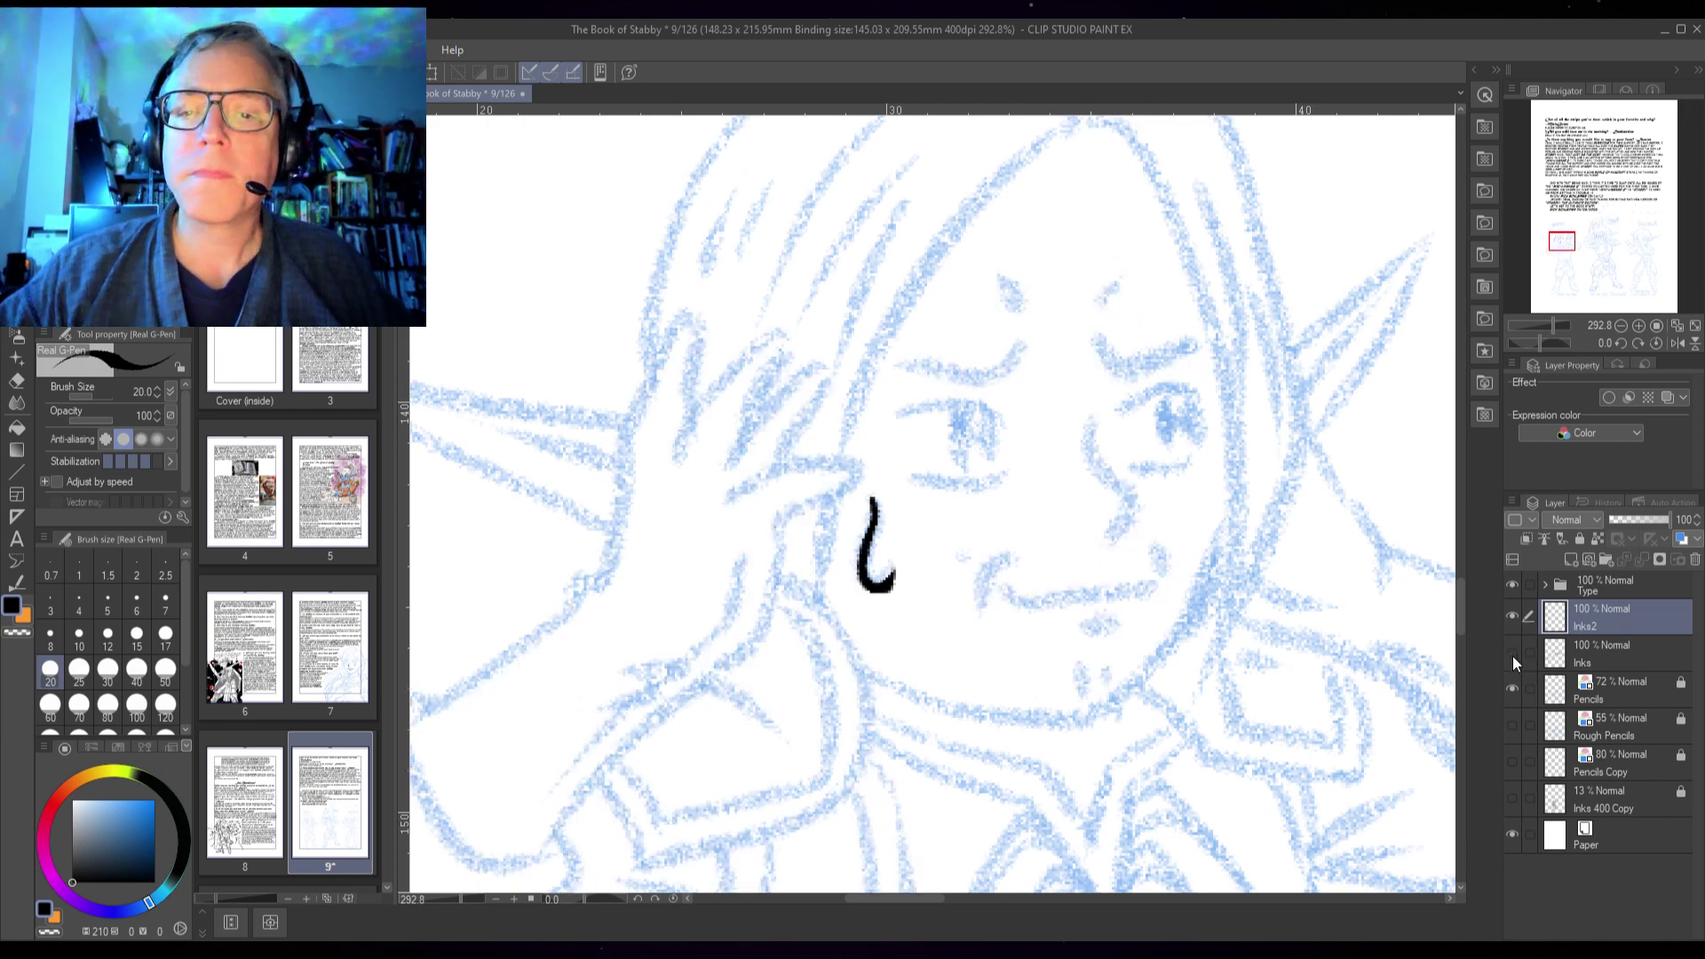
- Ink the frown creases on the forehead and both eyebrows, giving each brow a second stroke for thickness
mouse_move(1117, 283)
left_mouse_down()
mouse_move(1143, 257)
mouse_move(1026, 305)
mouse_move(1010, 281)
mouse_move(1049, 296)
mouse_move(1118, 370)
mouse_move(1209, 350)
left_mouse_up()
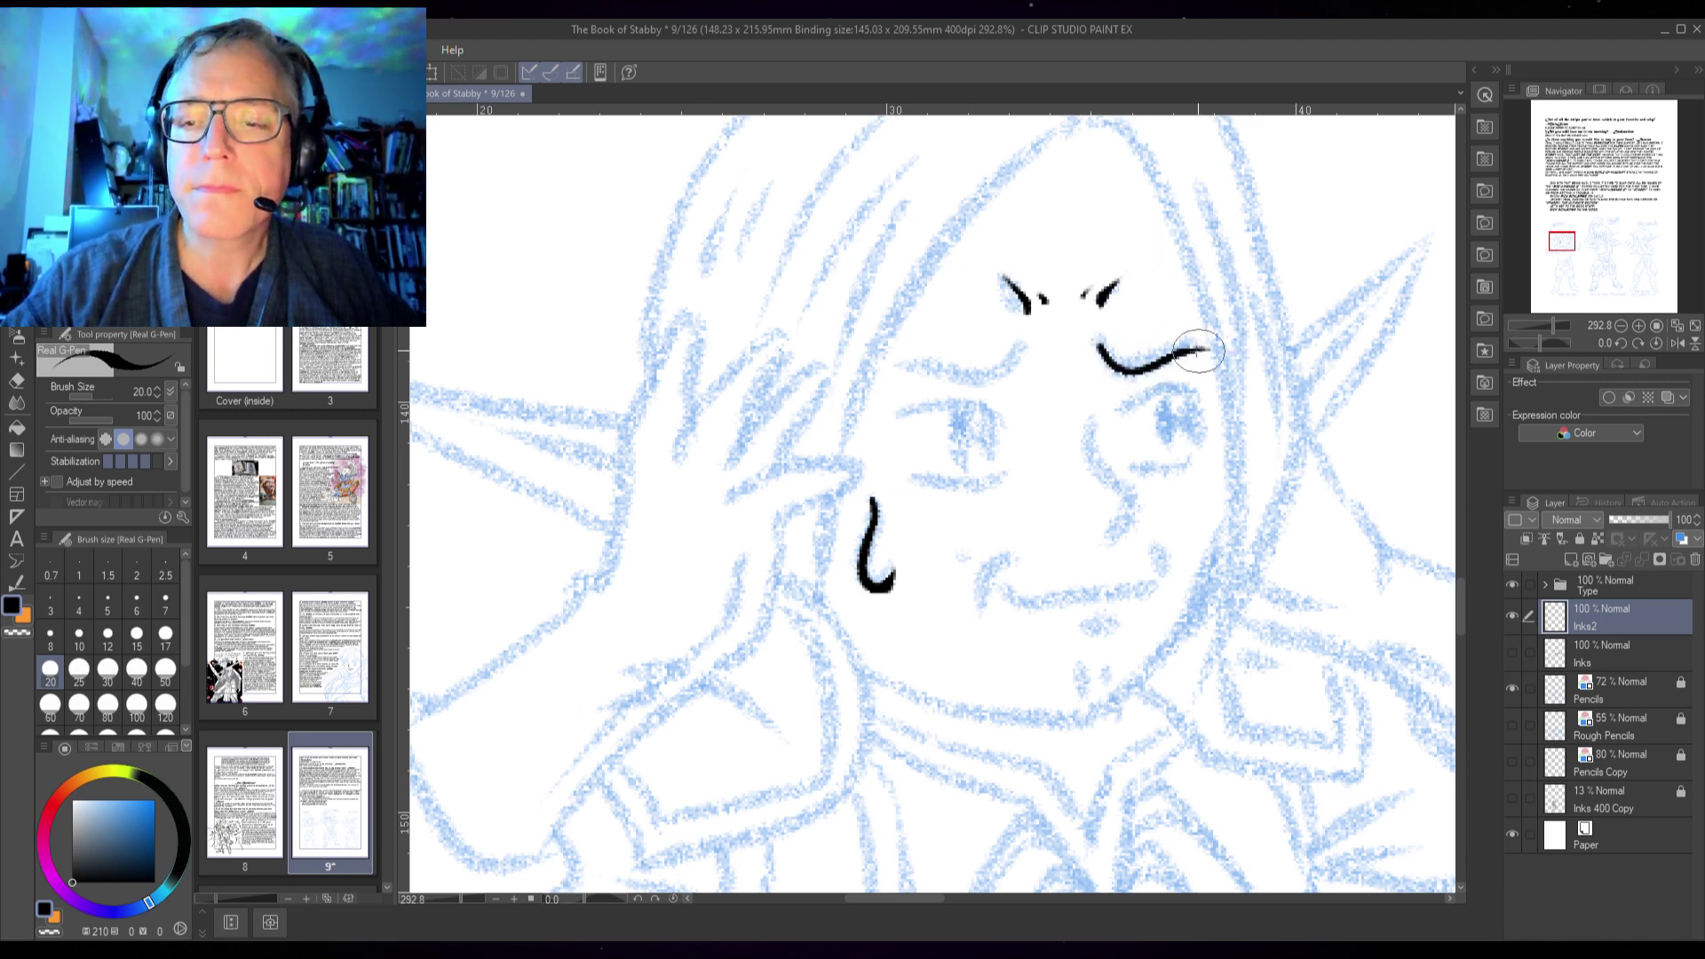
left_click_drag(1105, 354, 1222, 350)
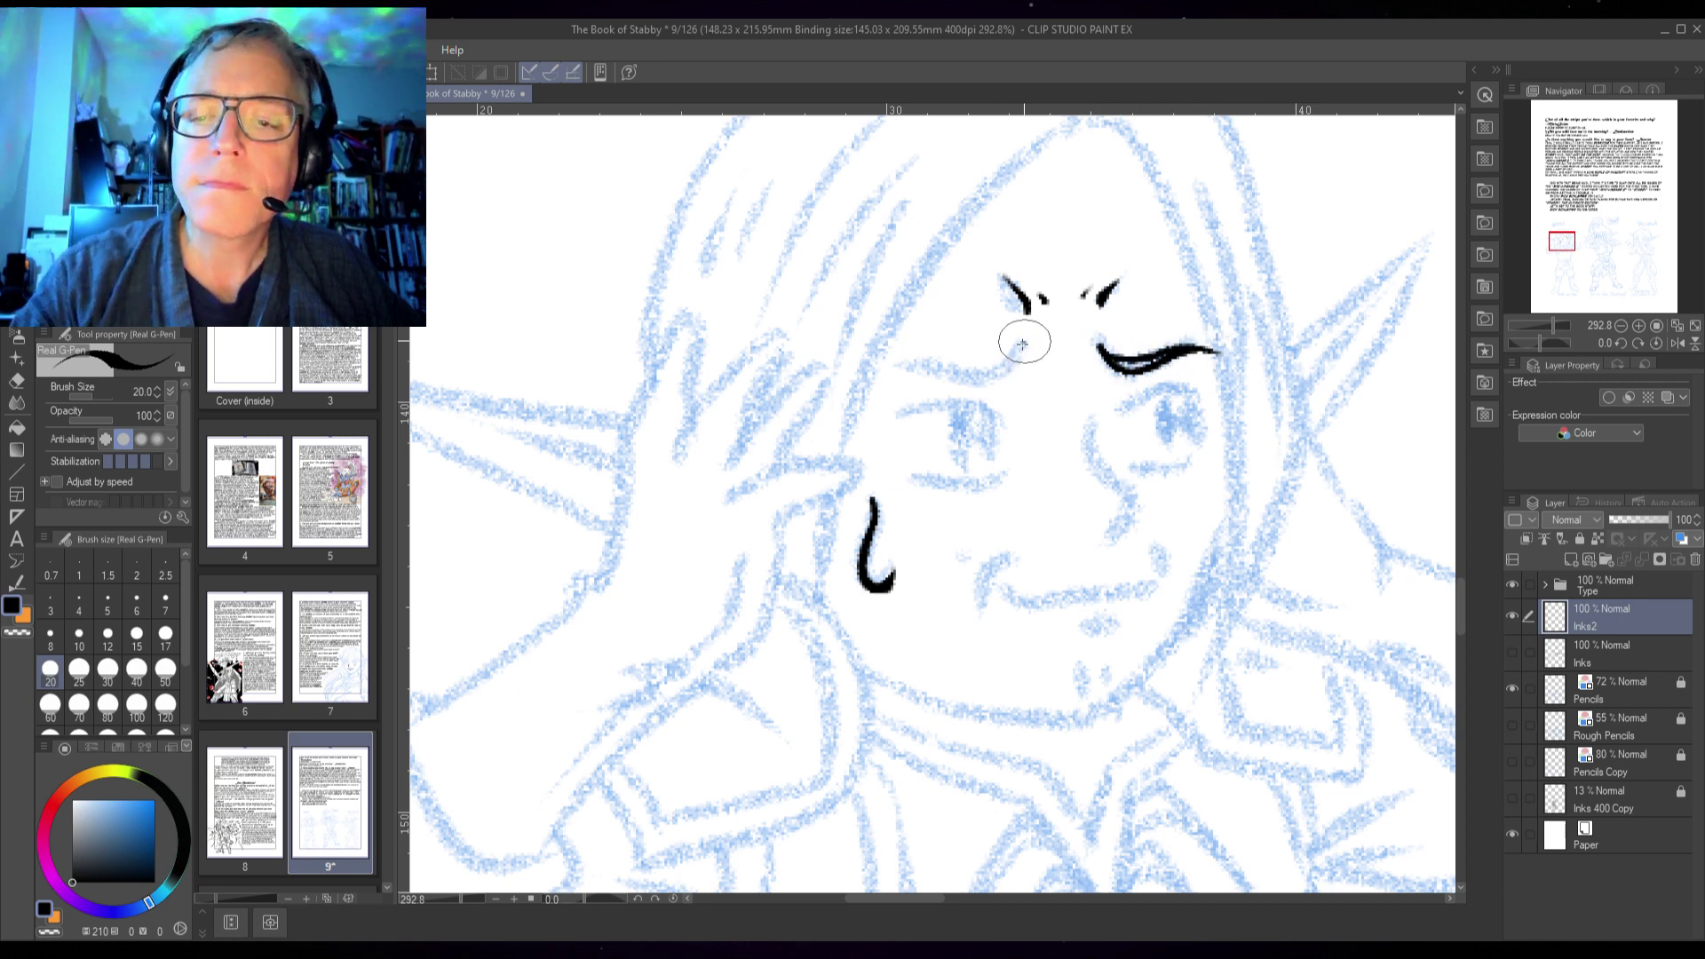
mouse_move(1020, 335)
left_mouse_down()
mouse_move(984, 380)
mouse_move(884, 373)
left_mouse_up()
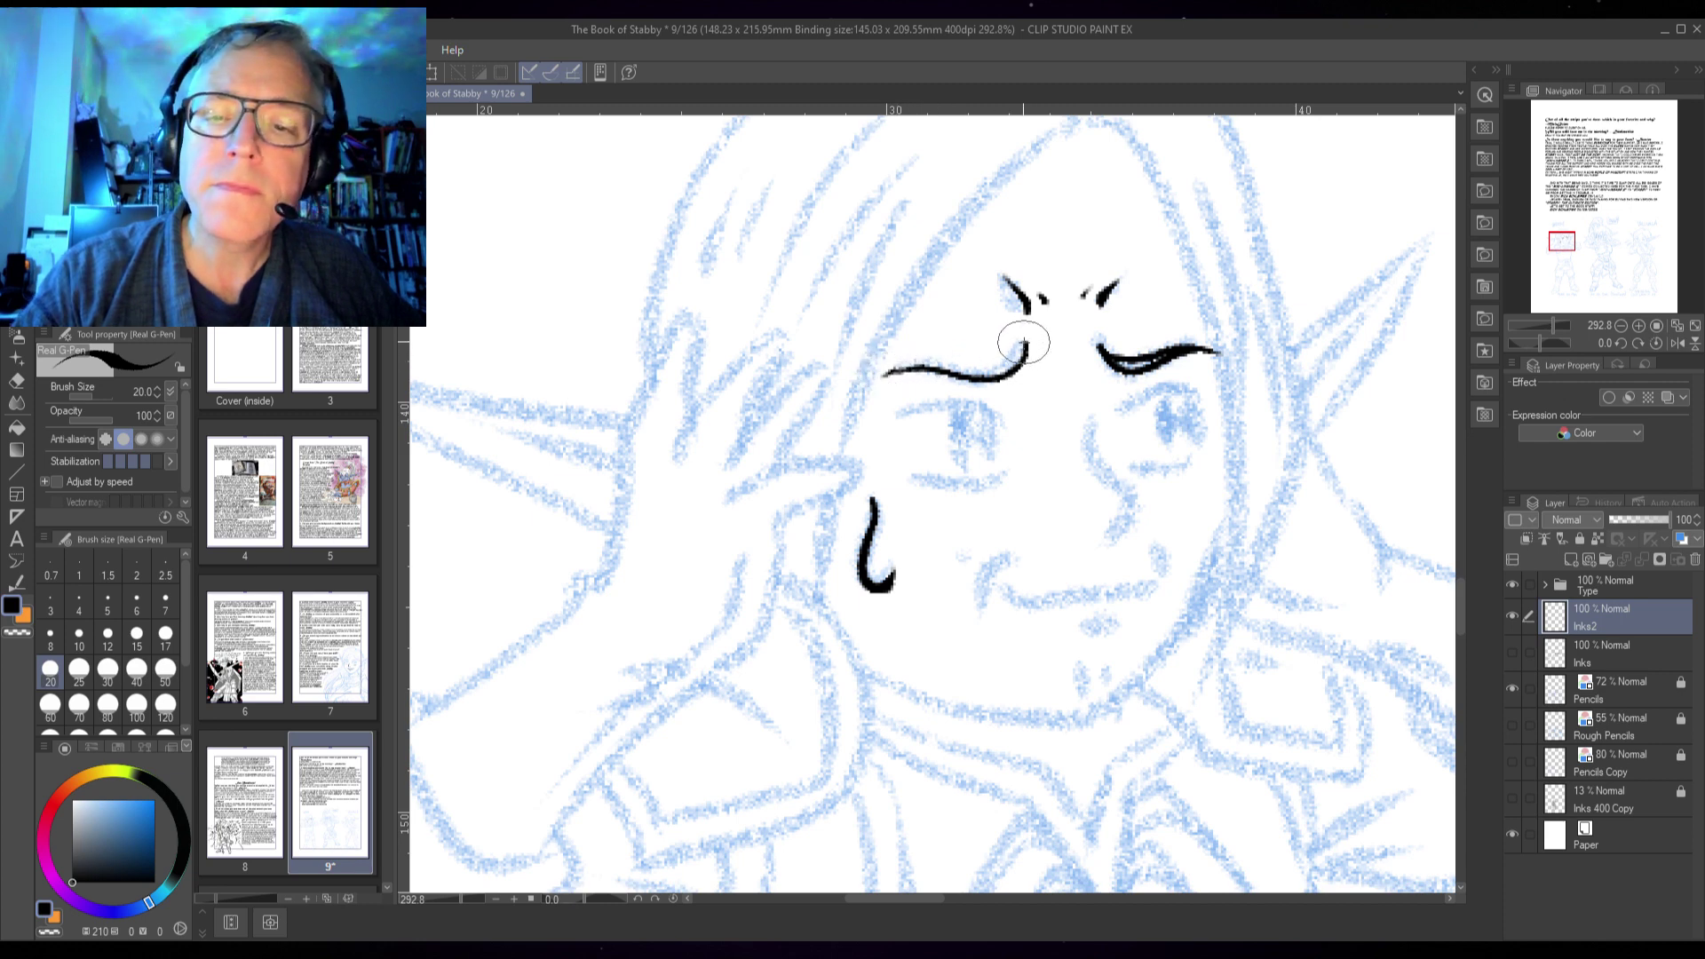
left_click_drag(1023, 340, 877, 375)
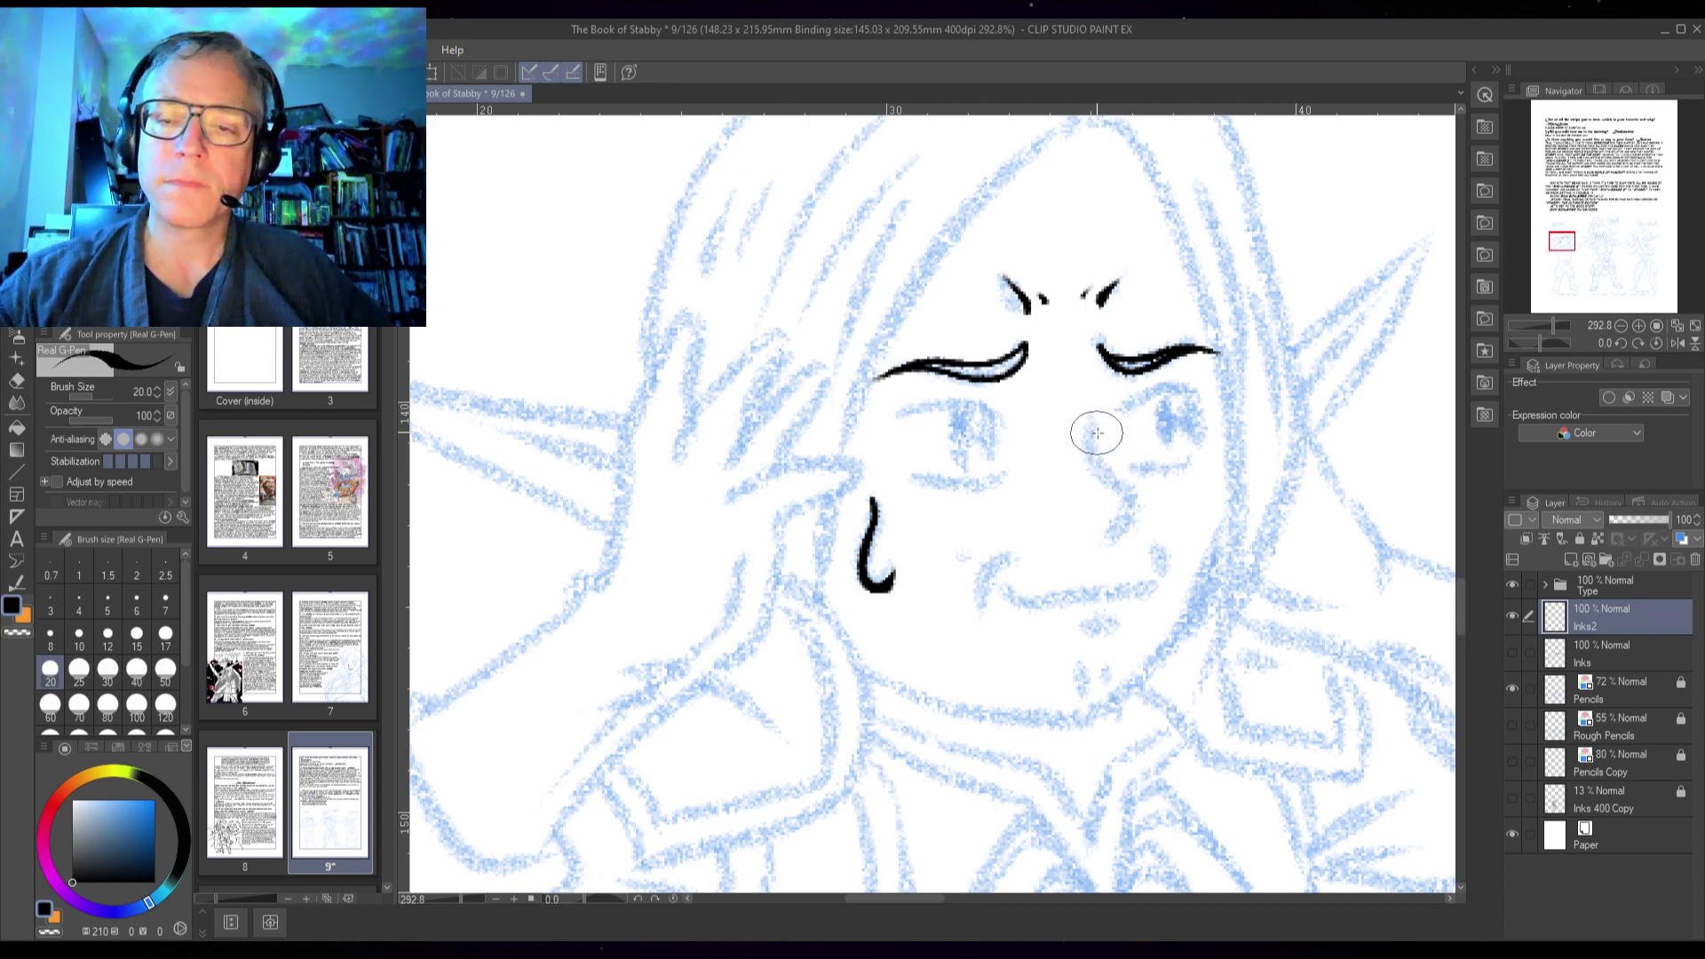
- Ink the nose contour with its nostril, the crease at each mouth corner and the smiling mouth line
mouse_move(1097, 416)
left_mouse_down()
mouse_move(1137, 510)
mouse_move(1087, 562)
mouse_move(1118, 519)
left_mouse_up()
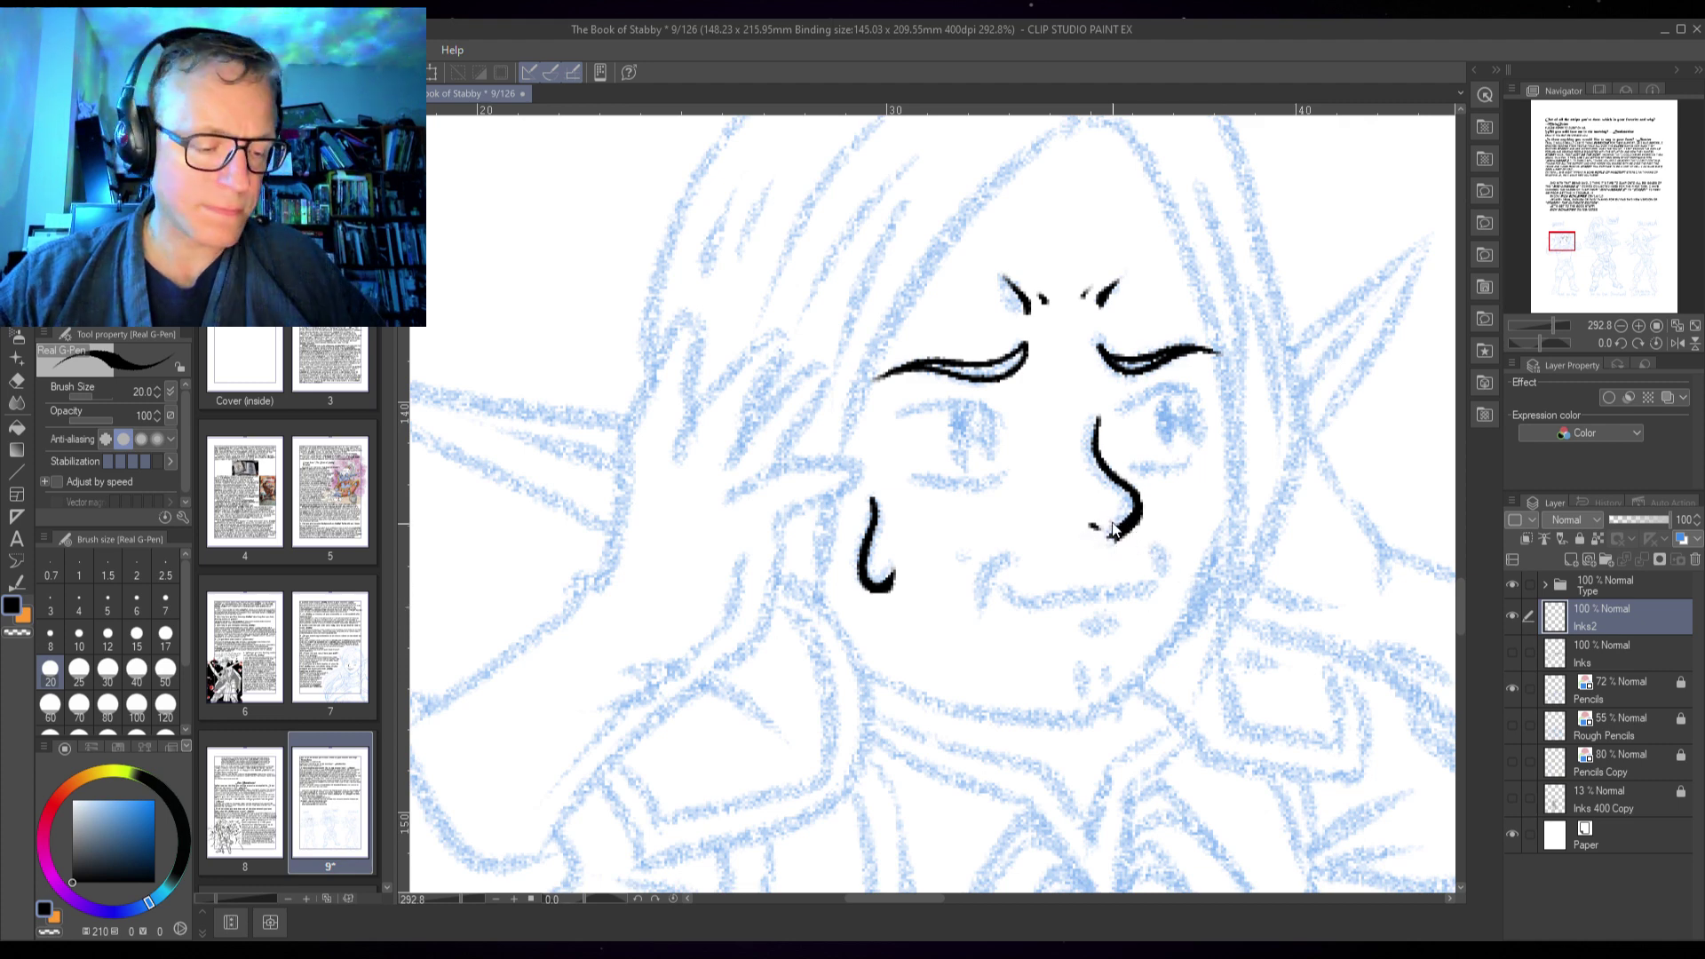
mouse_move(1109, 531)
left_mouse_down()
mouse_move(984, 579)
mouse_move(977, 604)
left_mouse_up()
left_click_drag(1156, 552, 1171, 586)
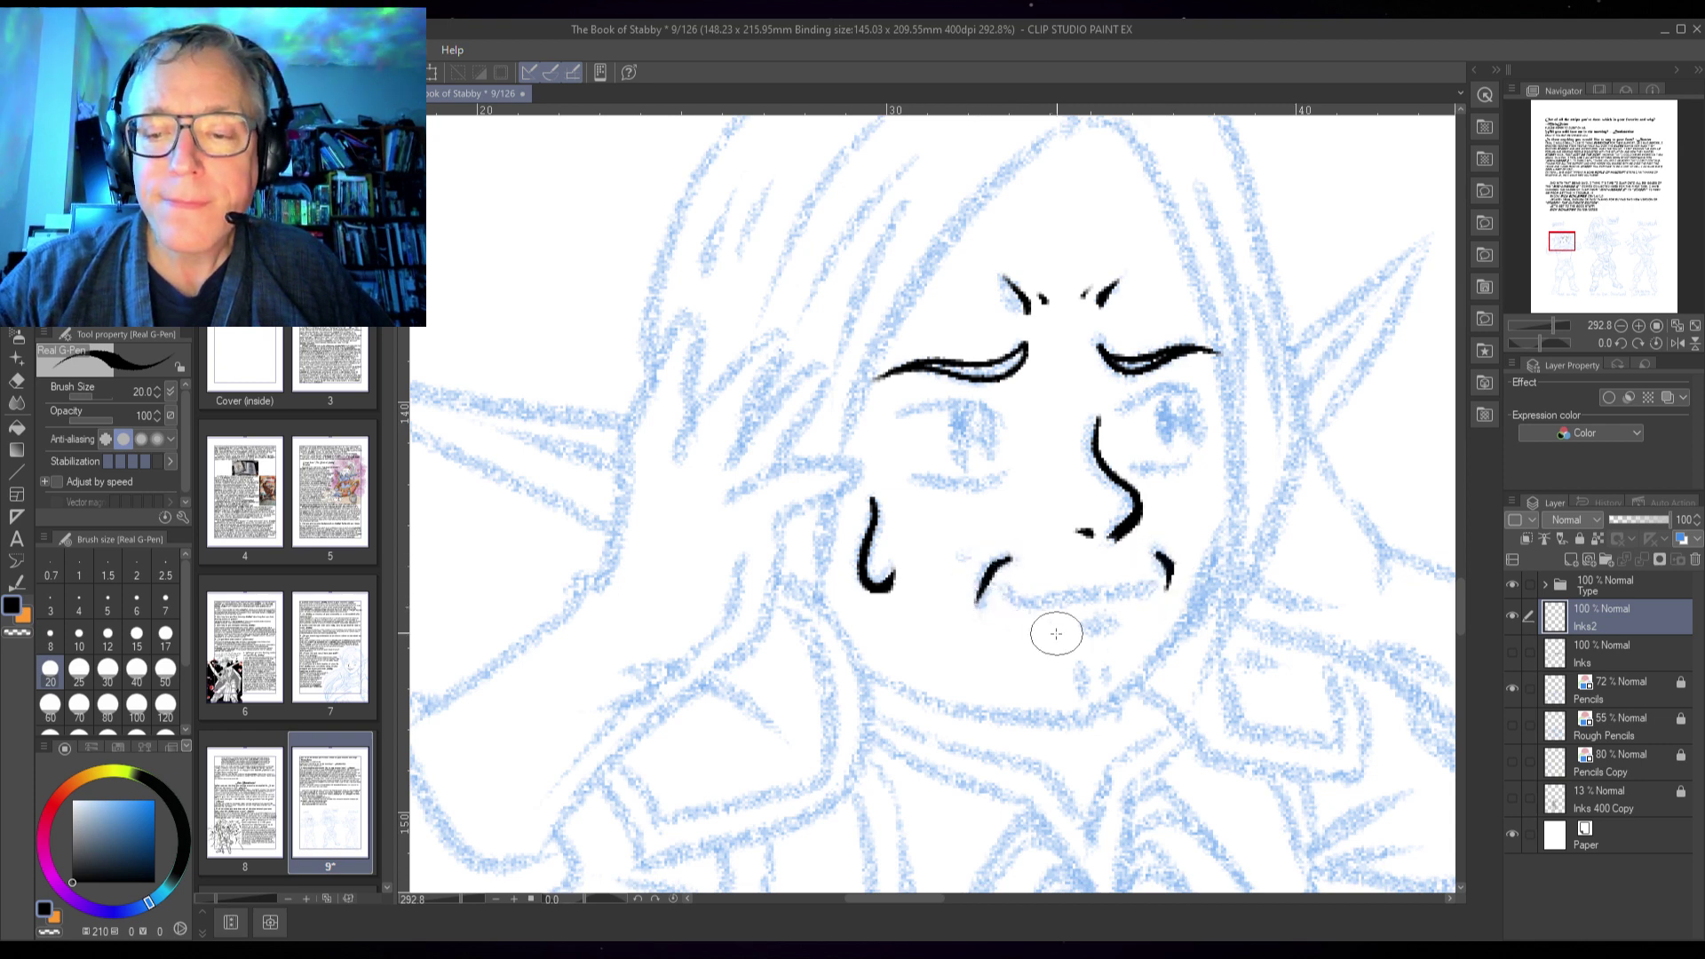
mouse_move(1007, 584)
left_mouse_down()
mouse_move(1064, 600)
mouse_move(1156, 589)
left_mouse_up()
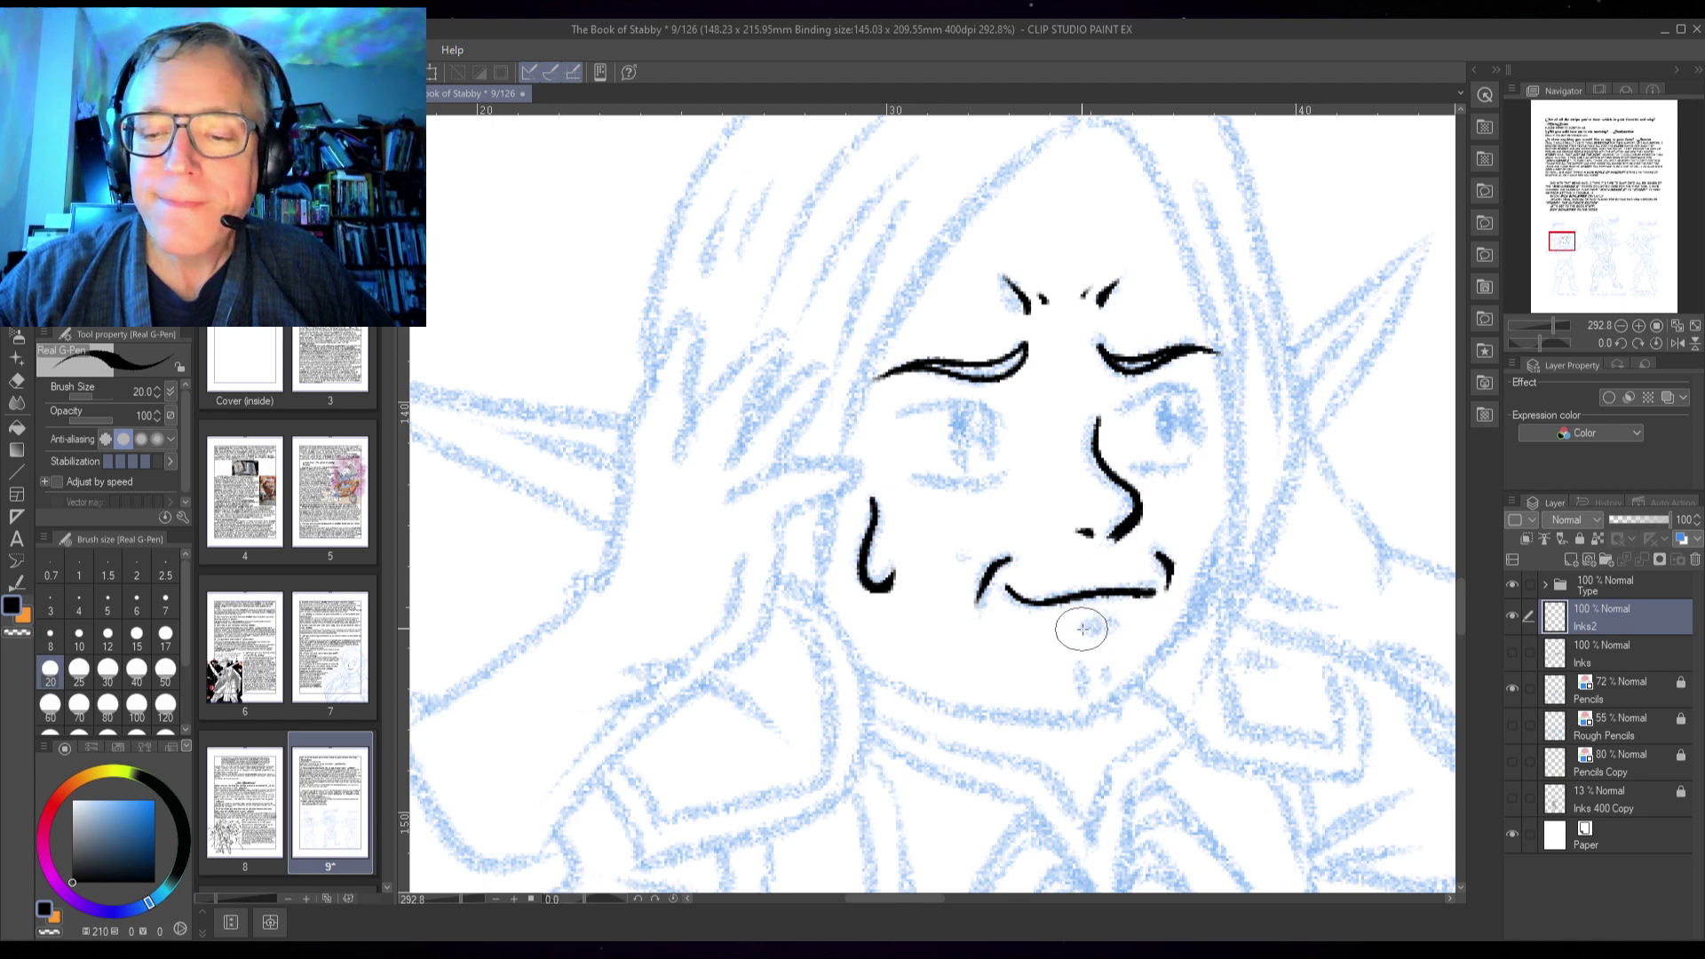
- Ink the lower-lip line and redraw the short chin strokes below it after comparing with the Inks layer
mouse_move(1081, 629)
left_mouse_down()
mouse_move(1140, 631)
mouse_move(1102, 625)
mouse_move(1087, 660)
mouse_move(1110, 673)
mouse_move(1129, 643)
mouse_move(1140, 679)
left_mouse_up()
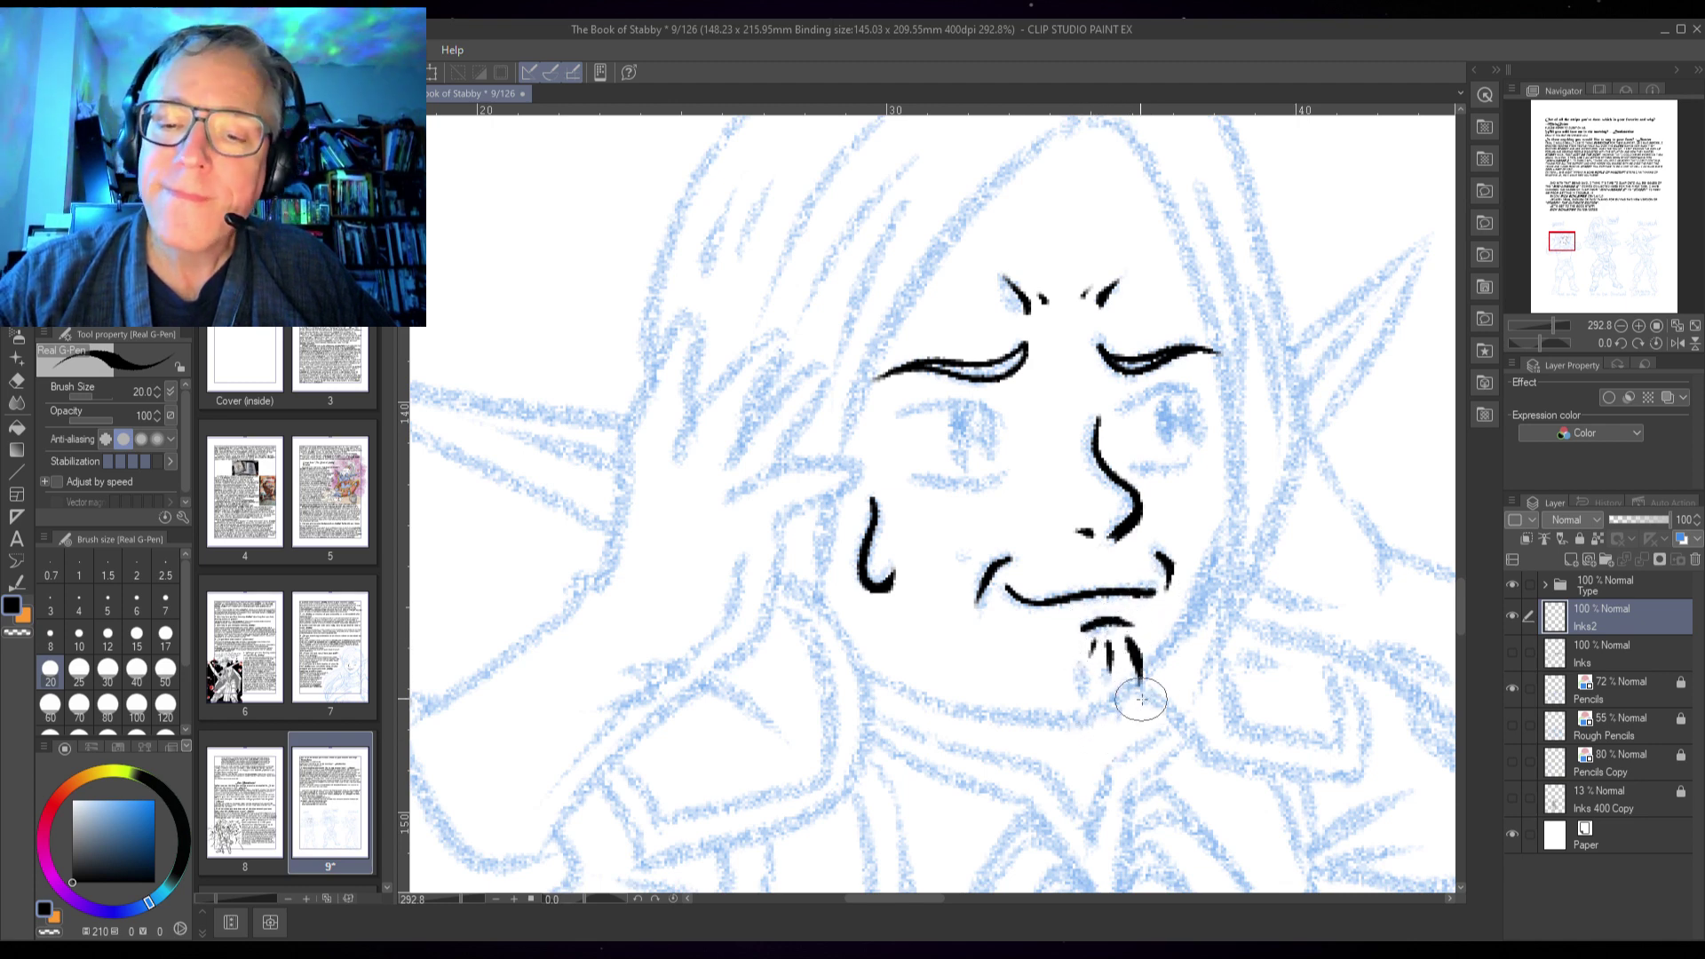
key("ctrl+z")
key("ctrl+z")
key("ctrl+z")
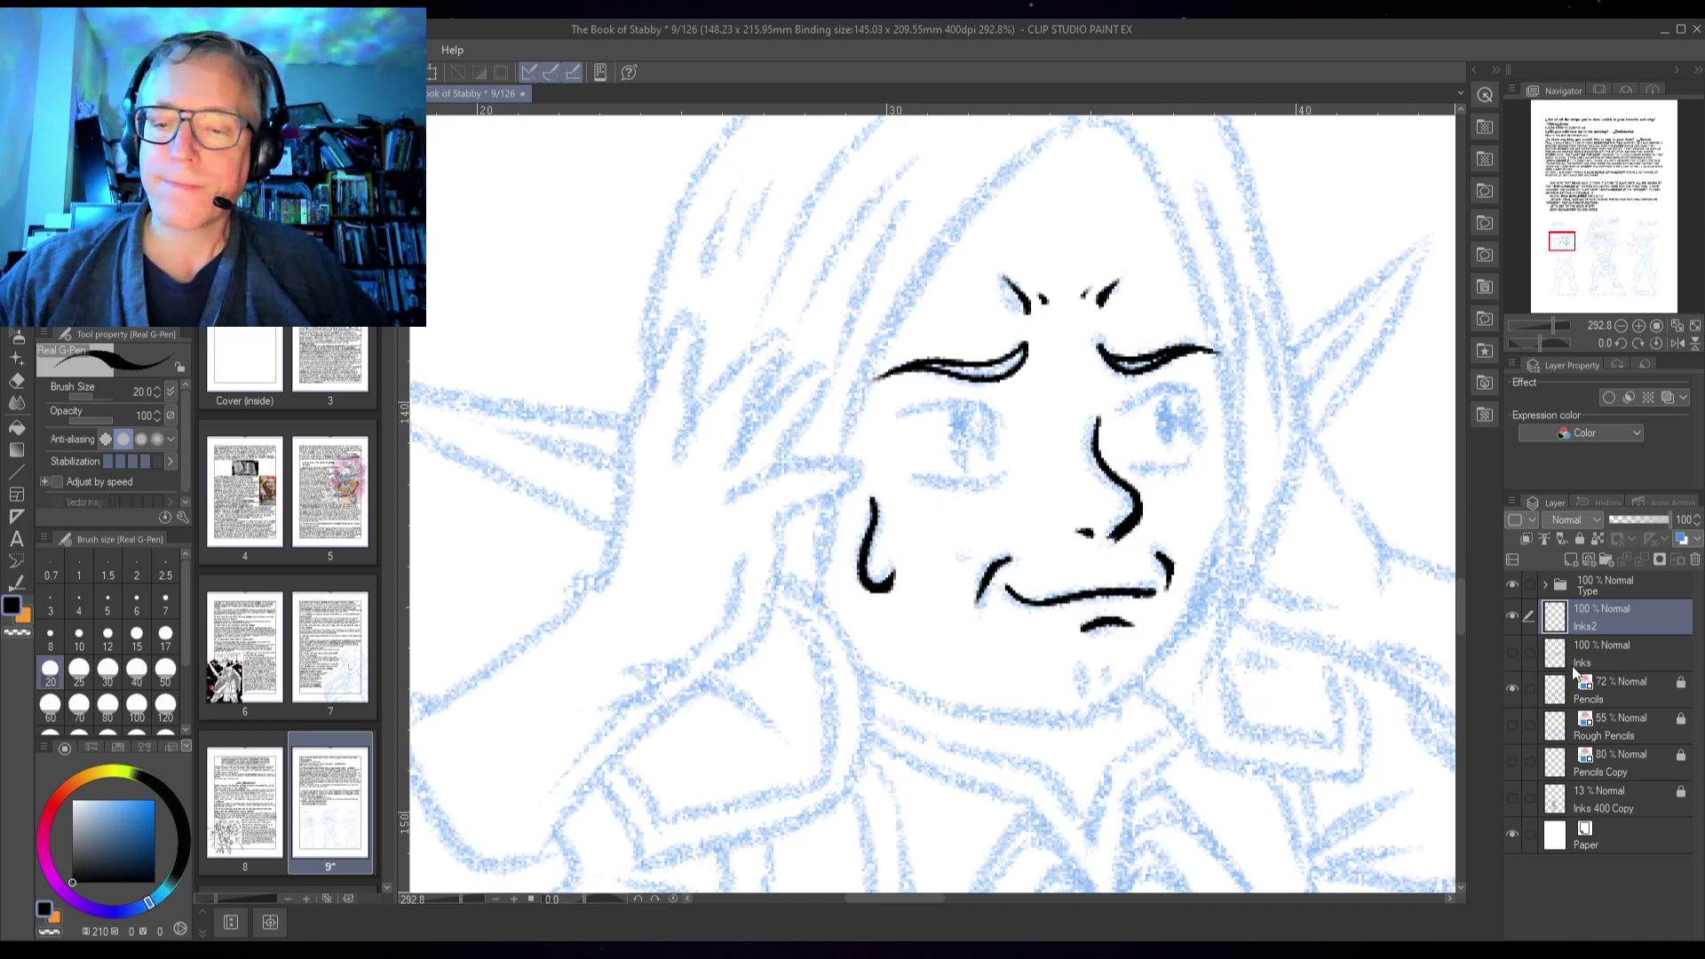
left_click(1513, 653)
left_click(1513, 653)
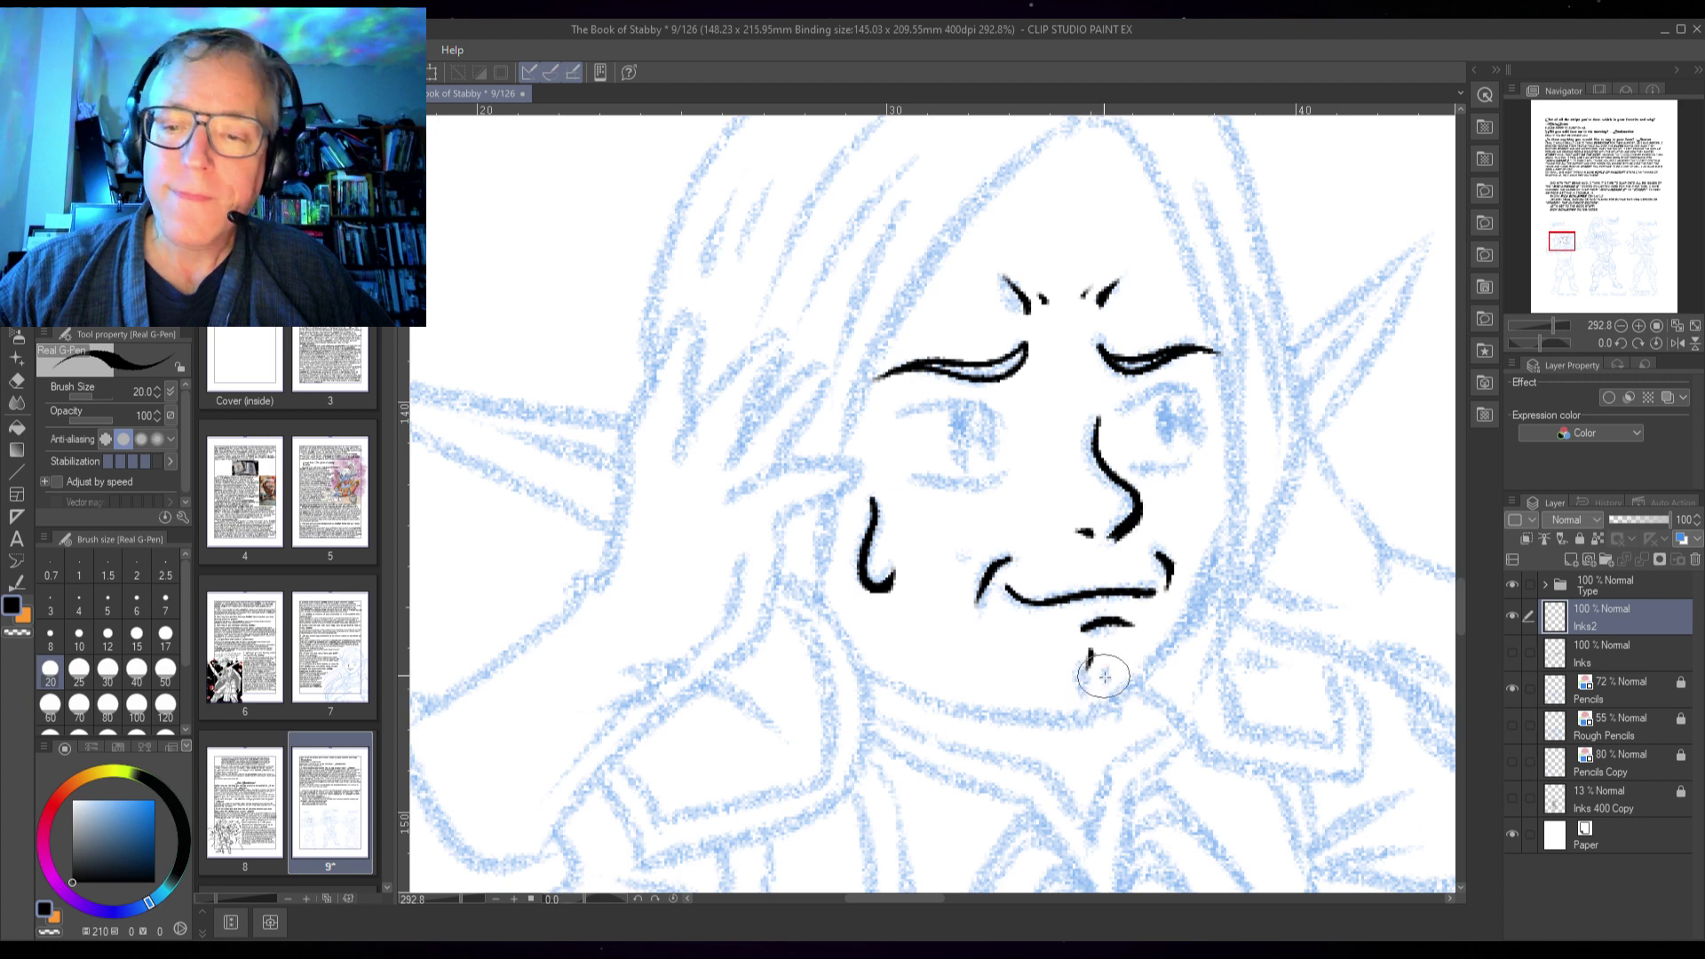
left_click_drag(1088, 648, 1130, 679)
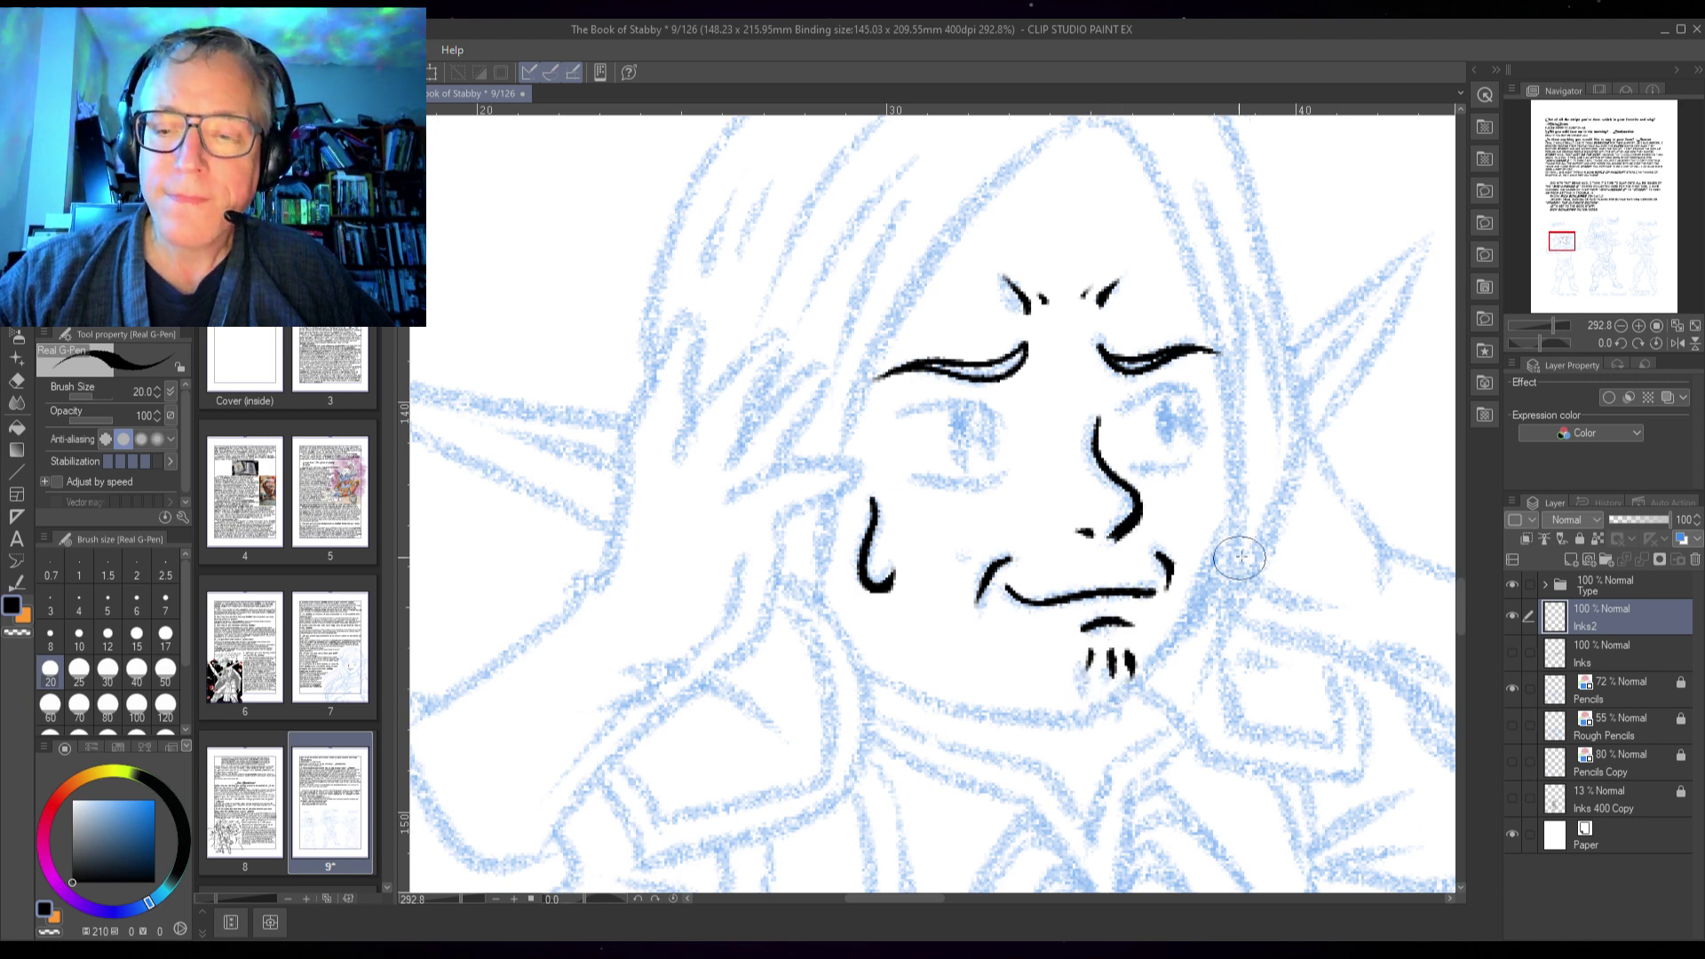
- Ink the upper eyelids and the crease lines above them on both eyes, following the pencils
left_click_drag(1142, 475, 1158, 558)
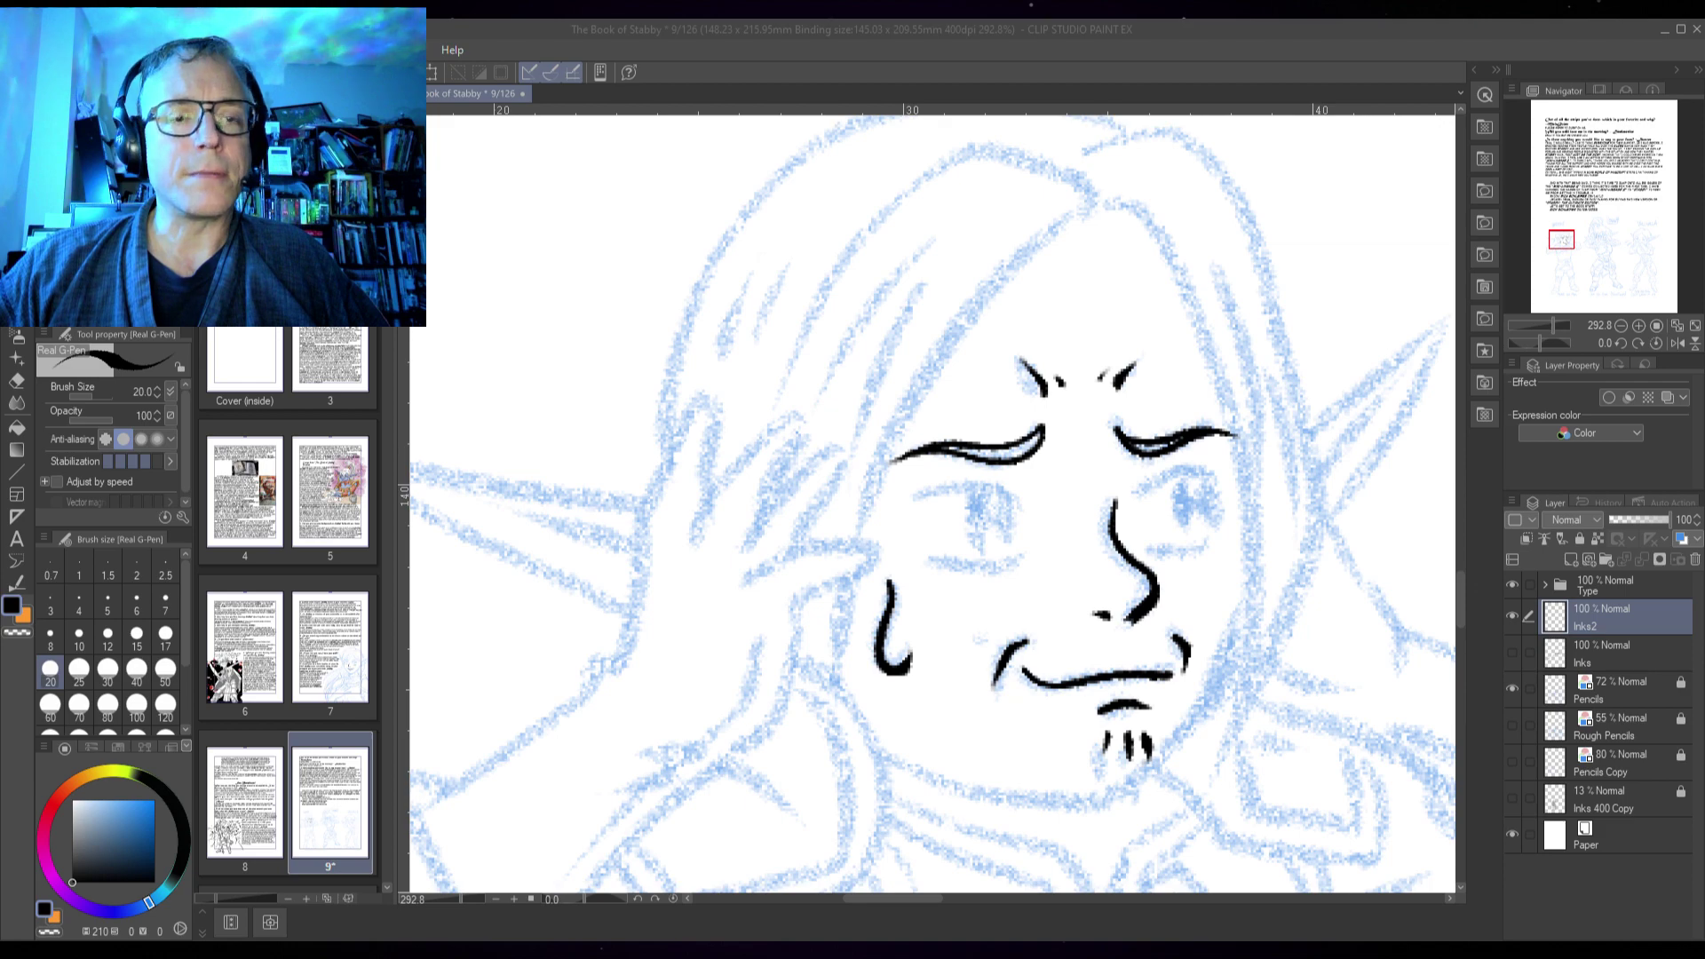
left_click(1600, 30)
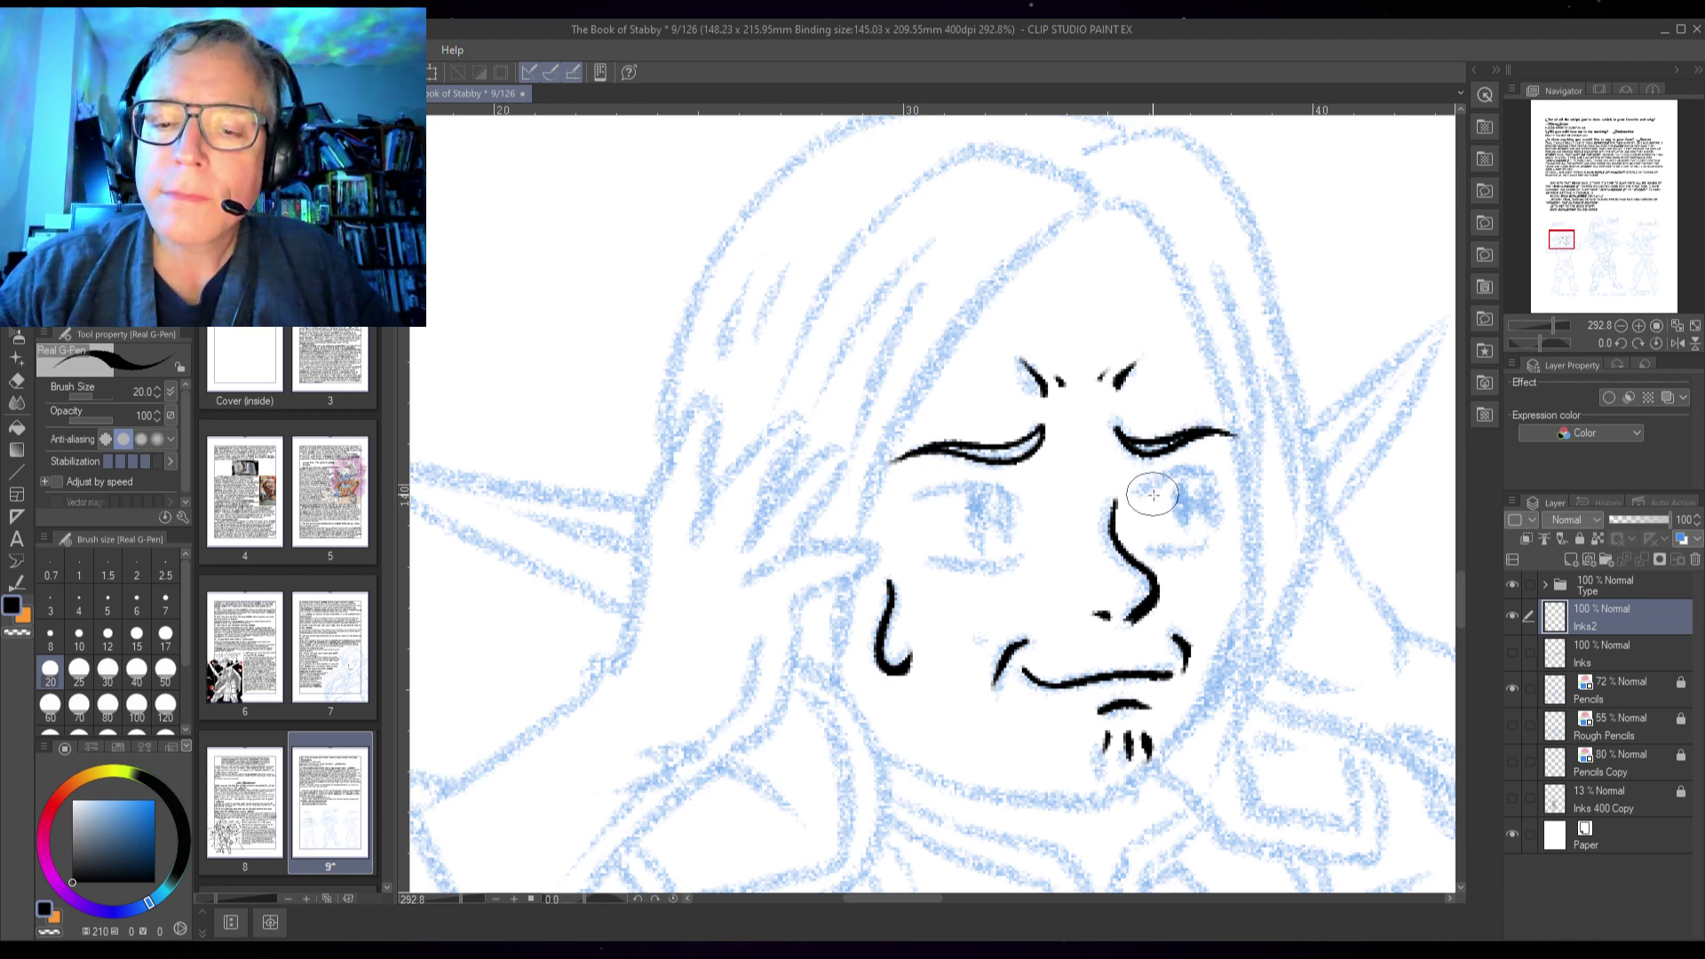
mouse_move(1146, 492)
left_mouse_down()
mouse_move(1208, 477)
mouse_move(1168, 463)
mouse_move(1222, 478)
left_mouse_up()
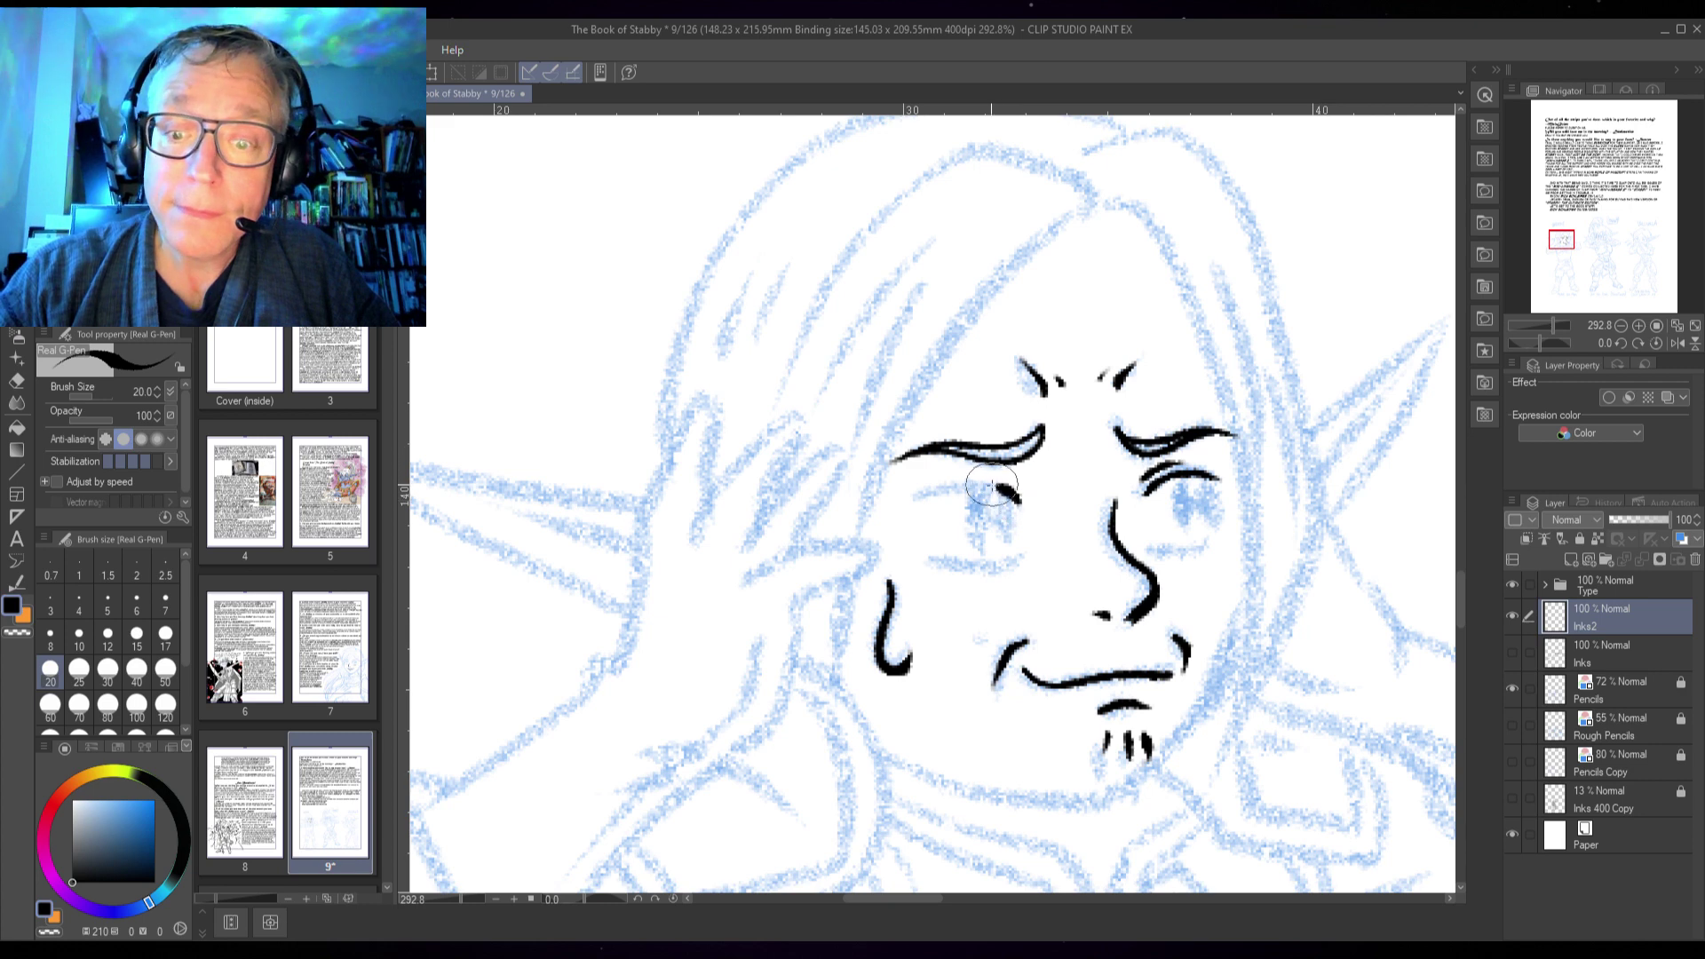
left_click_drag(924, 490, 1021, 502)
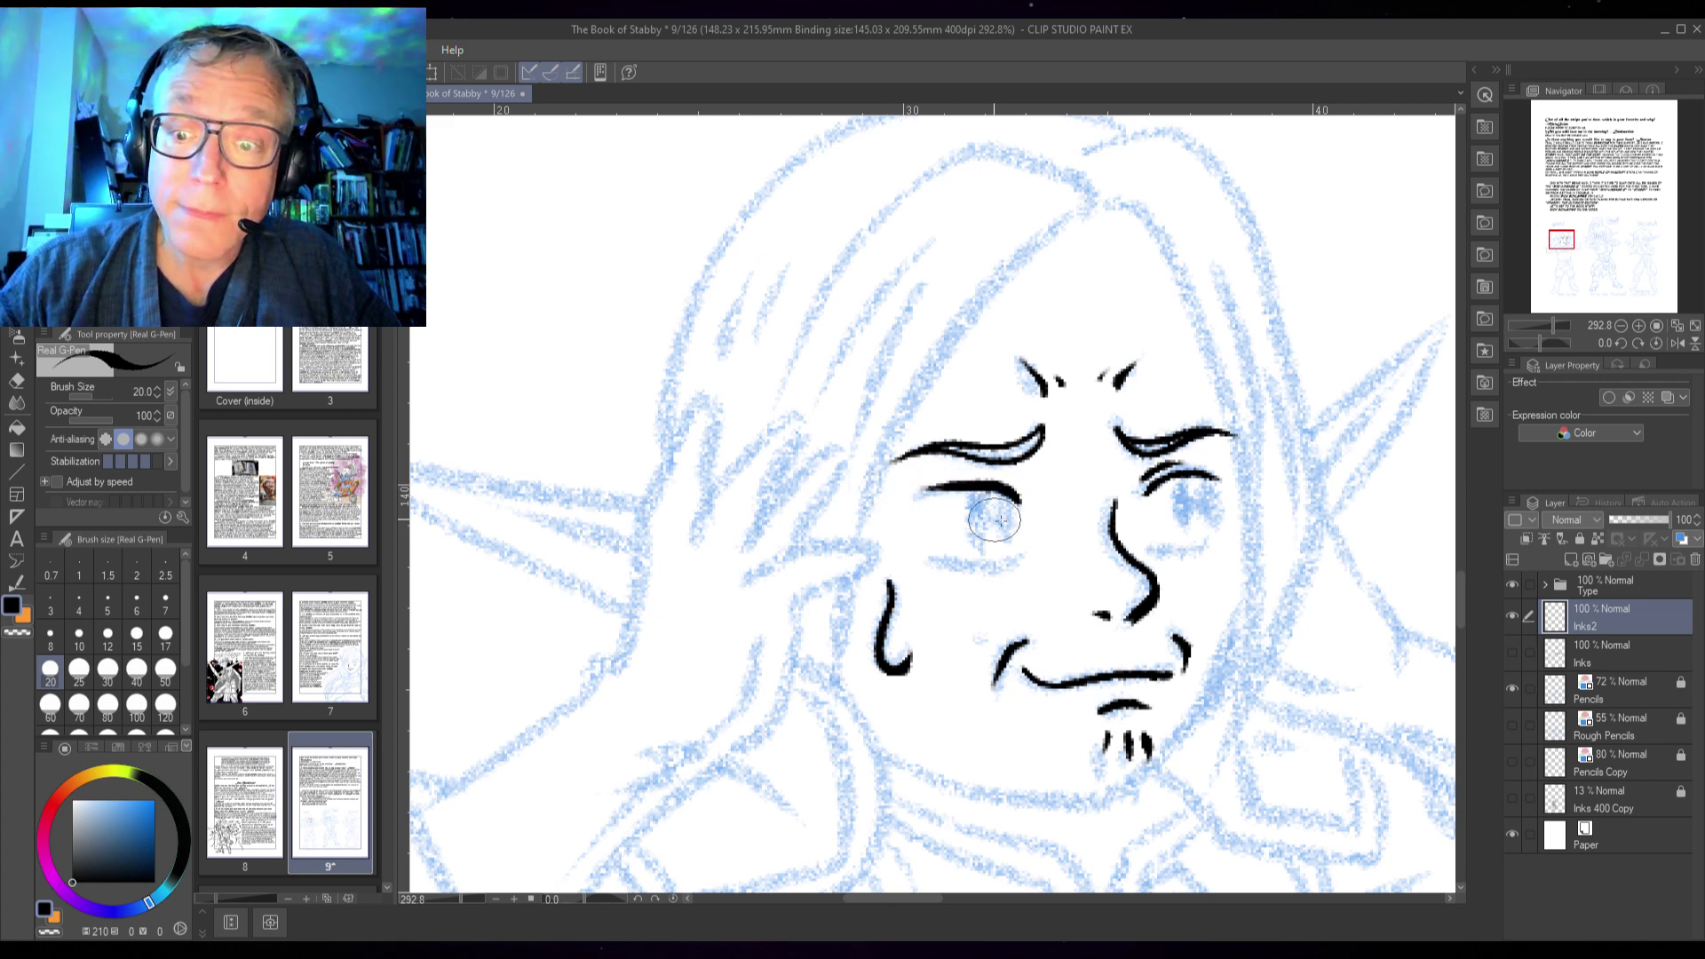
key("ctrl+z")
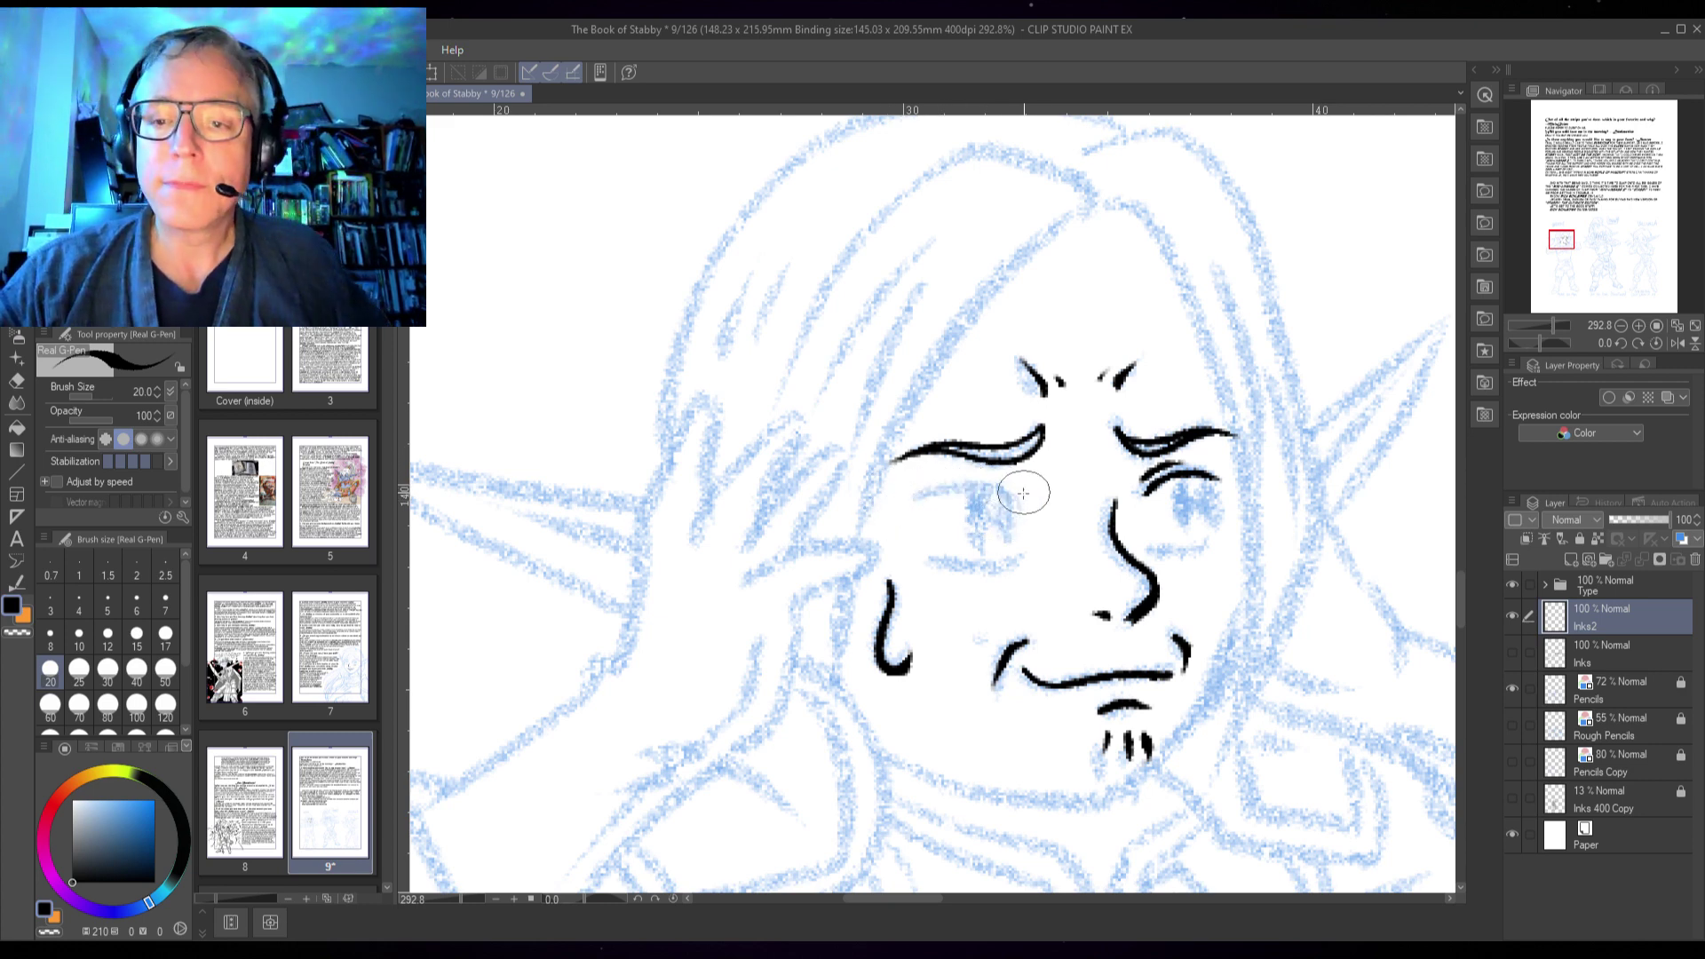
mouse_move(1017, 498)
left_mouse_down()
mouse_move(939, 487)
mouse_move(994, 468)
mouse_move(927, 489)
left_mouse_up()
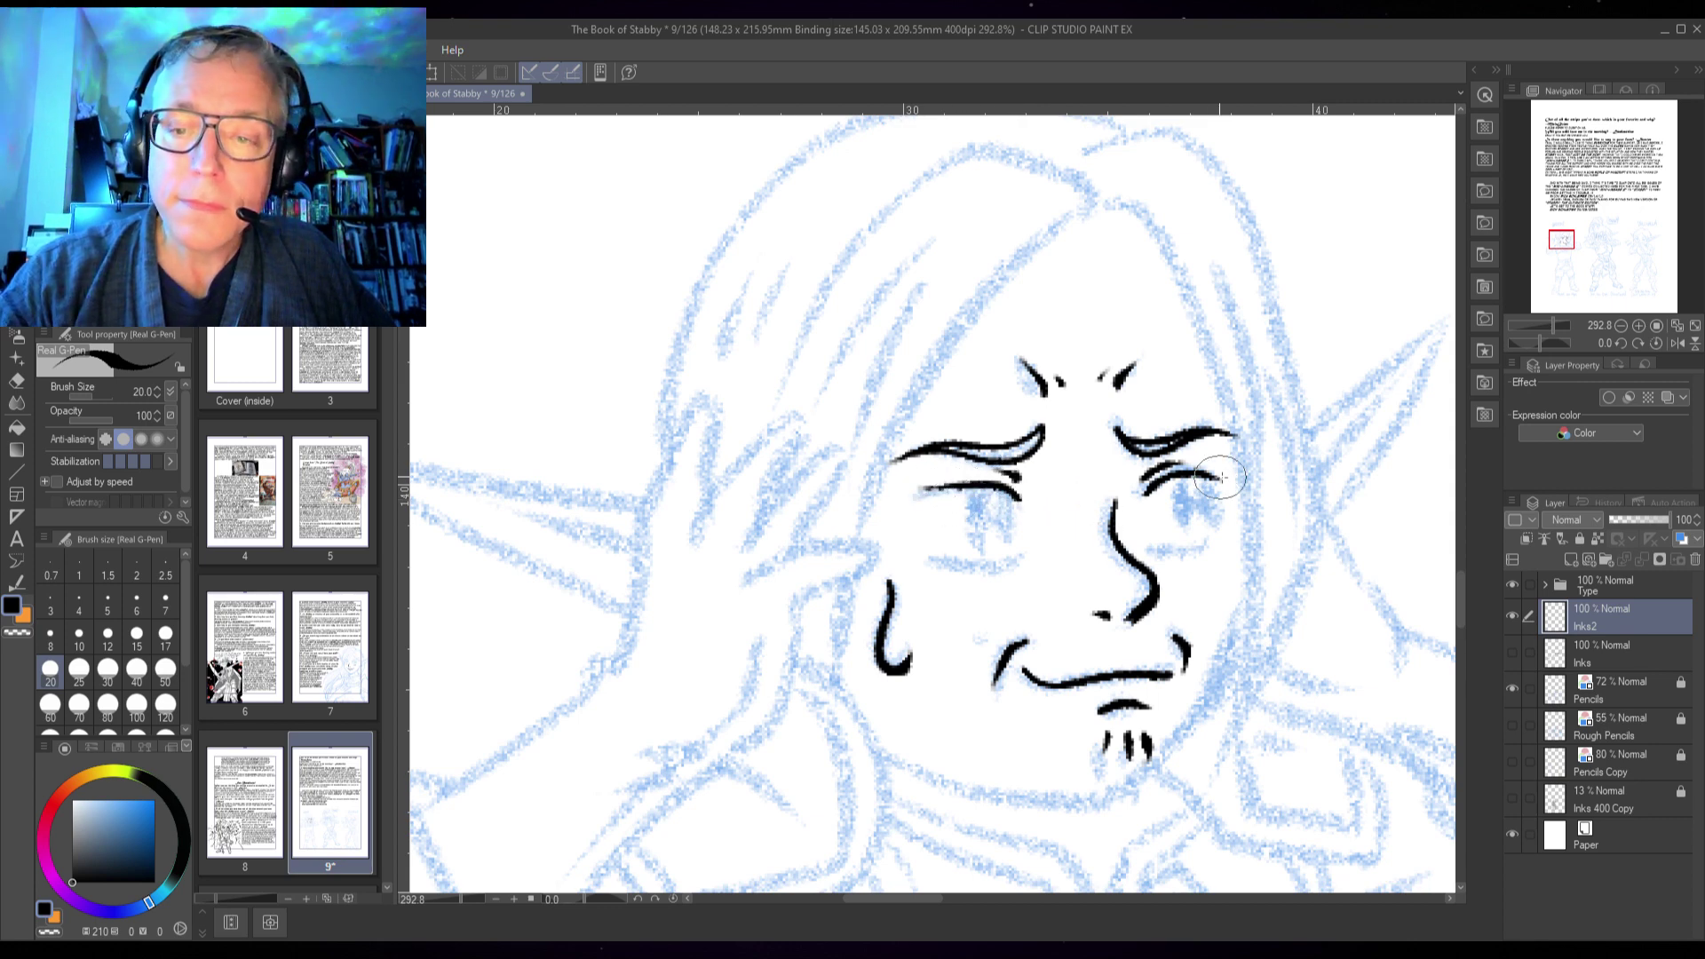
- Ink the lower lid line under each eye
left_click_drag(1163, 555, 1232, 531)
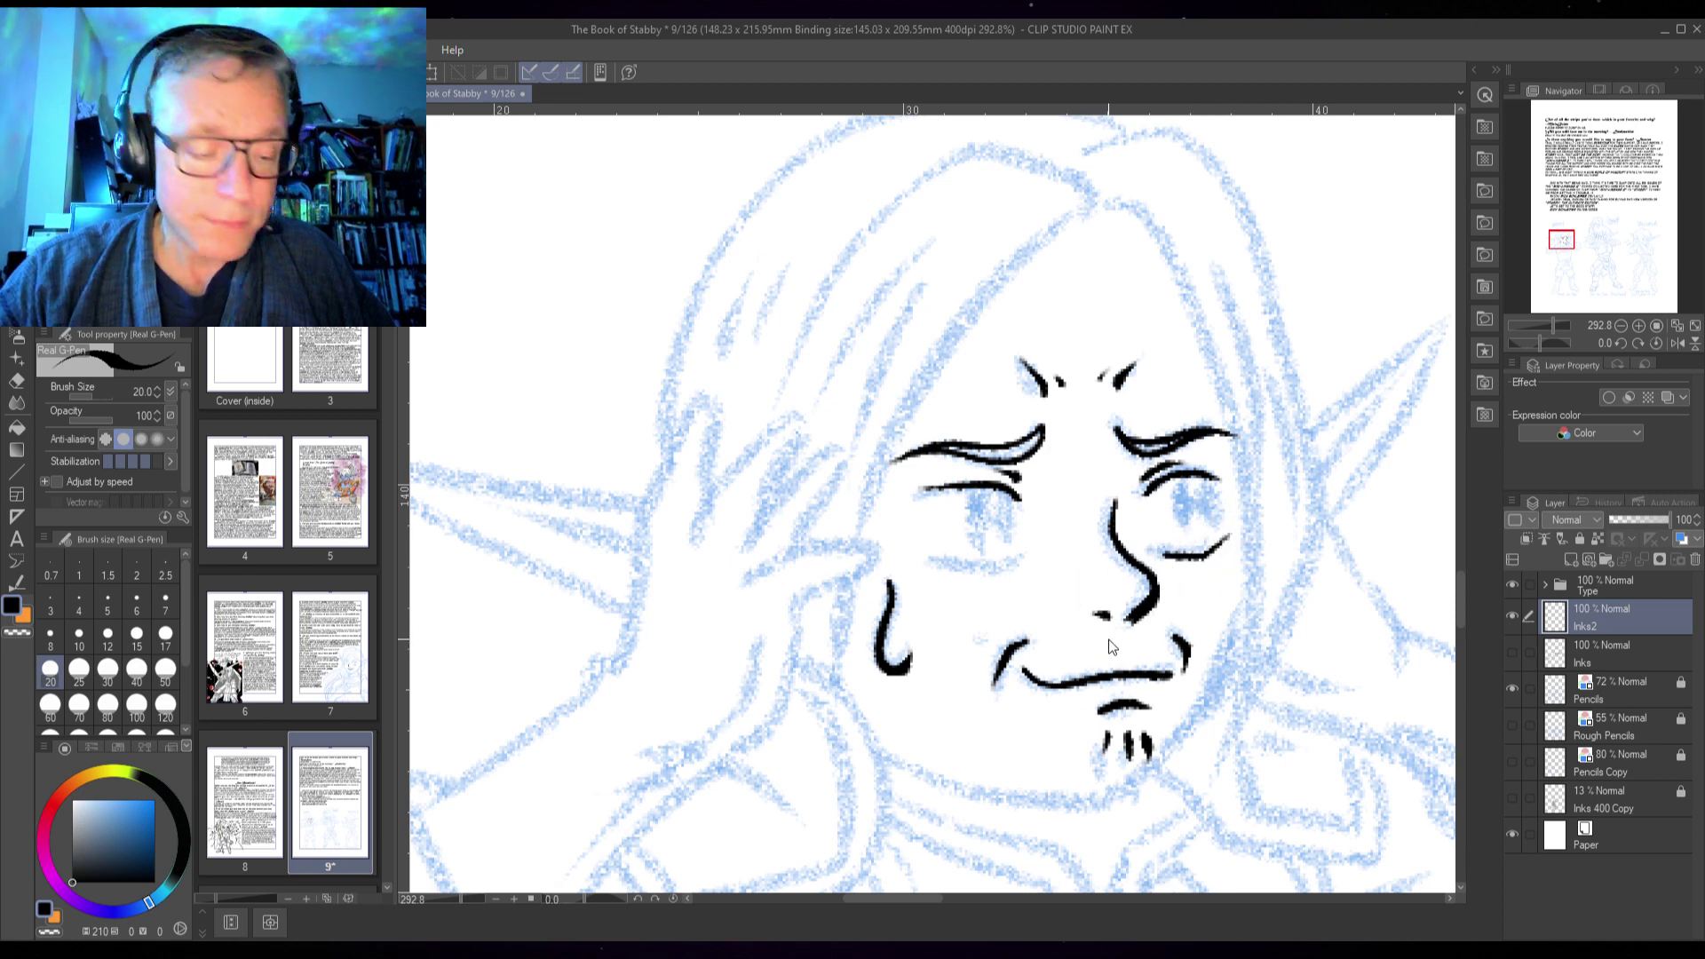
left_click_drag(1161, 557, 1221, 538)
left_click_drag(1001, 565, 932, 563)
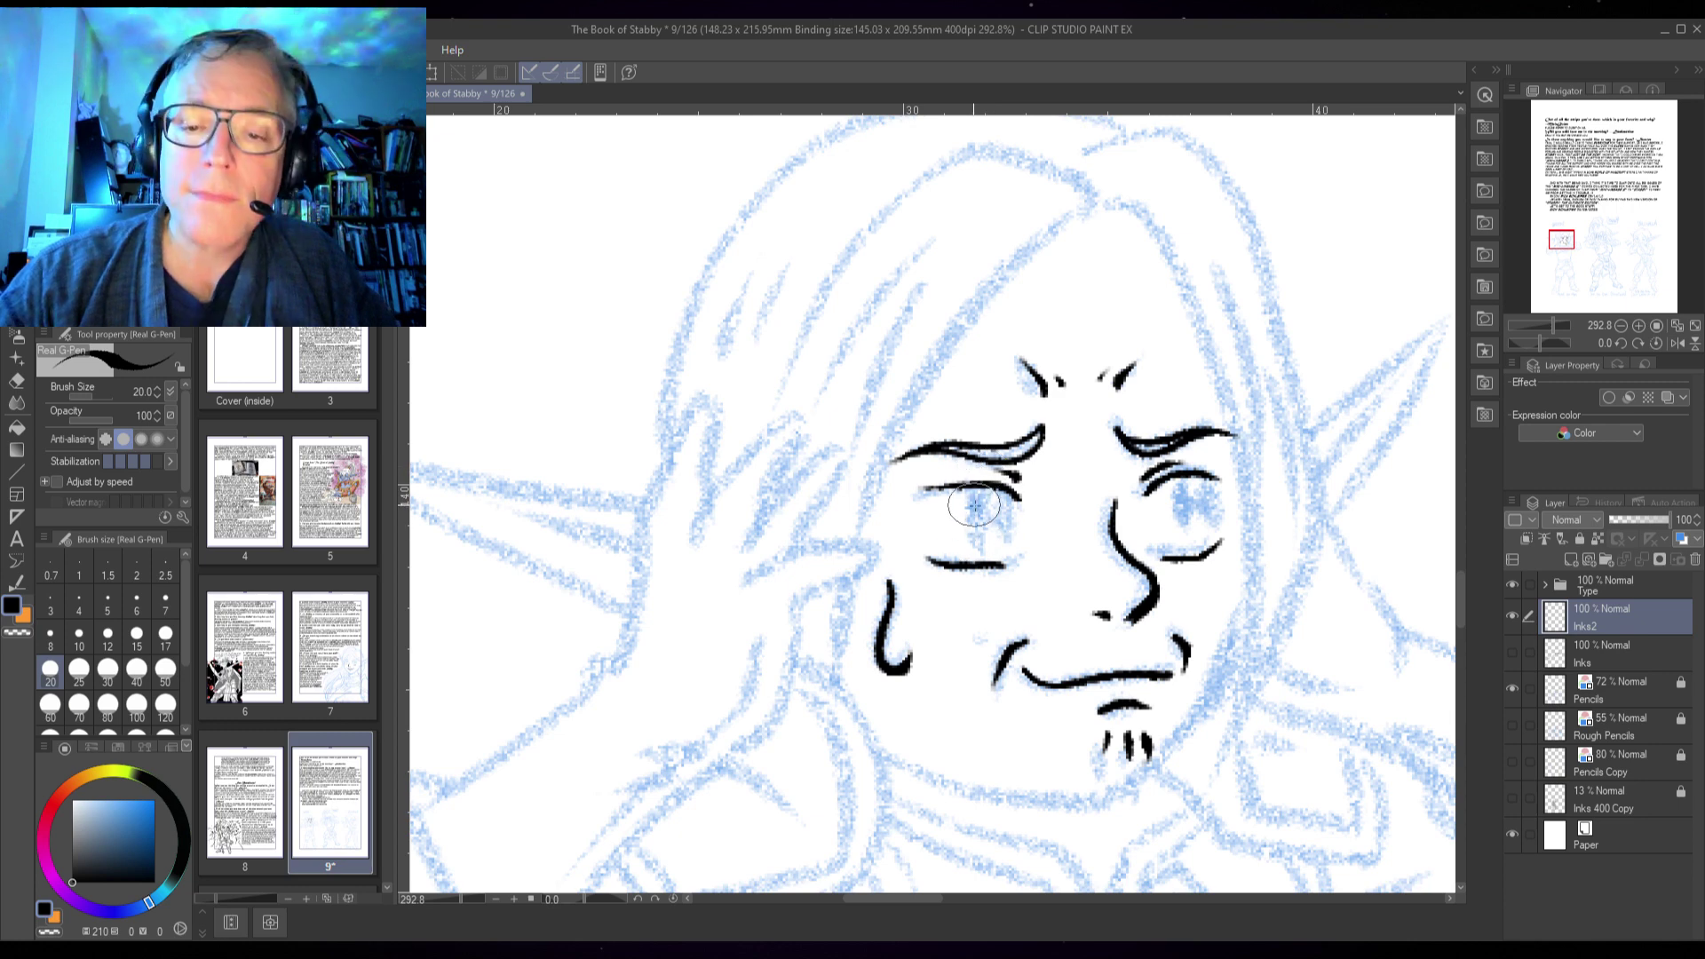
- Ink the iris outlines with their inner highlight shapes on both eyes and mark the inner corner of the left eye
mouse_move(982, 495)
left_mouse_down()
mouse_move(977, 547)
mouse_move(1014, 524)
mouse_move(1007, 539)
mouse_move(983, 546)
mouse_move(968, 509)
left_mouse_up()
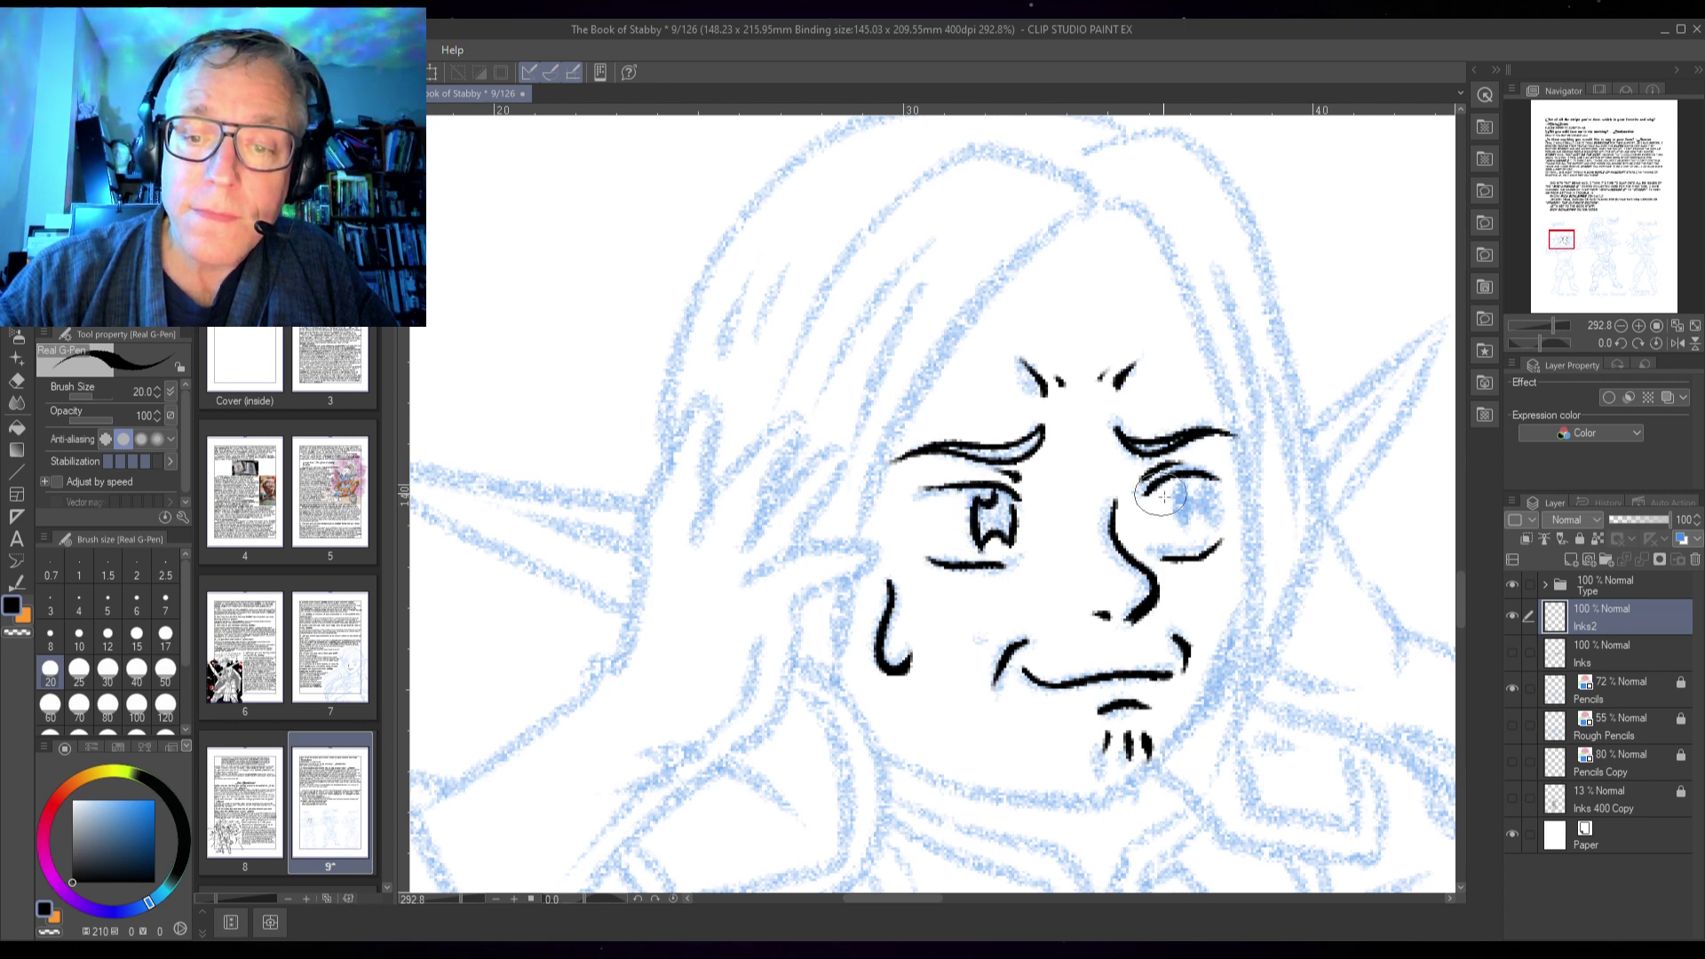
left_click_drag(1172, 499, 1184, 543)
mouse_move(1194, 482)
left_mouse_down()
mouse_move(1176, 531)
mouse_move(1220, 522)
mouse_move(1207, 552)
mouse_move(1240, 550)
left_mouse_up()
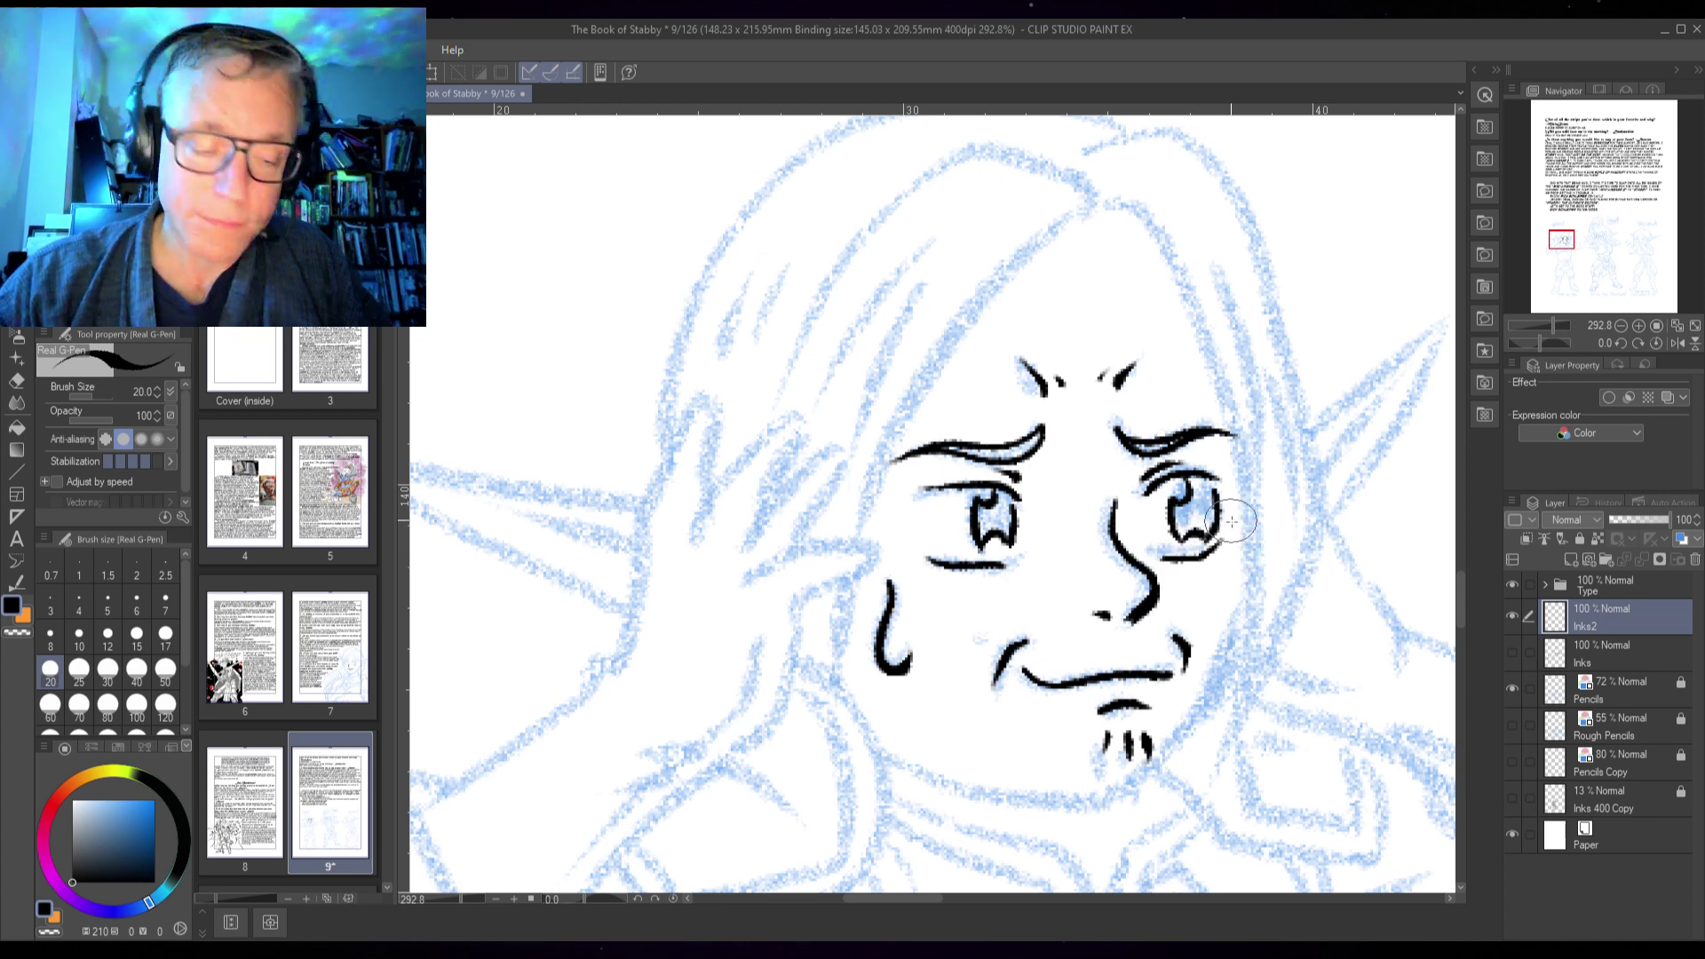
left_click_drag(1181, 536, 1209, 542)
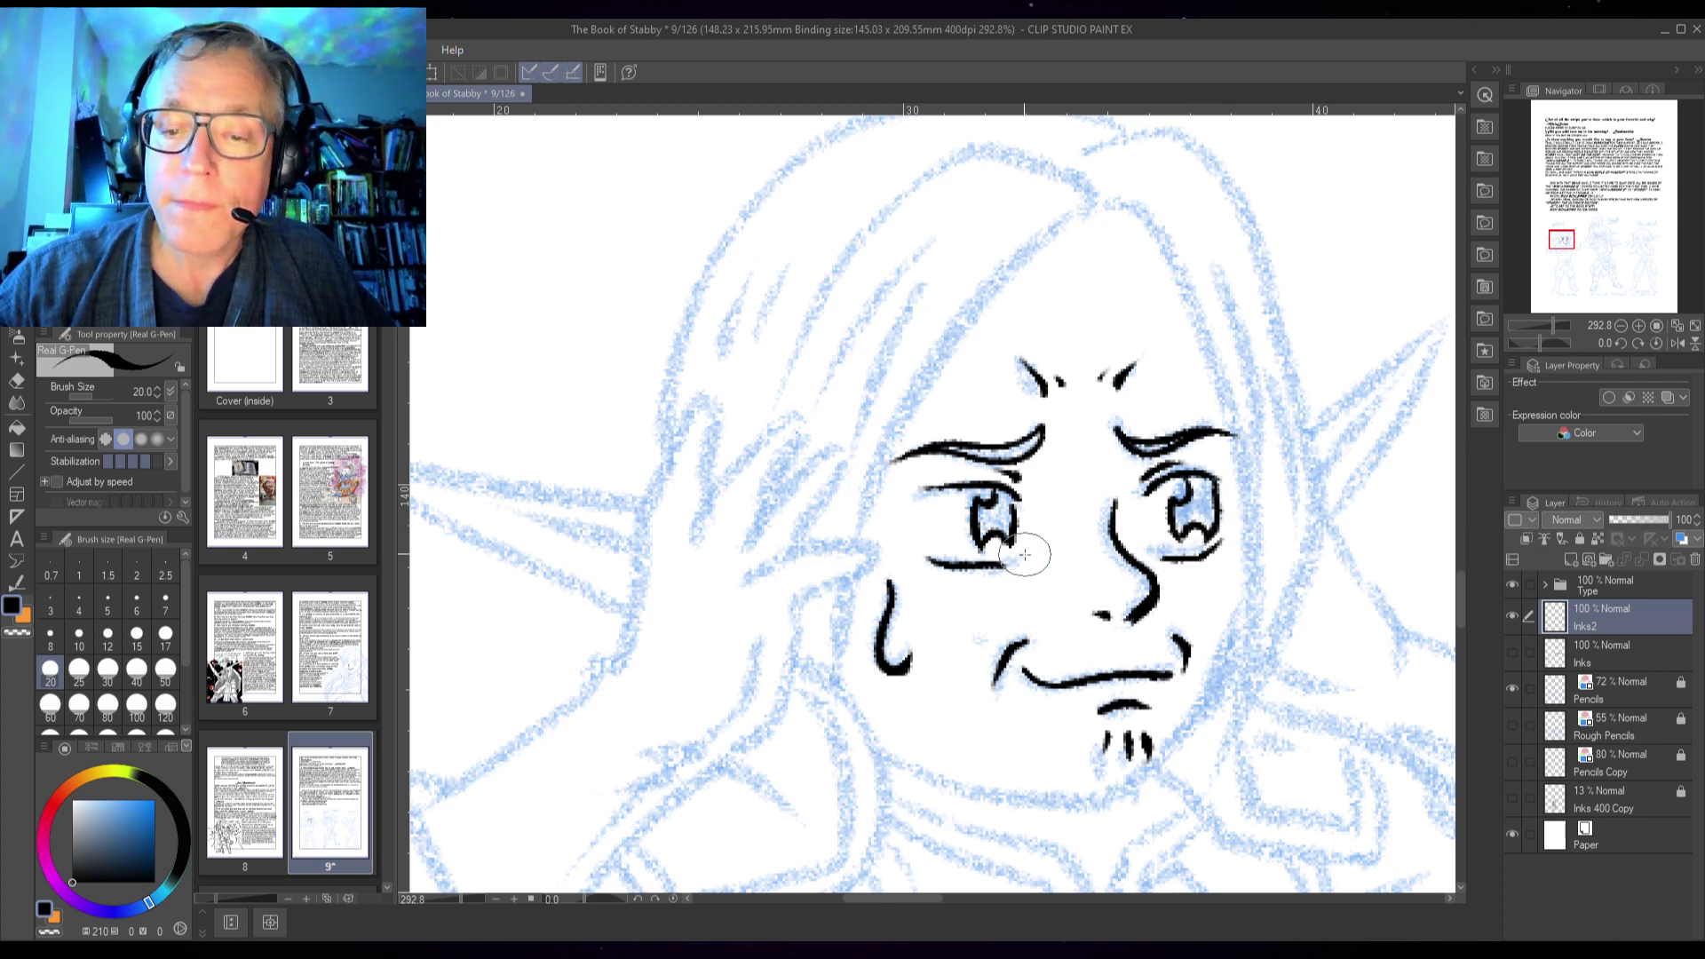
left_click_drag(1021, 557, 1020, 547)
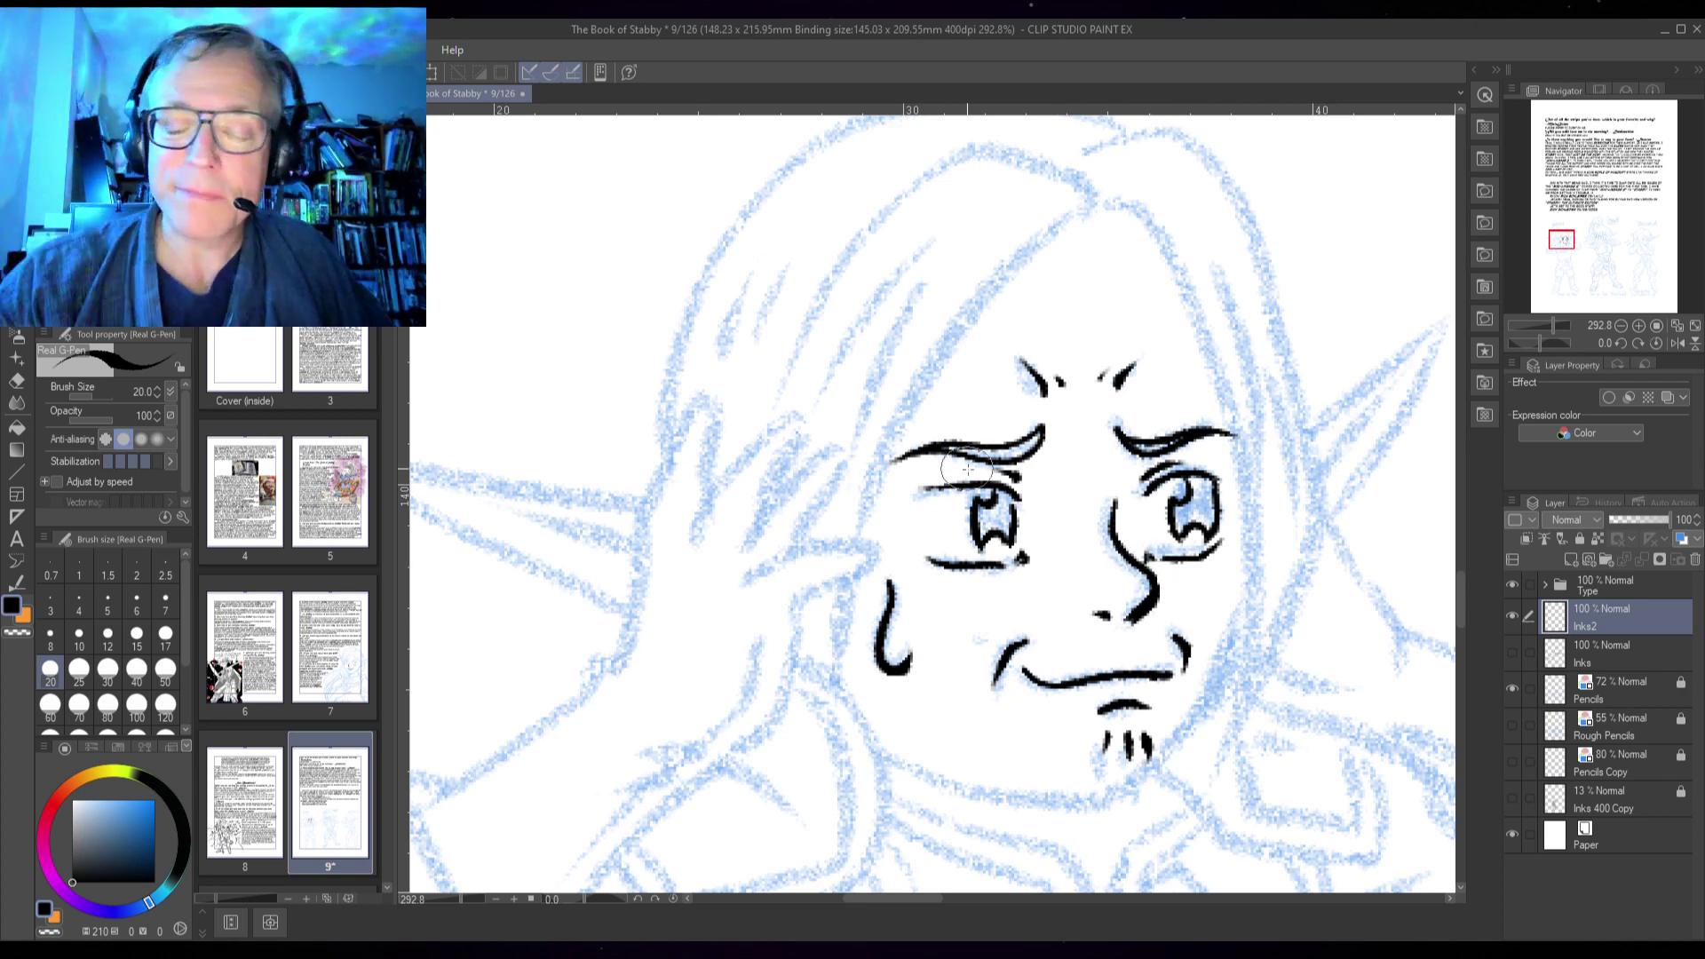
- Darken the pupils and upper irises of both eyes with solid black, keeping the highlights open
left_click_drag(994, 517, 992, 518)
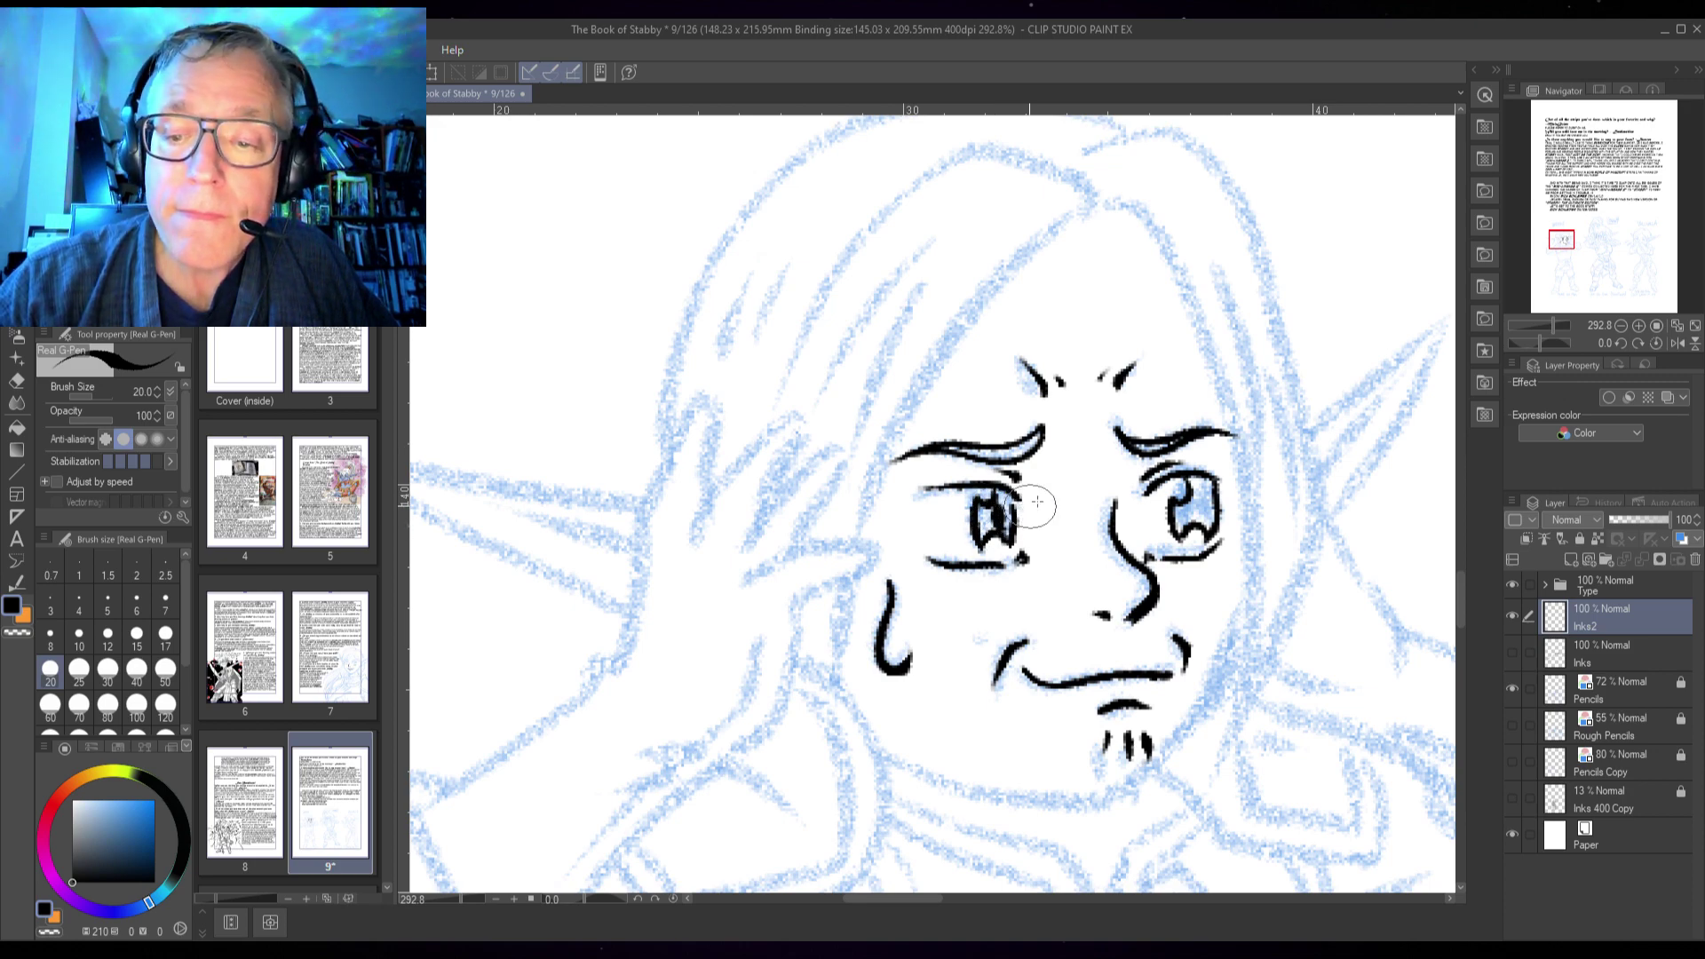
scroll(1305, 638, "down", 5)
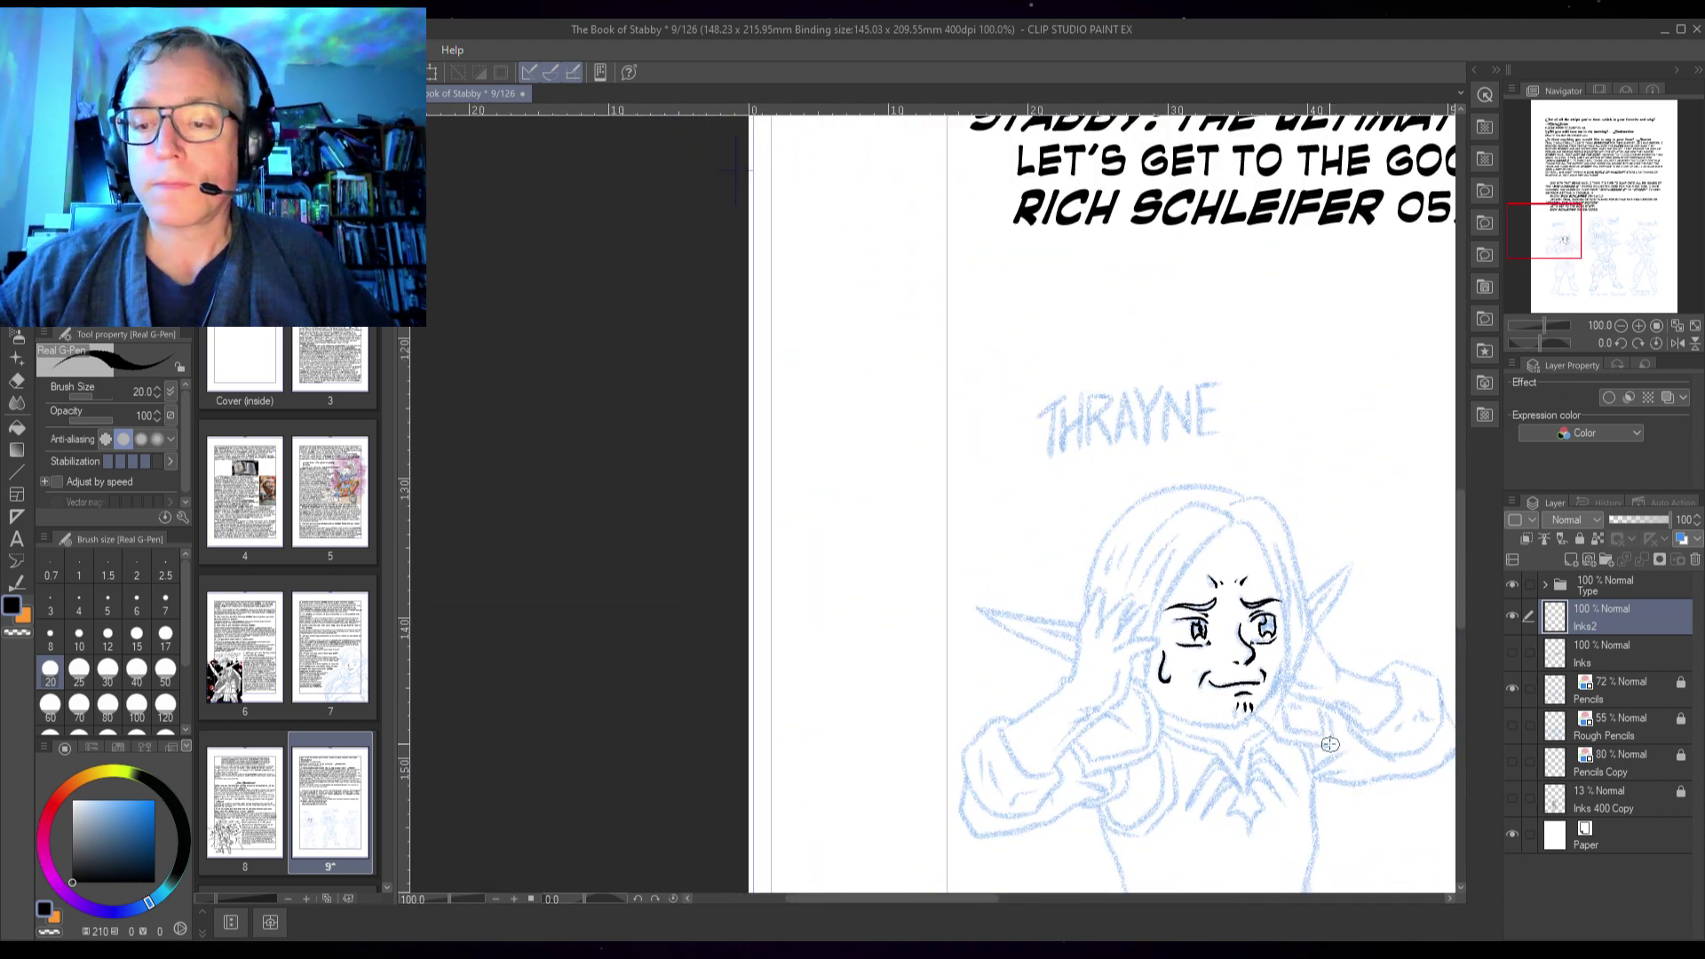
mouse_move(1305, 734)
left_mouse_down()
mouse_move(1001, 711)
mouse_move(872, 725)
left_mouse_up()
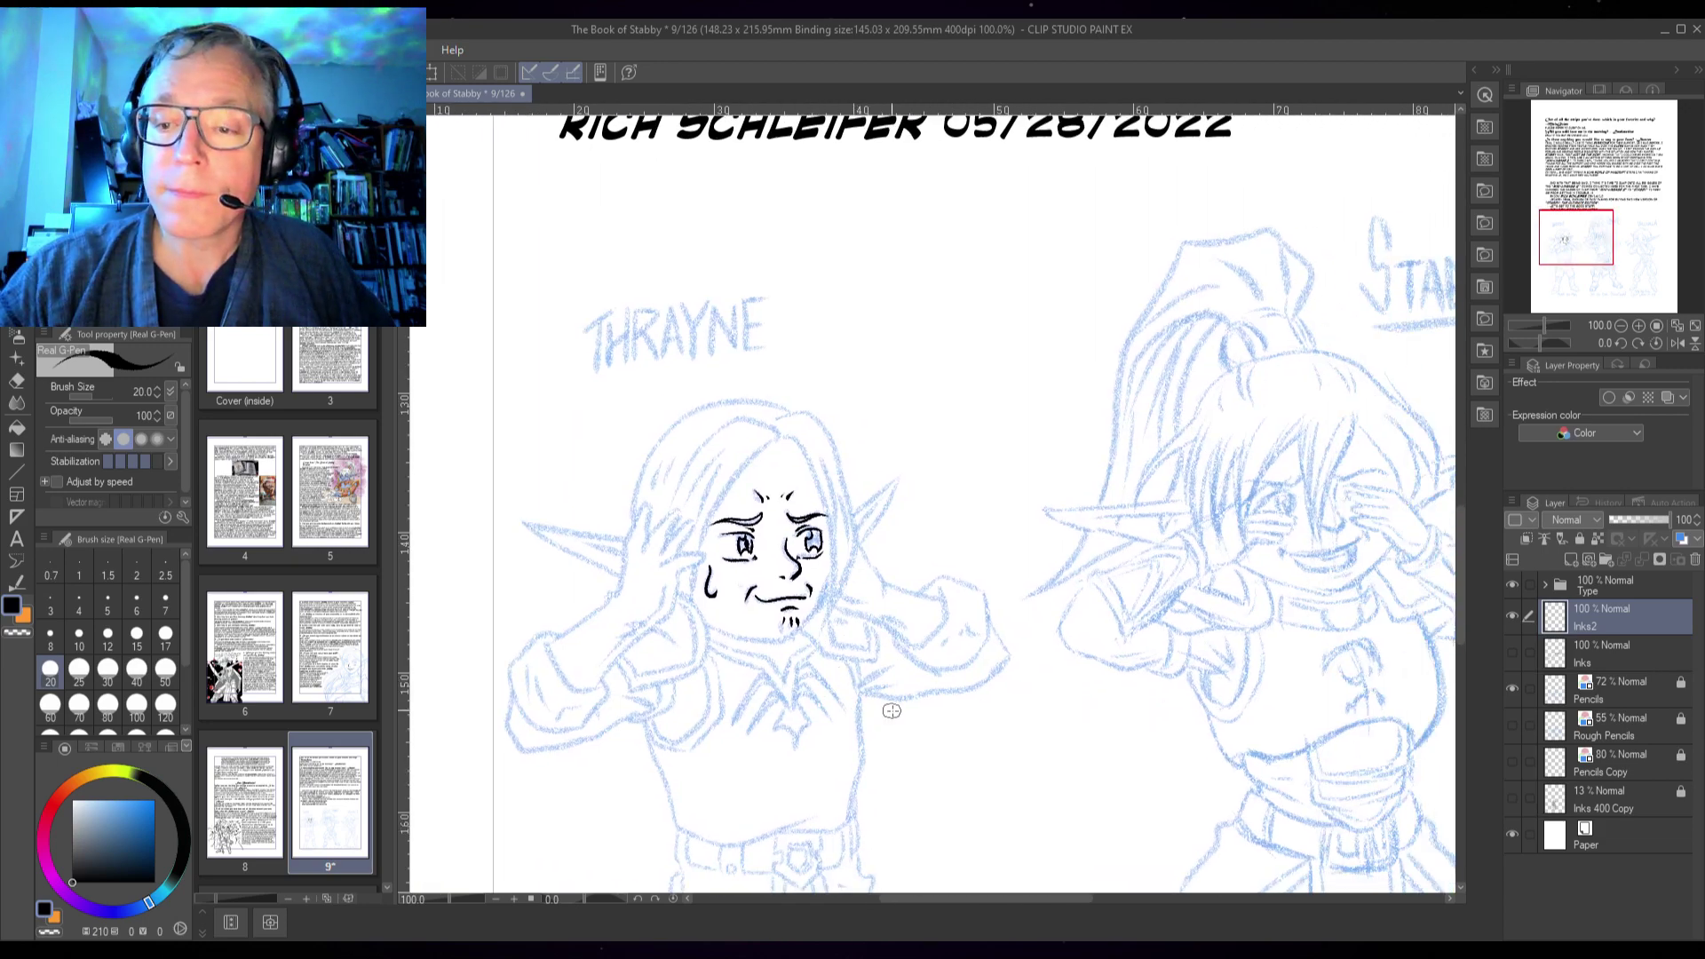
scroll(846, 594, "up", 5)
left_click_drag(825, 482, 1062, 524)
scroll(724, 519, "up", 2)
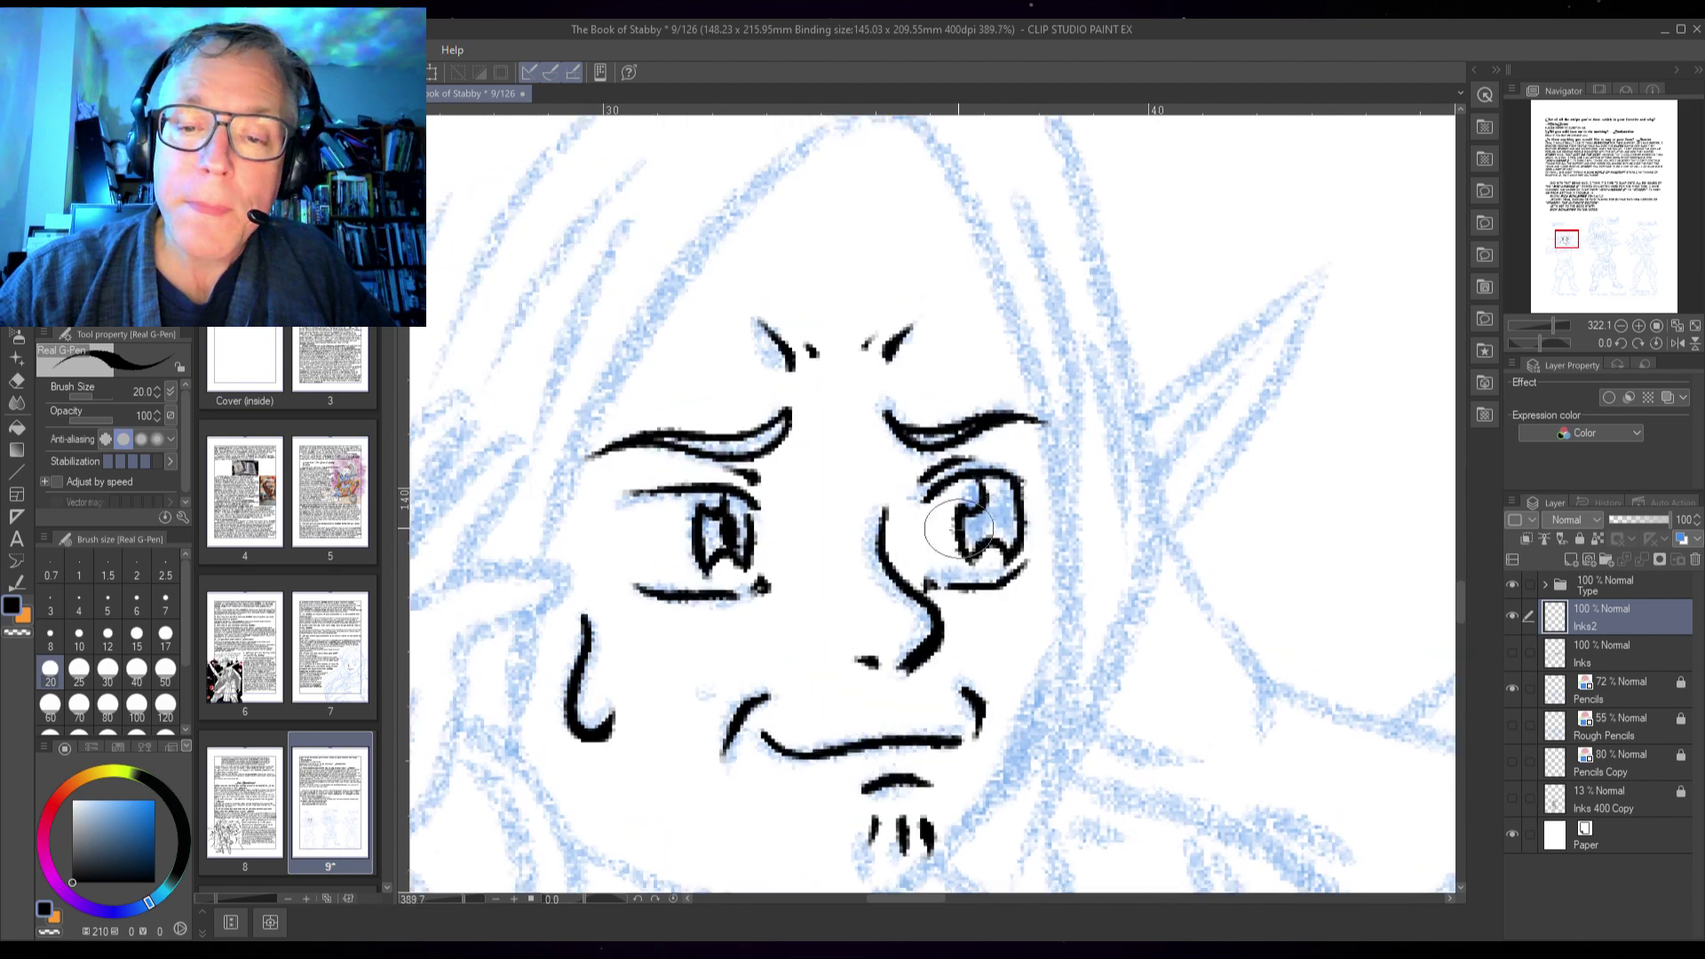
mouse_move(728, 516)
left_mouse_down()
mouse_move(723, 531)
mouse_move(722, 499)
mouse_move(726, 524)
left_mouse_up()
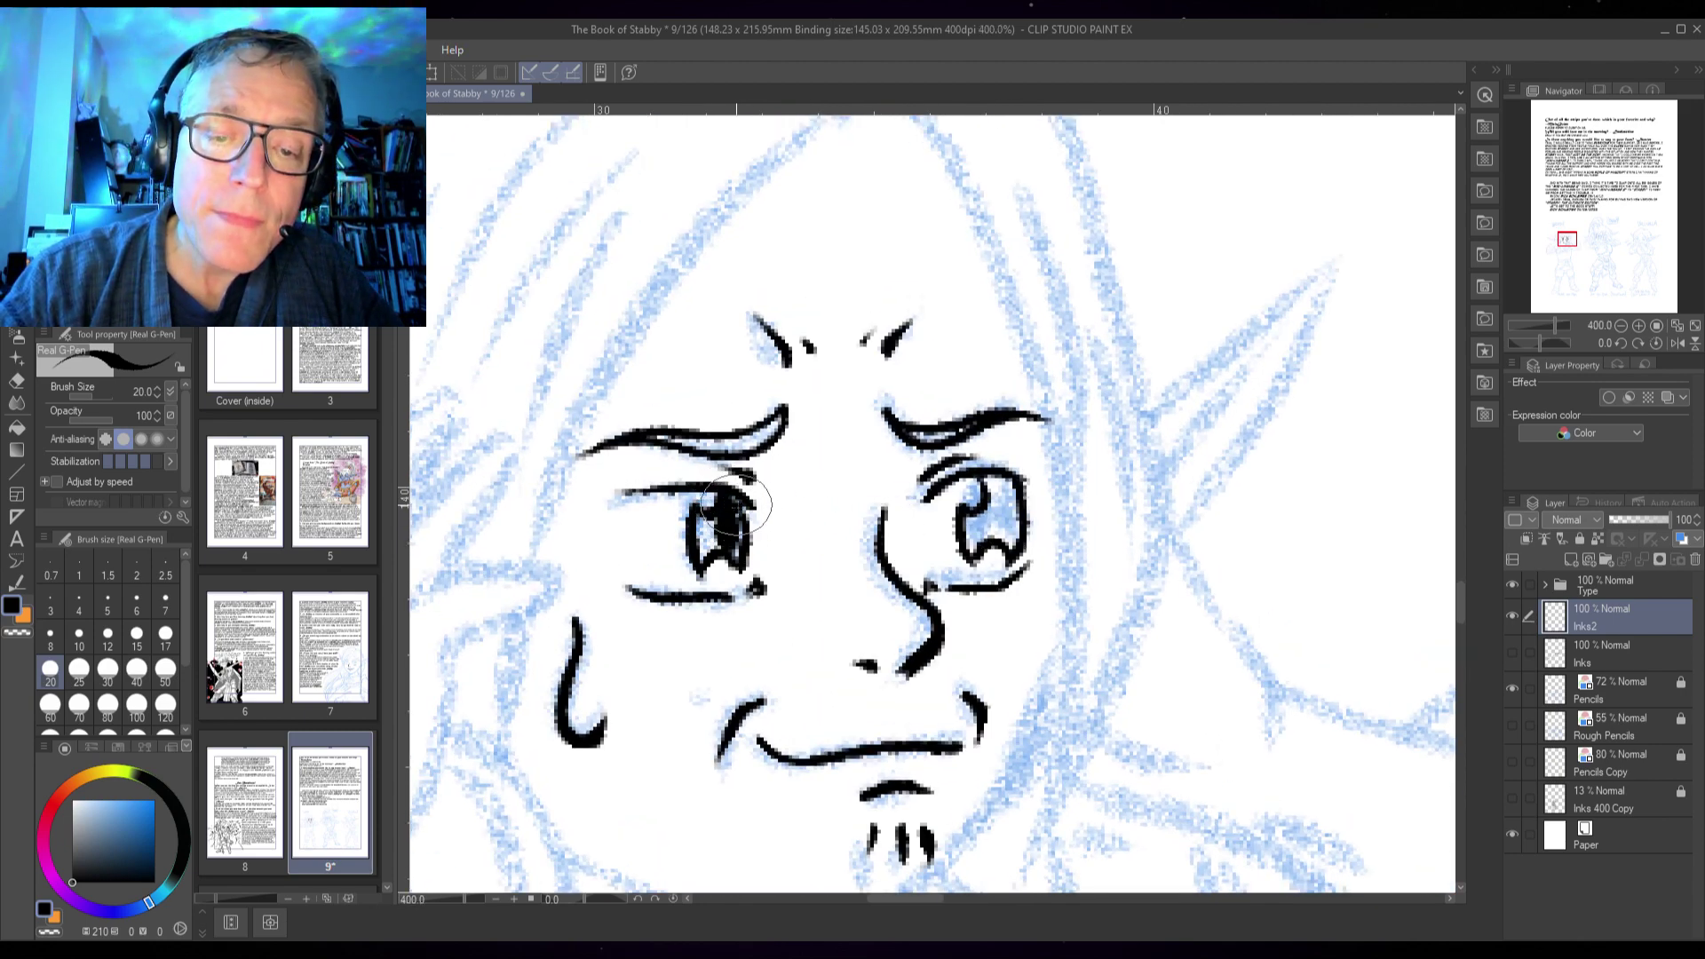
left_click_drag(990, 526, 994, 502)
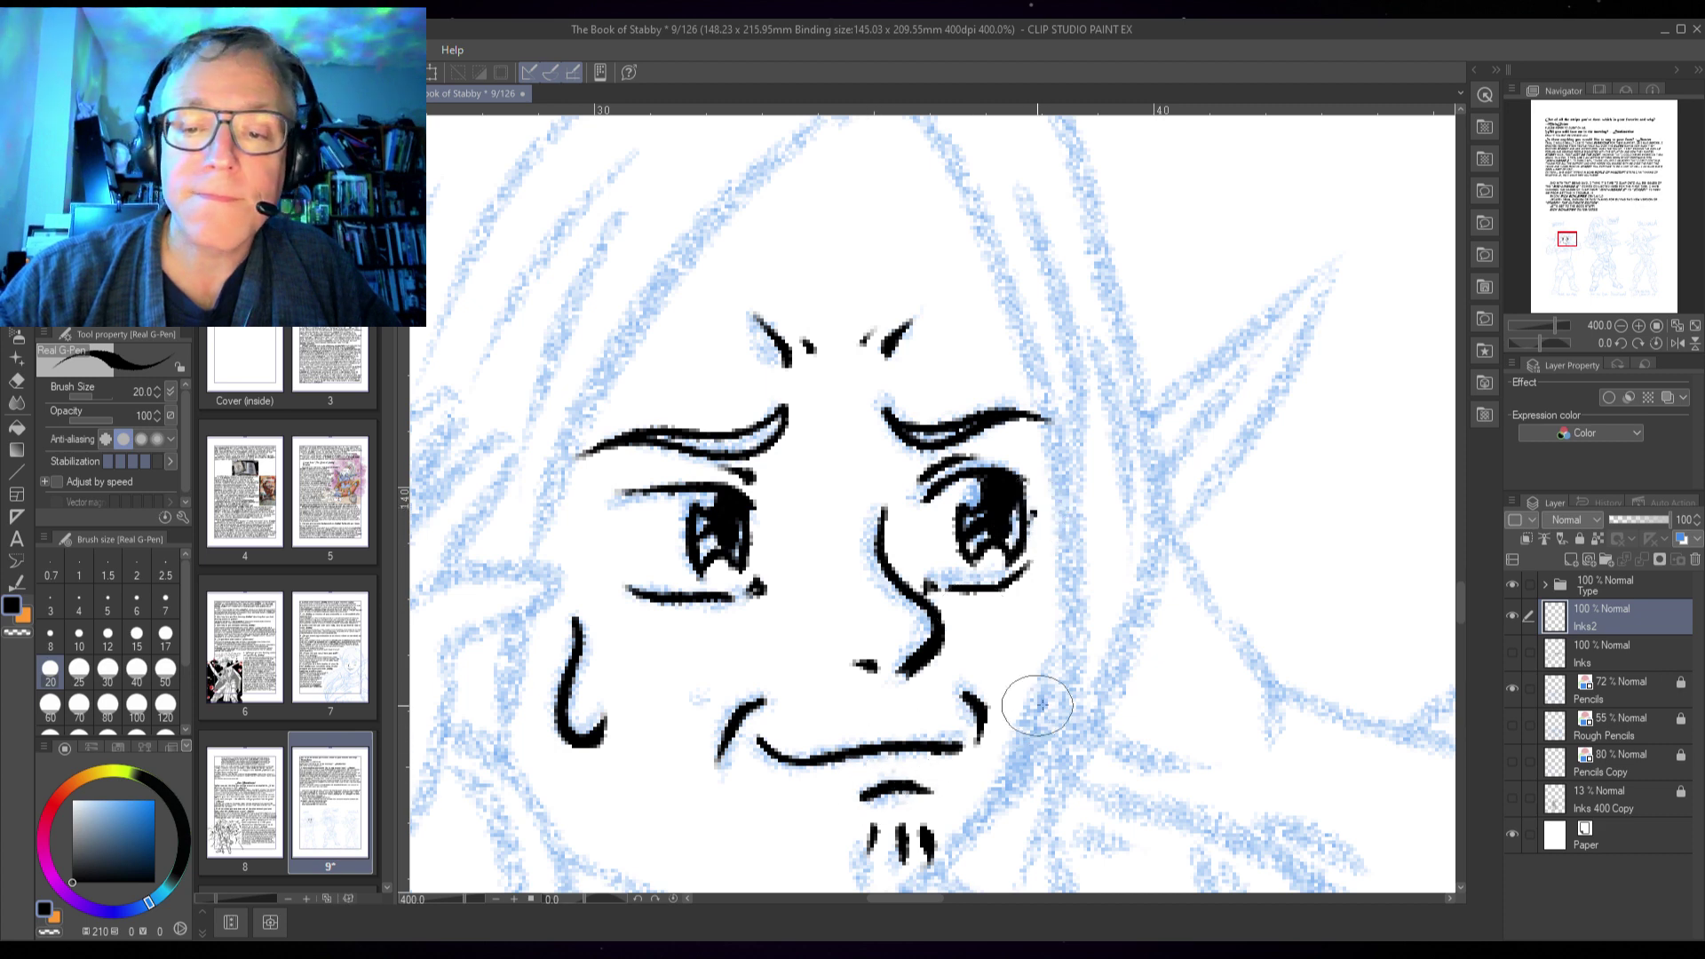
- Ink short tremble marks outside both sides of the hair and small stress marks on the cheeks, redrawing the first mark
left_click_drag(1142, 274, 1155, 327)
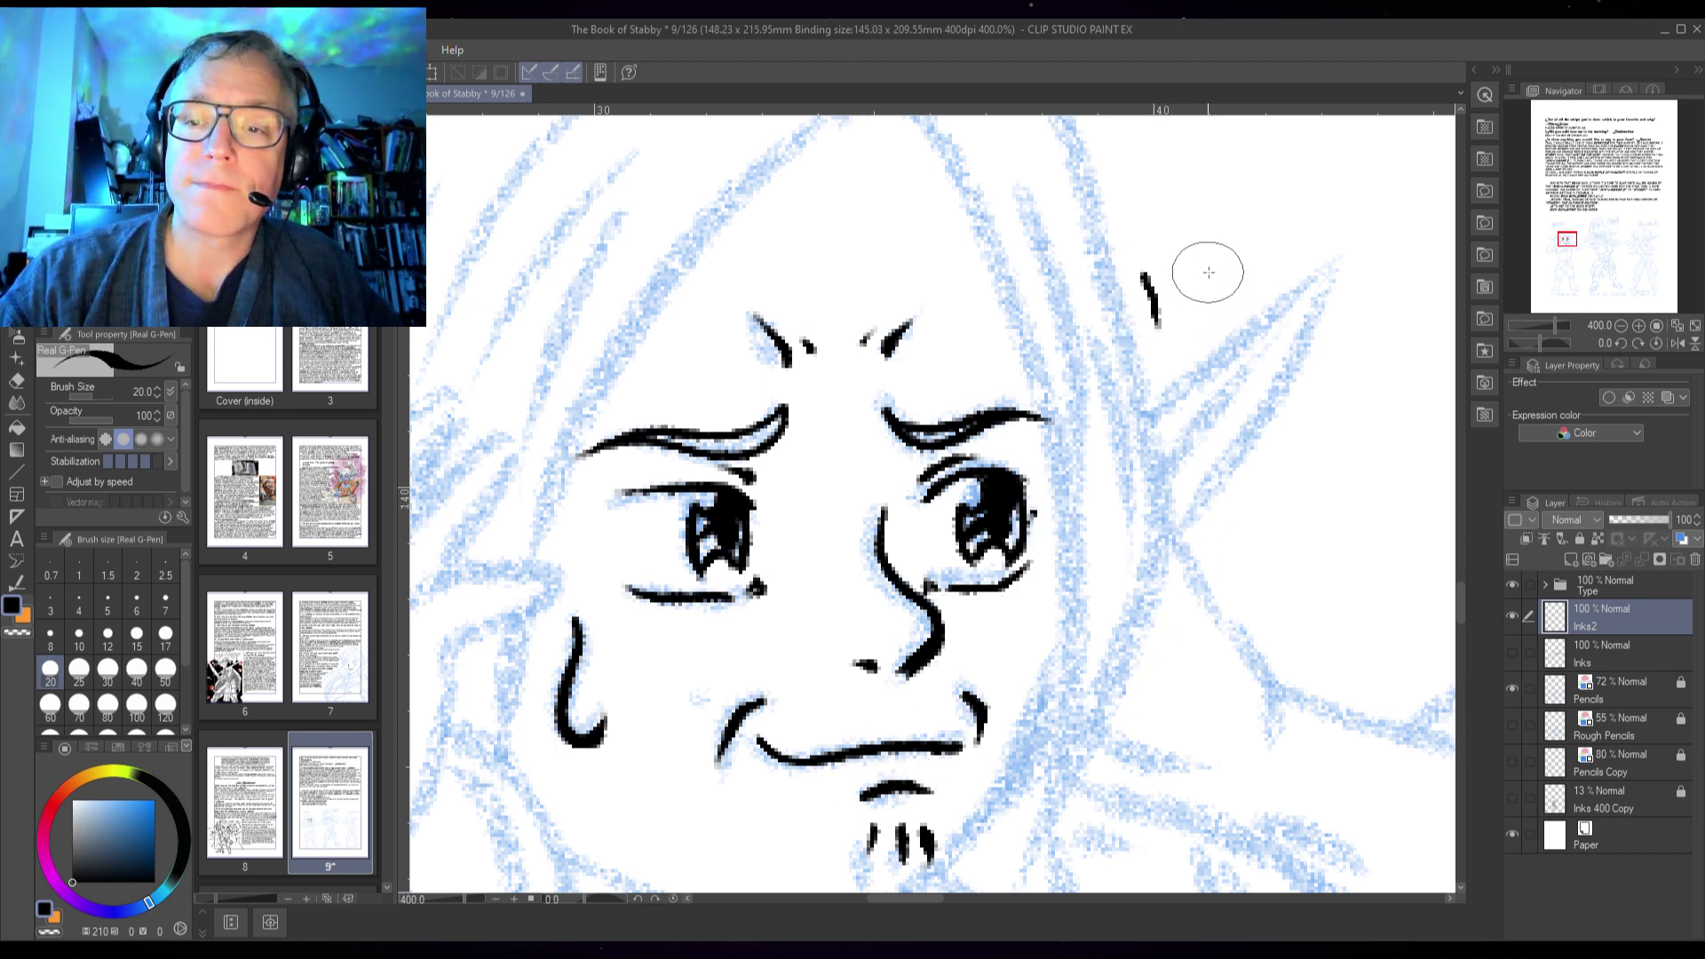
key("ctrl+z")
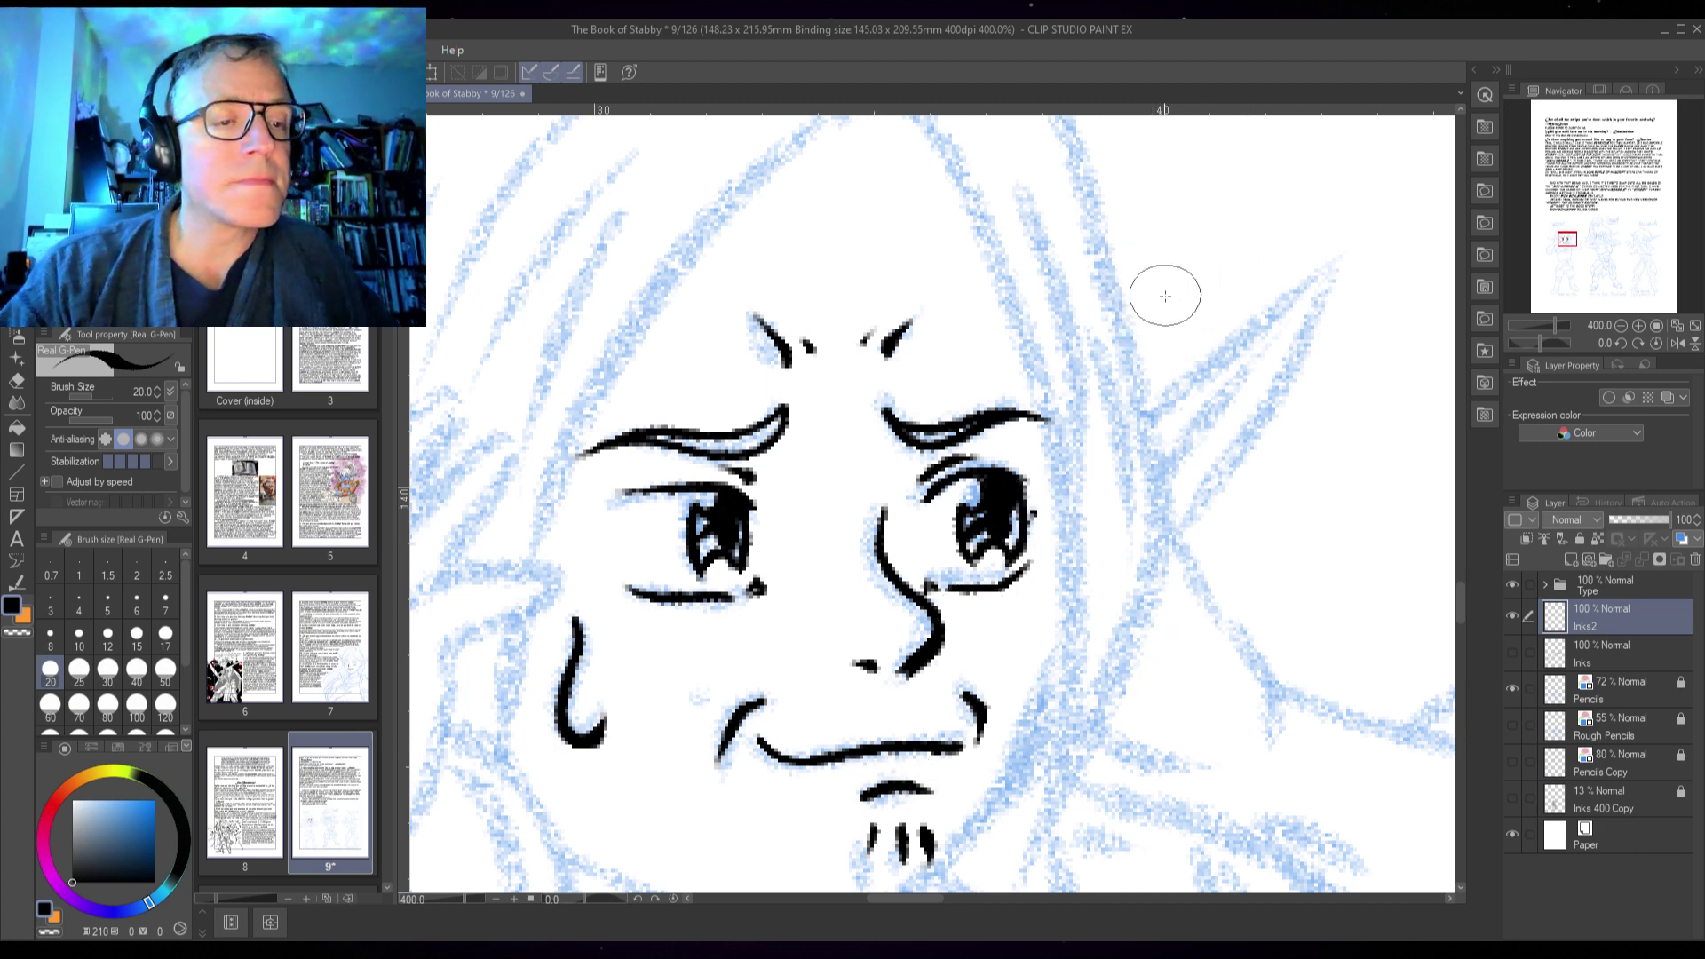
left_click_drag(1152, 260, 1179, 341)
scroll(1269, 572, "down", 2)
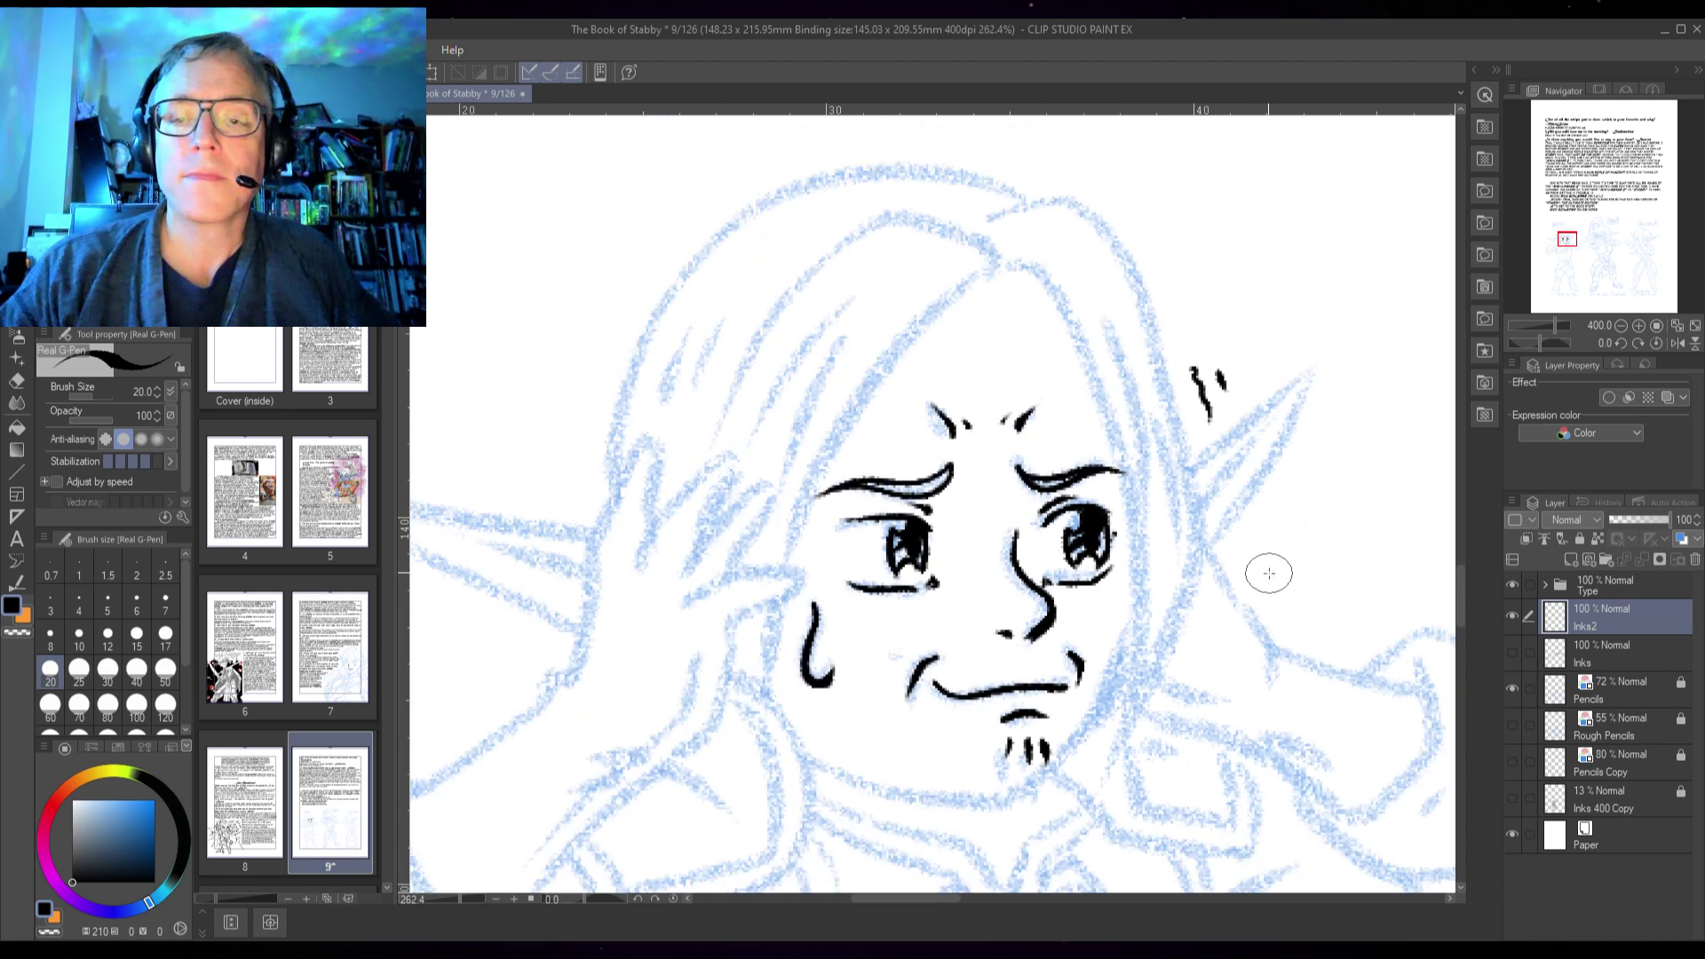
left_click_drag(601, 365, 568, 435)
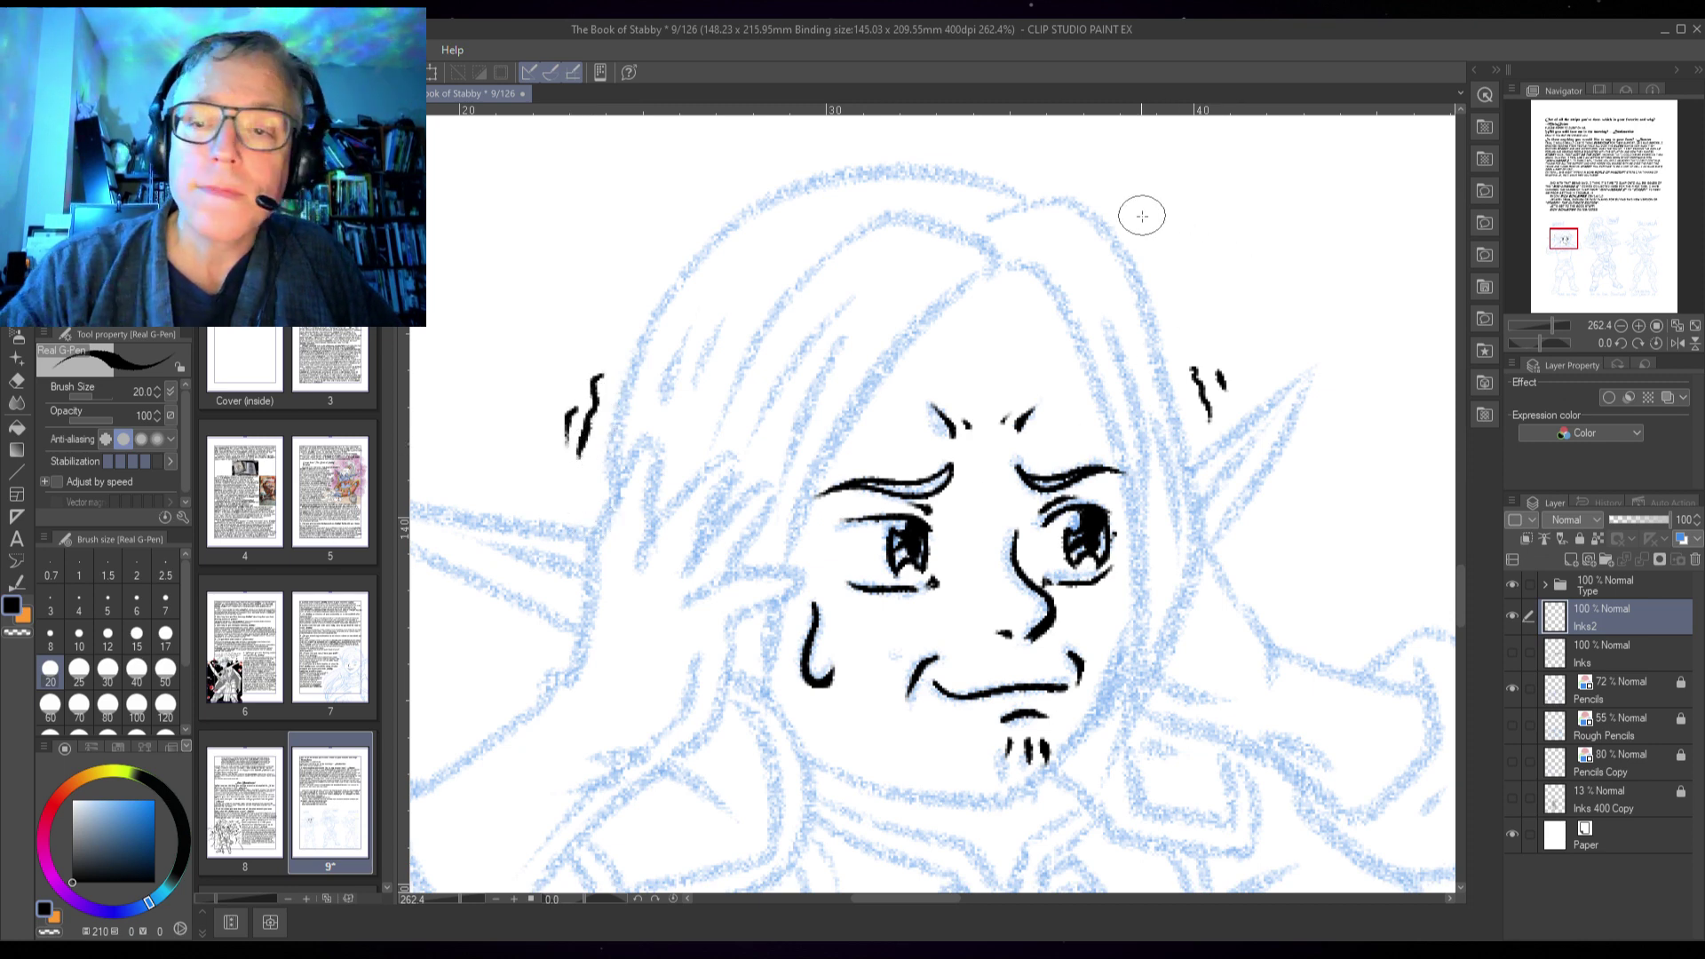
left_click_drag(1142, 216, 1154, 233)
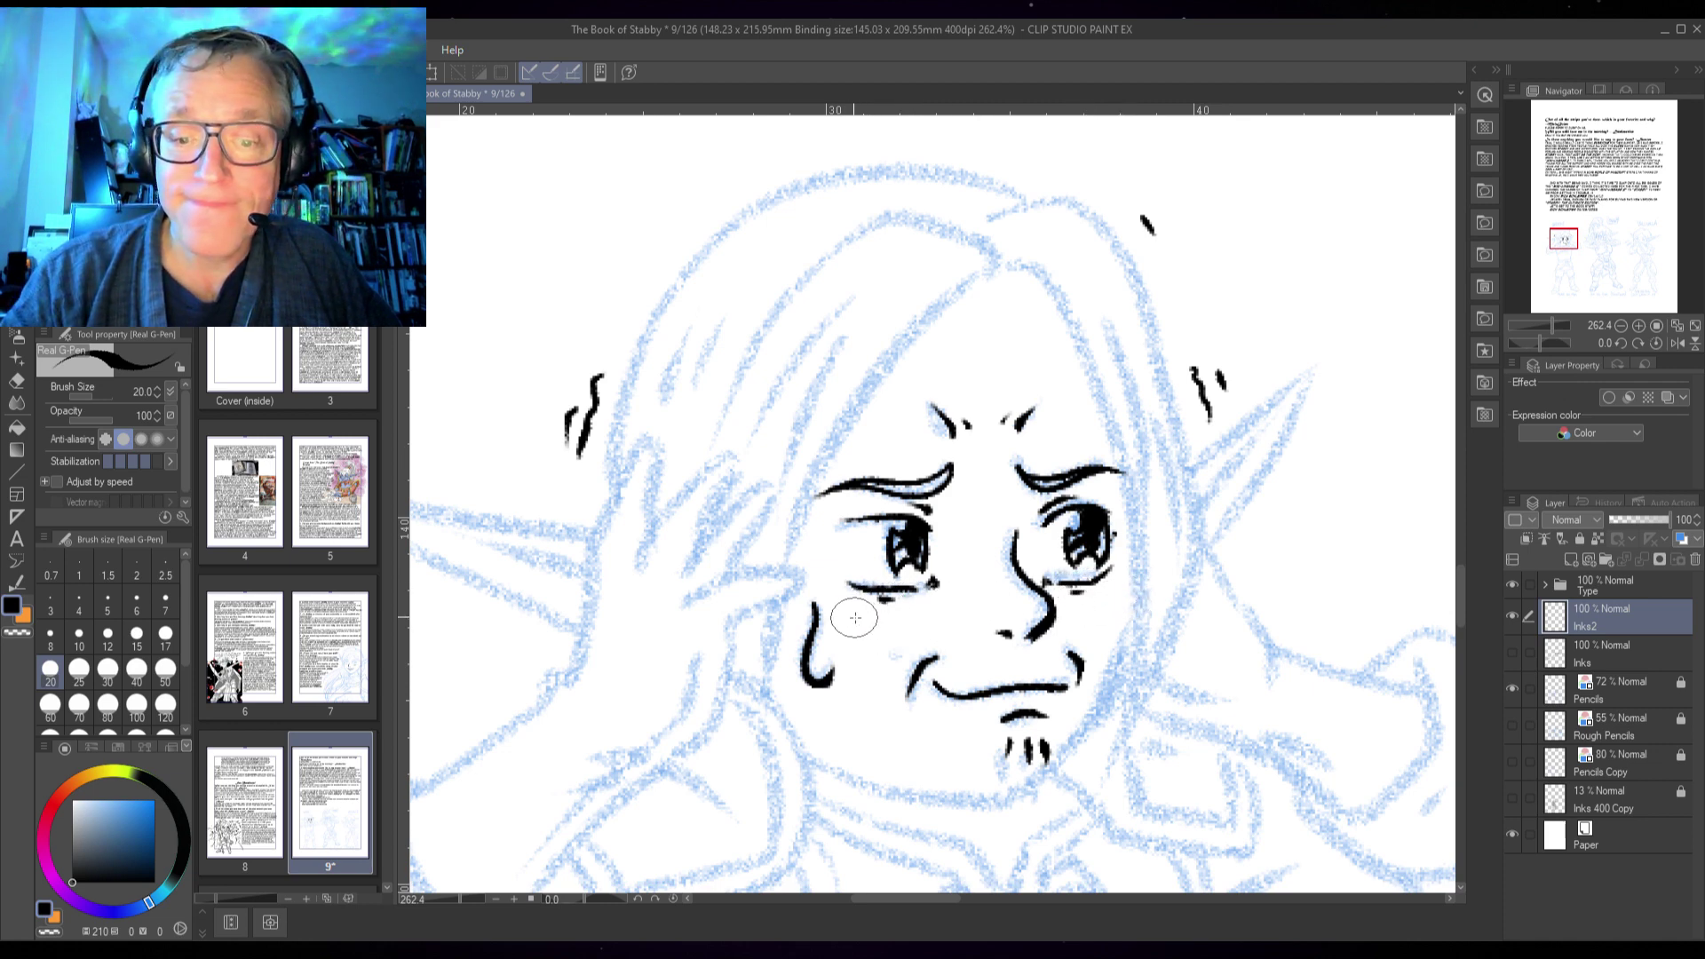
left_click_drag(854, 617, 837, 647)
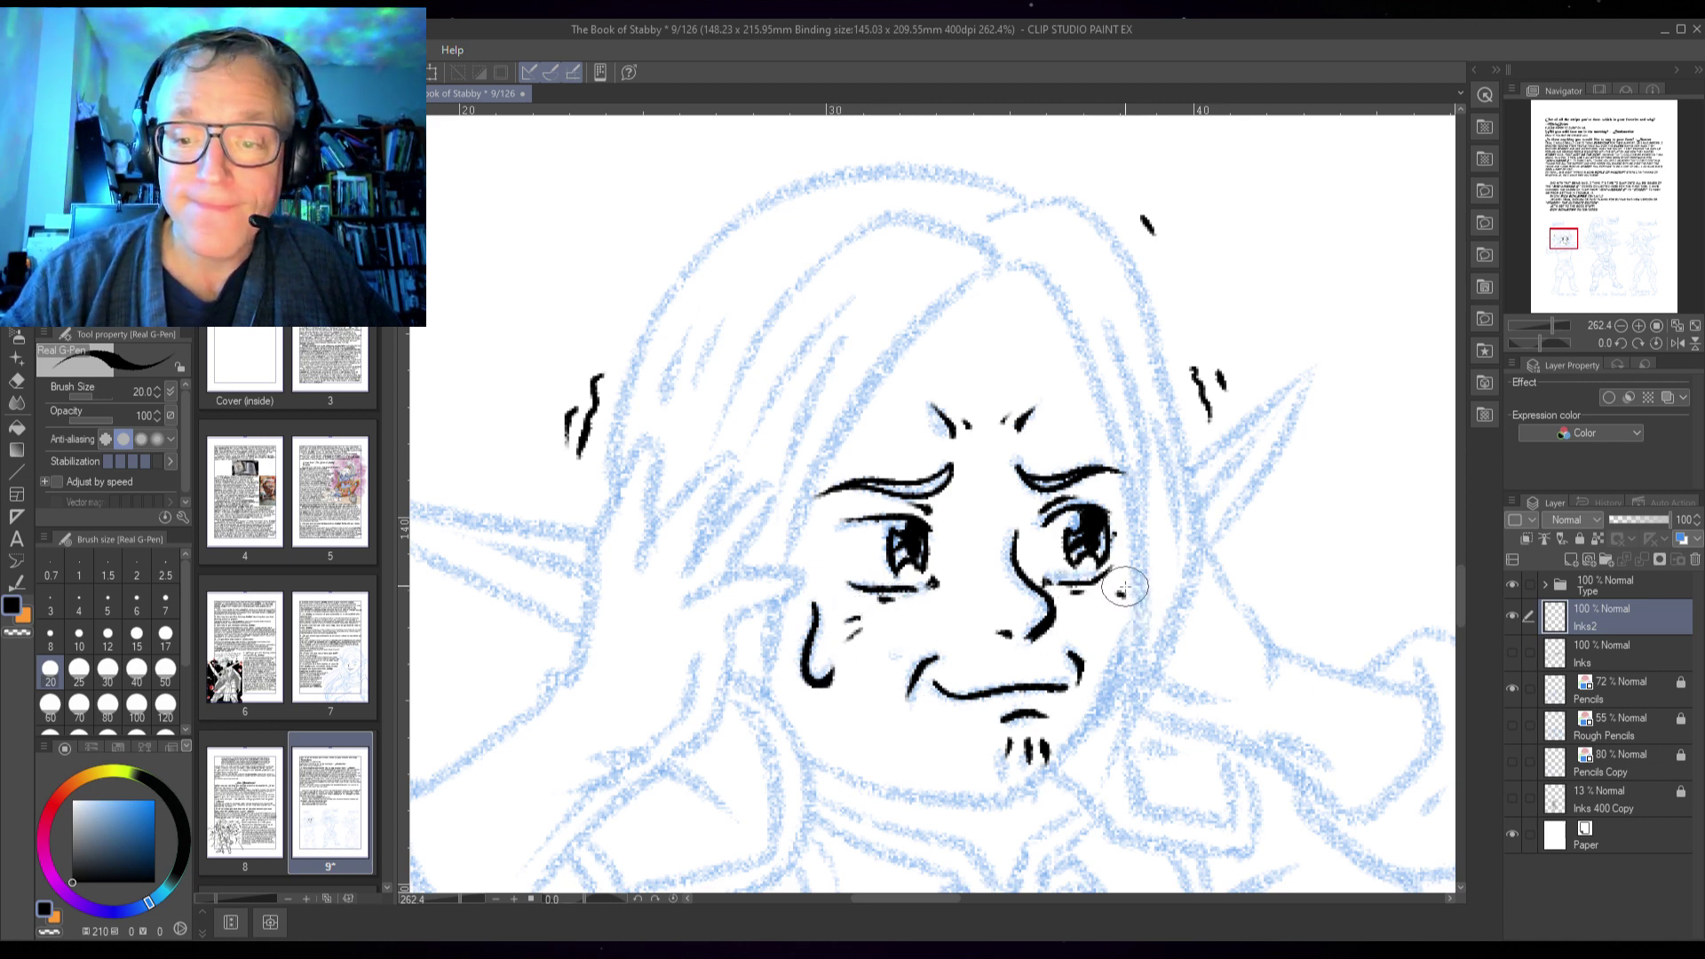
- Ink the inner hairline from the parting down to the left temple and the curved hair lock line above it
mouse_move(1182, 468)
left_mouse_down()
mouse_move(1212, 379)
mouse_move(1254, 406)
left_mouse_up()
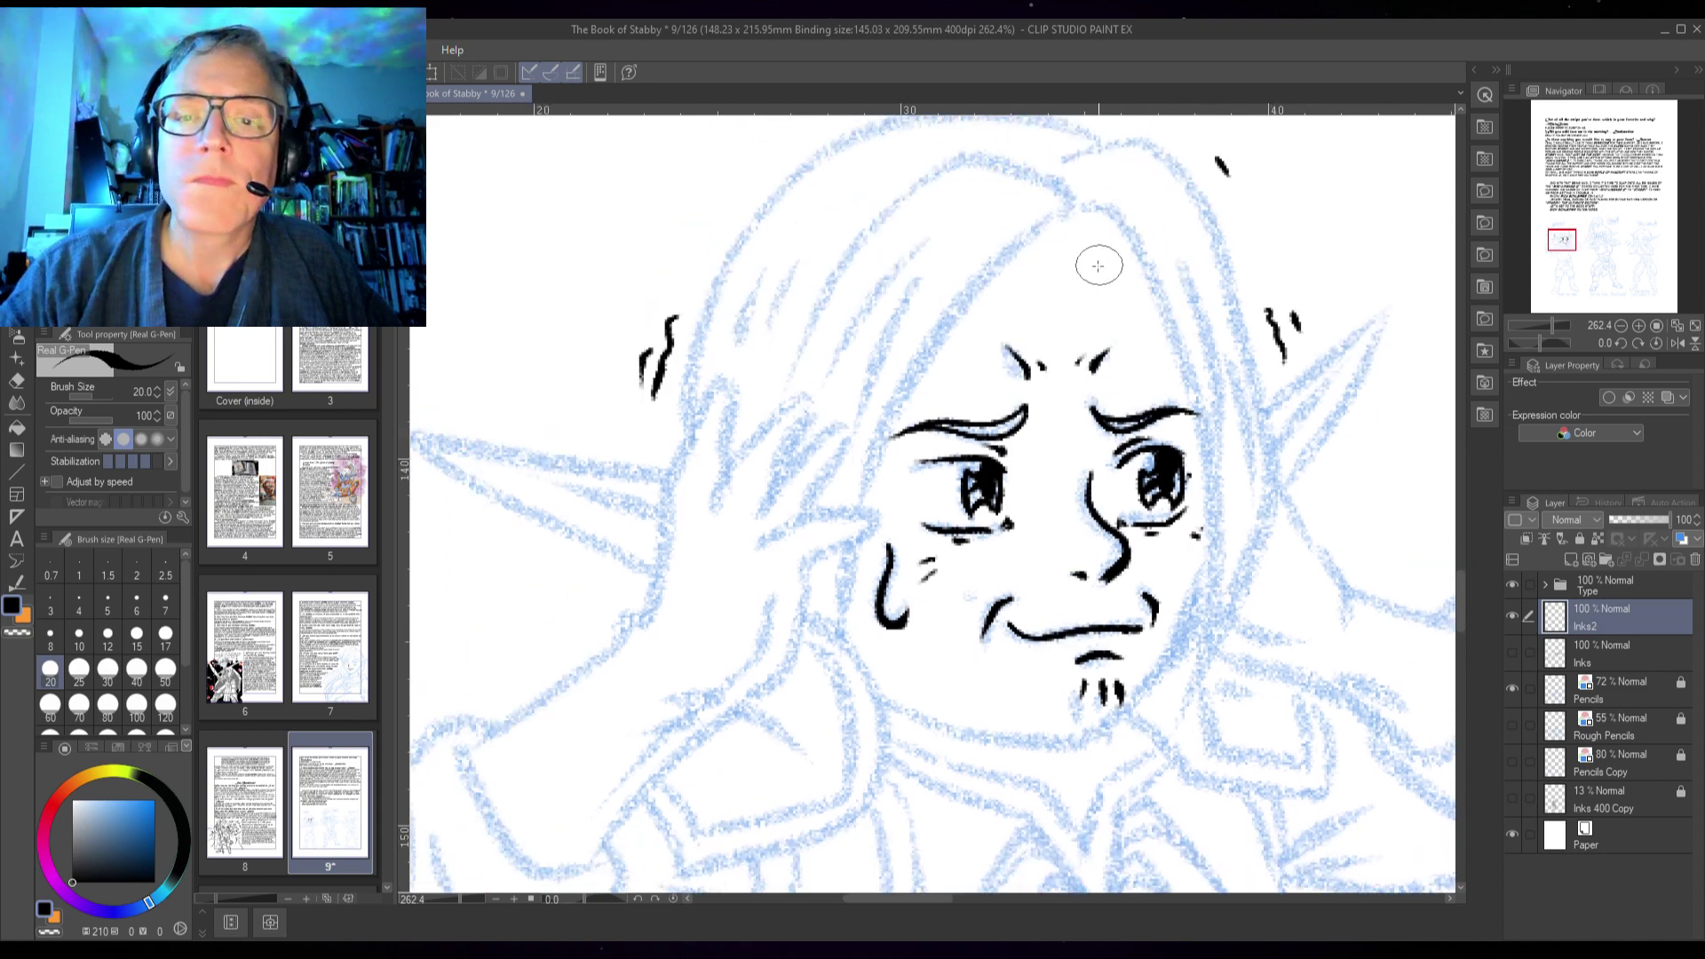
mouse_move(1068, 210)
left_mouse_down()
mouse_move(951, 308)
mouse_move(876, 453)
mouse_move(867, 533)
left_mouse_up()
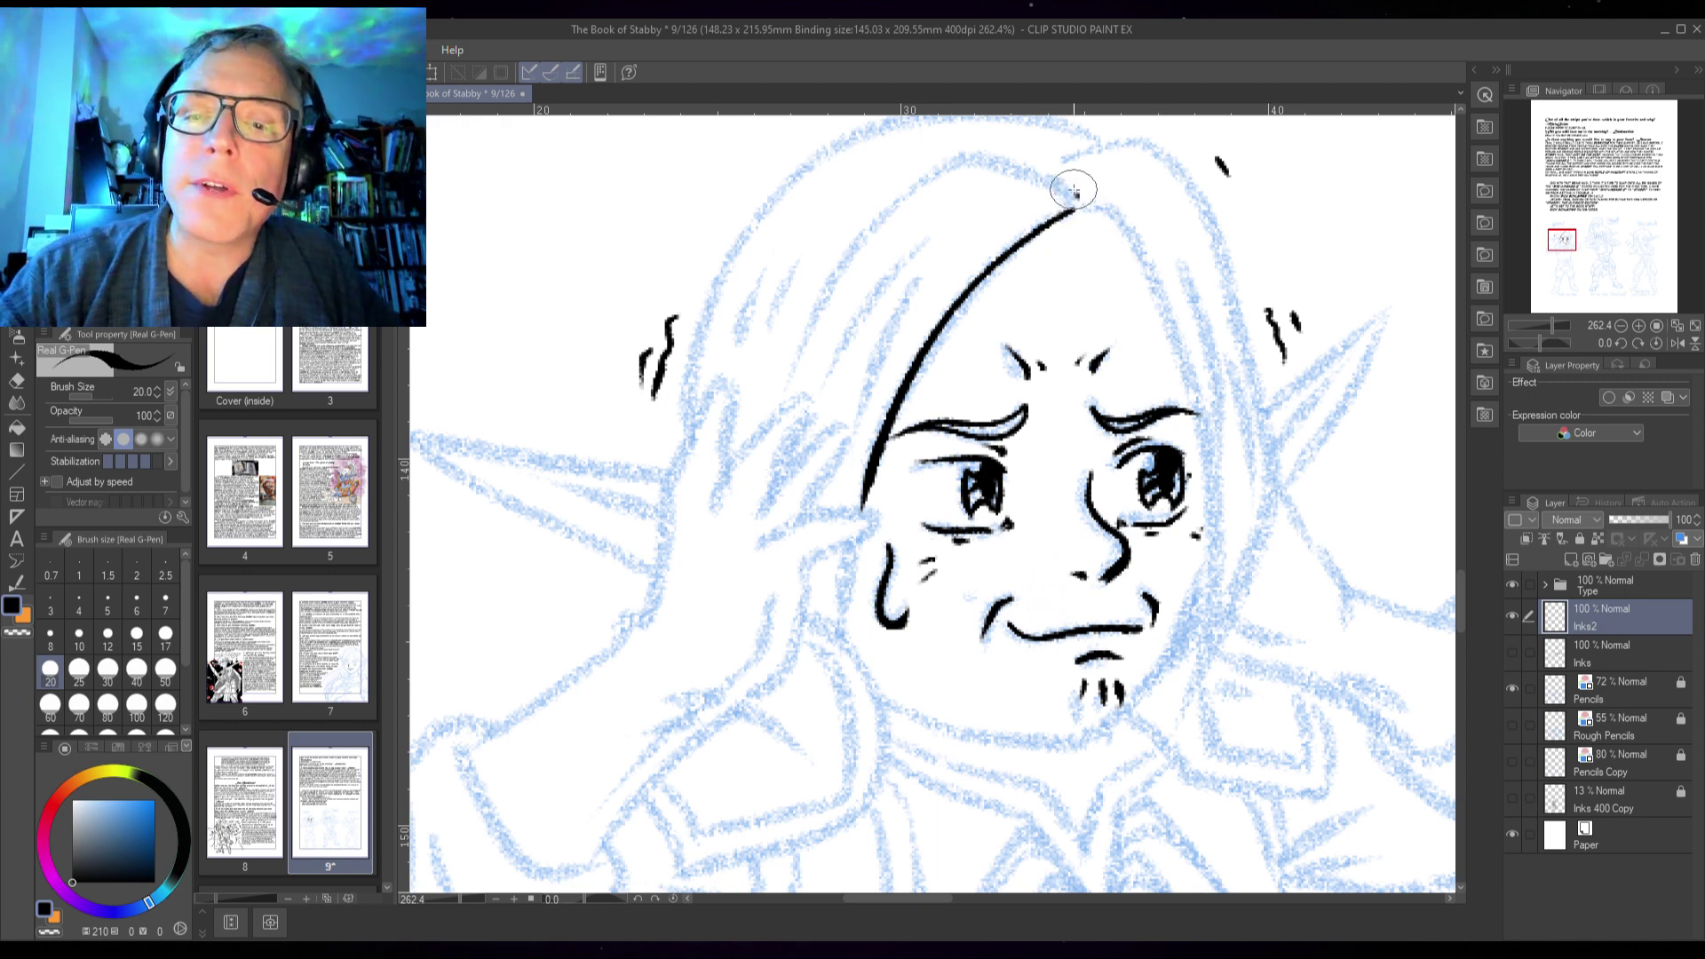
mouse_move(1073, 191)
left_mouse_down()
mouse_move(990, 169)
mouse_move(916, 191)
mouse_move(829, 290)
mouse_move(781, 408)
left_mouse_up()
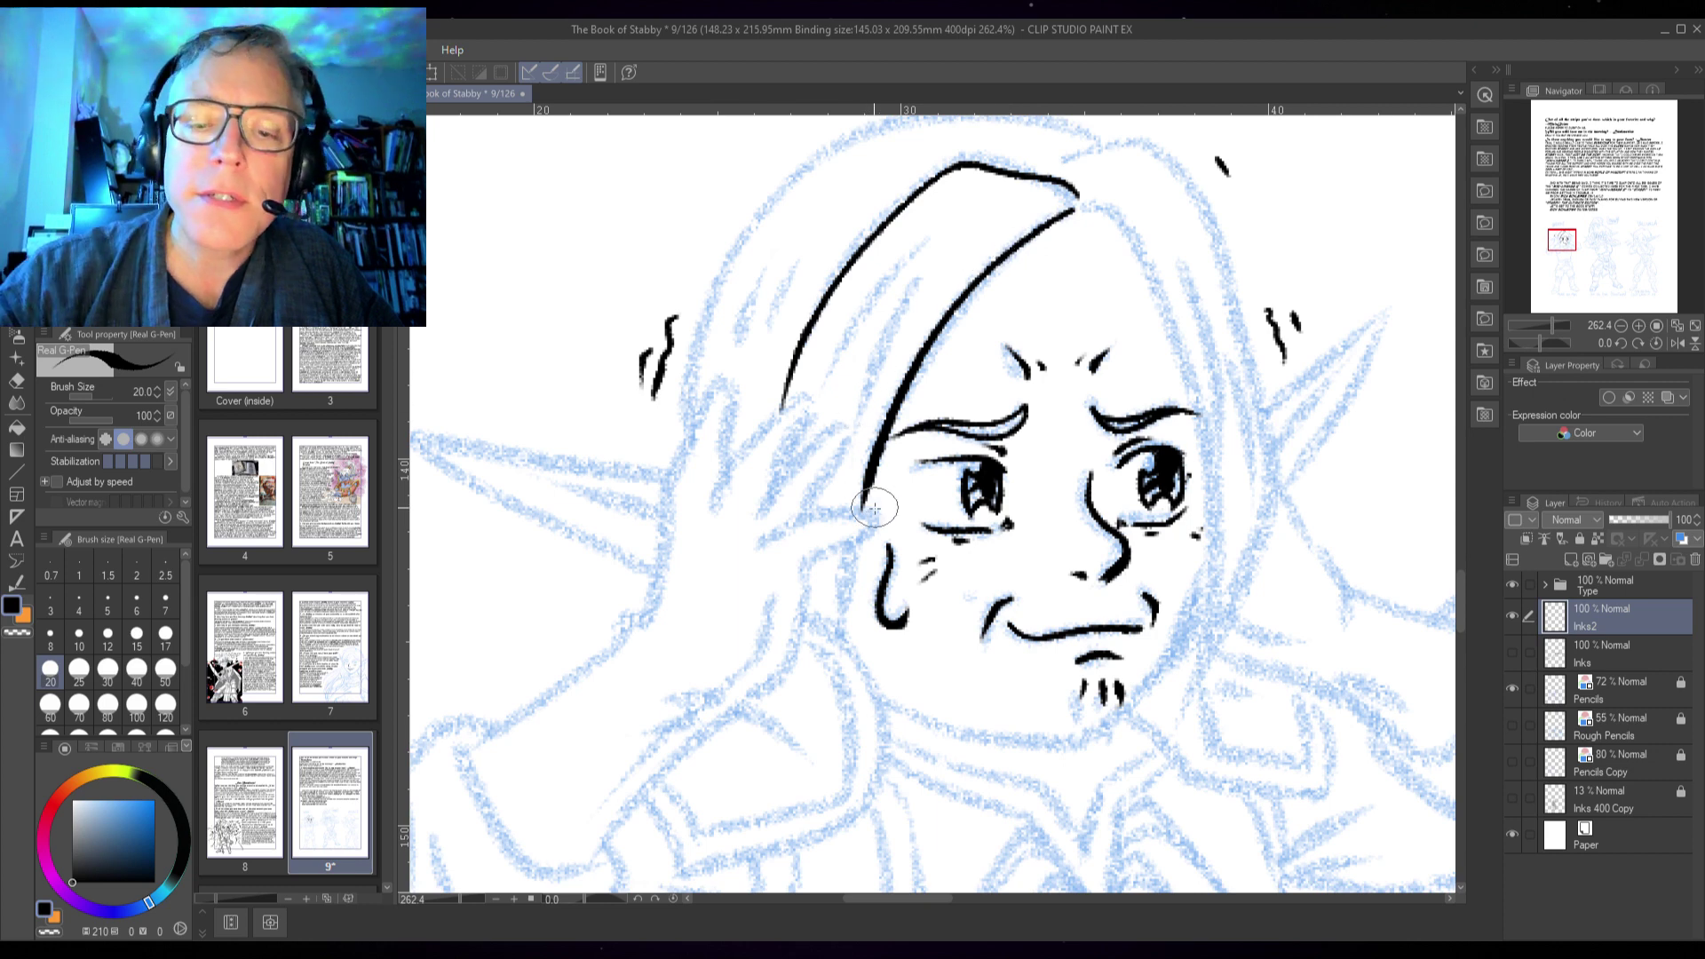
- Ink the fingers of the raised left hand and both sides of its outline down to the wrist
mouse_move(822, 554)
left_mouse_down()
mouse_move(875, 513)
mouse_move(815, 510)
mouse_move(743, 548)
mouse_move(835, 464)
mouse_move(842, 417)
mouse_move(757, 528)
left_mouse_up()
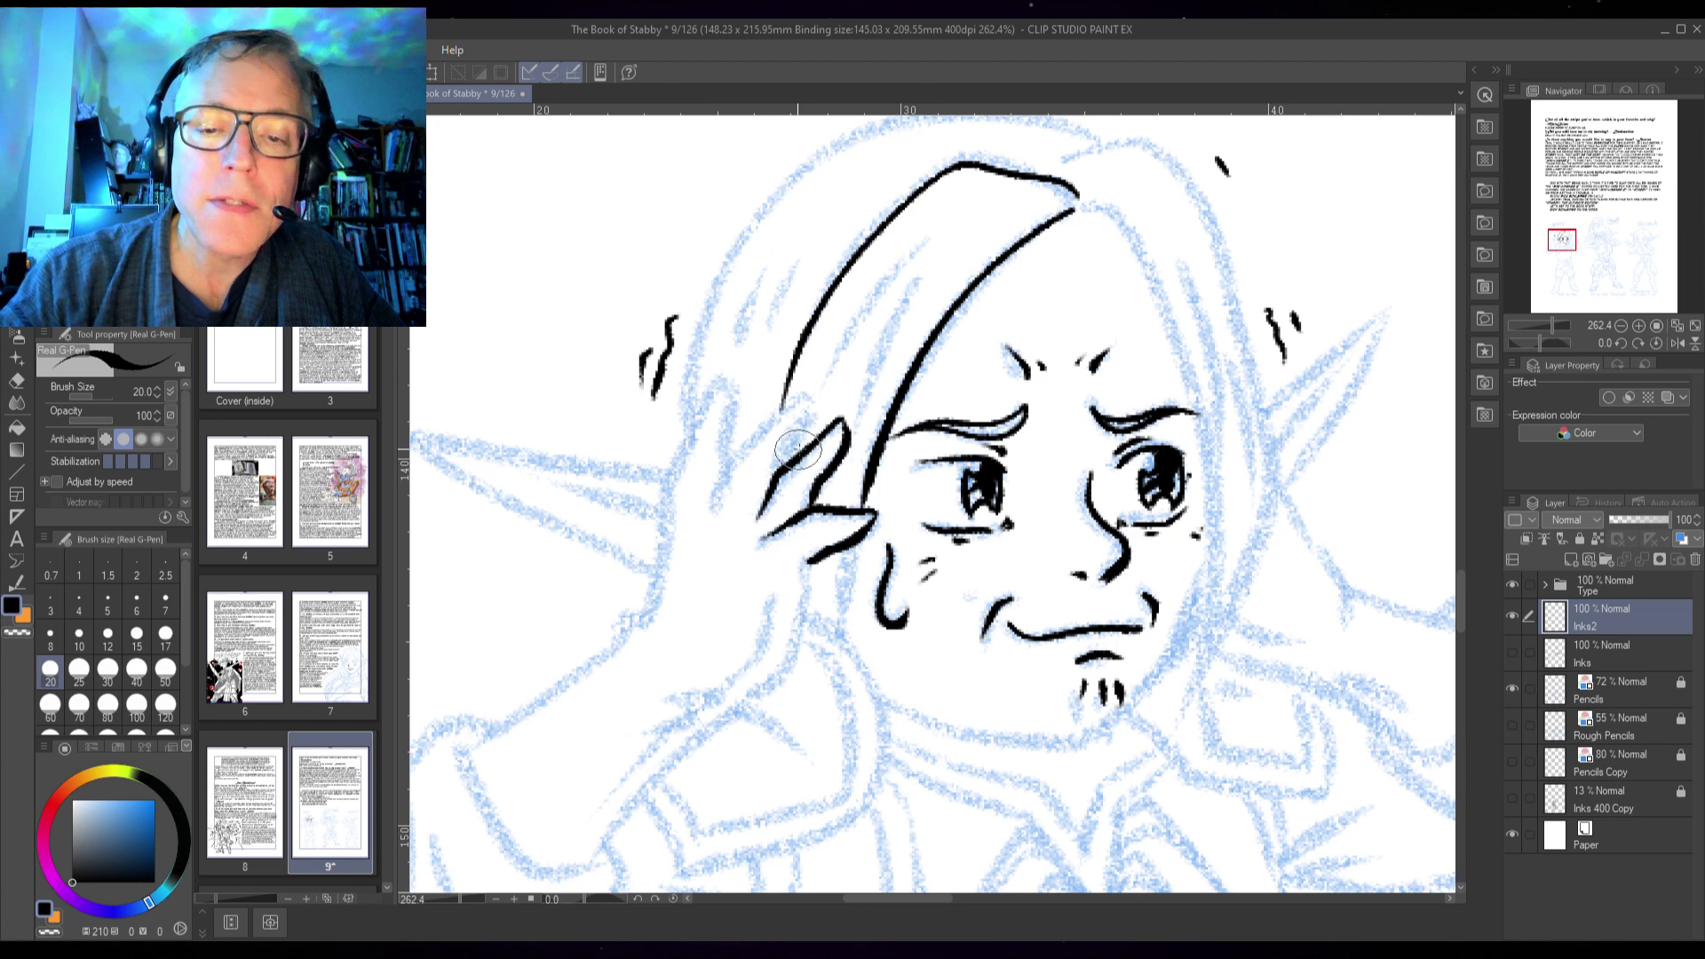
mouse_move(799, 448)
left_mouse_down()
mouse_move(810, 395)
mouse_move(739, 456)
mouse_move(703, 538)
left_mouse_up()
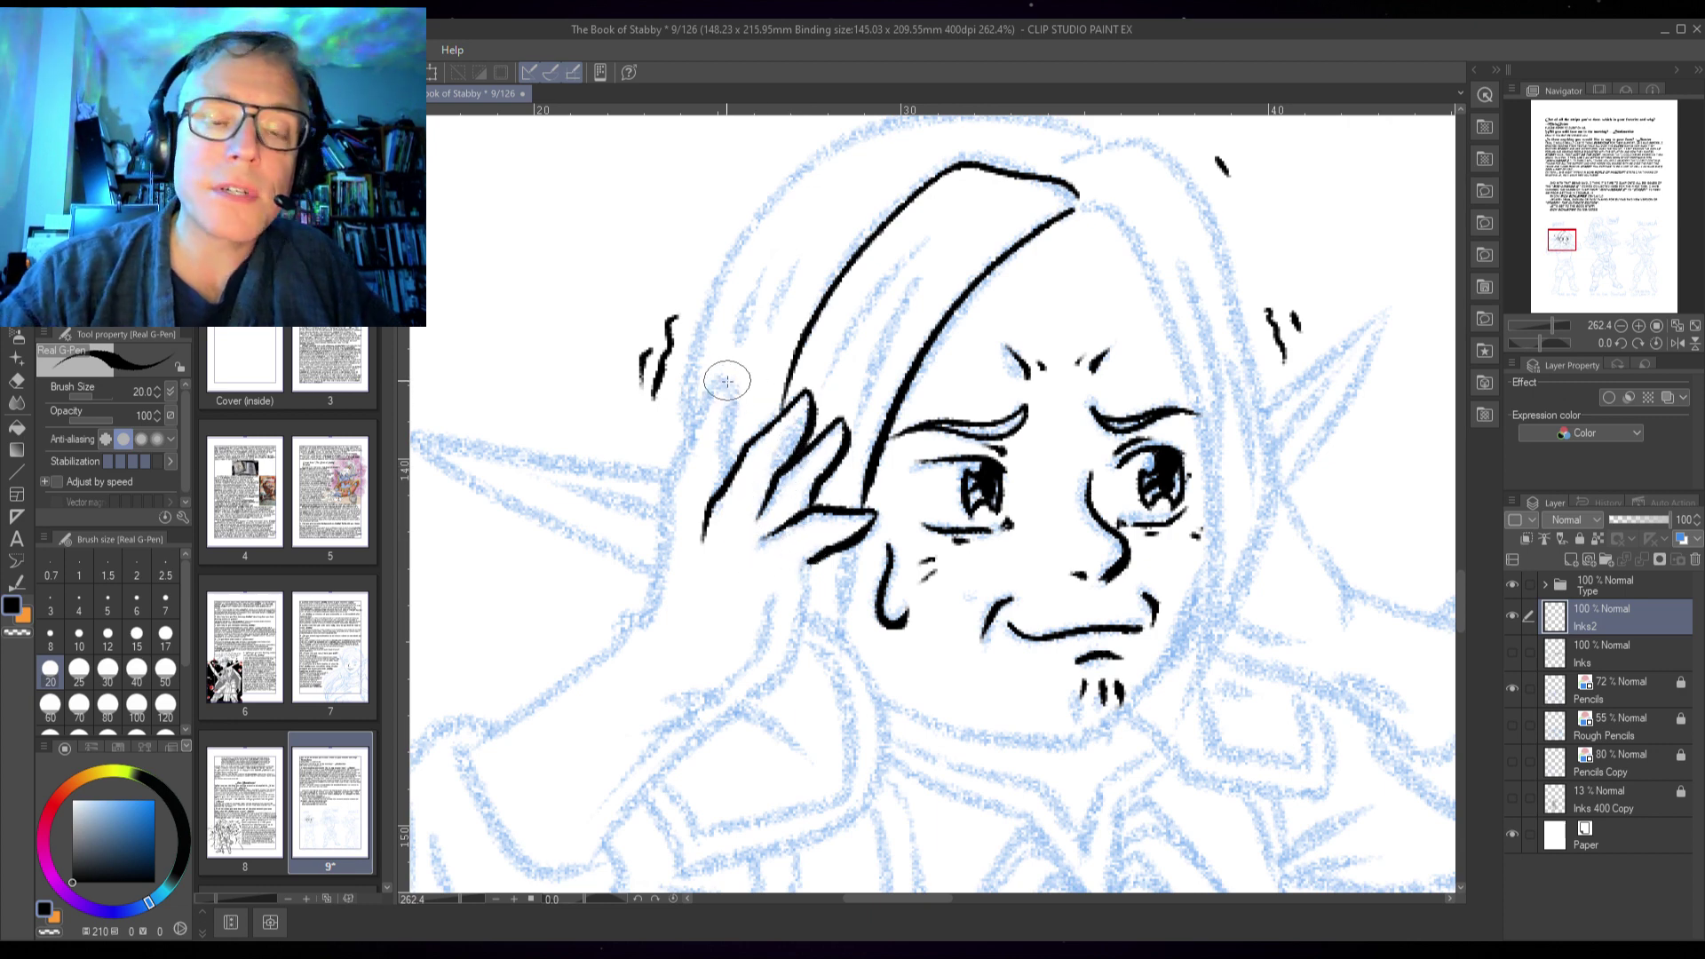
left_click_drag(725, 378, 722, 530)
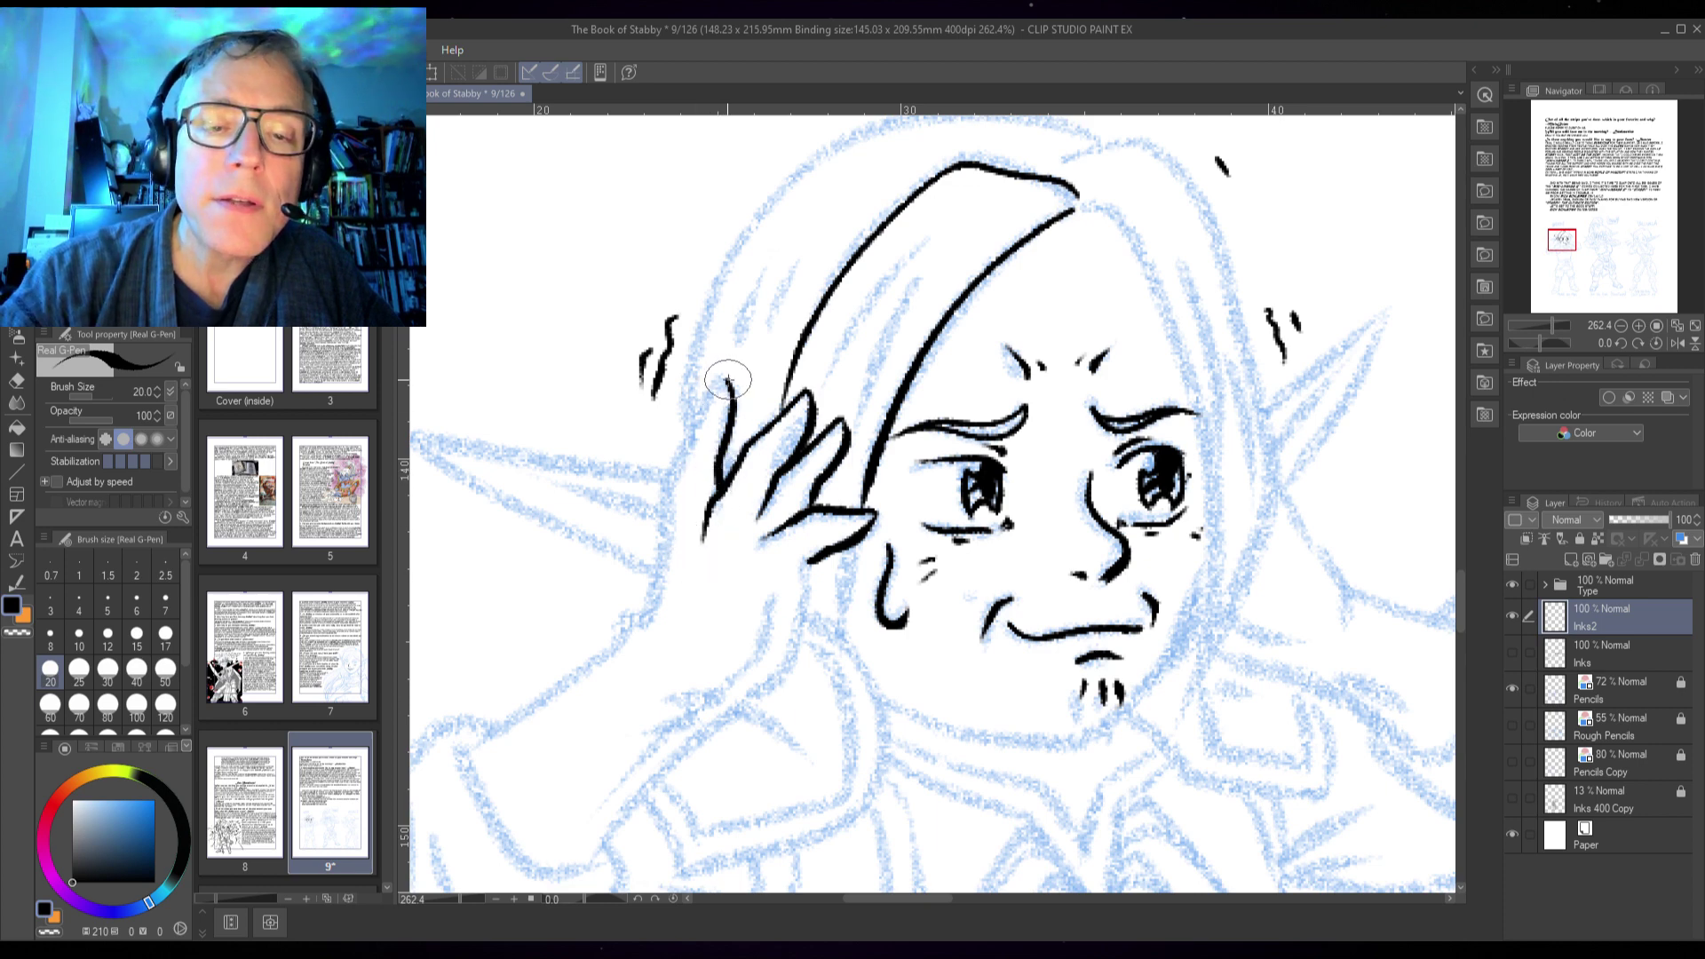
mouse_move(719, 377)
left_mouse_down()
mouse_move(669, 471)
mouse_move(649, 609)
mouse_move(618, 661)
left_mouse_up()
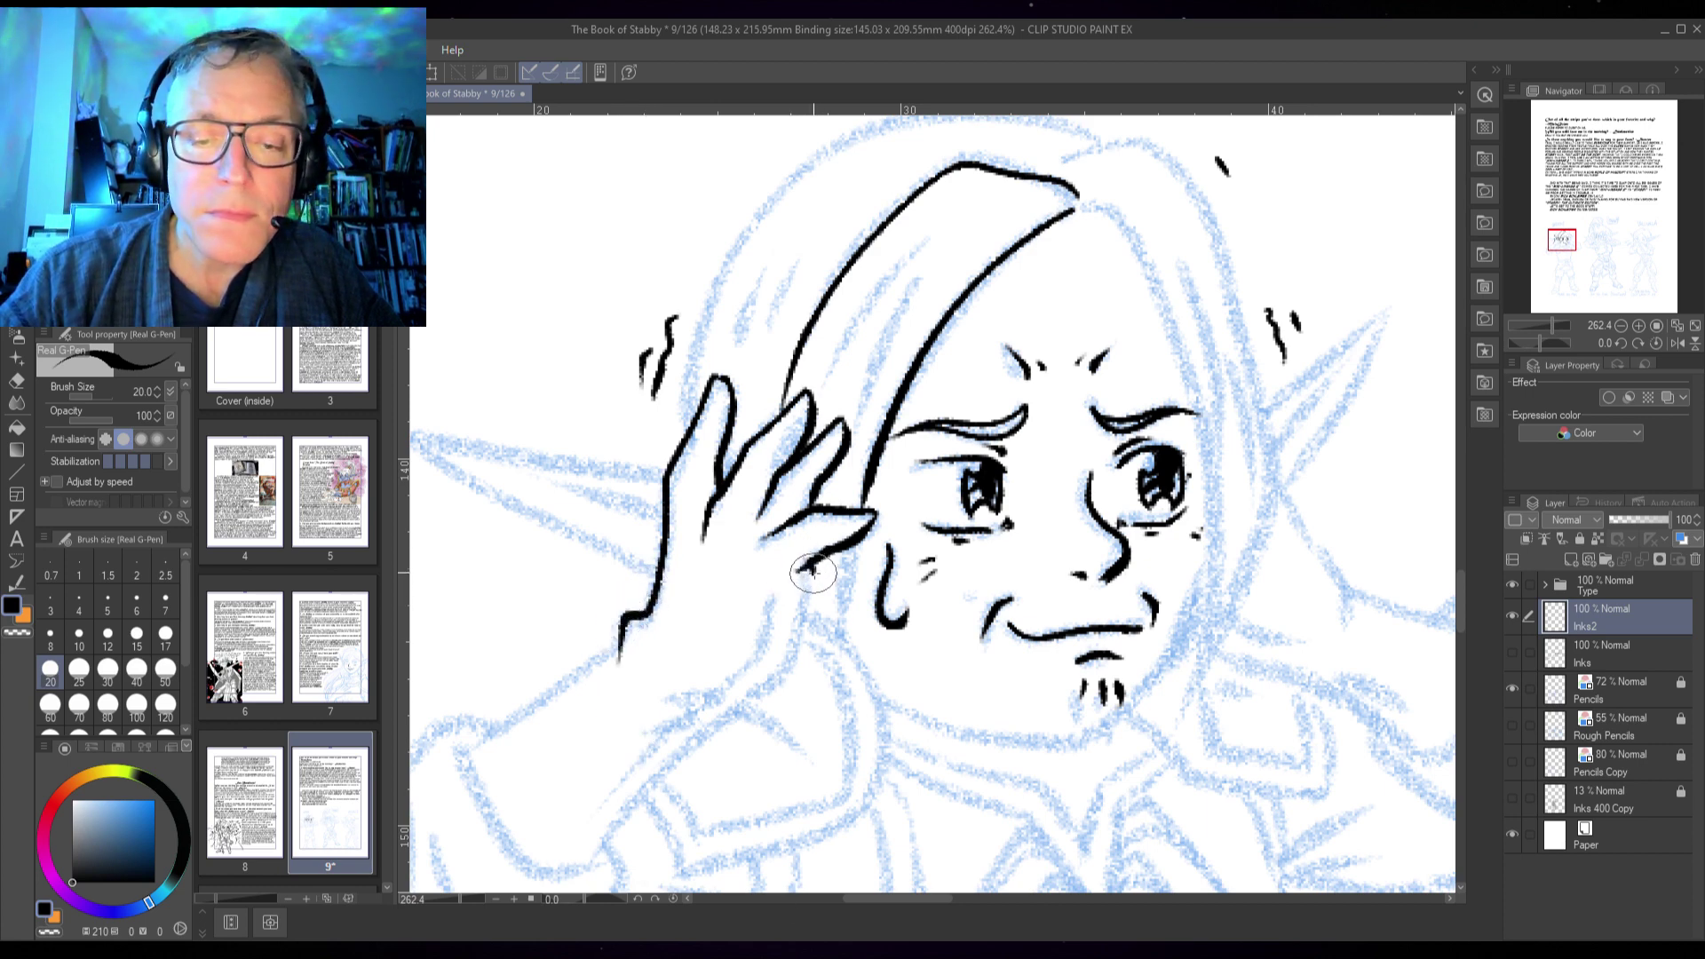
mouse_move(812, 573)
left_mouse_down()
mouse_move(794, 659)
mouse_move(740, 706)
left_mouse_up()
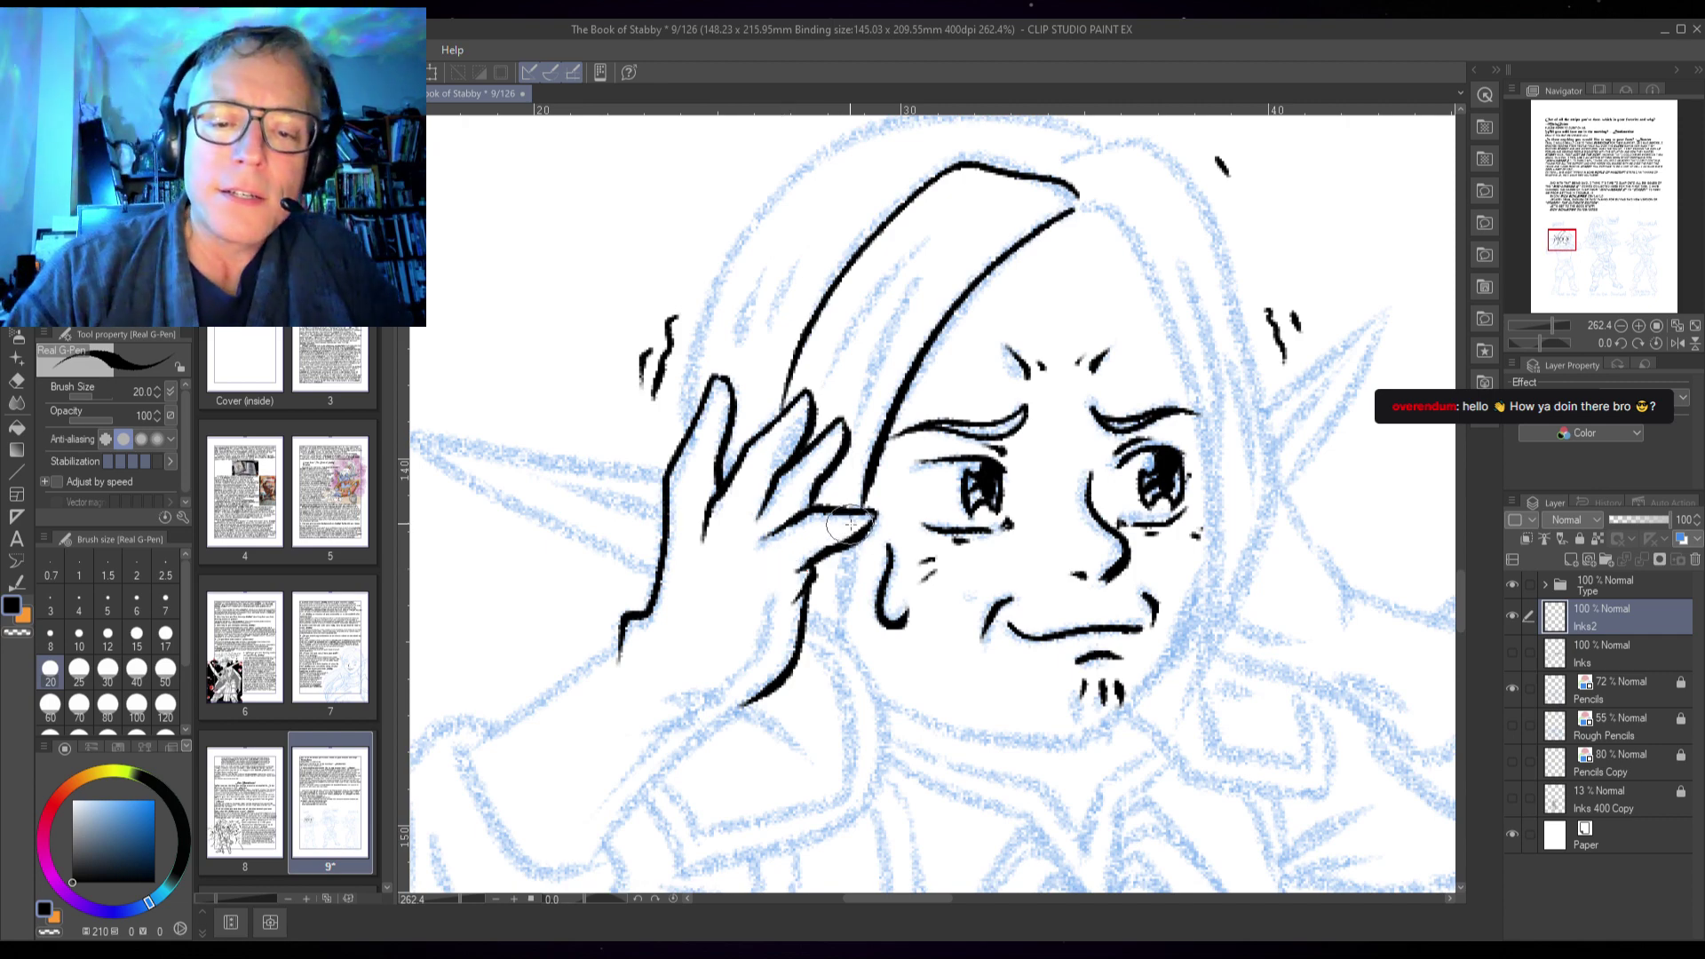
- Ink the inner palm contour, the wrist creases and both edges of the forearm down to the sleeve
mouse_move(846, 527)
left_mouse_down()
mouse_move(792, 554)
mouse_move(750, 680)
mouse_move(700, 696)
mouse_move(712, 719)
mouse_move(676, 723)
mouse_move(577, 857)
left_mouse_up()
left_click_drag(706, 704, 666, 737)
left_click_drag(618, 633, 473, 768)
- Ink the rolled sleeve cuff around the left forearm, with its opening, outer outline and fabric folds
mouse_move(733, 714)
left_mouse_down()
mouse_move(910, 457)
mouse_move(796, 559)
mouse_move(759, 626)
mouse_move(906, 471)
left_mouse_up()
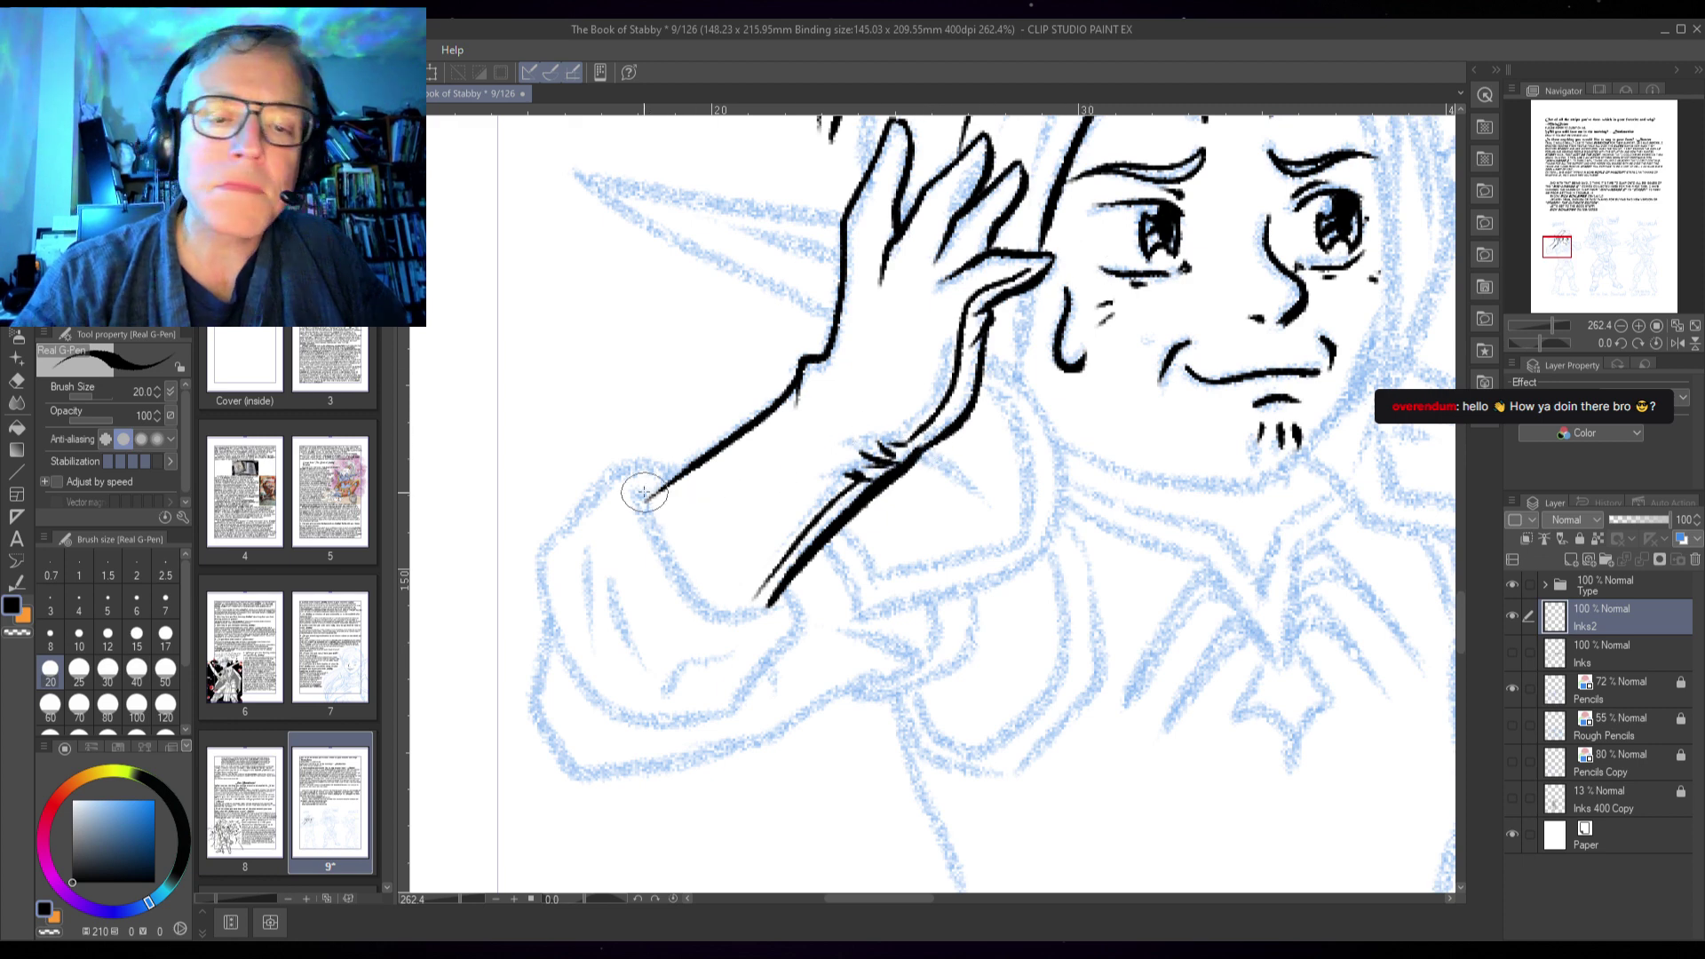
mouse_move(637, 475)
left_mouse_down()
mouse_move(675, 585)
mouse_move(704, 610)
mouse_move(790, 606)
left_mouse_up()
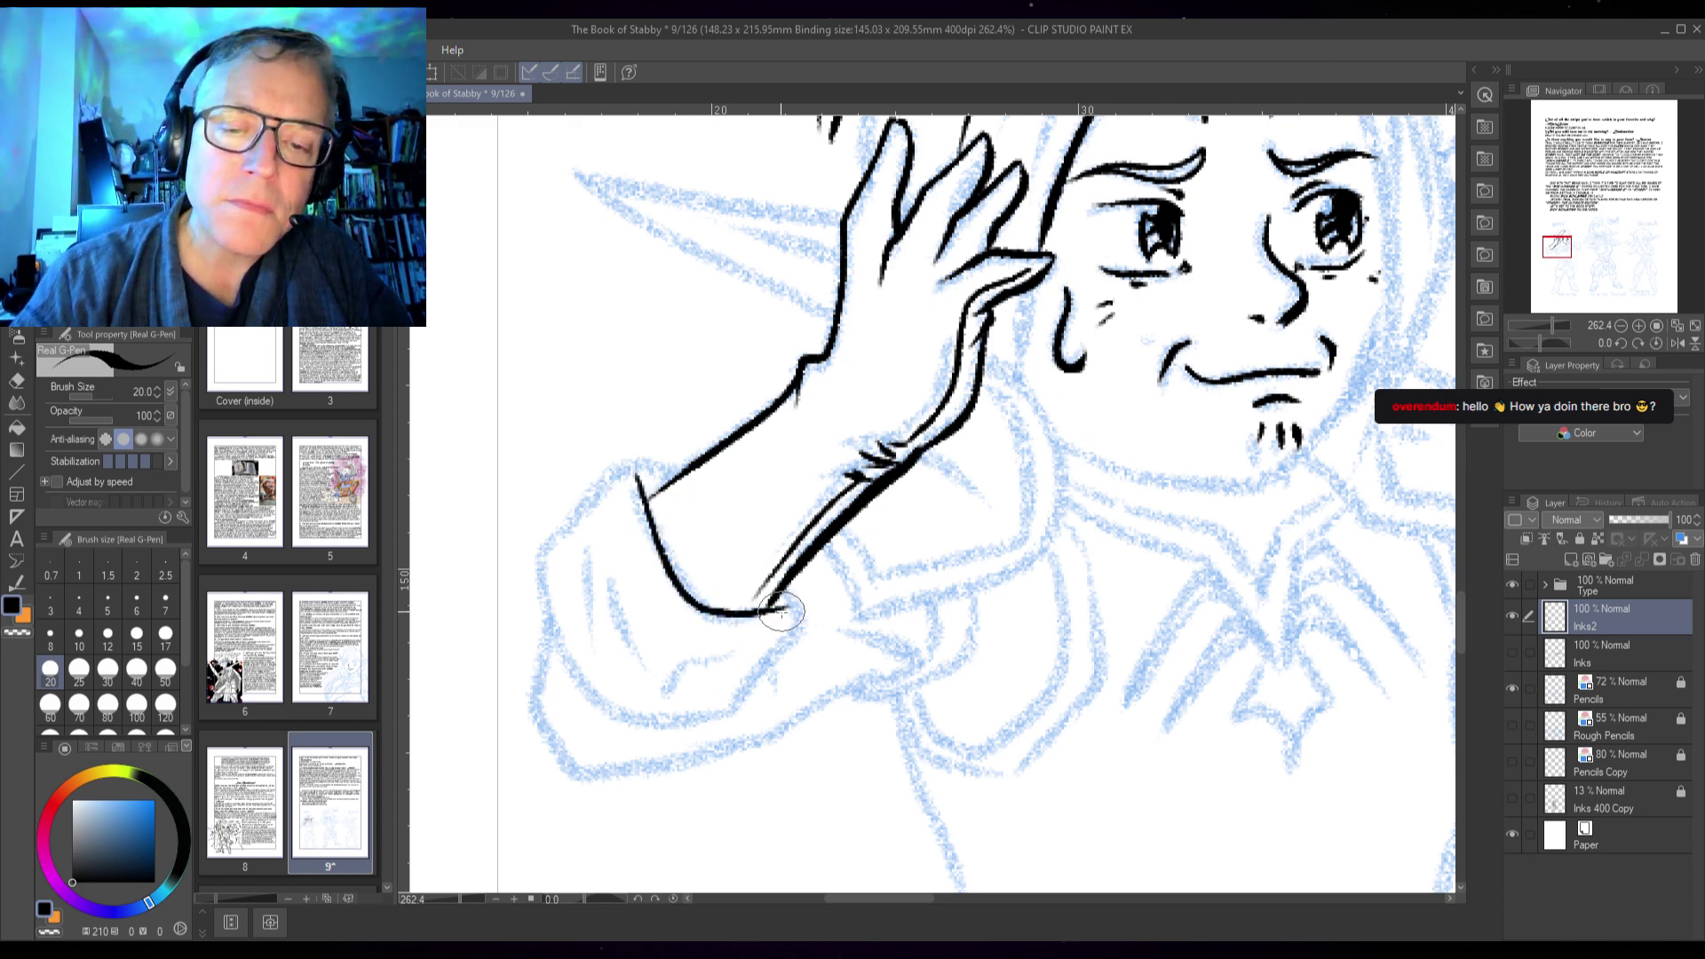
mouse_move(682, 471)
left_mouse_down()
mouse_move(628, 464)
mouse_move(555, 533)
mouse_move(543, 586)
mouse_move(569, 662)
mouse_move(617, 706)
mouse_move(730, 710)
left_mouse_up()
mouse_move(777, 565)
left_mouse_down()
mouse_move(806, 626)
mouse_move(715, 711)
left_mouse_up()
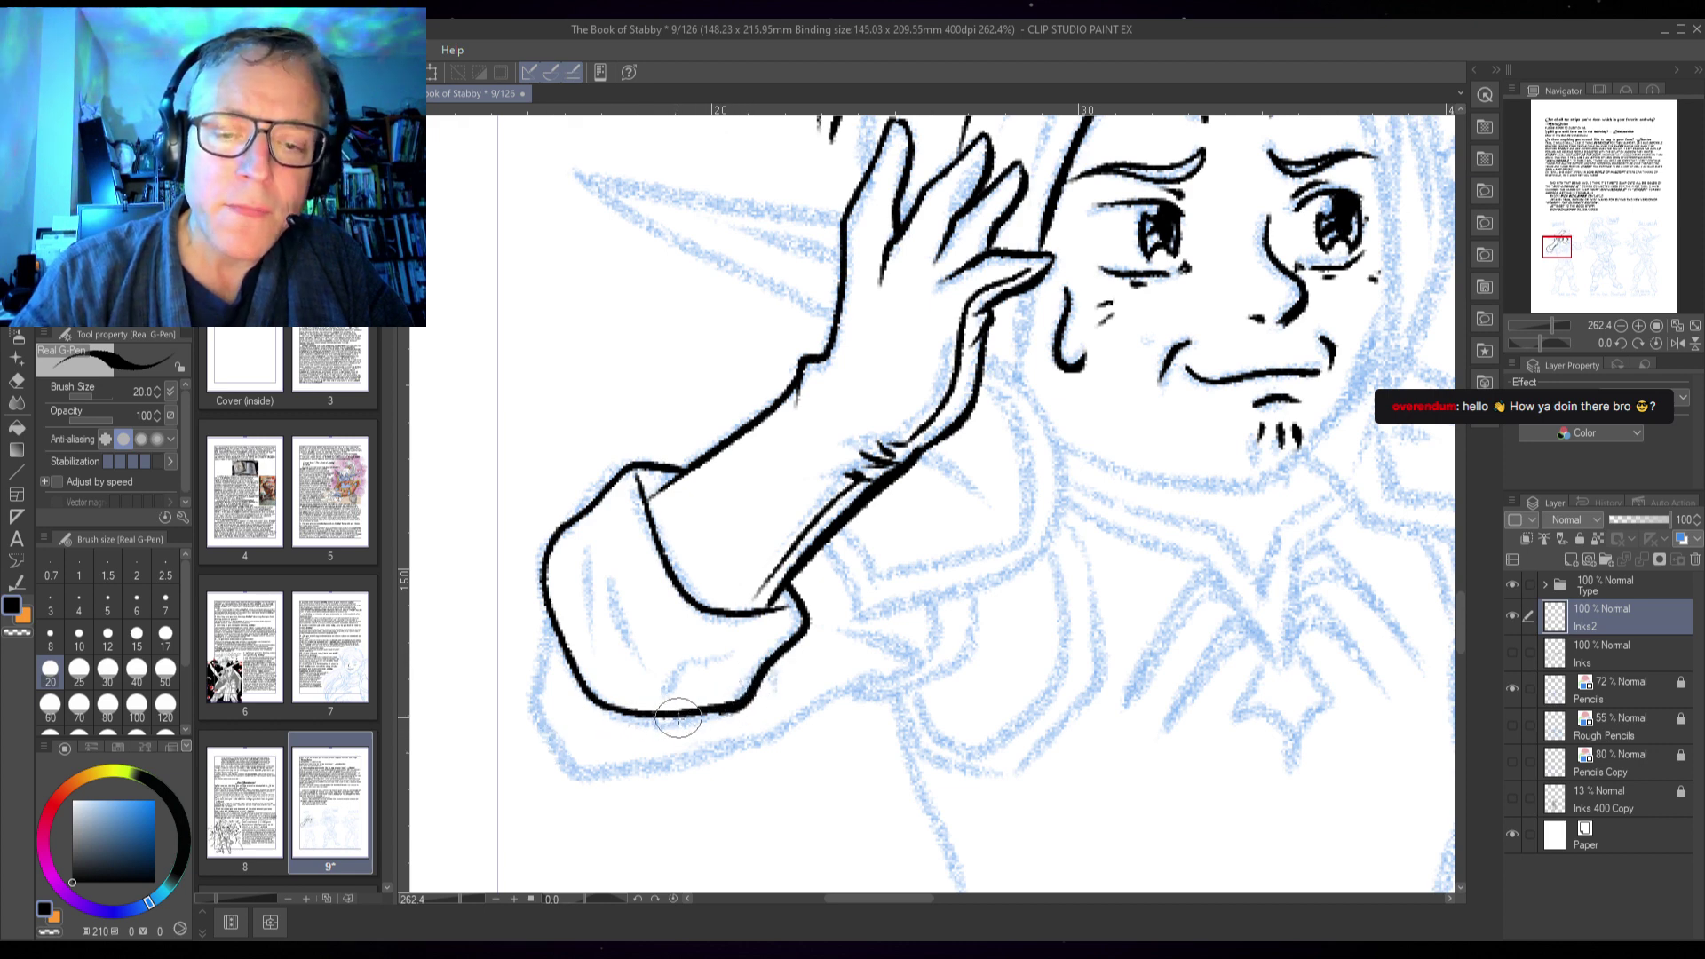
mouse_move(592, 549)
left_mouse_down()
mouse_move(595, 636)
mouse_move(744, 660)
mouse_move(796, 635)
mouse_move(763, 650)
mouse_move(751, 620)
mouse_move(723, 711)
mouse_move(691, 724)
left_mouse_up()
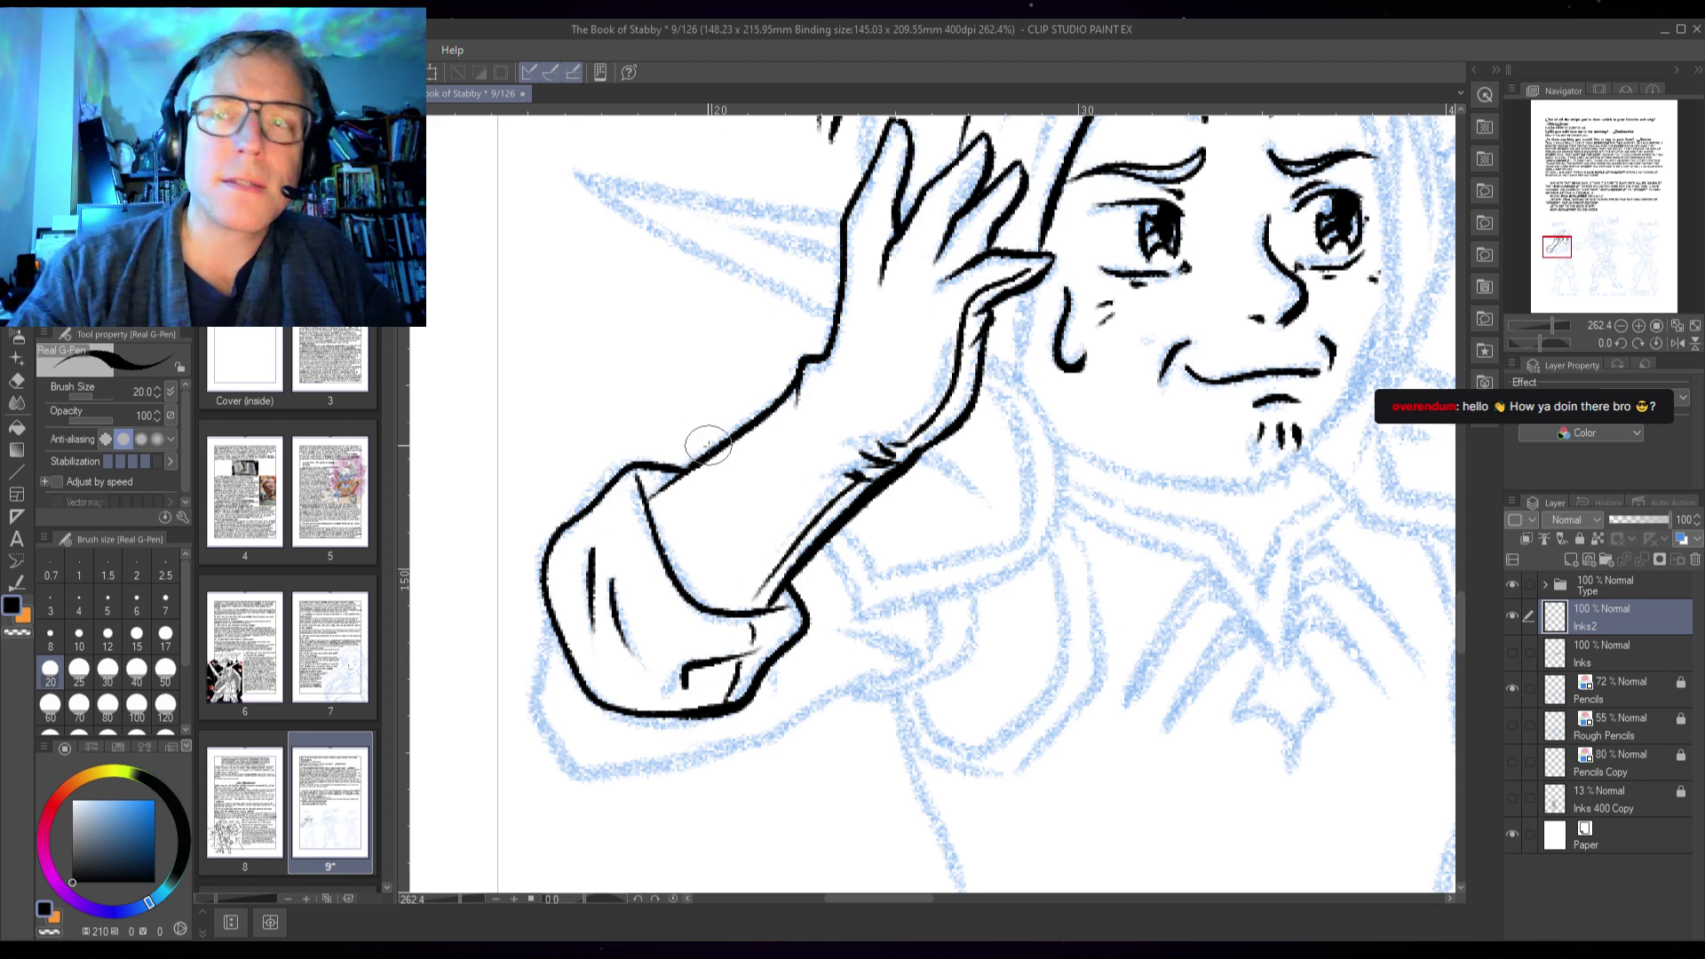
left_click_drag(700, 477, 646, 497)
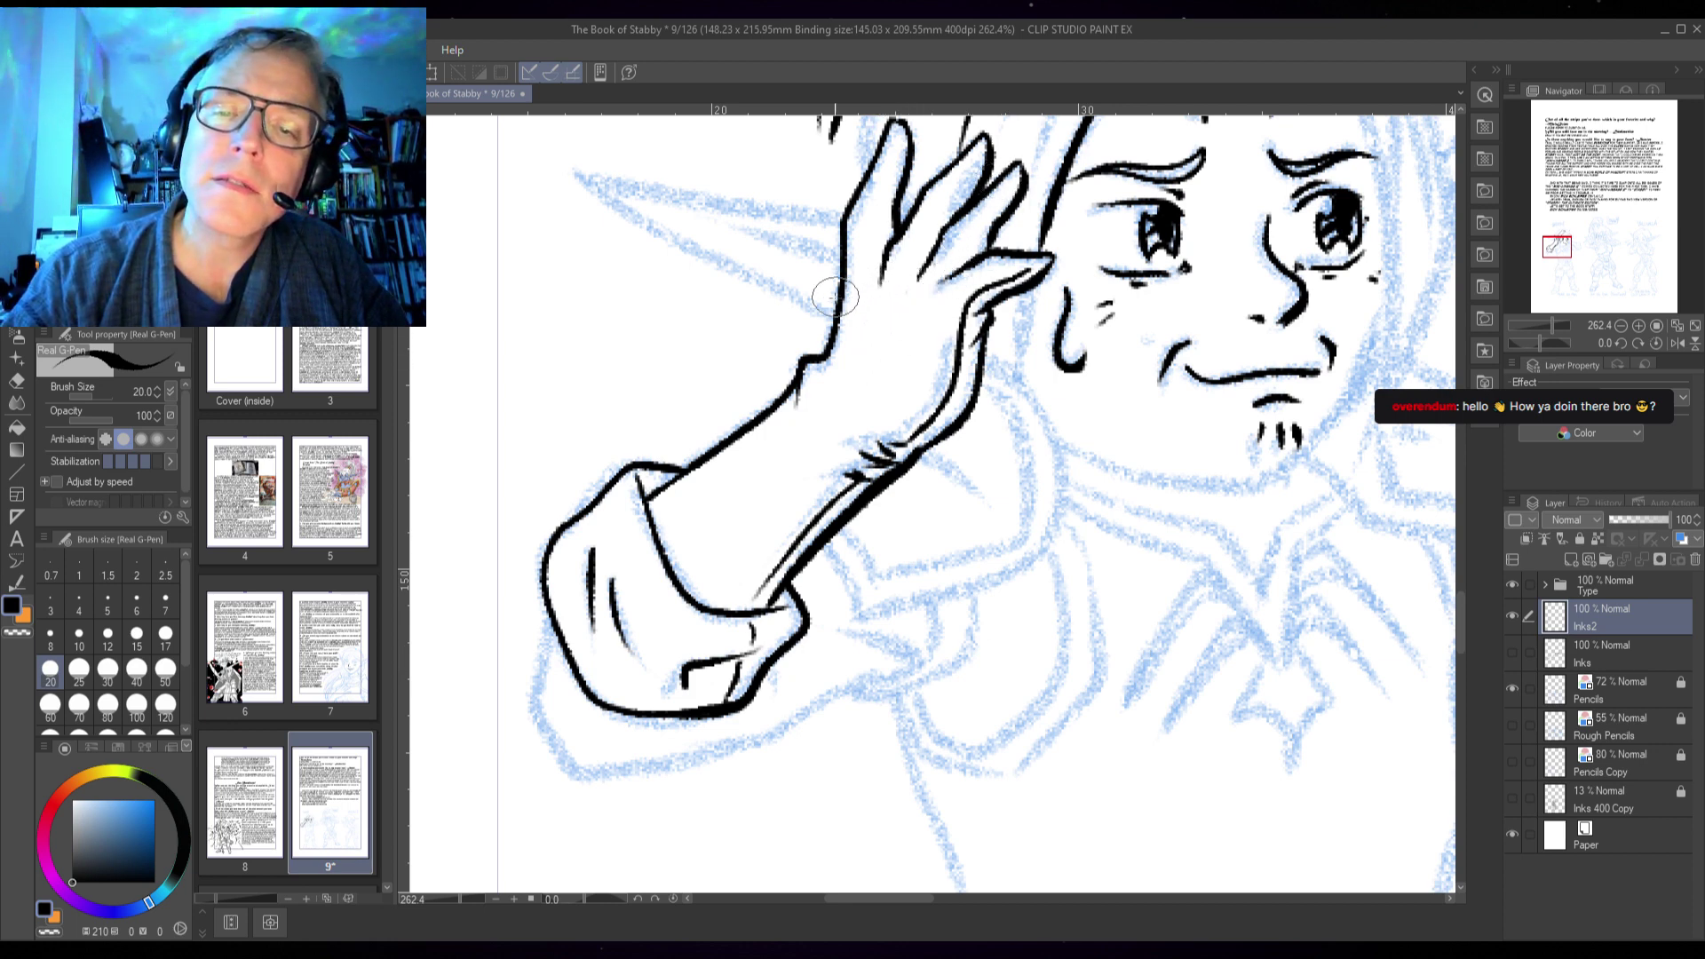
- Ink the thin tendon lines on the back of the raised hand and briefly show the Inks layer for comparison
mouse_move(853, 301)
left_mouse_down()
mouse_move(854, 359)
mouse_move(895, 404)
left_mouse_up()
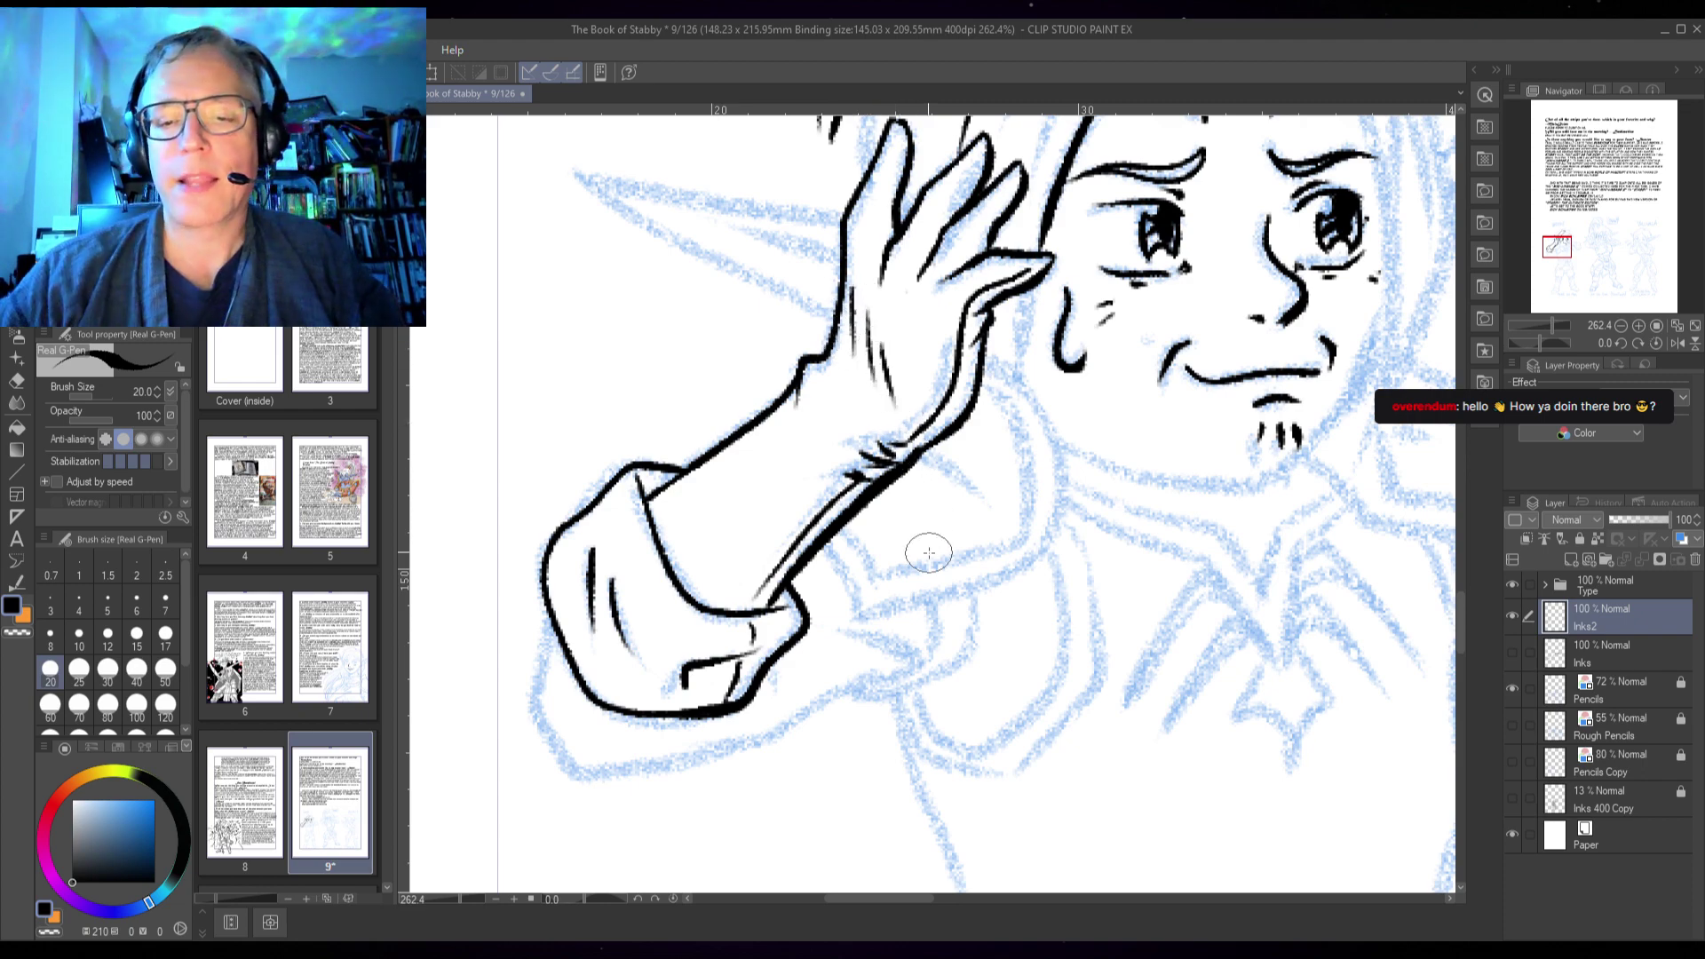
left_click(1511, 654)
left_click(1510, 655)
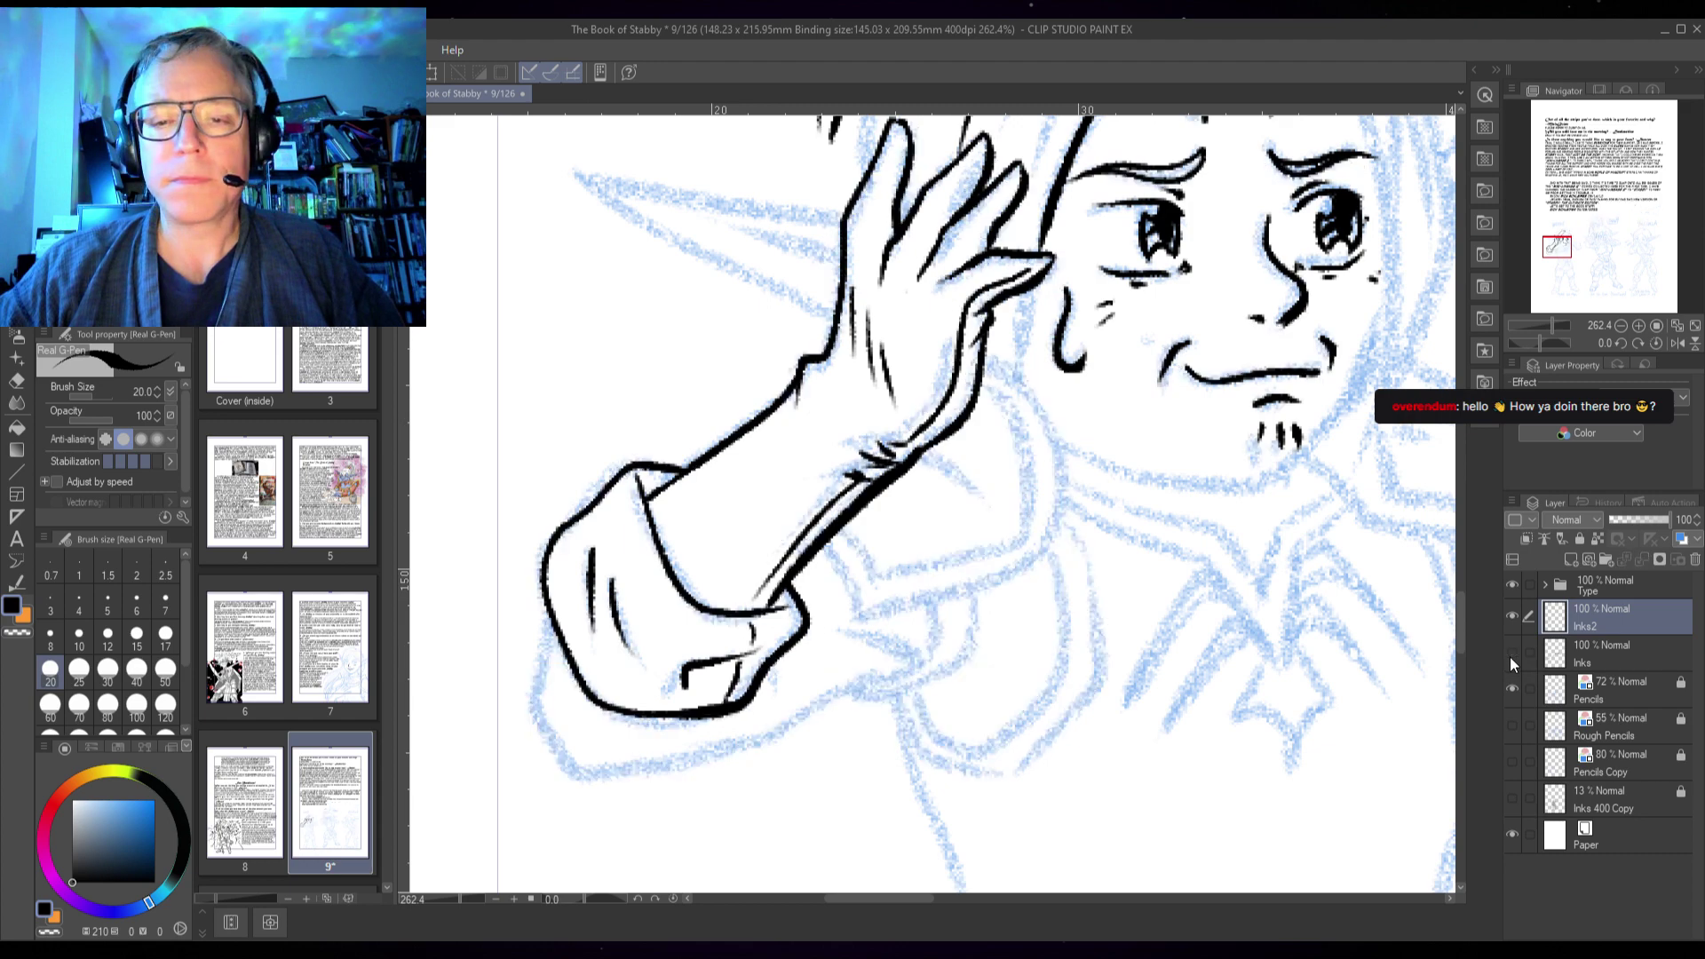
- Ink the shoulder plate behind the raised forearm, with its outer contour, parallel inner border and short fold line
left_click_drag(925, 449, 992, 519)
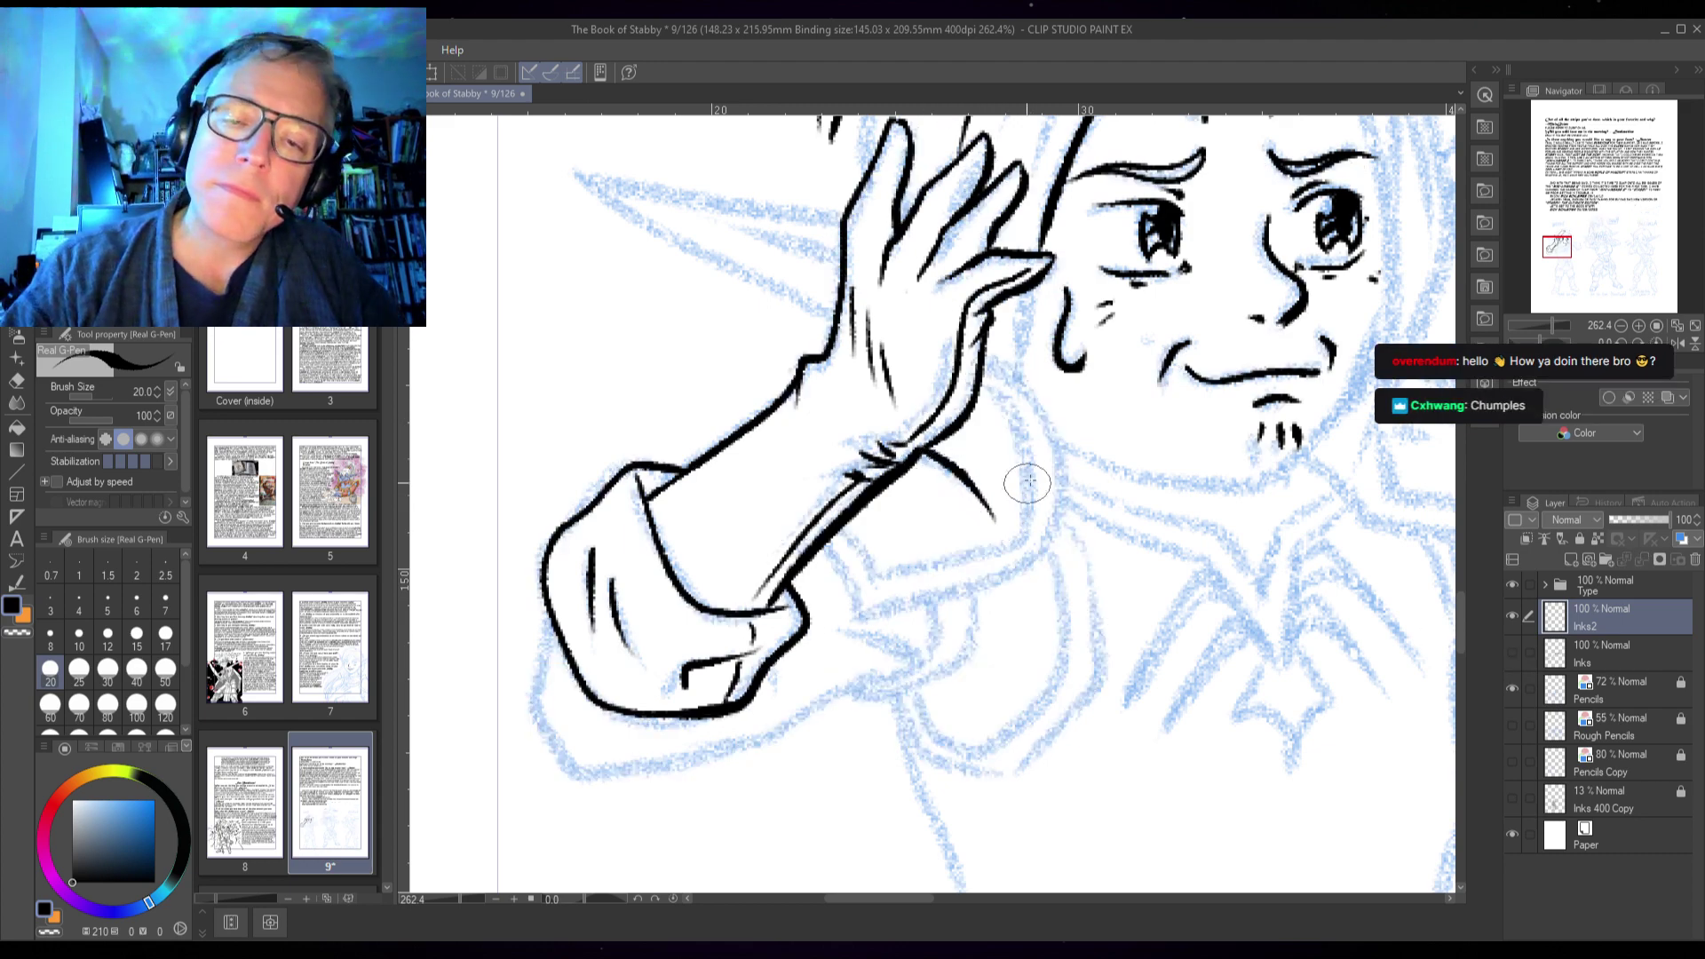
mouse_move(986, 344)
left_mouse_down()
mouse_move(1060, 467)
mouse_move(1037, 562)
left_mouse_up()
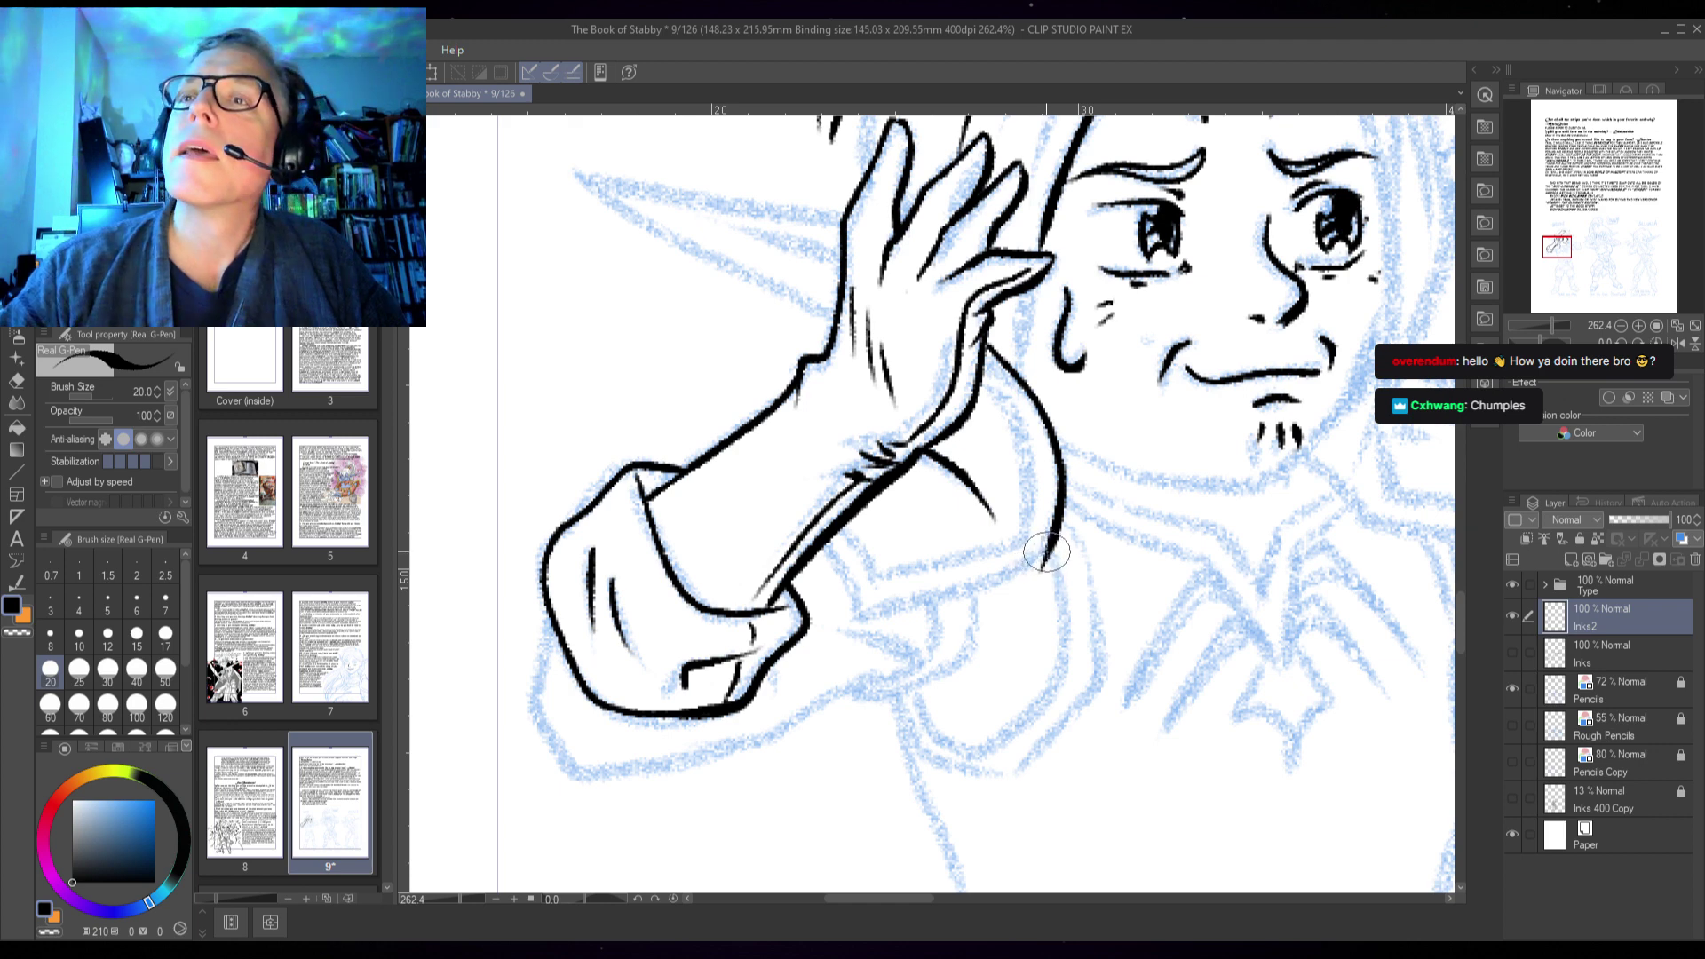
mouse_move(822, 544)
left_mouse_down()
mouse_move(849, 595)
mouse_move(887, 612)
mouse_move(1041, 567)
mouse_move(1053, 536)
left_mouse_up()
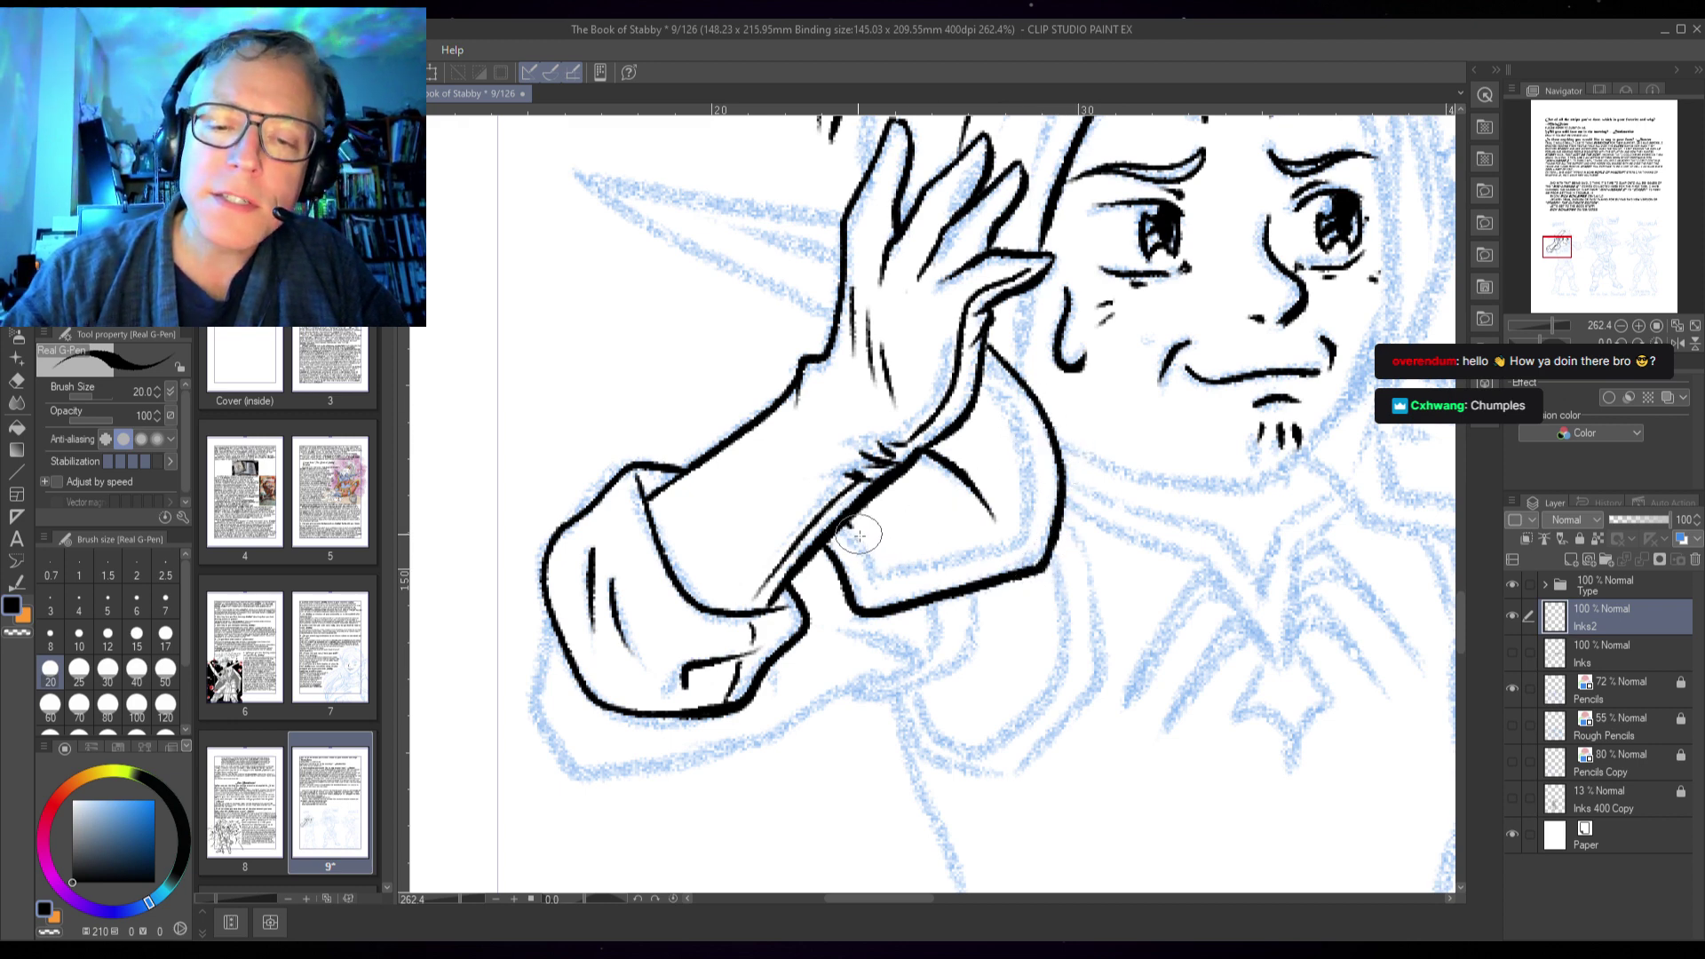
left_click_drag(858, 535, 877, 578)
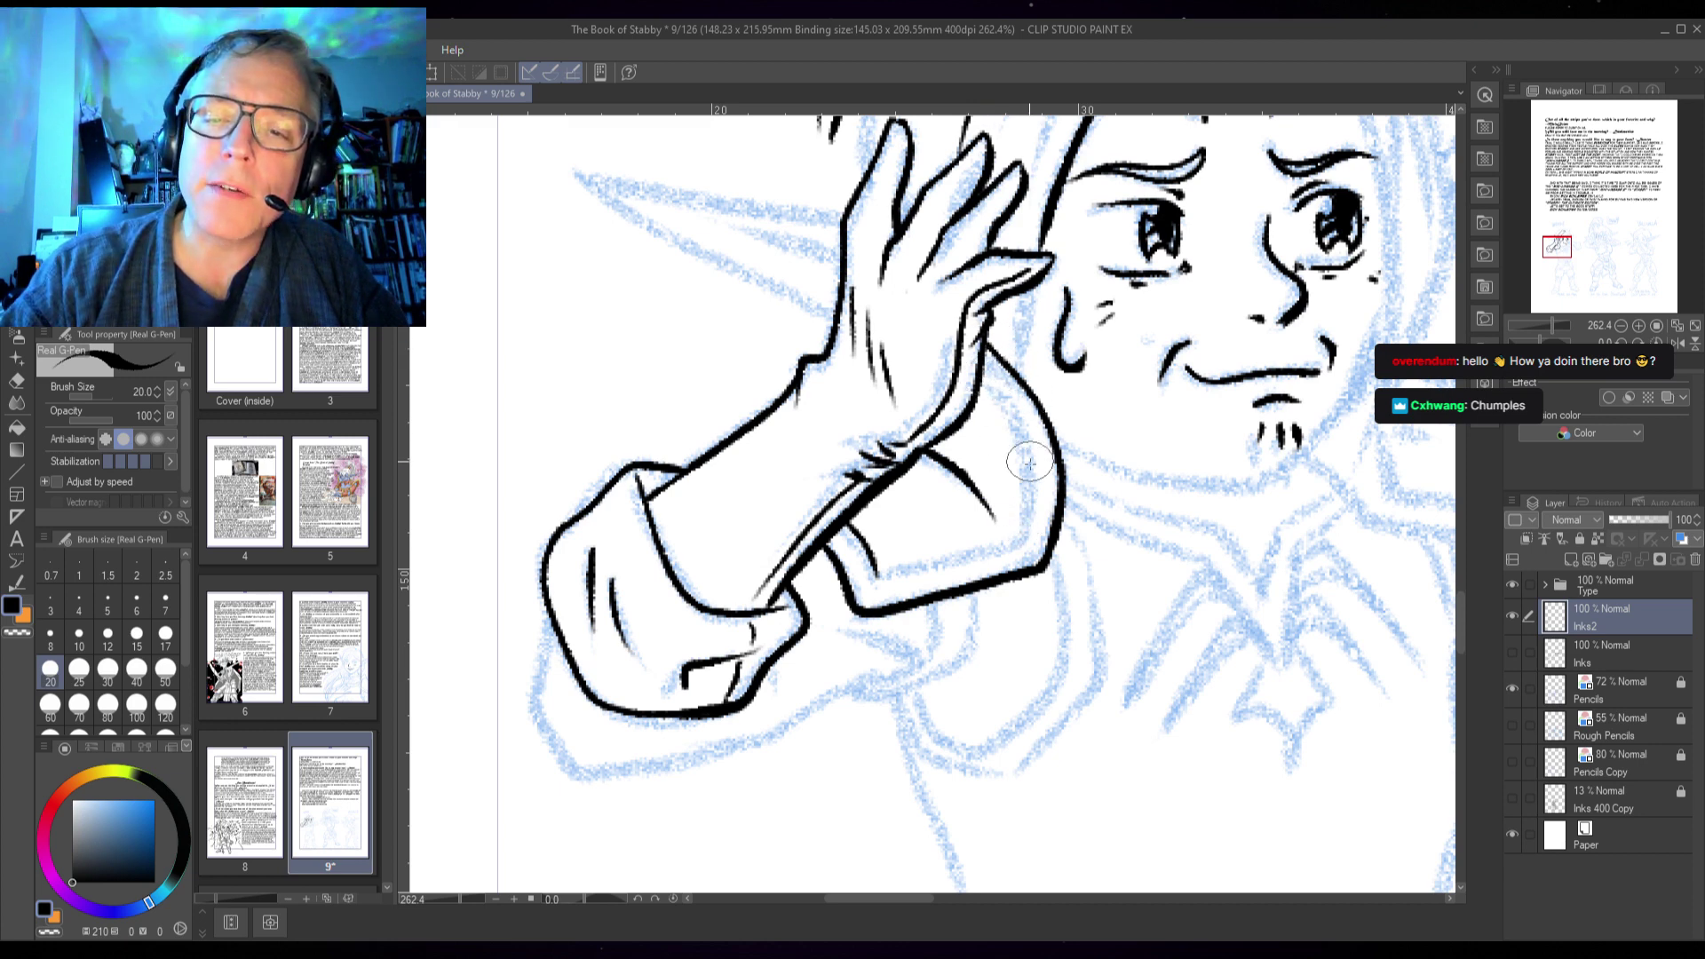
left_click_drag(977, 360, 1026, 457)
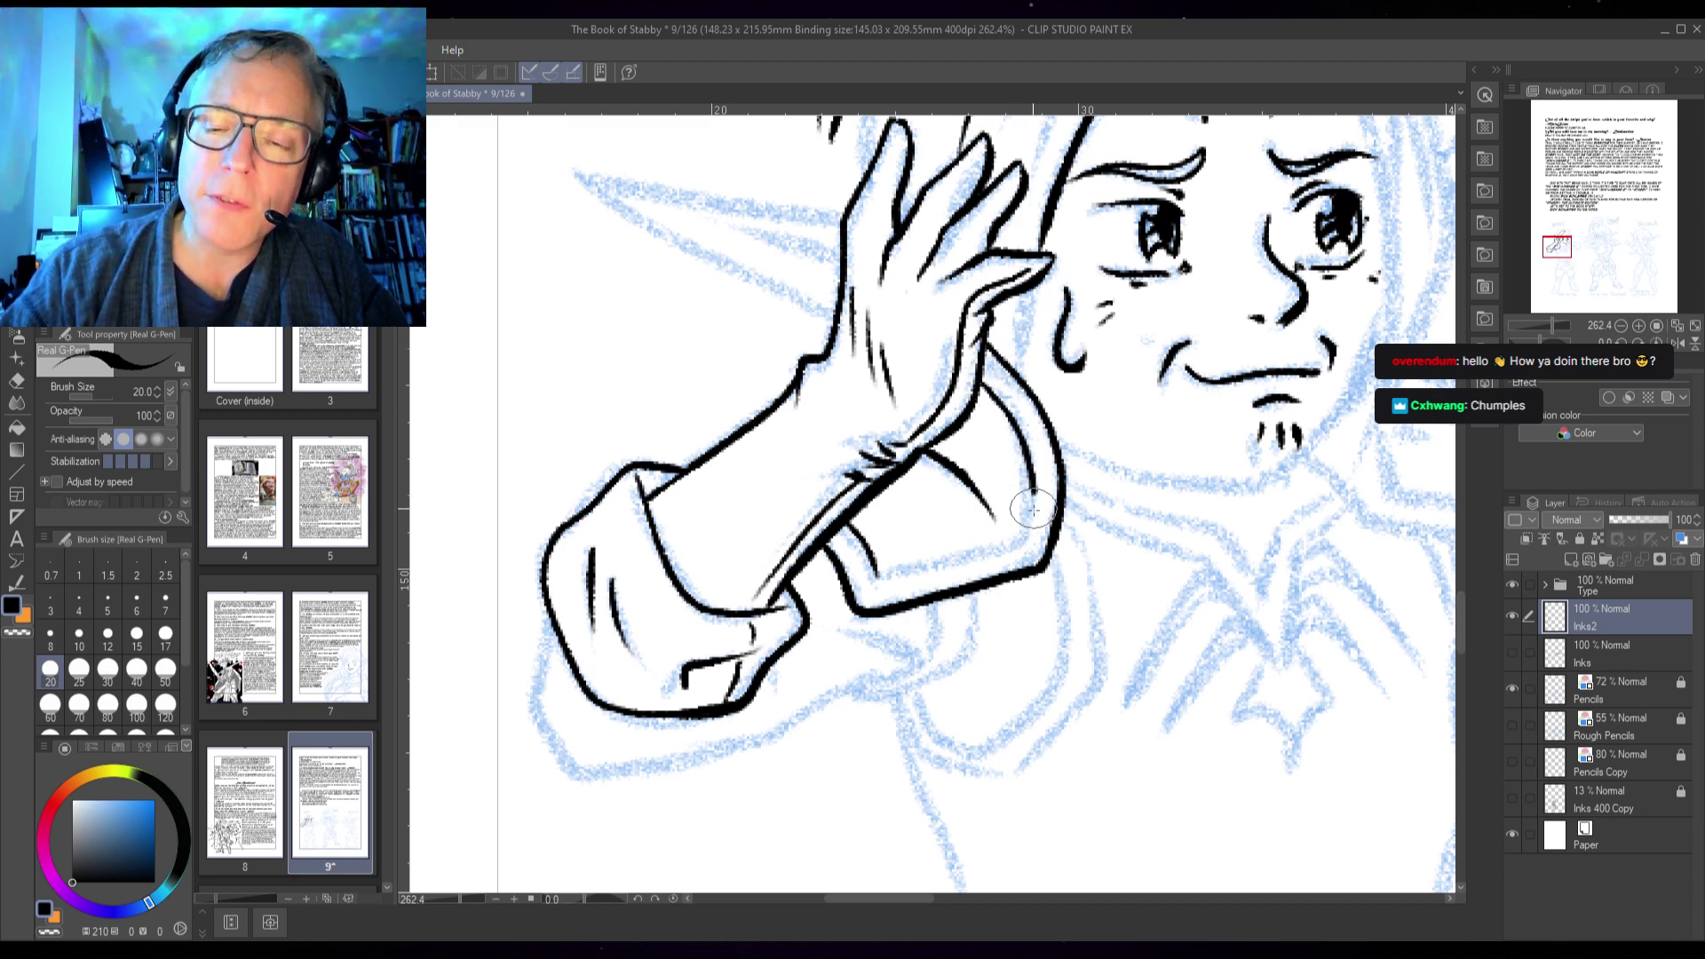
mouse_move(874, 573)
left_mouse_down()
mouse_move(914, 581)
mouse_move(1030, 537)
left_mouse_up()
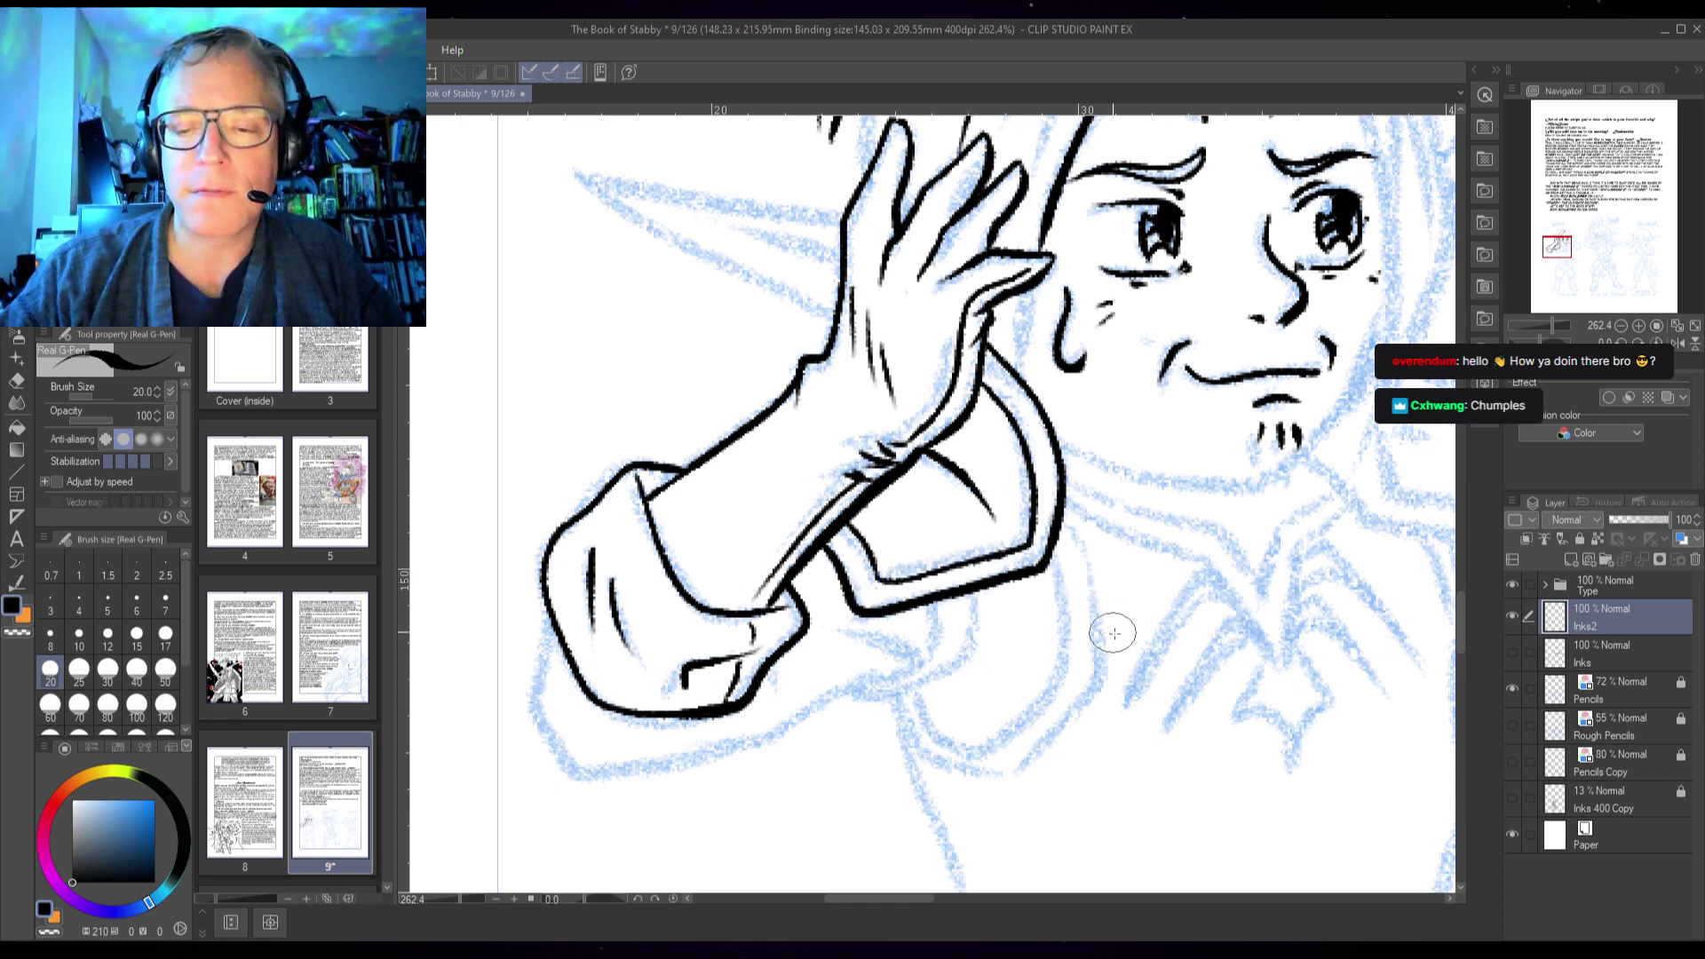
- Ink the curved sleeve band beneath the shoulder plate with its inner edge, and save the page
mouse_move(1011, 635)
left_mouse_down()
mouse_move(1138, 481)
mouse_move(992, 545)
mouse_move(1069, 519)
left_mouse_up()
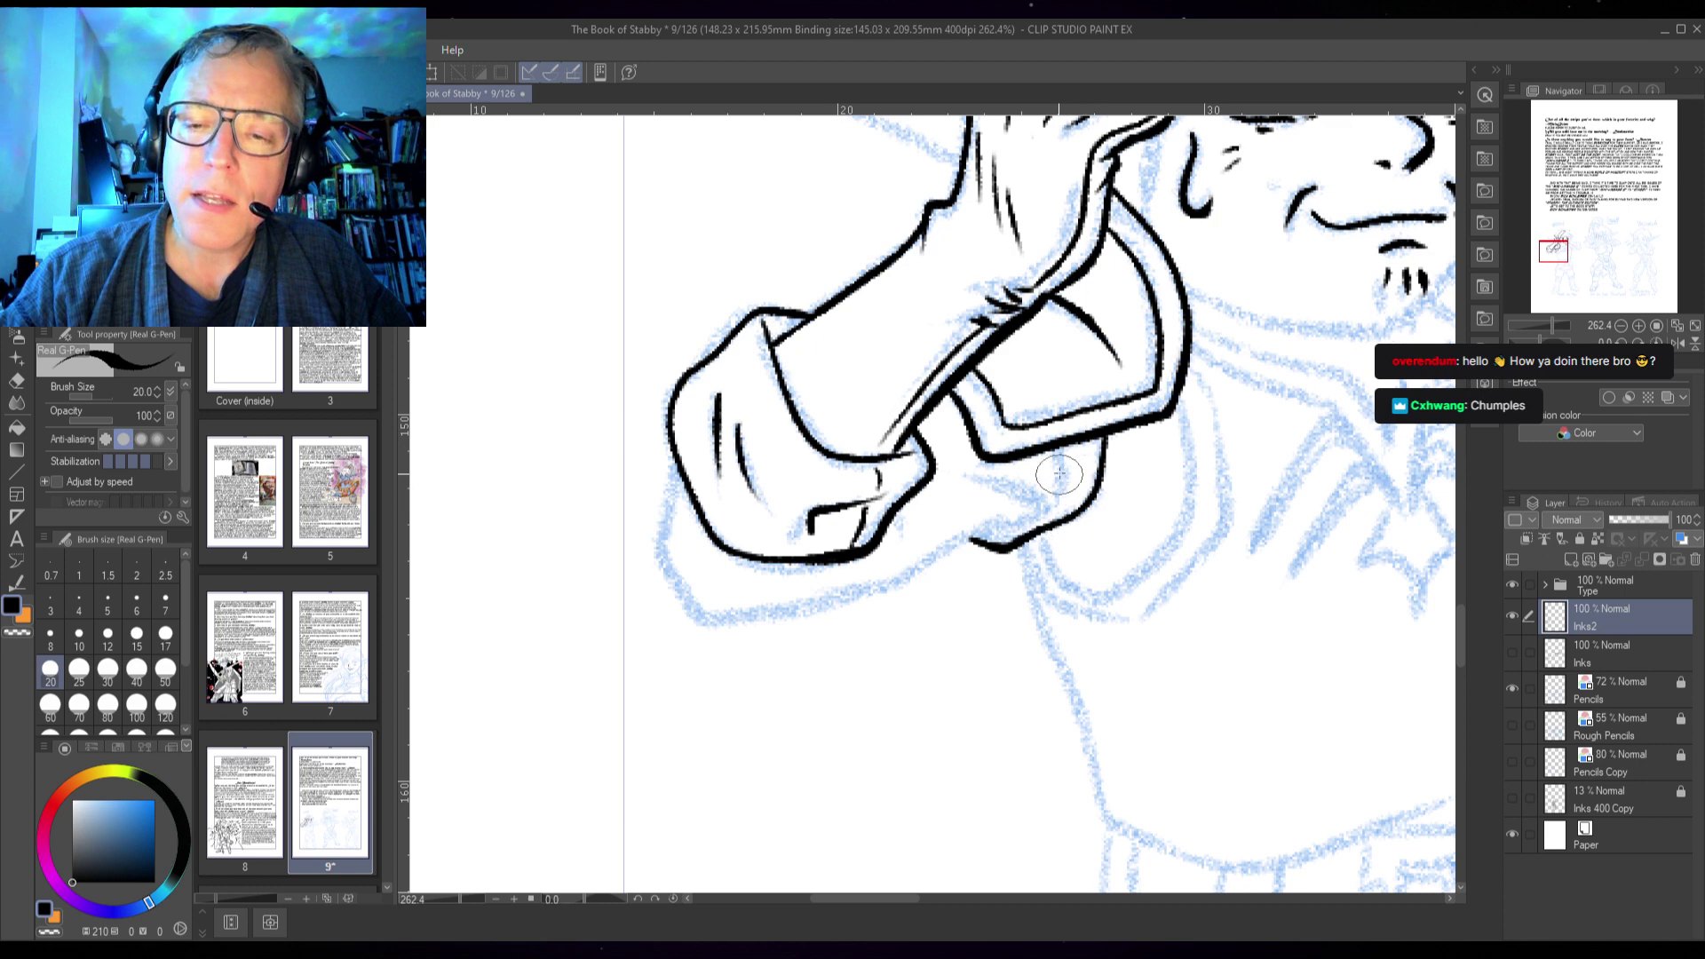
mouse_move(1059, 435)
left_mouse_down()
mouse_move(1049, 501)
mouse_move(1021, 517)
mouse_move(1052, 513)
mouse_move(1030, 511)
left_mouse_up()
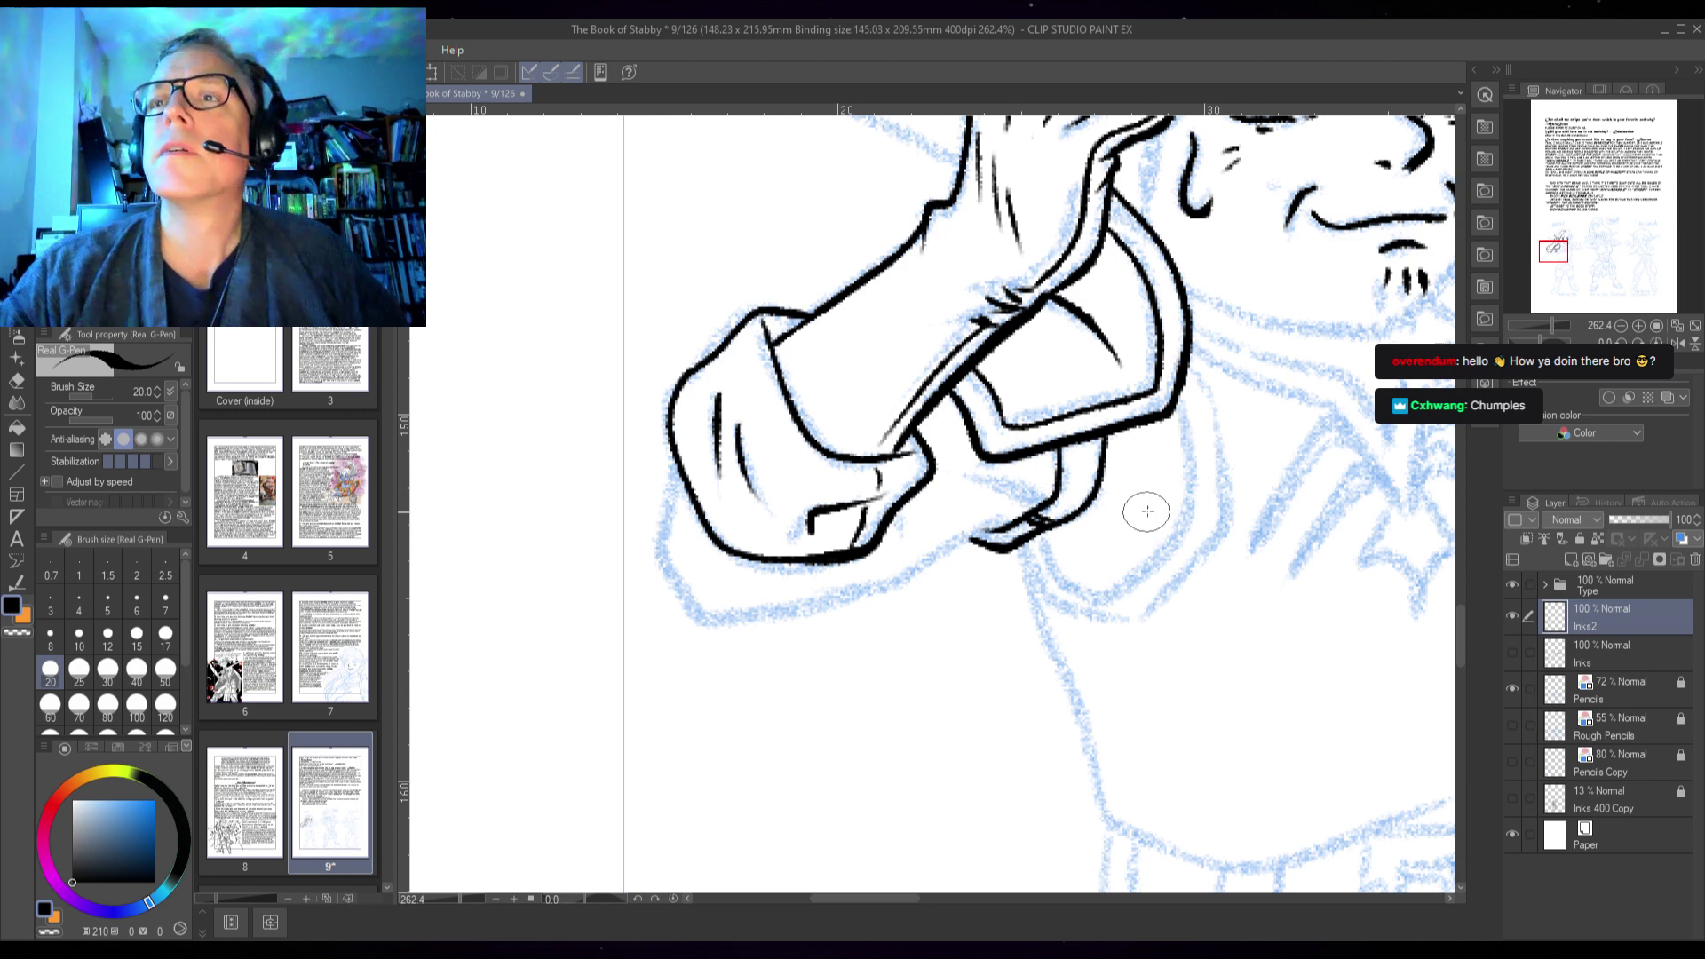
key("ctrl+s")
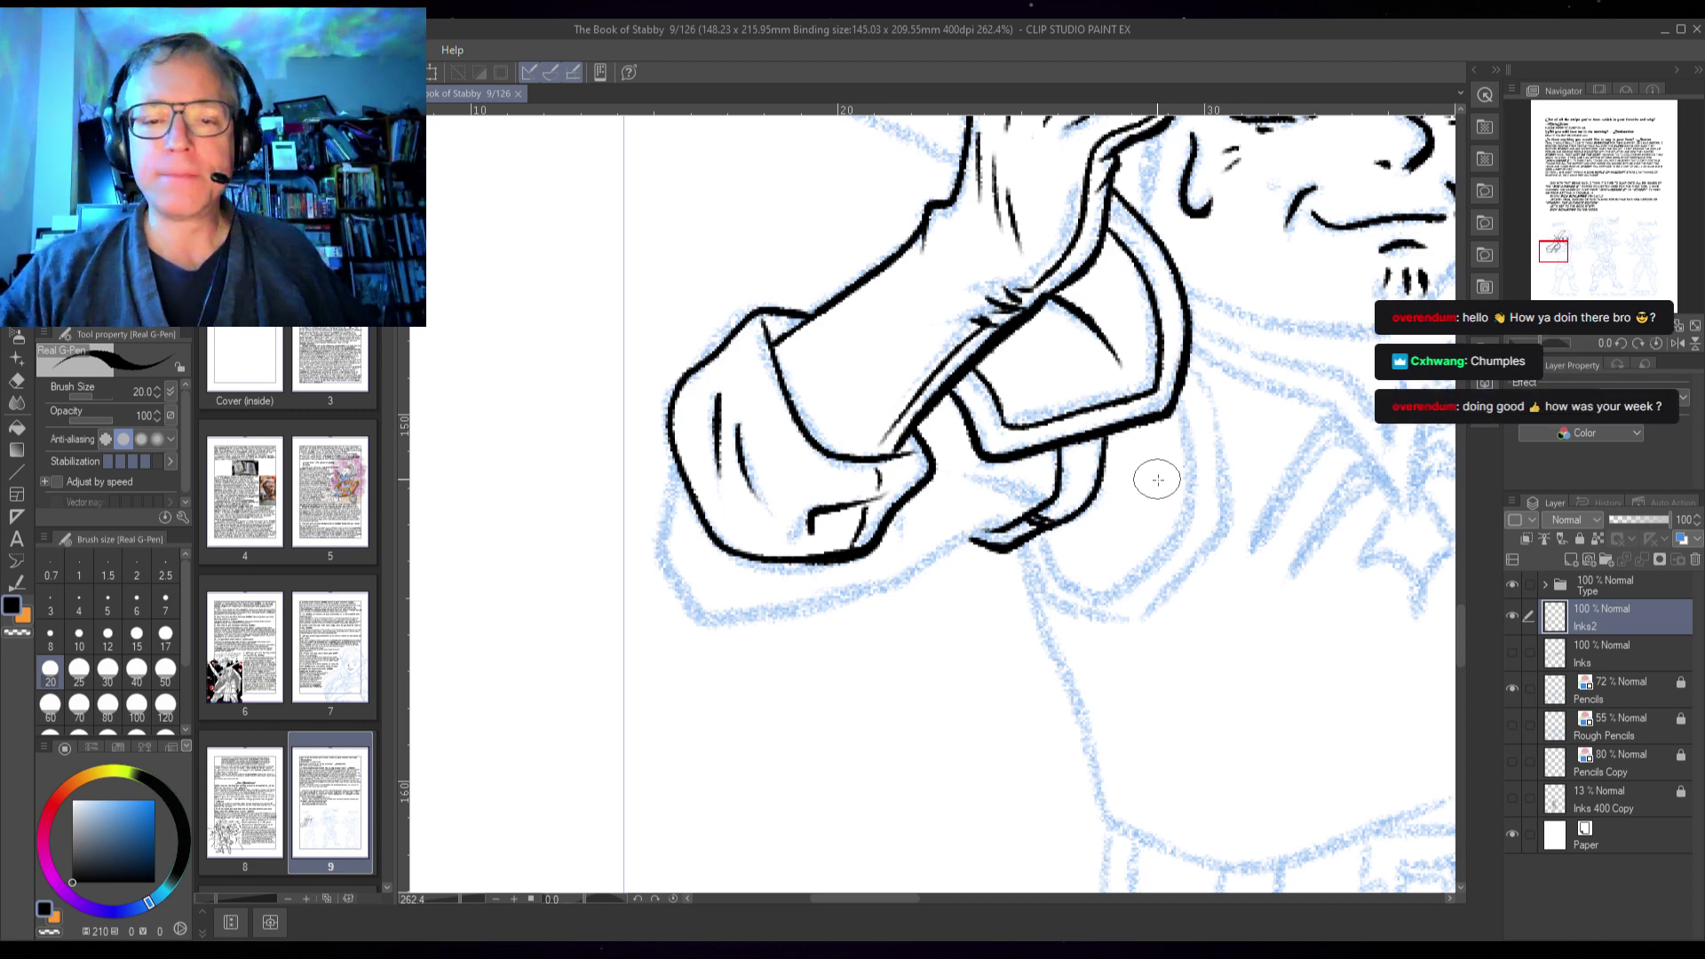
- Ink the underside and outer corner of the sleeve below the rolled cuff, with short folds around the sleeve band
mouse_move(1046, 499)
left_mouse_down()
mouse_move(877, 534)
mouse_move(1014, 519)
mouse_move(874, 590)
mouse_move(723, 624)
mouse_move(968, 532)
left_mouse_up()
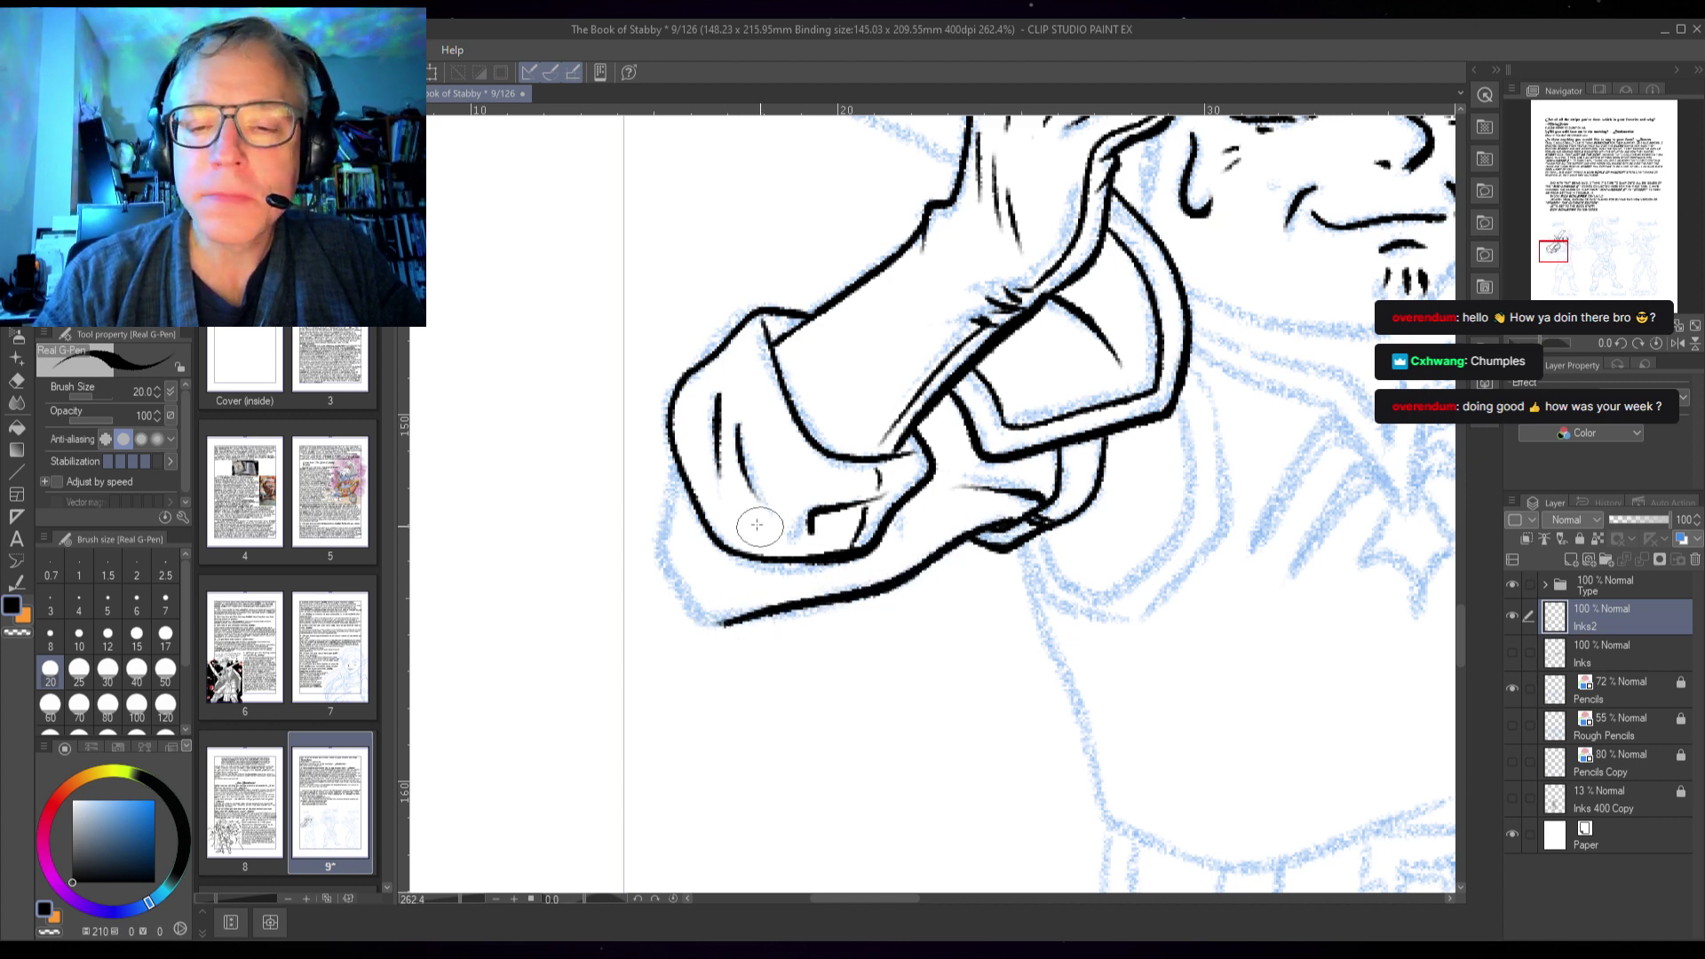
mouse_move(677, 470)
left_mouse_down()
mouse_move(656, 555)
mouse_move(670, 591)
mouse_move(692, 621)
mouse_move(741, 620)
left_mouse_up()
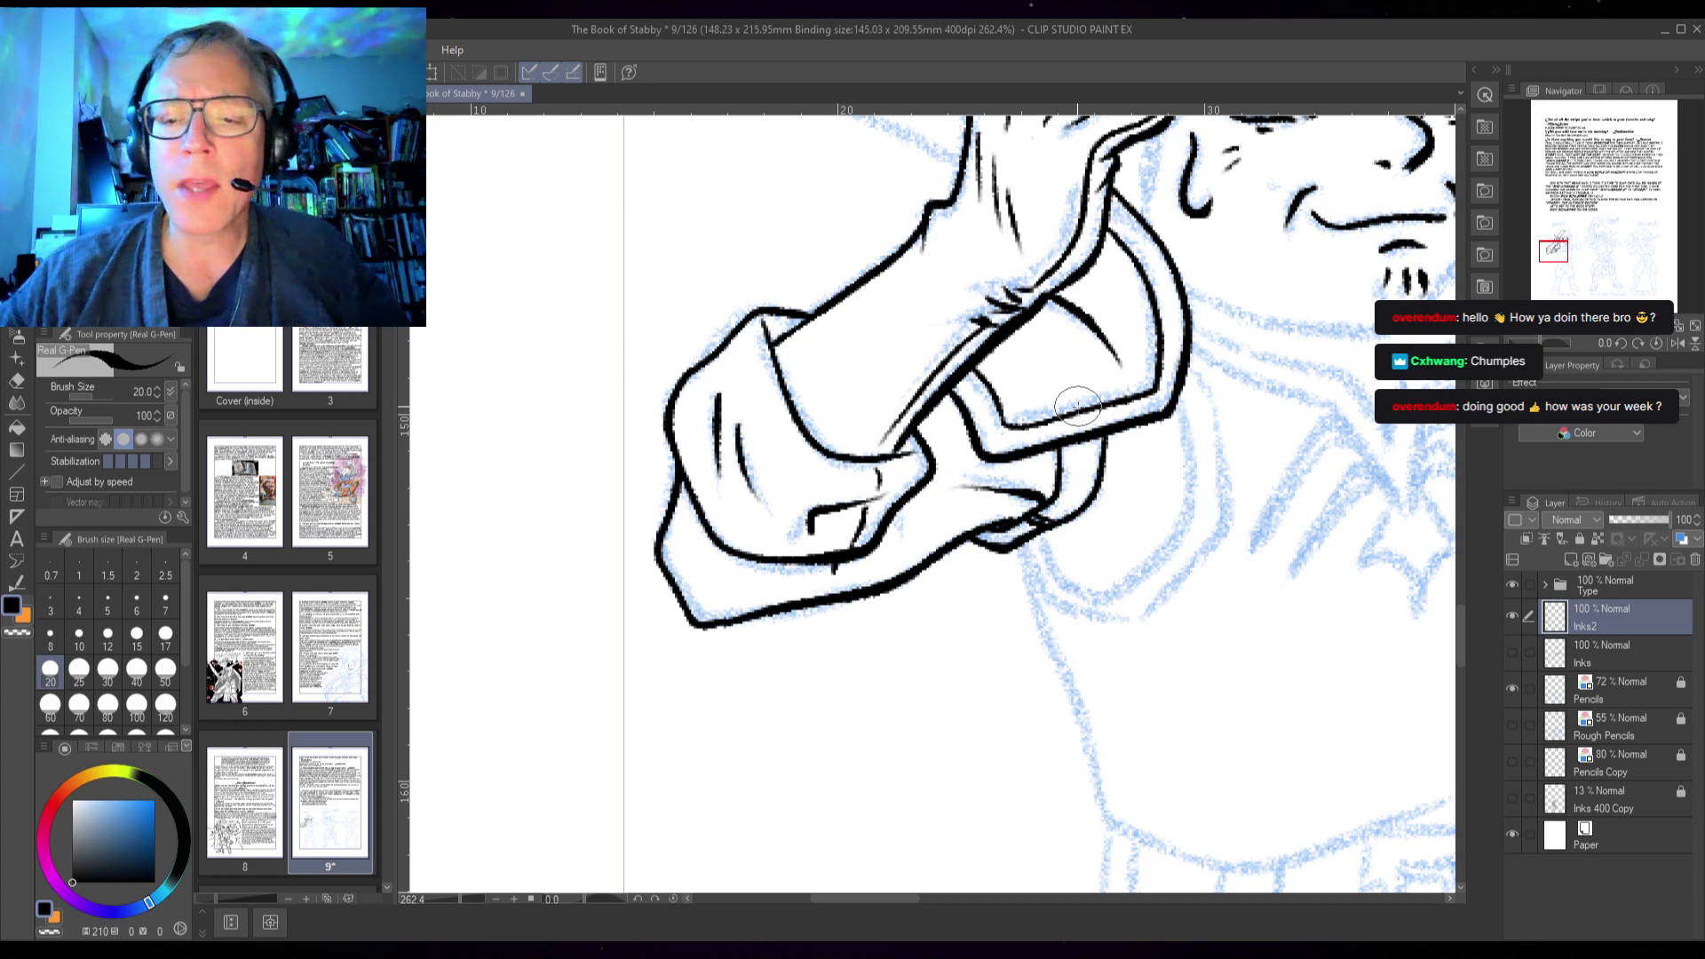
mouse_move(1090, 522)
left_mouse_down()
mouse_move(1104, 544)
mouse_move(1052, 561)
mouse_move(1021, 543)
left_mouse_up()
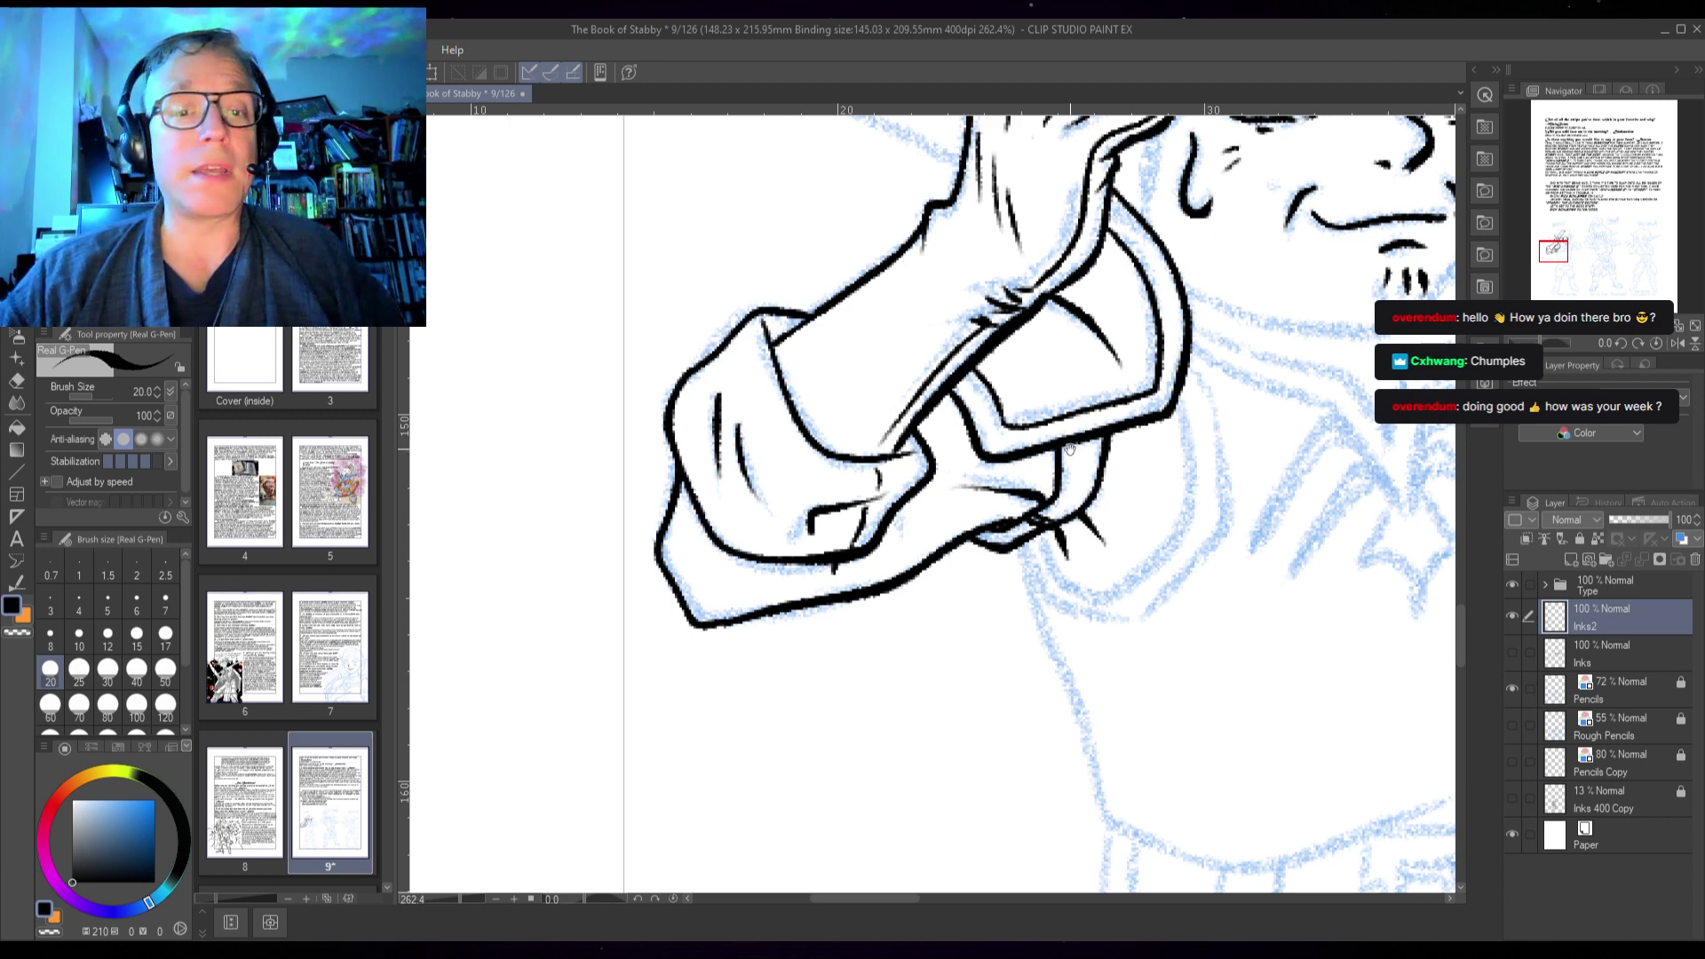
- Ink the lower shoulder flap beside the chest as a double-edged border with seam marks and inner fold lines
left_click_drag(1069, 448, 882, 591)
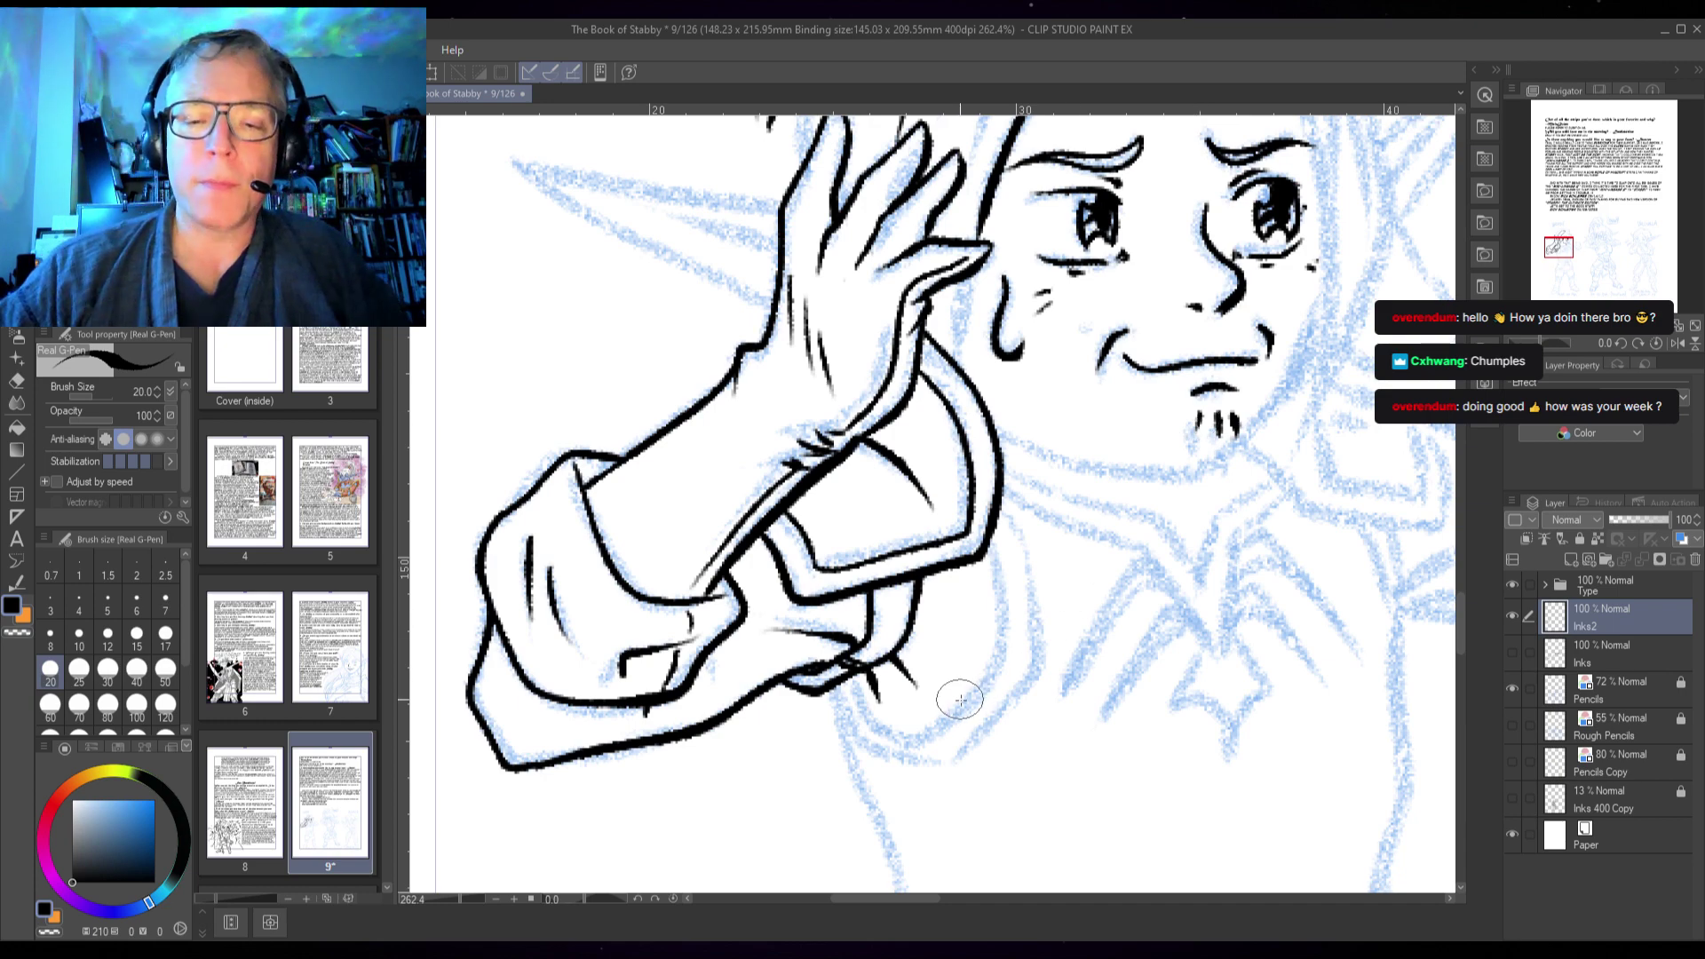
left_click_drag(889, 757, 858, 632)
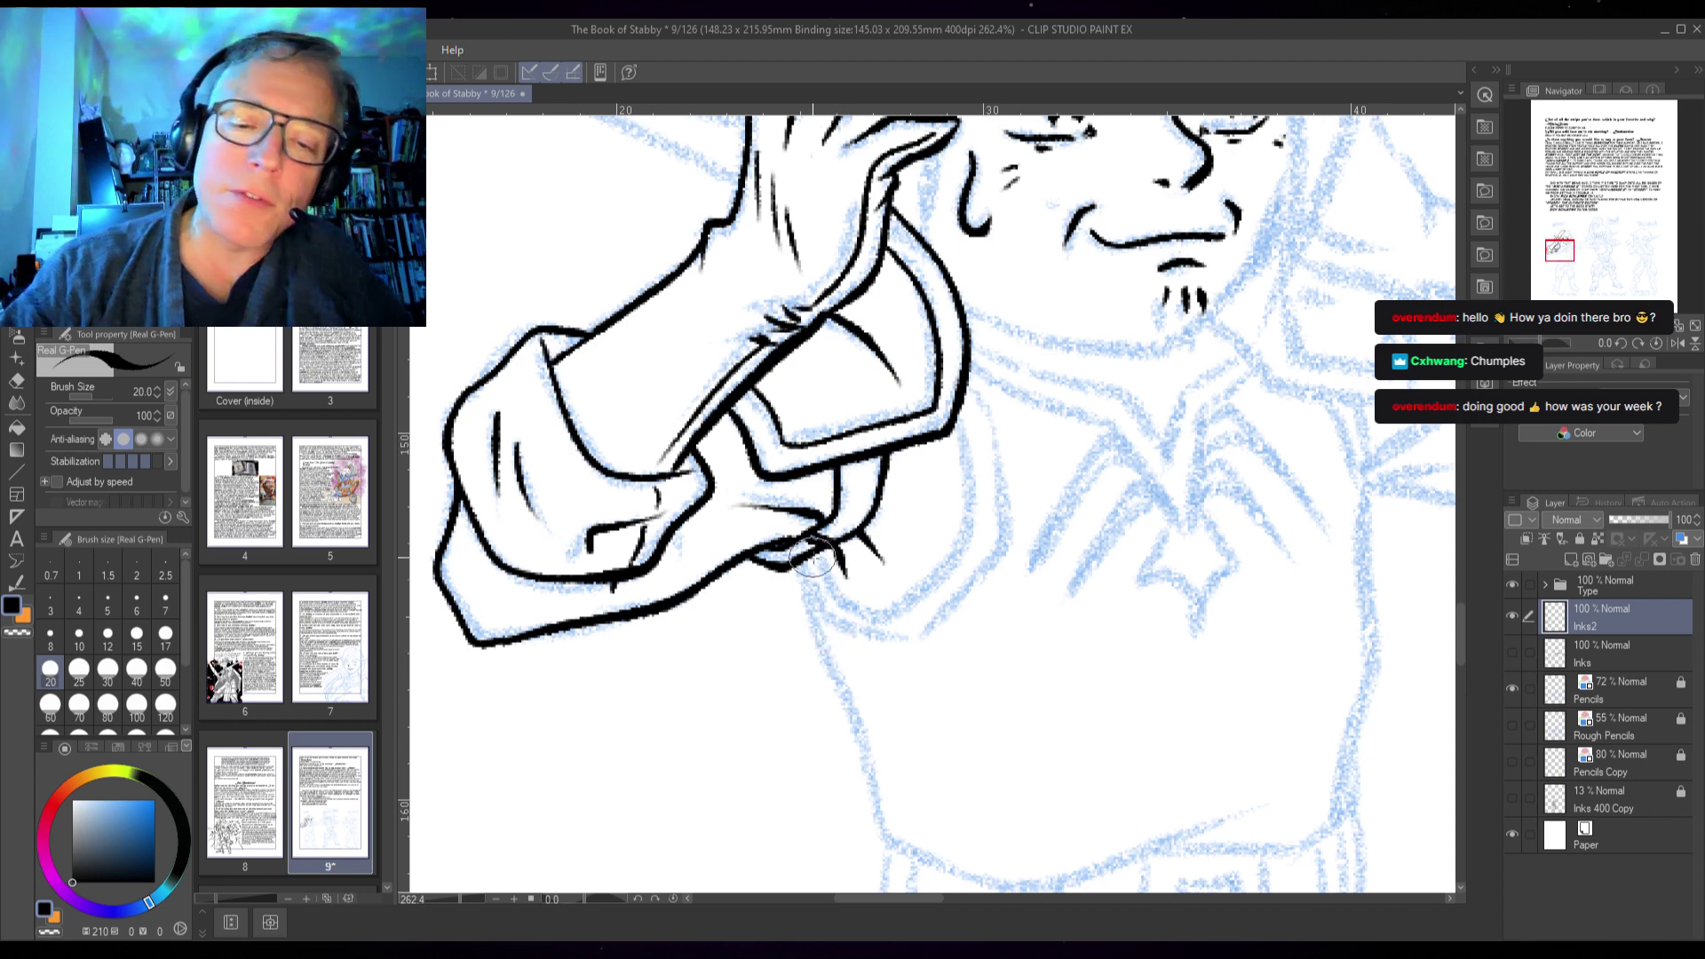
mouse_move(813, 557)
left_mouse_down()
mouse_move(841, 602)
mouse_move(888, 614)
mouse_move(961, 554)
mouse_move(962, 413)
left_mouse_up()
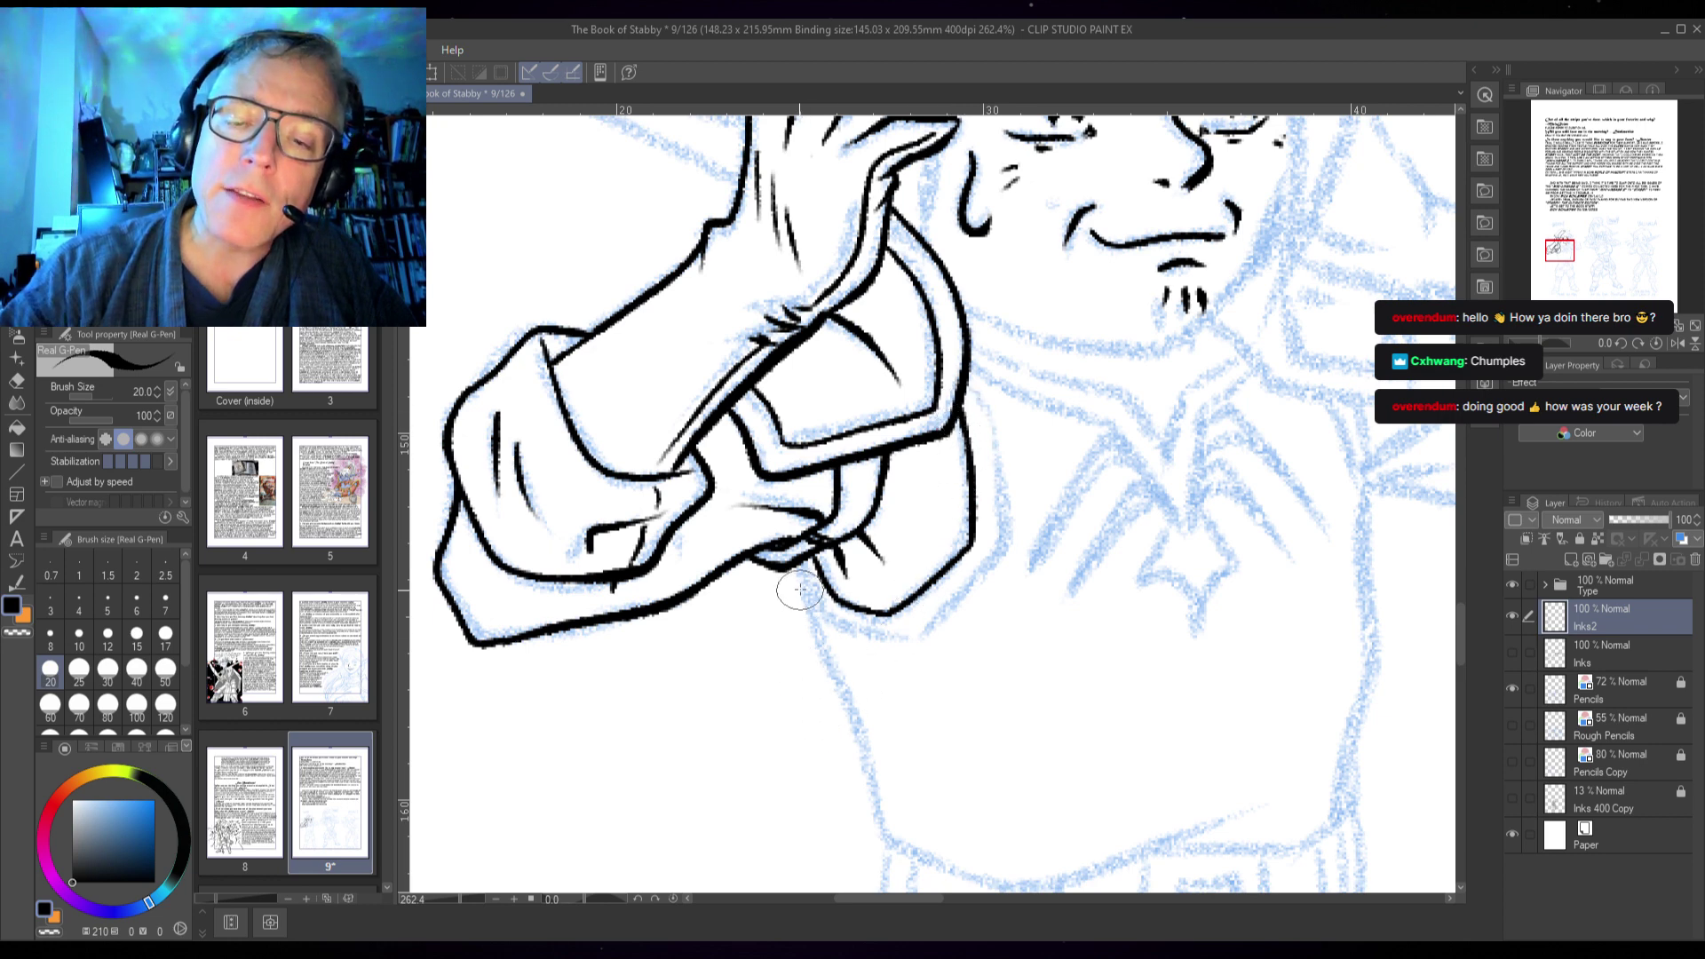
mouse_move(799, 559)
left_mouse_down()
mouse_move(809, 597)
mouse_move(874, 636)
mouse_move(915, 632)
mouse_move(986, 563)
mouse_move(1003, 466)
mouse_move(970, 364)
left_mouse_up()
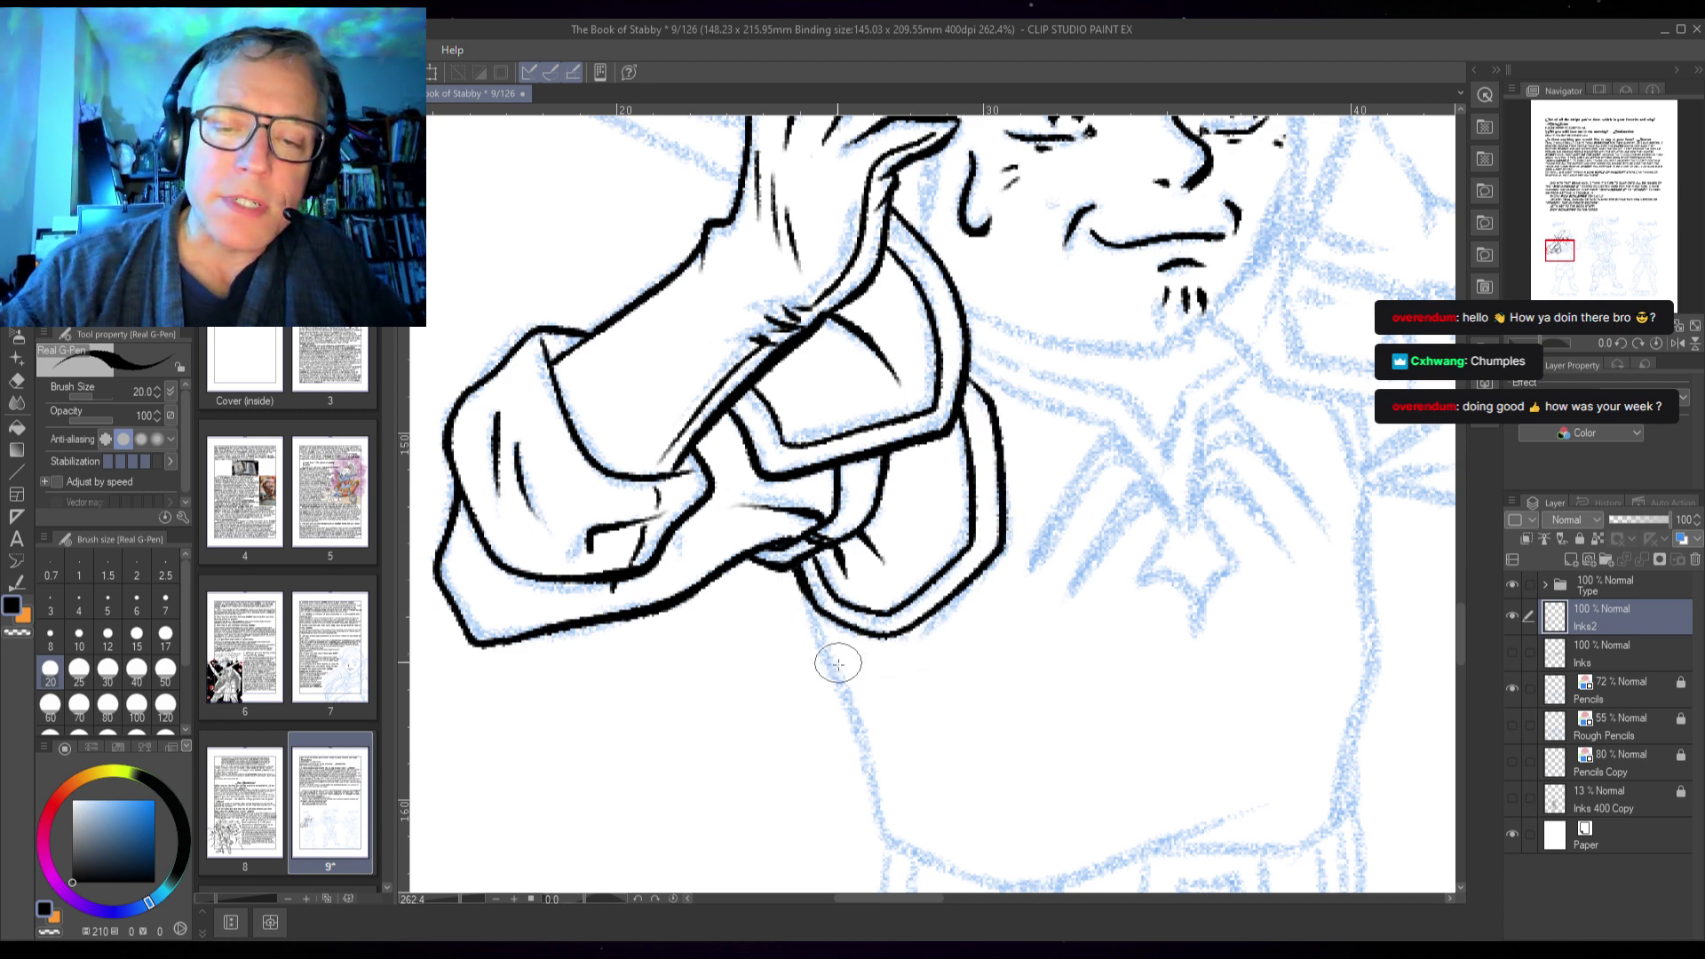
mouse_move(825, 586)
left_mouse_down()
mouse_move(844, 617)
mouse_move(888, 632)
mouse_move(952, 604)
mouse_move(939, 592)
left_mouse_up()
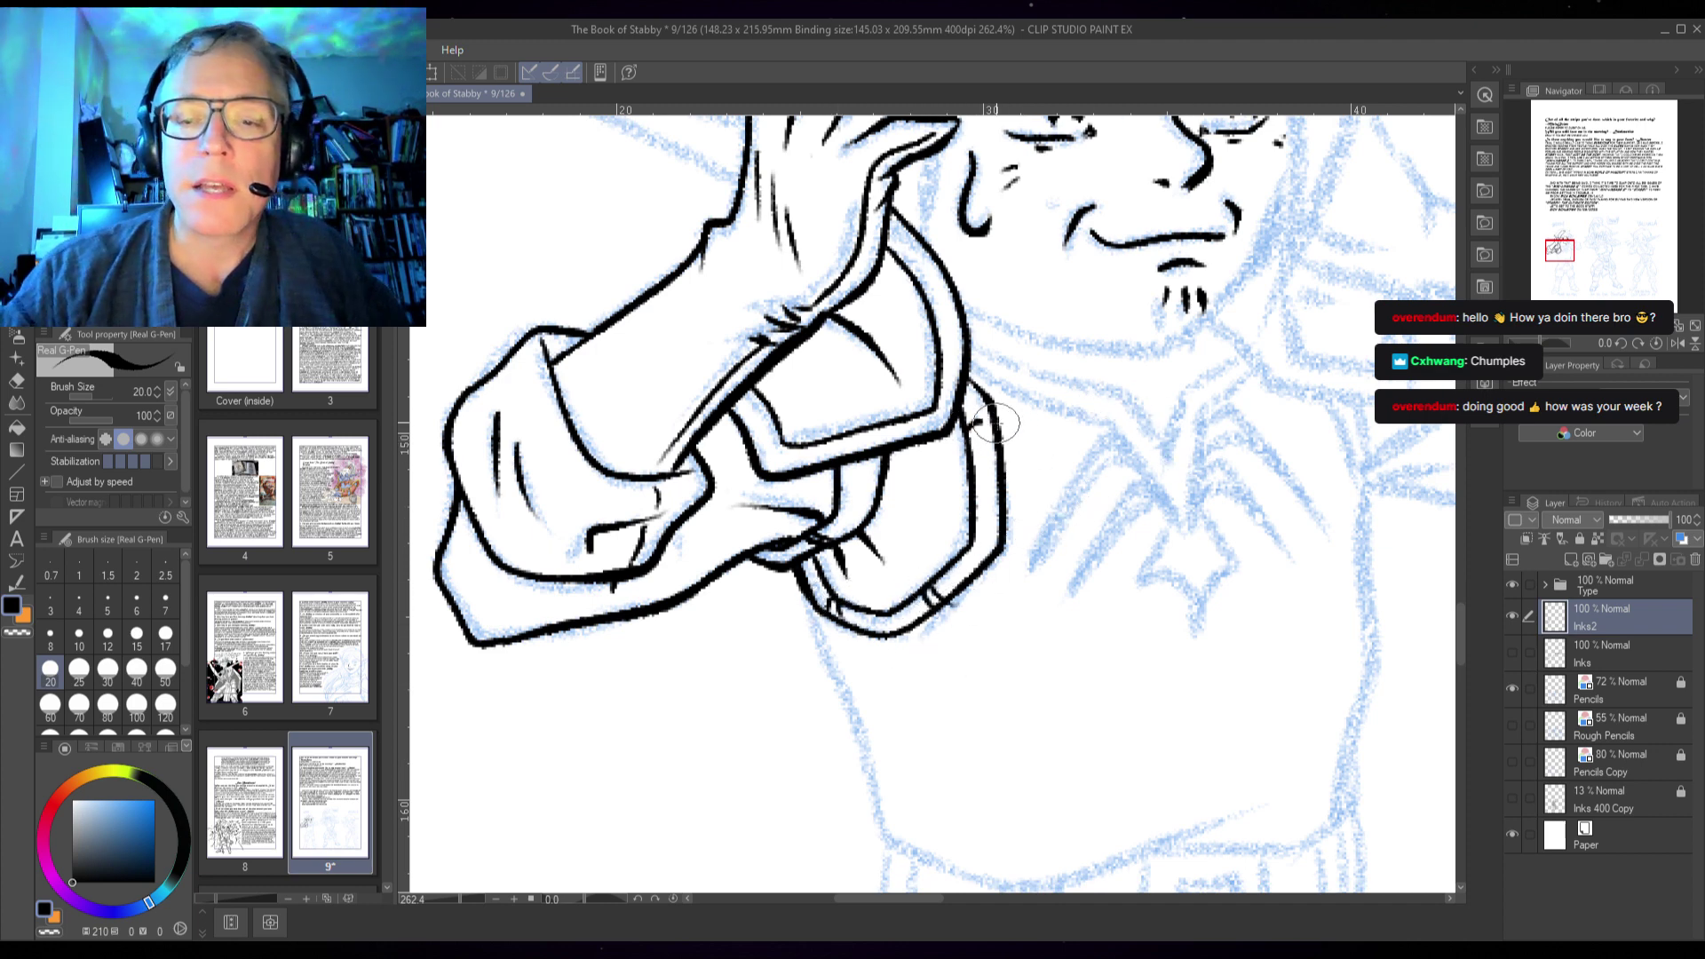
left_click_drag(886, 497, 964, 543)
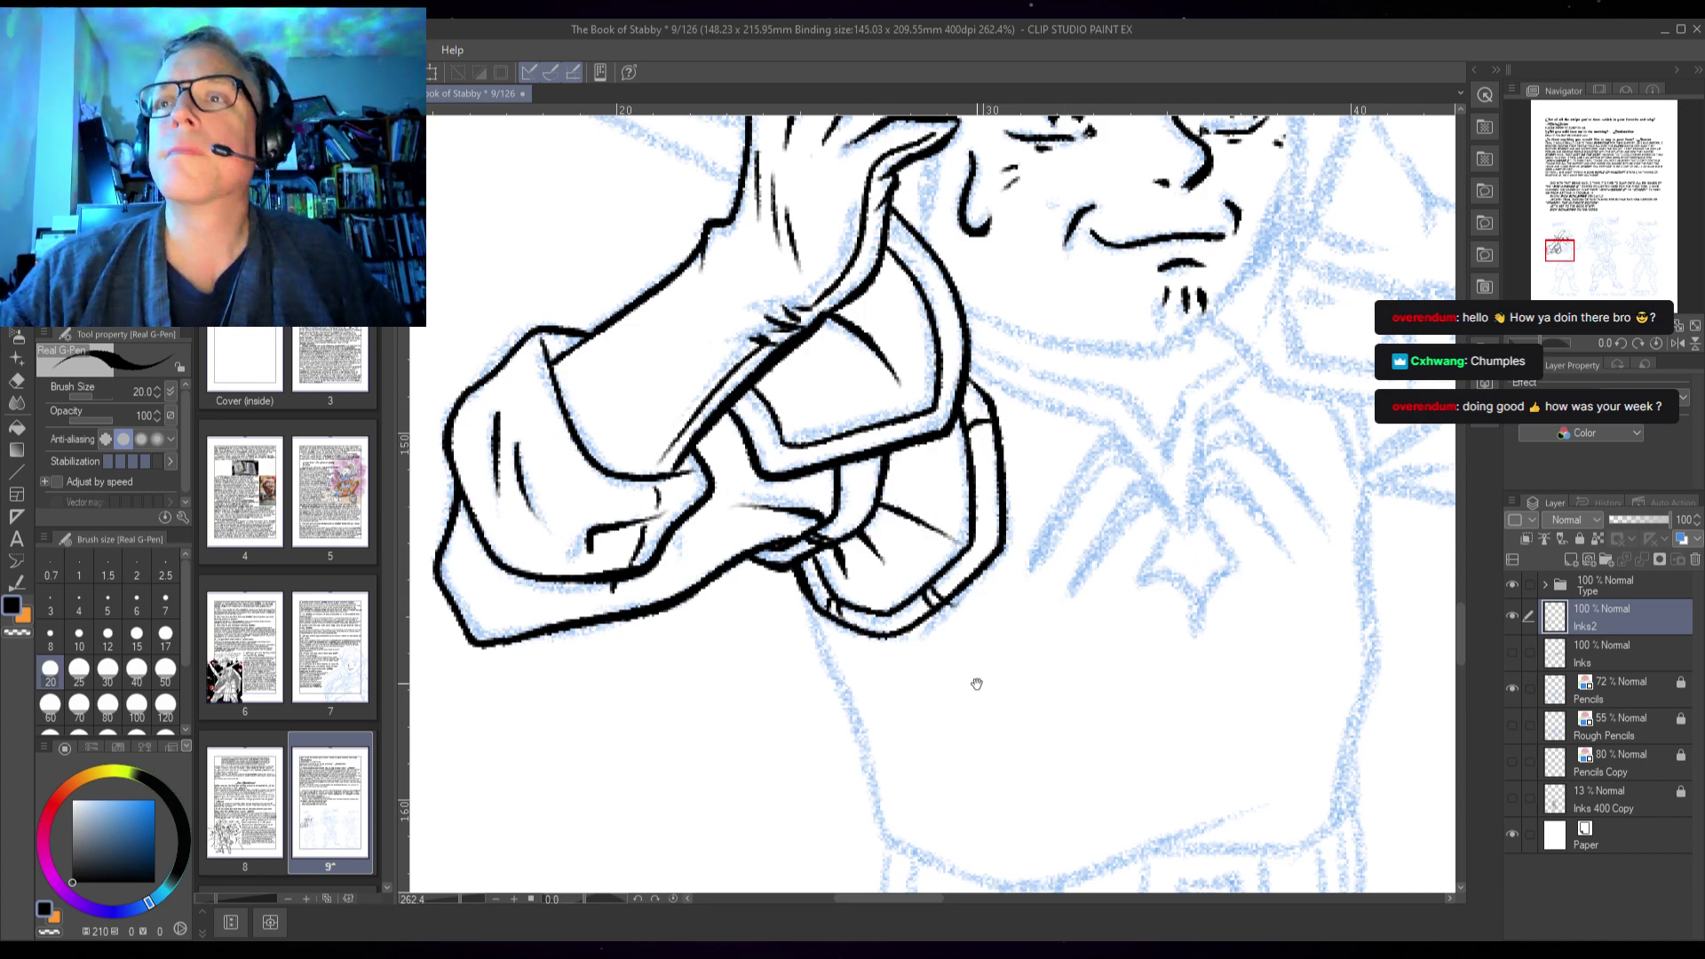
- Briefly show the Inks layer to compare it with the torso pencils, and hide it again
mouse_move(977, 684)
left_mouse_down()
mouse_move(1176, 544)
mouse_move(987, 647)
left_mouse_up()
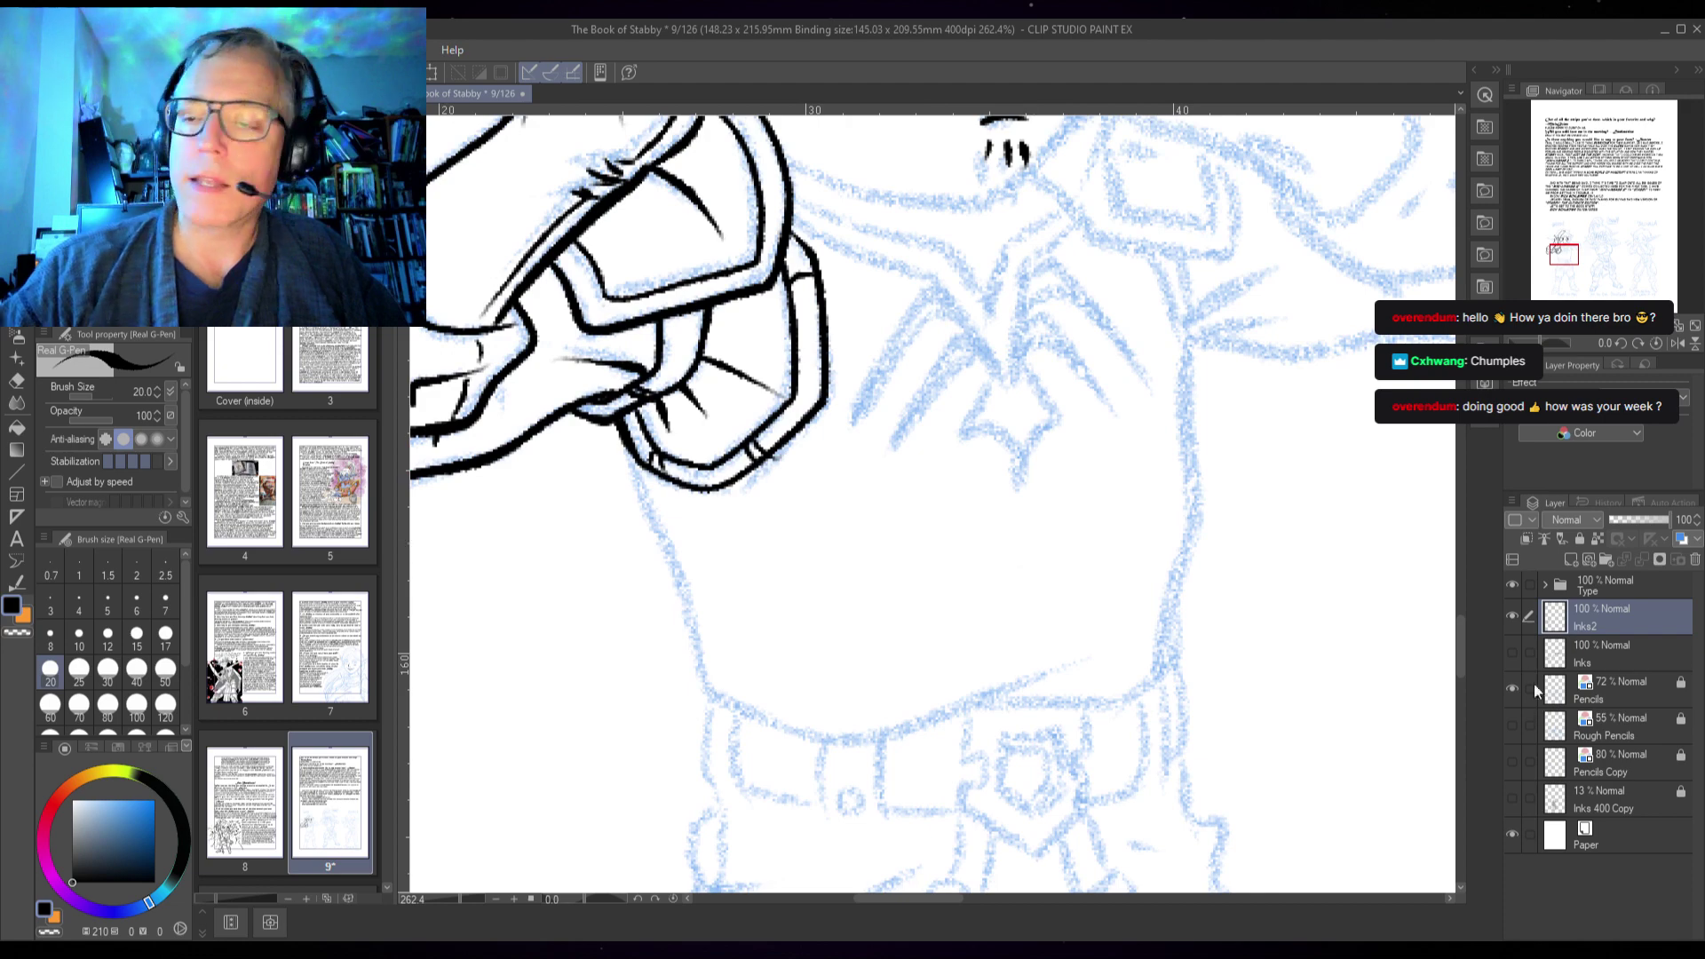
left_click(1512, 653)
left_click(1509, 654)
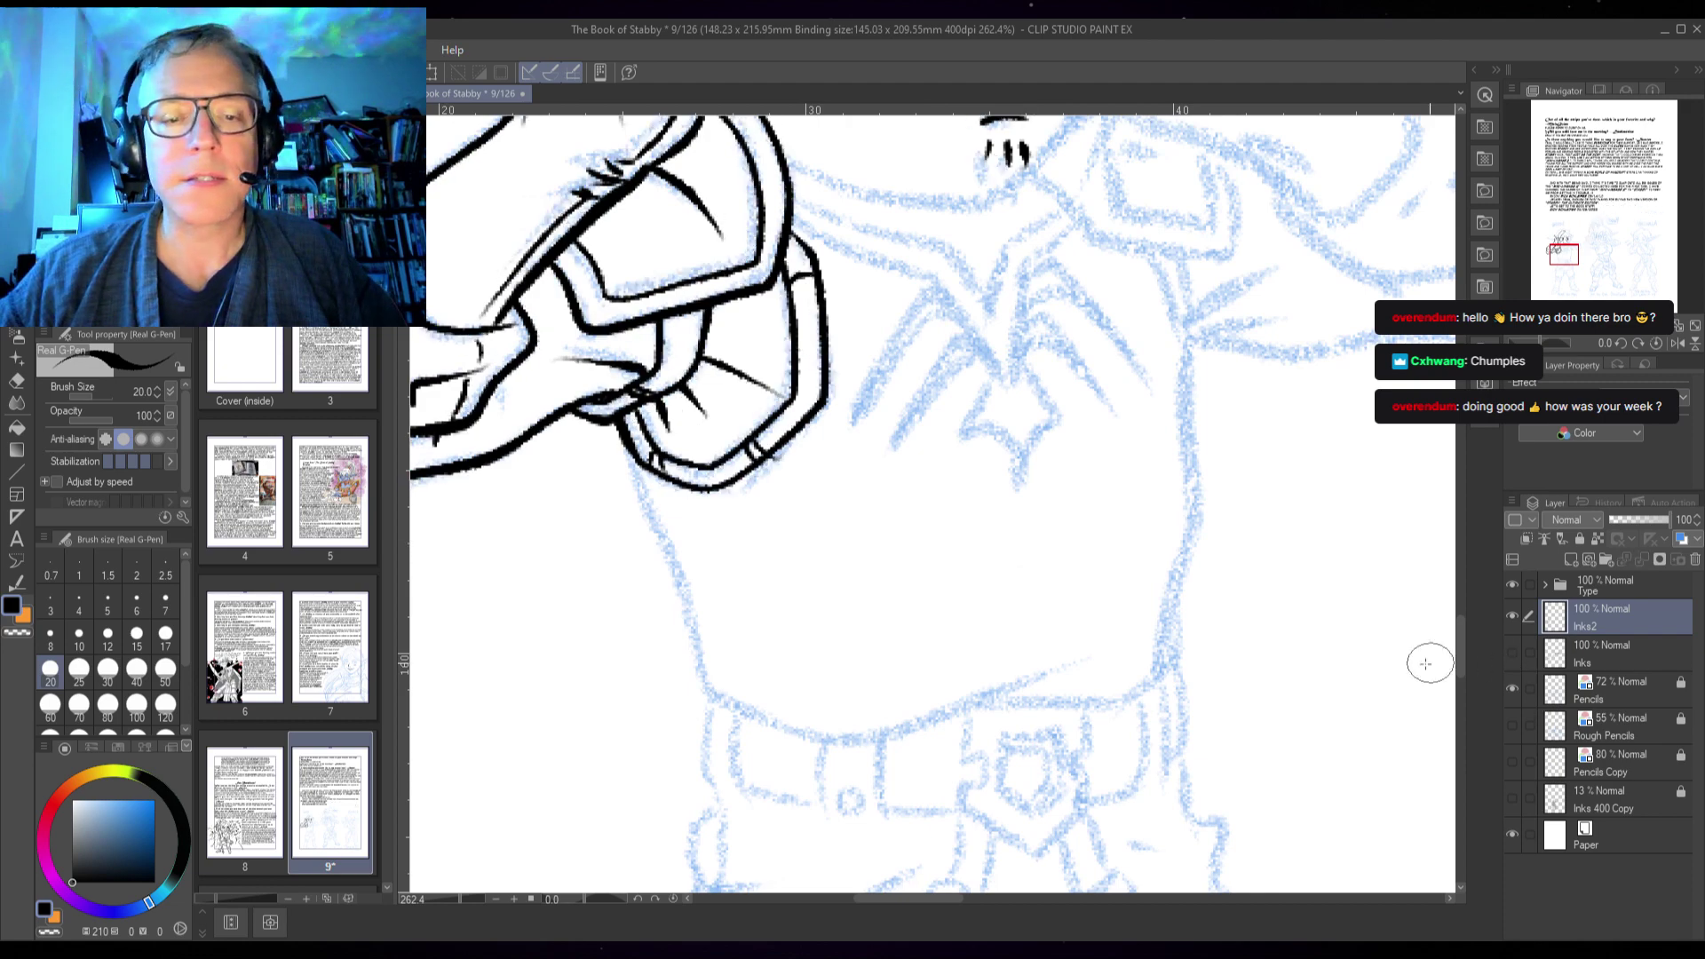
- Ink tapered strand lines inside the front hair lock between the raised hand and the forehead
left_click_drag(1051, 392, 1007, 729)
left_click_drag(1030, 266, 1048, 364)
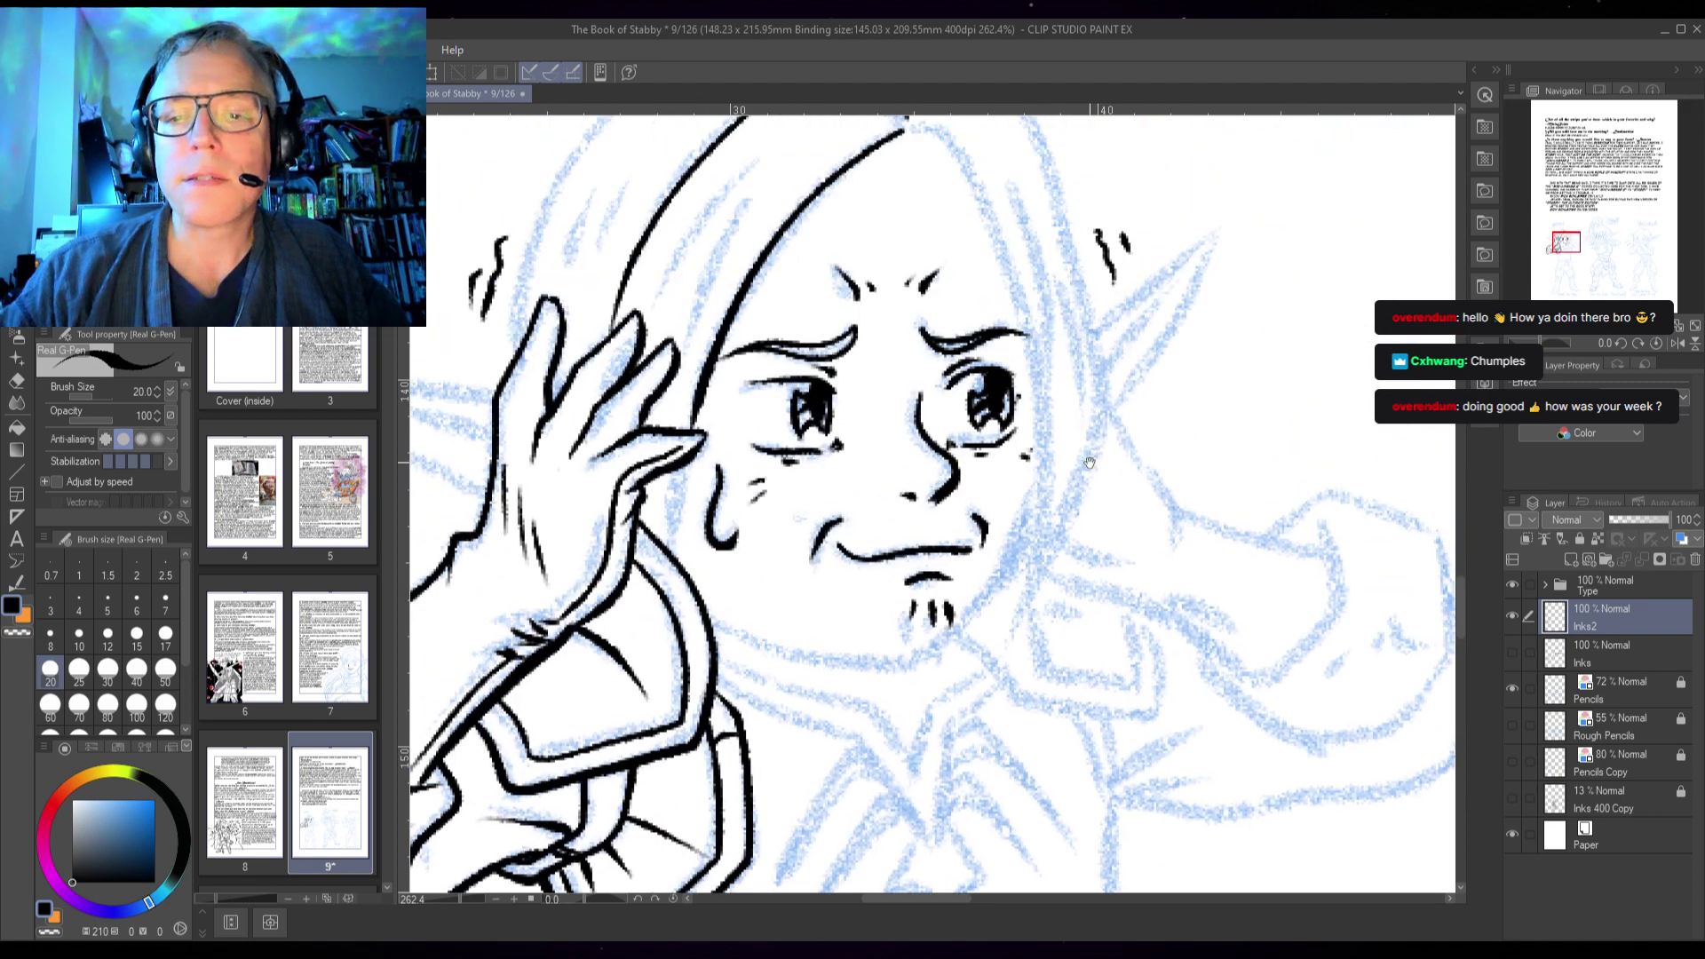
left_click_drag(1082, 180, 1055, 314)
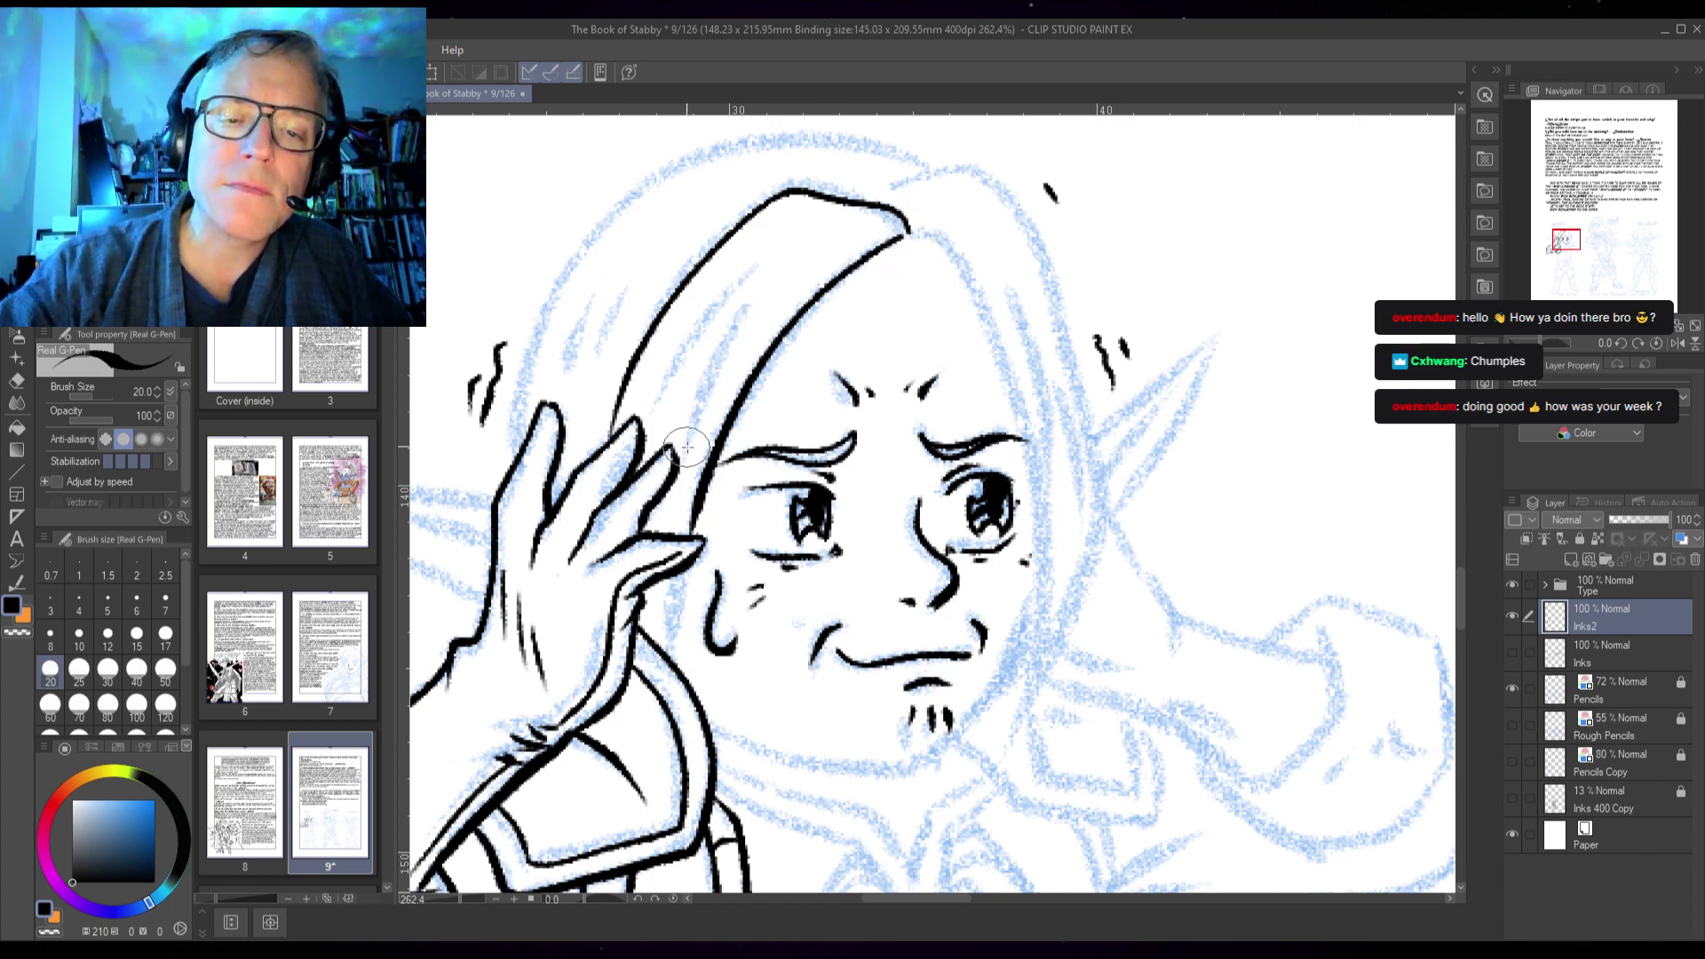
mouse_move(686, 447)
left_mouse_down()
mouse_move(722, 347)
mouse_move(780, 254)
left_mouse_up()
left_click_drag(662, 391, 757, 274)
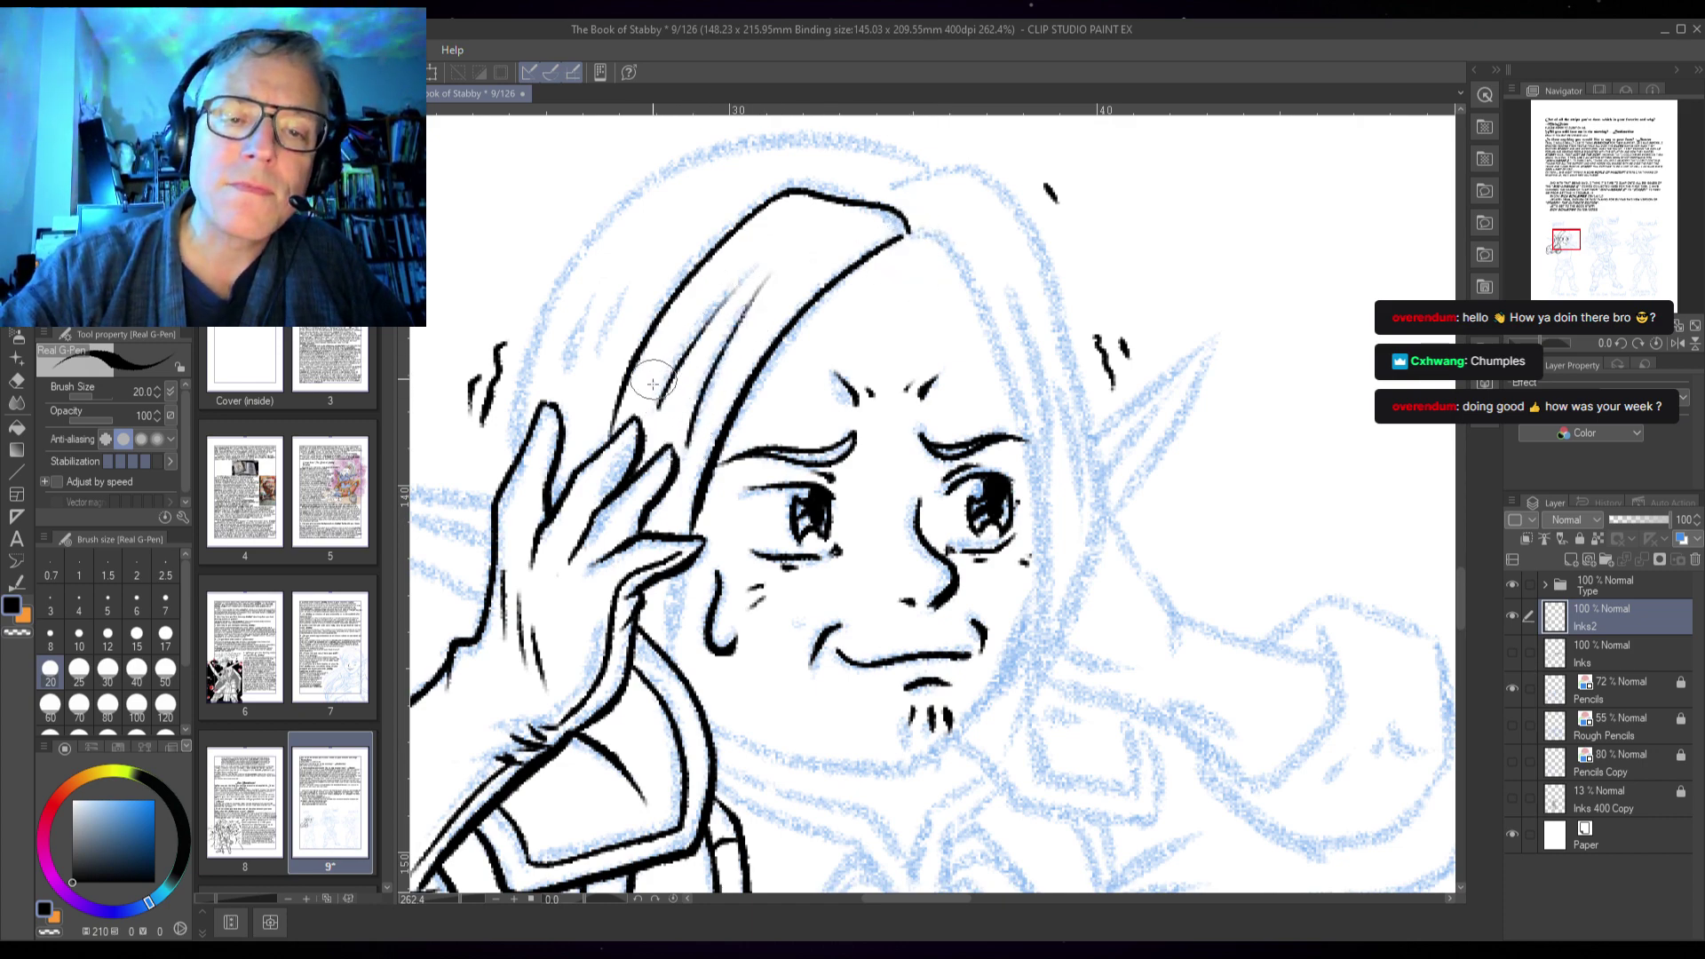
left_click_drag(653, 384, 799, 206)
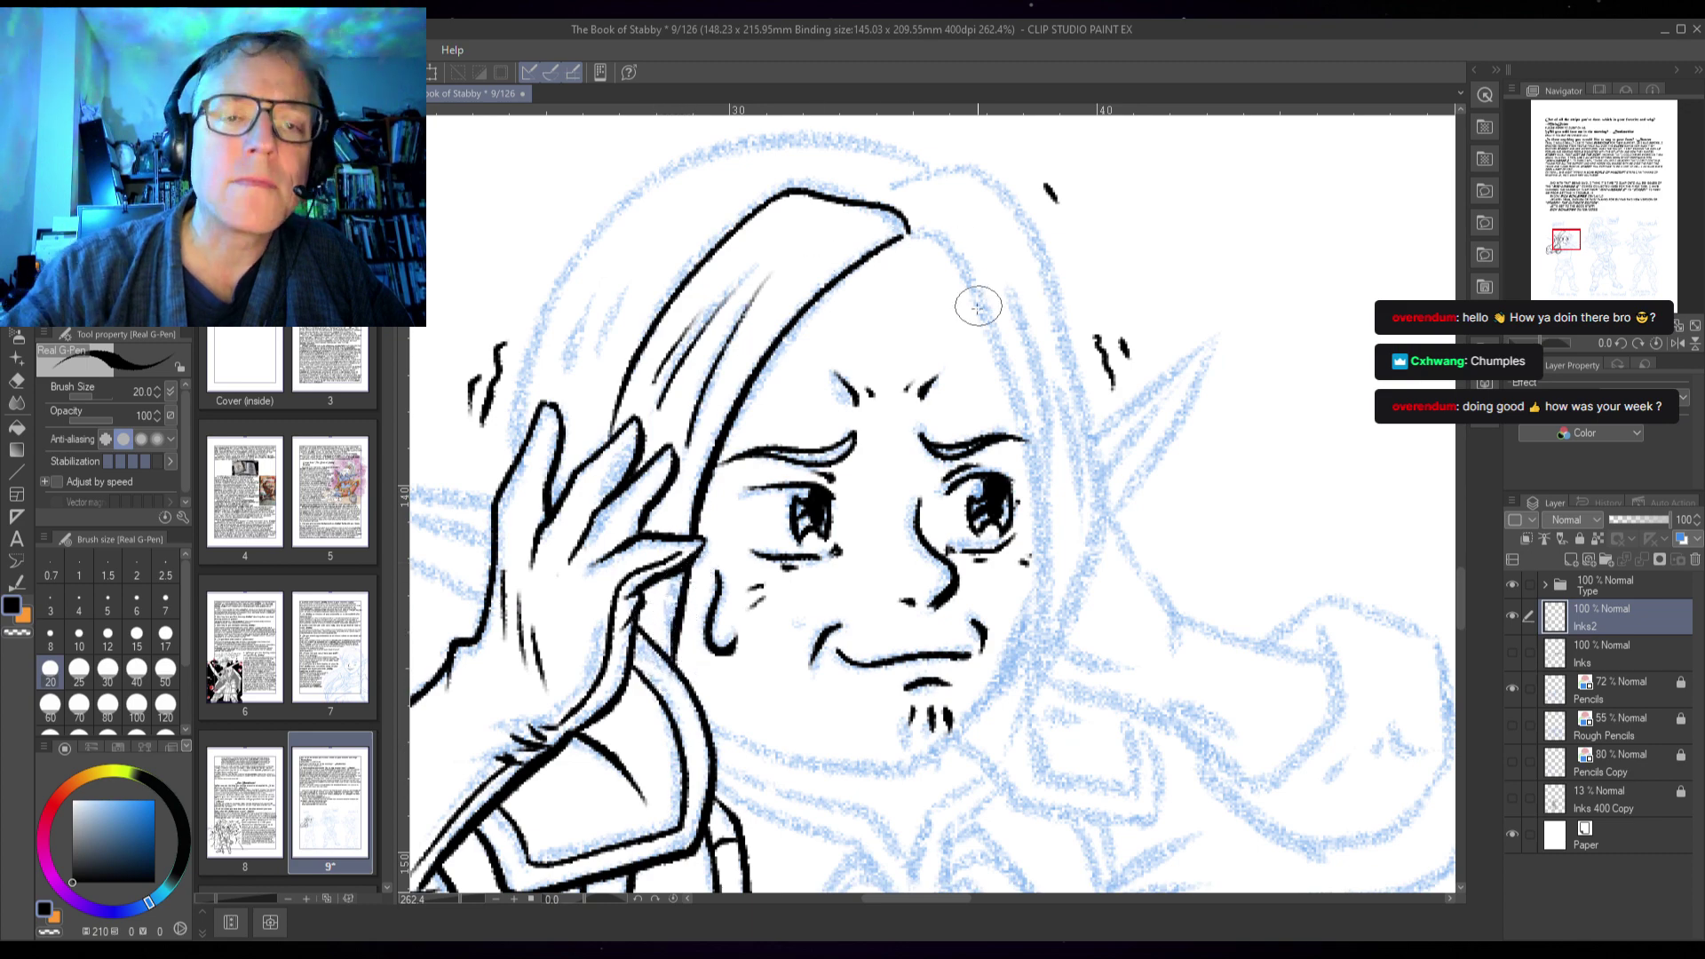
- Ink the outer hair contour from the parting over the crown to the raised hand, redoing it once, and add strand lines inside
left_click_drag(941, 264, 992, 360)
mouse_move(981, 260)
left_mouse_down()
mouse_move(838, 241)
mouse_move(756, 254)
mouse_move(635, 348)
mouse_move(566, 537)
left_mouse_up()
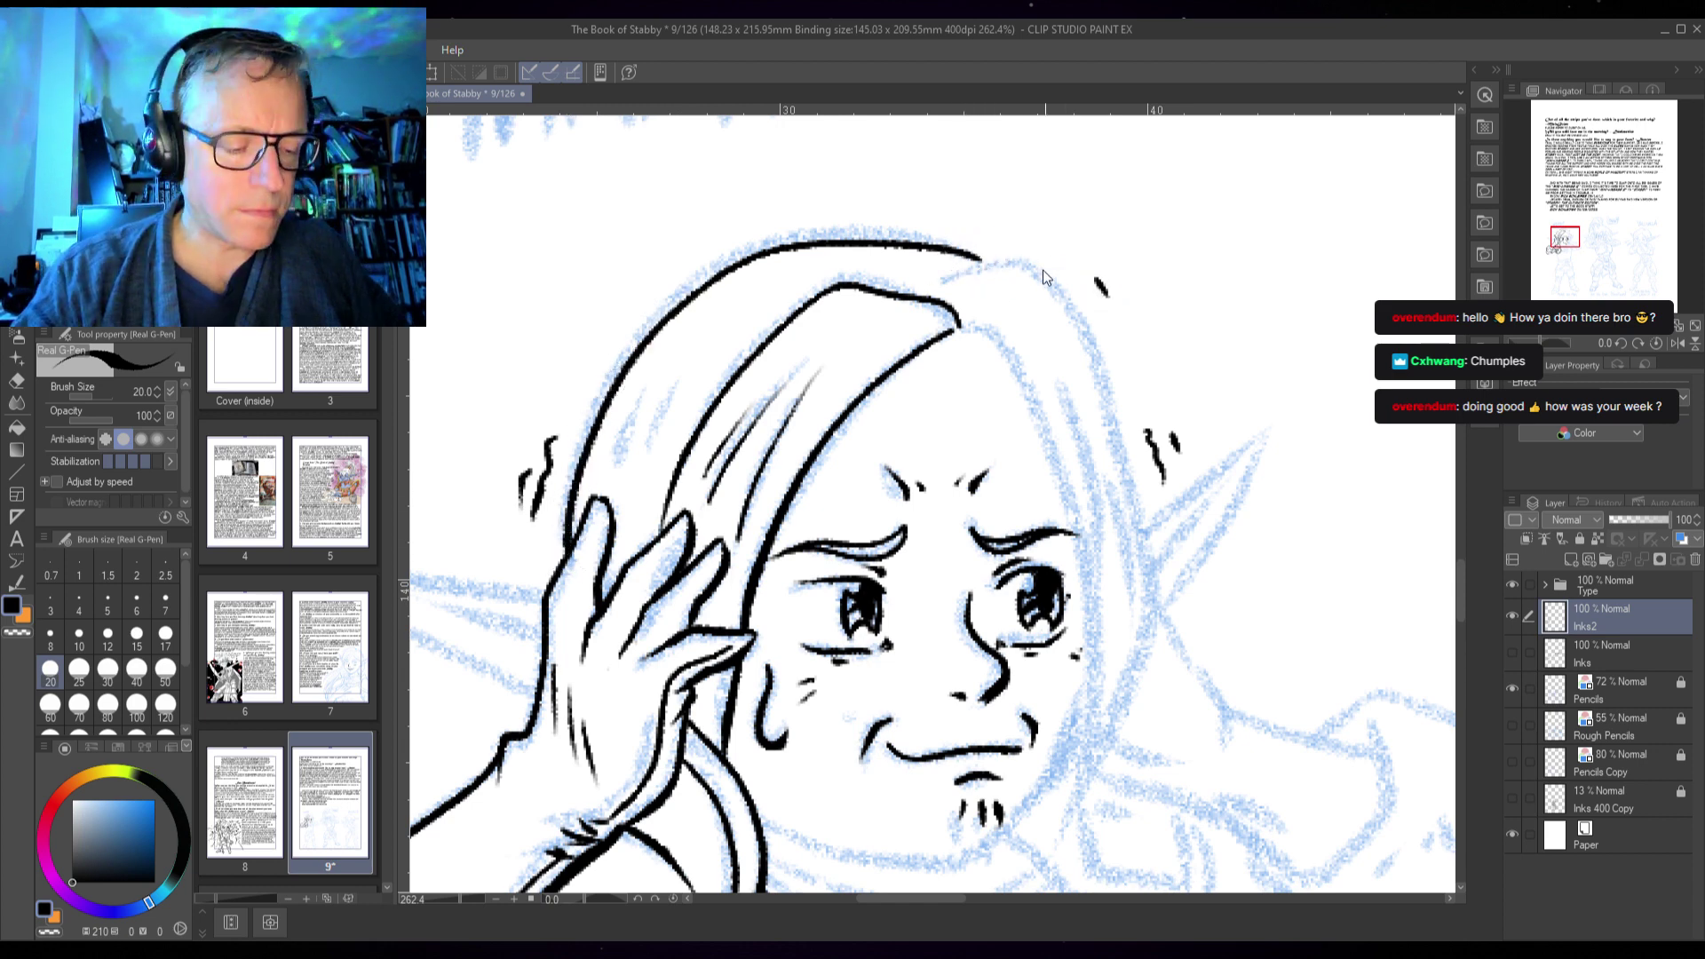
key("ctrl+z")
mouse_move(983, 262)
left_mouse_down()
mouse_move(880, 232)
mouse_move(786, 237)
mouse_move(703, 276)
mouse_move(628, 348)
mouse_move(562, 526)
left_mouse_up()
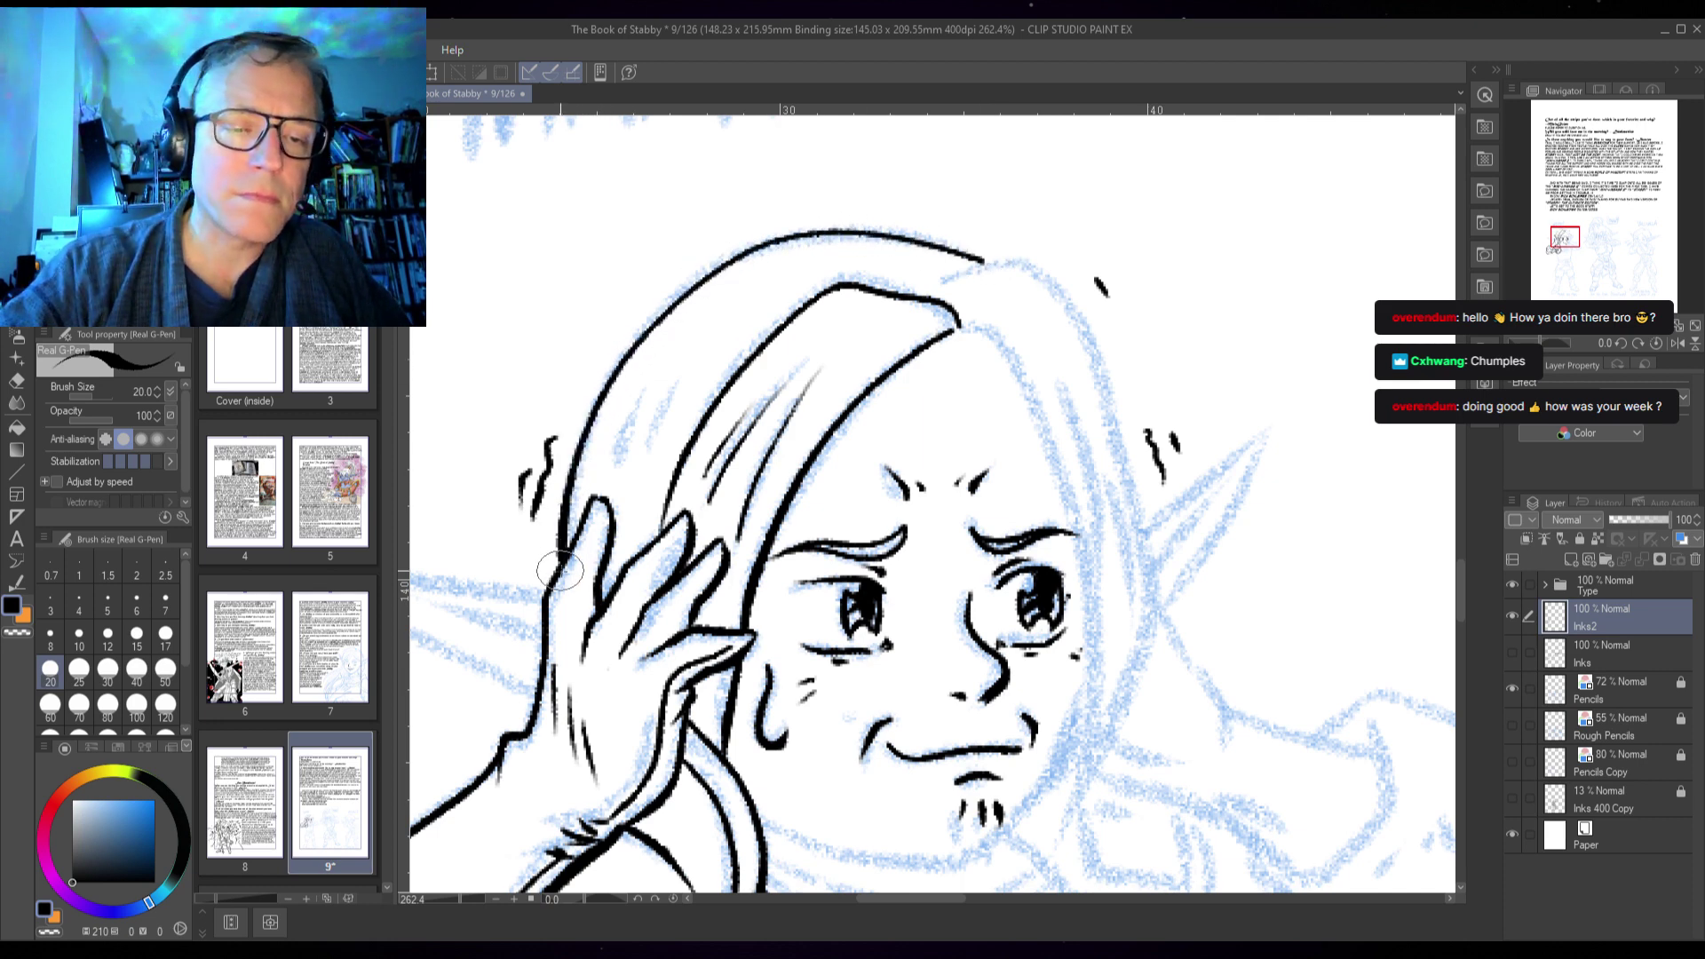
left_click_drag(621, 444, 735, 292)
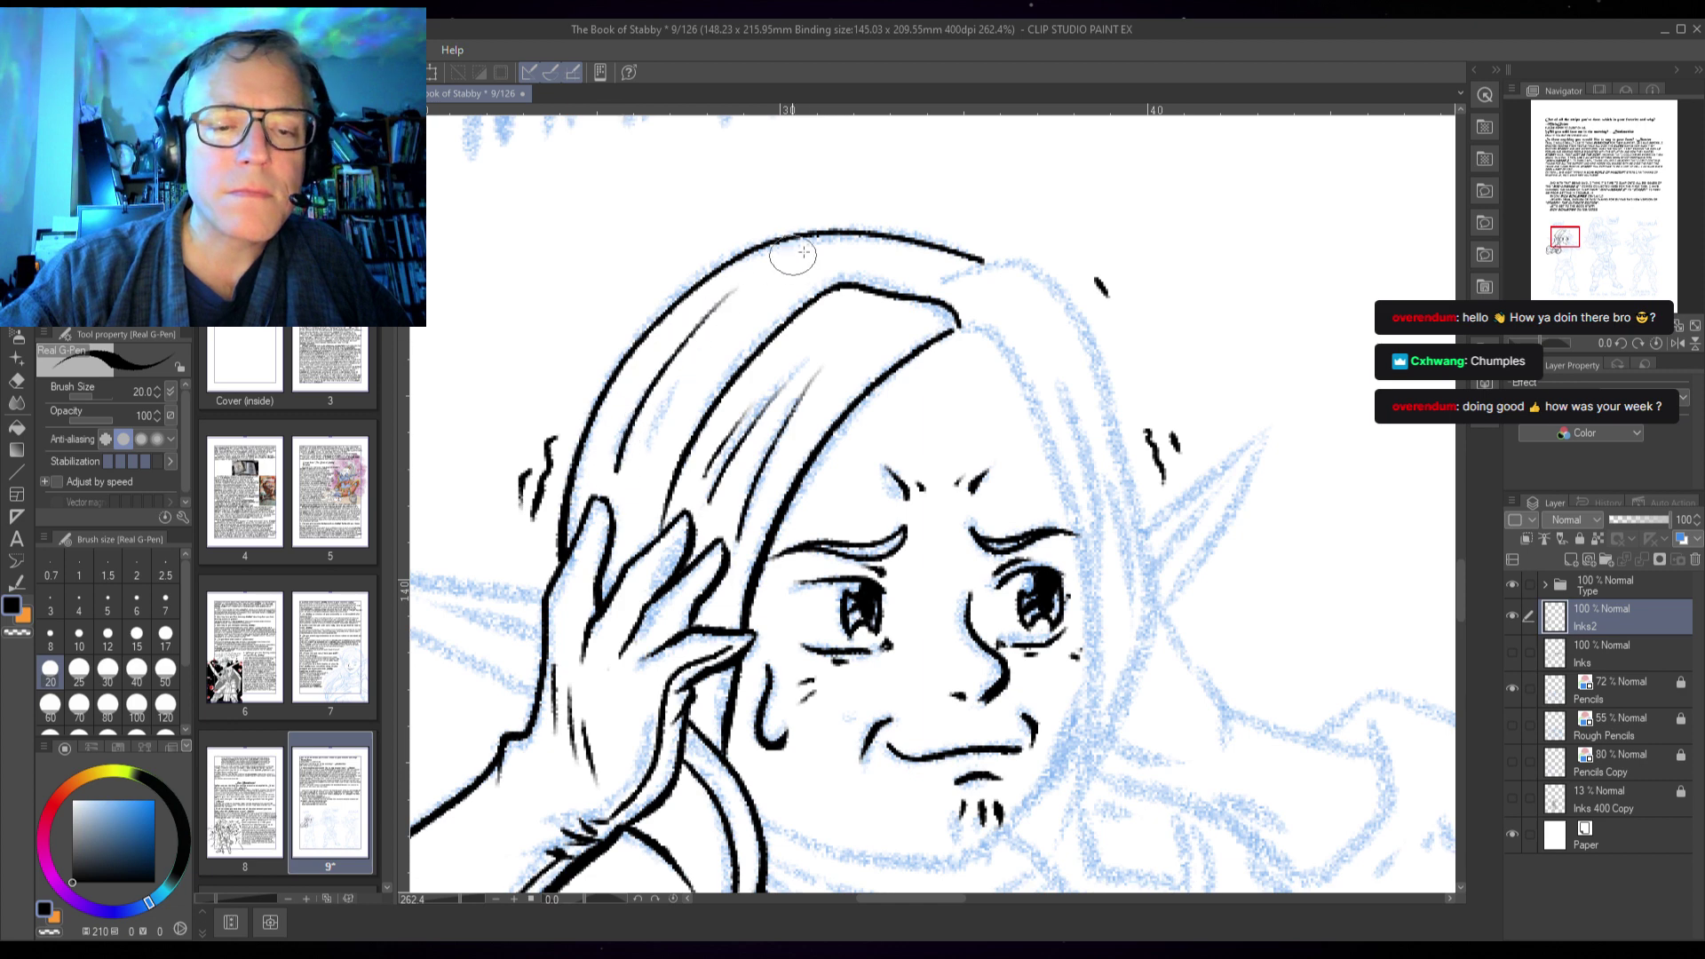
left_click_drag(648, 435, 708, 369)
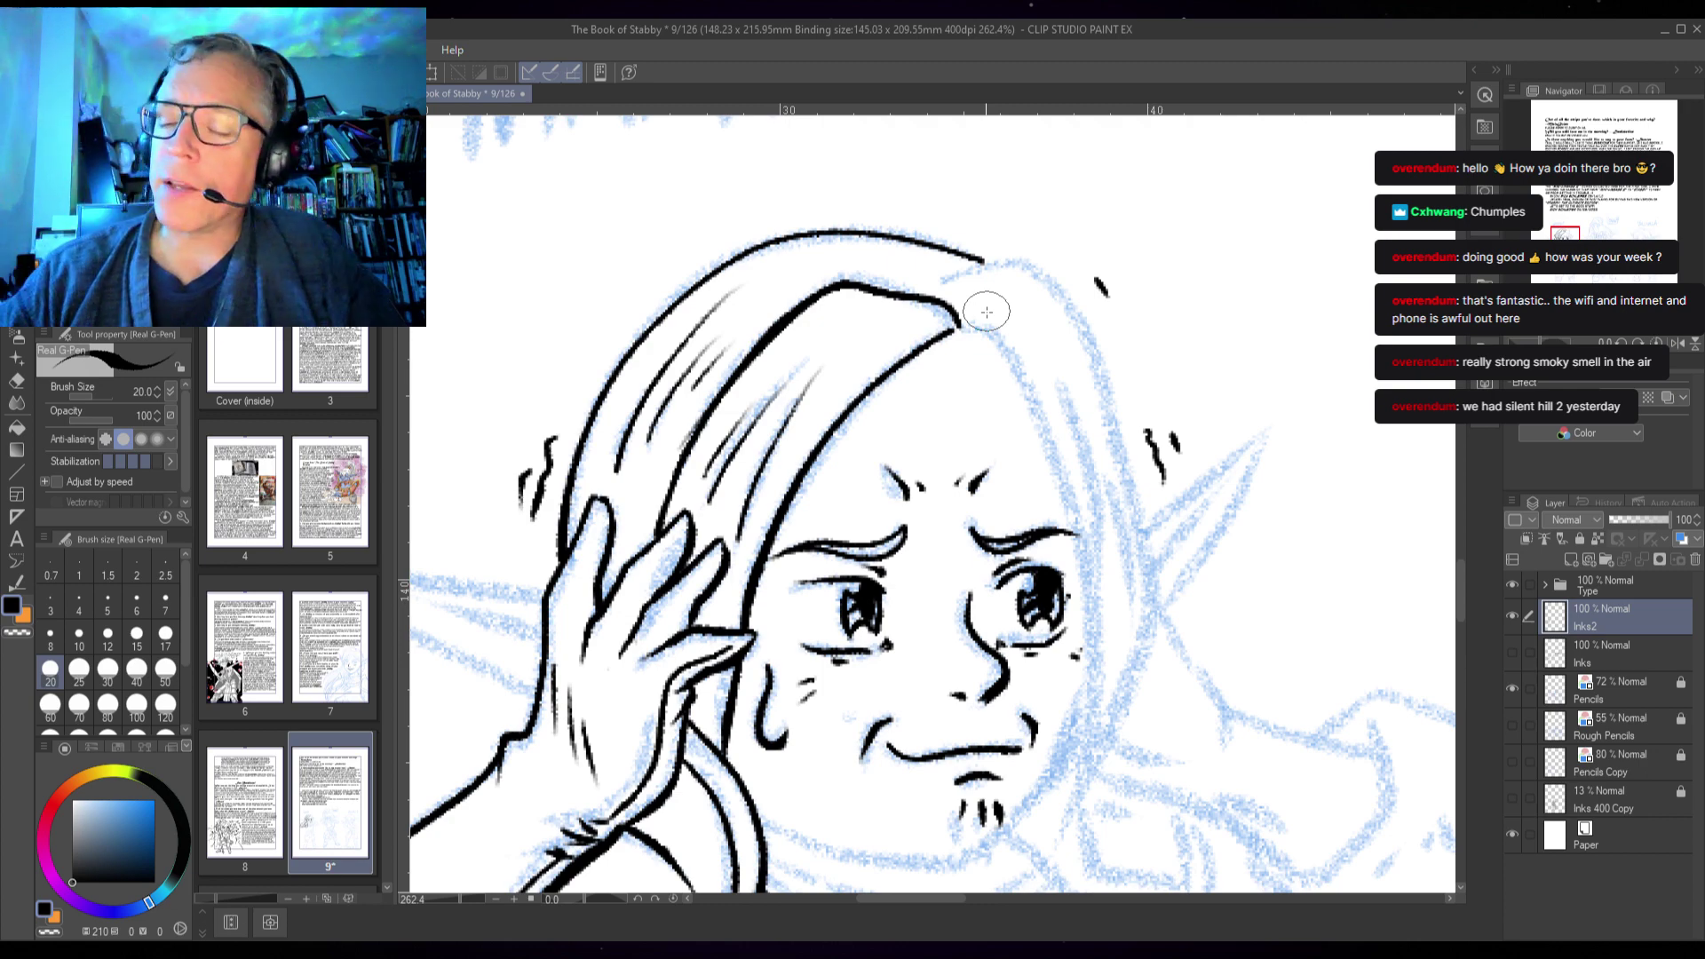
- Ink the inner hair edge from the parting down the right side of the face, undoing the first stroke and redrawing it closer to the face
left_click_drag(1157, 557, 1125, 476)
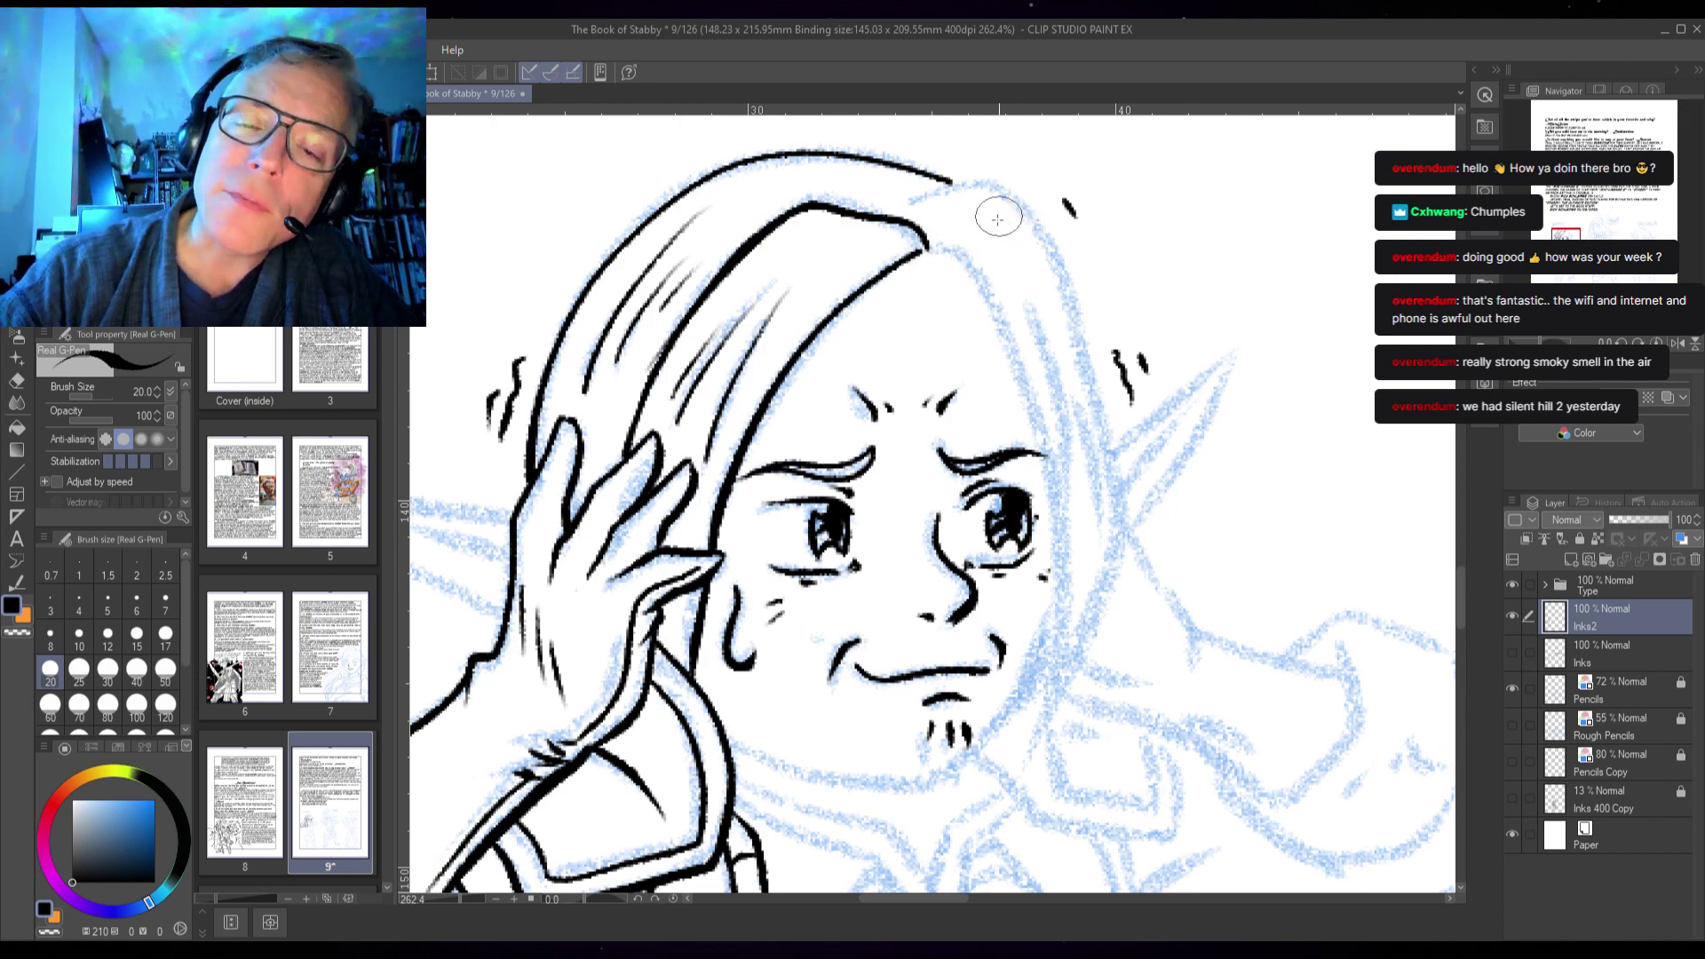
mouse_move(931, 241)
left_mouse_down()
mouse_move(1015, 309)
mouse_move(1052, 379)
mouse_move(1082, 519)
mouse_move(1056, 696)
mouse_move(1023, 756)
left_mouse_up()
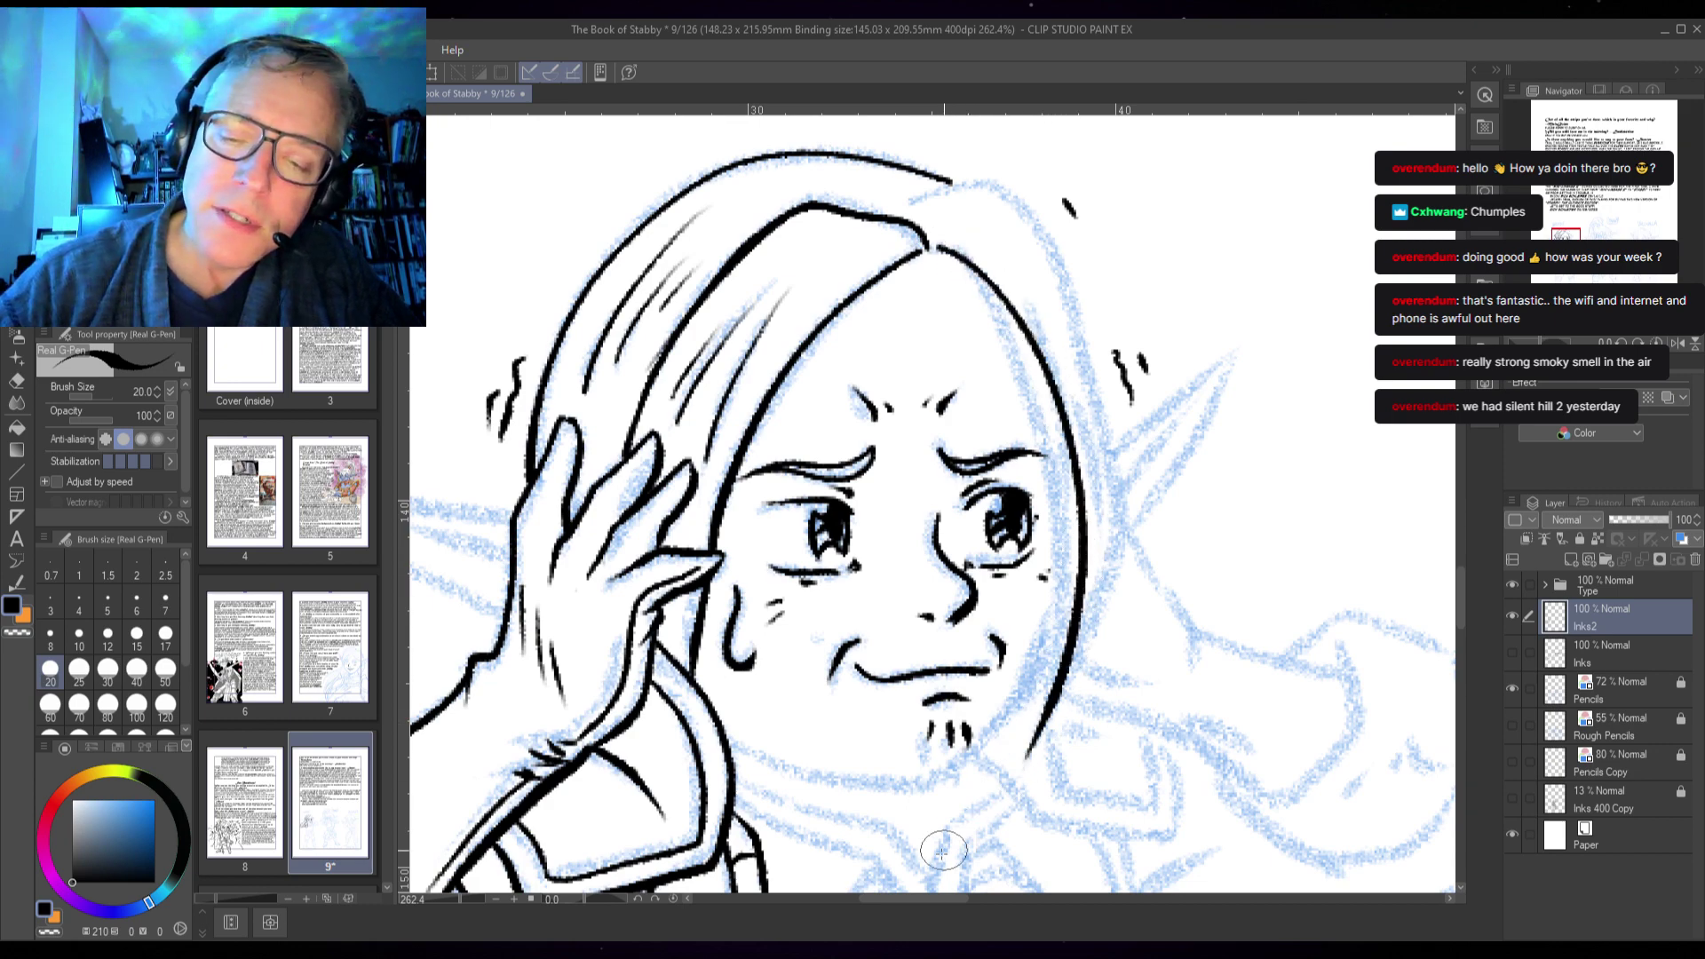
key("ctrl+z")
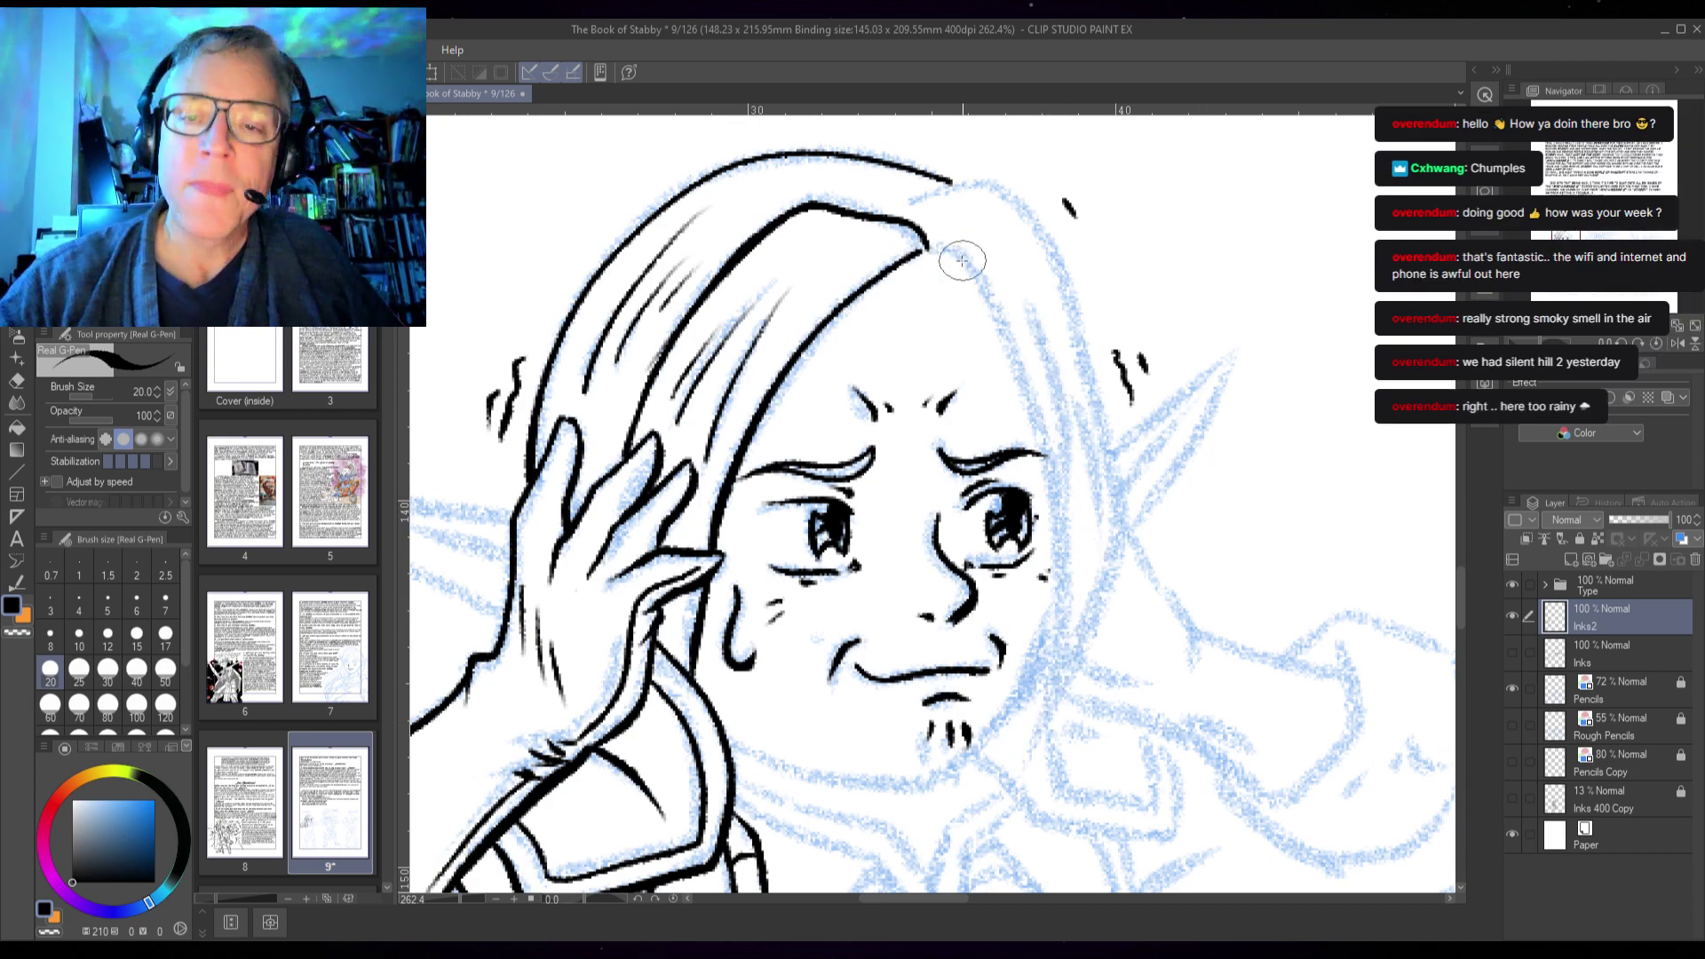
mouse_move(936, 249)
left_mouse_down()
mouse_move(1008, 317)
mouse_move(1053, 479)
mouse_move(1050, 698)
mouse_move(1021, 773)
left_mouse_up()
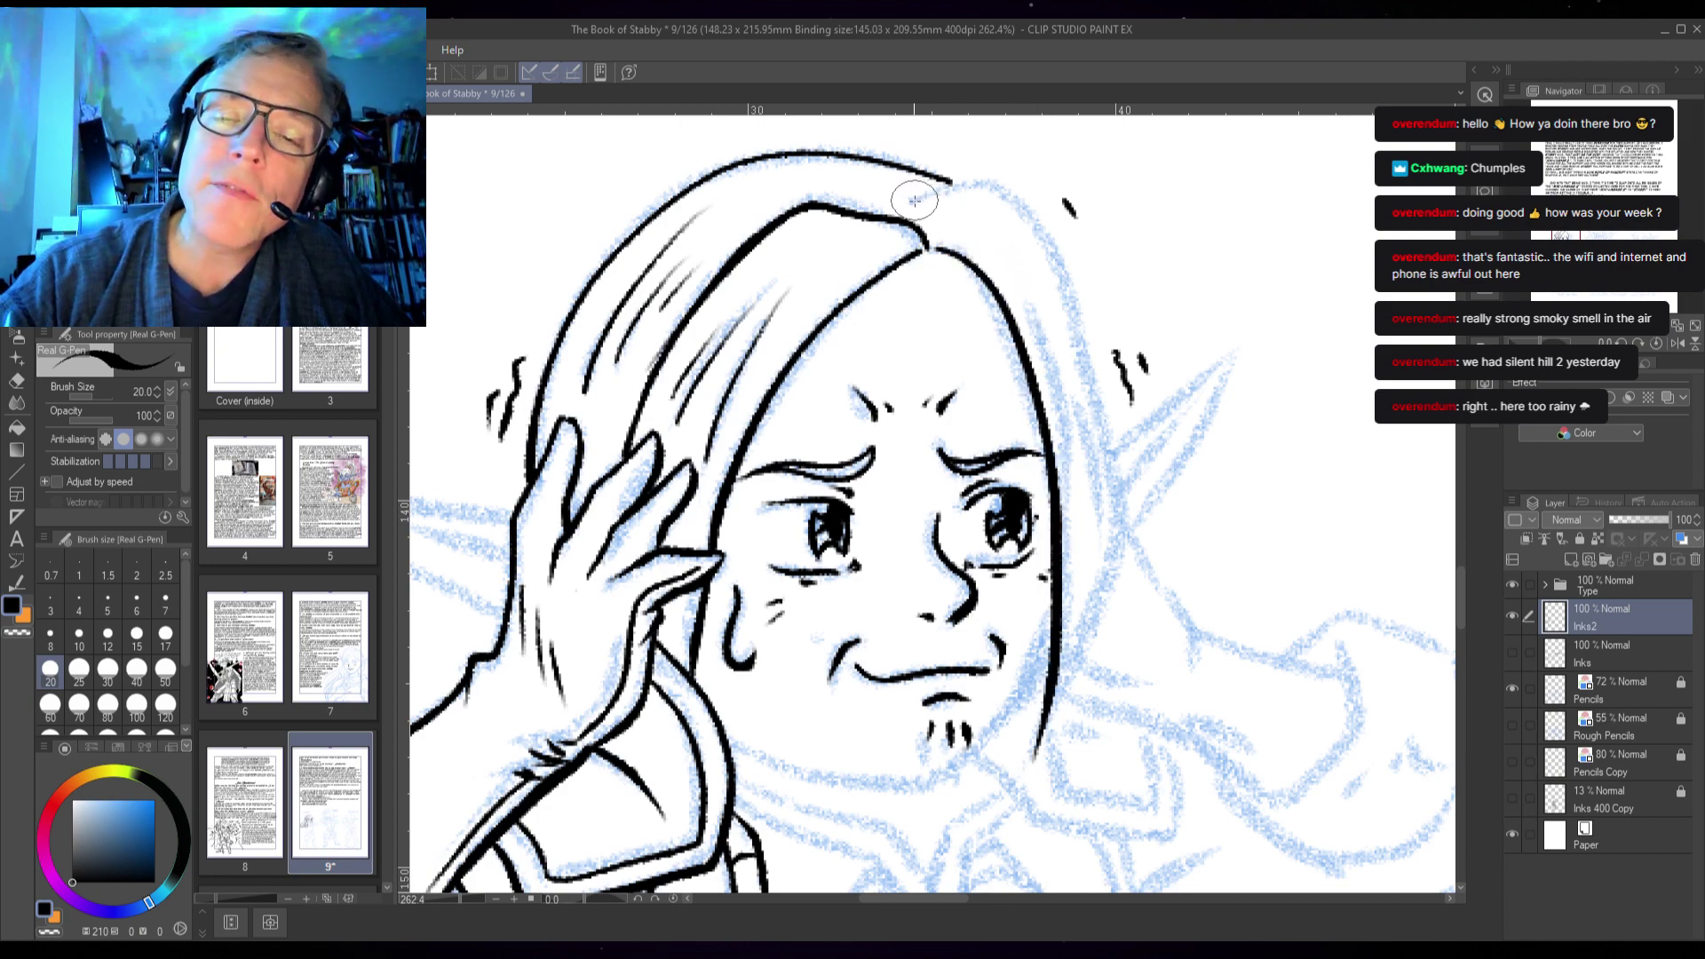
- Ink the outer contour of the hair right of the parting down to its pointed tip, and add strand lines inside the lock
mouse_move(917, 199)
left_mouse_down()
mouse_move(963, 178)
mouse_move(1001, 188)
mouse_move(1043, 233)
mouse_move(1109, 449)
mouse_move(1108, 584)
mouse_move(1030, 766)
left_mouse_up()
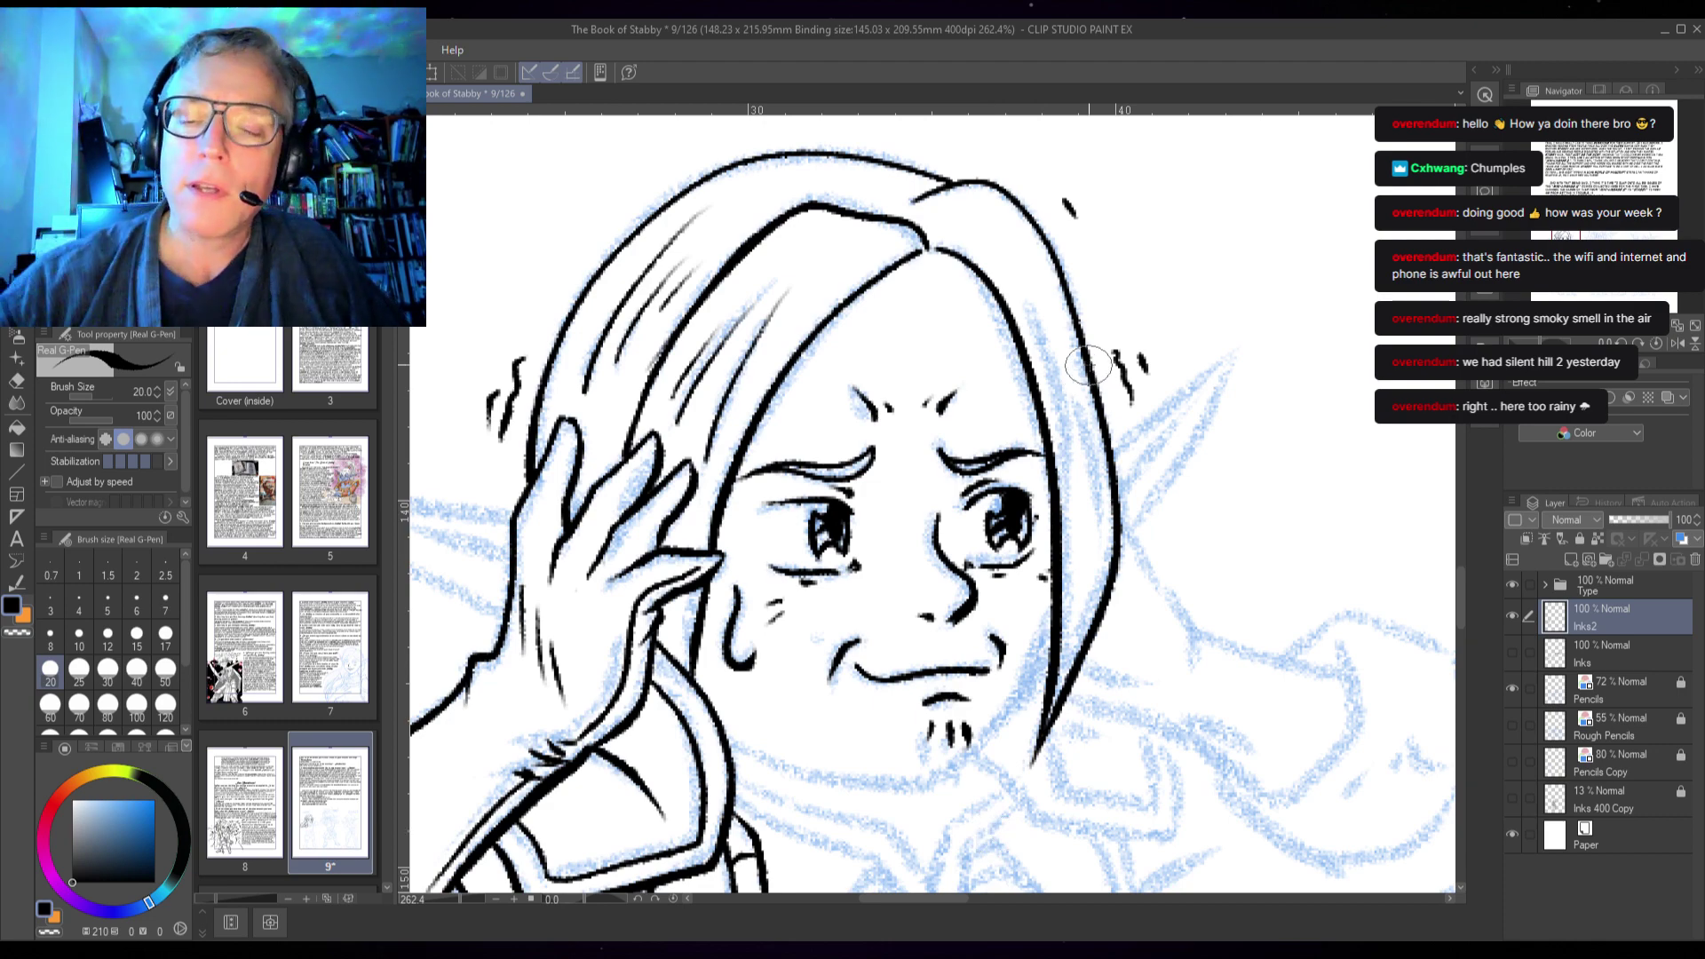
mouse_move(1037, 327)
left_mouse_down()
mouse_move(1059, 398)
mouse_move(1062, 568)
left_mouse_up()
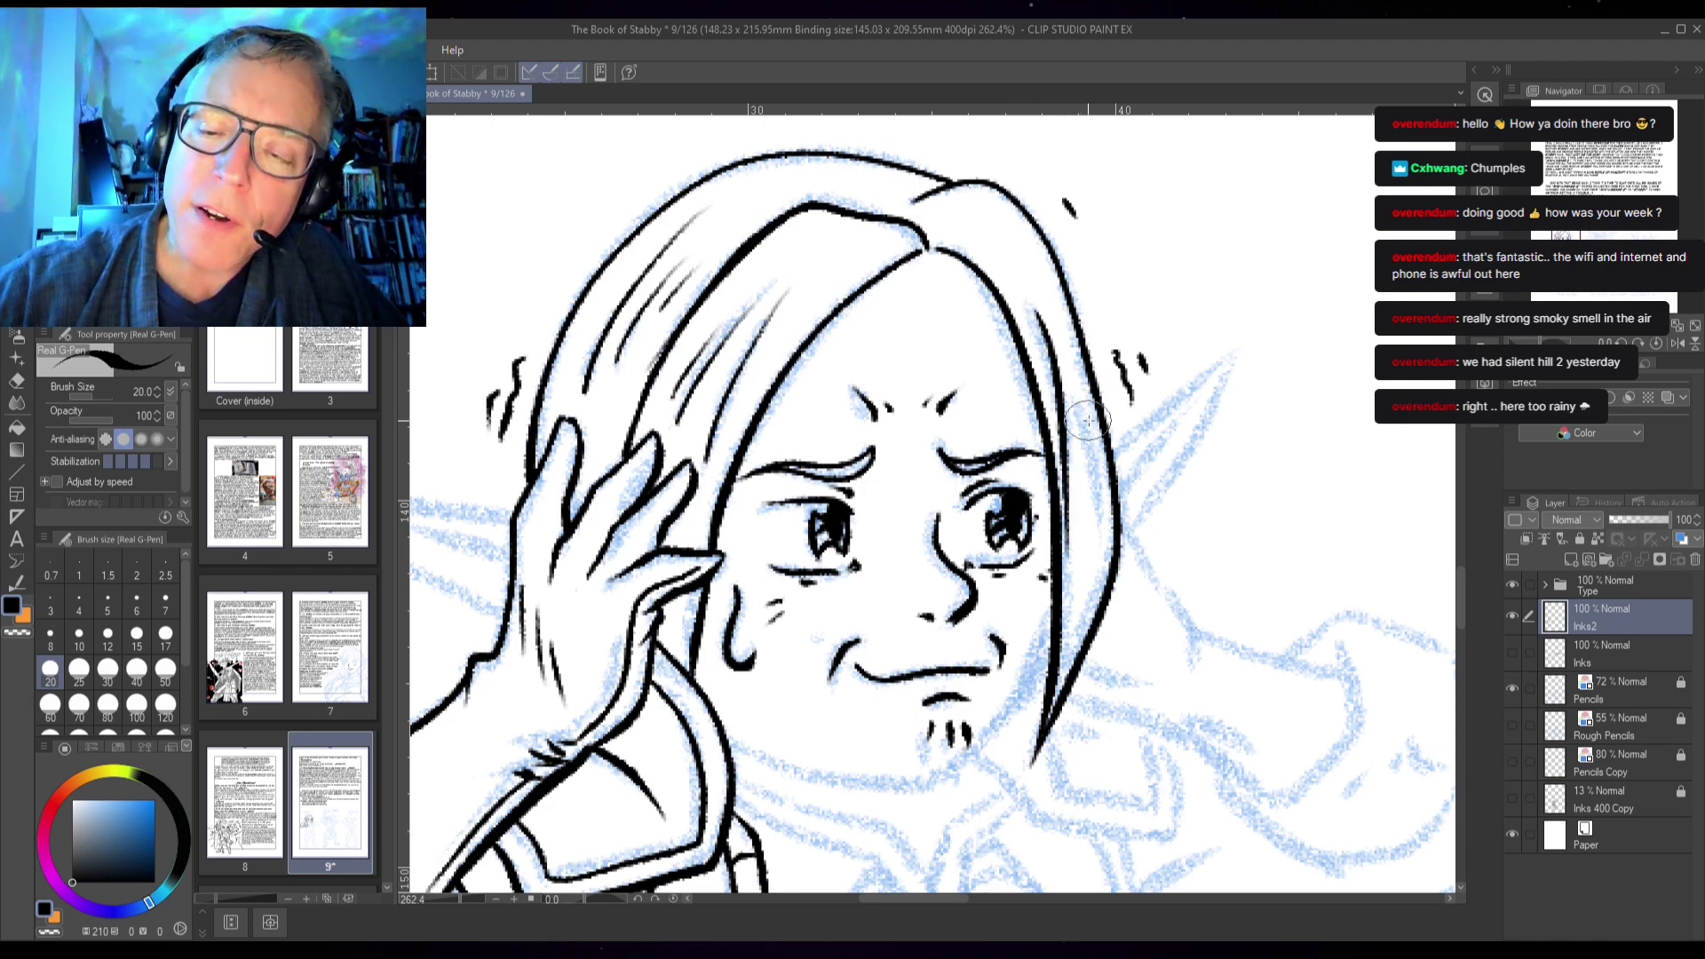
key("ctrl+z")
left_click_drag(1034, 300, 1065, 568)
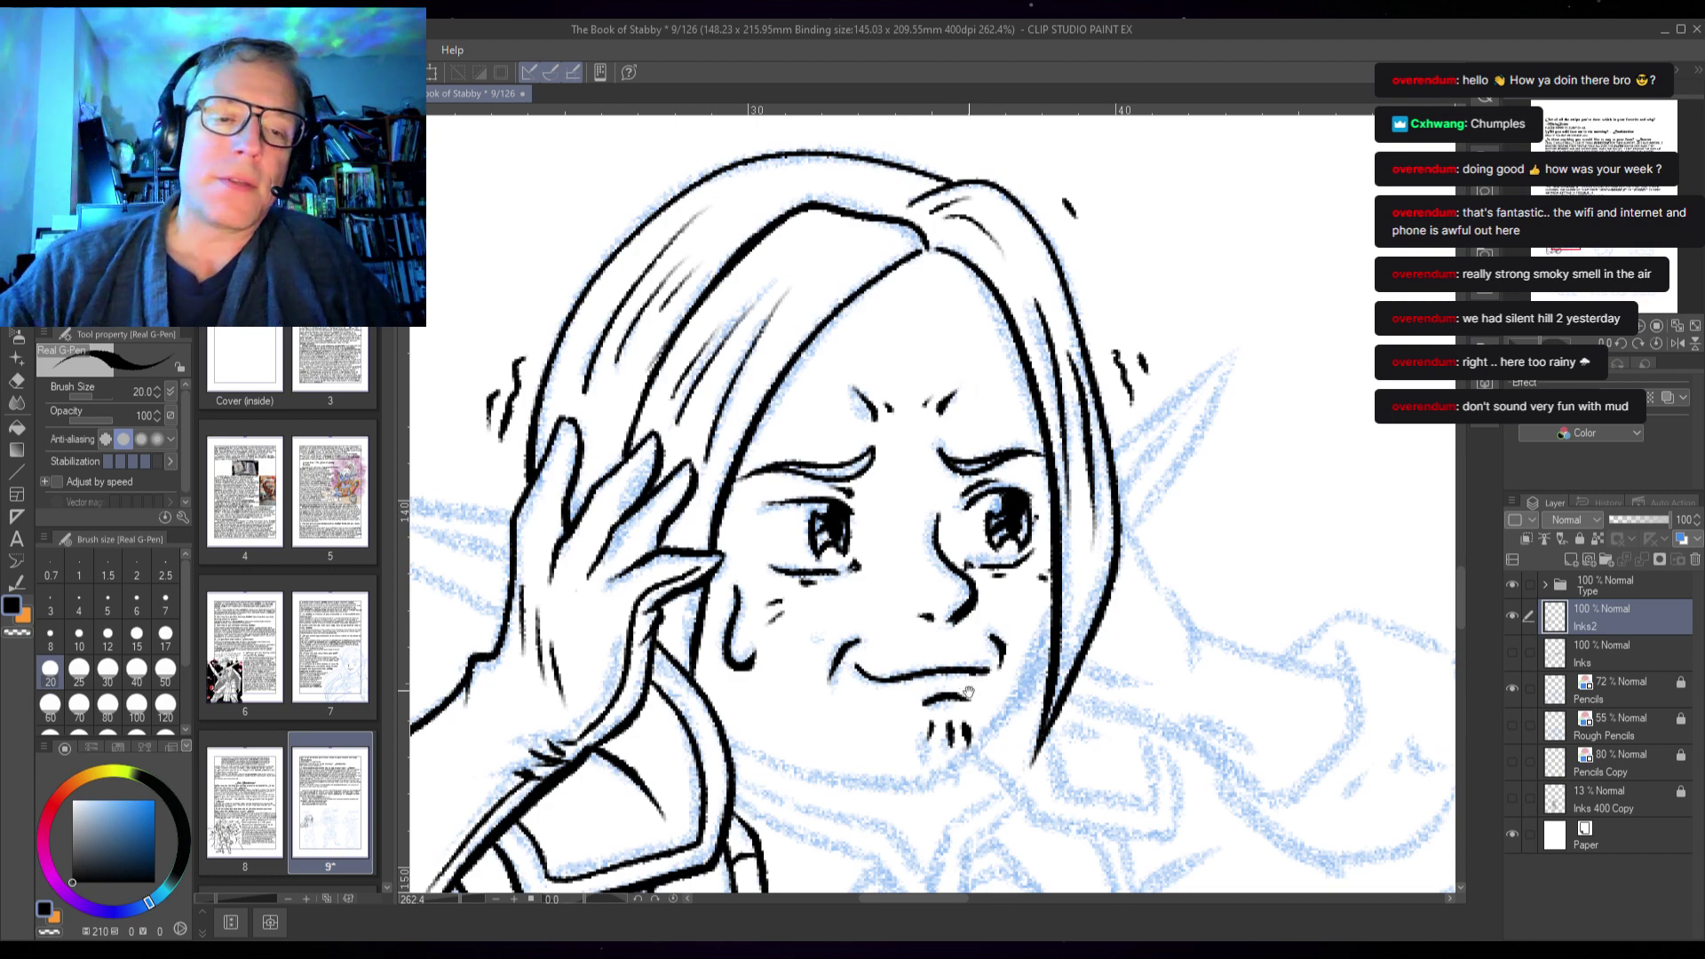
- Check the inking against the Inks layer, leaving that layer hidden, and ink the pointed ear extending left from behind the raised hand
left_click_drag(983, 389, 1206, 257)
left_click(1511, 655)
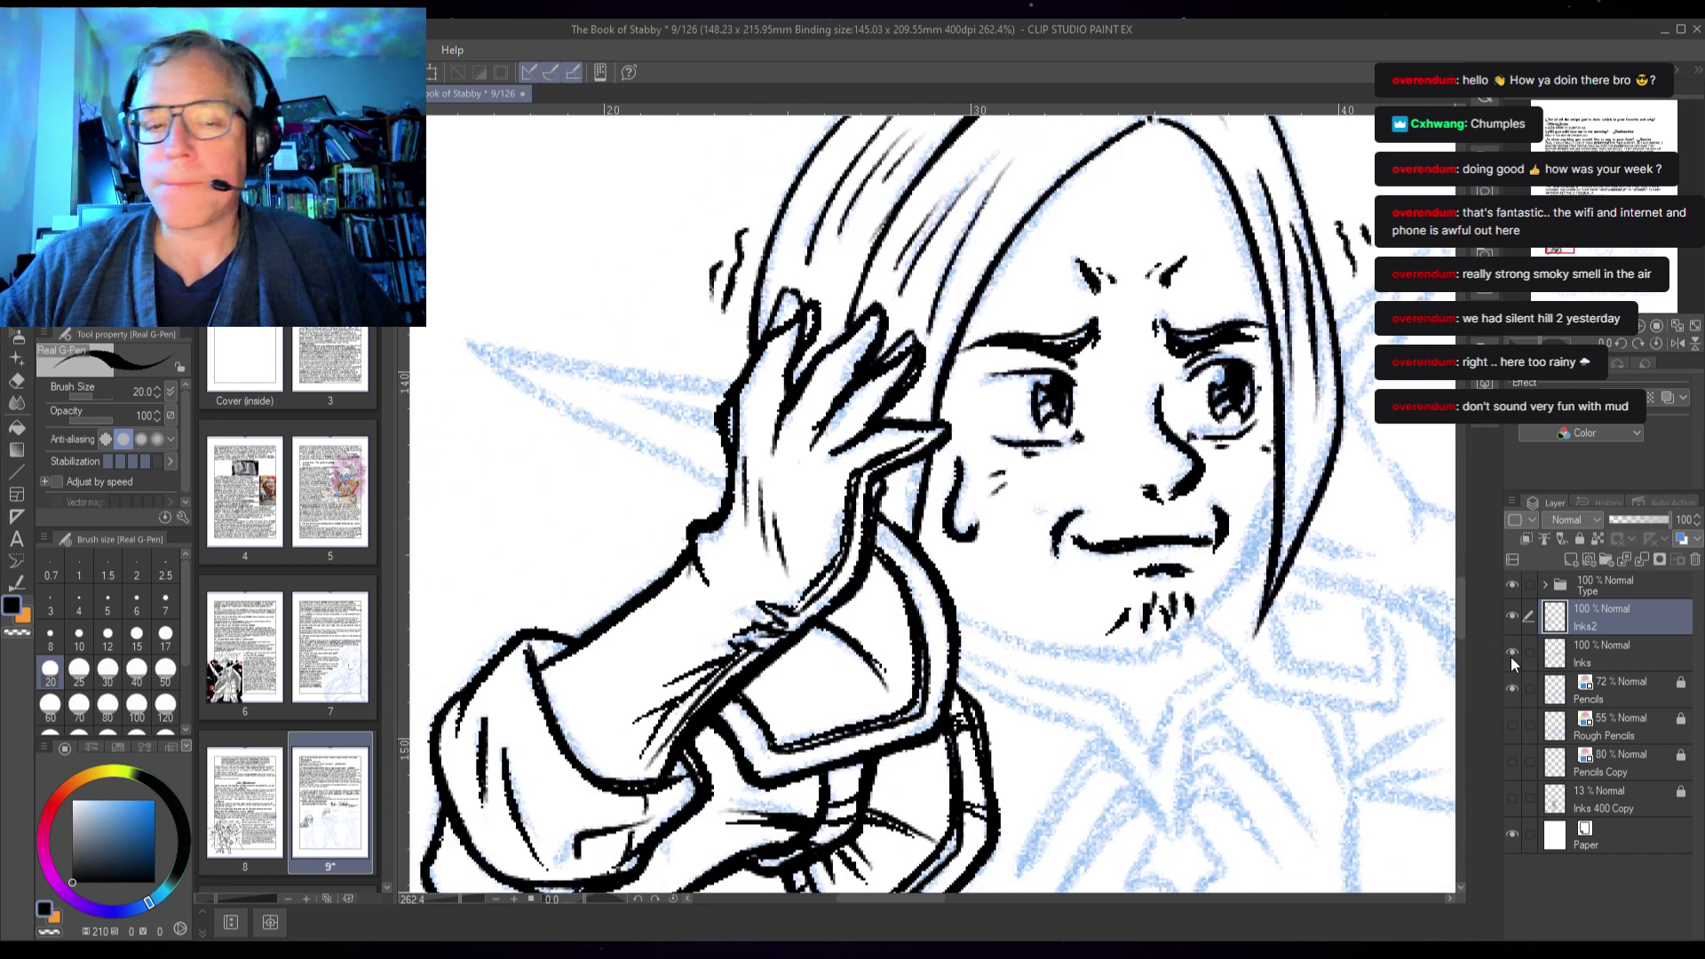
left_click(1510, 657)
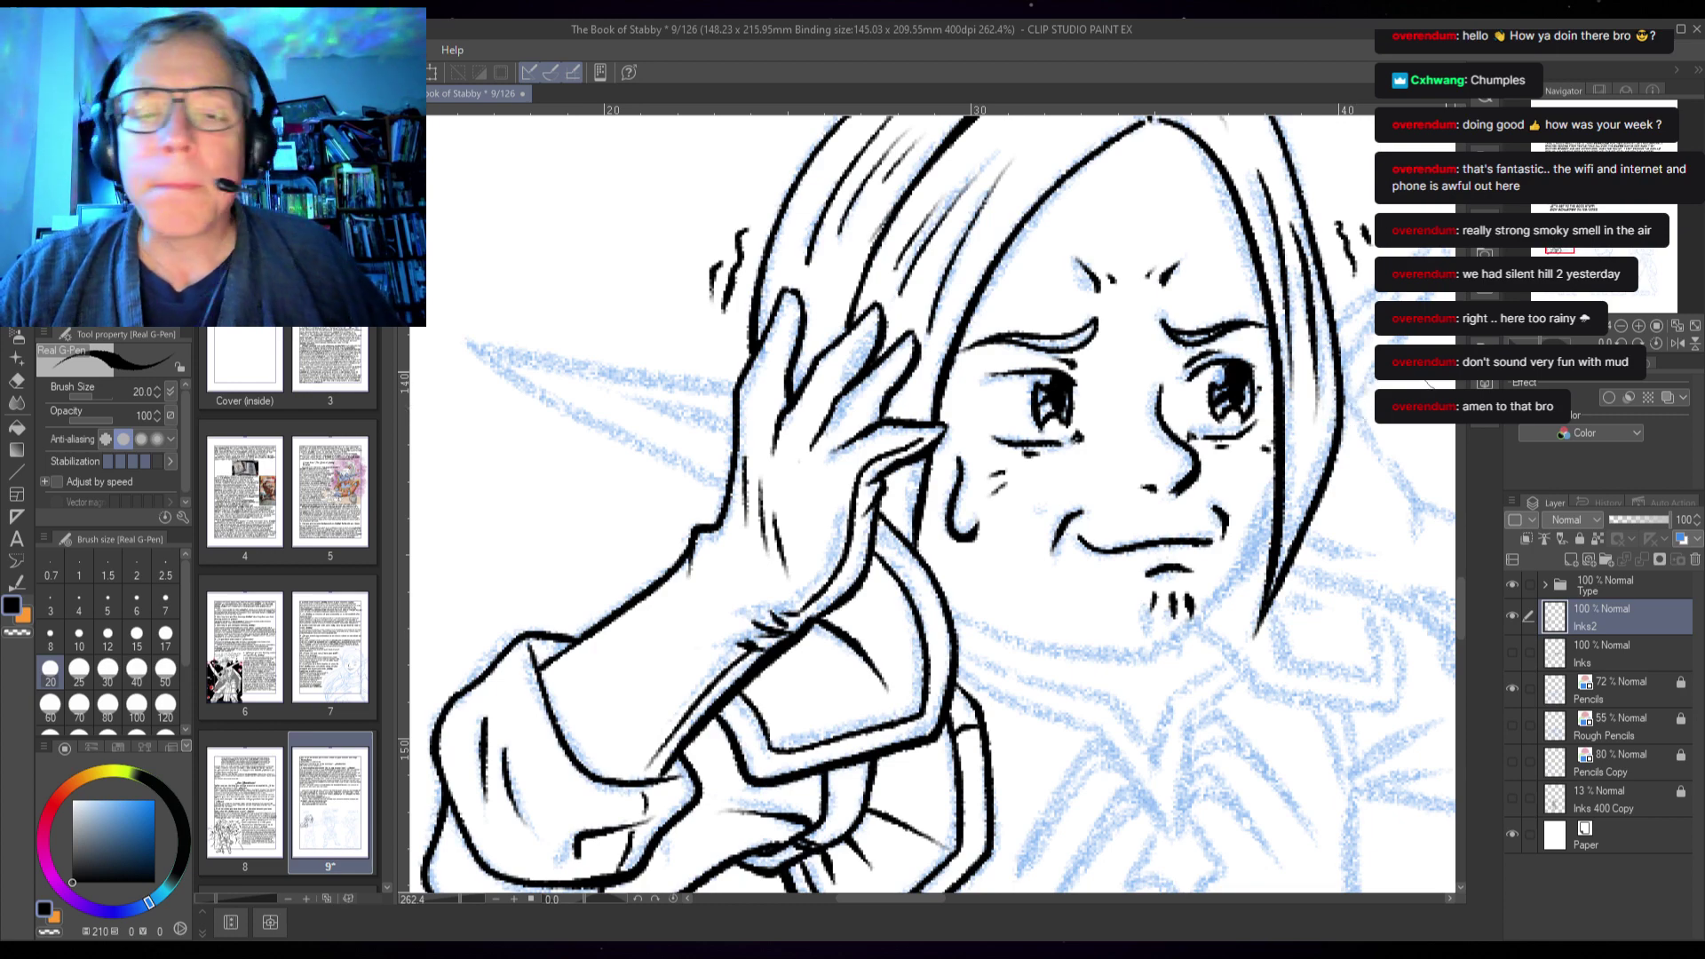
mouse_move(874, 173)
left_mouse_down()
mouse_move(919, 168)
mouse_move(1238, 355)
mouse_move(1268, 462)
mouse_move(1137, 559)
mouse_move(1093, 622)
left_mouse_up()
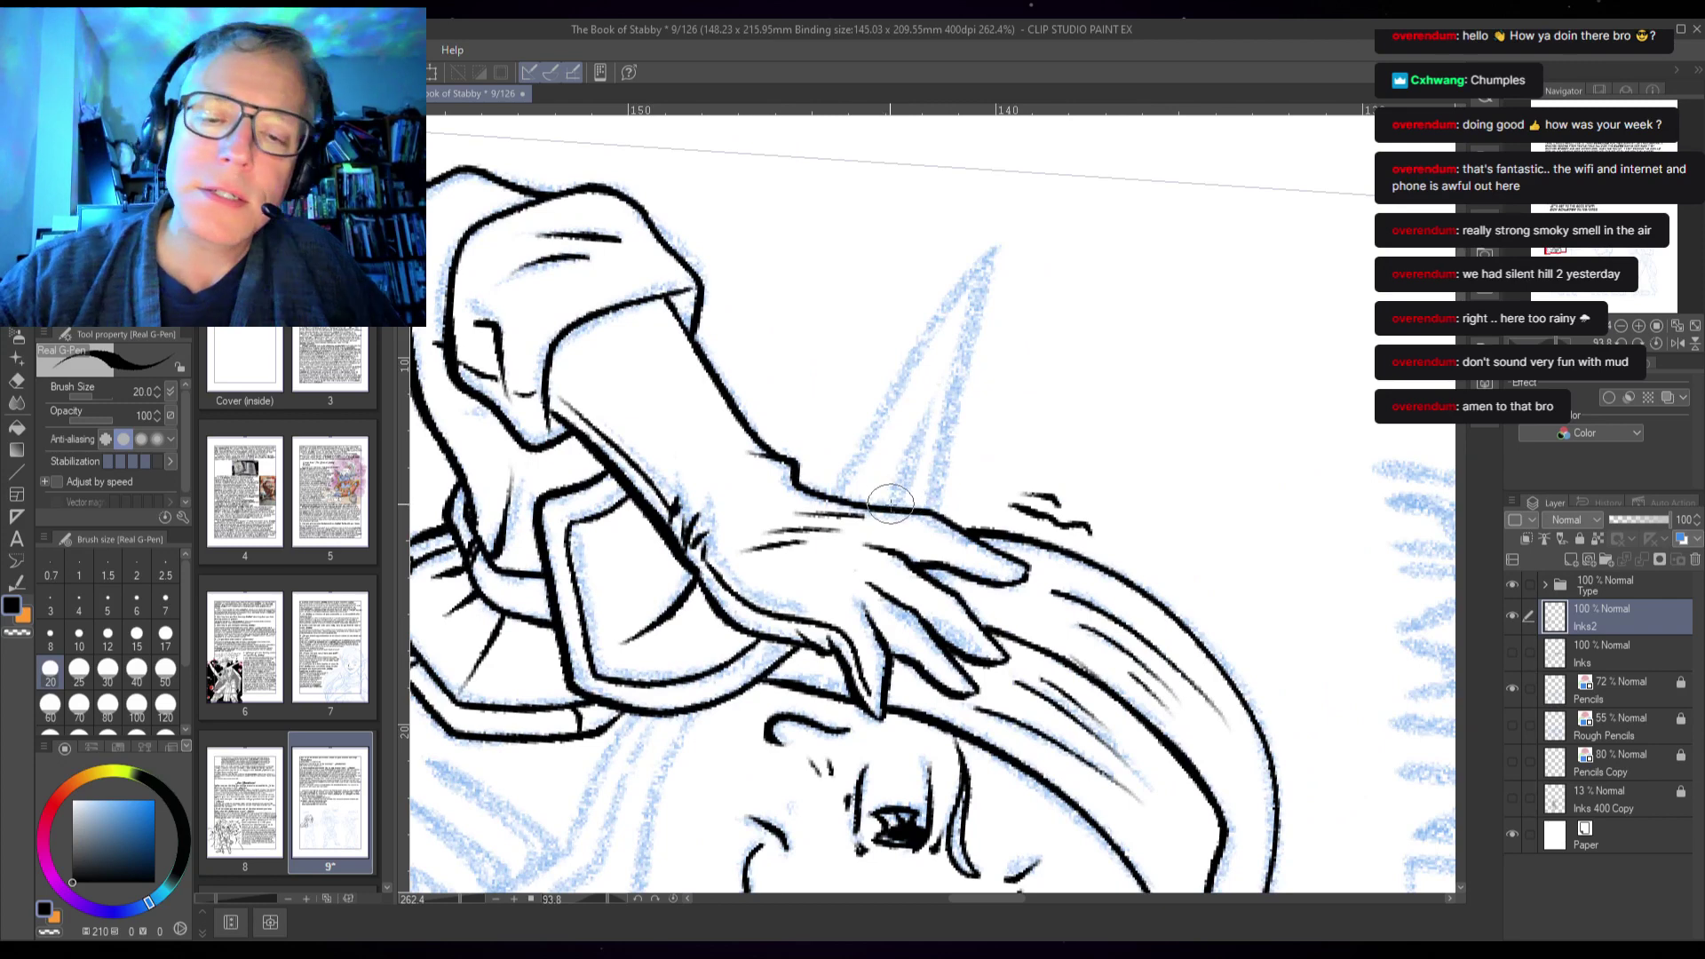
left_click_drag(890, 507, 939, 379)
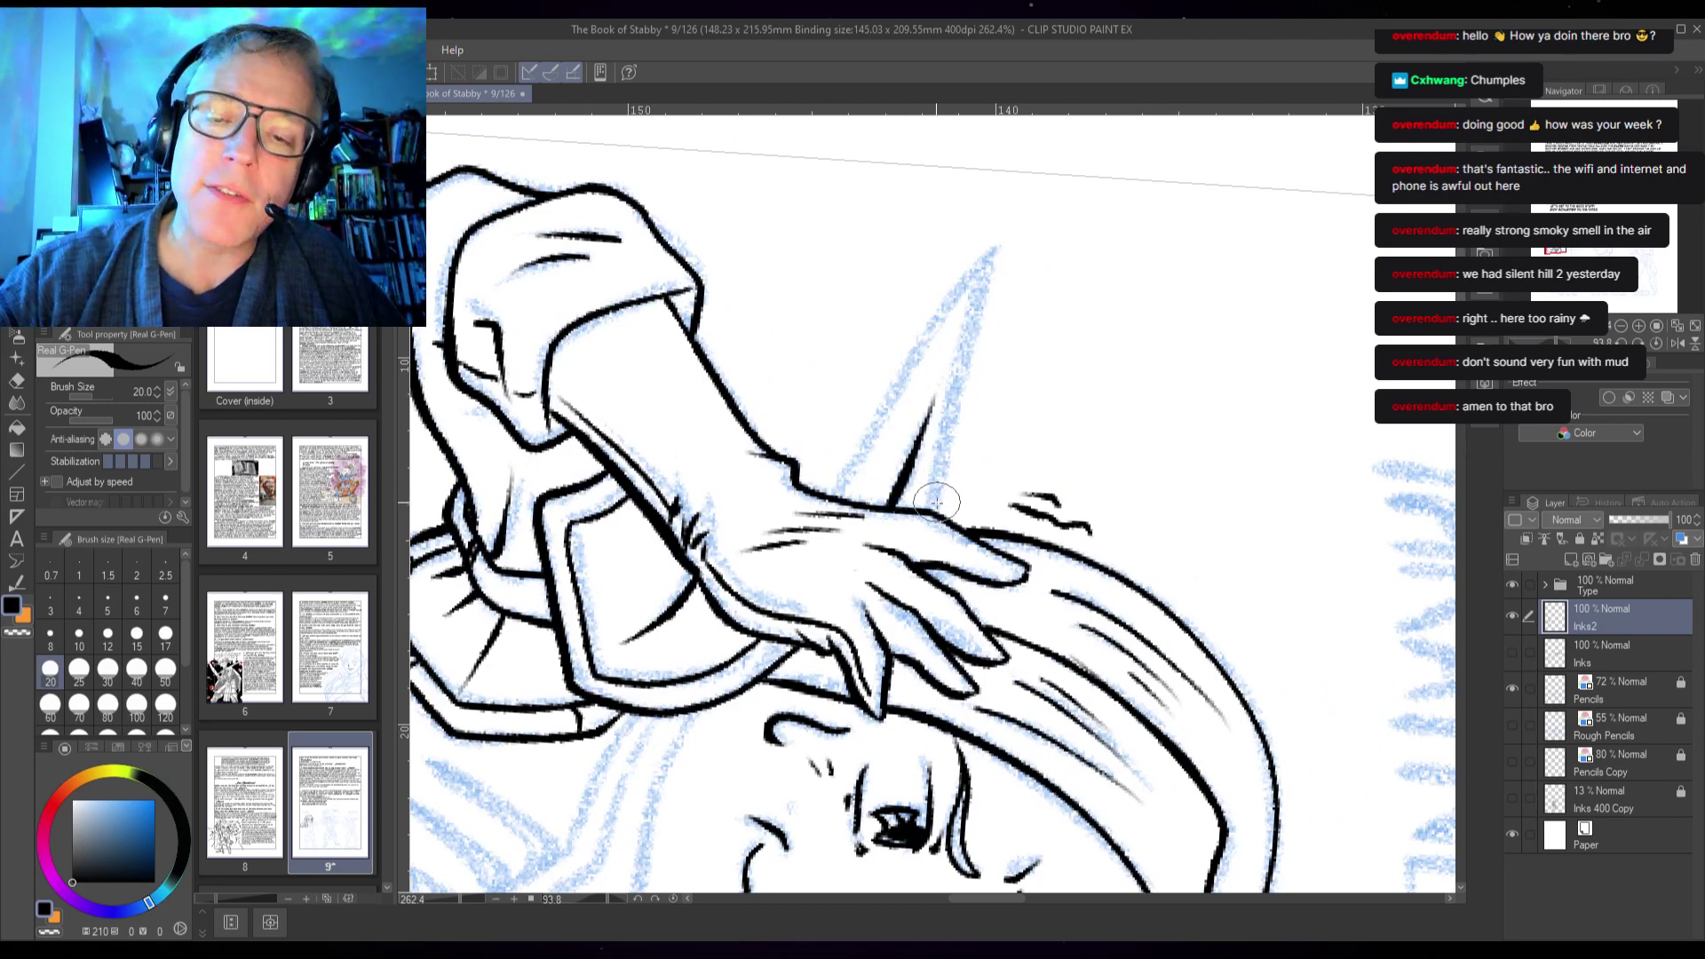
mouse_move(931, 519)
left_mouse_down()
mouse_move(1001, 232)
mouse_move(836, 502)
left_mouse_up()
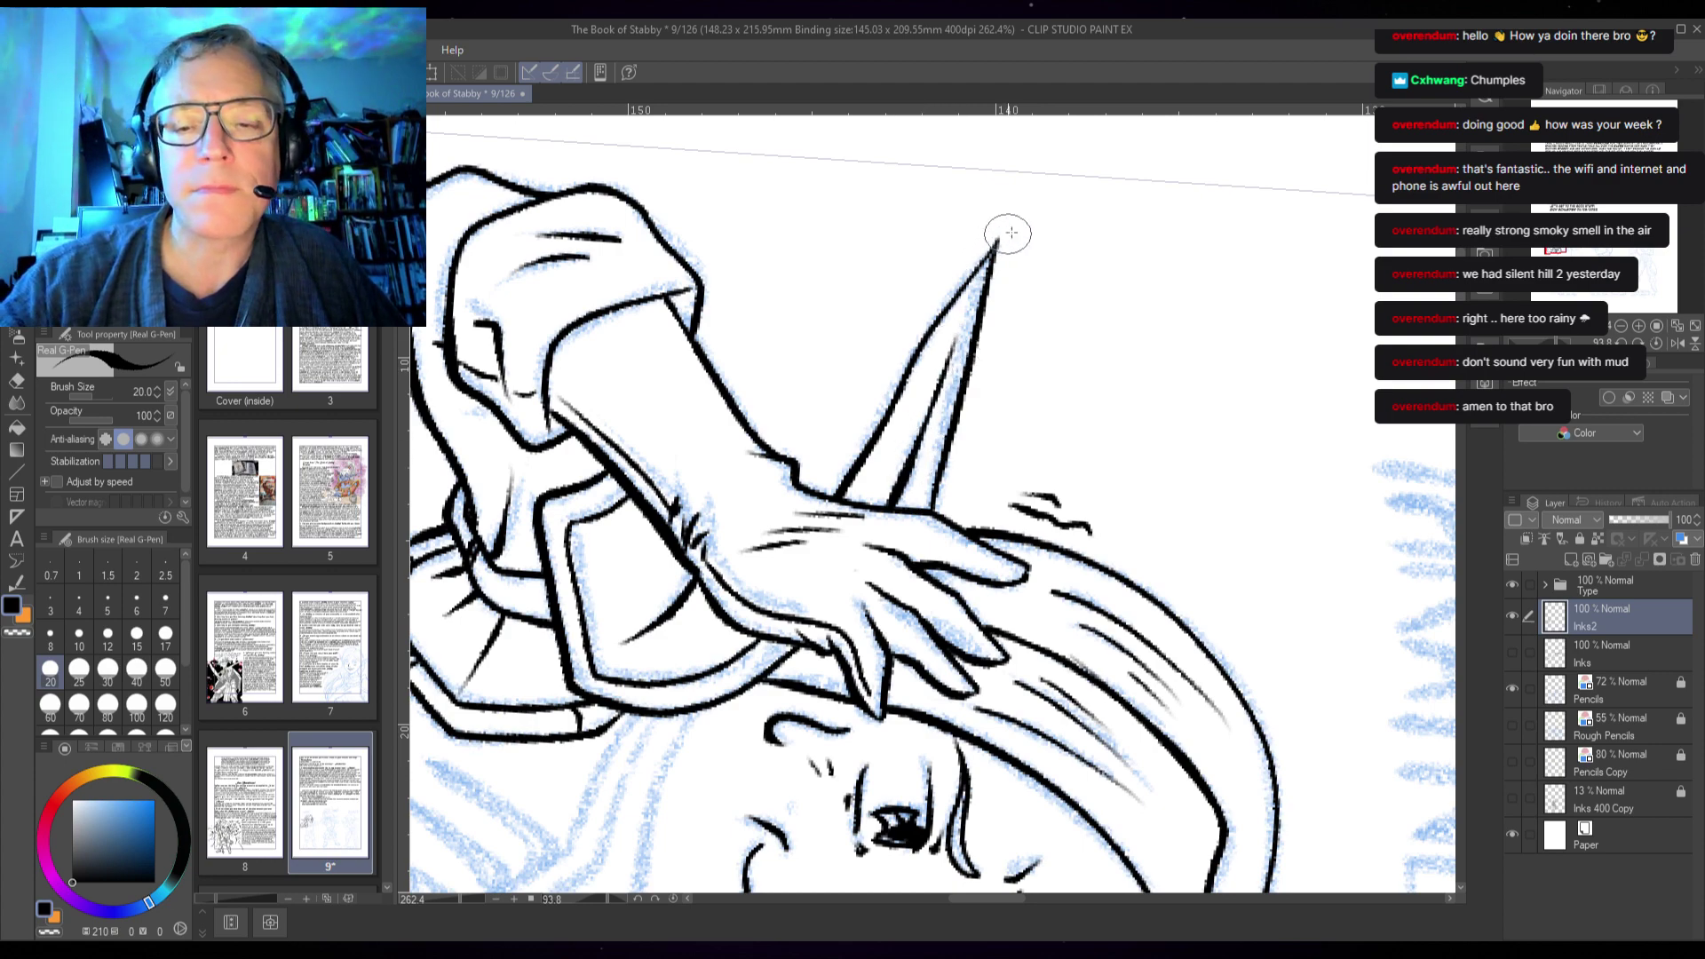
- Ink the pointed ear on the right side of the hair, including its inner fold line
left_click(1653, 345)
scroll(1290, 546, "right", 4)
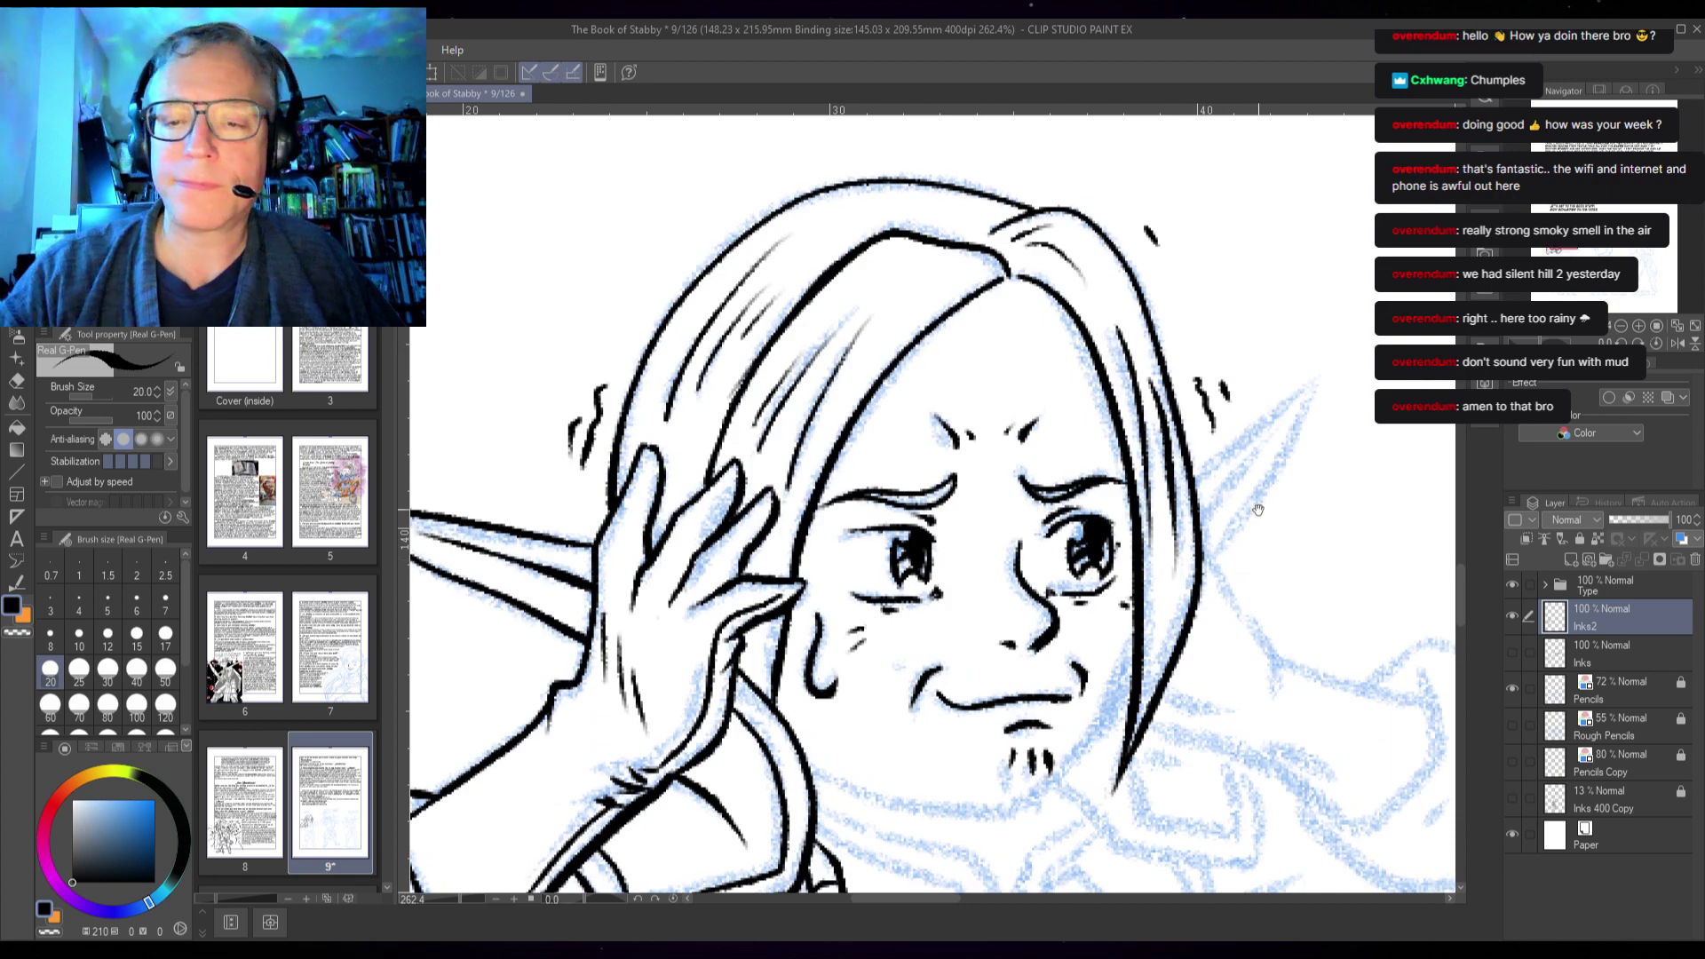
left_click_drag(1201, 524, 1274, 435)
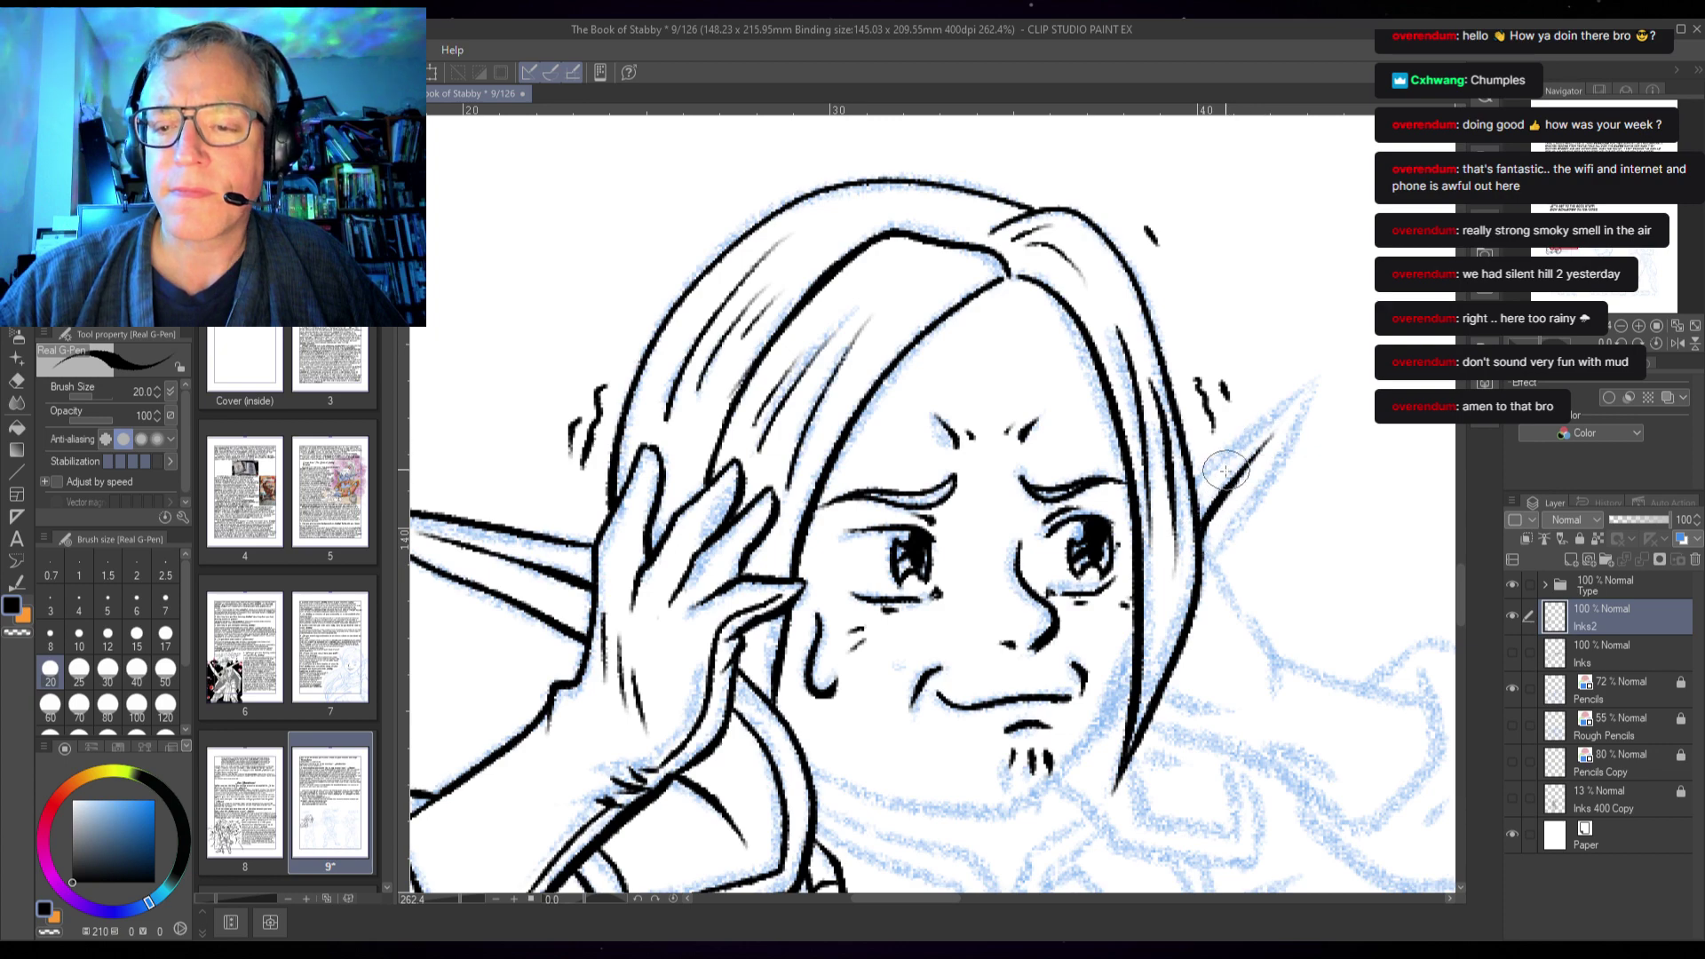
mouse_move(1233, 450)
left_mouse_down()
mouse_move(1316, 377)
mouse_move(1218, 557)
left_mouse_up()
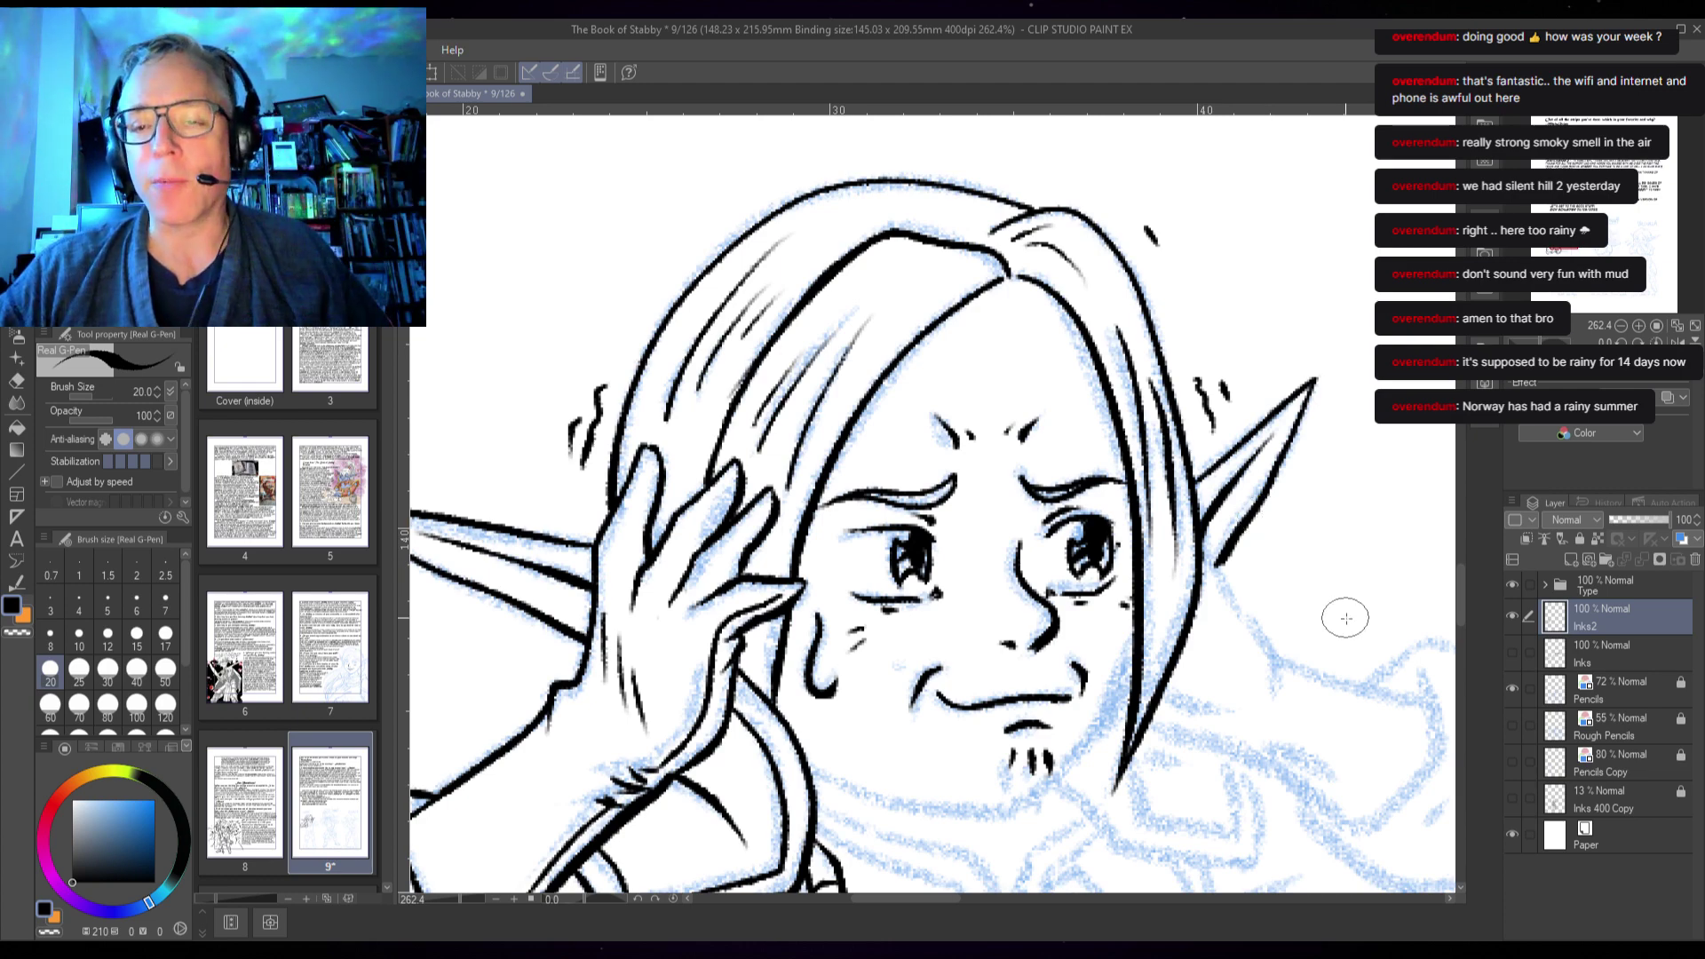
- Ink the upper edge of the right-hand arm, redoing its first stroke, and add the cuff's opening curve and short crease marks
left_click_drag(1338, 612, 1237, 436)
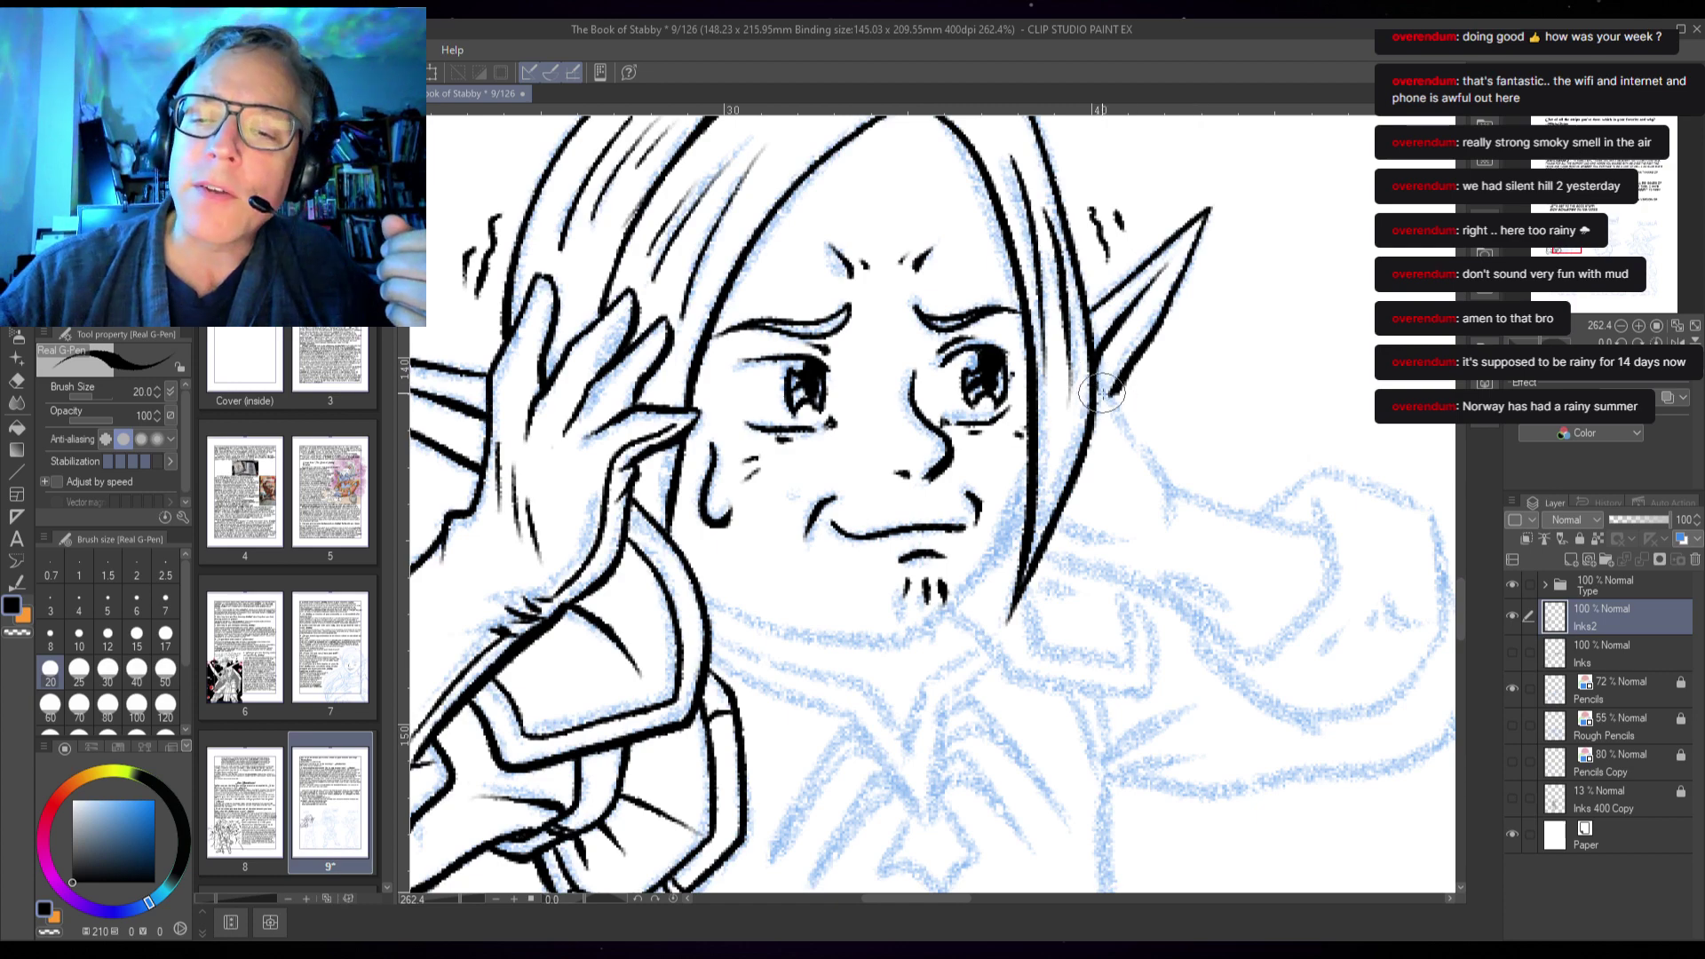
mouse_move(1094, 377)
left_mouse_down()
mouse_move(1163, 471)
mouse_move(1170, 517)
left_mouse_up()
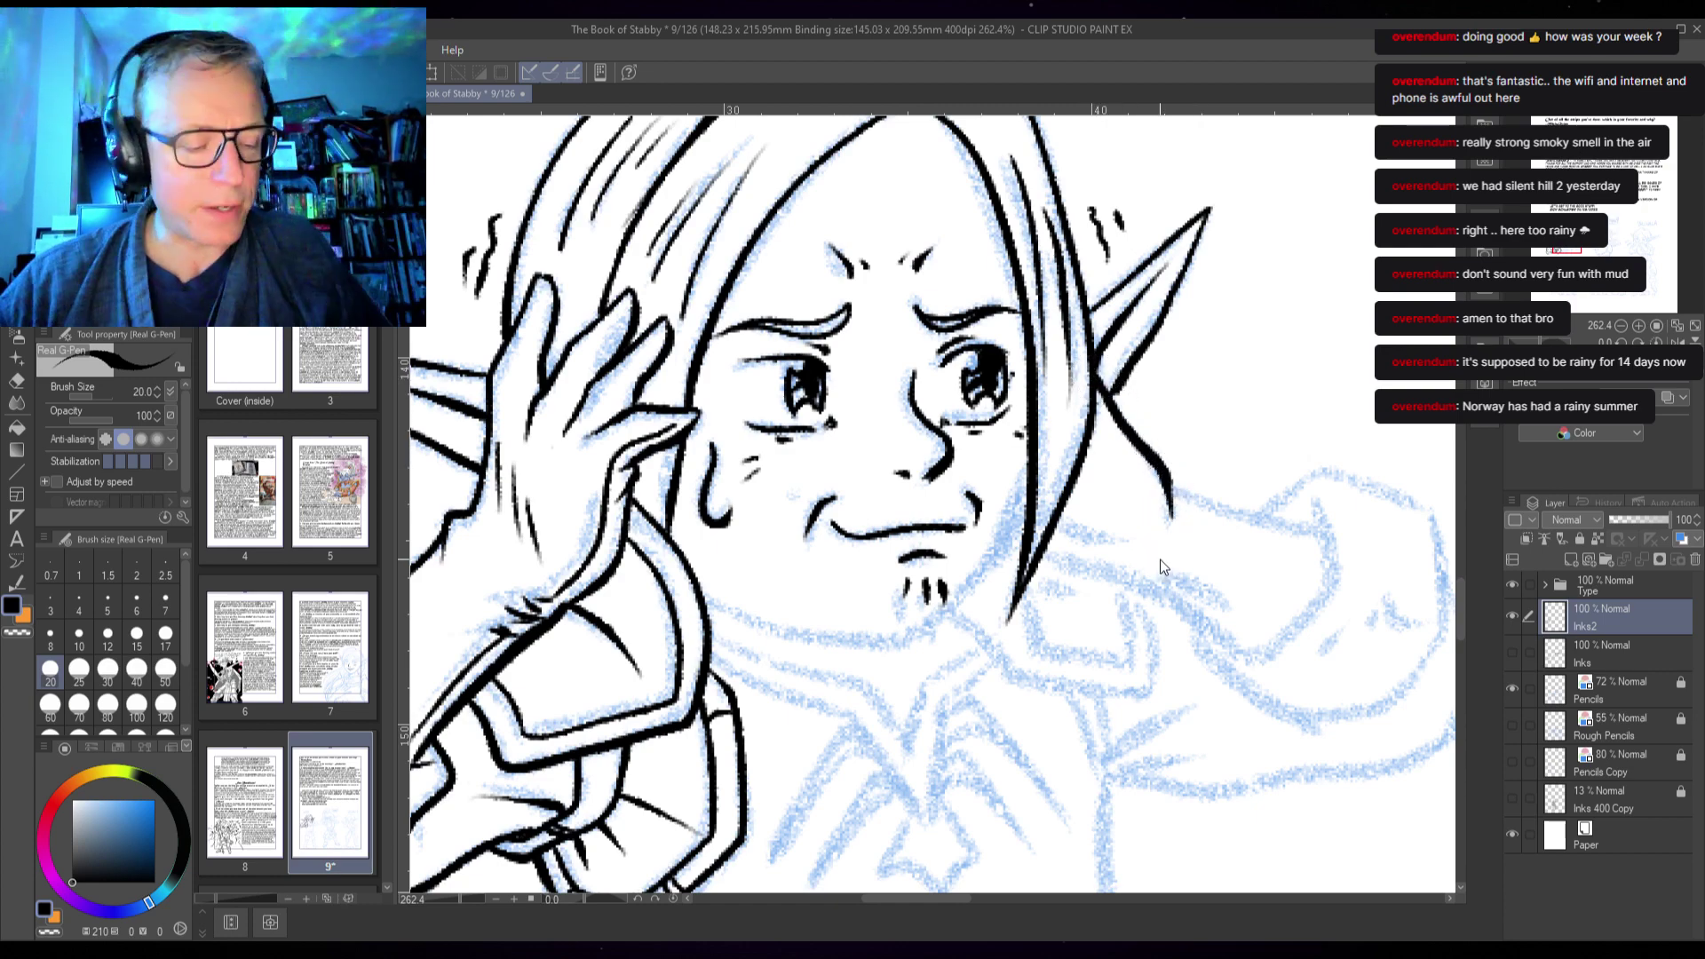
key("ctrl+z")
mouse_move(1088, 368)
left_mouse_down()
mouse_move(1156, 463)
mouse_move(1186, 577)
mouse_move(1165, 476)
mouse_move(1229, 509)
left_mouse_up()
mouse_move(1279, 524)
left_mouse_down()
mouse_move(1329, 535)
mouse_move(1328, 519)
mouse_move(1334, 575)
mouse_move(1280, 651)
mouse_move(1243, 674)
left_mouse_up()
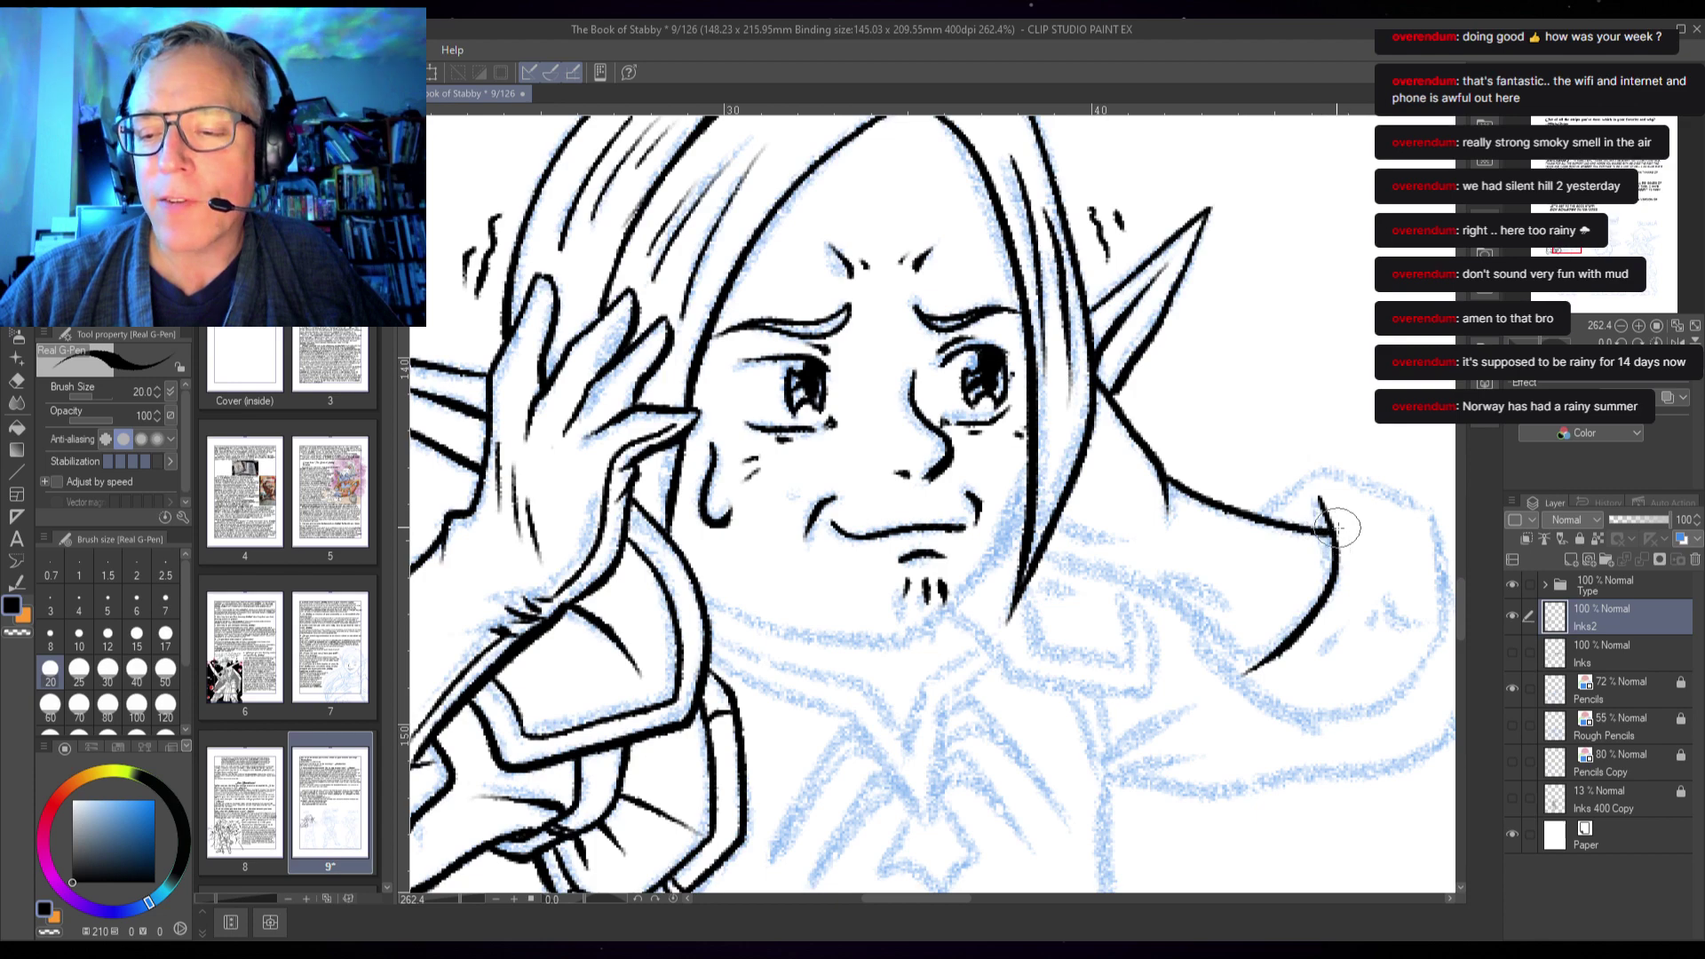
mouse_move(1176, 573)
left_mouse_down()
mouse_move(1222, 597)
mouse_move(1200, 567)
left_mouse_up()
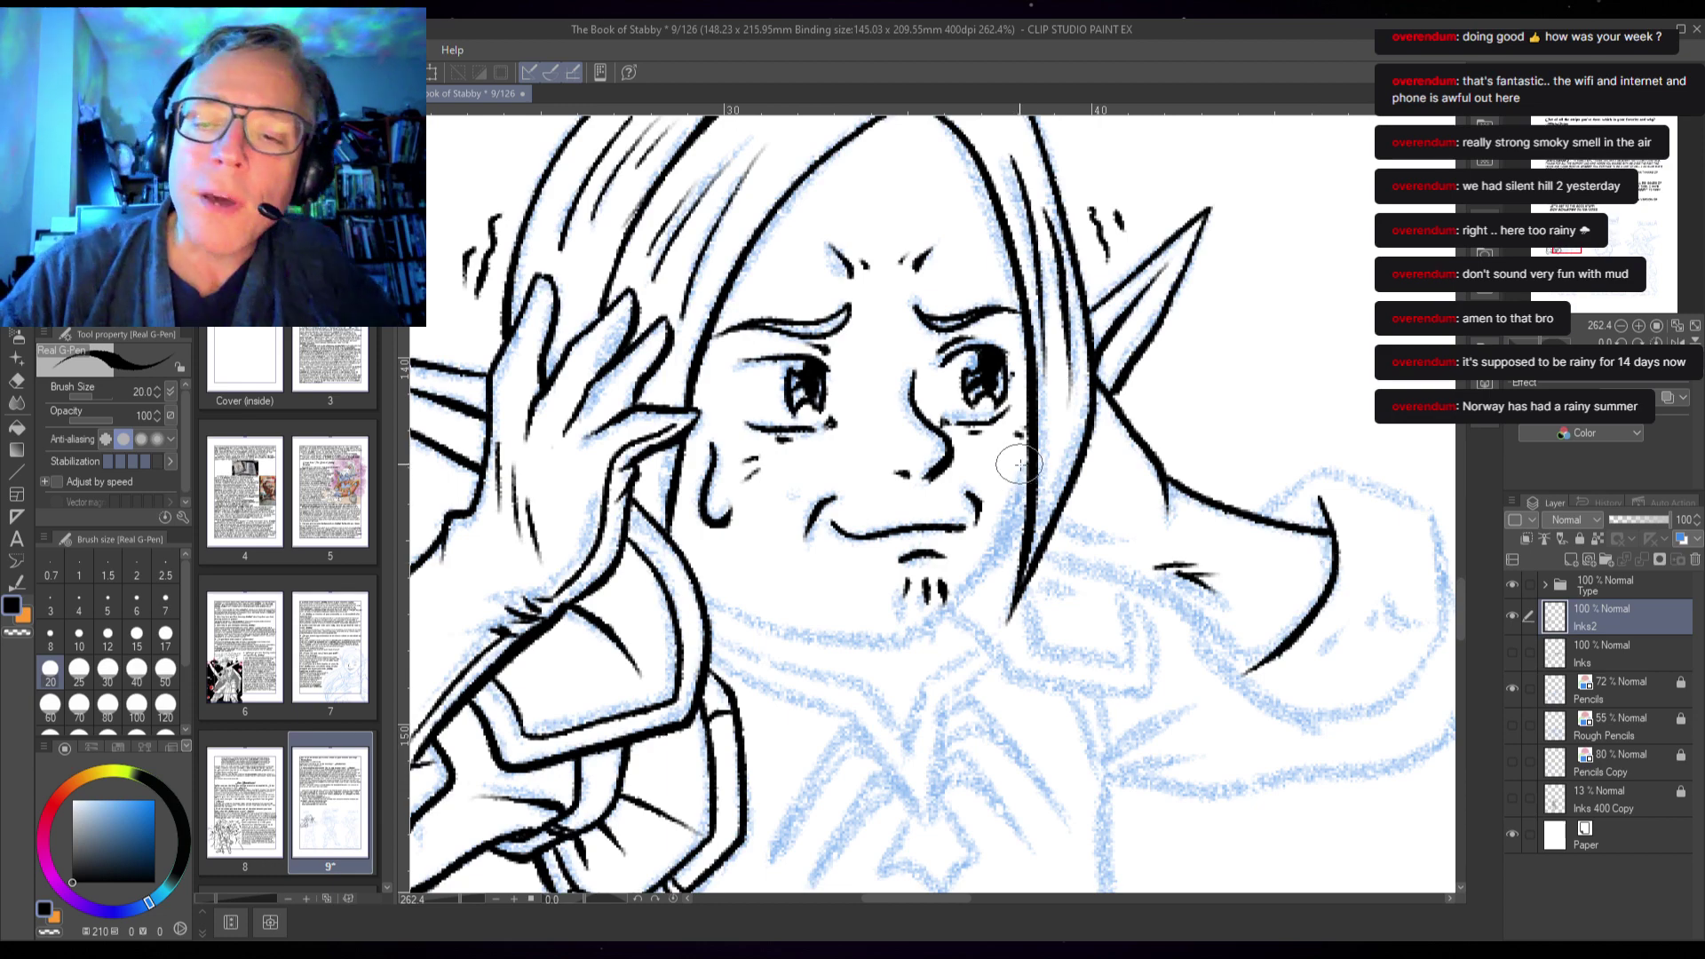
- Ink the jawline and the lower edge of the right-hand forearm with crease marks near the hair, redoing the forearm edge once
mouse_move(1028, 465)
left_mouse_down()
mouse_move(947, 618)
mouse_move(897, 643)
mouse_move(839, 646)
mouse_move(705, 604)
left_mouse_up()
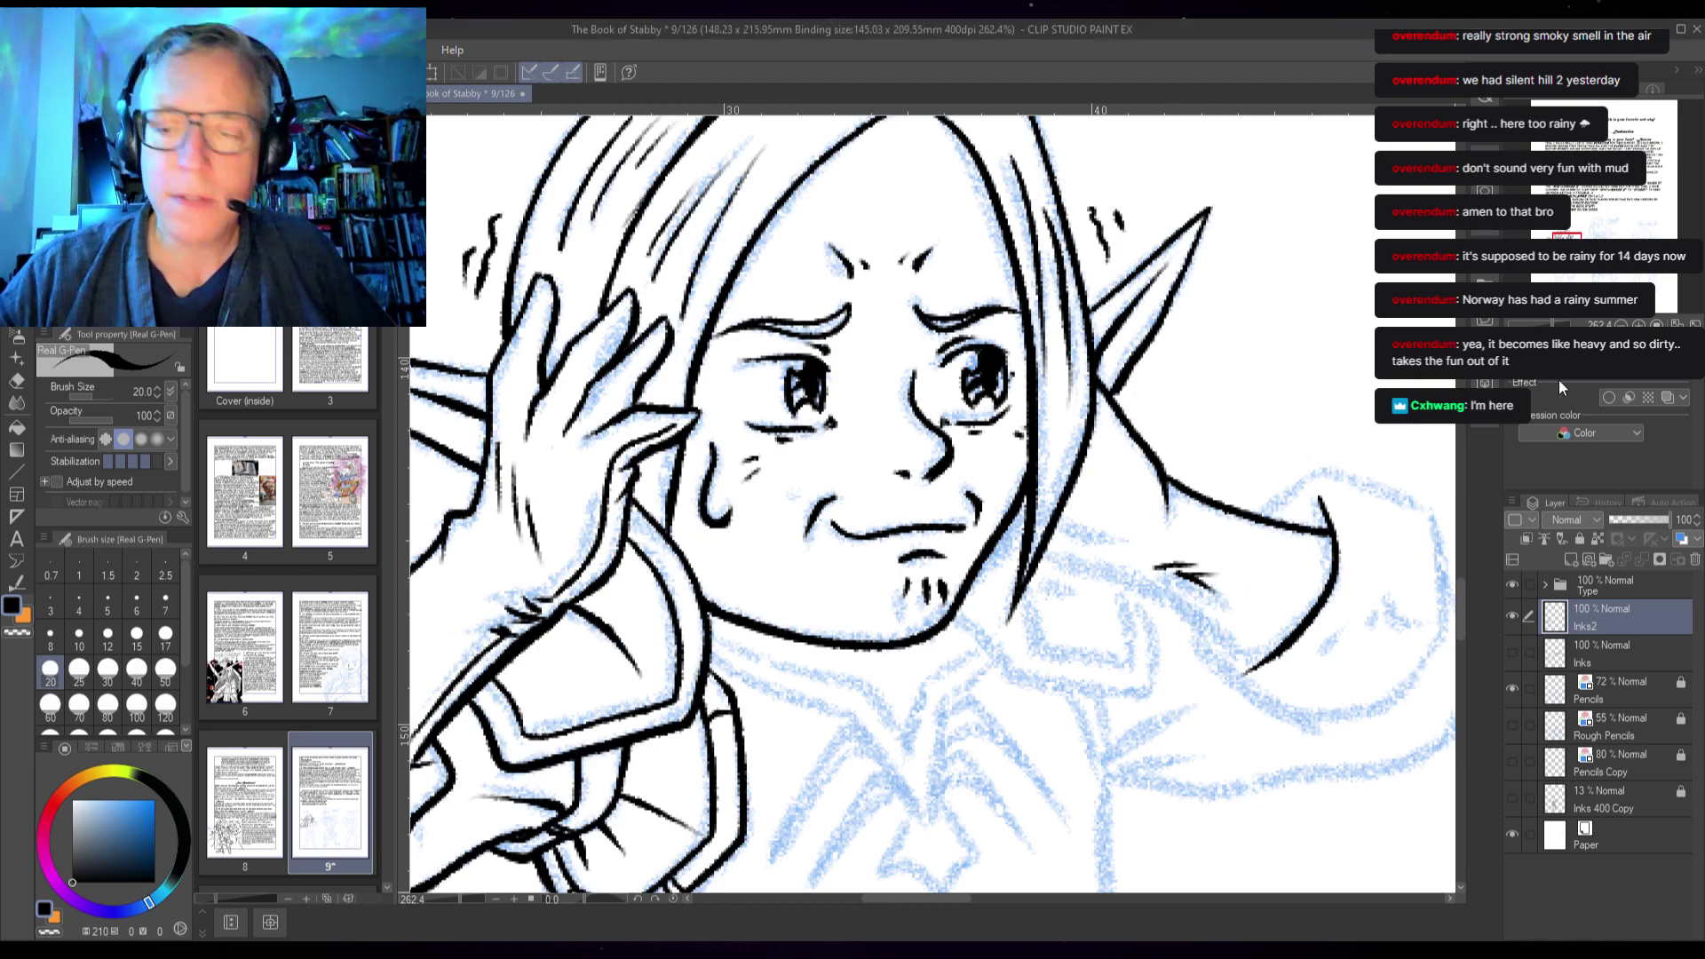
mouse_move(1154, 373)
left_mouse_down()
mouse_move(1110, 426)
mouse_move(1021, 462)
mouse_move(970, 417)
left_mouse_up()
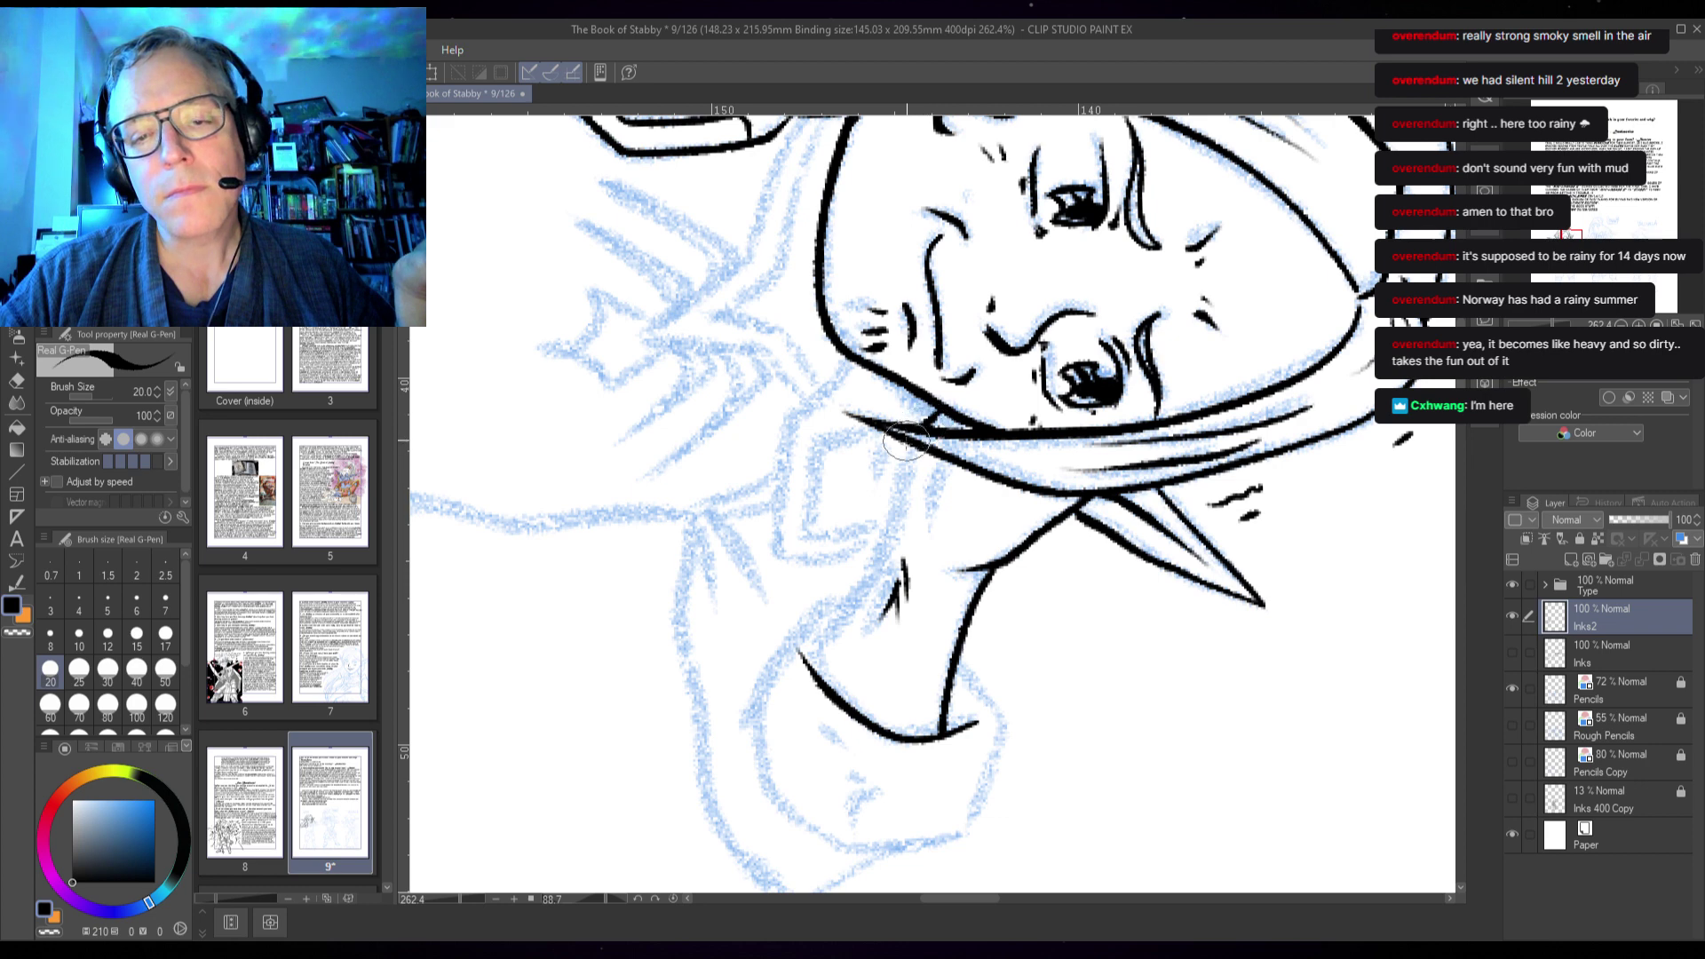
mouse_move(910, 438)
left_mouse_down()
mouse_move(871, 563)
mouse_move(799, 652)
left_mouse_up()
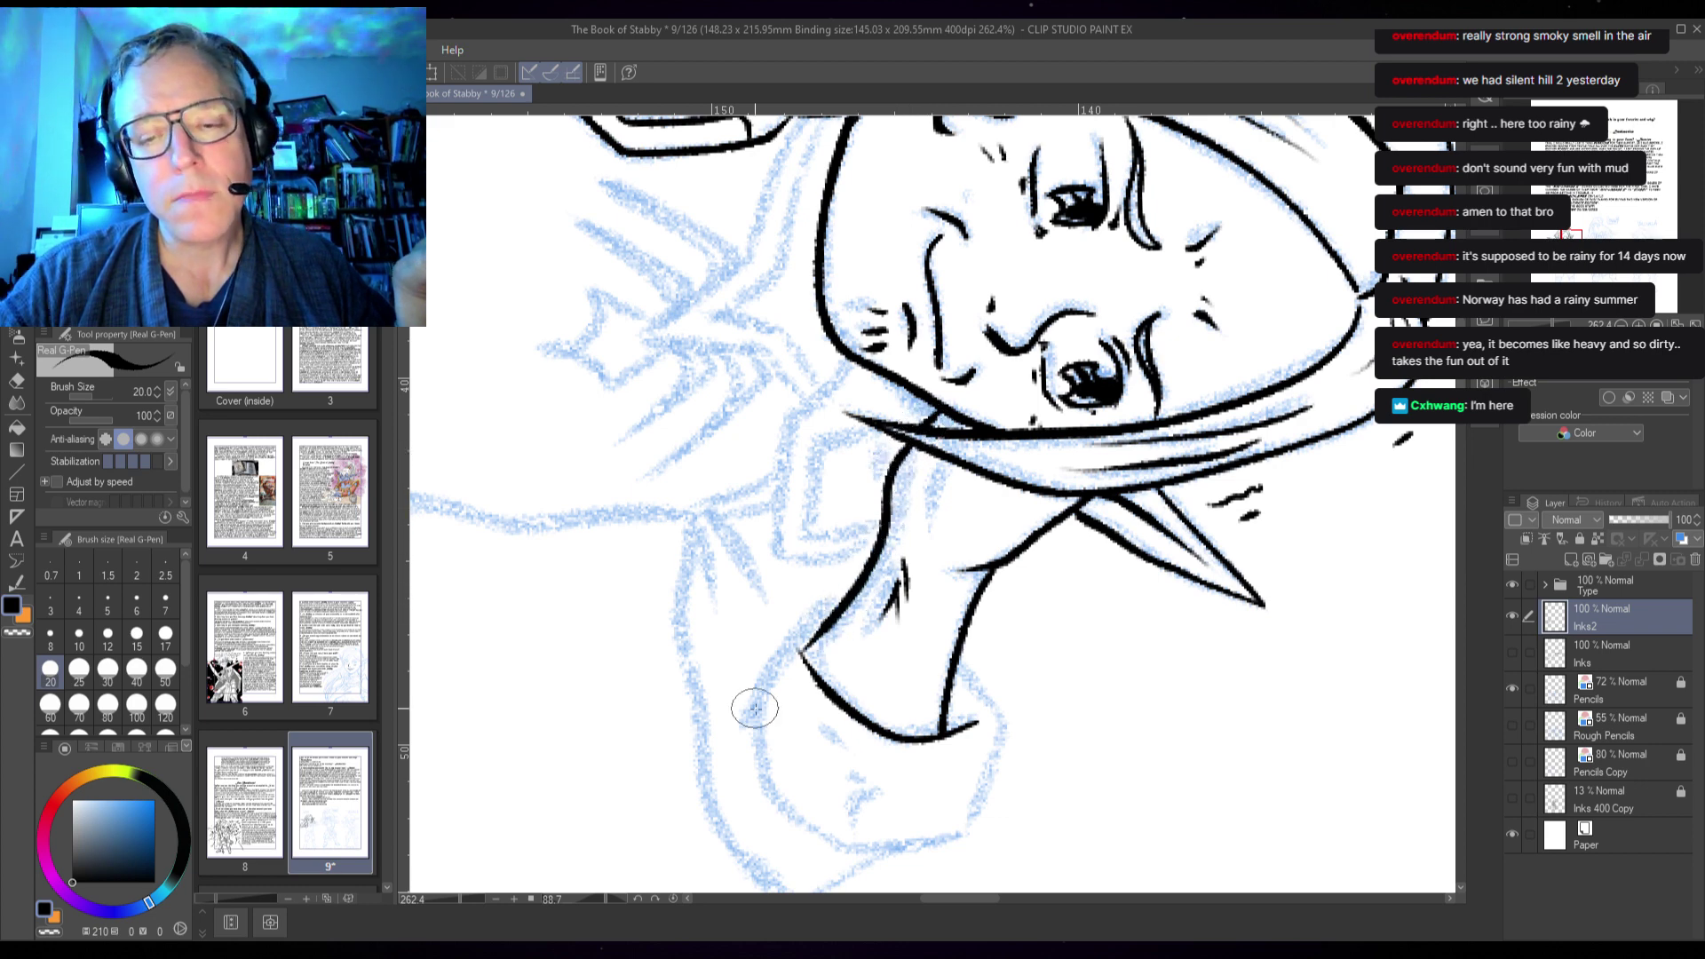
key("ctrl+z")
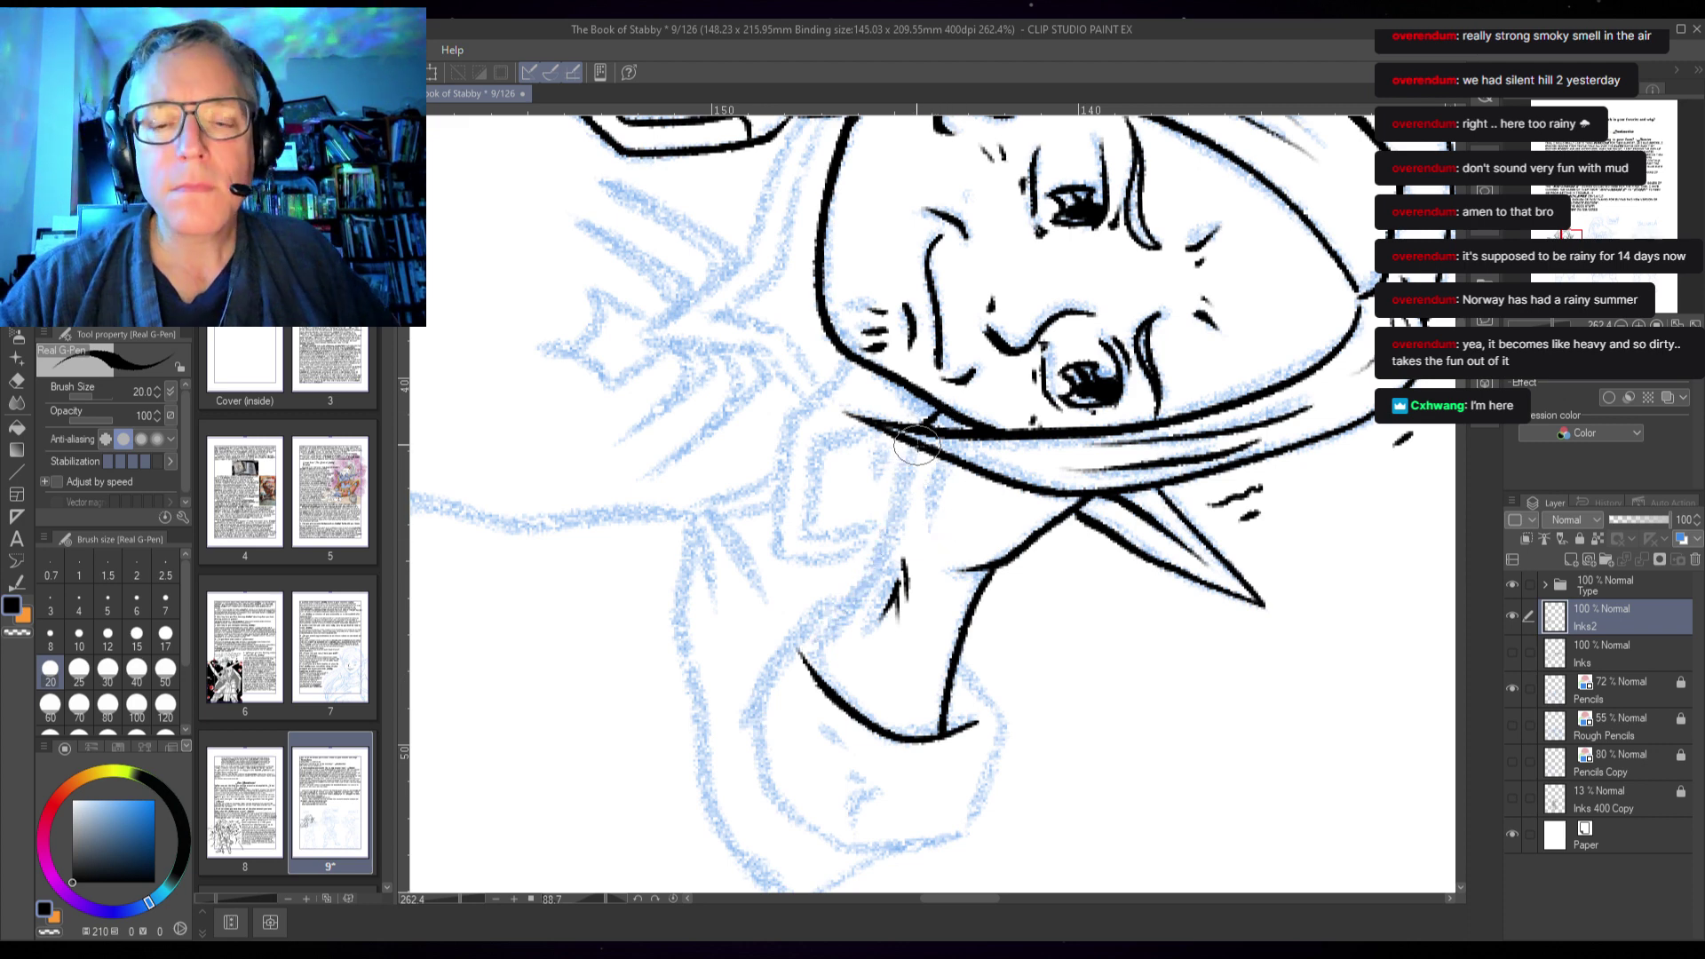
left_click_drag(916, 447, 887, 512)
left_click_drag(884, 561, 804, 664)
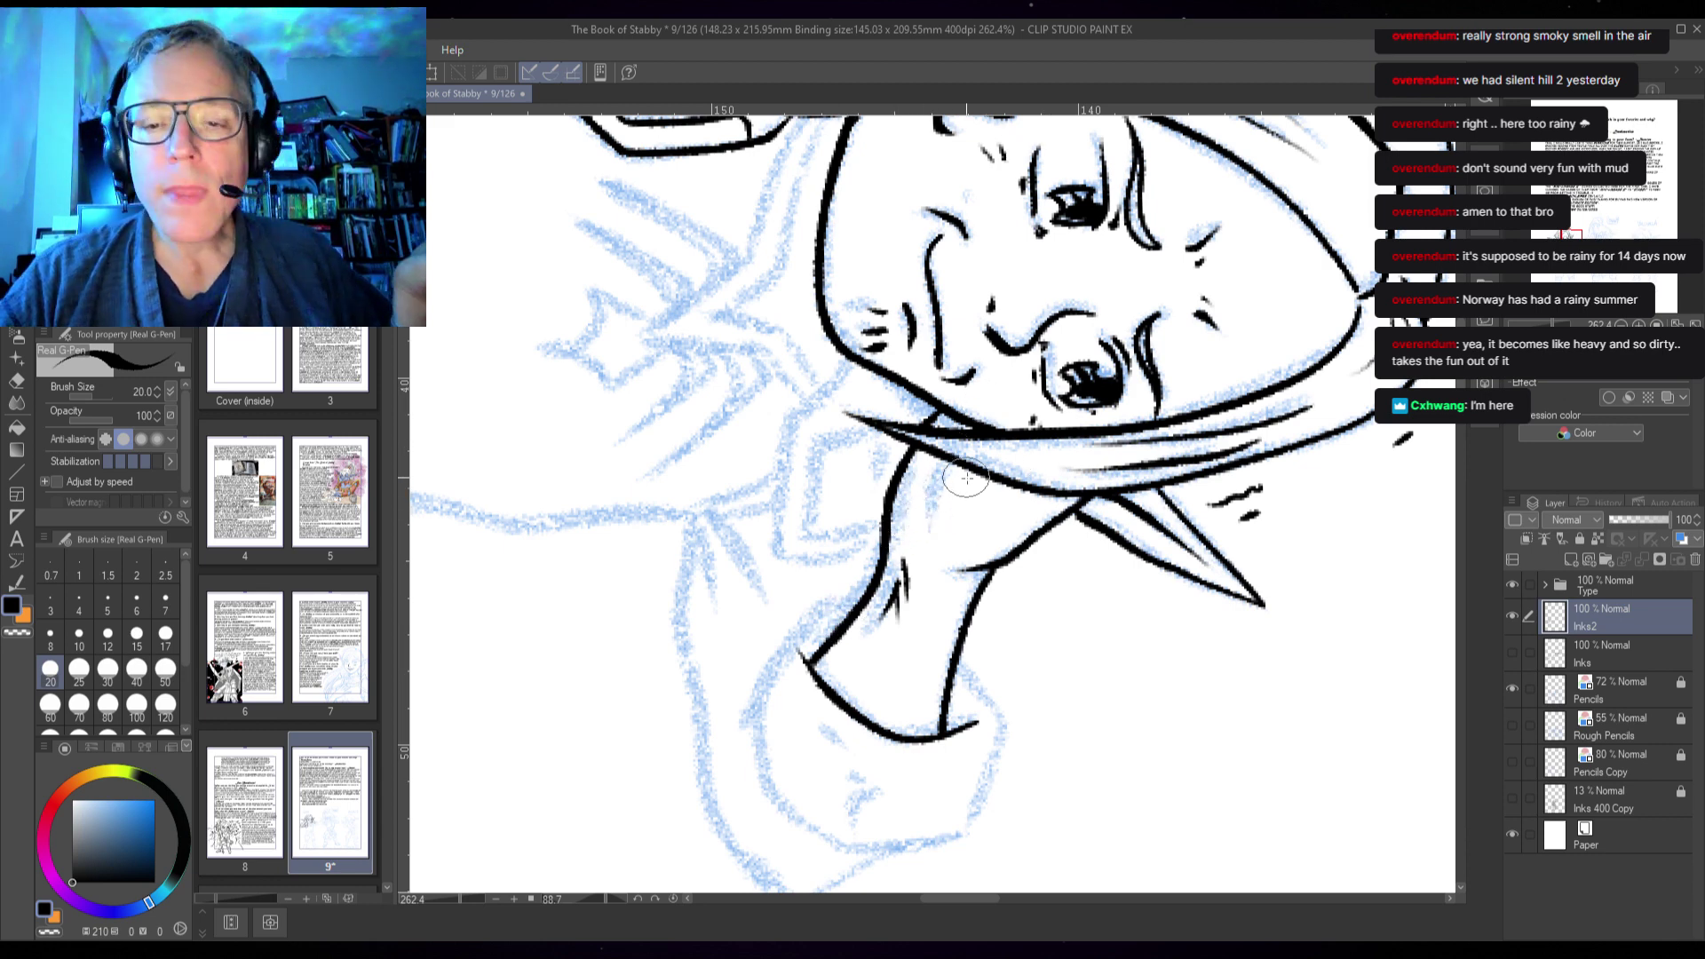
mouse_move(981, 475)
left_mouse_down()
mouse_move(960, 544)
mouse_move(998, 557)
left_mouse_up()
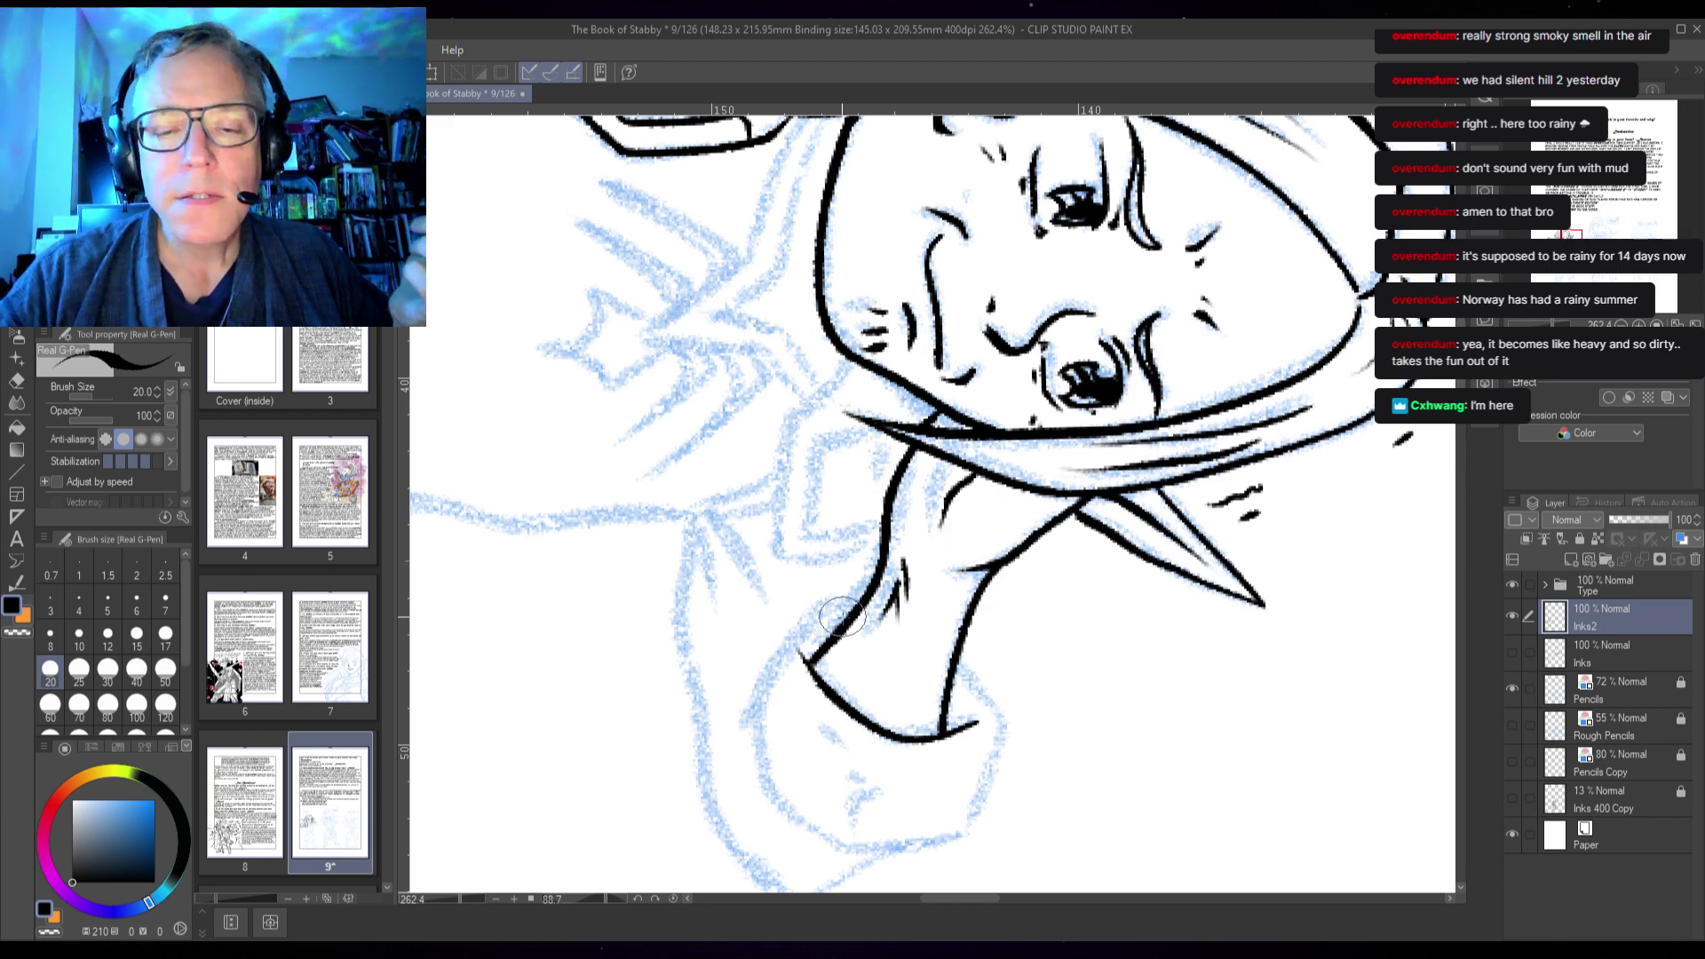
- Ink the right-hand sleeve cuff's outline with fold lines inside, undoing a stray stroke, and add short accent marks along the forearm
mouse_move(848, 612)
left_mouse_down()
mouse_move(785, 633)
mouse_move(749, 703)
left_mouse_up()
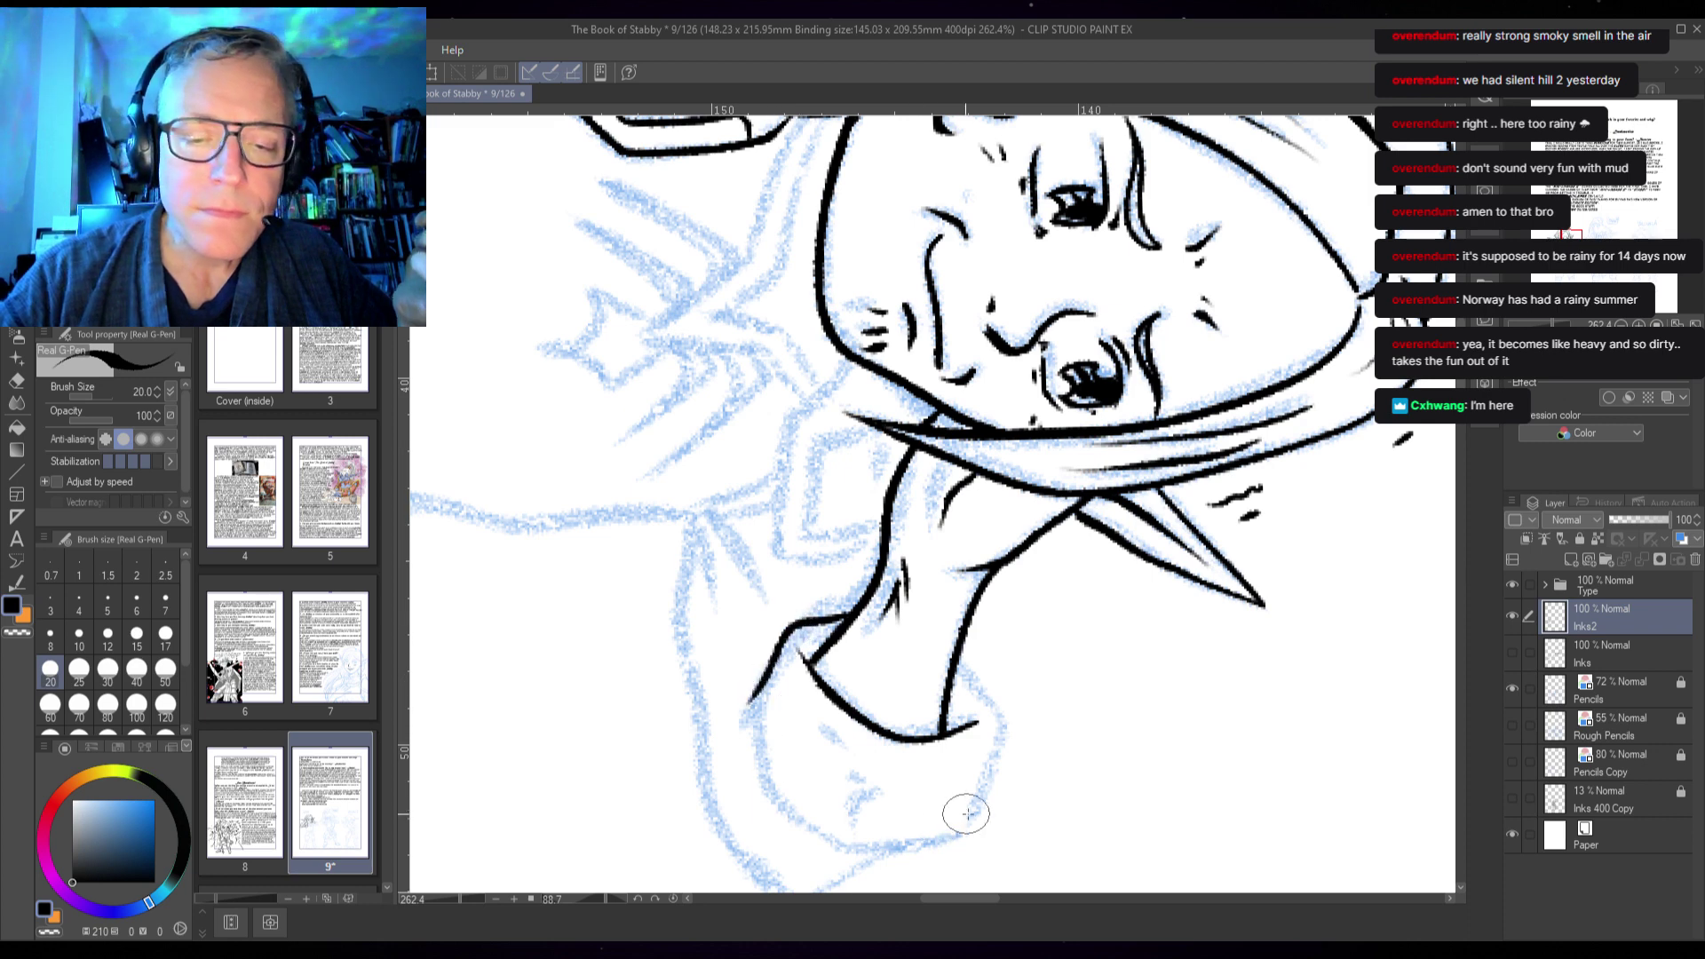
mouse_move(968, 643)
left_mouse_down()
mouse_move(948, 706)
mouse_move(992, 715)
mouse_move(990, 751)
mouse_move(941, 839)
mouse_move(830, 836)
mouse_move(776, 799)
mouse_move(751, 710)
left_mouse_up()
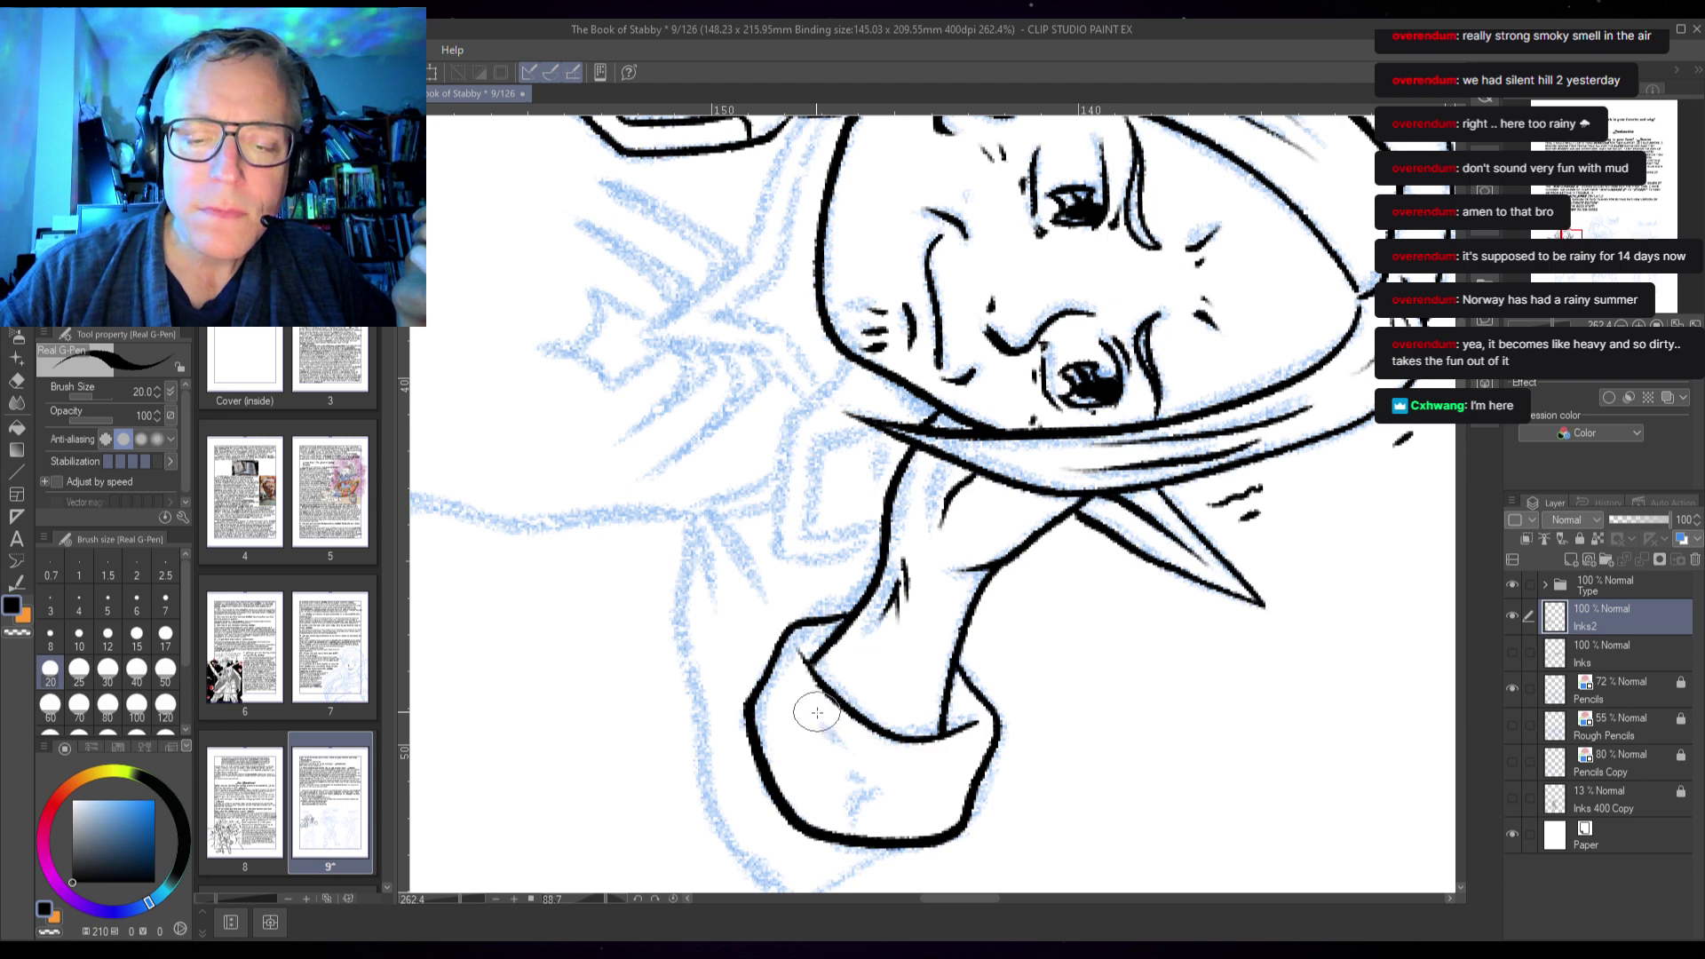
left_click_drag(815, 713, 839, 781)
left_click_drag(830, 744, 857, 785)
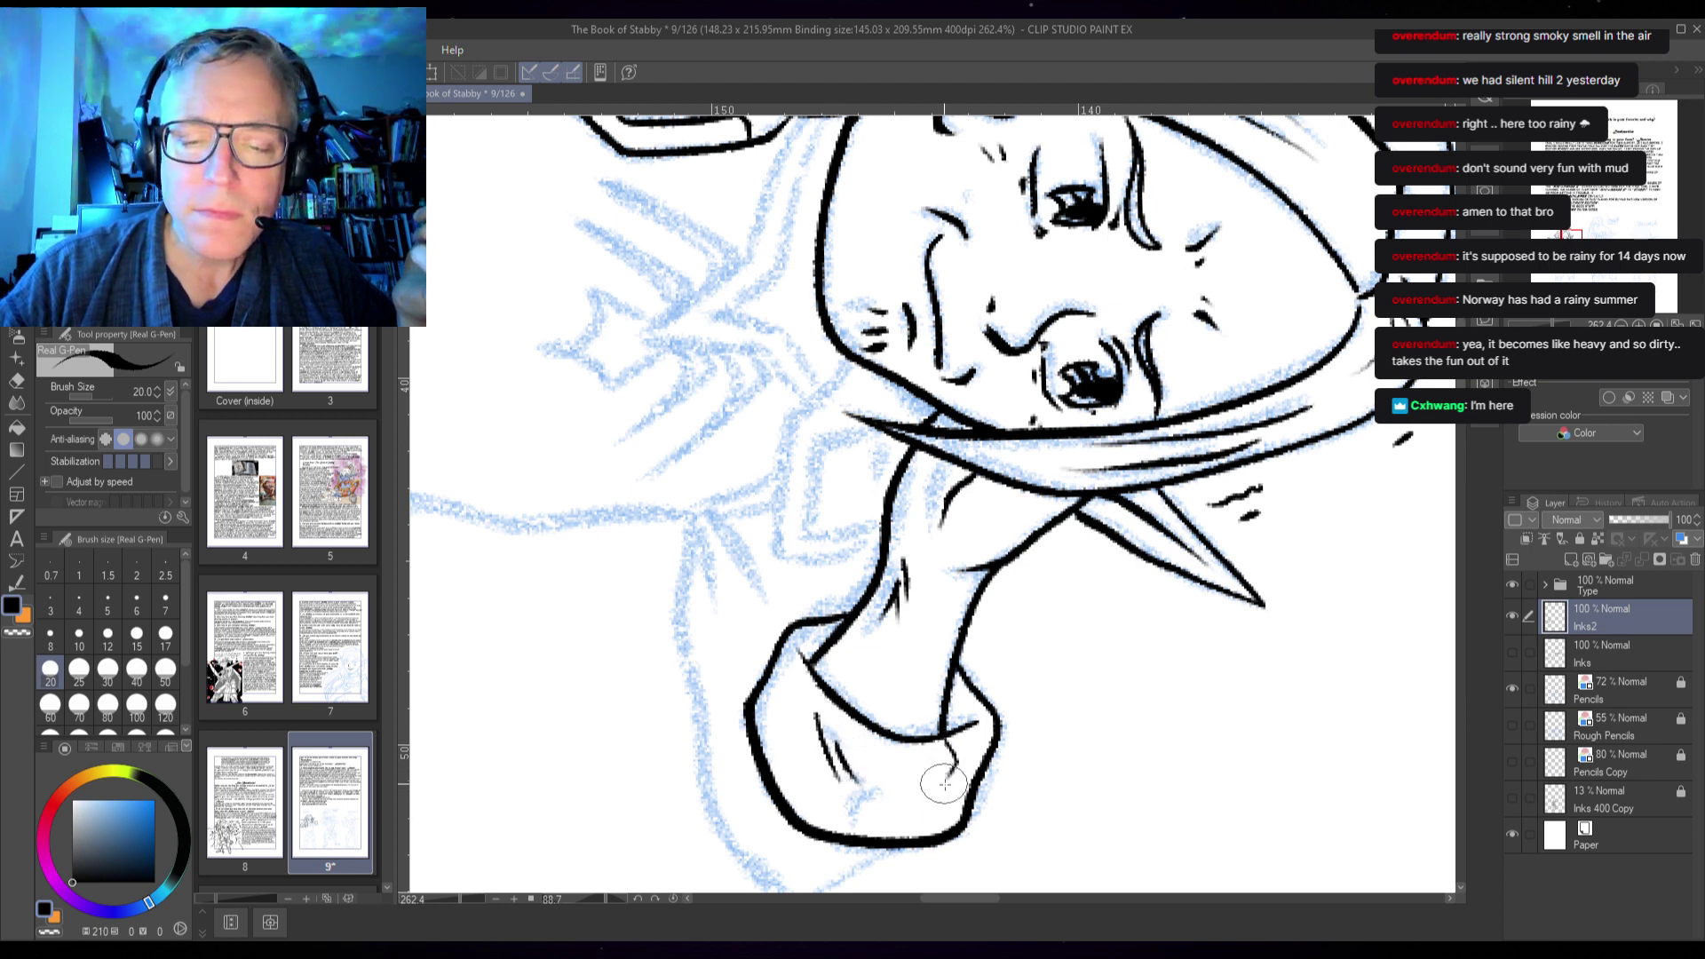
mouse_move(942, 732)
left_mouse_down()
mouse_move(935, 823)
mouse_move(922, 808)
mouse_move(946, 789)
mouse_move(885, 847)
mouse_move(934, 829)
left_mouse_up()
key("ctrl+z")
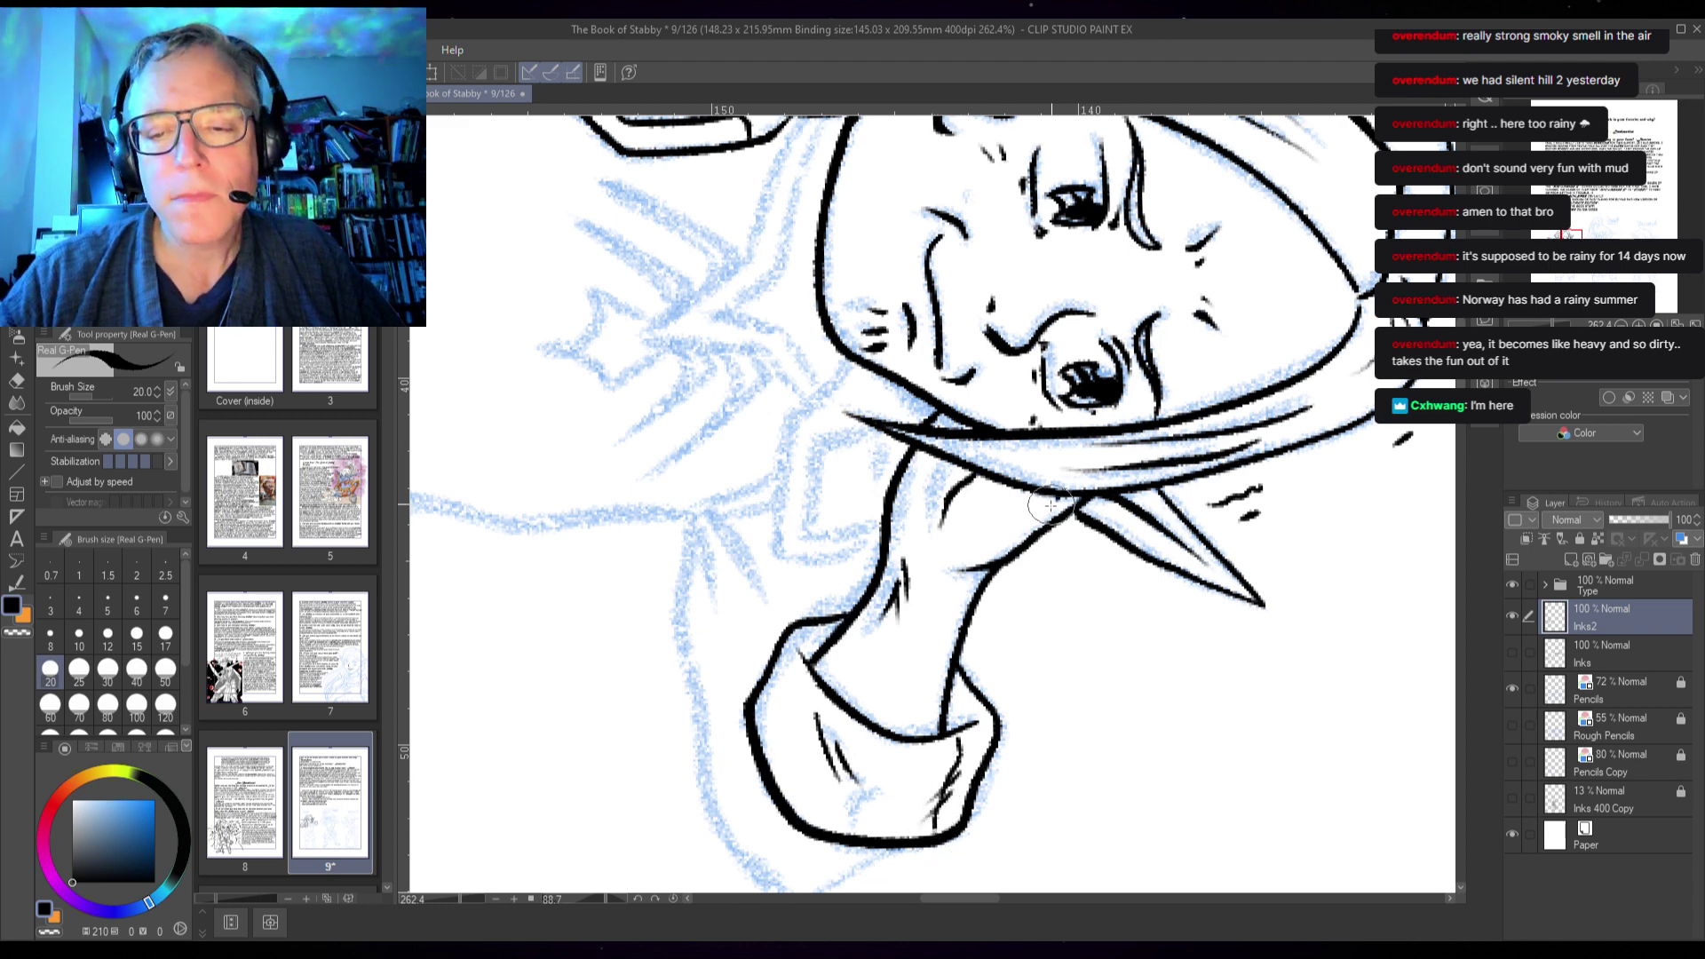
mouse_move(1064, 500)
left_mouse_down()
mouse_move(986, 549)
mouse_move(934, 721)
mouse_move(953, 661)
mouse_move(907, 735)
left_mouse_up()
left_click(985, 561)
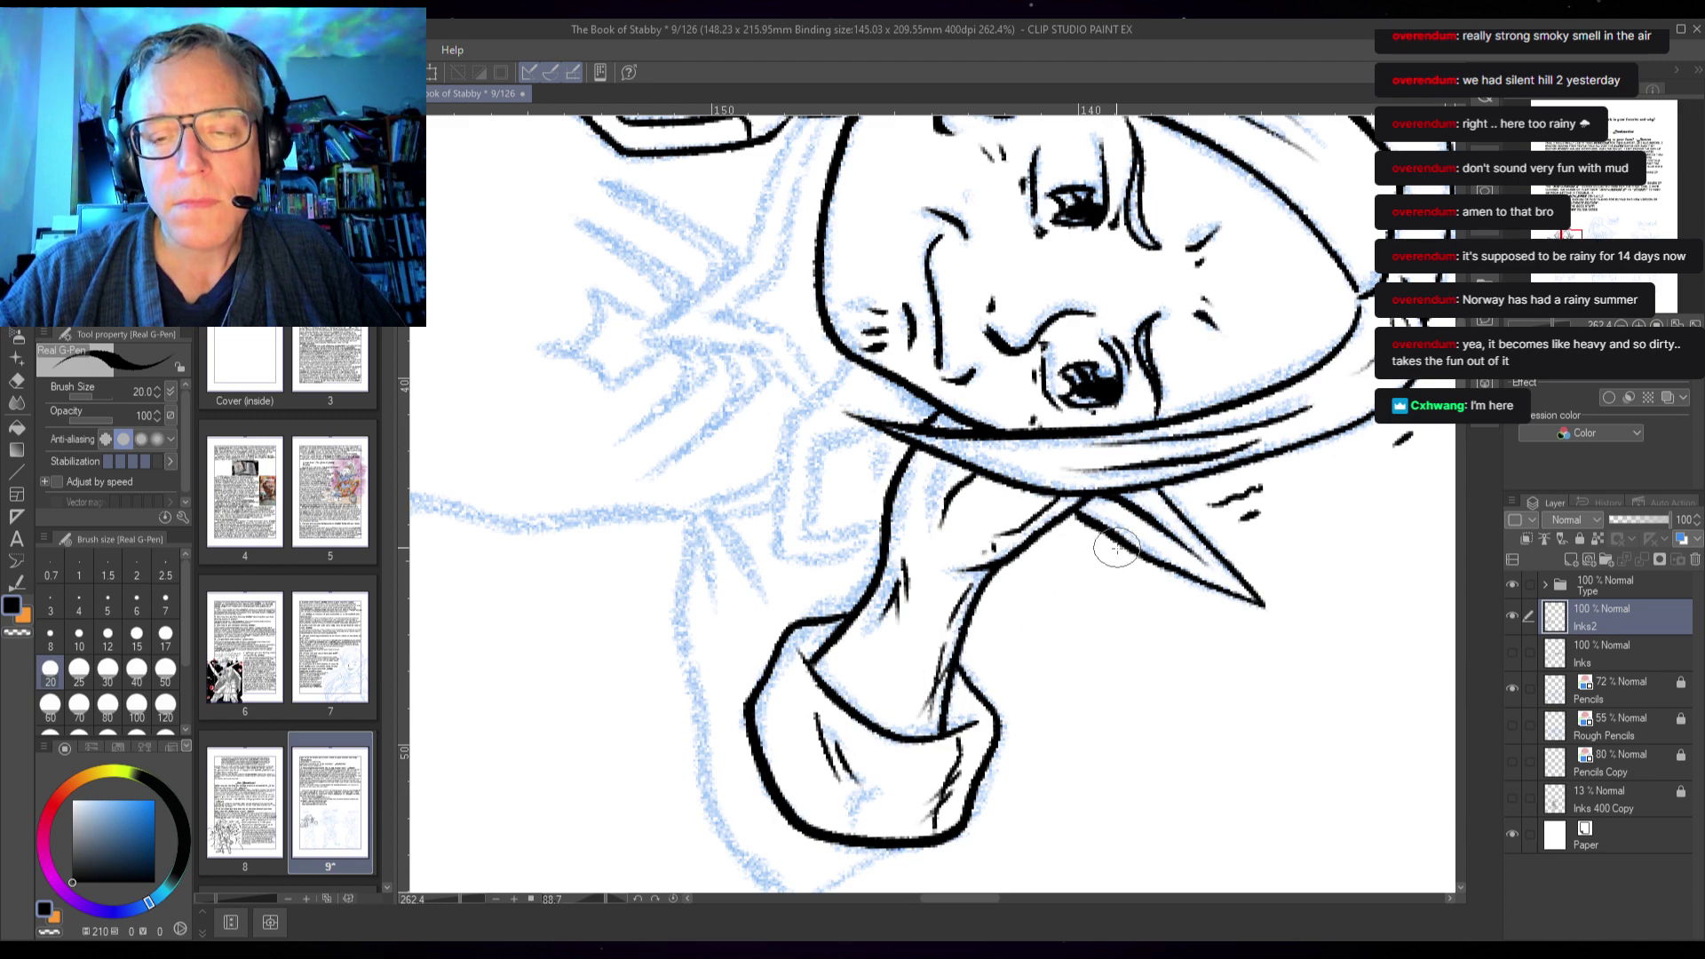
- Ink the armpit folds and the lower contour of the right-hand sleeve between armpit and cuff, undoing the first contour and redrawing it
key("ctrl+@")
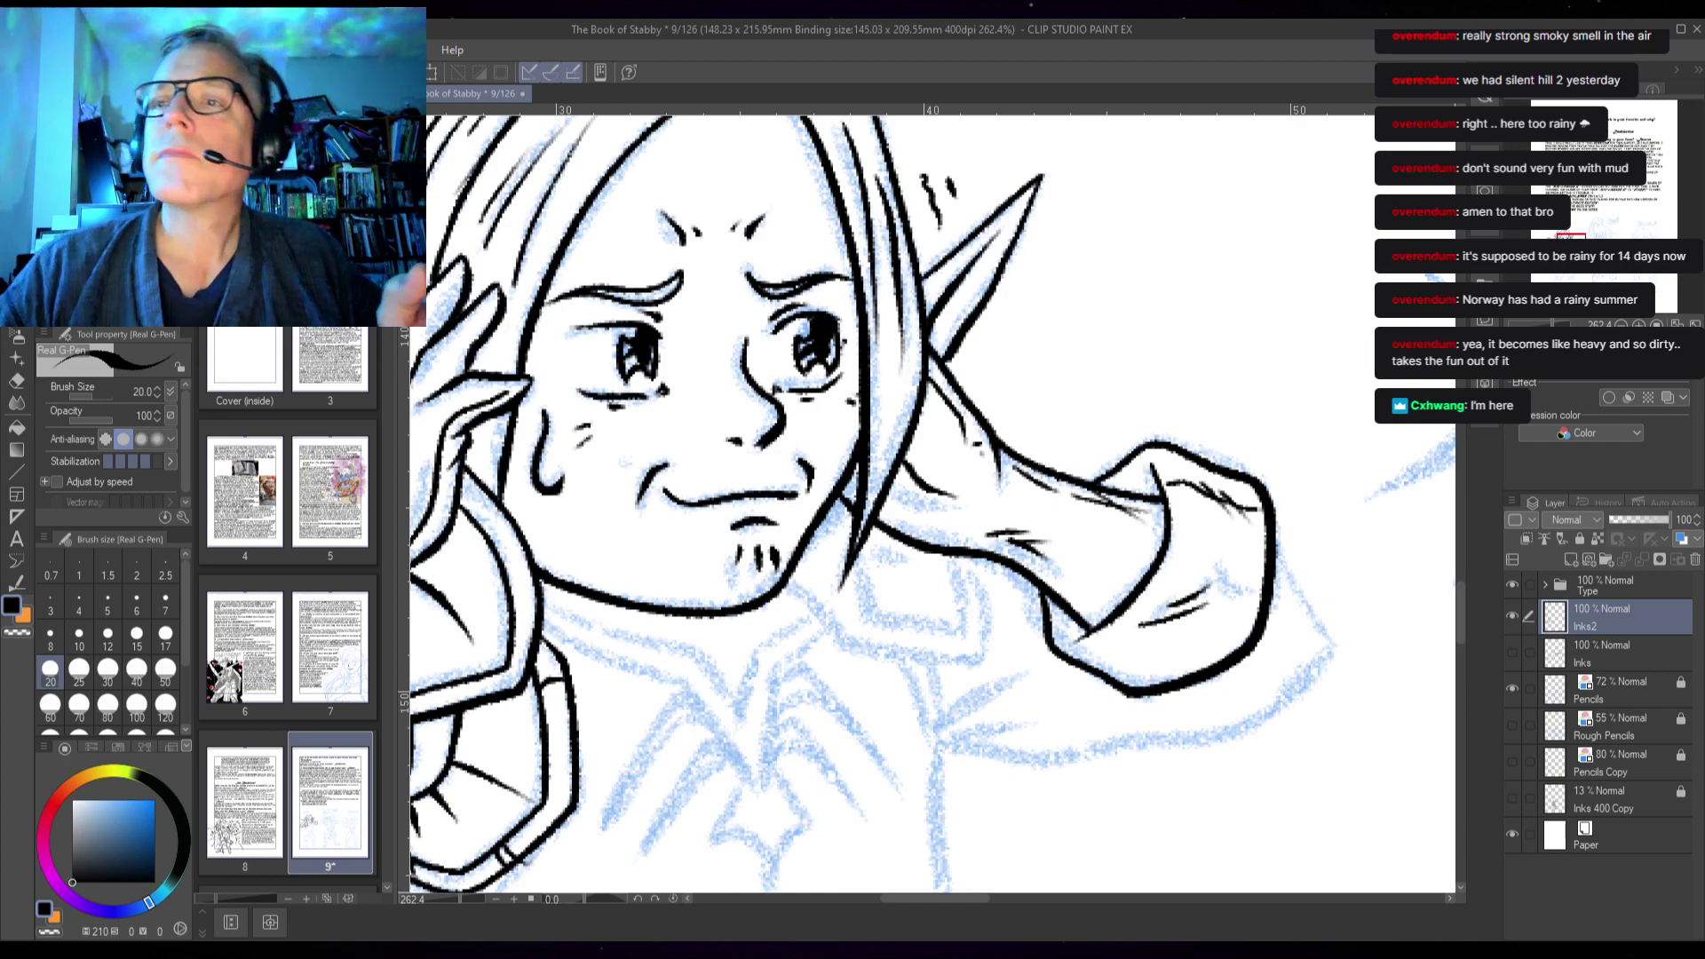
left_click_drag(1305, 554, 1333, 456)
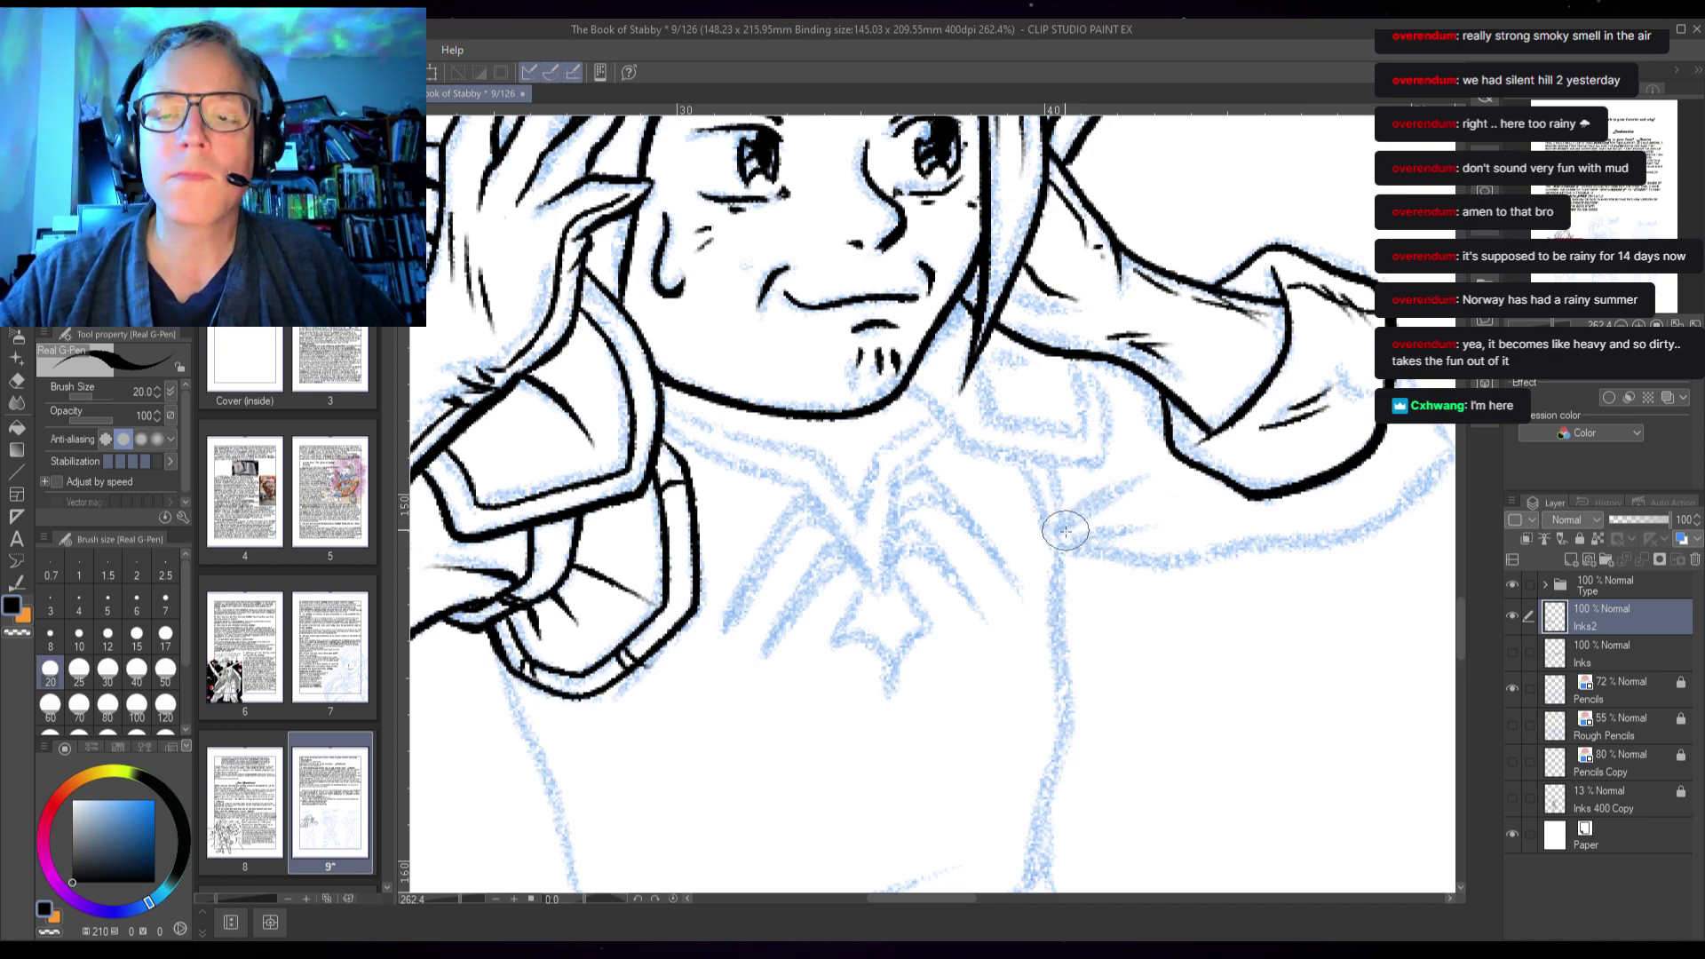
mouse_move(1064, 533)
left_mouse_down()
mouse_move(1163, 467)
mouse_move(1065, 531)
mouse_move(1143, 522)
left_mouse_up()
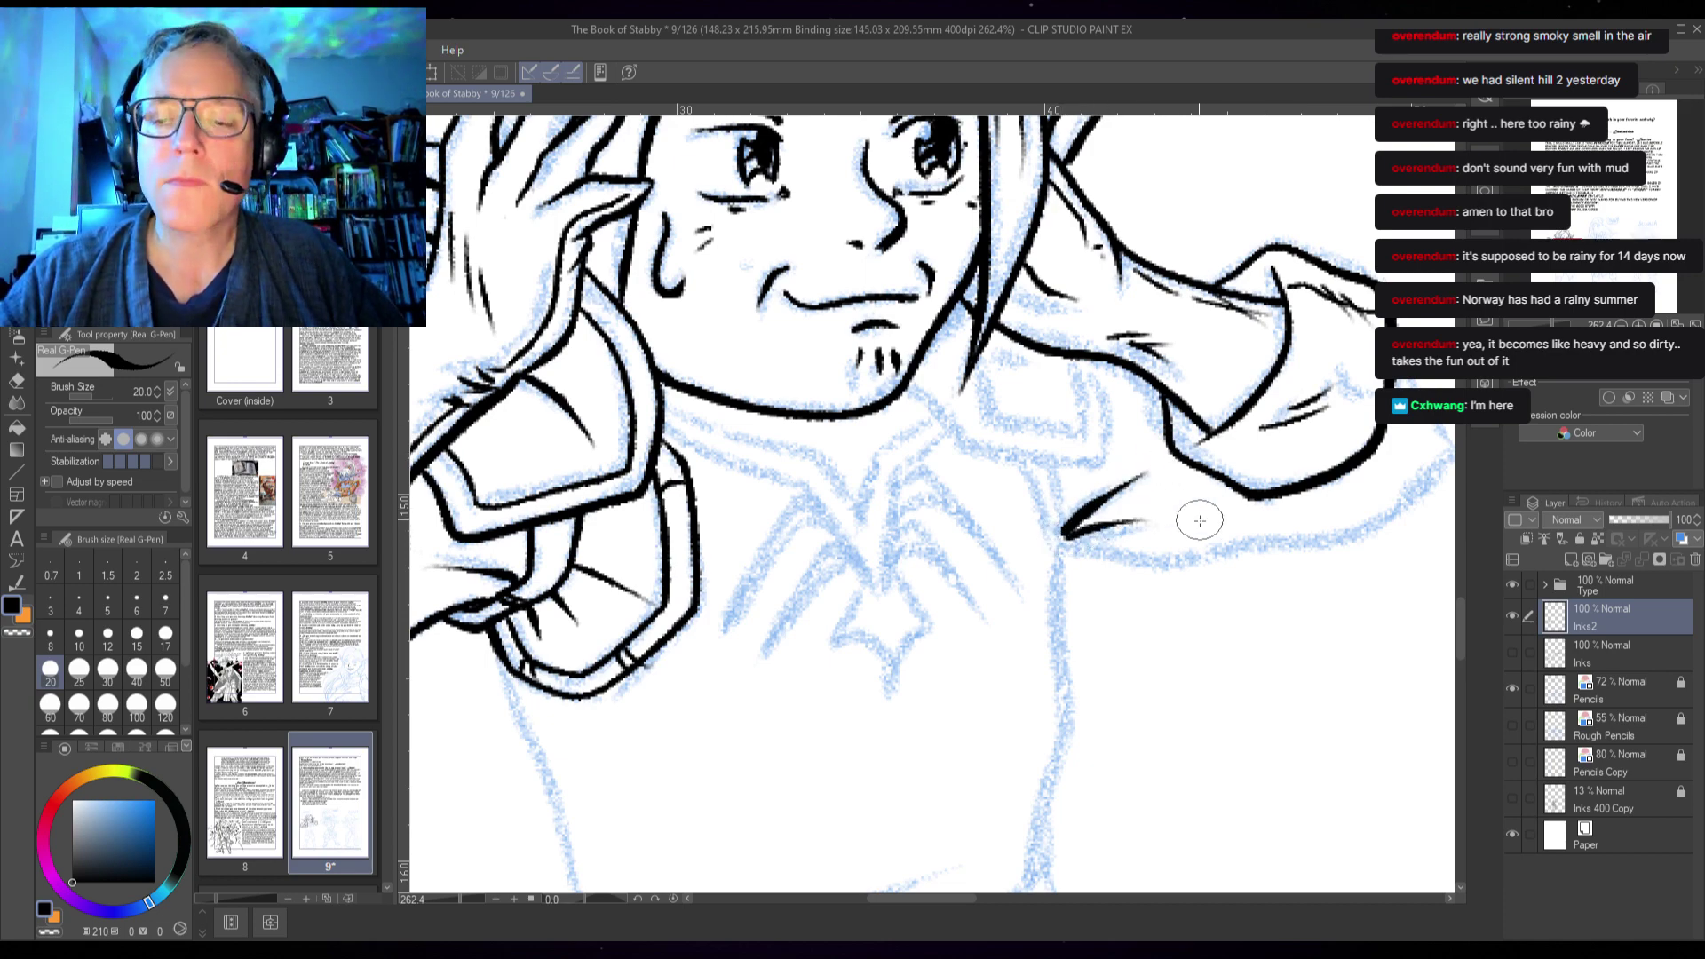
left_click_drag(1325, 506, 1227, 506)
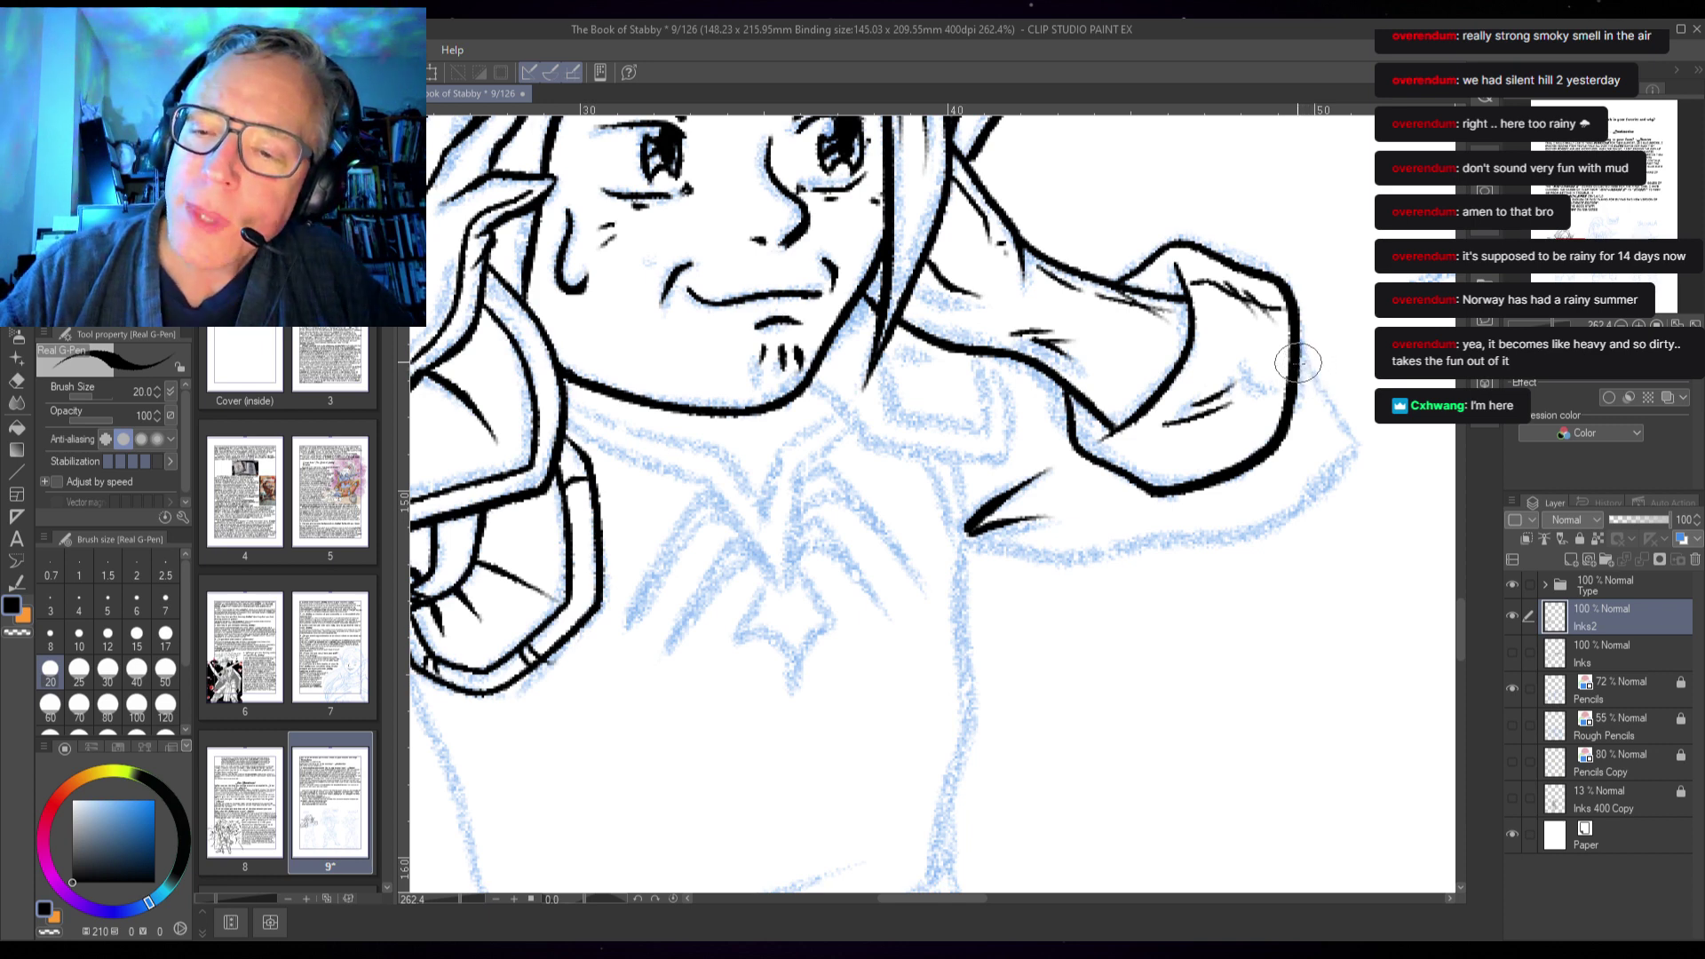
mouse_move(1298, 366)
left_mouse_down()
mouse_move(1357, 449)
mouse_move(1336, 500)
mouse_move(1182, 546)
mouse_move(966, 560)
left_mouse_up()
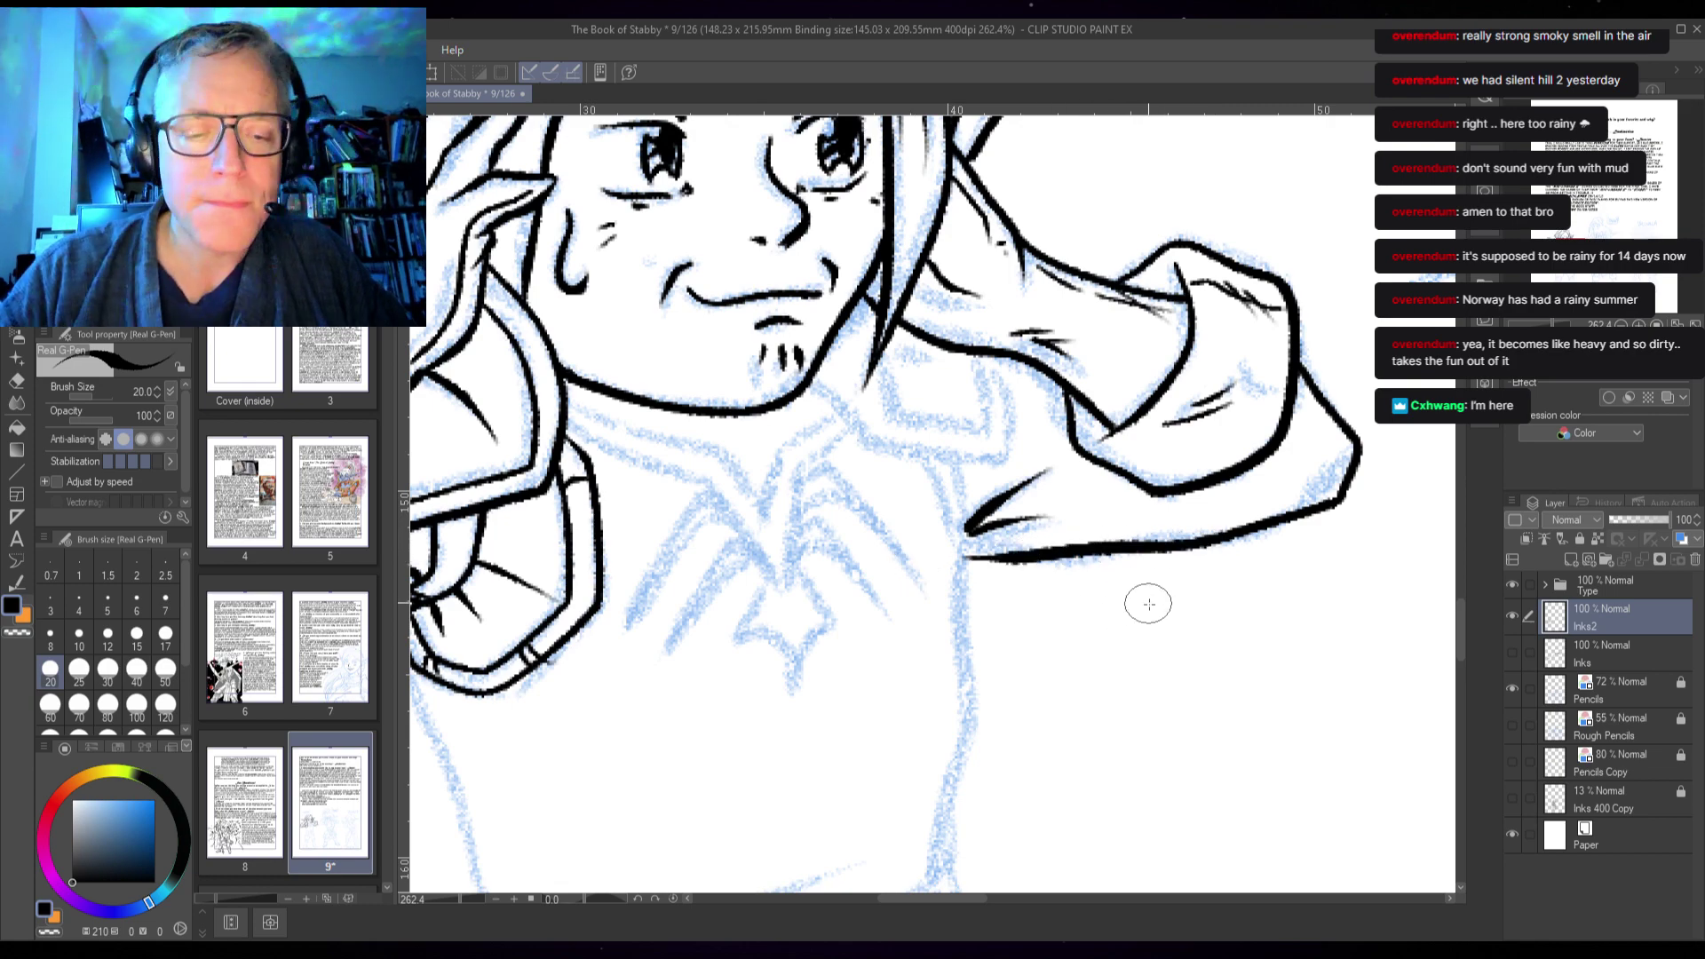
key("ctrl+z")
mouse_move(1070, 611)
left_mouse_down()
mouse_move(1332, 609)
mouse_move(1131, 566)
left_mouse_up()
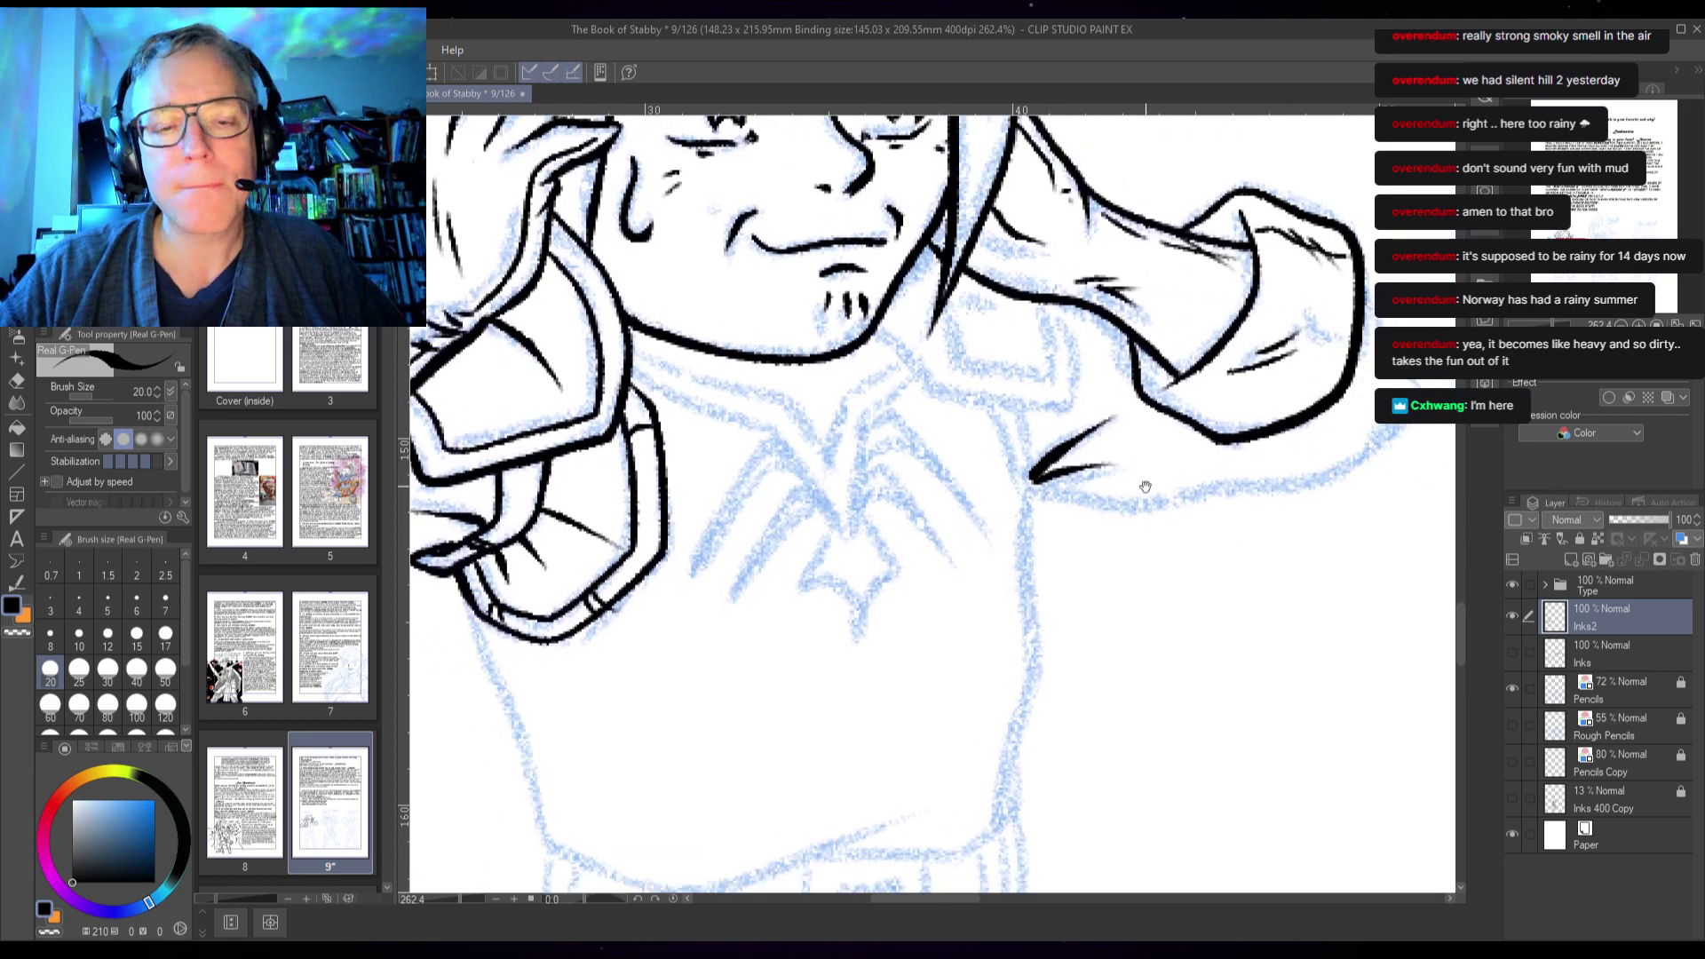
mouse_move(1037, 486)
left_mouse_down()
mouse_move(1222, 501)
mouse_move(1354, 466)
mouse_move(1373, 447)
mouse_move(1327, 471)
mouse_move(1394, 426)
left_mouse_up()
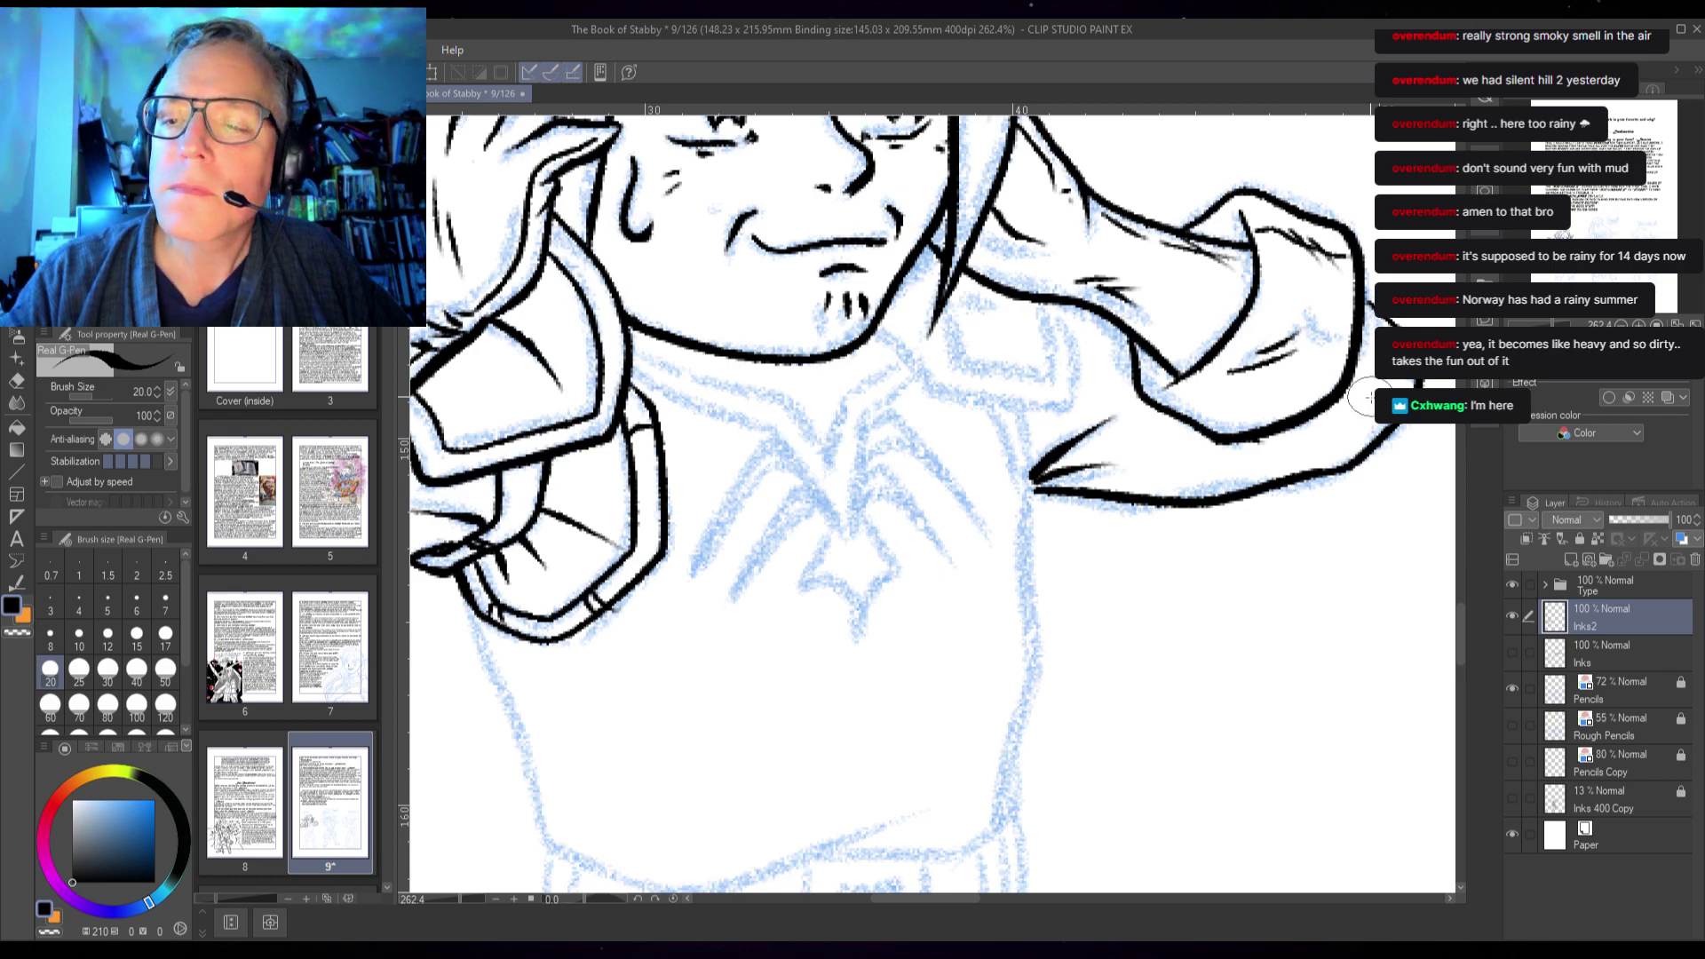
- Ink the outer outline and inner border of the shoulder armor plate below the right hair lock
left_click_drag(1114, 493, 1156, 599)
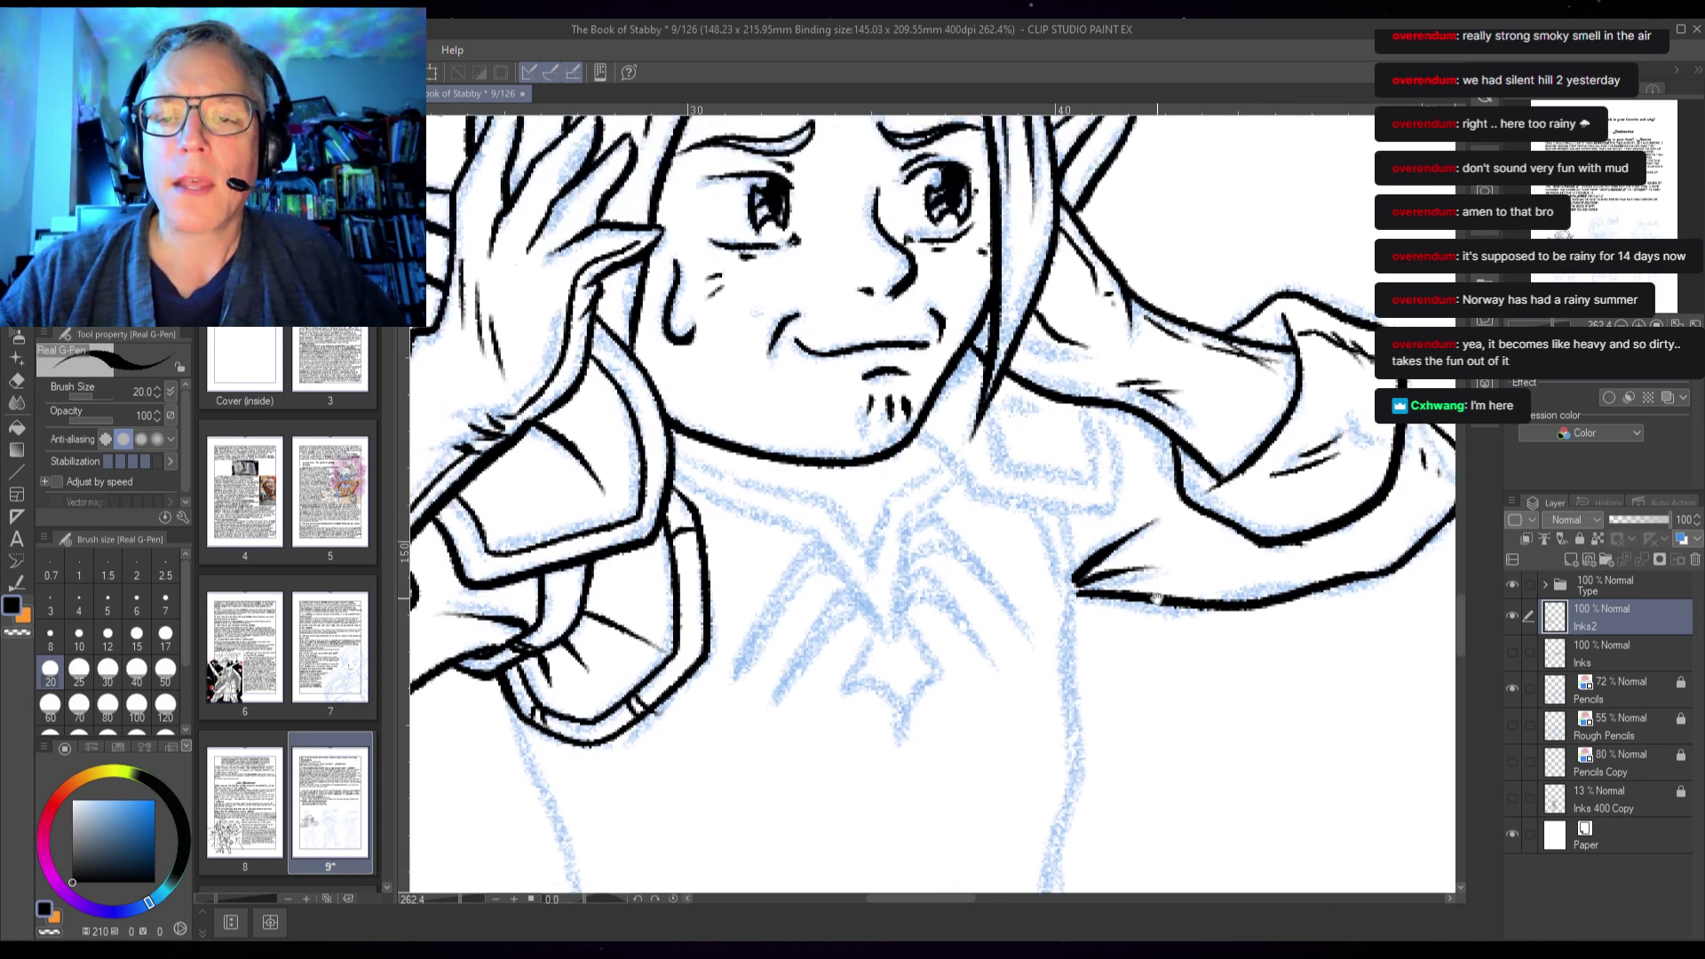
mouse_move(985, 351)
left_mouse_down()
mouse_move(923, 429)
mouse_move(984, 488)
mouse_move(1108, 508)
left_mouse_up()
mouse_move(1103, 397)
left_mouse_down()
mouse_move(1122, 468)
mouse_move(1105, 501)
left_mouse_up()
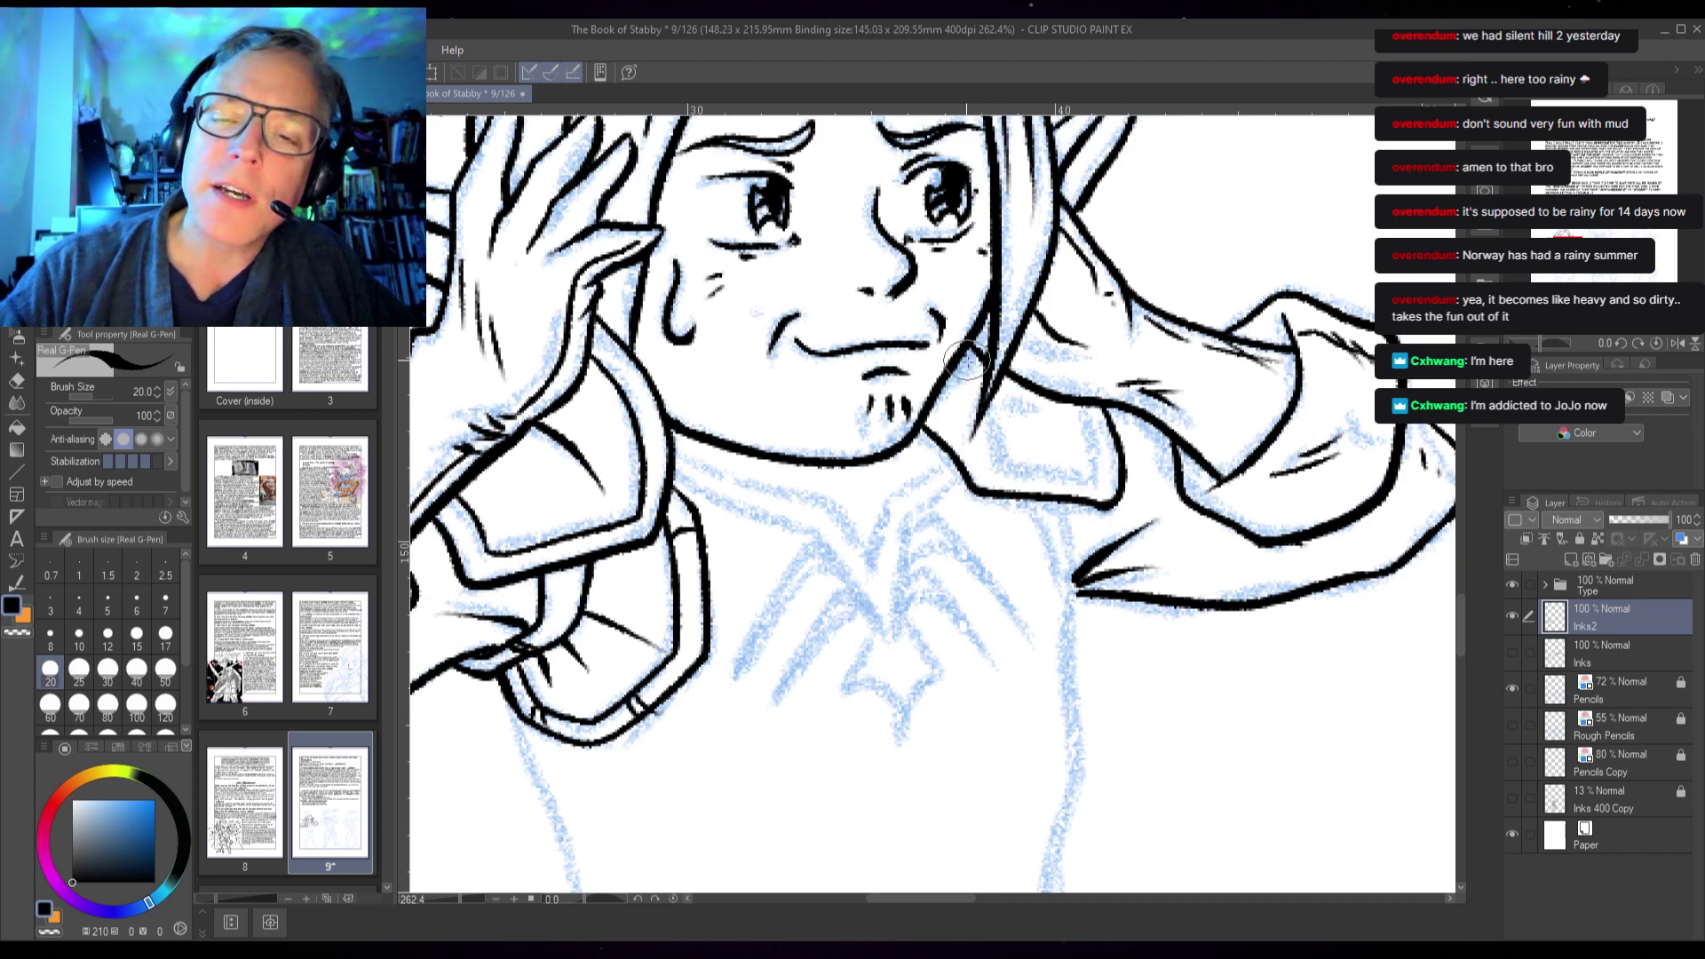
mouse_move(987, 351)
left_mouse_down()
mouse_move(972, 432)
mouse_move(1017, 462)
mouse_move(1105, 478)
mouse_move(1098, 414)
left_mouse_up()
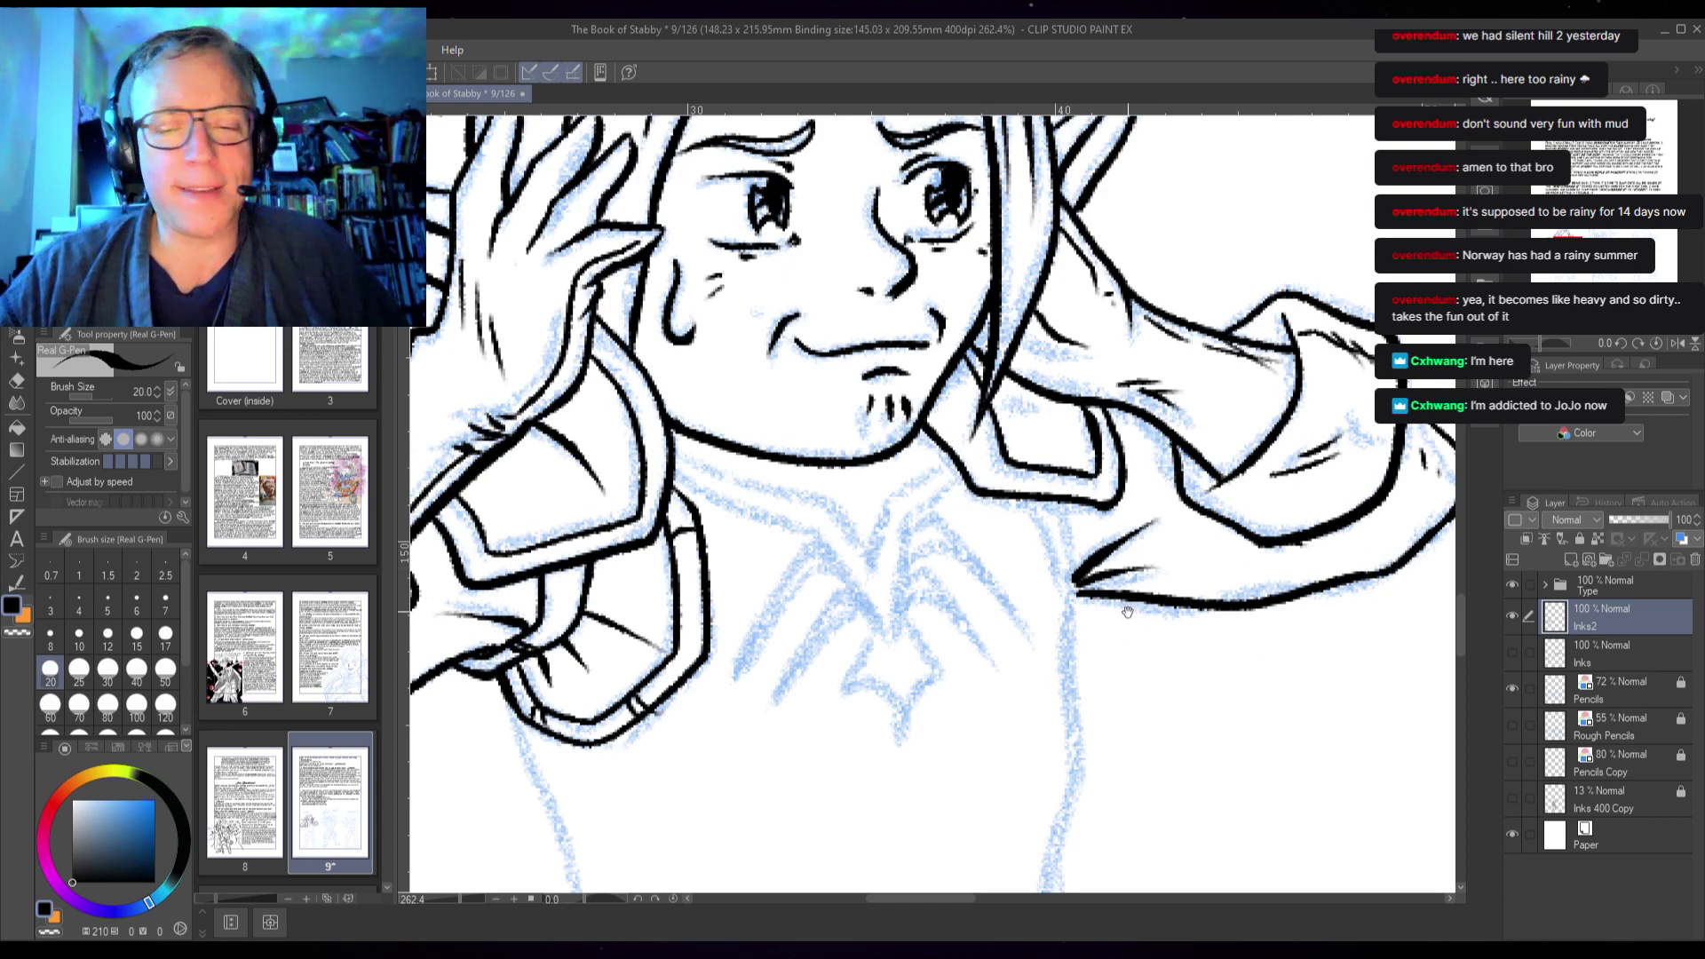
- Ink the two armhole seam lines running from the right shoulder plate down to the armpit
left_click_drag(1127, 612, 1157, 488)
left_click_drag(1090, 373, 1103, 454)
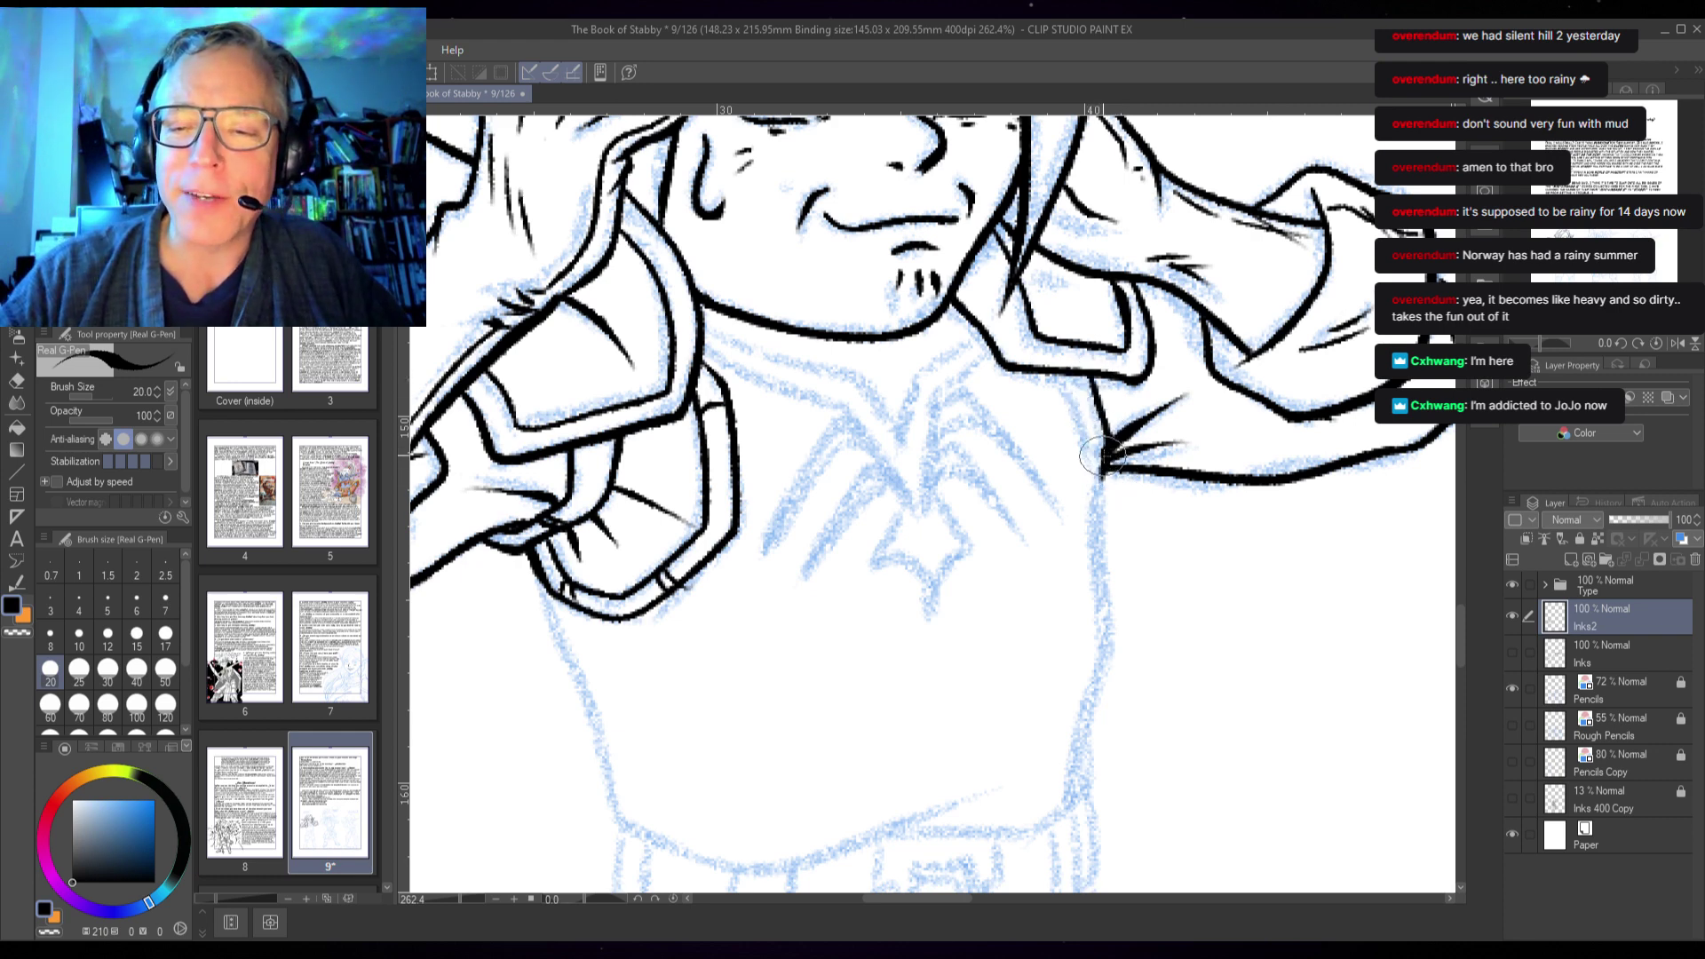
left_click_drag(1068, 373, 1101, 473)
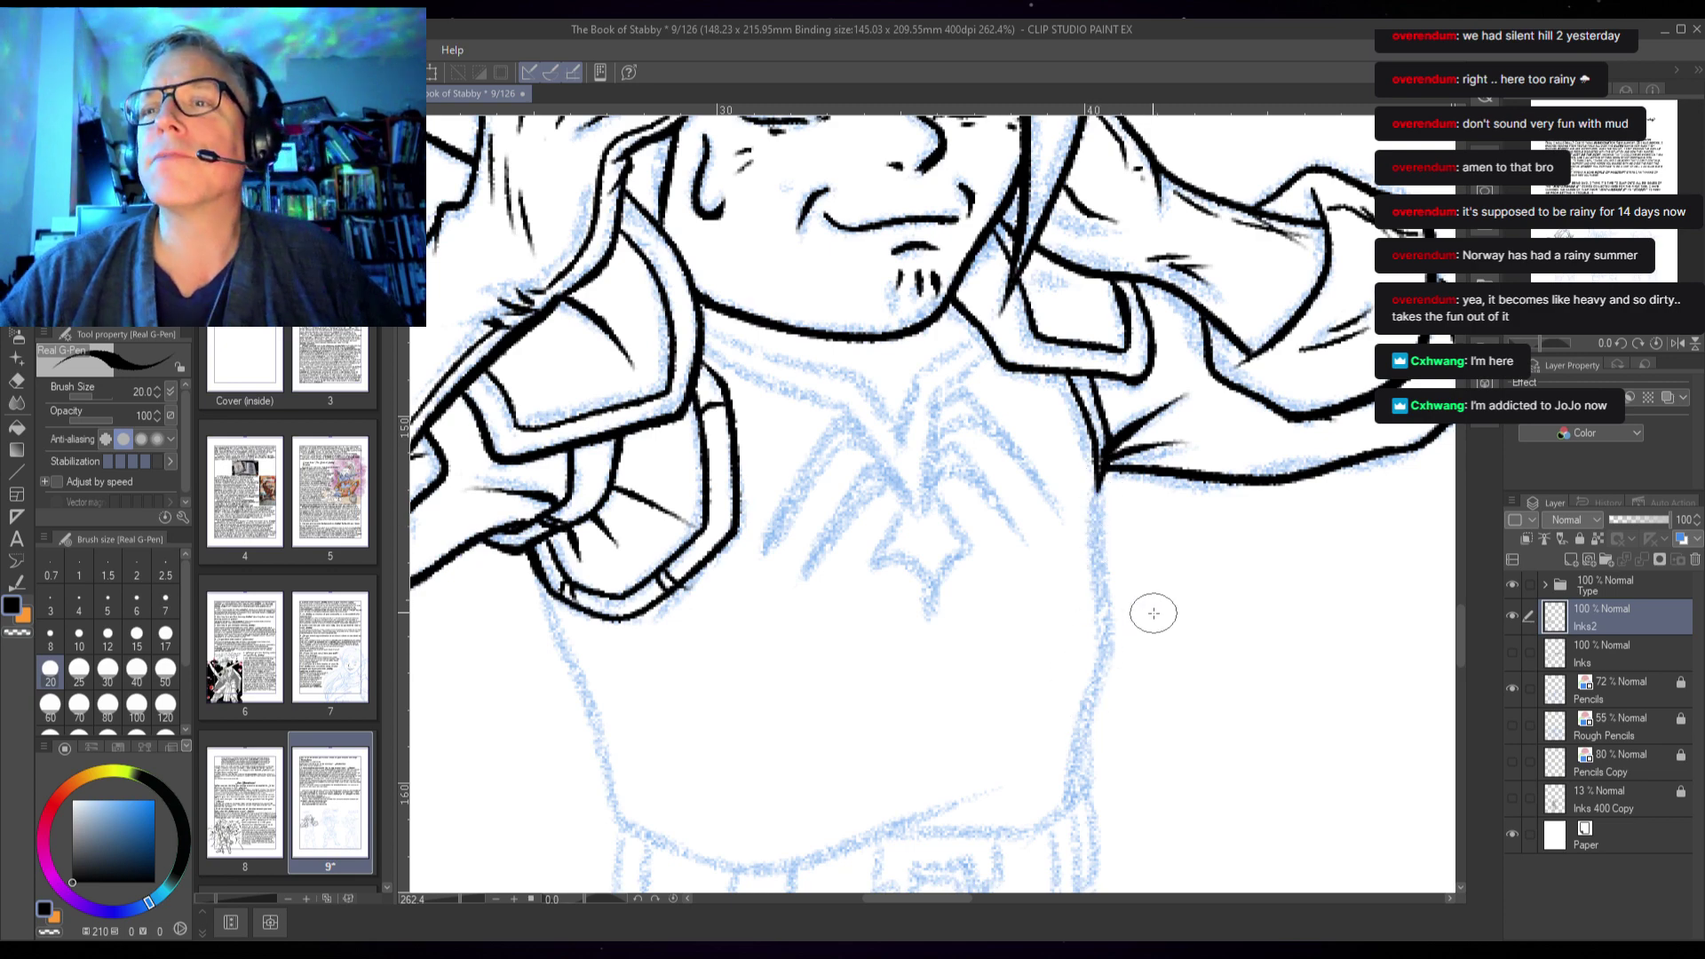
- Ink the shirt's two side contours and bottom hem, and add the double side seam with fold marks below the left armhole
left_click_drag(1111, 675, 1138, 565)
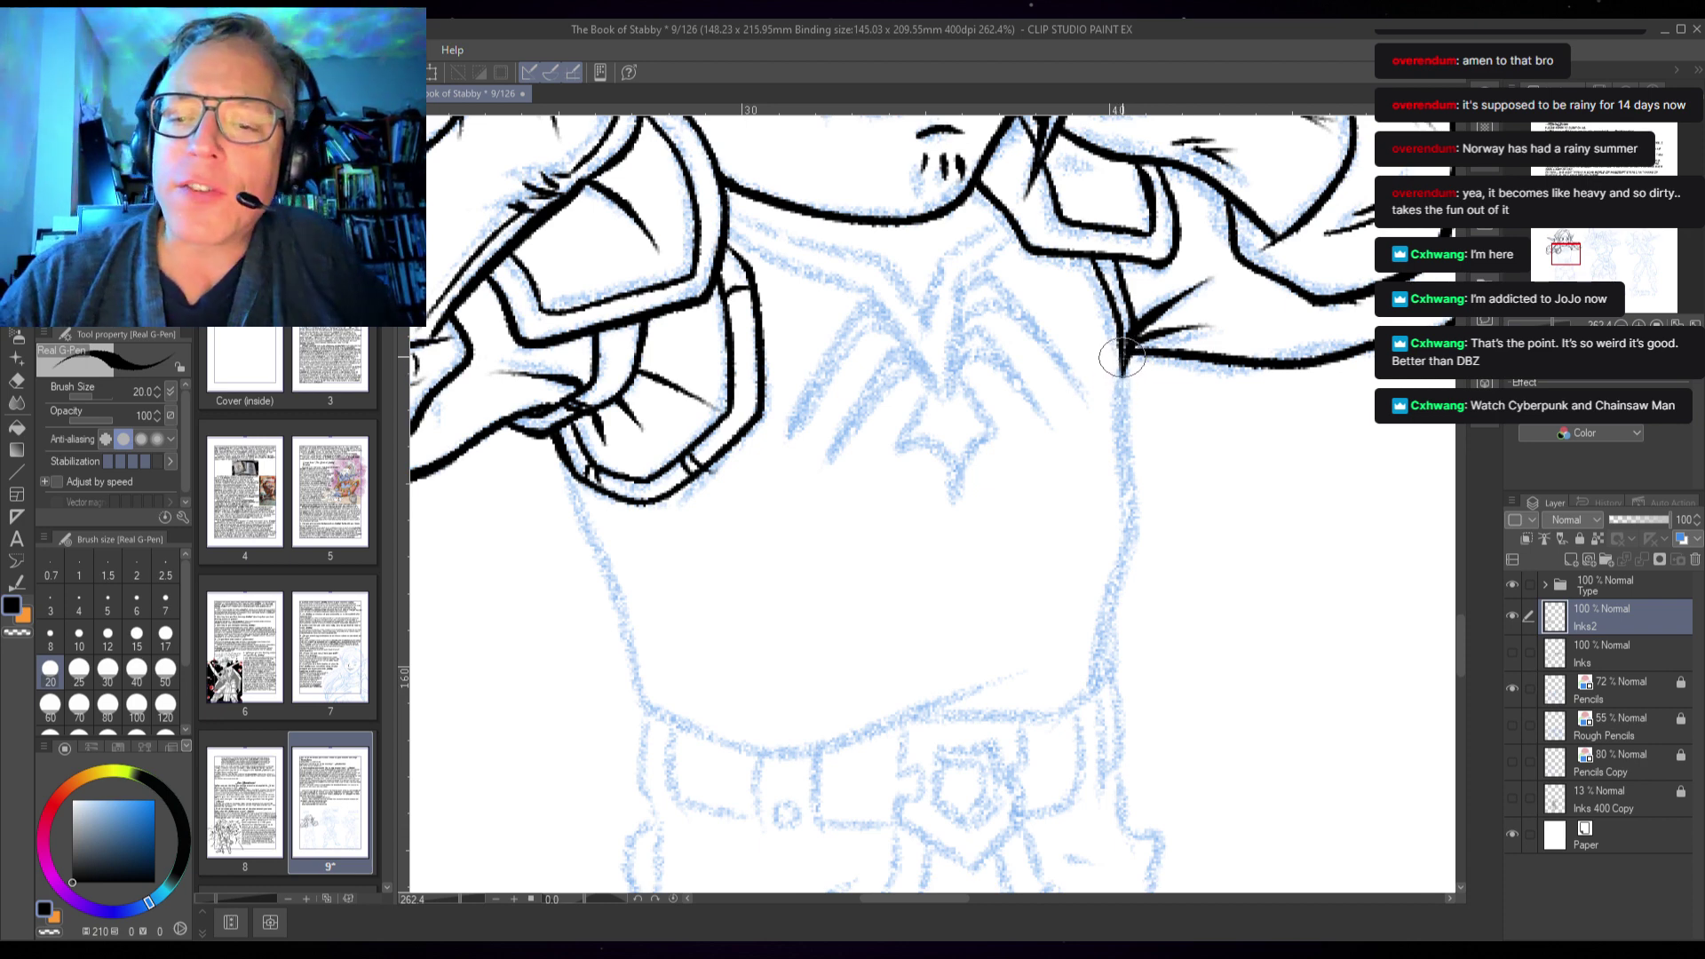
mouse_move(1120, 412)
left_mouse_down()
mouse_move(1130, 548)
mouse_move(1075, 641)
left_mouse_up()
mouse_move(1112, 586)
left_mouse_down()
mouse_move(1112, 675)
mouse_move(1085, 693)
left_mouse_up()
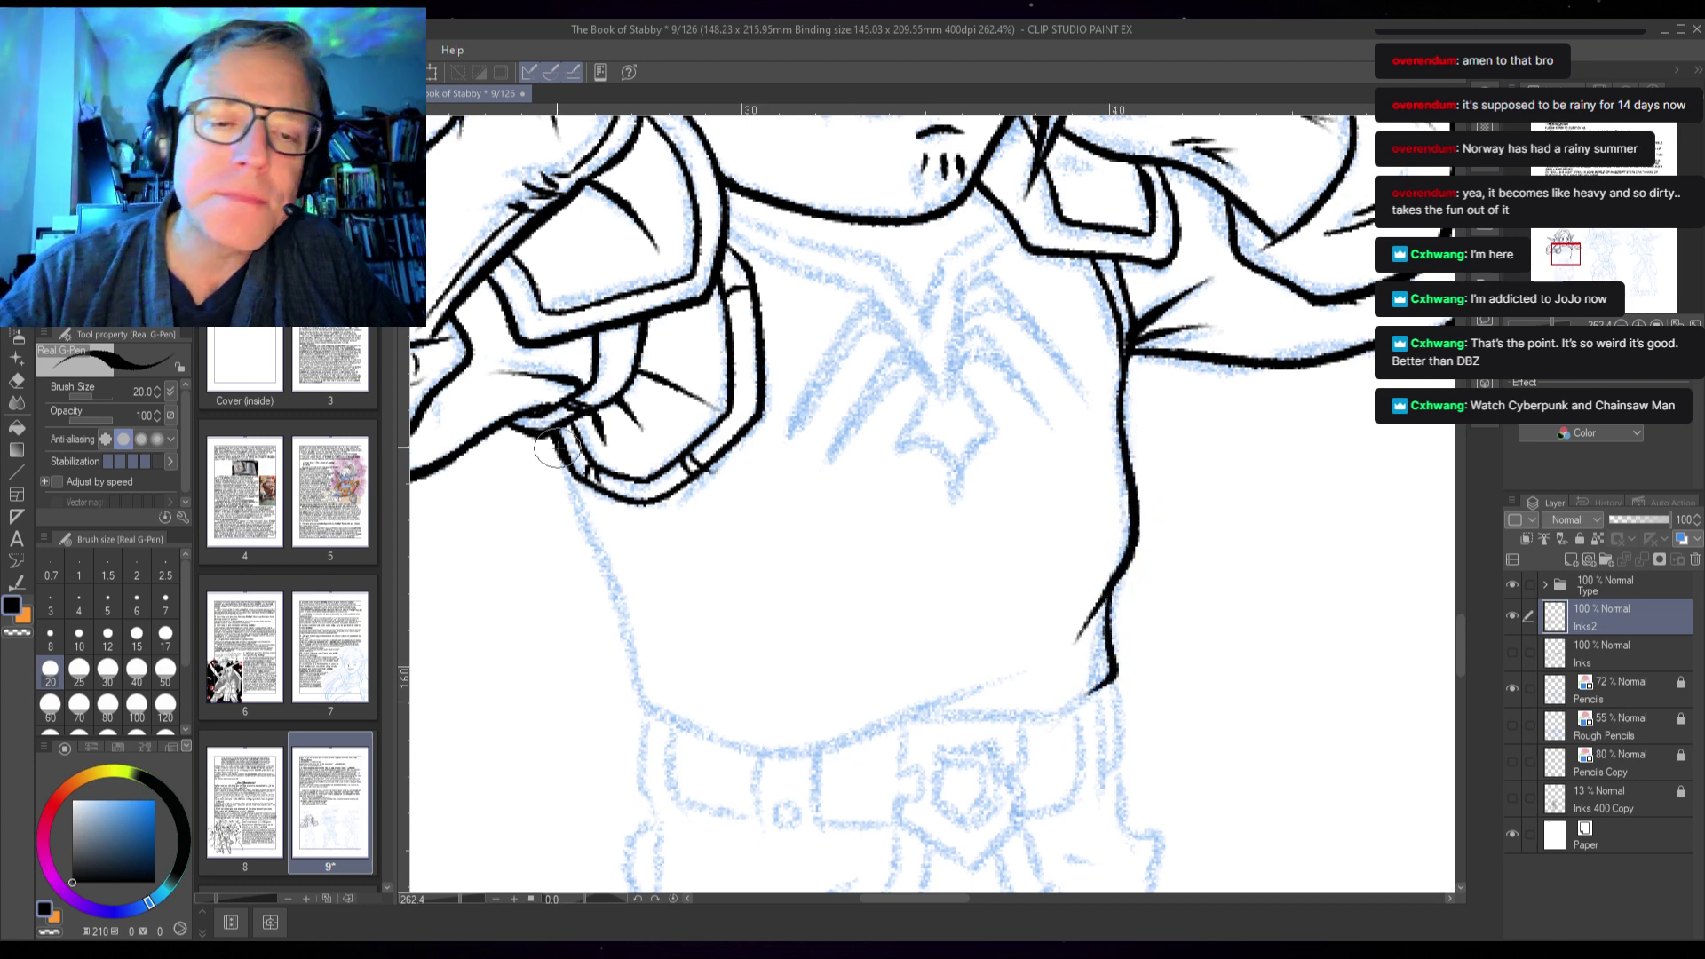
mouse_move(557, 437)
left_mouse_down()
mouse_move(633, 647)
mouse_move(633, 702)
mouse_move(767, 735)
mouse_move(1063, 699)
left_mouse_up()
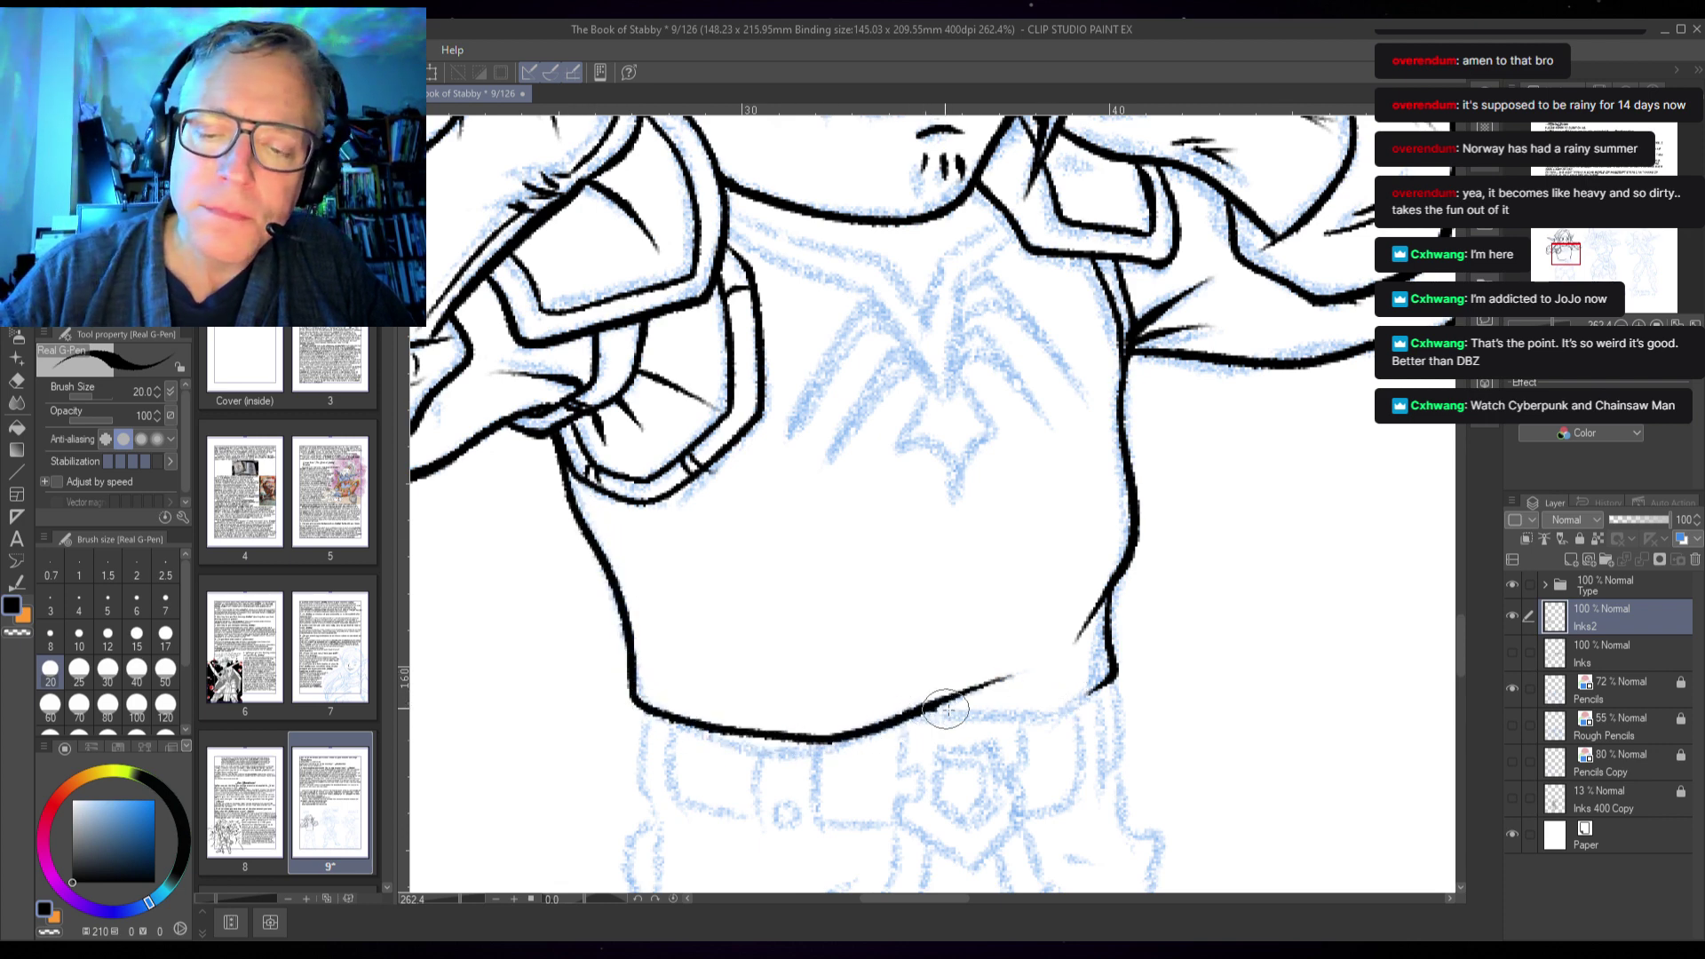
mouse_move(945, 710)
left_mouse_down()
mouse_move(1036, 715)
mouse_move(1145, 653)
left_mouse_up()
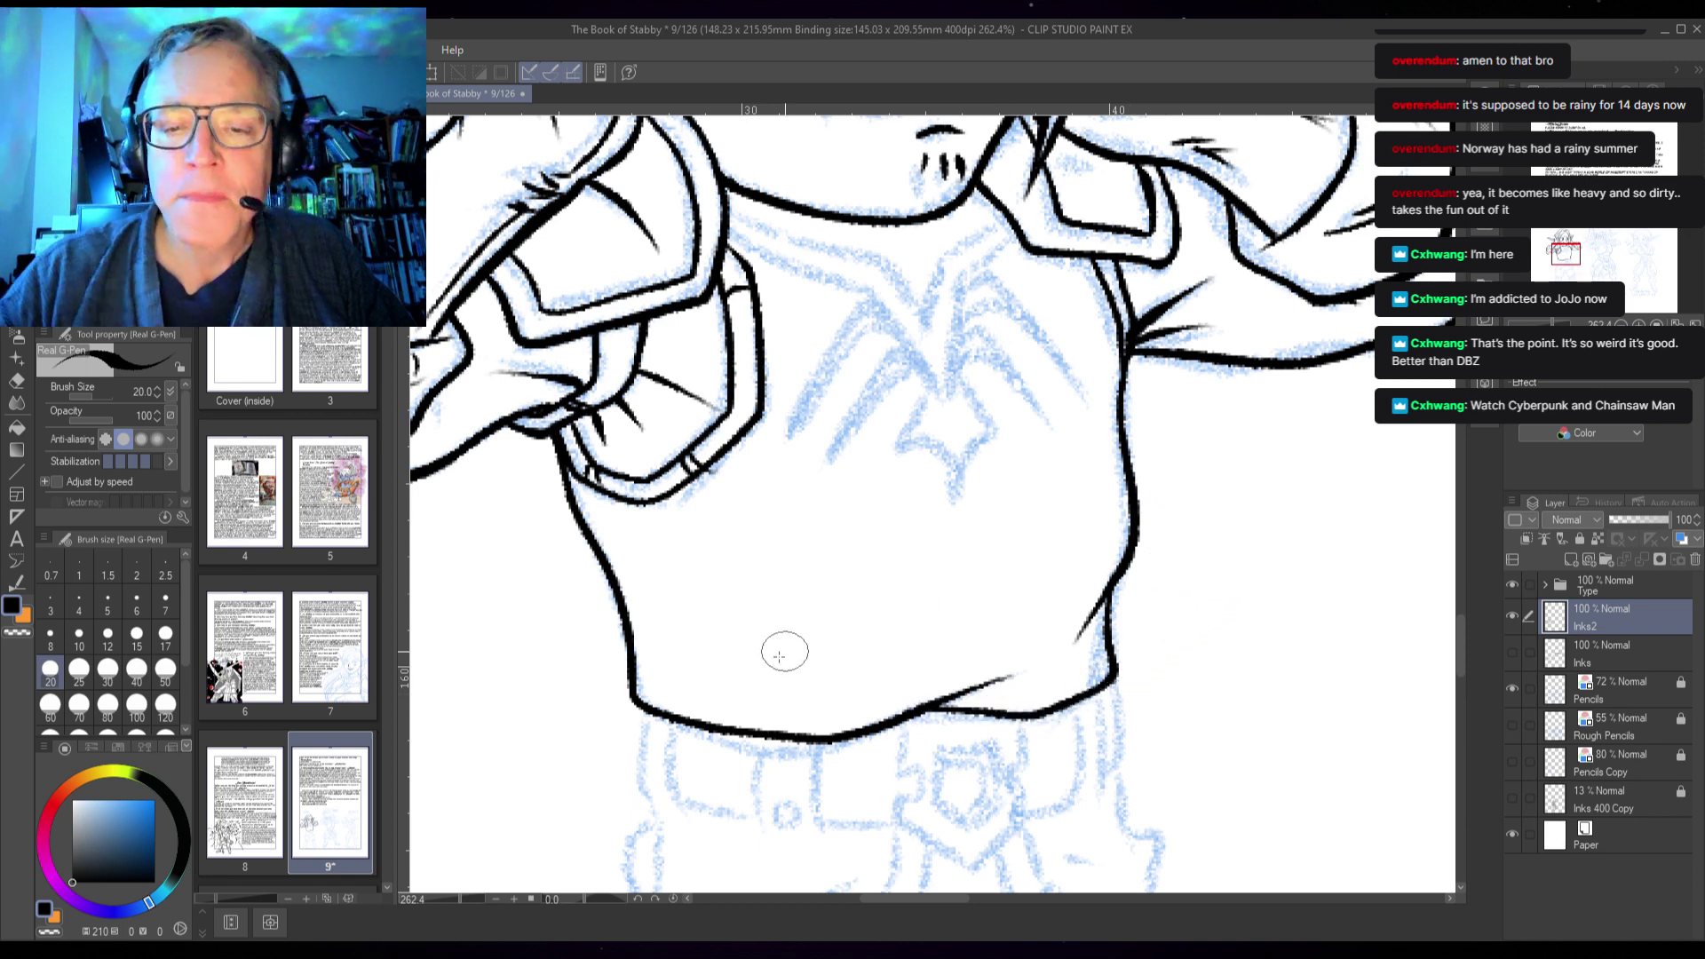
mouse_move(622, 506)
left_mouse_down()
mouse_move(654, 583)
mouse_move(633, 553)
mouse_move(659, 723)
mouse_move(650, 562)
mouse_move(621, 548)
mouse_move(670, 593)
mouse_move(684, 652)
left_mouse_up()
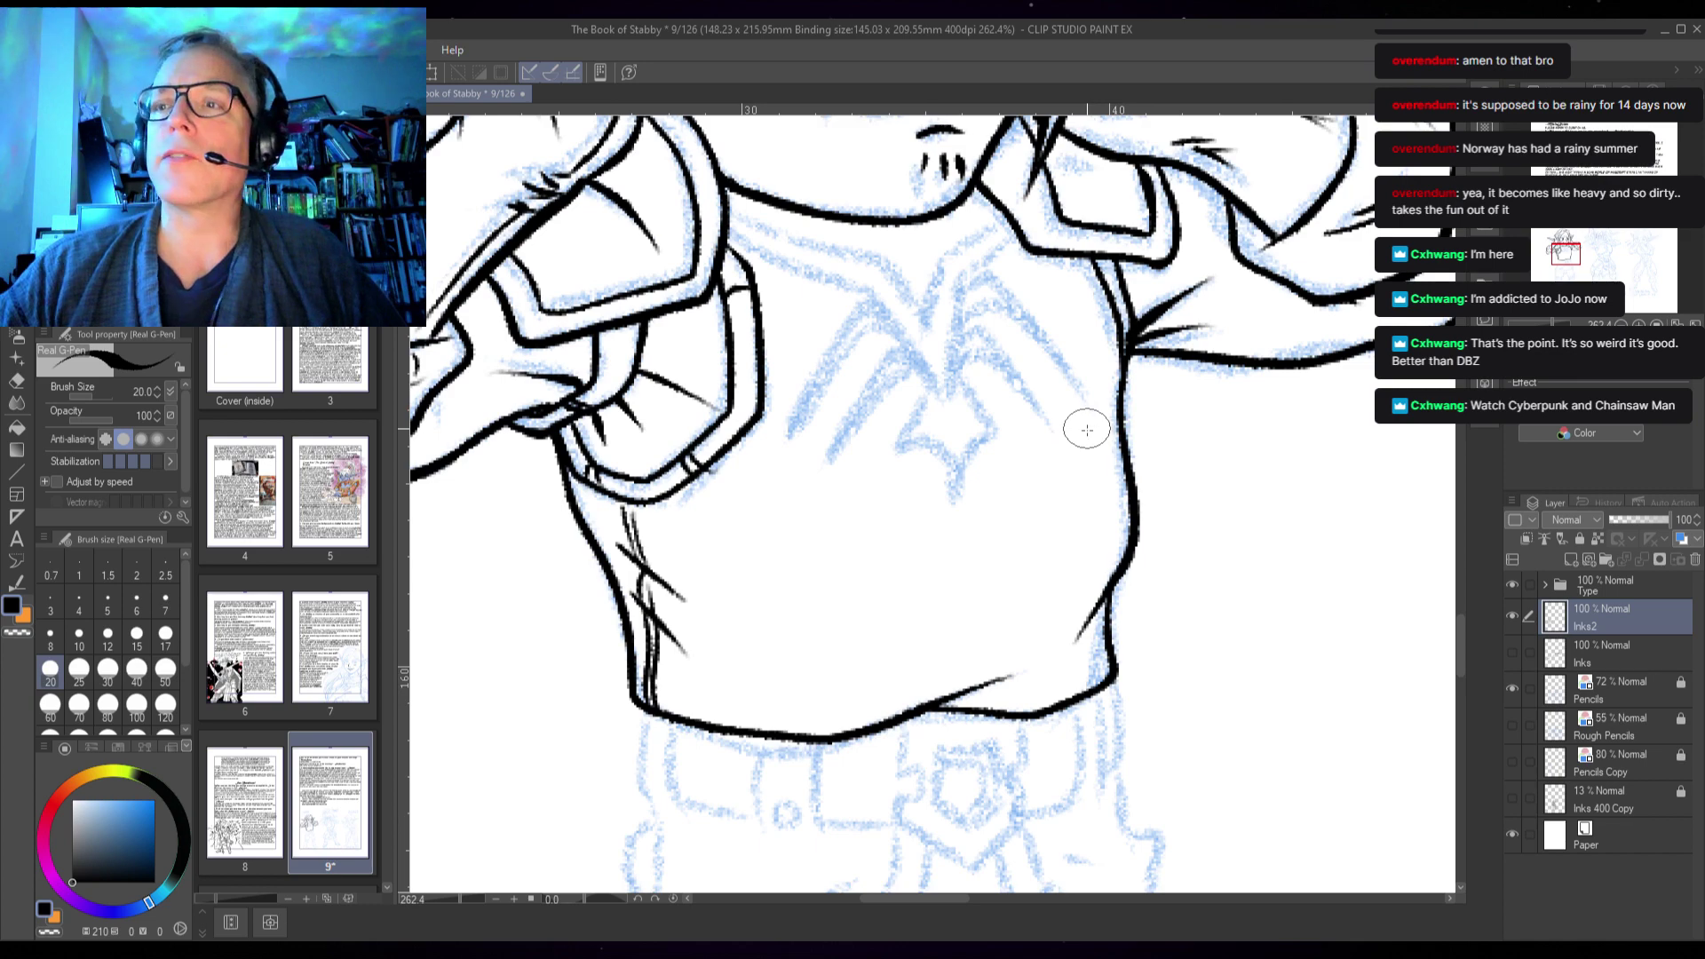
- Ink the inner and outer edges of the V-shaped collar below the chin, with small seam marks on both sides
left_click_drag(1073, 442, 1074, 646)
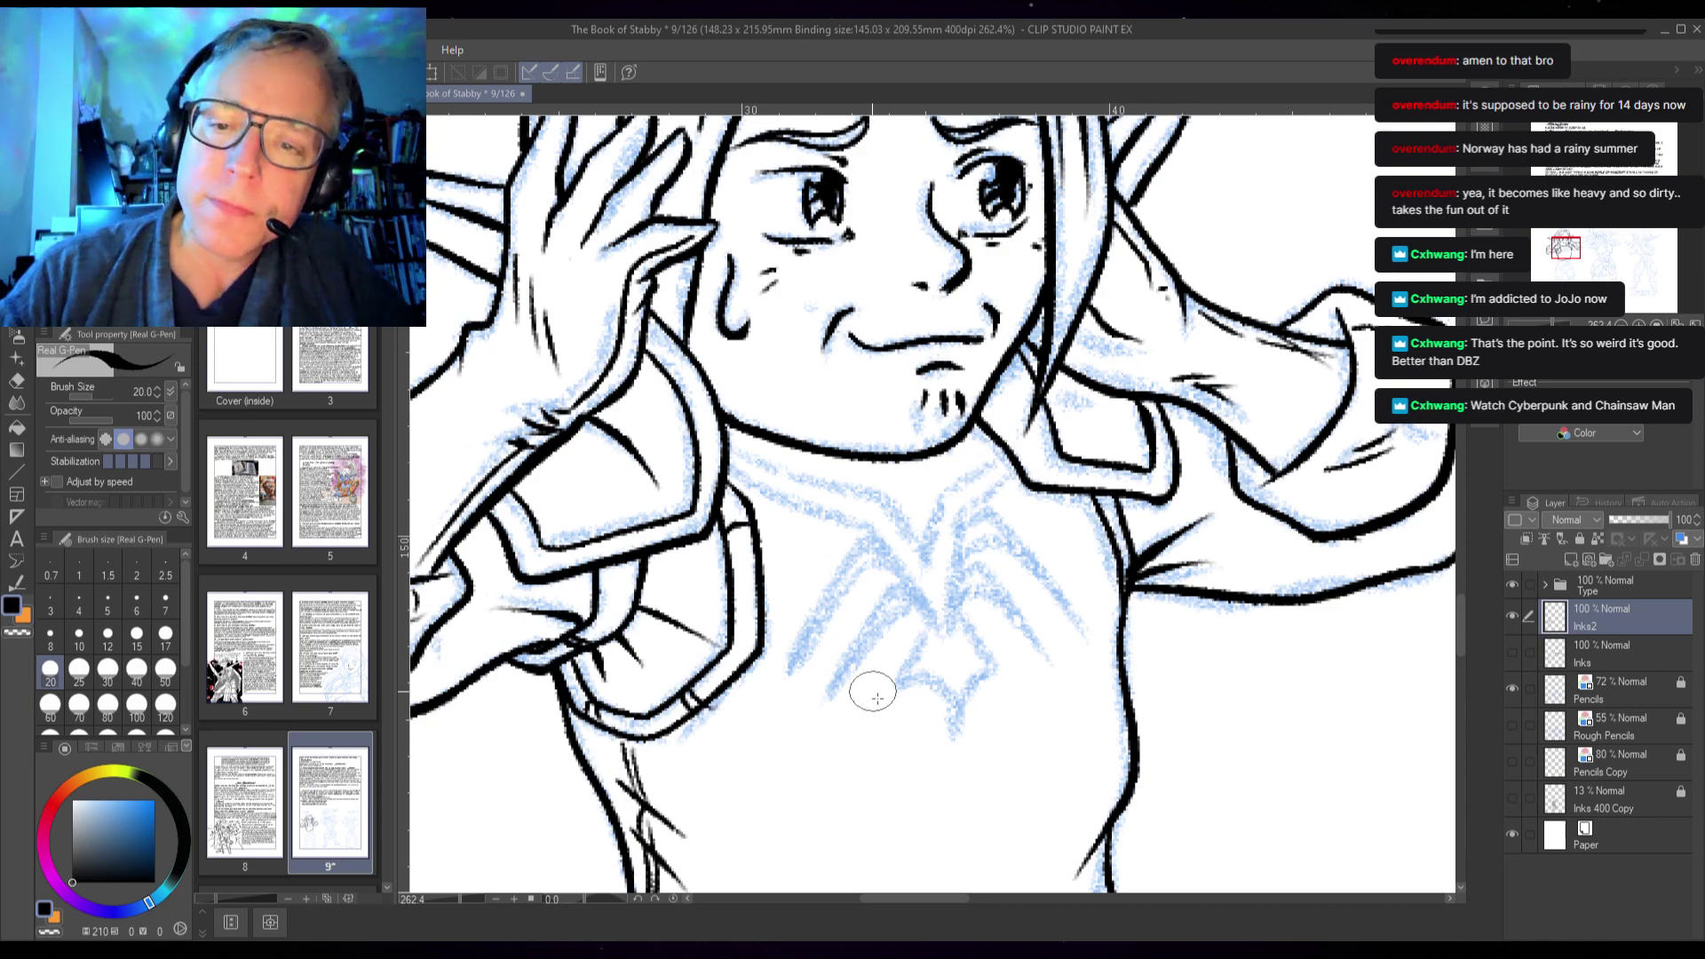
left_click(1512, 654)
left_click(1512, 654)
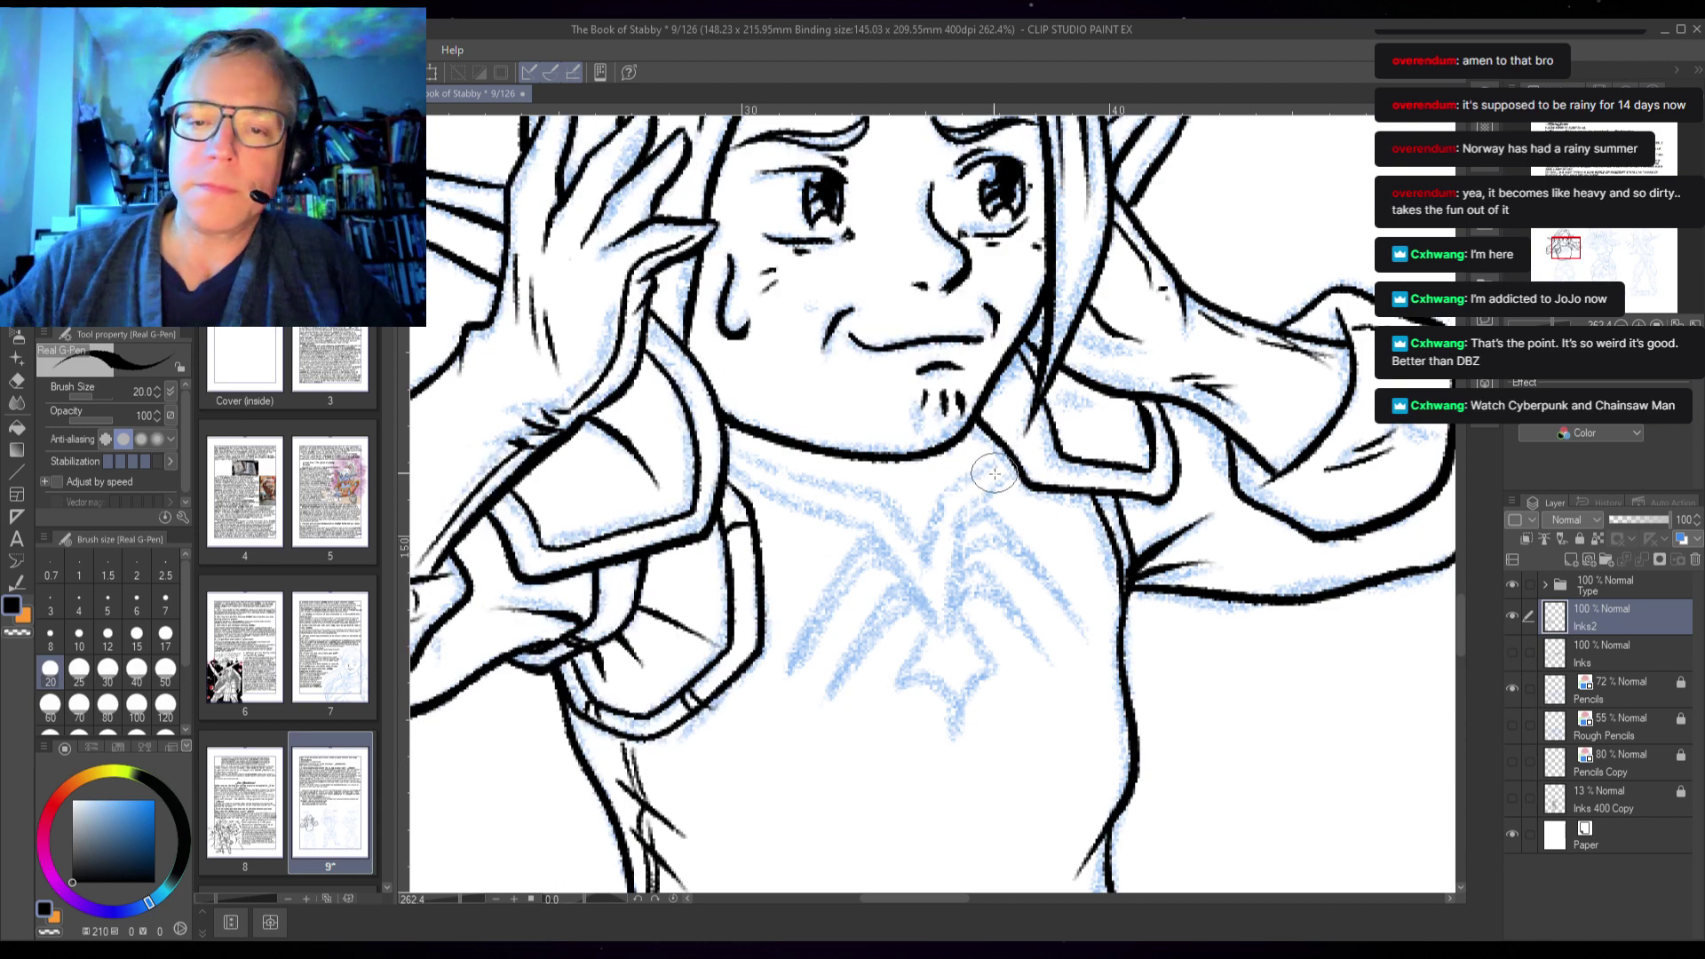
mouse_move(1004, 452)
left_mouse_down()
mouse_move(946, 485)
mouse_move(899, 523)
left_mouse_up()
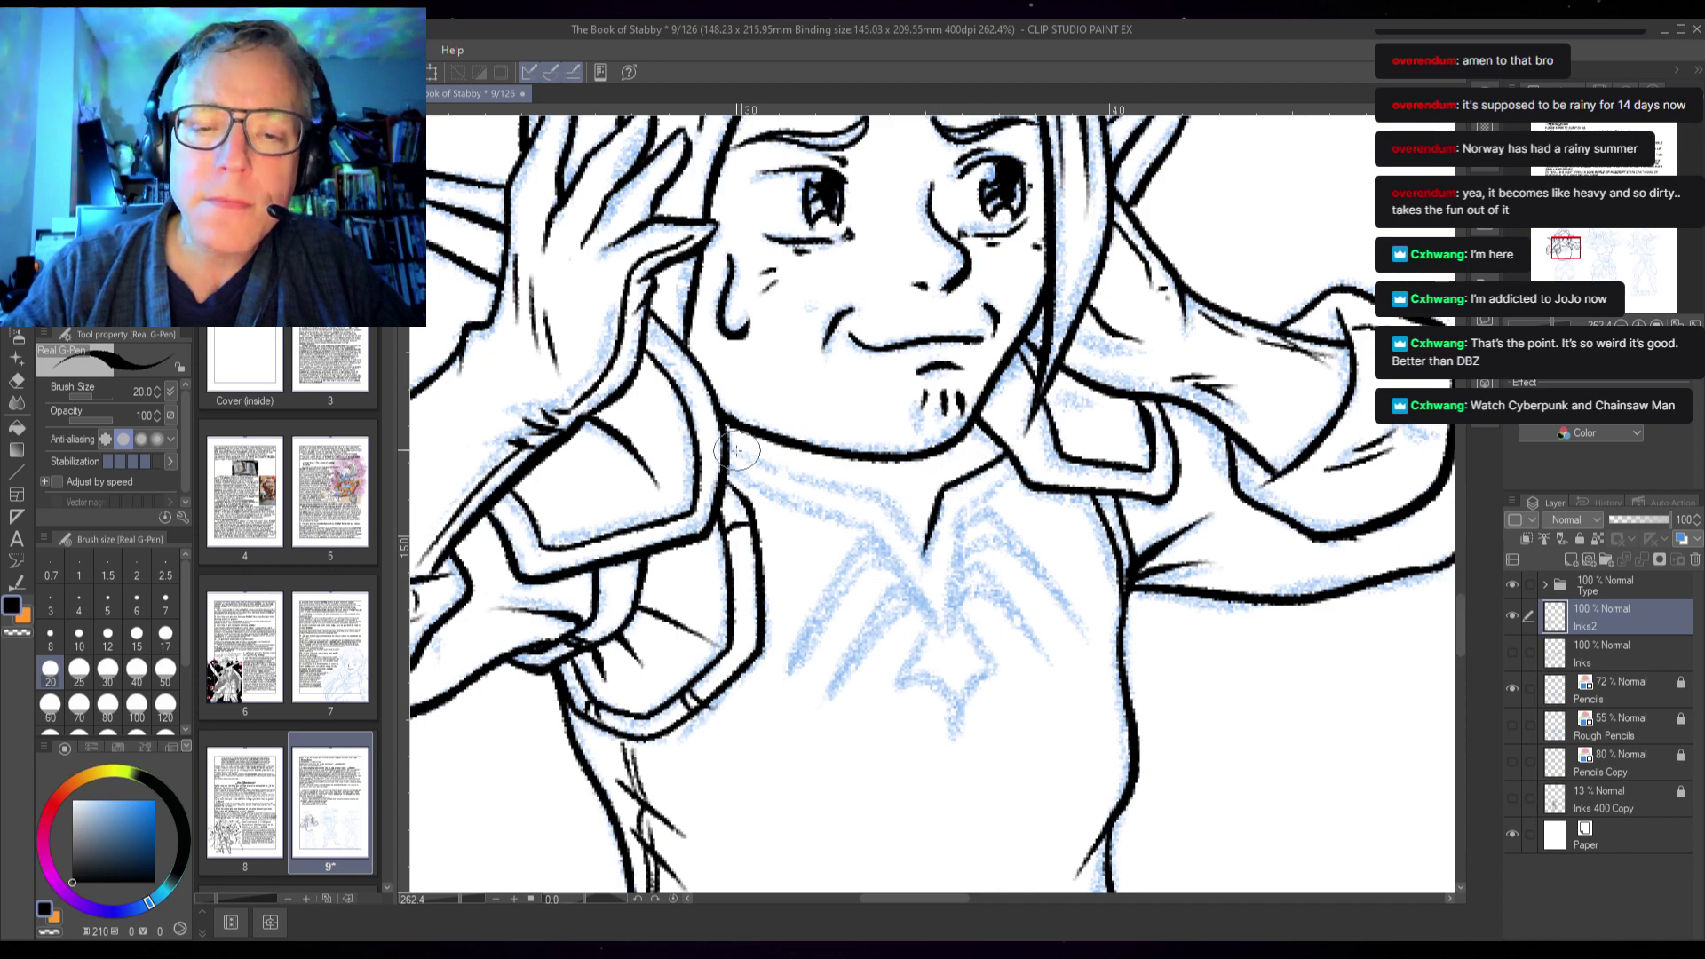
mouse_move(726, 446)
left_mouse_down()
mouse_move(877, 494)
mouse_move(928, 552)
left_mouse_up()
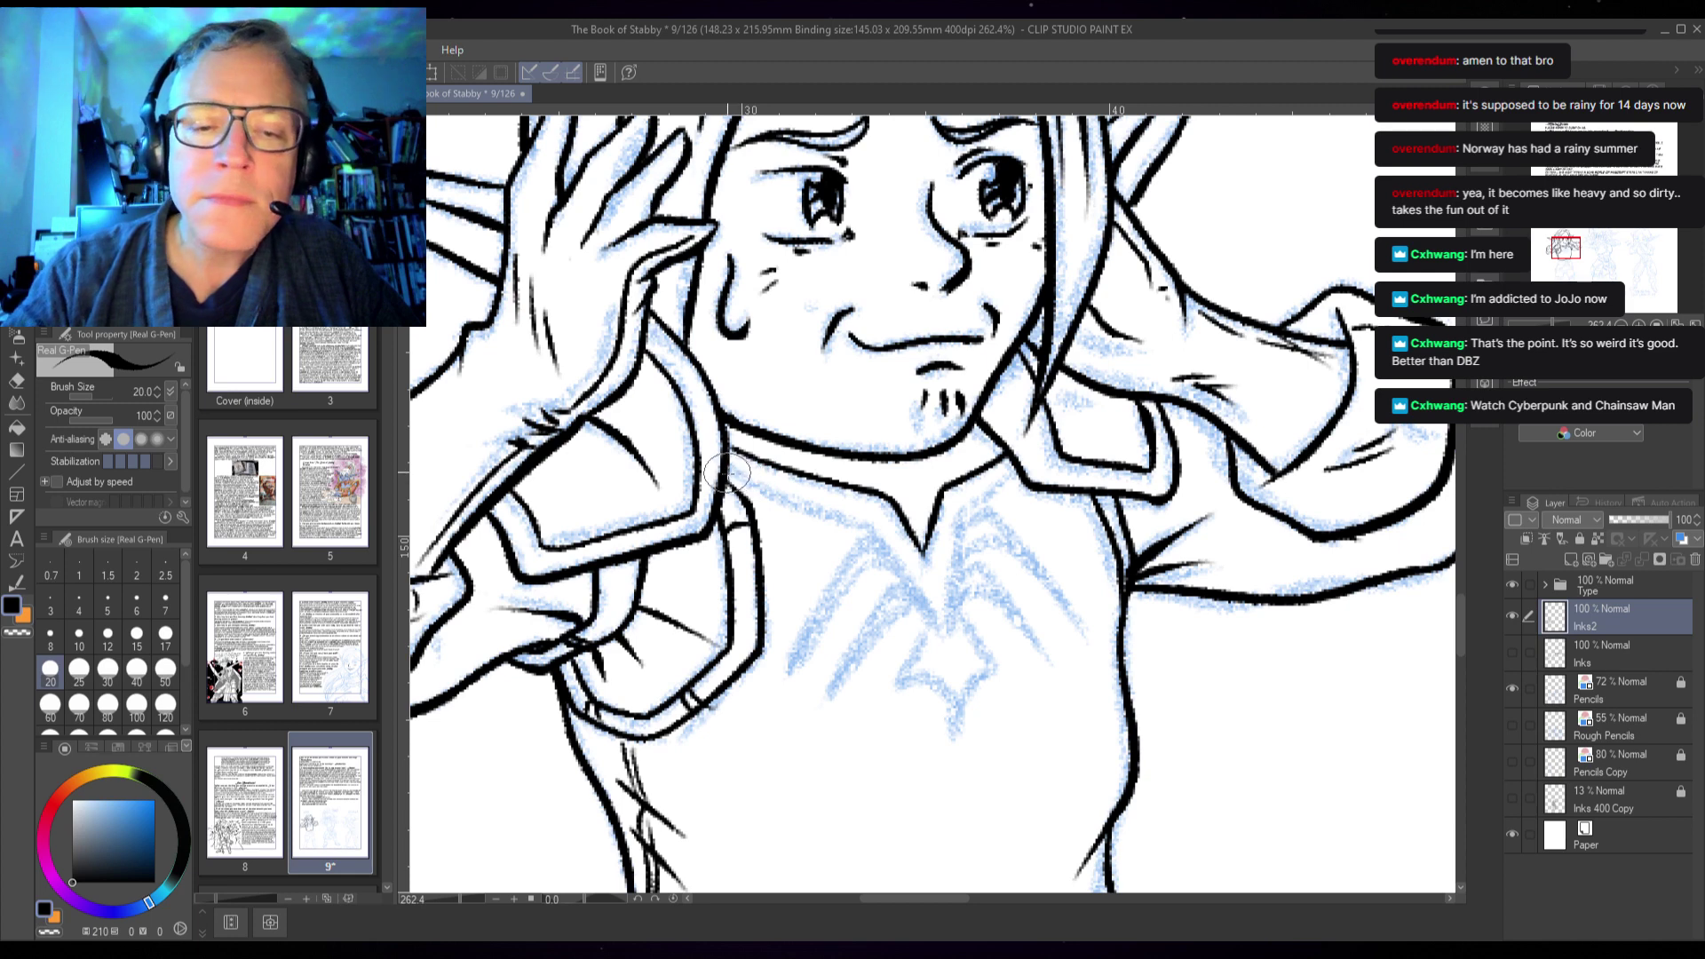
mouse_move(735, 480)
left_mouse_down()
mouse_move(873, 531)
mouse_move(933, 622)
left_mouse_up()
mouse_move(1012, 475)
left_mouse_down()
mouse_move(951, 525)
mouse_move(932, 621)
left_mouse_up()
mouse_move(963, 519)
left_mouse_down()
mouse_move(977, 484)
mouse_move(974, 513)
mouse_move(1029, 446)
left_mouse_up()
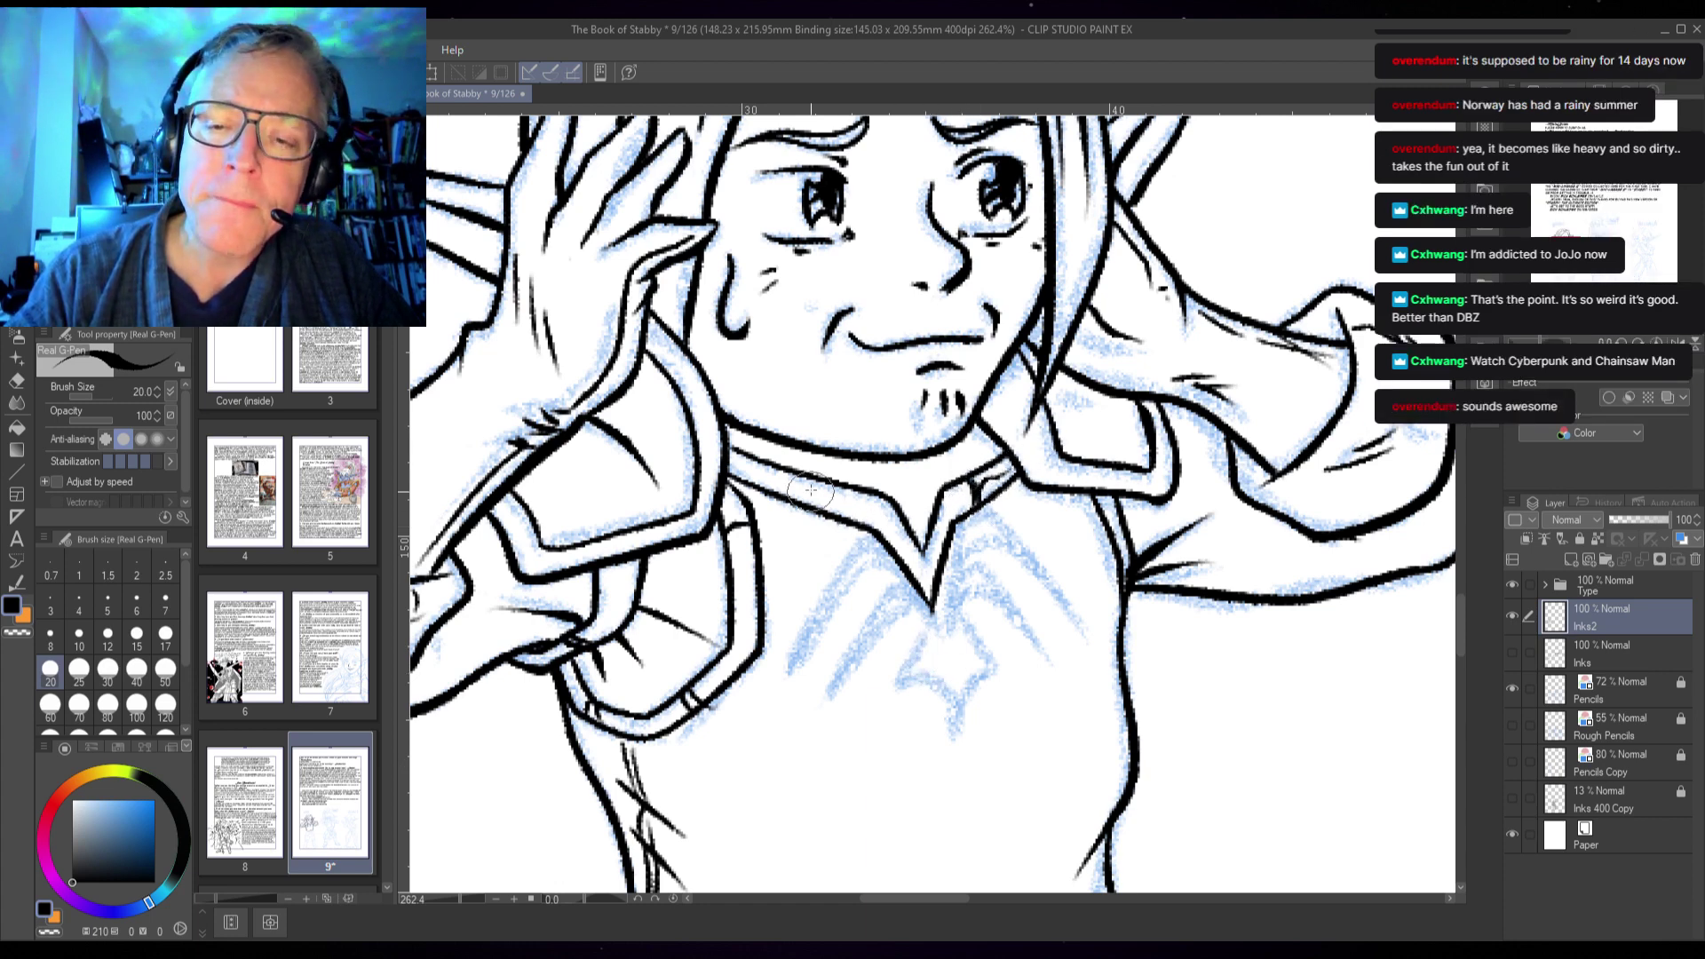
mouse_move(810, 482)
left_mouse_down()
mouse_move(801, 497)
mouse_move(712, 453)
left_mouse_up()
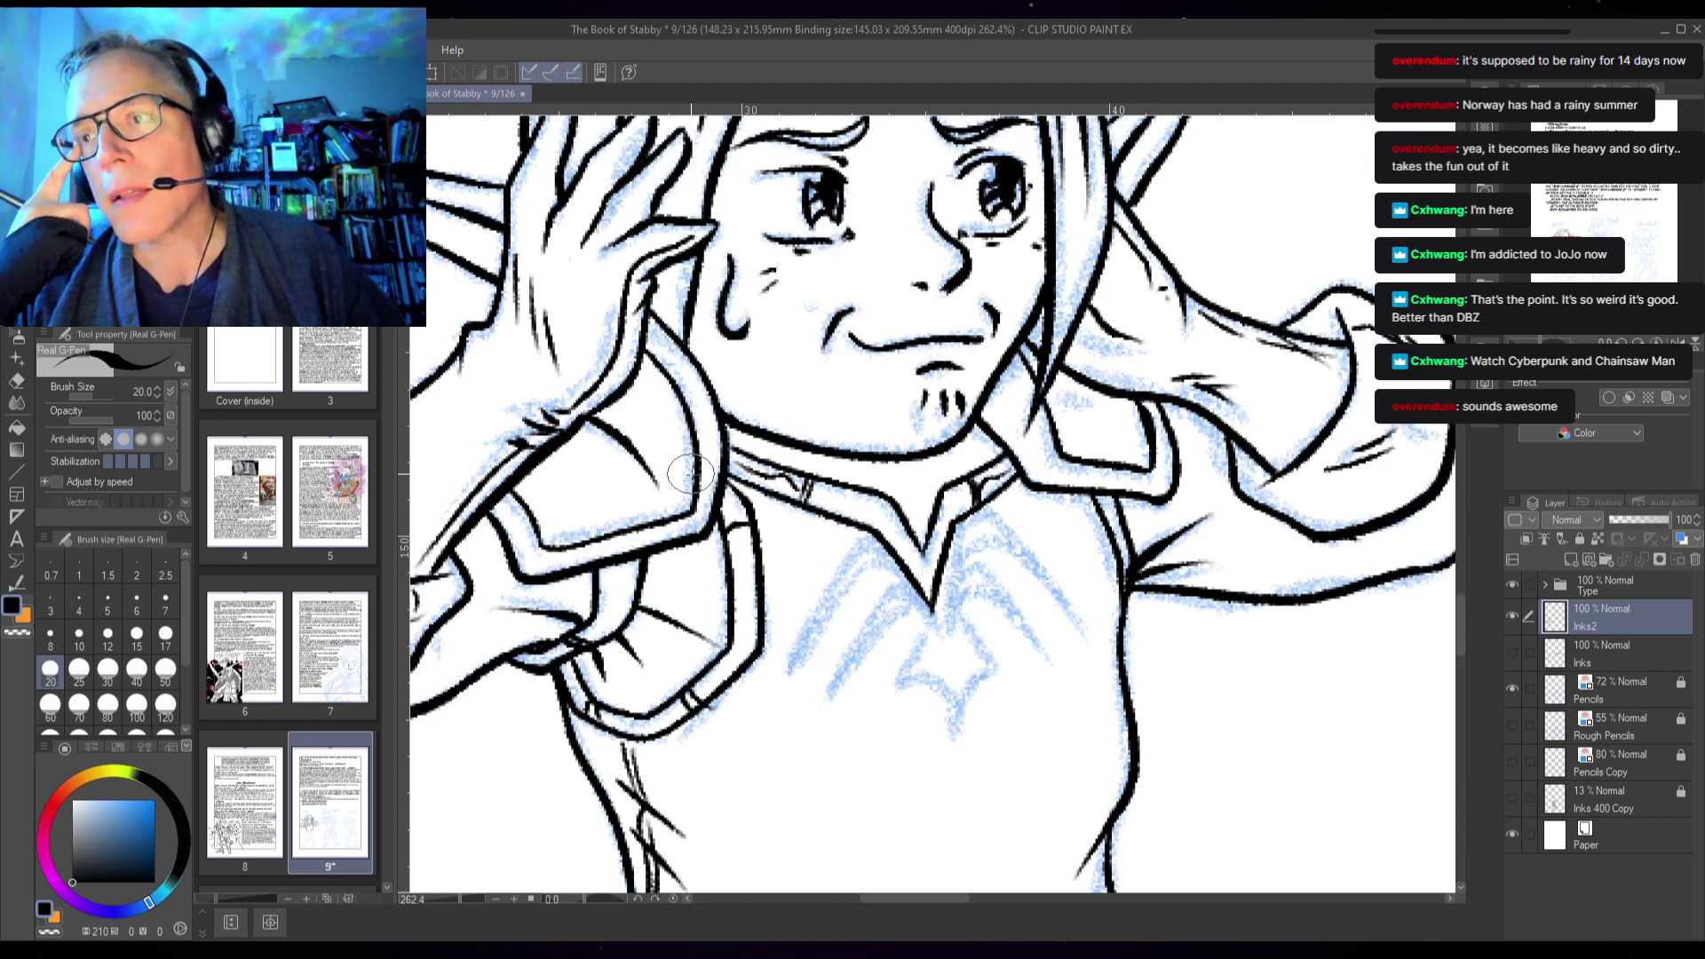
- Ink the pointed, claw-like chest shapes fanning out on both sides of the collar's V tip
left_click_drag(1035, 648, 1049, 572)
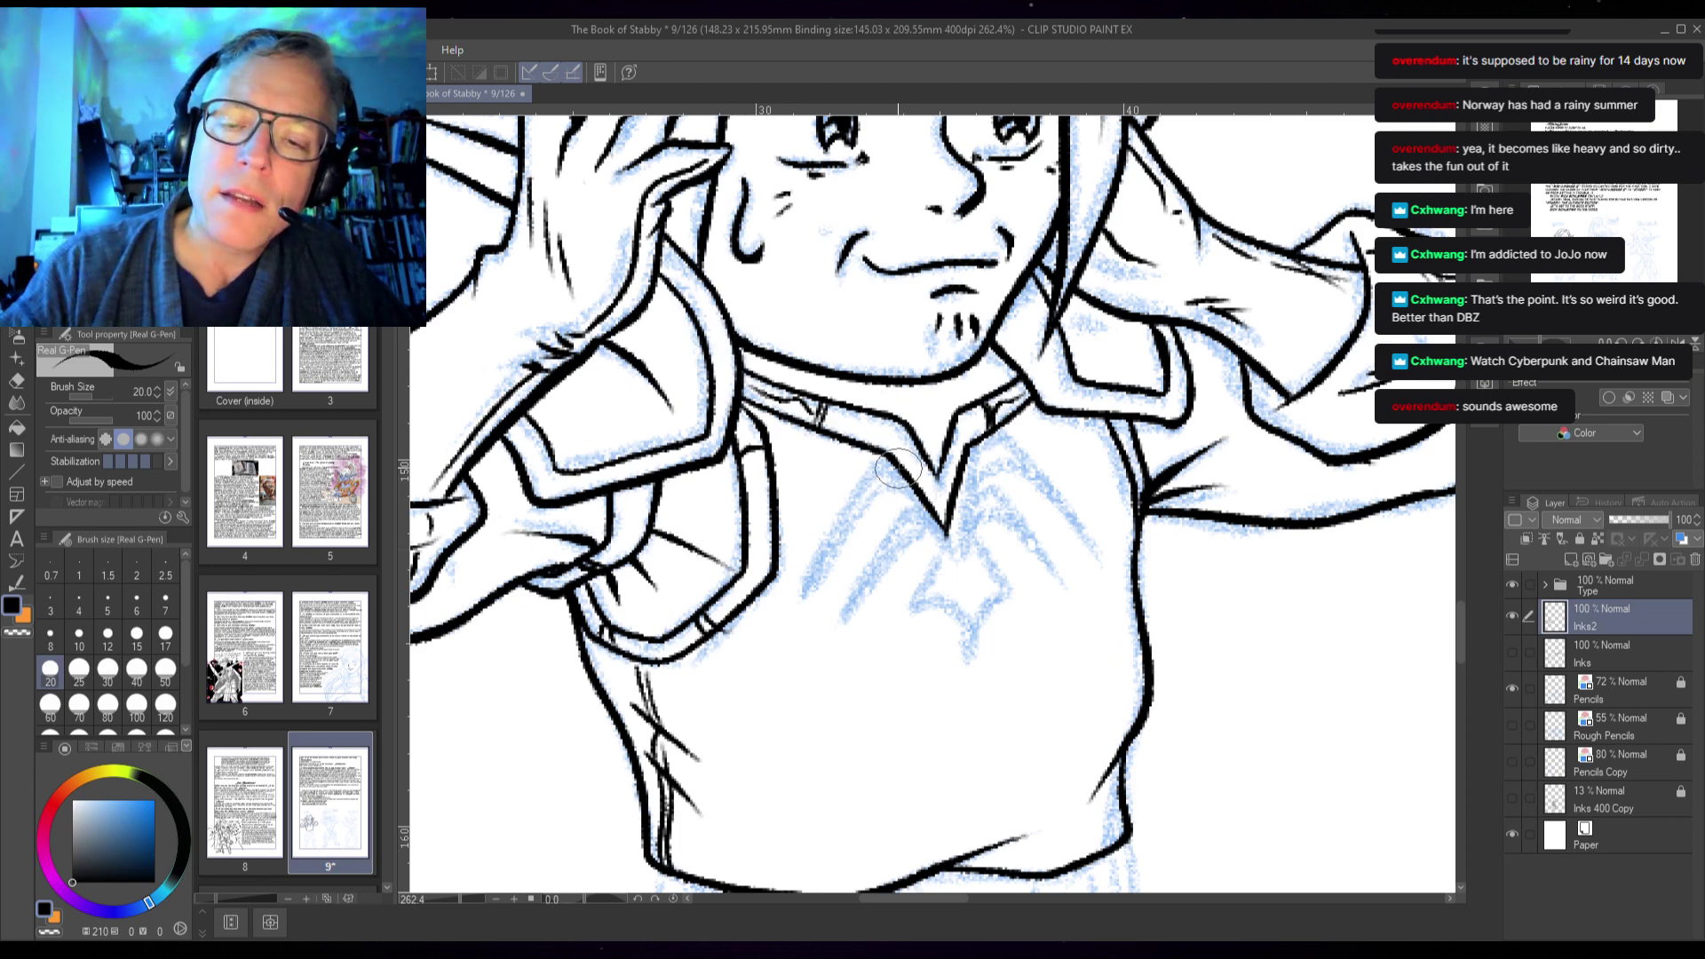
mouse_move(892, 470)
left_mouse_down()
mouse_move(789, 603)
mouse_move(834, 528)
mouse_move(906, 466)
mouse_move(955, 516)
mouse_move(888, 524)
mouse_move(834, 605)
mouse_move(919, 502)
mouse_move(945, 519)
mouse_move(979, 494)
mouse_move(1056, 577)
left_mouse_up()
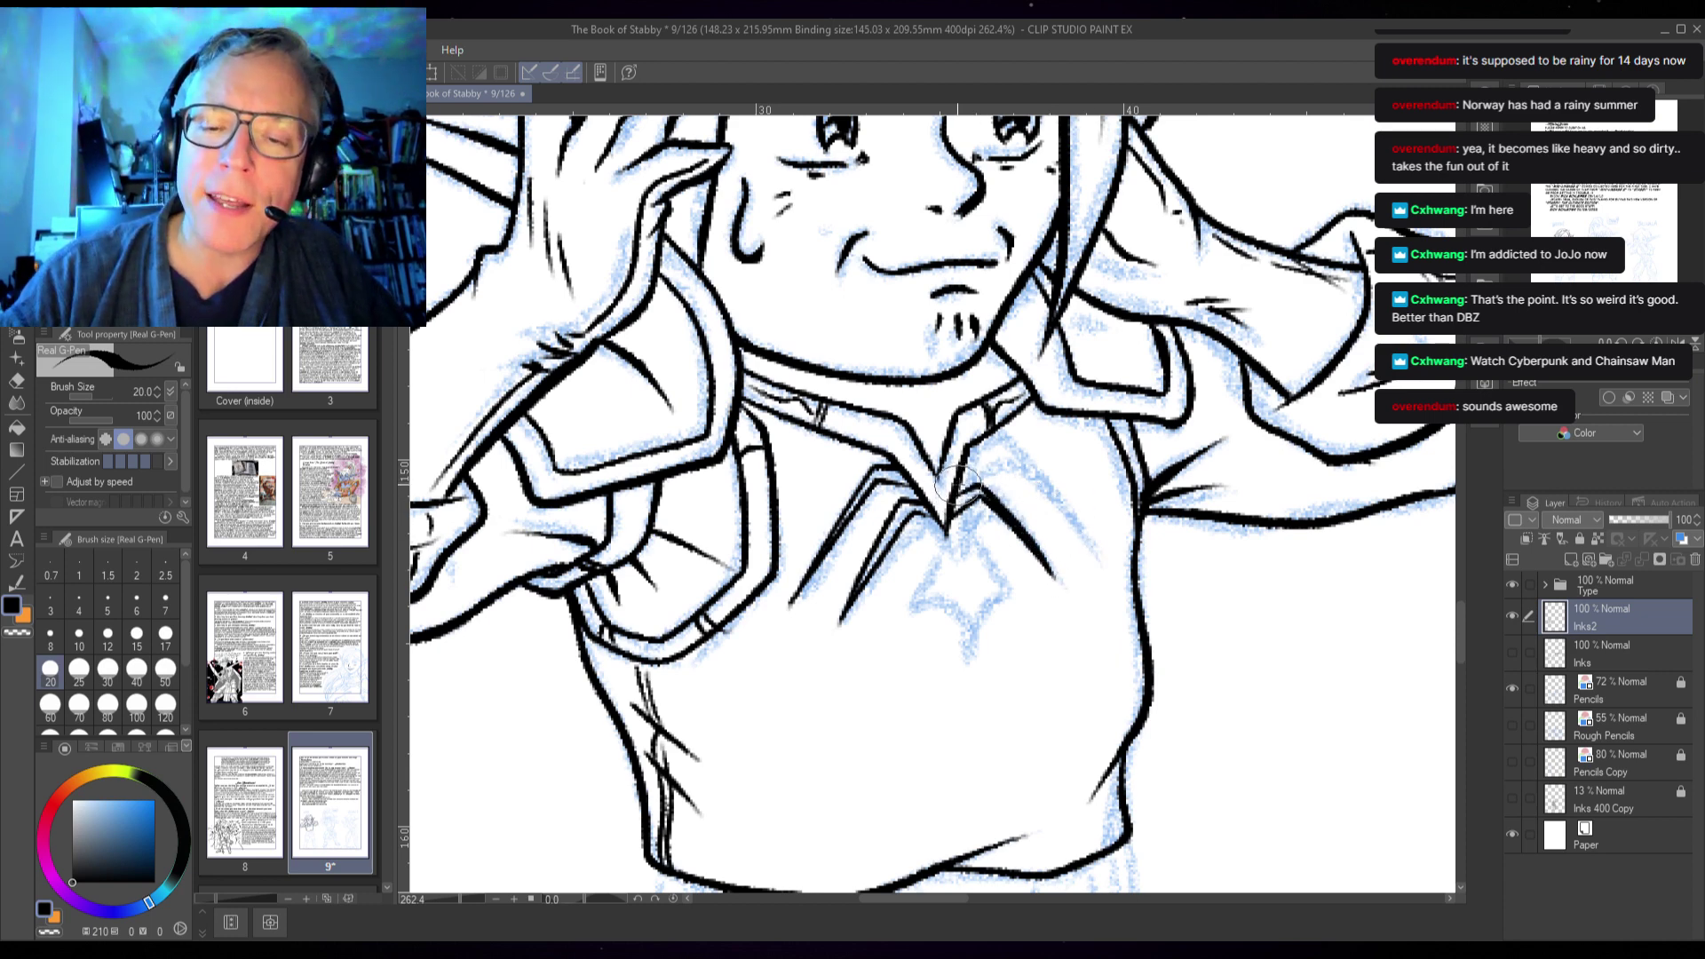
left_click_drag(977, 463, 1083, 540)
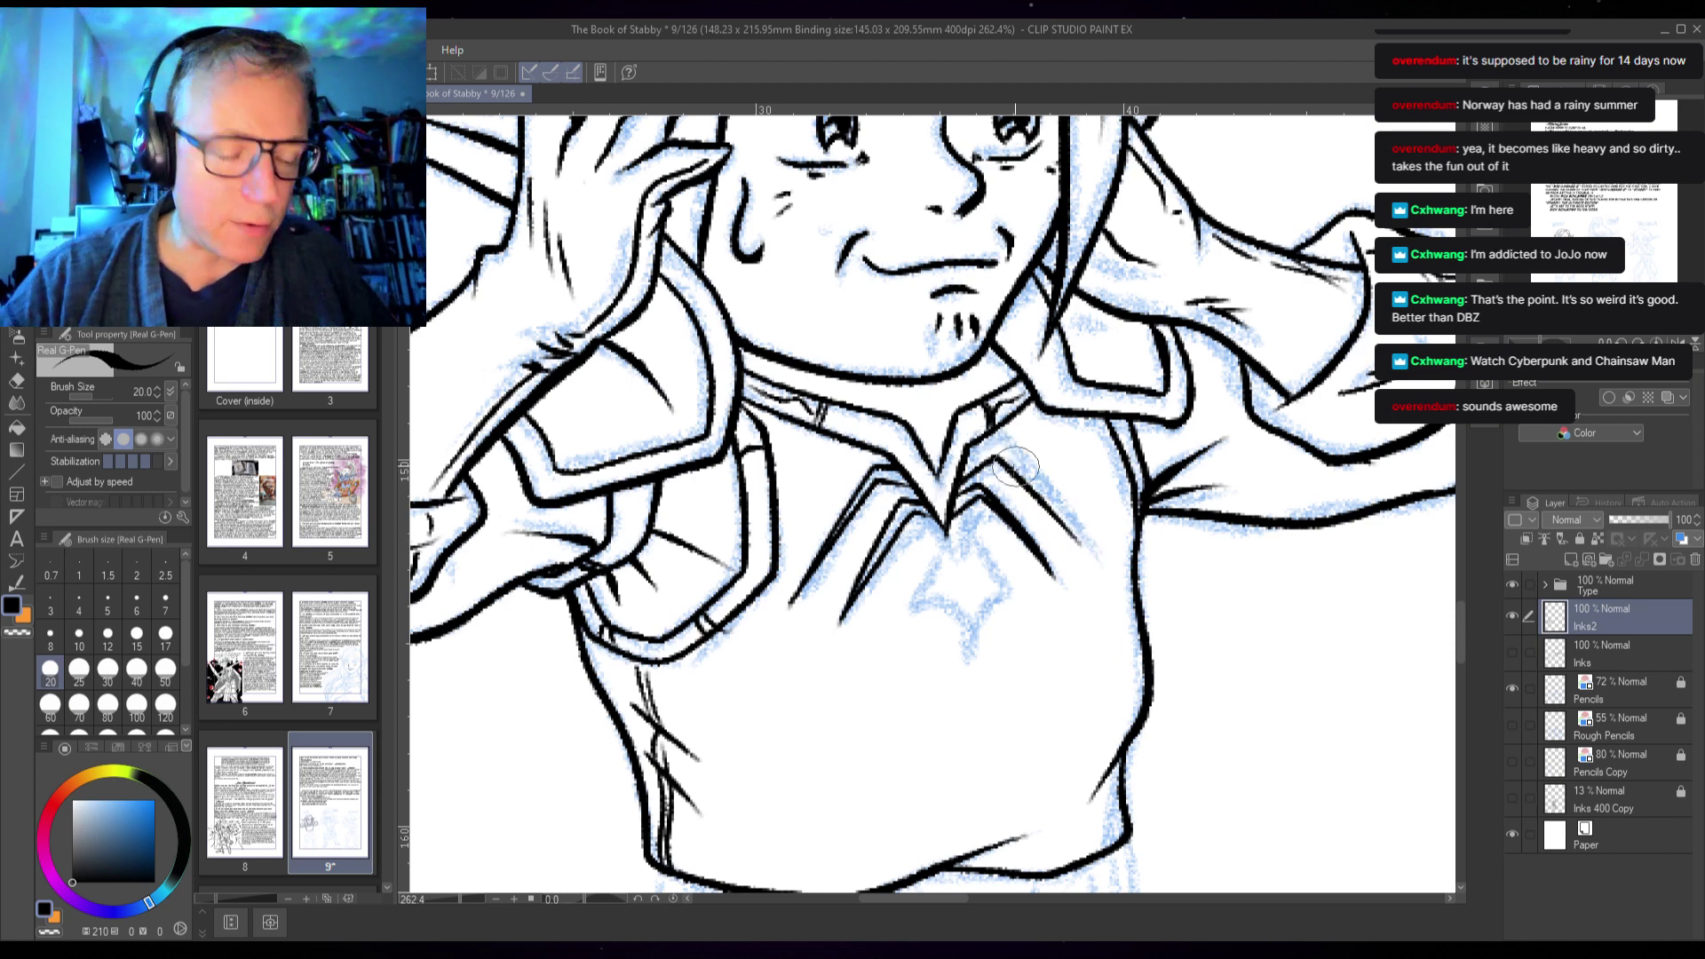
mouse_move(966, 454)
left_mouse_down()
mouse_move(1001, 444)
mouse_move(1089, 554)
left_mouse_up()
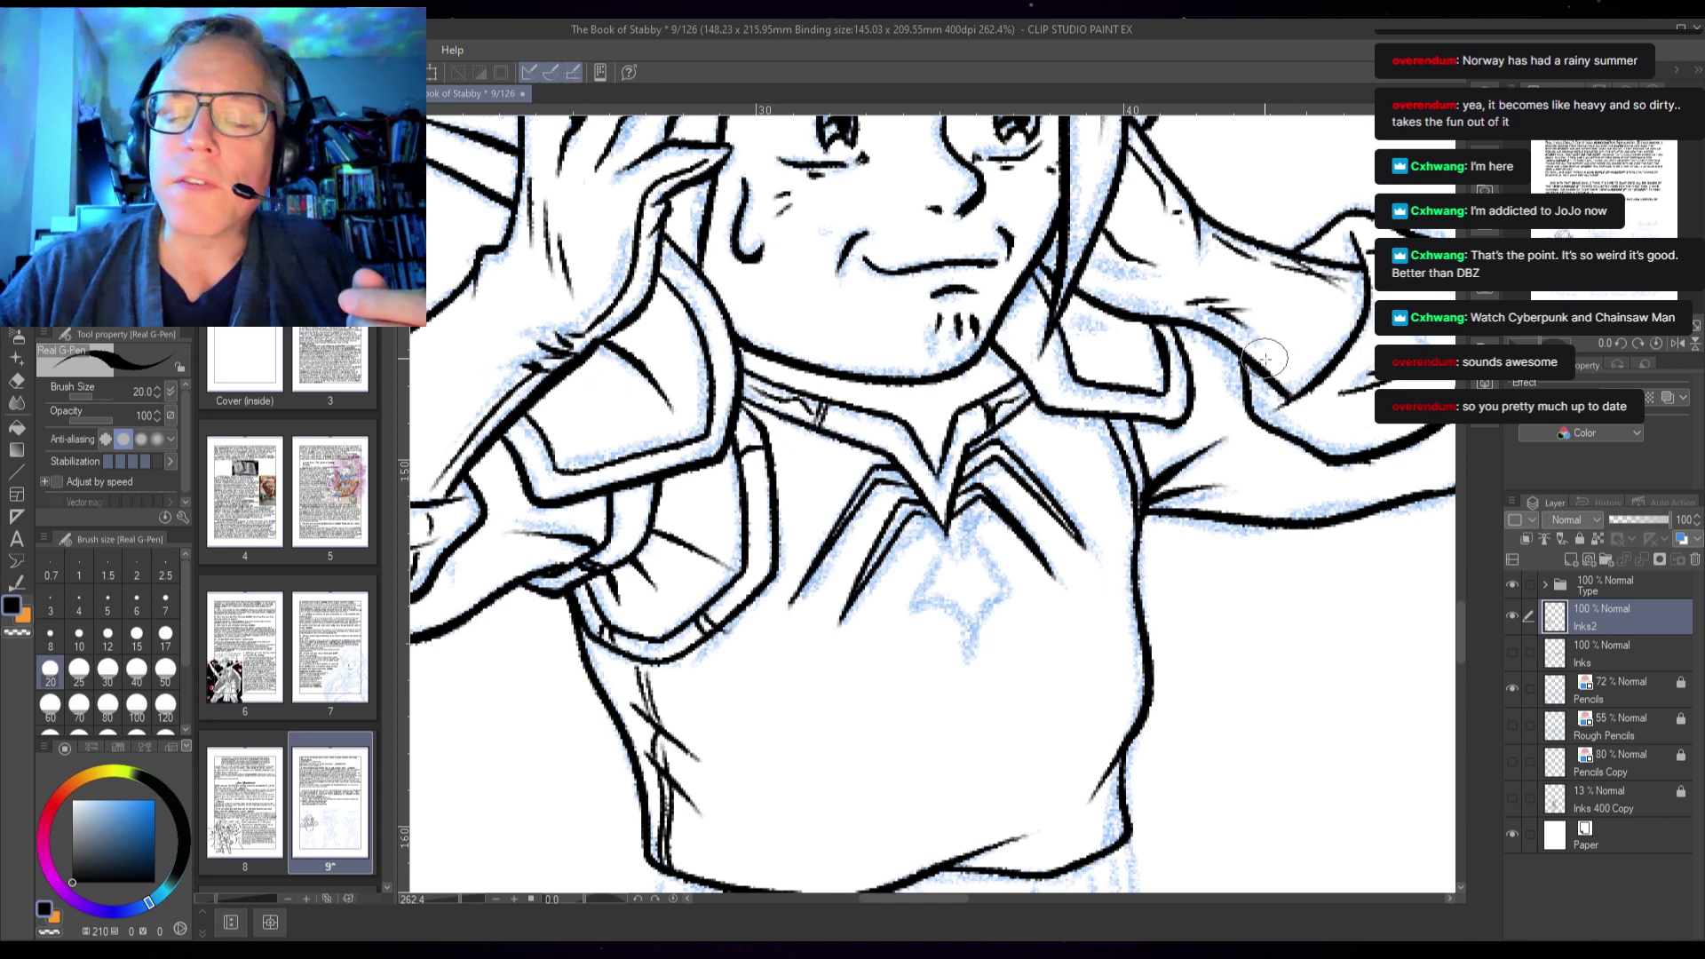
- Ink the star-shaped emblem hanging below the collar's tip, with inner facet lines and a long lower point
left_click_drag(1172, 322, 1194, 401)
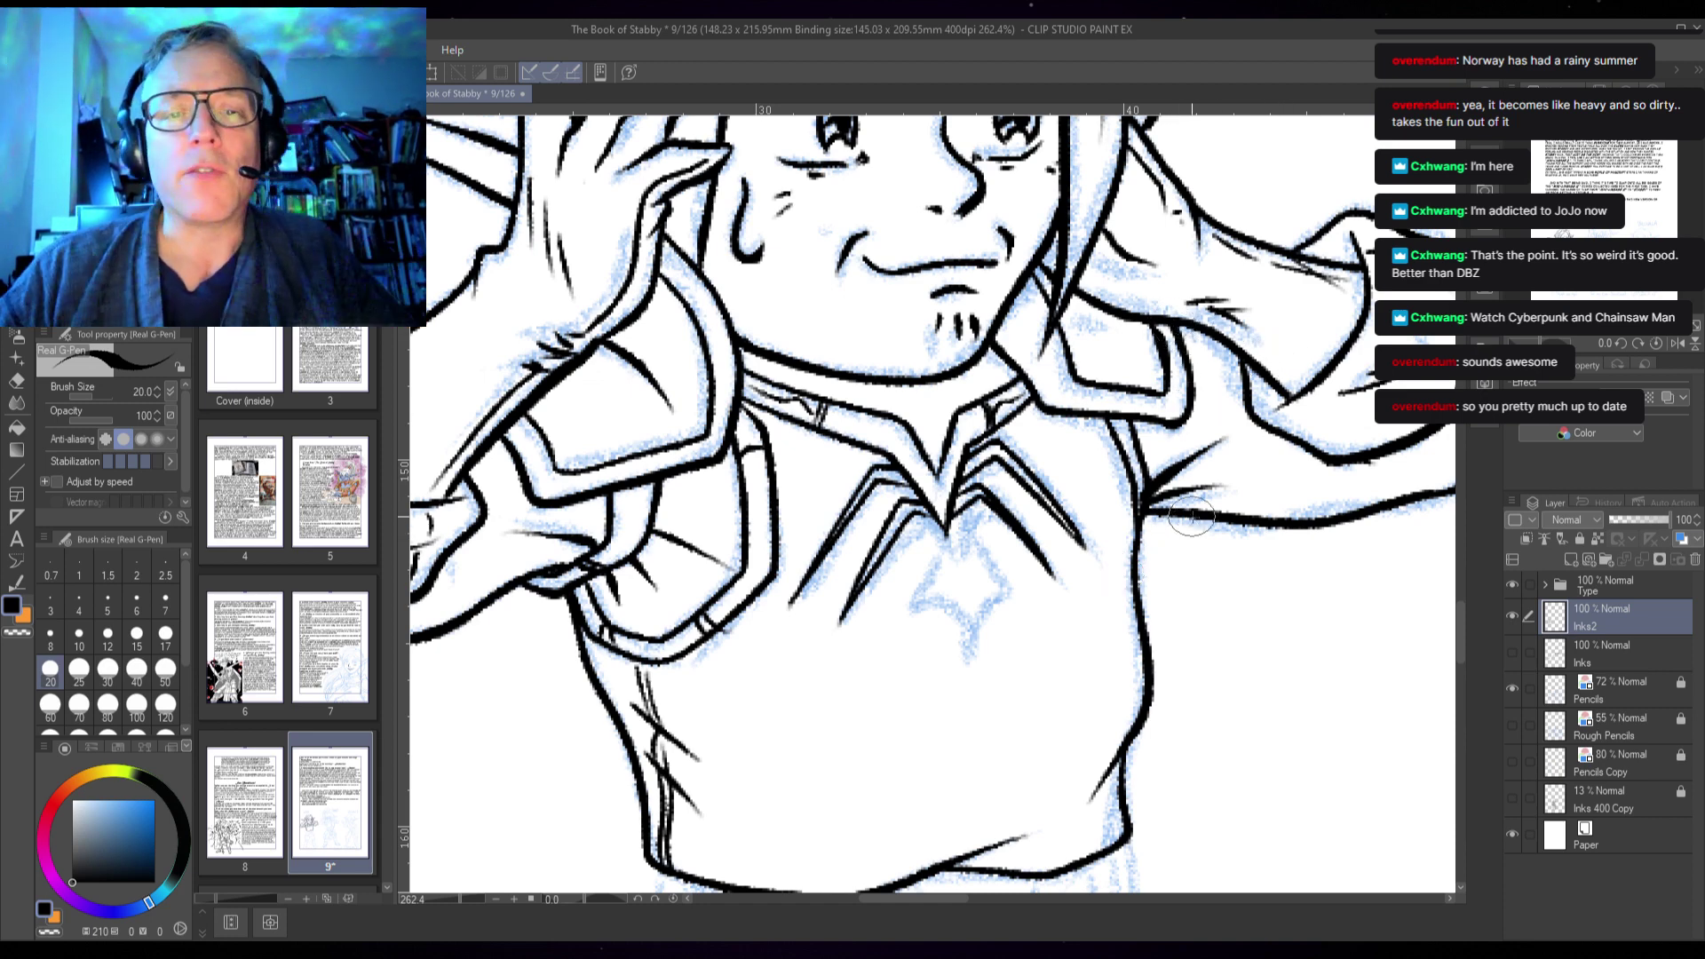
left_click_drag(1055, 617, 1233, 510)
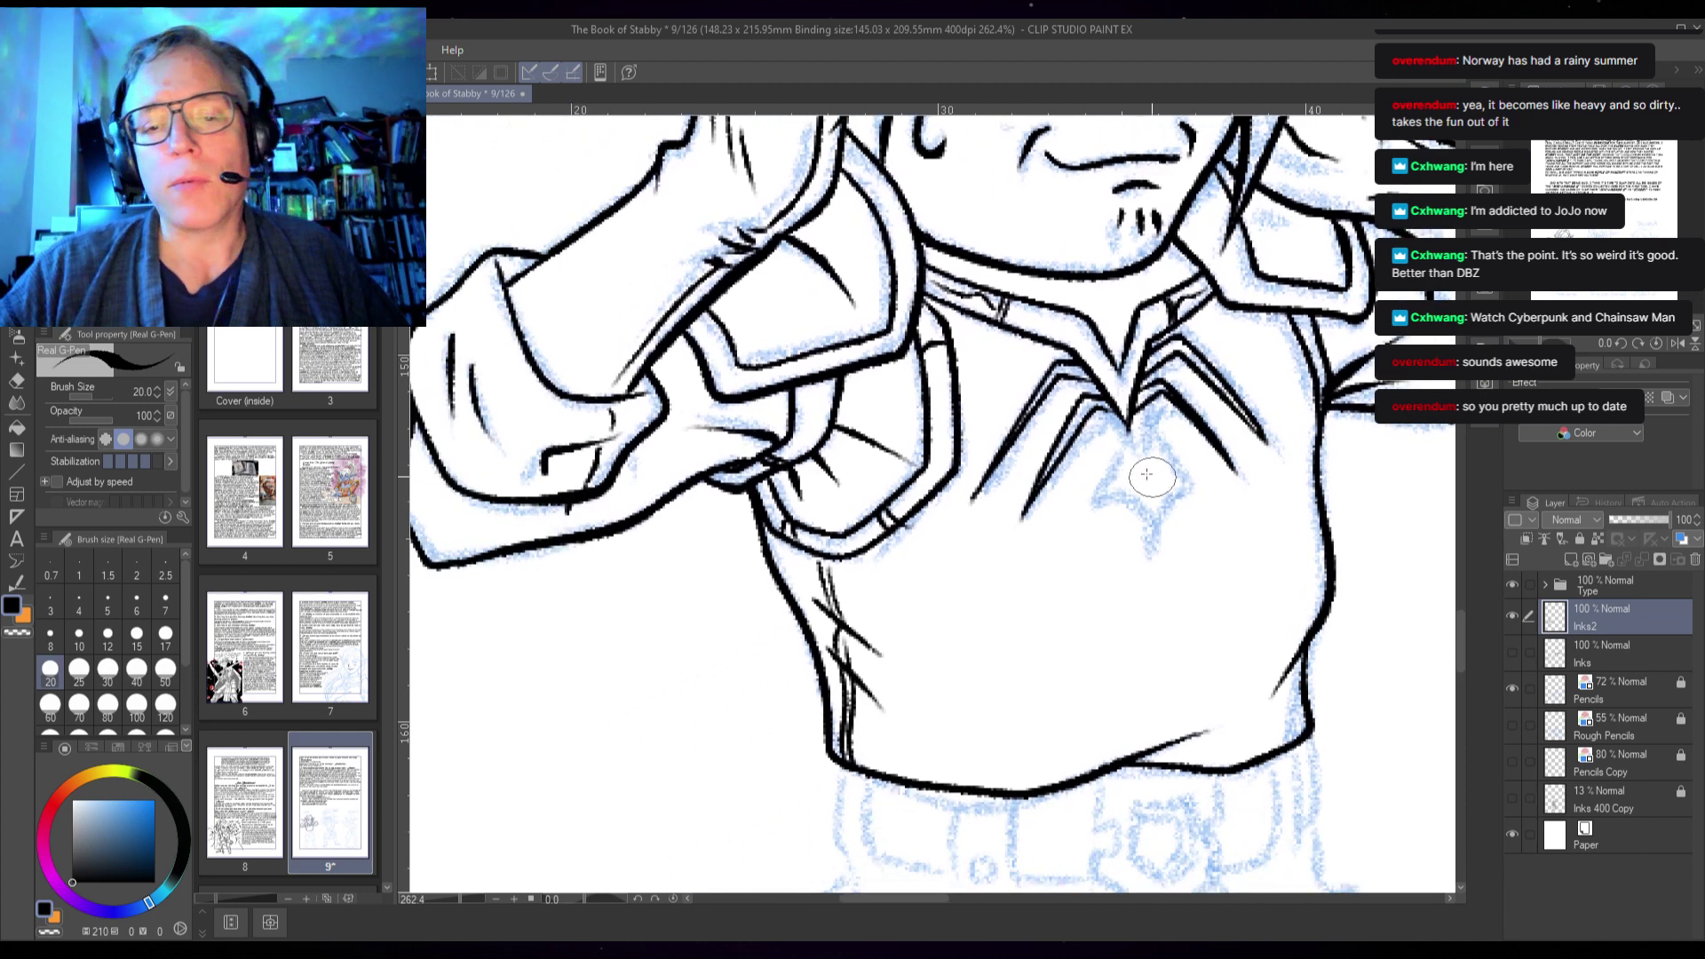
left_click_drag(1127, 415, 1076, 502)
mouse_move(1132, 422)
left_mouse_down()
mouse_move(1175, 507)
mouse_move(1101, 497)
mouse_move(1137, 536)
mouse_move(1149, 602)
mouse_move(1147, 530)
mouse_move(1165, 500)
mouse_move(1182, 512)
mouse_move(1163, 475)
mouse_move(1181, 511)
left_mouse_up()
mouse_move(1079, 501)
left_mouse_down()
mouse_move(1121, 464)
mouse_move(1103, 483)
mouse_move(1136, 506)
mouse_move(1119, 470)
mouse_move(1139, 502)
mouse_move(1162, 489)
mouse_move(1131, 429)
mouse_move(1149, 491)
mouse_move(1170, 449)
left_mouse_up()
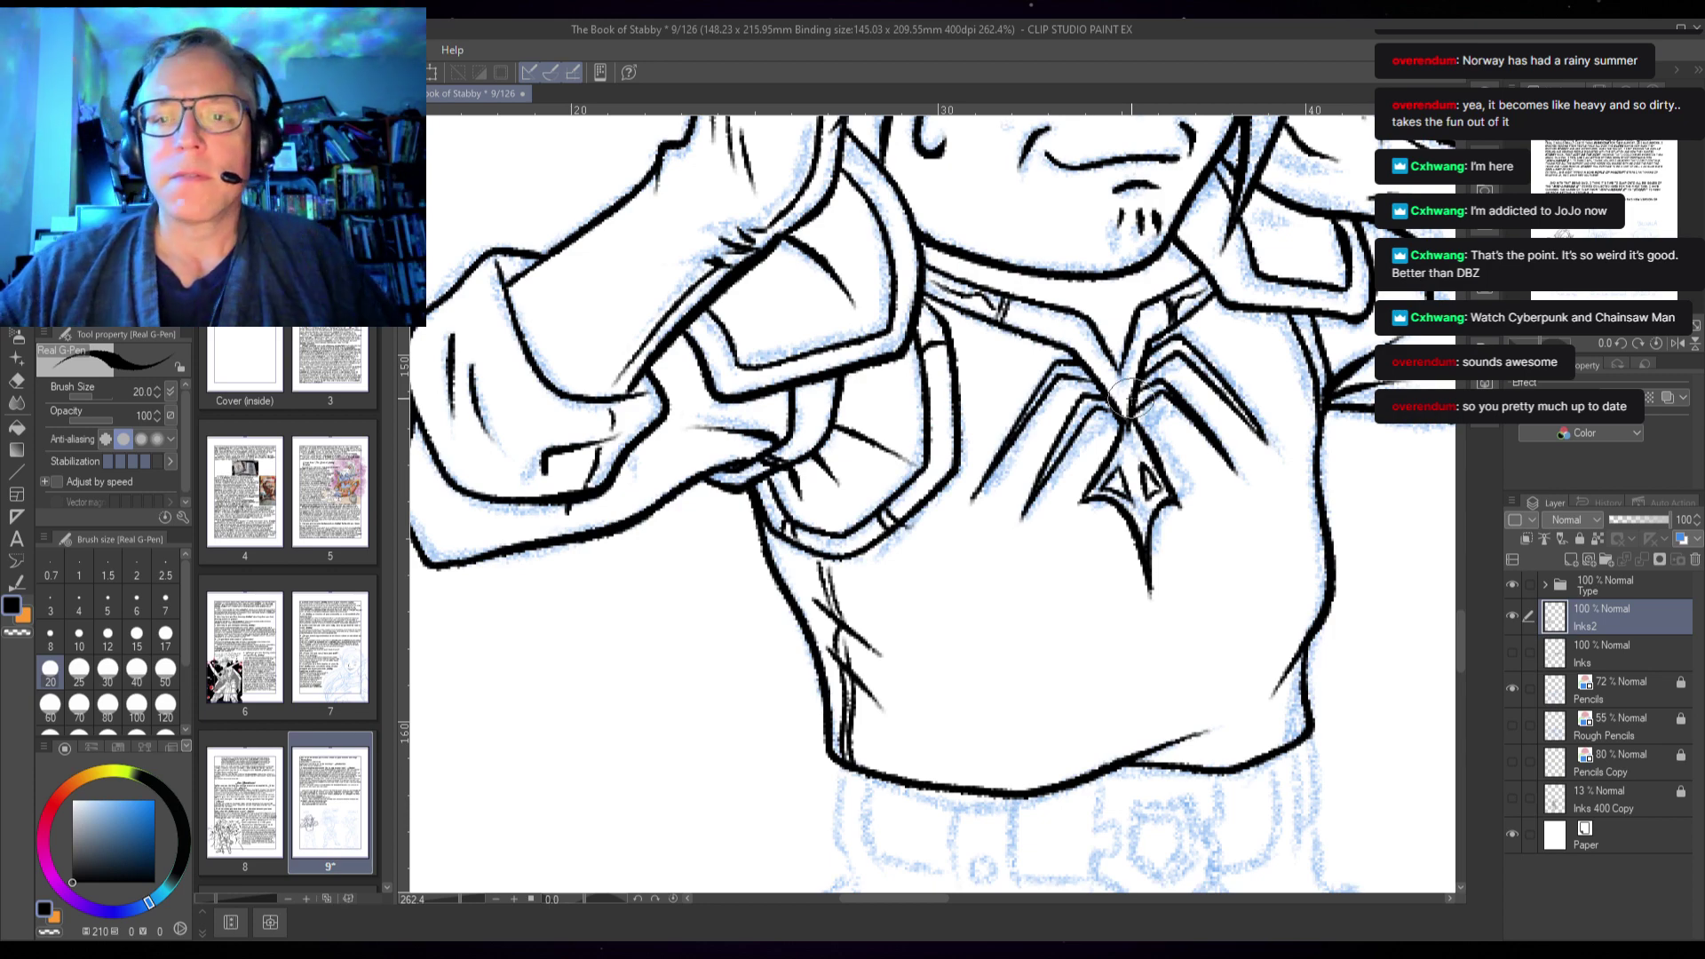
- Compare the earlier and new inking of the figure by toggling the Inks and Inks2 layers, leaving only Inks2 shown
left_click_drag(1225, 415, 1098, 652)
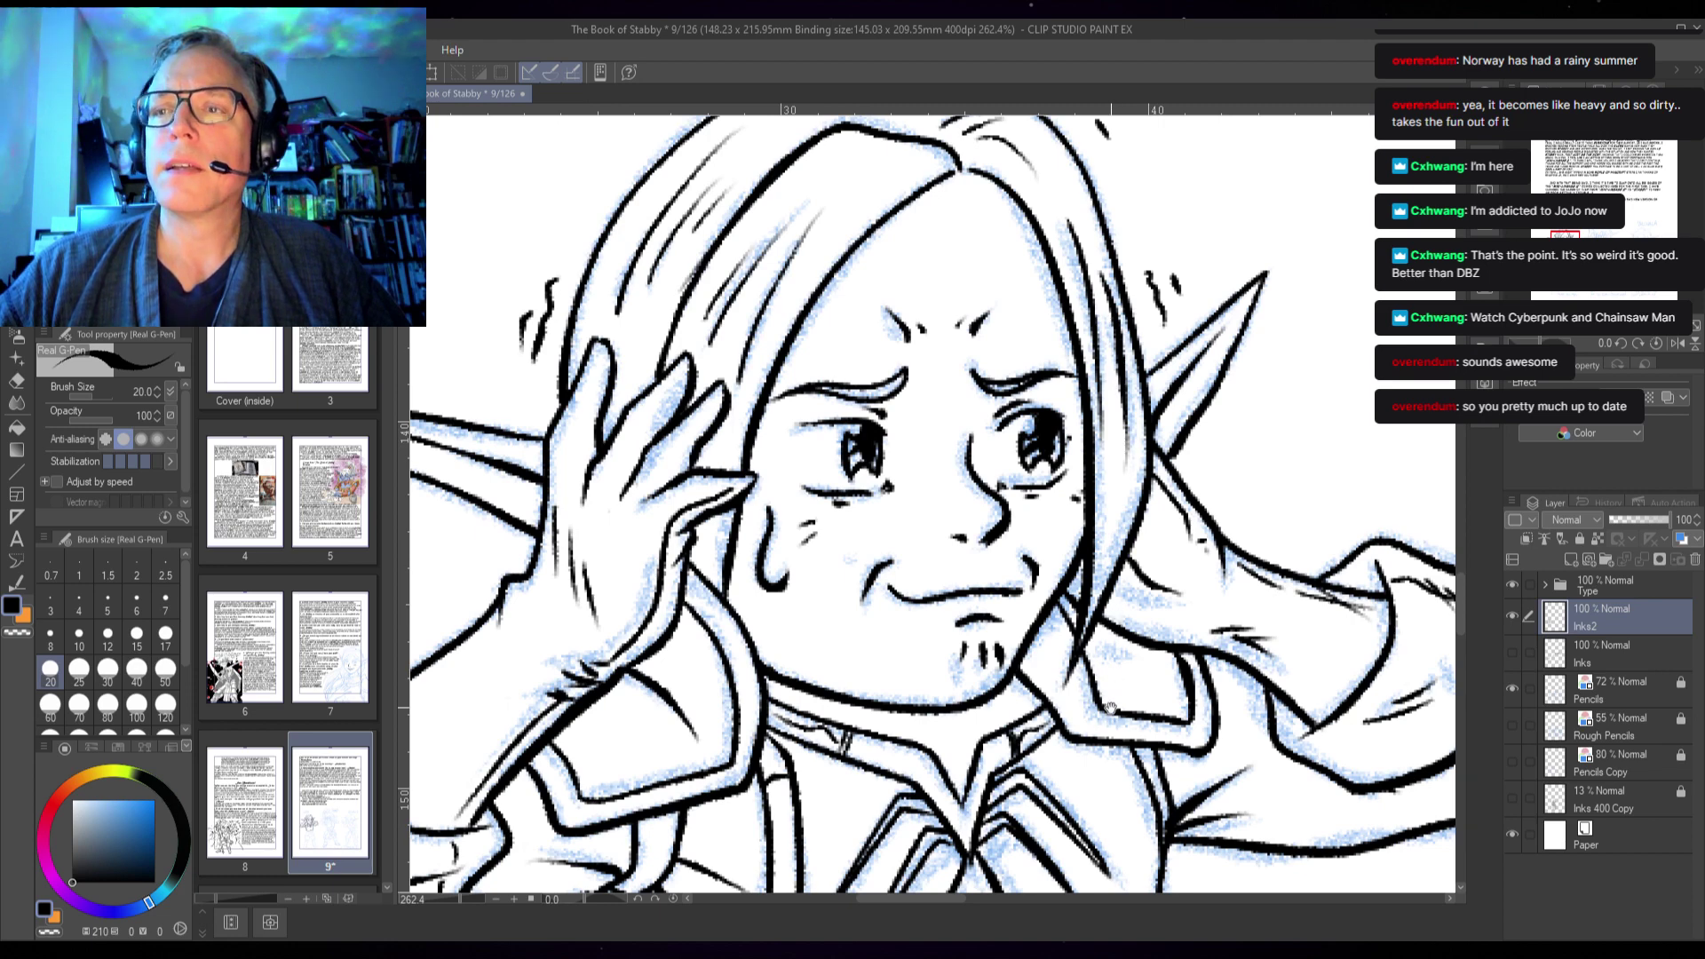
left_click_drag(1109, 707, 1341, 430)
left_click_drag(1223, 681, 1251, 333)
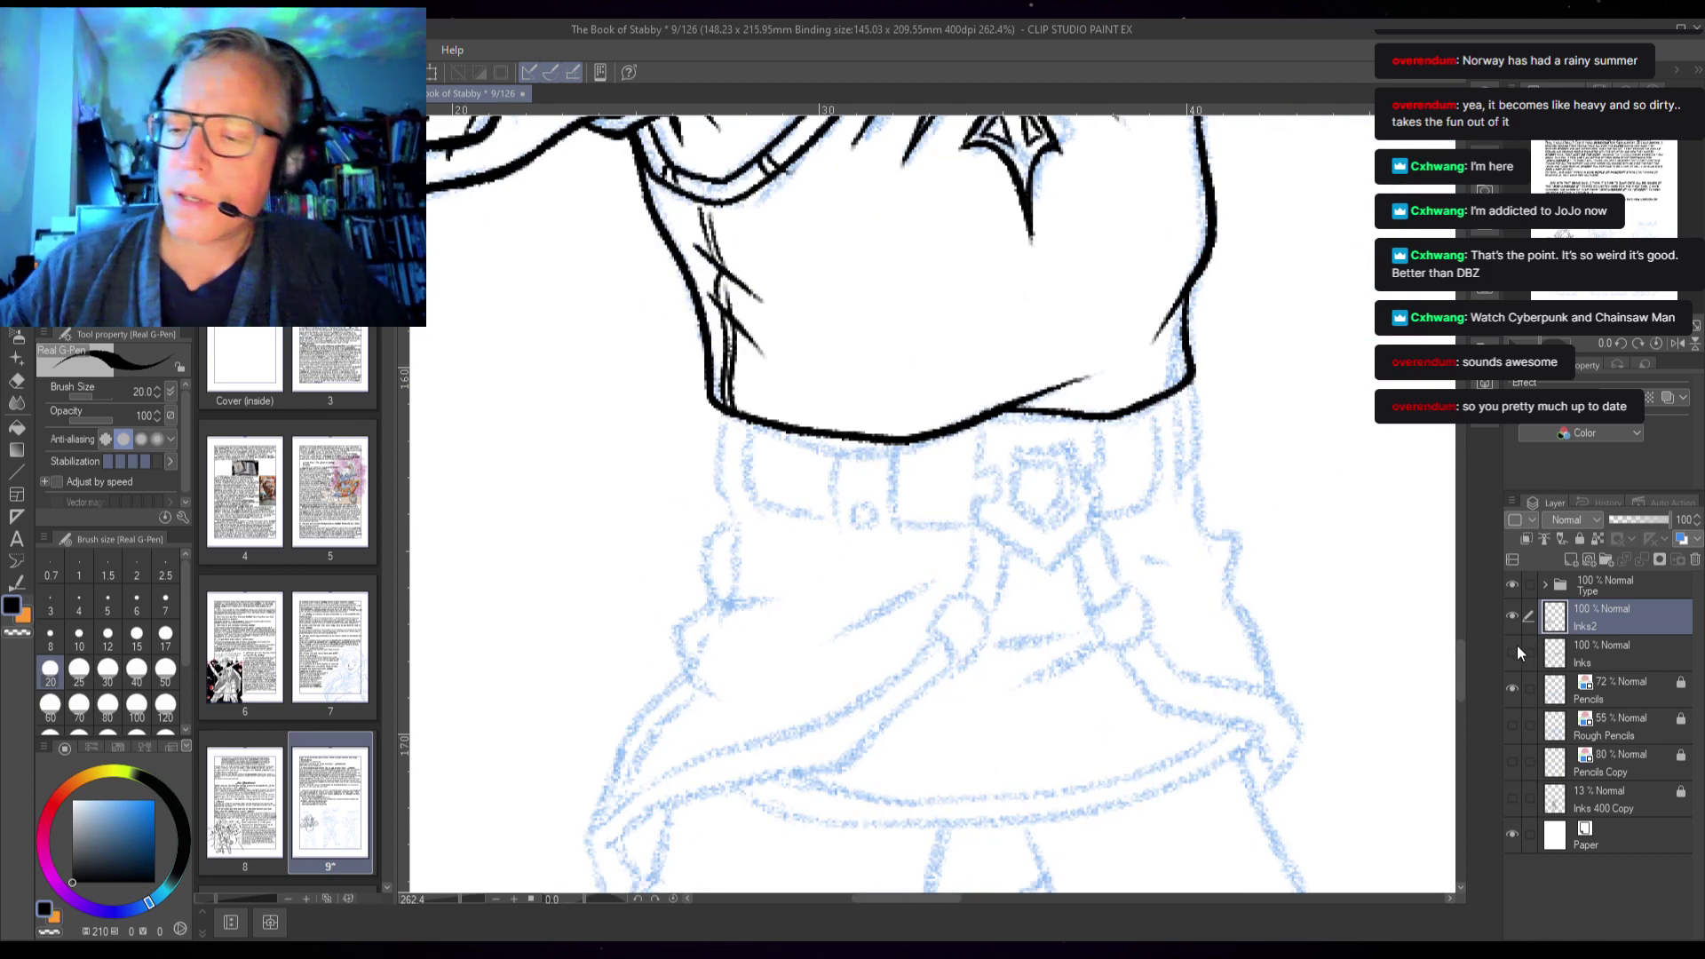
scroll(1321, 690, "down", 1)
scroll(1321, 690, "down", 3)
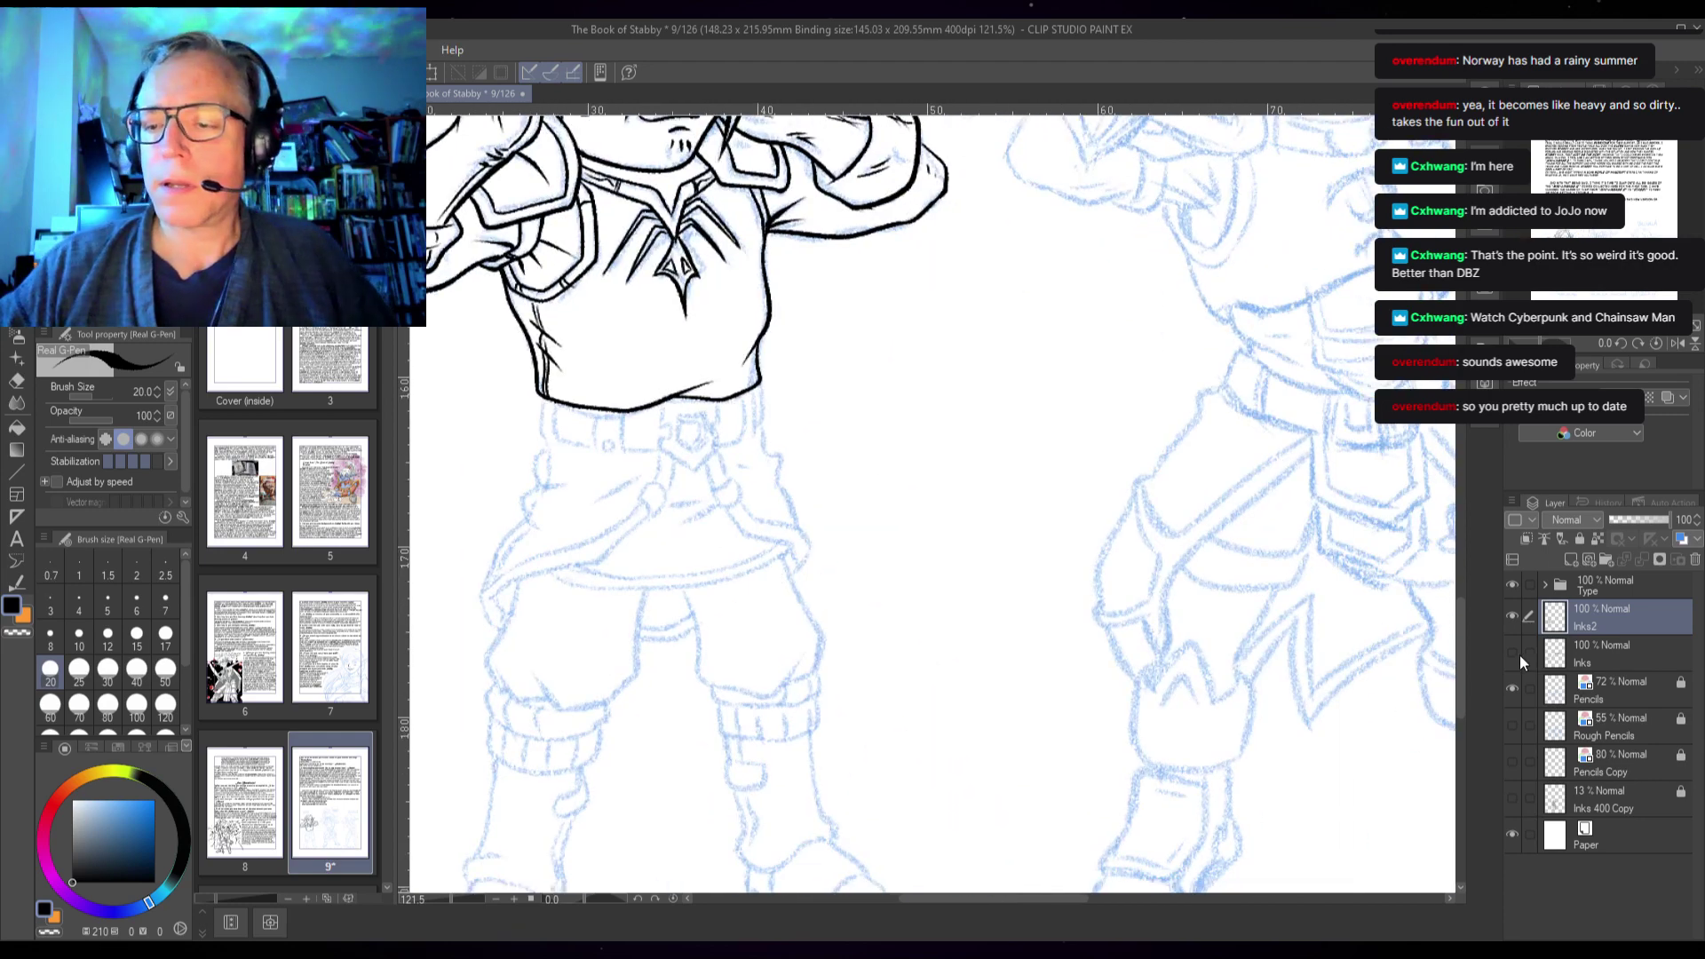
left_click(1514, 654)
left_click(1514, 654)
left_click(1513, 653)
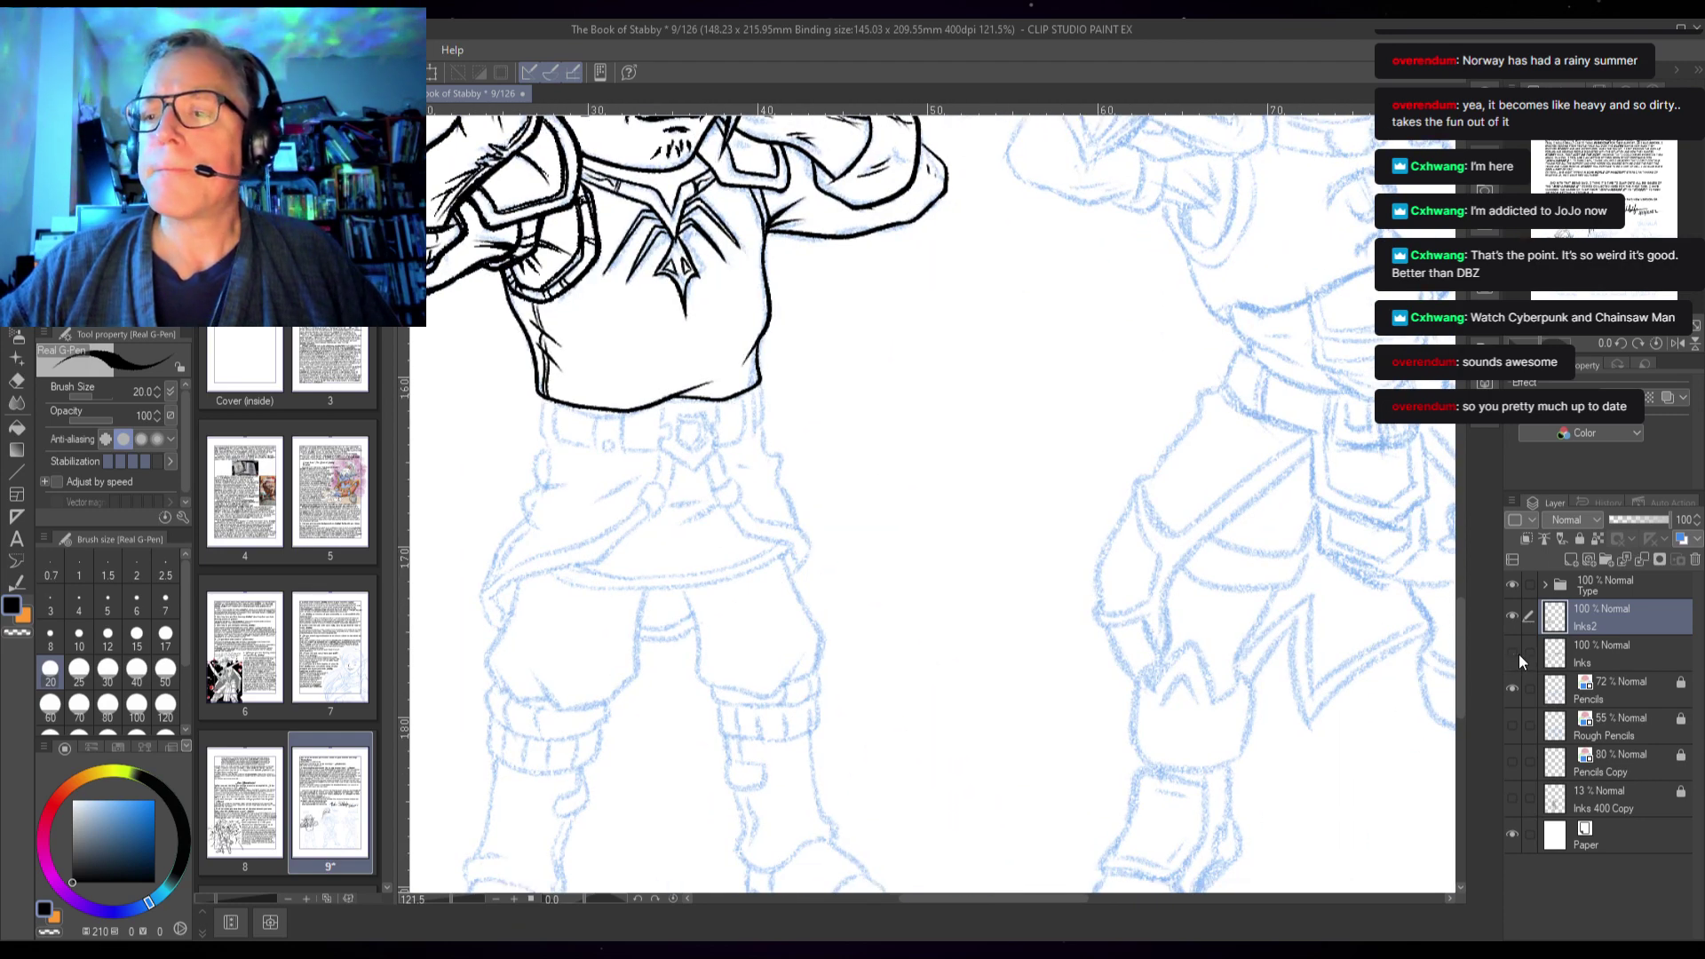
left_click(1513, 653)
left_click(1514, 653)
left_click_drag(1171, 773, 1152, 583)
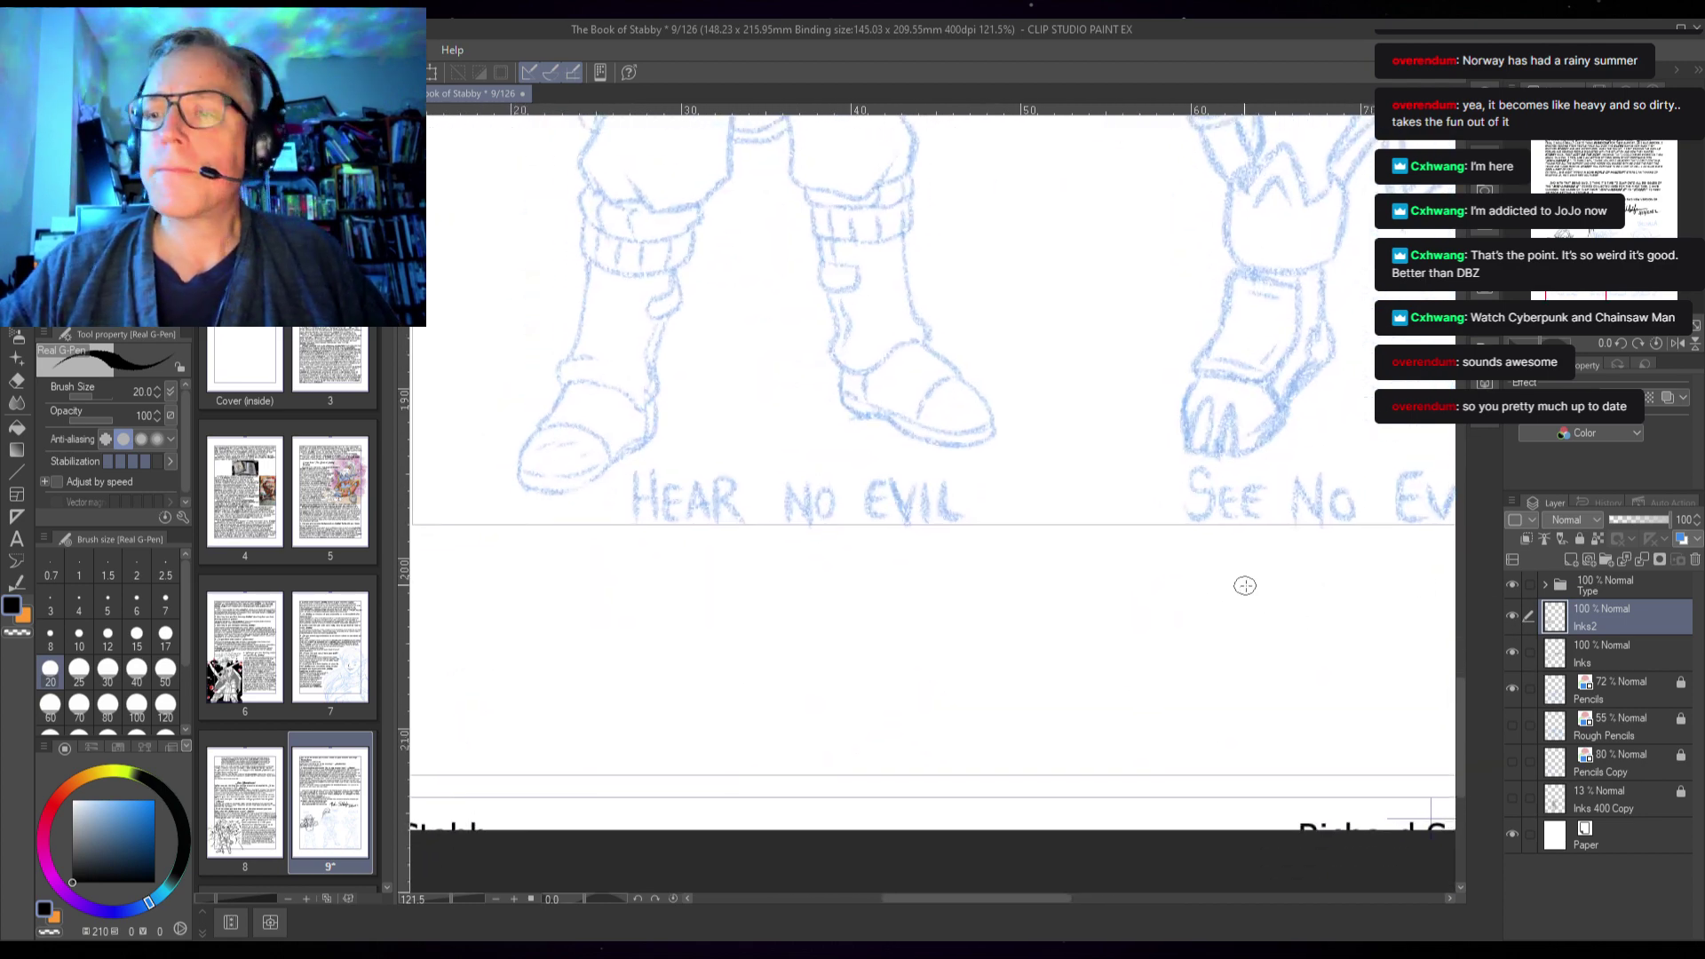
scroll(1245, 585, "down", 4)
left_click(1511, 616)
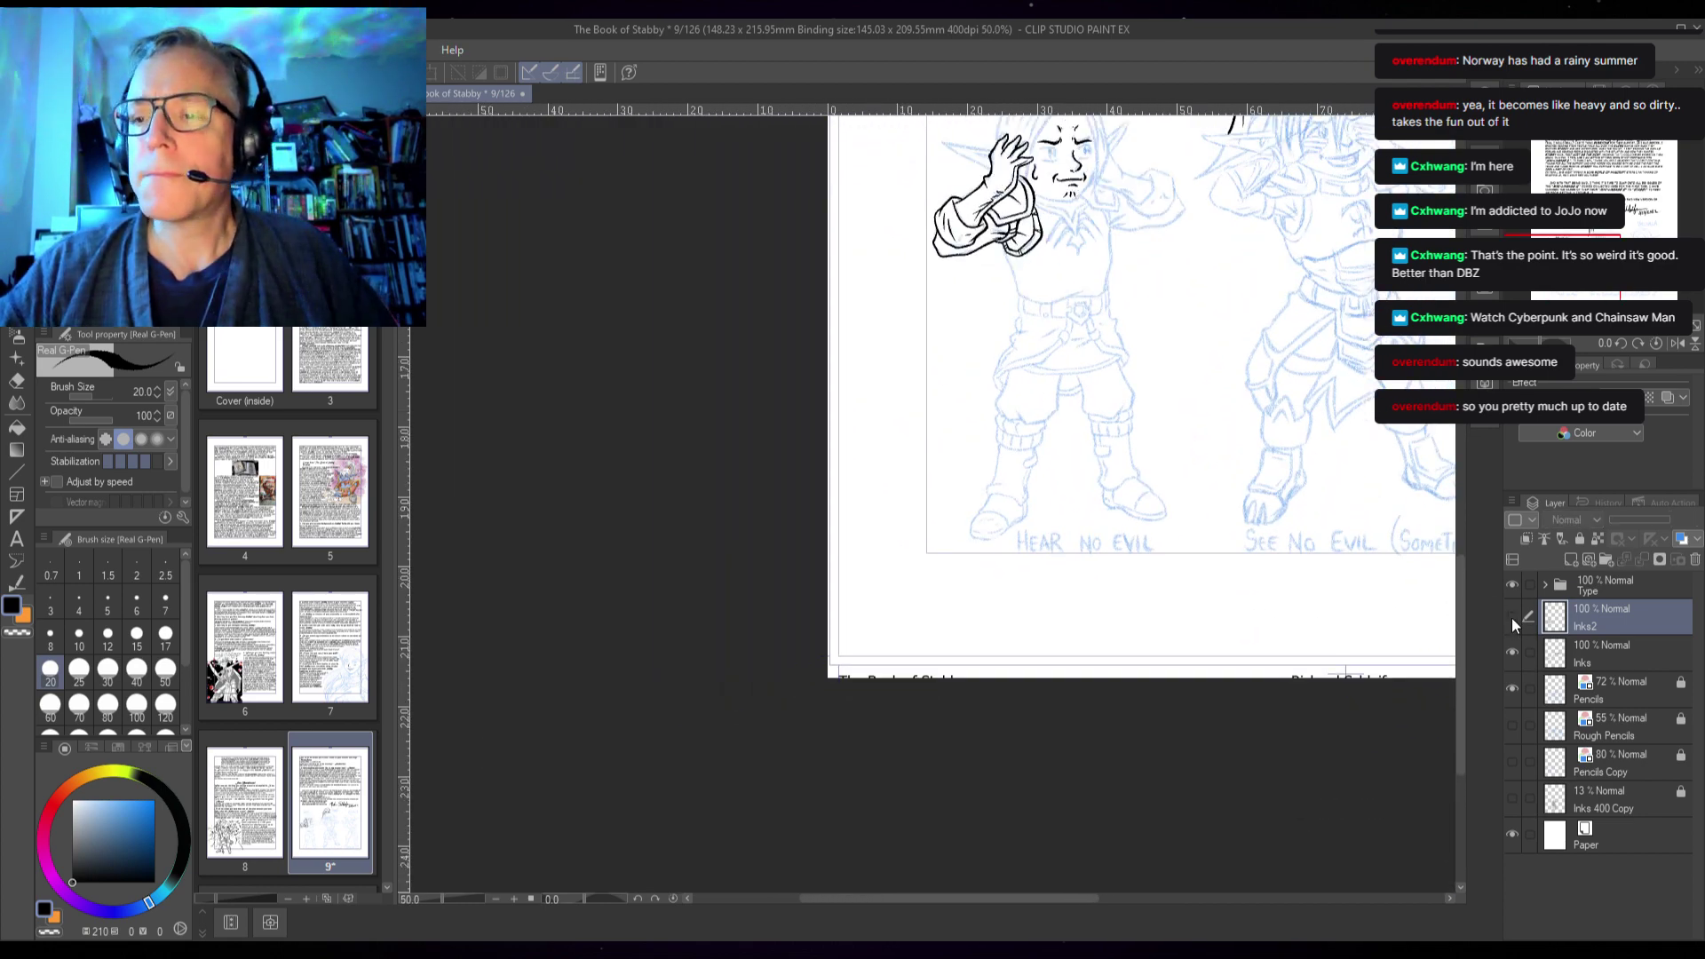
left_click(1509, 618)
left_click(1509, 620)
left_click(1508, 622)
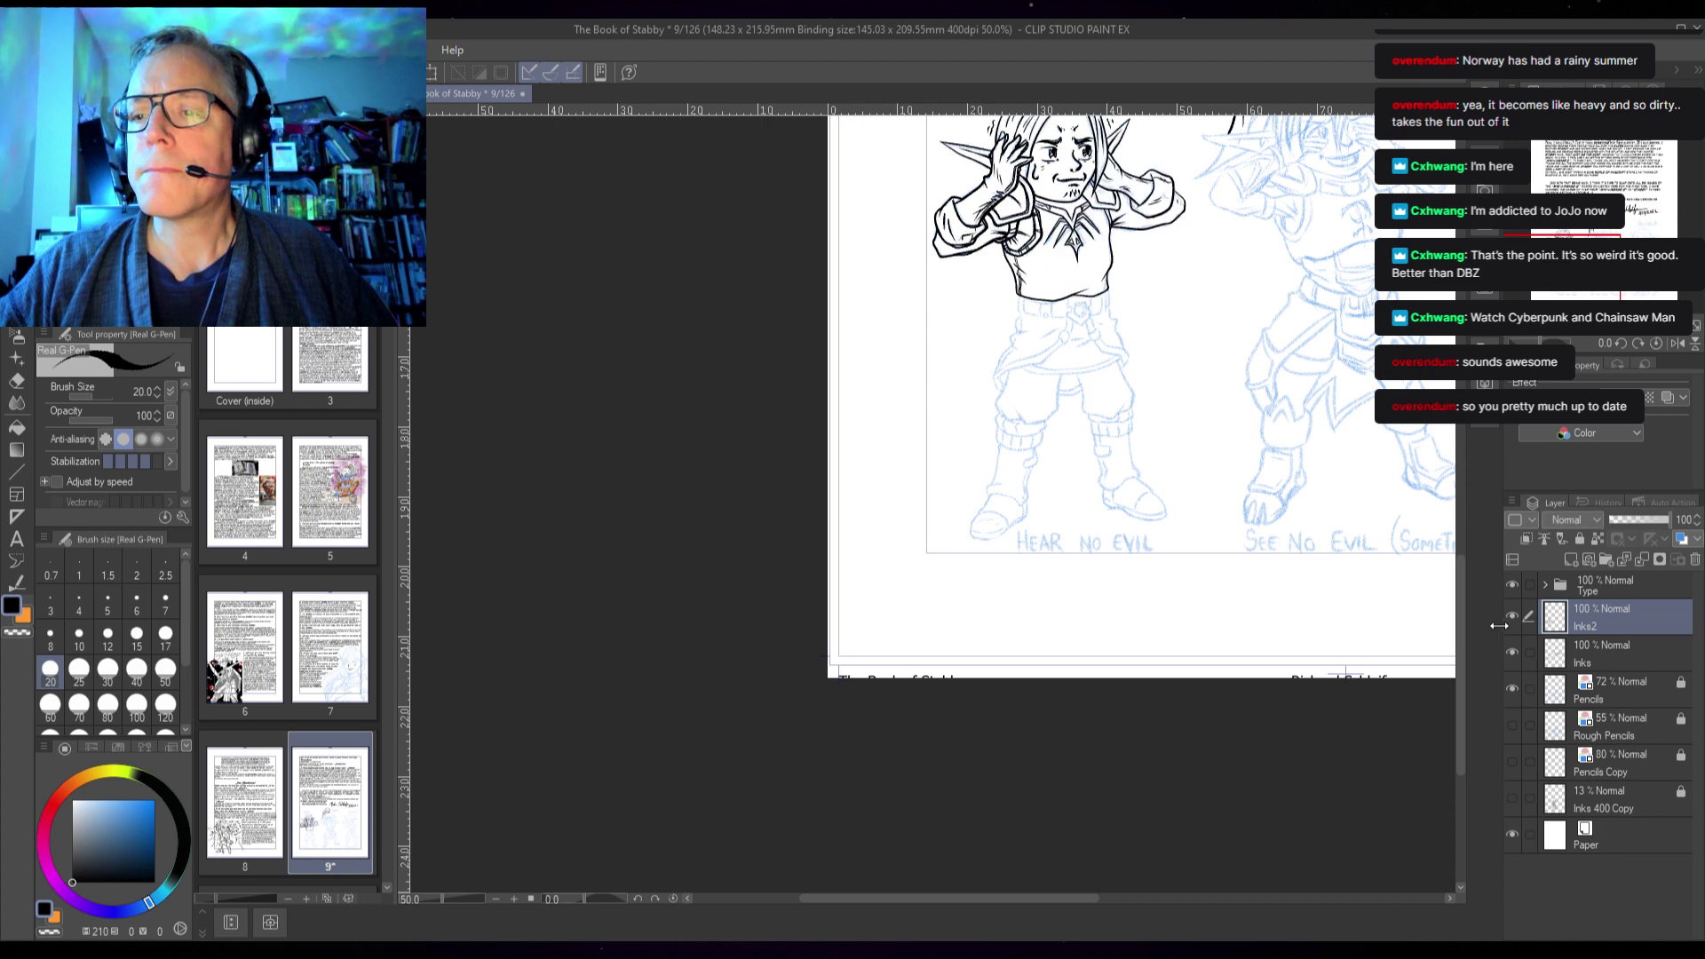
left_click_drag(1371, 555, 1180, 750)
left_click(1510, 654)
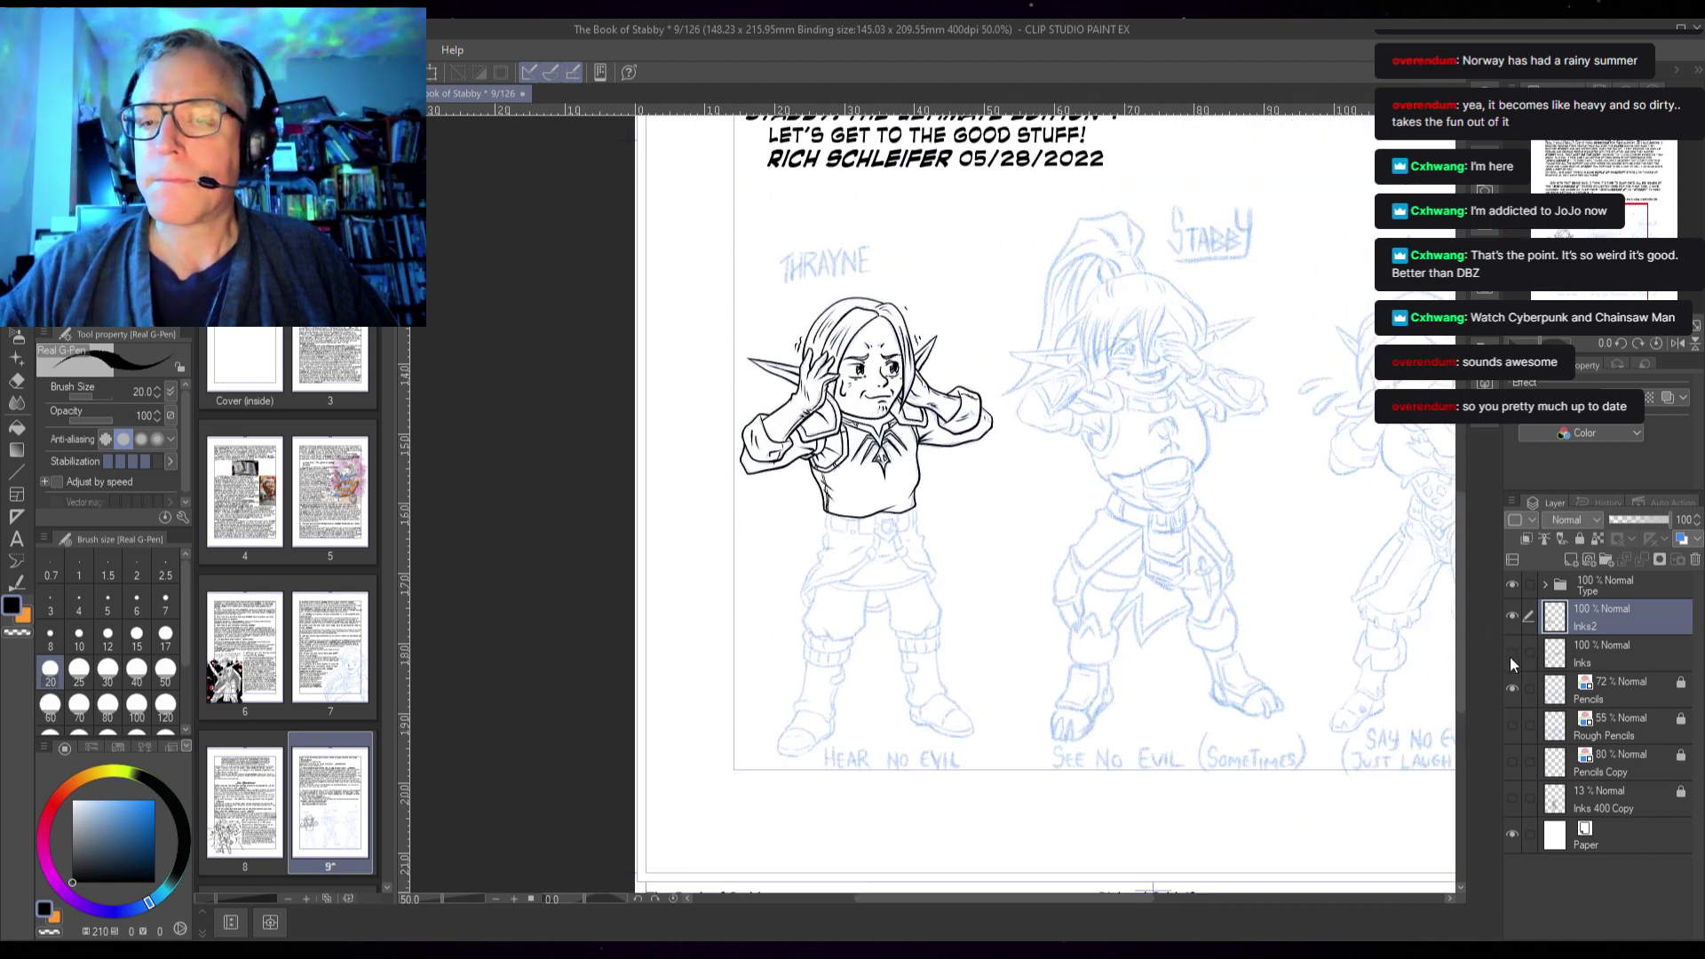
left_click(1509, 657)
left_click(1508, 658)
left_click(1506, 658)
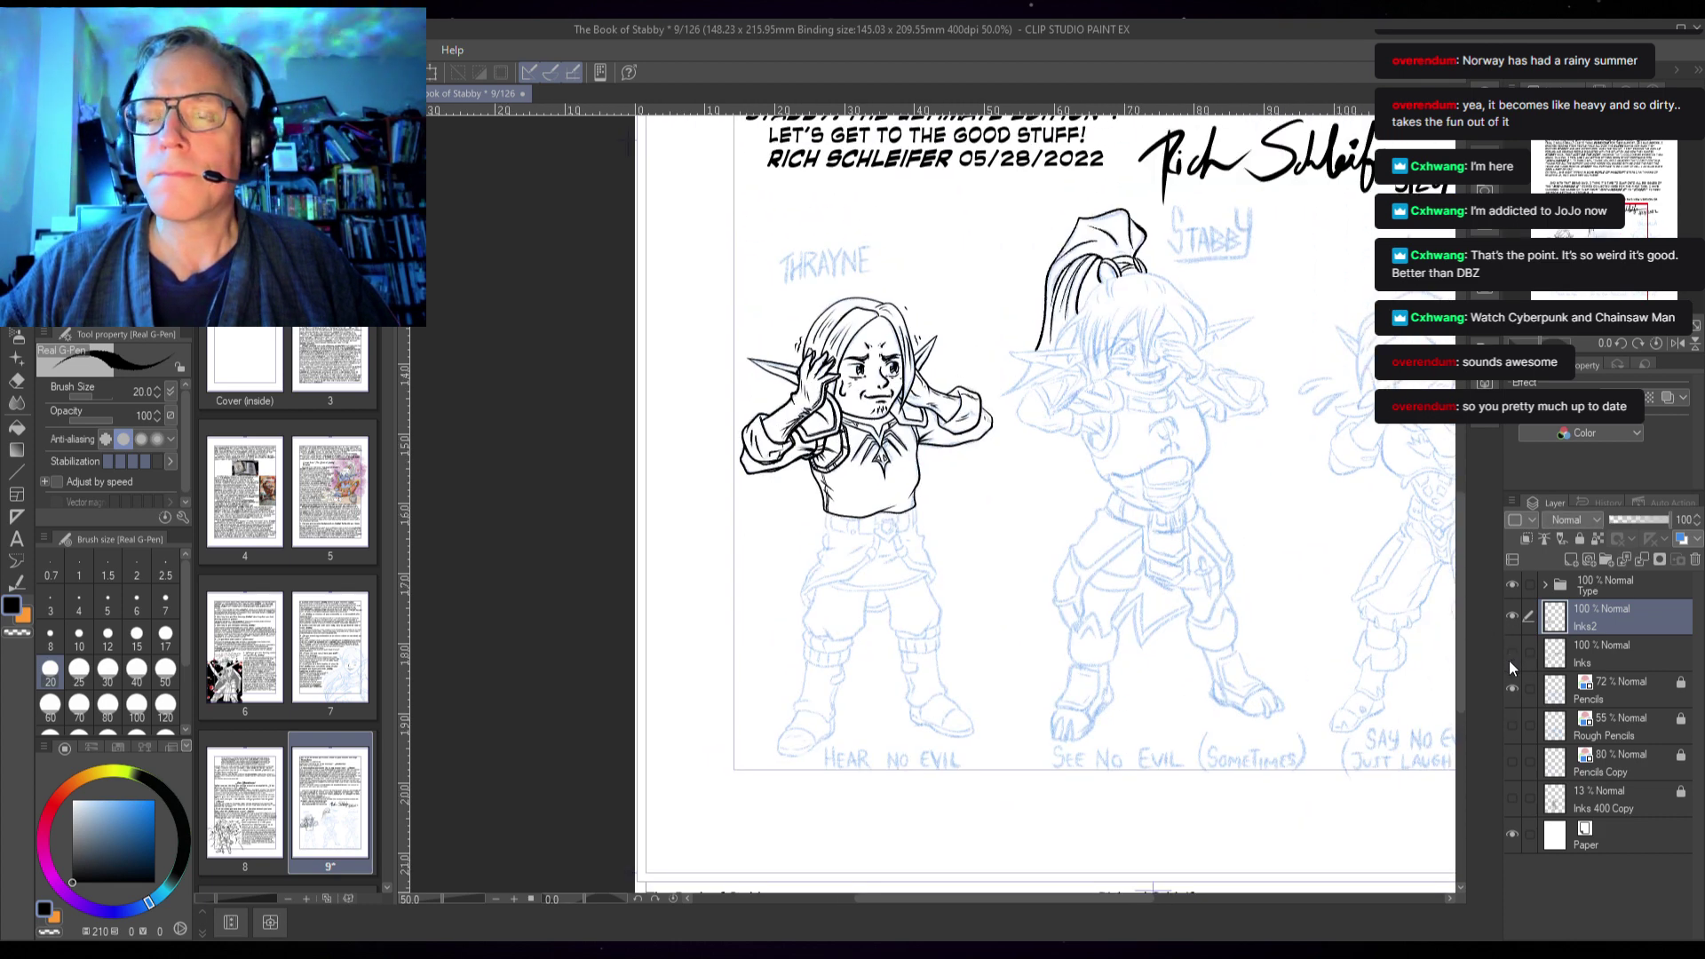
left_click(1510, 658)
left_click(1509, 660)
left_click_drag(1276, 642, 1234, 731)
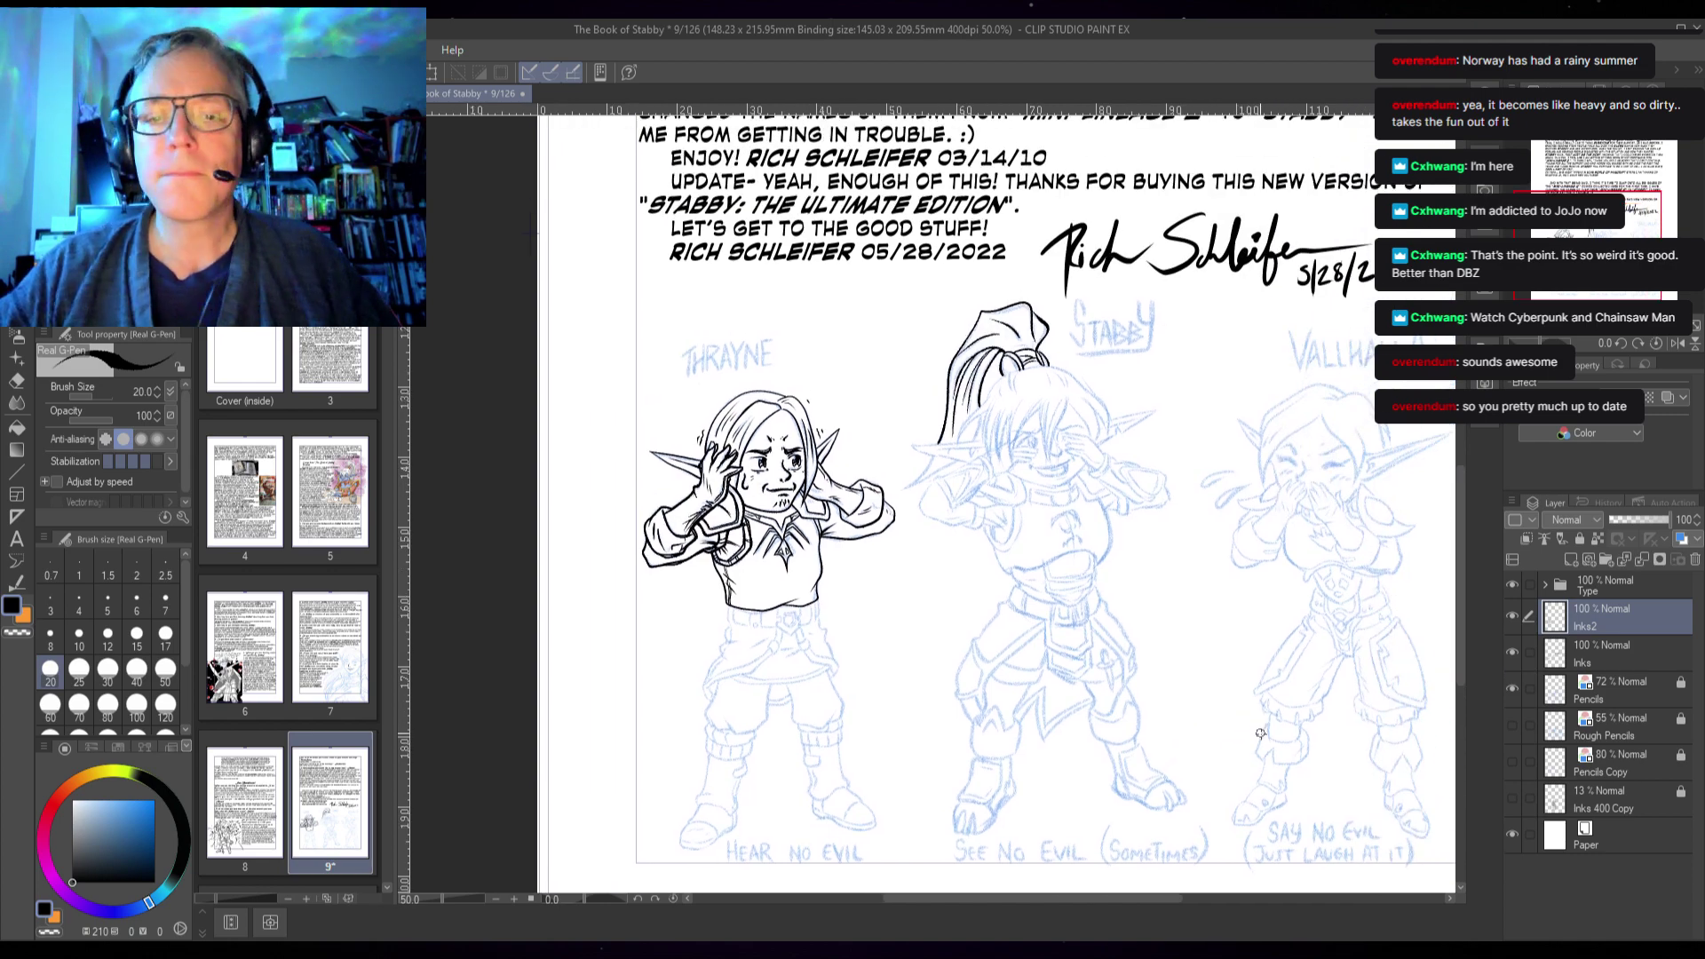
scroll(1208, 690, "up", 1)
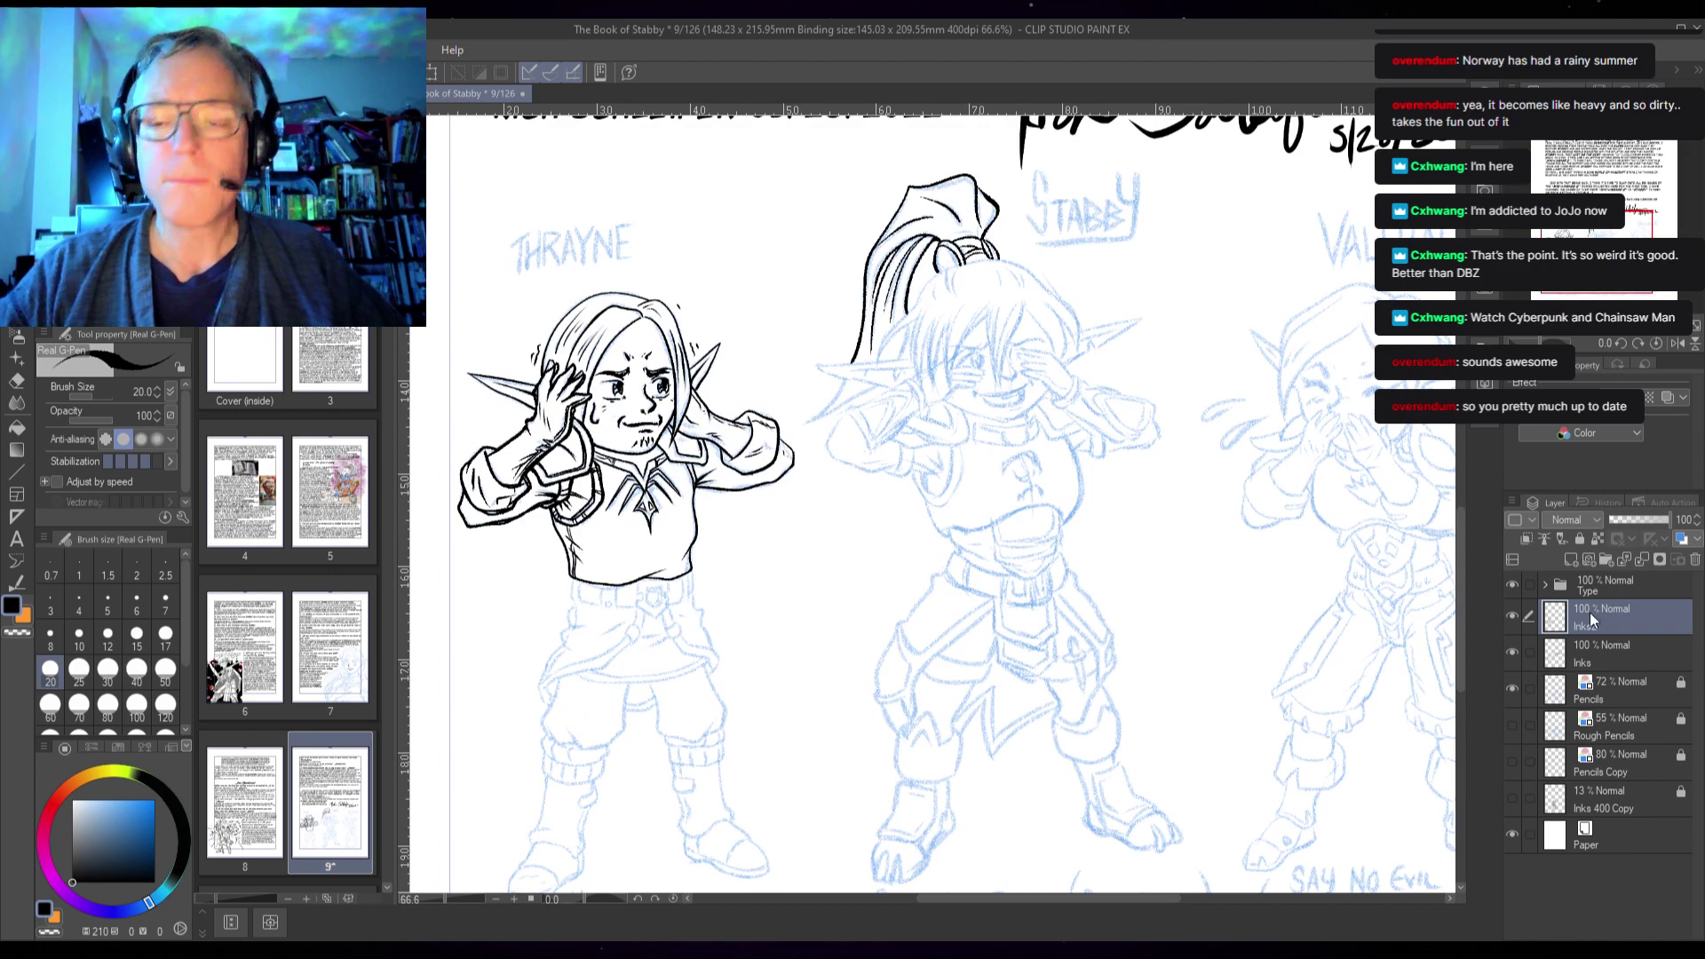
left_click(1510, 654)
- Ink the outline of the shield-shaped belt buckle with notched sides below the shirt hem, and save the document
scroll(734, 576, "up", 2)
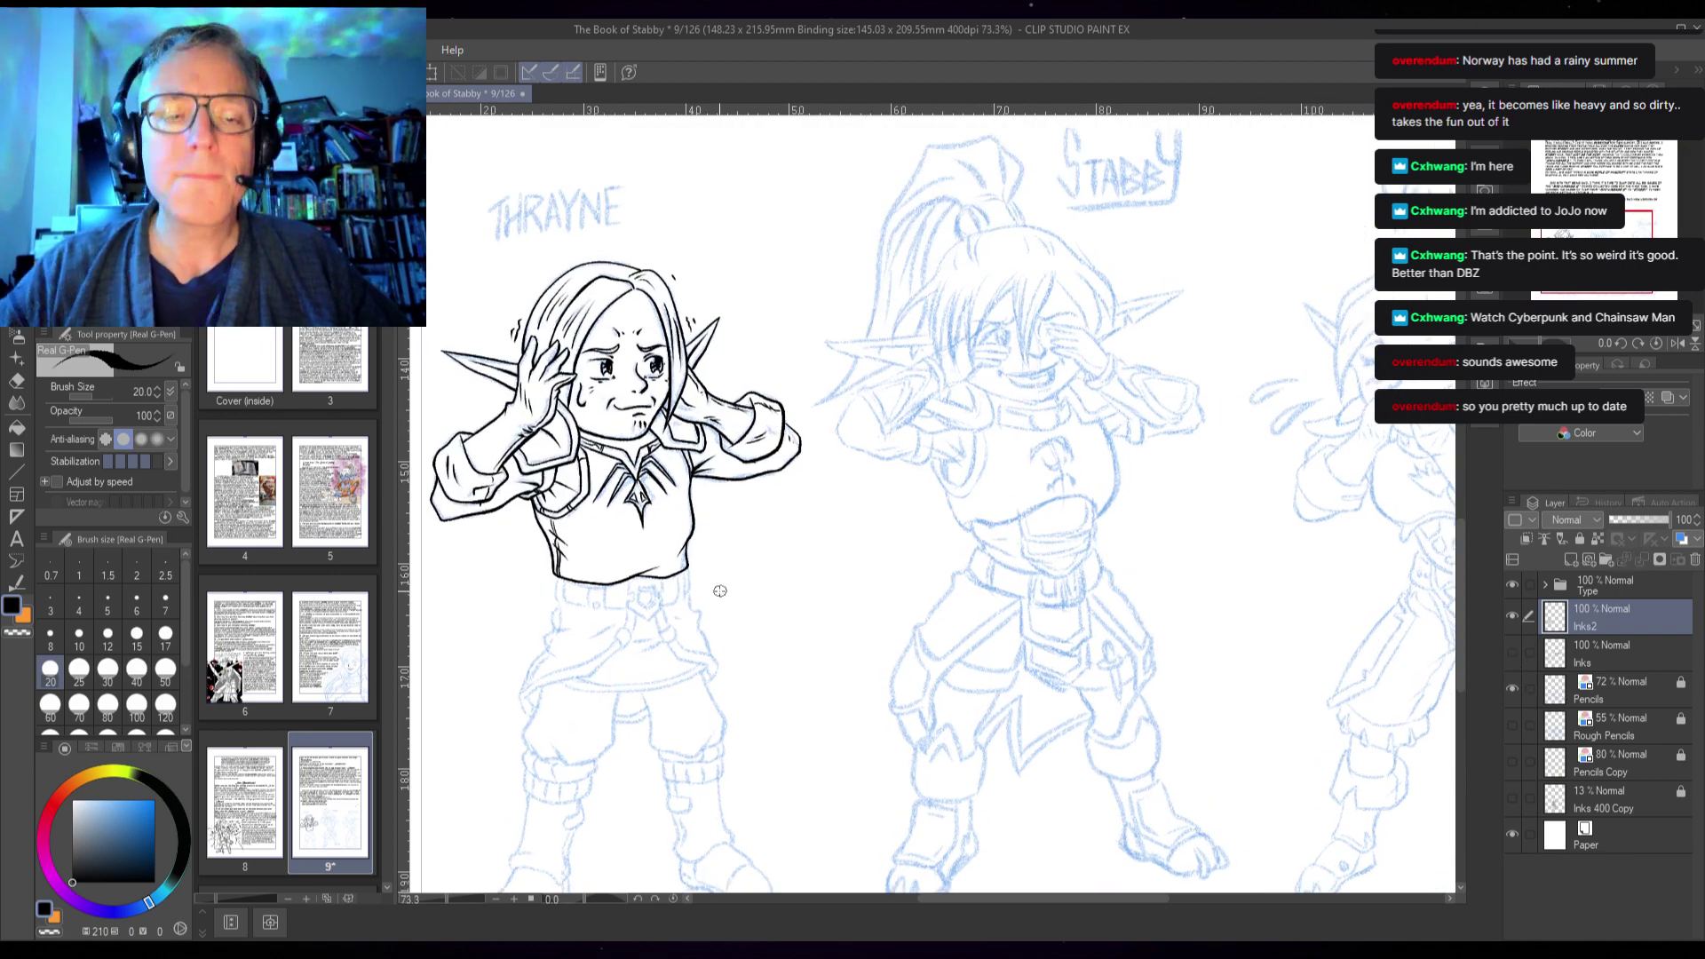
scroll(734, 577, "up", 3)
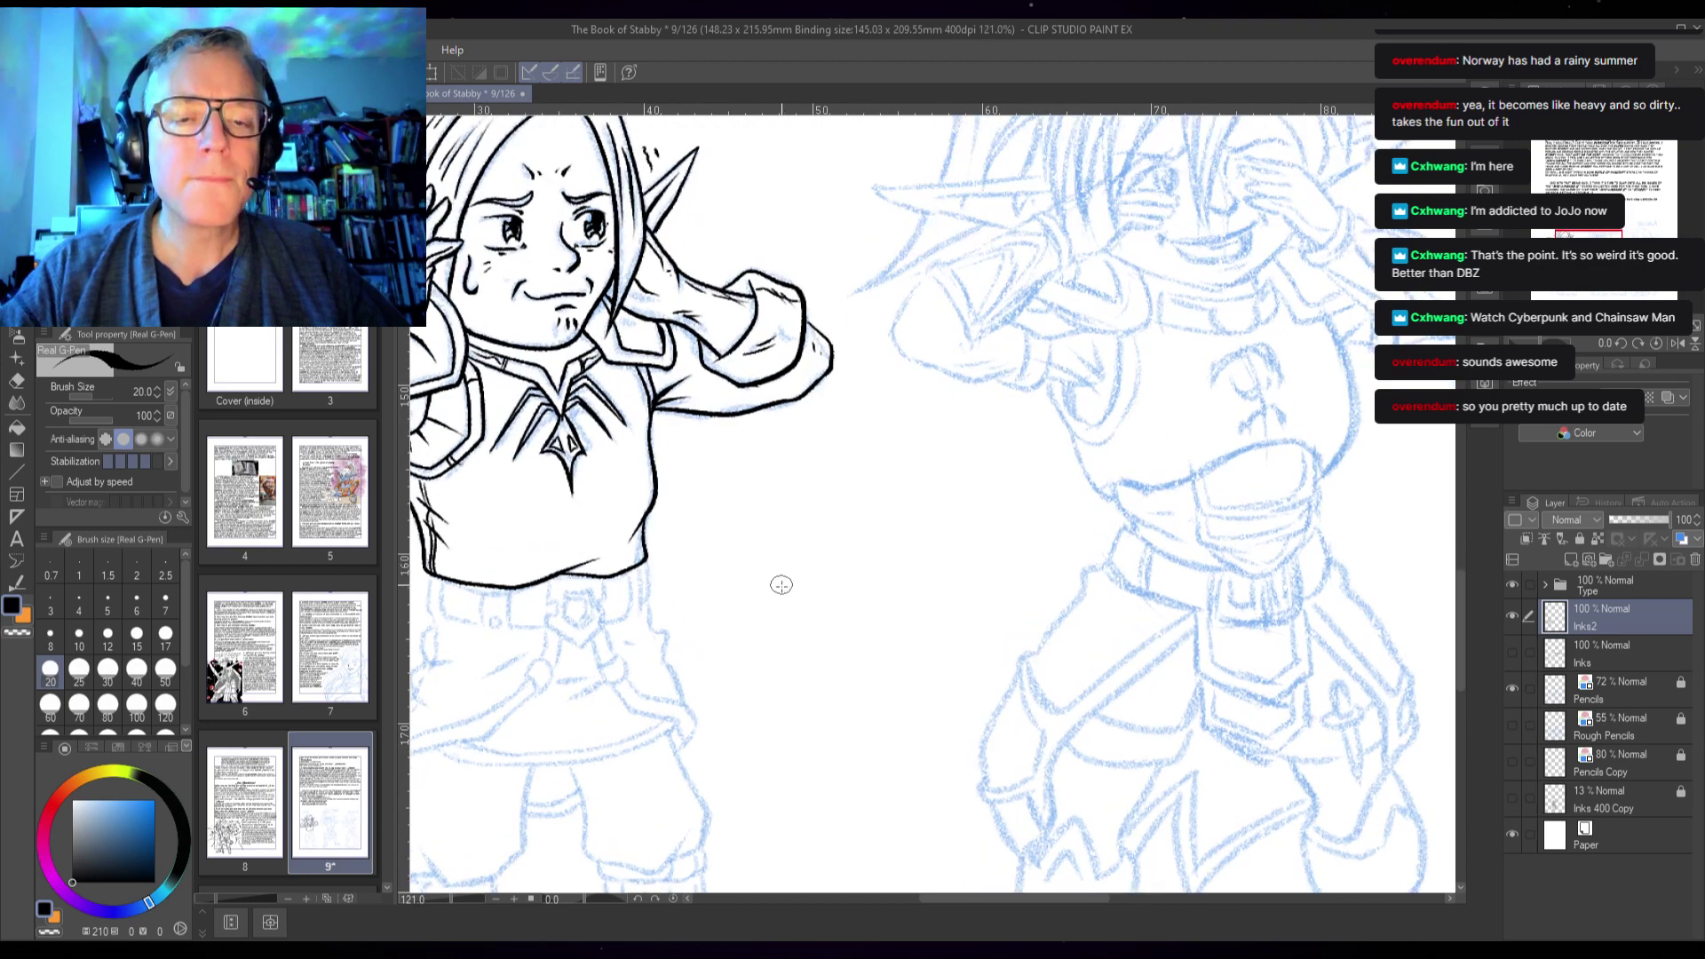
scroll(871, 564, "up", 4)
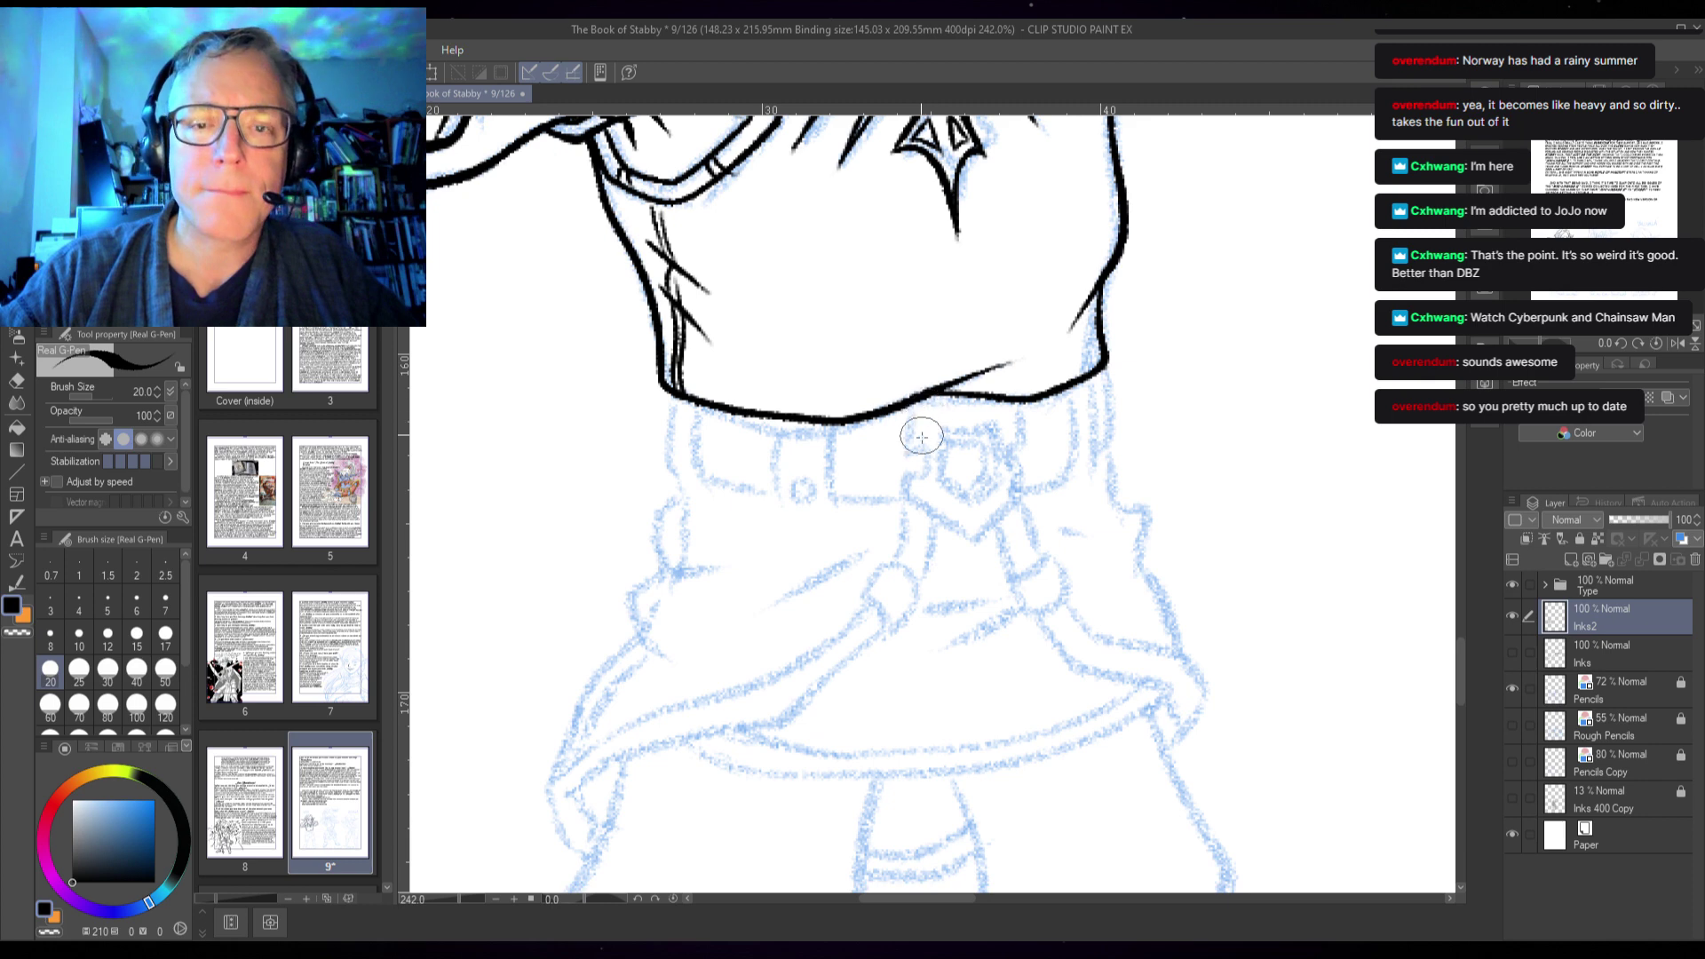
mouse_move(909, 405)
left_mouse_down()
mouse_move(909, 454)
mouse_move(930, 443)
mouse_move(922, 479)
left_mouse_up()
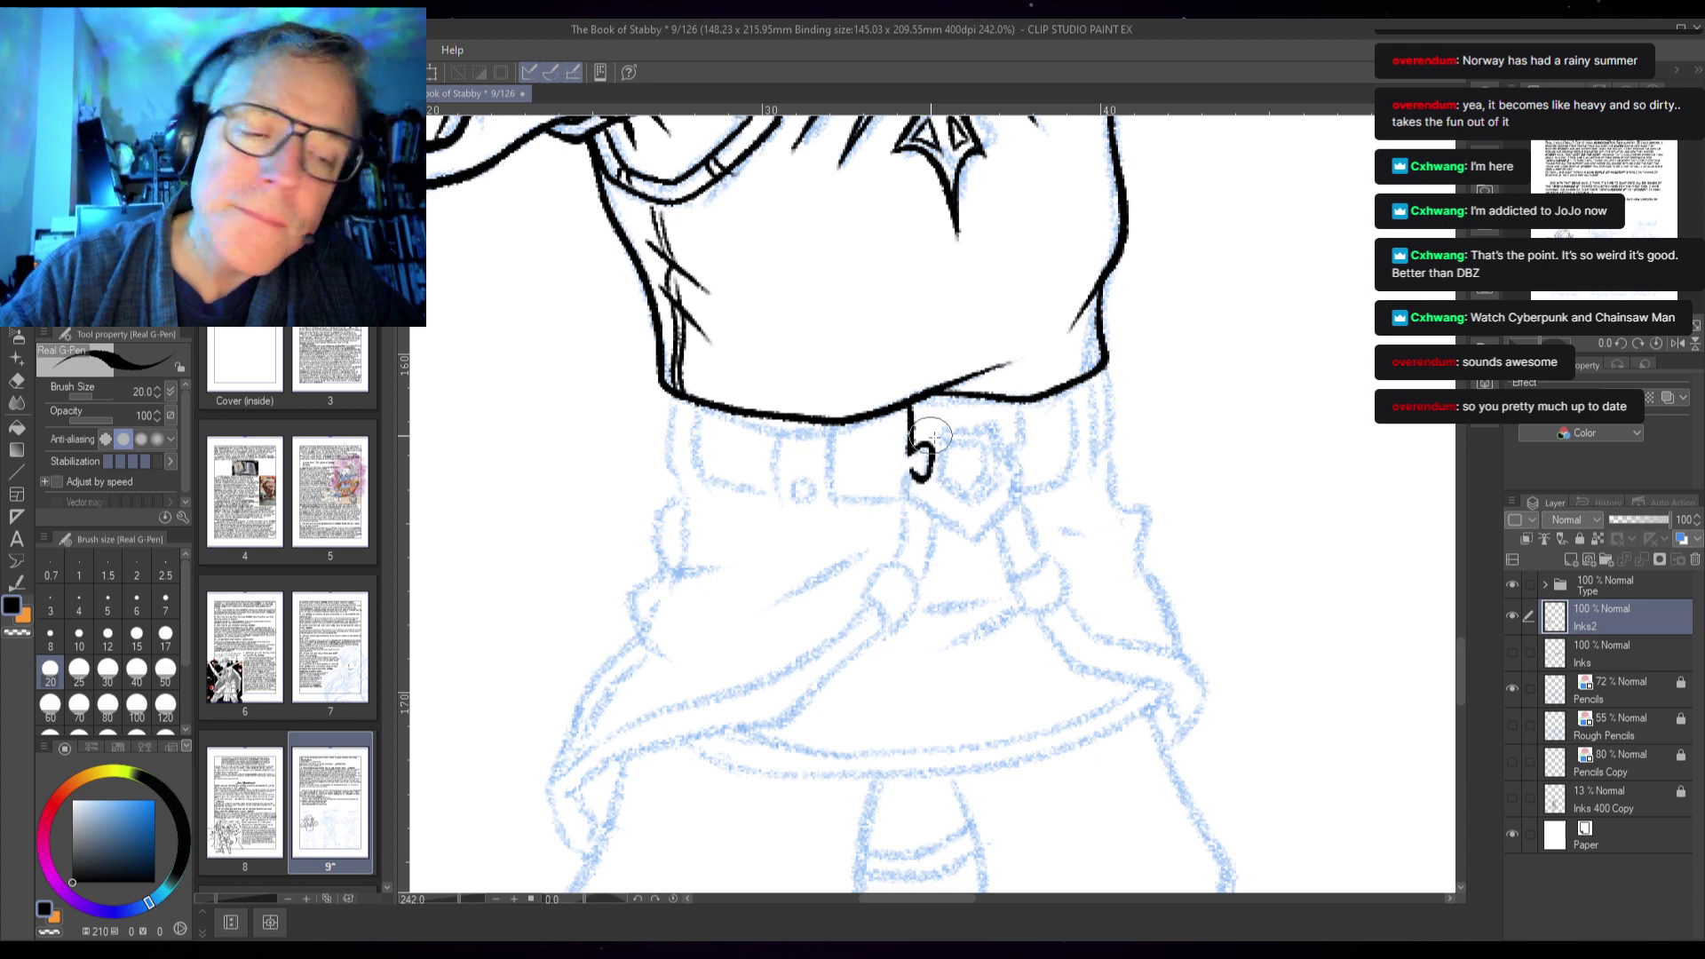
key("ctrl+s")
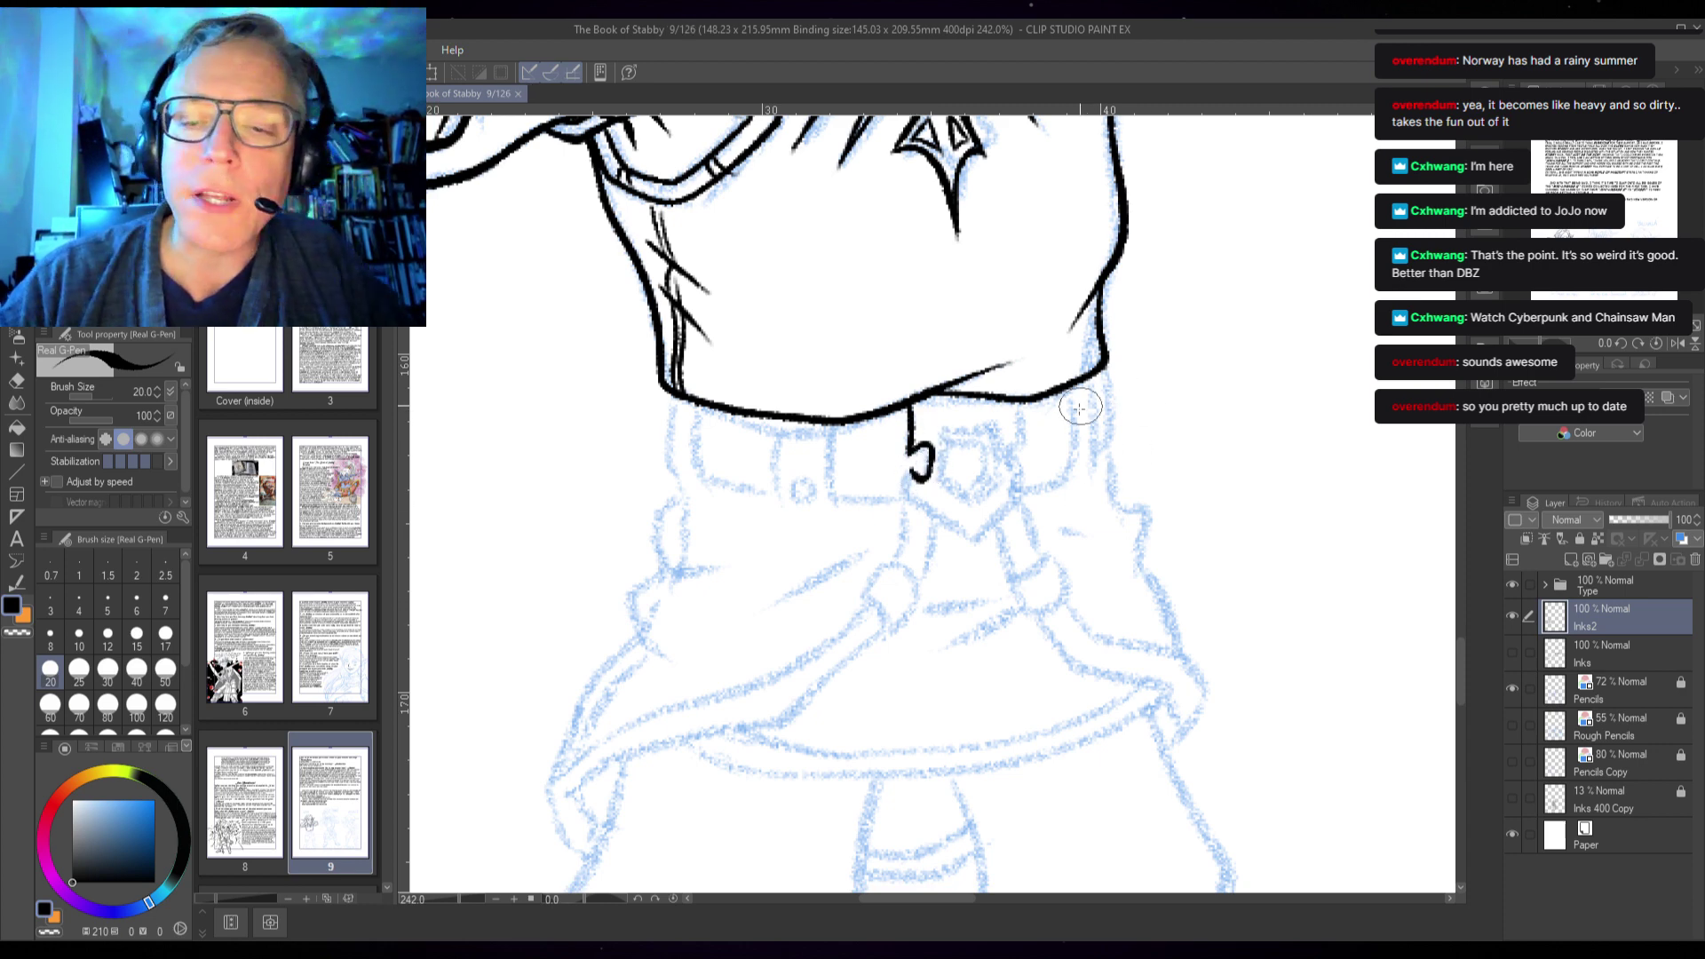
mouse_move(1018, 404)
left_mouse_down()
mouse_move(1022, 446)
mouse_move(1004, 441)
mouse_move(1023, 499)
left_mouse_up()
mouse_move(913, 475)
left_mouse_down()
mouse_move(908, 511)
mouse_move(971, 540)
mouse_move(1023, 494)
left_mouse_up()
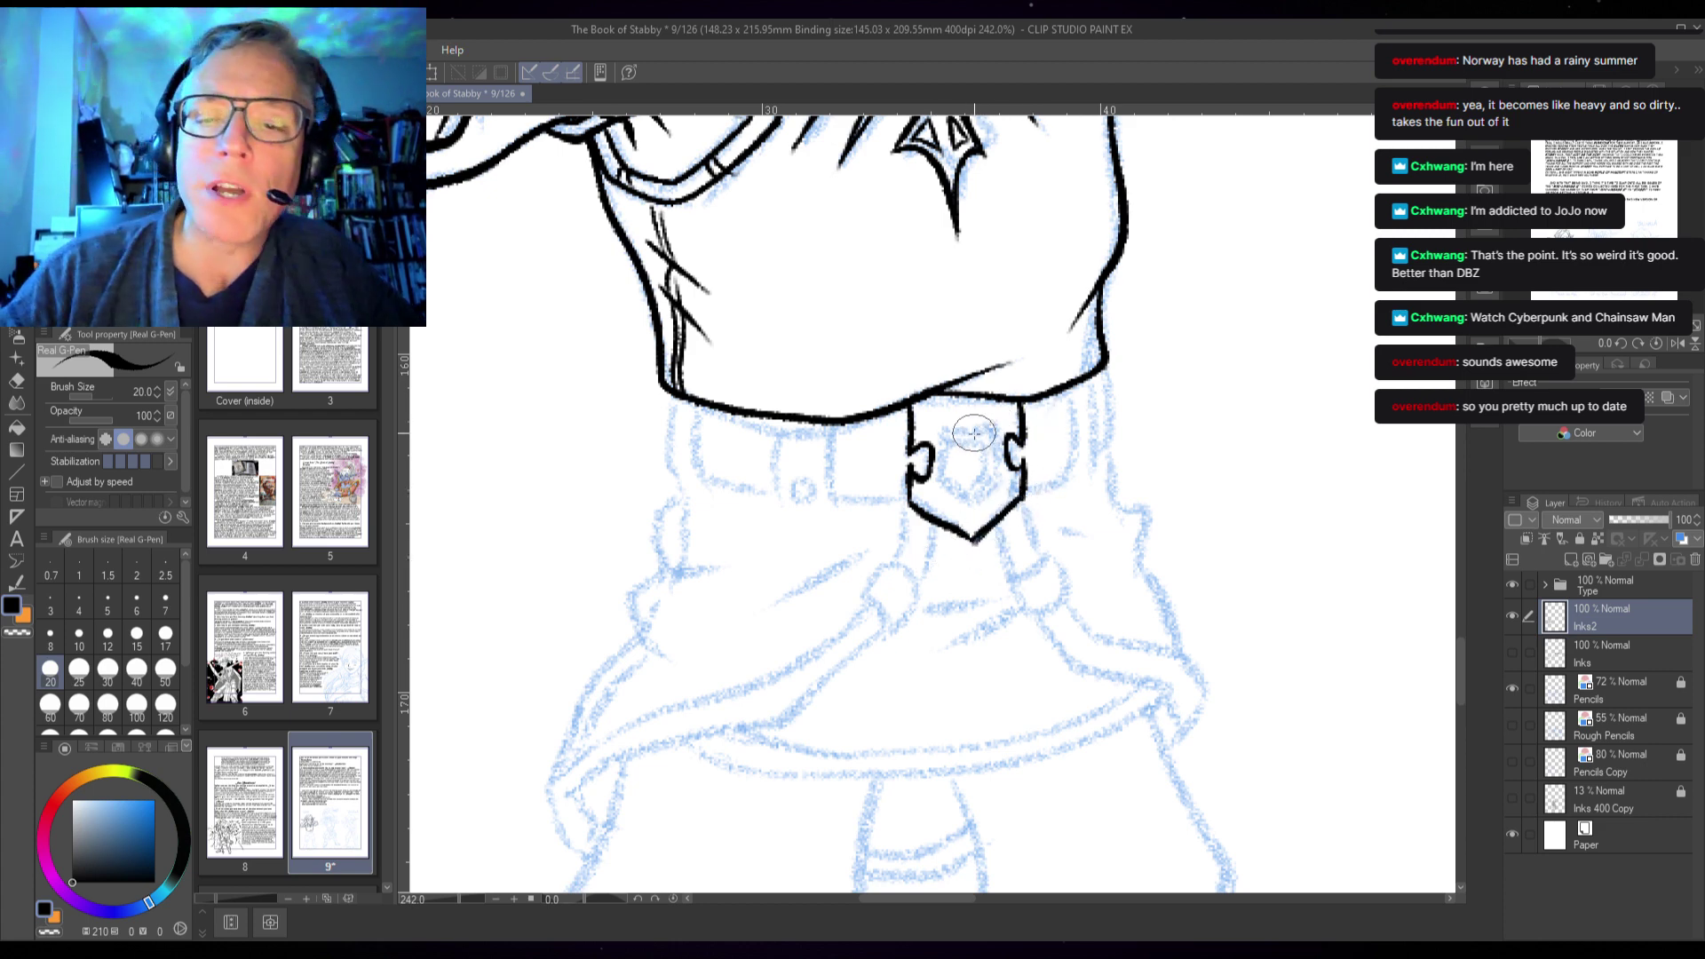
- Ink the small shield emblem inside the belt buckle with an inner contour, and add an inner line along the buckle's left side
mouse_move(949, 461)
left_mouse_down()
mouse_move(978, 504)
mouse_move(996, 450)
mouse_move(969, 501)
left_mouse_up()
left_click_drag(949, 433, 996, 432)
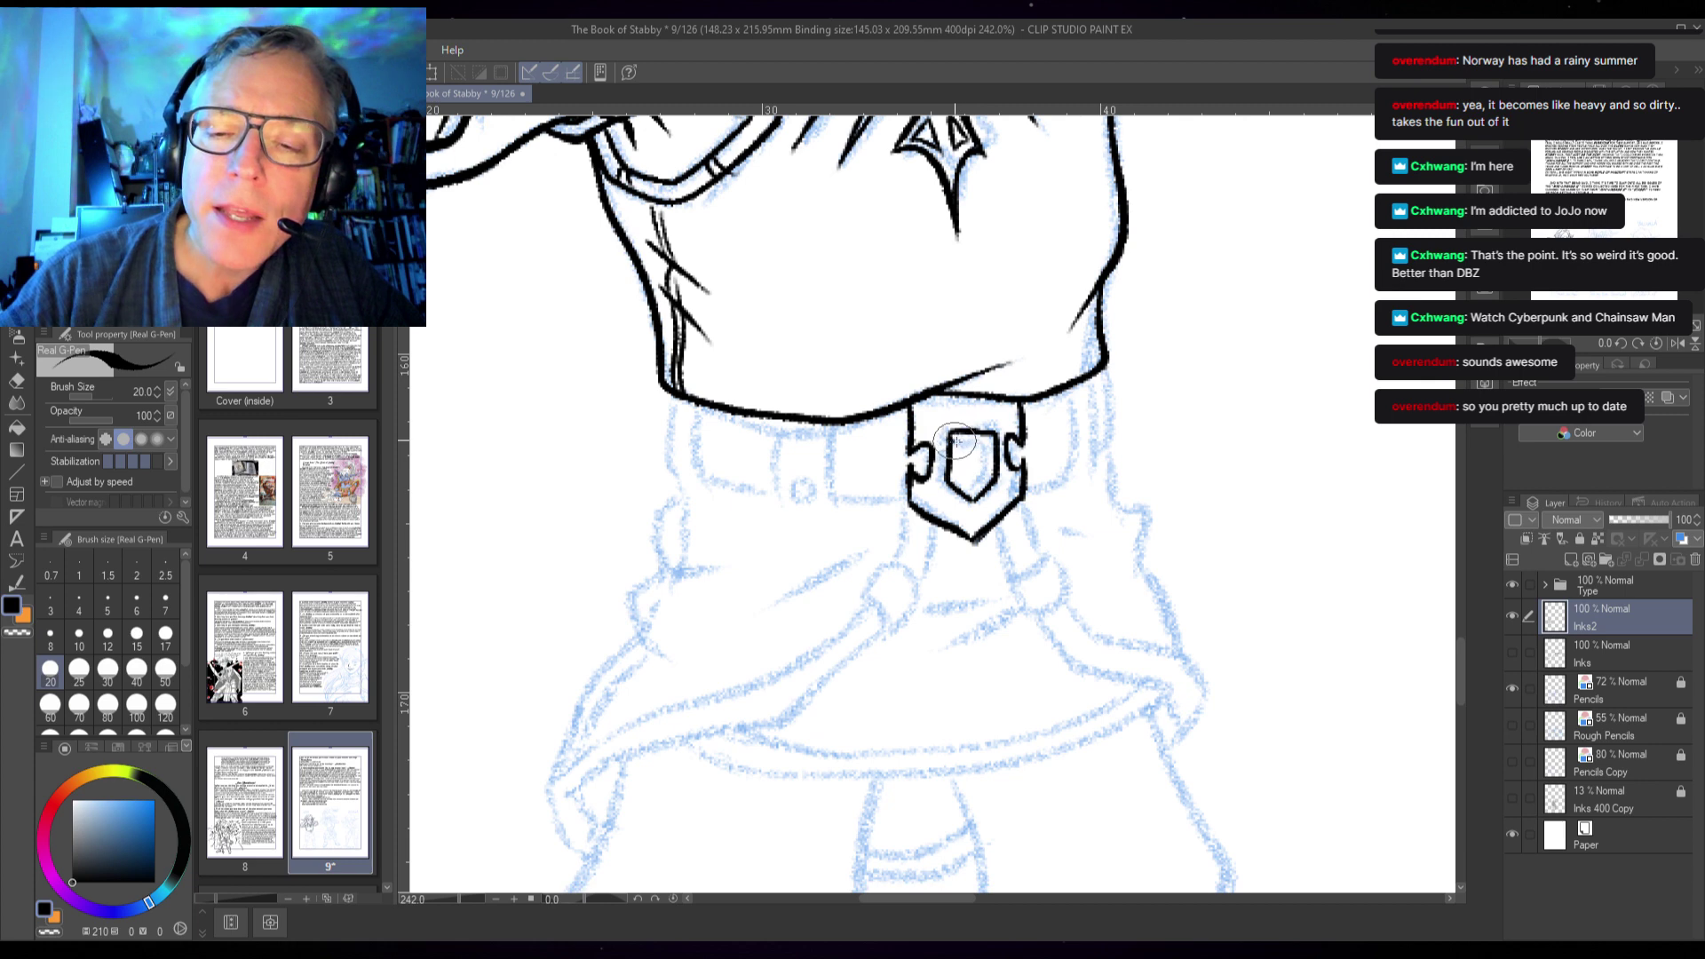
mouse_move(952, 434)
left_mouse_down()
mouse_move(987, 473)
mouse_move(958, 516)
left_mouse_up()
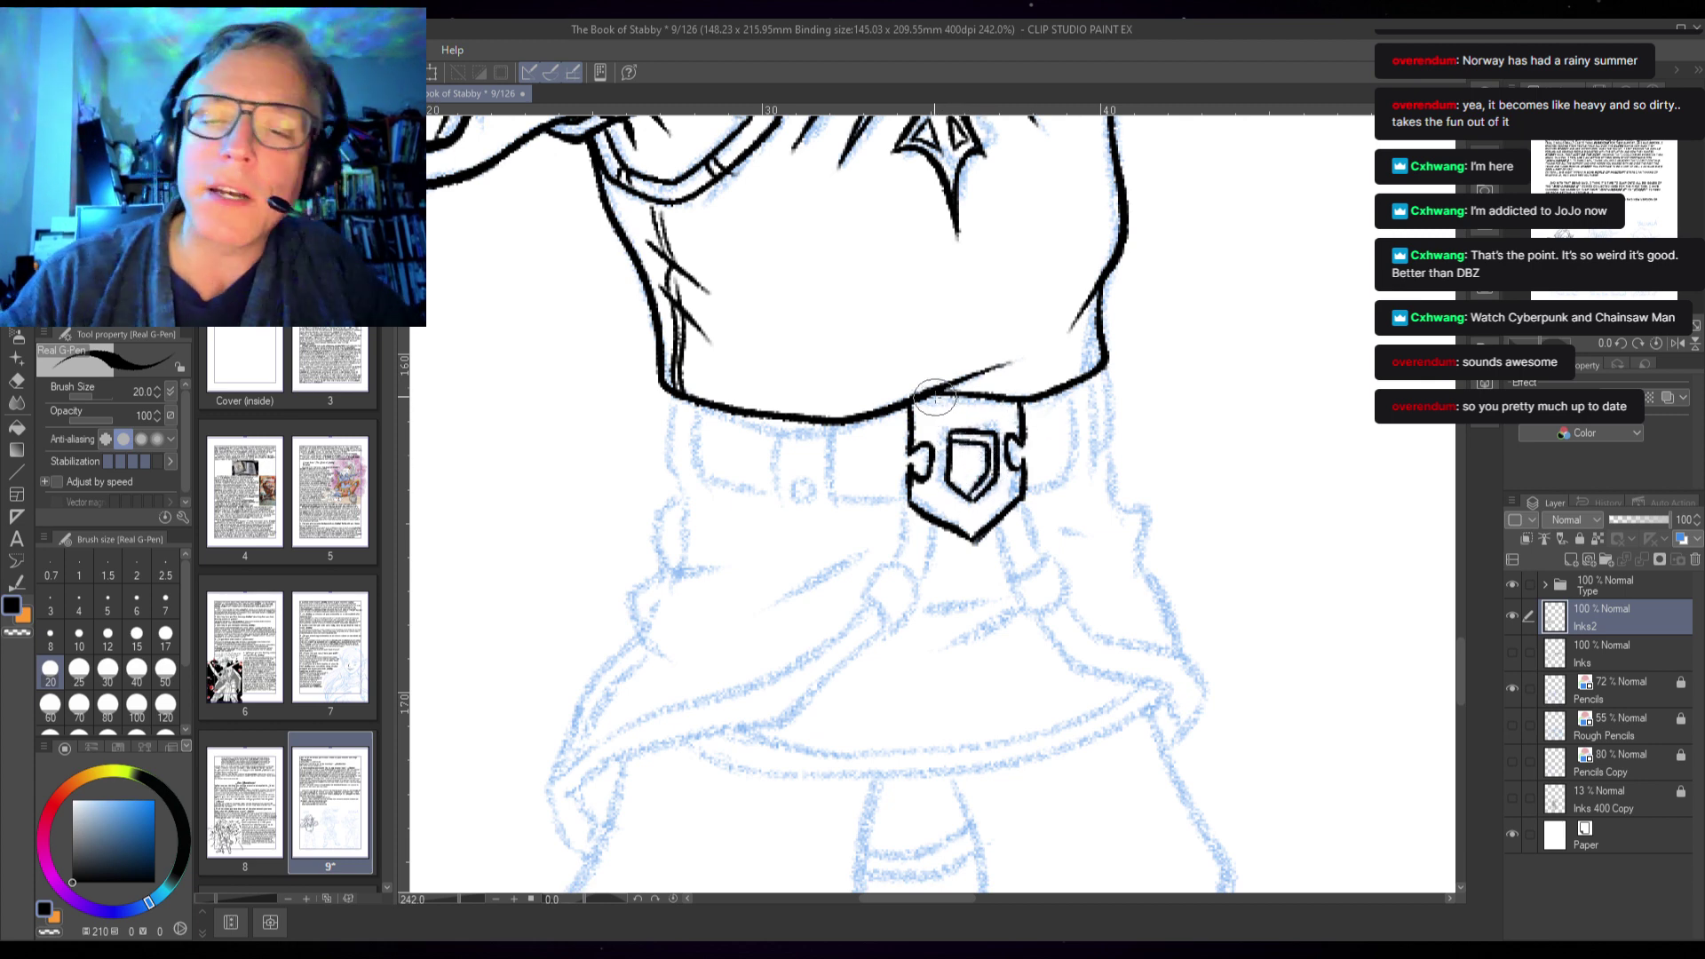
left_click_drag(923, 422, 921, 514)
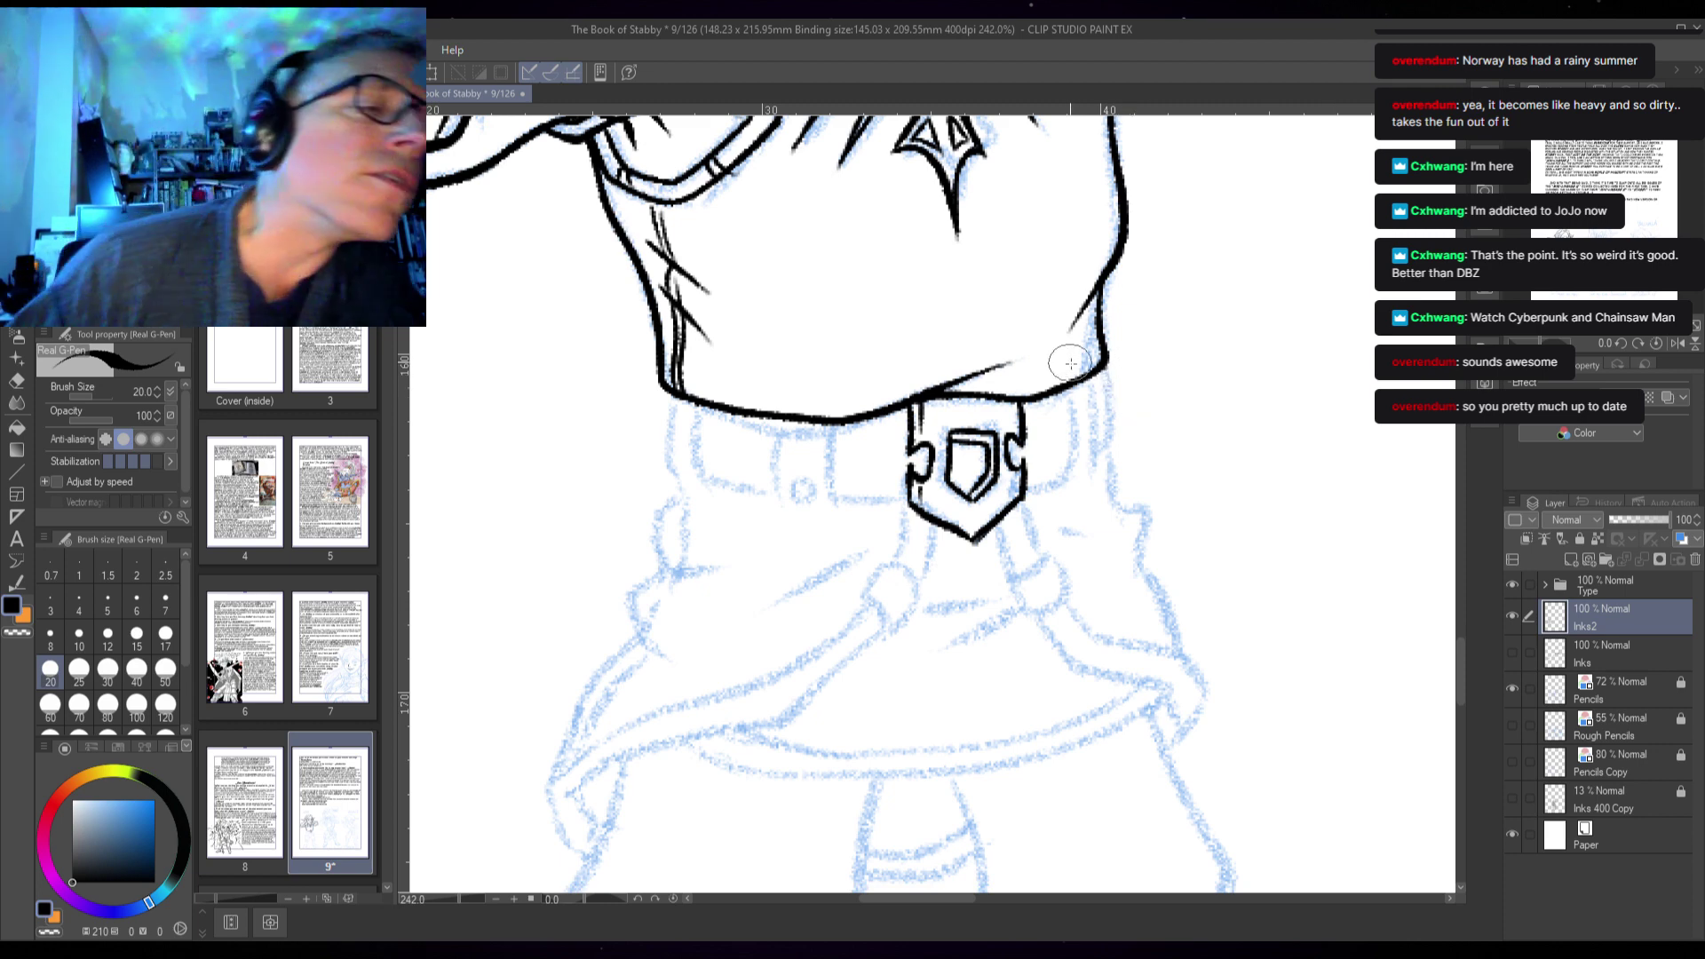
- Lasso the inked belt buckle, shift it slightly left, and rotate it slightly counterclockwise to fit the belt's tilt
key("m")
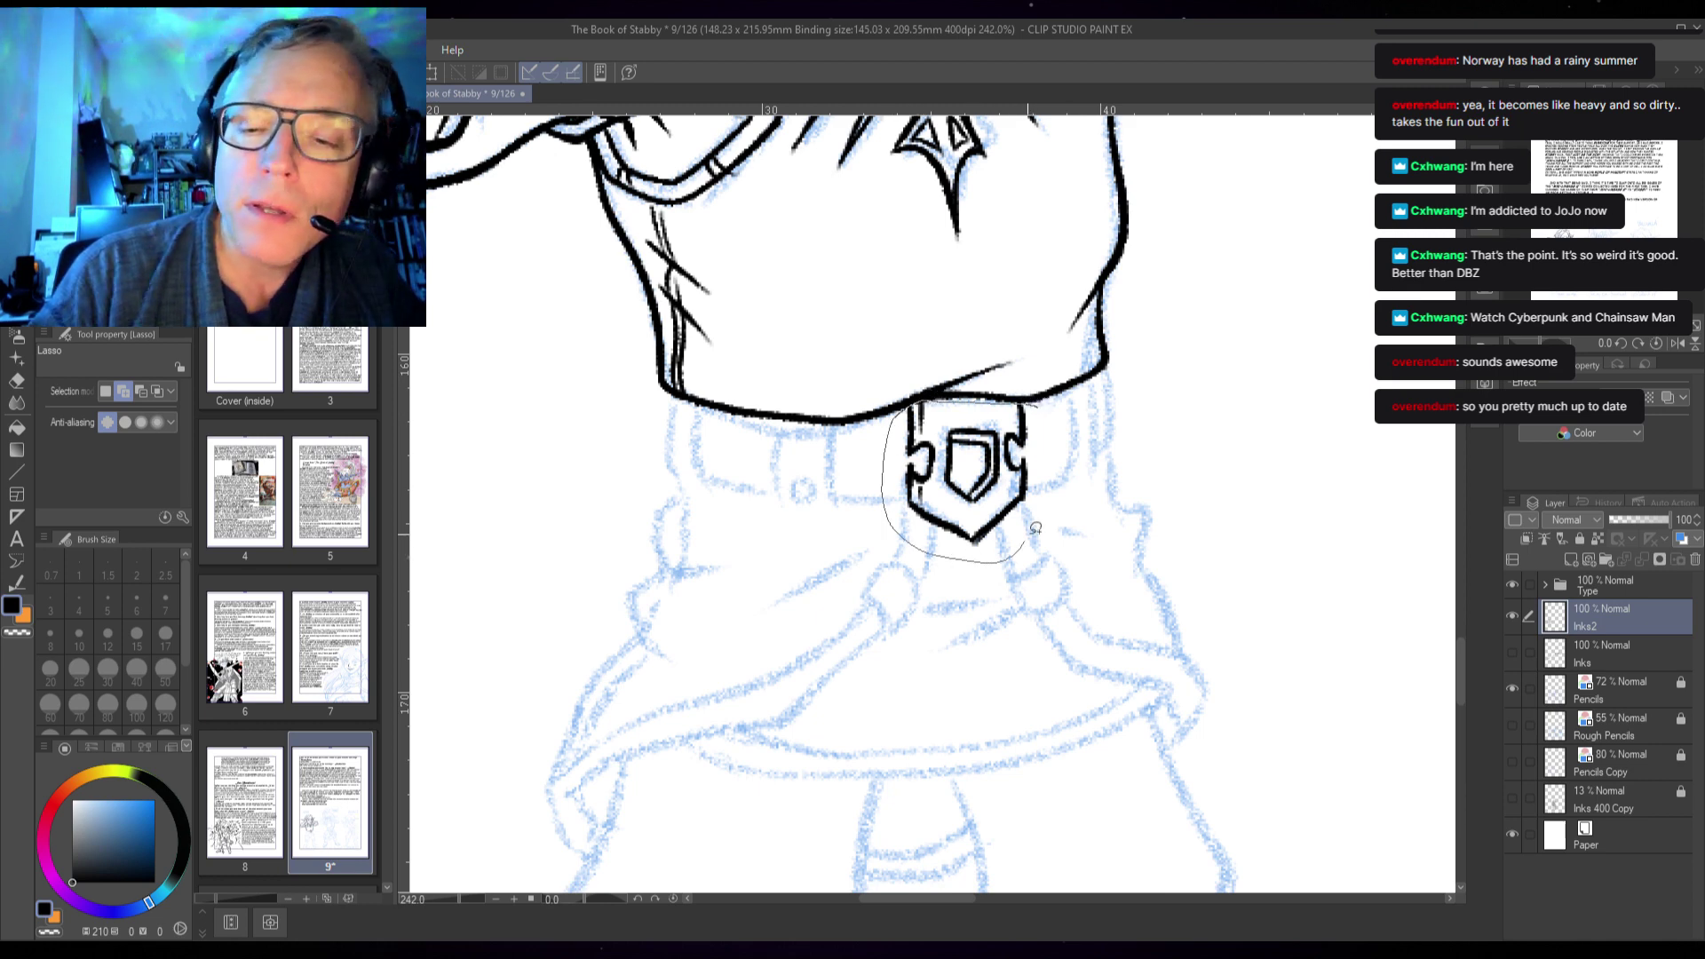
left_click_drag(1048, 409, 1046, 407)
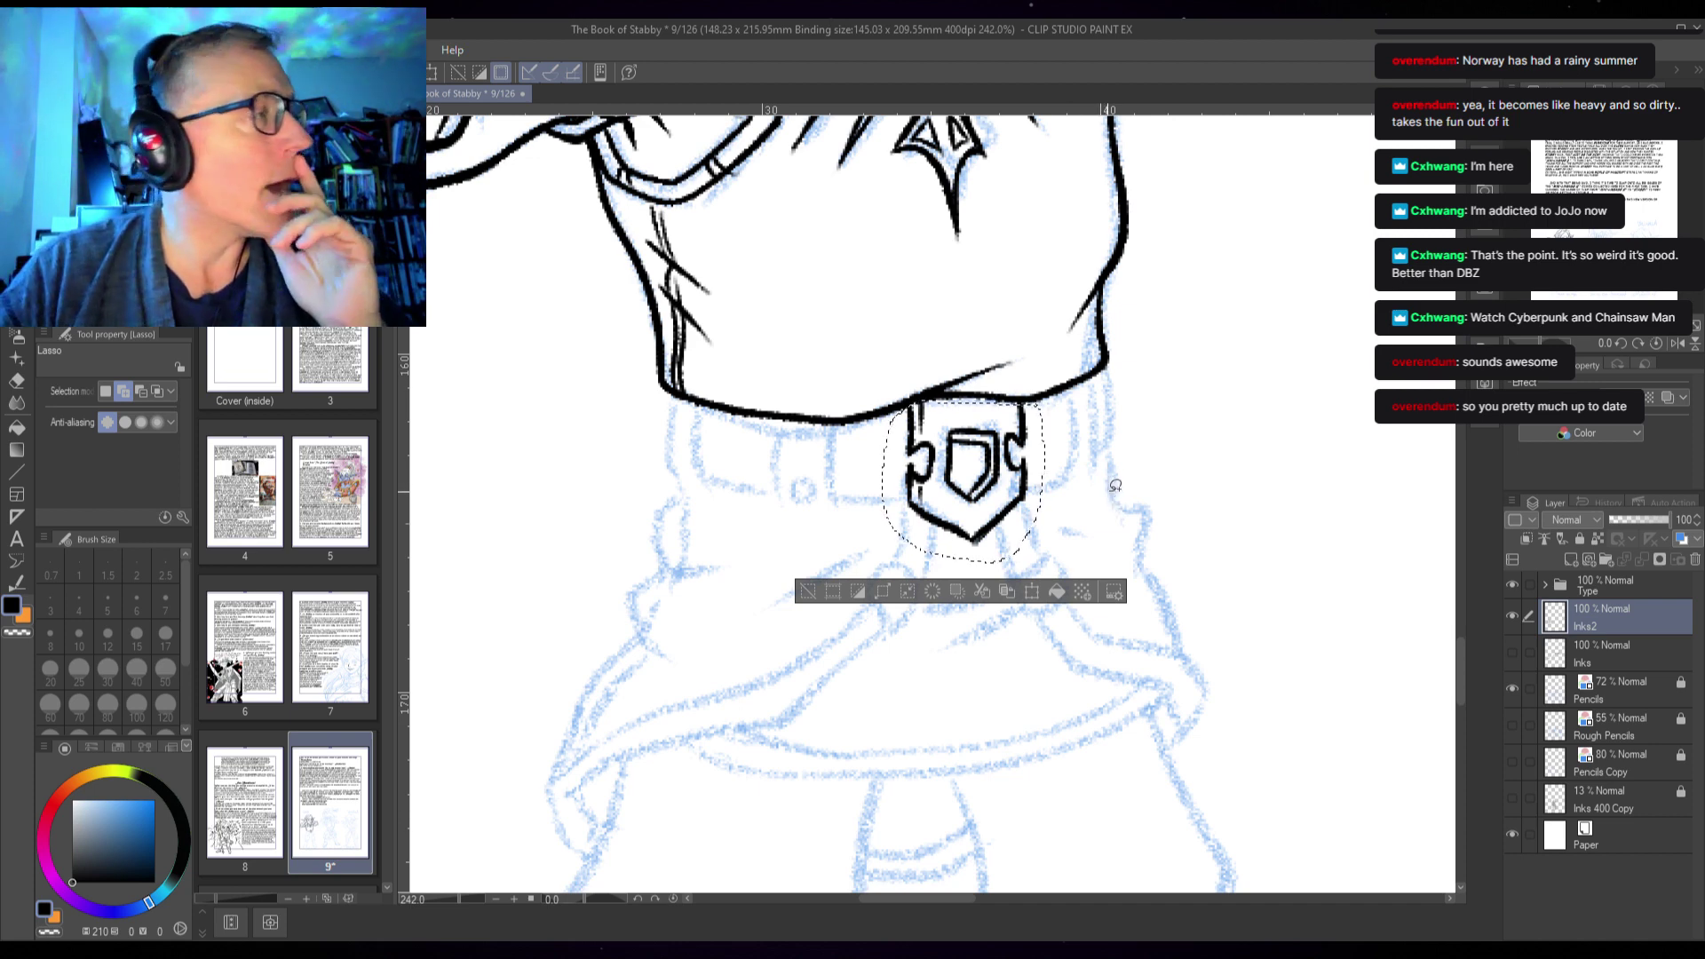
key("k")
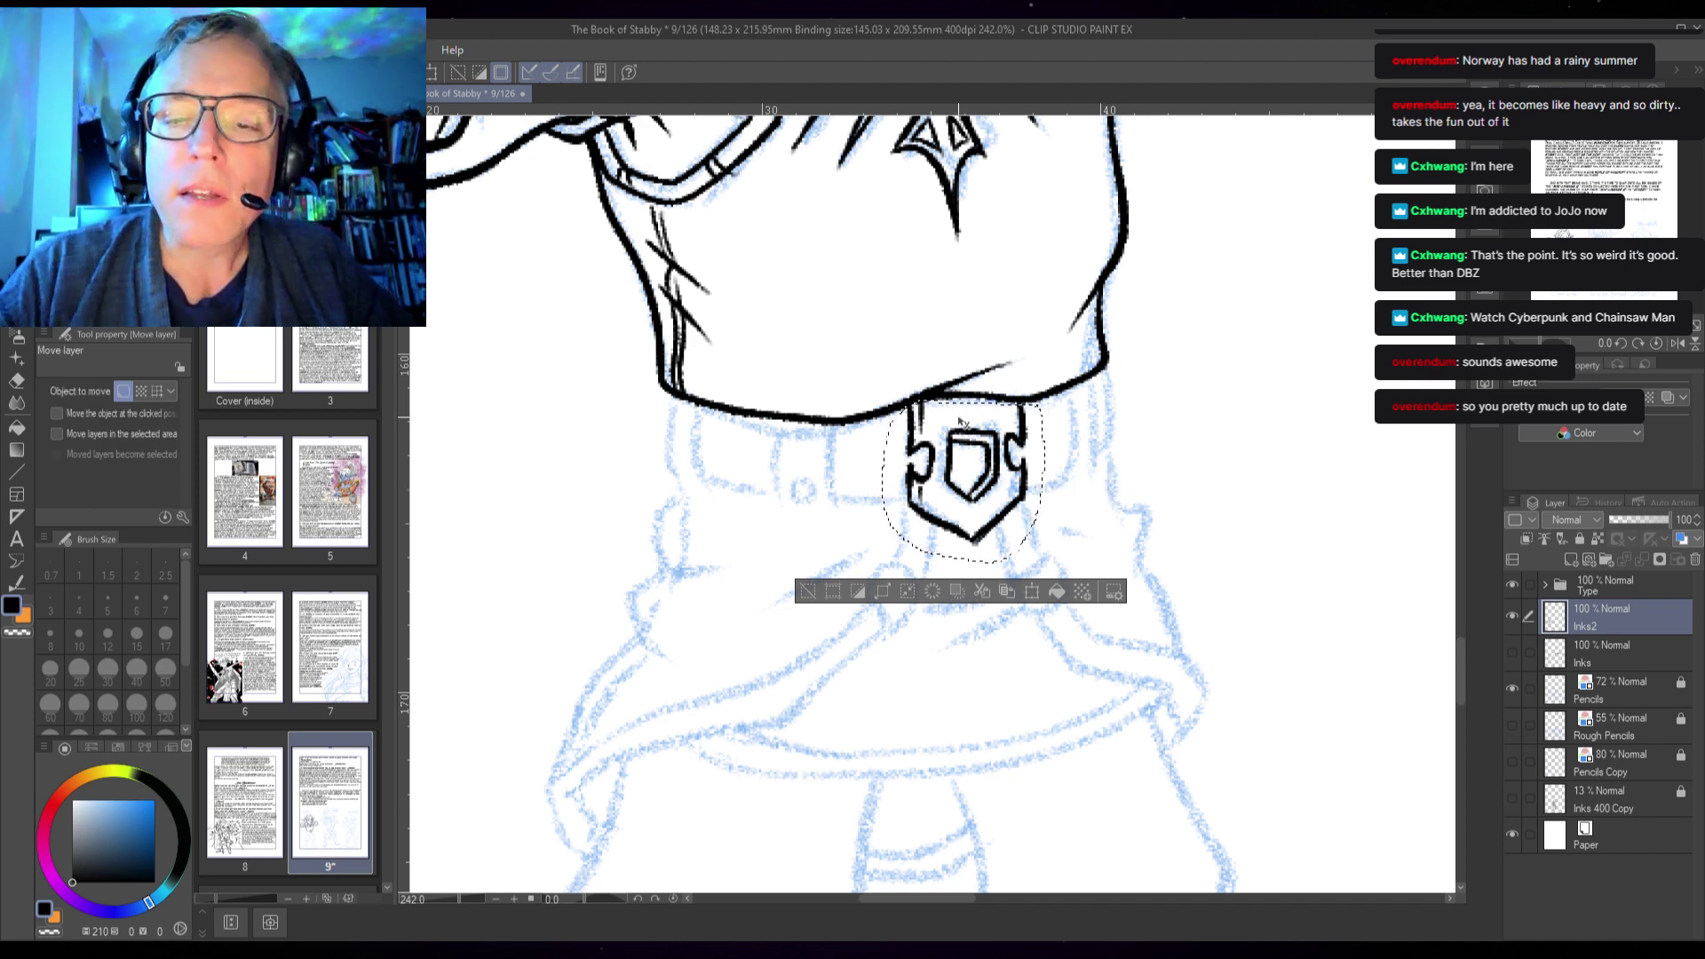
left_click_drag(962, 421, 965, 425)
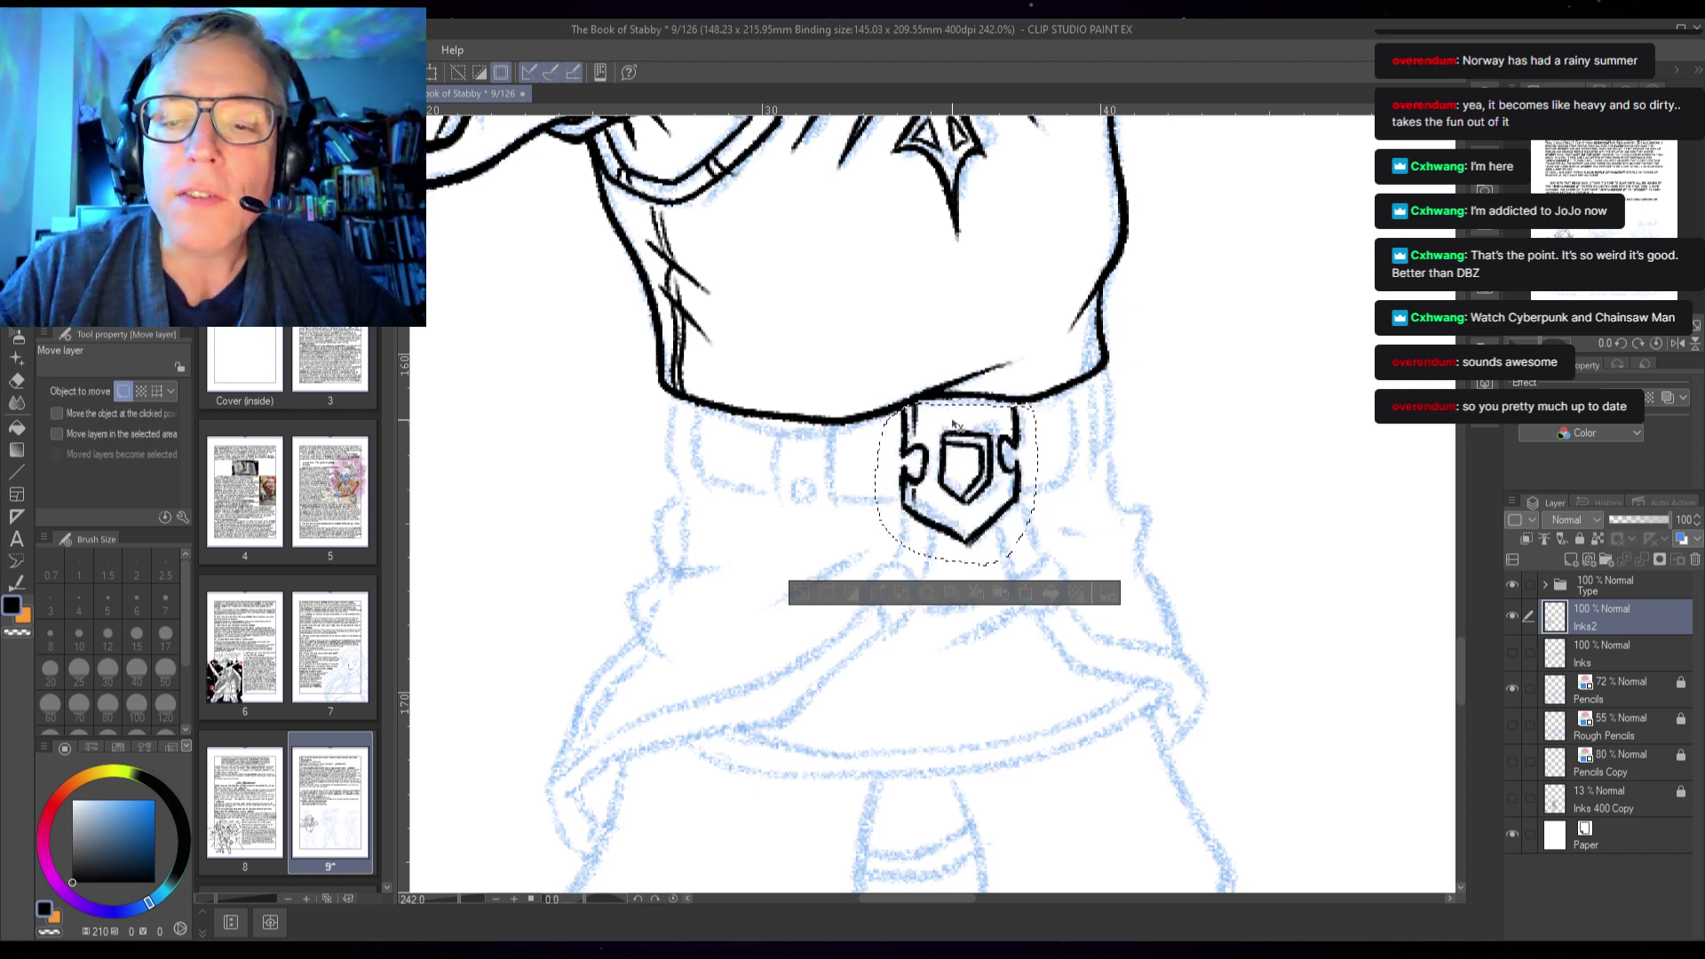
left_click(1036, 594)
left_click_drag(1056, 407, 1055, 391)
left_click_drag(1014, 490, 1009, 482)
left_click_drag(1042, 383, 989, 500)
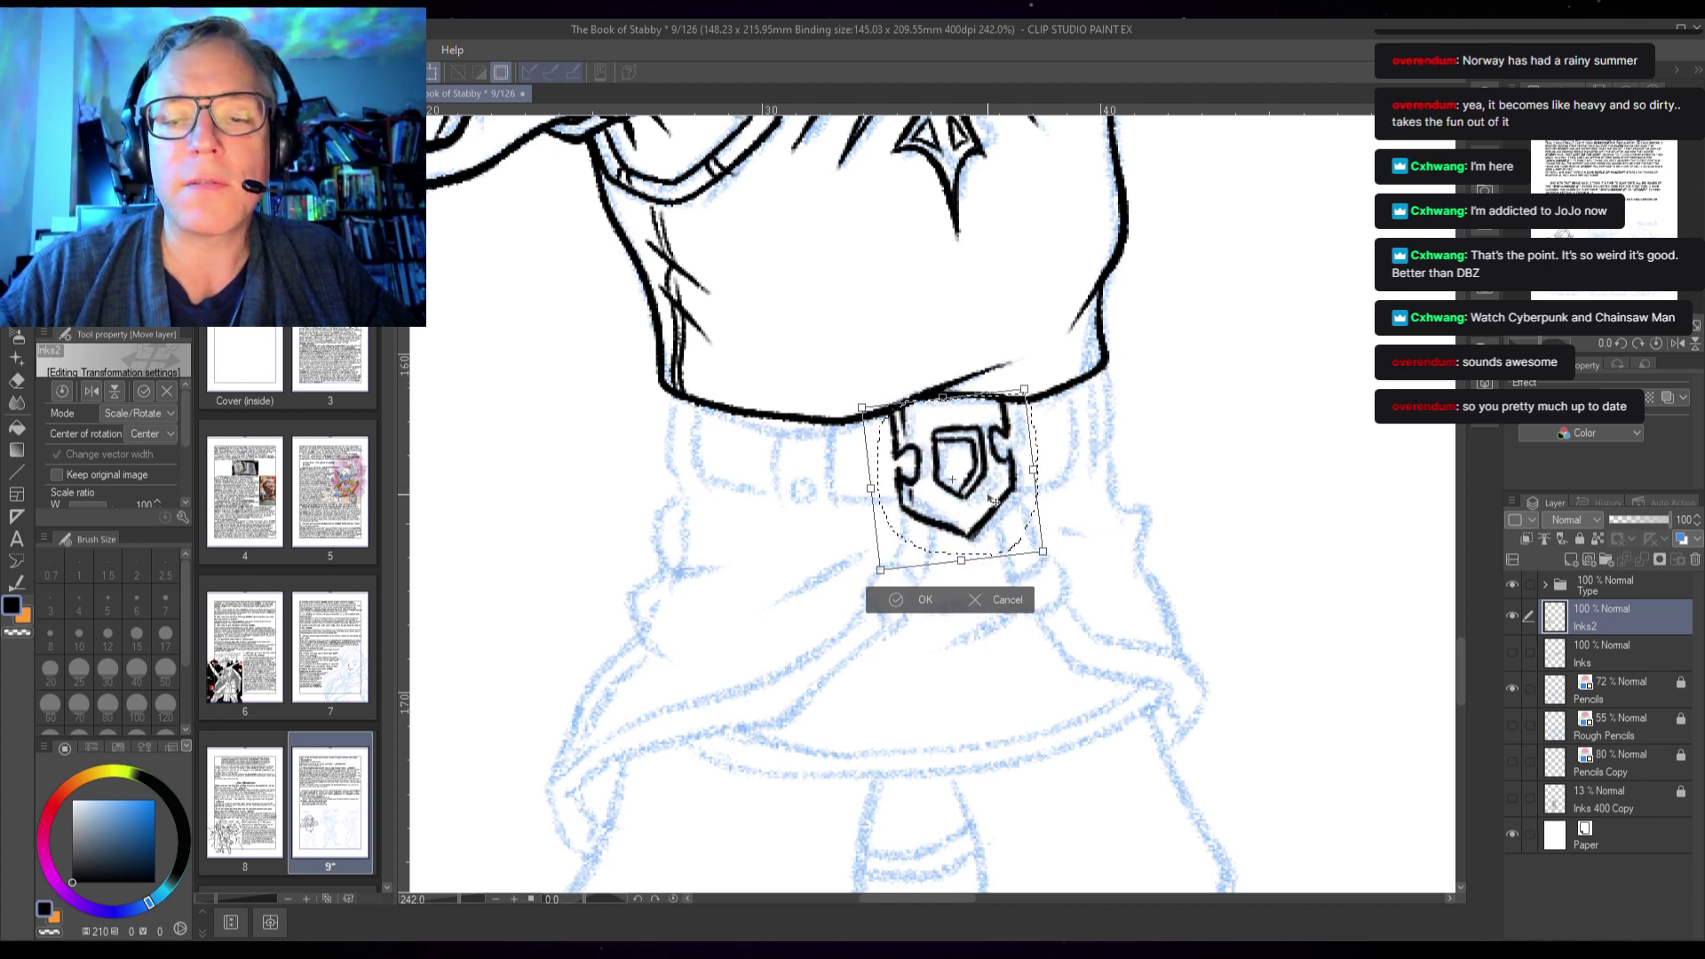
left_click(923, 599)
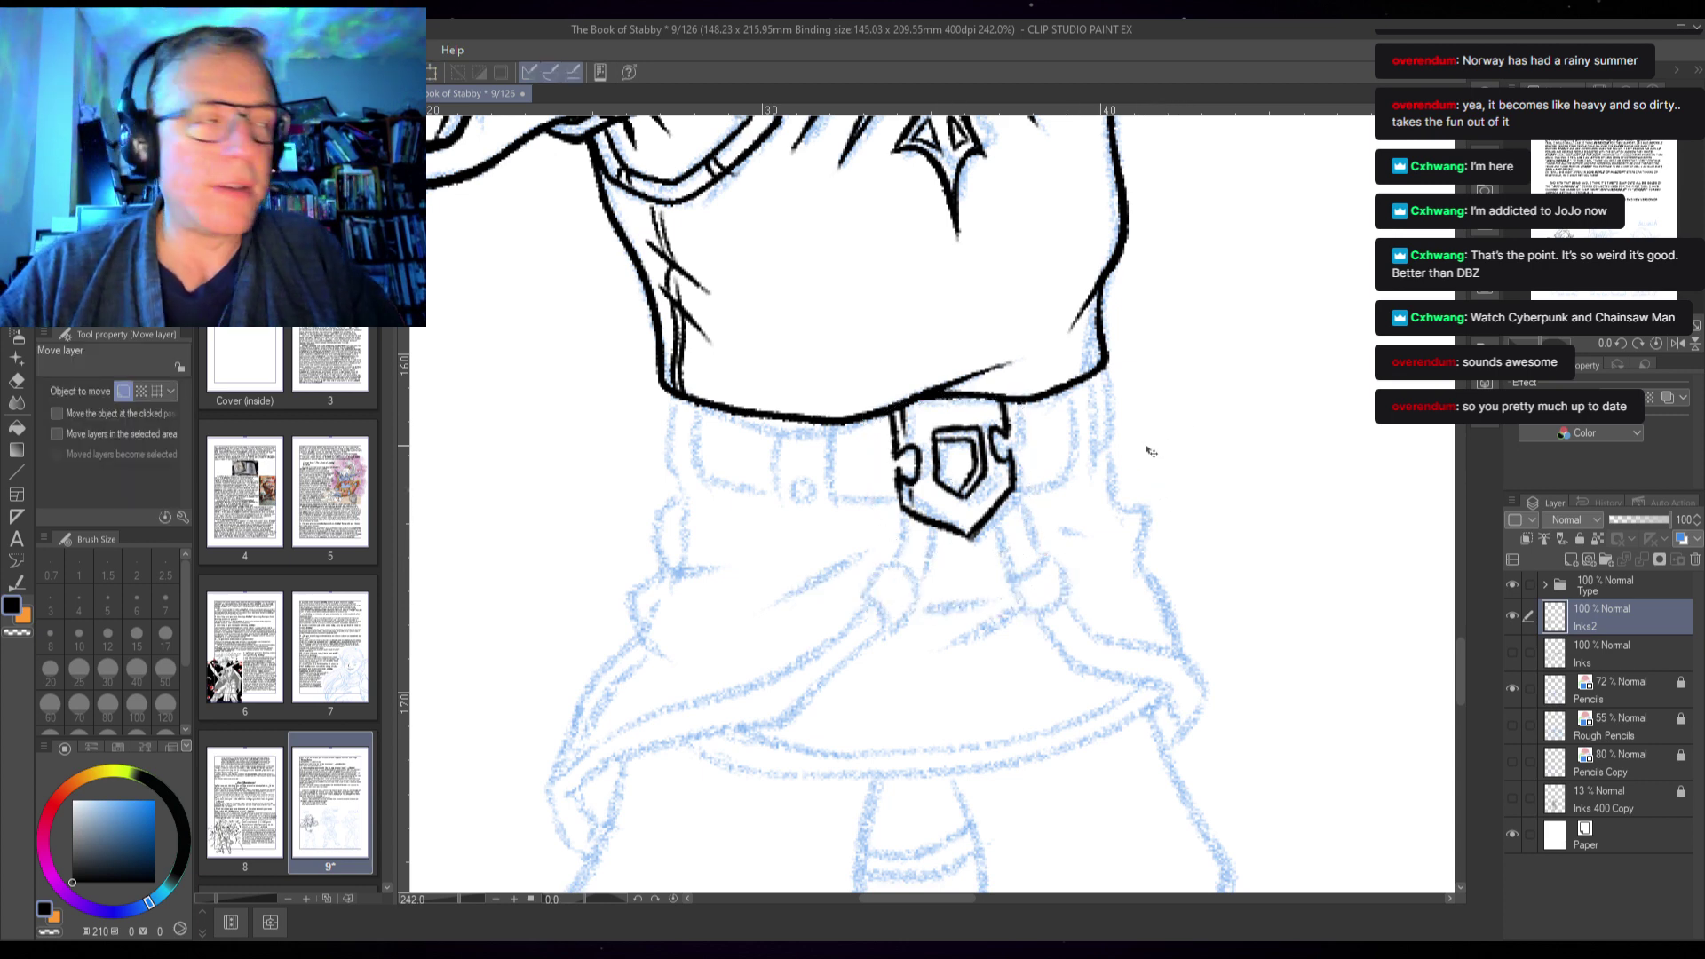
- Ink the belt's vertical loop and end lines on both sides of the buckle, plus the small slit-and-ring detail on the left loop
key("p")
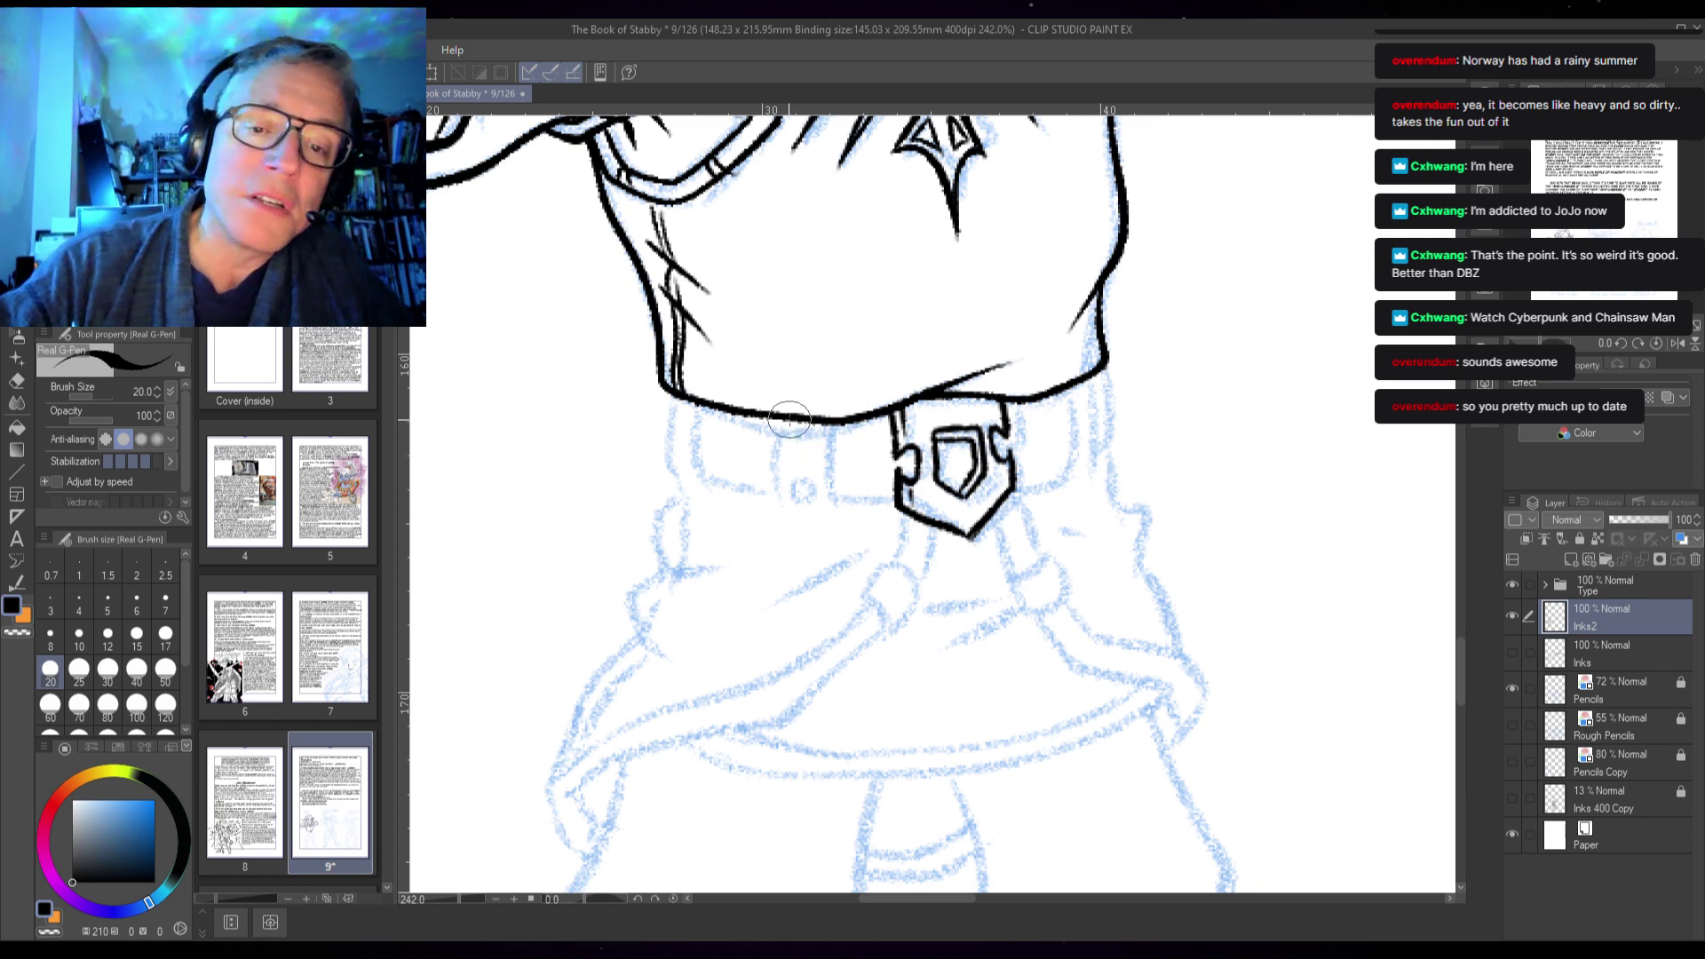
left_click_drag(778, 416, 770, 491)
left_click_drag(829, 417, 834, 494)
left_click_drag(1066, 388, 1081, 457)
mouse_move(1095, 369)
left_mouse_down()
mouse_move(1107, 439)
mouse_move(1083, 484)
mouse_move(1089, 398)
left_mouse_up()
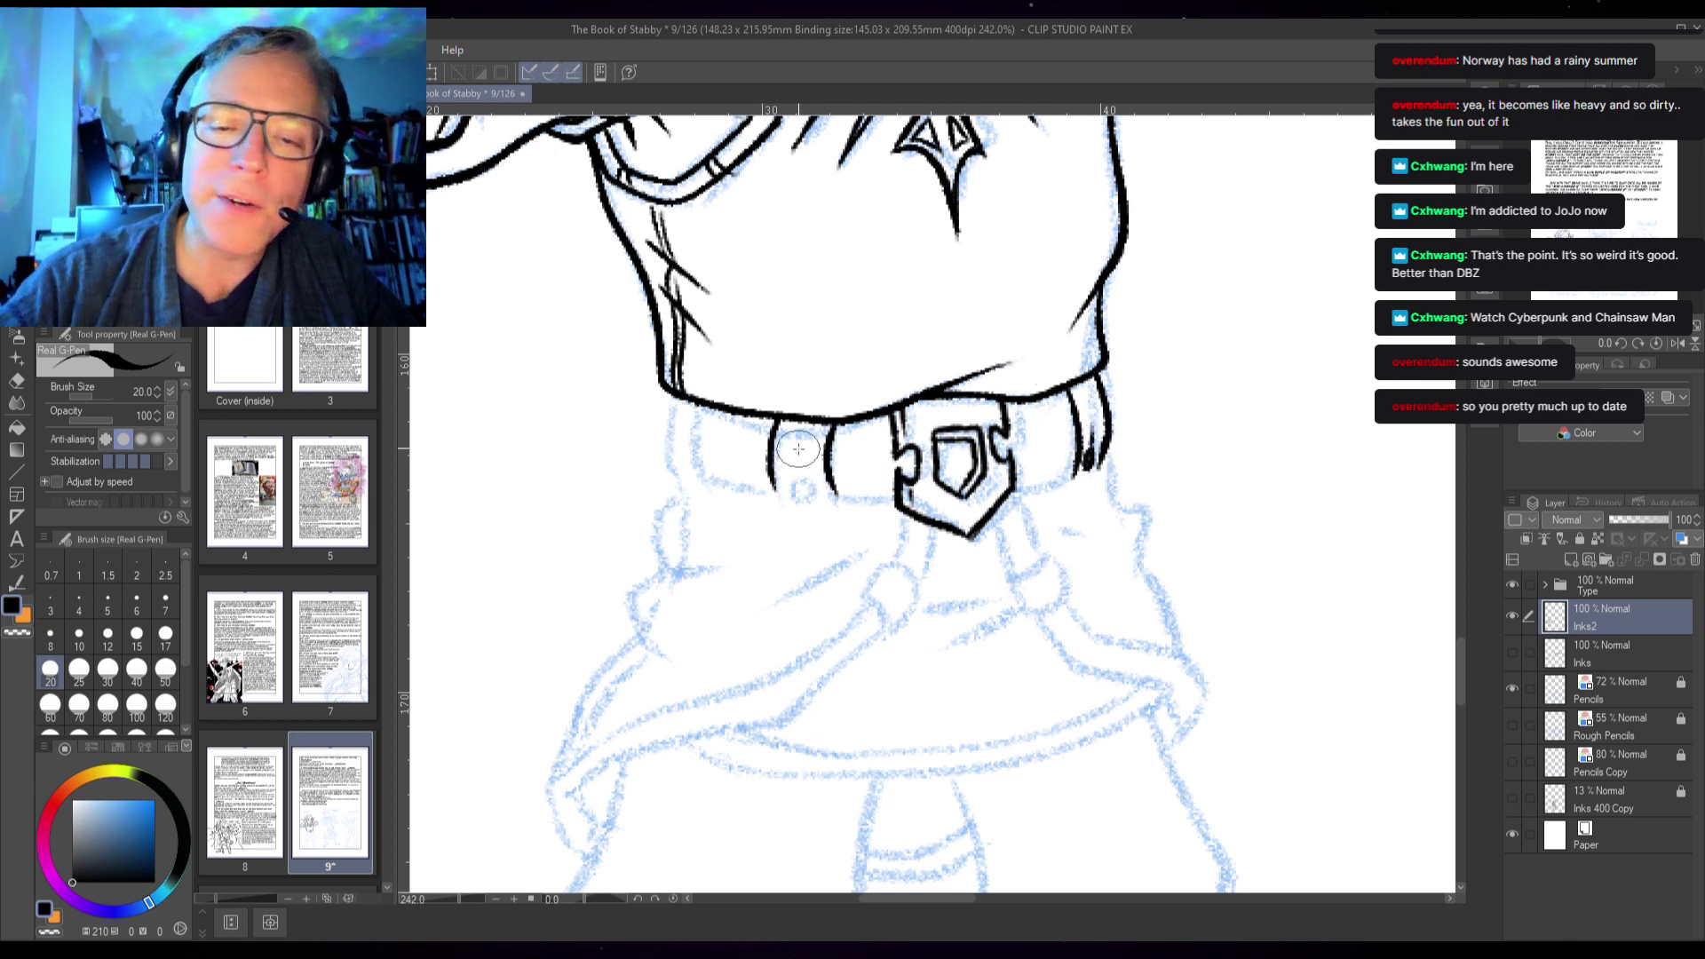
left_click_drag(798, 450, 797, 488)
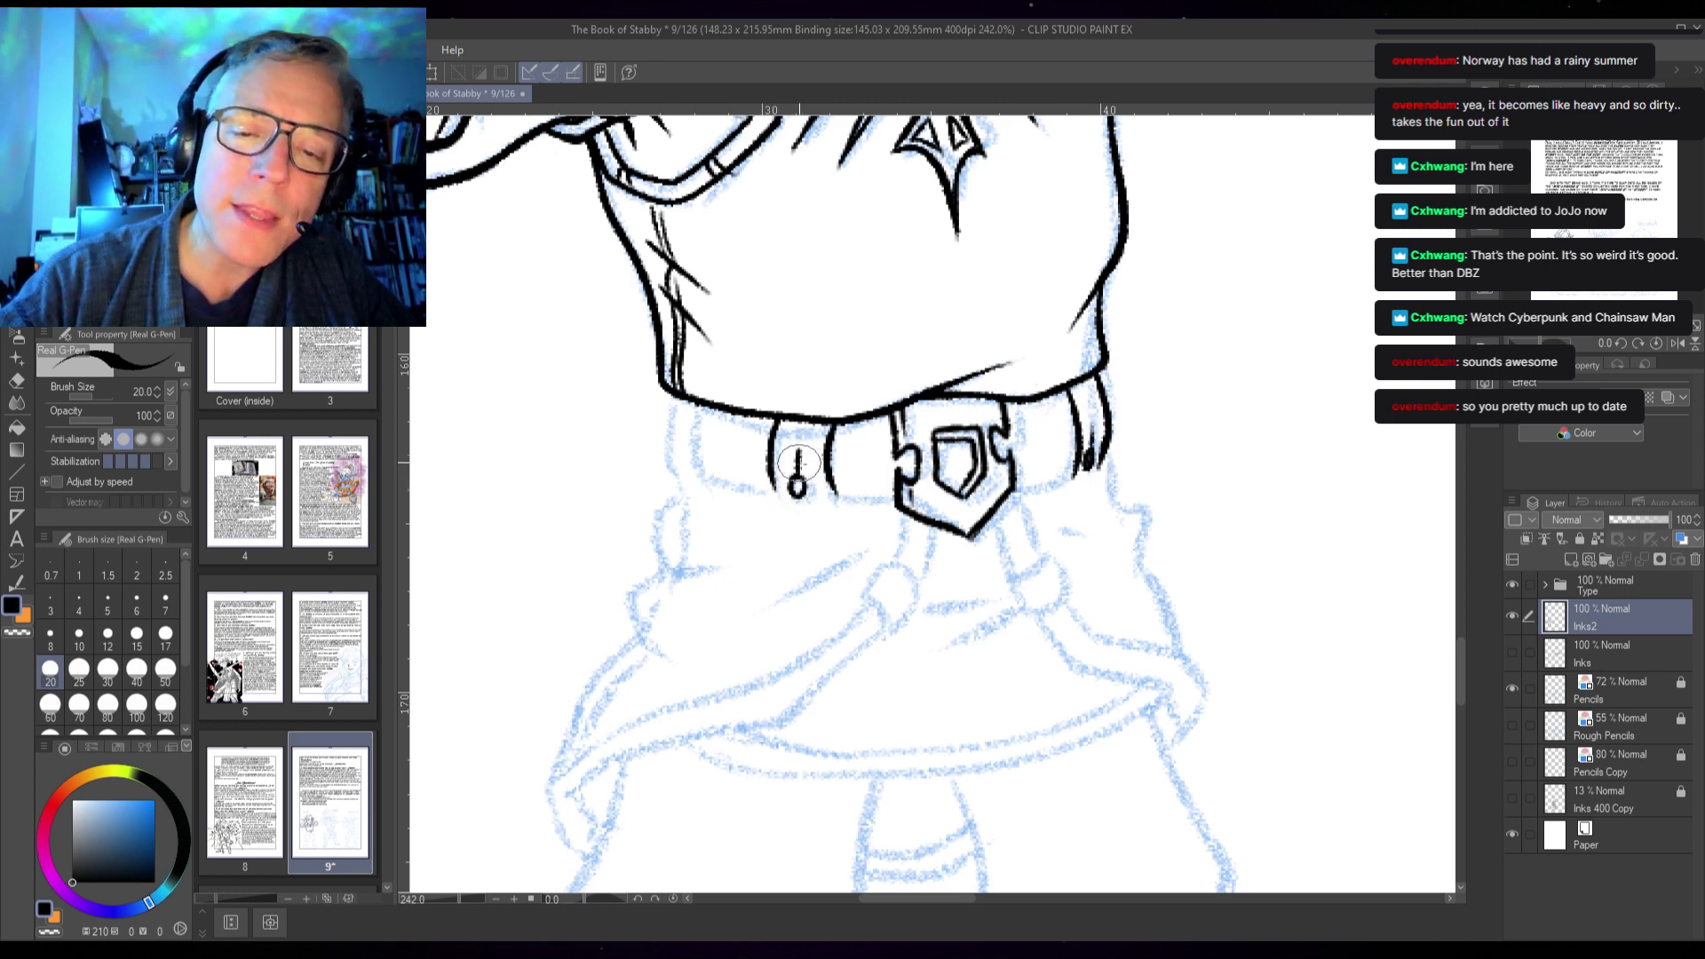
left_click_drag(698, 404, 707, 475)
left_click_drag(666, 406, 671, 475)
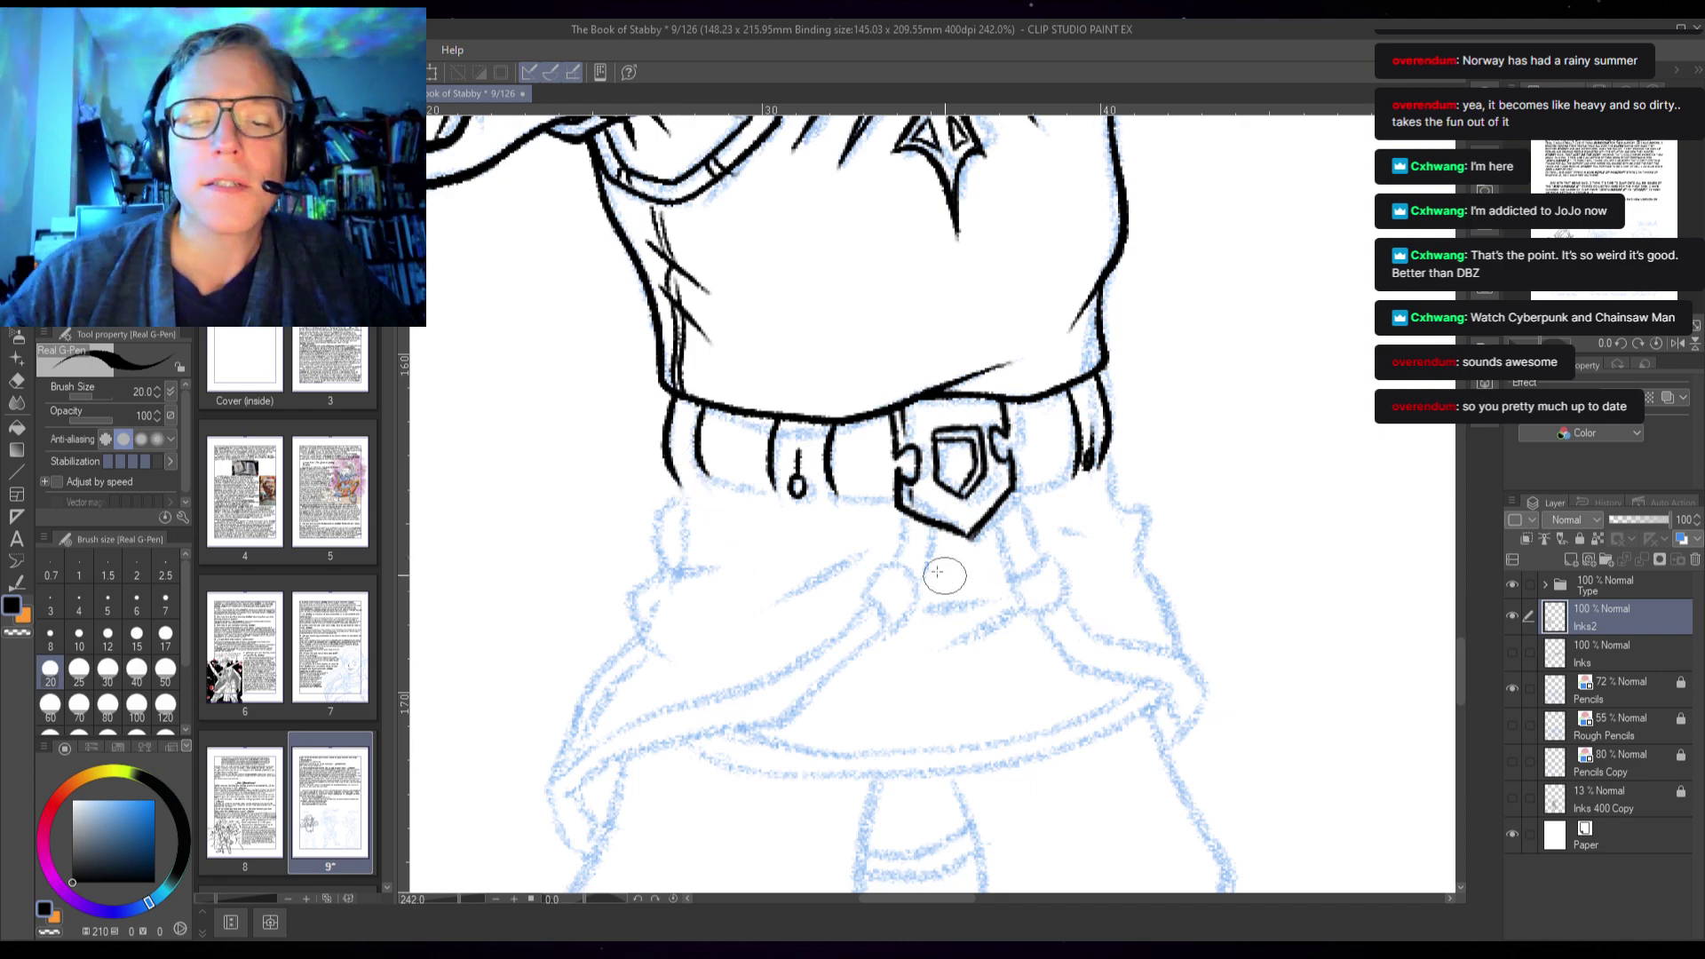
- Ink the belt's lower edge between the loops on a rotated canvas, and reset the canvas rotation
mouse_move(1154, 532)
left_mouse_down()
mouse_move(1110, 452)
mouse_move(992, 357)
left_mouse_up()
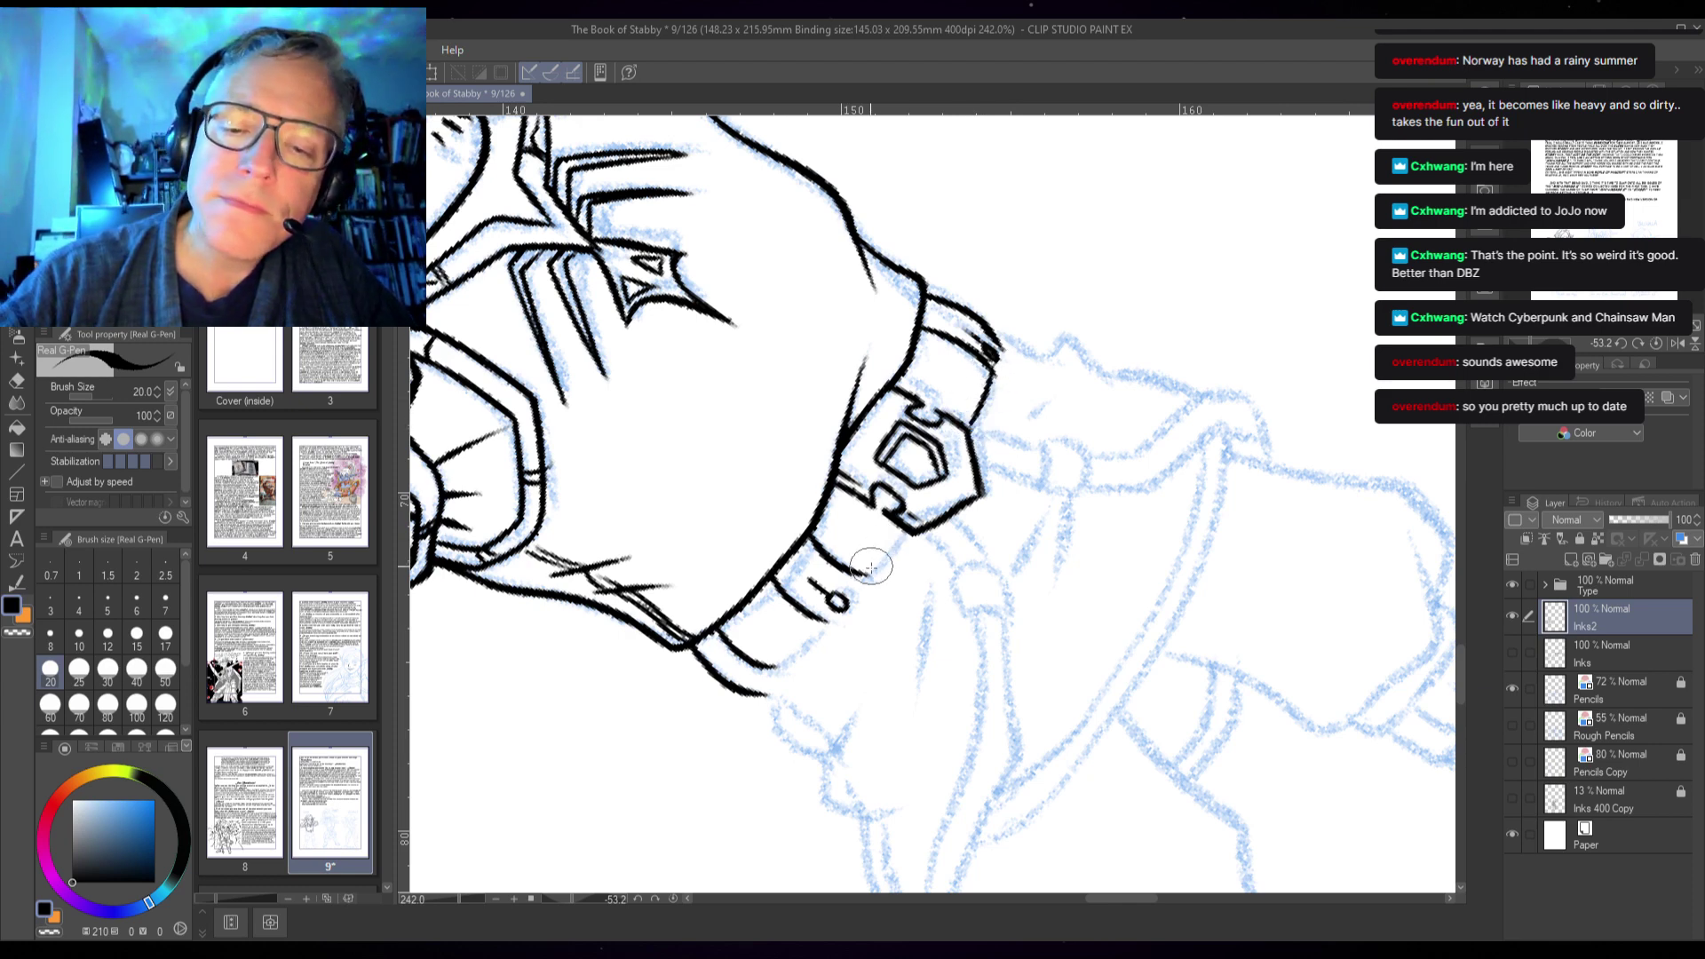
mouse_move(892, 546)
left_mouse_down()
mouse_move(866, 575)
mouse_move(930, 522)
left_mouse_up()
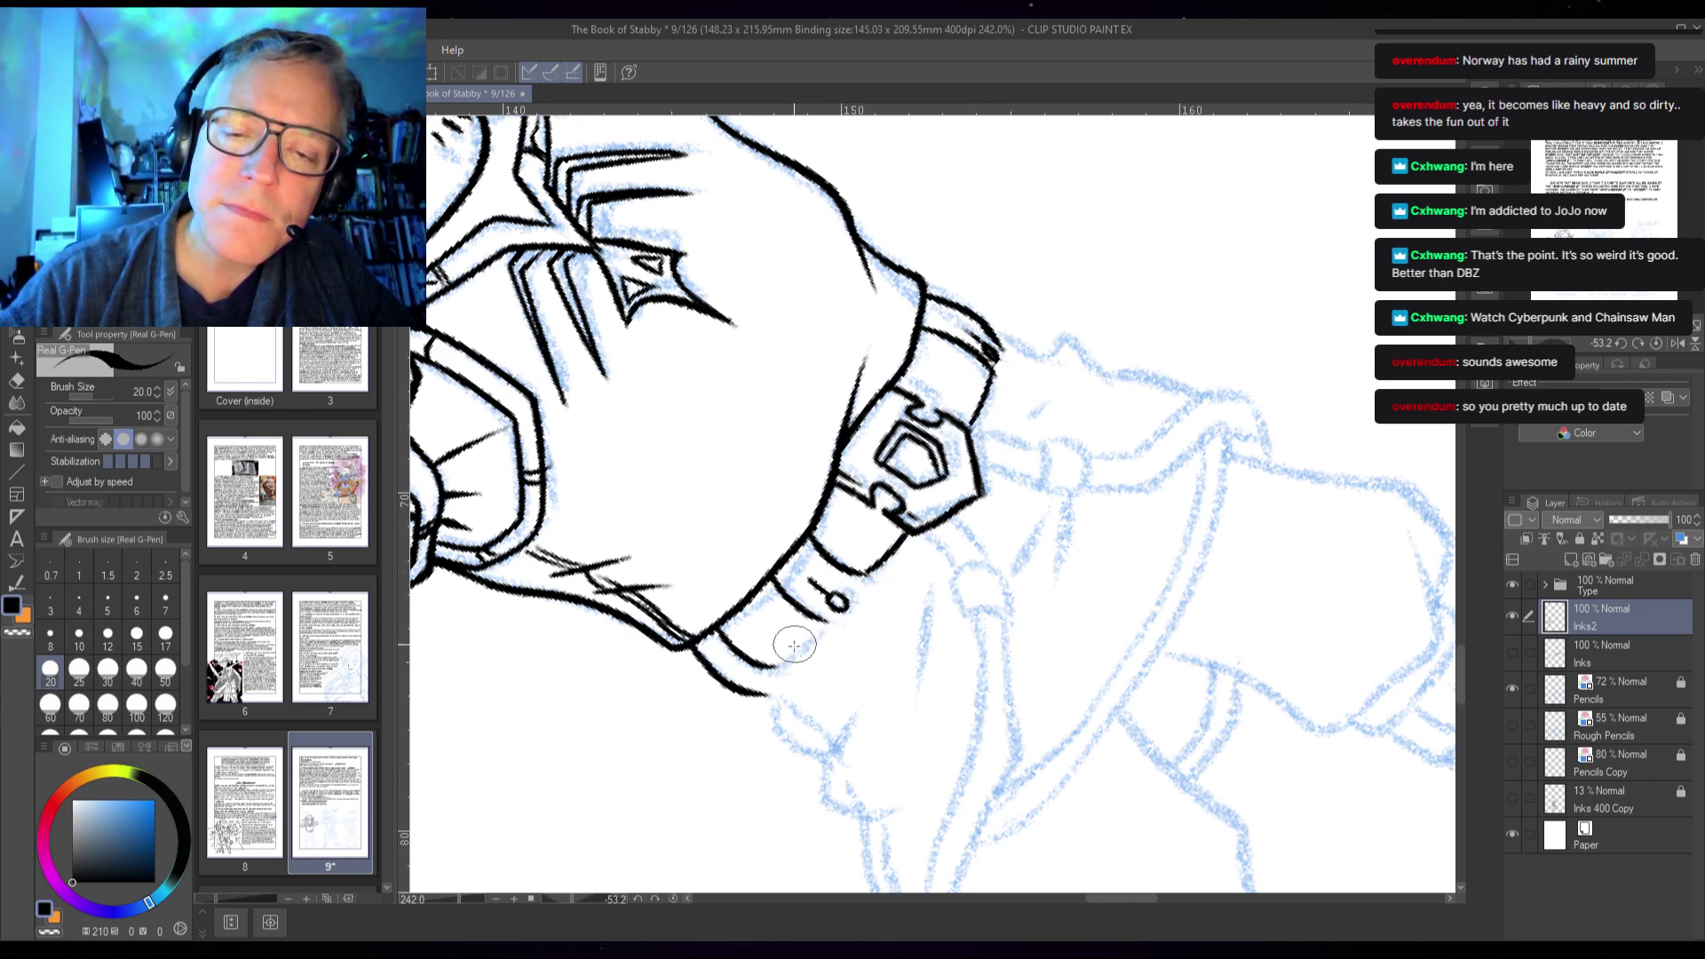
left_click_drag(776, 664, 830, 621)
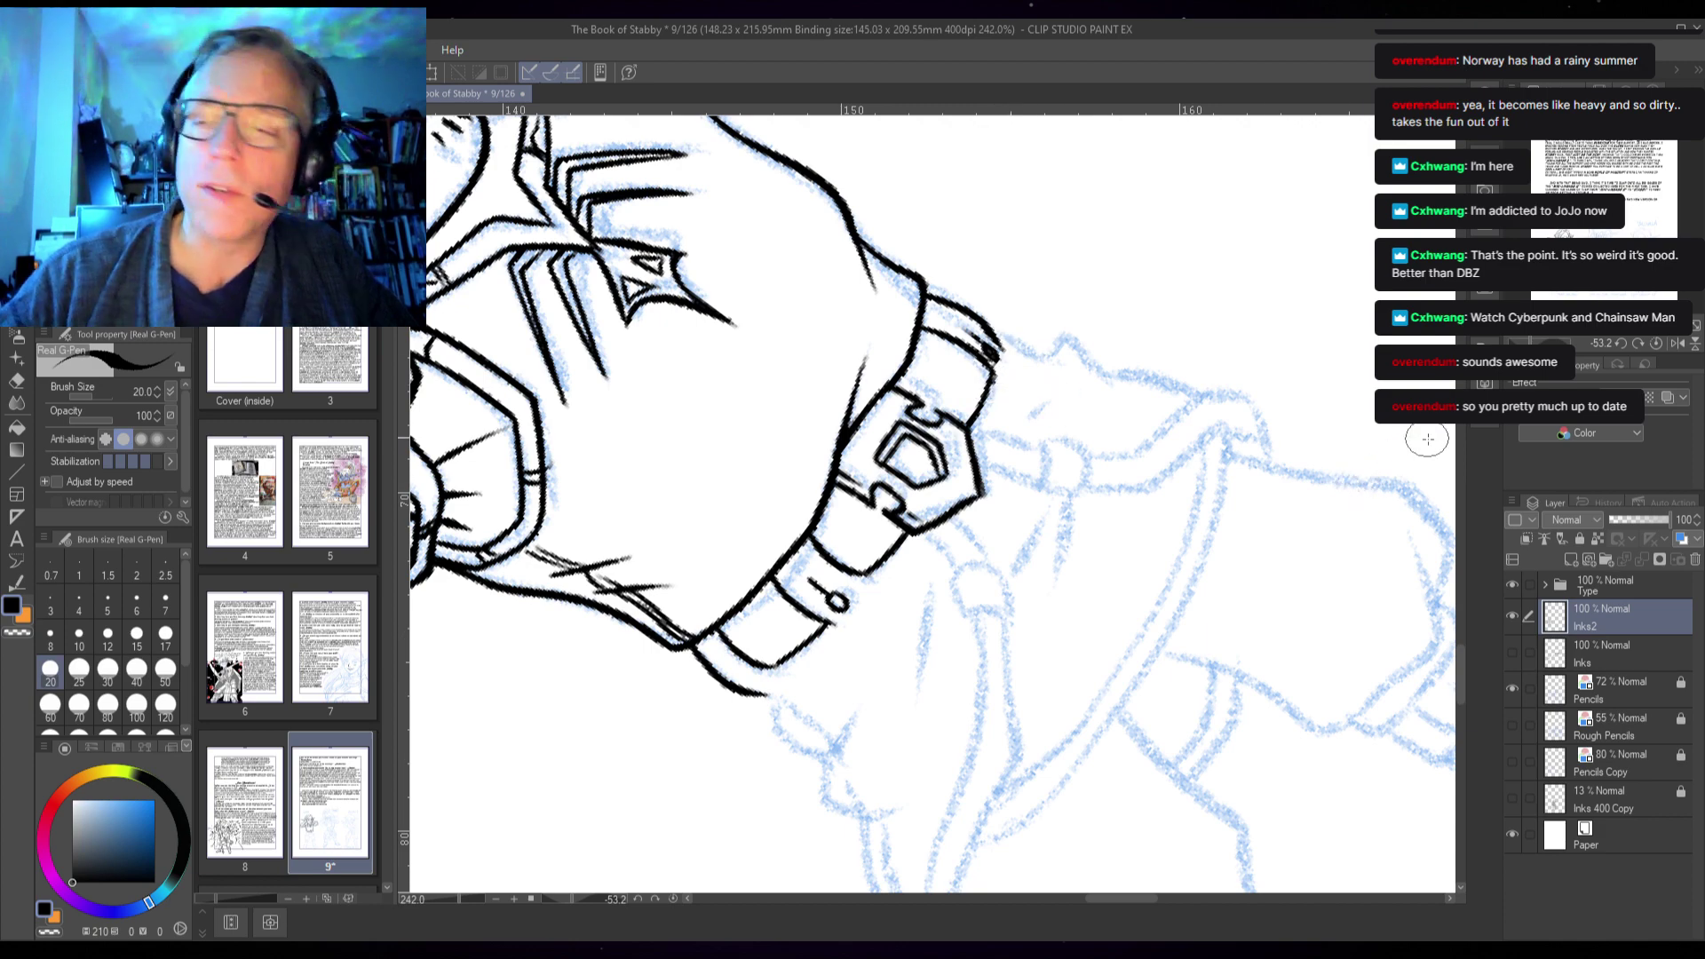
left_click(1638, 343)
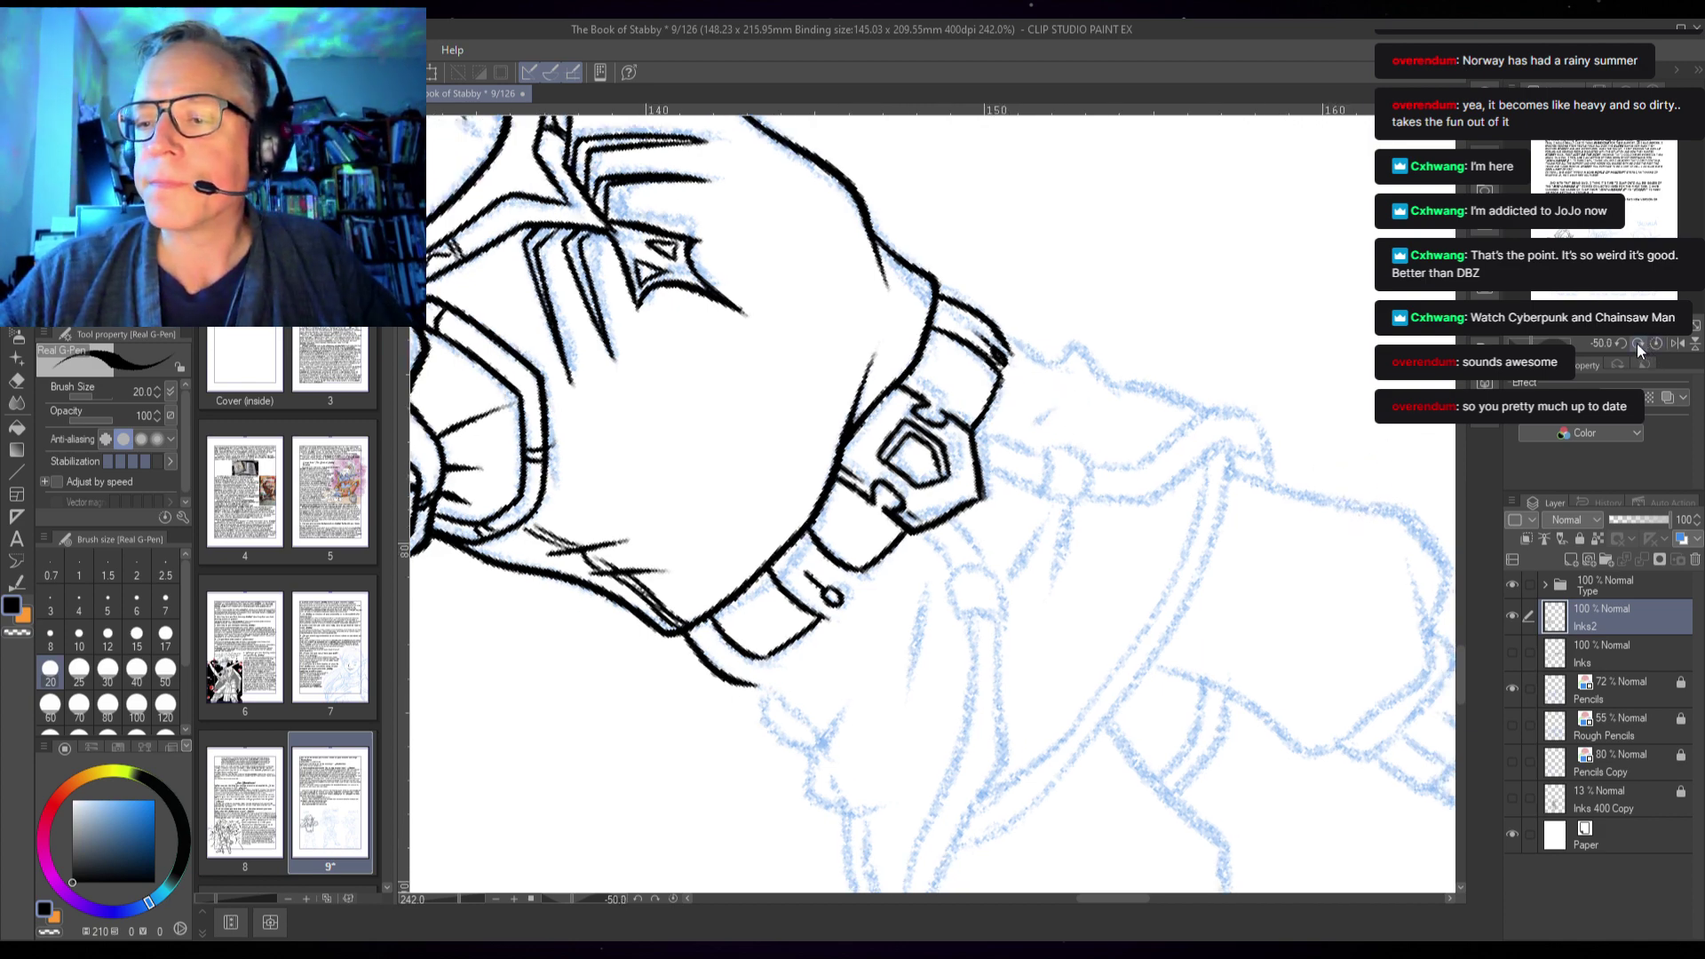
left_click(1657, 343)
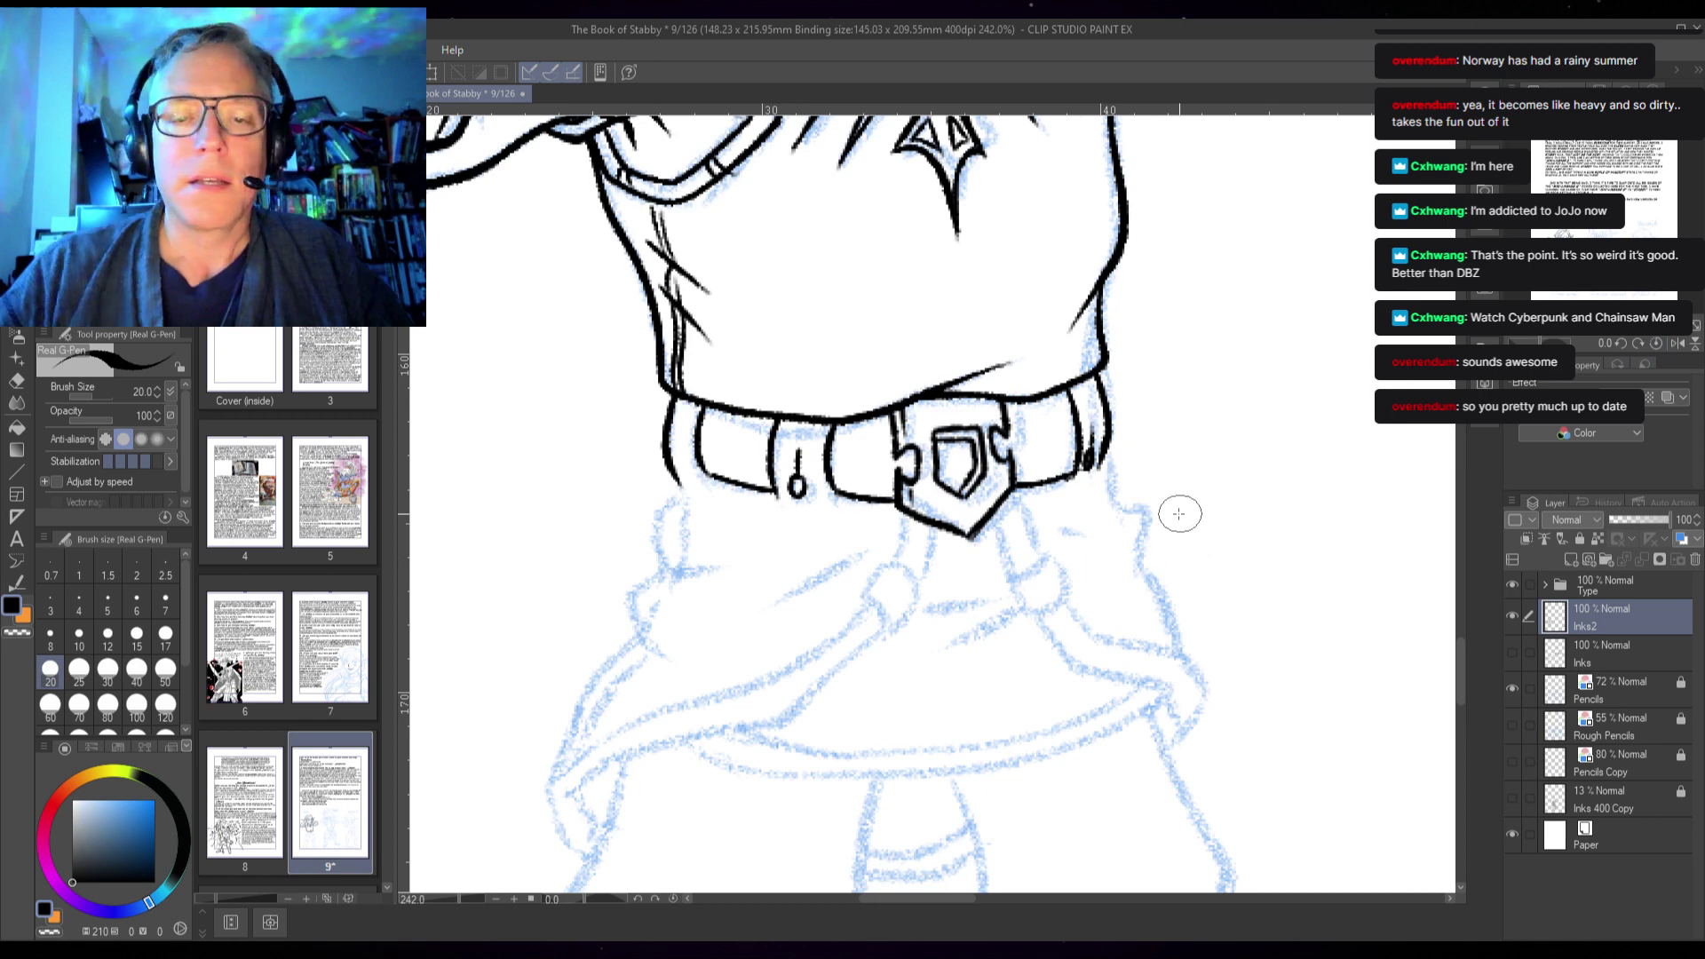
- Ink the curved outer edge at the belt's right end, just below the shirt hem
left_click_drag(1100, 632, 1243, 484)
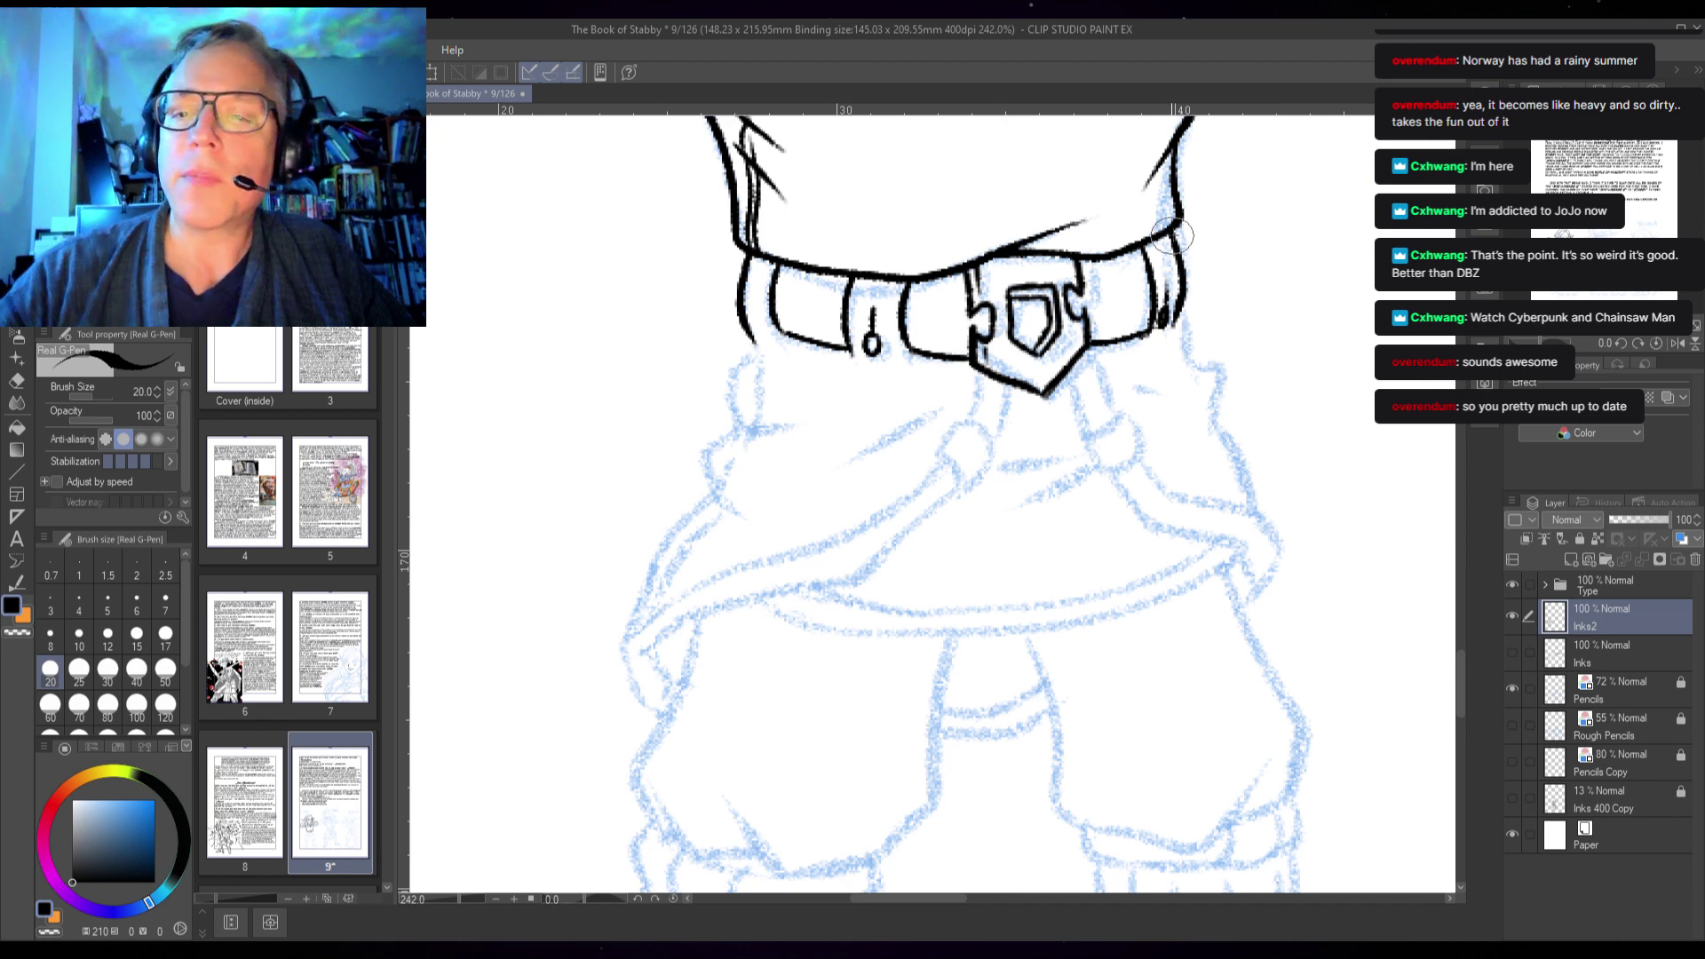
left_click_drag(1184, 246, 1179, 324)
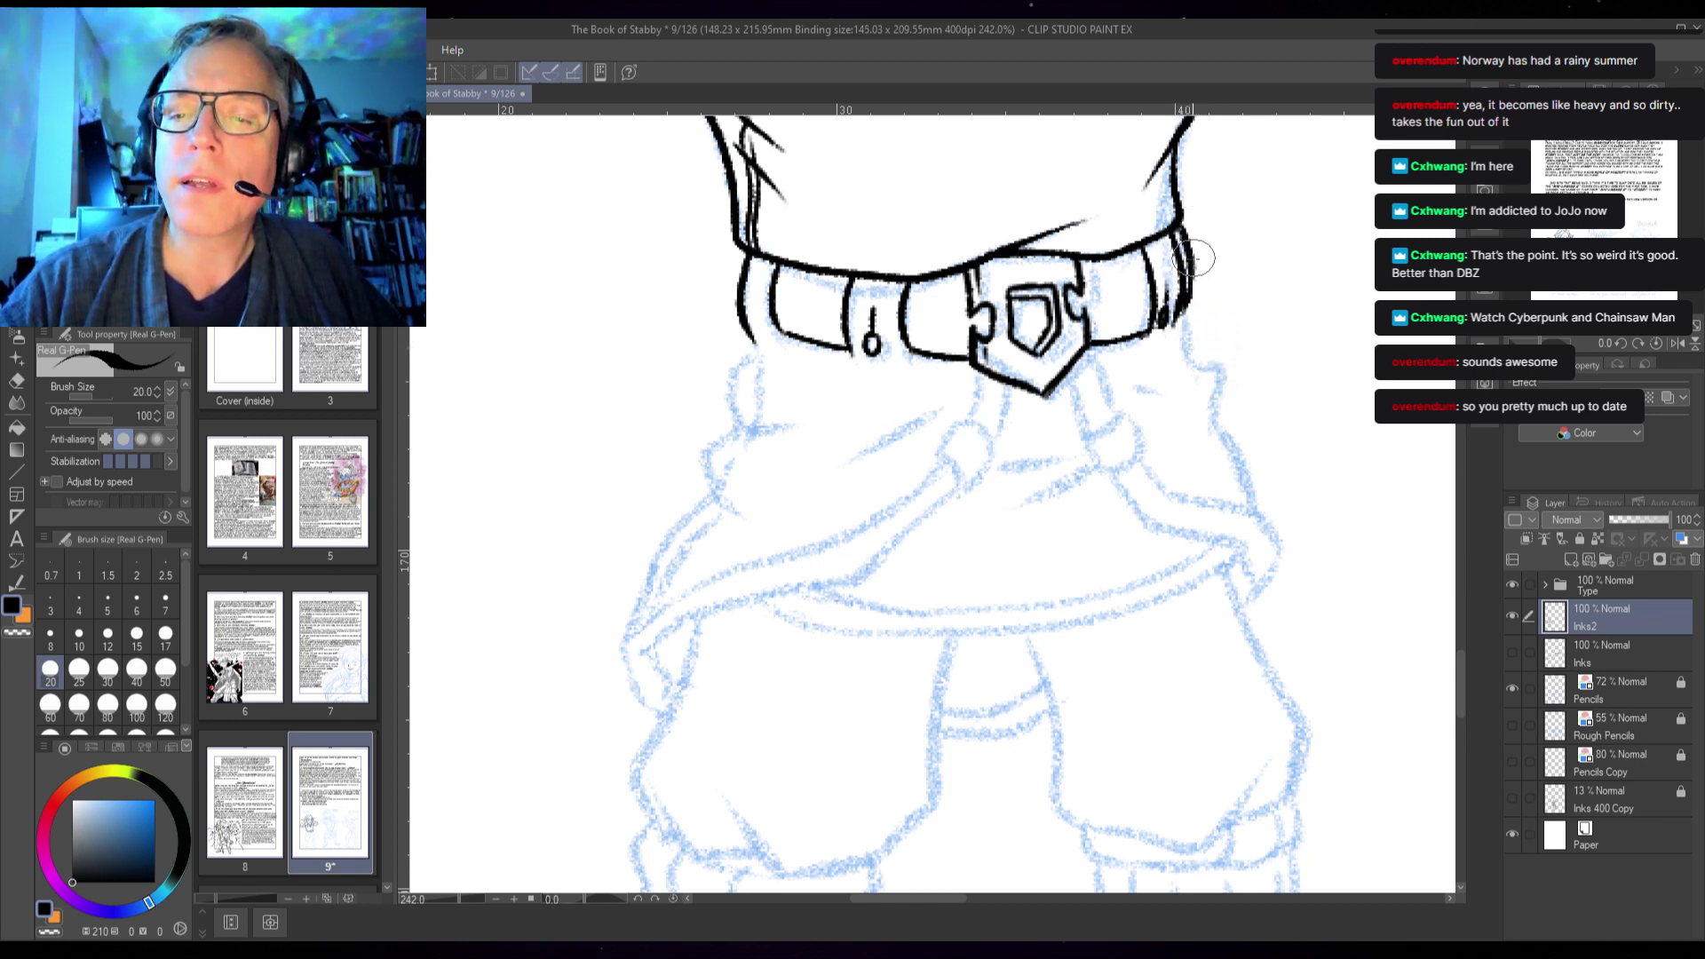
left_click_drag(1190, 262, 1181, 313)
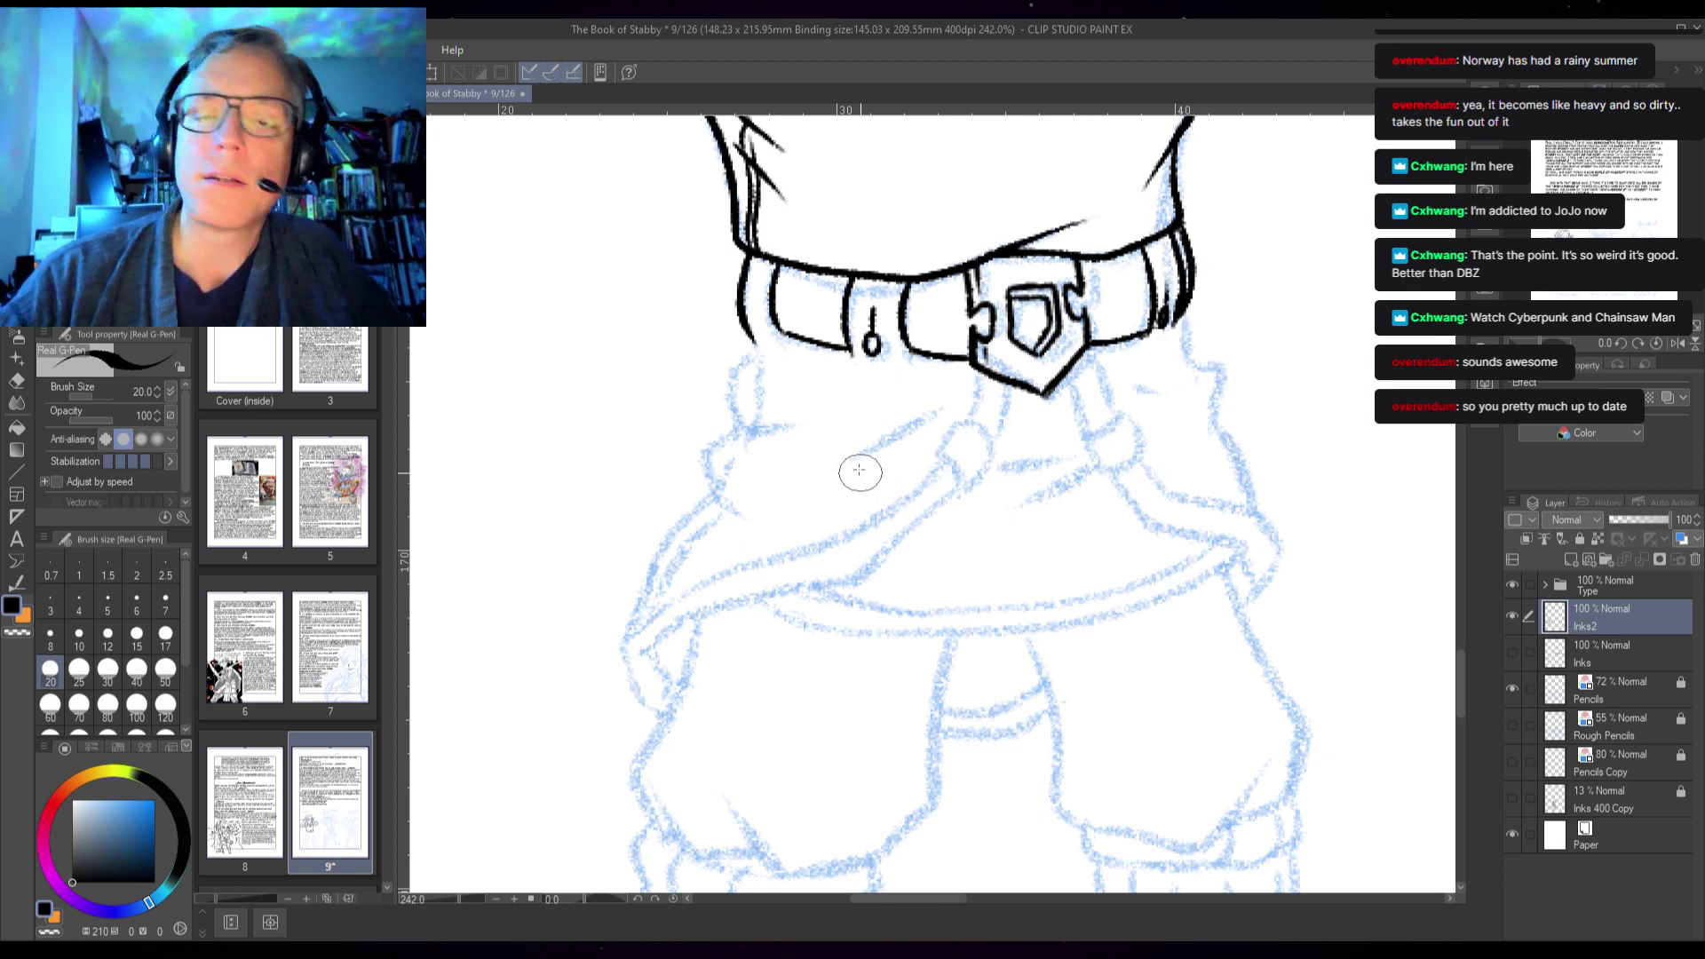
- Ink the left outer contour of the draped cloth from the belt to its lower tip, with inner edge lines and hip folds
mouse_move(755, 327)
left_mouse_down()
mouse_move(736, 380)
mouse_move(731, 358)
mouse_move(736, 481)
left_mouse_up()
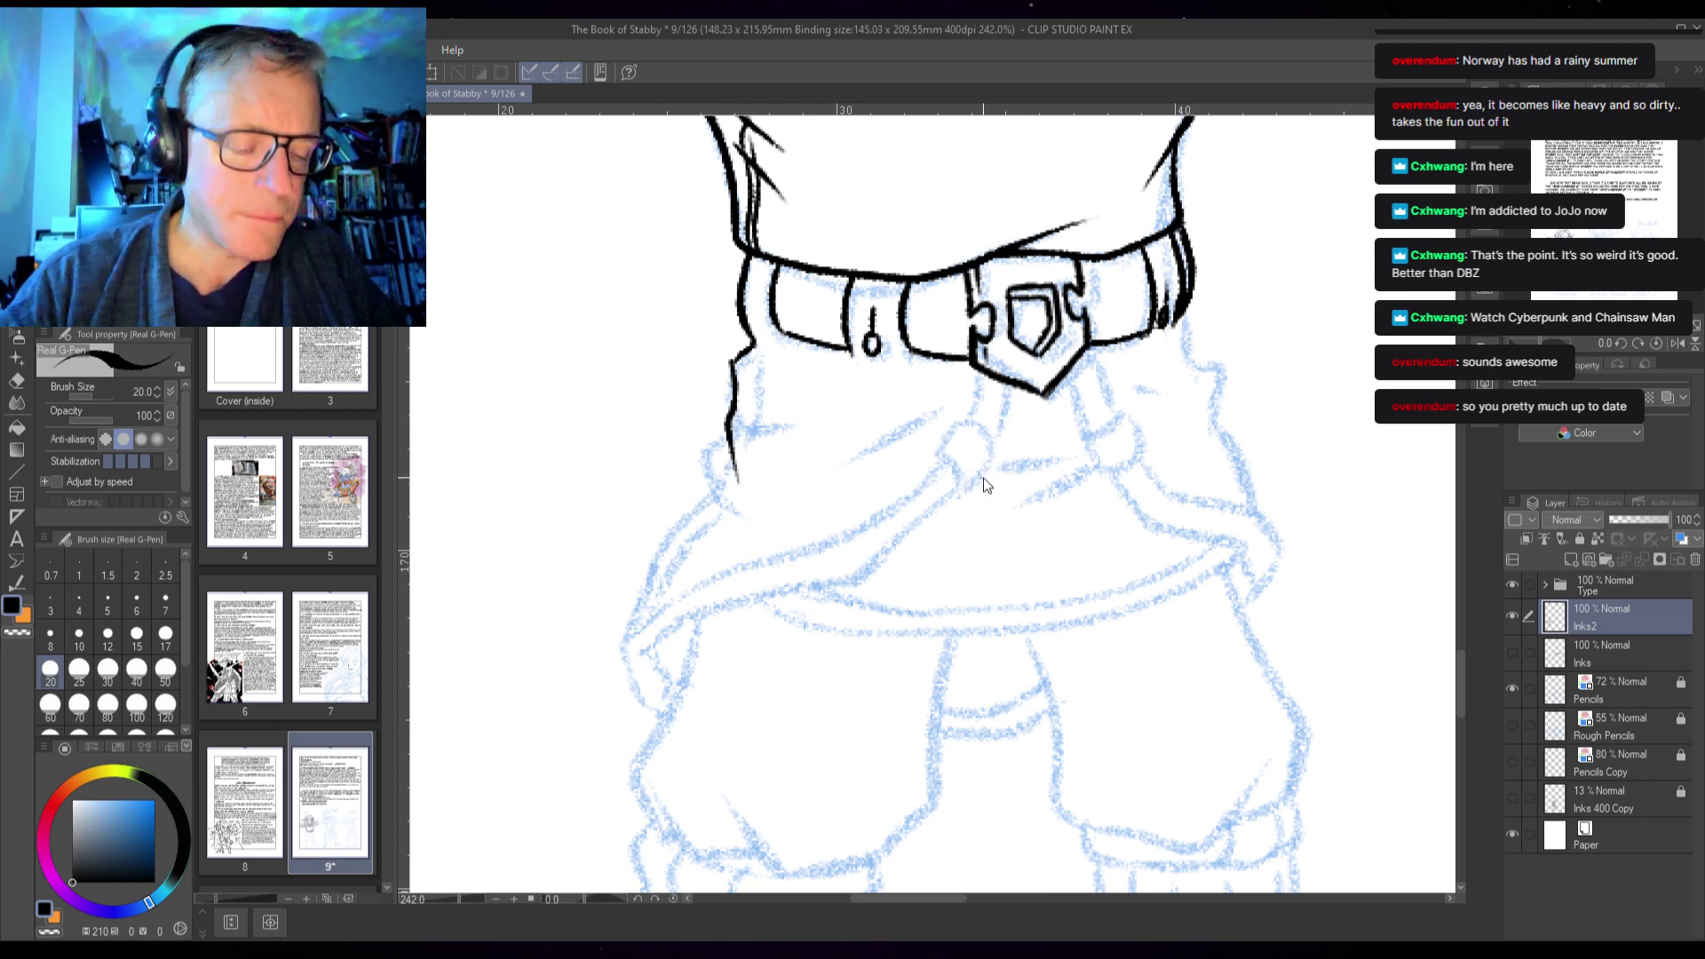
left_click_drag(728, 435, 661, 543)
mouse_move(645, 602)
left_mouse_down()
mouse_move(623, 654)
mouse_move(665, 722)
left_mouse_up()
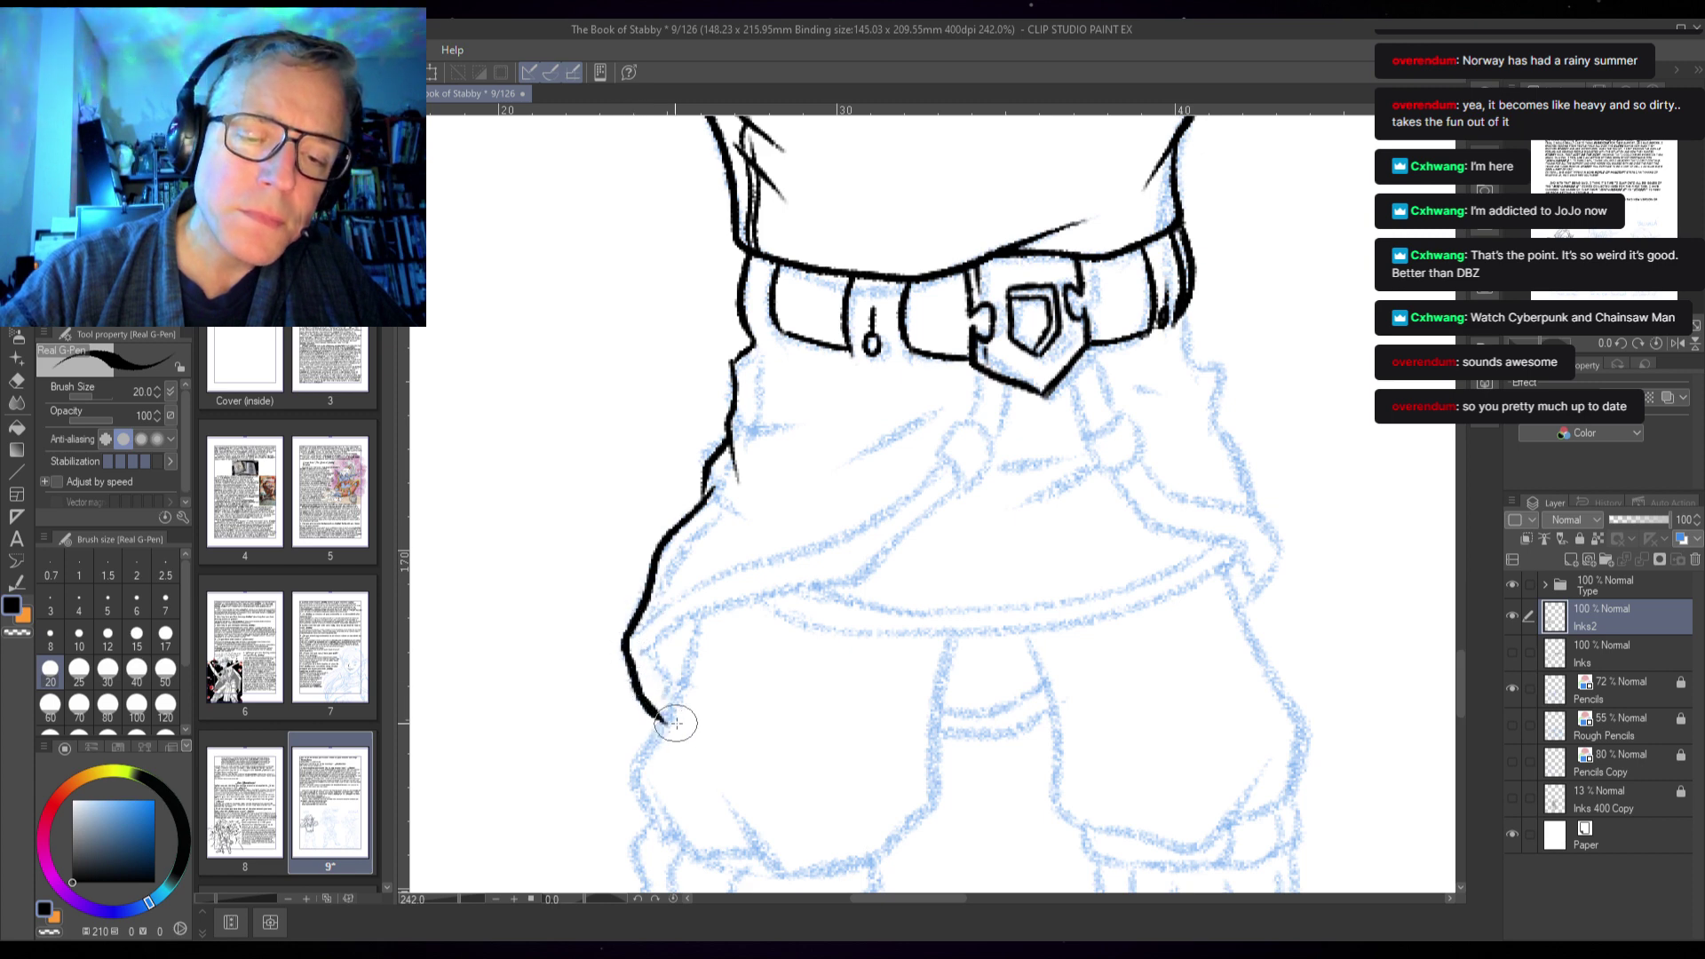
mouse_move(665, 586)
left_mouse_down()
mouse_move(737, 455)
mouse_move(753, 377)
left_mouse_up()
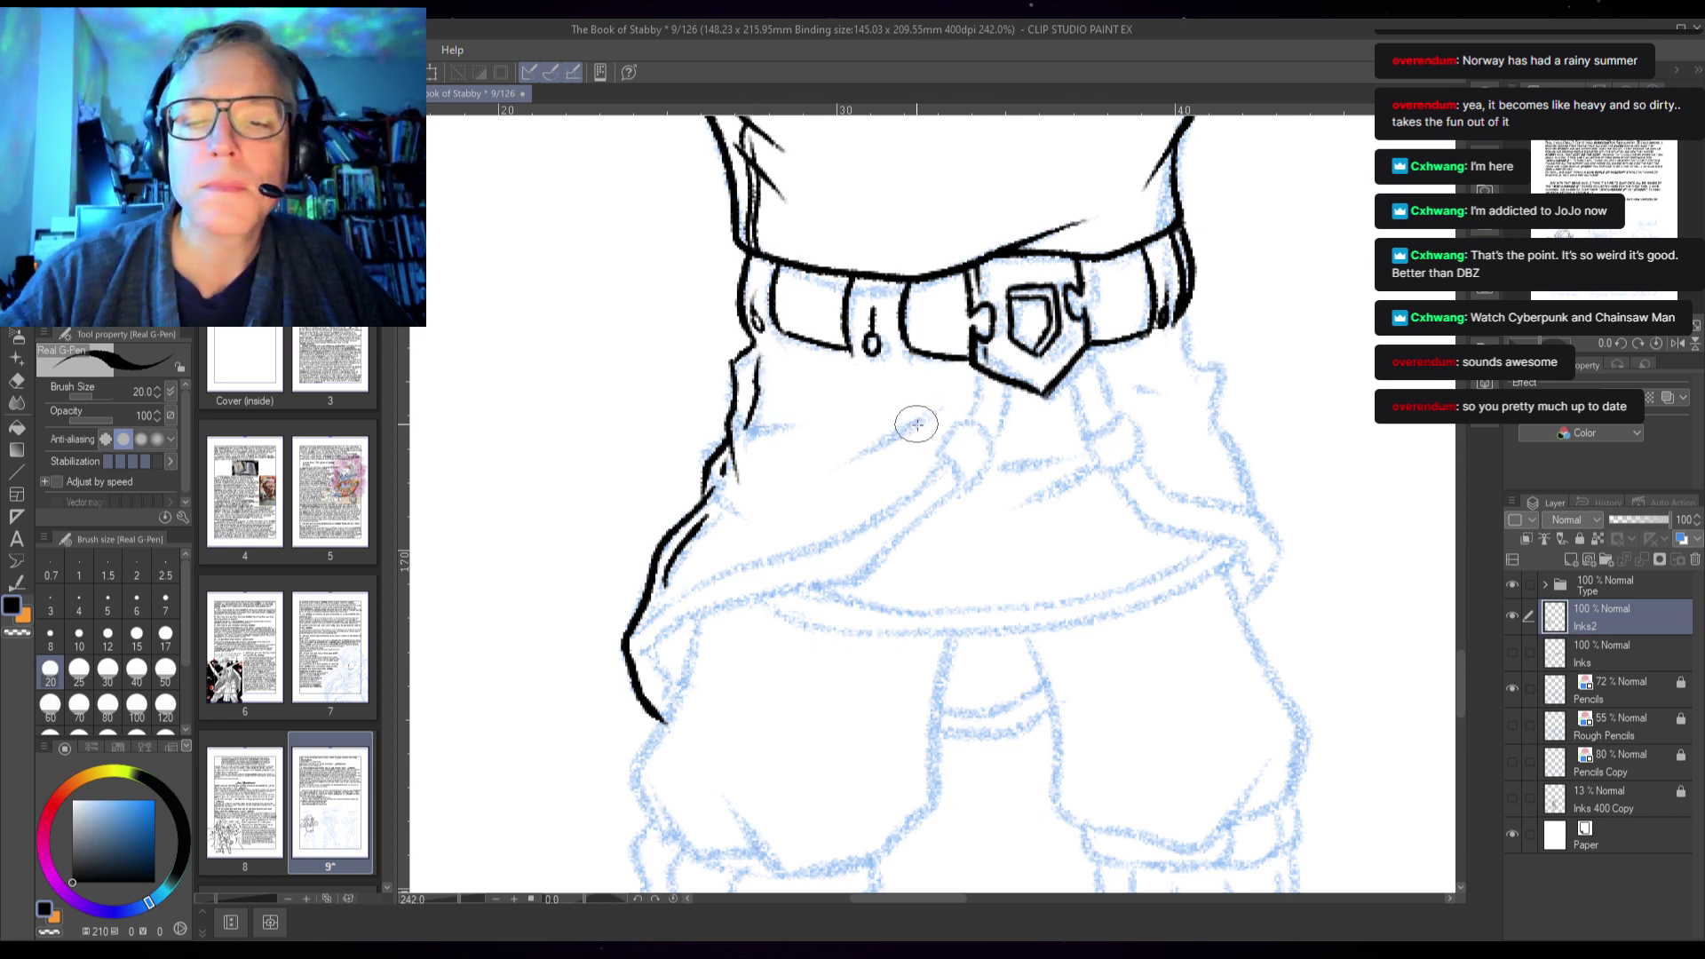
left_click_drag(933, 406, 804, 474)
left_click_drag(945, 391, 824, 429)
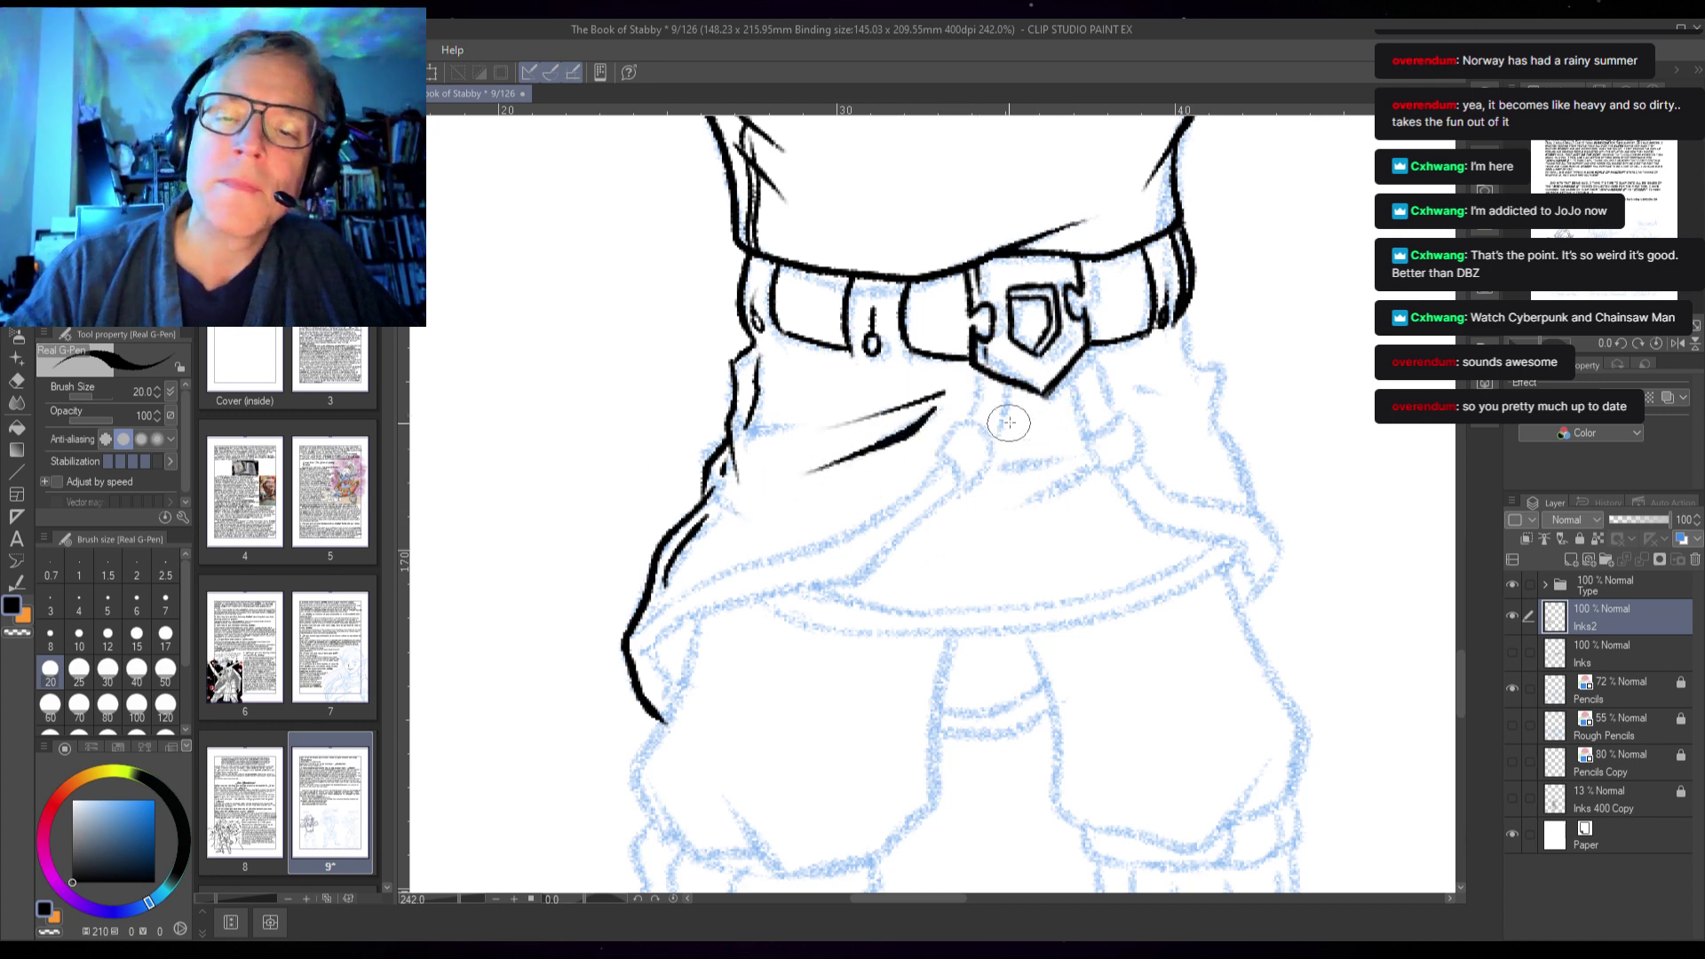
- Ink the short strap hanging from the buckle's lower left with its square end band, and save the document
left_click_drag(1012, 387, 988, 451)
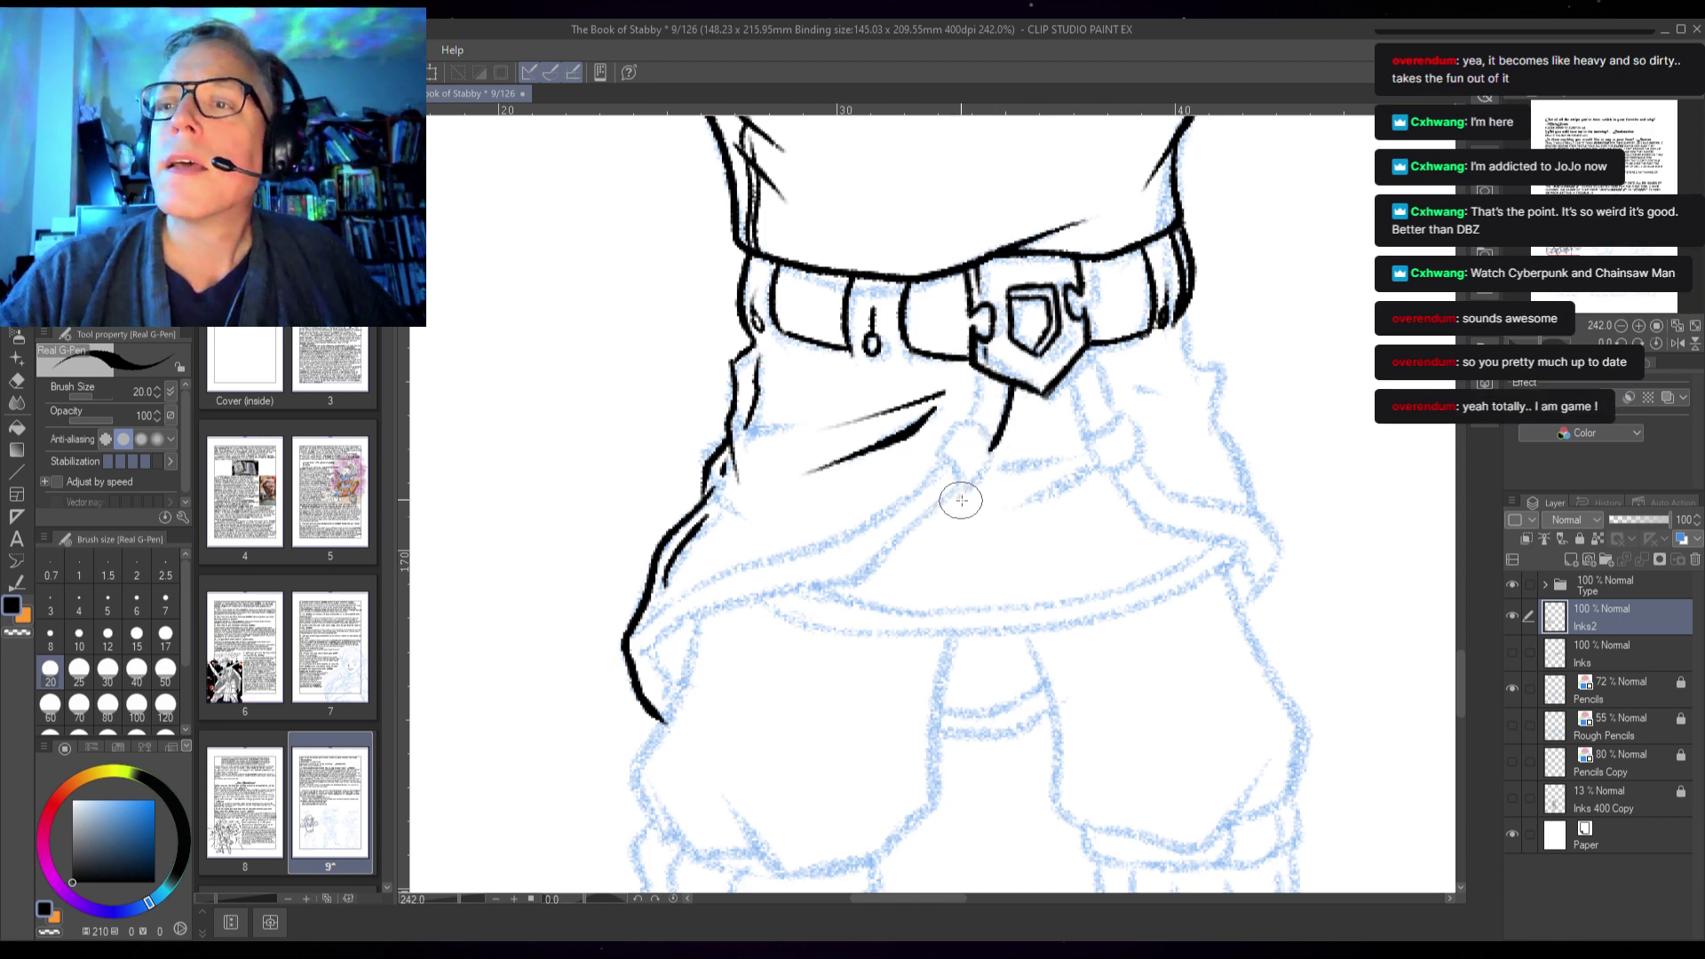
left_click_drag(973, 337, 966, 423)
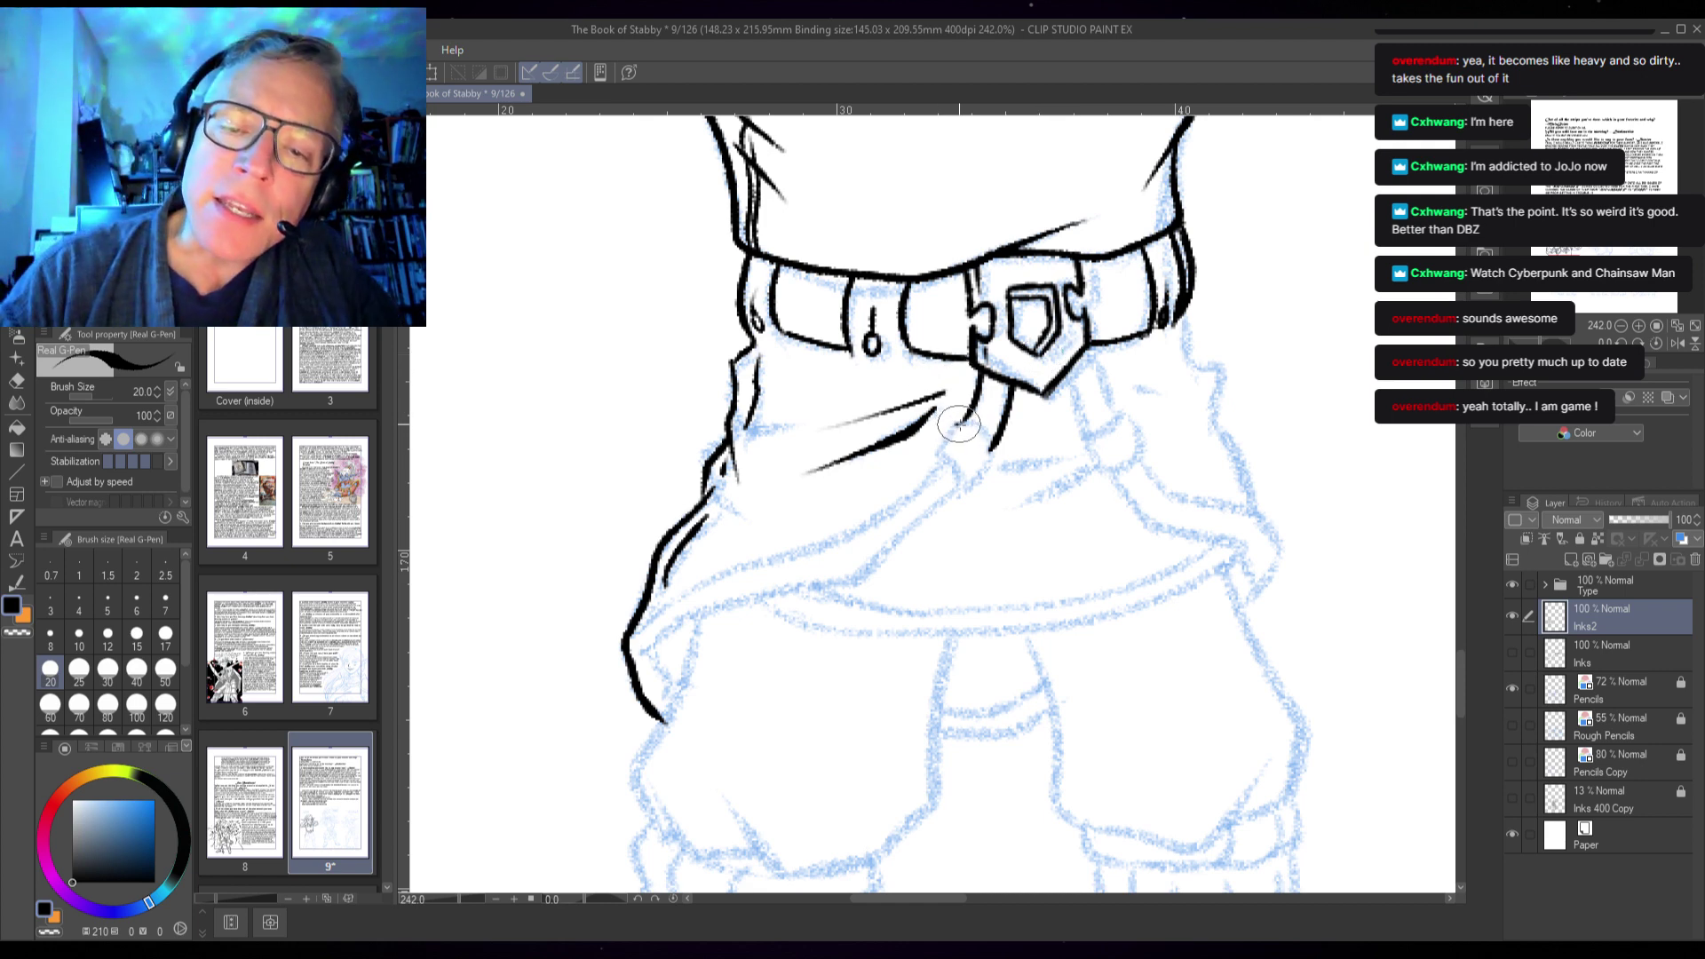
mouse_move(957, 422)
left_mouse_down()
mouse_move(987, 455)
mouse_move(950, 417)
mouse_move(968, 431)
mouse_move(923, 462)
mouse_move(960, 485)
left_mouse_up()
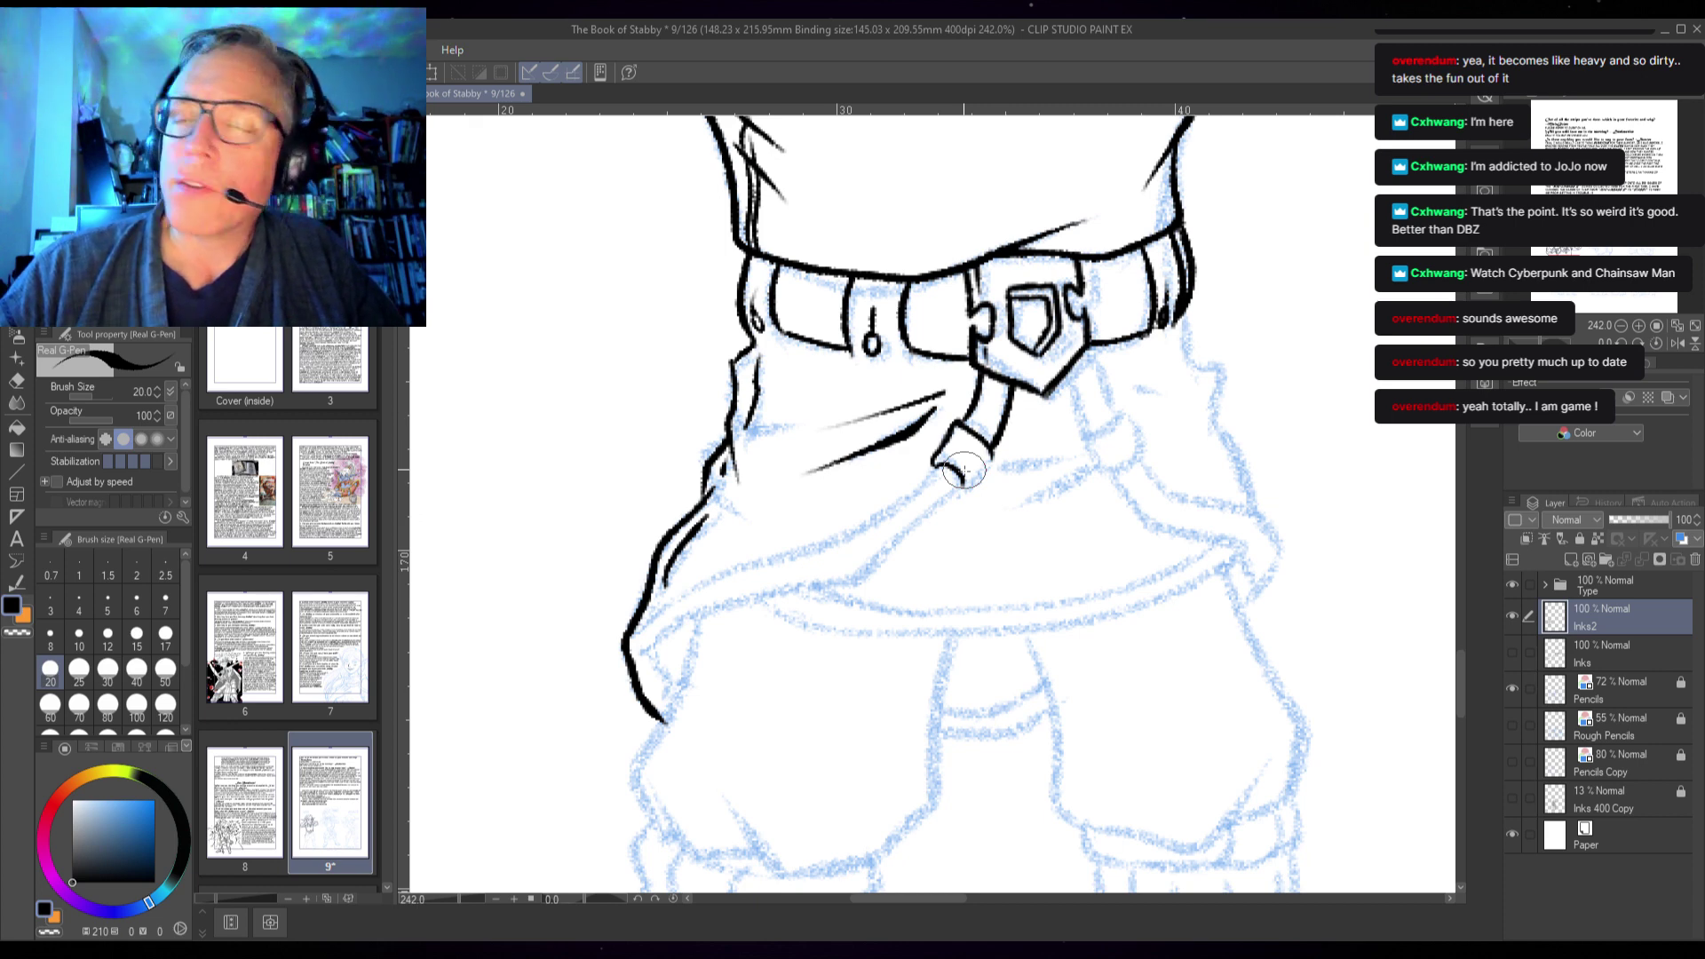
mouse_move(954, 480)
left_mouse_down()
mouse_move(993, 451)
mouse_move(976, 424)
mouse_move(941, 466)
left_mouse_up()
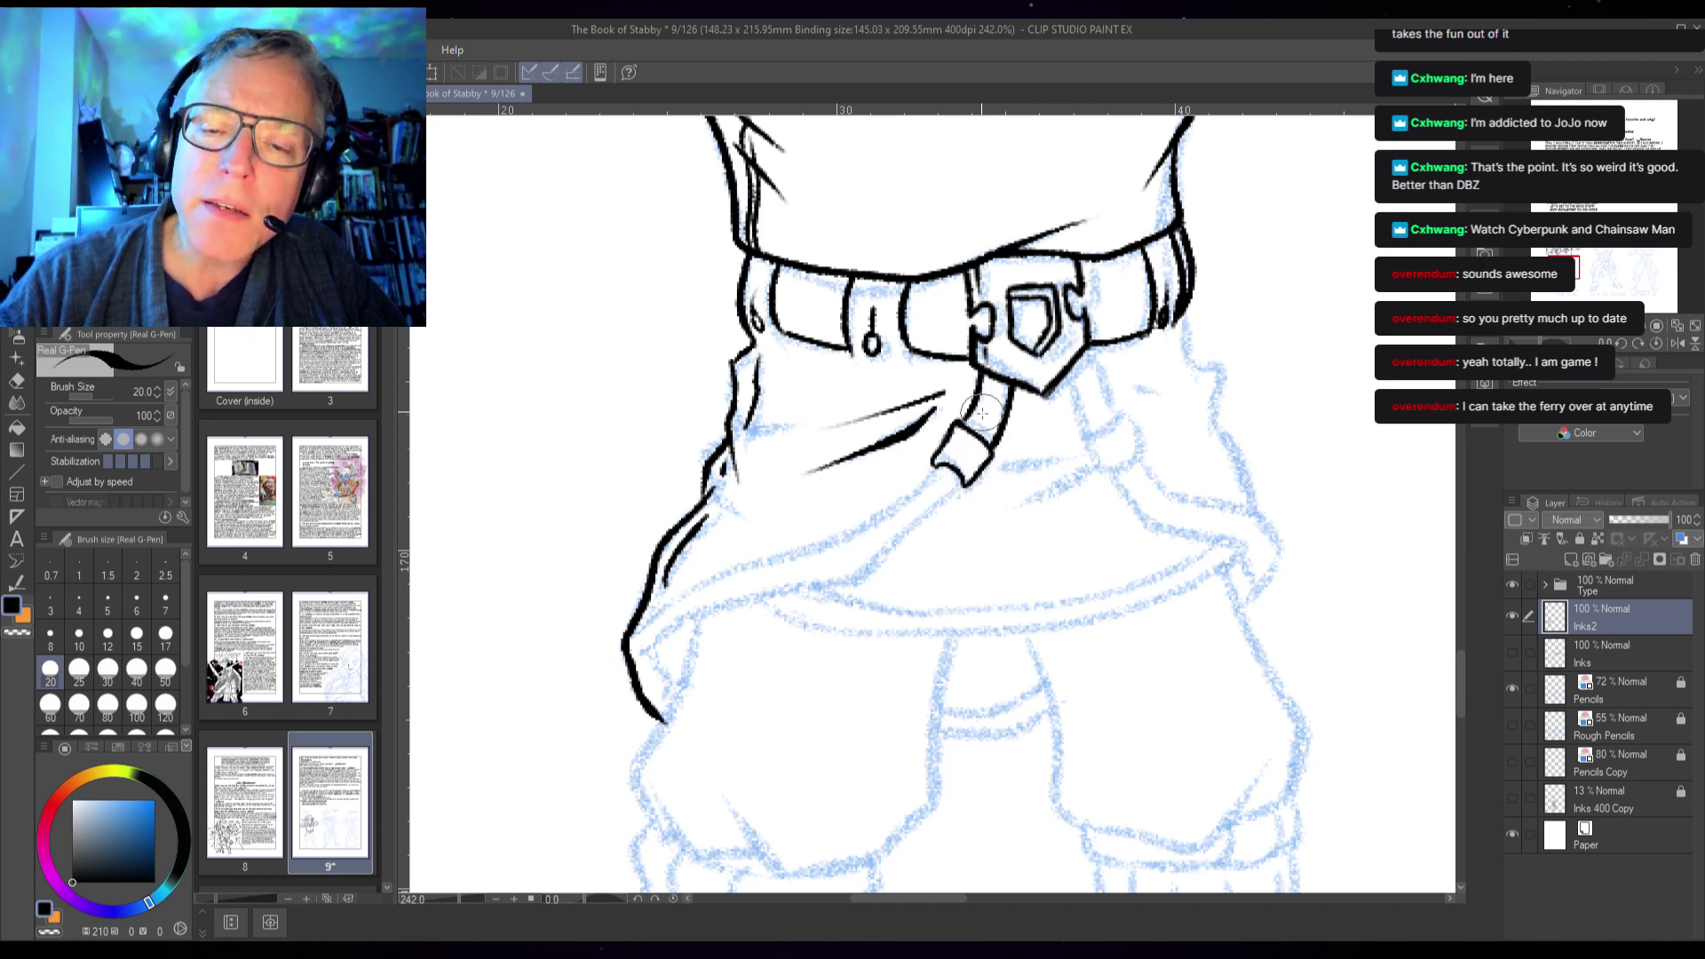
mouse_move(981, 395)
left_mouse_down()
mouse_move(966, 428)
mouse_move(991, 453)
left_mouse_up()
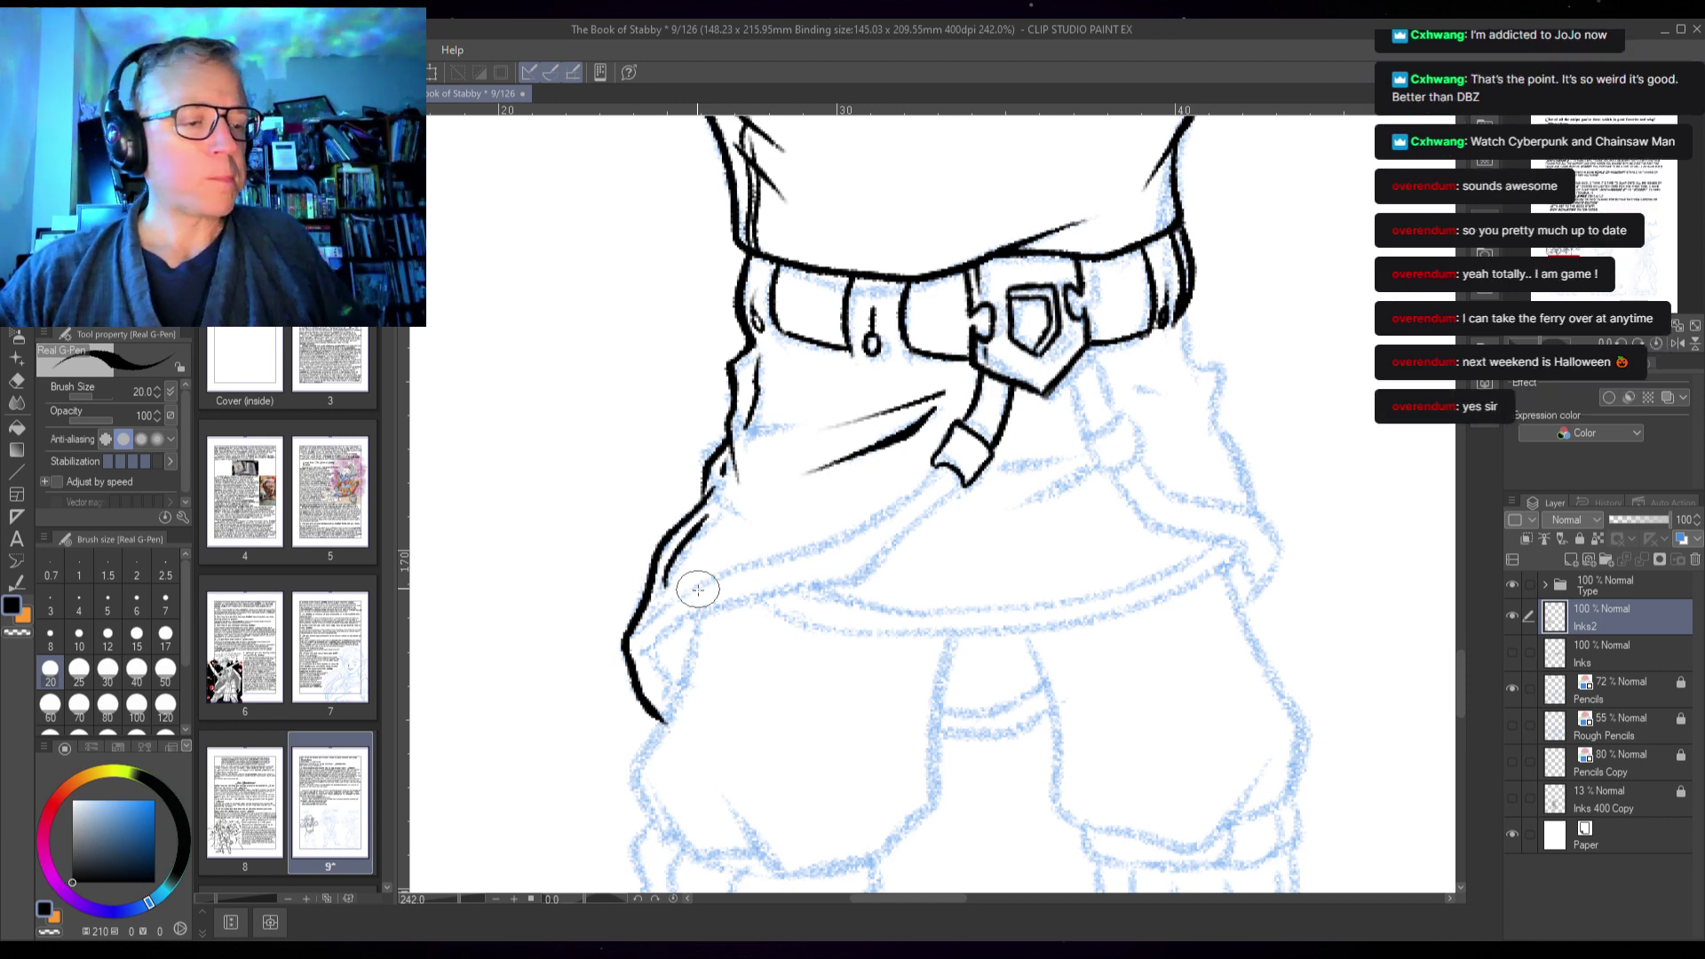
key("ctrl+s")
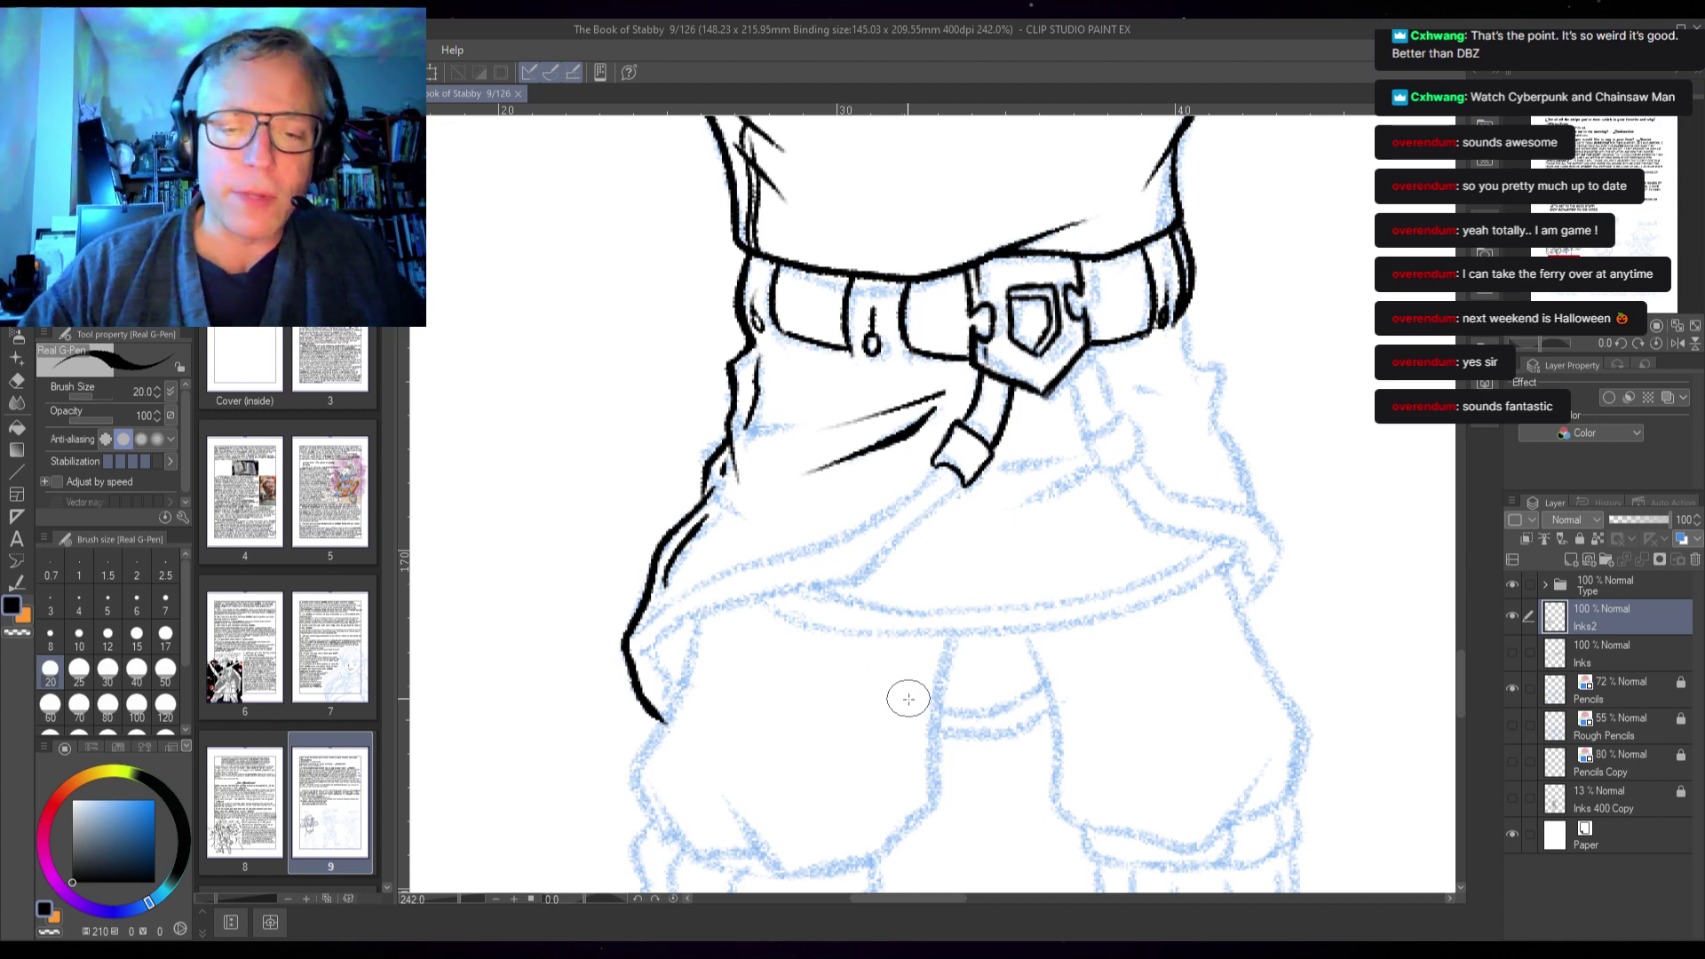
- Ink the left trouser leg's bulging outer contour down to the cuff, and the draped cloth's edge sweeping from the strap's band to the left hip
left_click_drag(914, 692, 958, 491)
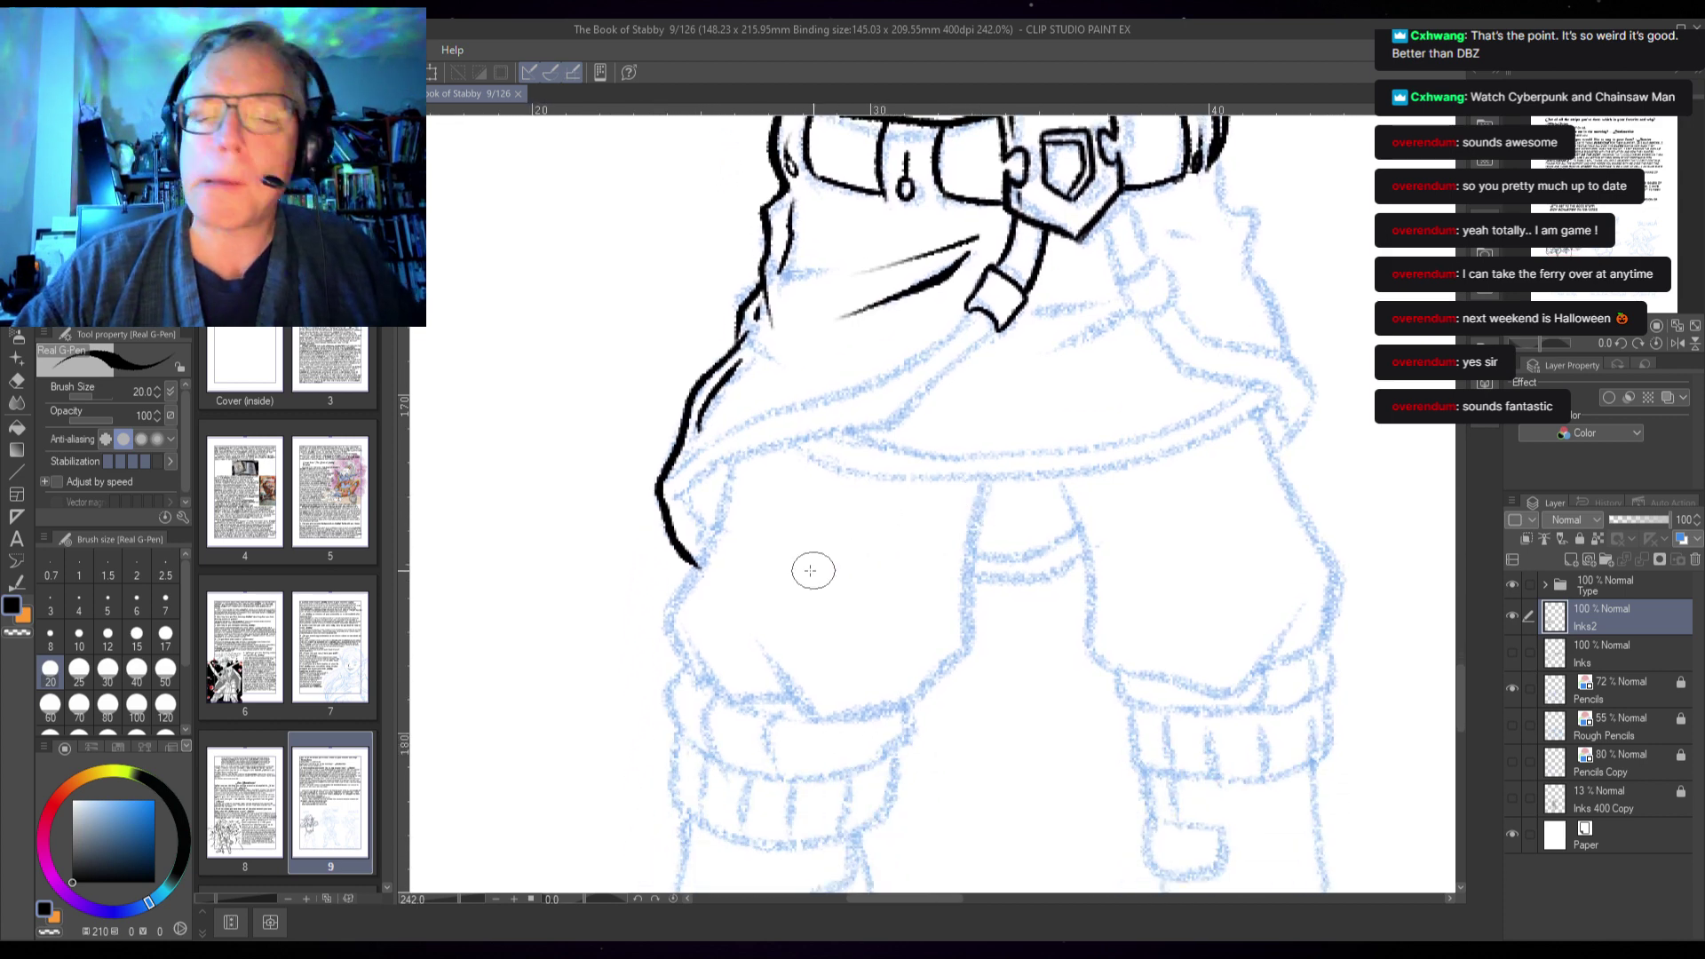
mouse_move(730, 460)
left_mouse_down()
mouse_move(669, 622)
mouse_move(699, 682)
mouse_move(792, 699)
left_mouse_up()
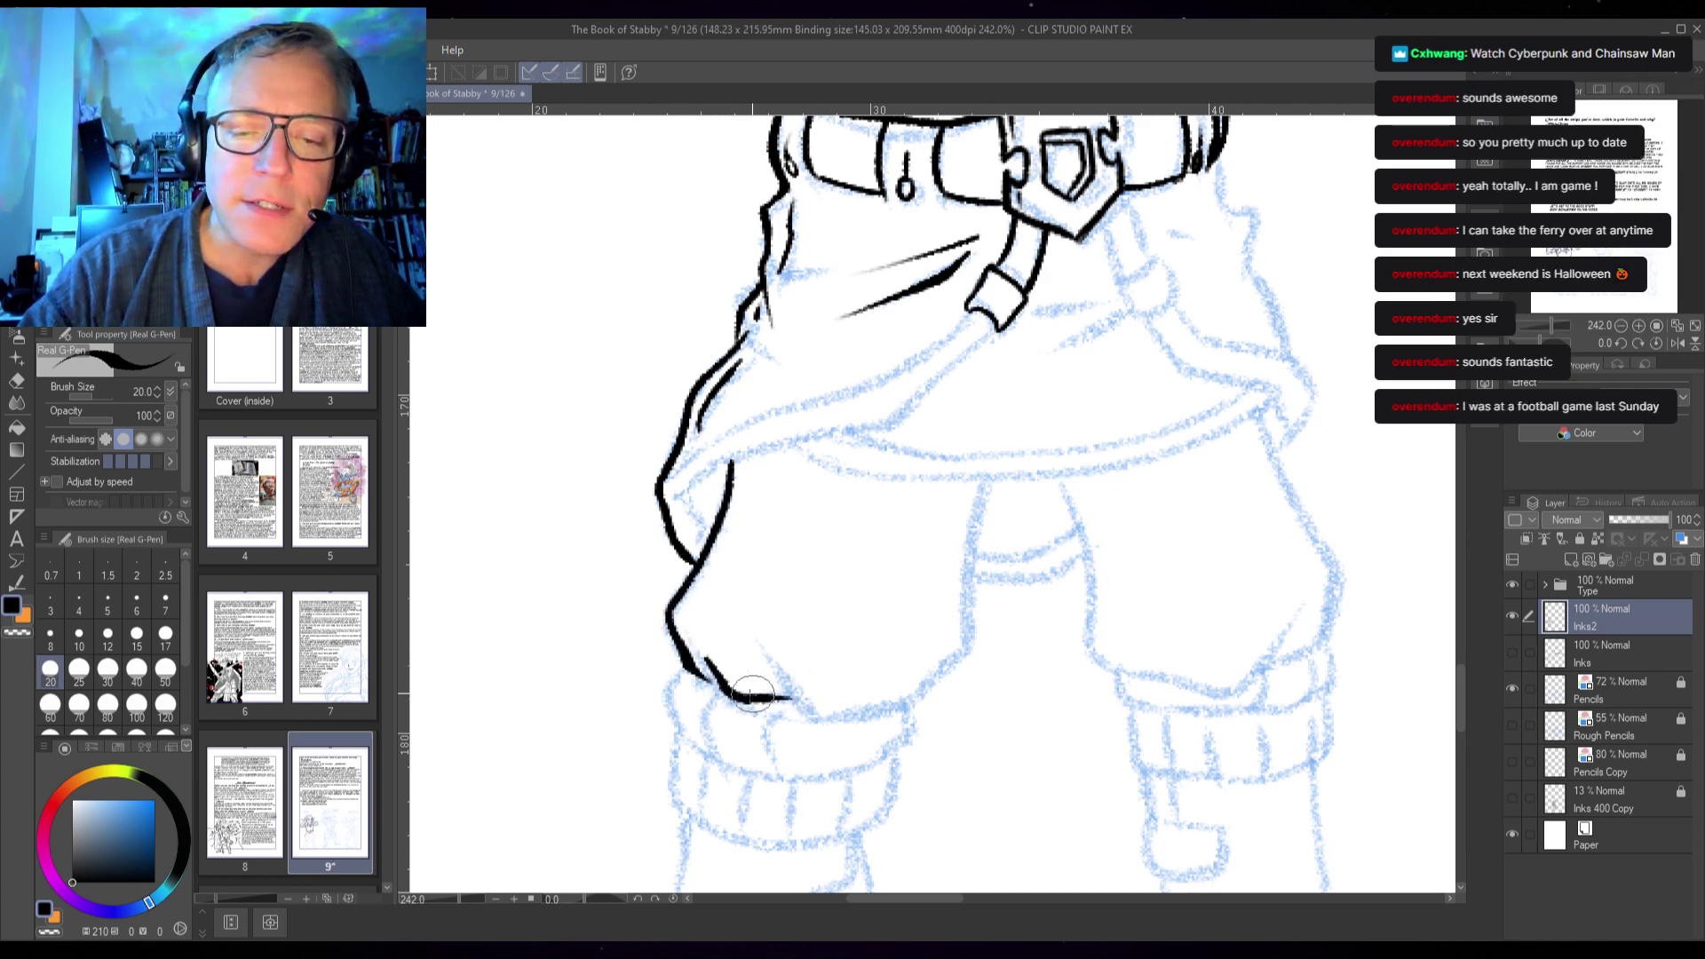
left_click_drag(706, 662, 741, 699)
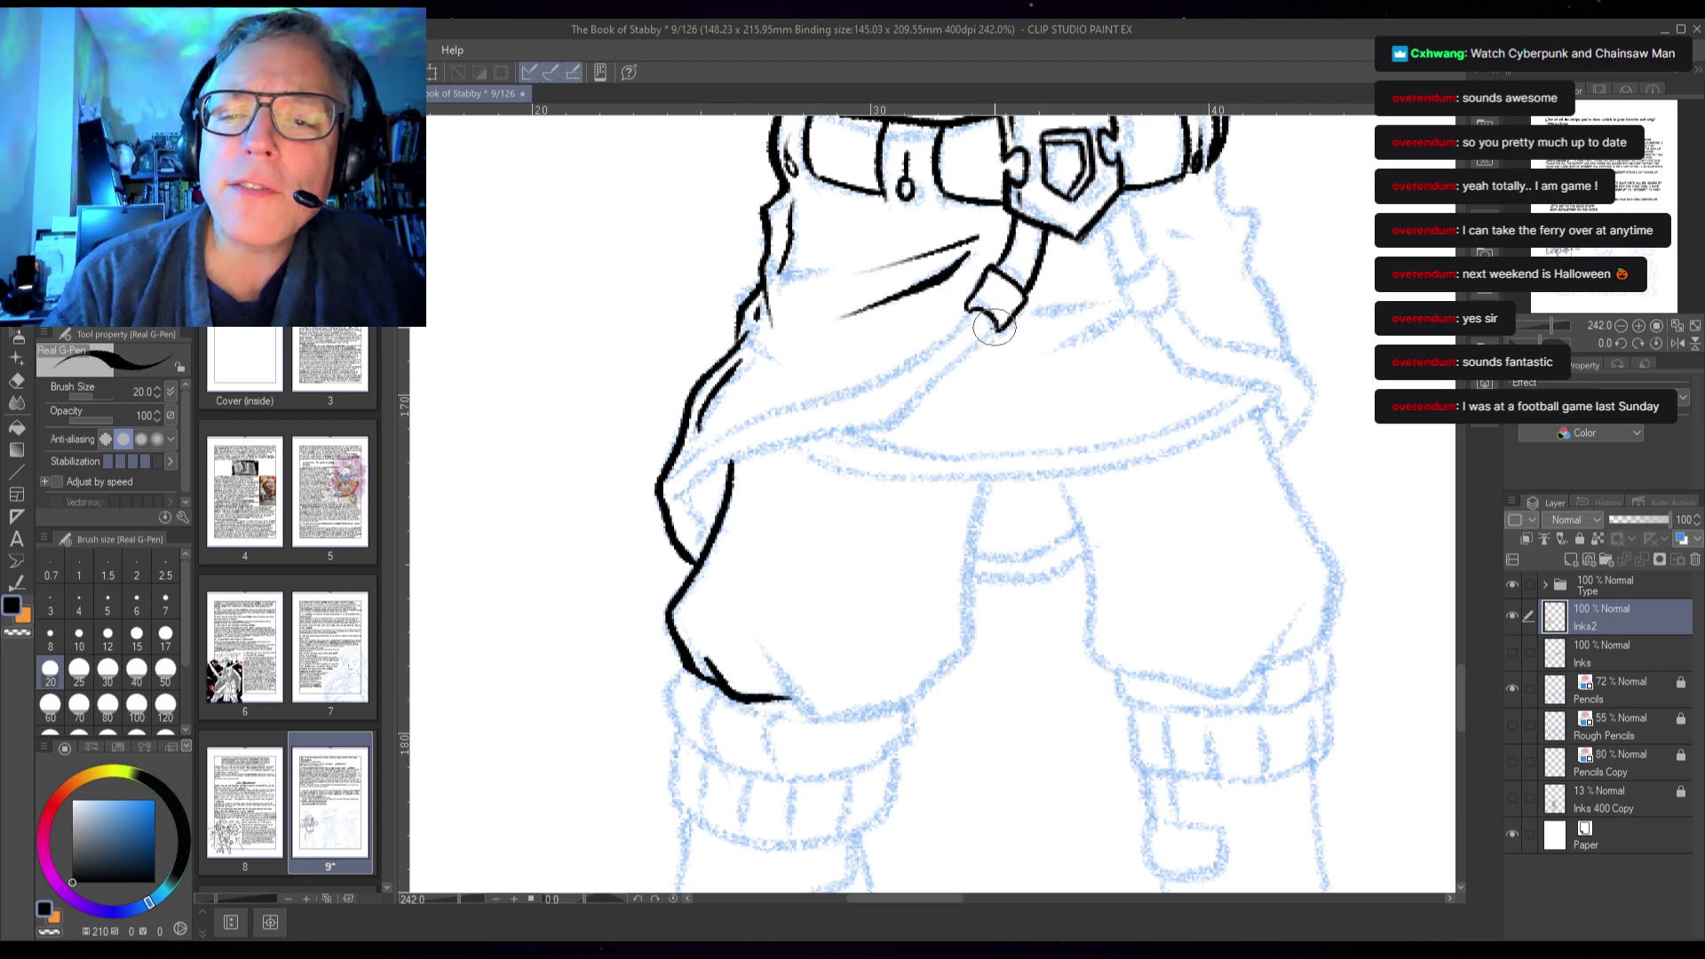
mouse_move(1000, 331)
left_mouse_down()
mouse_move(888, 422)
mouse_move(751, 448)
mouse_move(654, 517)
left_mouse_up()
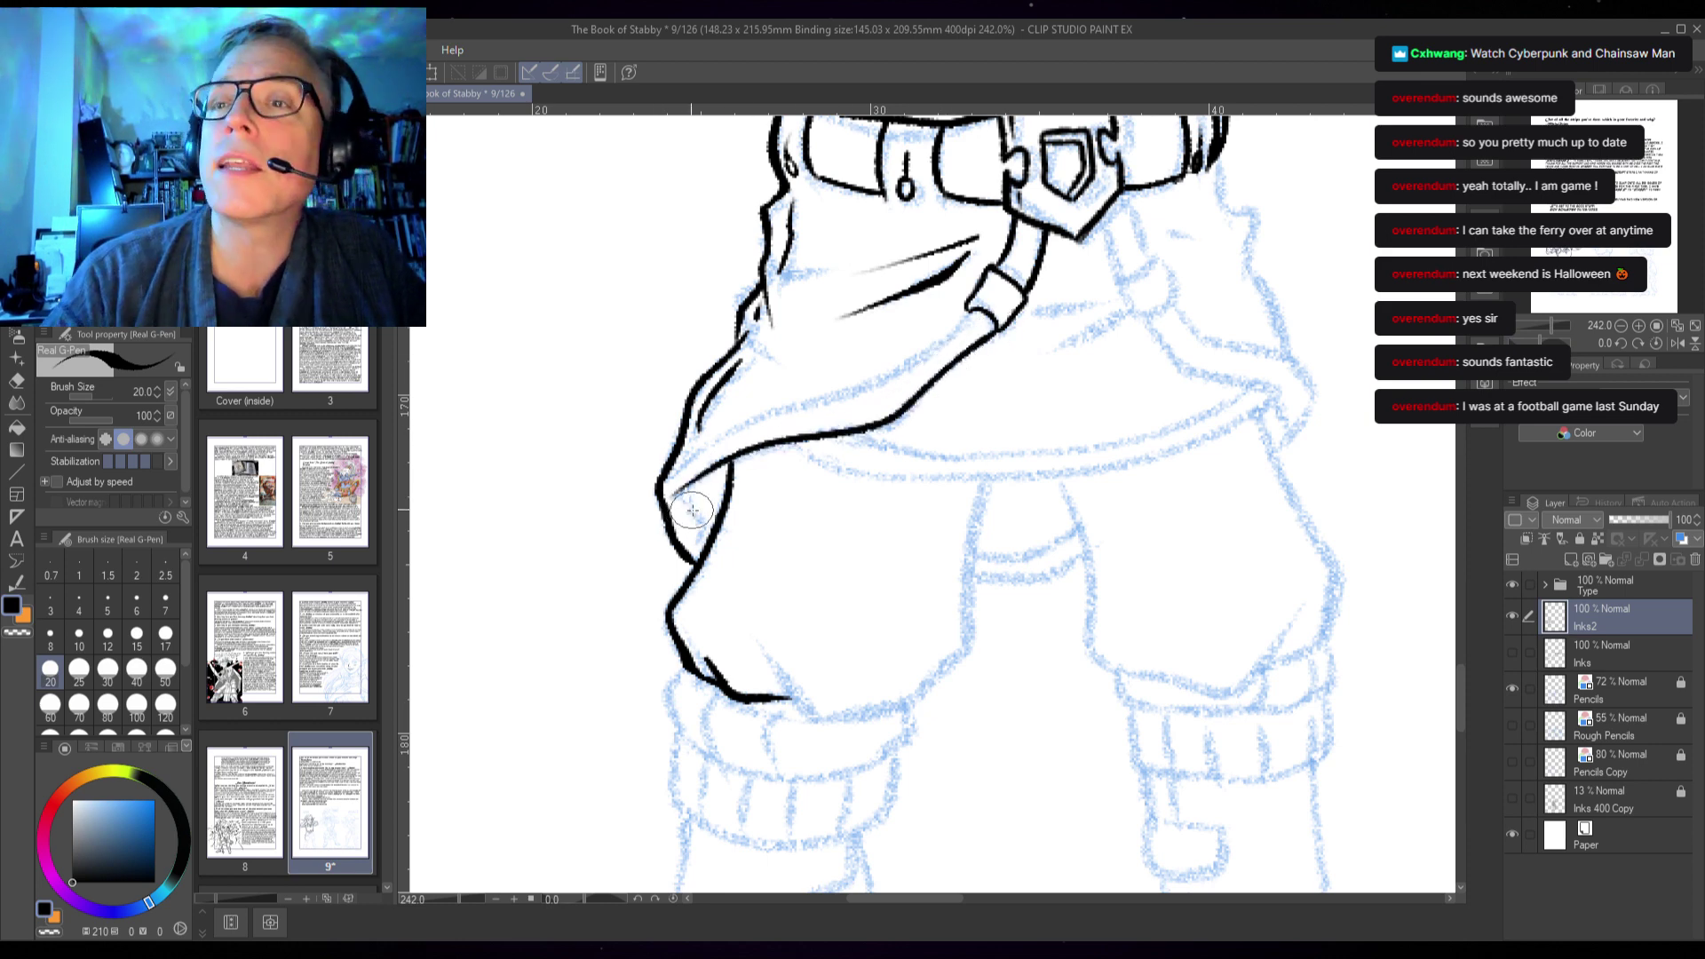
- Ink the inner border line along the draped cloth's sweeping edge, with short cross-bands from the strap down to the left hip tip
left_click_drag(666, 483, 965, 317)
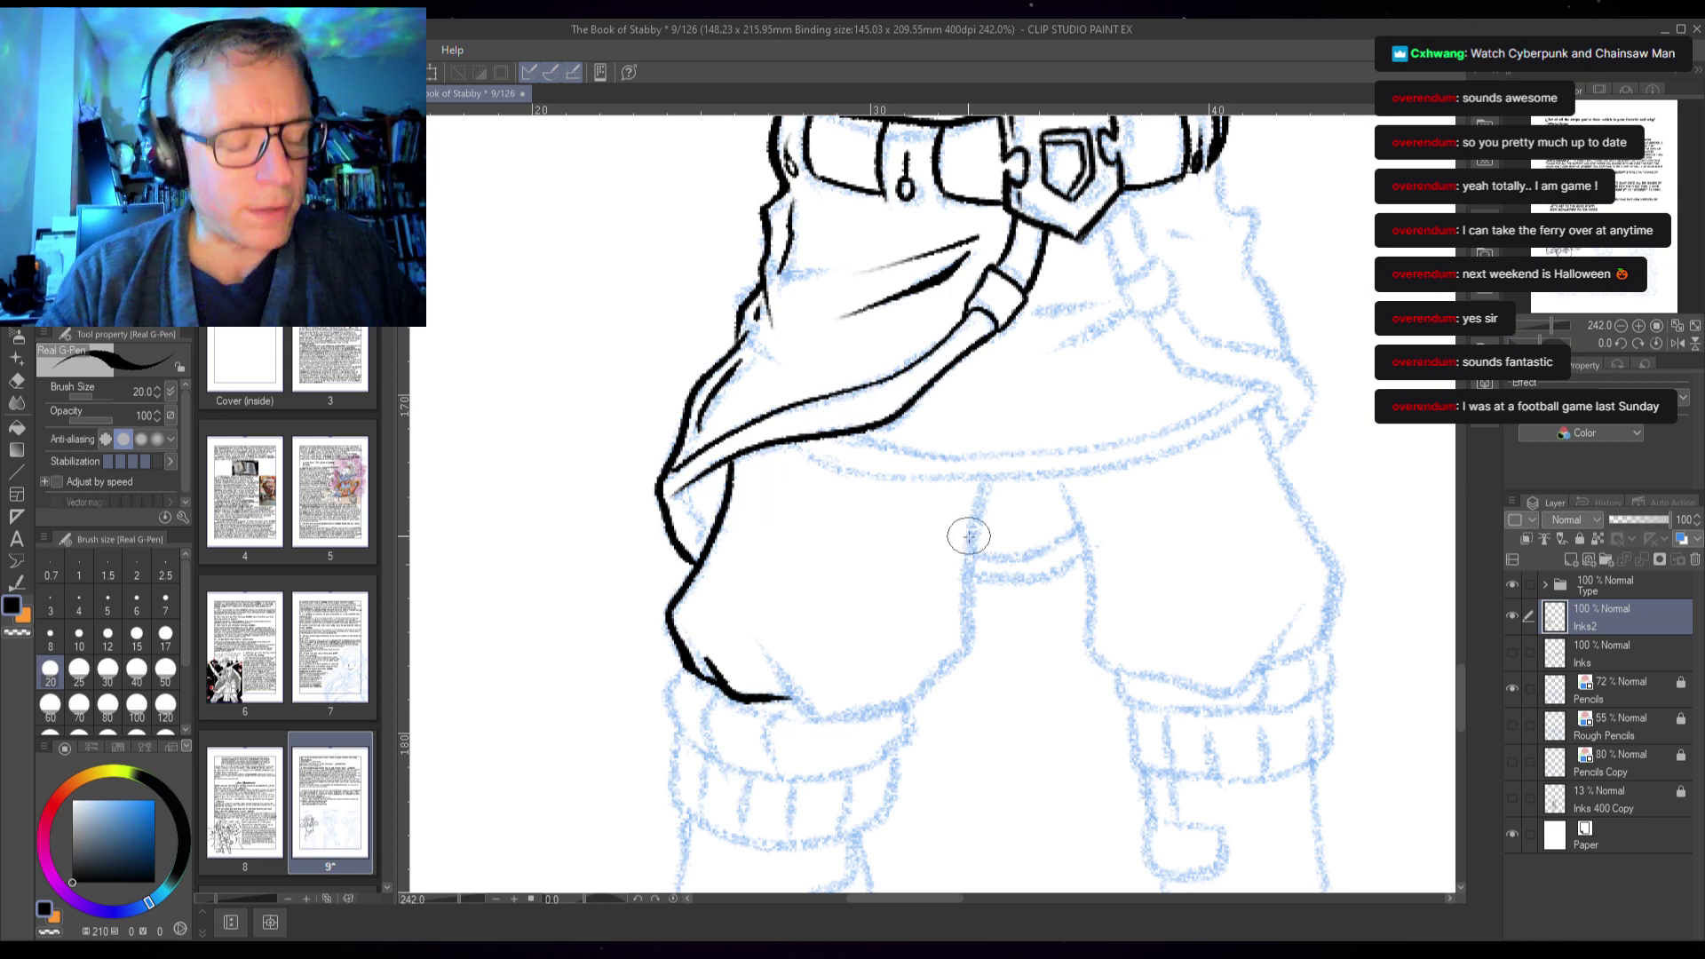
key("ctrl+z")
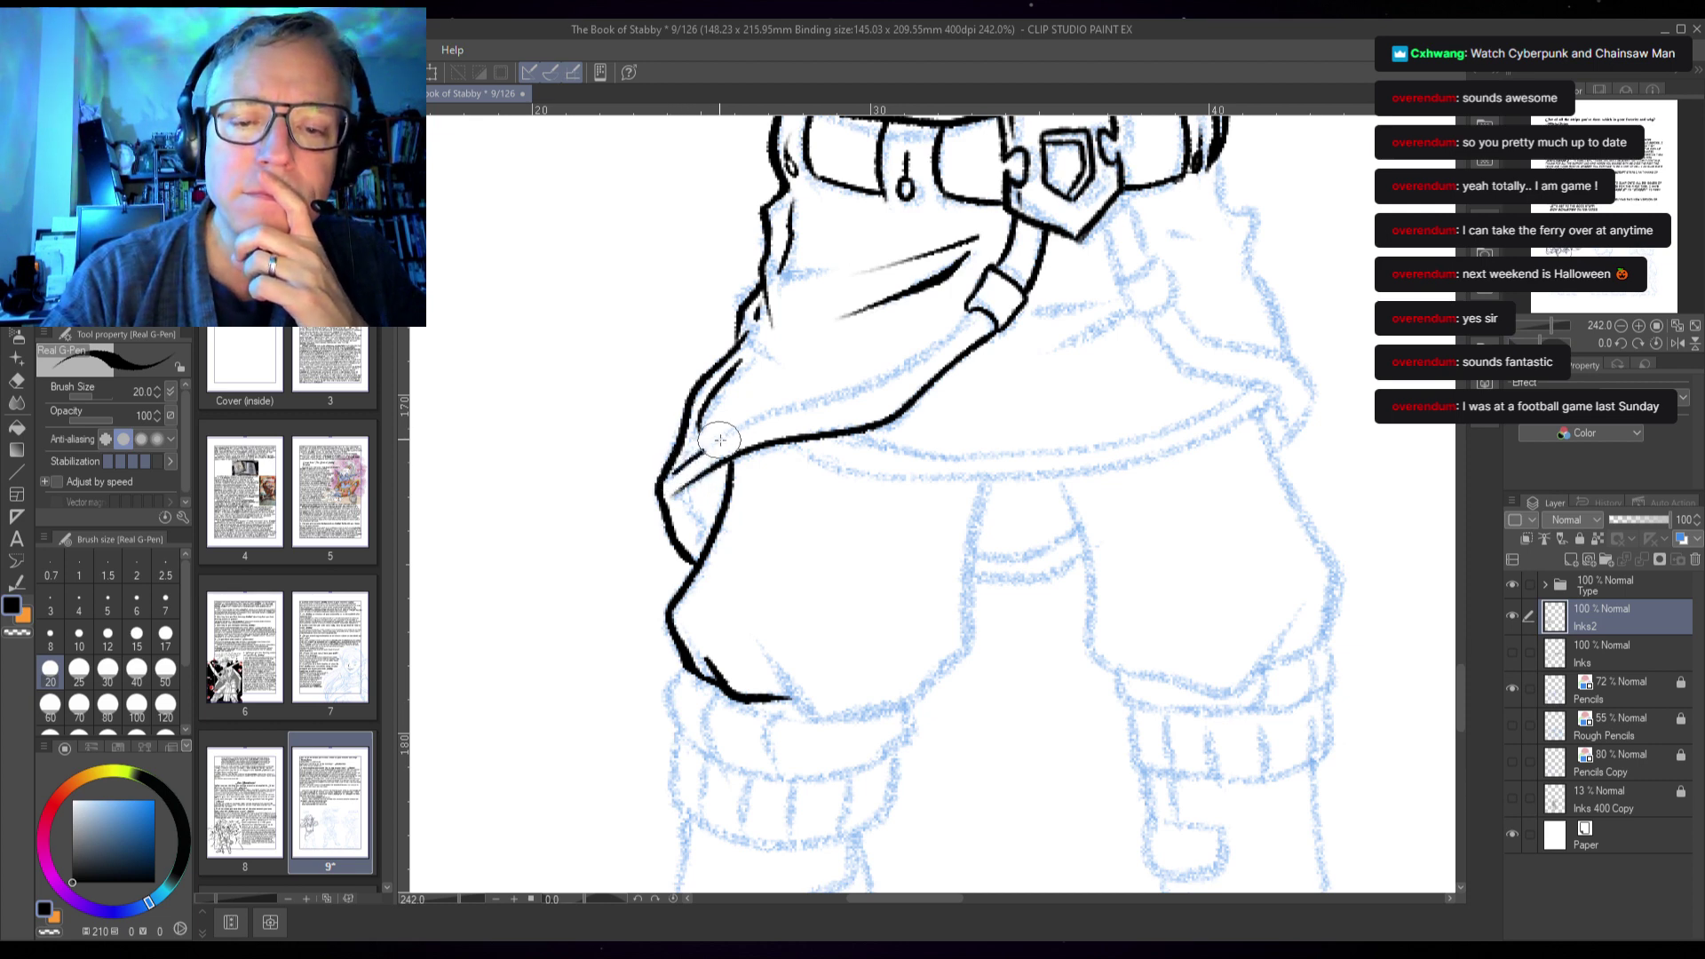
mouse_move(719, 439)
left_mouse_down()
mouse_move(868, 398)
mouse_move(981, 320)
left_mouse_up()
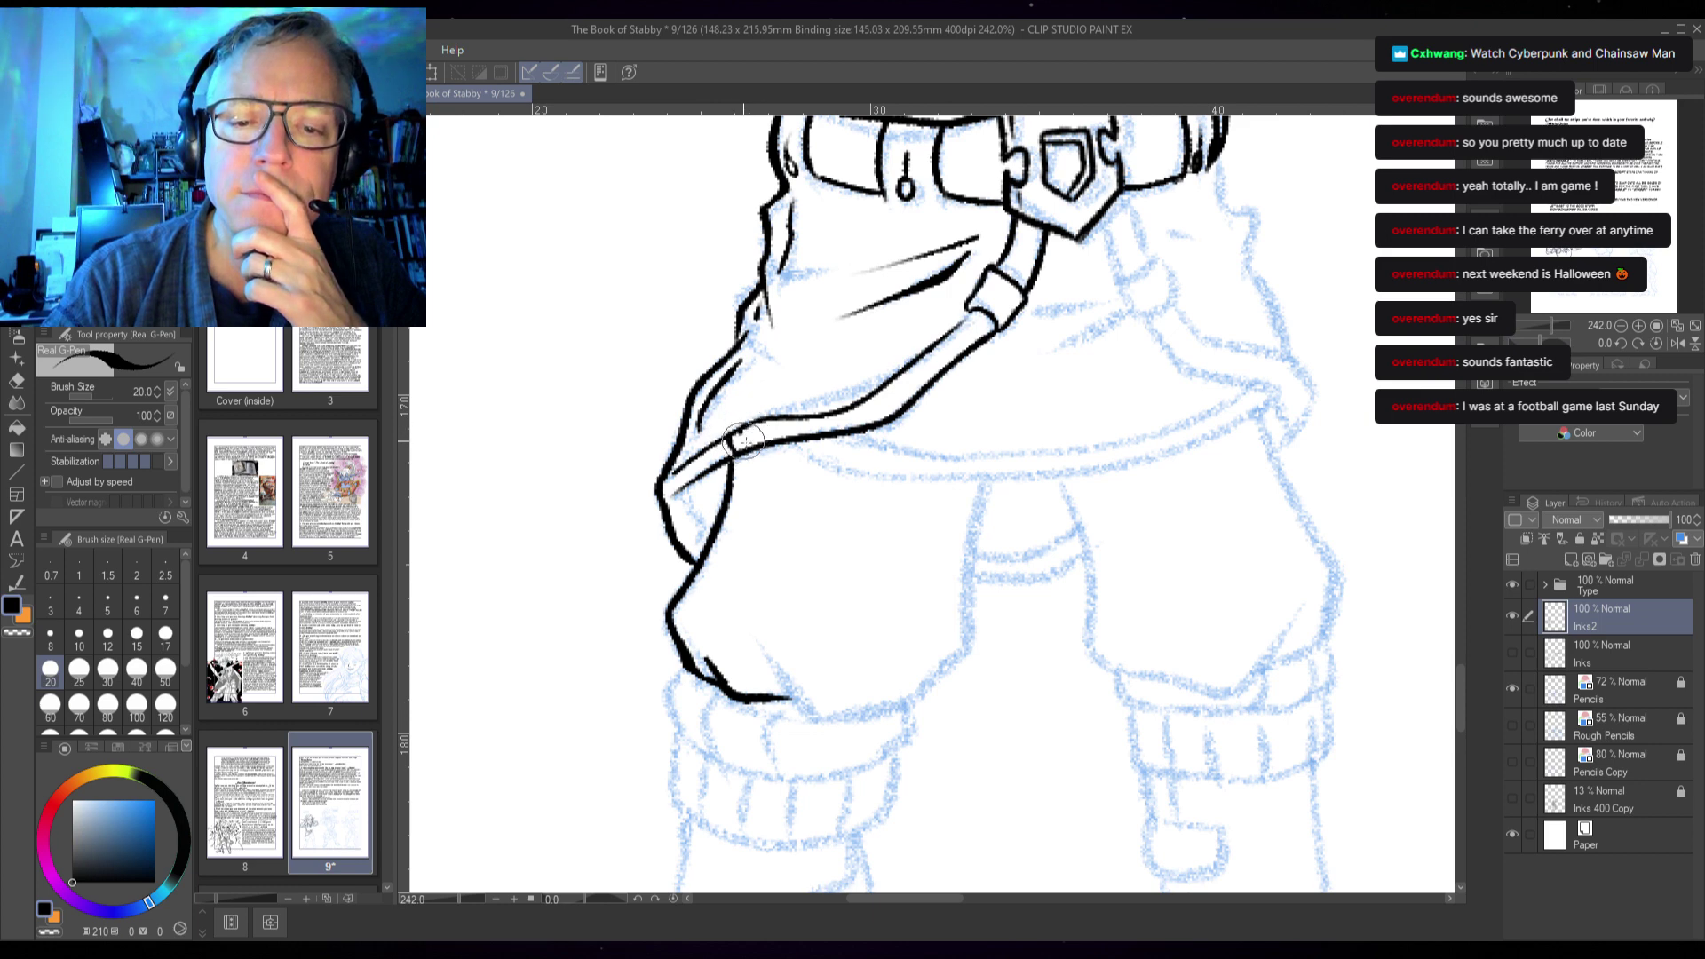
left_click_drag(784, 422, 800, 435)
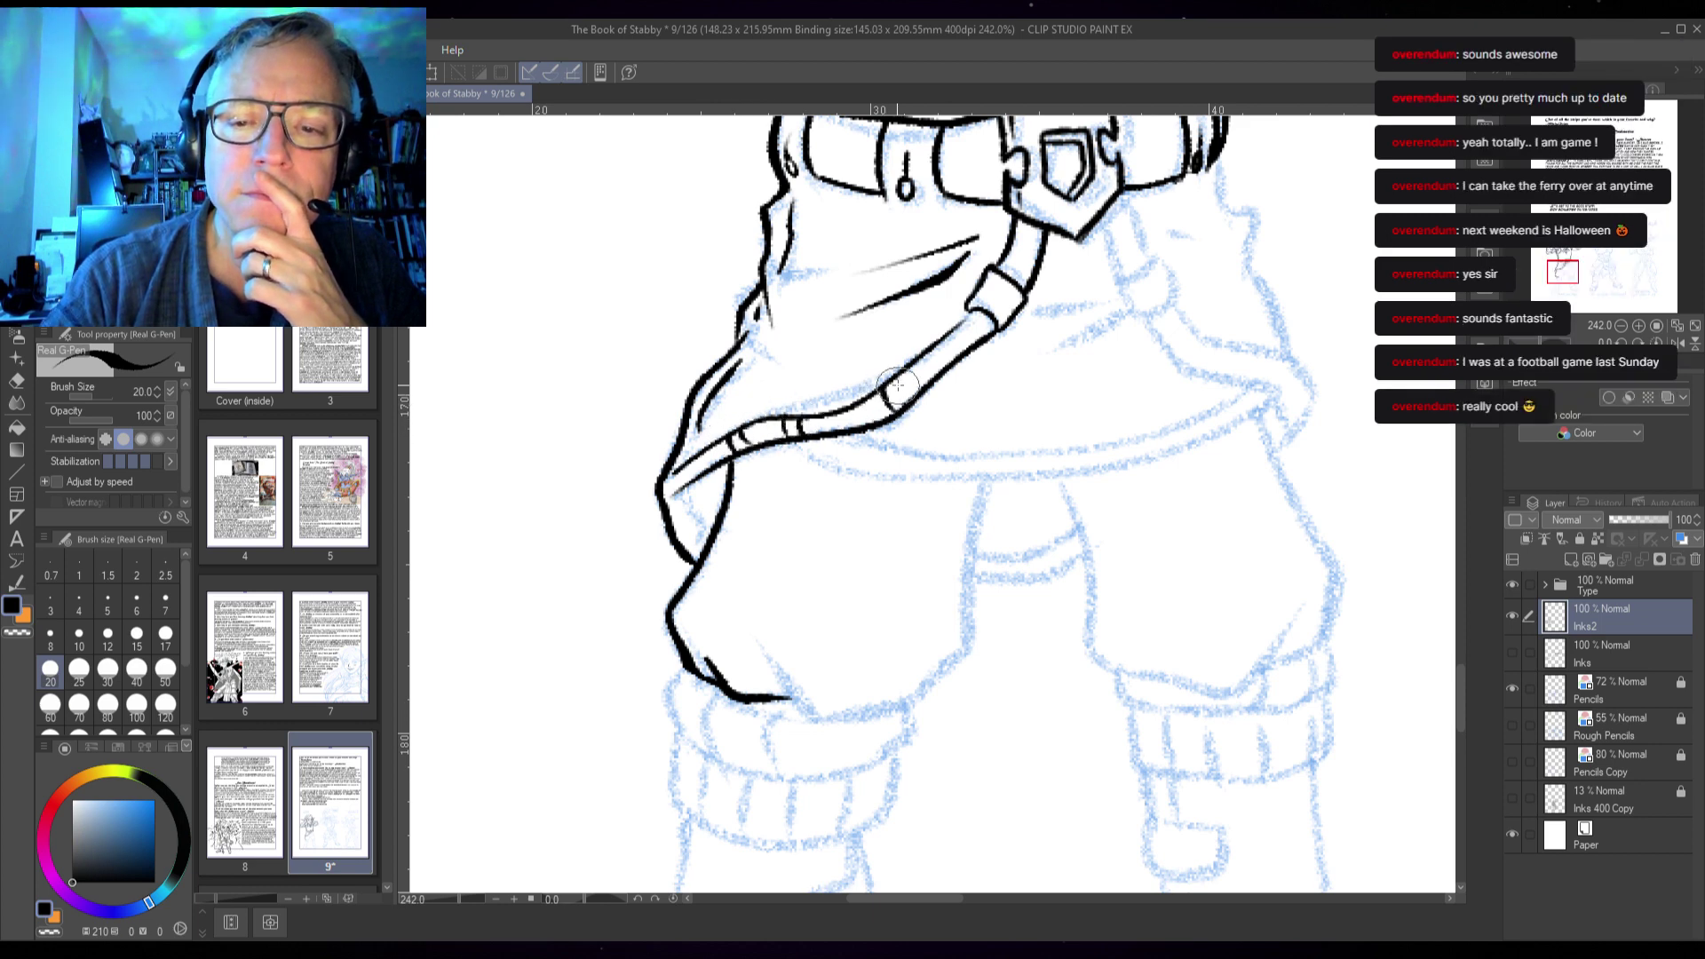
left_click_drag(890, 391, 895, 409)
left_click_drag(952, 332, 959, 348)
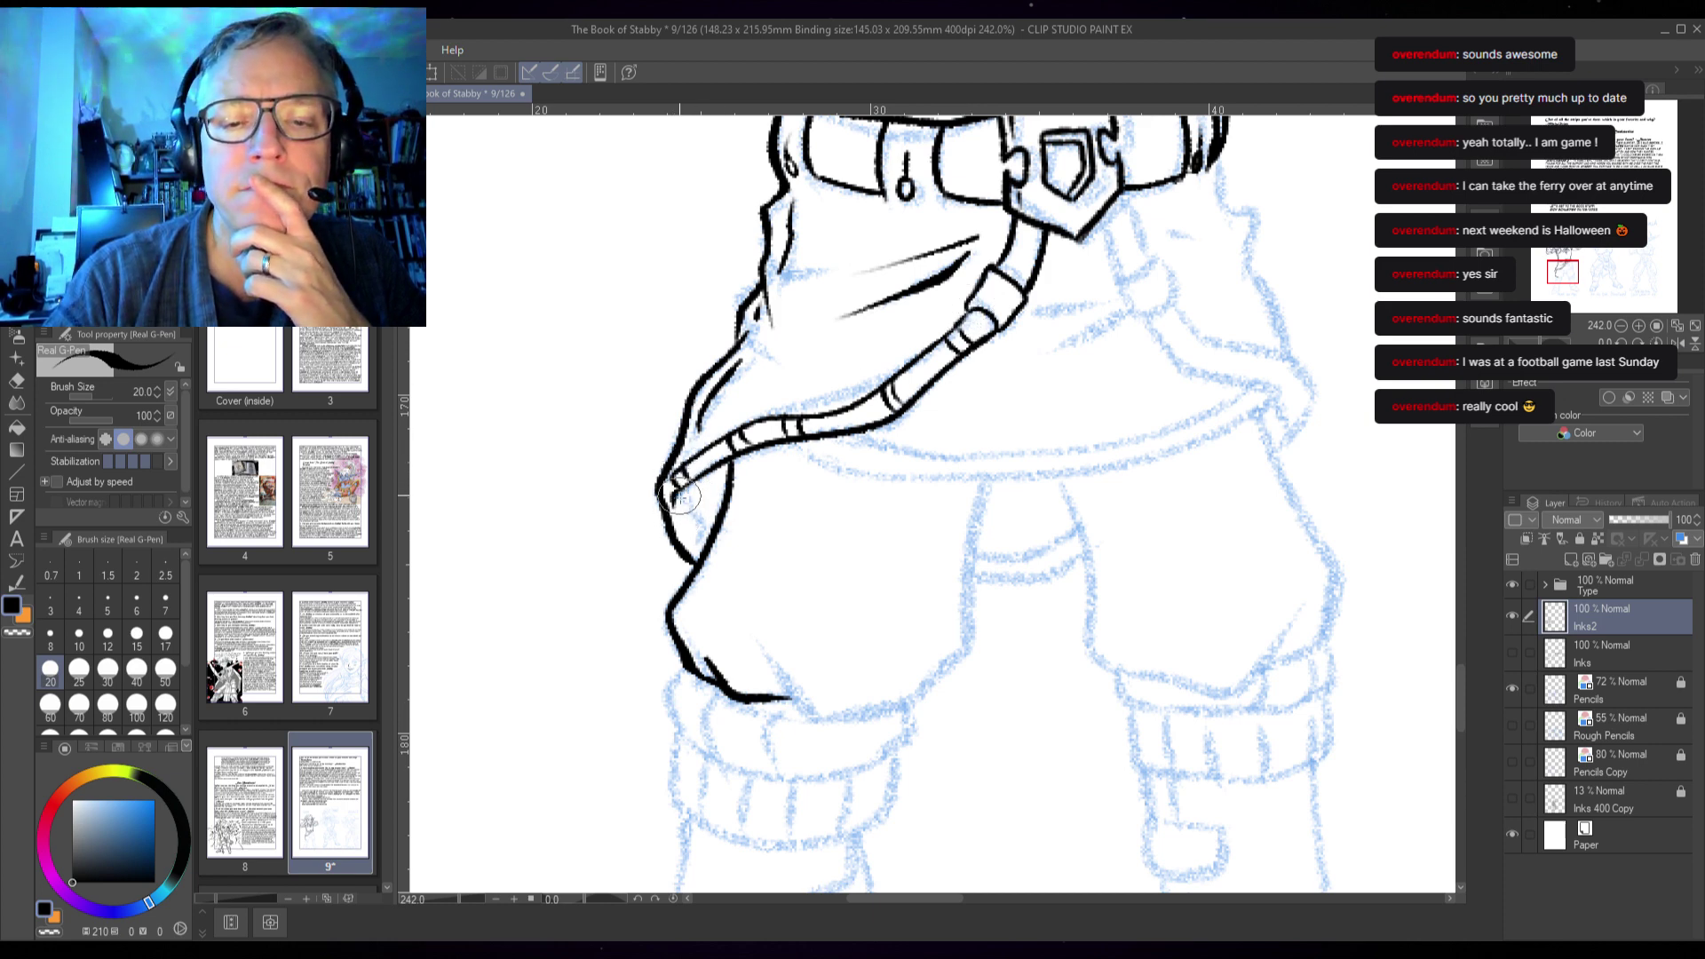
mouse_move(680, 488)
left_mouse_down()
mouse_move(717, 543)
mouse_move(687, 521)
mouse_move(691, 557)
left_mouse_up()
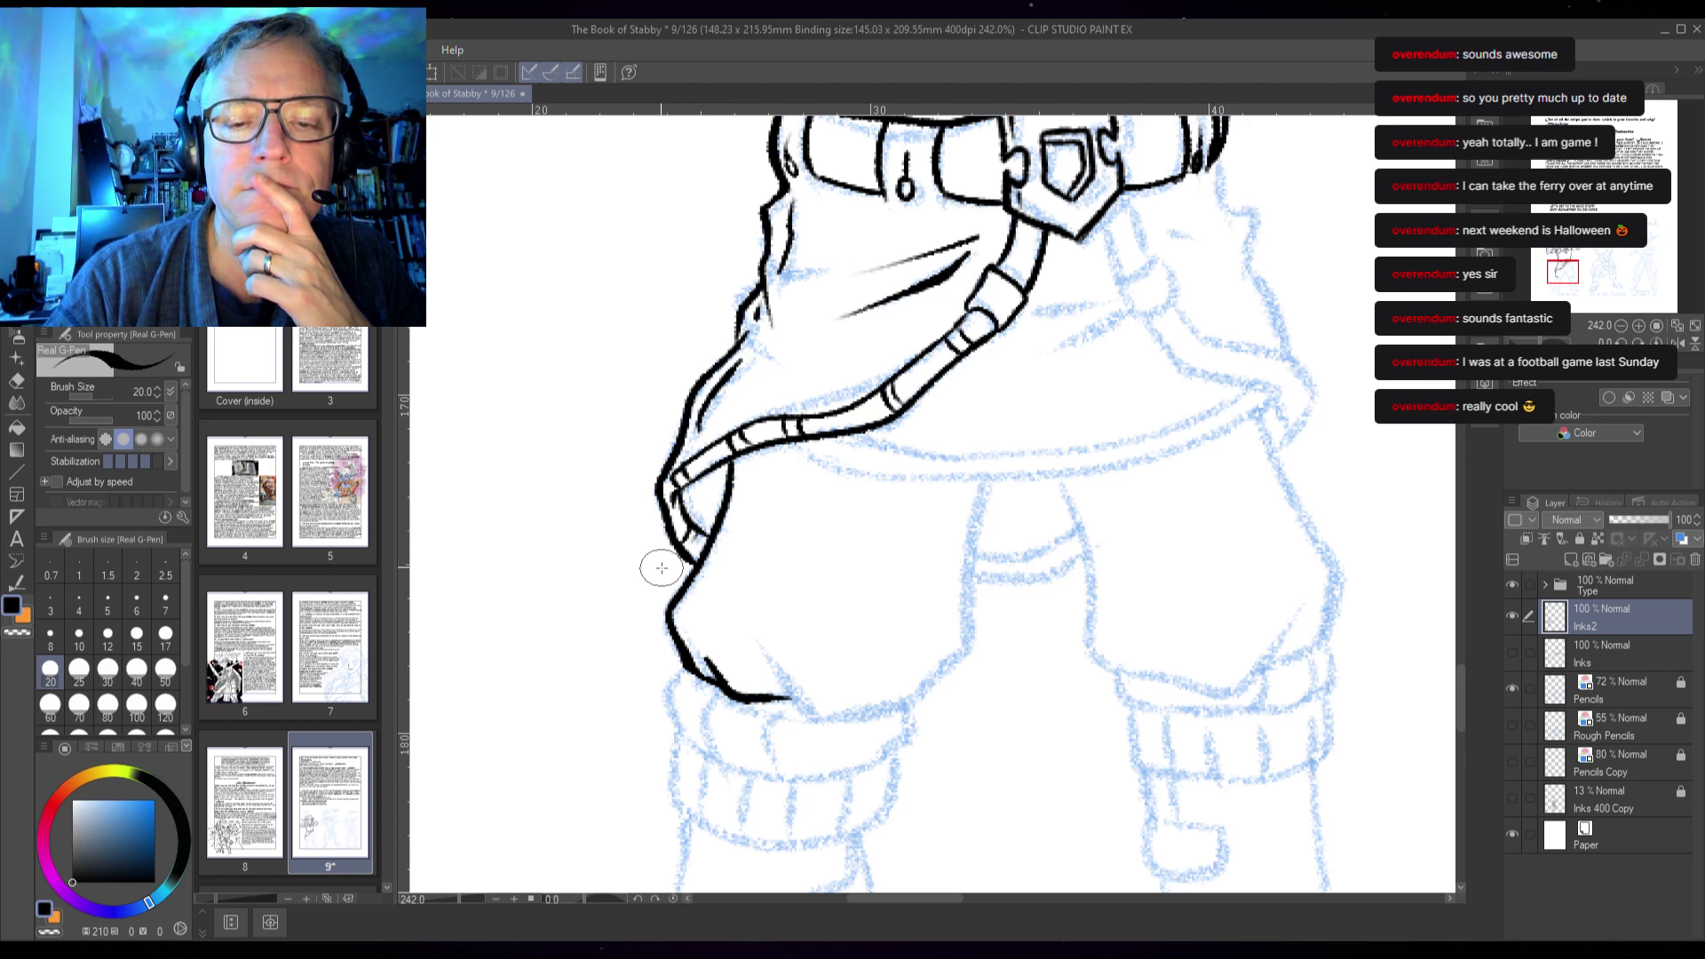
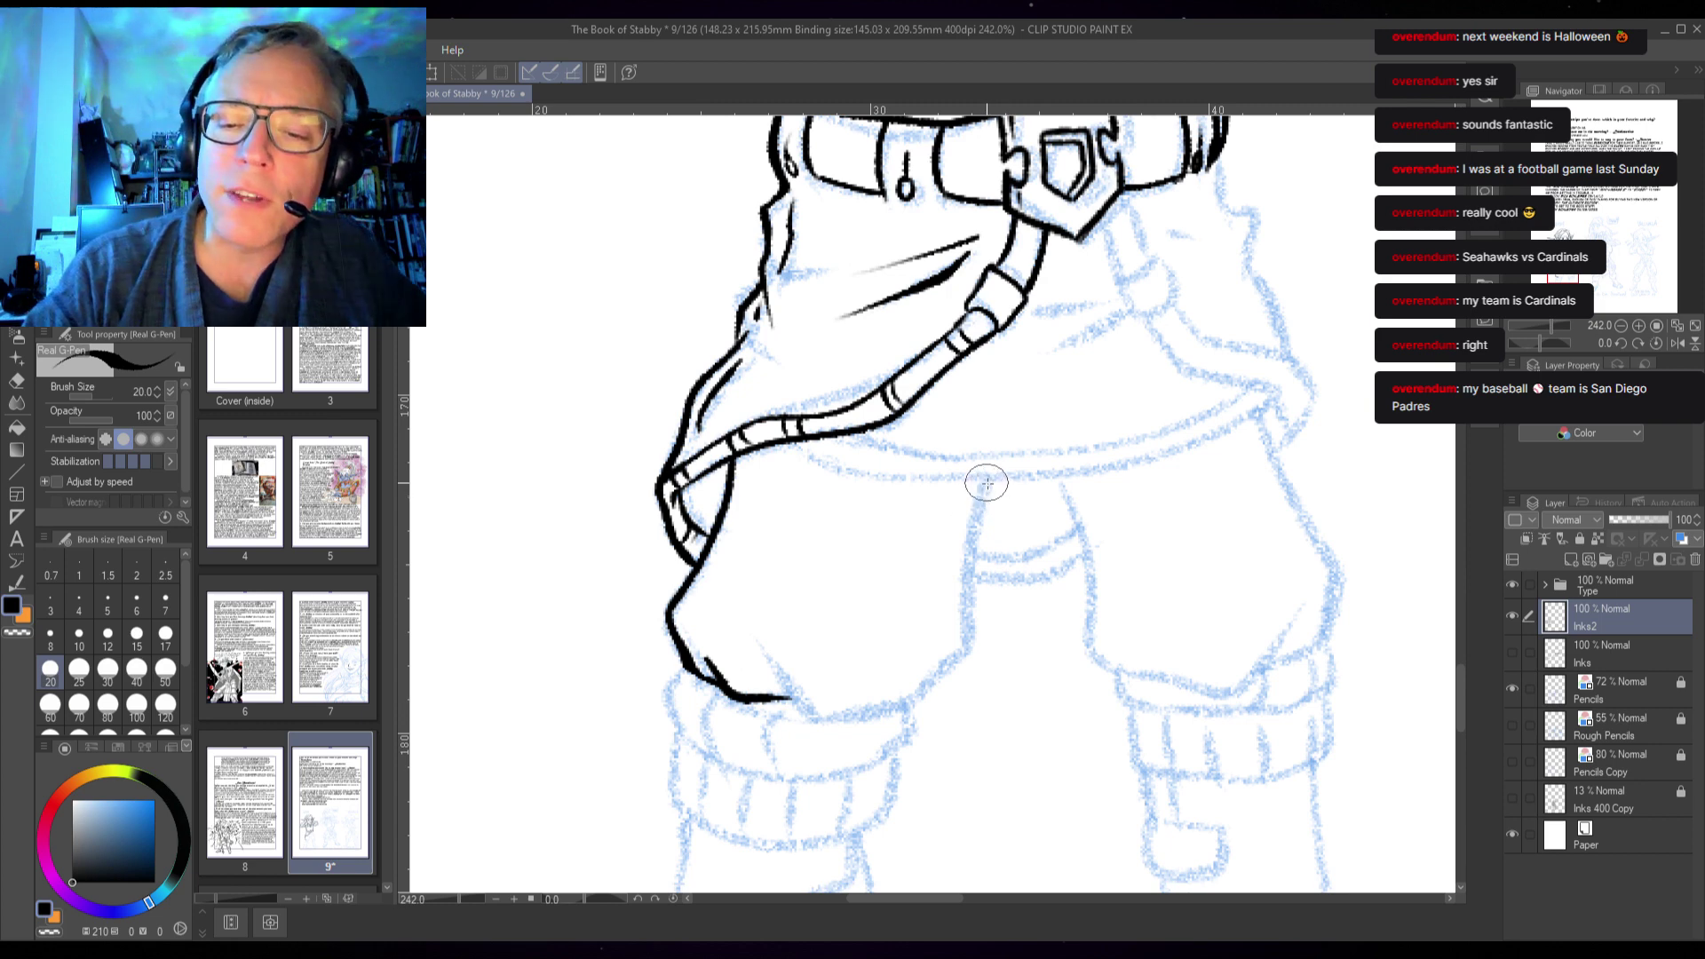
- Ink the left trouser leg's inner contour and gathered lower edge, with fold lines near the knee and inner thigh
mouse_move(988, 480)
left_mouse_down()
mouse_move(965, 656)
mouse_move(900, 719)
left_mouse_up()
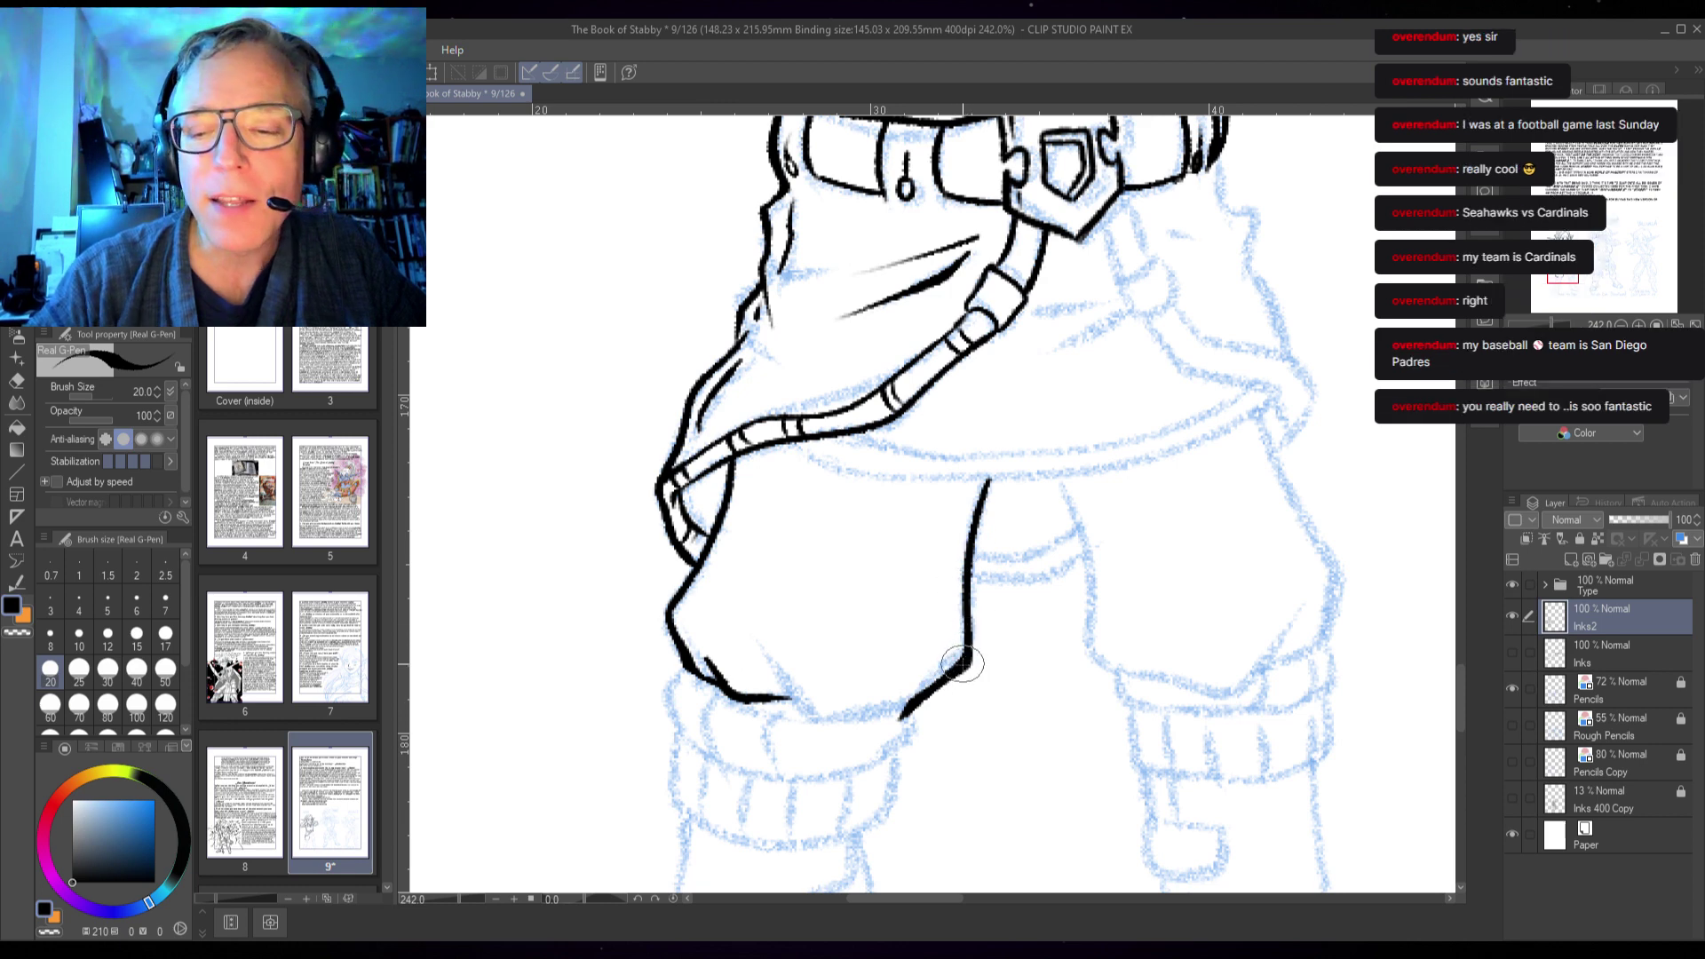
mouse_move(928, 697)
left_mouse_down()
mouse_move(811, 723)
mouse_move(768, 679)
left_mouse_up()
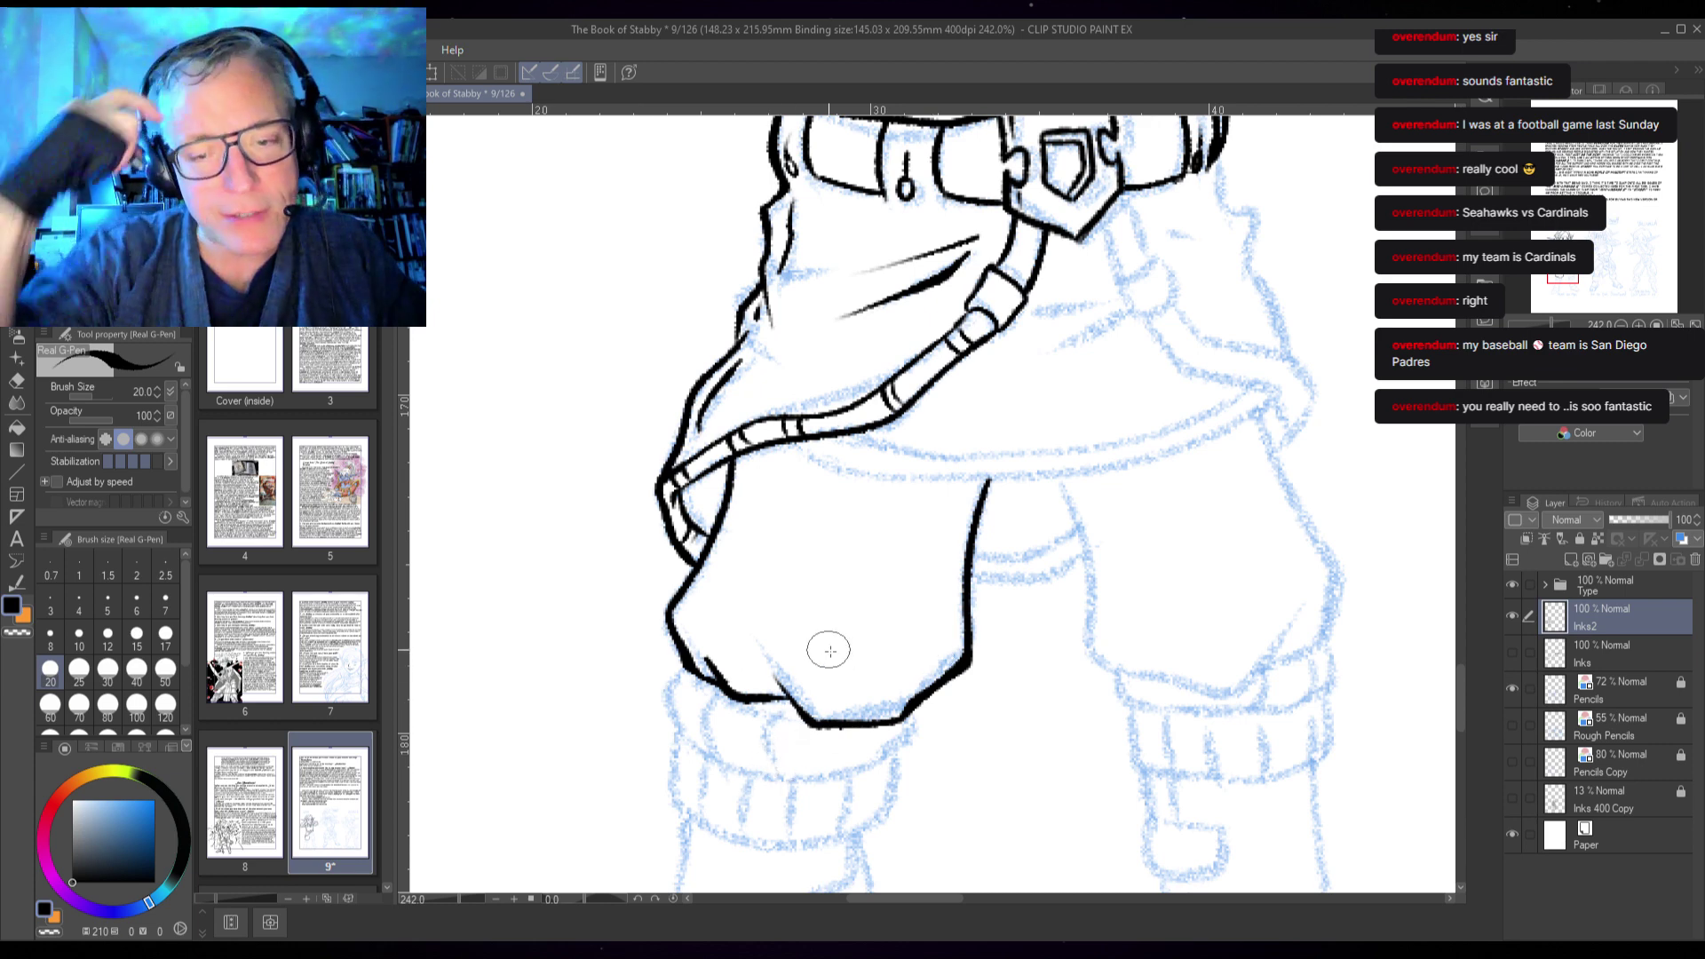
mouse_move(860, 634)
left_mouse_down()
mouse_move(950, 584)
mouse_move(848, 589)
left_mouse_up()
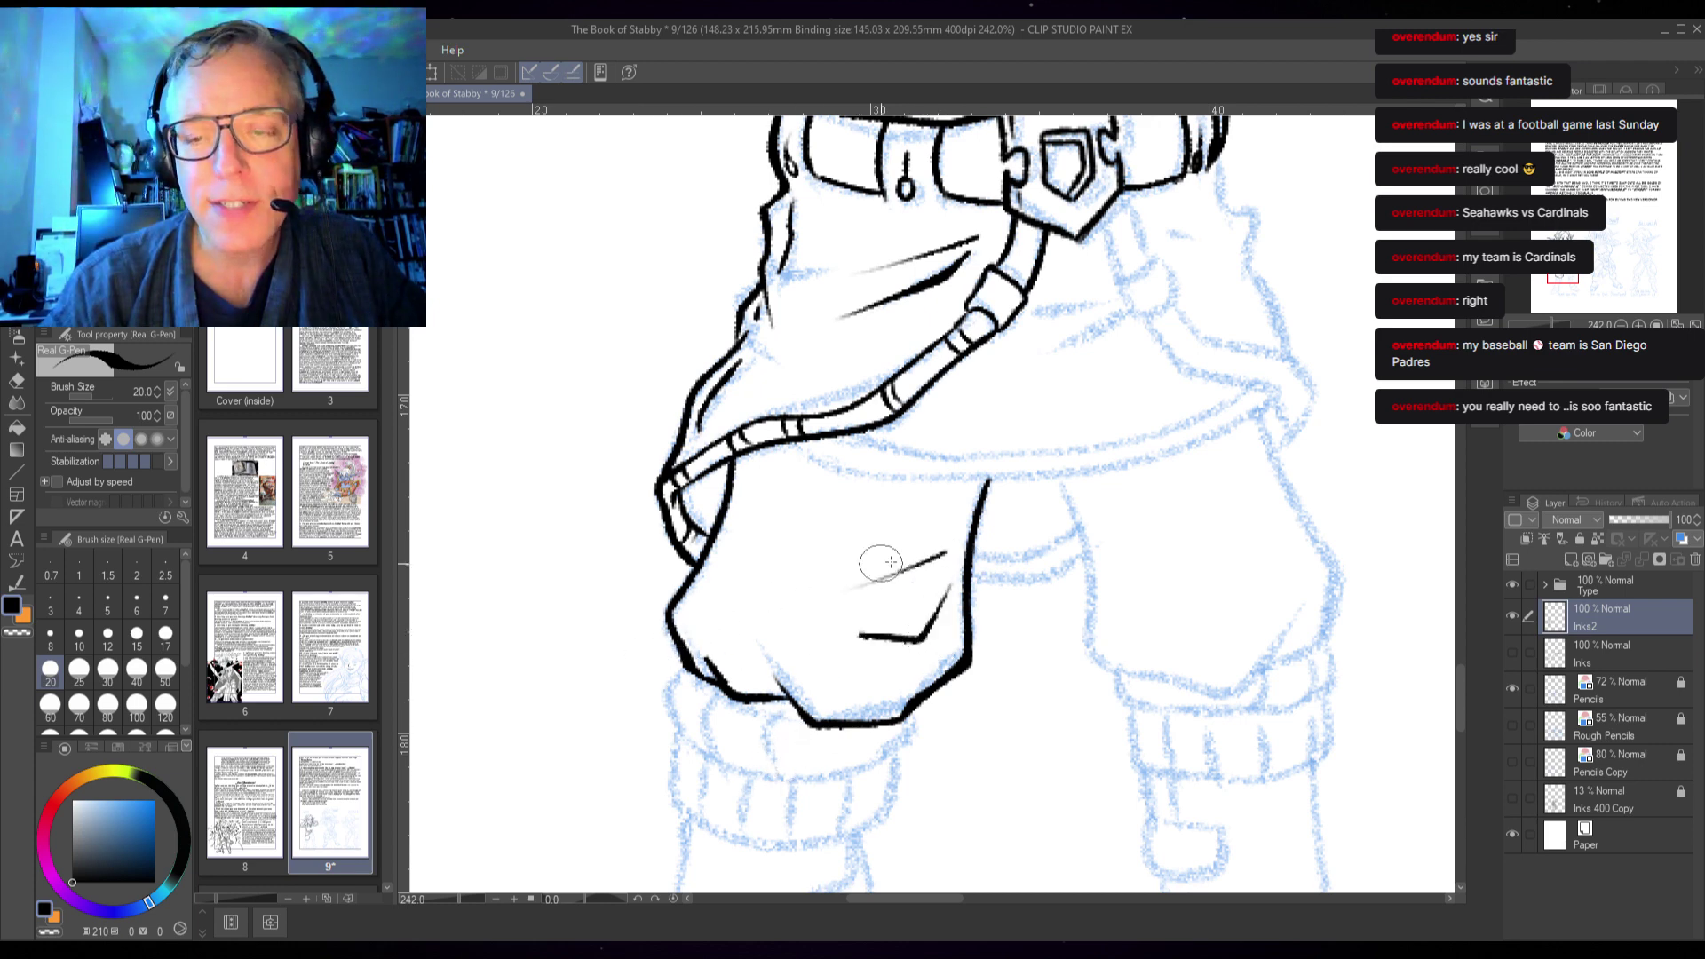
mouse_move(950, 489)
left_mouse_down()
mouse_move(927, 559)
mouse_move(942, 617)
mouse_move(943, 673)
left_mouse_up()
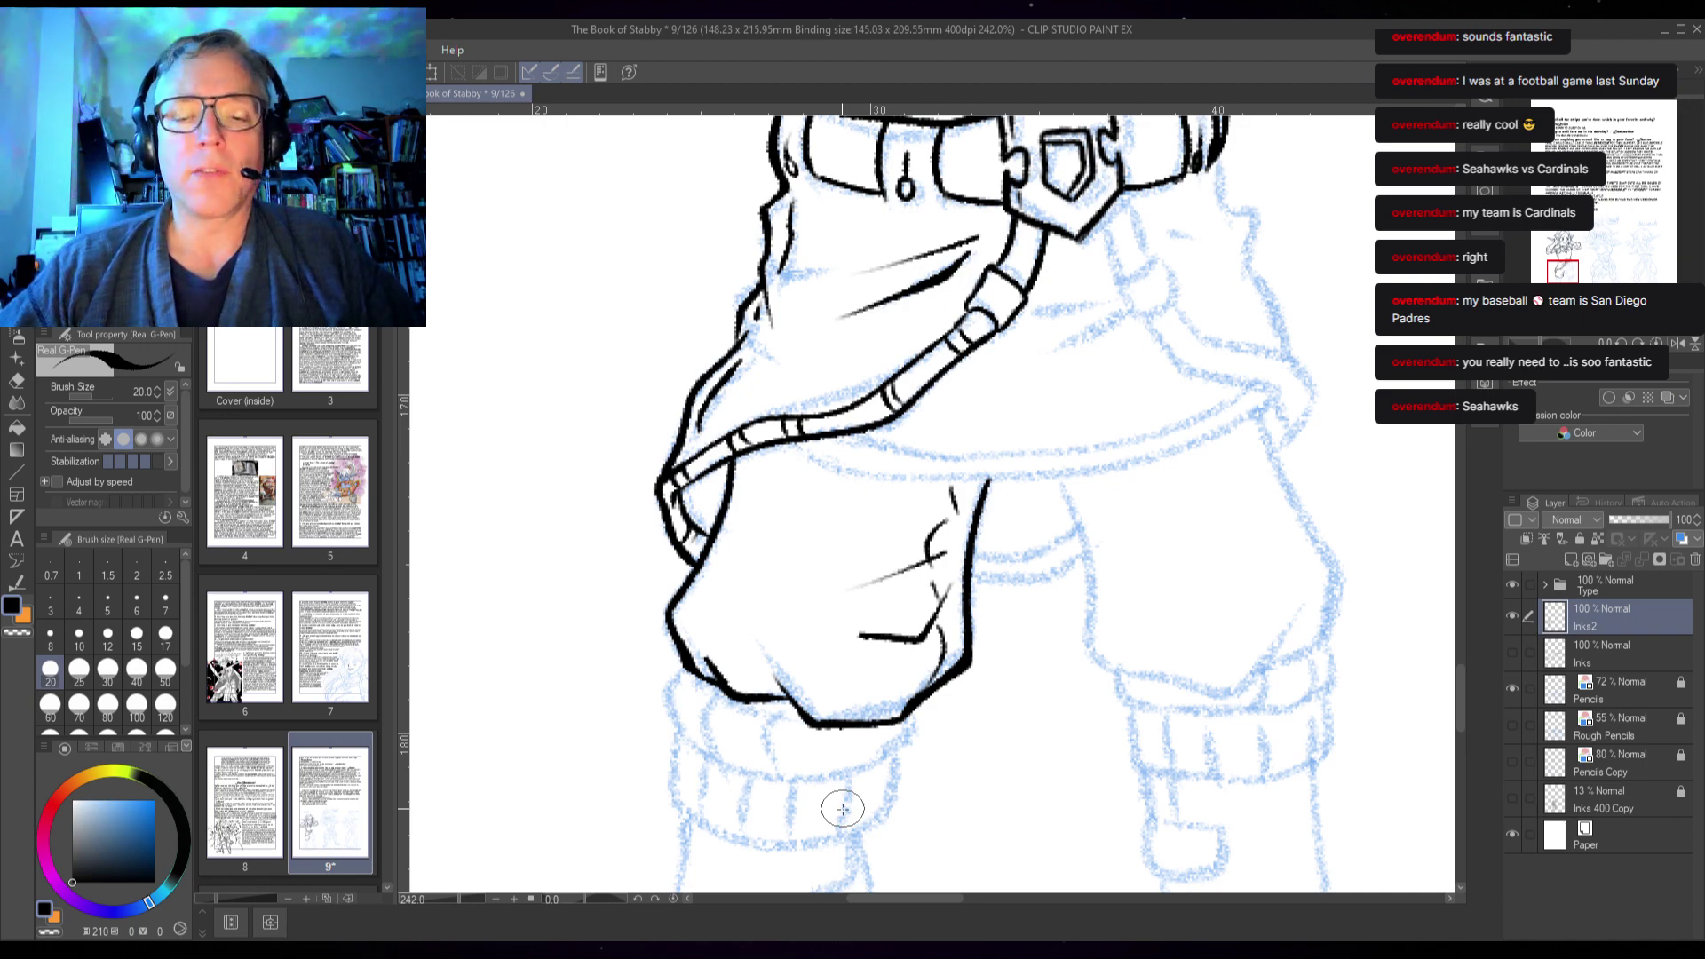
- Compare the Inks layer with the new inking by toggling its visibility, leaving it hidden and Inks2 as the active layer
left_click_drag(1147, 674, 1267, 422)
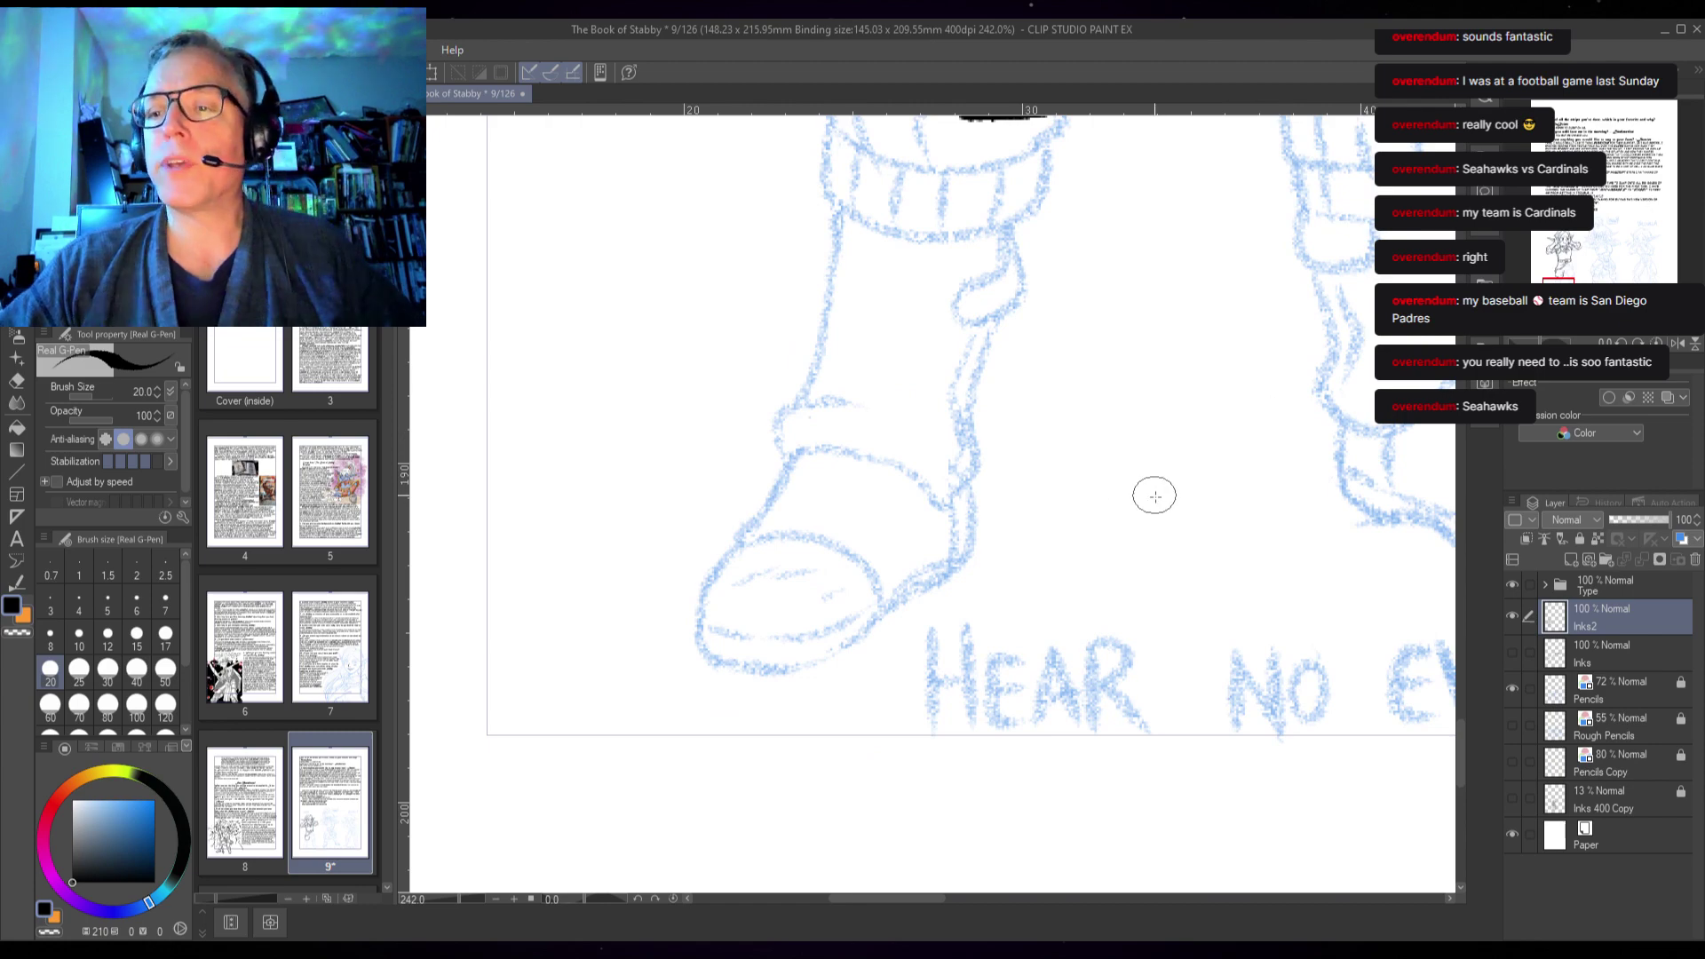
scroll(1153, 491, "down", 5)
scroll(1247, 557, "down", 3)
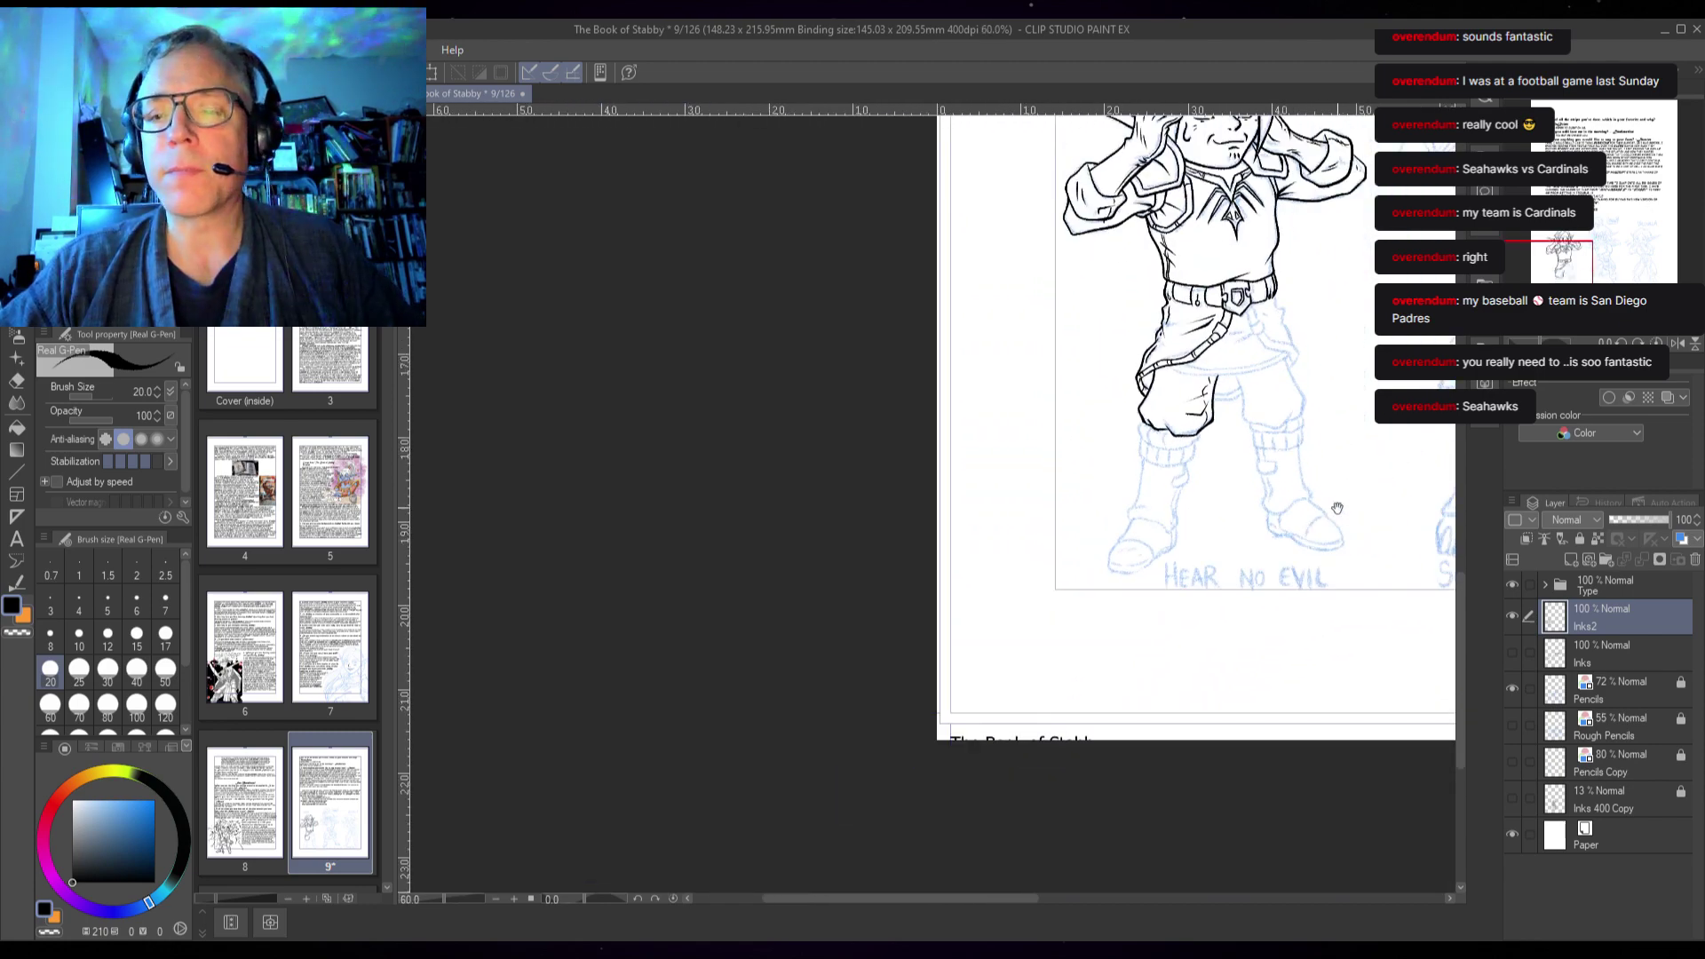
left_click_drag(1323, 528, 915, 721)
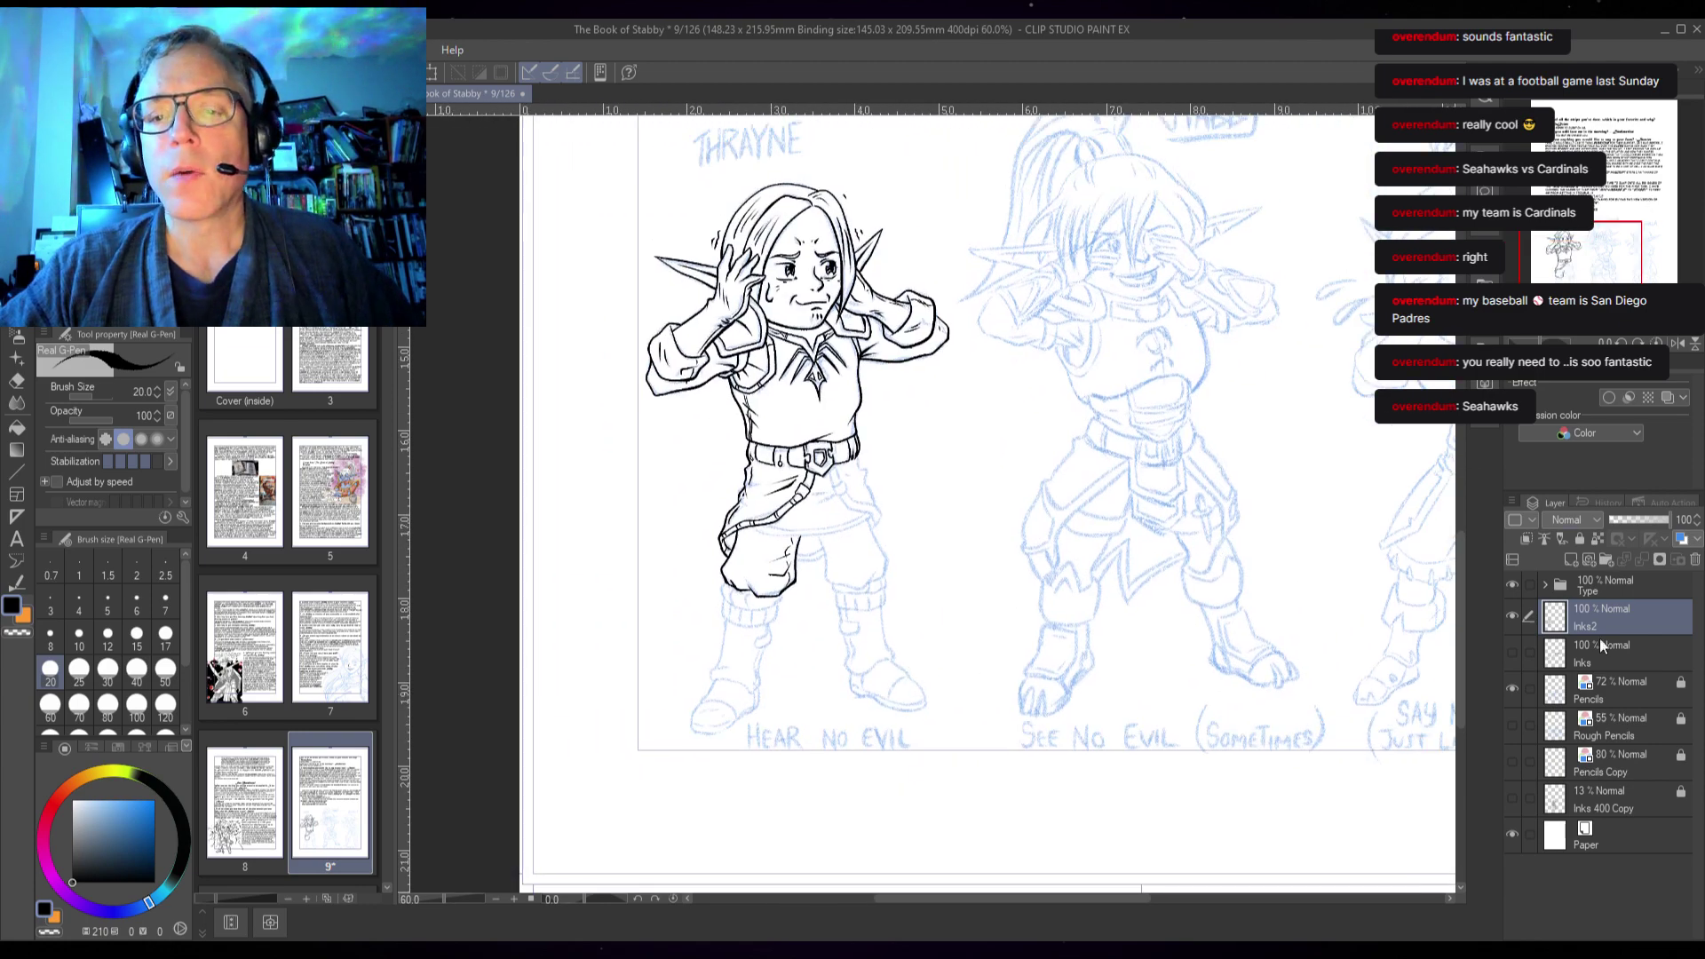
left_click(1513, 653)
left_click(1515, 652)
left_click(1517, 653)
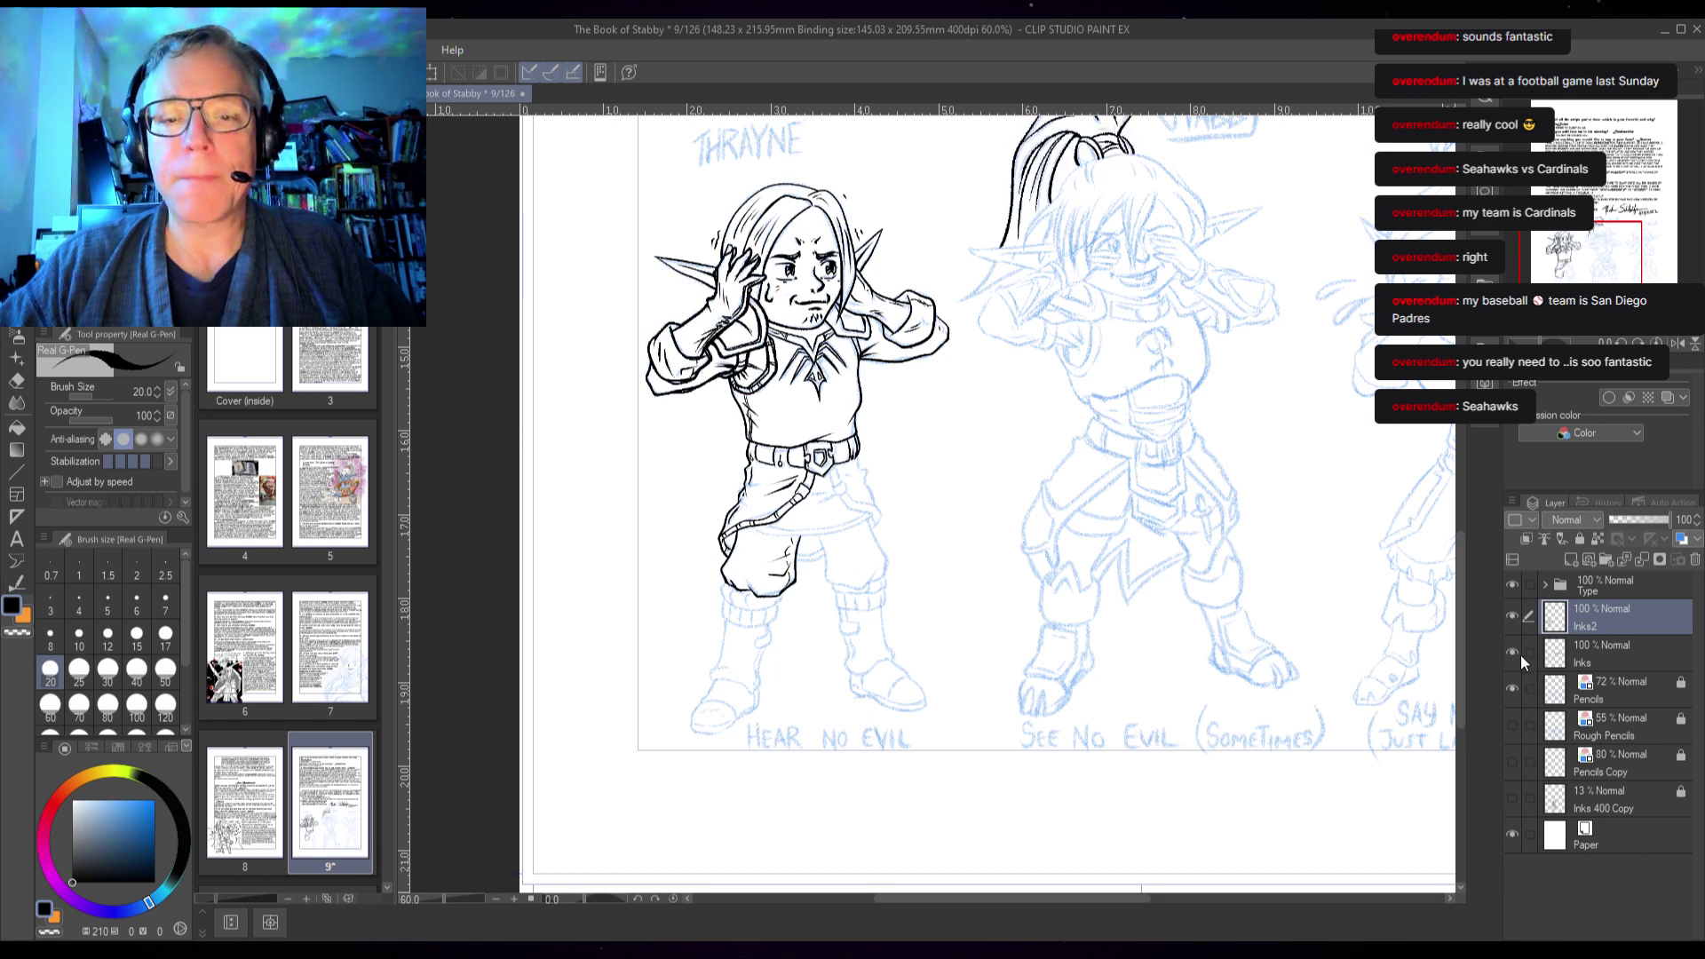
left_click(1522, 653)
left_click(1514, 653)
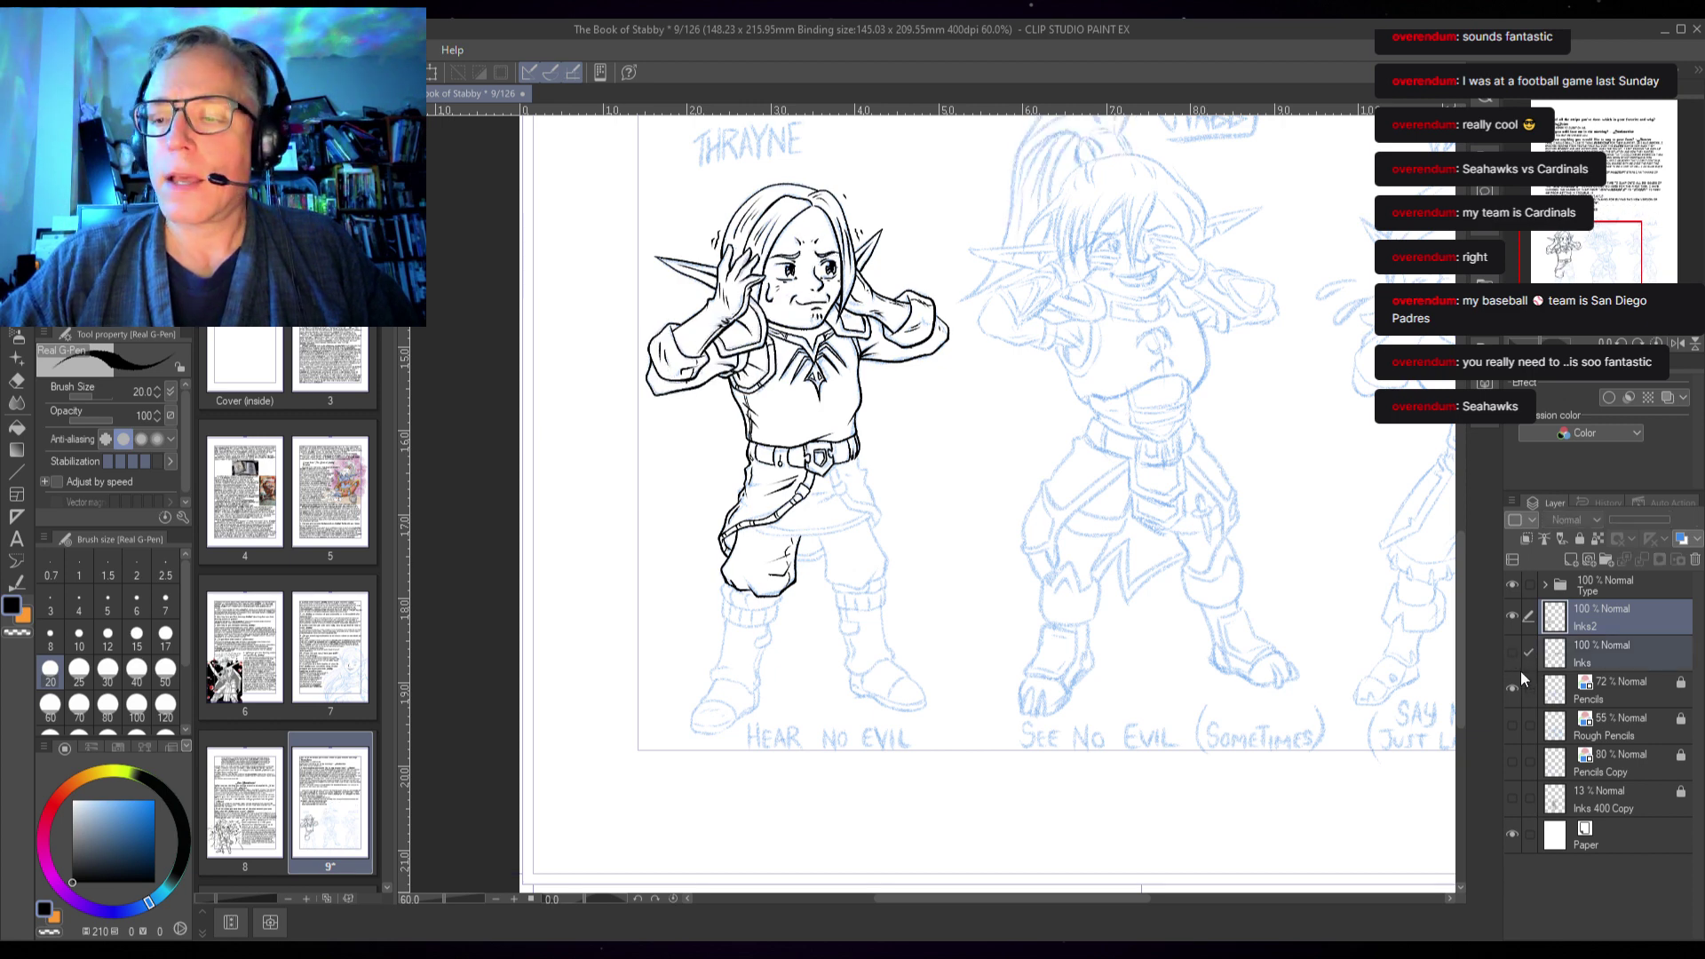
left_click(1530, 659)
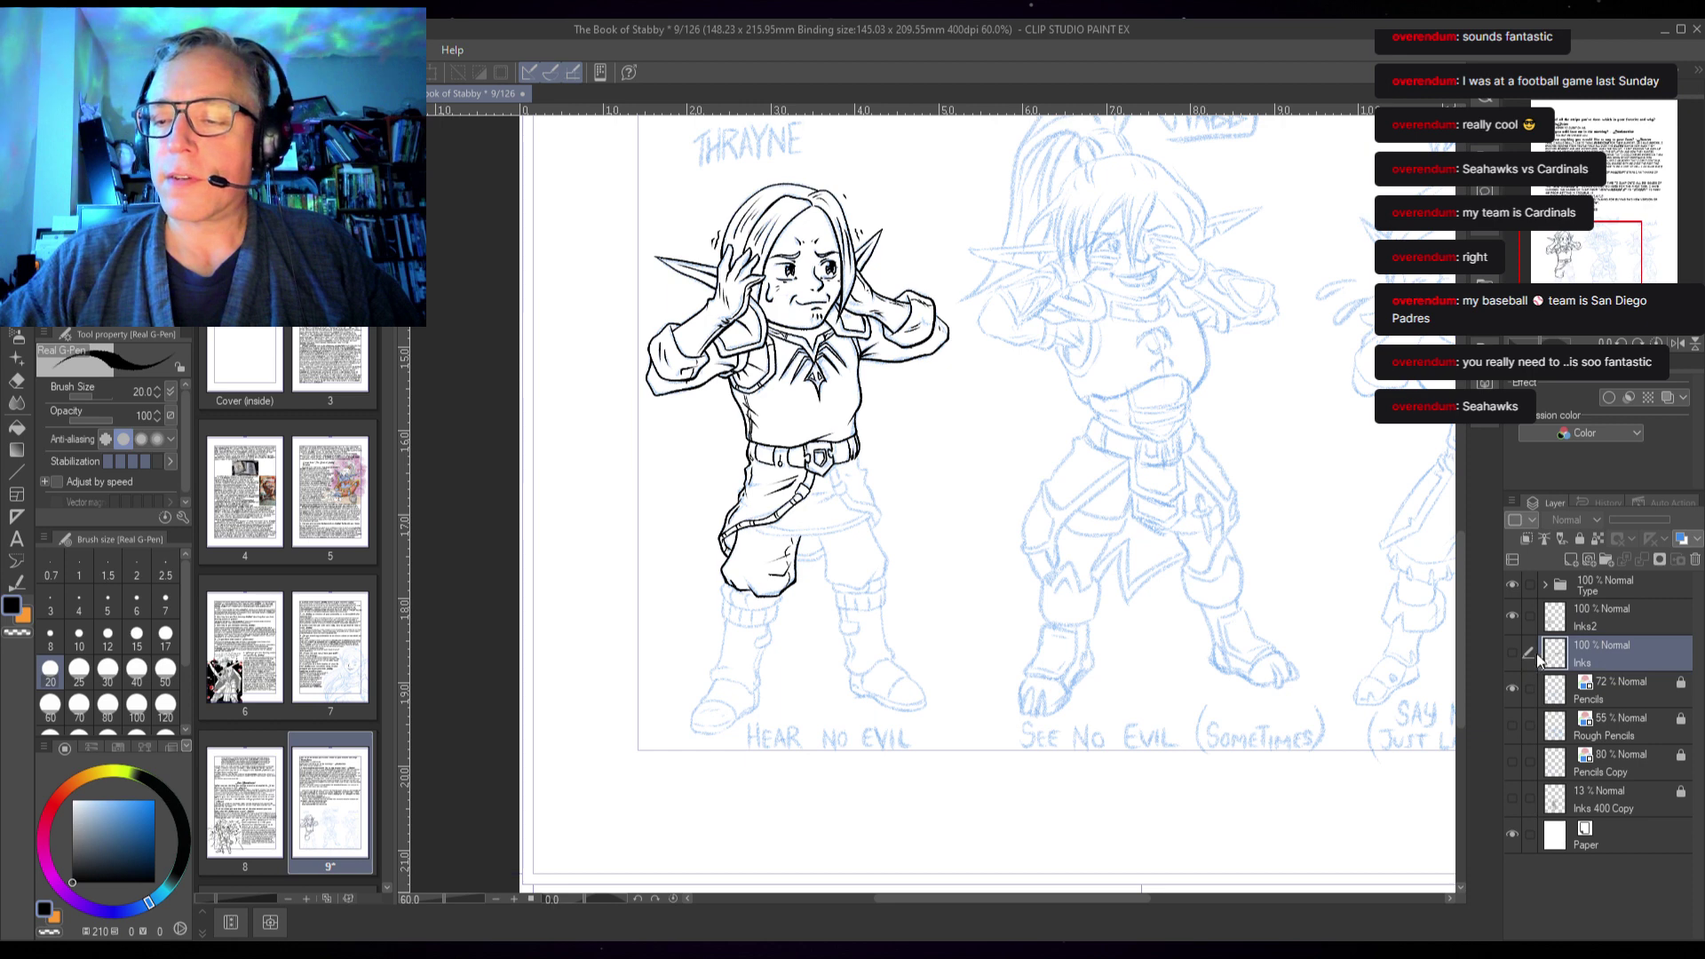
key("alt+]")
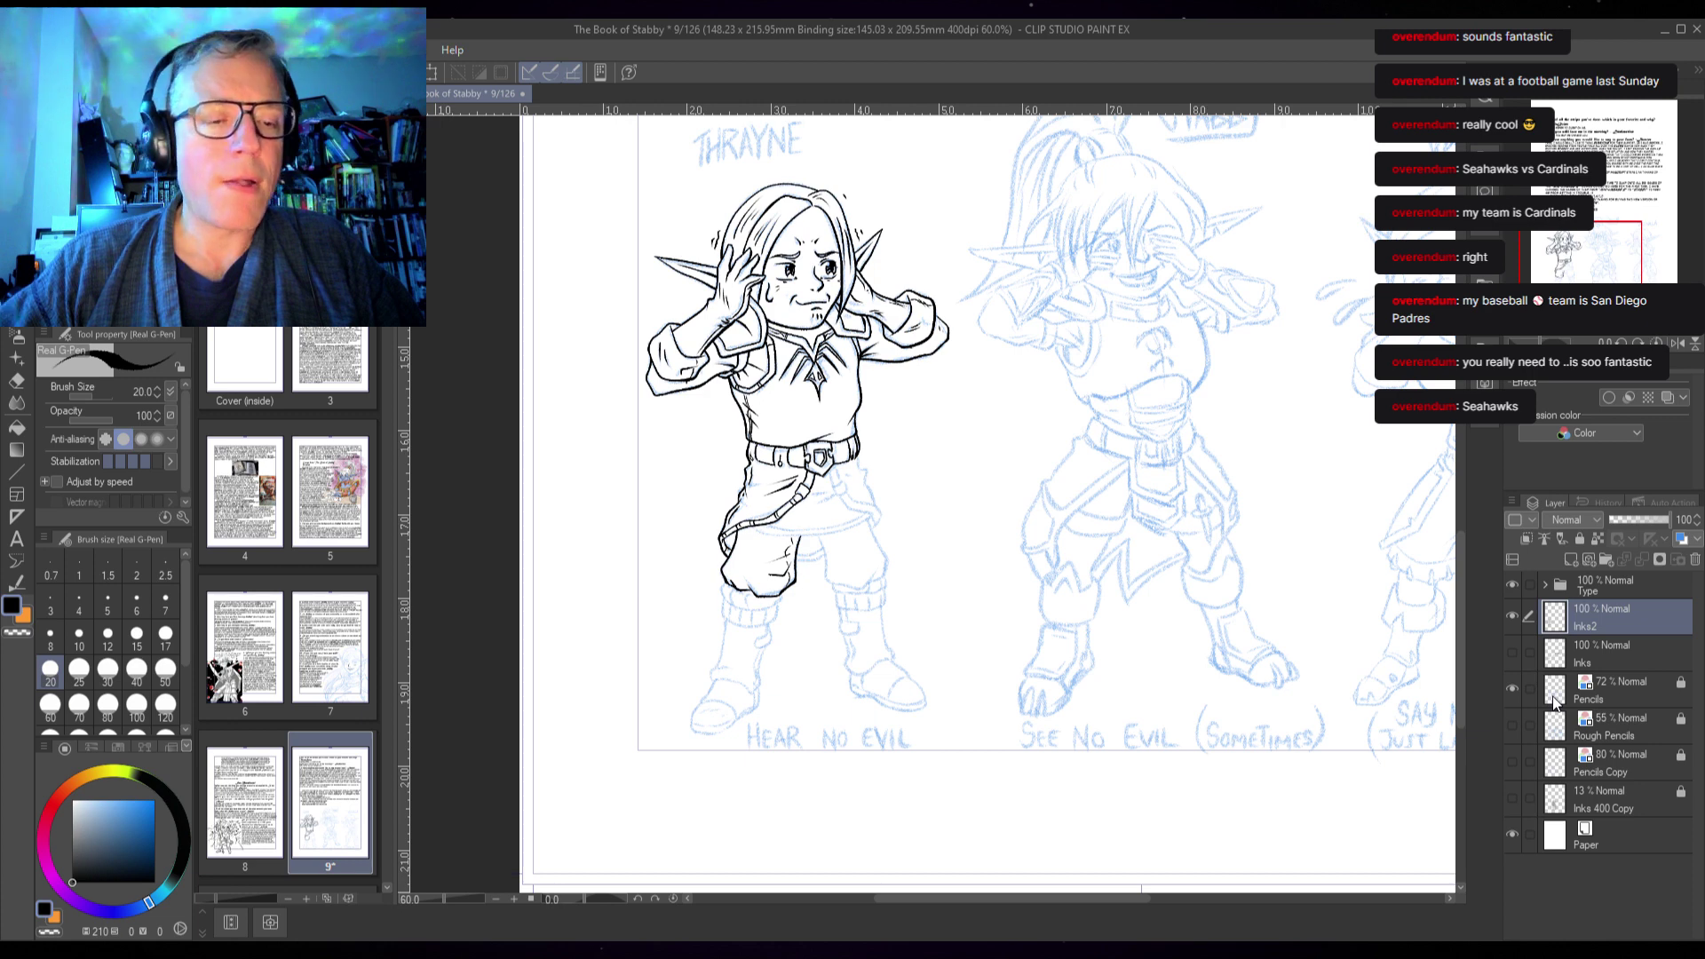
- Open page 8, examine its inked character illustration up close, and close the page again
double_click(224, 843)
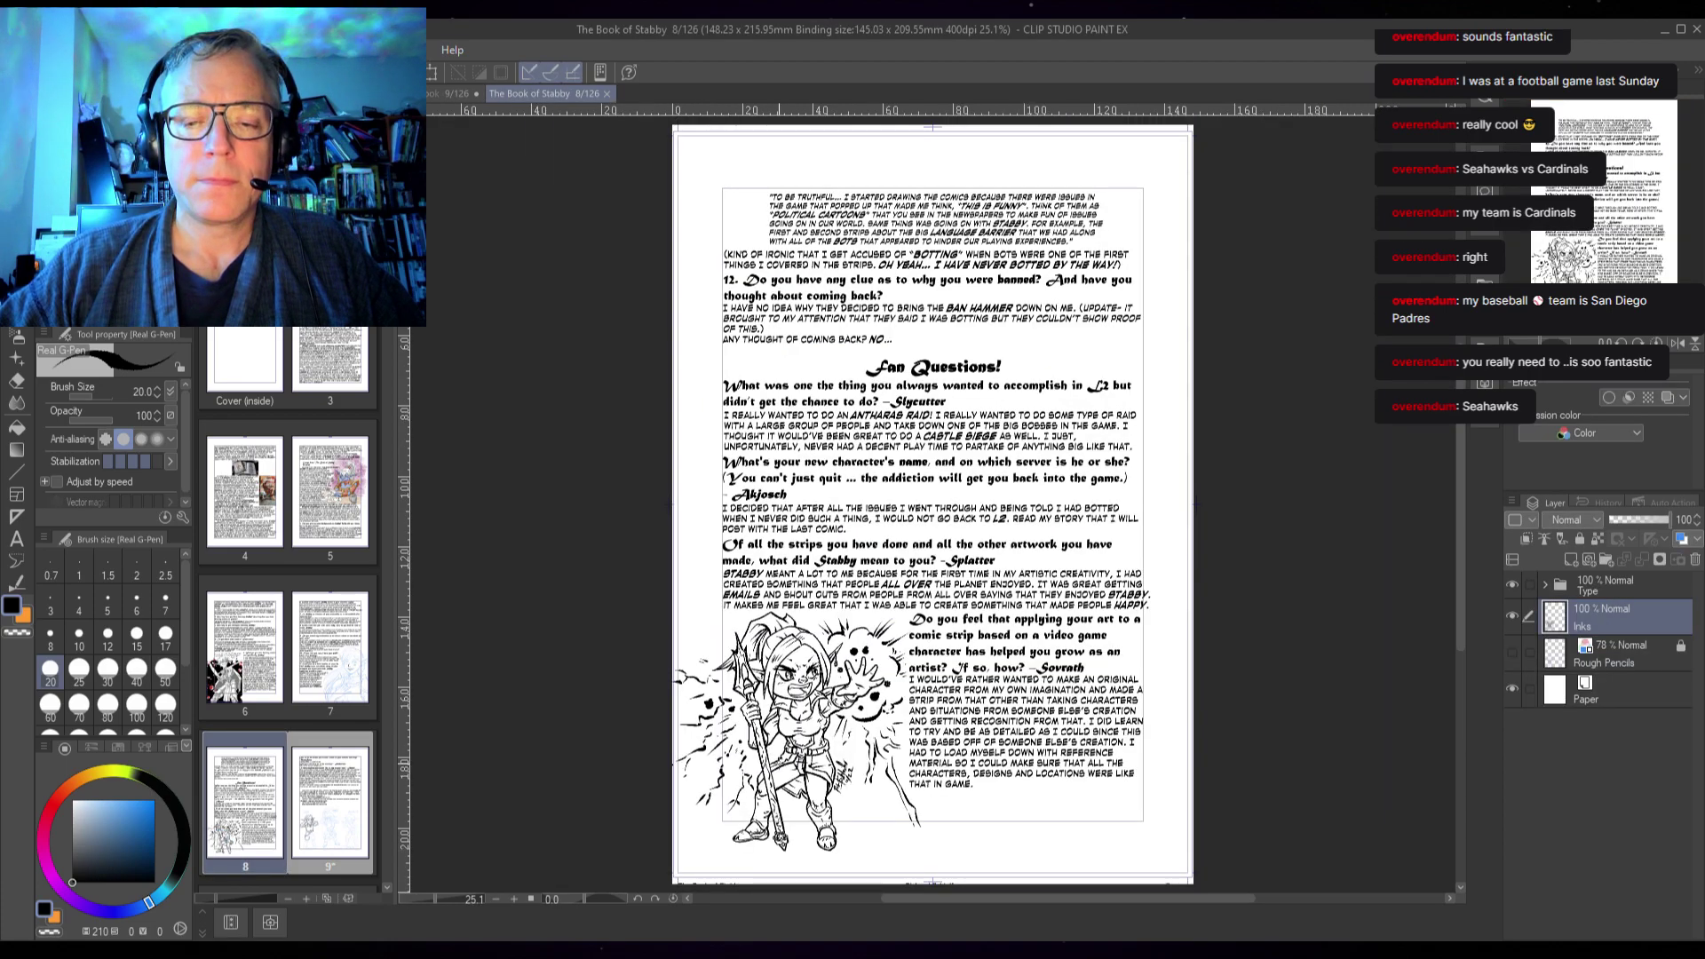
scroll(790, 724, "up", 6)
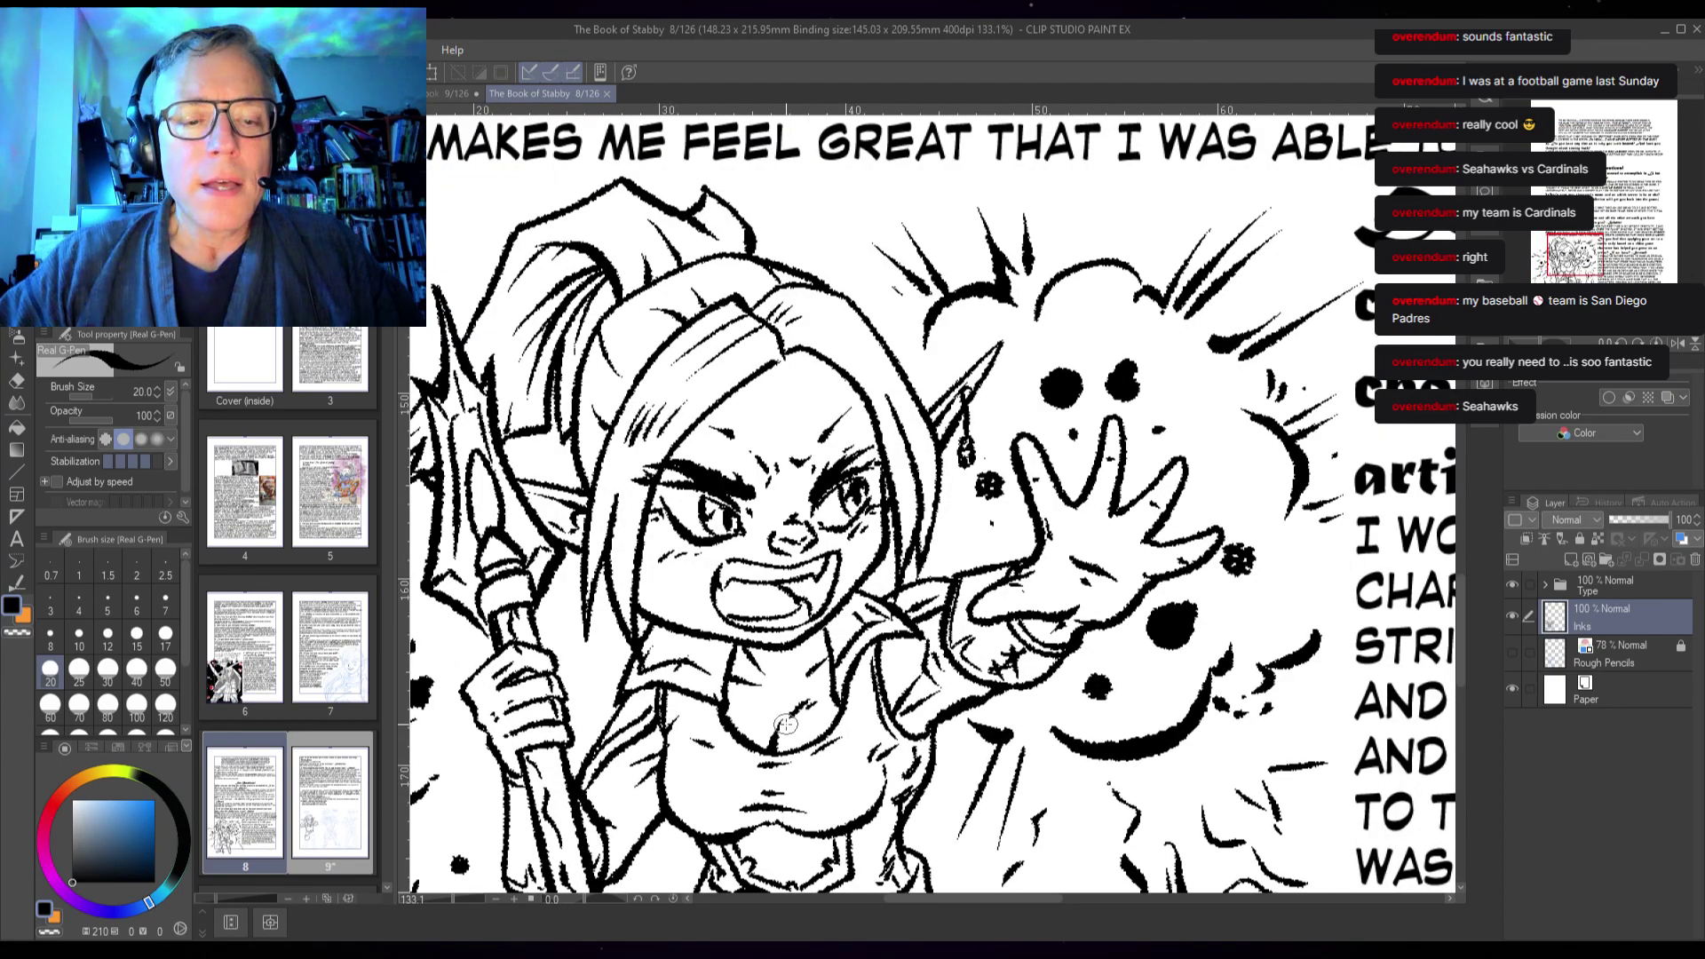
scroll(778, 722, "down", 4)
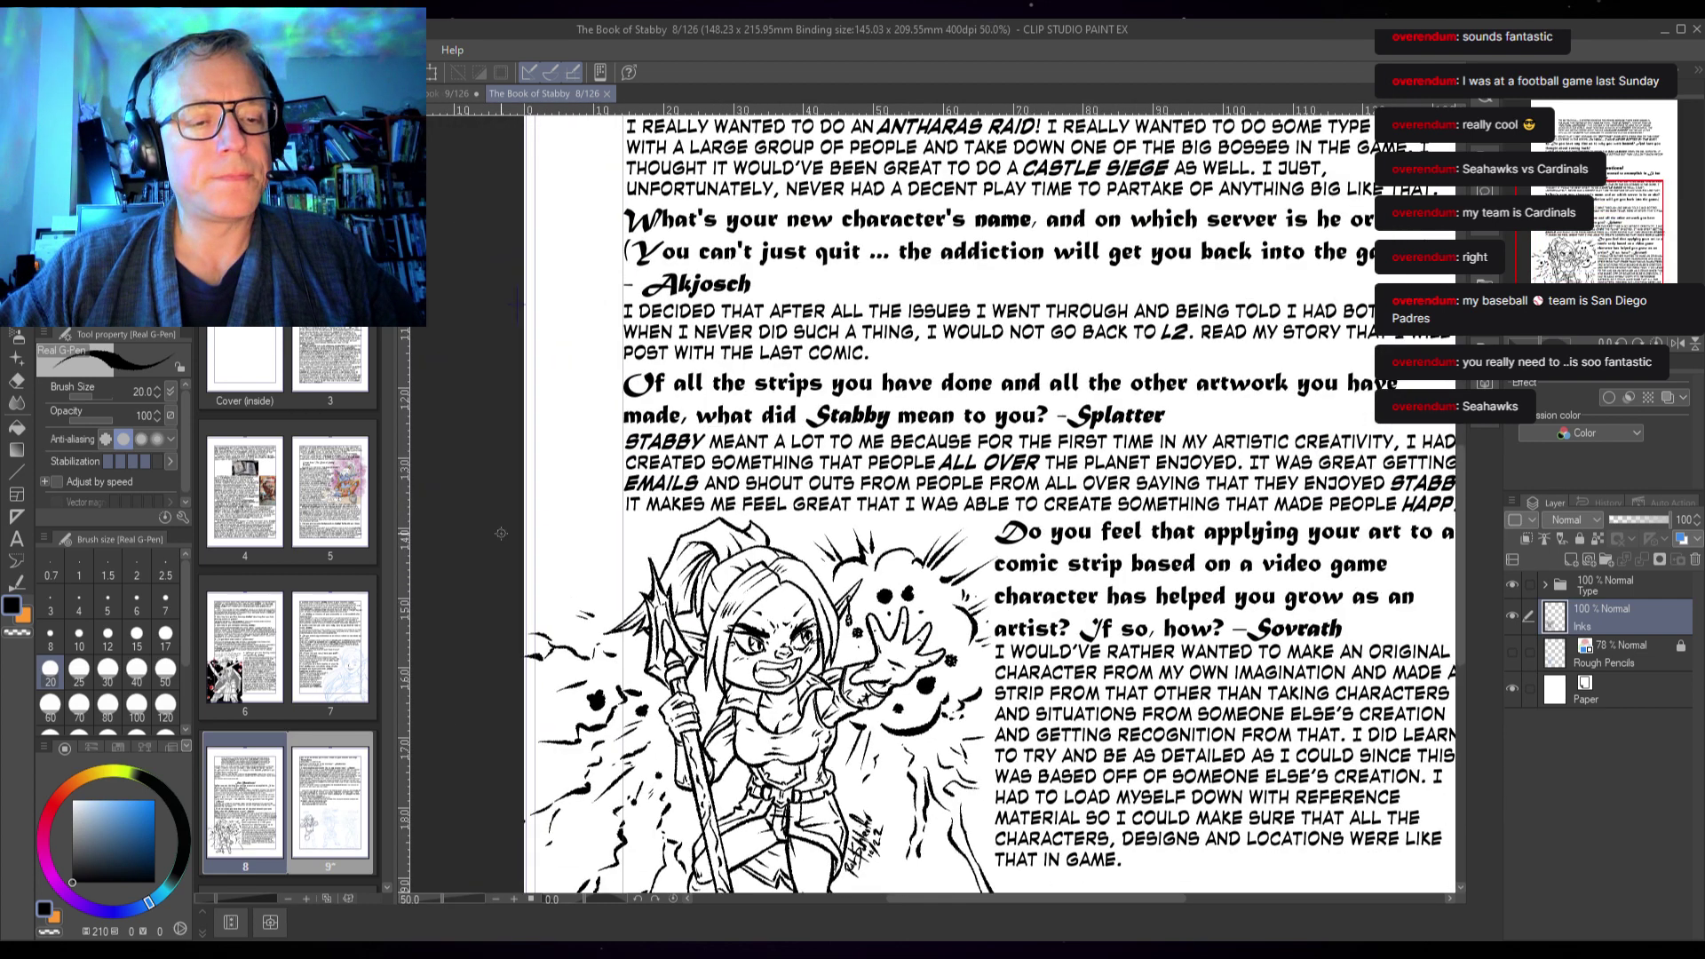
left_click(608, 93)
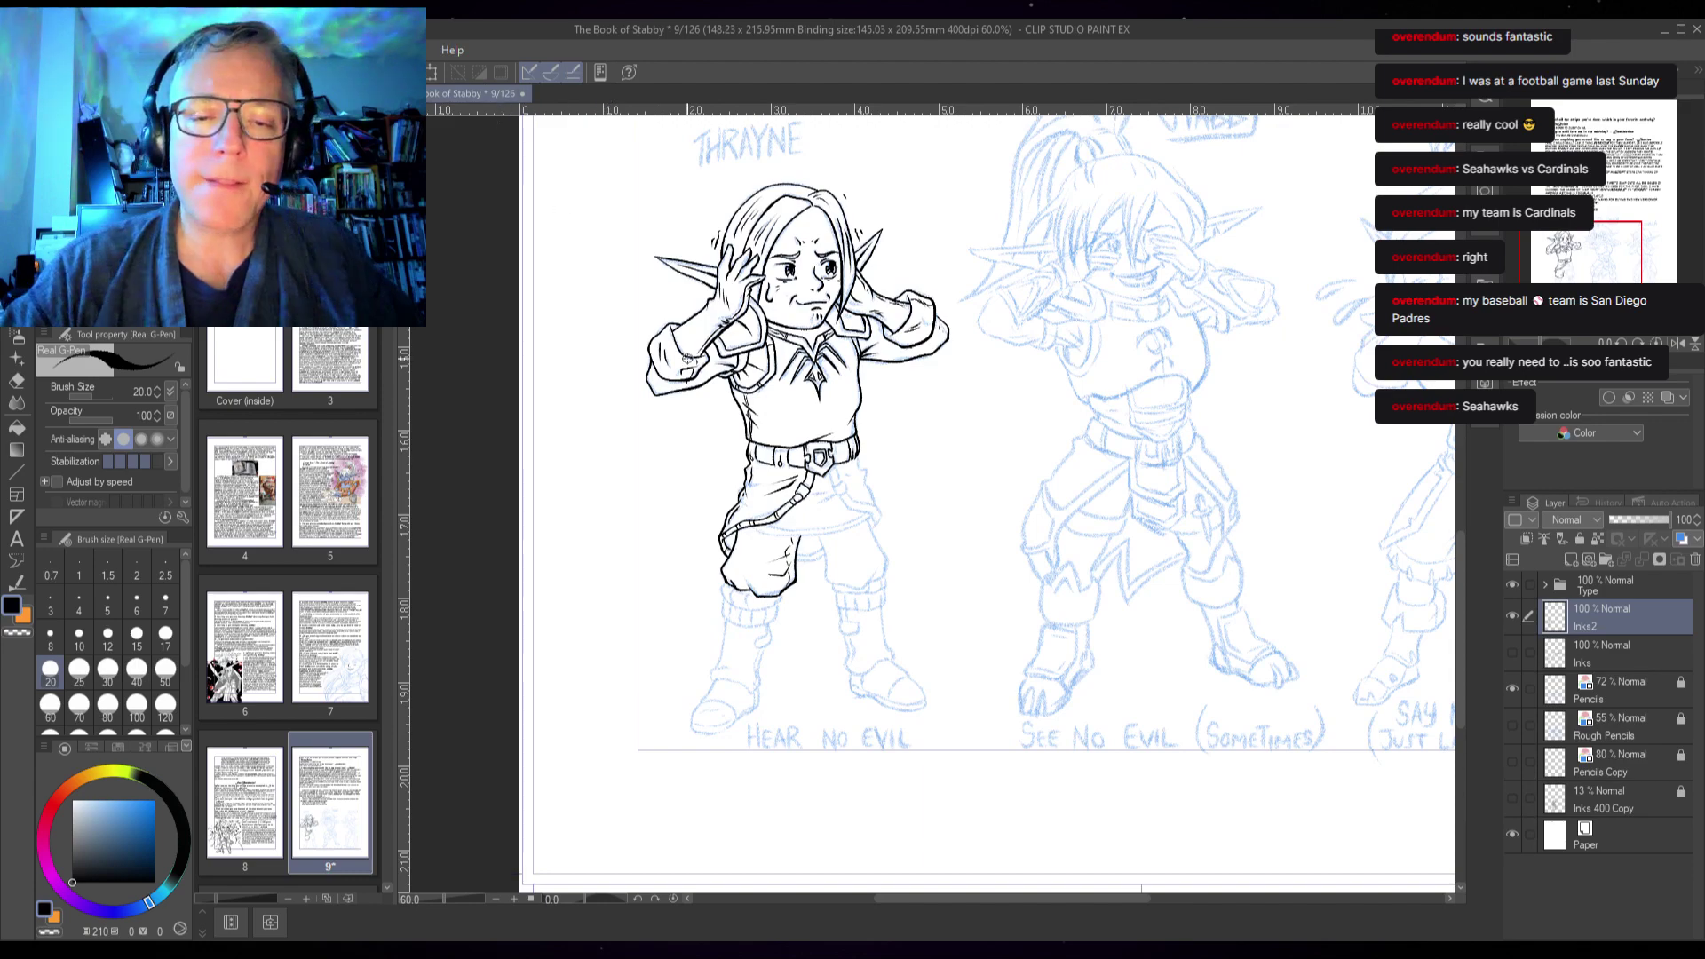
- Ink the two parallel hem lines of the tunic skirt, curving from the draped cloth's border to the right hip
scroll(801, 508, "up", 6)
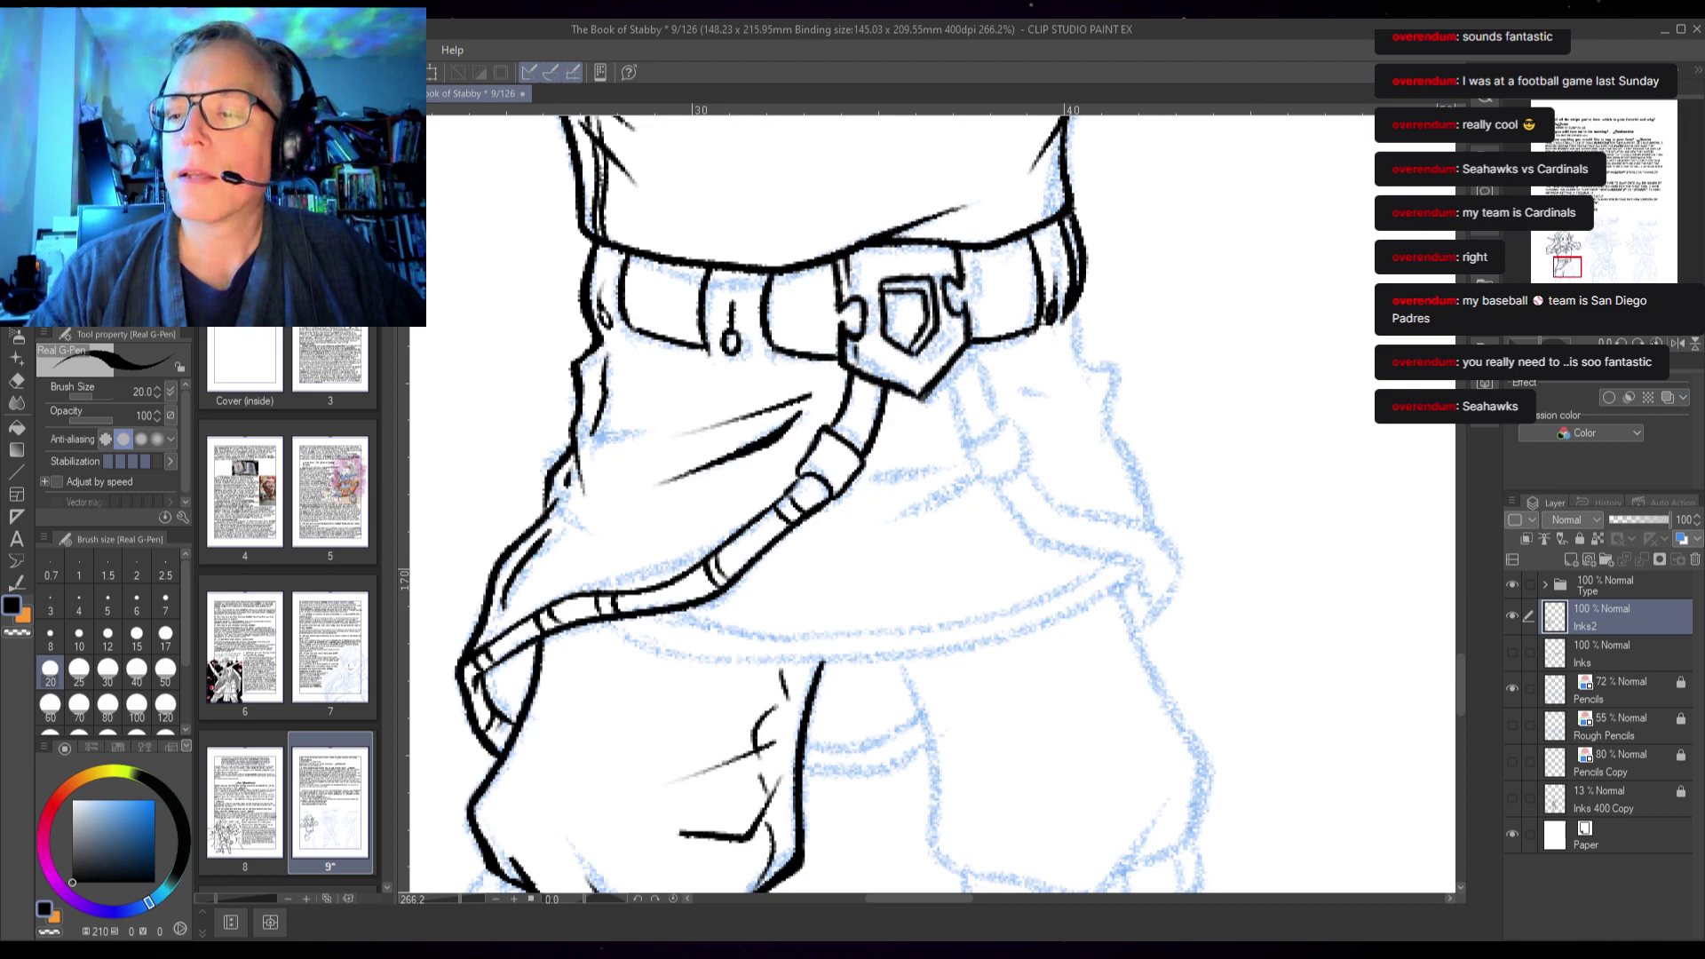
mouse_move(1008, 664)
left_mouse_down()
mouse_move(1084, 598)
mouse_move(1103, 463)
left_mouse_up()
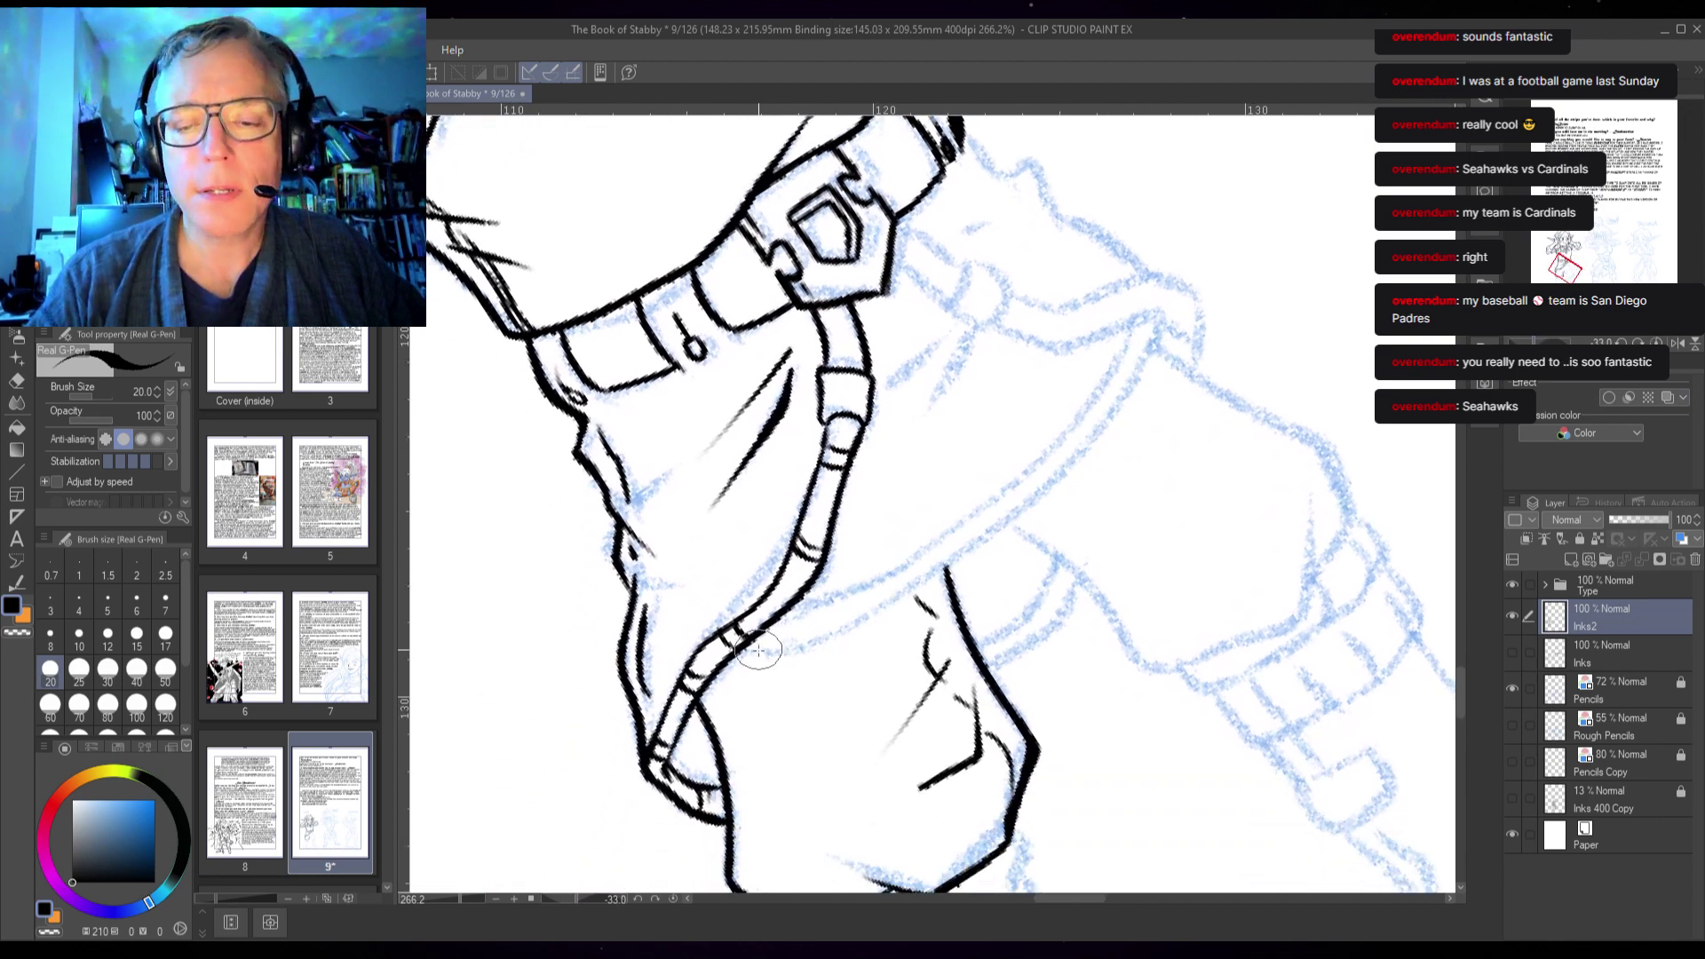
mouse_move(753, 645)
left_mouse_down()
mouse_move(927, 575)
mouse_move(1020, 508)
mouse_move(1096, 436)
mouse_move(1156, 321)
left_mouse_up()
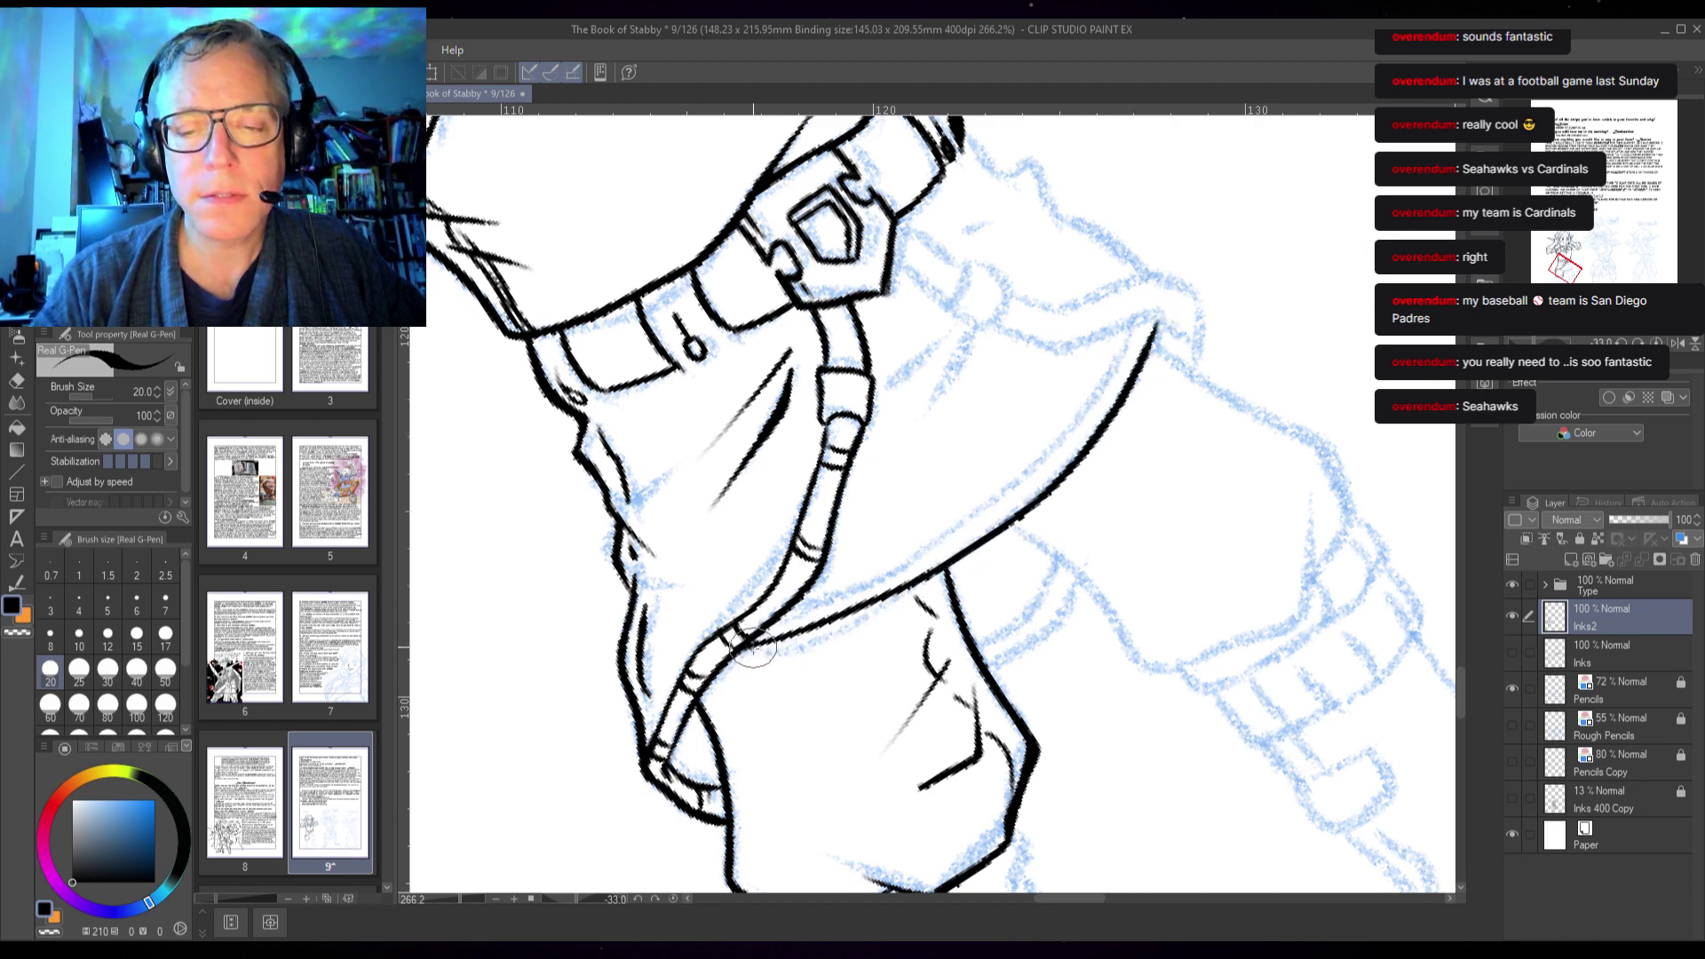
mouse_move(745, 644)
left_mouse_down()
mouse_move(868, 603)
mouse_move(1054, 445)
mouse_move(1126, 325)
left_mouse_up()
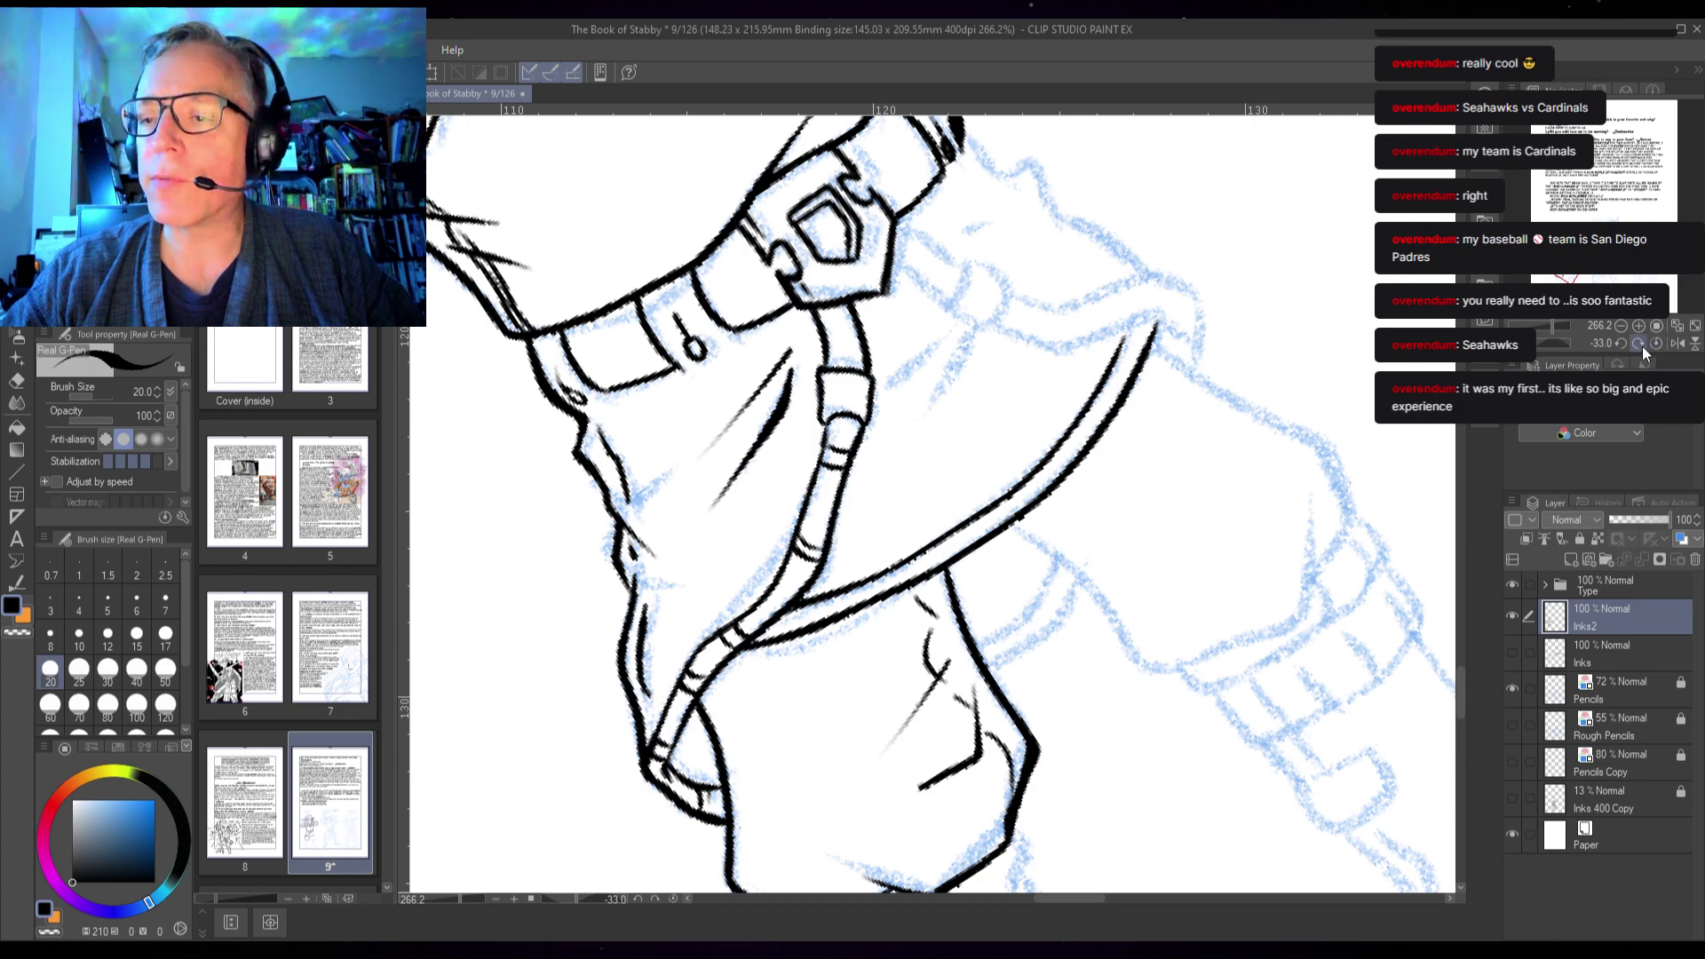
- Reset the canvas rotation and fill the tunic skirt's hem band with short cross-hatched ribs along its full length
left_click(1639, 344)
left_click(1657, 344)
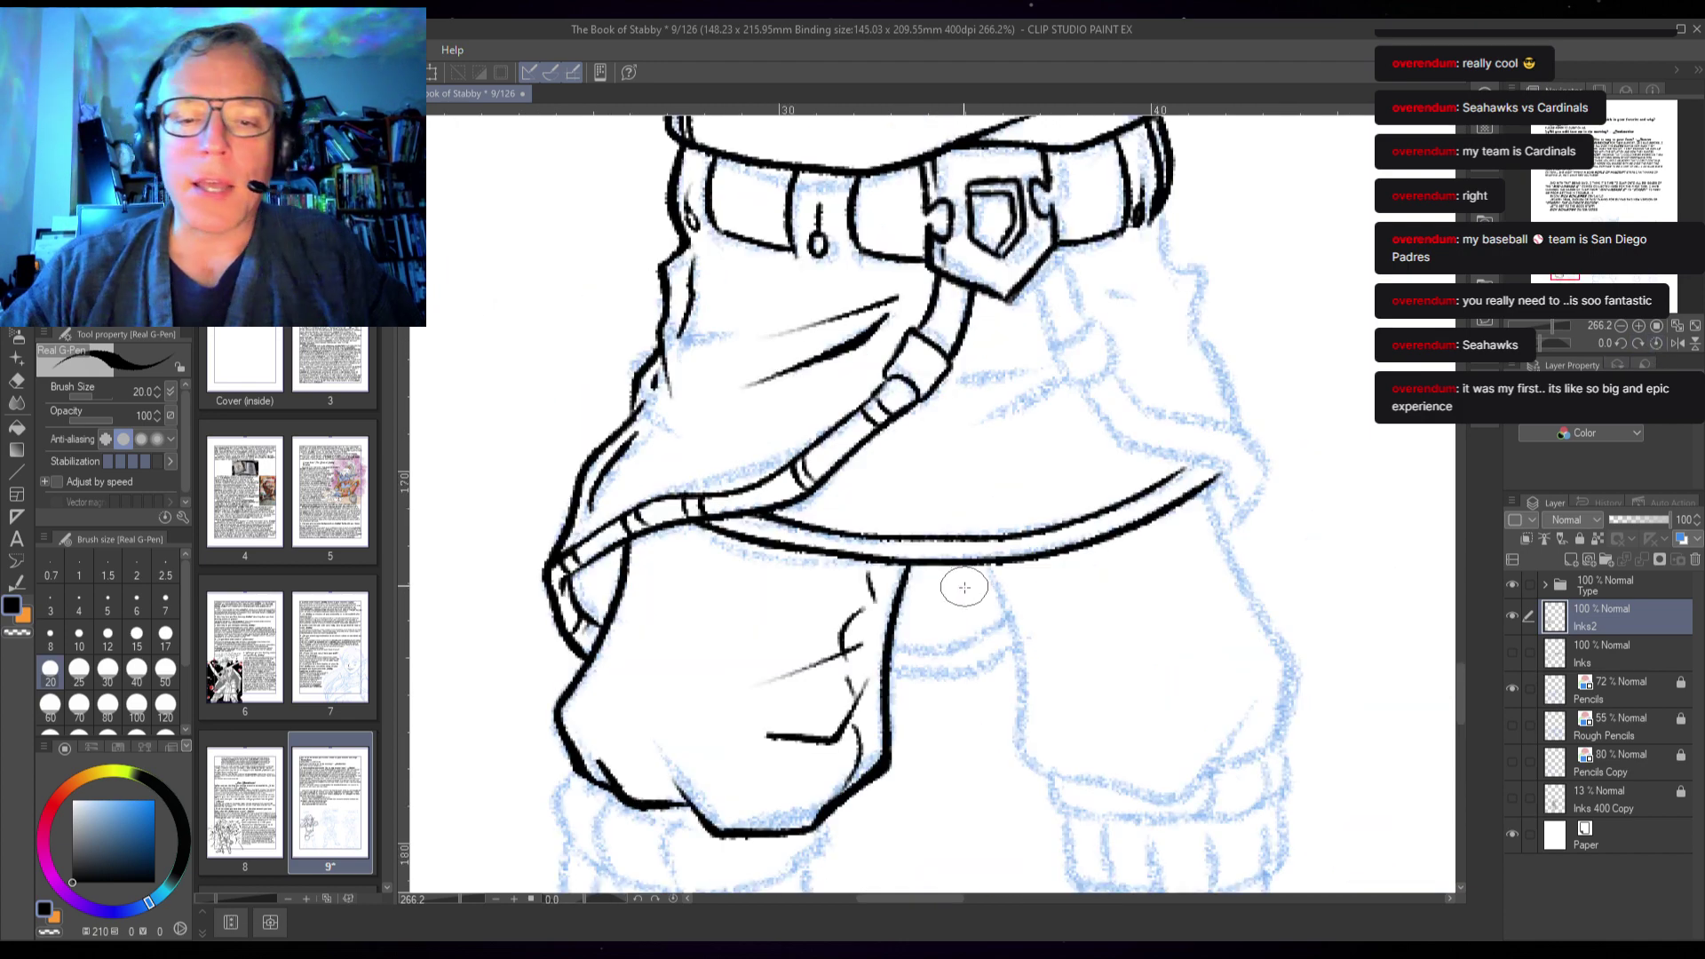
mouse_move(973, 538)
left_mouse_down()
mouse_move(1027, 527)
mouse_move(1035, 547)
mouse_move(1050, 526)
mouse_move(1075, 531)
mouse_move(1077, 515)
mouse_move(1082, 538)
mouse_move(1091, 513)
mouse_move(1100, 526)
mouse_move(1174, 498)
left_mouse_up()
left_click_drag(1186, 473, 1187, 491)
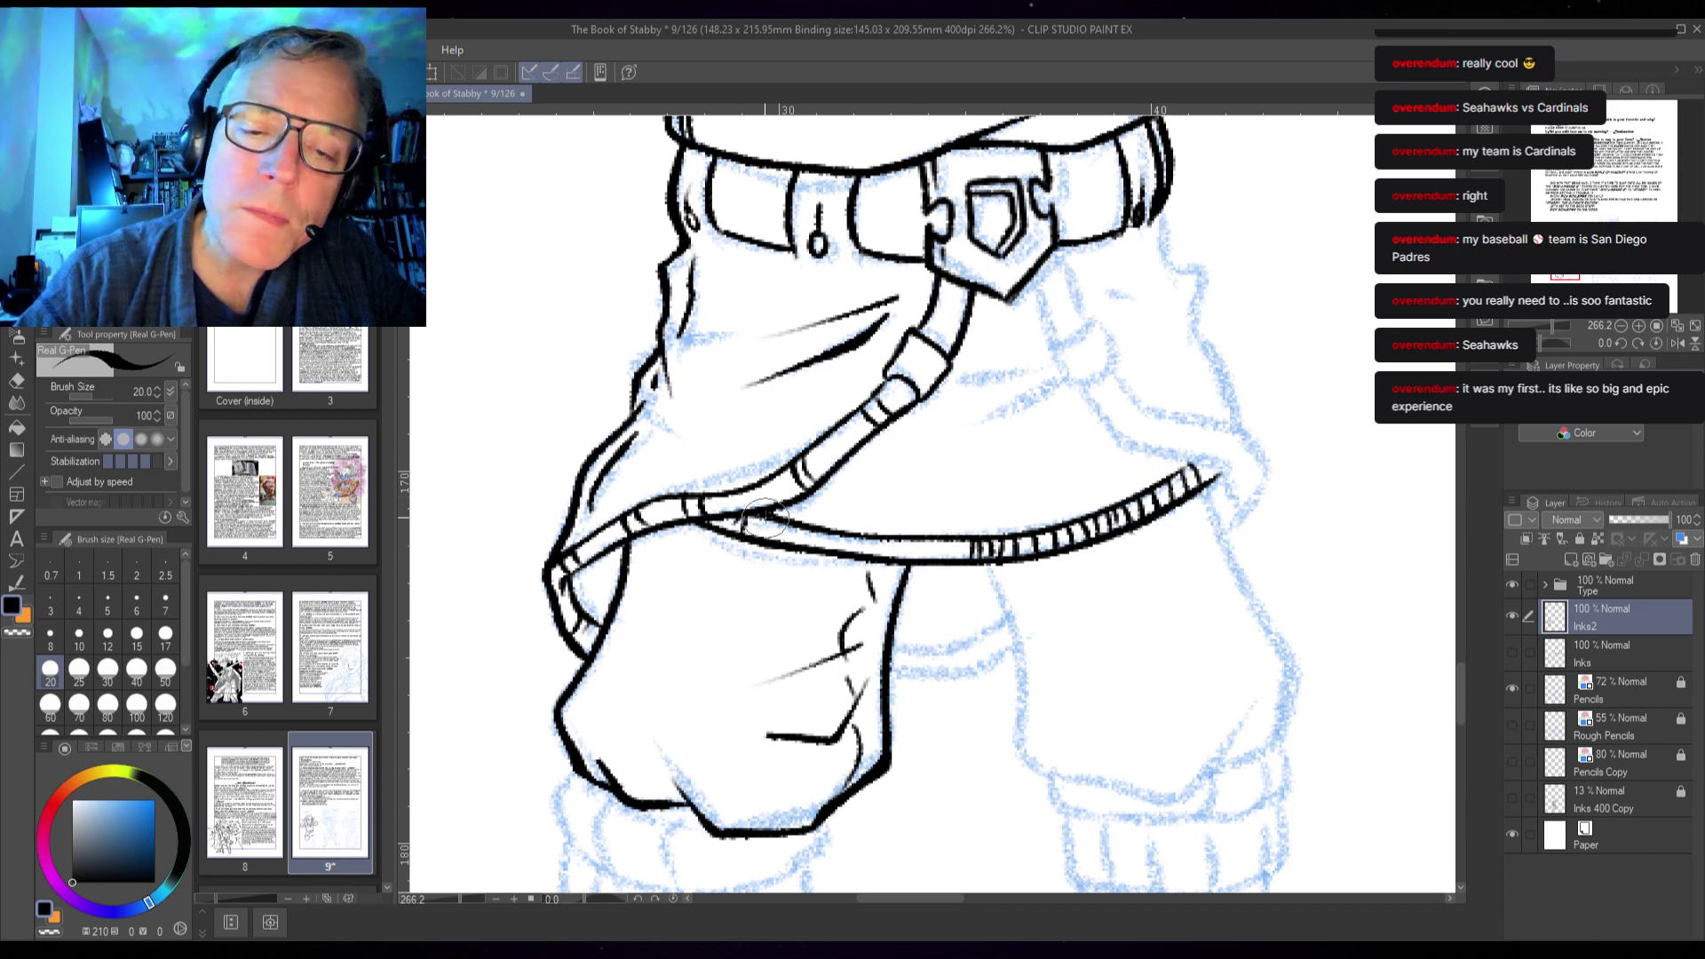
mouse_move(750, 522)
left_mouse_down()
mouse_move(809, 530)
mouse_move(816, 562)
mouse_move(836, 533)
mouse_move(847, 559)
mouse_move(868, 534)
mouse_move(868, 553)
mouse_move(915, 540)
mouse_move(915, 562)
mouse_move(956, 556)
left_mouse_up()
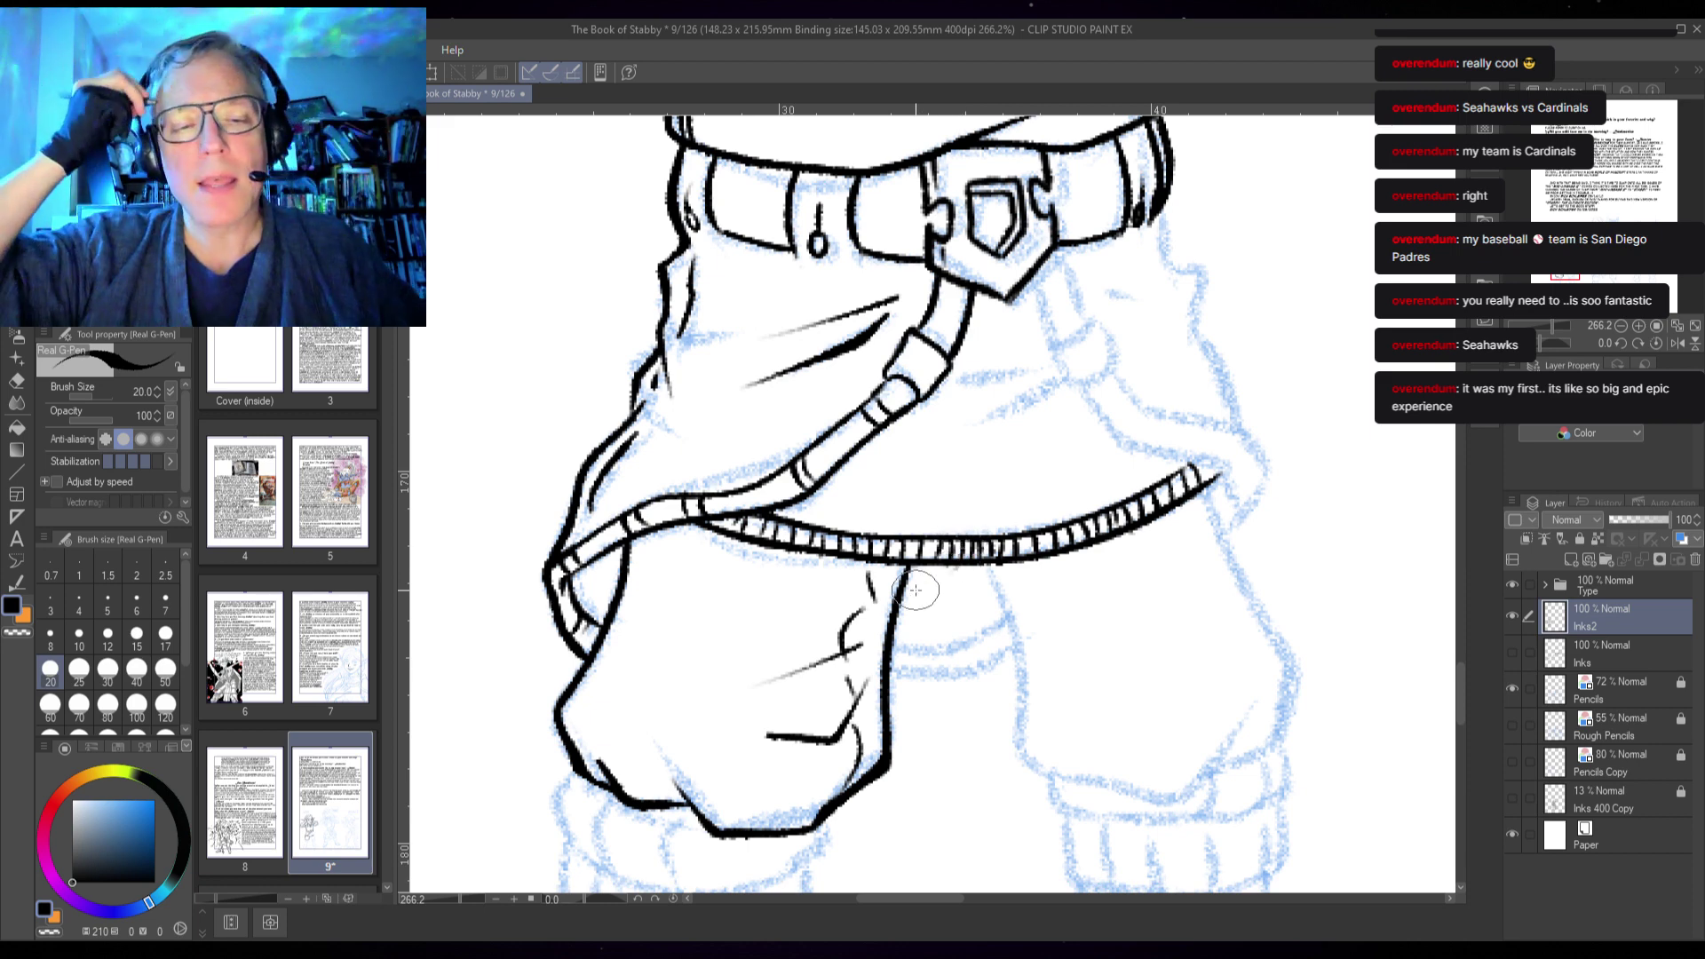
- Ink the ribbed back hem visible between the legs, and reinforce the left trouser leg's inner contour above it
left_click_drag(891, 698, 1016, 657)
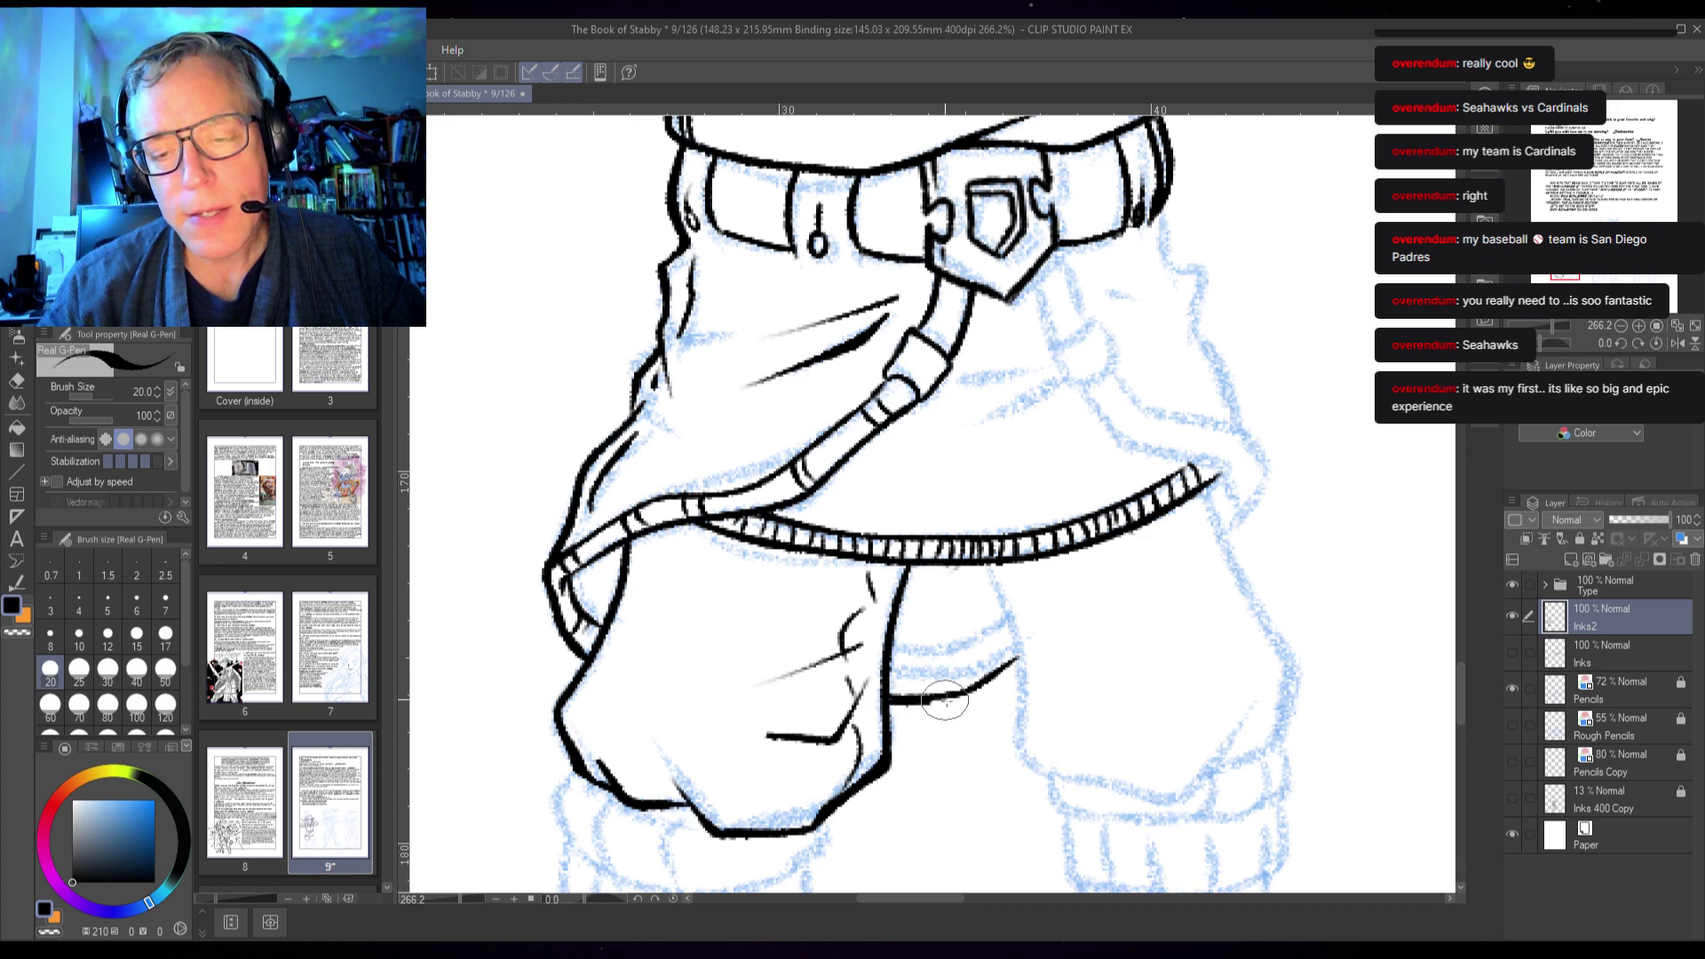
mouse_move(891, 671)
left_mouse_down()
mouse_move(969, 667)
mouse_move(1013, 633)
mouse_move(959, 668)
mouse_move(1002, 640)
mouse_move(982, 692)
mouse_move(967, 678)
mouse_move(948, 693)
mouse_move(943, 672)
mouse_move(935, 695)
mouse_move(927, 675)
mouse_move(883, 701)
left_mouse_up()
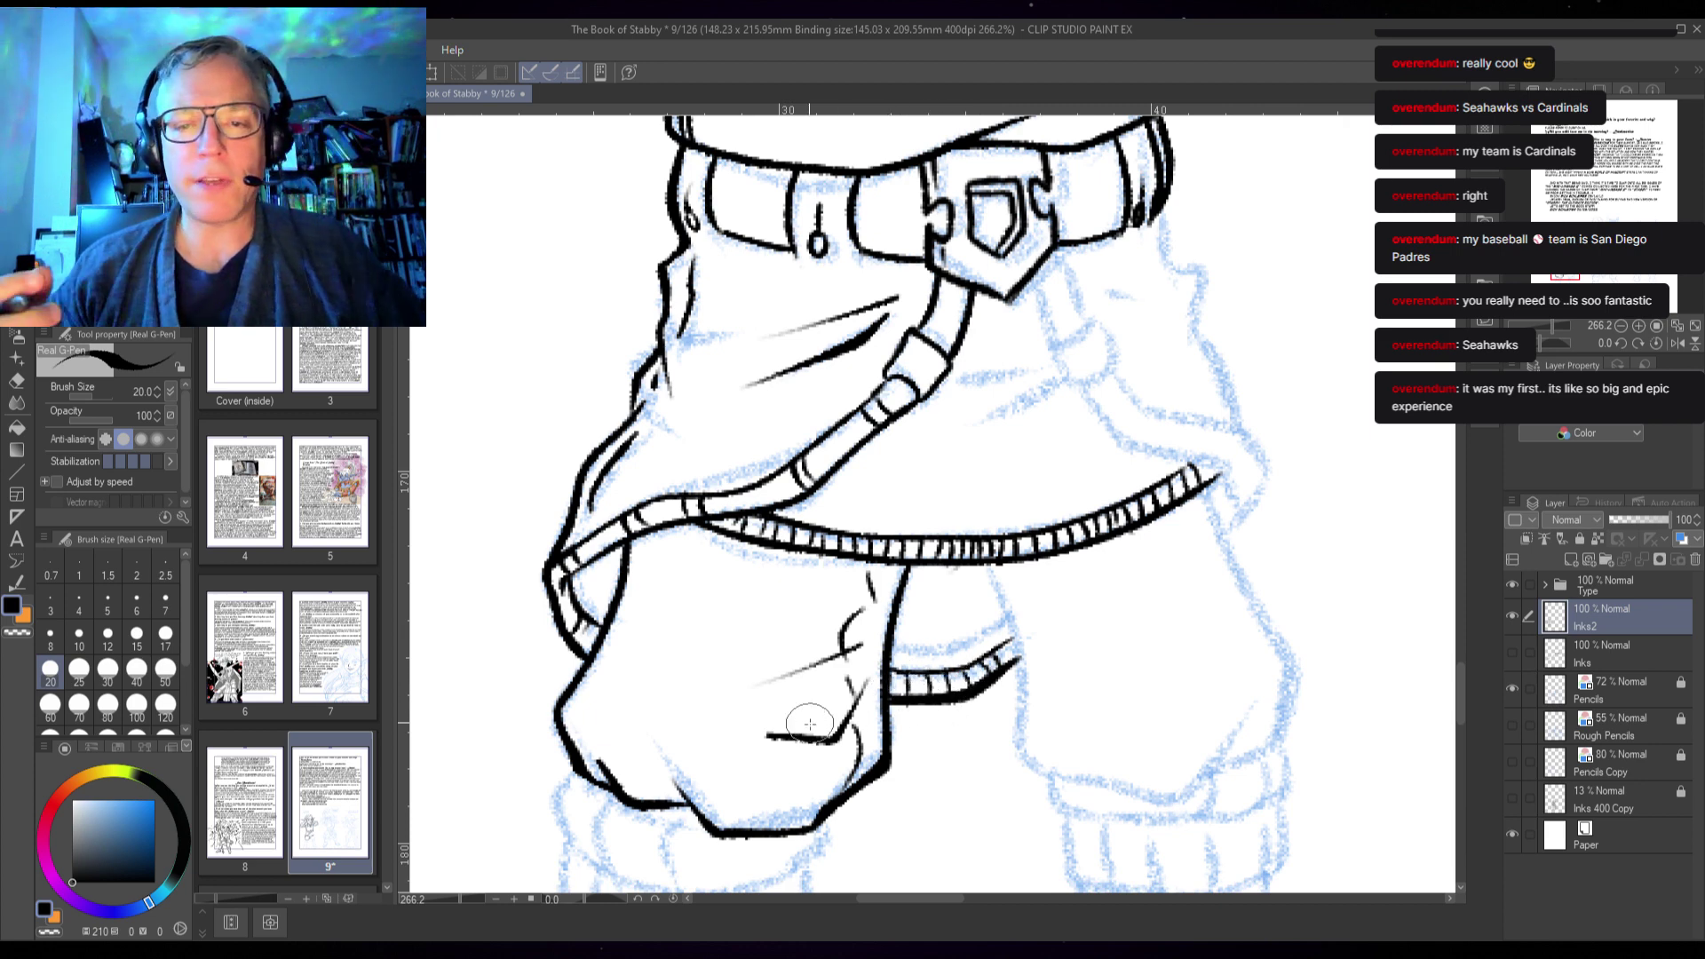
left_click_drag(917, 561, 888, 701)
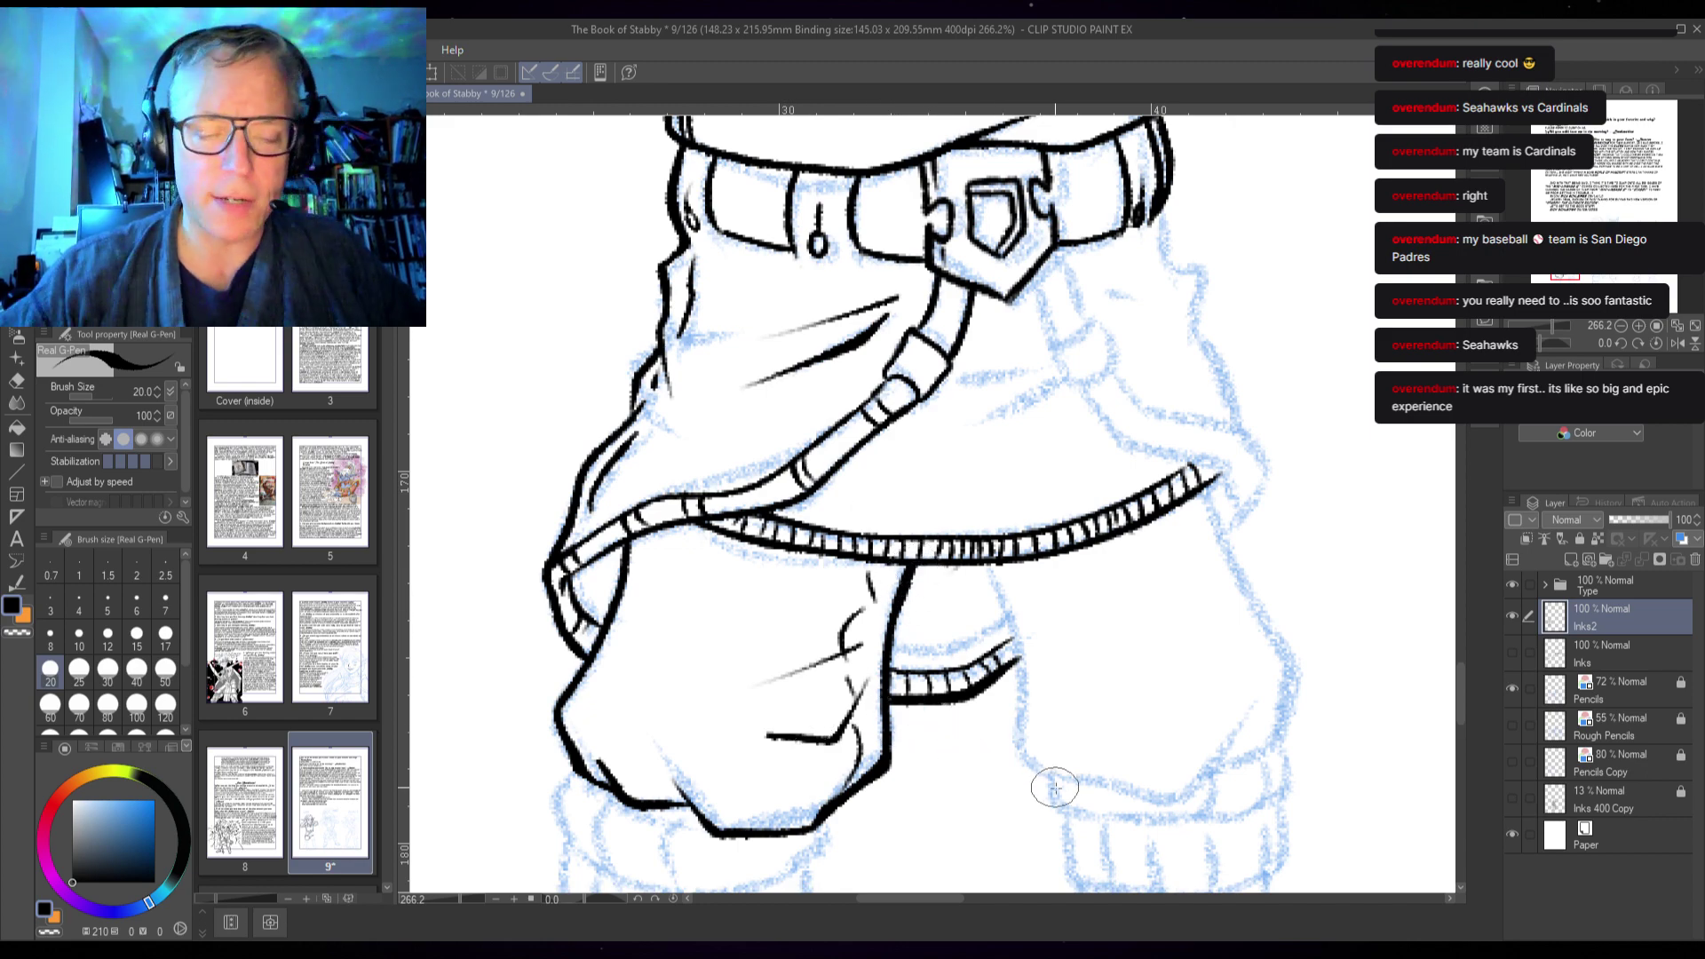
left_click_drag(973, 790, 1008, 501)
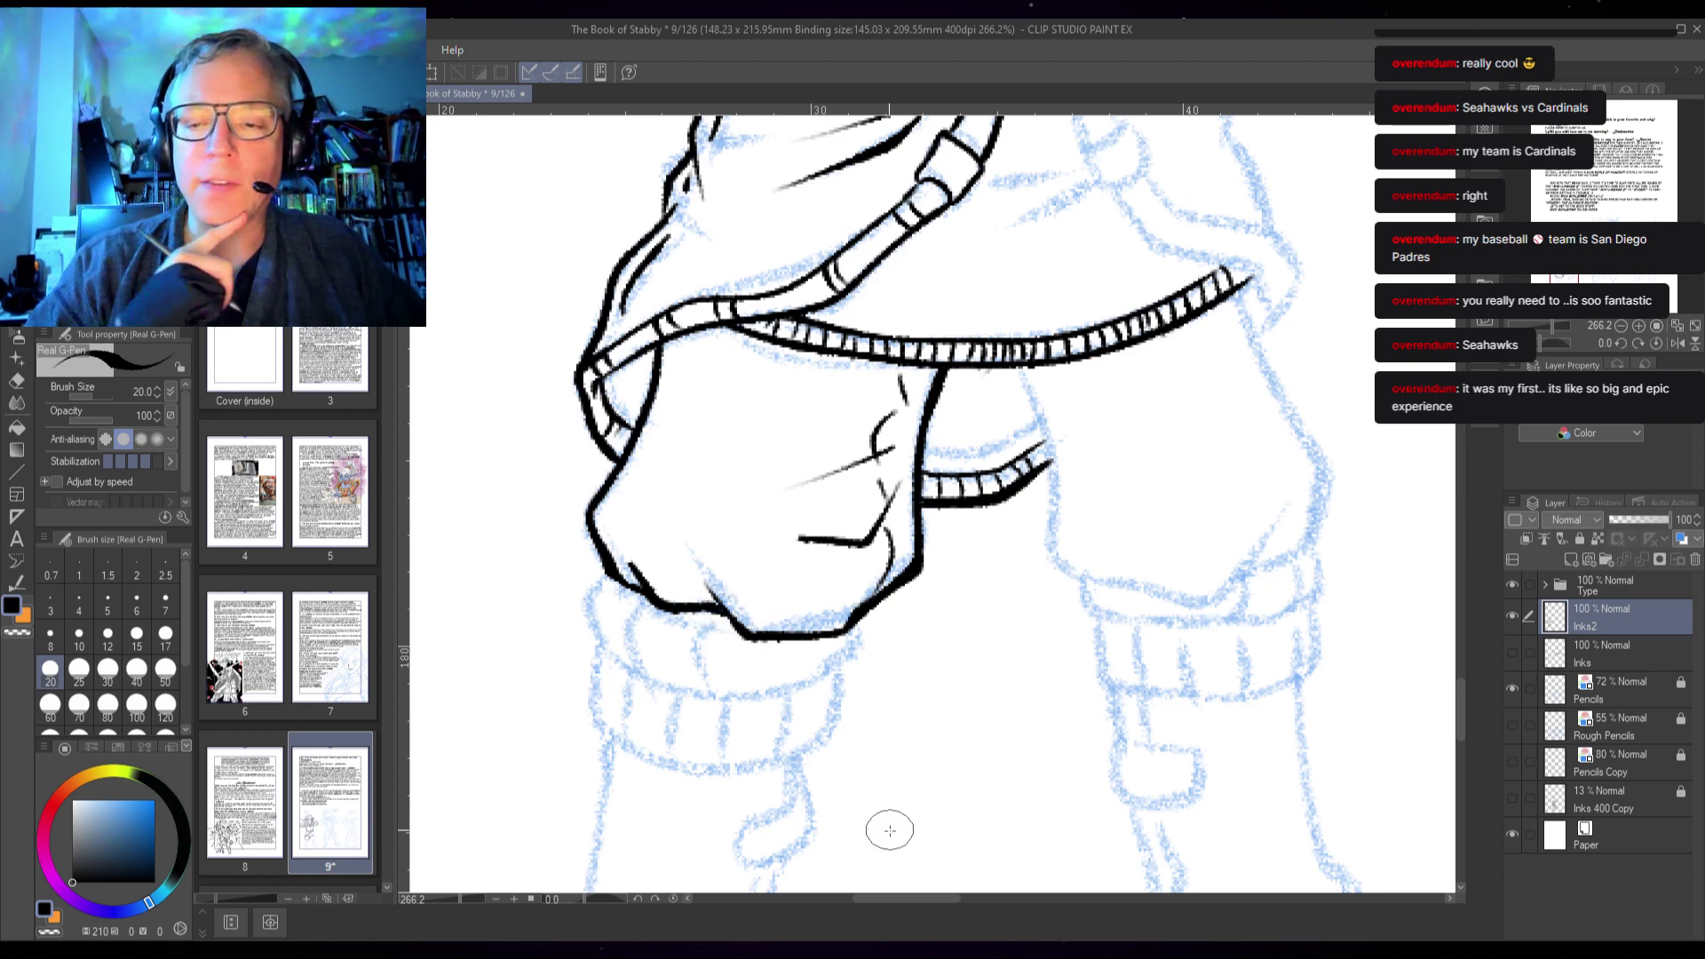
left_click_drag(890, 831, 1074, 544)
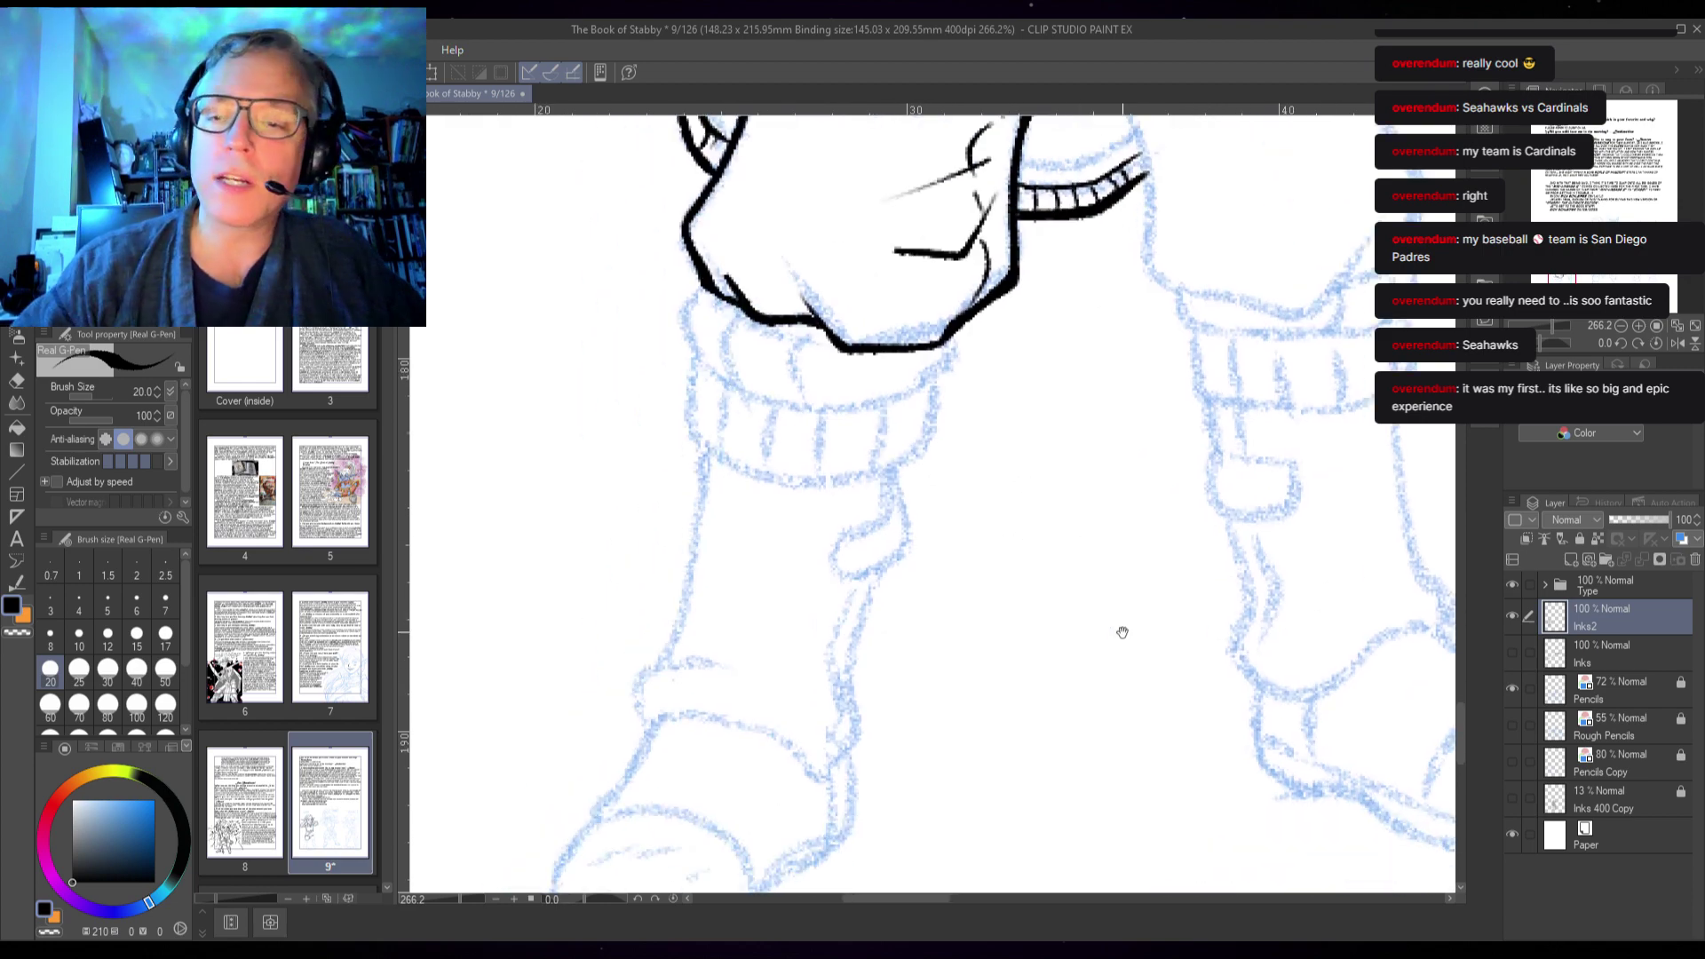
left_click_drag(1122, 633, 905, 784)
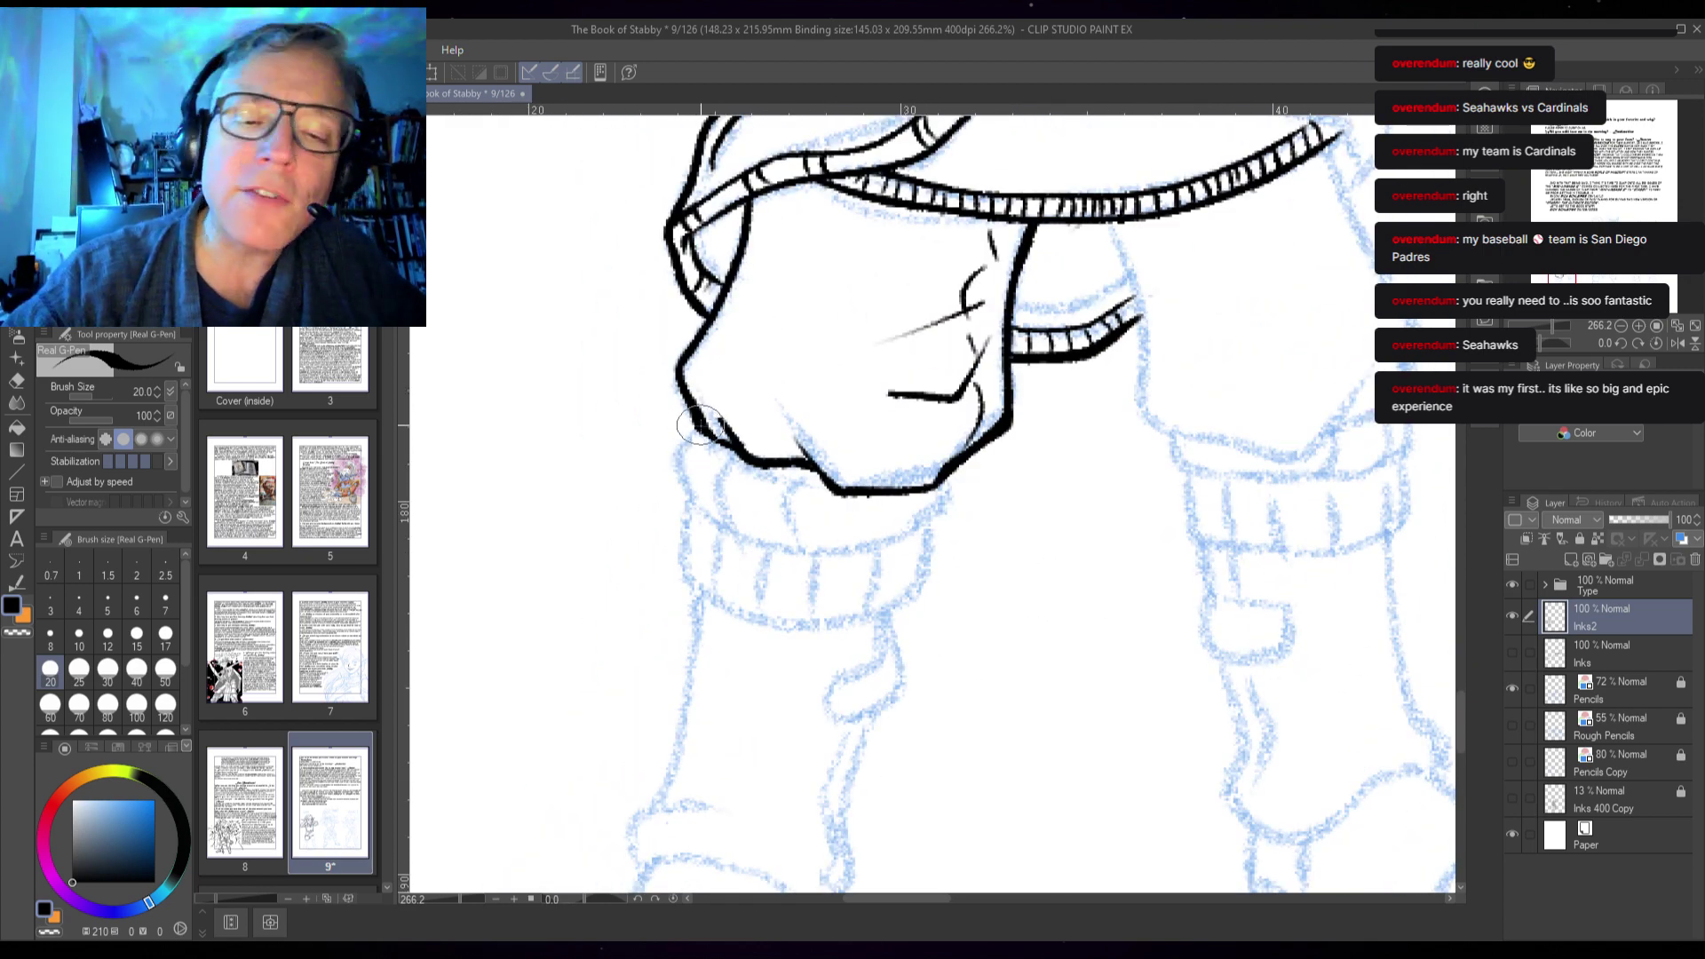
- Ink the outline of the left boot's knit cuff below the baggy trouser leg: both sides and the curved lower edge
mouse_move(701, 420)
left_mouse_down()
mouse_move(684, 572)
mouse_move(721, 610)
left_mouse_up()
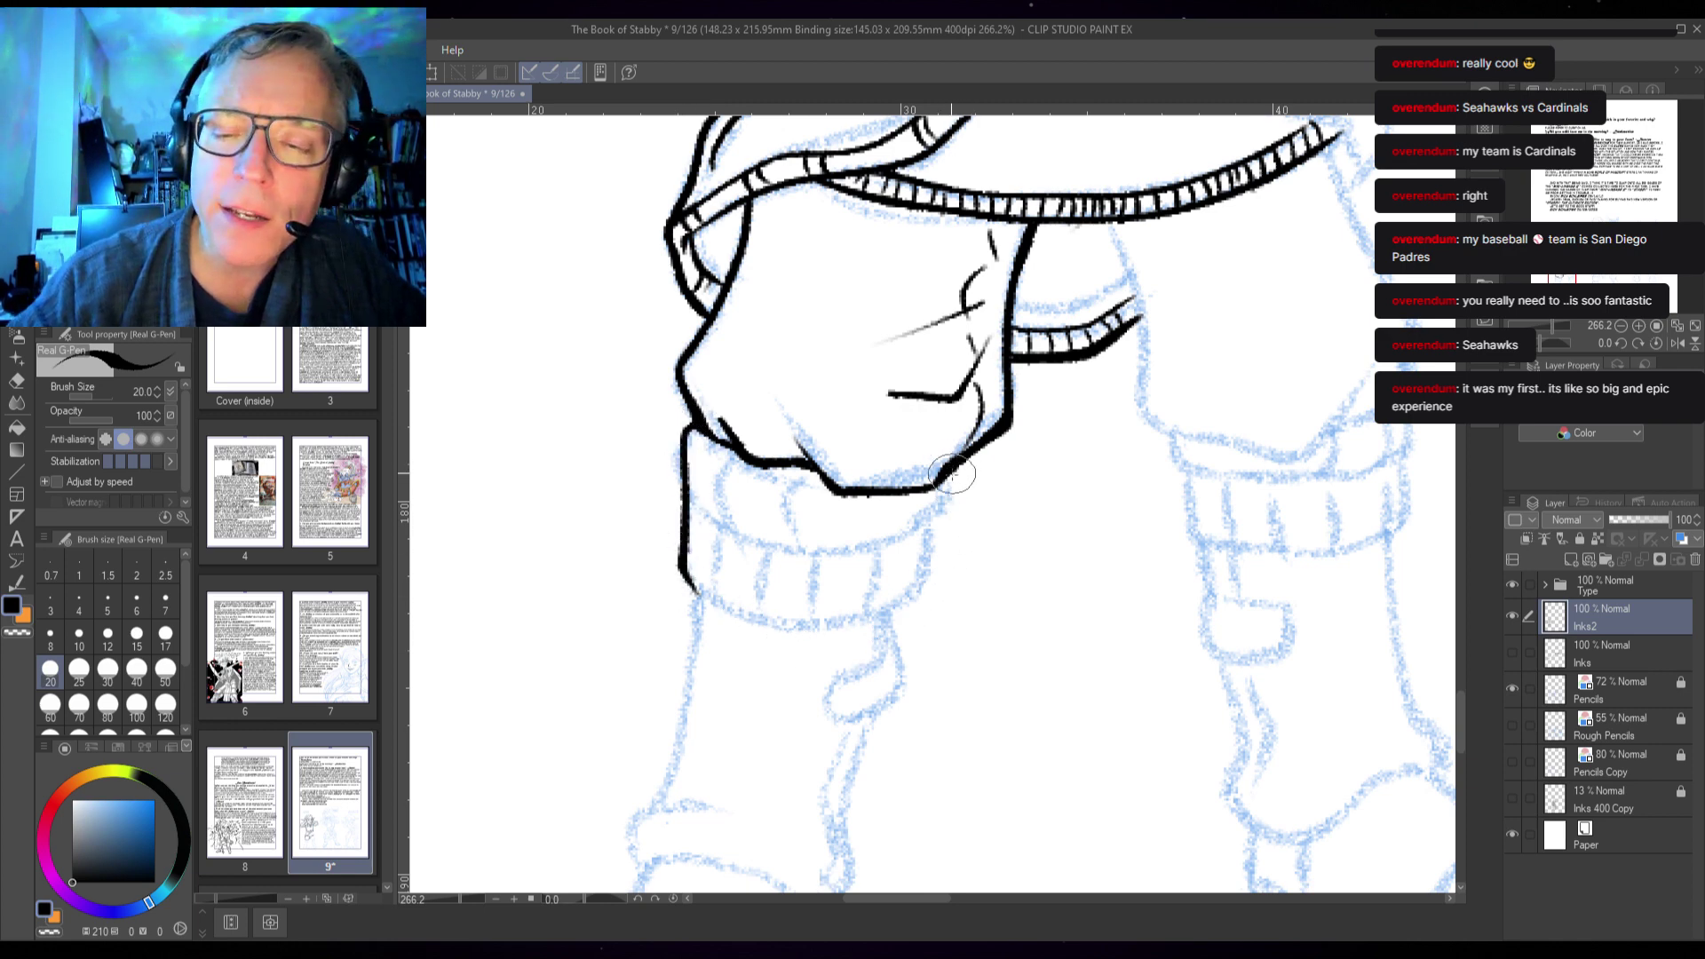
mouse_move(955, 458)
left_mouse_down()
mouse_move(930, 584)
mouse_move(877, 612)
left_mouse_up()
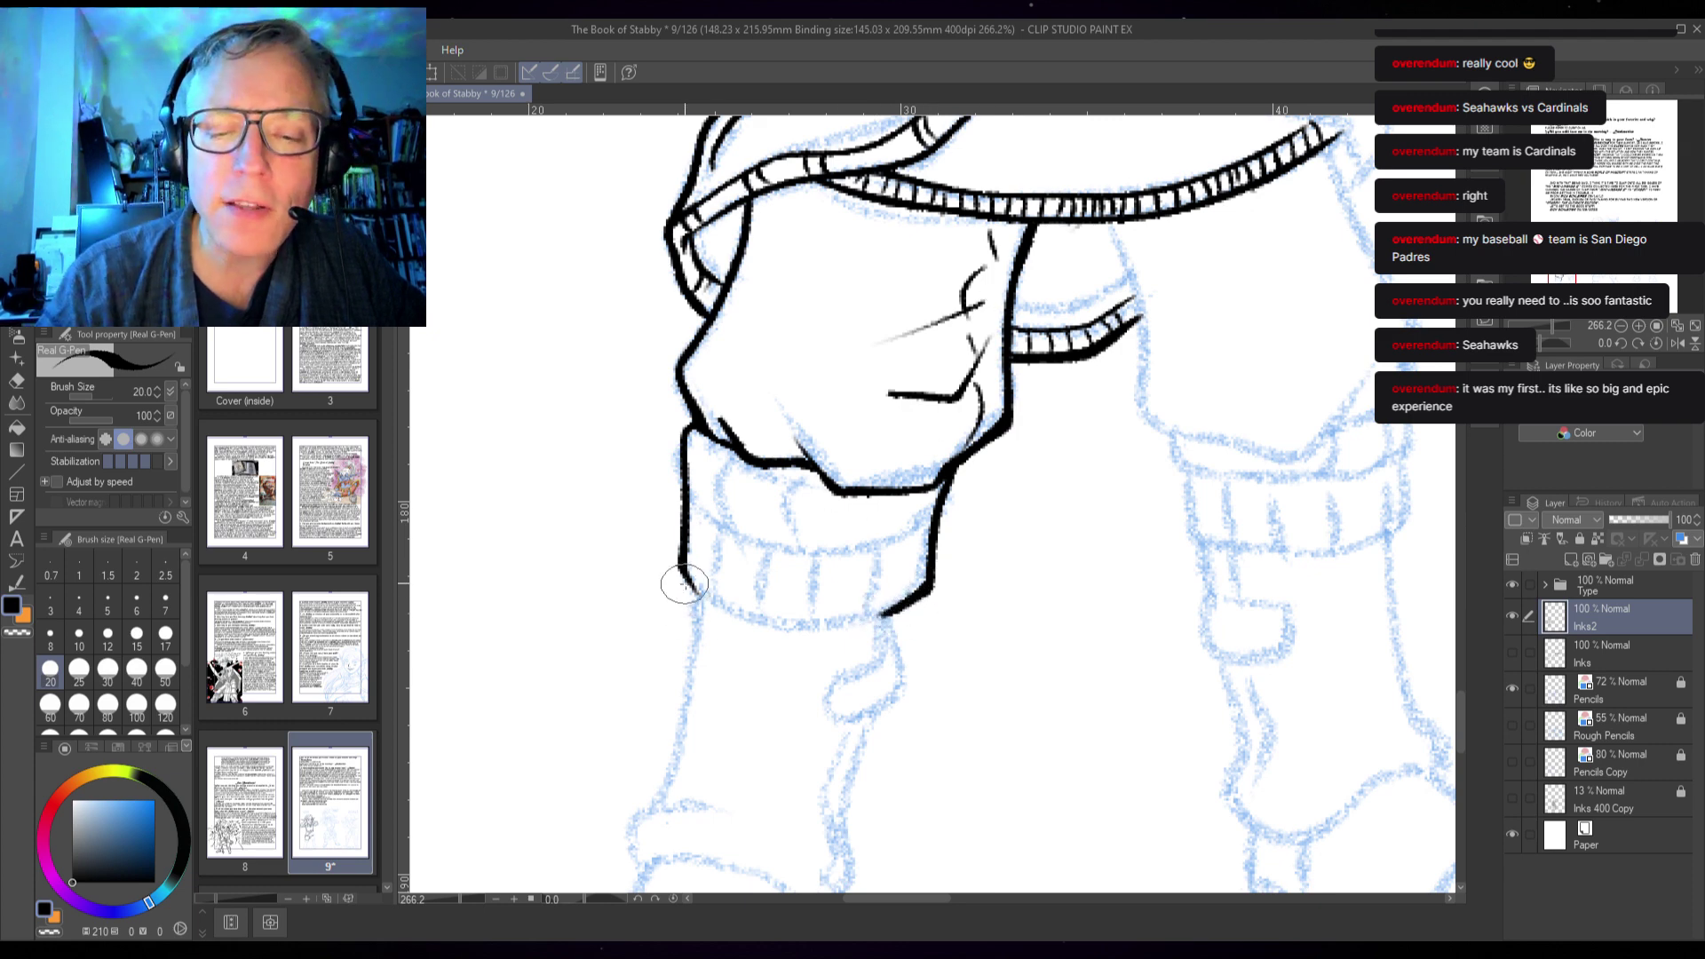
mouse_move(693, 590)
left_mouse_down()
mouse_move(832, 626)
mouse_move(916, 594)
left_mouse_up()
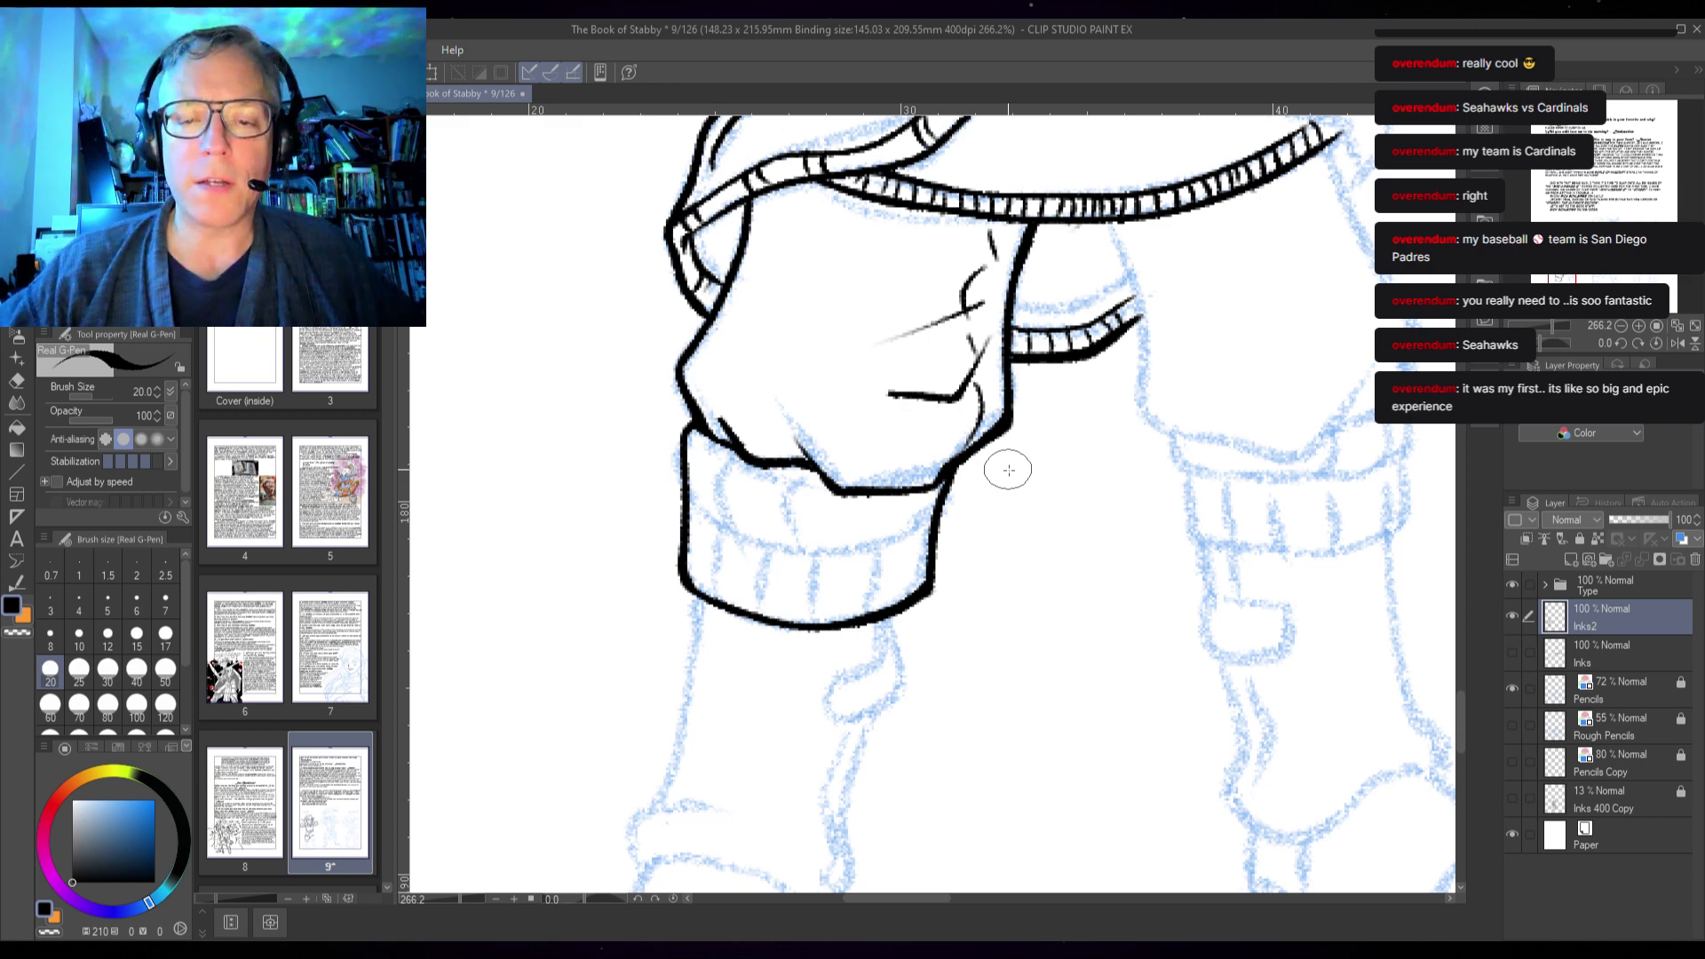
- Ink the vertical ribs of the left boot's cuff and the broken horizontal crease running across them
mouse_move(1007, 671)
left_mouse_down()
mouse_move(989, 563)
mouse_move(870, 679)
left_mouse_up()
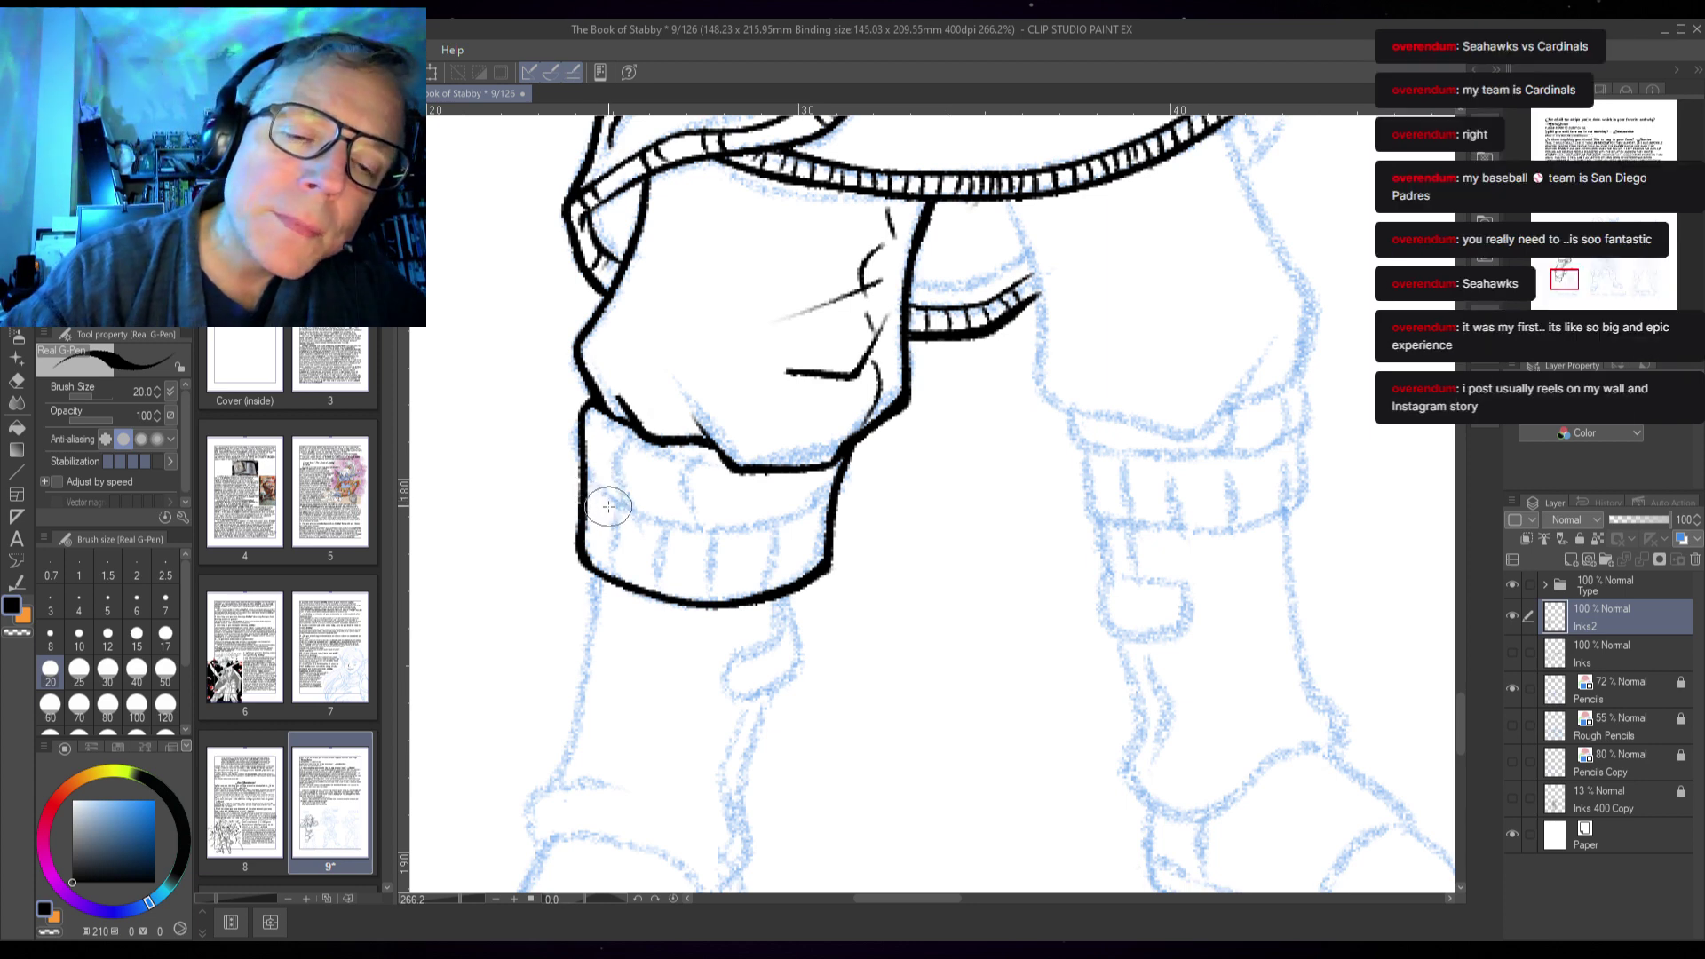
left_click_drag(625, 433, 608, 550)
left_click_drag(686, 461, 675, 582)
left_click_drag(752, 471, 747, 575)
left_click_drag(799, 466, 804, 568)
mouse_move(615, 506)
left_mouse_down()
mouse_move(729, 531)
mouse_move(683, 526)
mouse_move(802, 516)
mouse_move(772, 537)
mouse_move(811, 516)
left_mouse_up()
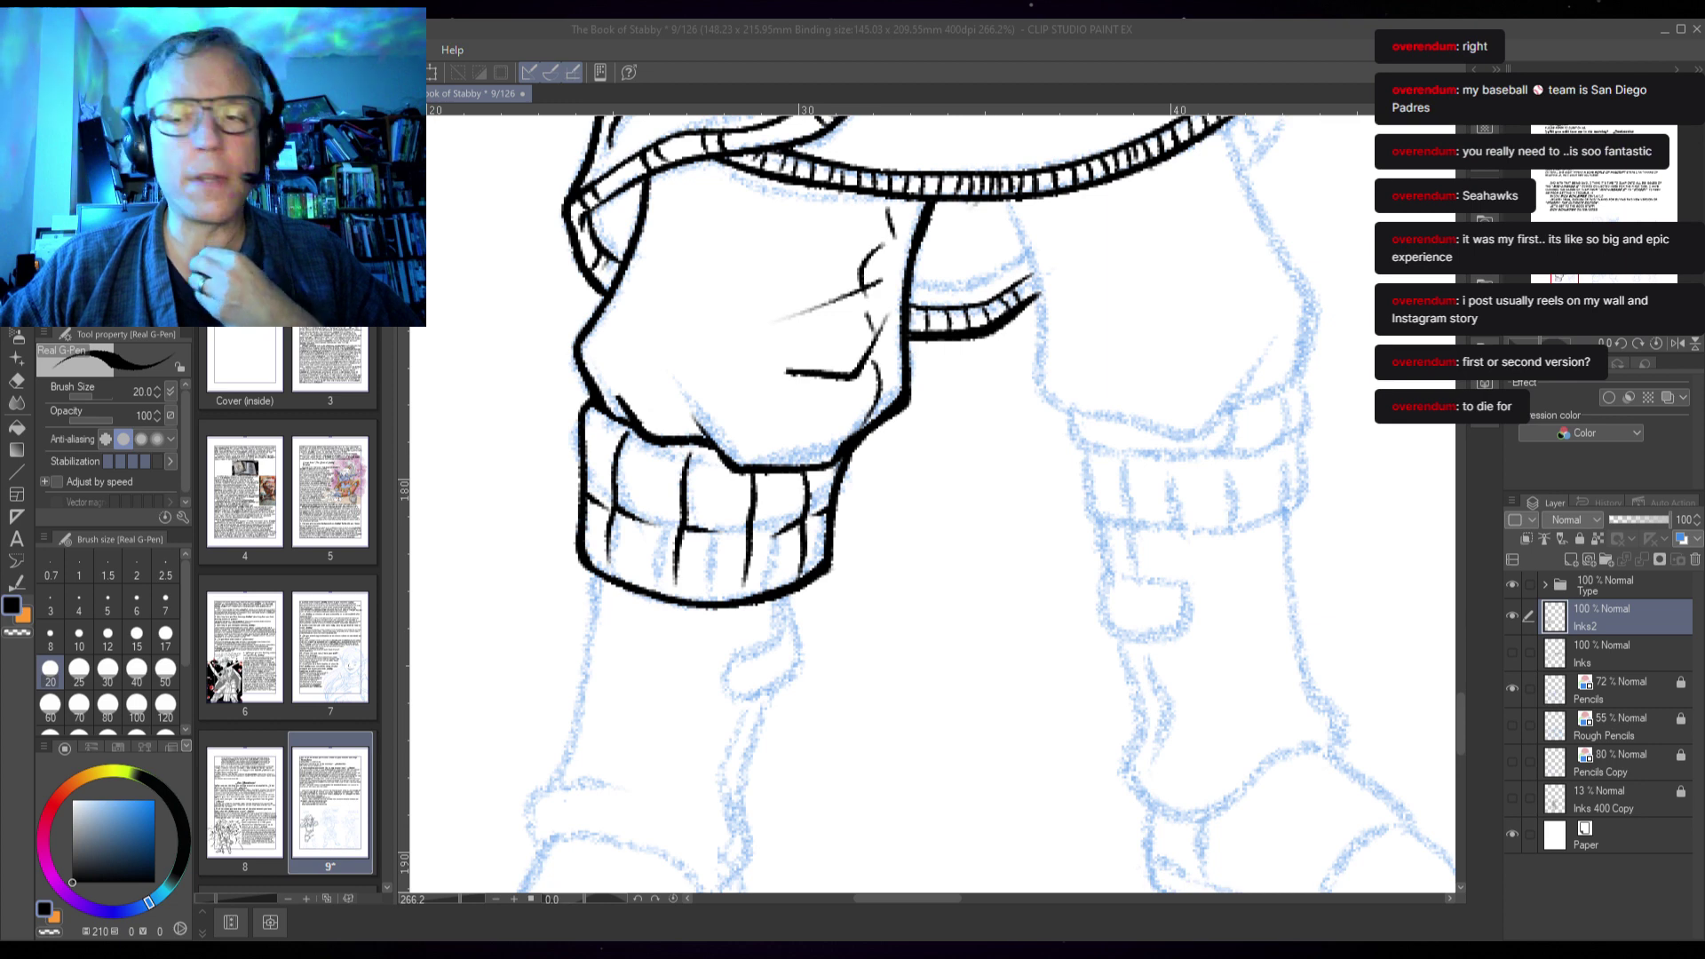
left_click(1444, 67)
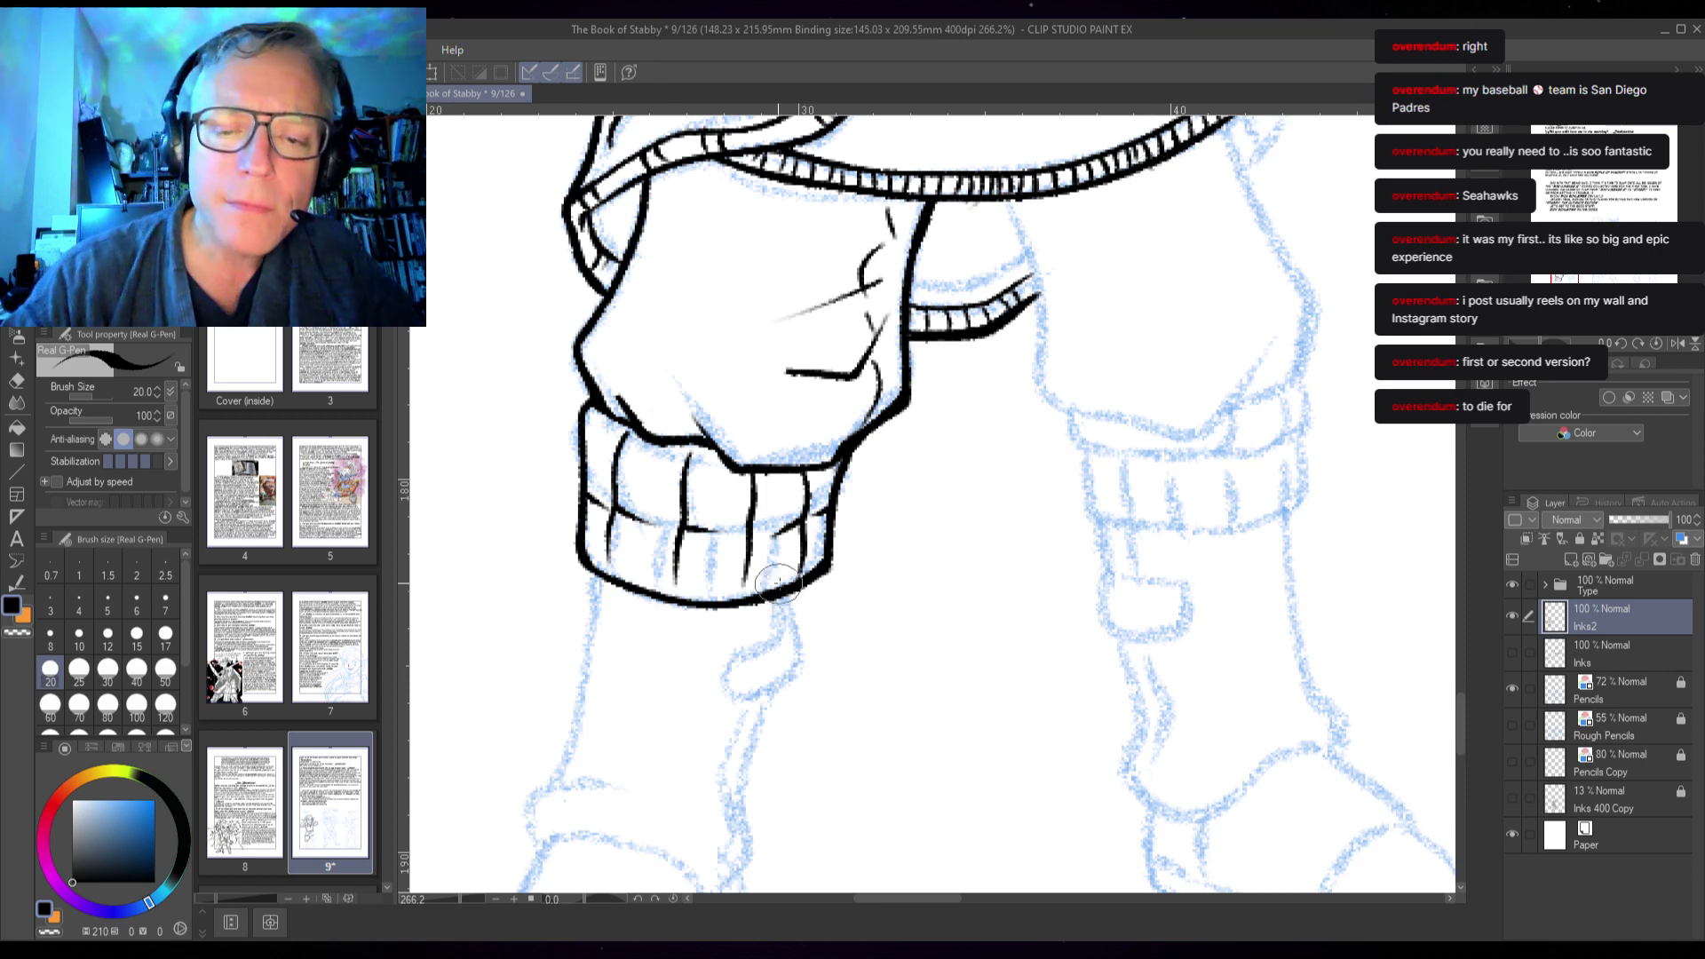
- Ink the left boot's shaft contours on both sides from cuff to ankle, and its side strap with a round stud
left_click_drag(811, 719, 825, 576)
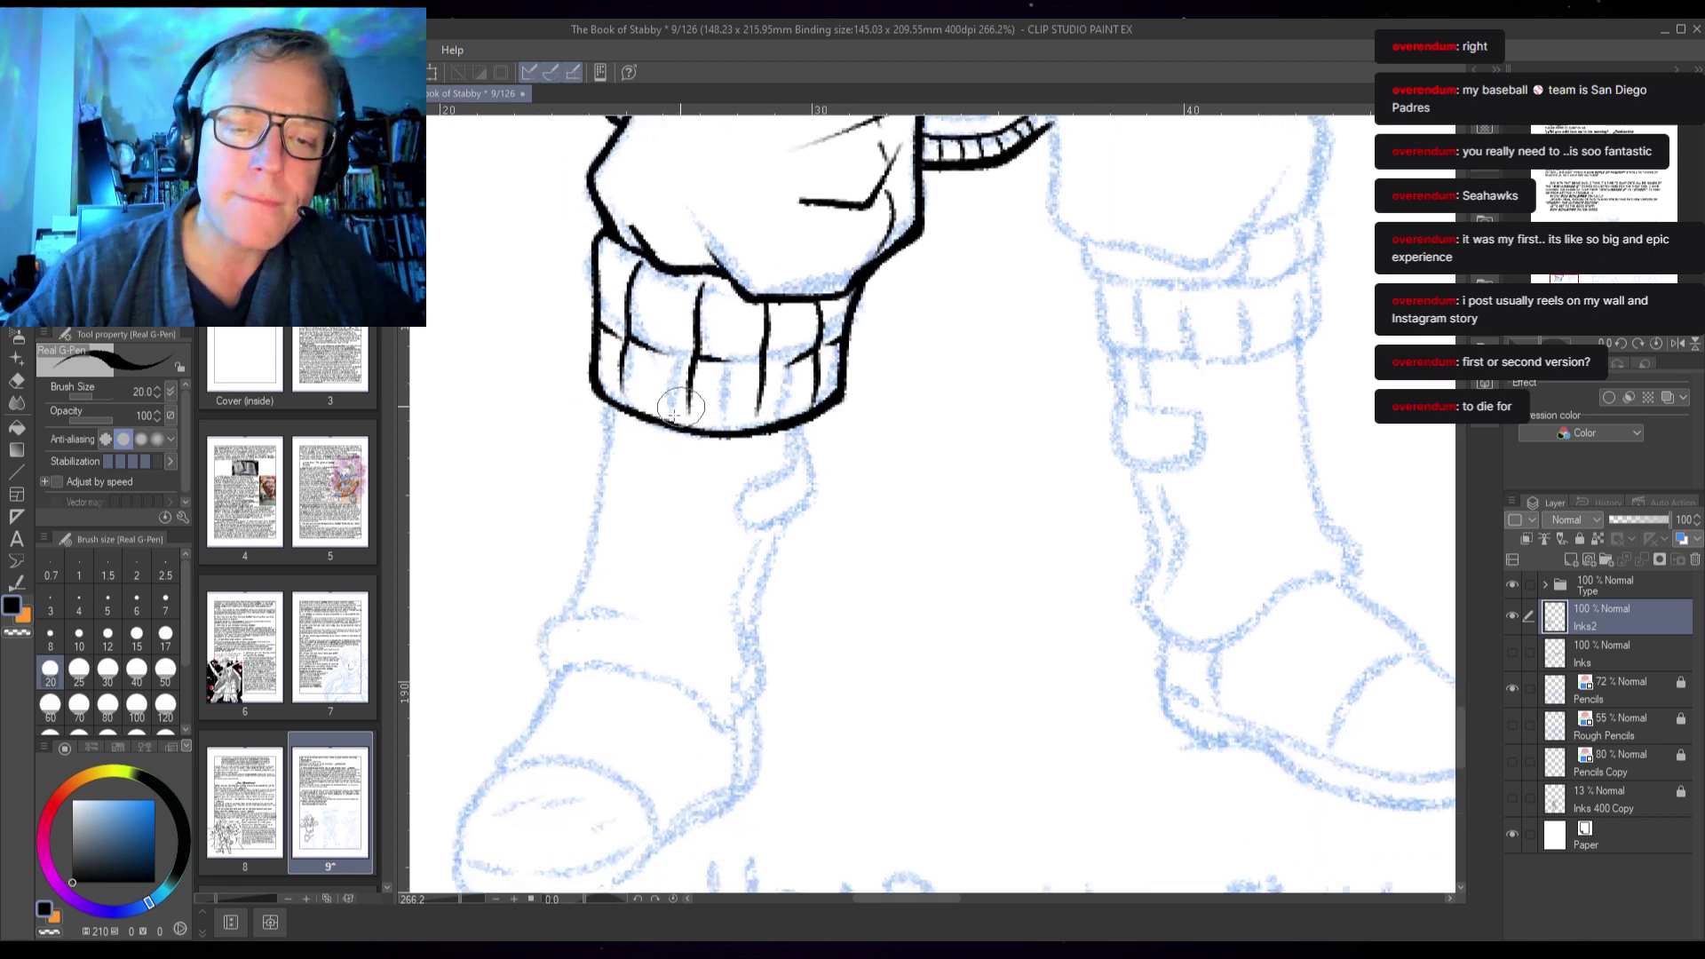
mouse_move(613, 413)
left_mouse_down()
mouse_move(580, 583)
mouse_move(536, 651)
mouse_move(546, 693)
left_mouse_up()
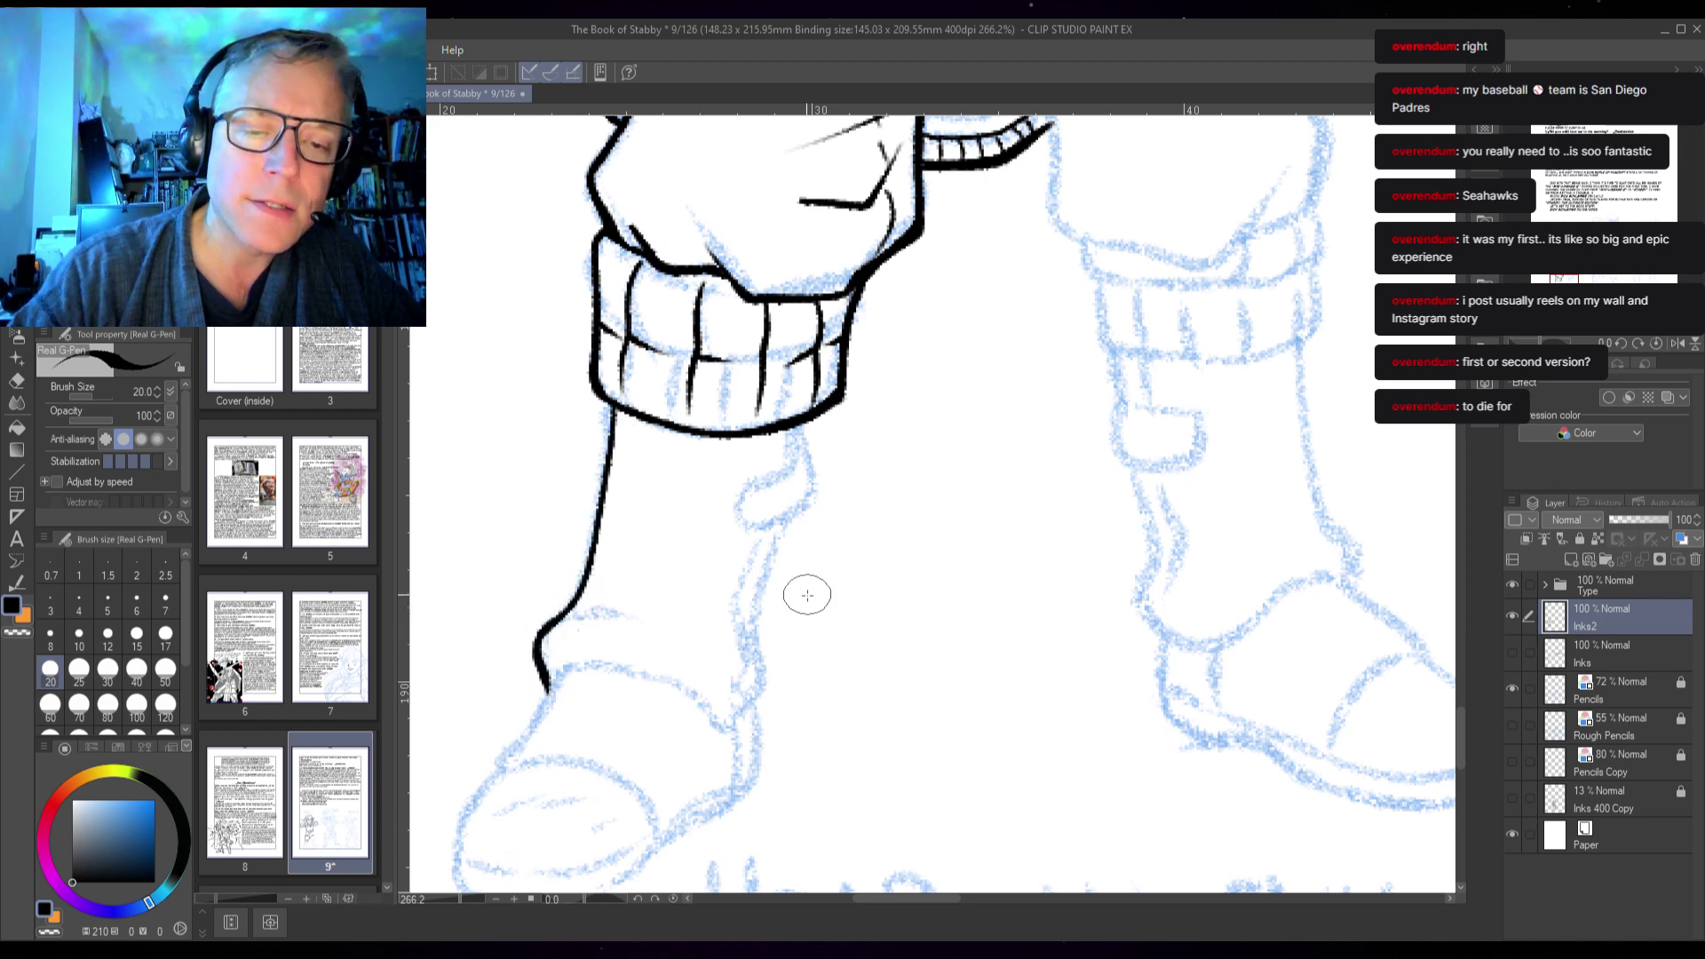
mouse_move(787, 520)
left_mouse_down()
mouse_move(752, 619)
mouse_move(765, 678)
mouse_move(737, 726)
left_mouse_up()
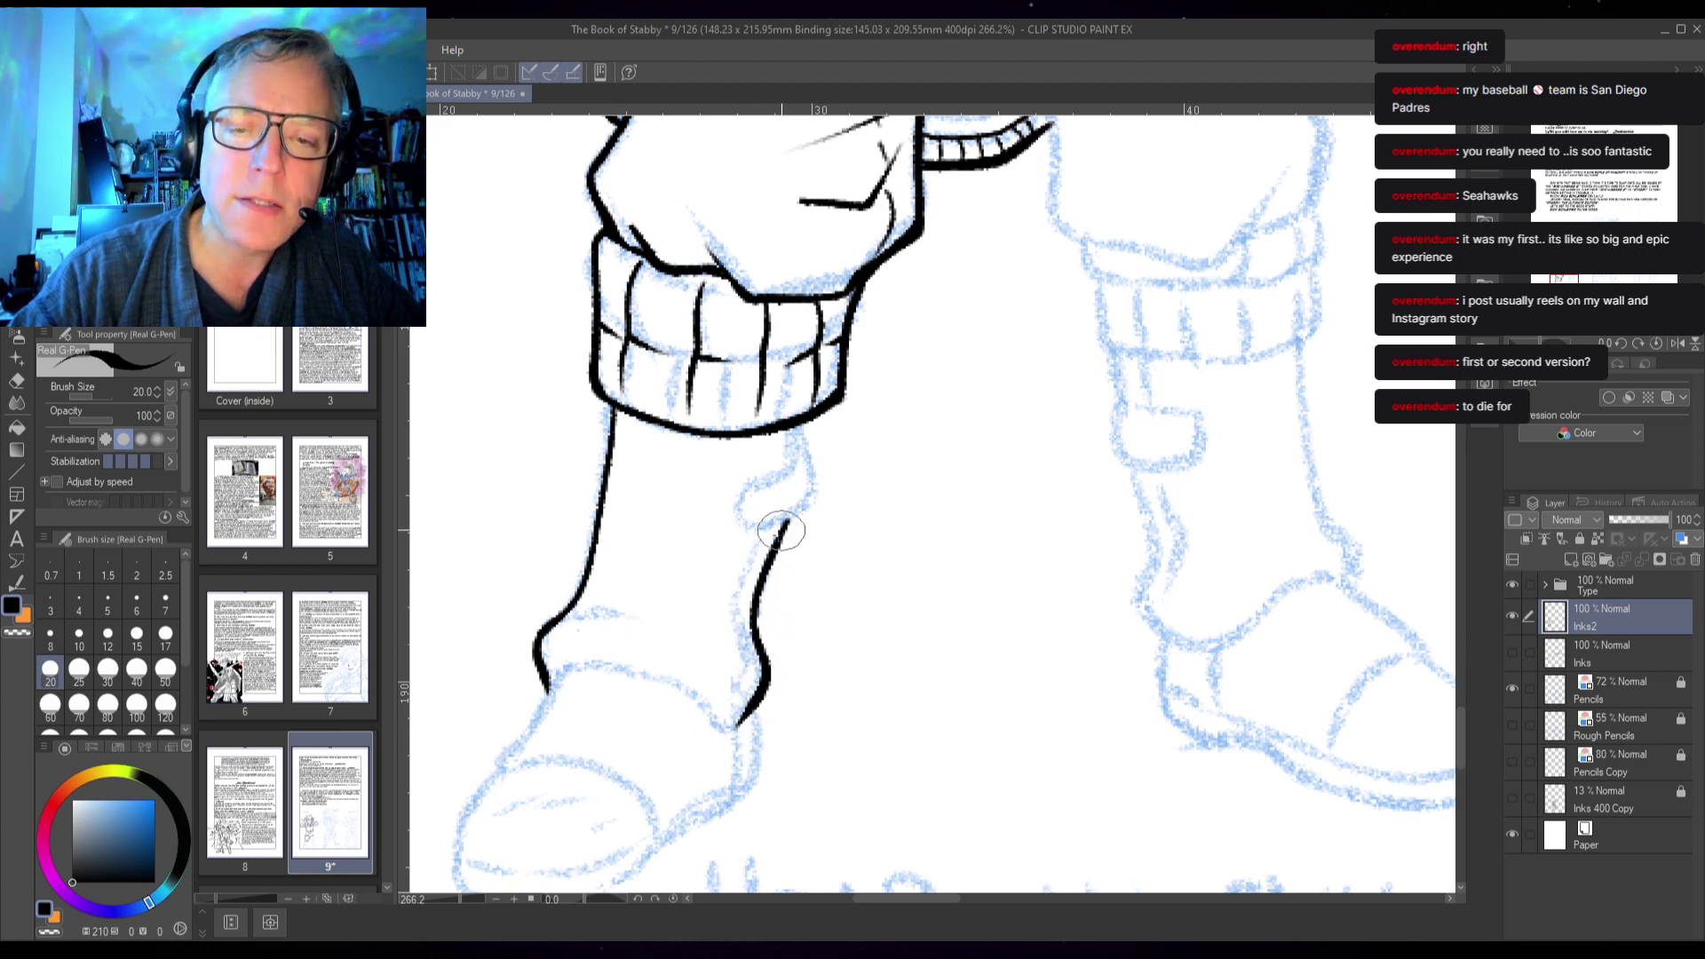
mouse_move(750, 531)
left_mouse_down()
mouse_move(812, 490)
mouse_move(817, 444)
mouse_move(781, 525)
mouse_move(817, 446)
left_mouse_up()
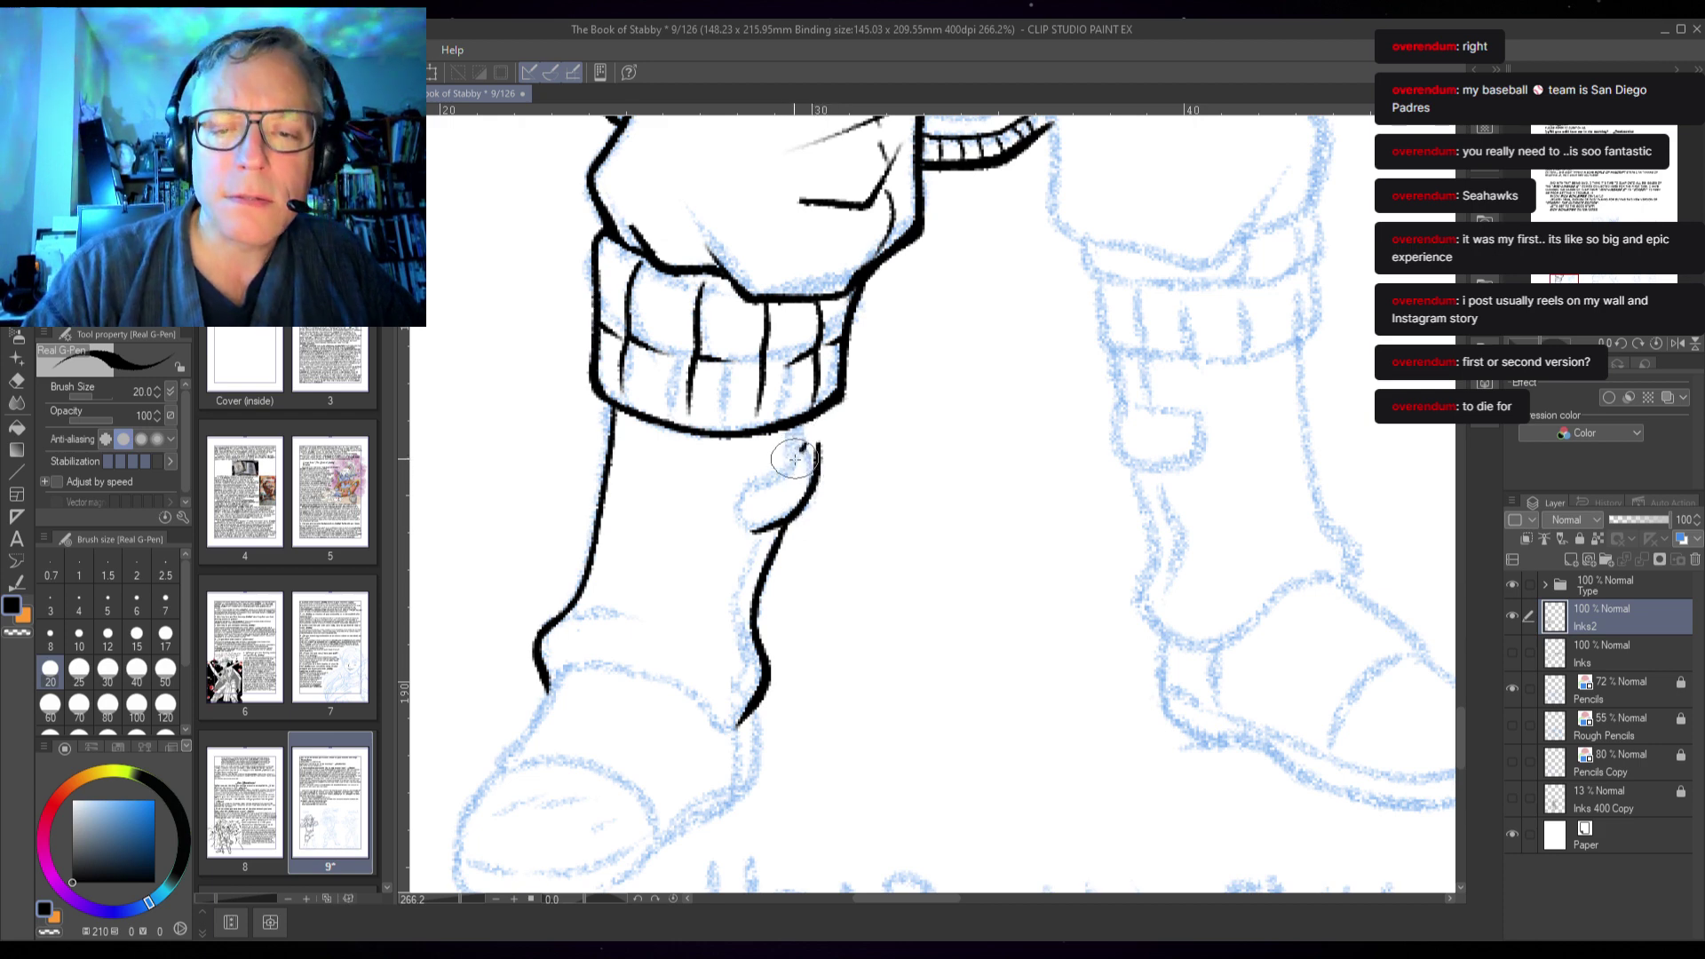
mouse_move(794, 457)
left_mouse_down()
mouse_move(735, 522)
mouse_move(753, 530)
mouse_move(756, 513)
left_mouse_up()
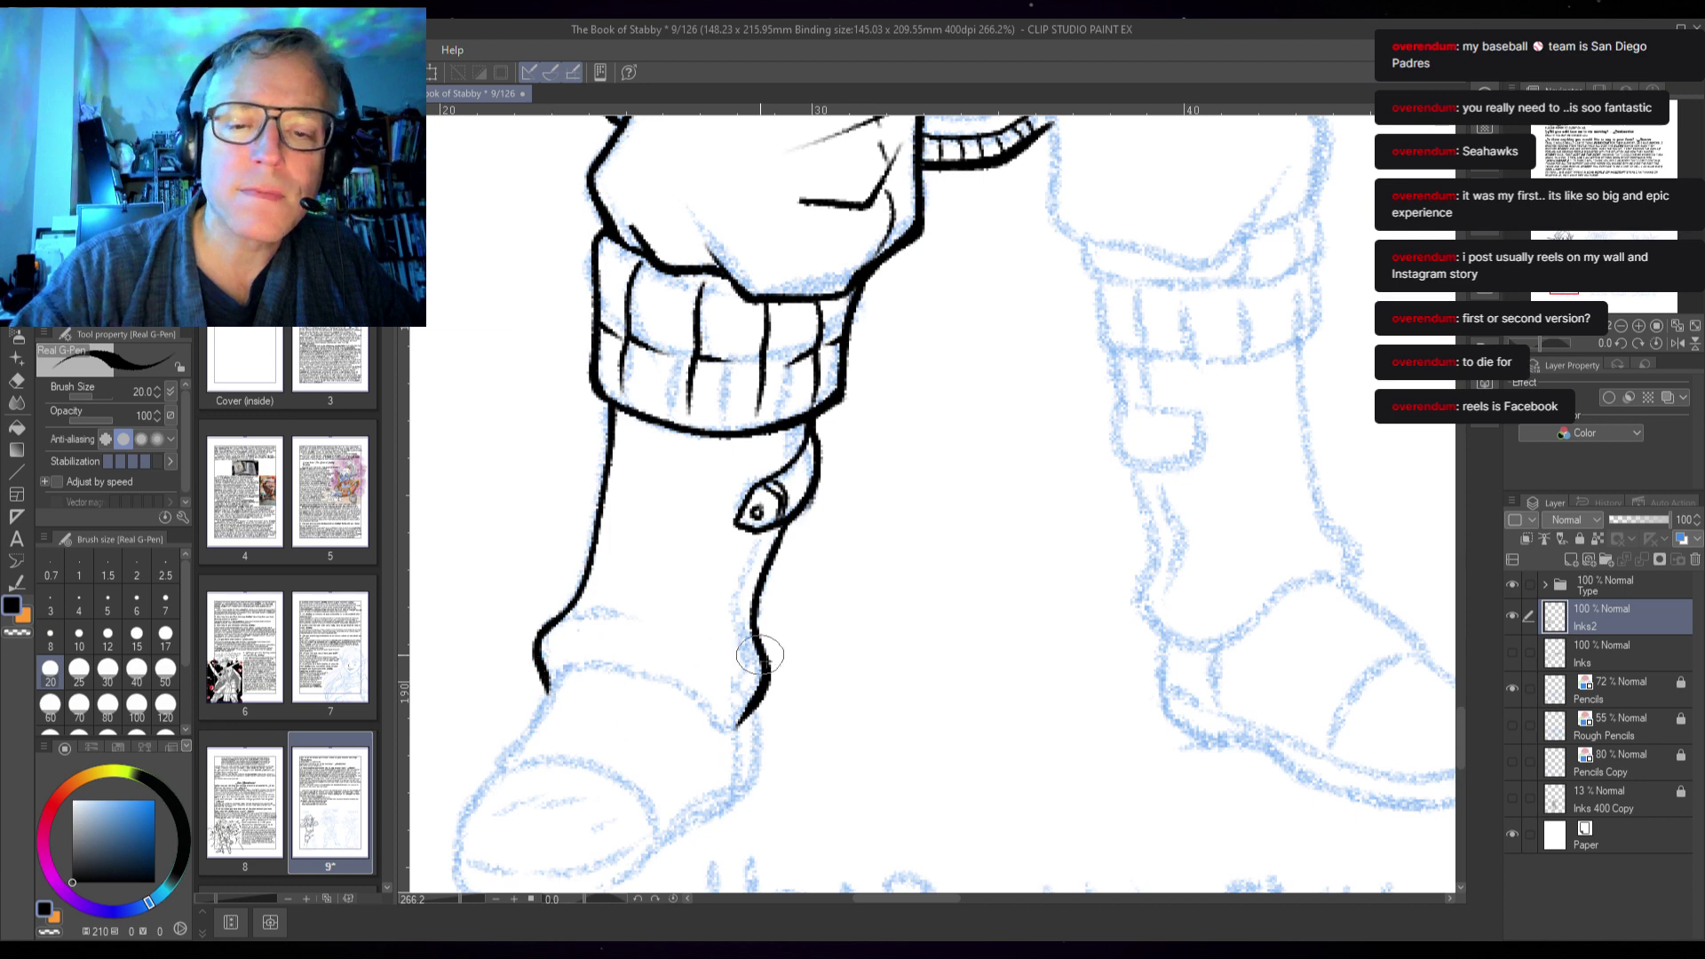
- Ink the left boot shaft's ankle fold and inner seam lines along the right edge, ending in a small rivet
left_click_drag(543, 623, 621, 613)
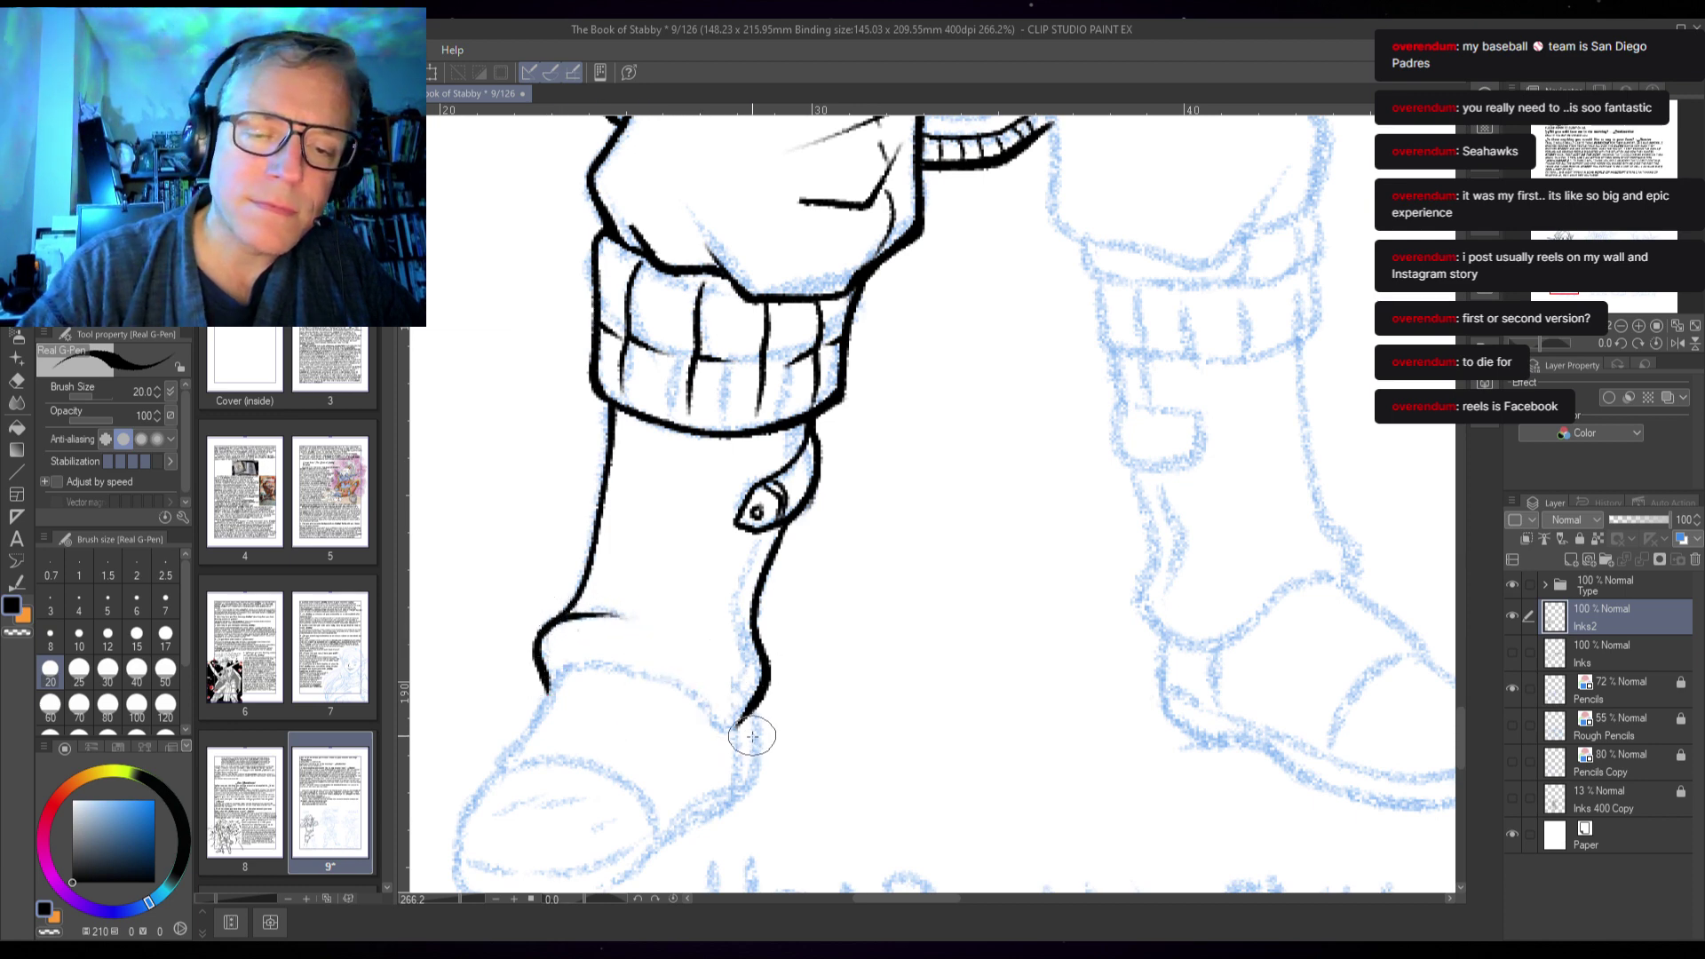
left_click_drag(793, 424, 796, 469)
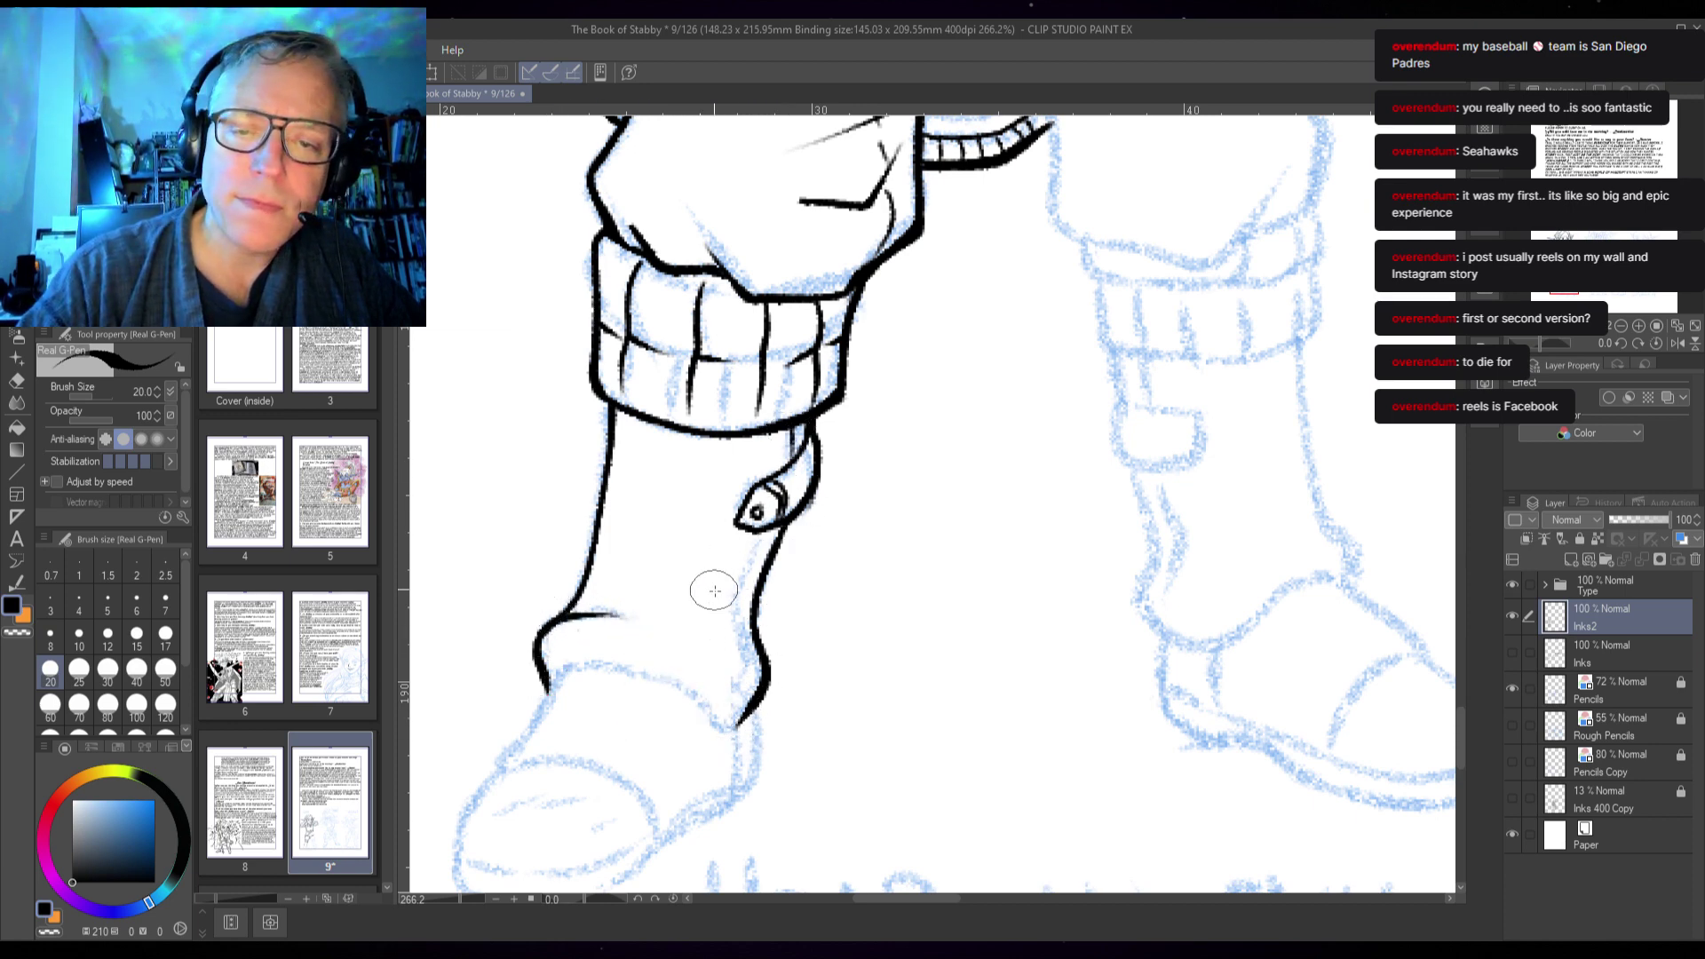
mouse_move(763, 530)
left_mouse_down()
mouse_move(750, 652)
mouse_move(724, 707)
left_mouse_up()
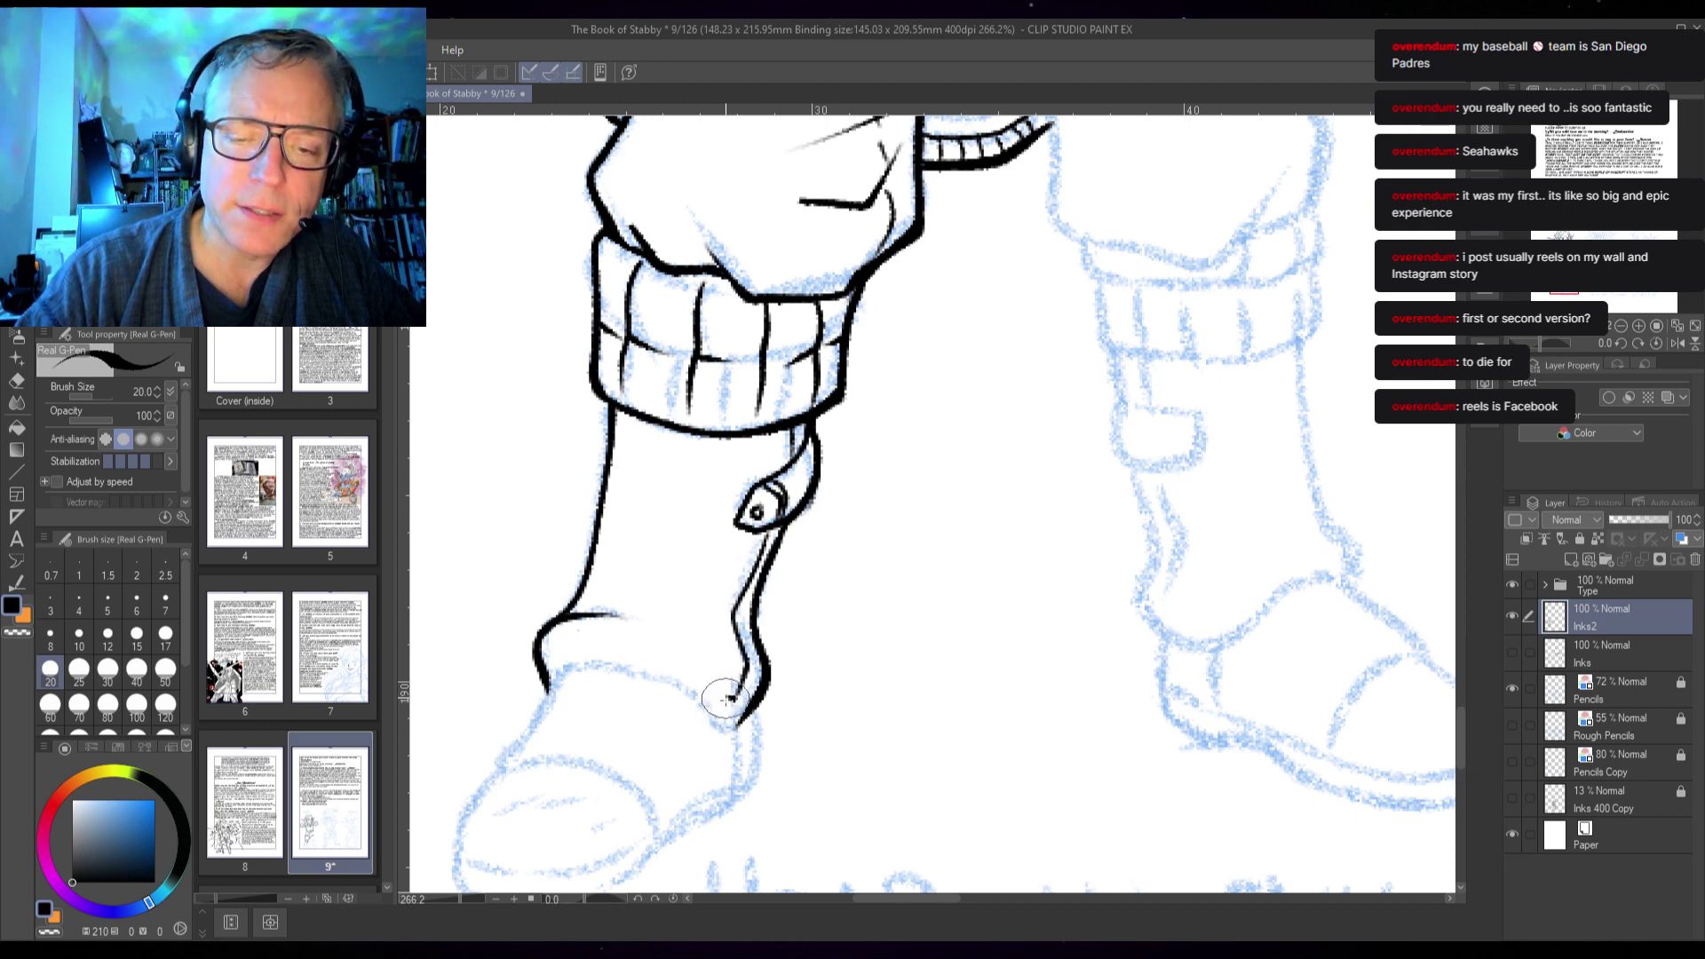
left_click(728, 700)
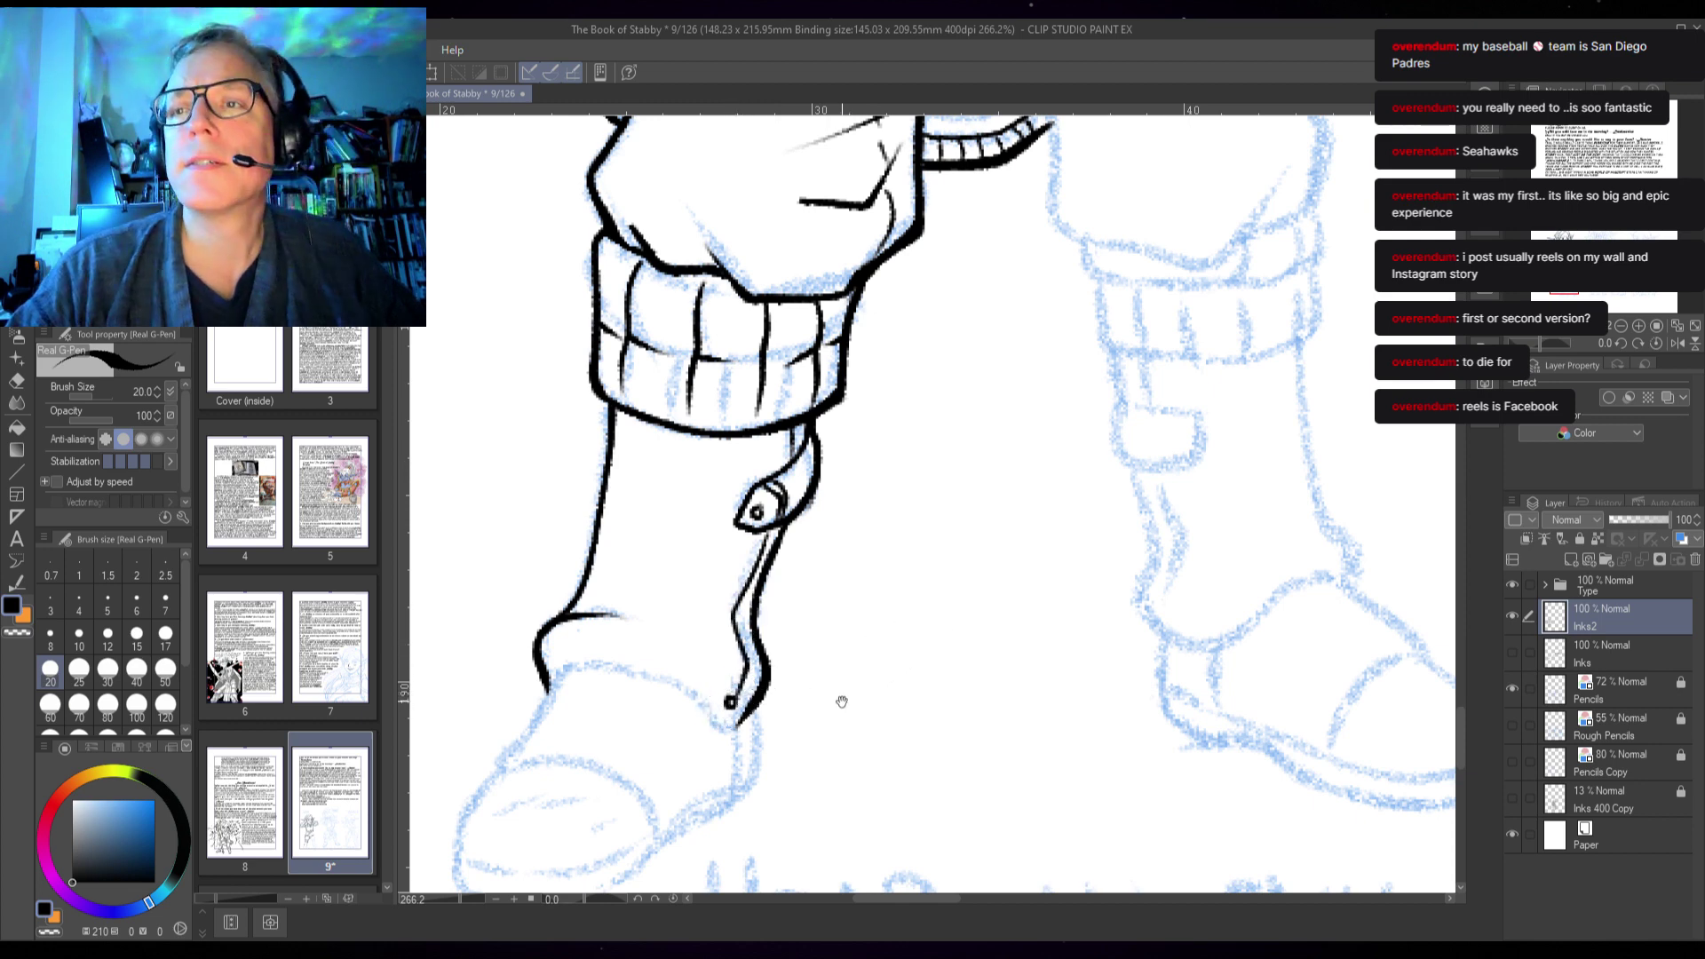
- Ink the left boot's lower shaft edge, double heel contour and instep panel with two small rivets near the sole
left_click_drag(842, 701, 939, 530)
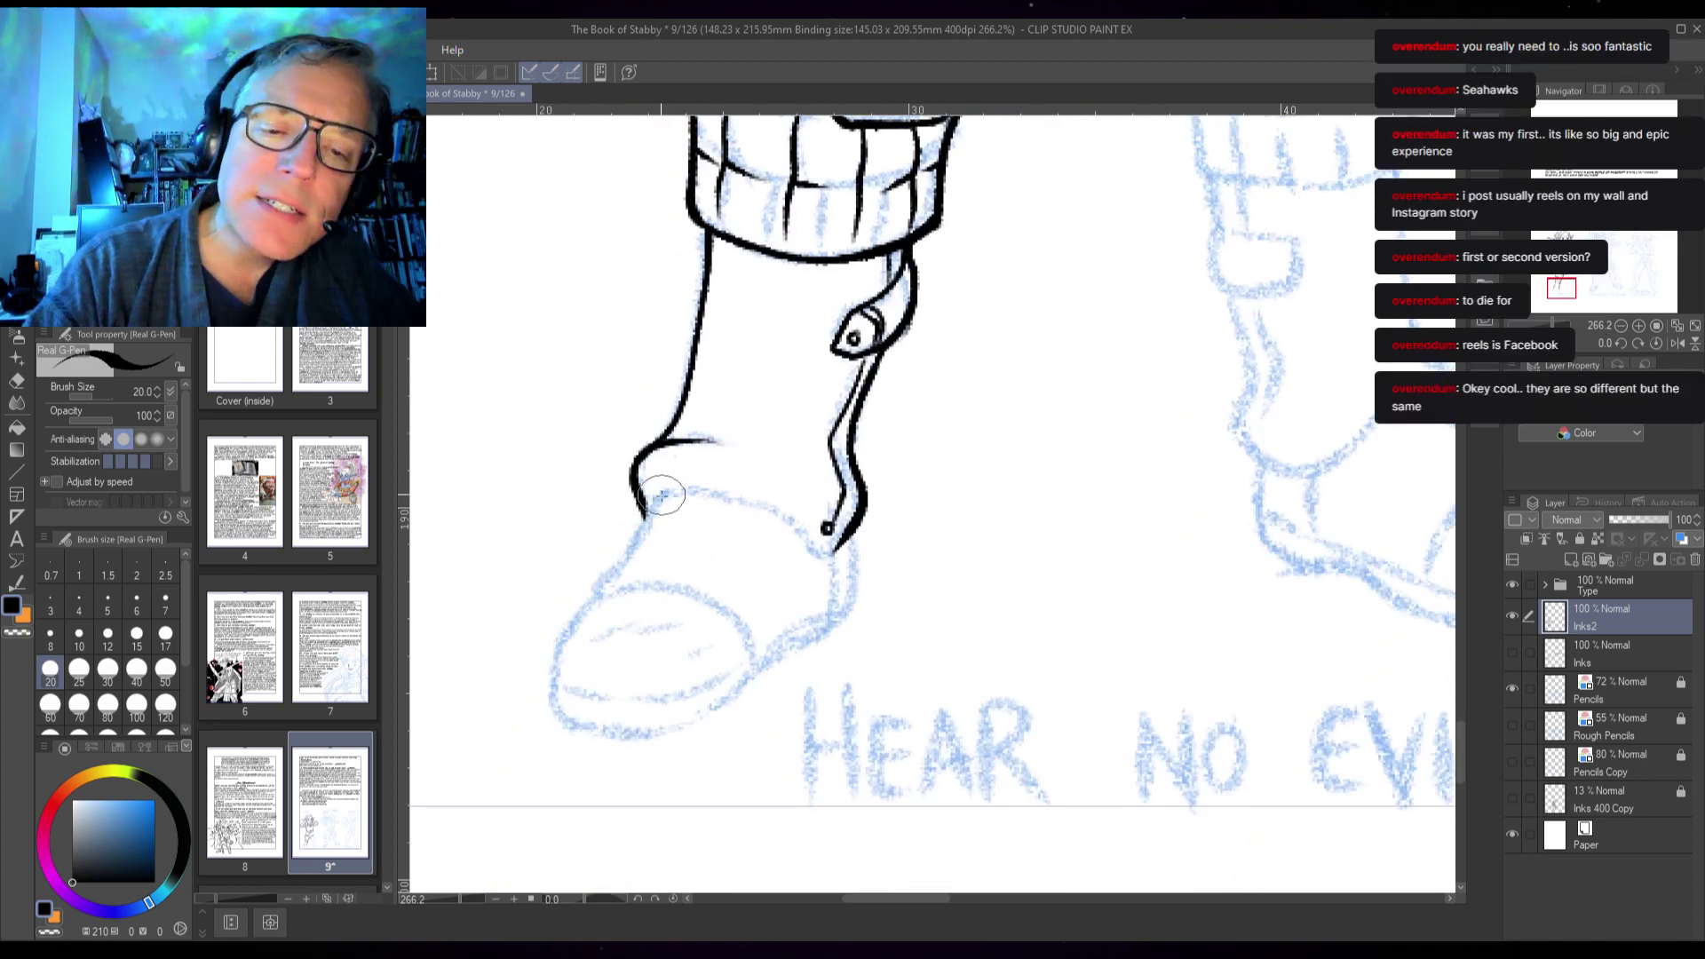
mouse_move(661, 497)
left_mouse_down()
mouse_move(822, 560)
mouse_move(842, 535)
mouse_move(832, 613)
left_mouse_up()
mouse_move(854, 532)
left_mouse_down()
mouse_move(833, 629)
mouse_move(739, 687)
mouse_move(794, 621)
mouse_move(844, 601)
mouse_move(827, 556)
mouse_move(808, 629)
mouse_move(834, 548)
left_mouse_up()
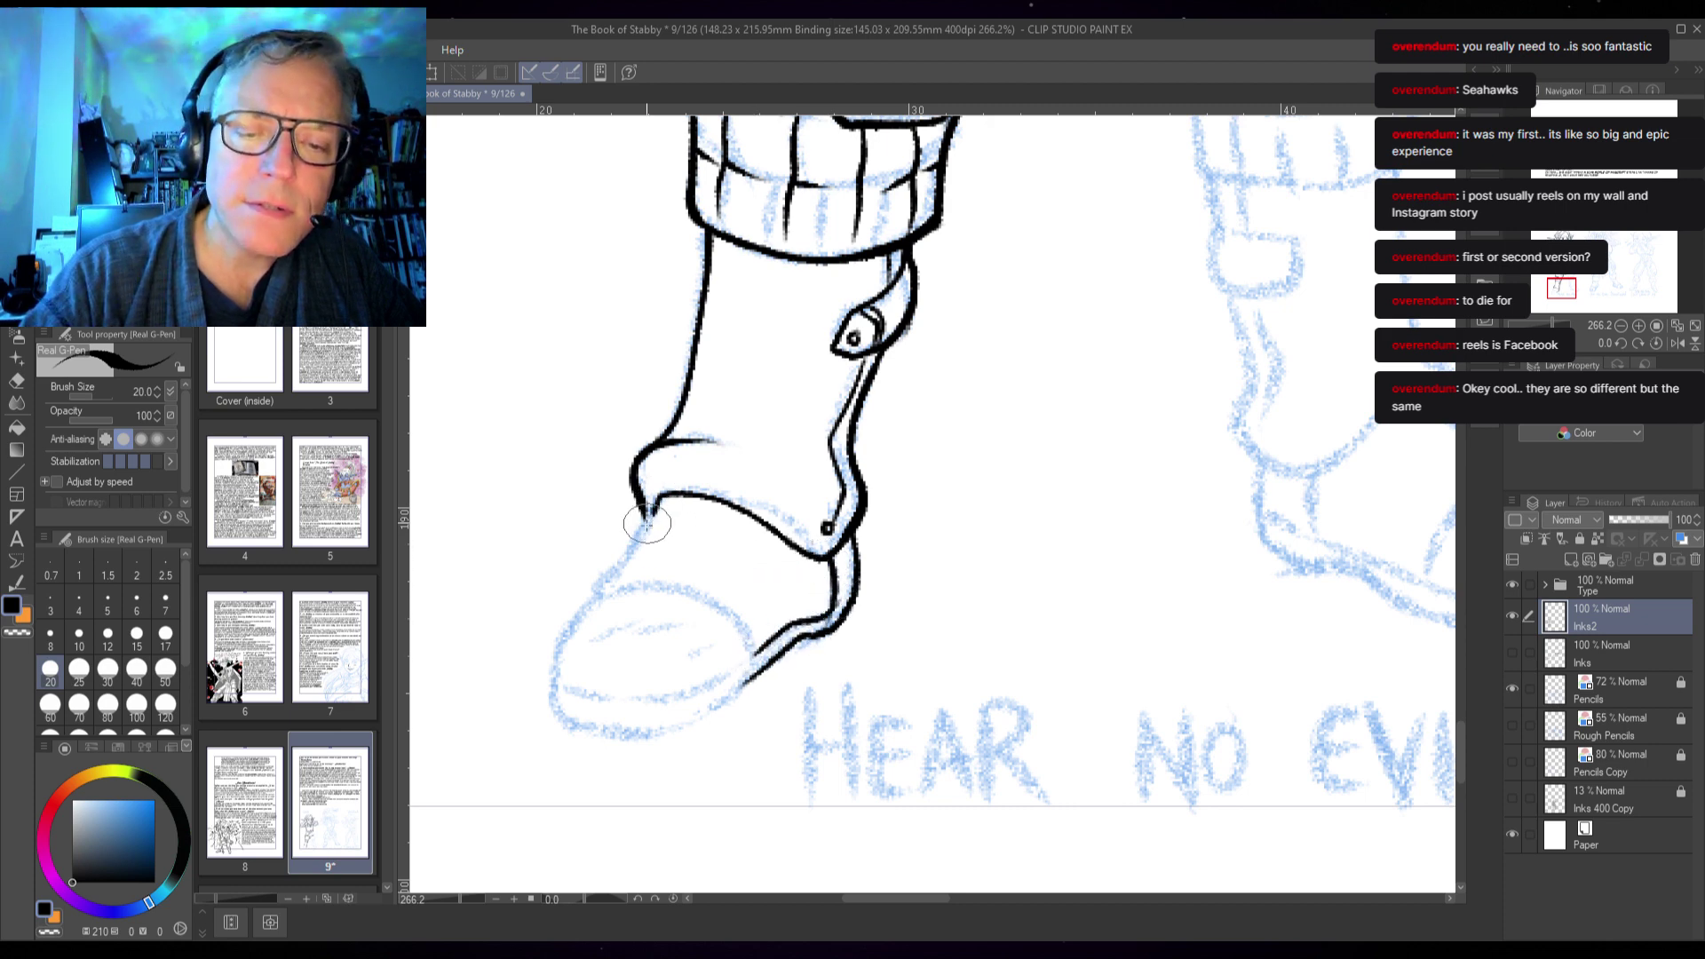
mouse_move(647, 524)
left_mouse_down()
mouse_move(593, 596)
mouse_move(591, 579)
mouse_move(700, 605)
mouse_move(740, 661)
mouse_move(765, 643)
mouse_move(745, 624)
mouse_move(768, 618)
left_mouse_up()
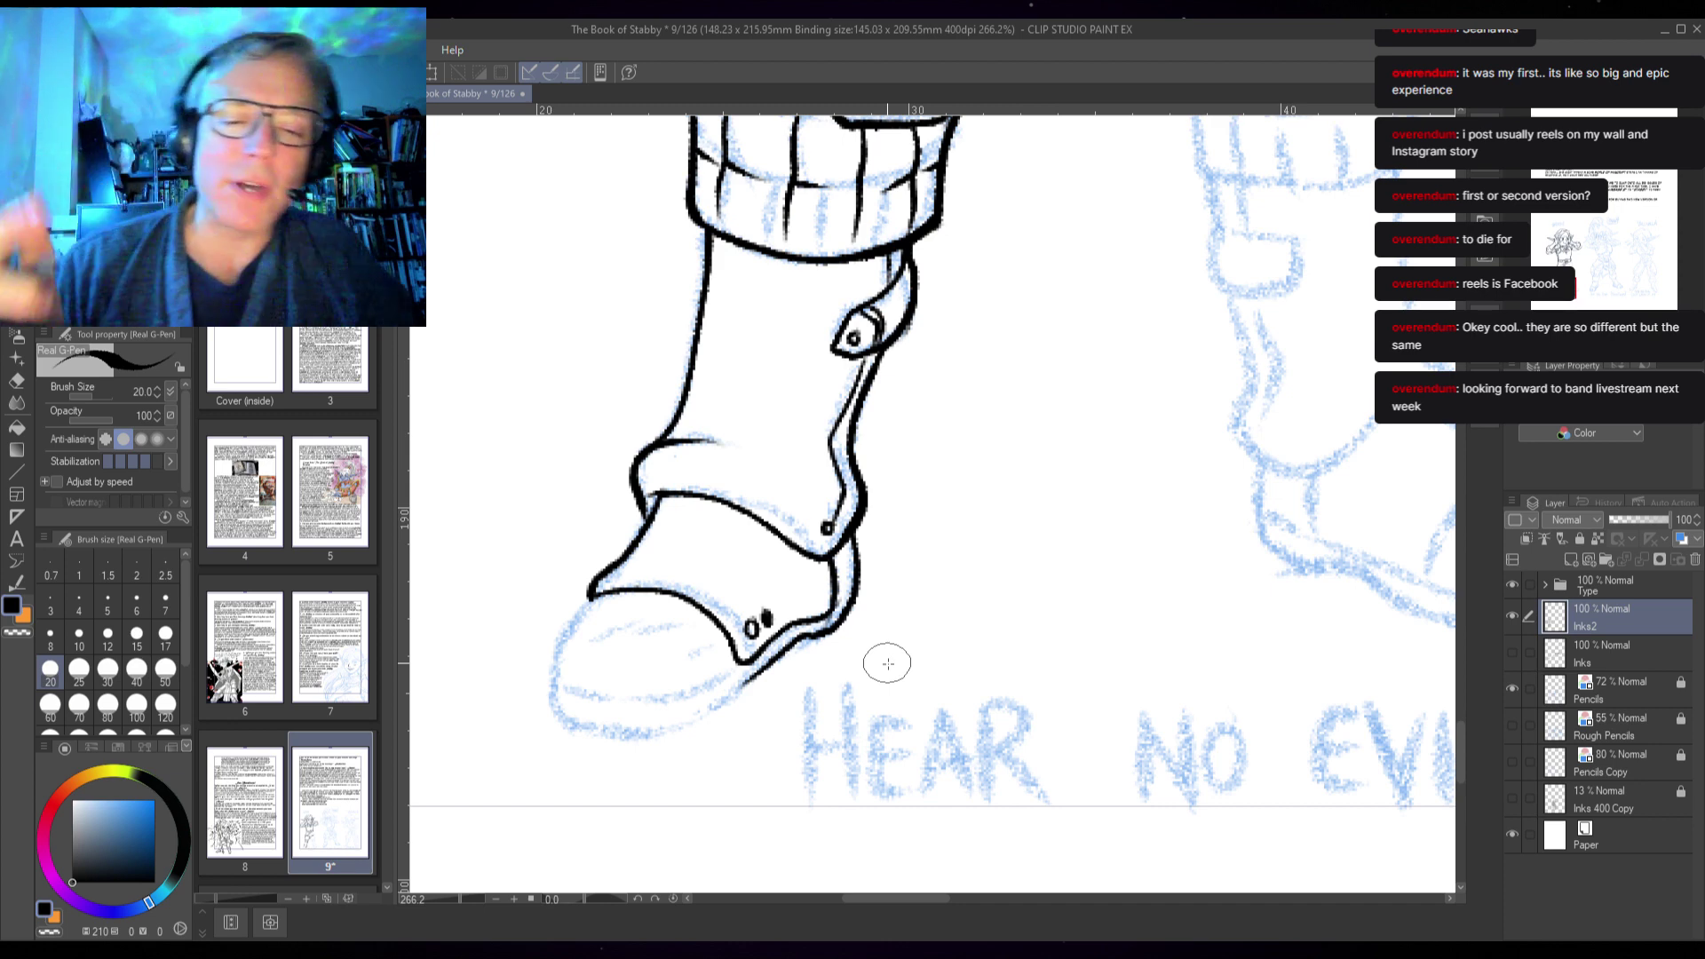
- Reinforce the left boot's strap contour, and ink its rounded toe cap with short diagonal shine strokes
left_click_drag(922, 565, 1000, 487)
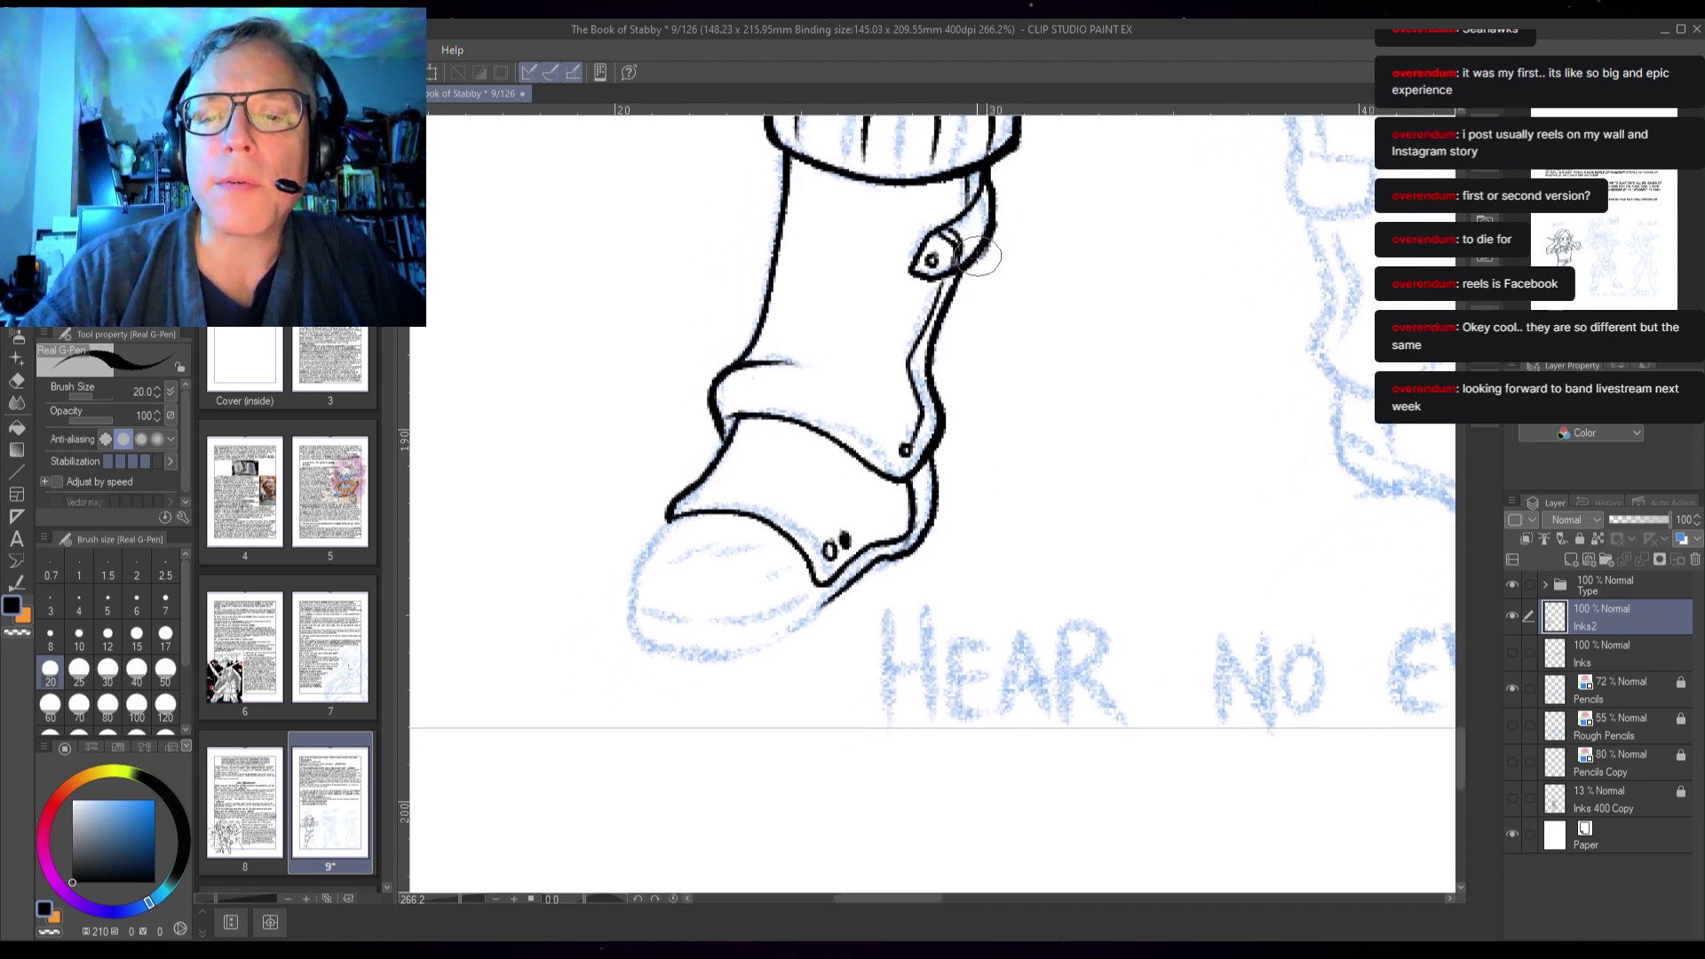
left_click_drag(991, 197, 981, 248)
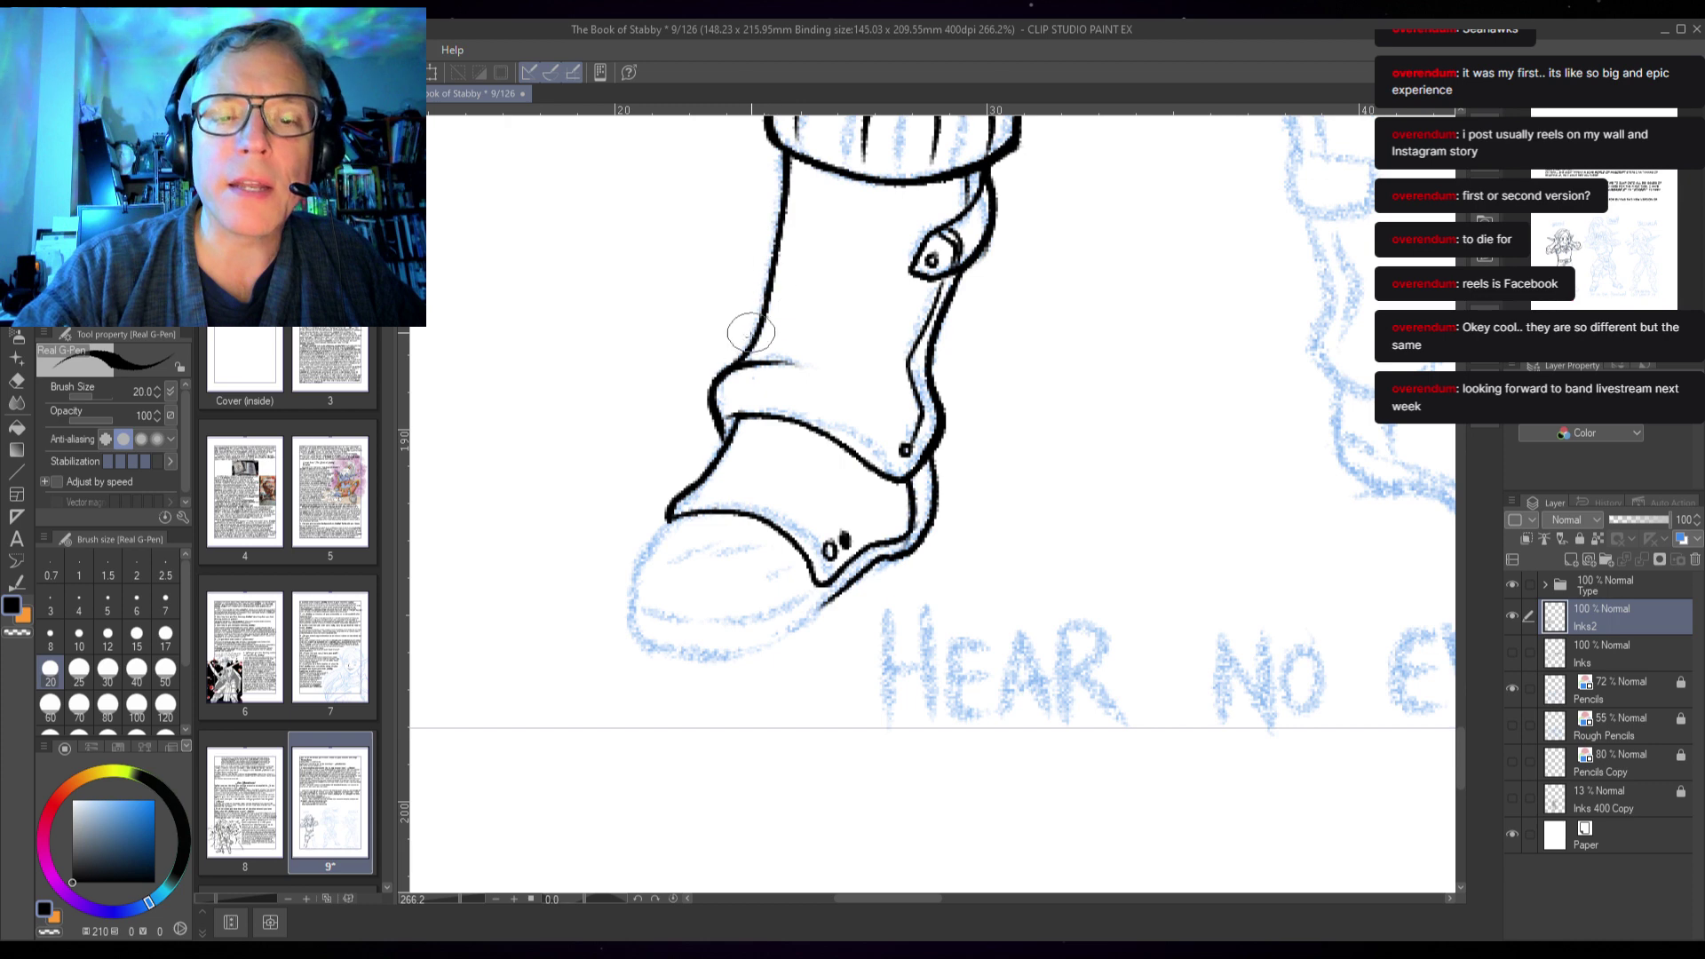
left_click(672, 515)
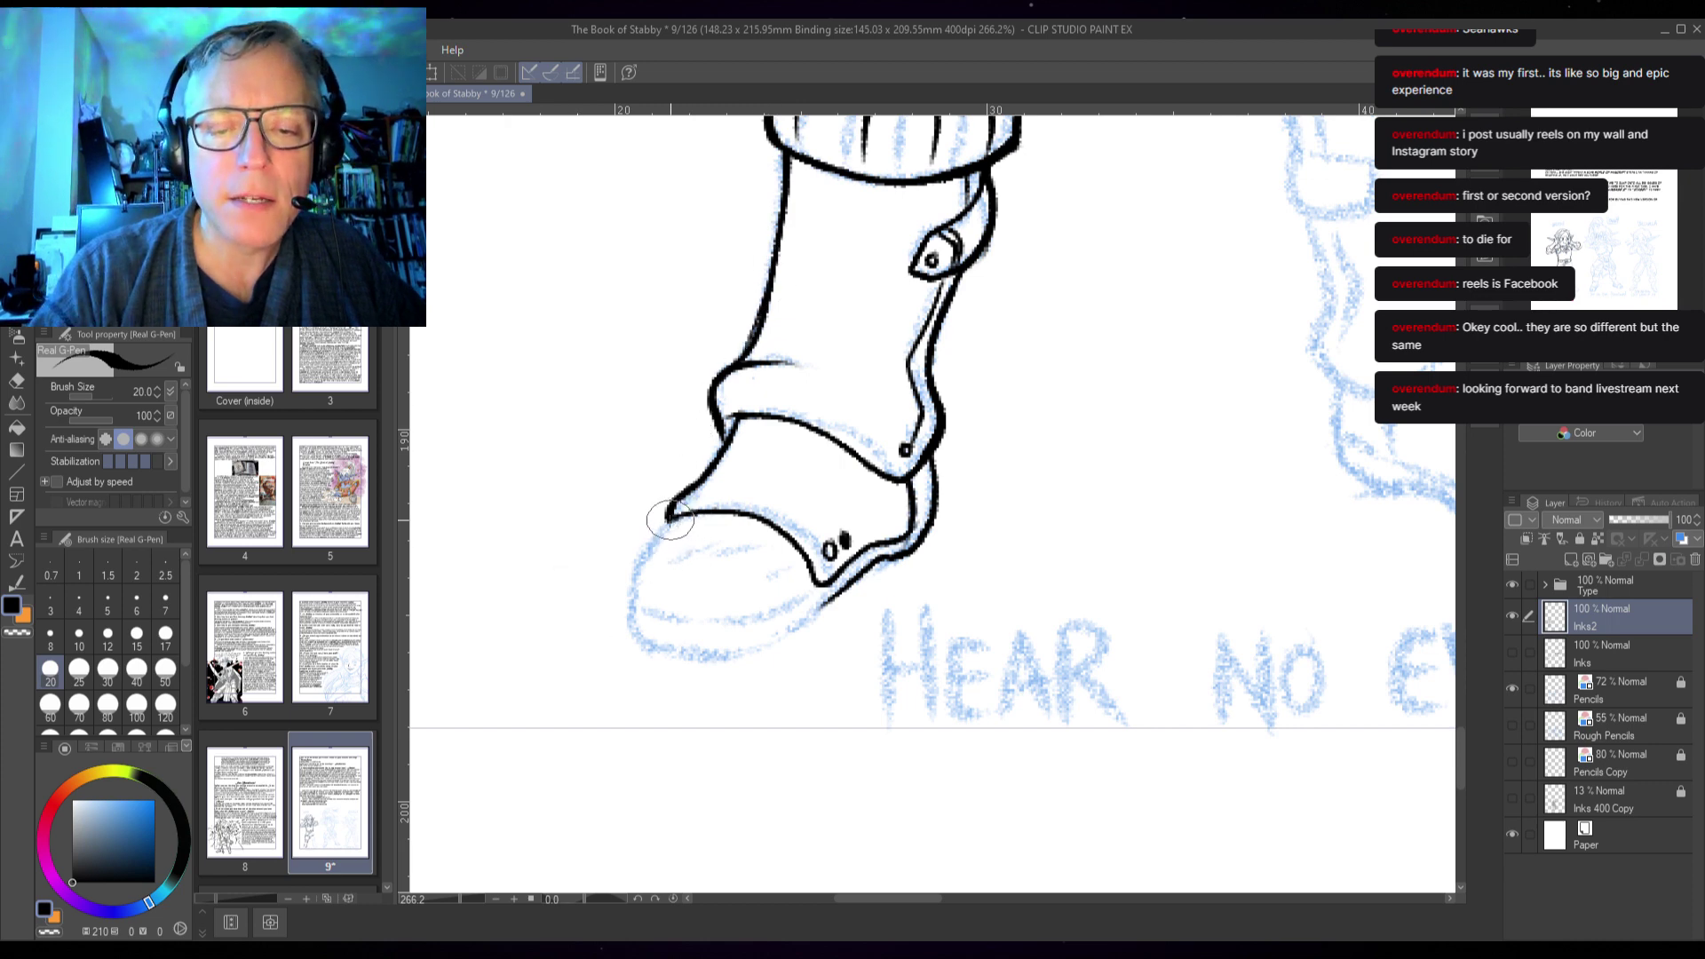
mouse_move(672, 515)
left_mouse_down()
mouse_move(627, 590)
mouse_move(642, 630)
mouse_move(625, 592)
mouse_move(671, 520)
left_mouse_up()
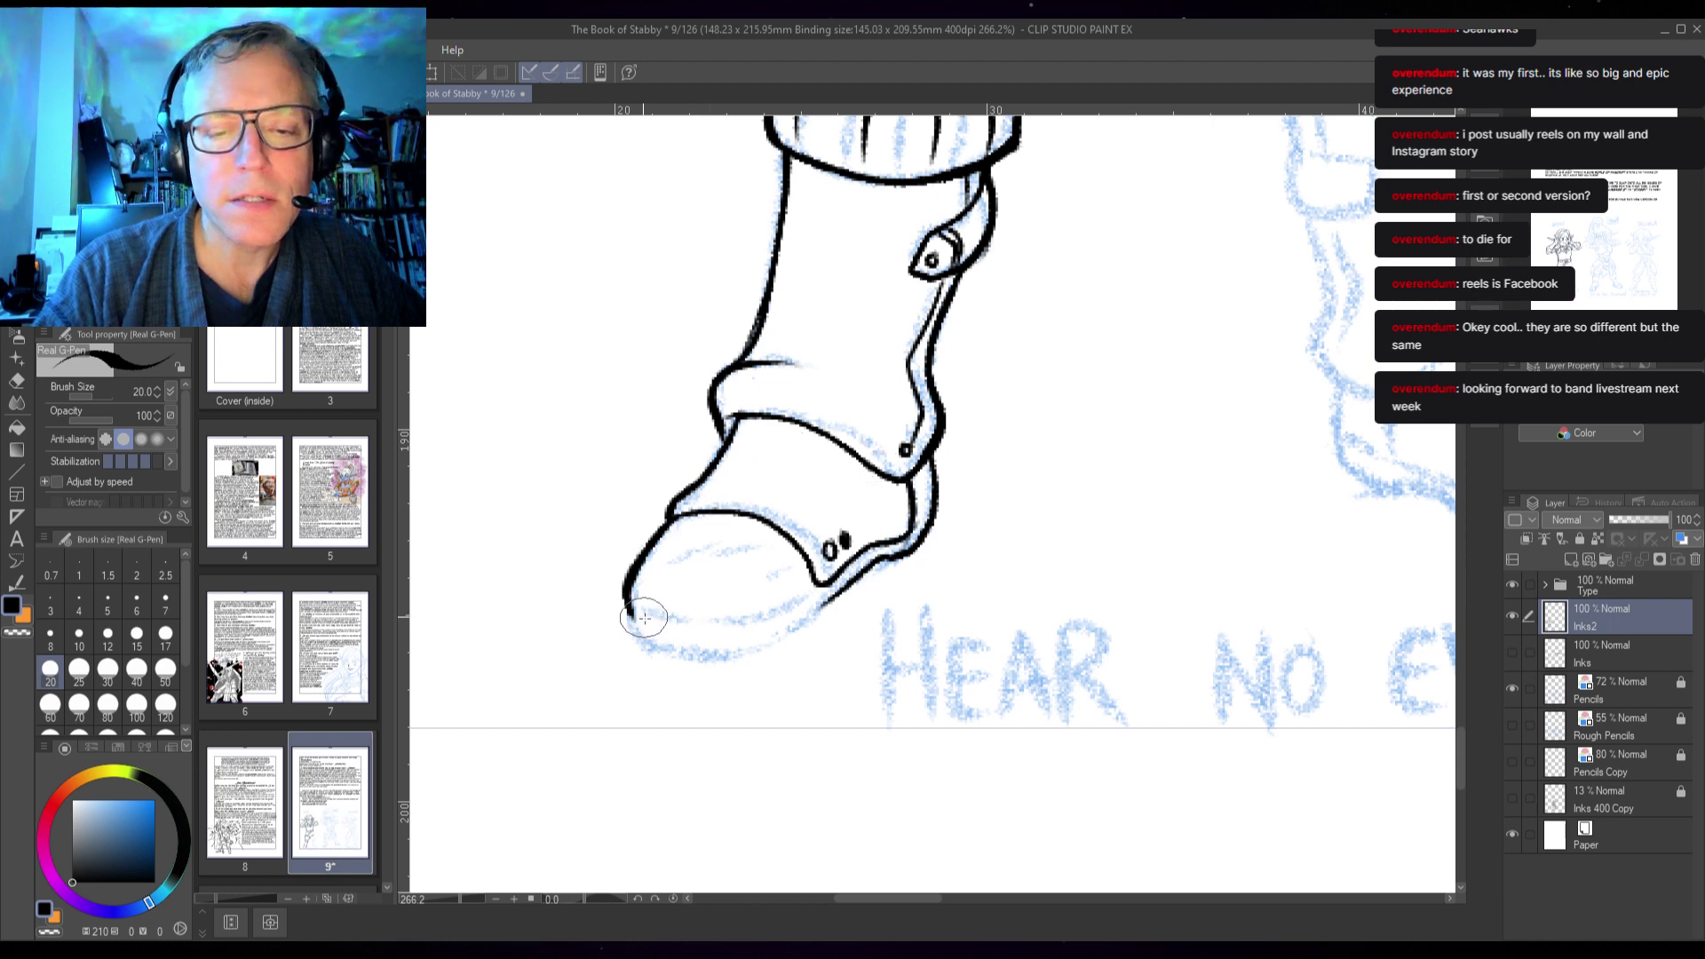
mouse_move(628, 619)
left_mouse_down()
mouse_move(747, 628)
mouse_move(810, 581)
left_mouse_up()
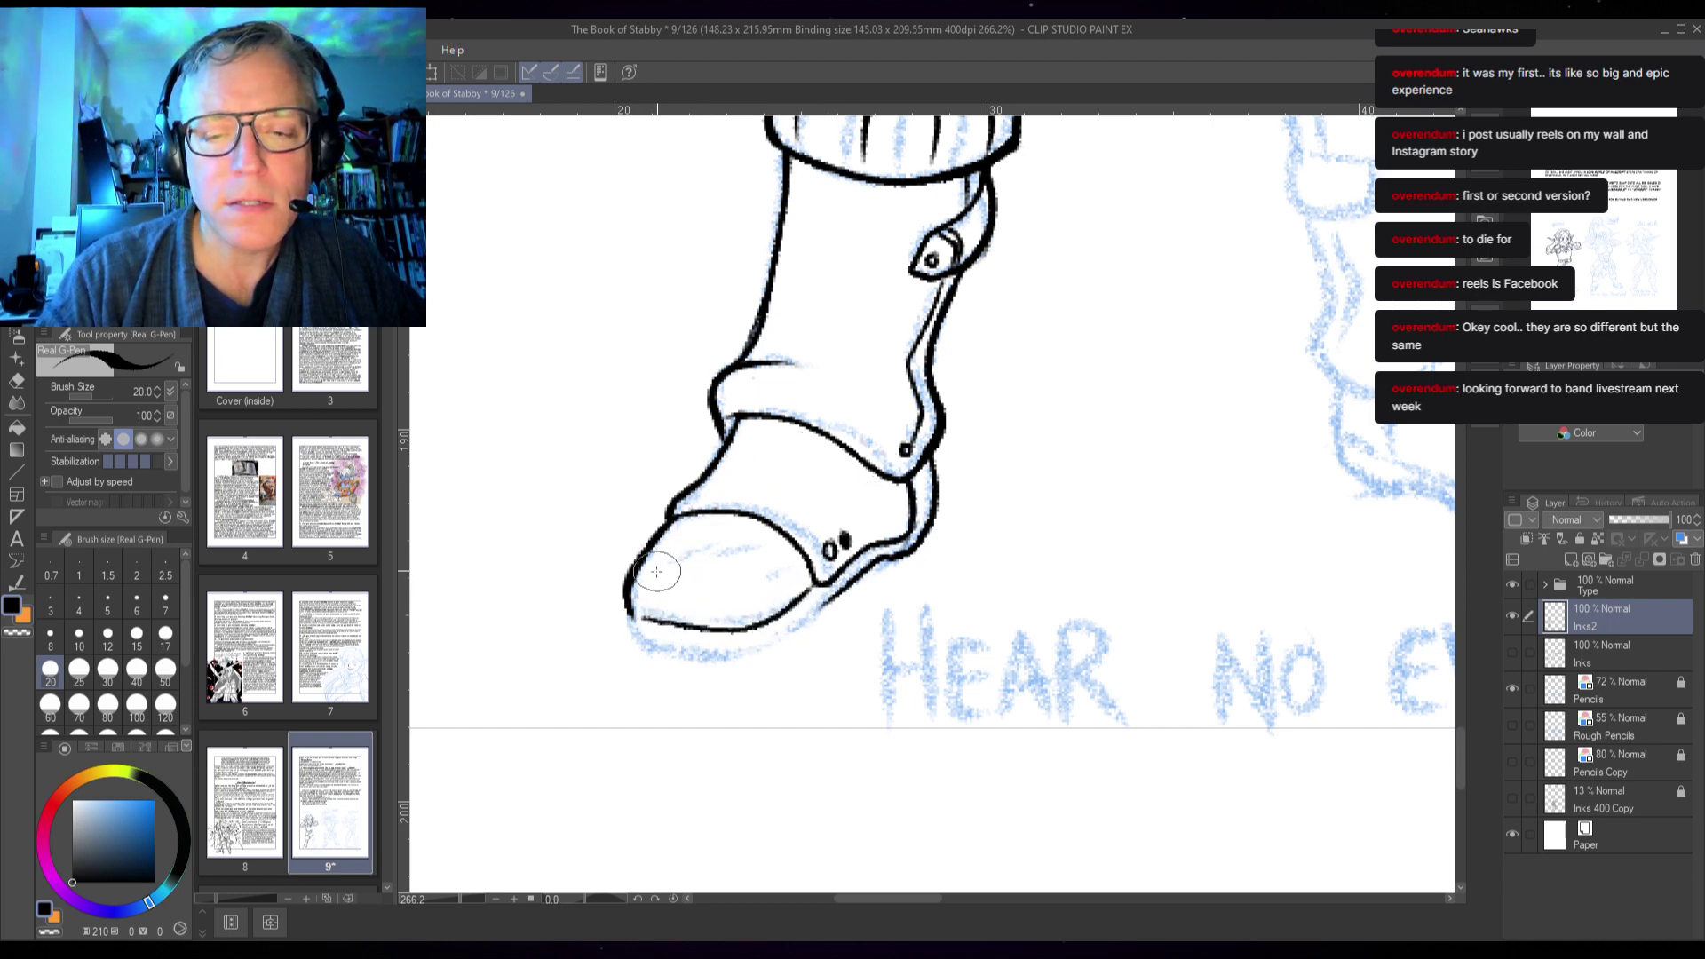
left_click_drag(657, 564, 717, 531)
left_click_drag(695, 551, 751, 544)
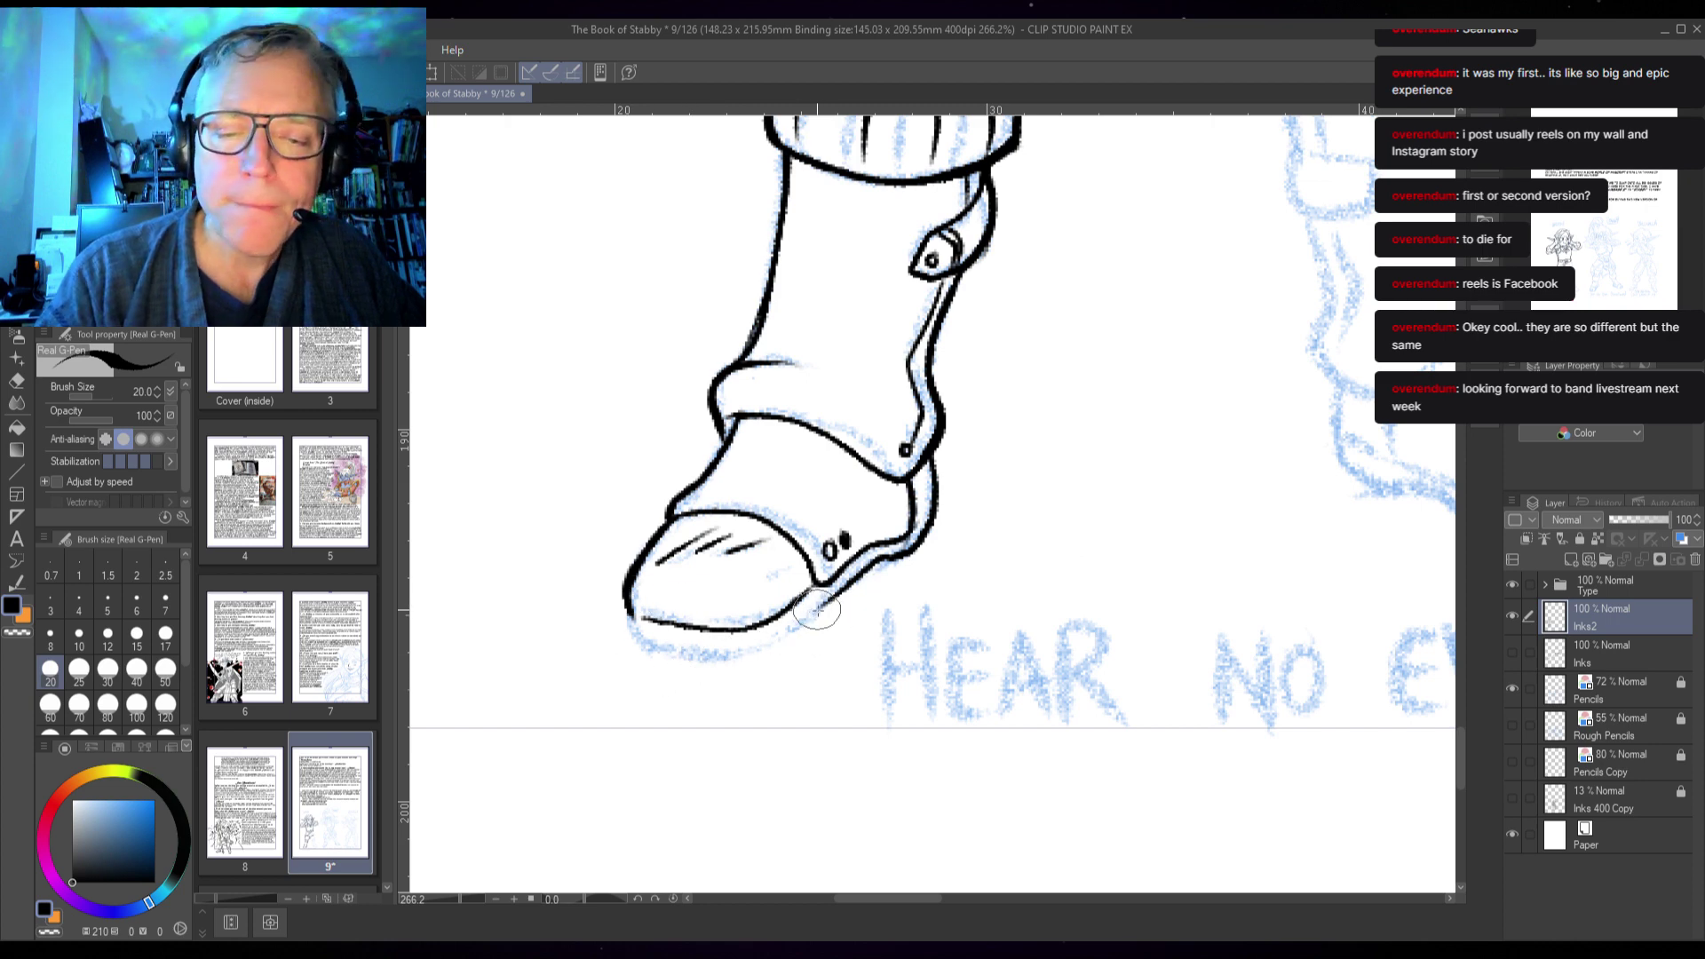
- Ink the left boot's sole with tread blocks under the toe and short instep strokes, and save the page
mouse_move(805, 624)
left_mouse_down()
mouse_move(715, 659)
mouse_move(688, 629)
mouse_move(701, 664)
mouse_move(719, 658)
mouse_move(649, 619)
mouse_move(655, 643)
mouse_move(647, 614)
mouse_move(659, 651)
left_mouse_up()
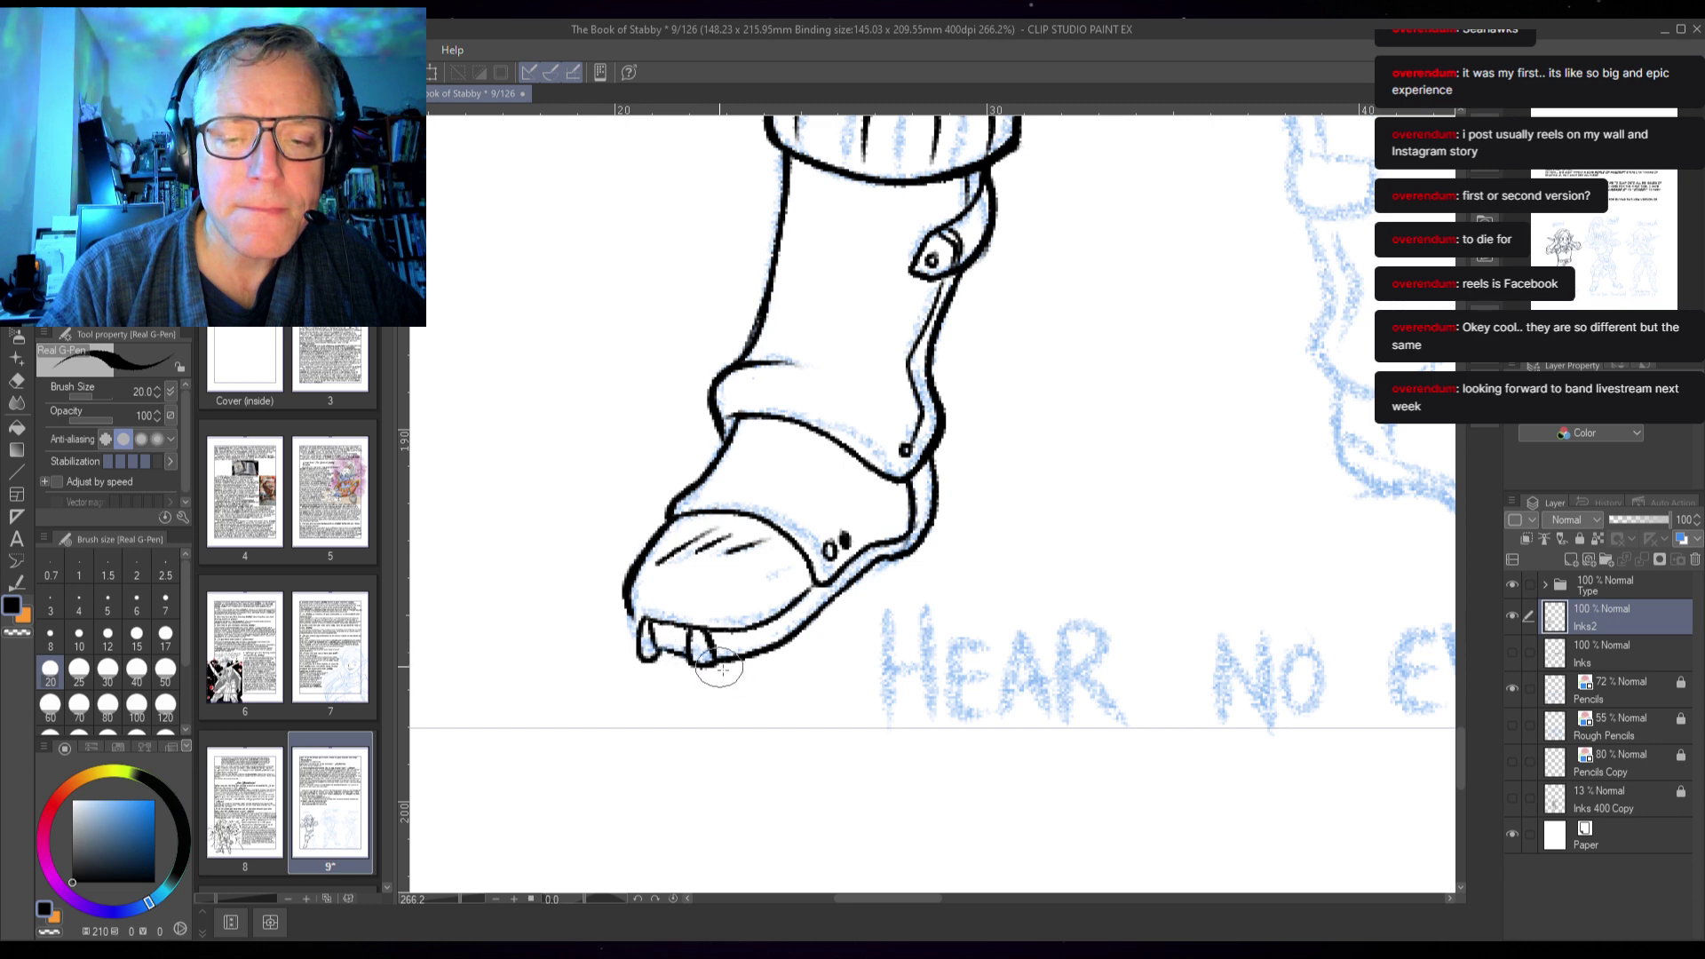
left_click_drag(664, 657, 726, 662)
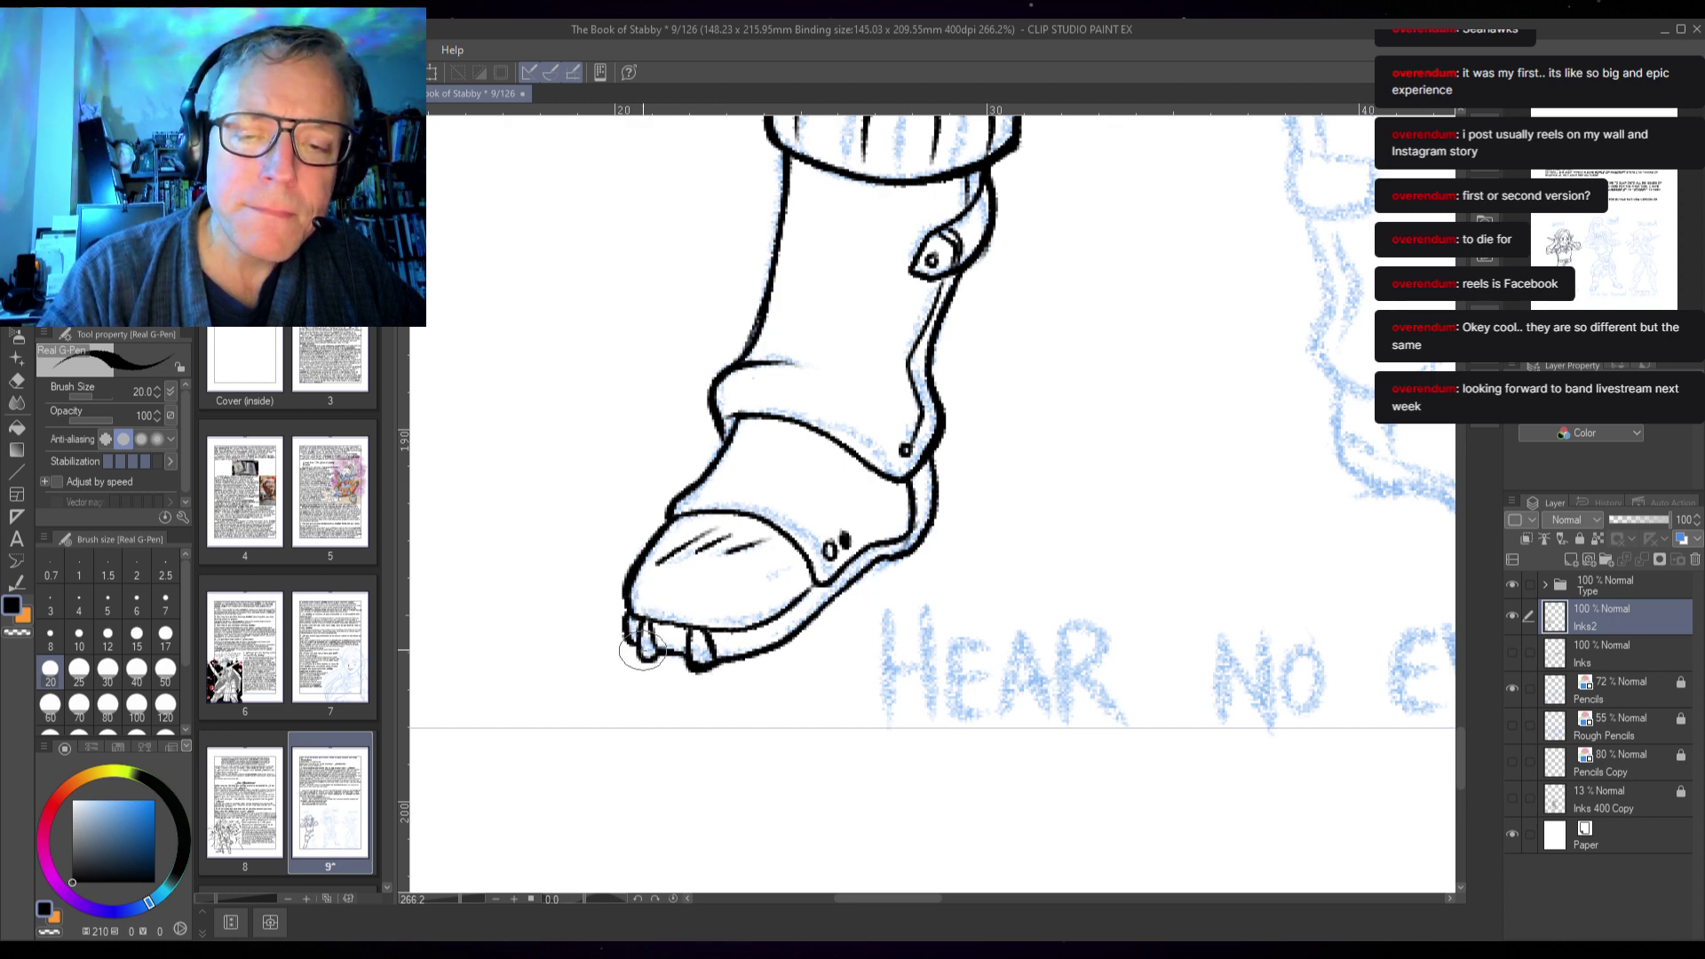
left_click_drag(642, 652, 660, 655)
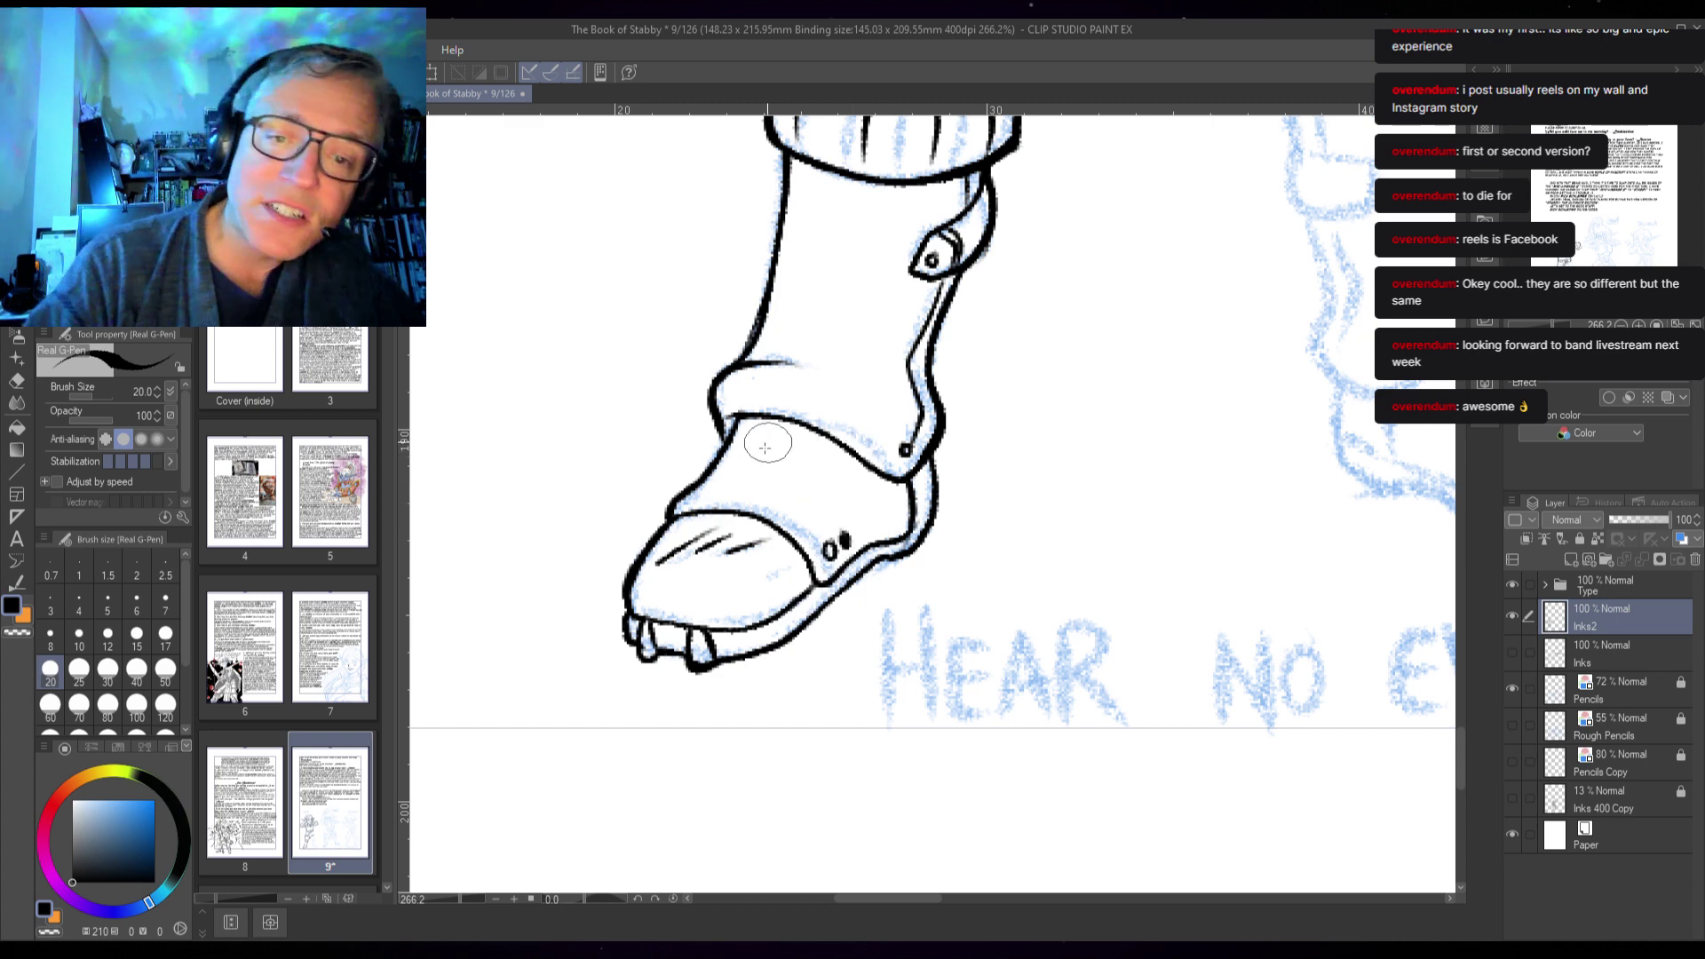
left_click_drag(759, 457, 779, 455)
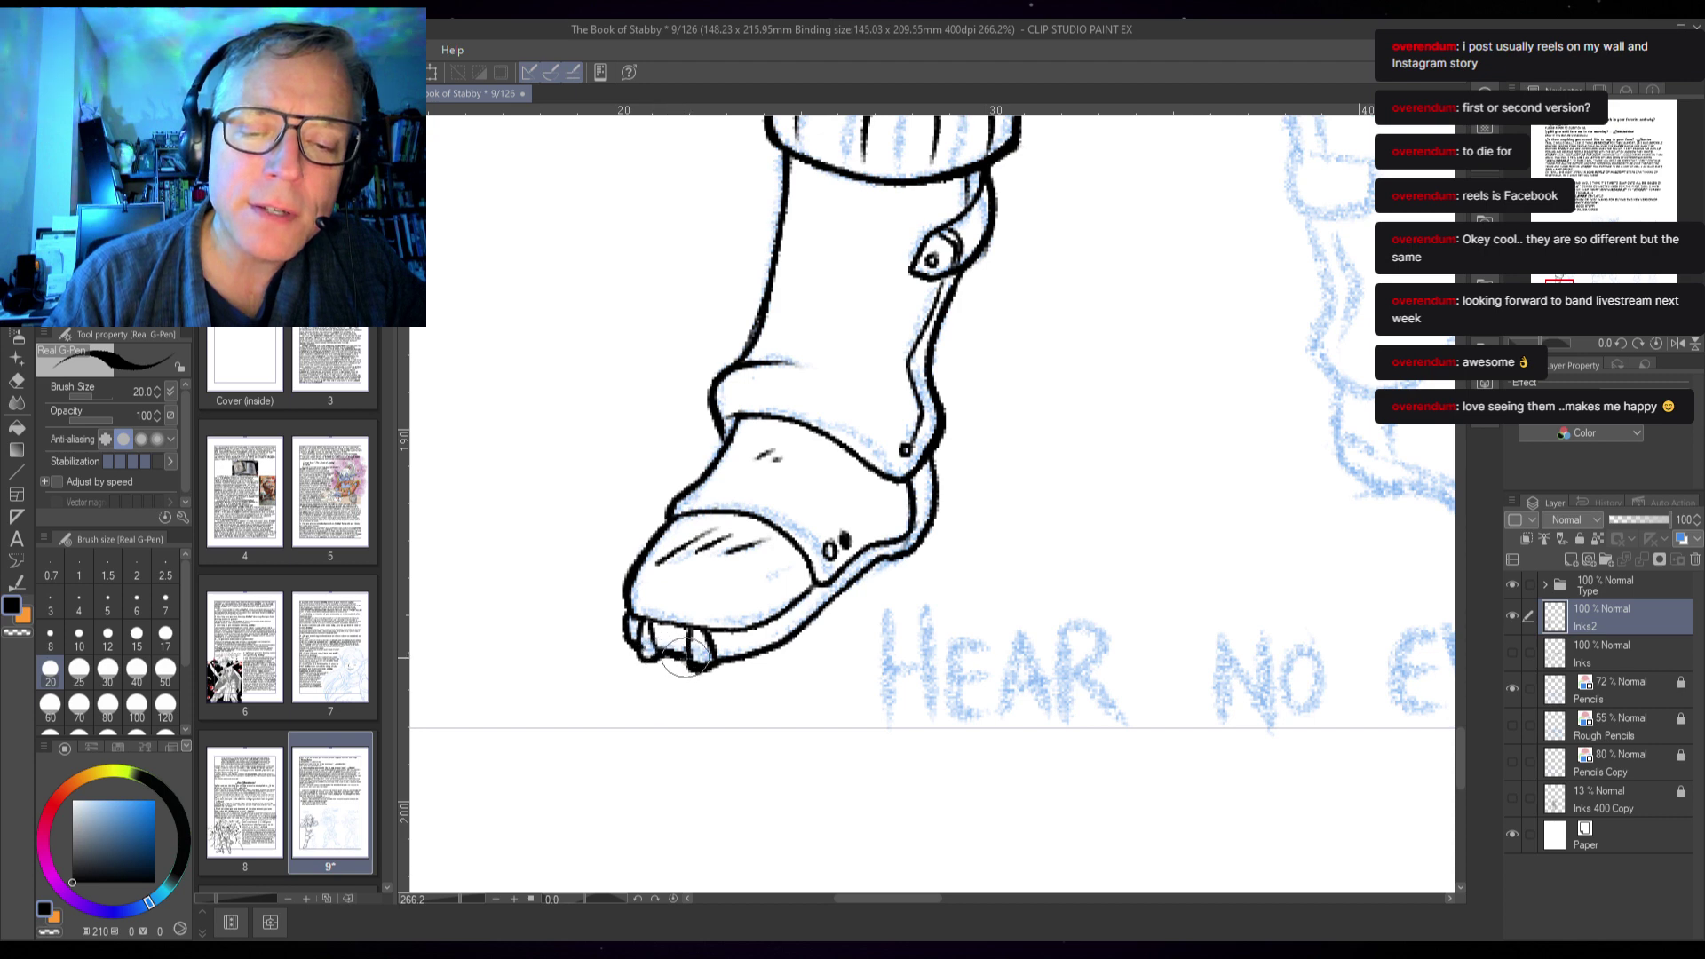
mouse_move(690, 632)
left_mouse_down()
mouse_move(688, 673)
mouse_move(635, 614)
mouse_move(638, 658)
left_mouse_up()
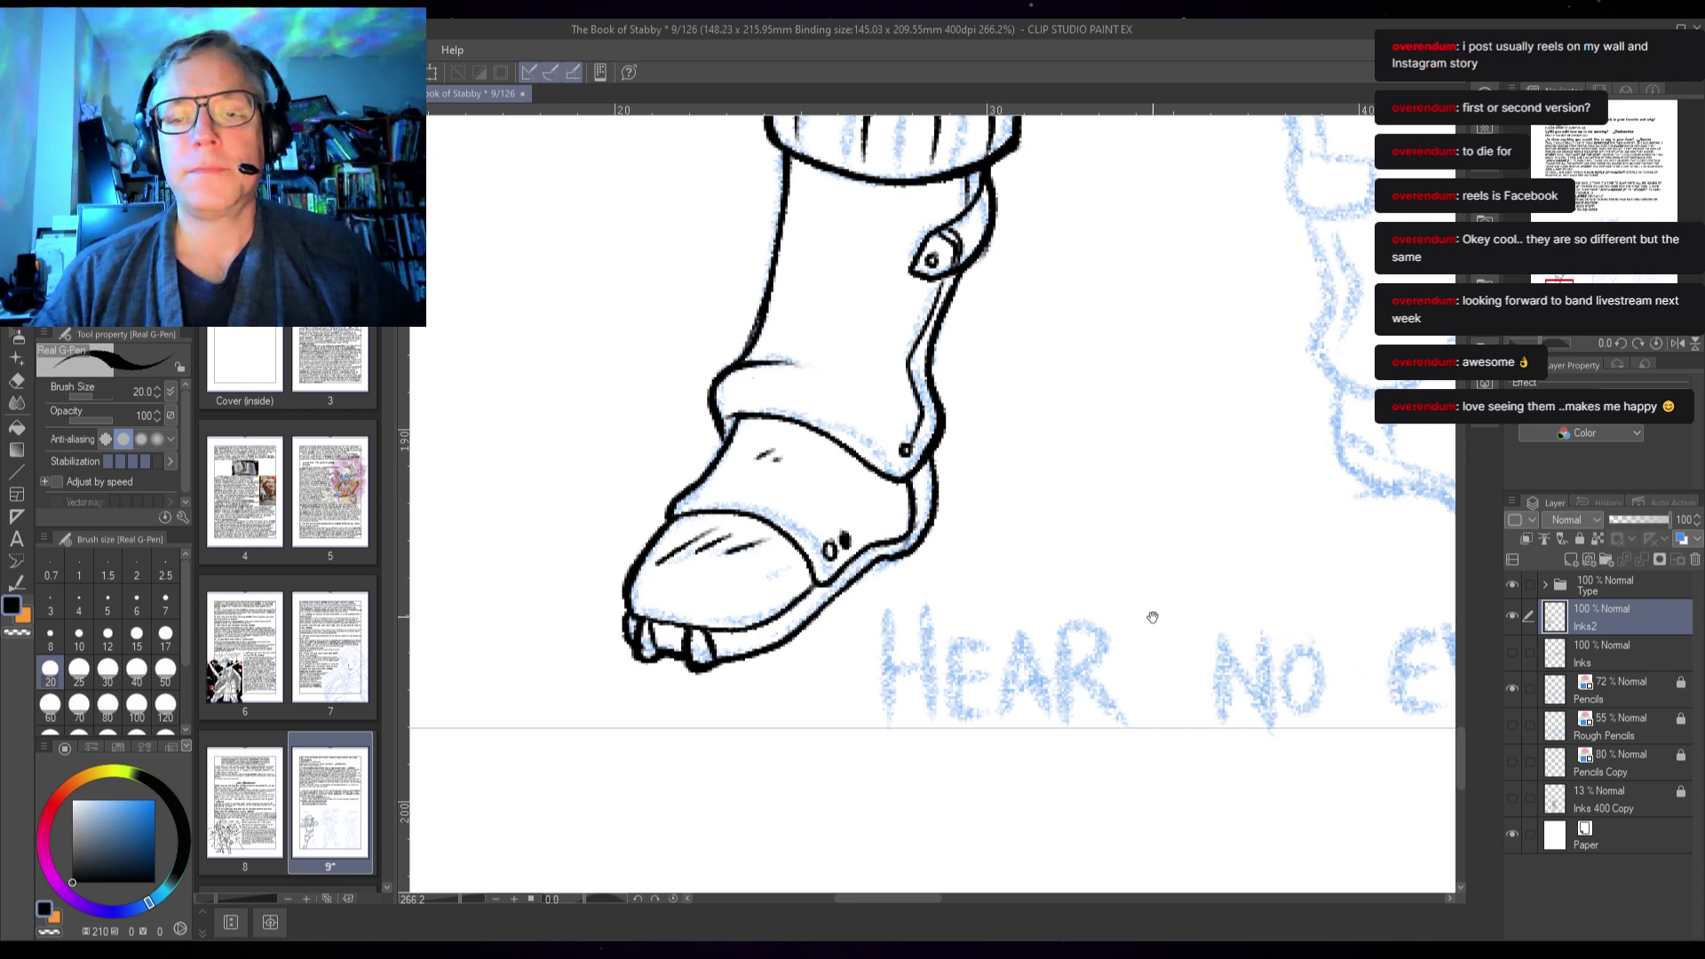
mouse_move(1152, 617)
left_mouse_down()
mouse_move(1008, 647)
mouse_move(977, 697)
mouse_move(962, 681)
left_mouse_up()
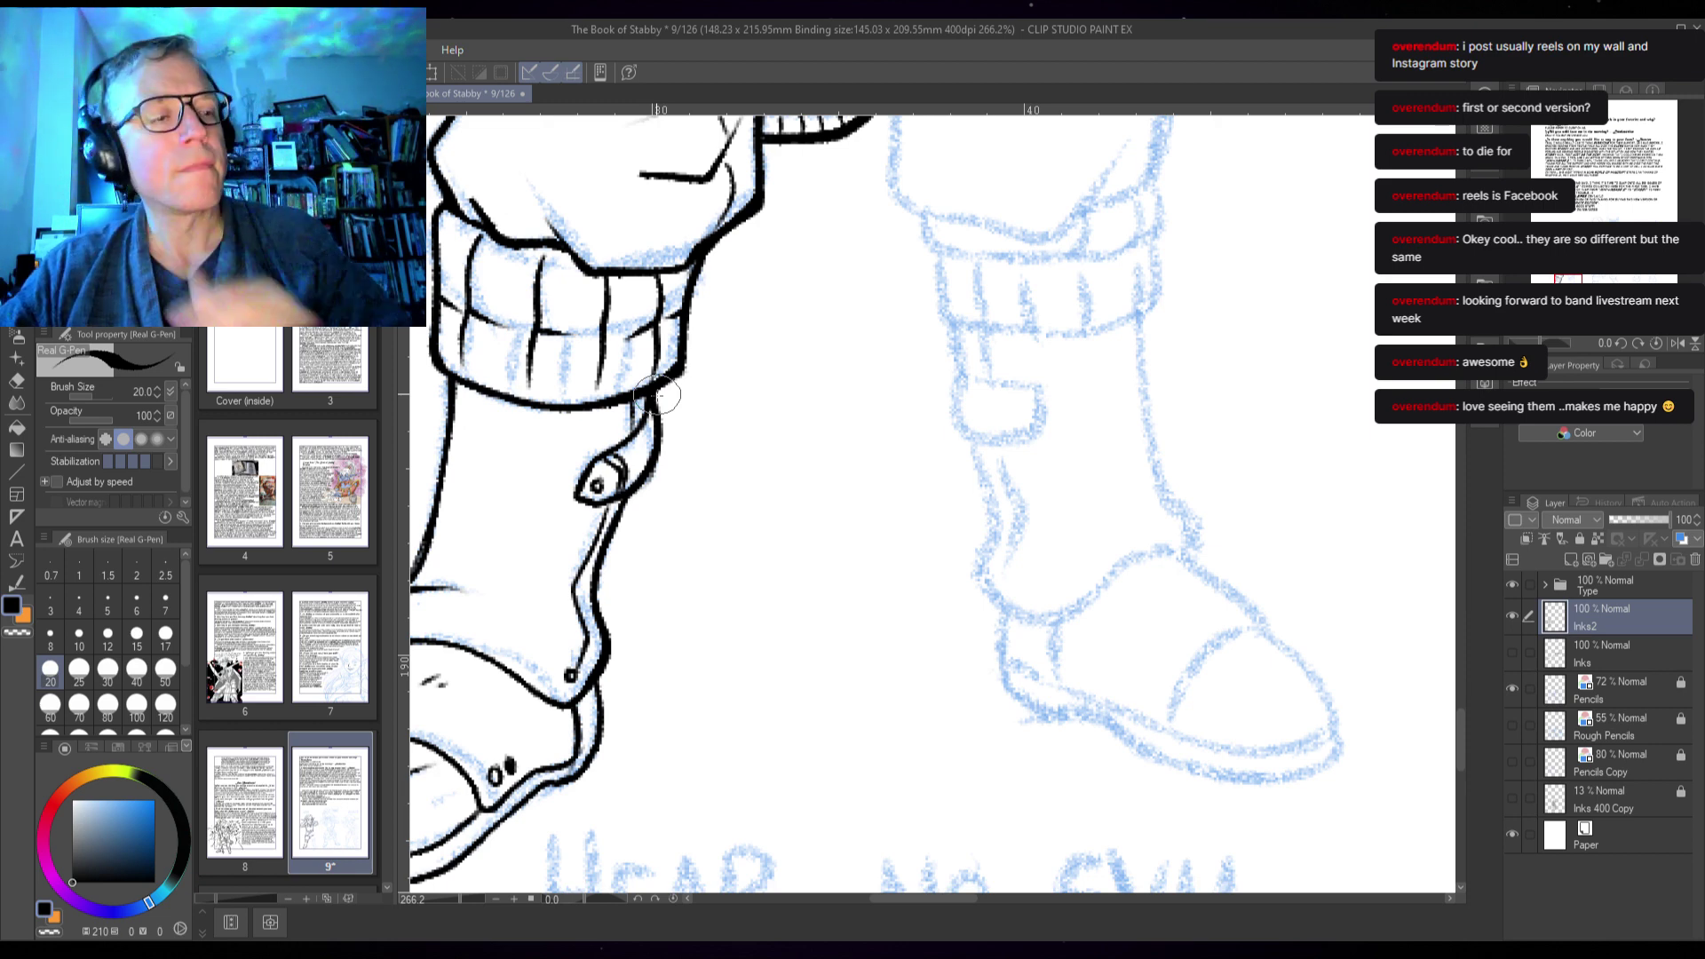
key("ctrl+s")
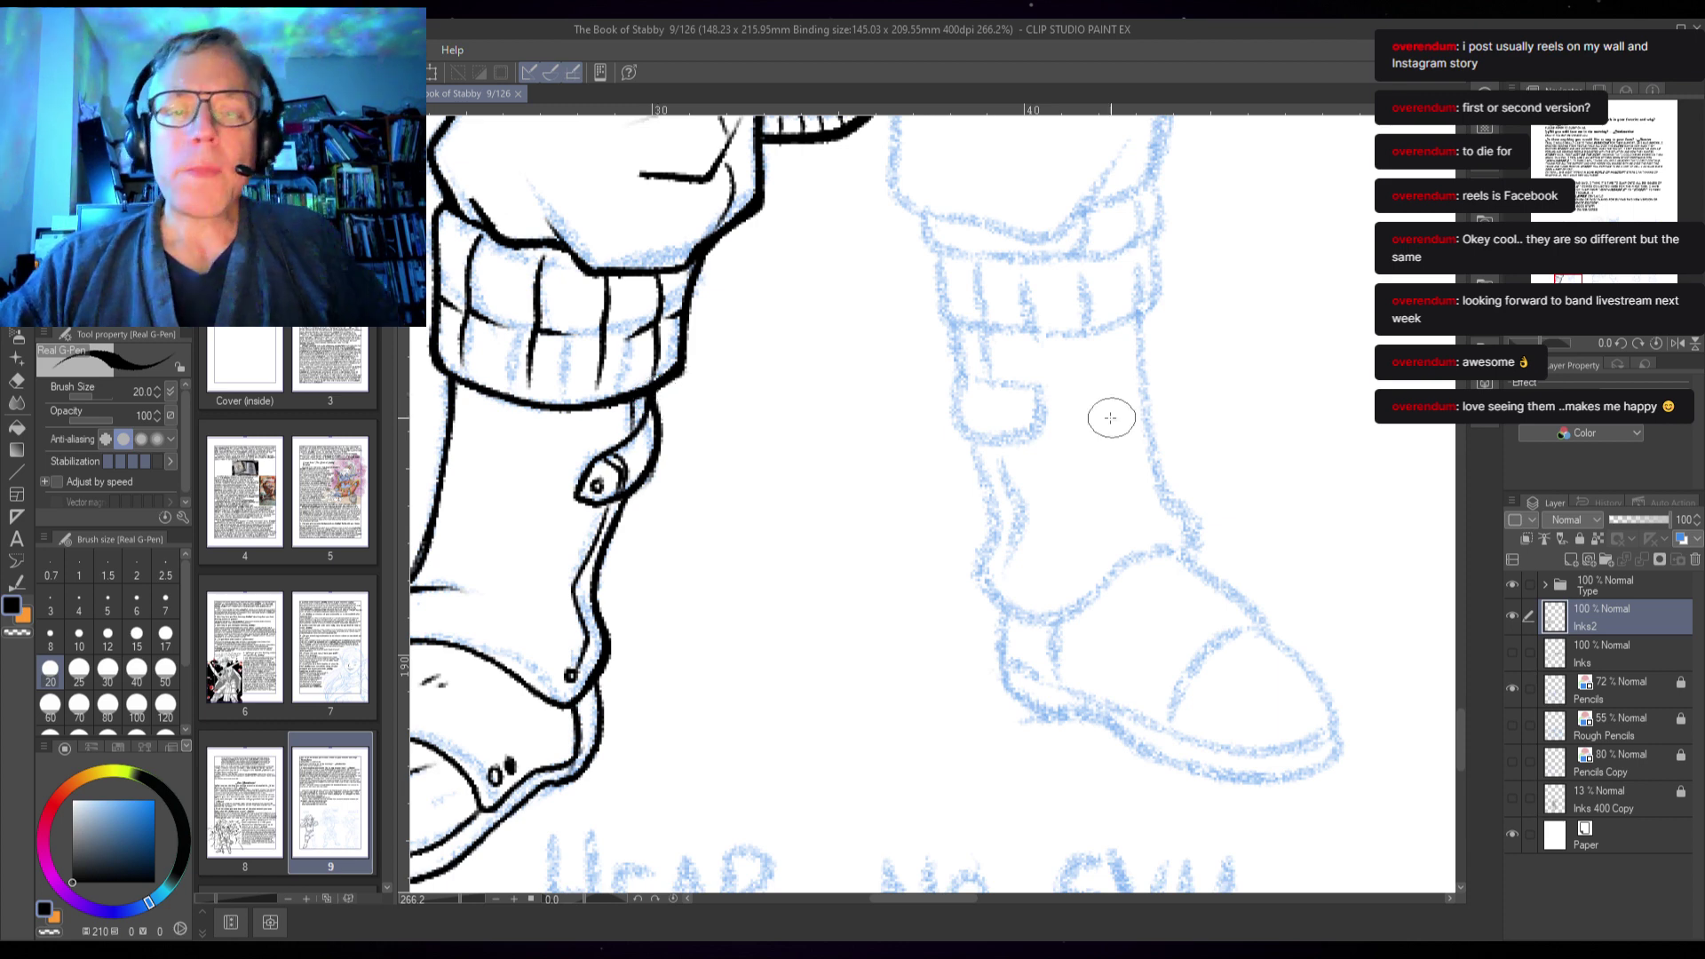
- Ink the right boot's studded side strap, back shaft contour and curved lower shaft edge, with a small rivet at the ankle
mouse_move(951, 324)
left_mouse_down()
mouse_move(964, 372)
mouse_move(951, 328)
mouse_move(963, 420)
mouse_move(1038, 437)
left_mouse_up()
mouse_move(954, 378)
left_mouse_down()
mouse_move(1055, 424)
mouse_move(1021, 441)
mouse_move(1012, 400)
mouse_move(1002, 424)
mouse_move(1020, 431)
mouse_move(1008, 416)
left_mouse_up()
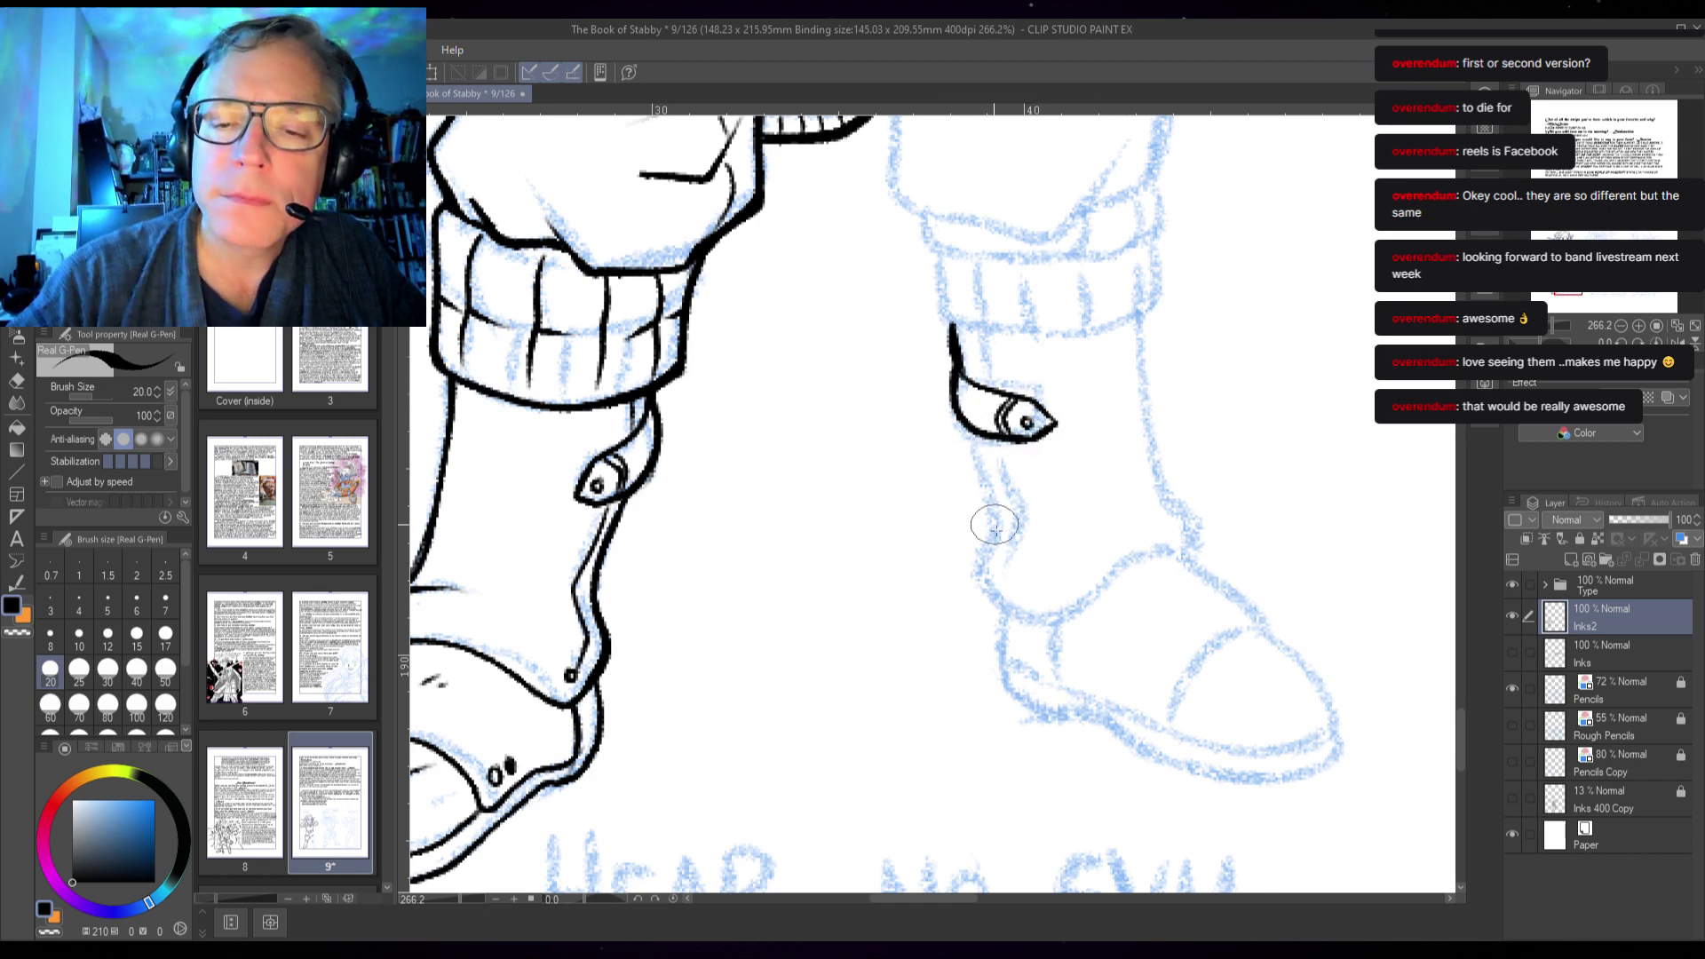
mouse_move(968, 431)
left_mouse_down()
mouse_move(994, 515)
mouse_move(981, 591)
mouse_move(1007, 608)
left_mouse_up()
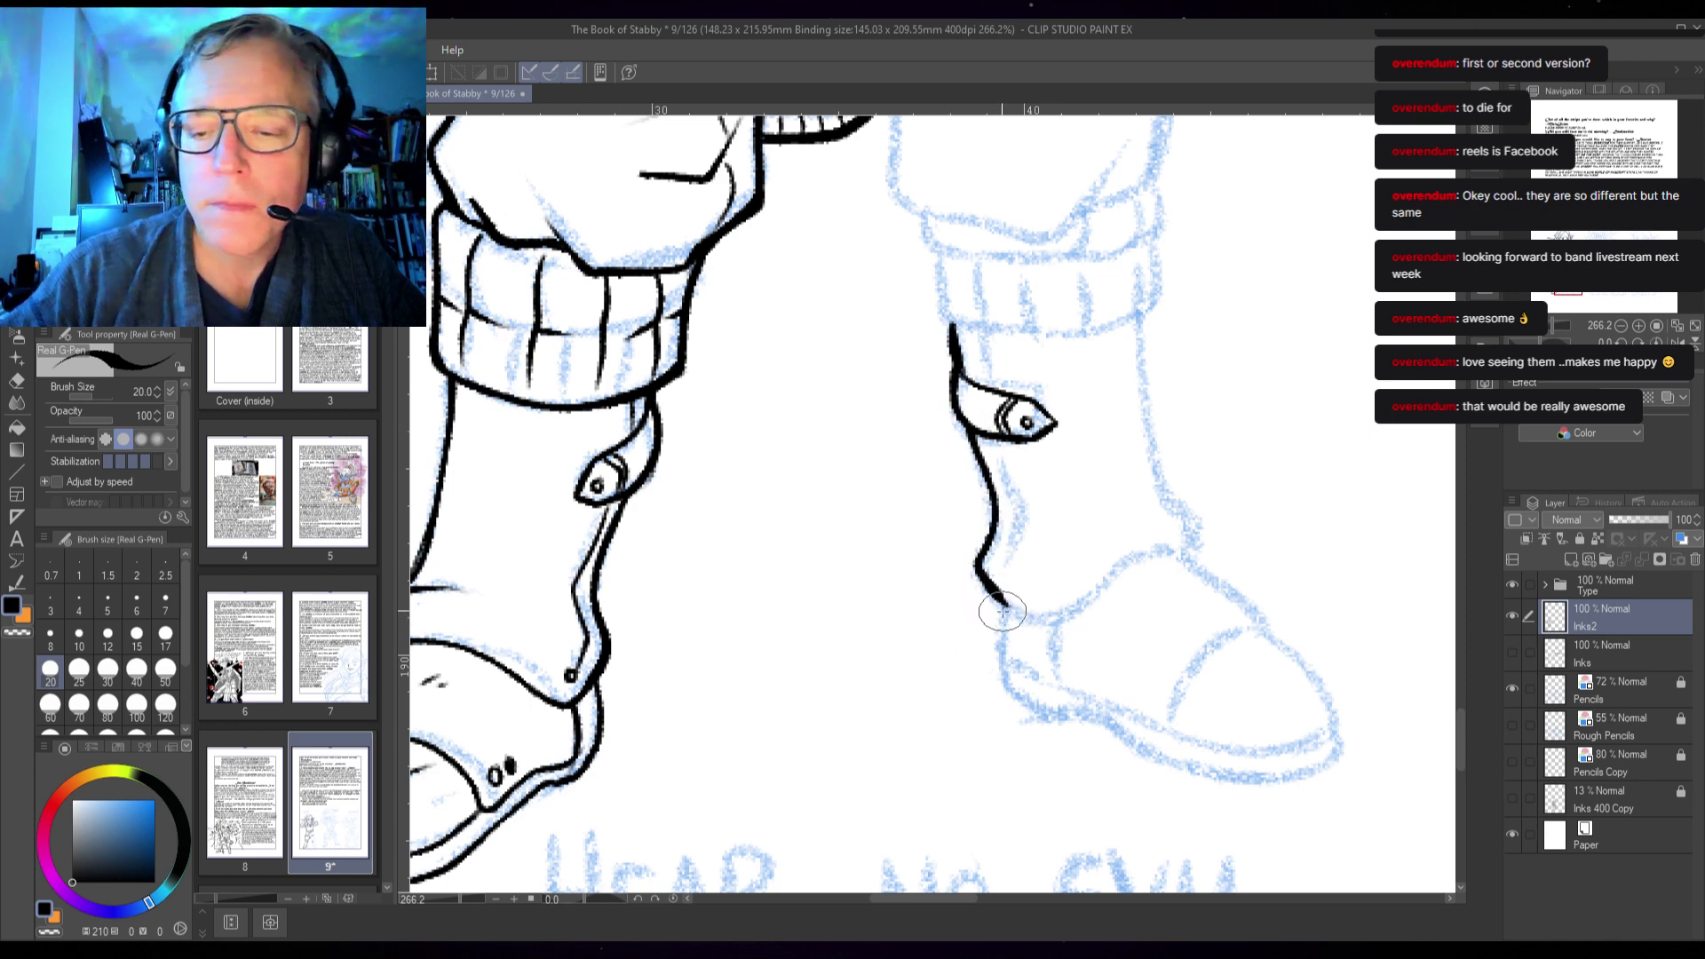
mouse_move(1001, 609)
left_mouse_down()
mouse_move(1056, 617)
mouse_move(1130, 558)
mouse_move(1190, 551)
left_mouse_up()
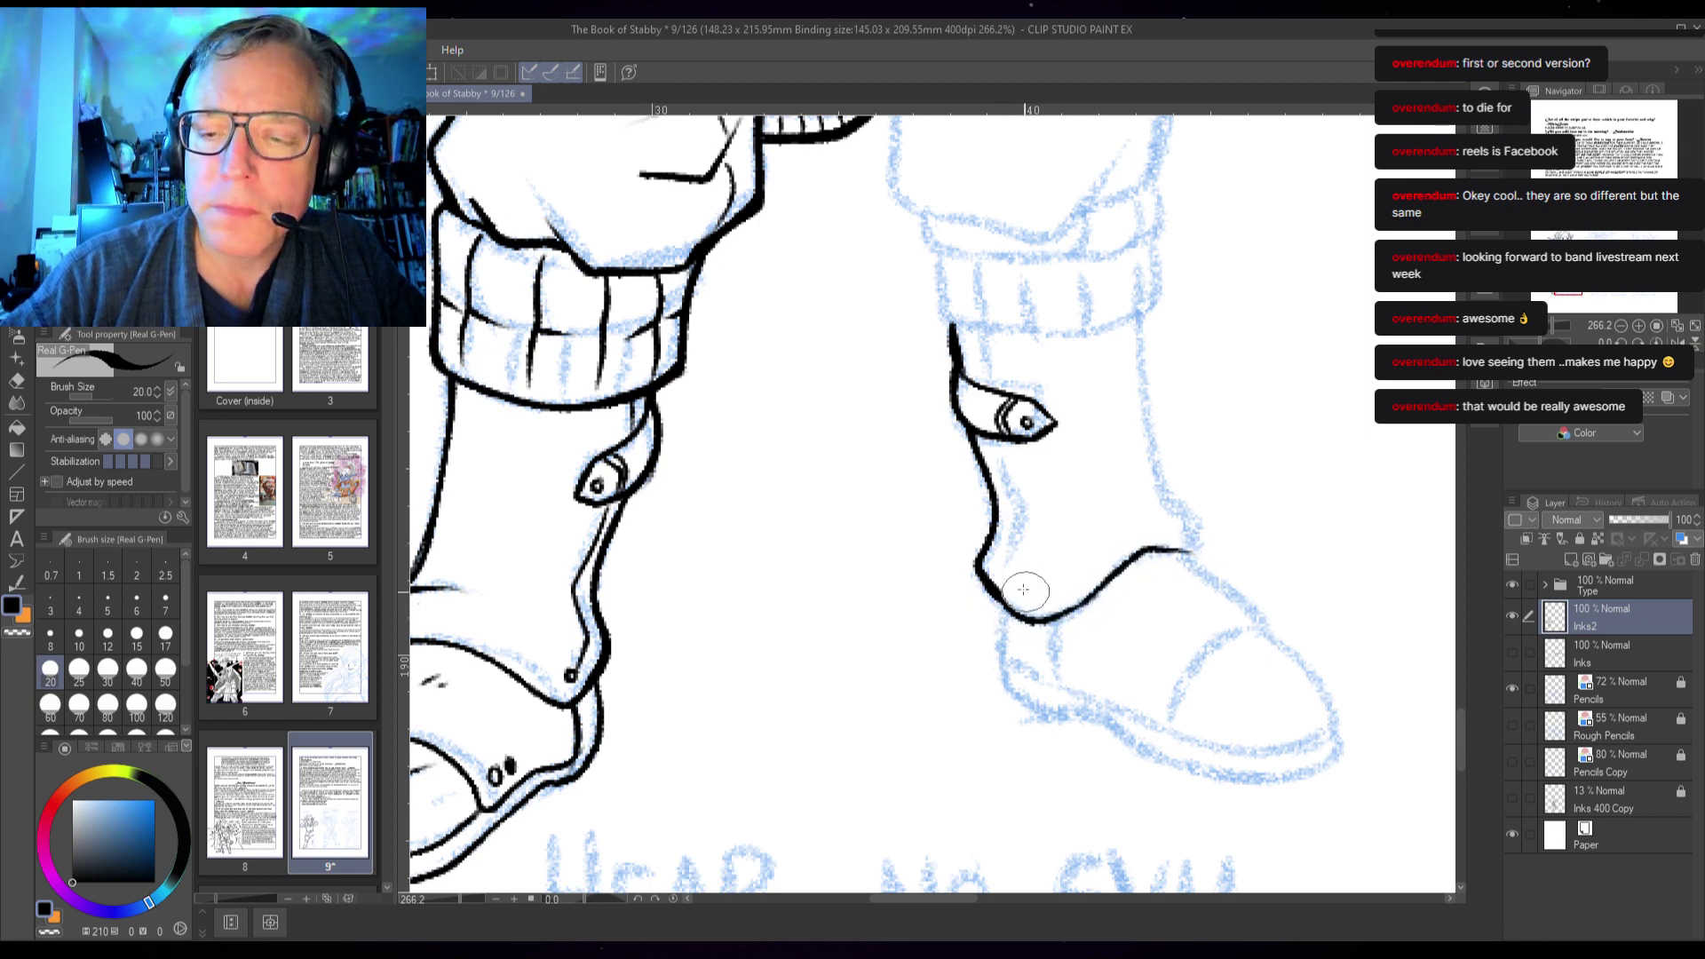
left_click_drag(1022, 588, 1021, 593)
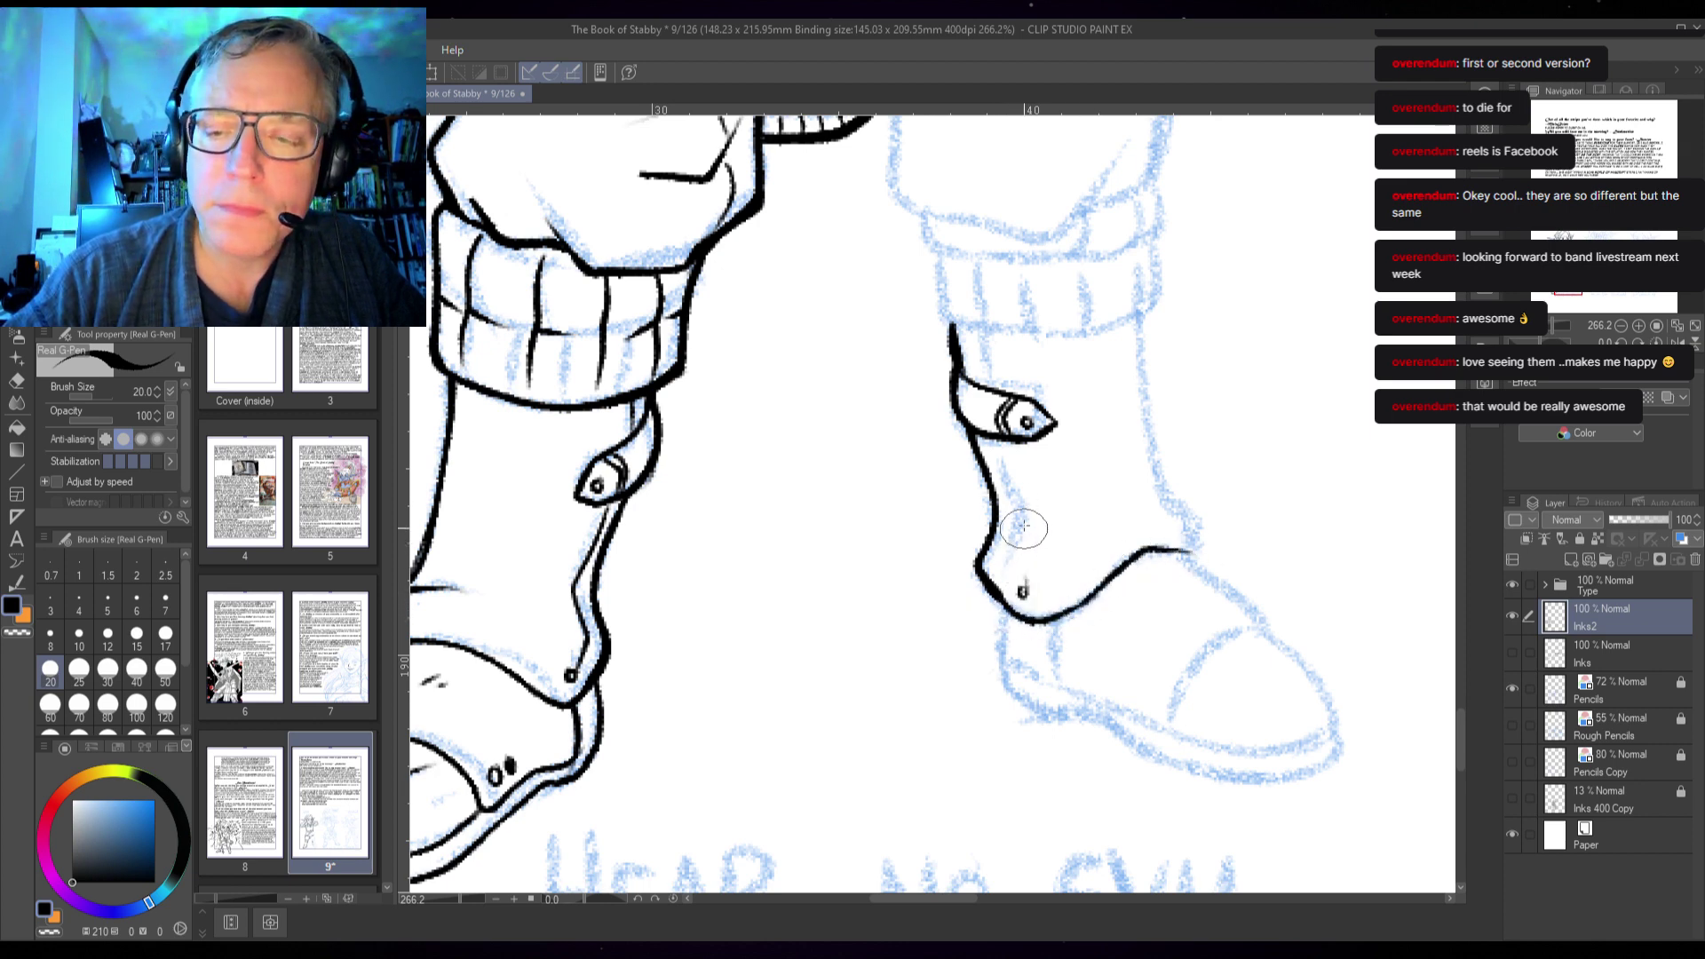
- Ink the right boot's inner shaft seam, ankle crease, short upper fold and front shaft contour, and save the page
mouse_move(972, 425)
left_mouse_down()
mouse_move(1032, 540)
mouse_move(1027, 524)
mouse_move(1015, 568)
left_mouse_up()
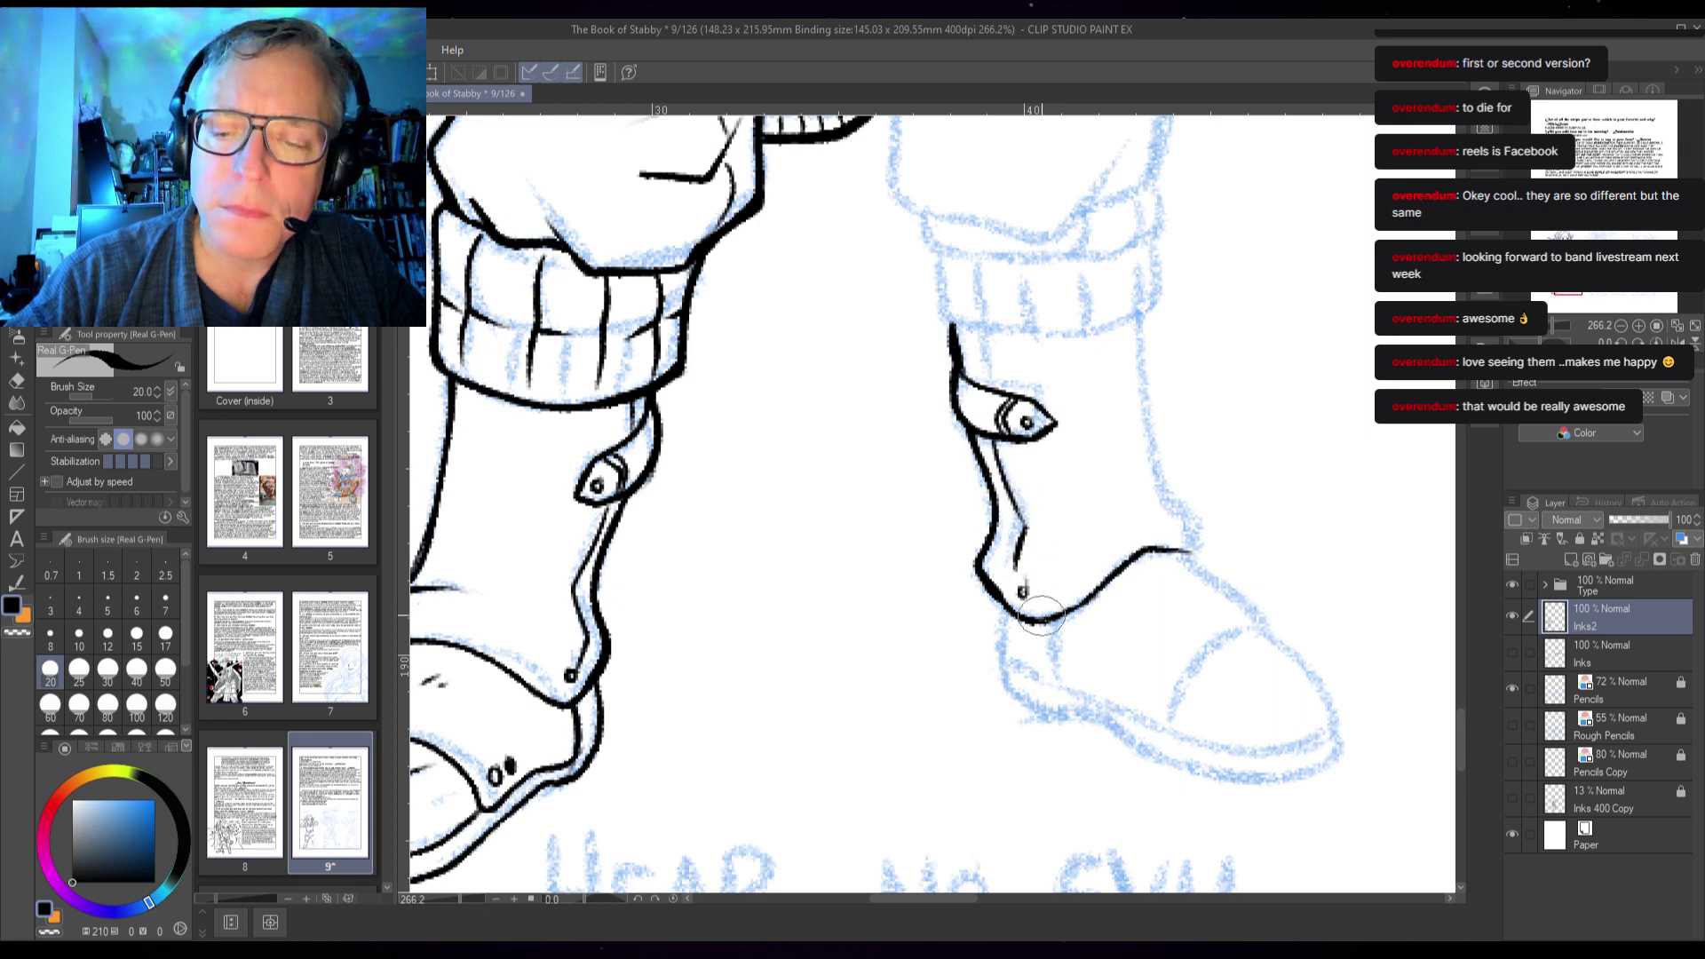
left_click_drag(1190, 510, 1048, 505)
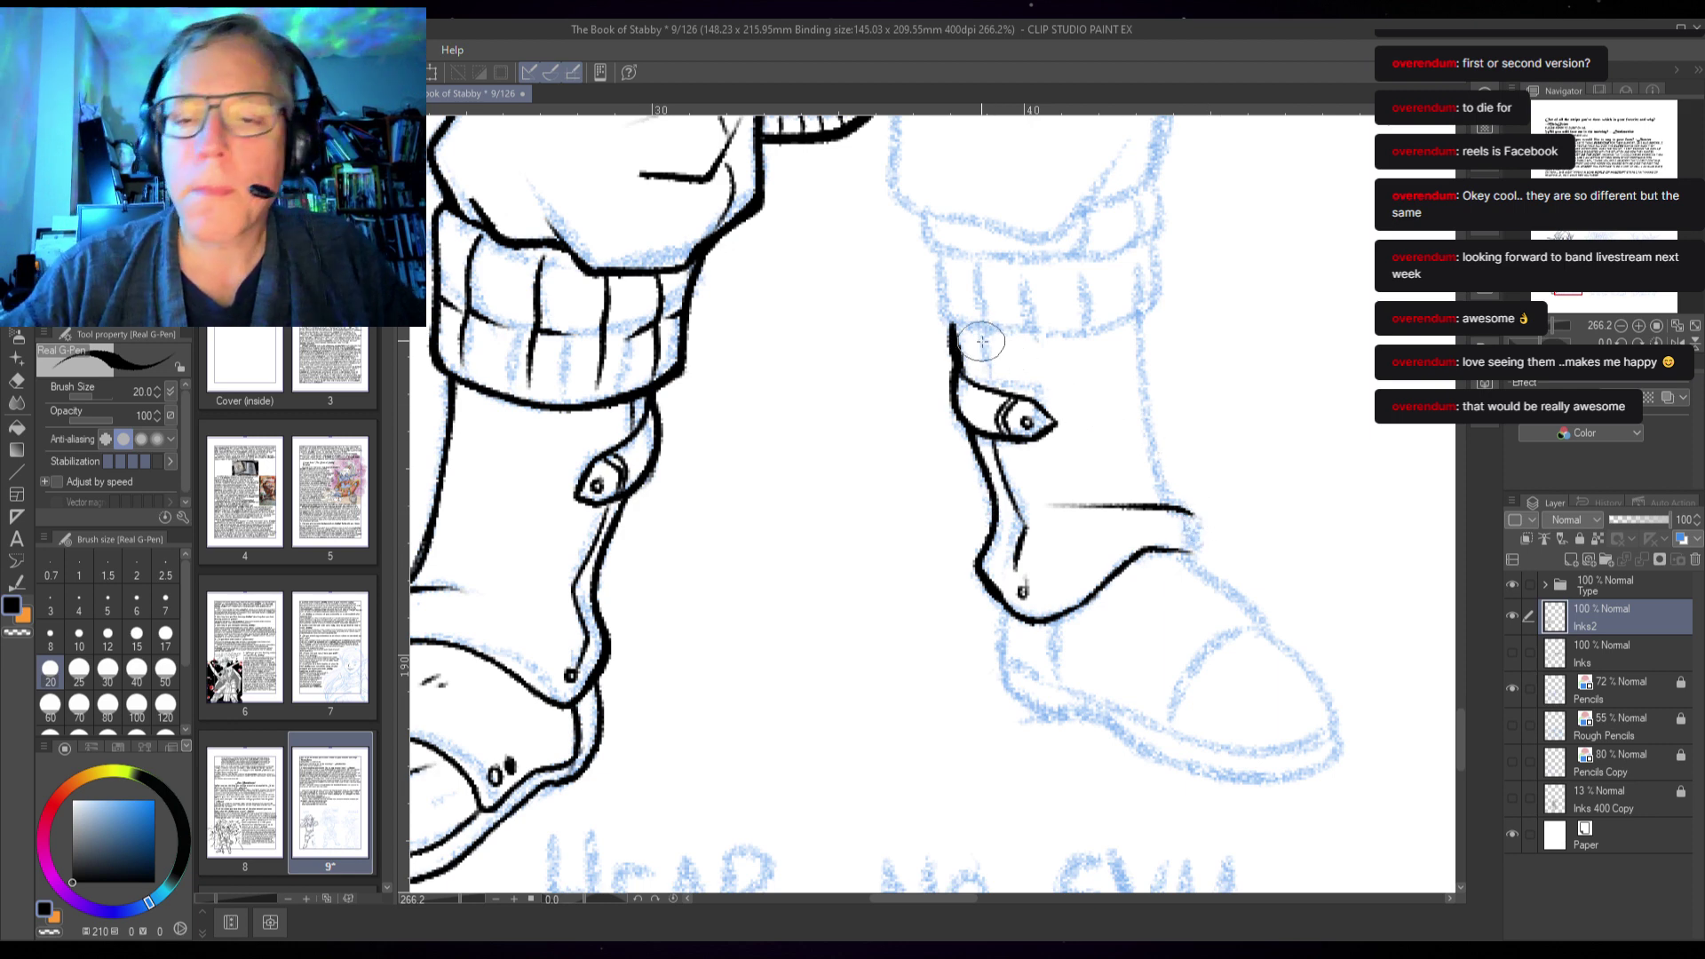
left_click_drag(974, 335, 982, 383)
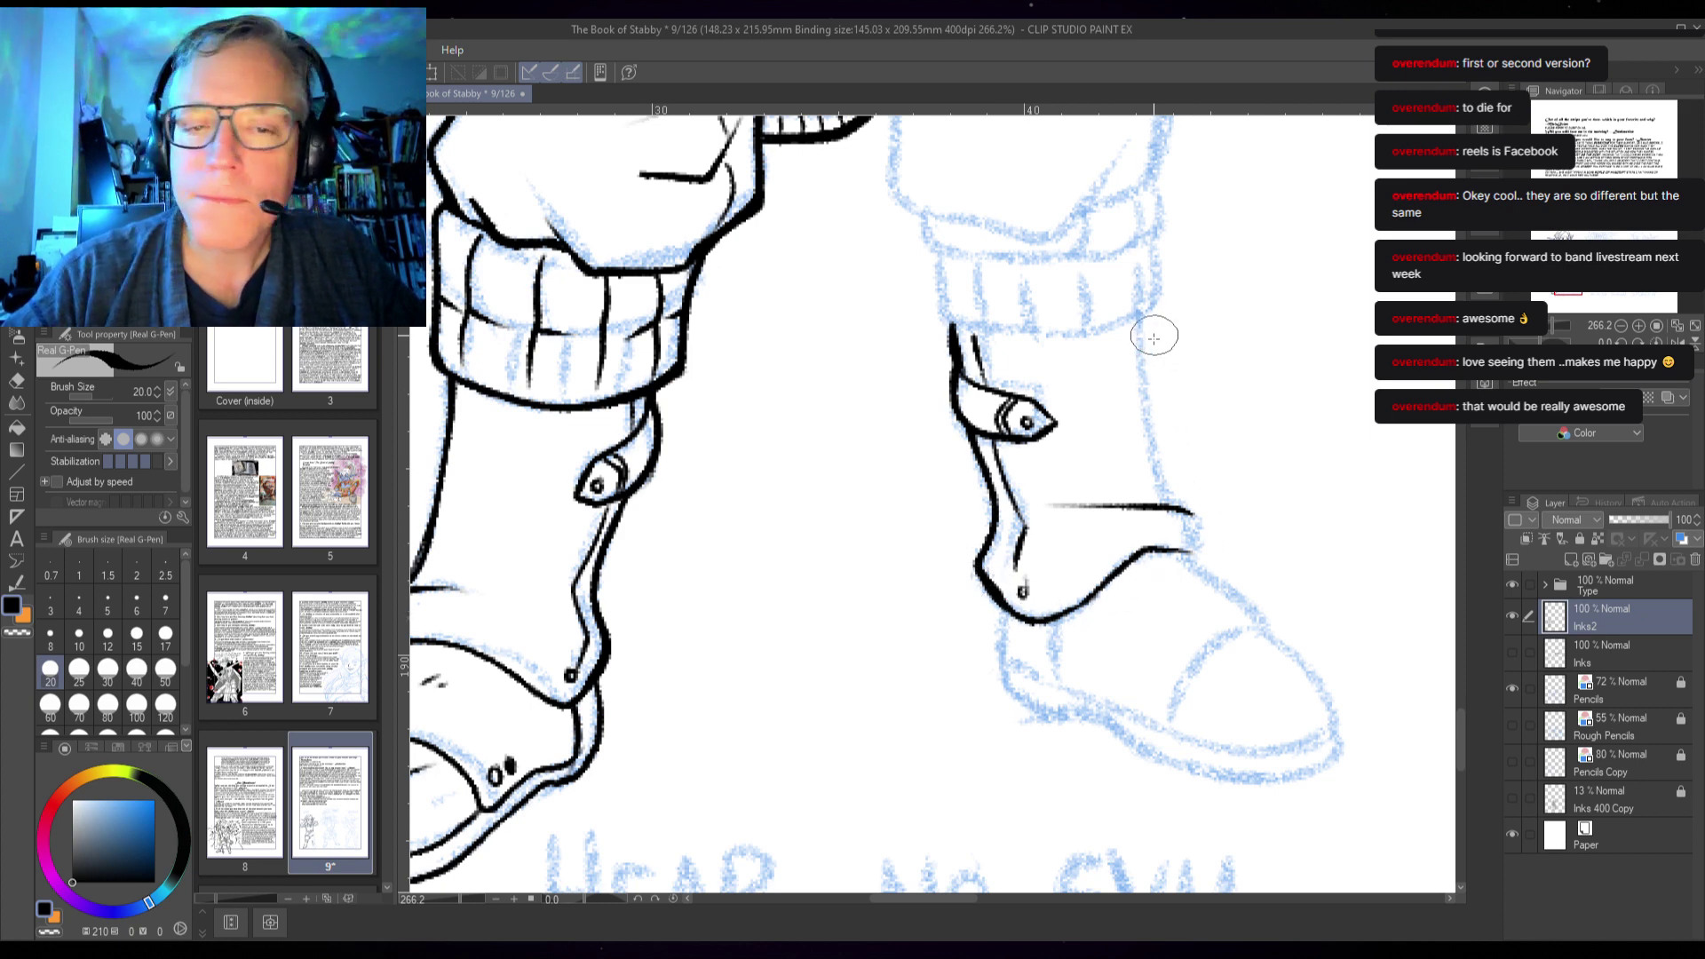
mouse_move(1142, 321)
left_mouse_down()
mouse_move(1164, 479)
mouse_move(1190, 512)
left_mouse_up()
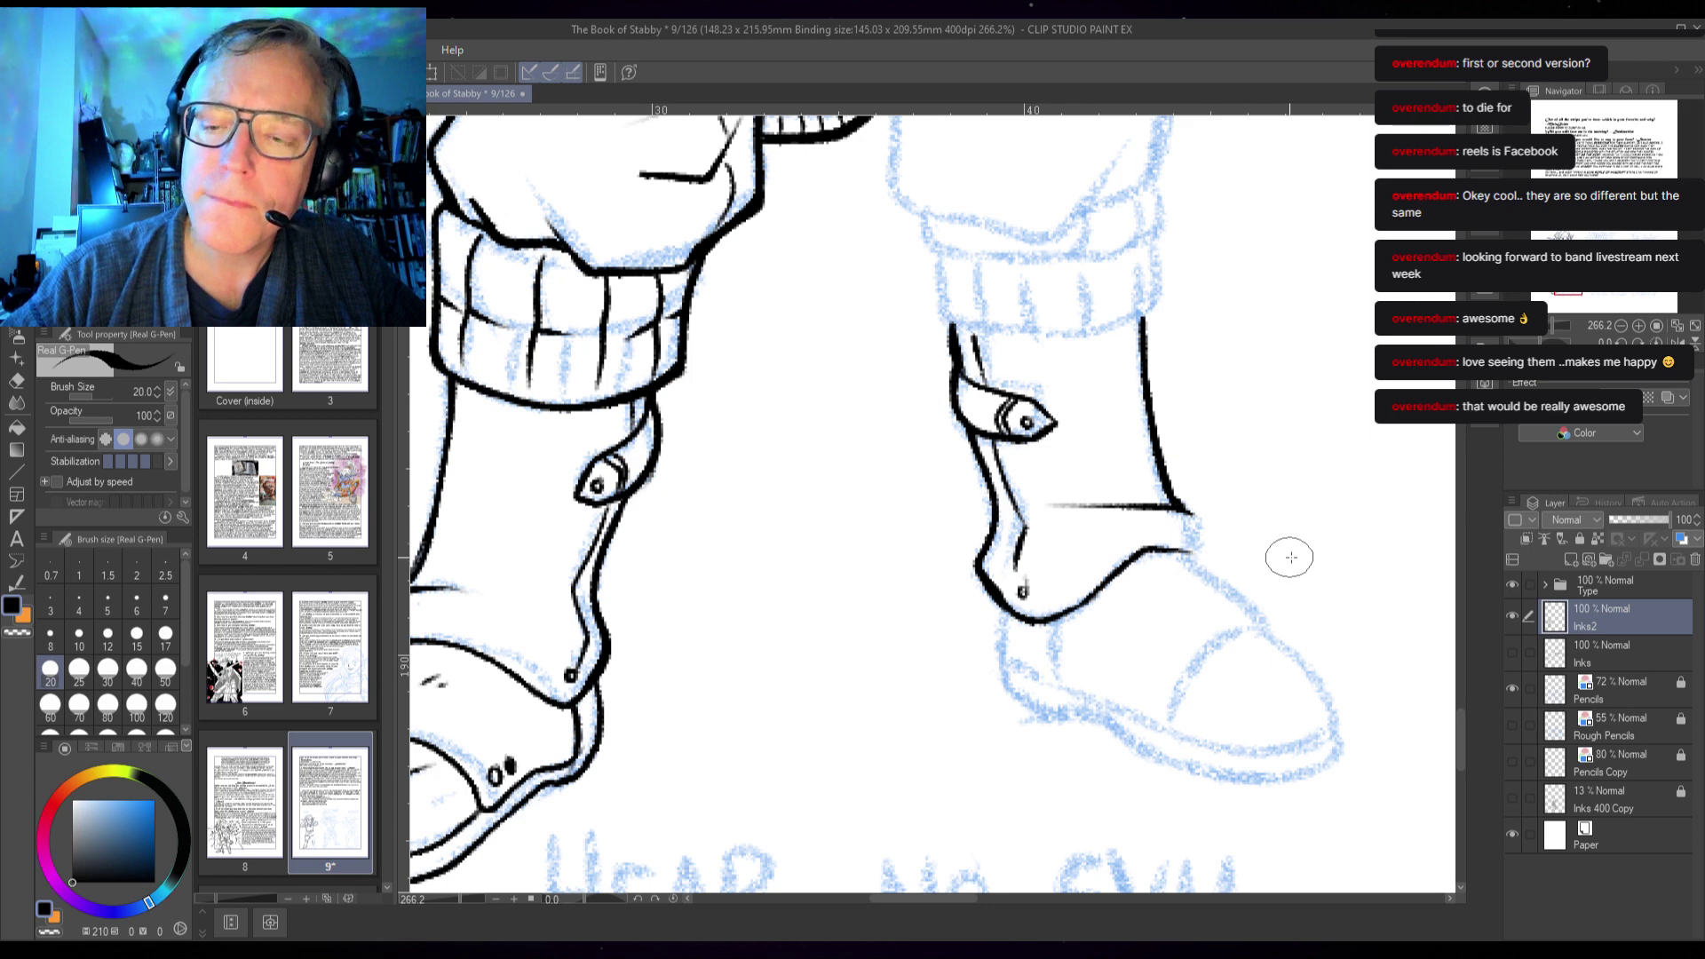
key("ctrl+s")
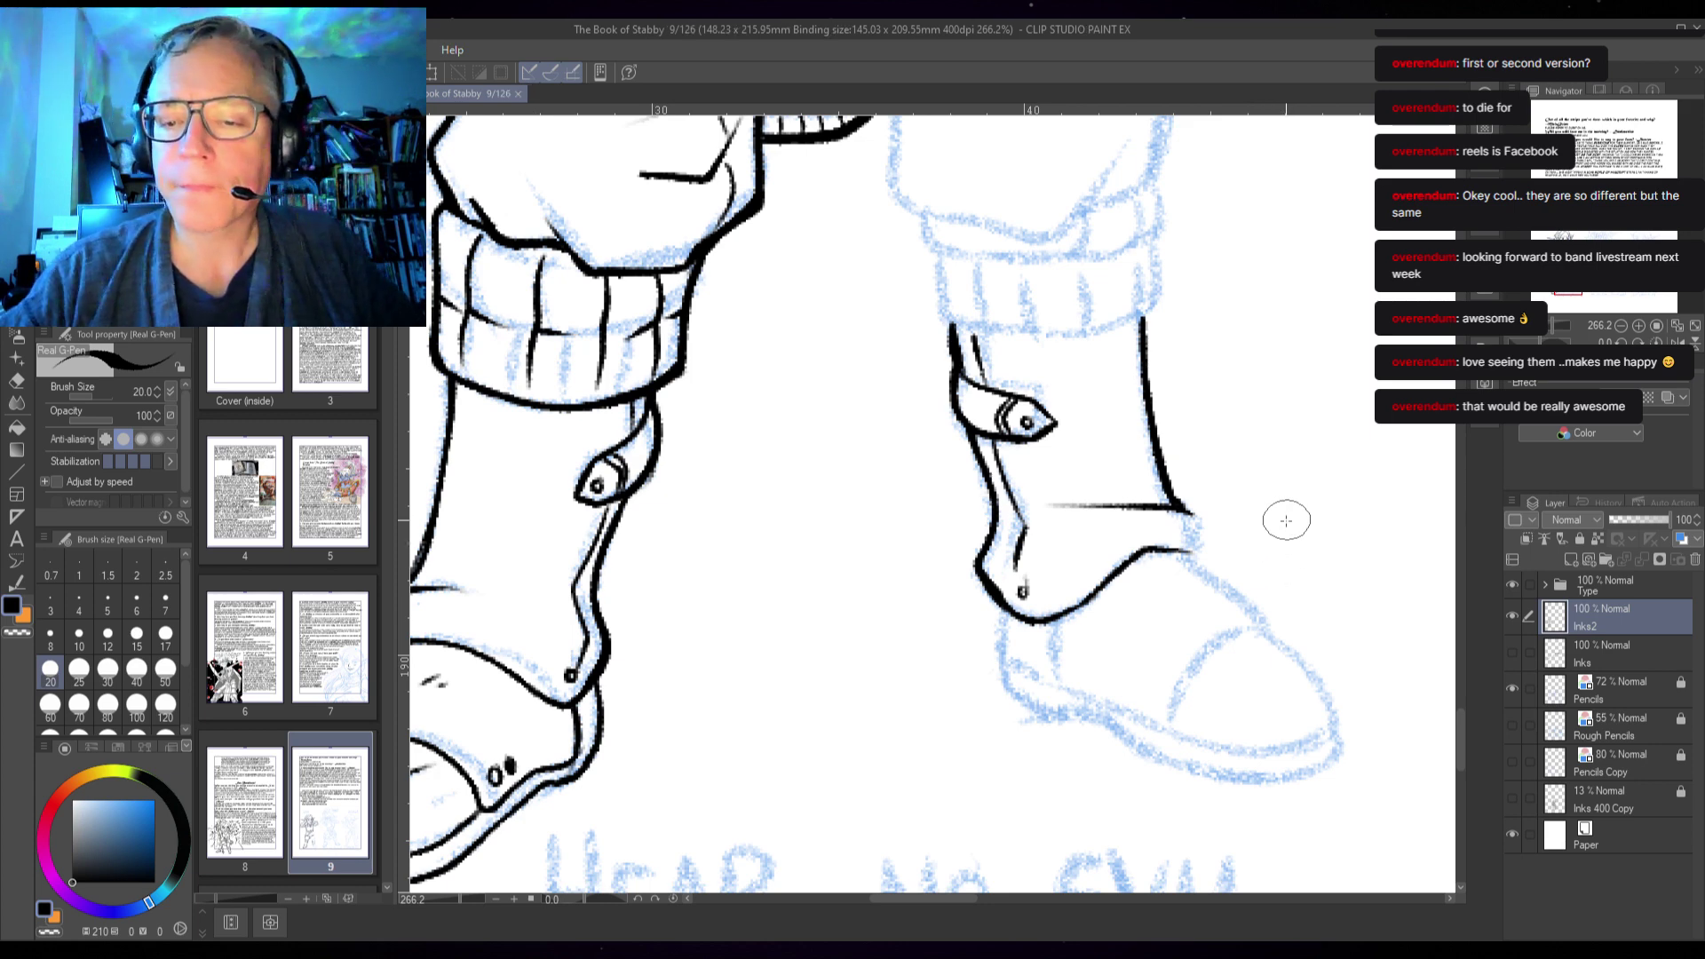
- Ink the right boot's instep panel with two small rivets, the curved toe cap seam and the front ankle and instep contour
left_click_drag(1118, 675, 1114, 536)
left_click_drag(1127, 606, 1171, 614)
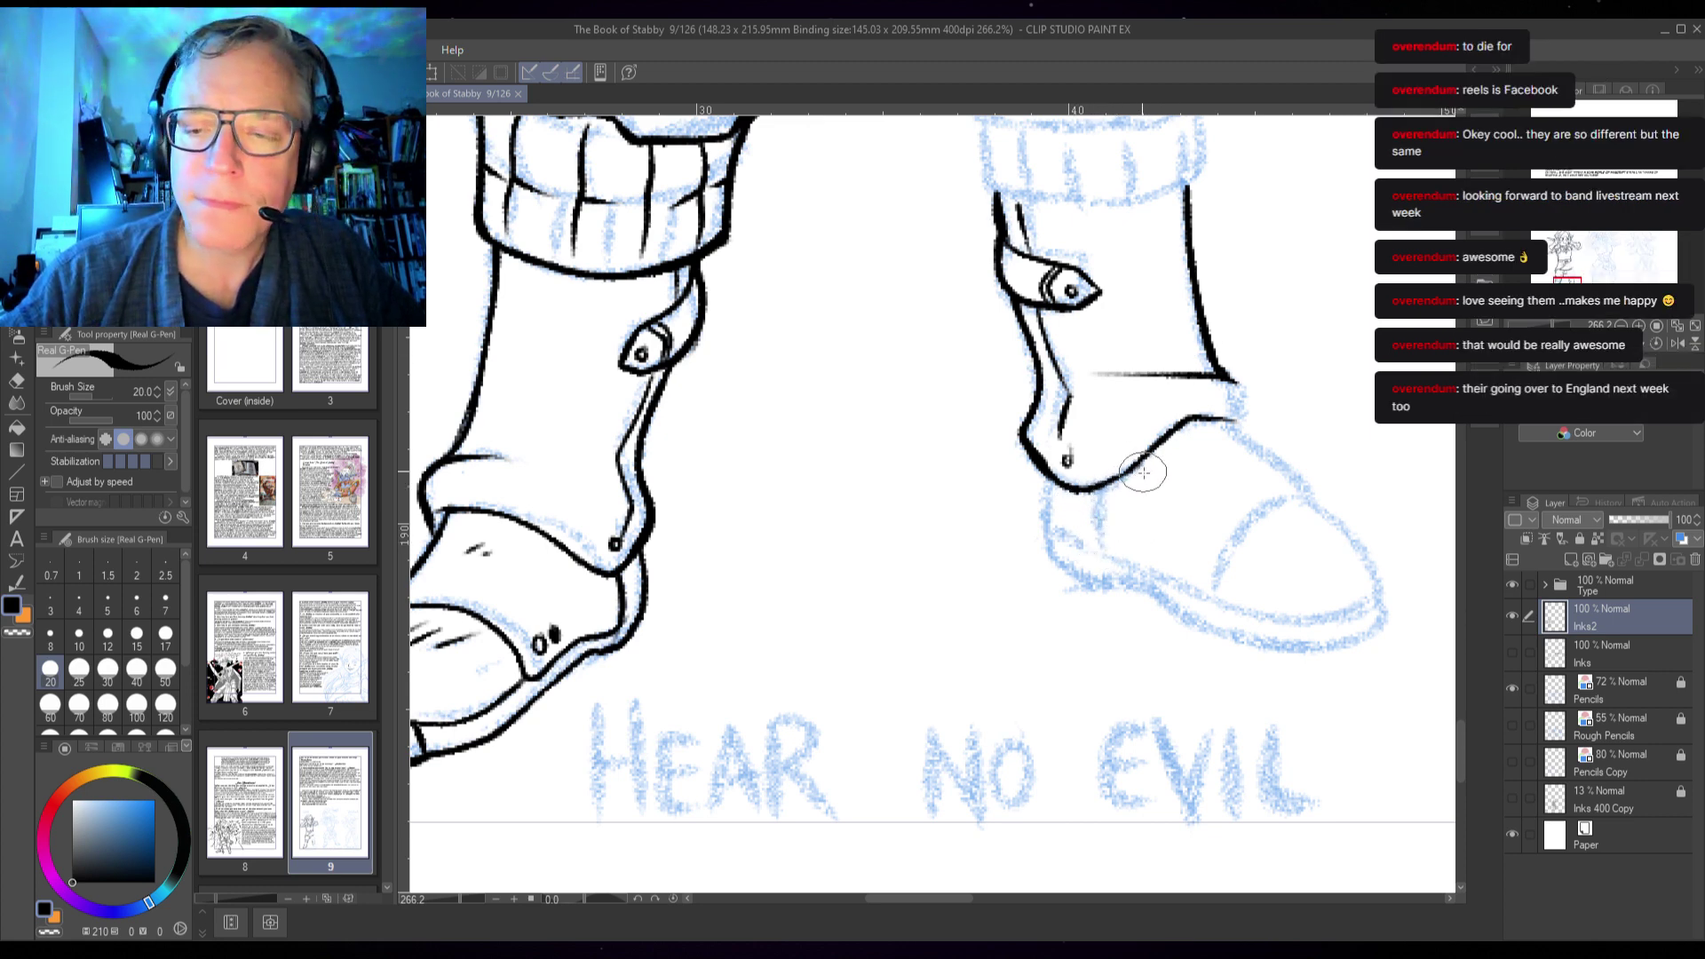
mouse_move(1082, 491)
left_mouse_down()
mouse_move(1094, 554)
mouse_move(1199, 584)
left_mouse_up()
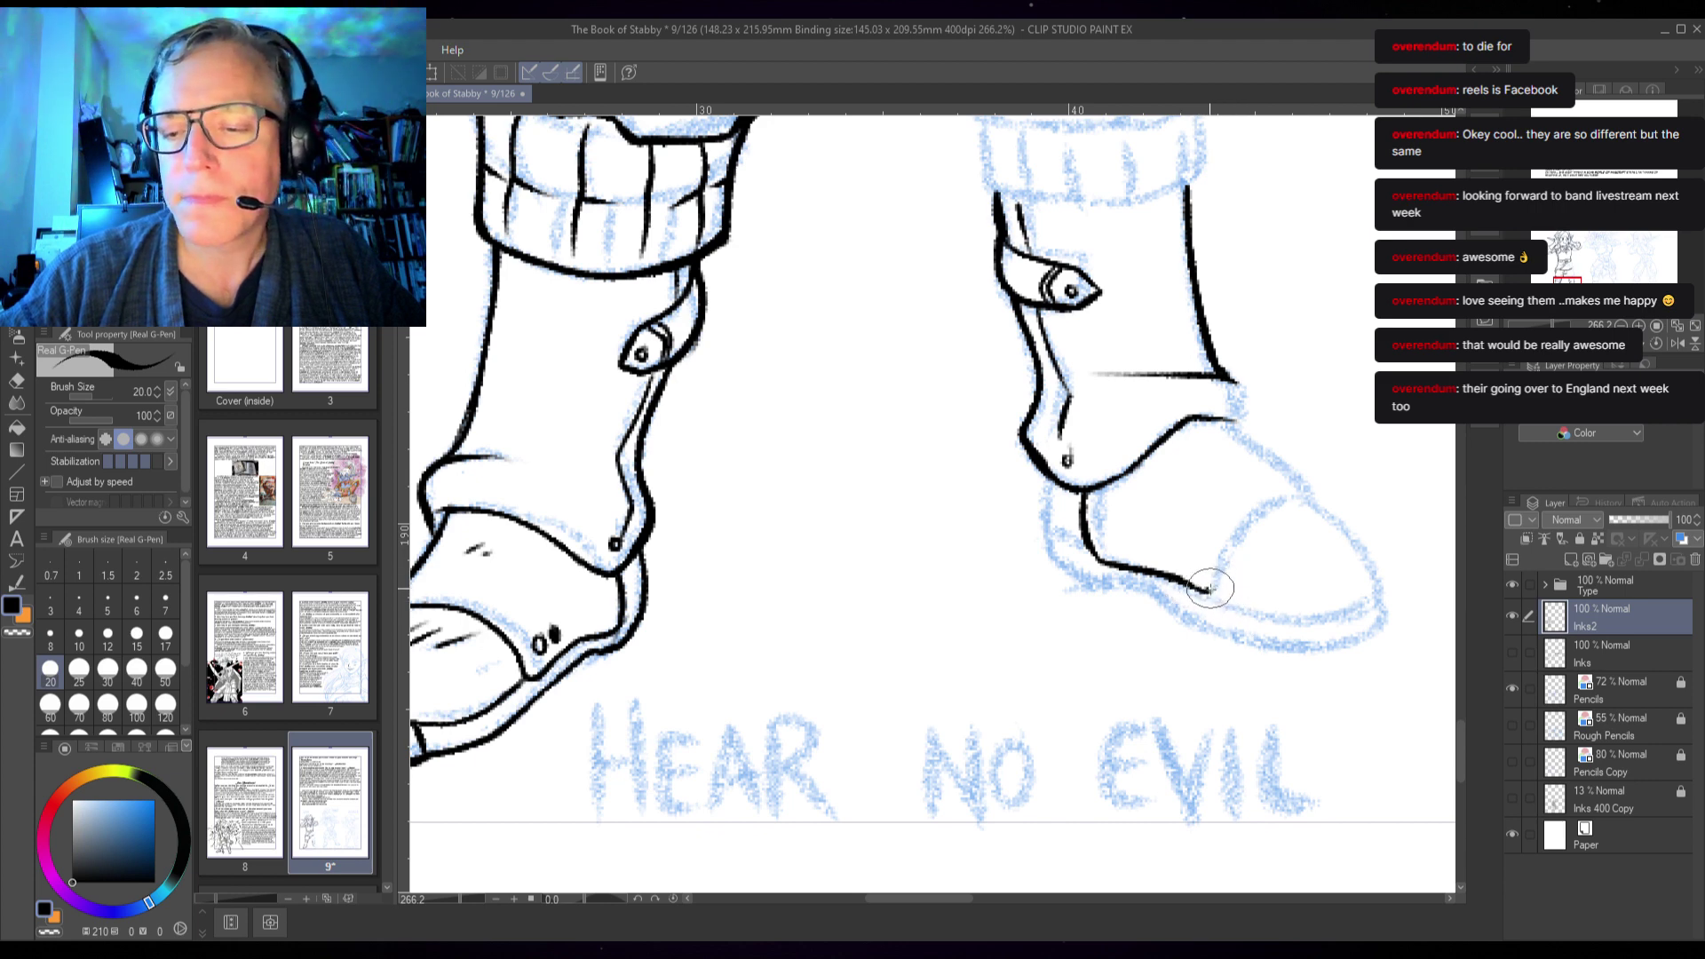
mouse_move(1209, 589)
left_mouse_down()
mouse_move(1238, 531)
mouse_move(1316, 498)
mouse_move(1230, 542)
mouse_move(1218, 584)
mouse_move(1163, 557)
left_mouse_up()
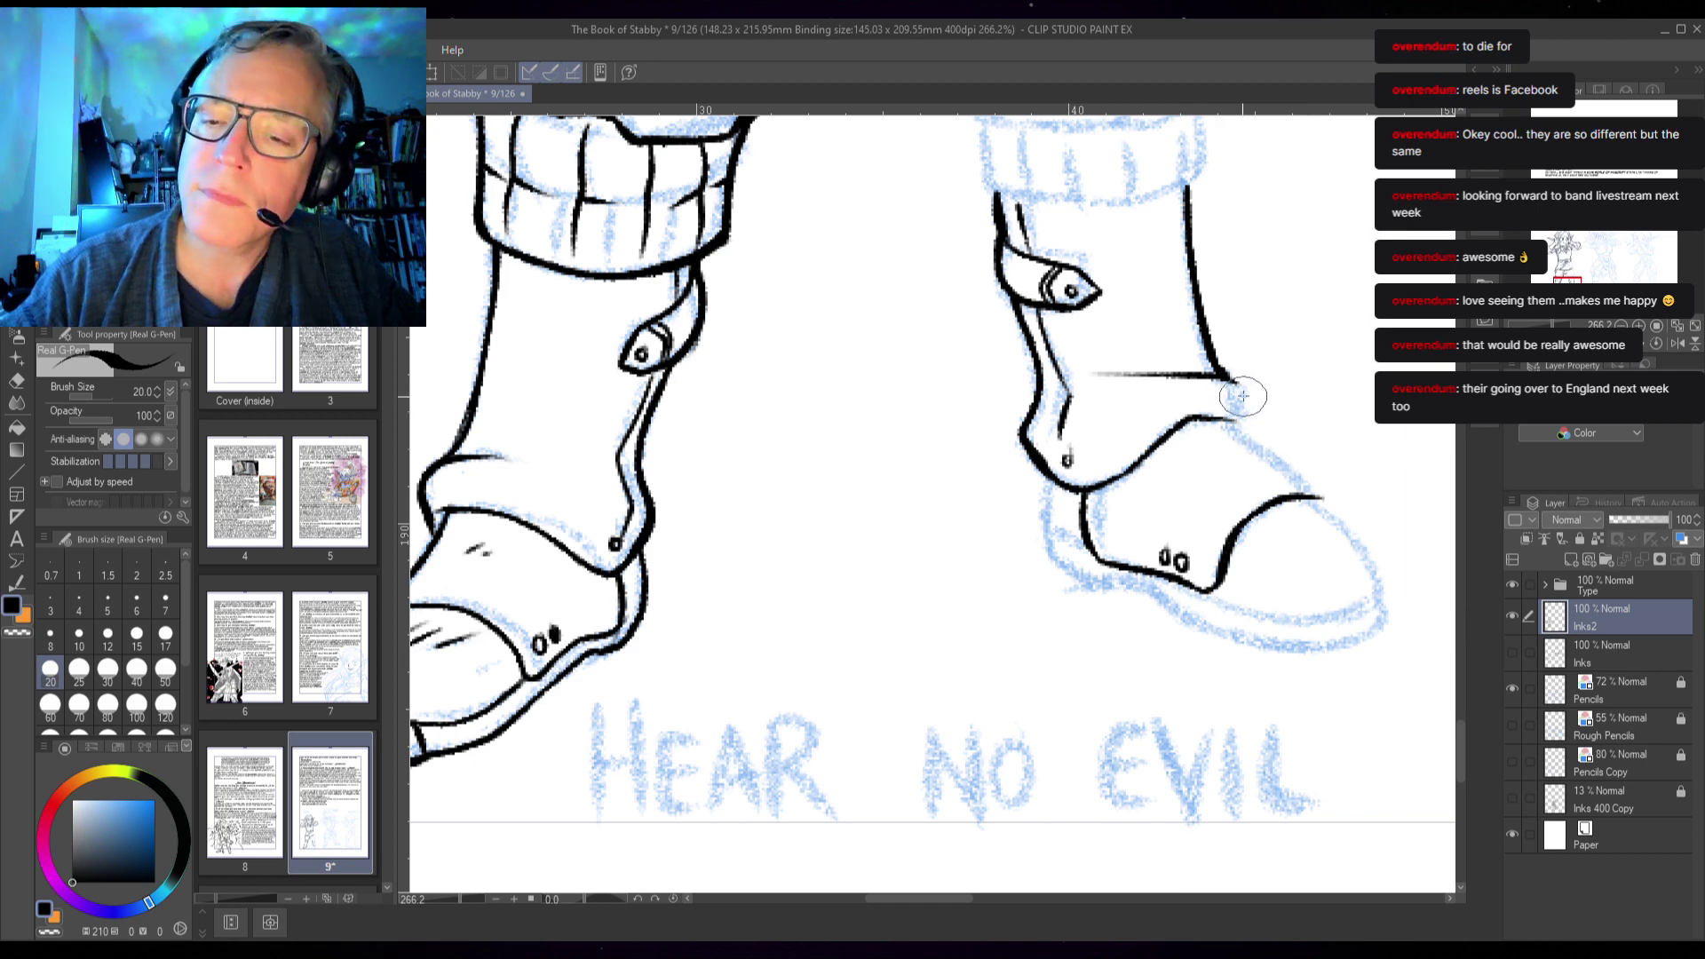
mouse_move(1248, 401)
left_mouse_down()
mouse_move(1244, 432)
mouse_move(1328, 499)
left_mouse_up()
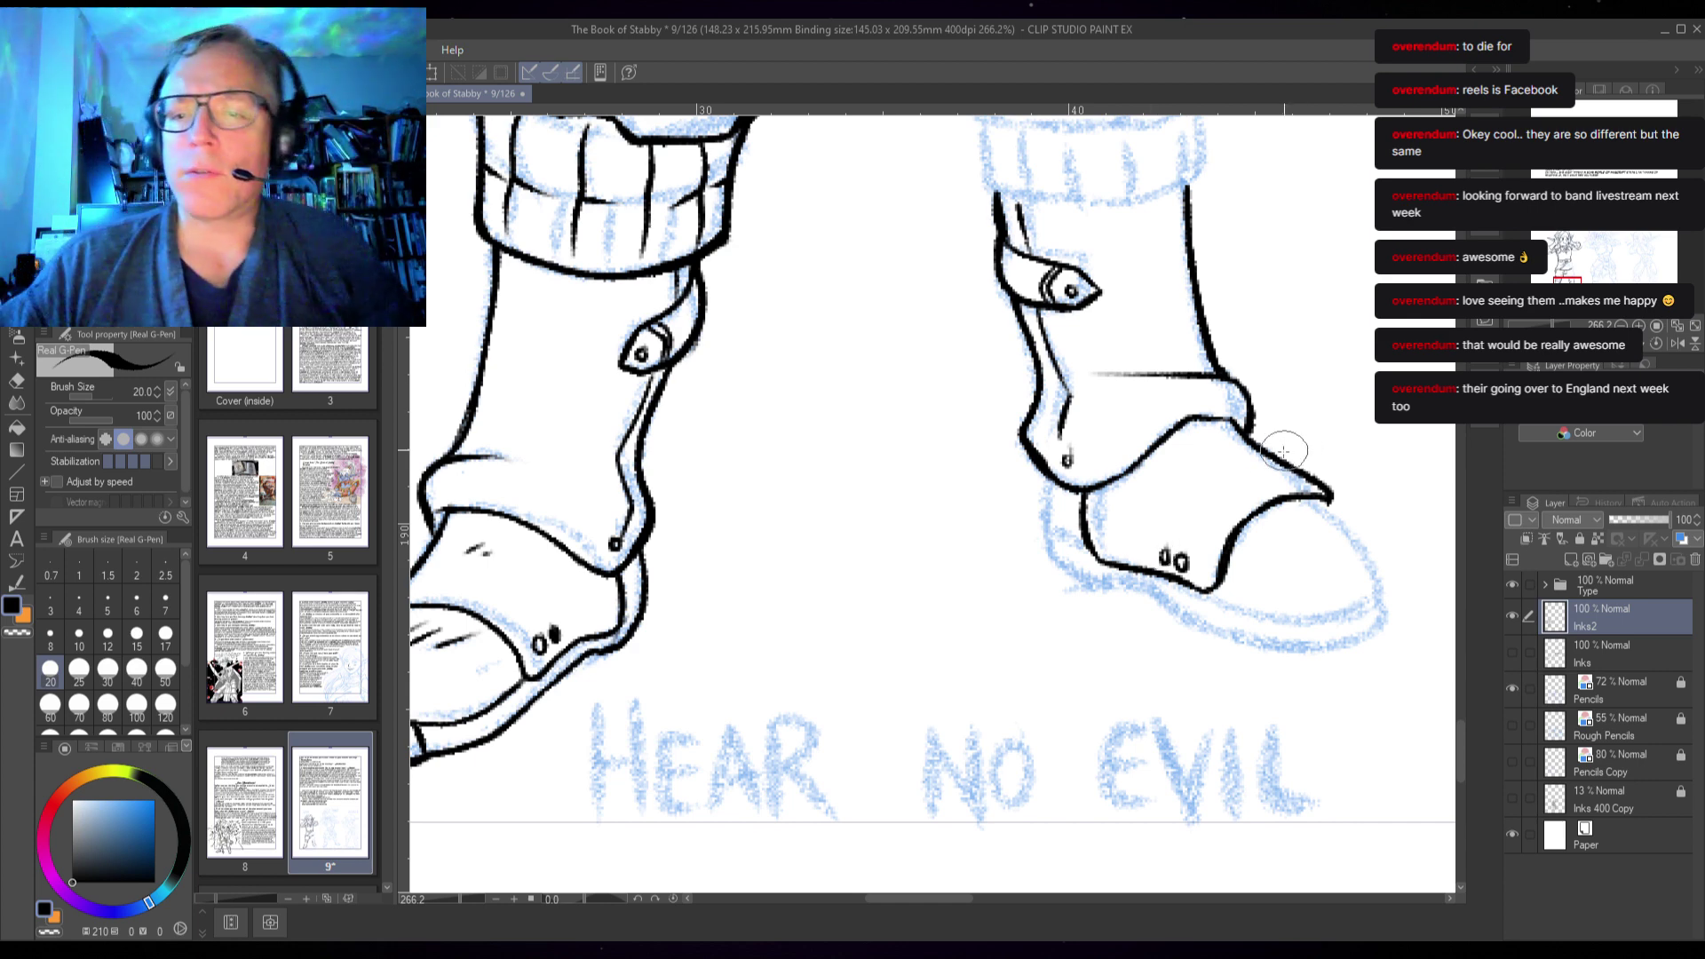
- Ink the right boot's rounded toe cap and its sole contour from the heel toward the toe, and undo the last stroke
mouse_move(1239, 598)
left_mouse_down()
mouse_move(1143, 530)
mouse_move(1086, 518)
mouse_move(1257, 454)
mouse_move(1354, 531)
mouse_move(1071, 599)
left_mouse_up()
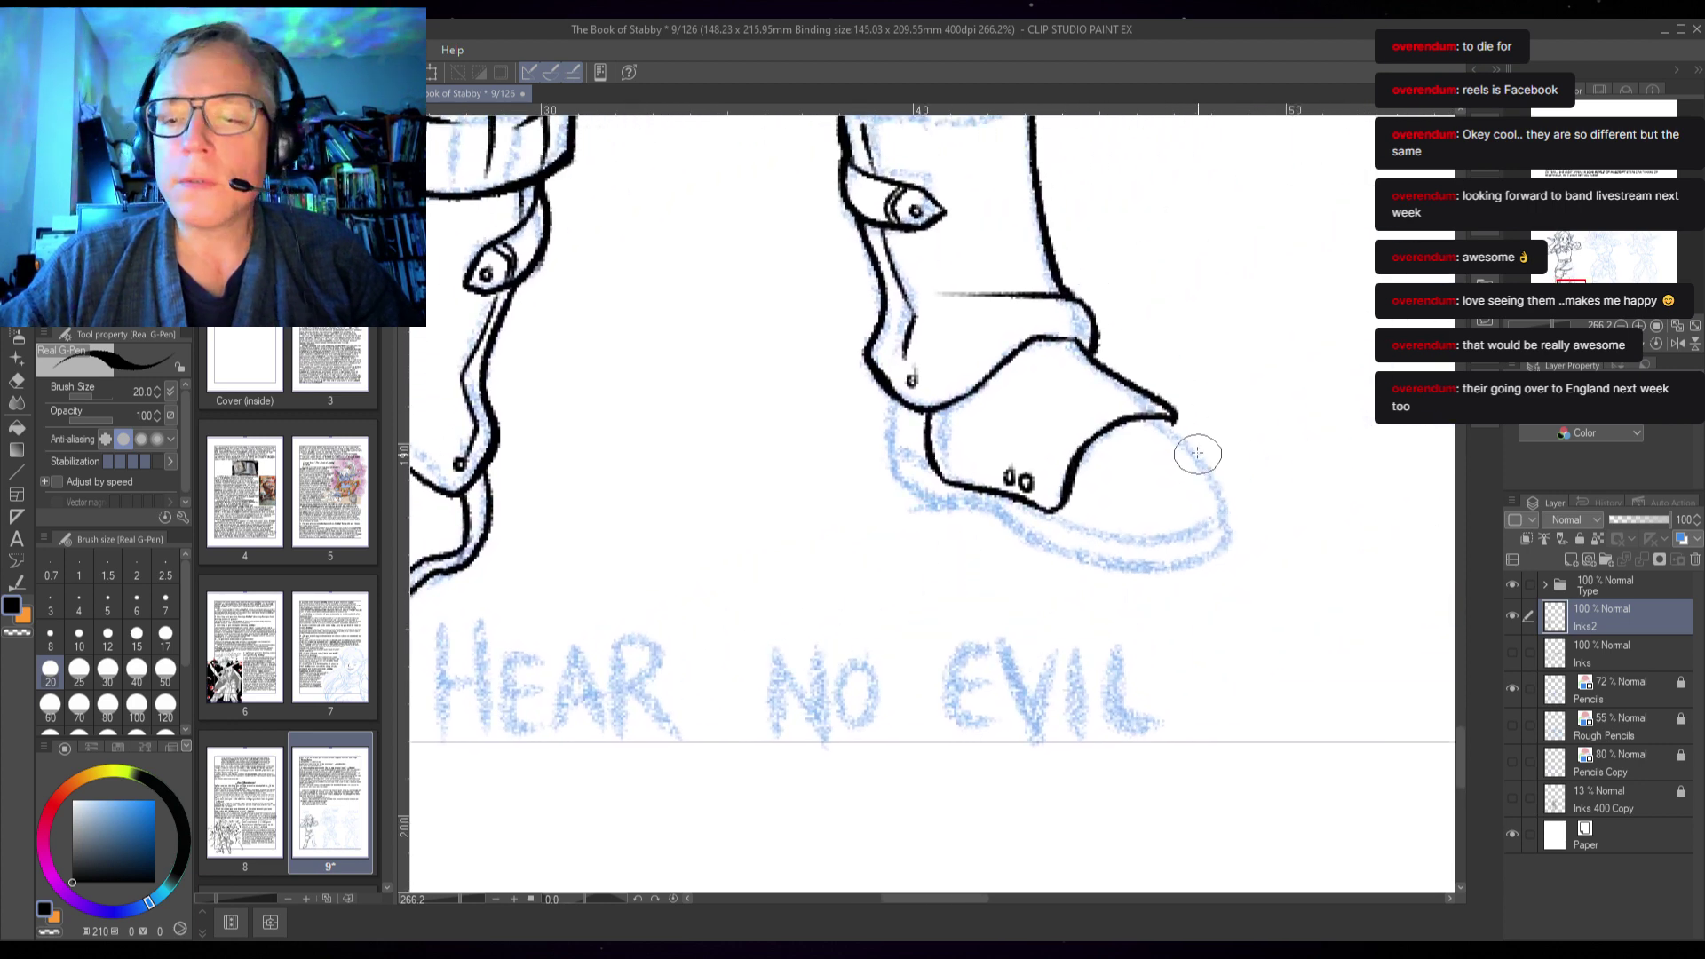
mouse_move(1170, 417)
left_mouse_down()
mouse_move(1210, 444)
mouse_move(1227, 515)
left_mouse_up()
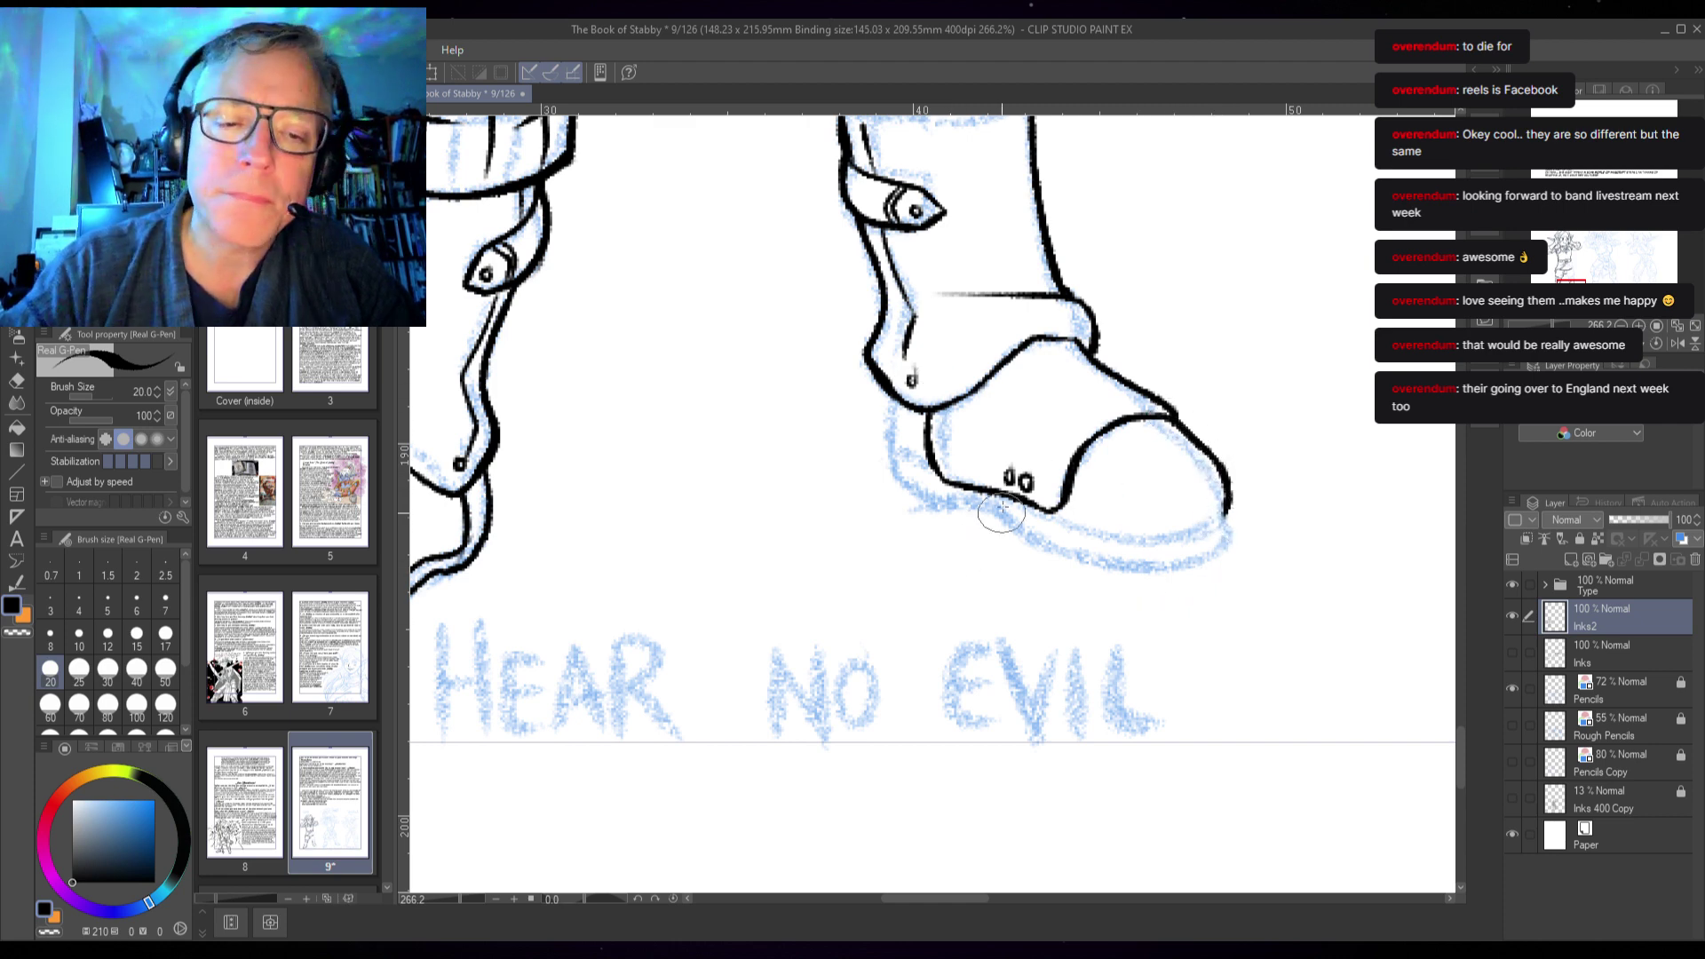
mouse_move(894, 395)
left_mouse_down()
mouse_move(909, 490)
mouse_move(951, 511)
mouse_move(981, 500)
mouse_move(966, 502)
mouse_move(1124, 565)
mouse_move(1230, 538)
left_mouse_up()
mouse_move(1142, 608)
left_mouse_down()
mouse_move(1377, 544)
mouse_move(1259, 580)
left_mouse_up()
key("ctrl+z")
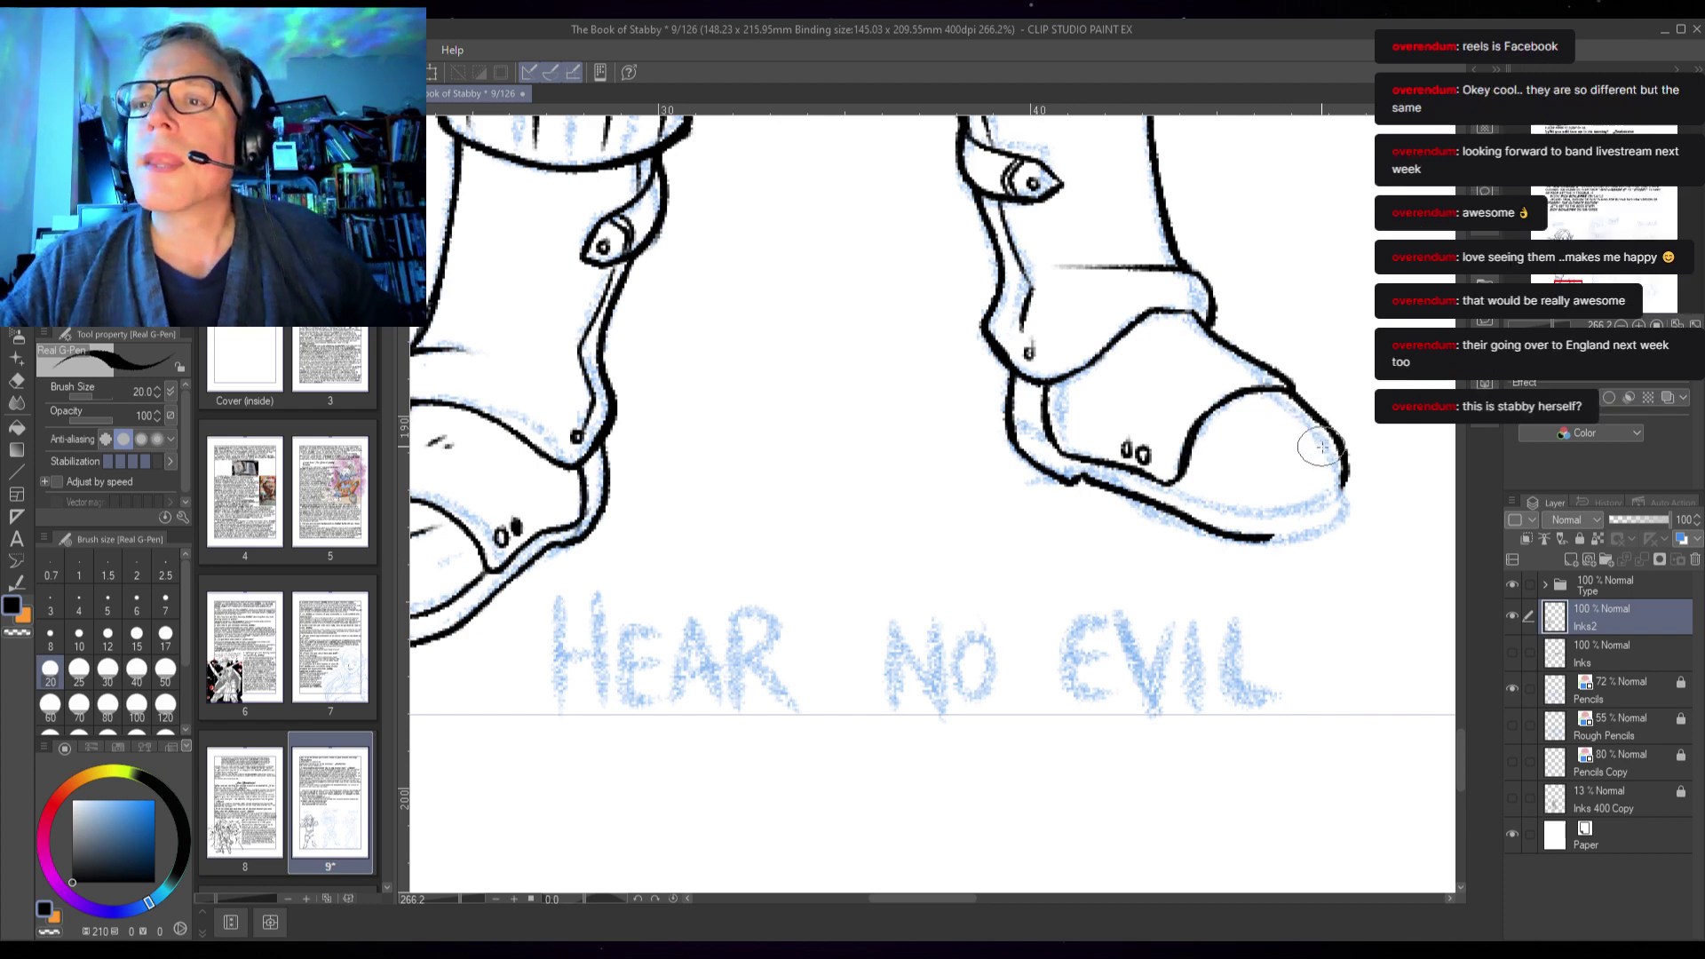
- Examine the pencilled Stabby and Vallhalla figures beside the inked elf, comparing their poses and faces
scroll(1312, 426, "down", 6)
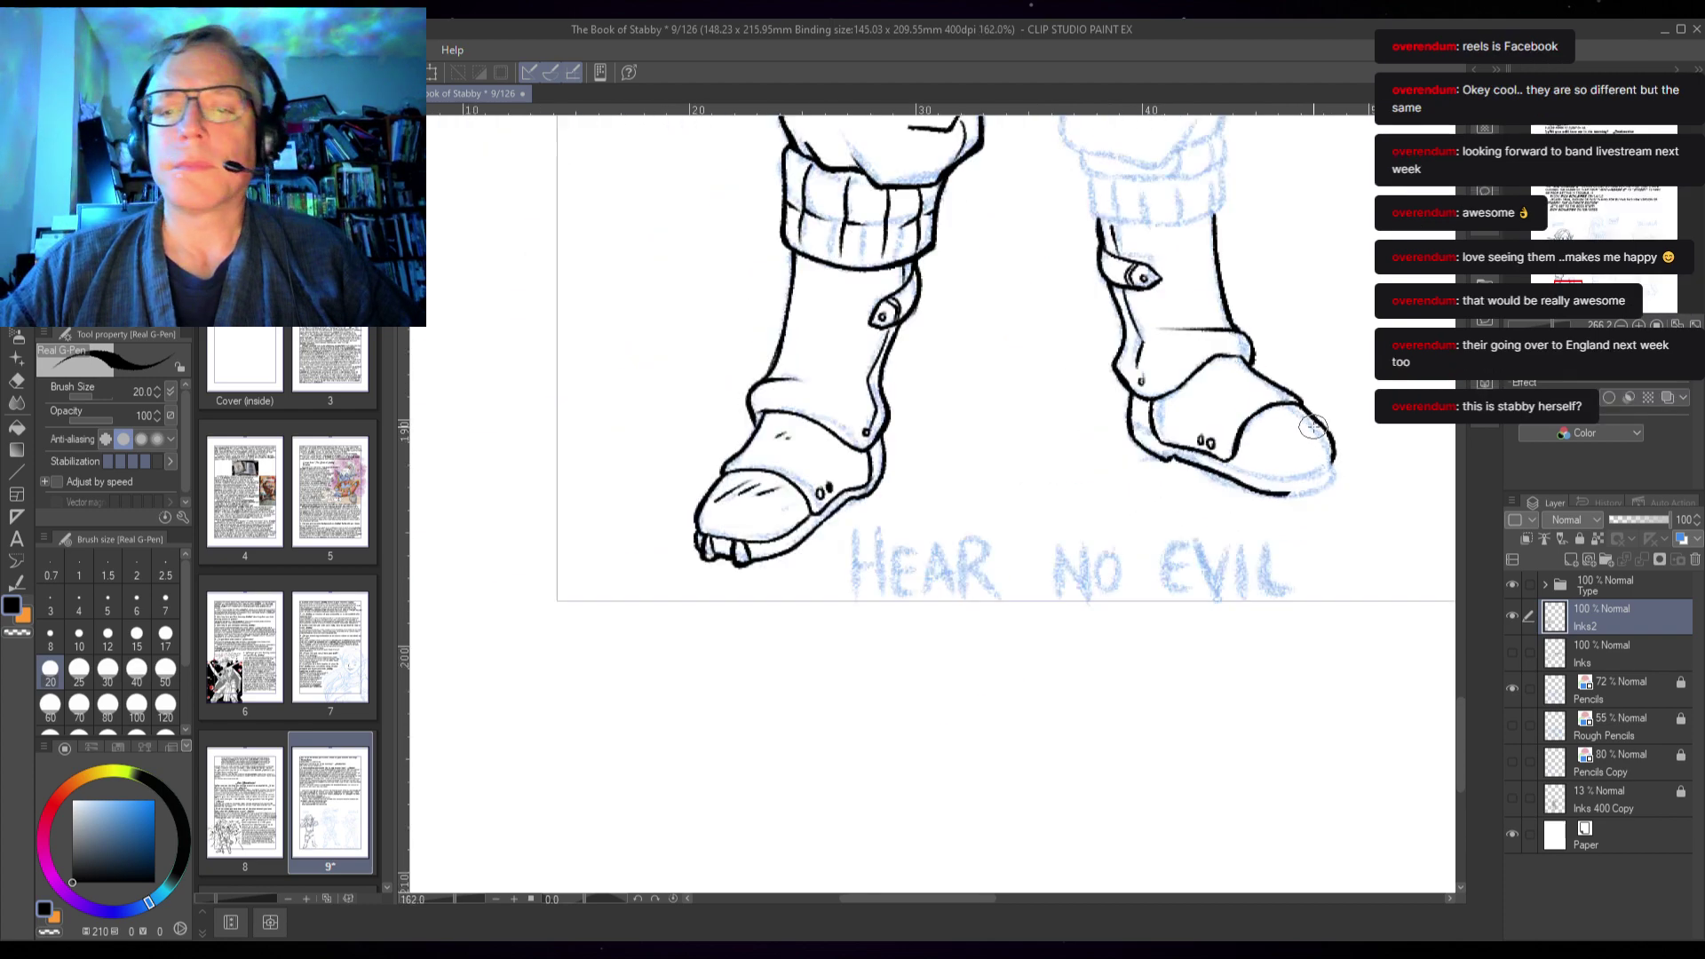
left_click_drag(1183, 258, 810, 589)
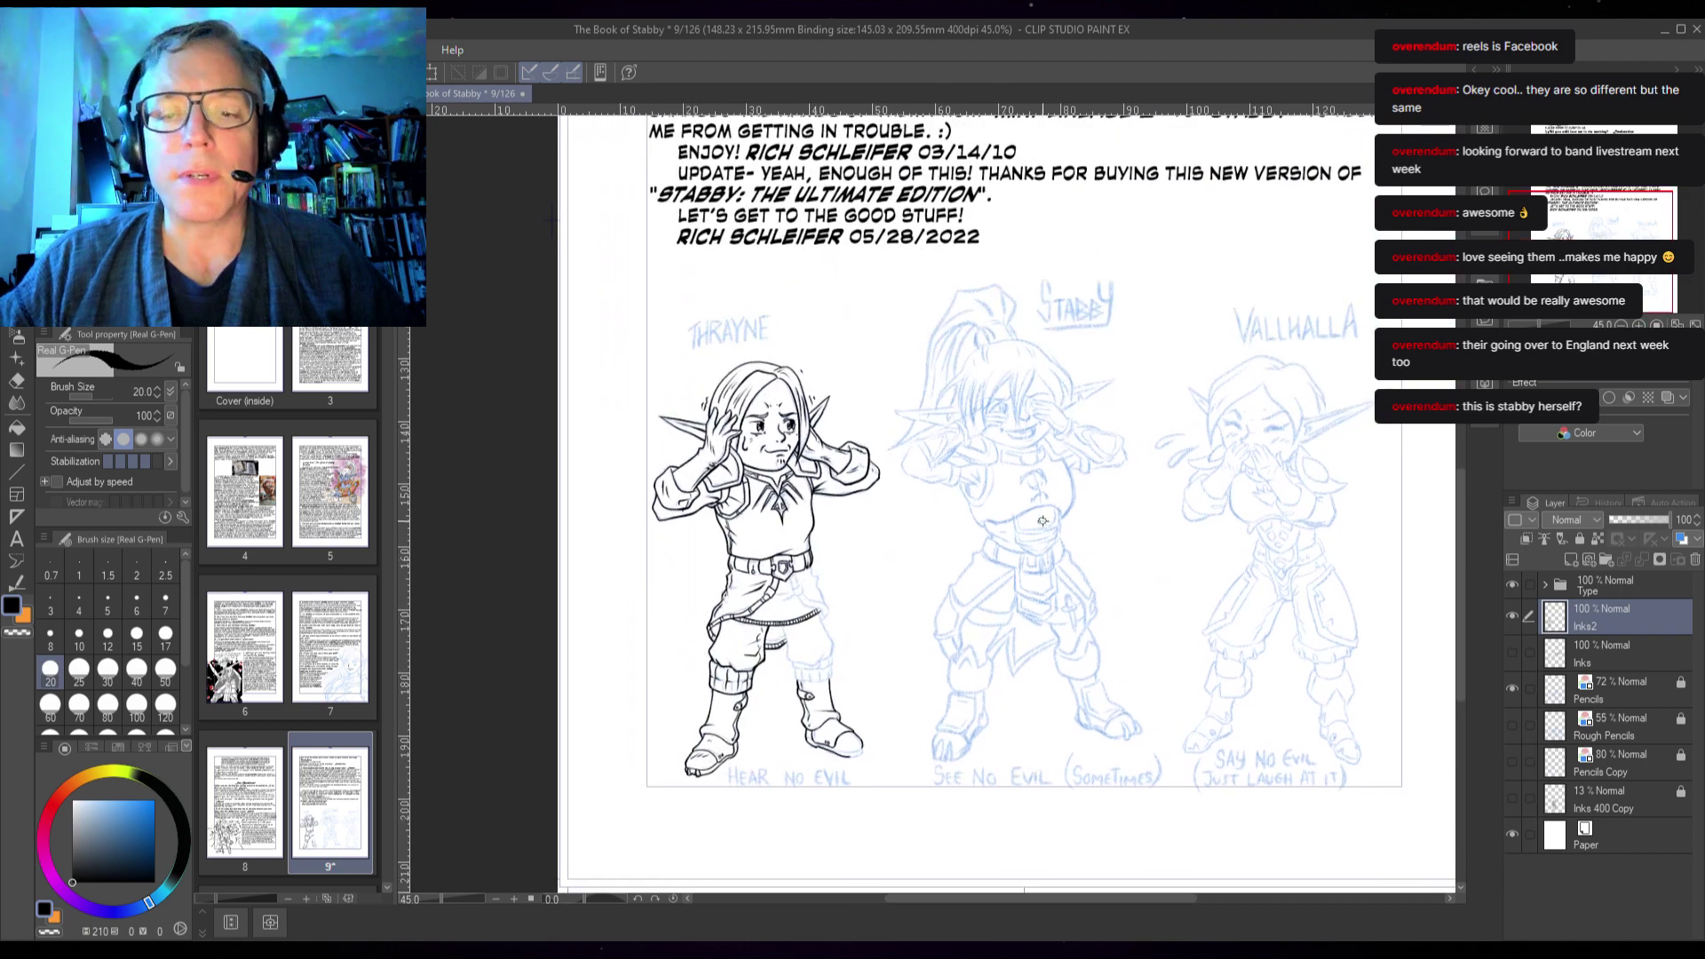
scroll(1001, 587, "up", 6)
scroll(1002, 587, "down", 3)
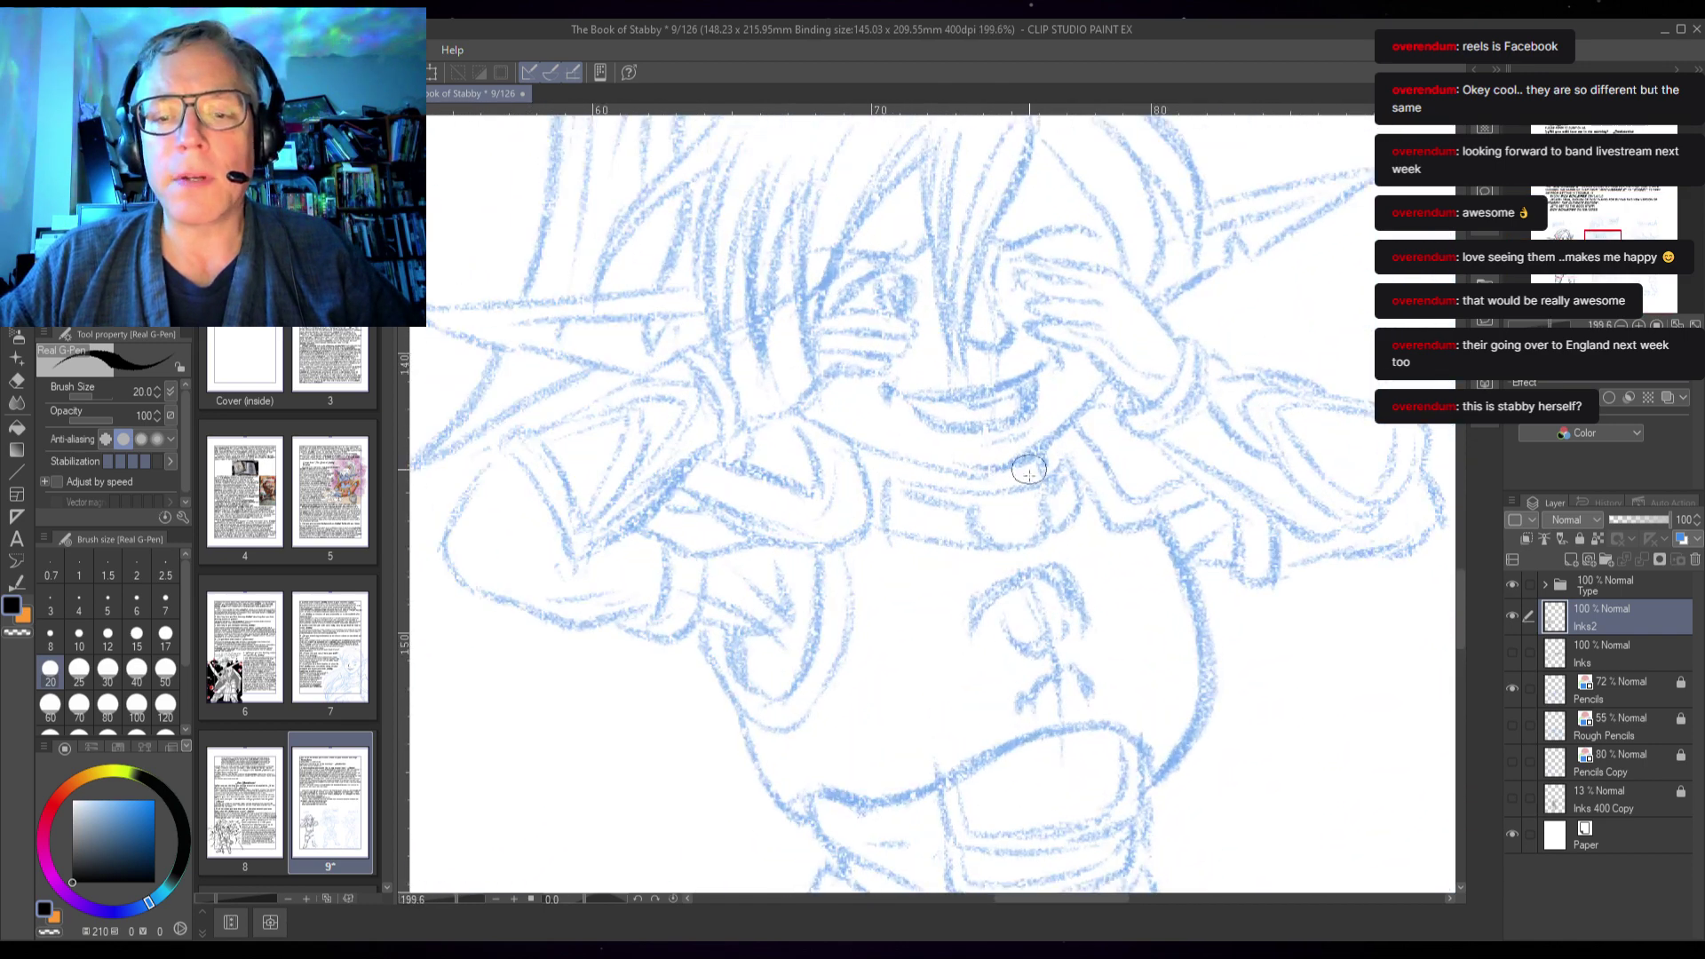
scroll(1002, 524, "down", 3)
scroll(1003, 523, "down", 1)
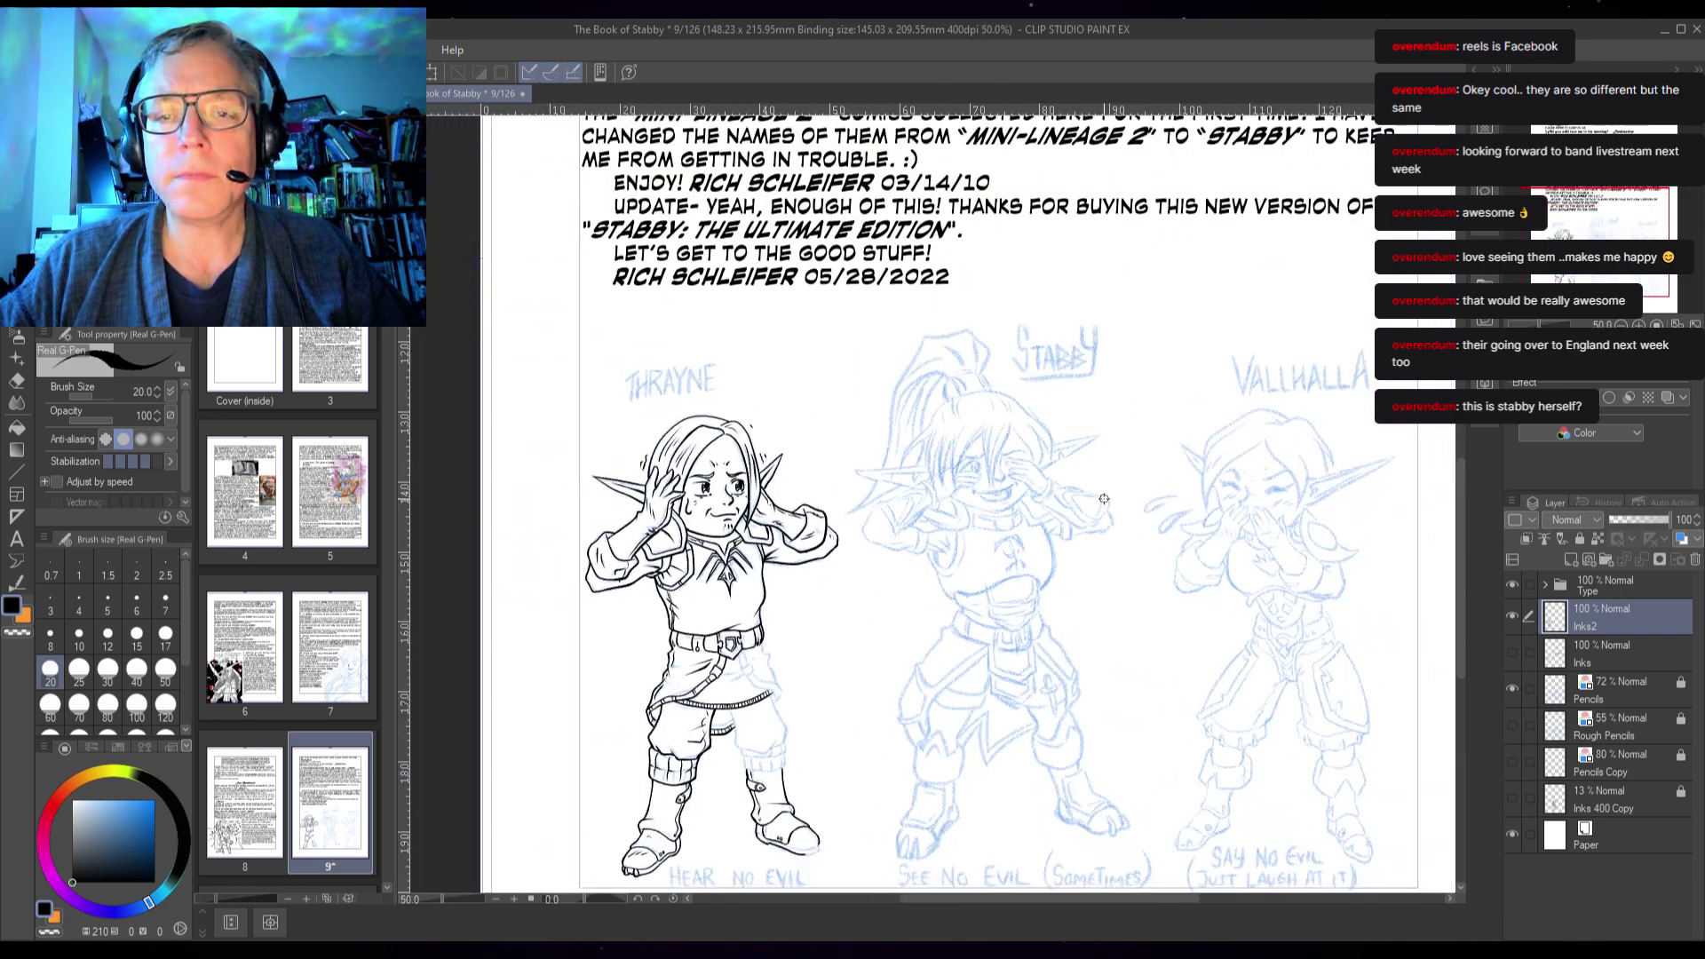
left_click_drag(1280, 565, 1071, 479)
scroll(1072, 479, "up", 3)
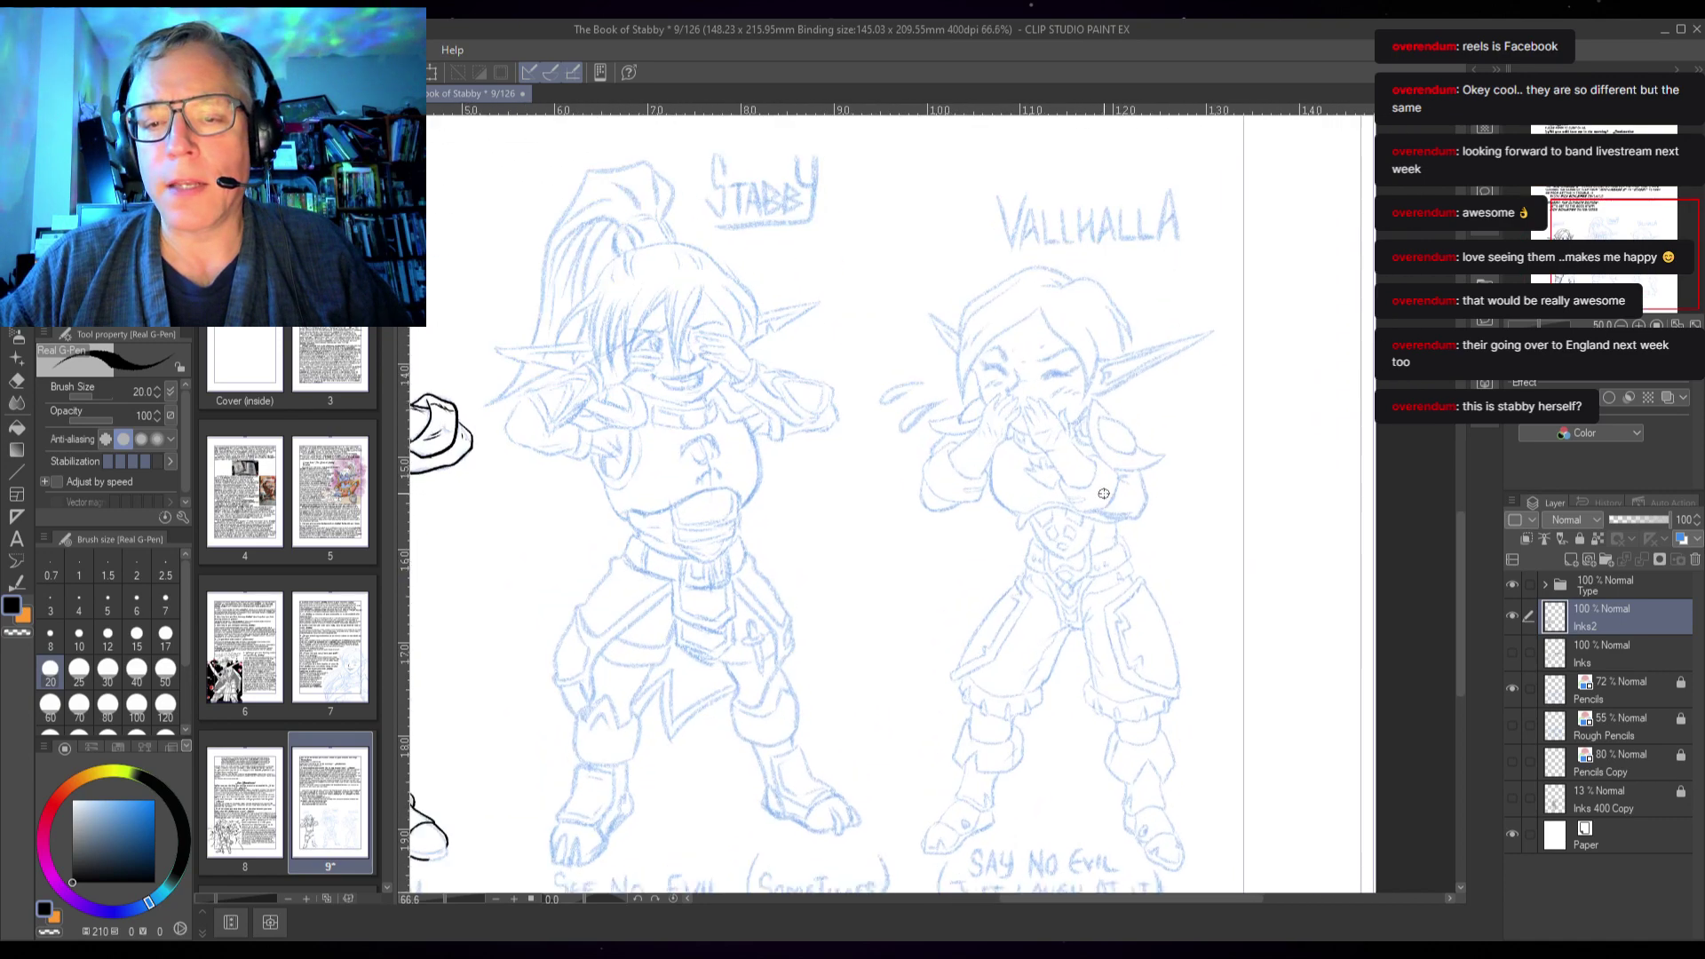
scroll(1014, 325, "up", 3)
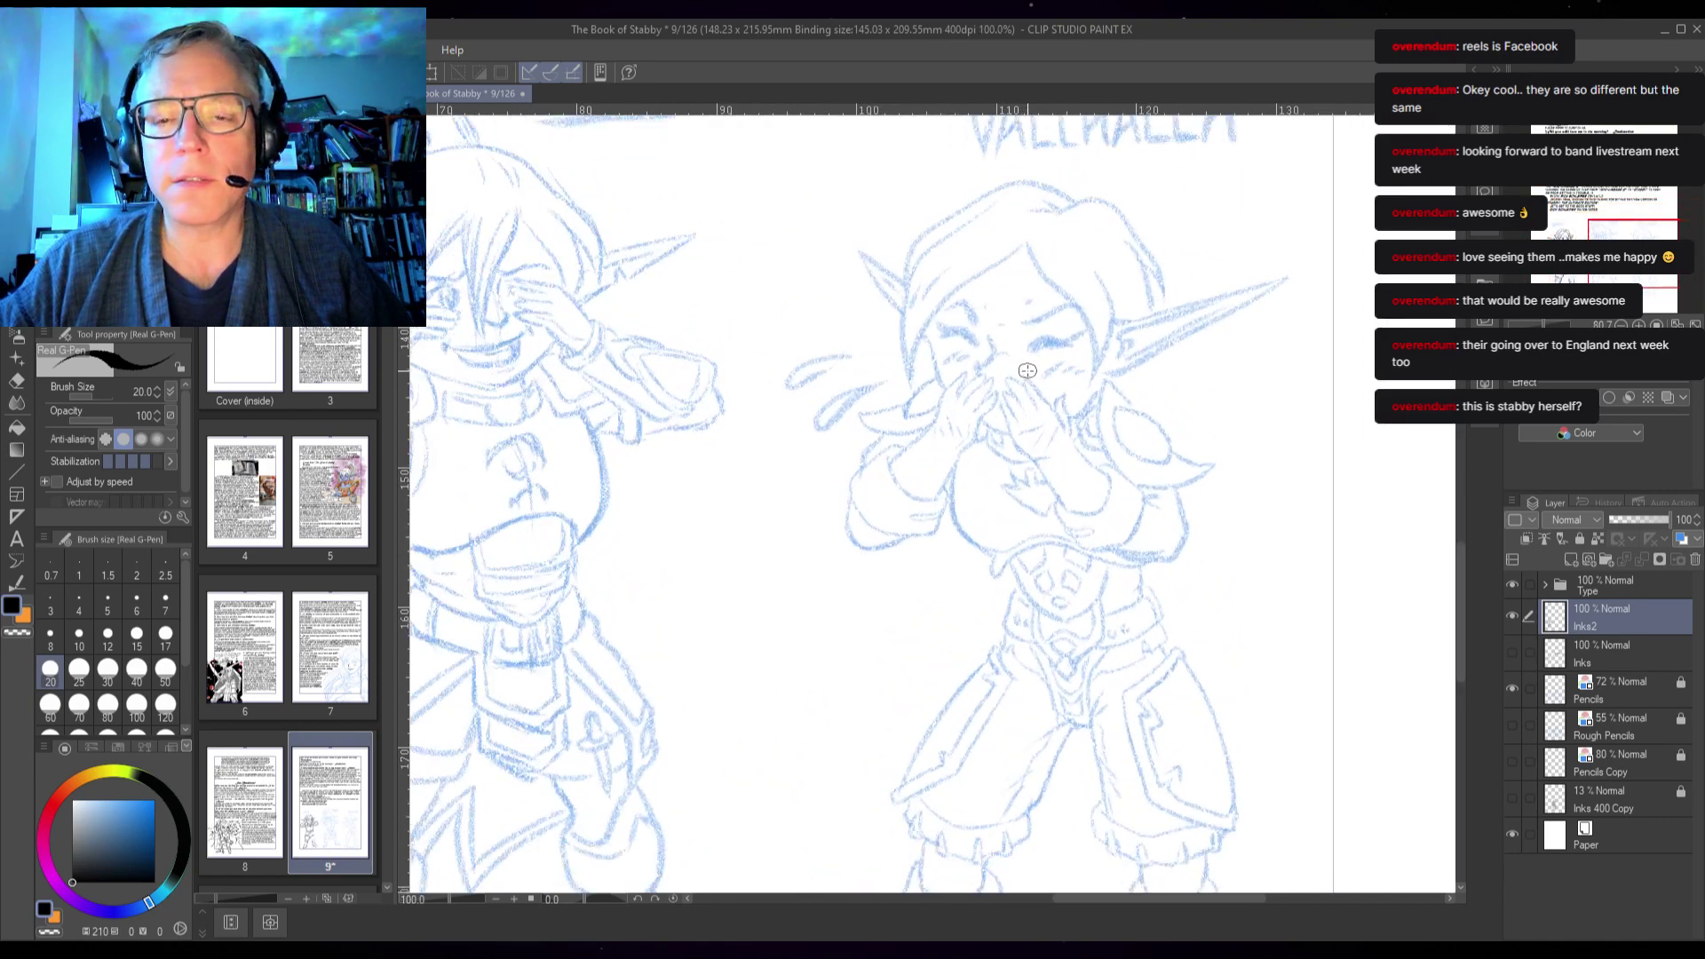
scroll(1031, 407, "down", 2)
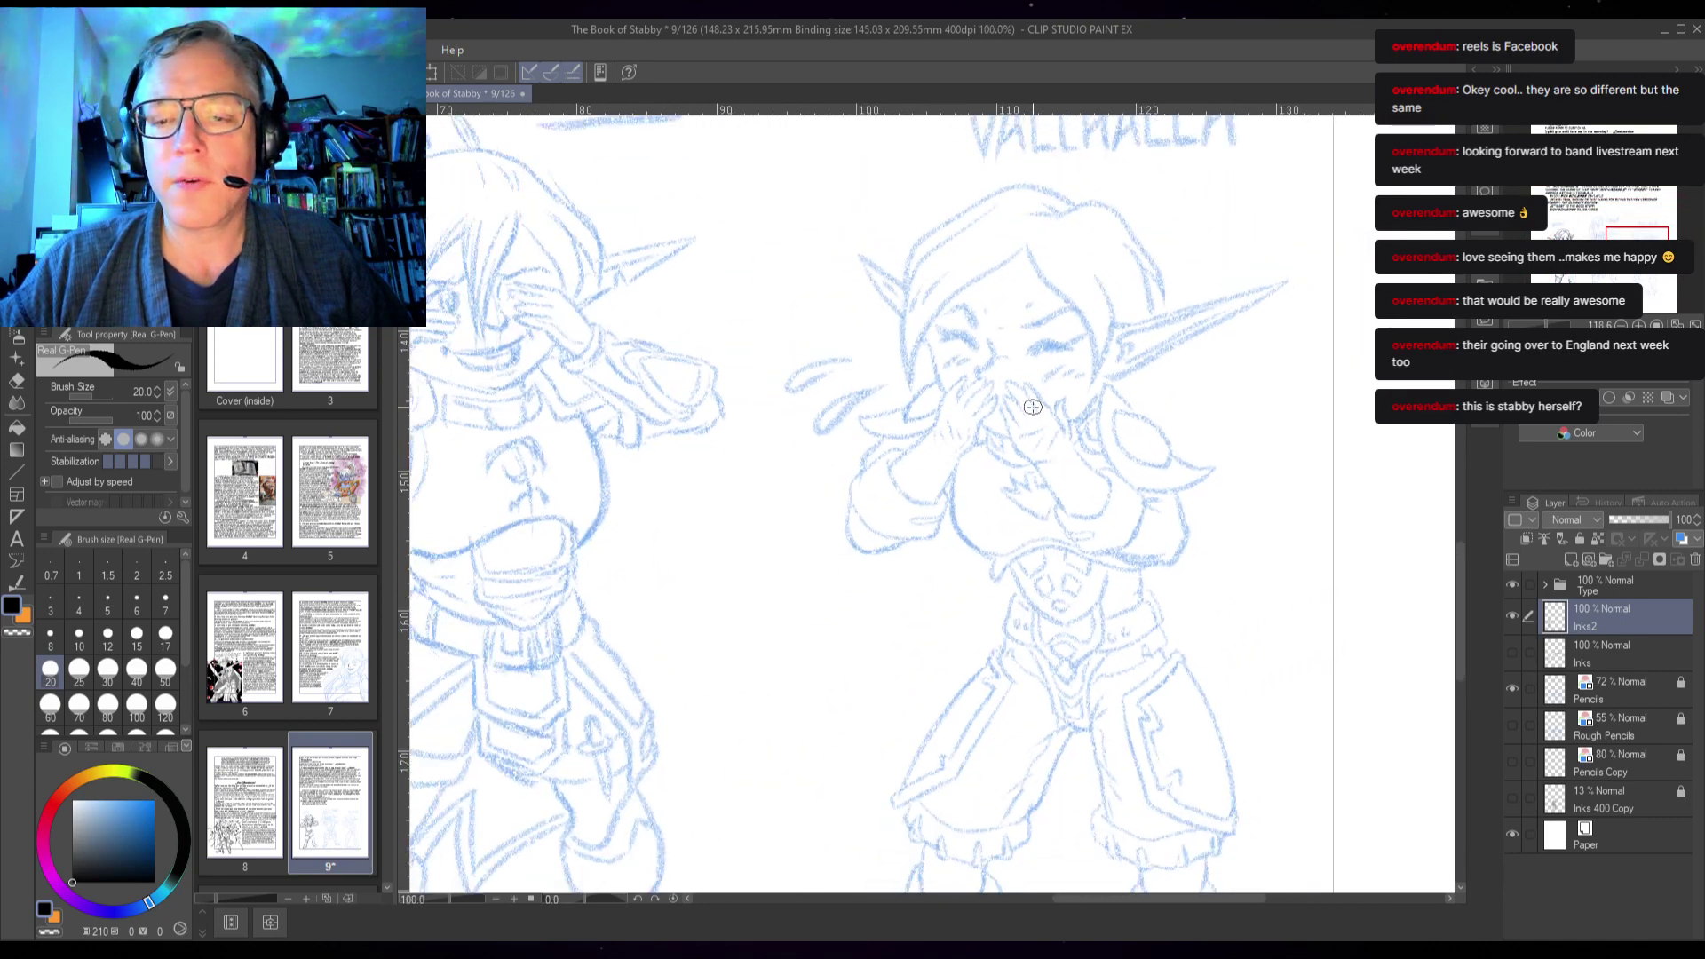
left_click_drag(926, 442, 1242, 418)
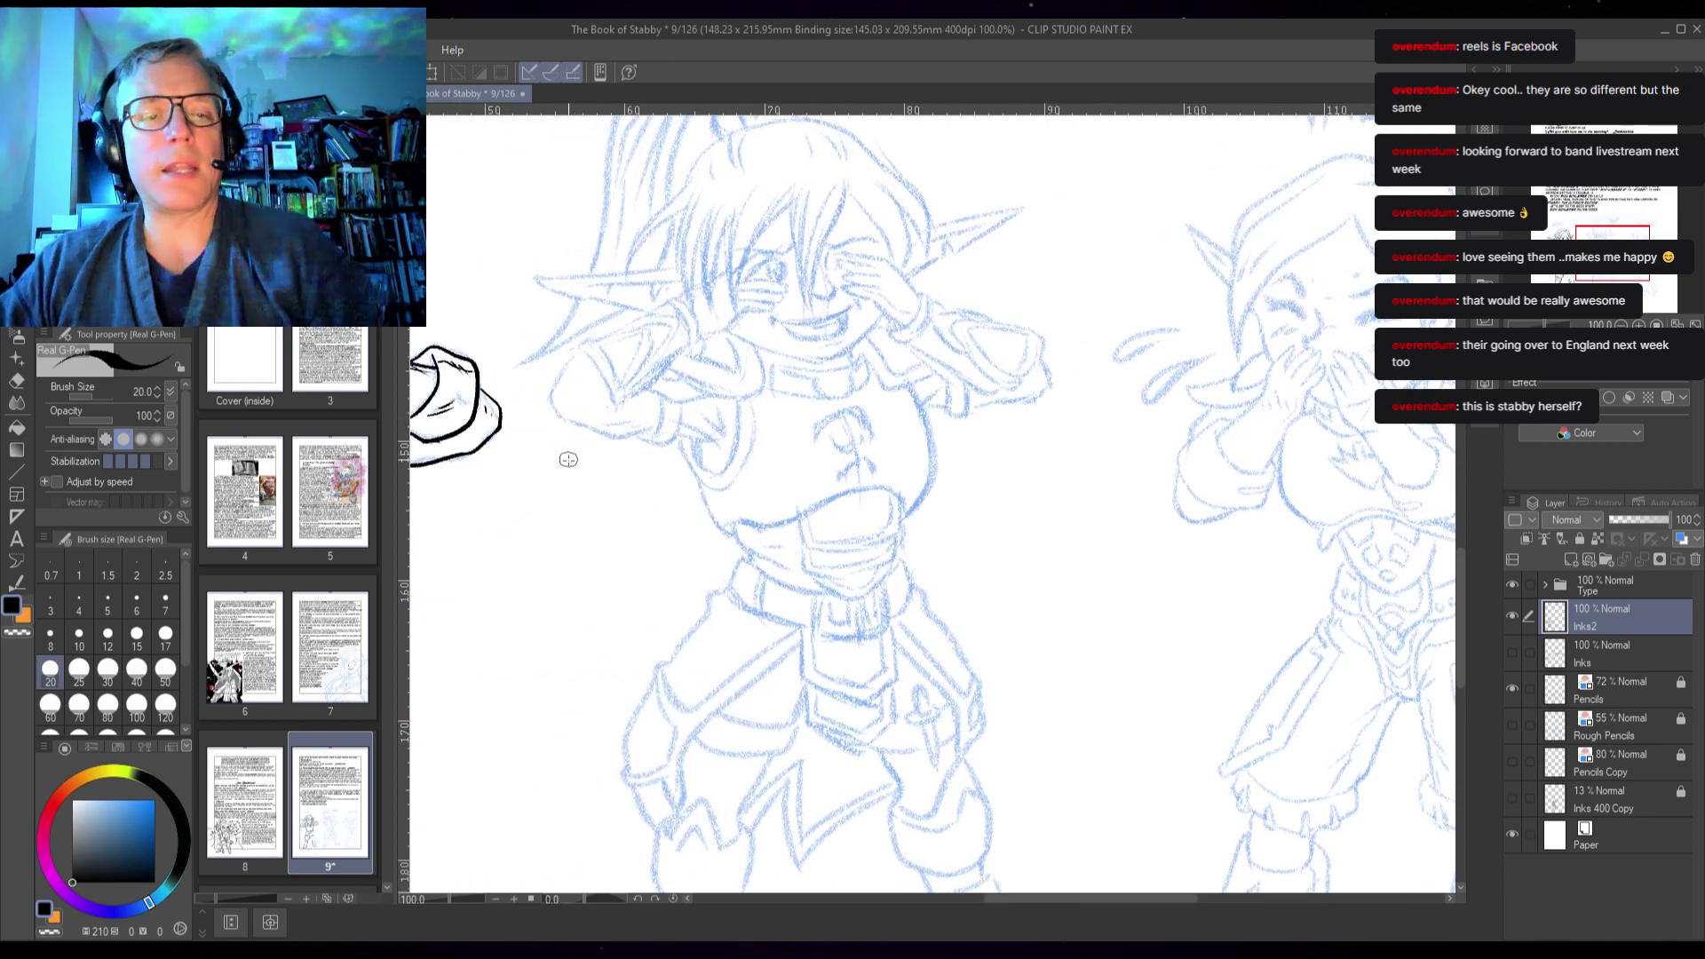
- Ink small sweat drops and jagged trembling lines around the left elf's head
mouse_move(568, 456)
left_mouse_down()
mouse_move(1027, 381)
mouse_move(940, 368)
mouse_move(876, 651)
left_mouse_up()
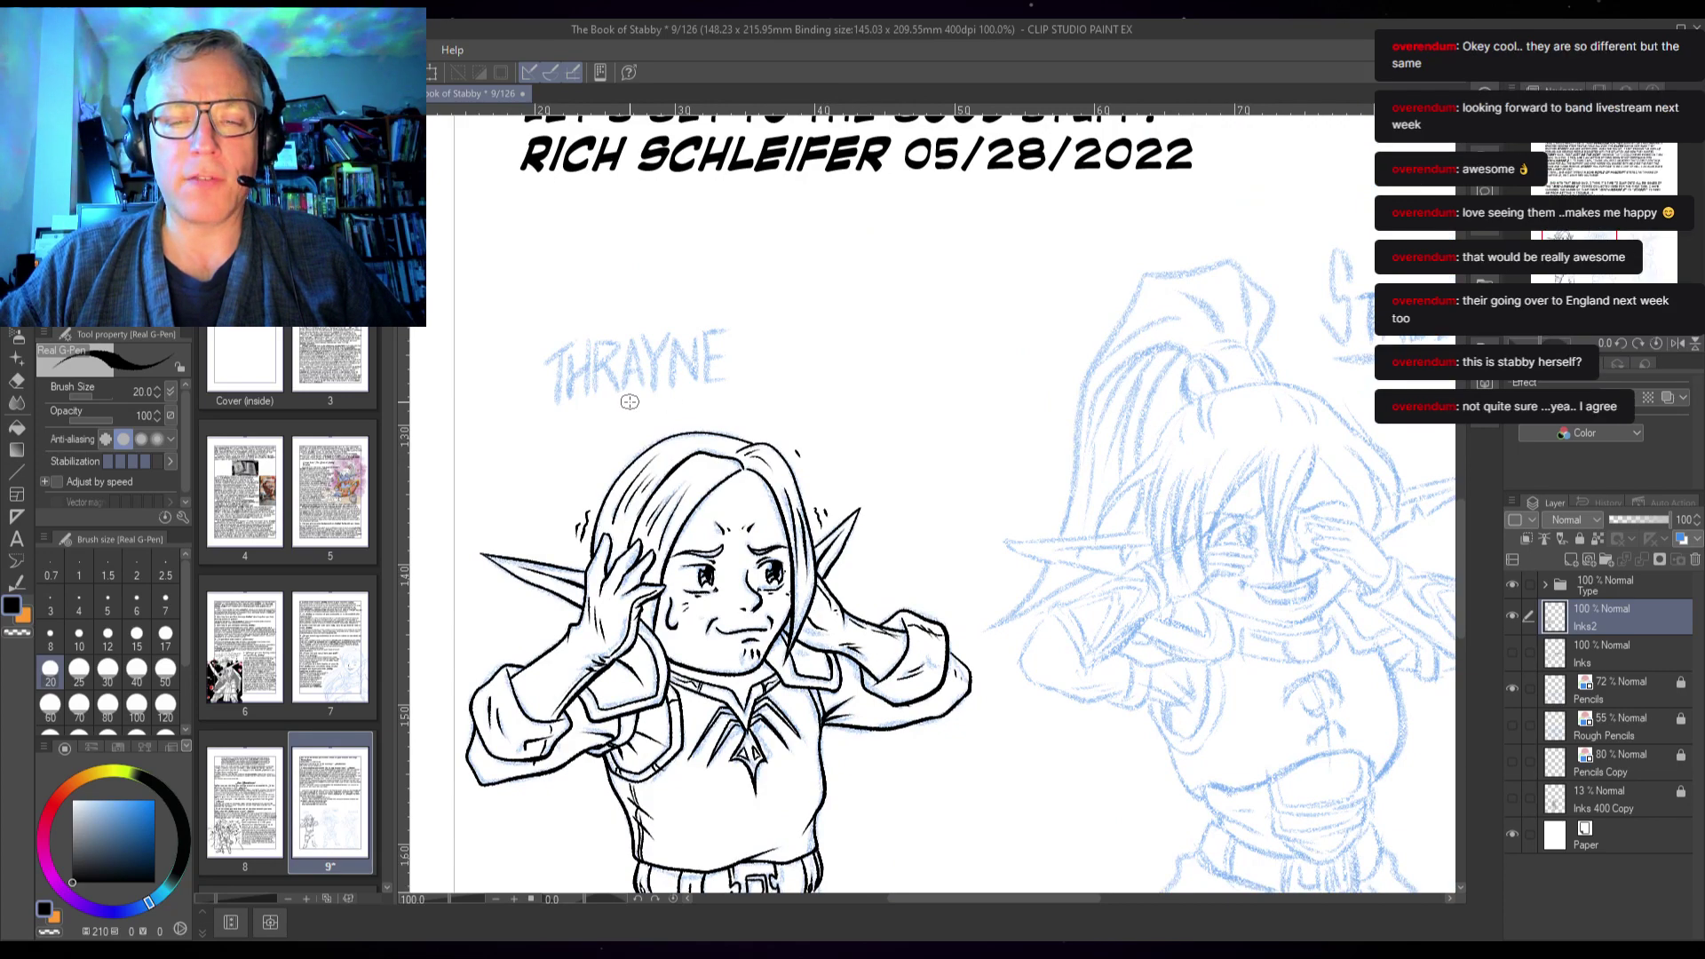
left_click_drag(693, 504, 673, 336)
left_click_drag(824, 434, 1046, 604)
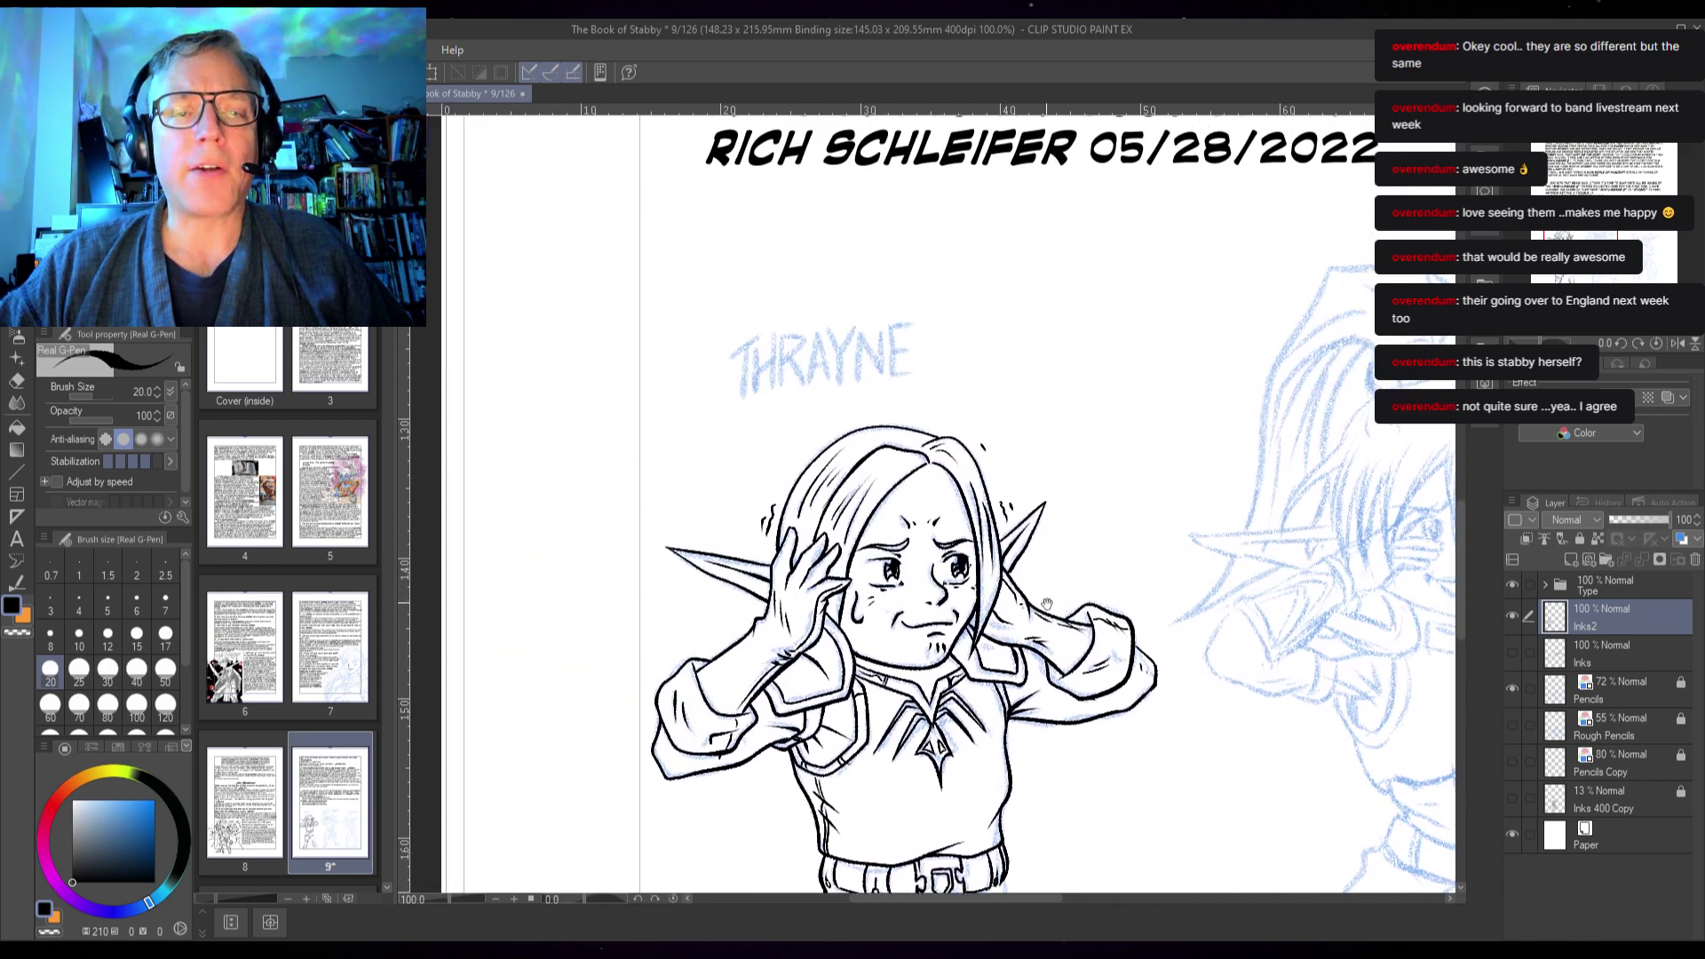
scroll(800, 490, "up", 3)
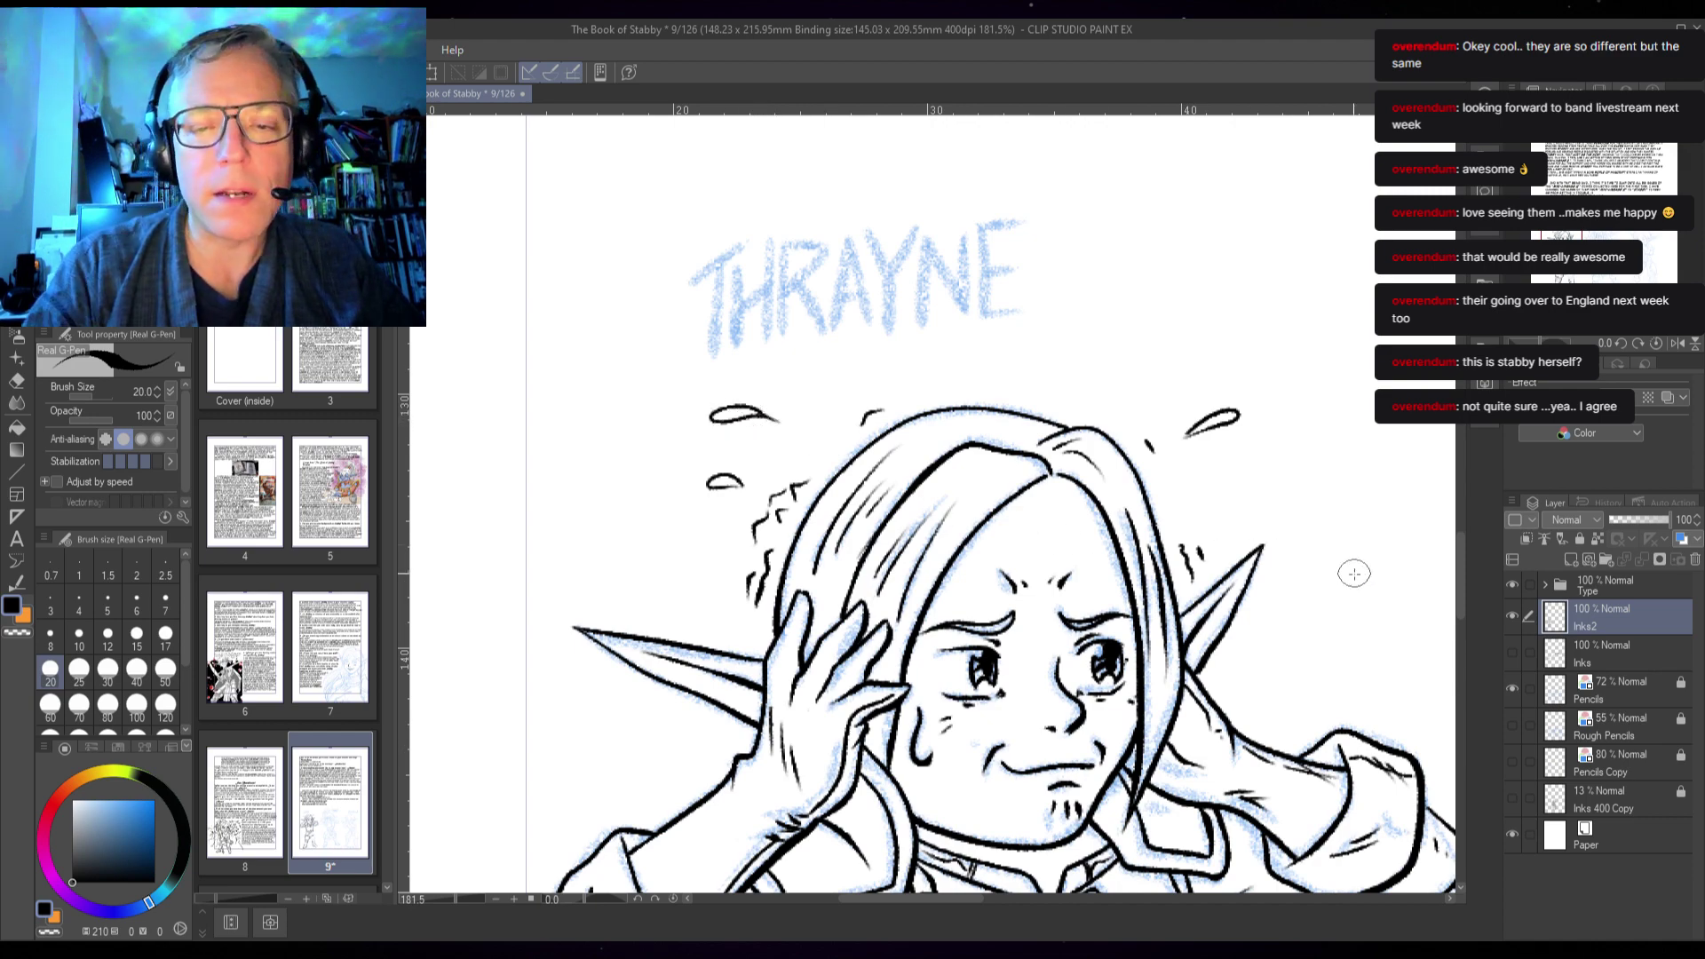
- Ink the curved loop below the belt buckle's right side and the two strap edges joining it to the buckle
mouse_move(1243, 590)
left_mouse_down()
mouse_move(1198, 557)
mouse_move(1167, 417)
left_mouse_up()
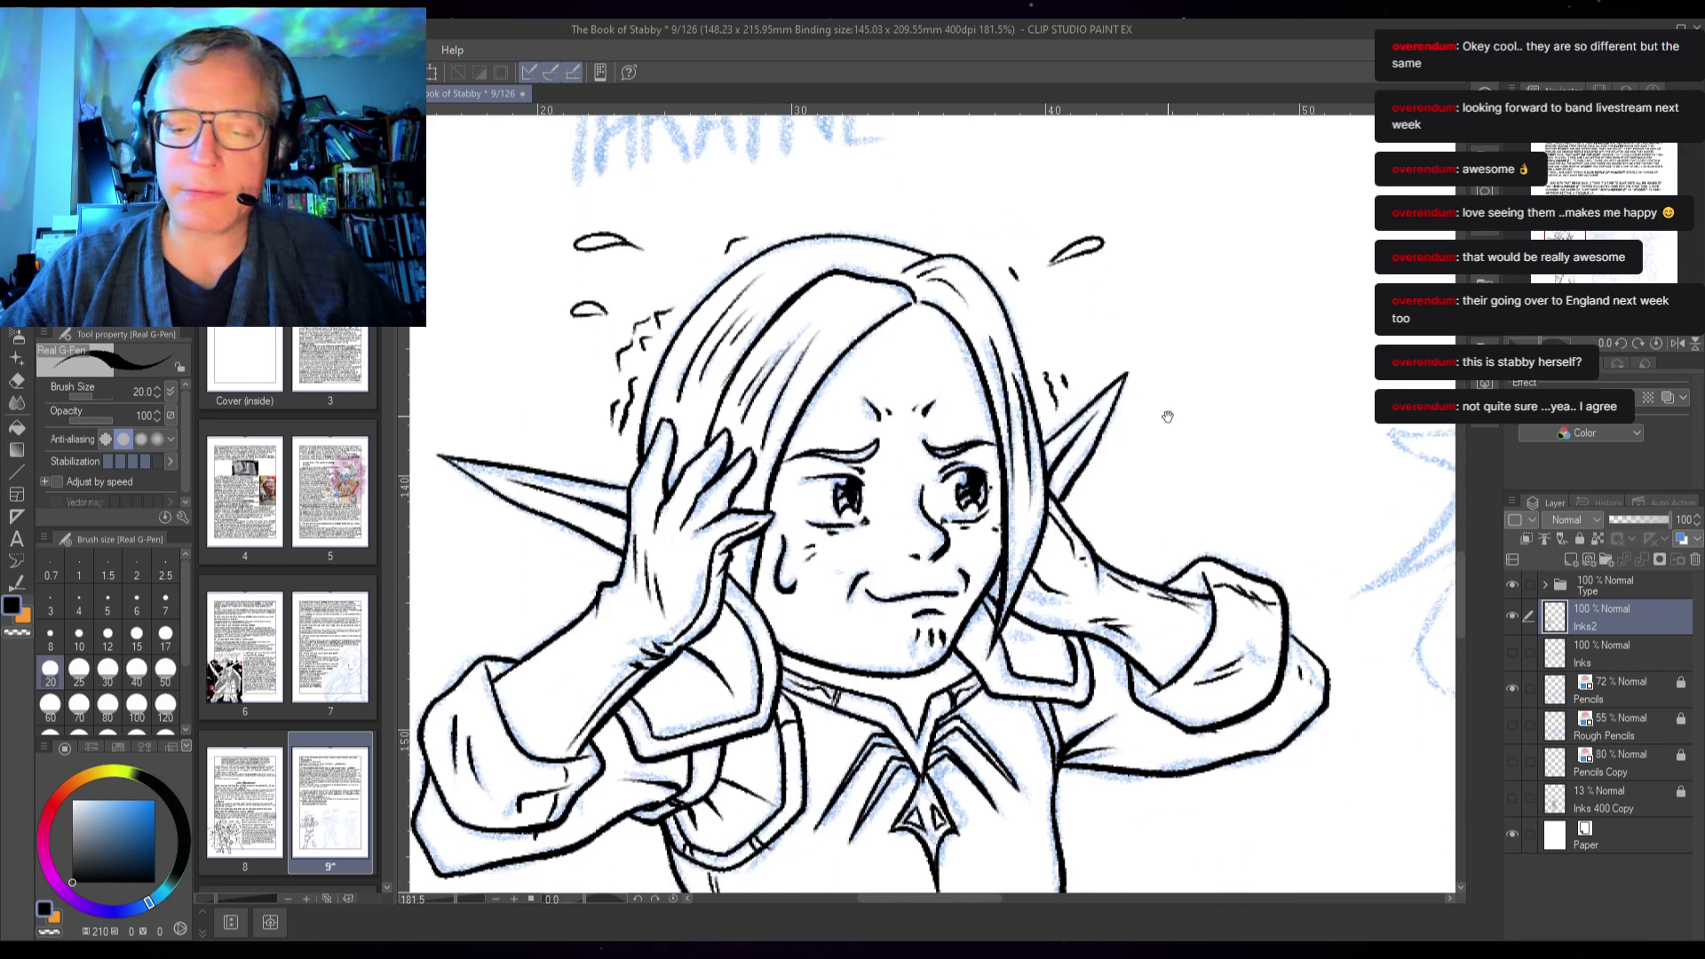
left_click_drag(1167, 565, 1270, 402)
mouse_move(1223, 637)
left_mouse_down()
mouse_move(1193, 551)
mouse_move(1218, 510)
mouse_move(1214, 418)
left_mouse_up()
left_click_drag(1196, 624, 1197, 430)
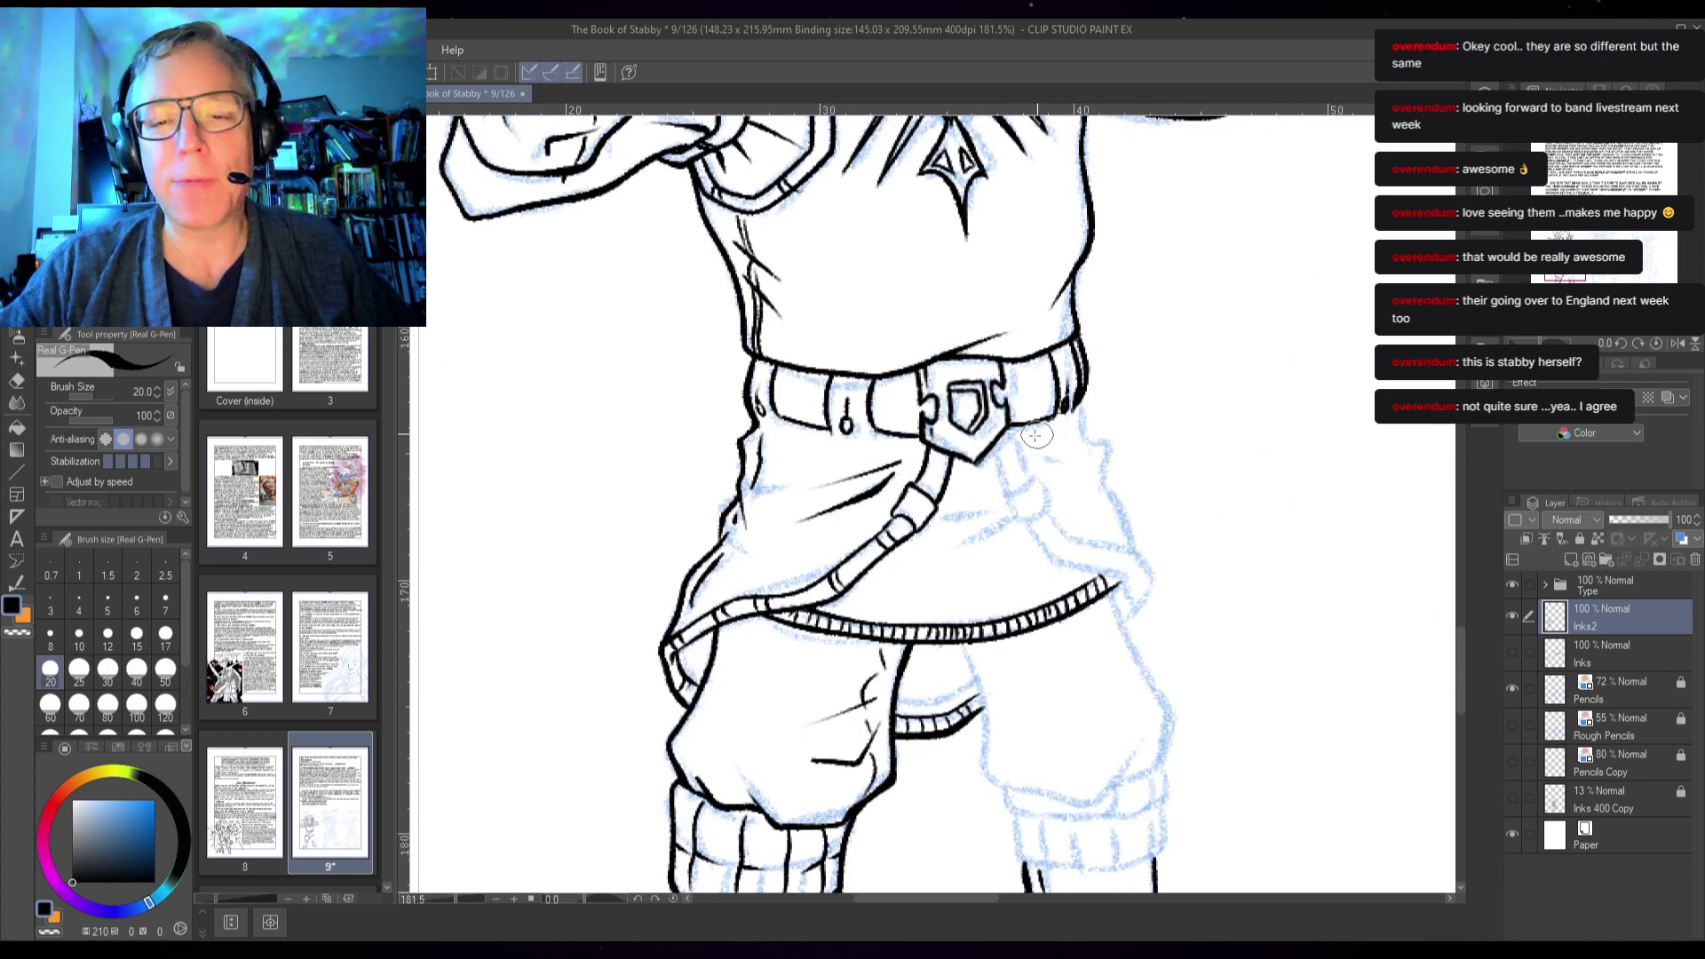
scroll(1035, 435, "up", 4)
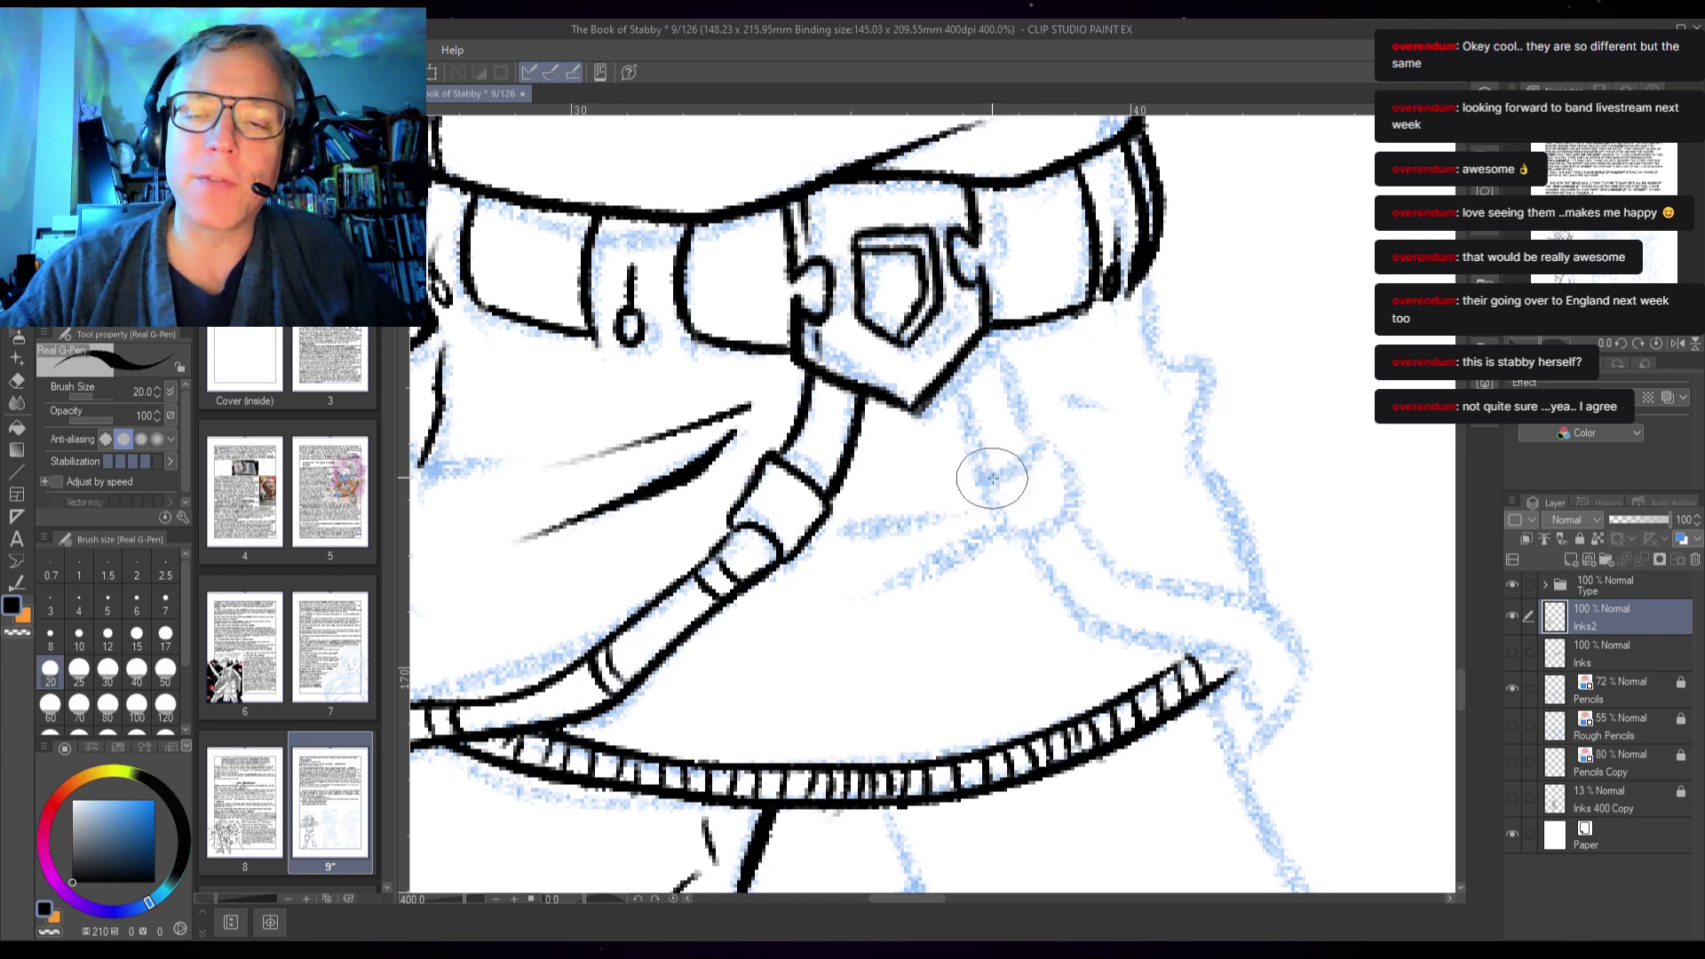
mouse_move(1033, 435)
left_mouse_down()
mouse_move(984, 475)
mouse_move(987, 497)
mouse_move(1028, 527)
mouse_move(1070, 508)
left_mouse_up()
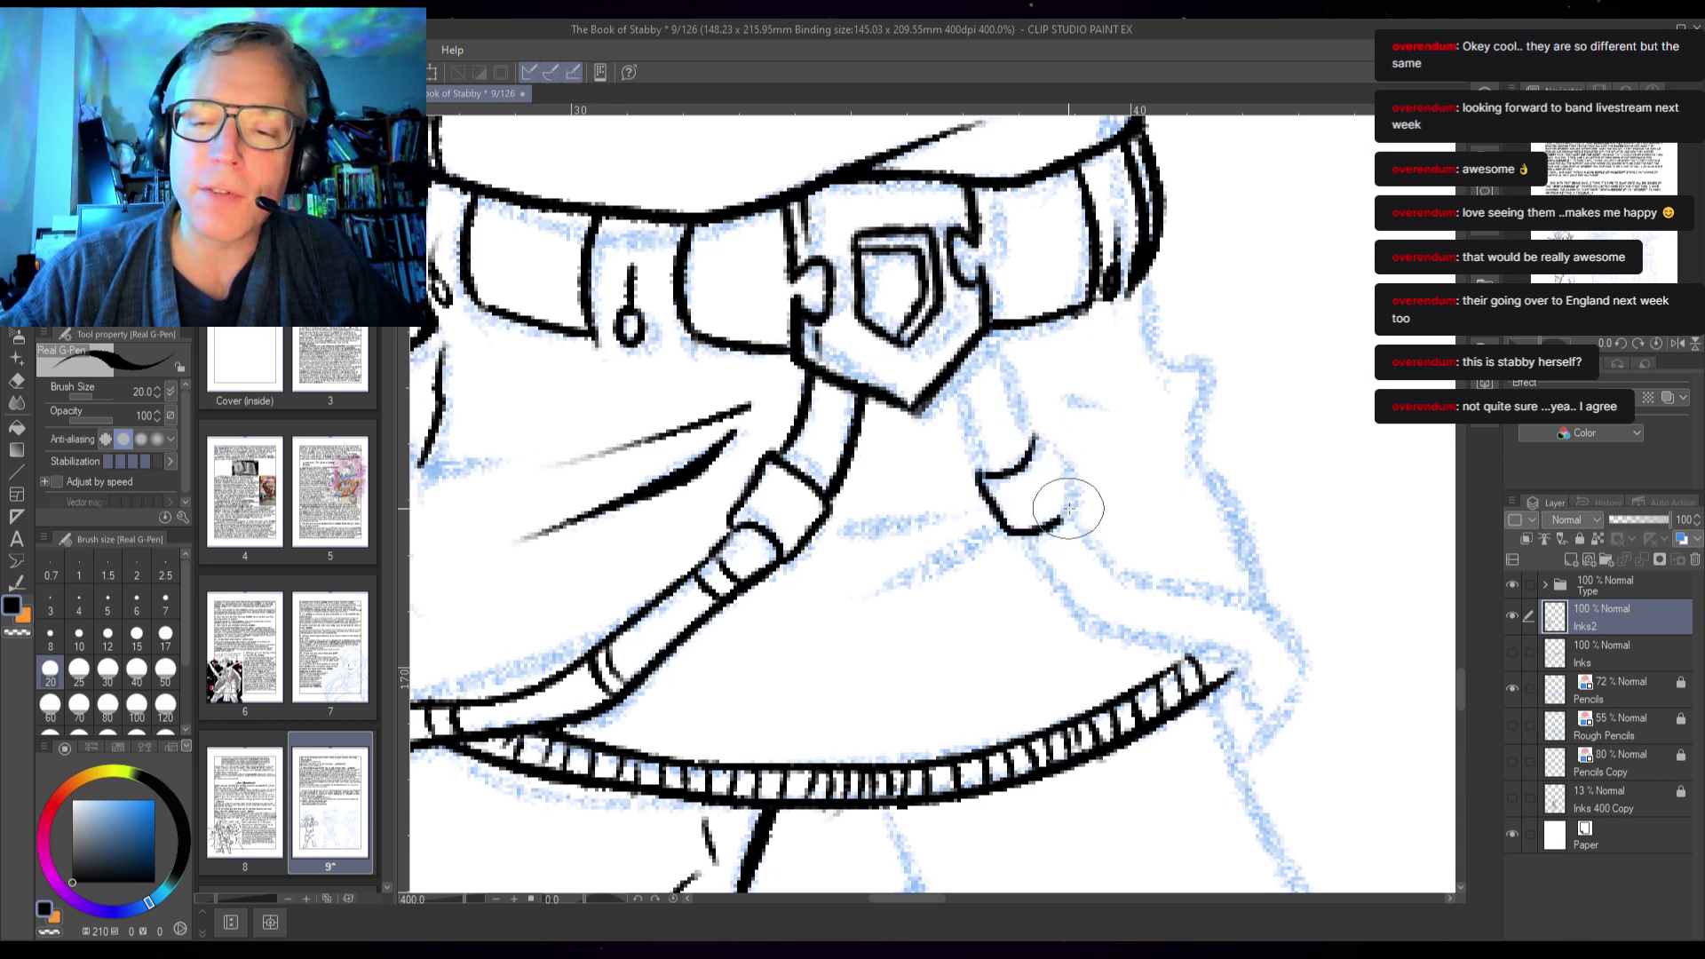
mouse_move(1035, 435)
left_mouse_down()
mouse_move(1076, 489)
mouse_move(1061, 522)
left_mouse_up()
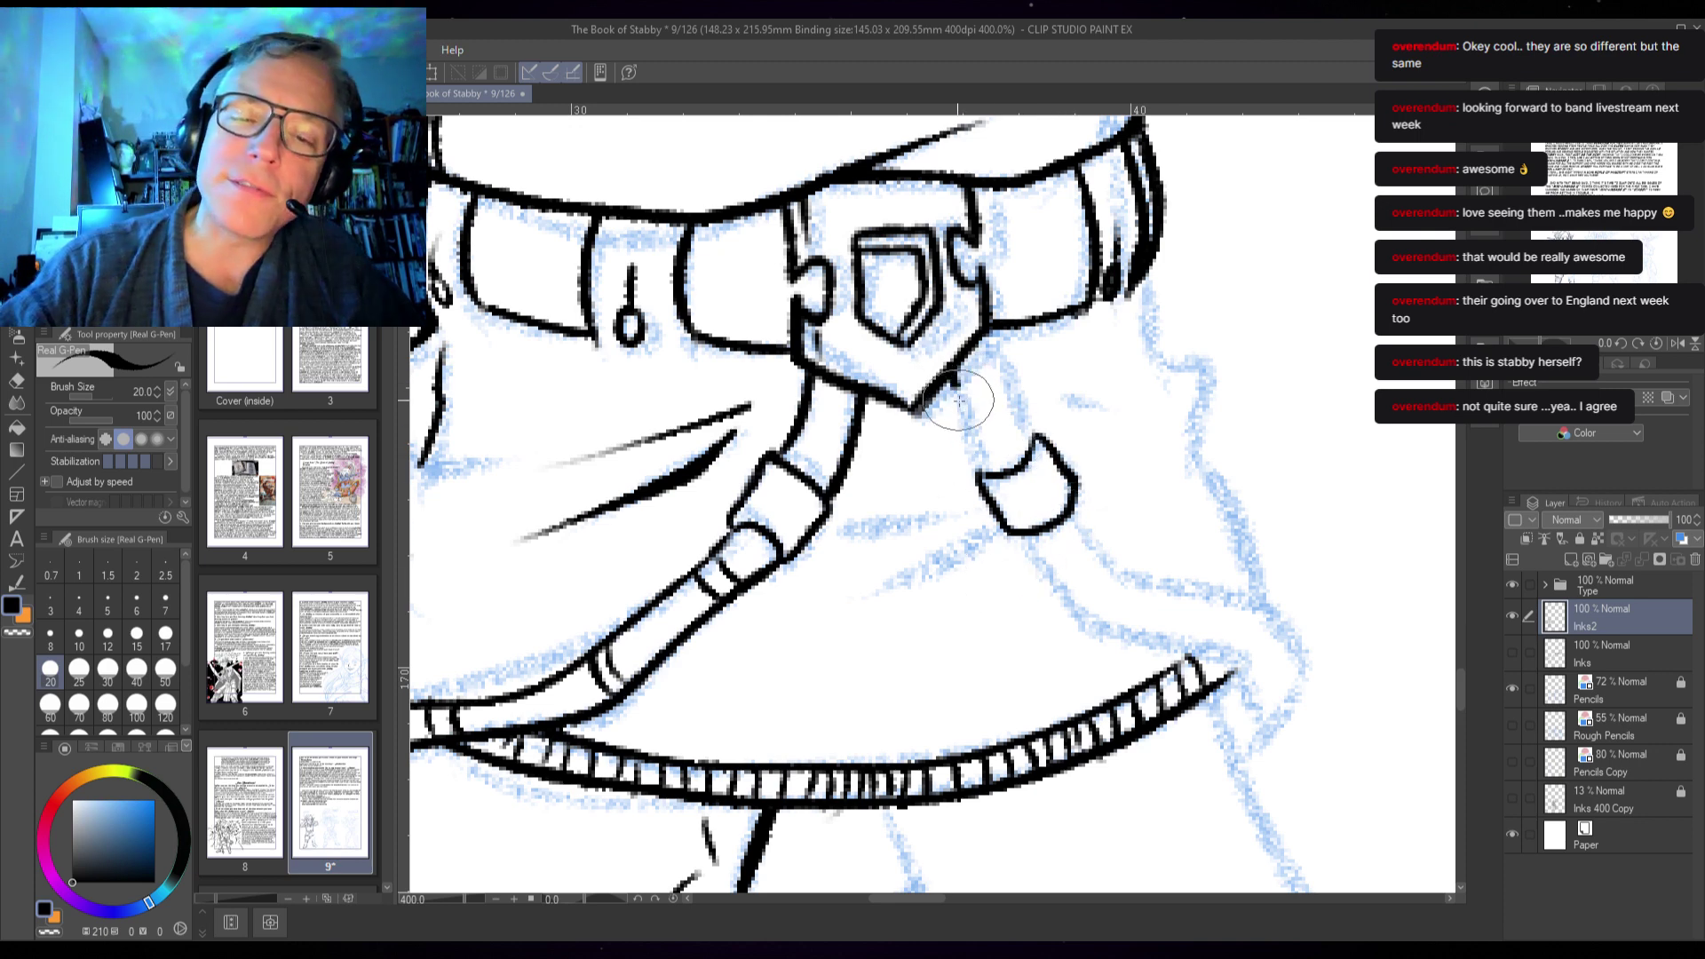
left_click_drag(957, 380, 978, 475)
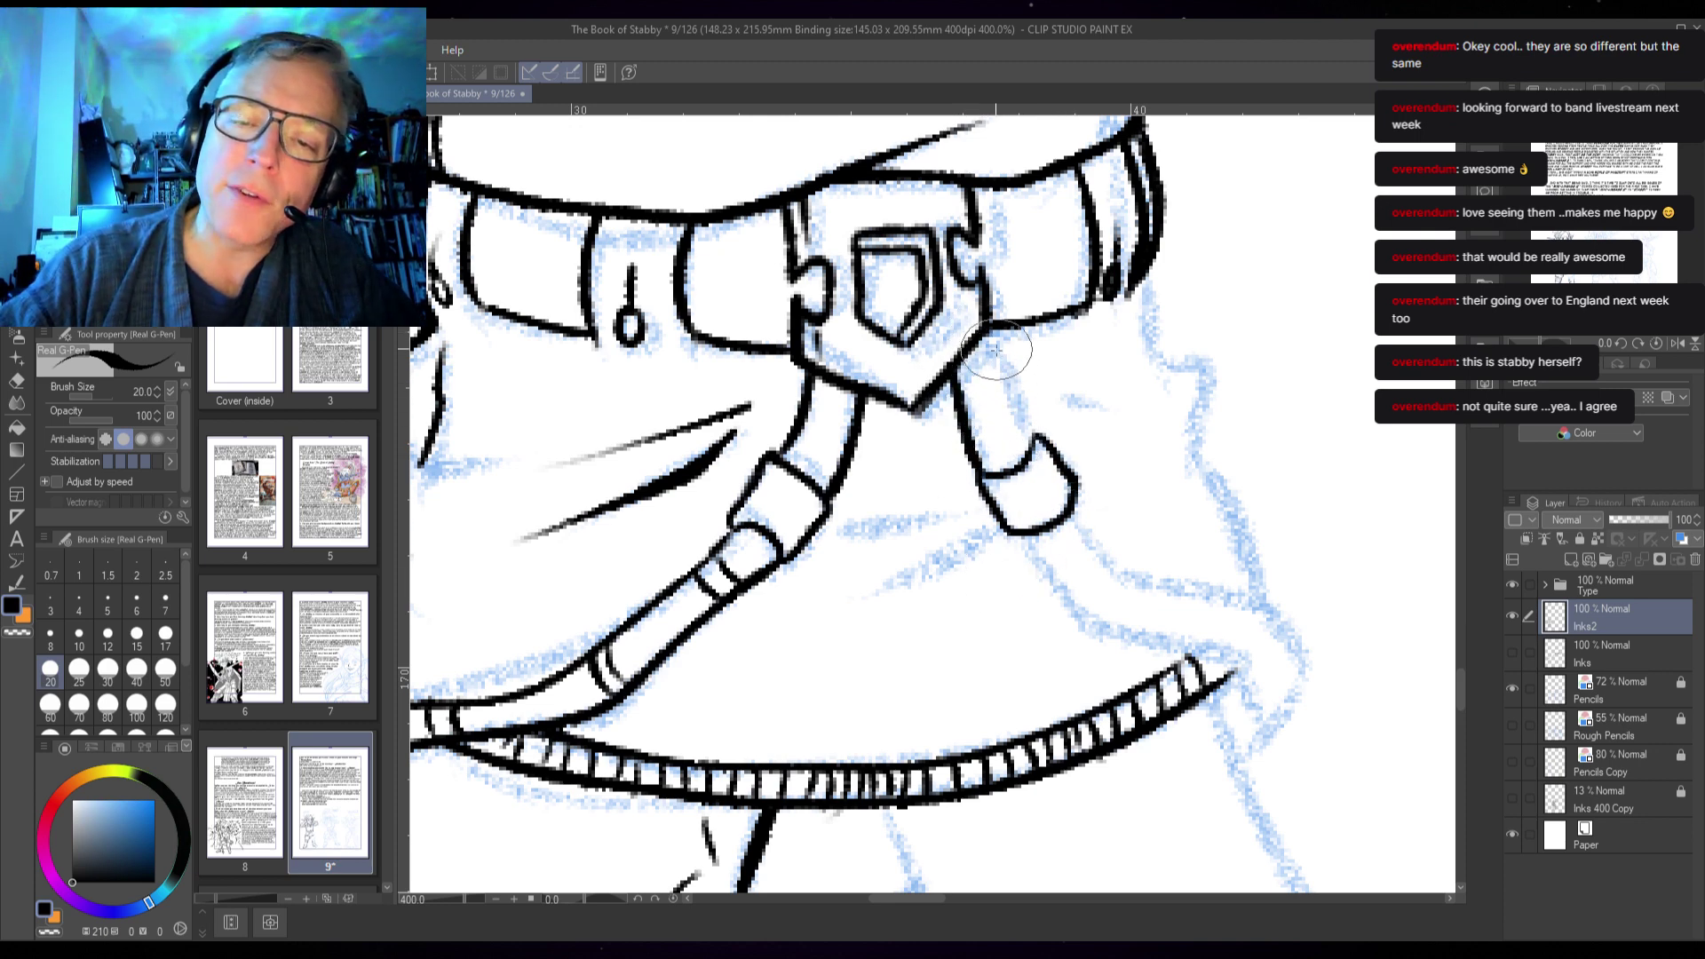
left_click_drag(984, 326, 1037, 439)
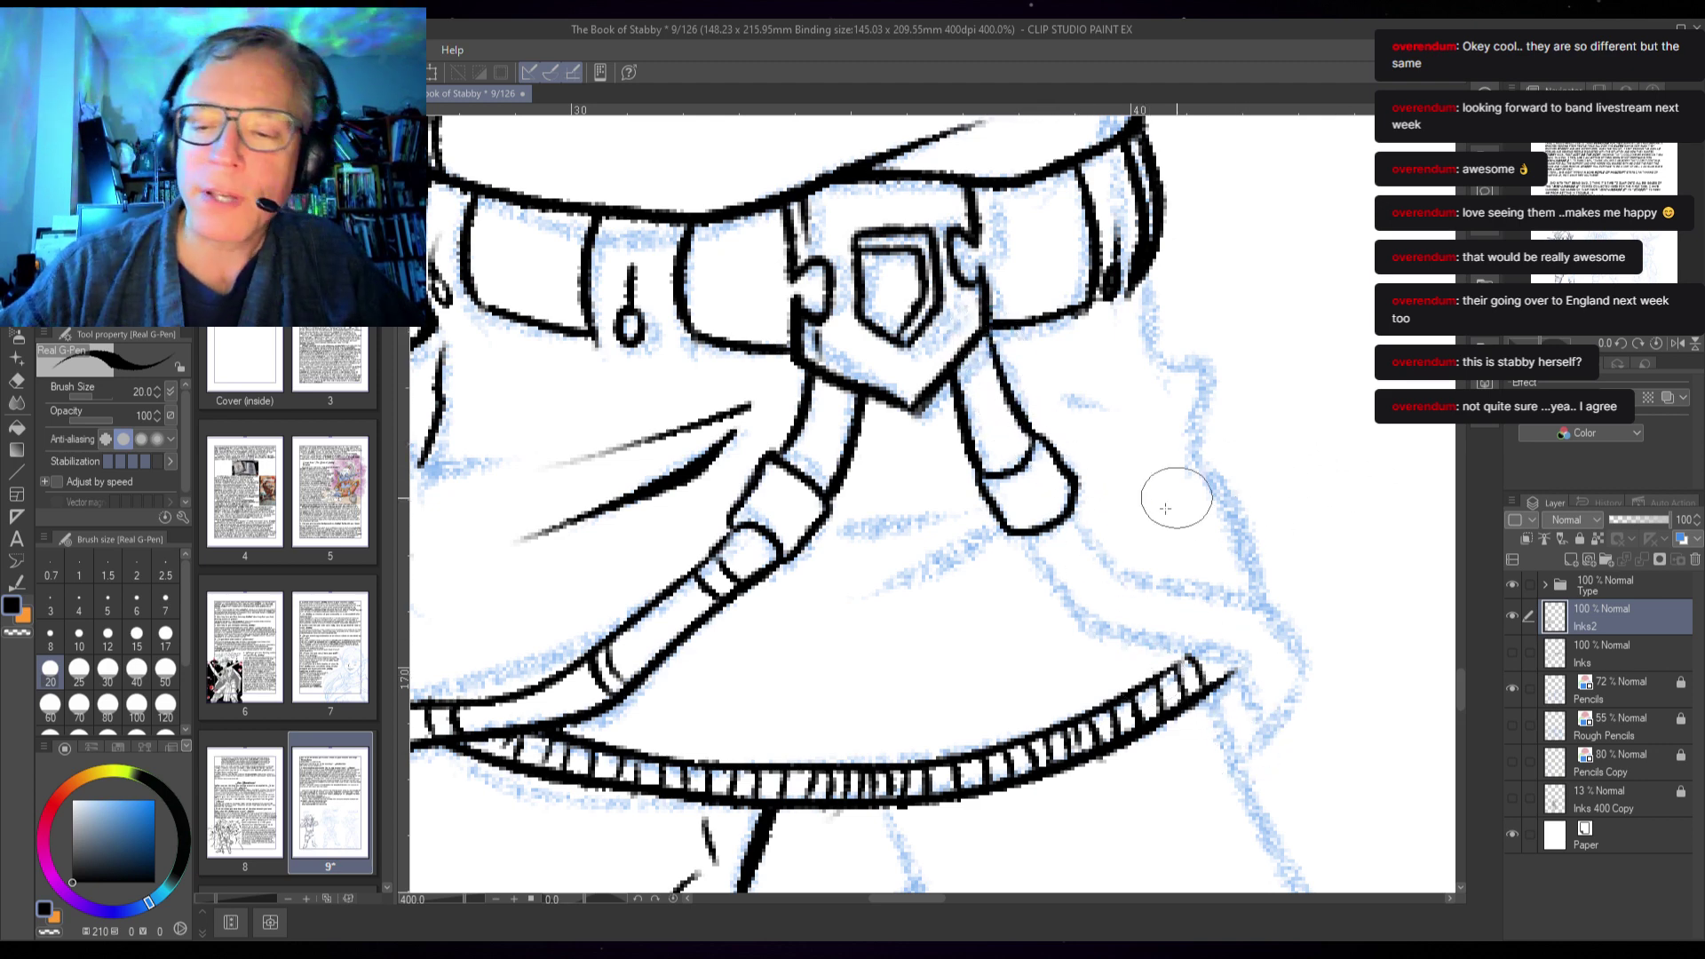
- Ink both edges of the right strap from the loop to the skirt's hem, with short curved cross bands below the loop
mouse_move(1012, 529)
left_mouse_down()
mouse_move(1103, 637)
mouse_move(1237, 661)
mouse_move(1265, 710)
left_mouse_up()
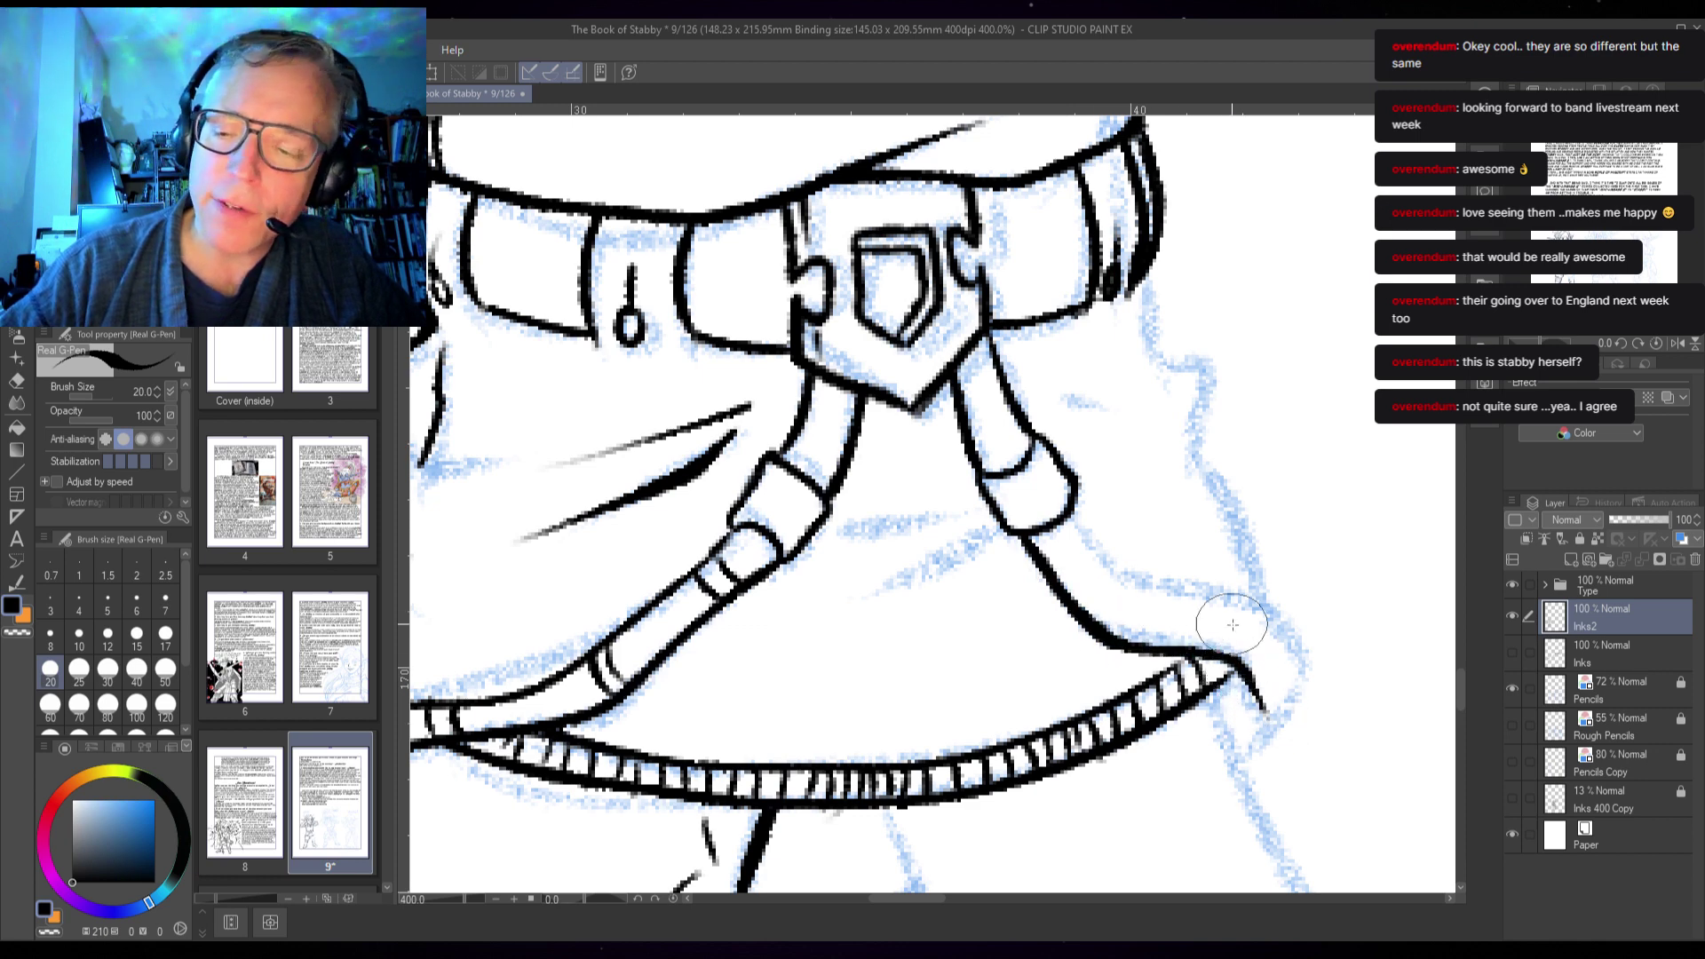
left_click_drag(1065, 517, 1181, 579)
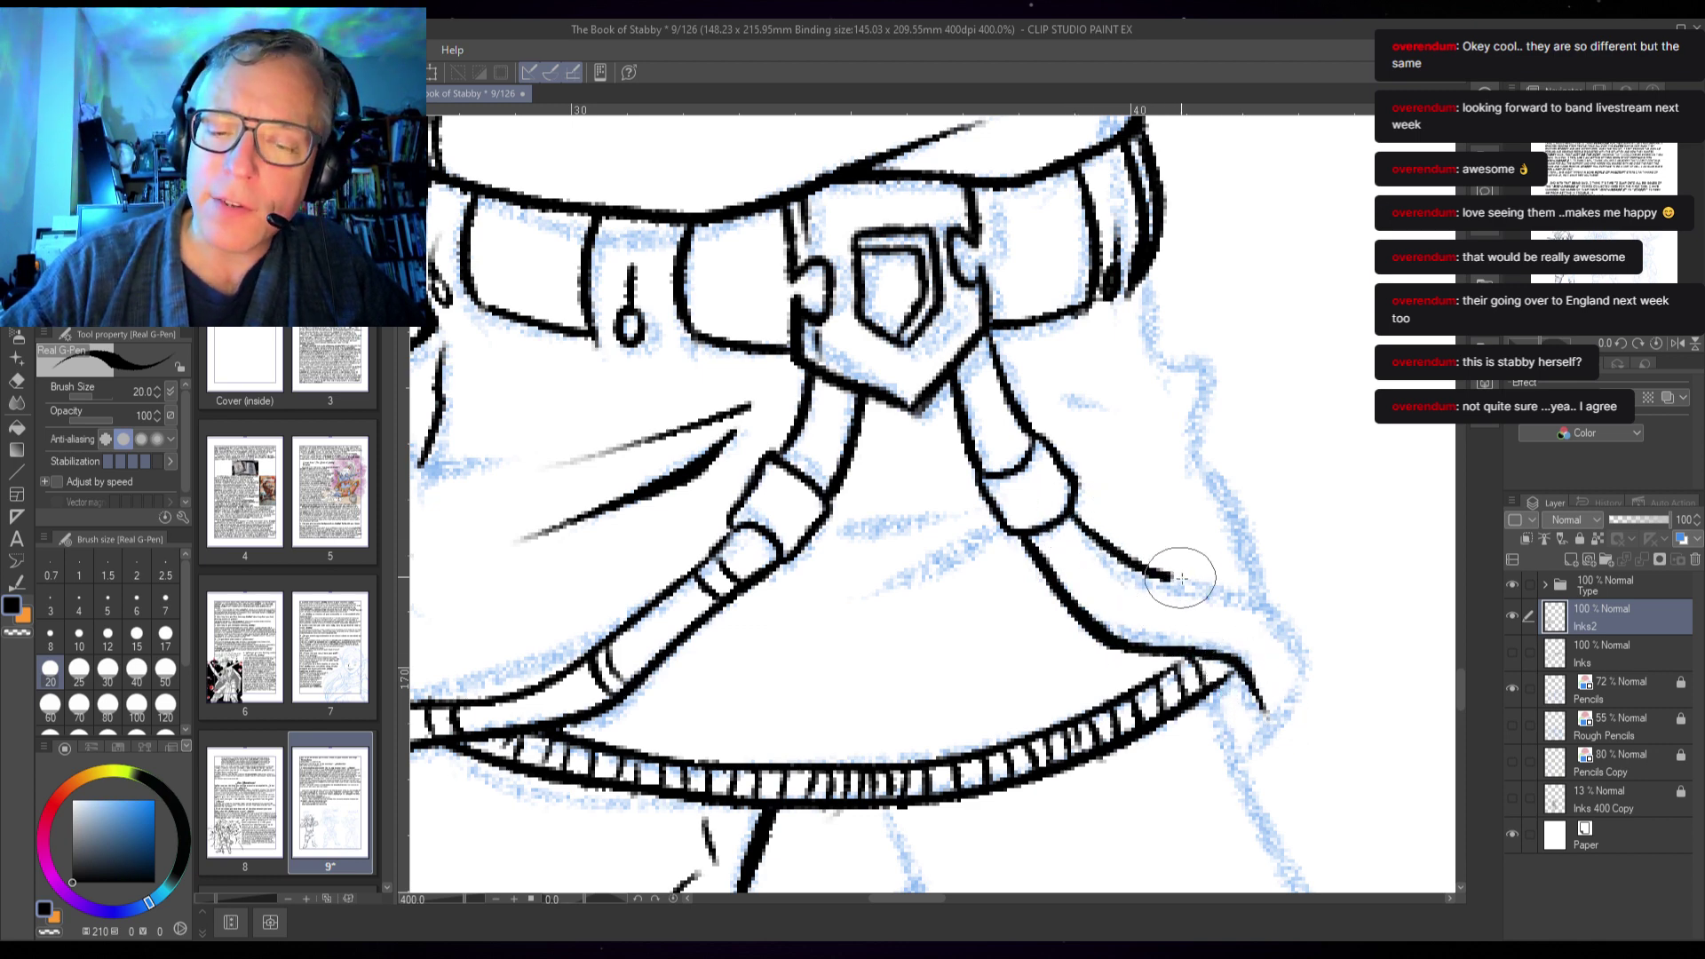
key("ctrl+z")
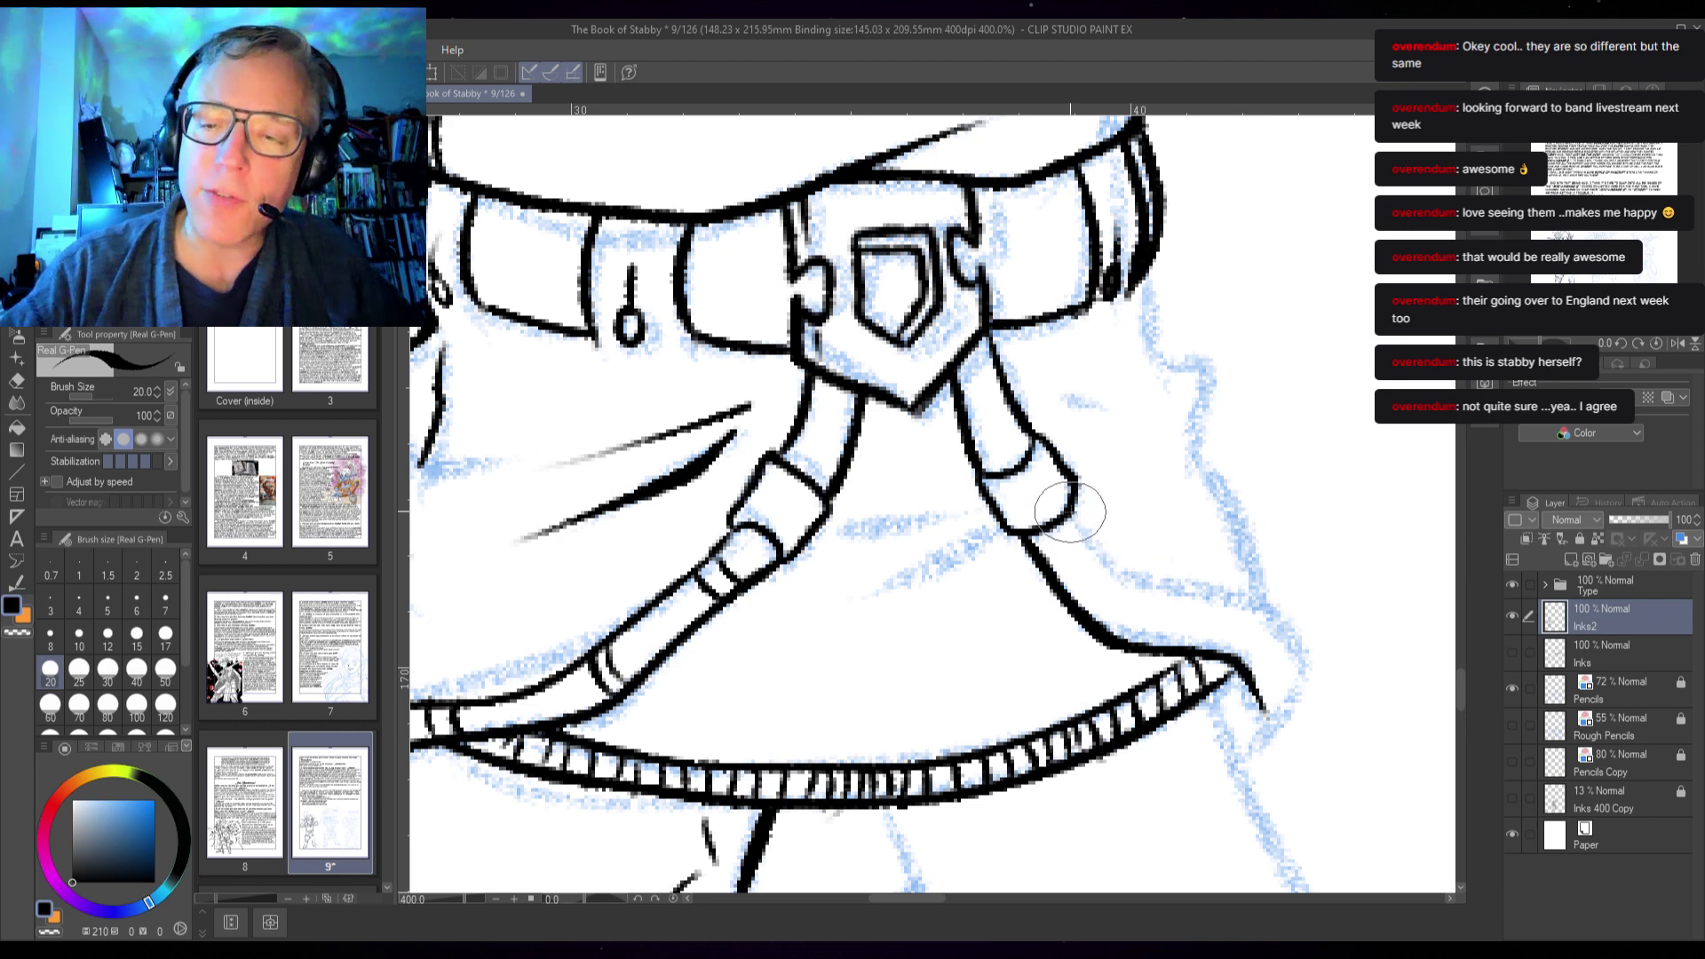
mouse_move(1069, 512)
left_mouse_down()
mouse_move(1138, 587)
mouse_move(1210, 590)
mouse_move(1264, 632)
left_mouse_up()
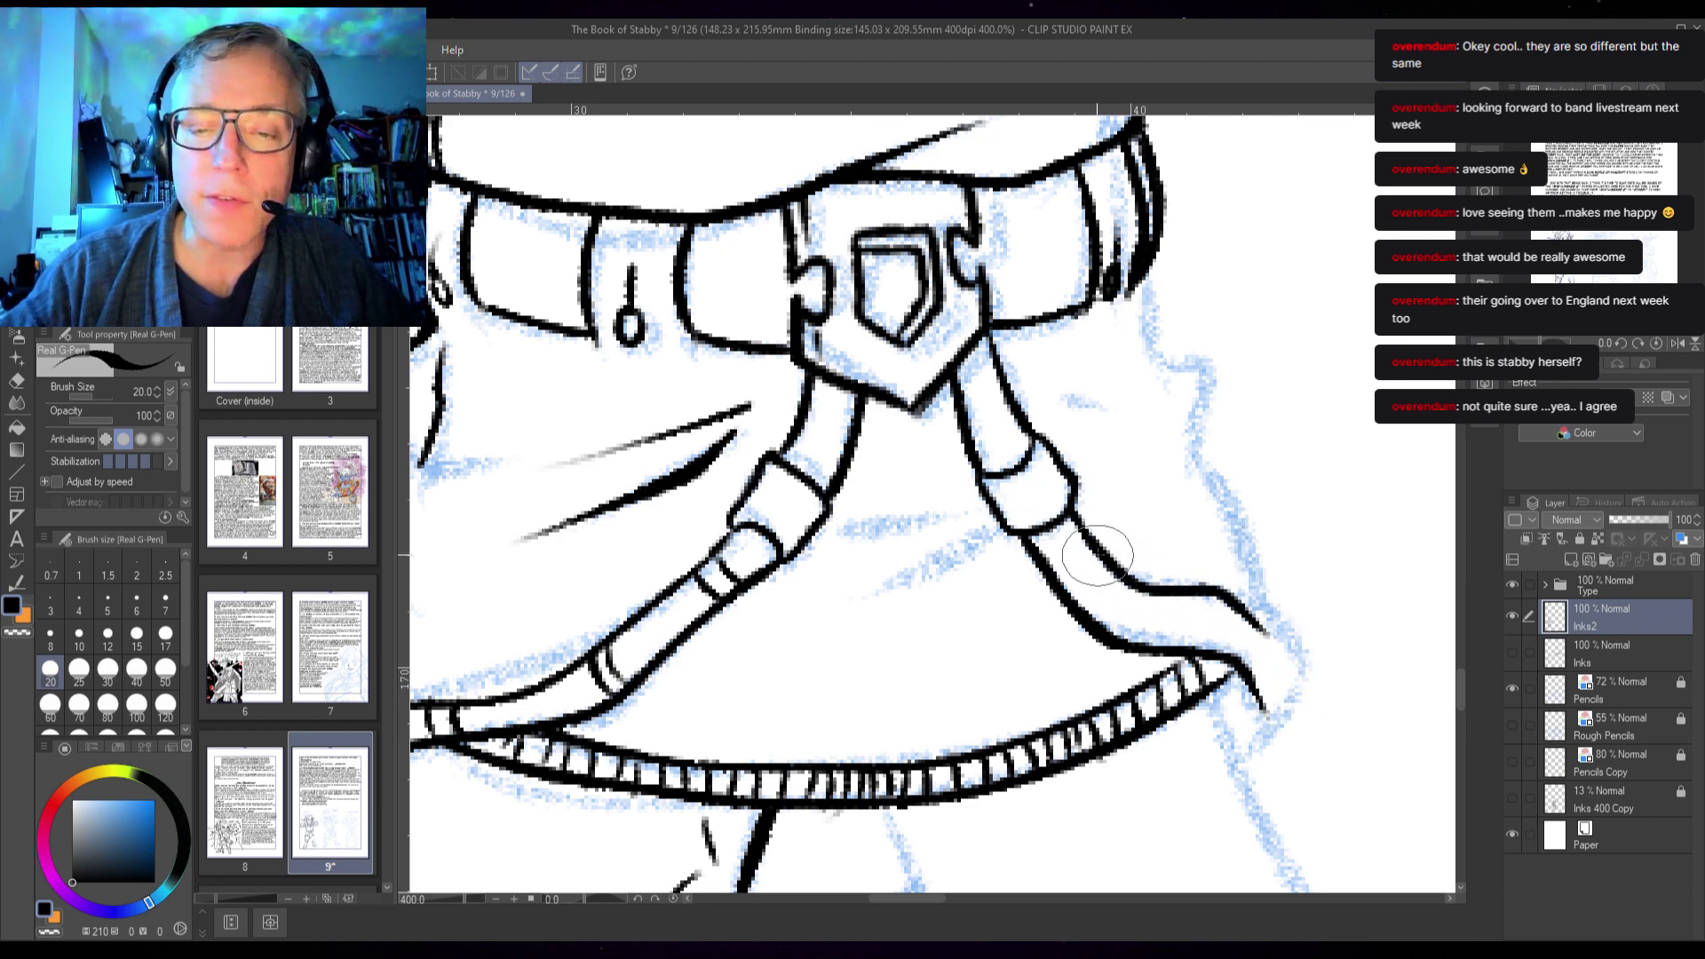
left_click_drag(1093, 561, 1062, 583)
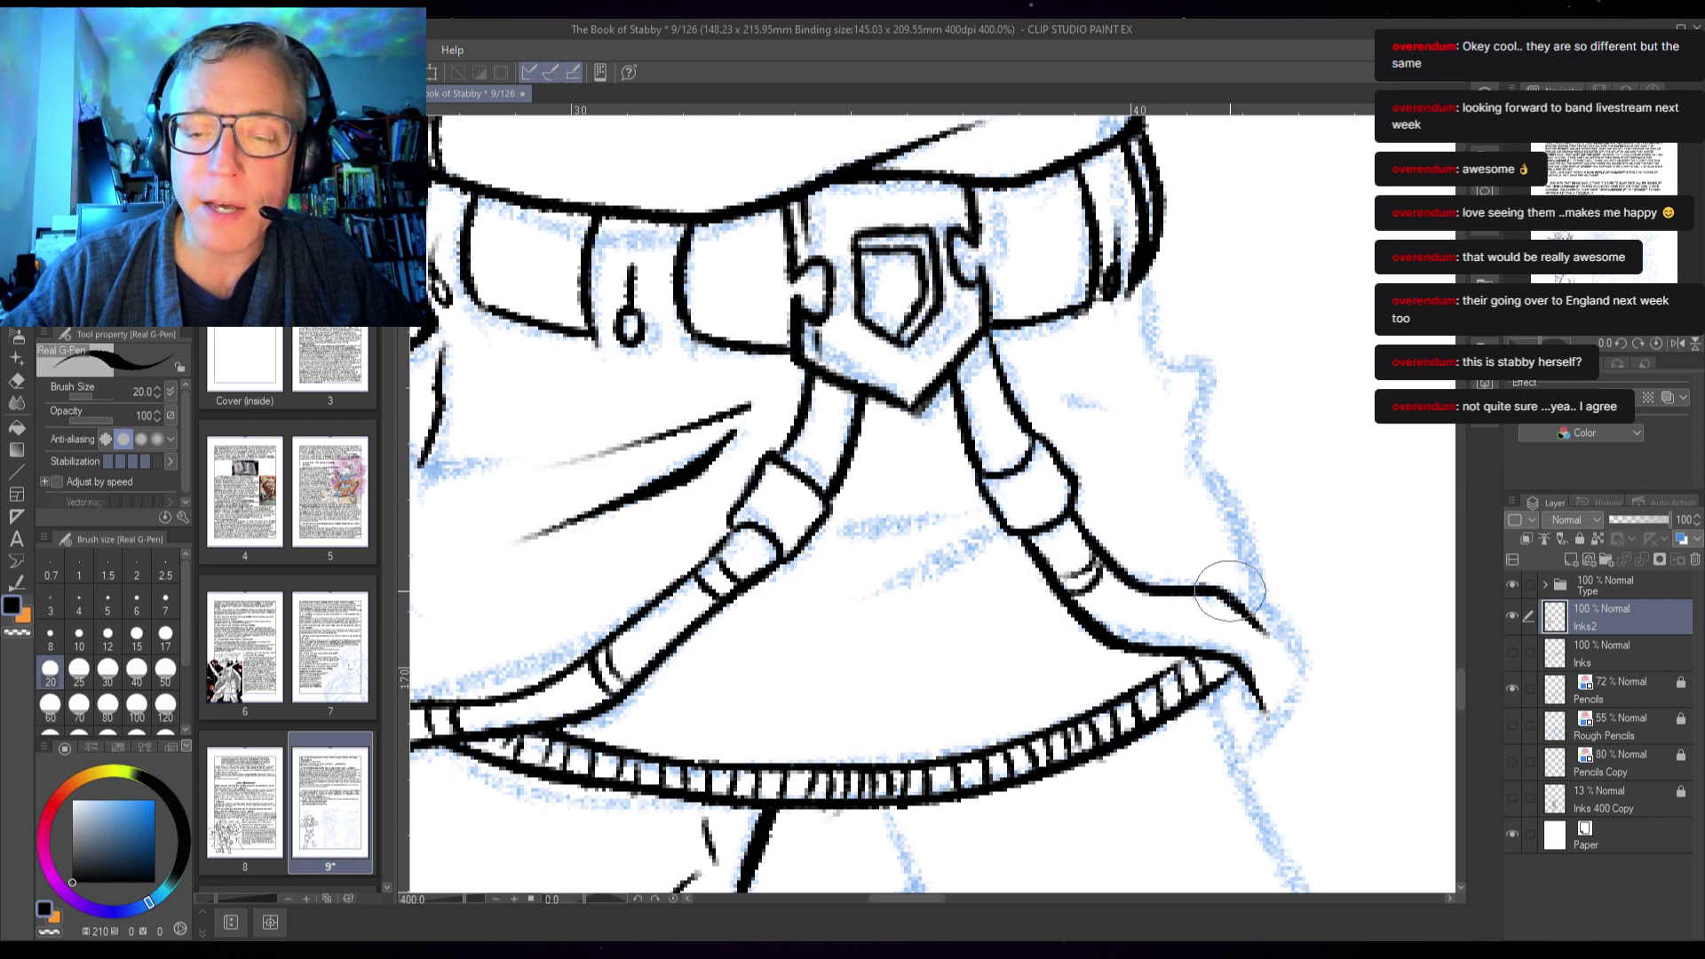
- Ink the cross band near the right strap's lower end and the skirt's wavy right edge from belt to strap
left_click_drag(1218, 593, 1205, 643)
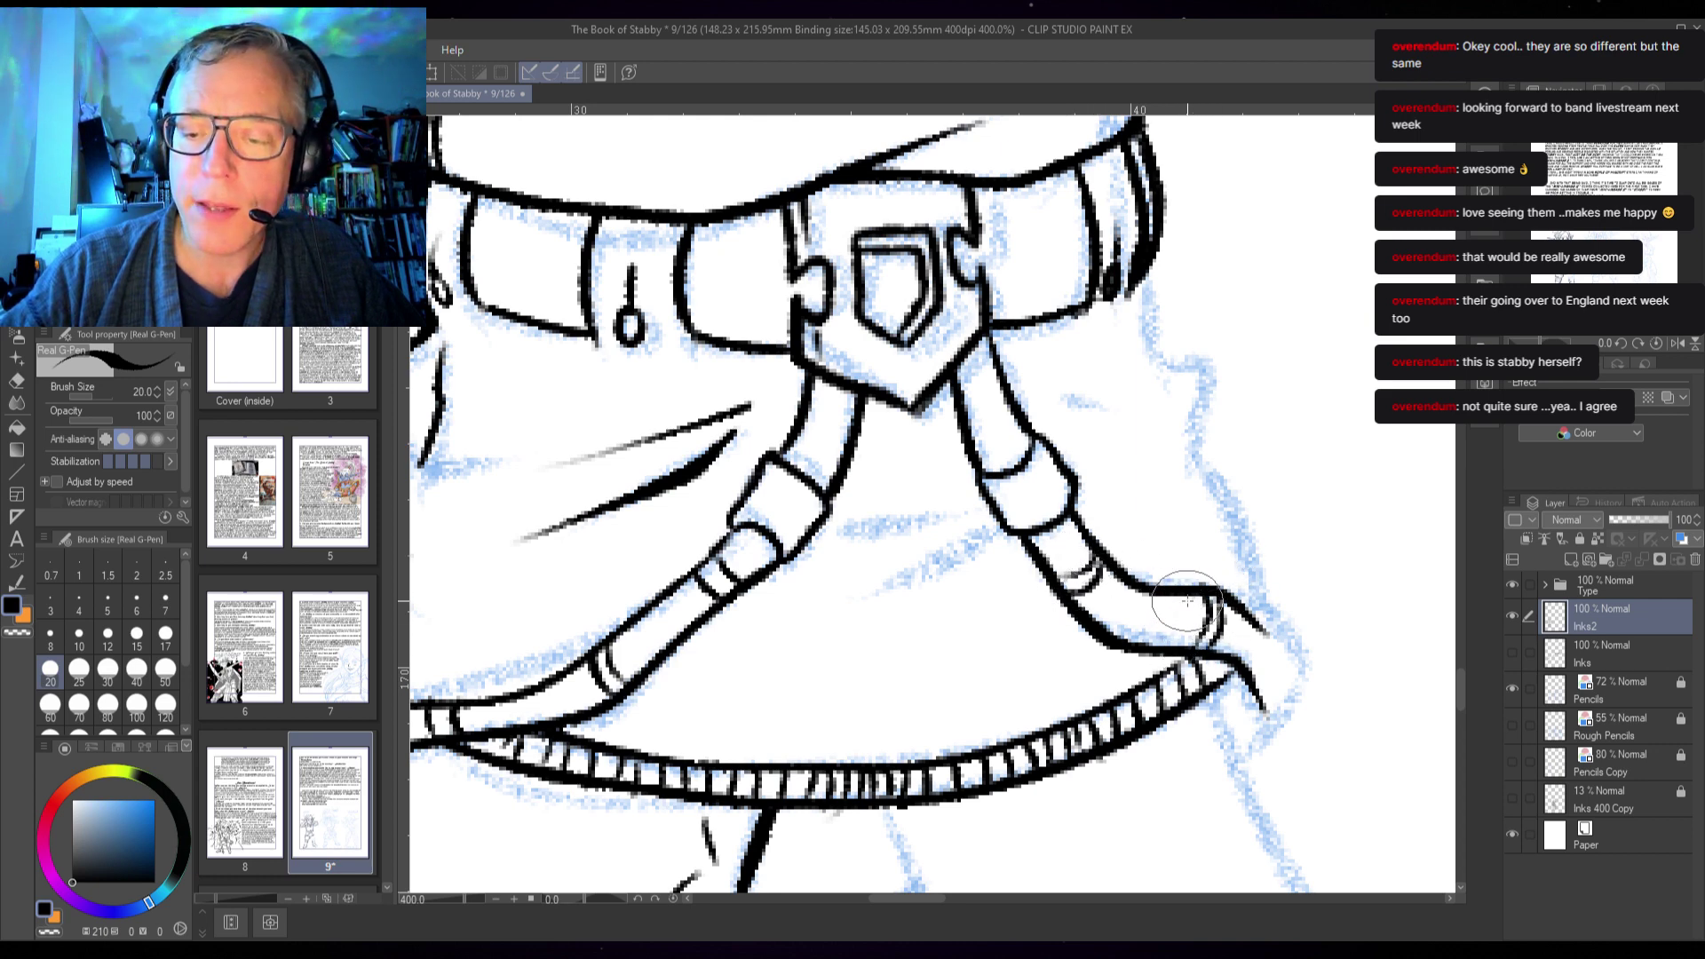
scroll(1243, 479, "up", 2)
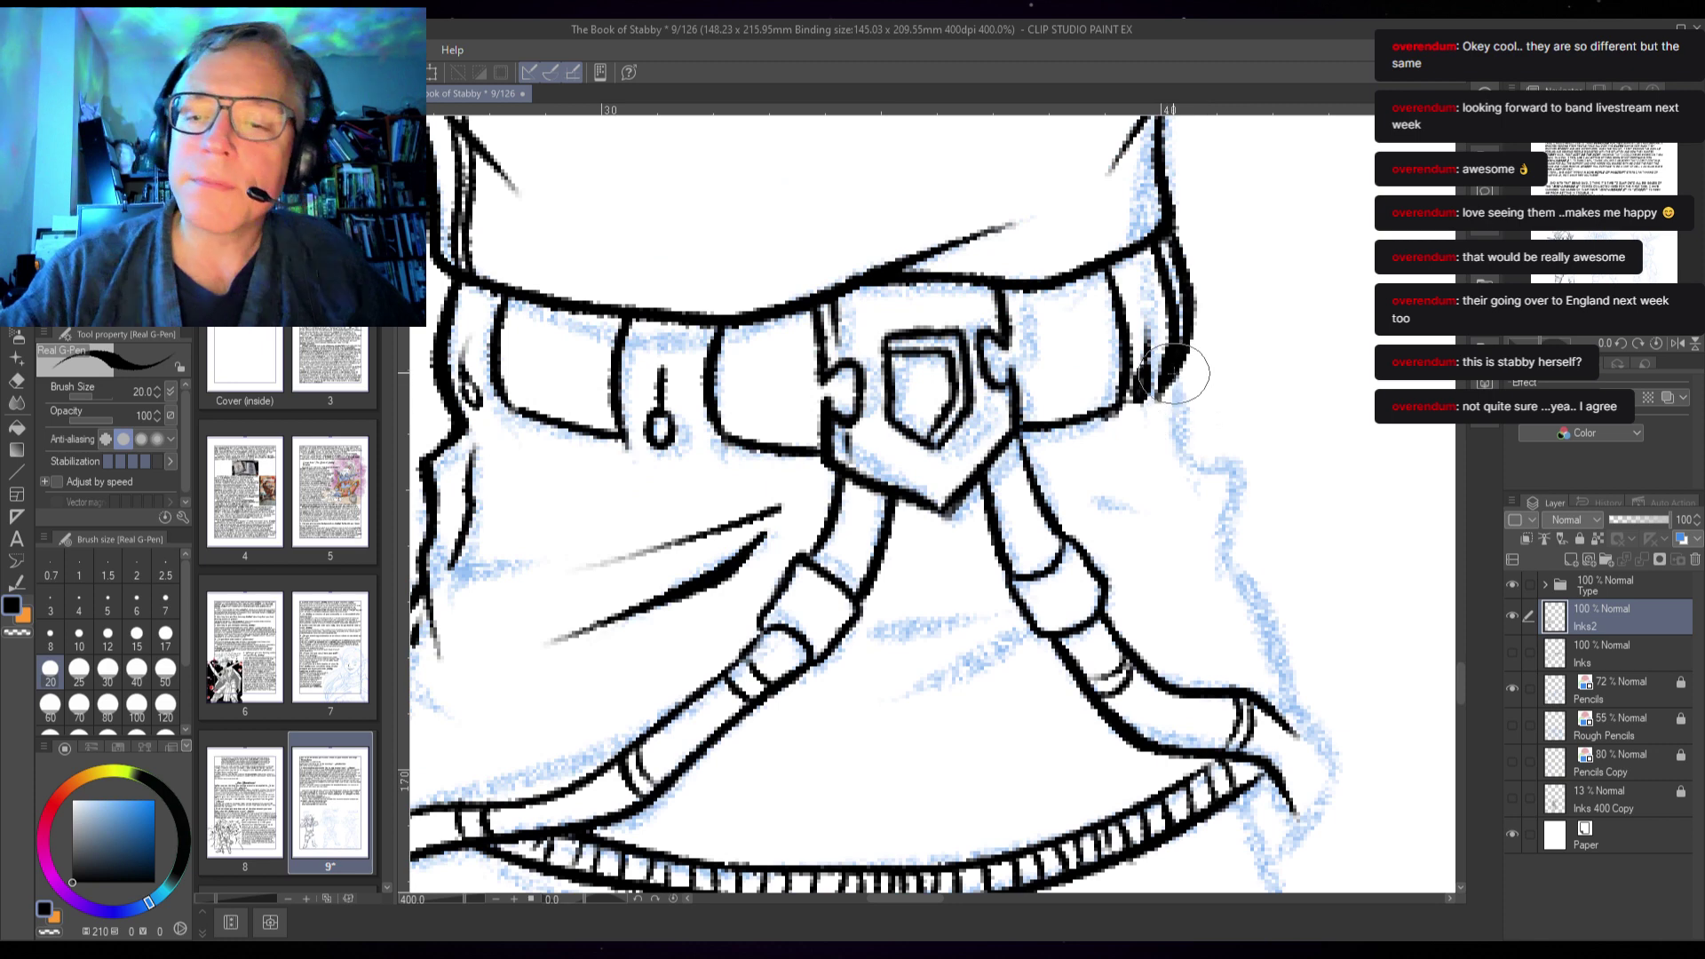
mouse_move(1174, 373)
left_mouse_down()
mouse_move(1195, 446)
mouse_move(1187, 482)
mouse_move(1198, 452)
mouse_move(1232, 472)
mouse_move(1228, 526)
mouse_move(1273, 616)
mouse_move(1293, 728)
left_mouse_up()
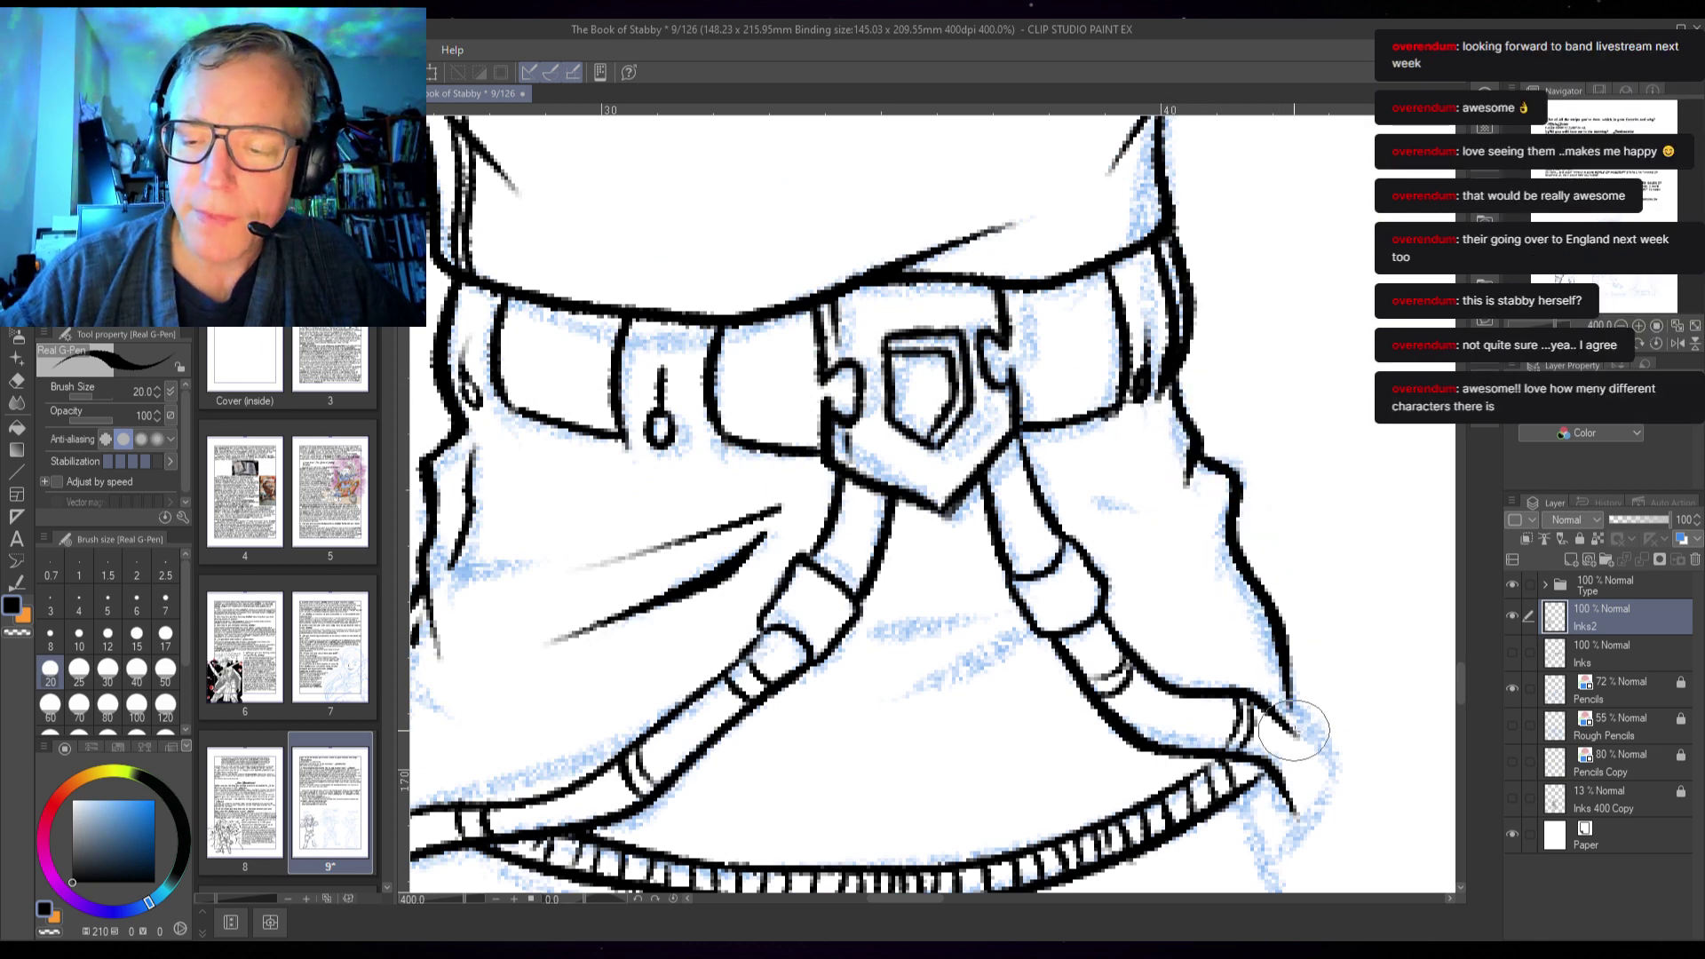
- Ink tapered fold lines on the skirt between the straps, beside the right strap and just above the ribbed hem
mouse_move(1088, 524)
left_mouse_down()
mouse_move(1180, 571)
mouse_move(1185, 620)
left_mouse_up()
mouse_move(888, 633)
left_mouse_down()
mouse_move(1074, 558)
mouse_move(1223, 537)
mouse_move(1079, 630)
mouse_move(990, 633)
left_mouse_up()
left_click_drag(1058, 507, 1129, 525)
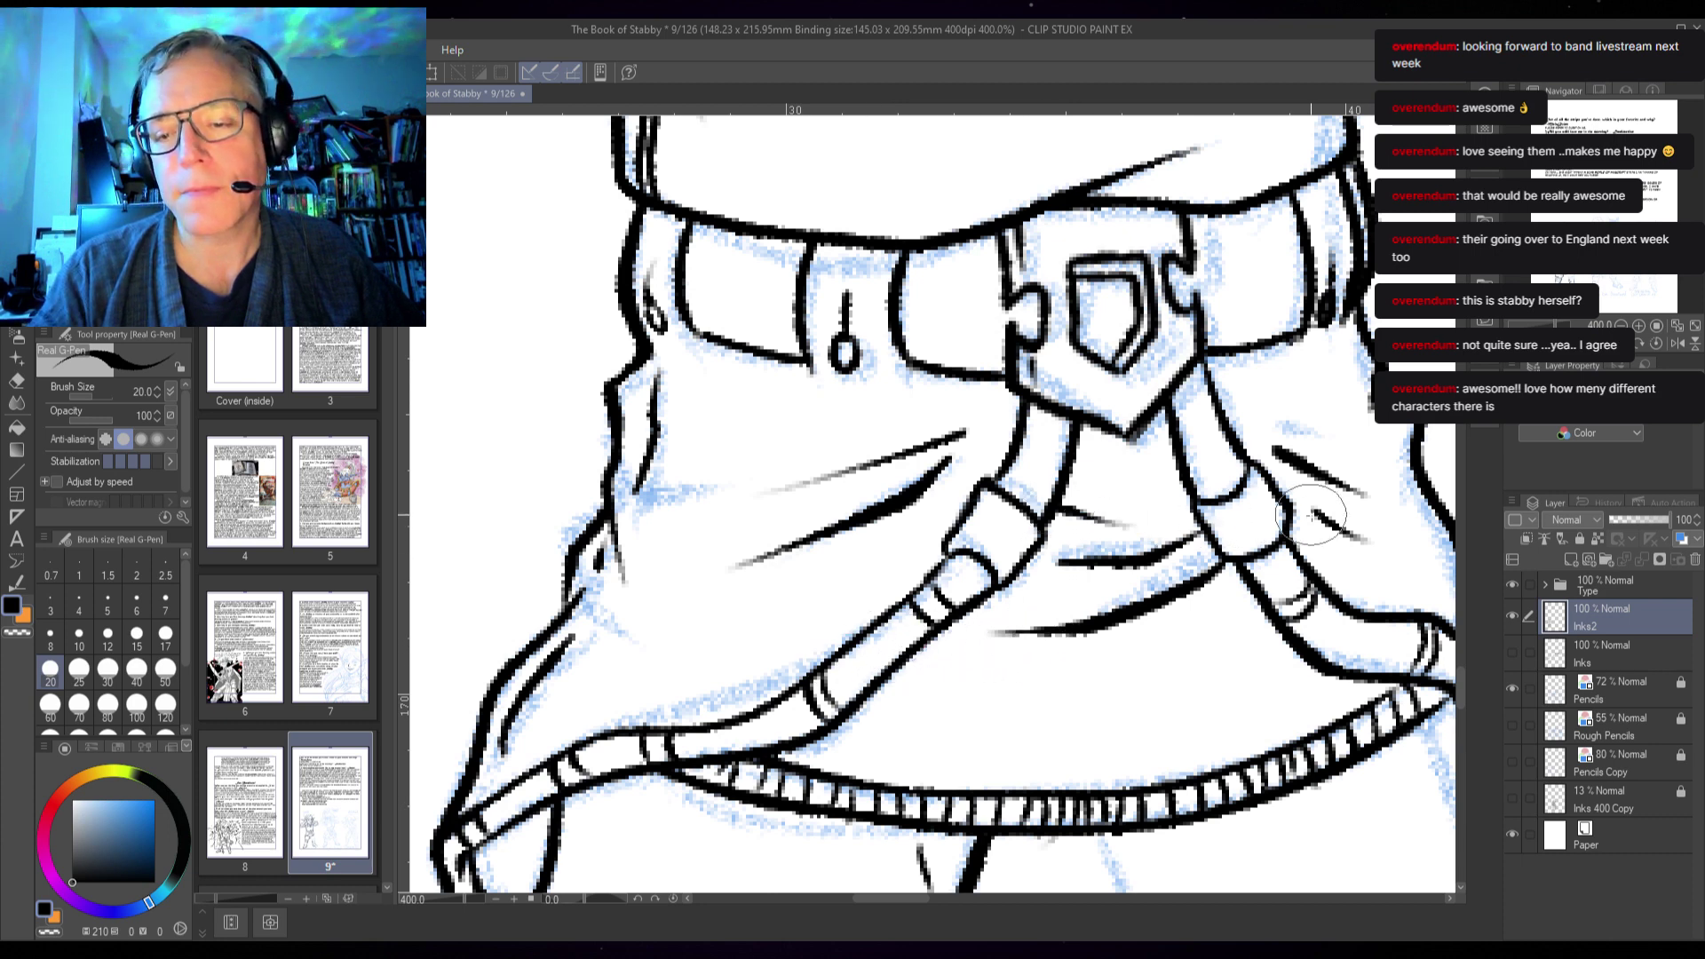
left_click_drag(1265, 708, 978, 604)
left_click_drag(763, 639, 1021, 604)
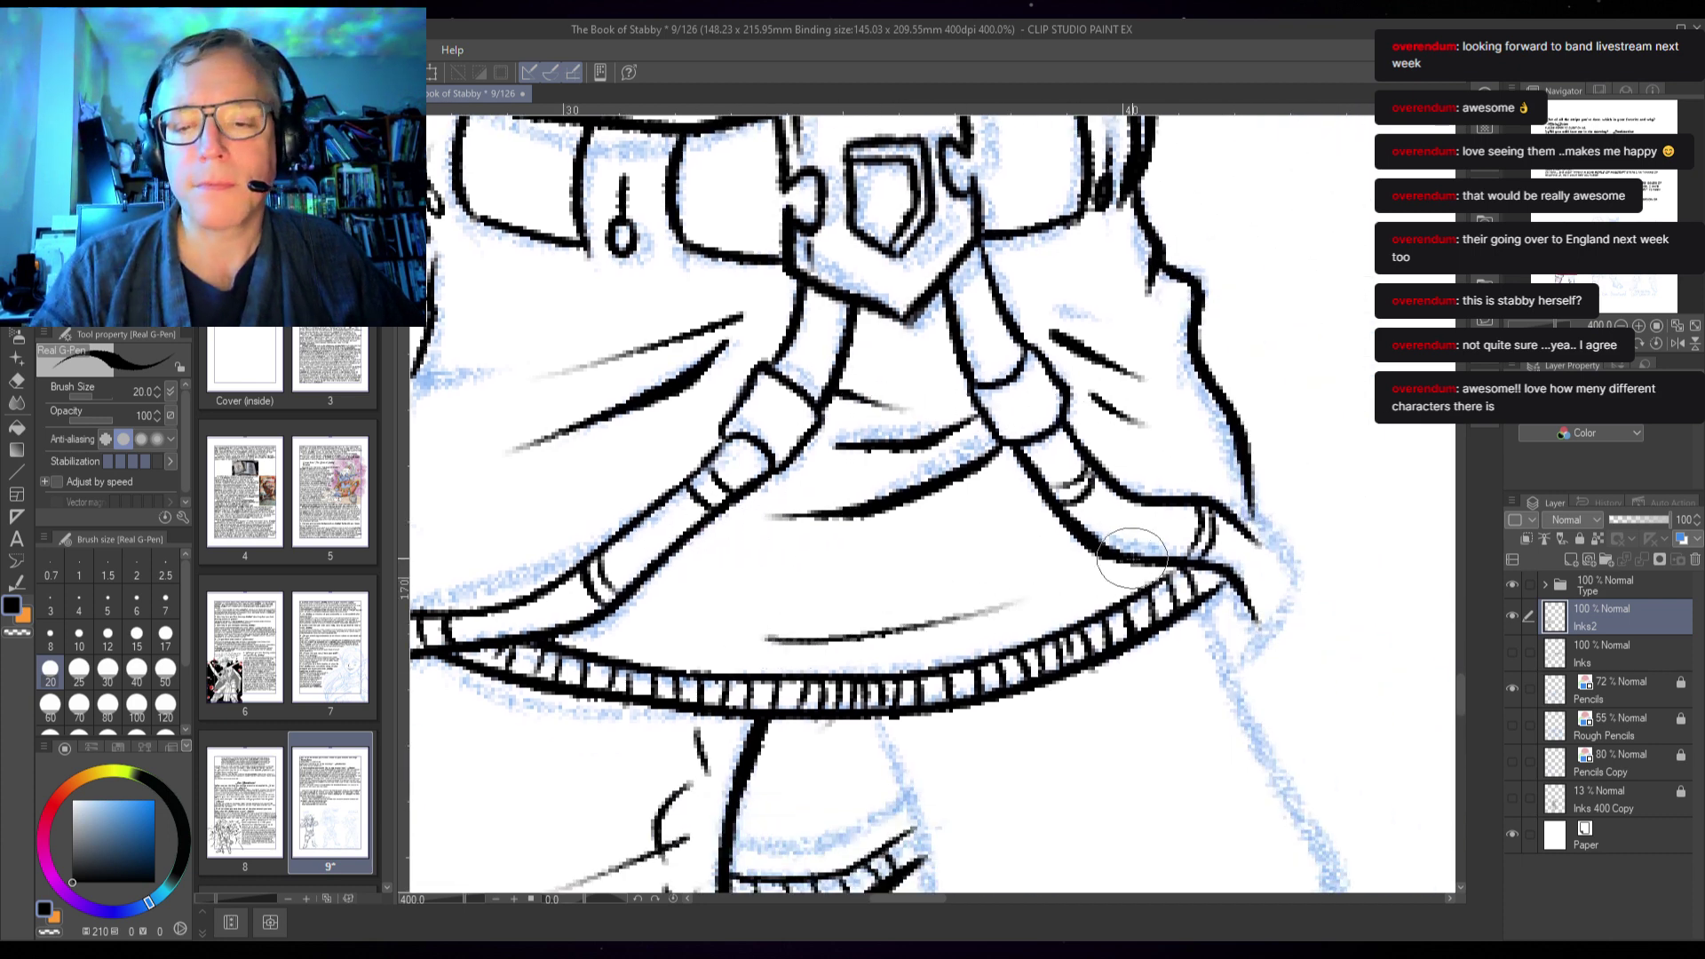
- Ink the skirt's curled right corner, curving from the strap's end down below the hem
left_click_drag(1205, 695, 989, 667)
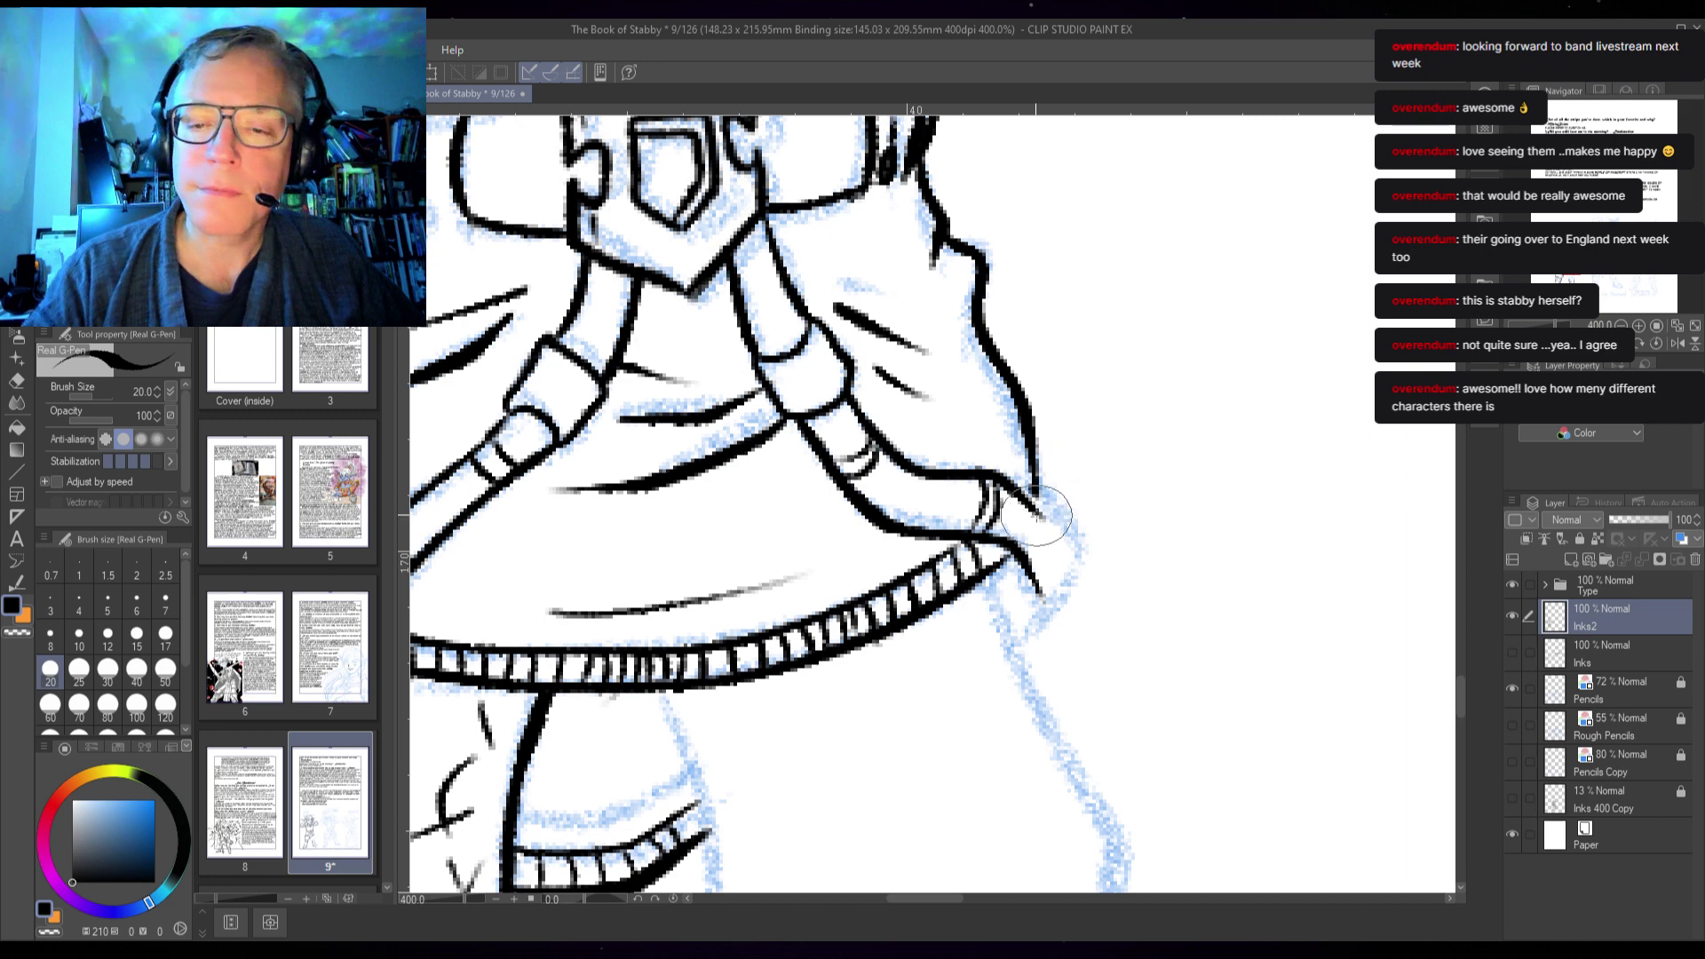
mouse_move(1046, 515)
left_mouse_down()
mouse_move(1076, 551)
mouse_move(1051, 622)
left_mouse_up()
key("ctrl+z")
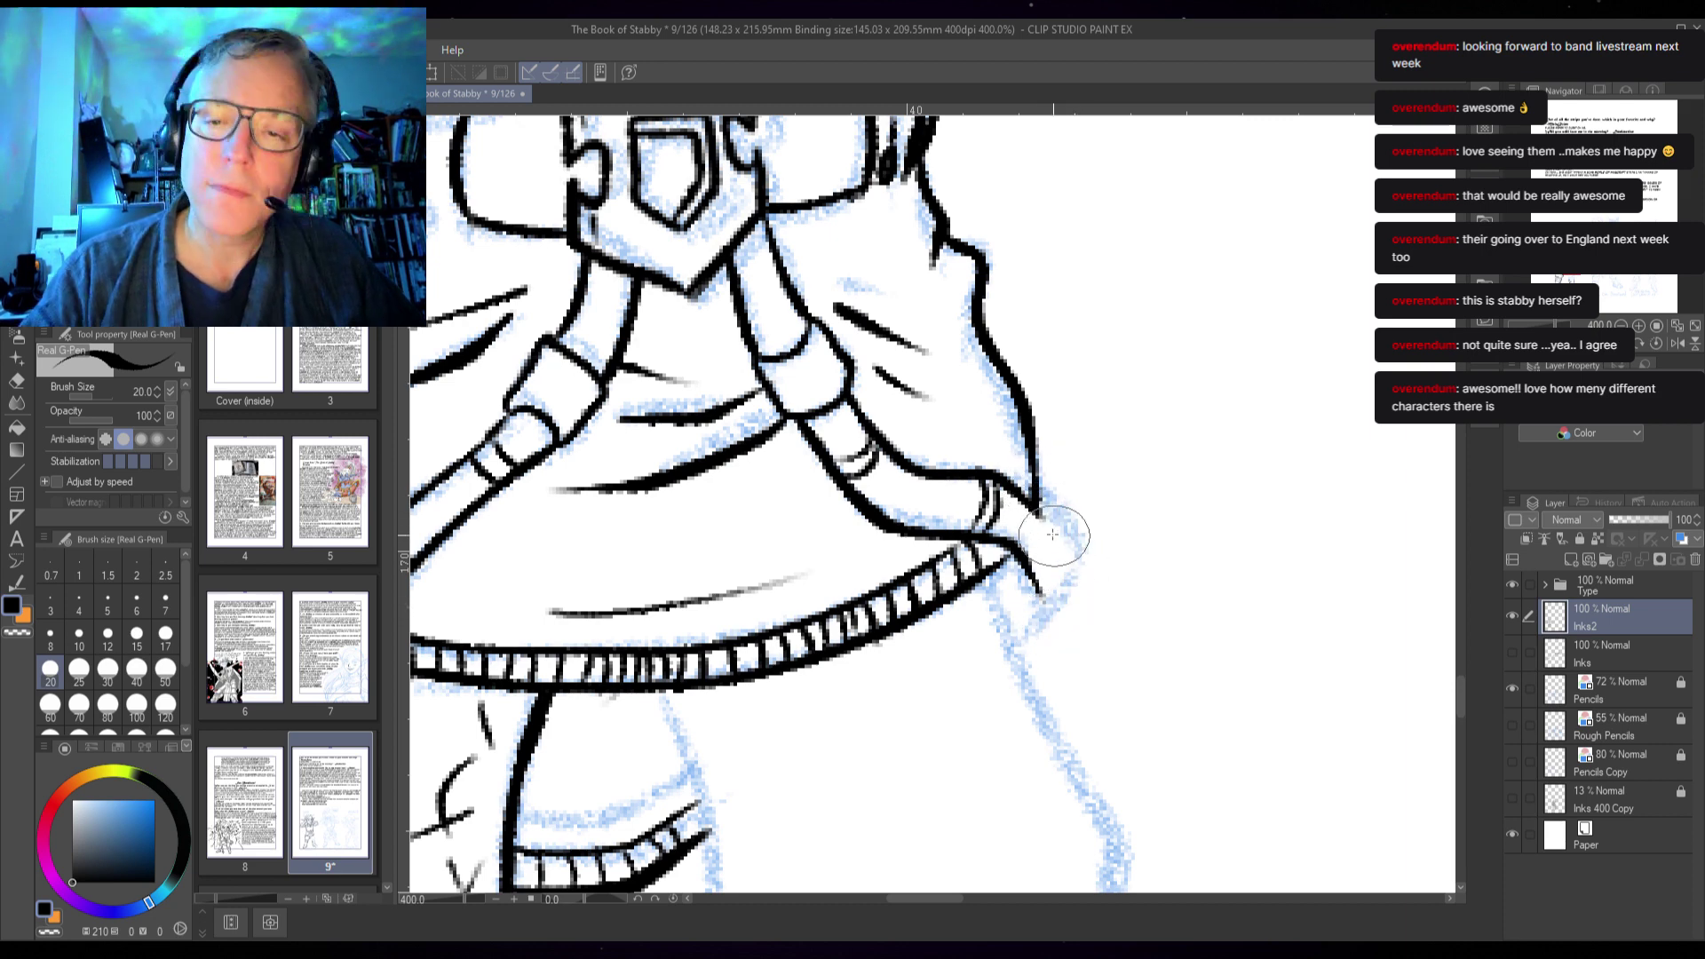
mouse_move(1044, 511)
left_mouse_down()
mouse_move(1065, 591)
mouse_move(1012, 653)
left_mouse_up()
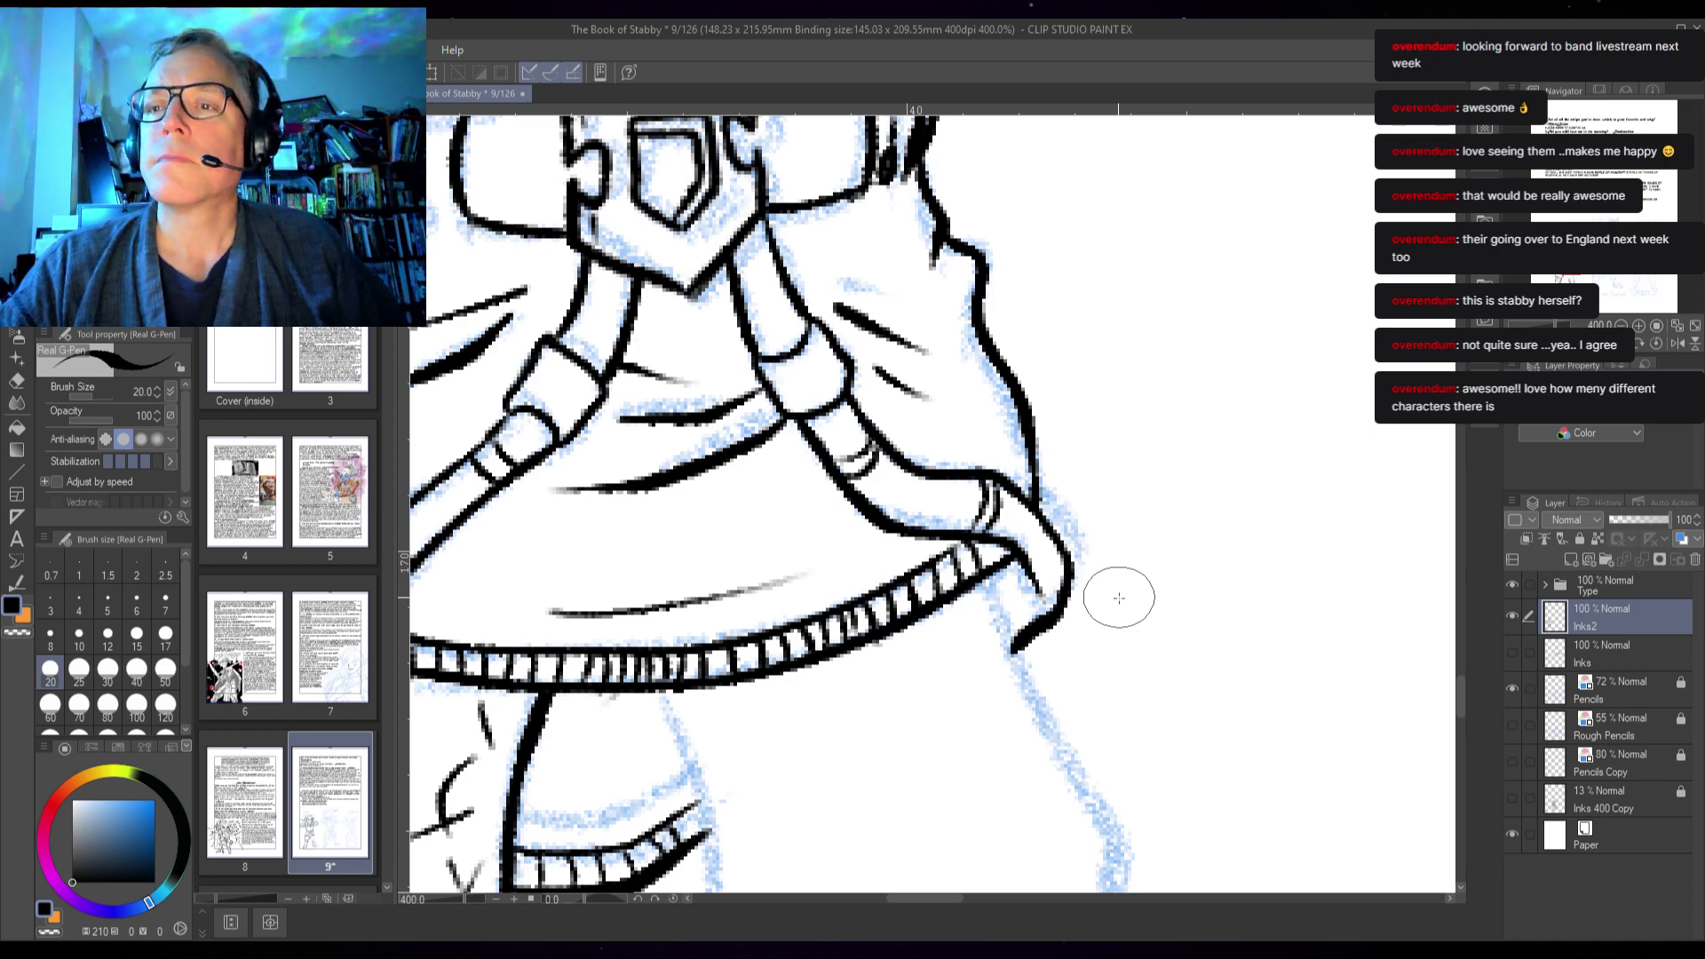
- Ink the right trouser leg's outer edge from the hem to the knee and the right part of its puffed lower edge
scroll(1119, 597, "down", 5)
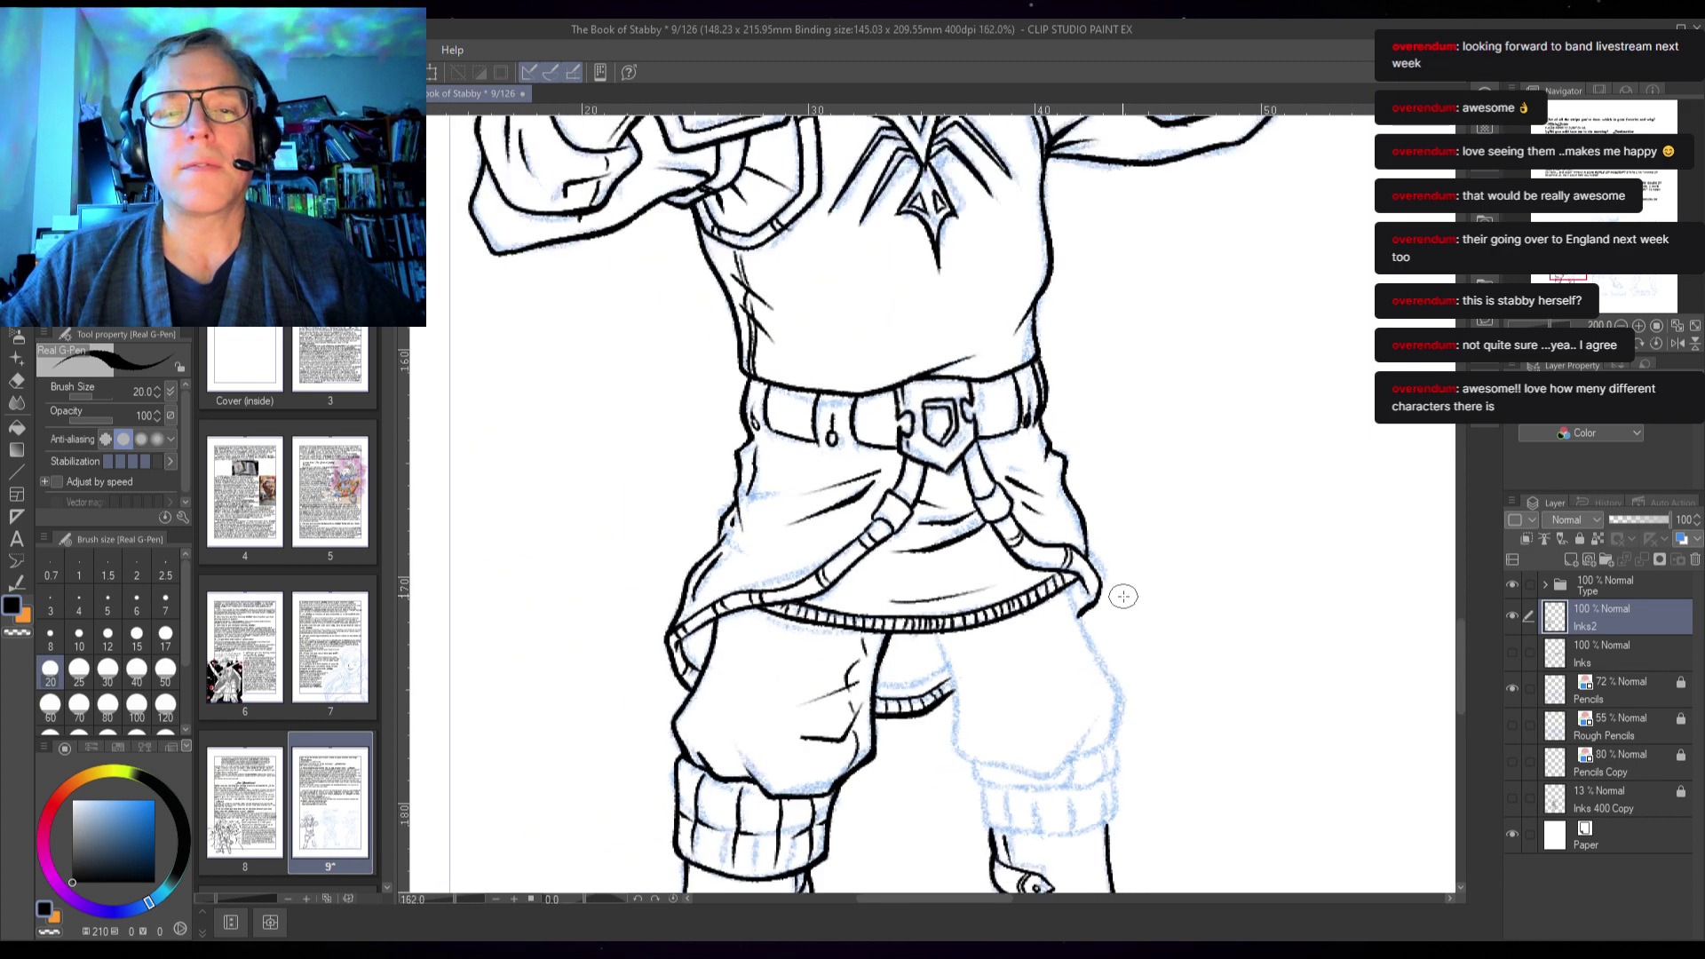
scroll(1124, 594, "down", 3)
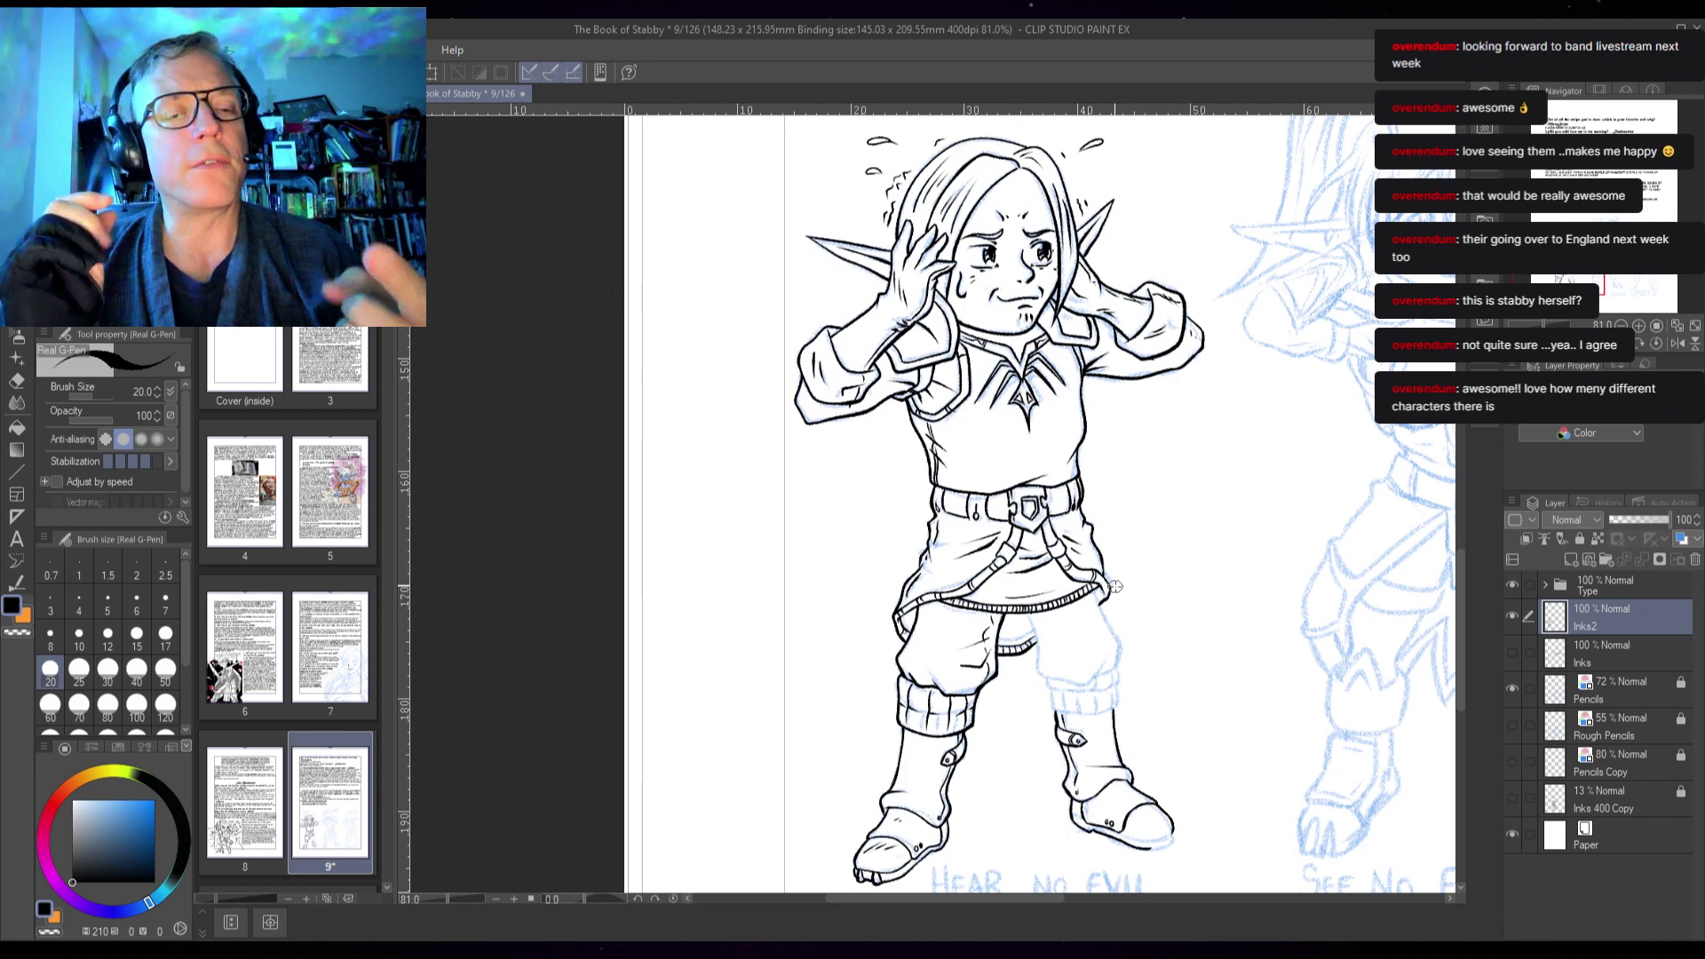
left_click_drag(1252, 537, 914, 661)
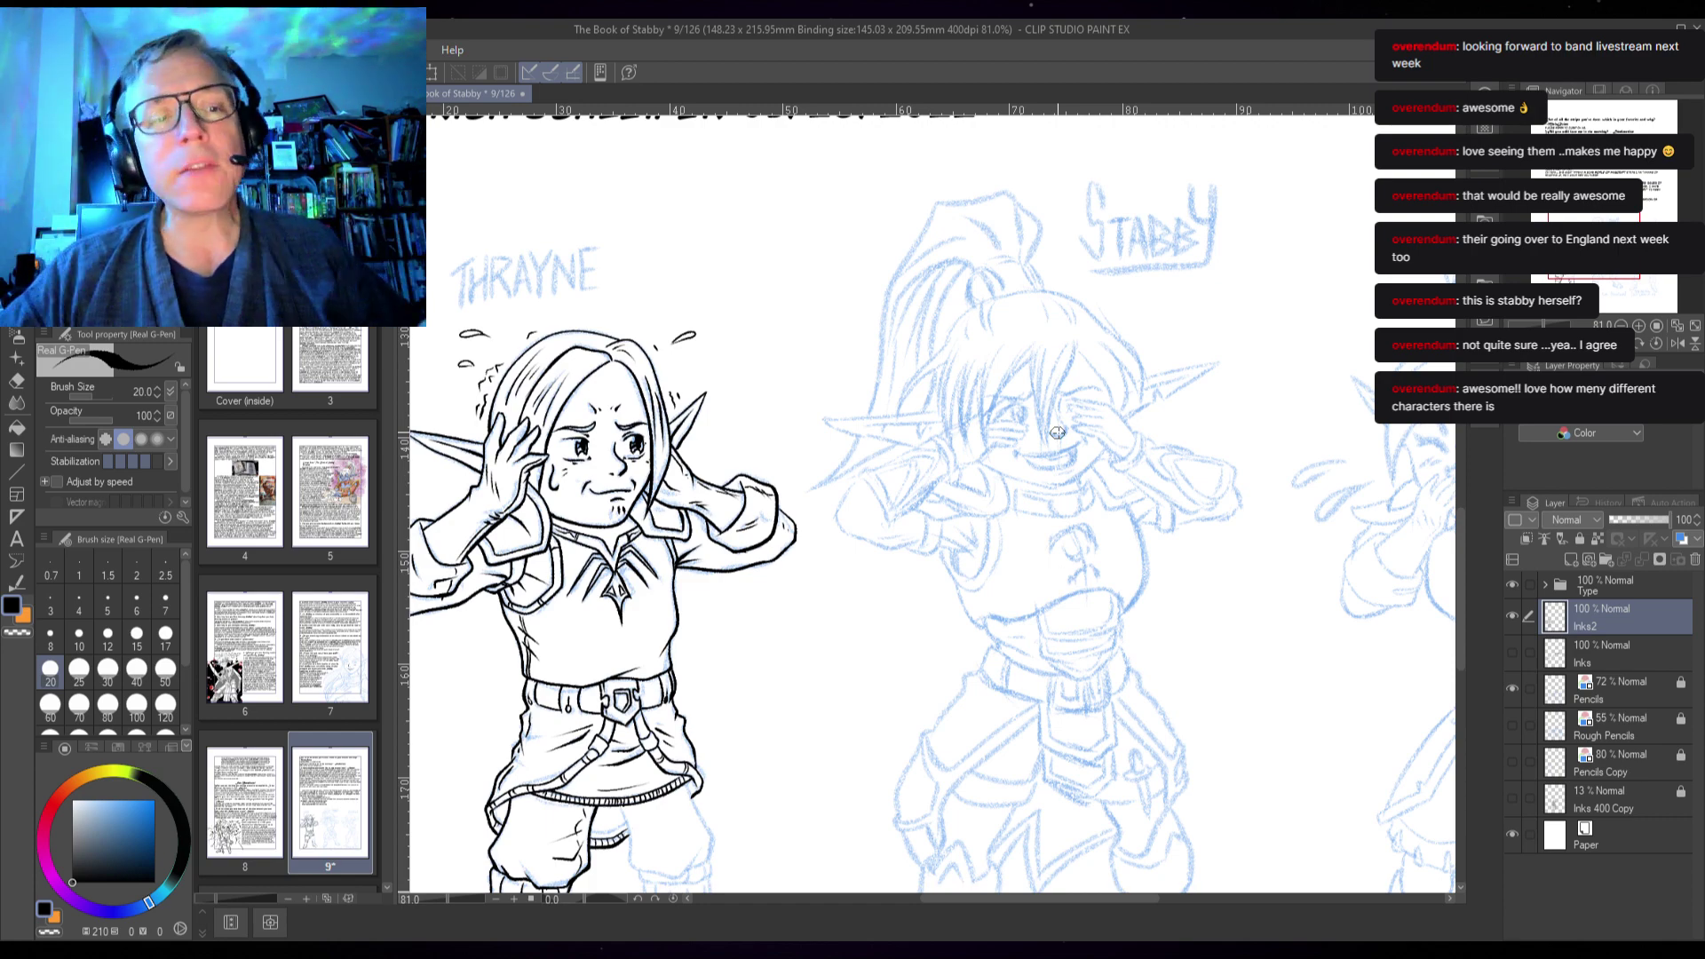
left_click_drag(819, 706, 985, 515)
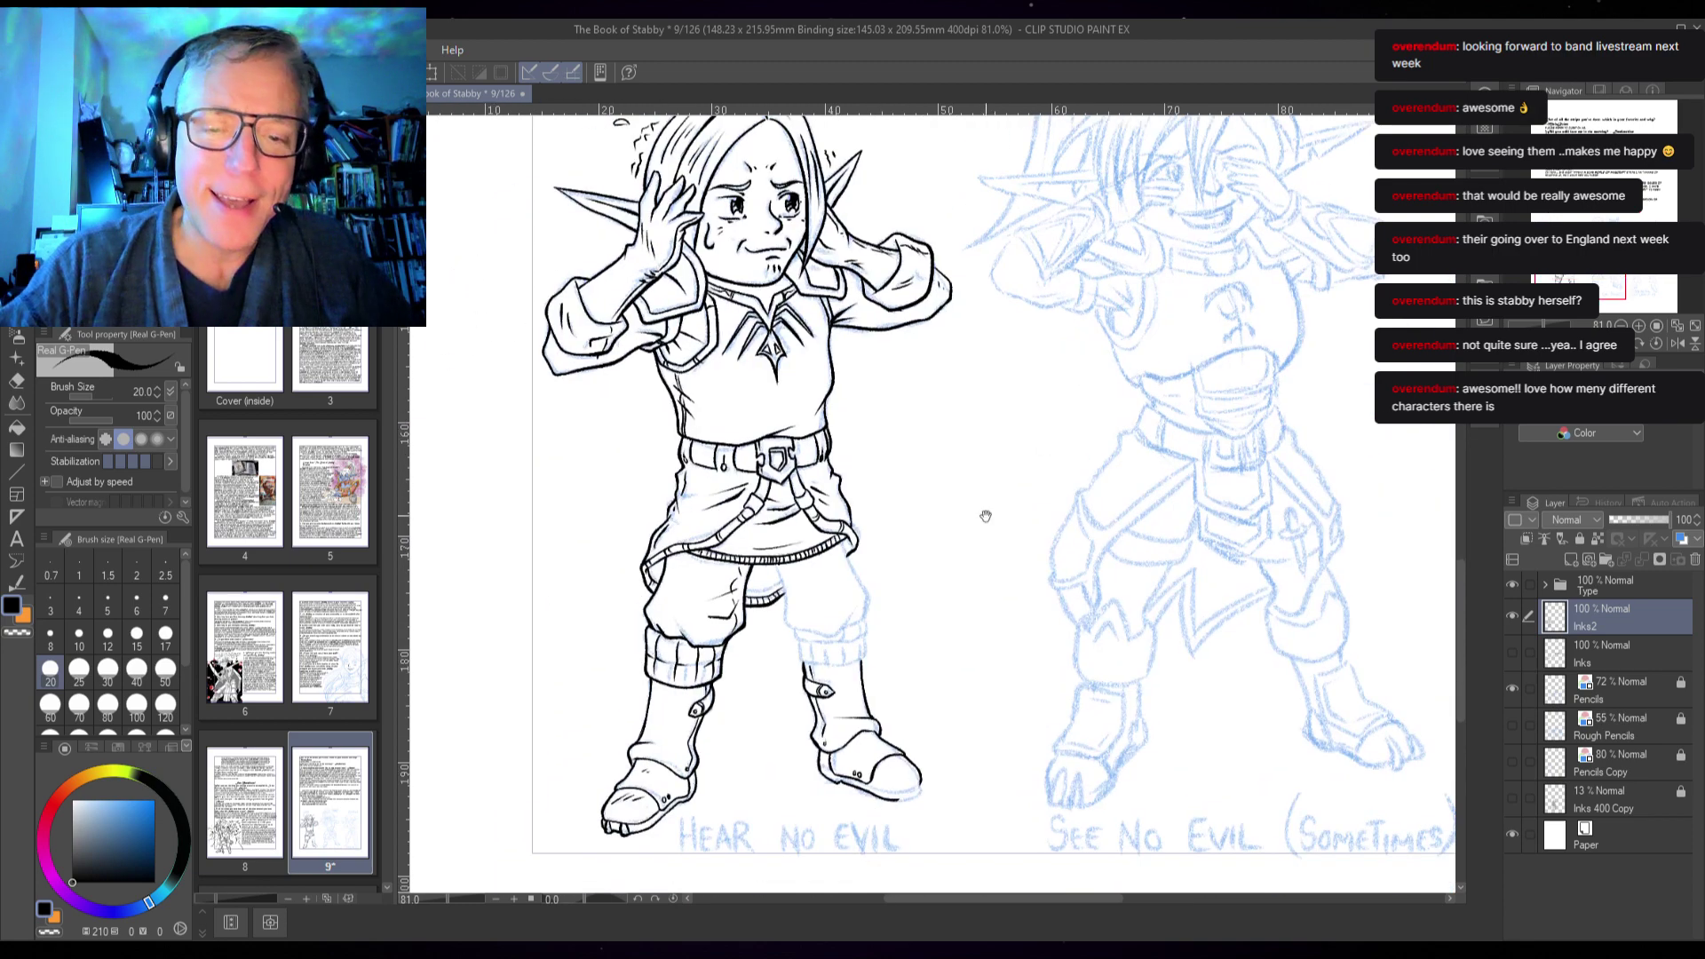
scroll(852, 559, "up", 3)
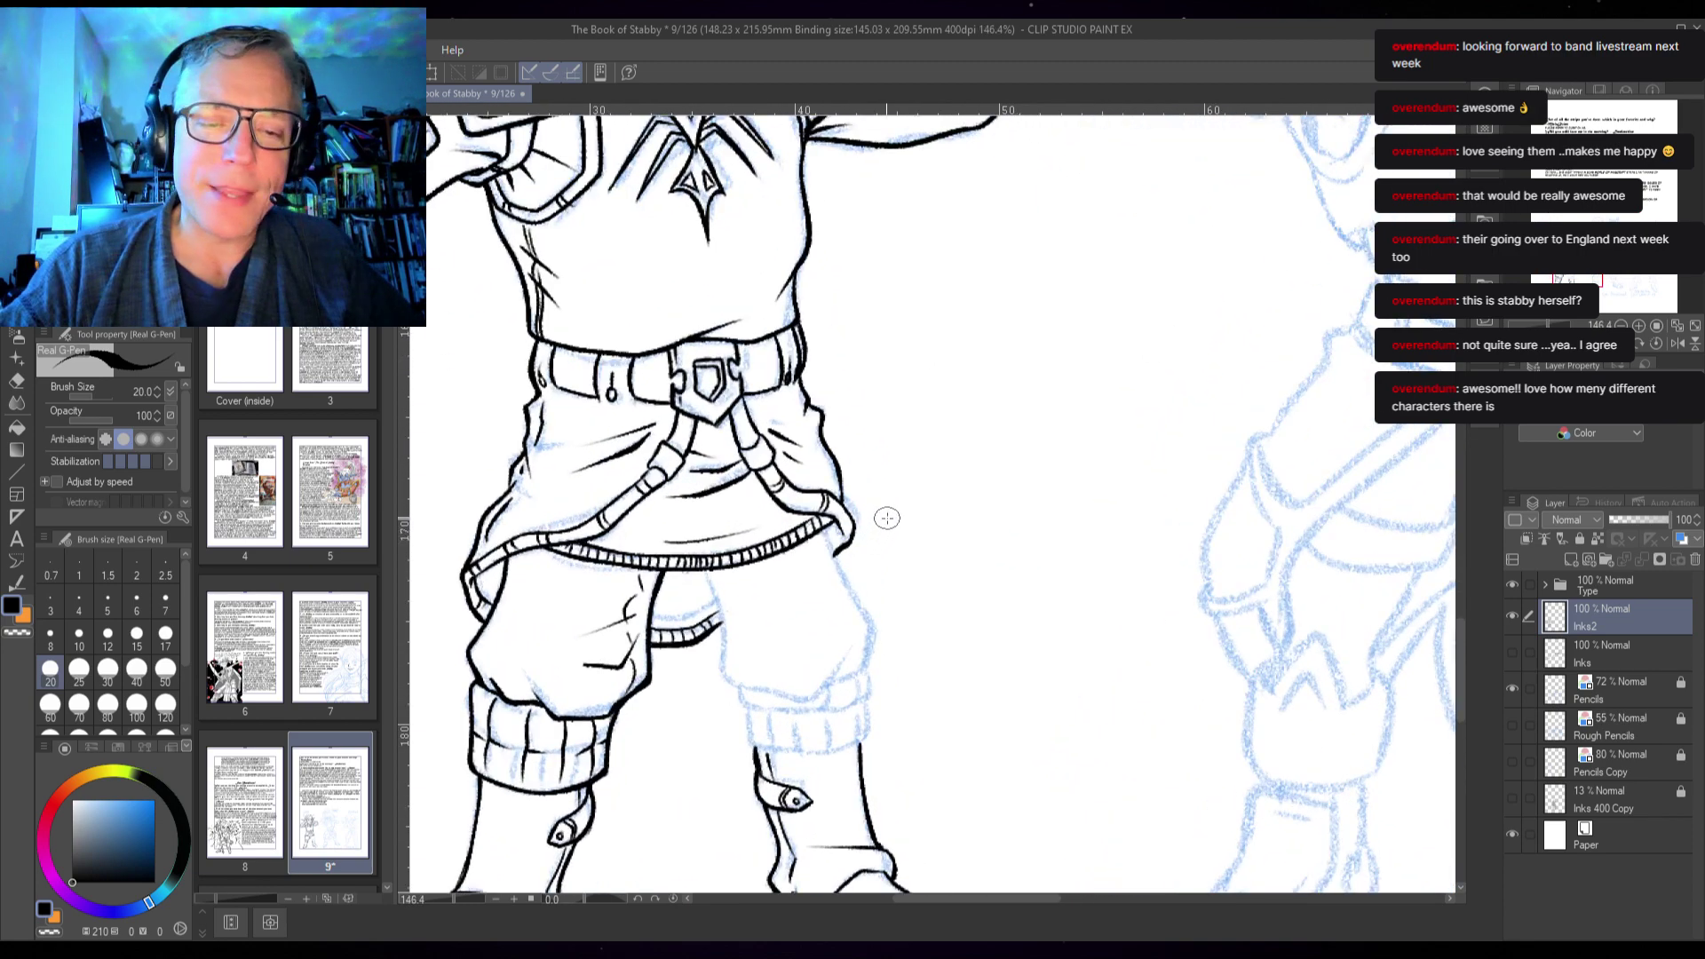
scroll(889, 529, "up", 3)
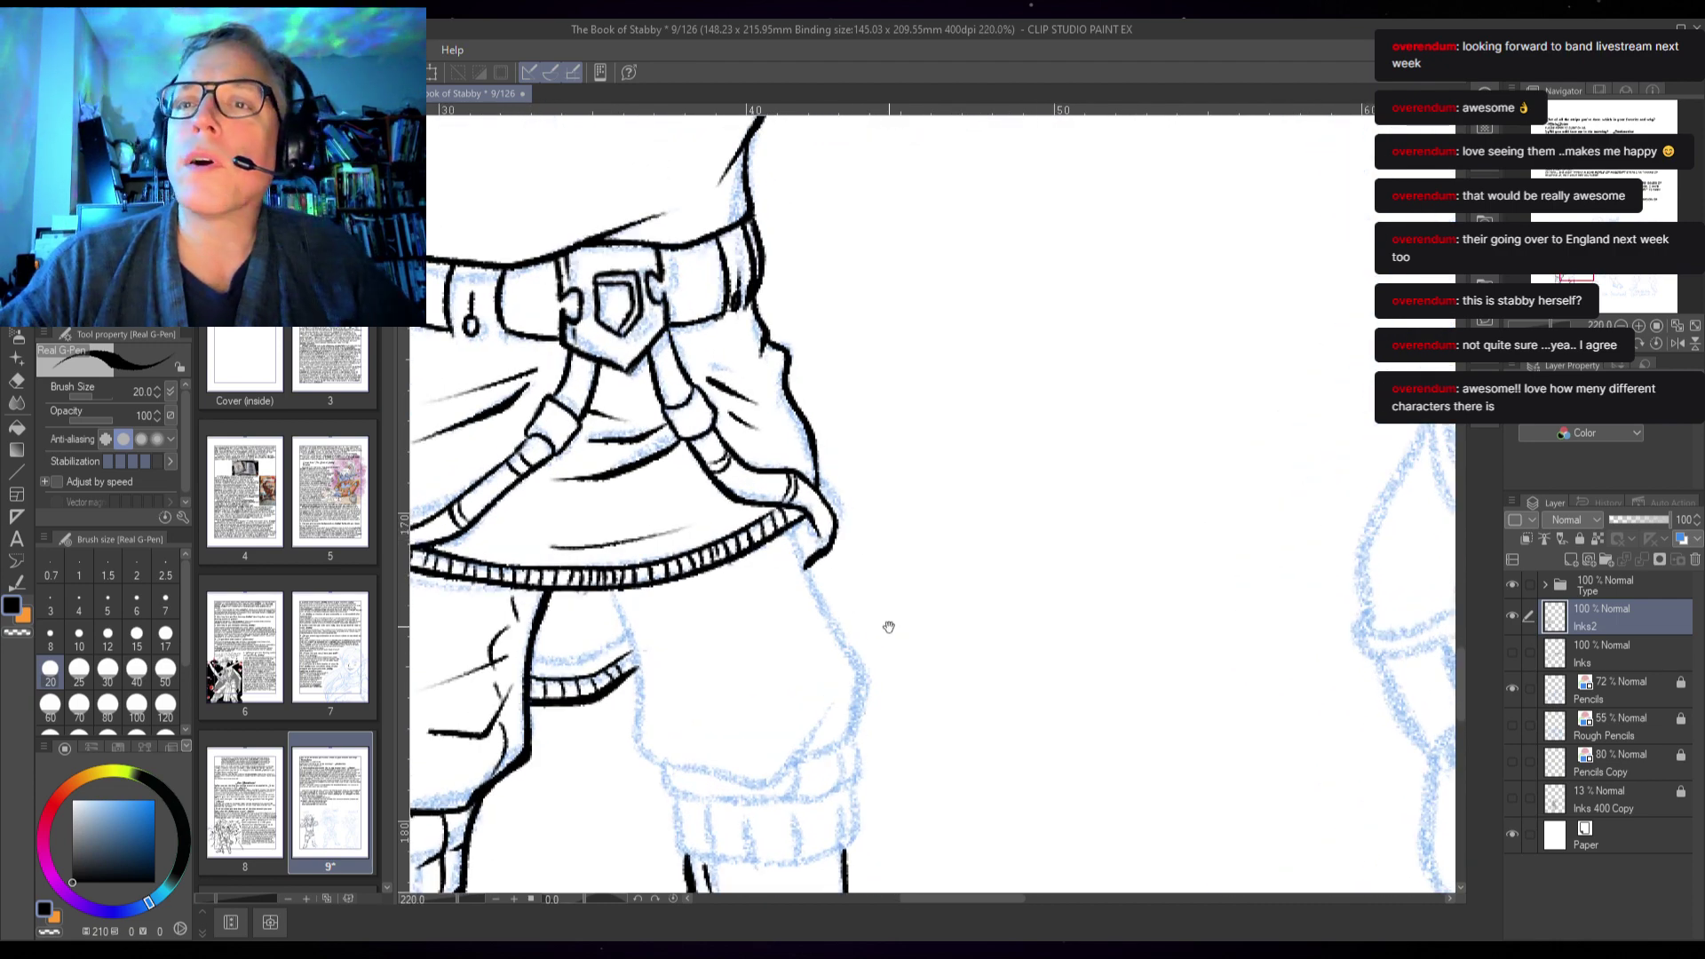
left_click_drag(888, 627, 876, 496)
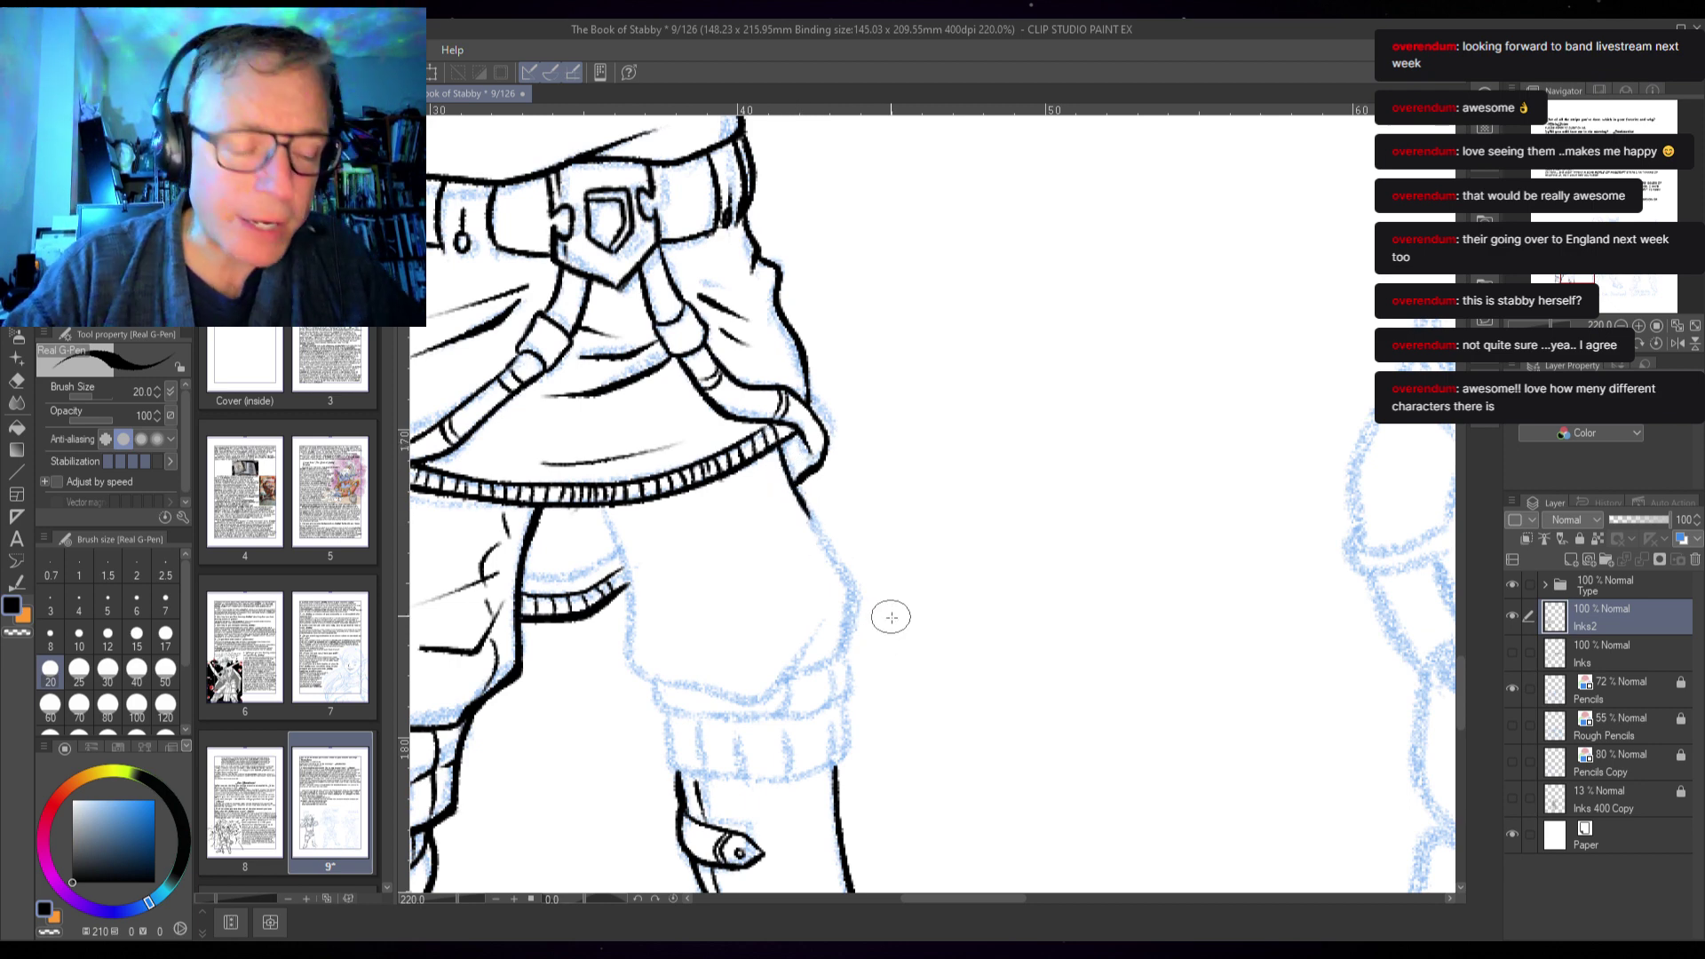
key("ctrl+z")
mouse_move(793, 477)
left_mouse_down()
mouse_move(856, 594)
mouse_move(839, 664)
left_mouse_up()
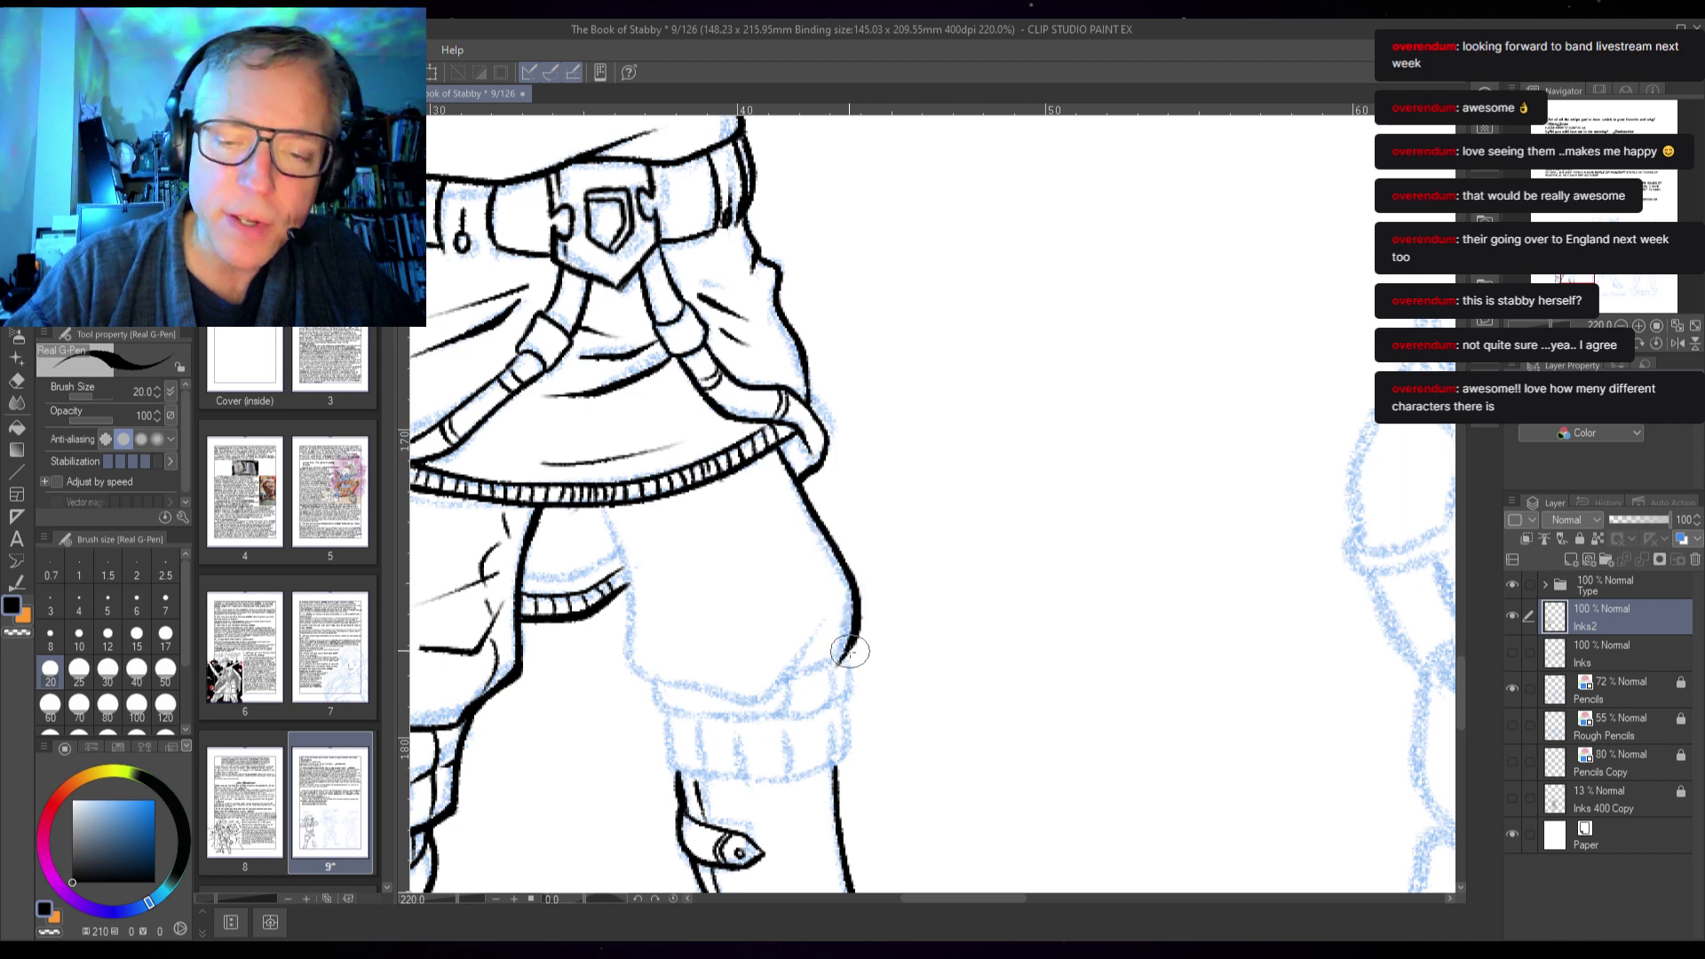
left_click_drag(725, 692, 839, 659)
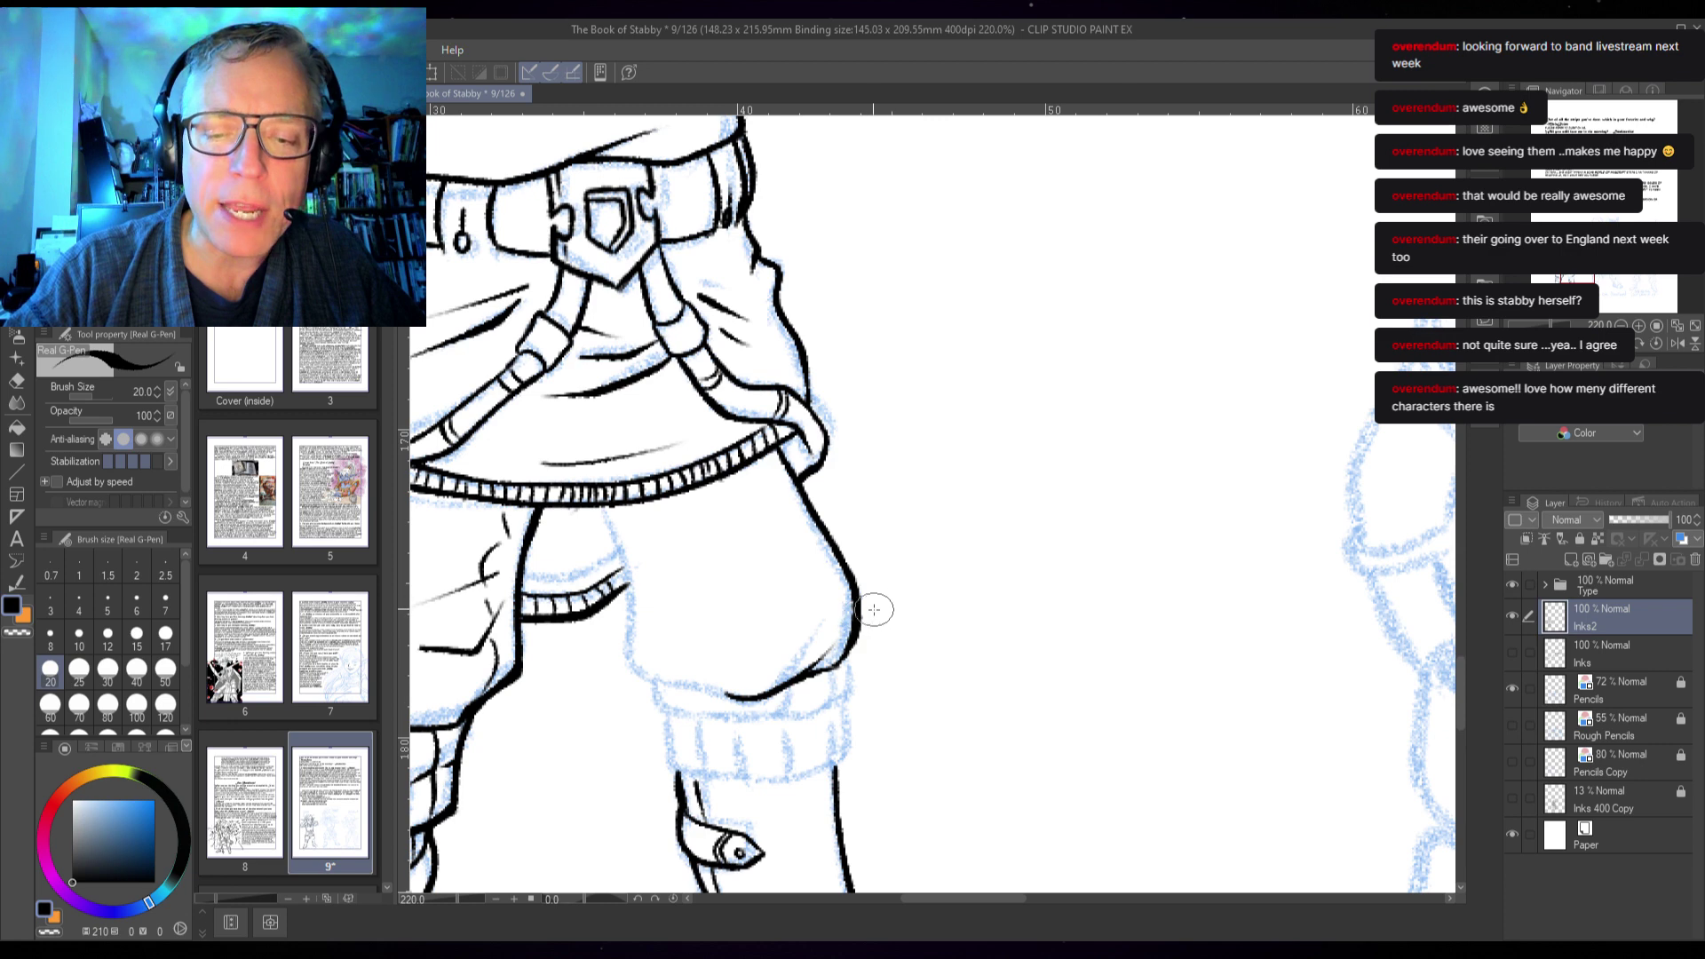
- Ink the right trouser leg's inner edge, complete its lower edge, and add crossing crease lines along the inner side
mouse_move(599, 503)
left_mouse_down()
mouse_move(638, 653)
mouse_move(671, 693)
left_mouse_up()
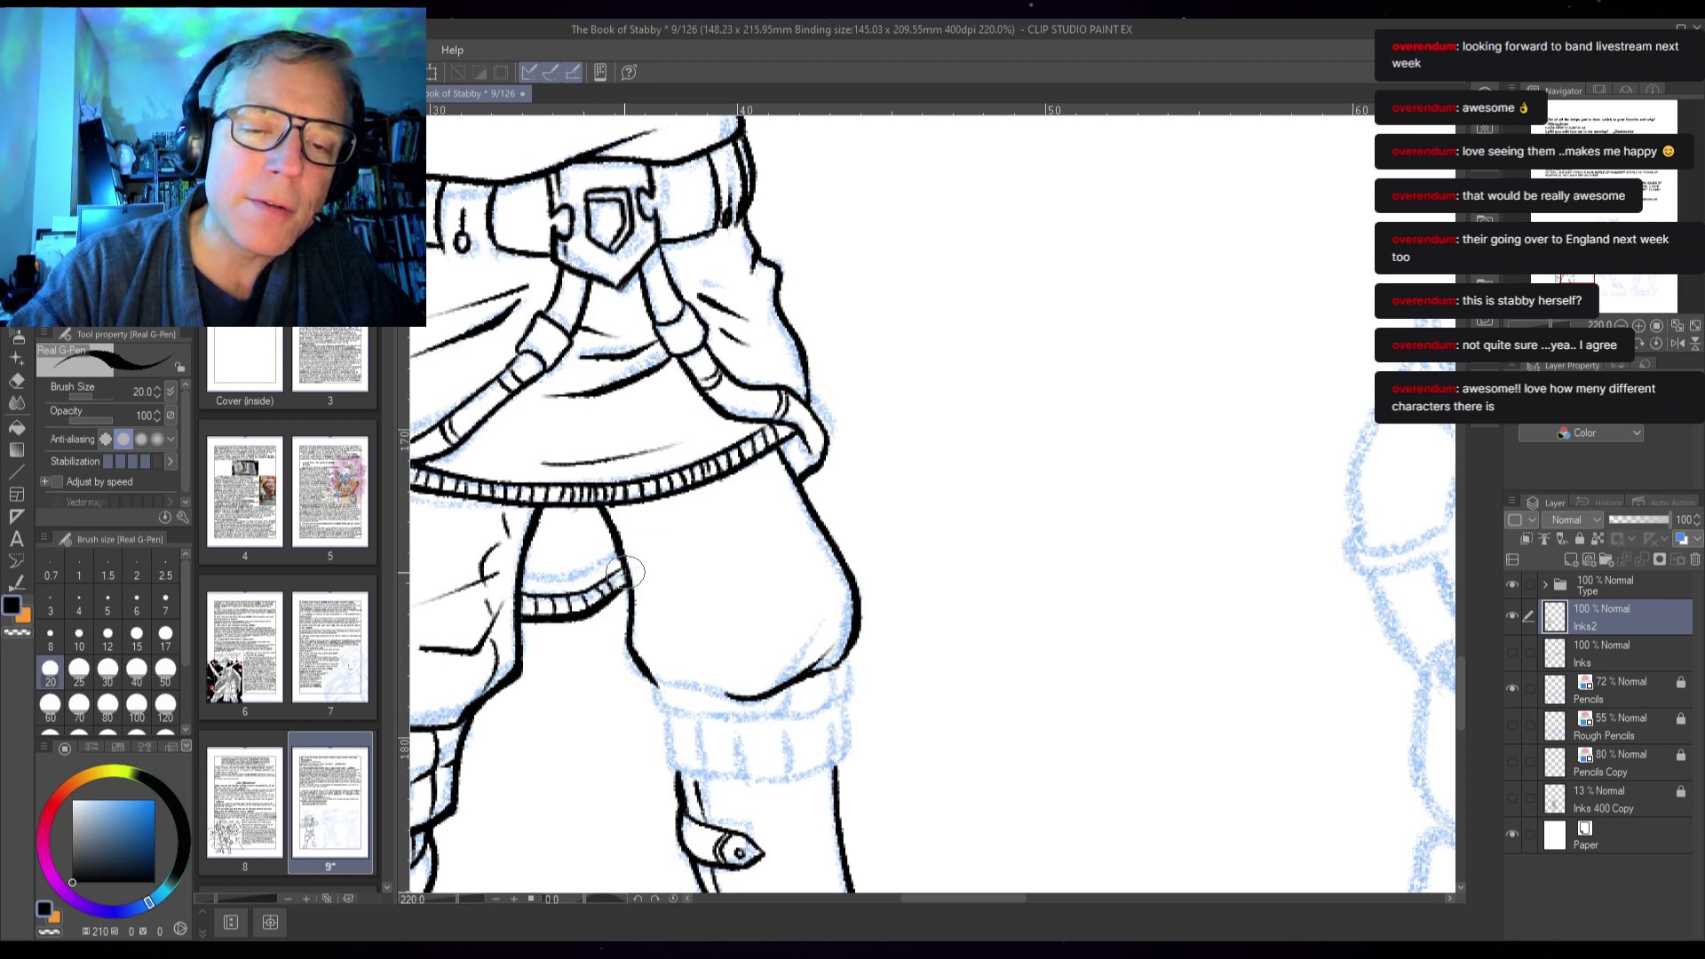
mouse_move(672, 681)
left_mouse_down()
mouse_move(644, 670)
mouse_move(701, 692)
mouse_move(782, 684)
mouse_move(710, 689)
left_mouse_up()
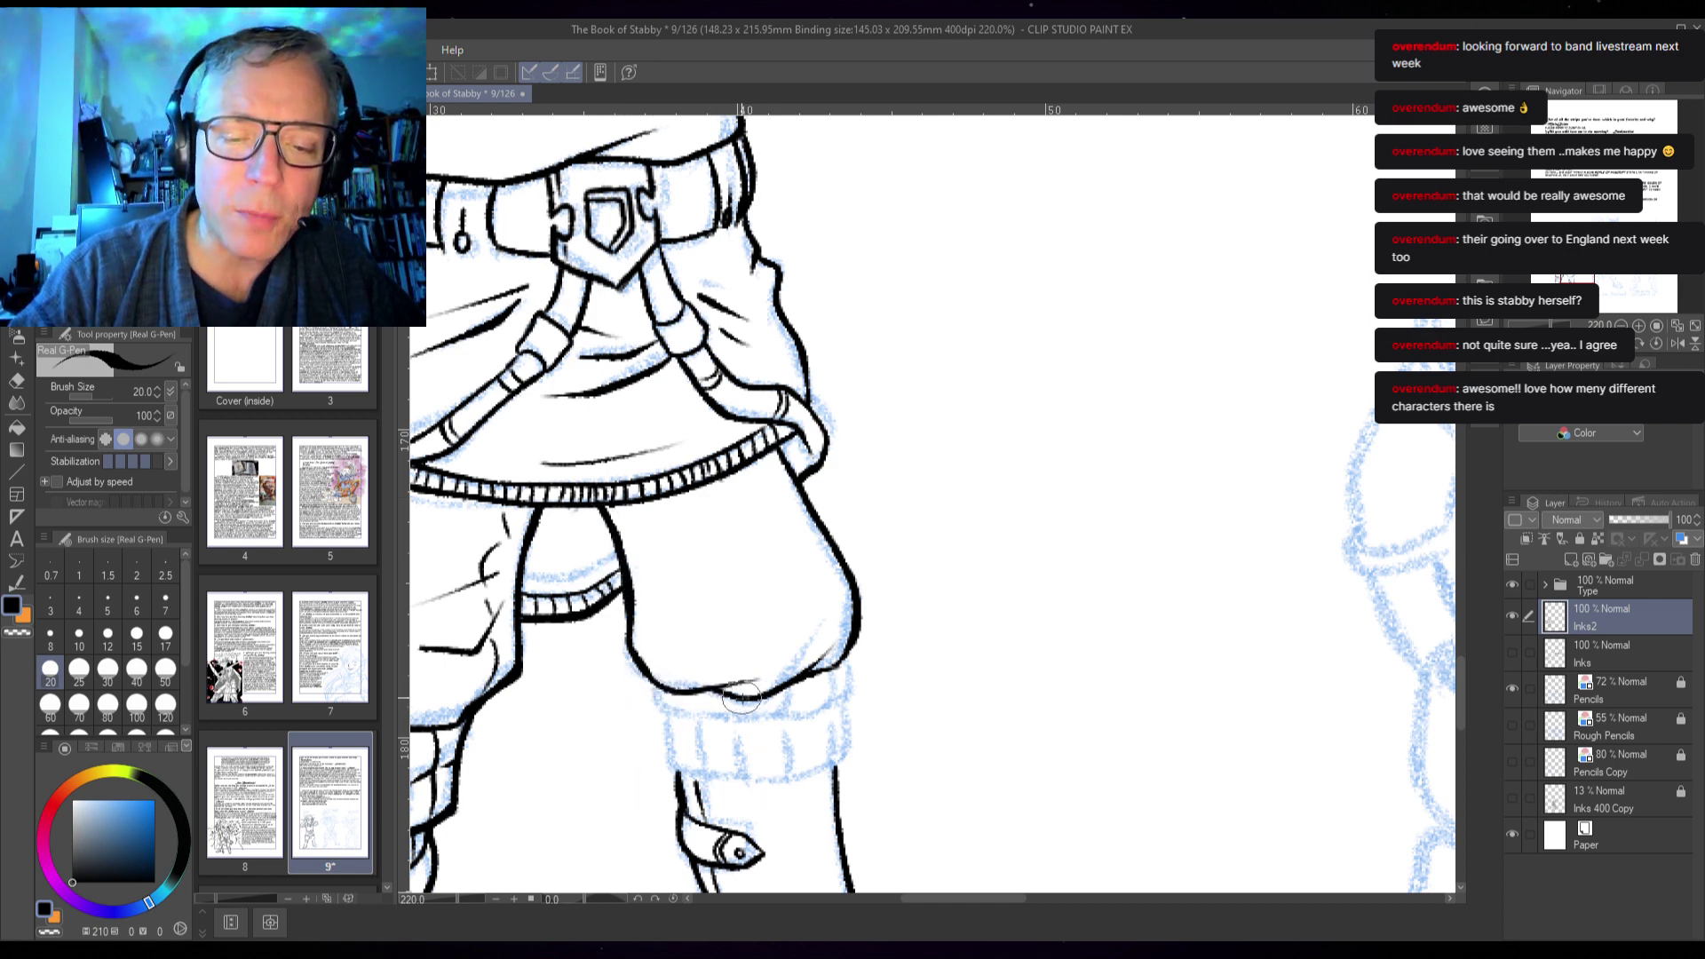
mouse_move(629, 508)
left_mouse_down()
mouse_move(666, 590)
mouse_move(654, 675)
left_mouse_up()
mouse_move(637, 577)
left_mouse_down()
mouse_move(696, 620)
mouse_move(657, 664)
left_mouse_up()
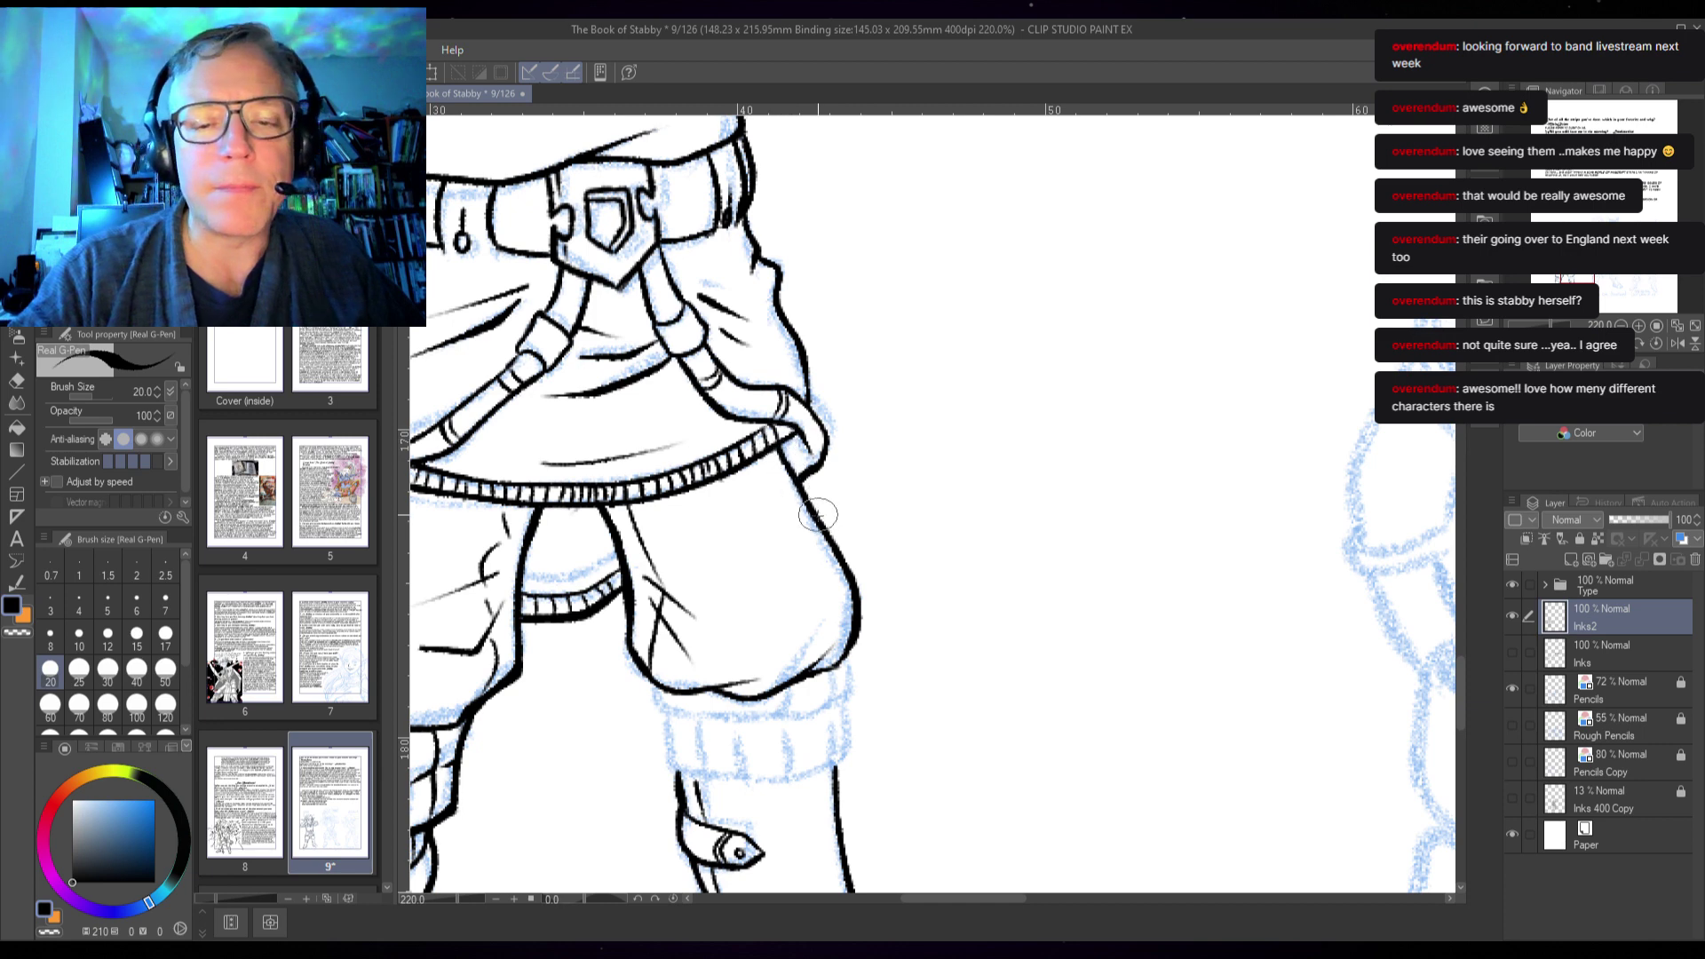
- Ink the left and right side edges of the ribbed cuff below the right trouser leg
mouse_move(930, 618)
left_mouse_down()
mouse_move(1101, 432)
mouse_move(1101, 377)
left_mouse_up()
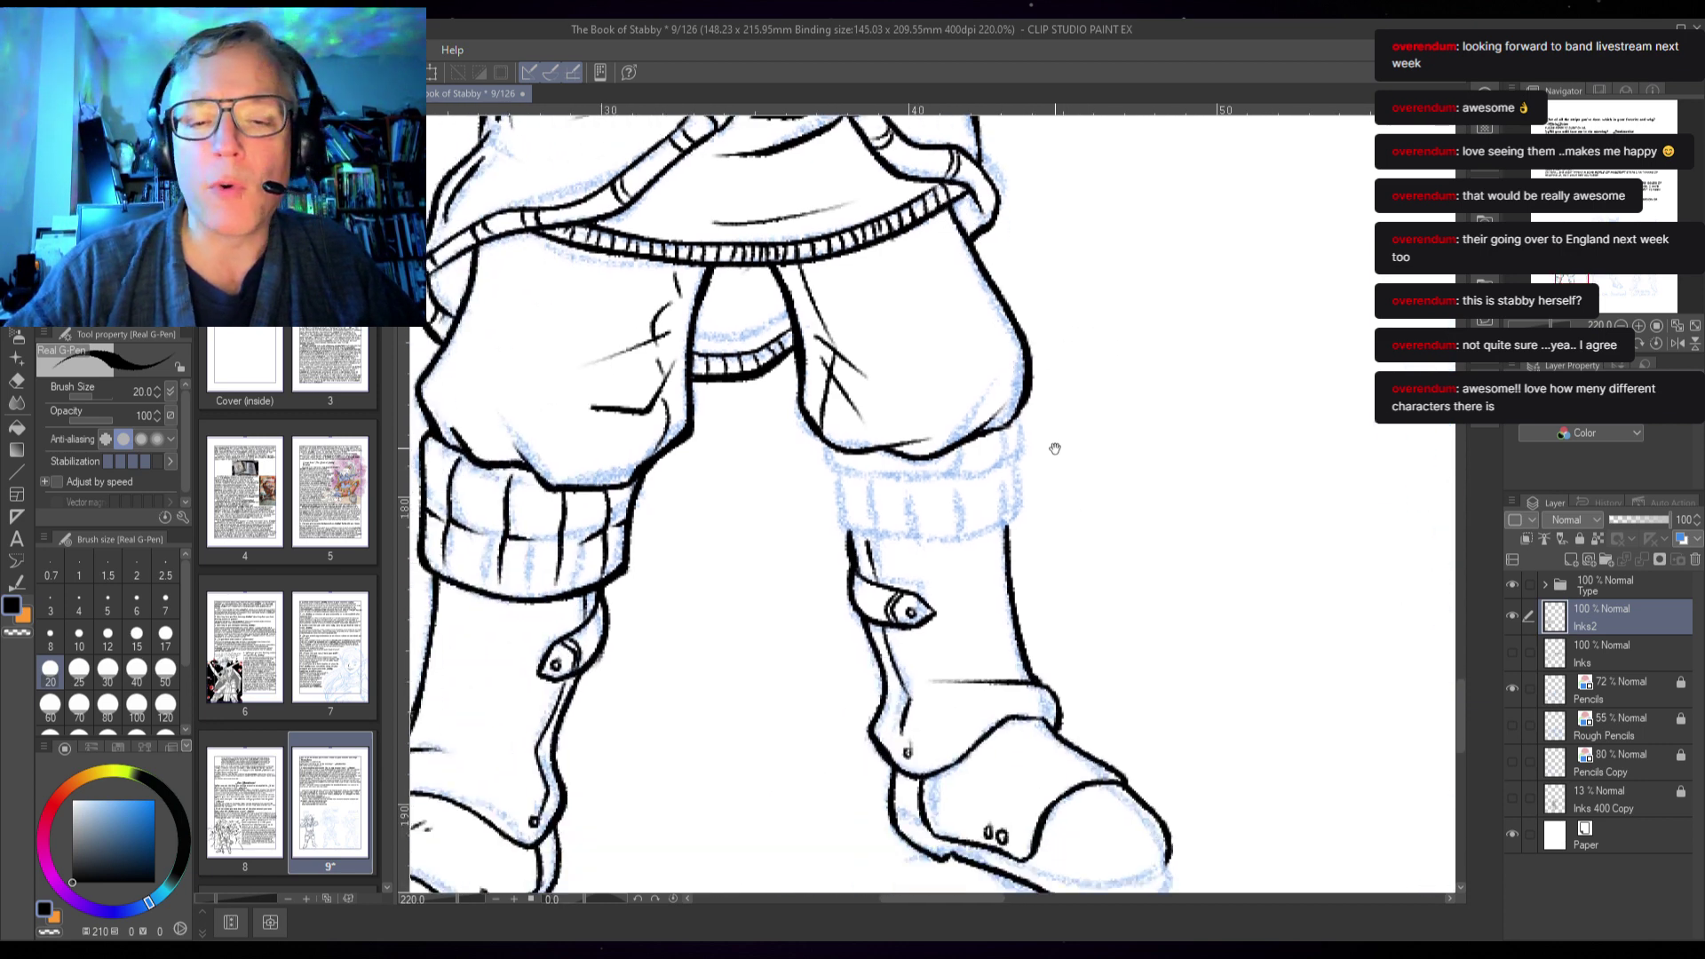
left_click_drag(828, 442, 850, 546)
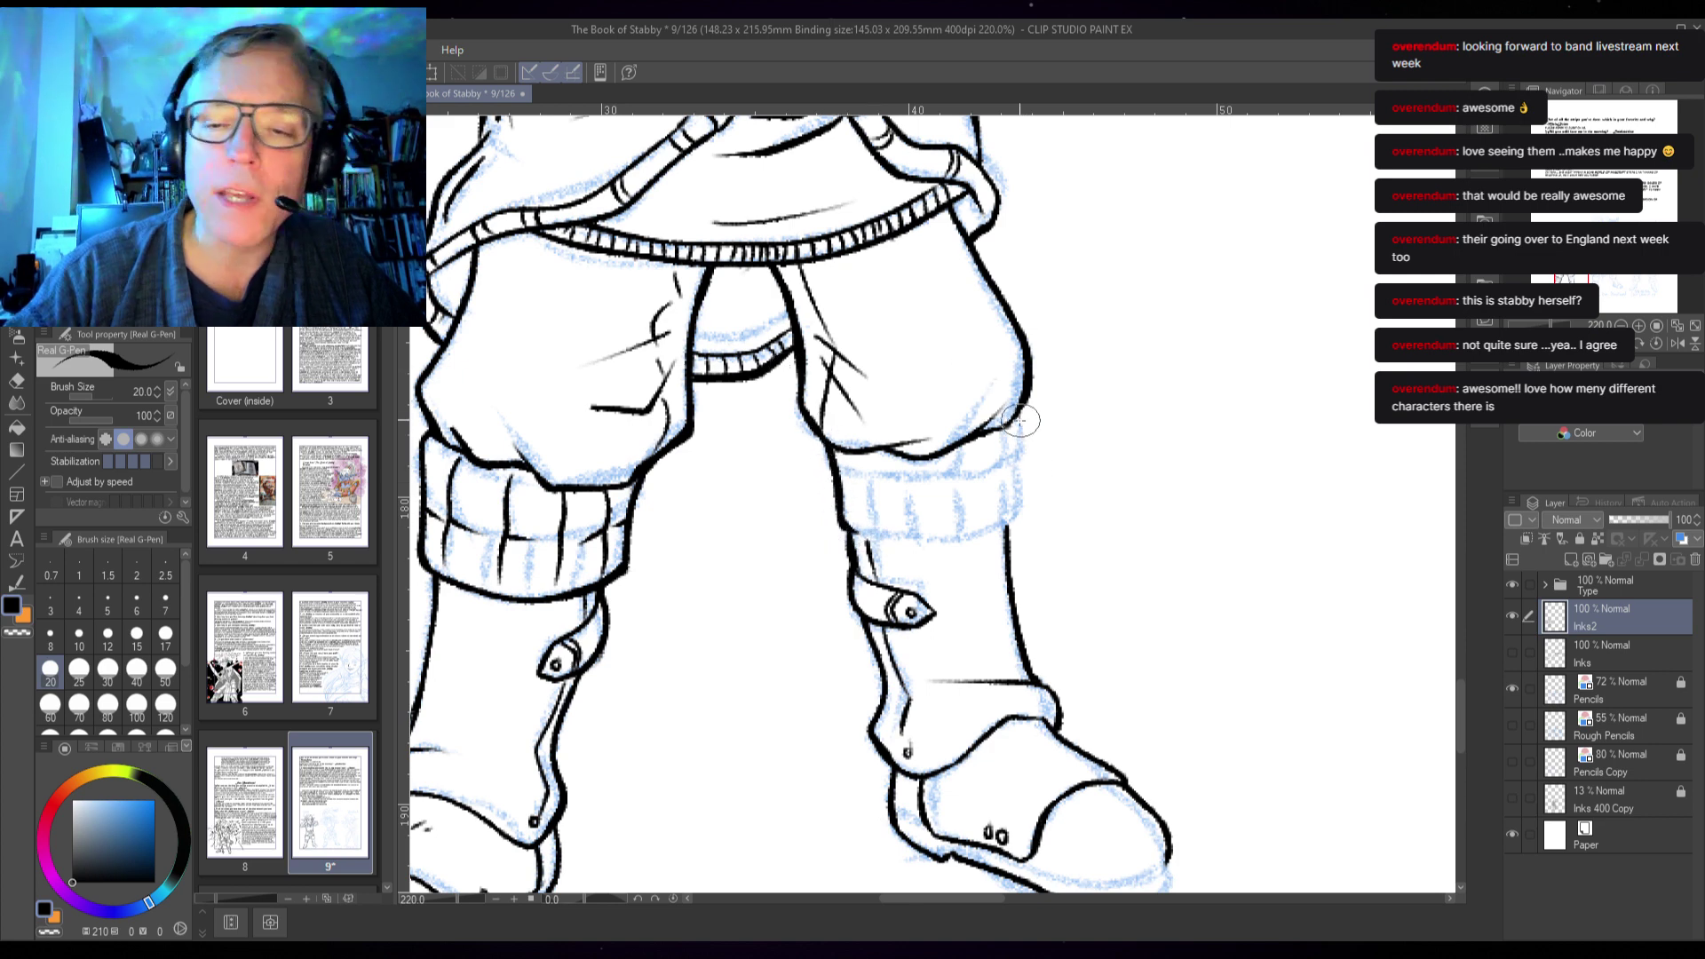
left_click_drag(1015, 423, 1013, 504)
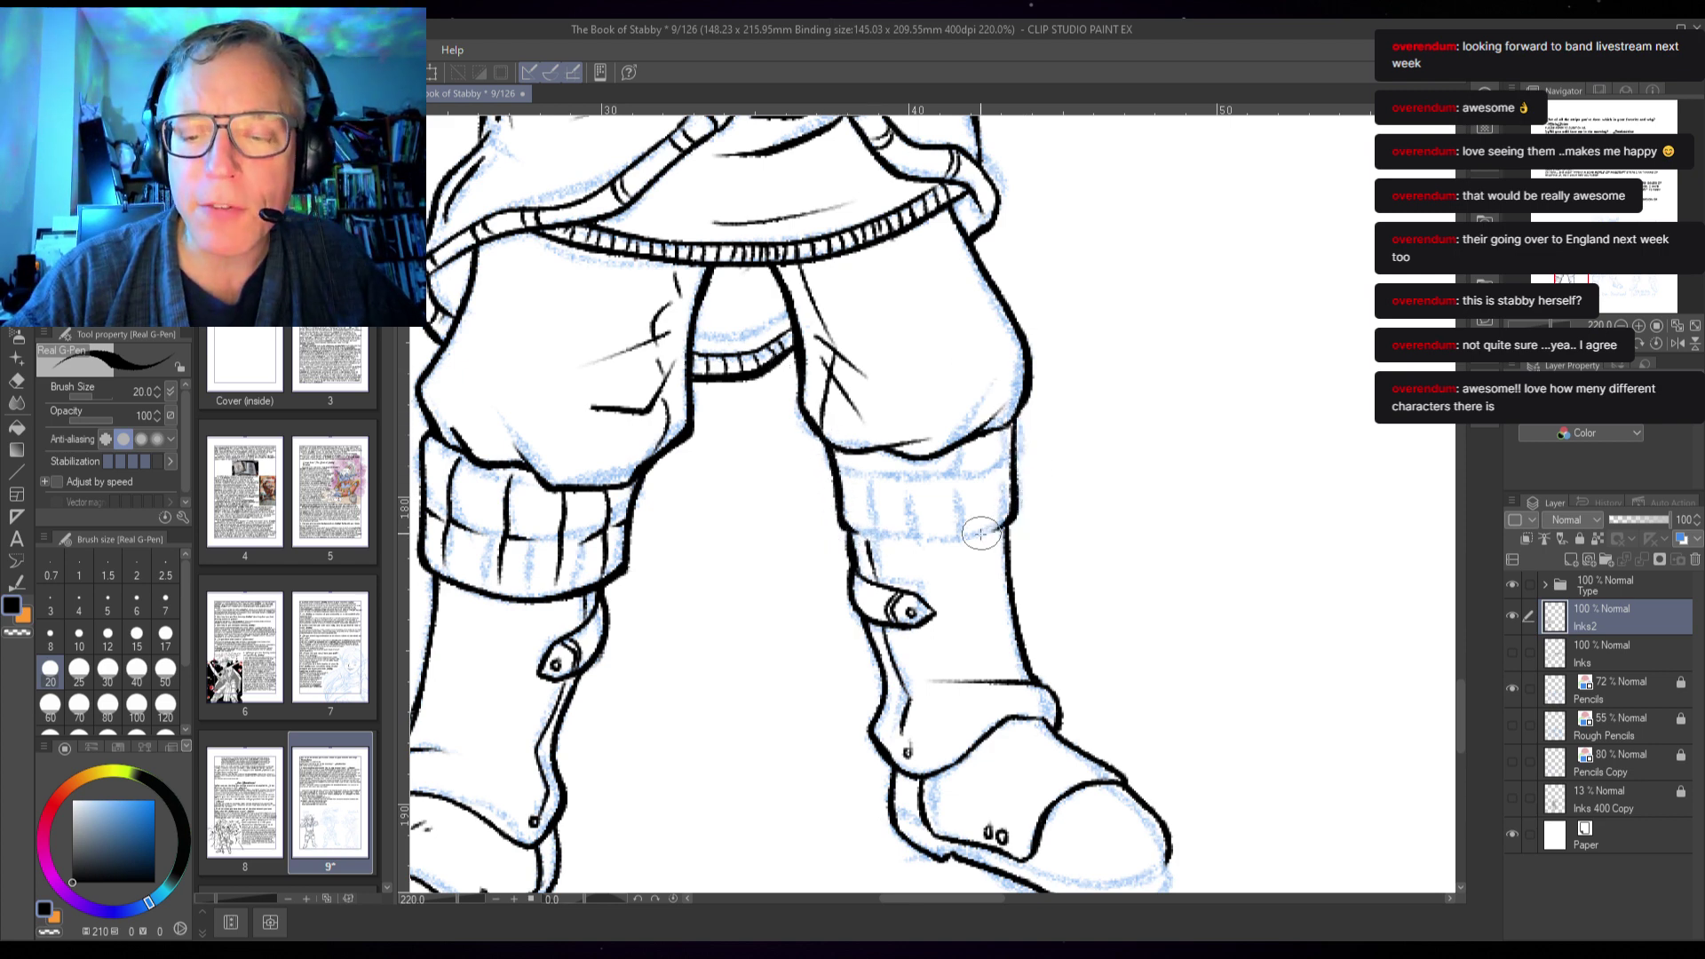
- Handwrite the note "Stabby McStoo" on two lines in the blank area beside the elf's right leg
mouse_move(1151, 271)
left_mouse_down()
mouse_move(1166, 336)
mouse_move(1132, 329)
mouse_move(1210, 327)
left_mouse_up()
mouse_move(1234, 330)
left_mouse_down()
mouse_move(1217, 351)
mouse_move(1236, 360)
left_mouse_up()
mouse_move(1246, 277)
left_mouse_down()
mouse_move(1250, 334)
mouse_move(1321, 351)
left_mouse_up()
left_click_drag(1340, 315, 1309, 426)
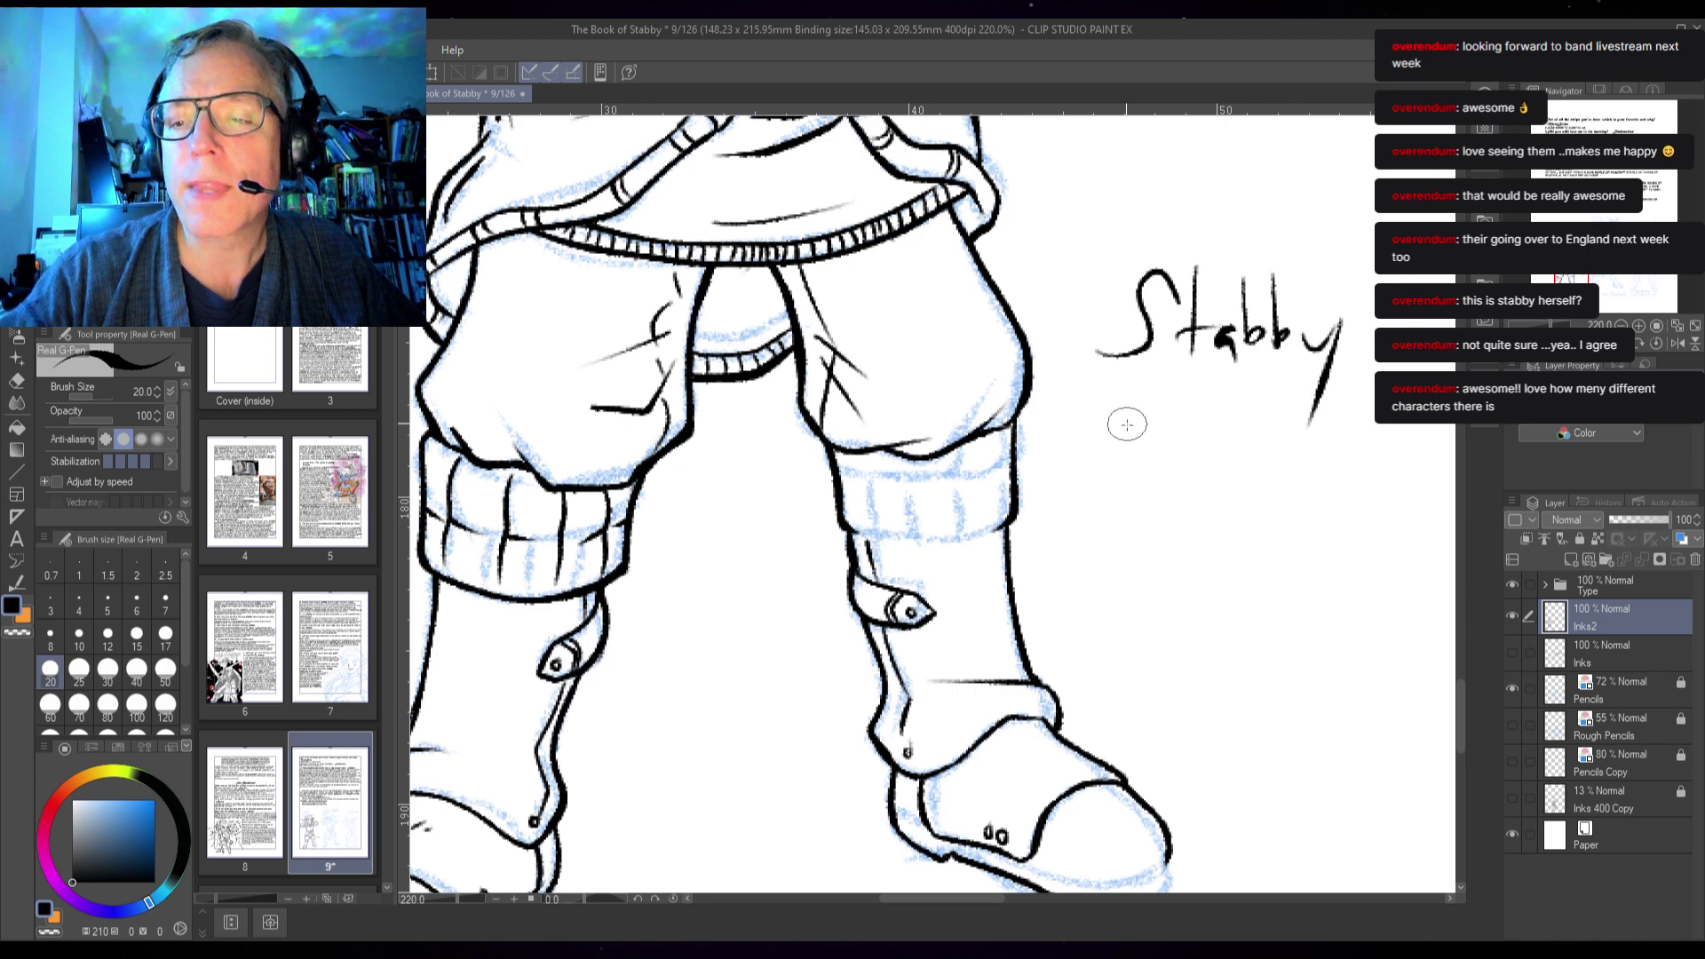
mouse_move(1123, 397)
left_mouse_down()
mouse_move(1117, 473)
mouse_move(1152, 382)
mouse_move(1154, 468)
mouse_move(1181, 464)
left_mouse_up()
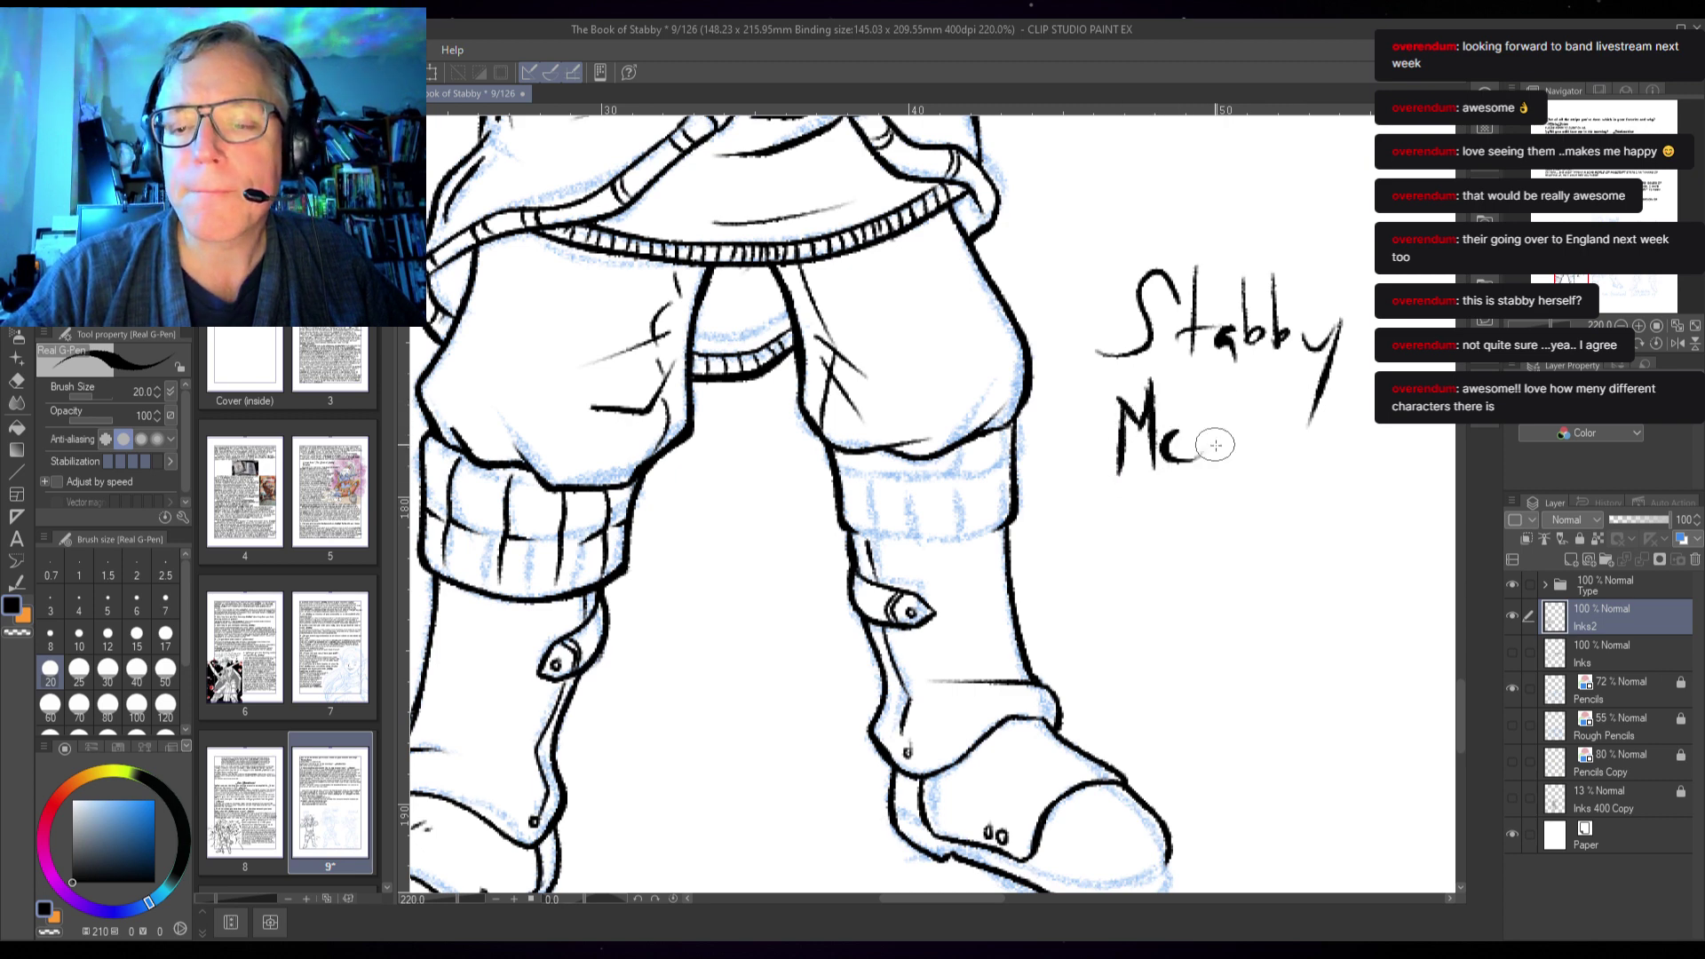
mouse_move(1242, 392)
left_mouse_down()
mouse_move(1214, 391)
mouse_move(1200, 461)
left_mouse_up()
left_click_drag(1263, 353, 1251, 460)
mouse_move(1235, 430)
left_mouse_down()
mouse_move(1296, 423)
mouse_move(1312, 448)
mouse_move(1328, 419)
left_mouse_up()
- Ink the right cuff's bottom edge, its vertical rib lines and the short horizontal crease marks across them
left_click_drag(1110, 651, 1044, 667)
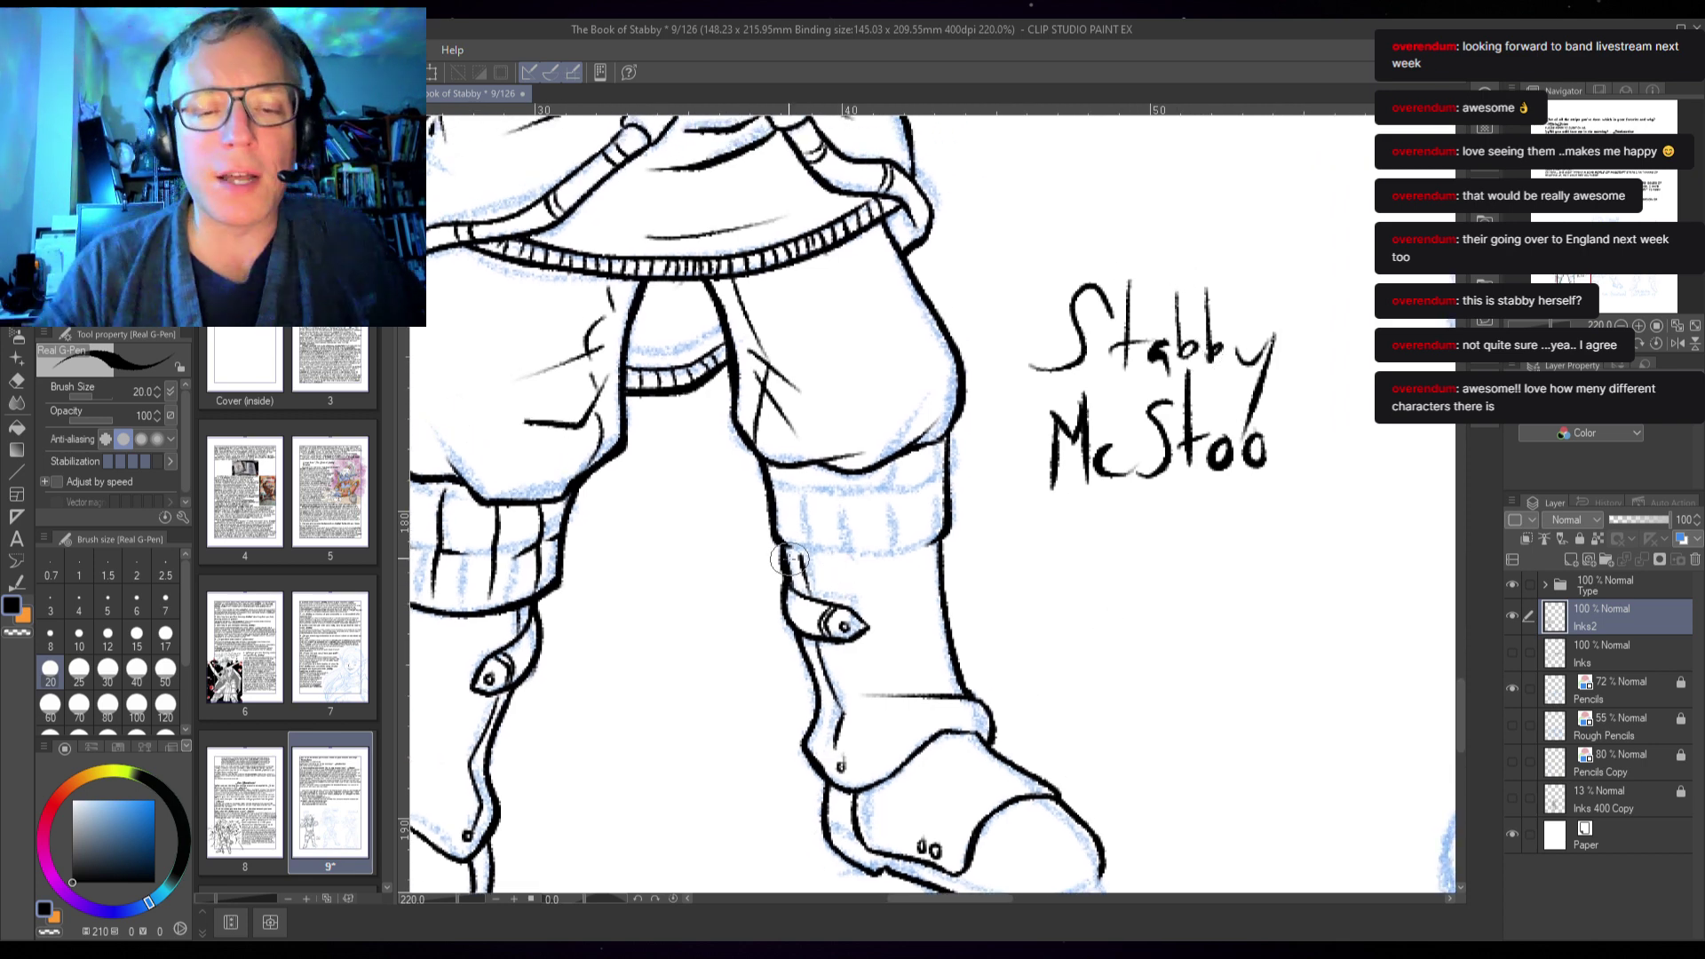
left_click_drag(778, 547, 941, 548)
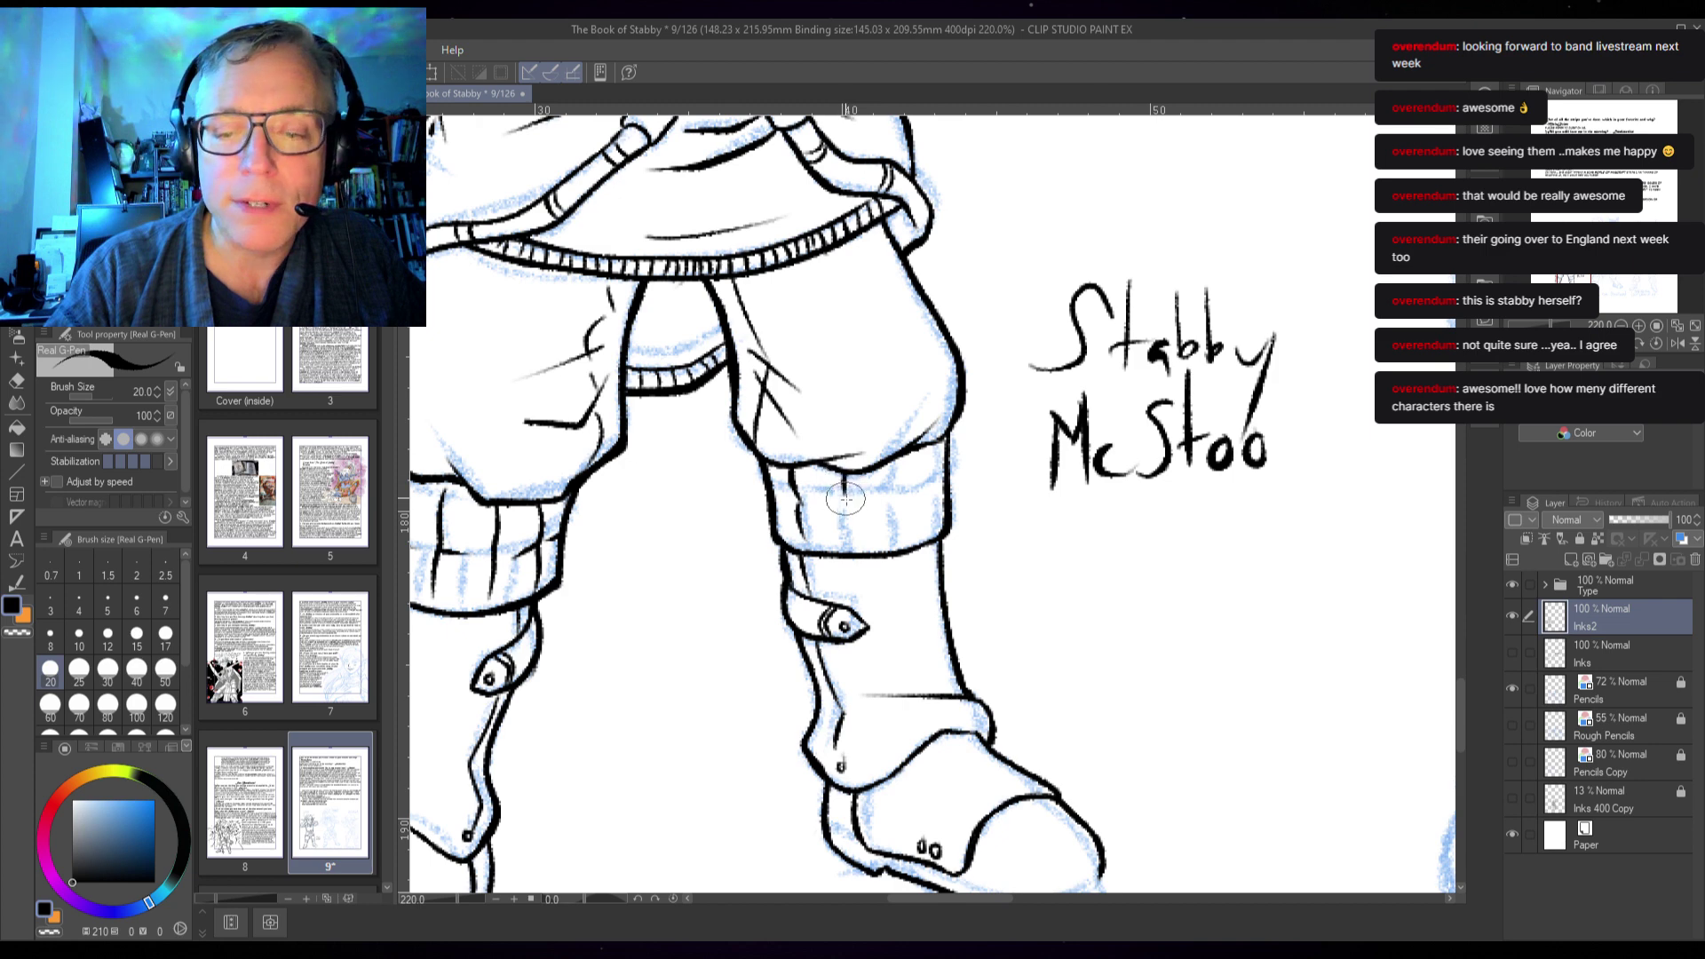
left_click_drag(846, 522, 851, 546)
left_click_drag(910, 453, 910, 531)
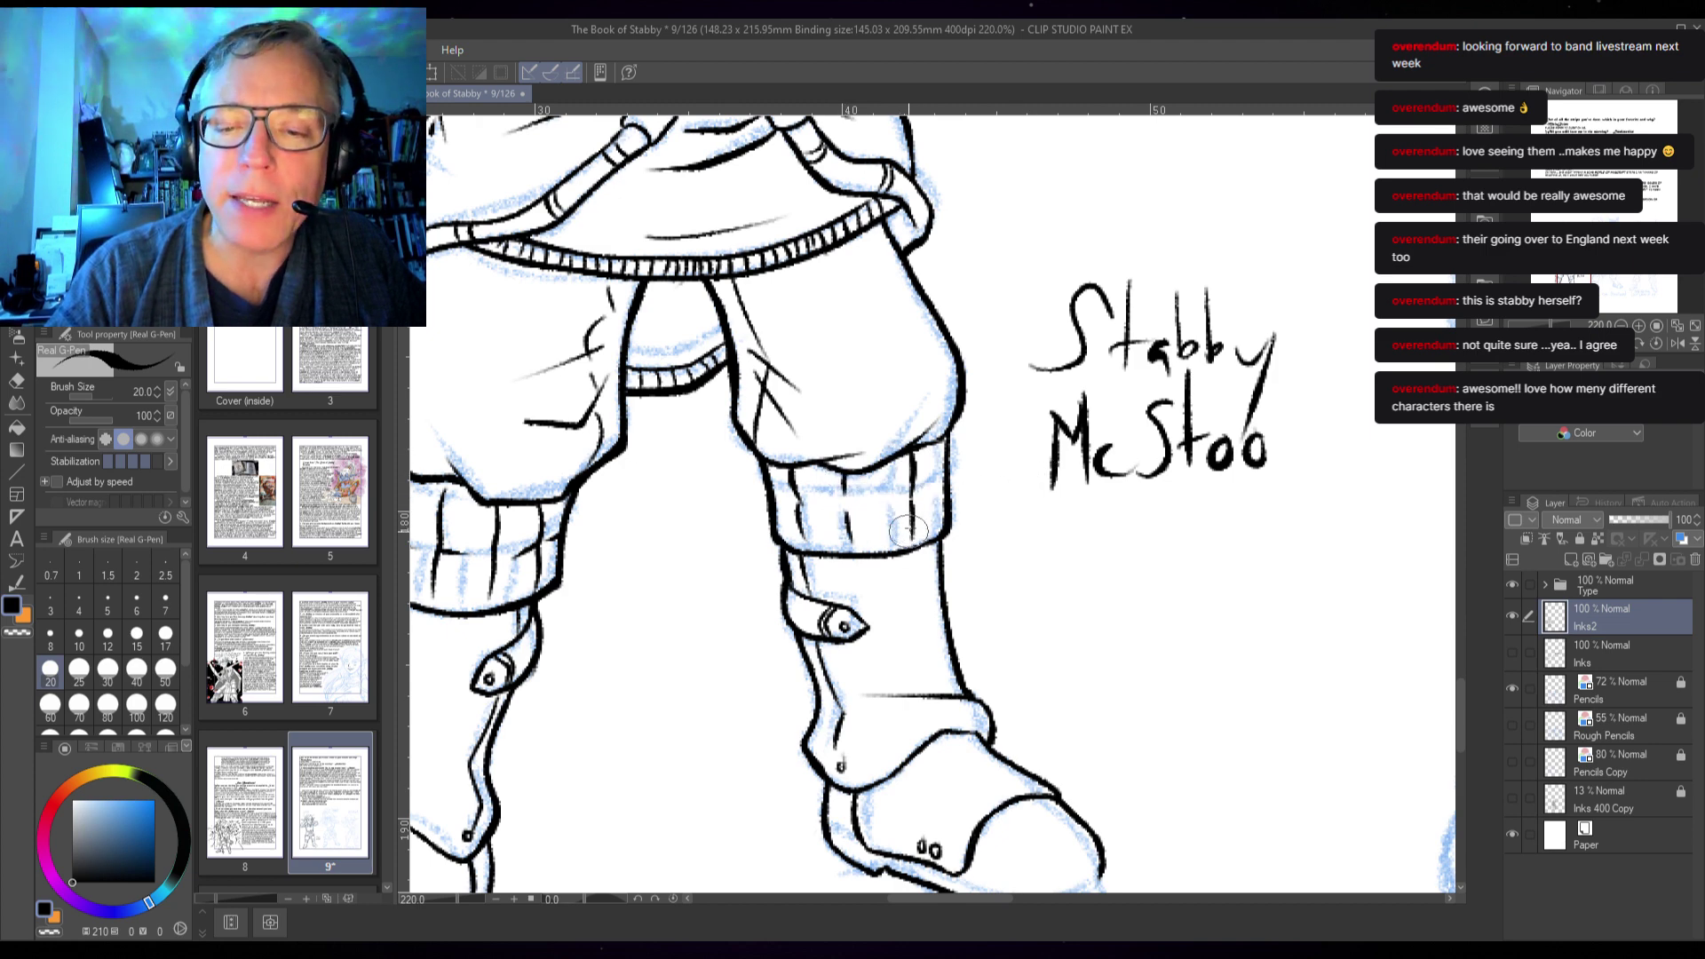
mouse_move(931, 466)
left_mouse_down()
mouse_move(849, 513)
mouse_move(840, 488)
mouse_move(846, 510)
mouse_move(877, 493)
mouse_move(804, 524)
left_mouse_up()
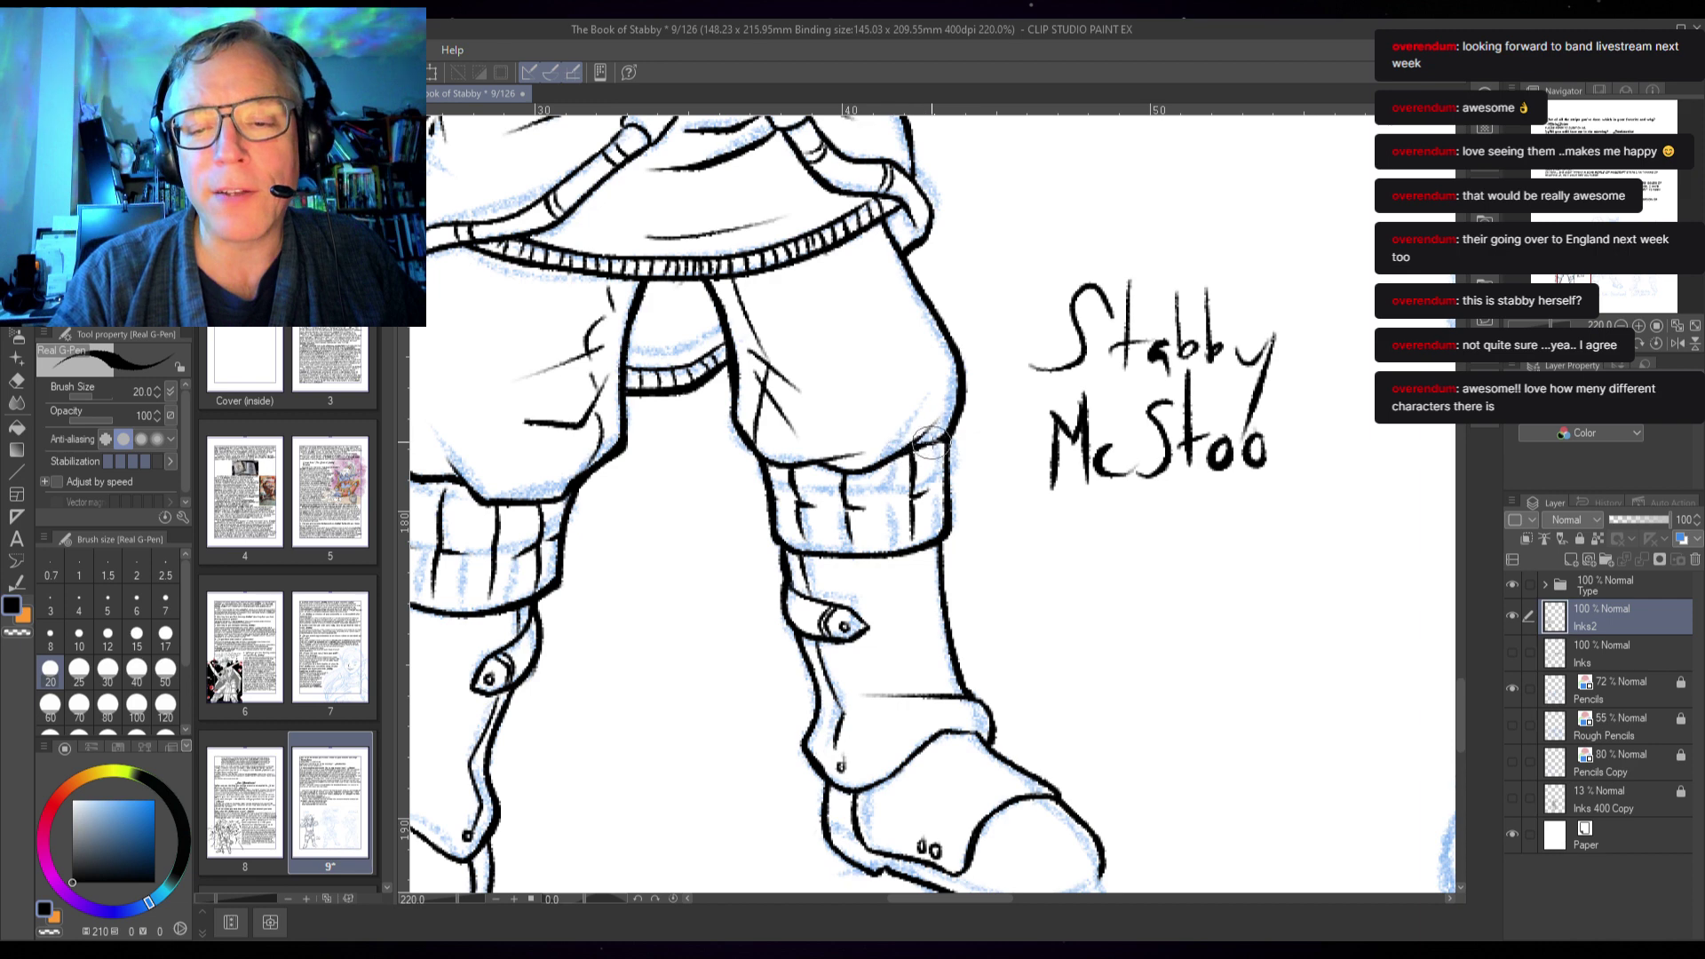
- Ink the claws at the tip of the right boot and the sole edge running back from them
mouse_move(1087, 384)
left_mouse_down()
mouse_move(1084, 621)
mouse_move(1092, 590)
mouse_move(1225, 471)
mouse_move(1156, 487)
mouse_move(1078, 470)
mouse_move(1059, 413)
mouse_move(1173, 355)
mouse_move(1023, 364)
left_mouse_up()
mouse_move(1047, 560)
left_mouse_down()
mouse_move(1079, 526)
mouse_move(1082, 560)
mouse_move(1088, 556)
left_mouse_up()
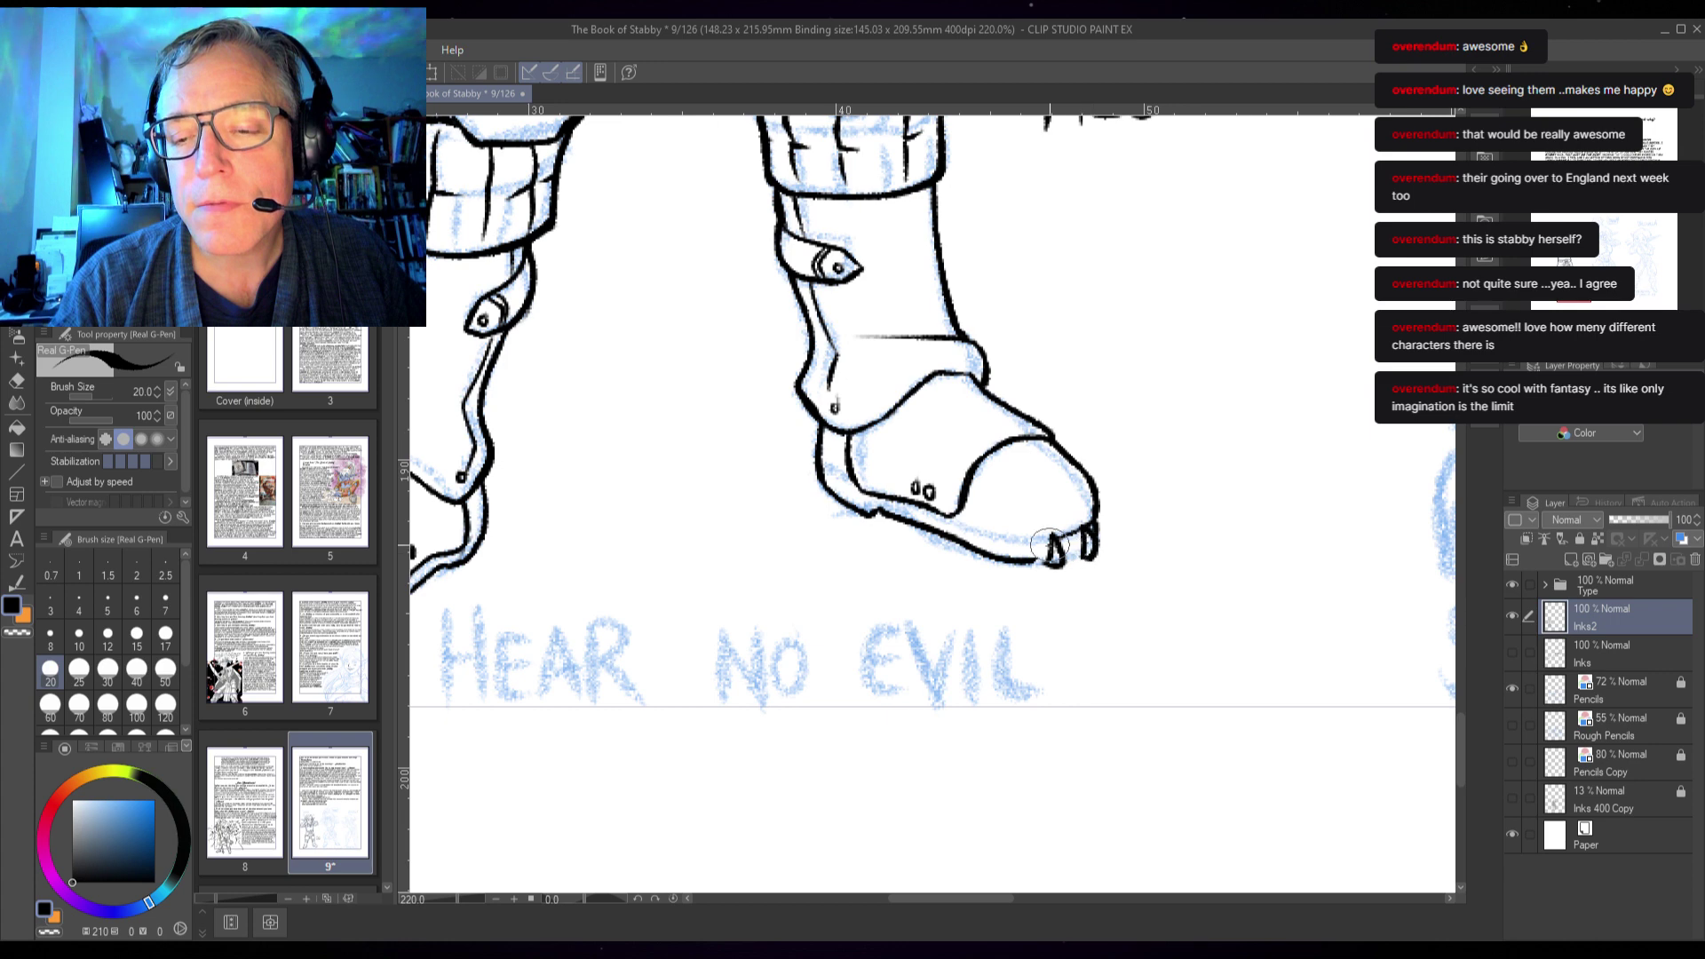
left_click_drag(961, 526, 1030, 553)
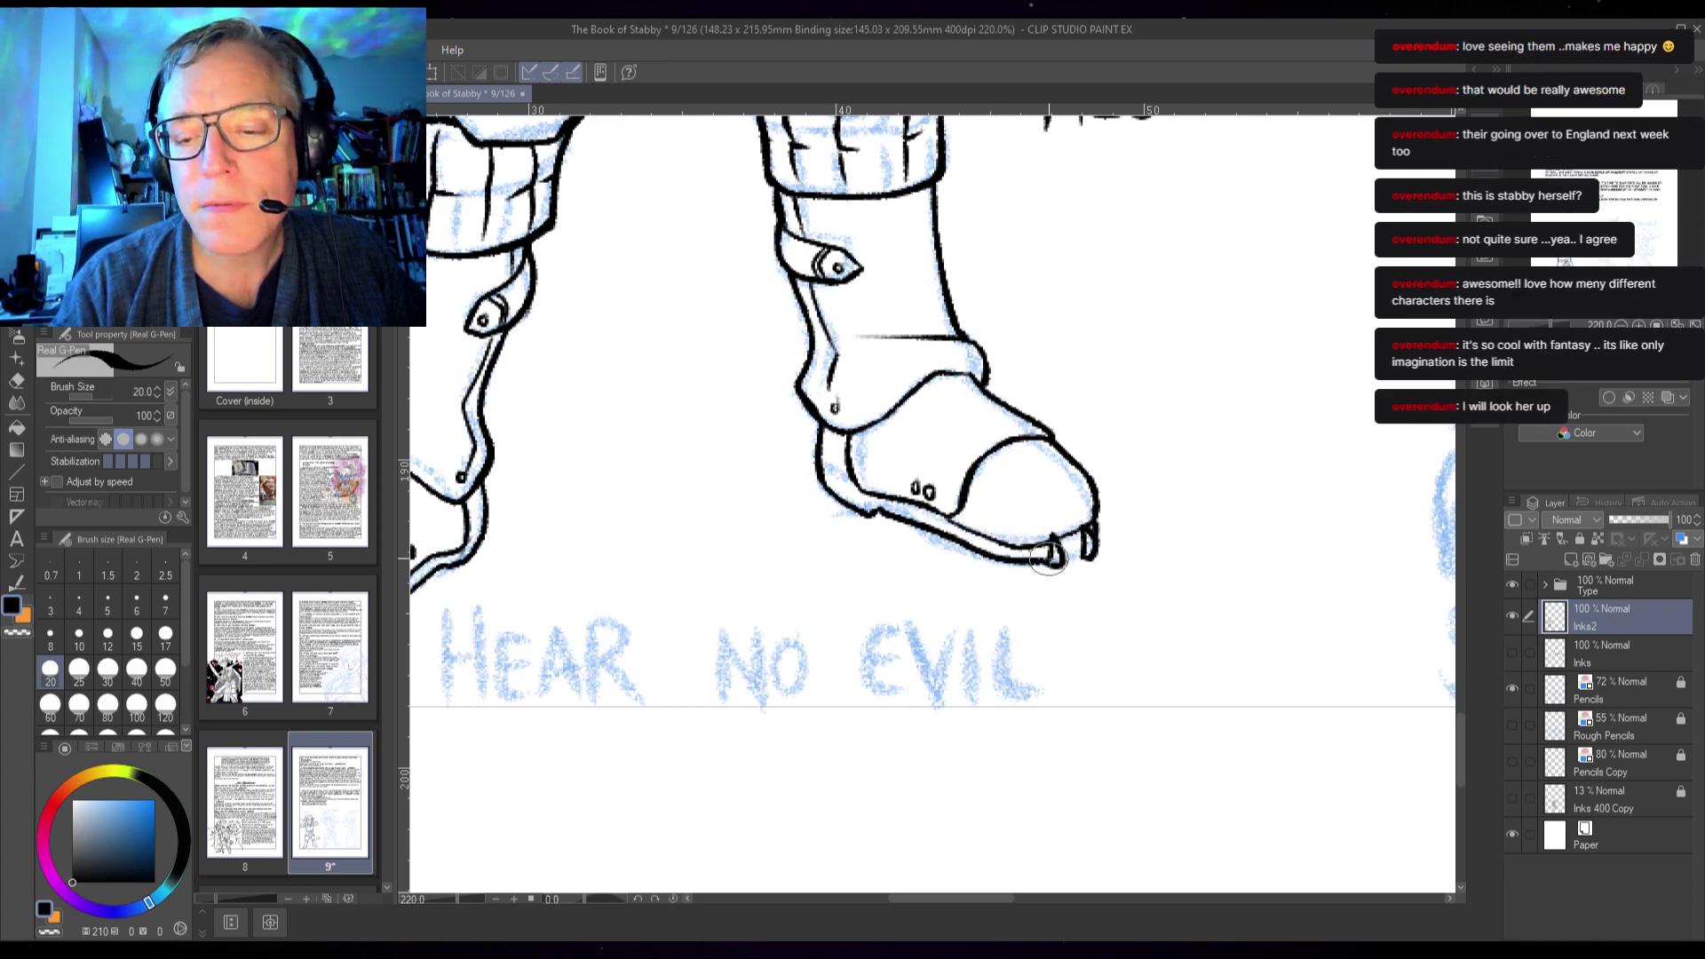
left_click_drag(1047, 559, 1079, 556)
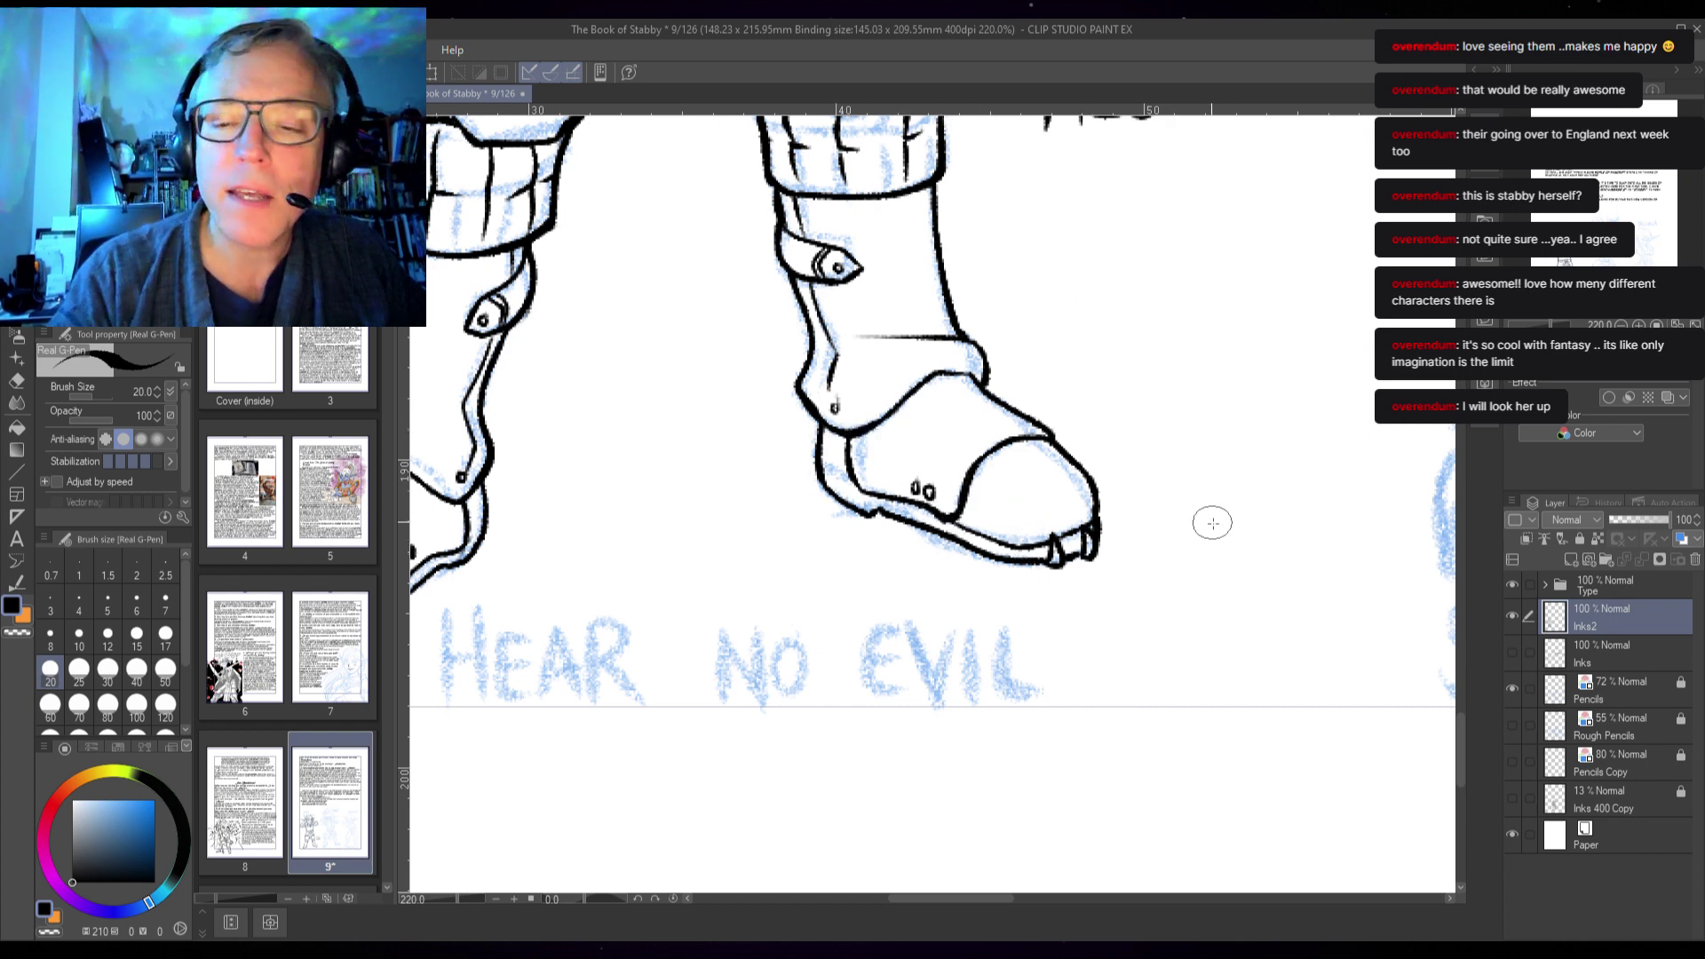
- Review the inked elf from boots to head beside the pencilled Stabby figure
left_click_drag(877, 657, 999, 657)
scroll(999, 657, "up", 8)
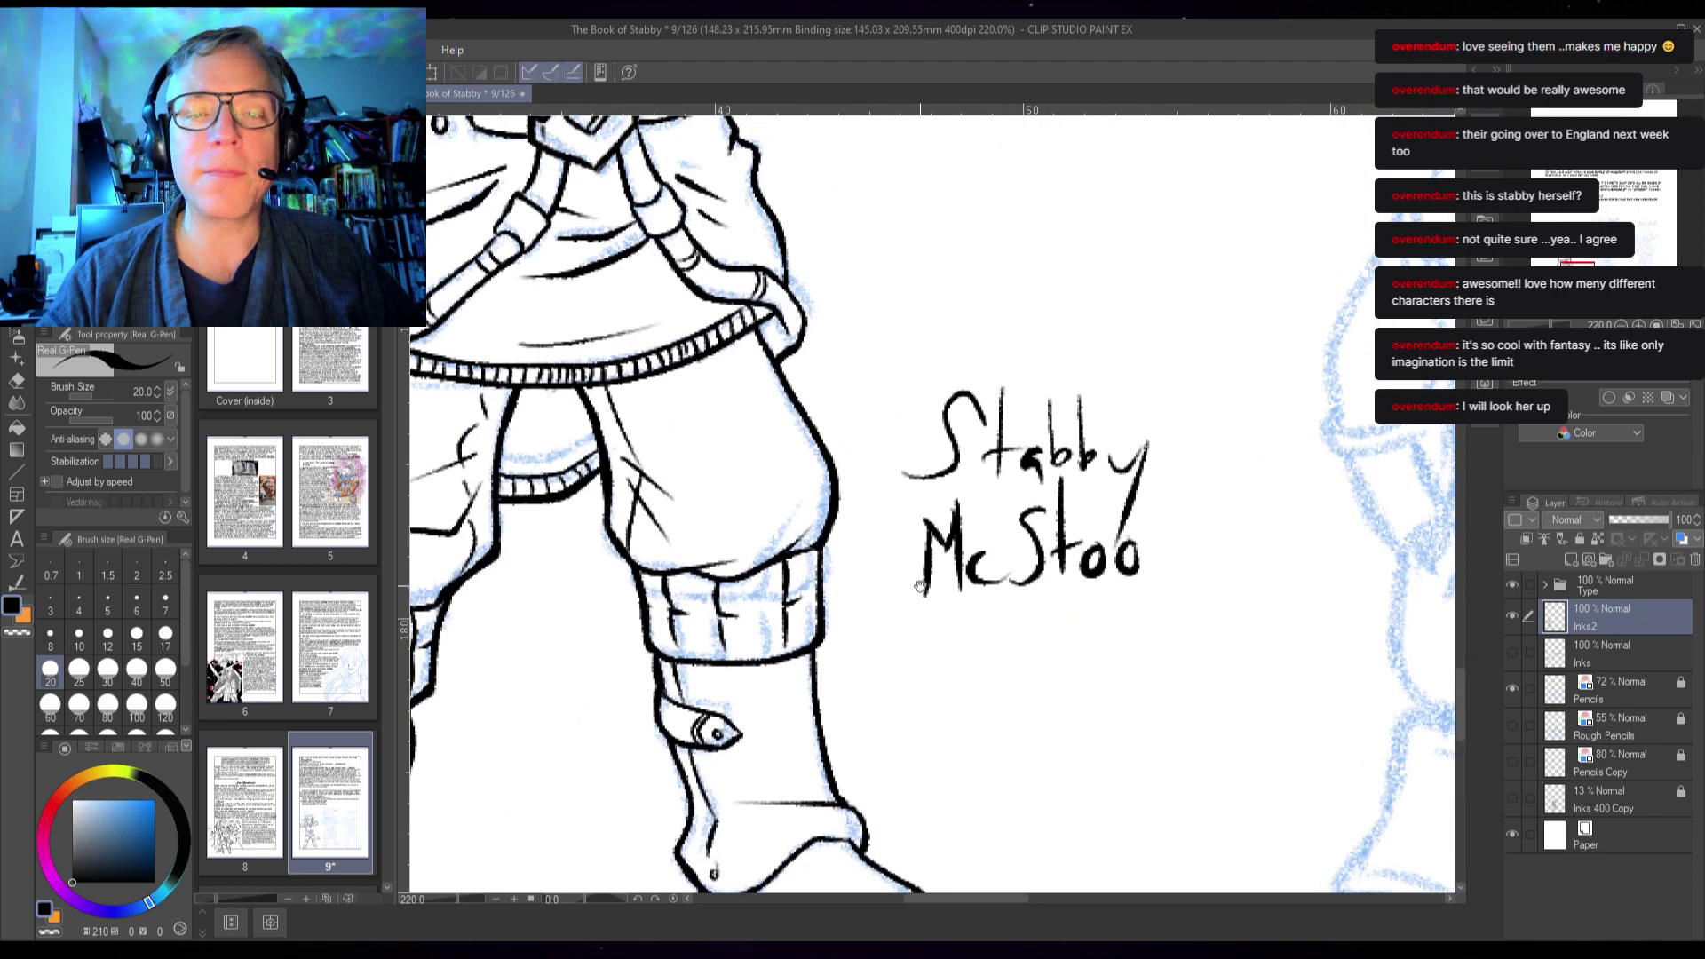
scroll(895, 586, "up", 10)
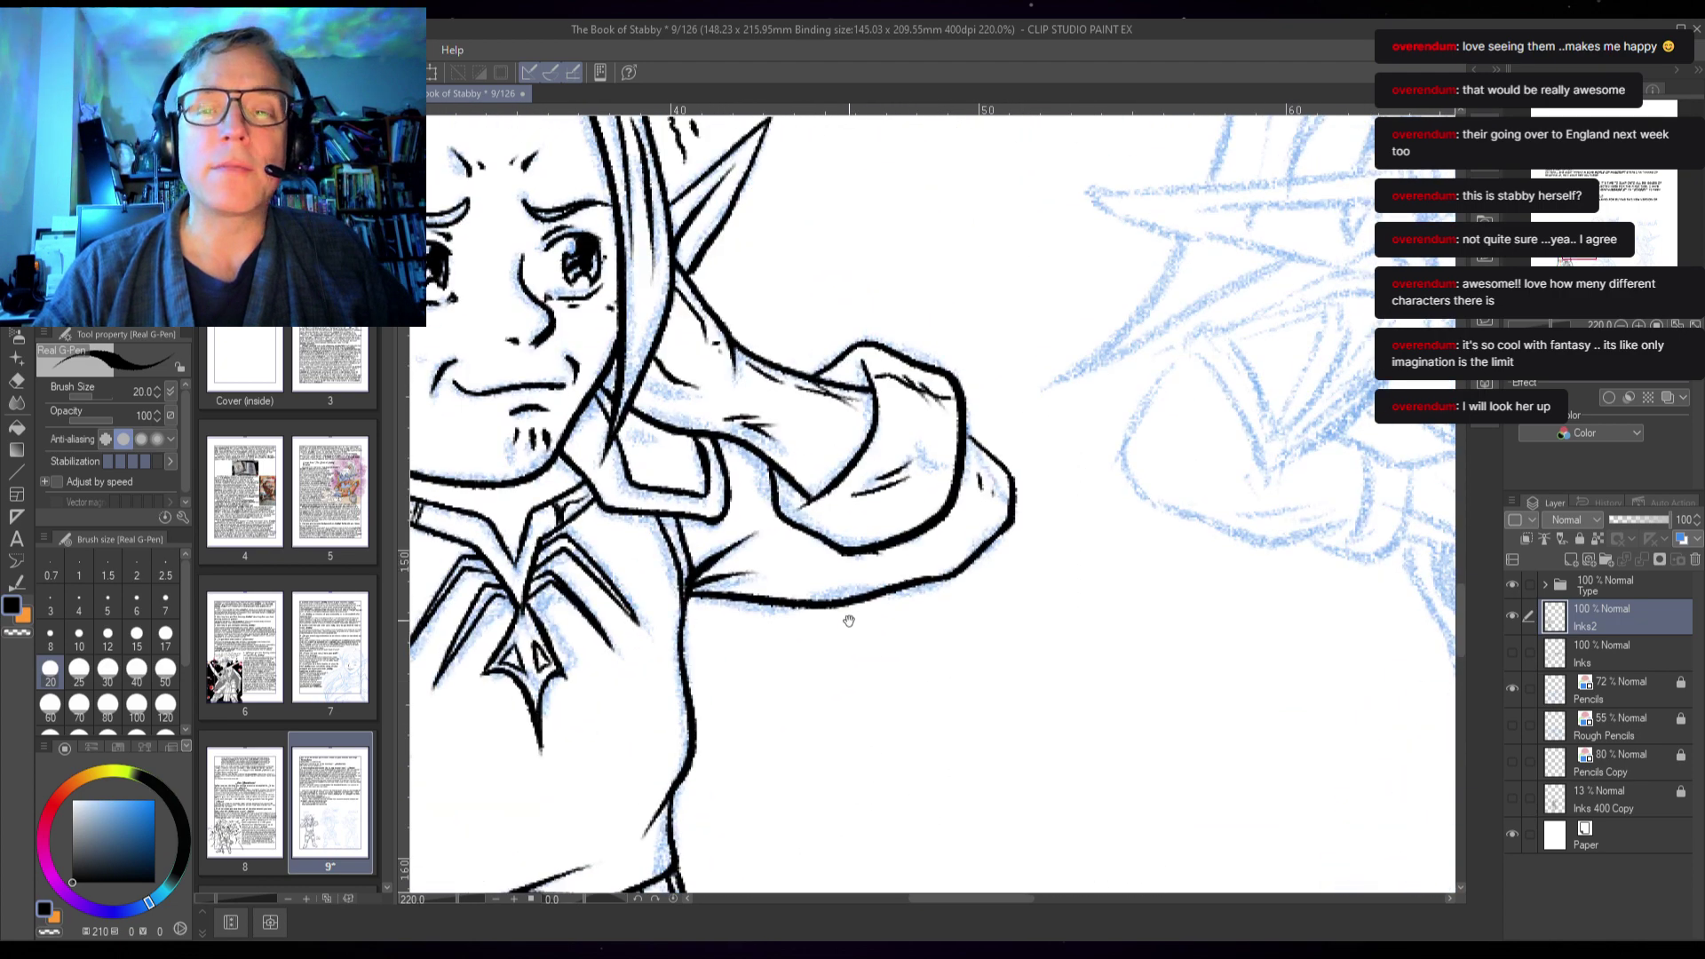
scroll(1103, 638, "down", 6)
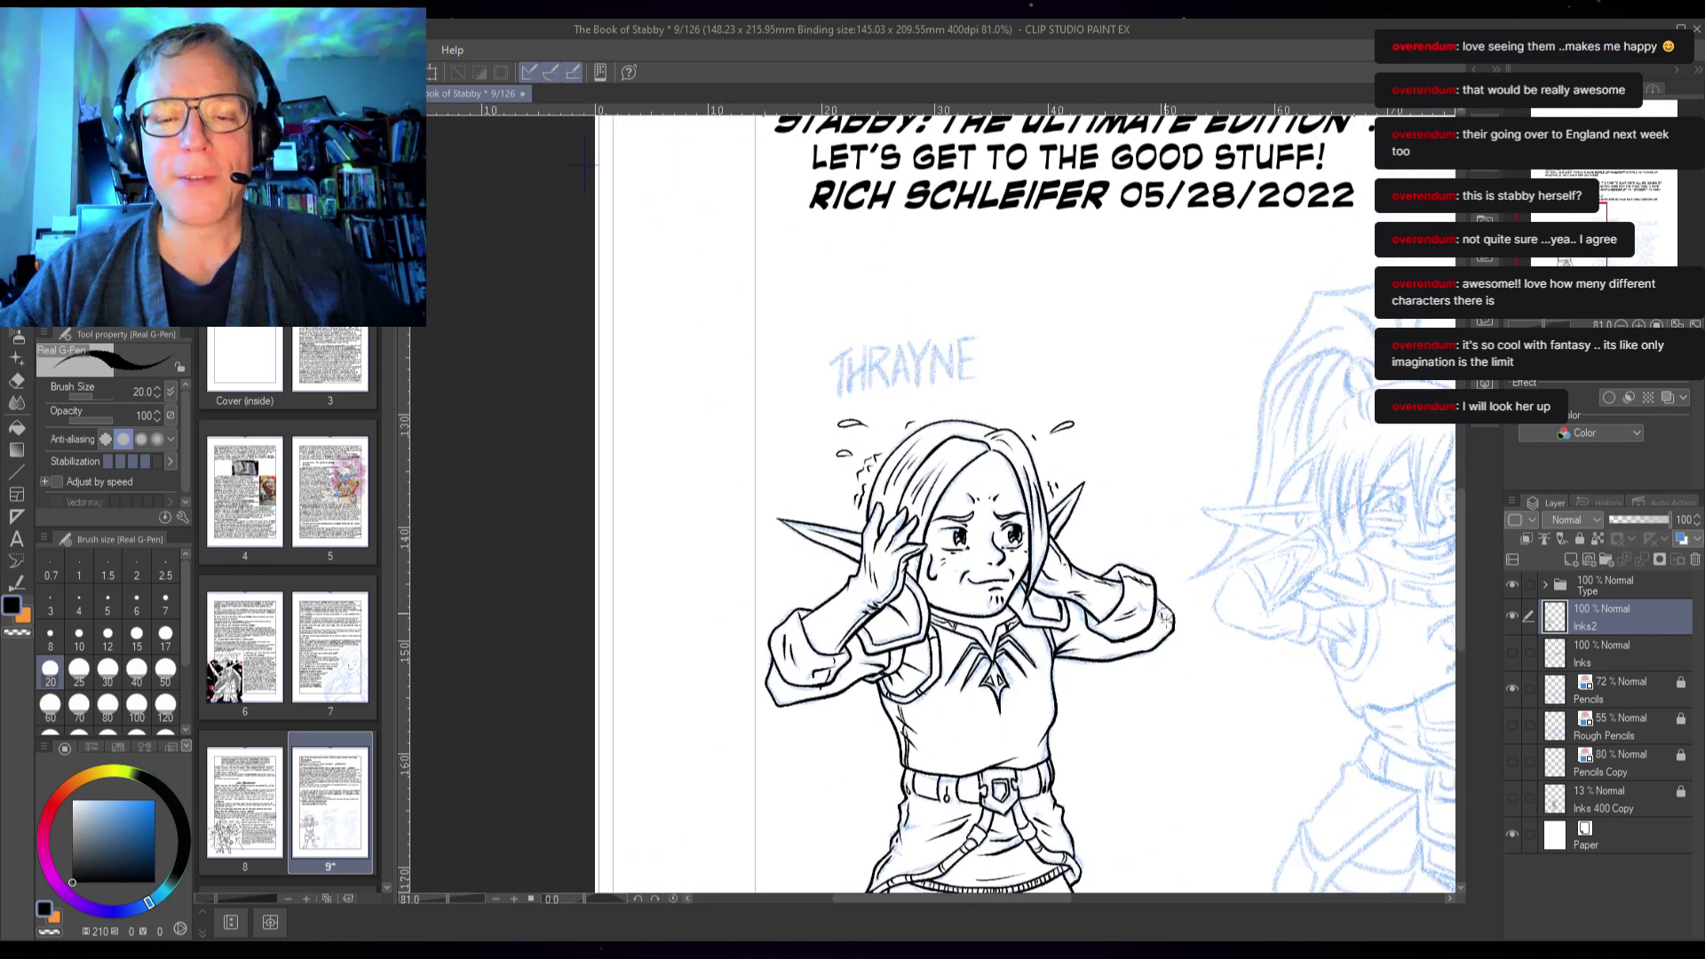
scroll(1154, 641, "up", 2)
left_click_drag(1154, 641, 1162, 527)
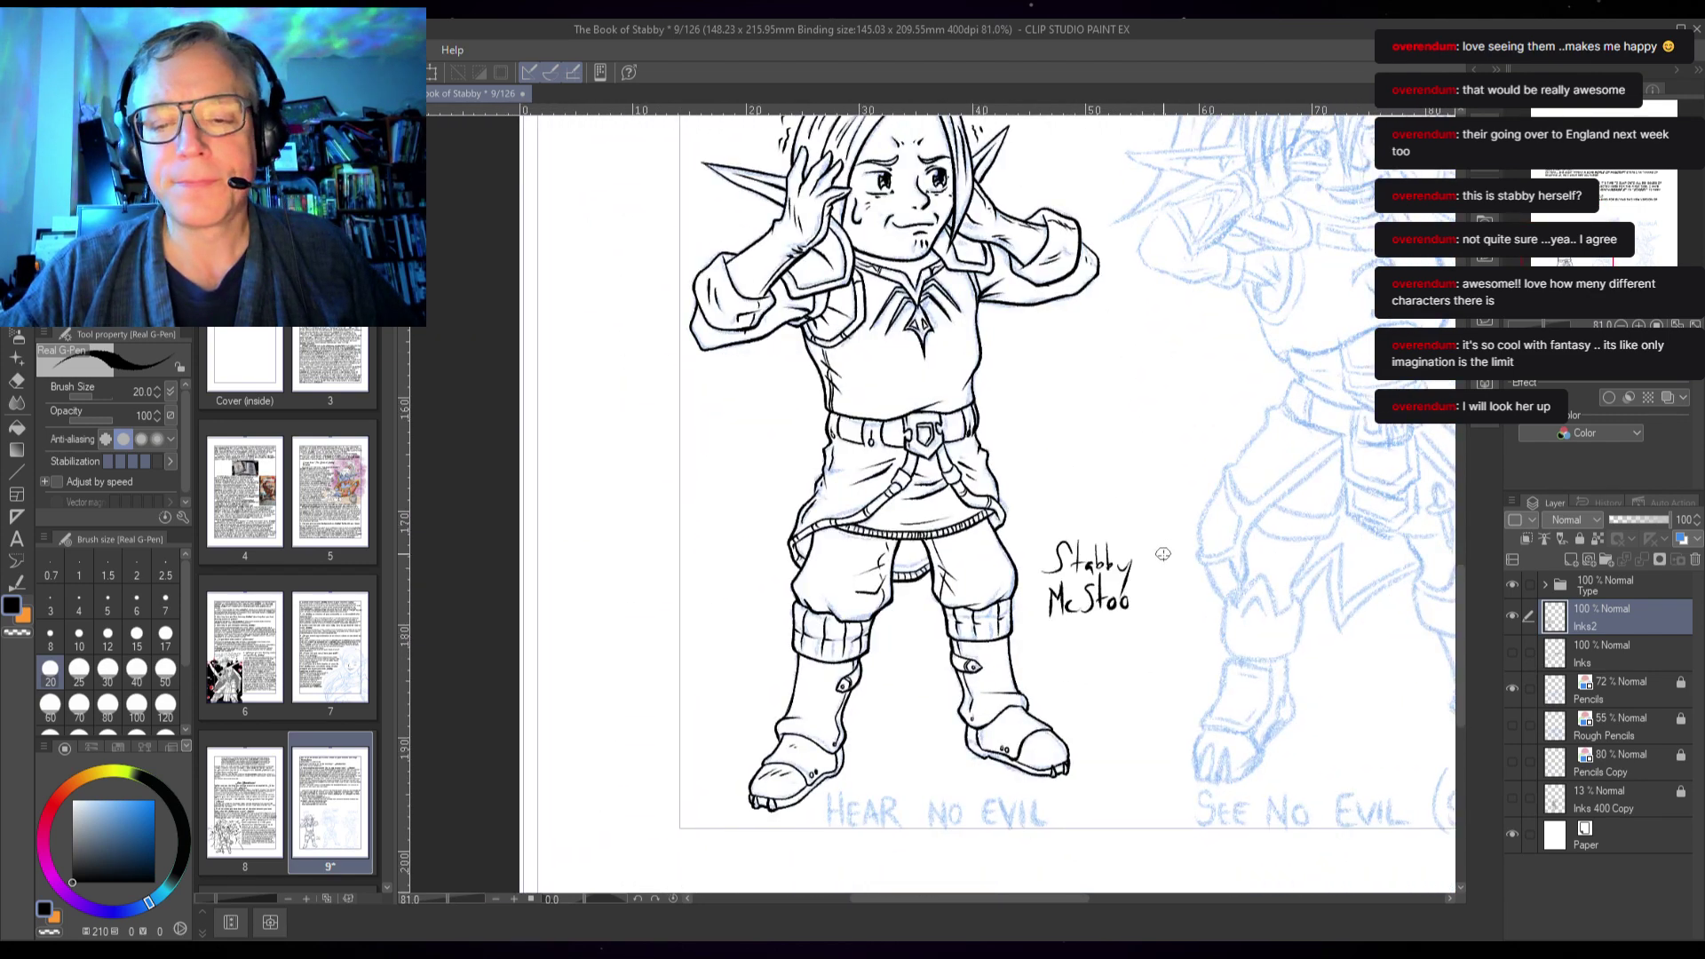
- Examine the inked Hear No Evil figure and the handwritten name lettering beside it
scroll(1162, 568, "up", 1)
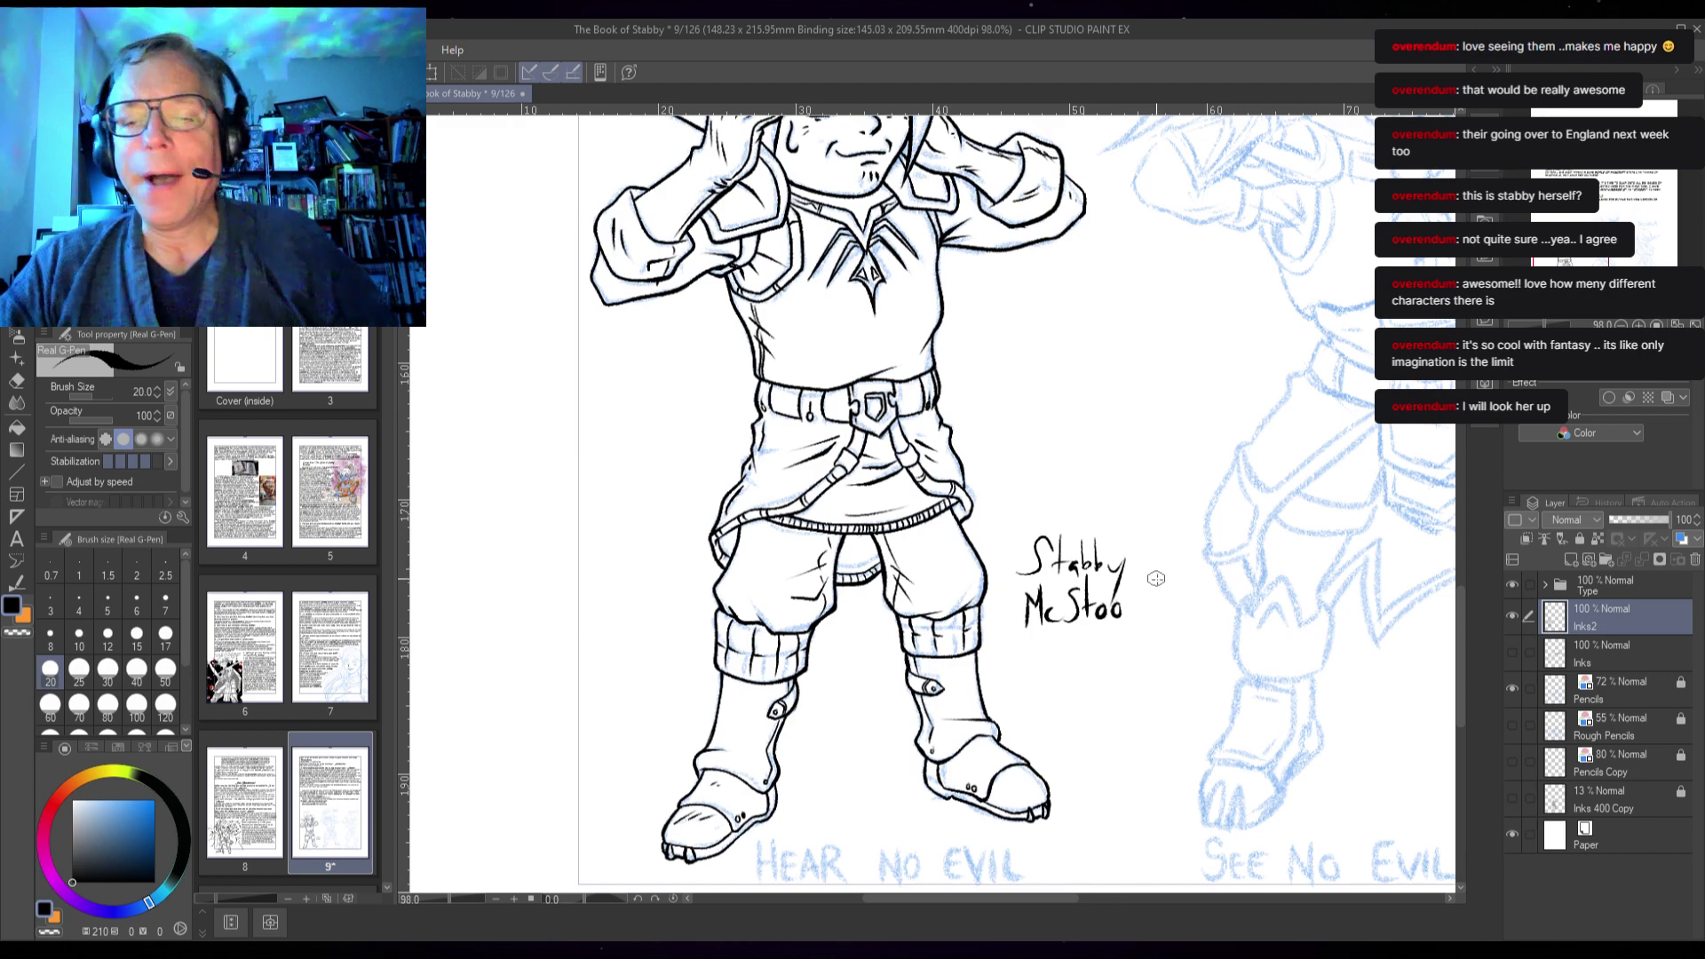
left_click_drag(1117, 655, 1021, 522)
scroll(926, 544, "up", 4)
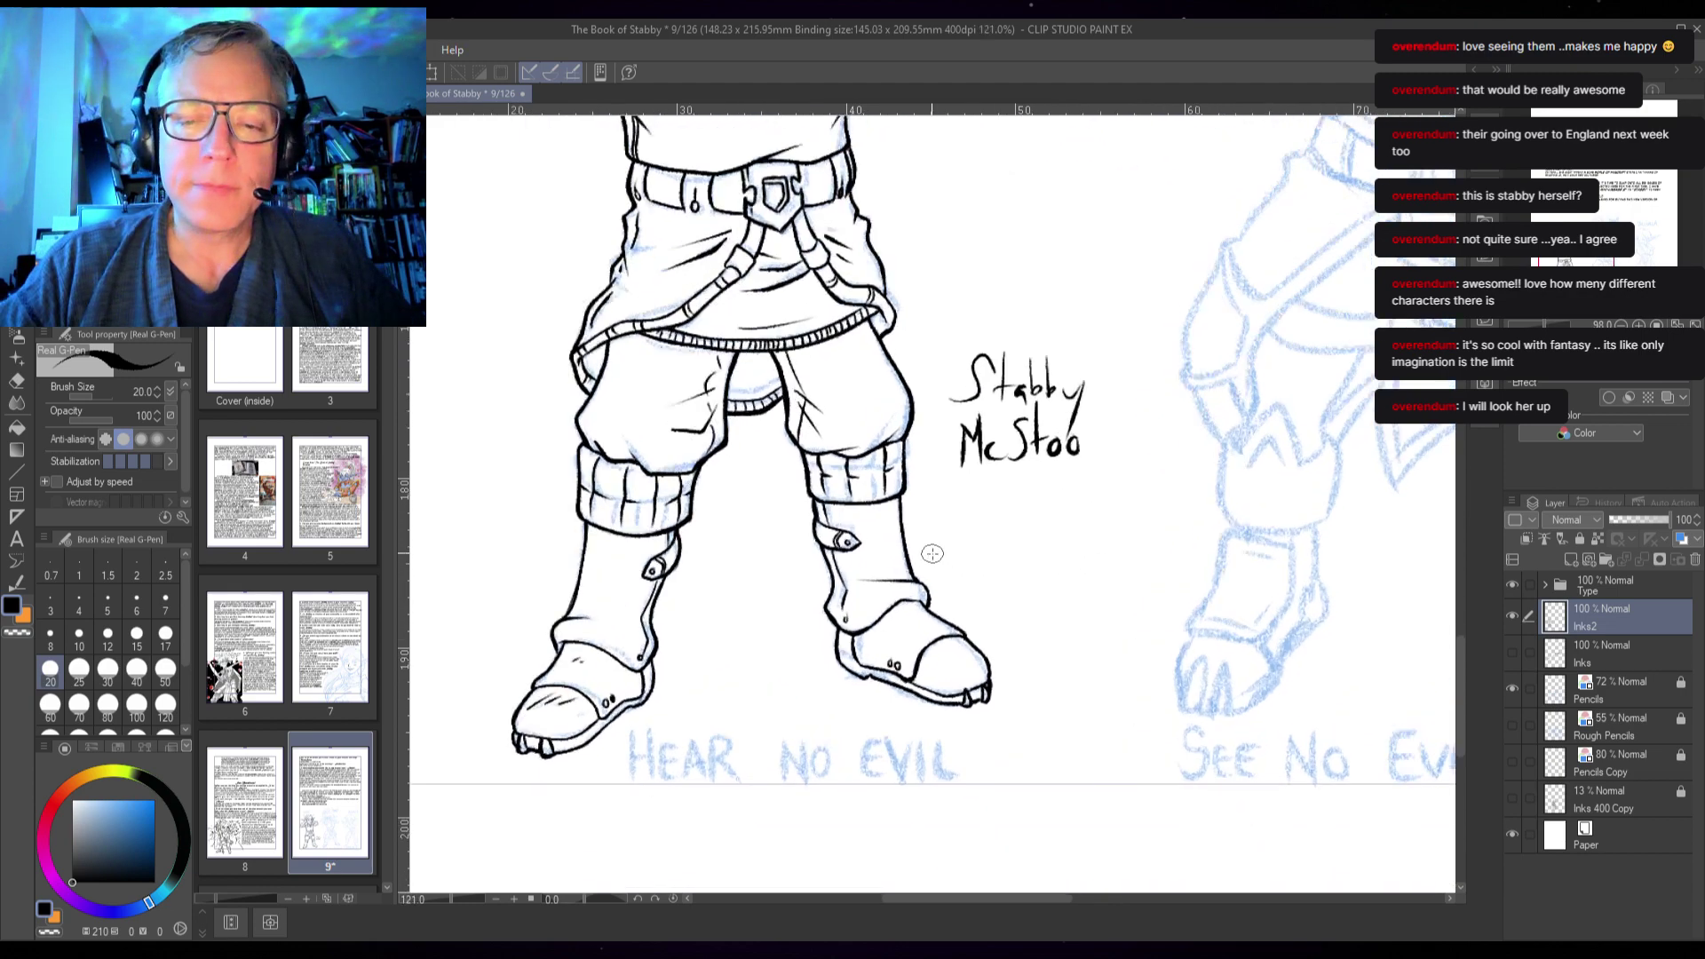
scroll(922, 497, "up", 3)
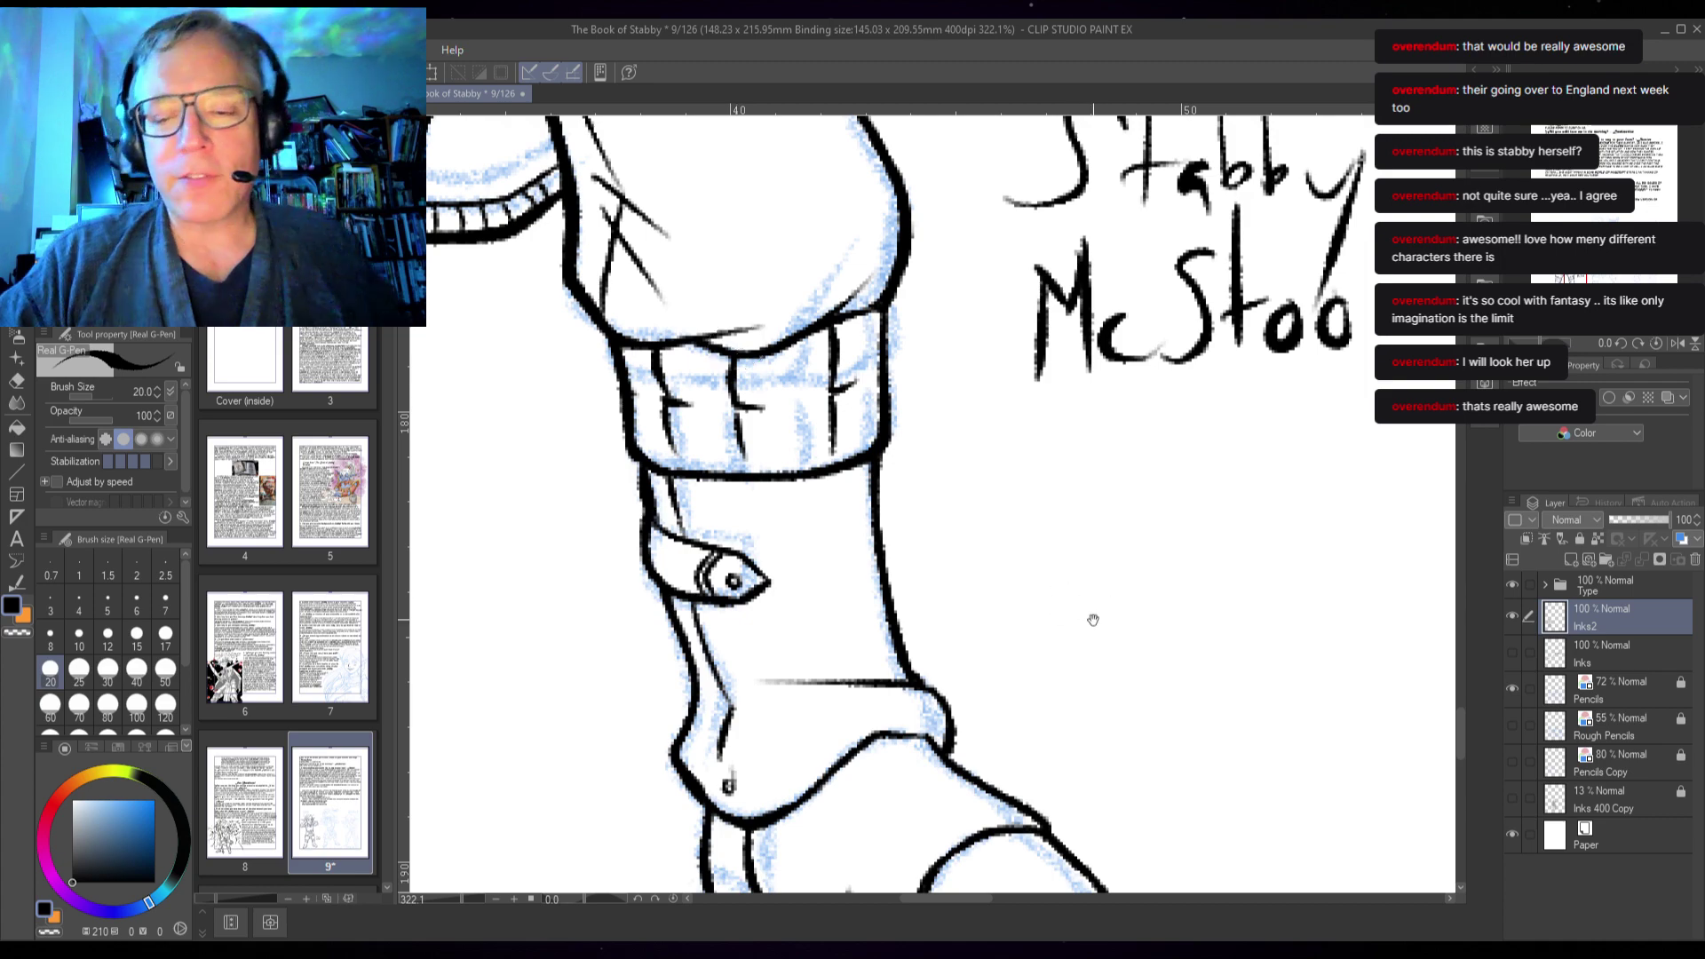
left_click_drag(1092, 616, 1170, 363)
left_click_drag(1193, 138, 995, 840)
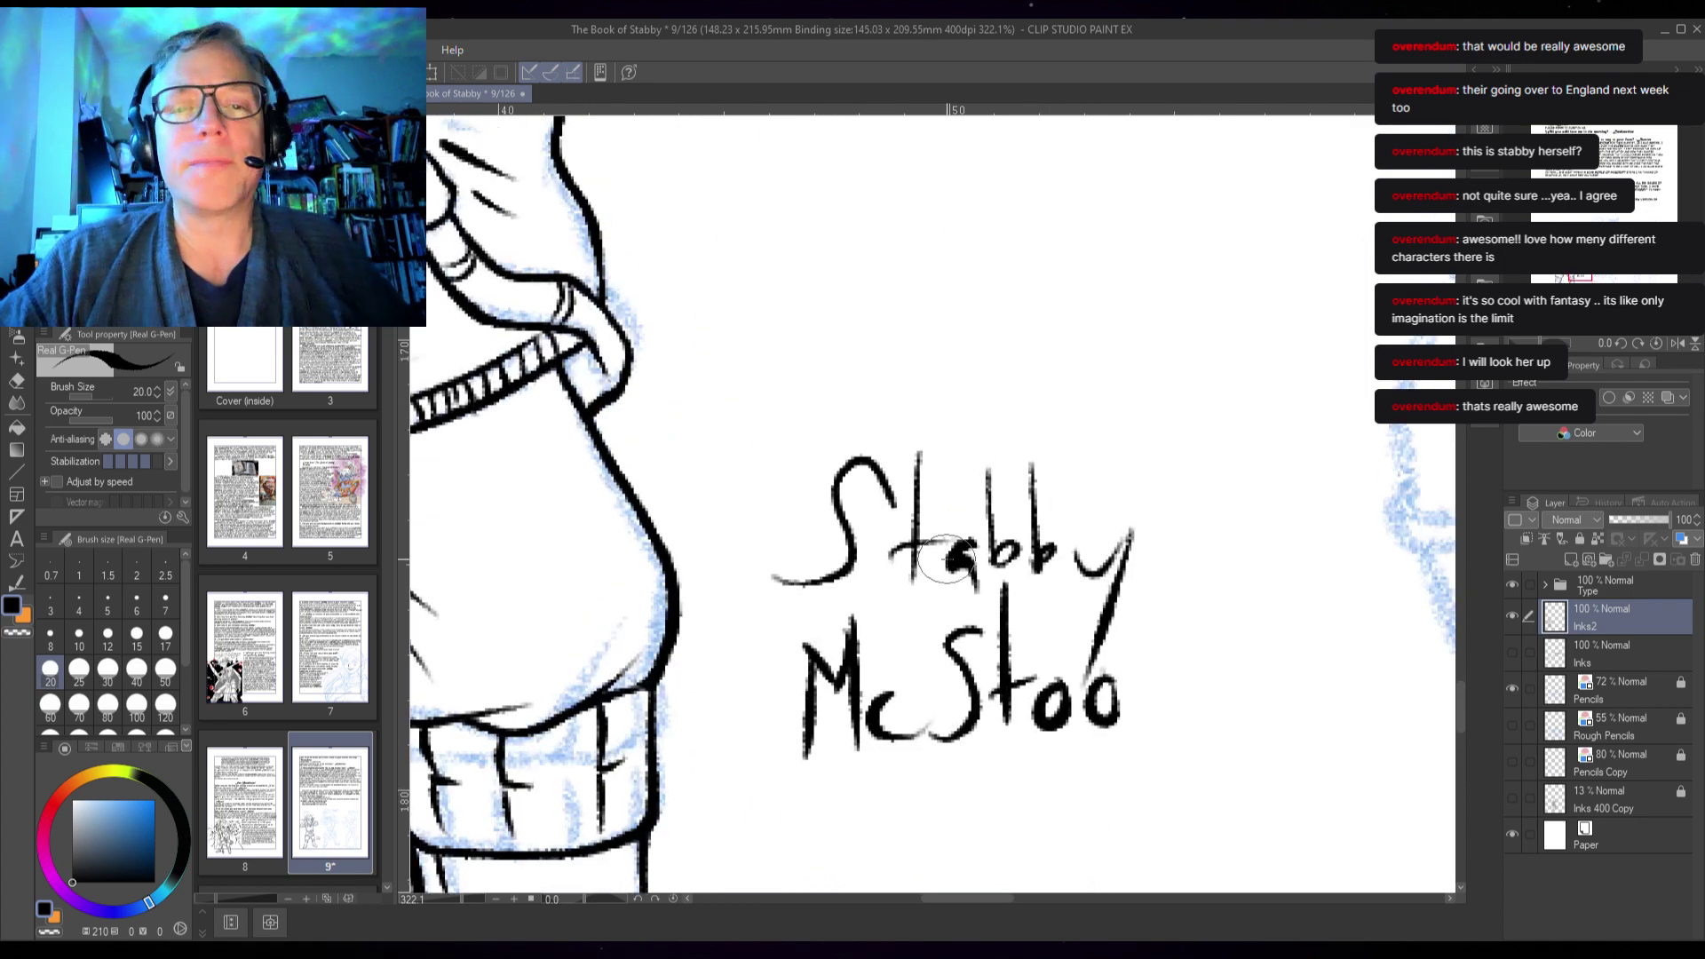
scroll(1069, 509, "down", 2)
scroll(1069, 509, "down", 4)
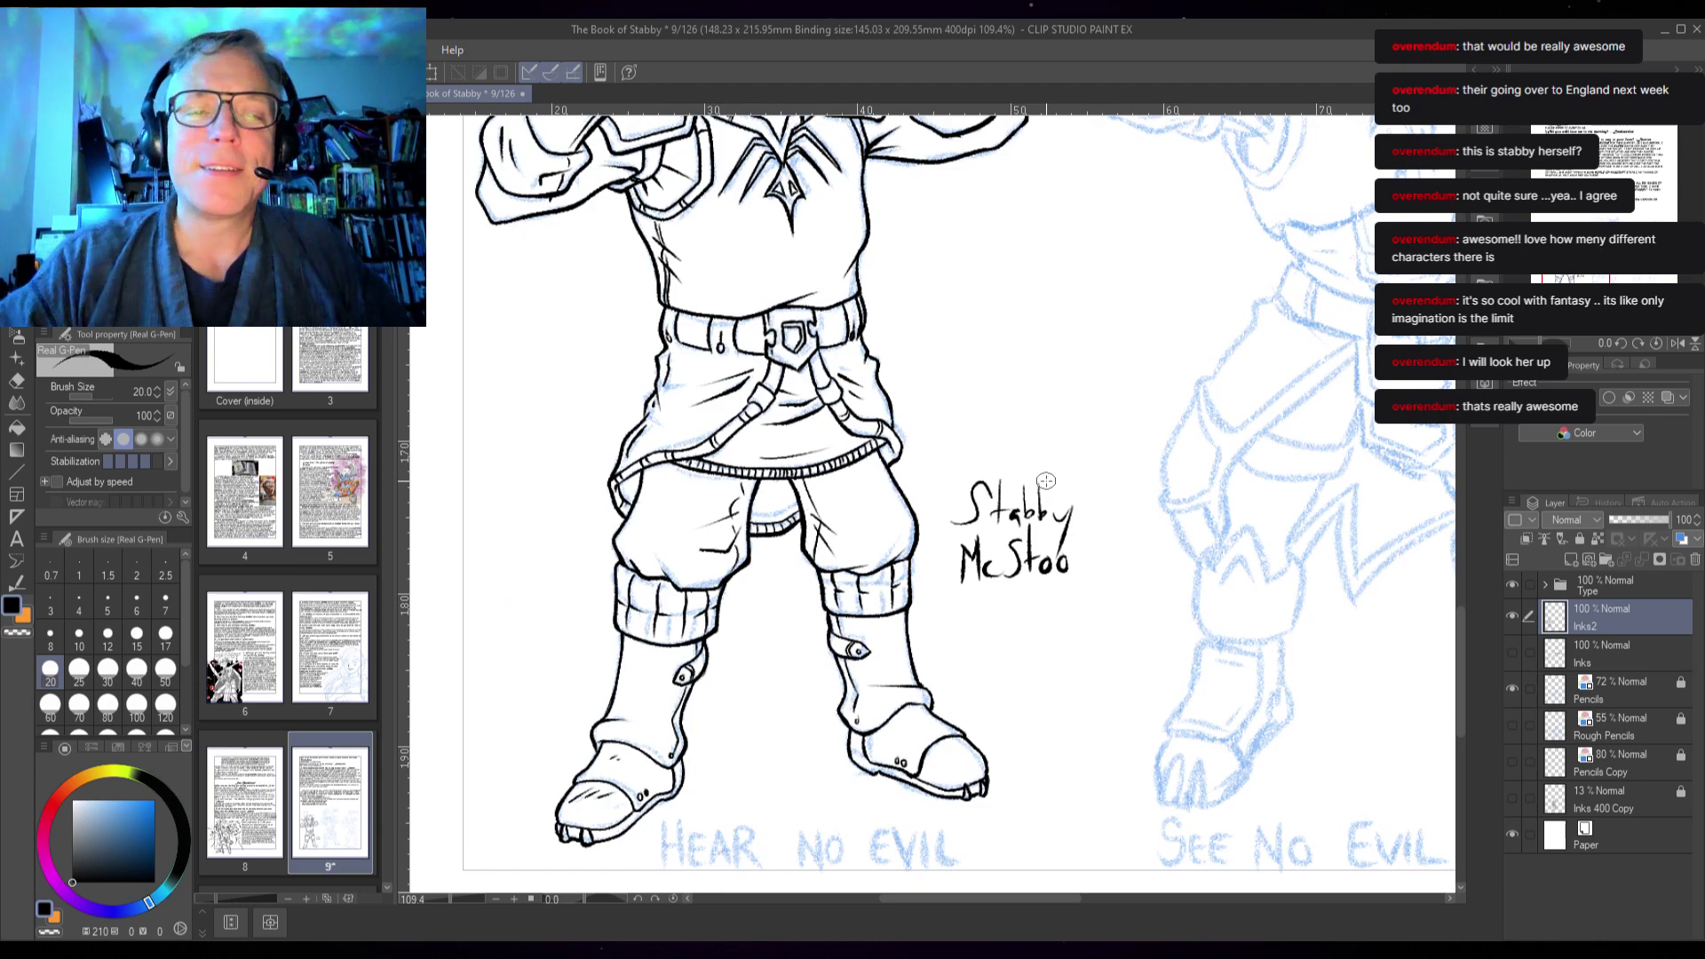
left_click_drag(1046, 480, 1021, 835)
scroll(622, 601, "up", 5)
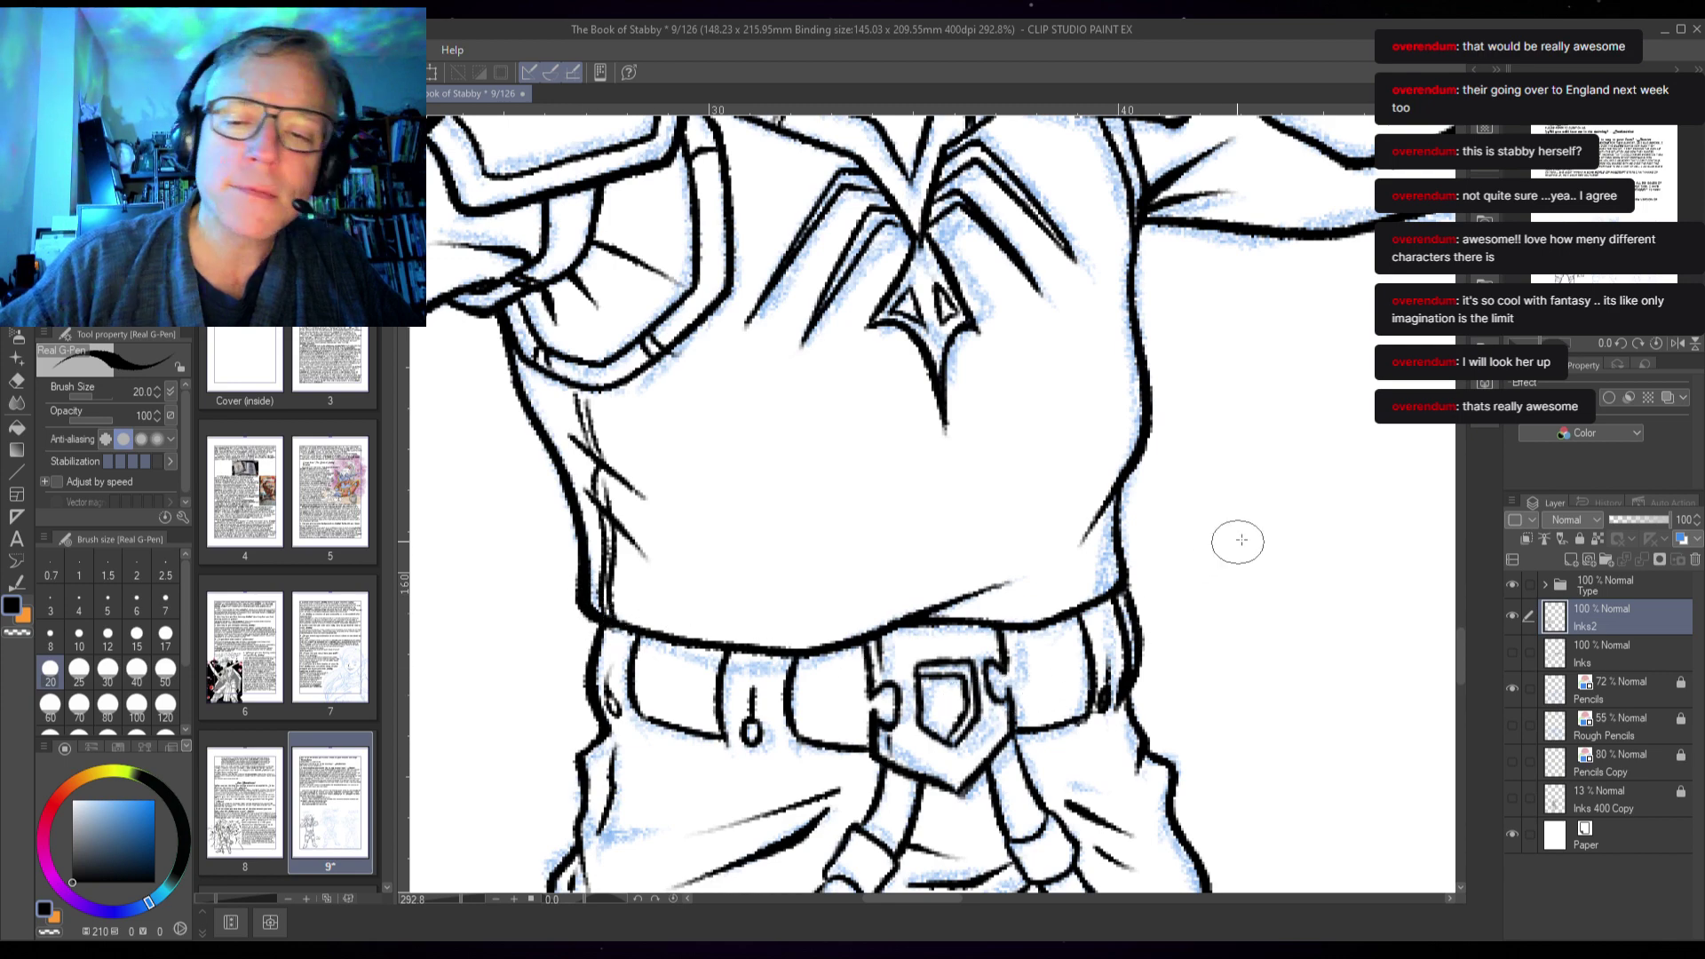
- Ink the pointed central forelock over the See No Evil figure's face with two outer contours and two inner strand lines
left_click_drag(1213, 704, 915, 535)
left_click_drag(1332, 528, 852, 614)
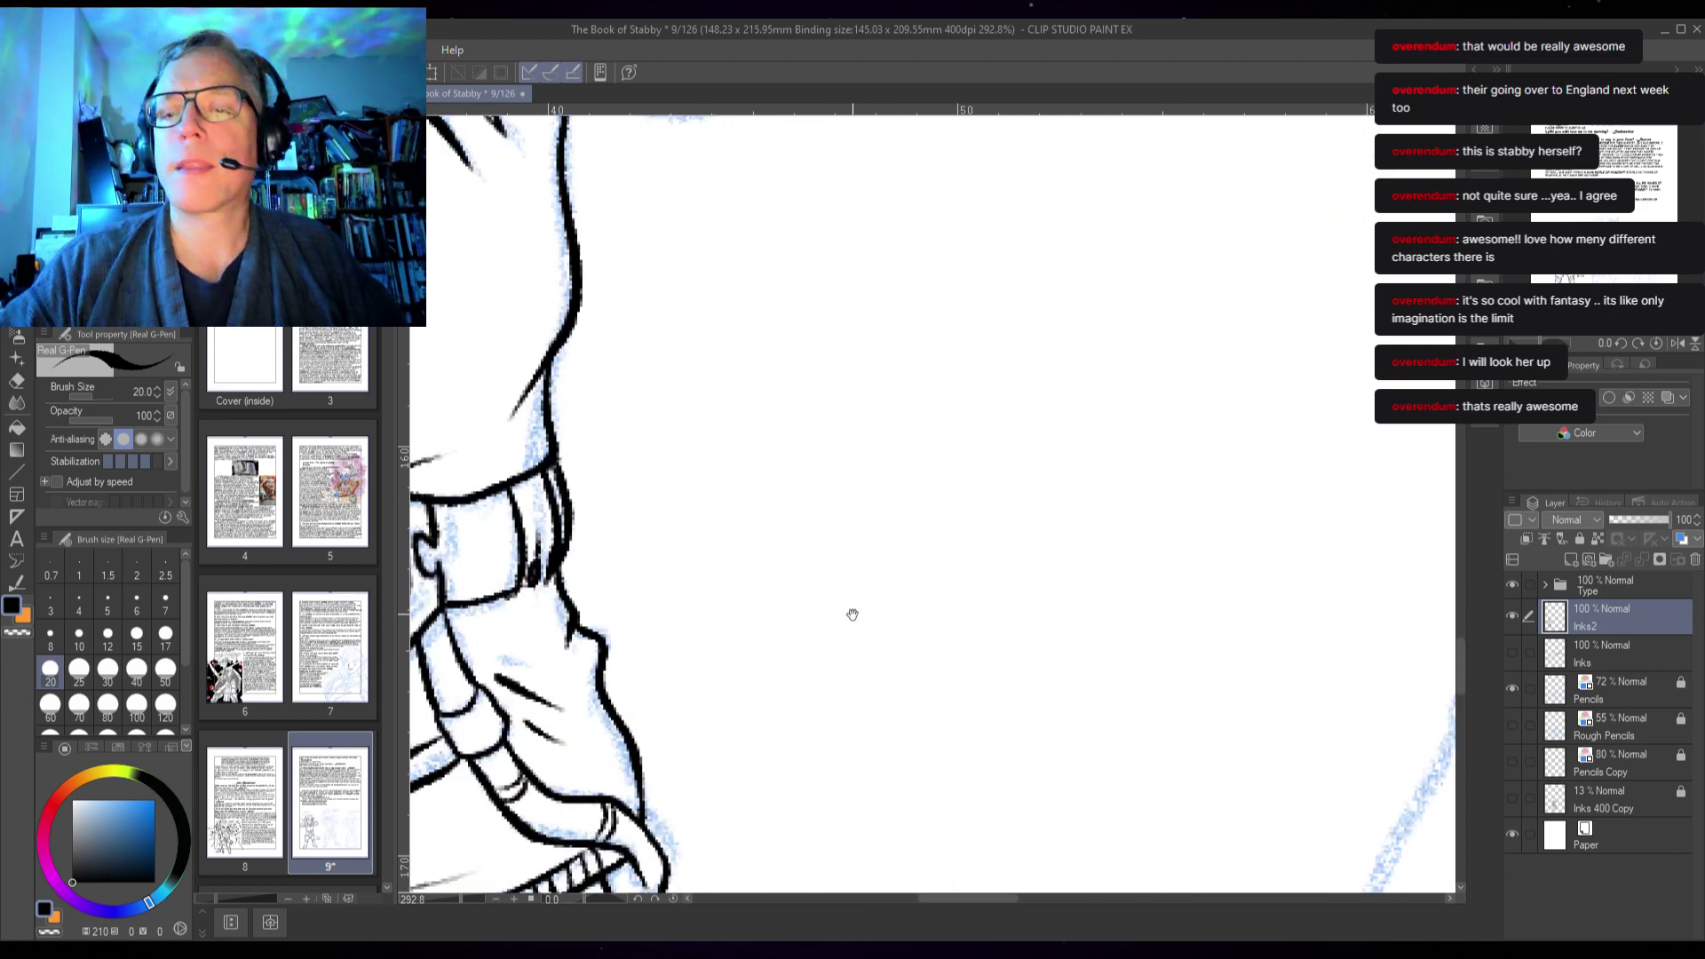
left_click_drag(1226, 493, 850, 882)
left_click_drag(1179, 454, 920, 887)
left_click_drag(1186, 562, 1003, 646)
mouse_move(1186, 624)
left_mouse_down()
mouse_move(1085, 662)
mouse_move(1018, 653)
left_mouse_up()
mouse_move(956, 248)
left_mouse_down()
mouse_move(940, 343)
mouse_move(862, 509)
mouse_move(845, 632)
left_mouse_up()
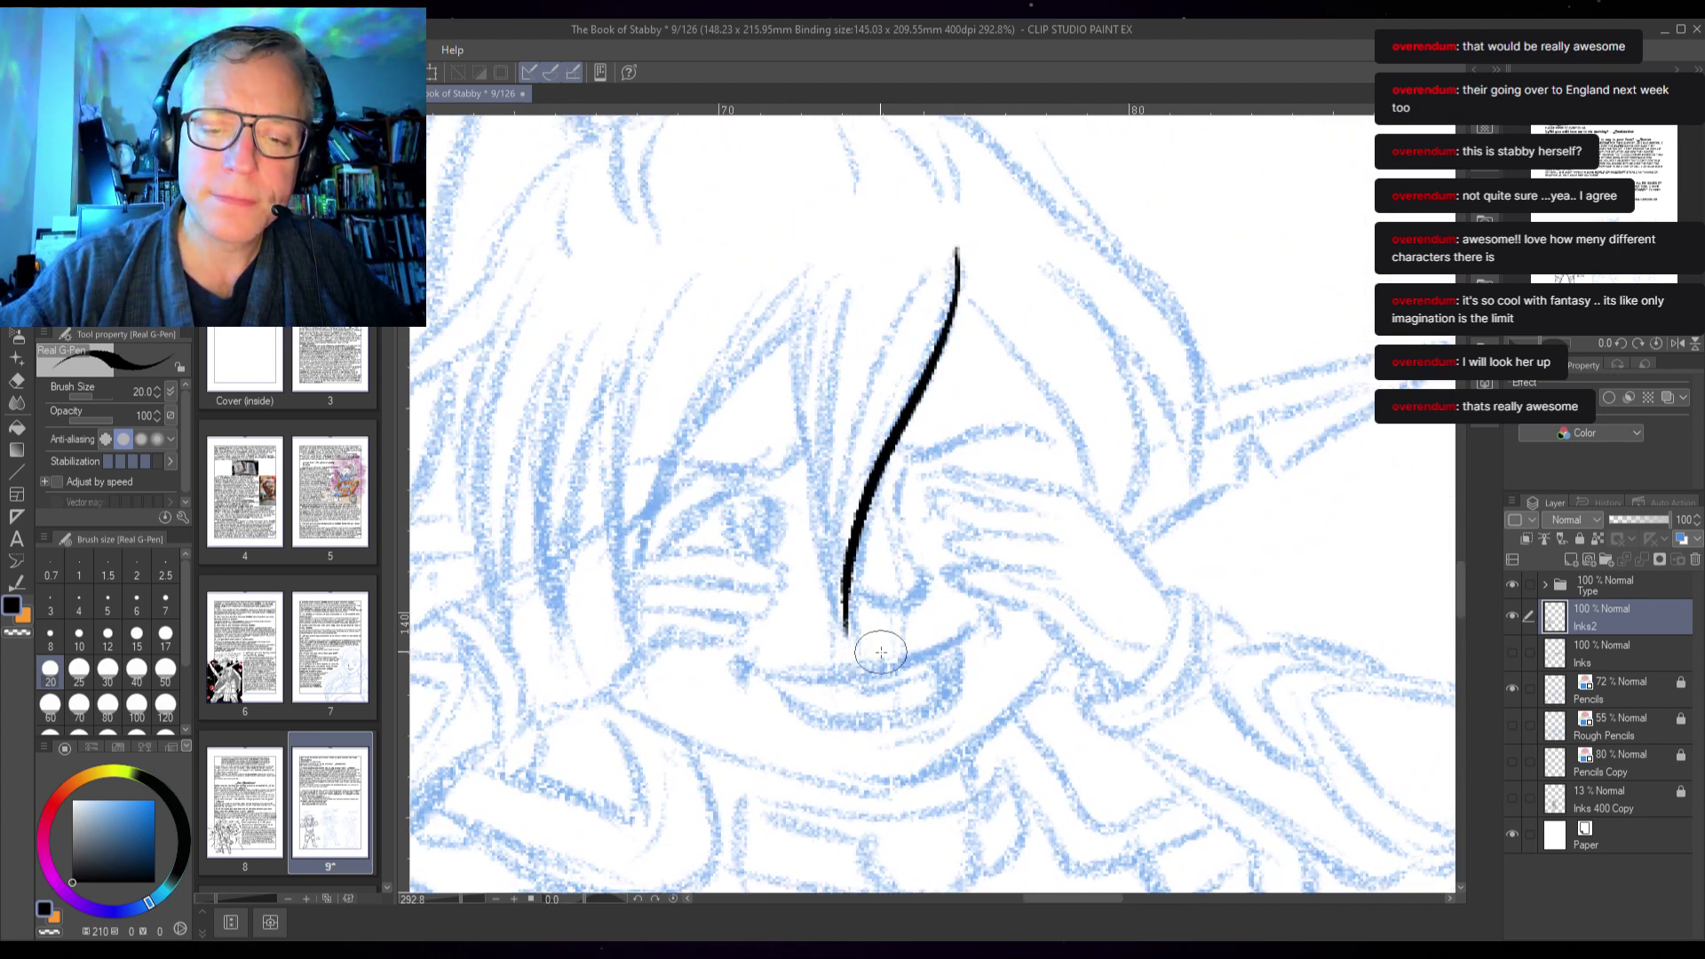
mouse_move(817, 249)
left_mouse_down()
mouse_move(797, 433)
mouse_move(843, 633)
left_mouse_up()
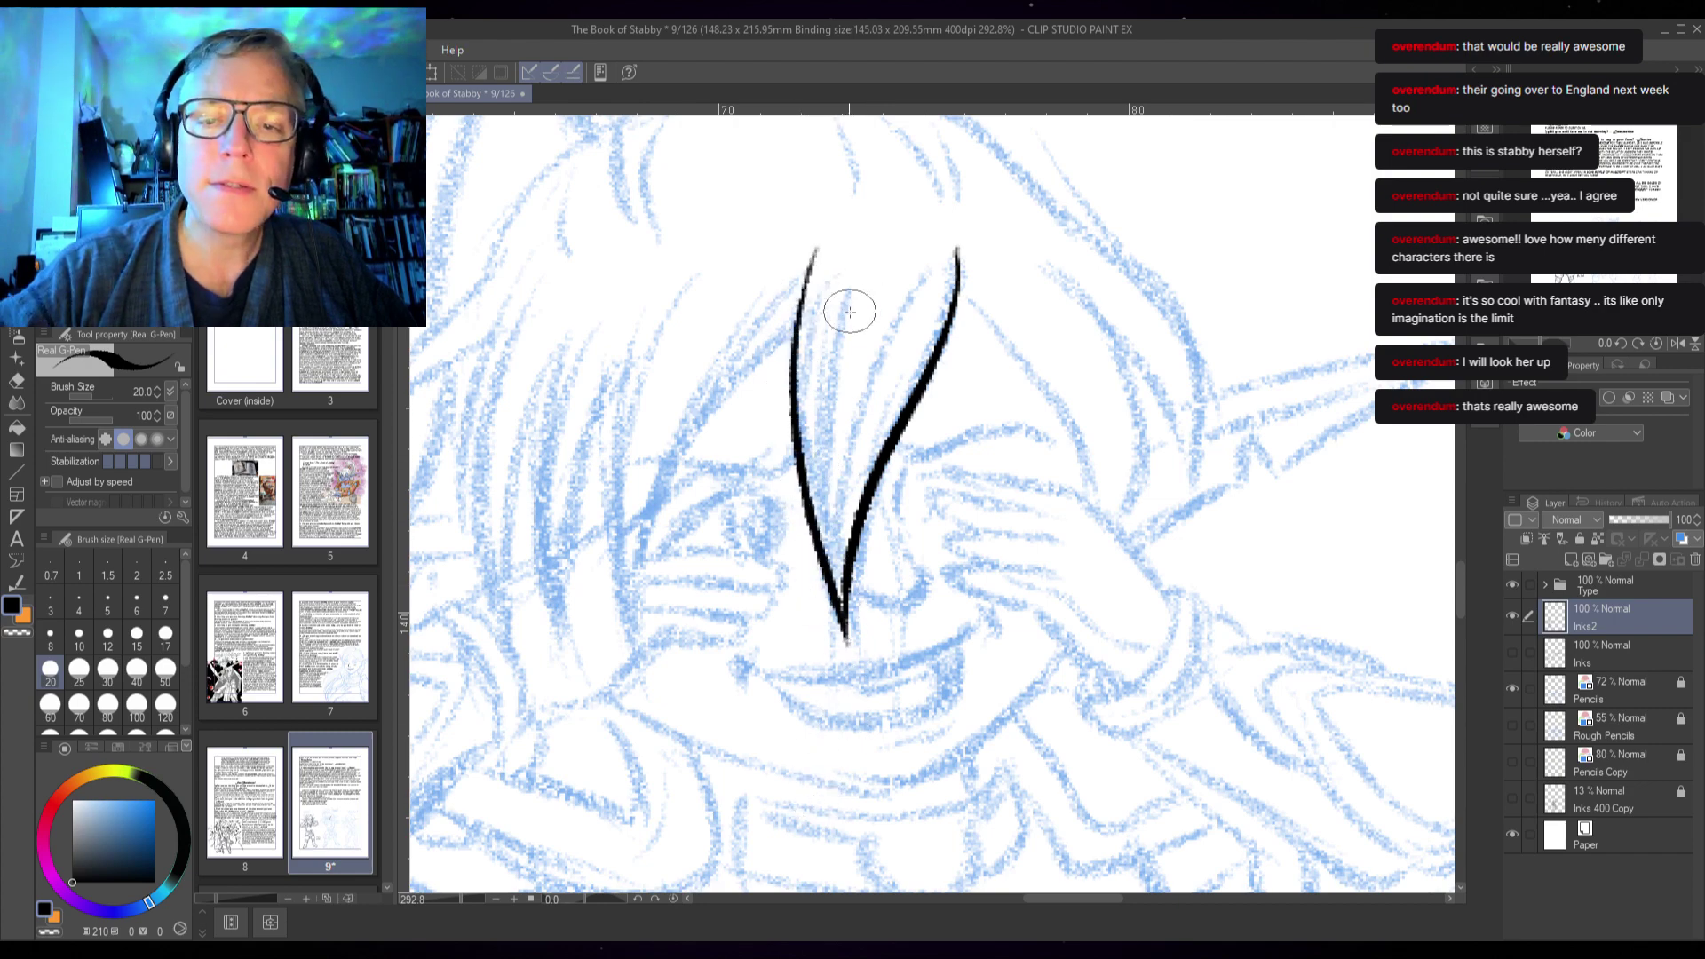
left_click_drag(856, 280, 828, 551)
left_click_drag(861, 368, 845, 622)
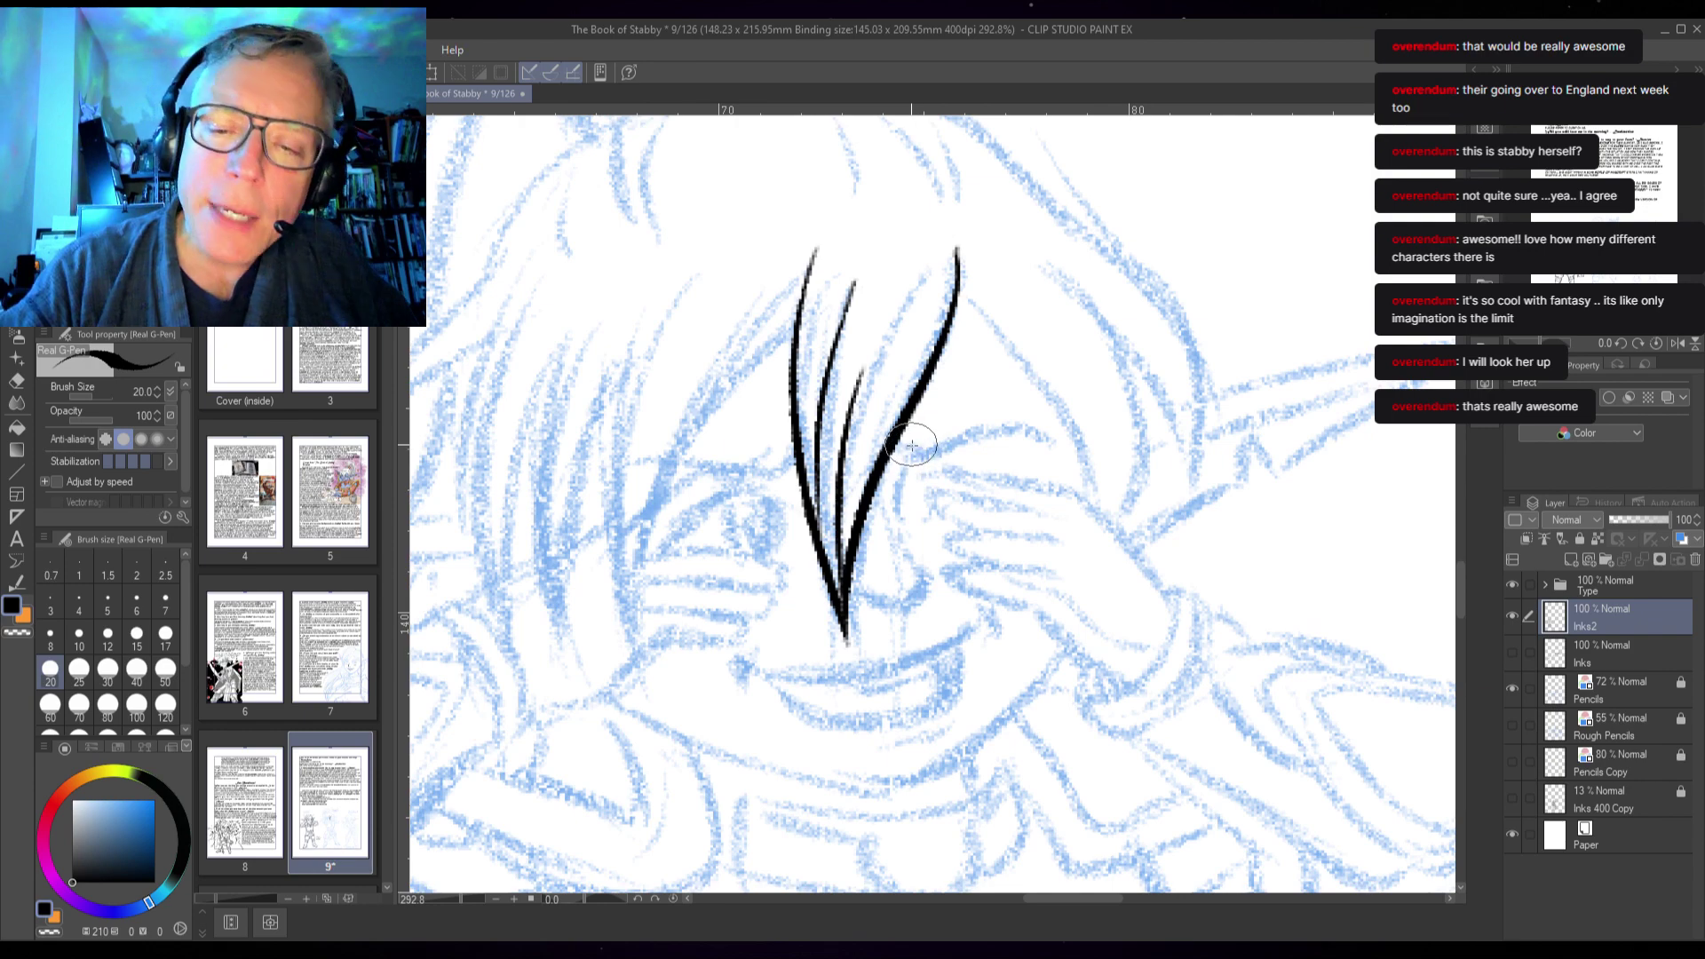
- Ink the tapered eyebrow right of the forelock with two strokes, and try a line for the opposite eyebrow
left_click_drag(912, 452, 1056, 426)
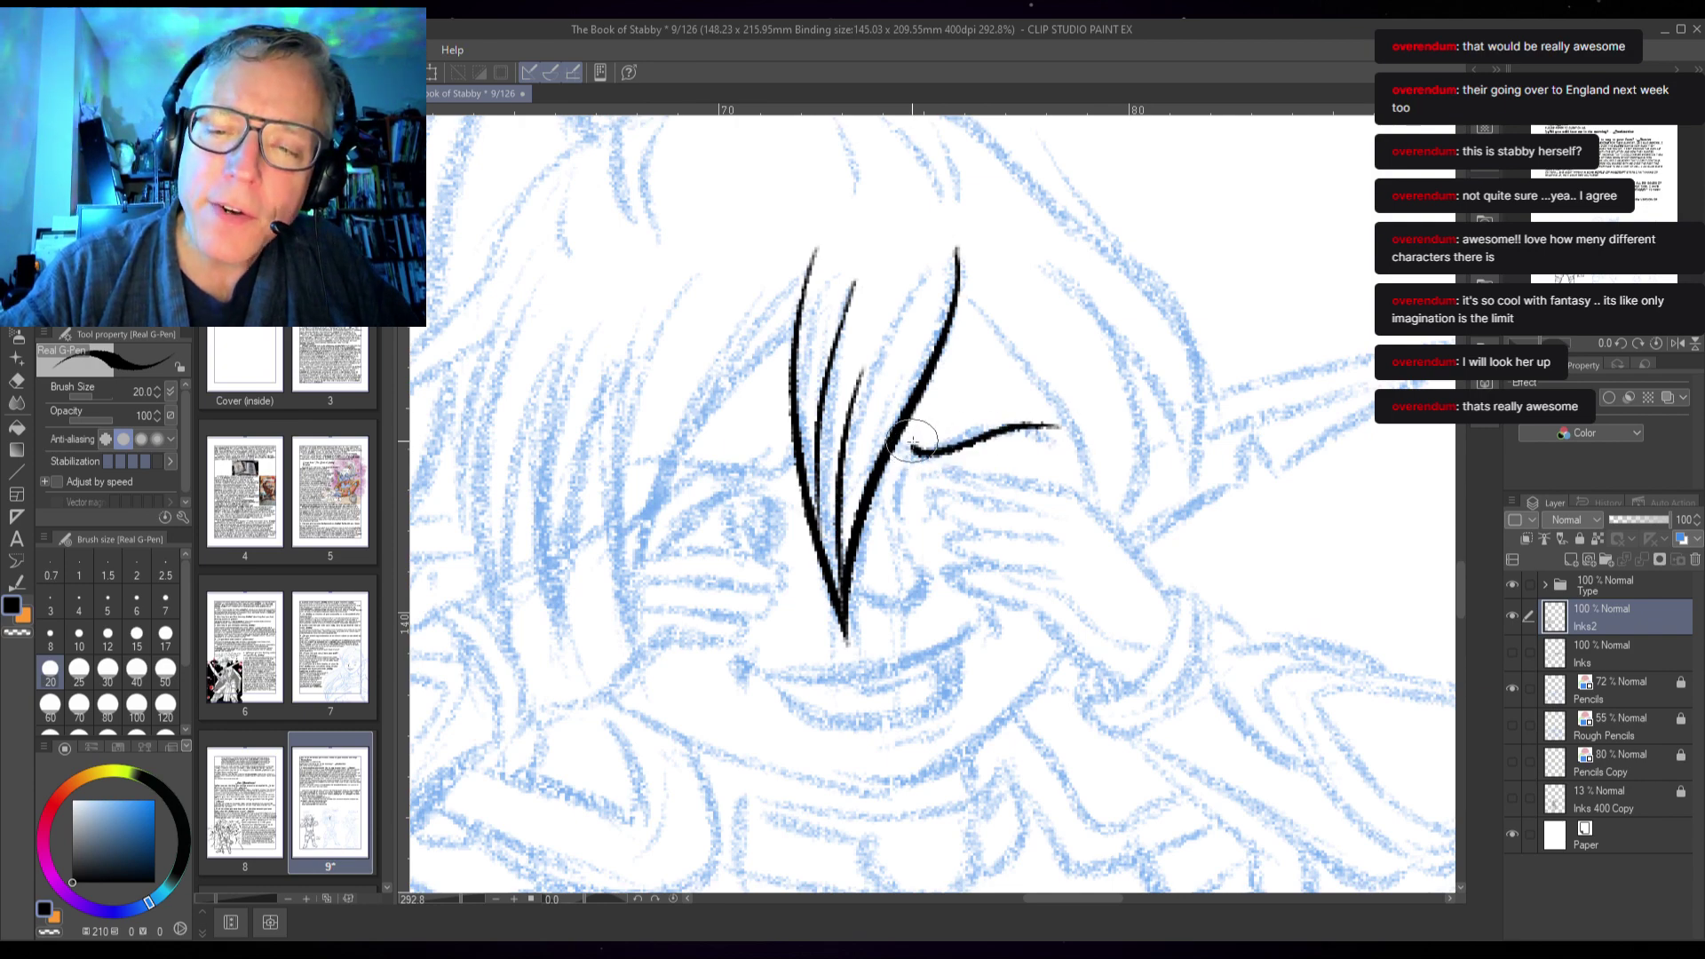
mouse_move(910, 441)
left_mouse_down()
mouse_move(1029, 415)
mouse_move(1061, 426)
left_mouse_up()
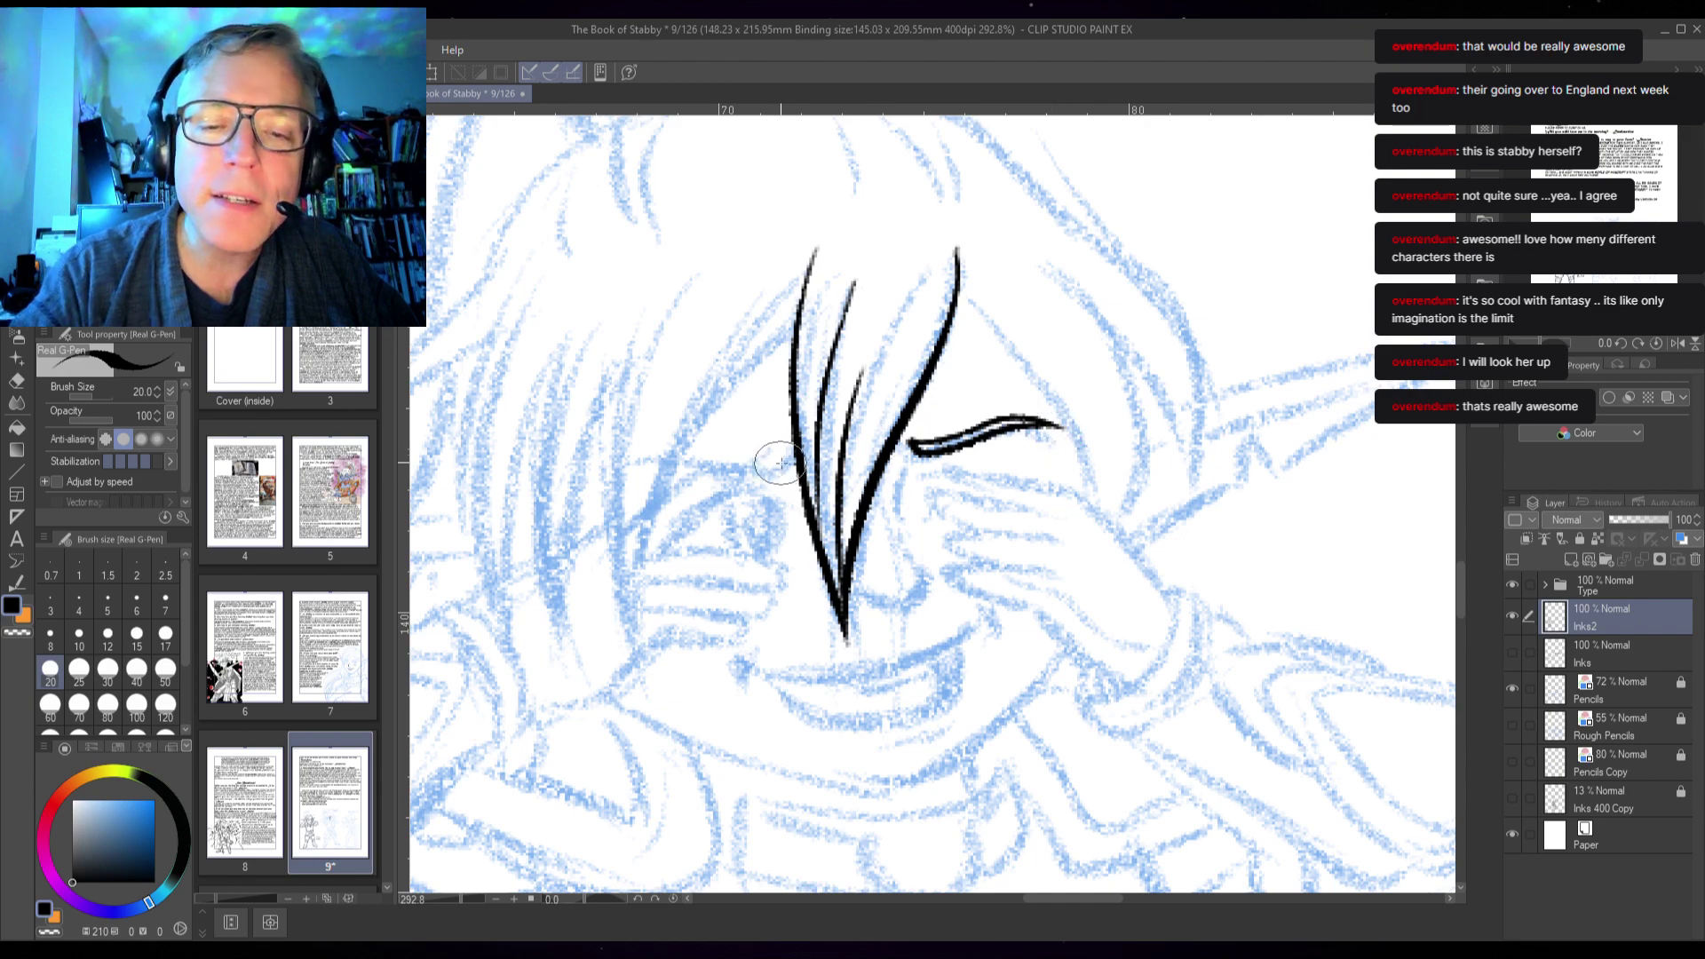
left_click_drag(788, 454, 737, 468)
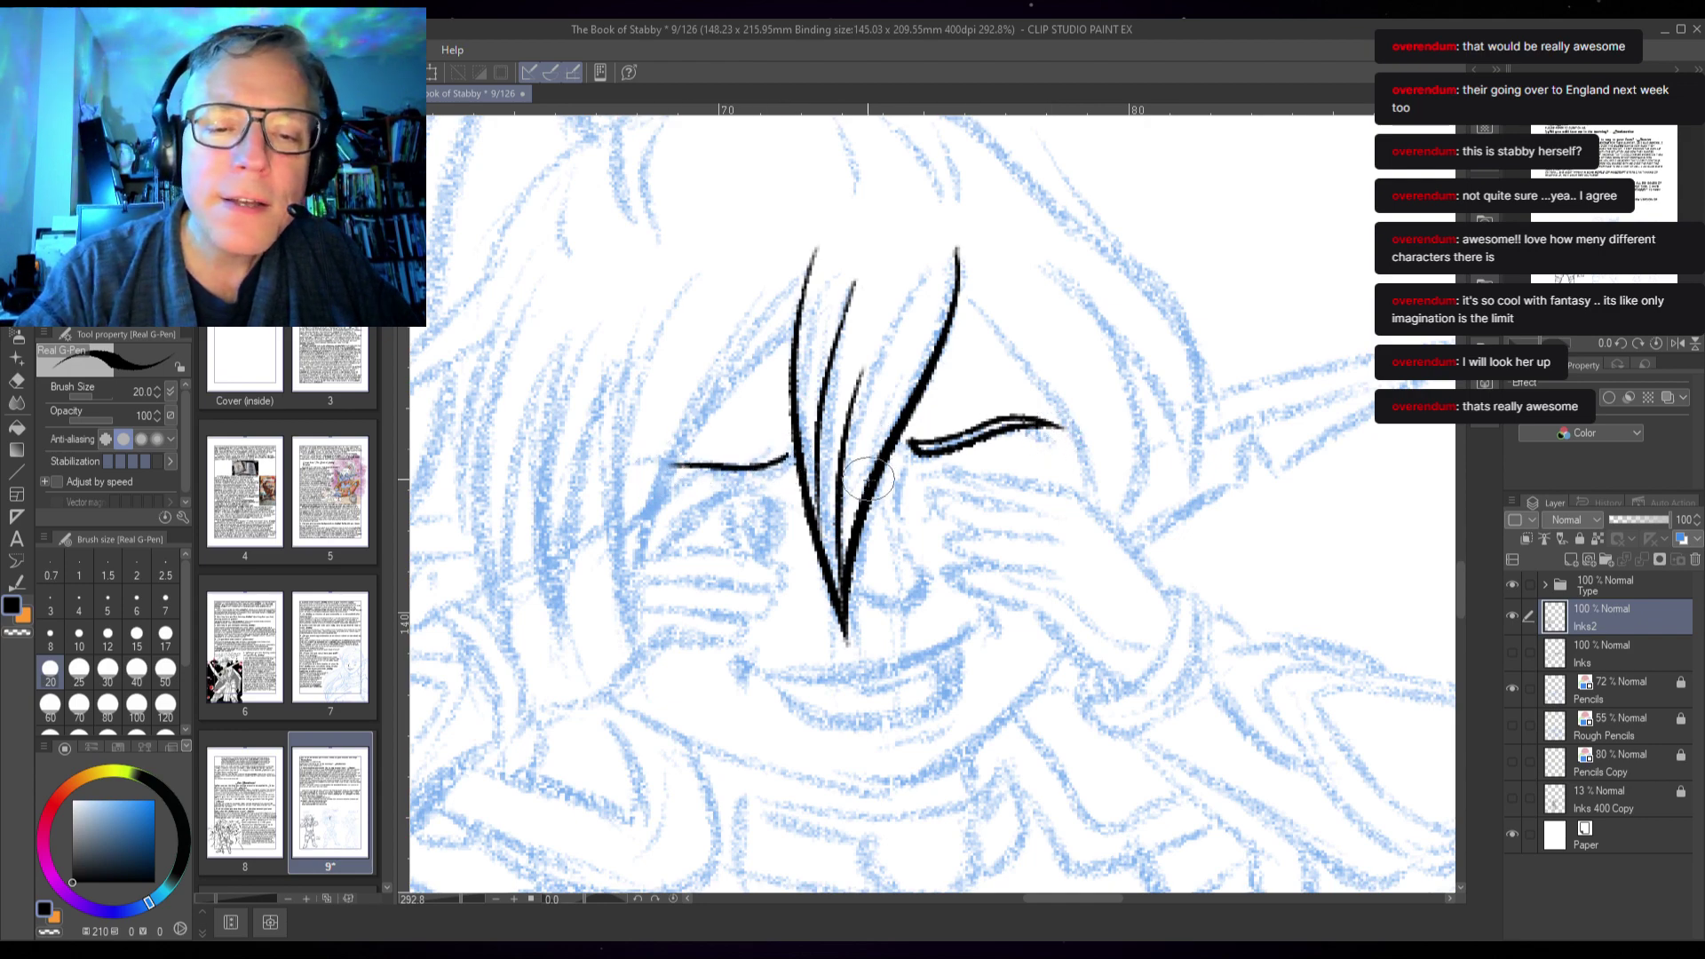
key("ctrl+z")
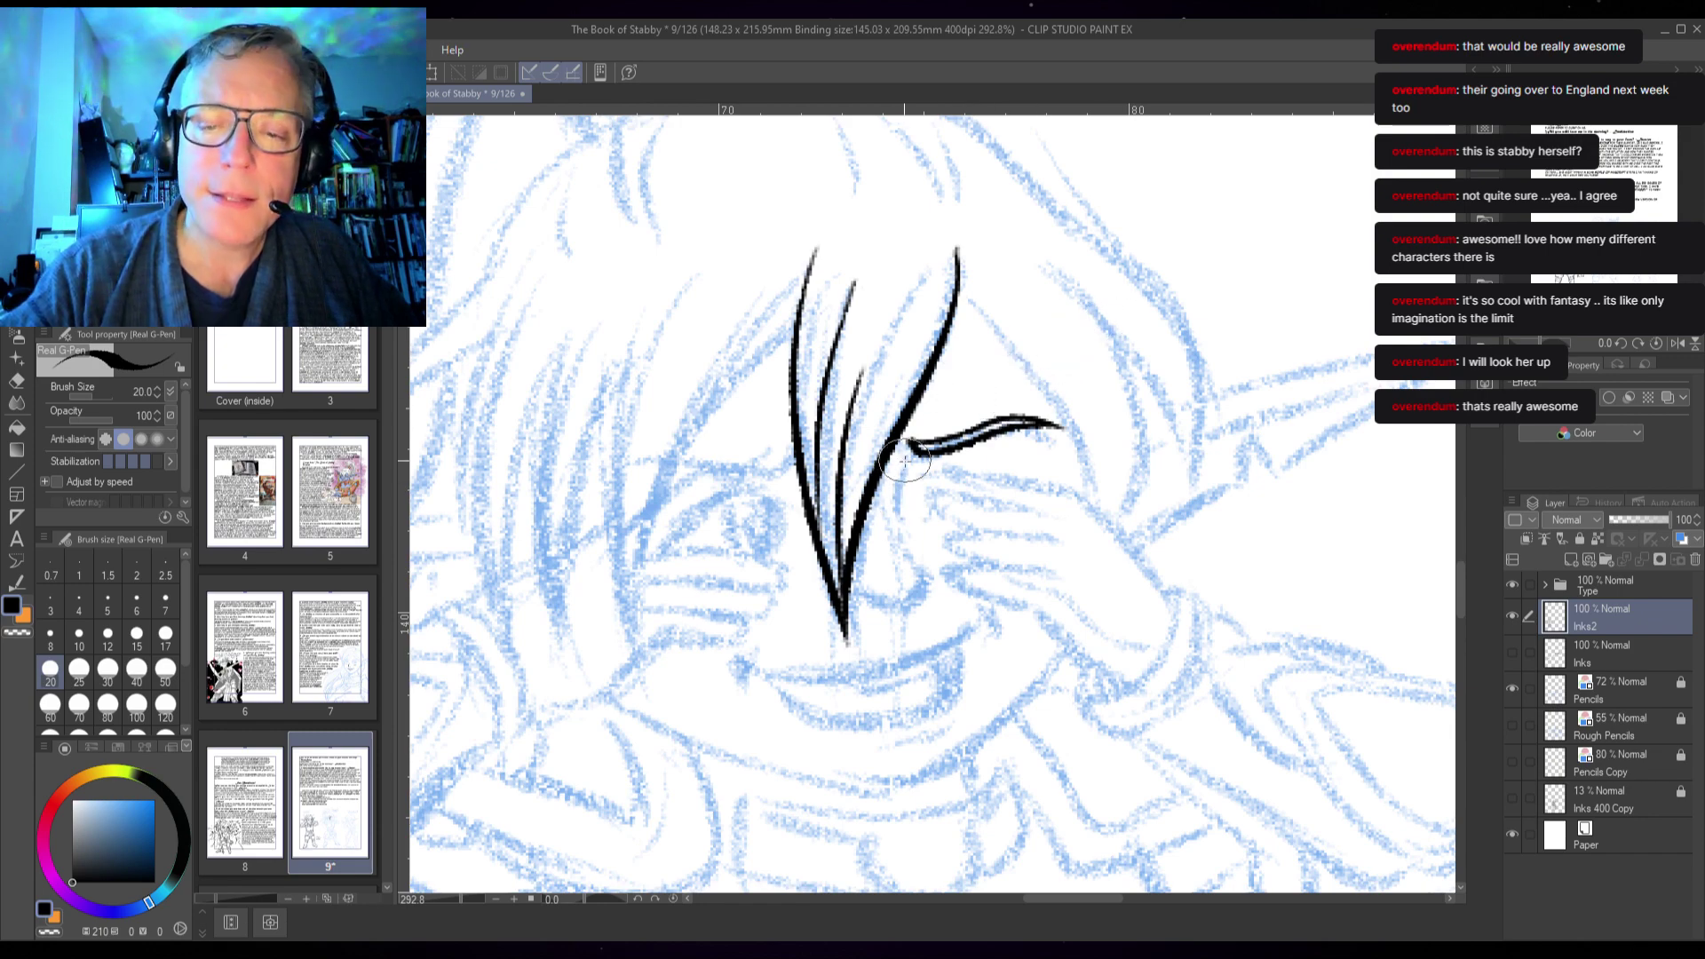
- Ink the See No Evil figure's nose with a short bridge line, a rounded tip and a small shading mark
left_click_drag(906, 462, 892, 512)
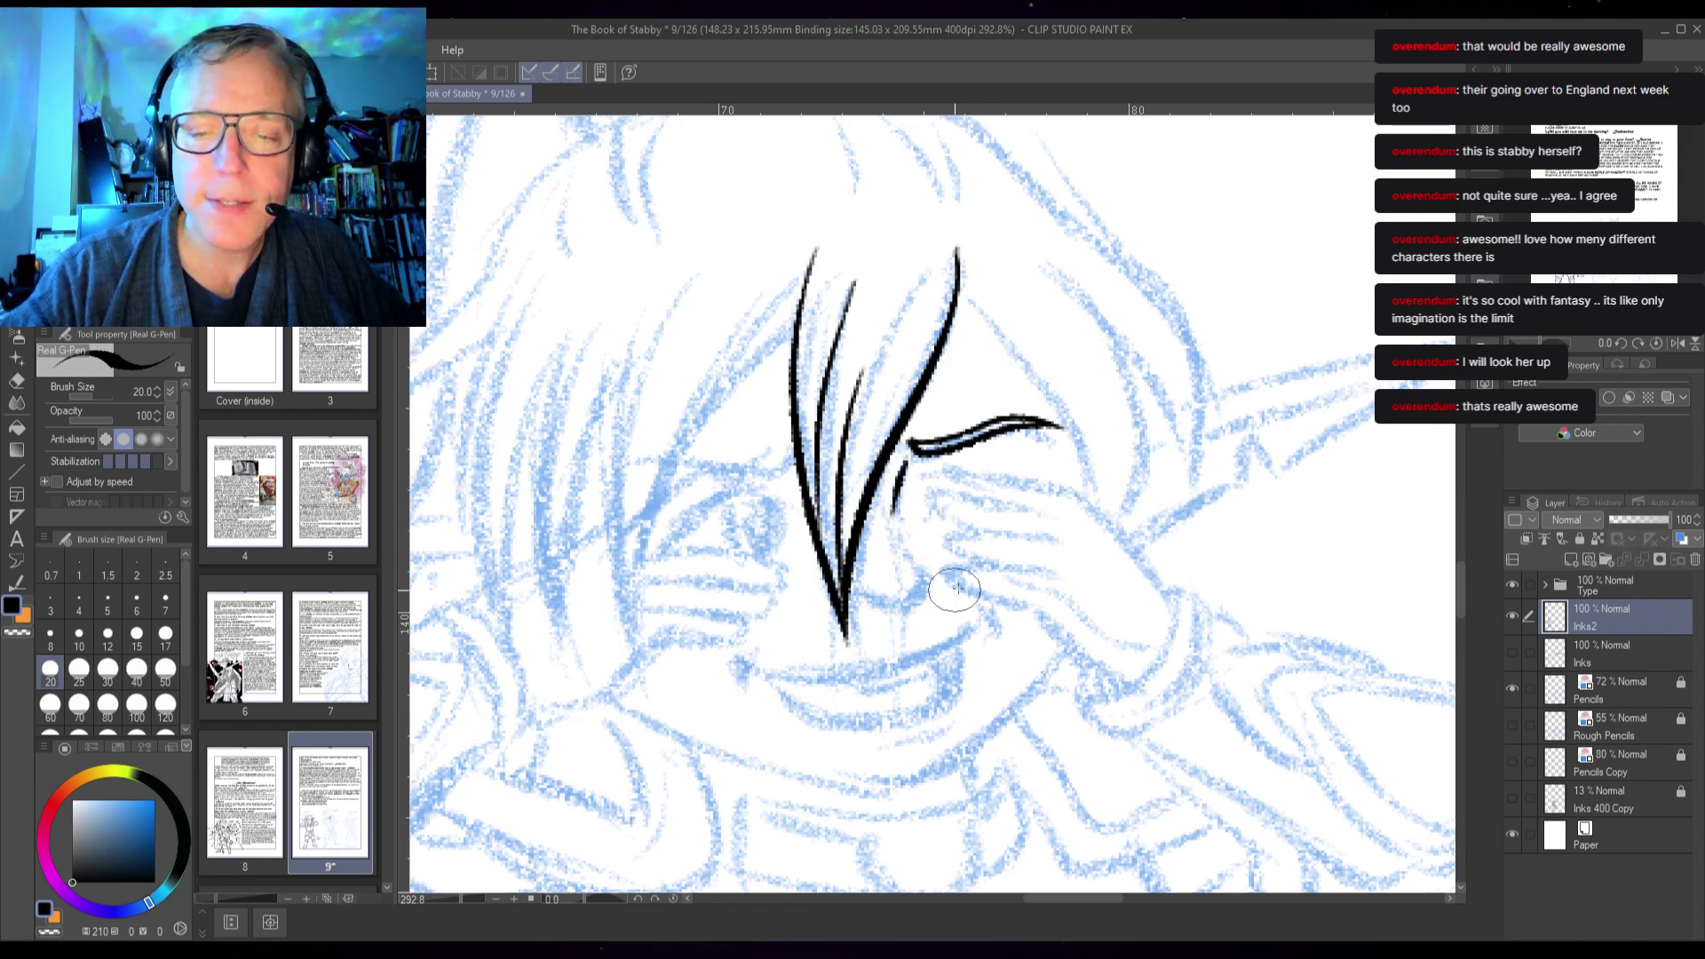
mouse_move(907, 556)
left_mouse_down()
mouse_move(910, 600)
mouse_move(891, 613)
mouse_move(848, 597)
left_mouse_up()
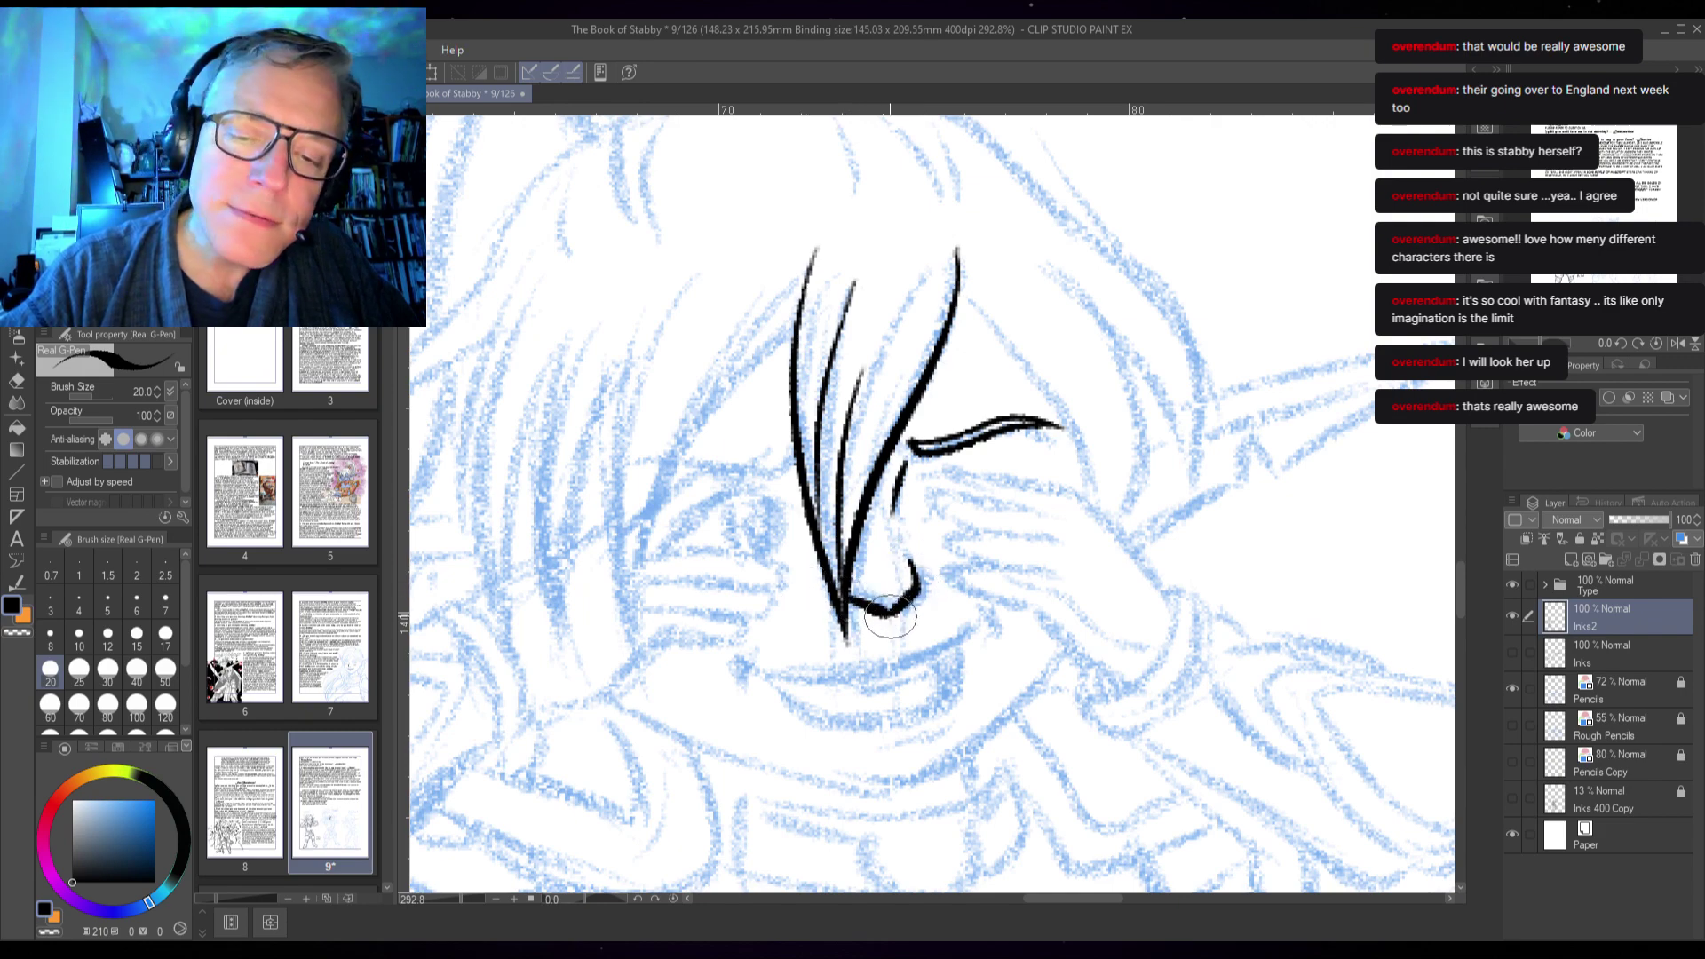
left_click_drag(891, 568, 874, 539)
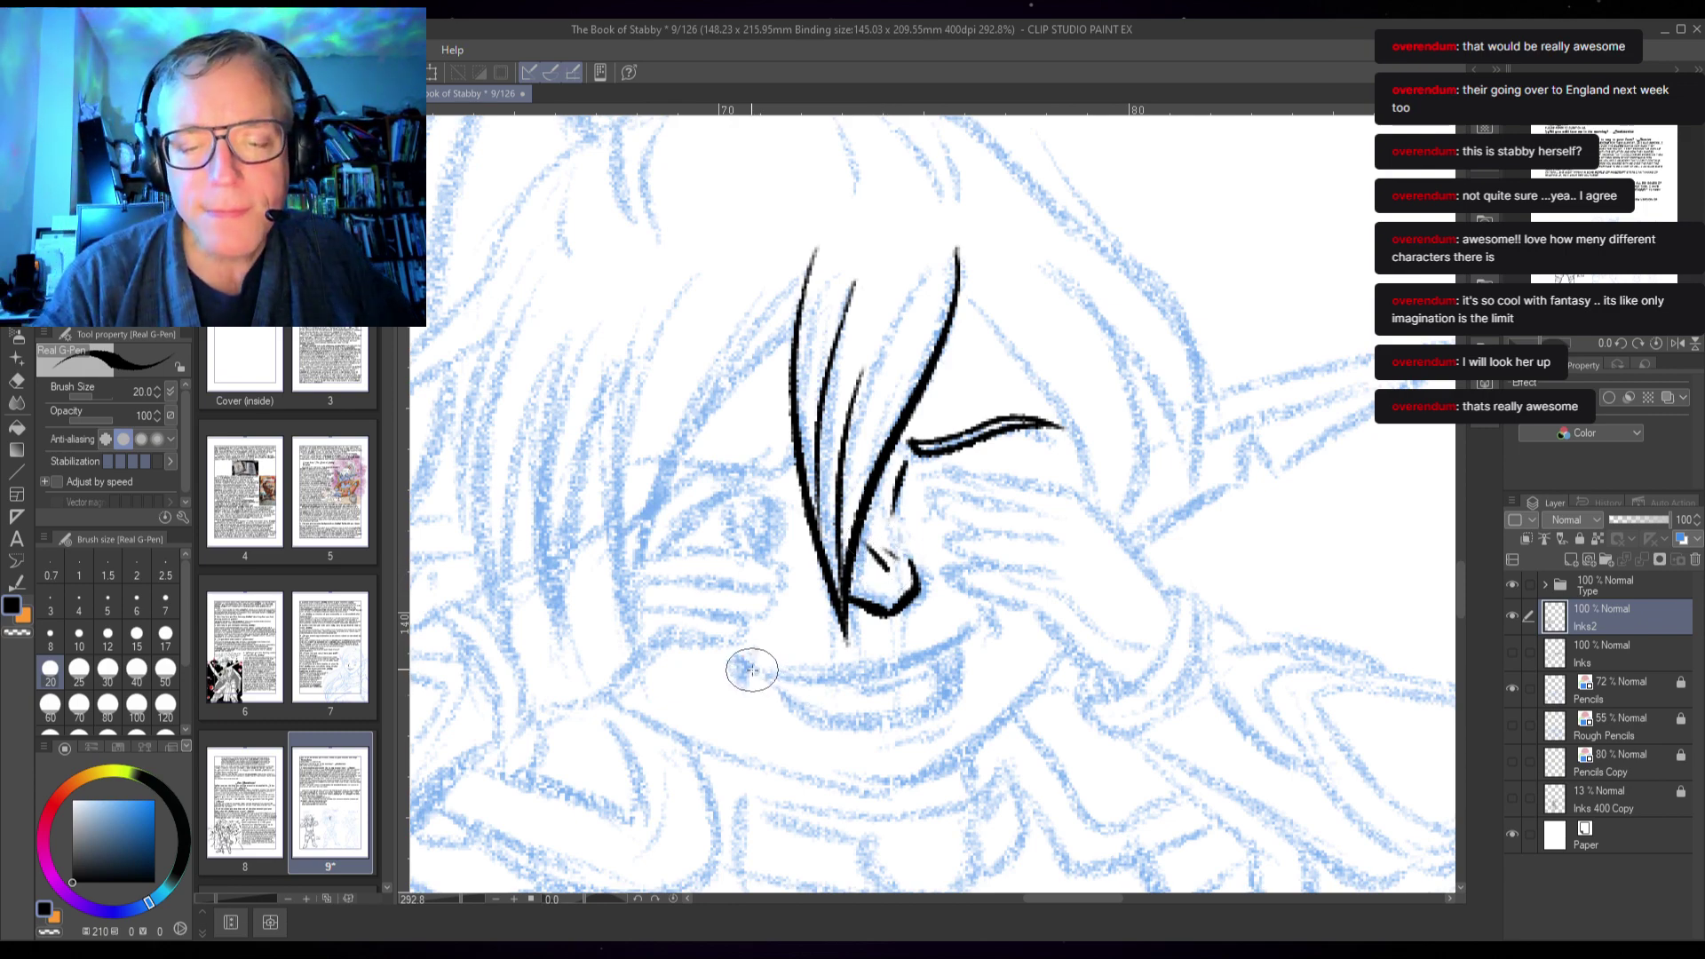
- Ink both corner marks of the See No Evil figure's smile and save the page
left_click_drag(751, 648, 737, 697)
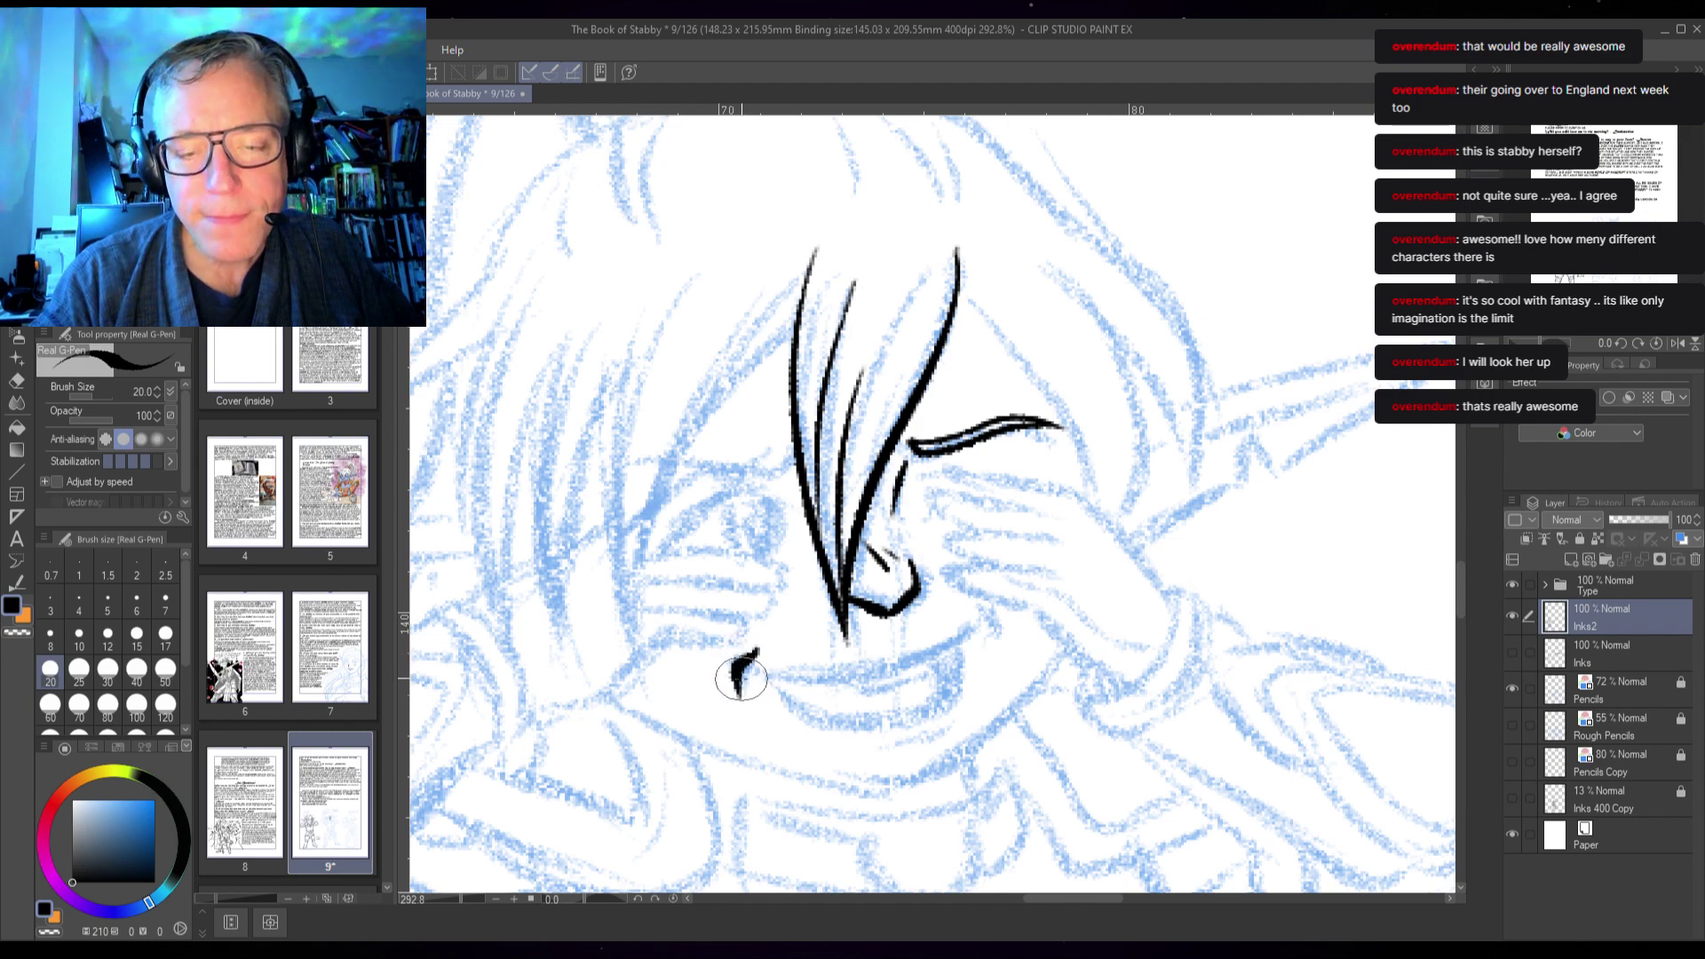
left_click_drag(970, 617, 990, 641)
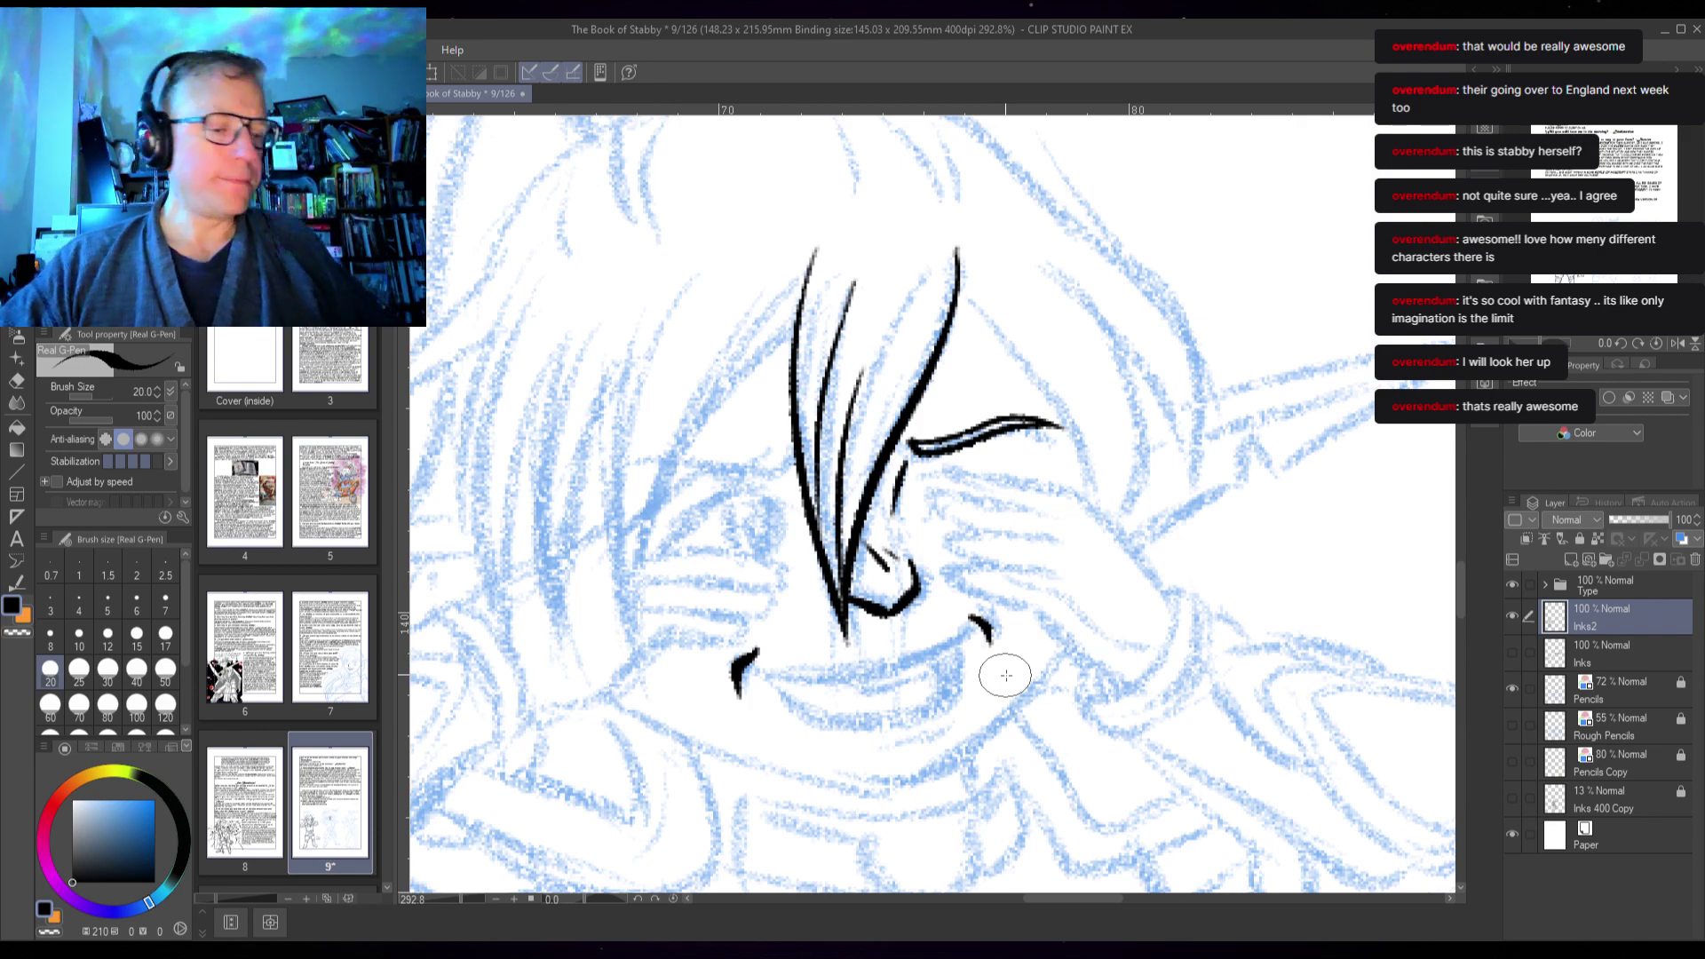
key("ctrl+s")
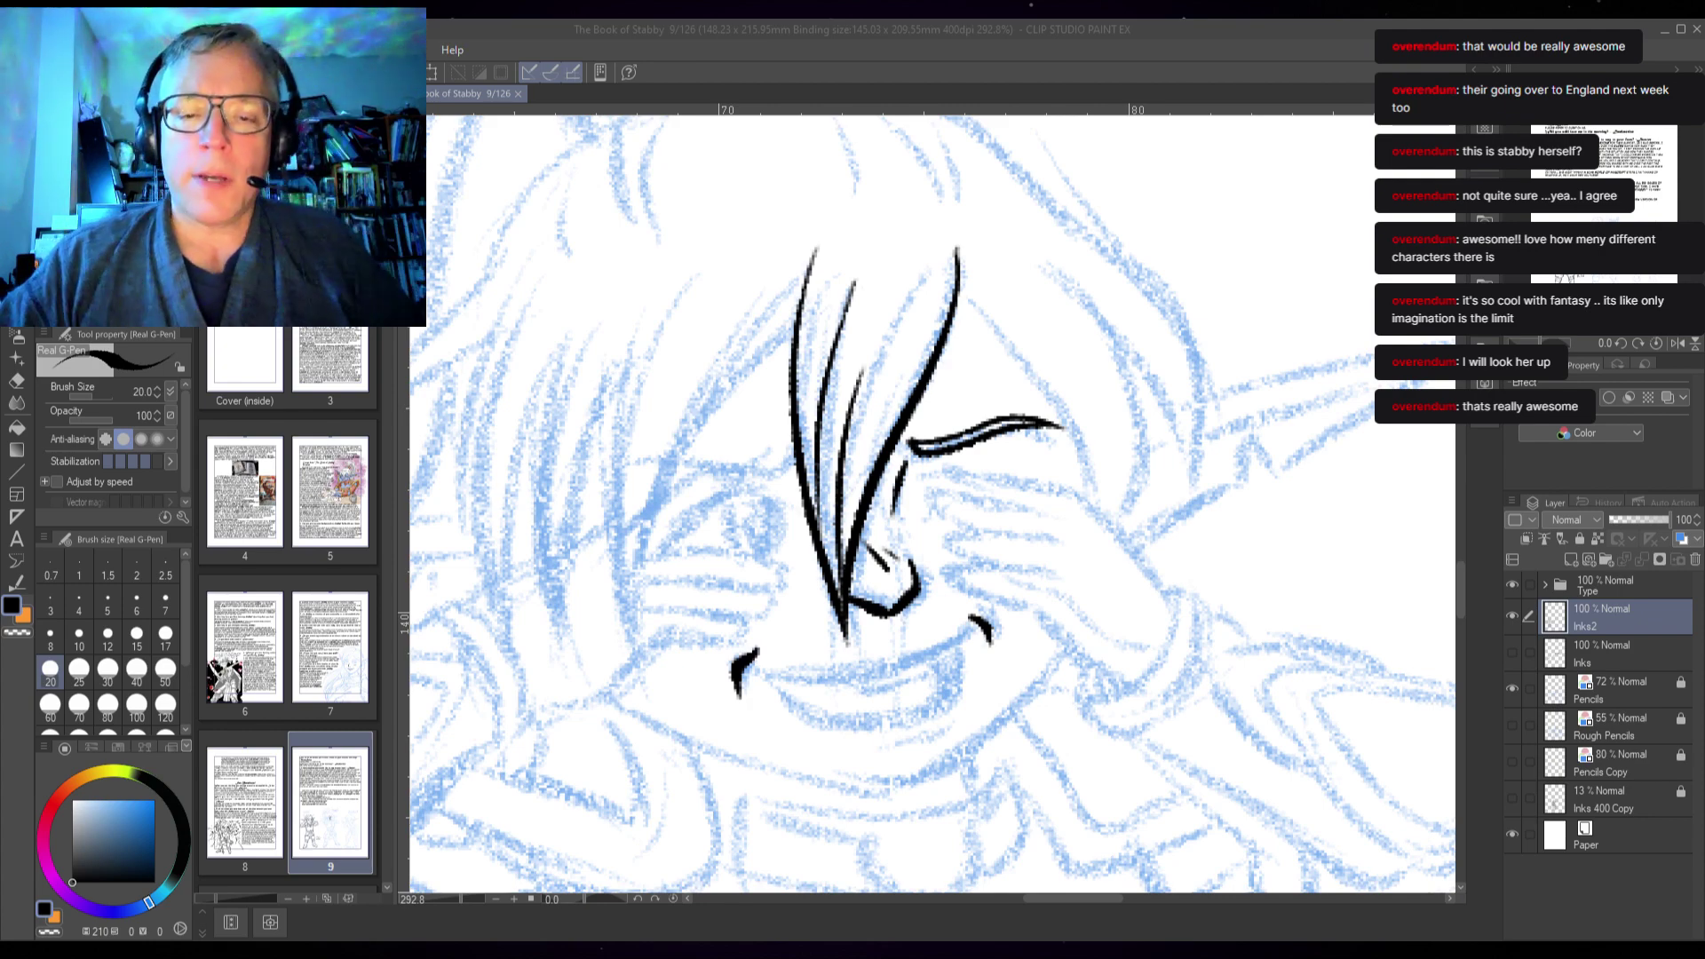
left_click_drag(970, 614, 1088, 557)
left_click(1239, 448, "shift")
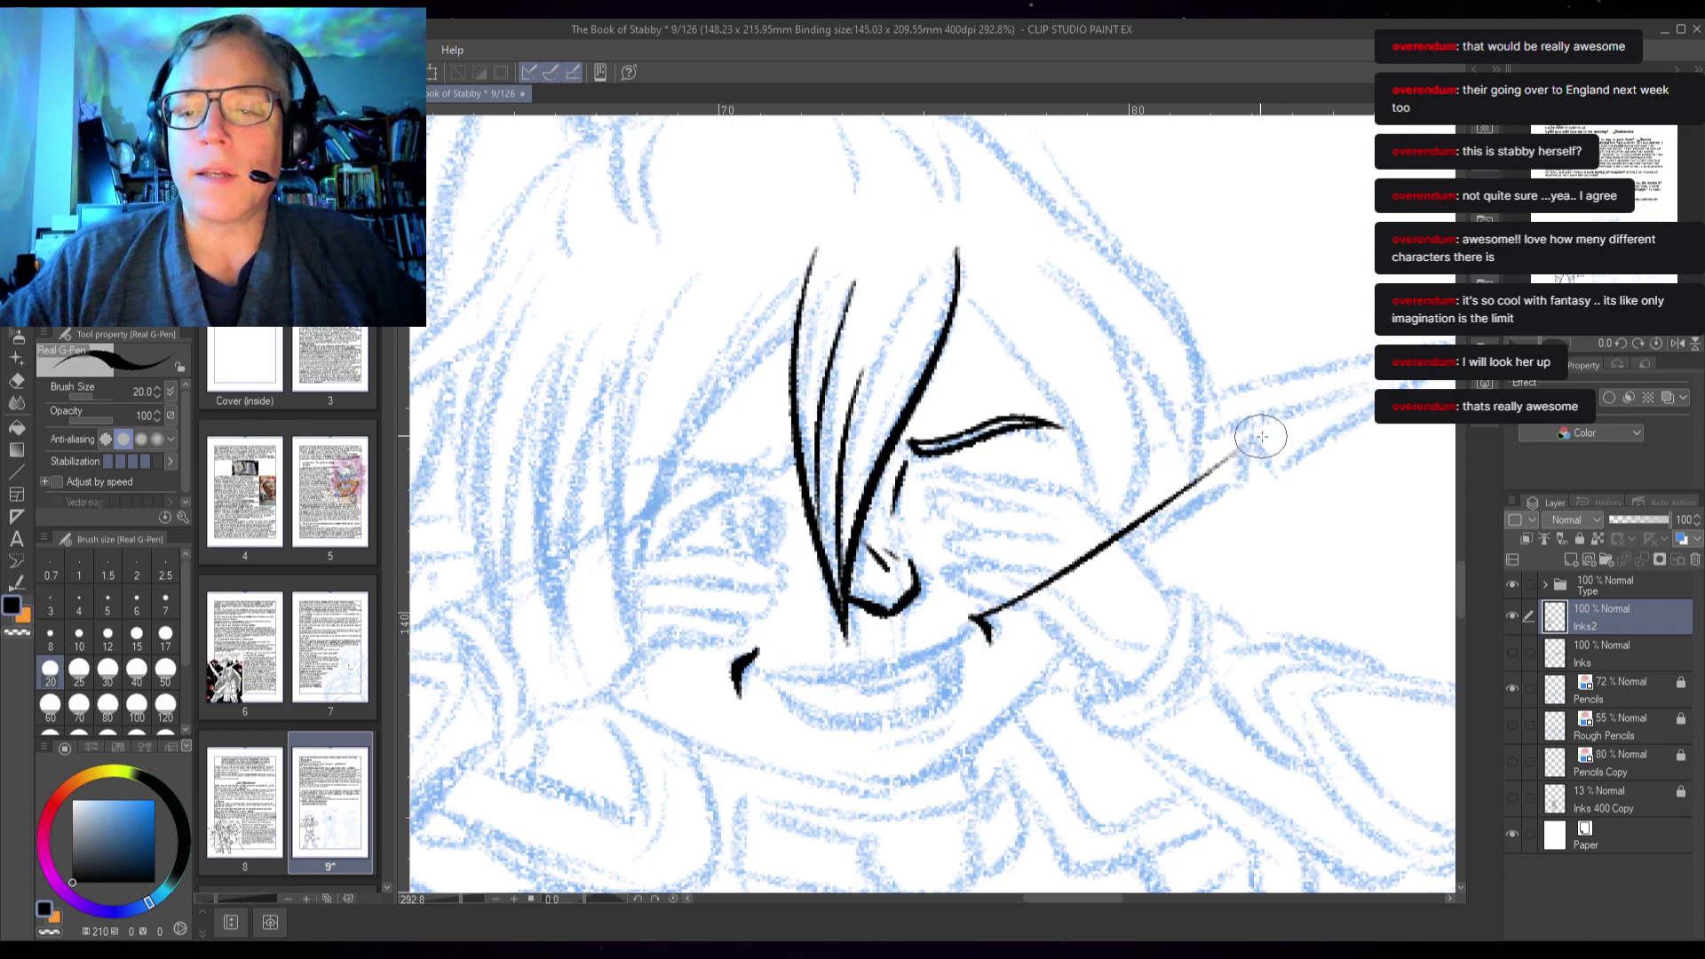
key("ctrl+z")
key("ctrl+z")
- Ink the hair lock right of the forelock with two long curved contours and short strand lines between them
mouse_move(1259, 457)
left_mouse_down()
mouse_move(1159, 480)
mouse_move(1150, 562)
left_mouse_up()
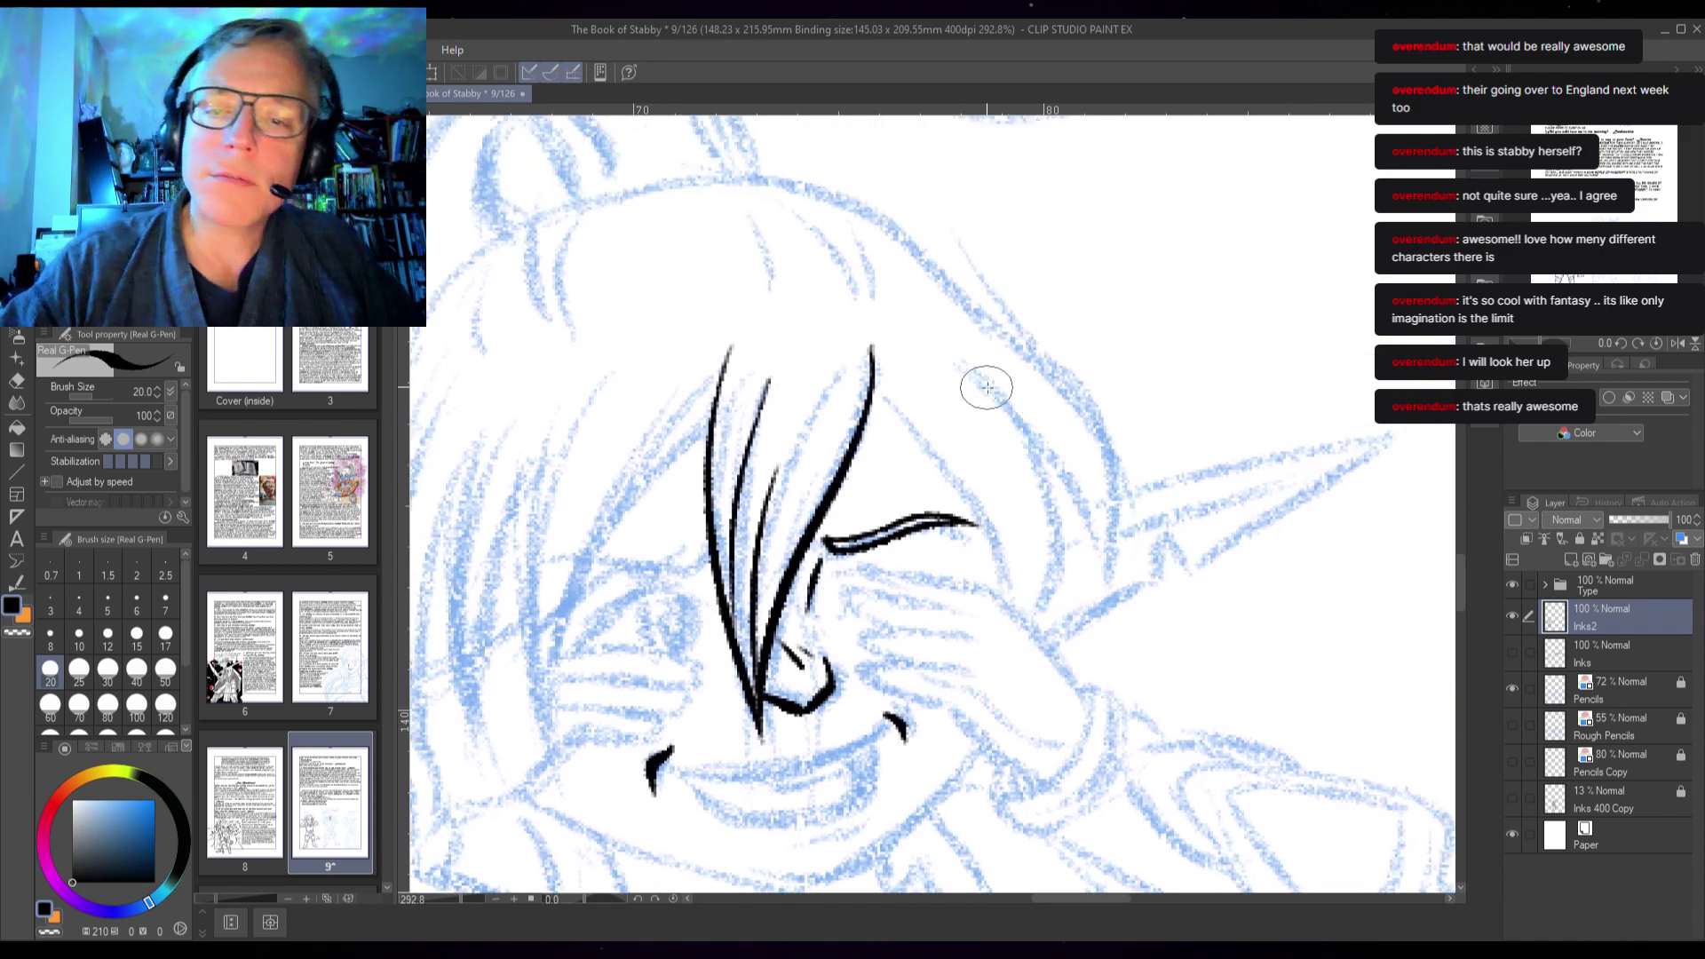
mouse_move(983, 375)
left_mouse_down()
mouse_move(1048, 504)
mouse_move(1053, 573)
mouse_move(1030, 627)
left_mouse_up()
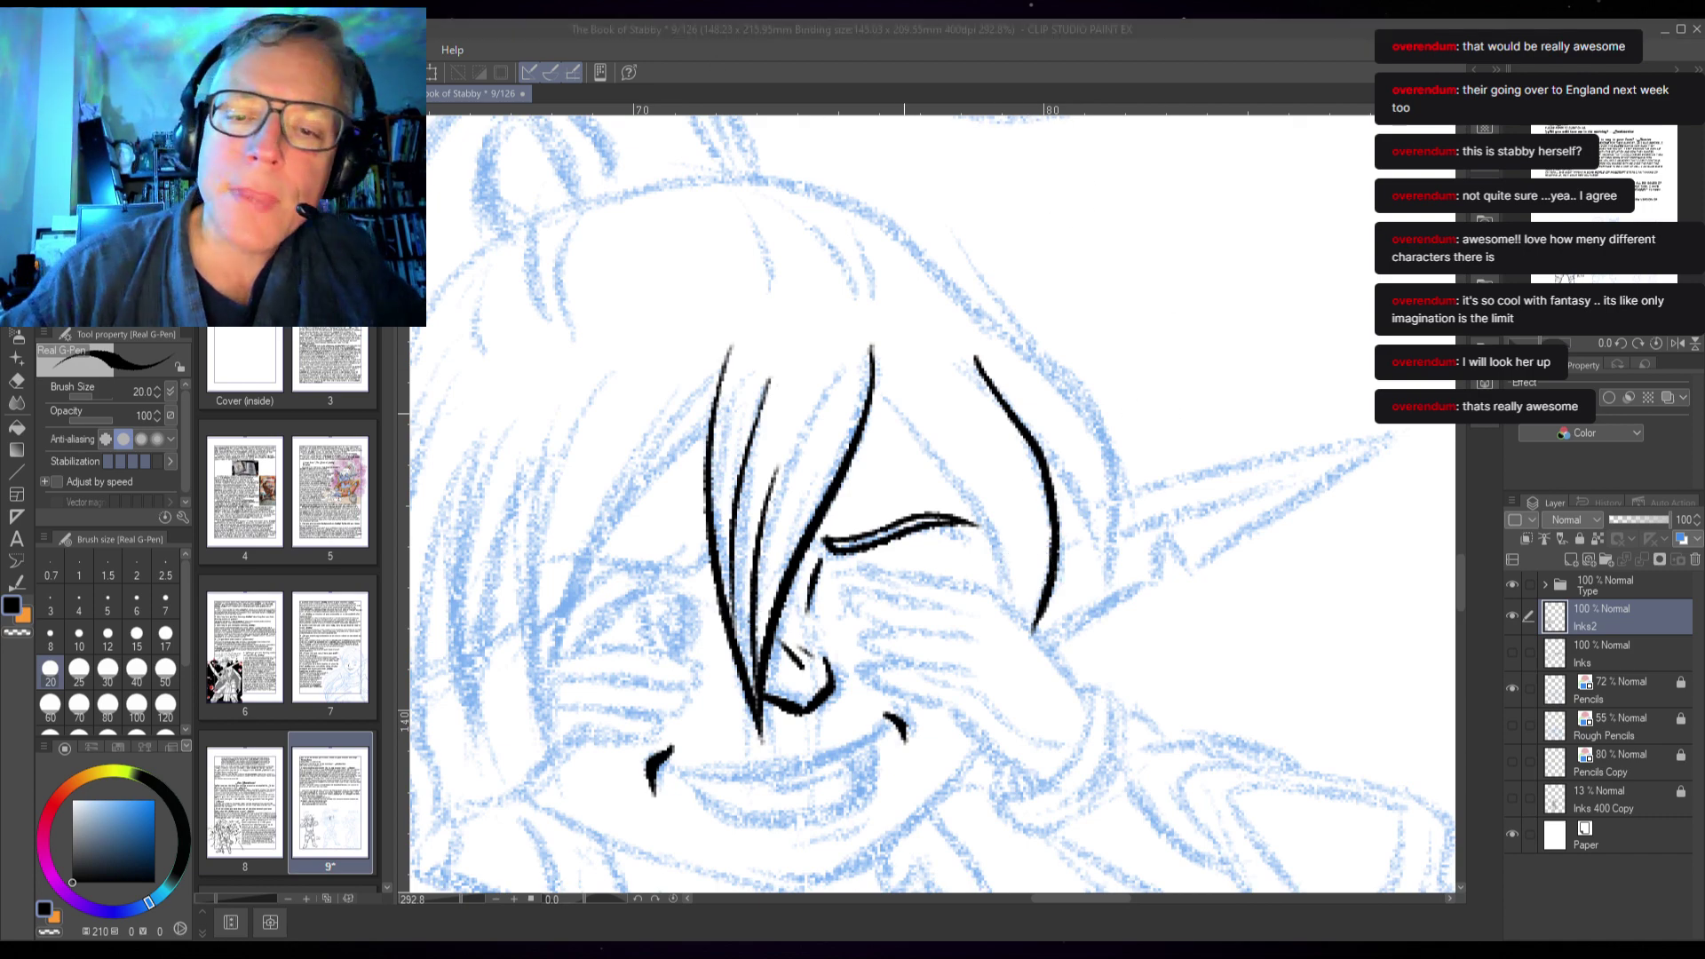
left_click(875, 388)
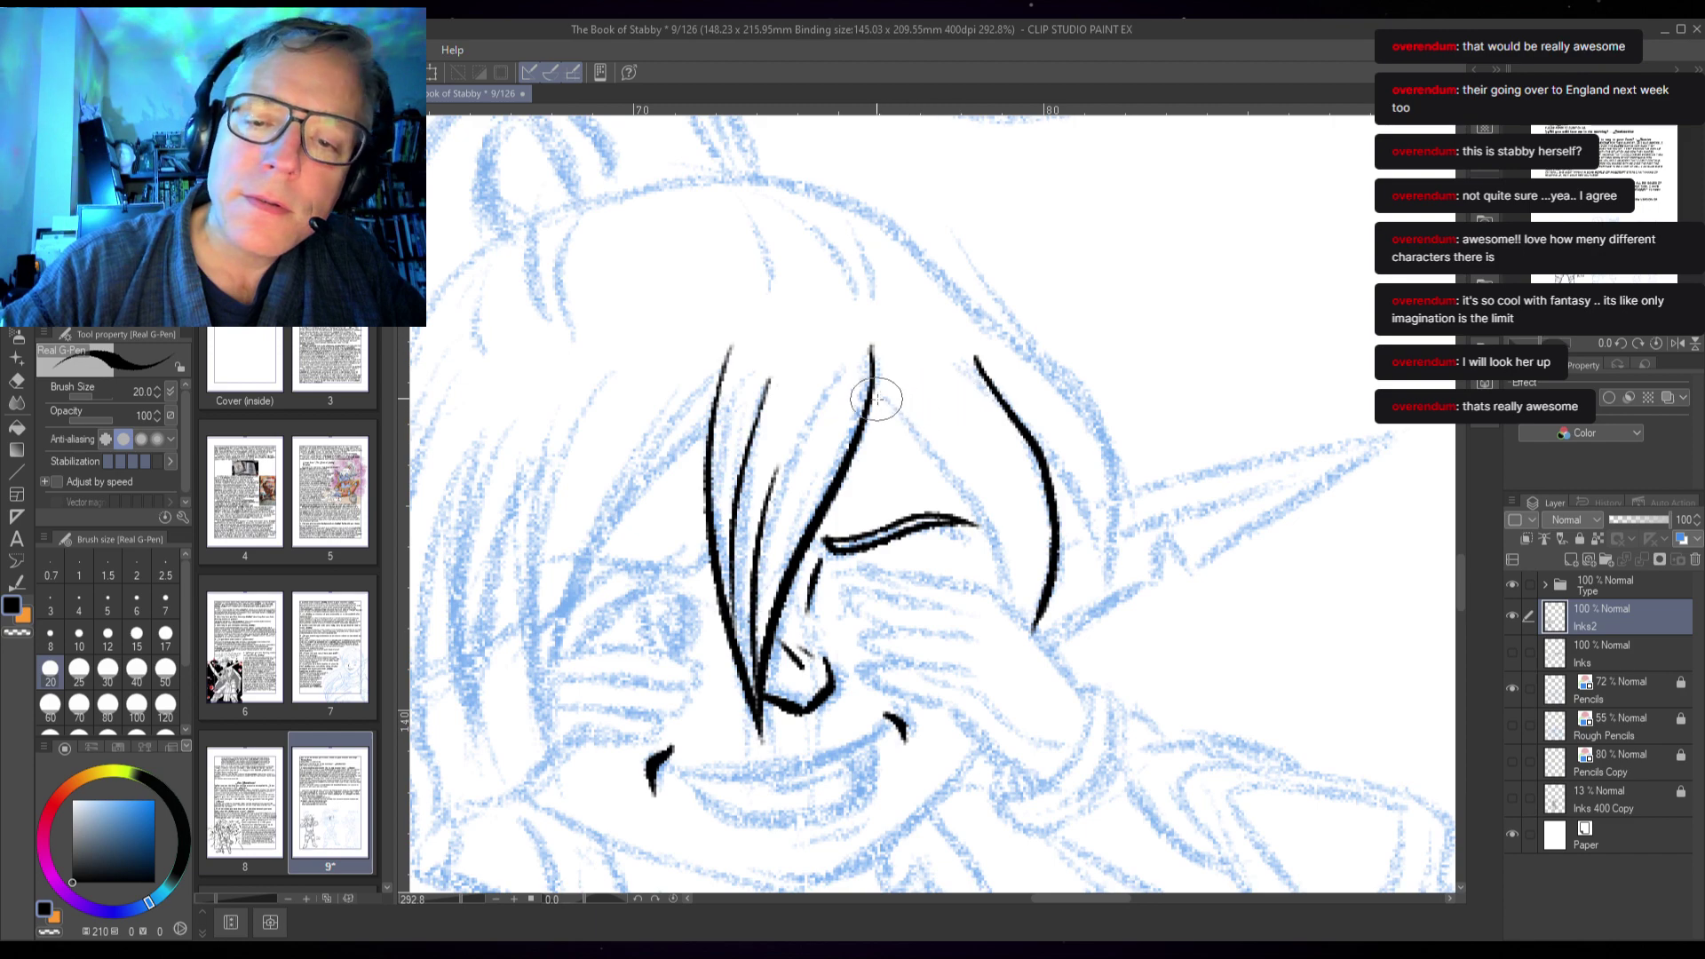
mouse_move(877, 391)
left_mouse_down()
mouse_move(985, 521)
mouse_move(1000, 610)
mouse_move(996, 450)
left_mouse_up()
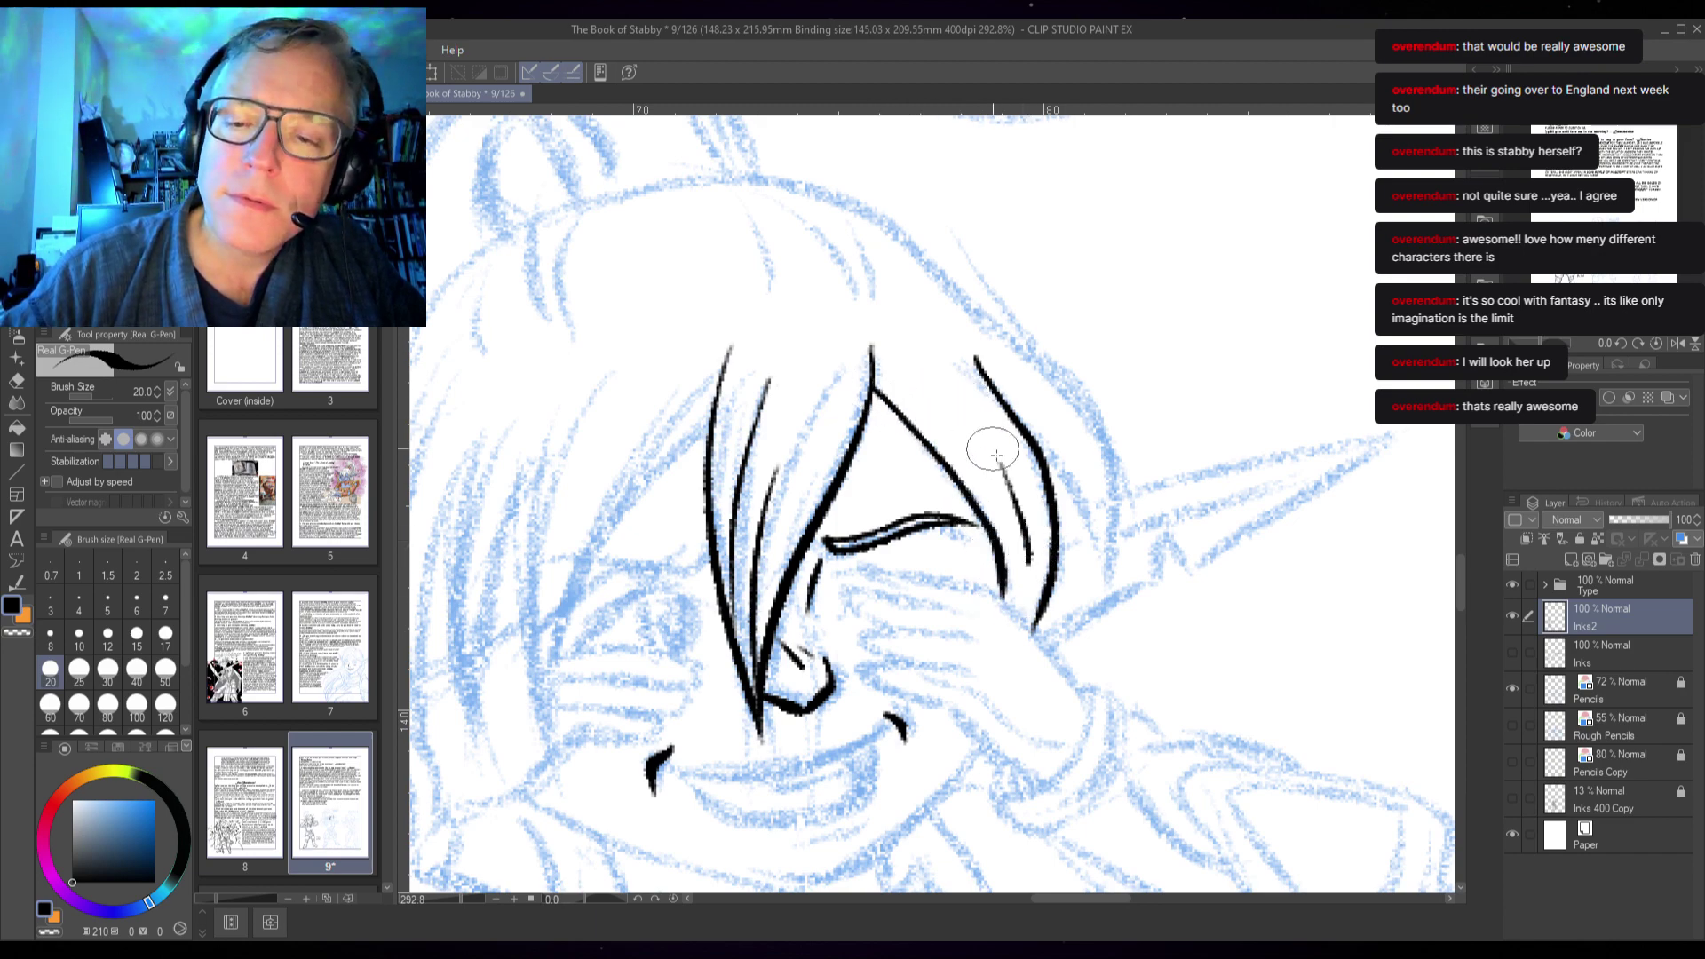
left_click_drag(1036, 527, 1007, 463)
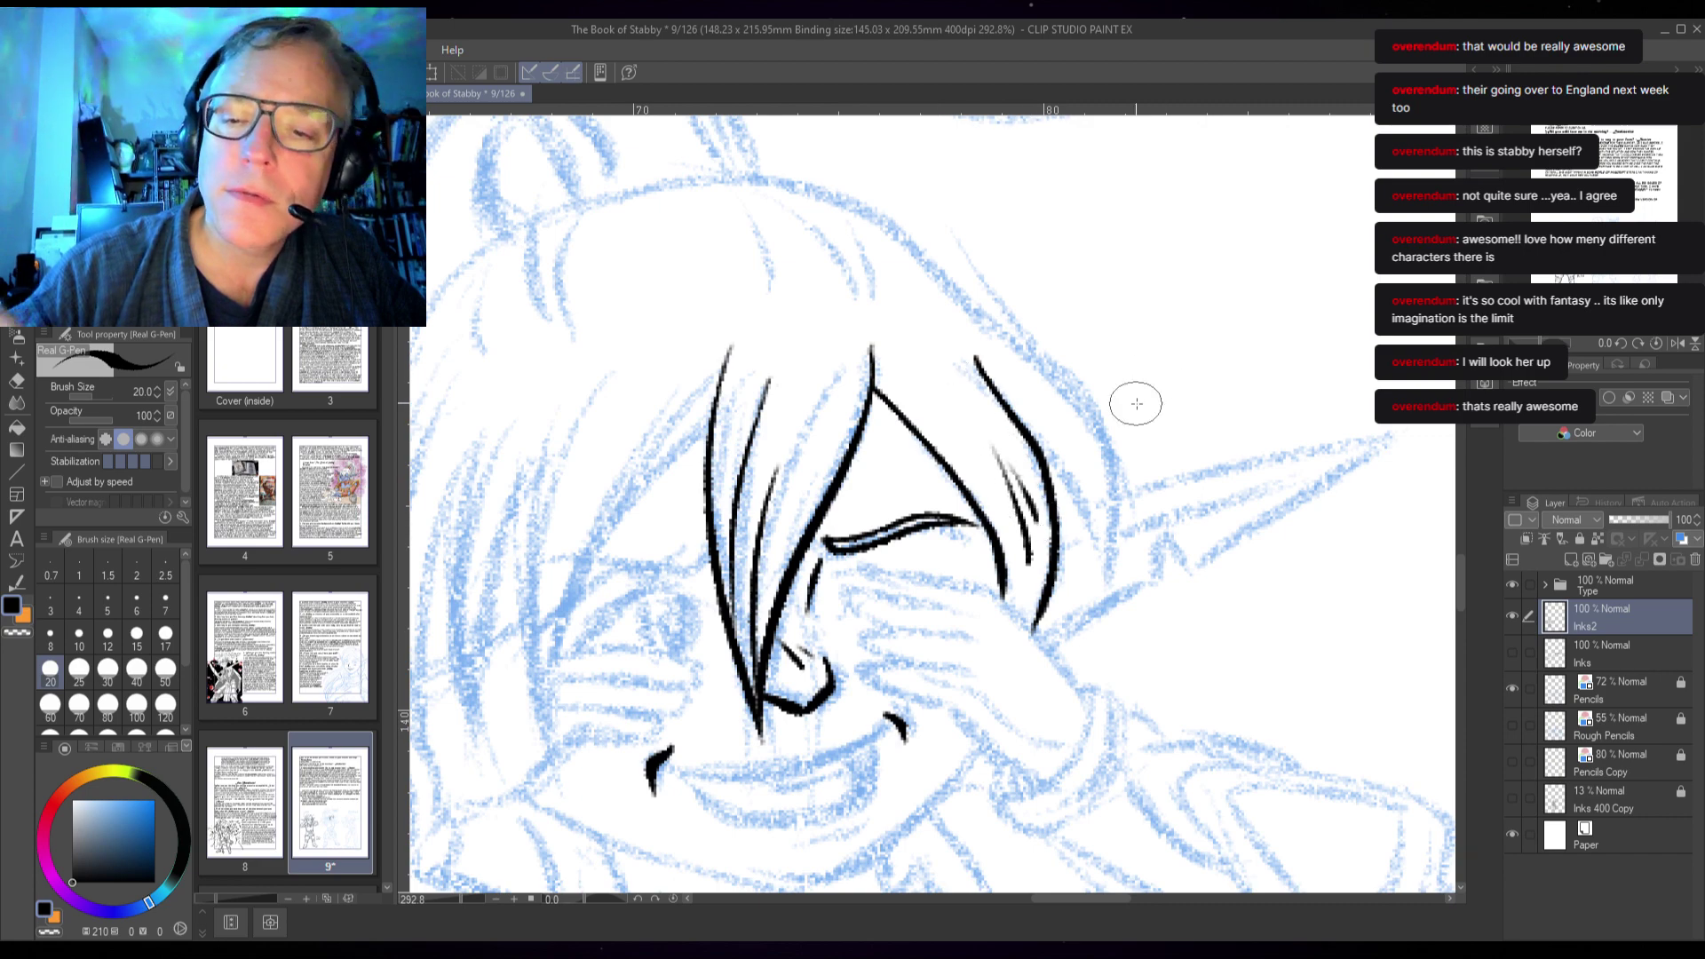
- Ink the outer hair outline from the crown down to a pointed tip above the ear, adding strand lines inside it
left_click_drag(891, 225, 1079, 433)
key("ctrl+z")
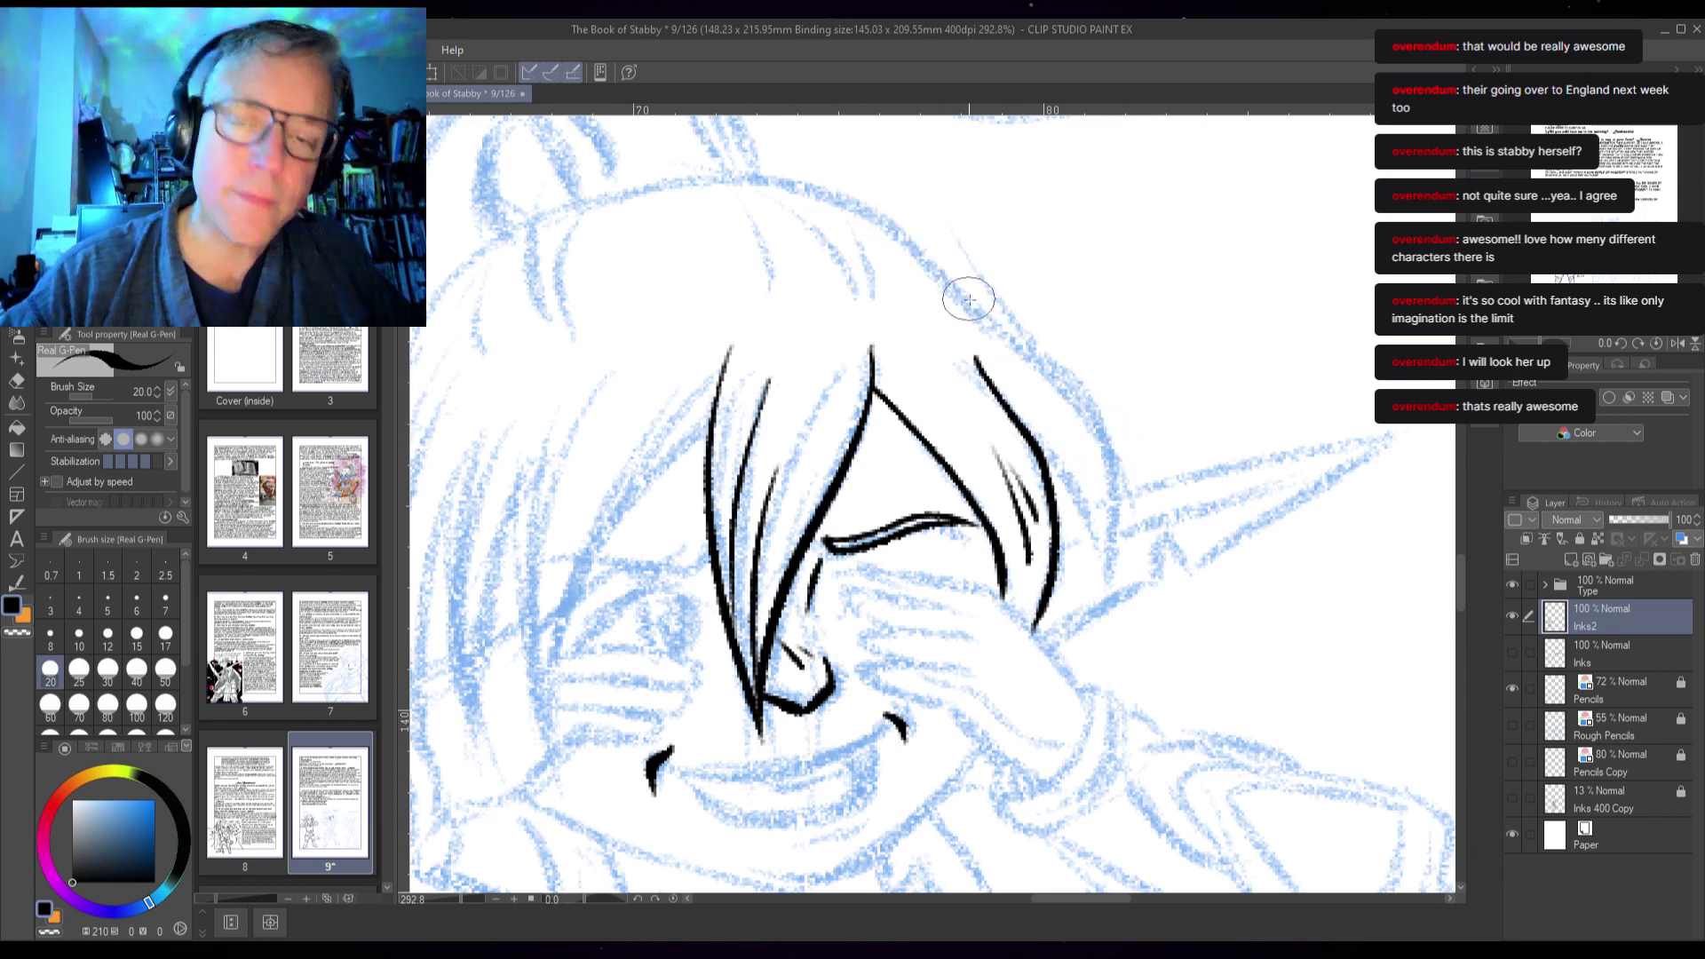
mouse_move(885, 221)
left_mouse_down()
mouse_move(1088, 410)
mouse_move(1112, 466)
mouse_move(1108, 568)
left_mouse_up()
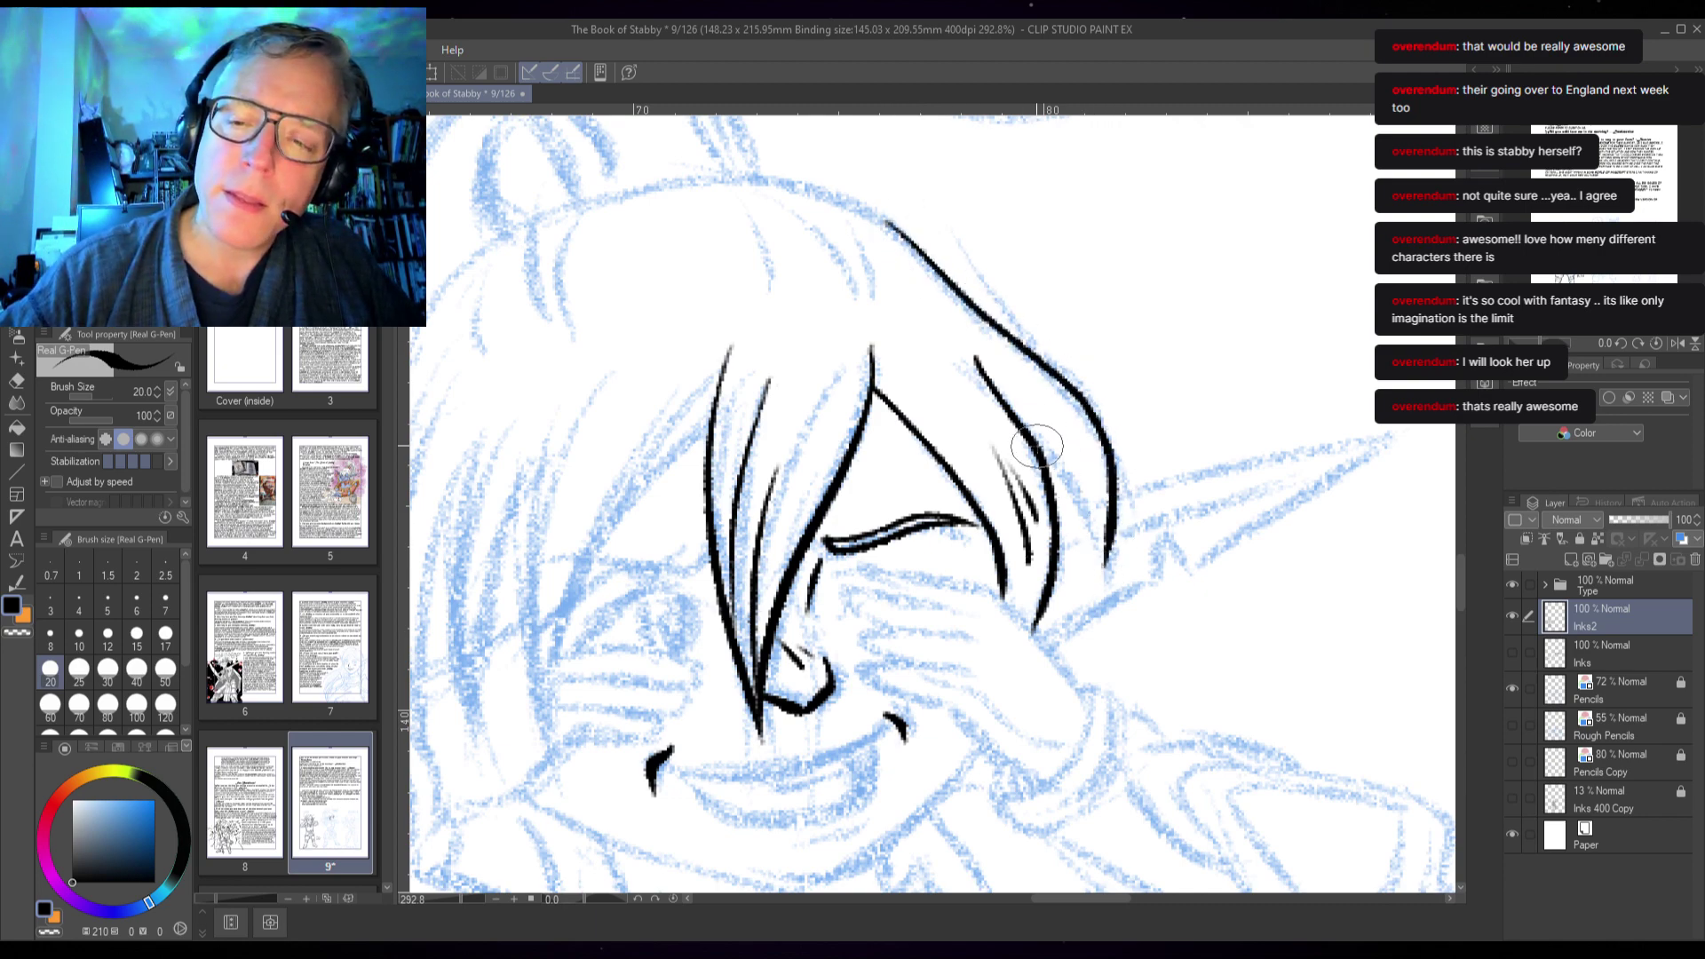
mouse_move(1043, 451)
left_mouse_down()
mouse_move(1101, 573)
mouse_move(1094, 498)
mouse_move(1047, 412)
left_mouse_up()
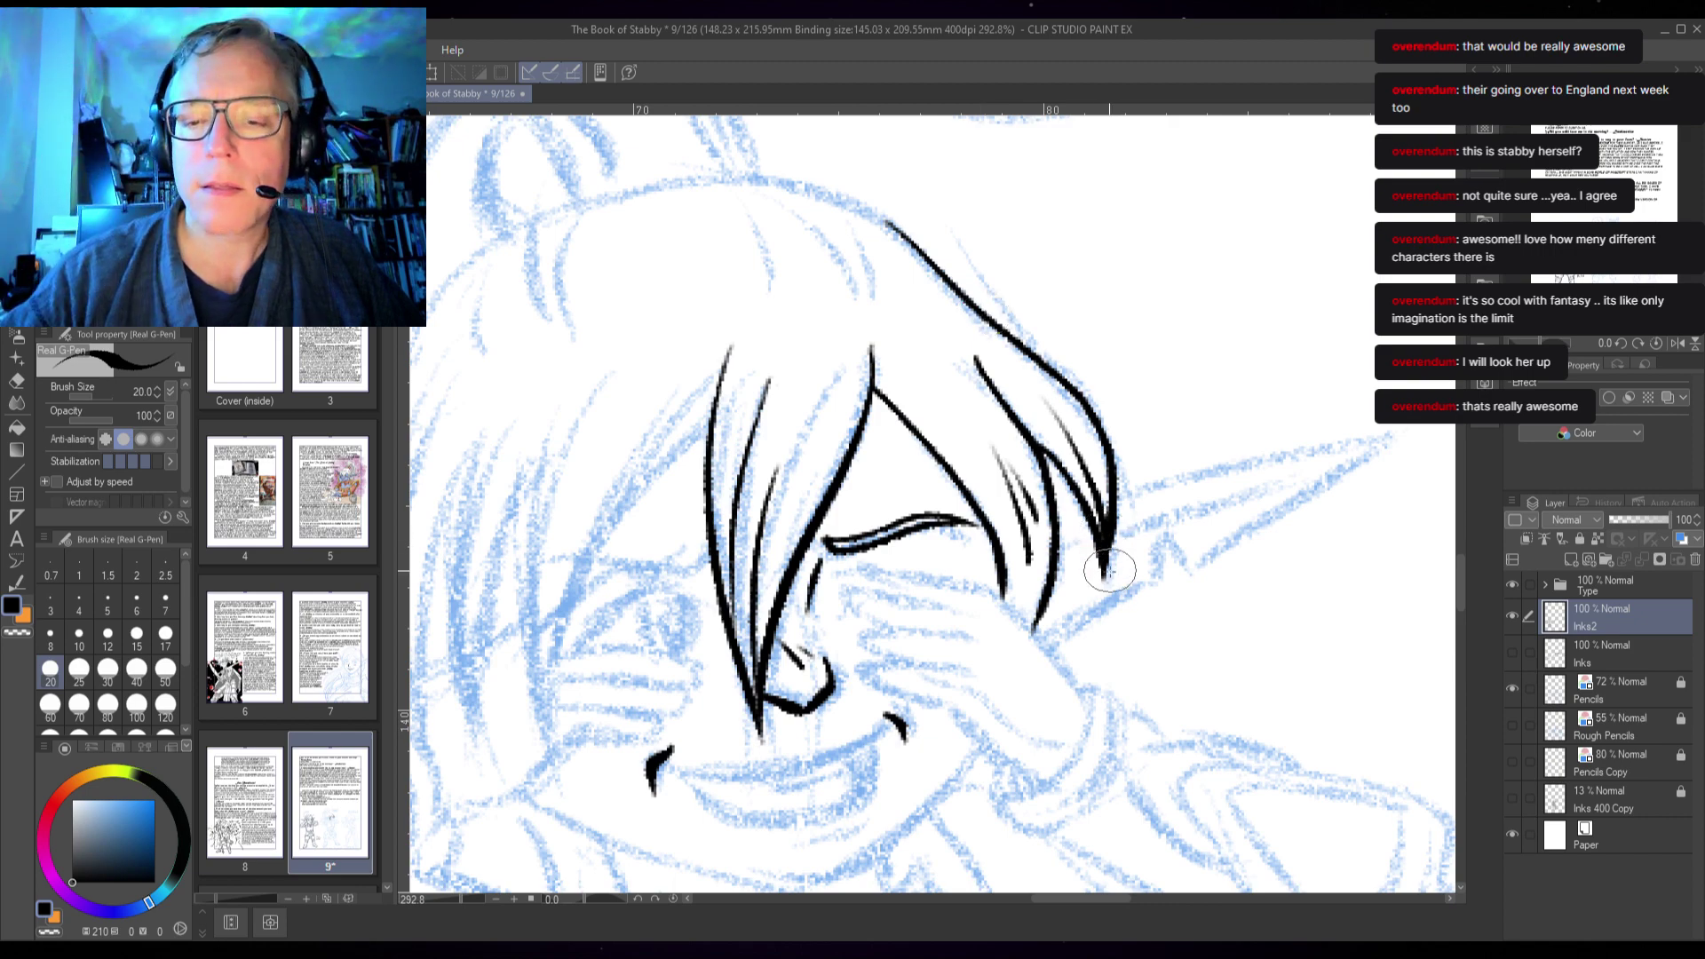
- Ink the fringe lock left of the forelock with two long curved contours meeting at a point, adding short strand lines inside
left_click_drag(1154, 577, 1279, 528)
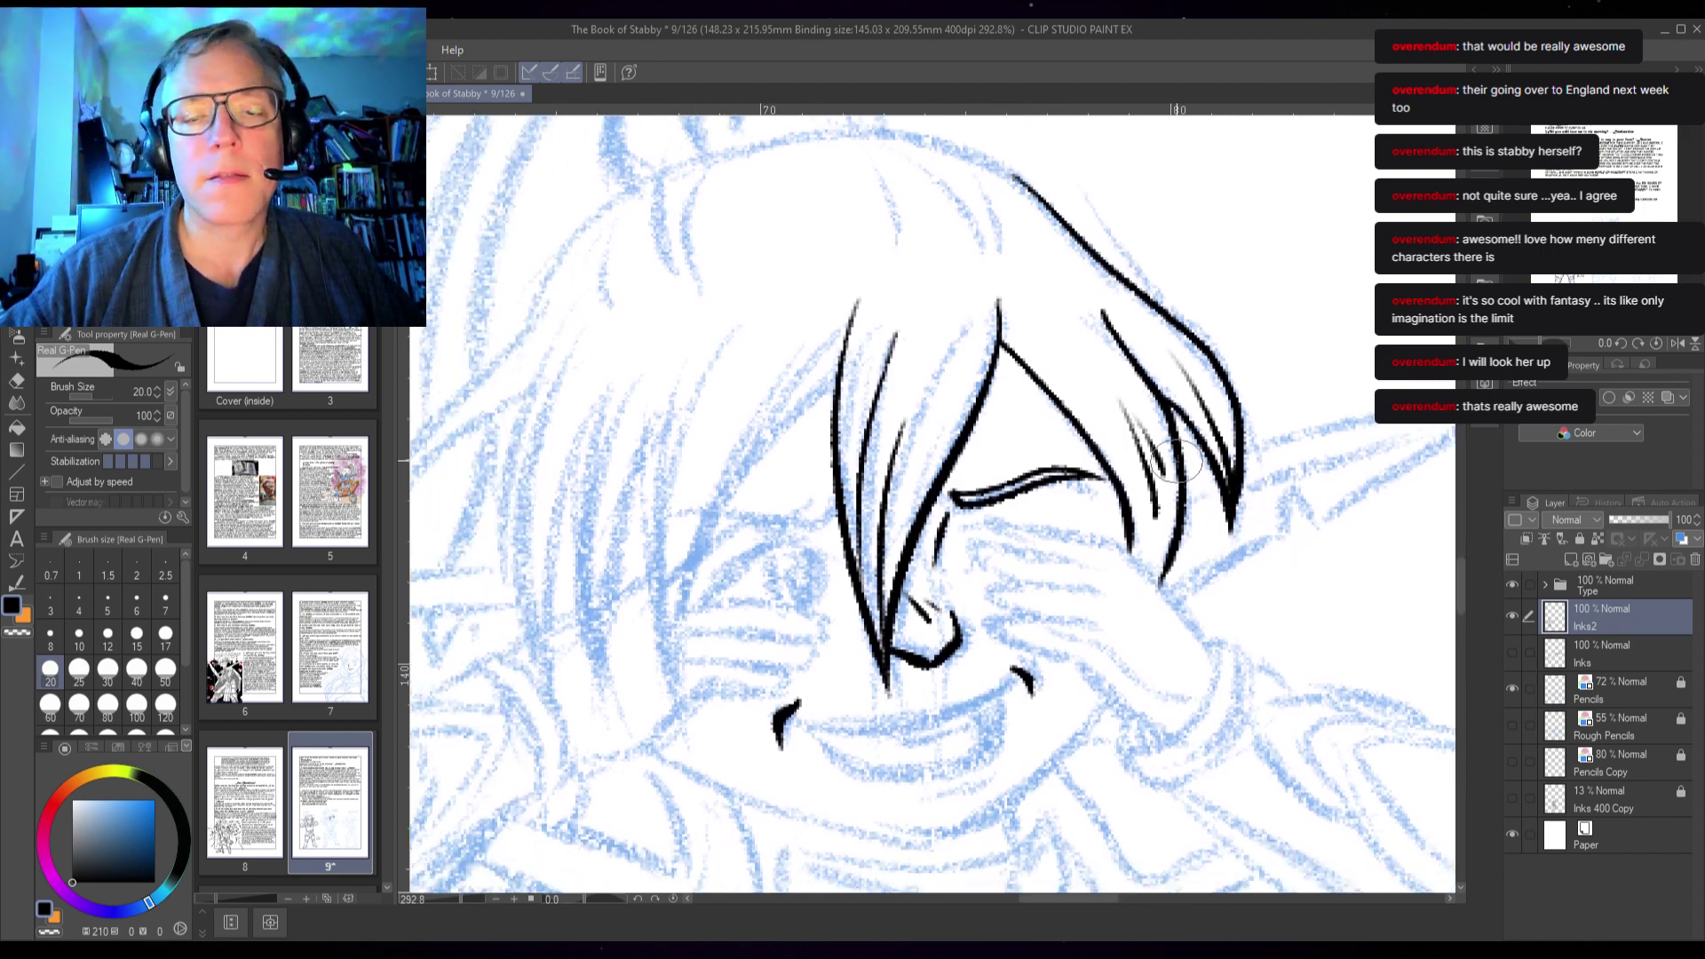
mouse_move(831, 388)
left_mouse_down()
mouse_move(714, 506)
mouse_move(686, 590)
mouse_move(682, 707)
left_mouse_up()
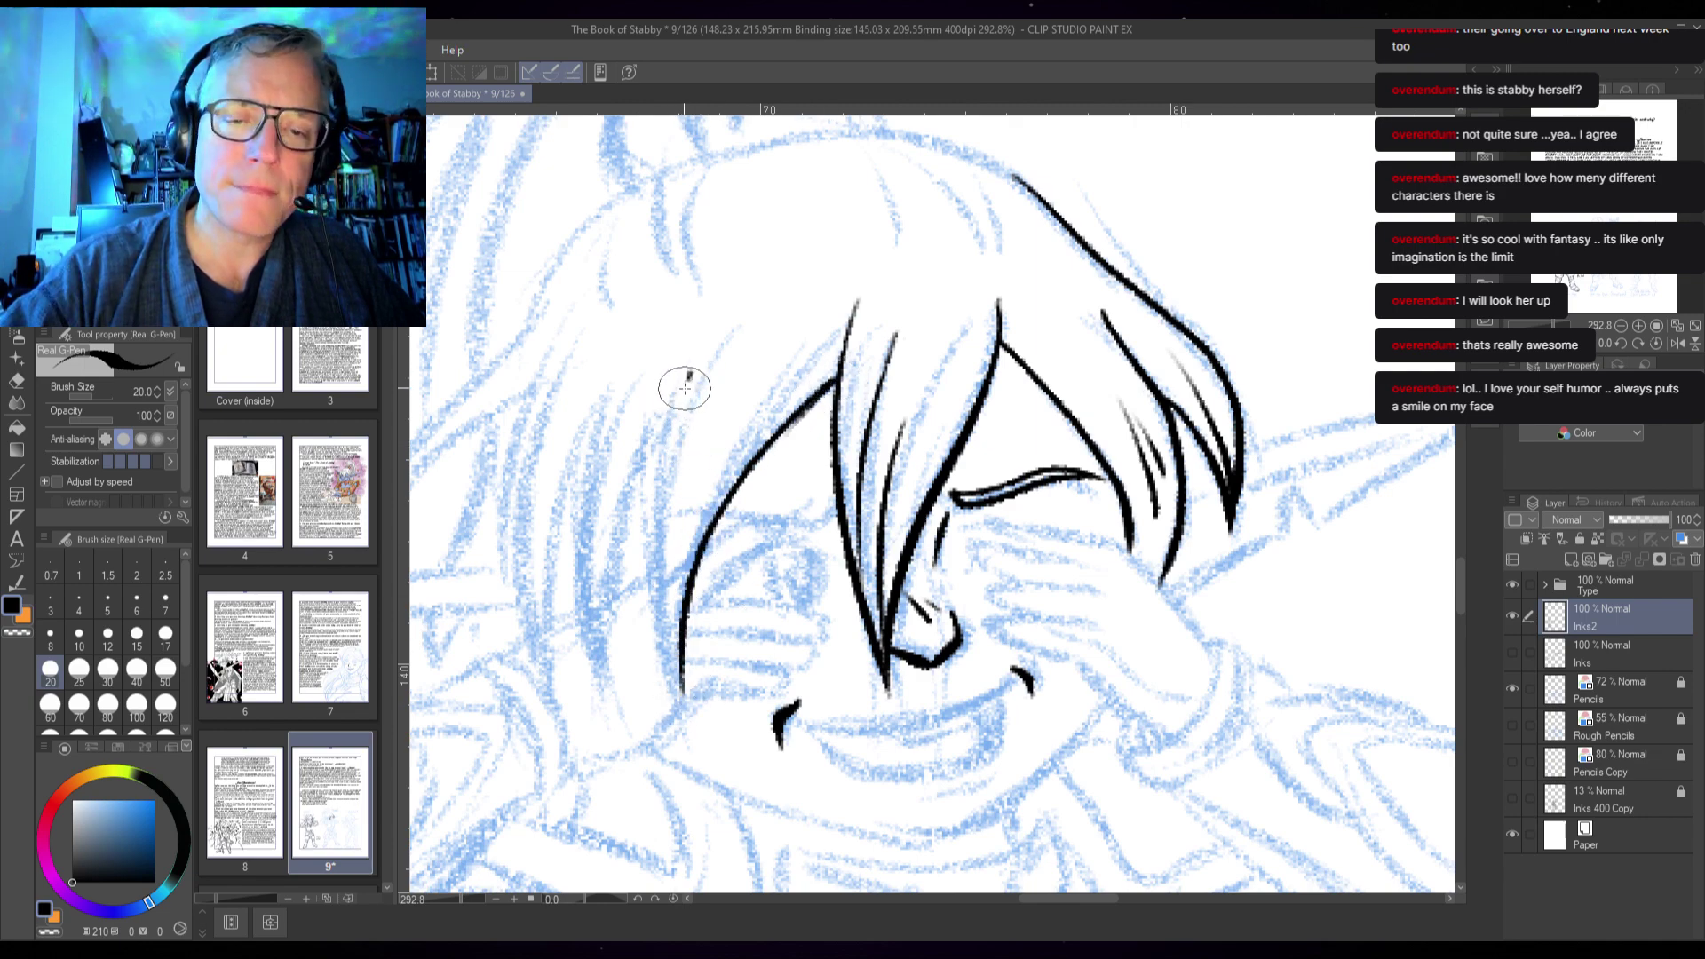
mouse_move(691, 373)
left_mouse_down()
mouse_move(650, 547)
mouse_move(698, 744)
left_mouse_up()
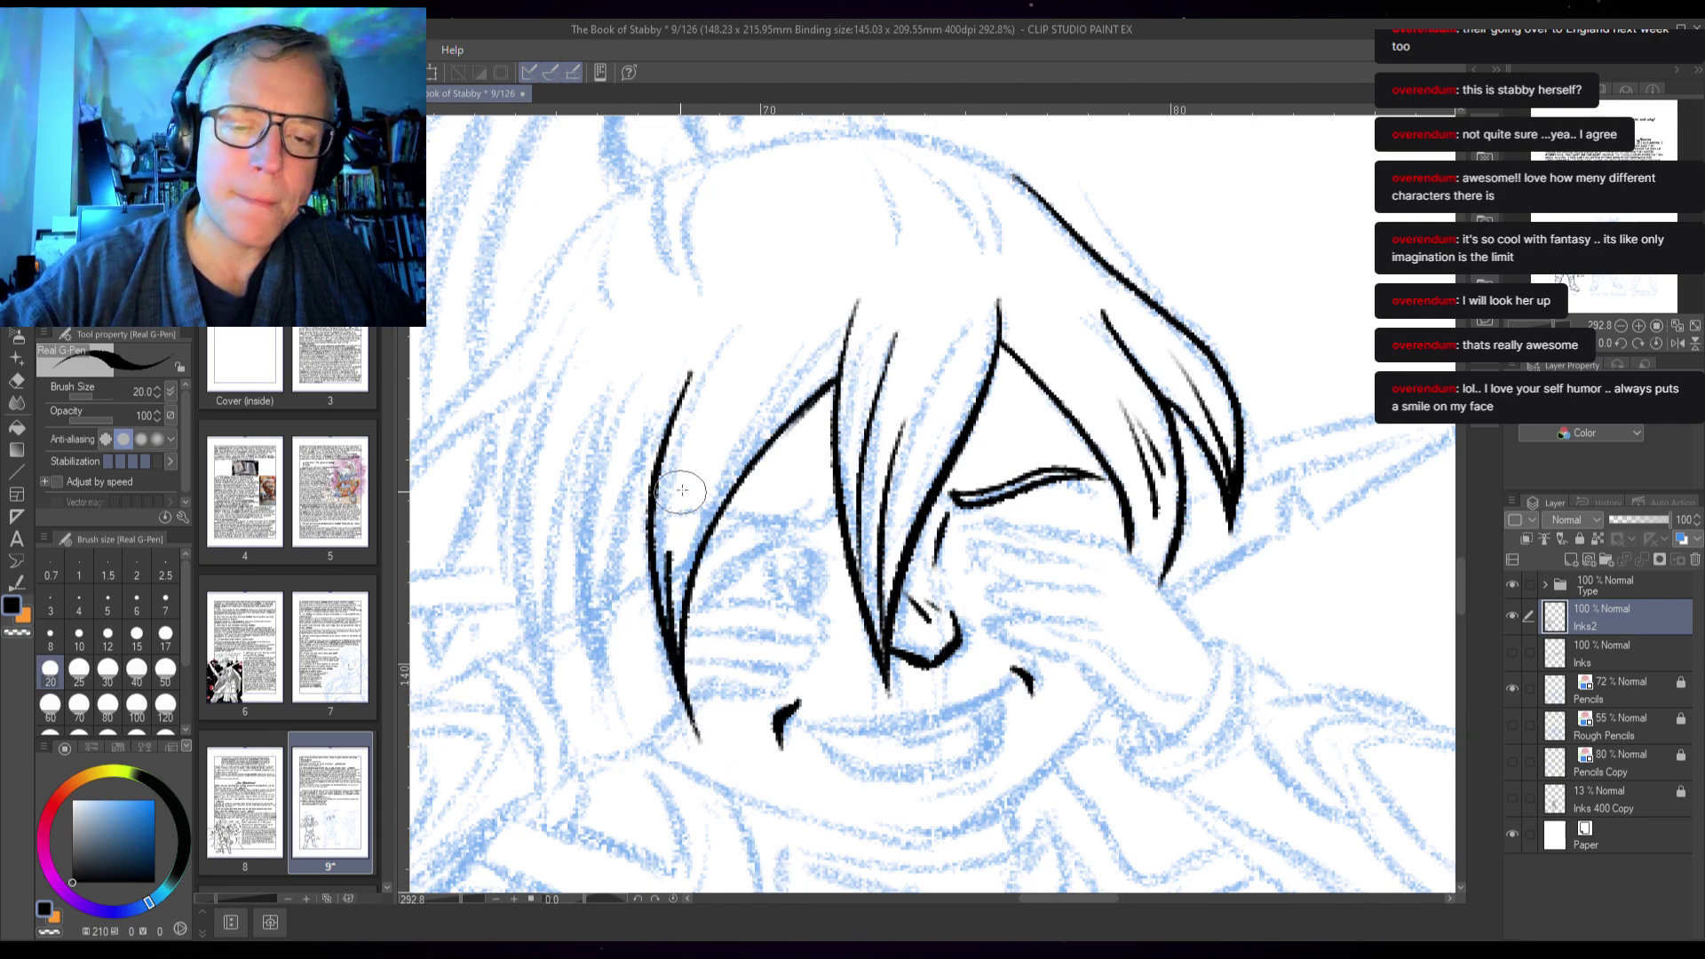
left_click_drag(721, 444, 786, 355)
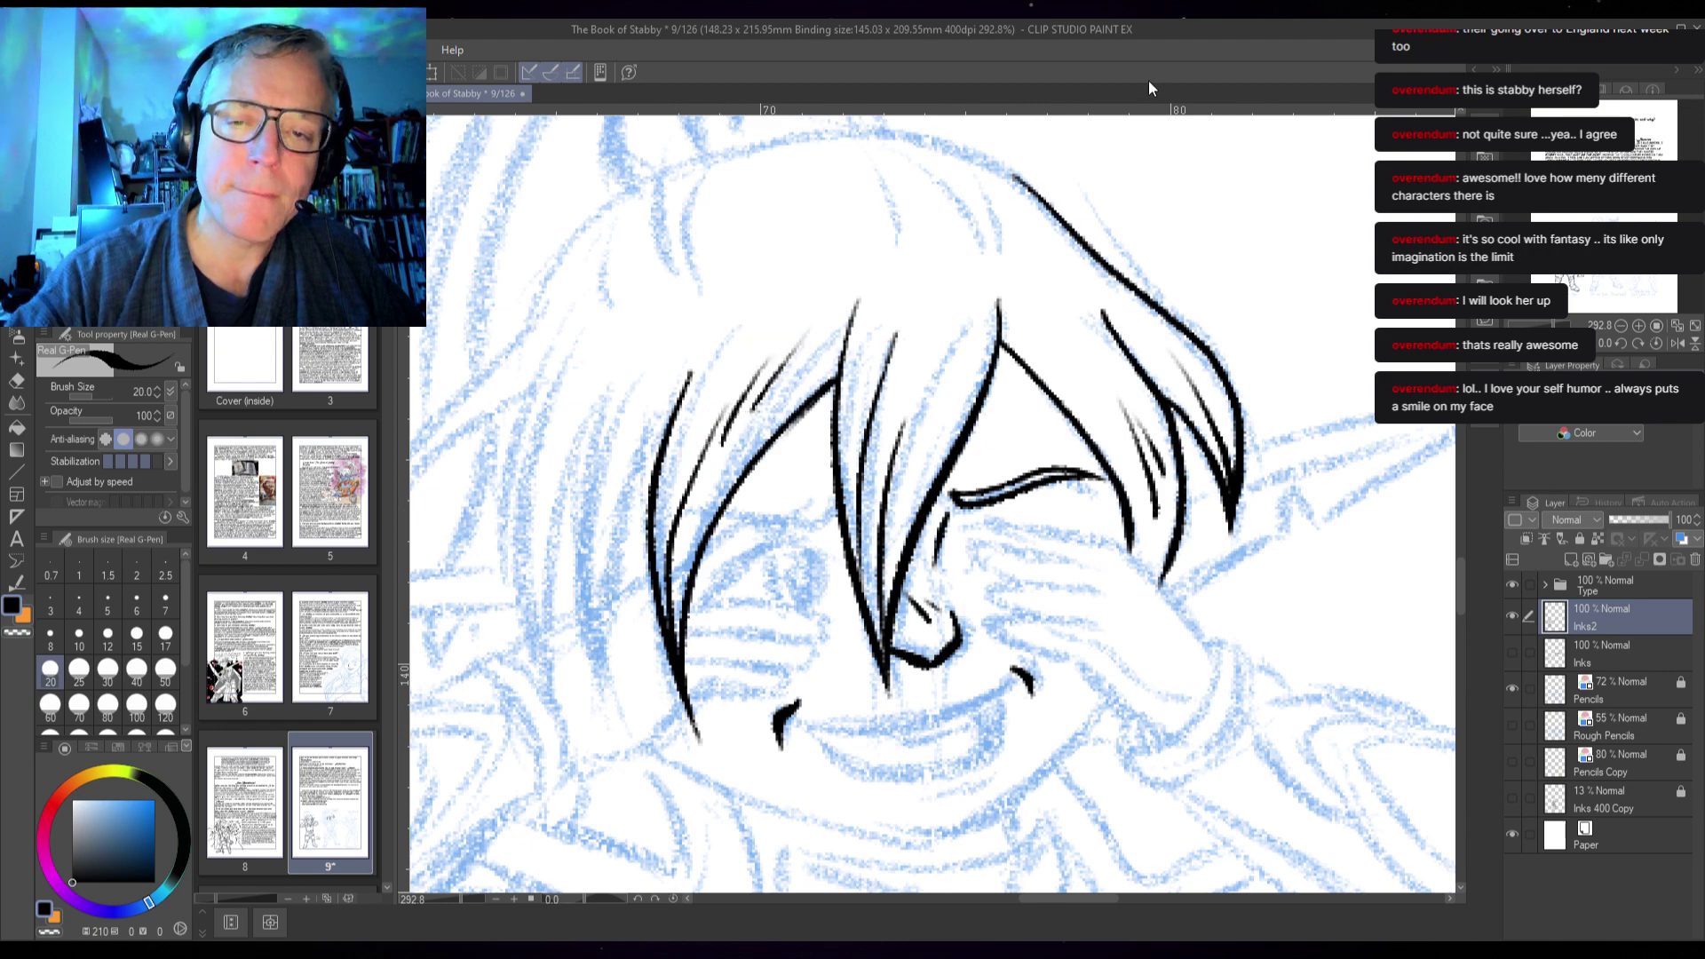
- Ink two more narrow pointed fringe locks further left, overlapping their contours and filling them with thin strand lines
left_click_drag(690, 664, 809, 468)
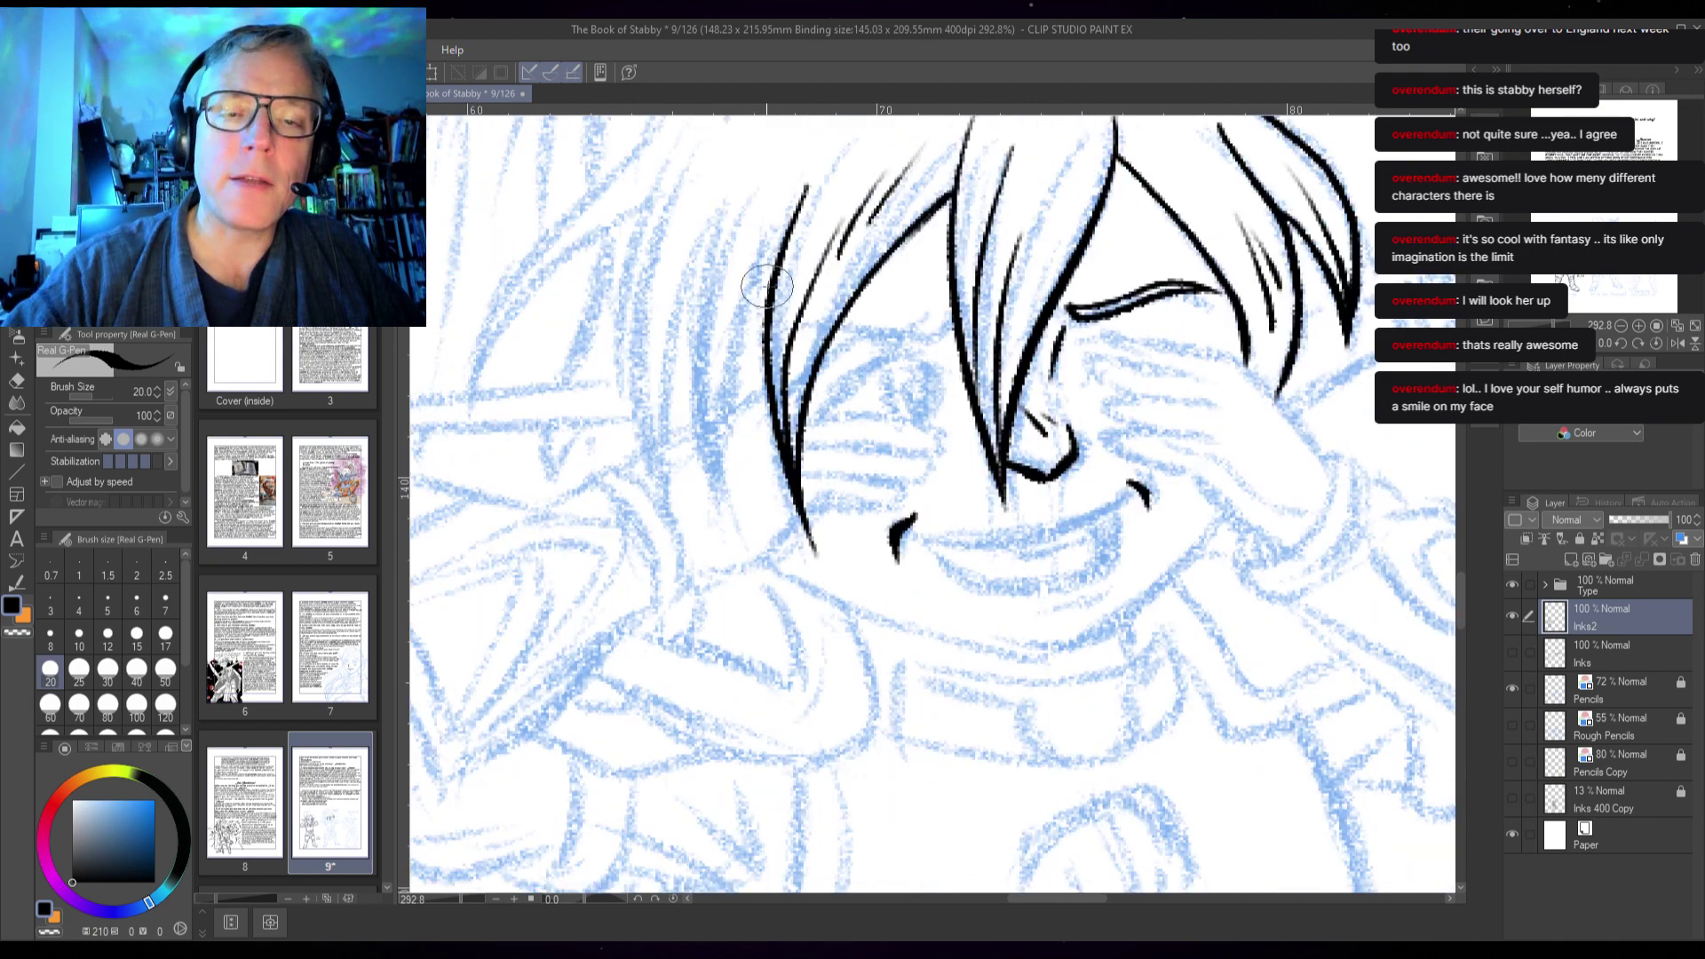
mouse_move(774, 273)
left_mouse_down()
mouse_move(727, 378)
mouse_move(720, 506)
left_mouse_up()
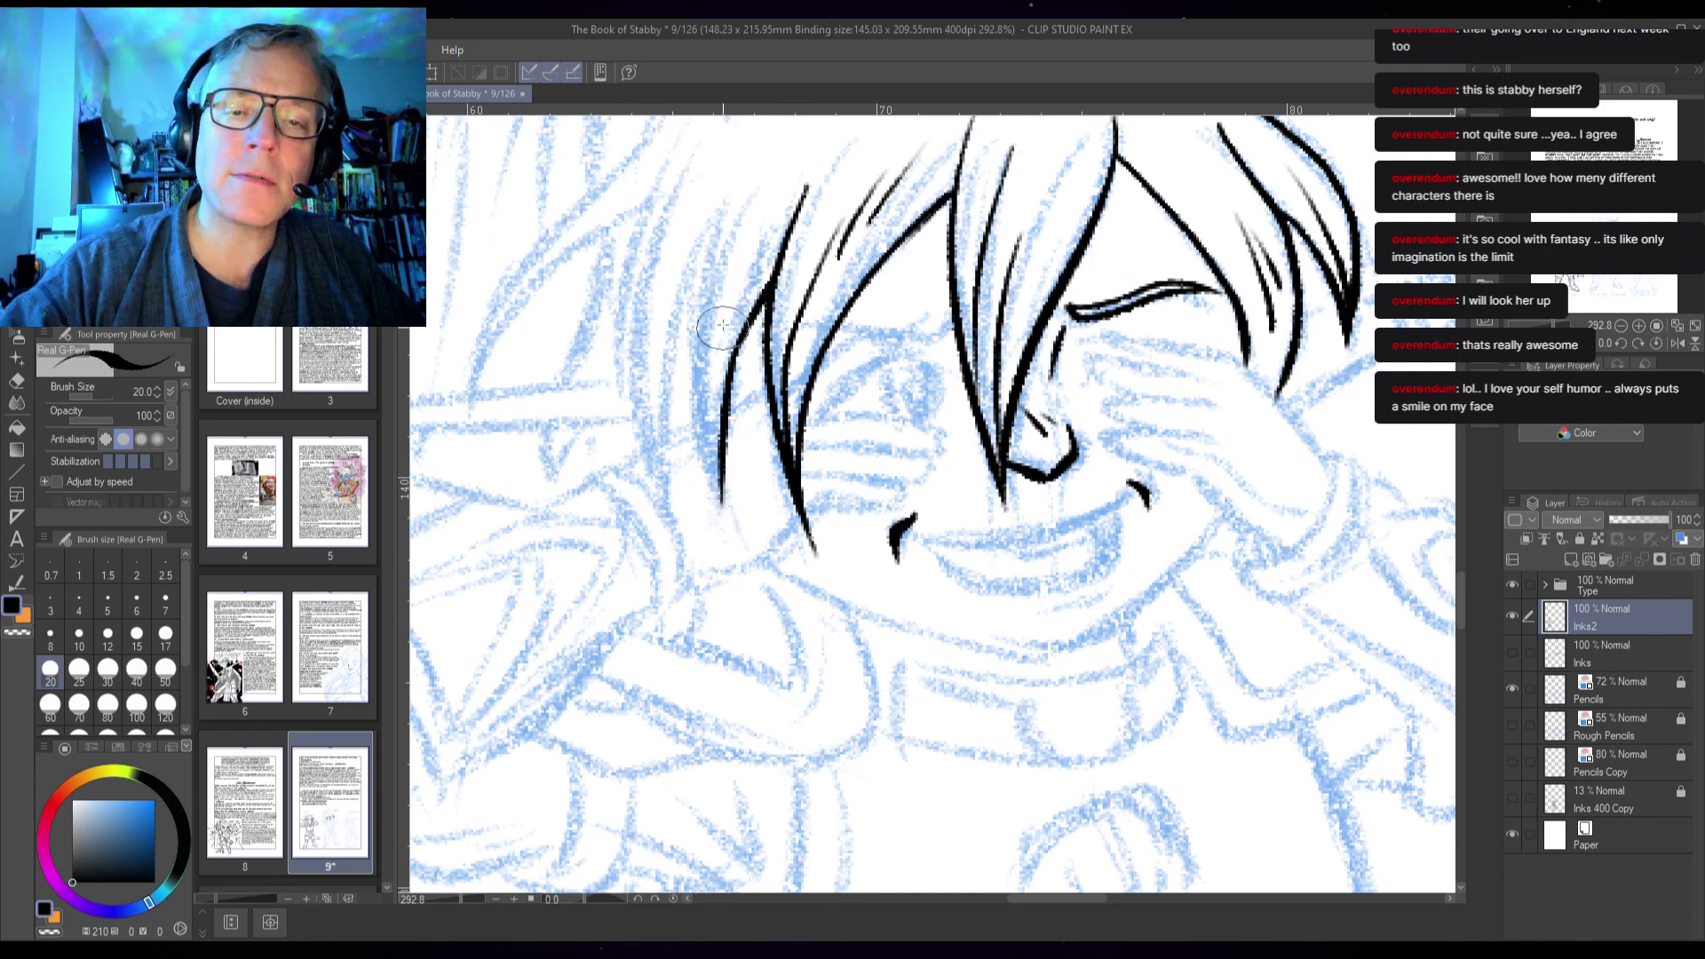
mouse_move(728, 202)
left_mouse_down()
mouse_move(696, 346)
mouse_move(722, 513)
left_mouse_up()
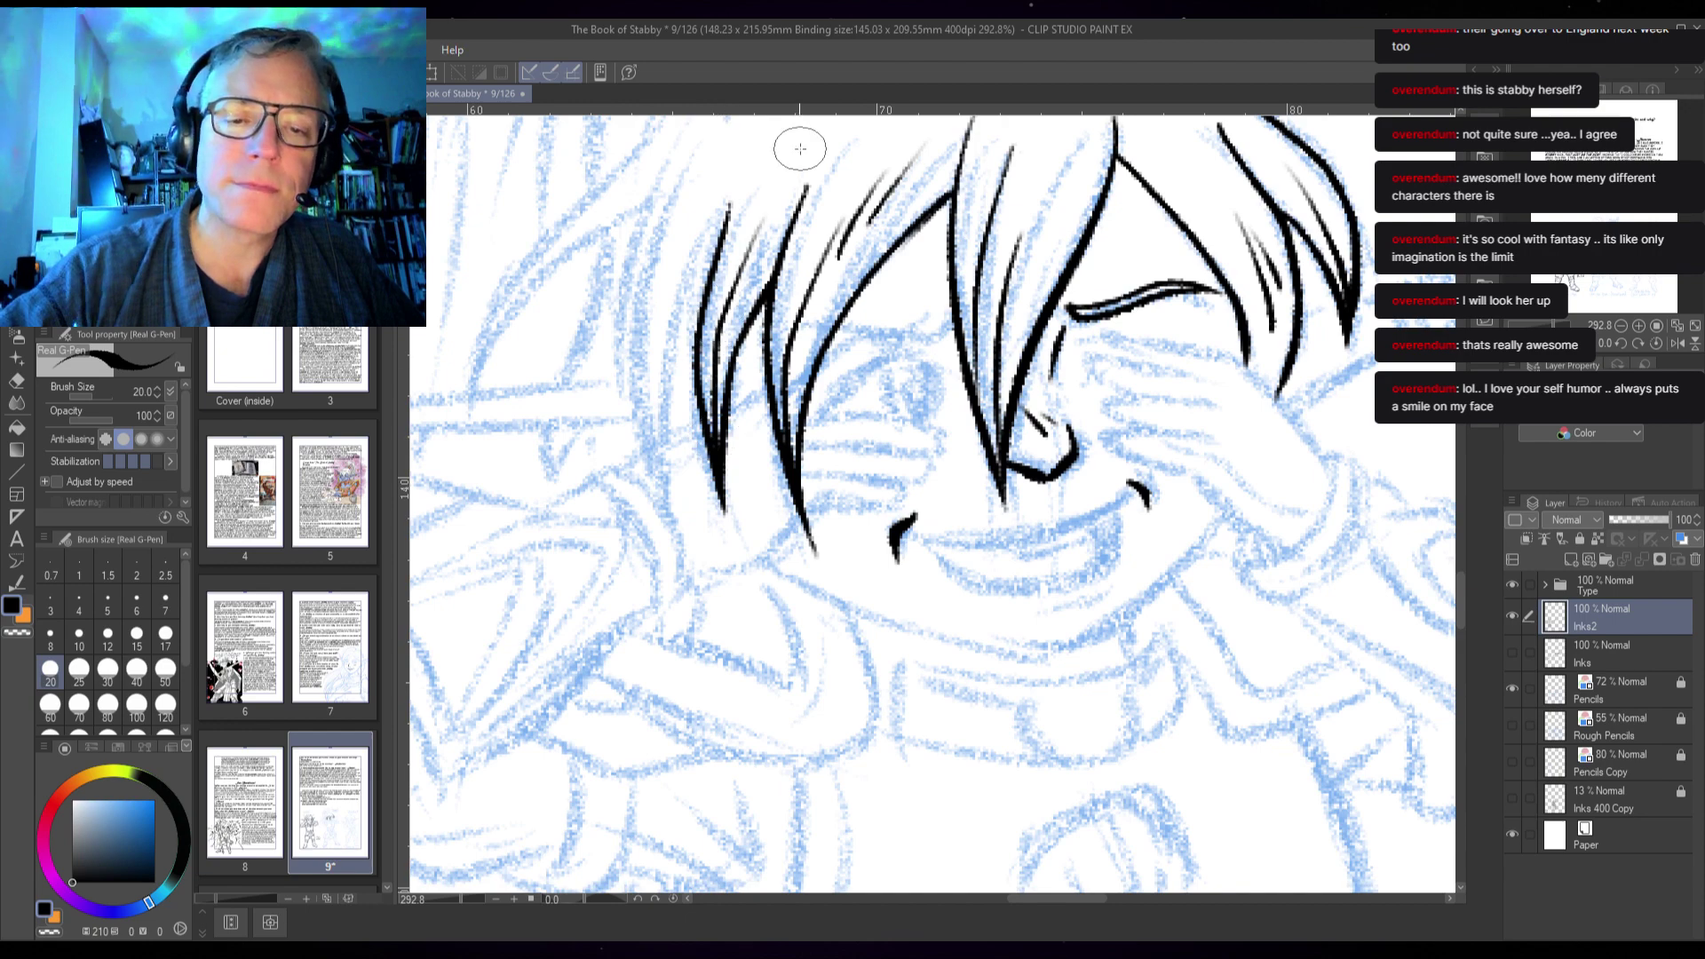
mouse_move(720, 235)
left_mouse_down()
mouse_move(669, 363)
mouse_move(666, 499)
left_mouse_up()
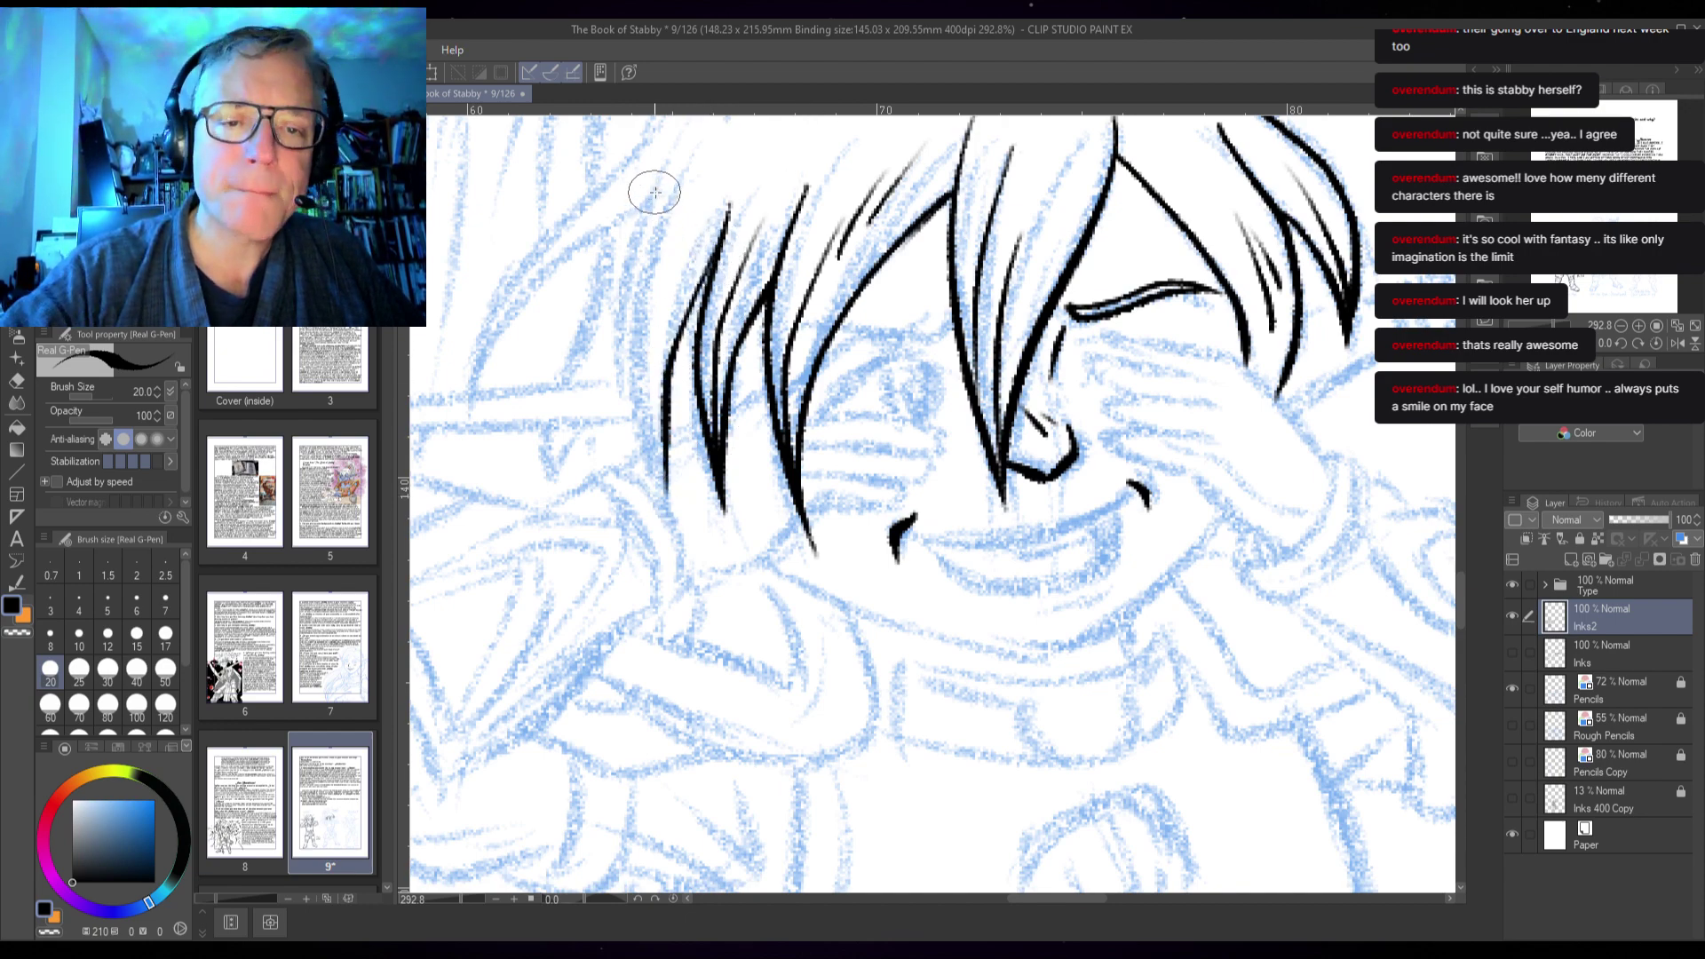
mouse_move(655, 184)
left_mouse_down()
mouse_move(623, 352)
mouse_move(663, 479)
mouse_move(641, 372)
mouse_move(659, 268)
left_mouse_up()
left_click_drag(651, 404, 696, 210)
- Ink the outermost left lock sweeping outward and down to a tapered tip with a lower and an upper contour
left_click_drag(928, 327, 860, 584)
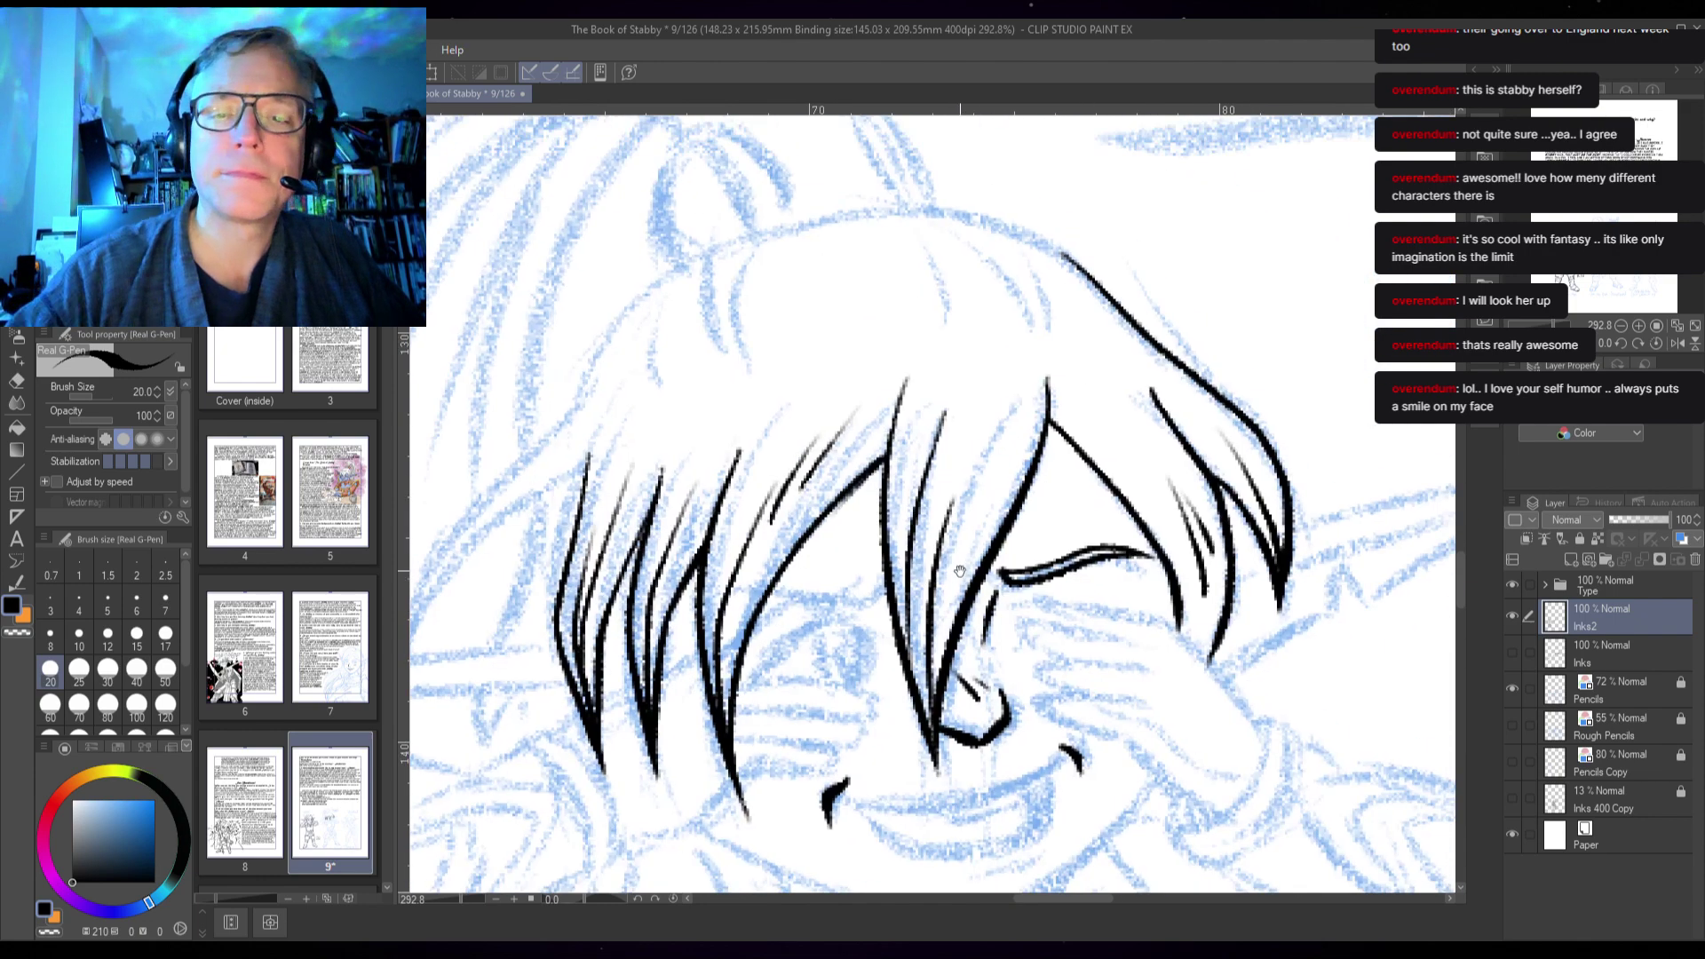
left_click_drag(960, 571, 1186, 395)
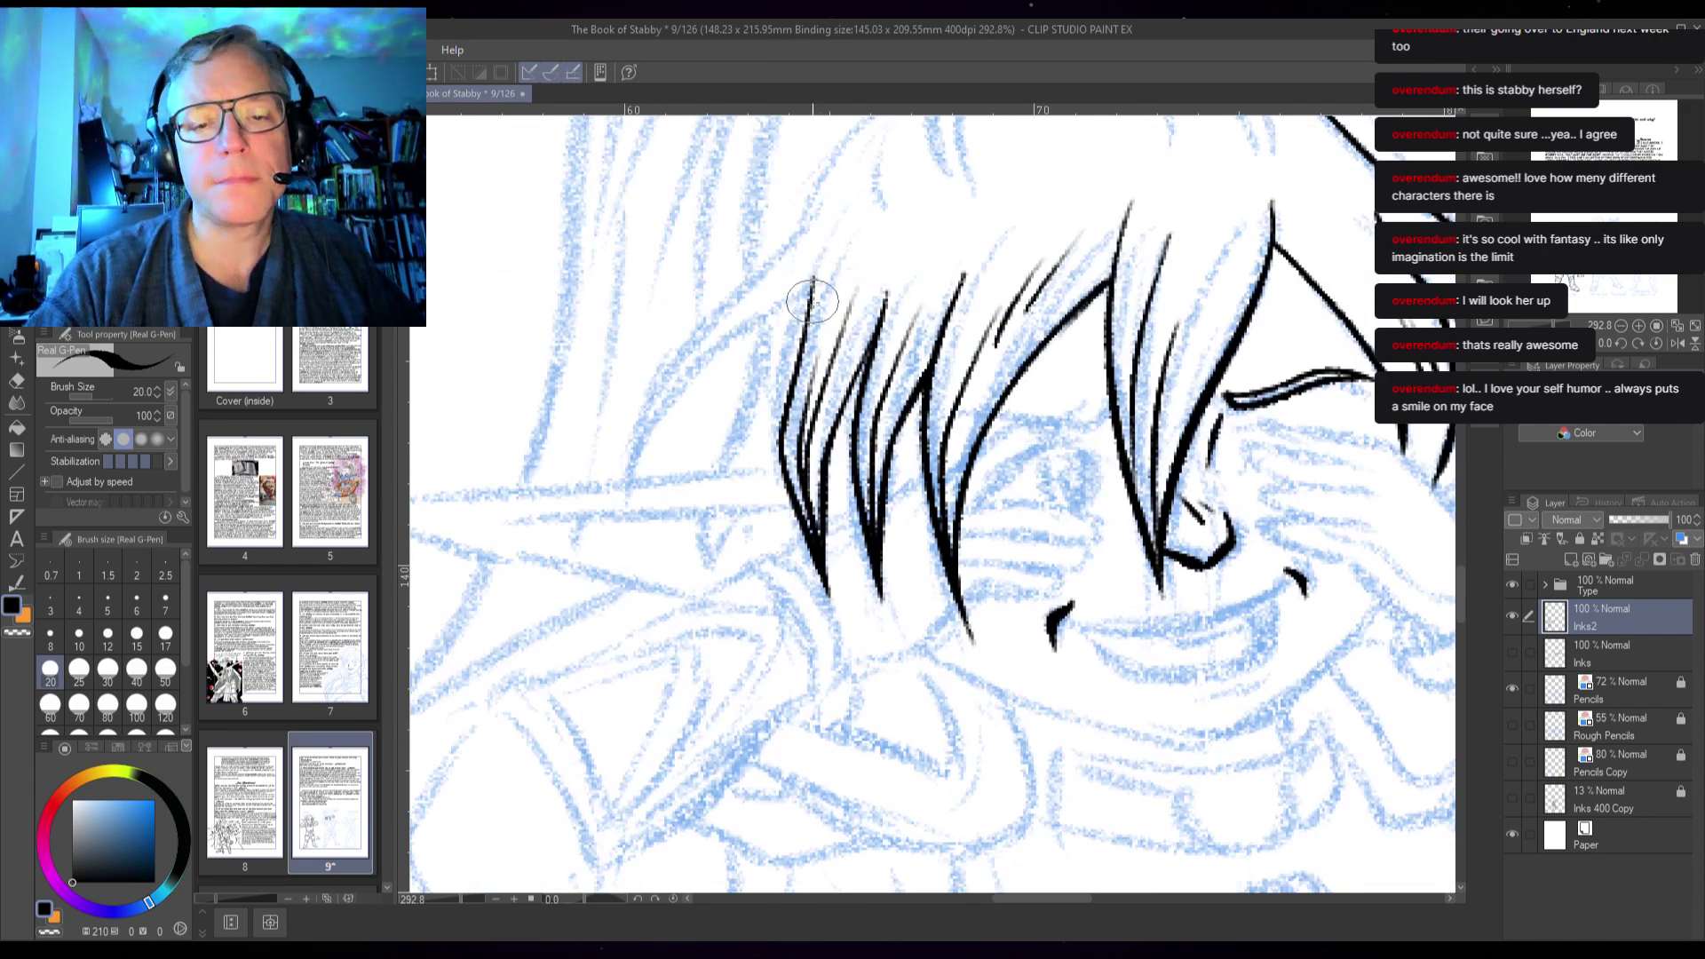
mouse_move(809, 286)
left_mouse_down()
mouse_move(680, 382)
mouse_move(624, 516)
left_mouse_up()
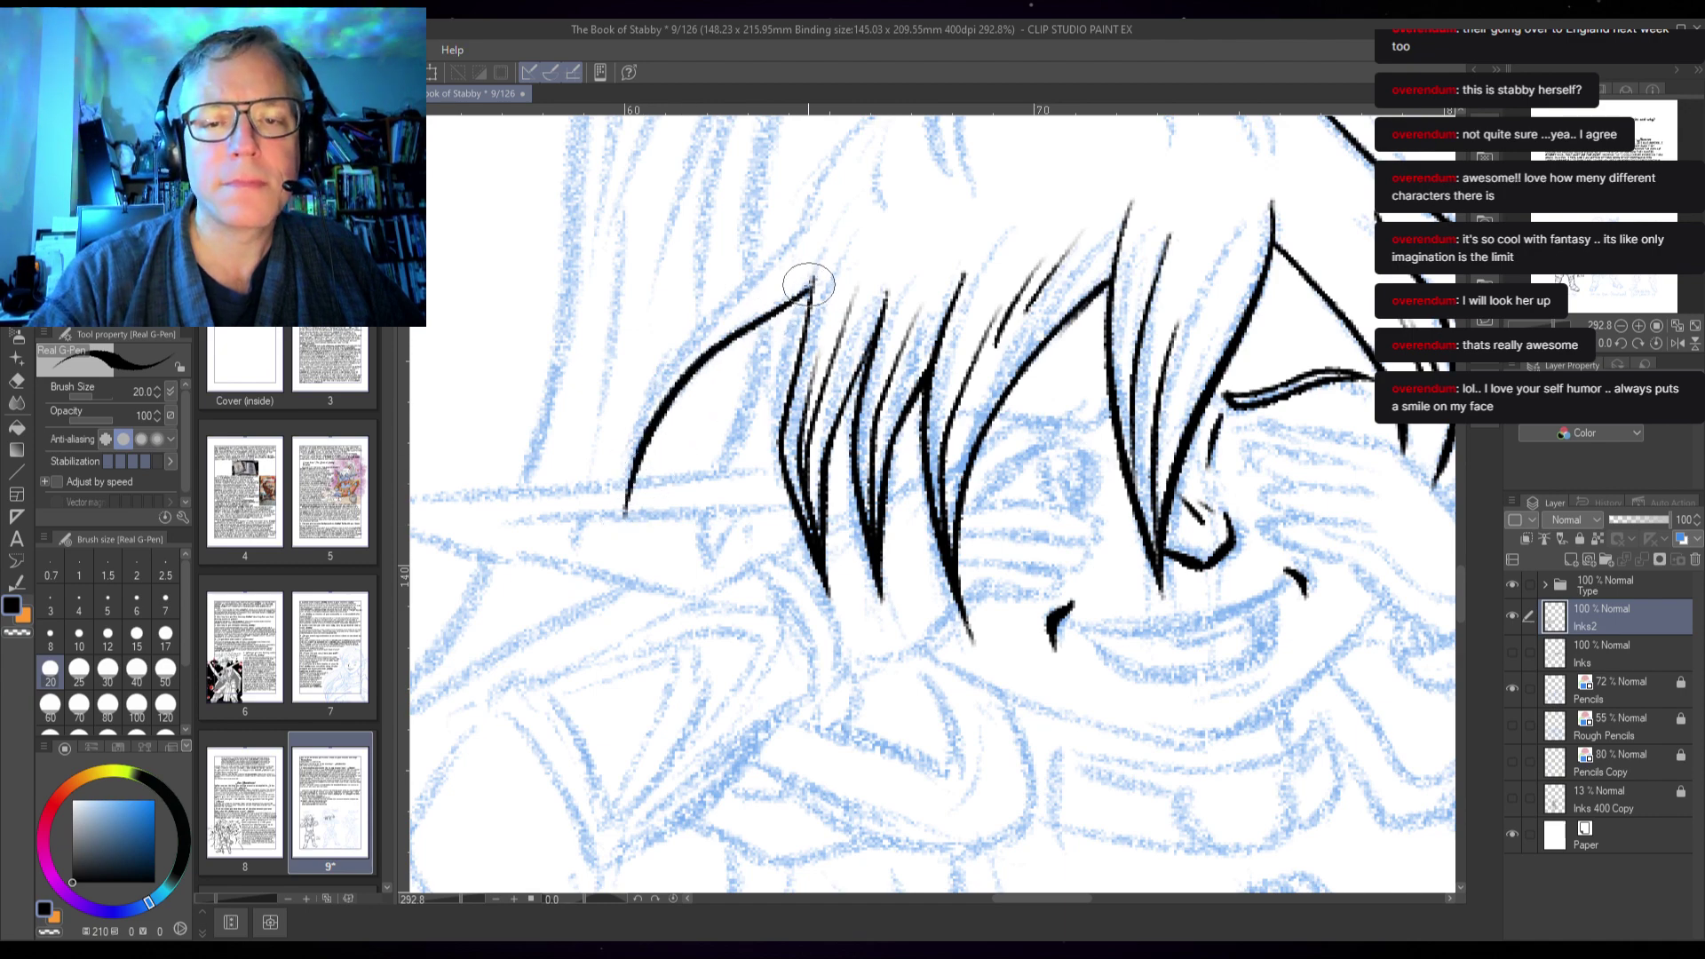
mouse_move(793, 236)
left_mouse_down()
mouse_move(678, 345)
mouse_move(629, 465)
mouse_move(623, 525)
left_mouse_up()
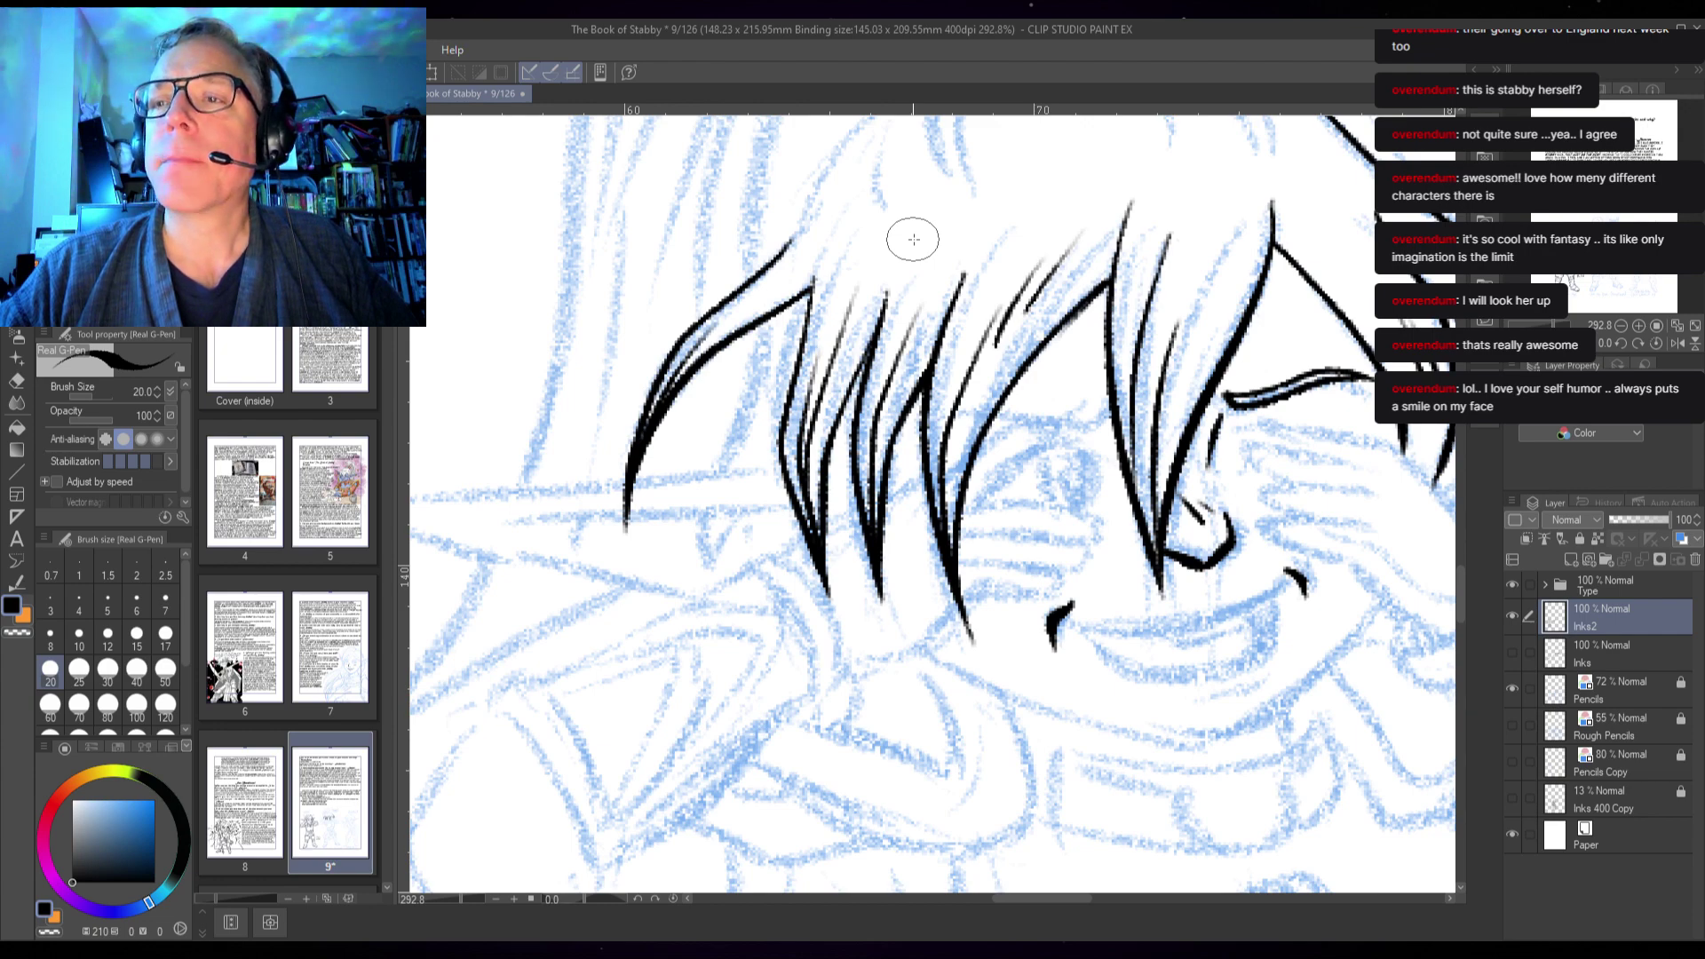
- Ink the head outline from the left lock over the crown to the right hair outline, adding short strand accents beneath it
left_click_drag(1092, 319, 943, 546)
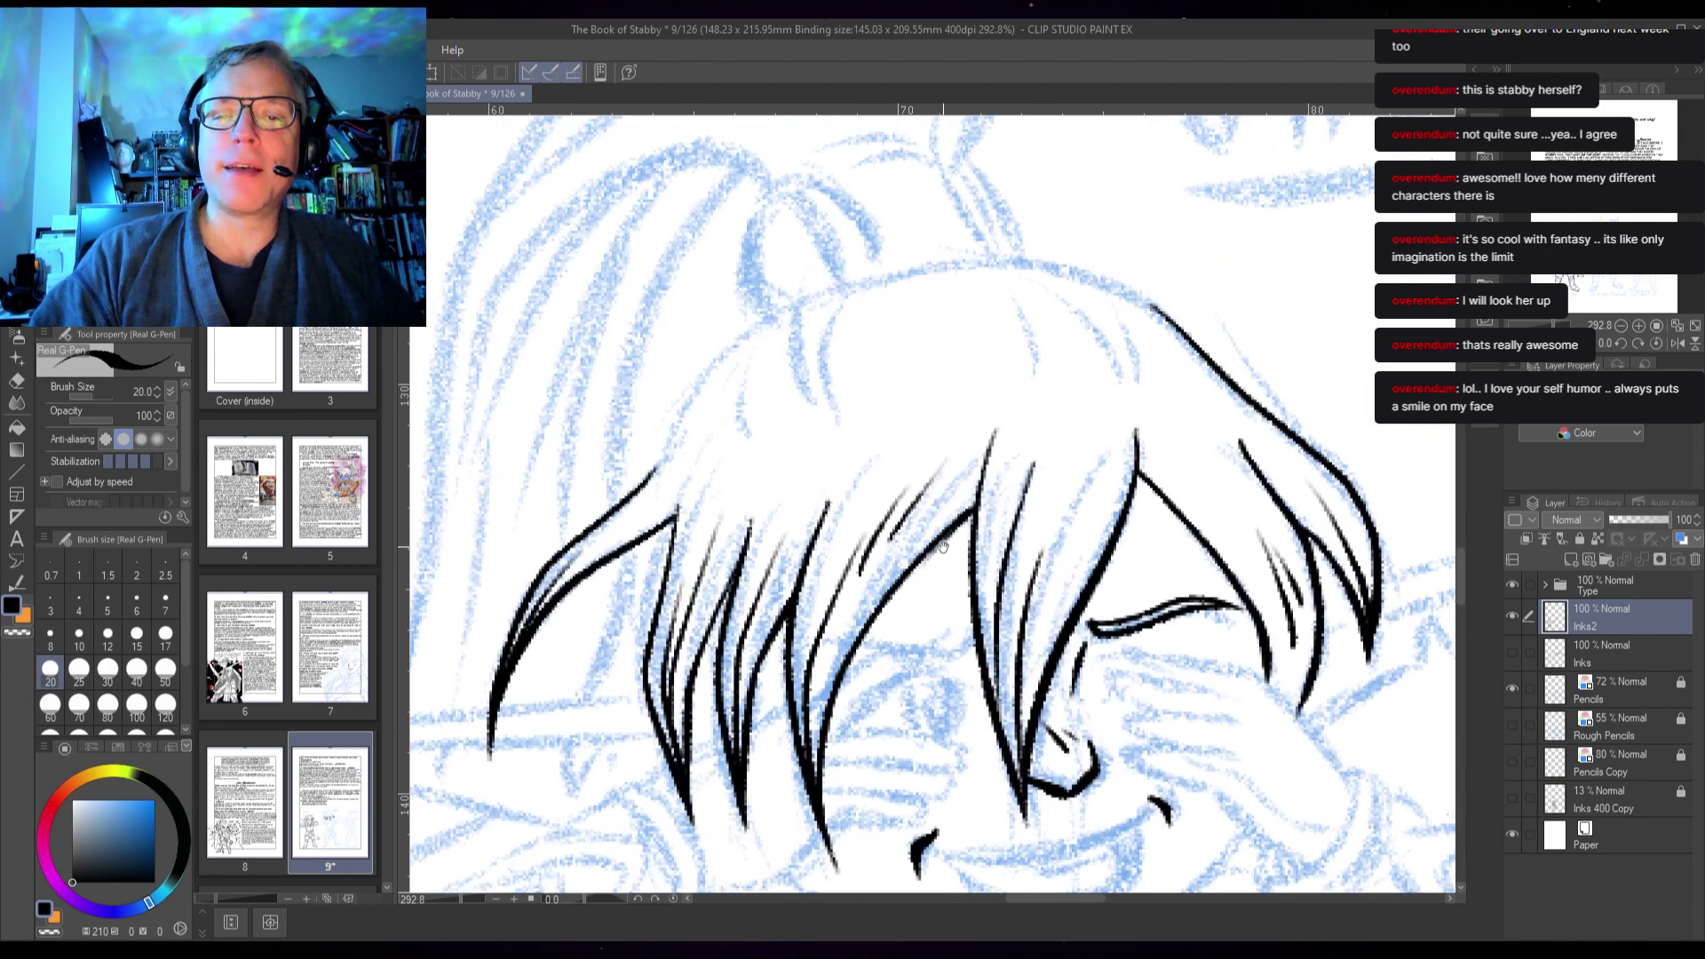
mouse_move(863, 284)
left_mouse_down()
mouse_move(725, 345)
mouse_move(626, 487)
left_mouse_up()
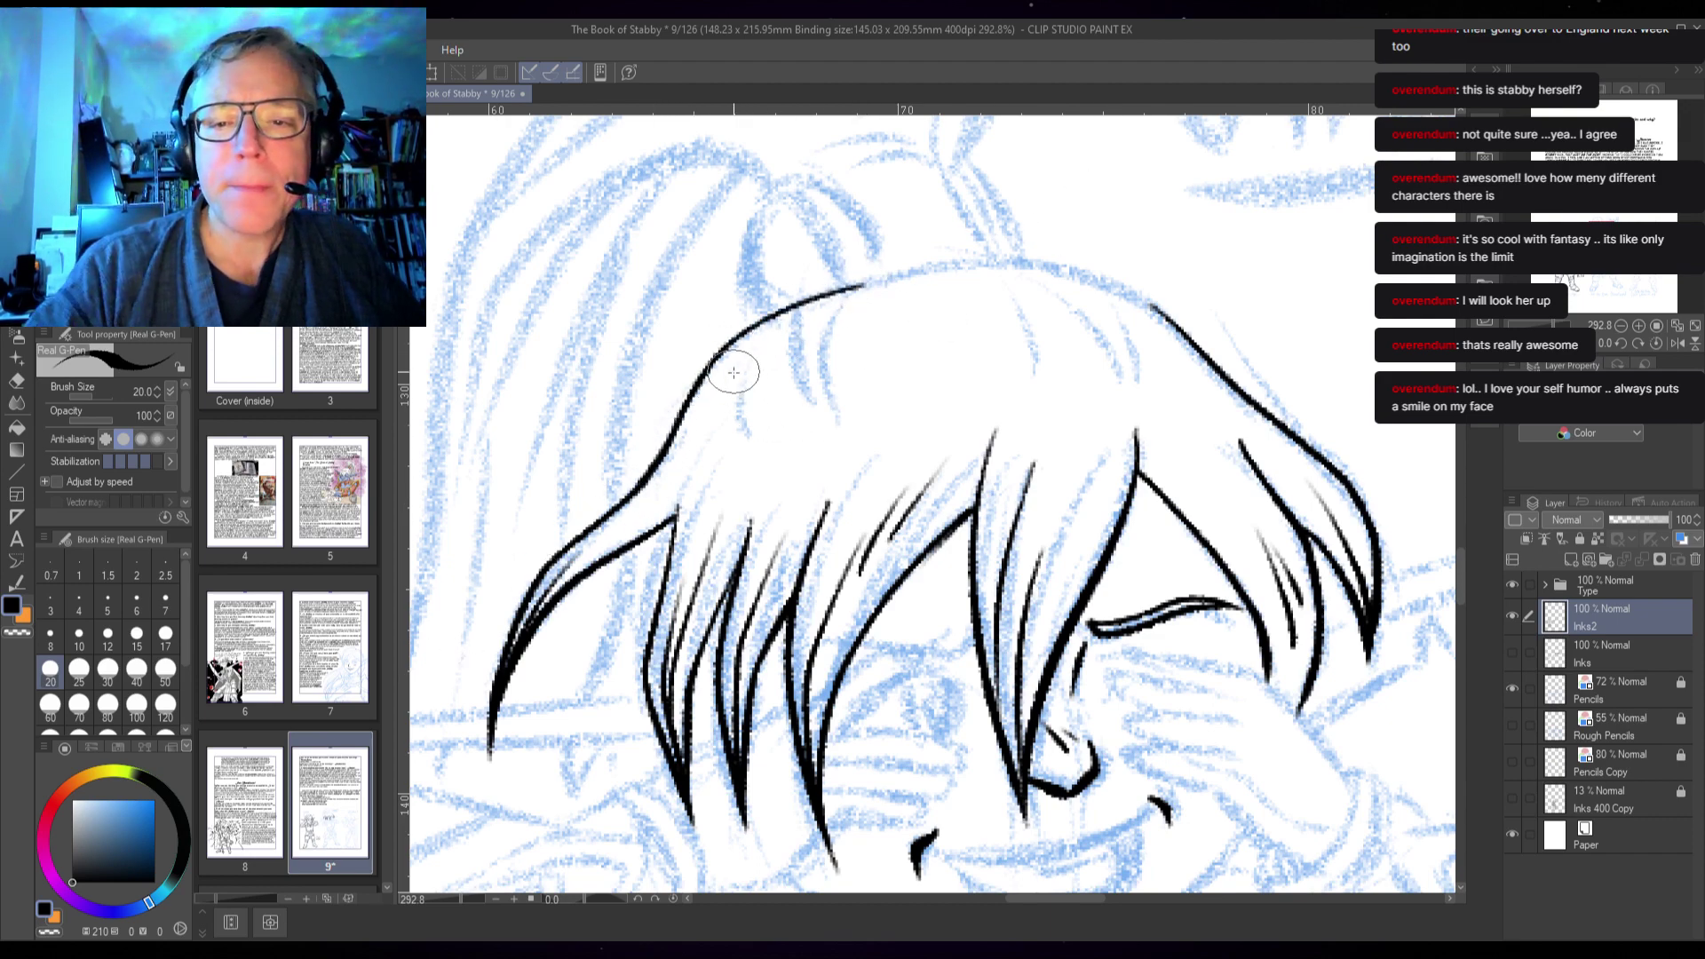
left_click_drag(738, 350, 736, 412)
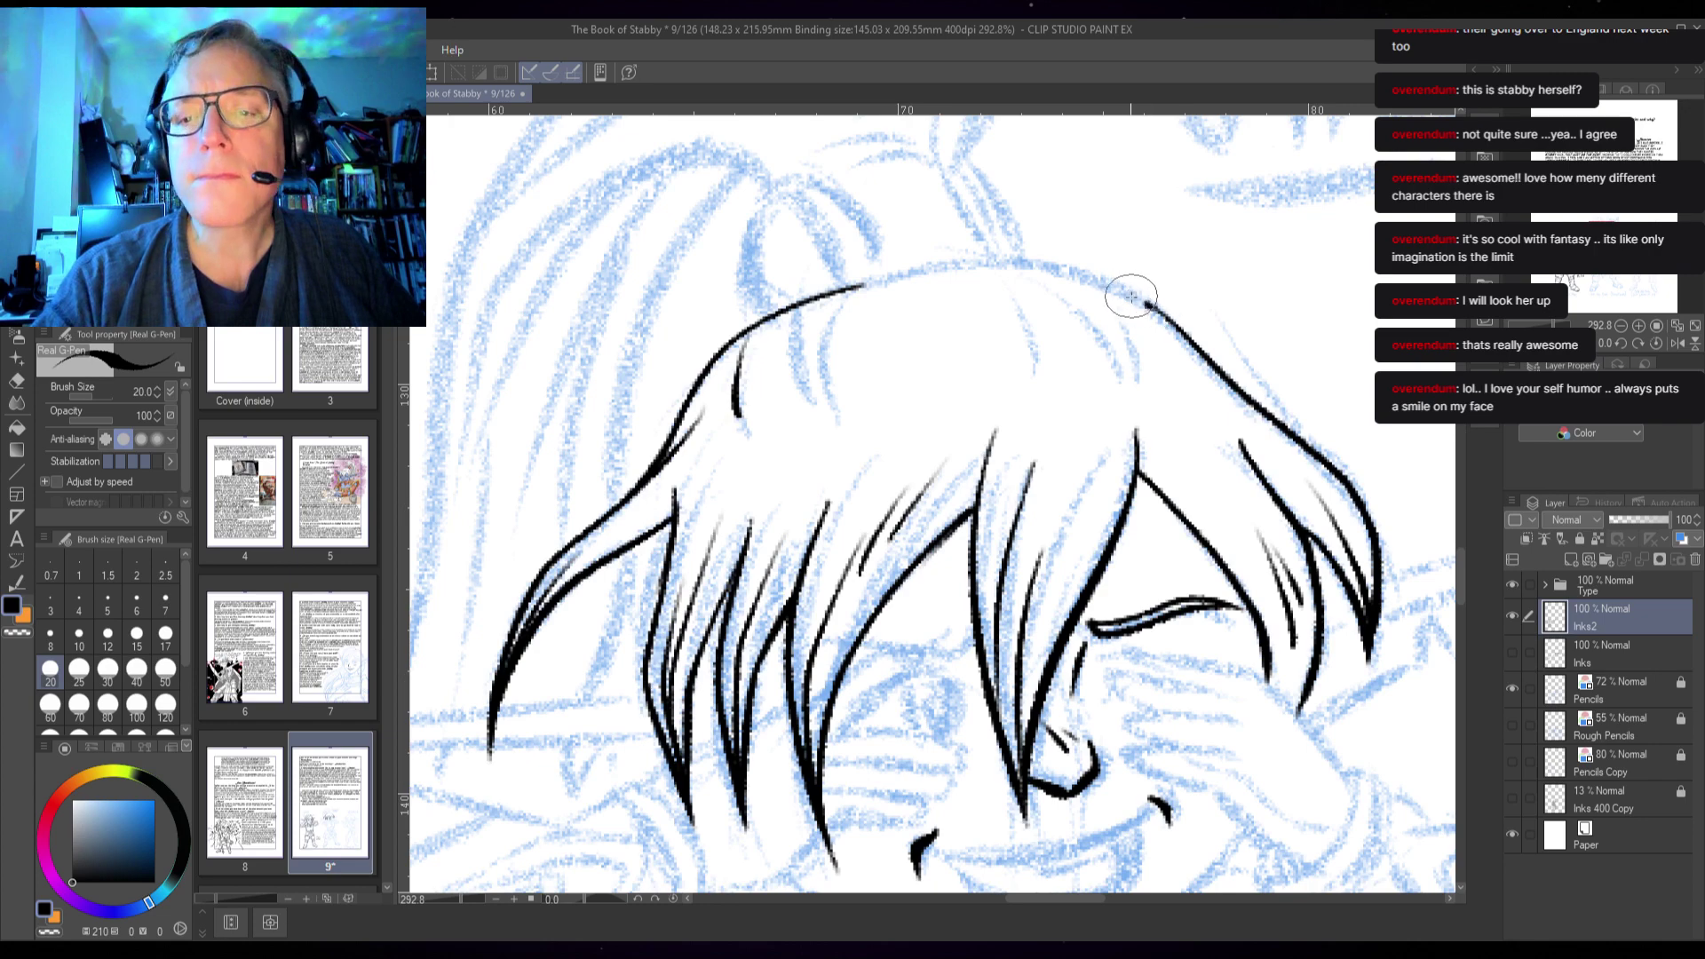
mouse_move(1145, 300)
left_mouse_down()
mouse_move(994, 263)
mouse_move(921, 267)
mouse_move(838, 291)
left_mouse_up()
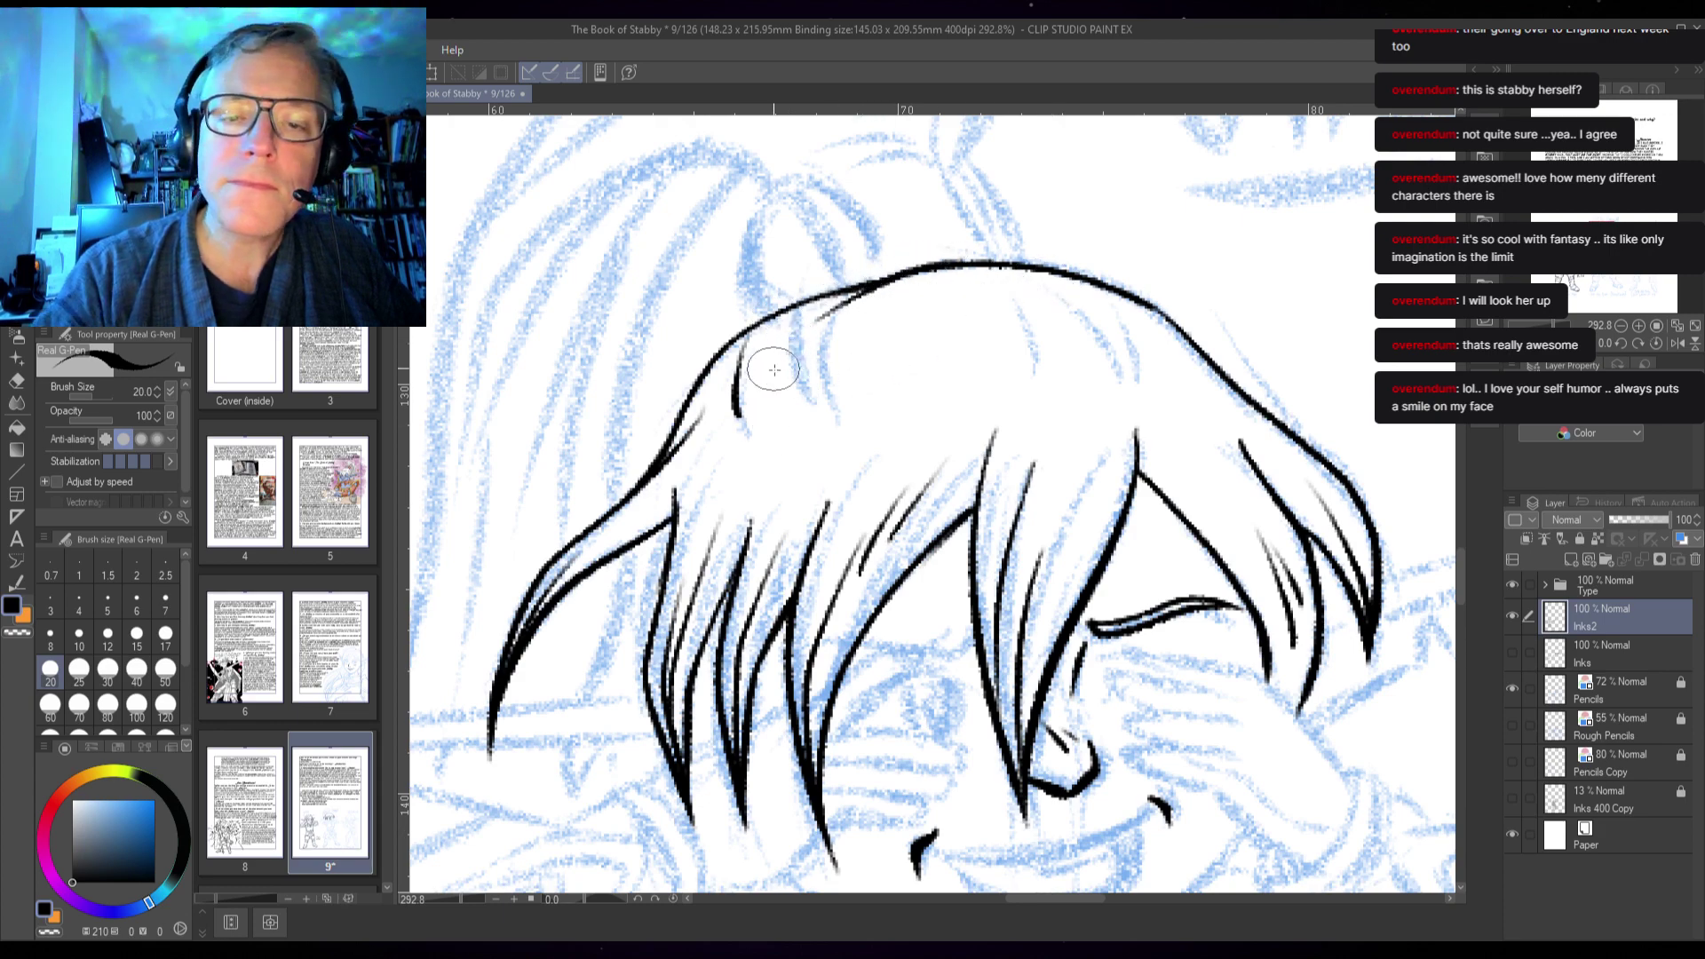
mouse_move(1046, 291)
left_mouse_down()
mouse_move(1098, 308)
mouse_move(1152, 364)
left_mouse_up()
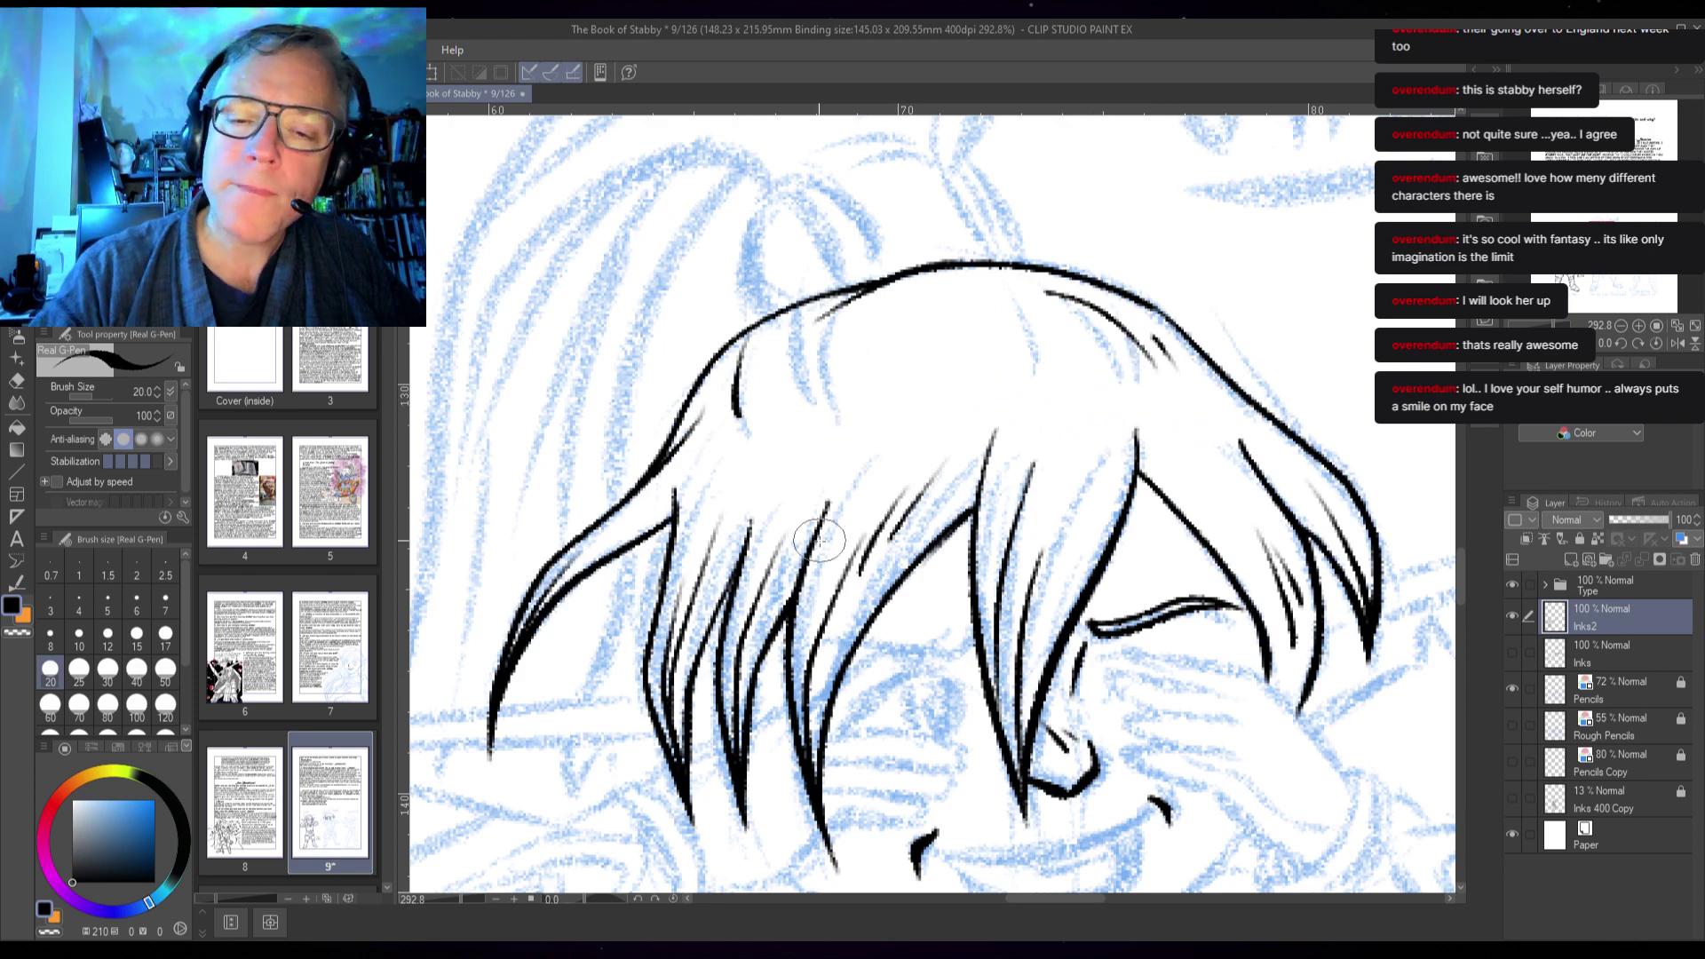
left_click_drag(828, 490, 789, 603)
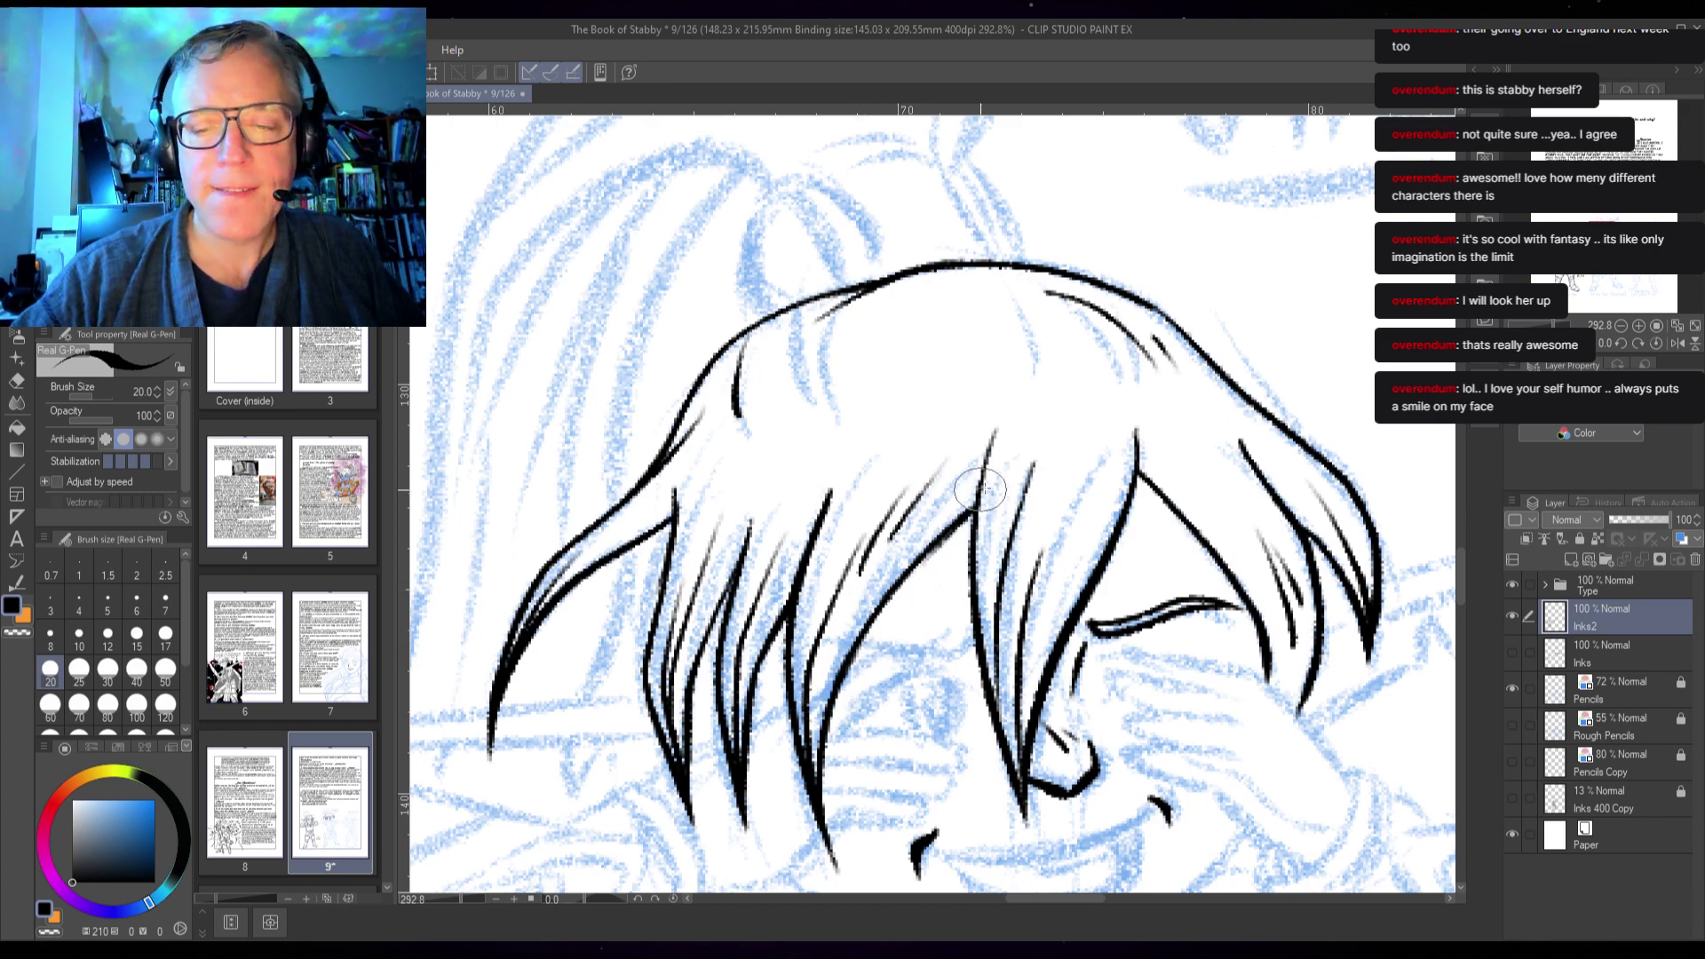
- Using the hidden Inks layer as a brief reference, ink the left hair-tie loop above the crown with a double rim and inner shading marks
left_click(1511, 653)
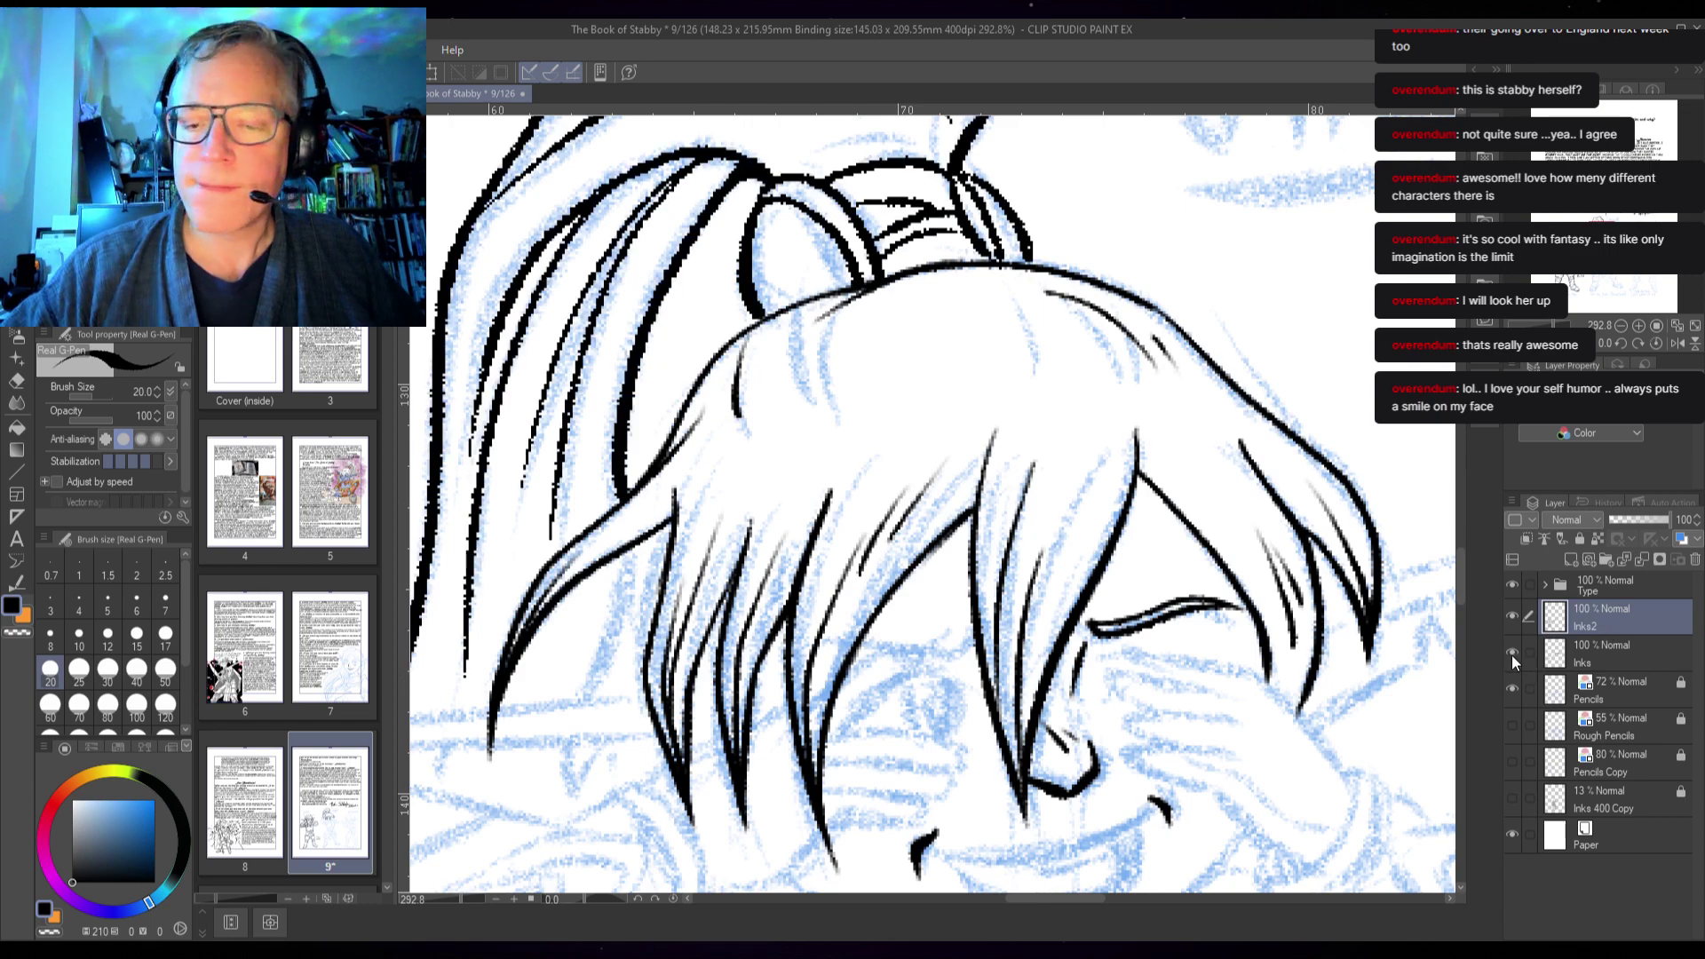
left_click(1509, 657)
left_click(1510, 661)
left_click(1510, 661)
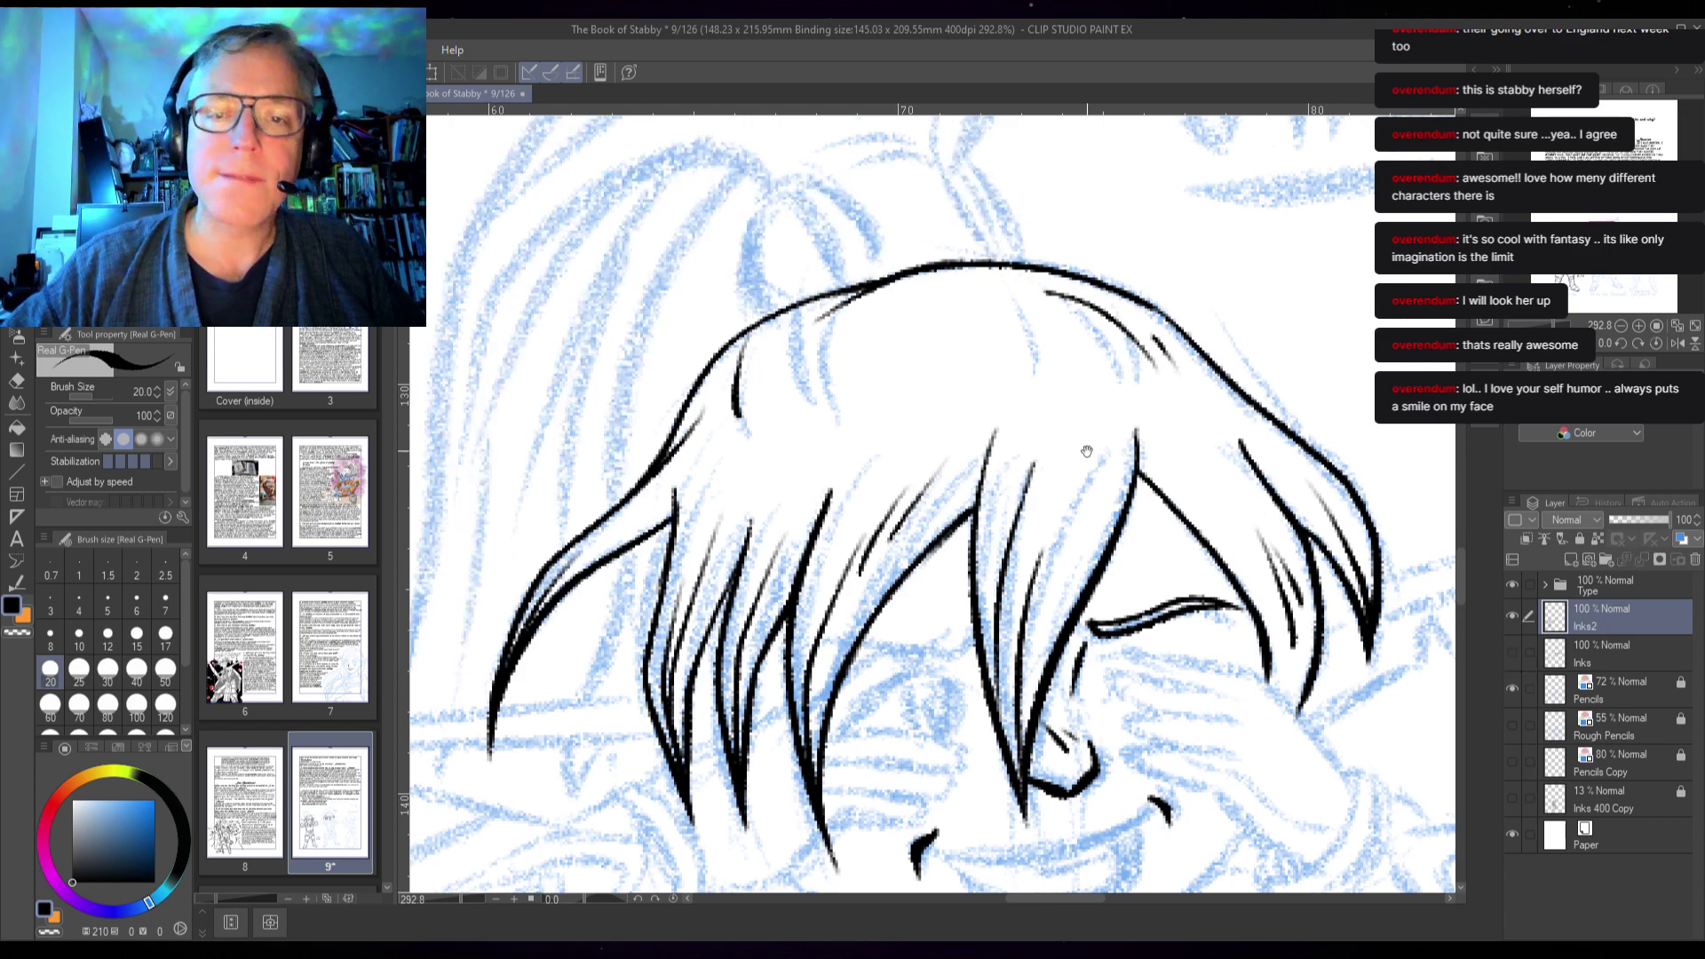
scroll(952, 487, "up", 2)
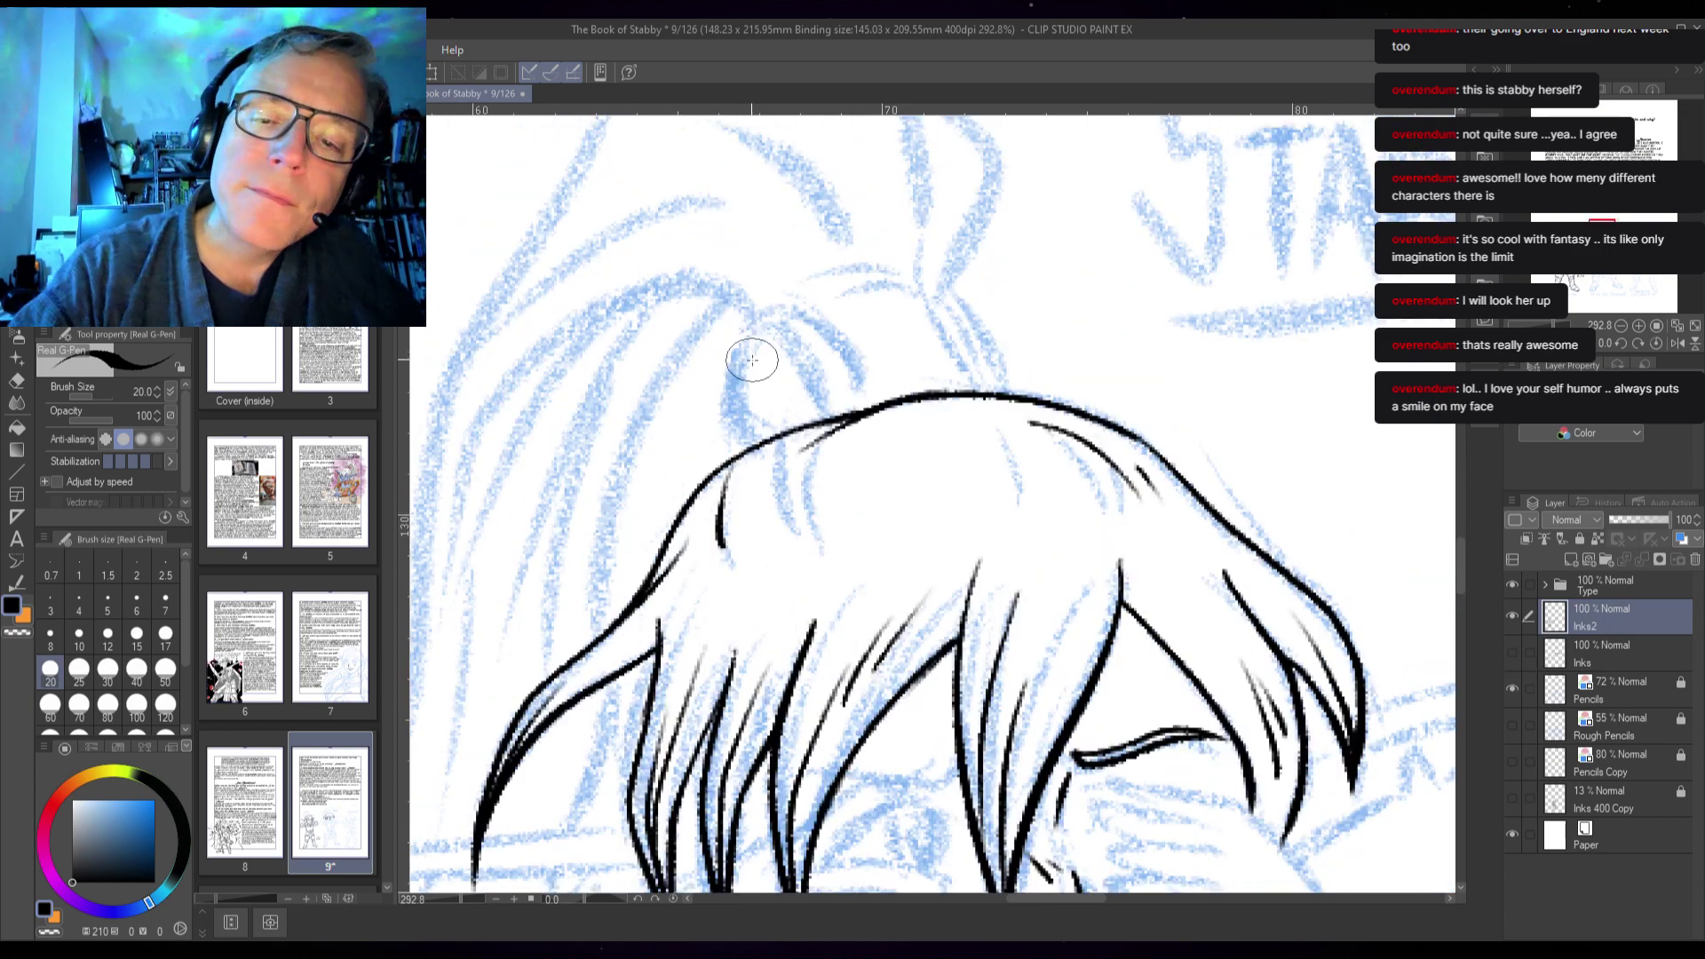
left_click_drag(750, 334, 744, 446)
left_click_drag(749, 325, 826, 416)
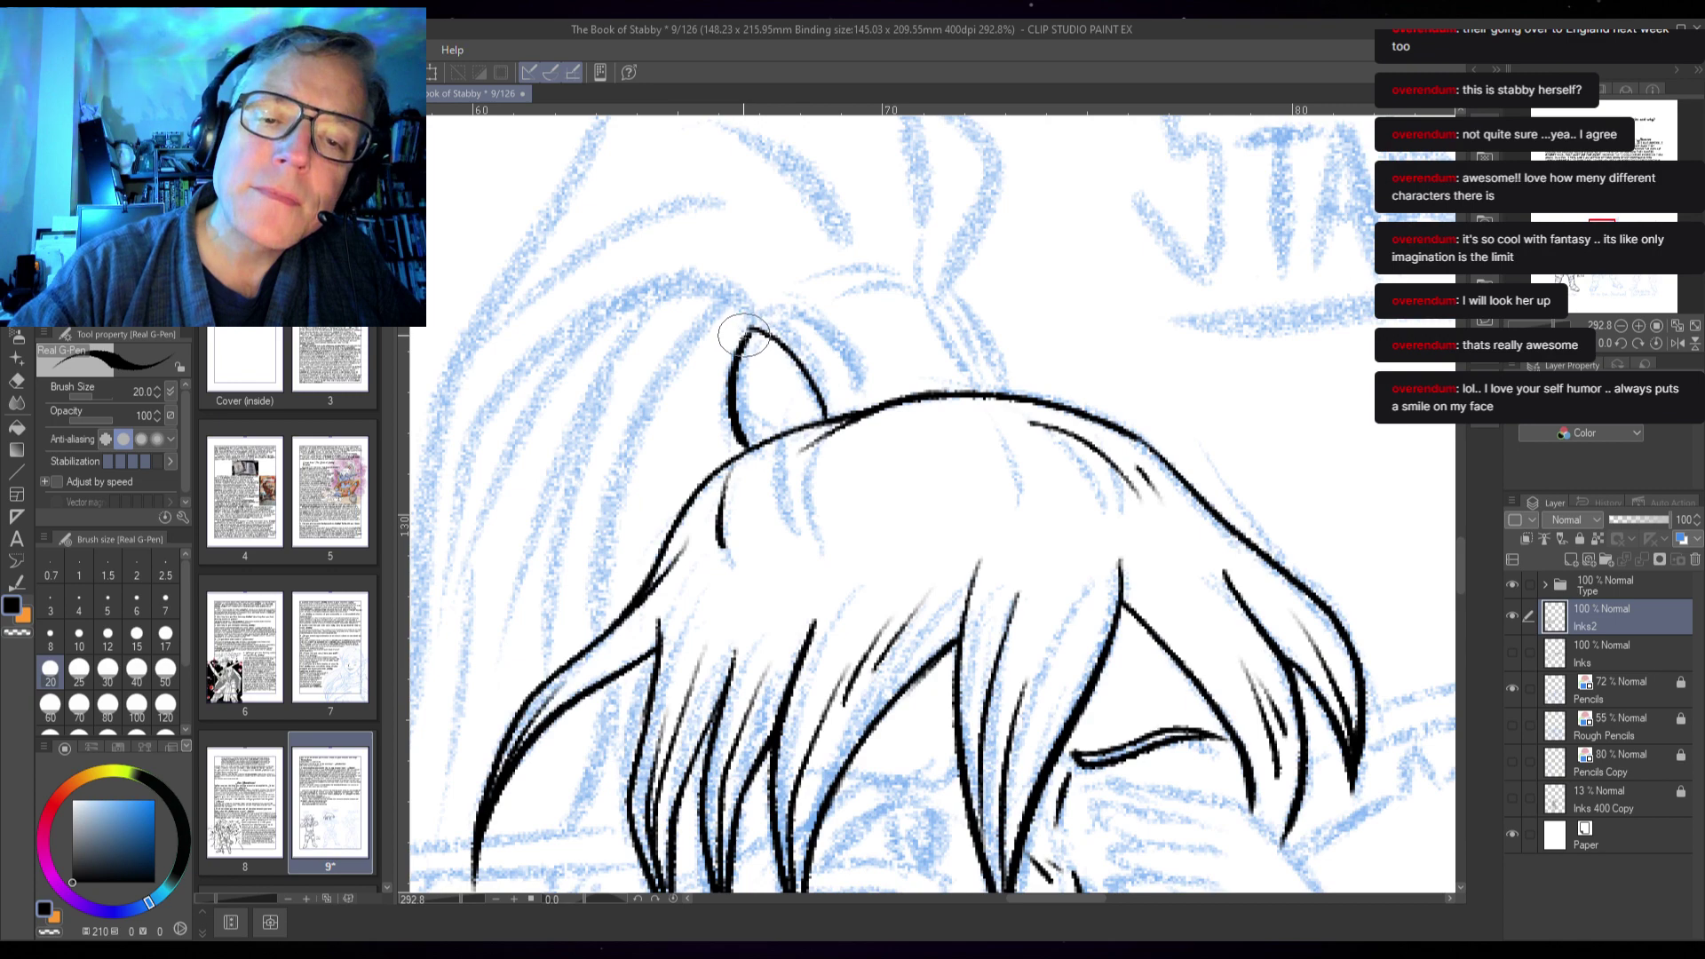
mouse_move(740, 339)
left_mouse_down()
mouse_move(755, 306)
mouse_move(794, 306)
mouse_move(877, 408)
mouse_move(829, 380)
left_mouse_up()
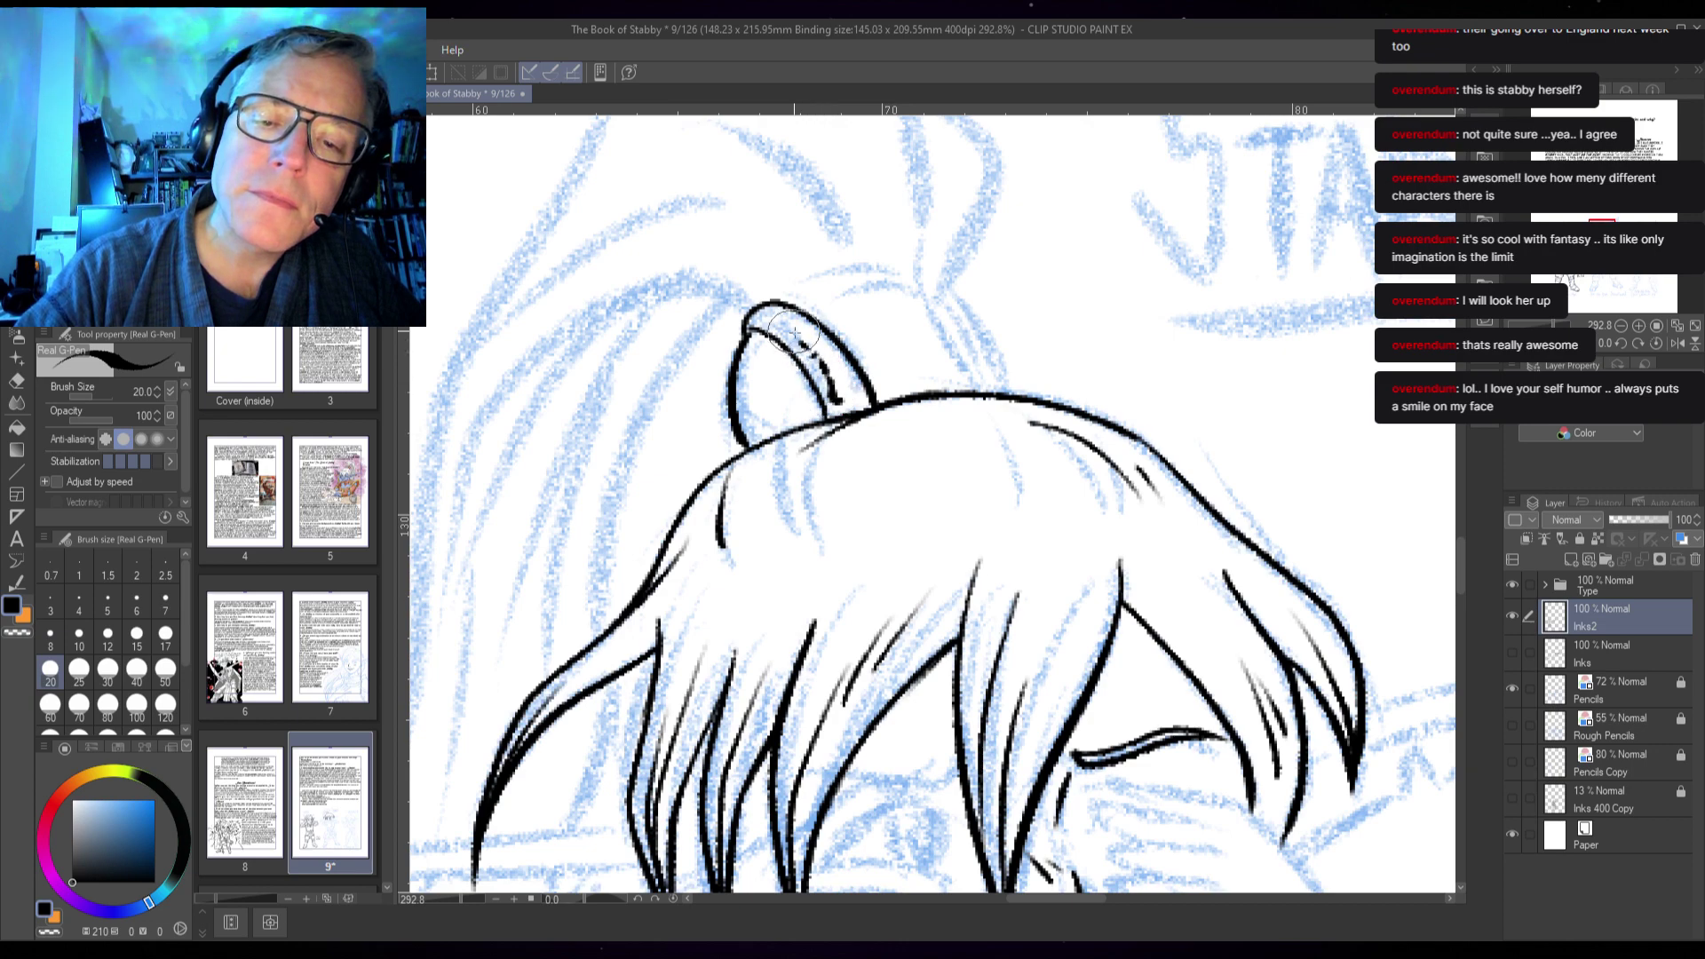
mouse_move(781, 322)
left_mouse_down()
mouse_move(802, 340)
mouse_move(746, 382)
mouse_move(736, 351)
mouse_move(733, 391)
mouse_move(764, 435)
mouse_move(787, 405)
mouse_move(791, 420)
mouse_move(781, 384)
mouse_move(797, 411)
left_mouse_up()
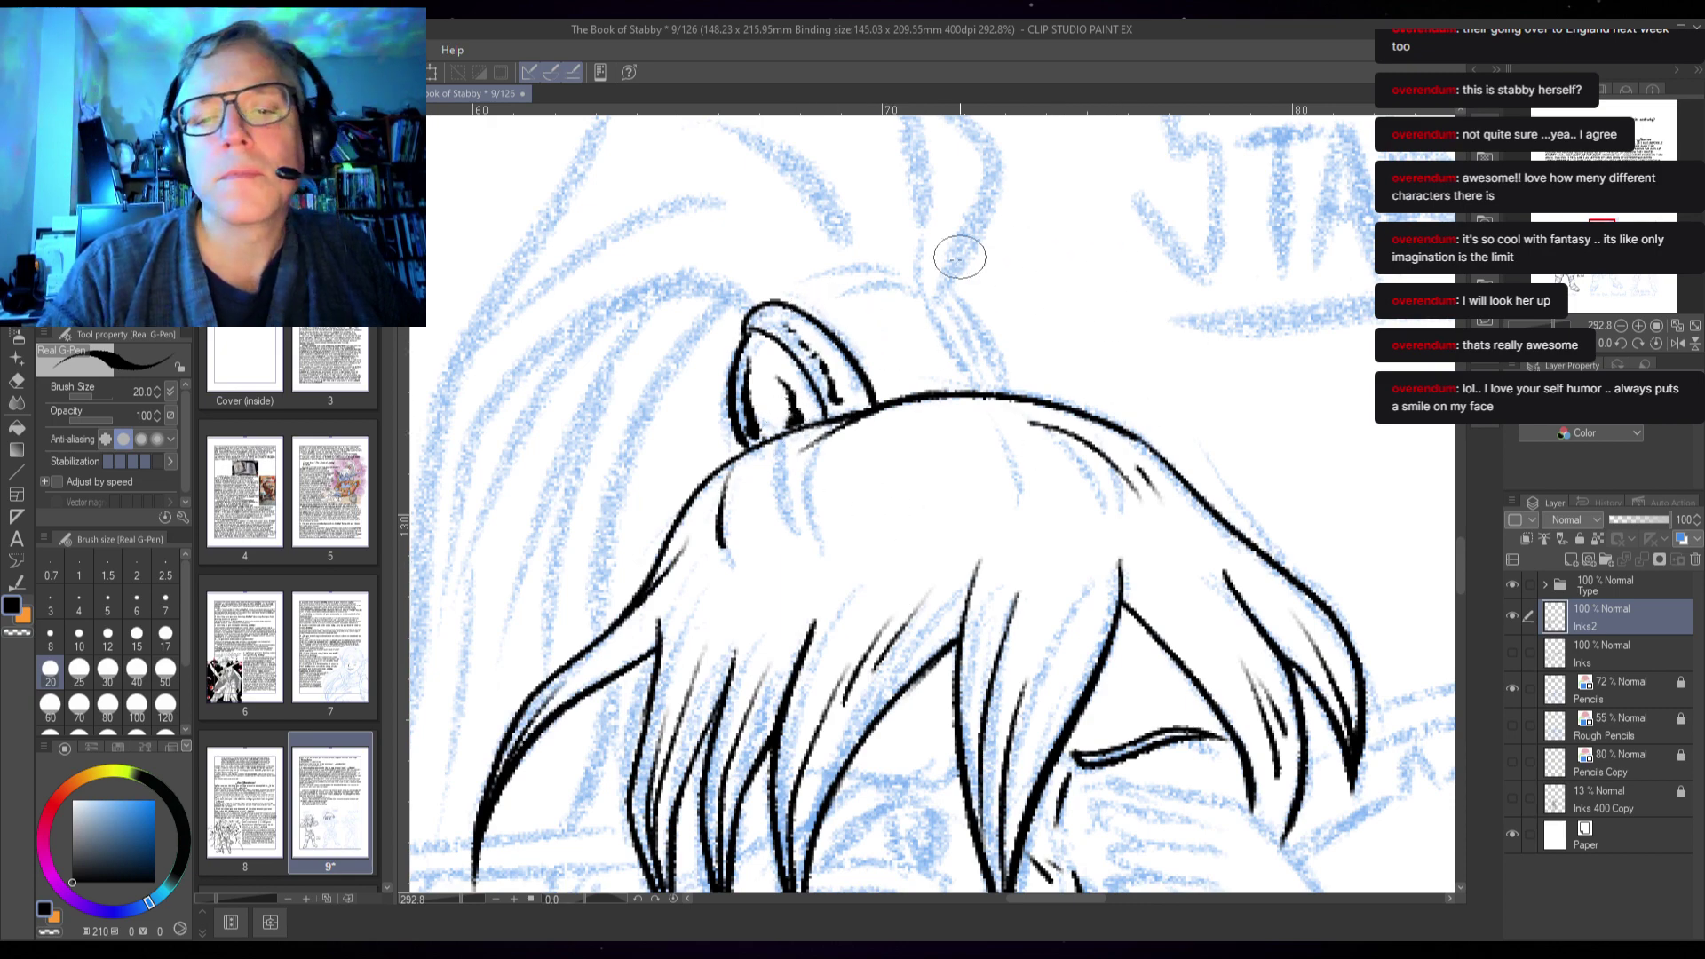
- Ink the gathered hair between the ties with a top arc and fold lines, and outline the right hair-tie band in curved strokes
left_click_drag(921, 284, 808, 315)
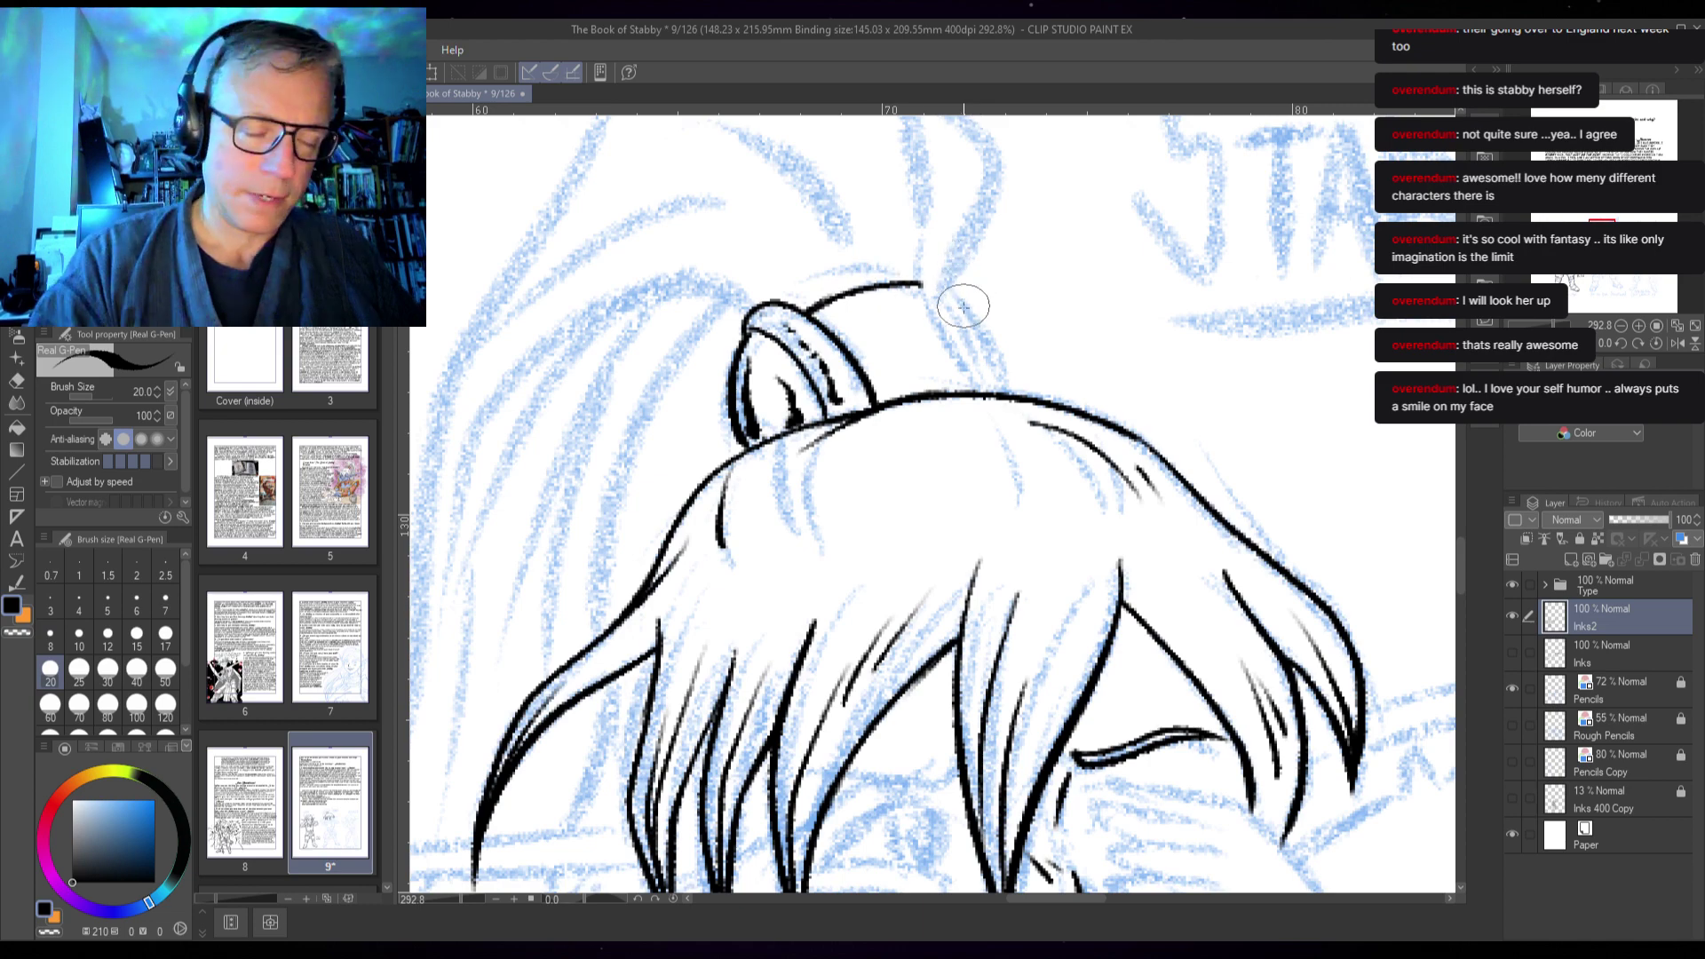
mouse_move(920, 284)
left_mouse_down()
mouse_move(934, 318)
mouse_move(848, 347)
mouse_move(898, 297)
mouse_move(959, 361)
mouse_move(897, 362)
left_mouse_up()
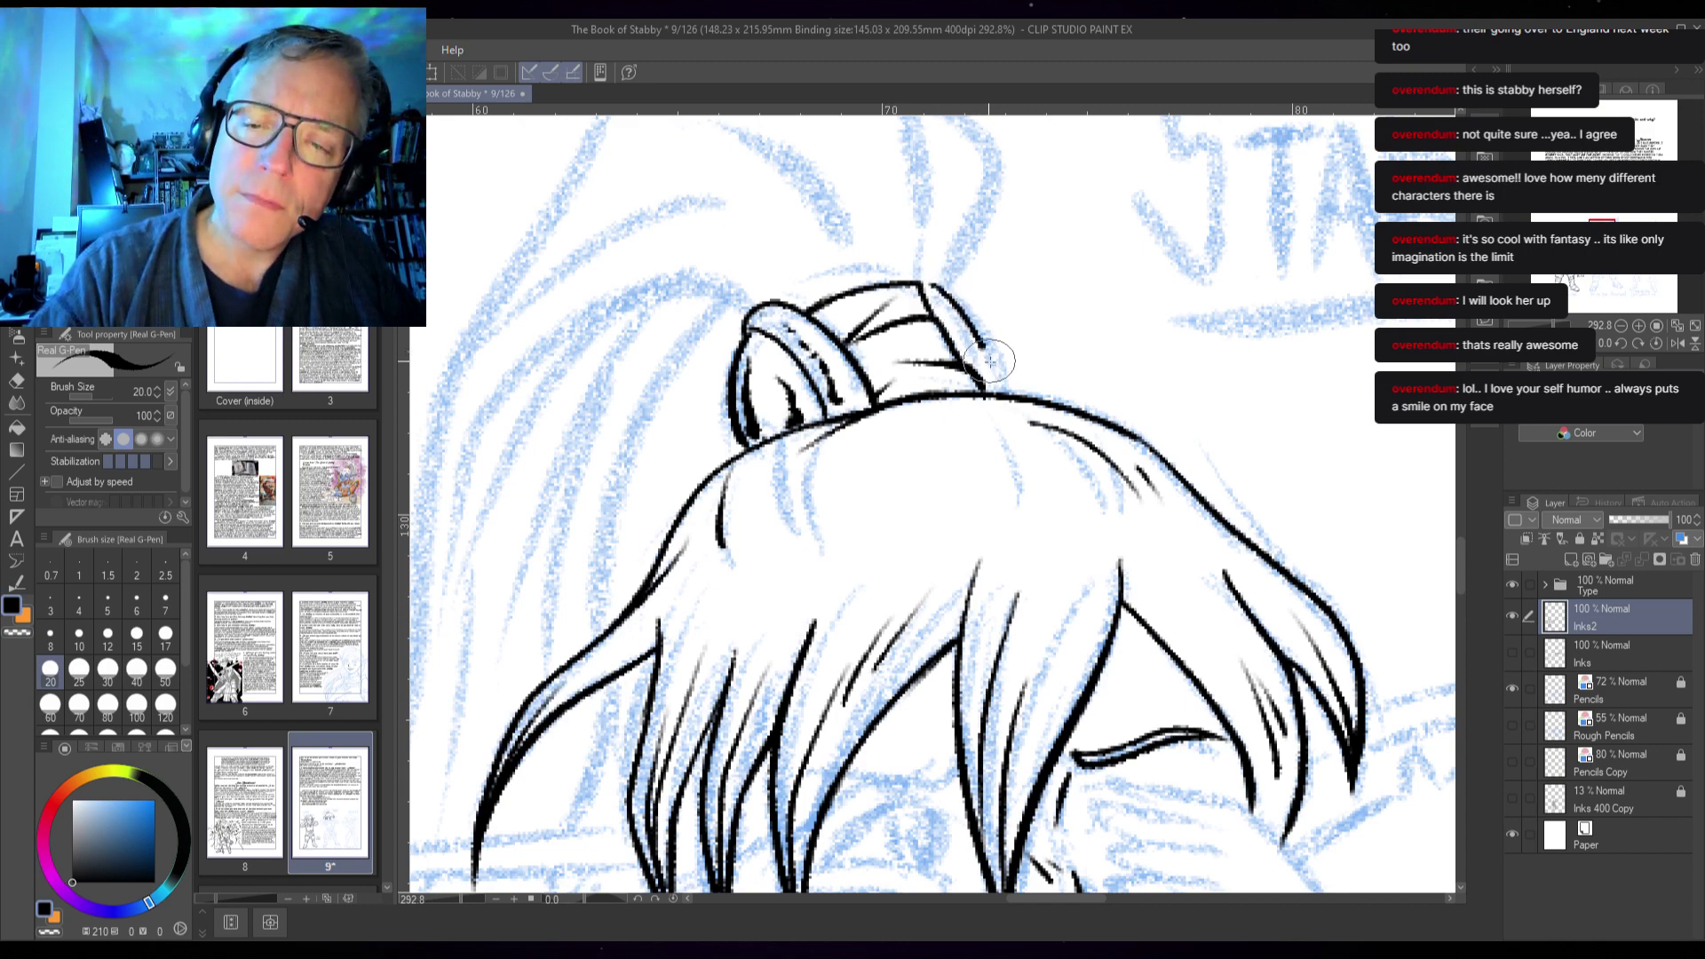
left_click_drag(990, 360, 1001, 391)
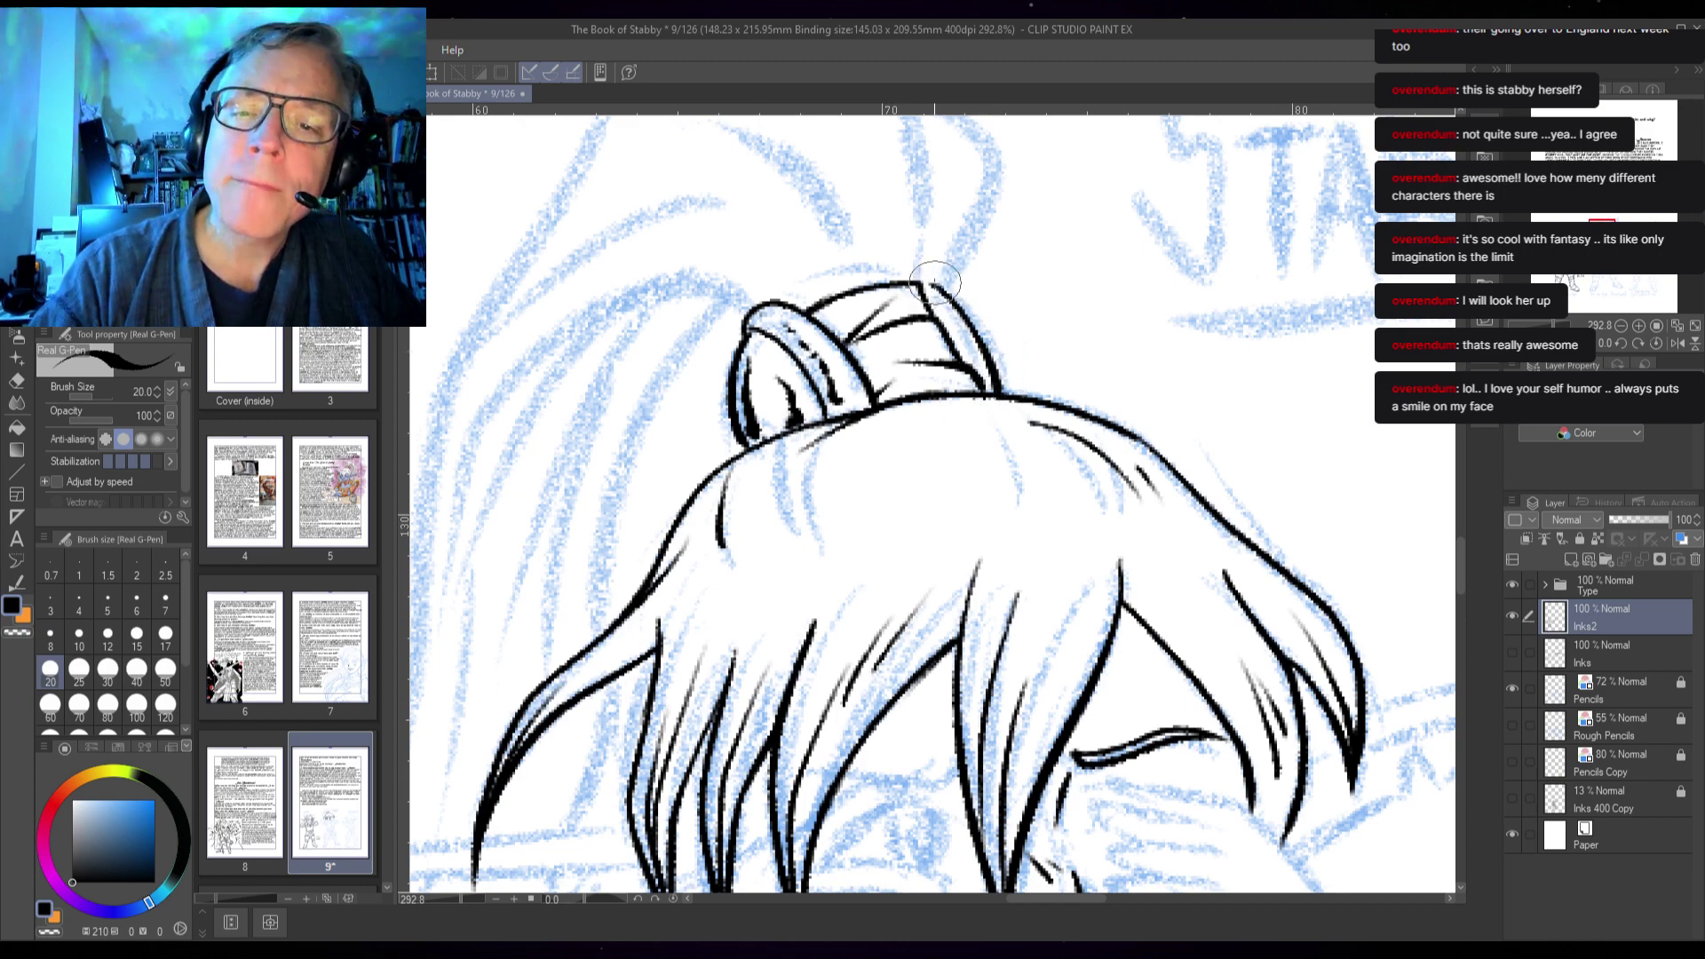
mouse_move(941, 288)
left_mouse_down()
mouse_move(999, 342)
mouse_move(1021, 395)
left_mouse_up()
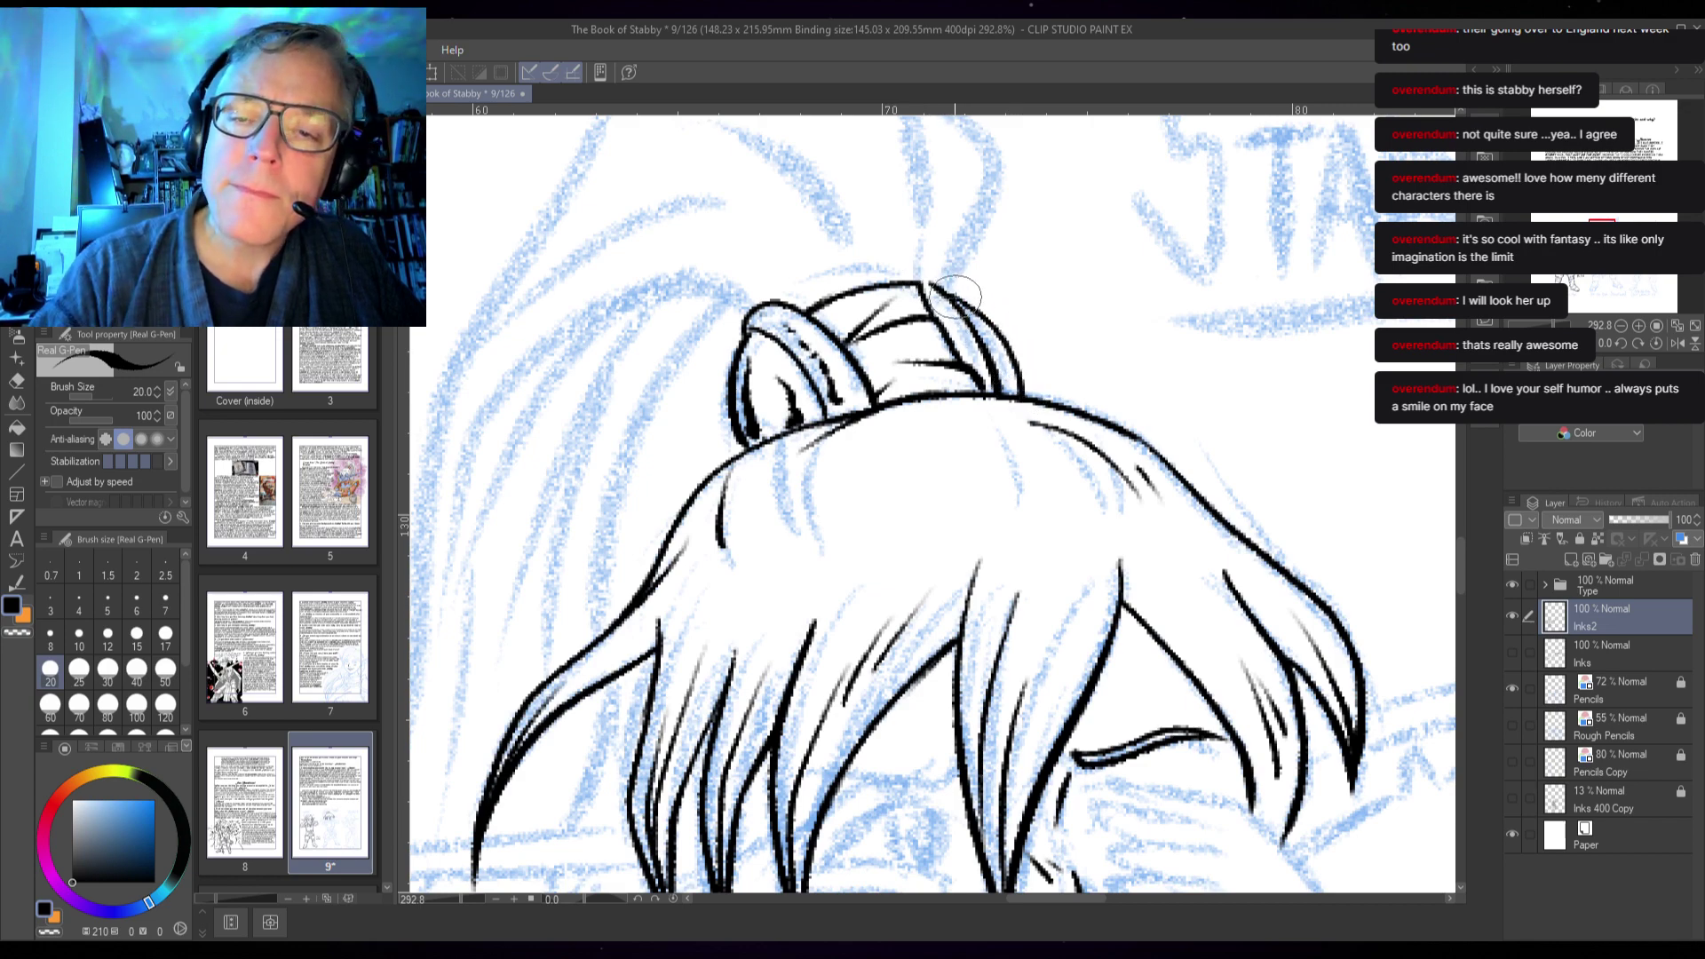
left_click_drag(943, 286, 1026, 384)
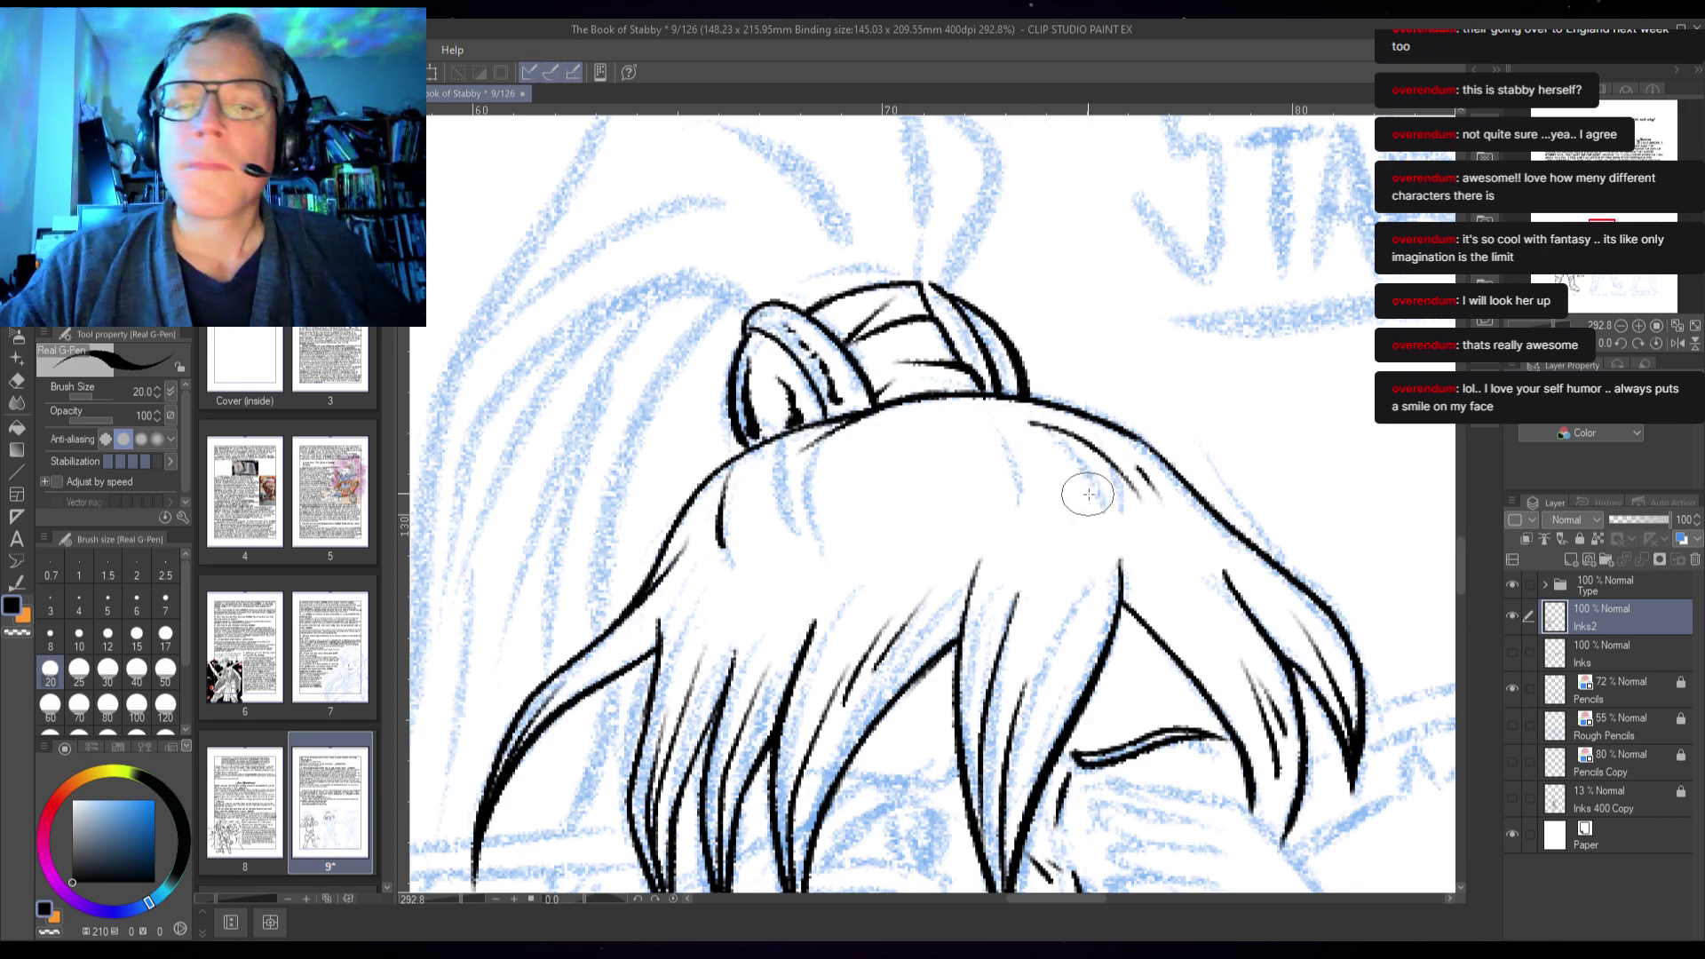
- Check the old Inks layer briefly and ink the ponytail's top edge, inner fold and right bulge, thickening the bulge's outer line
left_click_drag(1064, 298, 1028, 407)
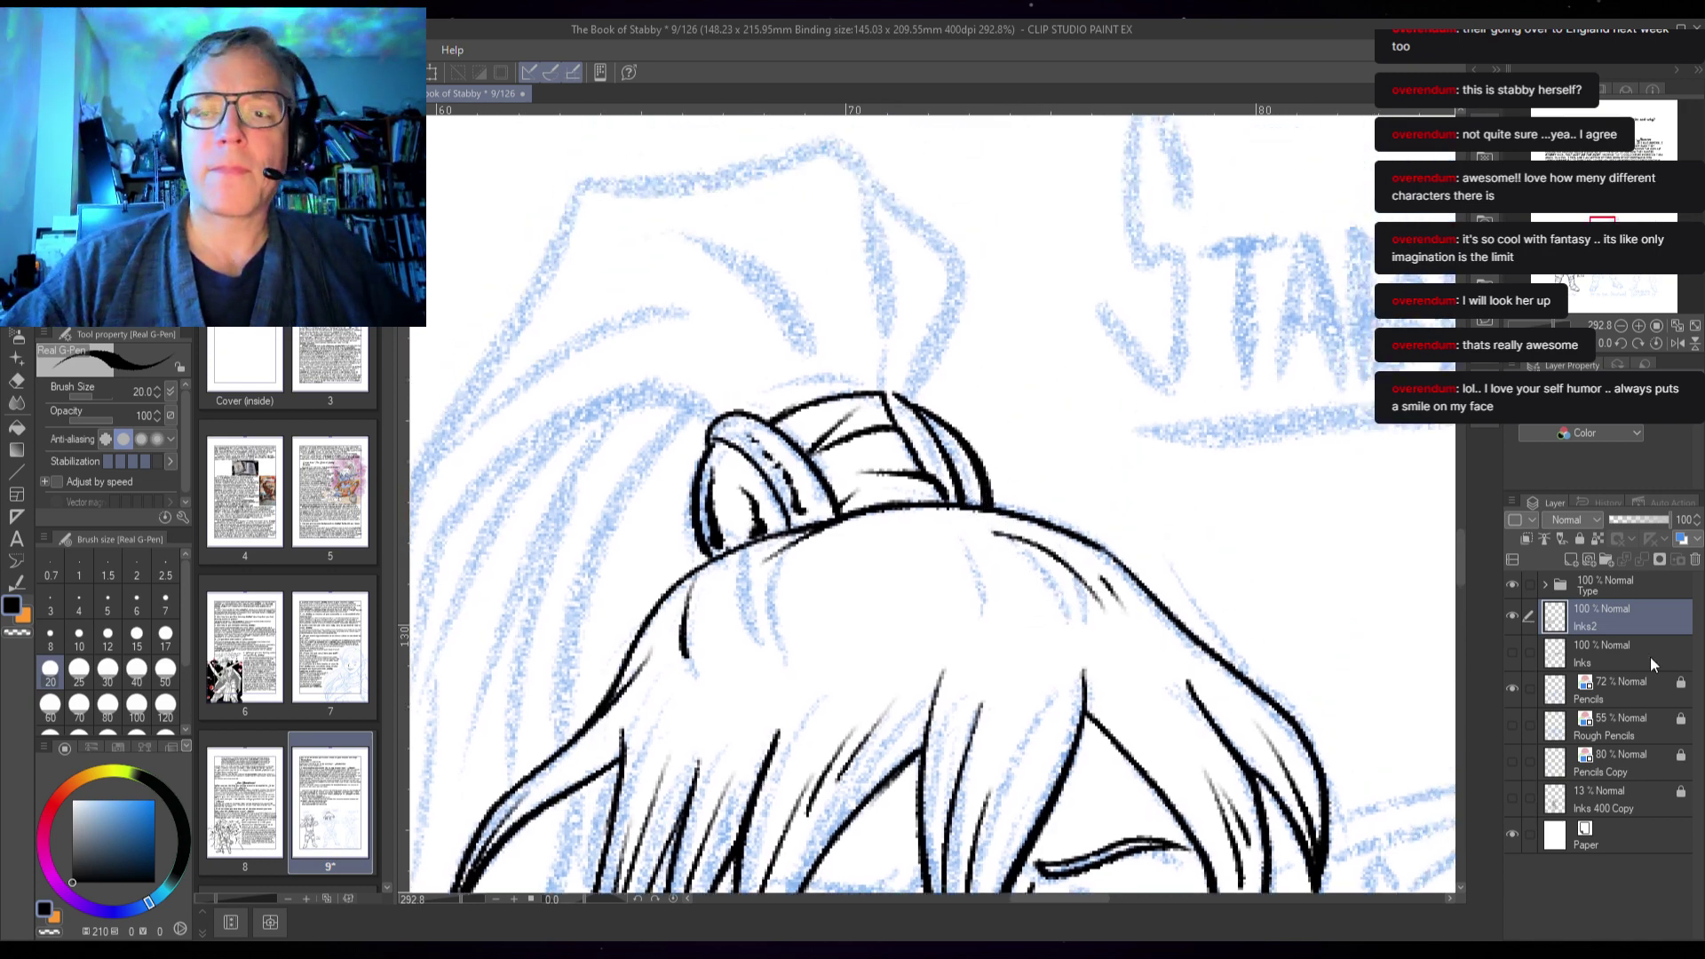
left_click(1514, 653)
left_click(1513, 653)
left_click(1512, 653)
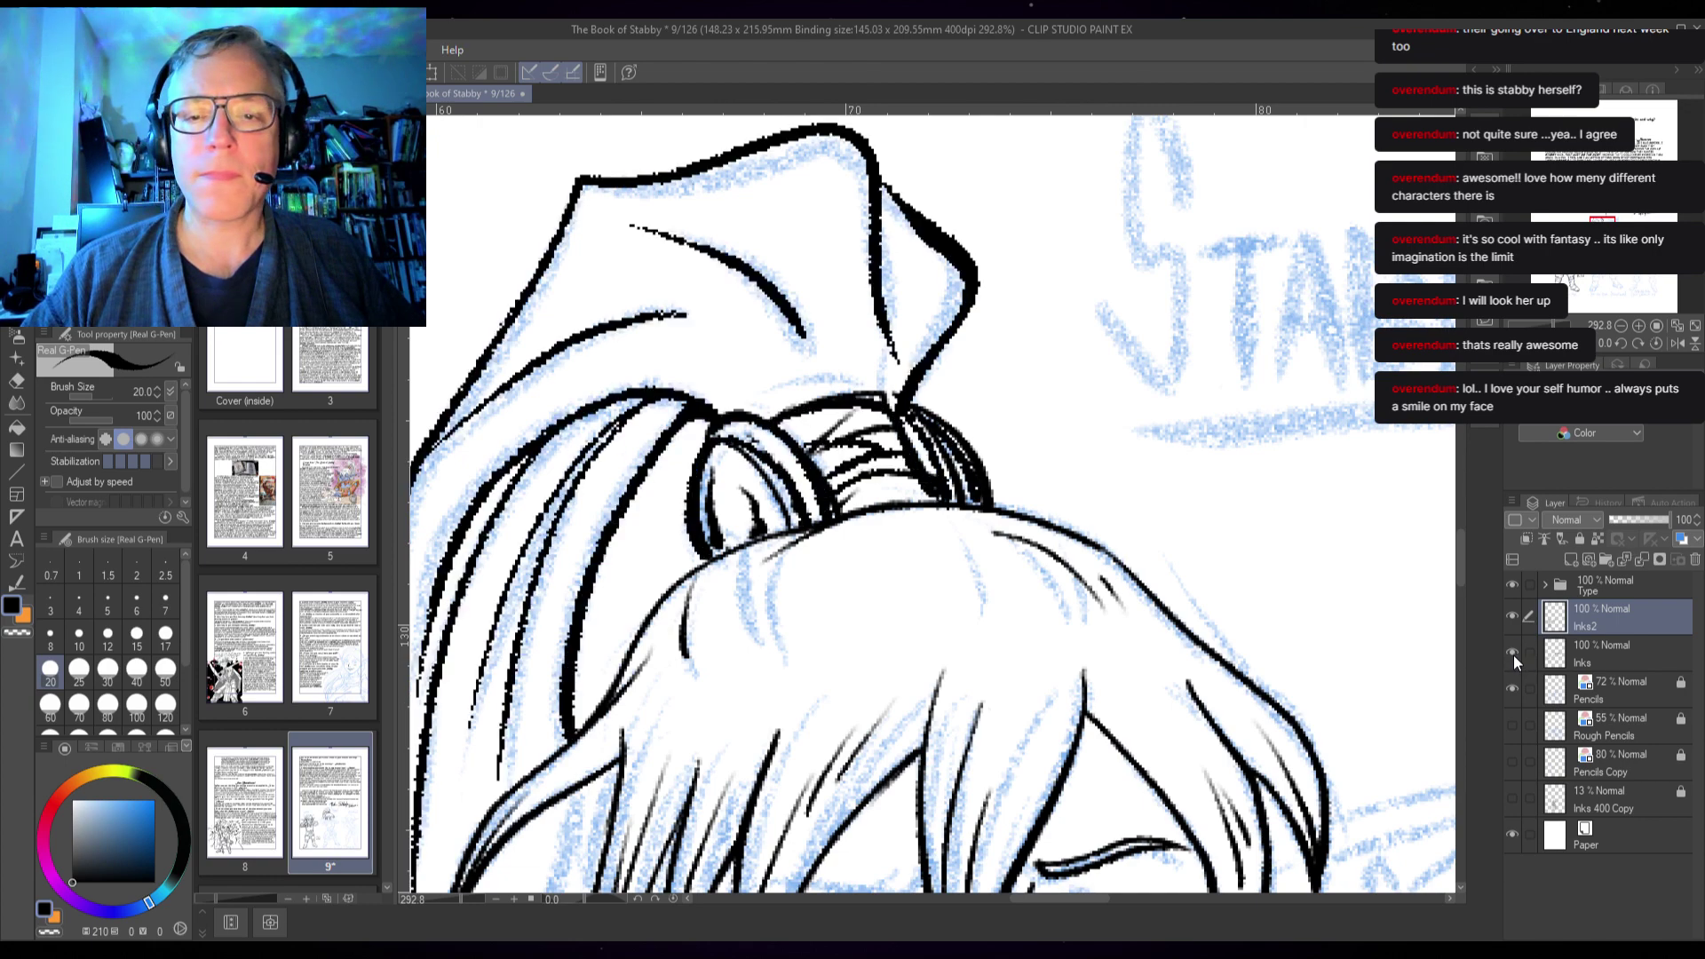
left_click(1512, 655)
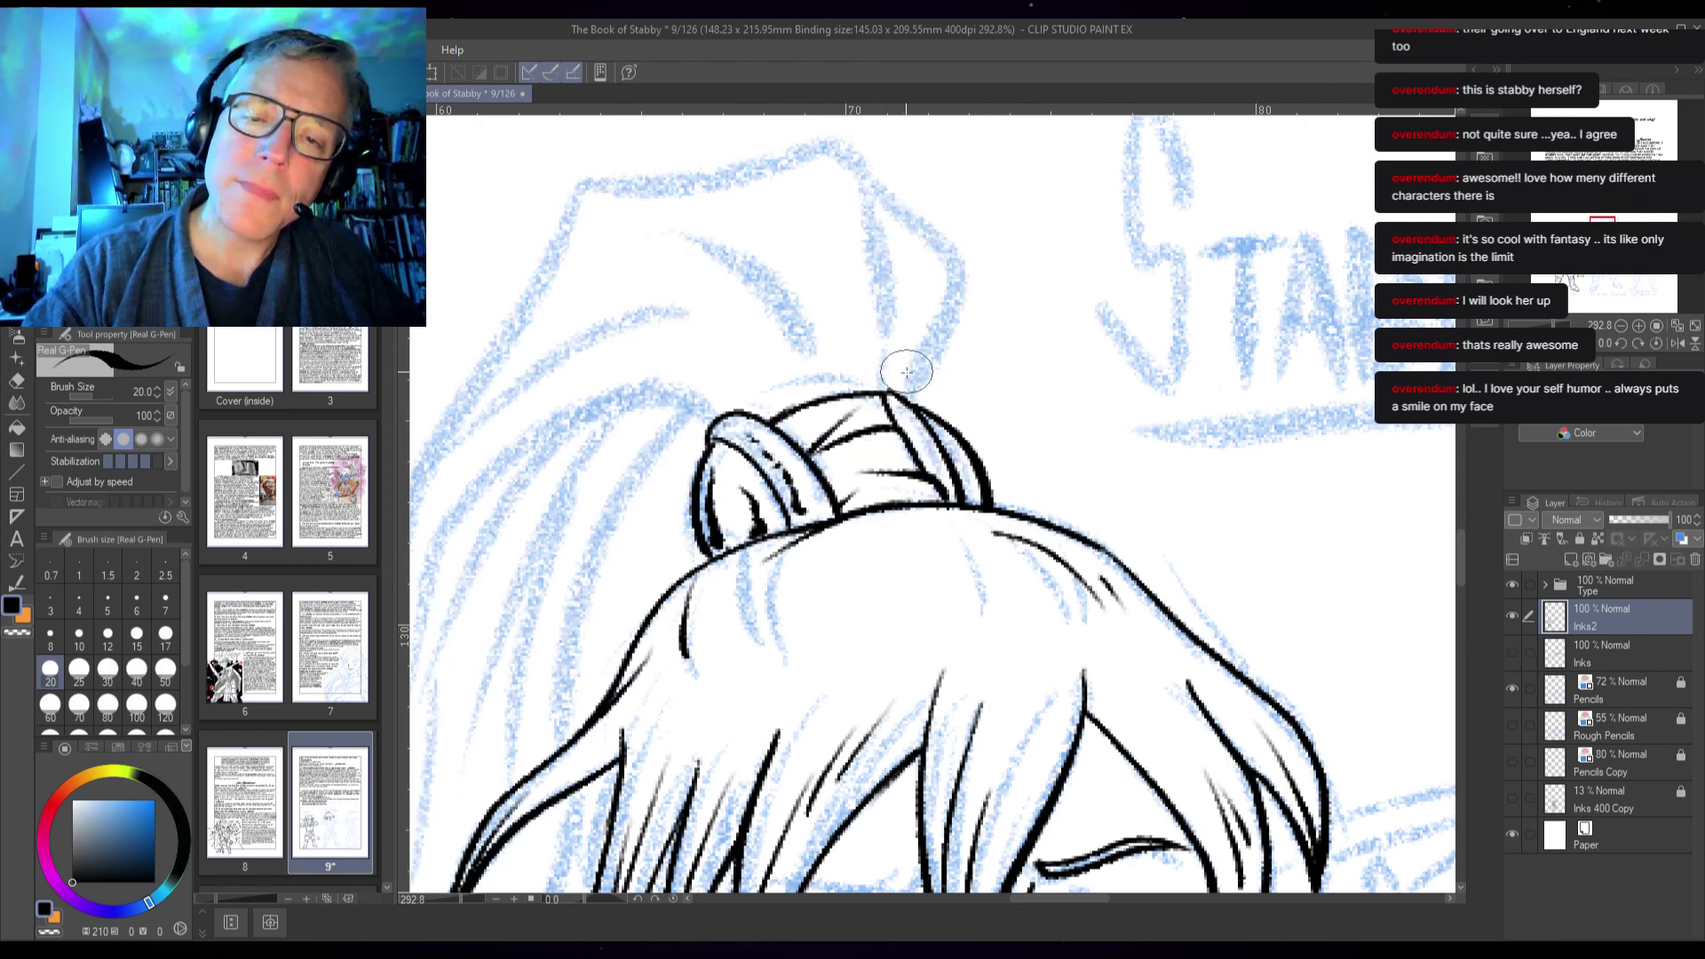
mouse_move(901, 389)
left_mouse_down()
mouse_move(957, 280)
mouse_move(892, 202)
left_mouse_up()
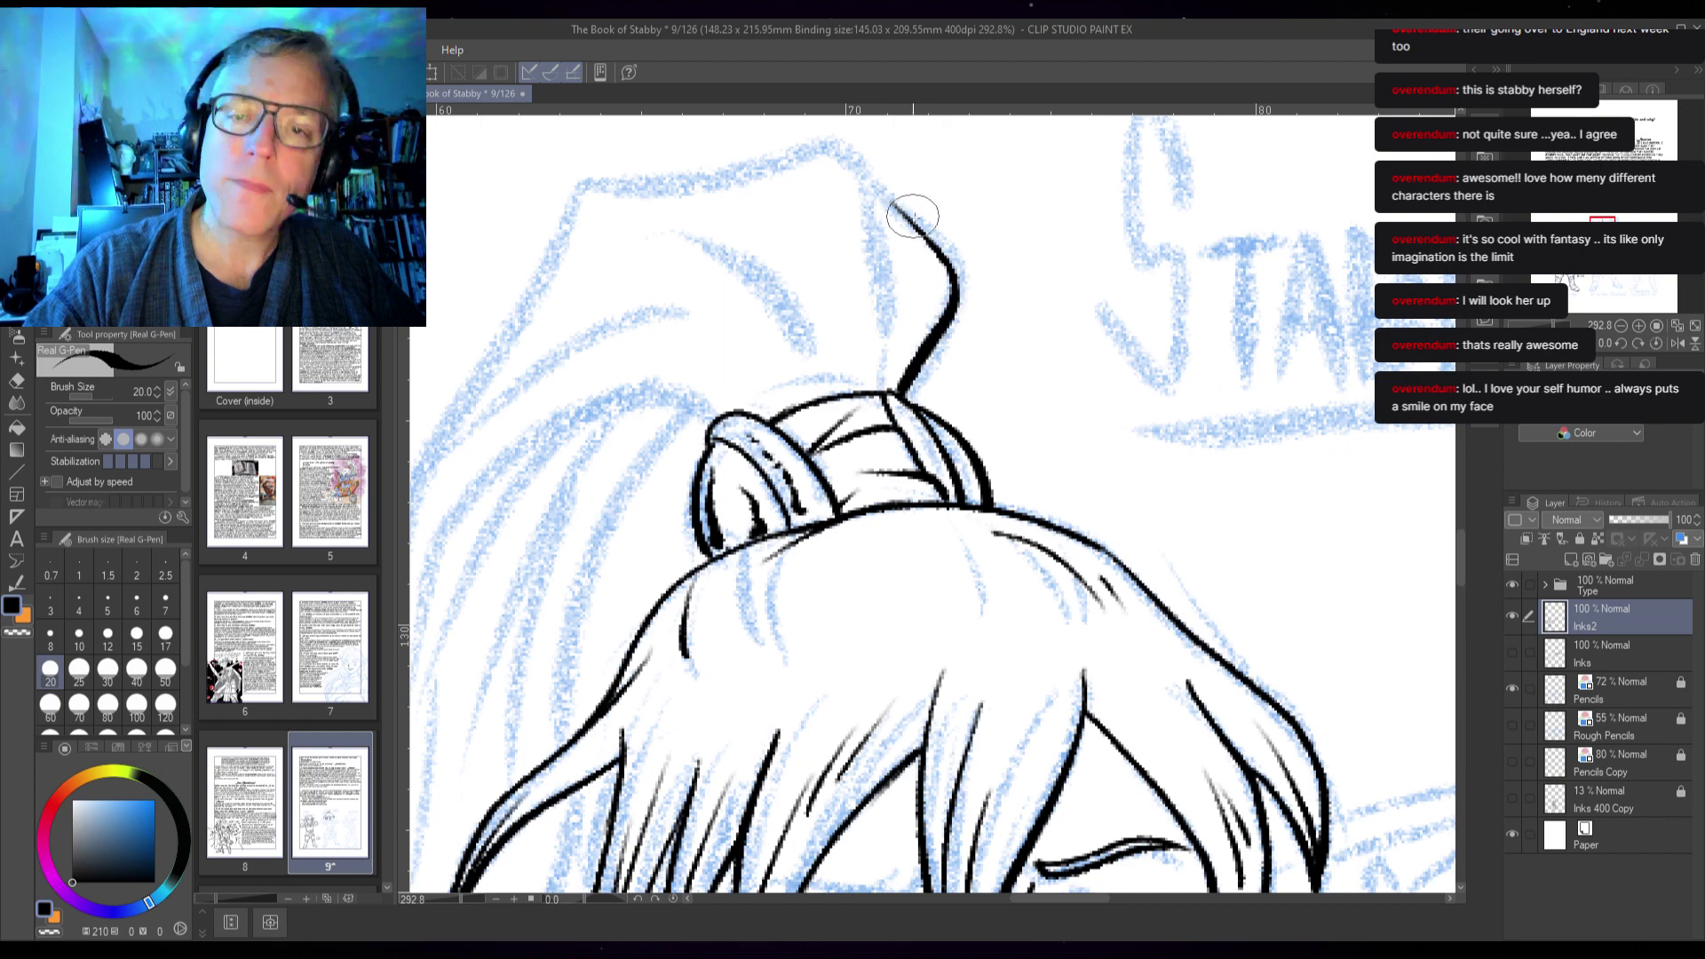
mouse_move(887, 390)
left_mouse_down()
mouse_move(941, 373)
mouse_move(1024, 402)
mouse_move(971, 404)
mouse_move(960, 284)
mouse_move(912, 235)
mouse_move(806, 278)
mouse_move(672, 288)
mouse_move(813, 276)
mouse_move(923, 236)
mouse_move(948, 258)
mouse_move(964, 424)
left_mouse_up()
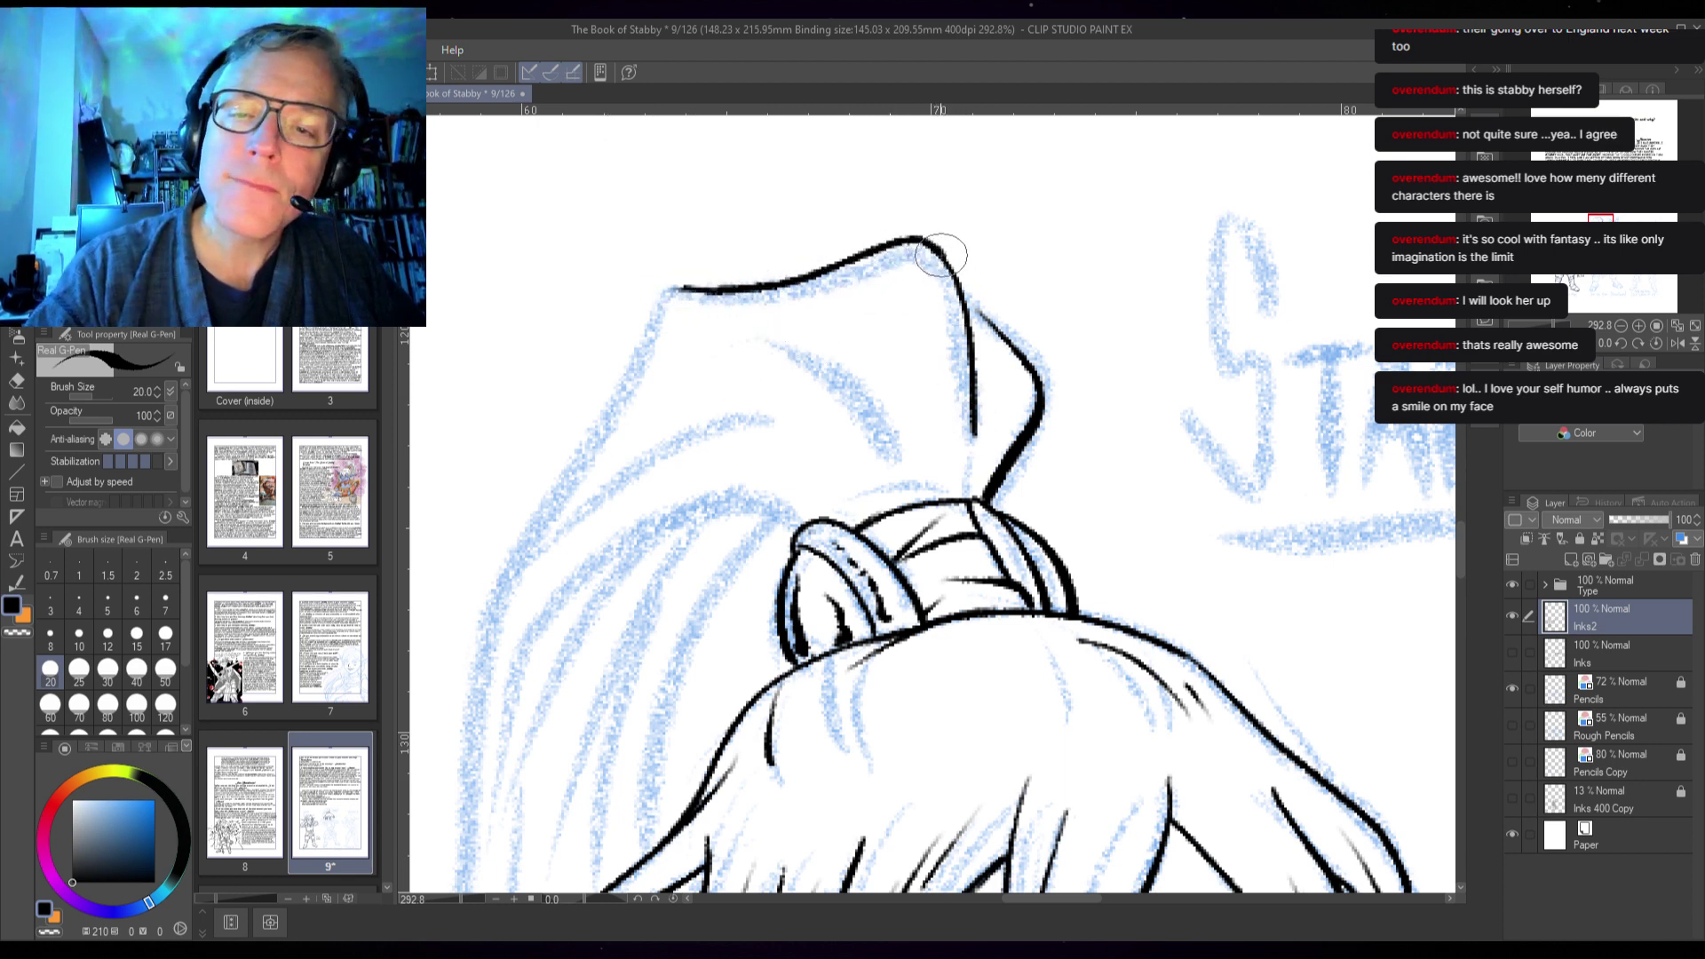
mouse_move(923, 238)
left_mouse_down()
mouse_move(963, 311)
mouse_move(967, 390)
left_mouse_up()
mouse_move(969, 302)
left_mouse_down()
mouse_move(1021, 350)
mouse_move(1043, 404)
left_mouse_up()
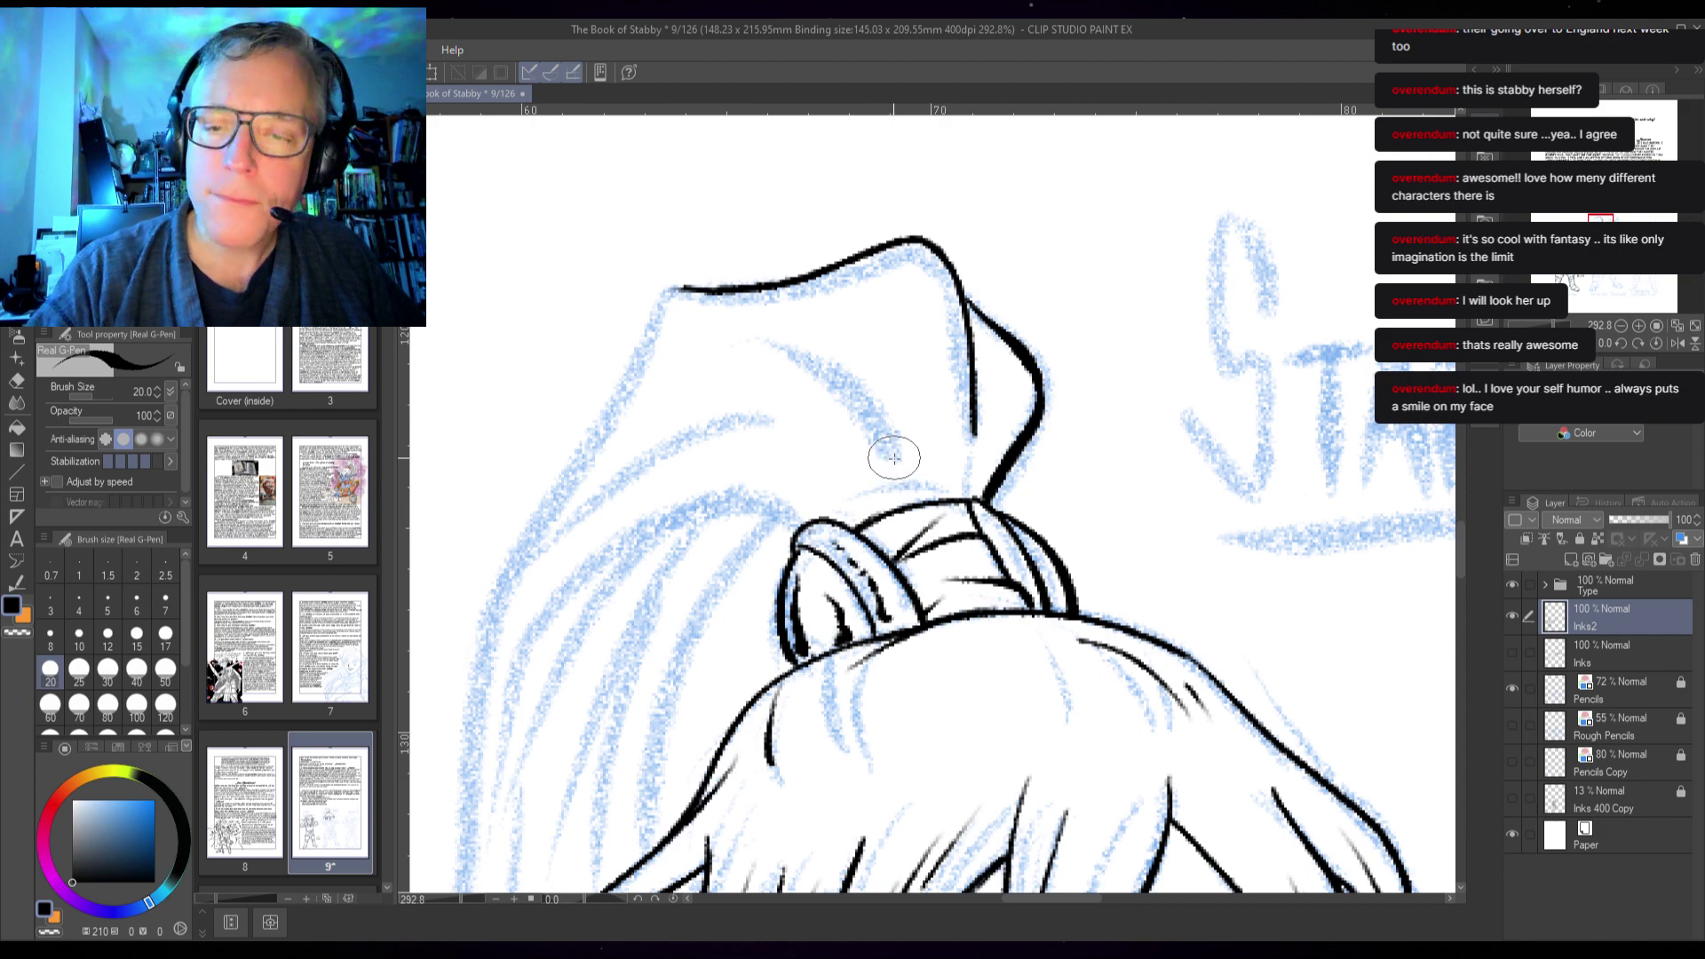
- Ink the ponytail's inner fold line above the hair tie, and its left edge from the top corner downward with a branching strand line
mouse_move(895, 458)
left_mouse_down()
mouse_move(787, 342)
mouse_move(706, 357)
left_mouse_up()
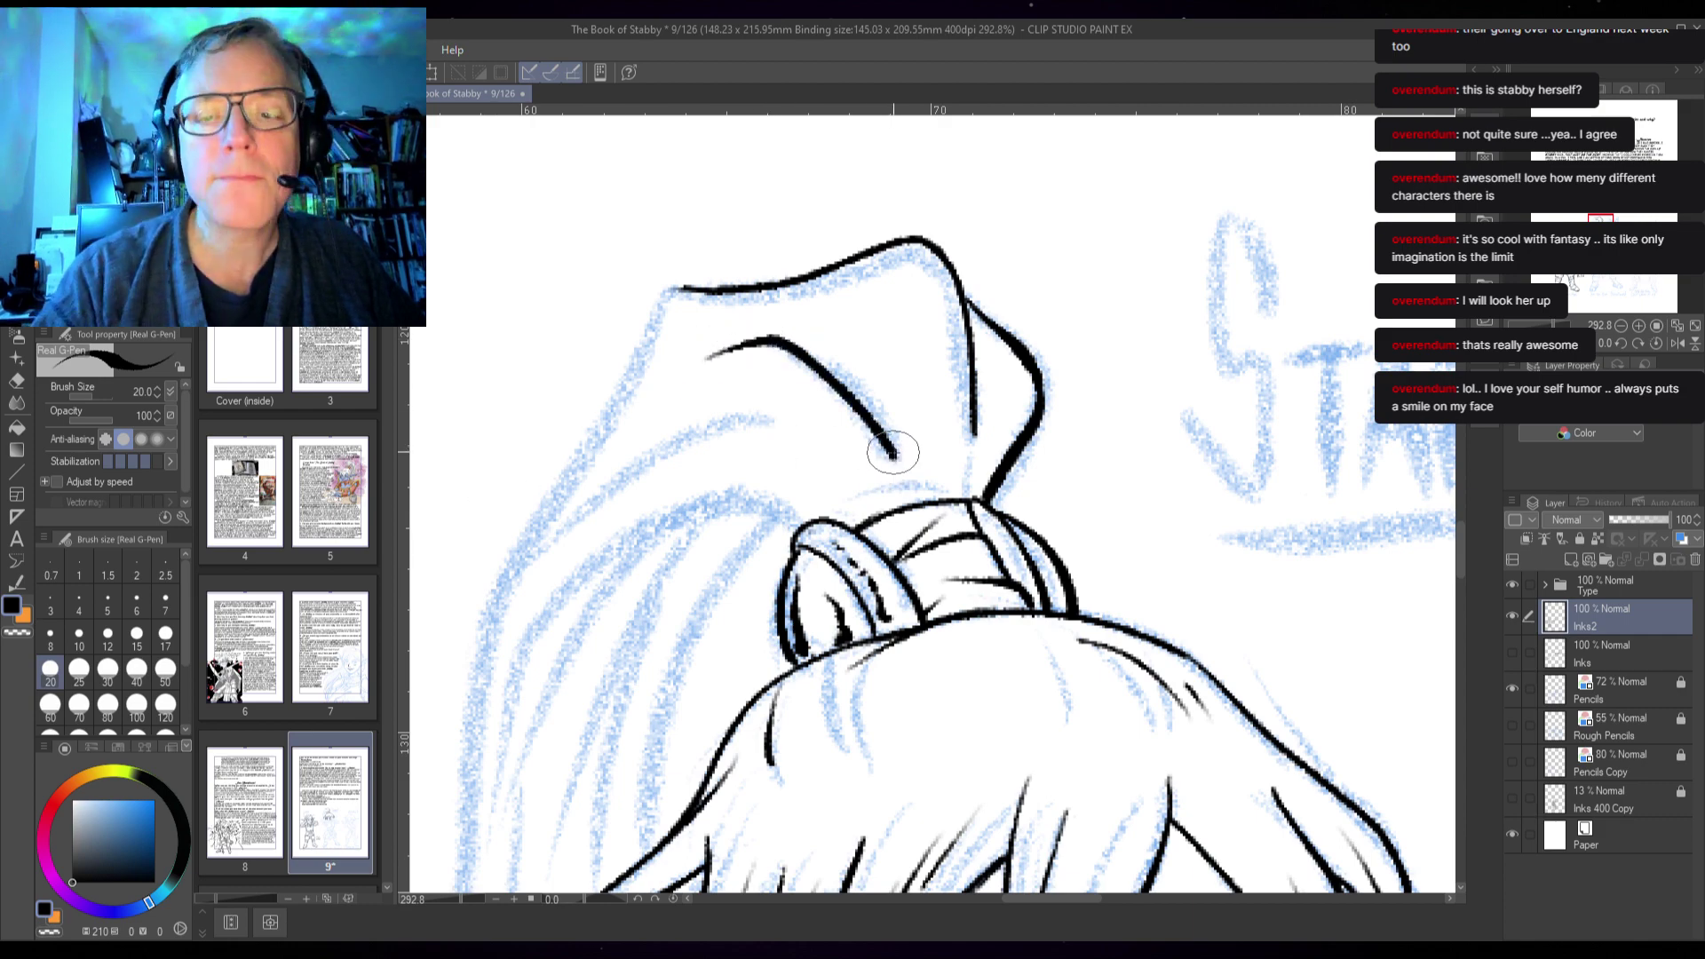
left_click_drag(875, 431, 914, 497)
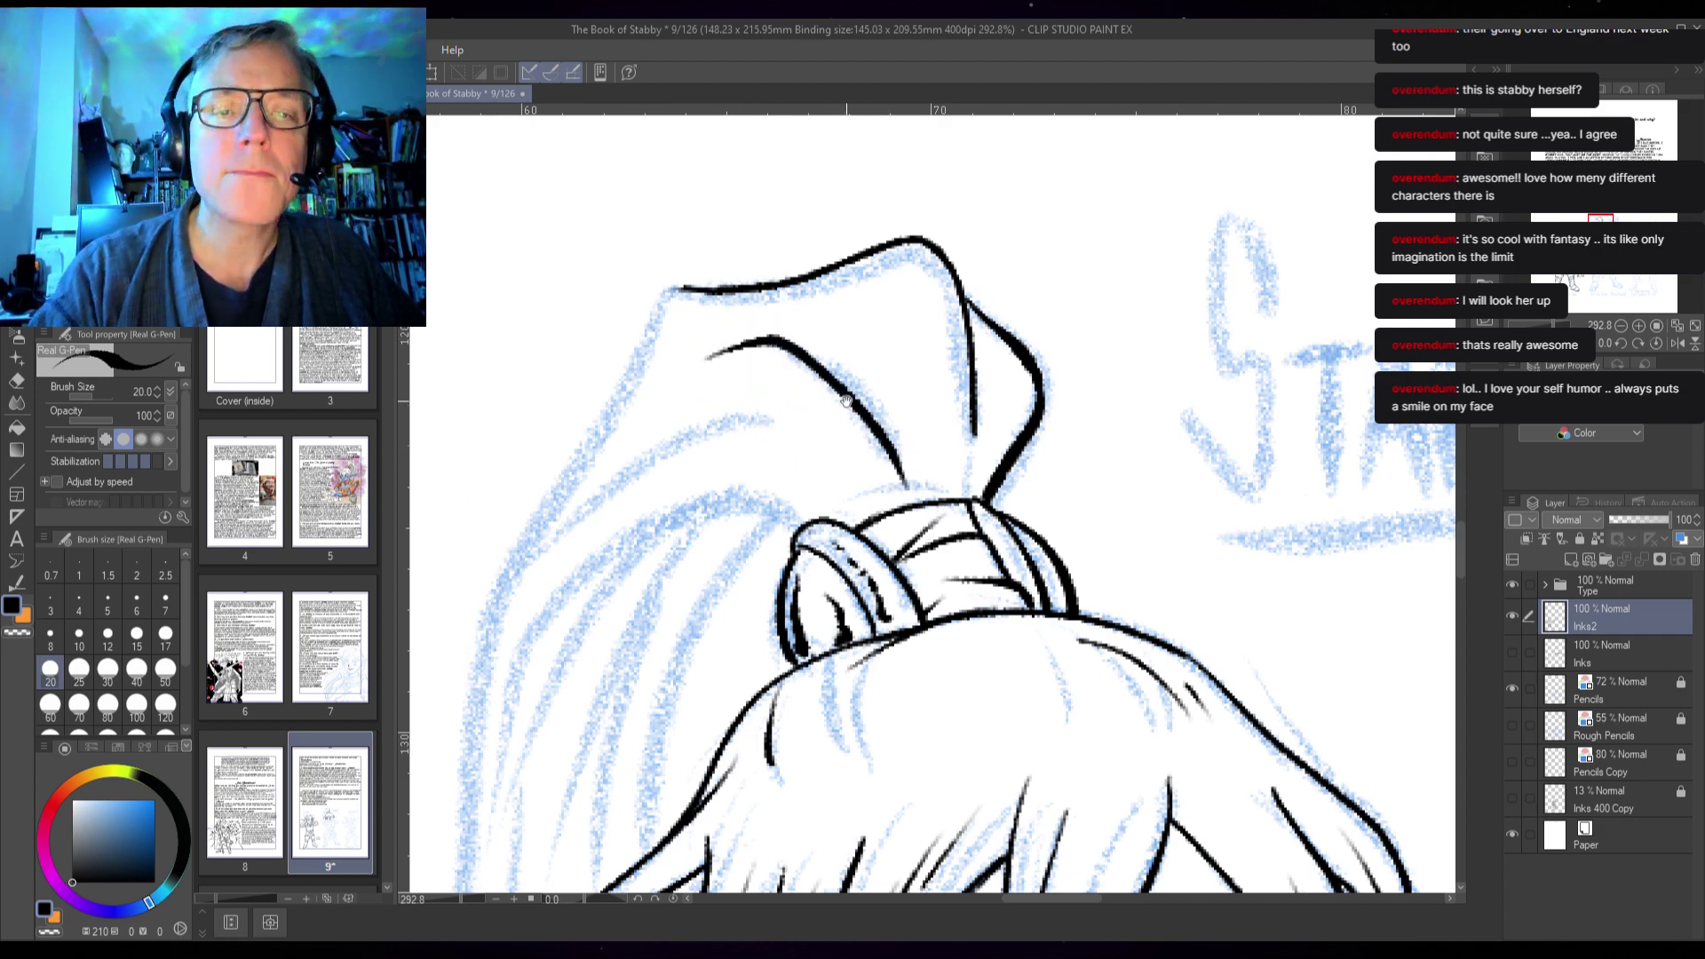
mouse_move(844, 568)
left_mouse_down()
mouse_move(895, 378)
mouse_move(886, 462)
left_mouse_up()
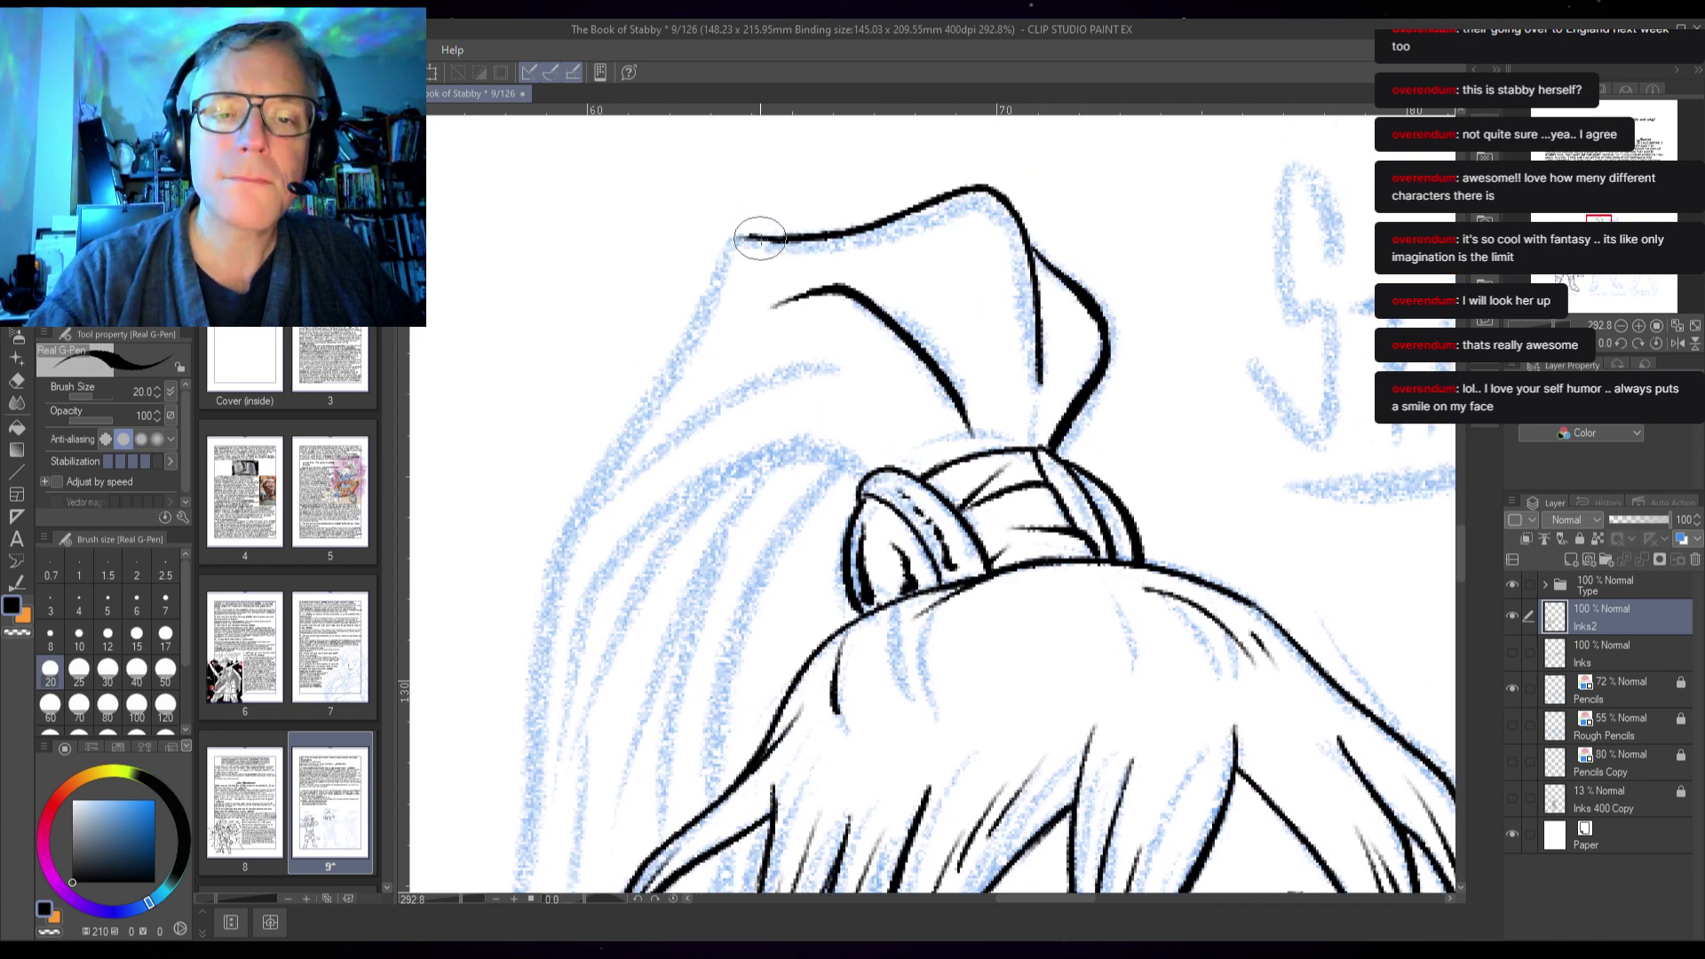
mouse_move(759, 238)
left_mouse_down()
mouse_move(723, 243)
mouse_move(513, 624)
left_mouse_up()
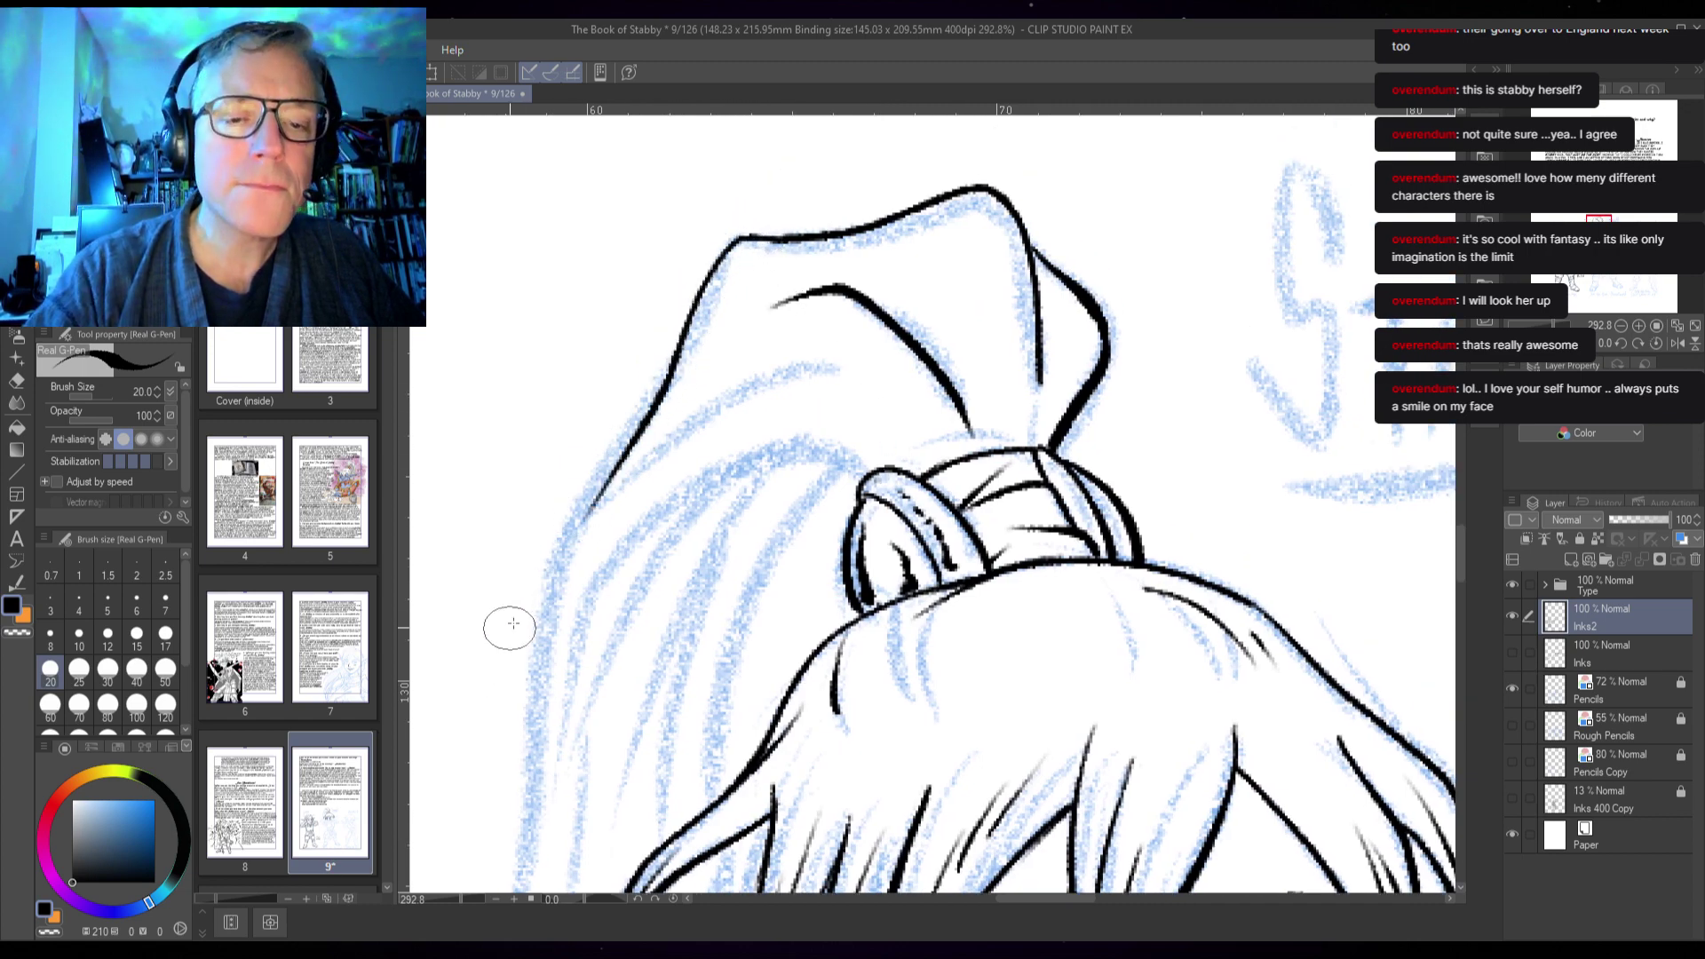
key("ctrl+z")
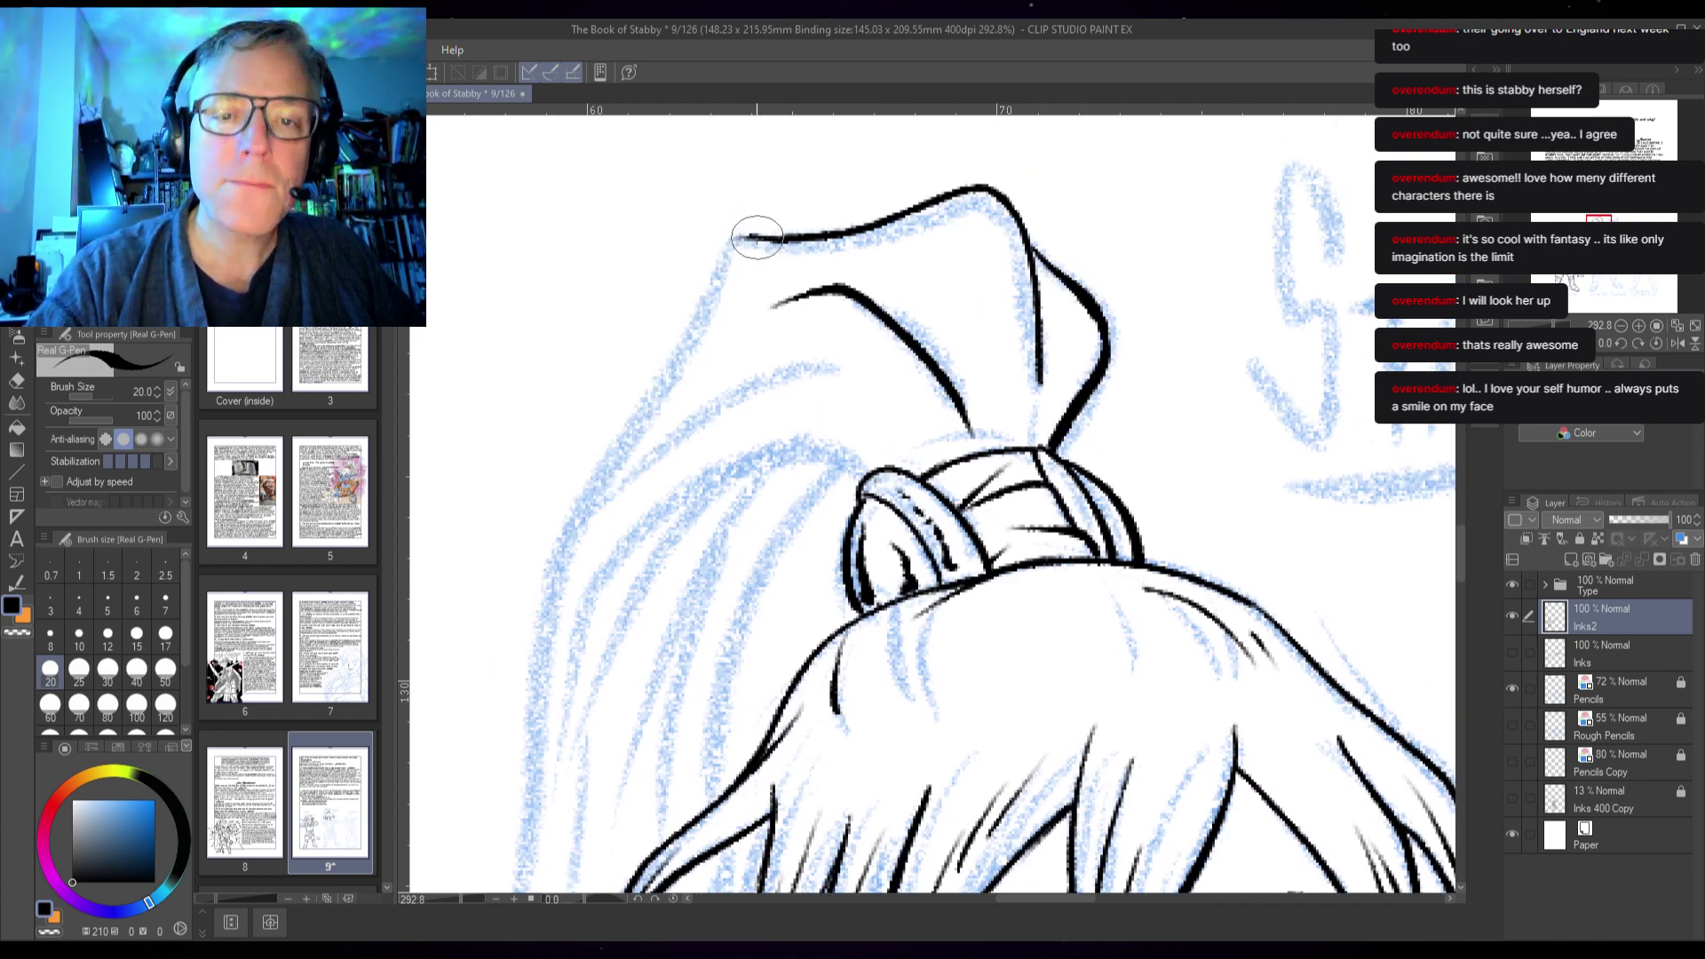
mouse_move(758, 238)
left_mouse_down()
mouse_move(695, 264)
mouse_move(662, 374)
mouse_move(557, 571)
mouse_move(604, 485)
mouse_move(723, 381)
mouse_move(813, 364)
left_mouse_up()
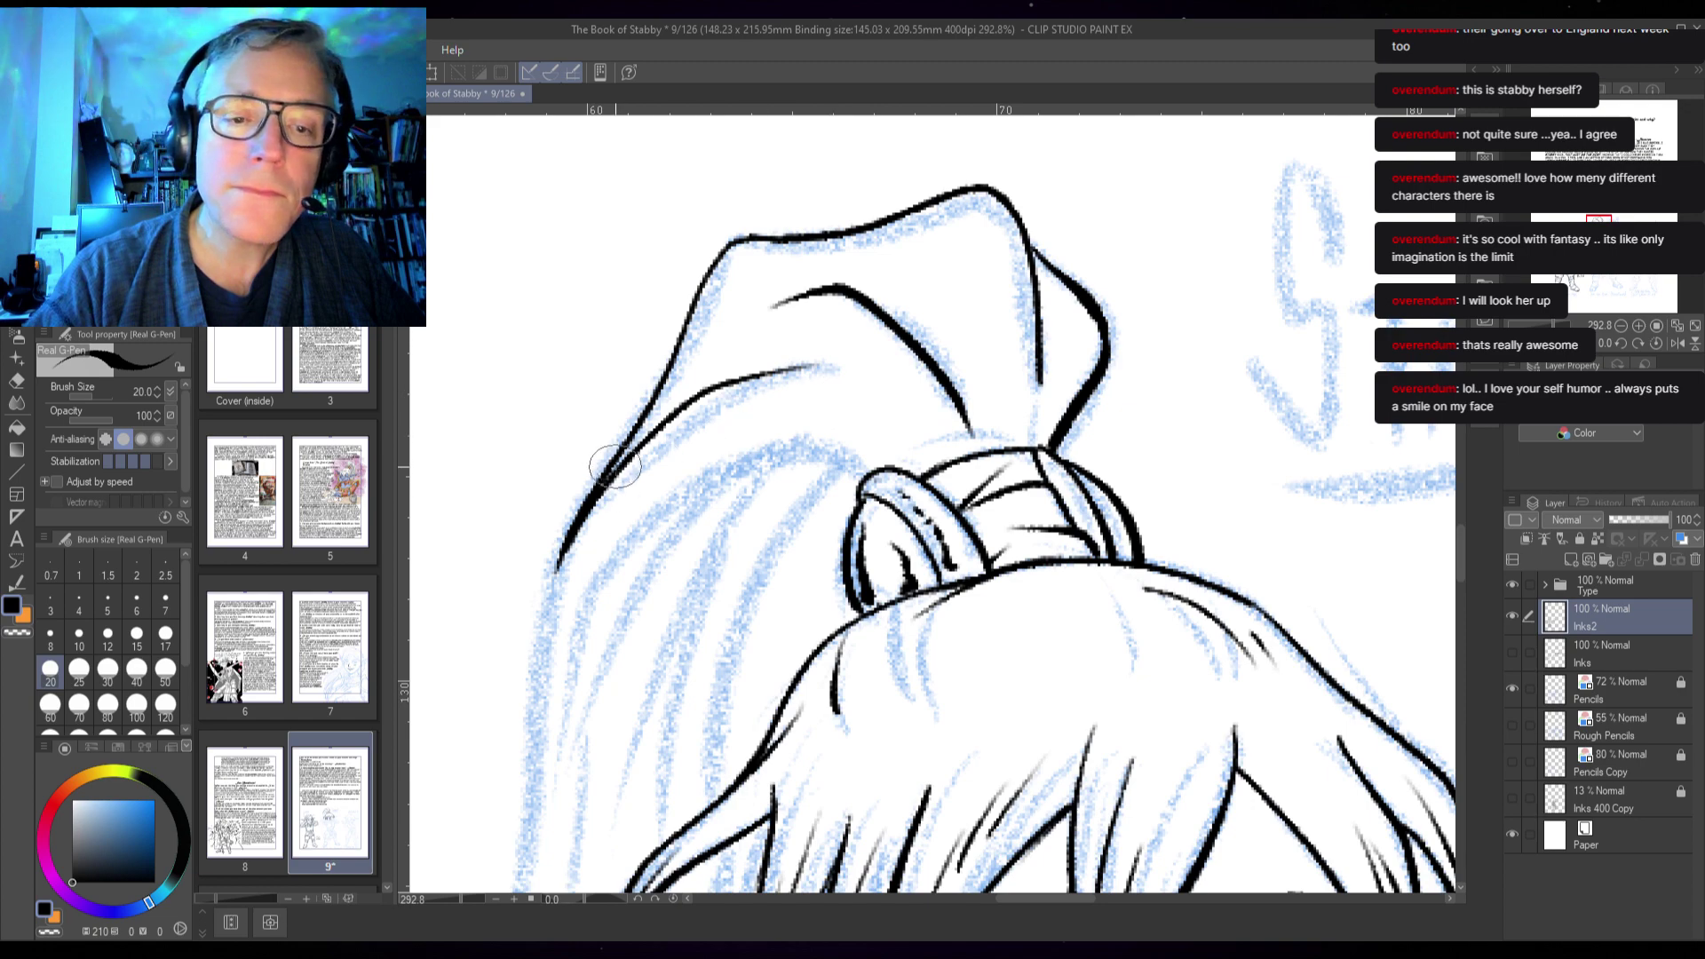
- Ink the strand arching from the left hair-tie loop down the ponytail, and a second curve from the loop to the head outline
left_click_drag(792, 572, 823, 420)
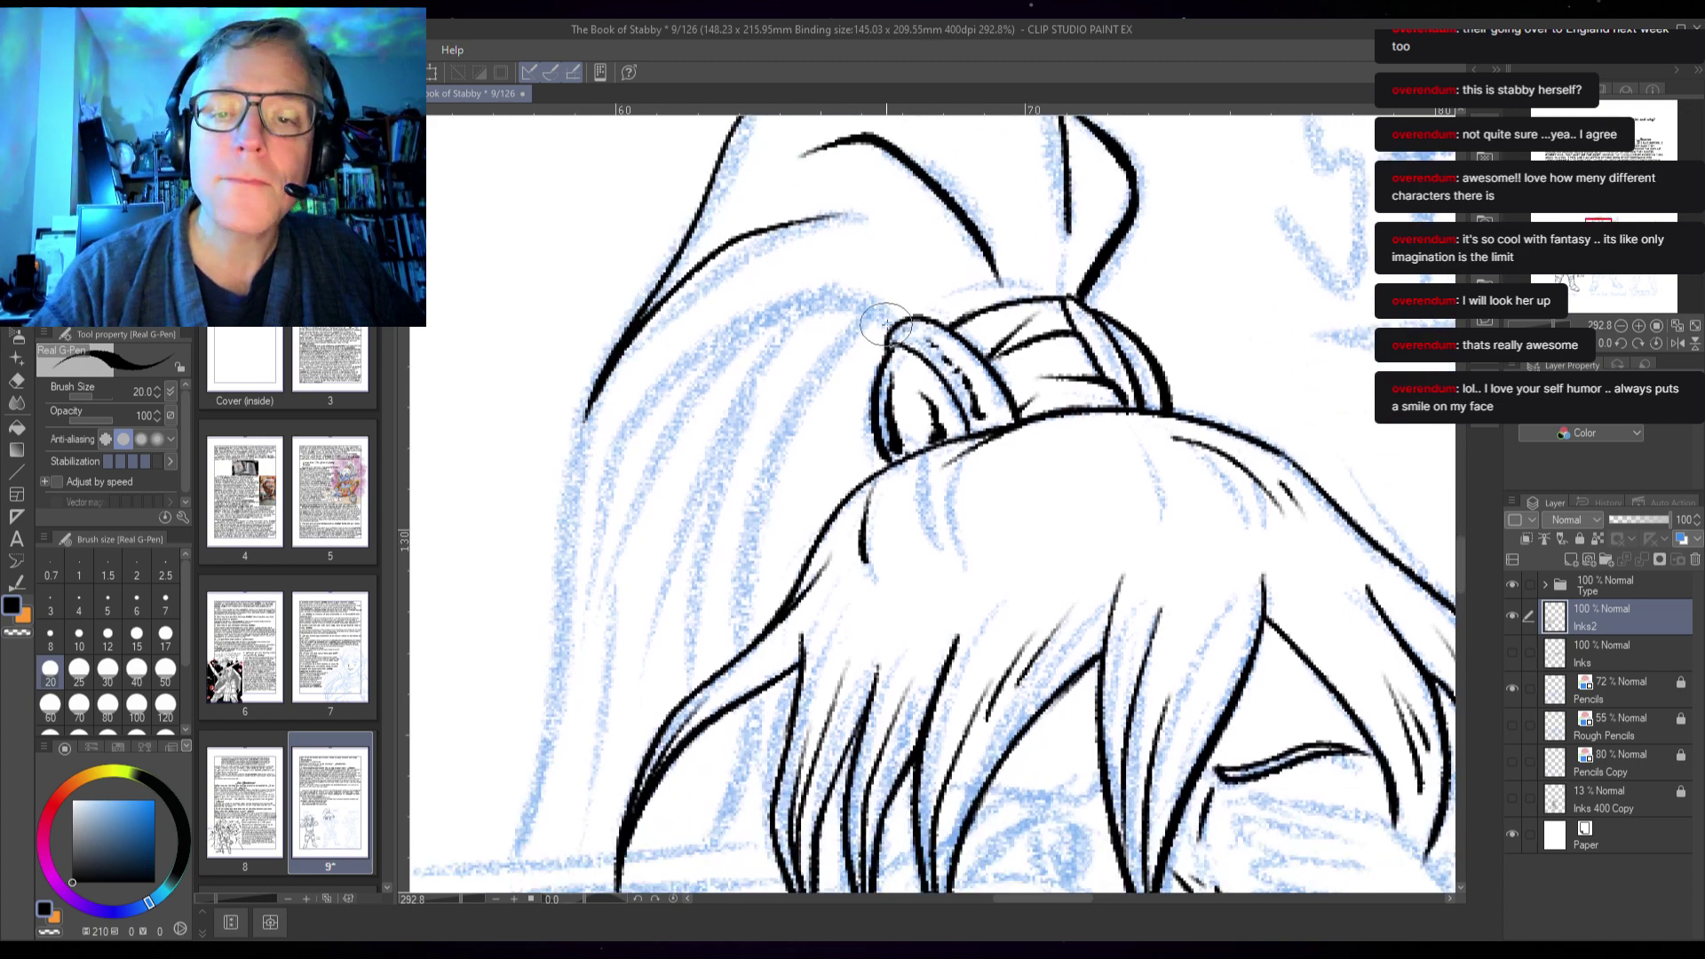
mouse_move(897, 324)
left_mouse_down()
mouse_move(825, 302)
mouse_move(630, 391)
mouse_move(608, 470)
left_mouse_up()
left_click_drag(582, 632, 621, 469)
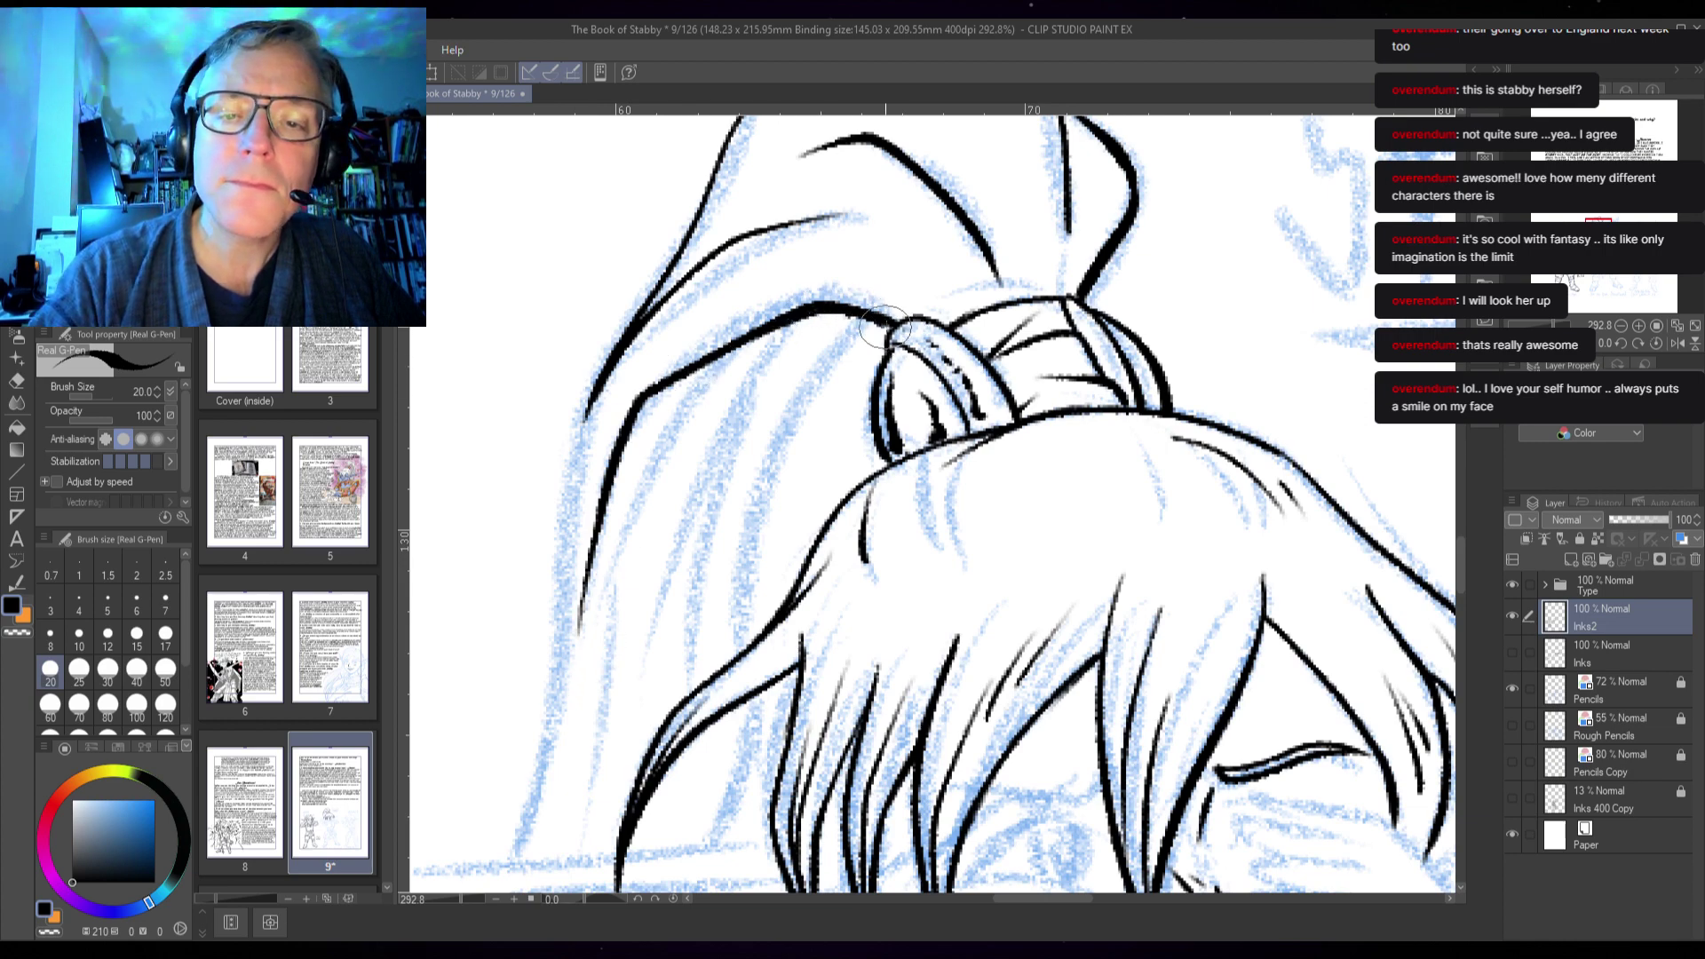
left_click_drag(890, 337, 961, 326)
left_click_drag(909, 455, 937, 270)
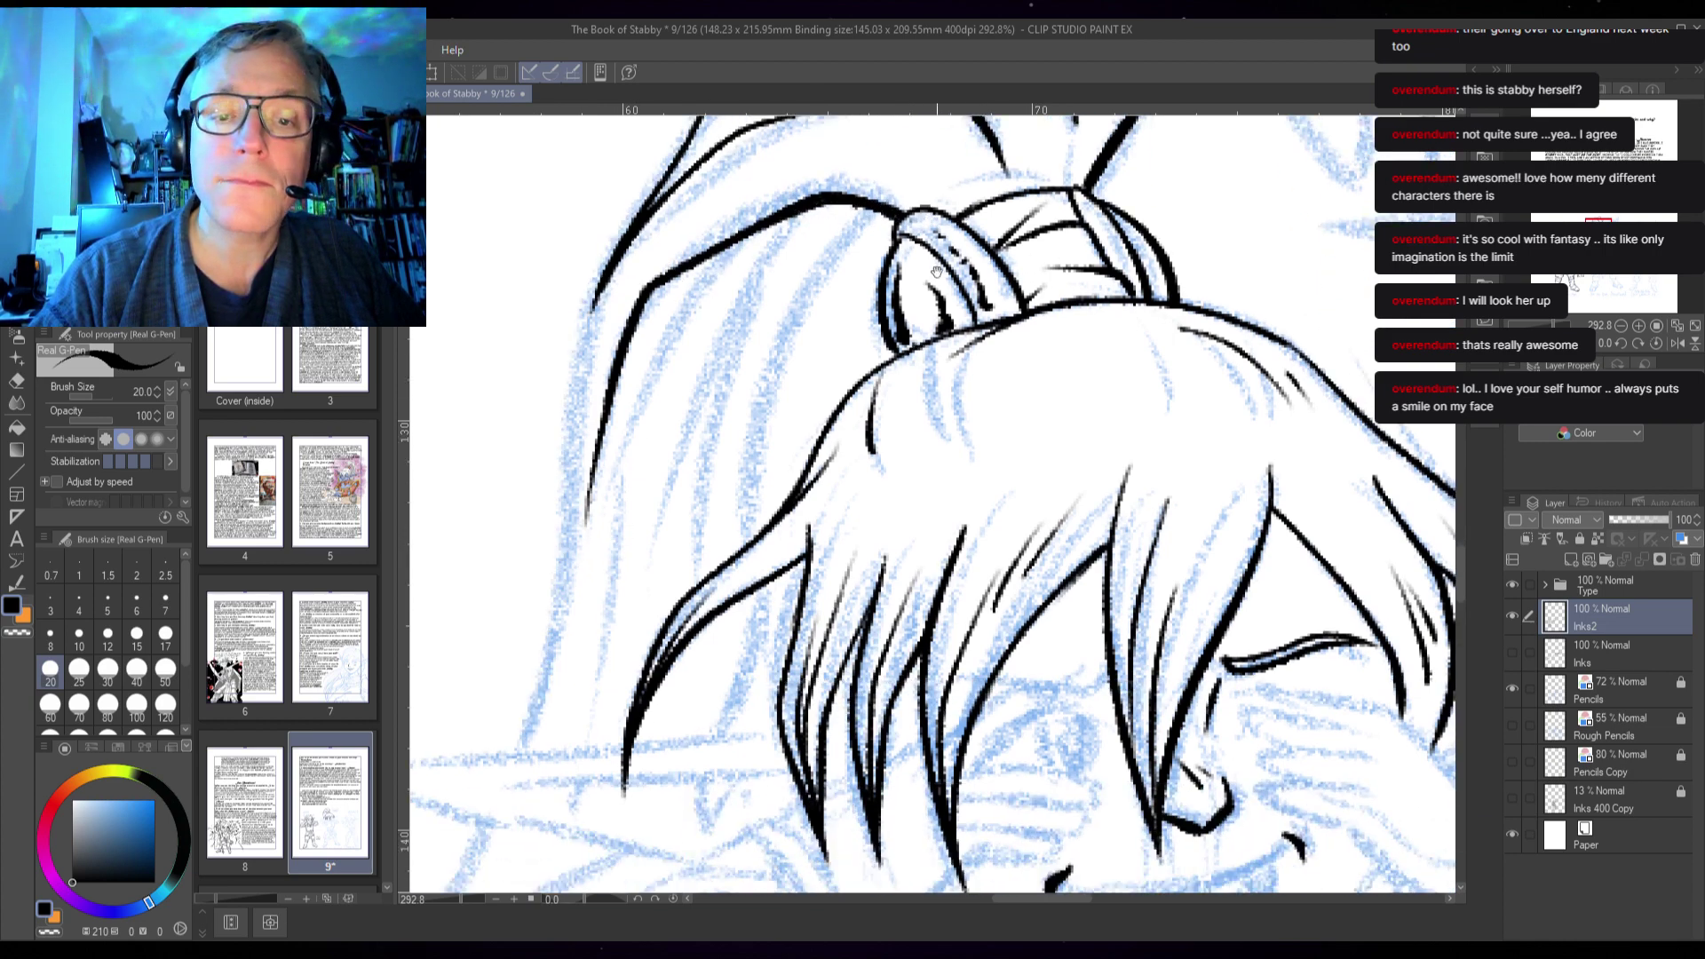
left_click_drag(897, 329, 858, 308)
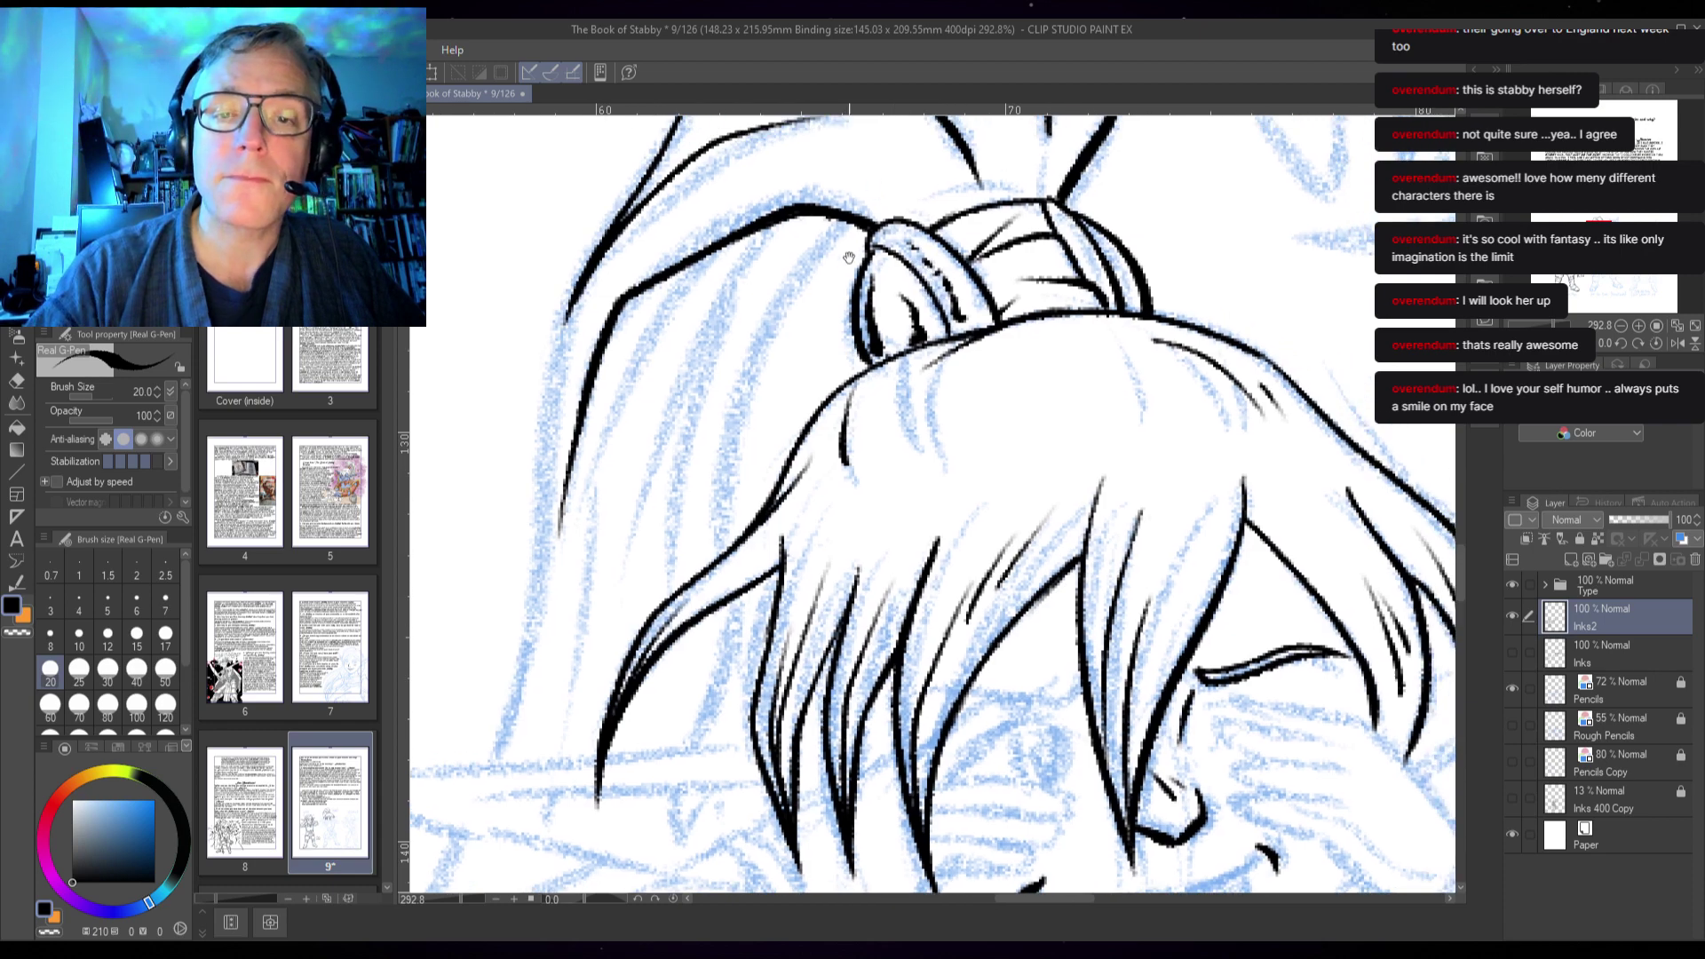
mouse_move(844, 227)
left_mouse_down()
mouse_move(768, 306)
mouse_move(728, 417)
mouse_move(725, 549)
left_mouse_up()
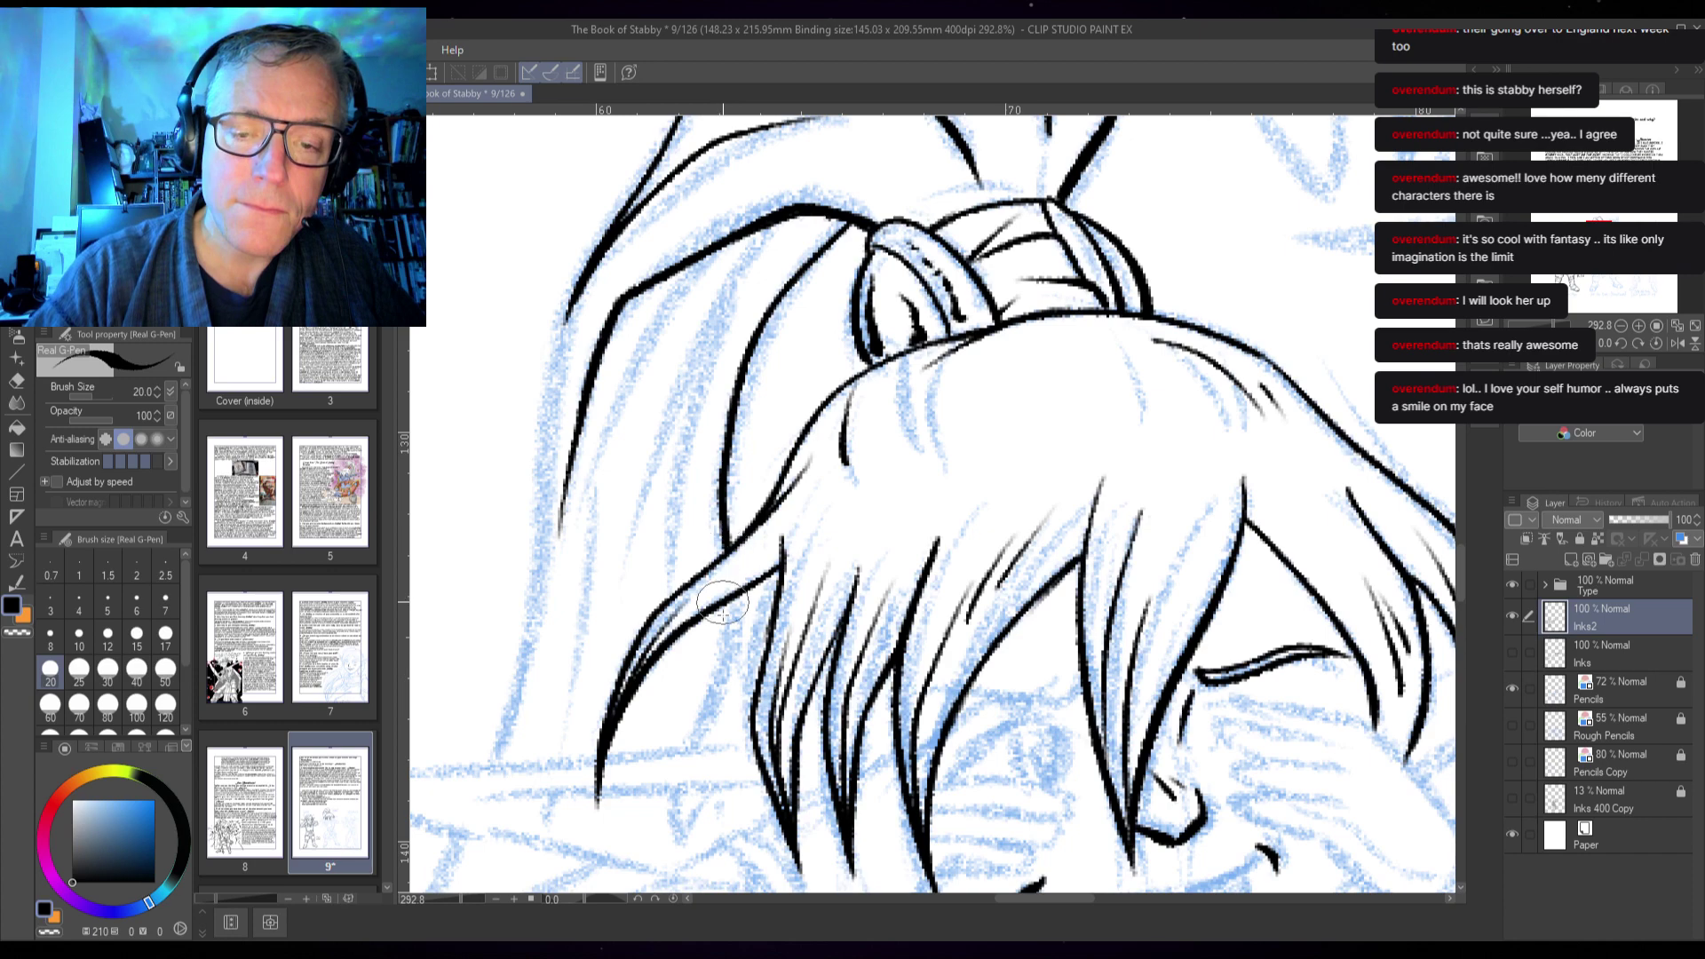
- Using the hidden Inks layer as a brief reference, extend the ponytail's outer left edge down to the pencilled arm
left_click(1510, 655)
left_click(1509, 657)
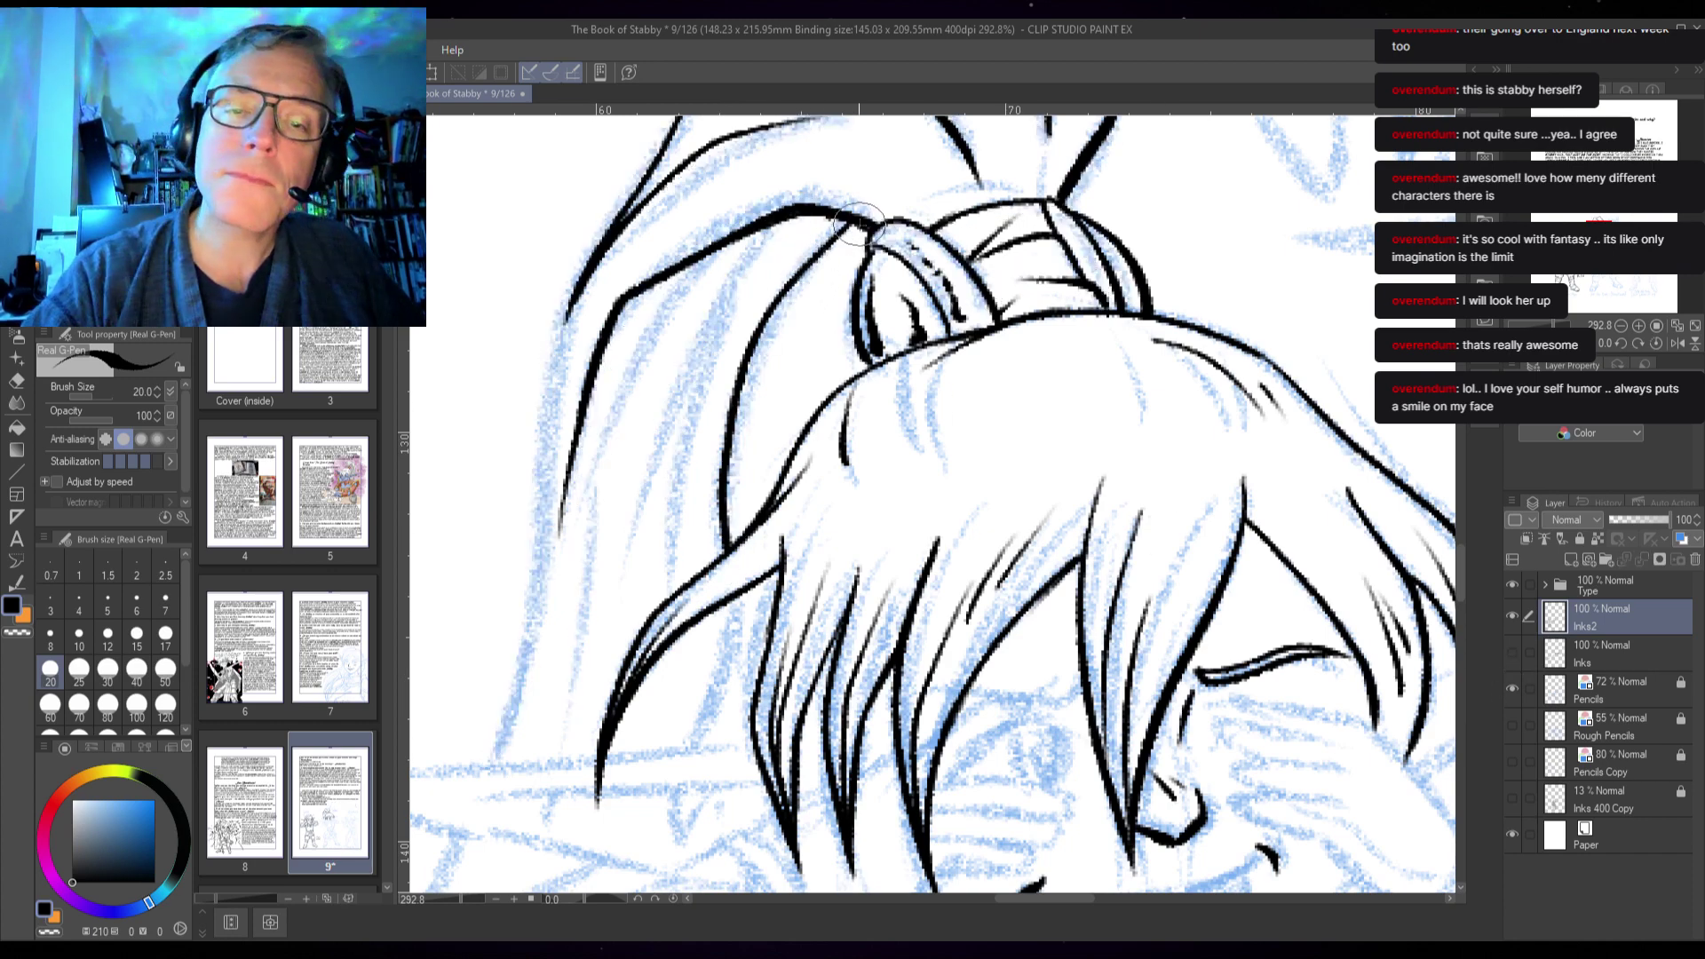
left_click_drag(861, 221, 787, 286)
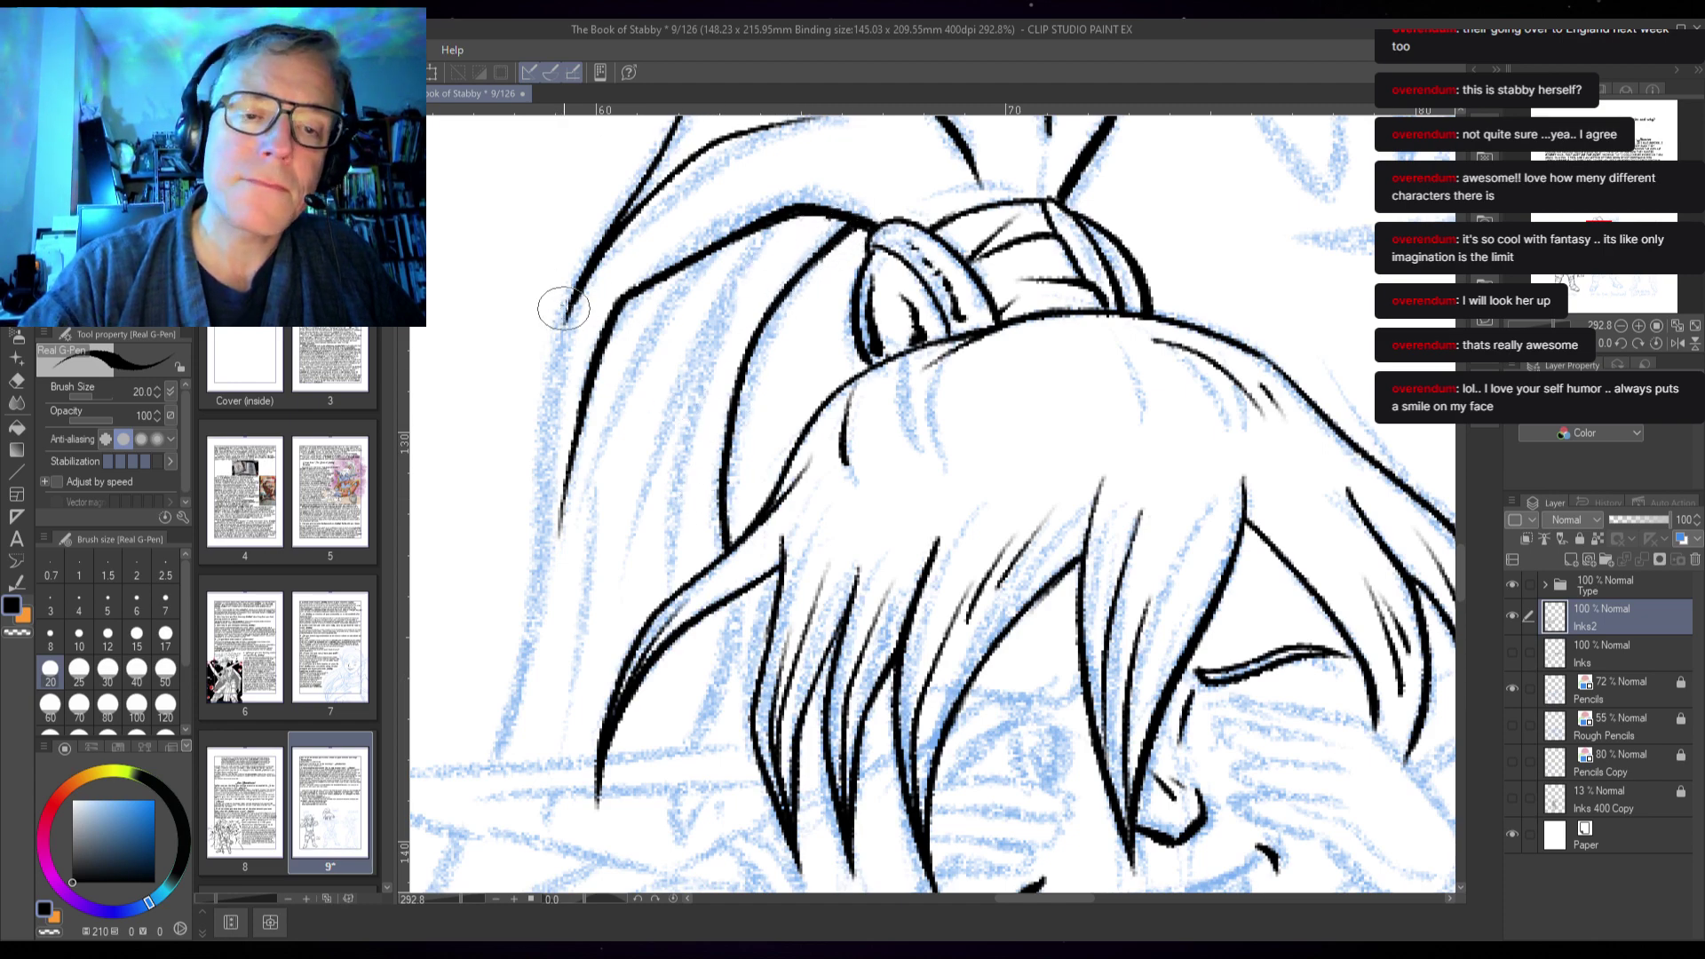
mouse_move(578, 293)
left_mouse_down()
mouse_move(545, 373)
mouse_move(525, 654)
mouse_move(486, 763)
left_mouse_up()
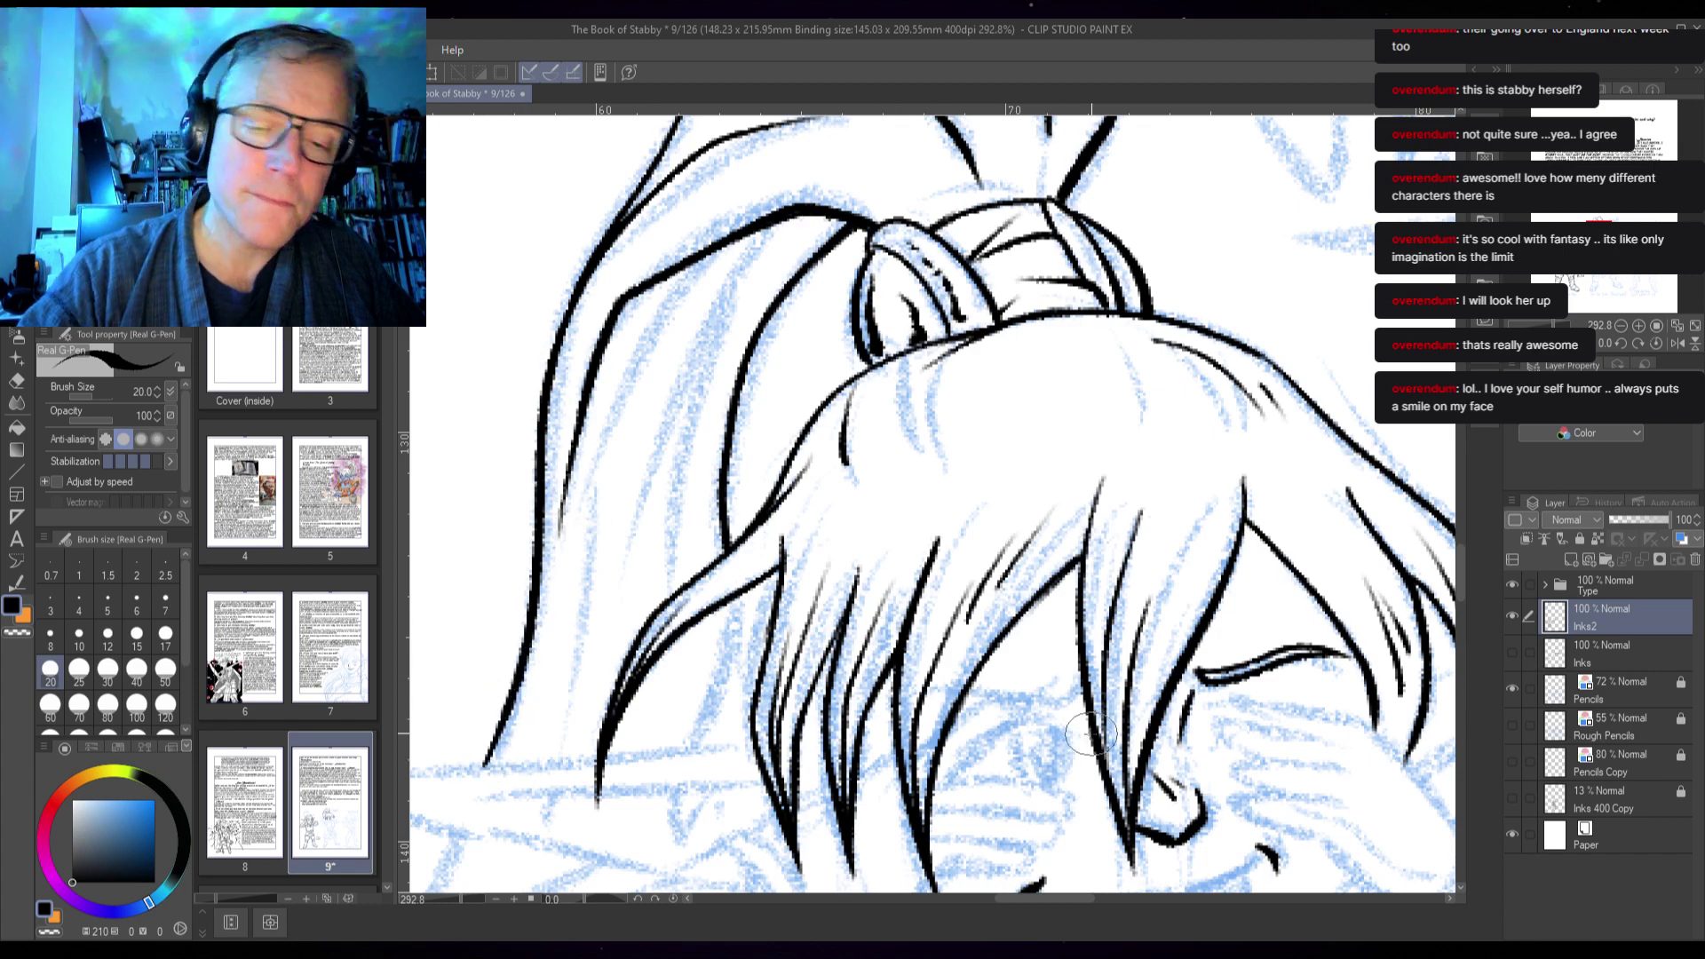
left_click_drag(949, 704, 1049, 504)
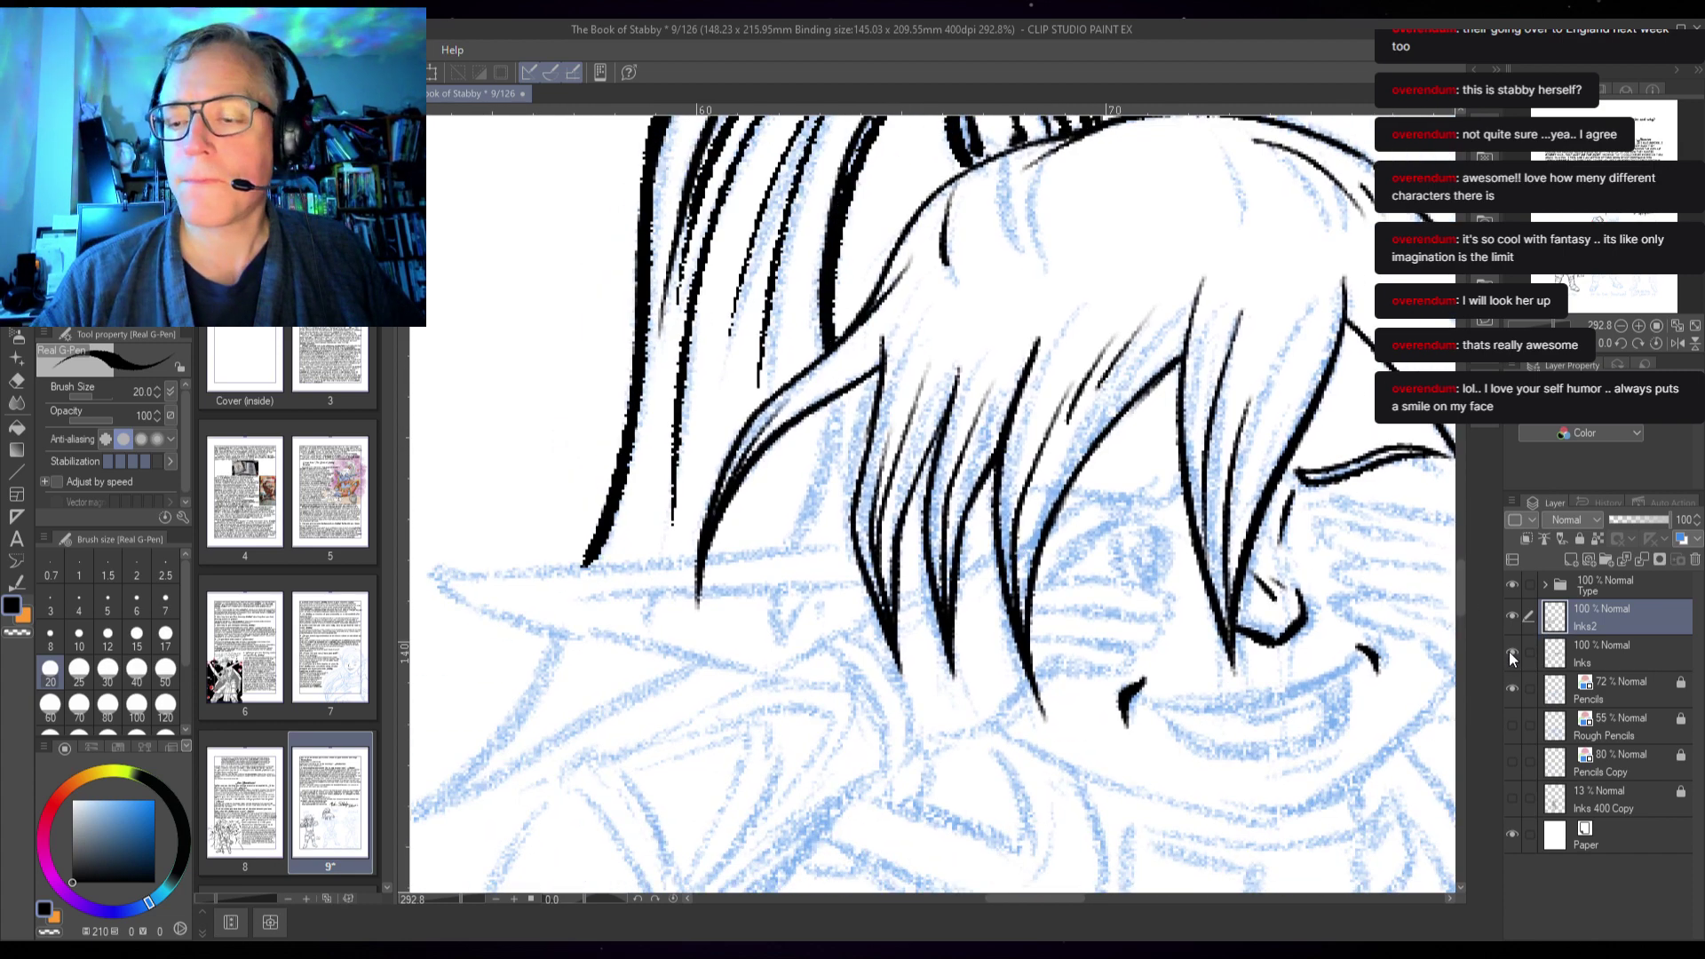
left_click_drag(841, 464, 704, 721)
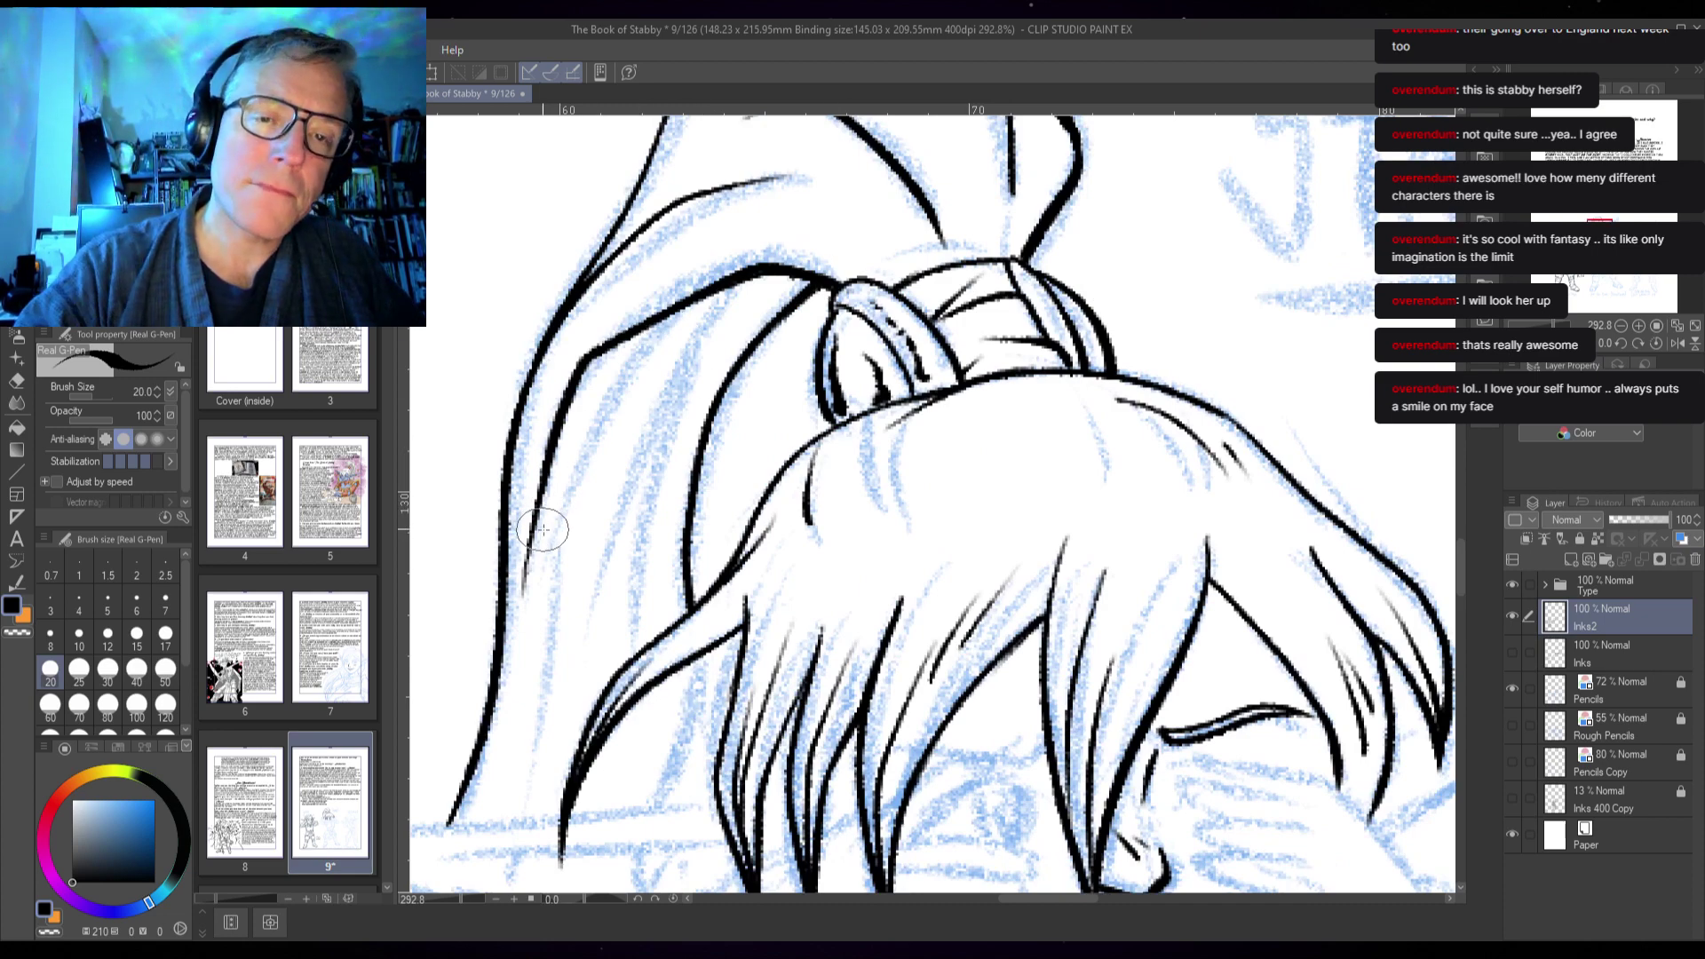
- Ink the long inner strands of the ponytail, down its left side and from the hair tie to behind the left face lock
mouse_move(530, 537)
left_mouse_down()
mouse_move(513, 728)
mouse_move(480, 828)
mouse_move(524, 710)
mouse_move(520, 618)
left_mouse_up()
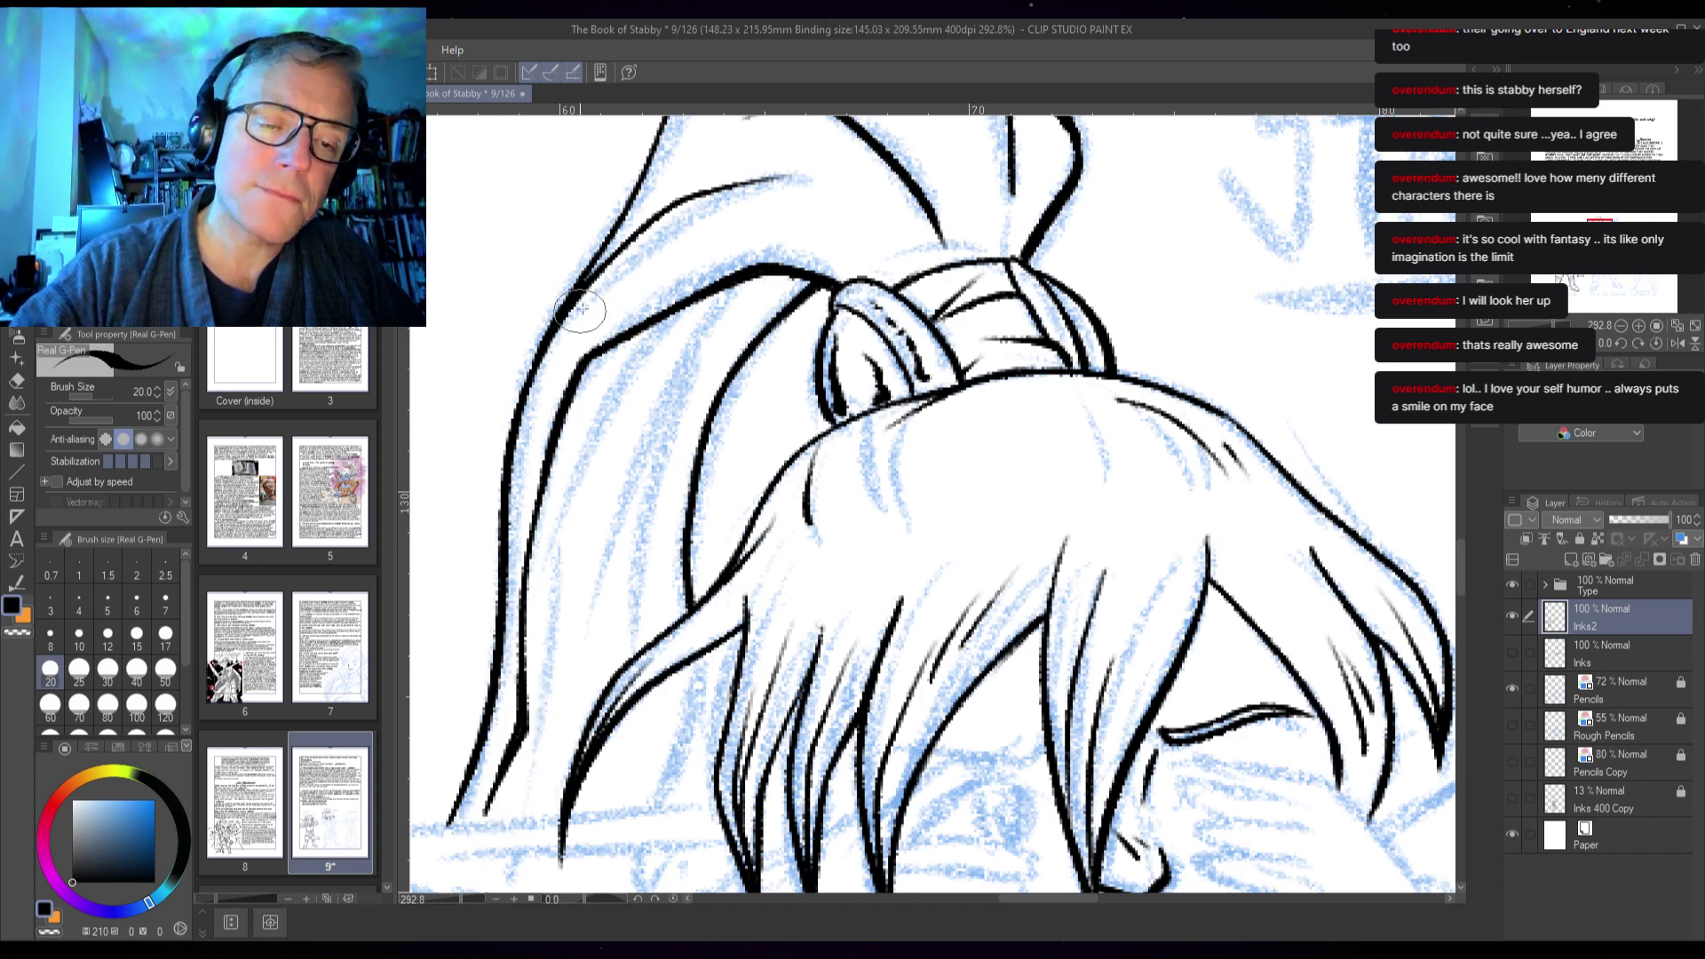
left_click_drag(612, 377, 544, 603)
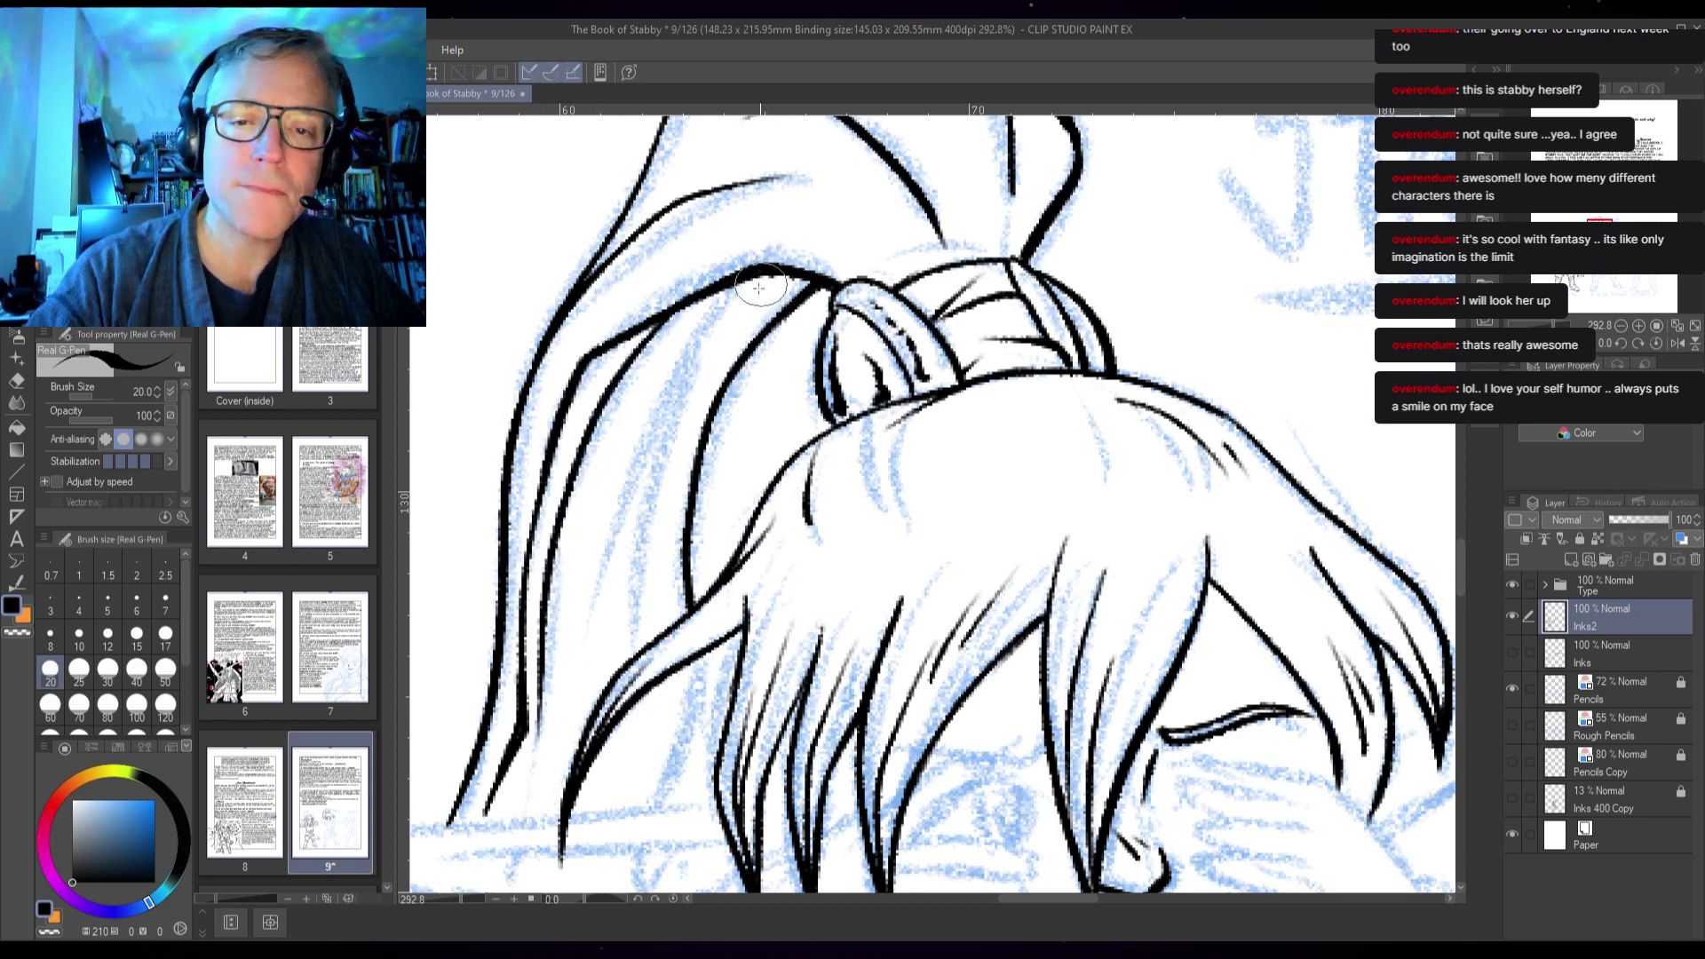
left_click_drag(765, 282, 658, 441)
left_click_drag(642, 503, 622, 660)
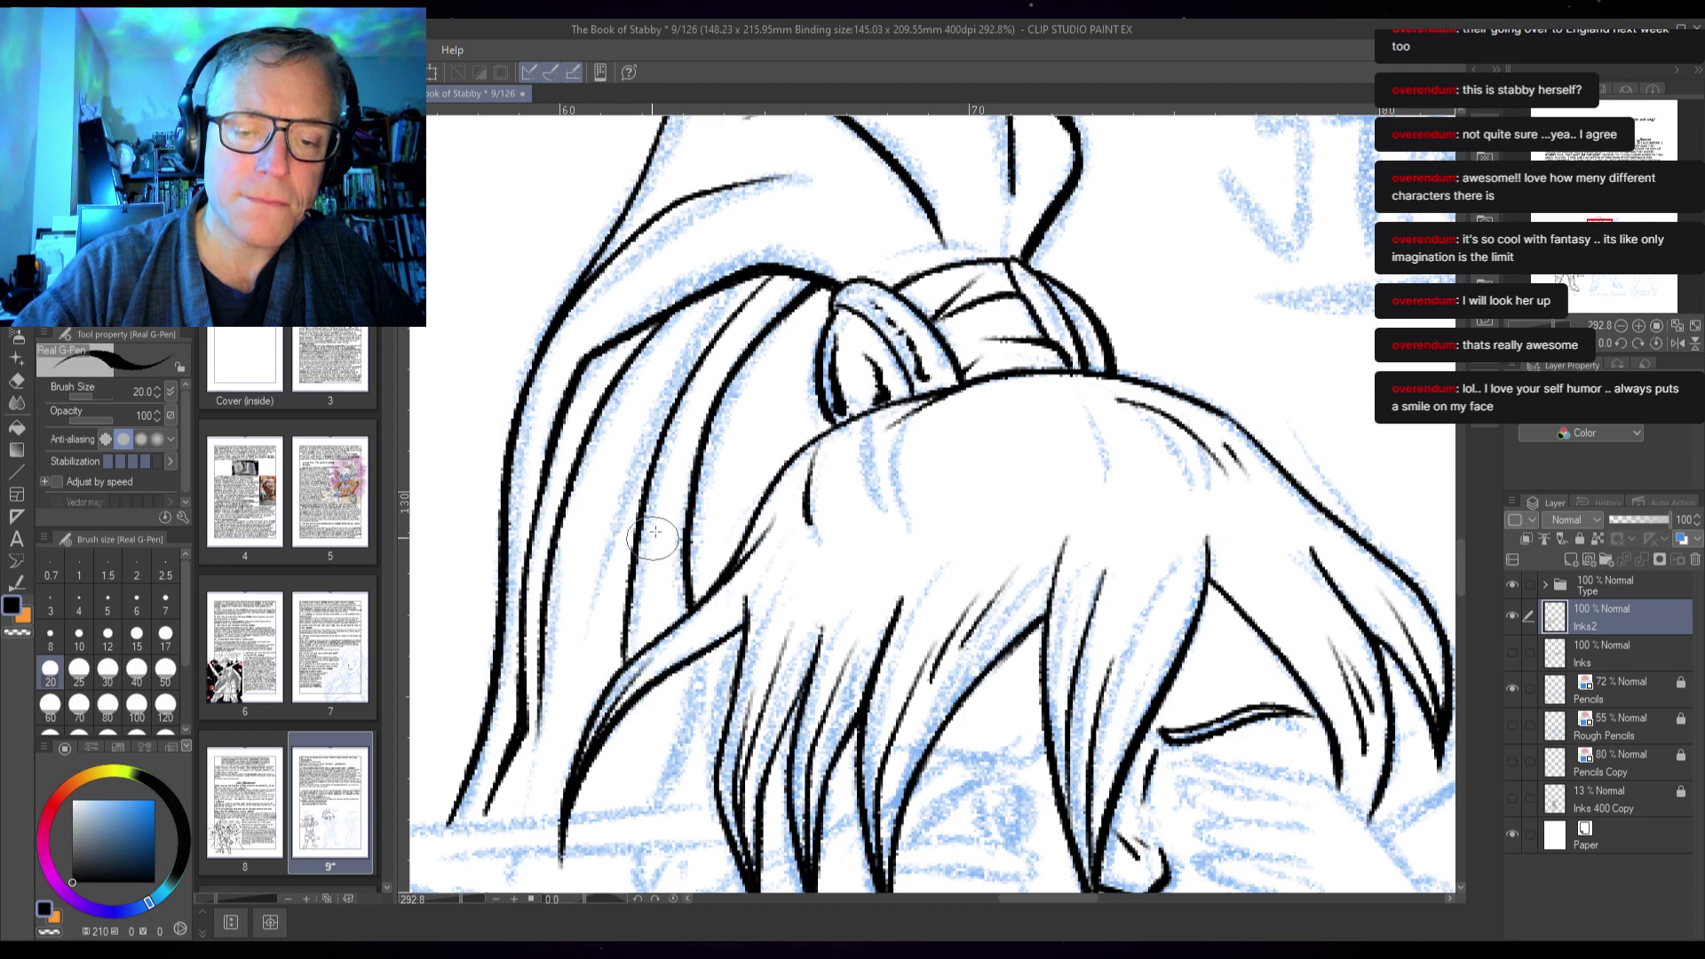
mouse_move(728, 322)
left_mouse_down()
mouse_move(669, 457)
mouse_move(644, 788)
left_mouse_up()
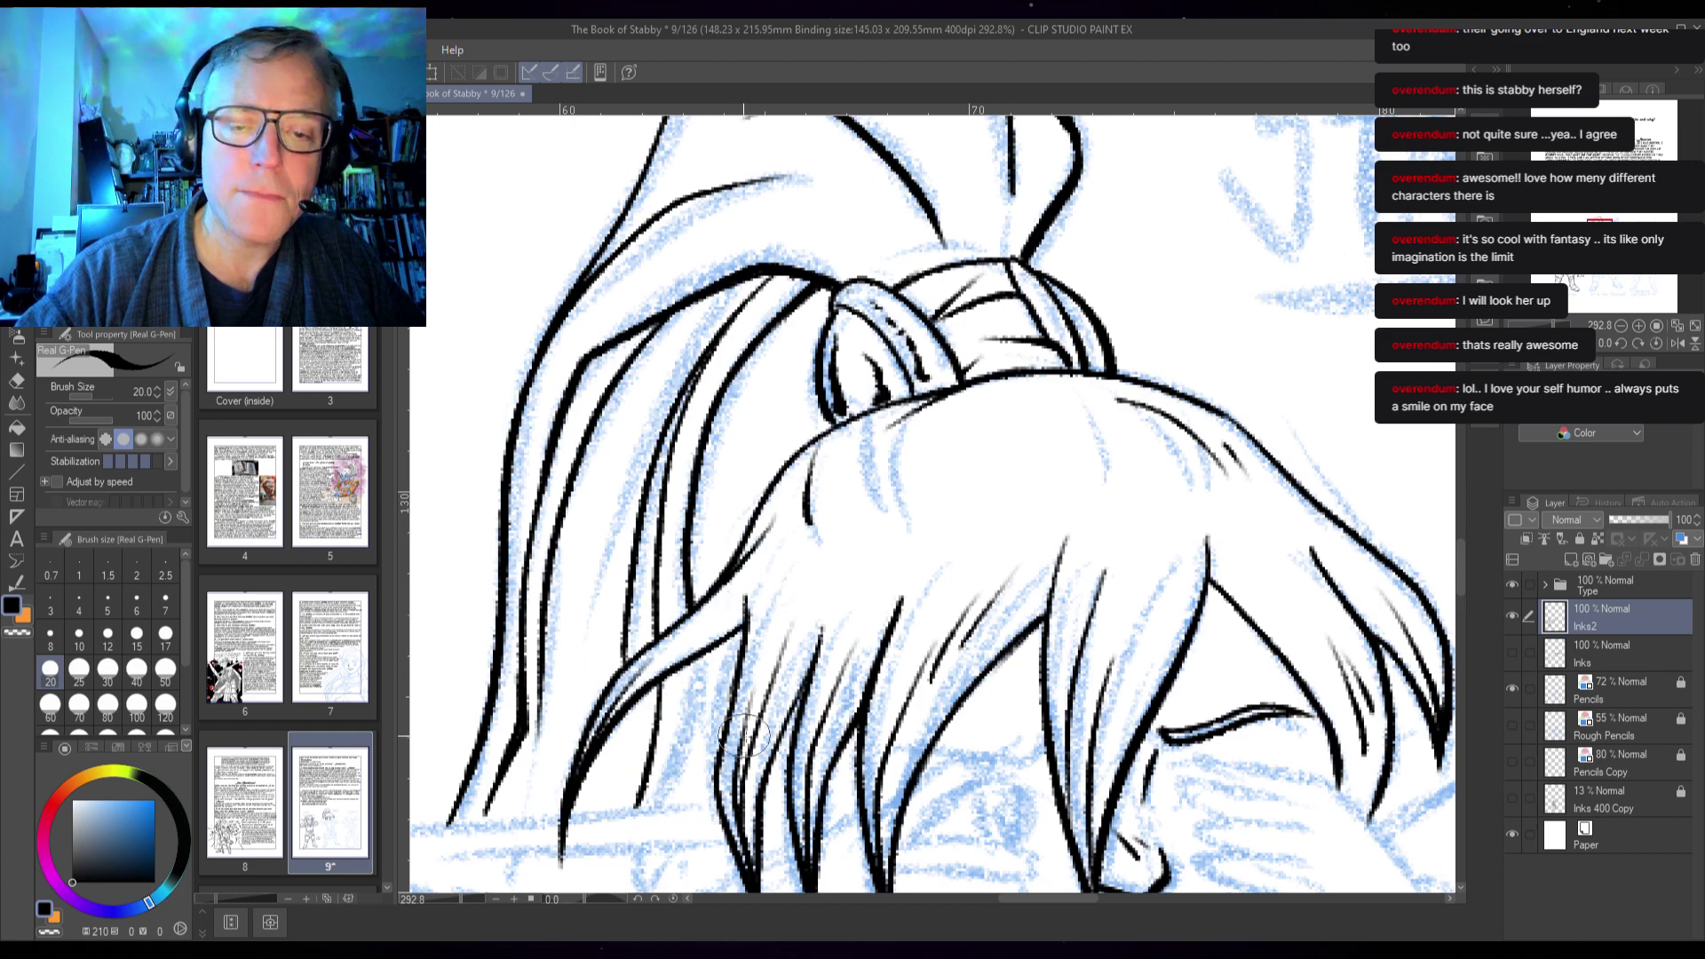
left_click_drag(708, 652, 664, 808)
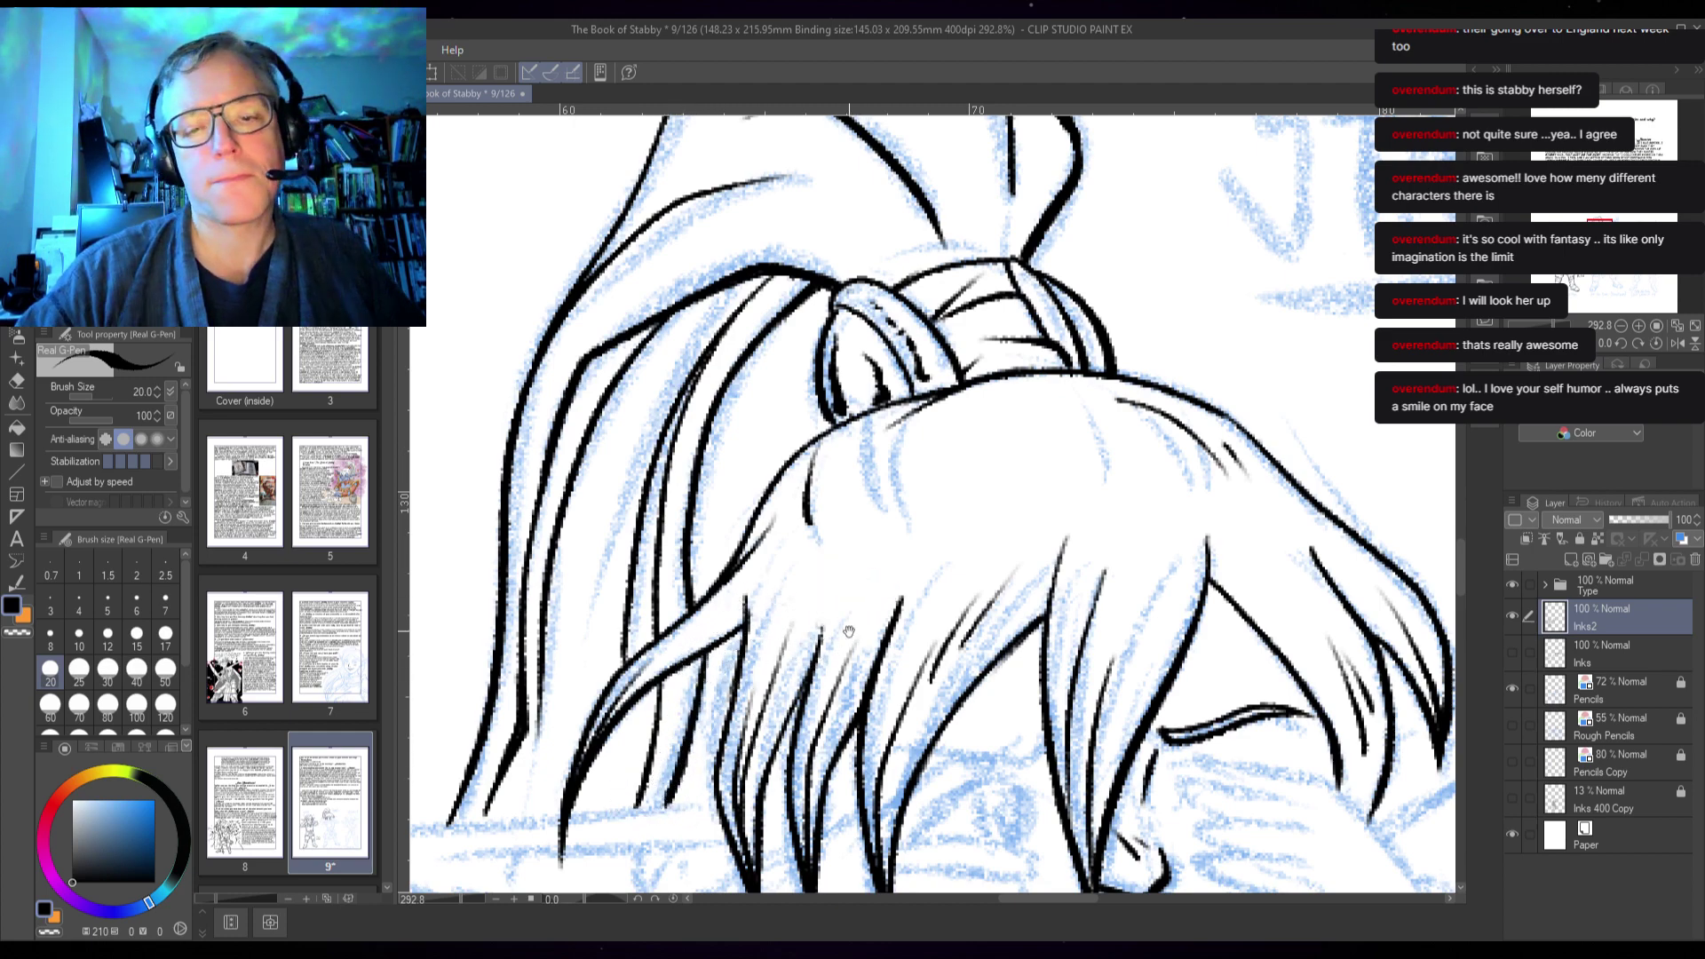
- Save the book file with the inked ponytail
left_click_drag(849, 632, 1027, 159)
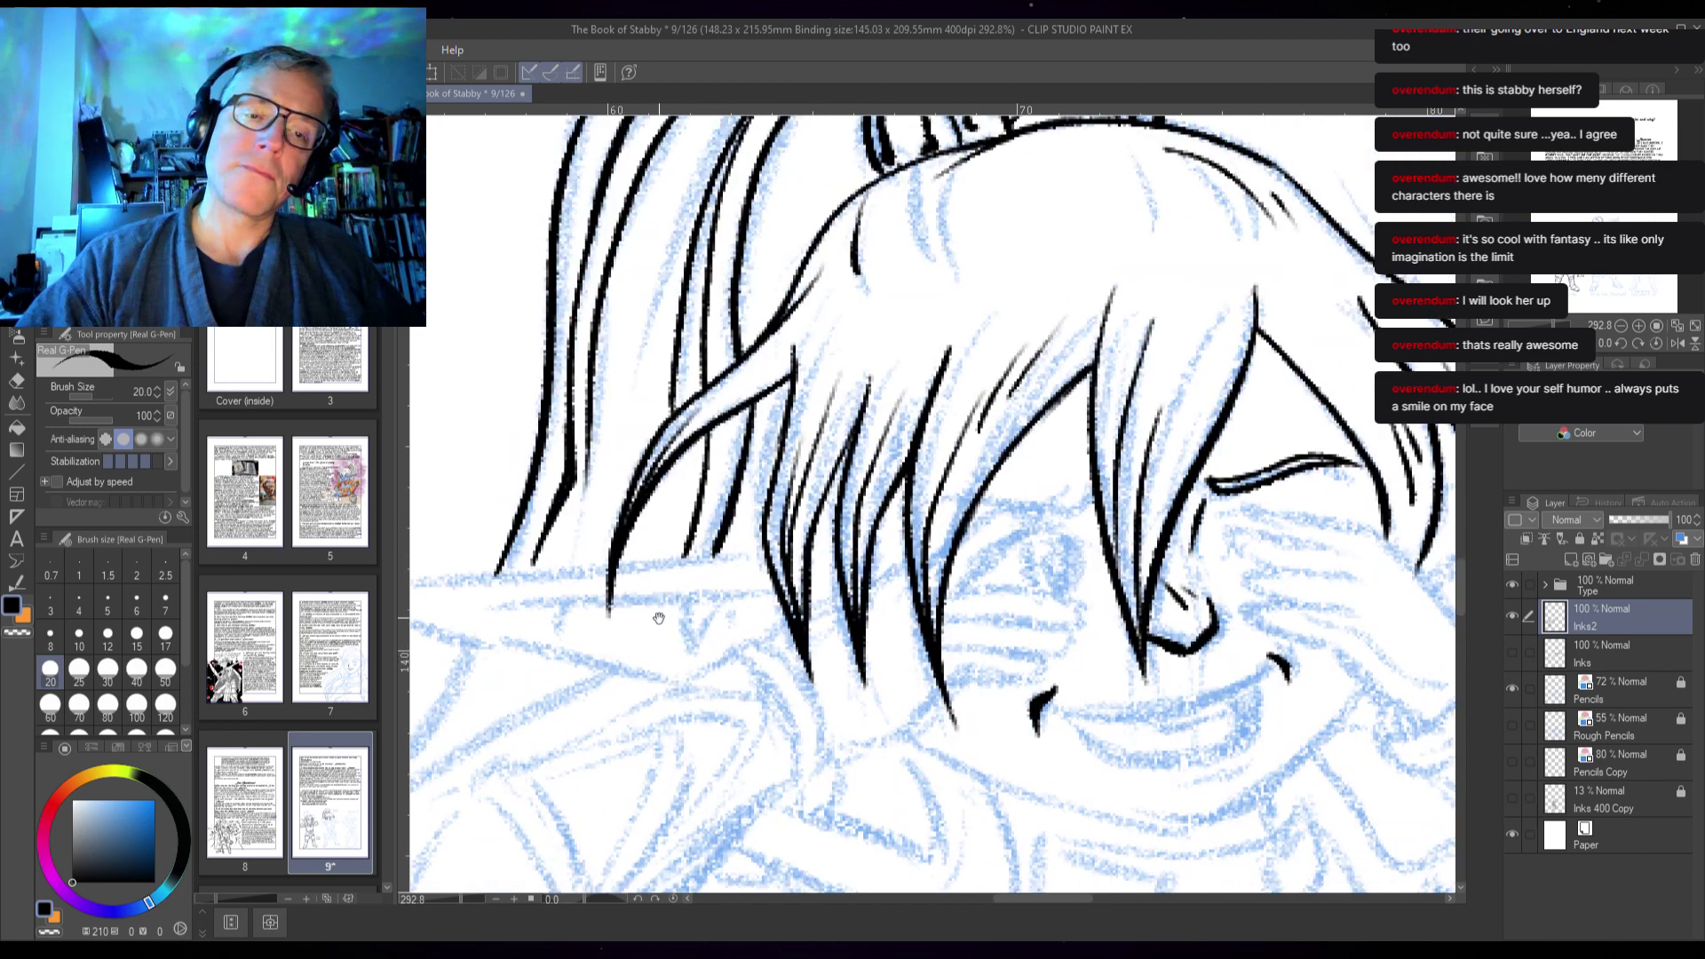
left_click_drag(659, 618, 931, 387)
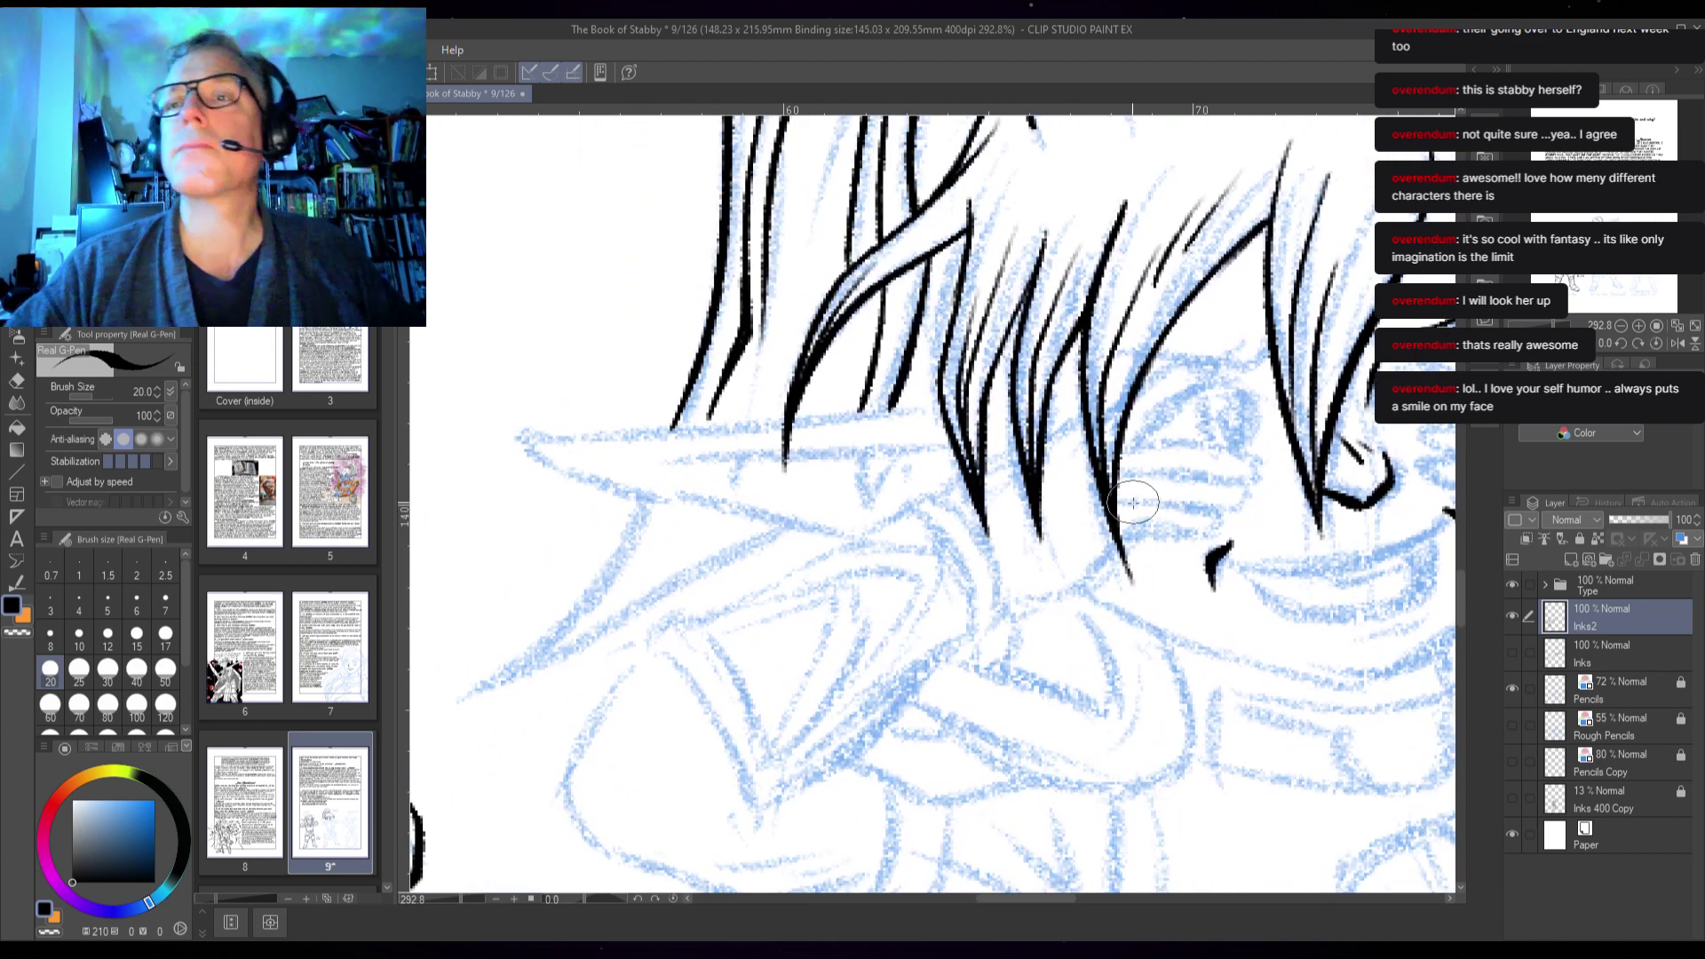
key("ctrl+s")
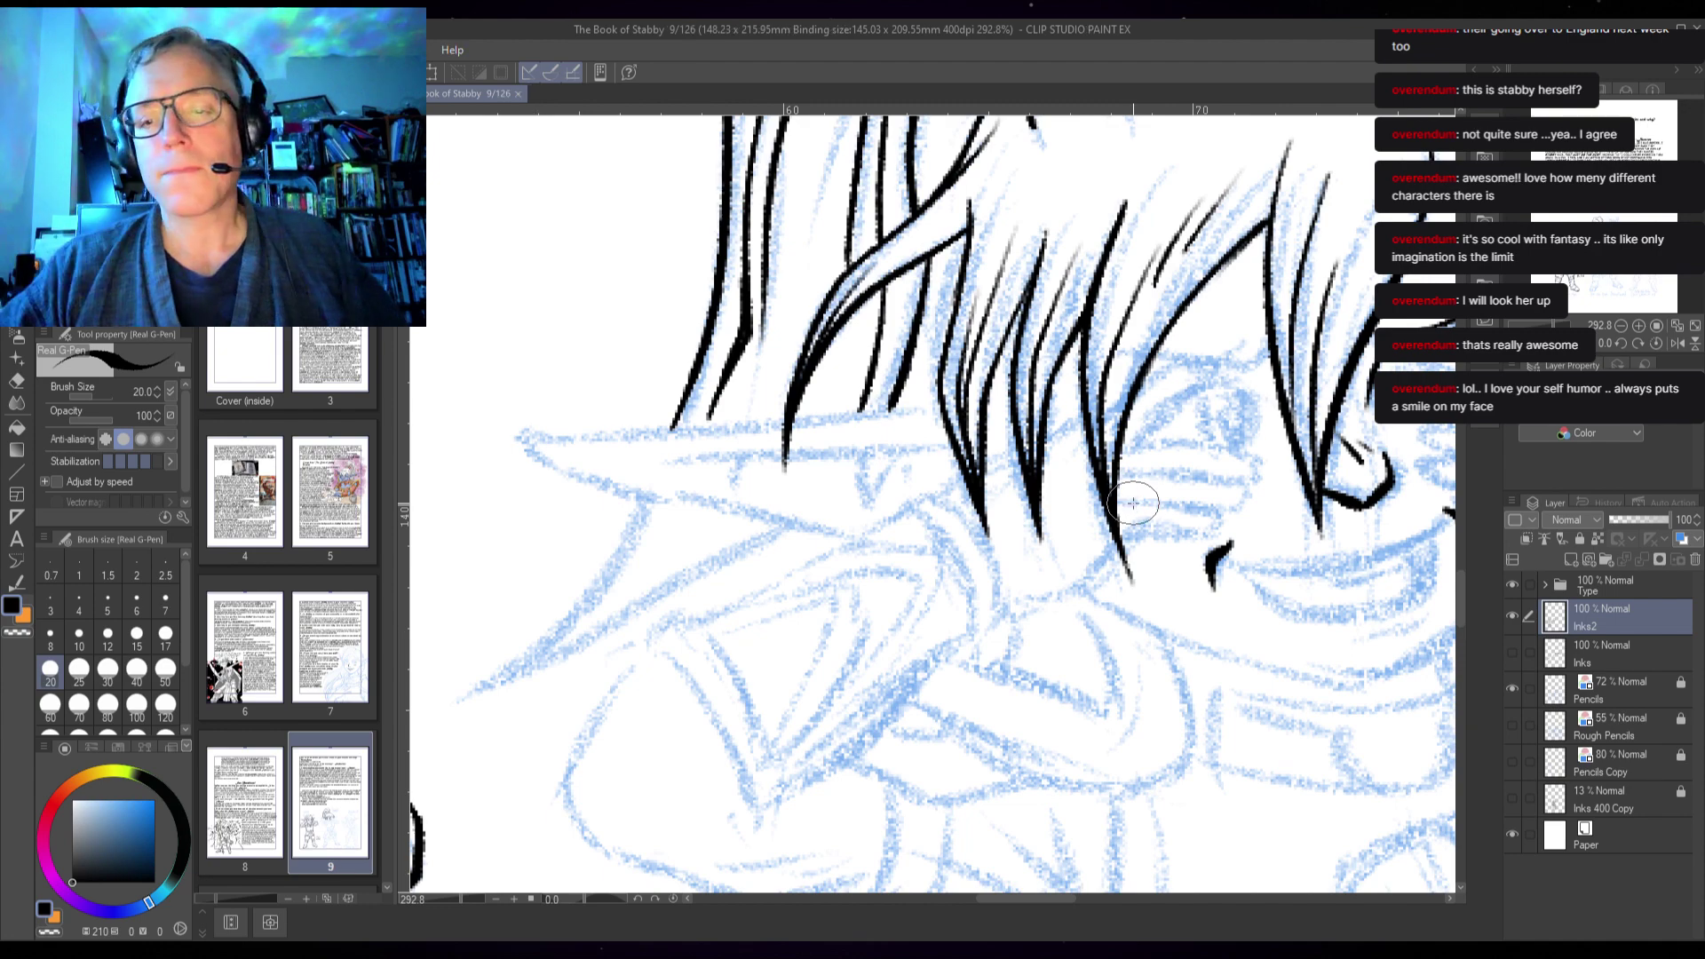
- Rotate the canvas to ink the grin's lower curve between the mouth corners, and reset the canvas rotation
scroll(1160, 557, "right", 5)
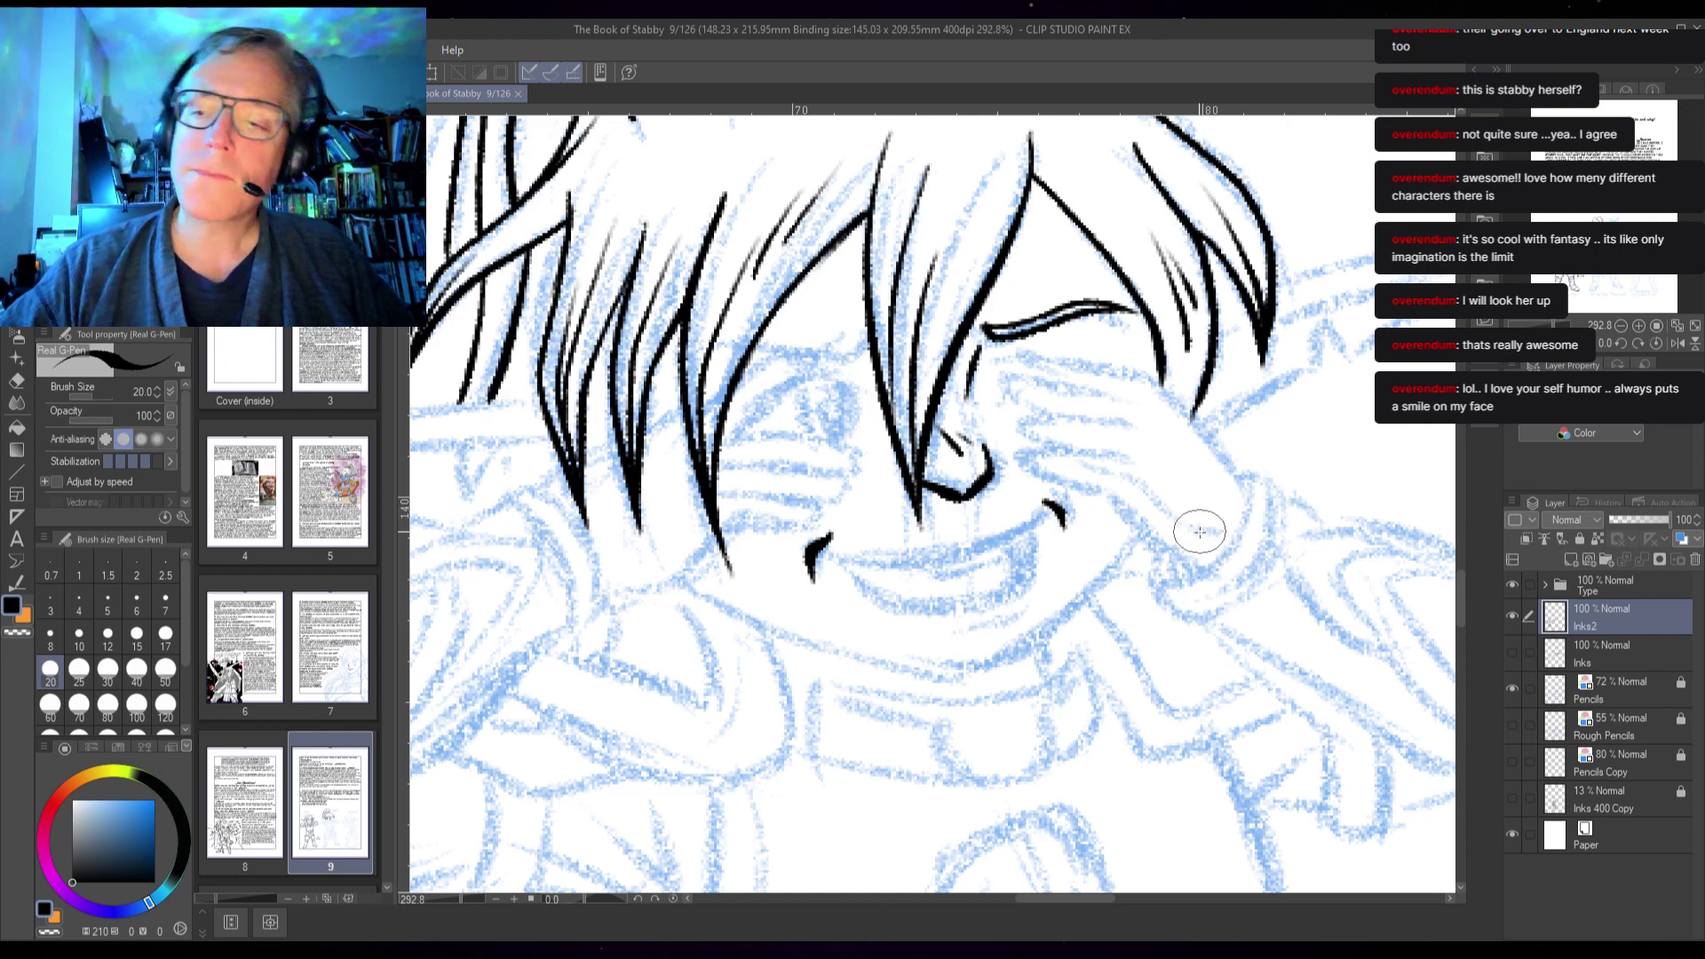
mouse_move(1029, 692)
left_mouse_down()
mouse_move(1111, 618)
mouse_move(1145, 490)
left_mouse_up()
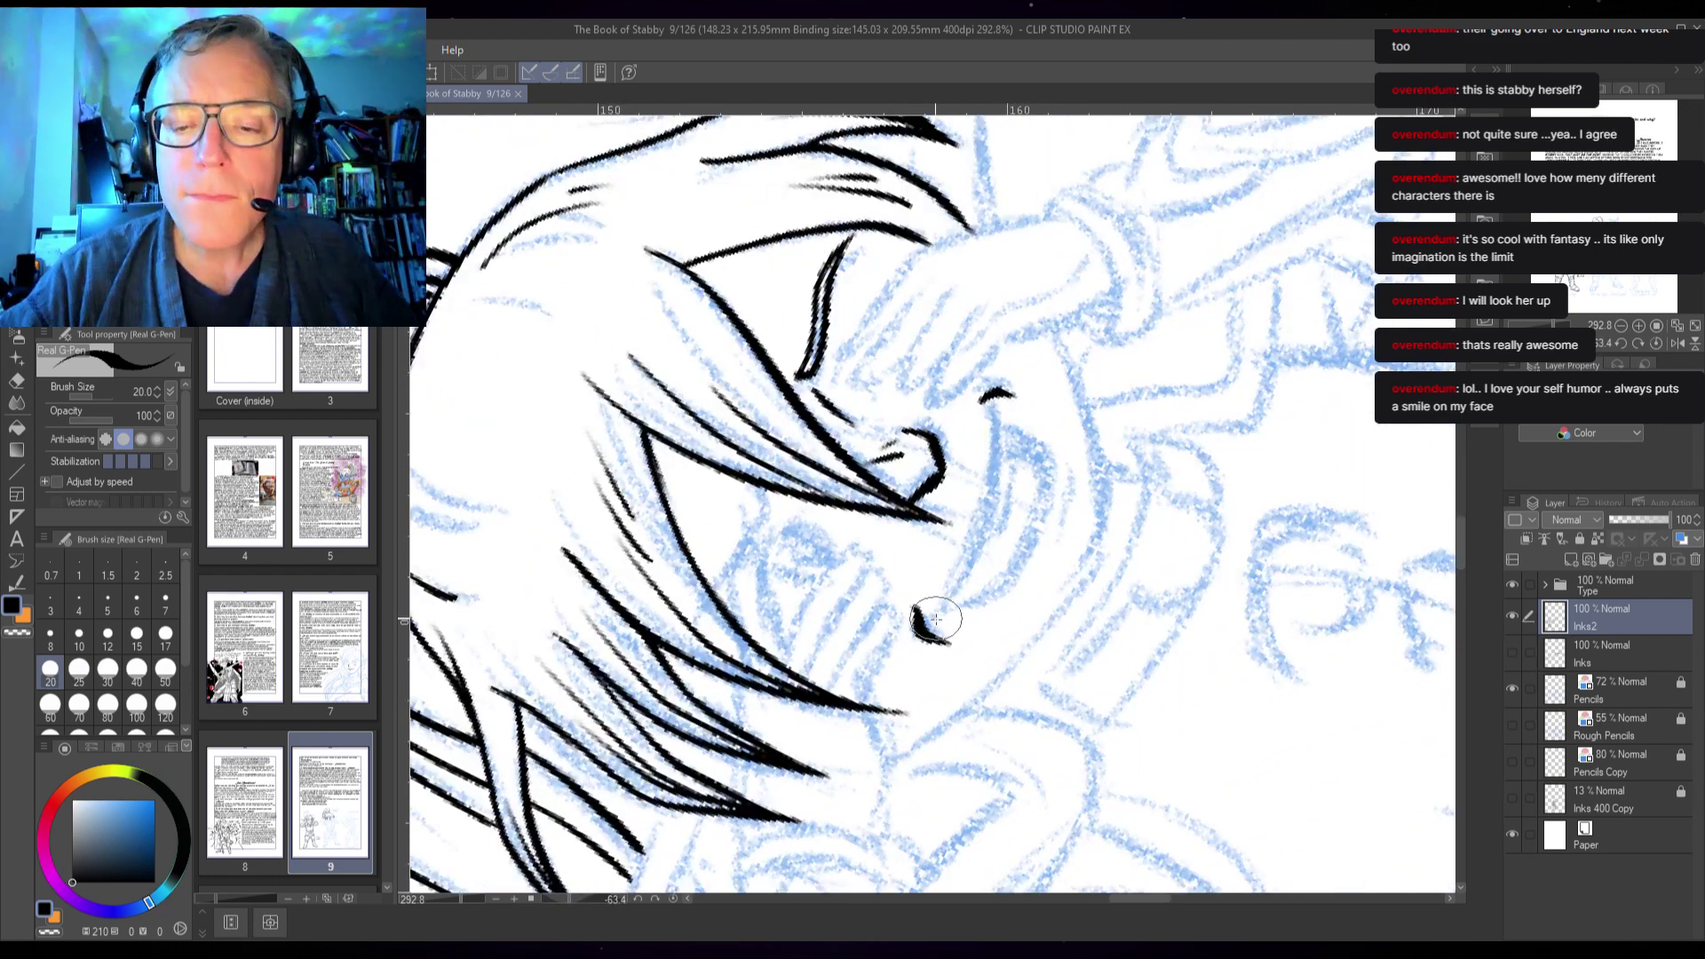
mouse_move(948, 606)
left_mouse_down()
mouse_move(992, 513)
mouse_move(996, 400)
left_mouse_up()
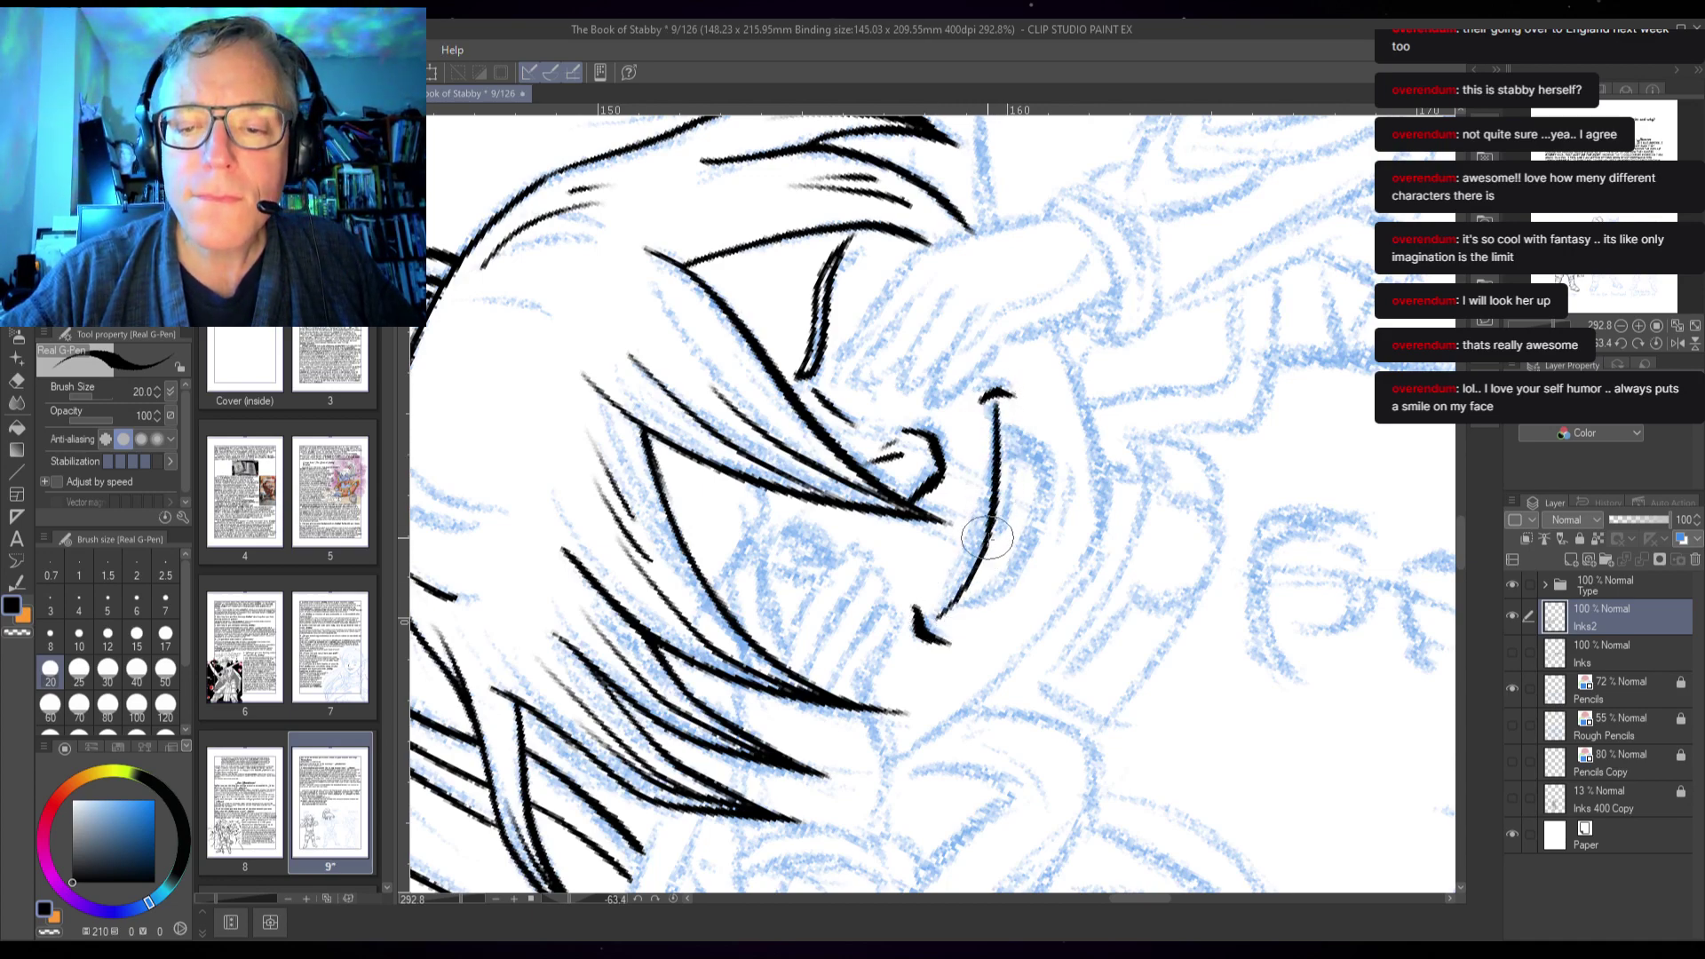
mouse_move(987, 537)
left_mouse_down()
mouse_move(912, 639)
mouse_move(1035, 526)
mouse_move(1049, 480)
mouse_move(1004, 427)
left_mouse_up()
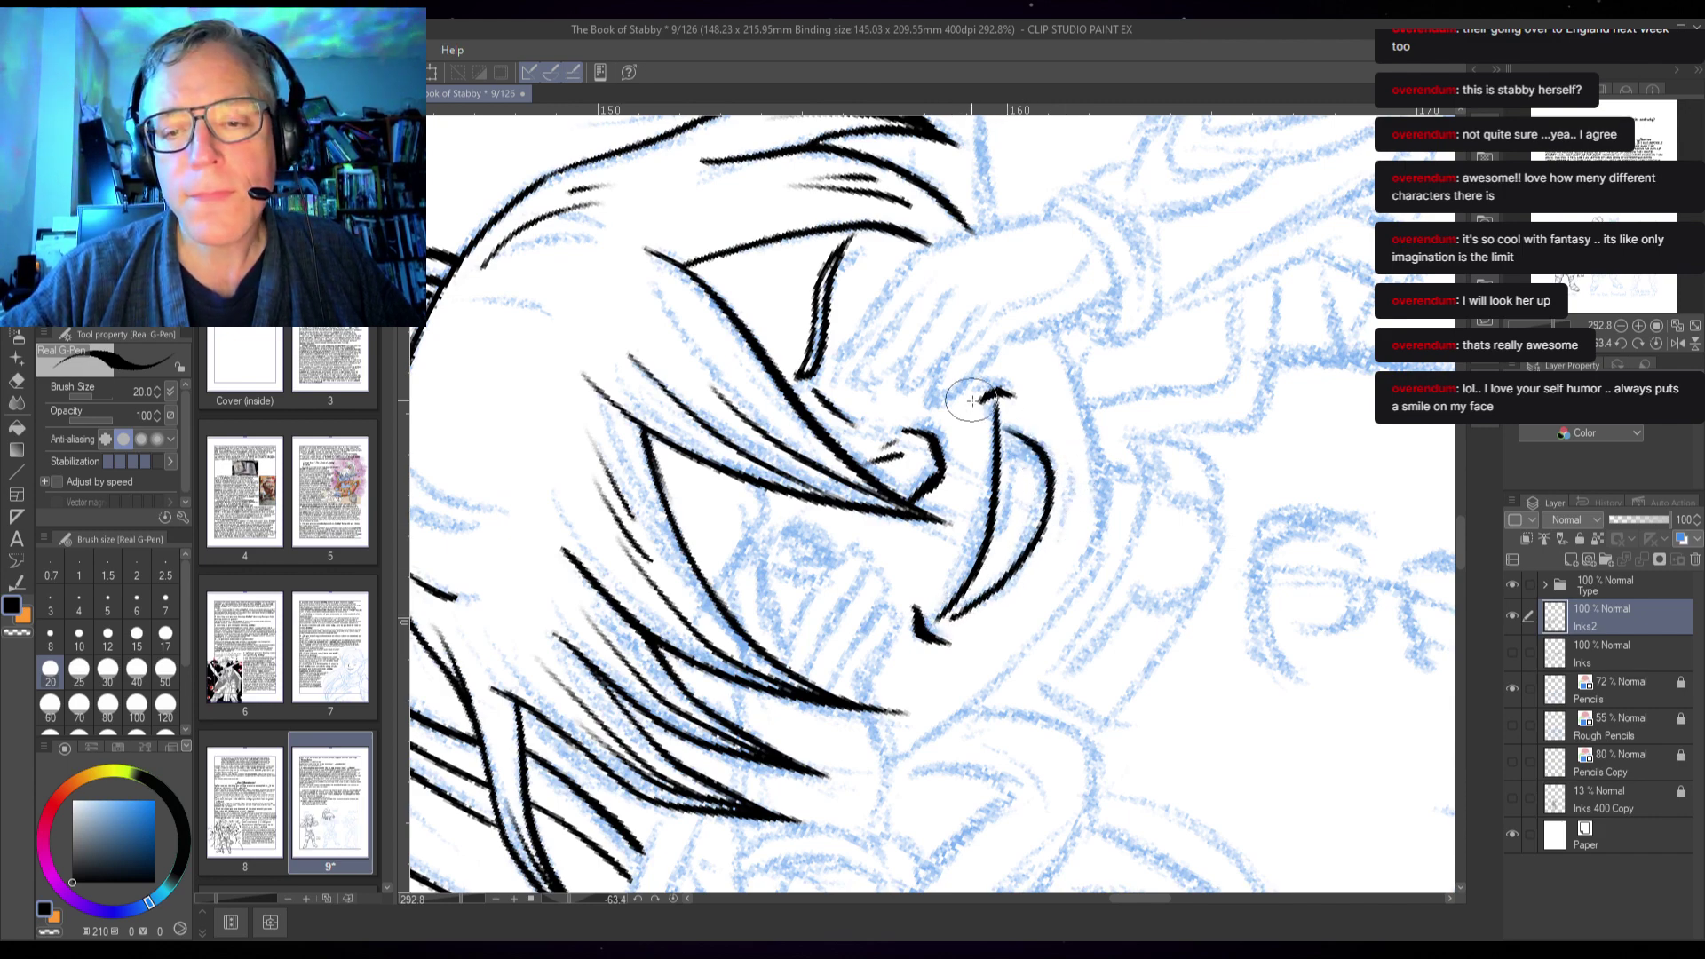
left_click(1654, 345)
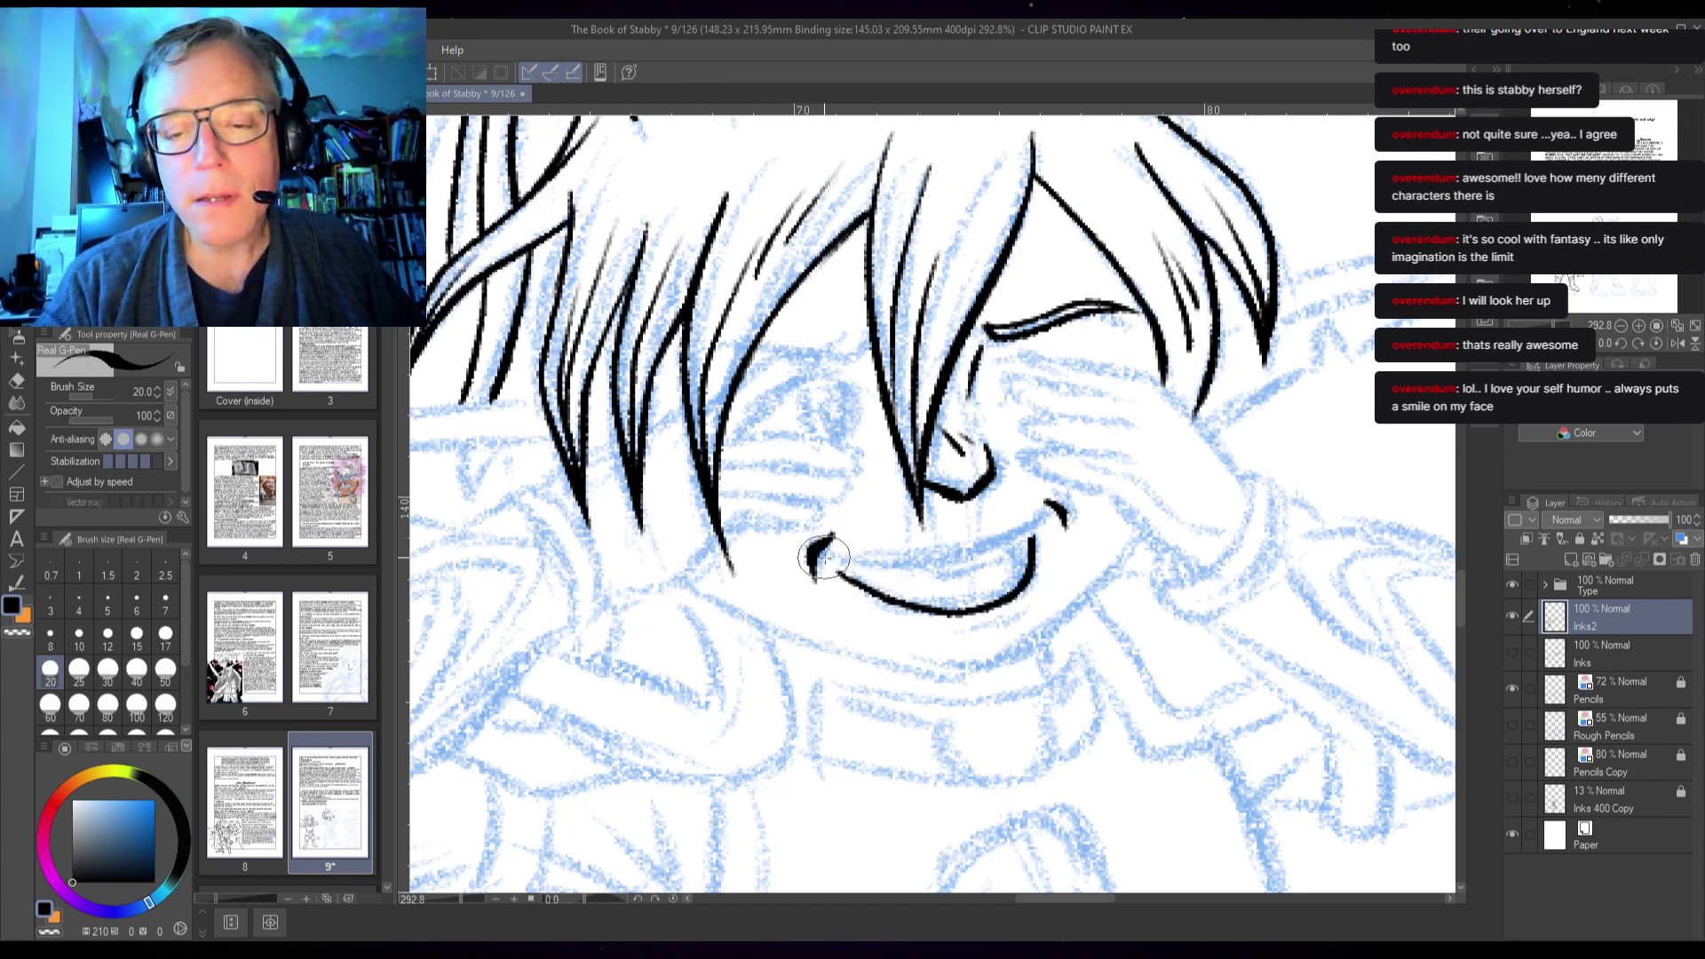
- Ink the grin's upper line from corner to corner and reinforce the ends of the lower curve
mouse_move(835, 559)
left_mouse_down()
mouse_move(959, 556)
mouse_move(1029, 533)
left_mouse_up()
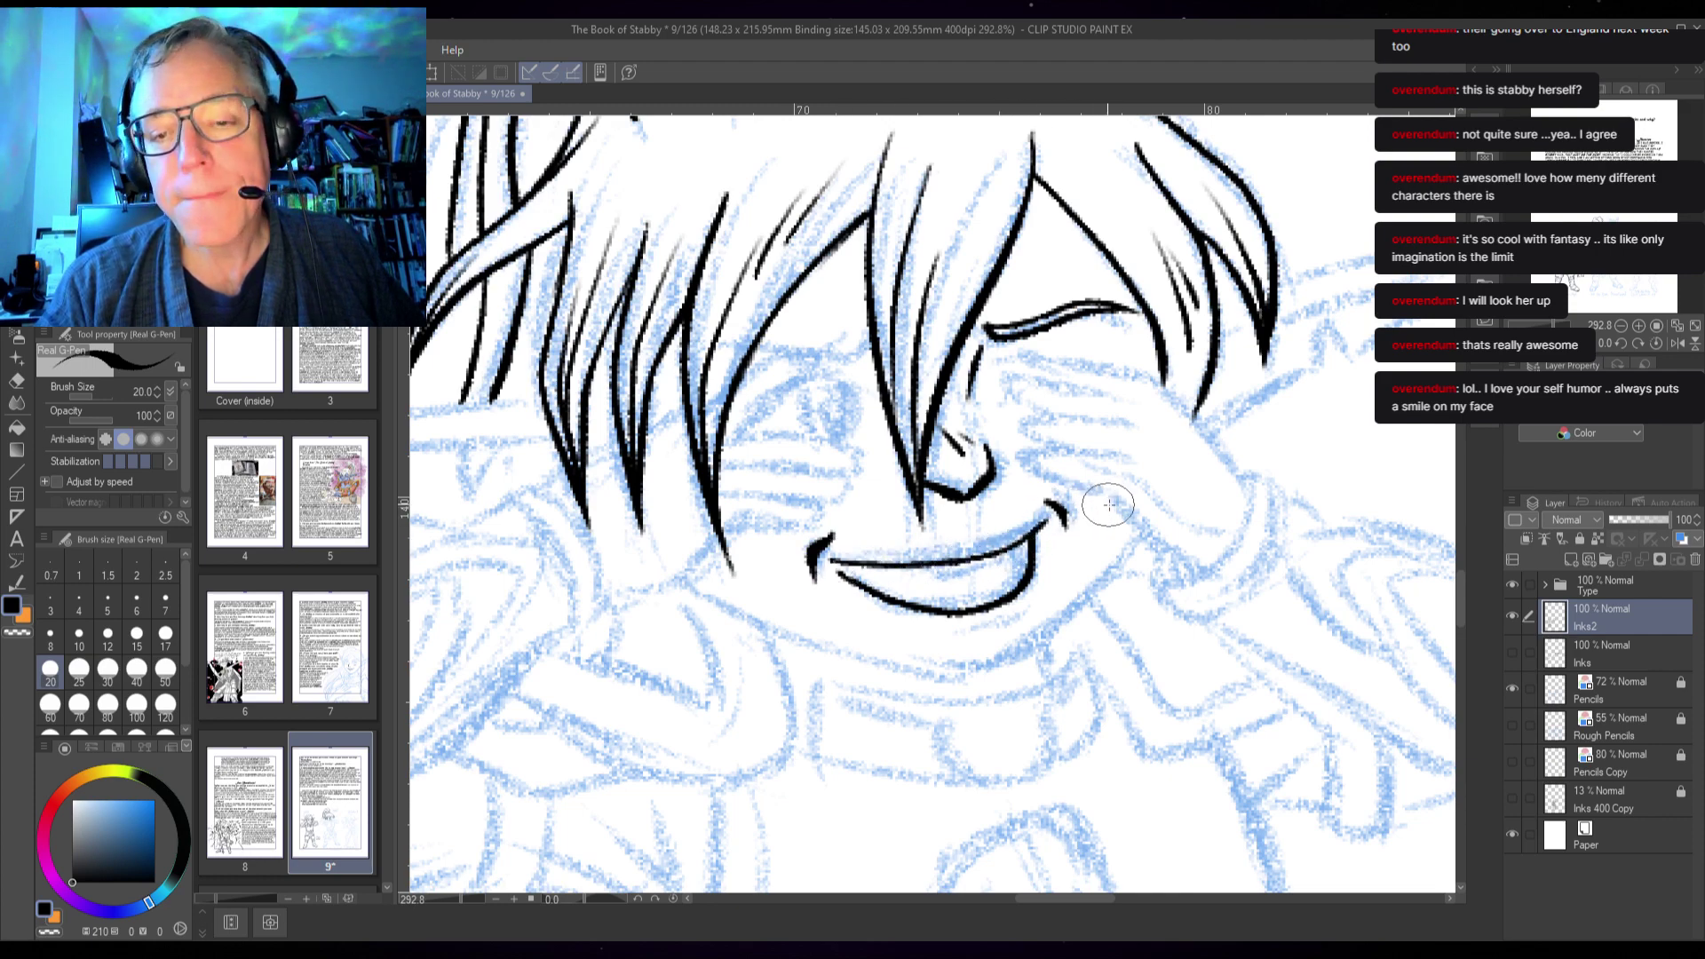
key("ctrl+z")
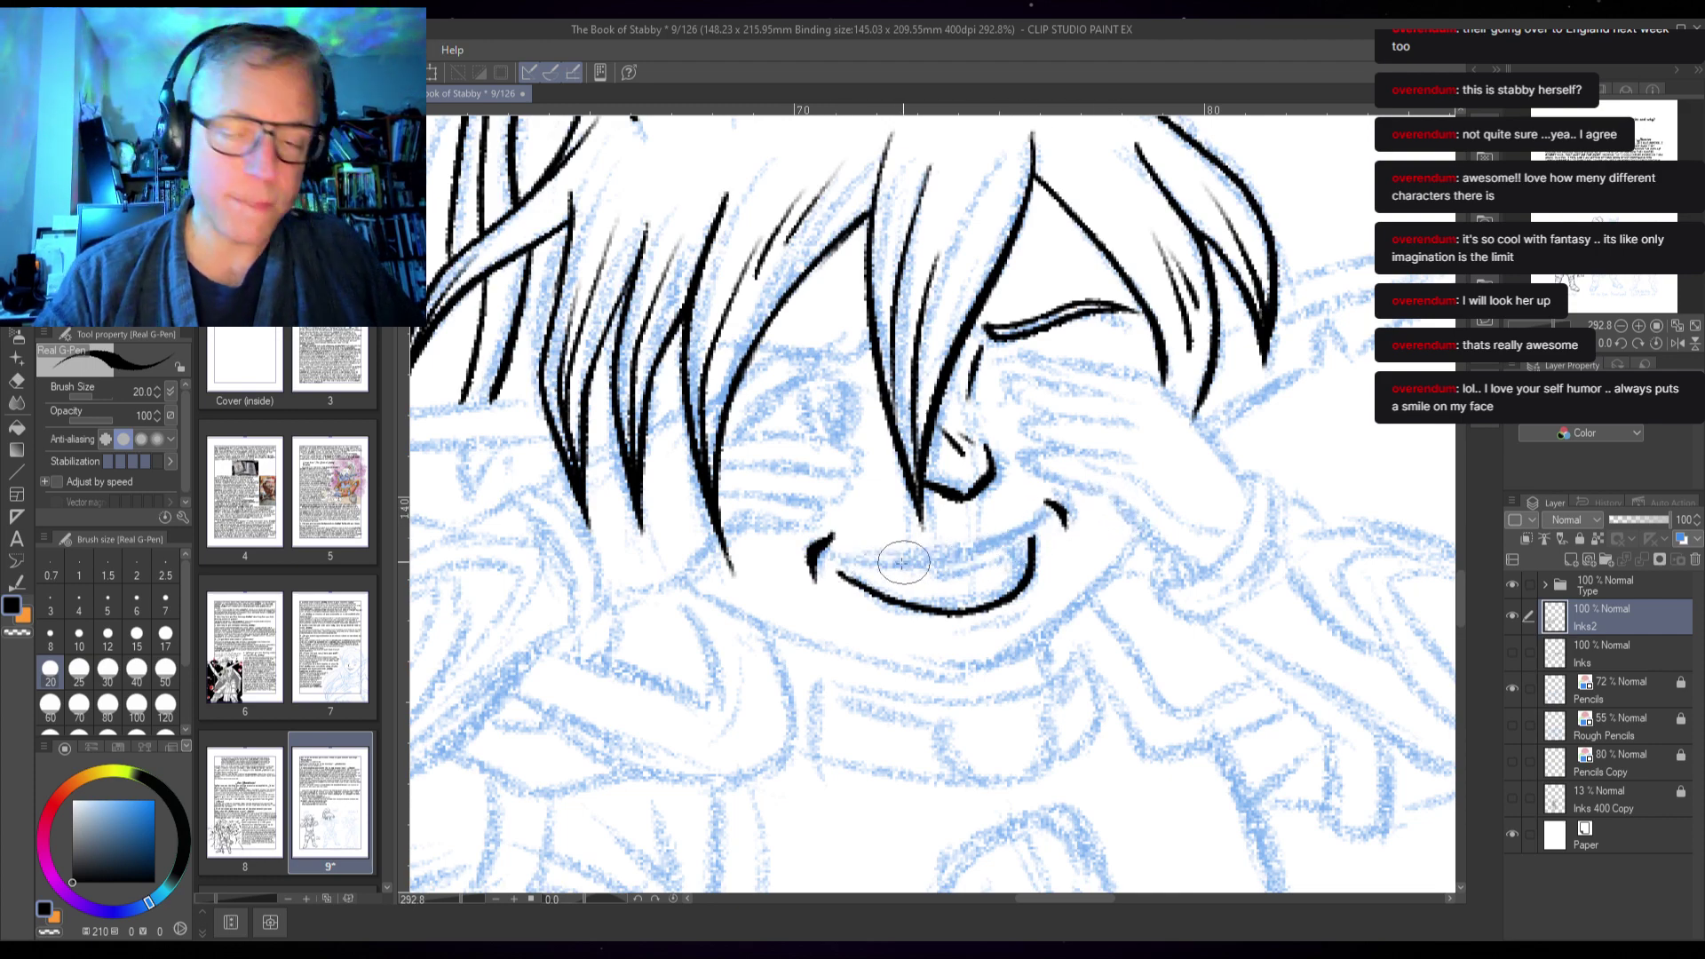
mouse_move(832, 557)
left_mouse_down()
mouse_move(940, 559)
mouse_move(1045, 521)
left_mouse_up()
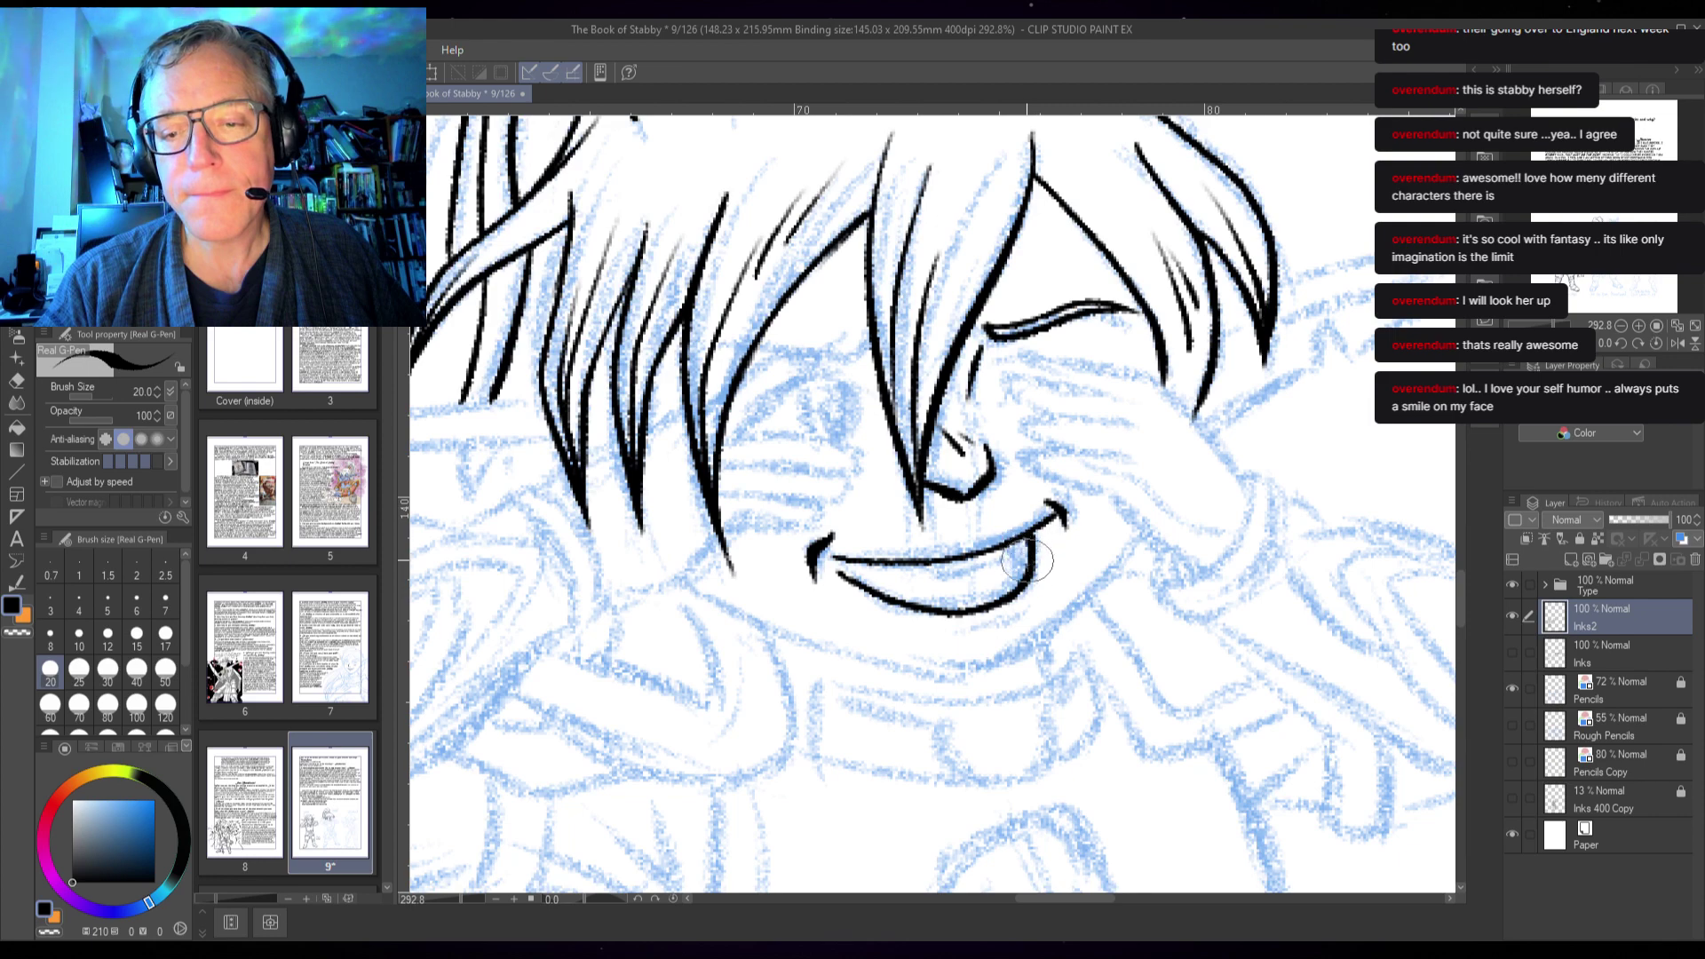
mouse_move(835, 568)
left_mouse_down()
mouse_move(940, 618)
mouse_move(988, 595)
left_mouse_up()
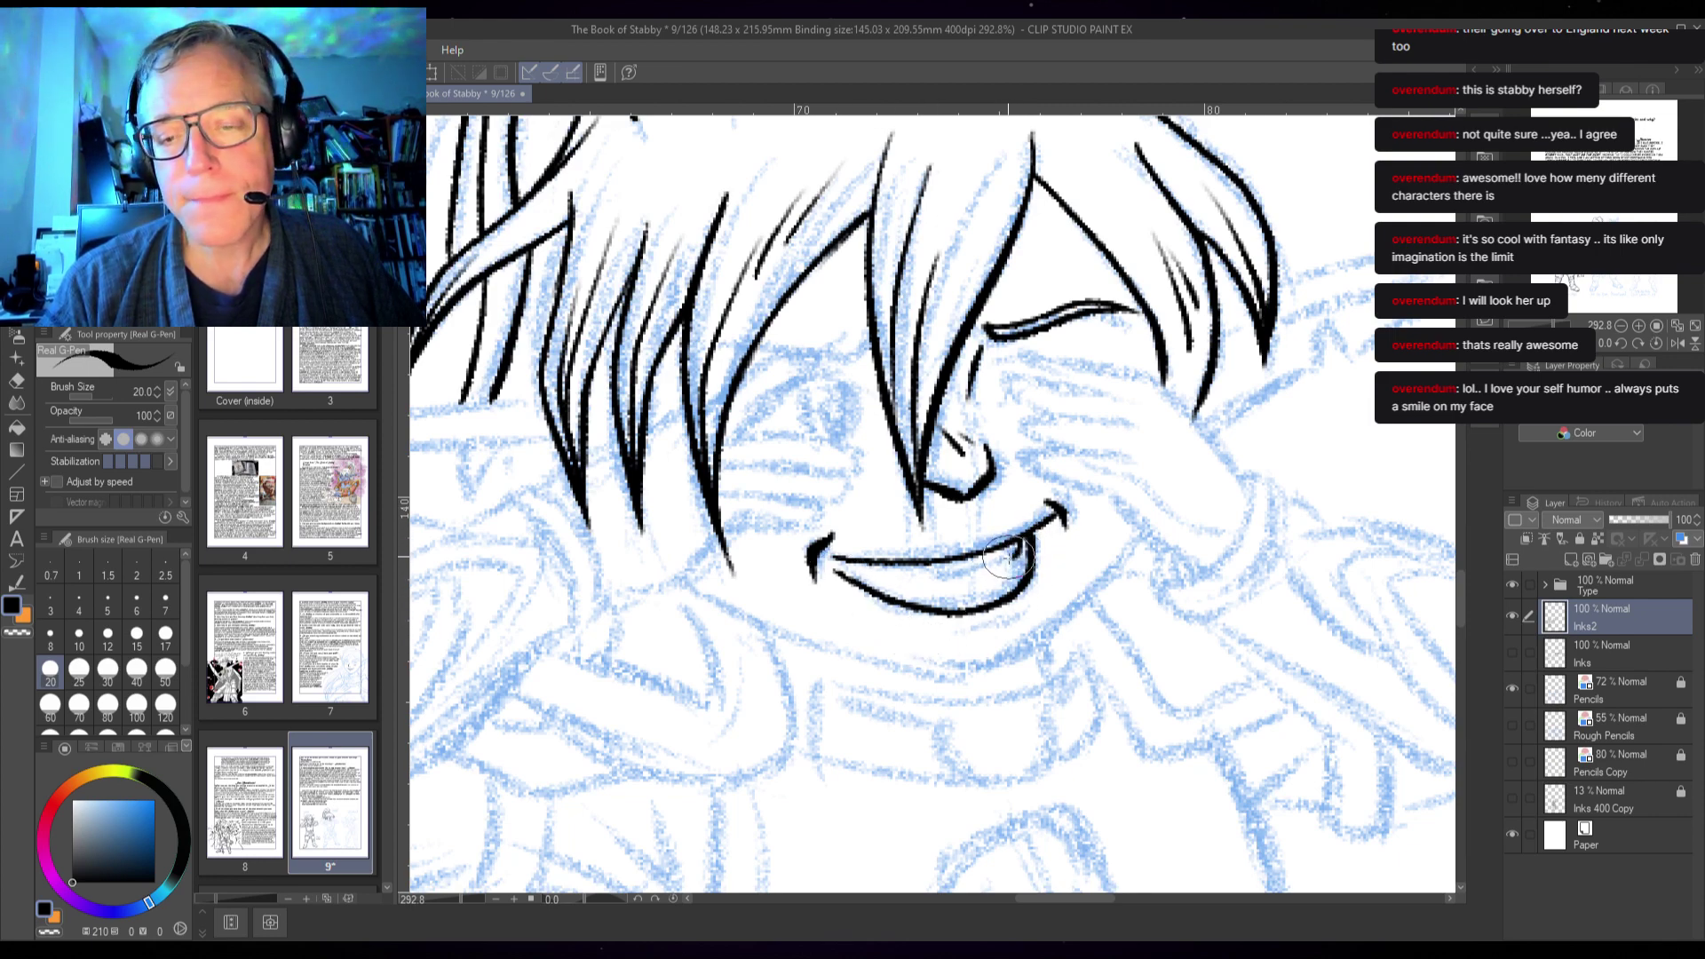
left_click_drag(866, 575, 963, 573)
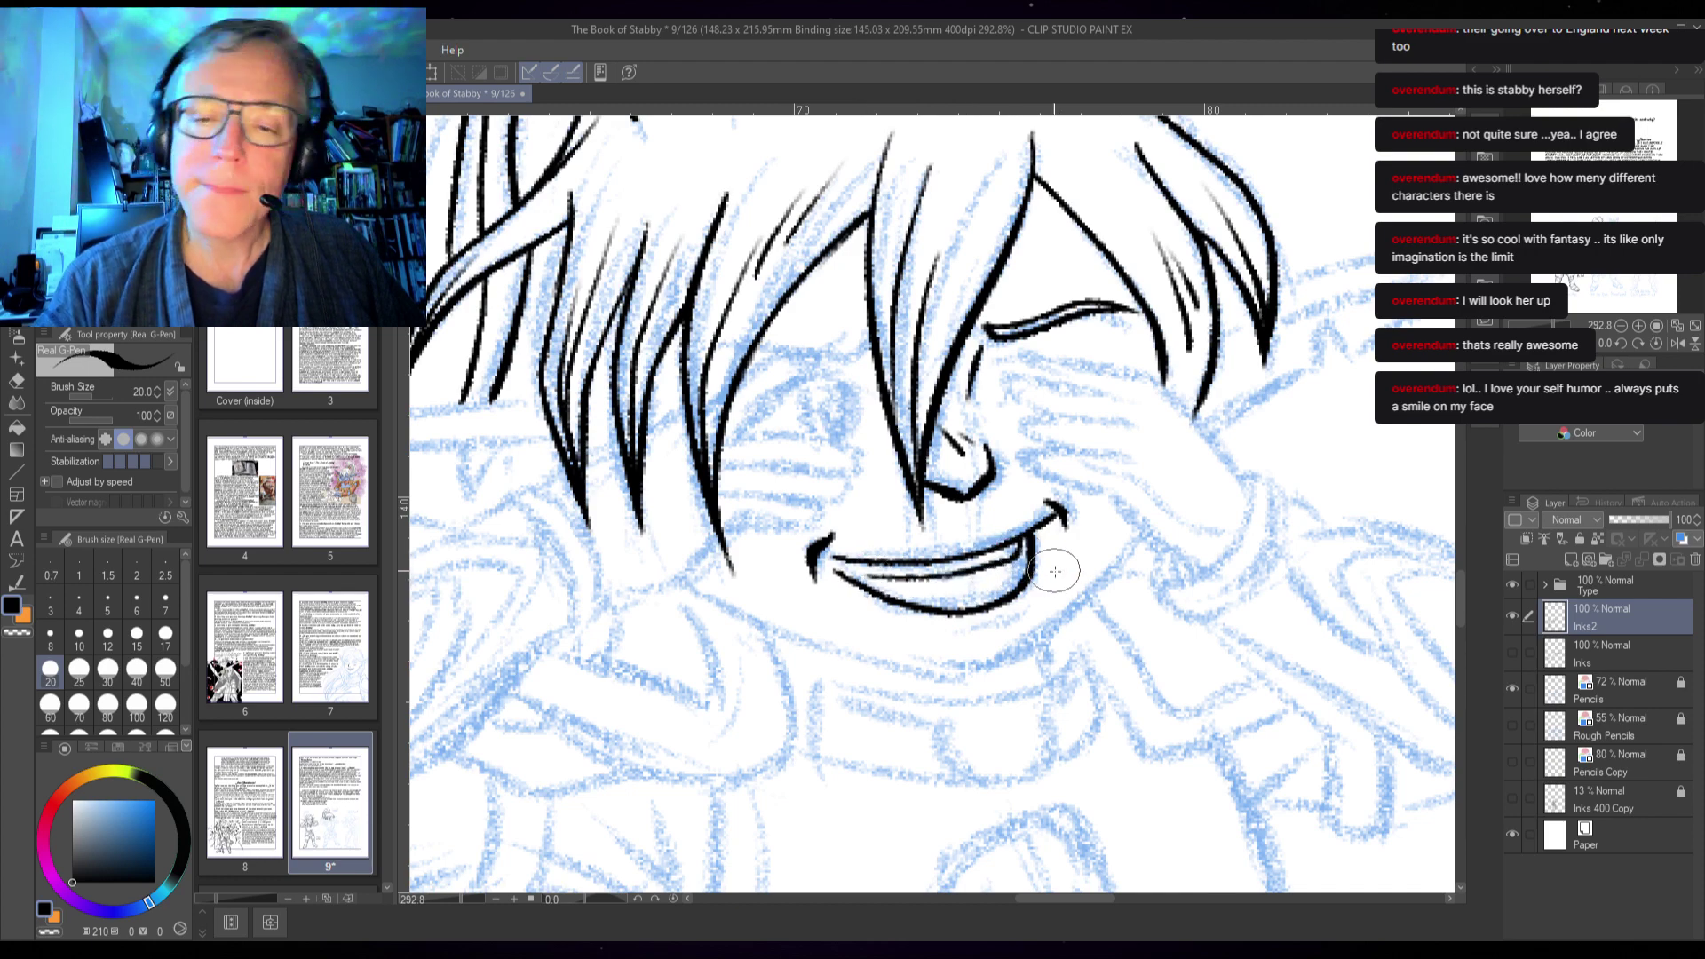
key("ctrl+z")
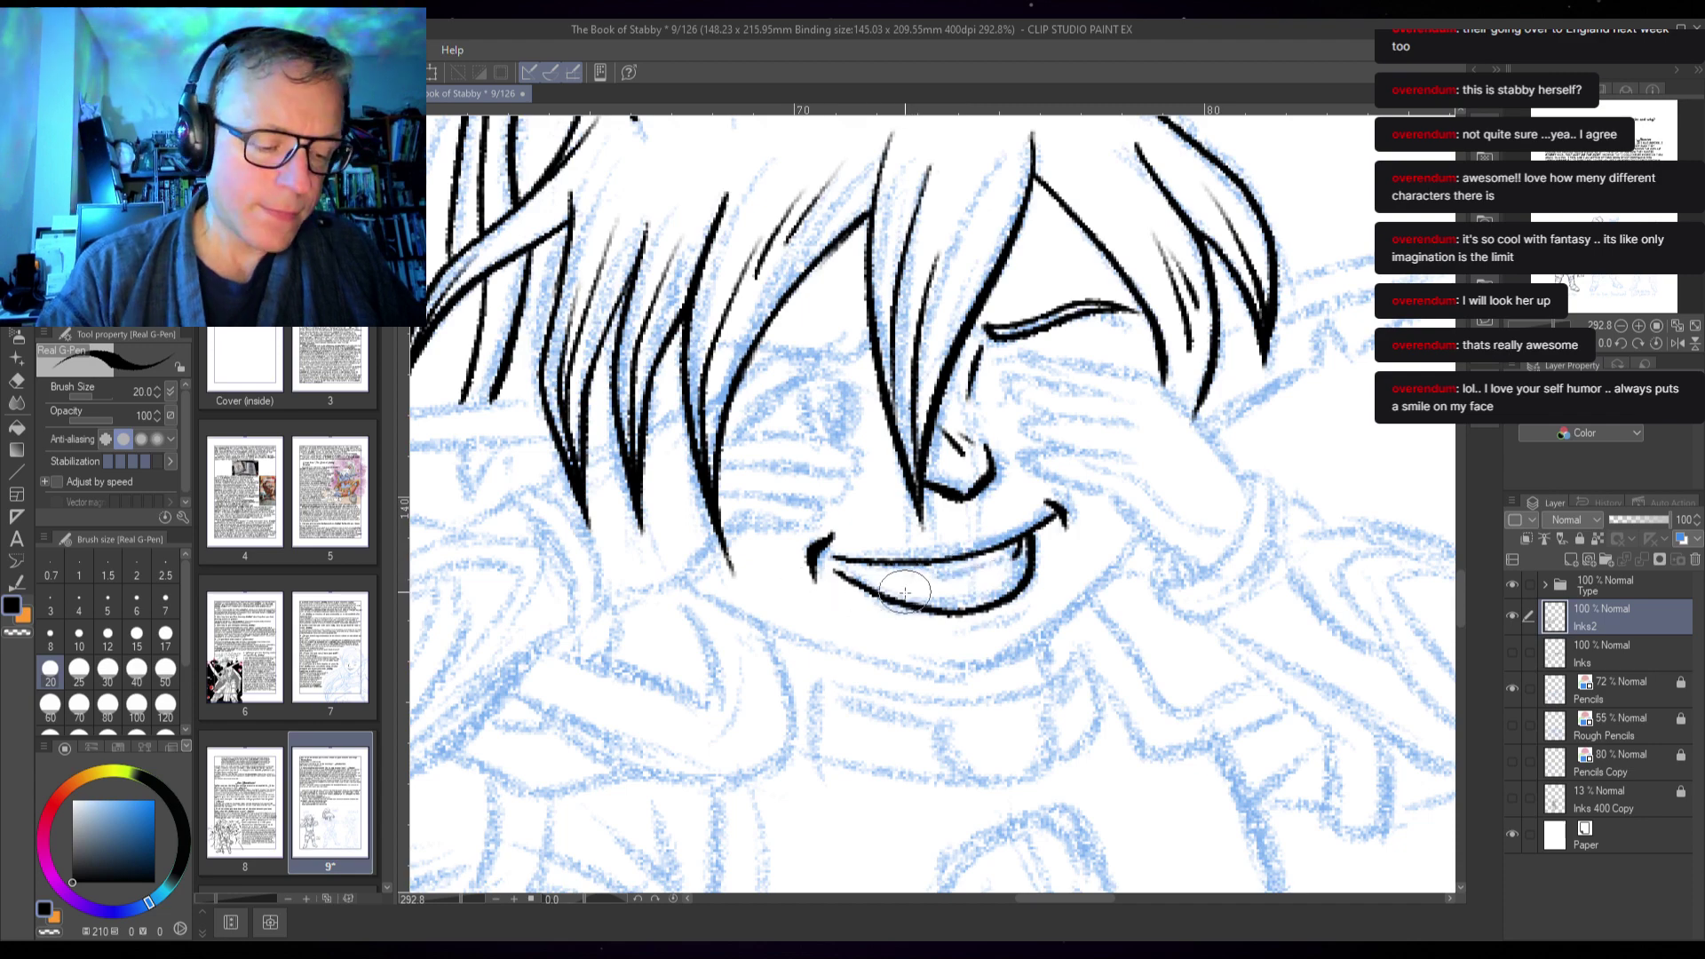
- Ink the teeth line inside the grin, fill its right inner corner solid black, and add a short lower-lip line beneath
left_click_drag(868, 577, 981, 572)
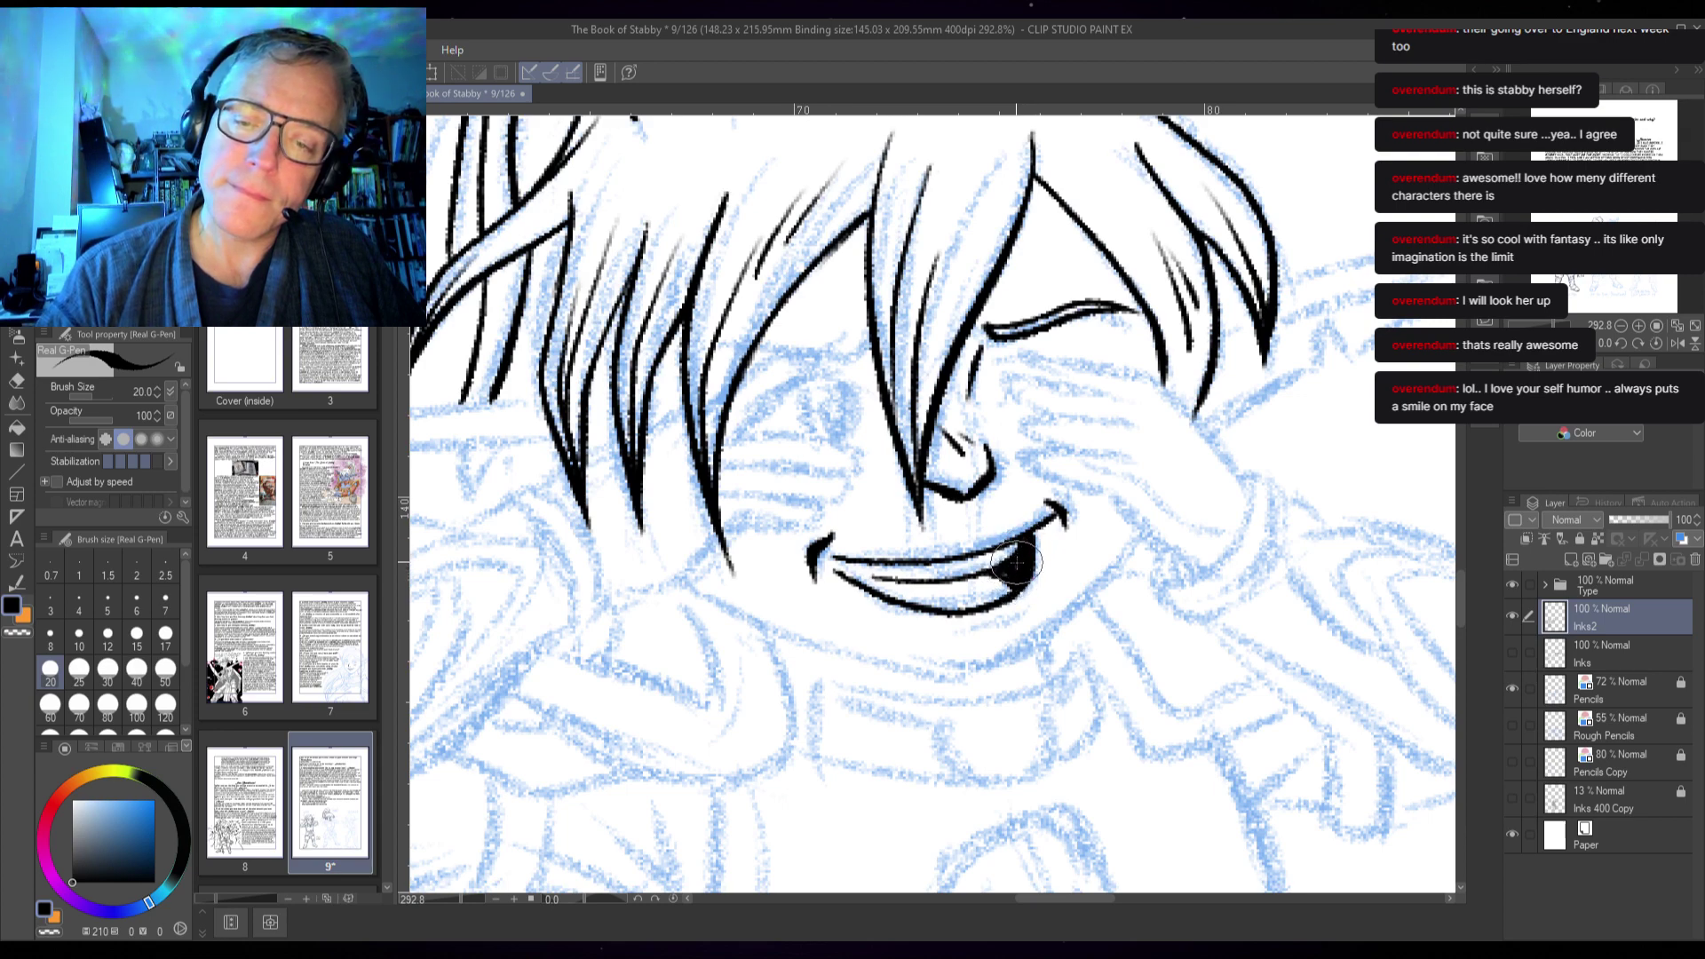
mouse_move(1017, 569)
left_mouse_down()
mouse_move(1030, 539)
mouse_move(1030, 557)
left_mouse_up()
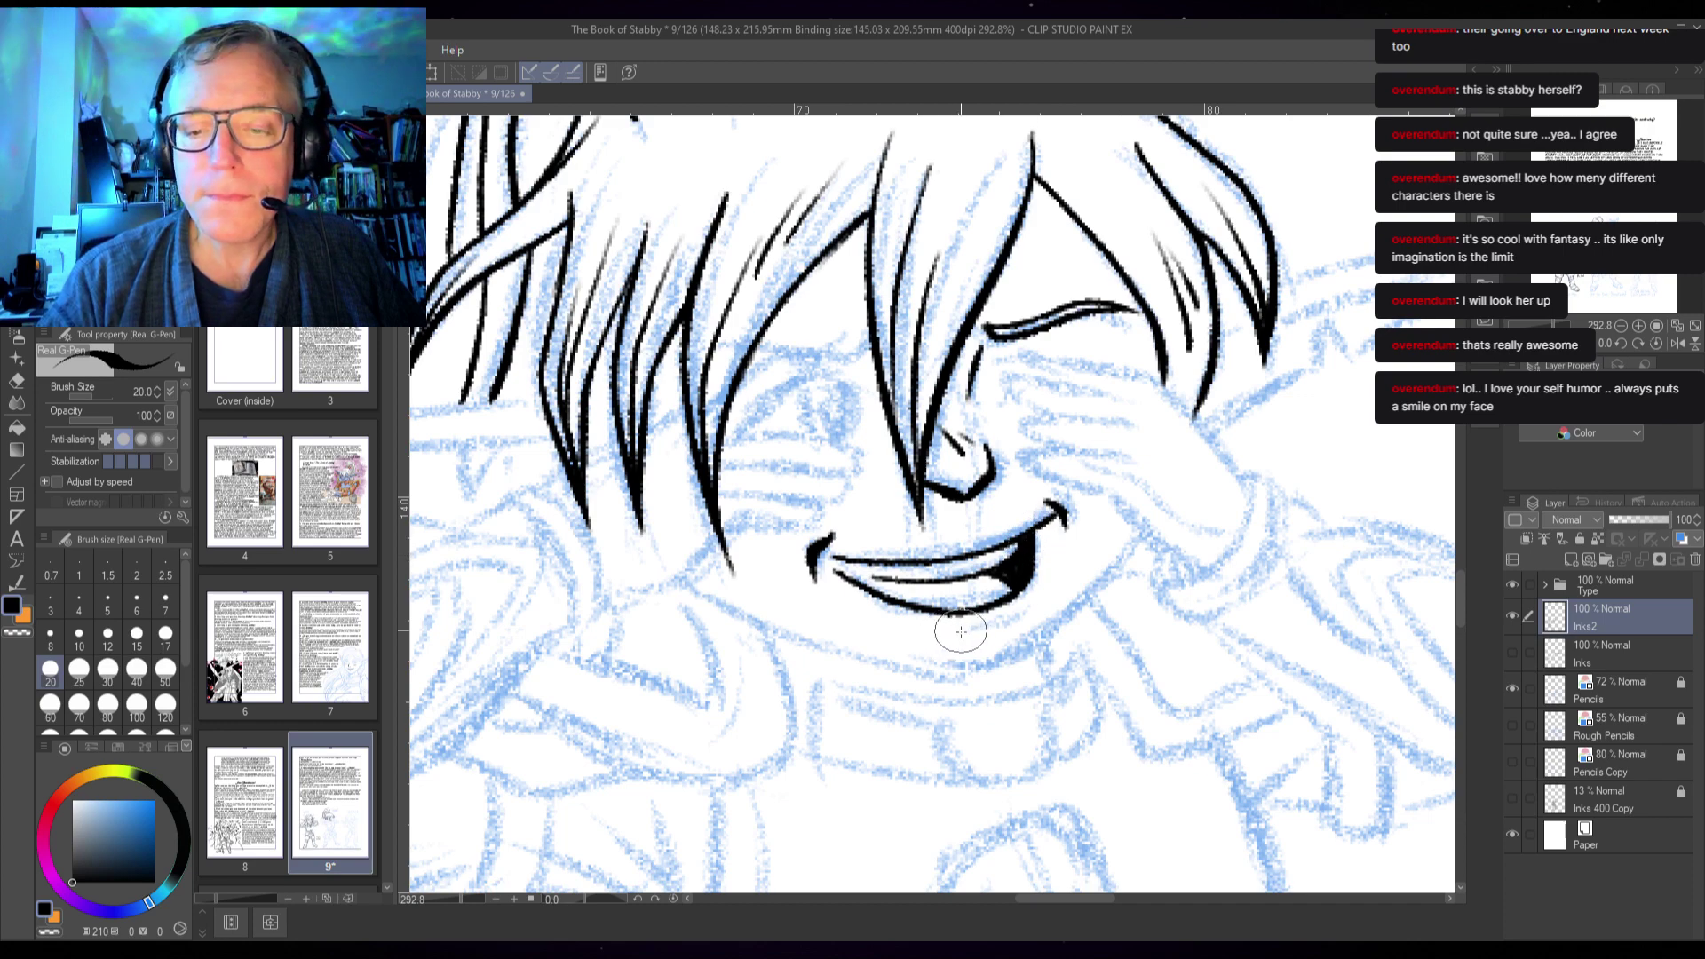
left_click_drag(946, 636, 972, 632)
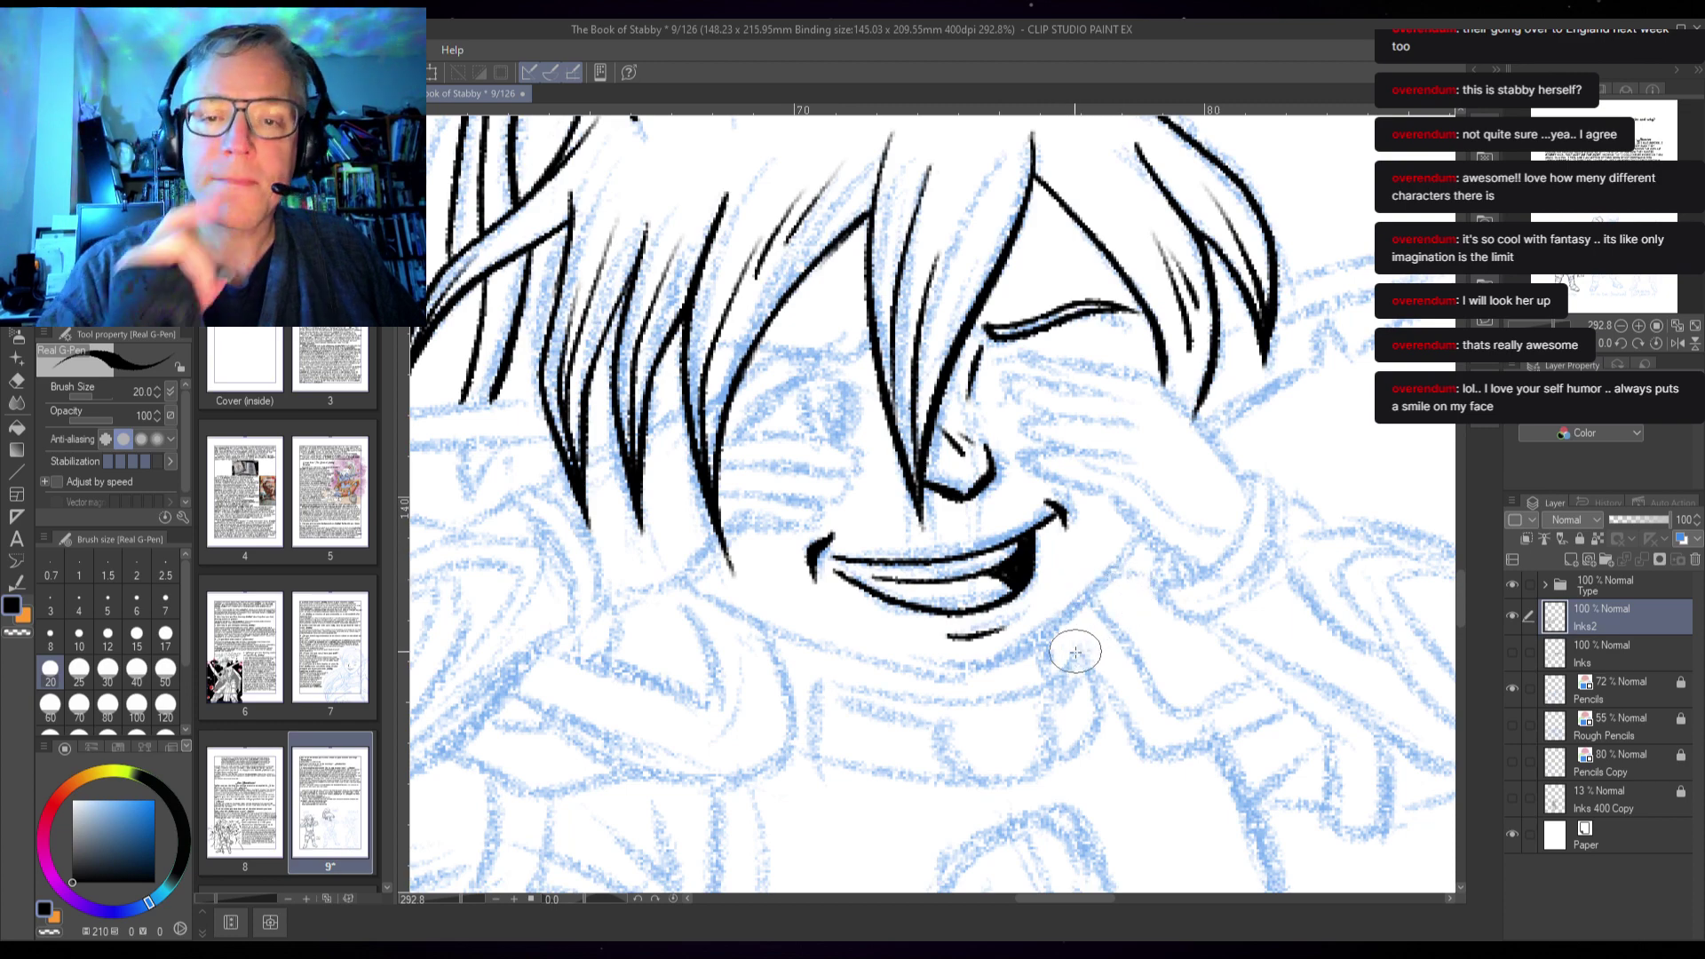
- Ink the upper edge and fingers of the hand covering the eye on the right side of the face
scroll(881, 454, "right", 5)
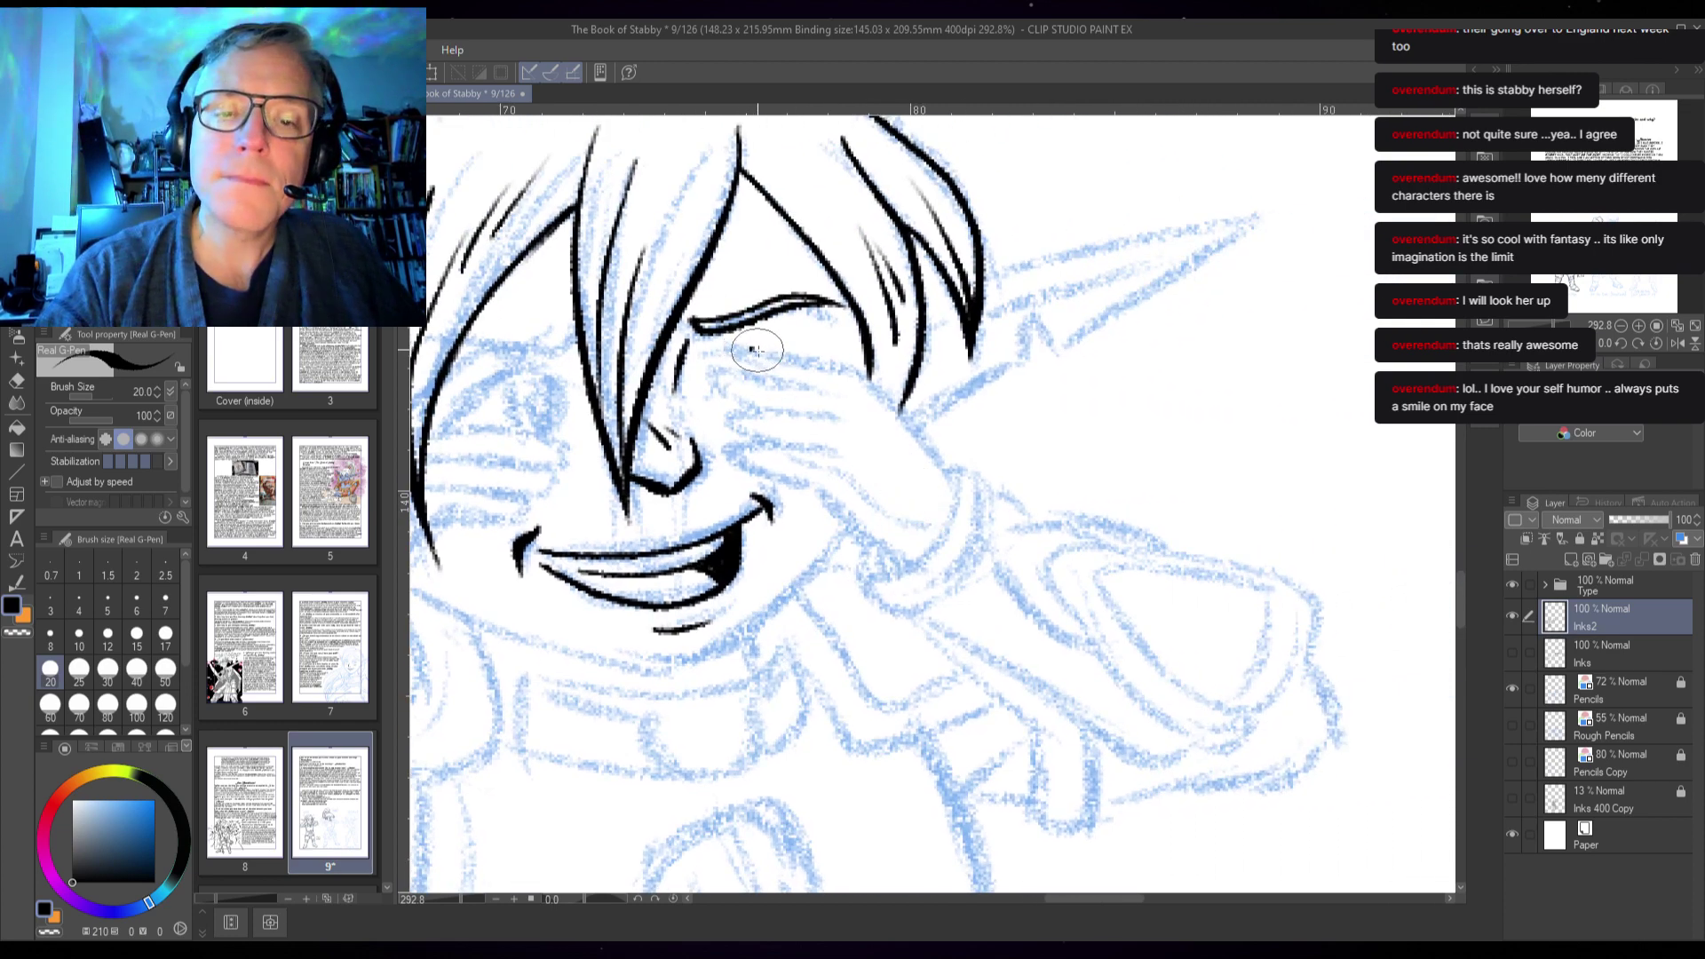
mouse_move(750, 348)
left_mouse_down()
mouse_move(862, 374)
mouse_move(952, 475)
left_mouse_up()
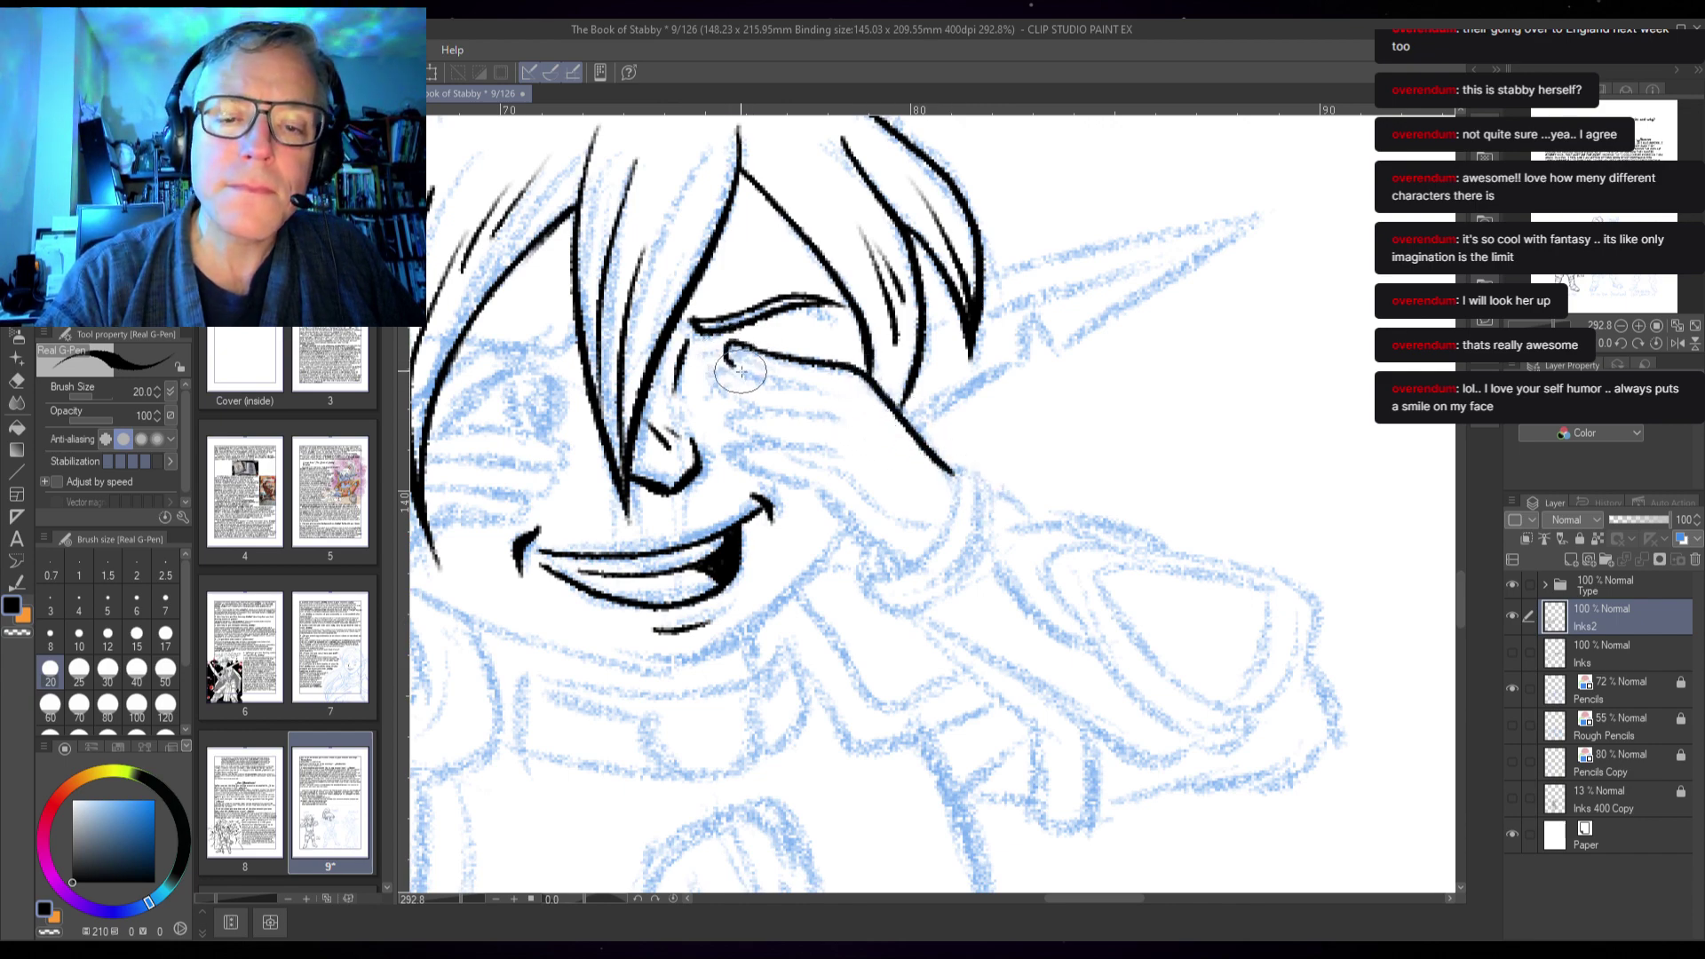
mouse_move(798, 380)
left_mouse_down()
mouse_move(701, 362)
mouse_move(718, 399)
left_mouse_up()
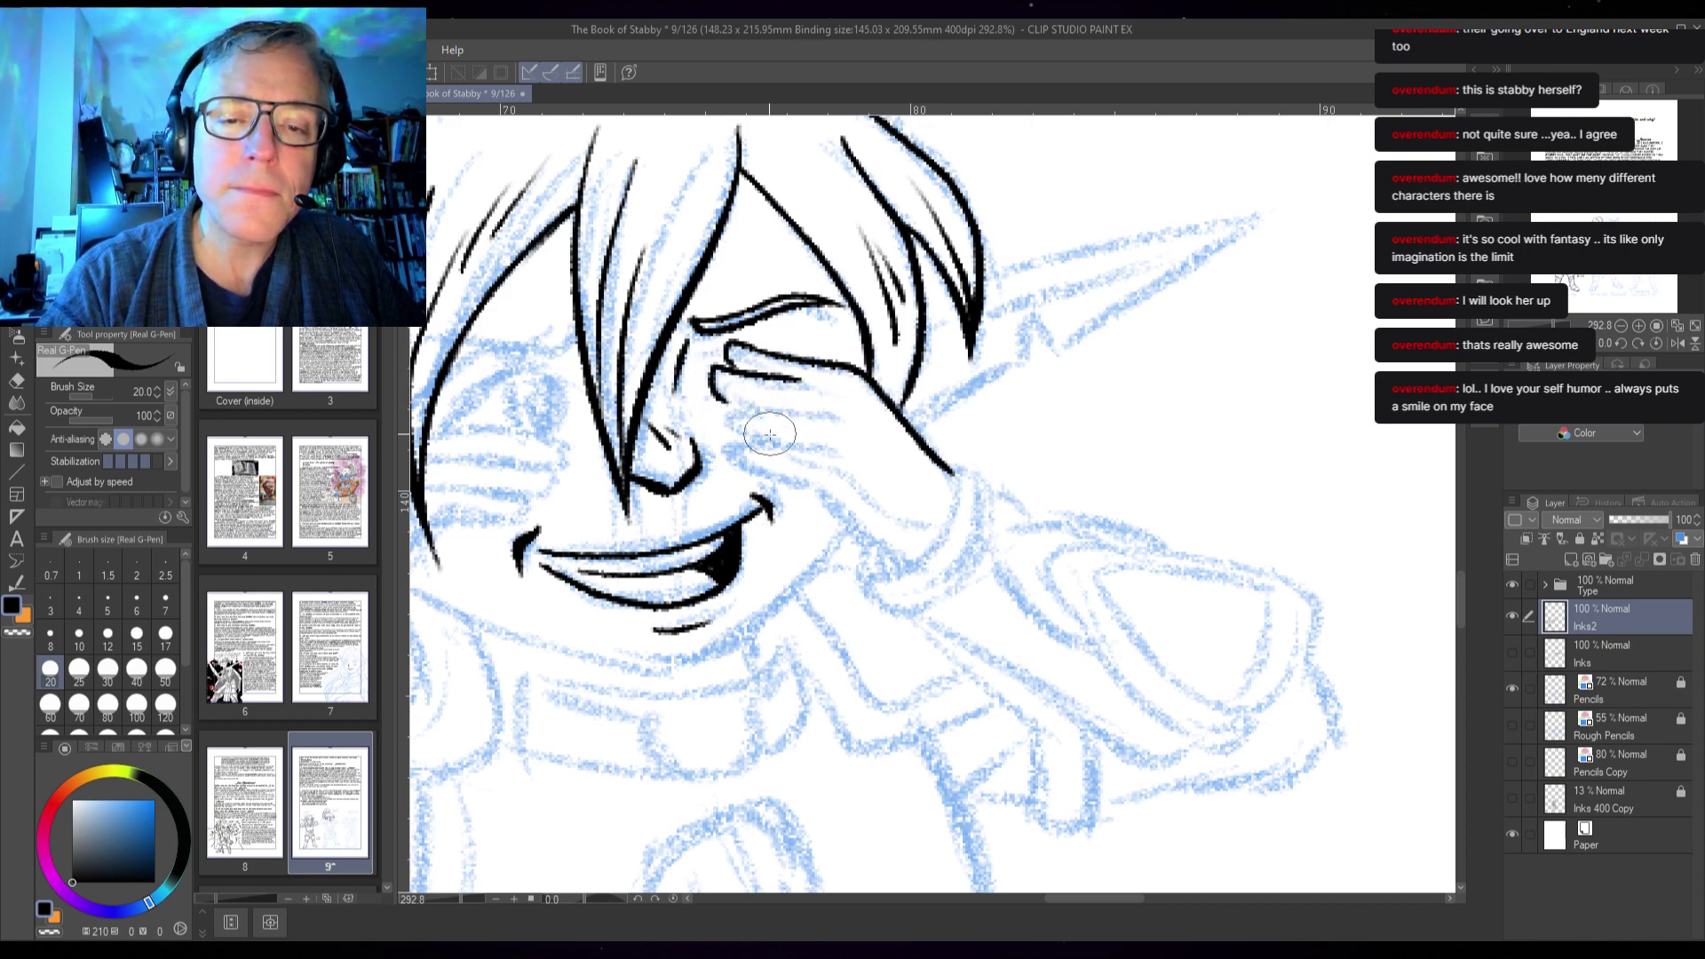
key("ctrl+z")
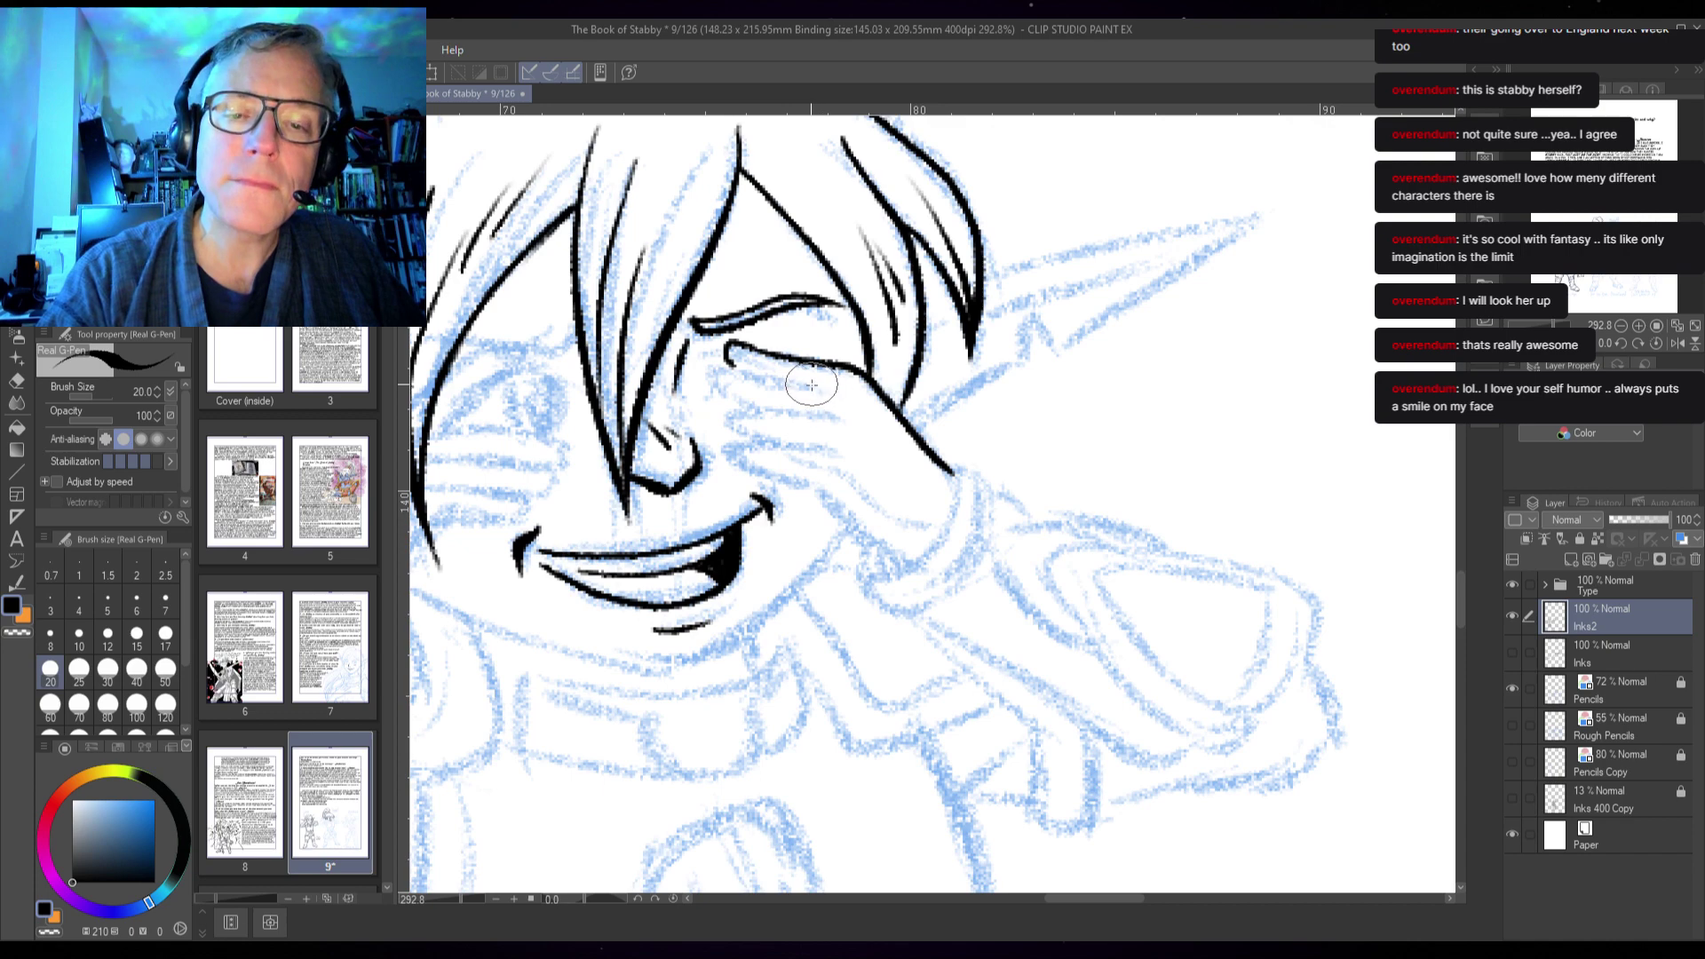
mouse_move(810, 384)
left_mouse_down()
mouse_move(724, 366)
mouse_move(718, 396)
mouse_move(803, 413)
mouse_move(715, 413)
mouse_move(795, 446)
mouse_move(714, 453)
mouse_move(830, 472)
mouse_move(791, 475)
mouse_move(816, 480)
mouse_move(698, 439)
left_mouse_up()
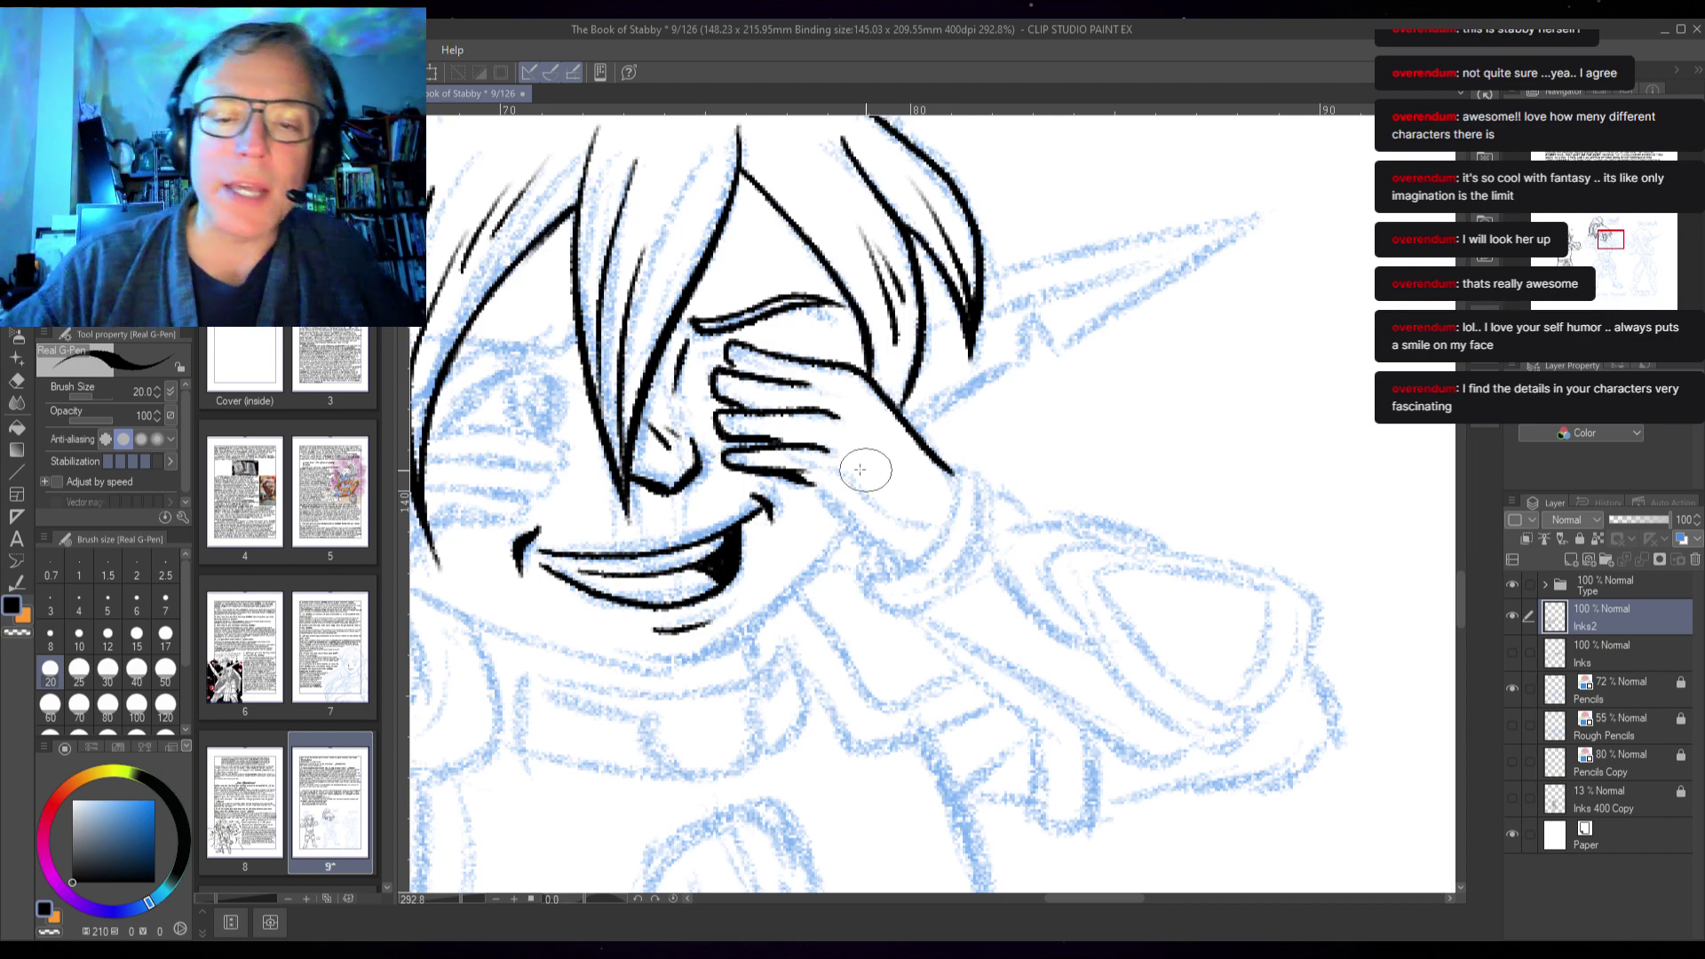
mouse_move(727, 386)
left_mouse_down()
mouse_move(795, 405)
mouse_move(771, 367)
mouse_move(854, 384)
mouse_move(793, 429)
mouse_move(742, 429)
mouse_move(883, 442)
mouse_move(784, 437)
left_mouse_up()
key("ctrl+z")
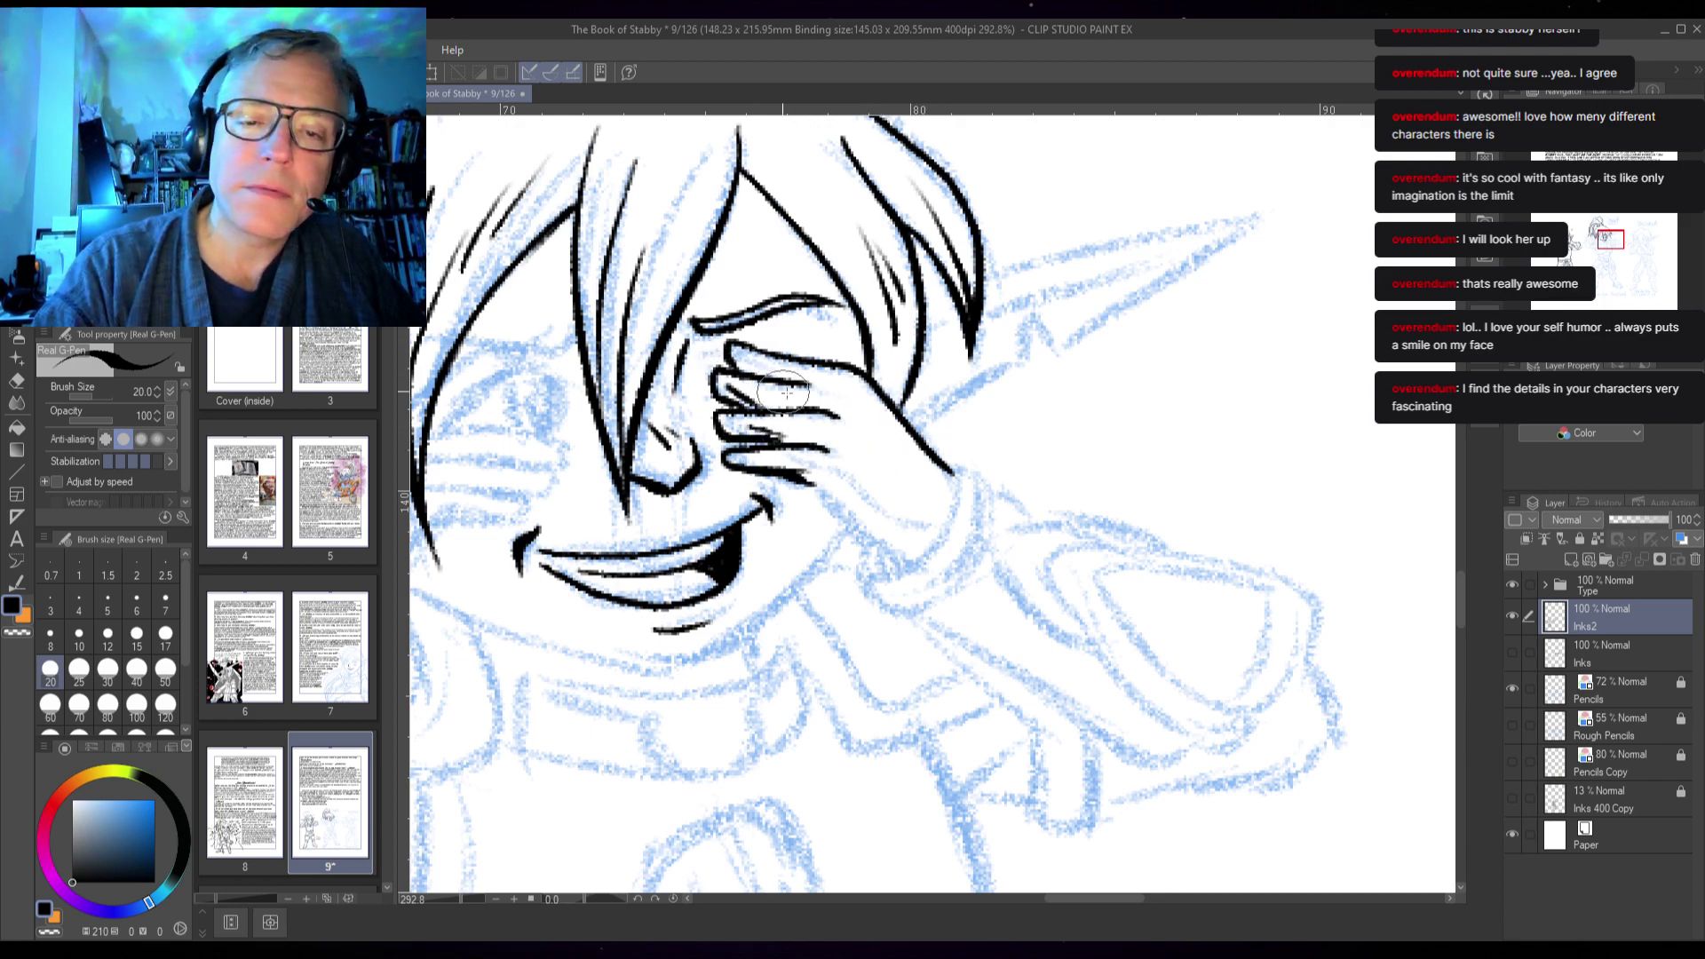
- Ink the lower edge of the right-side hand down to the wrist and thicken it with short shading strokes
mouse_move(781, 469)
left_mouse_down()
mouse_move(829, 482)
mouse_move(895, 552)
left_mouse_up()
mouse_move(854, 621)
left_mouse_down()
mouse_move(1318, 579)
mouse_move(1196, 588)
left_mouse_up()
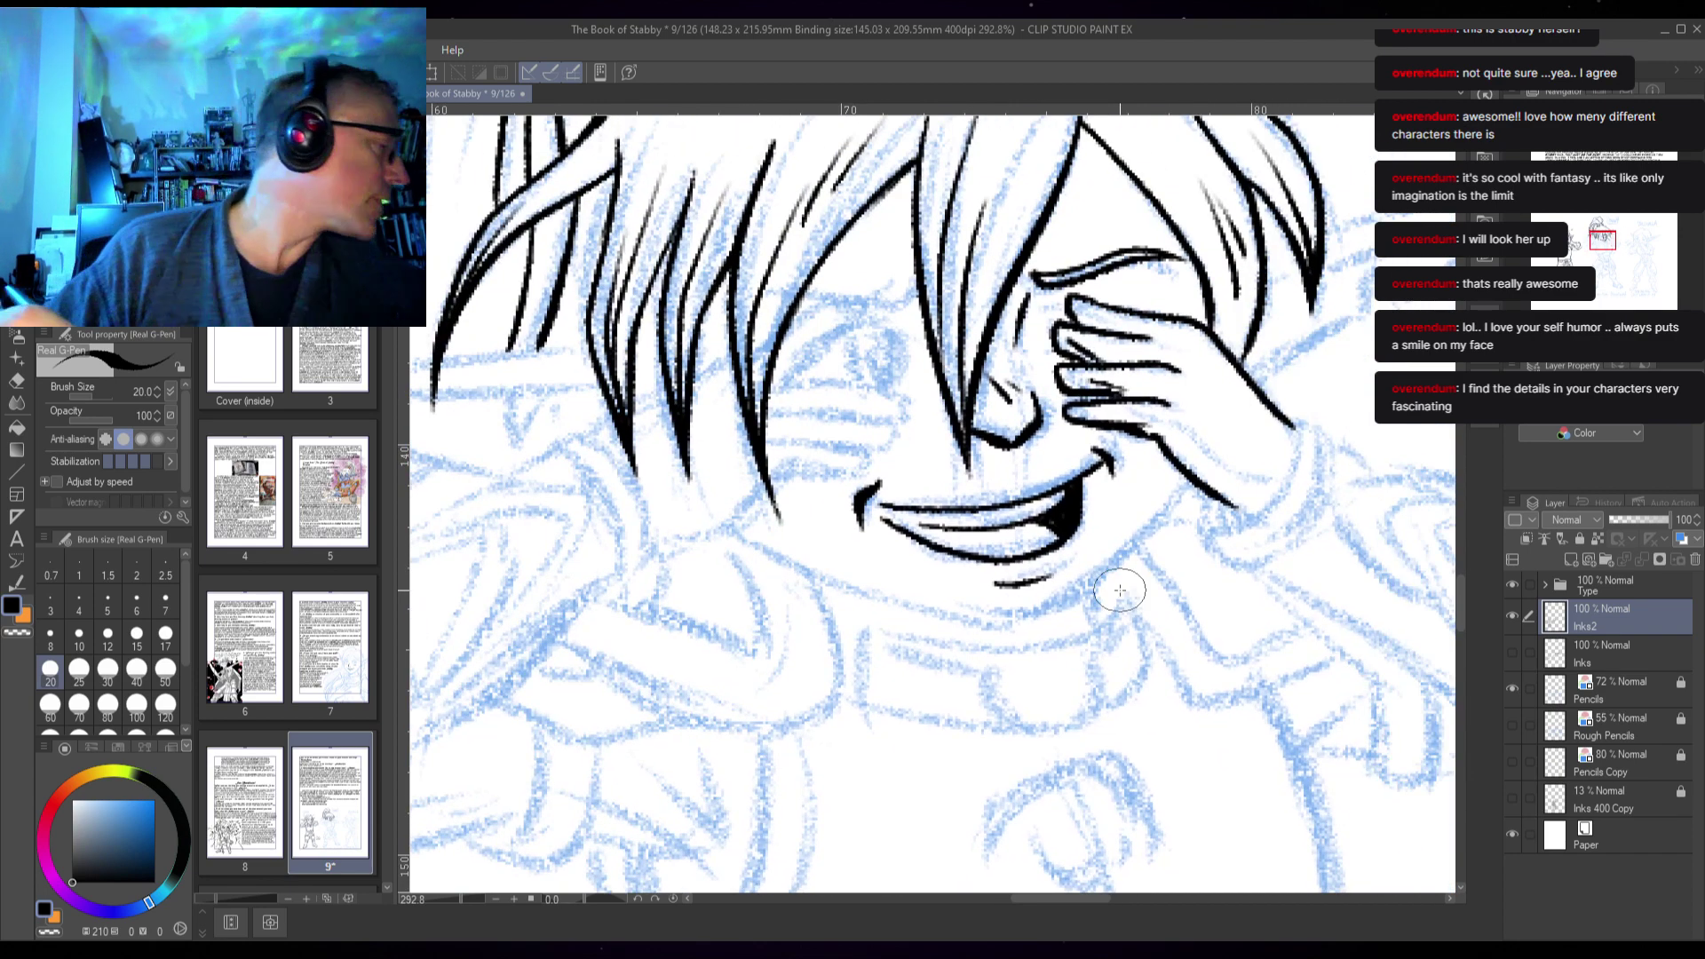
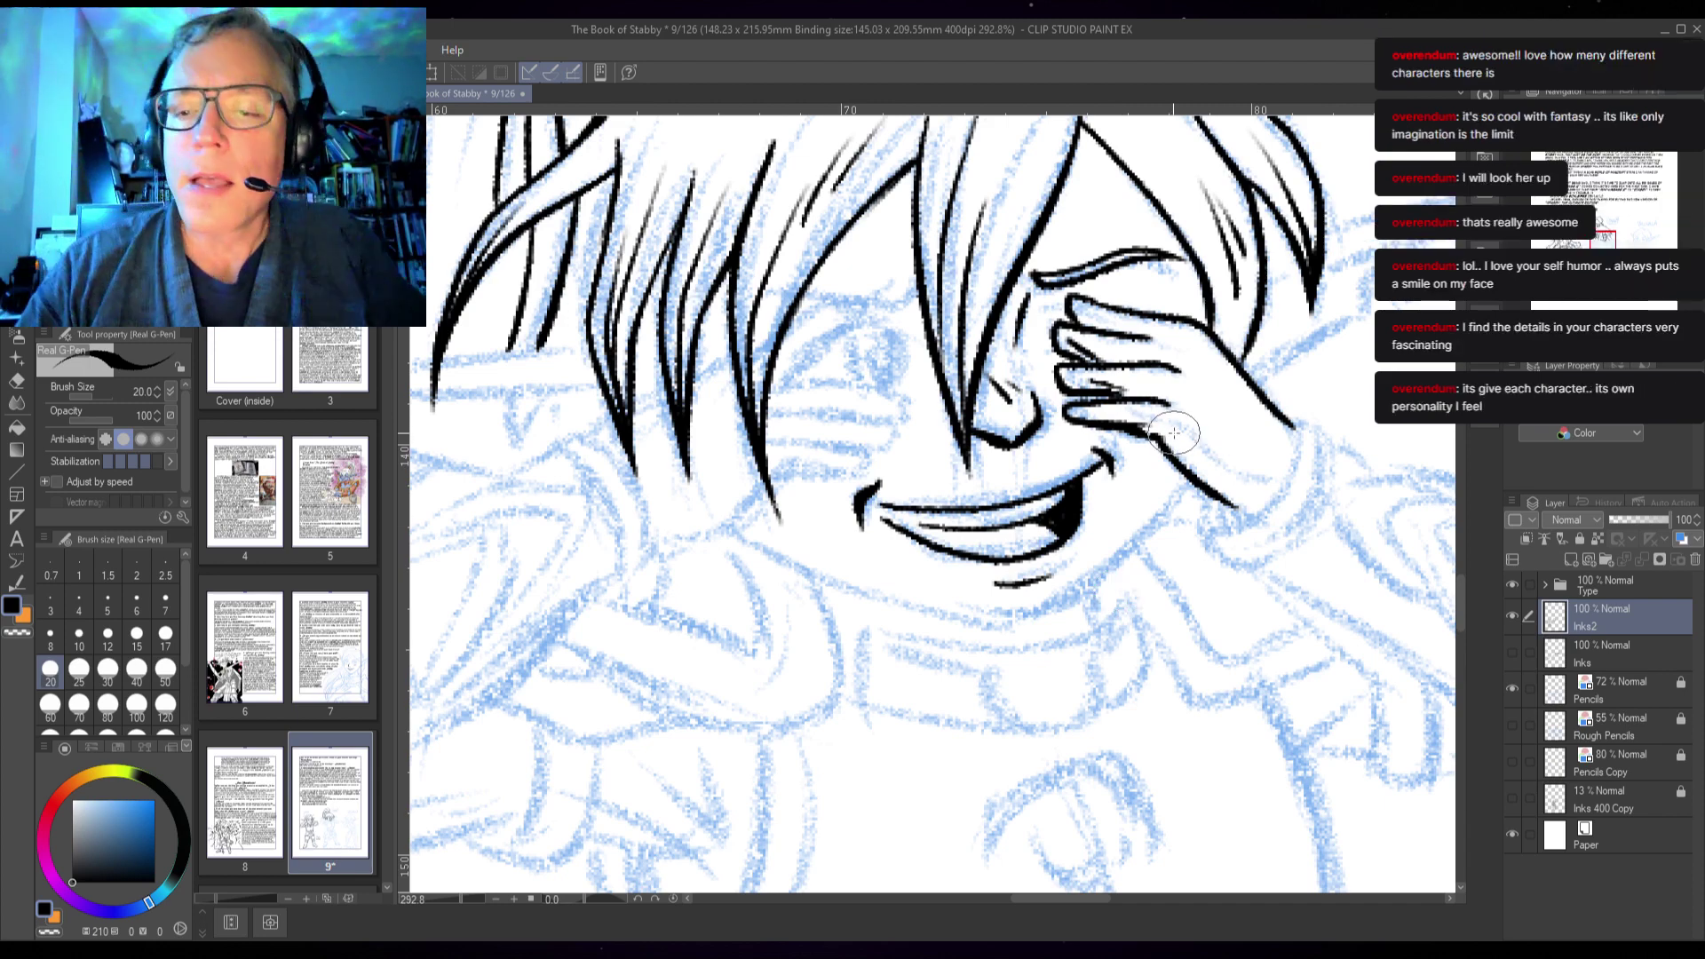
left_click_drag(1149, 424, 1252, 504)
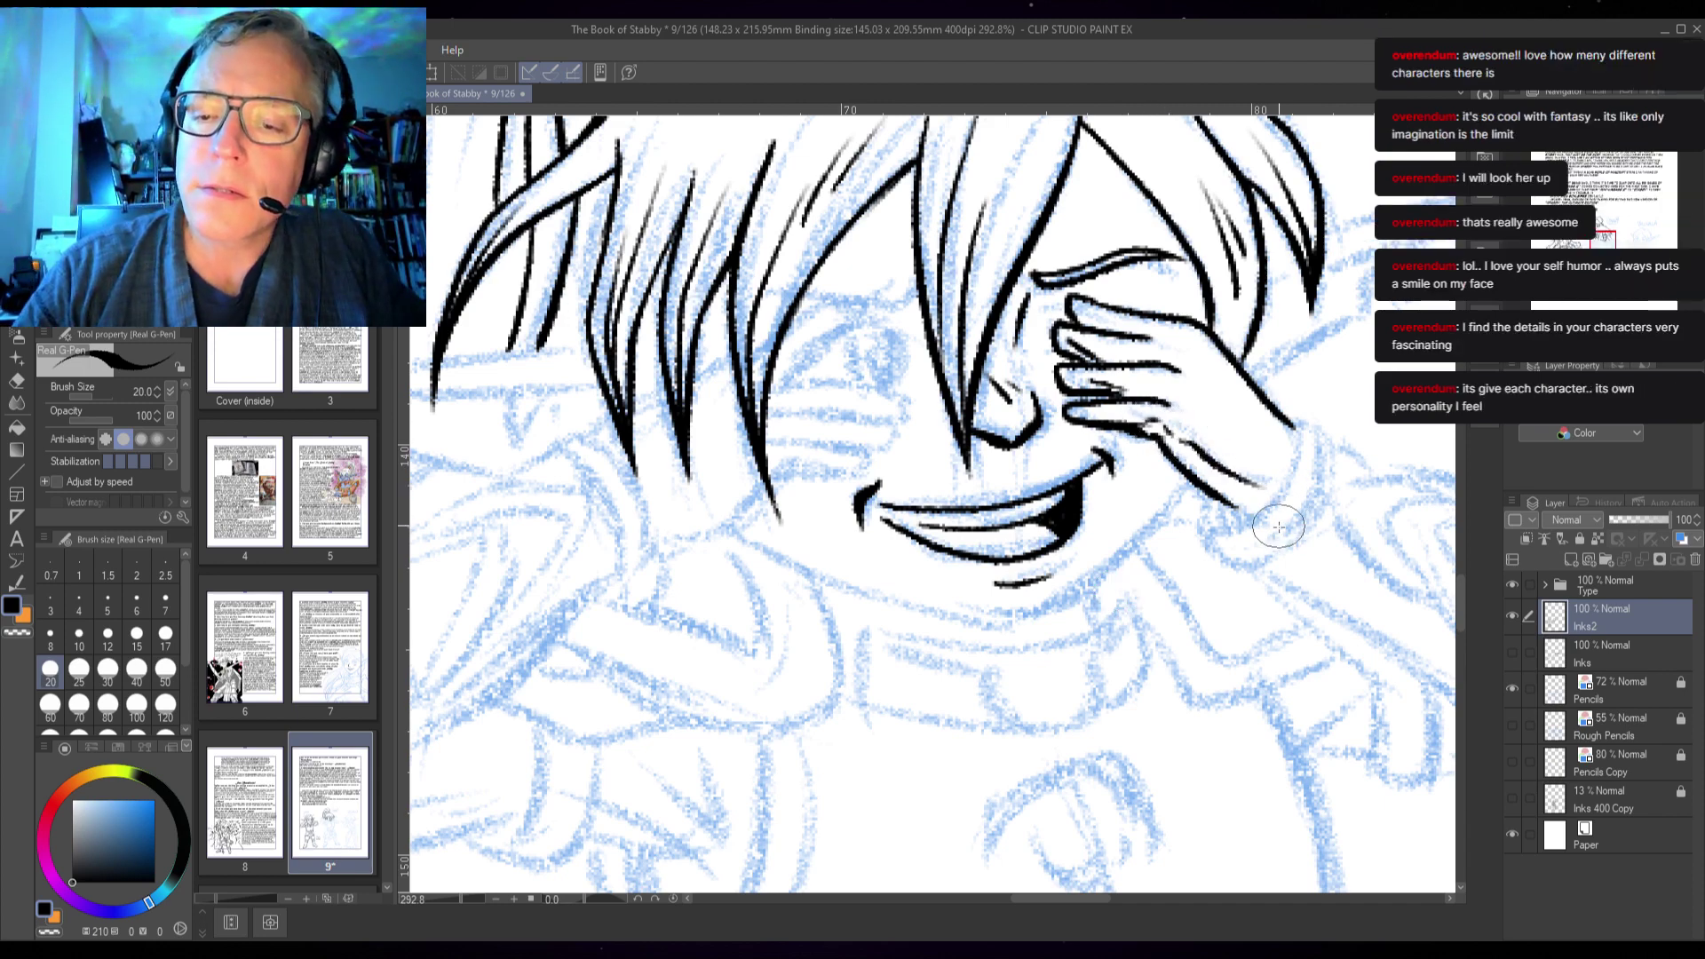
mouse_move(1162, 430)
left_mouse_down()
mouse_move(1258, 496)
mouse_move(1245, 484)
left_mouse_up()
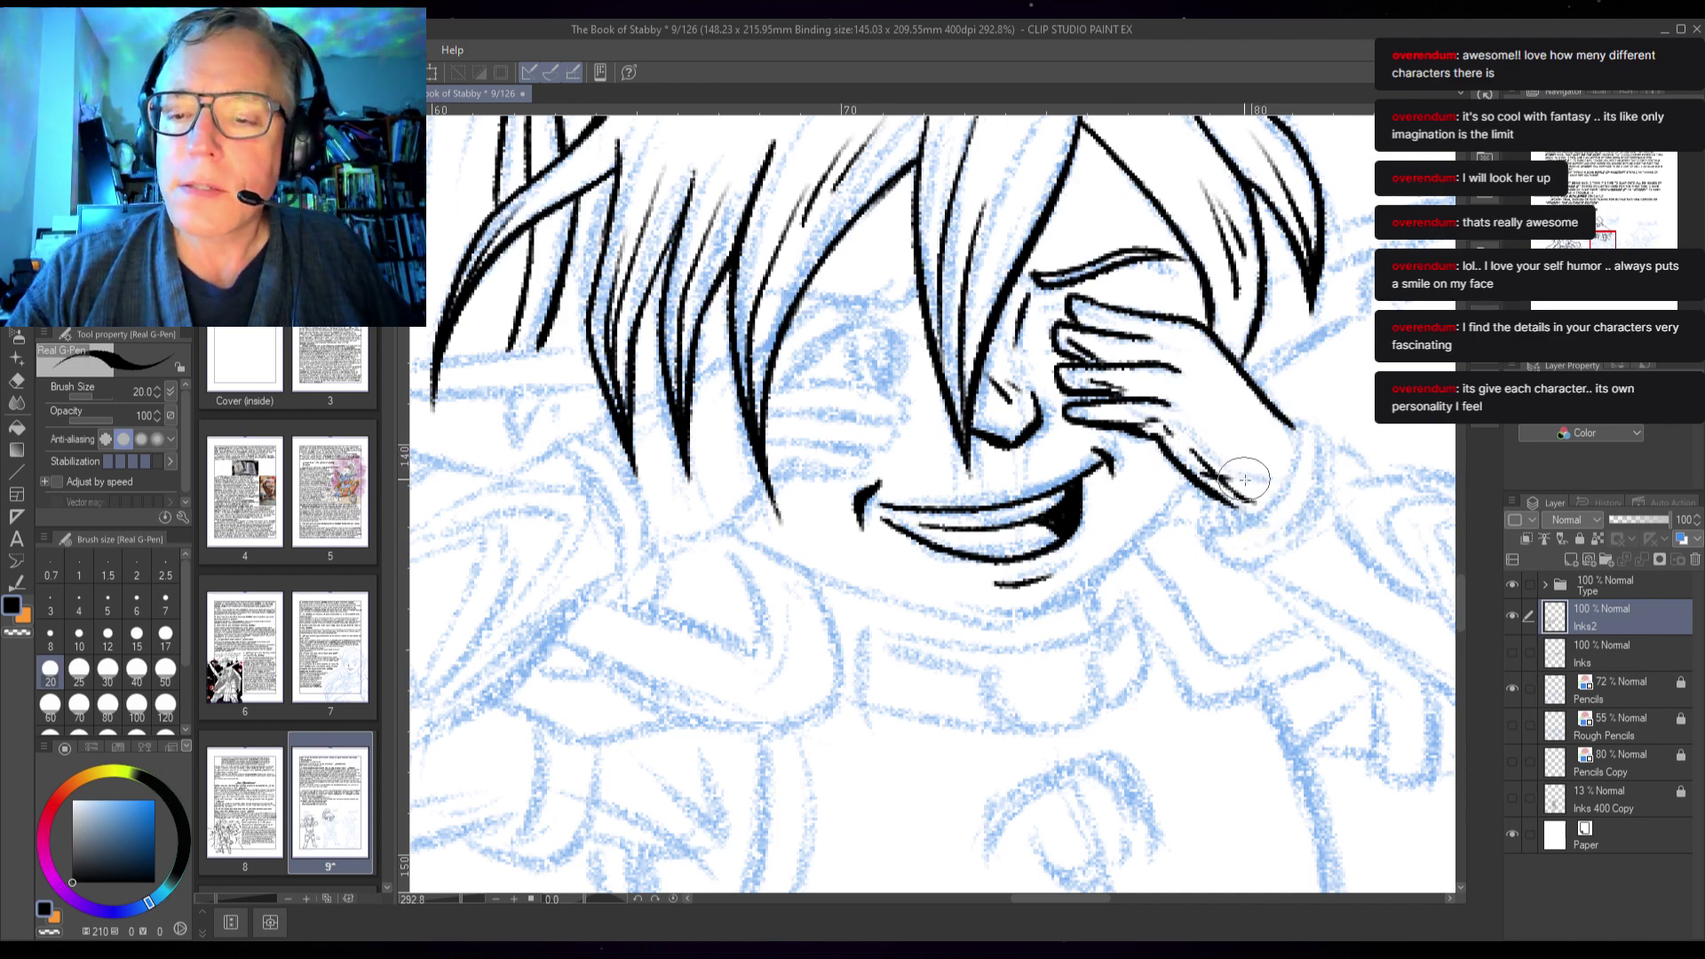
- Ink the lower edge and lower fingers of the hand on the left side of the face
mouse_move(742, 541)
left_mouse_down()
mouse_move(957, 473)
mouse_move(942, 452)
mouse_move(971, 415)
left_mouse_up()
mouse_move(879, 471)
left_mouse_down()
mouse_move(1006, 403)
mouse_move(1084, 397)
mouse_move(972, 355)
left_mouse_up()
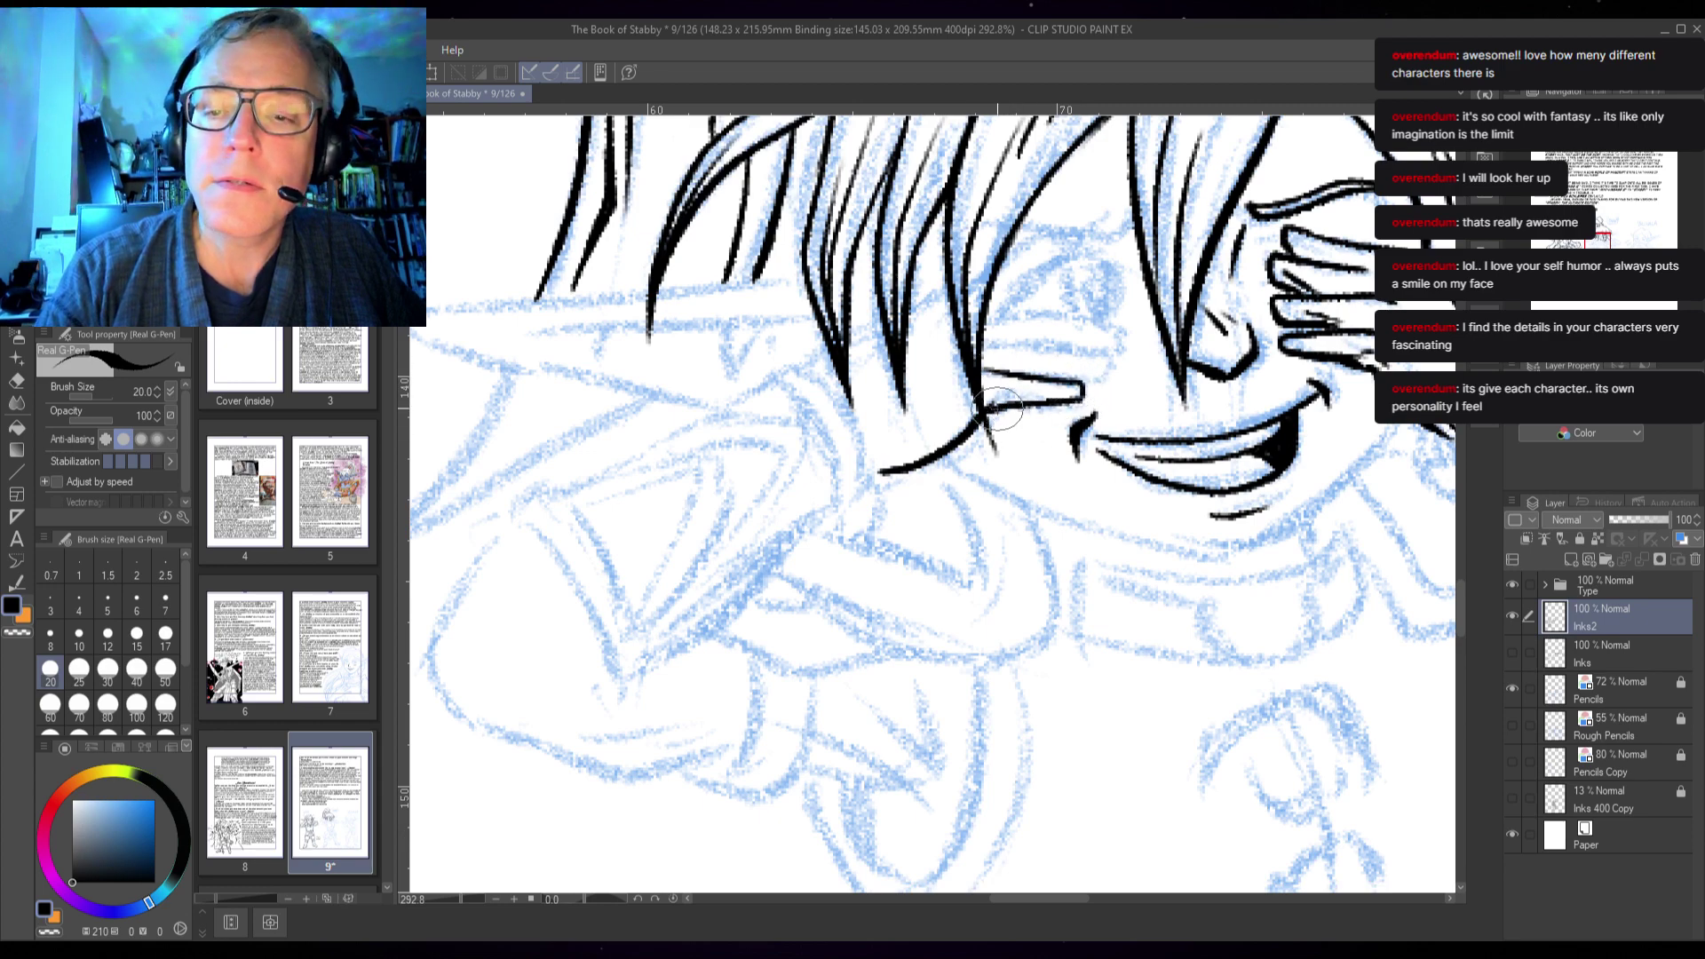
key("ctrl+z")
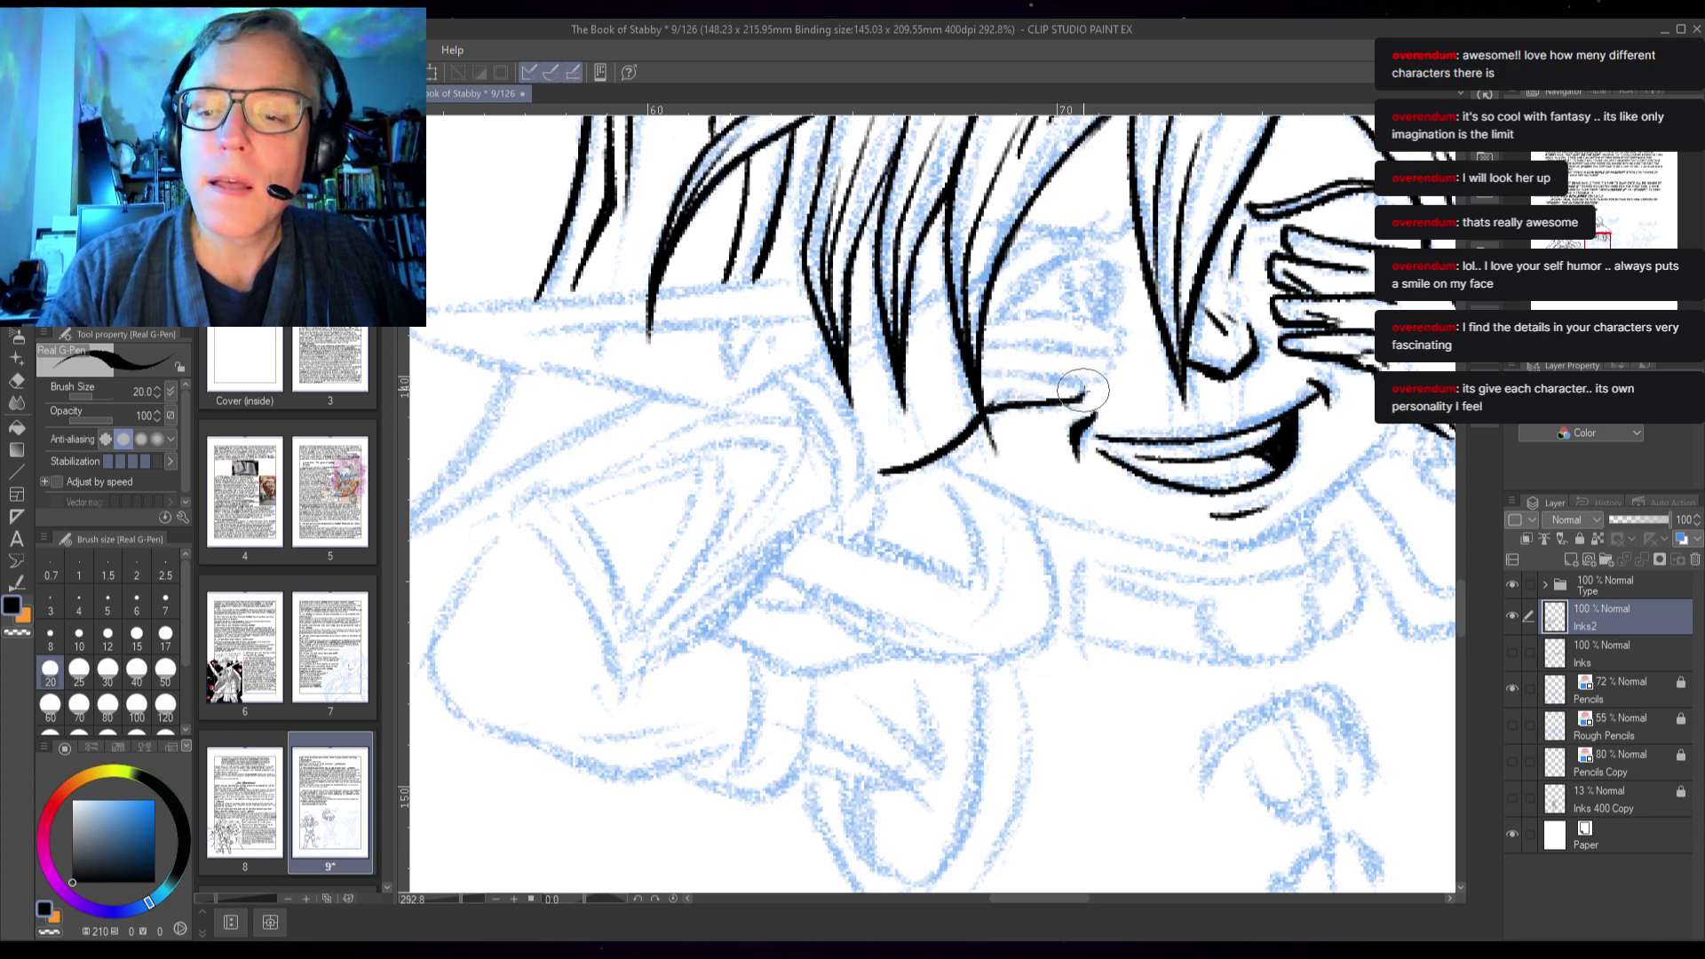
left_click_drag(1083, 391, 982, 377)
key("ctrl+z")
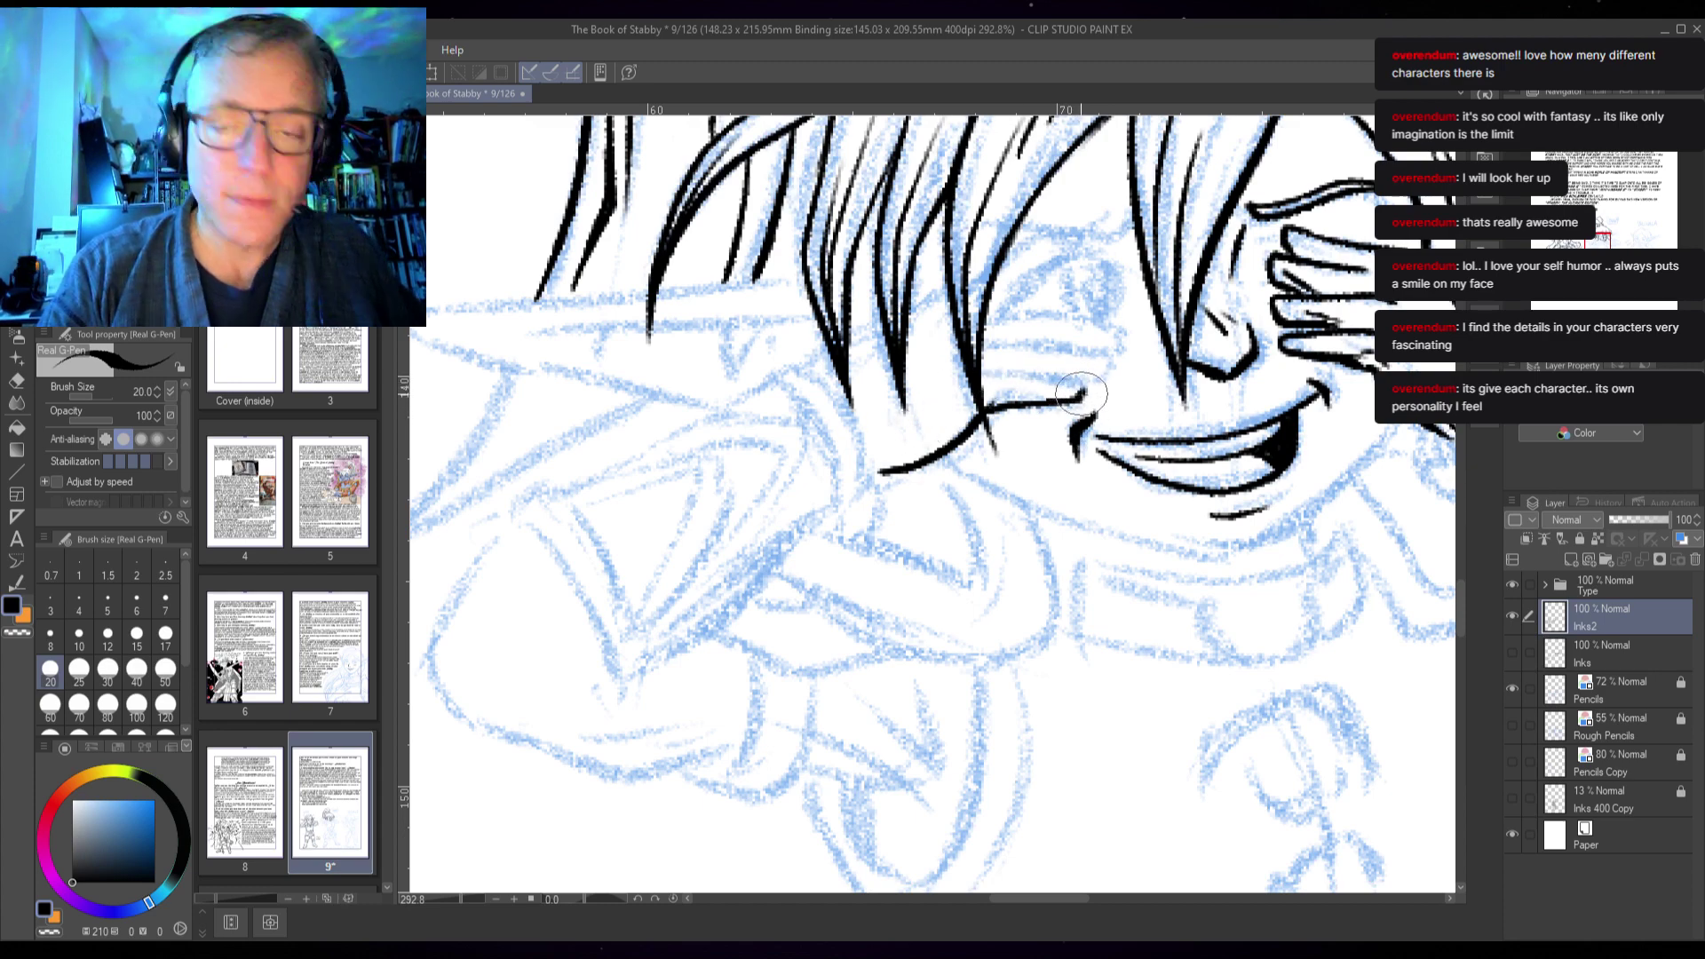
key("ctrl+y")
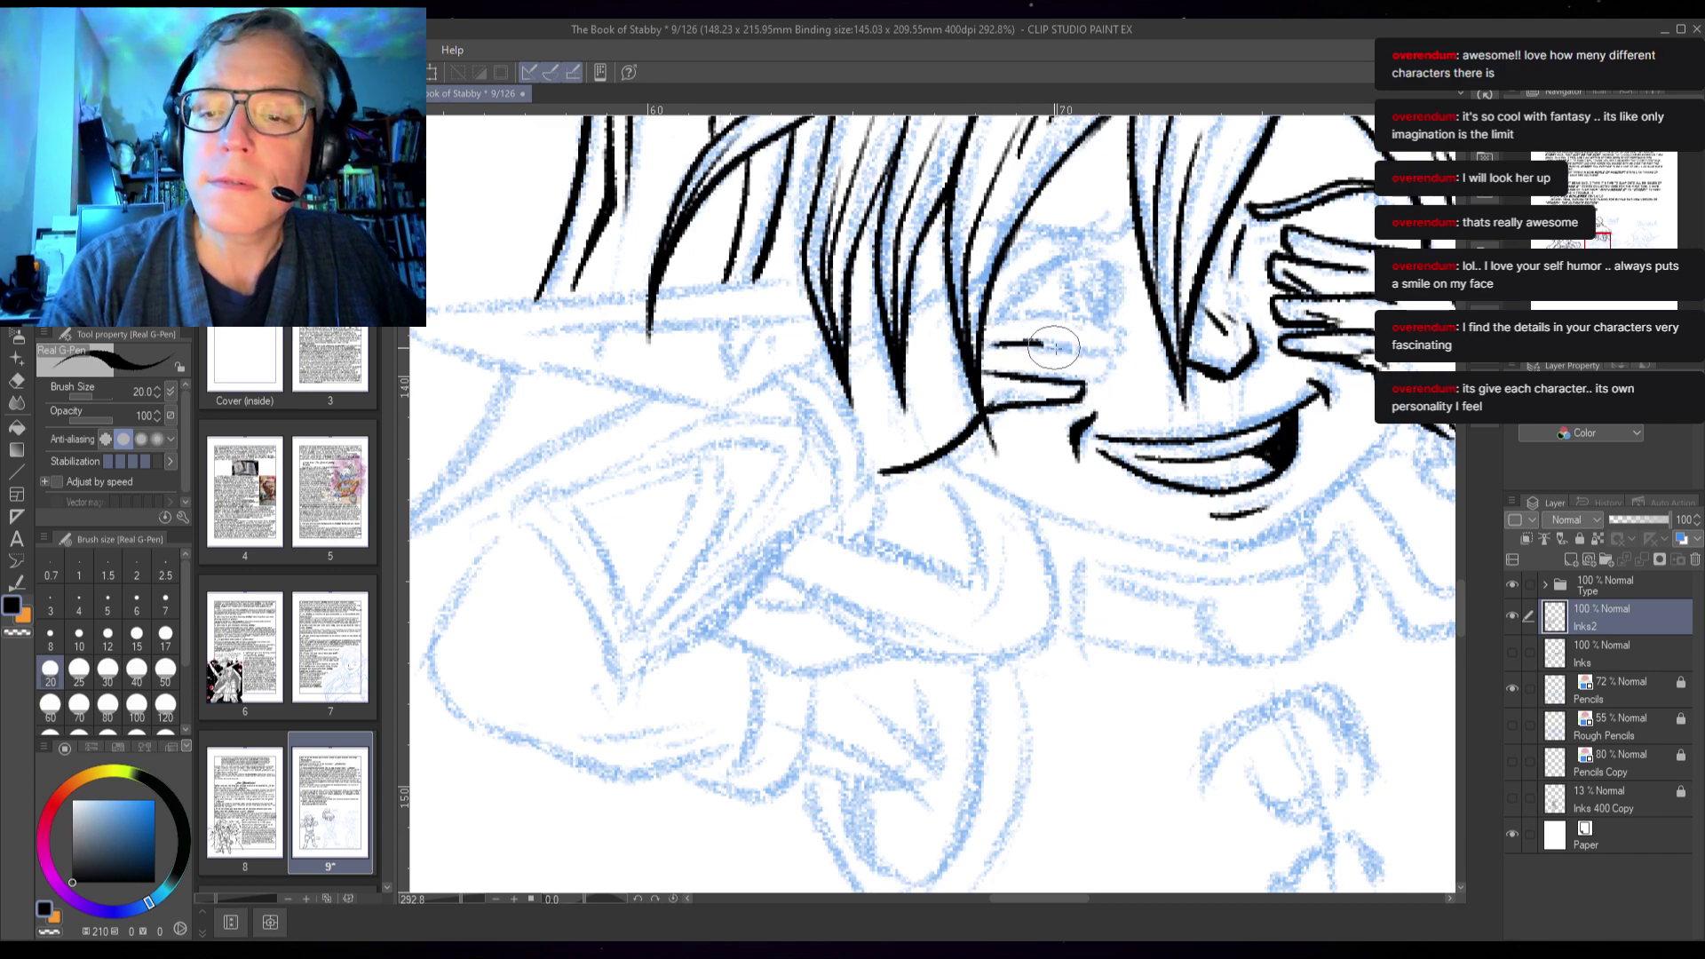
mouse_move(1054, 348)
left_mouse_down()
mouse_move(1103, 351)
mouse_move(1056, 371)
left_mouse_up()
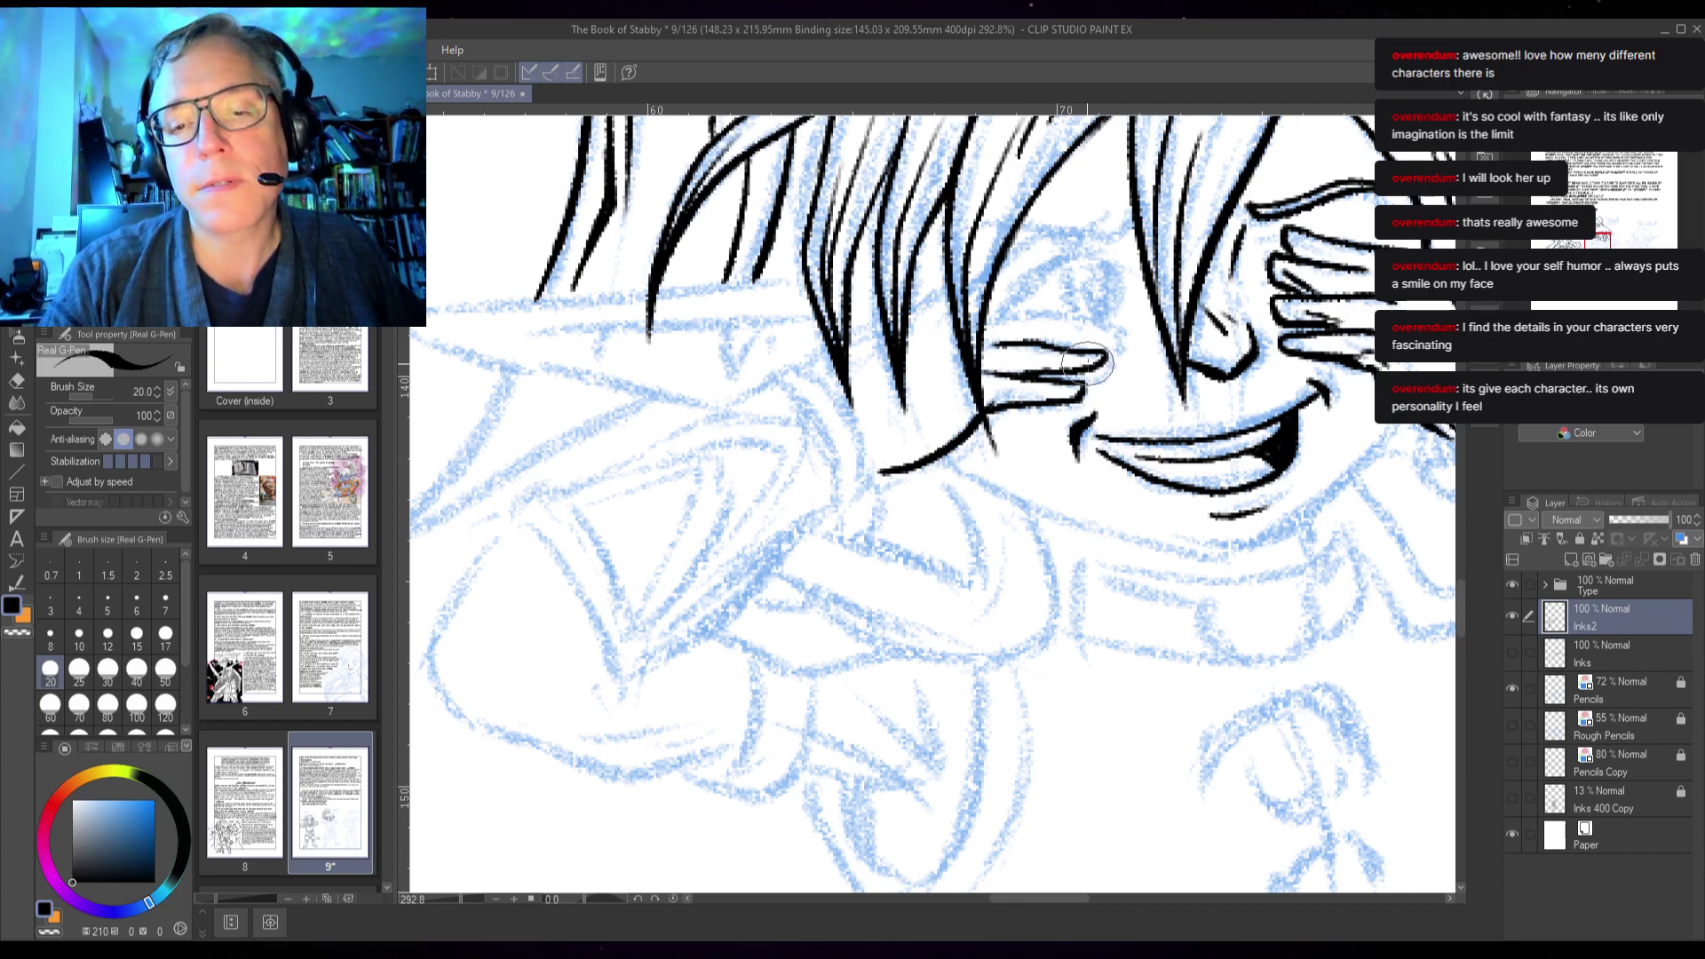
mouse_move(985, 395)
left_mouse_down()
mouse_move(882, 468)
mouse_move(983, 399)
mouse_move(1079, 388)
mouse_move(1075, 458)
mouse_move(1075, 395)
left_mouse_up()
key("ctrl+z")
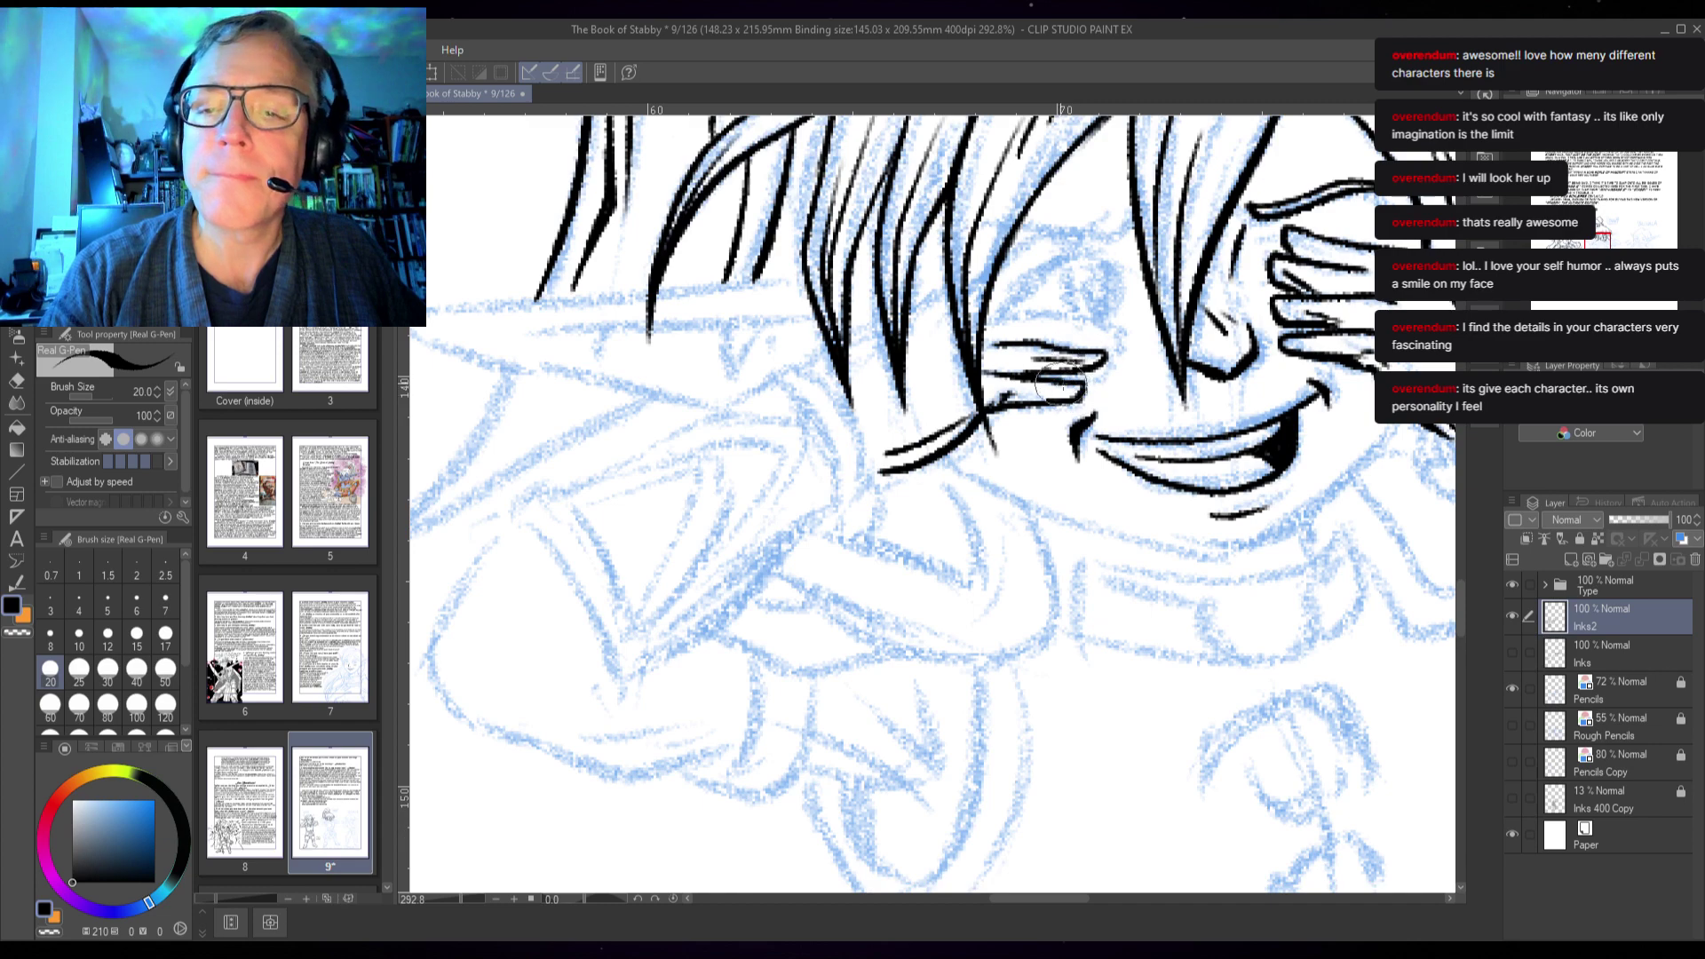
- Ink the top finger and the raised thumb of the hand on the left side of the face
mouse_move(992, 324)
left_mouse_down()
mouse_move(1104, 334)
mouse_move(1078, 360)
mouse_move(1096, 373)
left_mouse_up()
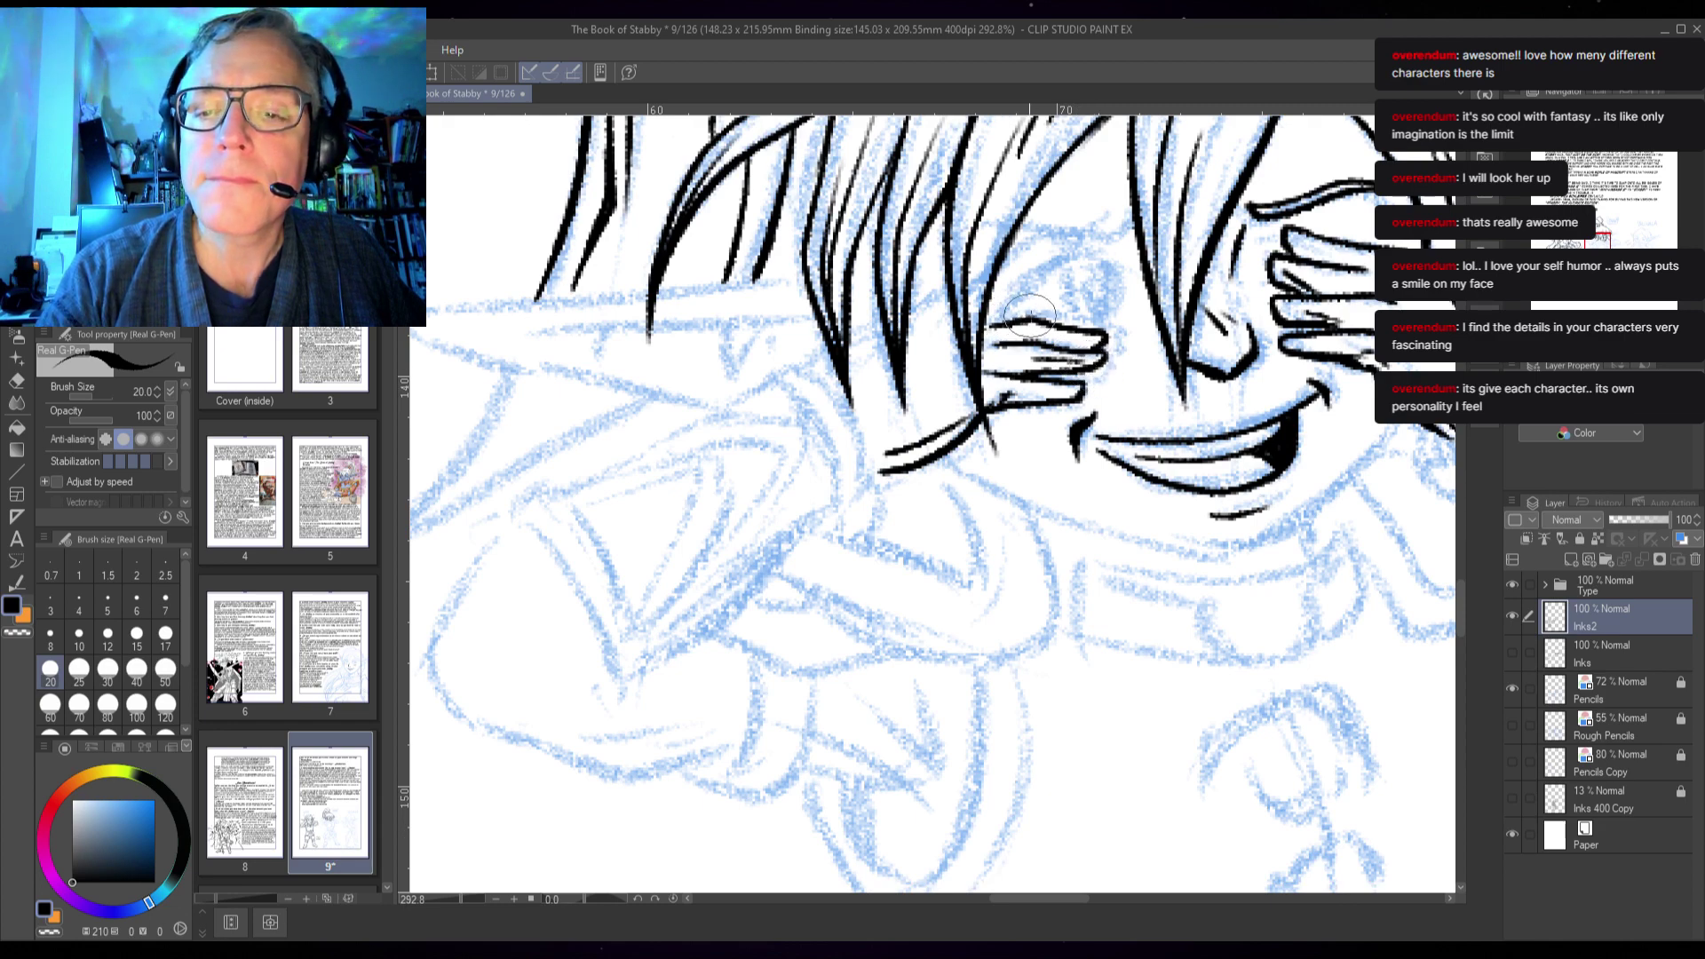
left_click_drag(987, 323, 1006, 315)
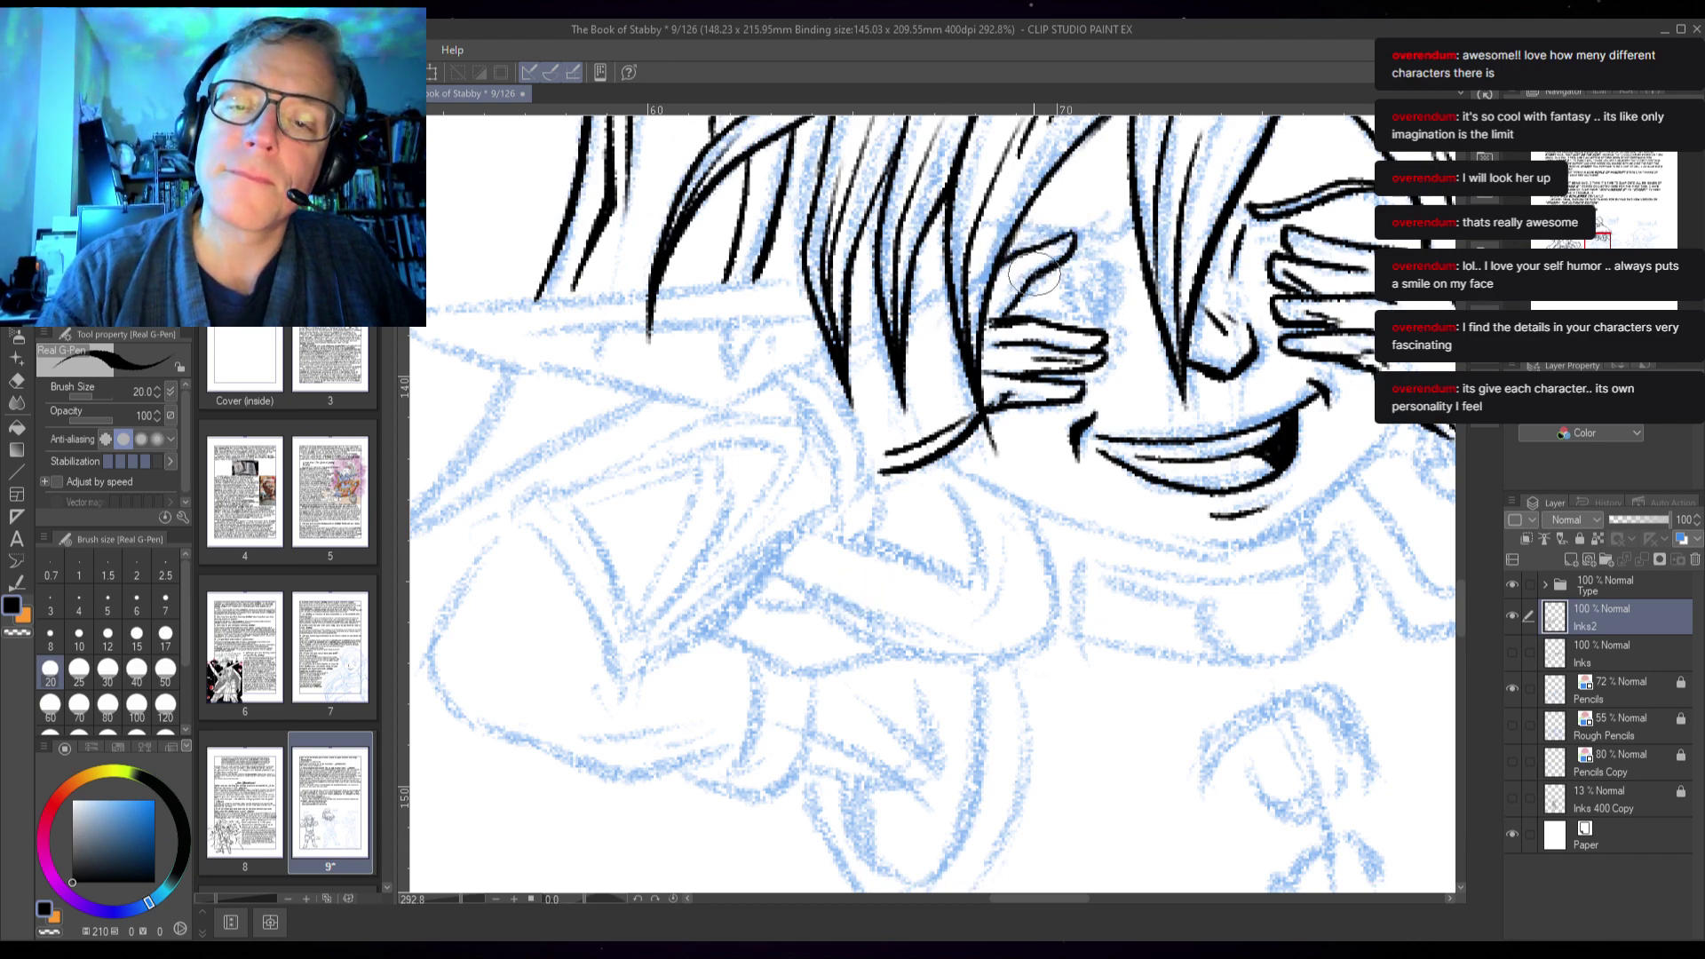
left_click_drag(1057, 252, 1018, 277)
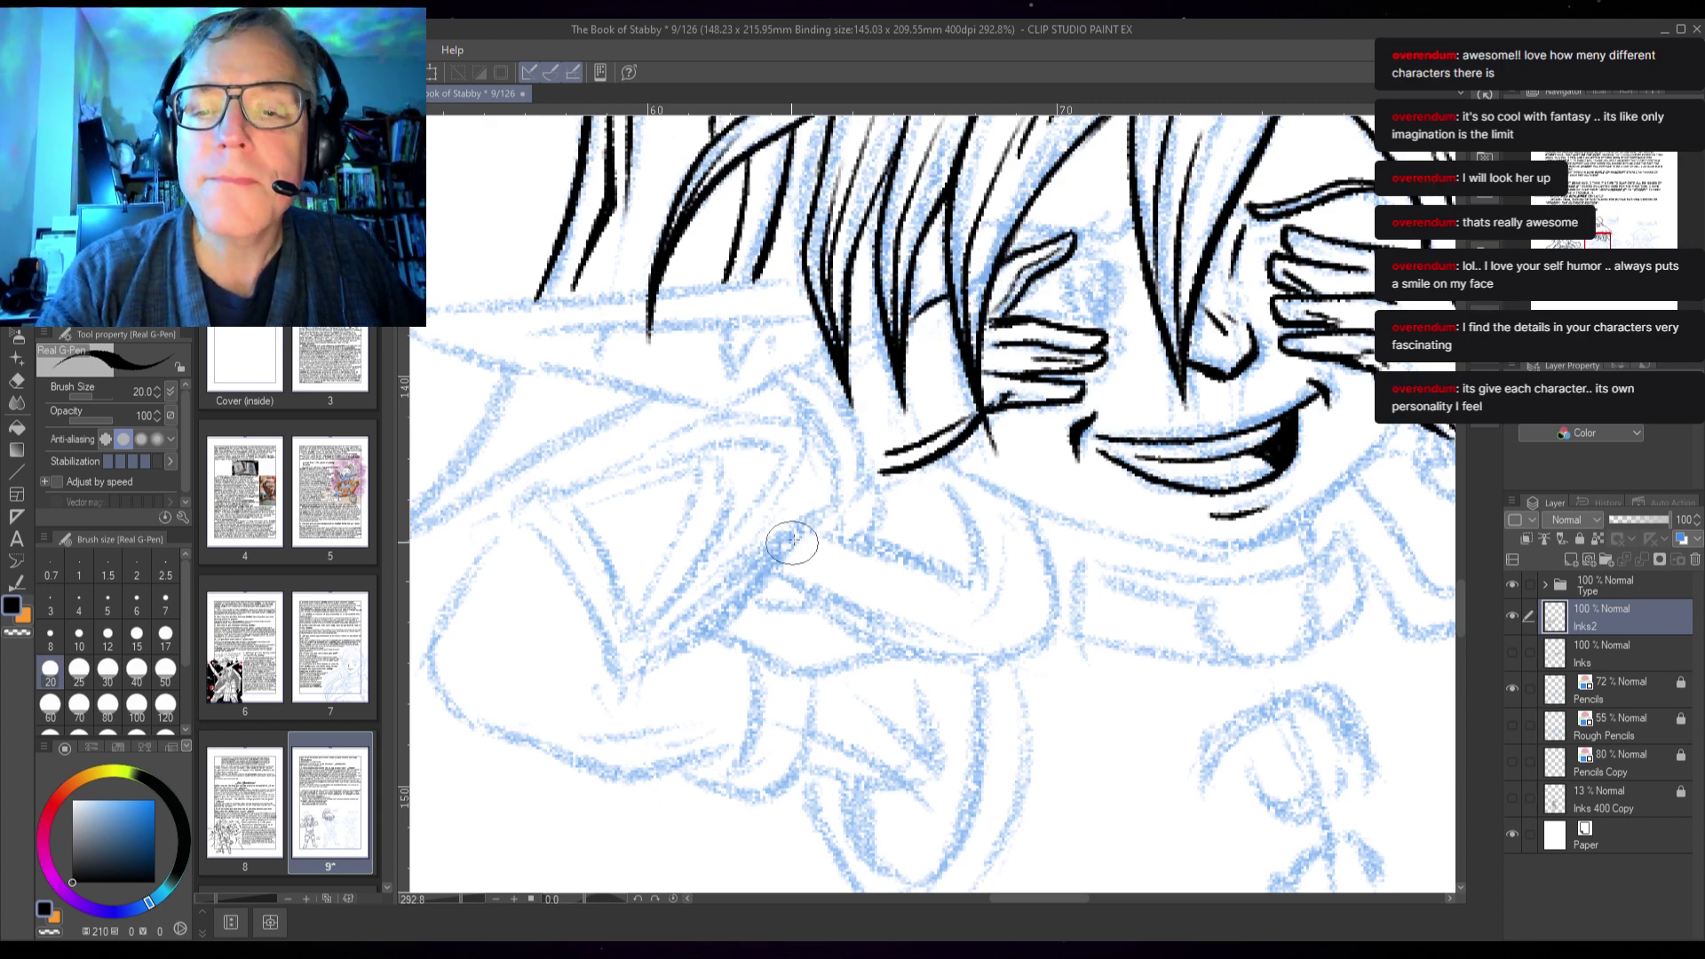
- Ink the left-side hand's upper edge behind the hair locks toward the wrist, and close the point of its lower edge
left_click_drag(916, 309, 846, 359)
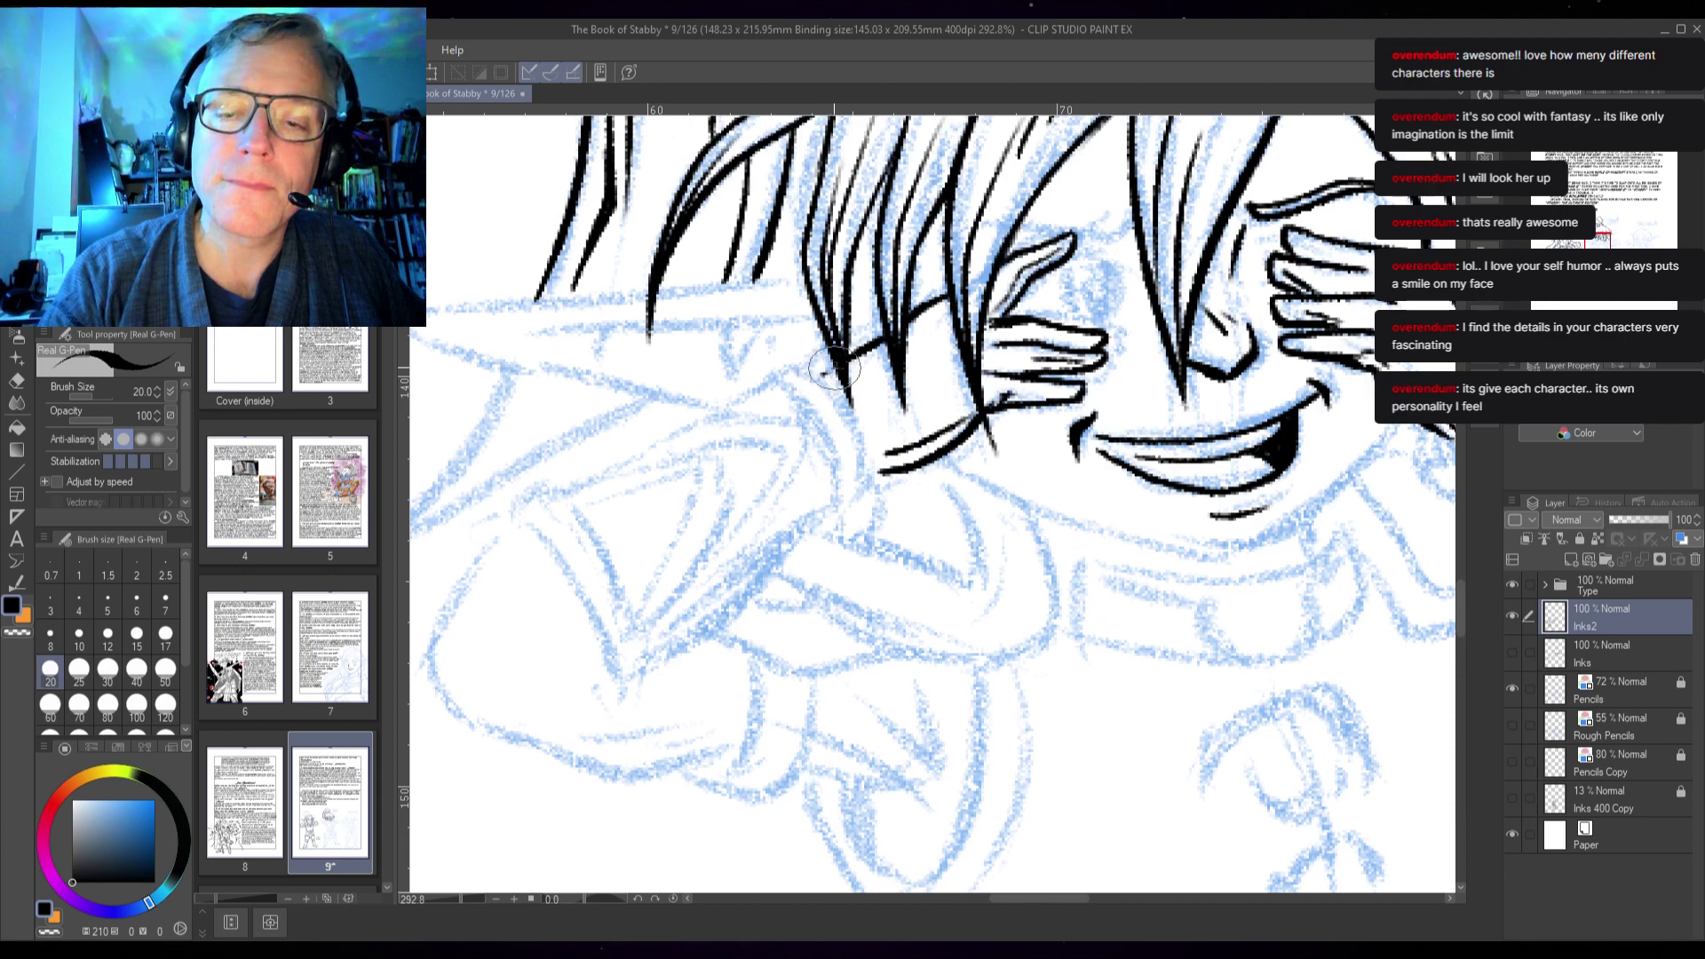
left_click_drag(821, 362, 844, 378)
left_click_drag(875, 453, 914, 471)
left_click_drag(848, 408, 879, 462)
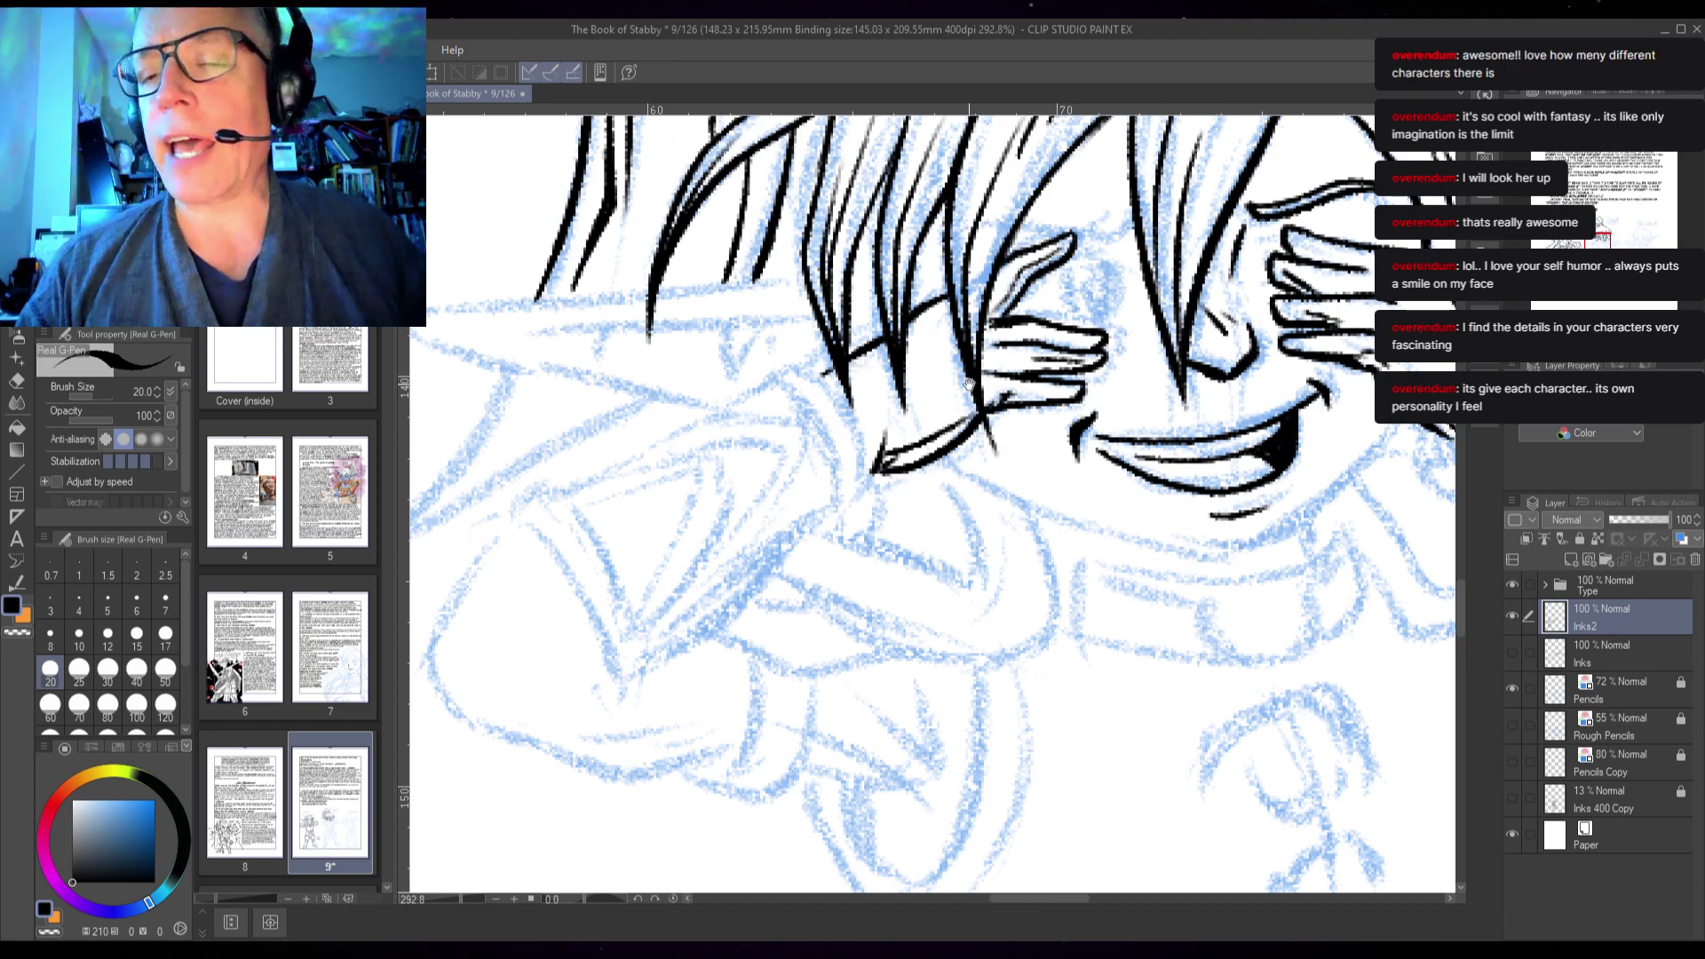
- Ink the eyebrow above the left-side hand and extend the tops of the fringe strands with tapered strokes
scroll(1055, 410, "up", 4)
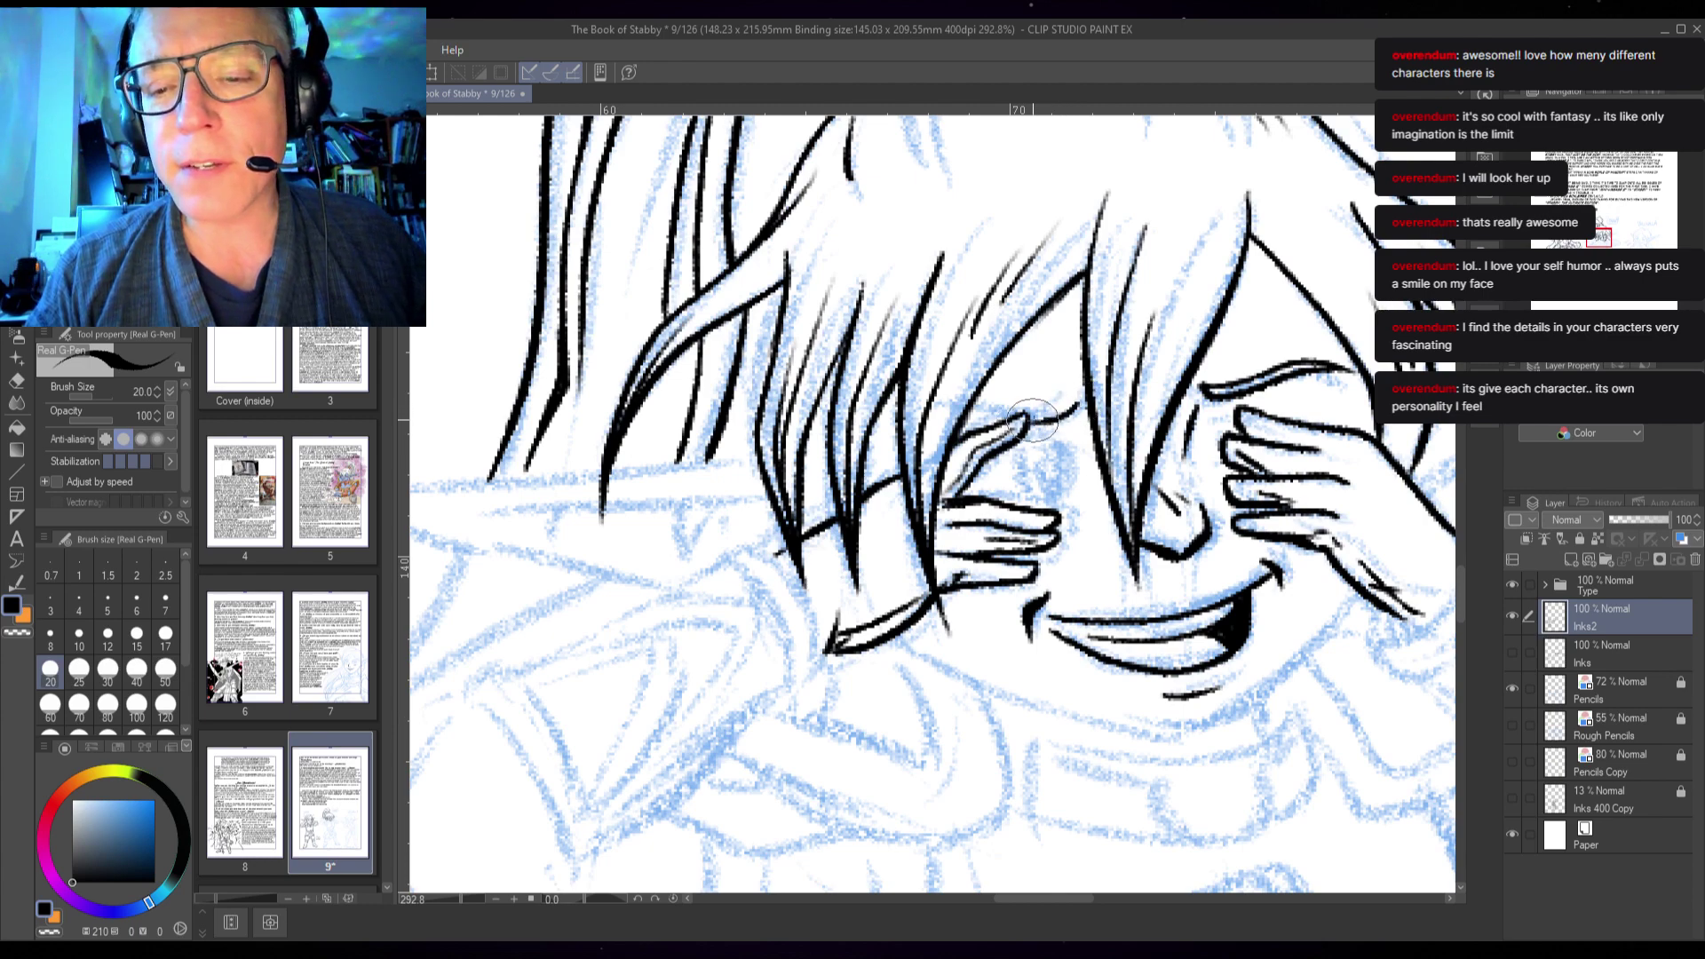
left_click_drag(1025, 414, 1068, 402)
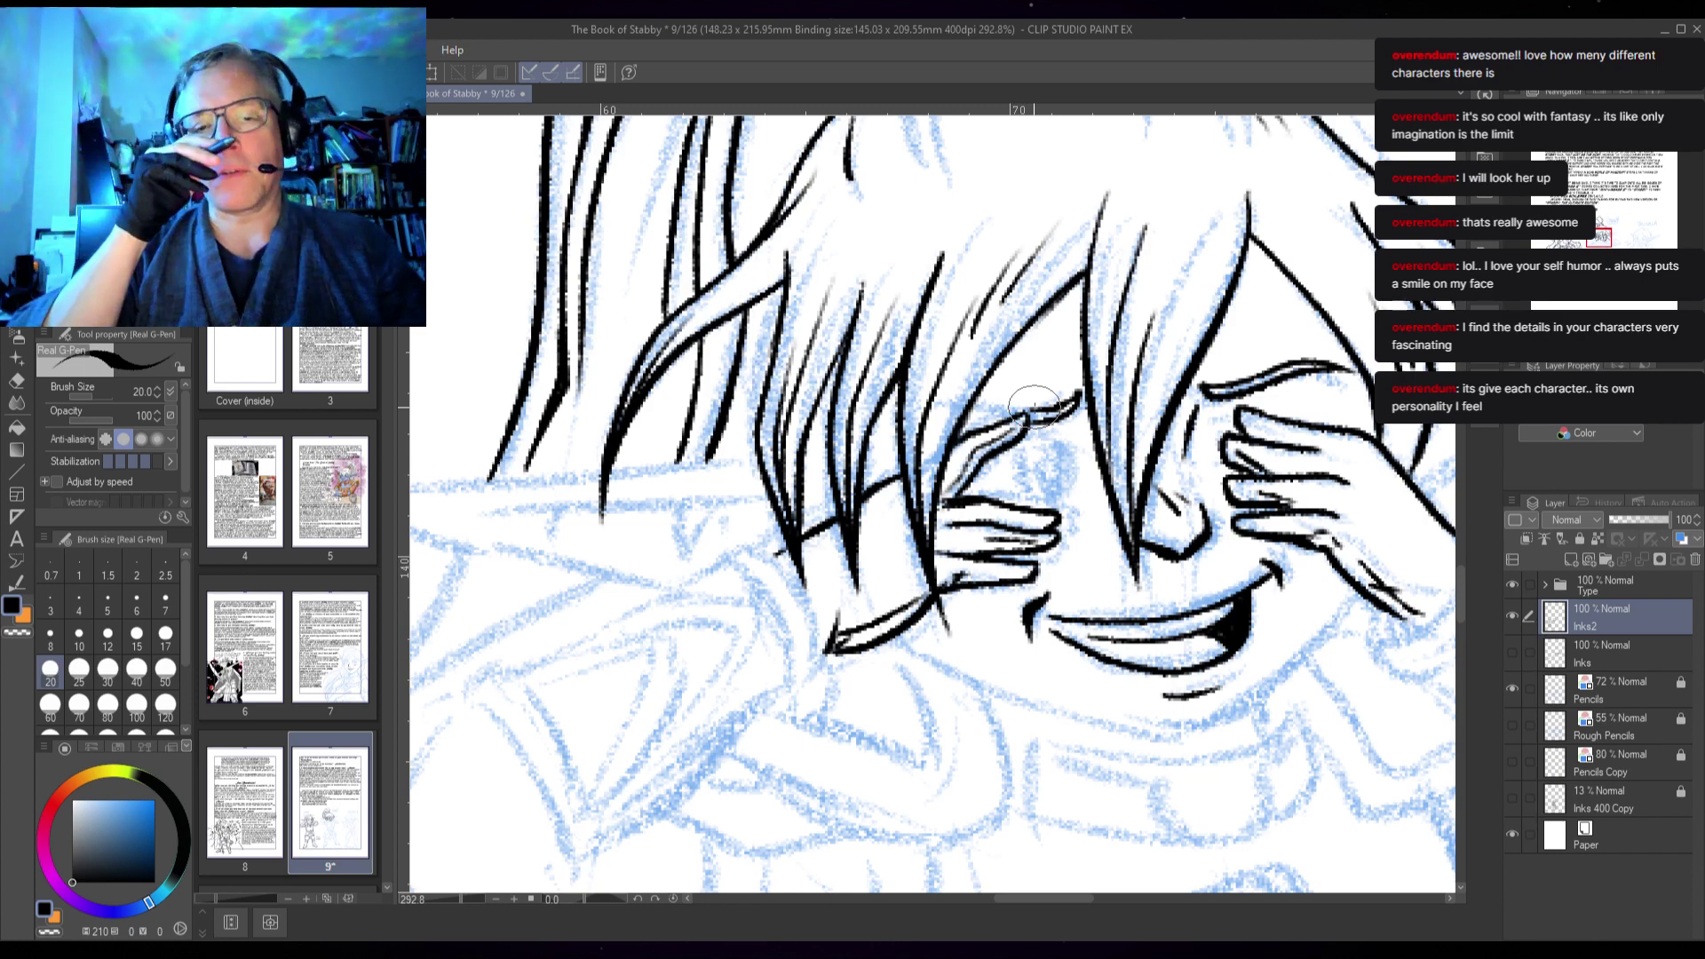
left_click_drag(1093, 288, 893, 461)
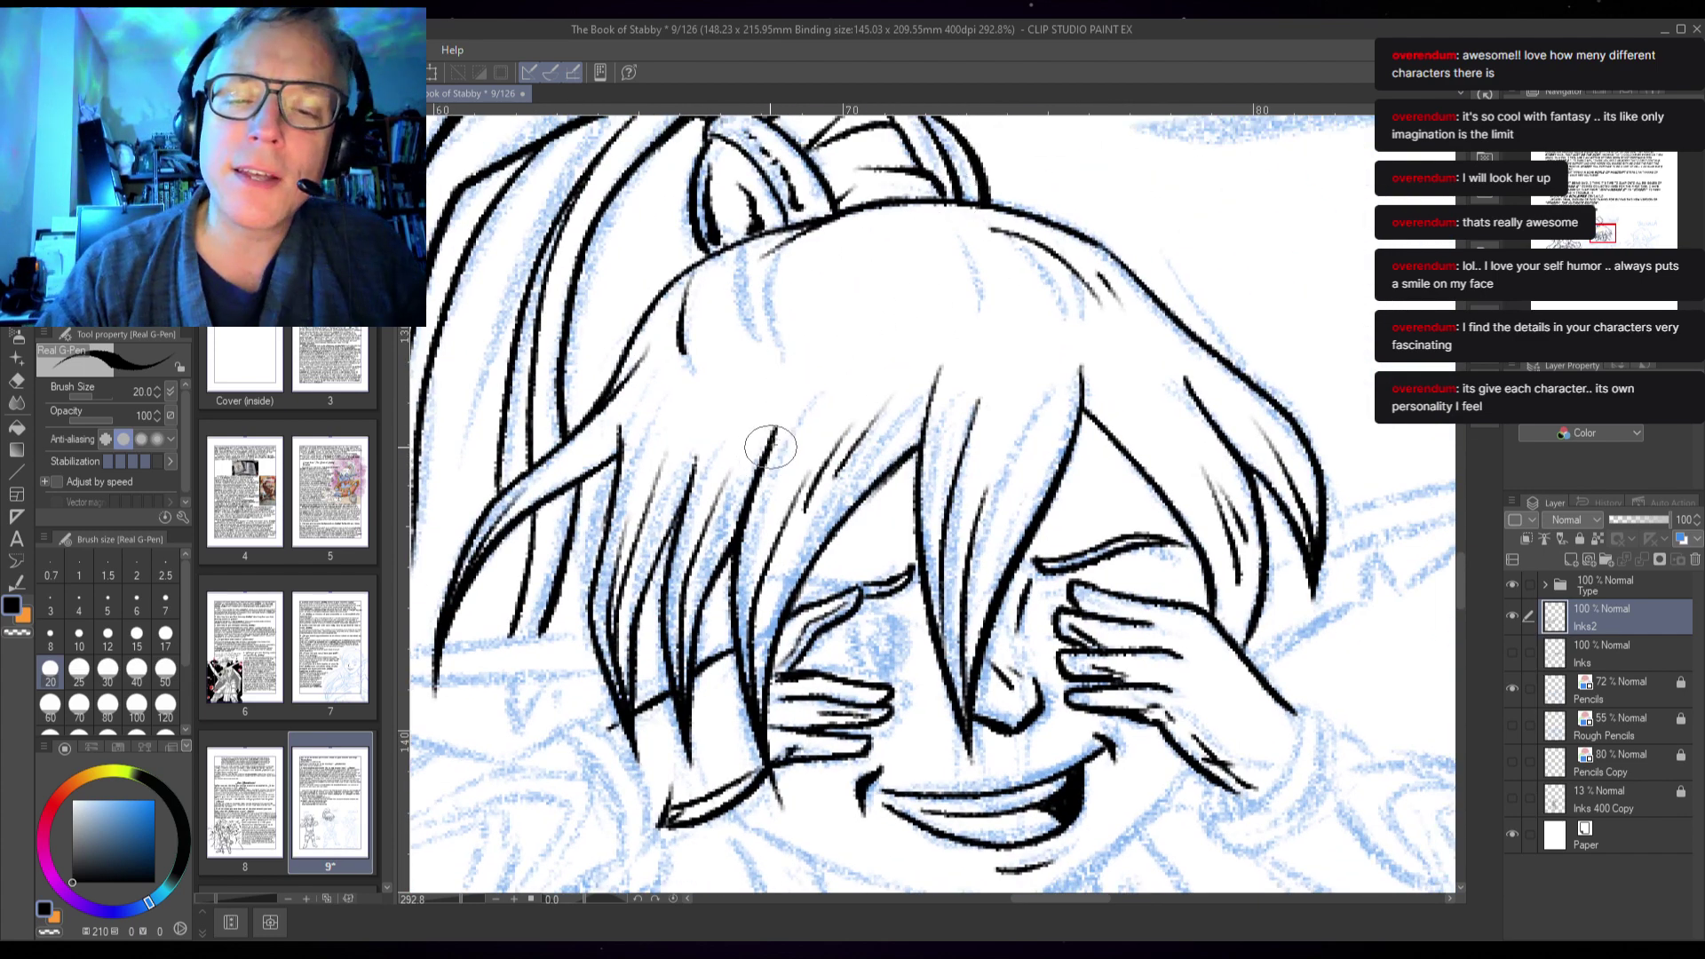
mouse_move(783, 401)
left_mouse_down()
mouse_move(759, 473)
mouse_move(668, 499)
left_mouse_up()
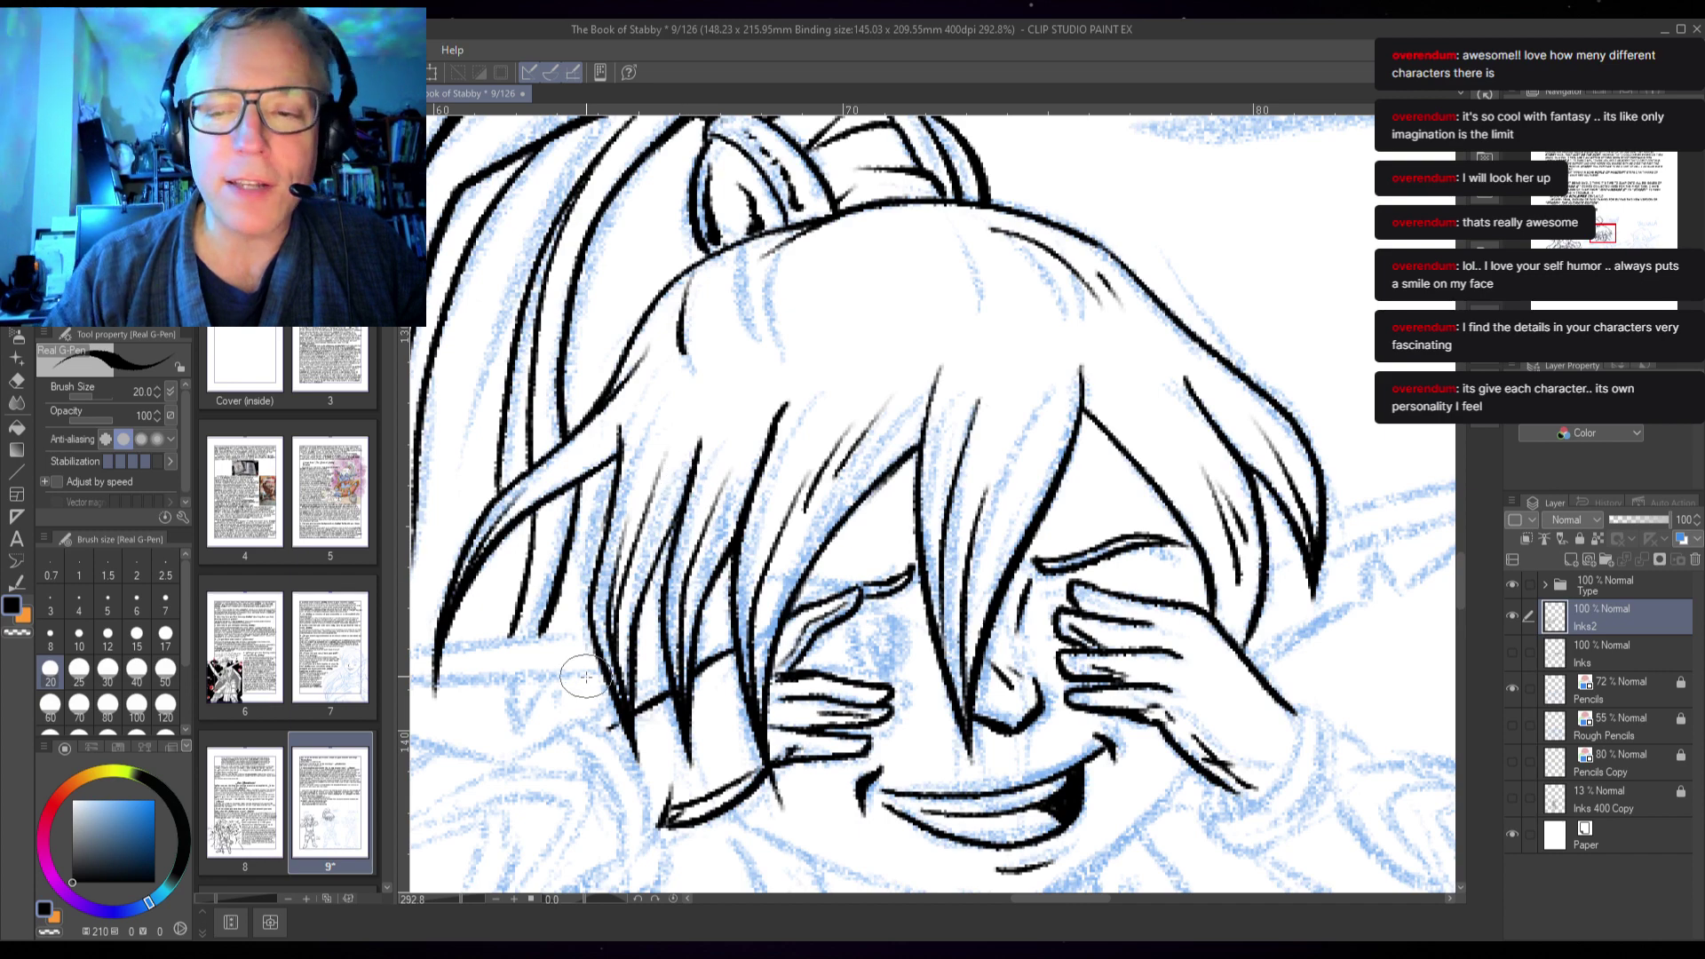
mouse_move(934, 350)
left_mouse_down()
mouse_move(914, 449)
mouse_move(937, 529)
left_mouse_up()
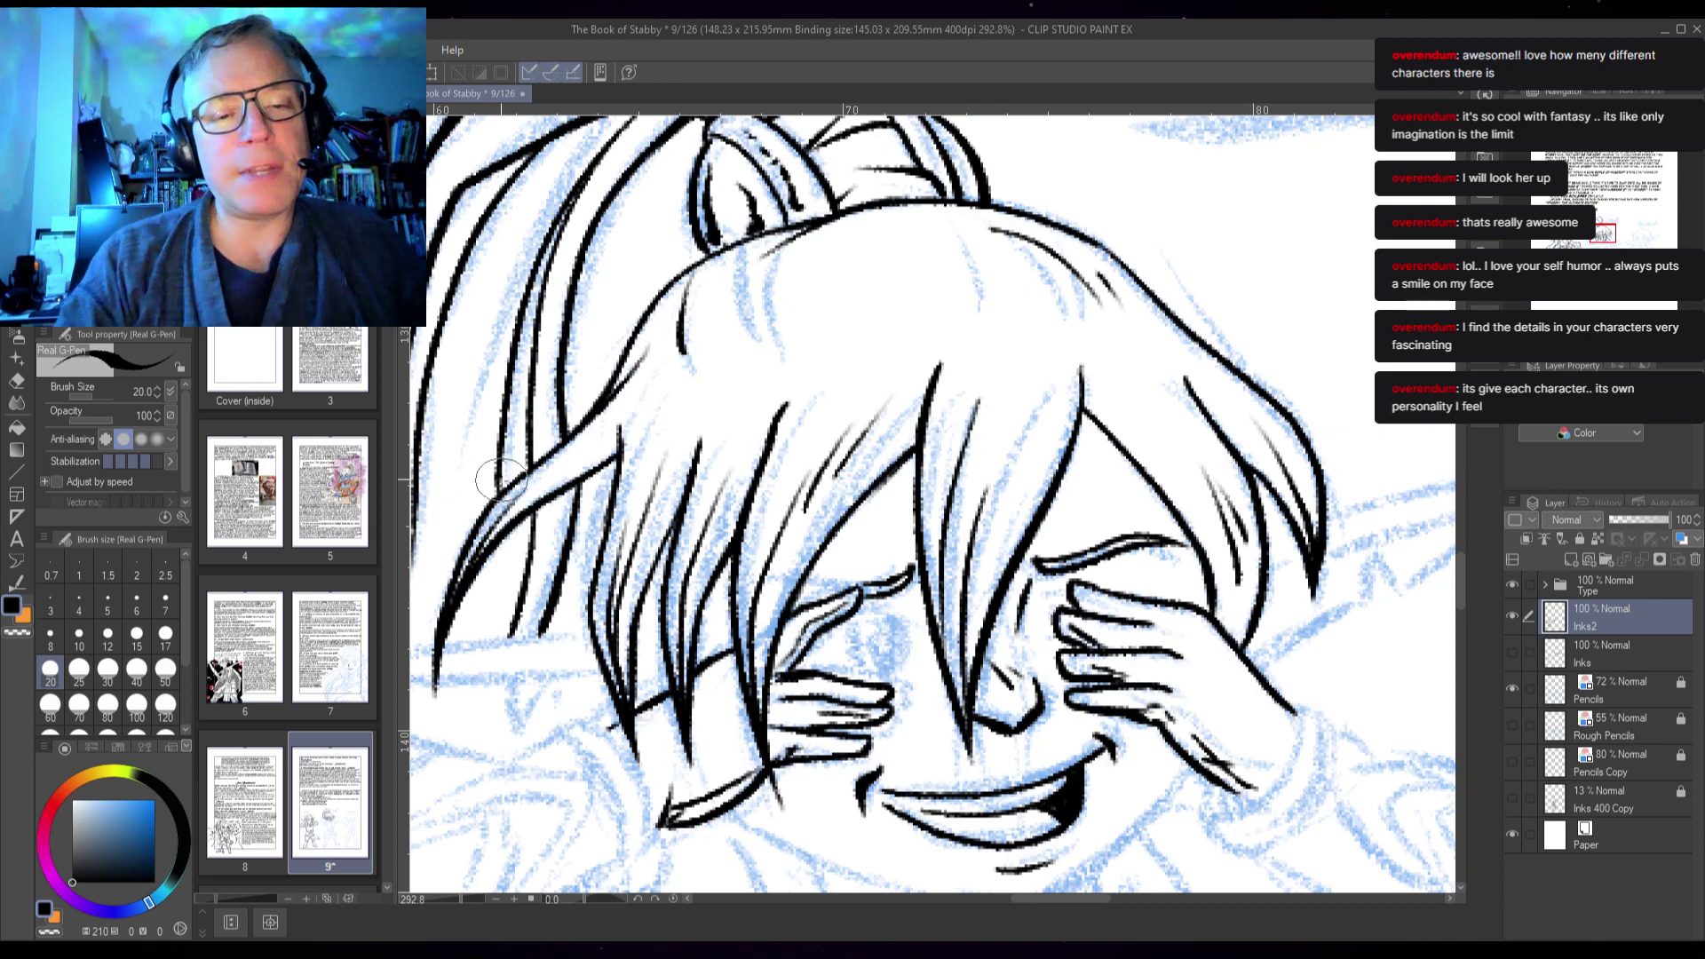
- Add thin inner strands to the ponytail behind the left face lock
left_click_drag(506, 529, 461, 637)
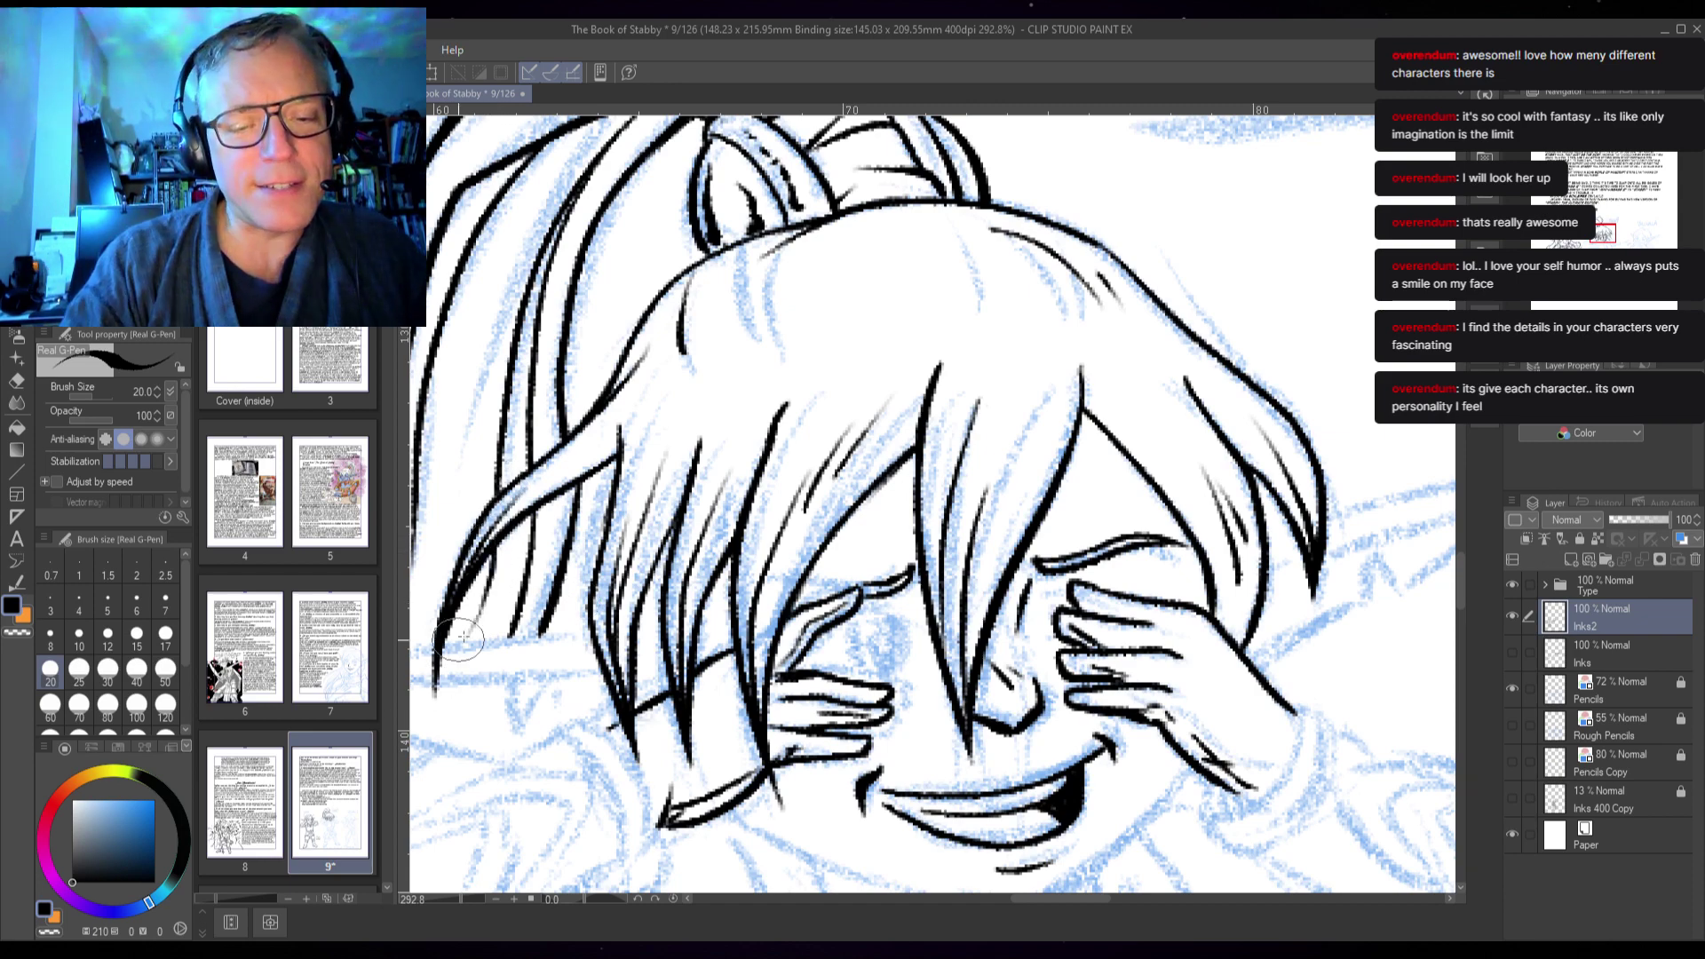
scroll(464, 638, "up", 3)
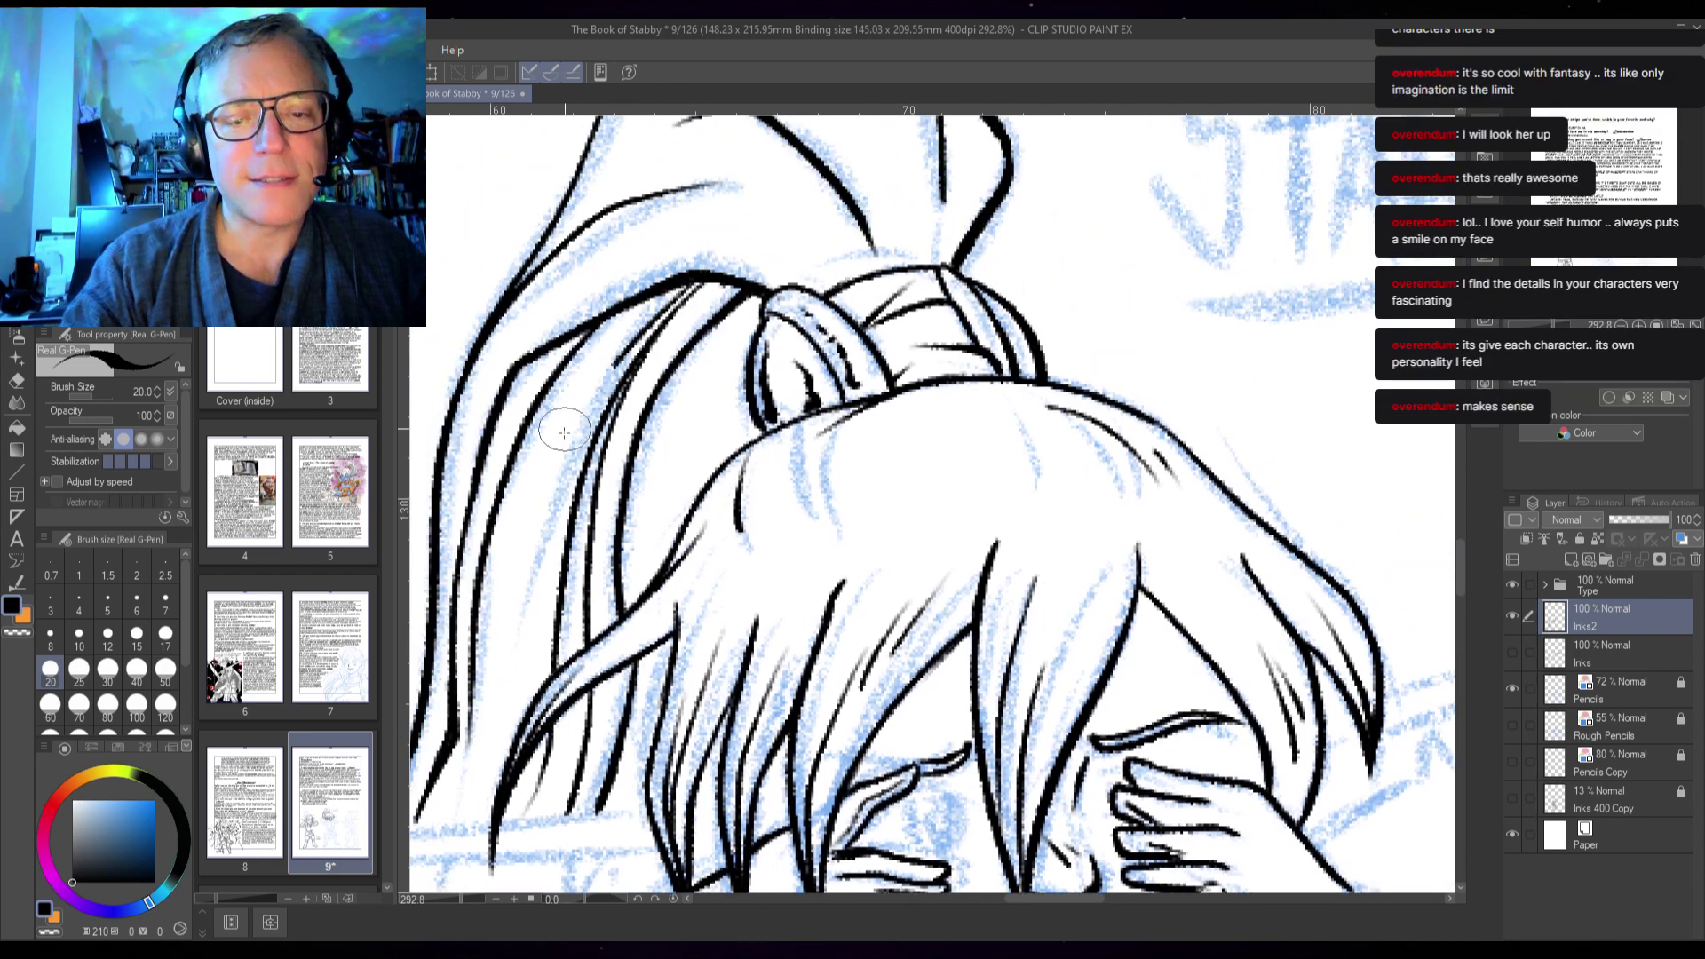
mouse_move(593, 384)
left_mouse_down()
mouse_move(490, 655)
mouse_move(594, 417)
mouse_move(526, 626)
left_mouse_up()
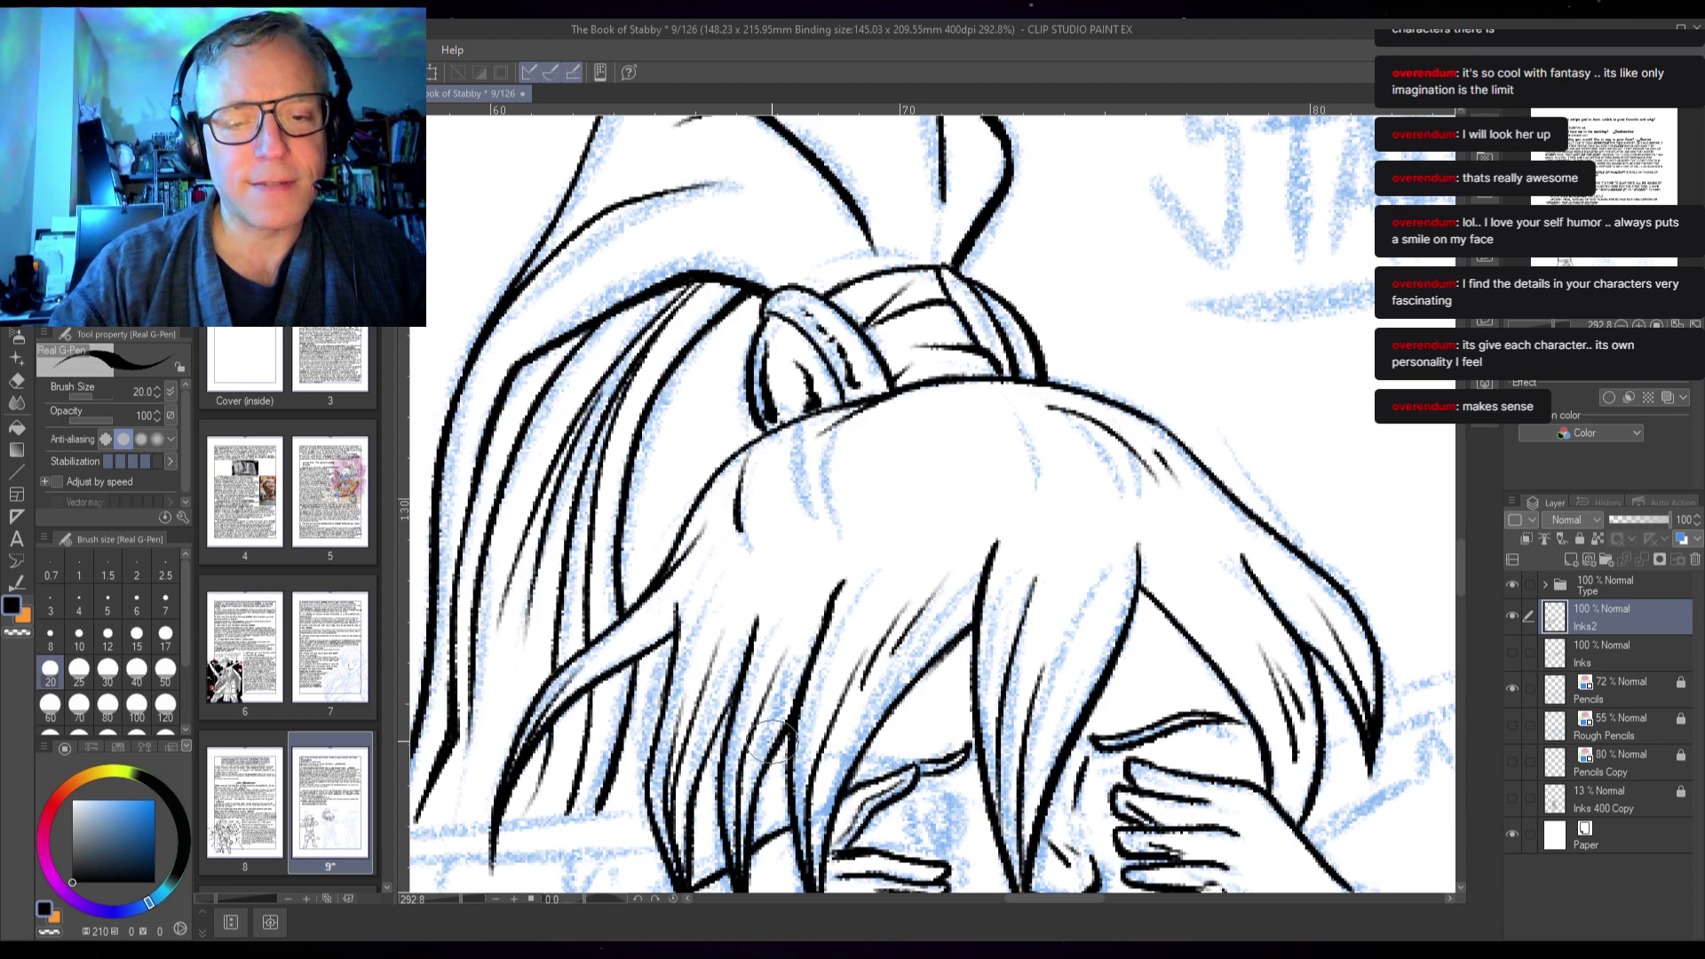
left_click_drag(770, 741, 939, 475)
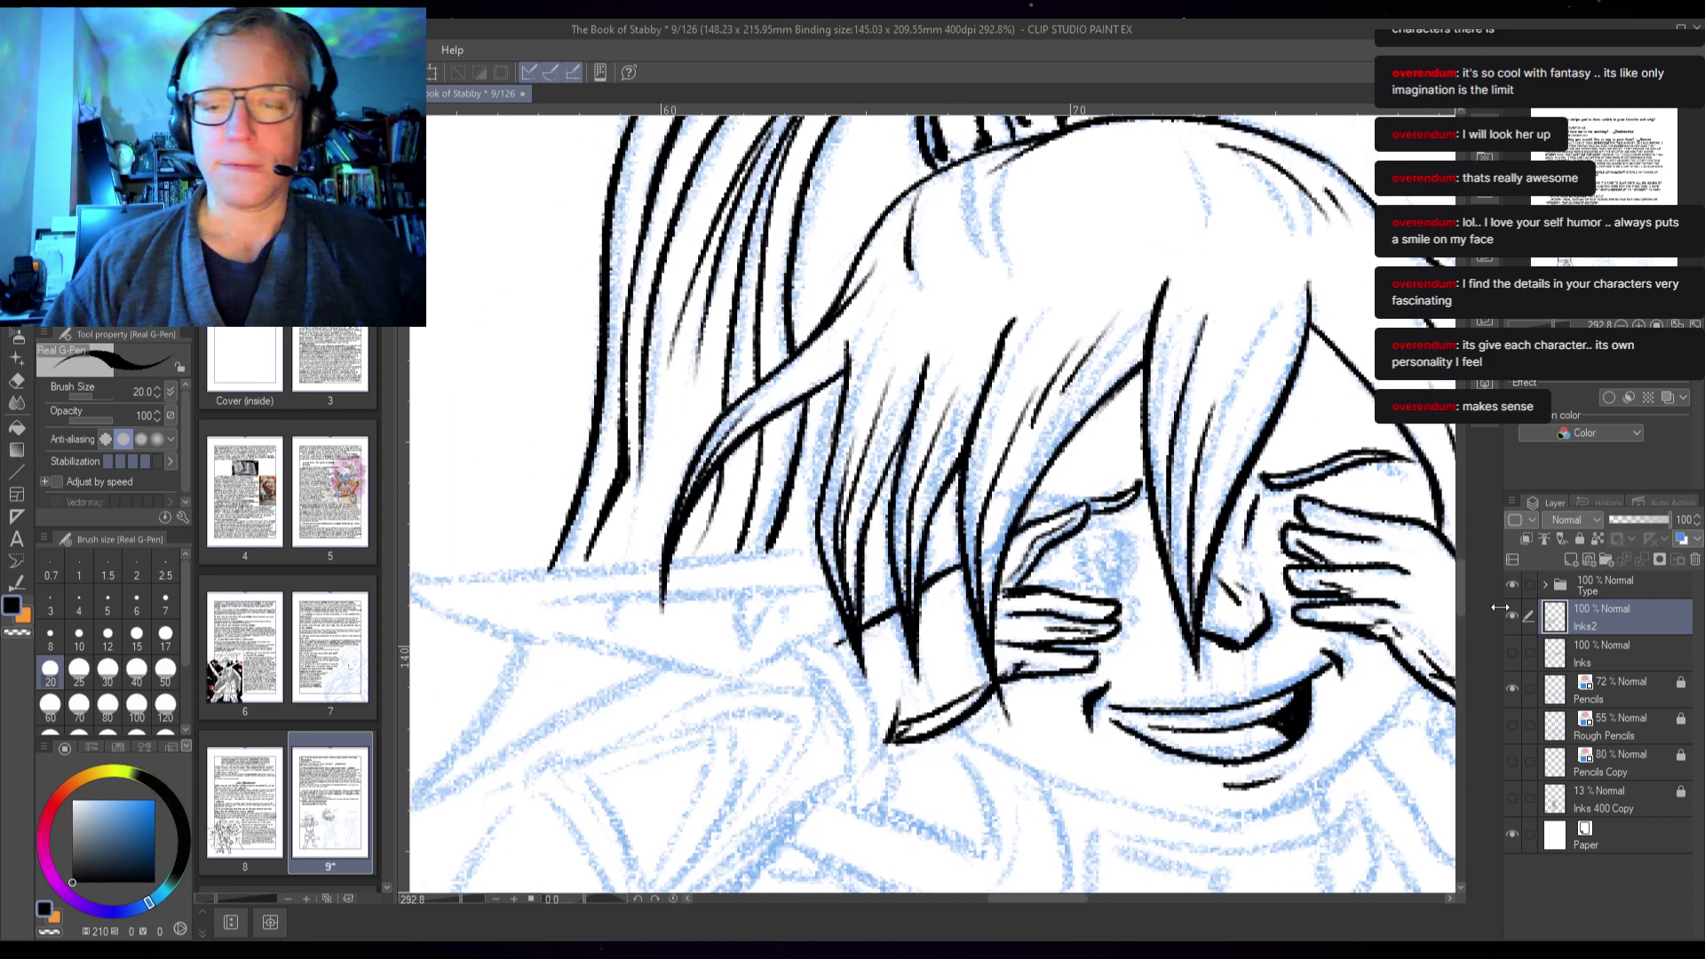
left_click_drag(1372, 693, 1277, 470)
left_click_drag(1296, 590, 1278, 568)
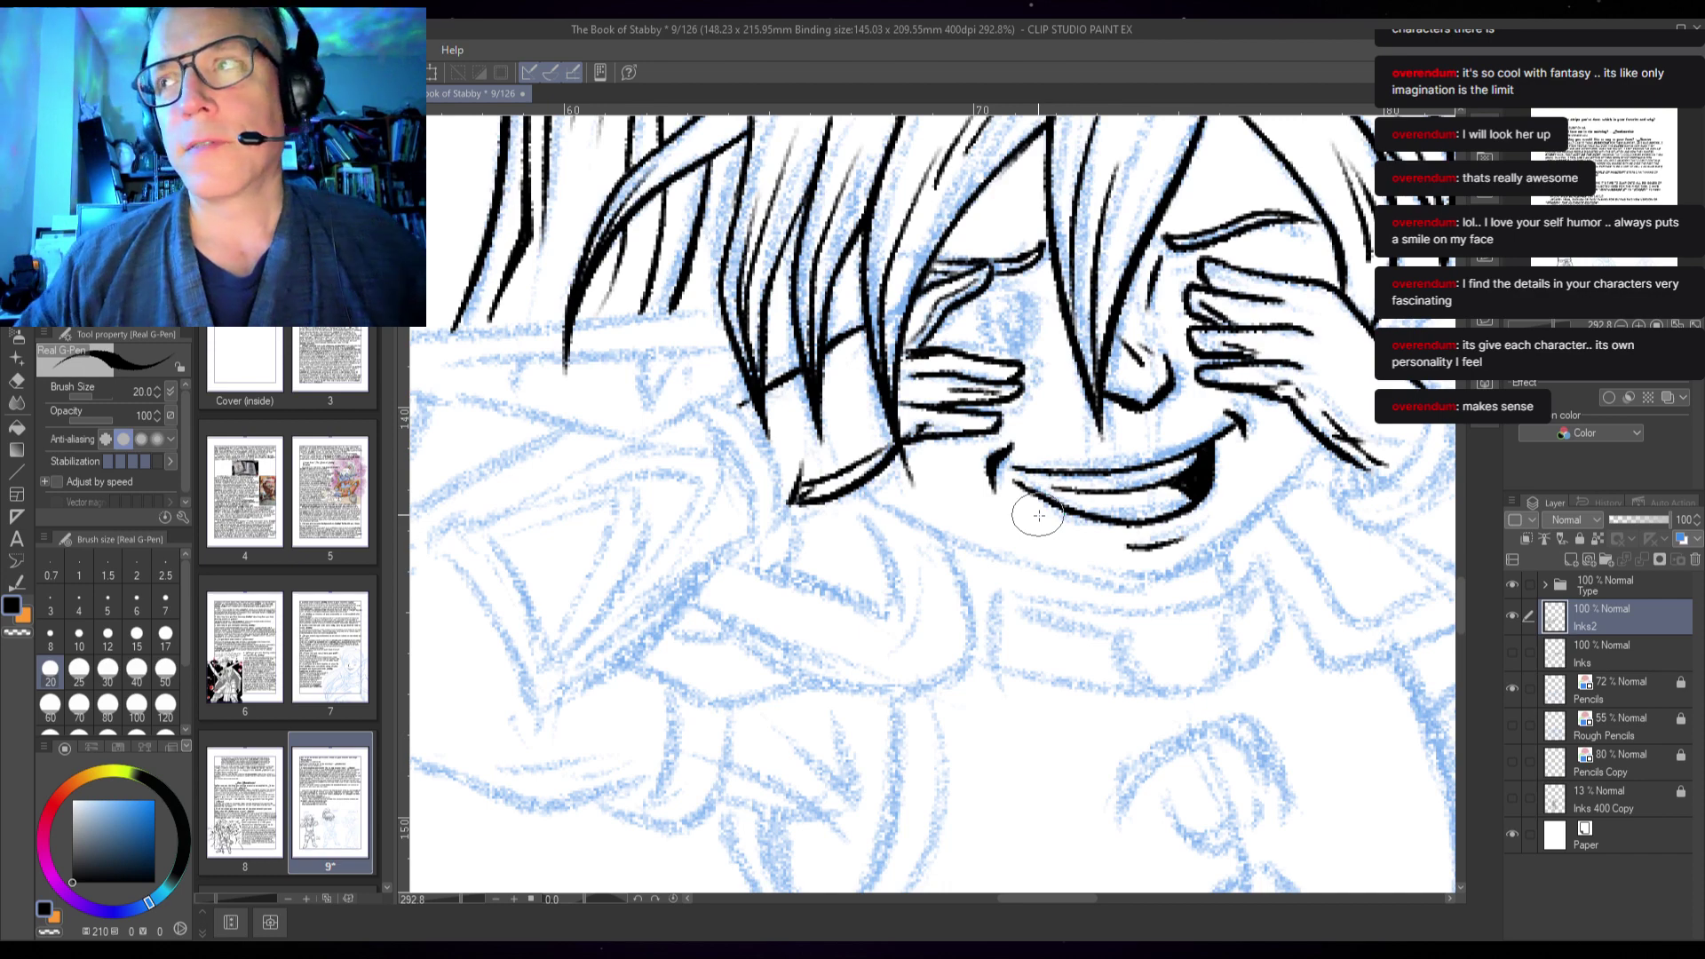
scroll(939, 476, "down", 3)
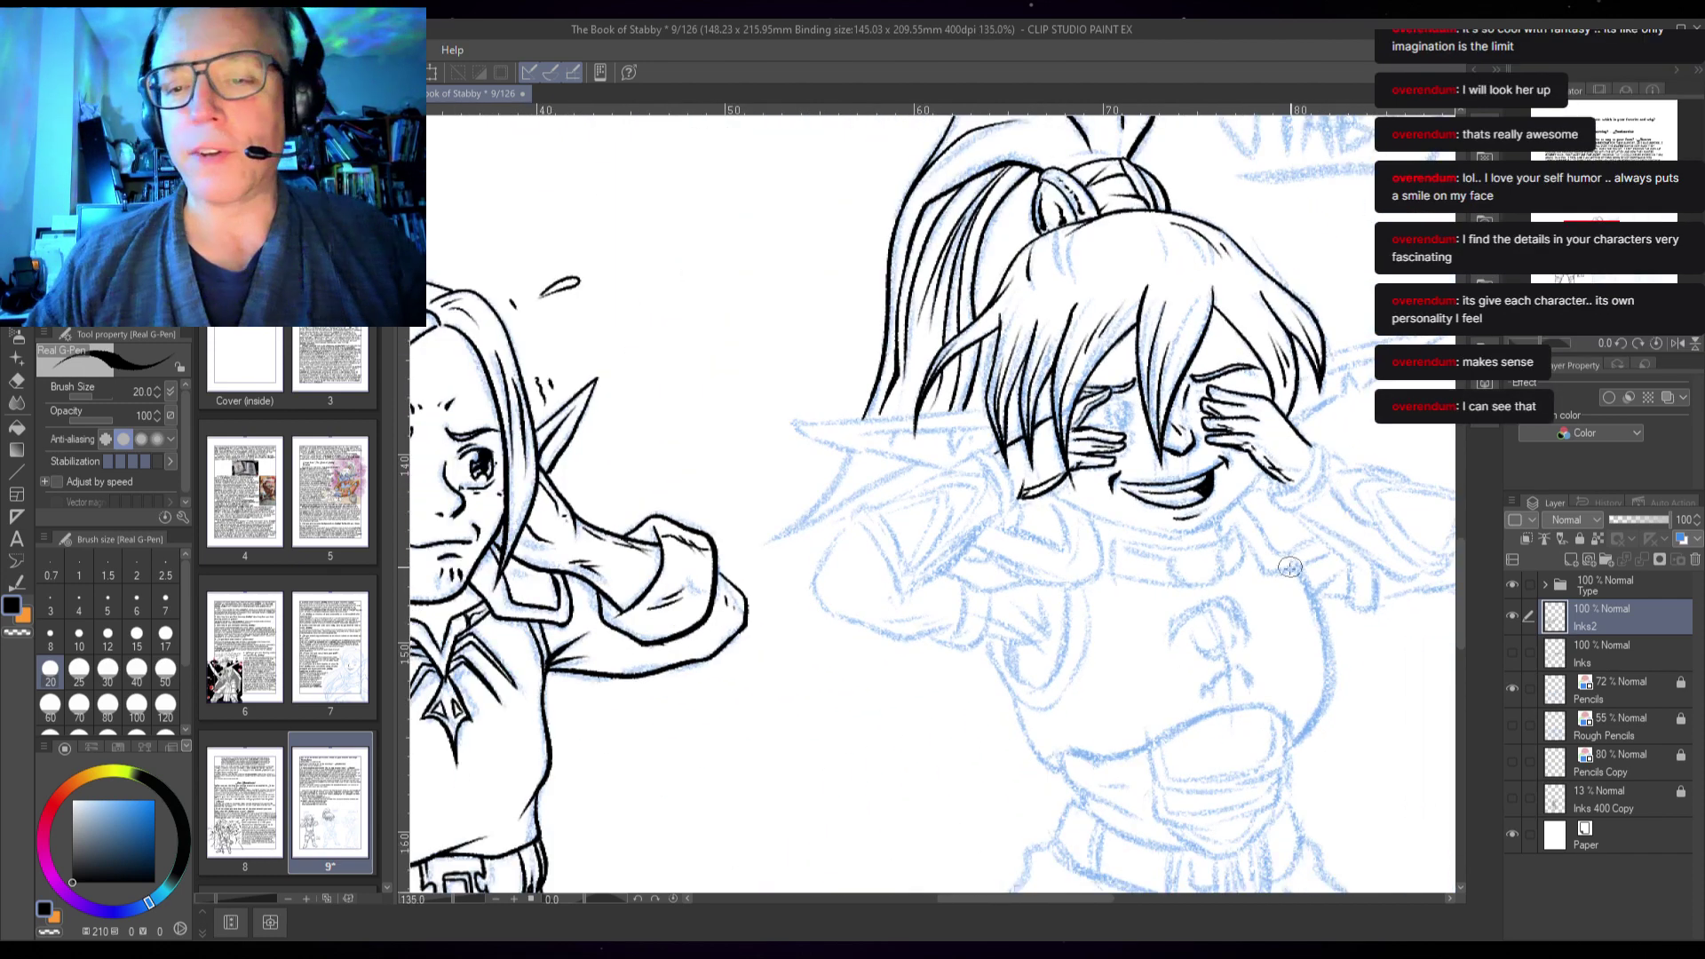
- Ink the line across the wrist where the hand on the left side of the face meets its bracer
left_click_drag(1163, 573, 781, 578)
left_click_drag(533, 621, 994, 452)
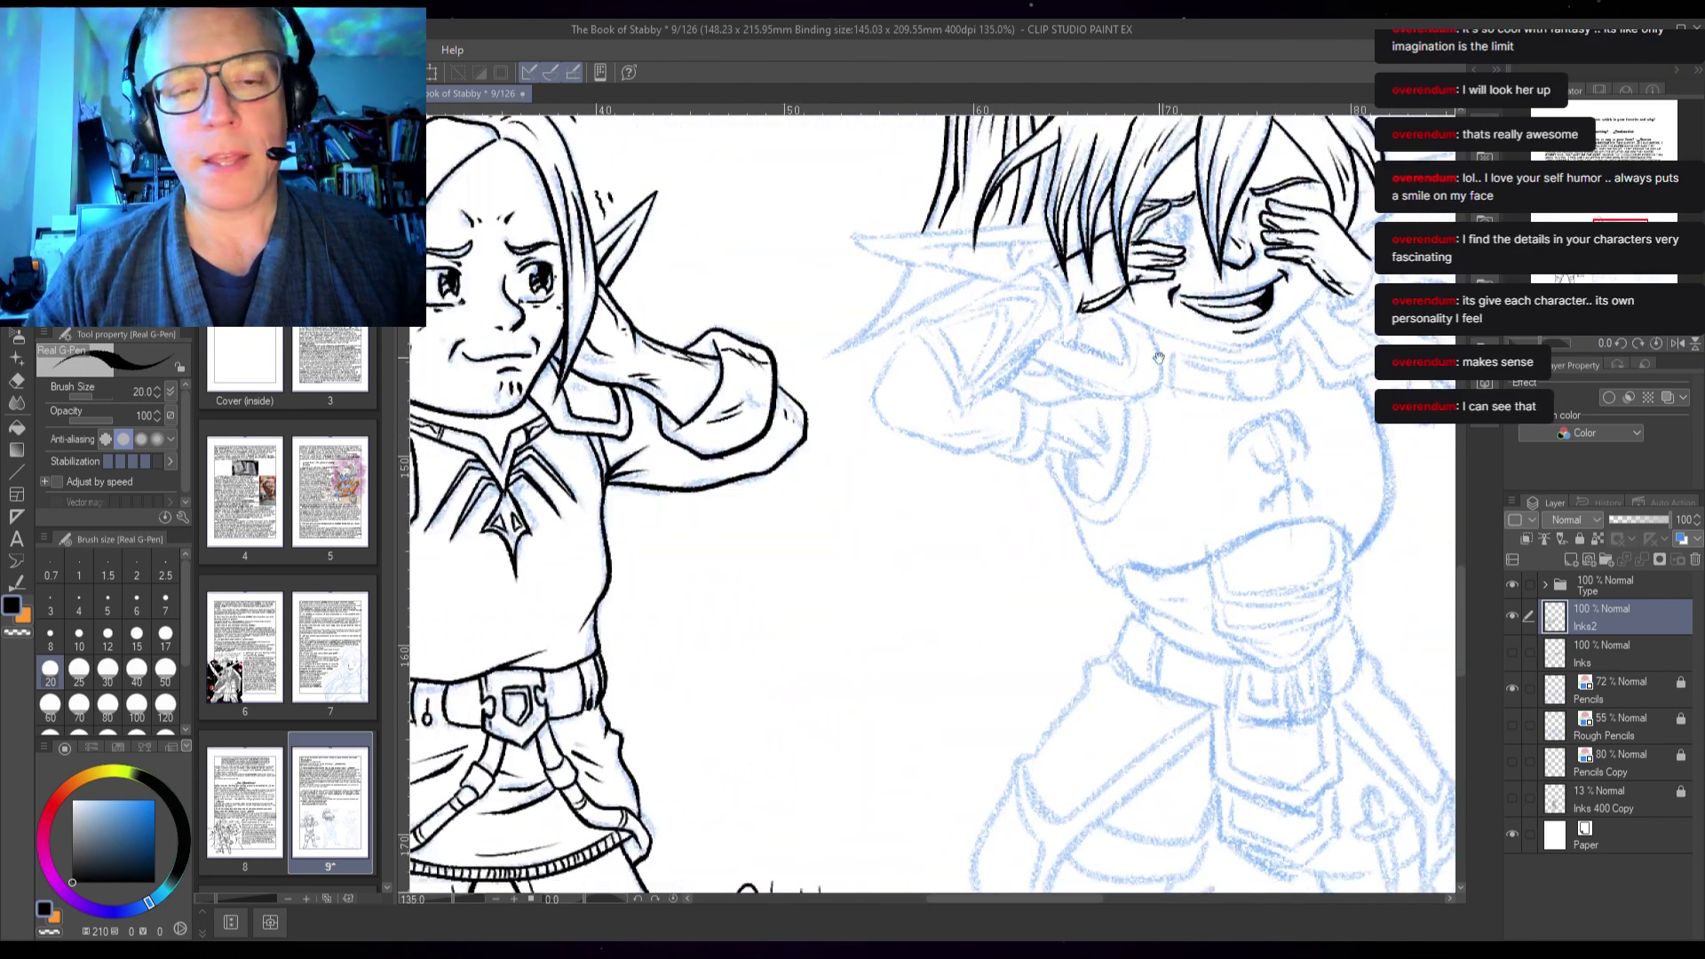
left_click_drag(892, 411, 1265, 465)
left_click_drag(1146, 454, 853, 578)
left_click_drag(1057, 562, 860, 544)
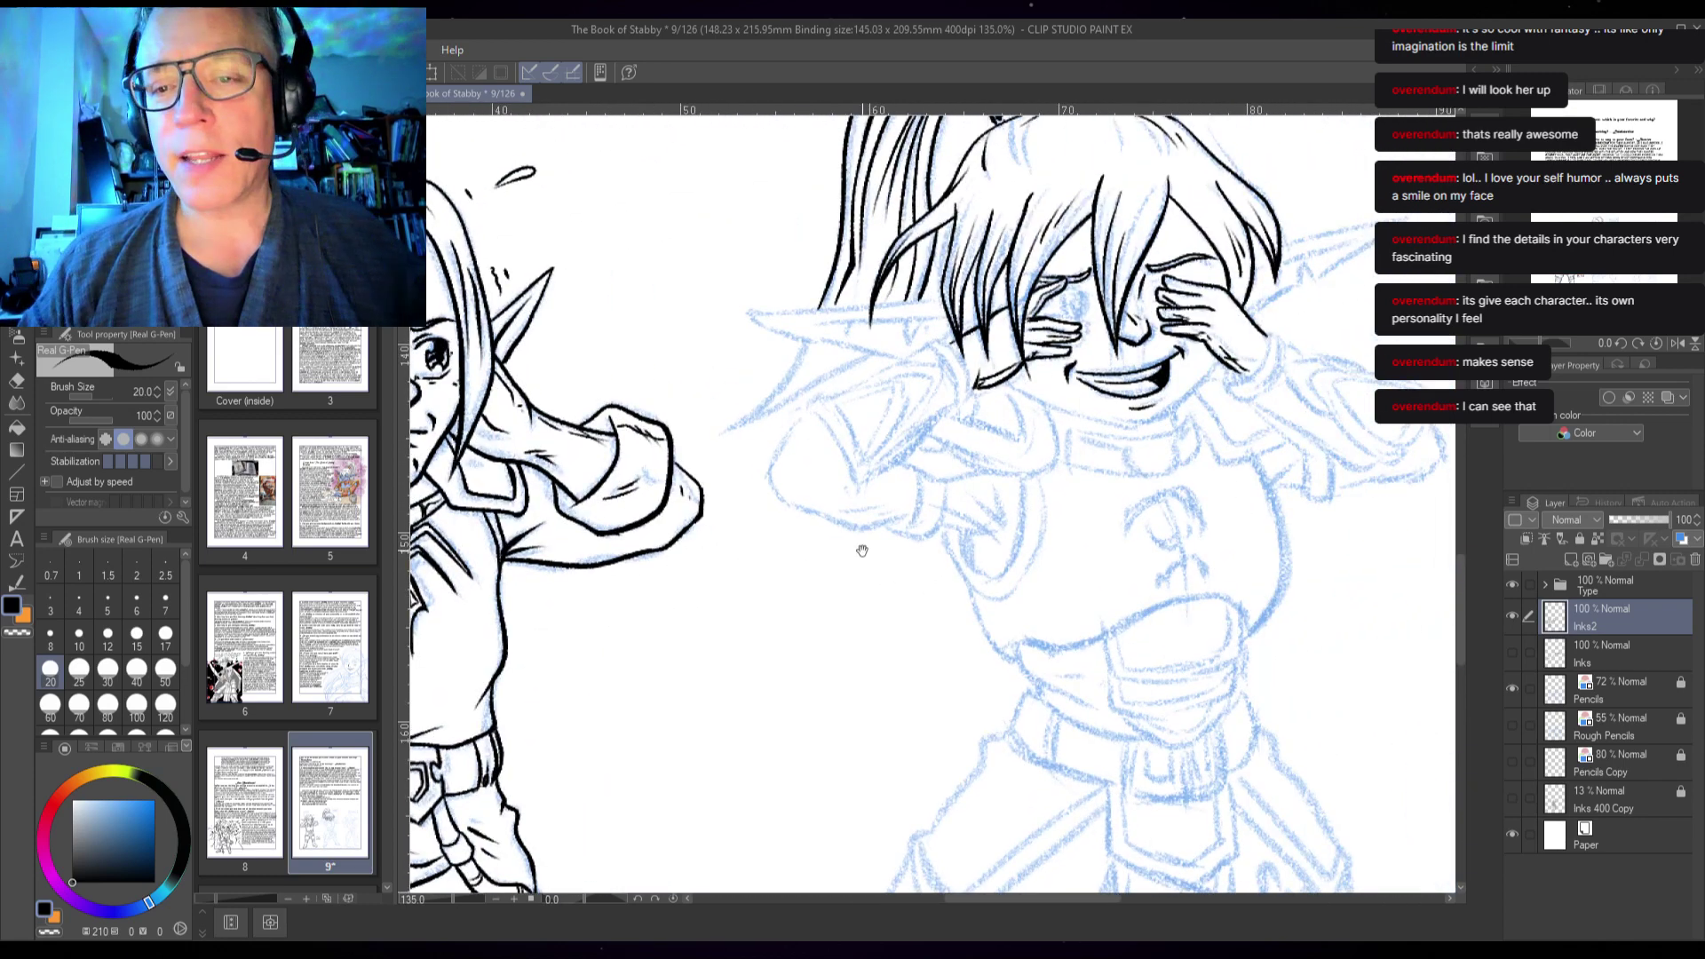
scroll(962, 367, "up", 3)
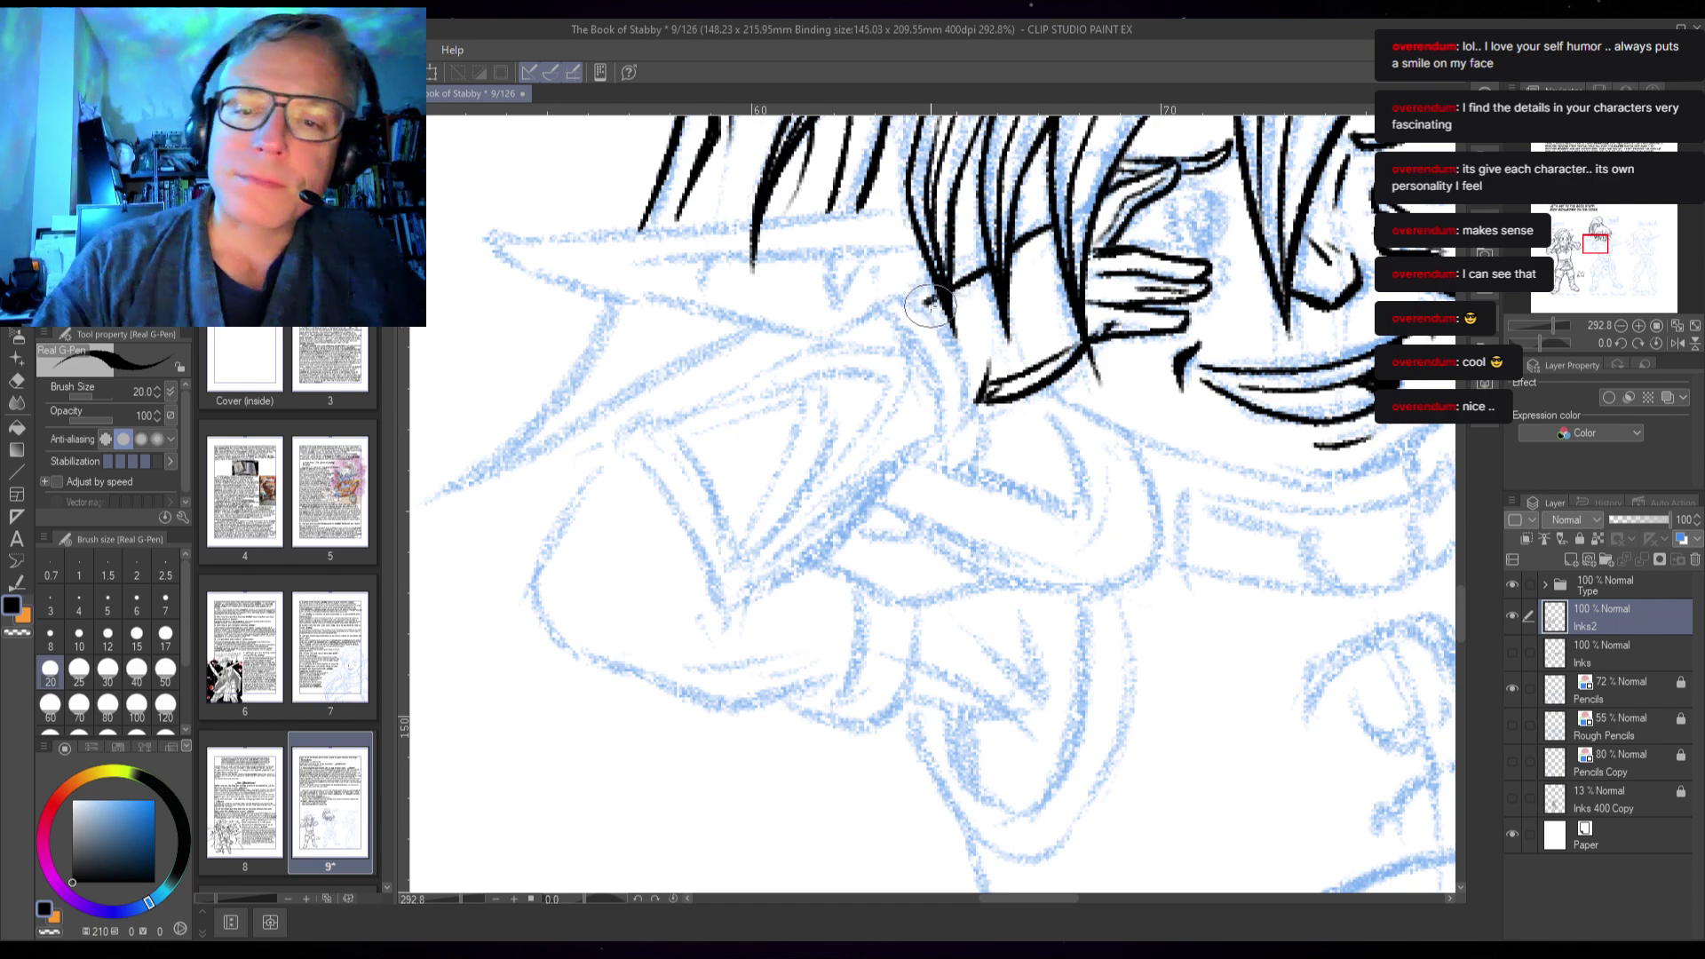
mouse_move(906, 293)
left_mouse_down()
mouse_move(968, 413)
mouse_move(954, 380)
left_mouse_up()
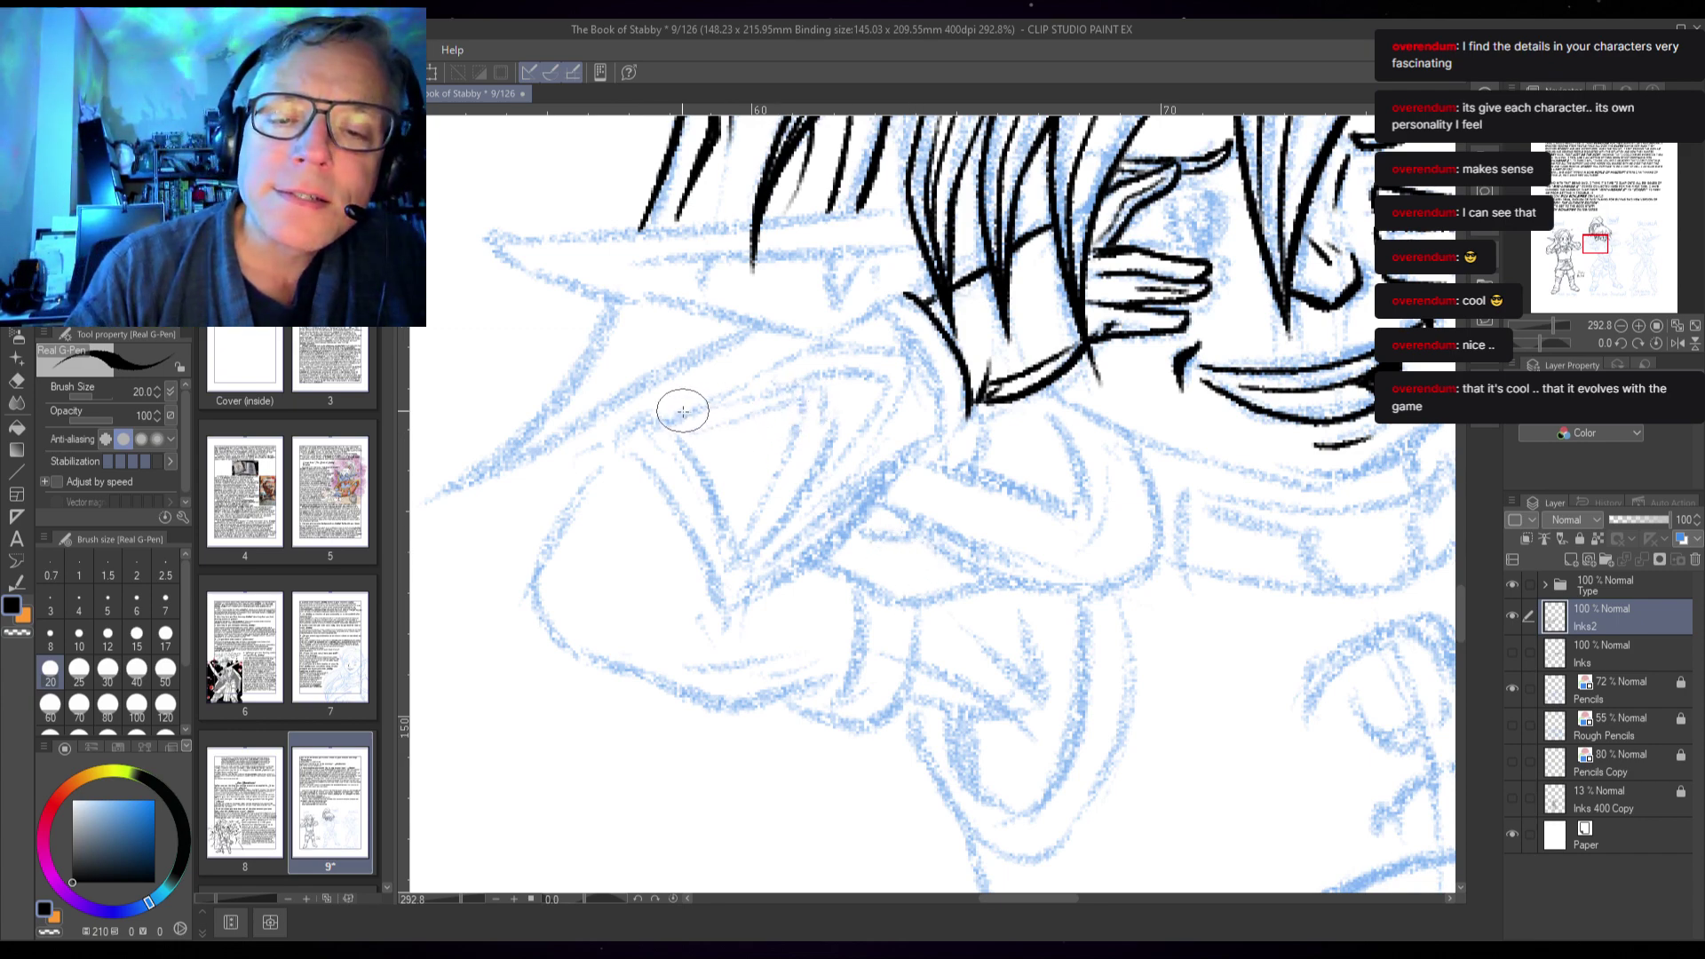
- Ink the upper edge of the left-side forearm bracer and the nested chevron decoration inside it
mouse_move(677, 414)
left_mouse_down()
mouse_move(842, 385)
mouse_move(820, 461)
mouse_move(754, 551)
left_mouse_up()
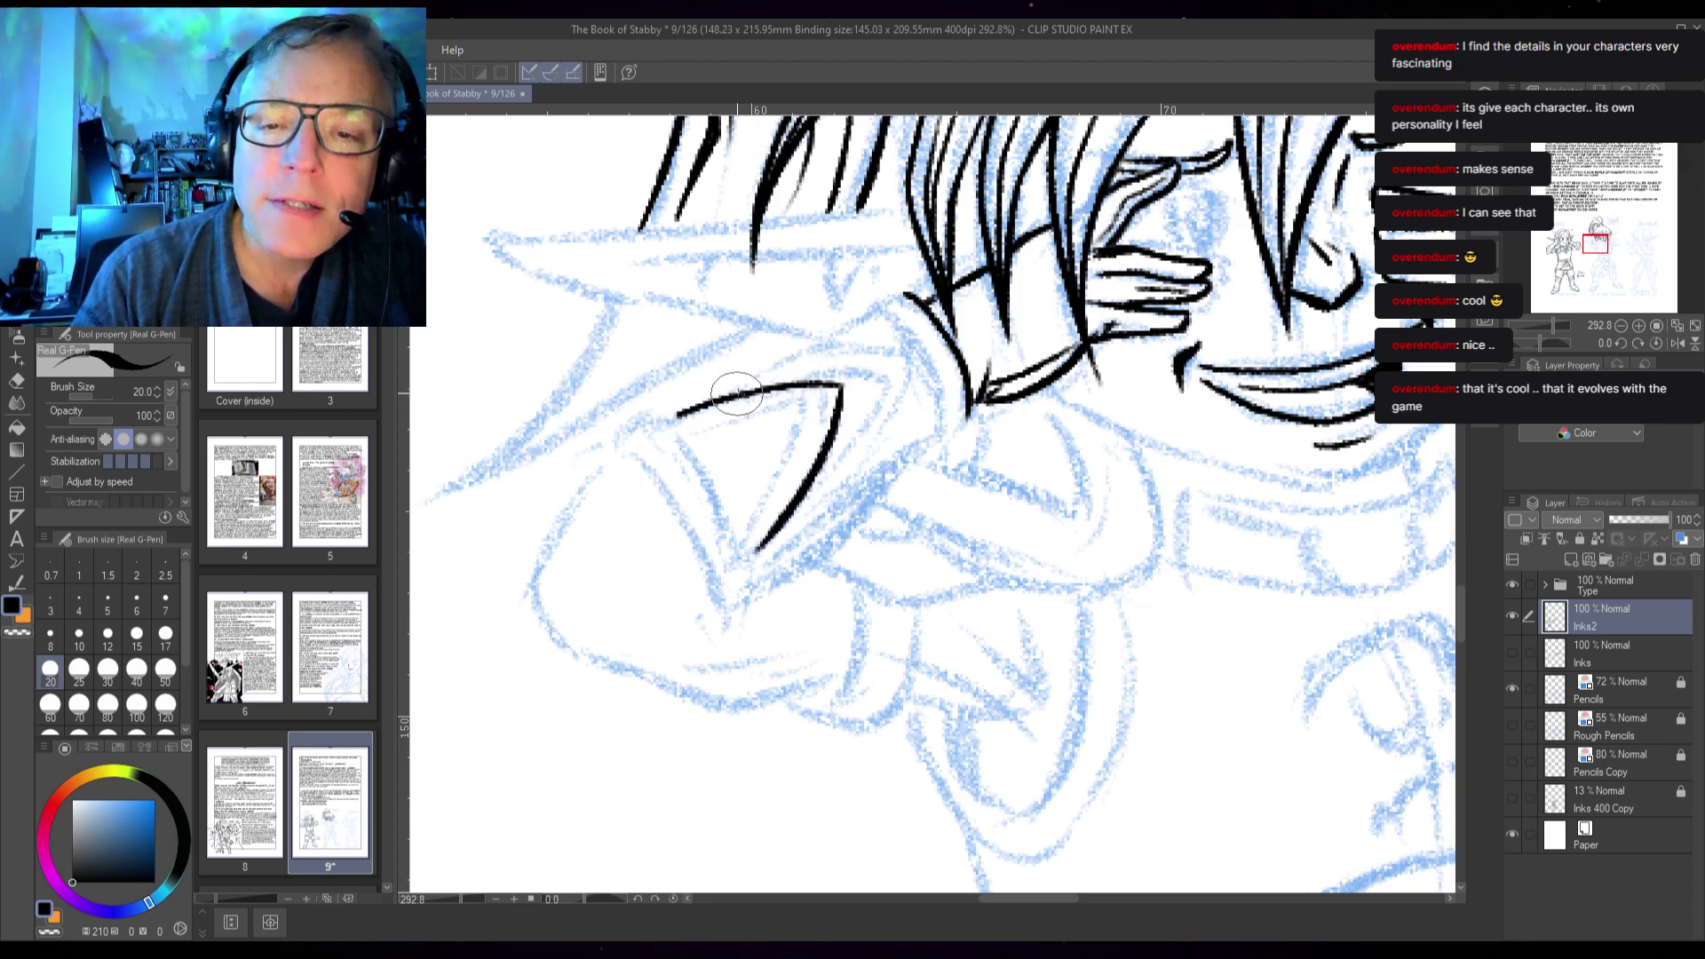
mouse_move(736, 394)
left_mouse_down()
mouse_move(835, 351)
mouse_move(897, 349)
mouse_move(857, 438)
mouse_move(759, 537)
left_mouse_up()
mouse_move(782, 408)
left_mouse_down()
mouse_move(812, 413)
mouse_move(794, 455)
left_mouse_up()
mouse_move(827, 391)
left_mouse_down()
mouse_move(888, 359)
mouse_move(848, 415)
left_mouse_up()
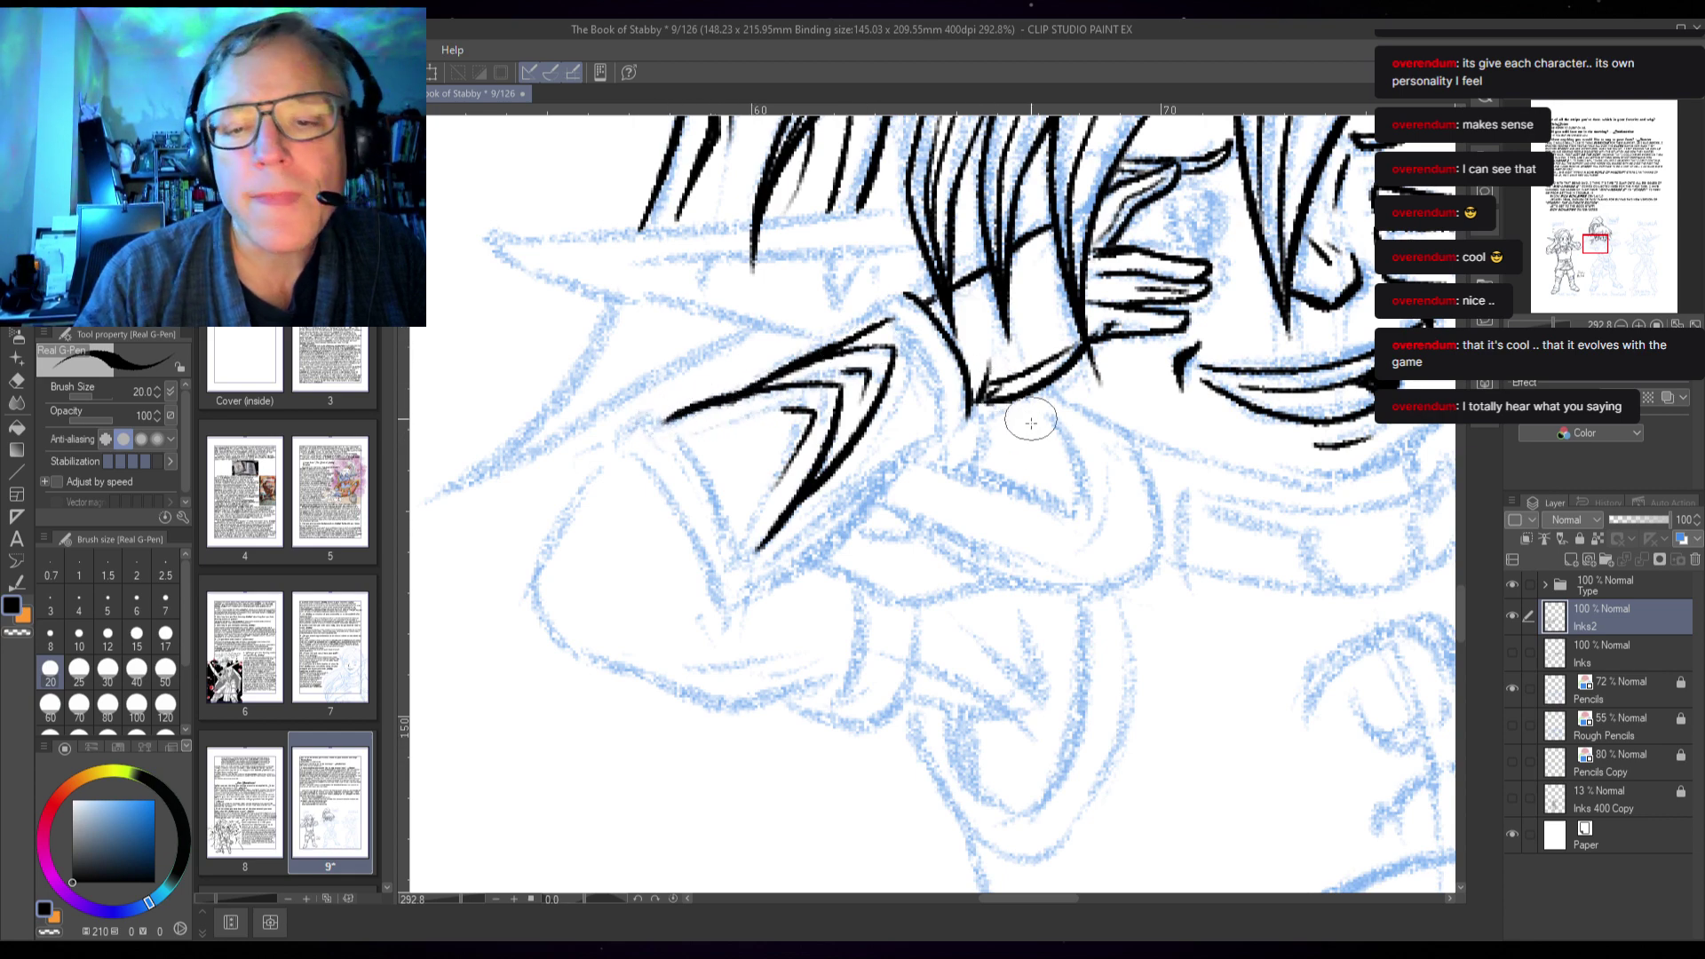
- Ink the bracer's lower edge and the raised band around its wrist end, and strengthen the palm's lower edge
left_click_drag(932, 441, 830, 519)
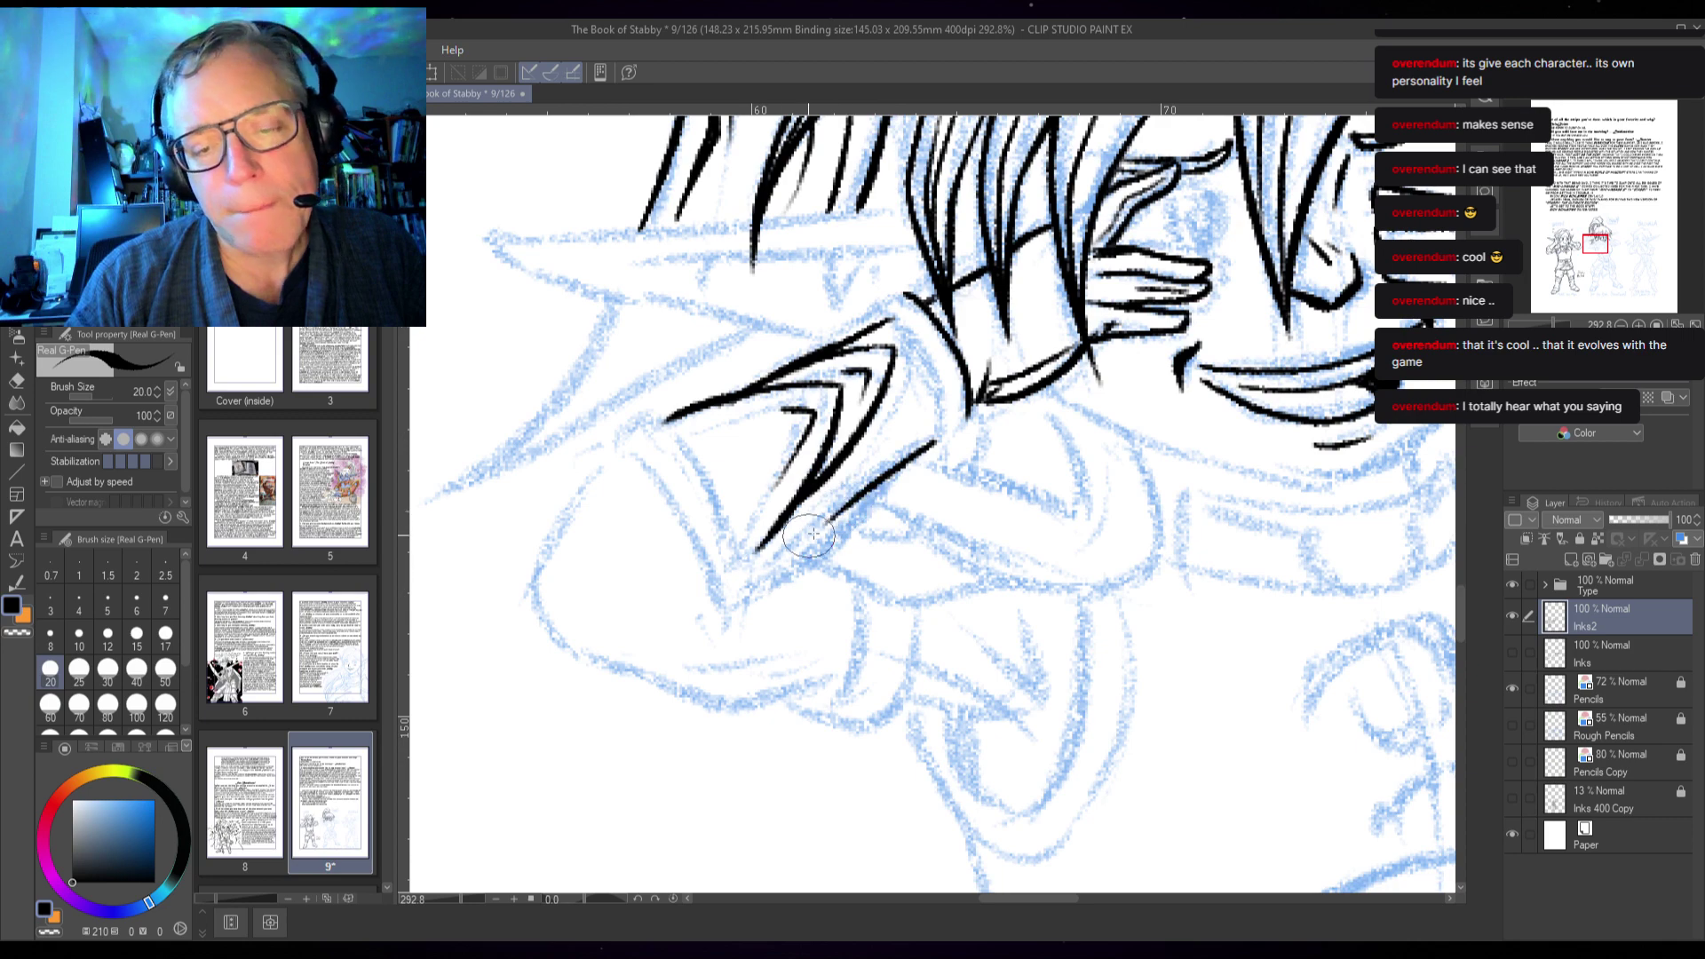
left_click_drag(930, 441, 759, 579)
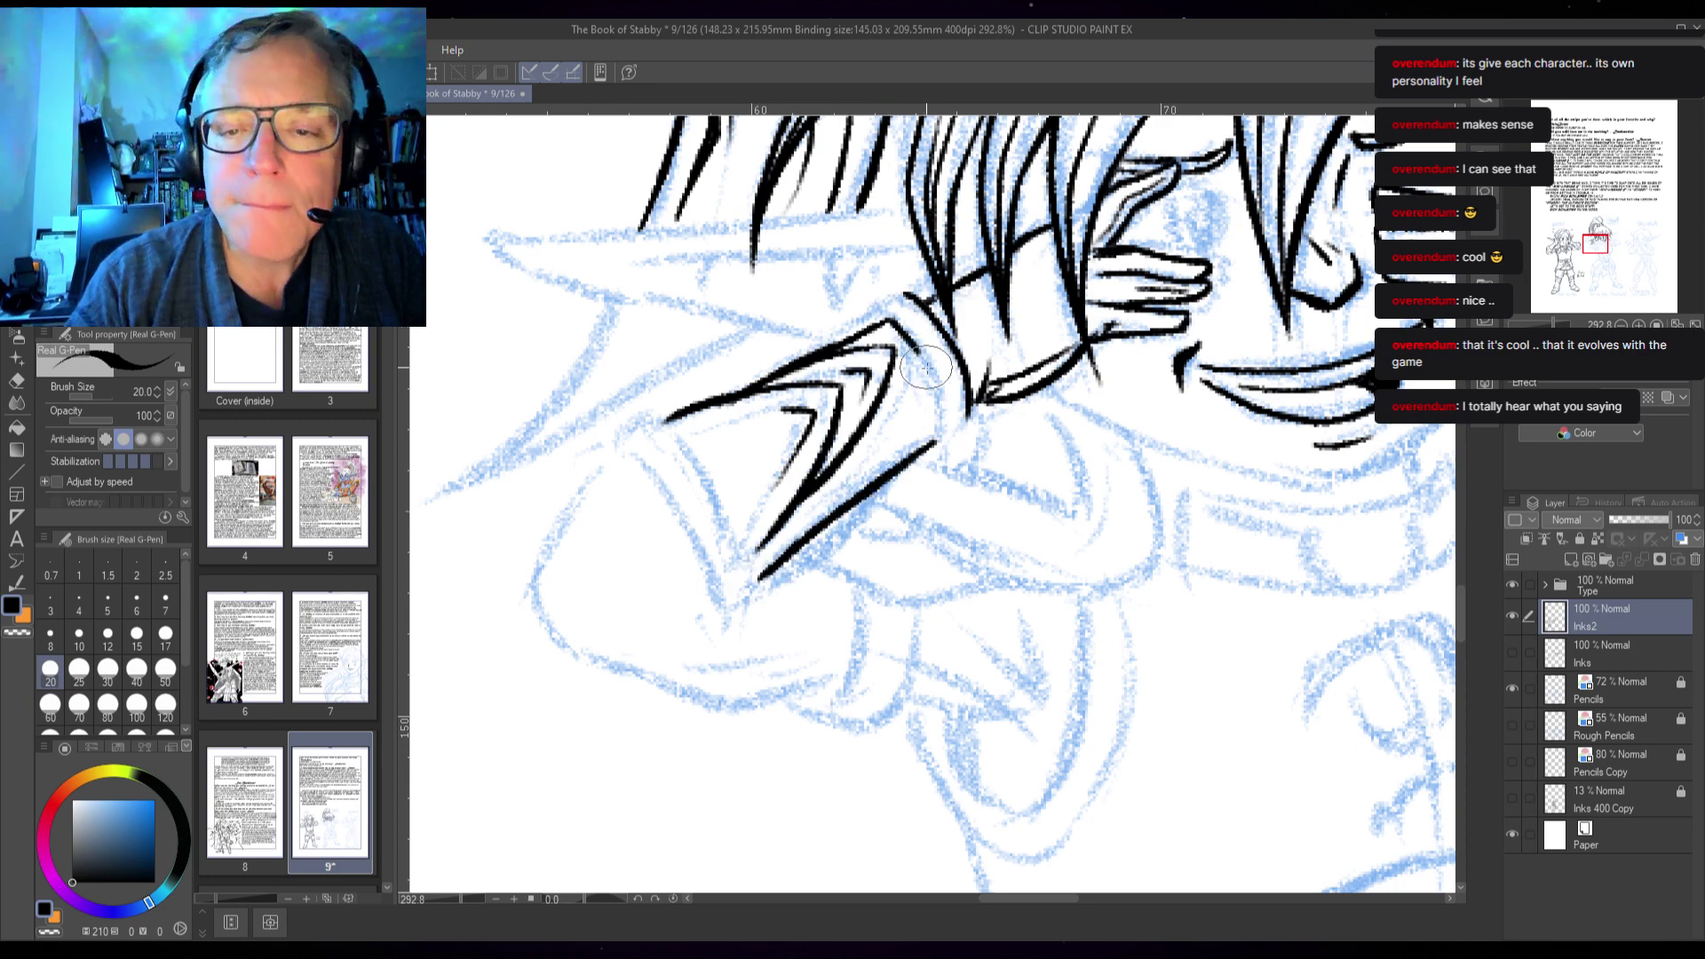
mouse_move(926, 367)
left_mouse_down()
mouse_move(943, 439)
mouse_move(923, 462)
left_mouse_up()
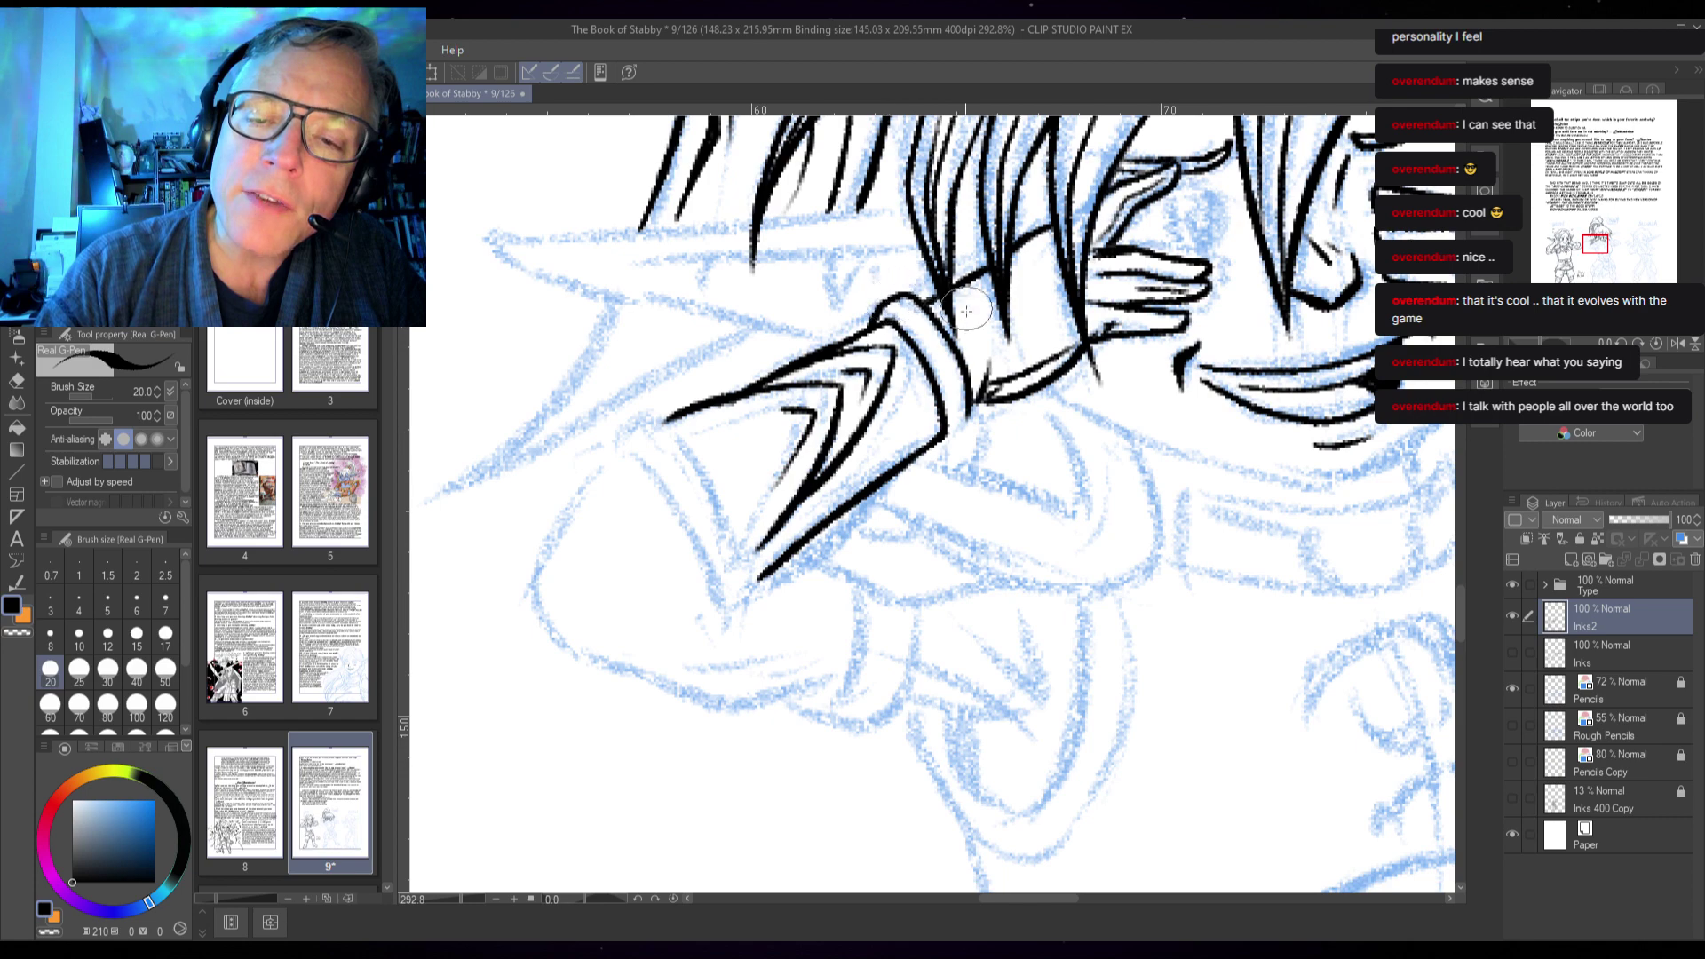
mouse_move(972, 391)
left_mouse_down()
mouse_move(941, 446)
mouse_move(963, 439)
left_mouse_up()
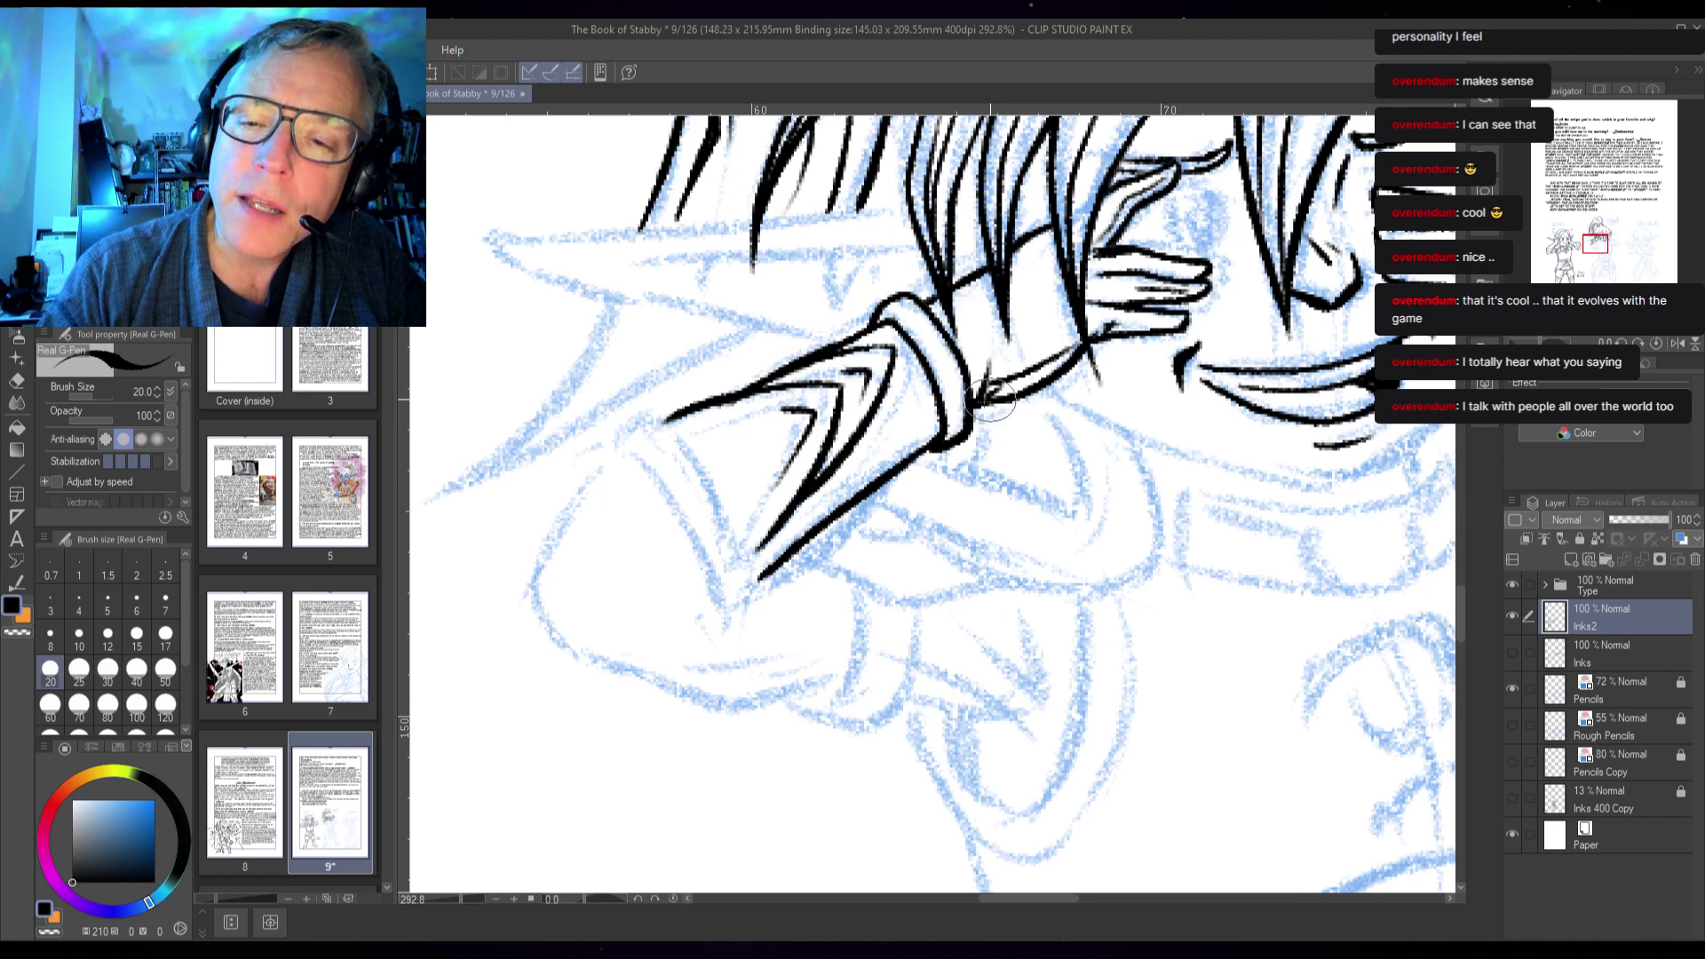
left_click_drag(977, 399, 1033, 377)
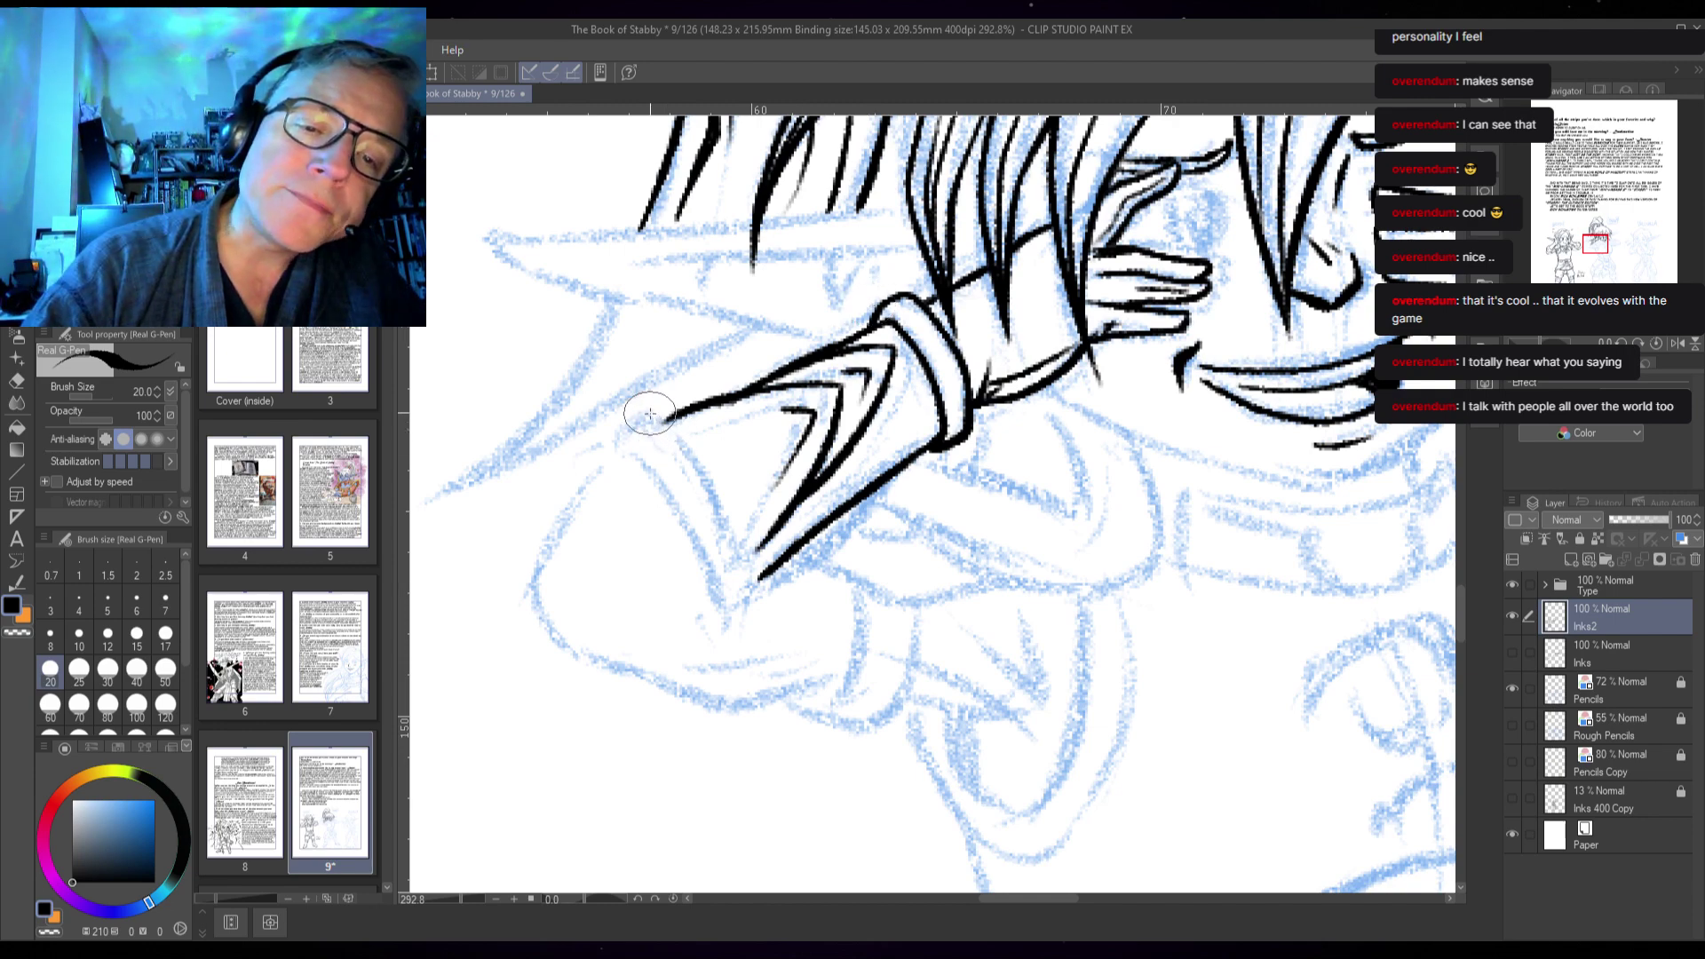
- Ink the curved band around the bracer's elbow end, closing both of its corners, and touch up the hand's lower edge
mouse_move(655, 414)
left_mouse_down()
mouse_move(705, 467)
mouse_move(742, 575)
left_mouse_up()
mouse_move(695, 458)
left_mouse_down()
mouse_move(737, 530)
mouse_move(744, 595)
mouse_move(826, 524)
left_mouse_up()
mouse_move(750, 582)
left_mouse_down()
mouse_move(764, 541)
mouse_move(736, 562)
left_mouse_up()
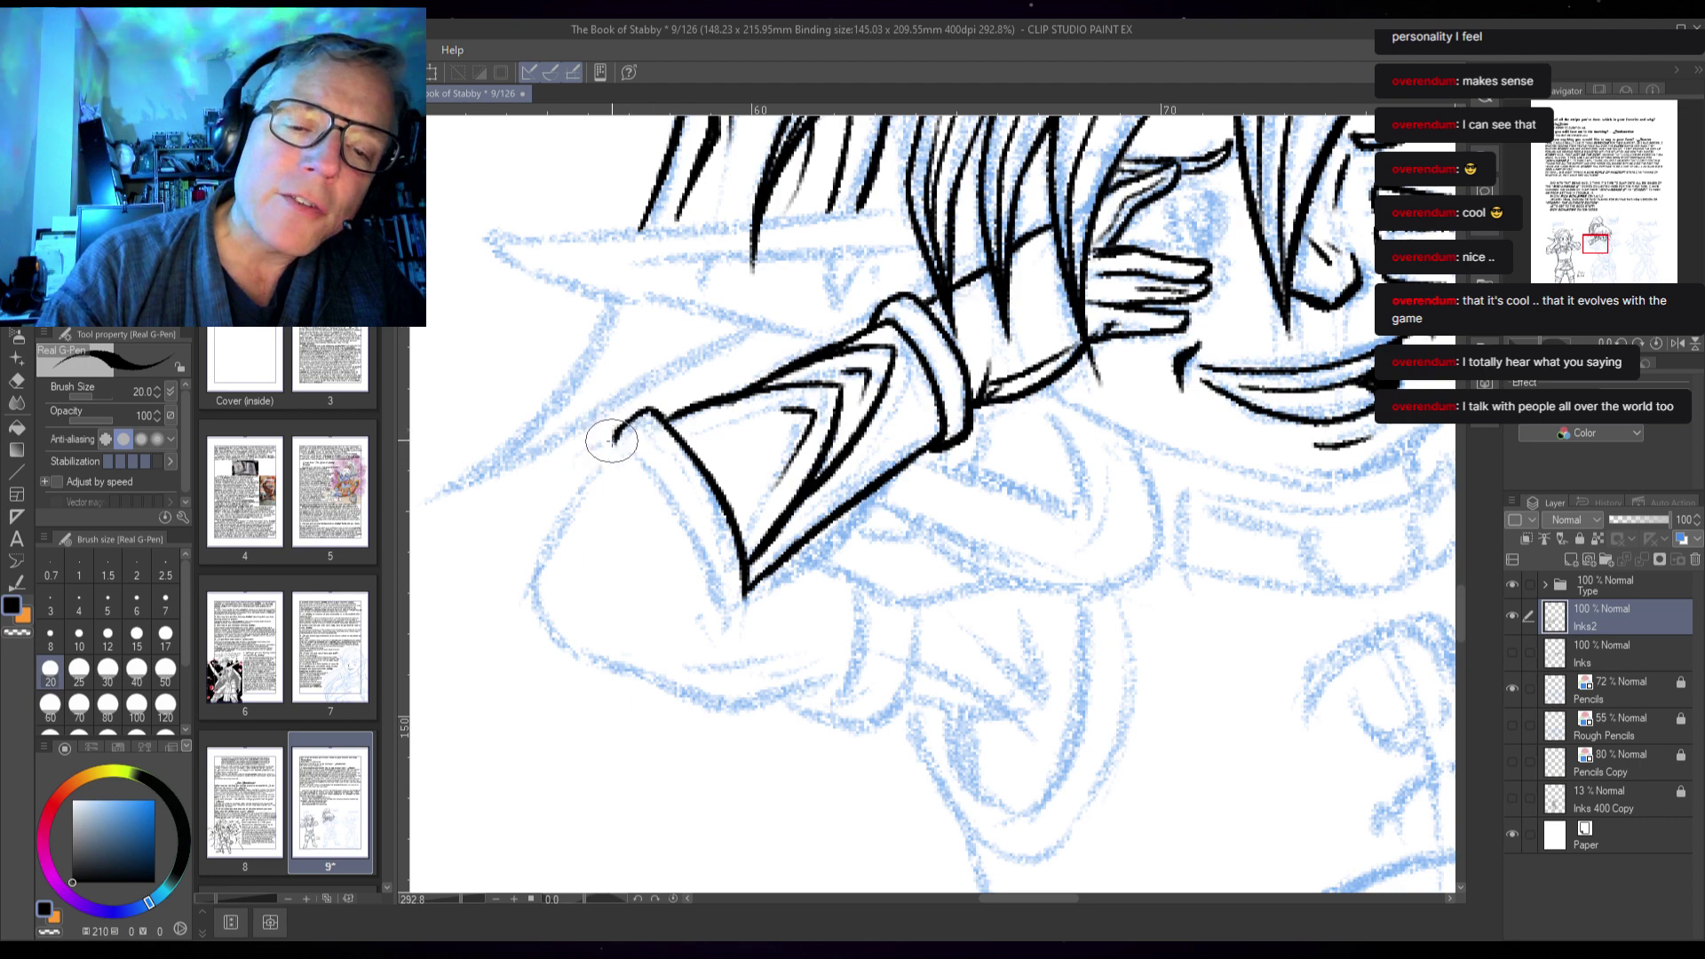
mouse_move(610, 444)
left_mouse_down()
mouse_move(650, 405)
mouse_move(695, 414)
left_mouse_up()
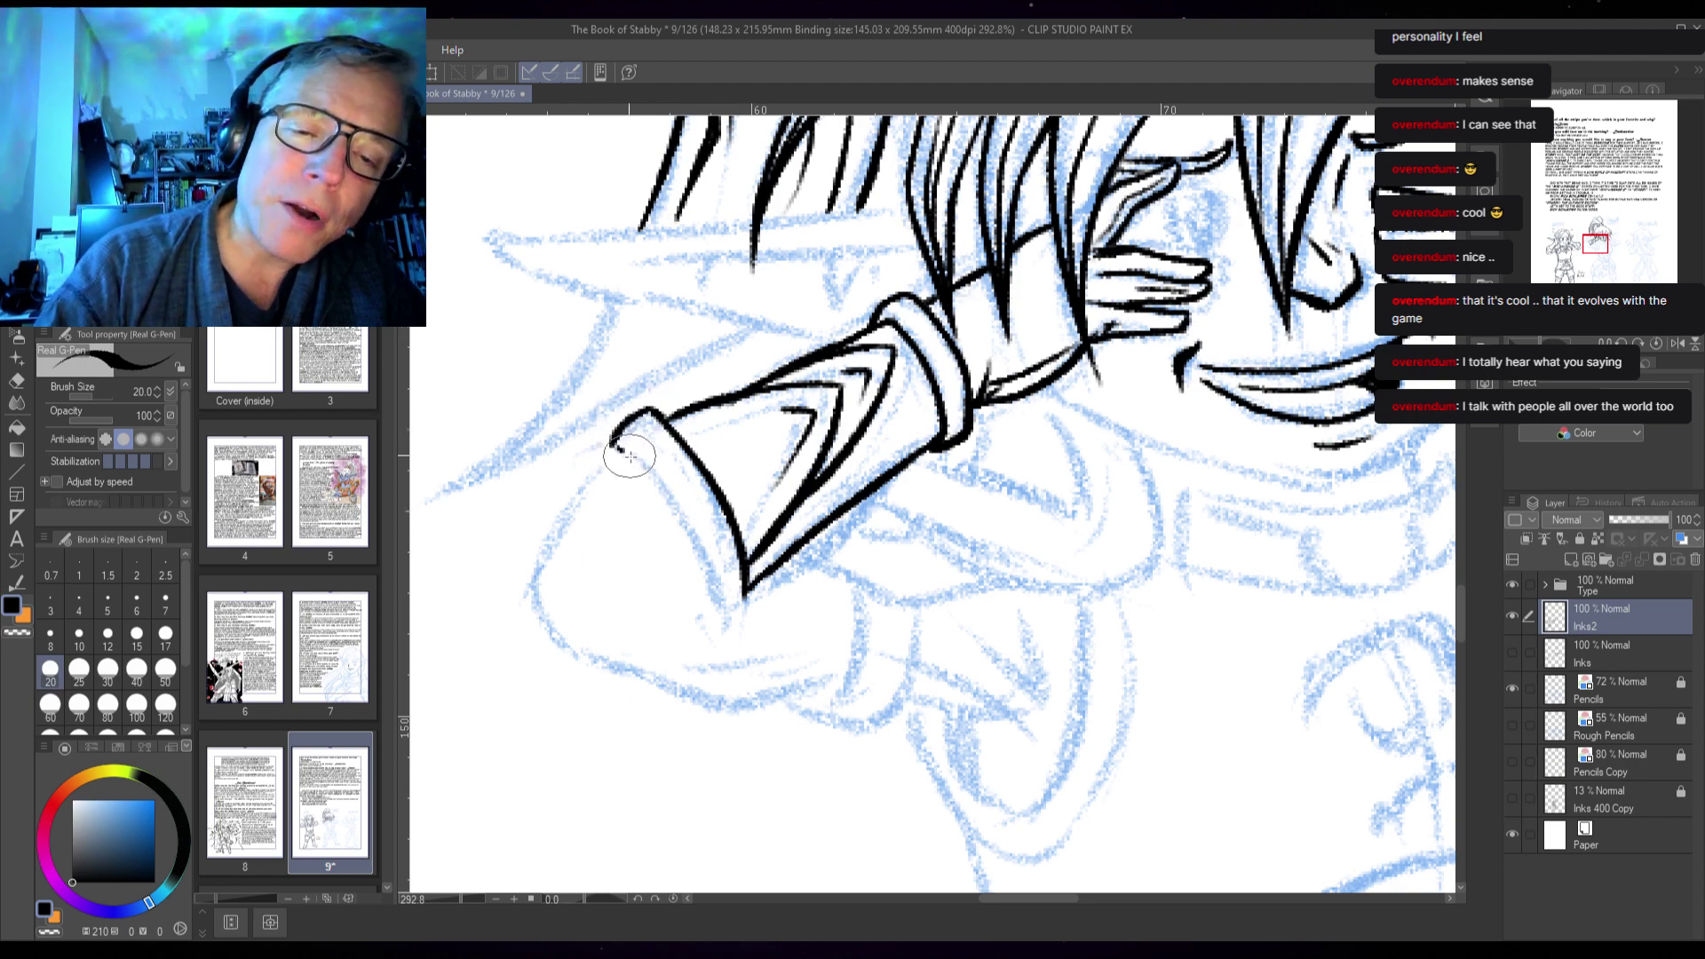
mouse_move(612, 441)
left_mouse_down()
mouse_move(684, 519)
mouse_move(717, 600)
mouse_move(737, 613)
mouse_move(746, 595)
left_mouse_up()
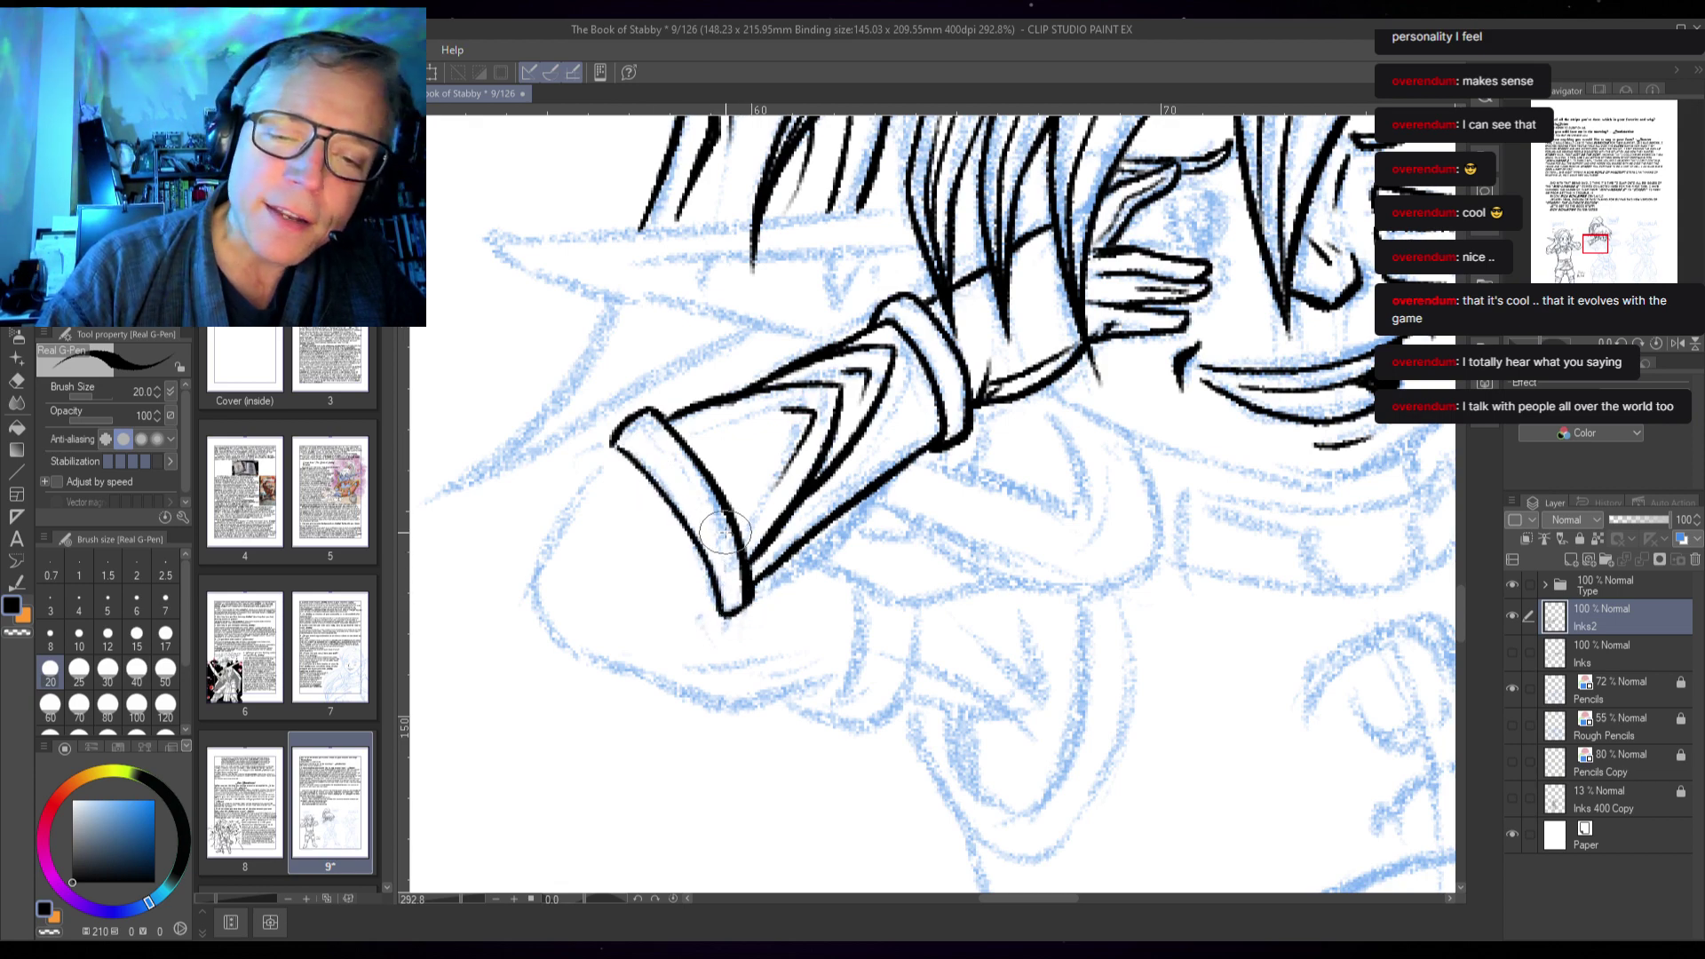
mouse_move(609, 439)
left_mouse_down()
mouse_move(648, 409)
mouse_move(679, 421)
left_mouse_up()
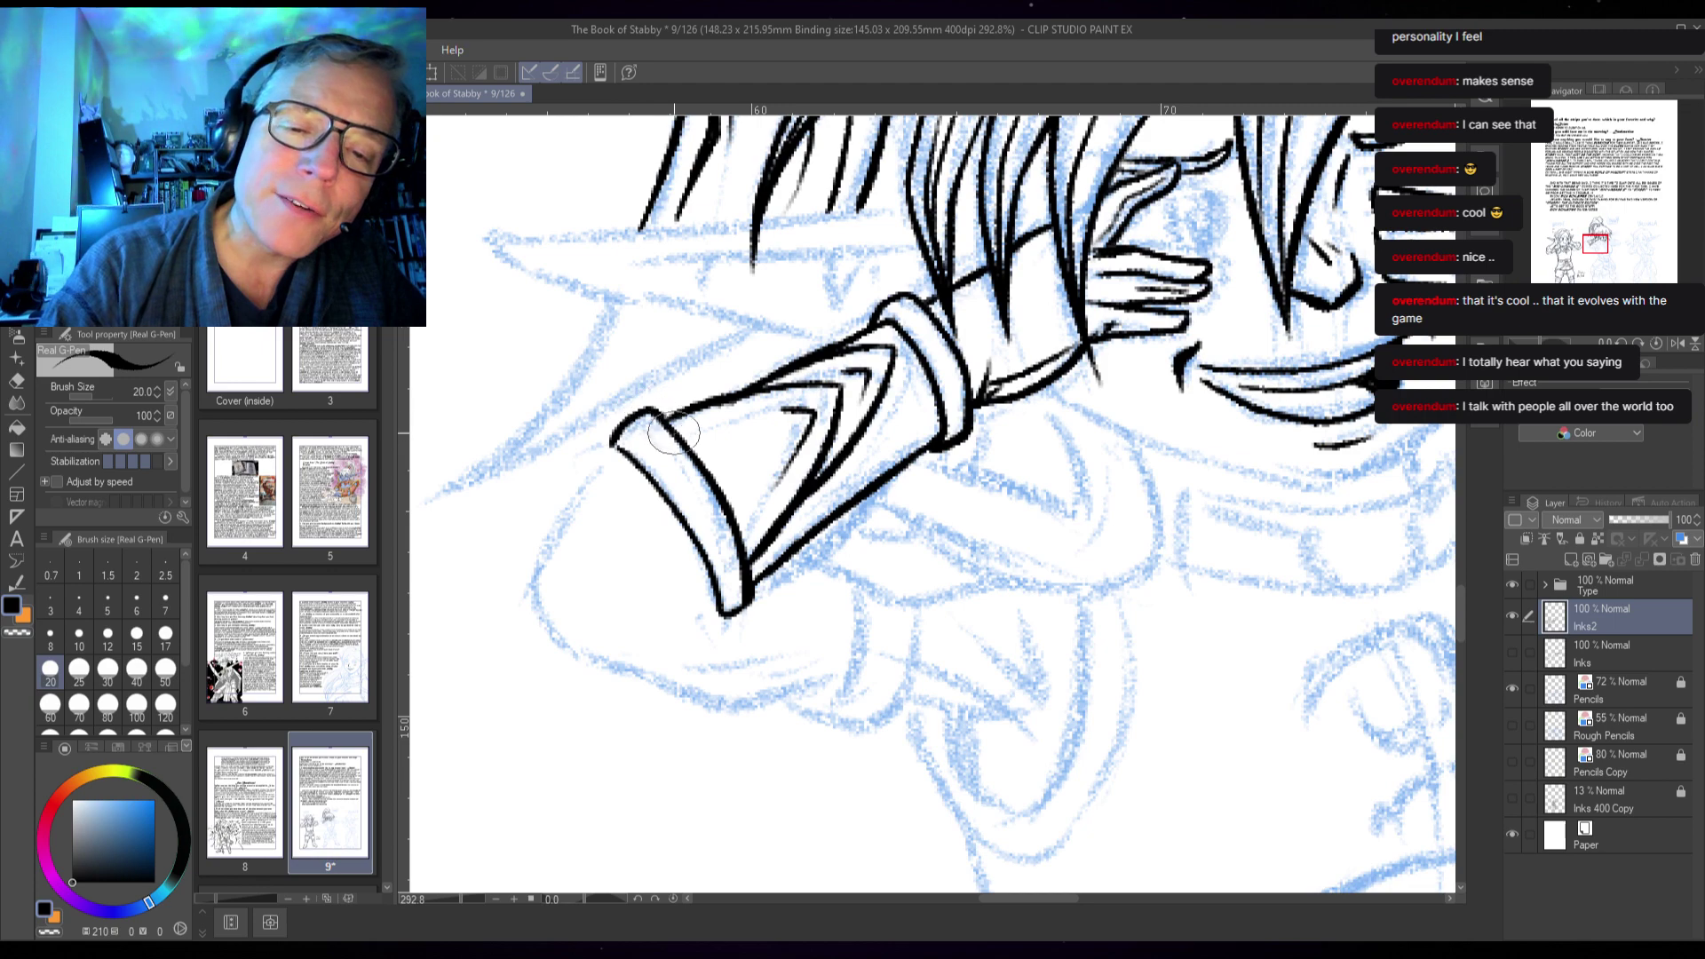
left_click_drag(723, 508, 742, 629)
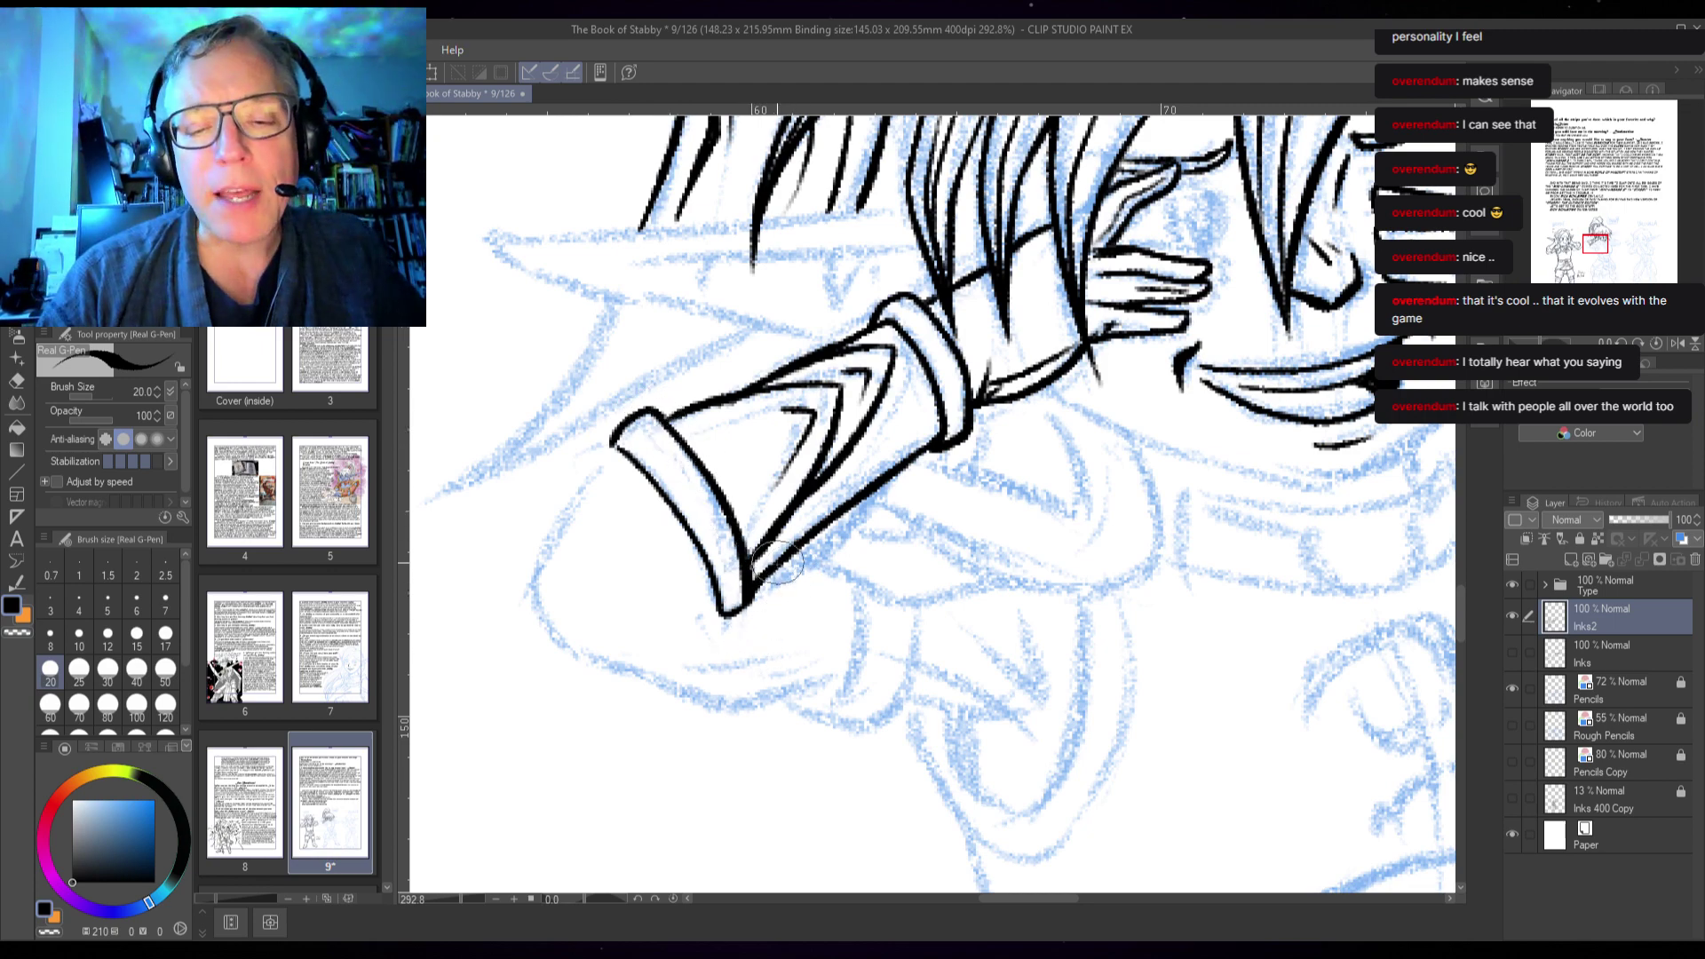
left_click_drag(986, 402, 1088, 351)
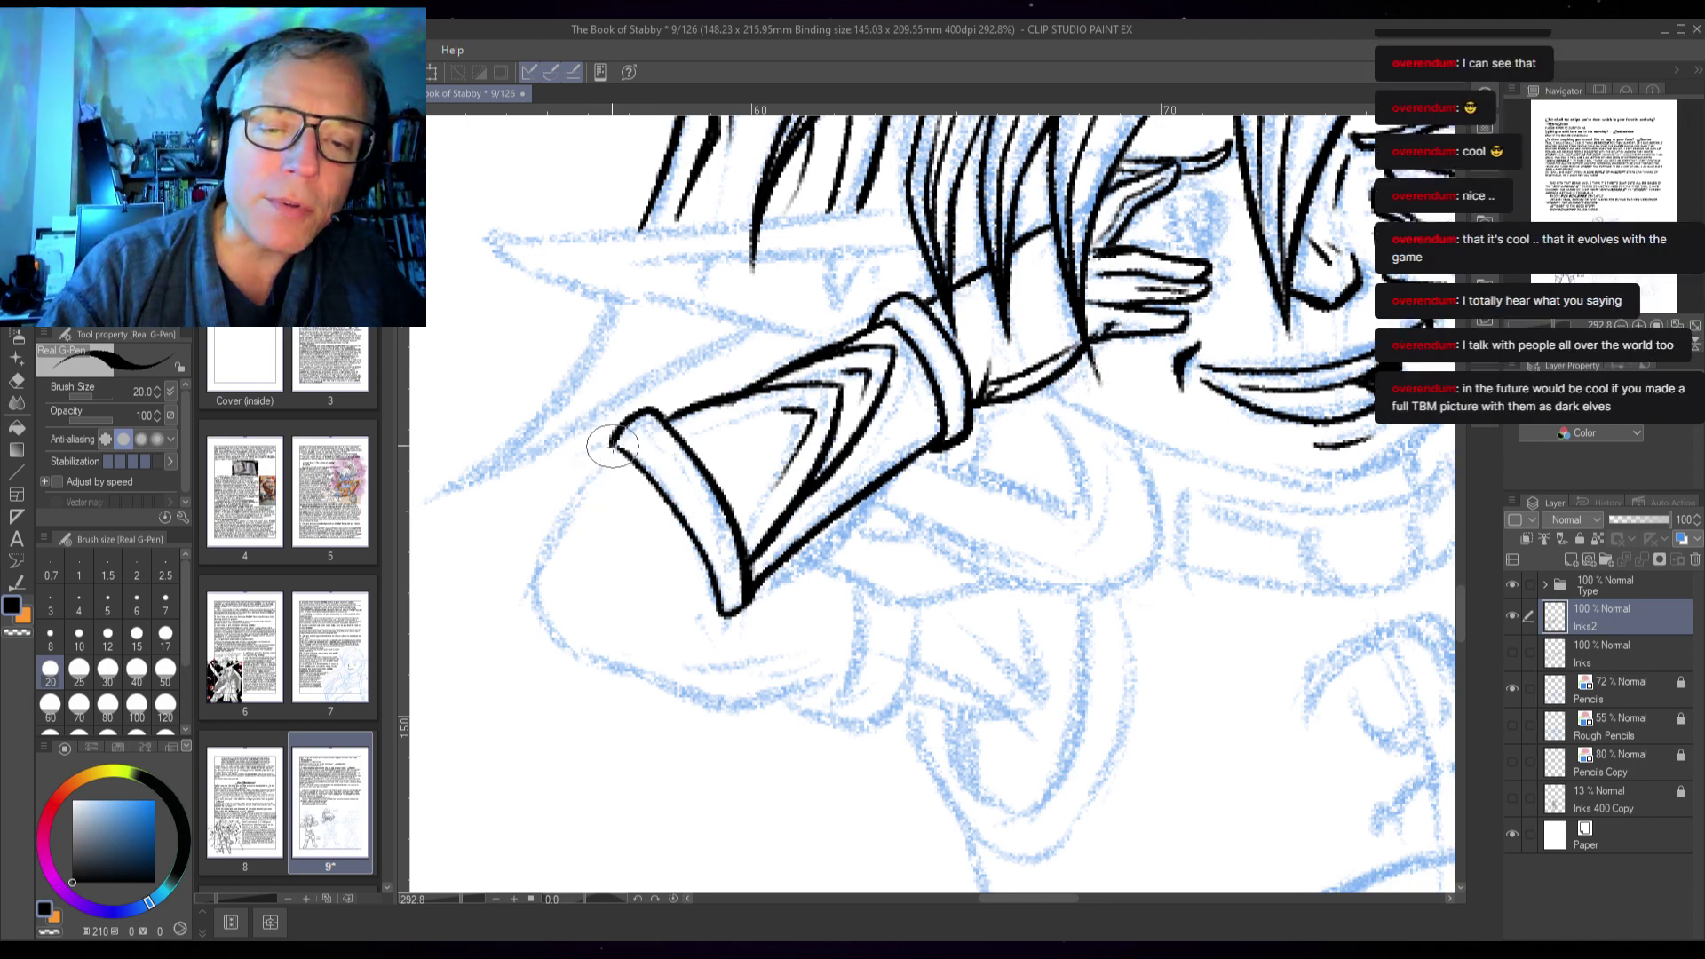
- Ink the rounded elbow outline below the bracer and the folded sleeve cuff on the upper arm
mouse_move(615, 441)
left_mouse_down()
mouse_move(534, 572)
mouse_move(562, 654)
left_mouse_up()
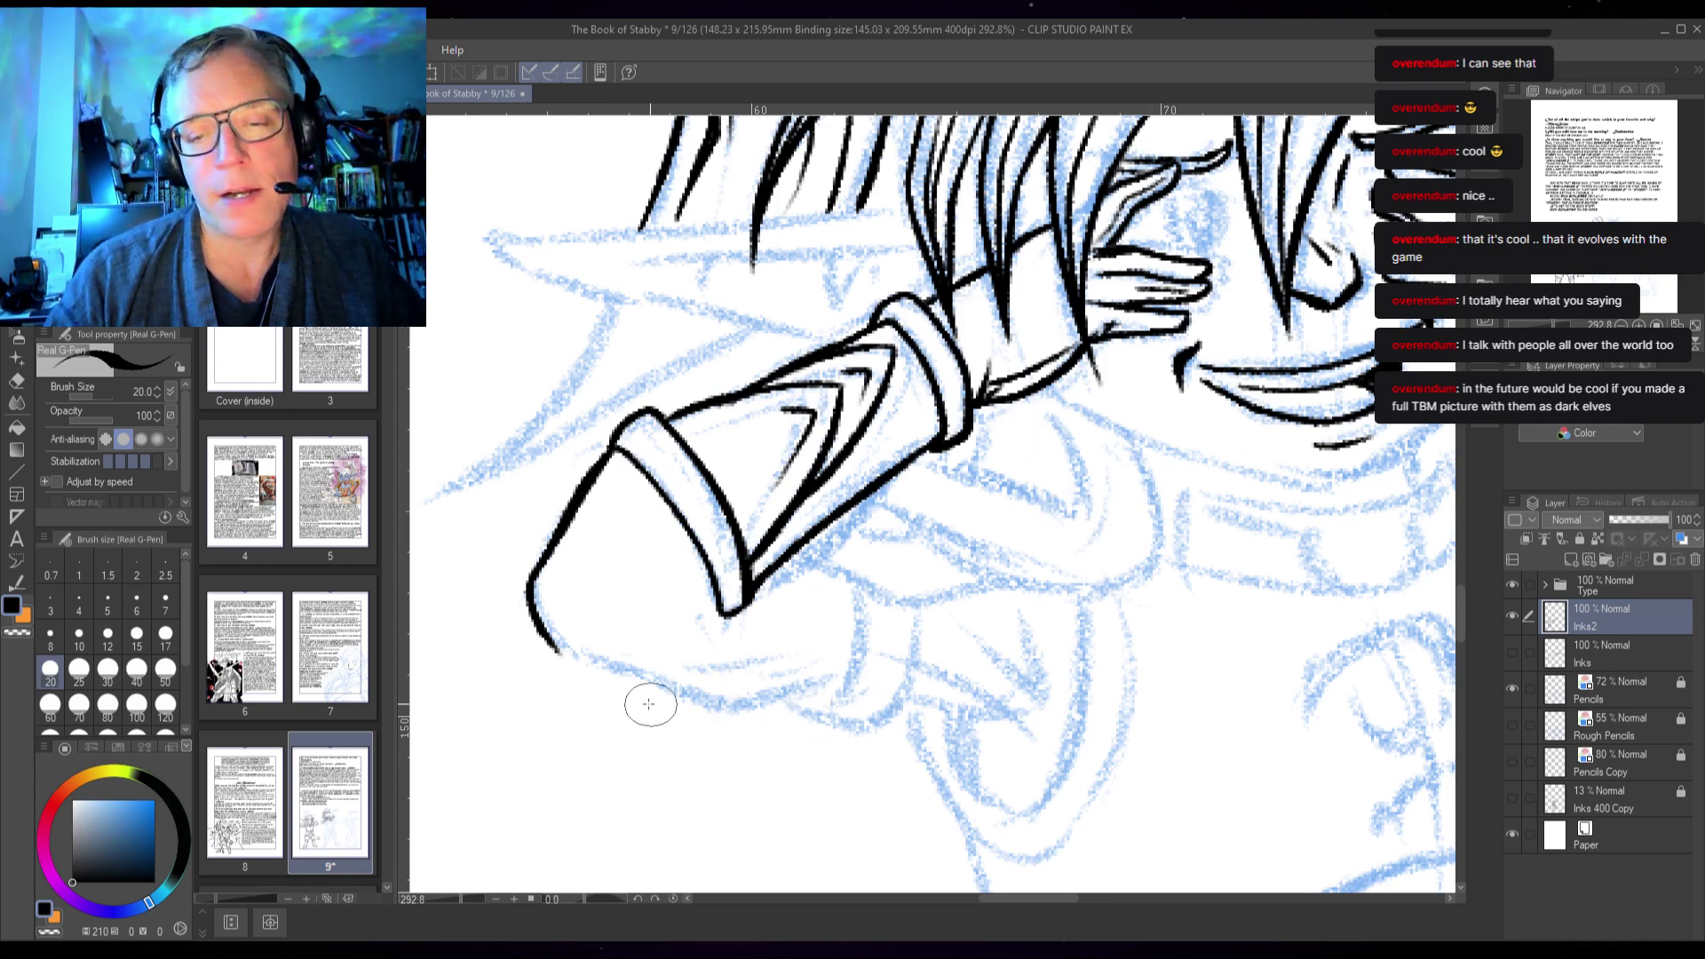
mouse_move(554, 650)
left_mouse_down()
mouse_move(722, 701)
mouse_move(844, 676)
mouse_move(726, 705)
mouse_move(533, 637)
left_mouse_up()
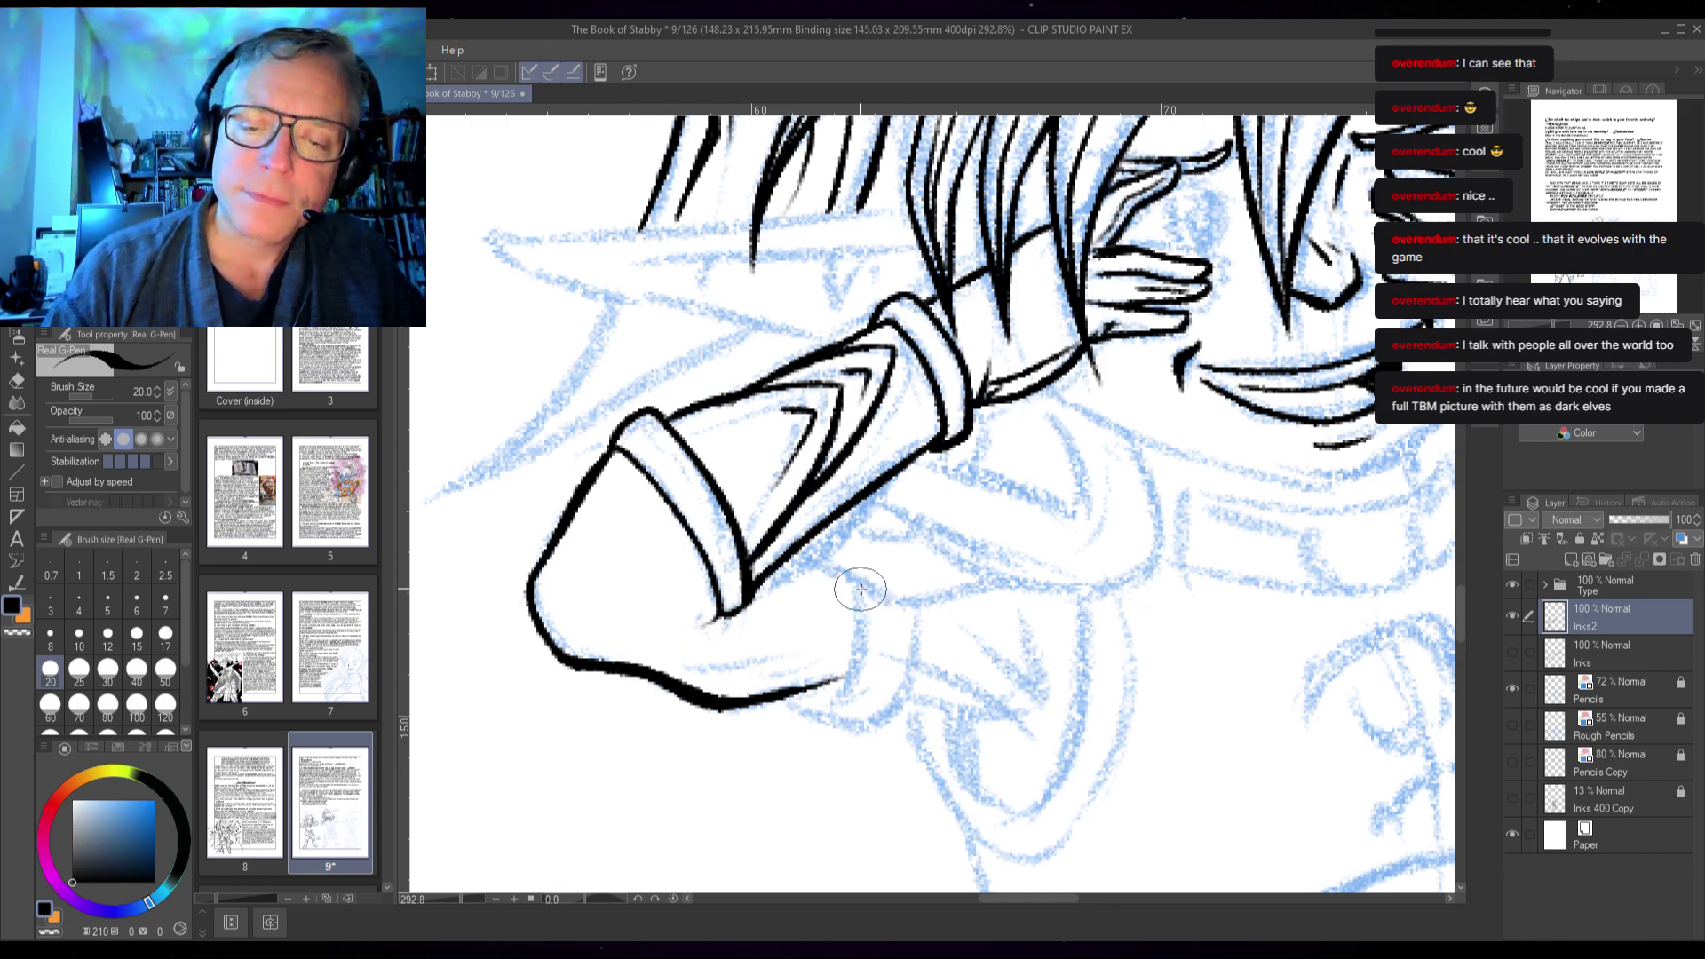
mouse_move(861, 590)
left_mouse_down()
mouse_move(861, 650)
mouse_move(912, 658)
left_mouse_up()
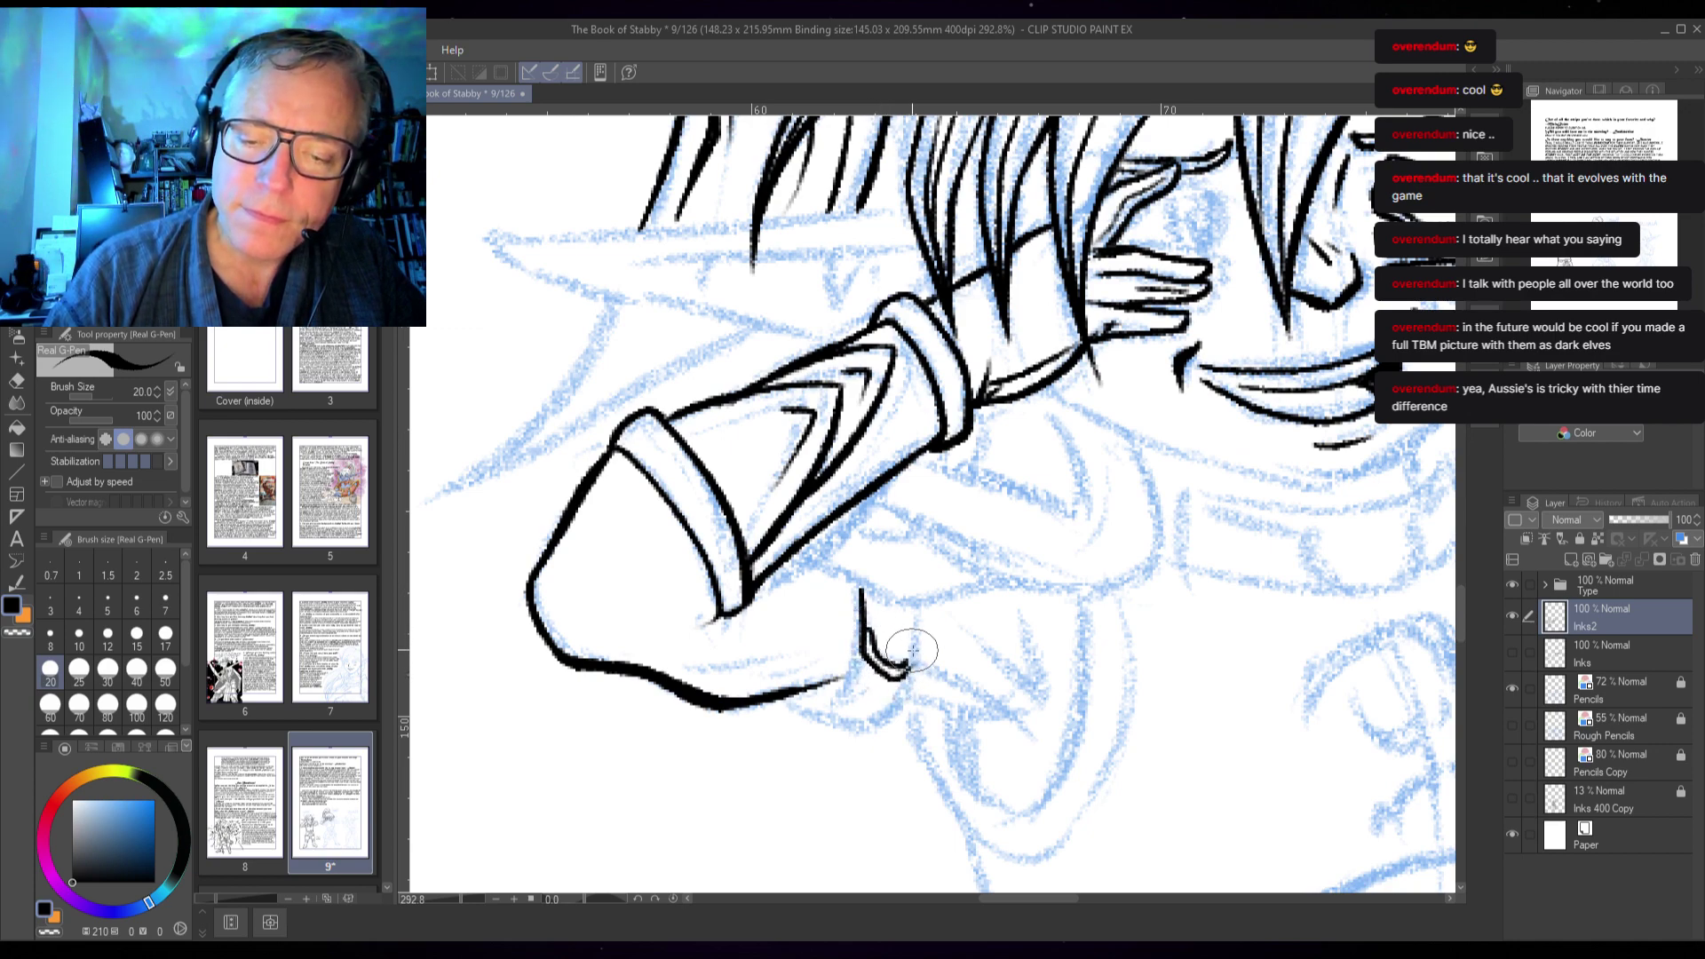
mouse_move(922, 609)
left_mouse_down()
mouse_move(900, 694)
mouse_move(914, 666)
mouse_move(876, 720)
mouse_move(825, 719)
mouse_move(791, 692)
mouse_move(831, 720)
mouse_move(896, 713)
mouse_move(860, 648)
mouse_move(848, 687)
mouse_move(791, 709)
mouse_move(878, 642)
mouse_move(858, 690)
mouse_move(863, 647)
mouse_move(815, 709)
mouse_move(860, 686)
mouse_move(889, 696)
mouse_move(901, 615)
left_mouse_up()
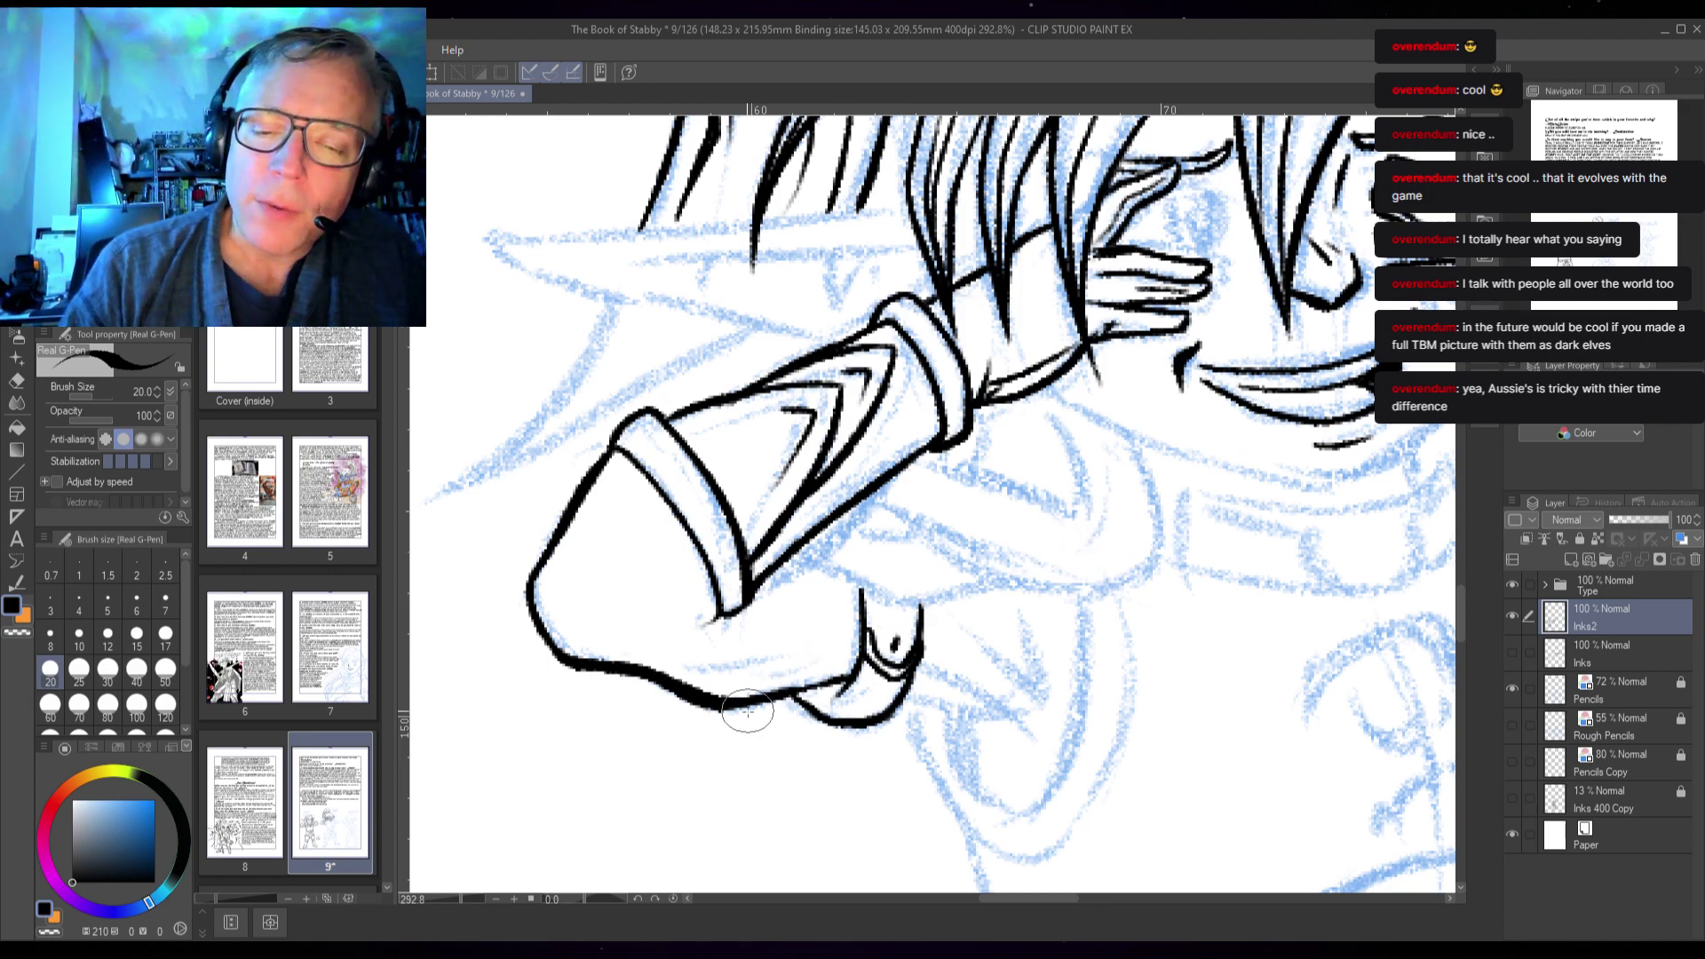
- Strengthen the underside of the sleeve and ink tapered crease lines on the upper arm past the cuff
mouse_move(746, 705)
left_mouse_down()
mouse_move(845, 735)
mouse_move(983, 692)
mouse_move(933, 702)
mouse_move(1020, 734)
mouse_move(896, 657)
left_mouse_up()
left_click_drag(1048, 689, 941, 634)
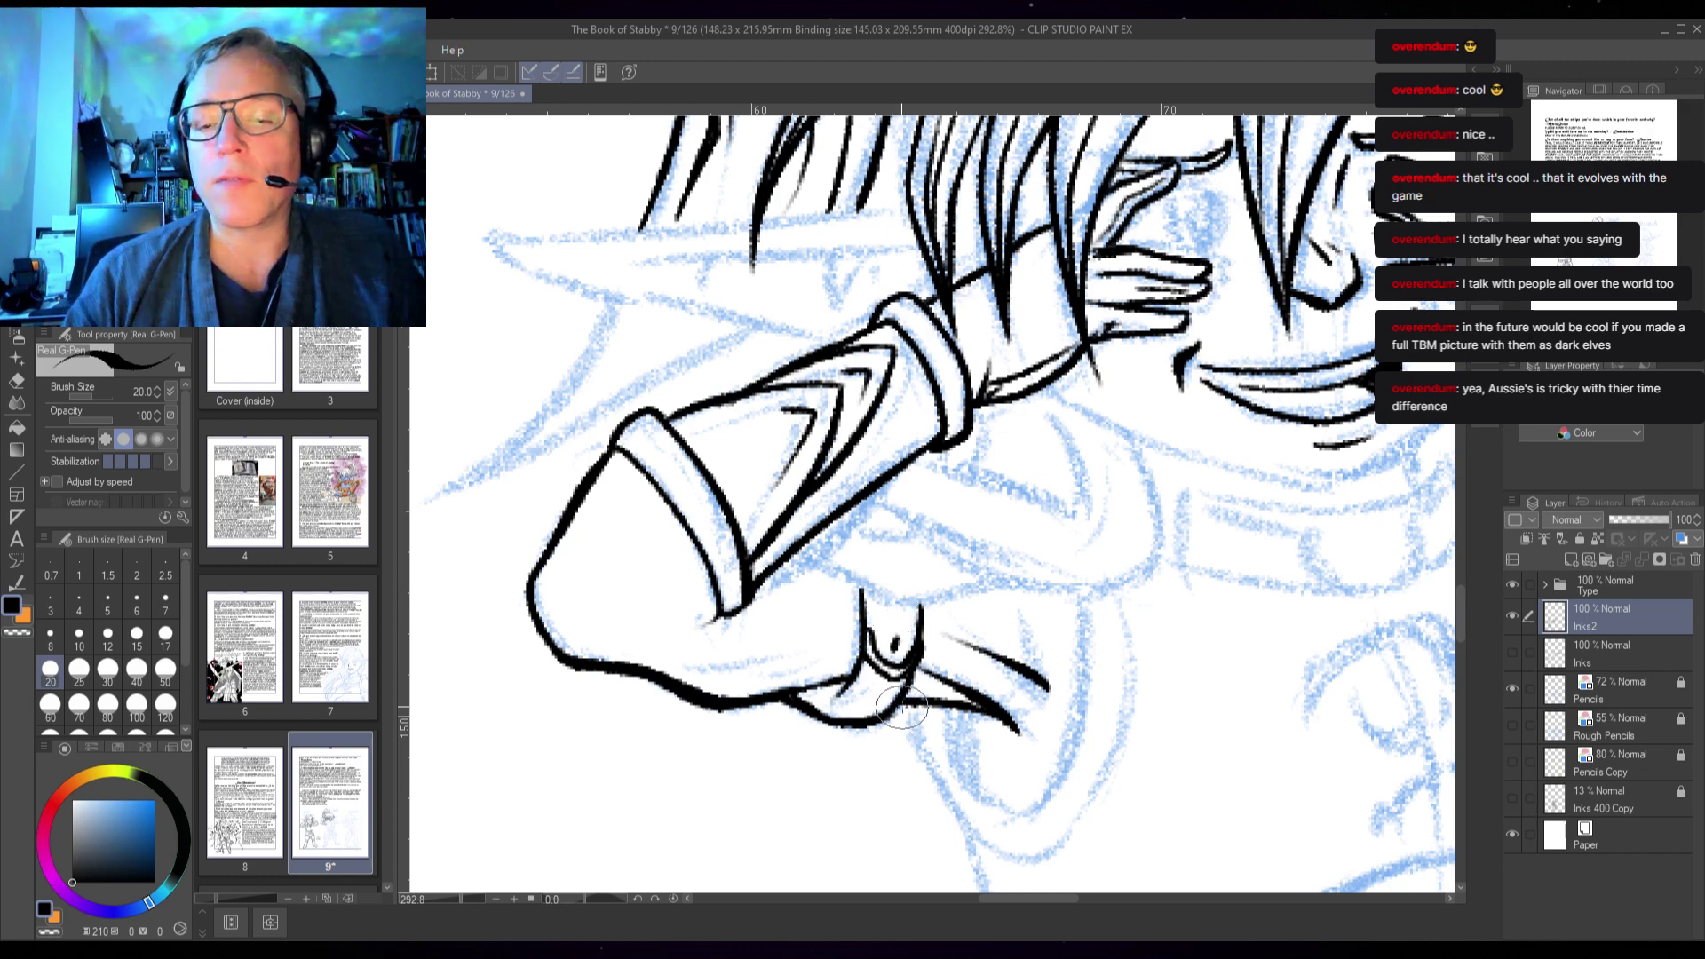
left_click_drag(899, 707, 996, 716)
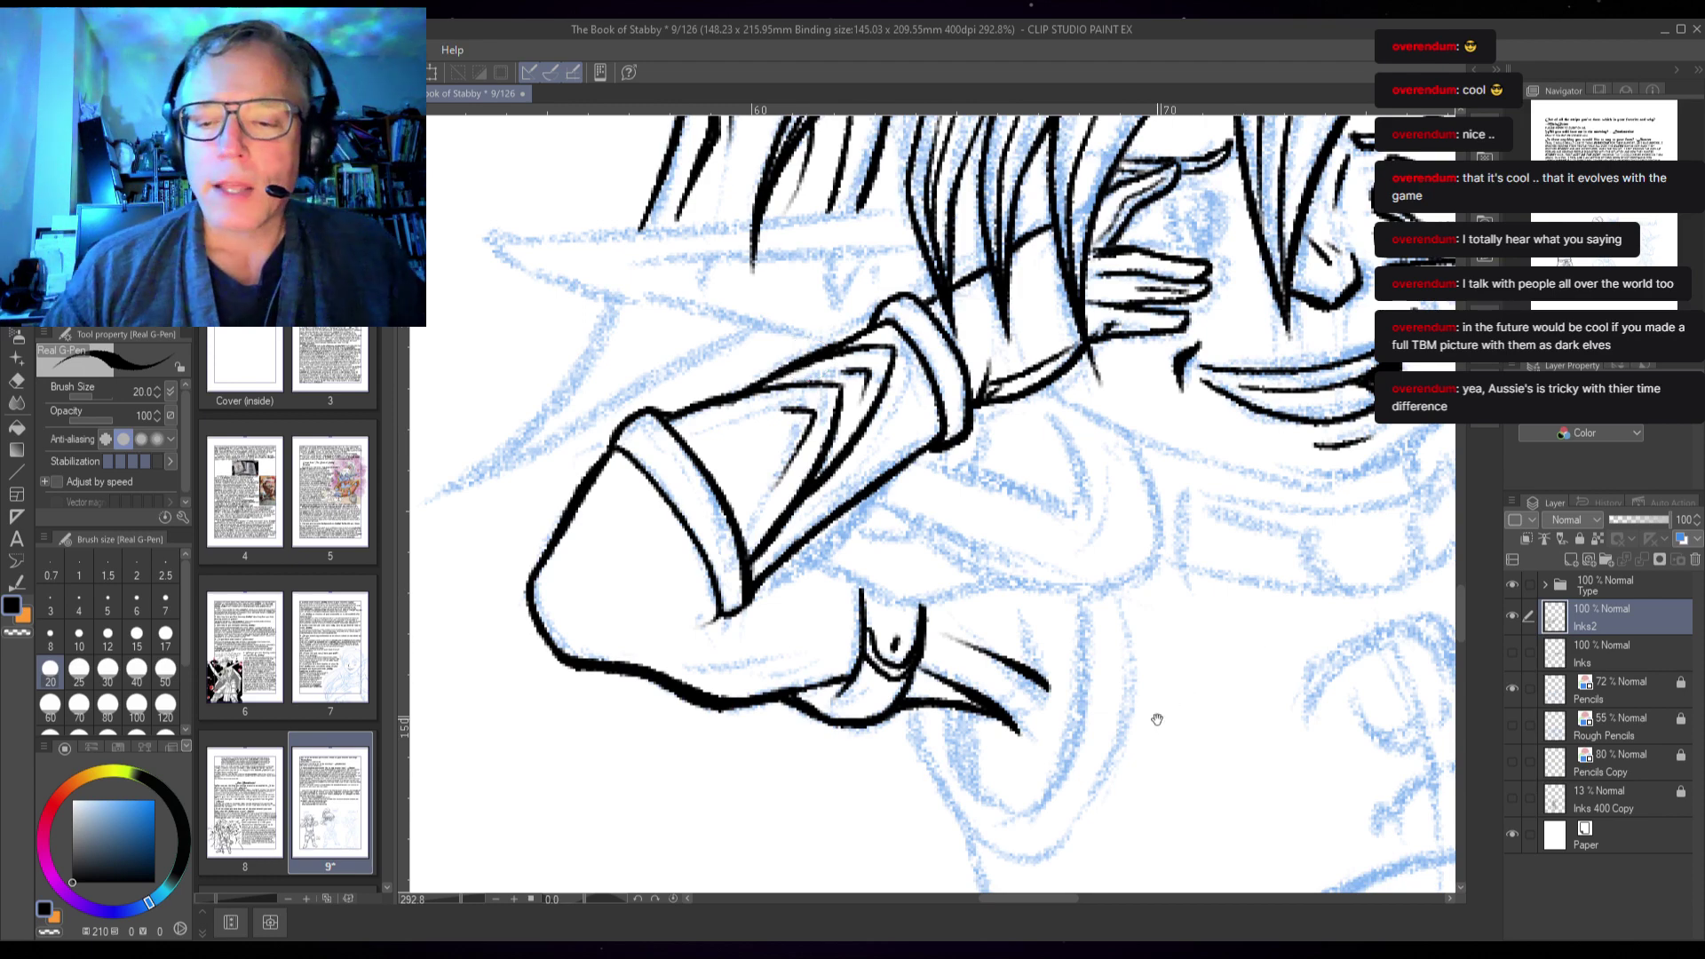
- Ink the inner and outer edges of the curved armhole trim on the left side of the torso
mouse_move(1153, 711)
left_mouse_down()
mouse_move(957, 505)
mouse_move(876, 529)
left_mouse_up()
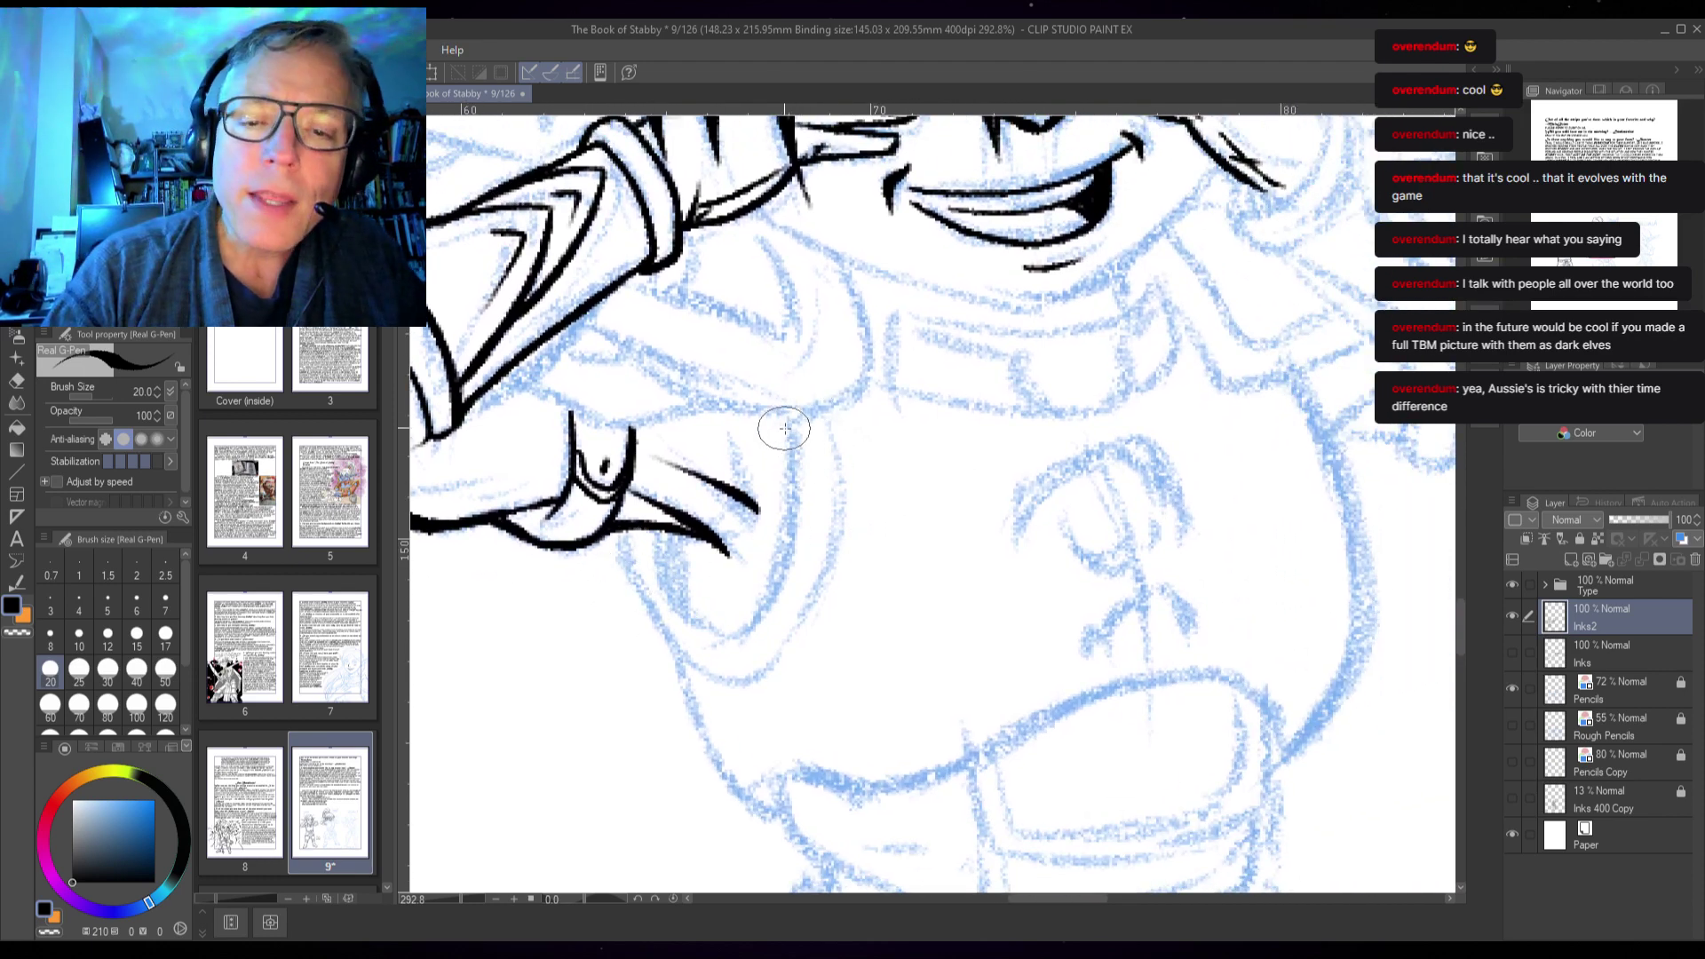
mouse_move(788, 415)
left_mouse_down()
mouse_move(788, 497)
mouse_move(749, 622)
mouse_move(719, 635)
mouse_move(674, 613)
mouse_move(654, 537)
left_mouse_up()
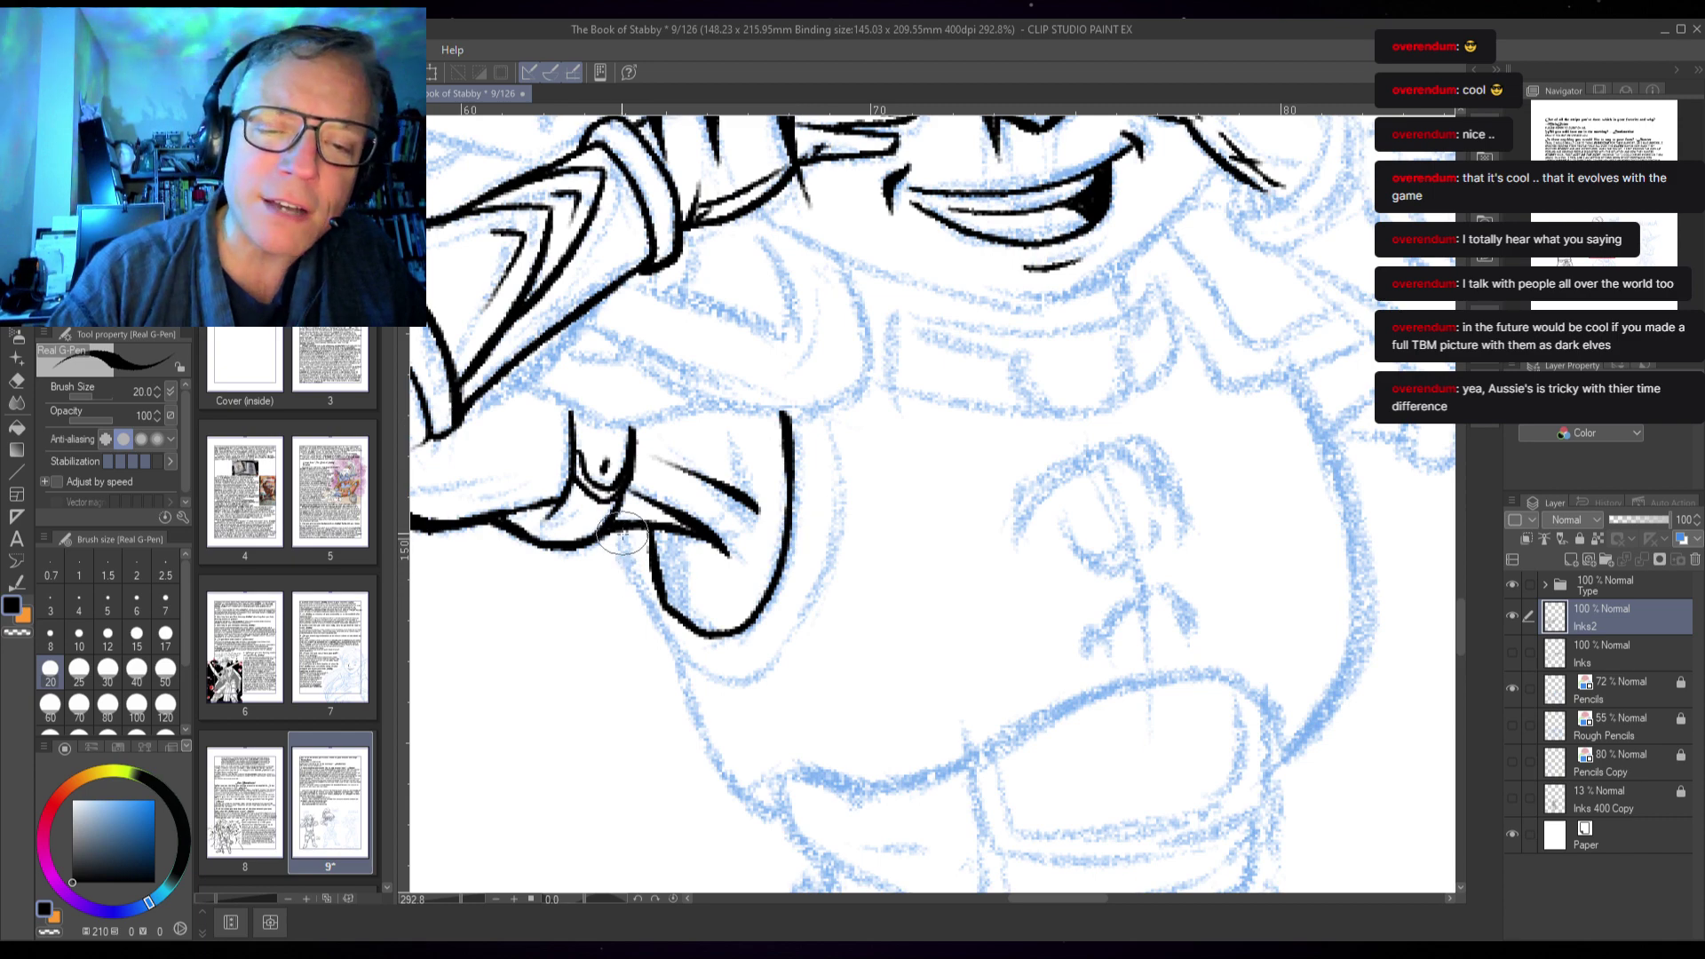
mouse_move(619, 533)
left_mouse_down()
mouse_move(655, 635)
mouse_move(687, 658)
left_mouse_up()
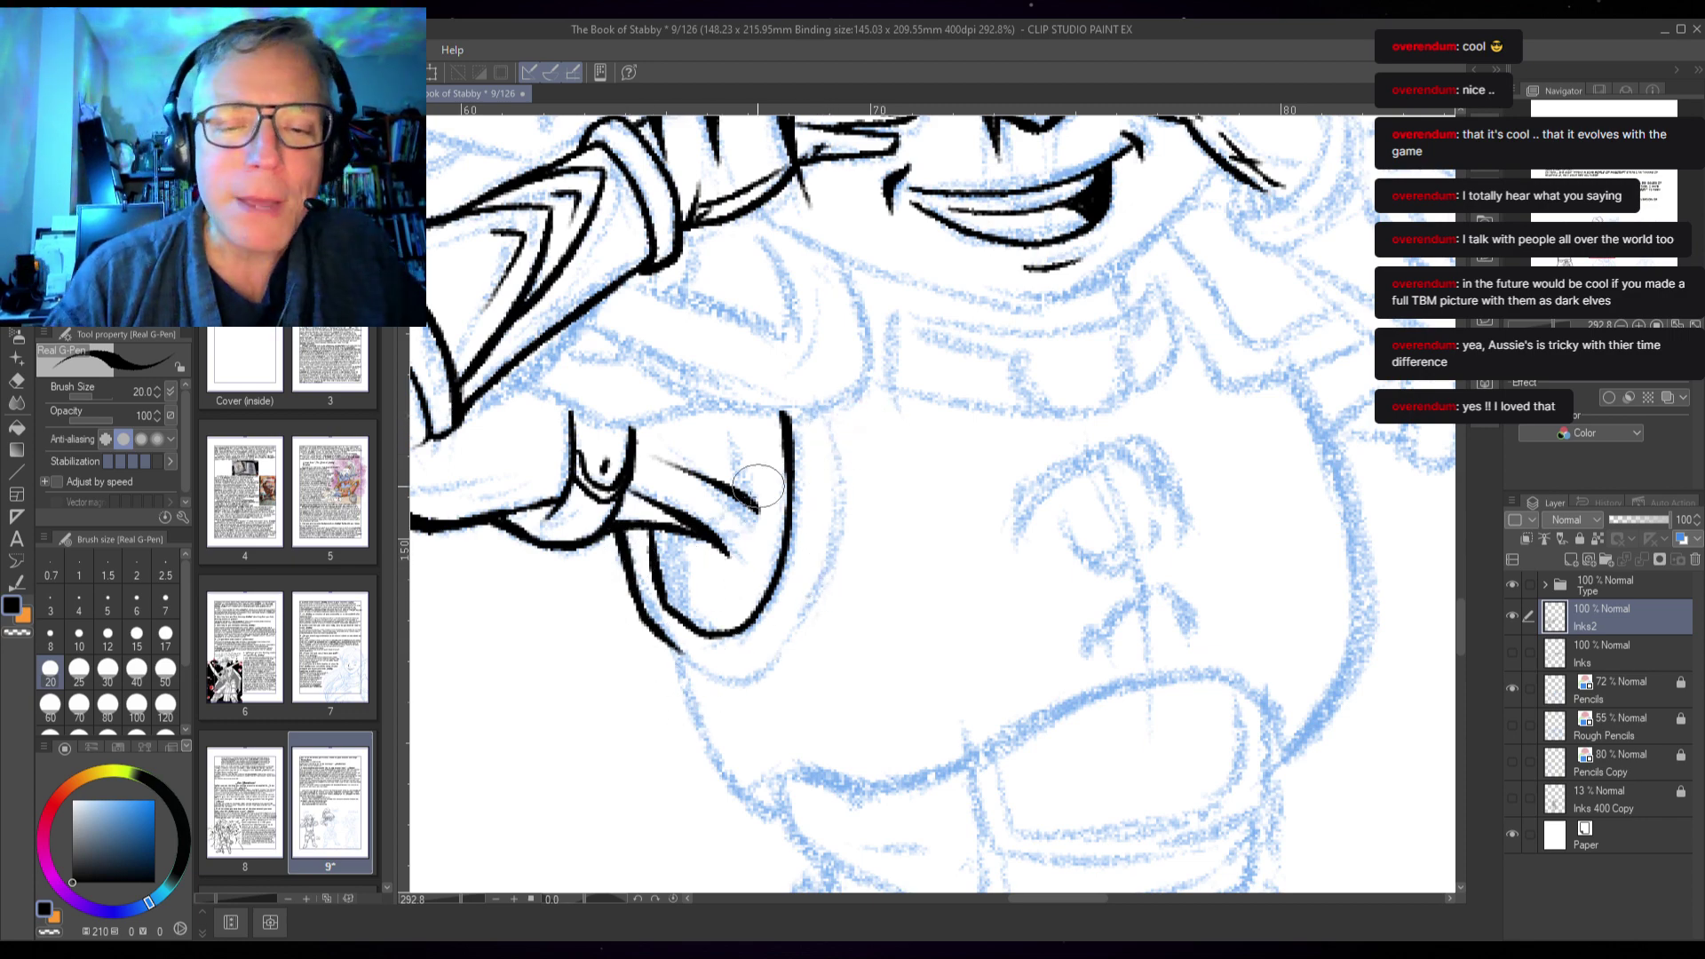
left_click_drag(677, 653, 755, 673)
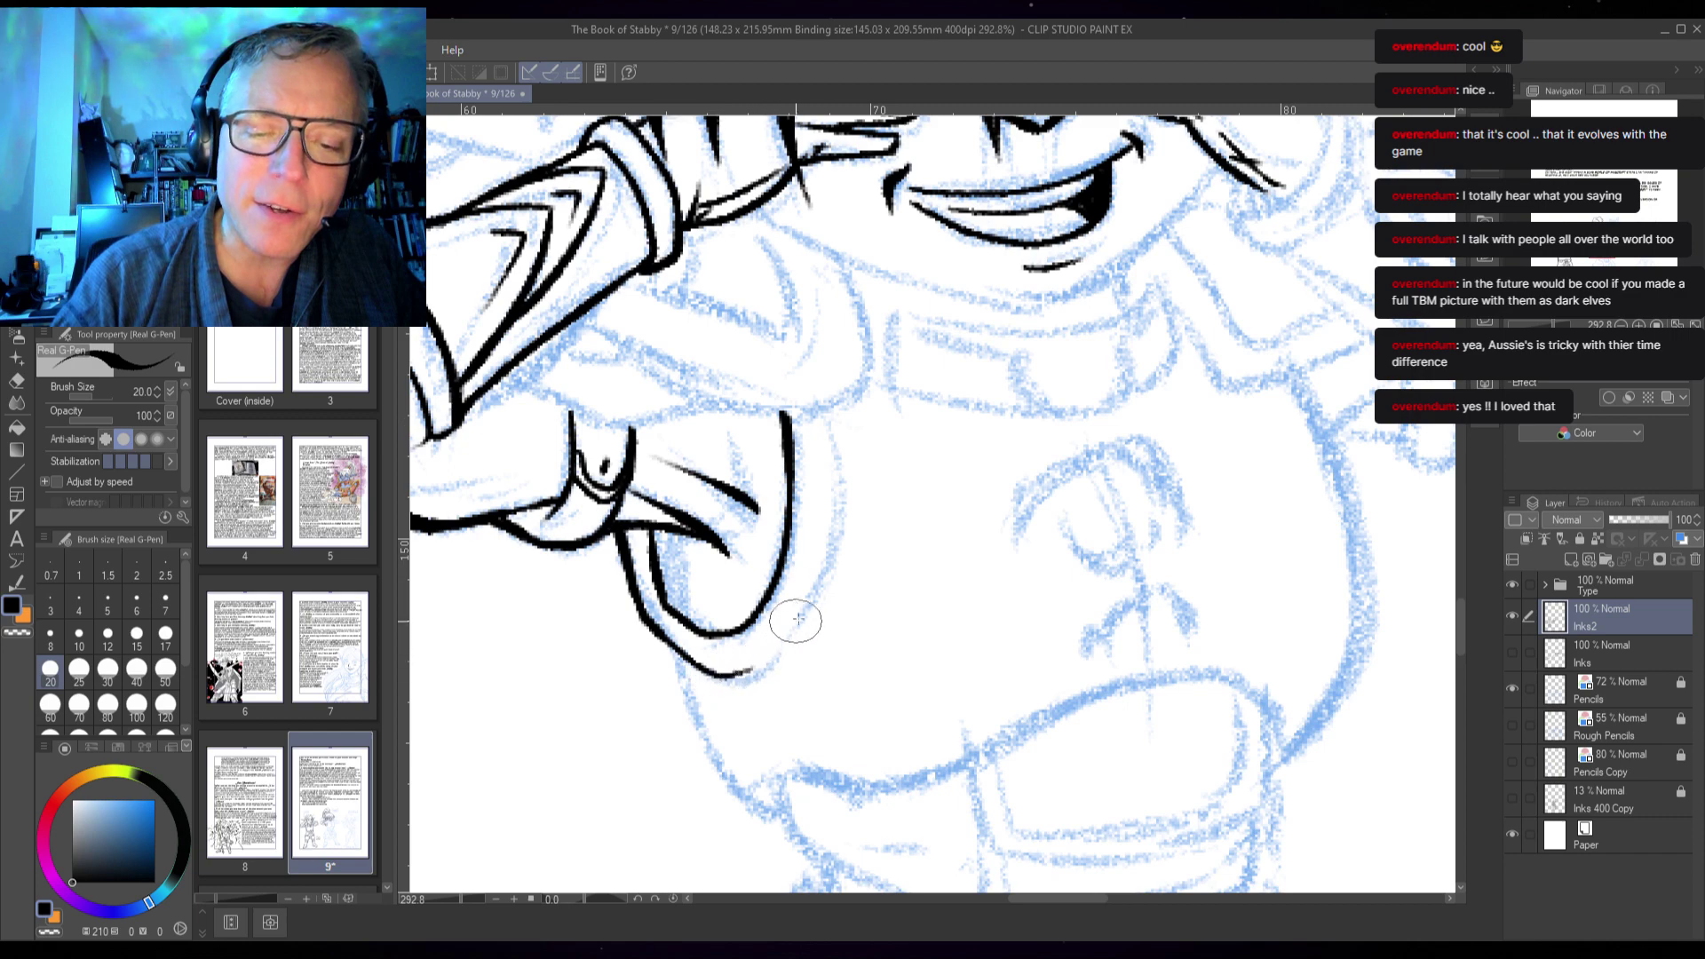
mouse_move(829, 428)
left_mouse_down()
mouse_move(829, 561)
mouse_move(774, 651)
mouse_move(716, 677)
left_mouse_up()
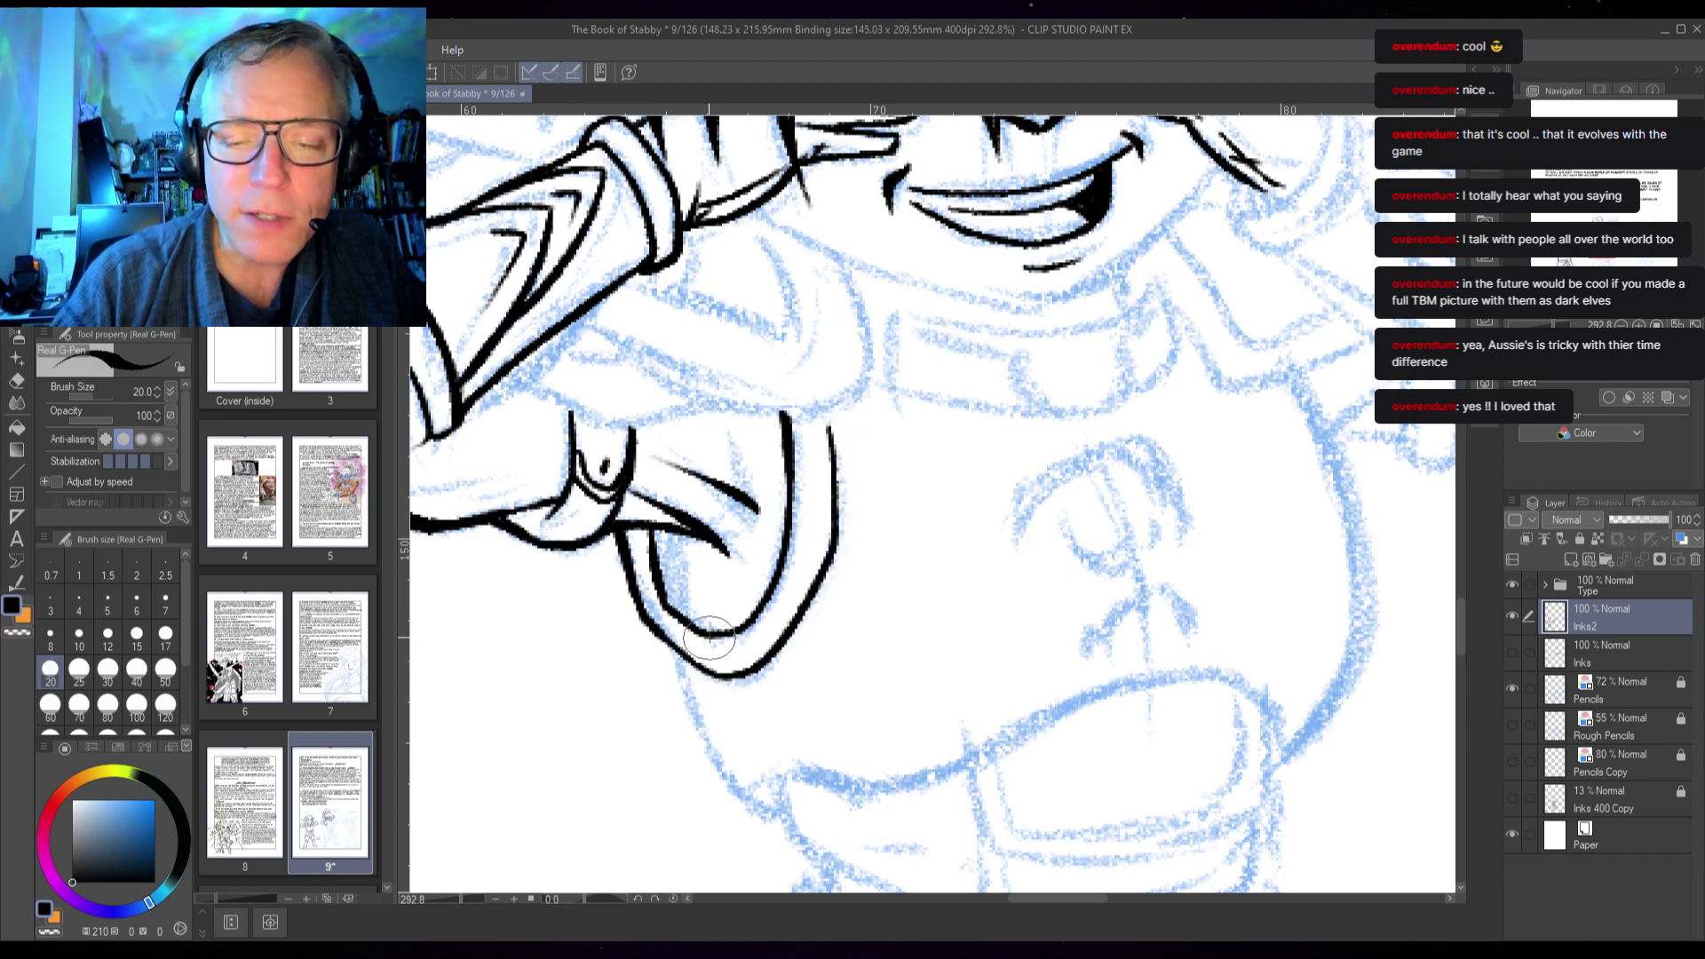
- Divide the armhole trim into segments with small jagged cross strokes along its curve
mouse_move(627, 610)
left_mouse_down()
mouse_move(744, 679)
mouse_move(722, 675)
mouse_move(780, 640)
mouse_move(826, 574)
mouse_move(847, 499)
mouse_move(826, 410)
left_mouse_up()
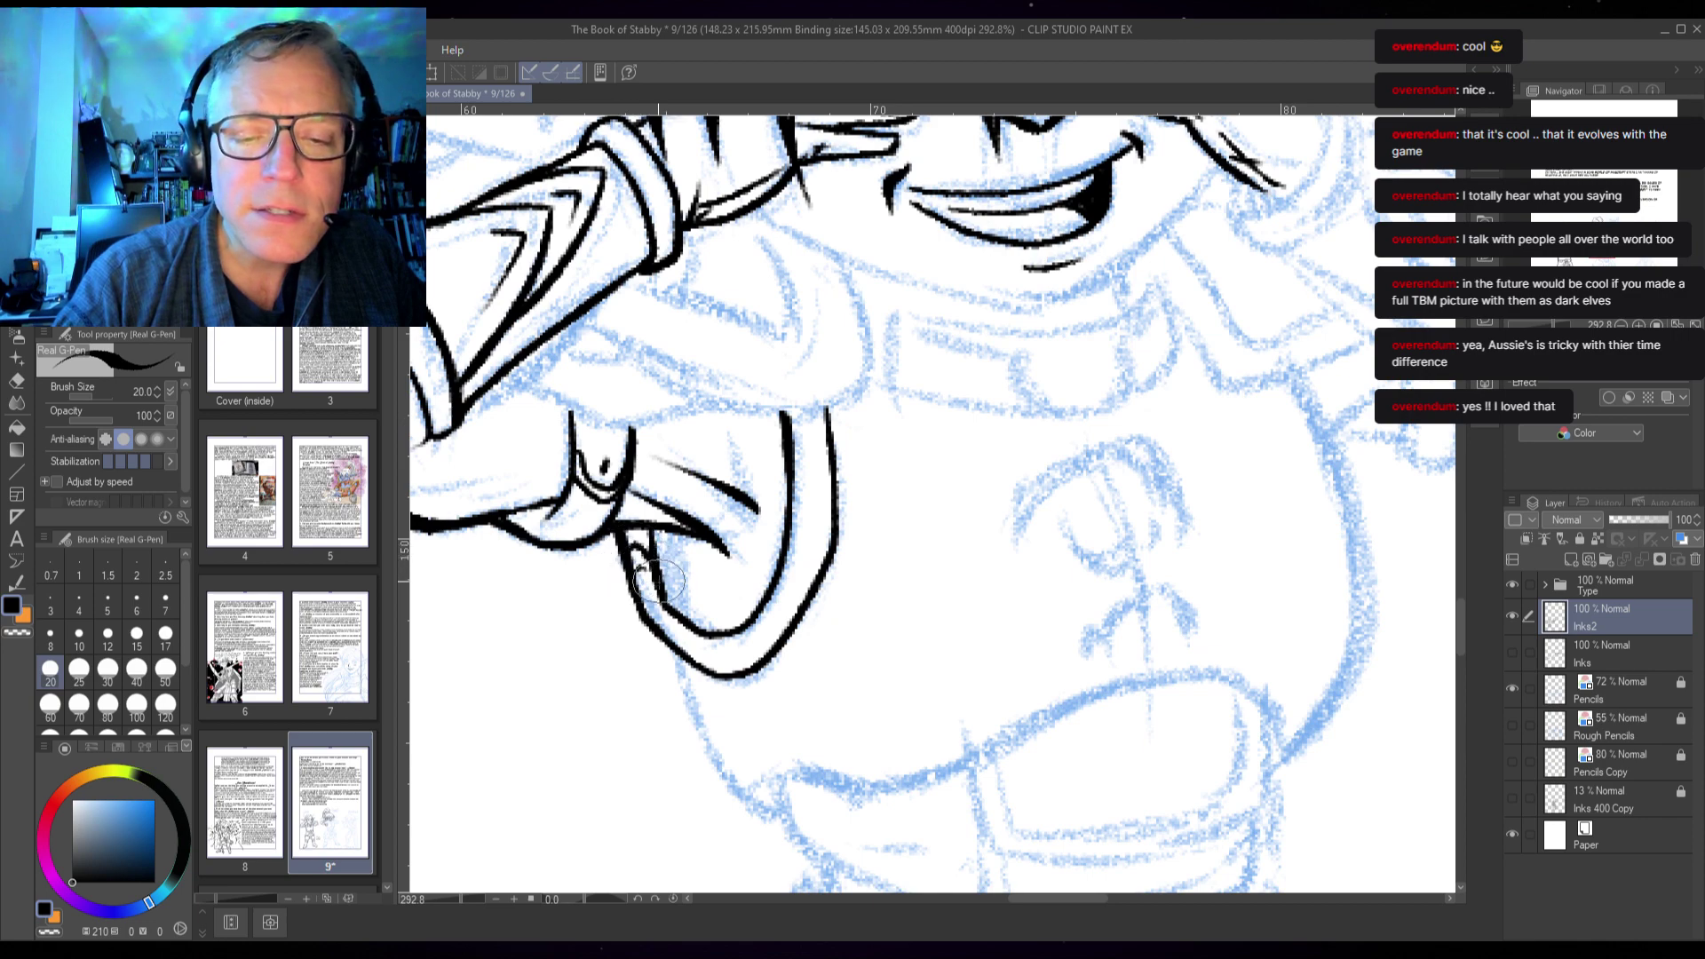
mouse_move(670, 637)
left_mouse_down()
mouse_move(679, 614)
mouse_move(724, 627)
mouse_move(736, 668)
mouse_move(771, 623)
mouse_move(750, 639)
left_mouse_up()
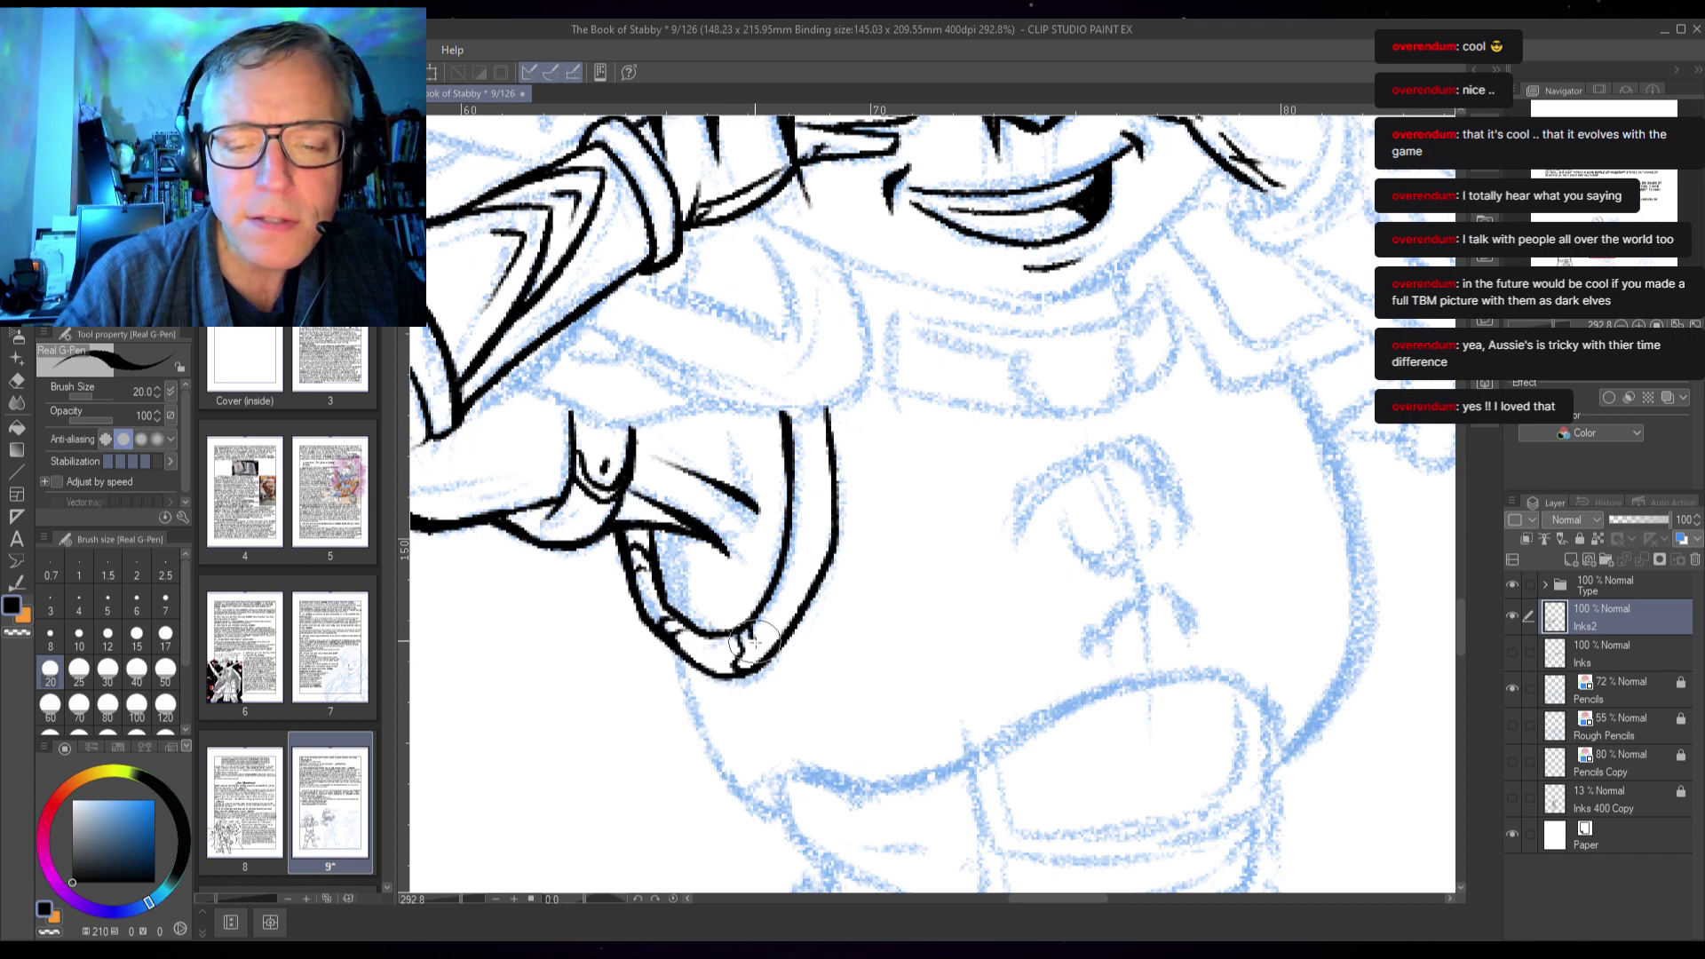
mouse_move(793, 545)
left_mouse_down()
mouse_move(819, 560)
mouse_move(812, 524)
mouse_move(831, 518)
left_mouse_up()
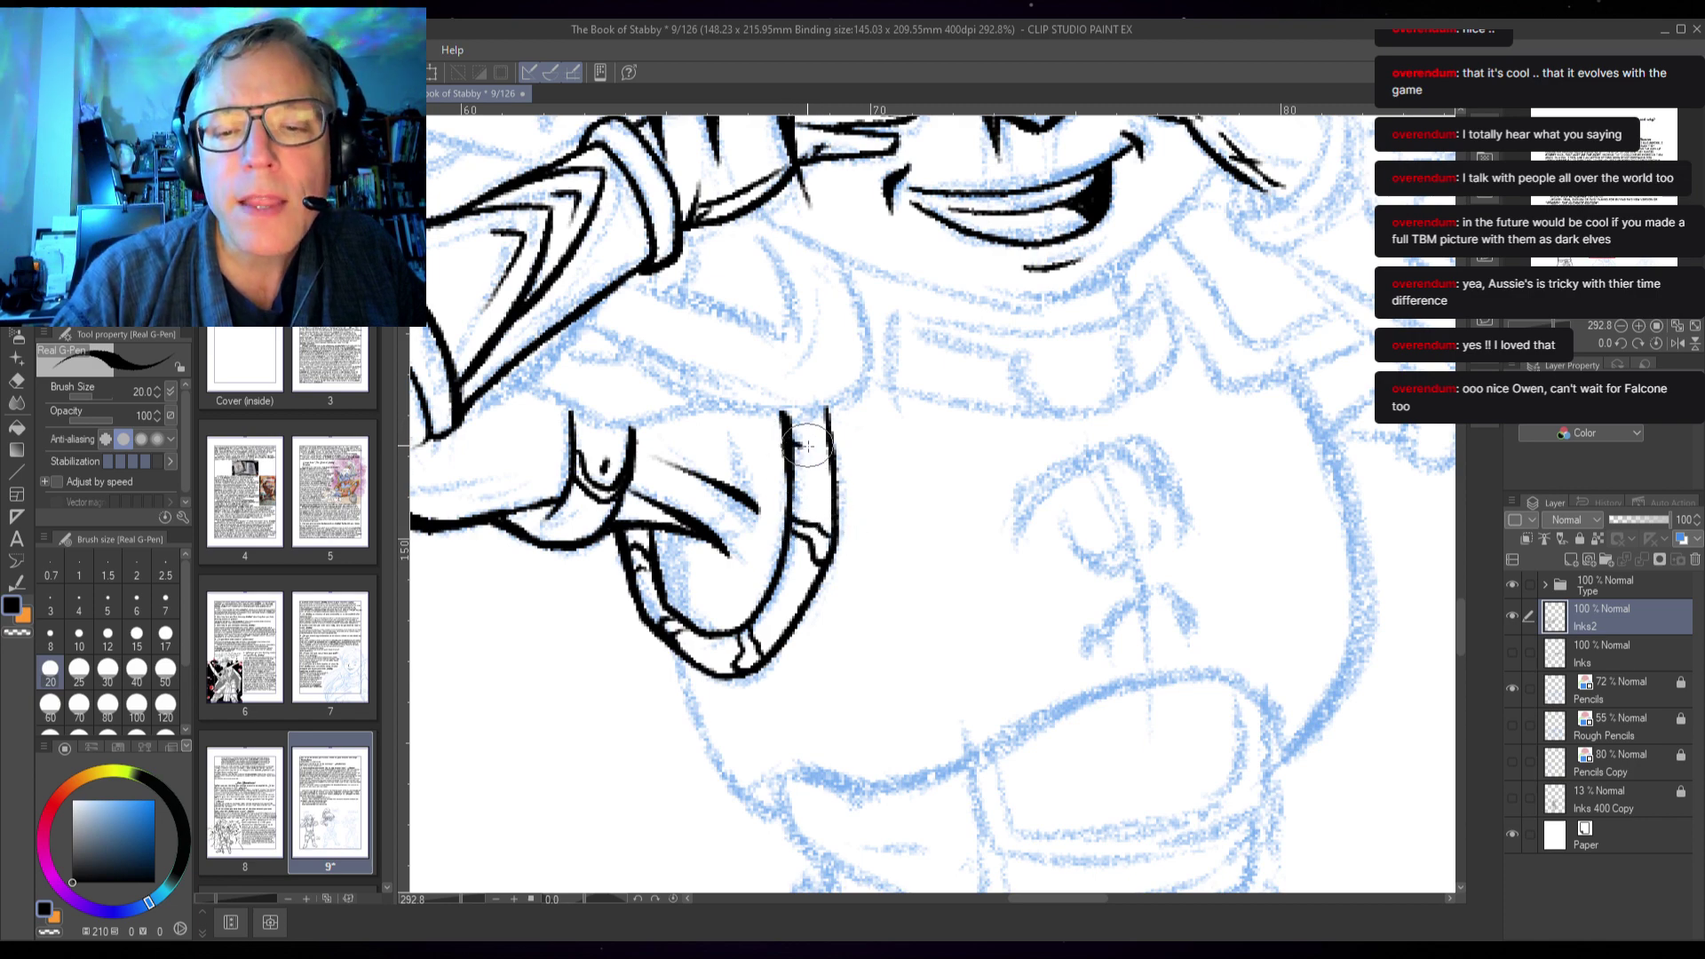
mouse_move(797, 444)
left_mouse_down()
mouse_move(831, 465)
mouse_move(828, 442)
left_mouse_up()
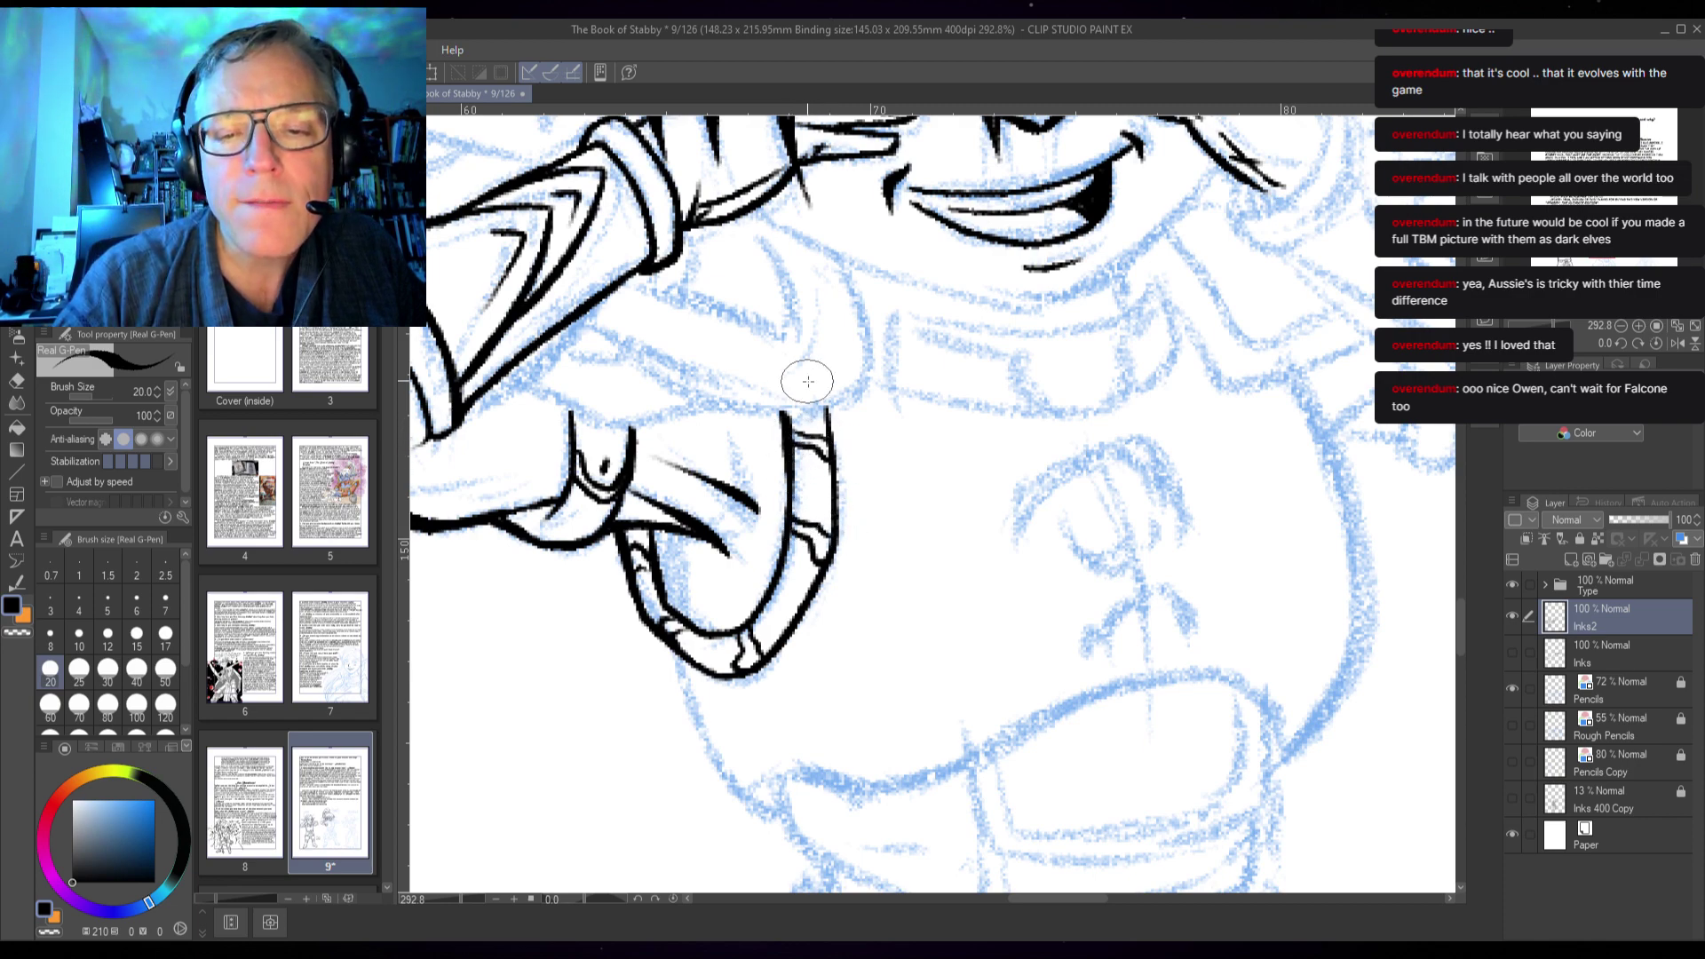
left_click_drag(659, 615, 693, 630)
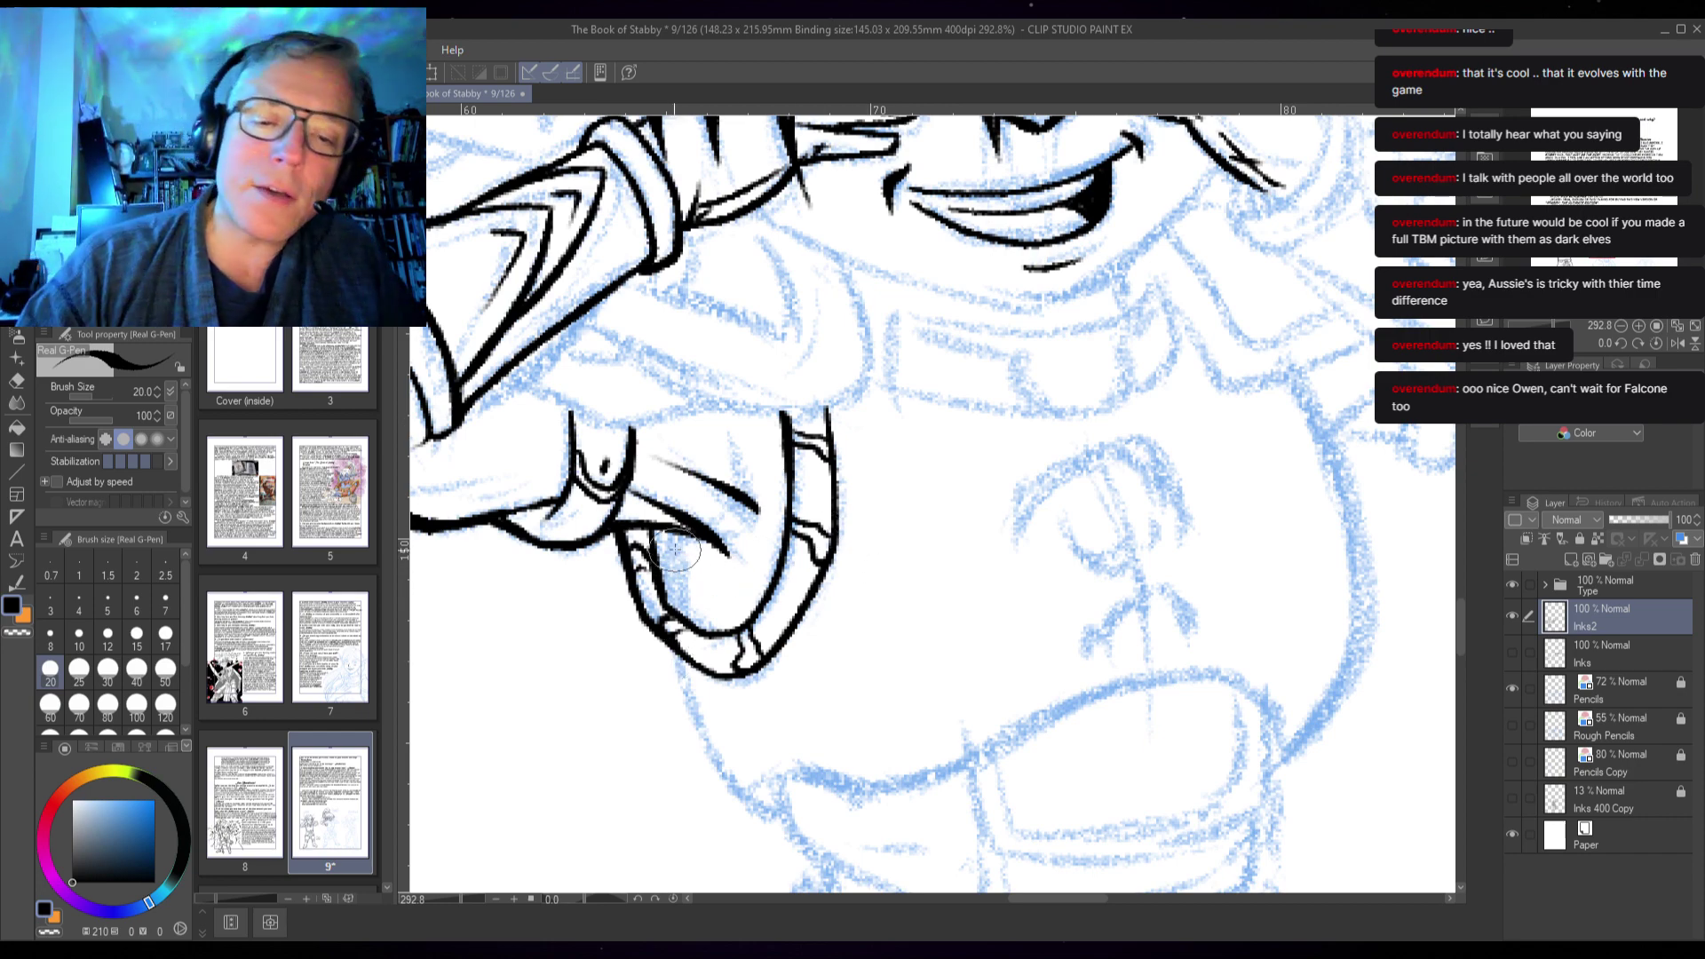
- Fill the shadow inside the armhole, add small crease marks, and ink the torso's side line down toward the waist
mouse_move(661, 514)
left_mouse_down()
mouse_move(688, 620)
mouse_move(661, 537)
mouse_move(664, 591)
mouse_move(668, 524)
mouse_move(672, 602)
left_mouse_up()
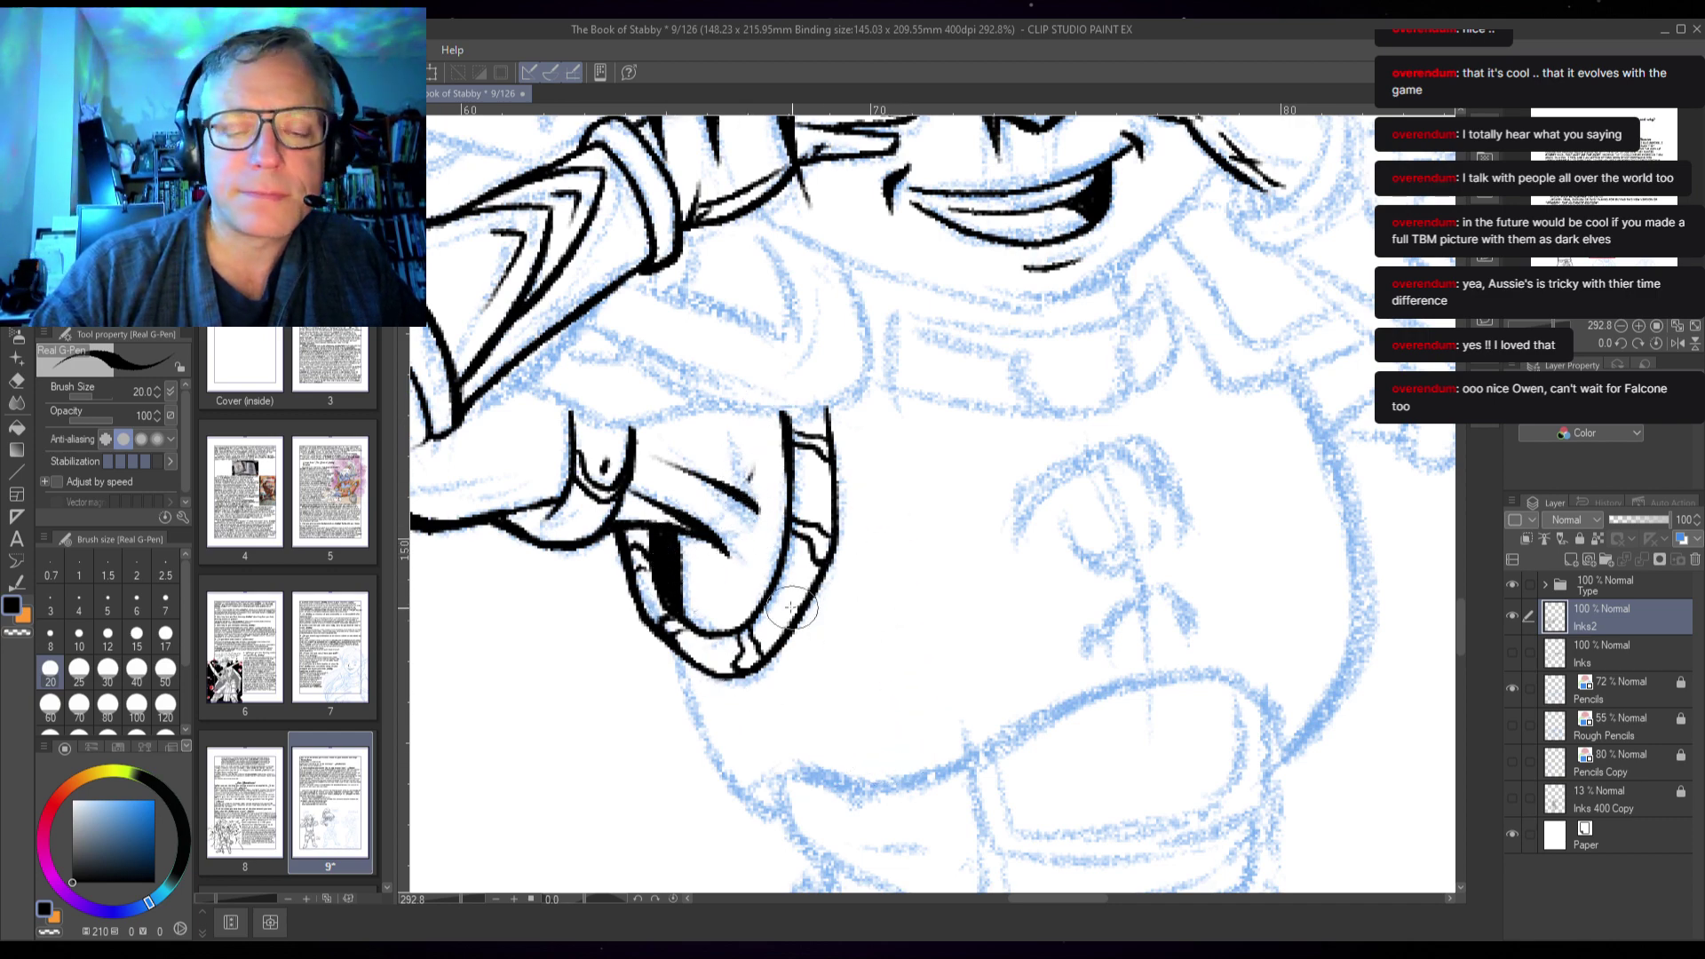
mouse_move(717, 611)
left_mouse_down()
mouse_move(729, 623)
mouse_move(678, 697)
mouse_move(730, 781)
mouse_move(788, 827)
left_mouse_up()
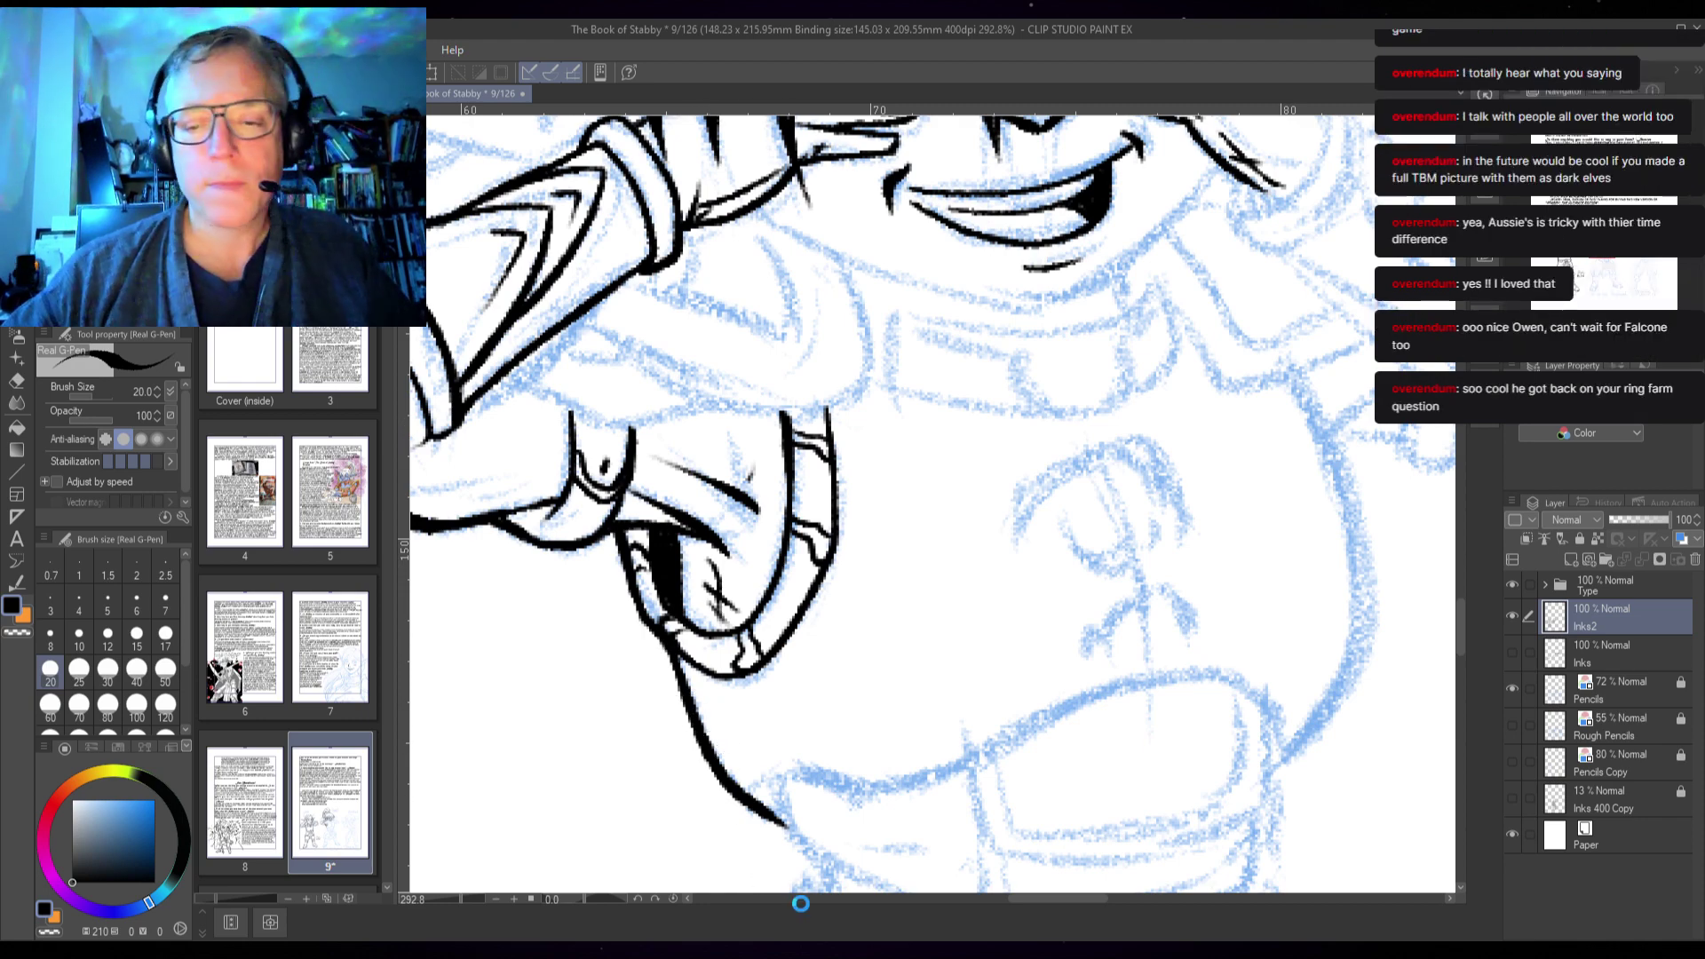
- Save the page and ink the long curved contour on the right side of the torso, thickening its lower end
key("ctrl+s")
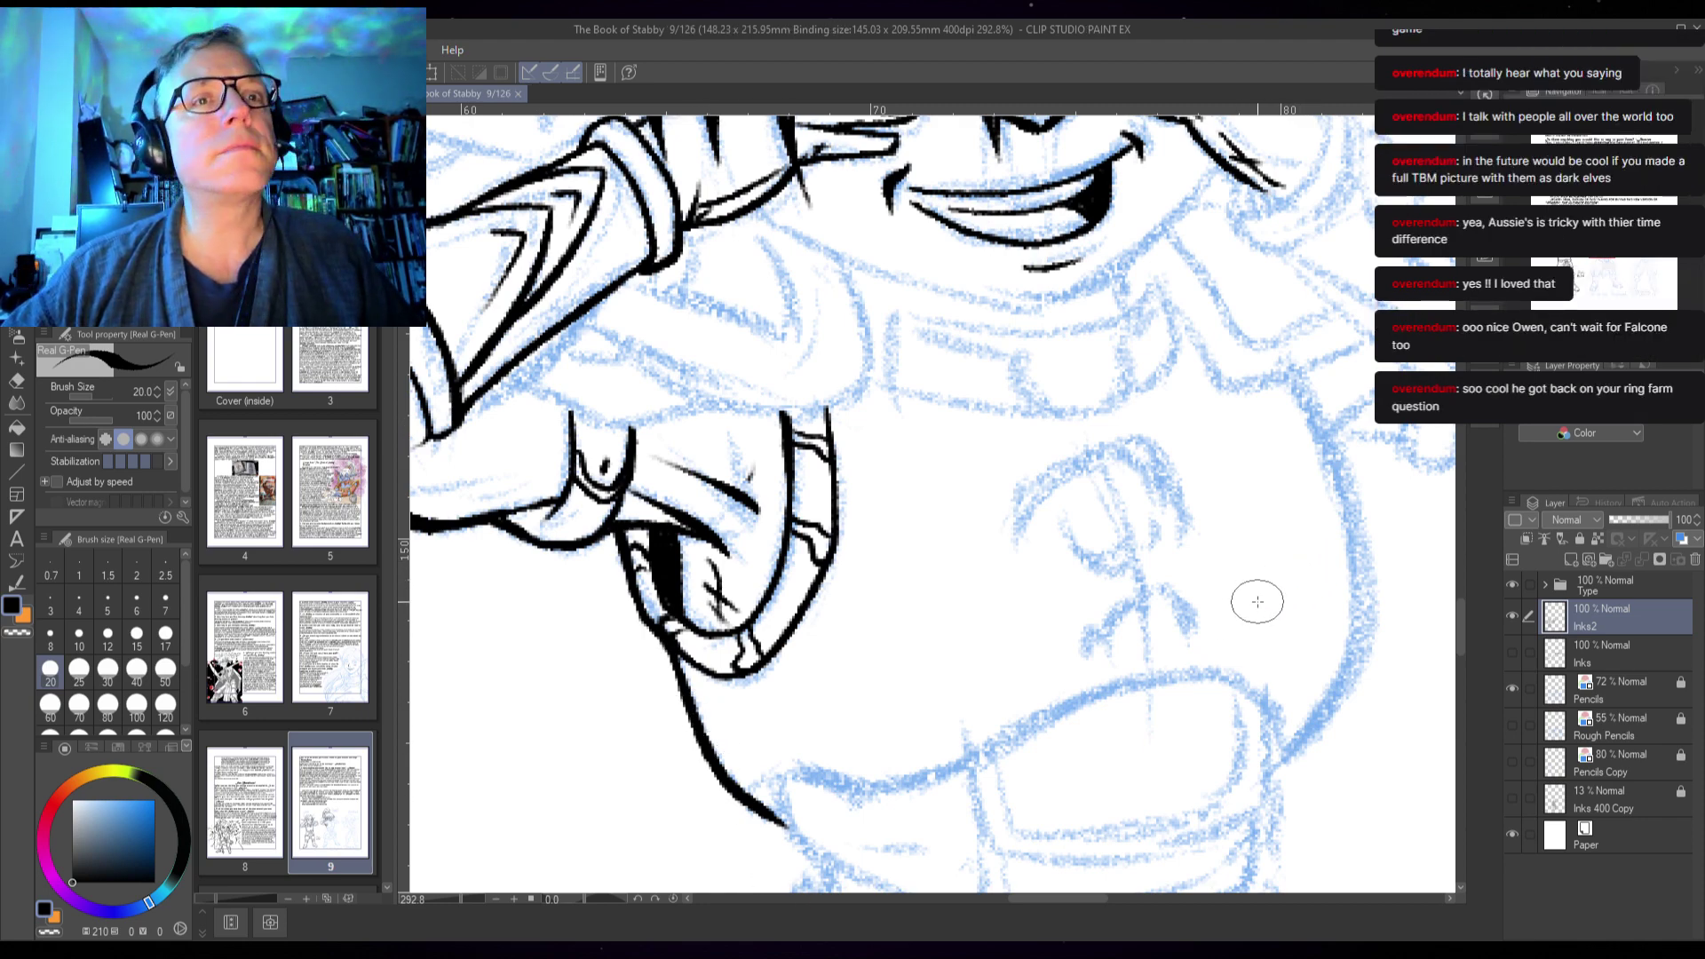
left_click_drag(1269, 575, 1272, 590)
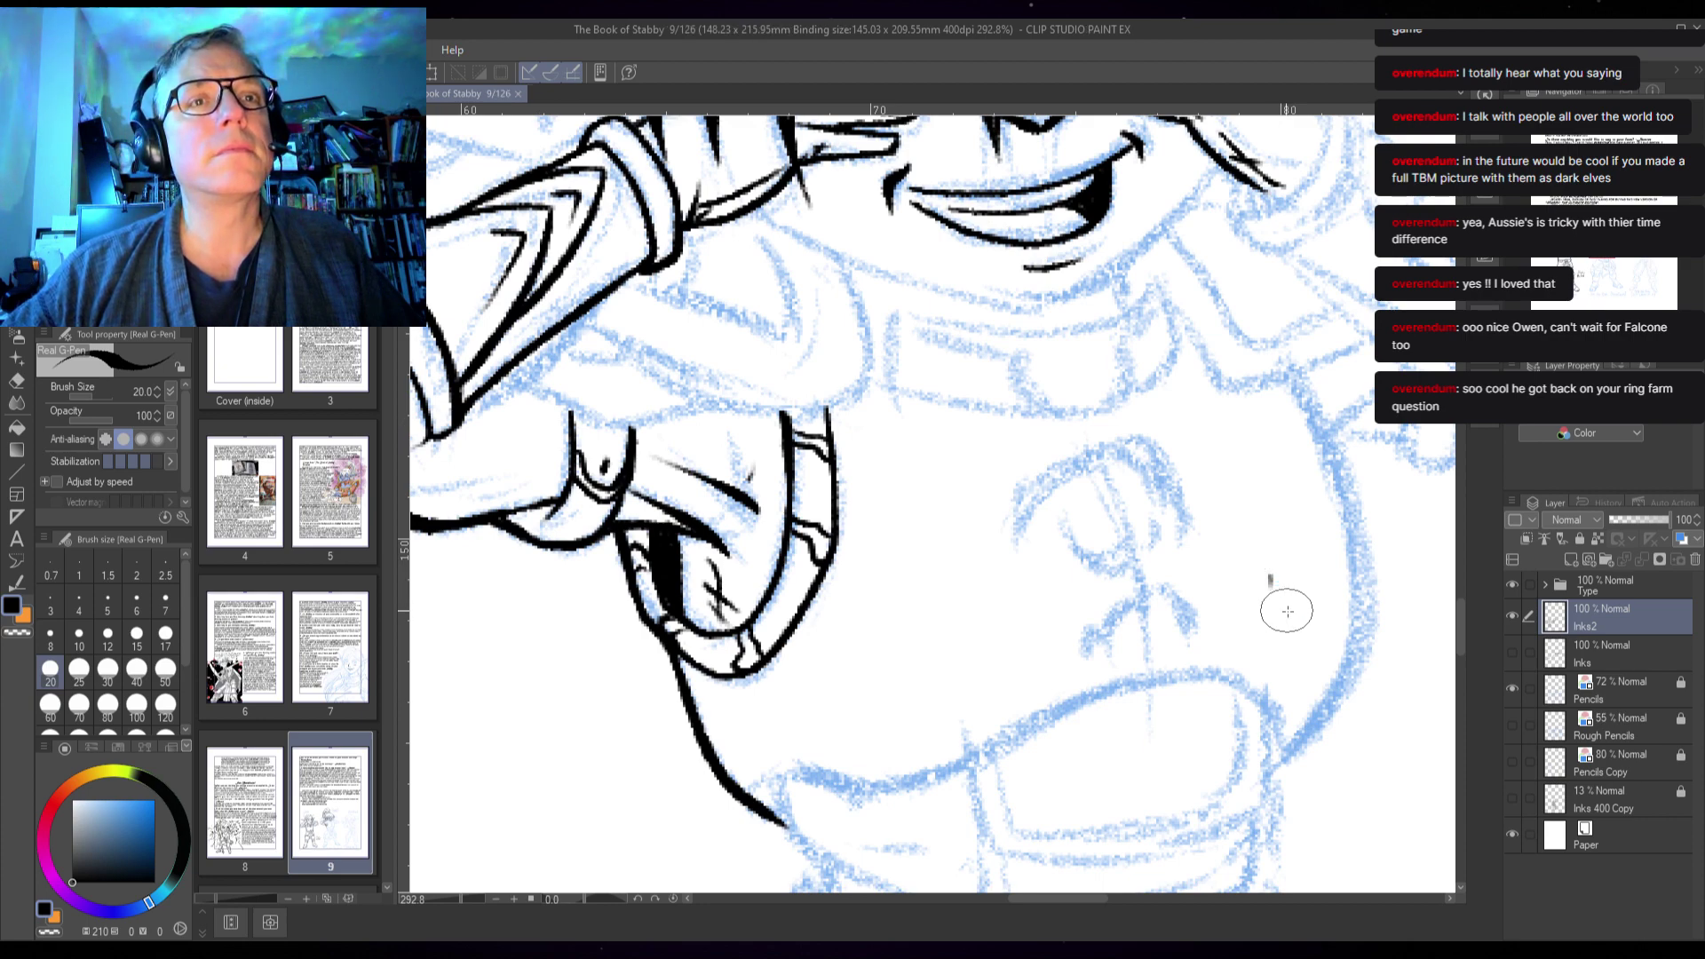
mouse_move(1279, 601)
left_mouse_down()
mouse_move(1225, 609)
mouse_move(1294, 586)
mouse_move(1266, 520)
left_mouse_up()
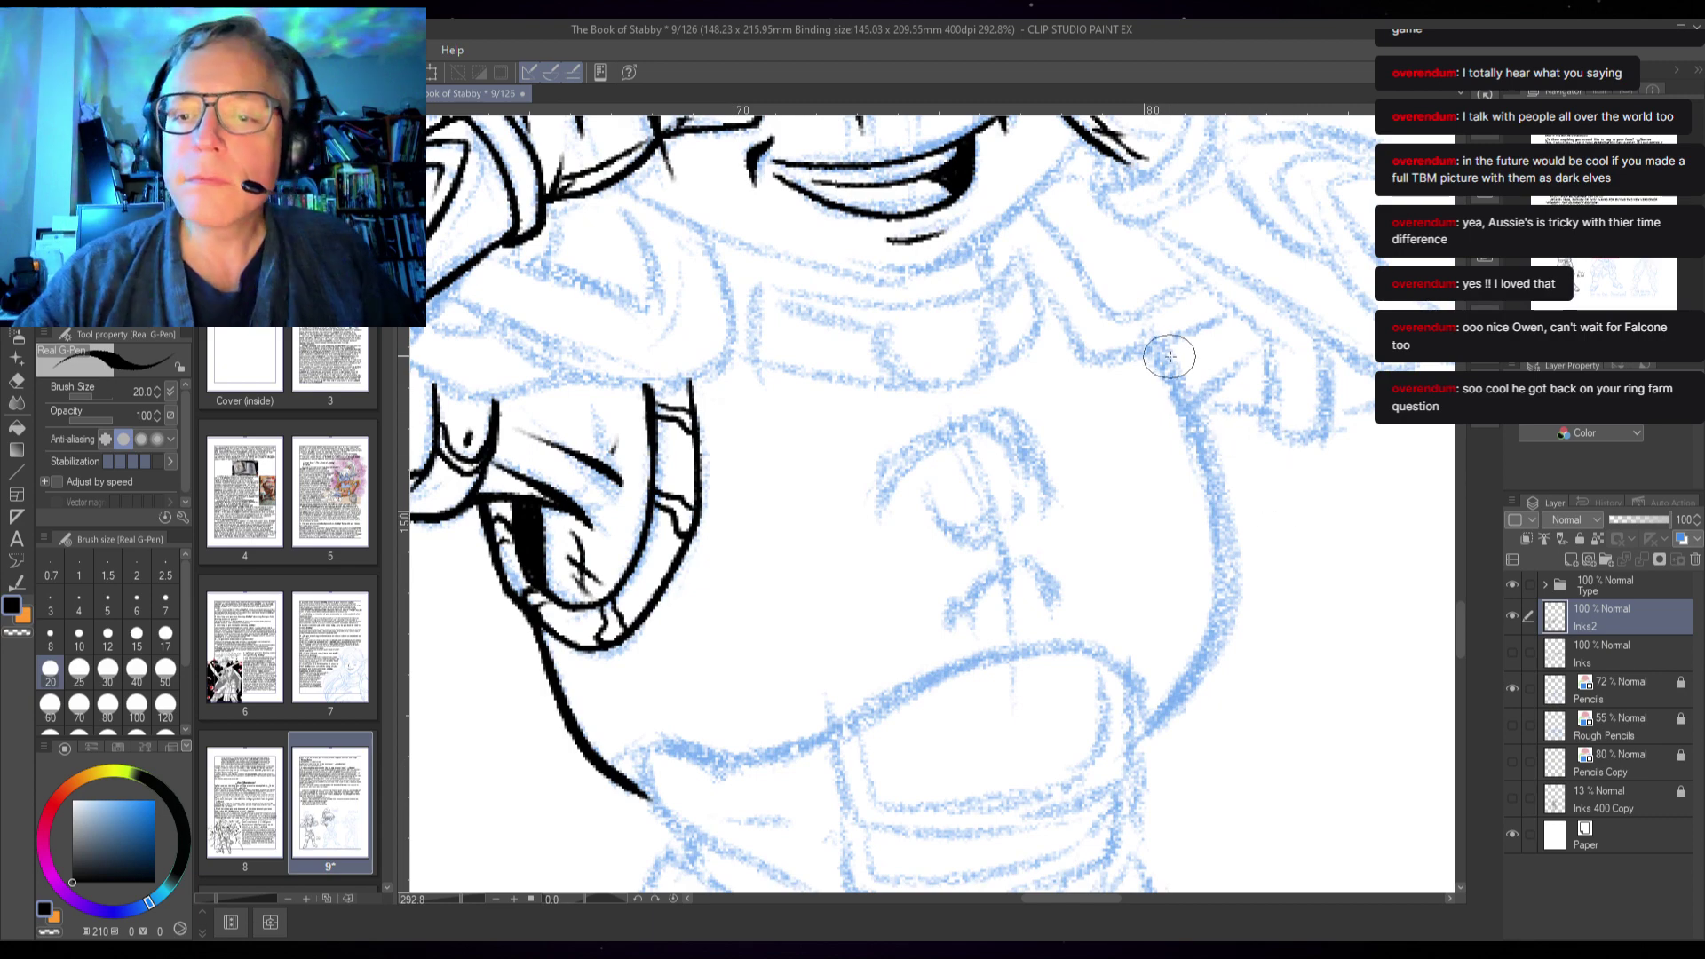
mouse_move(1161, 348)
left_mouse_down()
mouse_move(1203, 427)
mouse_move(1227, 551)
mouse_move(1214, 625)
mouse_move(1155, 710)
left_mouse_up()
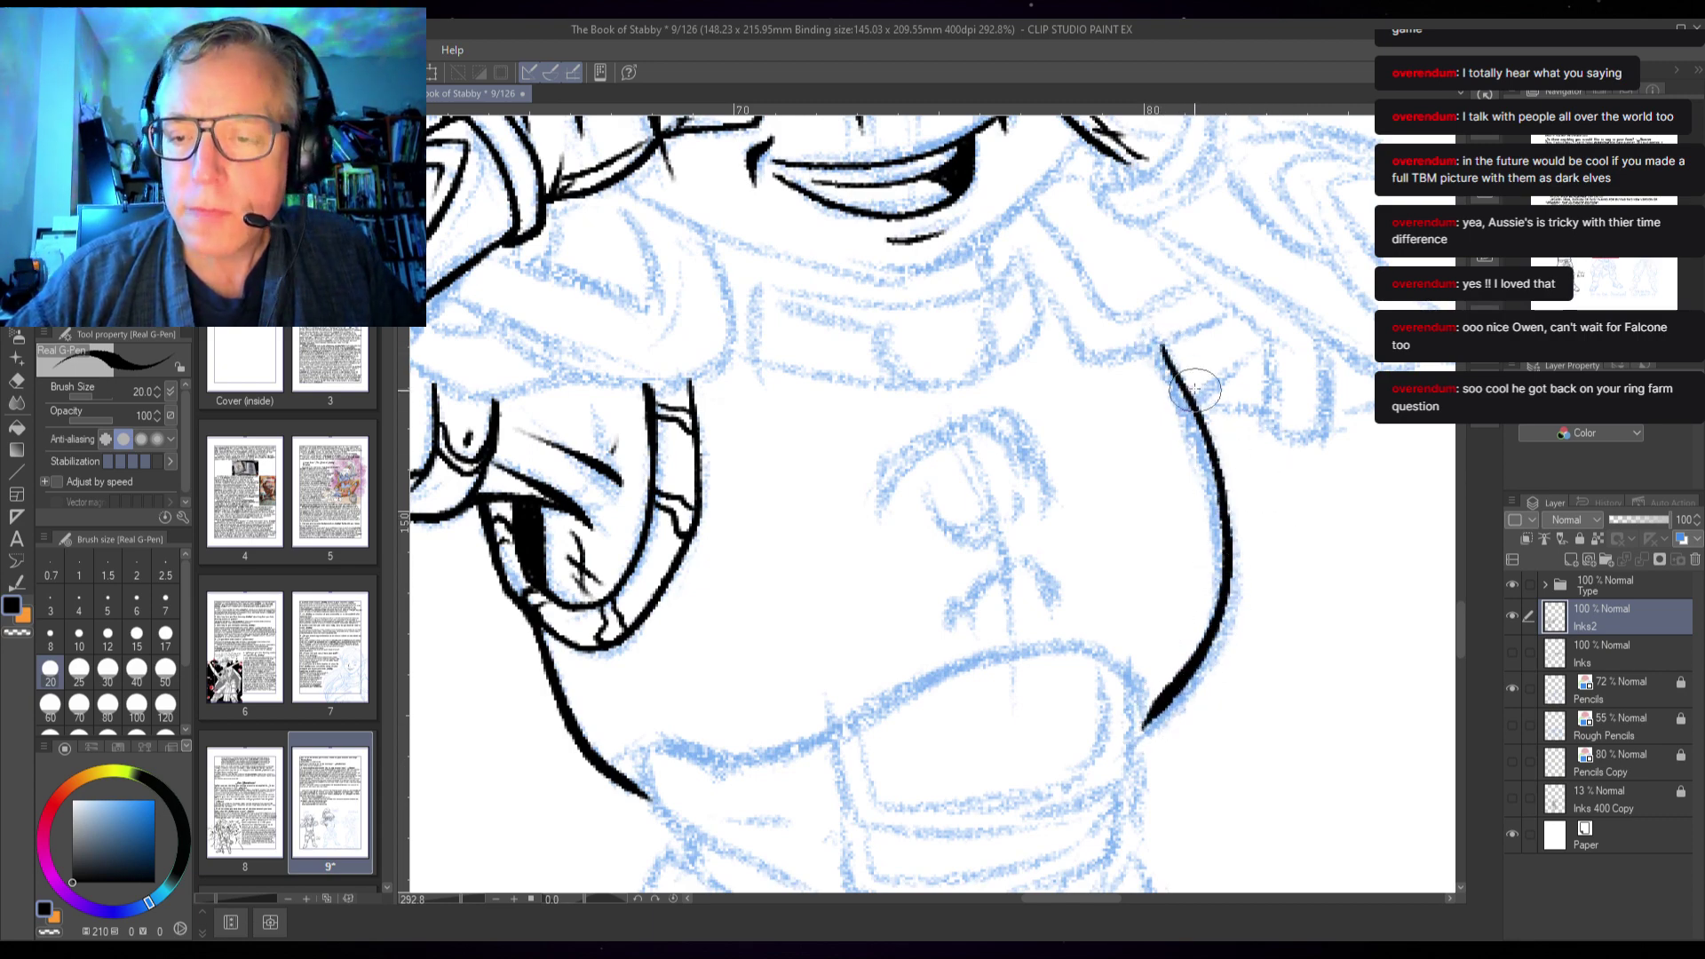
mouse_move(1158, 344)
left_mouse_down()
mouse_move(1208, 456)
mouse_move(1205, 500)
left_mouse_up()
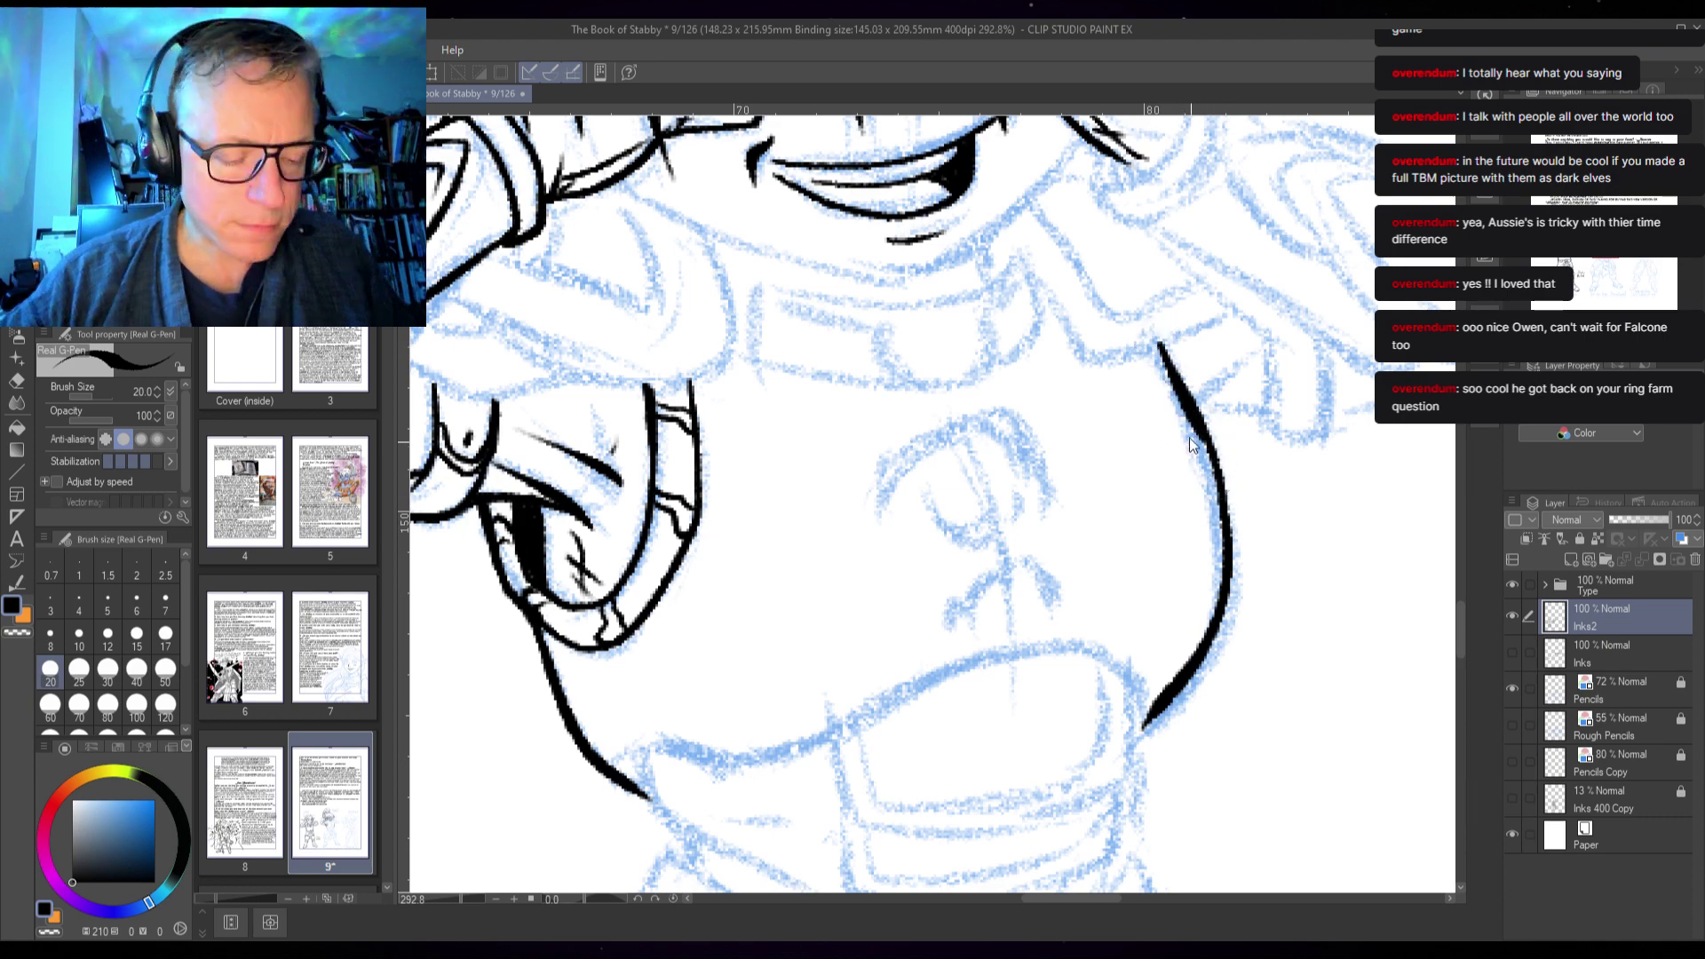
mouse_move(1159, 346)
left_mouse_down()
mouse_move(1217, 464)
mouse_move(1226, 563)
mouse_move(1215, 635)
mouse_move(1122, 730)
left_mouse_up()
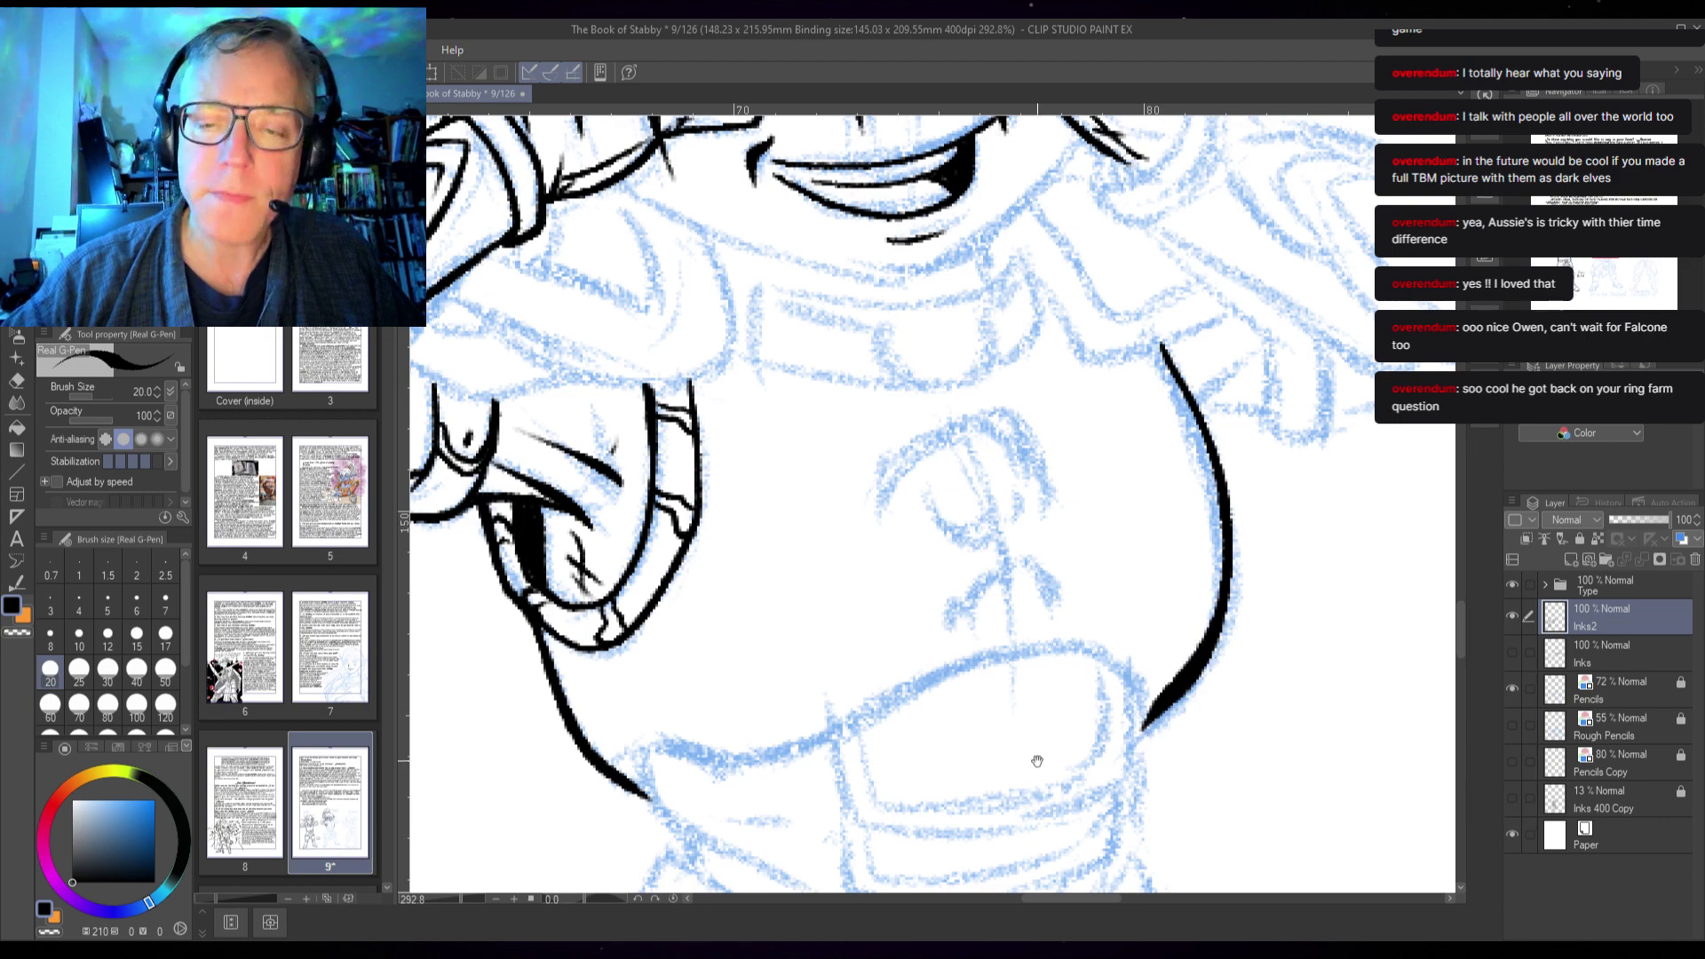
- Ink the wavy lower edge of the chest piece and add the side seam with two small buckled straps
scroll(944, 639, "down", 2)
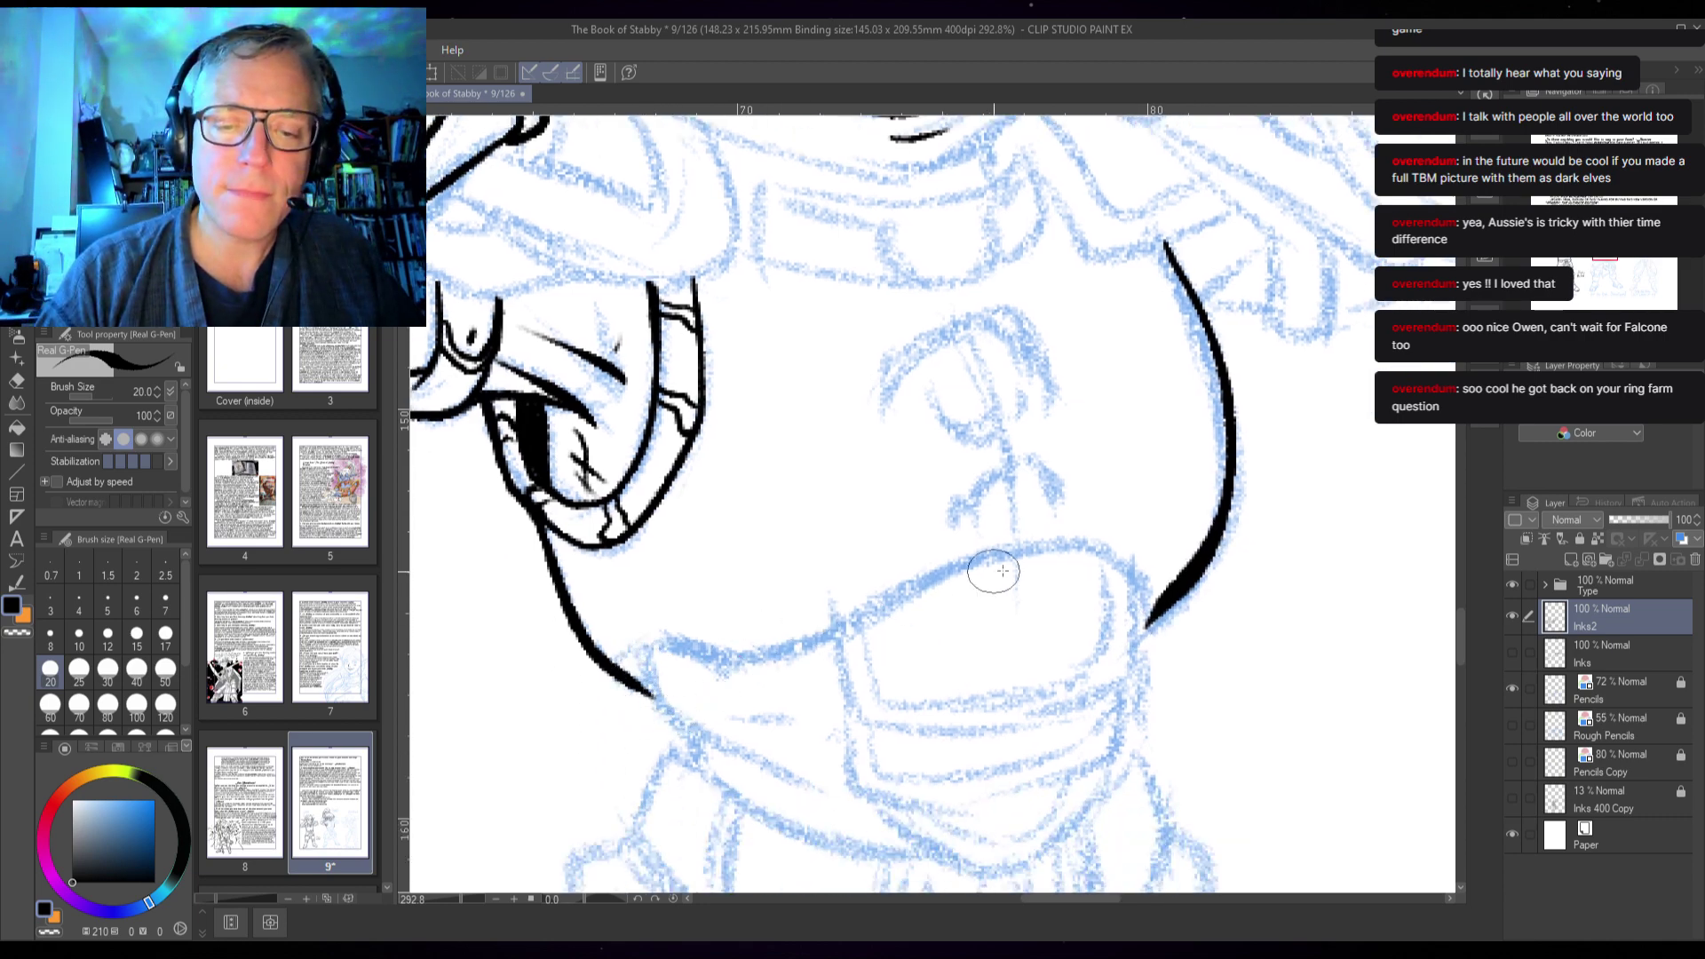
mouse_move(1143, 592)
left_mouse_down()
mouse_move(1093, 553)
mouse_move(981, 559)
mouse_move(691, 699)
left_mouse_up()
mouse_move(643, 695)
left_mouse_down()
mouse_move(590, 659)
mouse_move(582, 553)
mouse_move(586, 632)
mouse_move(624, 604)
mouse_move(577, 634)
mouse_move(593, 650)
mouse_move(633, 599)
mouse_move(657, 639)
mouse_move(646, 668)
mouse_move(664, 646)
mouse_move(633, 663)
mouse_move(682, 694)
left_mouse_up()
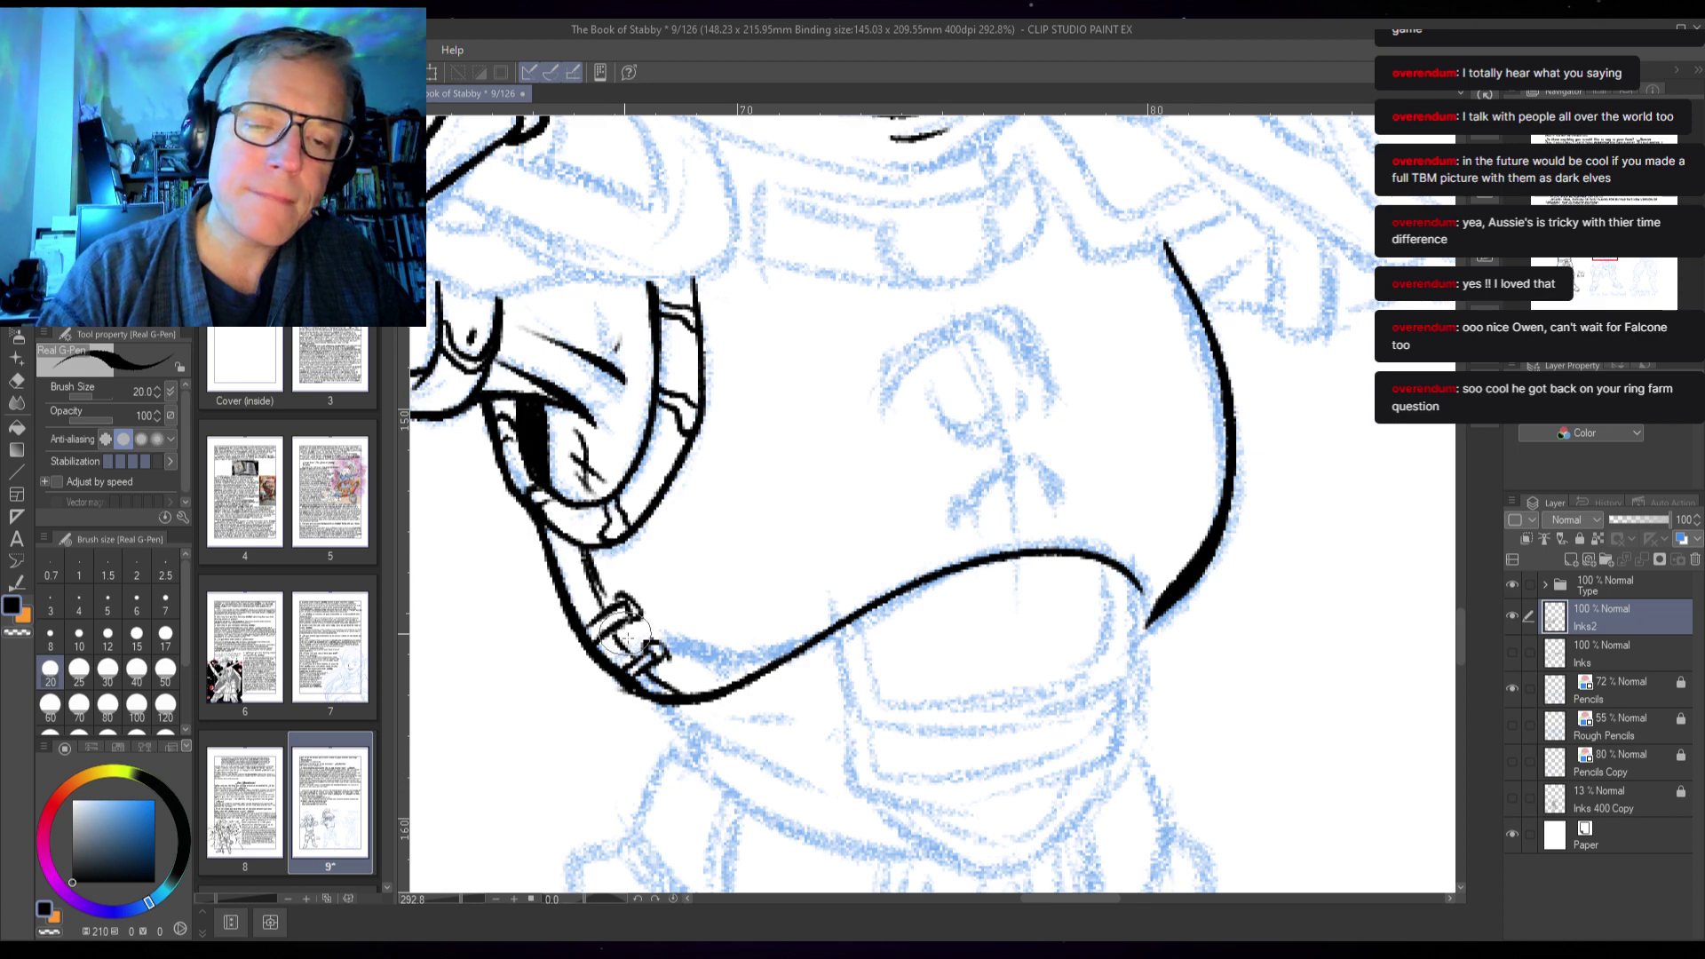
- Examine the inked torso at full-page size beside the two neighbouring figures
left_click_drag(1082, 511, 1021, 635)
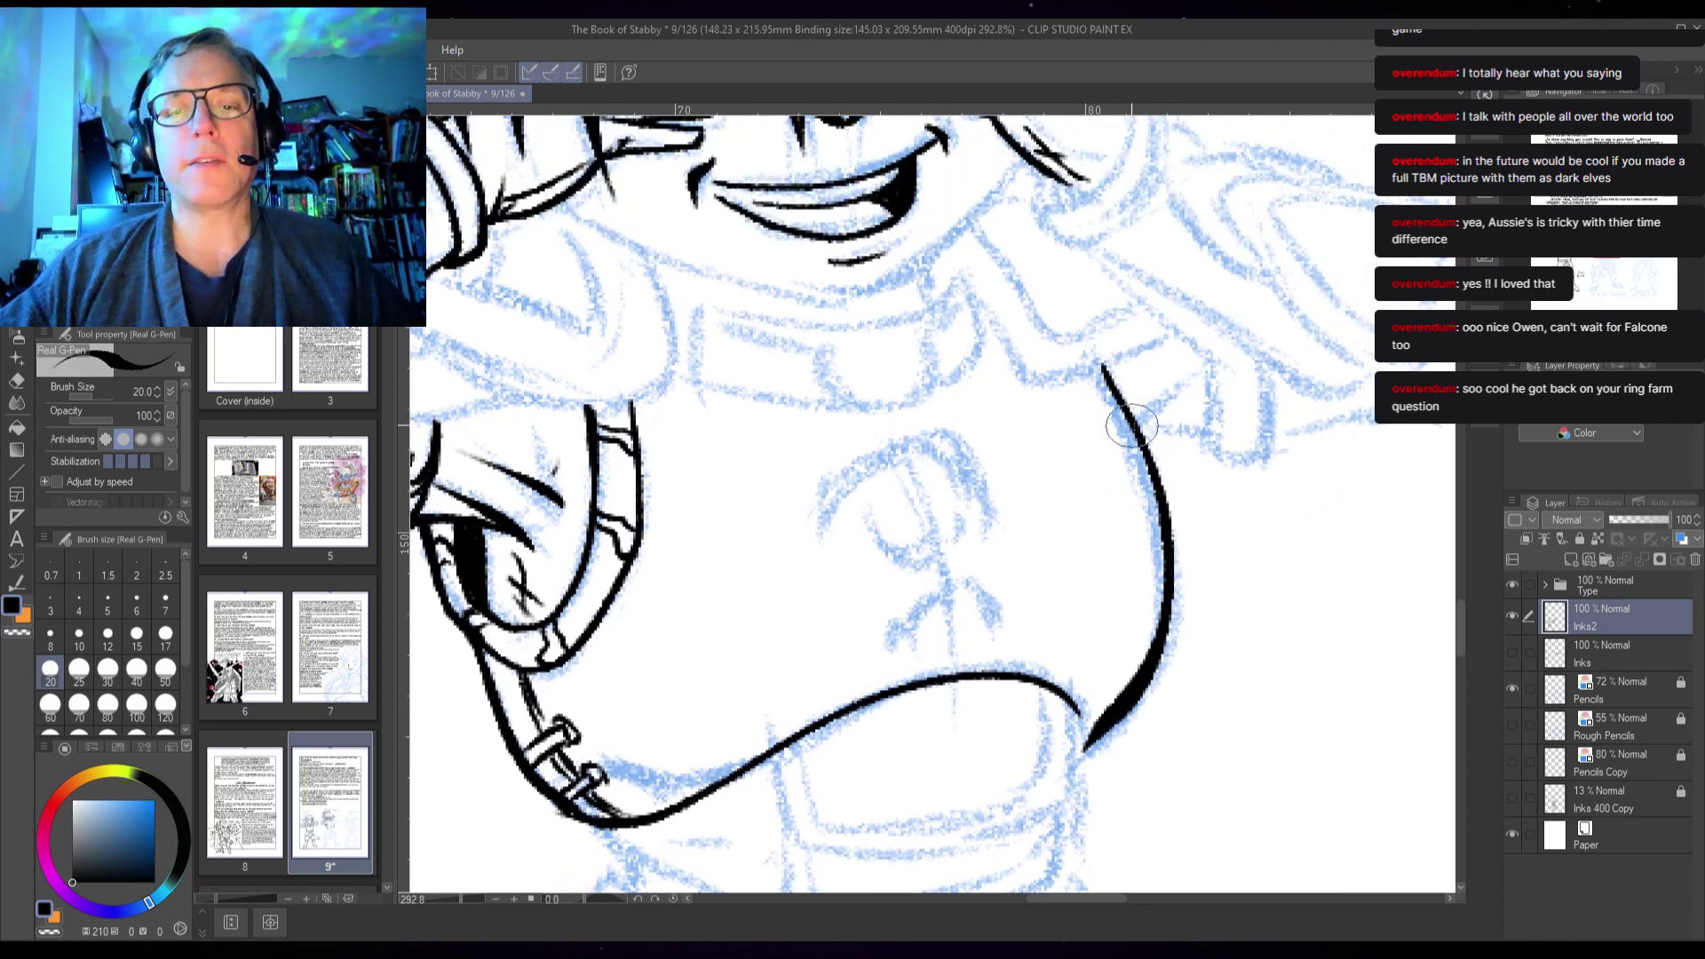
scroll(1154, 435, "down", 2)
scroll(1146, 454, "down", 6)
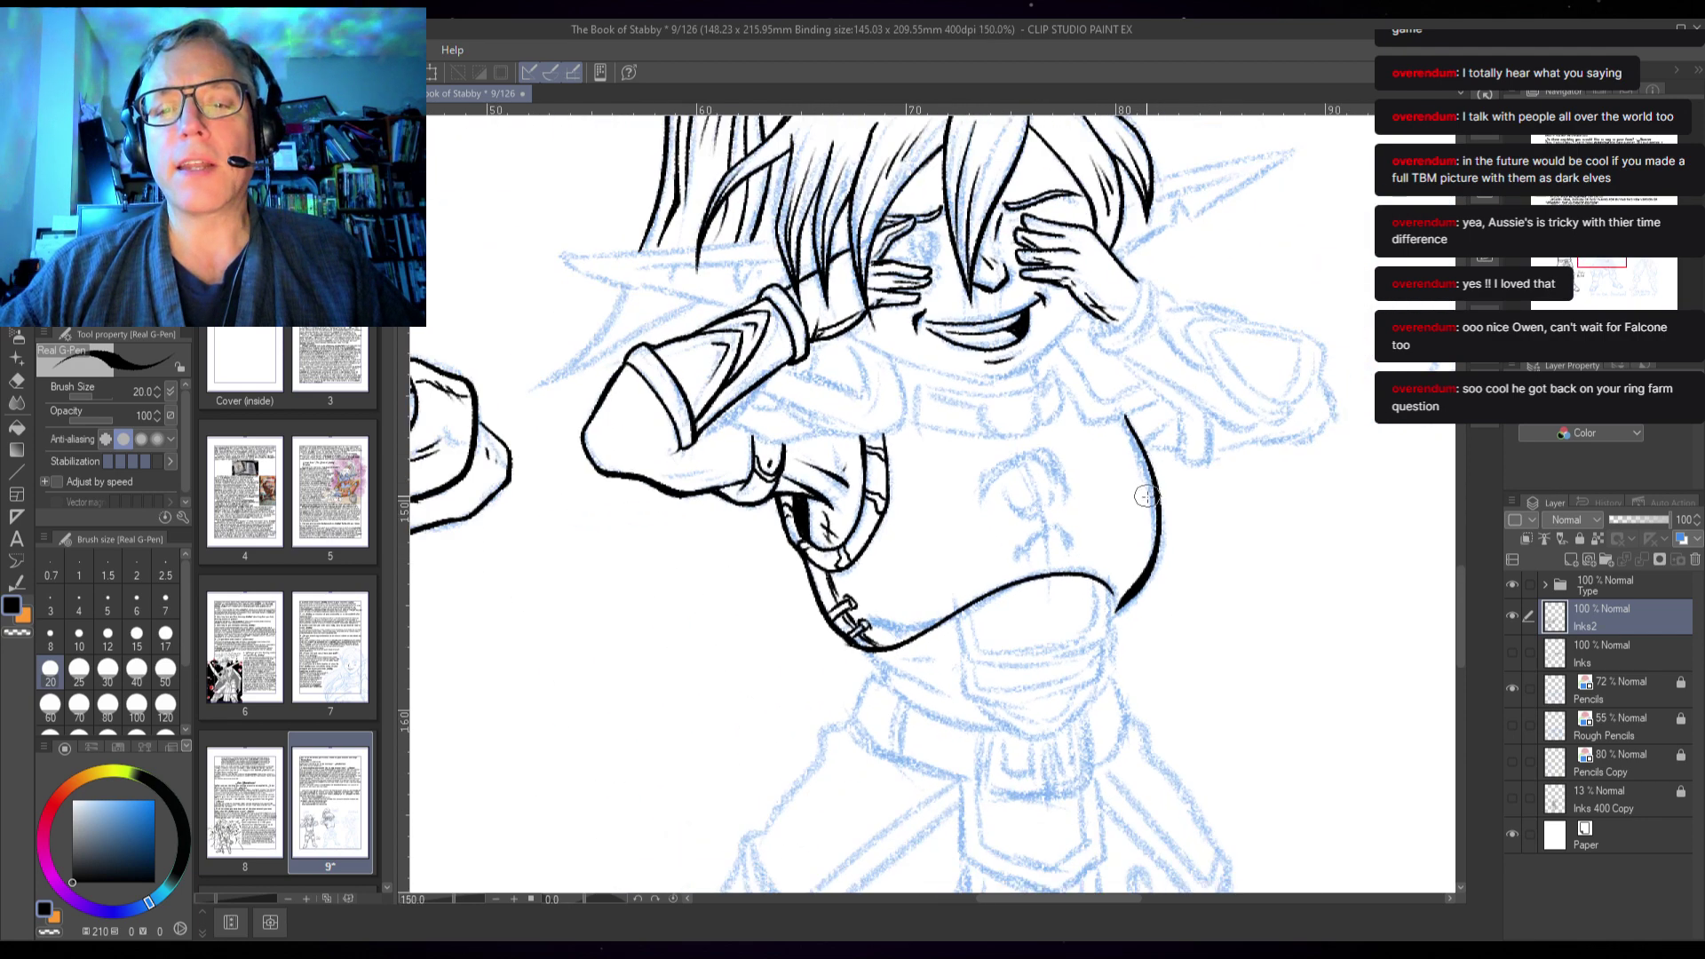
scroll(1271, 480, "down", 1)
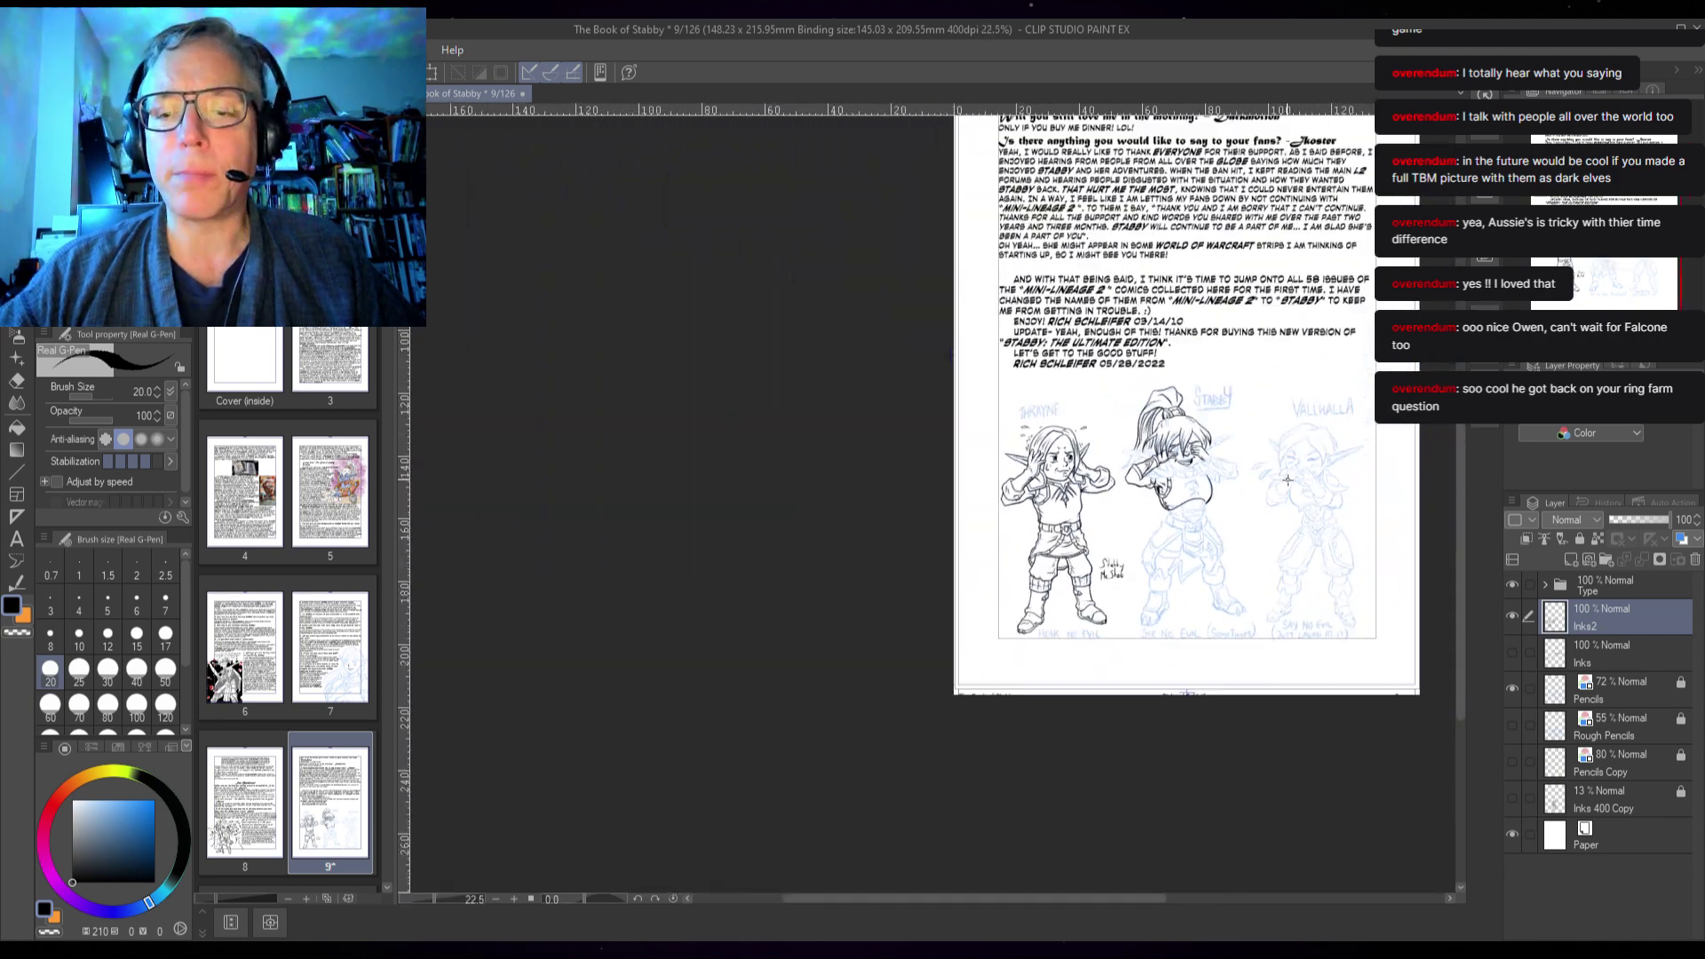
left_click_drag(1299, 490, 1191, 527)
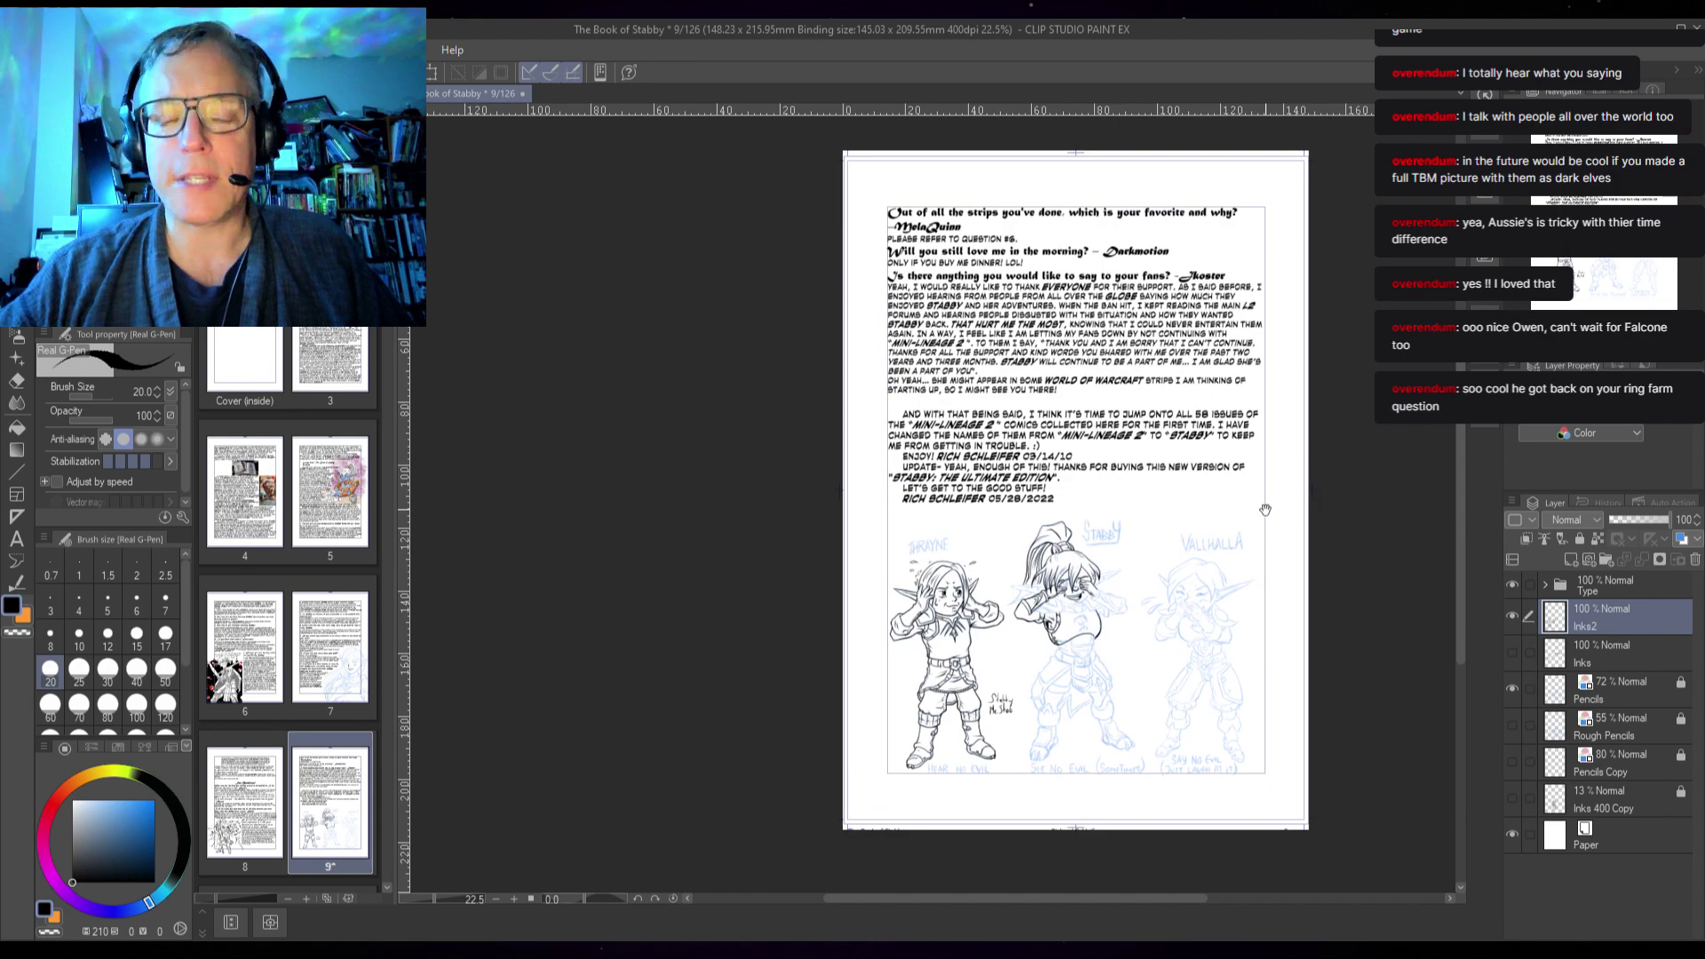
scroll(1236, 538, "up", 2)
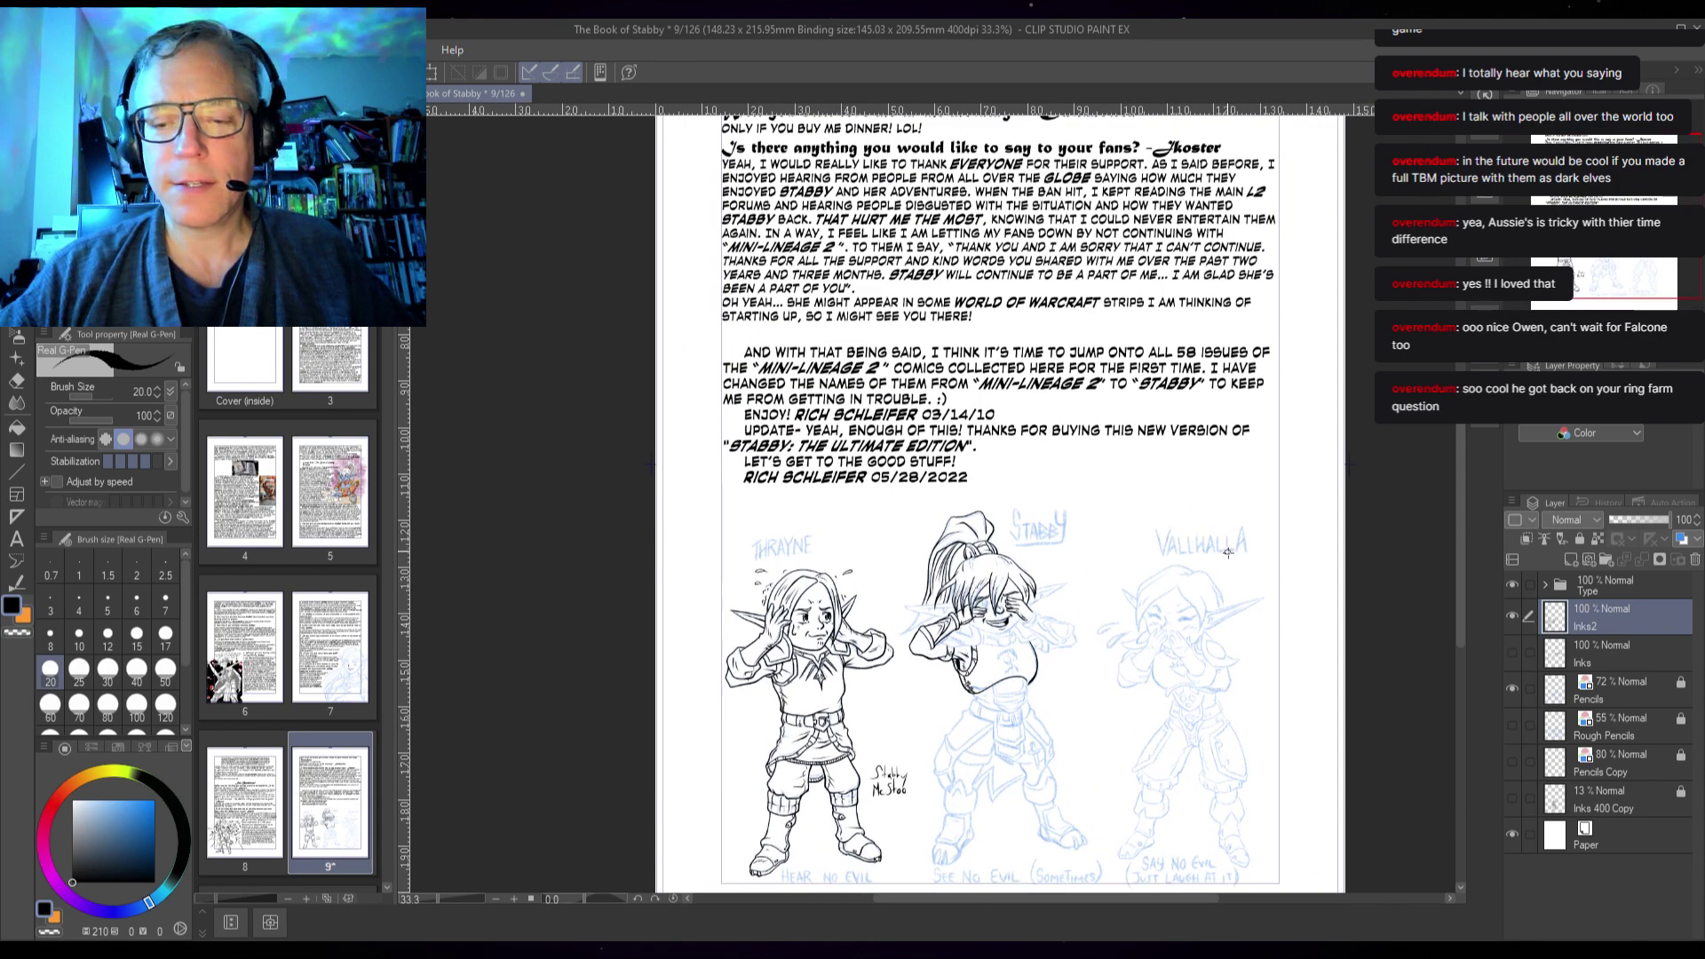
scroll(978, 713, "up", 3)
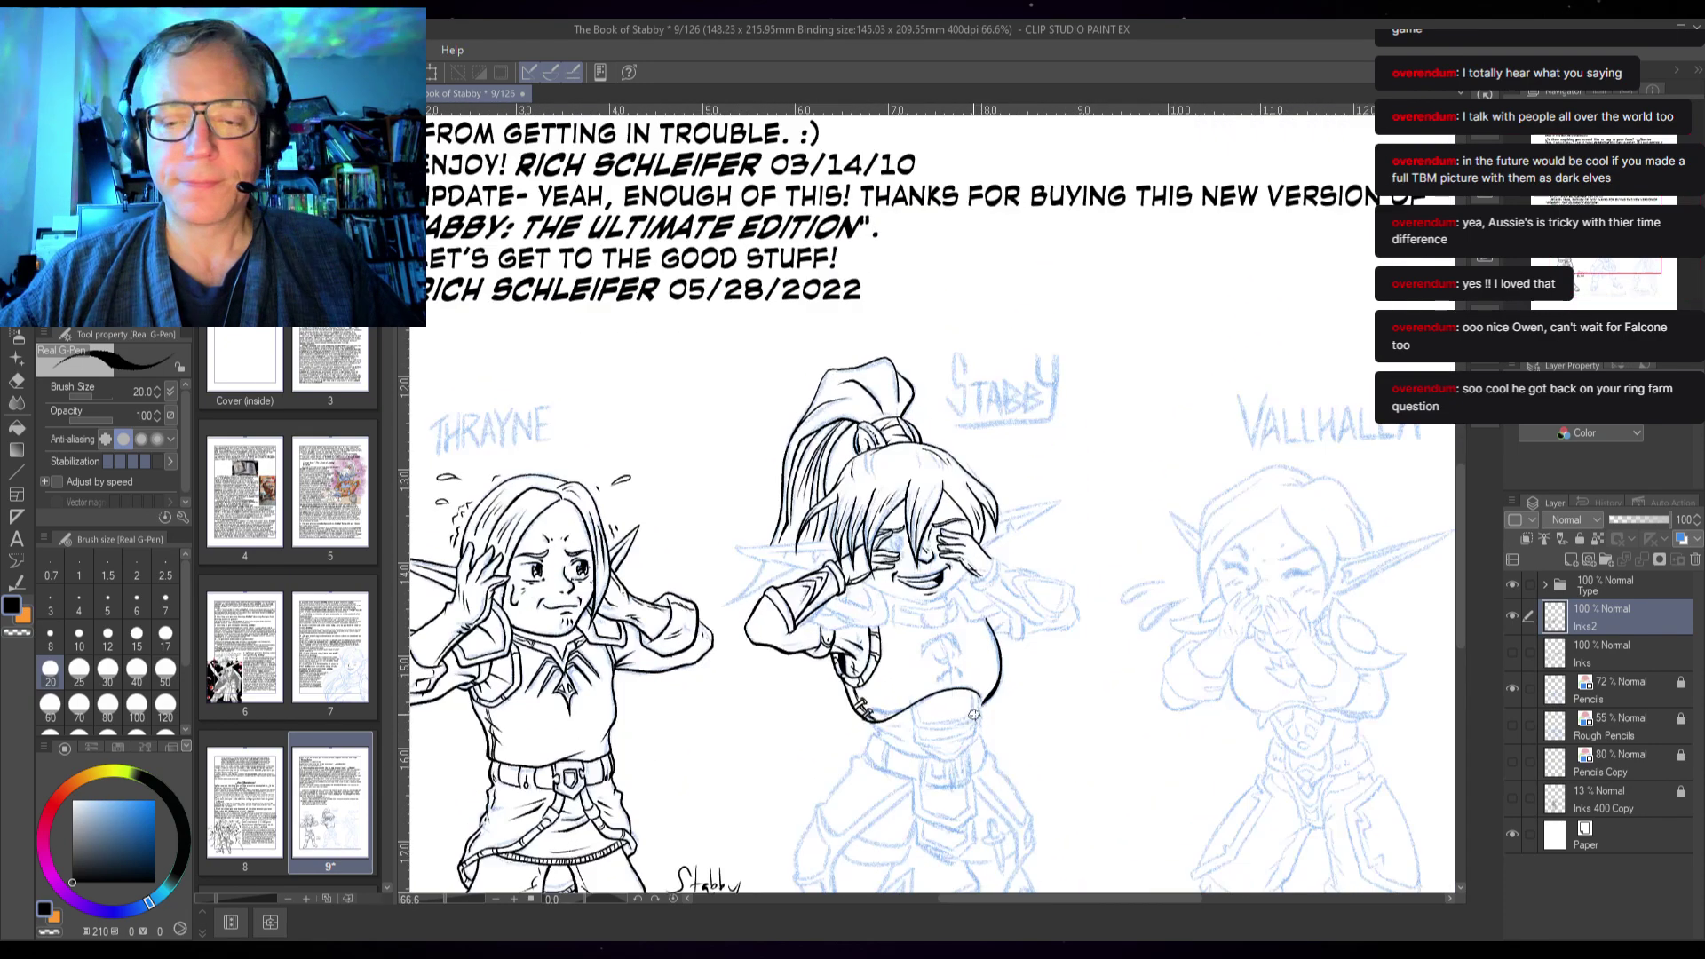
scroll(978, 713, "up", 3)
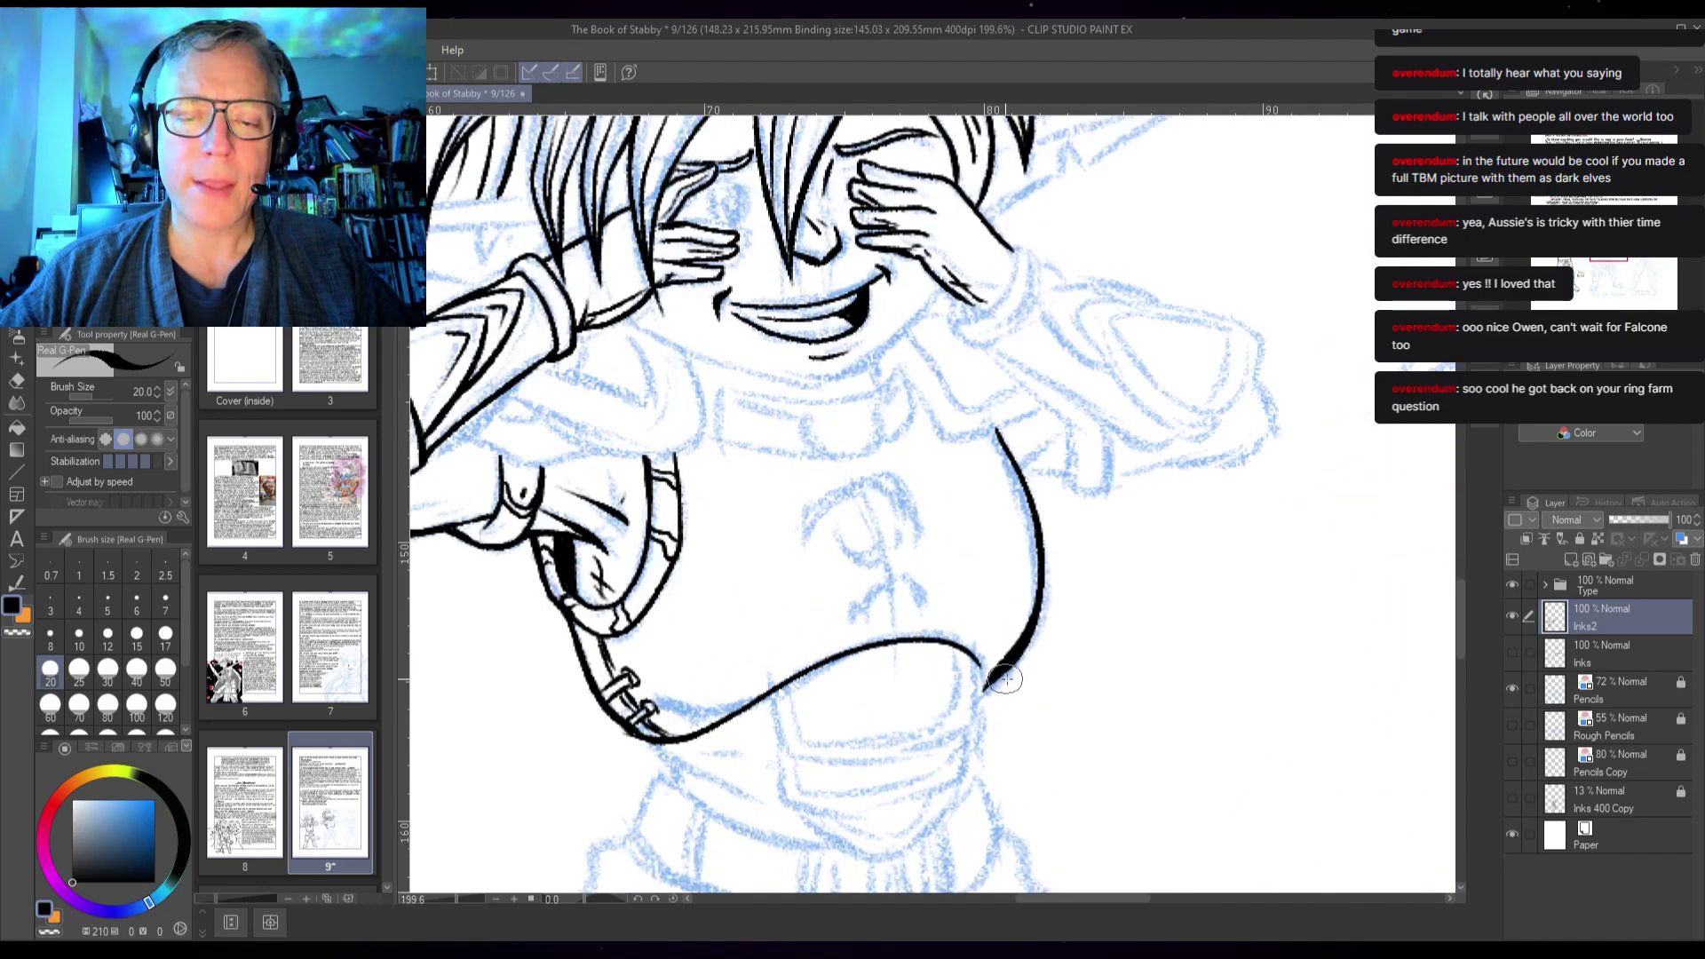
- Ink the start of the waist and short tapered creases below the left corner of the chest piece
left_click_drag(942, 770, 932, 582)
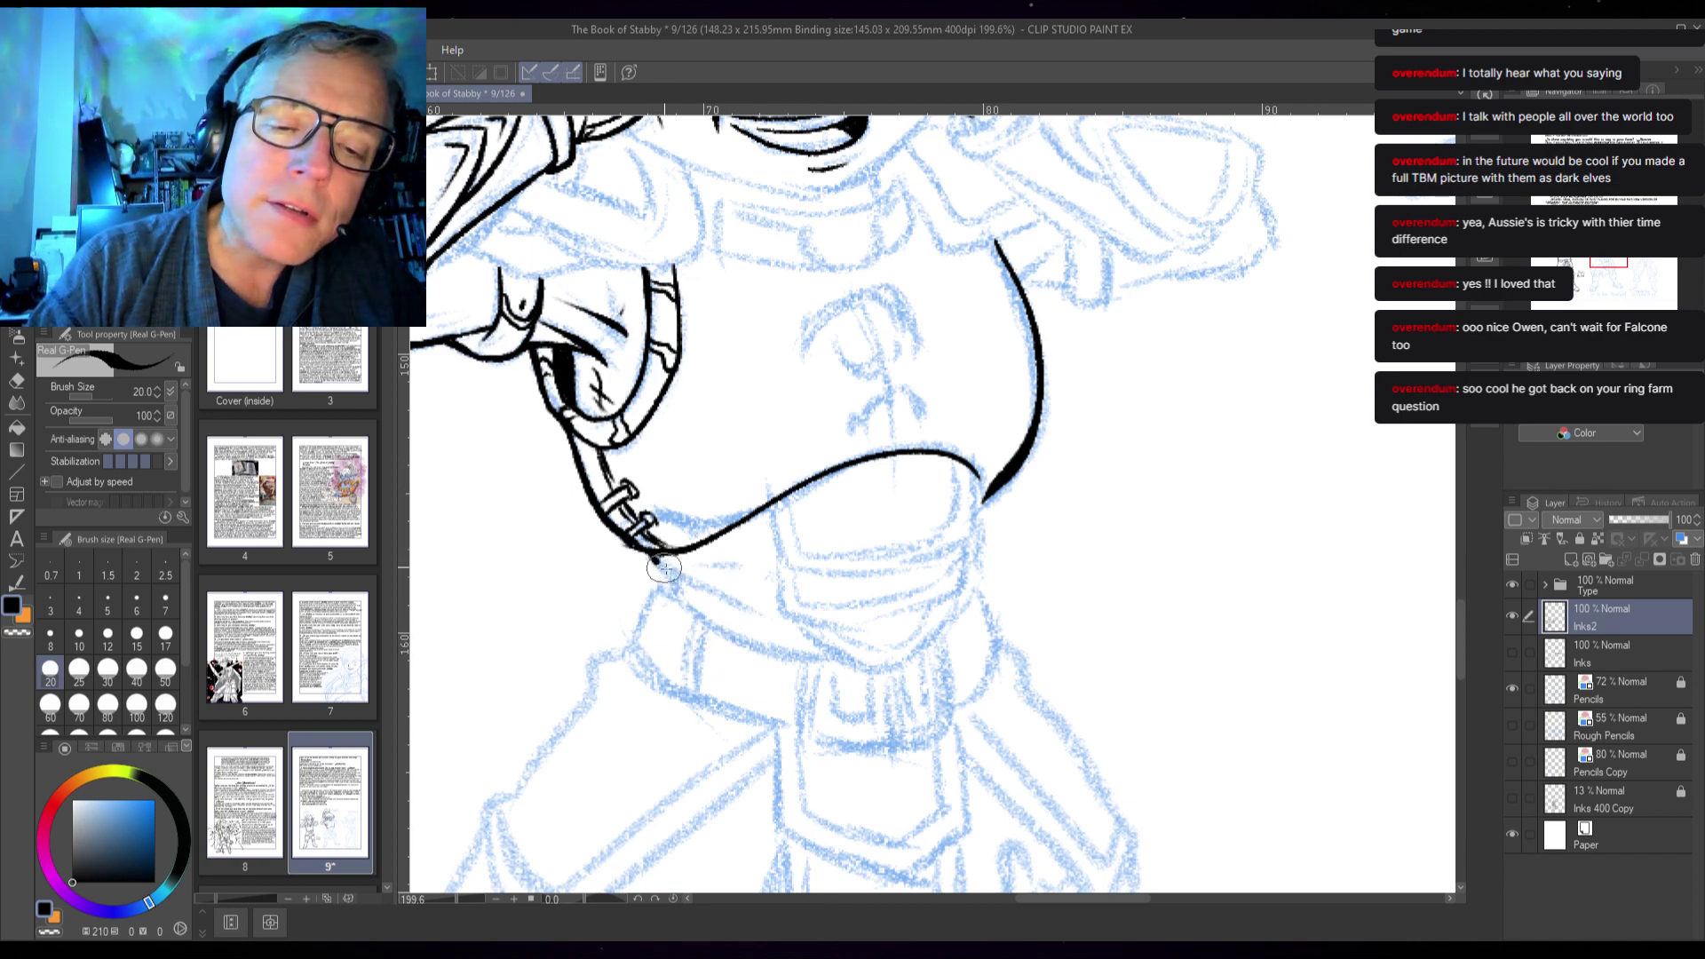
mouse_move(664, 568)
left_mouse_down()
mouse_move(734, 619)
mouse_move(666, 592)
mouse_move(737, 537)
left_mouse_up()
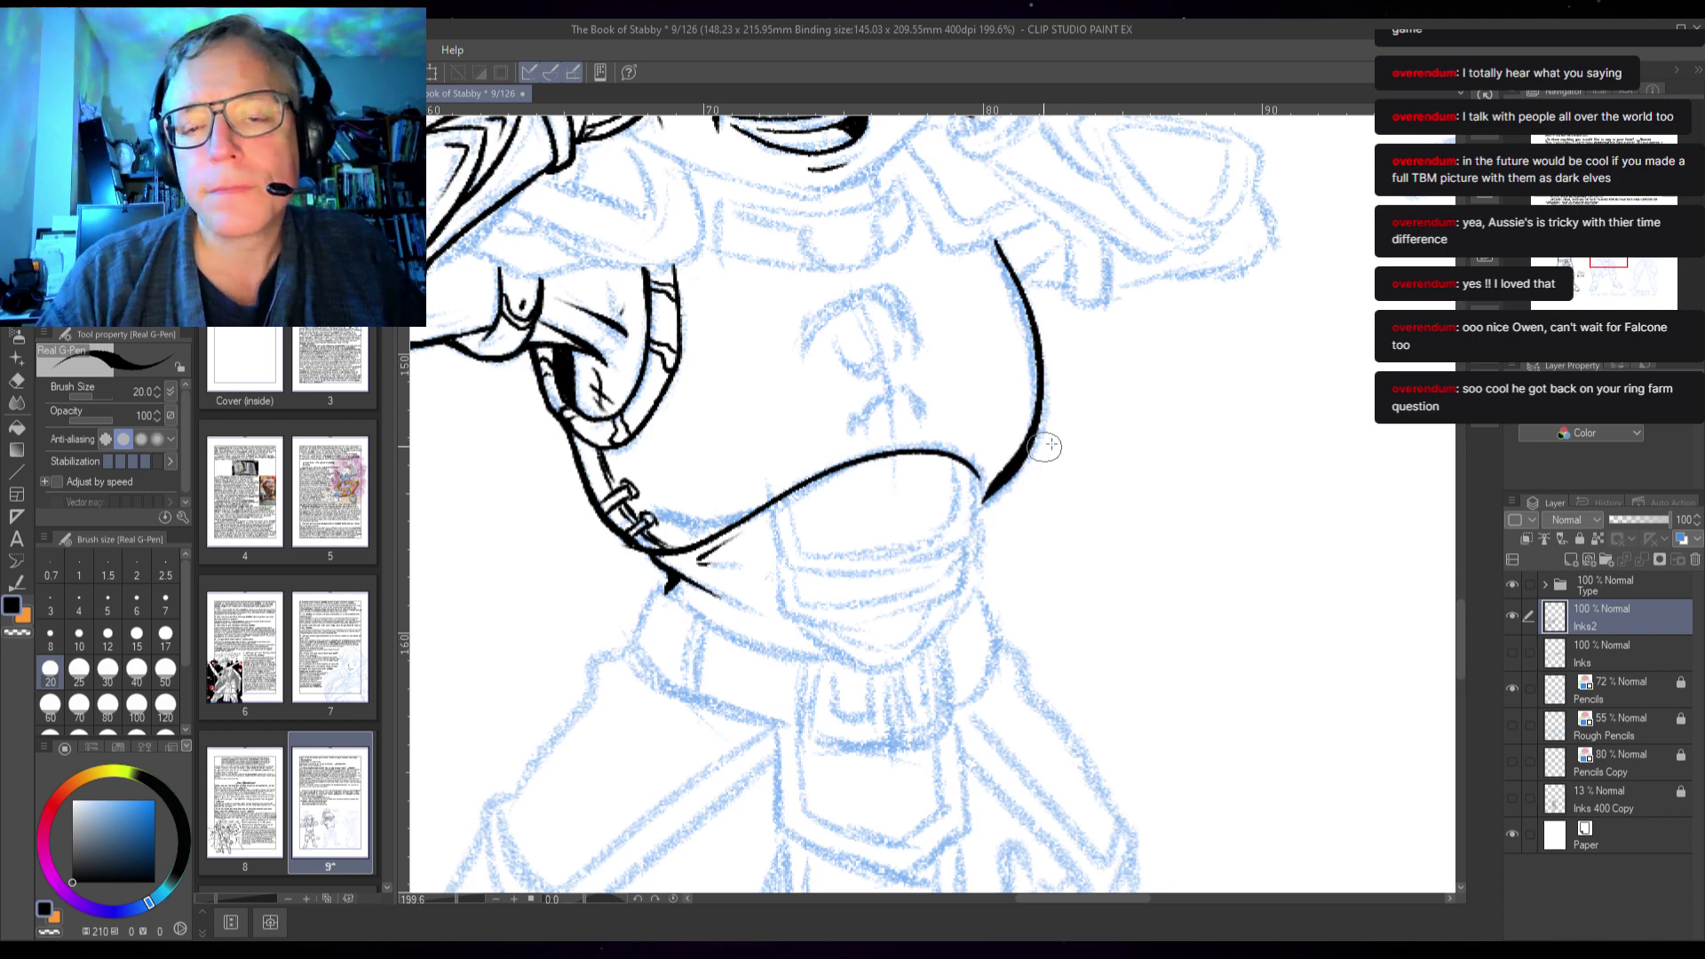
- Ink the rounded shoulder guard on the left shoulder and draw a small circular rivet near its end
scroll(1056, 440, "up", 5)
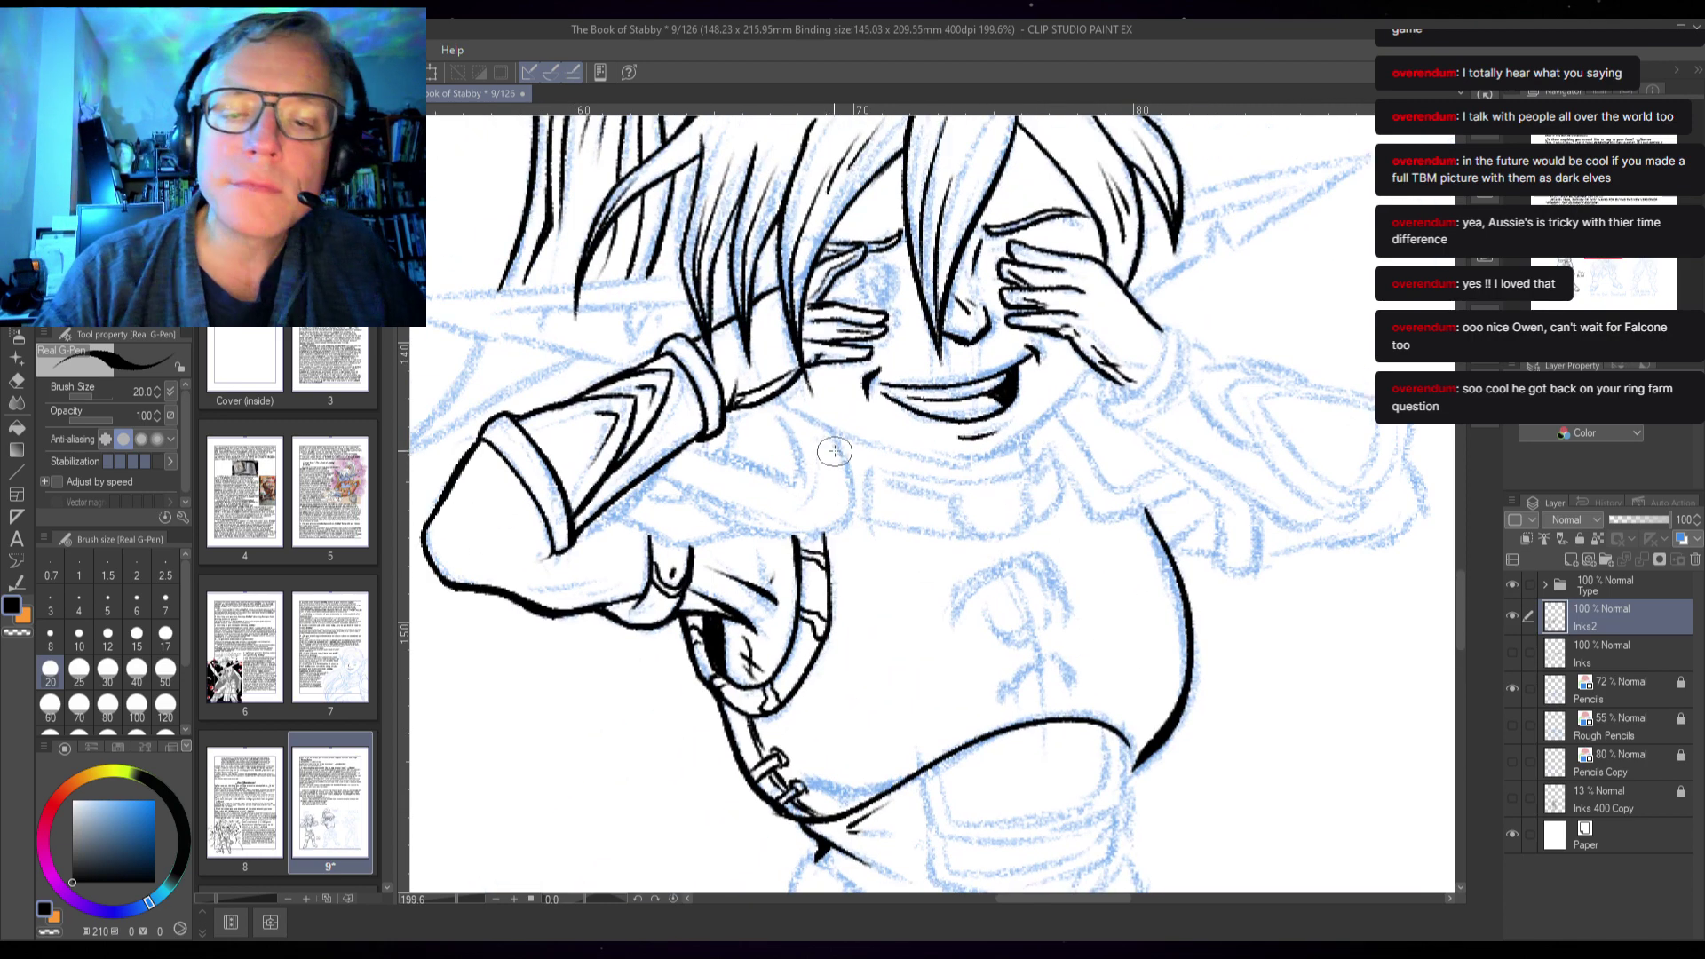
mouse_move(837, 437)
left_mouse_down()
mouse_move(842, 520)
mouse_move(810, 535)
mouse_move(678, 488)
mouse_move(703, 459)
mouse_move(797, 475)
mouse_move(809, 448)
mouse_move(777, 424)
left_mouse_up()
left_click_drag(810, 496, 811, 502)
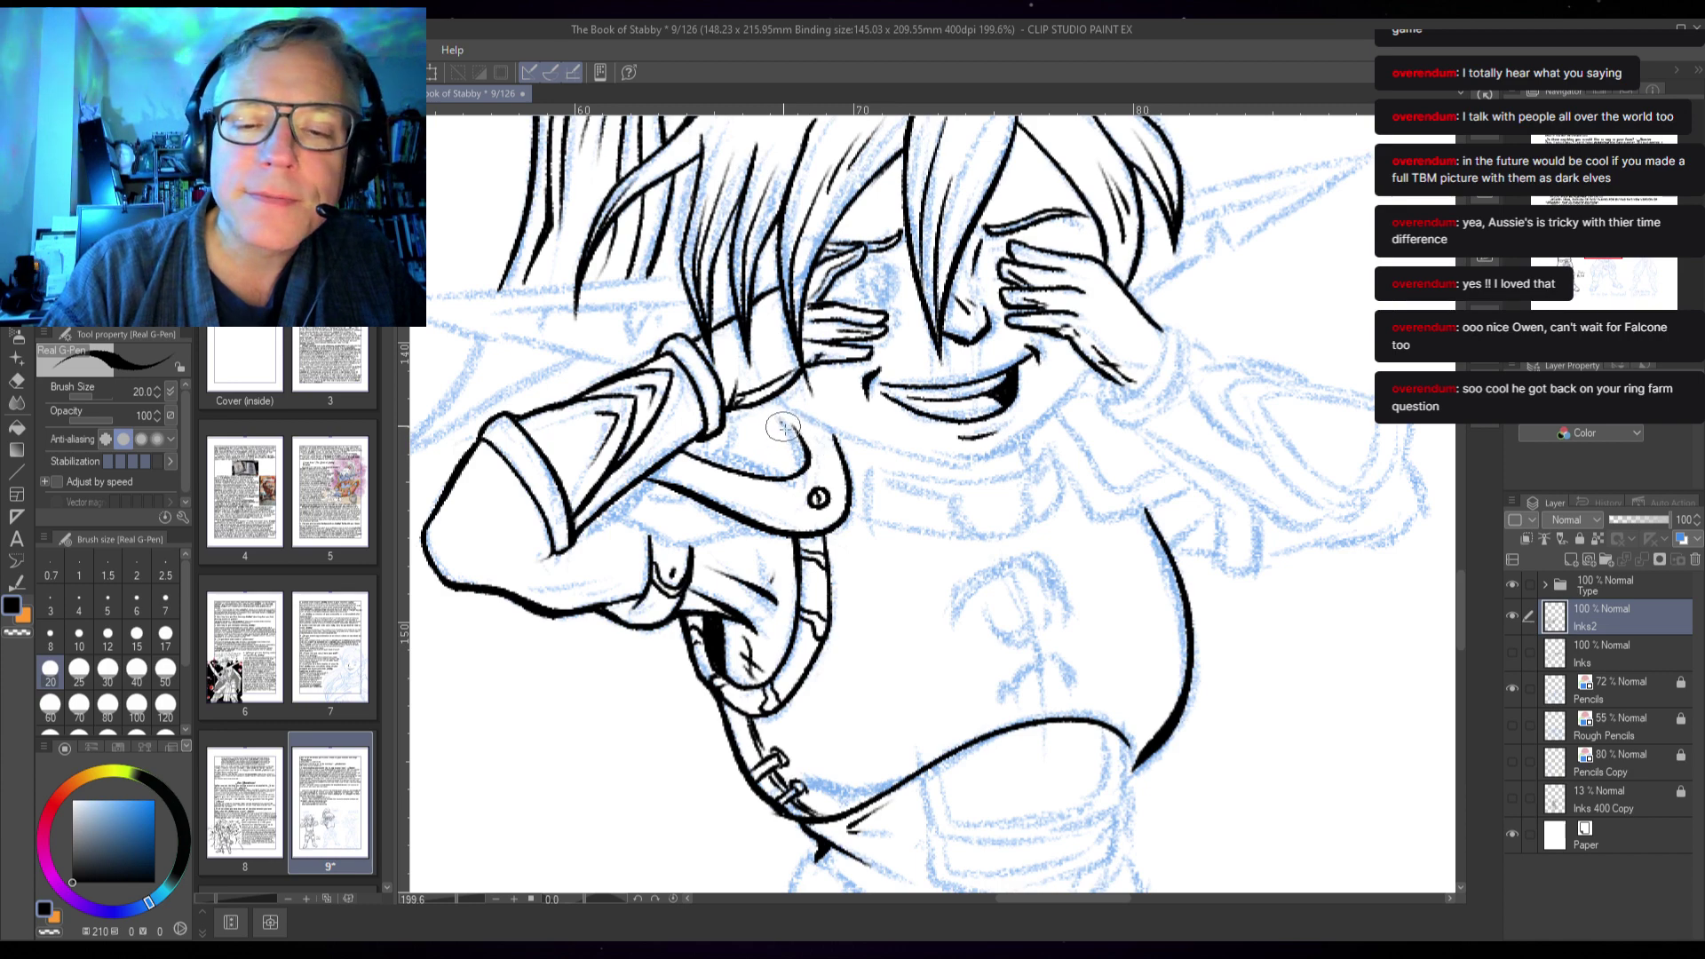
- Double the curved fold inside the shoulder guard and ink the overlapping layer beneath it behind the forearm
mouse_move(782, 427)
left_mouse_down()
mouse_move(802, 464)
mouse_move(706, 532)
mouse_move(612, 517)
left_mouse_up()
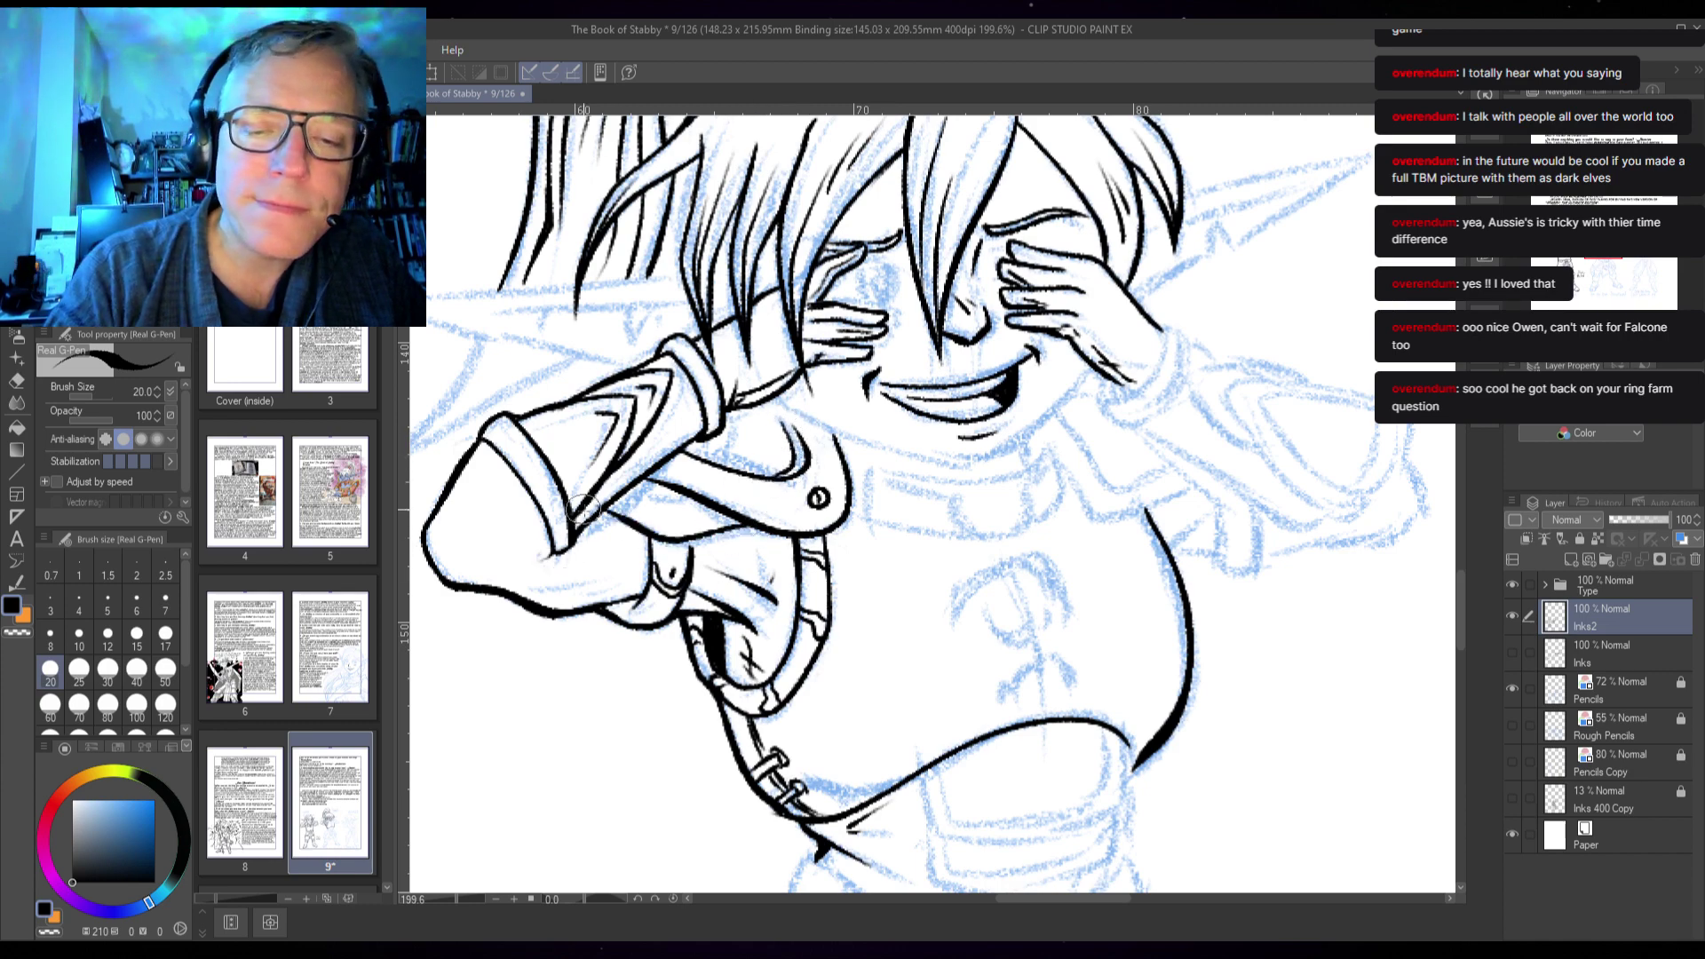
left_click_drag(682, 573, 691, 552)
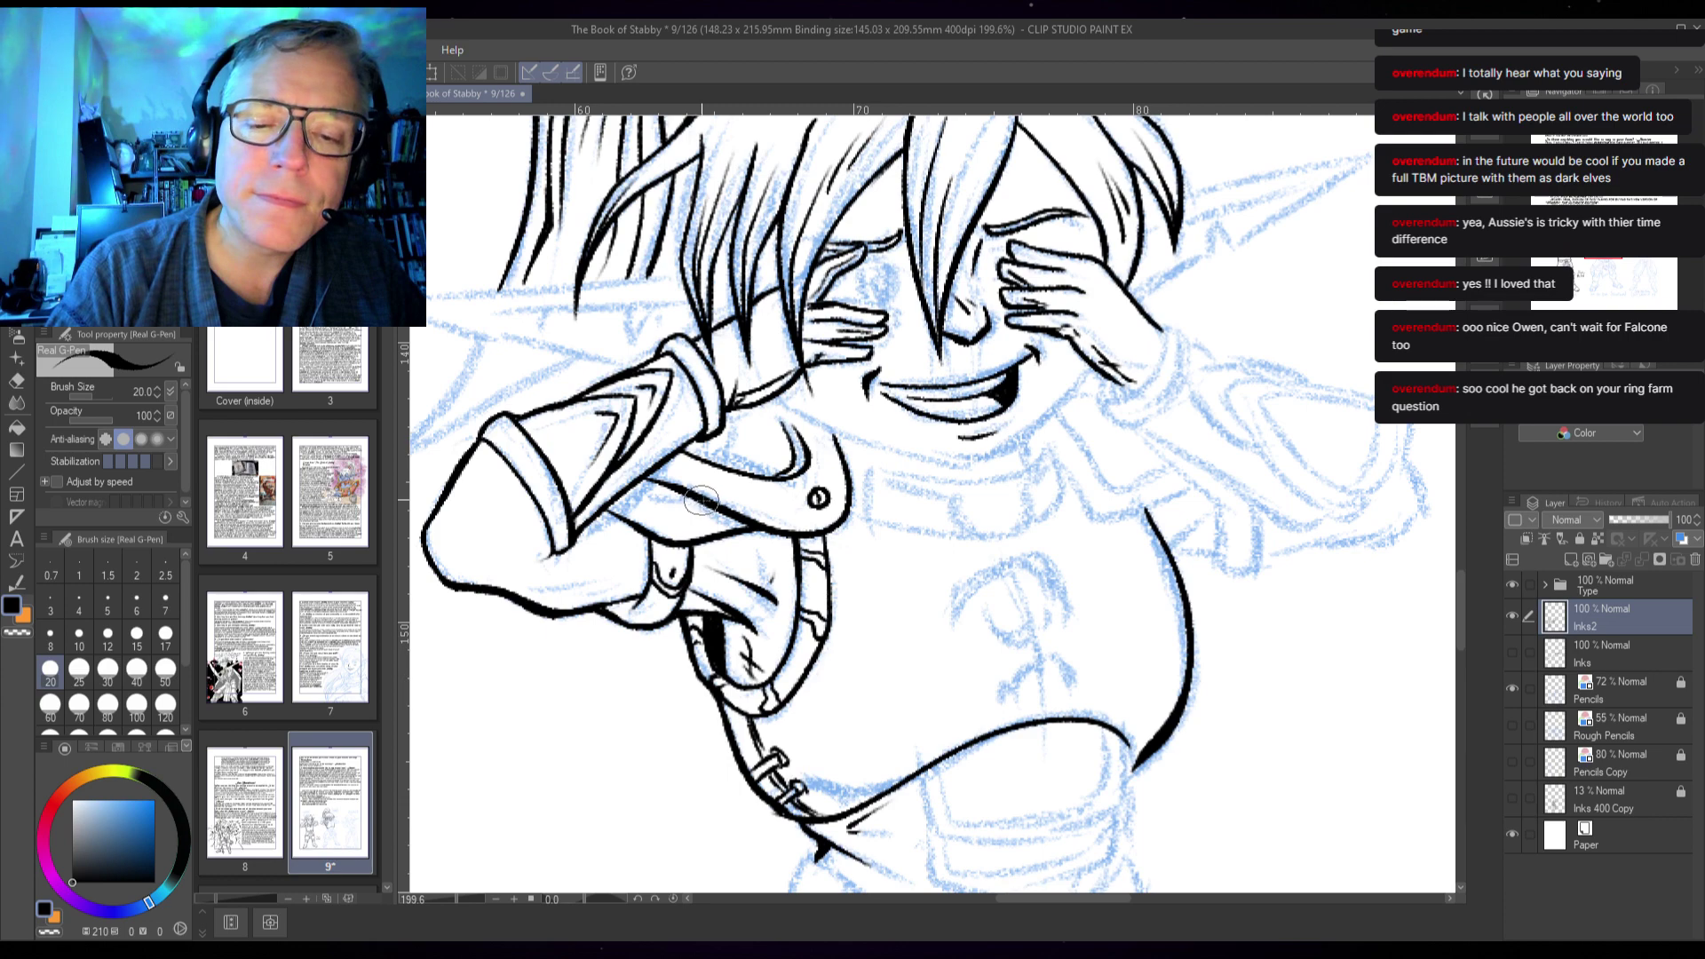
left_click_drag(697, 504, 606, 479)
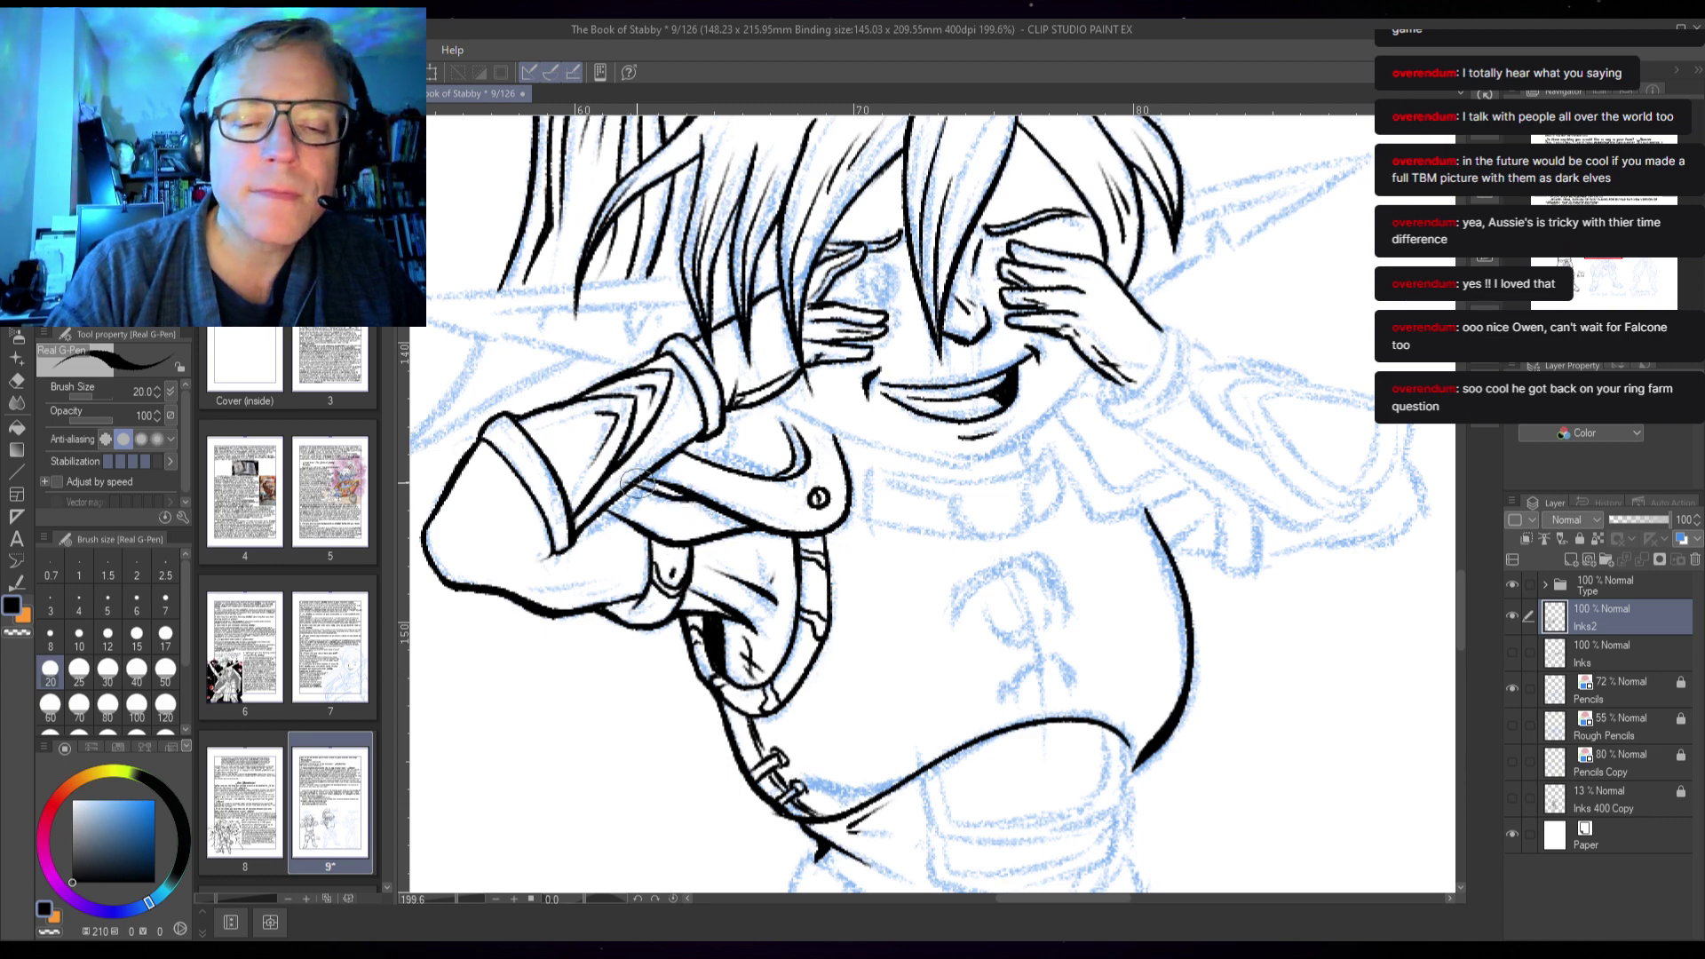
scroll(622, 477, "up", 5)
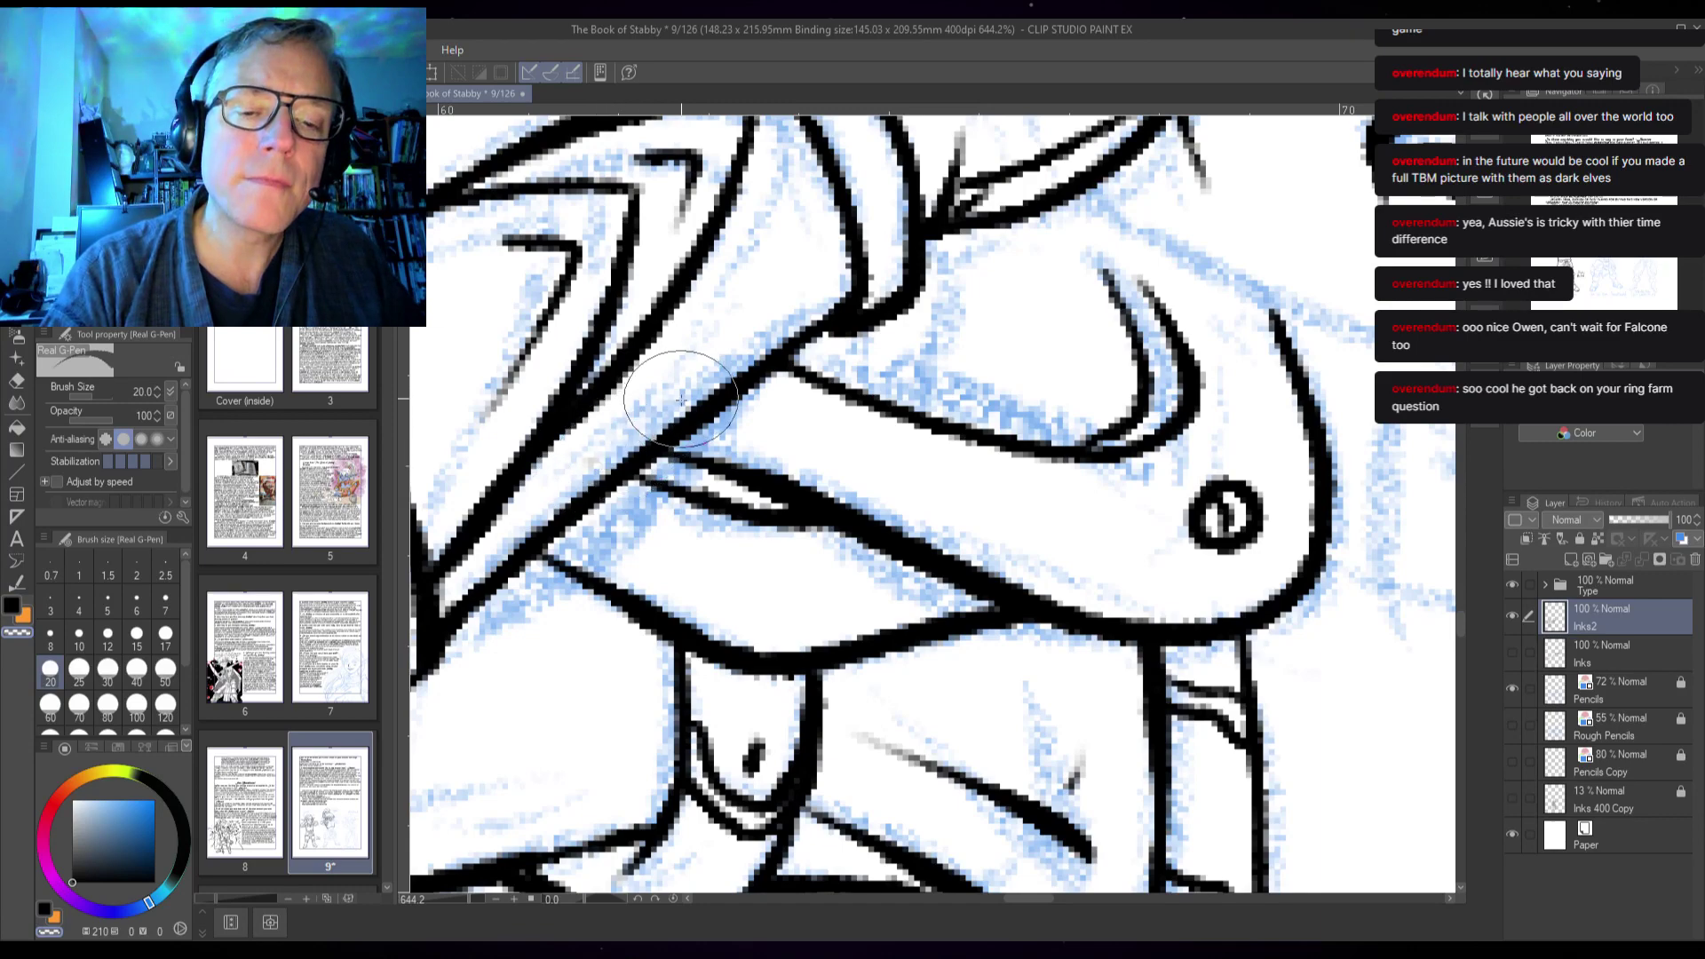
scroll(874, 552, "down", 2)
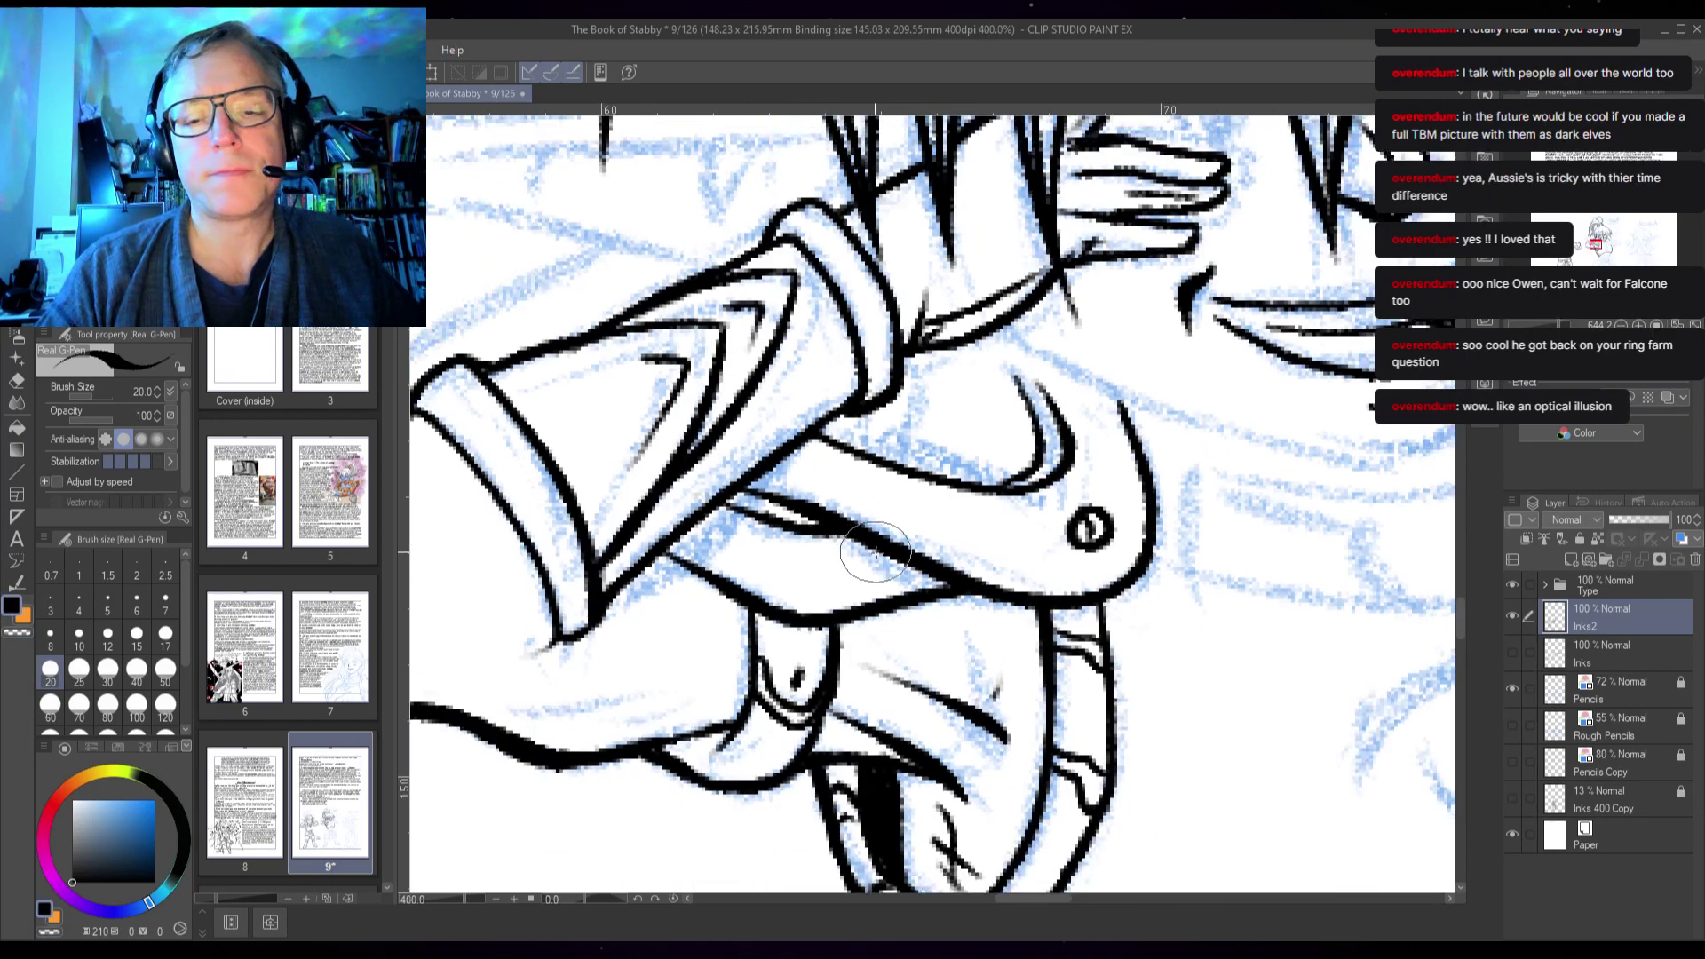
scroll(875, 552, "down", 2)
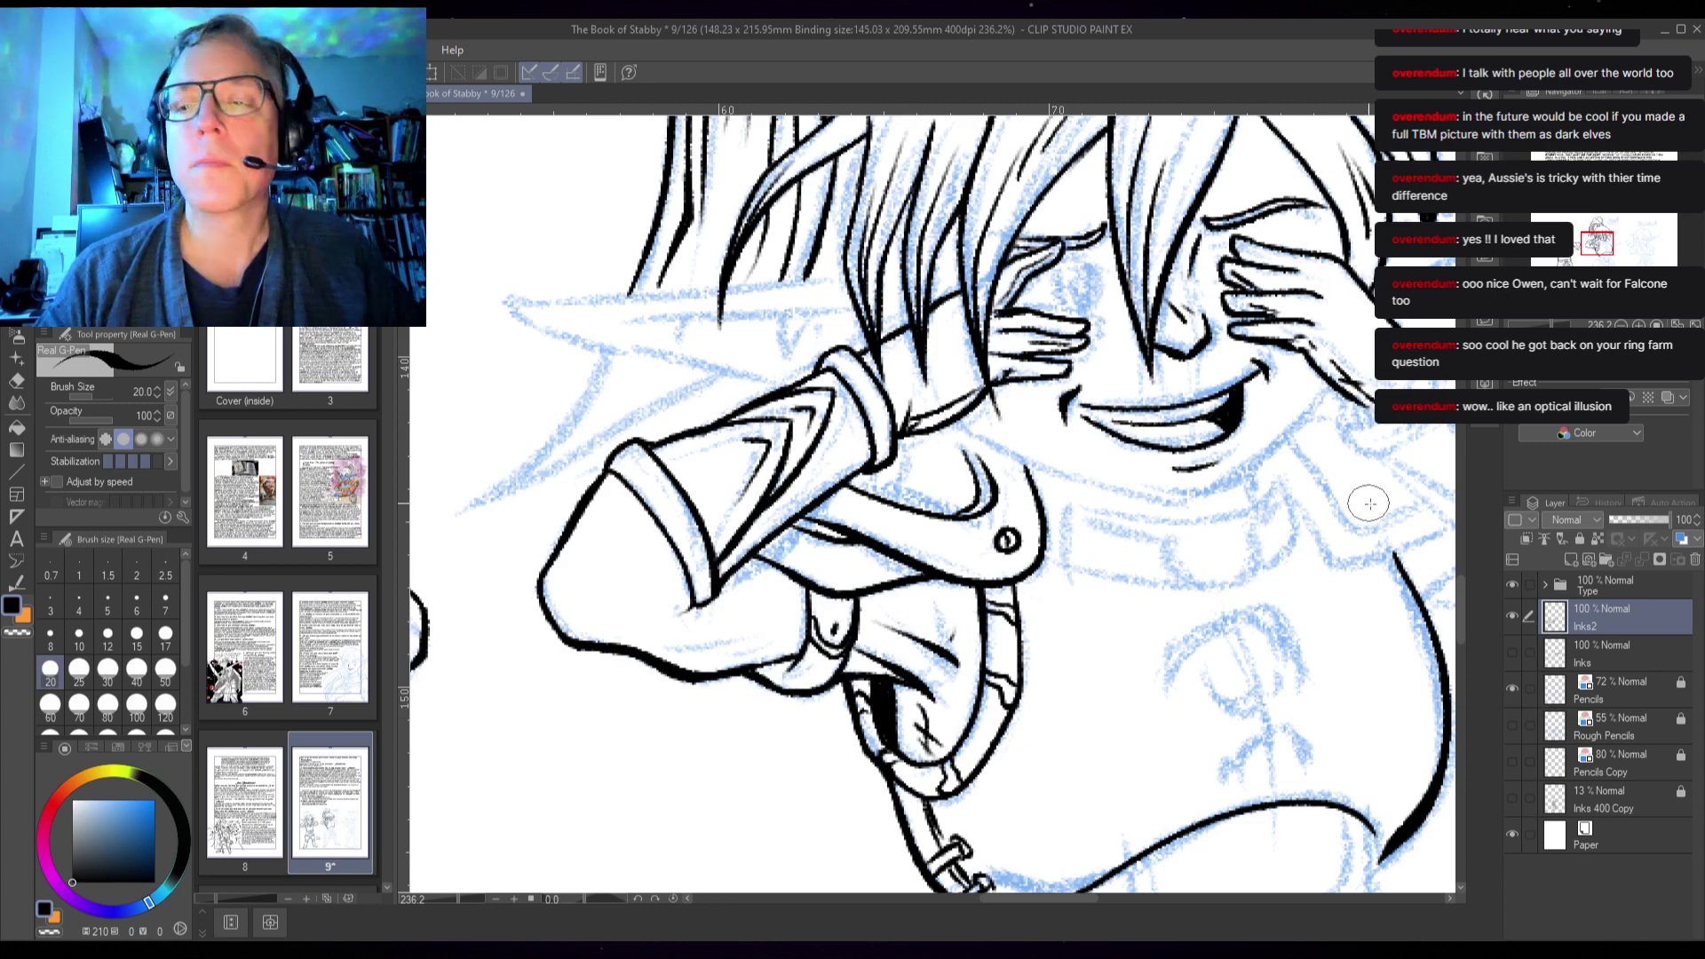
- Ink the long pointed left ear between the hair and forearm, with its inner rim and small crease marks
mouse_move(739, 445)
left_mouse_down()
mouse_move(759, 608)
mouse_move(869, 508)
left_mouse_up()
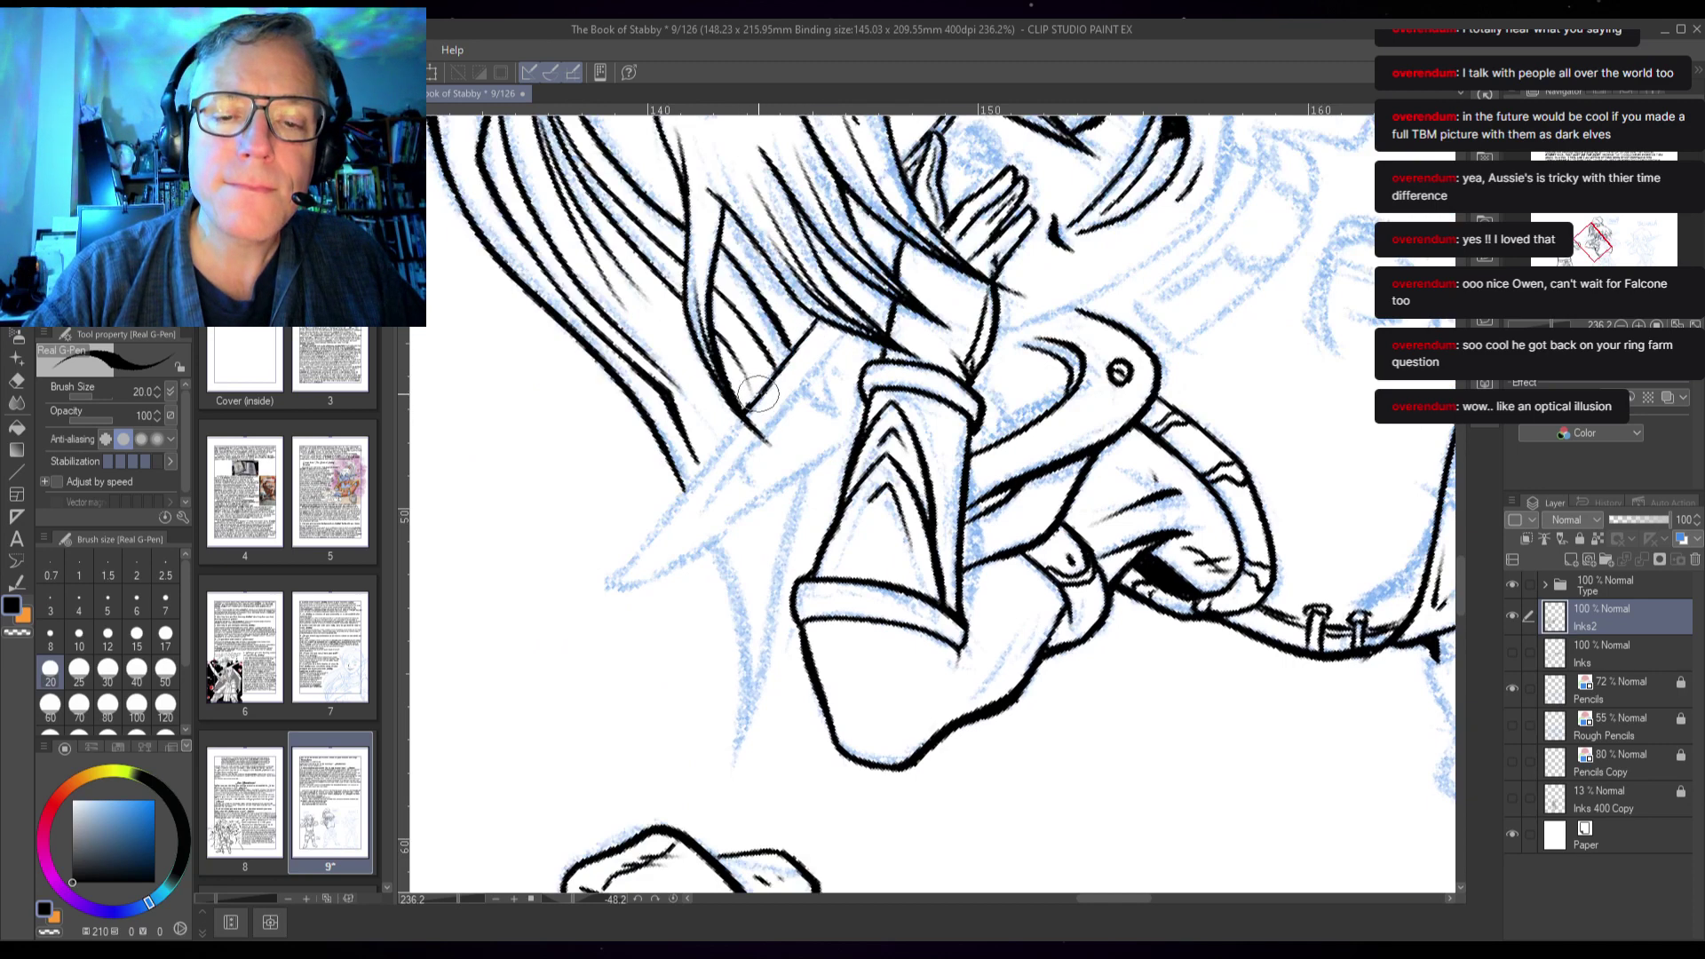
mouse_move(812, 328)
left_mouse_down()
mouse_move(758, 418)
mouse_move(732, 436)
mouse_move(744, 407)
mouse_move(721, 445)
mouse_move(751, 398)
mouse_move(592, 590)
mouse_move(664, 573)
mouse_move(870, 417)
left_mouse_up()
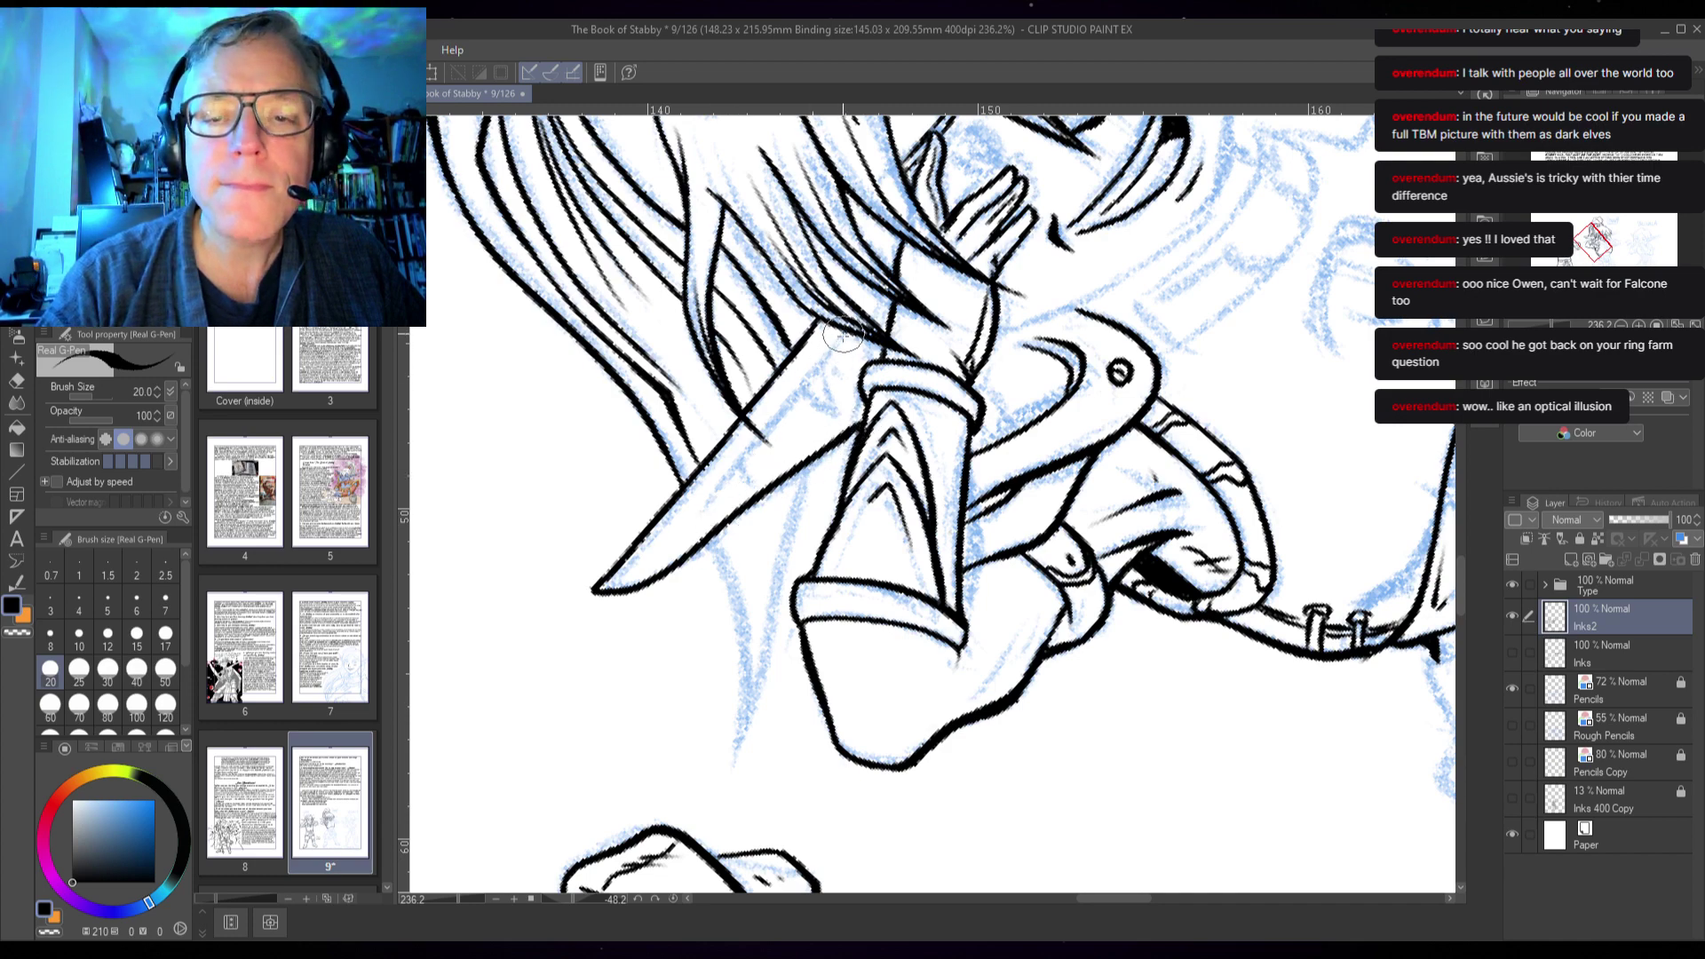
left_click_drag(857, 321, 603, 586)
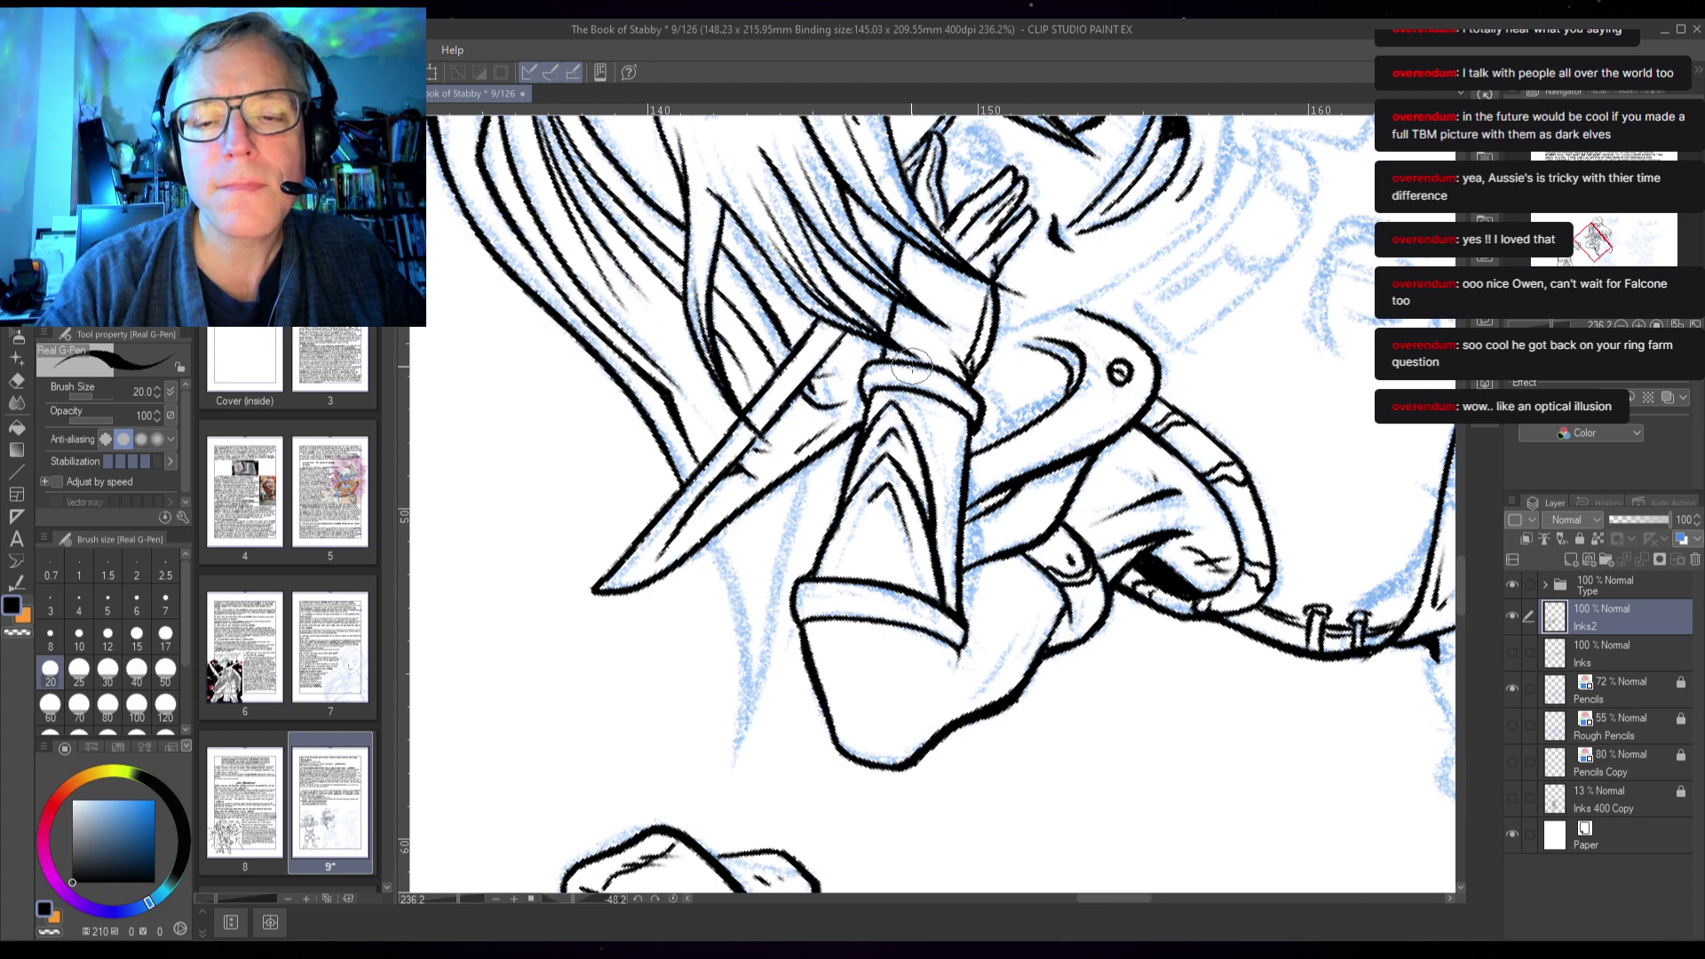
- Reset the canvas rotation and ink the jawline from the right hand around the chin to the left wrist
left_click_drag(1109, 499, 933, 612)
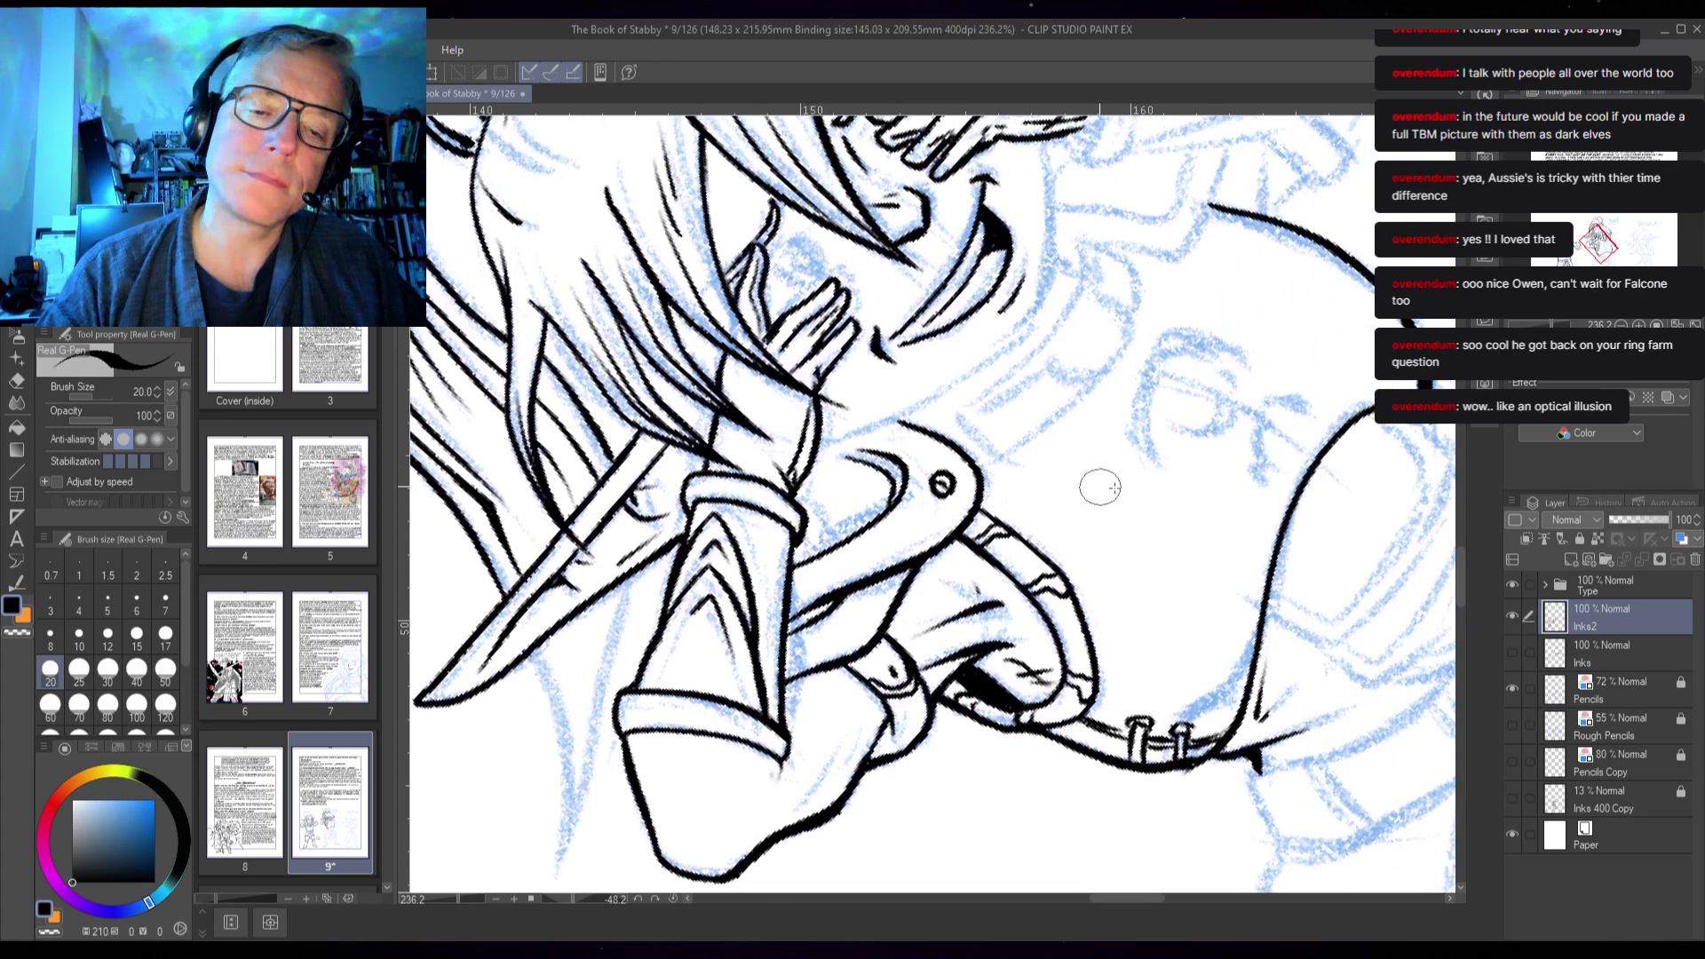
left_click_drag(1243, 450, 1178, 528)
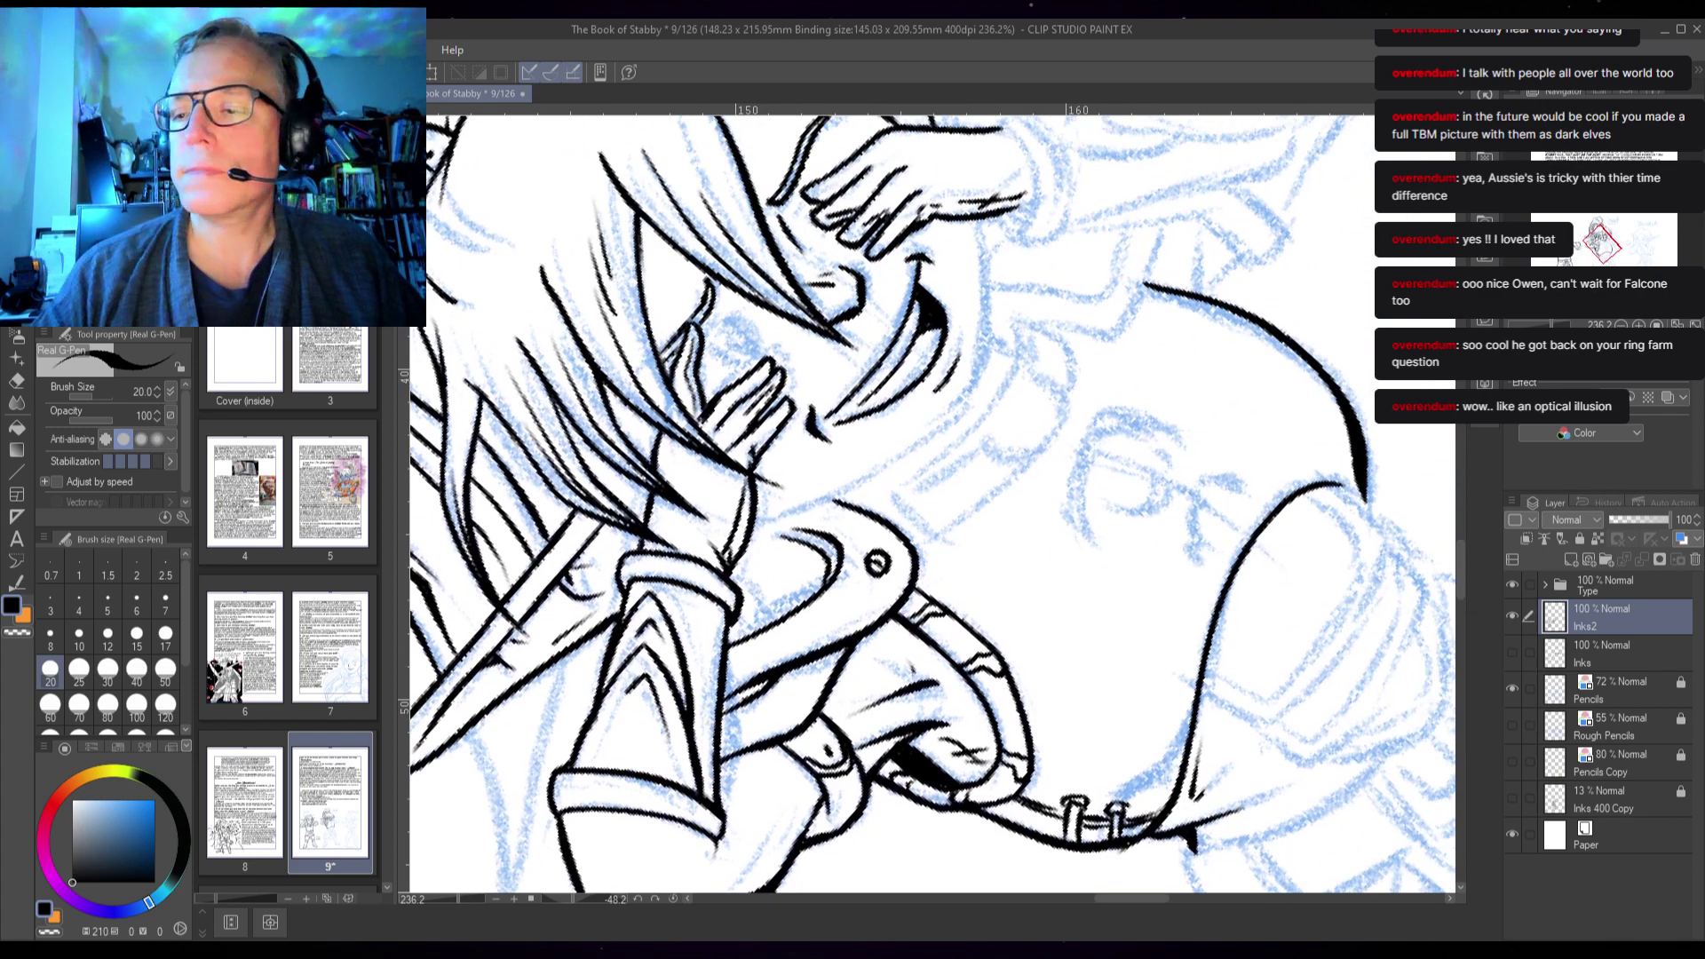
key("ctrl+@")
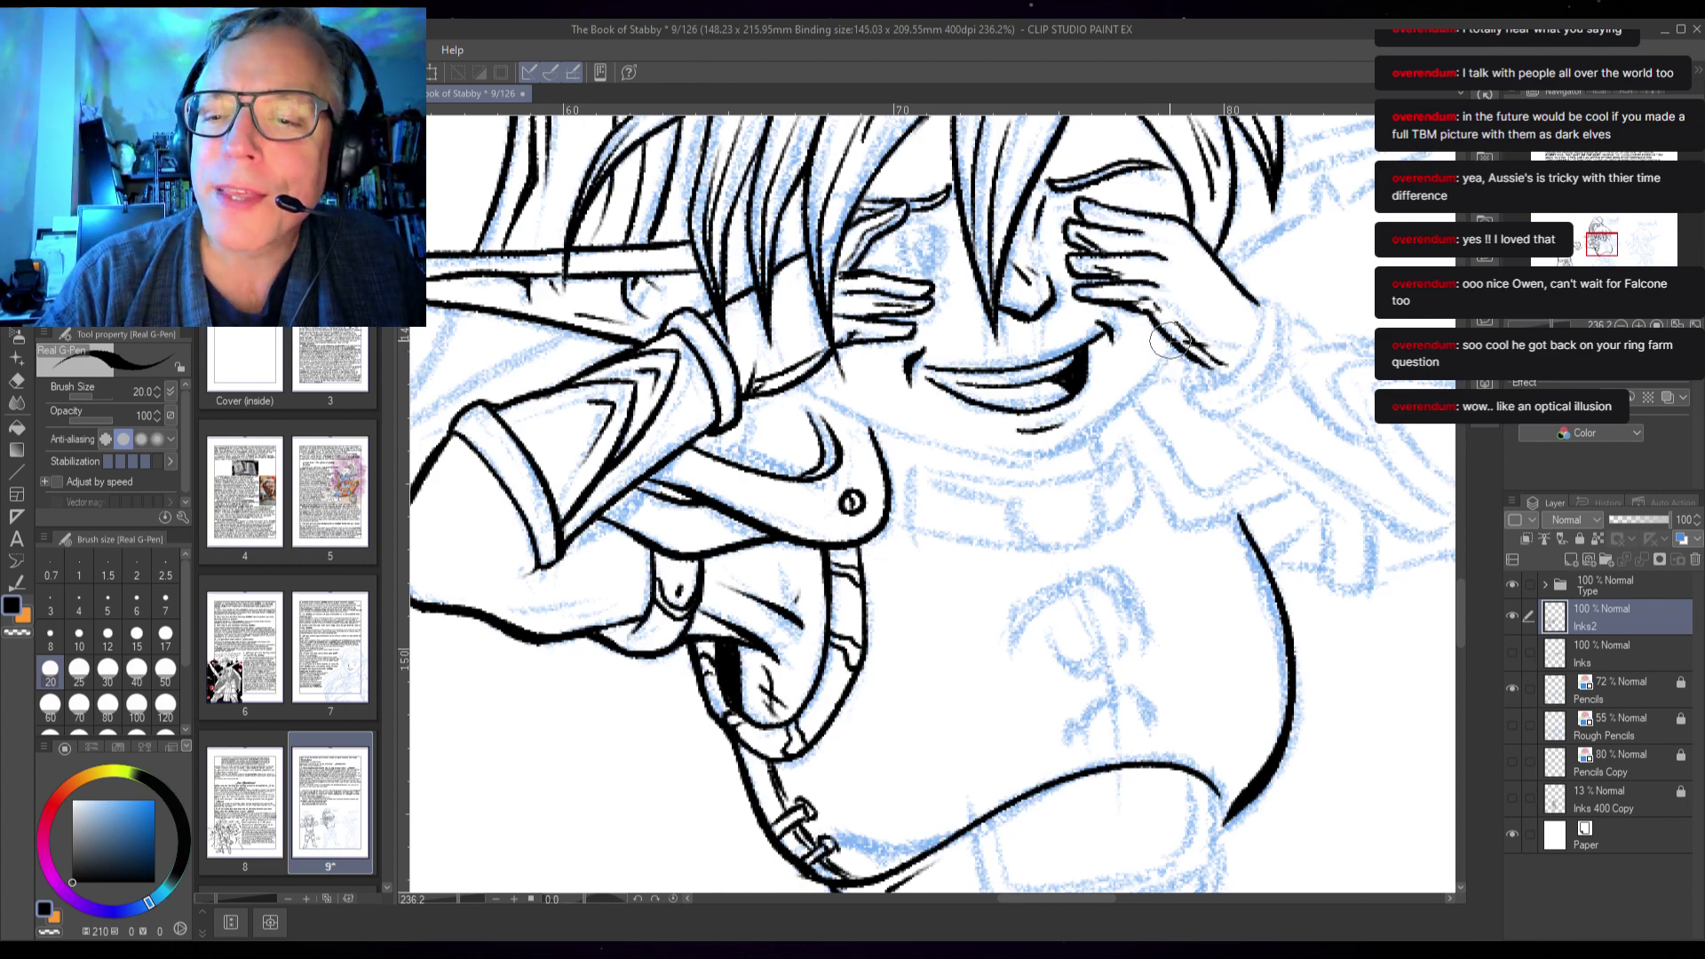
mouse_move(1171, 342)
left_mouse_down()
mouse_move(1082, 435)
mouse_move(1030, 453)
mouse_move(968, 449)
mouse_move(799, 379)
left_mouse_up()
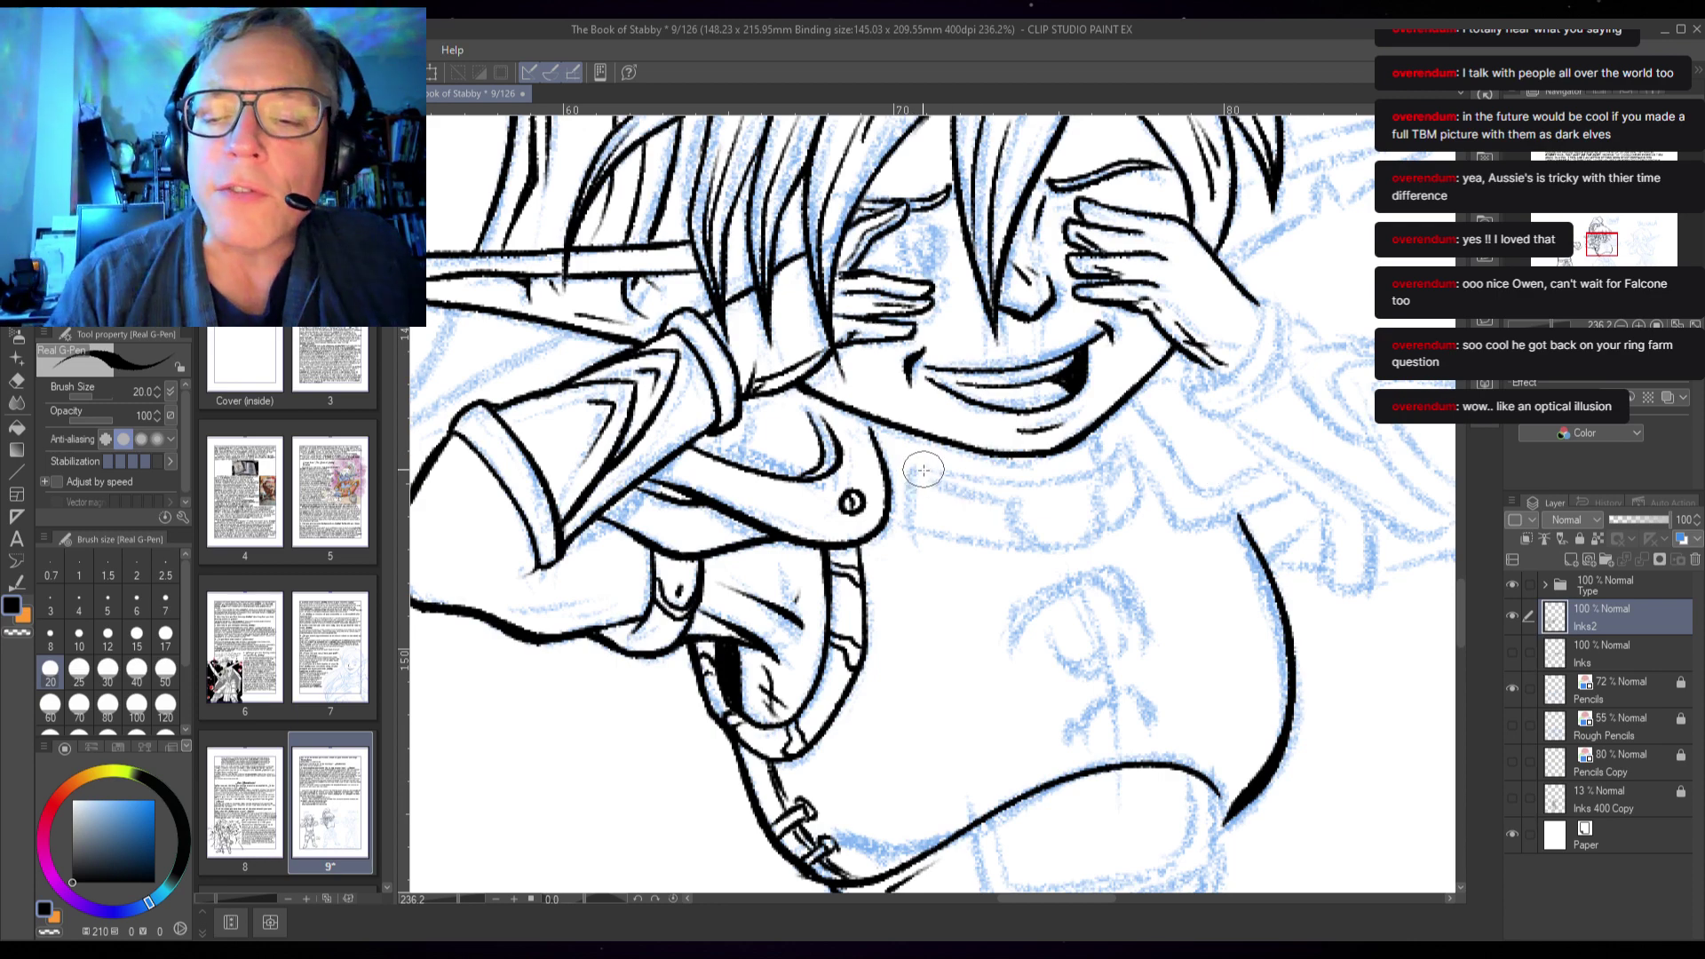
- Ink the curved collar band below the chin, the neck lines above it, and the pointed collar flaps
mouse_move(919, 468)
left_mouse_down()
mouse_move(1076, 475)
mouse_move(1125, 432)
mouse_move(1147, 475)
mouse_move(1076, 549)
mouse_move(908, 533)
left_mouse_up()
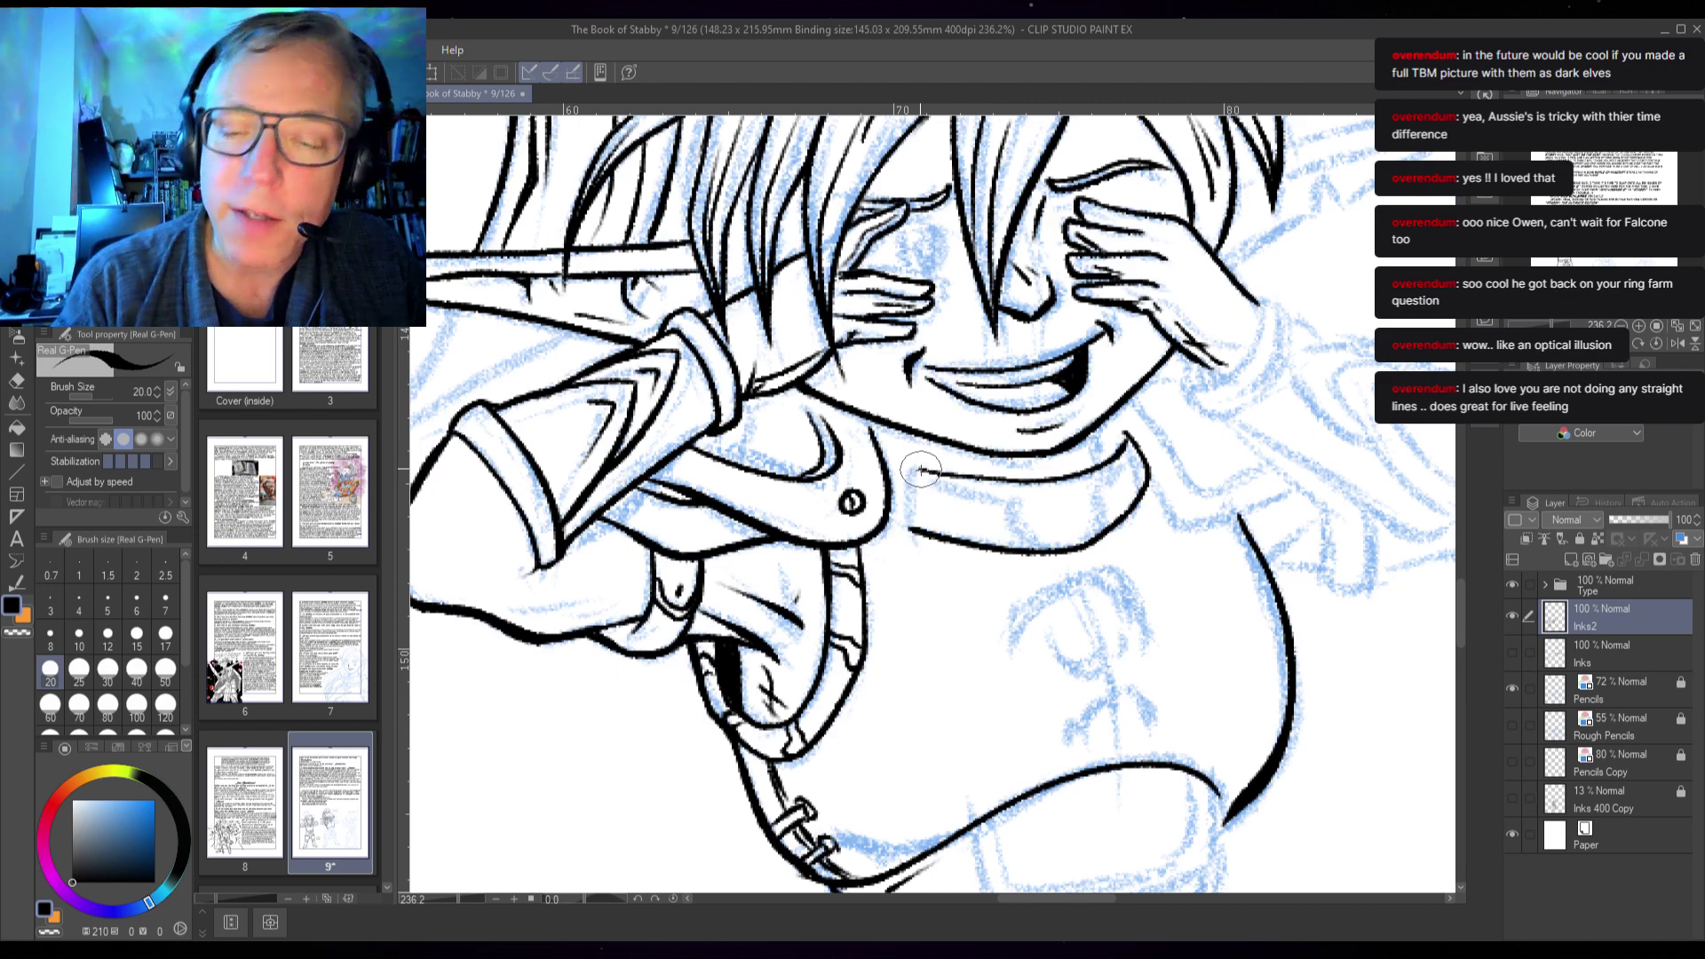
left_click_drag(920, 463, 899, 521)
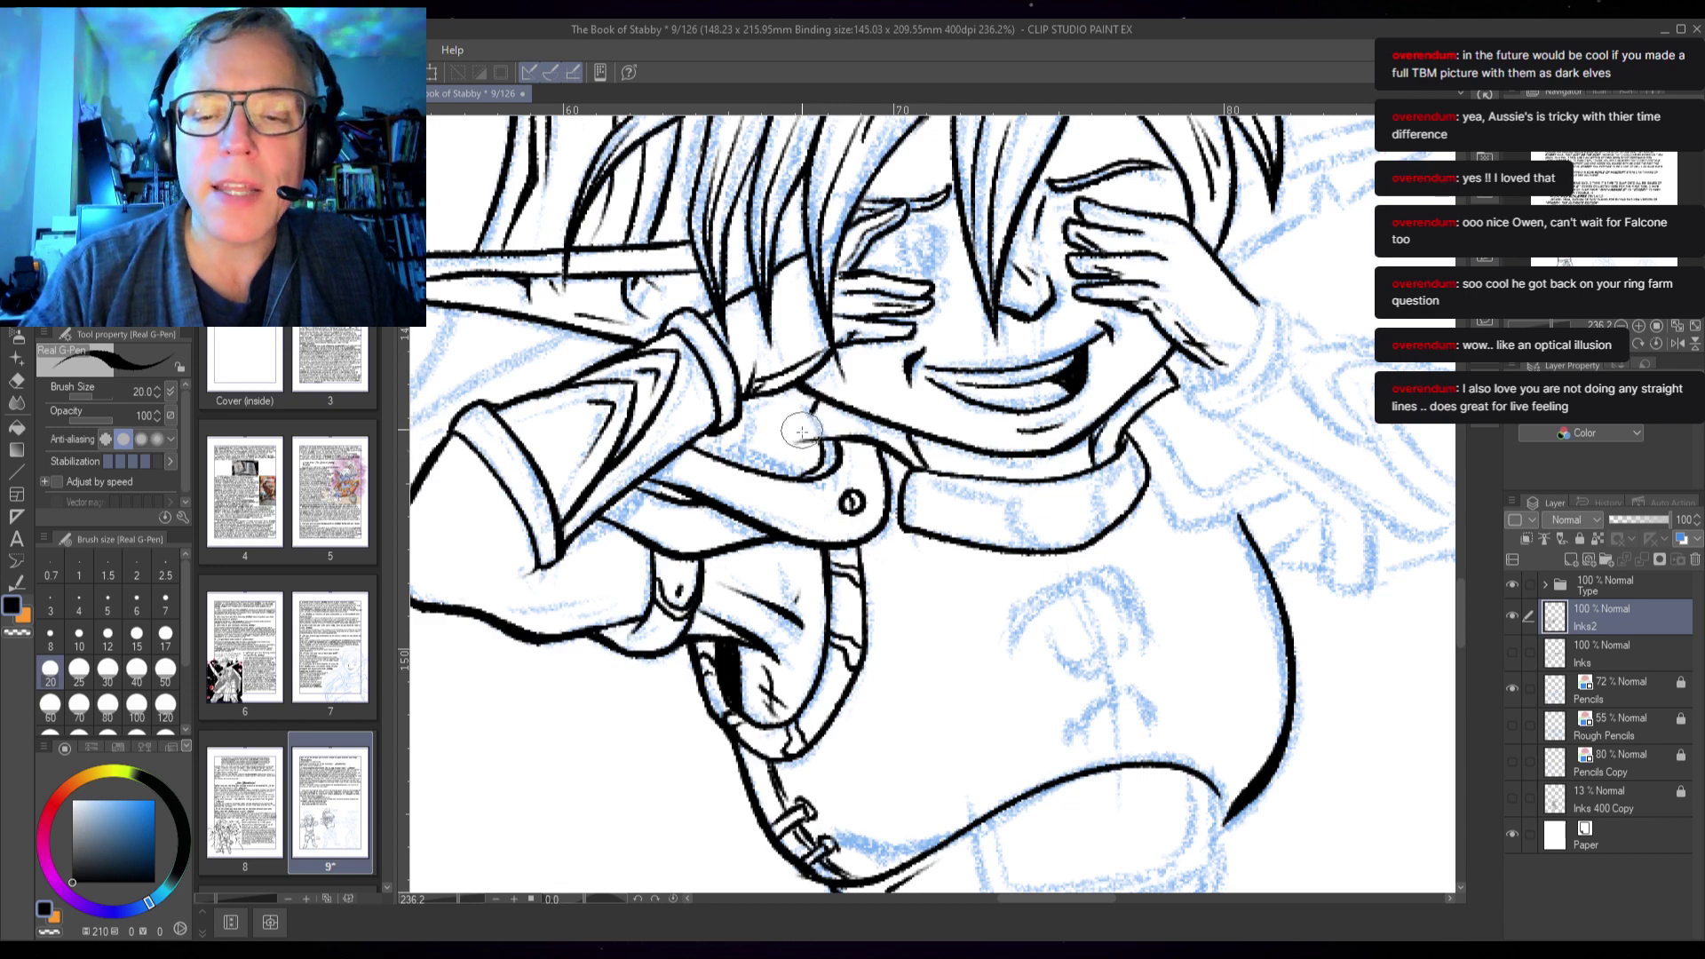
mouse_move(795, 447)
left_mouse_down()
mouse_move(872, 427)
mouse_move(839, 416)
mouse_move(797, 445)
mouse_move(840, 432)
mouse_move(837, 407)
mouse_move(926, 426)
left_mouse_up()
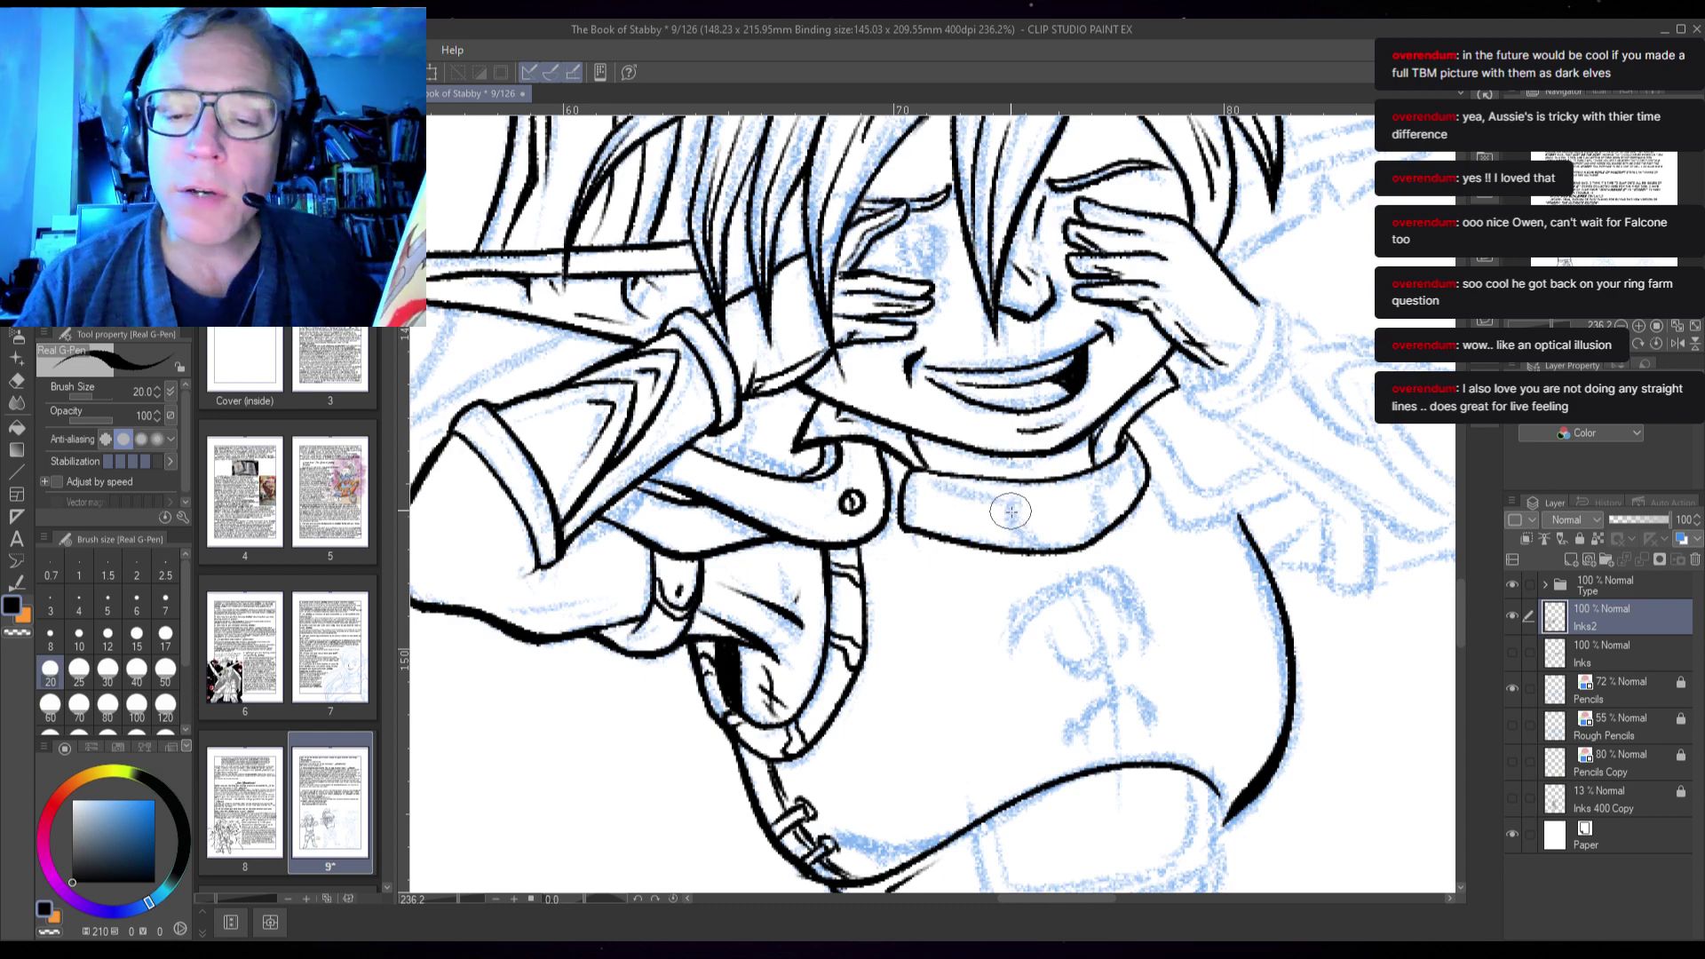
- Detail the curved collar band with an inset panel, small triangle, end rivet and inner edge line
mouse_move(1009, 508)
left_mouse_down()
mouse_move(1034, 541)
mouse_move(1044, 529)
mouse_move(1014, 504)
mouse_move(1067, 515)
mouse_move(1096, 492)
mouse_move(1078, 536)
mouse_move(1124, 499)
mouse_move(1137, 473)
mouse_move(1095, 488)
mouse_move(1132, 452)
mouse_move(1134, 478)
mouse_move(1085, 496)
mouse_move(1041, 496)
mouse_move(1092, 481)
mouse_move(999, 509)
mouse_move(914, 487)
mouse_move(913, 520)
mouse_move(1074, 537)
left_mouse_up()
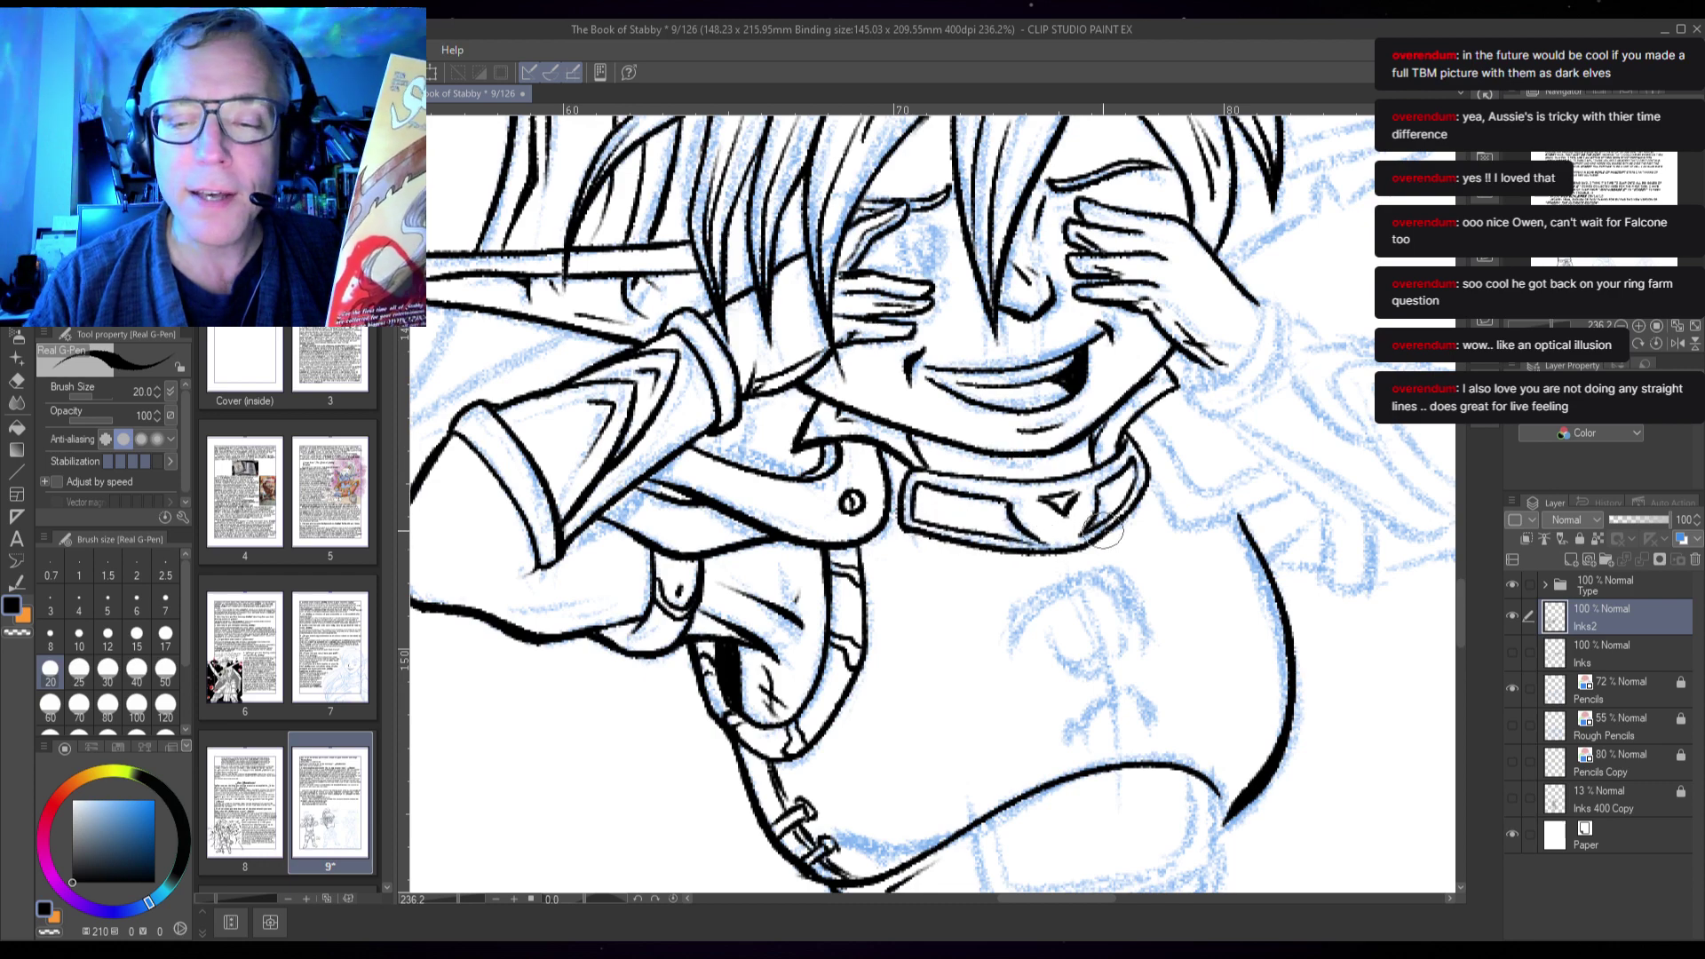
left_click(923, 503)
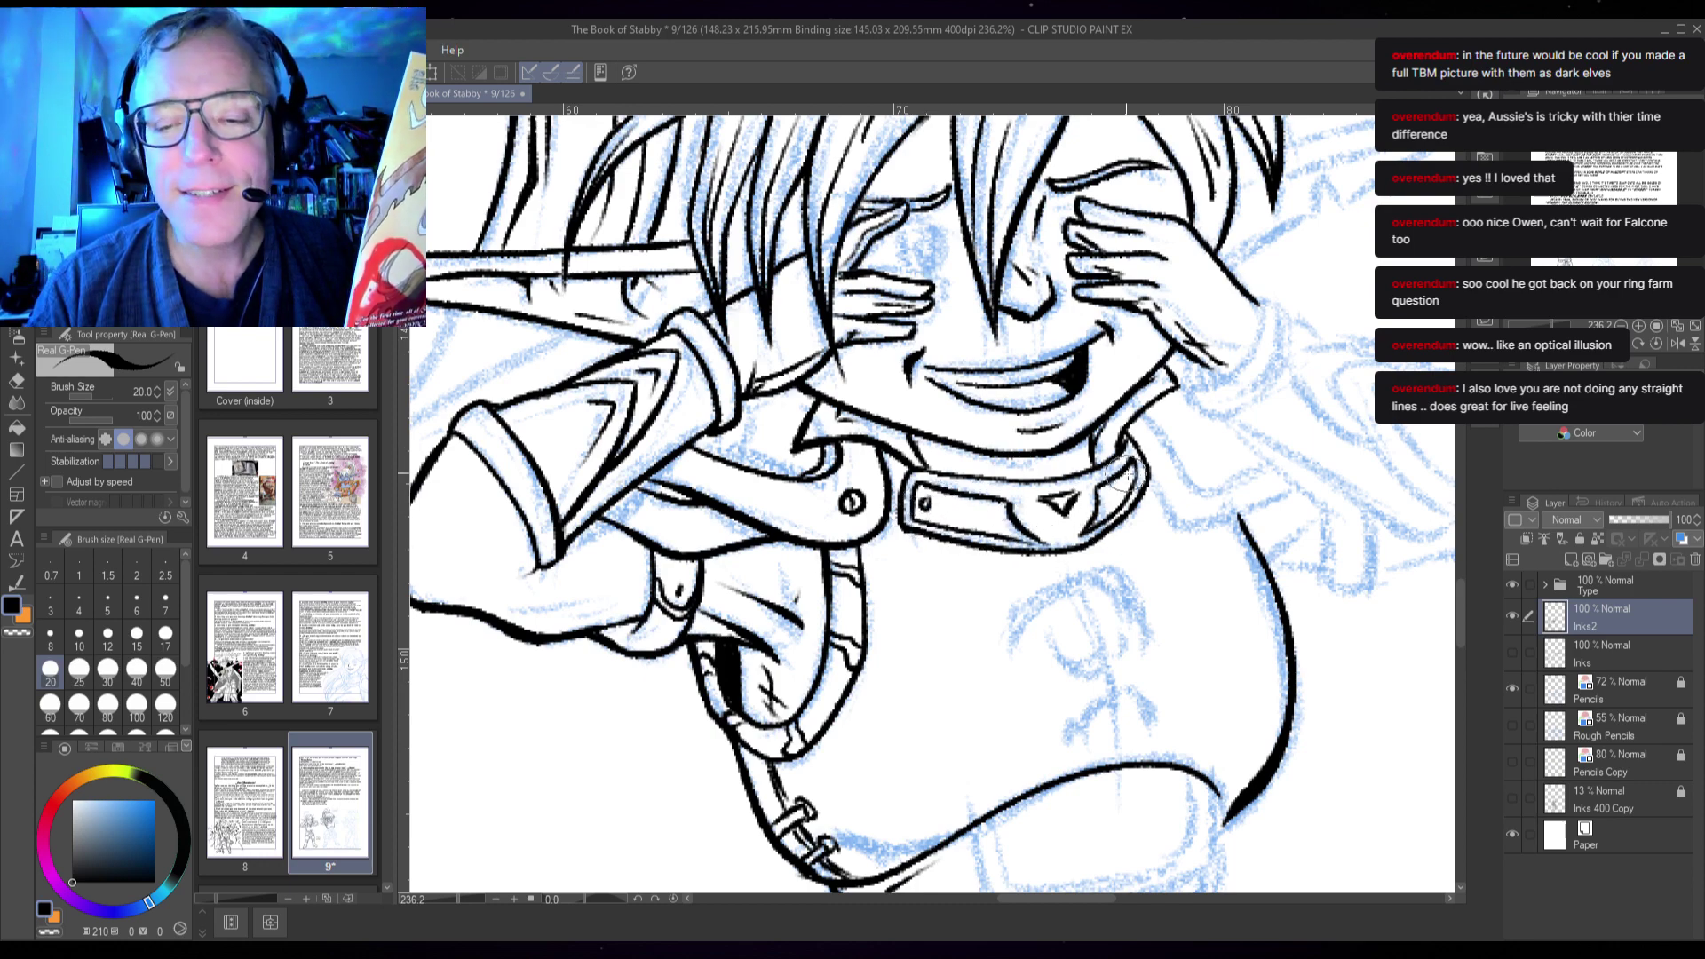
left_click_drag(1117, 455, 1130, 484)
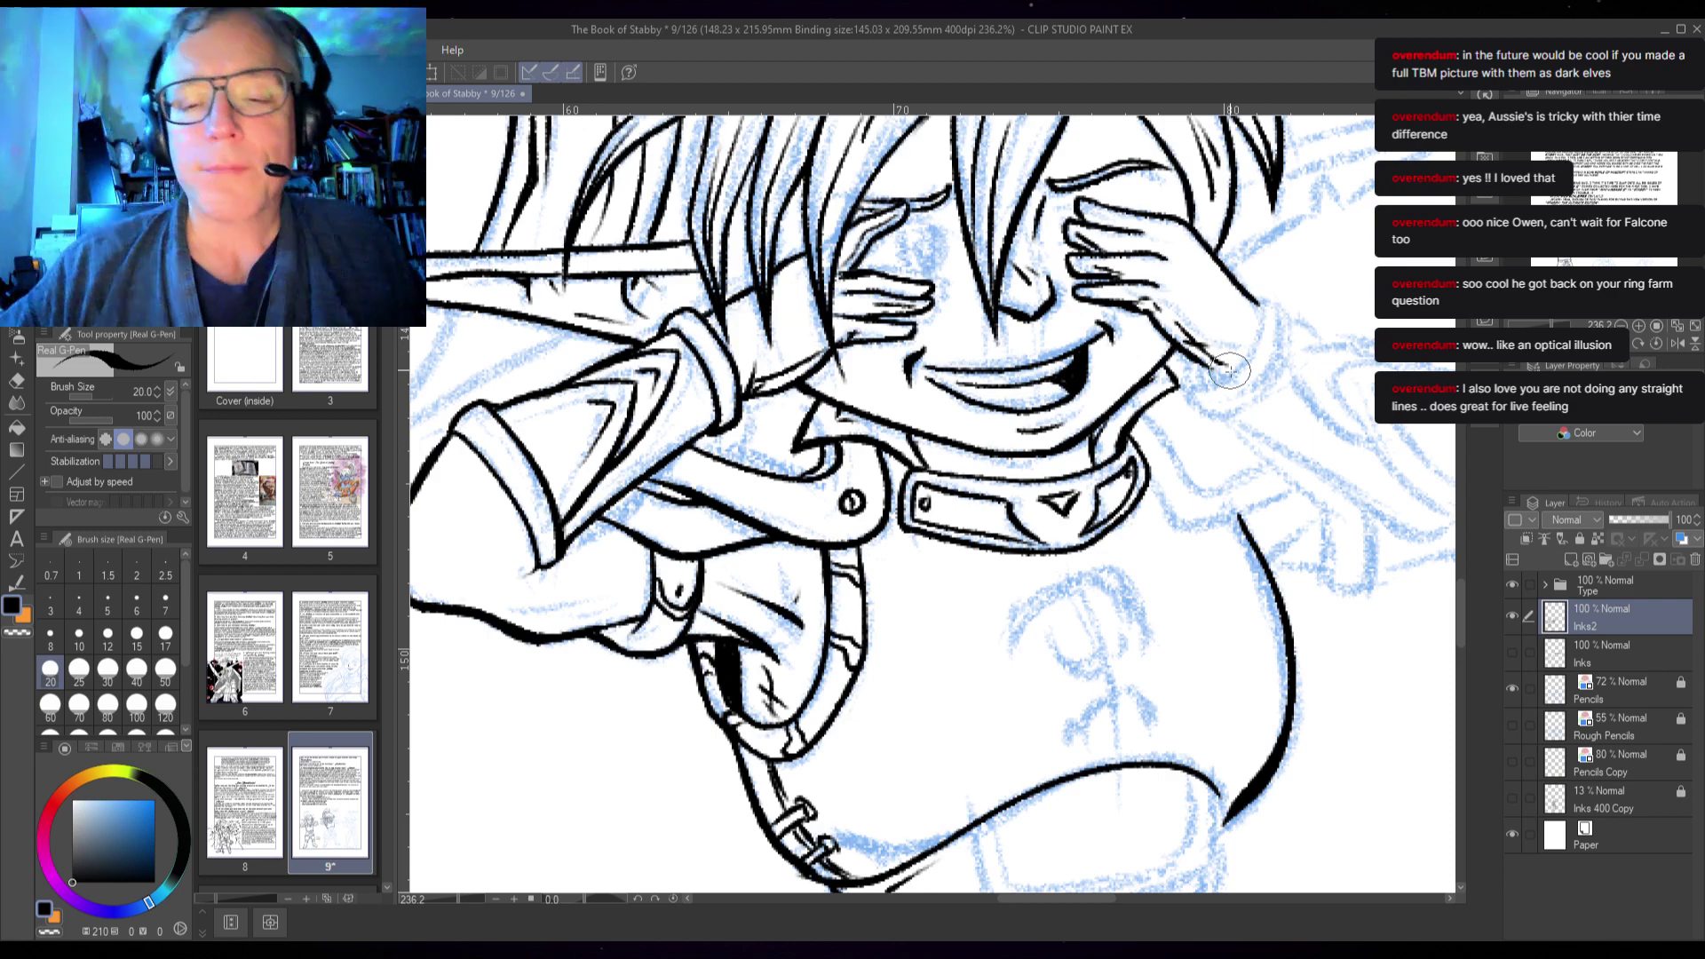
- Ink the second shoulder flap beside the collar, with its curved lower edge, inner fold line and small rivet
left_click_drag(1259, 535, 1142, 443)
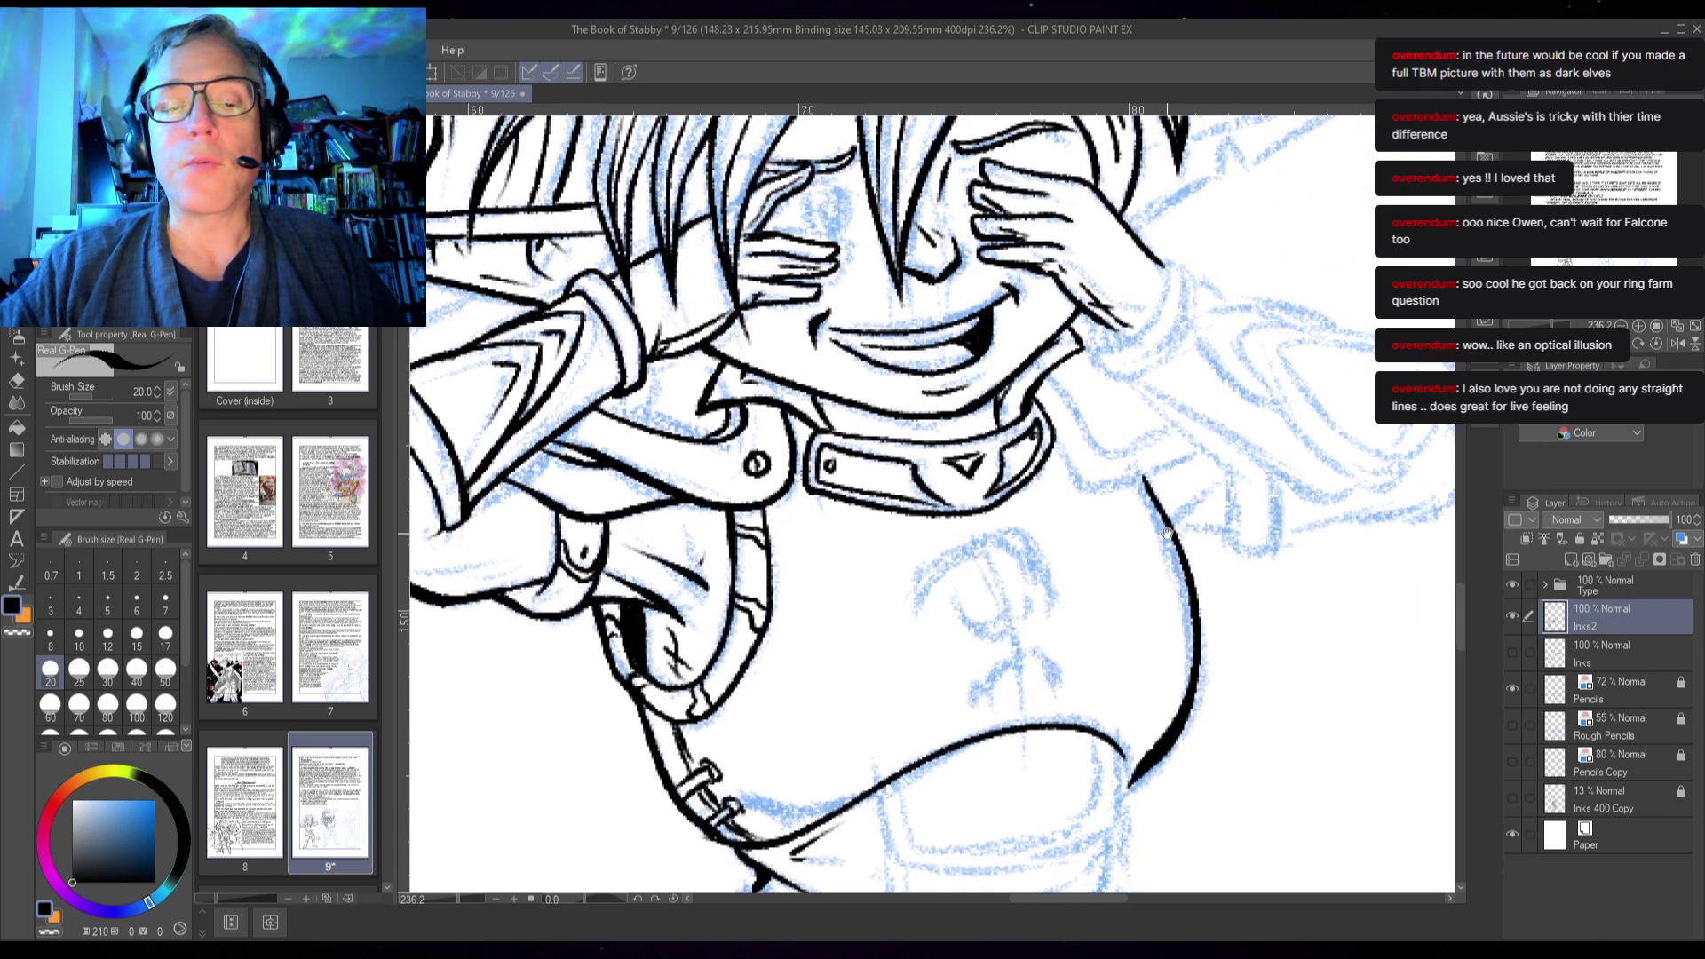
left_click_drag(1166, 533, 1088, 532)
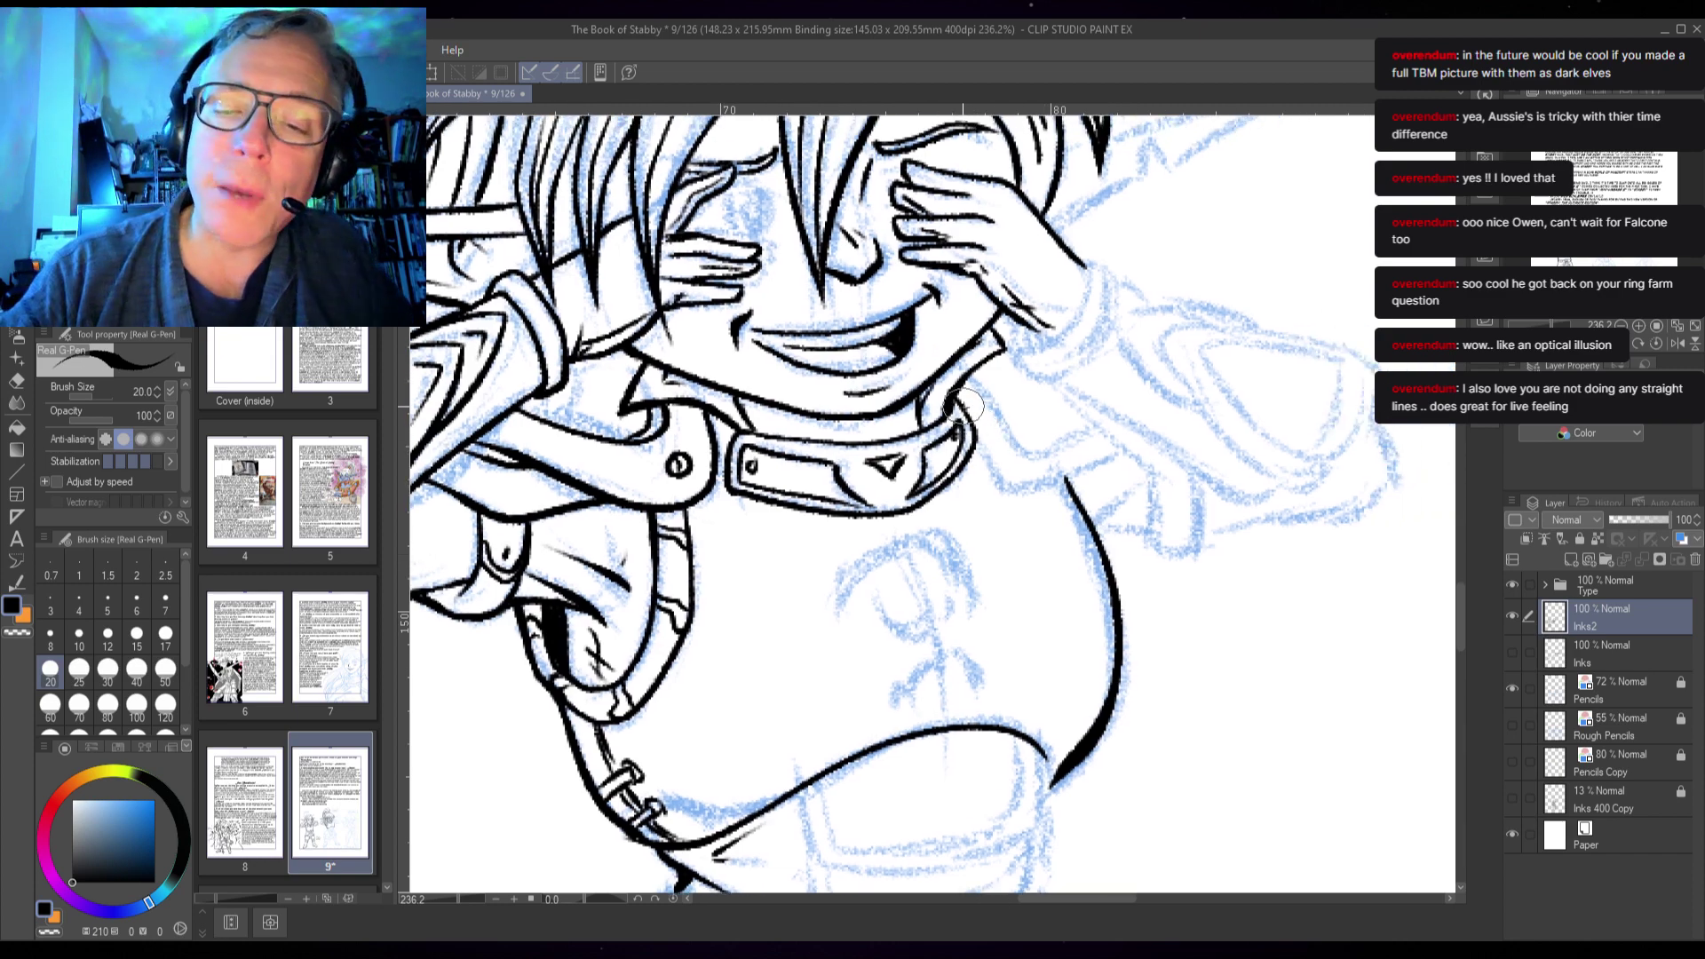
mouse_move(964, 404)
left_mouse_down()
mouse_move(1030, 466)
mouse_move(1065, 475)
mouse_move(1123, 451)
left_mouse_up()
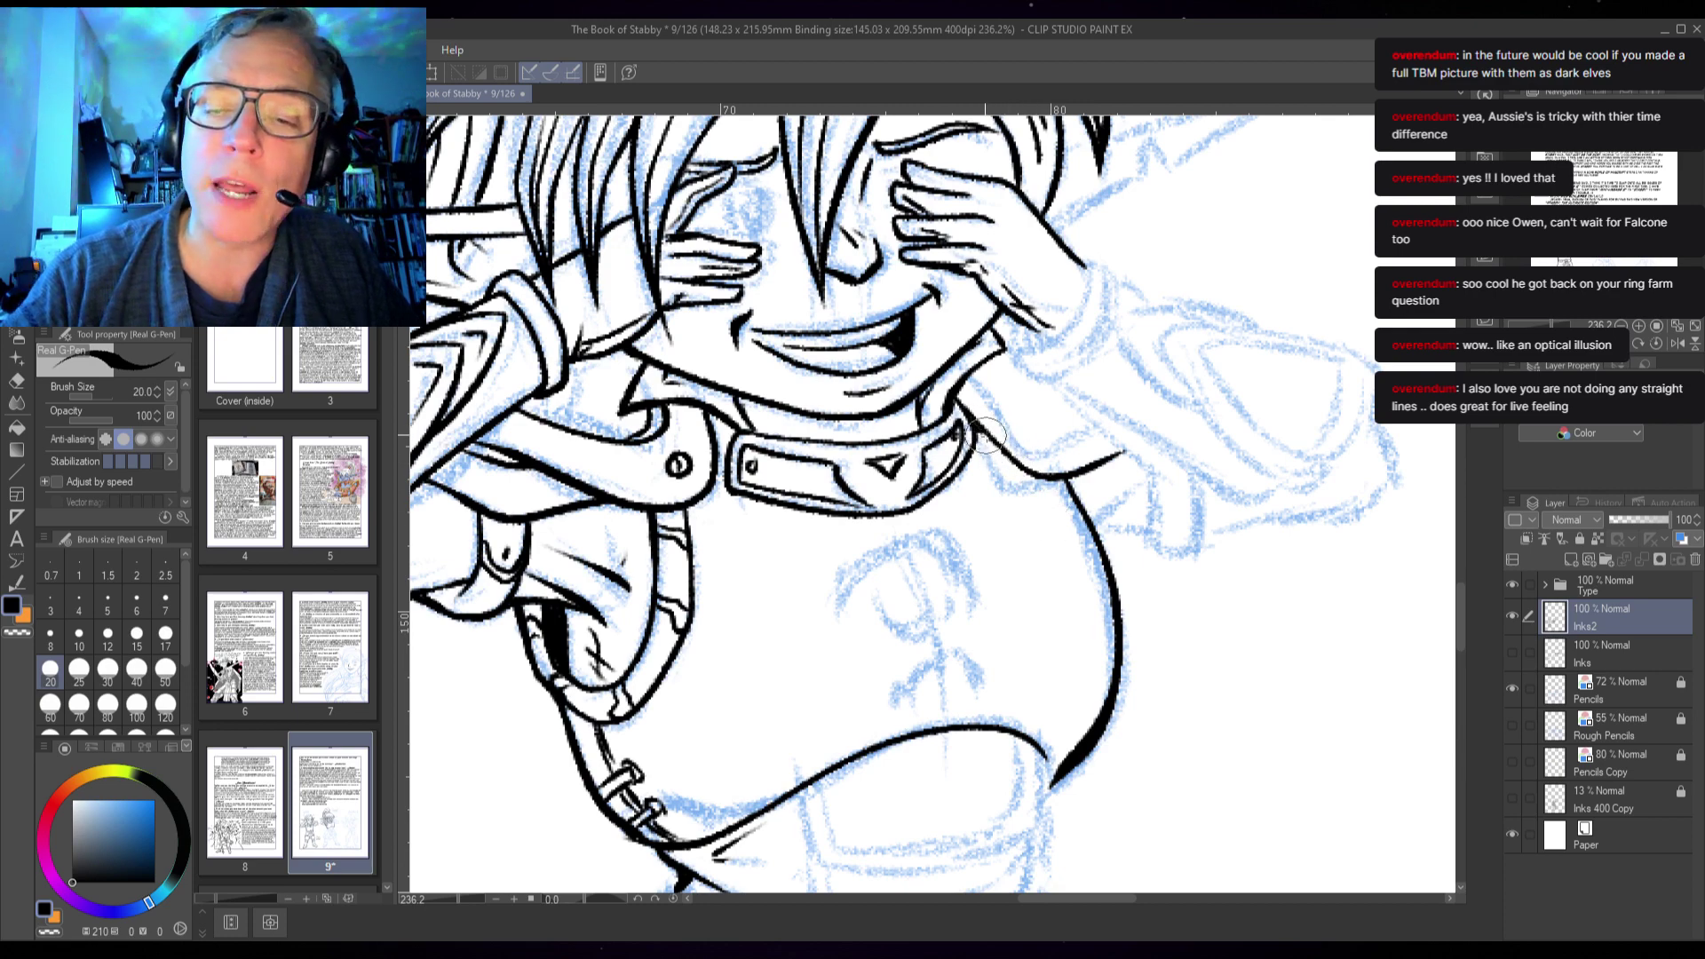
mouse_move(985, 434)
left_mouse_down()
mouse_move(1034, 478)
mouse_move(1075, 474)
mouse_move(1052, 449)
left_mouse_up()
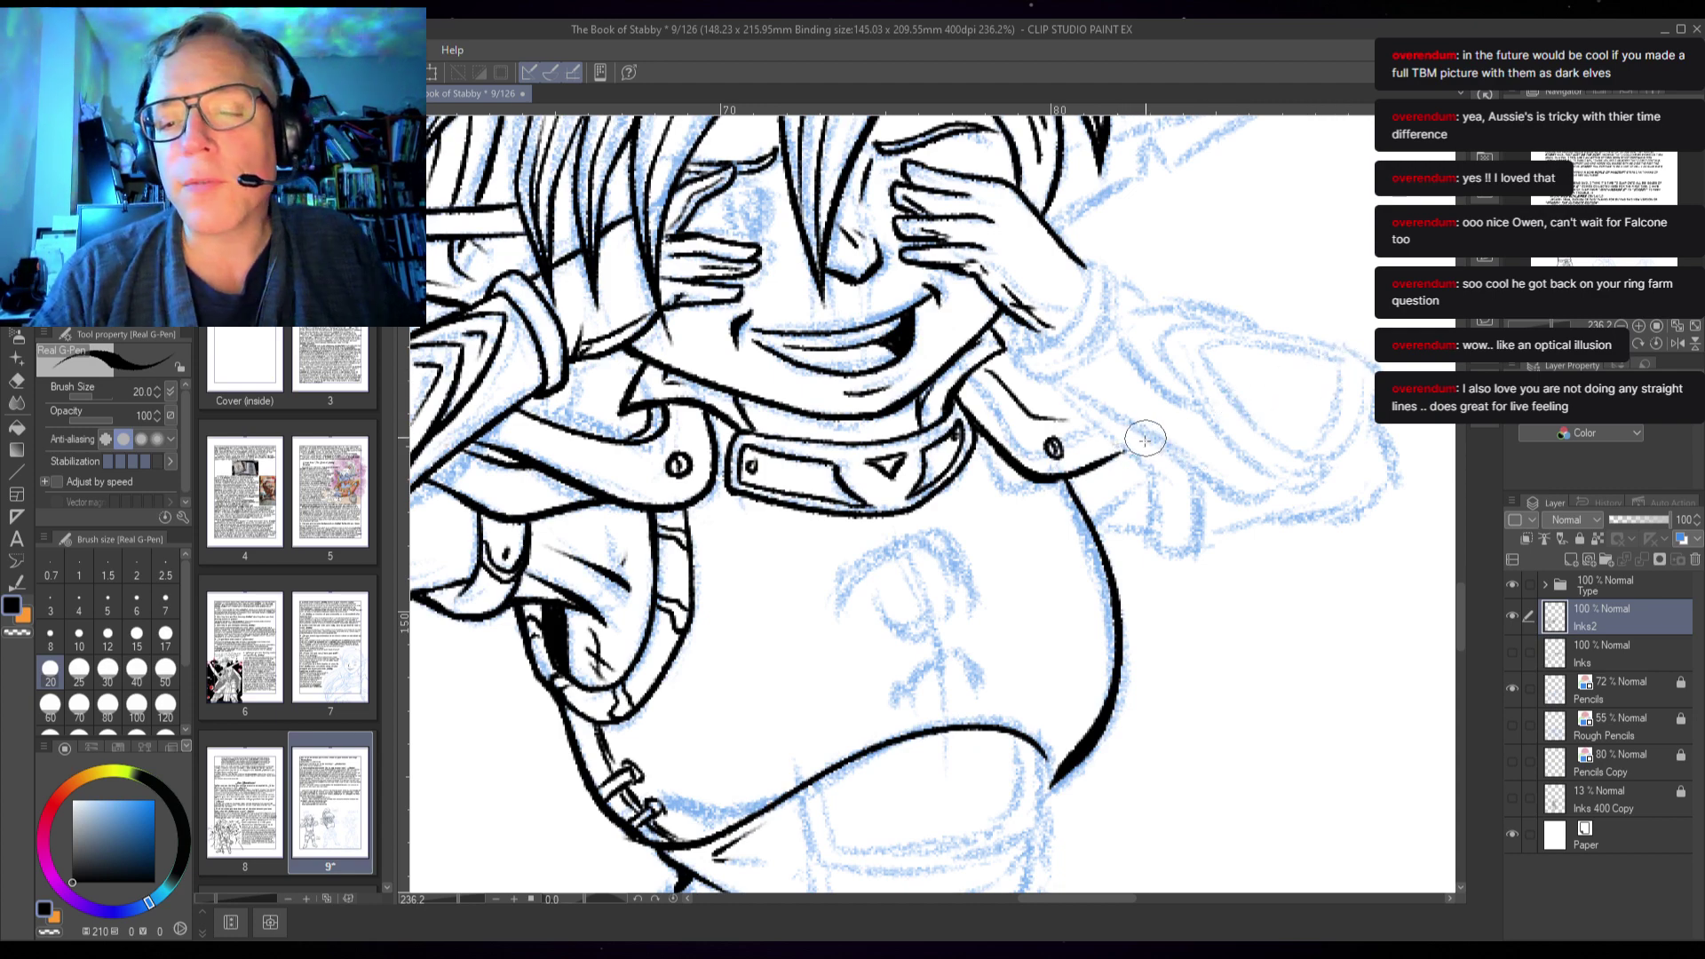
left_click_drag(1145, 437, 1065, 480)
left_click_drag(1044, 415, 1081, 410)
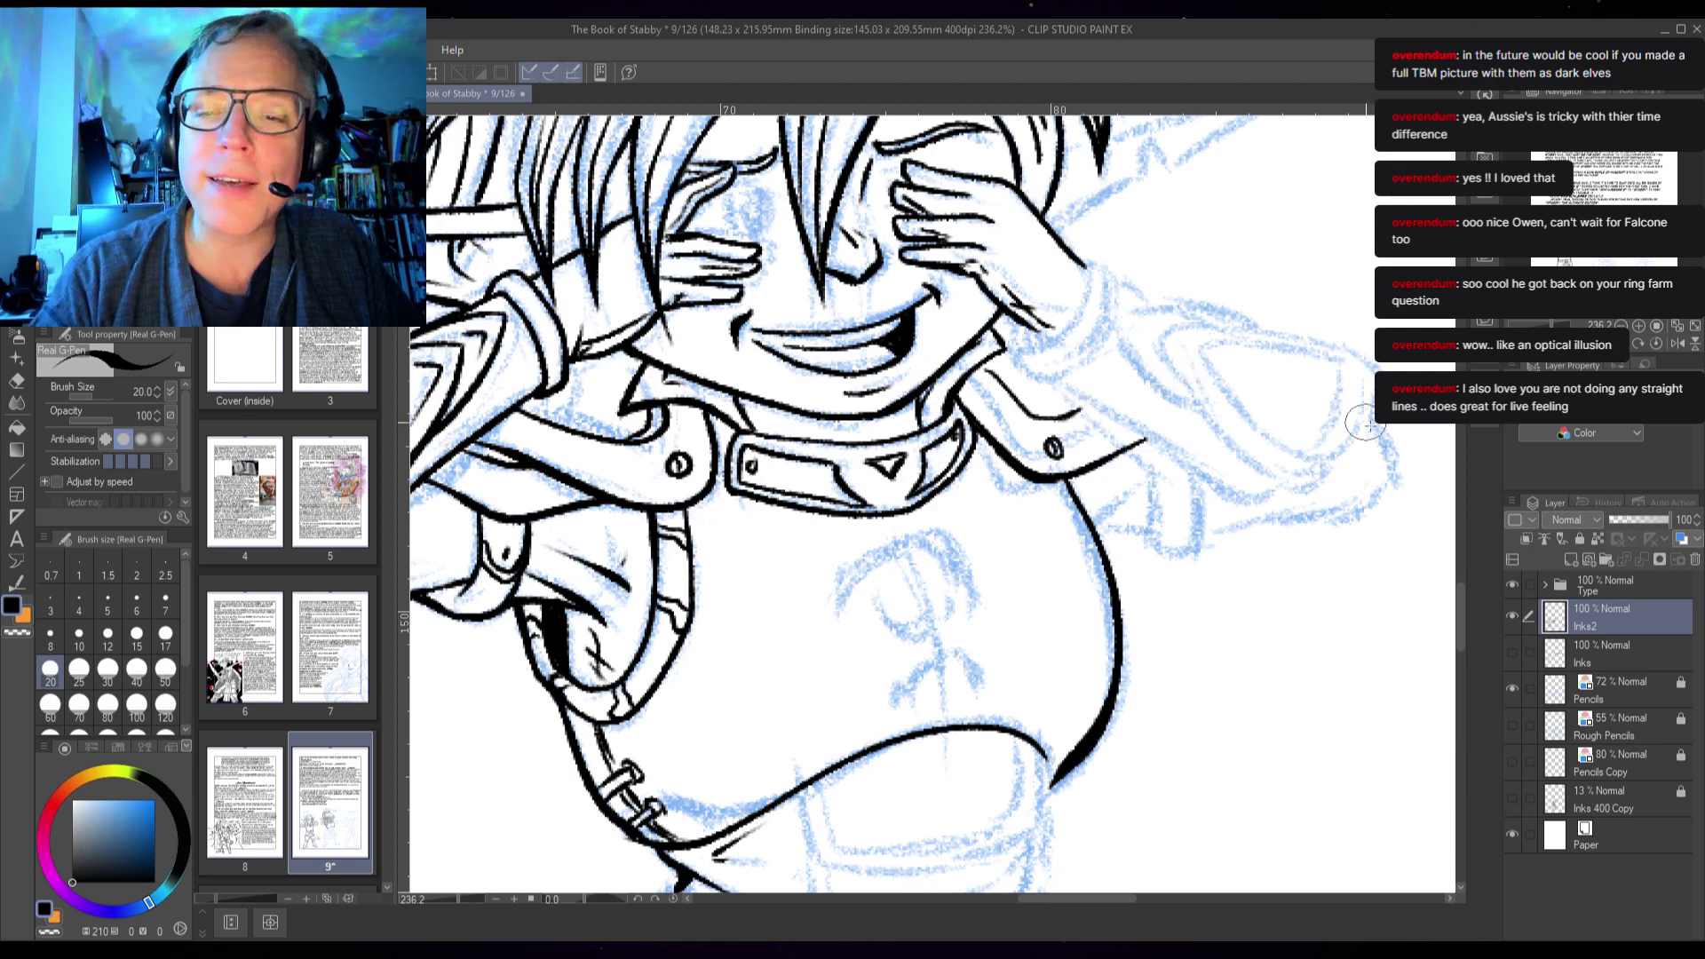
- Ink the chest emblem with its crescent arc, central prongs, ringed circle and clawed lower end
left_click_drag(1052, 669, 928, 486)
mouse_move(776, 363)
left_mouse_down()
mouse_move(719, 416)
mouse_move(738, 364)
mouse_move(803, 331)
mouse_move(850, 351)
mouse_move(868, 384)
mouse_move(813, 357)
left_mouse_up()
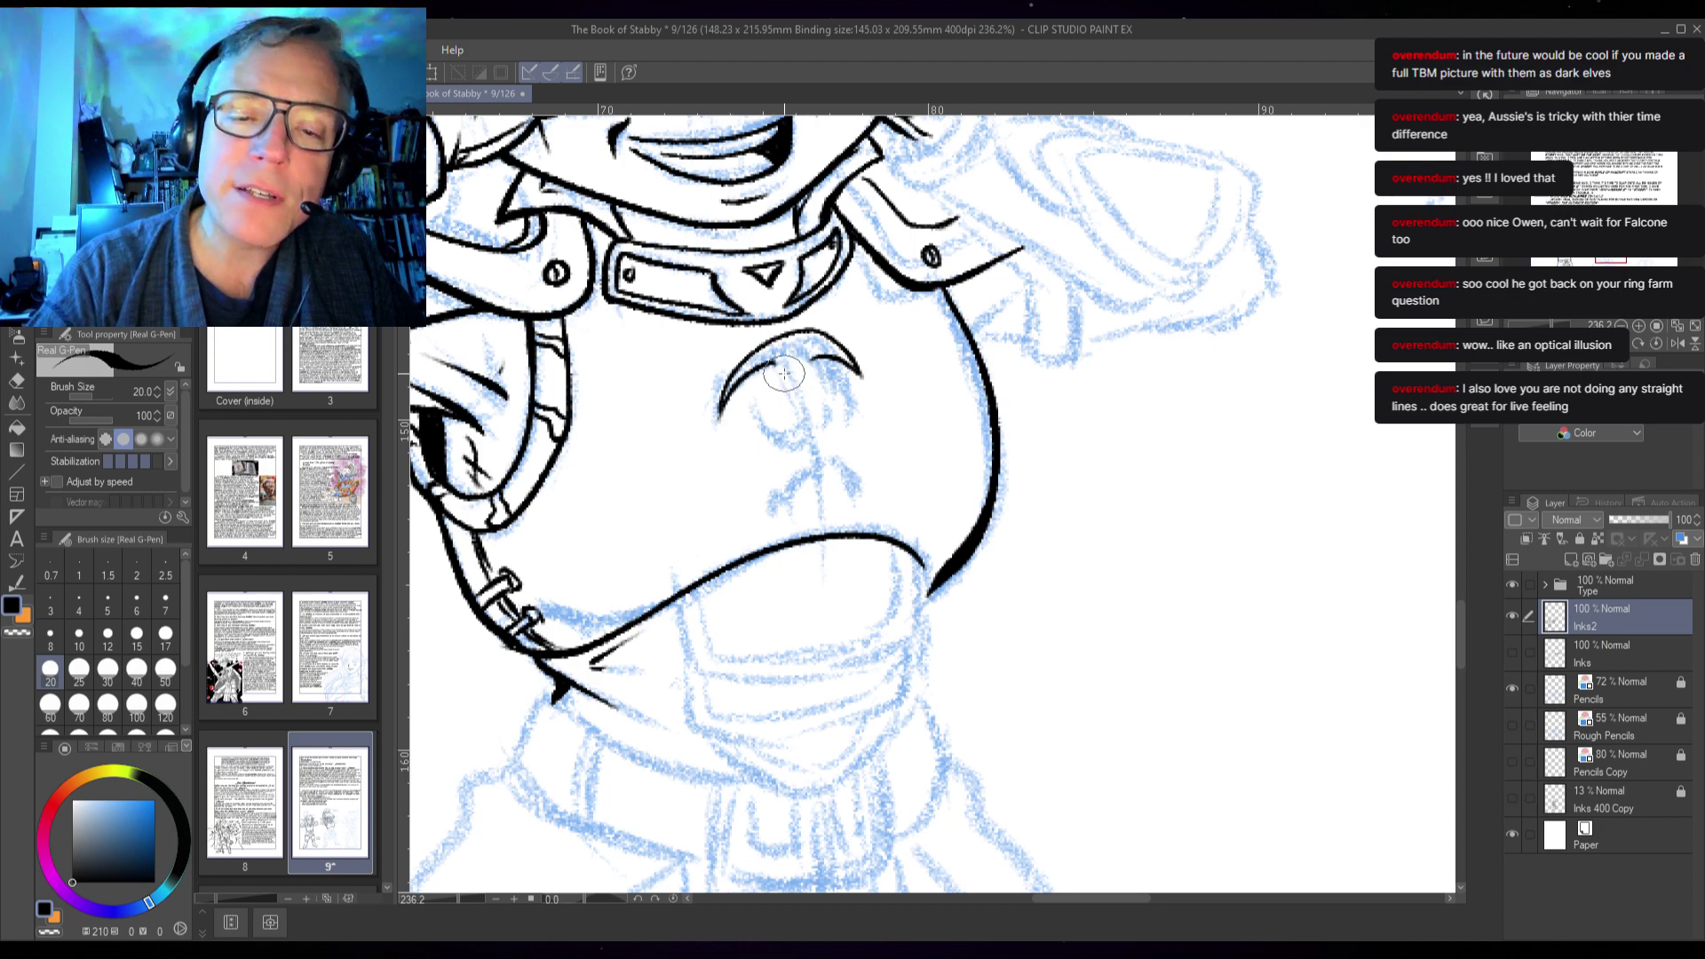
mouse_move(778, 364)
left_mouse_down()
mouse_move(795, 407)
mouse_move(811, 392)
left_mouse_up()
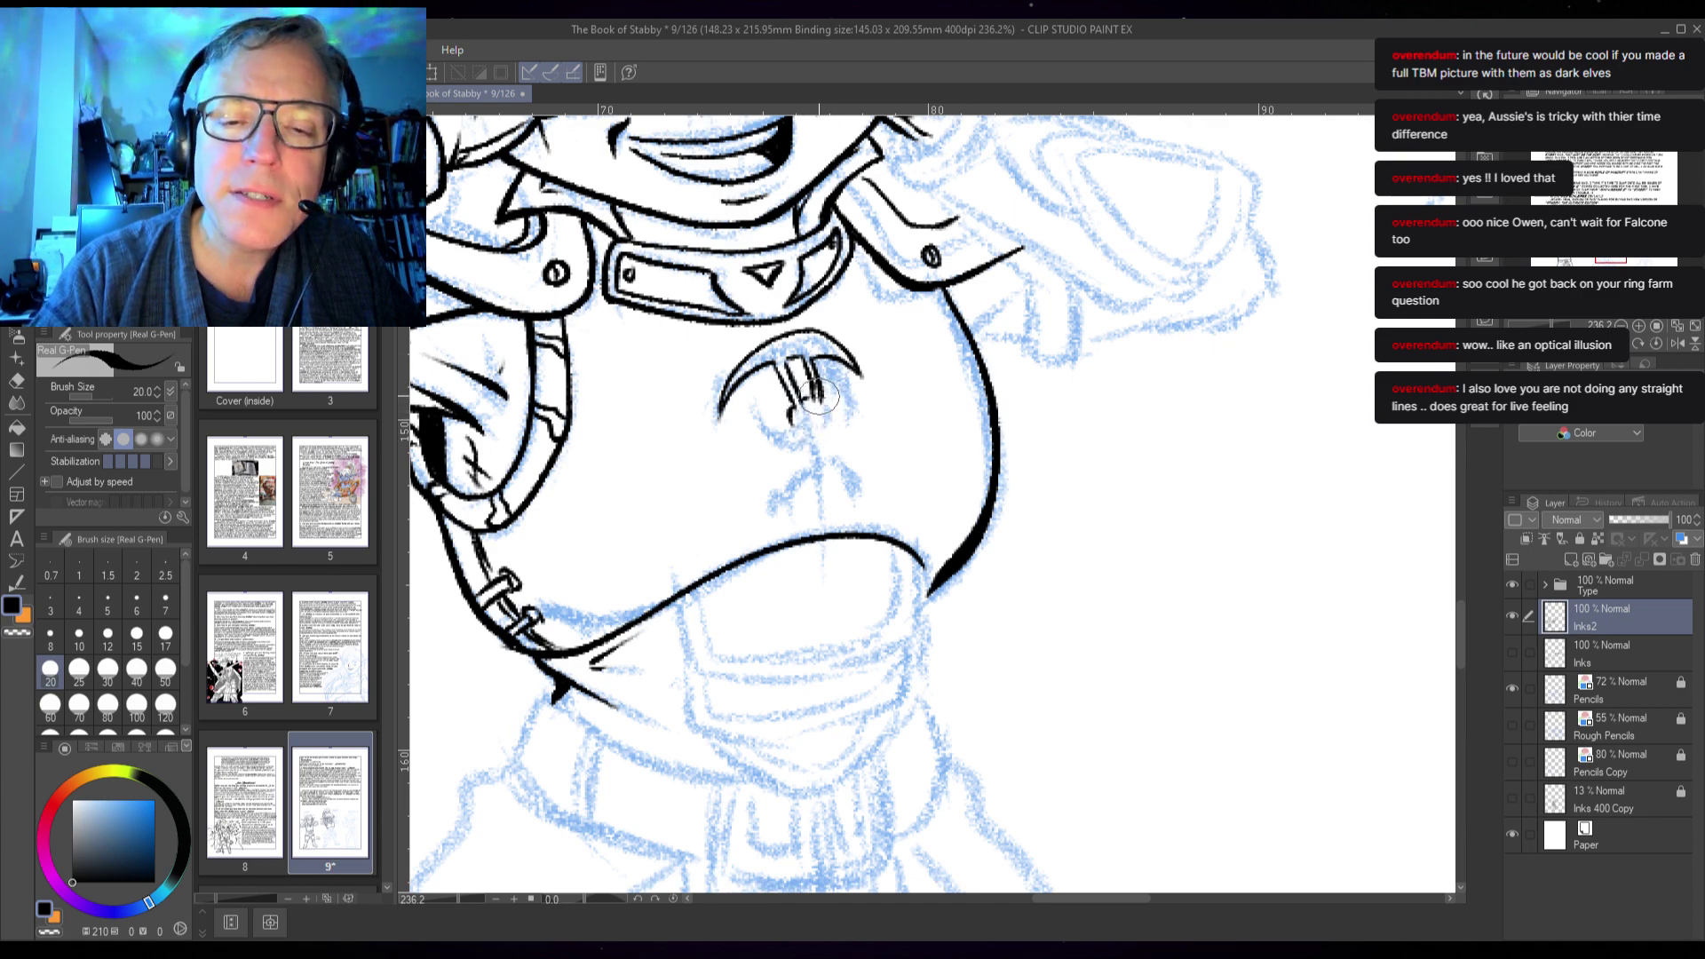
mouse_move(832, 374)
left_mouse_down()
mouse_move(843, 417)
mouse_move(818, 440)
mouse_move(750, 409)
mouse_move(803, 443)
left_mouse_up()
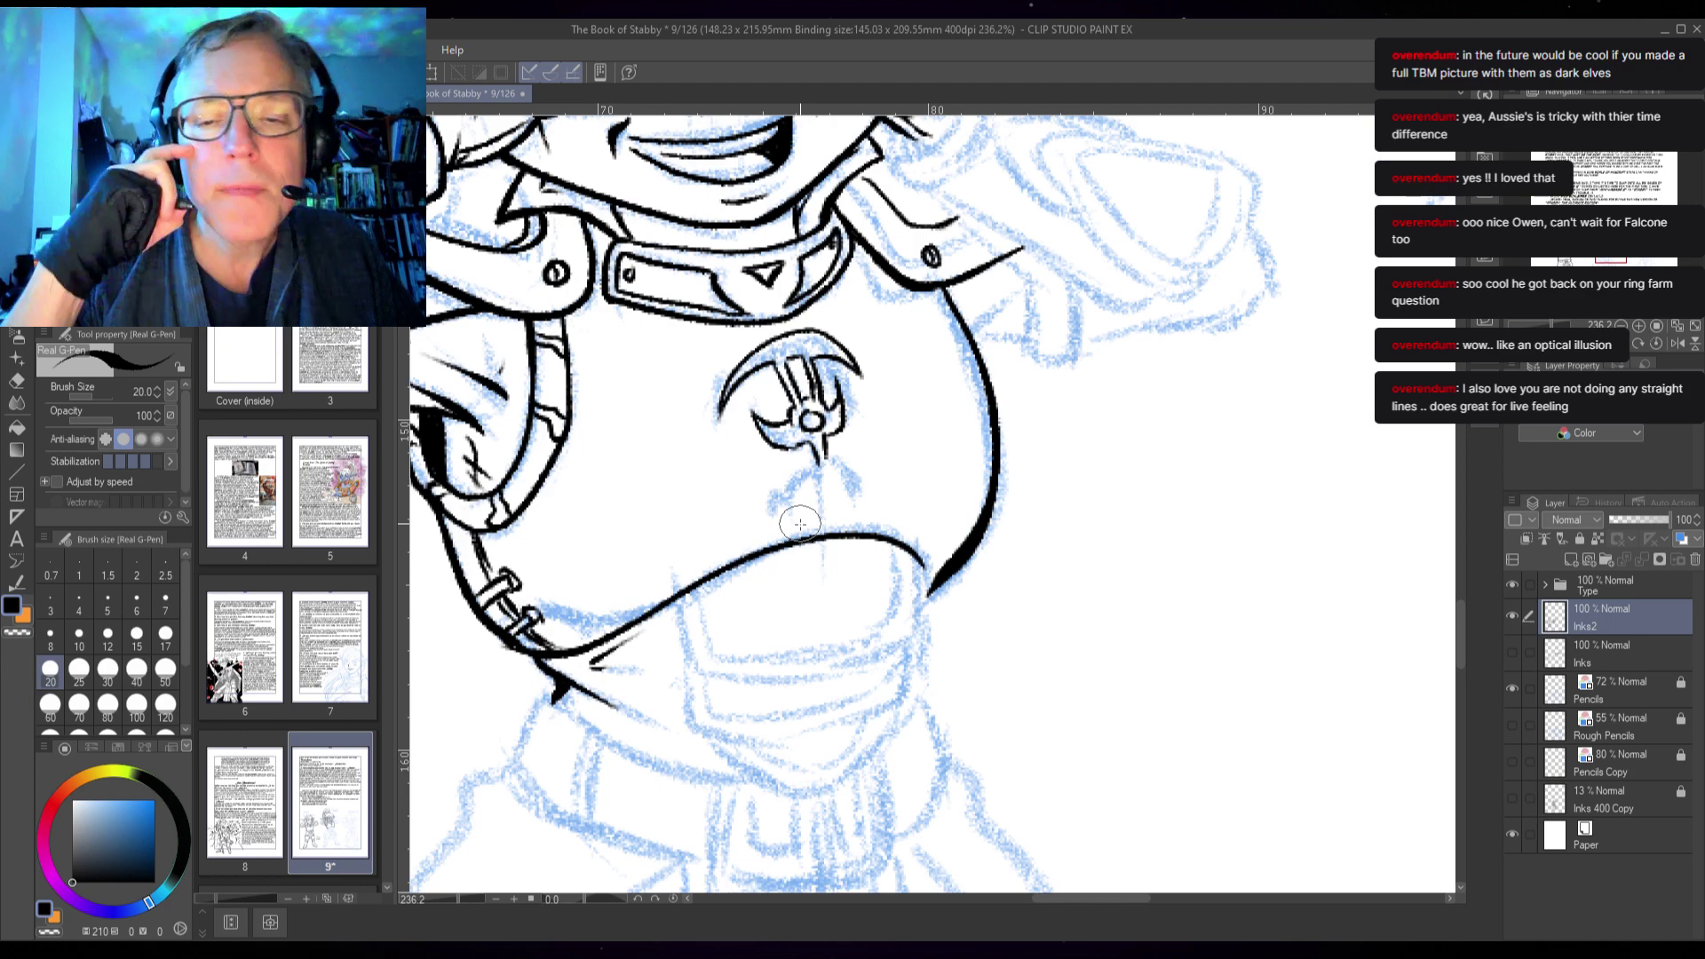
mouse_move(824, 460)
left_mouse_down()
mouse_move(782, 511)
mouse_move(826, 471)
mouse_move(830, 502)
mouse_move(836, 457)
mouse_move(851, 499)
left_mouse_up()
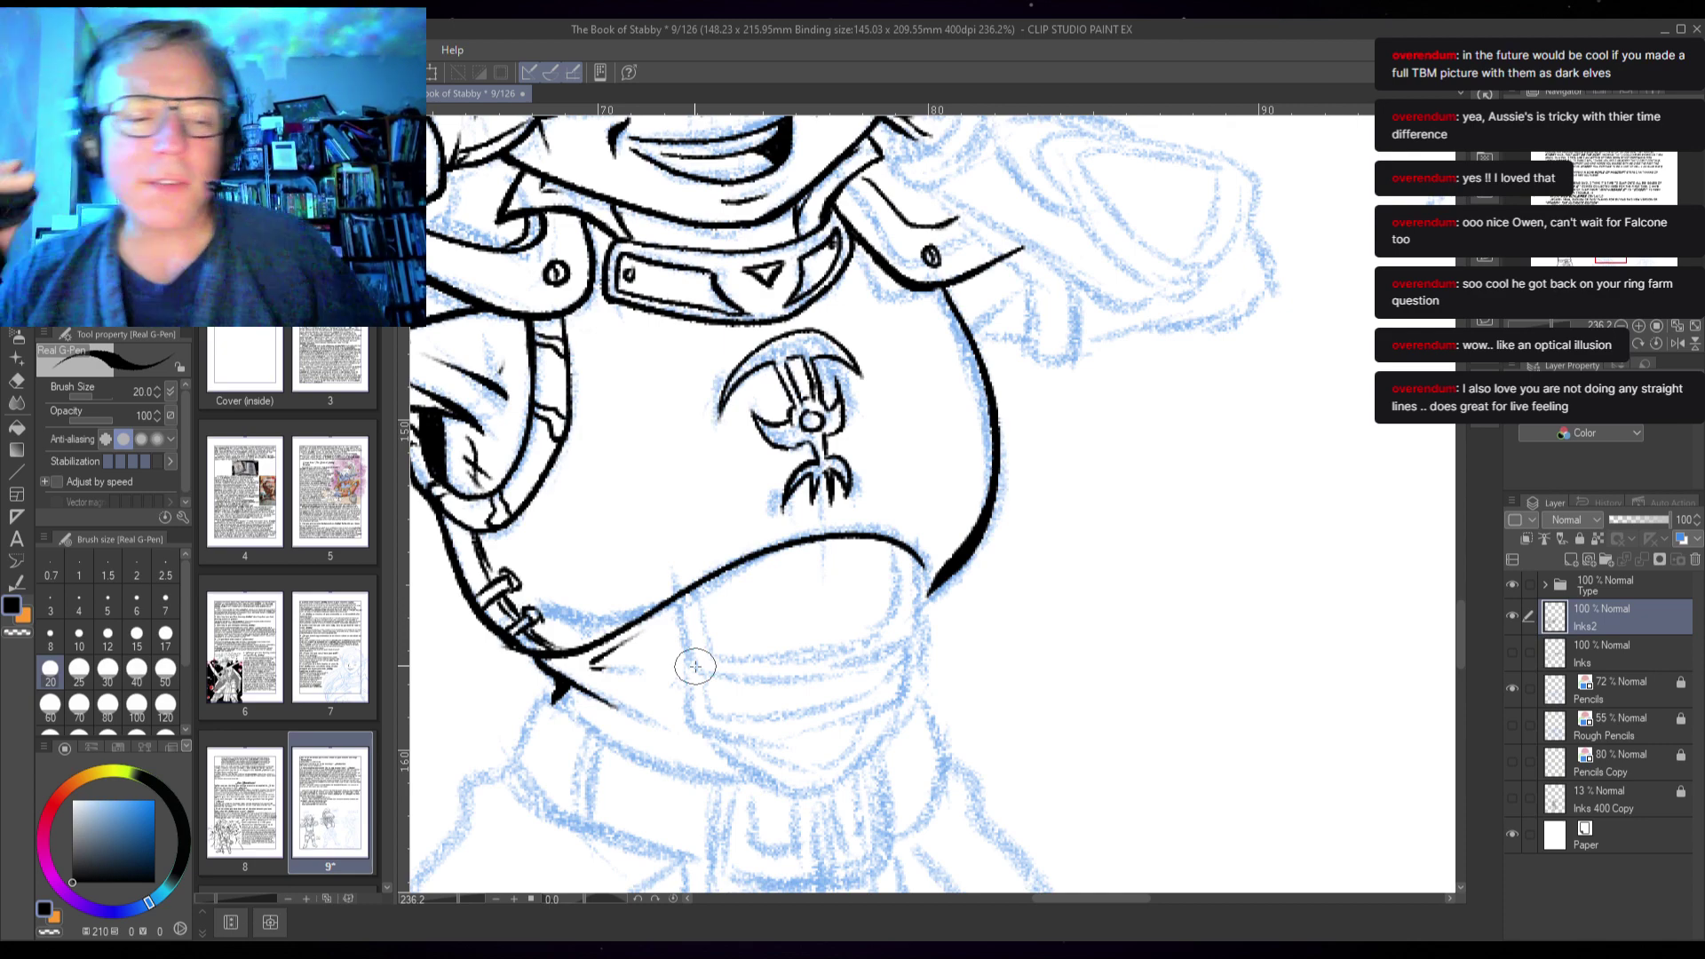
- Ink the two side edges of the upper hanging cloth panel below the belt buckle, turning inward at their lower ends
scroll(1017, 561, "down", 4)
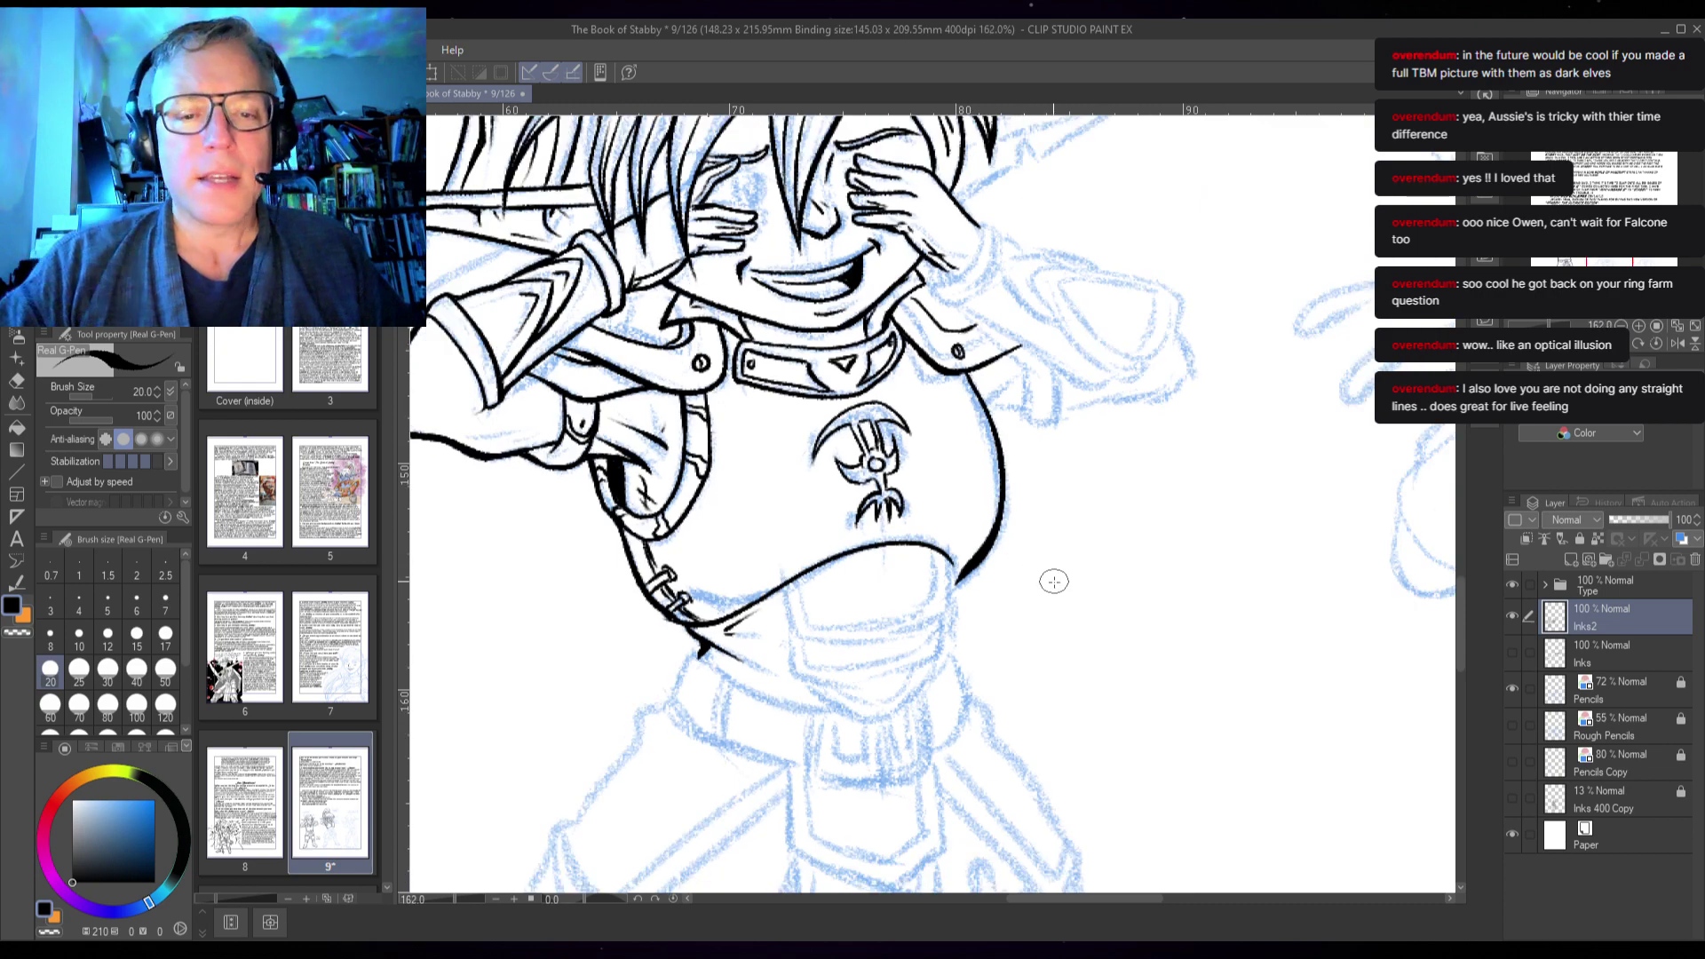
scroll(1056, 584, "up", 3)
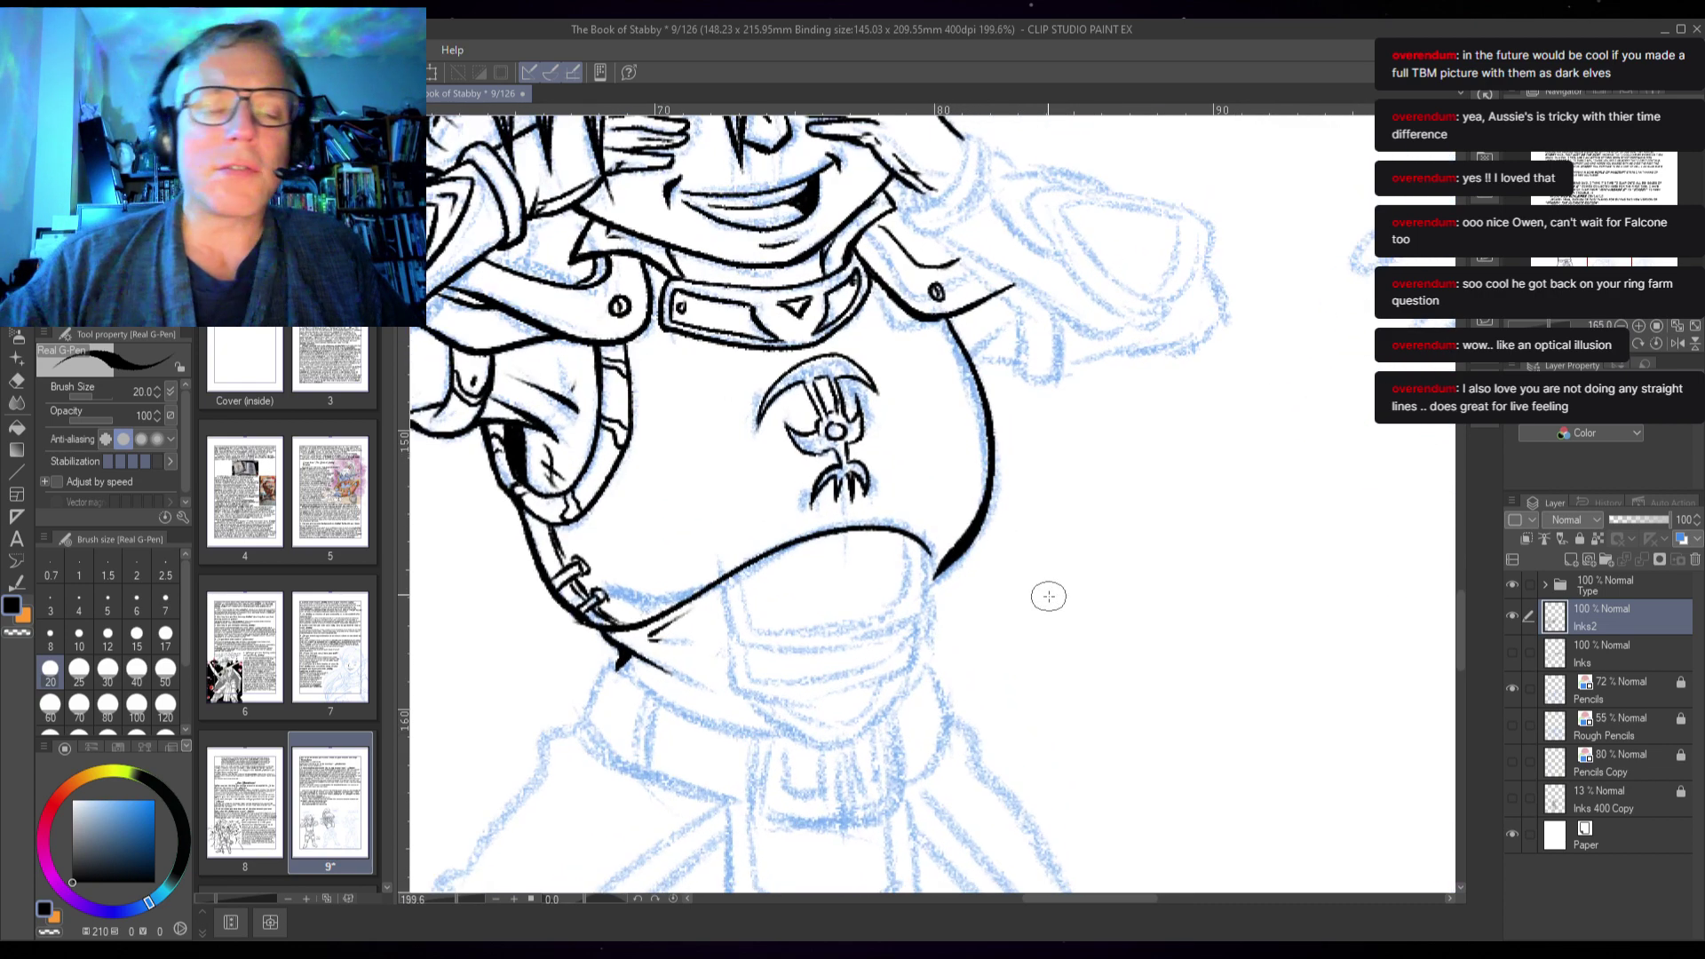
left_click_drag(1102, 695, 1248, 462)
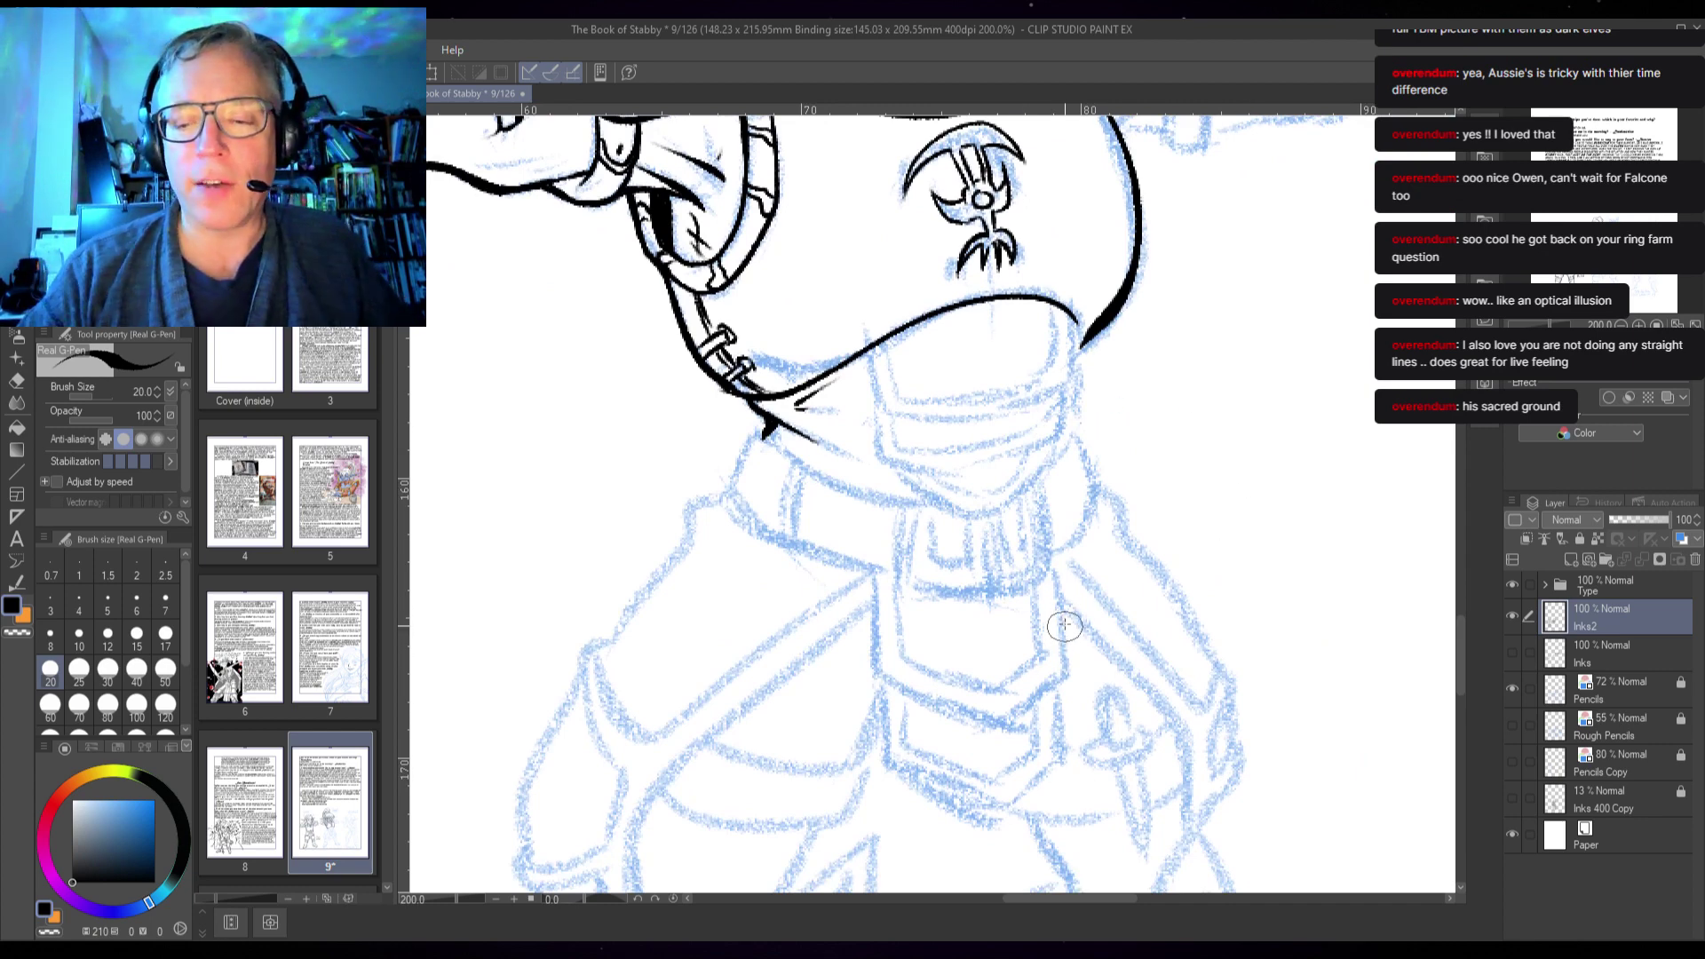
left_click_drag(1059, 578, 1068, 672)
key("ctrl+z")
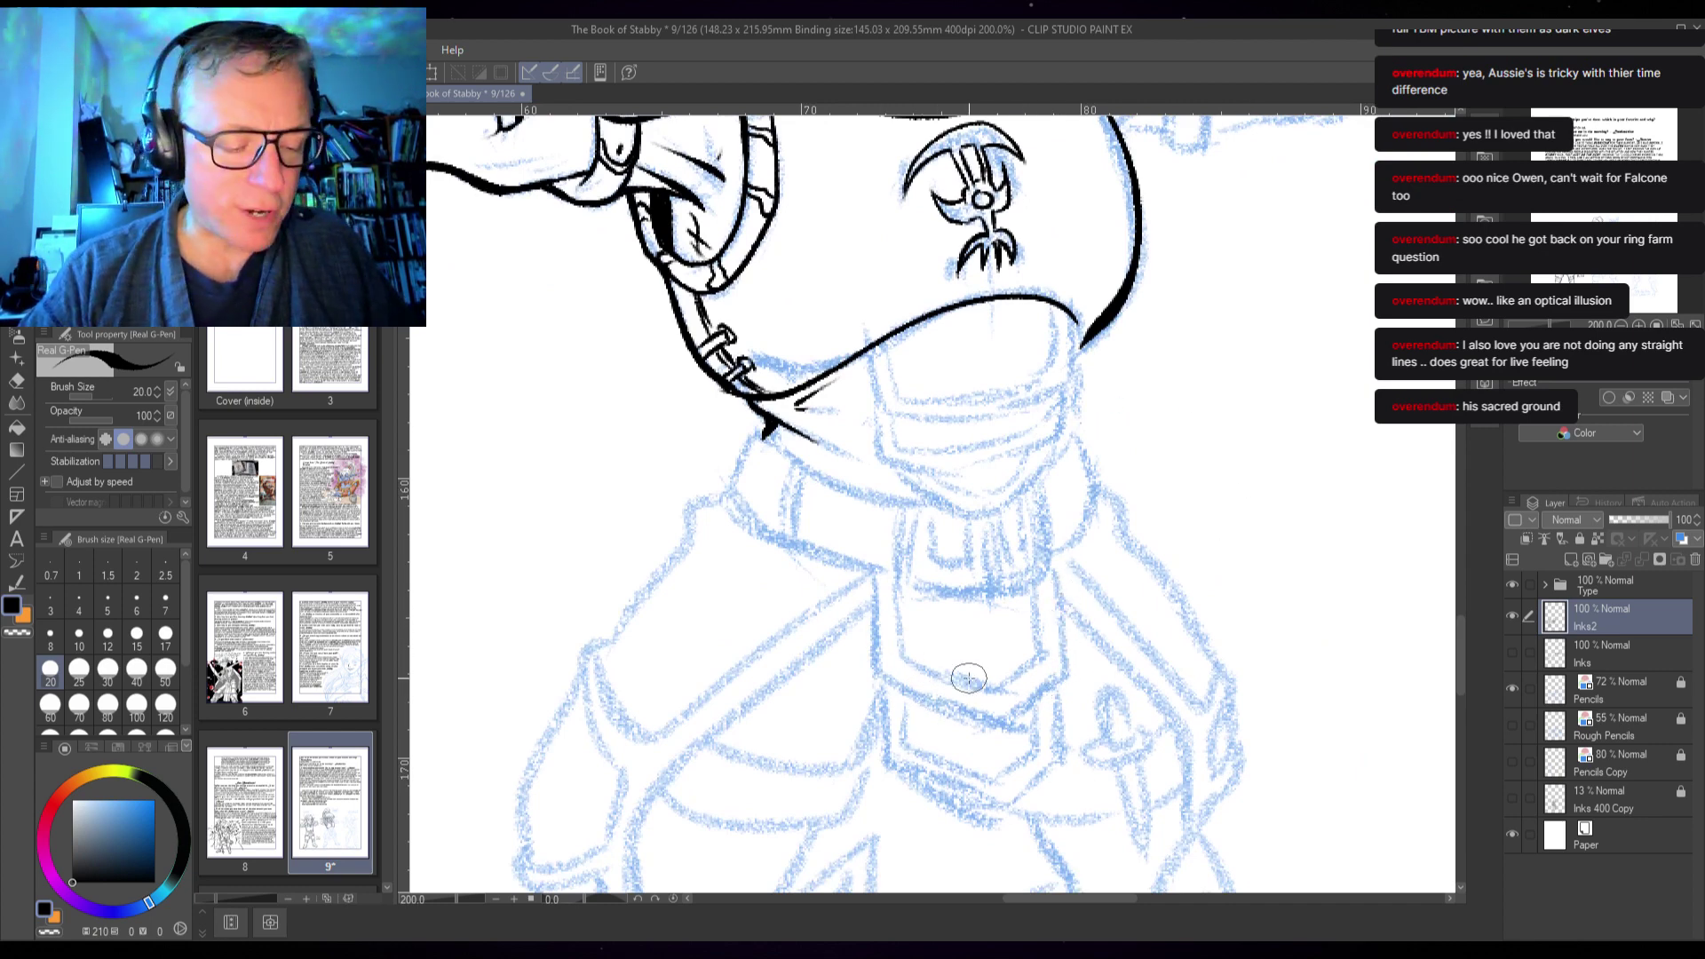
mouse_move(872, 575)
left_mouse_down()
mouse_move(875, 667)
mouse_move(897, 684)
left_mouse_up()
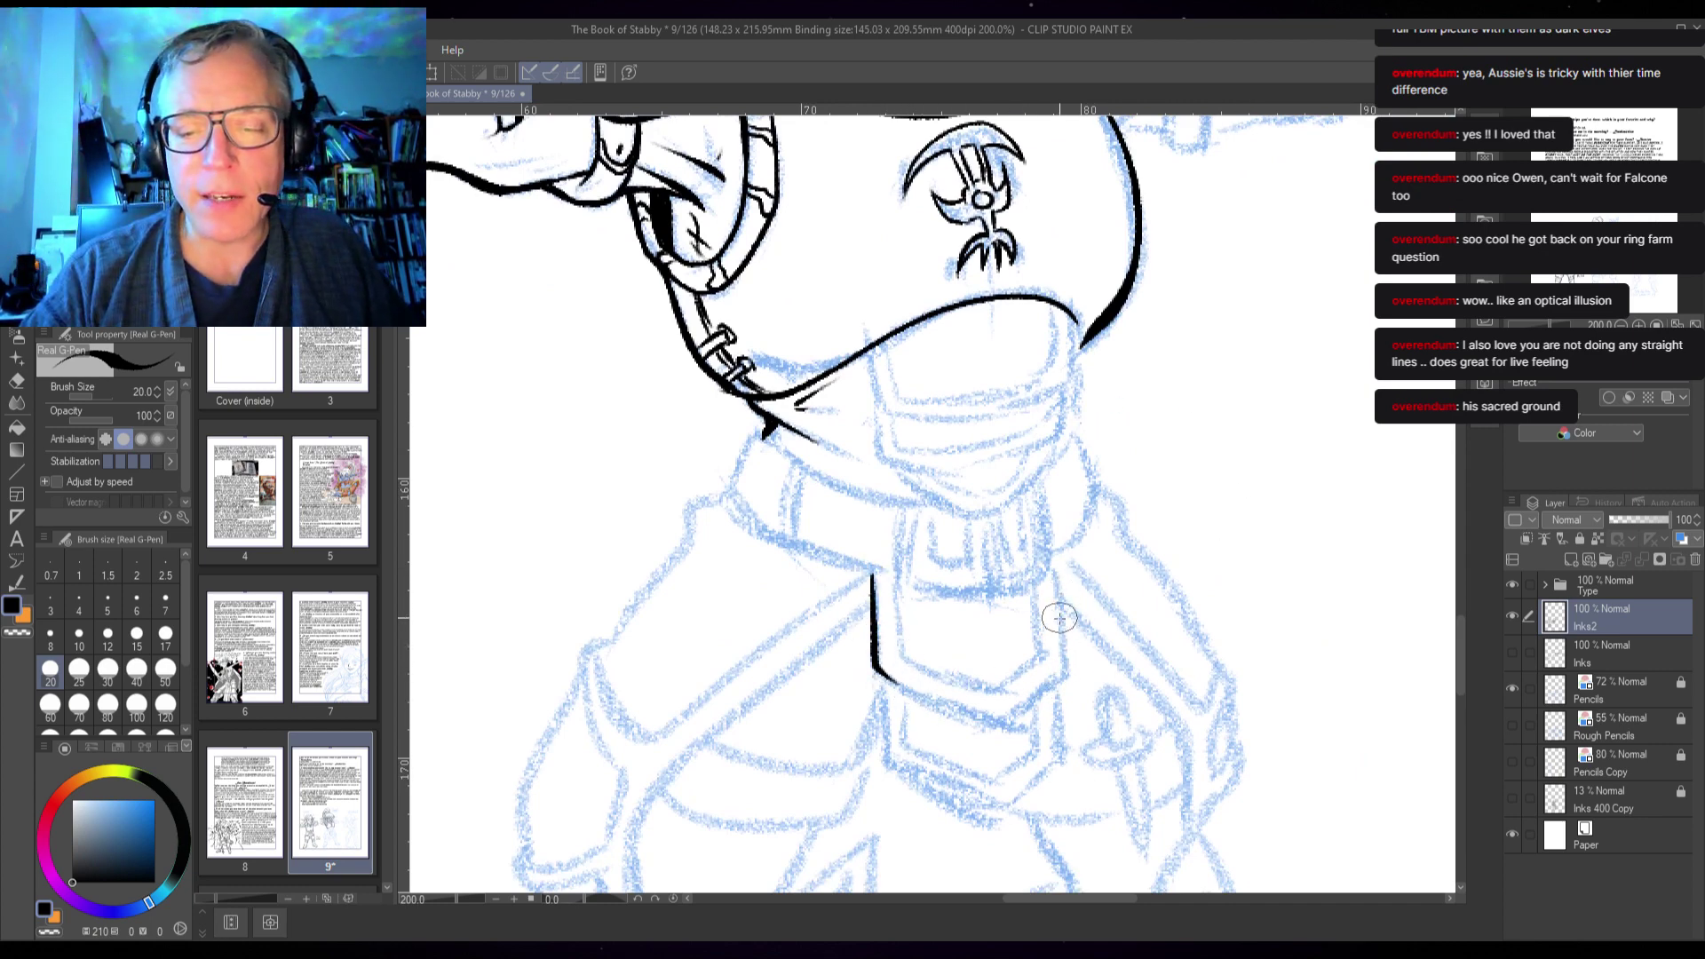
mouse_move(1063, 575)
left_mouse_down()
mouse_move(1068, 664)
mouse_move(1048, 694)
left_mouse_up()
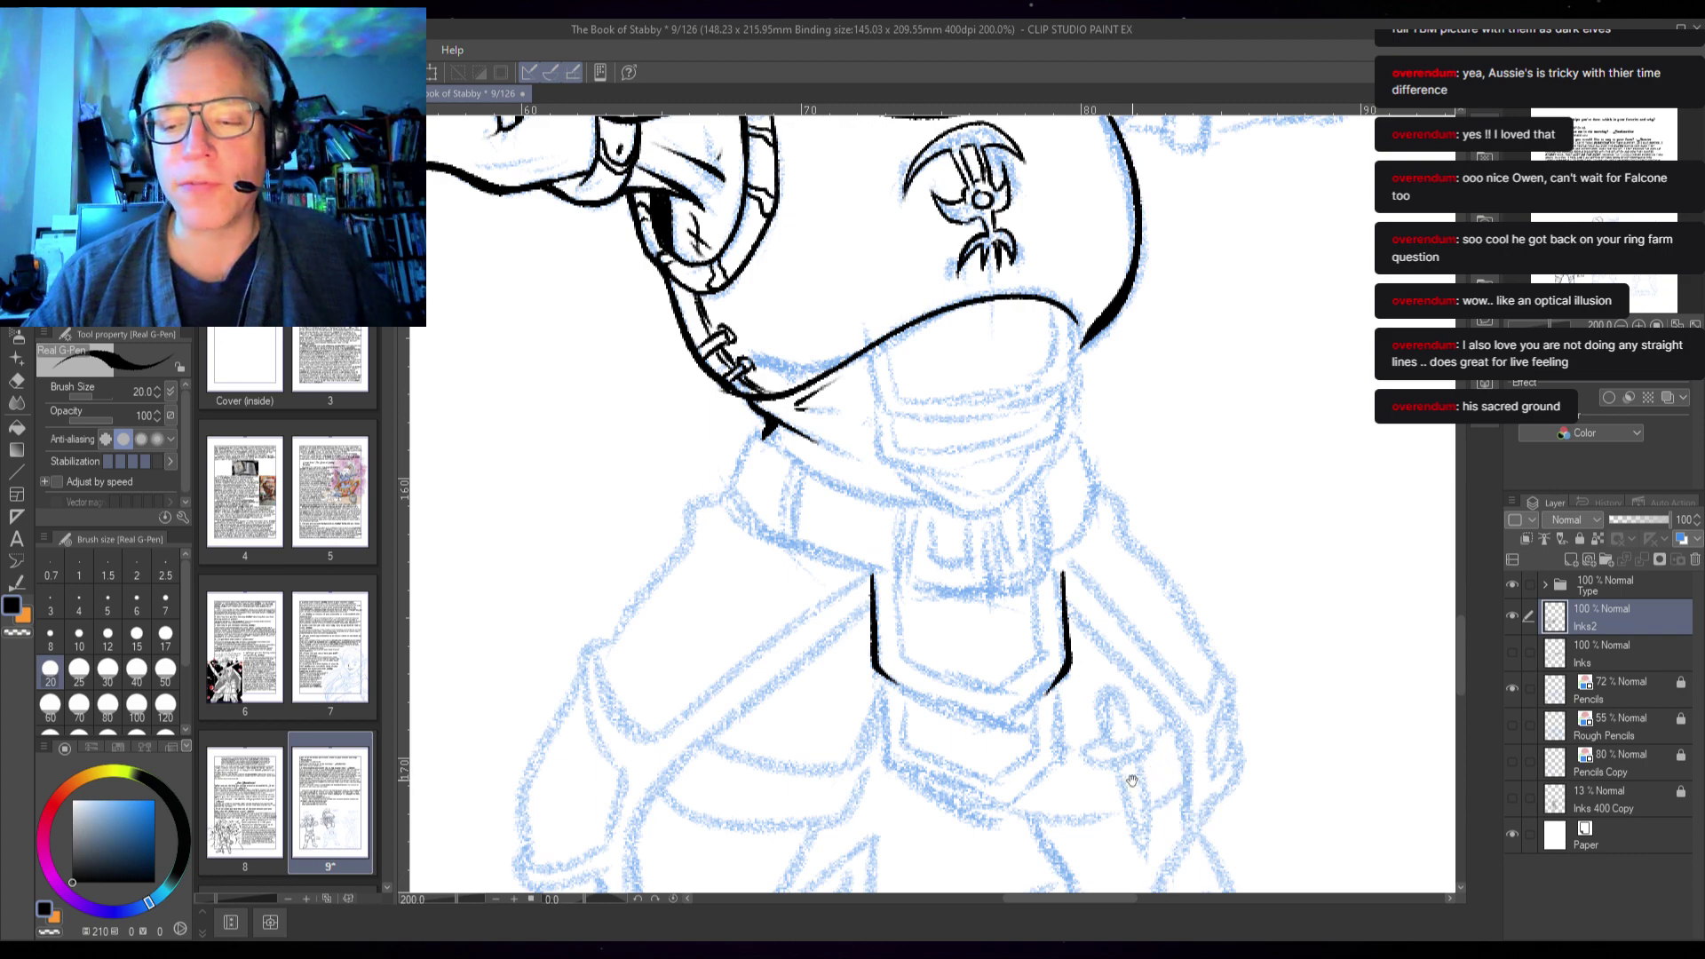
scroll(1100, 799, "down", 5)
left_click_drag(887, 597, 1310, 480)
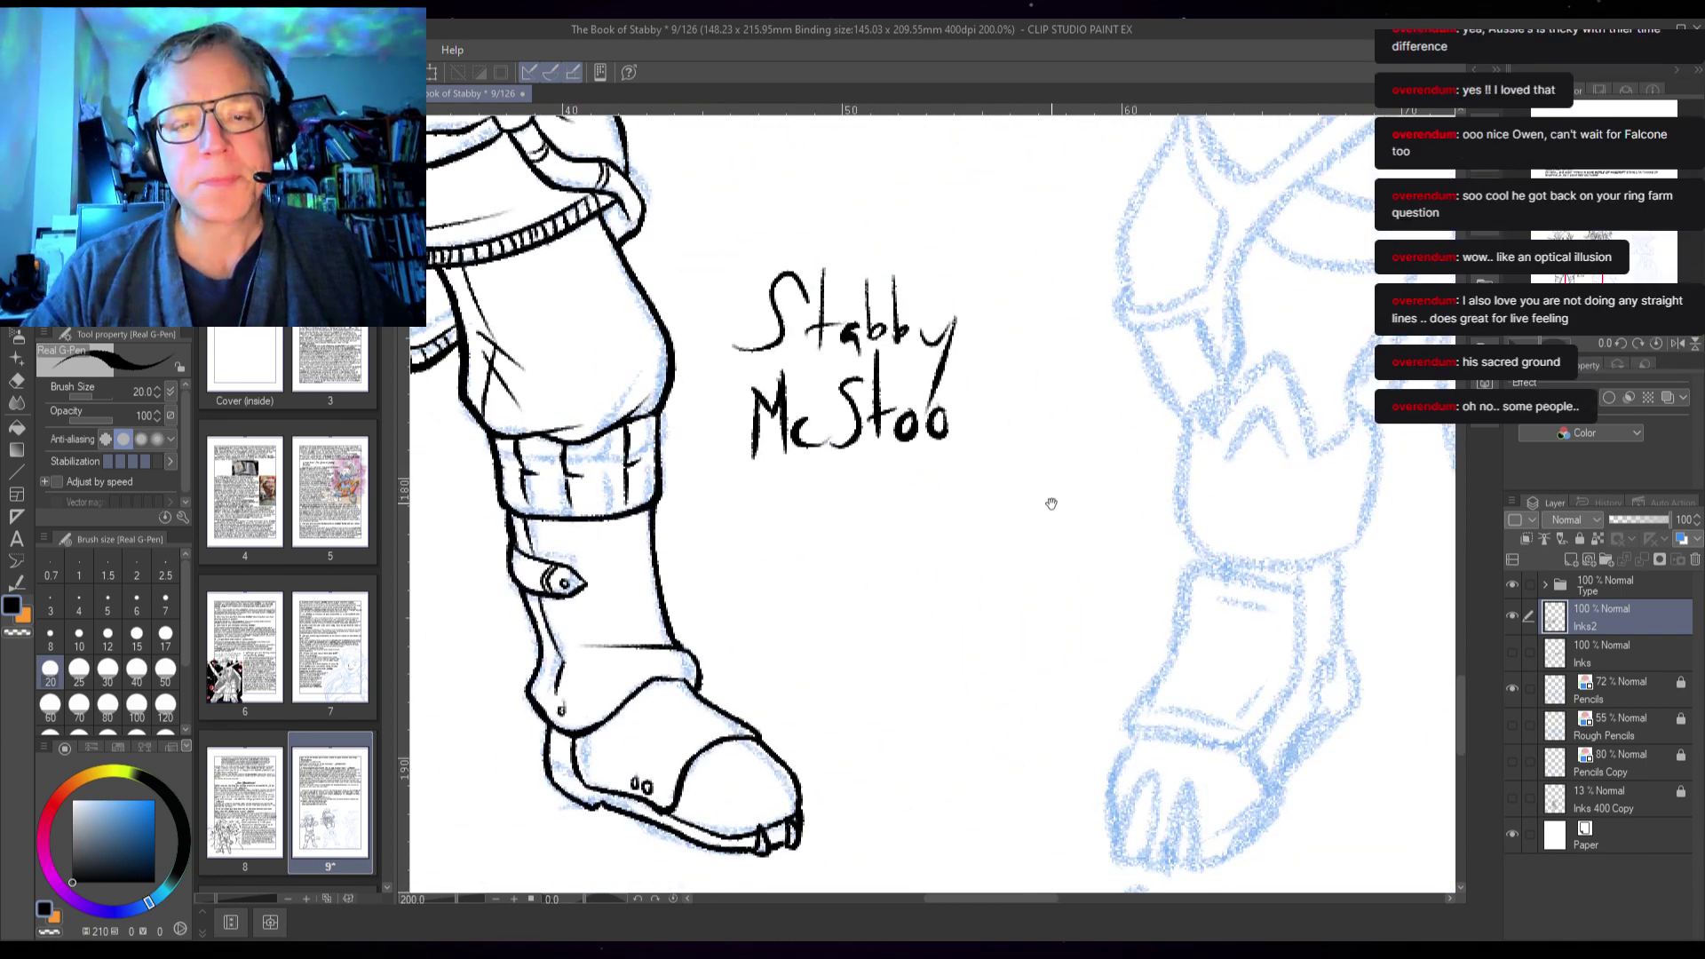
left_click_drag(1050, 498, 752, 738)
left_click_drag(997, 547, 739, 703)
left_click(17, 472)
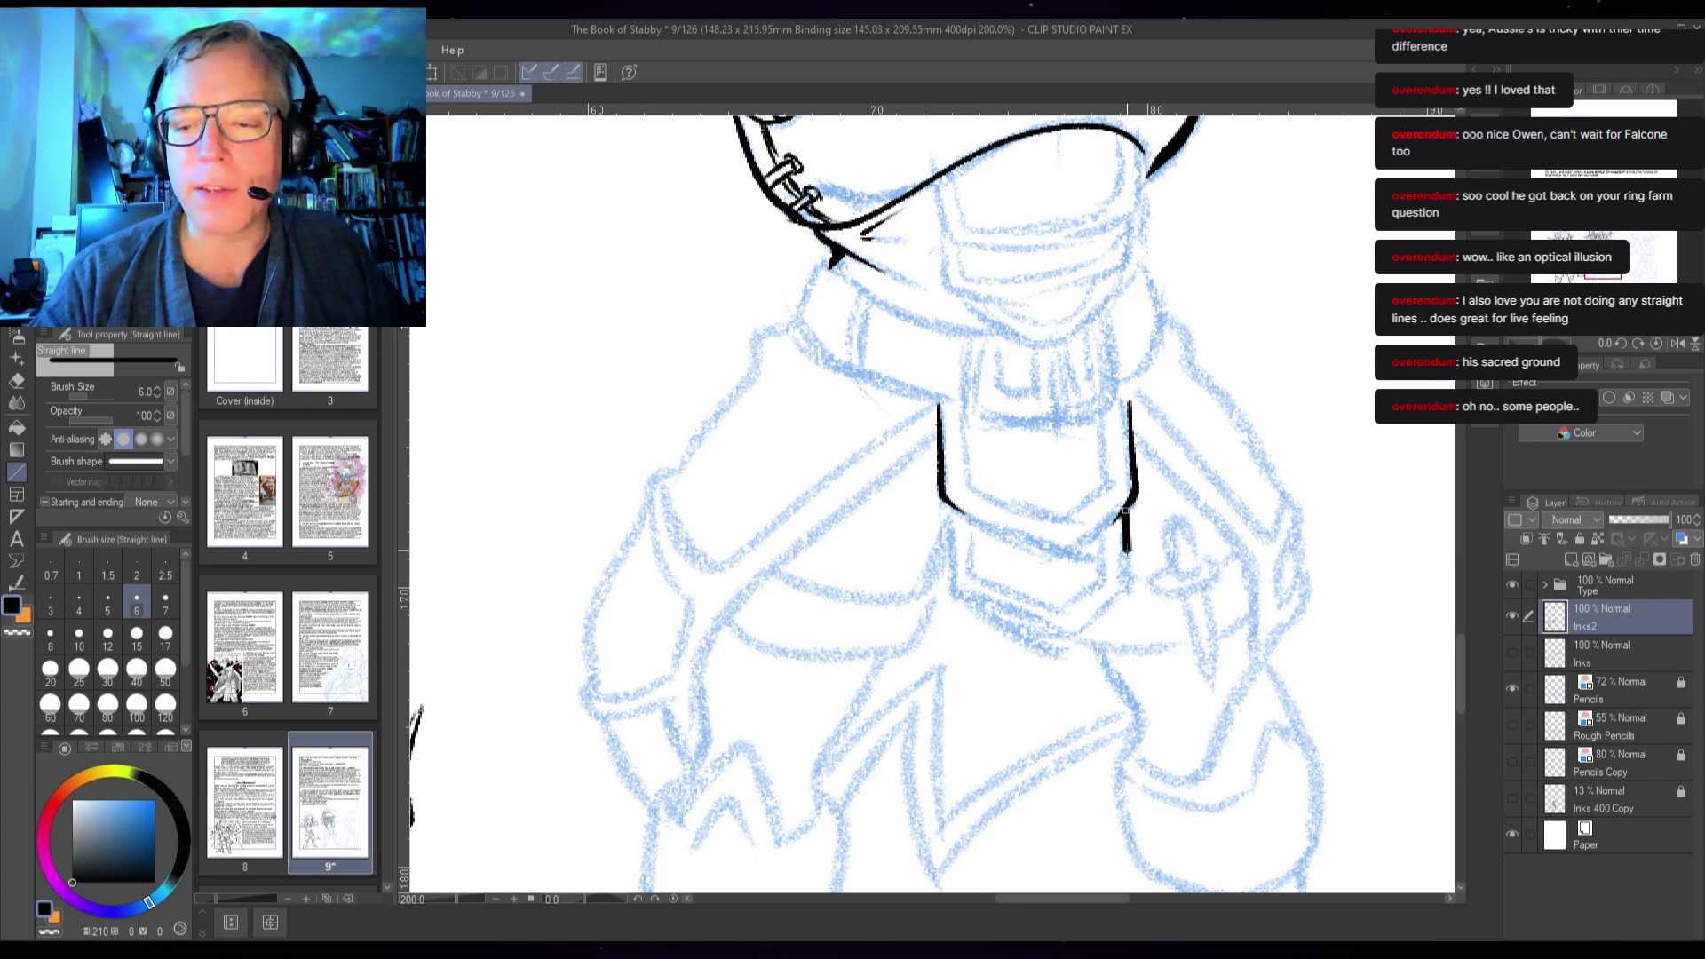
mouse_move(1106, 609)
left_mouse_down()
mouse_move(1064, 637)
mouse_move(947, 591)
mouse_move(943, 524)
left_mouse_up()
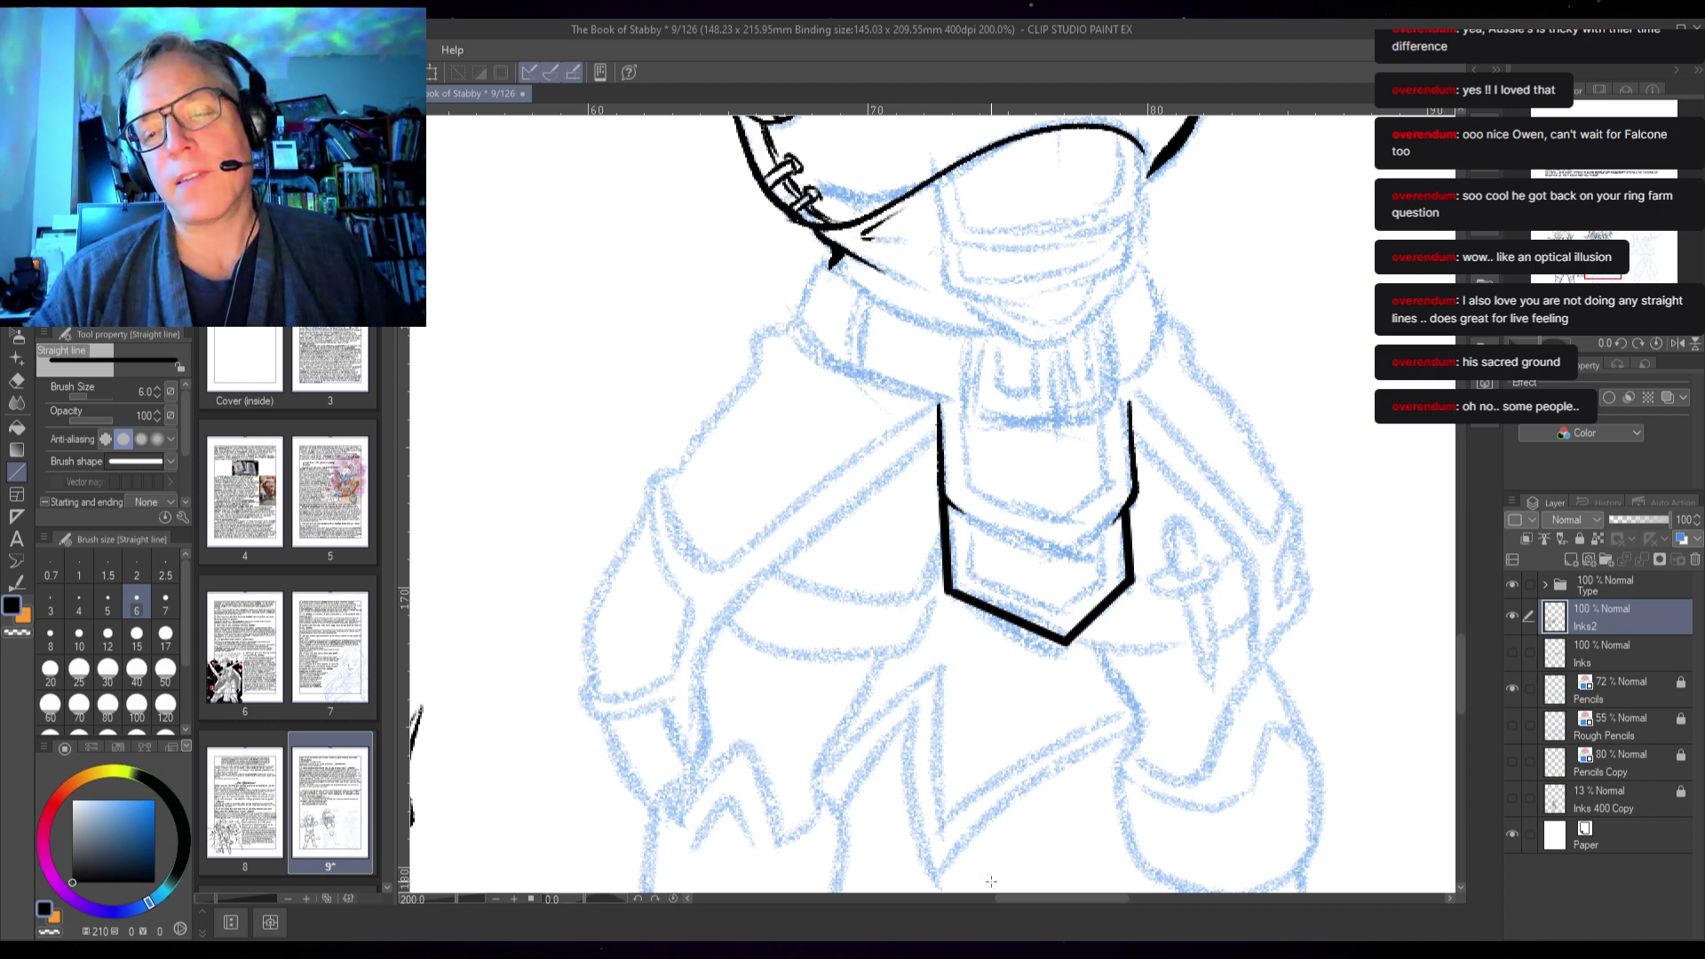
key("ctrl+z")
key("ctrl+z")
key("ctrl+z")
key("ctrl+z")
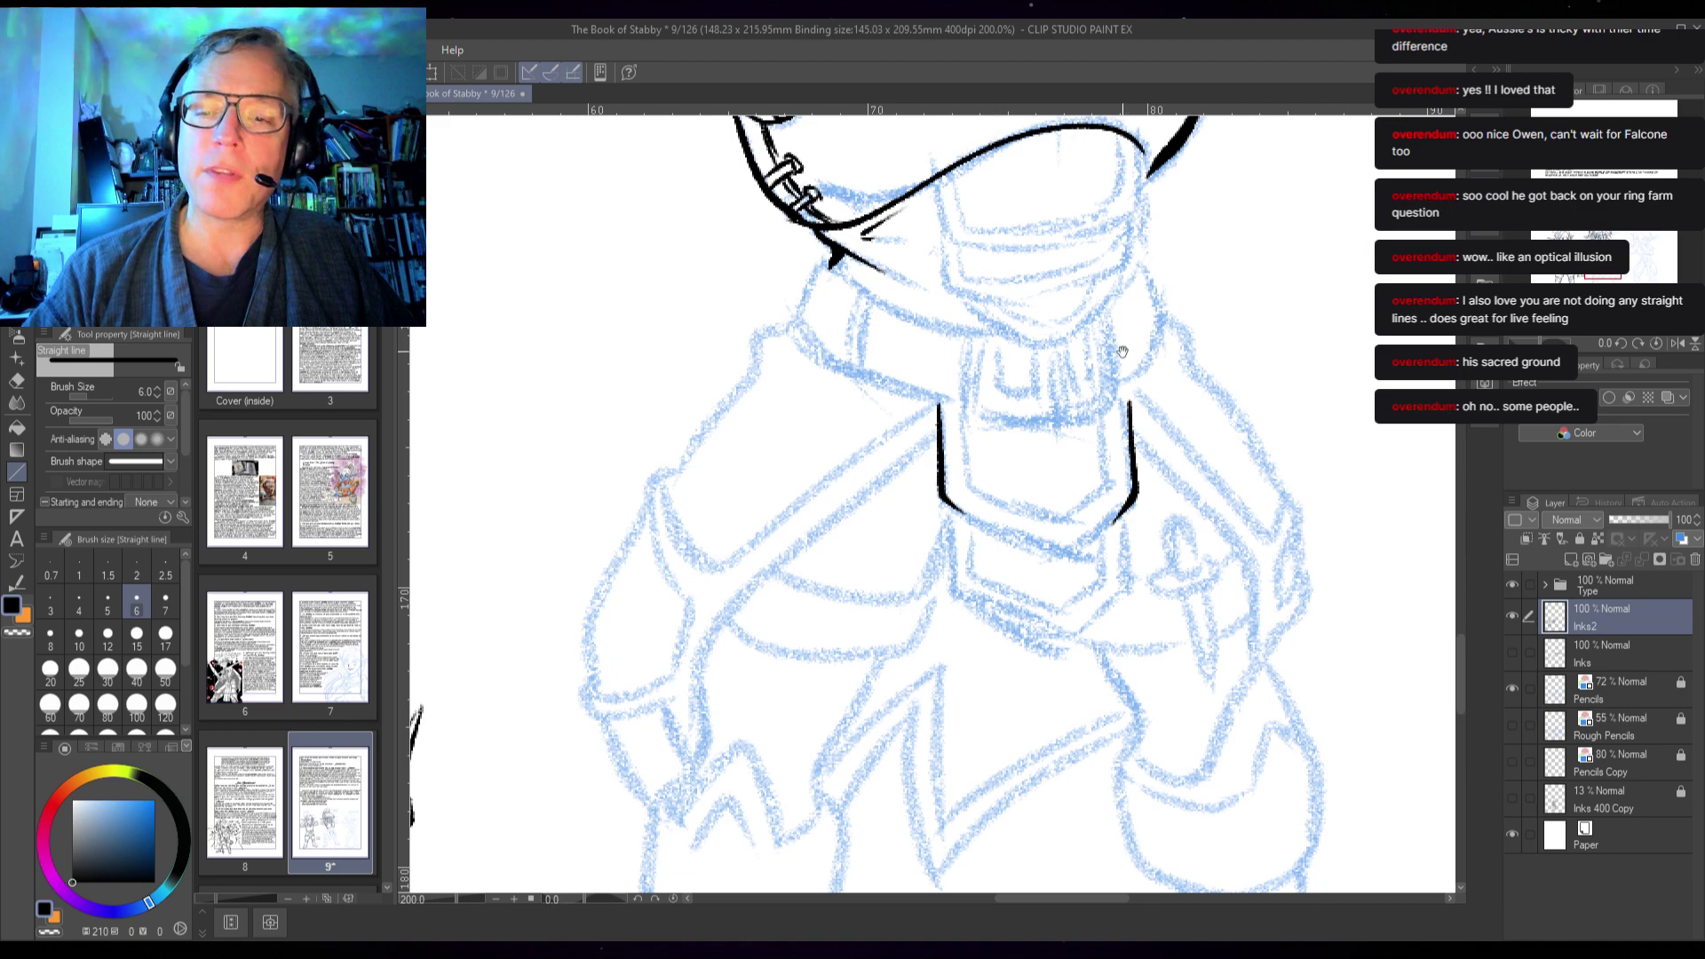
- Switch back to the G-pen and ink the short sleeve under the second shoulder flap, with its fold lines and riveted cuff
left_click_drag(1122, 352, 969, 769)
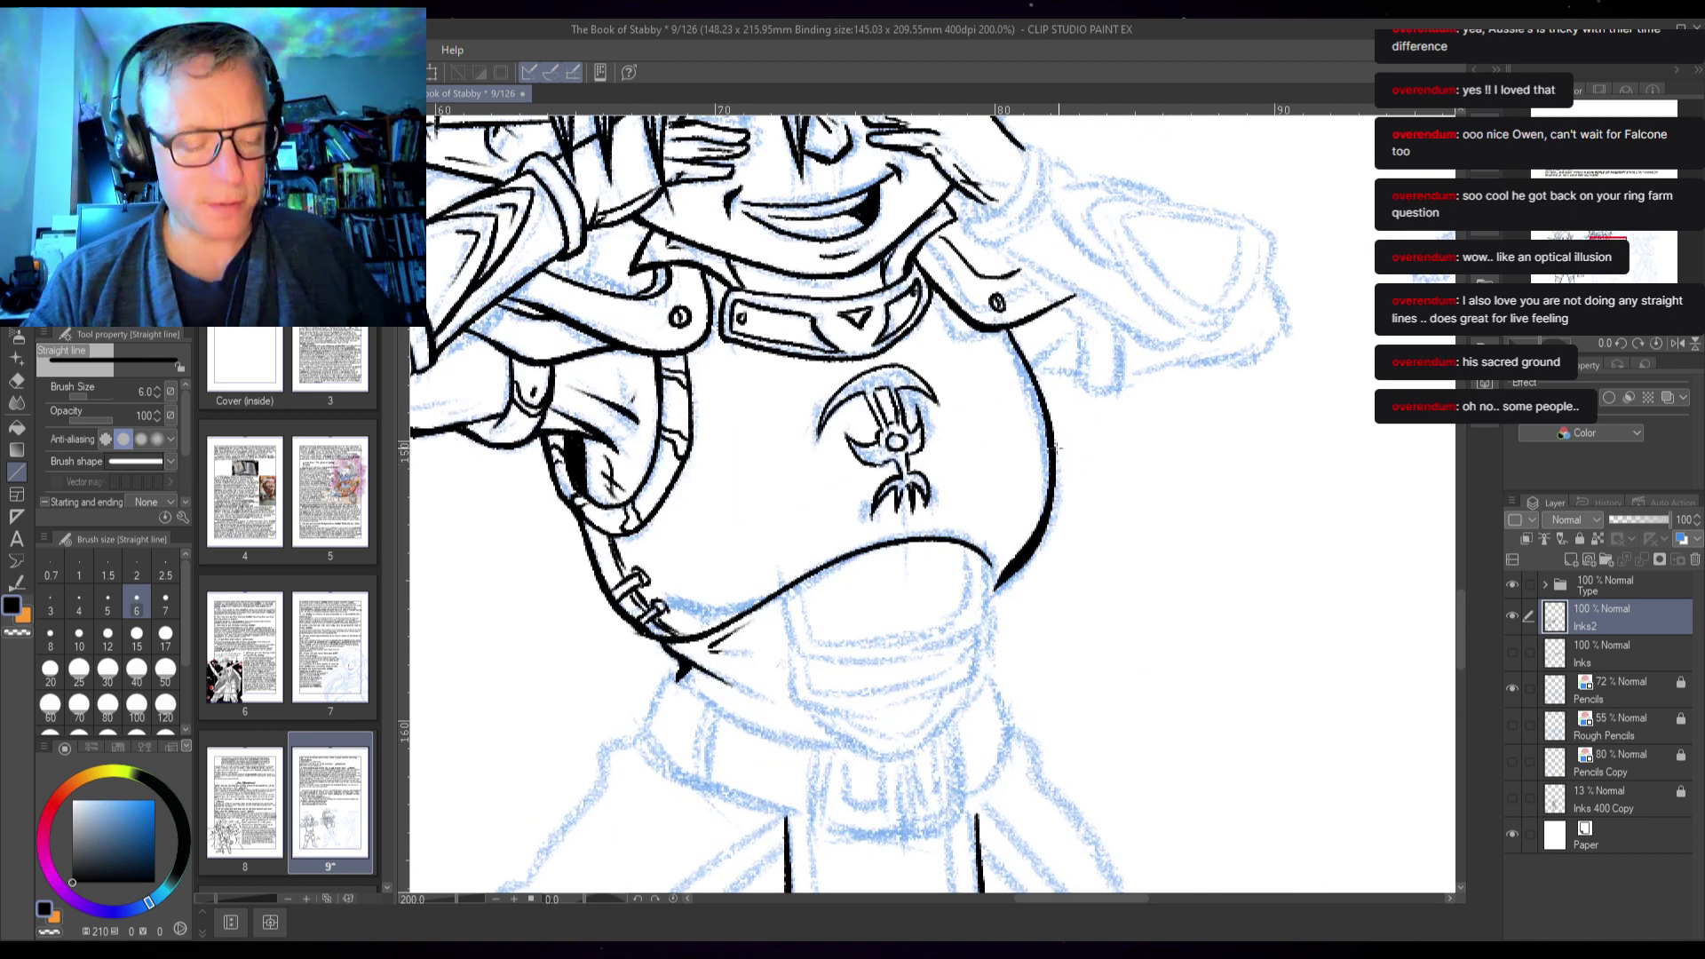
key("p")
mouse_move(1073, 339)
left_mouse_down()
mouse_move(999, 473)
mouse_move(1008, 504)
left_mouse_up()
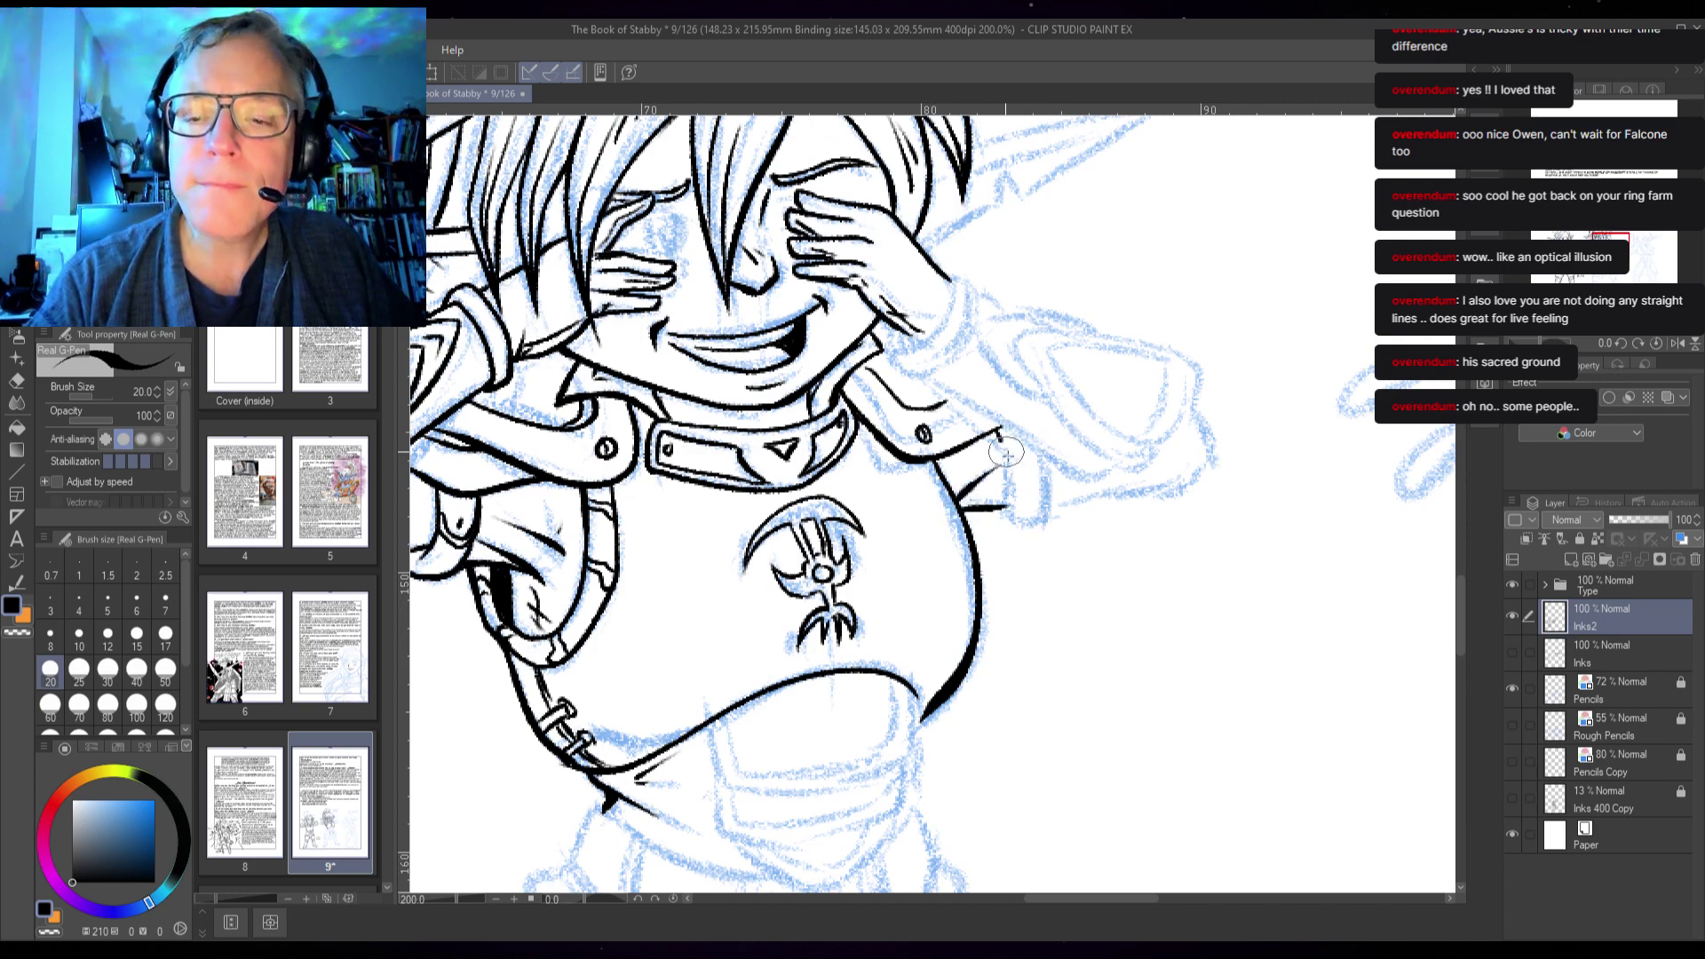
mouse_move(1000, 428)
left_mouse_down()
mouse_move(1002, 508)
mouse_move(1108, 528)
mouse_move(1049, 562)
left_mouse_up()
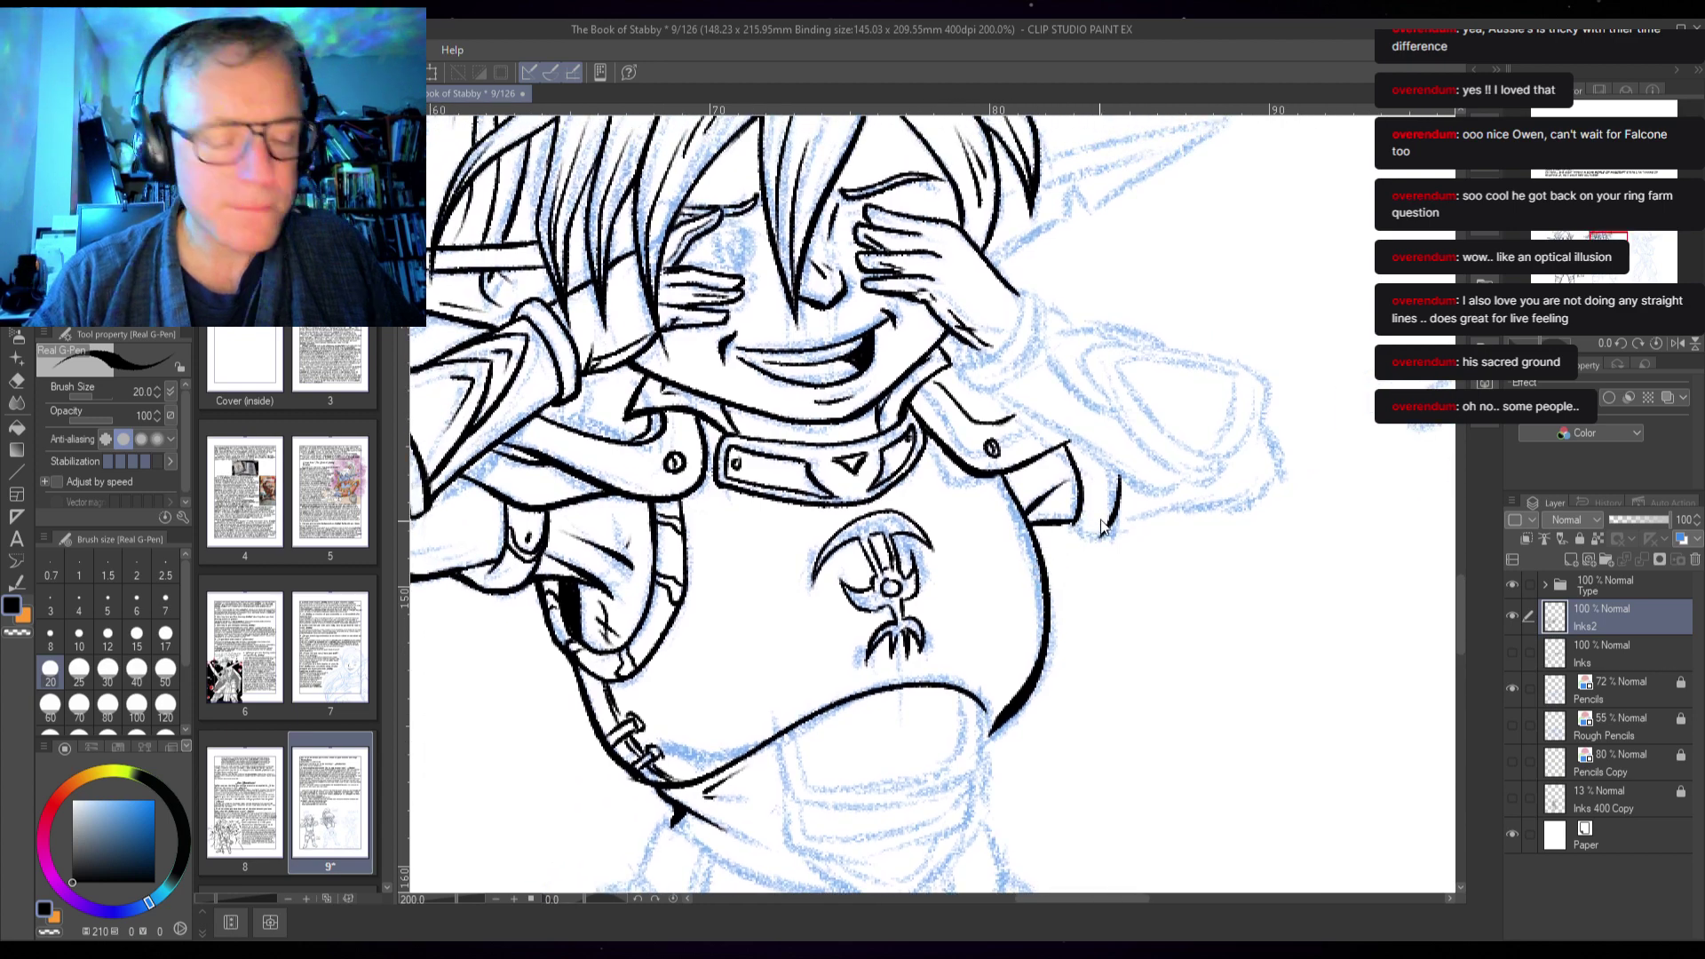
mouse_move(1113, 471)
left_mouse_down()
mouse_move(1101, 526)
mouse_move(1060, 523)
mouse_move(1108, 516)
mouse_move(1117, 469)
mouse_move(1102, 495)
mouse_move(1080, 476)
mouse_move(1104, 475)
mouse_move(1079, 467)
mouse_move(1113, 468)
mouse_move(1099, 507)
left_mouse_up()
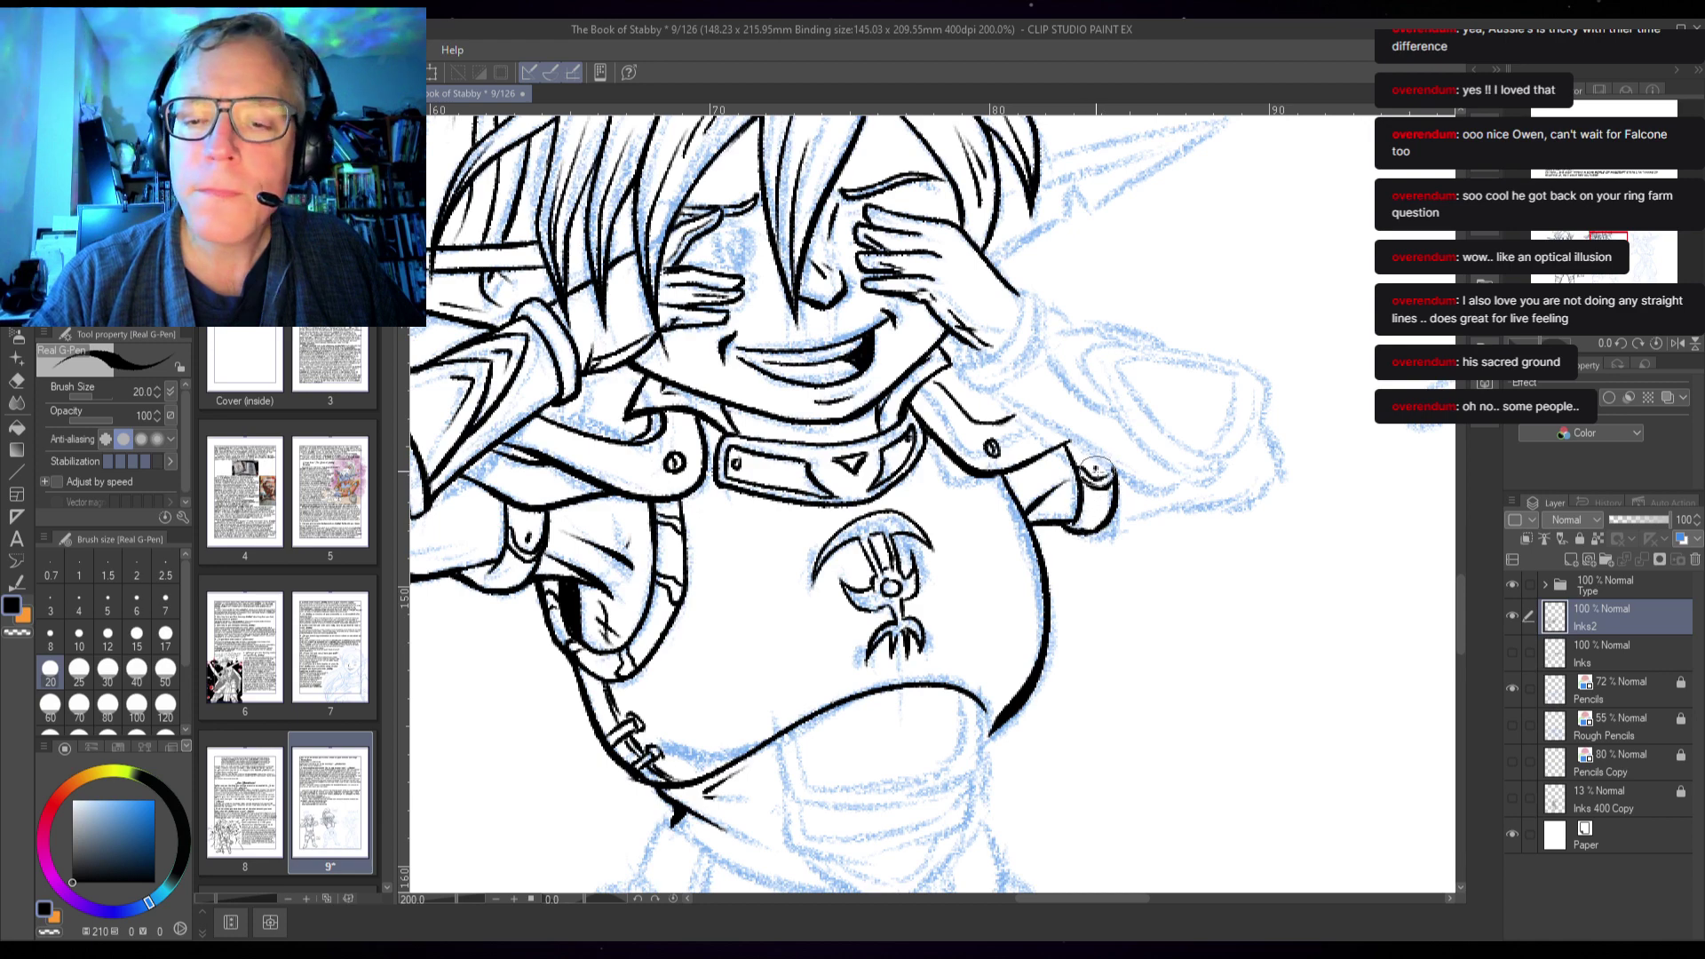
- Ink the wrist edge of the hand beside the second shoulder and the rounded cuff rim wrapping around it
left_click_drag(1088, 444, 1058, 555)
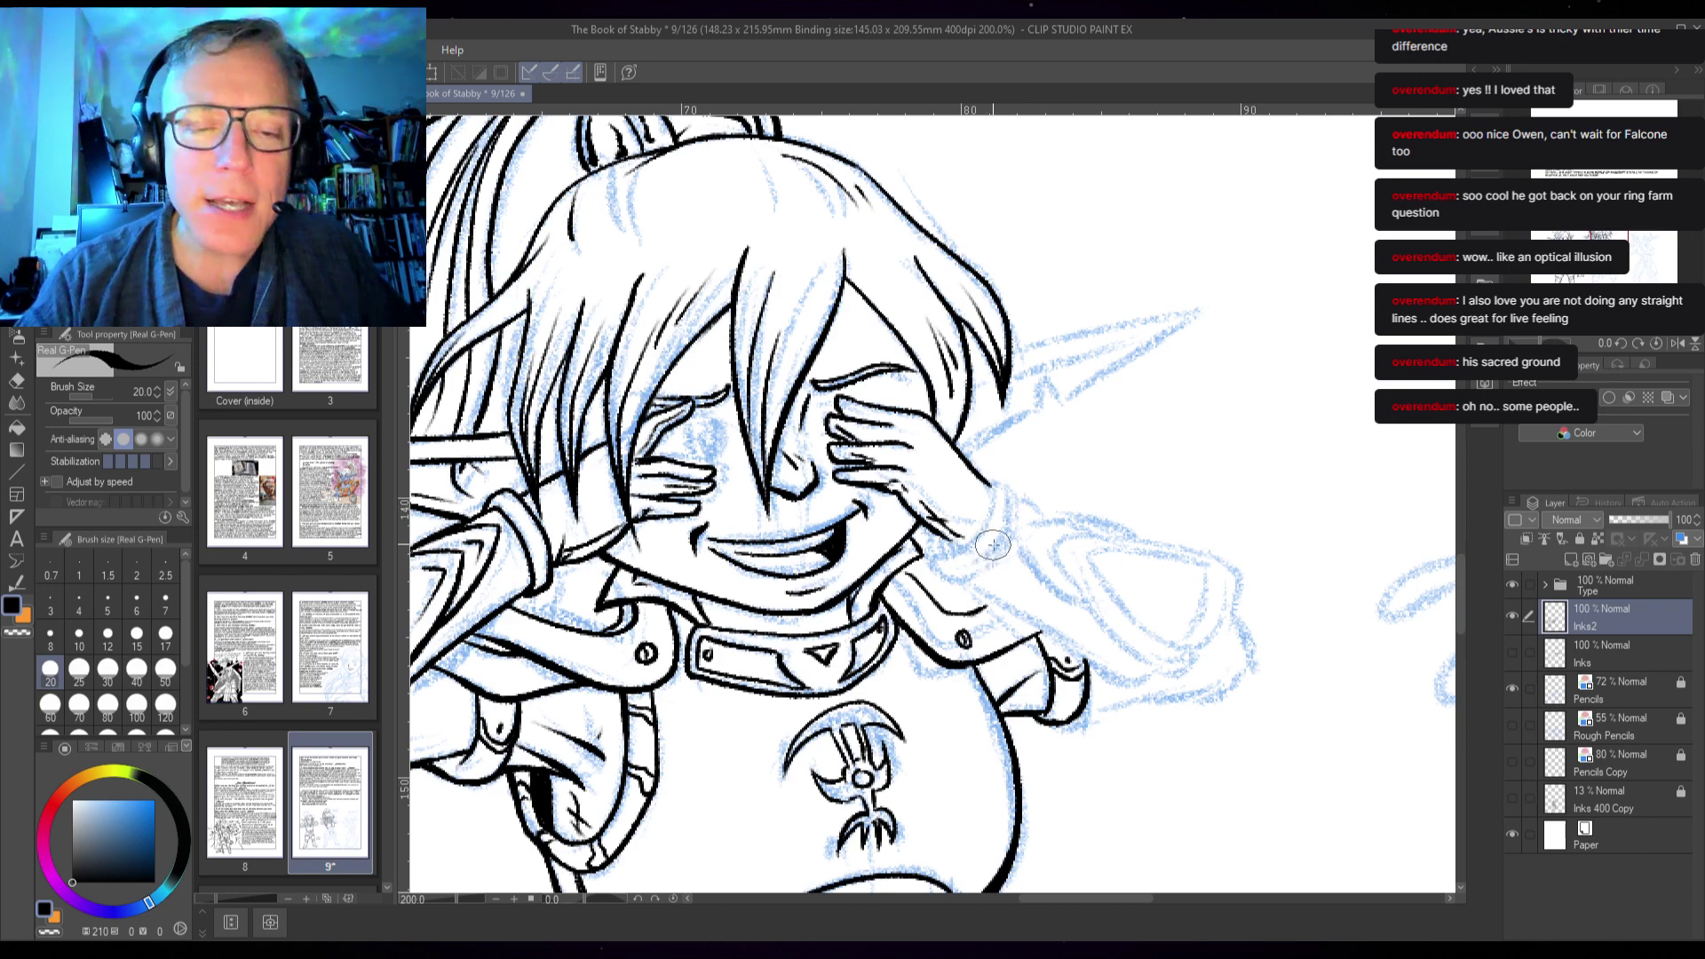
scroll(981, 546, "up", 4)
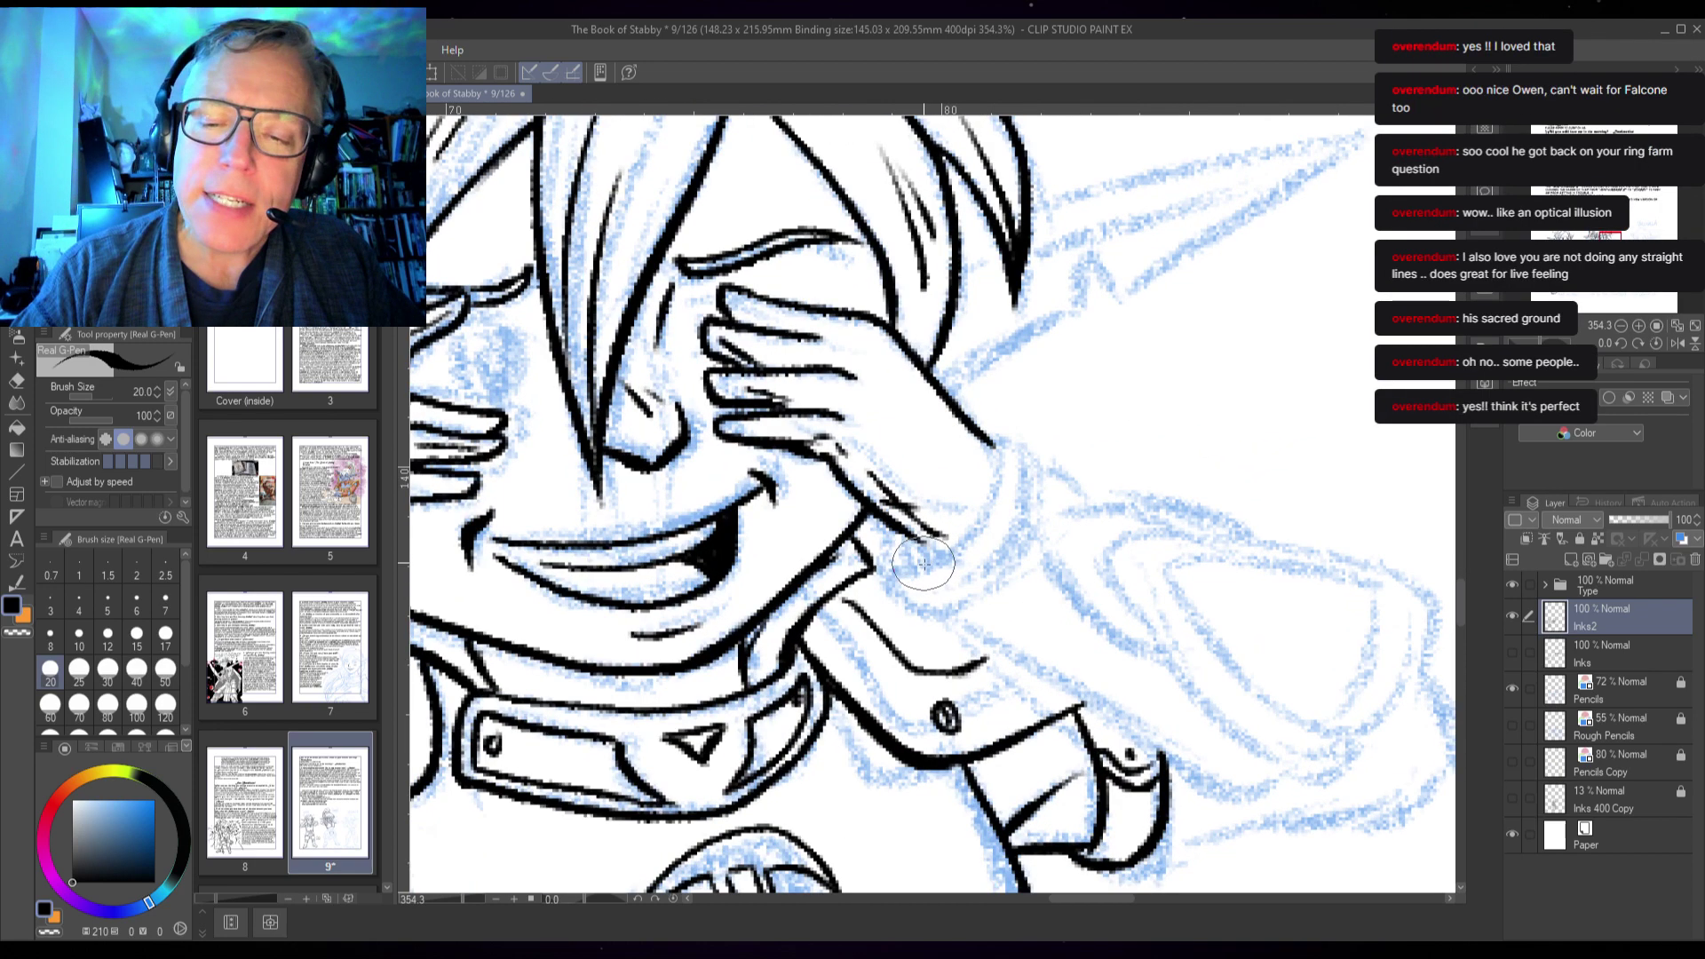
mouse_move(922, 565)
left_mouse_down()
mouse_move(993, 525)
mouse_move(1009, 475)
left_mouse_up()
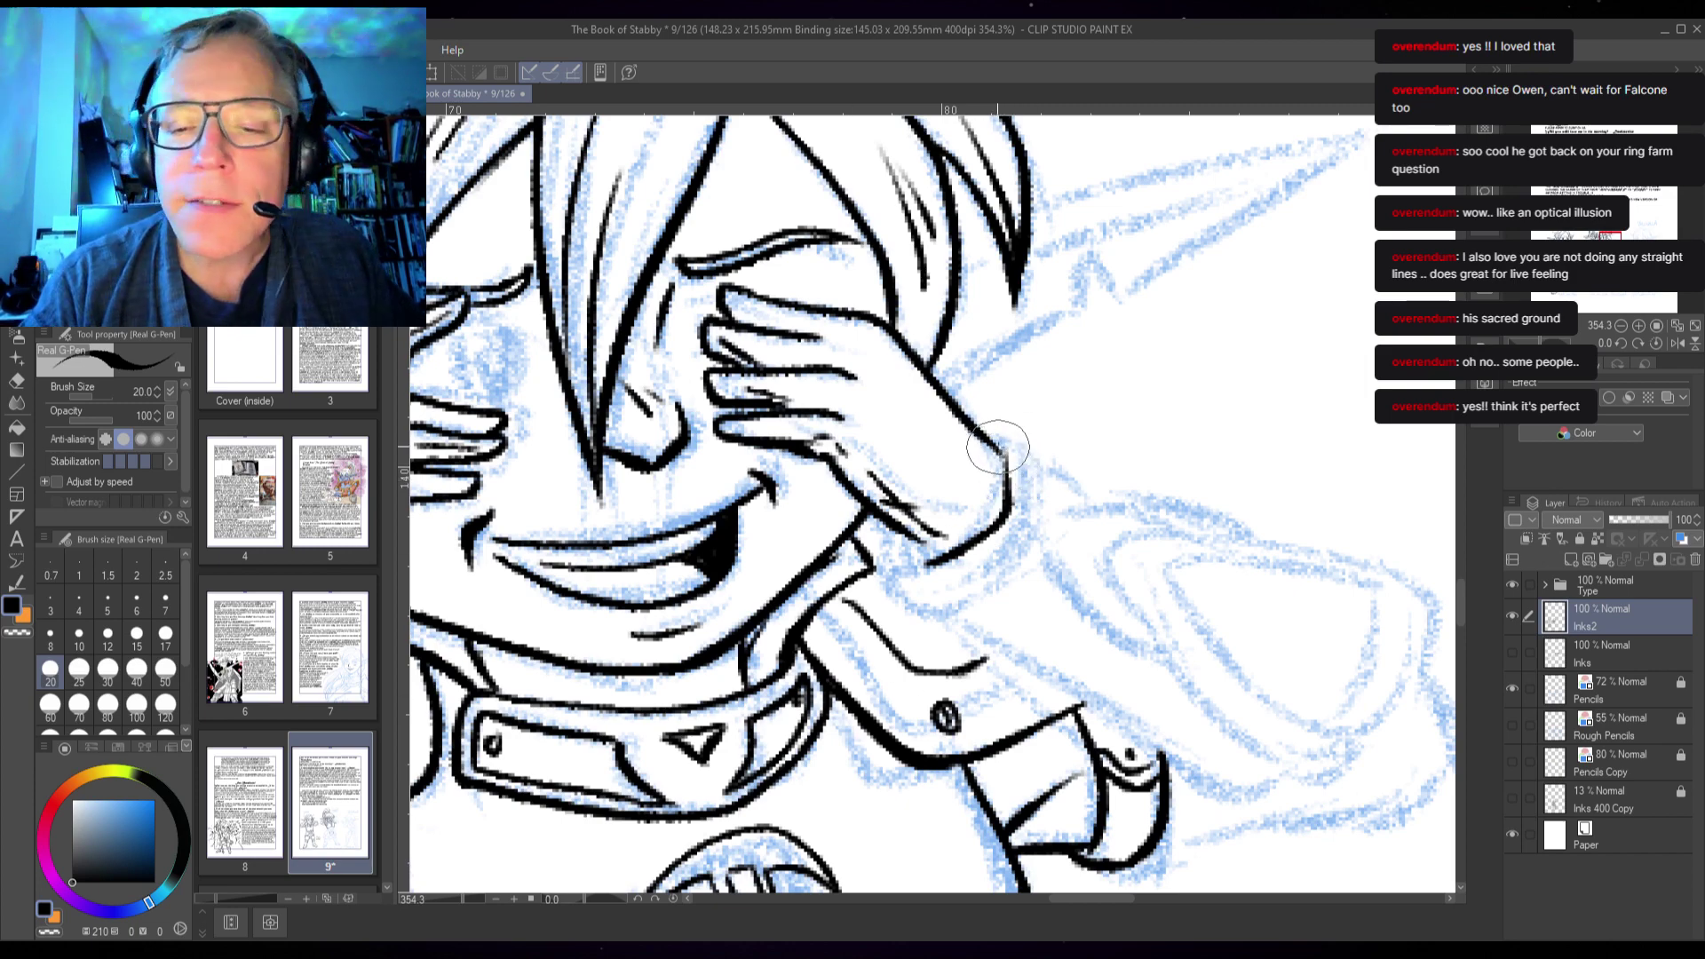
mouse_move(995, 453)
left_mouse_down()
mouse_move(1030, 485)
mouse_move(1014, 555)
mouse_move(923, 558)
left_mouse_up()
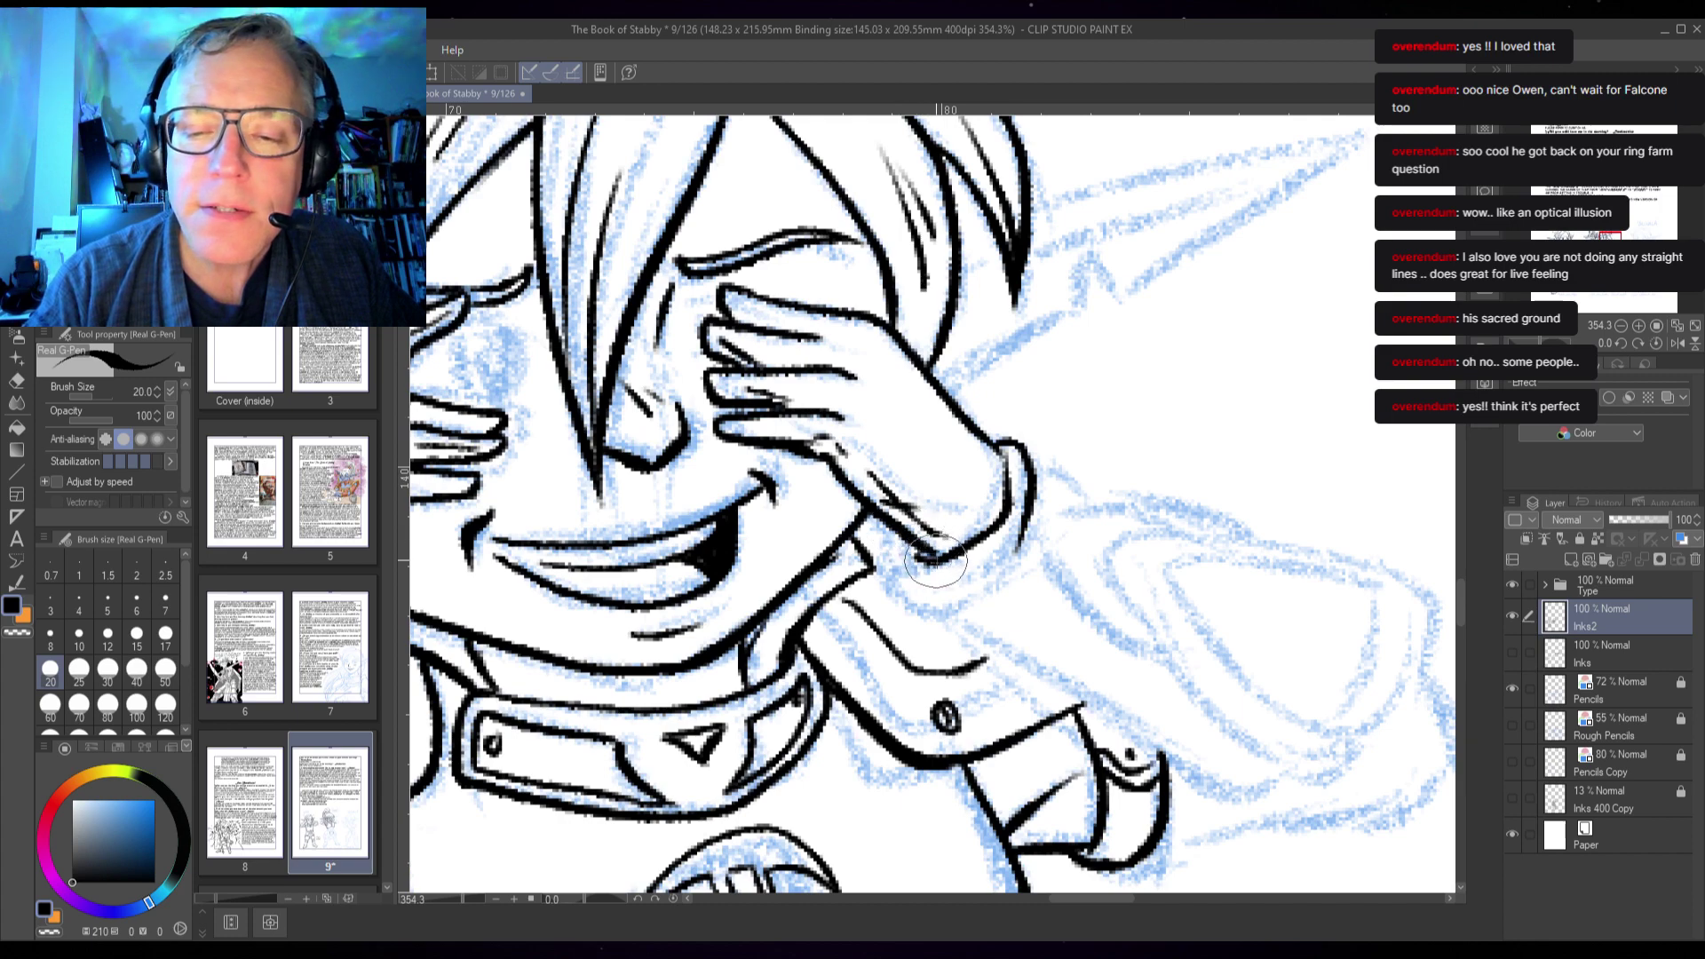
mouse_move(907, 550)
left_mouse_down()
mouse_move(912, 588)
mouse_move(954, 593)
left_mouse_up()
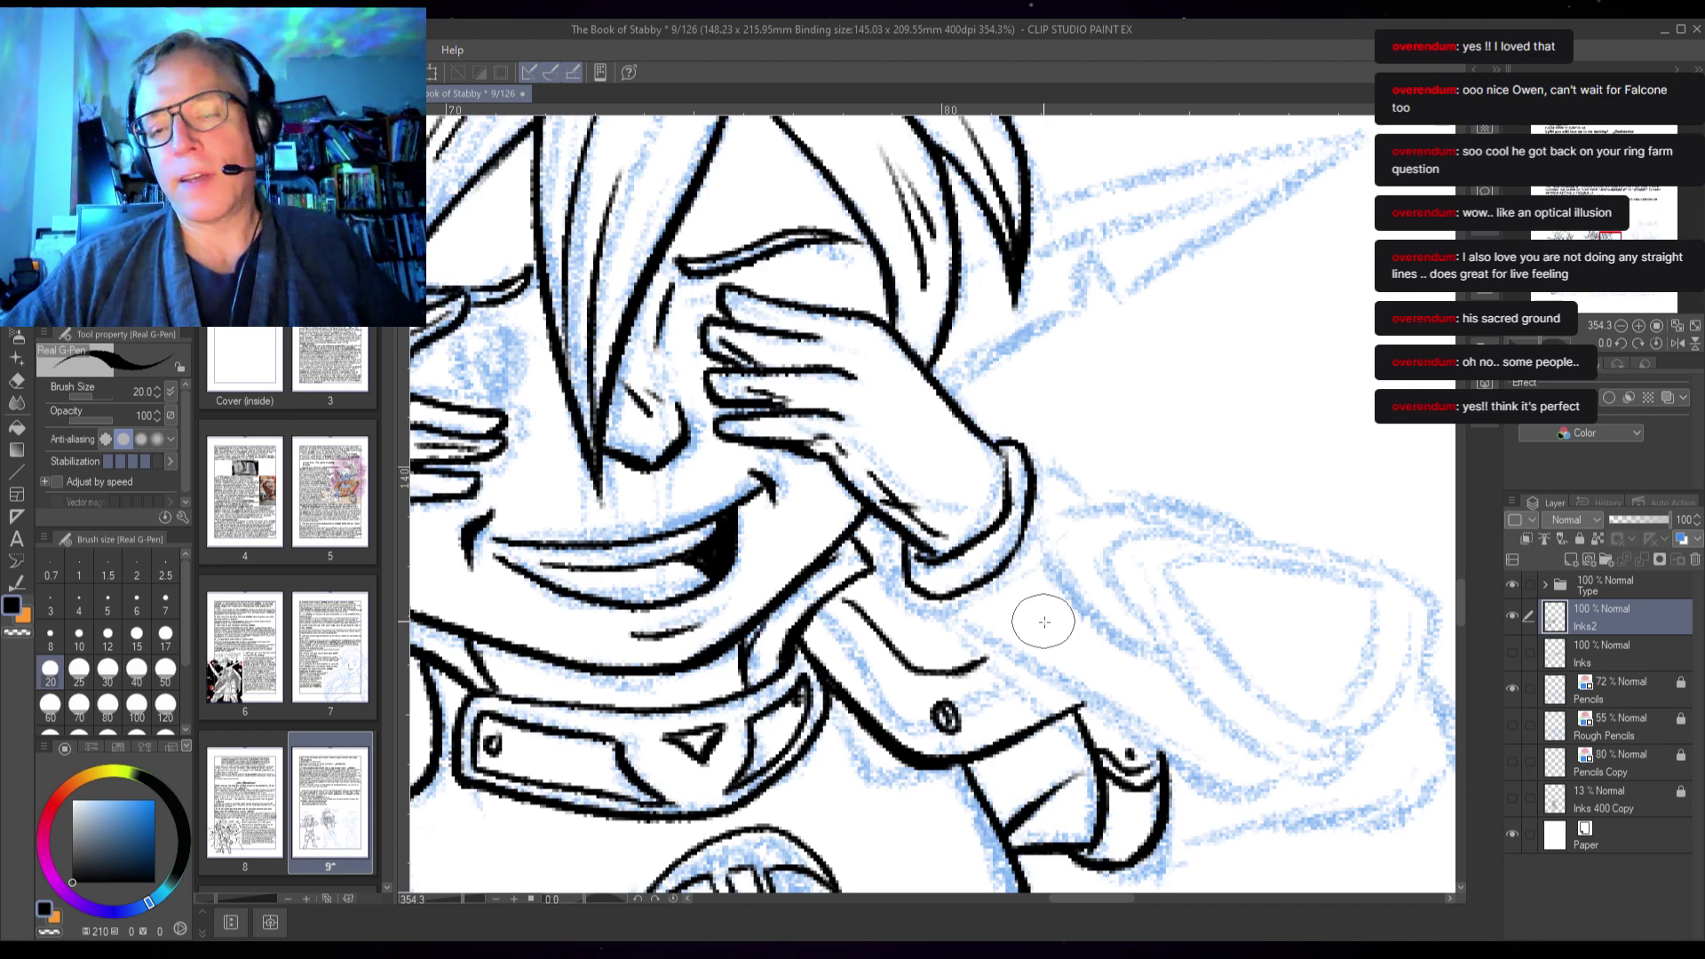
left_click_drag(1044, 622, 1314, 455)
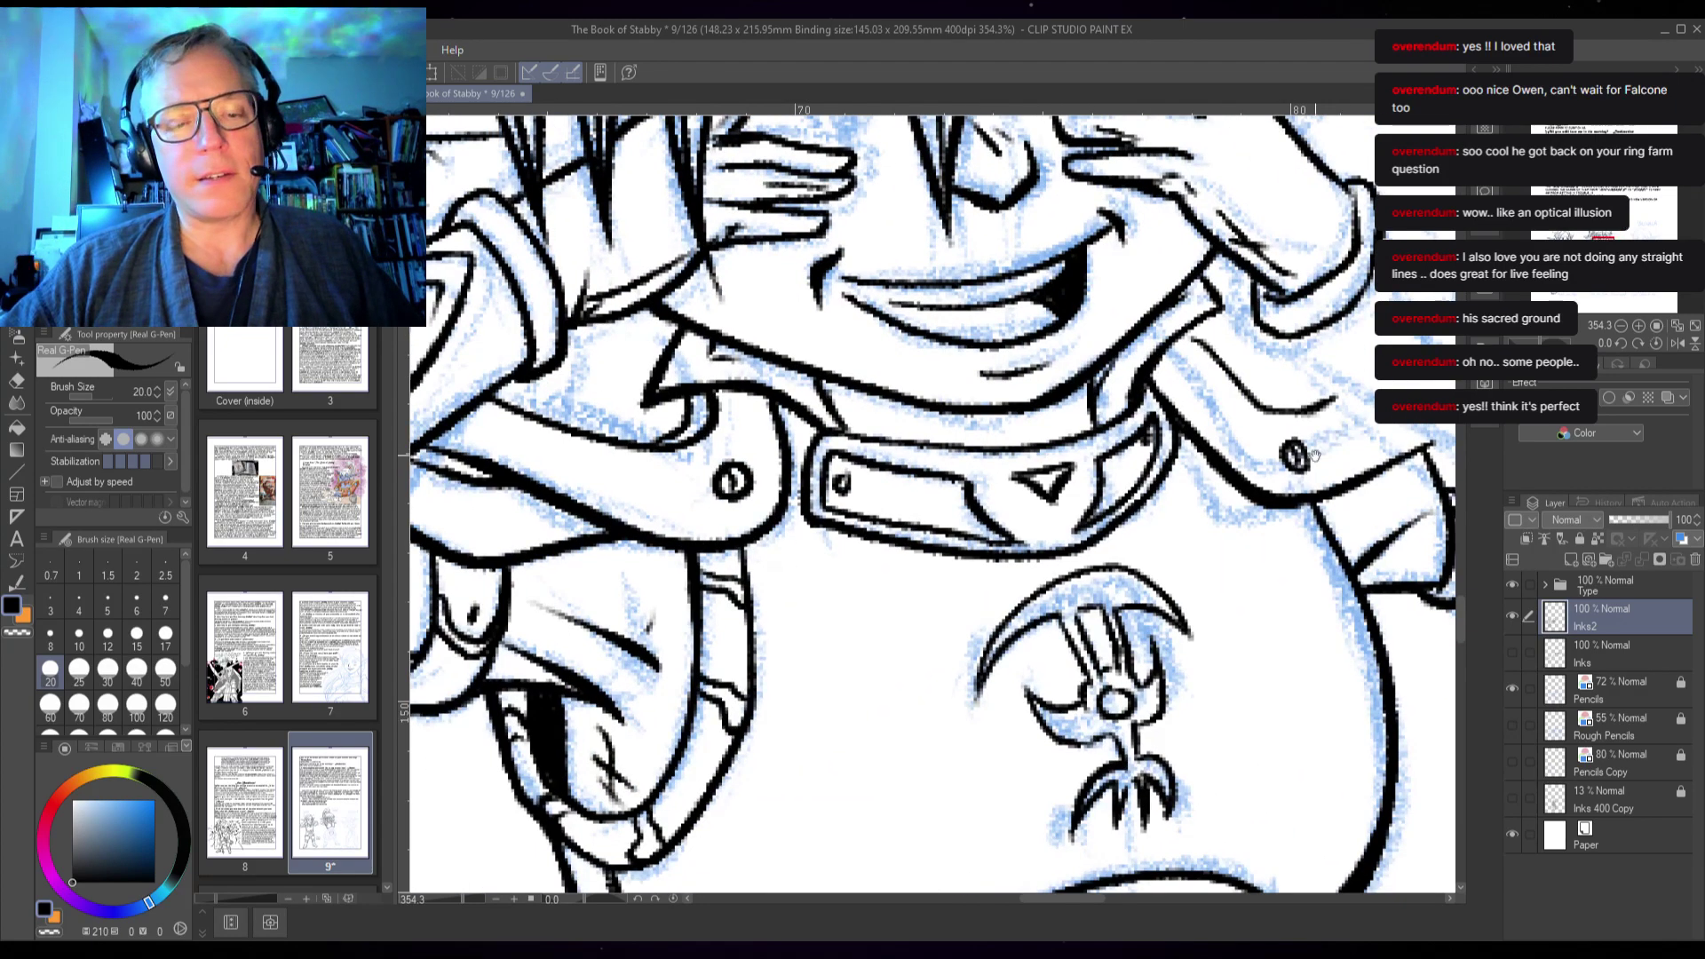
left_click_drag(1083, 657, 1180, 597)
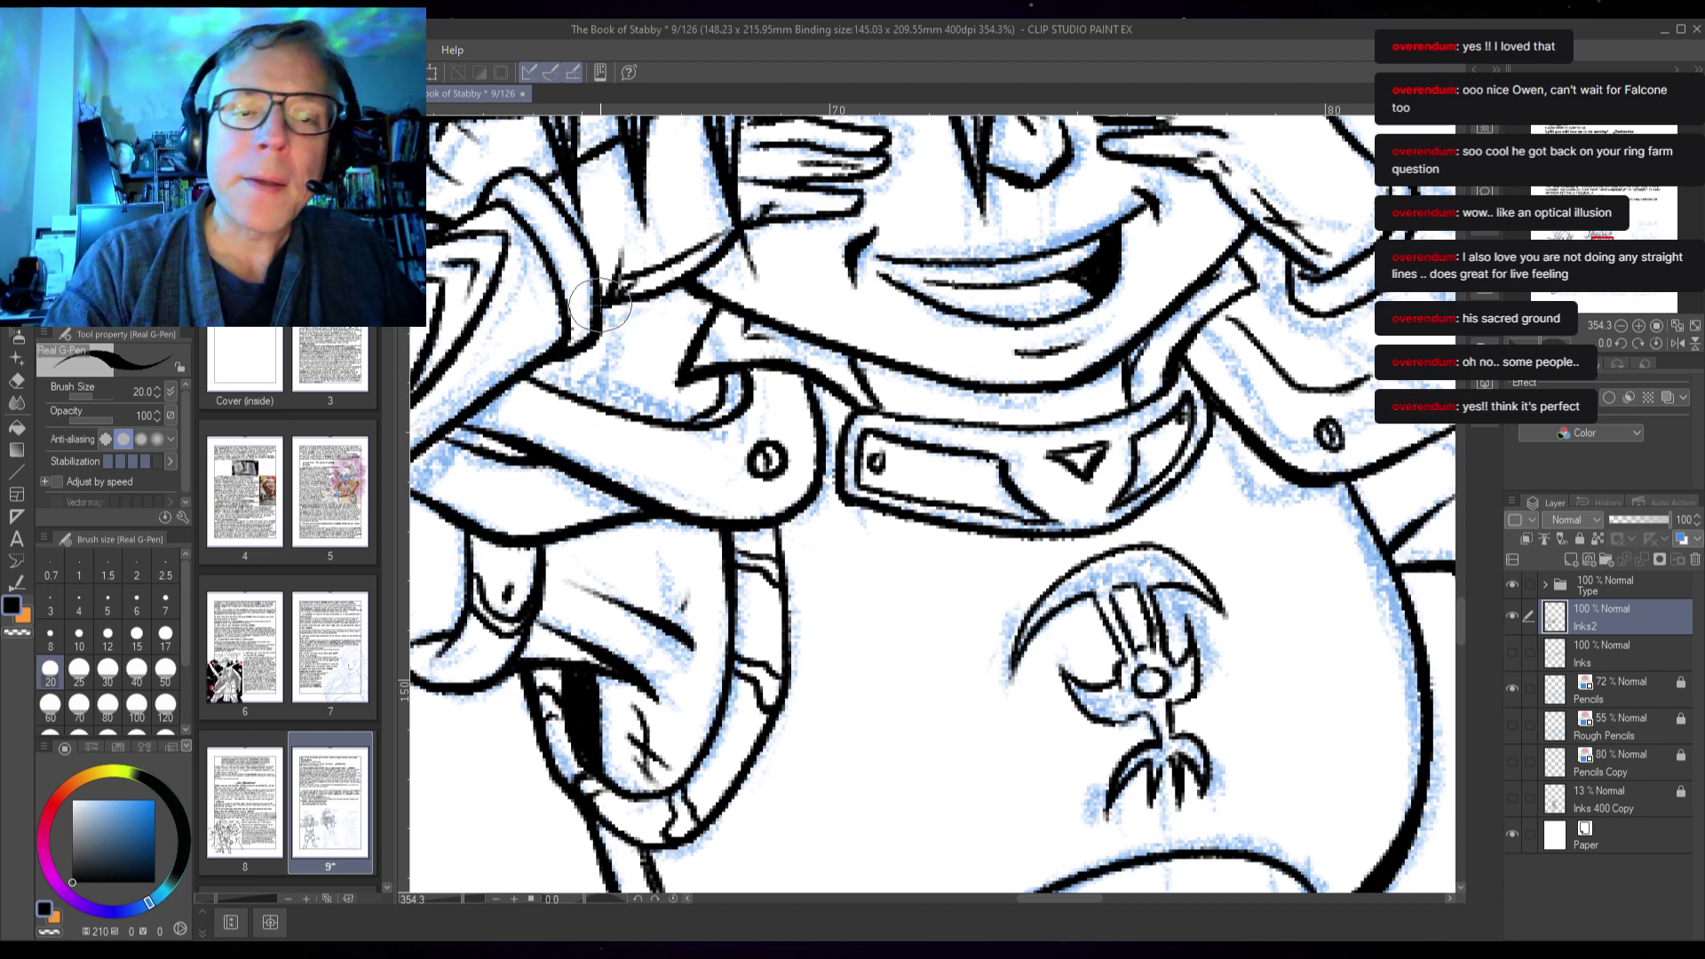
left_click_drag(1276, 532, 1072, 654)
left_click_drag(1286, 643, 1373, 604)
left_click_drag(744, 677, 1308, 631)
scroll(1255, 626, "down", 3)
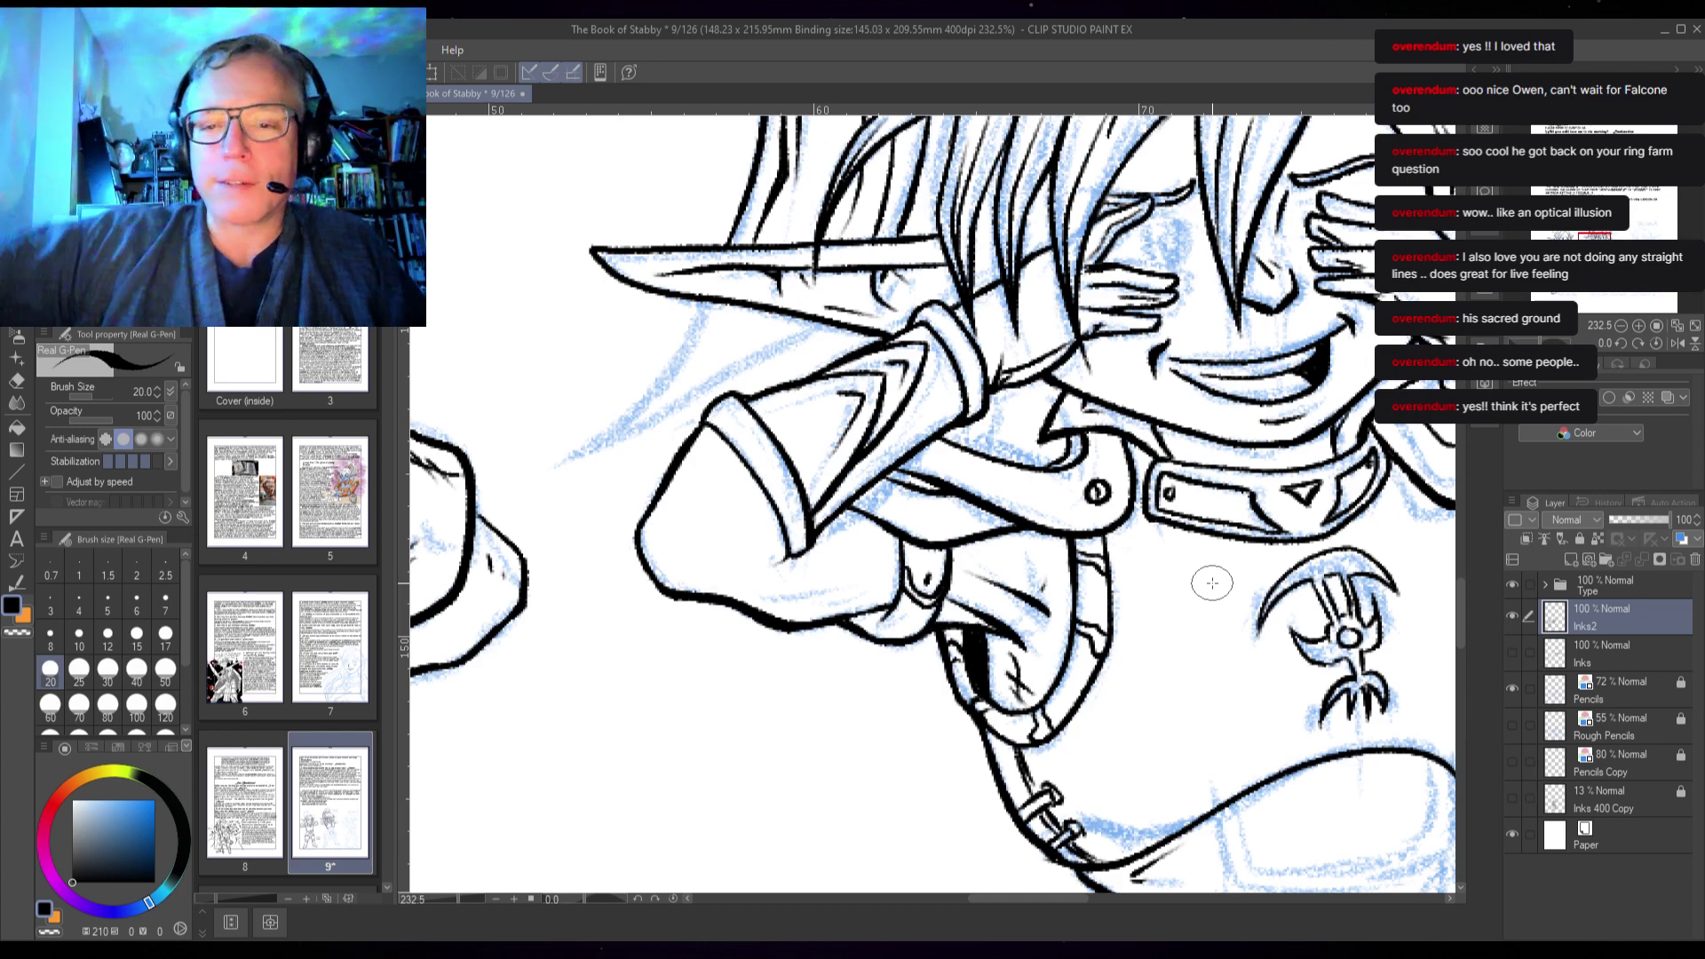
left_click_drag(1212, 583, 790, 627)
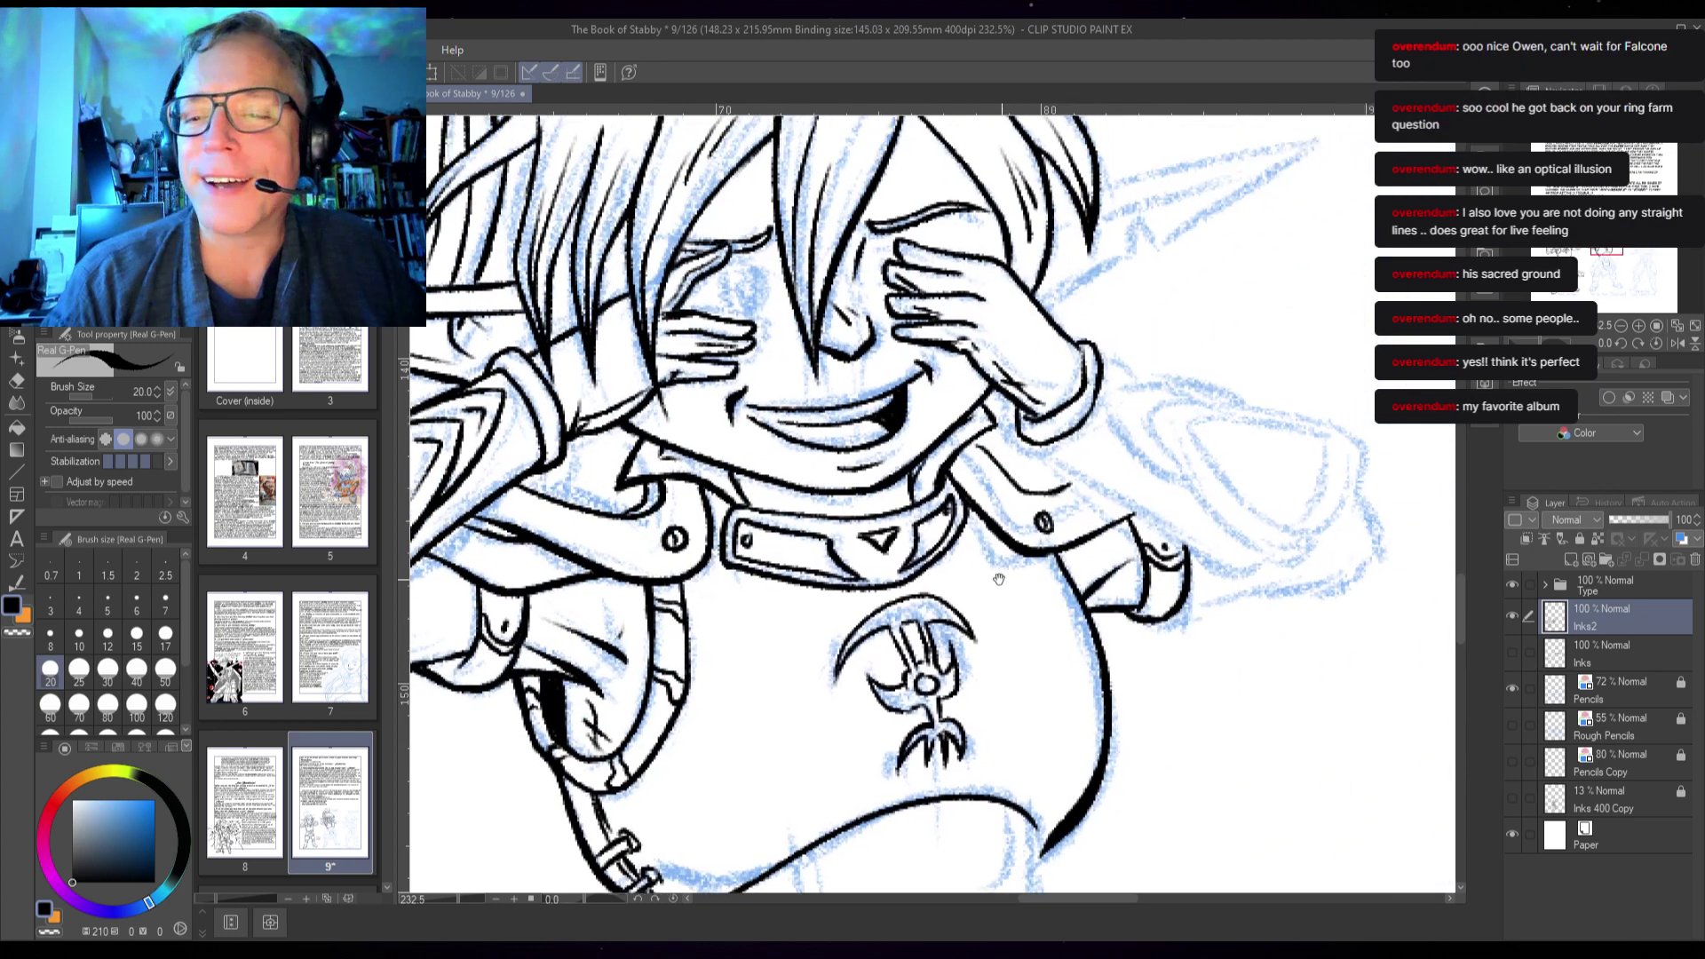
- Ink the raised forearm's long lower edge from the wrist cuff toward the elbow and the short start of its upper edge
left_click_drag(999, 578, 874, 591)
mouse_move(1093, 610)
left_mouse_down()
mouse_move(1152, 634)
mouse_move(1120, 465)
mouse_move(1056, 525)
left_mouse_up()
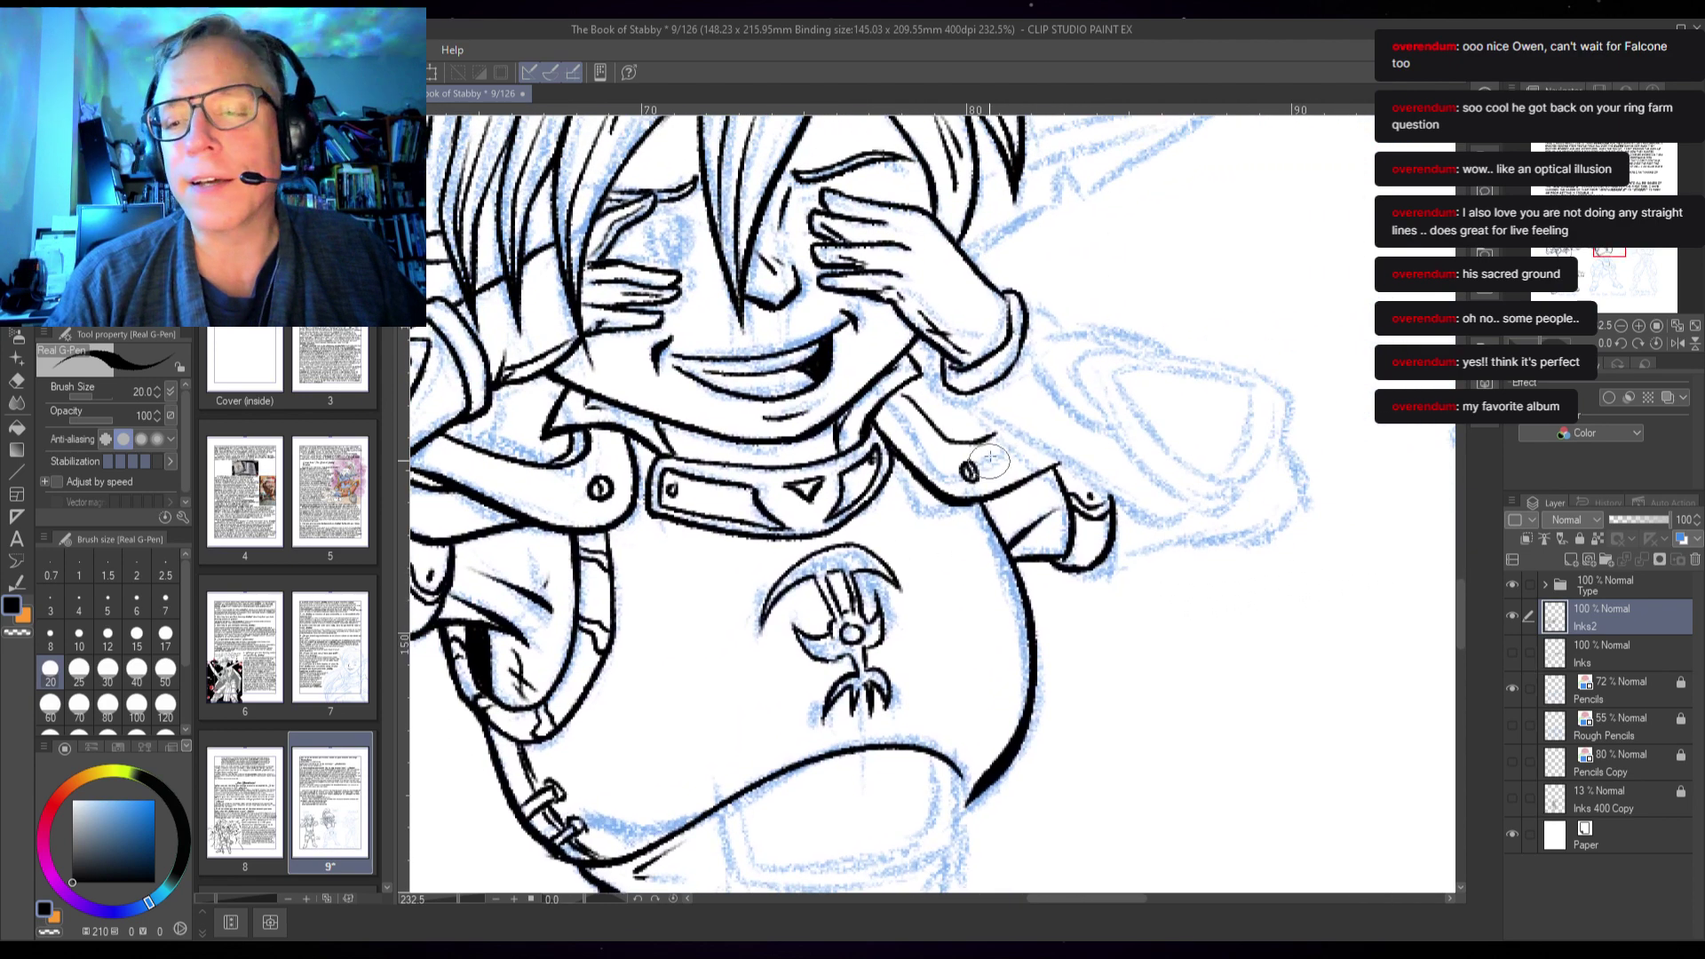
scroll(966, 379, "up", 5)
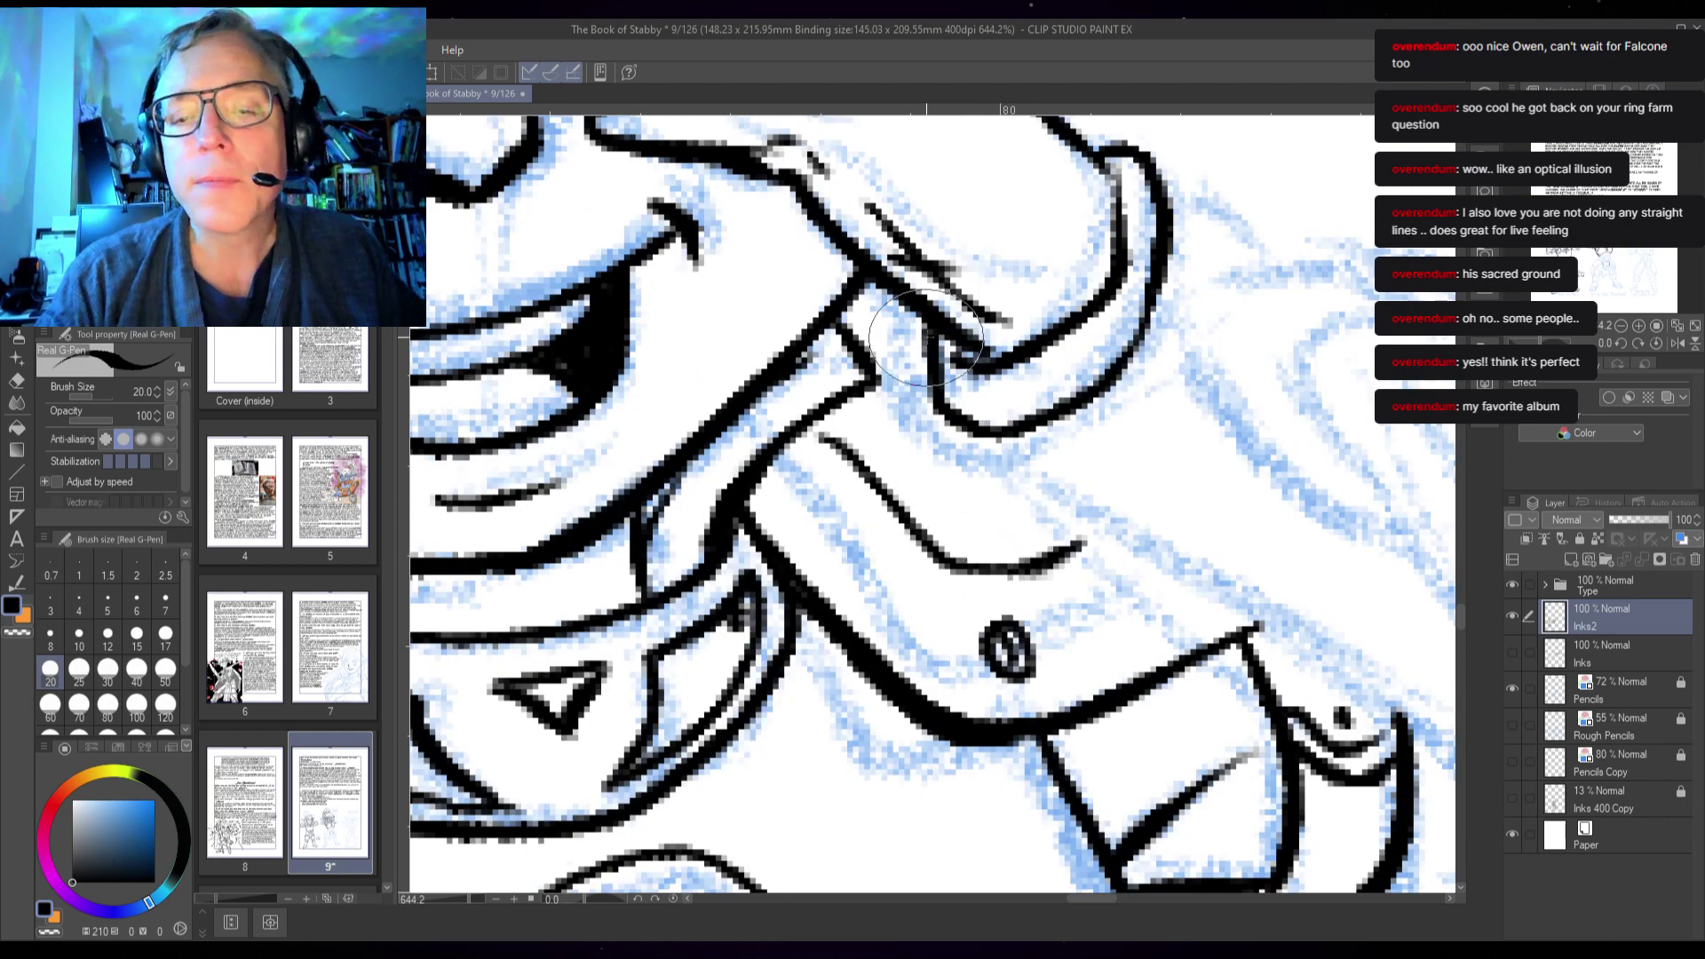
scroll(1023, 475, "down", 2)
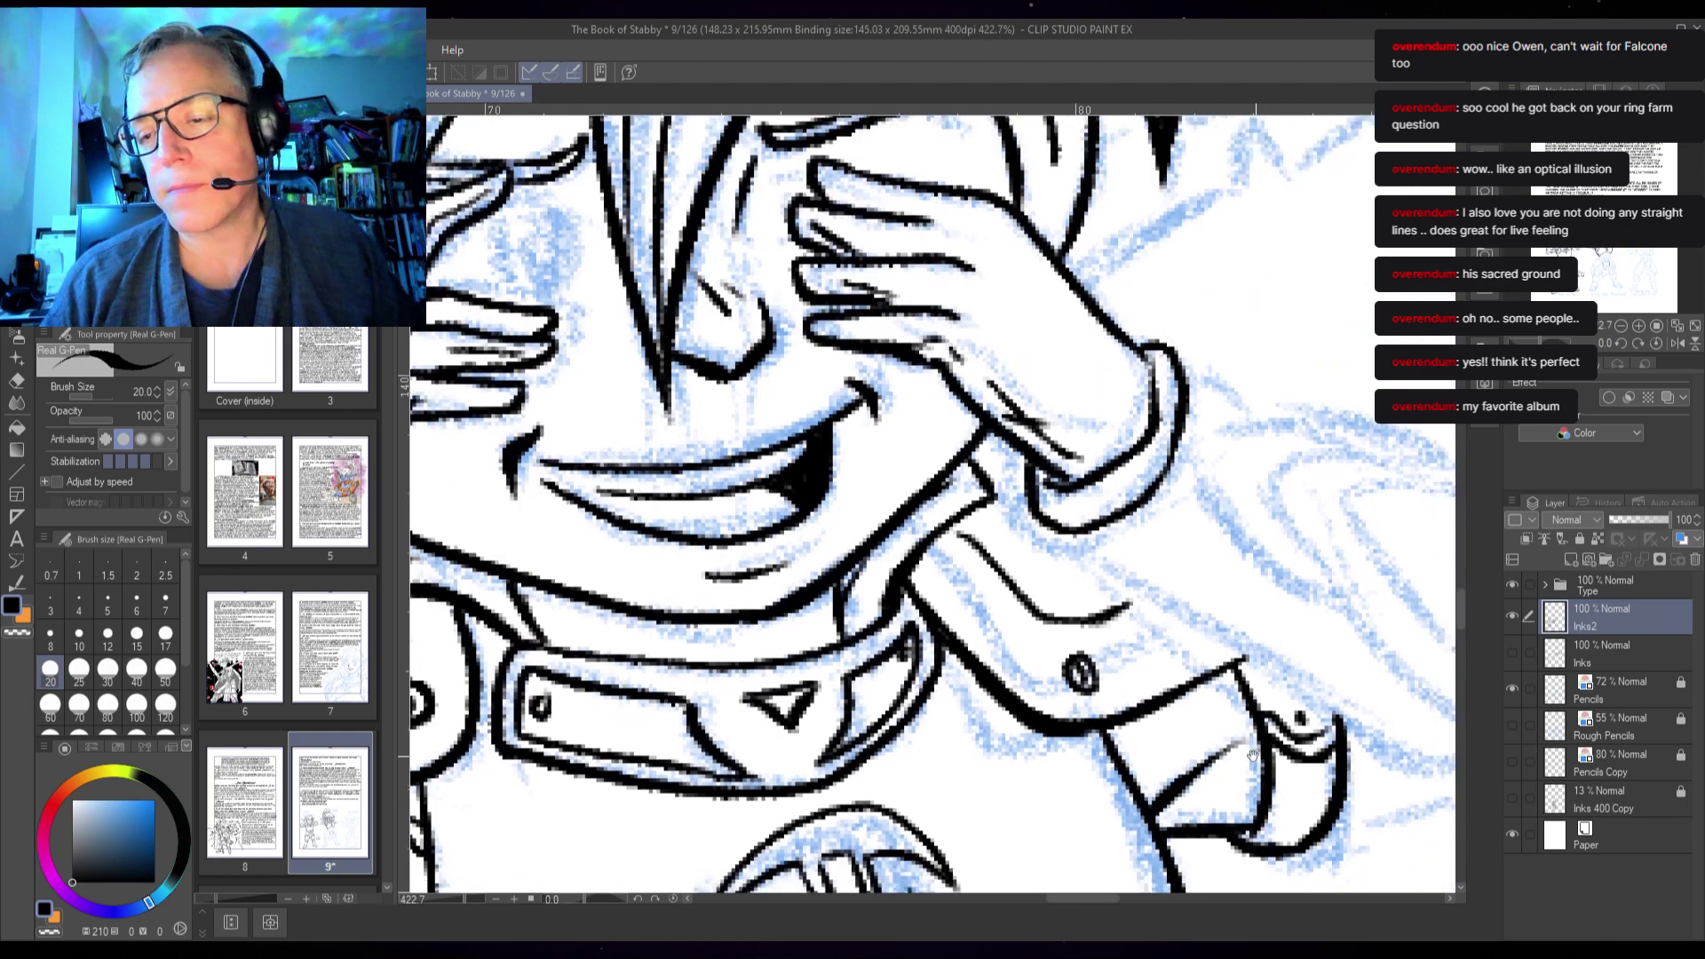
left_click_drag(1252, 755, 913, 566)
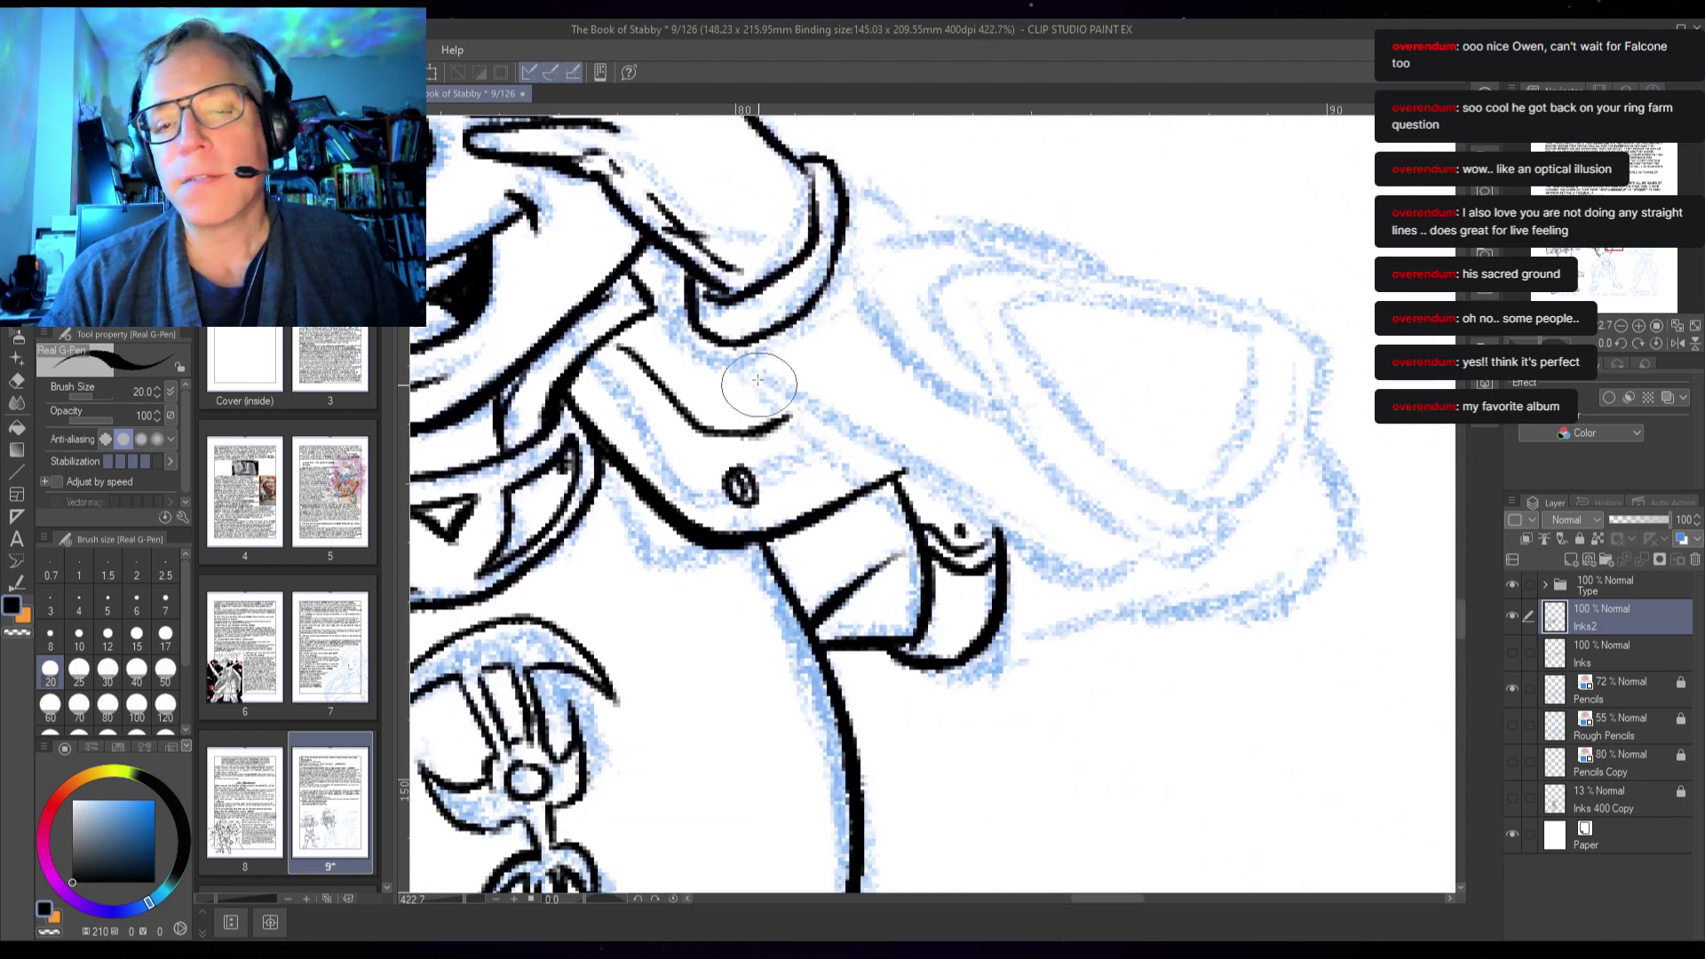
left_click_drag(759, 349, 1112, 565)
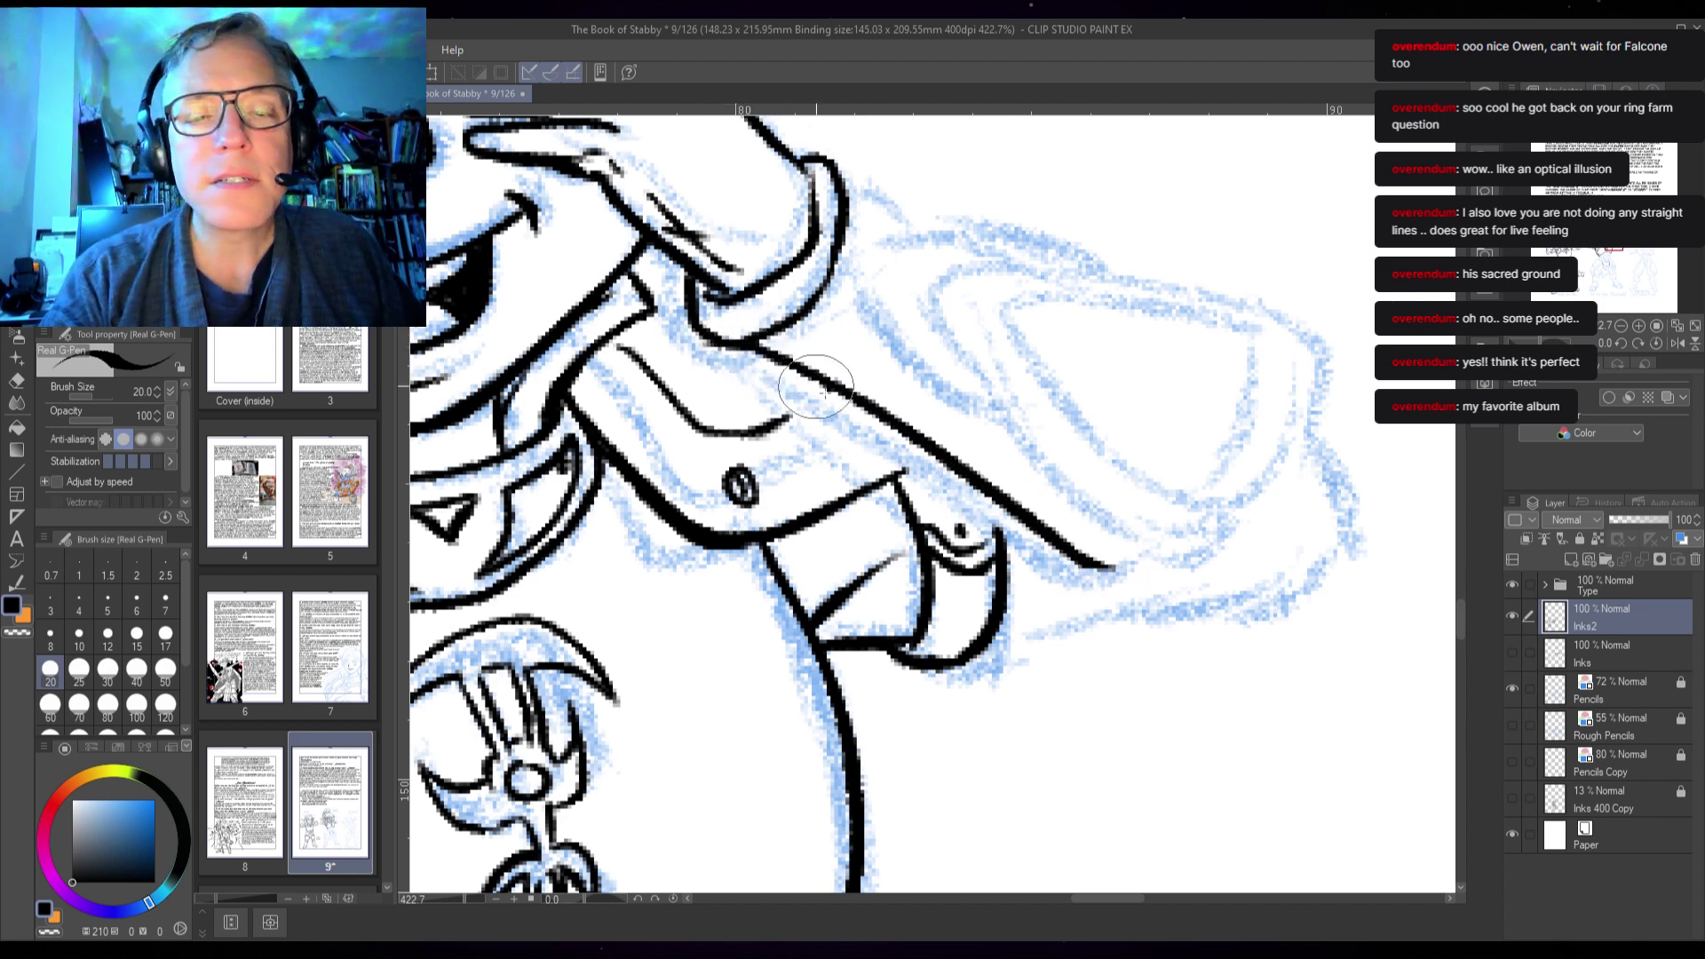
left_click_drag(1096, 538, 1053, 632)
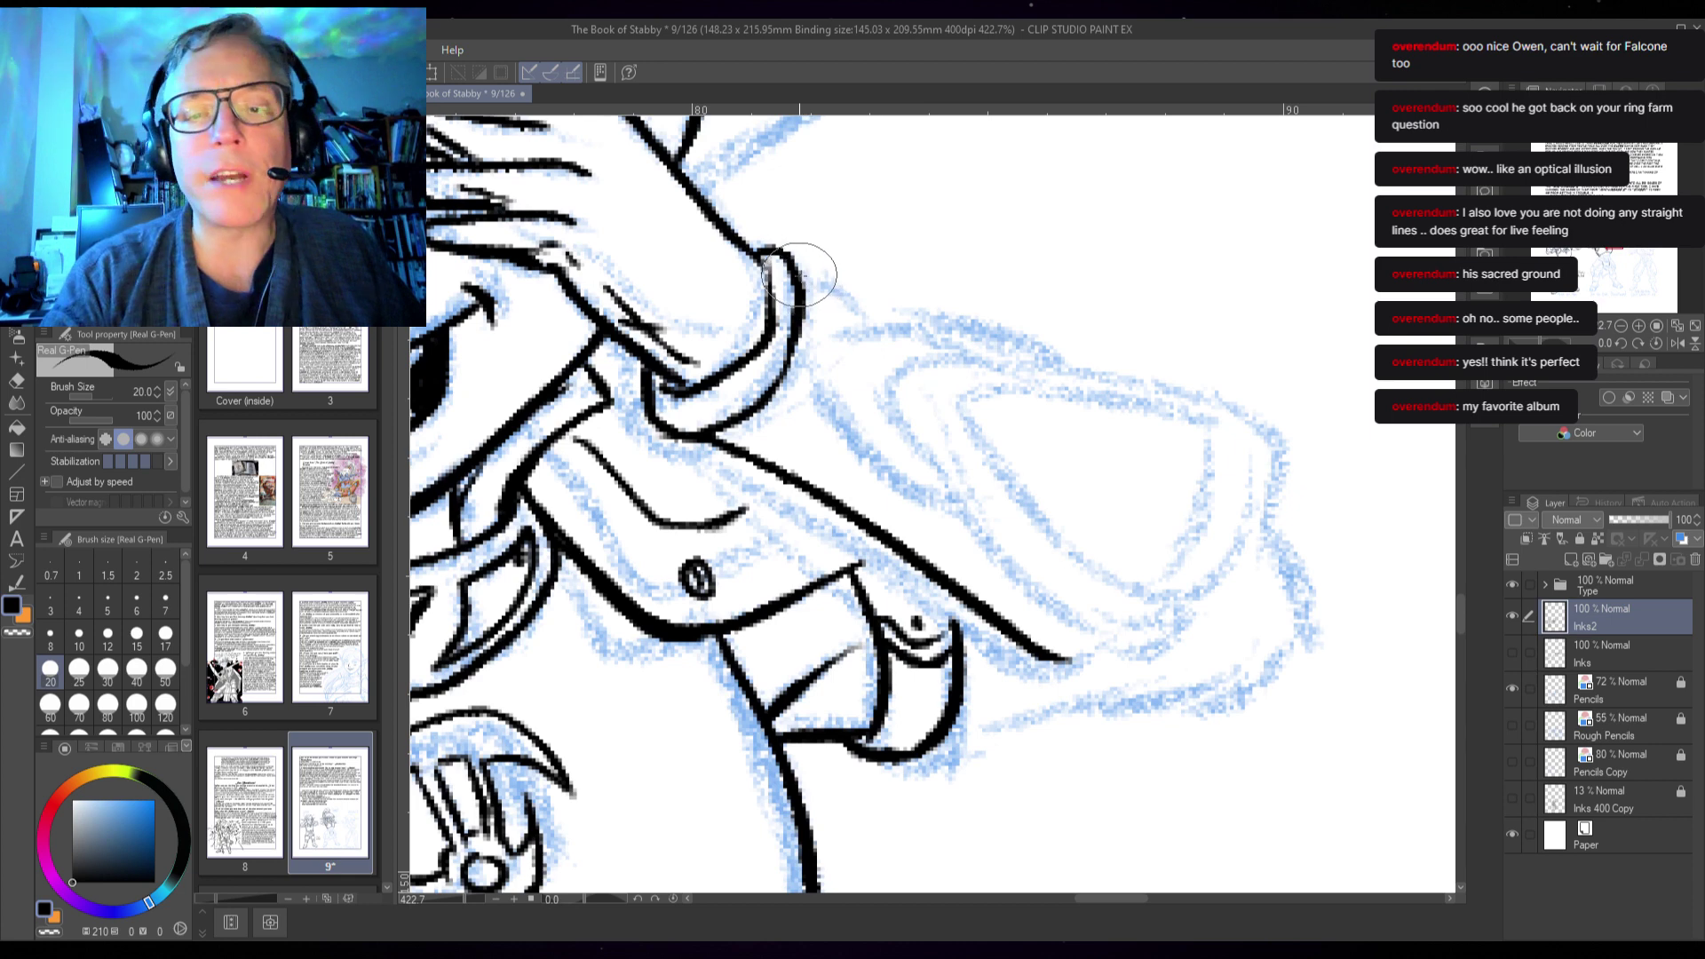
left_click_drag(781, 259, 884, 317)
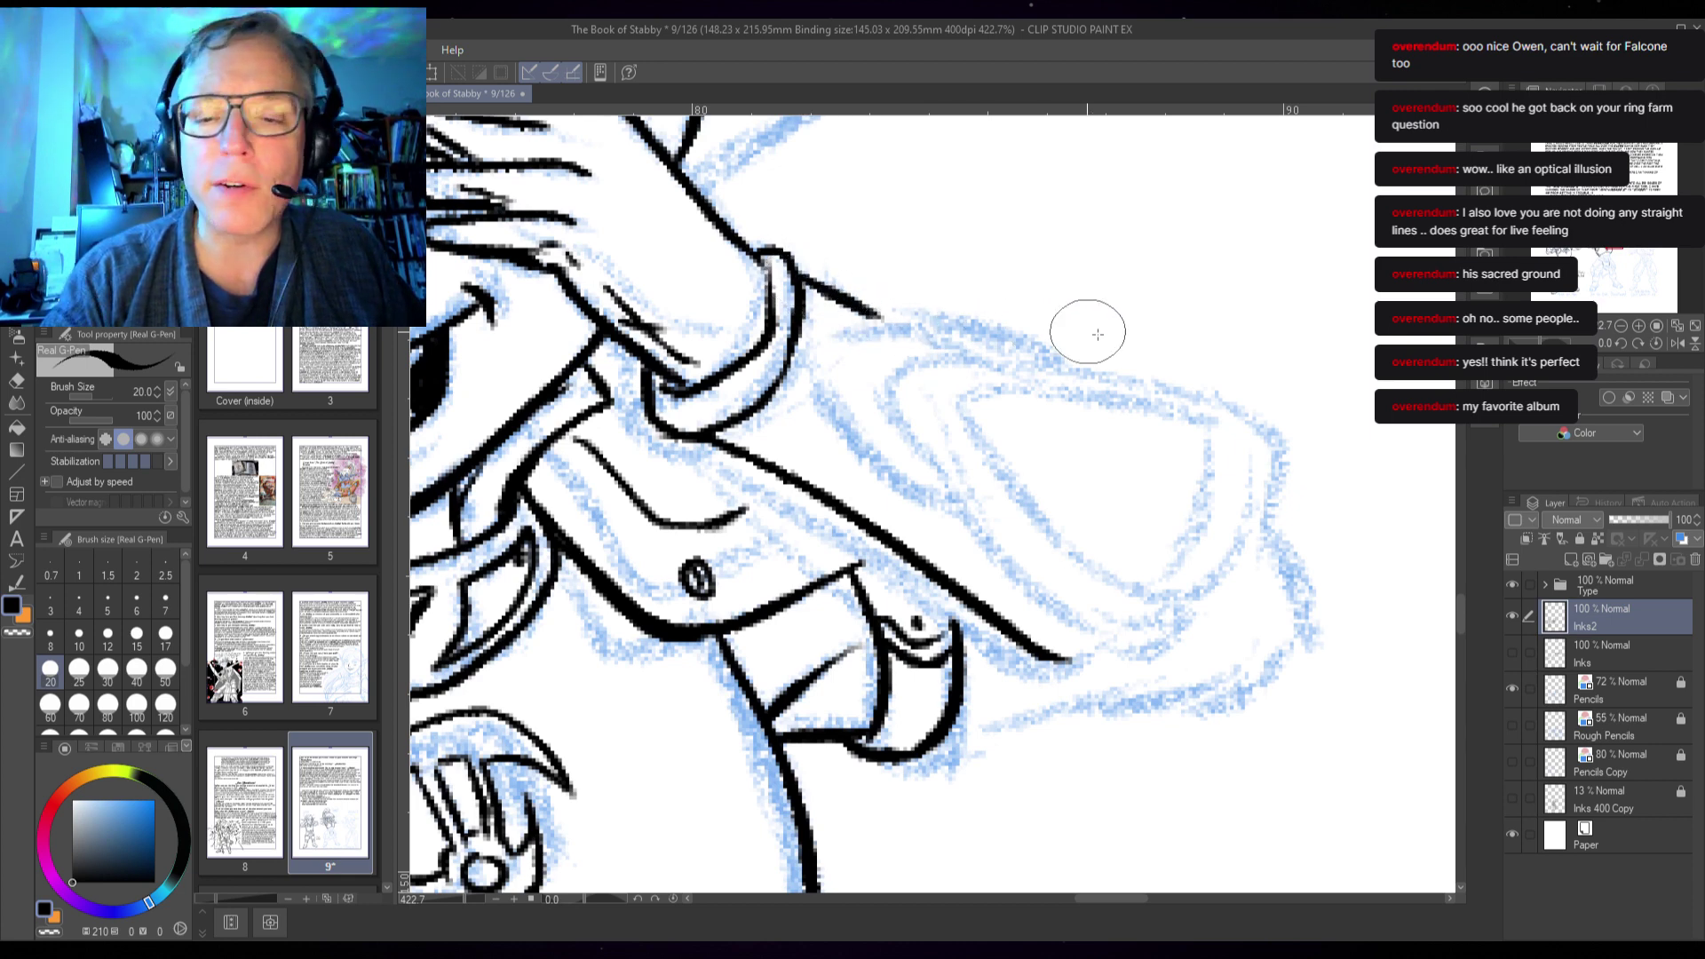
- Ink the curved rim at the elbow end of the raised forearm, carrying its outer line up to the far corner
left_click_drag(910, 693, 1382, 600)
left_click_drag(800, 694, 902, 711)
mouse_move(1325, 610)
left_mouse_down()
mouse_move(1165, 654)
mouse_move(814, 685)
left_mouse_up()
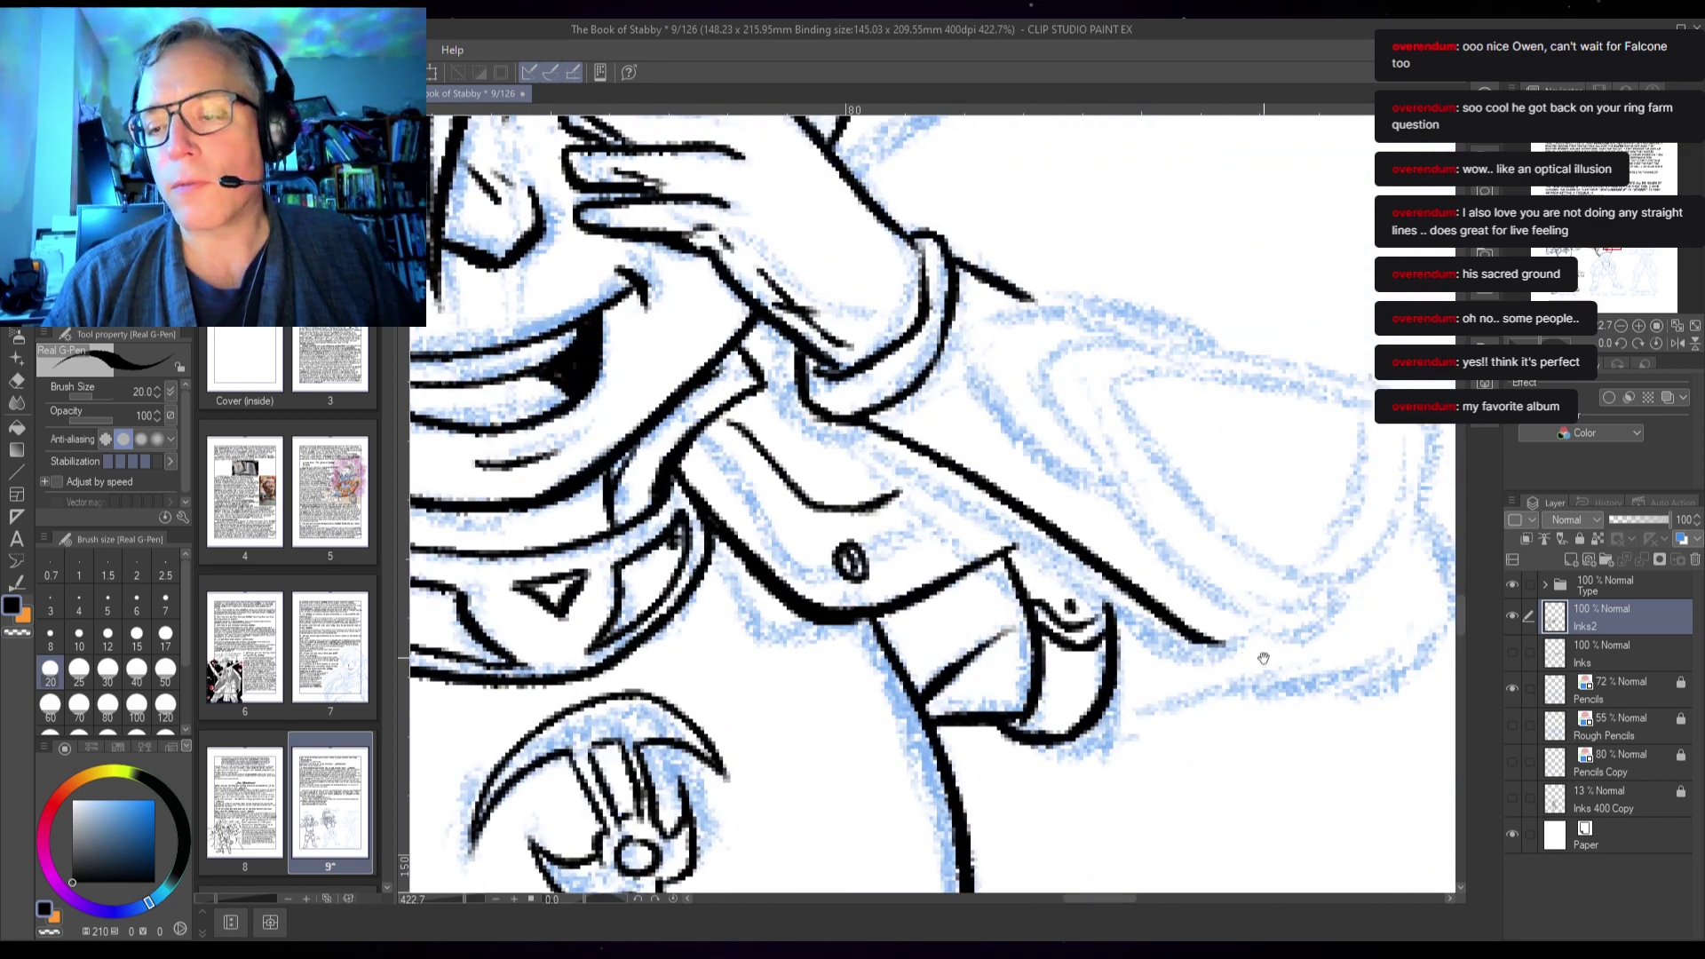
mouse_move(1292, 606)
left_mouse_down()
mouse_move(1227, 641)
mouse_move(1185, 632)
mouse_move(1239, 631)
mouse_move(1189, 646)
mouse_move(1179, 628)
mouse_move(1235, 665)
mouse_move(1296, 654)
mouse_move(1378, 574)
left_mouse_up()
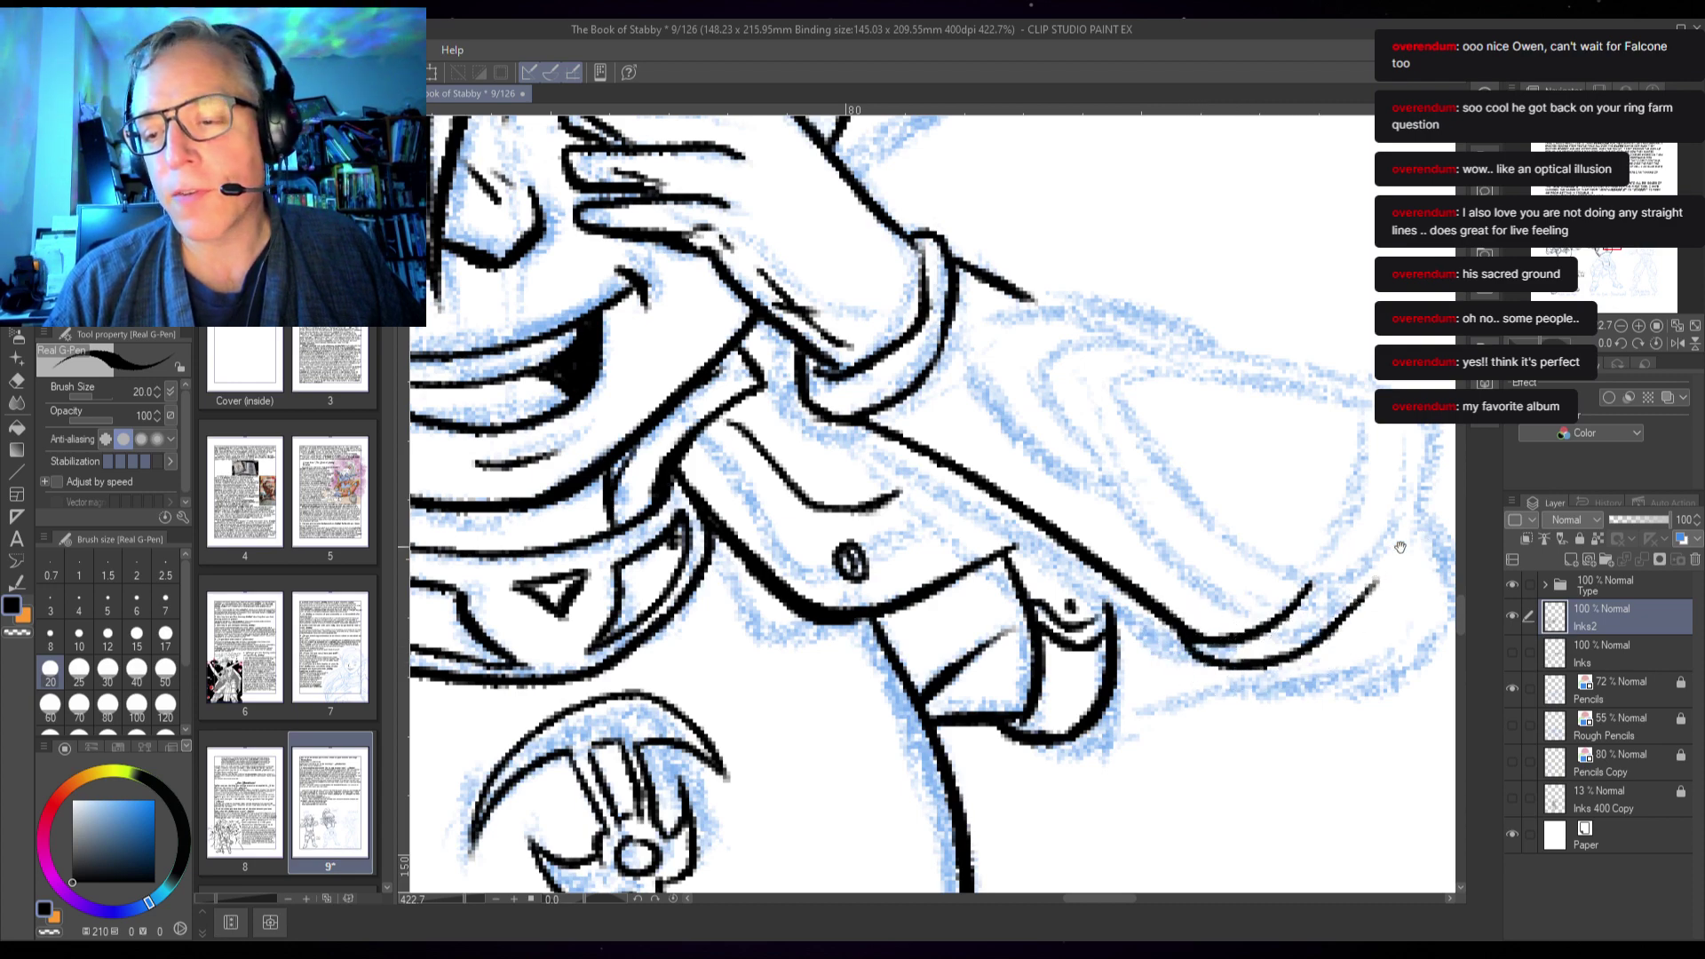
mouse_move(1381, 492)
left_mouse_down("space")
mouse_move(1325, 584)
mouse_move(1288, 471)
mouse_move(981, 597)
mouse_move(1140, 570)
mouse_move(621, 675)
left_mouse_up("space")
scroll(1323, 549, "down", 1)
scroll(1322, 548, "down", 1)
left_click_drag(1420, 515, 1021, 557, "space")
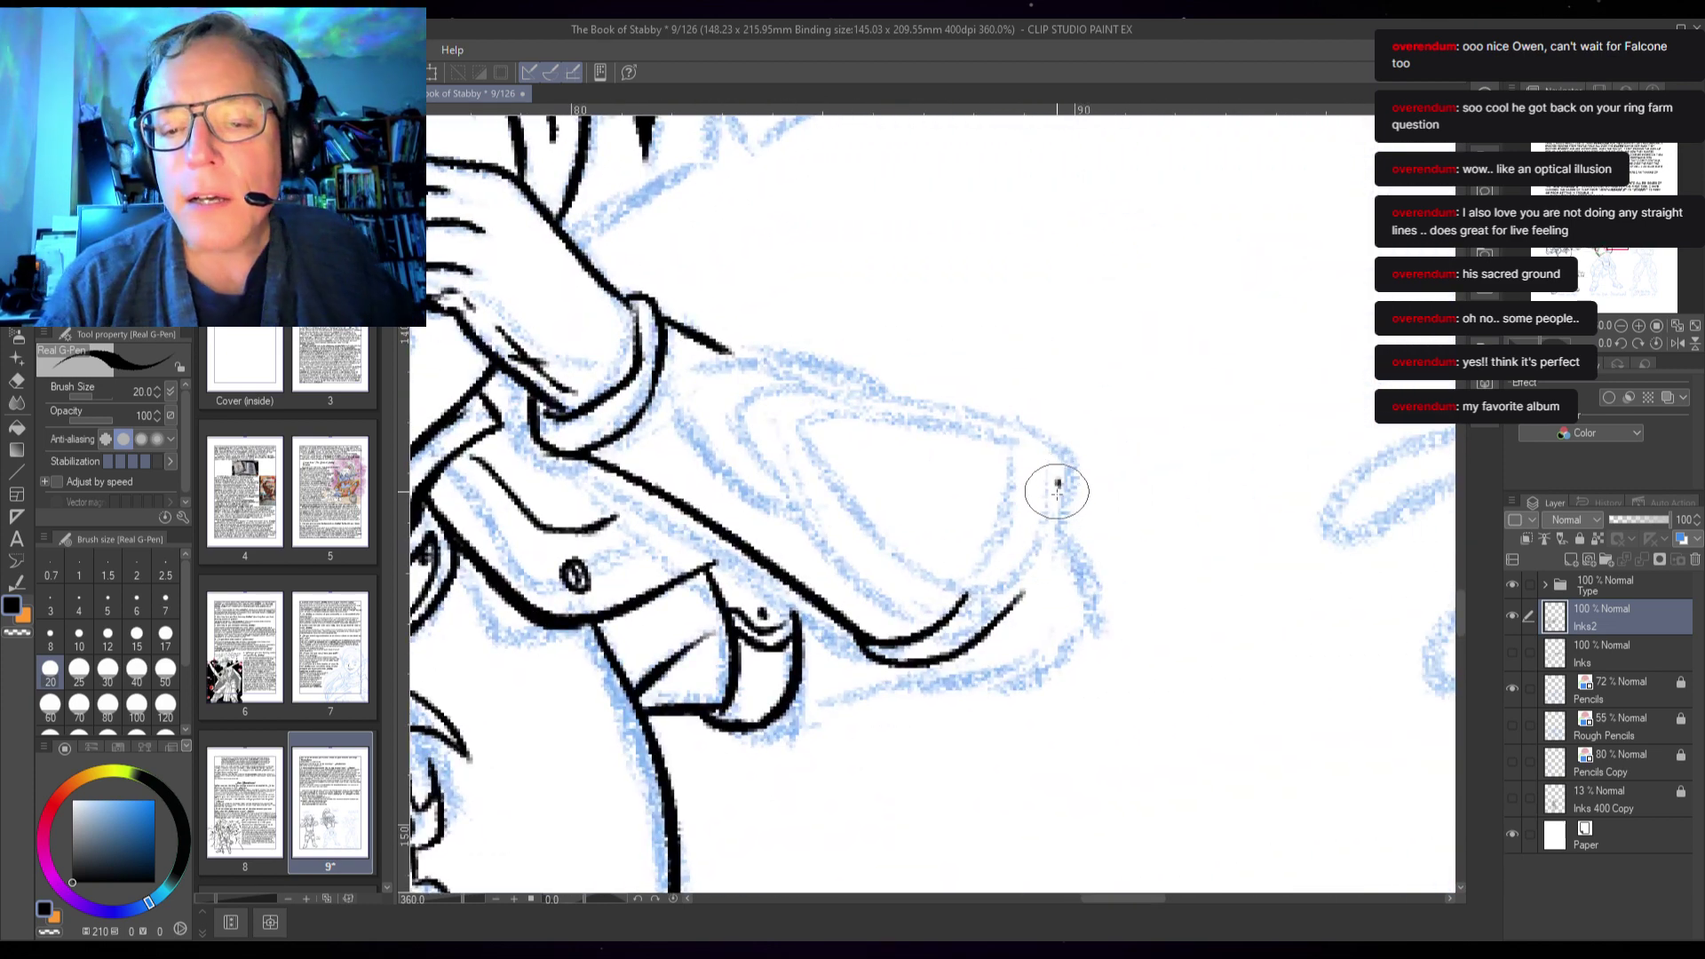
mouse_move(1057, 483)
left_mouse_down()
mouse_move(1027, 584)
mouse_move(945, 655)
left_mouse_up()
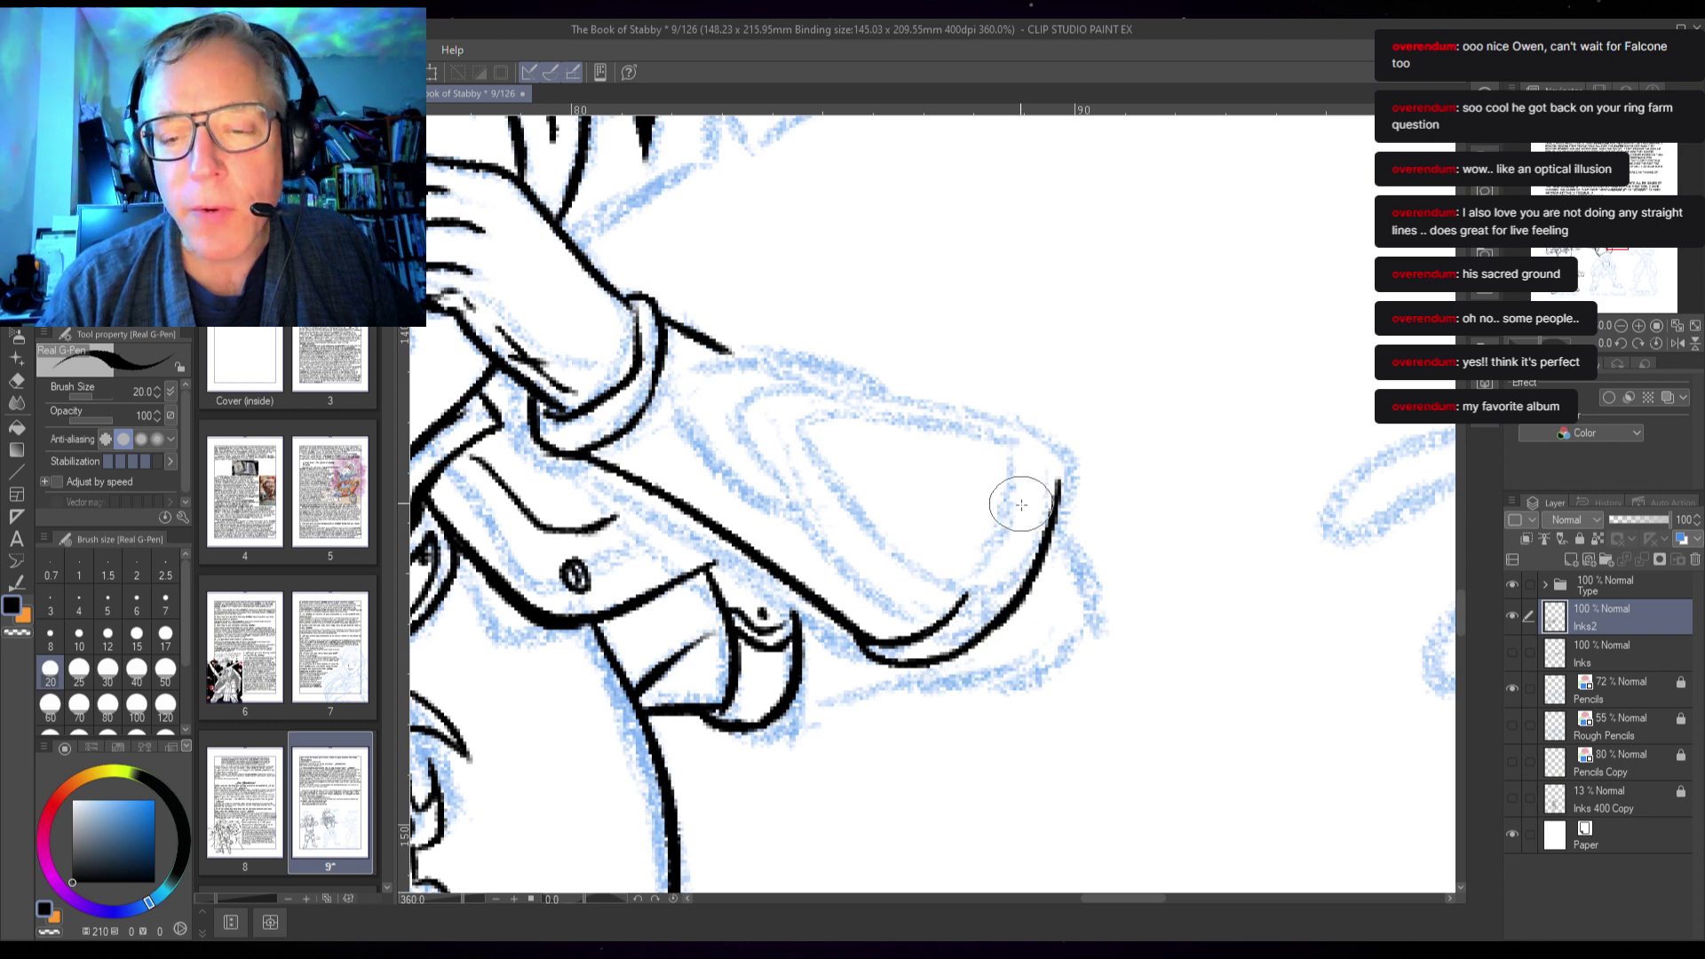
- Ink the inner line of the elbow rim, redrawing it once, and close the rim's upper corner
mouse_move(1015, 446)
left_mouse_down()
mouse_move(993, 560)
mouse_move(941, 621)
left_mouse_up()
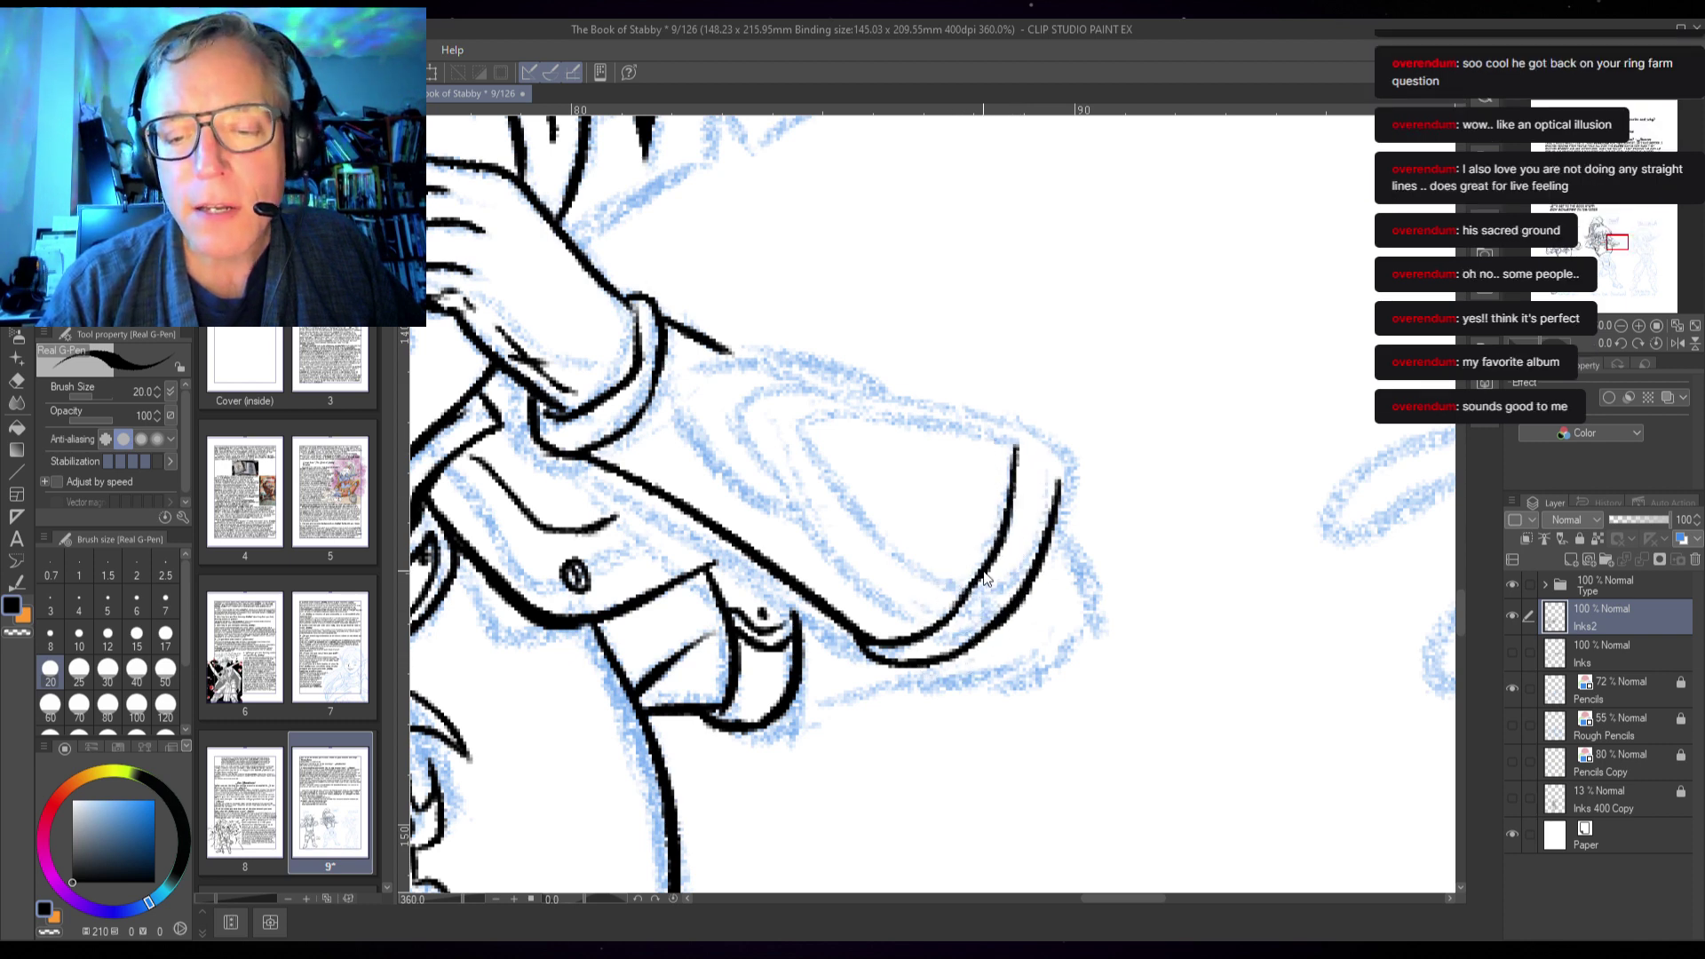
key("ctrl+z")
mouse_move(1021, 451)
left_mouse_down()
mouse_move(988, 557)
mouse_move(929, 627)
left_mouse_up()
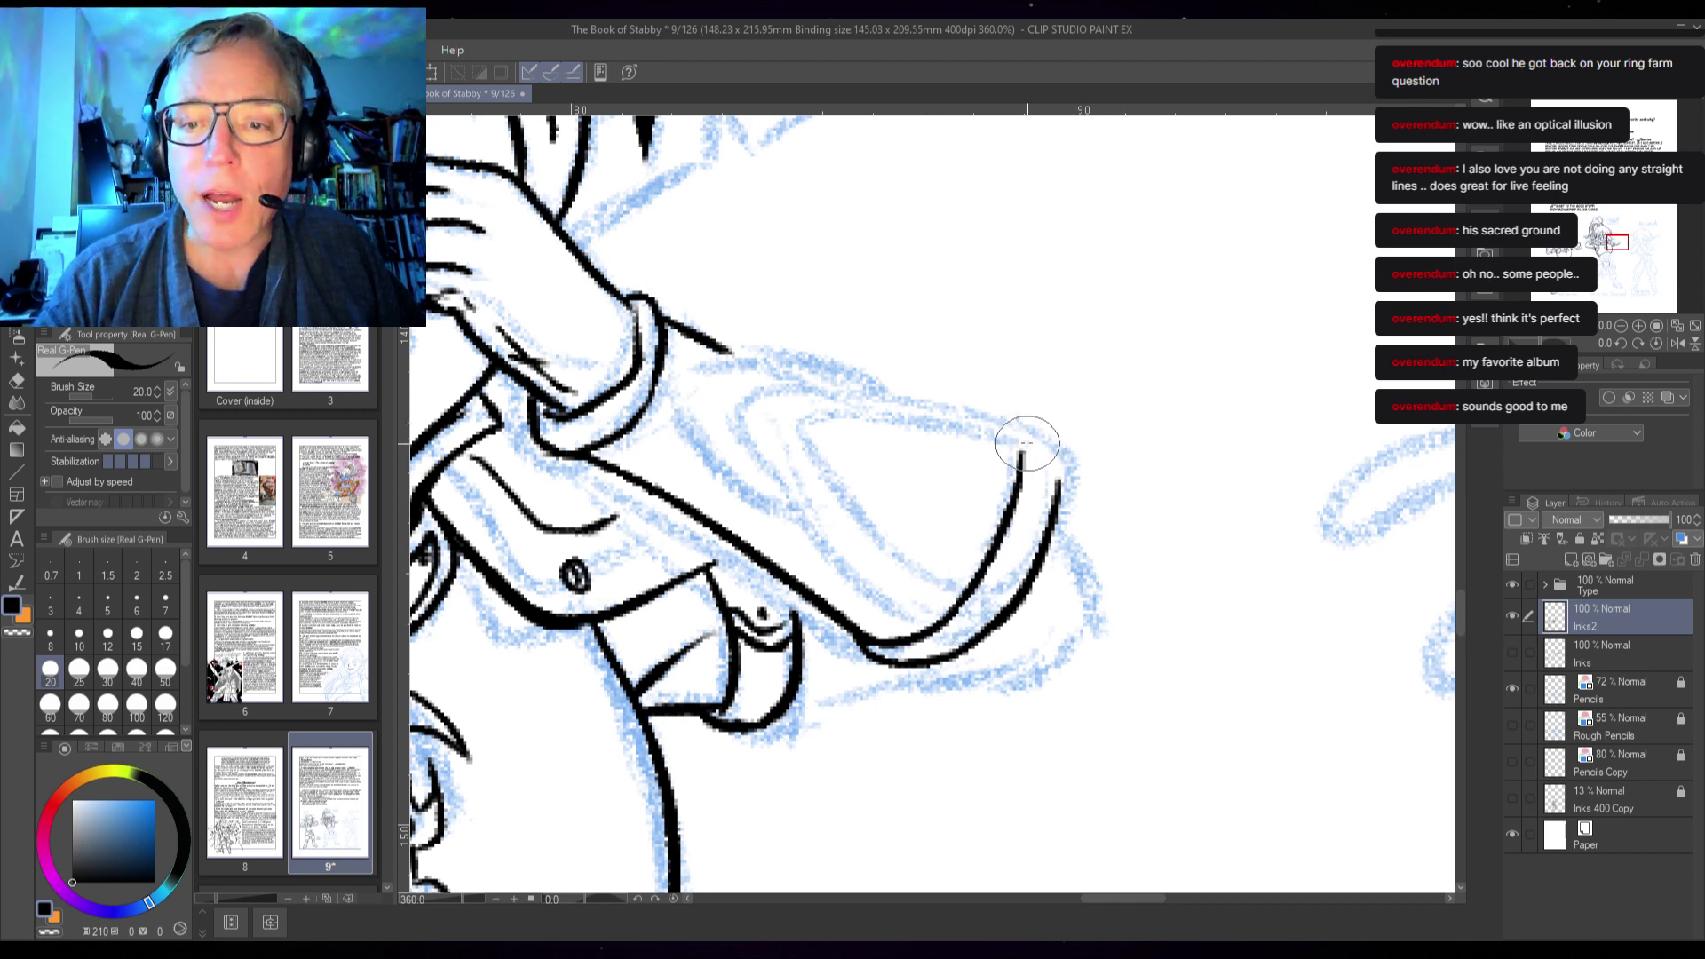
mouse_move(1026, 443)
left_mouse_down()
mouse_move(1056, 469)
mouse_move(1034, 546)
left_mouse_up()
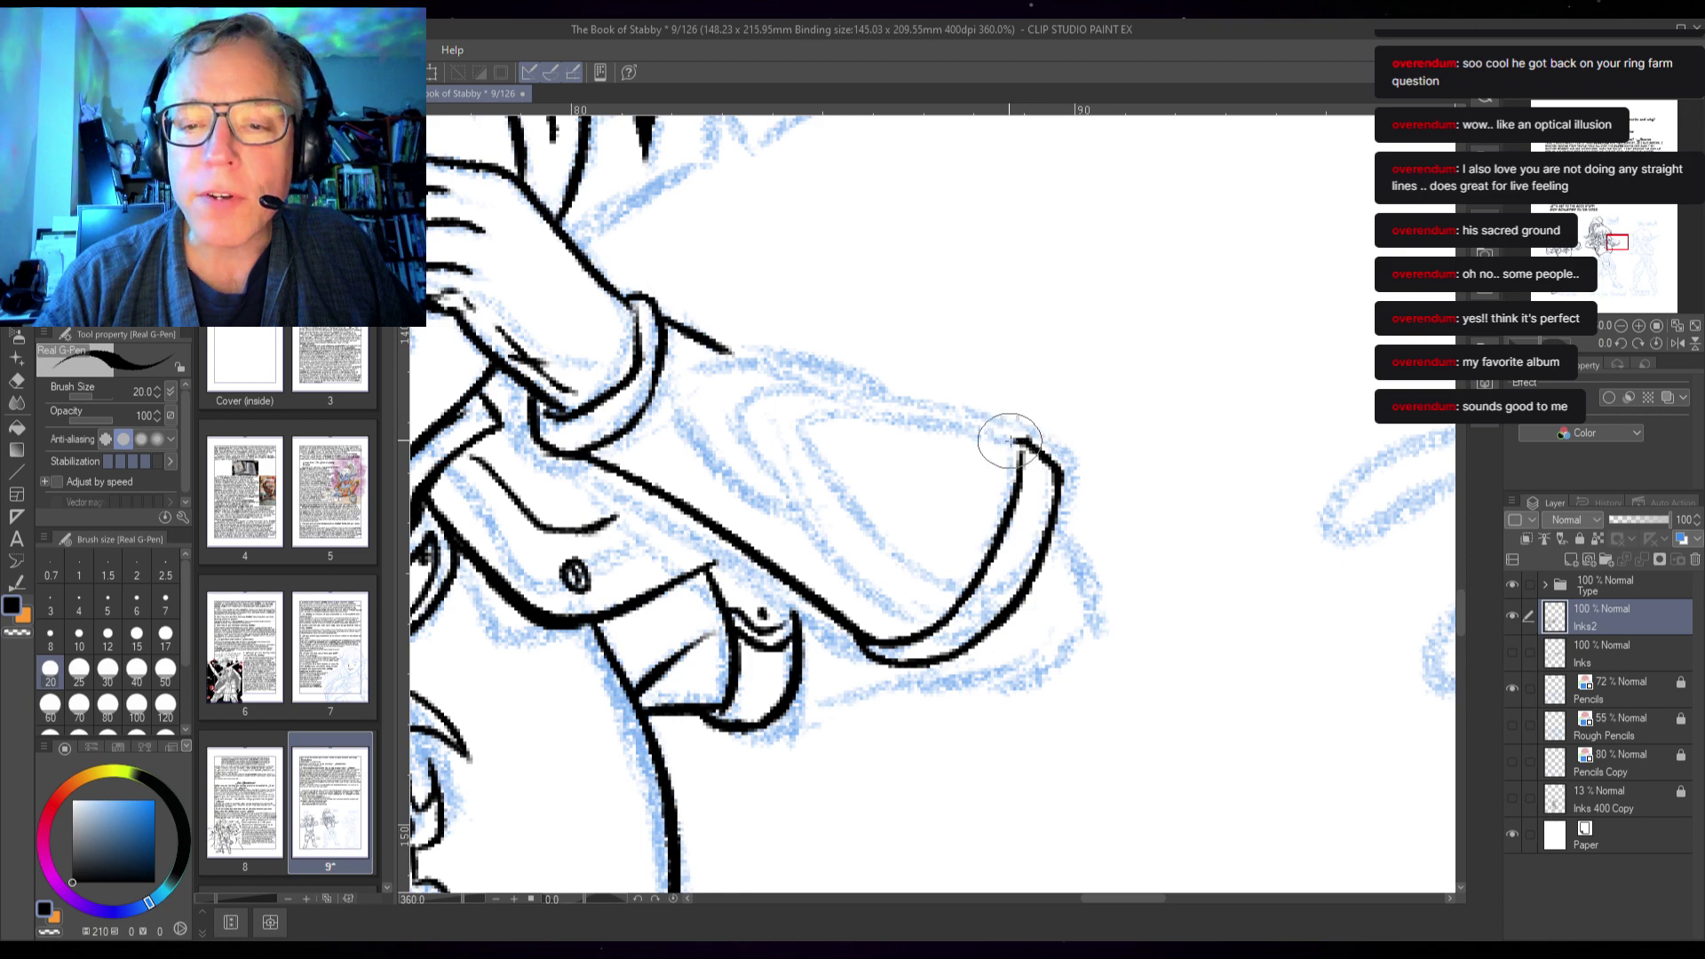
left_click_drag(1034, 441, 1059, 499)
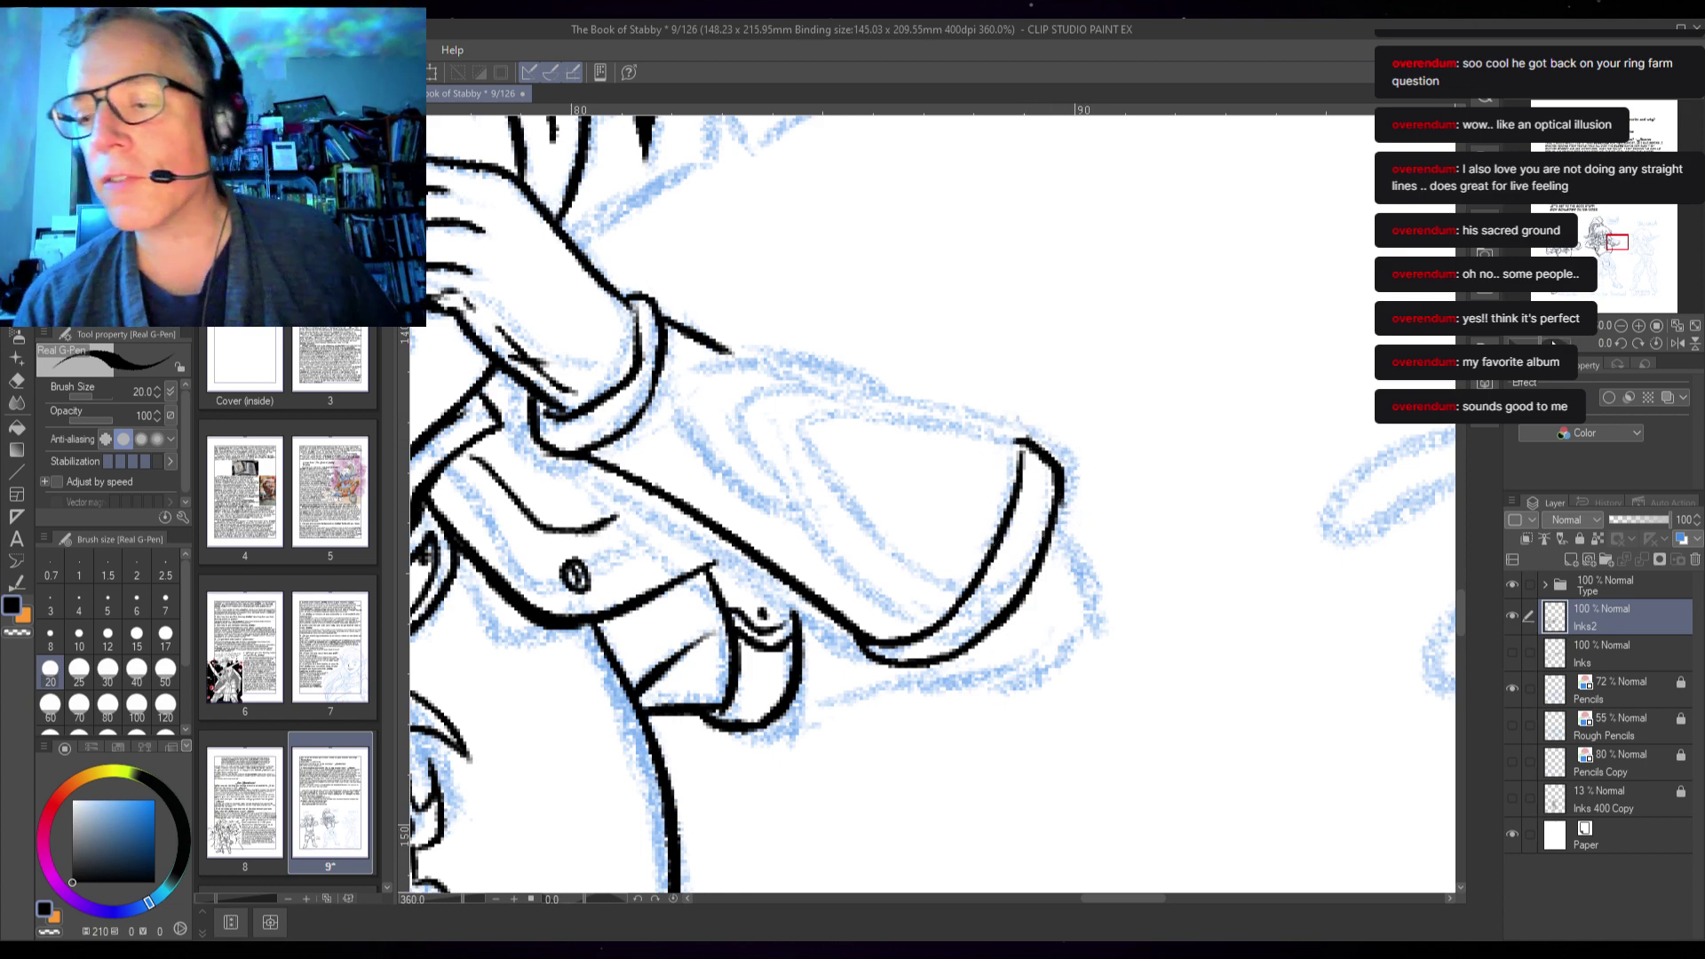
- Rotate the canvas to -73.5 degrees and strengthen the head's contour line beside the ponytail band
left_click_drag(1549, 342, 1526, 343)
left_click_drag(1073, 449, 1171, 281)
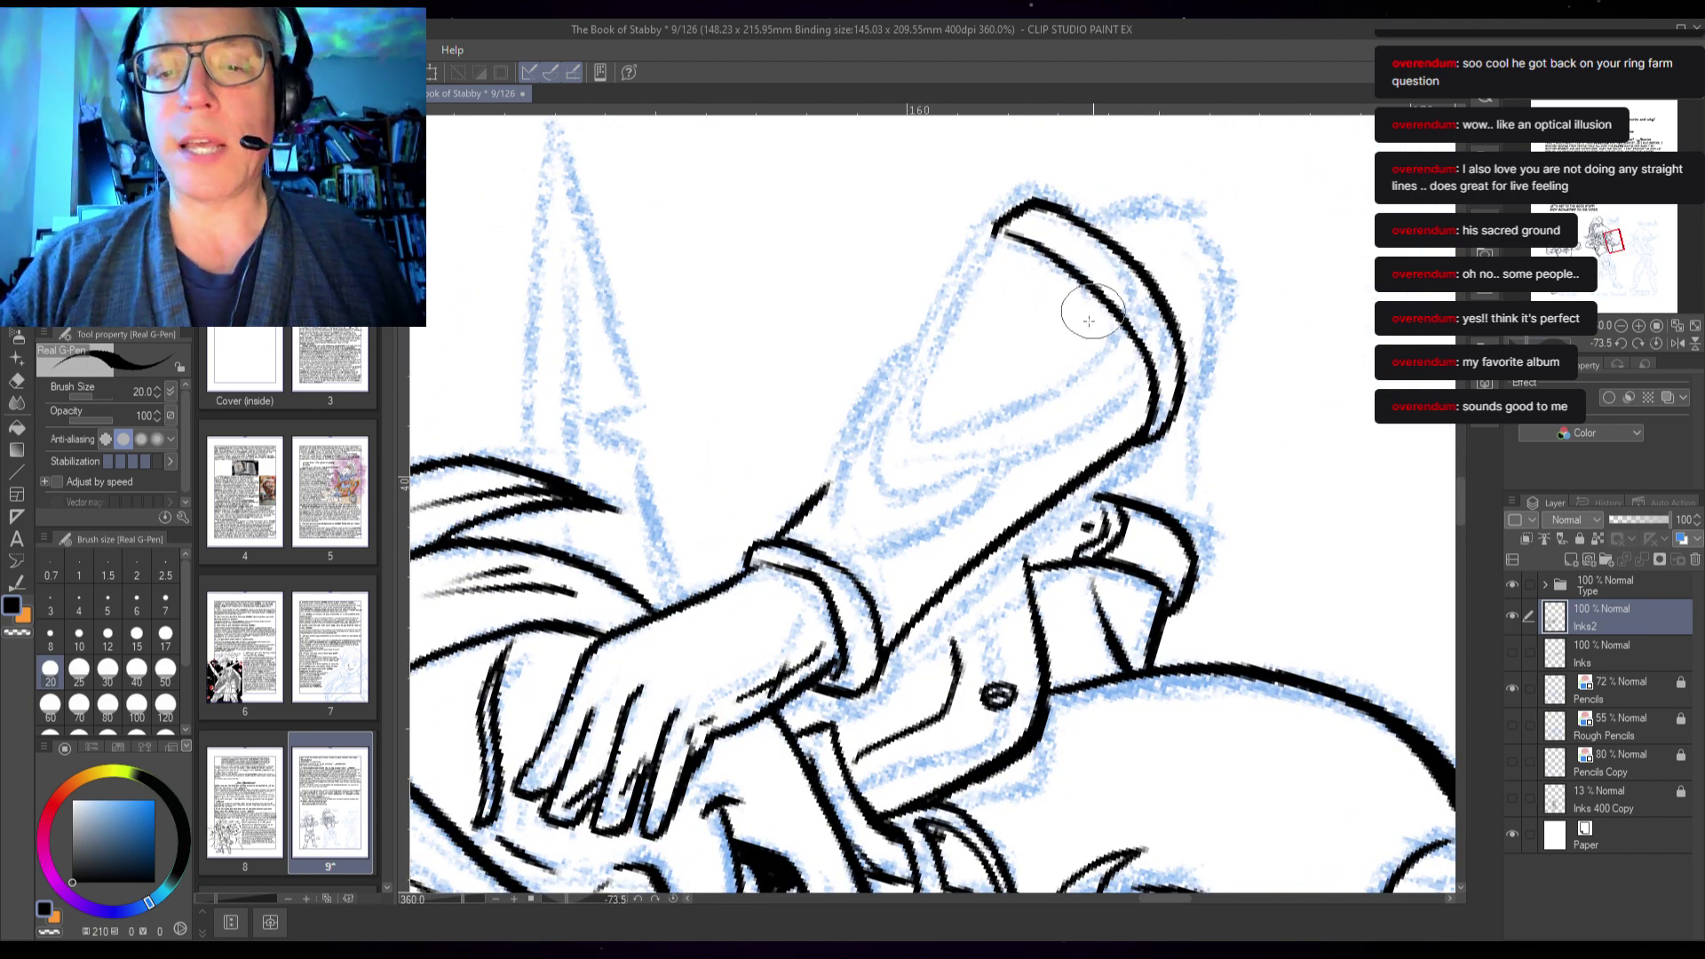
left_click_drag(786, 612, 1101, 302)
left_click_drag(806, 677, 1133, 291)
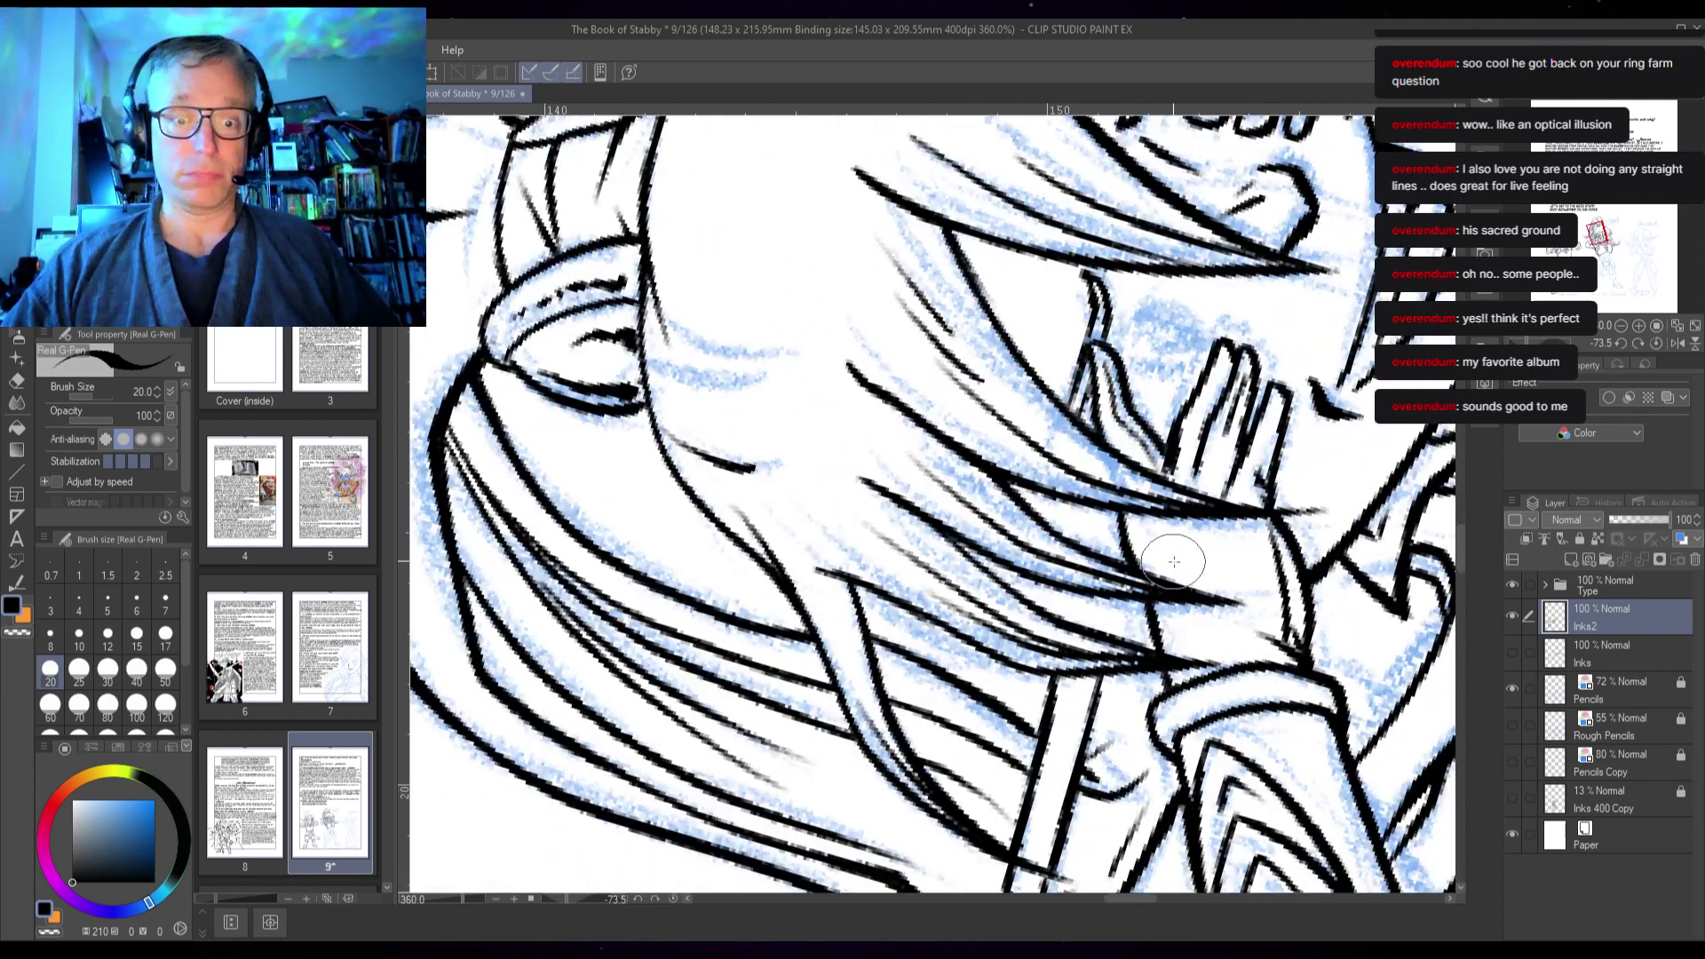
scroll(1174, 561, "up", 1)
scroll(692, 397, "up", 2)
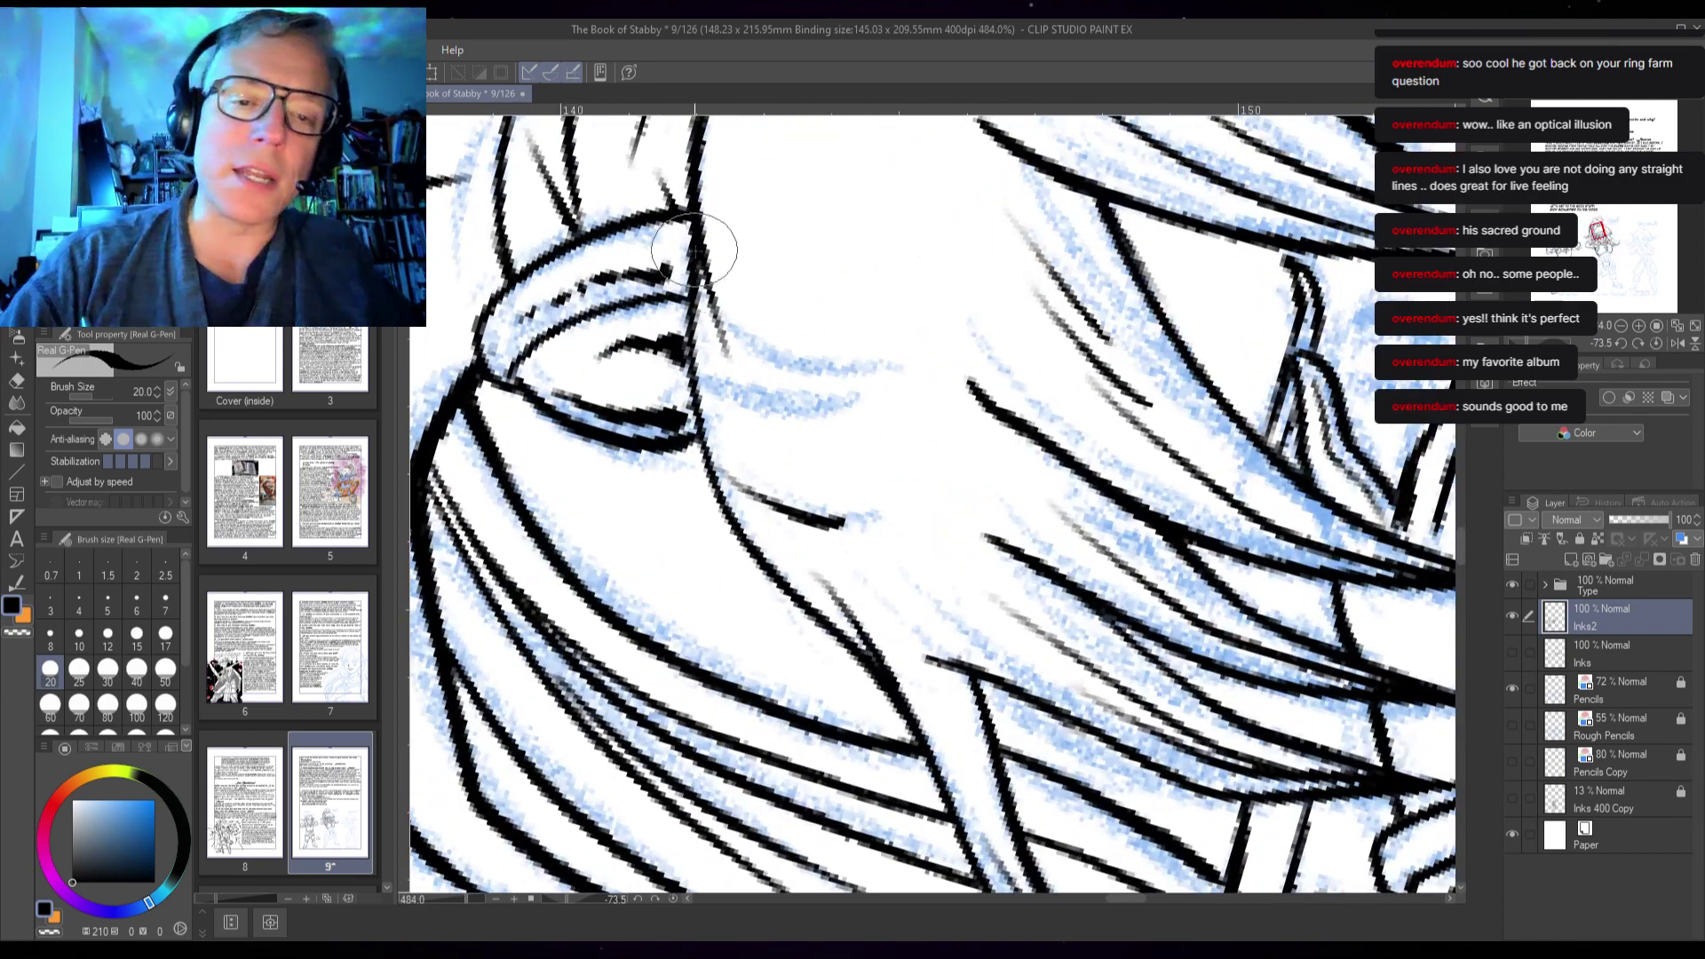
mouse_move(694, 250)
left_mouse_down()
mouse_move(698, 441)
mouse_move(768, 572)
left_mouse_up()
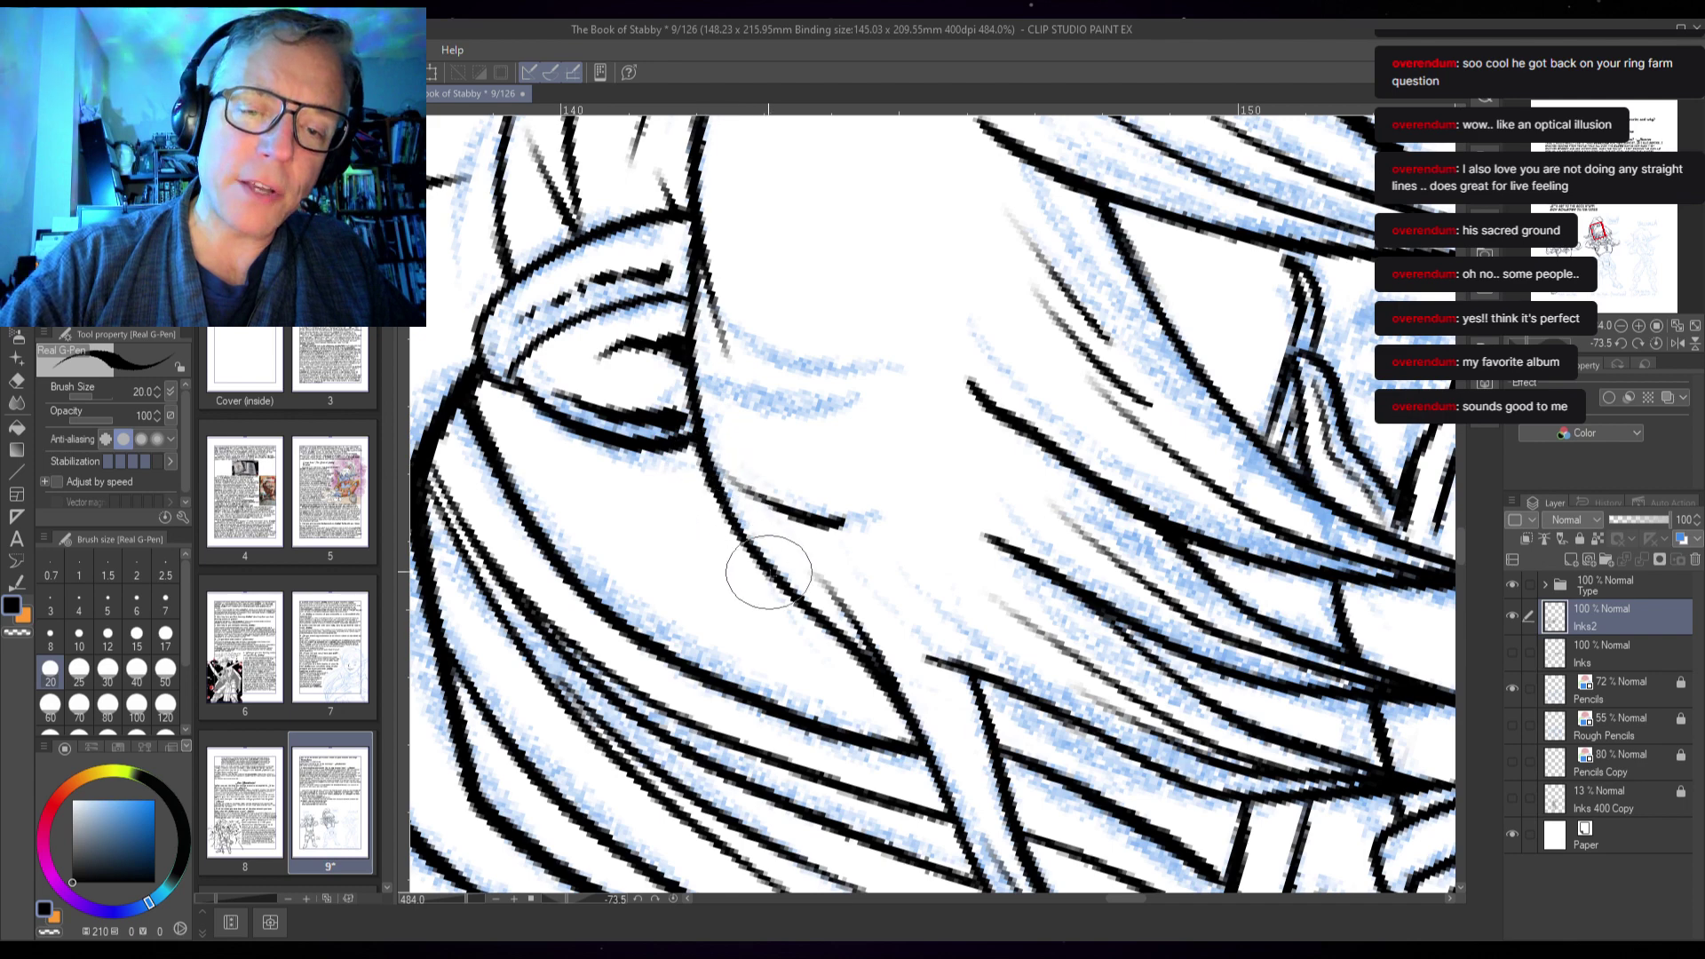
scroll(1154, 852, "down", 3)
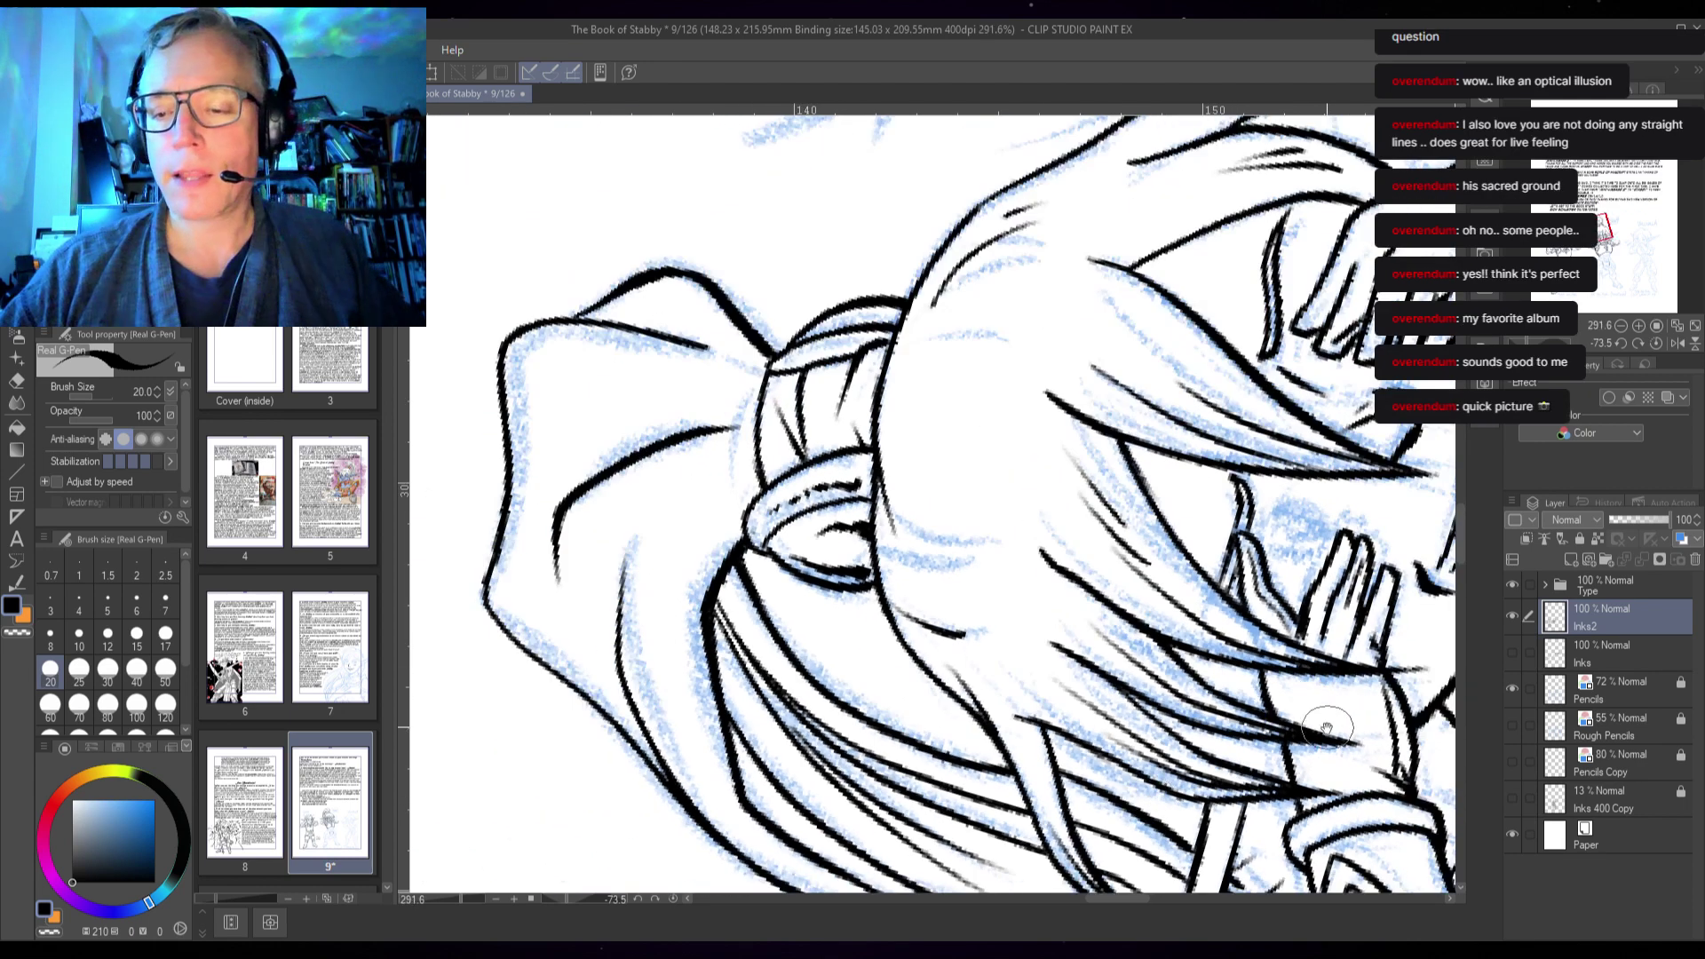
left_click_drag(1327, 728, 1093, 355)
left_click_drag(1252, 528, 1102, 533)
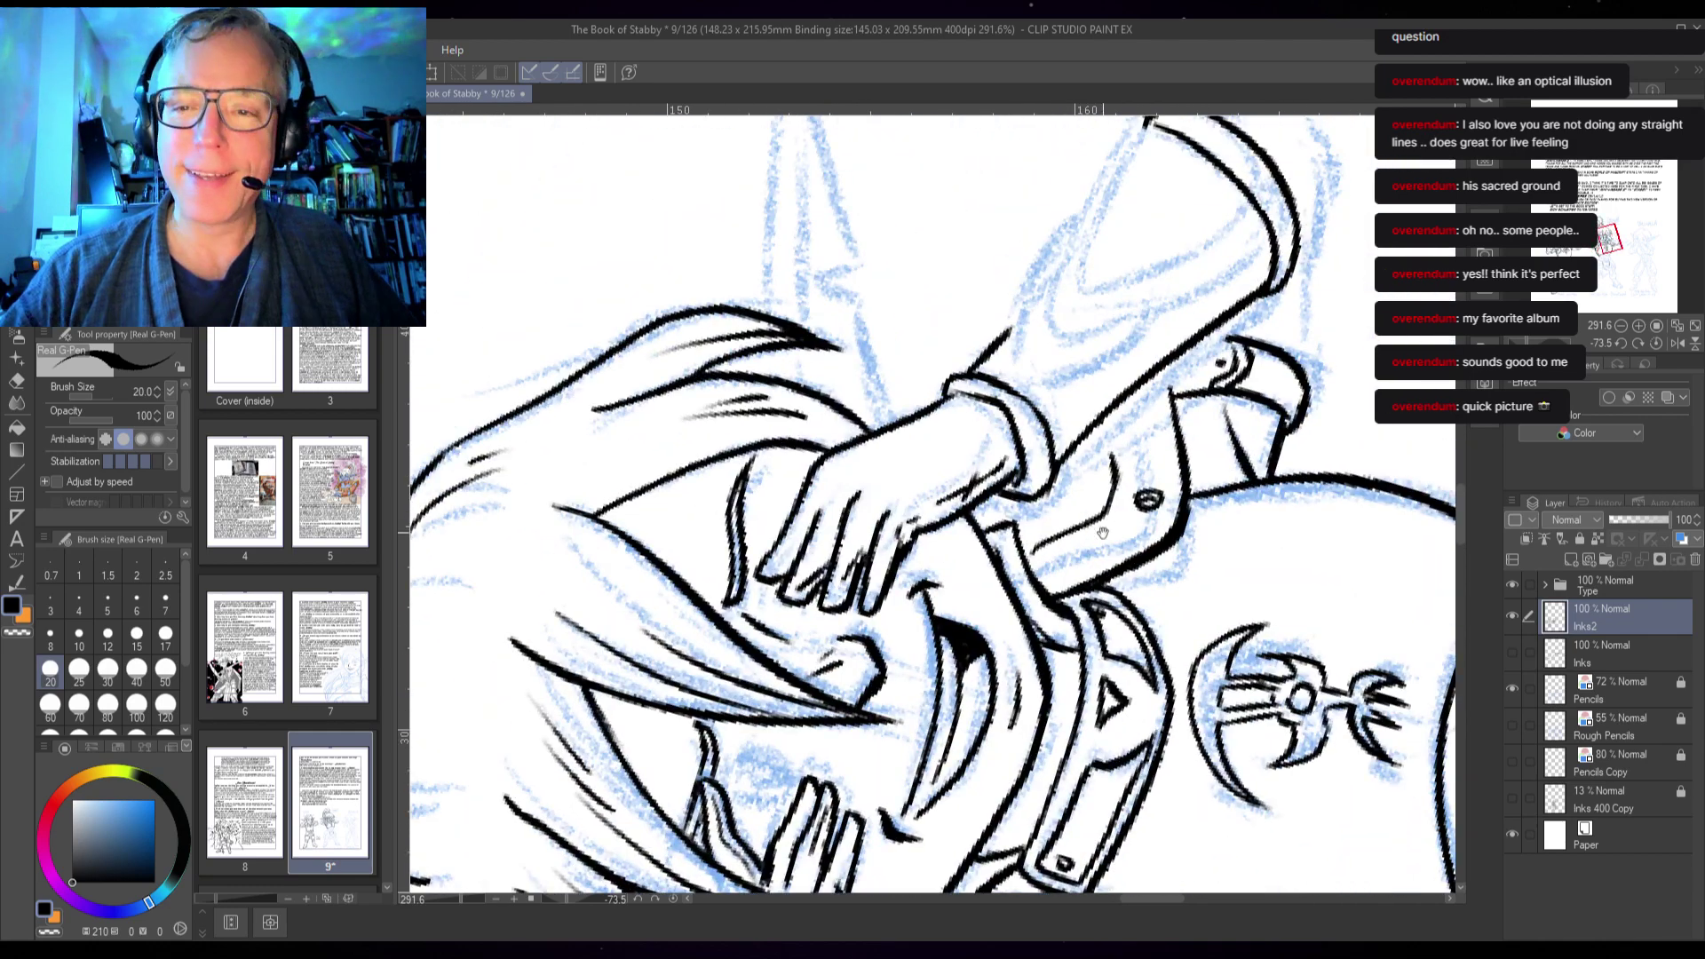
left_click_drag(1096, 605, 1017, 765)
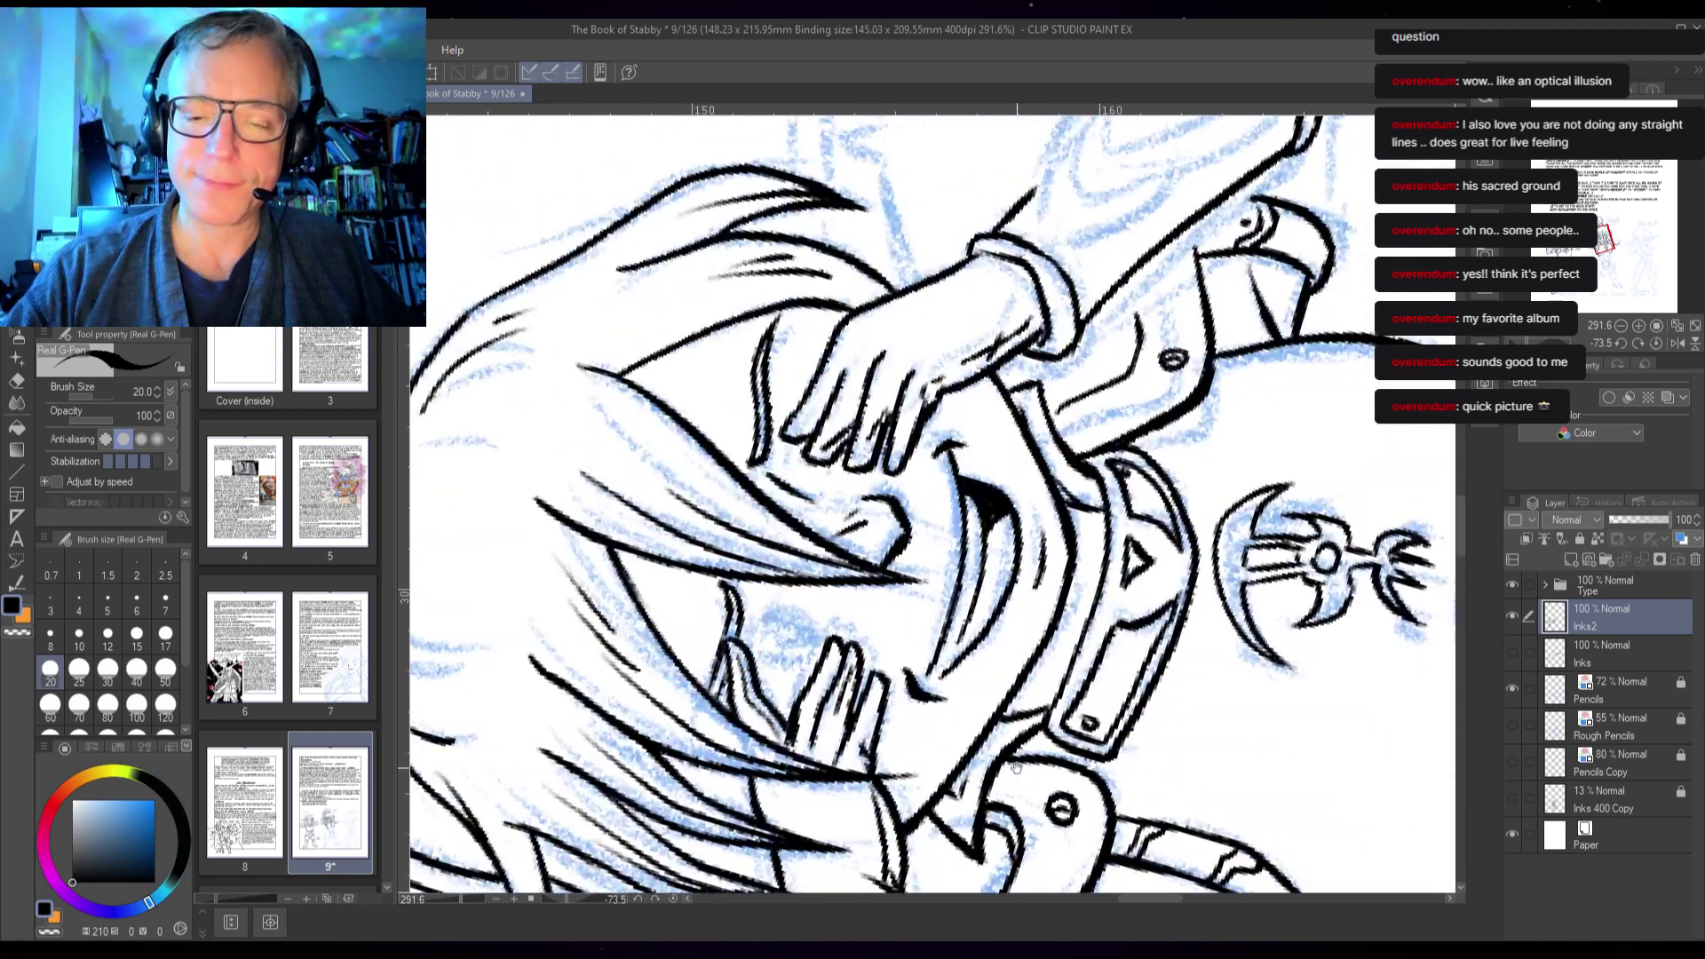
left_click_drag(1132, 244, 976, 599)
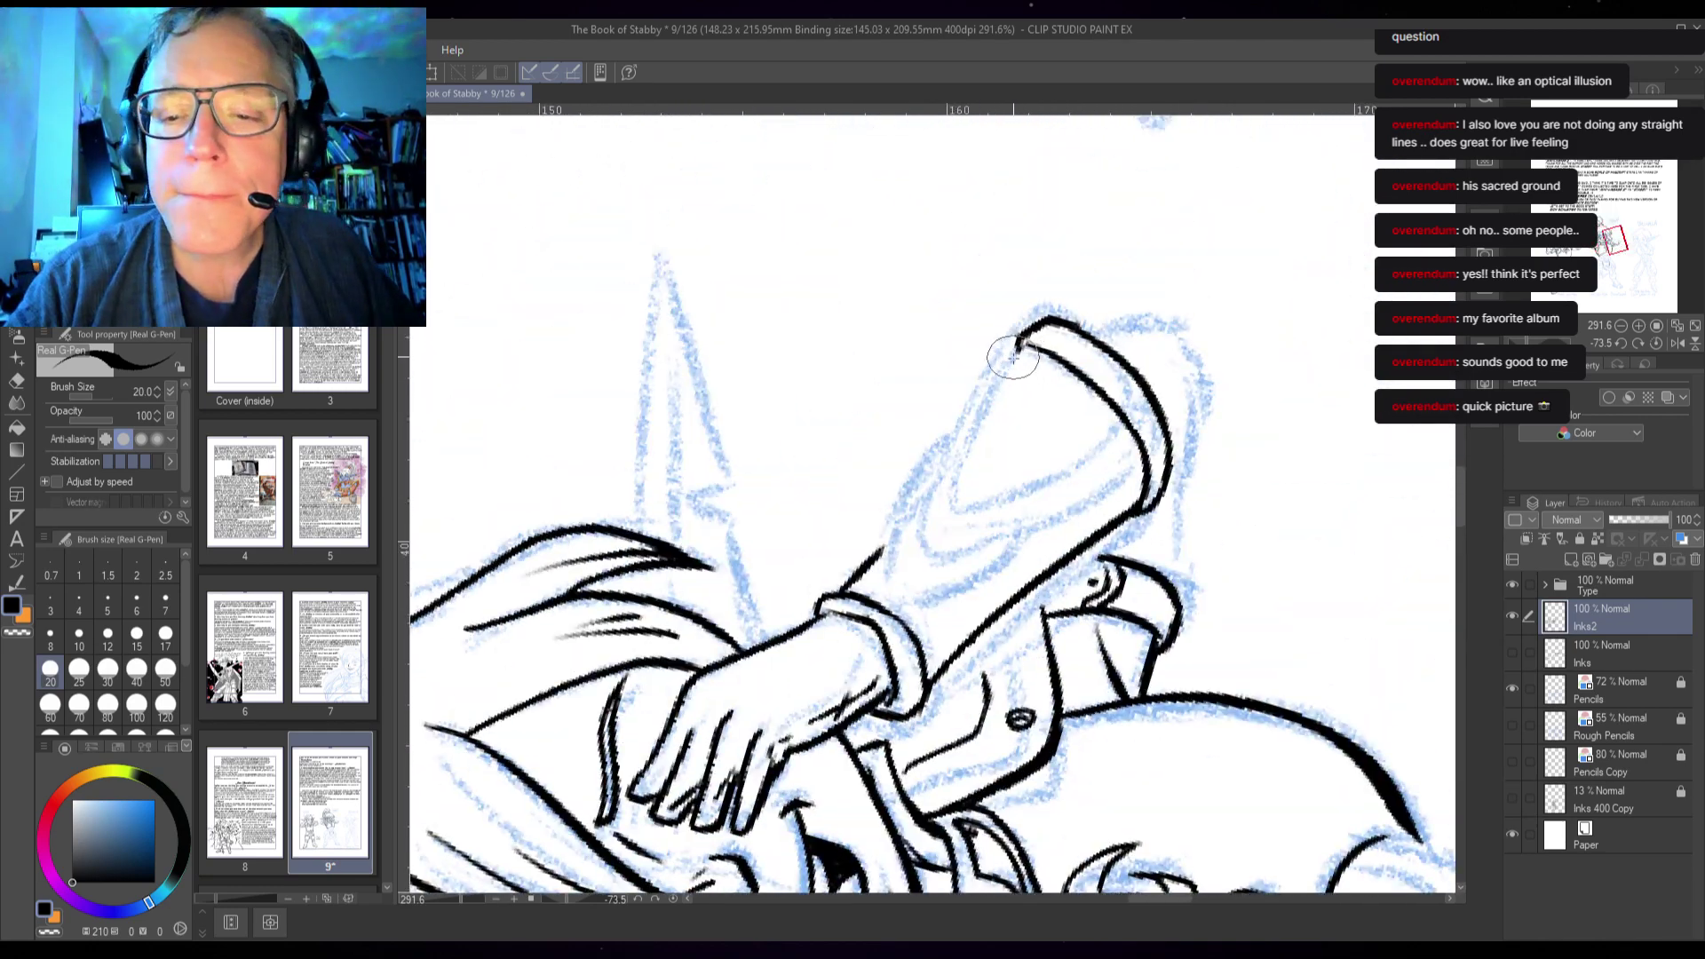
left_click_drag(1012, 357, 948, 482)
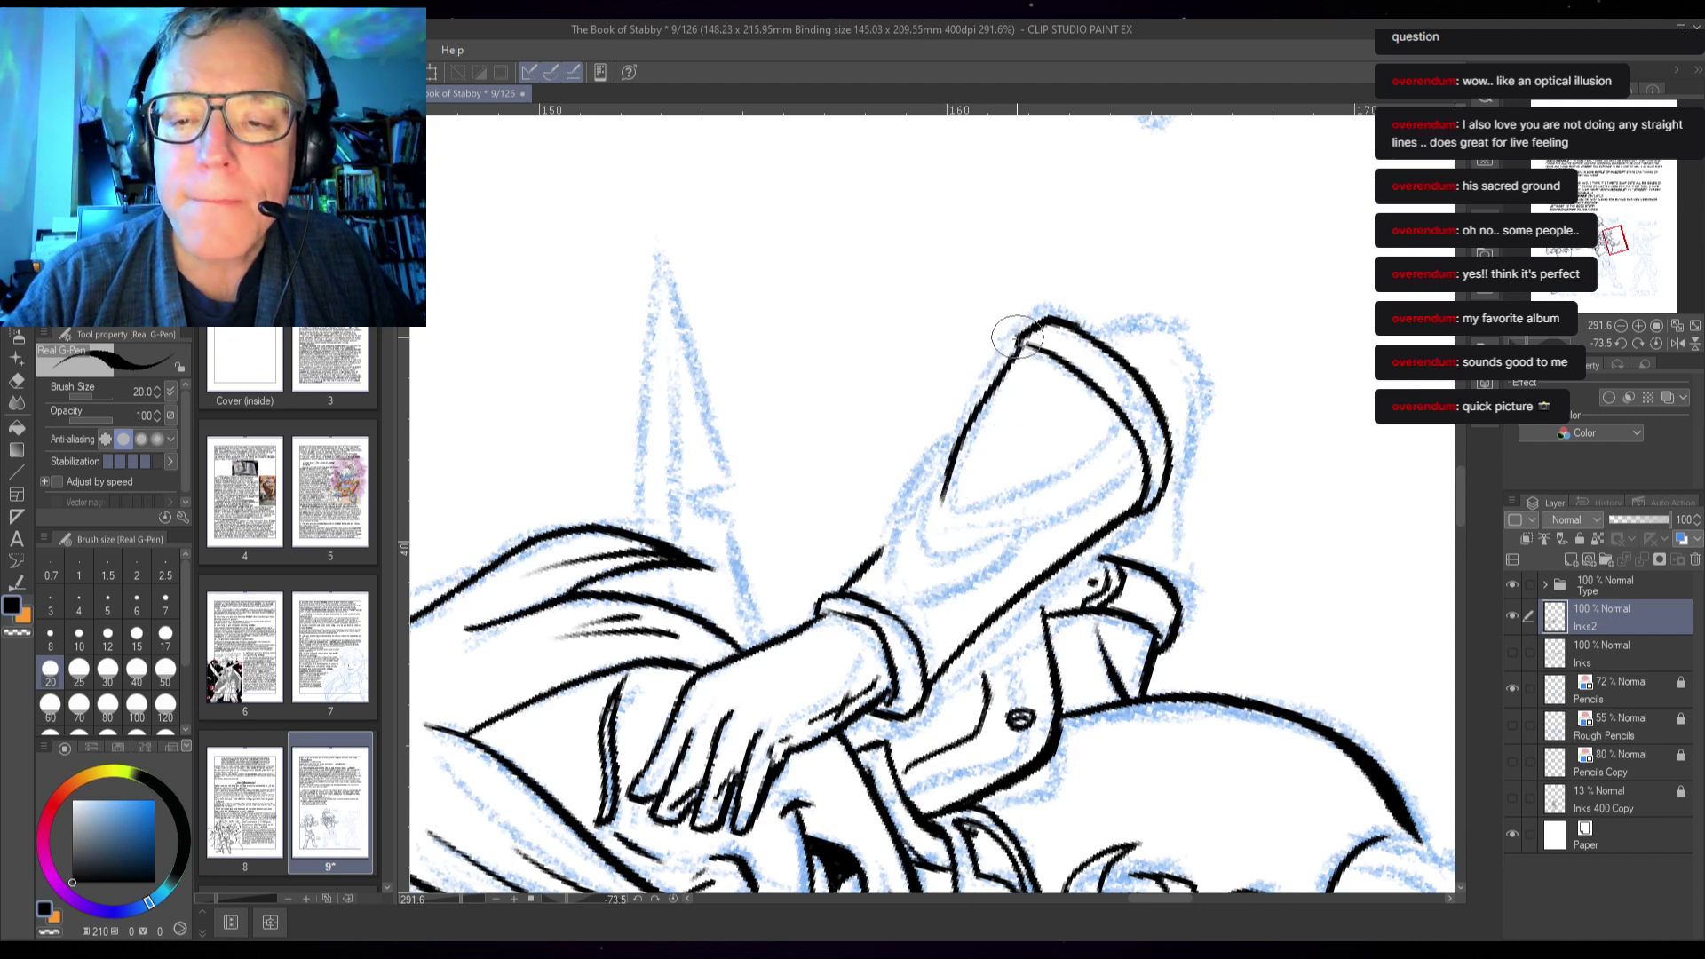
left_click_drag(999, 367, 954, 484)
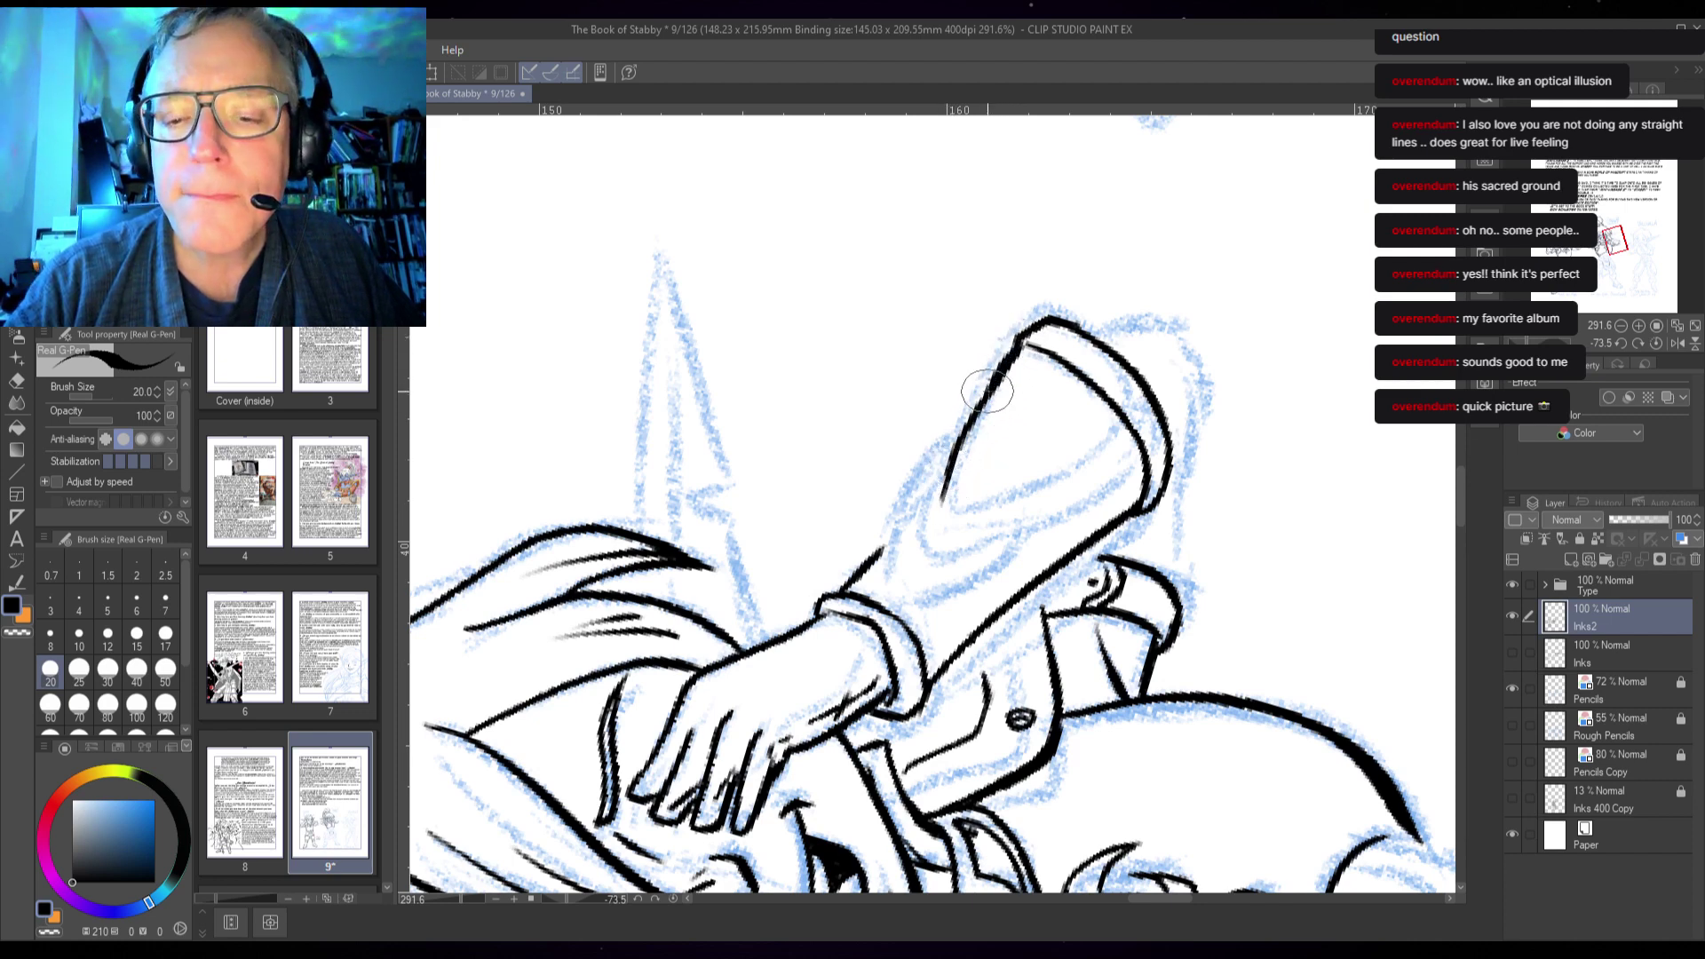
left_click_drag(987, 391, 950, 473)
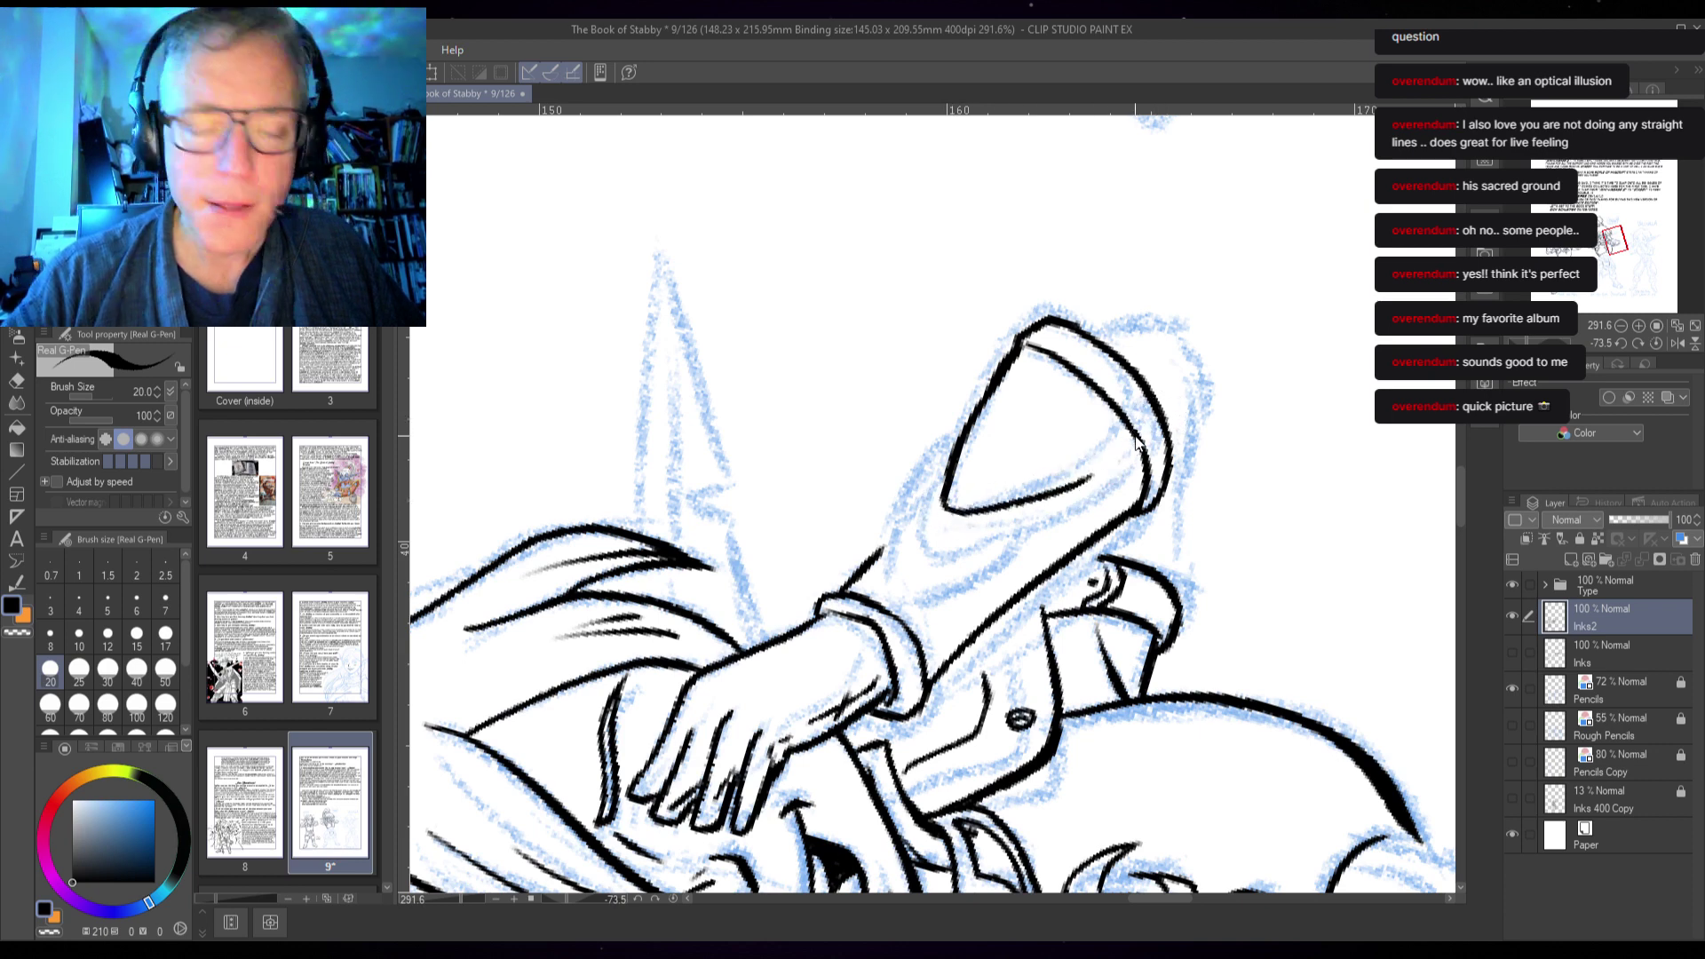
key("ctrl+z")
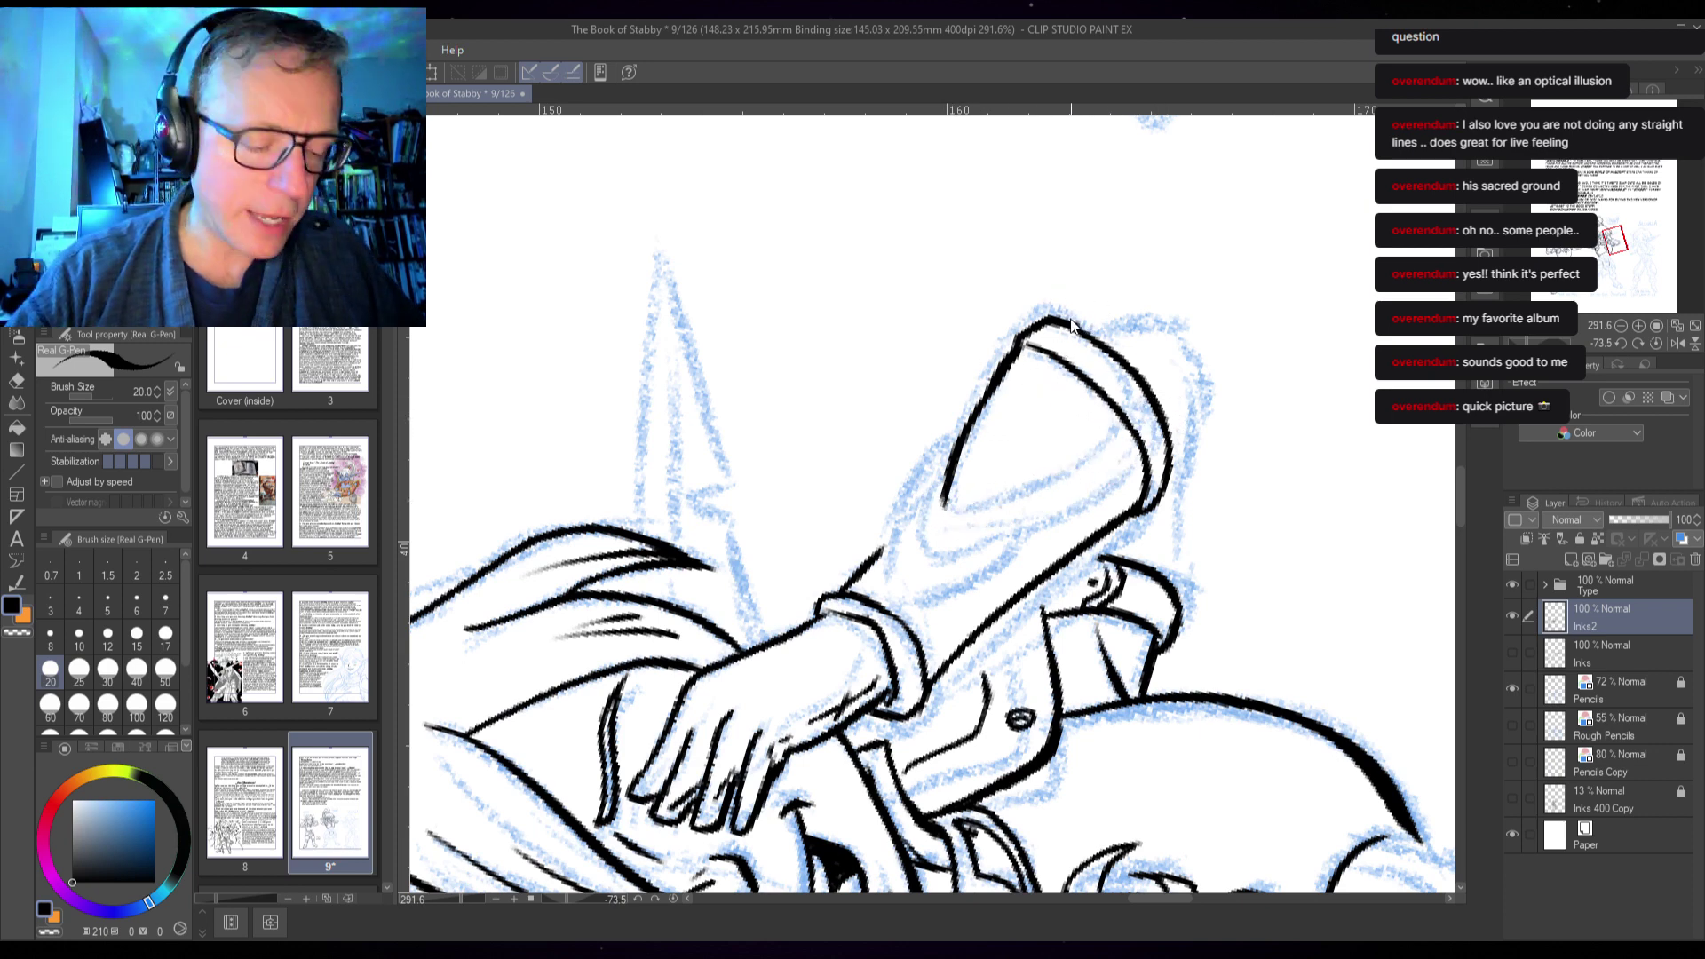
key("ctrl+z")
key("ctrl+z")
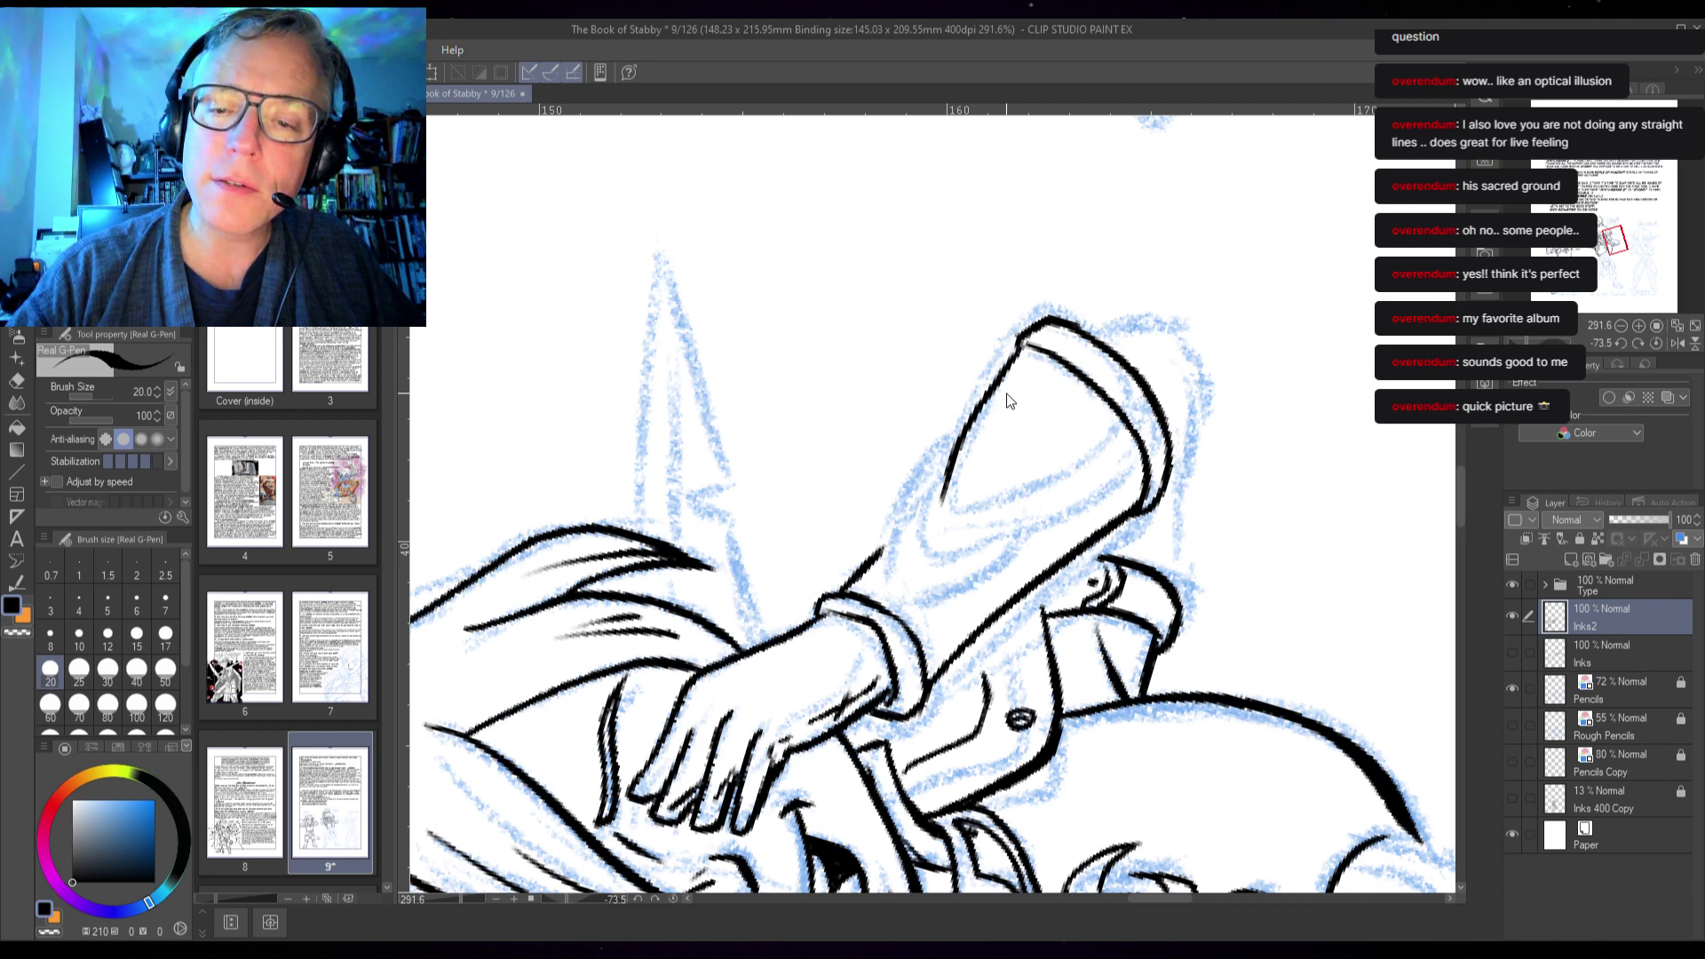
key("ctrl+z")
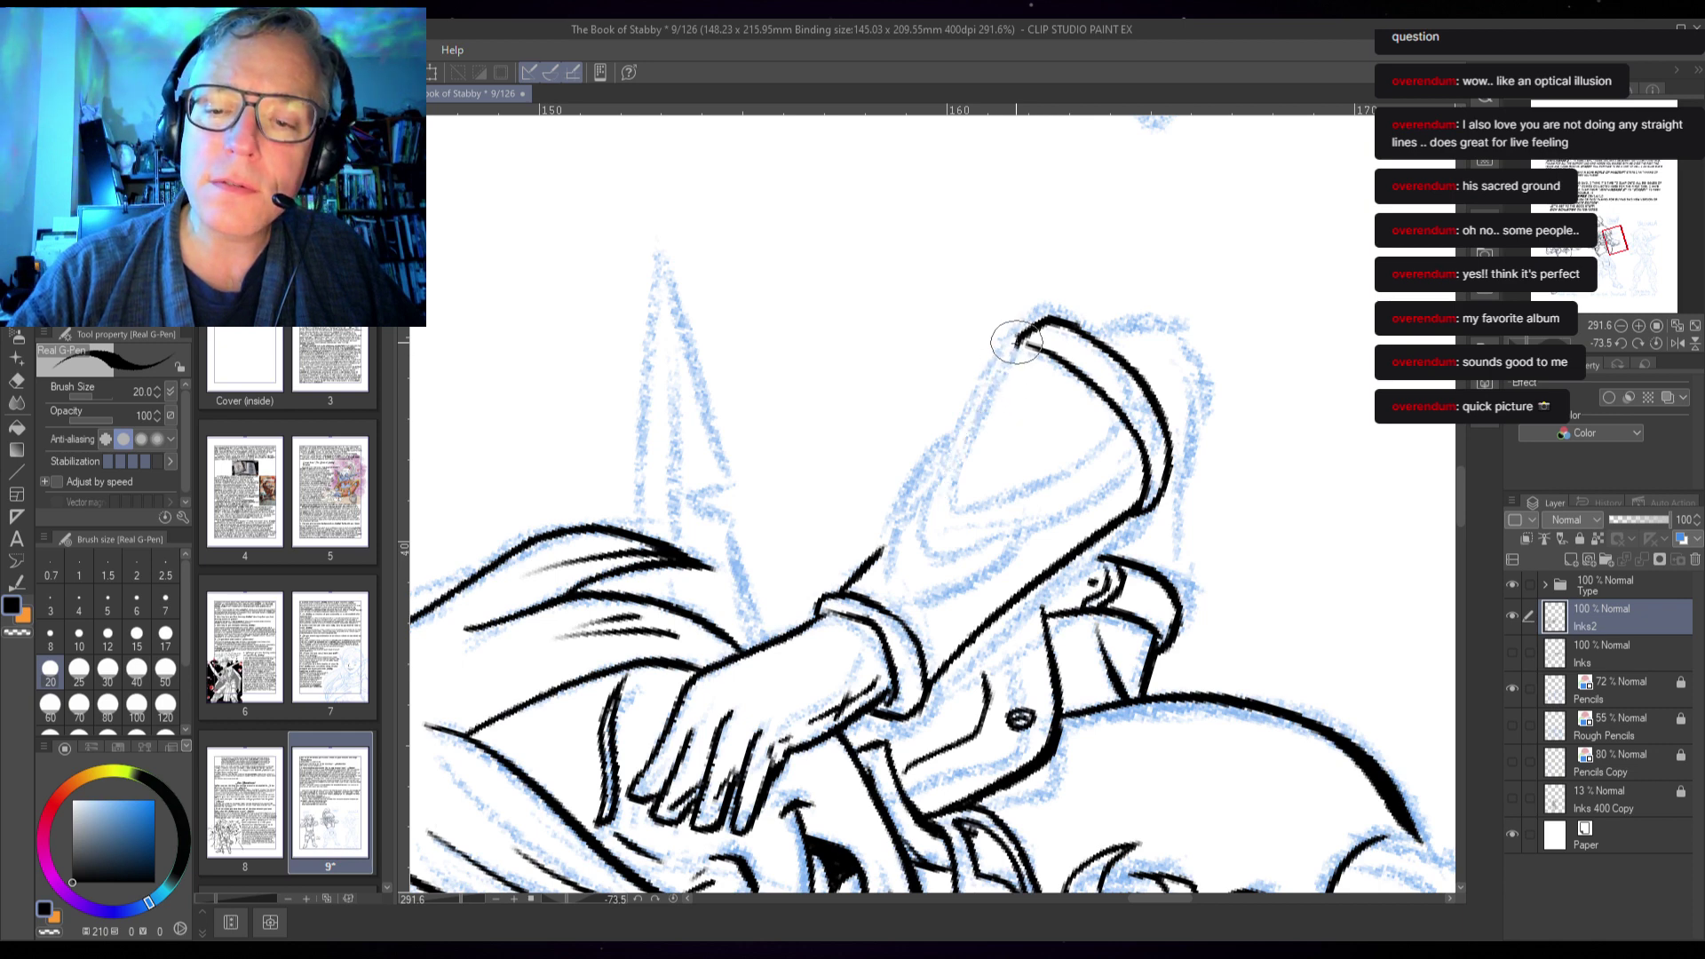
- Ink the rounded triangular panel at the forearm's elbow end, thicken its tip, and join the rim's inner line to it
left_click_drag(988, 379, 925, 530)
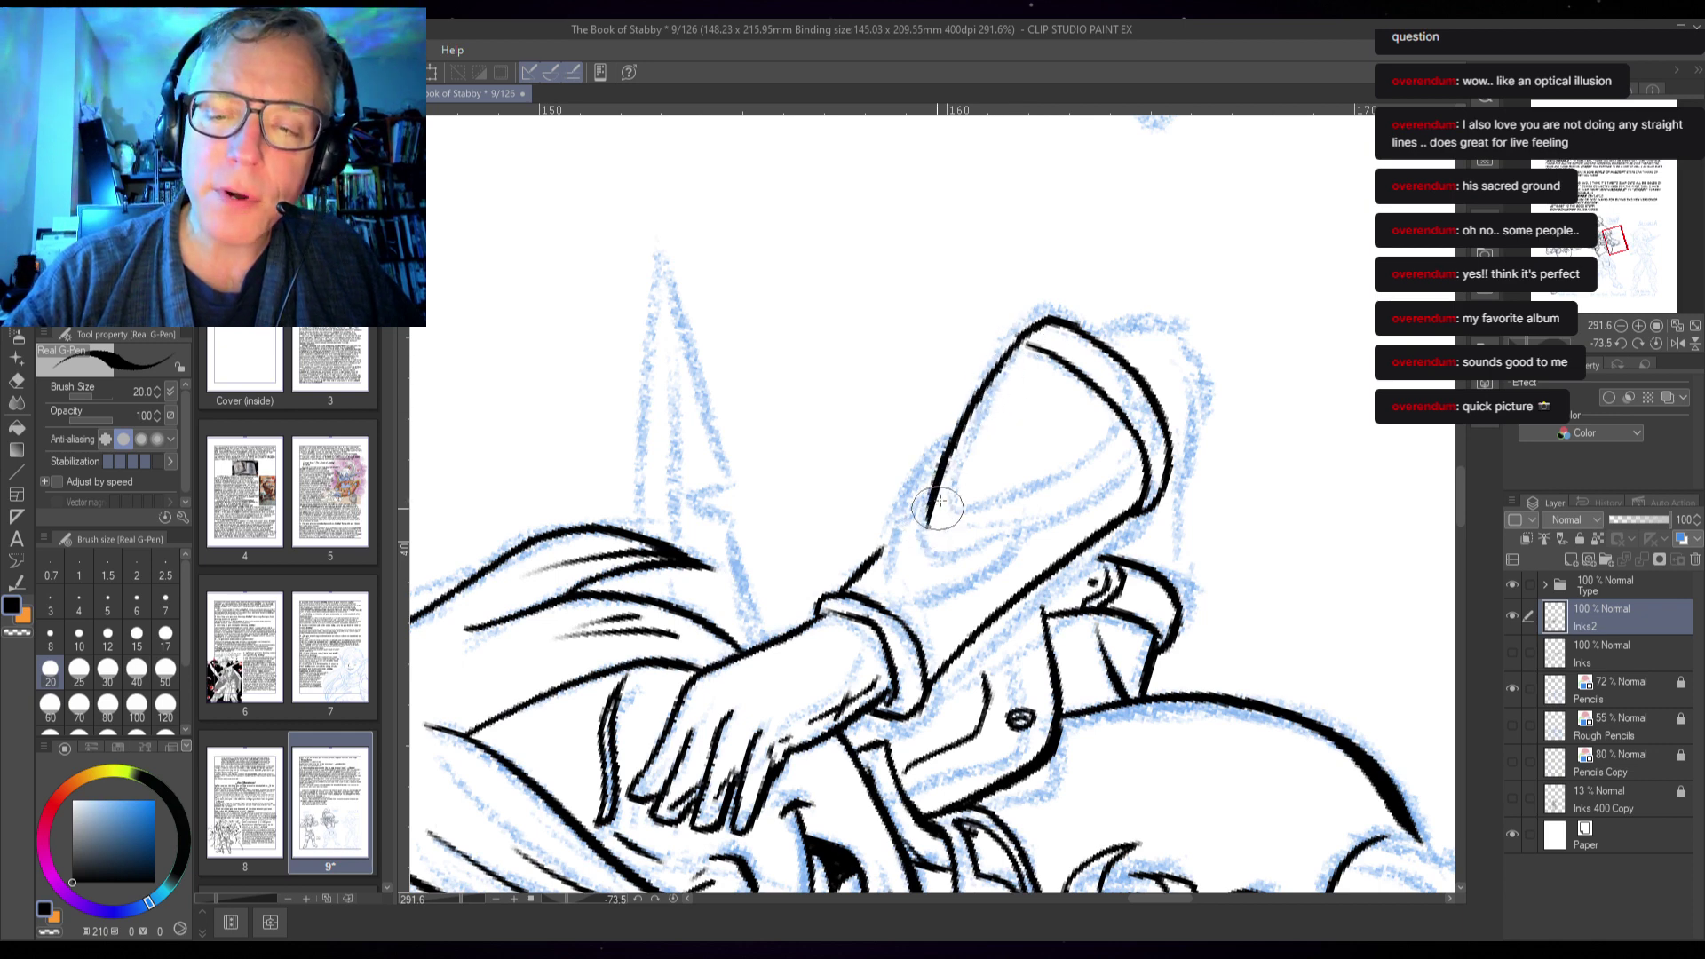
mouse_move(1021, 335)
left_mouse_down()
mouse_move(1043, 316)
mouse_move(1052, 340)
left_mouse_up()
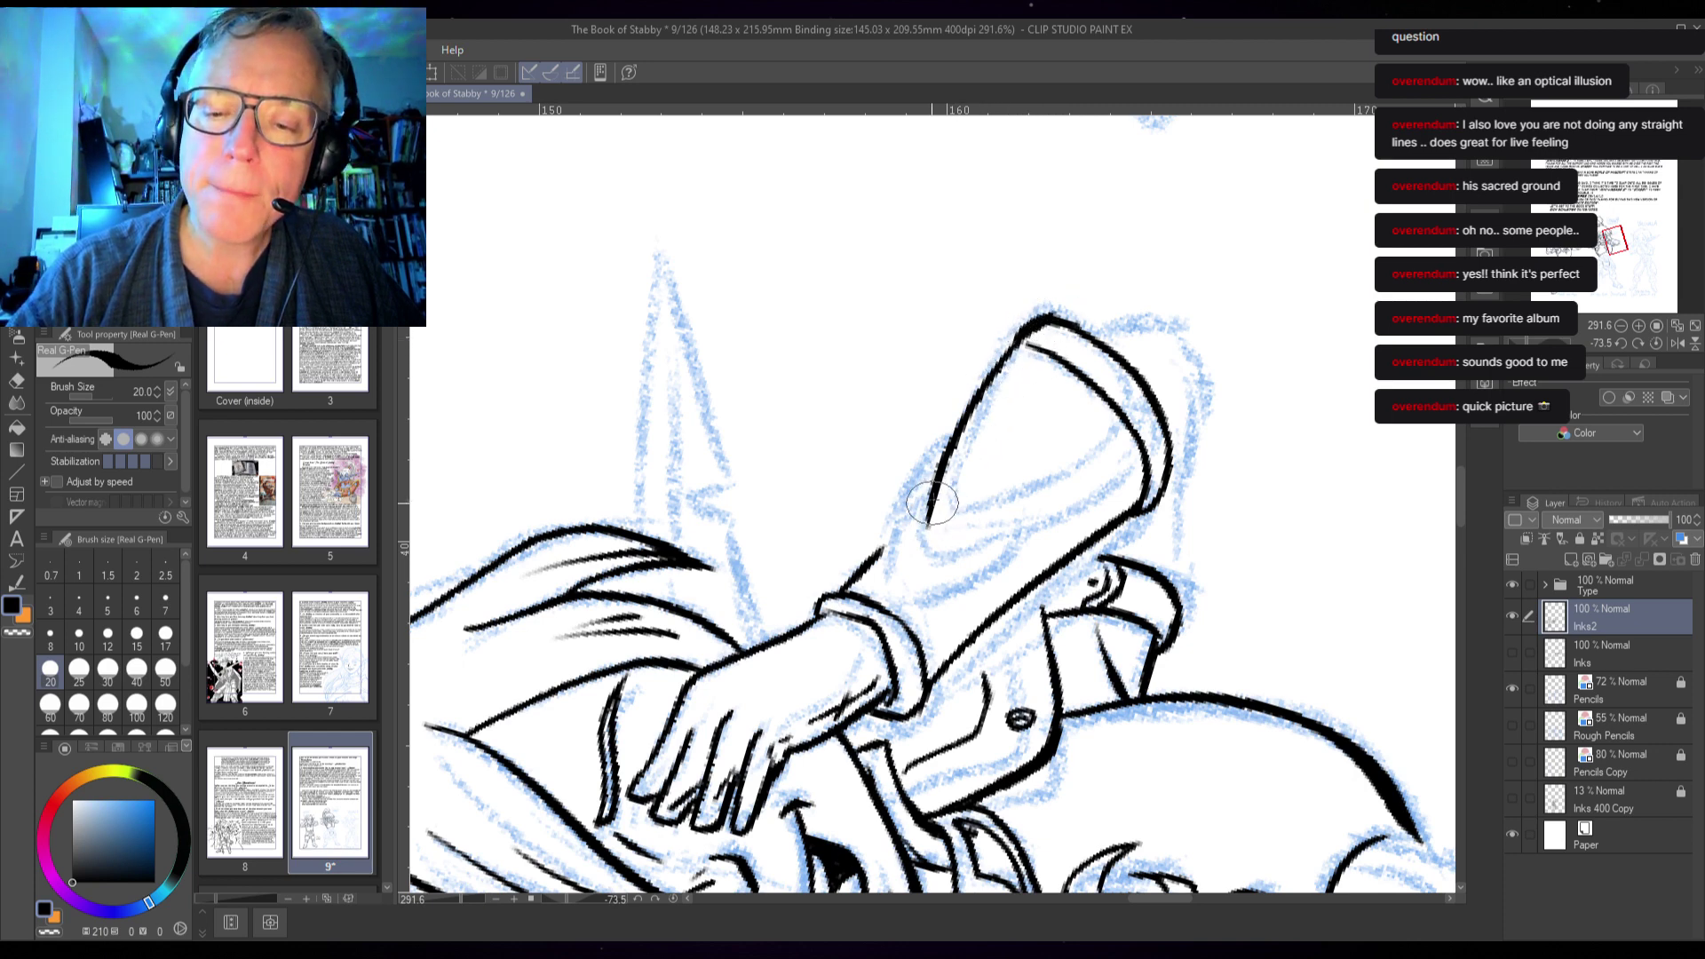
mouse_move(928, 538)
left_mouse_down()
mouse_move(1017, 530)
mouse_move(1128, 459)
left_mouse_up()
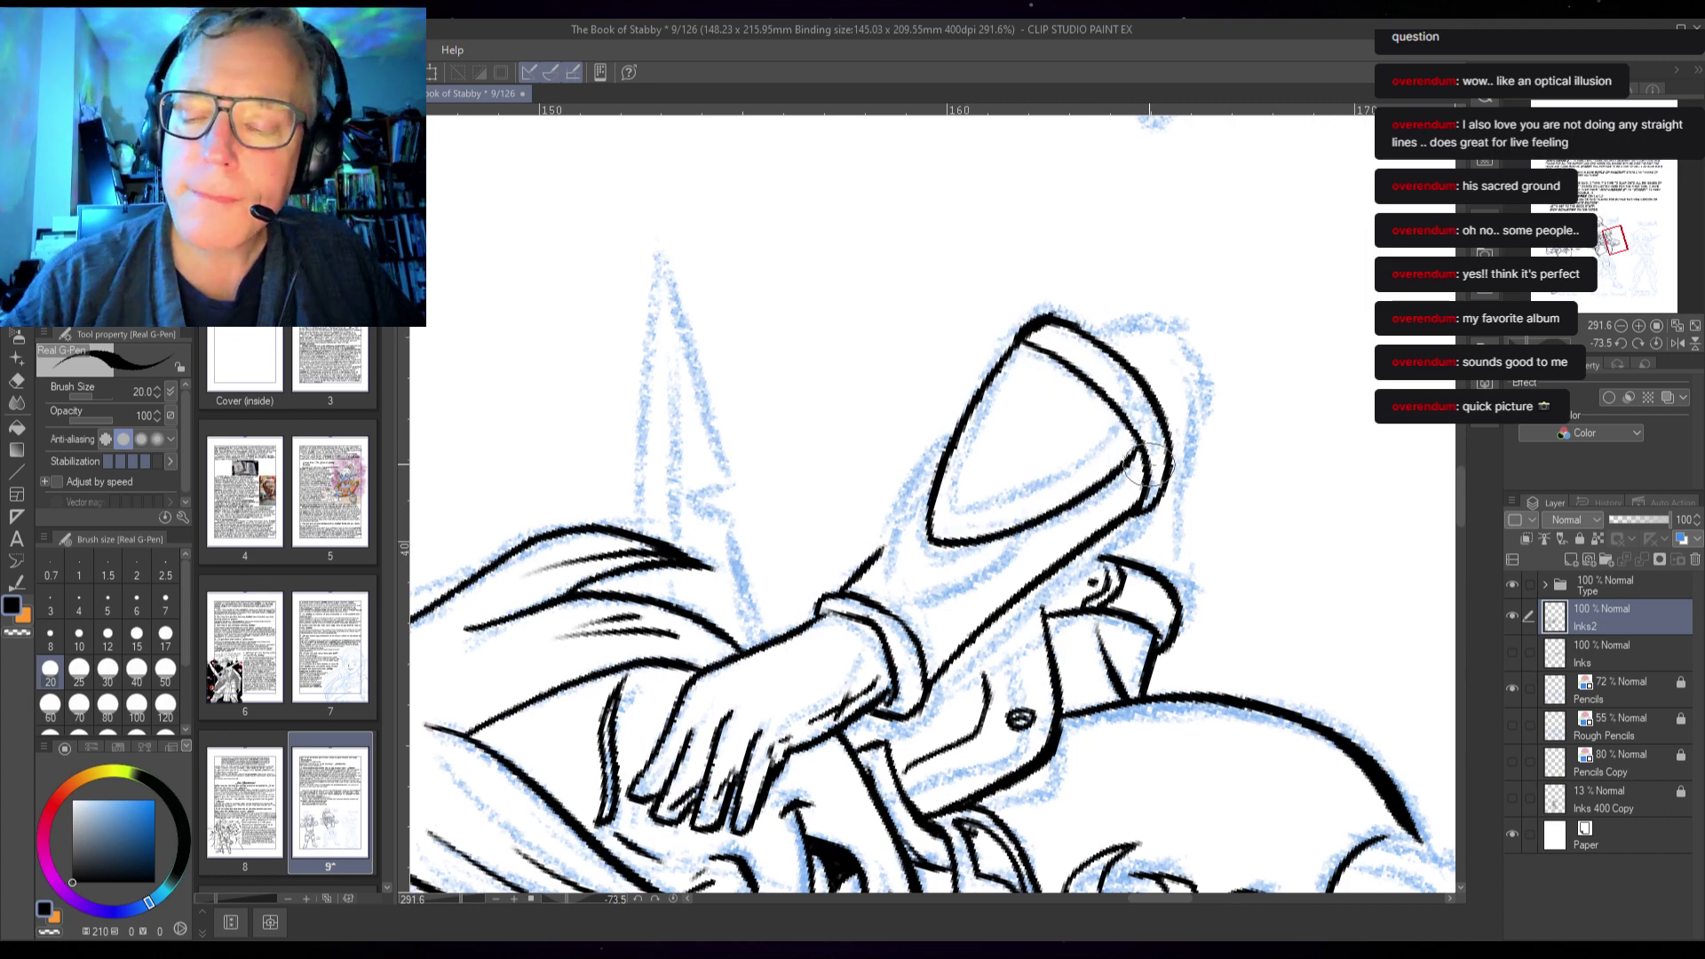
scroll(1148, 463, "up", 5)
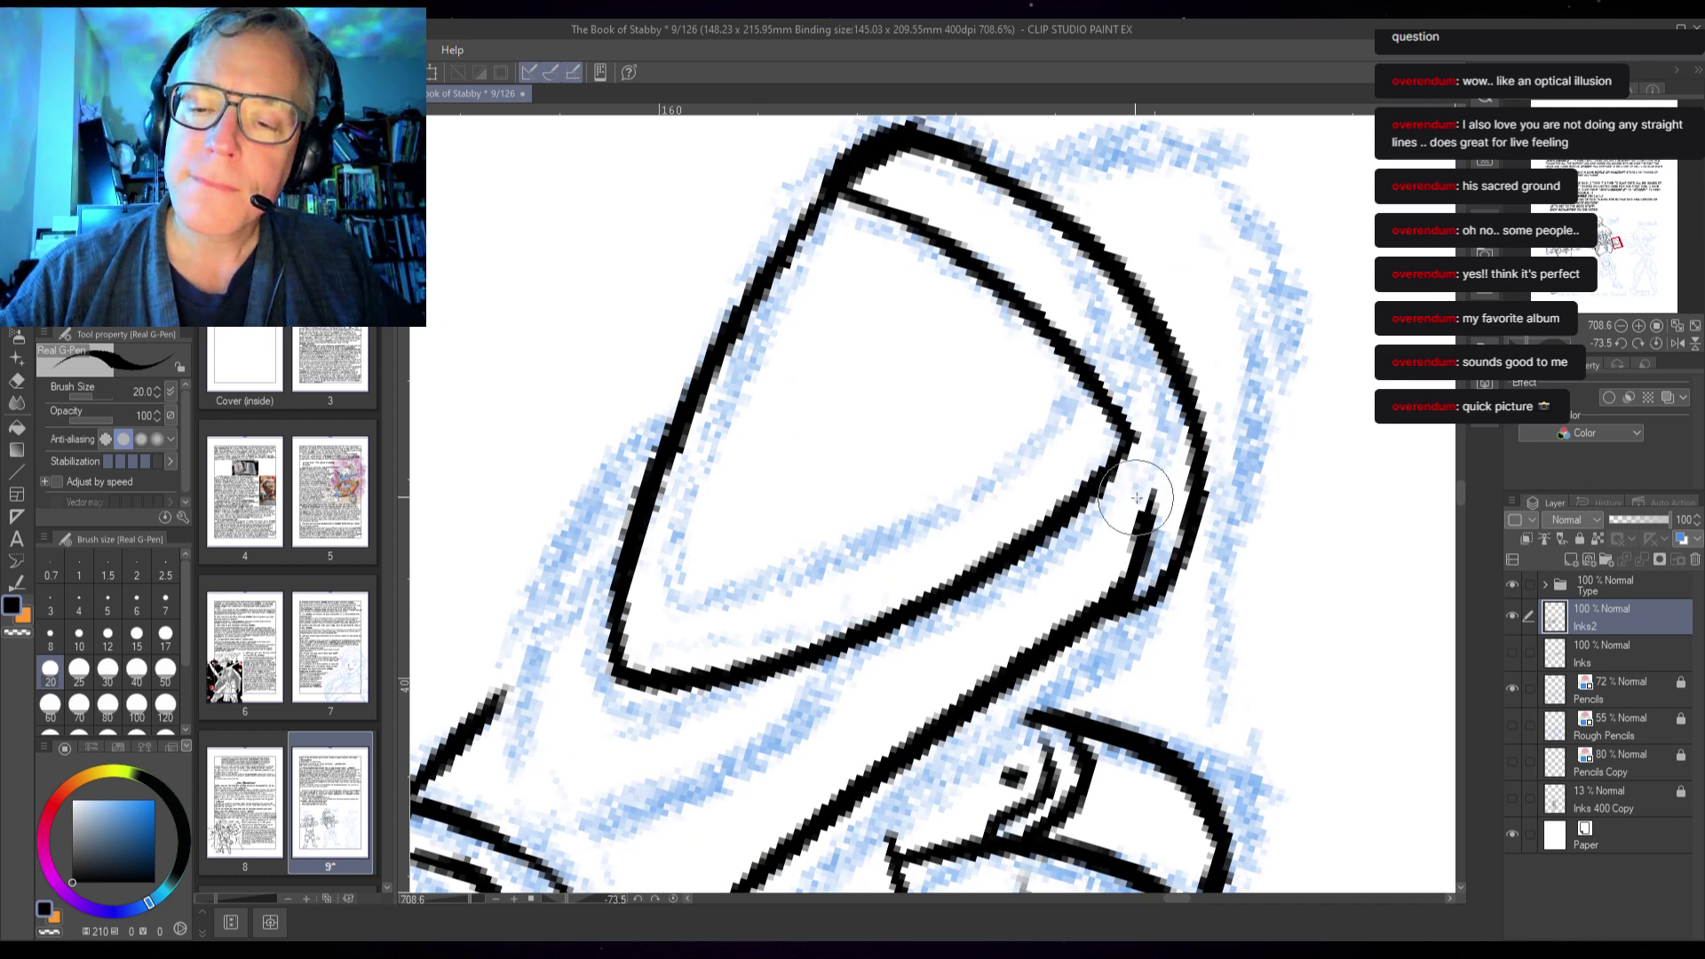
mouse_move(1137, 498)
left_mouse_down()
mouse_move(1124, 566)
mouse_move(1143, 534)
mouse_move(1111, 437)
mouse_move(1128, 509)
mouse_move(1101, 600)
mouse_move(1131, 435)
left_mouse_up()
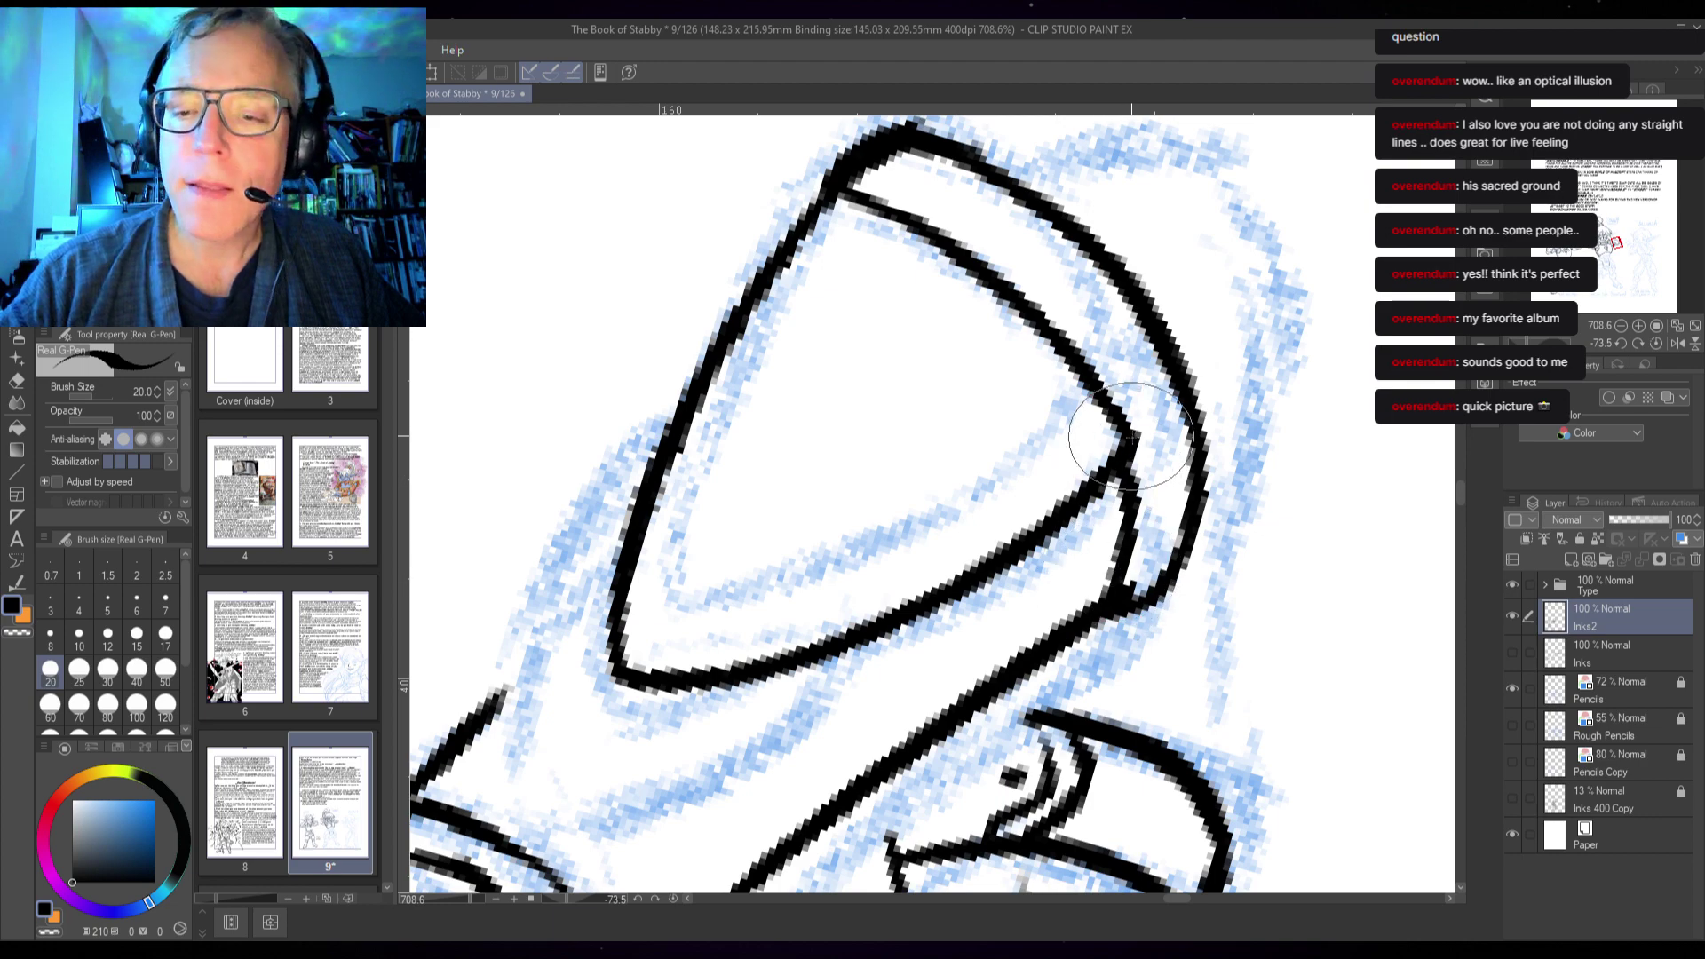
scroll(1132, 435, "down", 3)
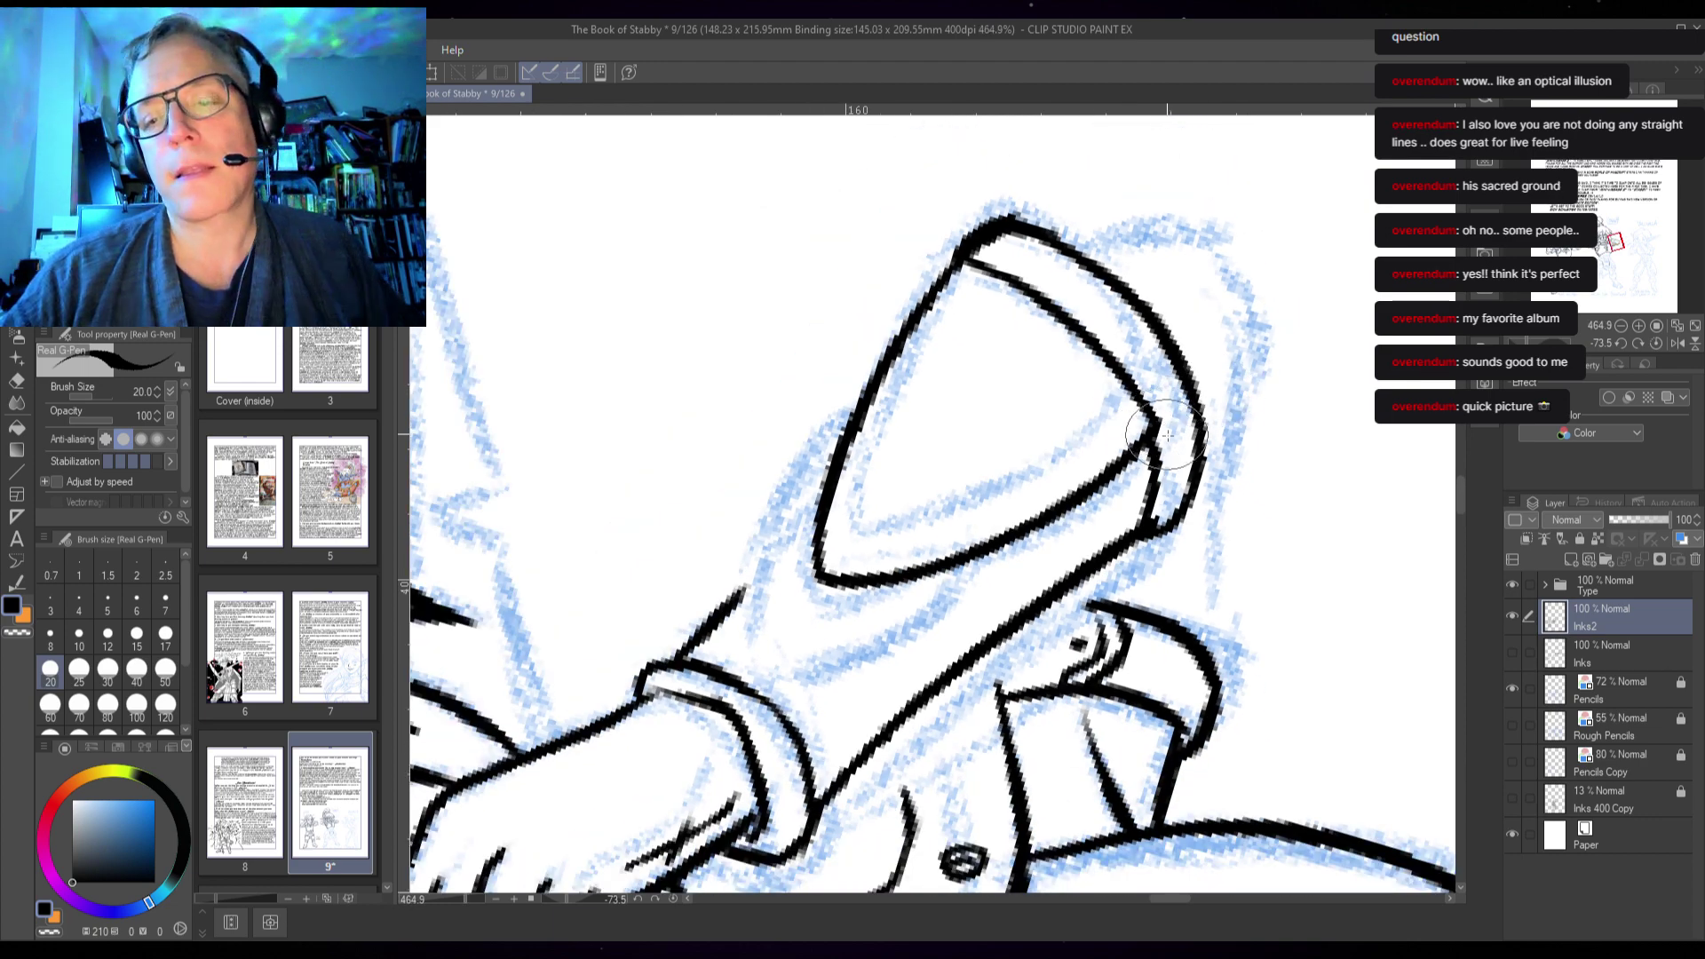
mouse_move(1224, 148)
left_mouse_down()
mouse_move(1259, 163)
mouse_move(1346, 272)
left_mouse_up()
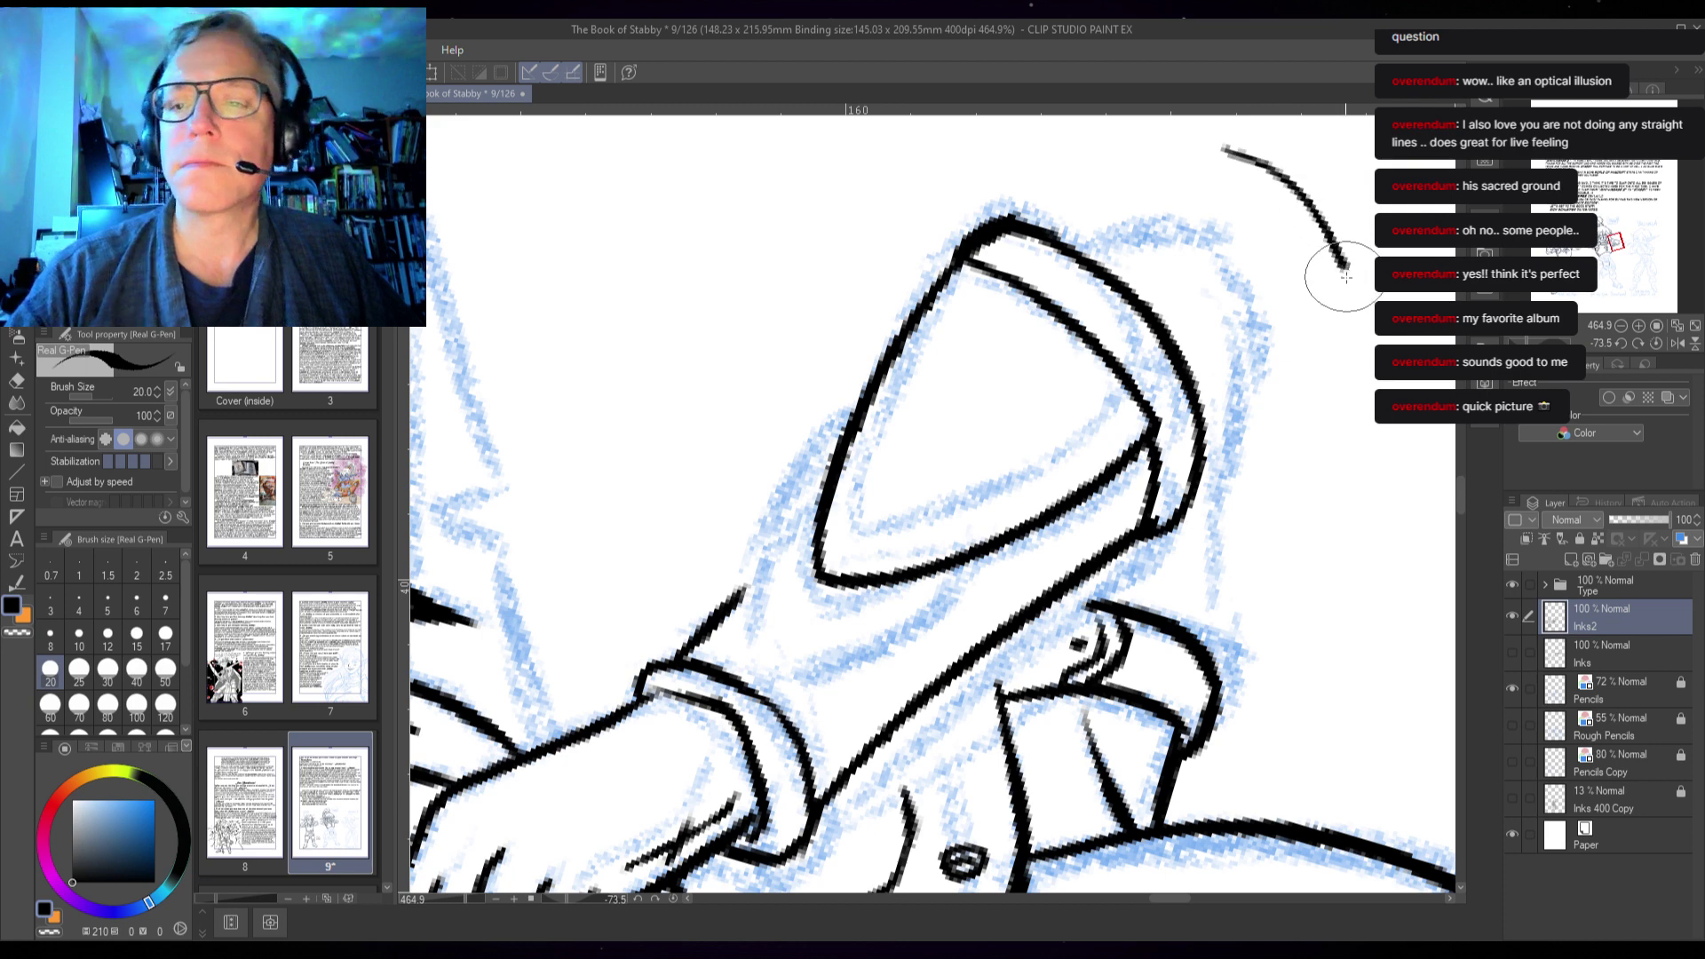
mouse_move(1223, 151)
left_mouse_down()
mouse_move(1180, 278)
mouse_move(1340, 284)
mouse_move(1356, 315)
left_mouse_up()
mouse_move(1206, 128)
left_mouse_down()
mouse_move(1301, 153)
mouse_move(1376, 253)
left_mouse_up()
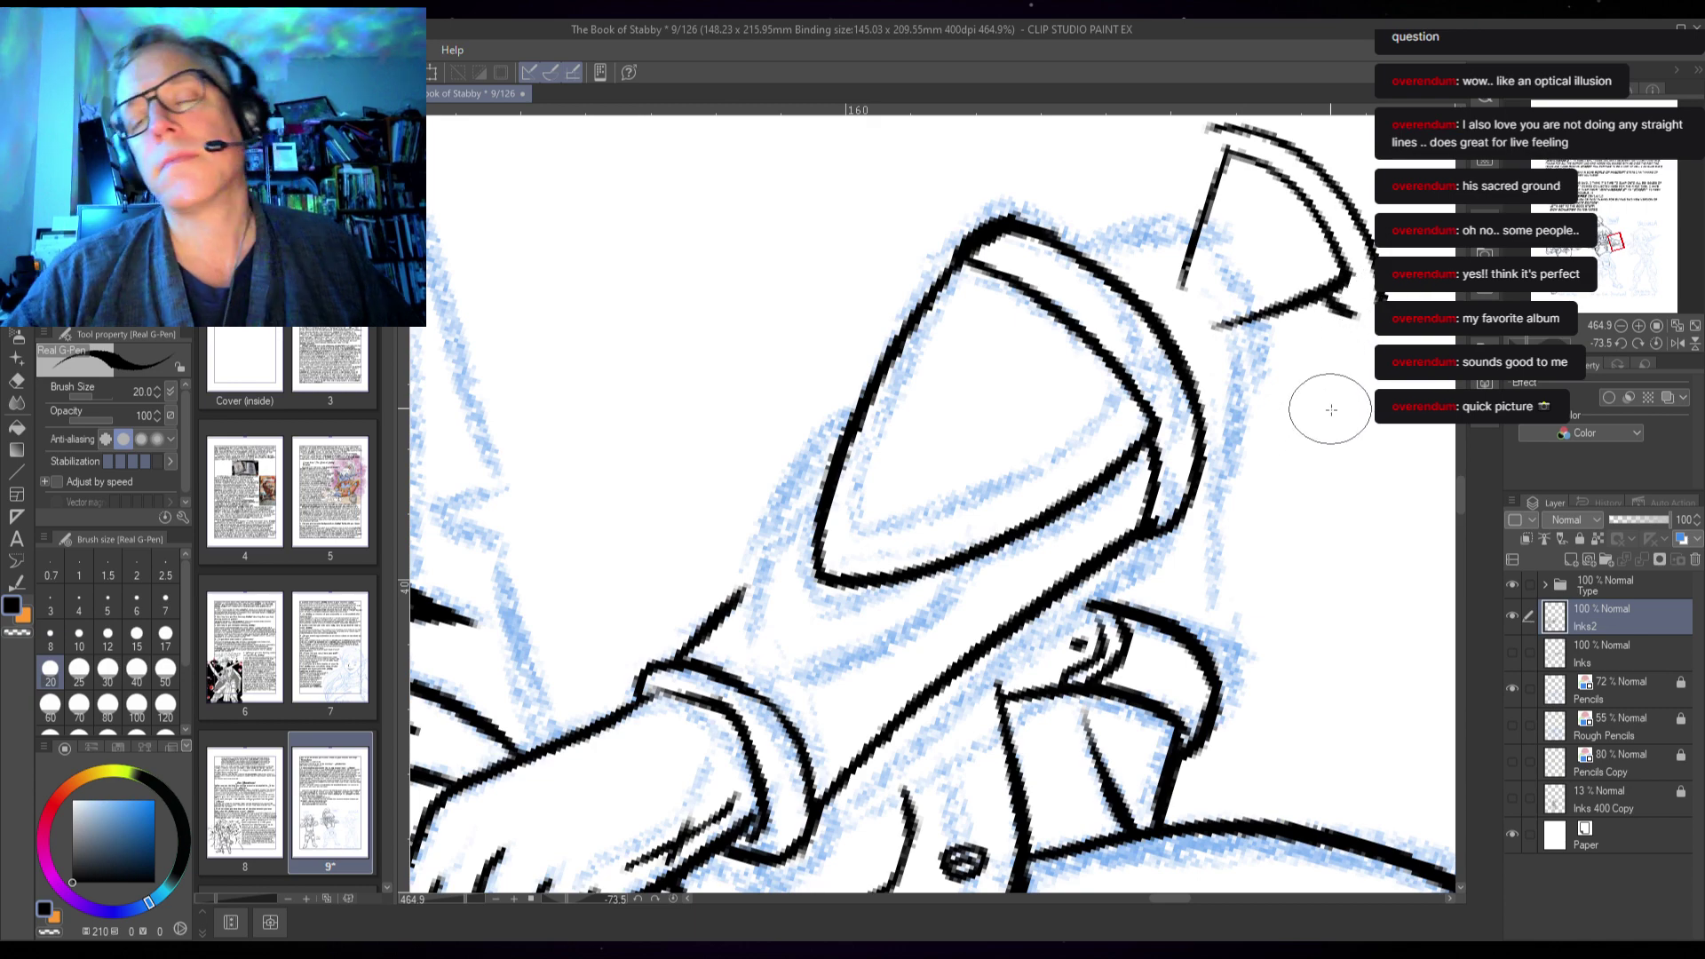
left_click_drag(1335, 404, 1294, 451)
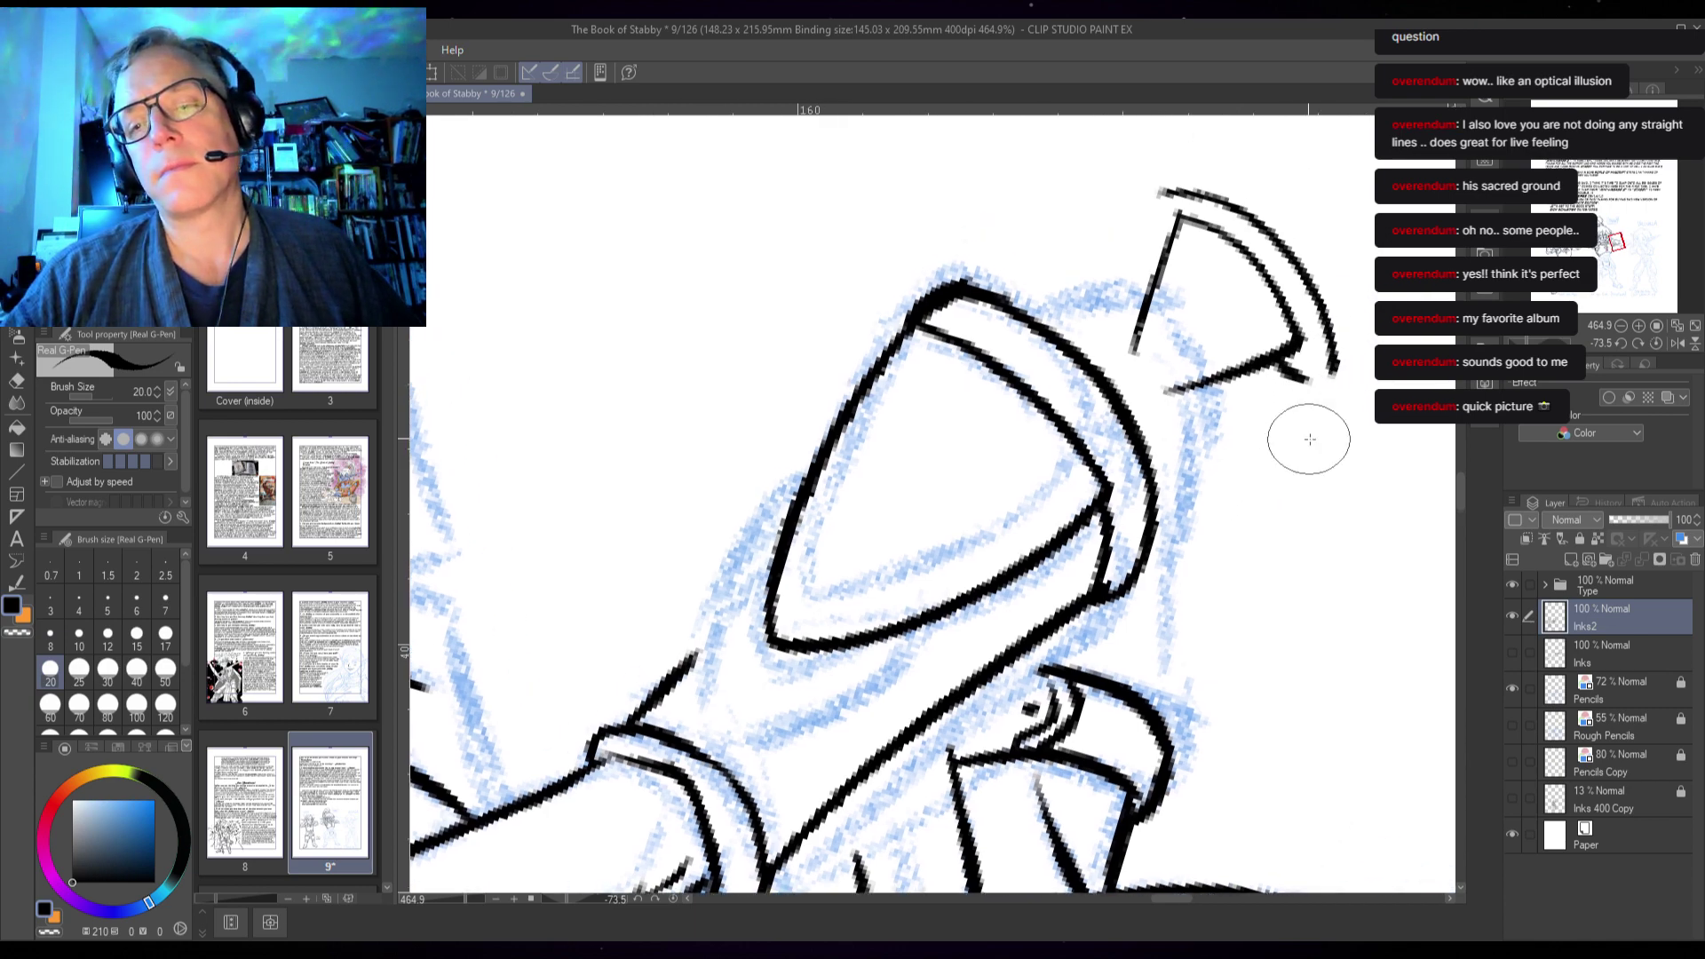
key("ctrl+z")
key("ctrl+z")
key("ctrl+z")
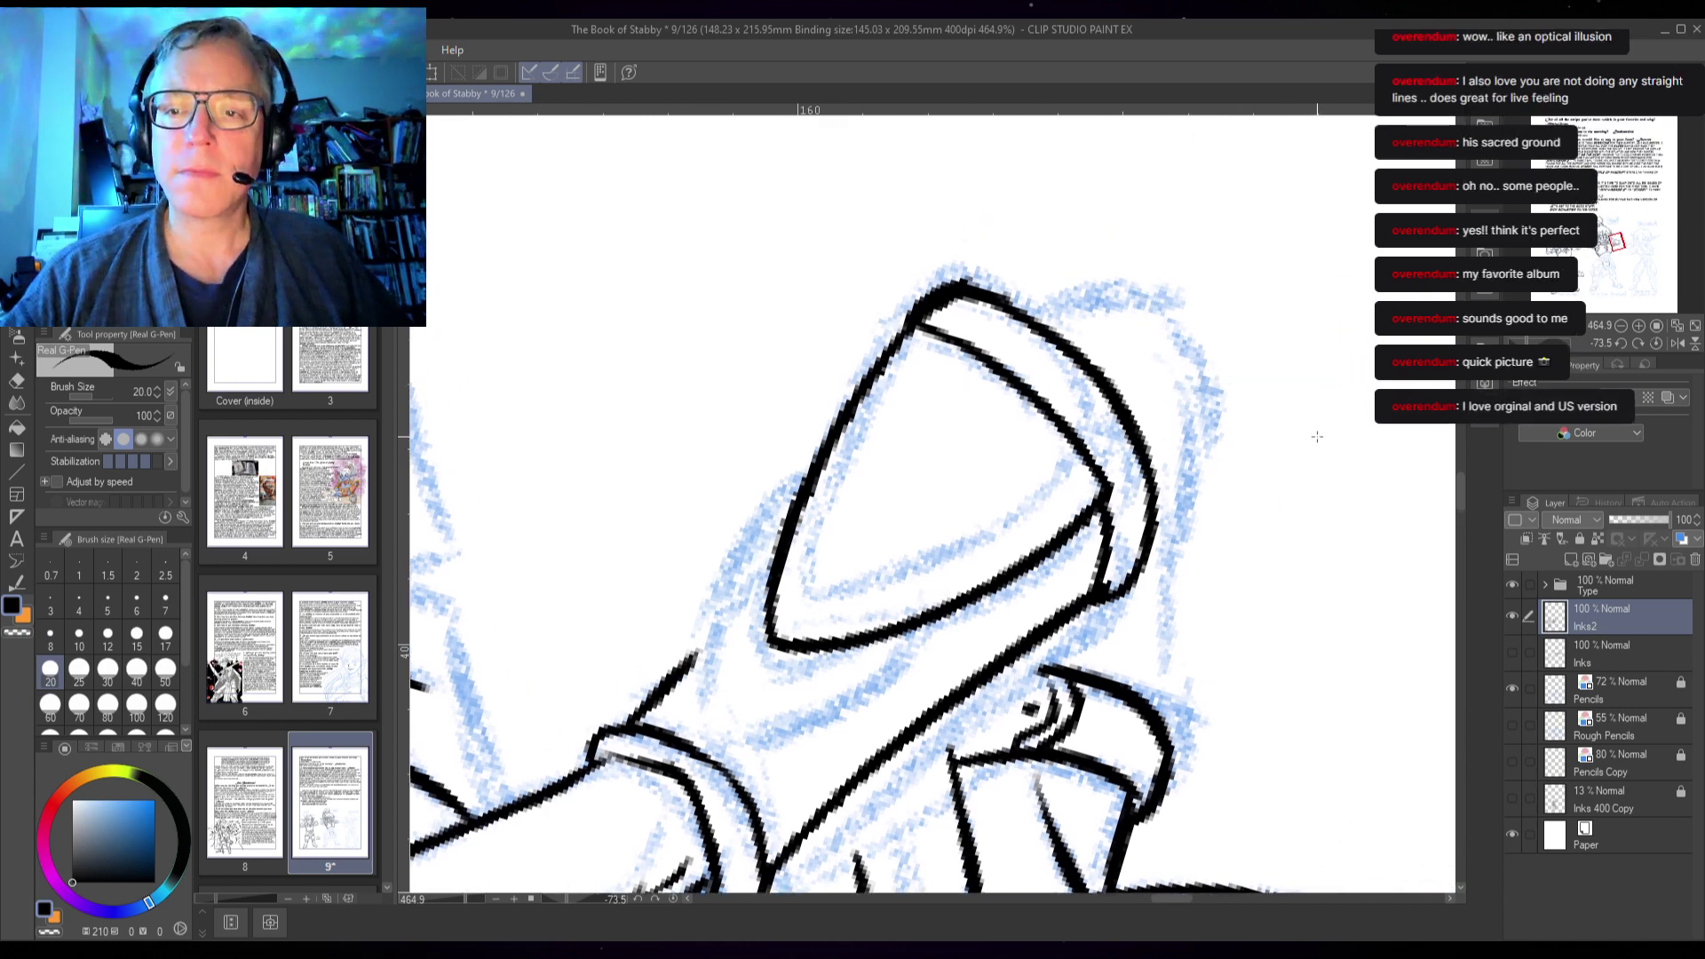
- Ink the forearm's upper outline down to the wrist cuff and a second pointed outline around the triangular panel
left_click_drag(1124, 593, 1199, 387)
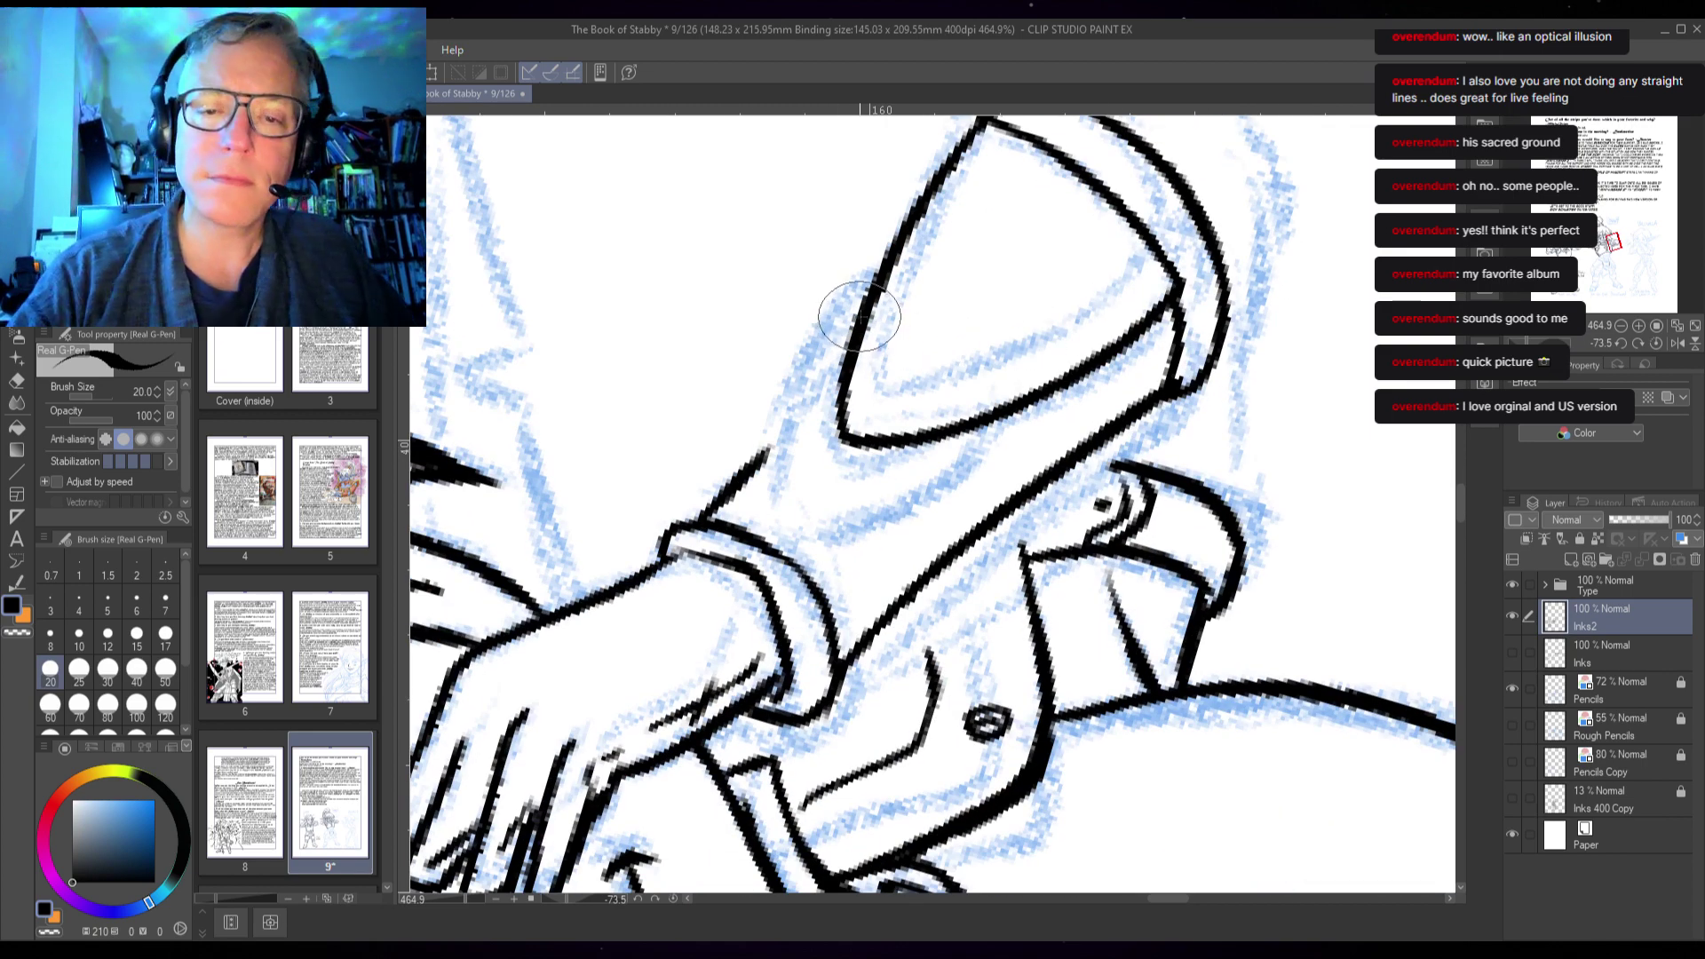
left_click_drag(781, 520, 843, 346)
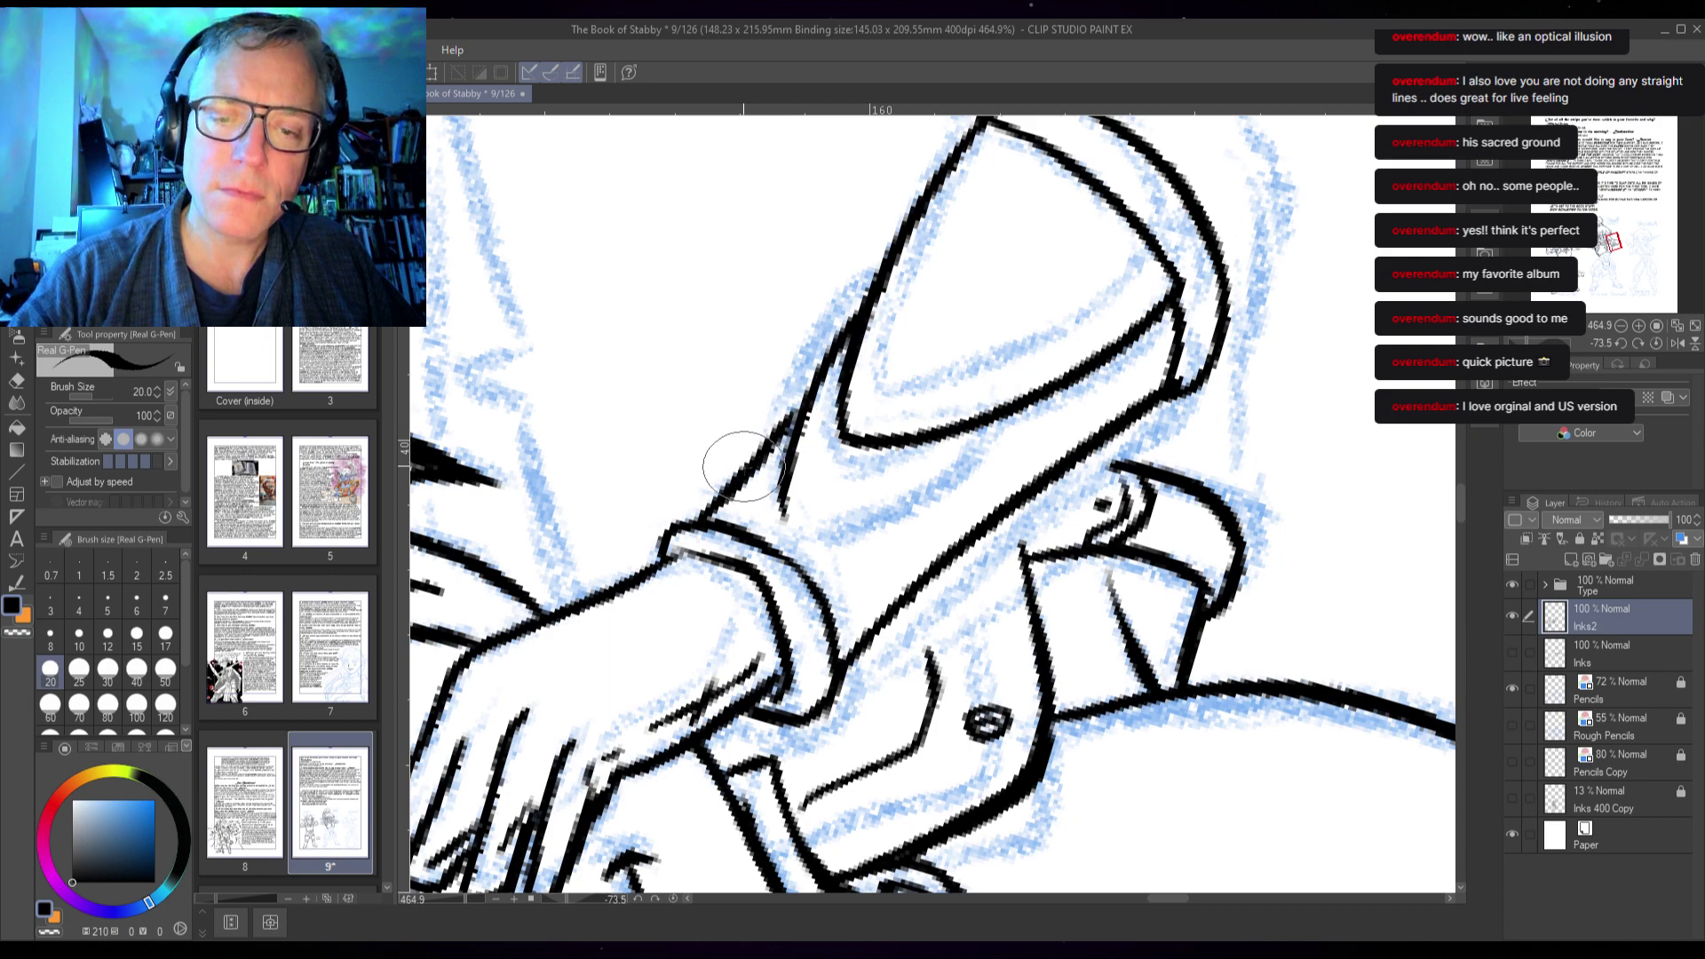
left_click_drag(701, 522, 813, 378)
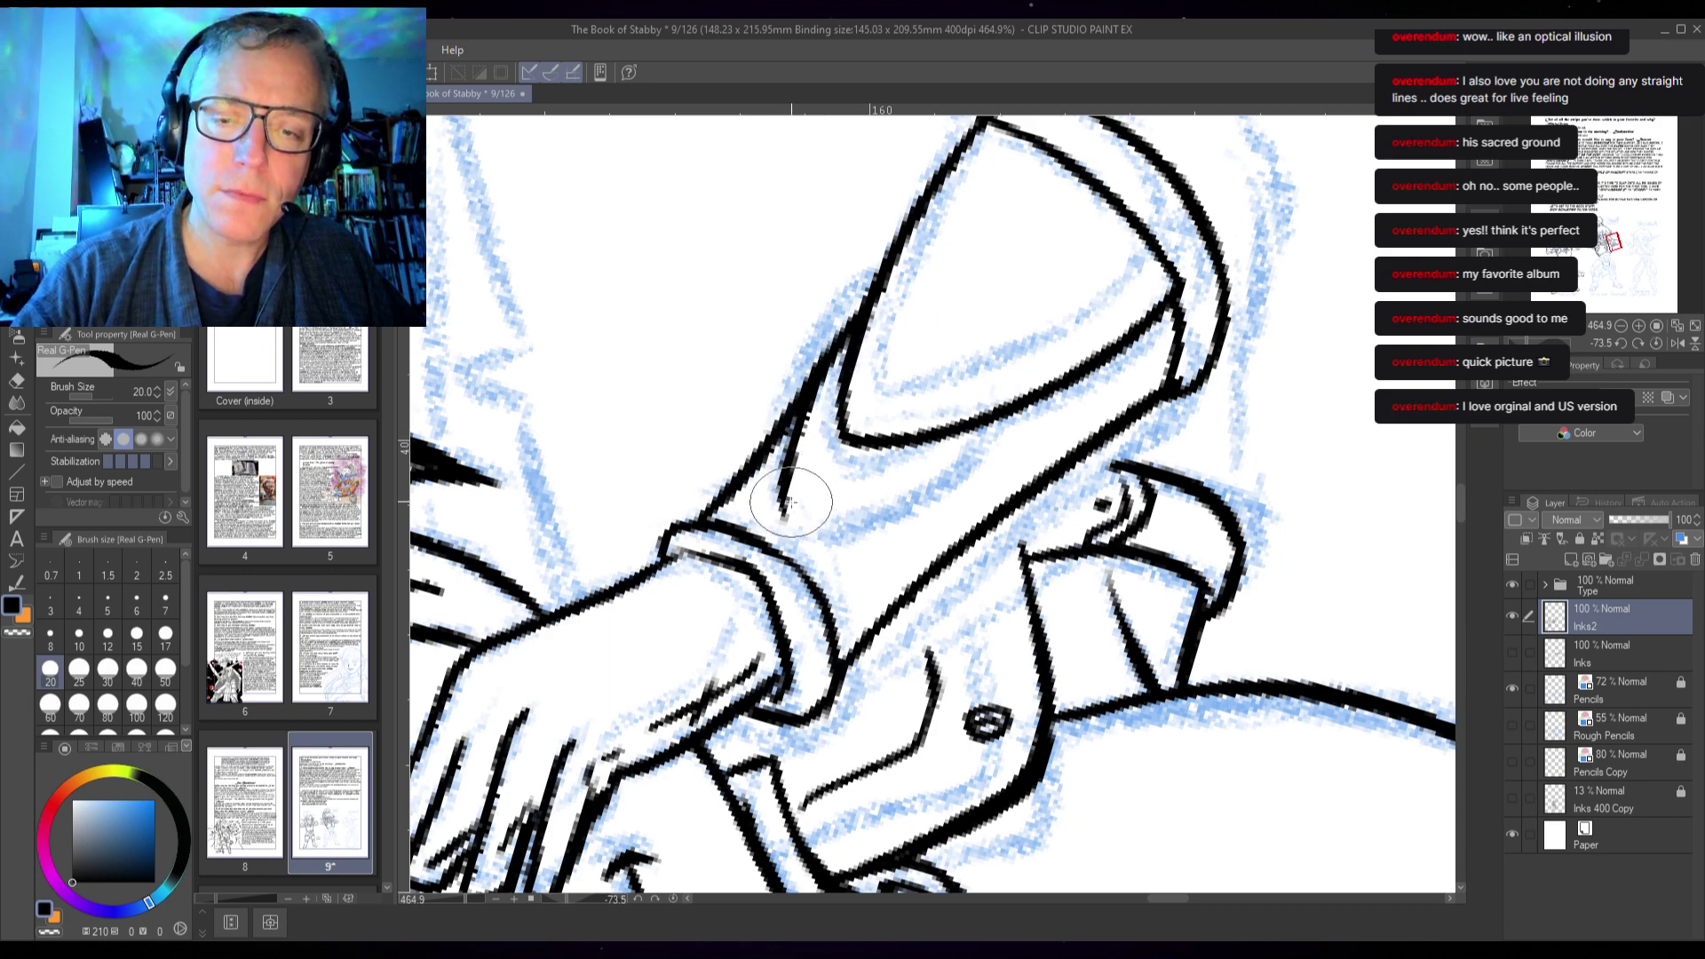
mouse_move(783, 517)
left_mouse_down()
mouse_move(1046, 417)
mouse_move(1205, 571)
left_mouse_up()
- Reset the canvas rotation to 0 degrees and examine the inked elf figure beside the Thrayne figure
left_click_drag(977, 267, 1136, 420)
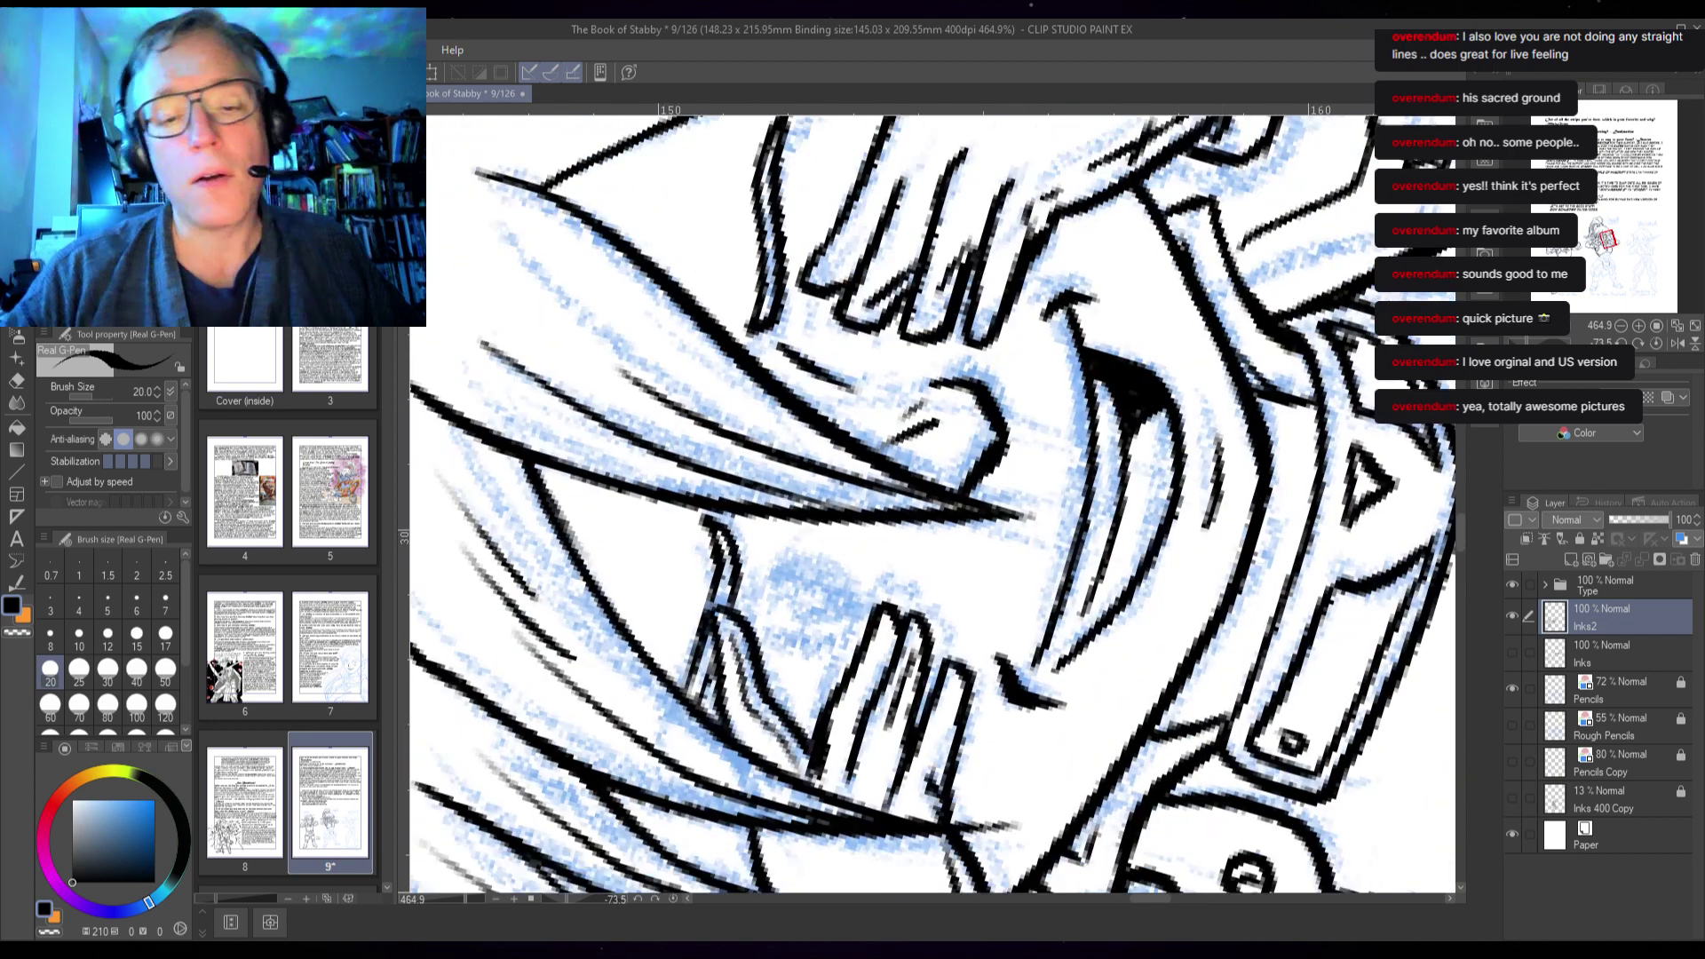
left_click_drag(1138, 135, 1298, 289)
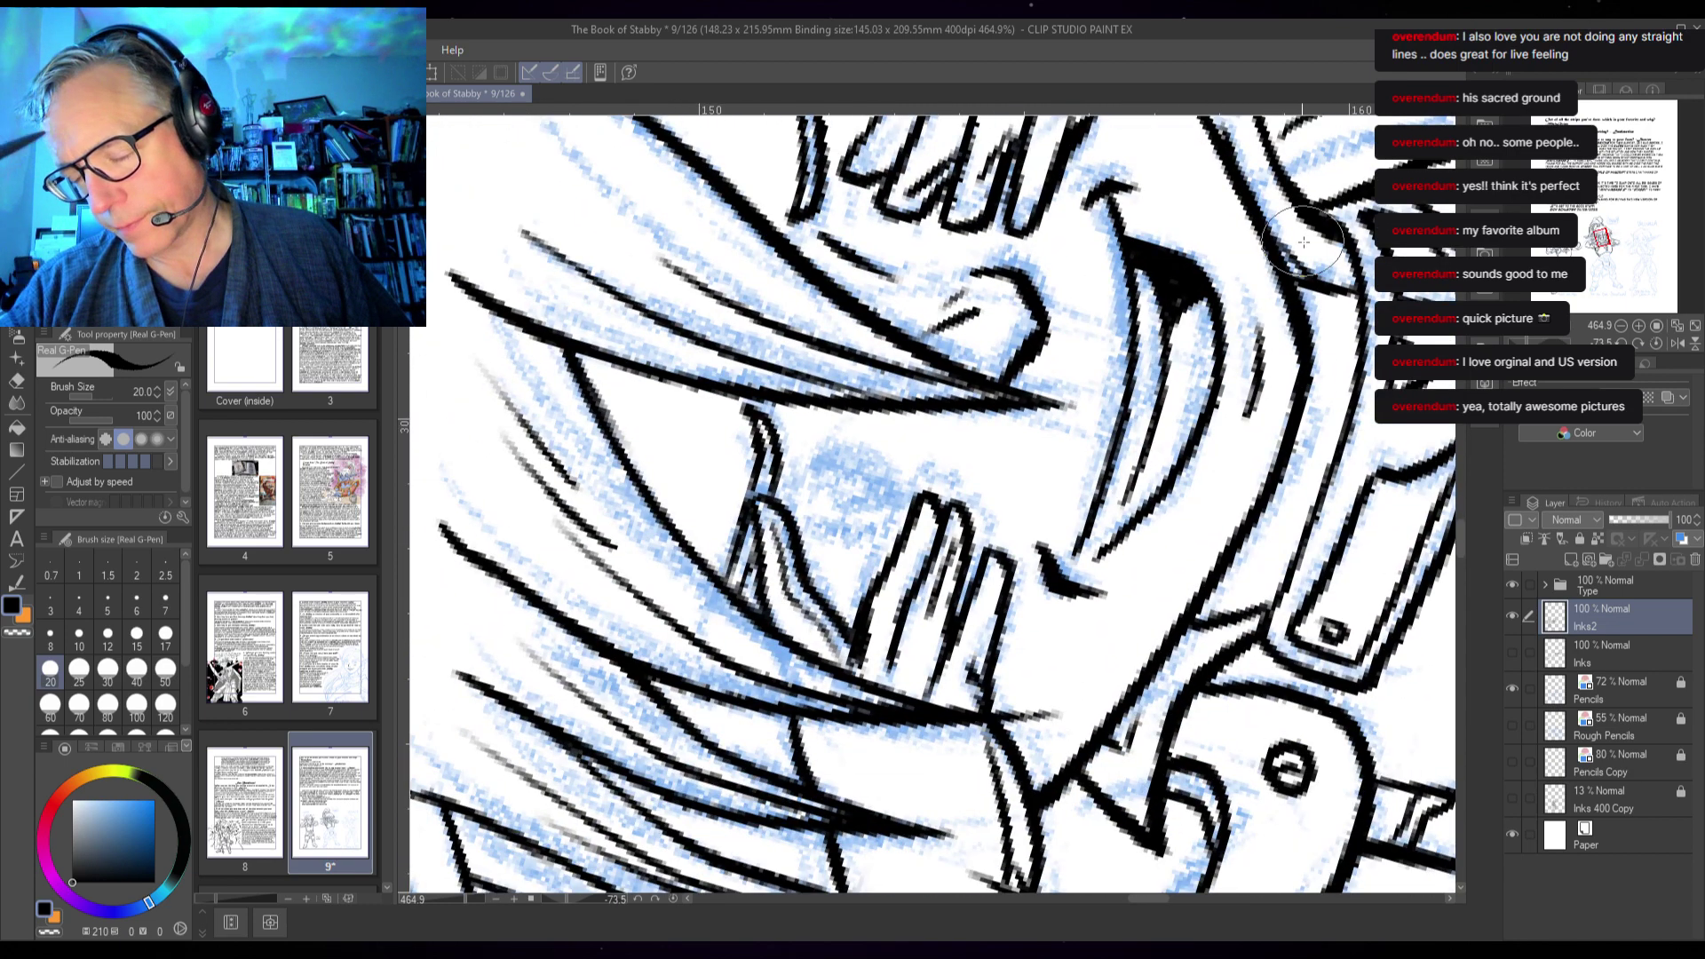
scroll(1302, 241, "down", 8)
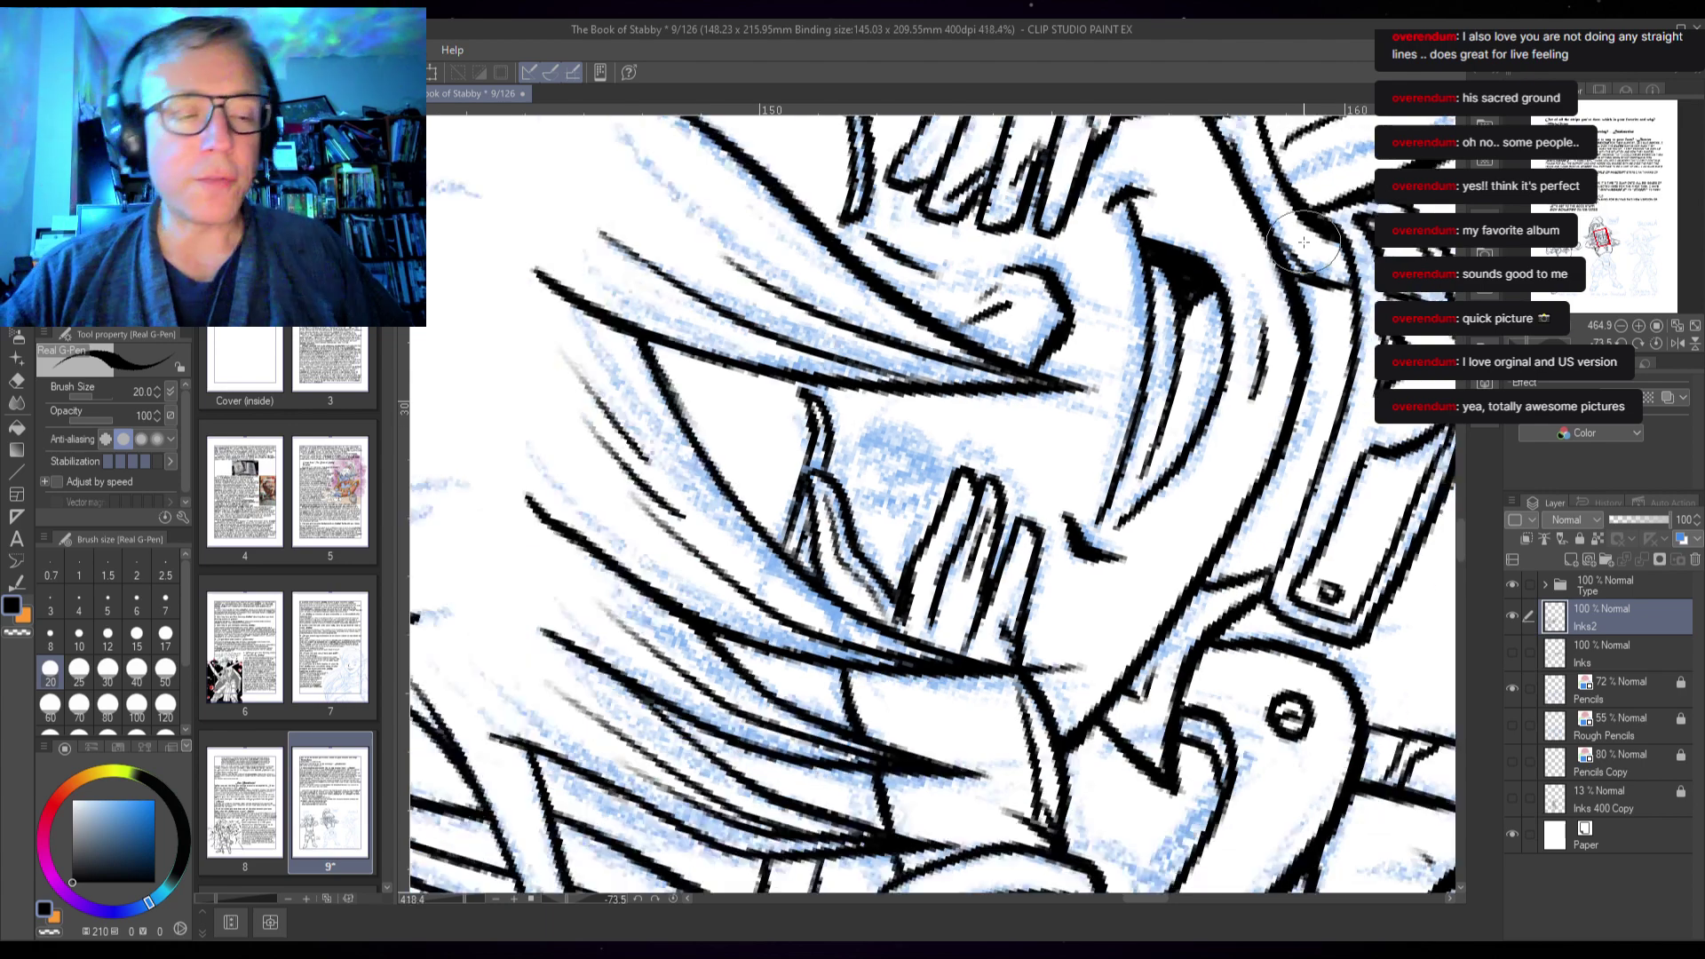
scroll(1111, 436, "up", 4)
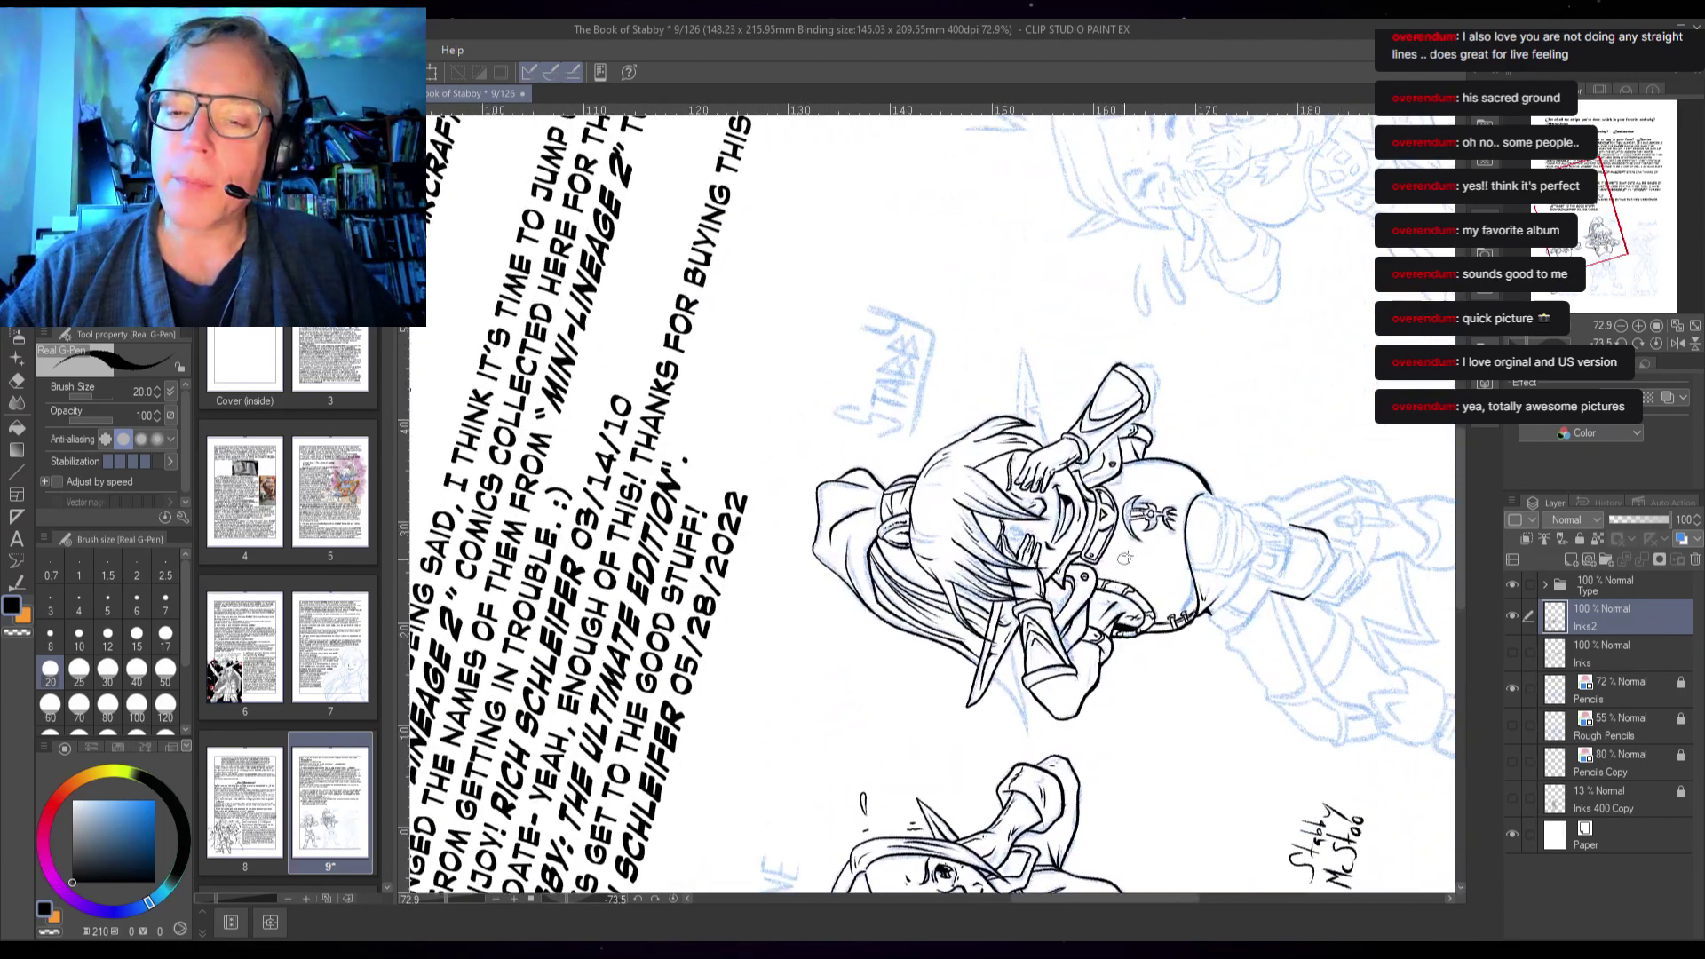
scroll(1110, 436, "down", 3)
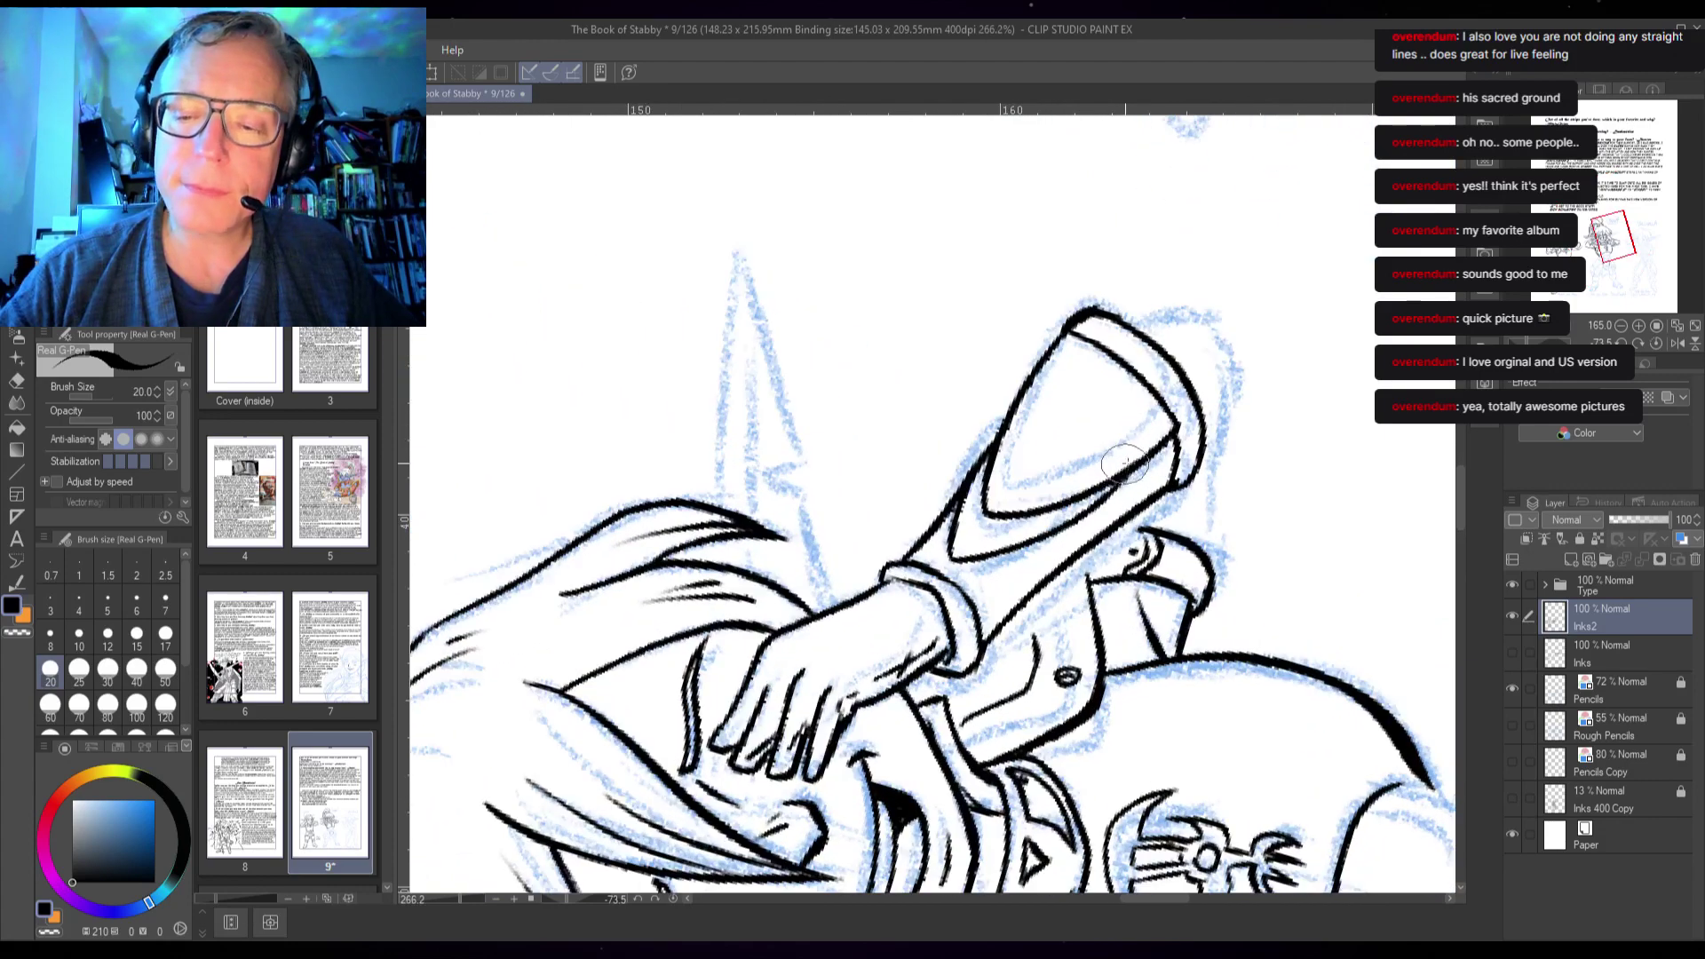
left_click(1656, 343)
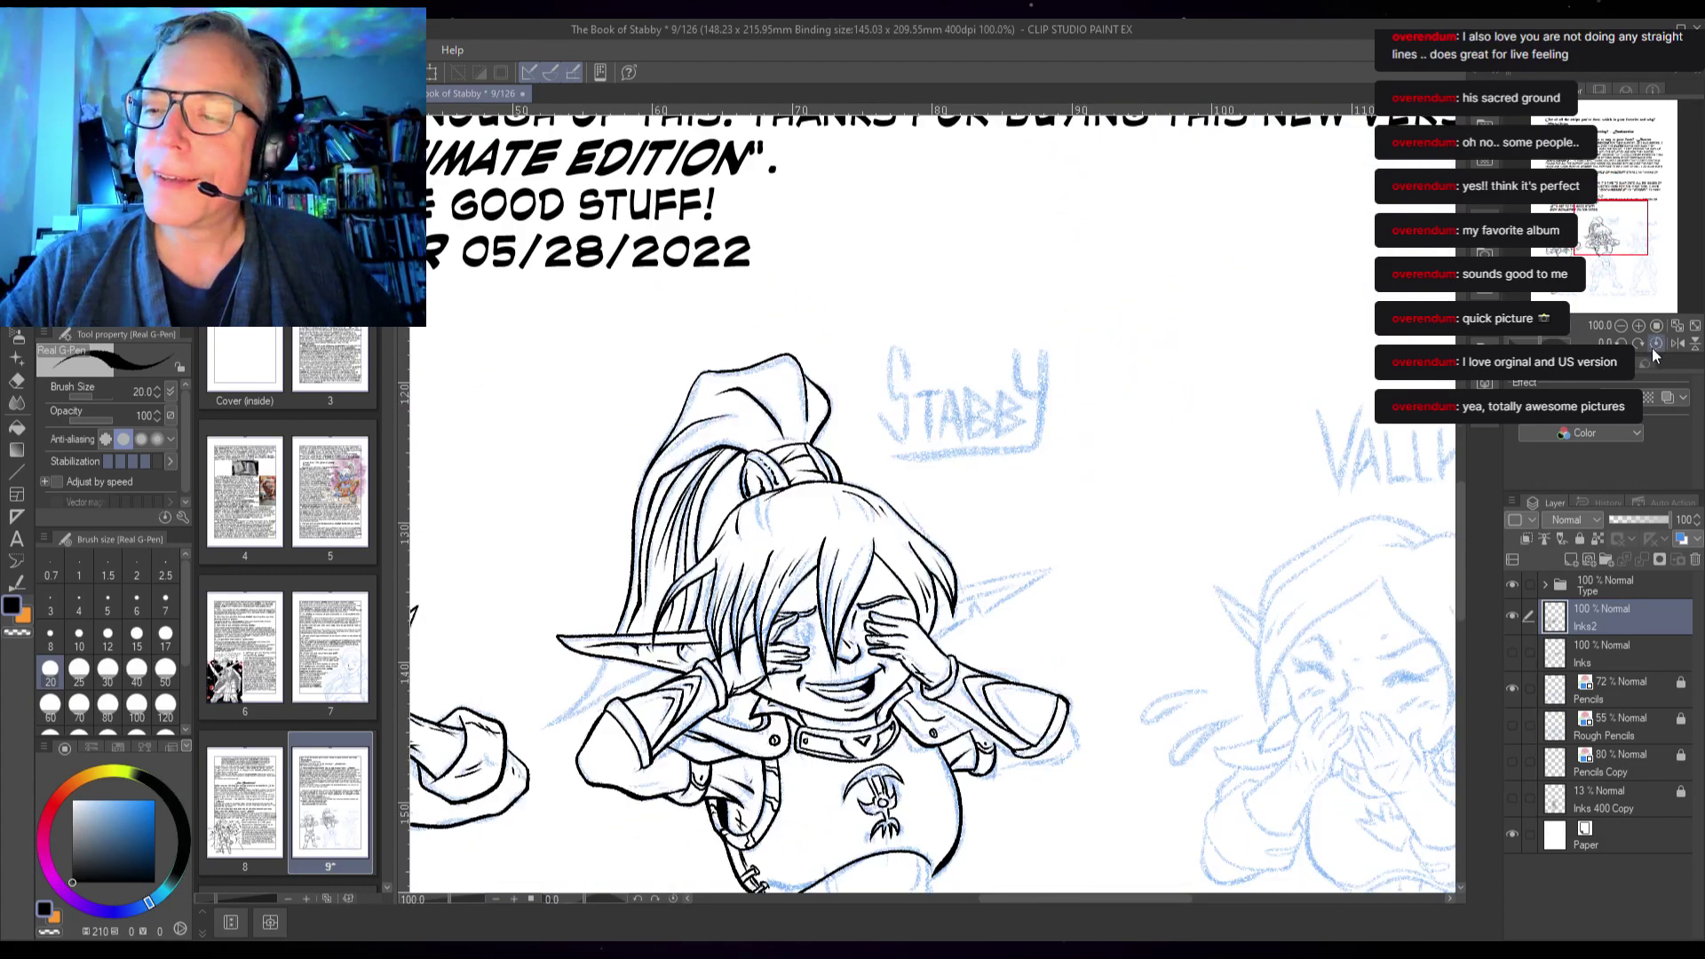
scroll(1250, 471, "up", 3)
left_click_drag(1310, 469, 1320, 460)
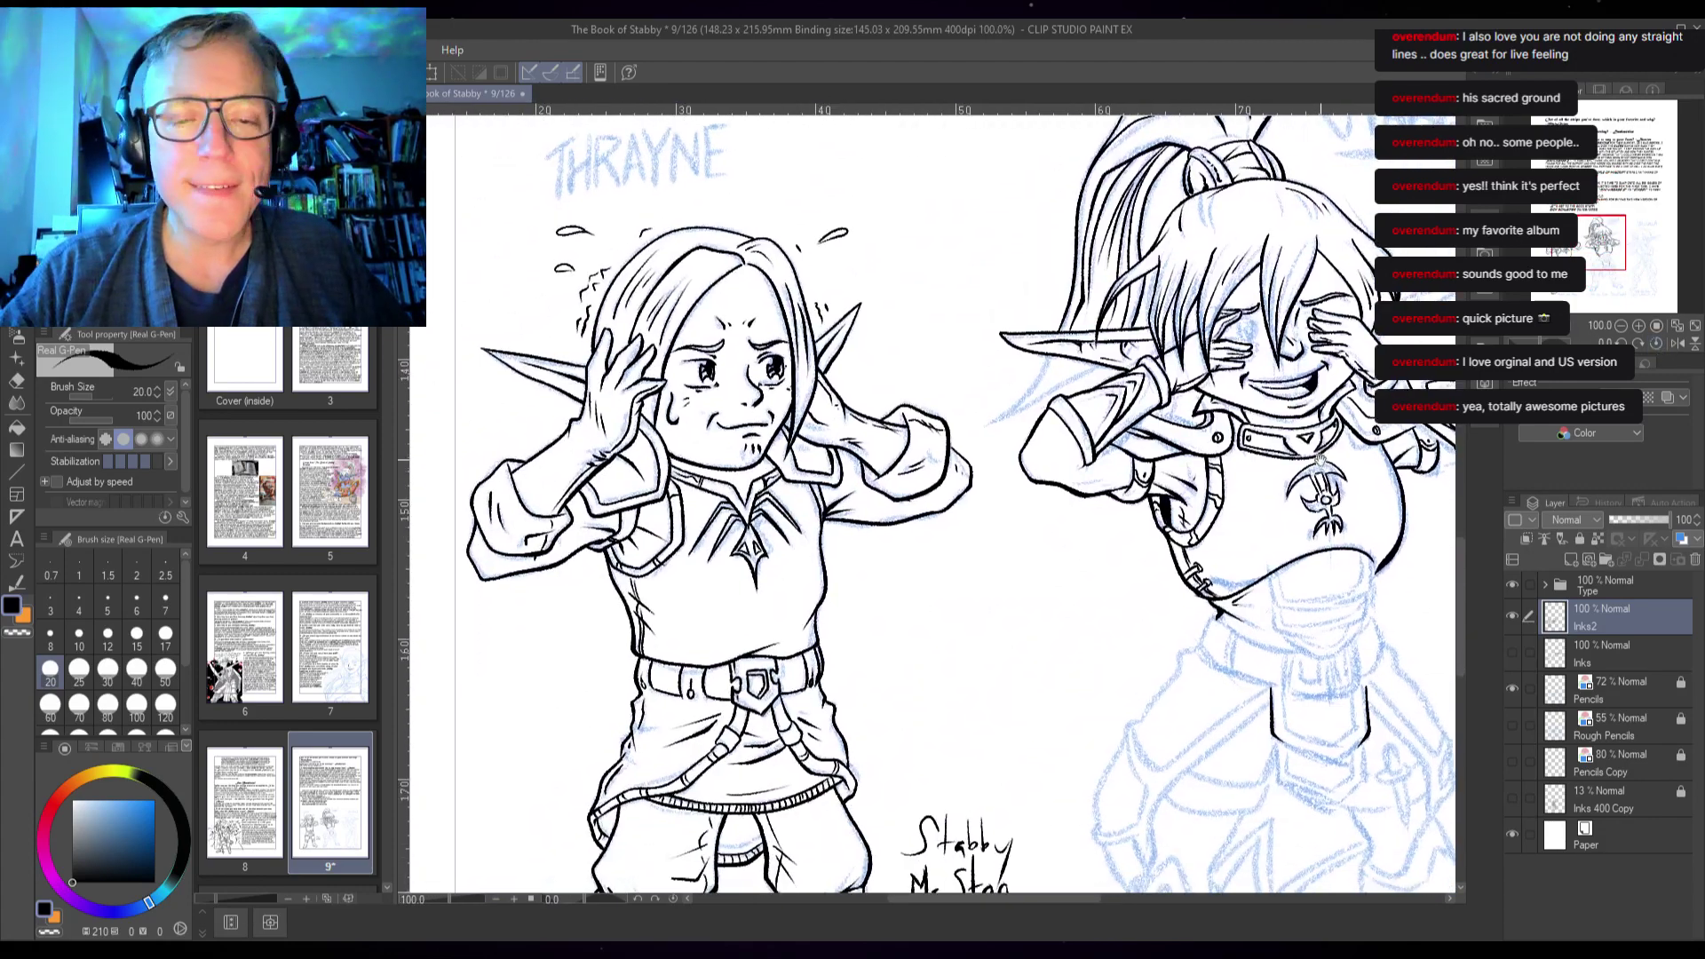
scroll(1136, 488, "up", 6)
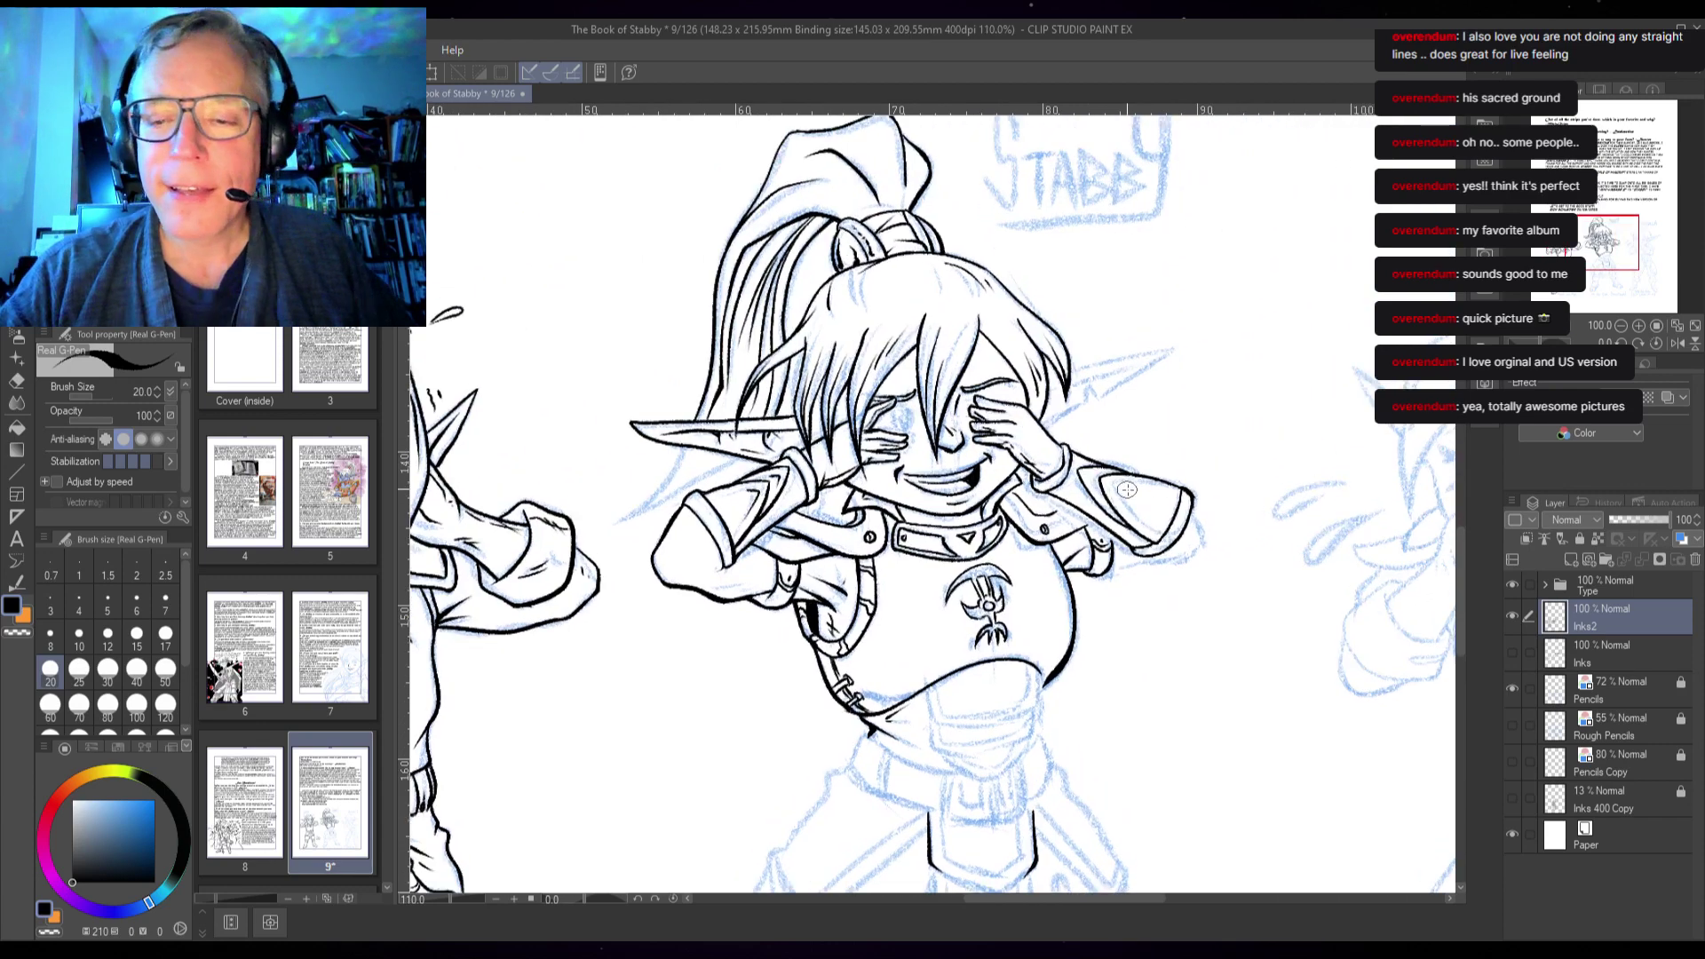
- Ink short accent strokes inside the tips of the forearm's two pointed panels and along the inner panel's lower edge
scroll(1128, 486, "up", 3)
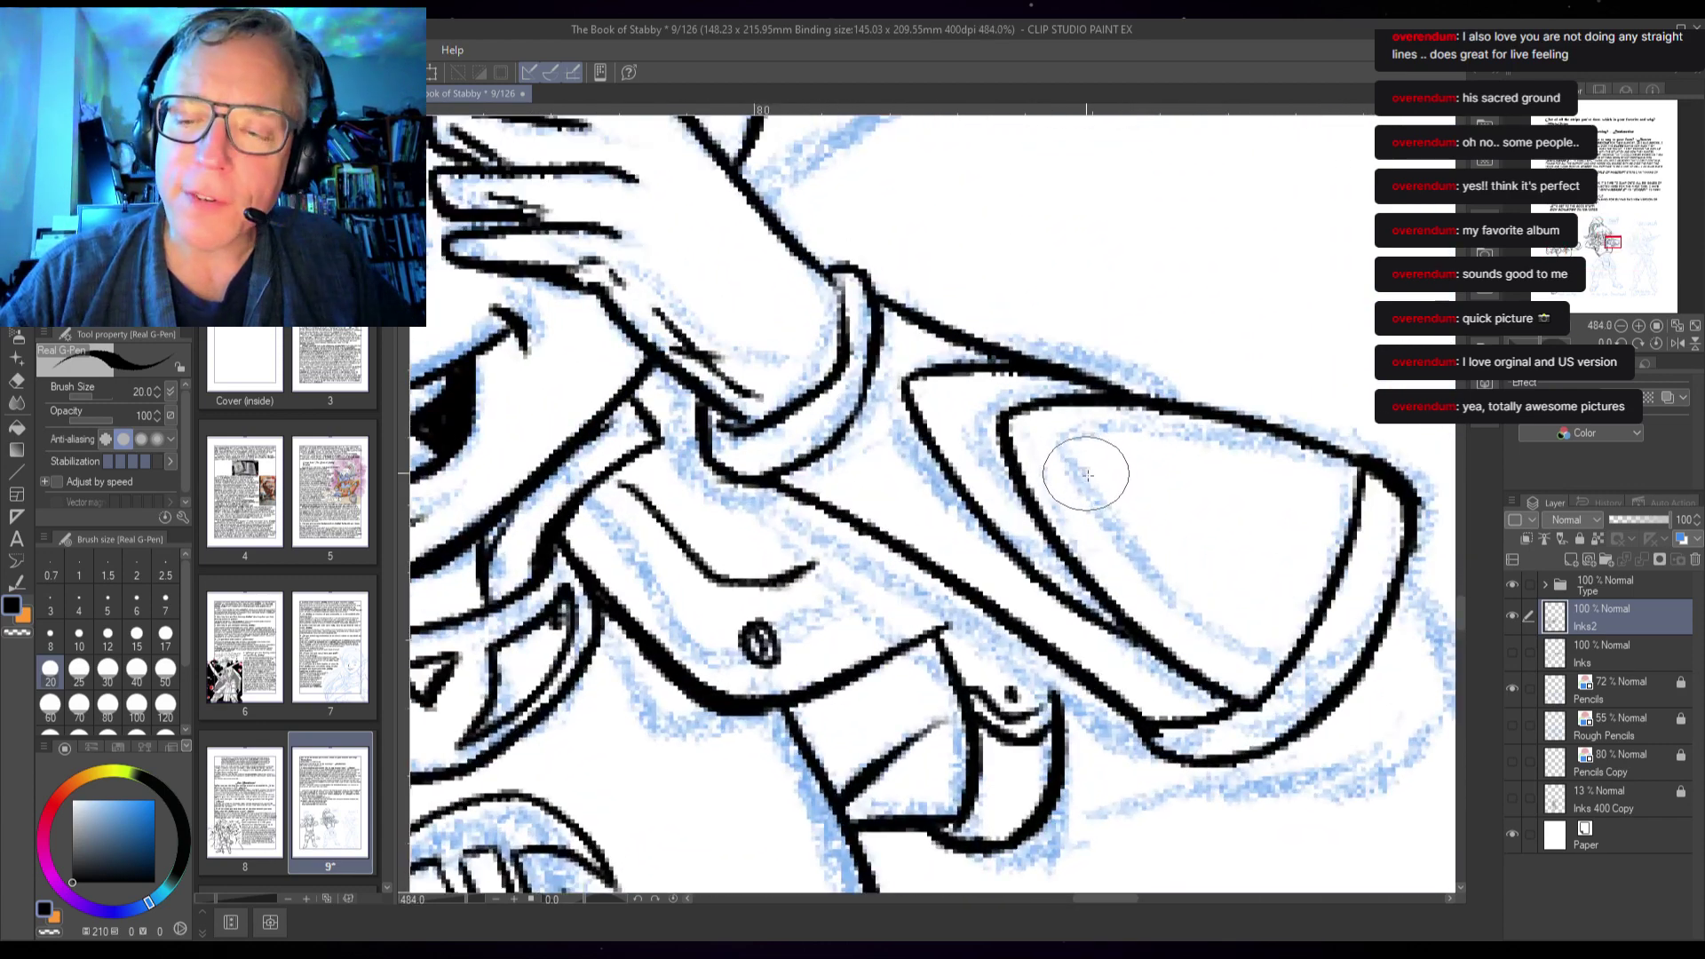
mouse_move(1103, 500)
left_mouse_down()
mouse_move(1076, 443)
mouse_move(1165, 439)
left_mouse_up()
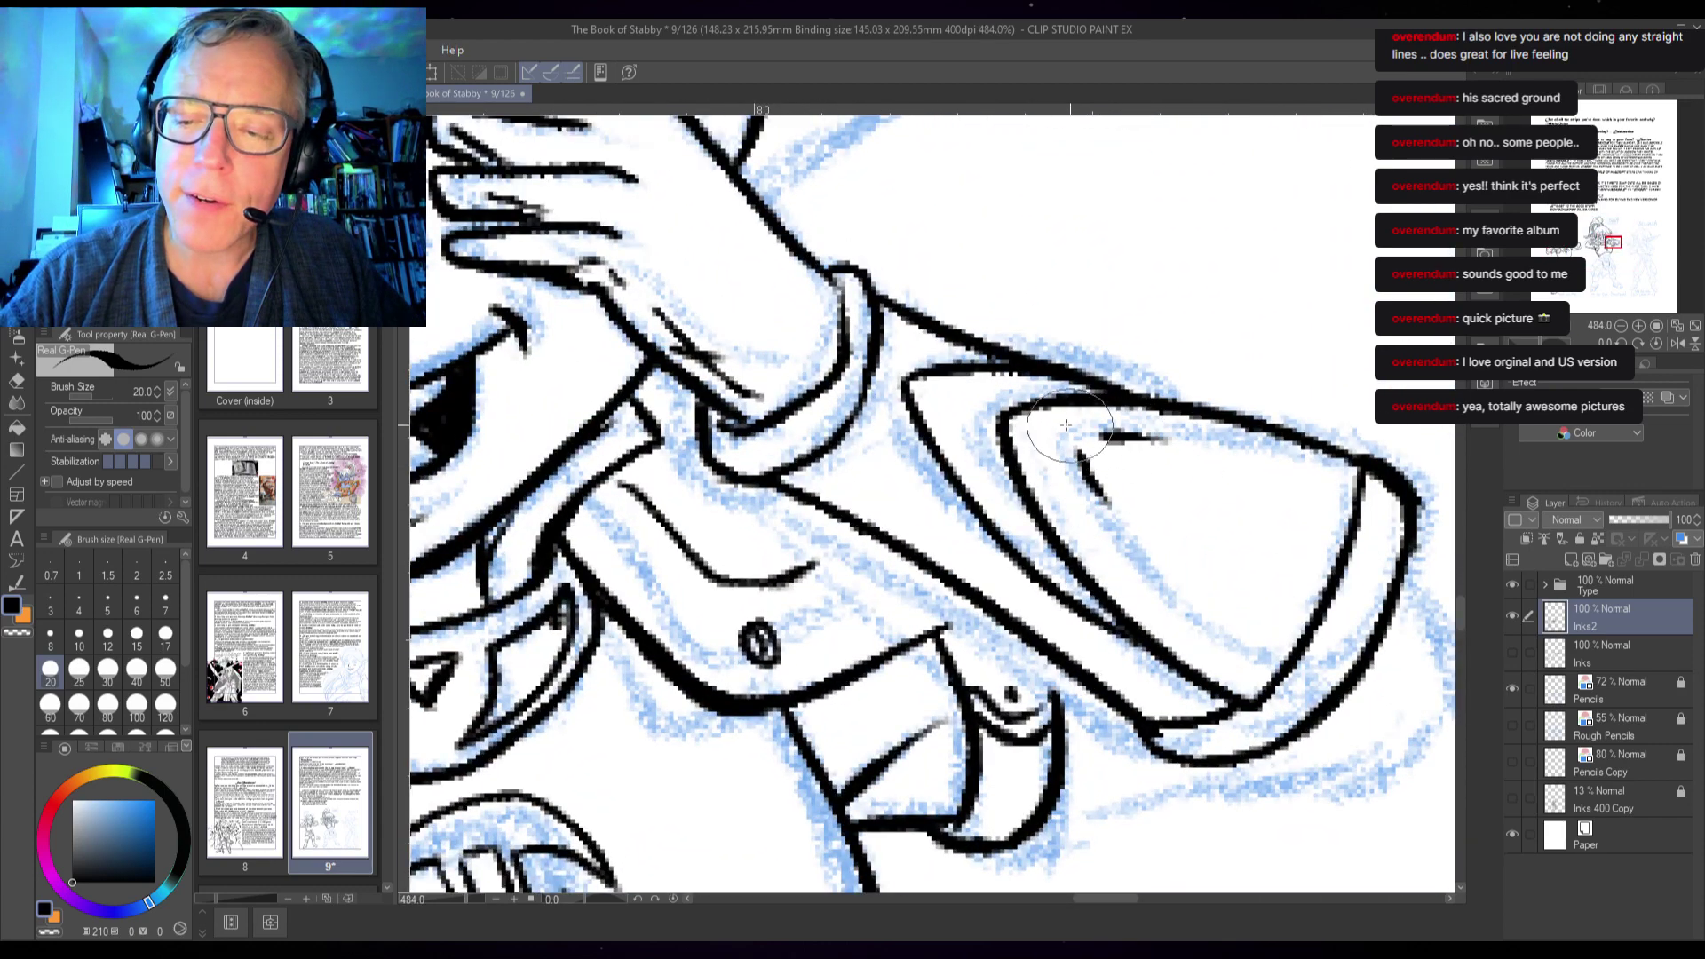
left_click_drag(968, 404, 978, 440)
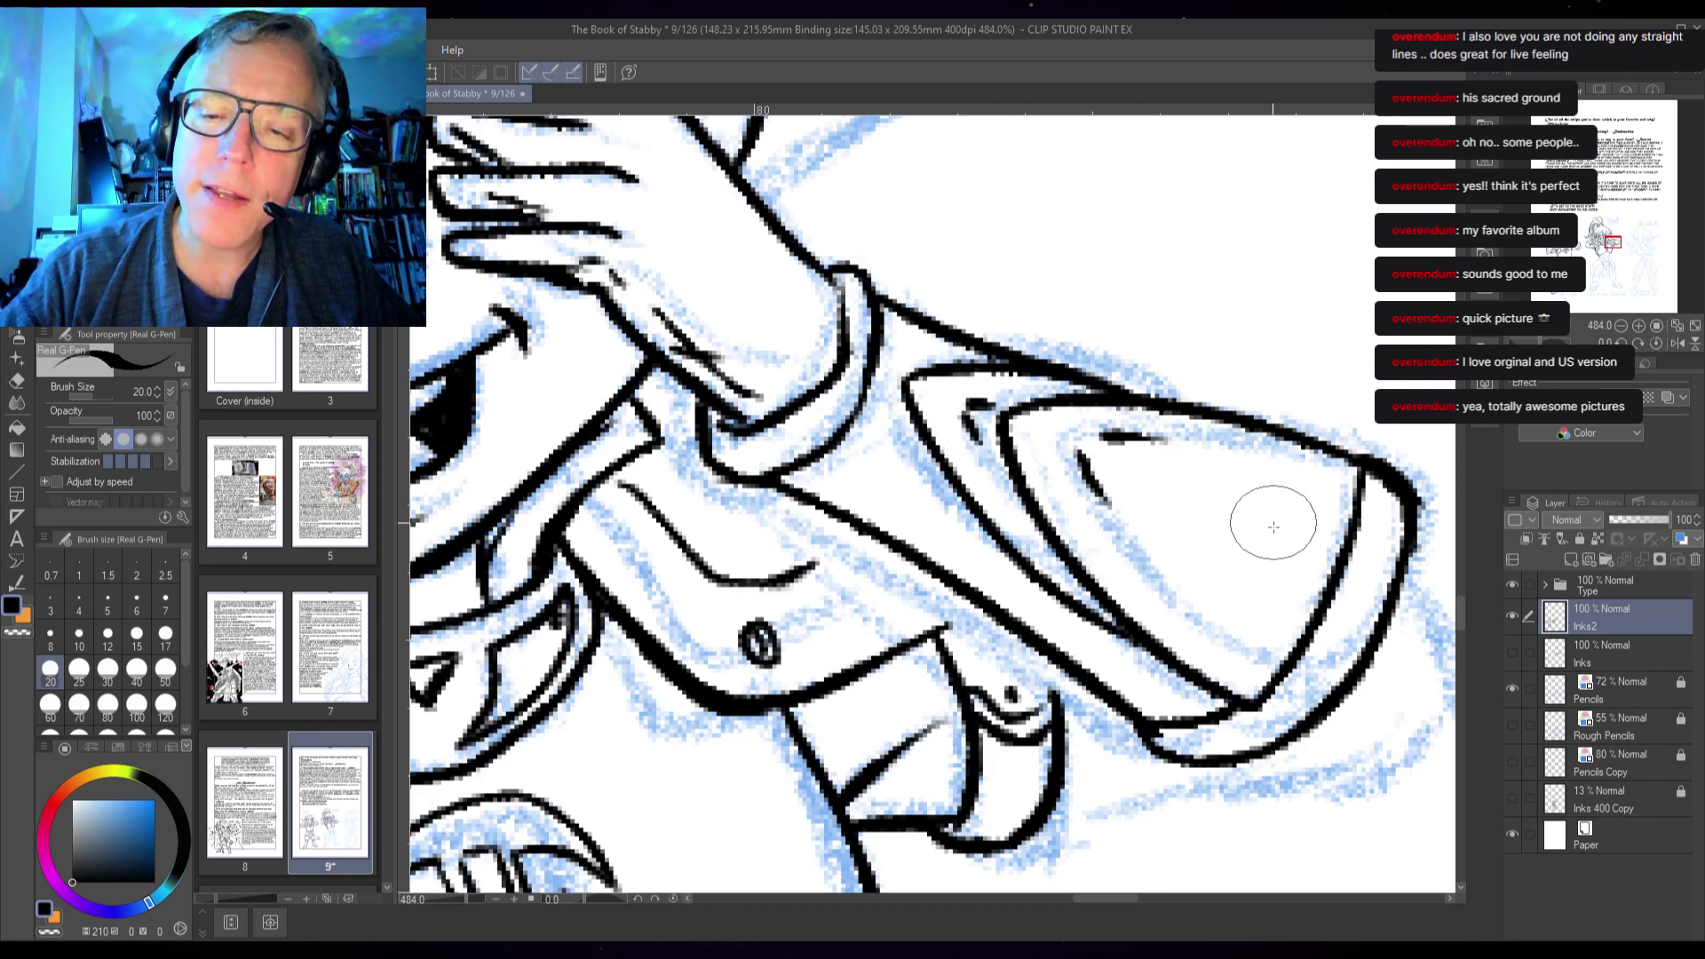
left_click_drag(1173, 611, 1260, 661)
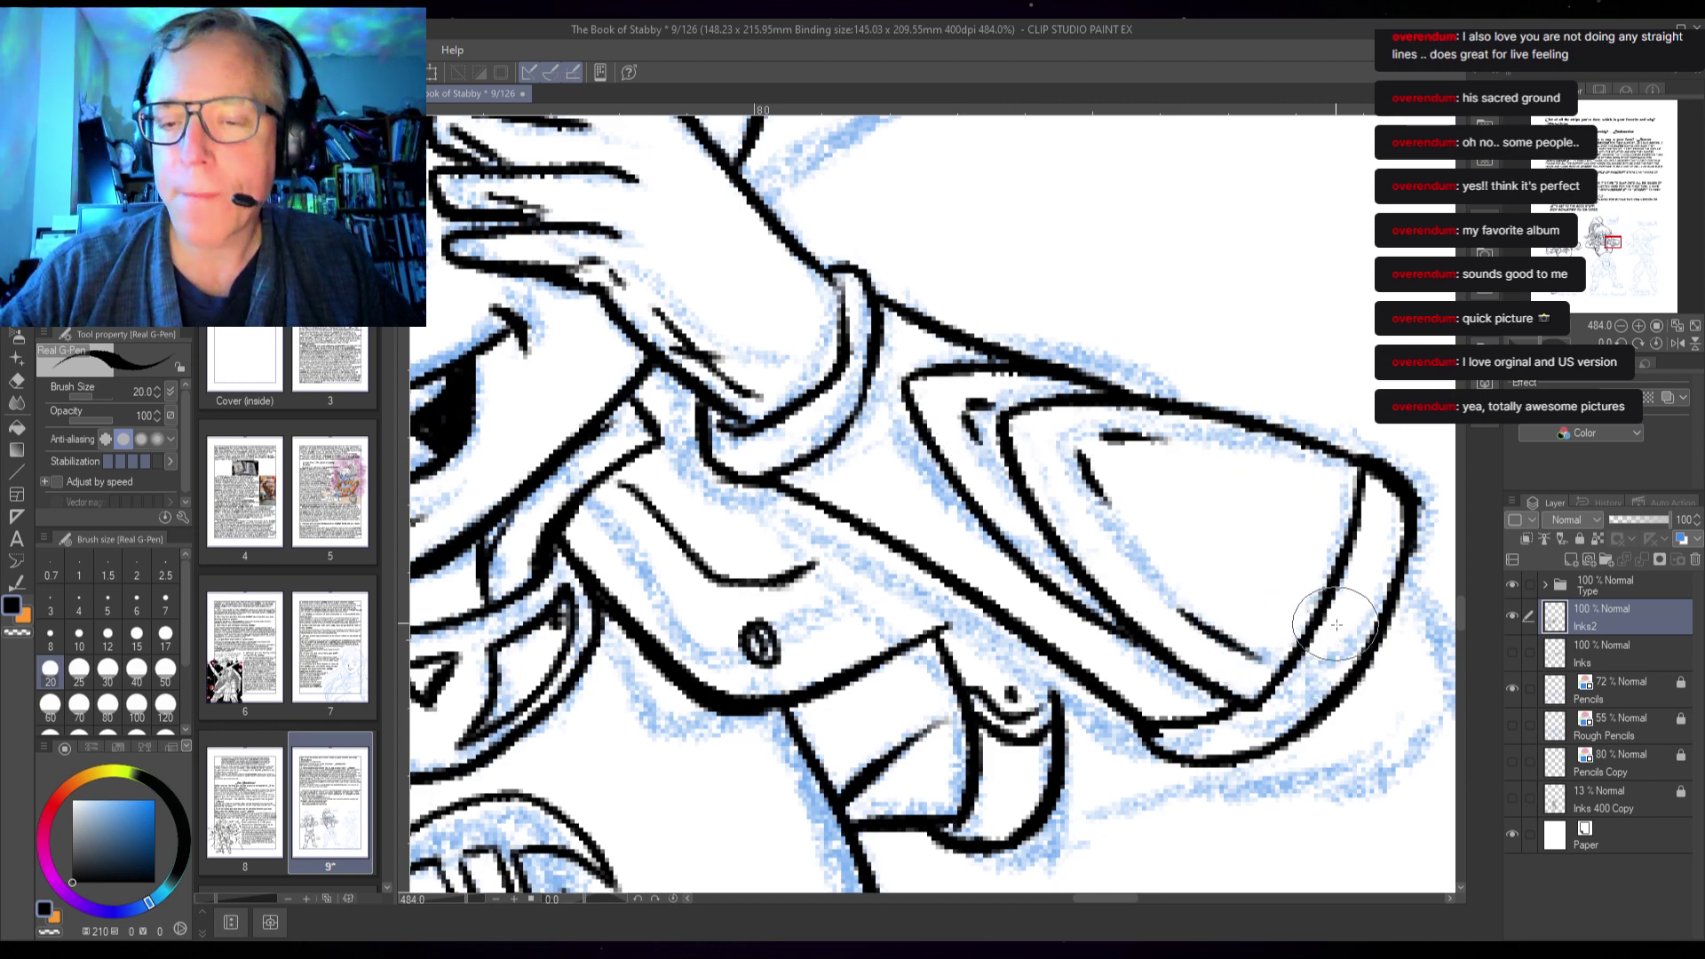
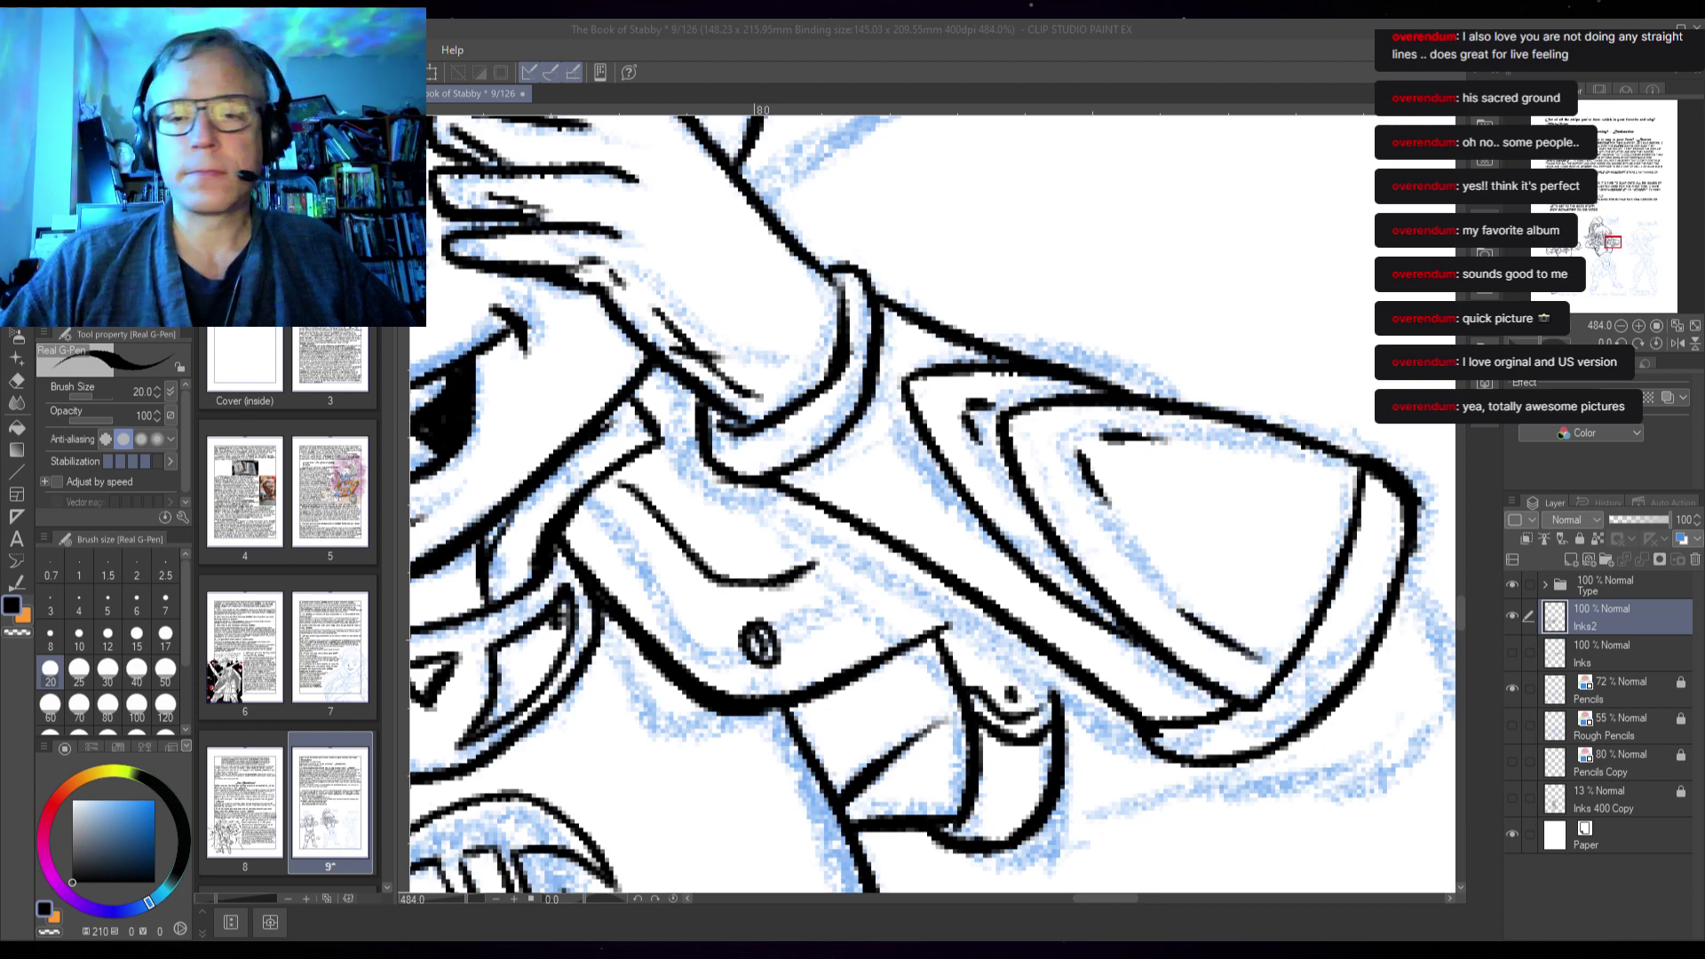
- Strengthen the inner seam line of the buttoned shoulder piece and extend its end up to the forearm
left_click(1592, 26)
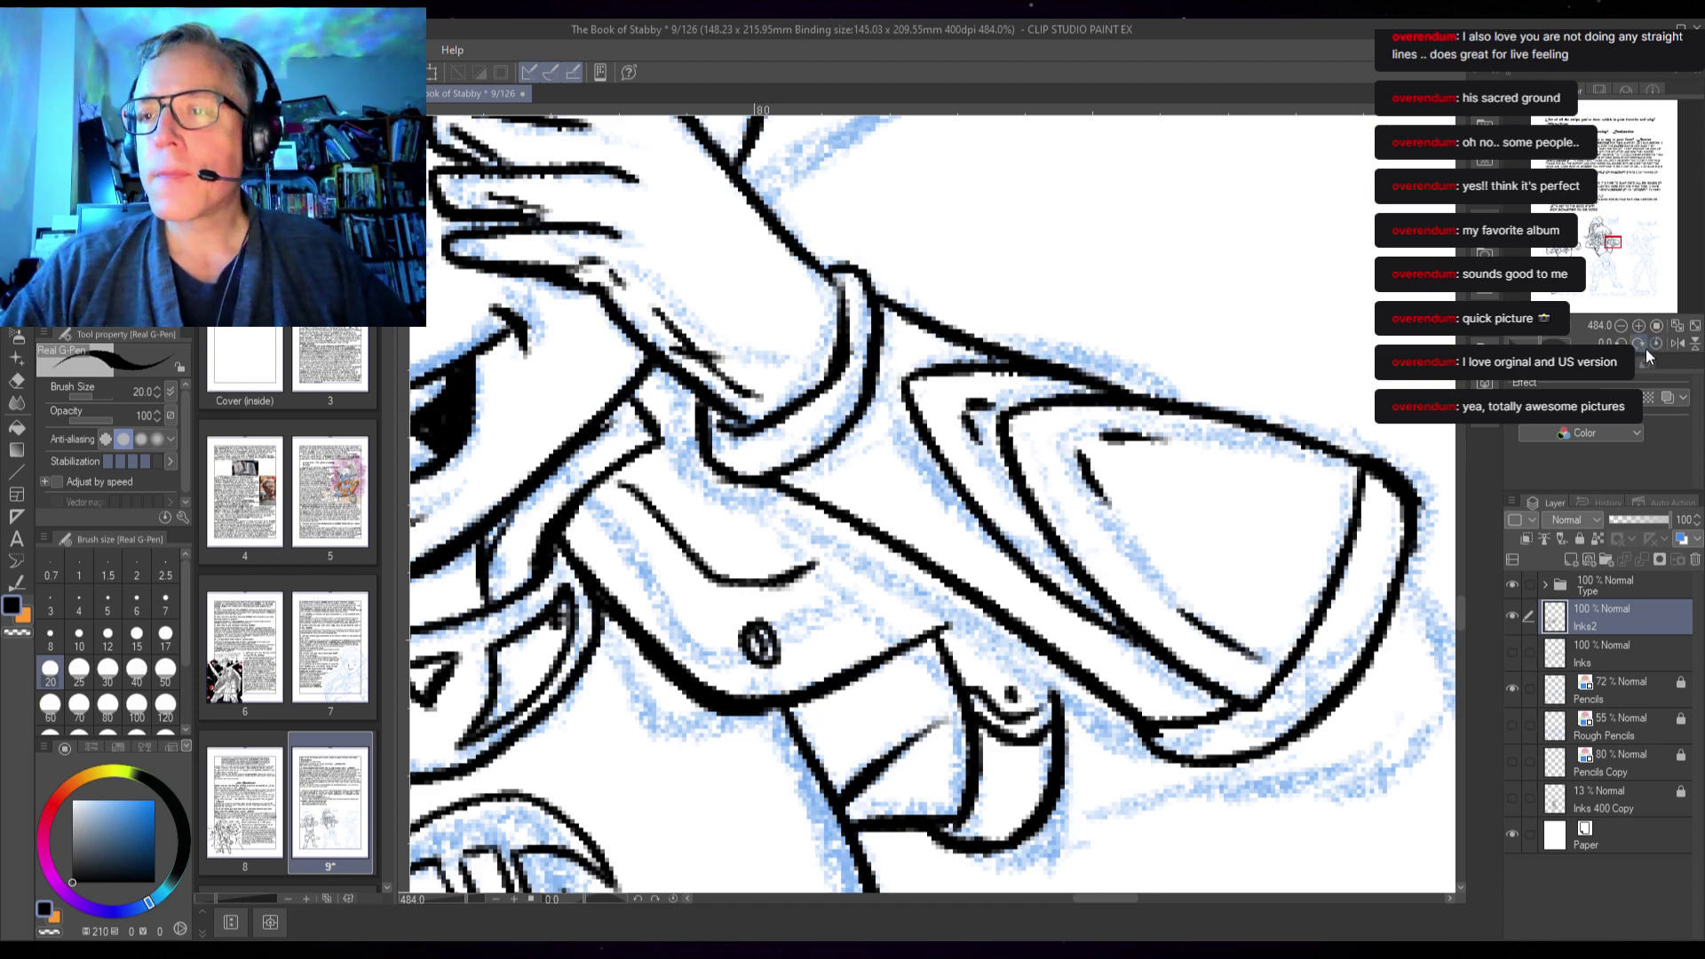
left_click_drag(1456, 597, 1291, 486)
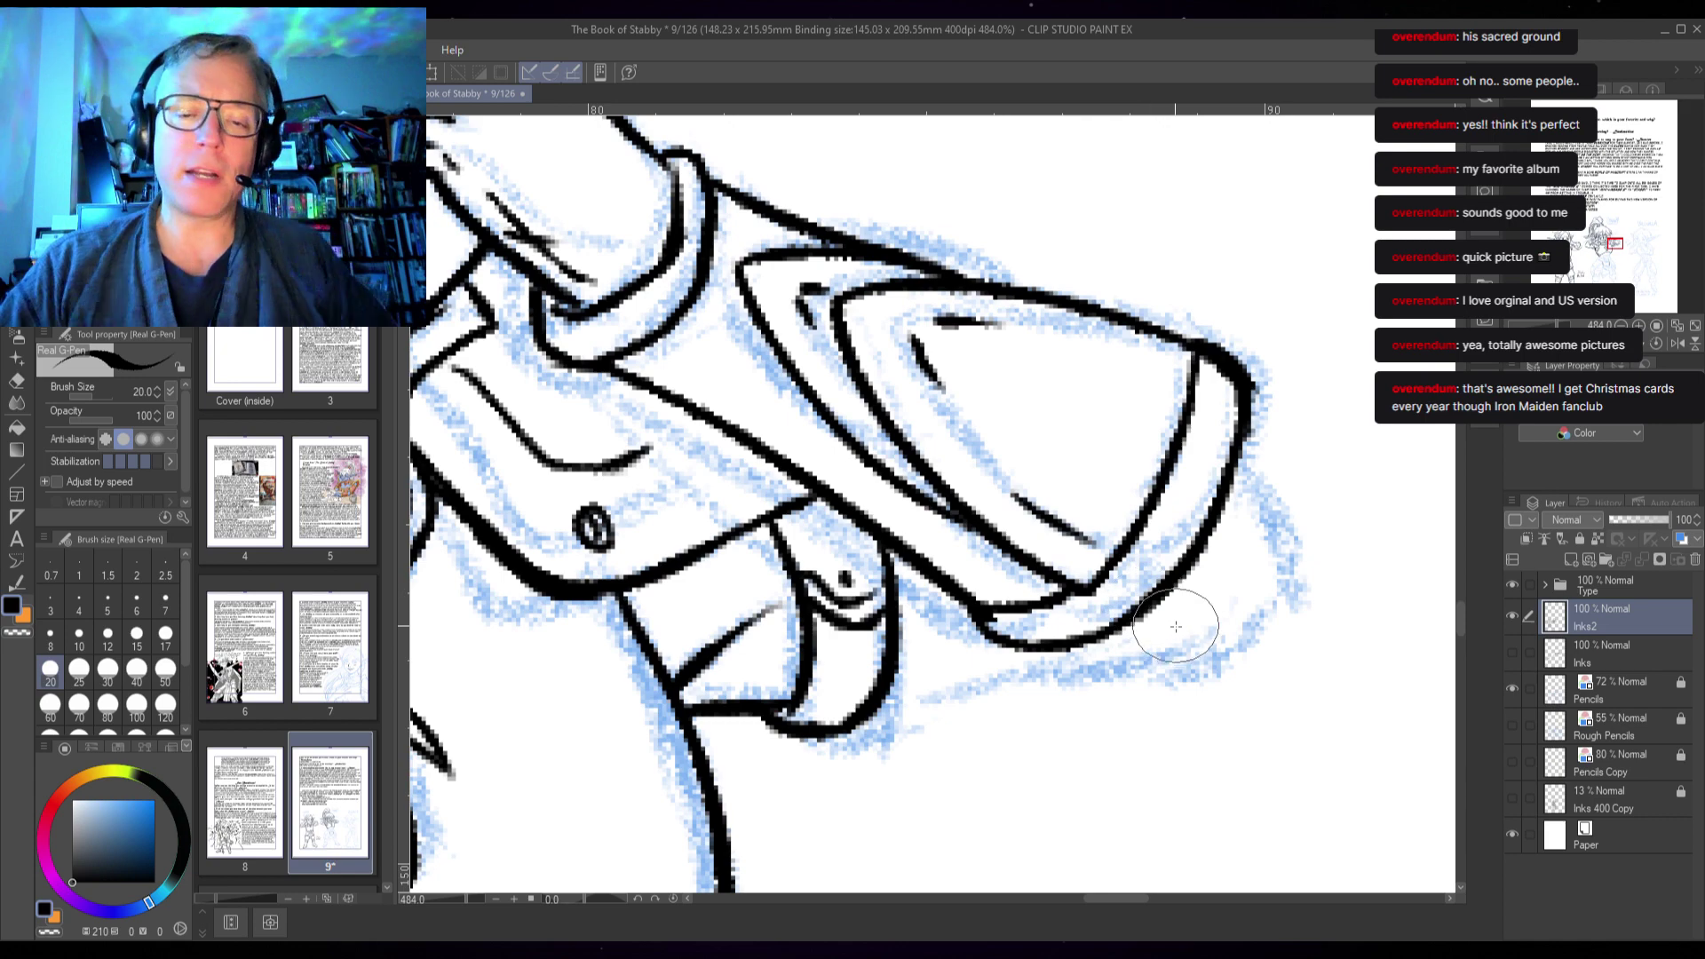
scroll(1199, 614, "down", 1)
scroll(1237, 565, "up", 2)
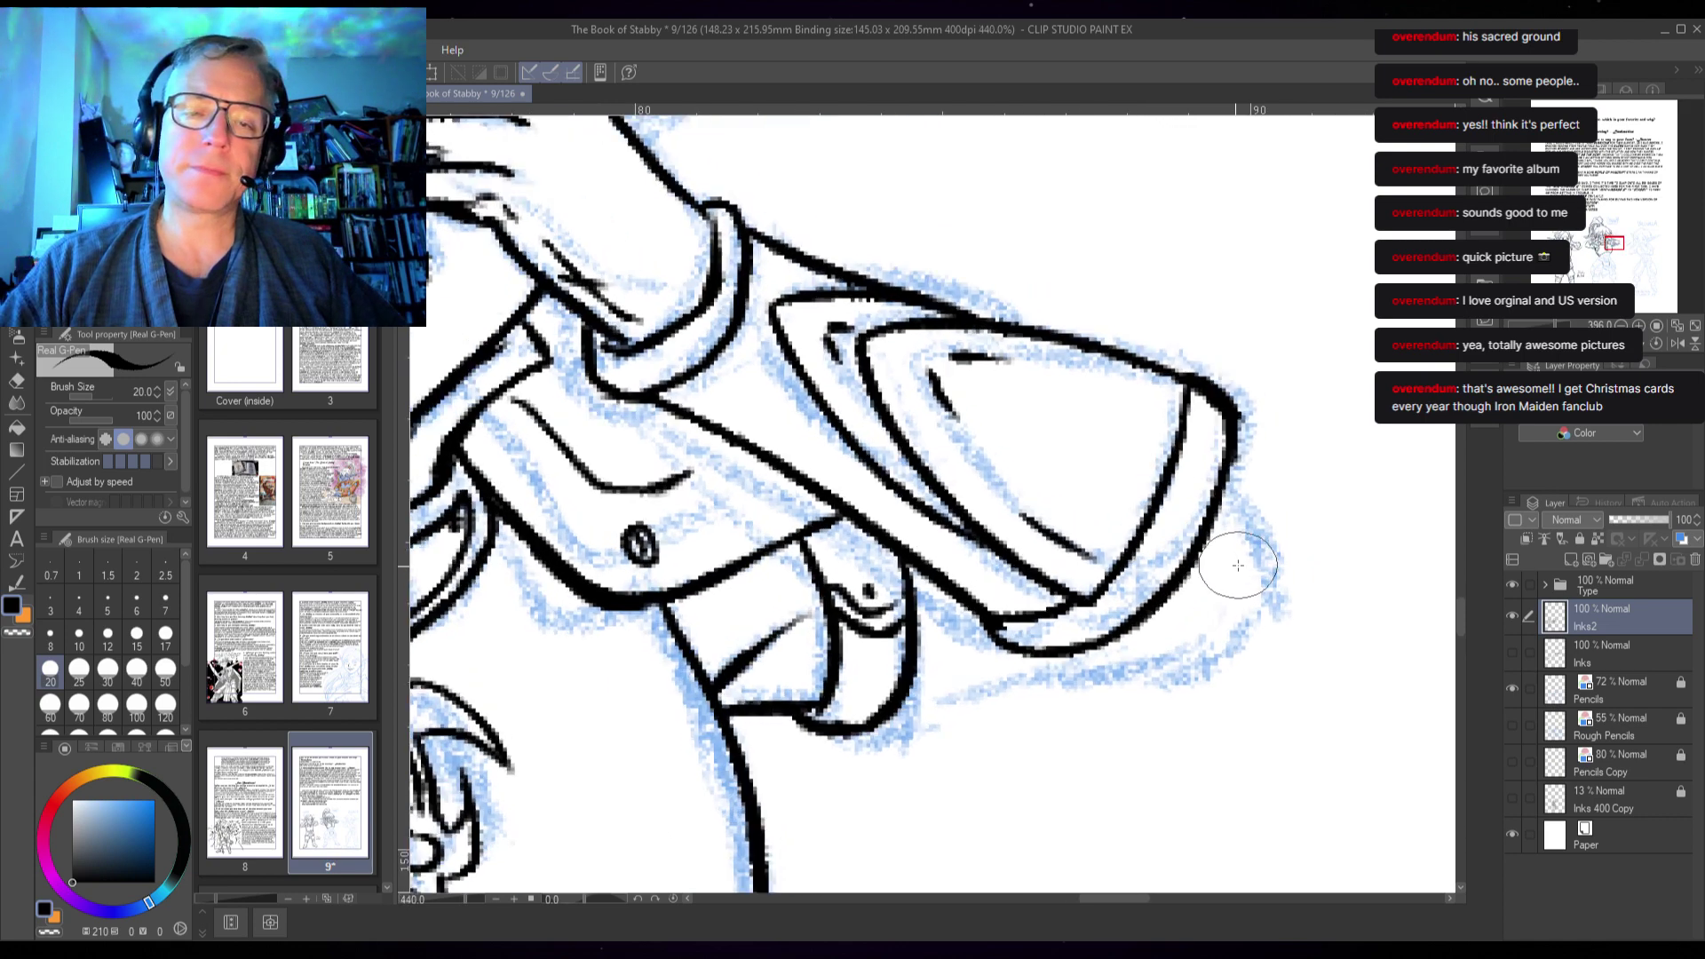
left_click_drag(506, 396, 558, 433)
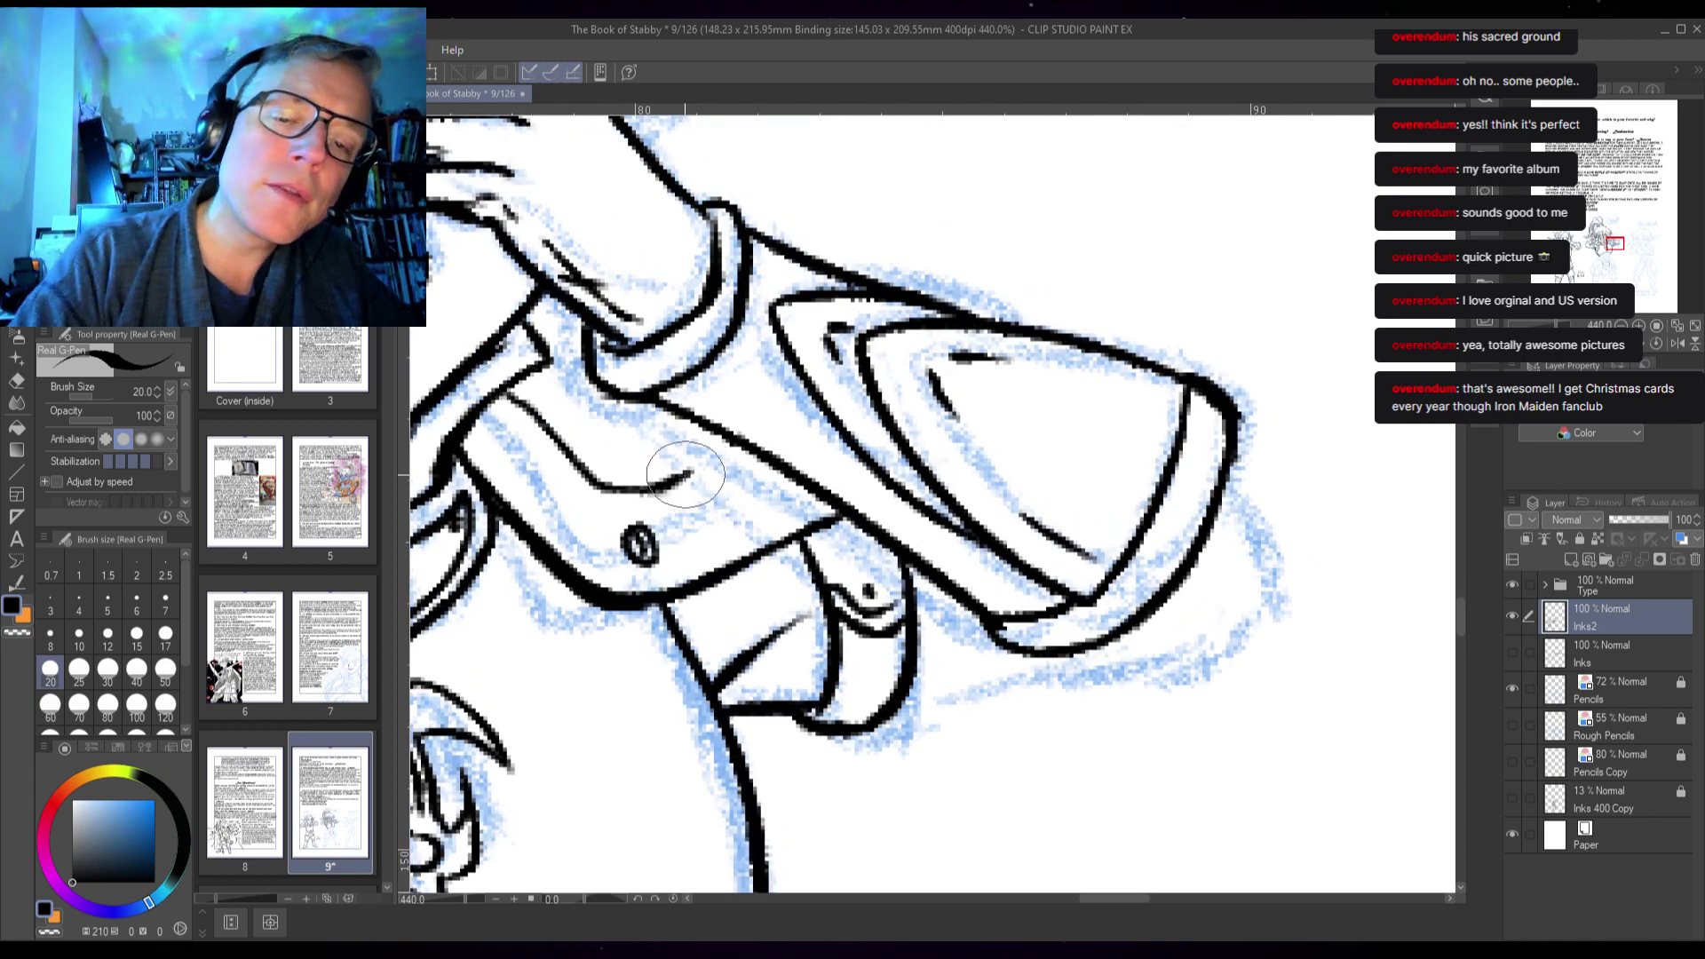
mouse_move(670, 482)
left_mouse_down()
mouse_move(770, 433)
mouse_move(712, 459)
mouse_move(744, 438)
left_mouse_up()
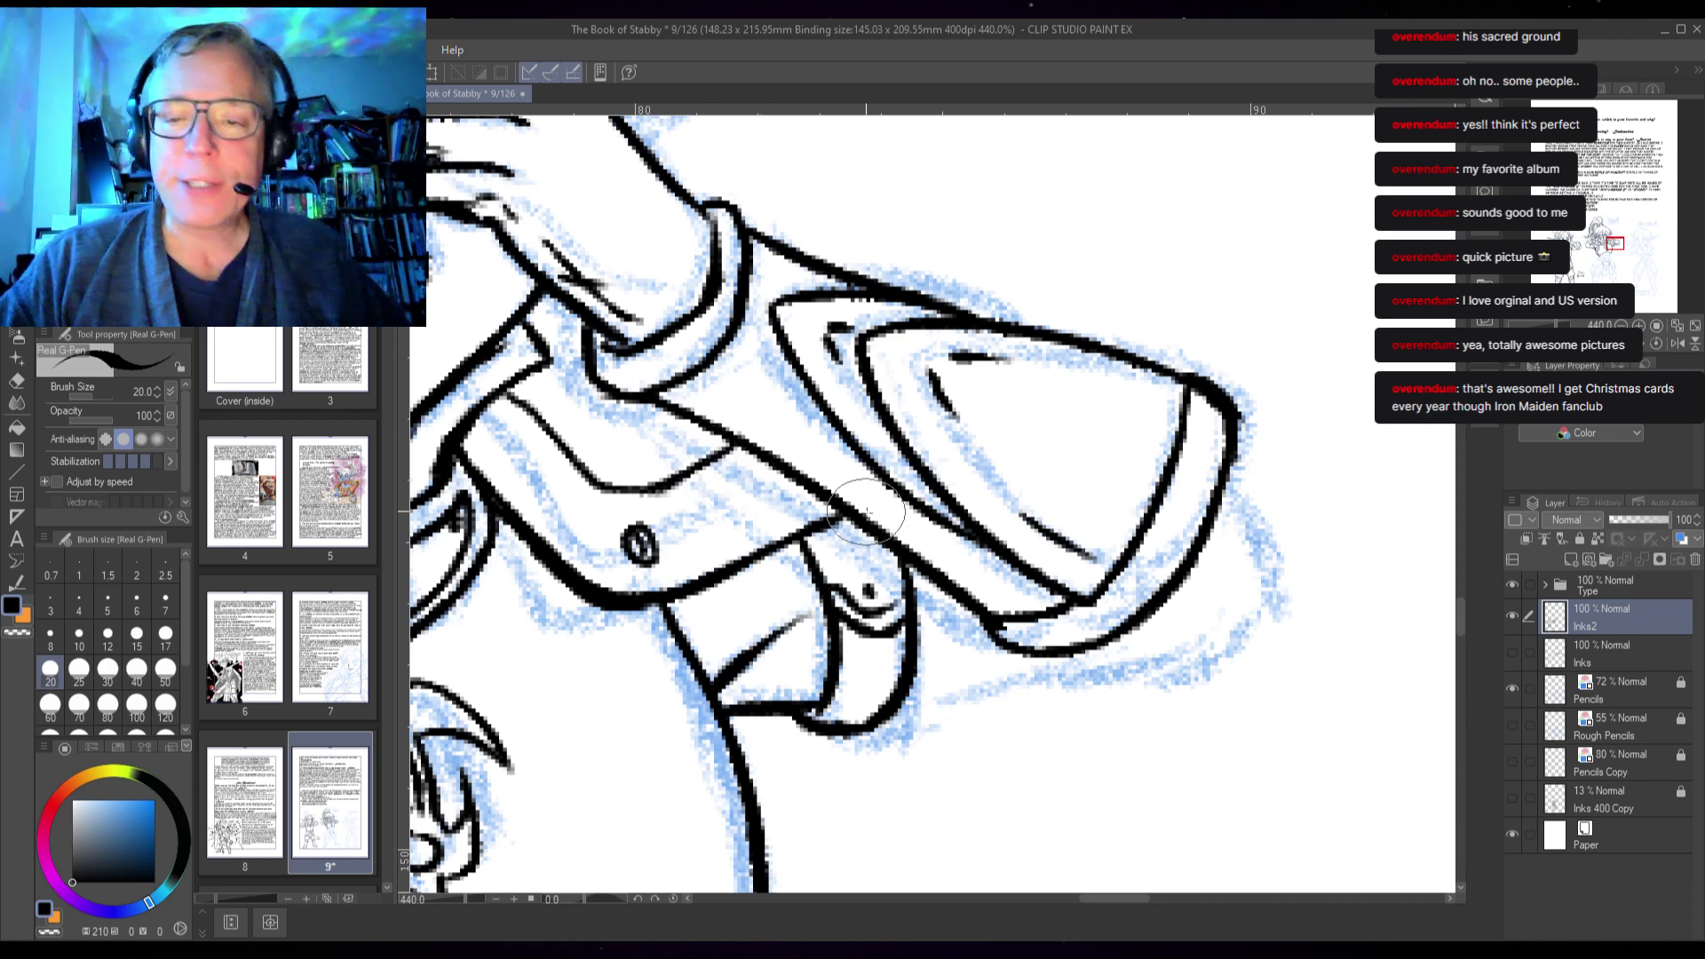
- Ink the underside of the arm from the sleeve cuff out to the elbow, closing and thickening the outline up to the forearm rim
scroll(866, 511, "down", 4)
scroll(865, 510, "down", 1)
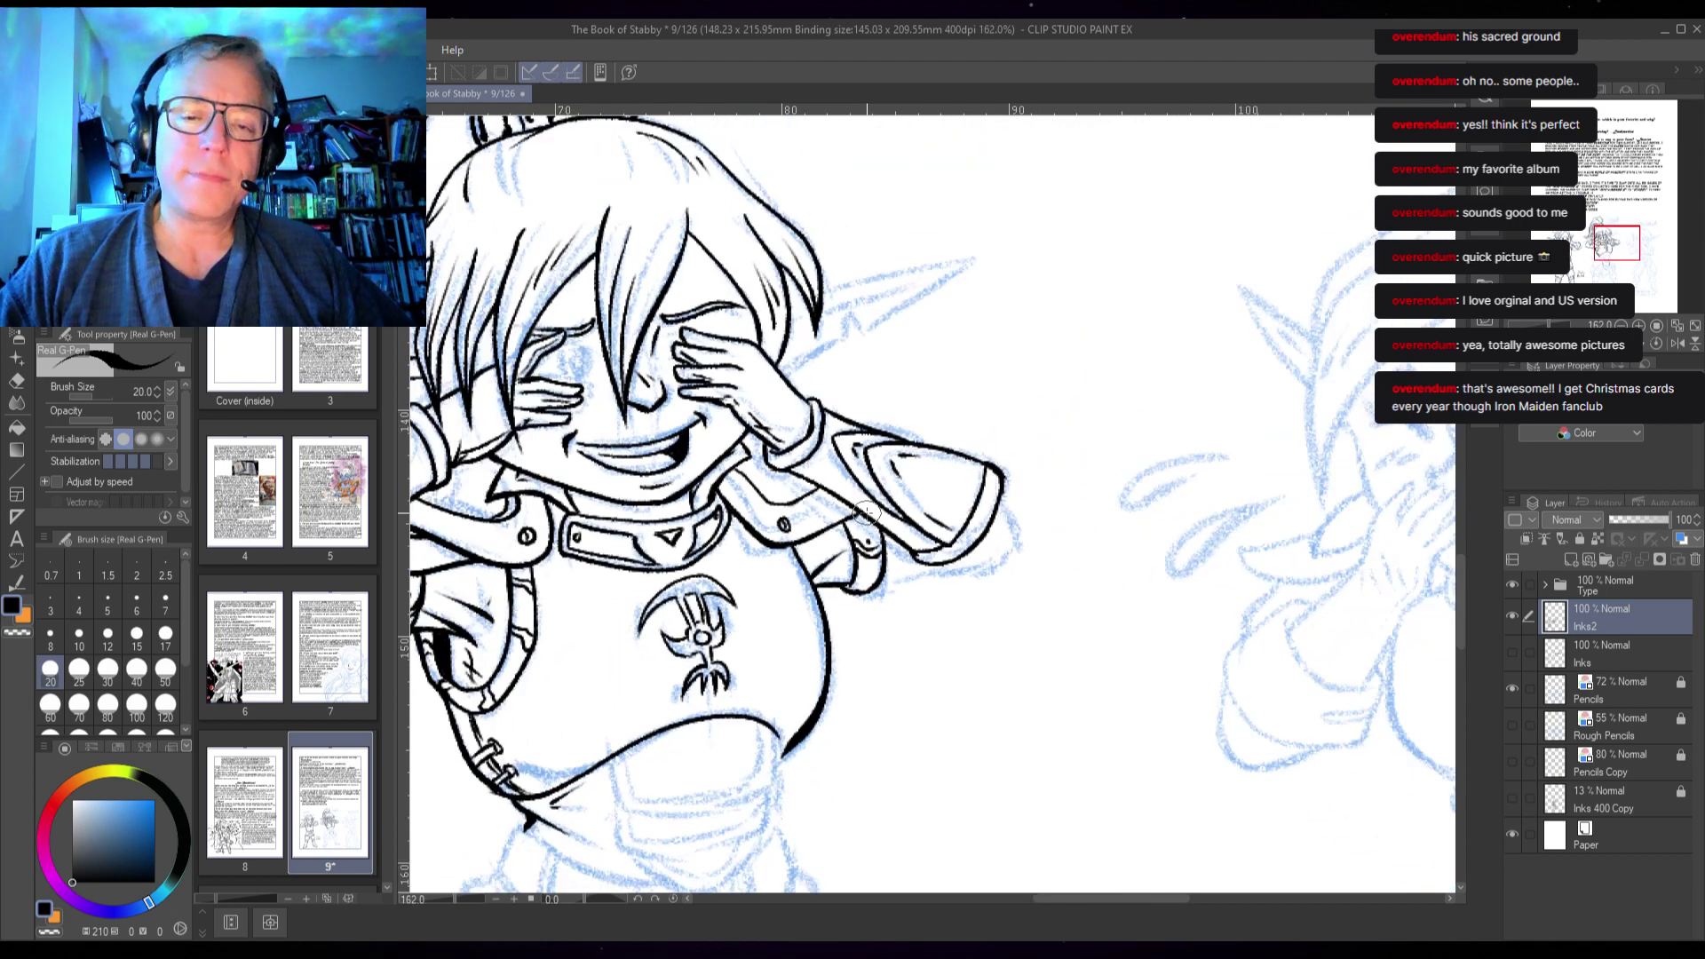
scroll(866, 512, "up", 2)
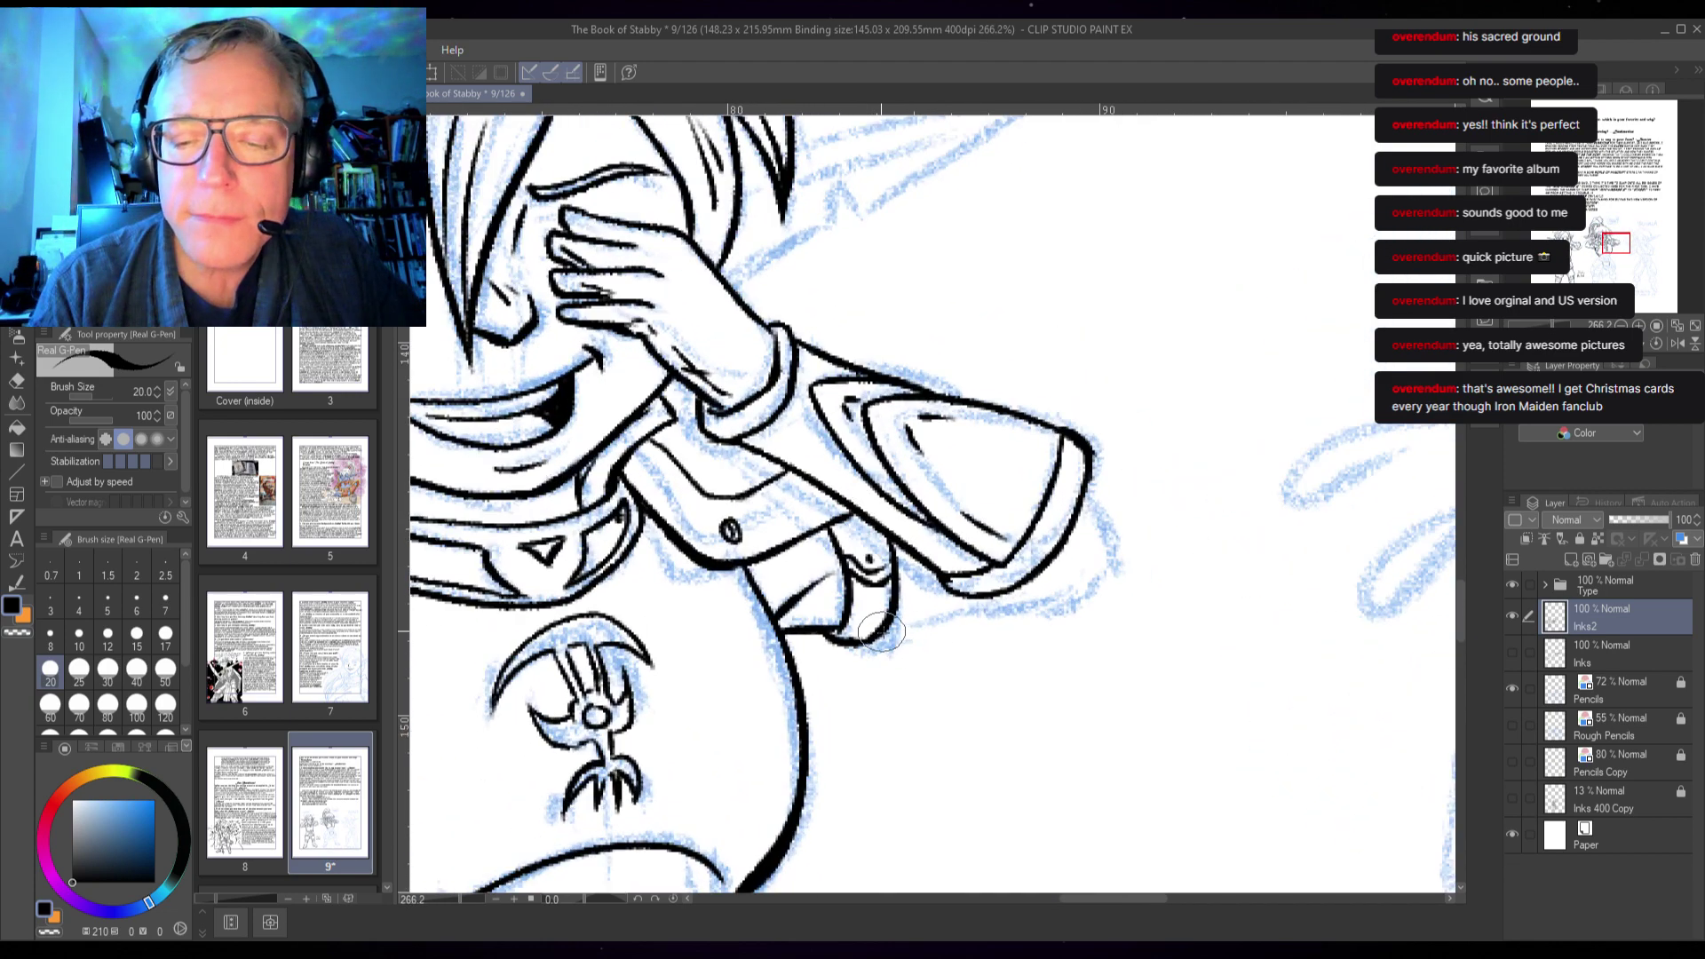
mouse_move(881, 632)
left_mouse_down()
mouse_move(1034, 606)
mouse_move(1109, 548)
left_mouse_up()
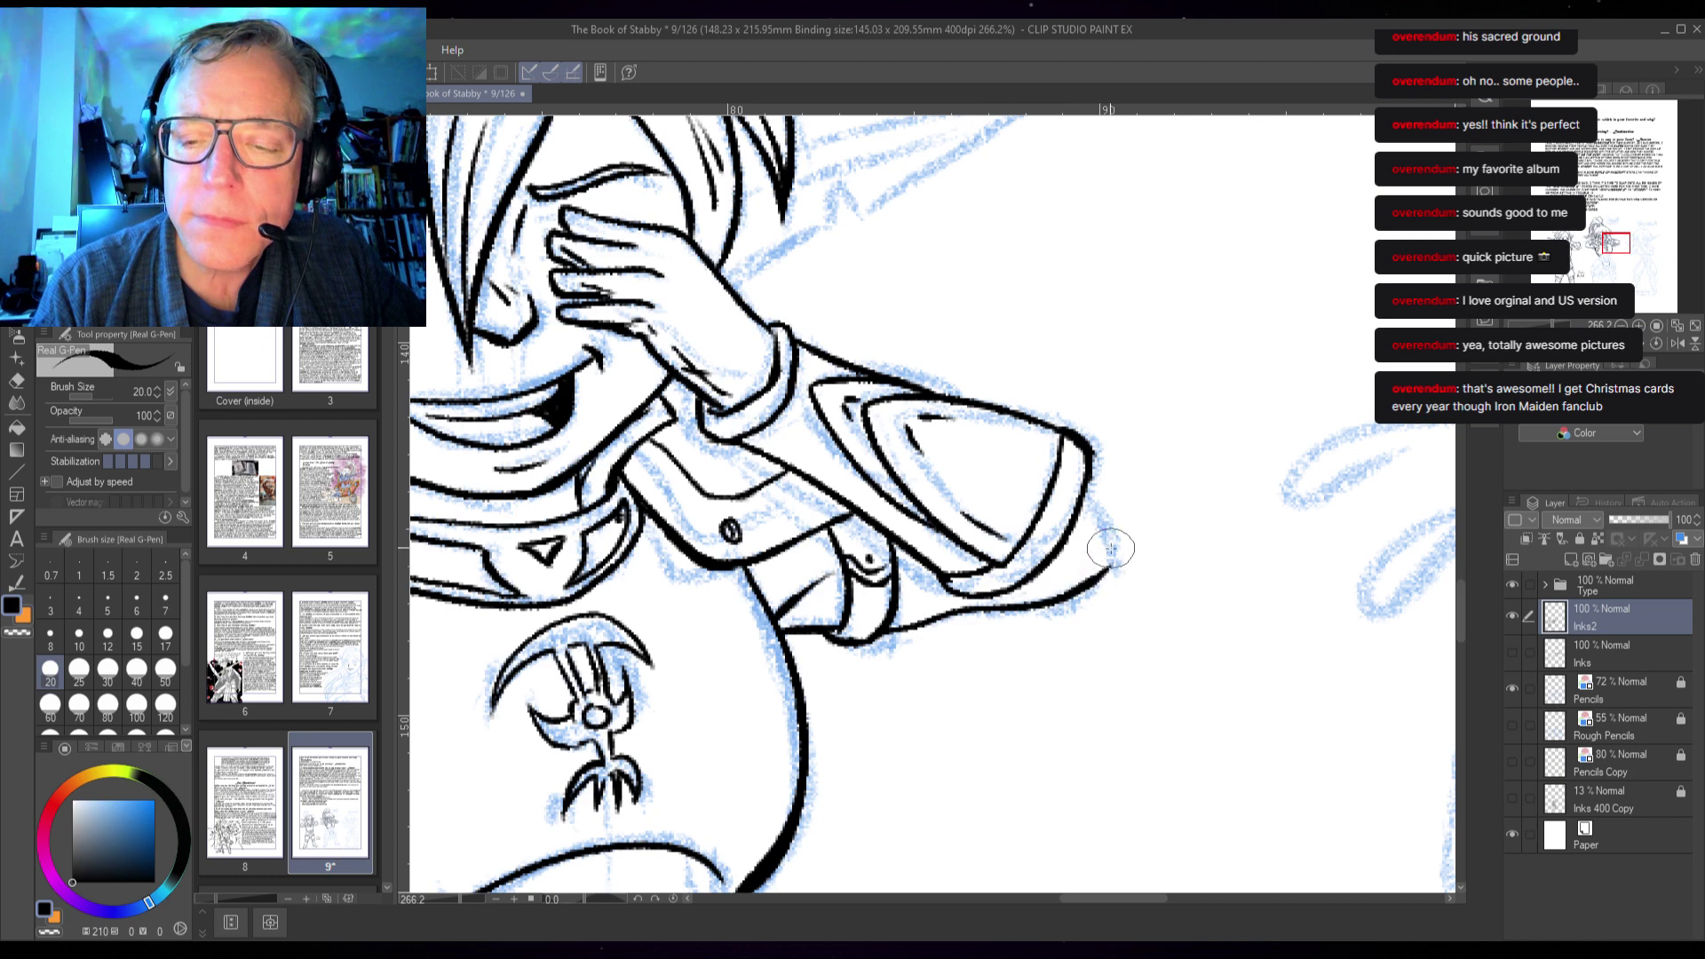
mouse_move(1087, 485)
left_mouse_down()
mouse_move(1113, 562)
mouse_move(1020, 609)
left_mouse_up()
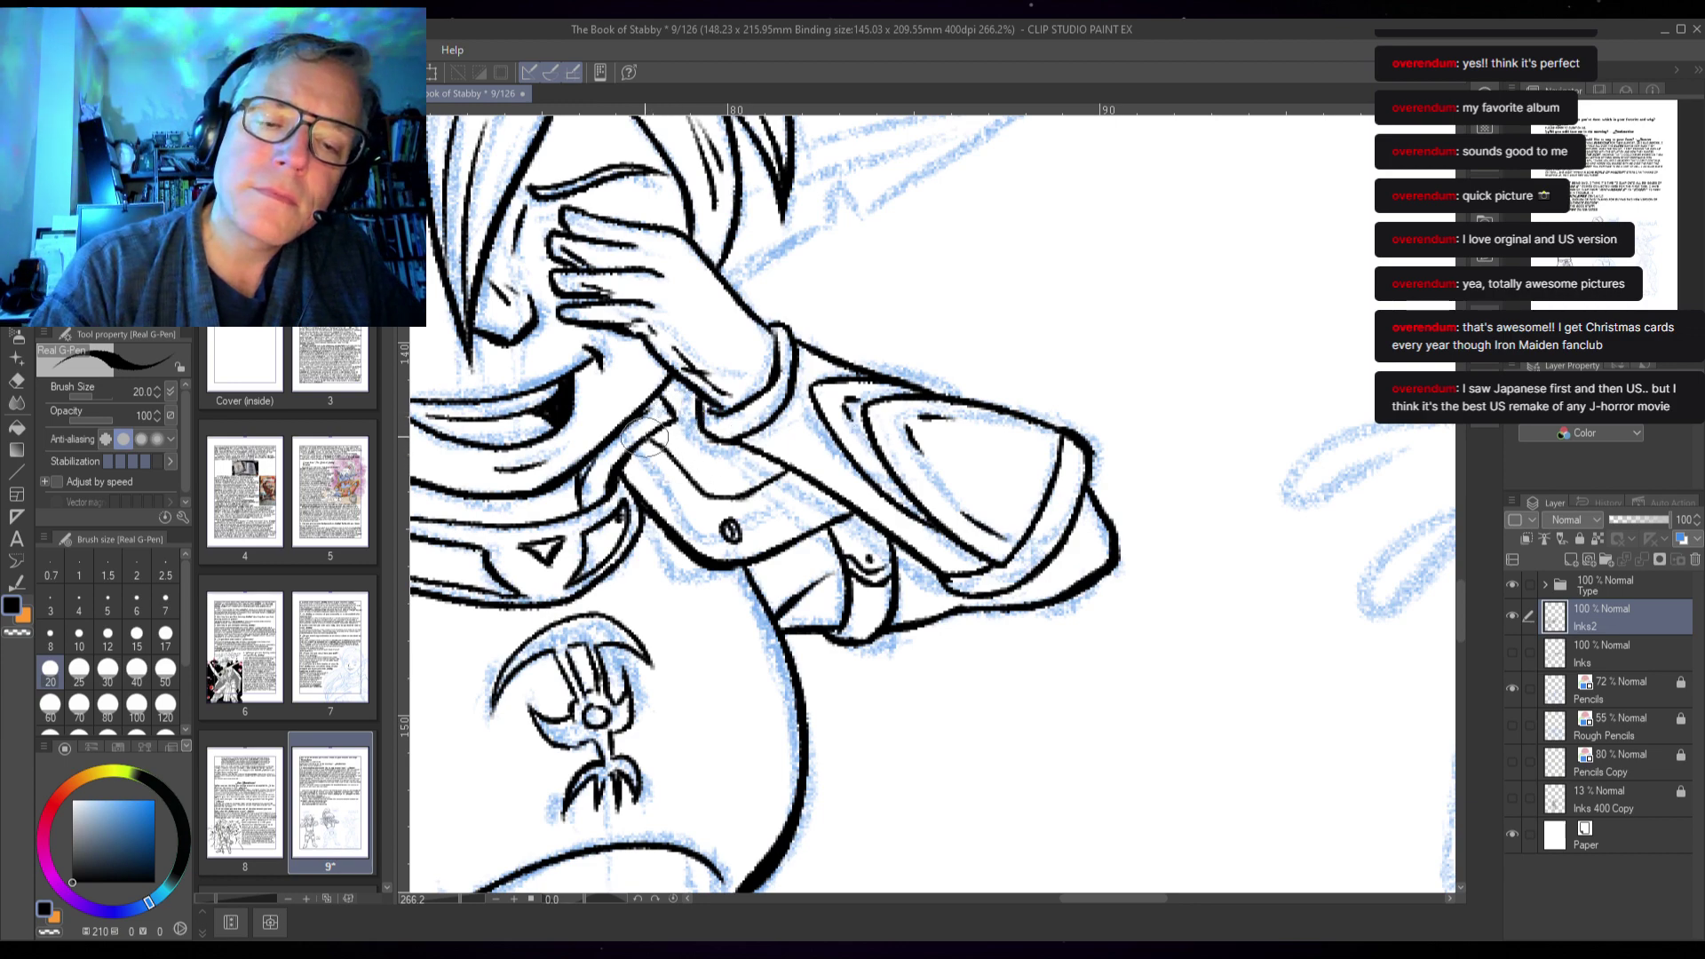
scroll(755, 506, "up", 2)
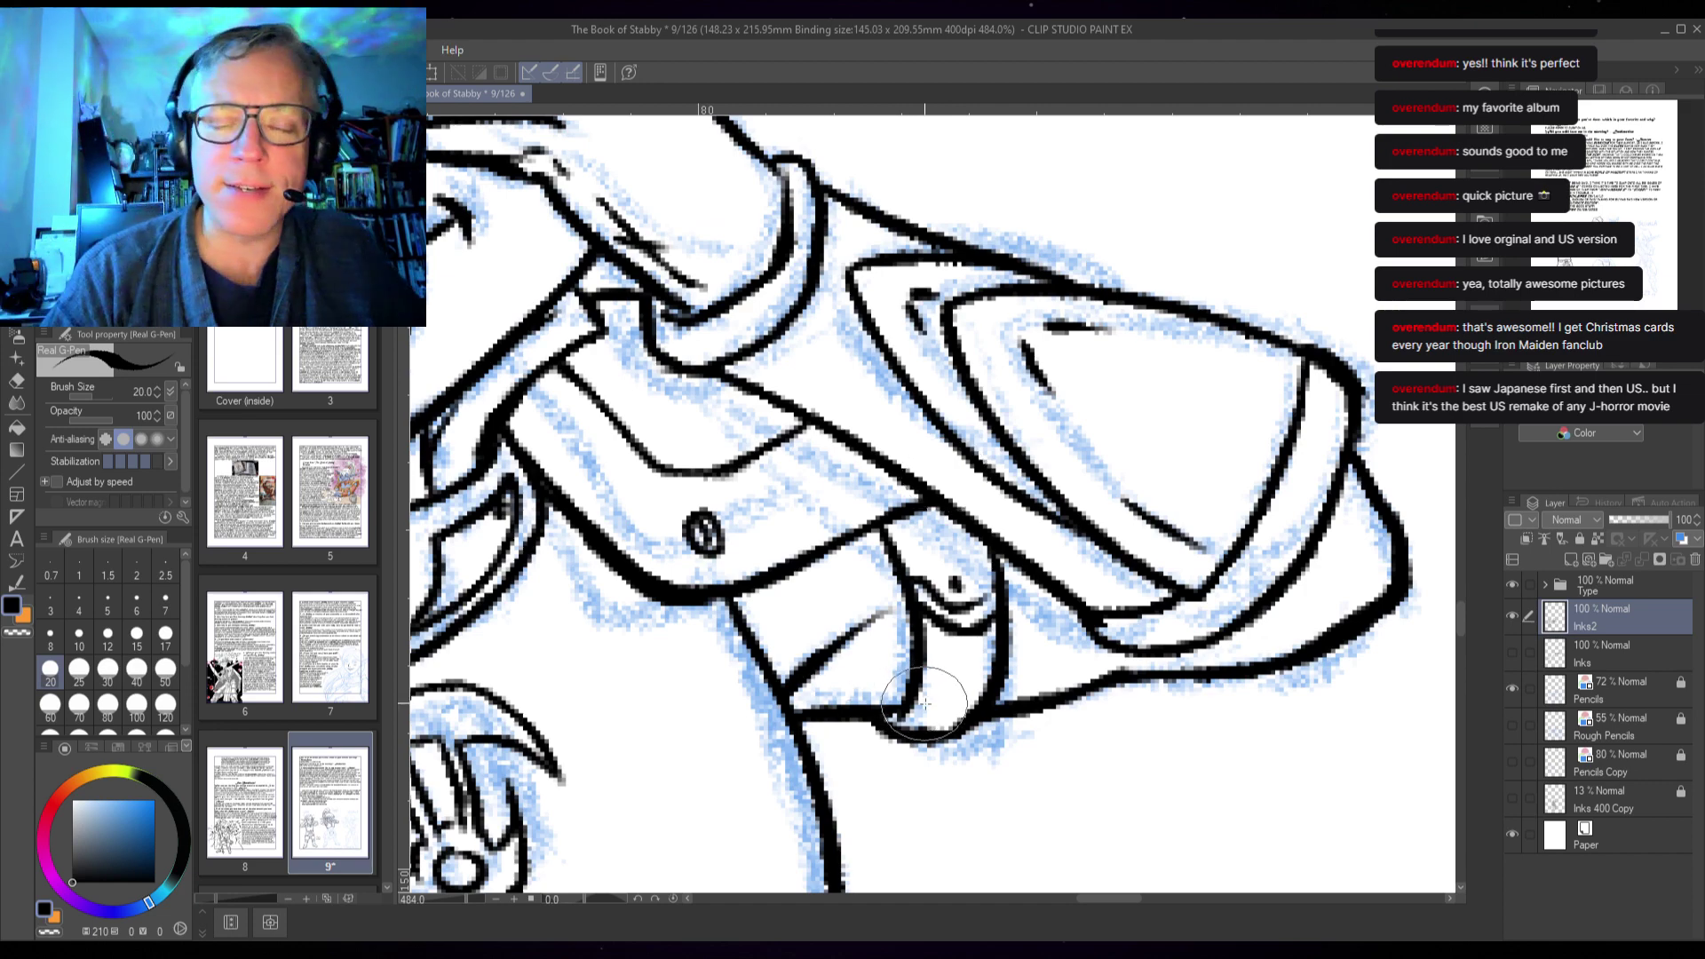
- Doodle a rectangular frame in the blank space above the figures, with a round-headed figure, a reclining shape and two hanging legs inside
scroll(927, 702, "down", 1)
scroll(927, 702, "down", 3)
scroll(906, 619, "up", 1)
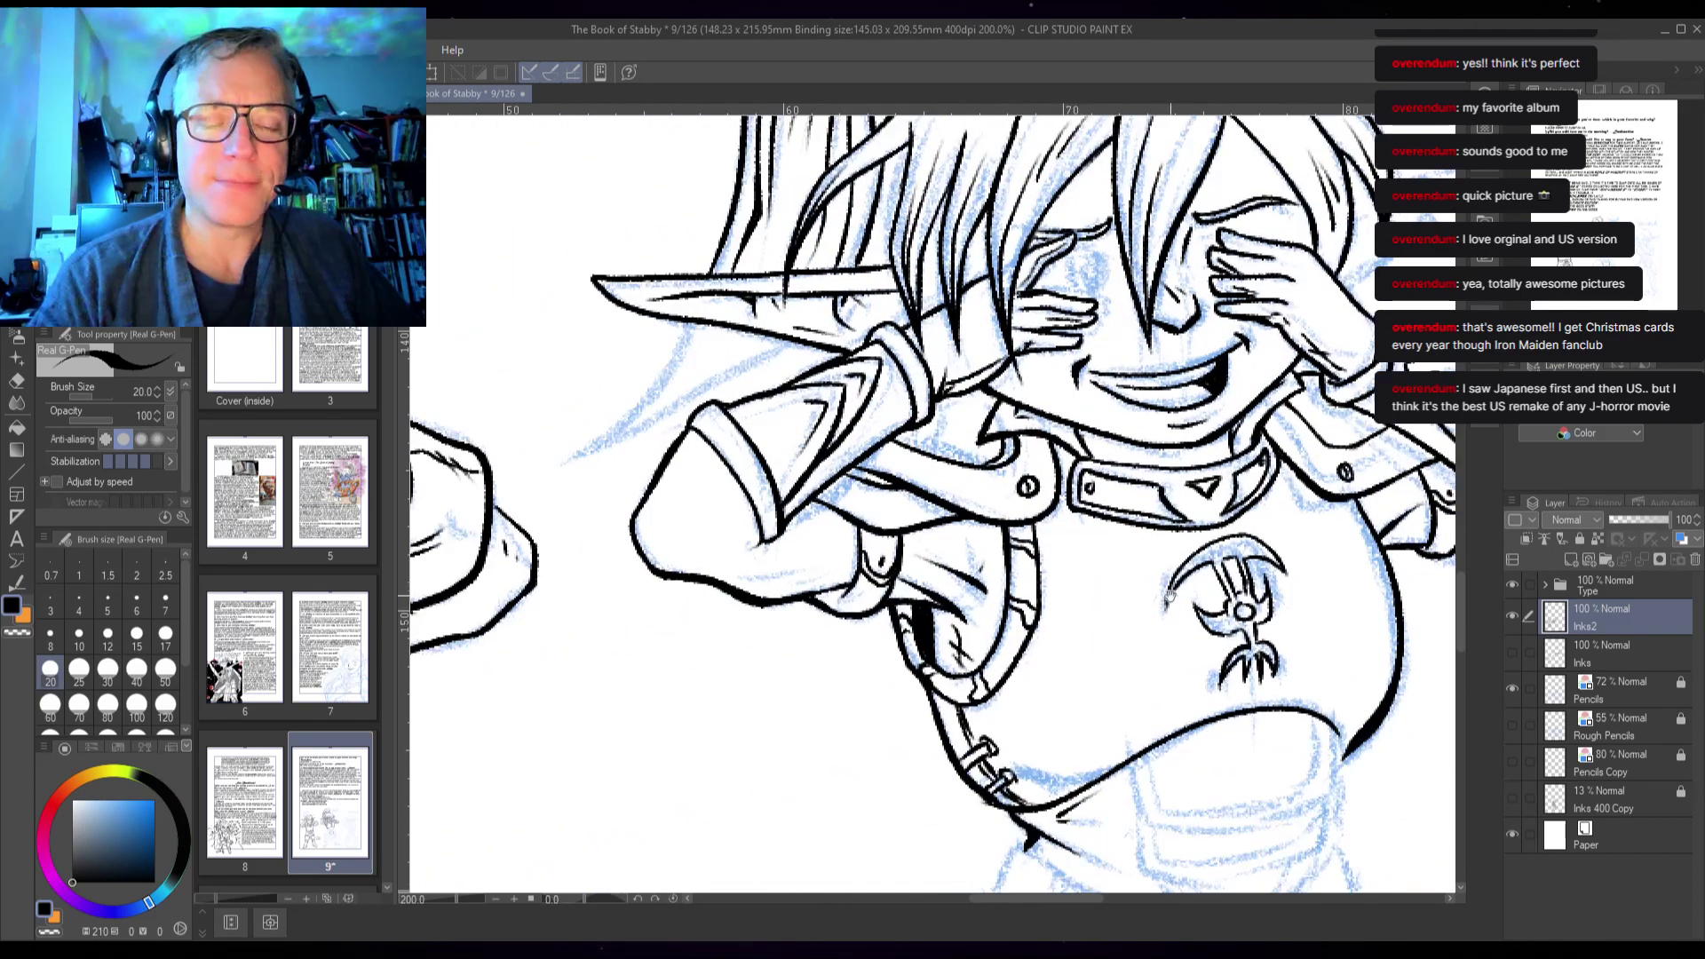
left_click_drag(795, 587, 785, 654)
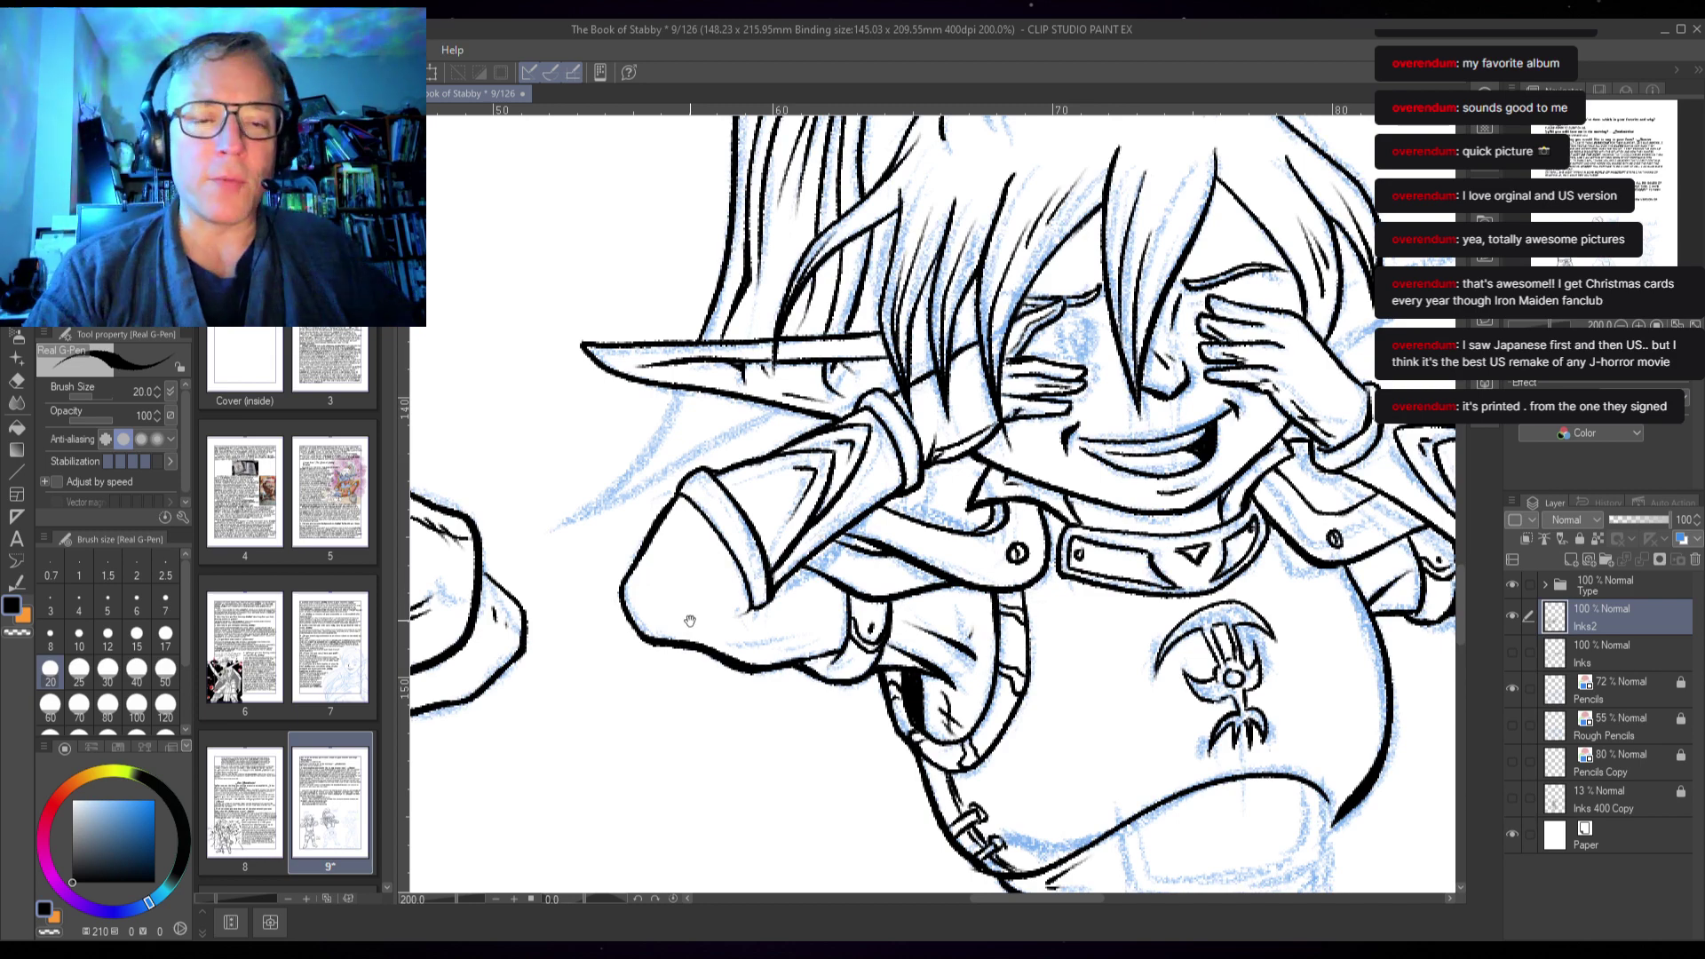
left_click_drag(690, 619, 911, 438)
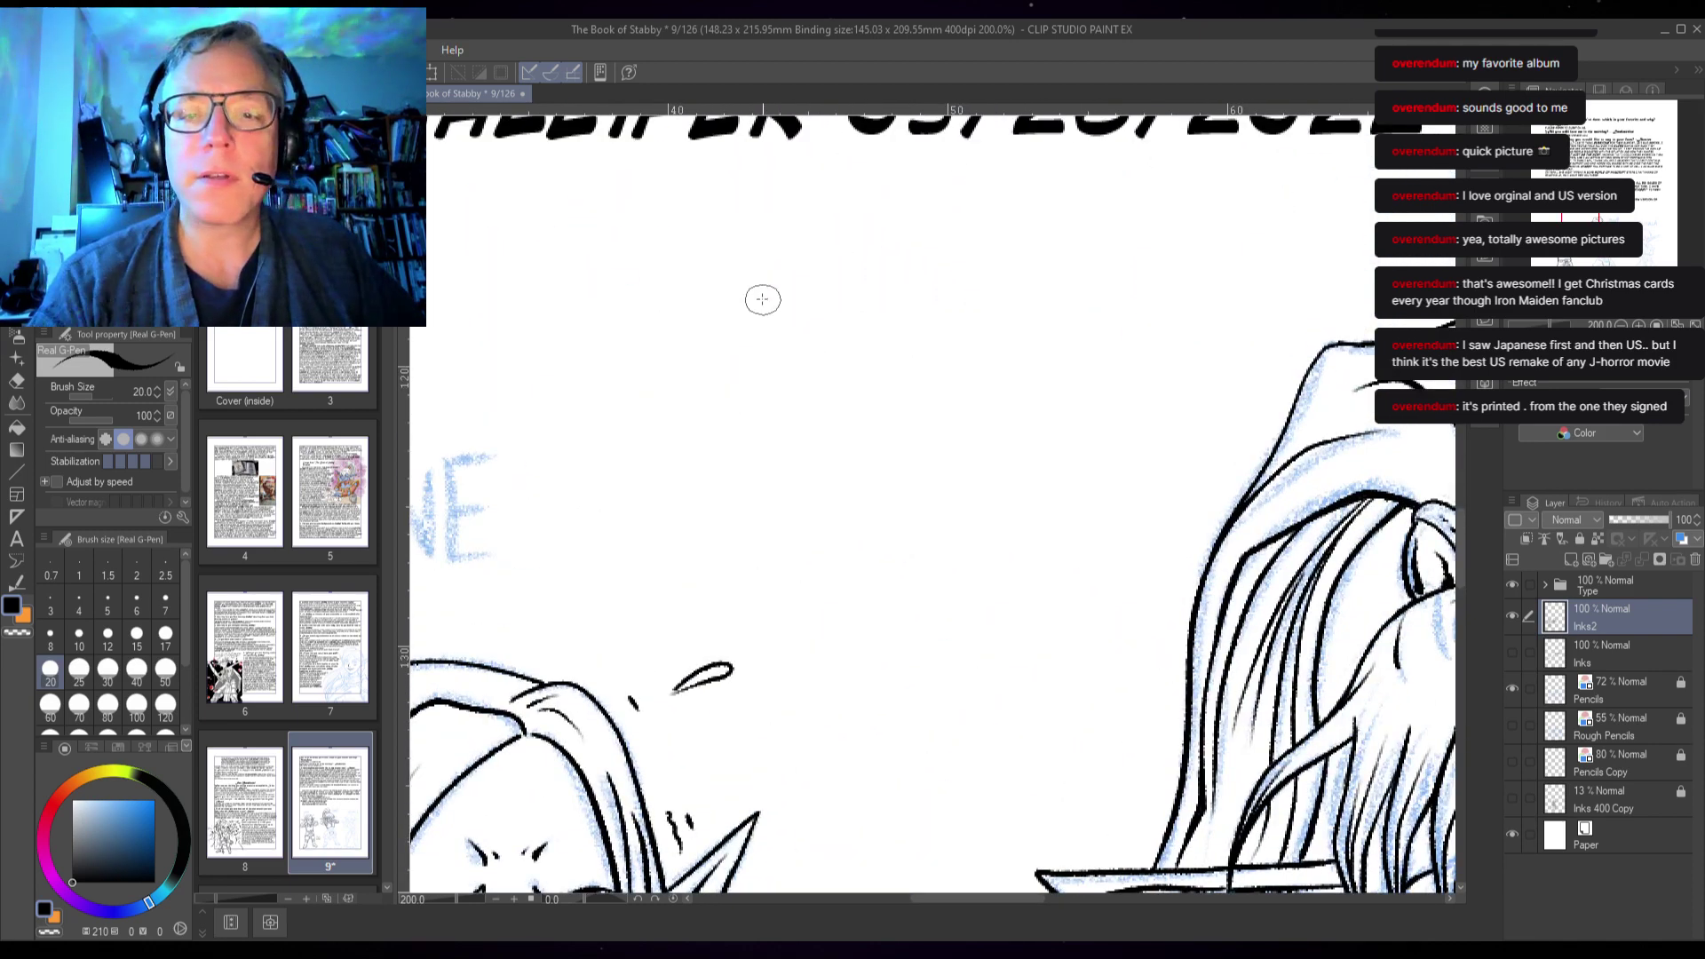
mouse_move(724, 267)
left_mouse_down()
mouse_move(1077, 268)
mouse_move(1075, 503)
mouse_move(1039, 533)
mouse_move(621, 563)
mouse_move(575, 281)
mouse_move(832, 251)
left_mouse_up()
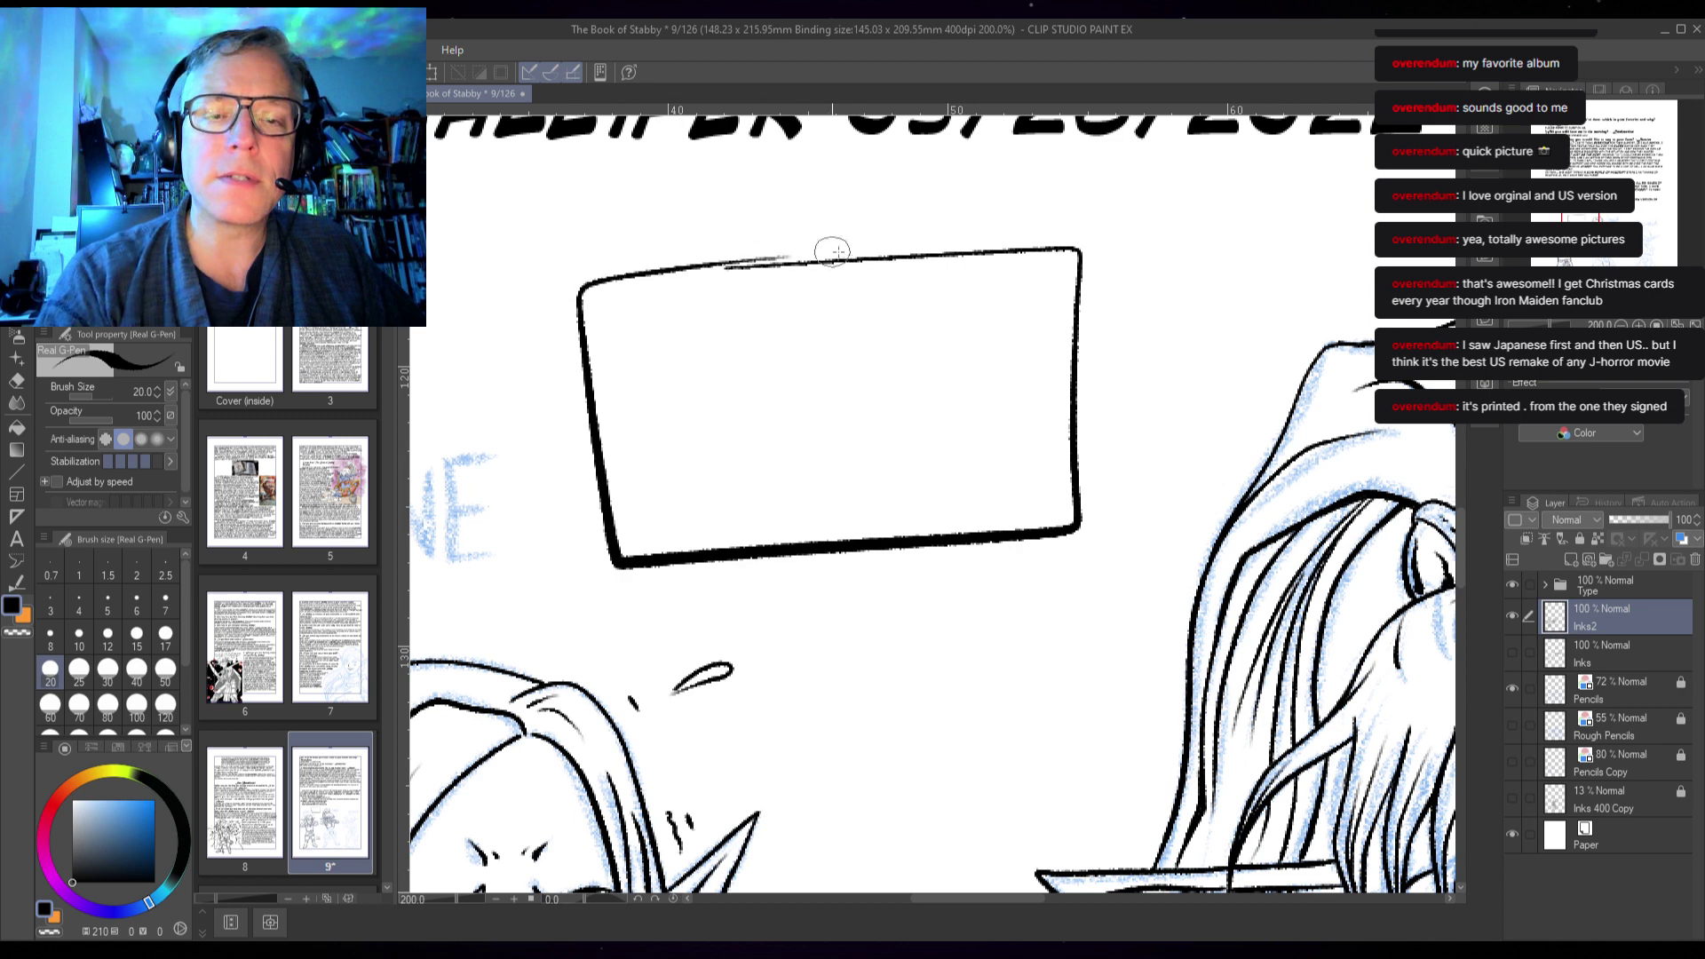
mouse_move(1022, 373)
left_mouse_down()
mouse_move(970, 342)
mouse_move(919, 413)
mouse_move(1014, 442)
mouse_move(1023, 360)
mouse_move(1047, 391)
mouse_move(1016, 464)
mouse_move(922, 402)
left_mouse_up()
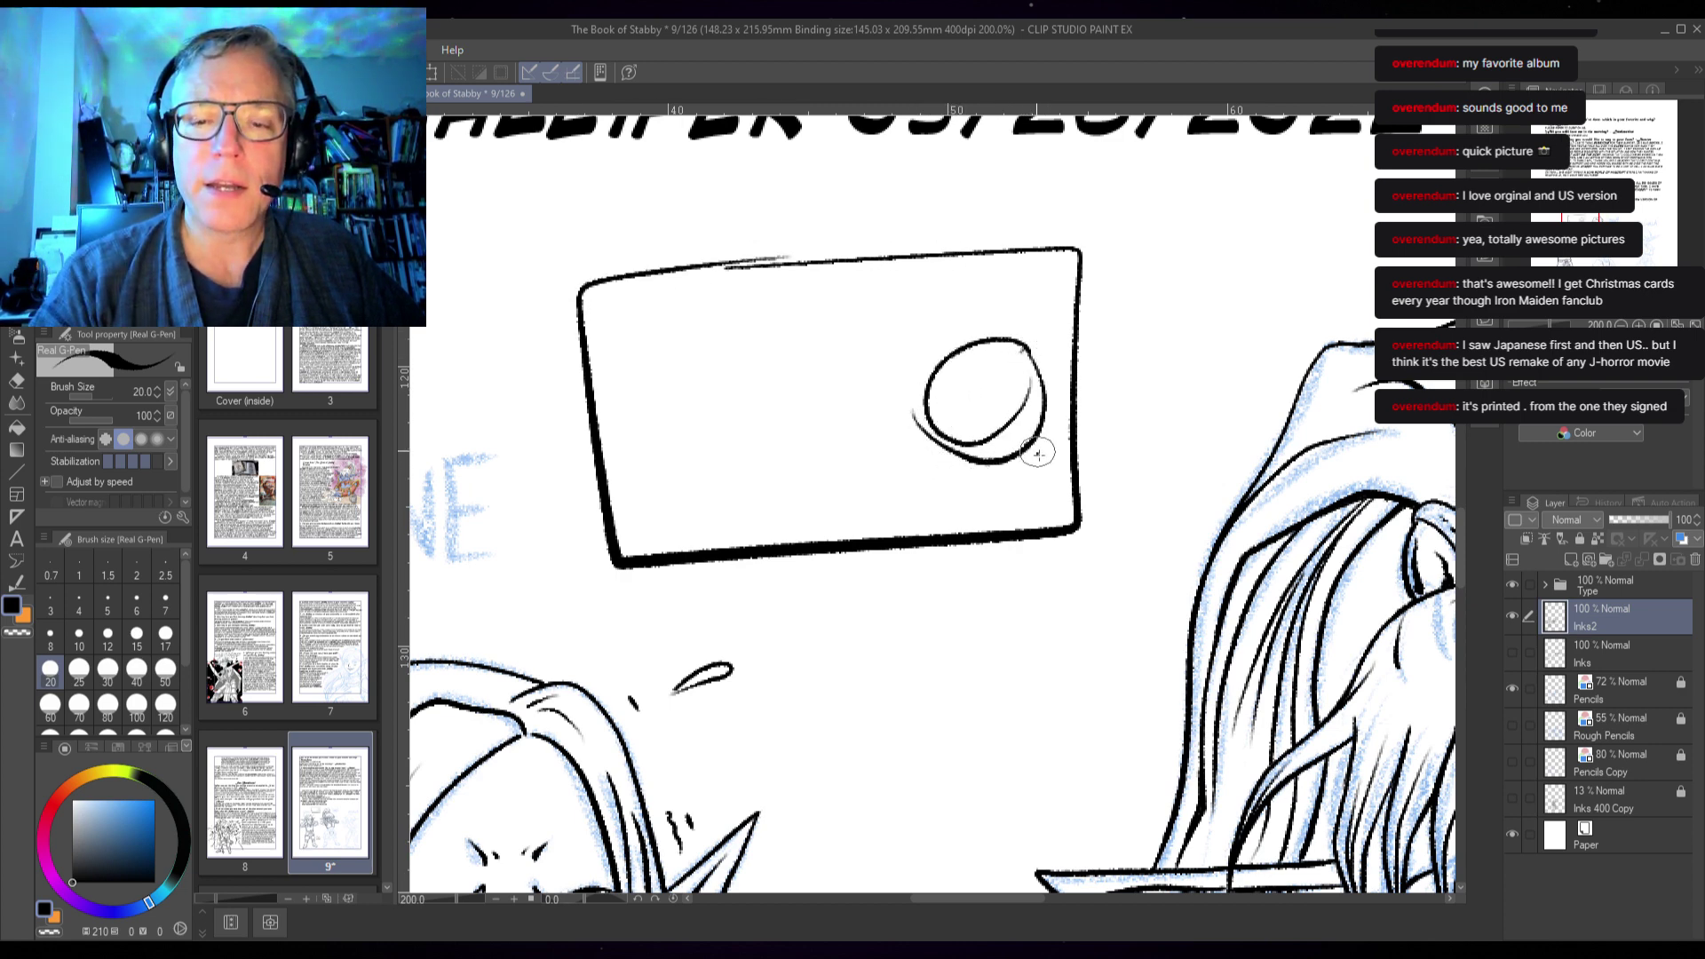
mouse_move(1030, 441)
left_mouse_down()
mouse_move(1070, 507)
mouse_move(924, 519)
left_mouse_up()
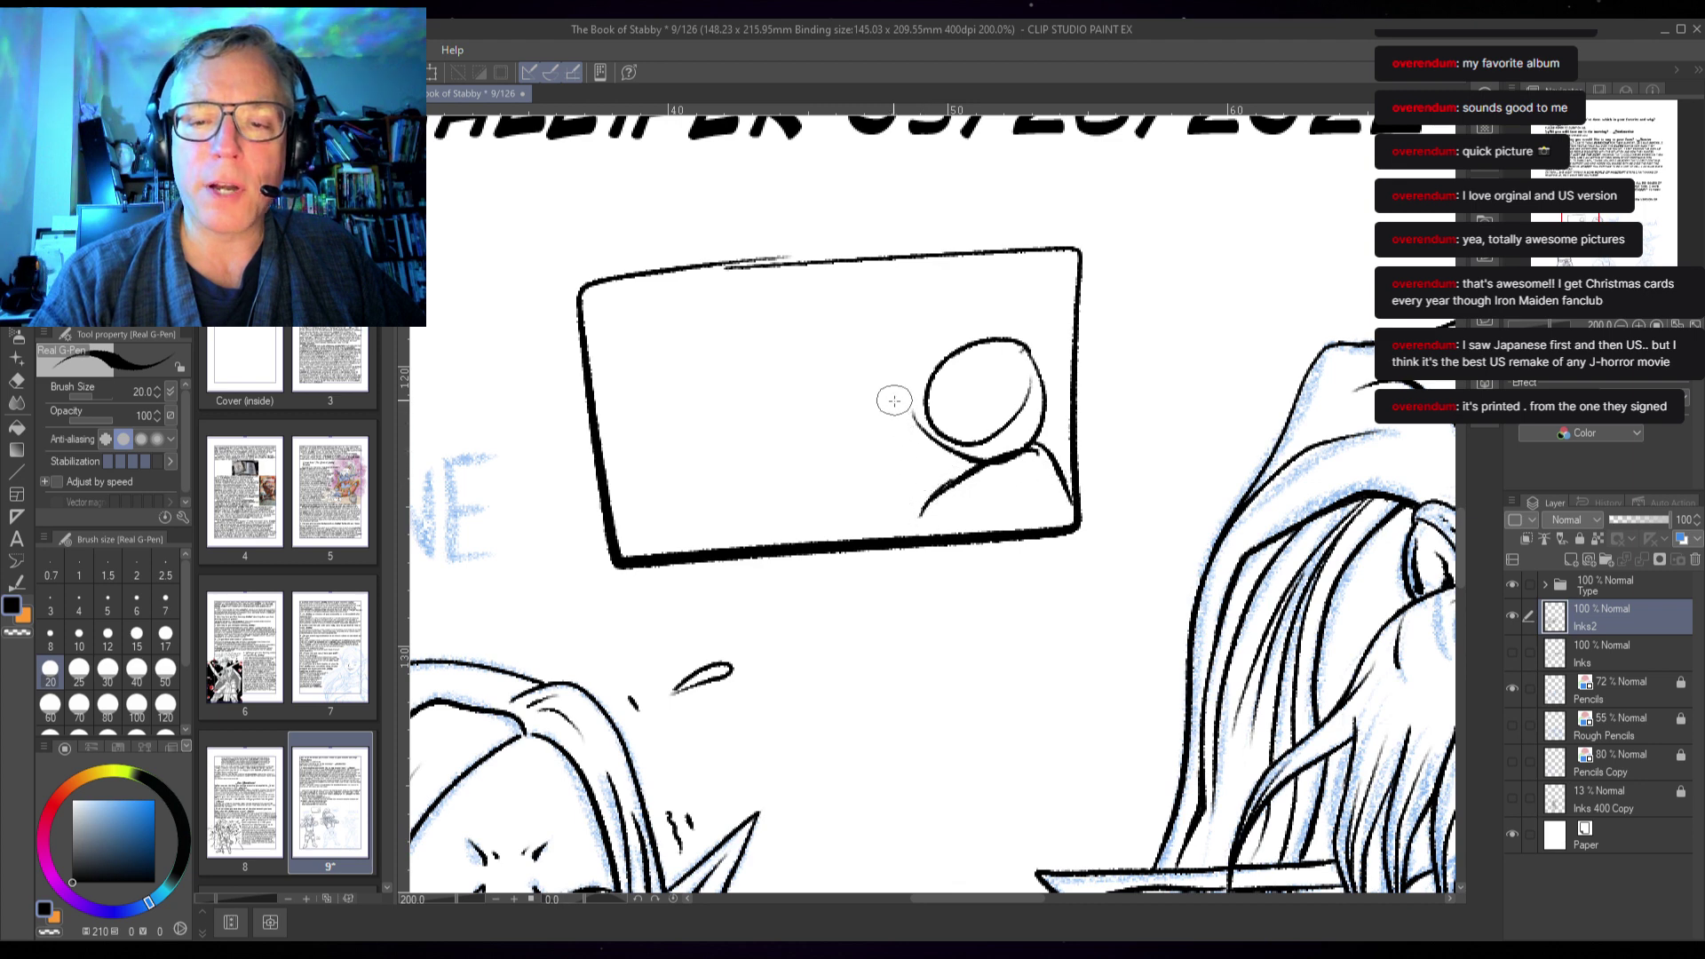
mouse_move(921, 378)
left_mouse_down()
mouse_move(772, 363)
mouse_move(743, 397)
mouse_move(774, 514)
mouse_move(743, 466)
mouse_move(767, 516)
mouse_move(773, 473)
mouse_move(794, 544)
mouse_move(888, 536)
left_mouse_up()
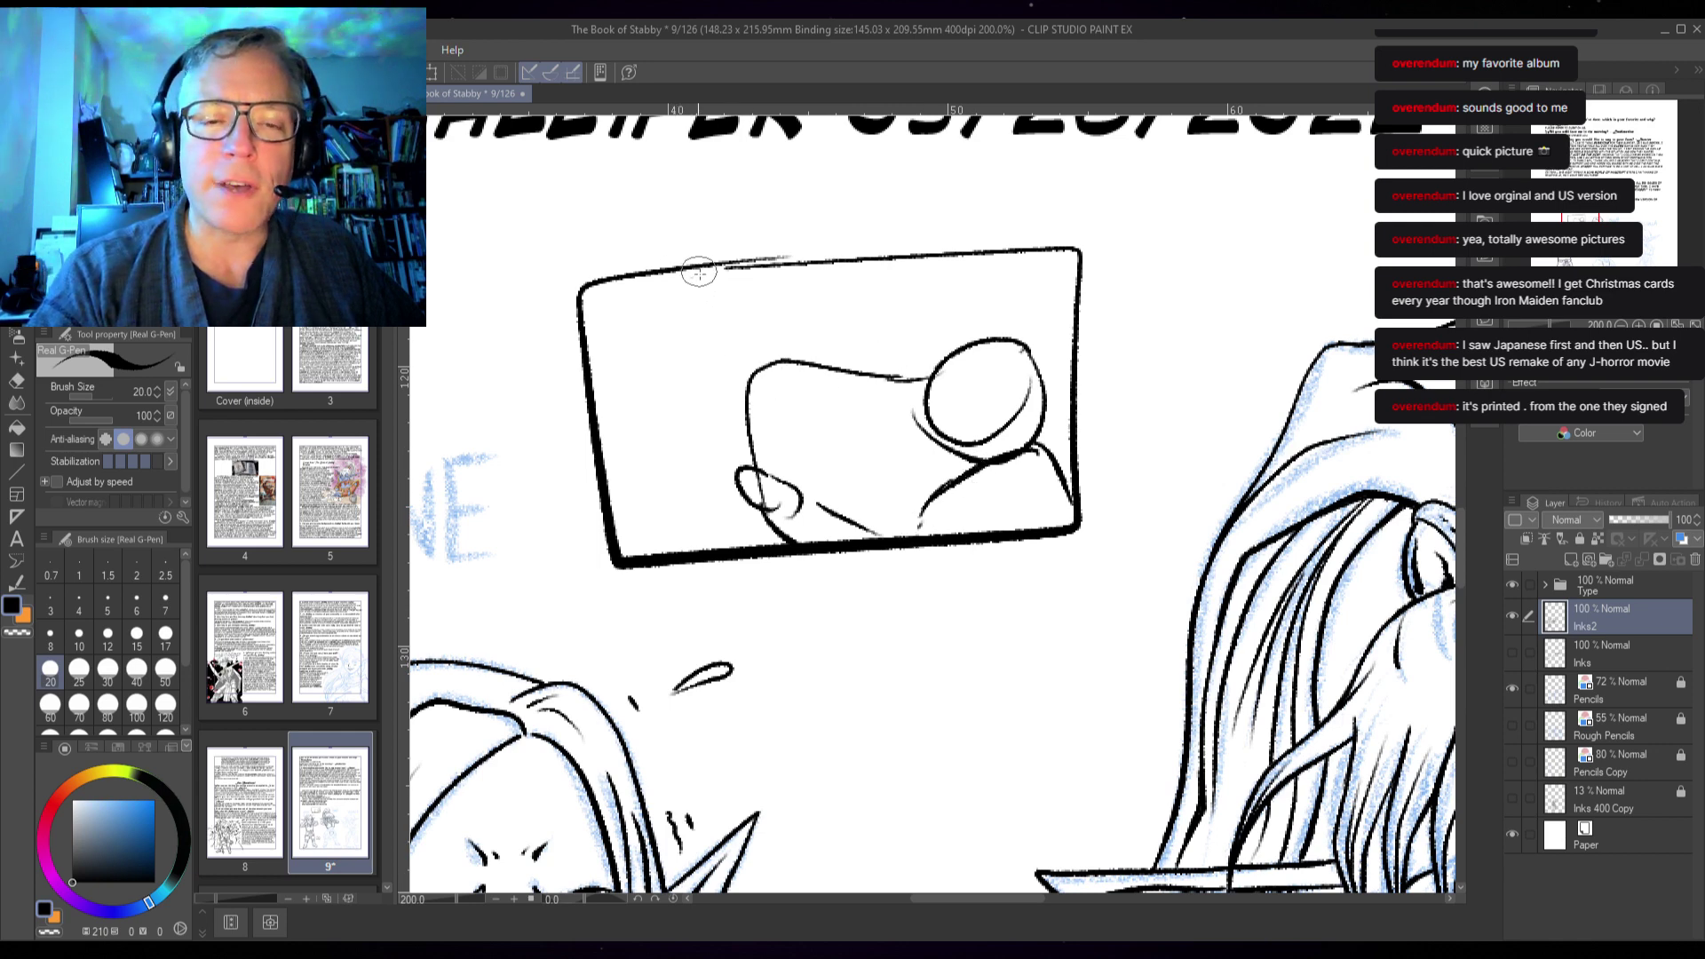
mouse_move(699, 274)
left_mouse_down()
mouse_move(710, 325)
mouse_move(757, 335)
mouse_move(744, 266)
mouse_move(773, 292)
mouse_move(770, 267)
mouse_move(788, 340)
mouse_move(824, 321)
mouse_move(808, 268)
left_mouse_up()
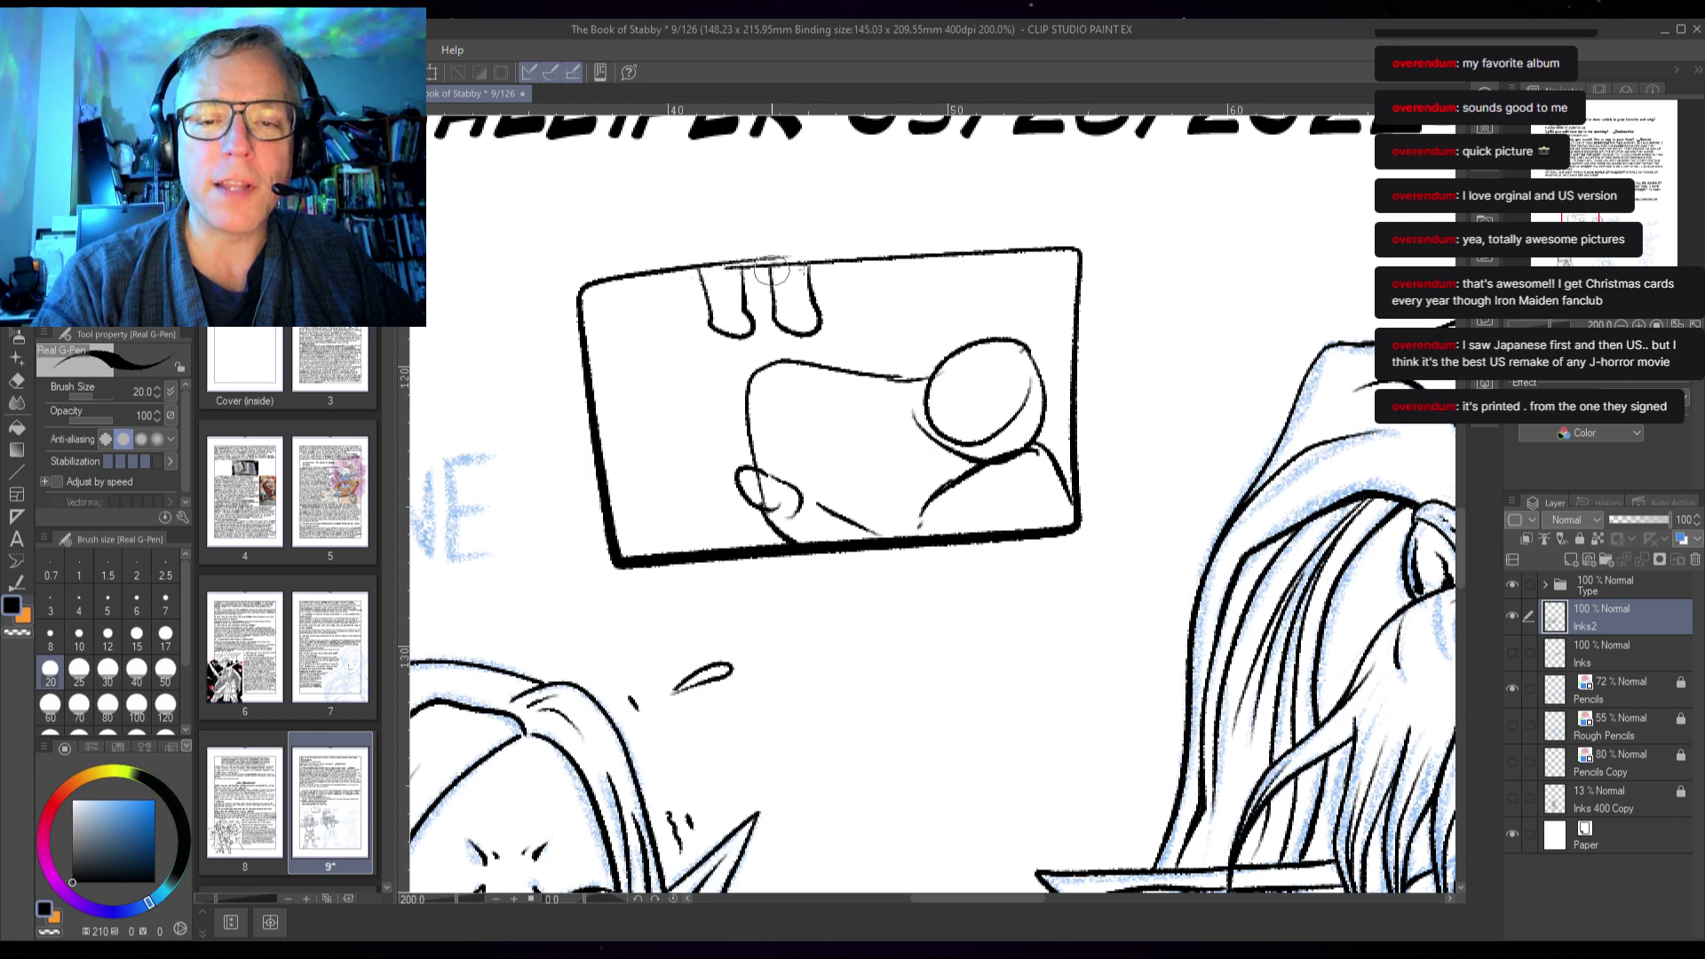
mouse_move(1034, 360)
left_mouse_down()
mouse_move(1064, 331)
mouse_move(1069, 393)
left_mouse_up()
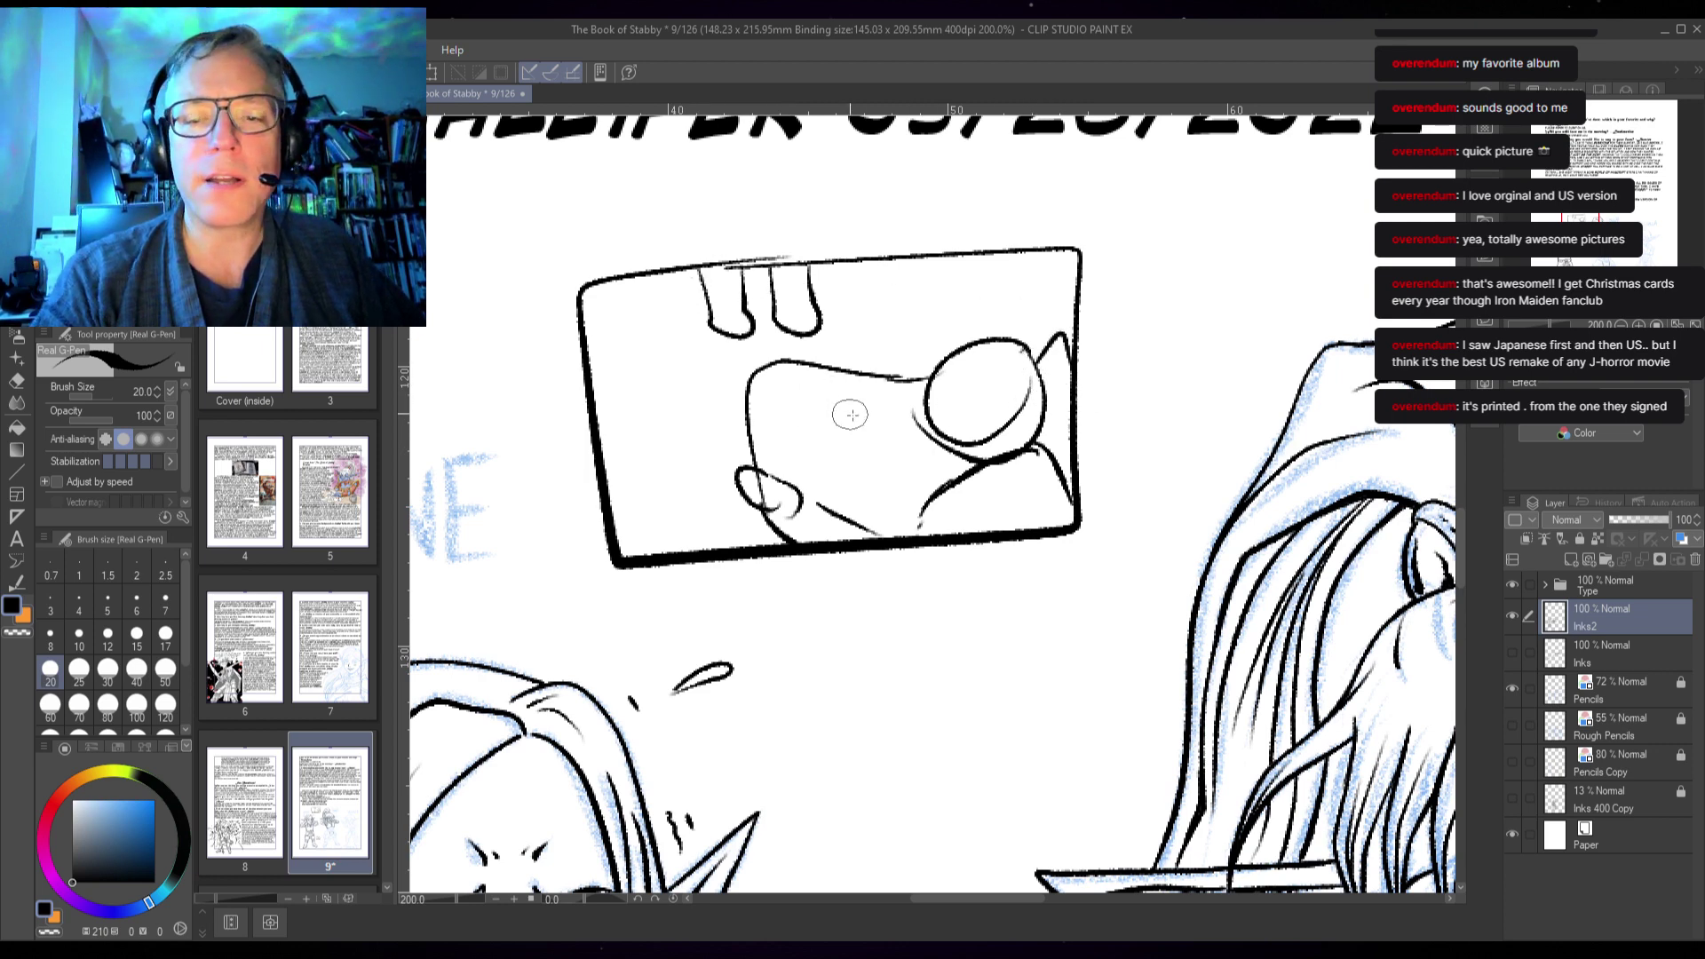
left_click_drag(819, 274, 845, 286)
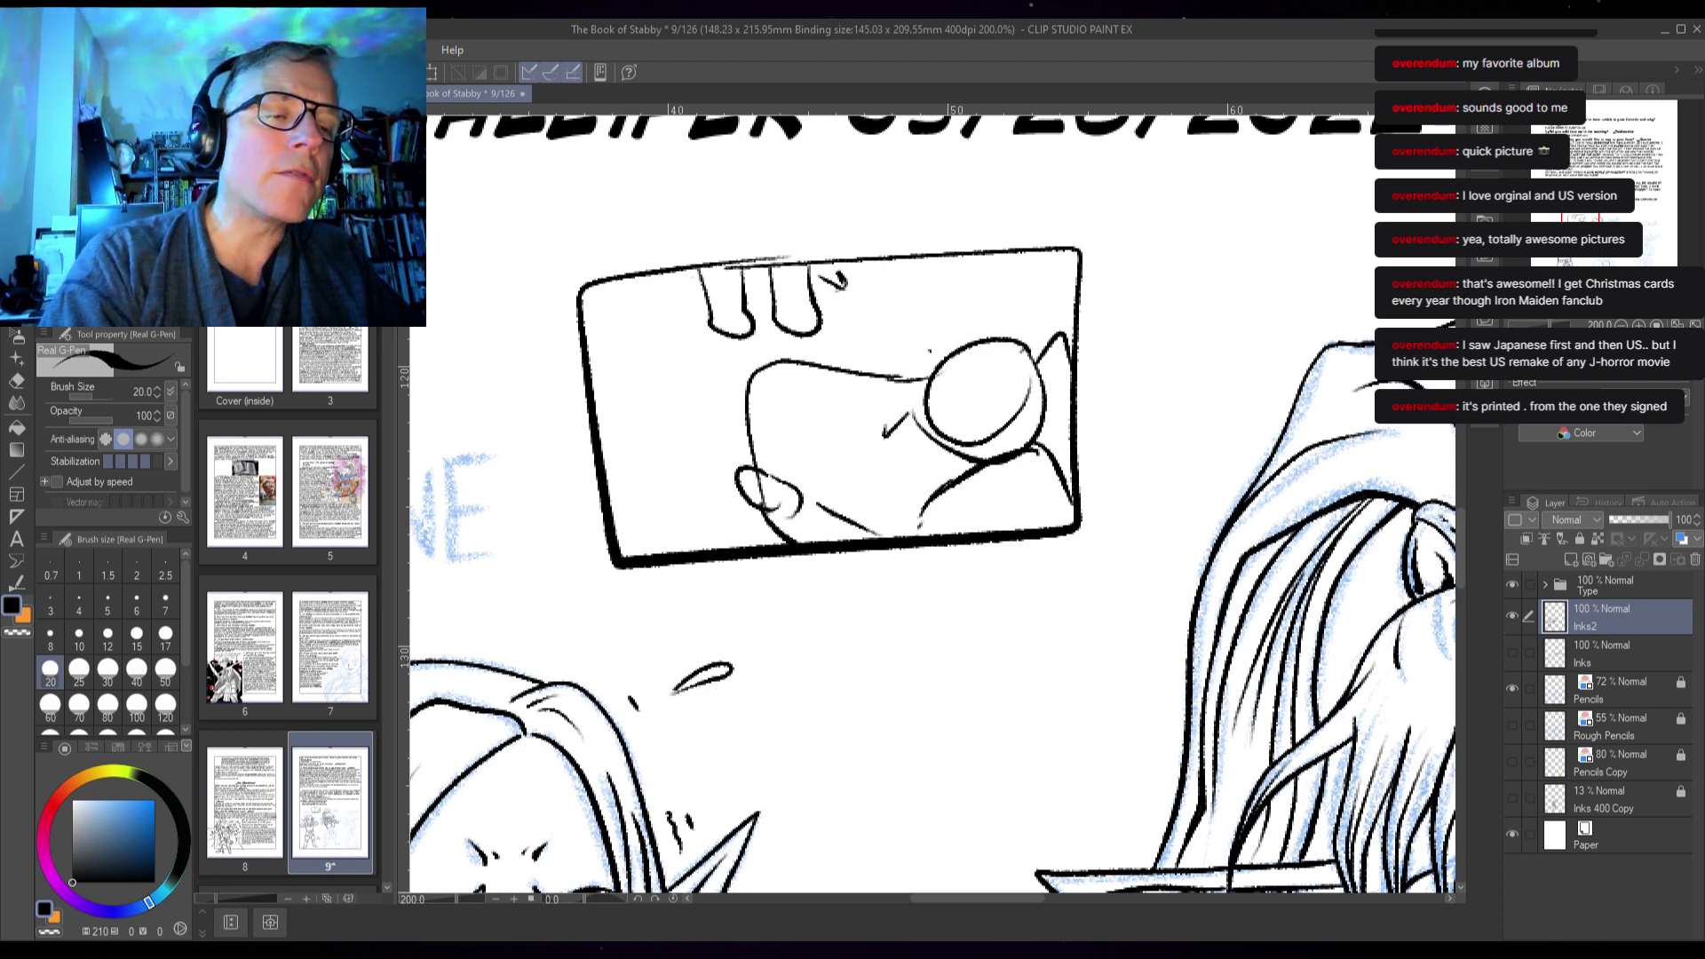
- Lasso the framed doodle above the figures, erase it from the Inks2 layer and clear the selection
key("m")
mouse_move(565, 231)
left_mouse_down()
mouse_move(650, 211)
mouse_move(1126, 333)
mouse_move(972, 590)
mouse_move(560, 530)
mouse_move(565, 231)
left_mouse_up()
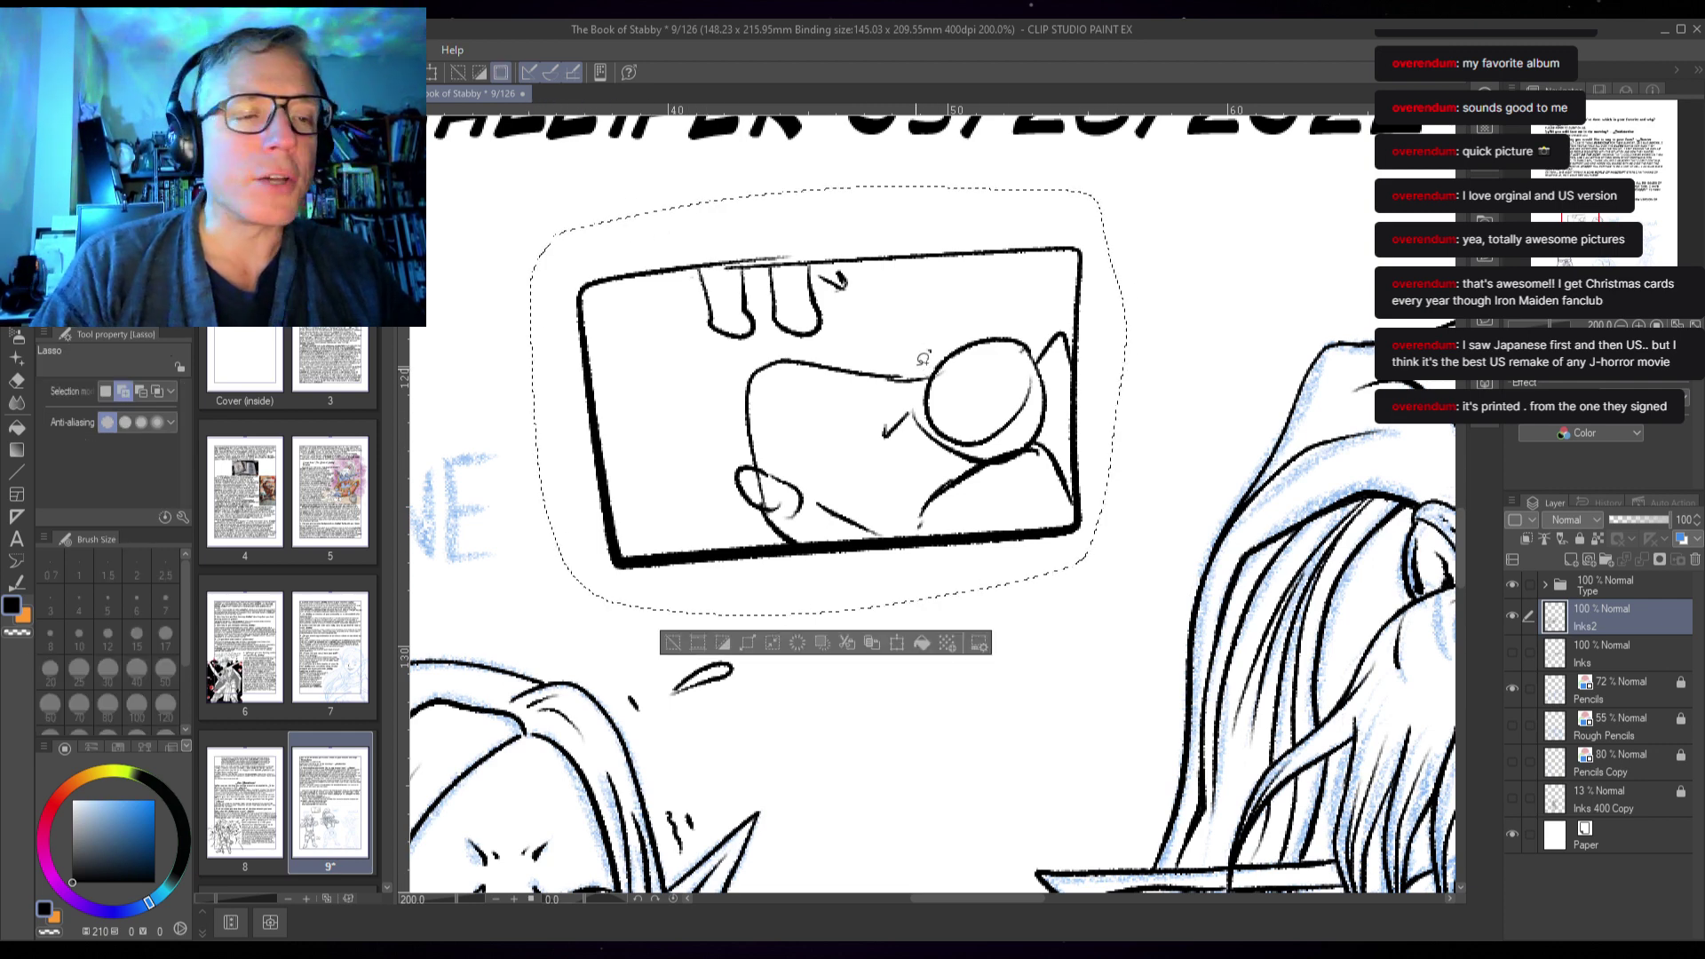
key("Delete")
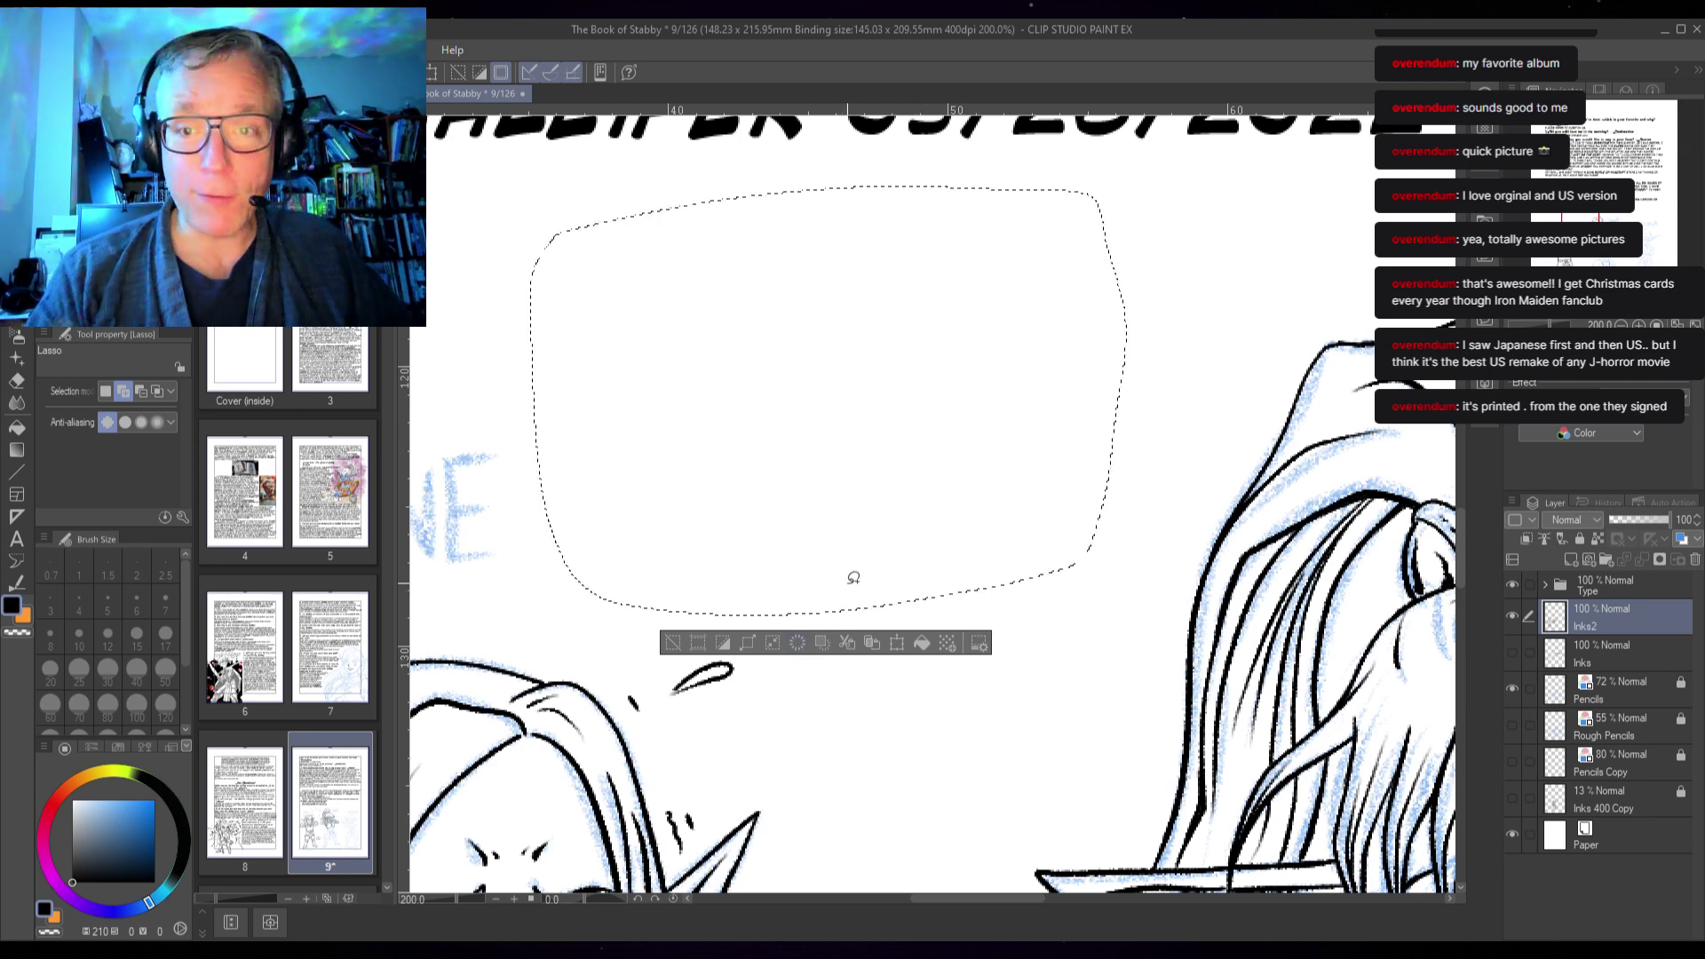
key("ctrl+d")
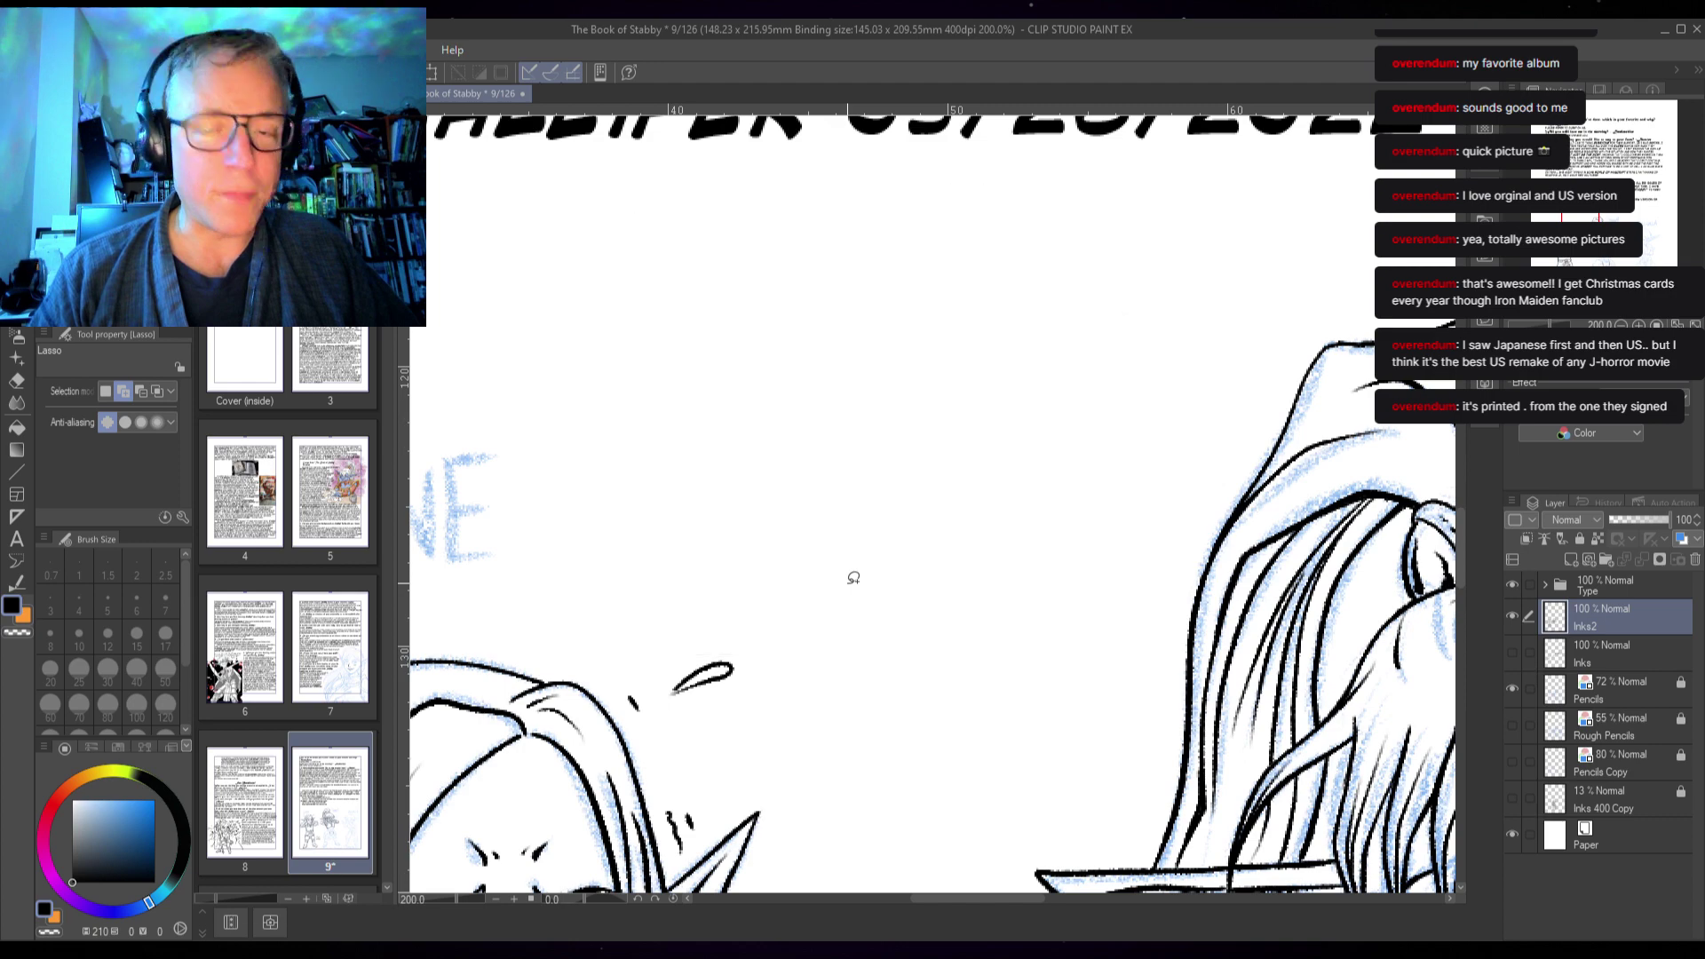
- Ink an open eye peeking between Stabby's spread fingers and add short crease lines beneath the opposite eyebrow
scroll(1297, 583, "down", 1)
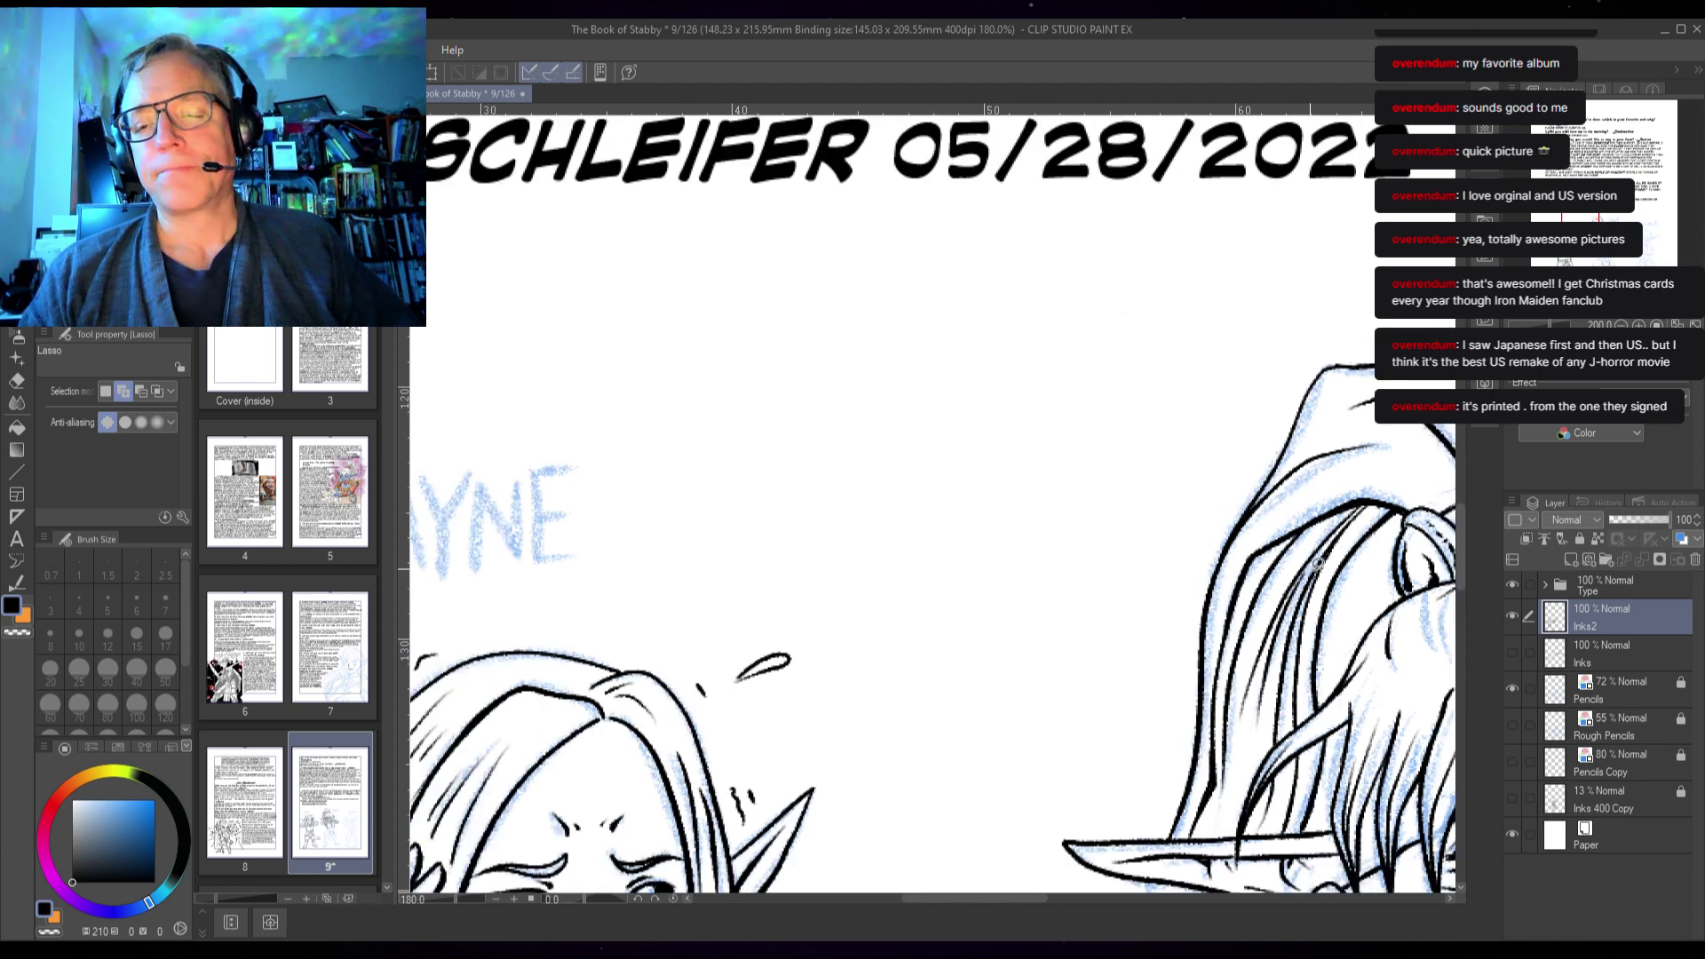
left_click_drag(1316, 573, 716, 380)
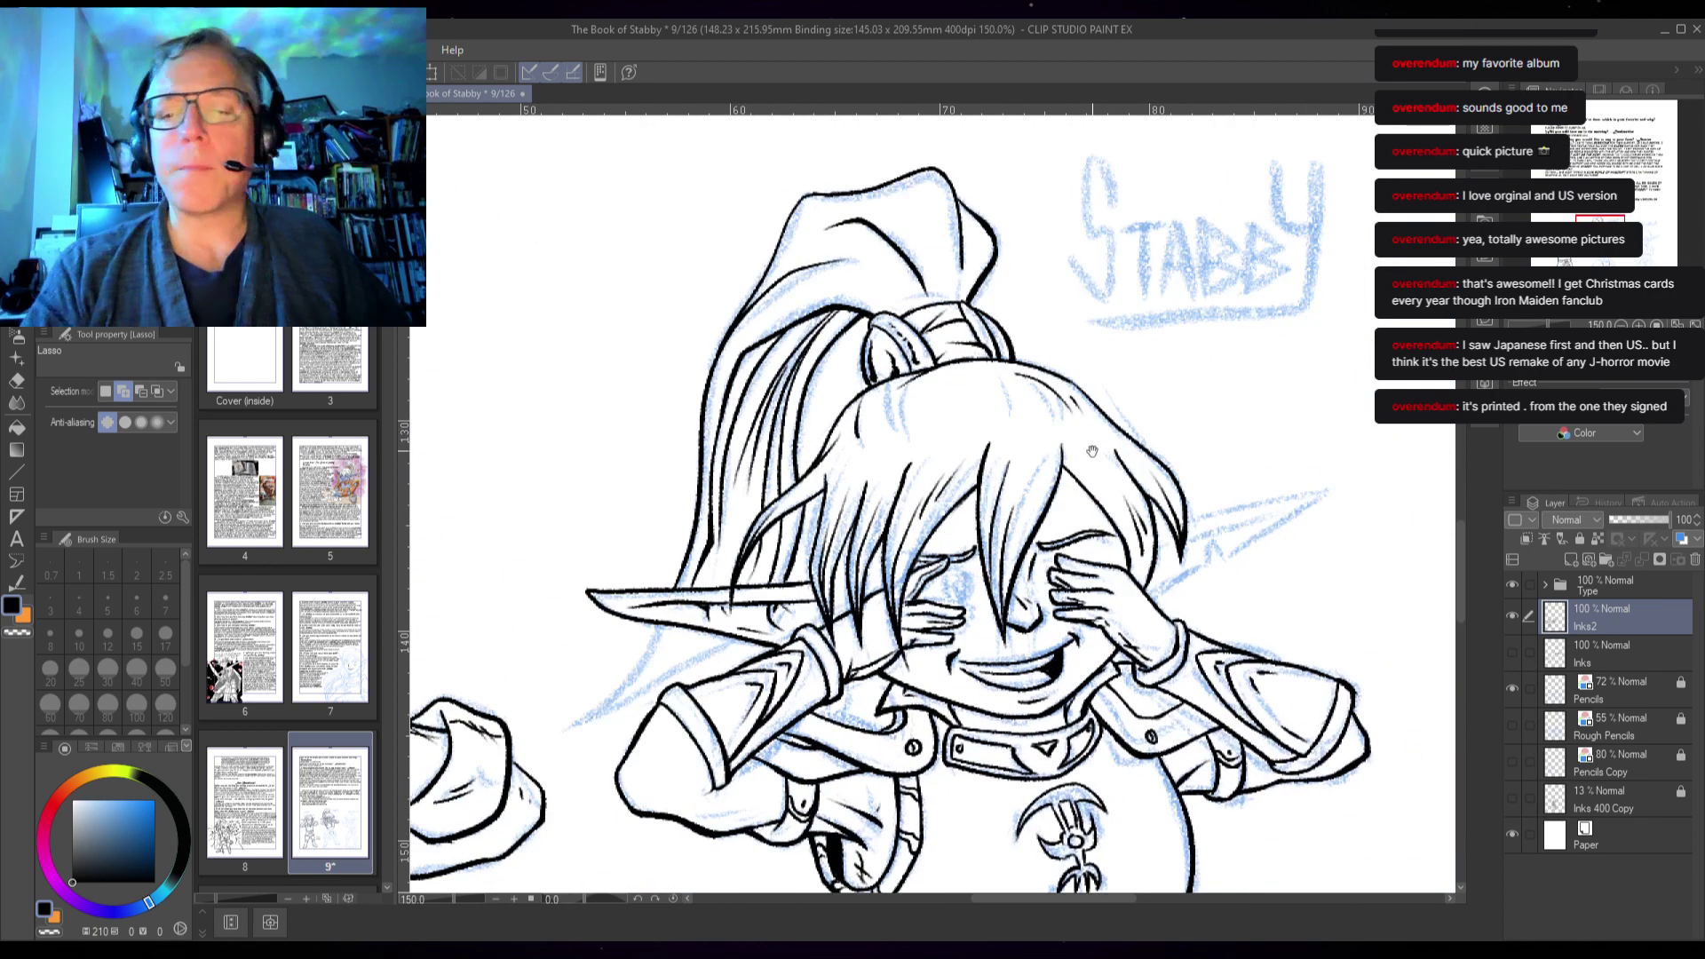
left_click_drag(1092, 451, 1126, 367)
scroll(1151, 358, "up", 4)
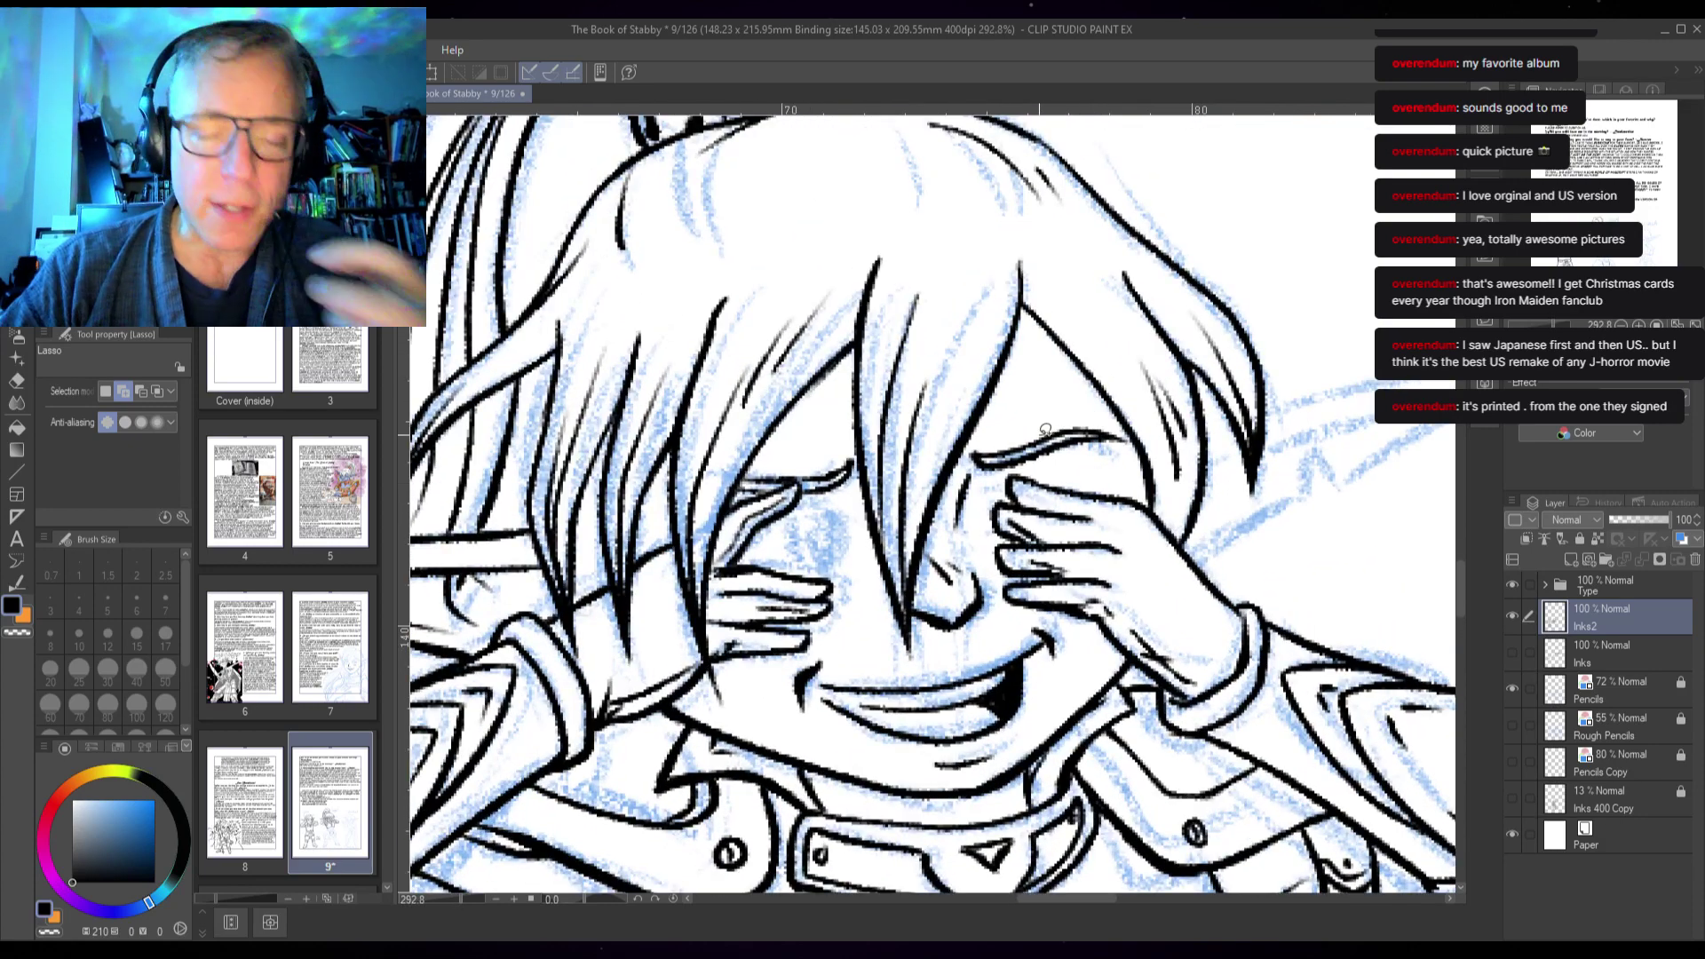
key("p")
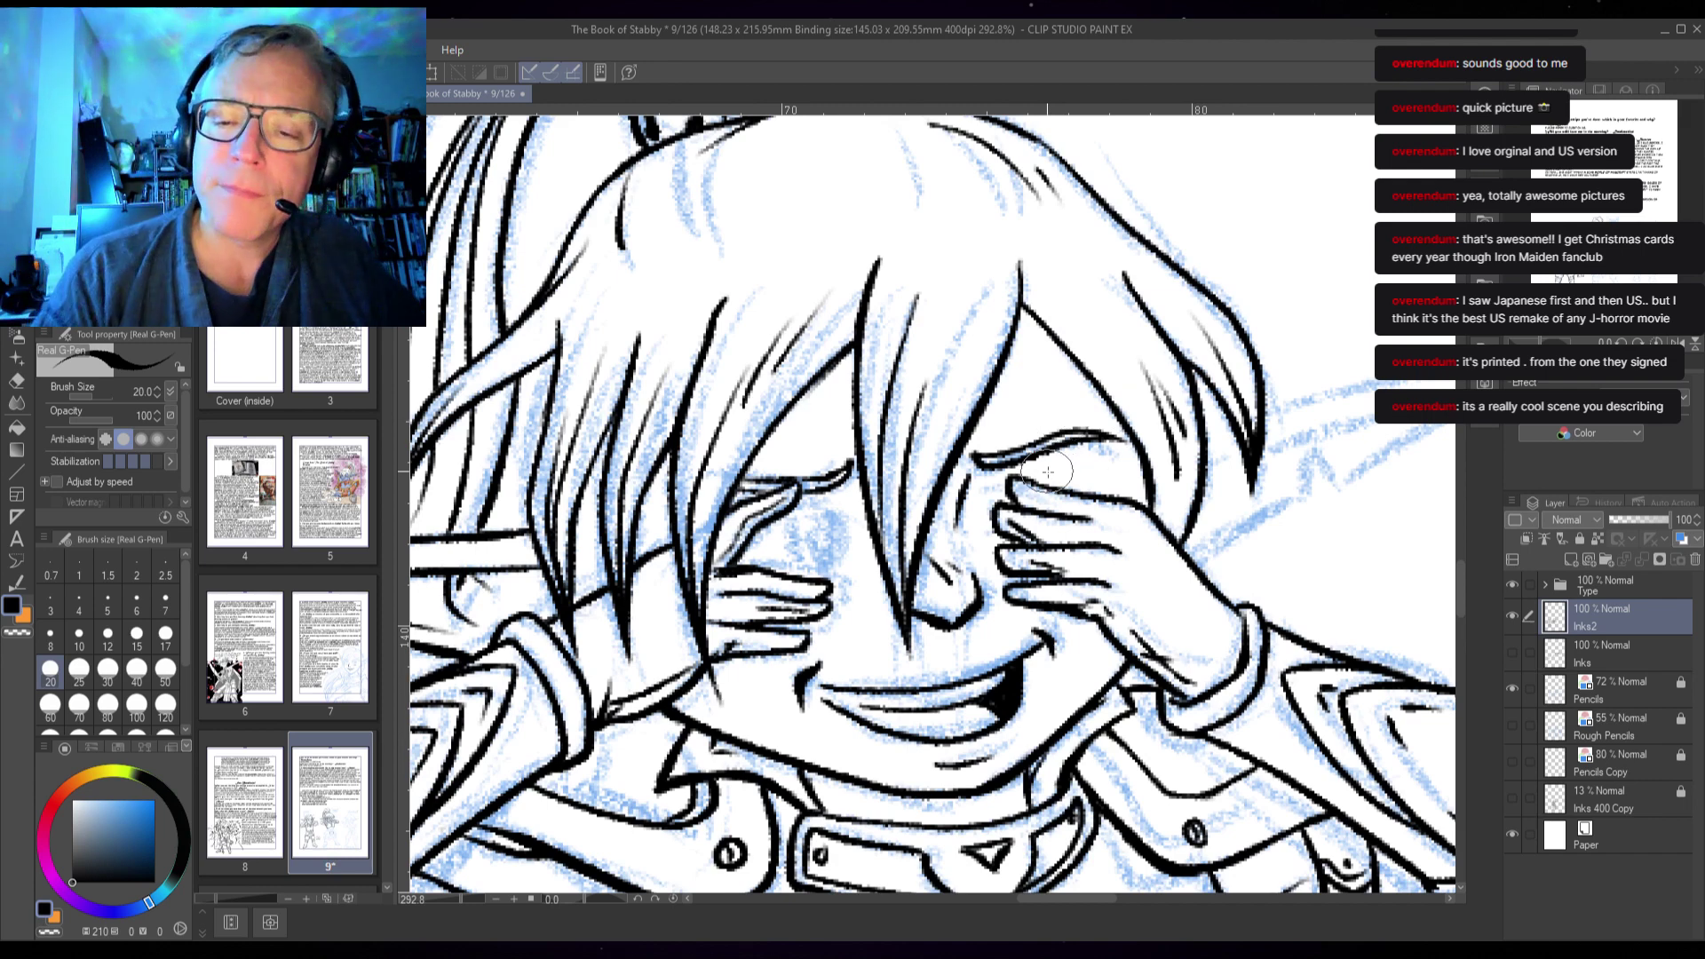
left_click_drag(1041, 457, 1154, 488)
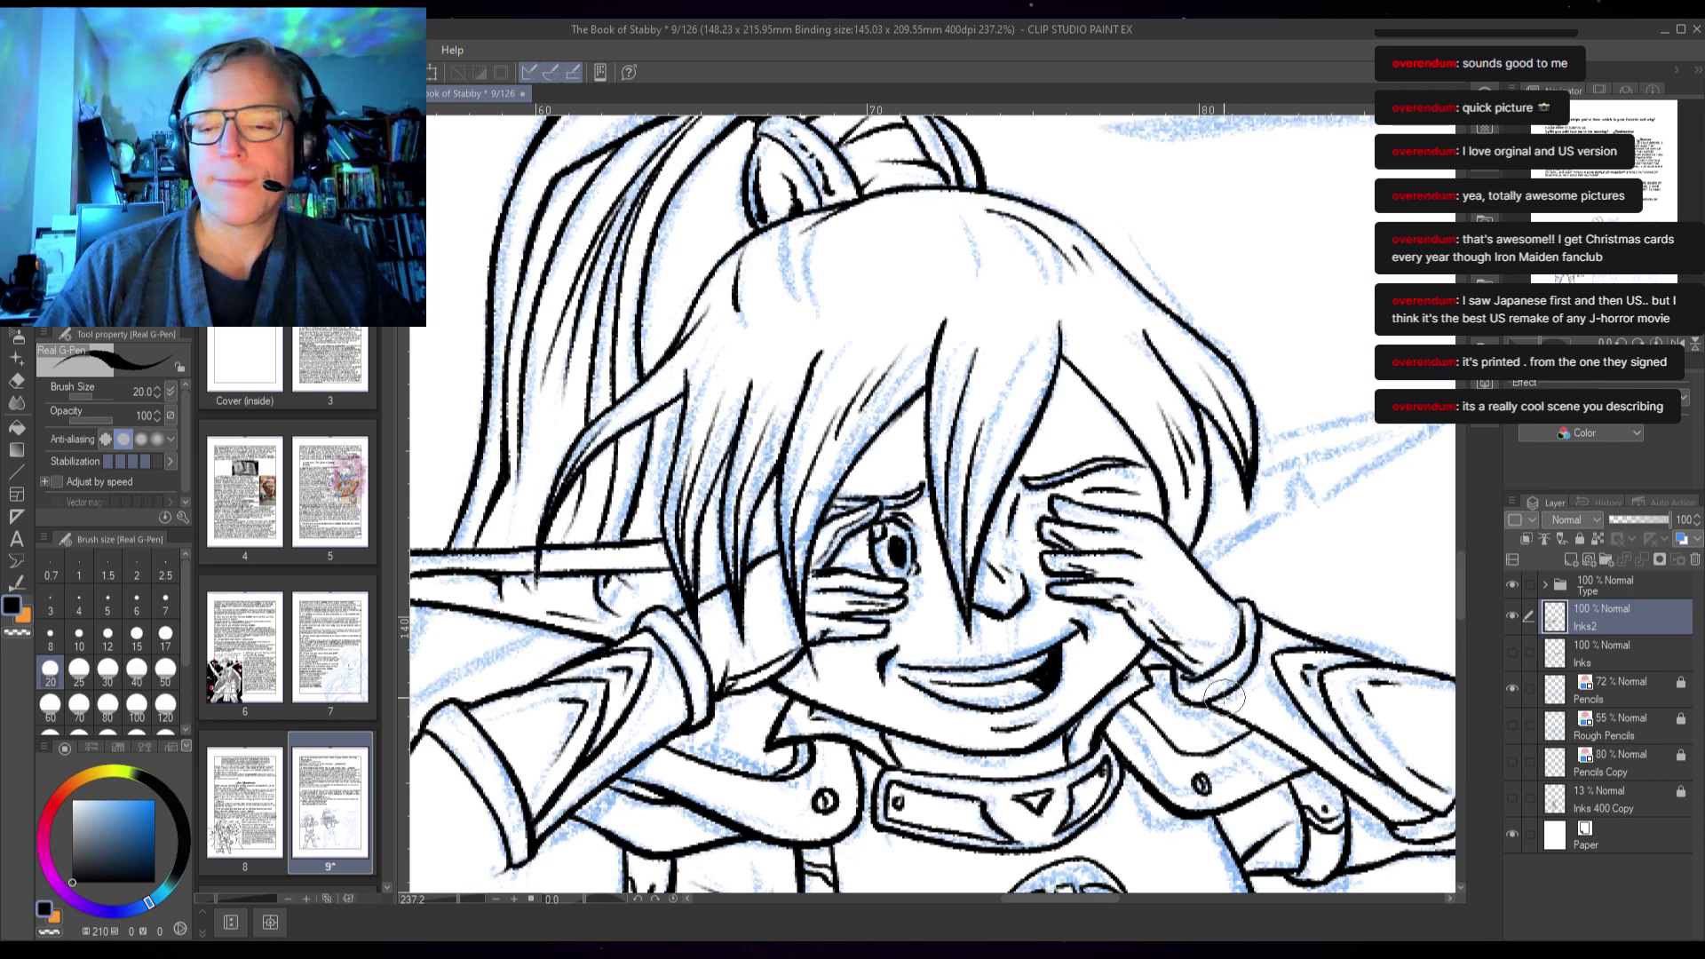
- Darken Stabby's peeking eye with a solid black pupil, leaving white highlights and strengthening the eye's outline
scroll(1298, 684, "down", 6)
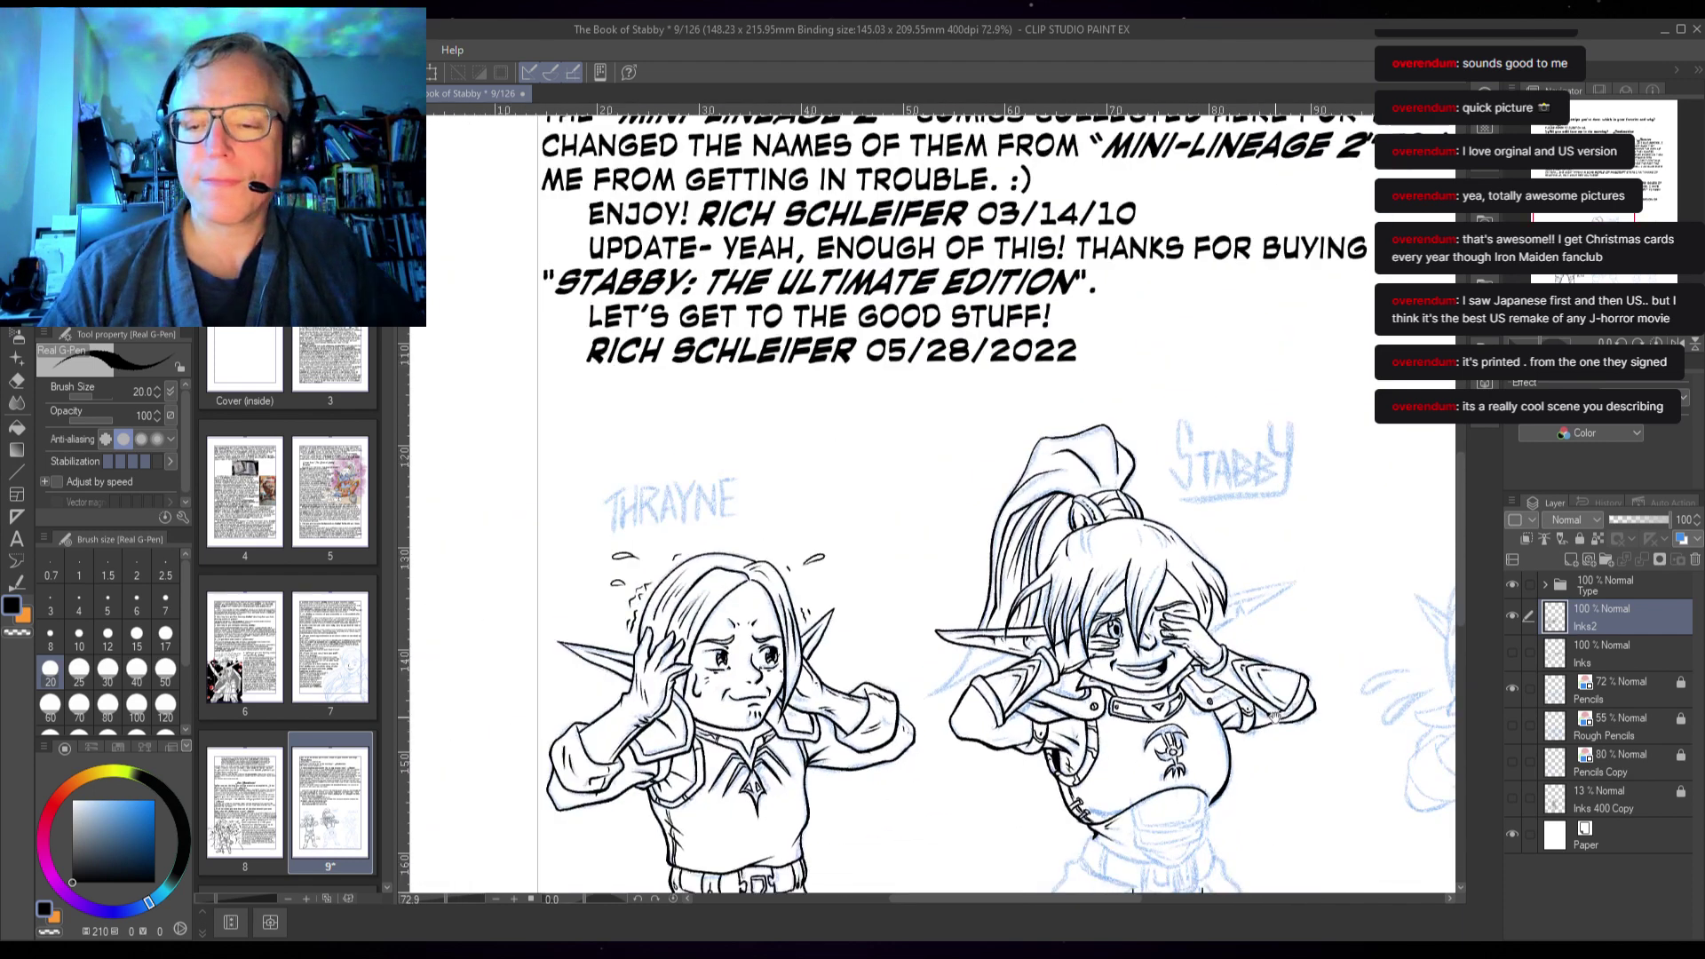
left_click_drag(1258, 684, 983, 772)
left_click_drag(917, 726, 1060, 713)
scroll(837, 537, "up", 6)
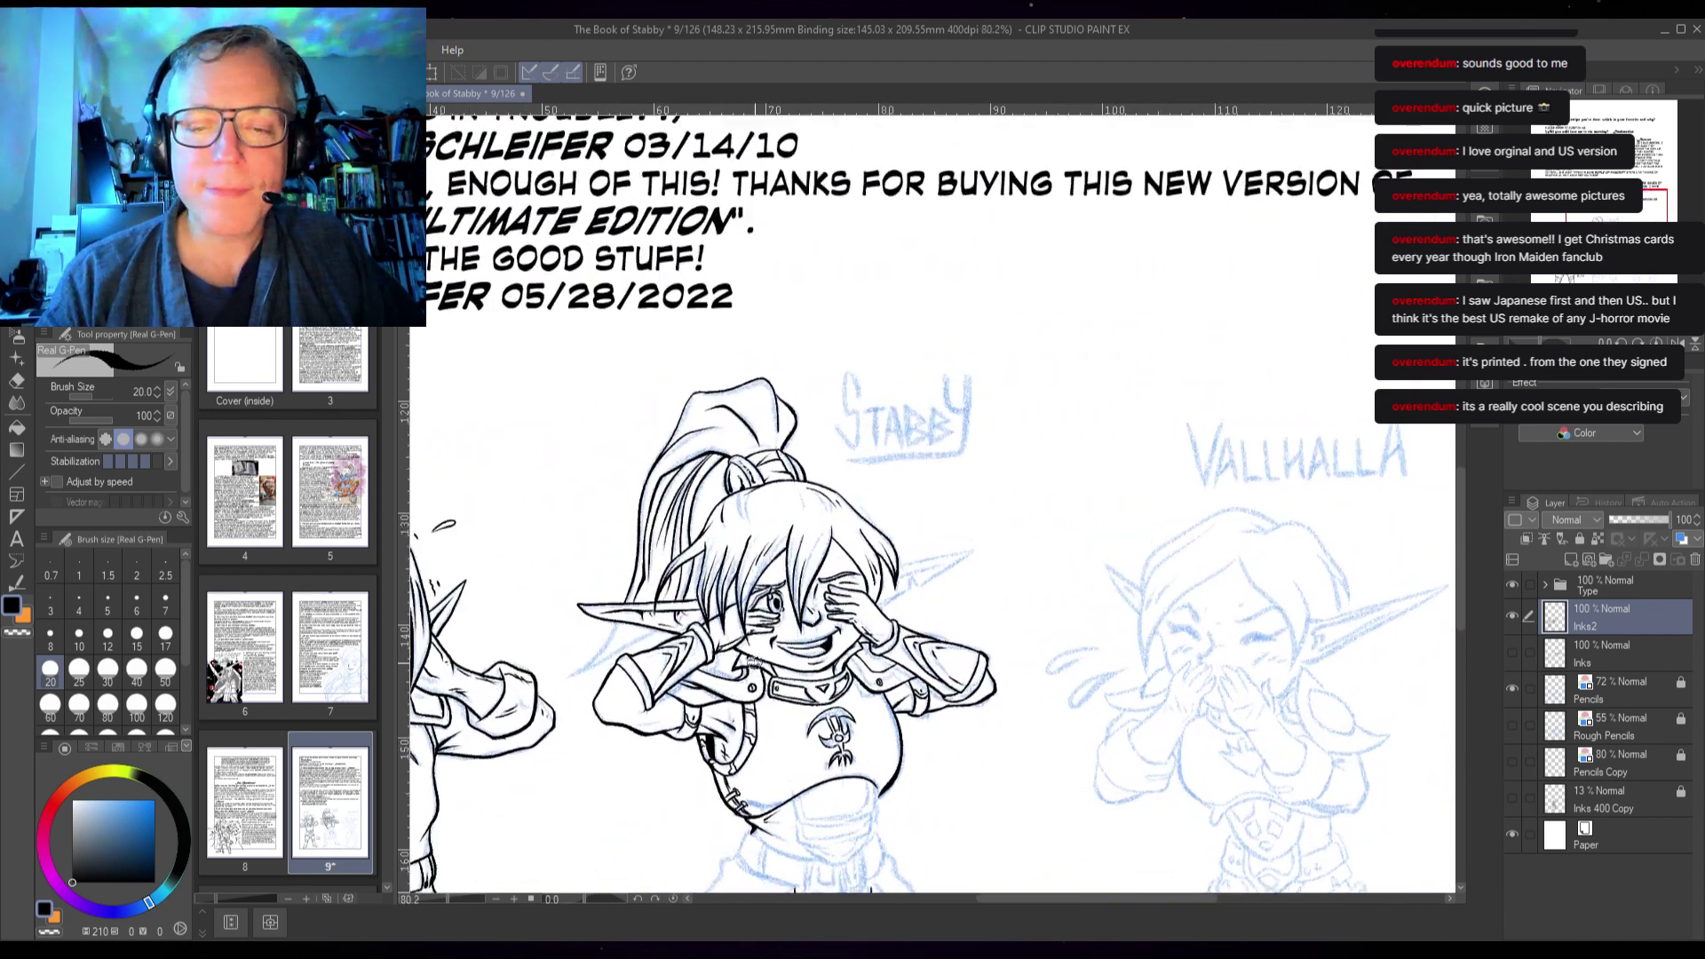
scroll(837, 537, "up", 3)
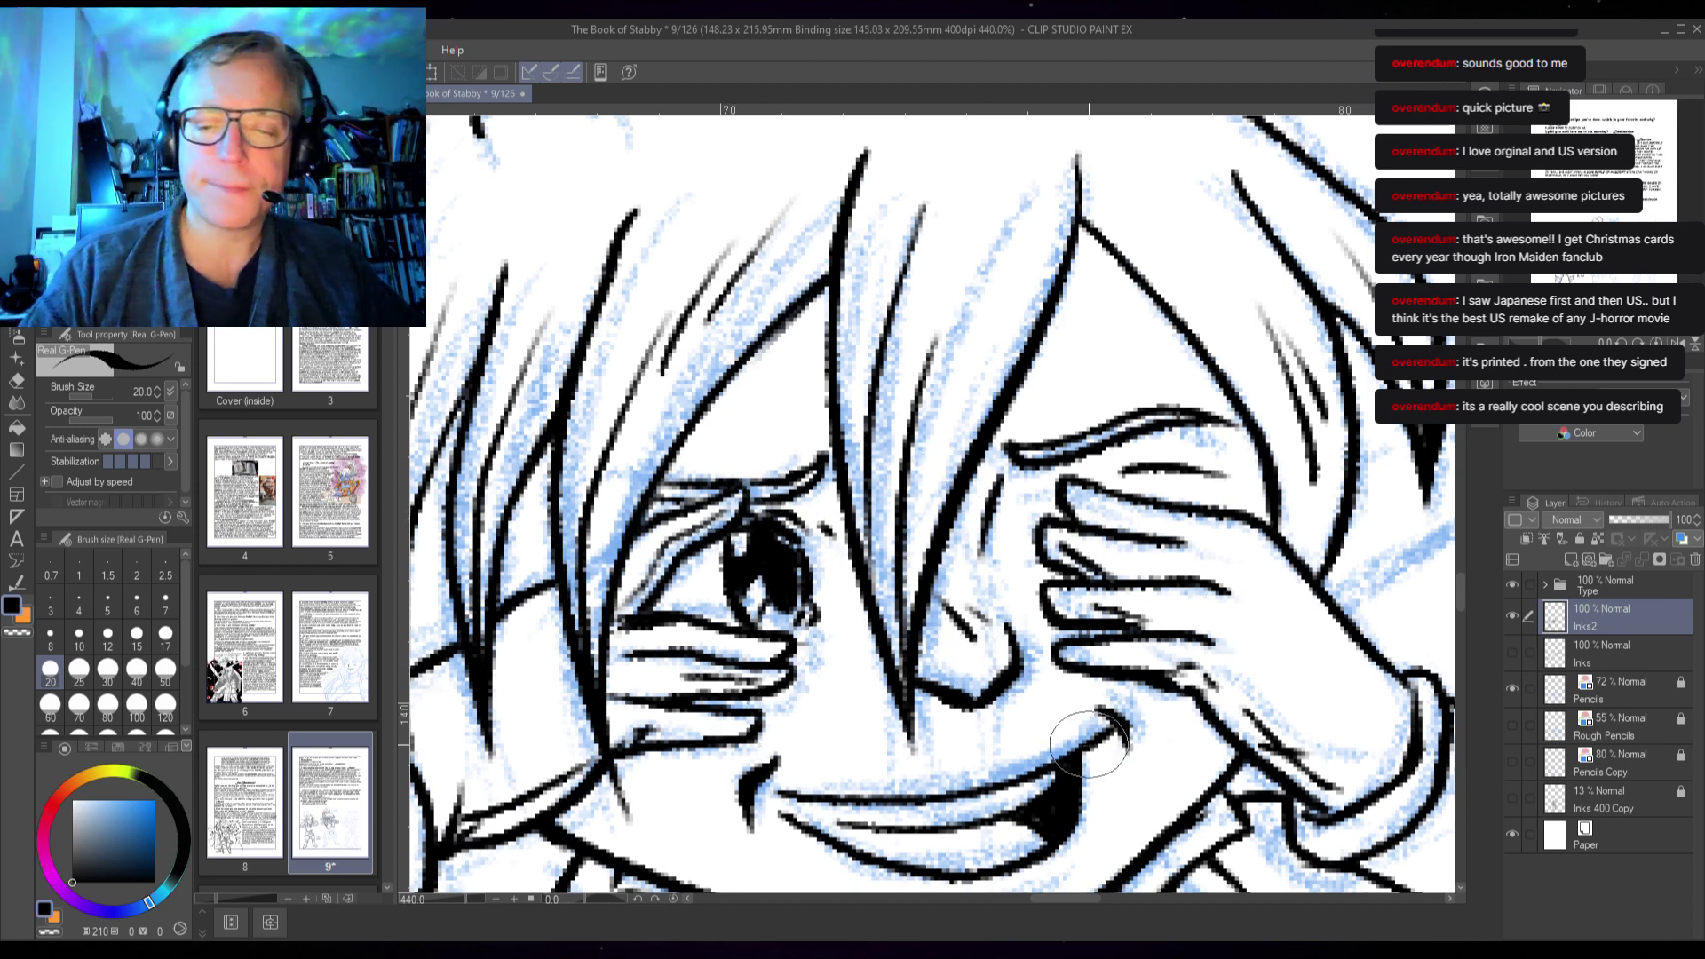
- Ink a small curved sweat drop on Stabby's forehead above the eyebrow over the covered eye
scroll(1119, 715, "down", 2)
scroll(1248, 709, "down", 1)
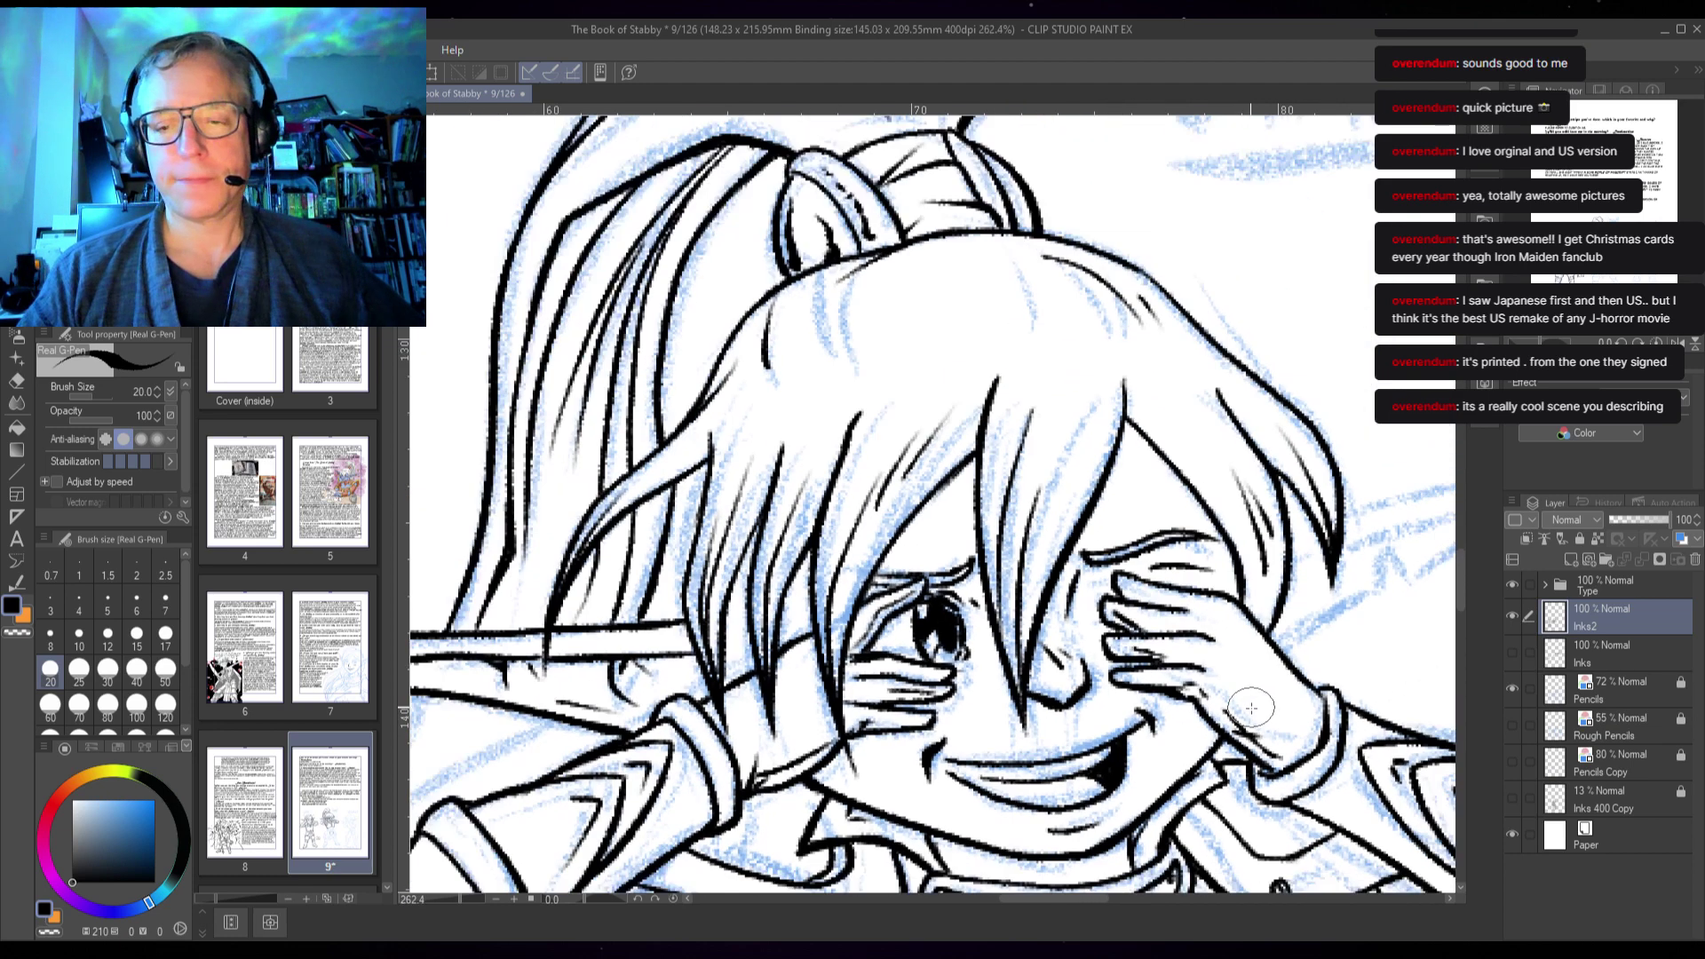
left_click_drag(1198, 610, 891, 584)
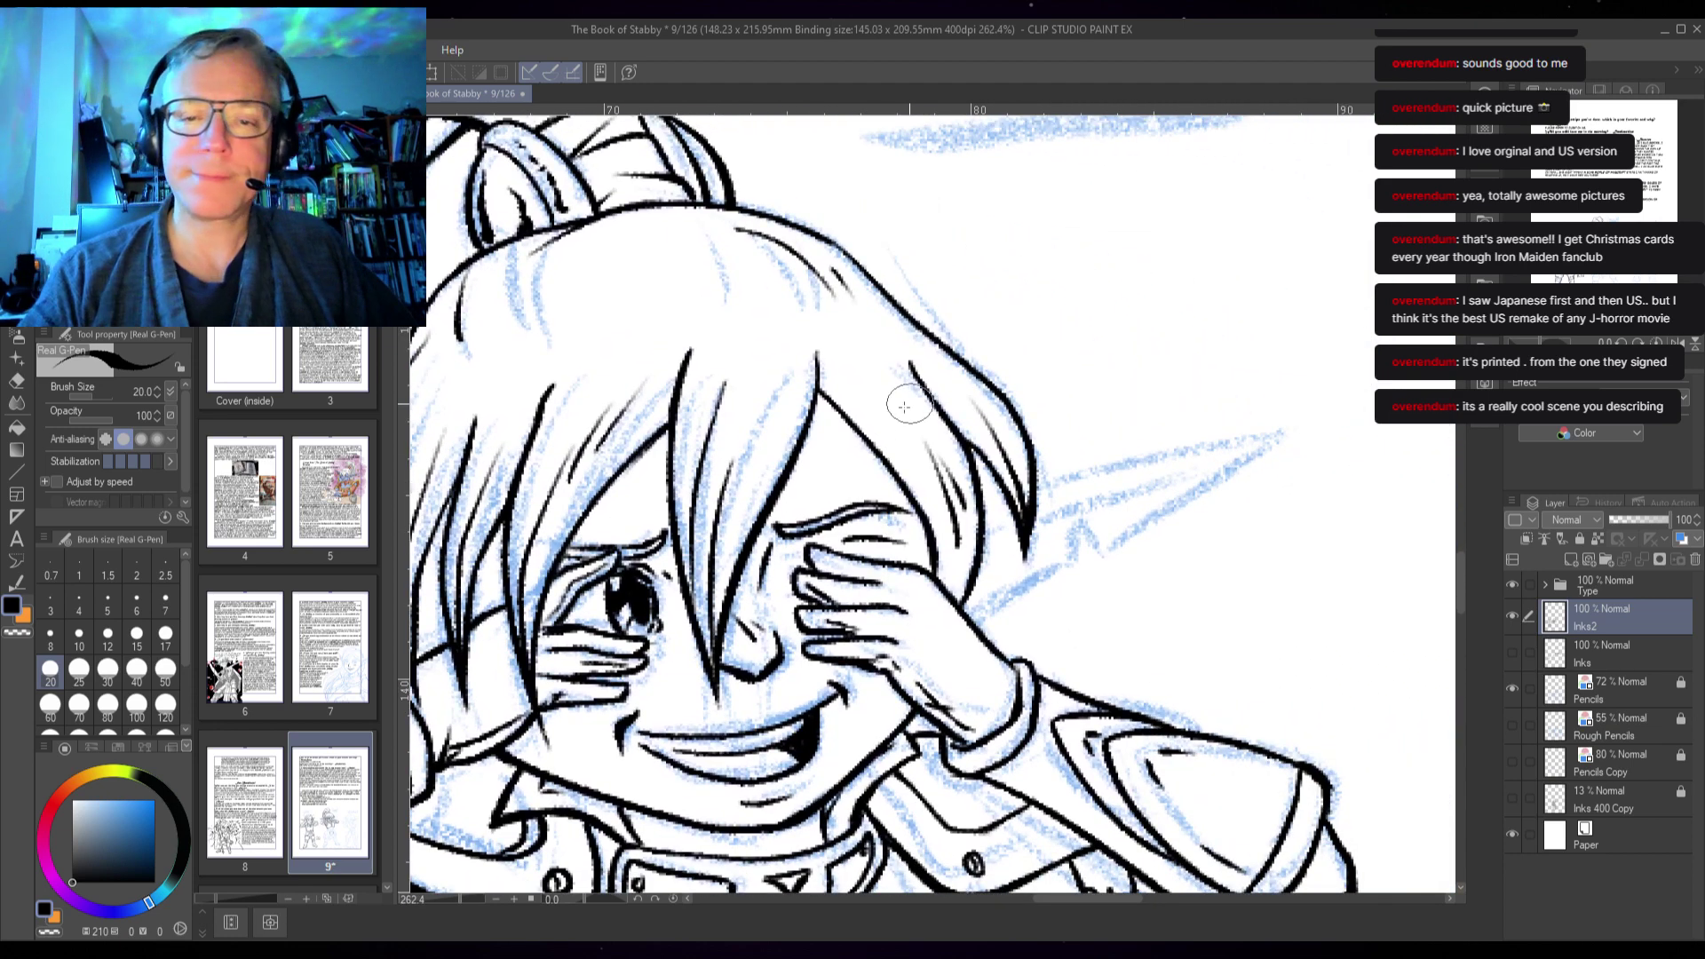
scroll(848, 466, "up", 2)
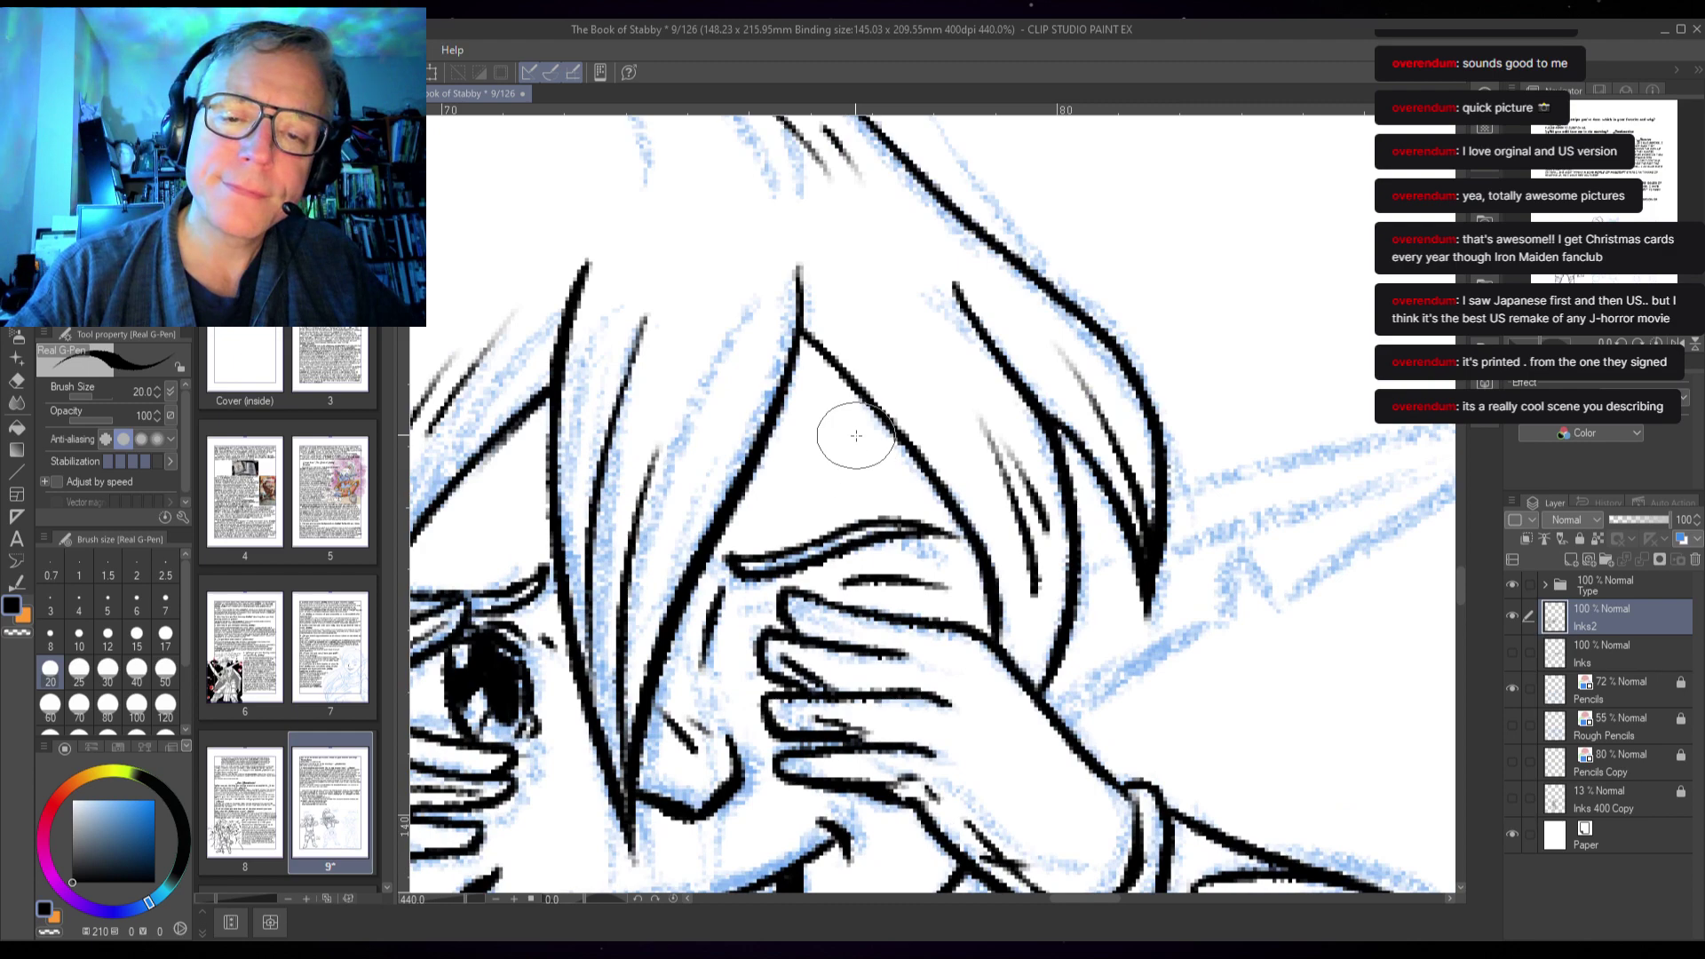
mouse_move(857, 438)
left_mouse_down()
mouse_move(871, 492)
mouse_move(854, 482)
left_mouse_up()
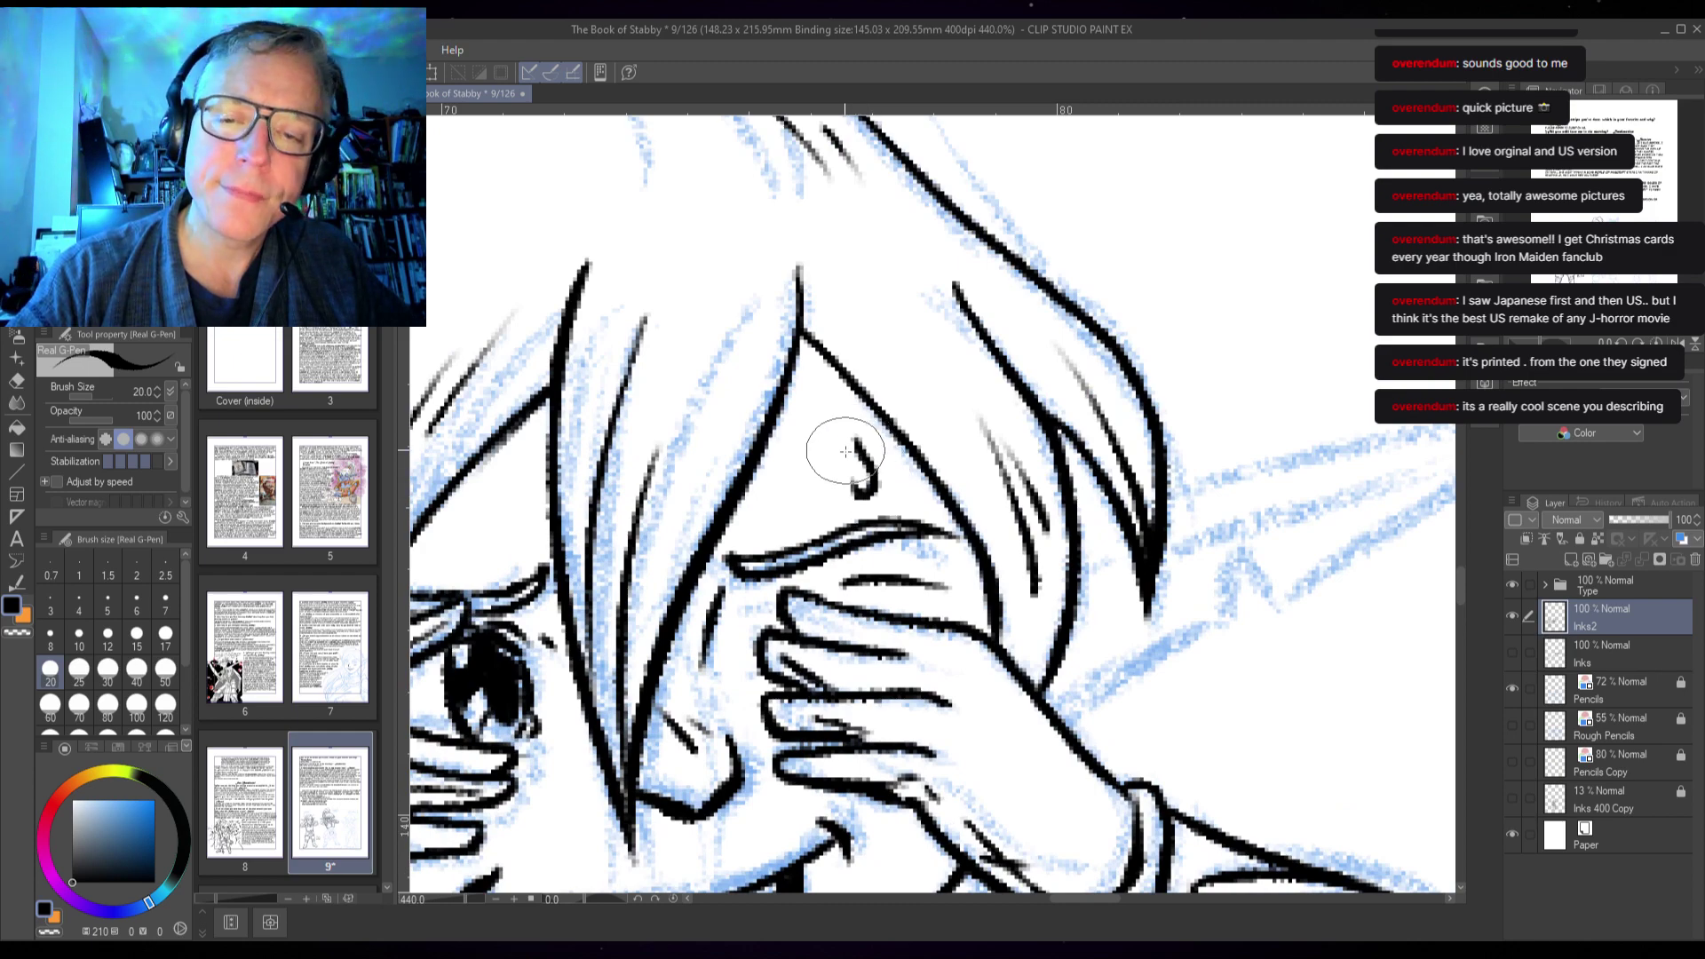
- Ink three short emphasis lines beside Stabby's hair and outline the long pointed ear below them, including its notched lower edge and inner line
scroll(846, 451, "down", 3)
scroll(1180, 639, "down", 1)
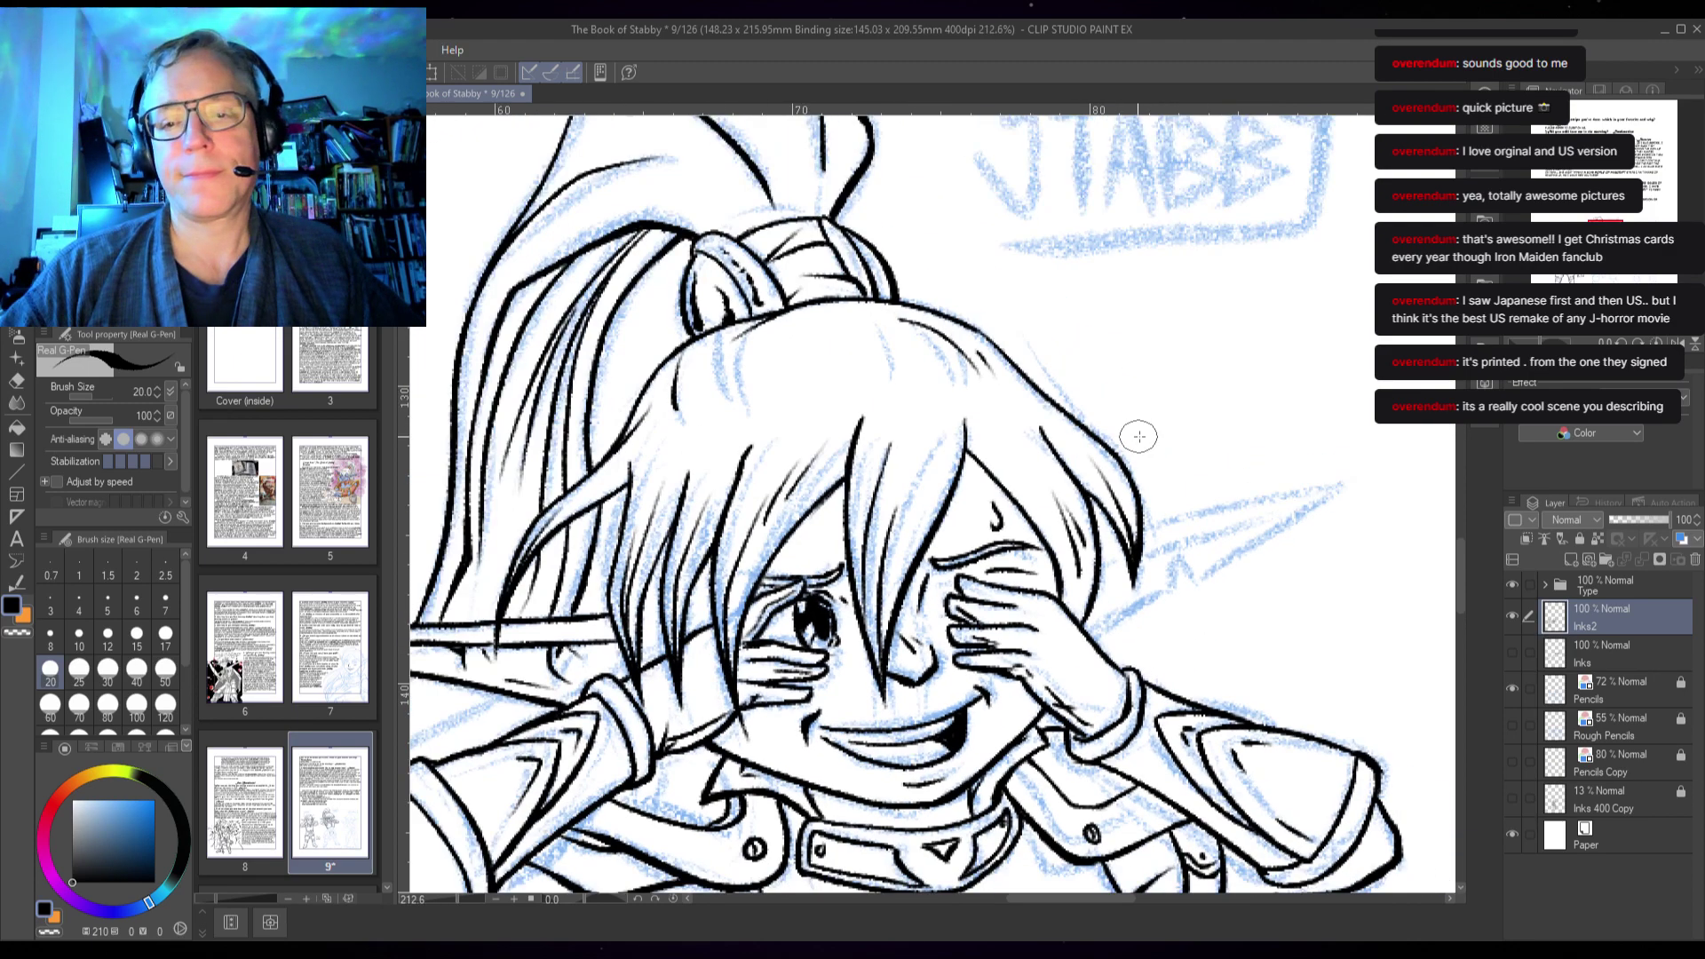
left_click_drag(1139, 436, 1196, 379)
mouse_move(1156, 441)
left_mouse_down()
mouse_move(1221, 417)
mouse_move(1218, 435)
left_mouse_up()
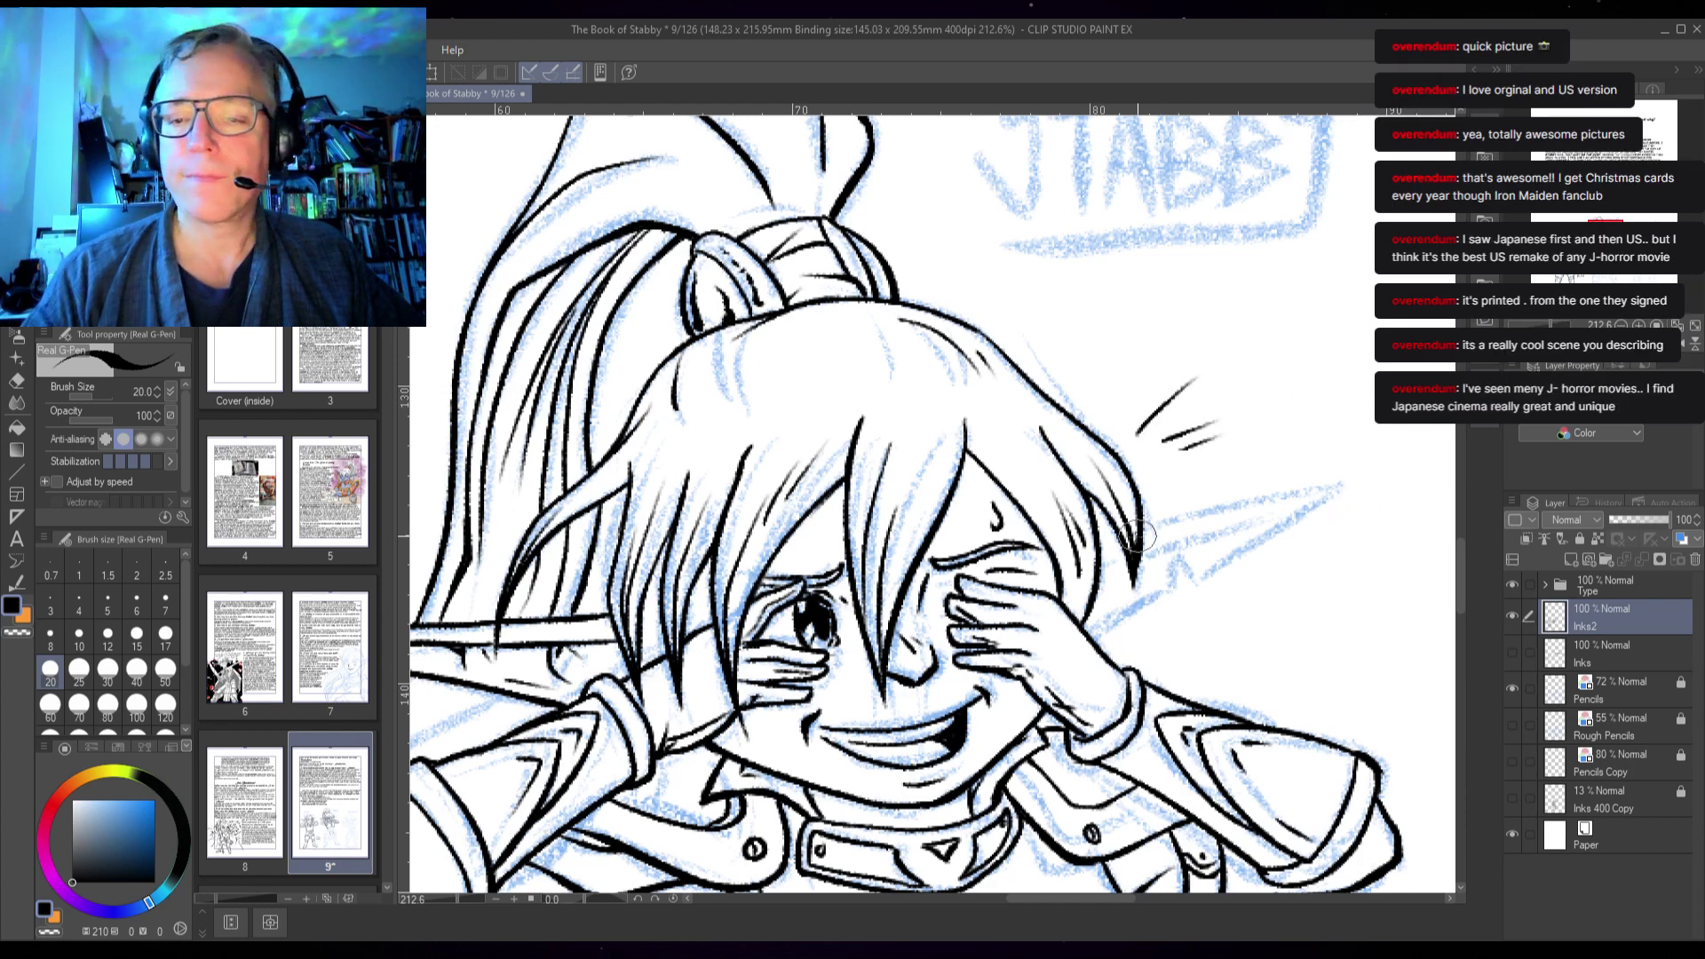
mouse_move(1142, 524)
left_mouse_down()
mouse_move(1099, 539)
mouse_move(1343, 476)
mouse_move(1188, 579)
mouse_move(1339, 477)
left_mouse_up()
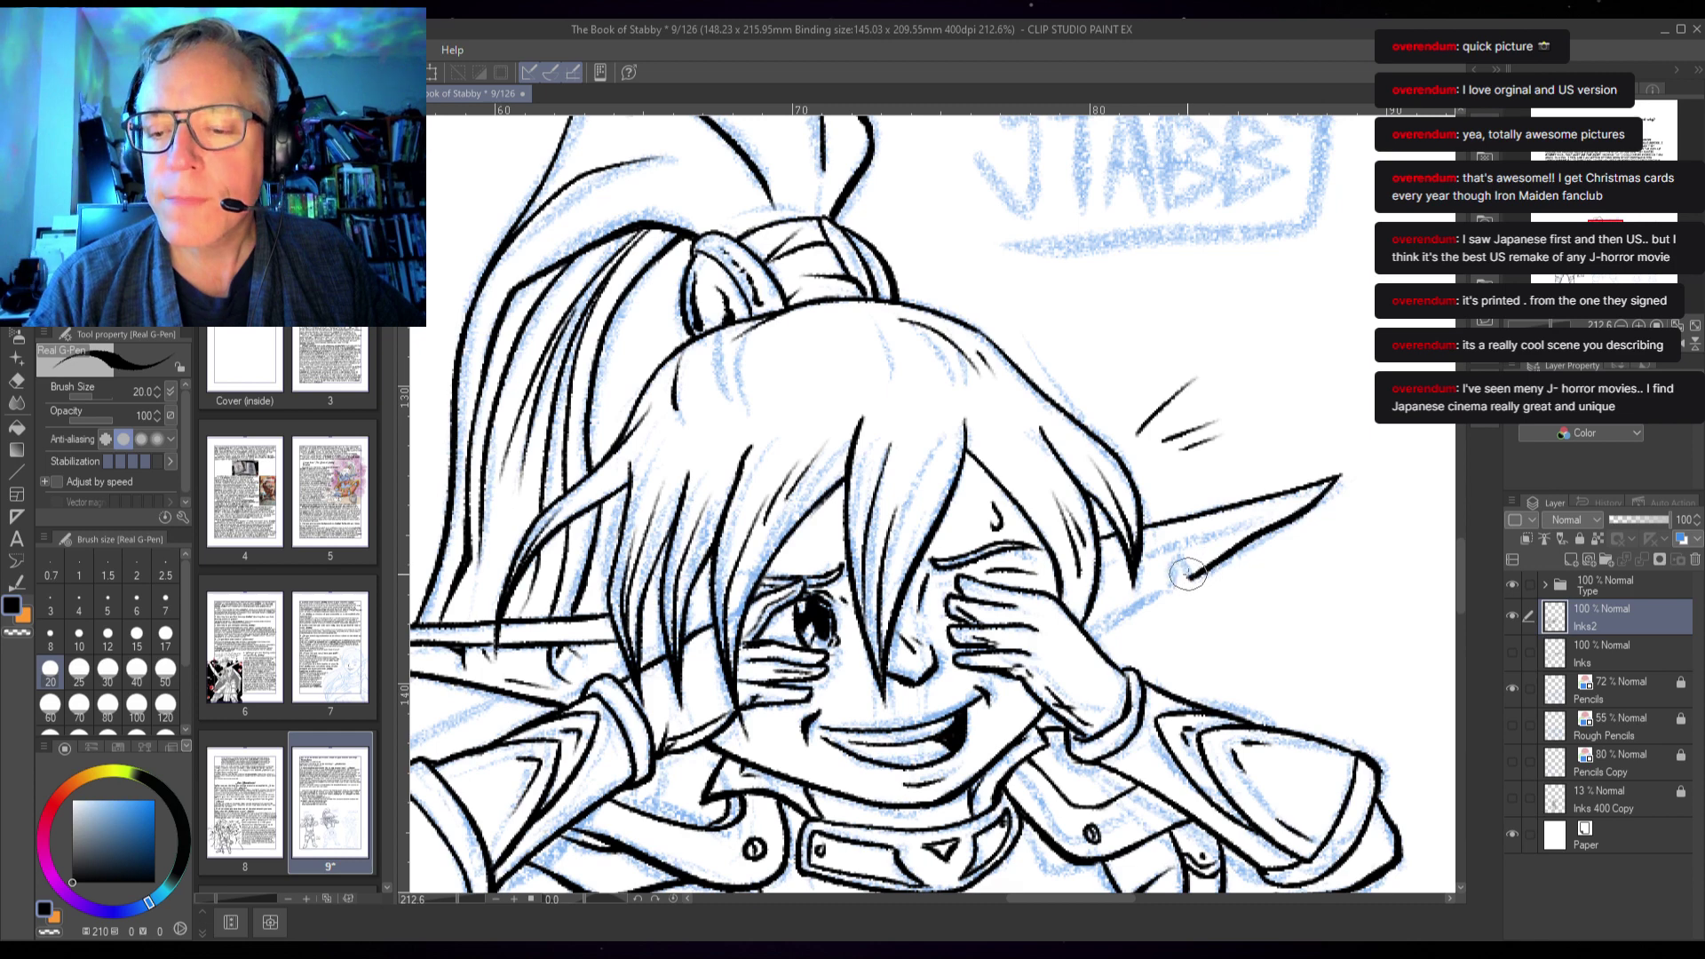
mouse_move(1171, 558)
left_mouse_down()
mouse_move(1184, 577)
mouse_move(1076, 652)
mouse_move(1225, 526)
mouse_move(1304, 486)
left_mouse_up()
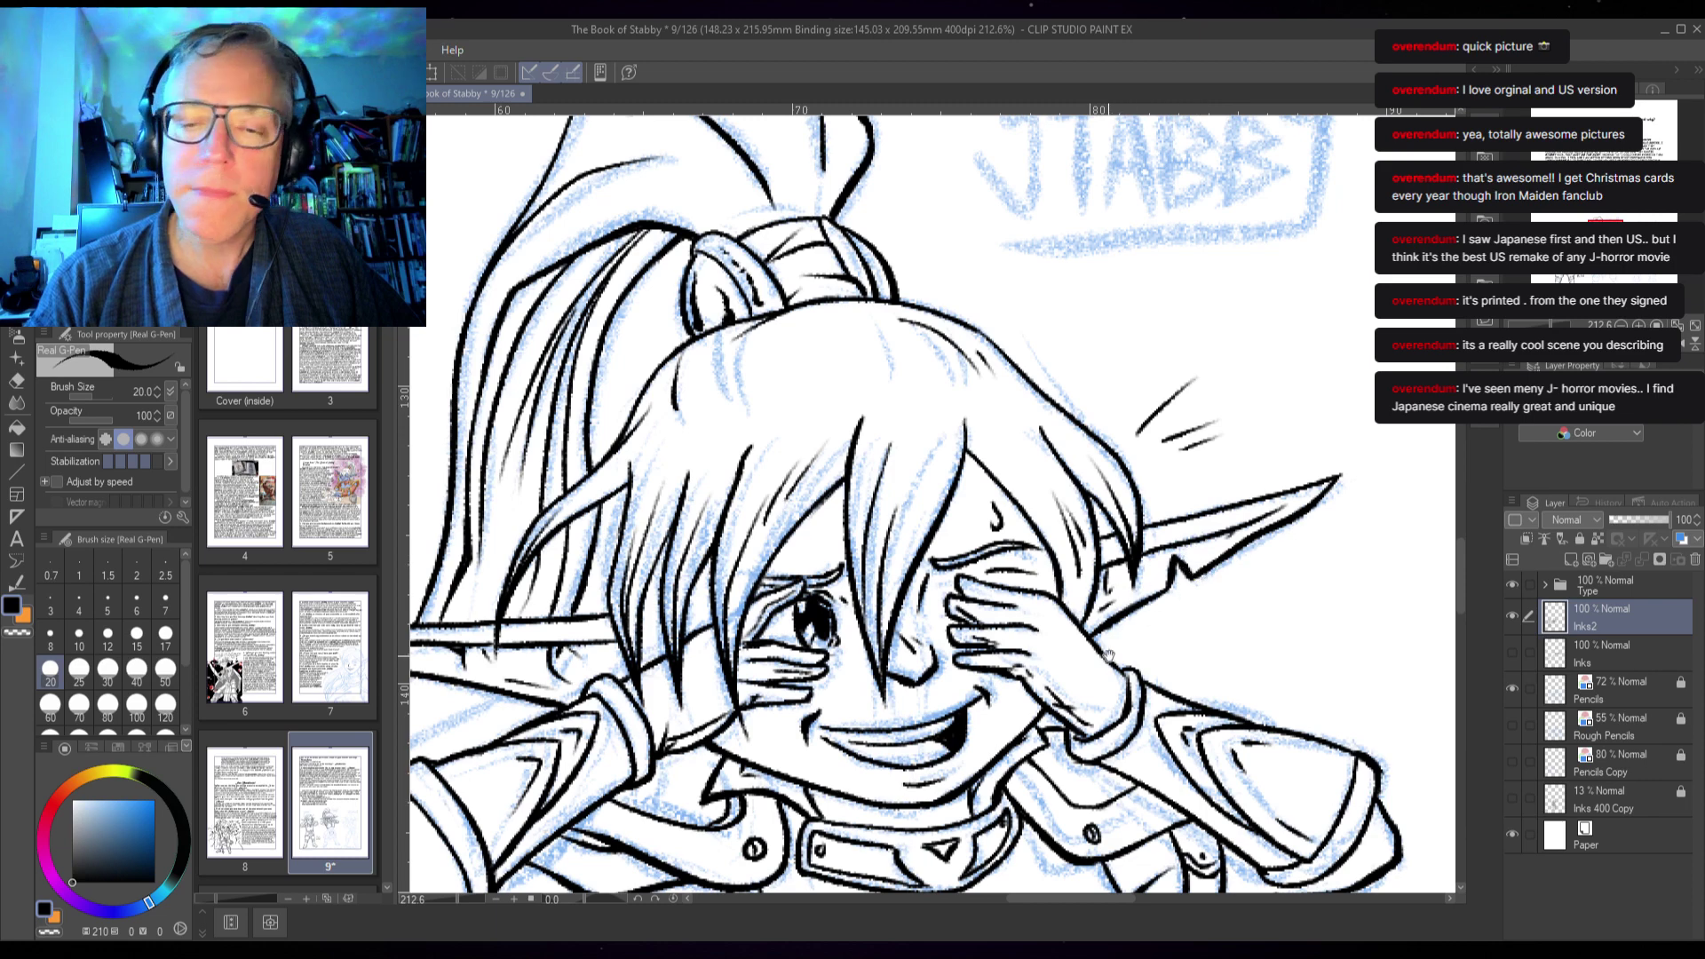
- Examine Stabby's inked face, hands, collar and shoulders at several magnifications
left_click_drag(1108, 654, 1162, 530)
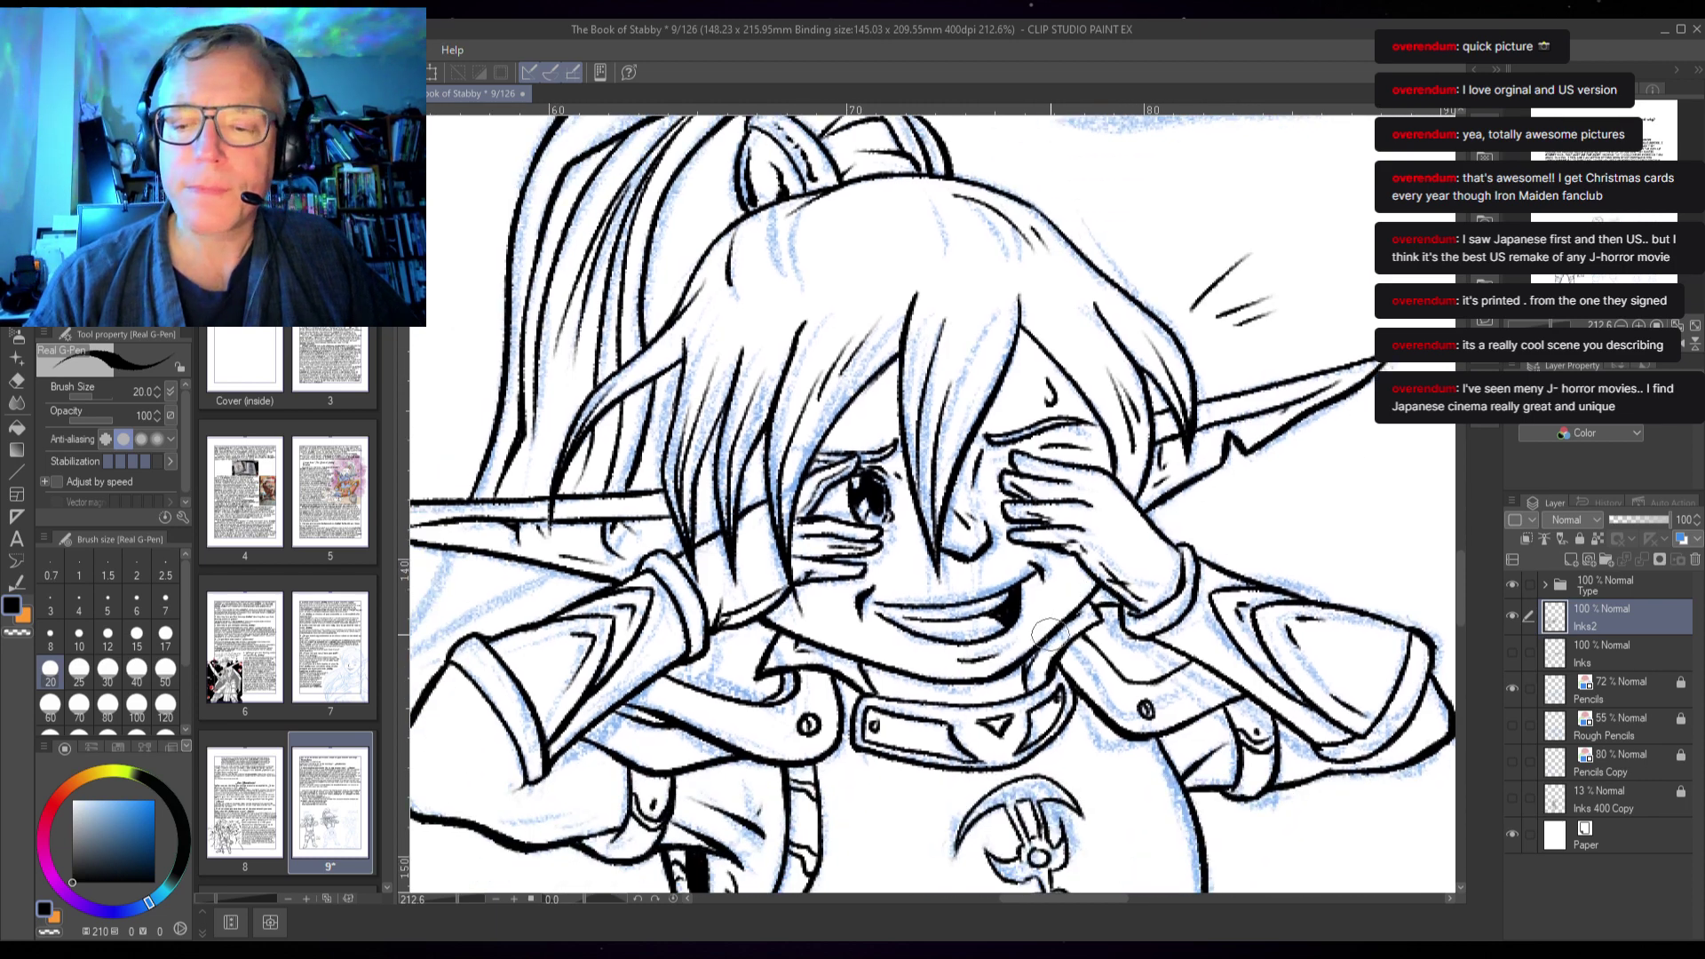
left_click_drag(984, 710, 943, 607)
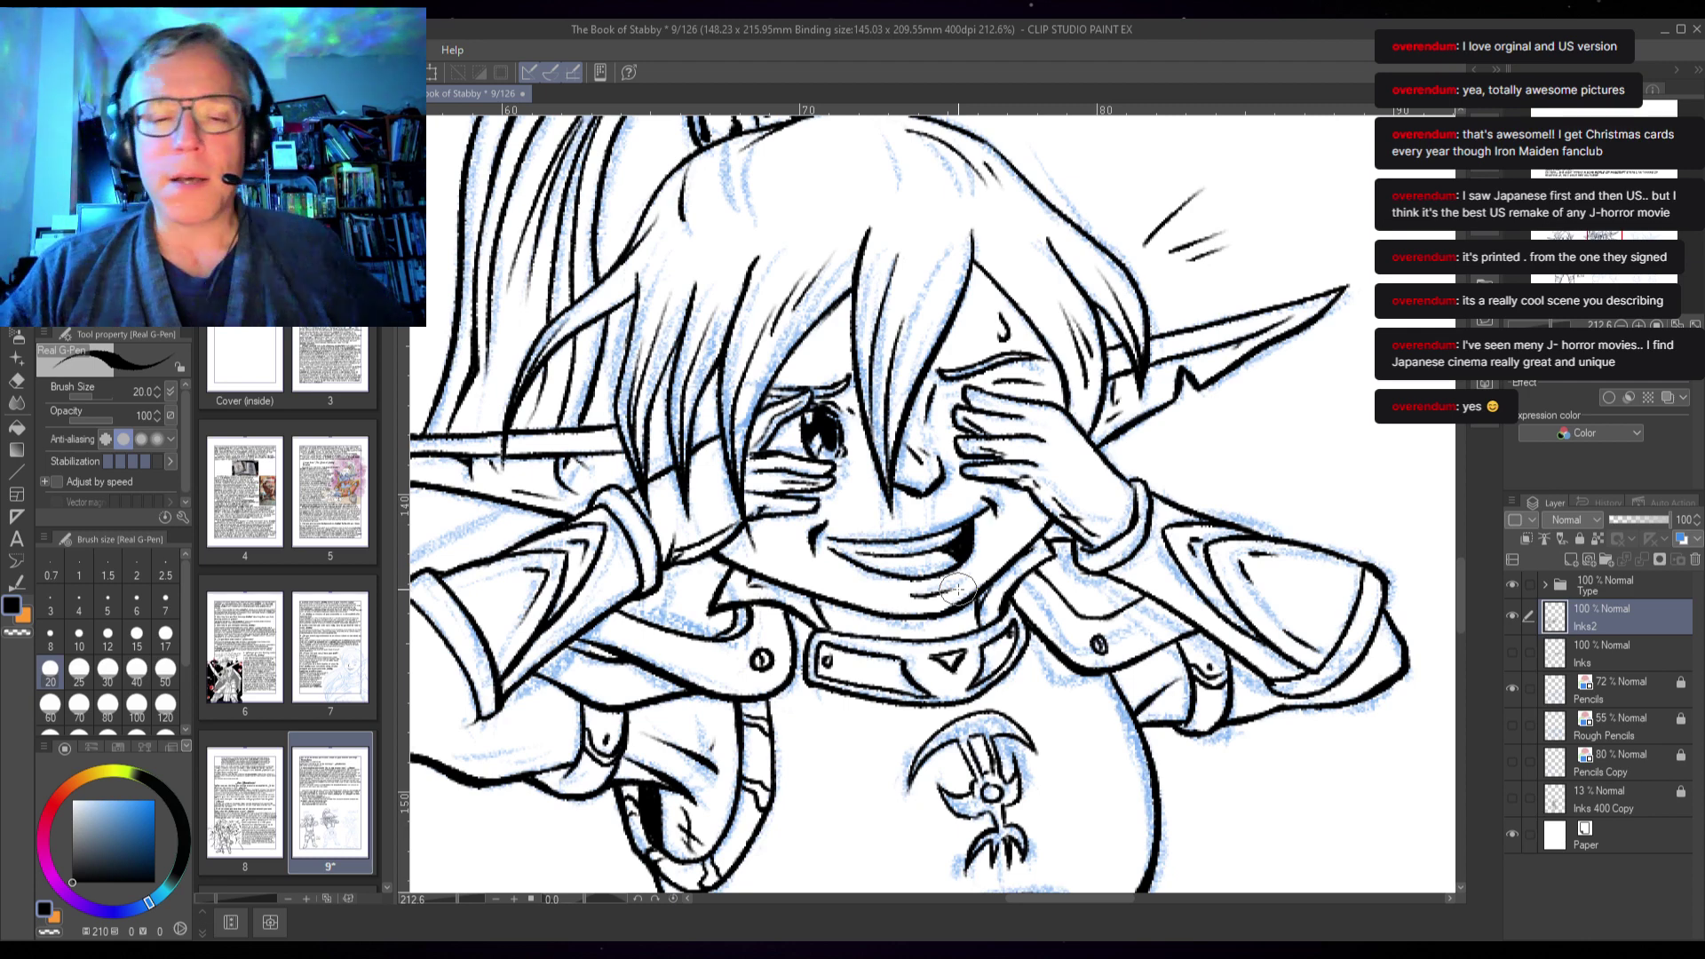
scroll(665, 426, "up", 2)
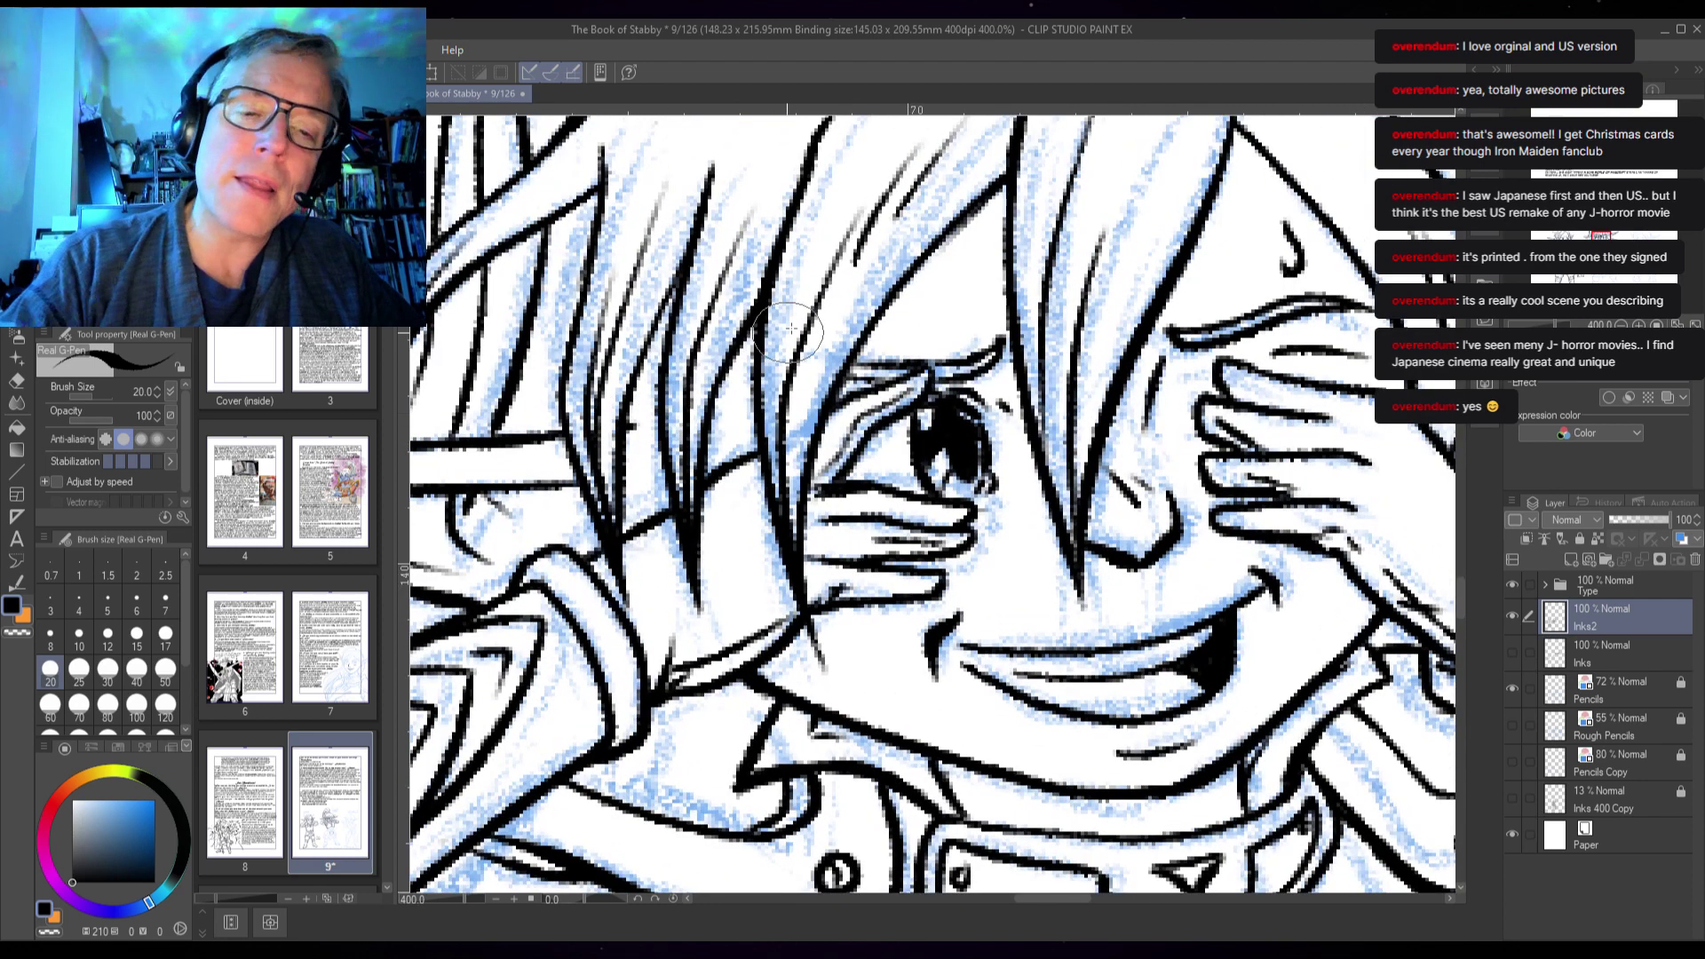
scroll(1225, 462, "down", 2)
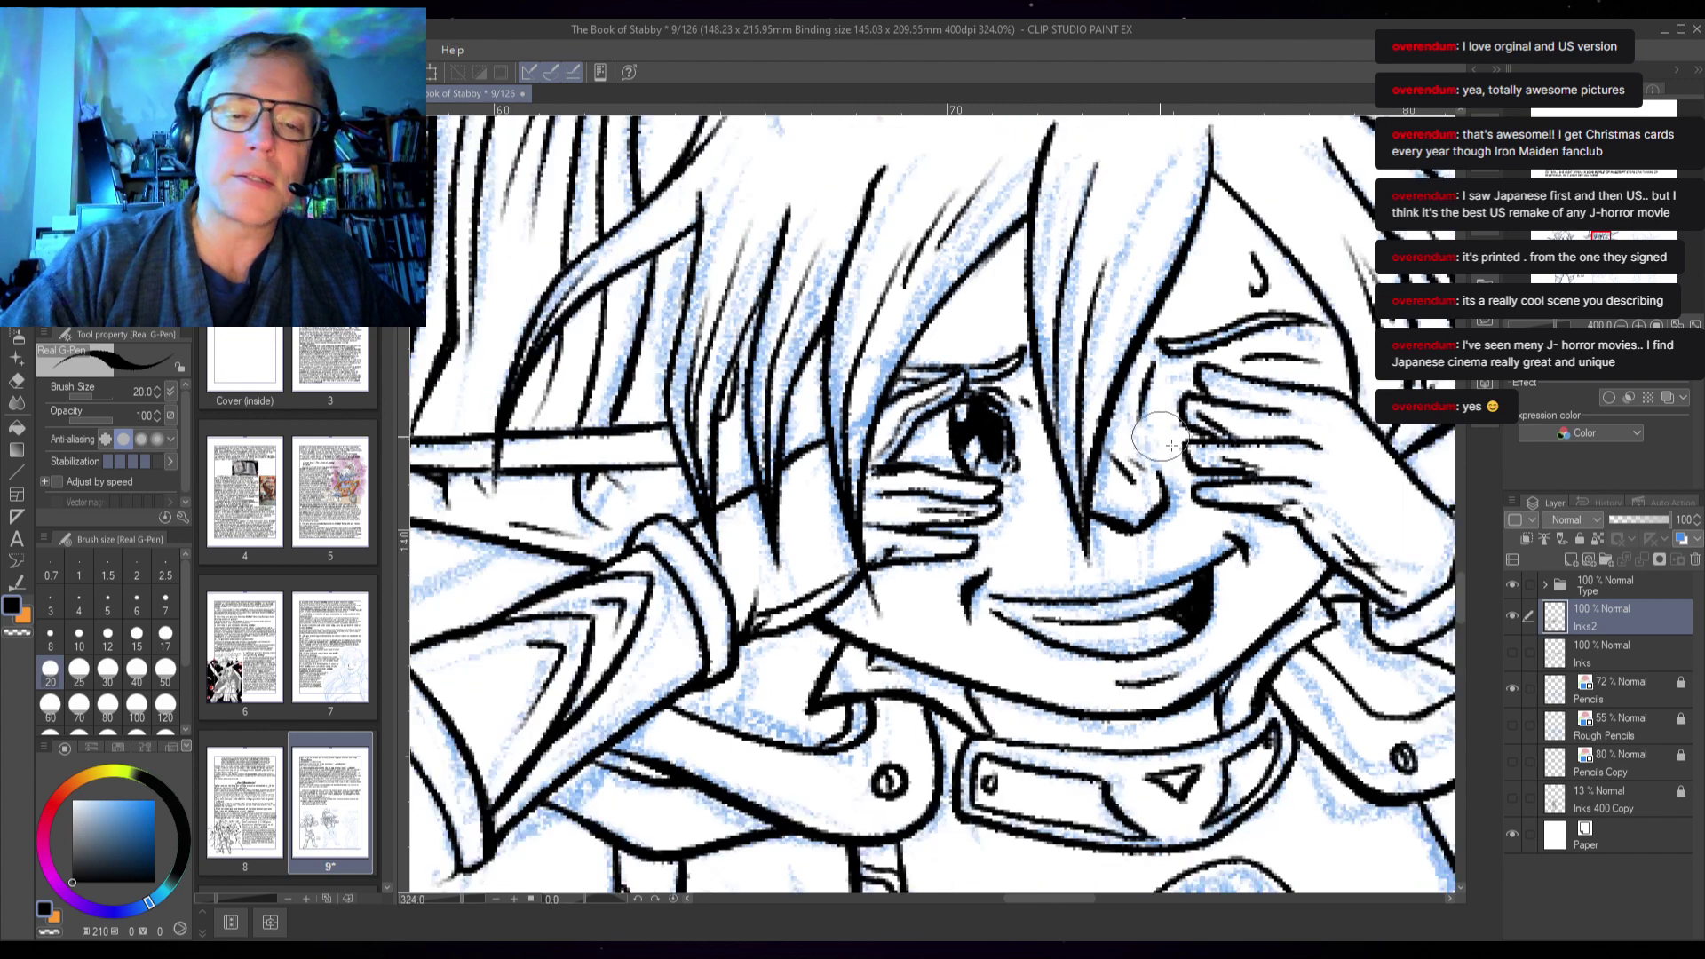
scroll(1224, 461, "down", 2)
scroll(1083, 295, "up", 1)
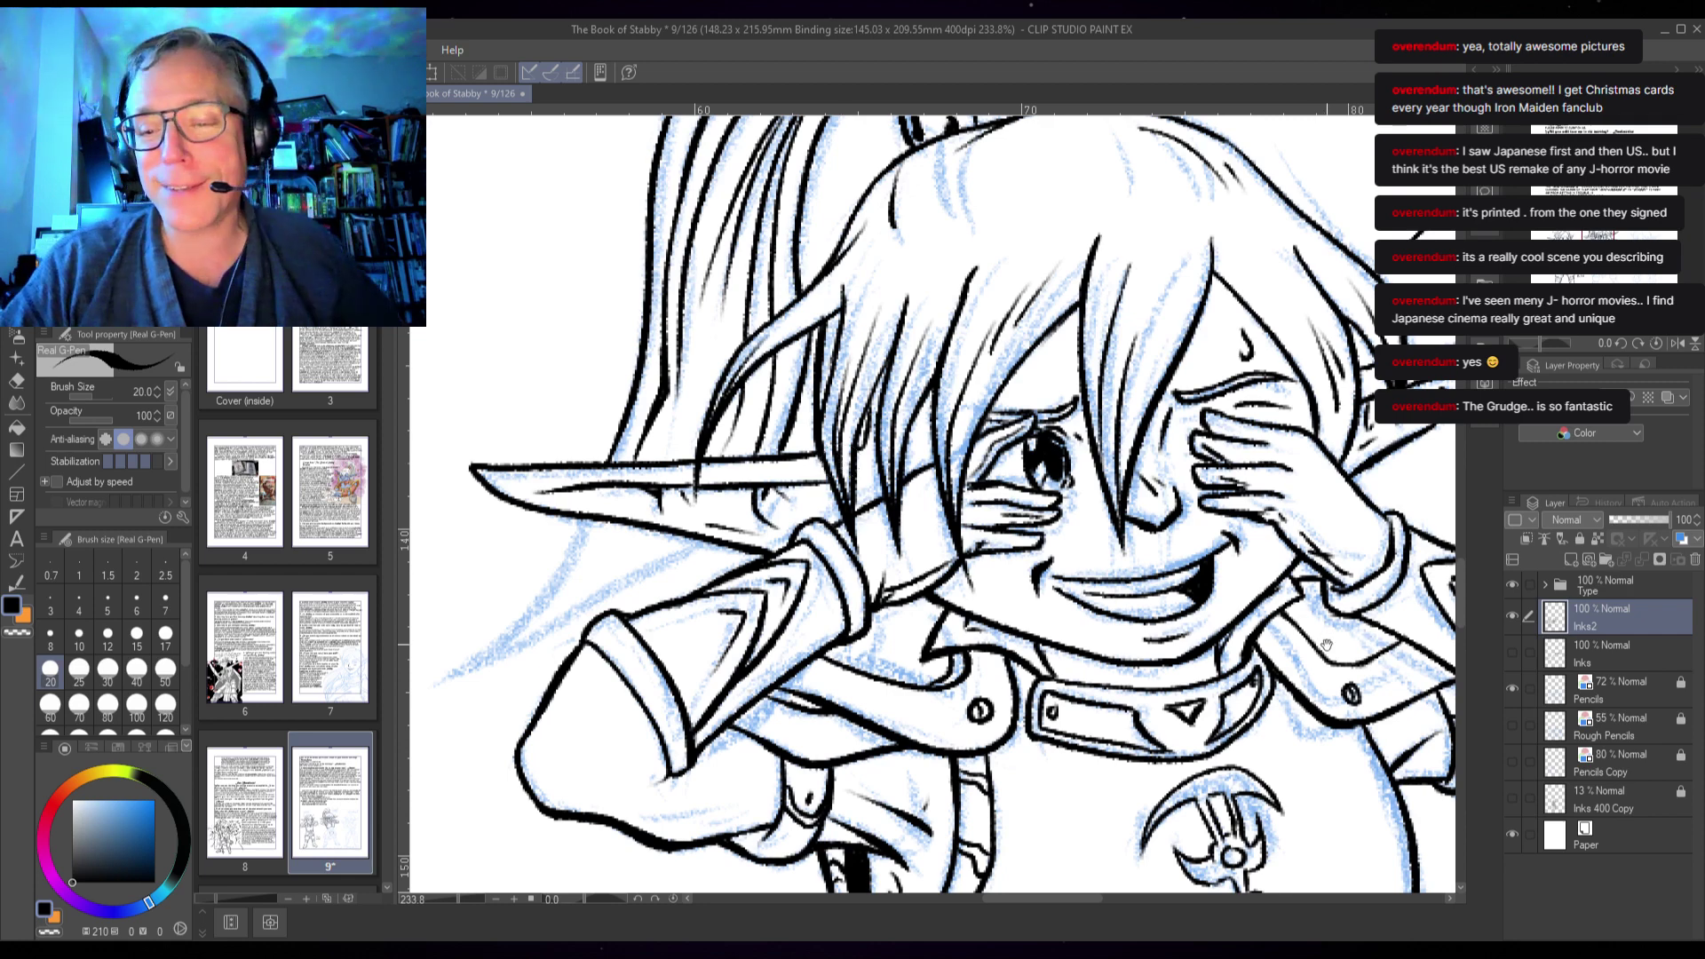
mouse_move(1325, 646)
left_mouse_down()
mouse_move(1251, 532)
mouse_move(1092, 443)
mouse_move(1112, 510)
left_mouse_up()
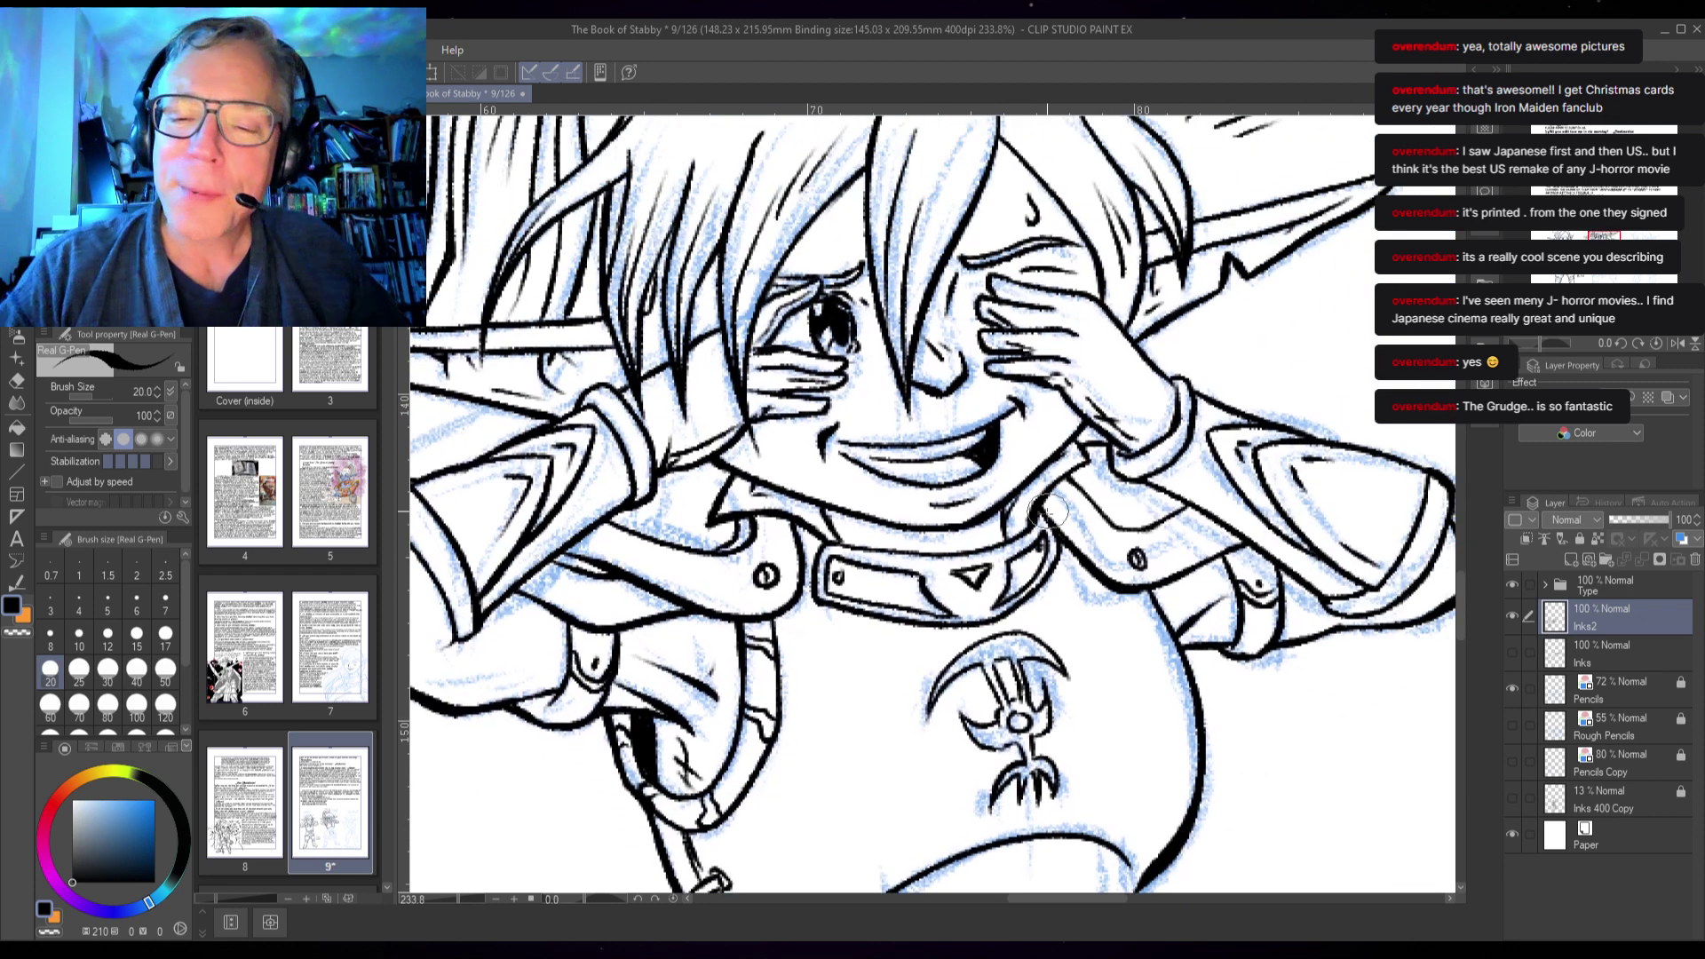
- Ink the top armour plate under the belly's lower edge over the blue pencils, with an inner border, rim divisions and shine marks
scroll(1049, 510, "up", 5)
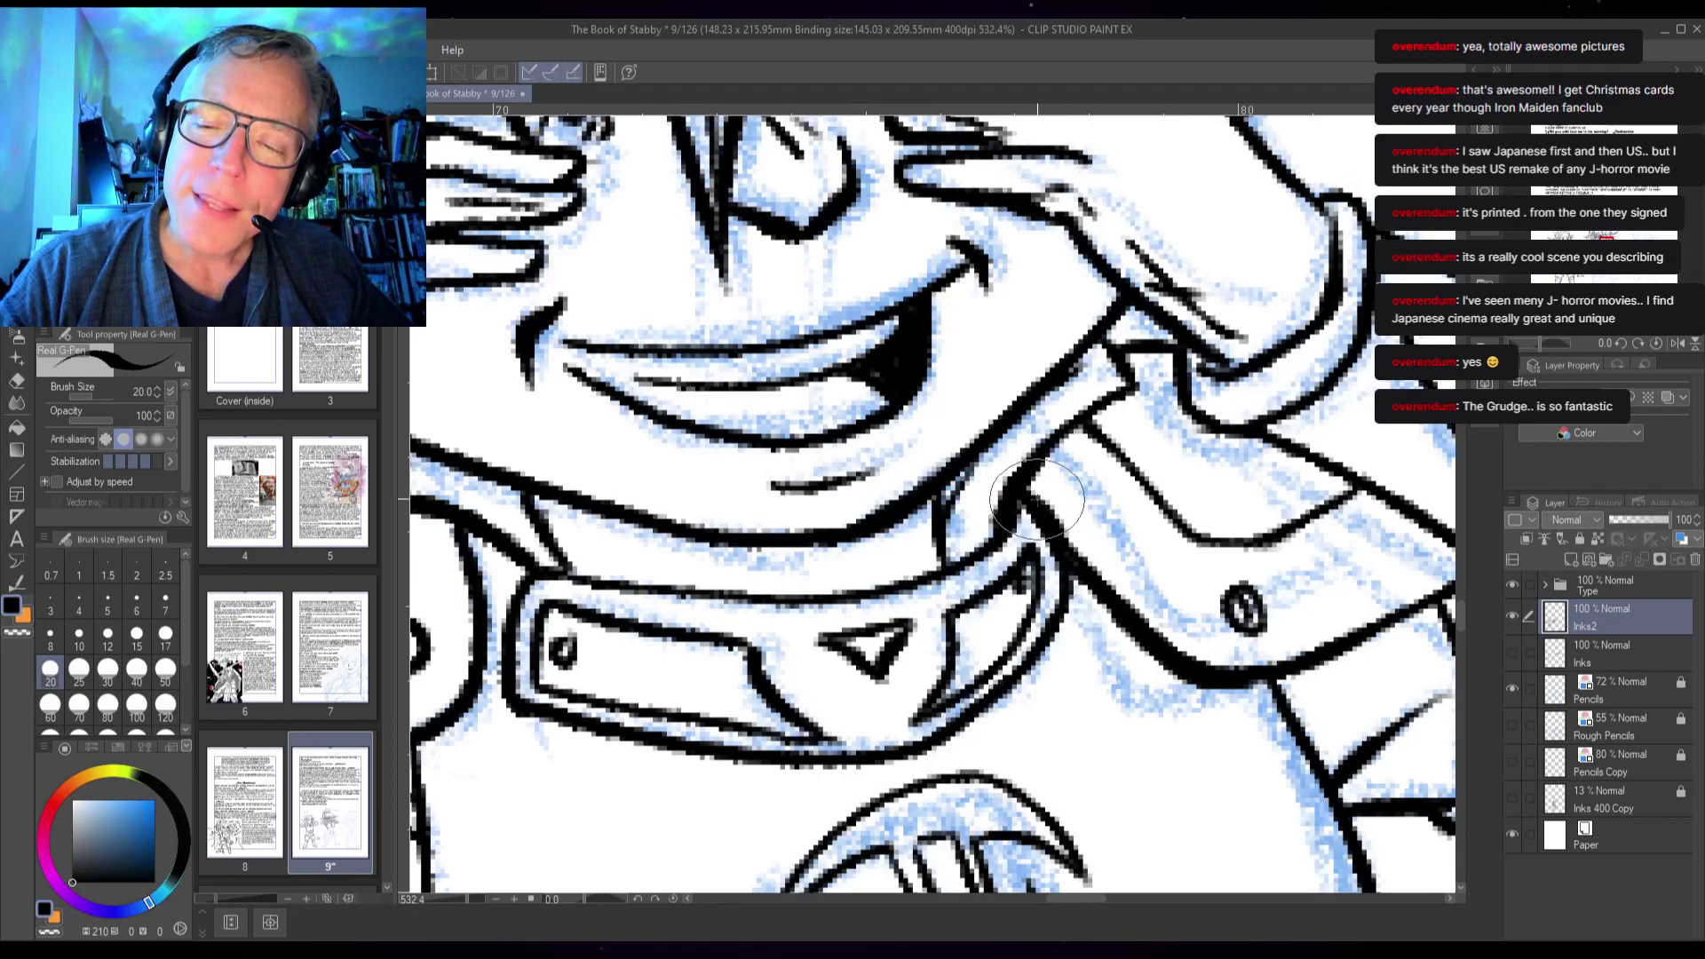
scroll(1367, 715, "down", 5)
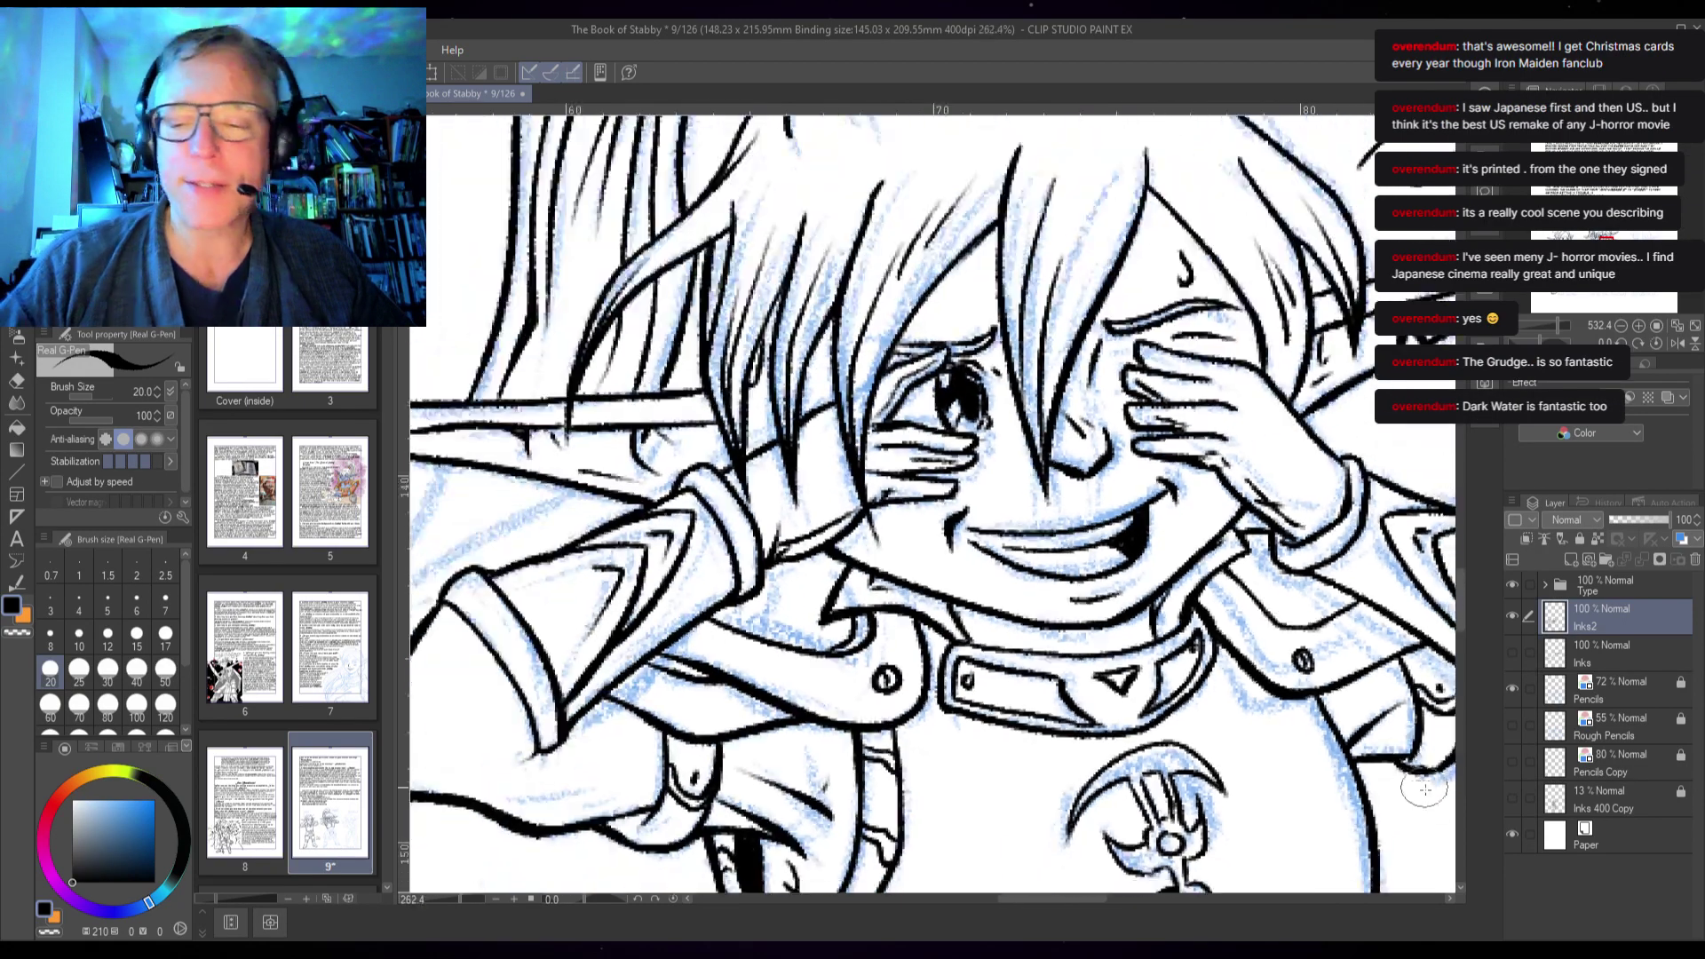
left_click_drag(1237, 810, 1115, 268)
left_click_drag(1194, 572, 1220, 645)
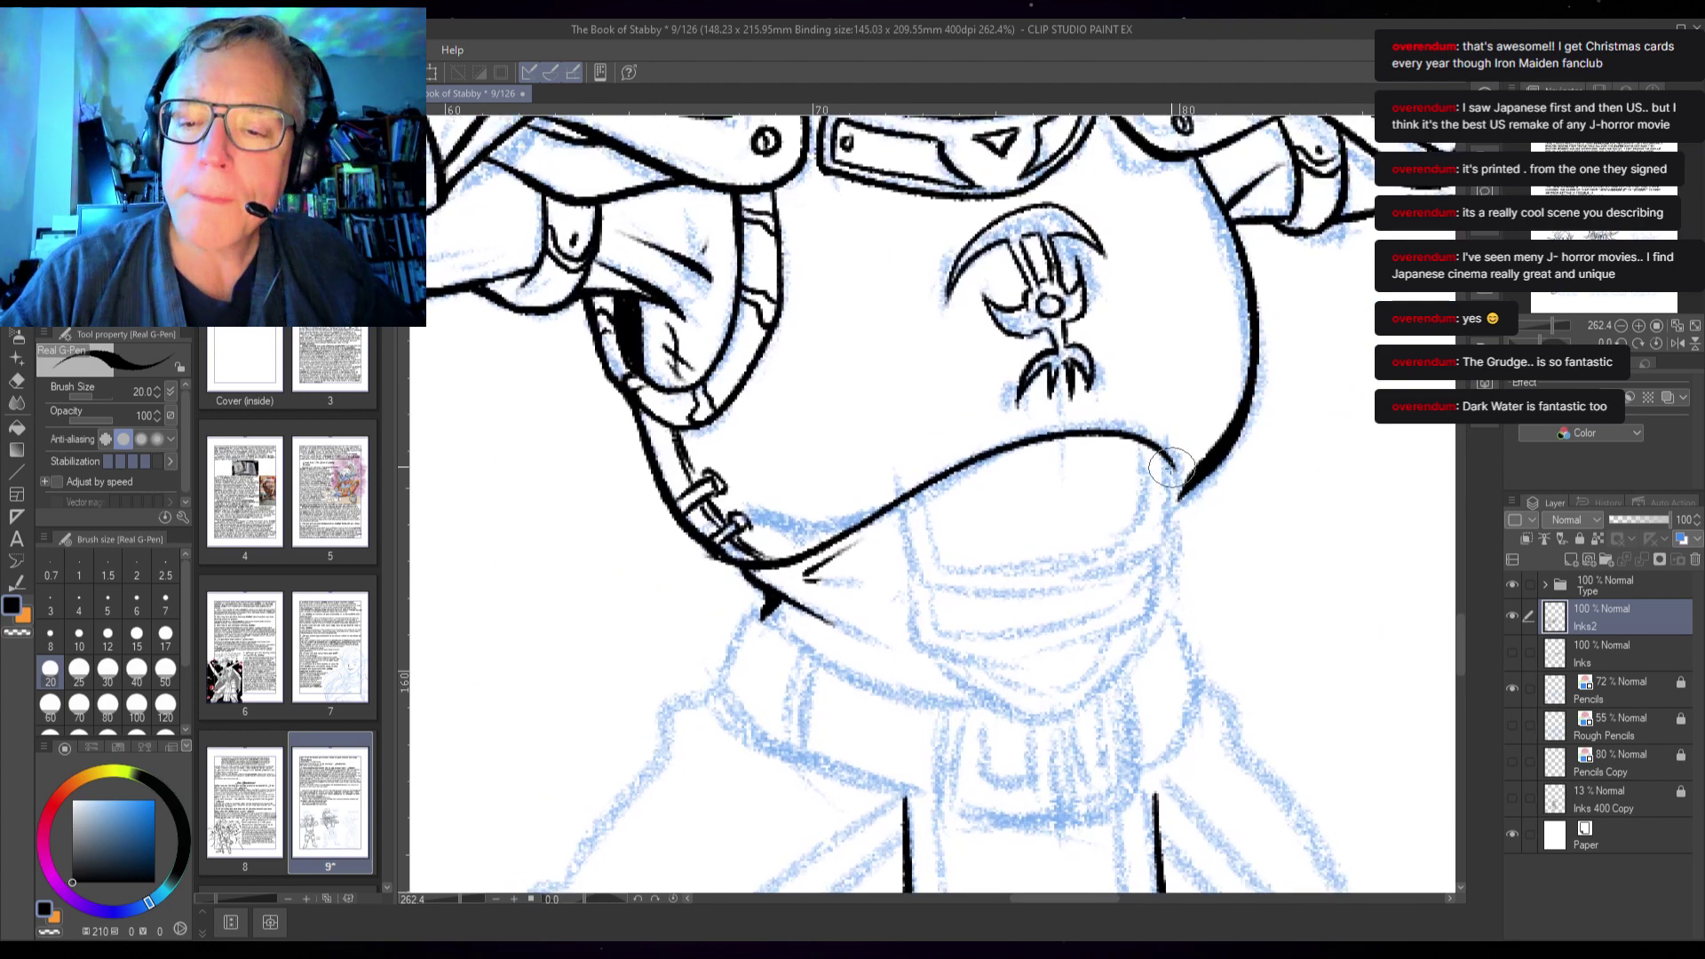
mouse_move(1170, 469)
left_mouse_down()
mouse_move(1158, 548)
mouse_move(1036, 594)
mouse_move(919, 578)
mouse_move(890, 501)
mouse_move(940, 577)
mouse_move(957, 561)
mouse_move(1045, 570)
mouse_move(1146, 527)
mouse_move(1152, 477)
left_mouse_up()
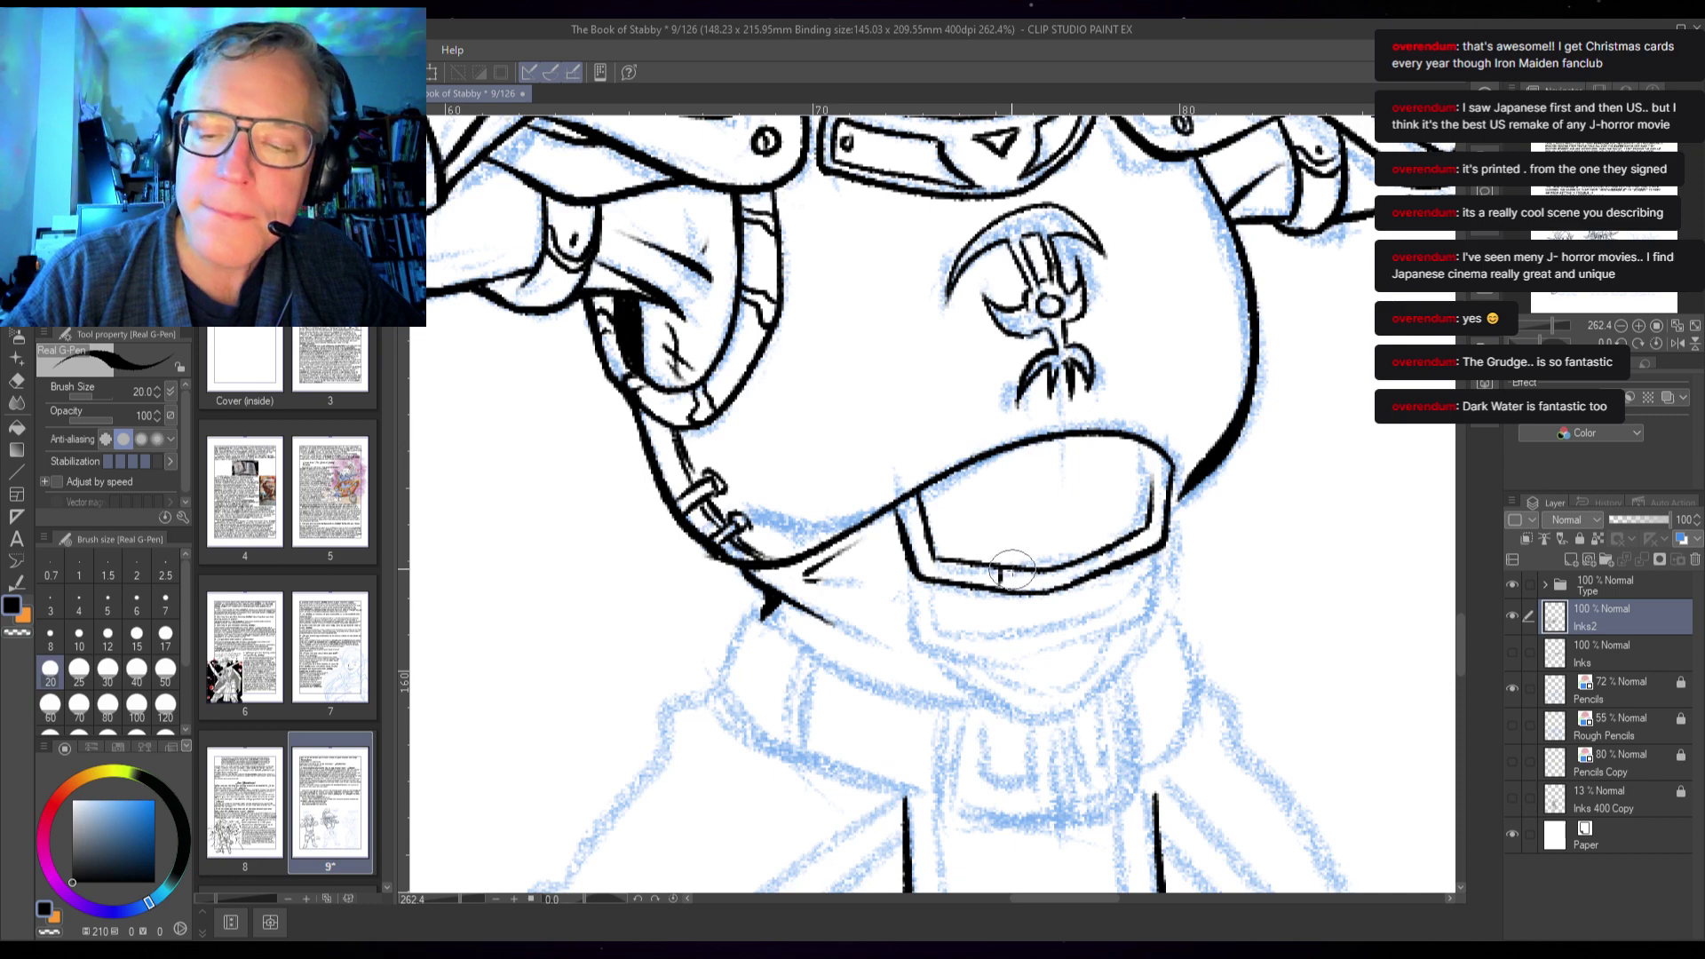
left_click_drag(1007, 569, 1006, 584)
left_click_drag(1120, 543, 1120, 556)
mouse_move(1103, 459)
left_mouse_down()
mouse_move(1073, 502)
mouse_move(1106, 517)
left_mouse_up()
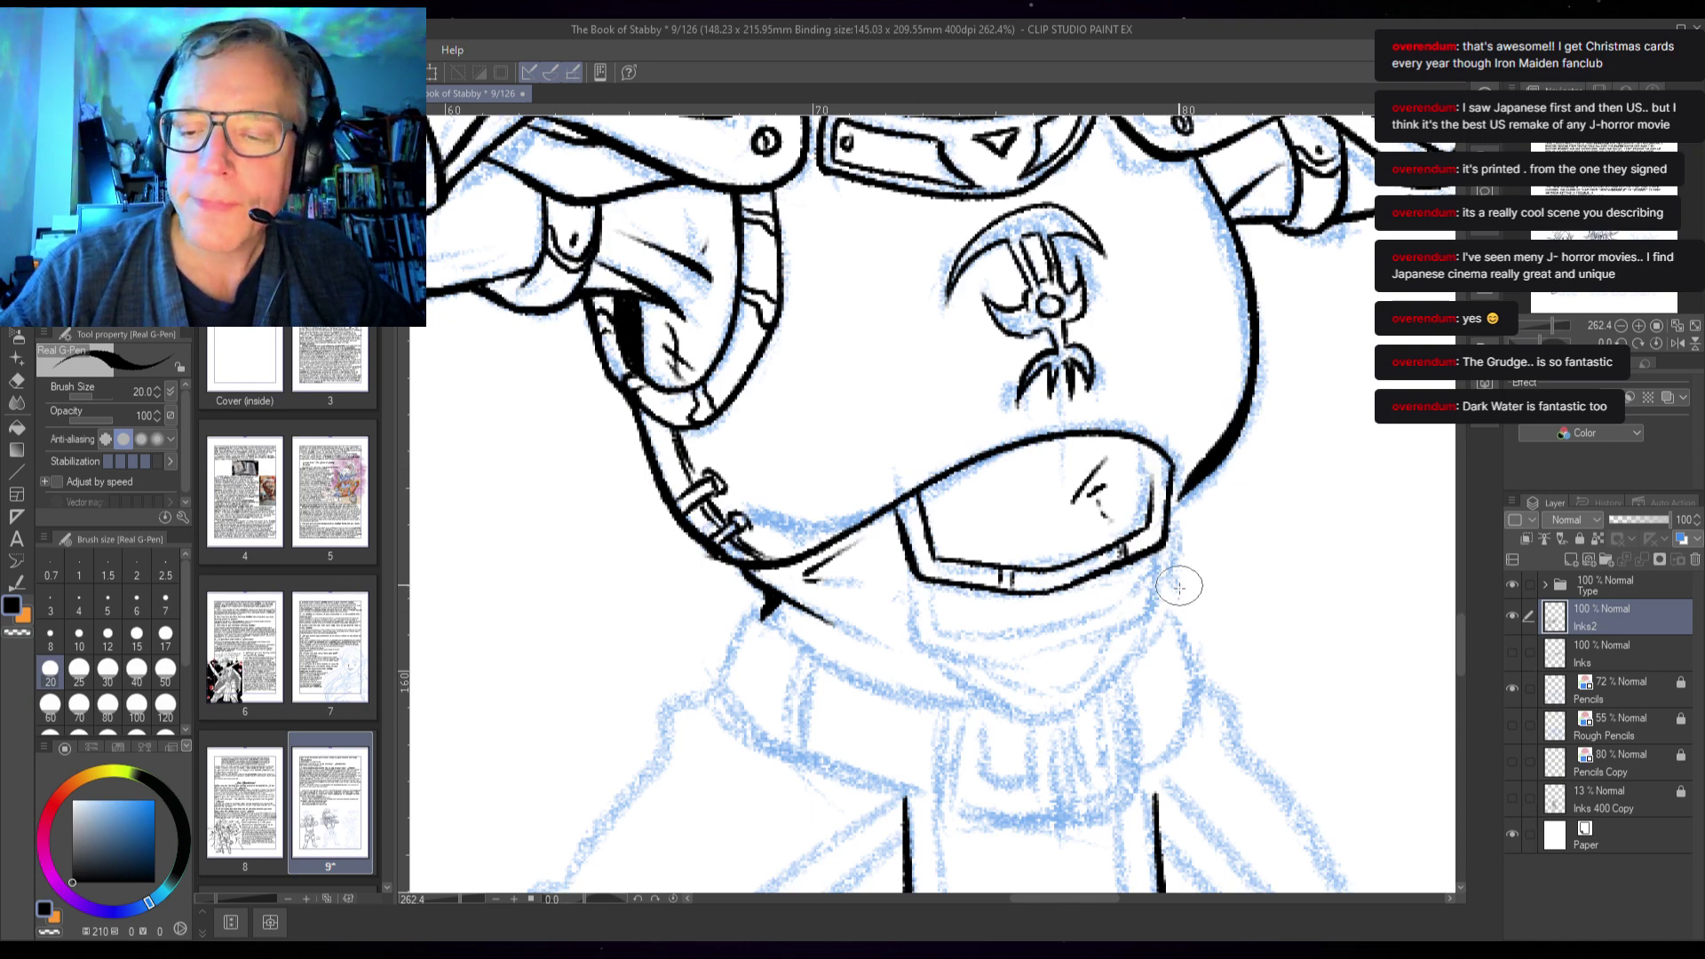
- Ink the second, narrower armour plate beneath the top one, with its inner border and short shine strokes
left_click_drag(1167, 537, 1141, 617)
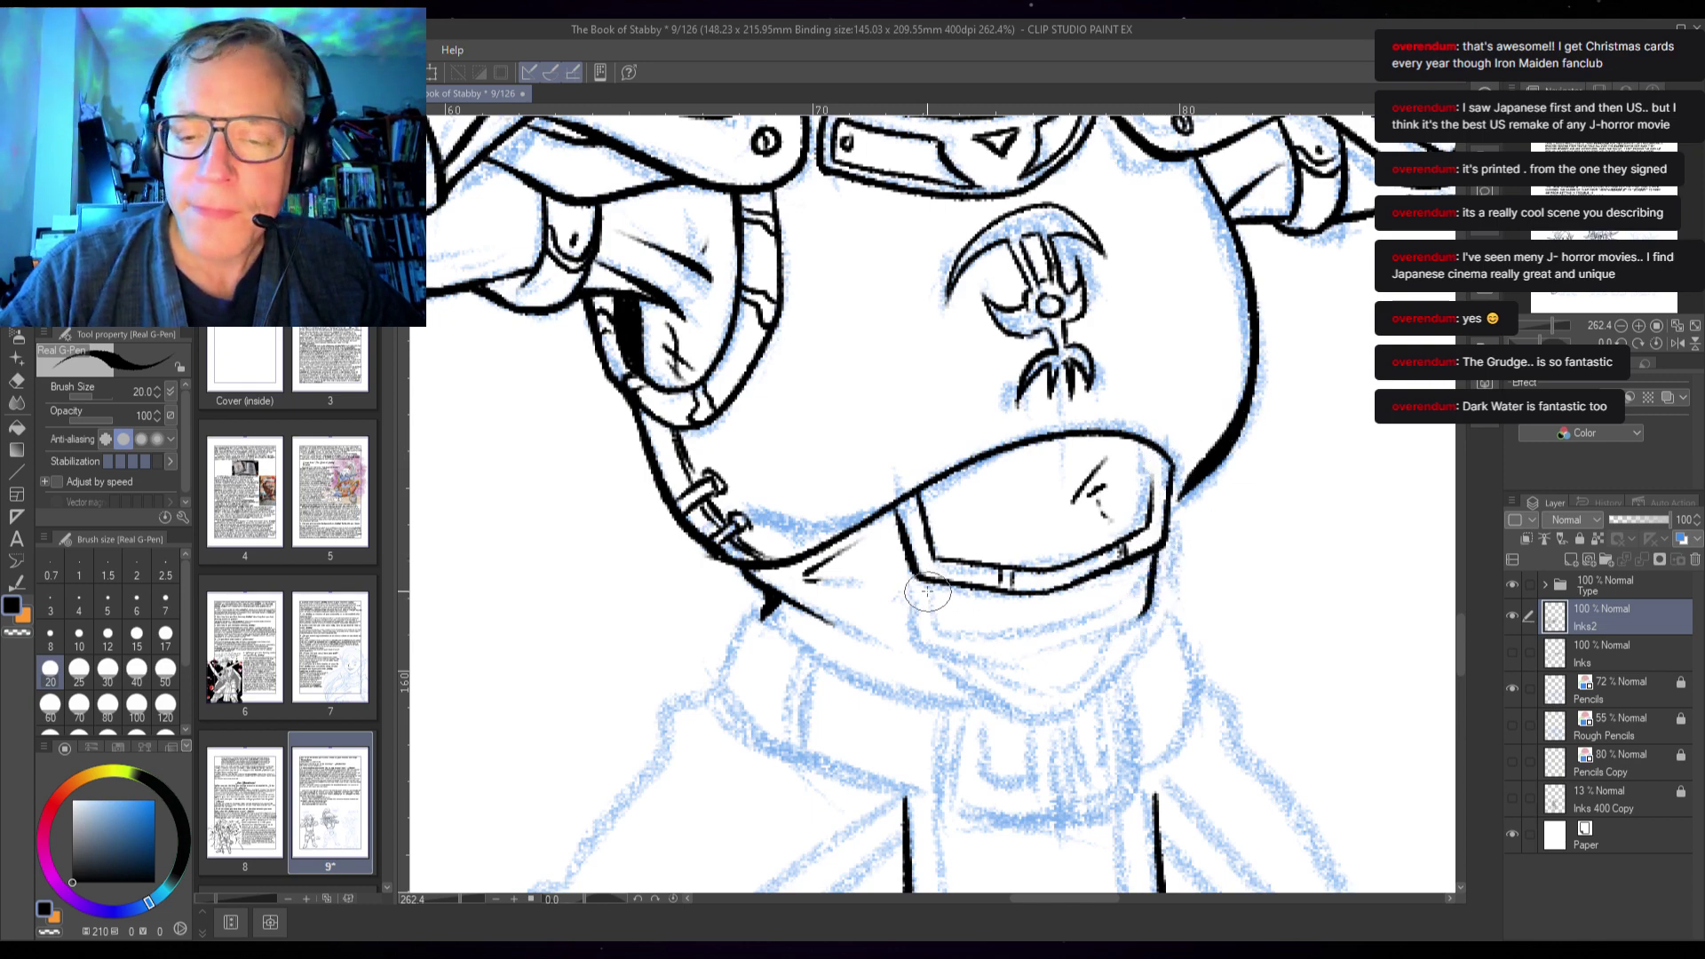
mouse_move(920, 572)
left_mouse_down()
mouse_move(934, 637)
mouse_move(966, 650)
mouse_move(1052, 652)
mouse_move(1147, 610)
mouse_move(1156, 588)
left_mouse_up()
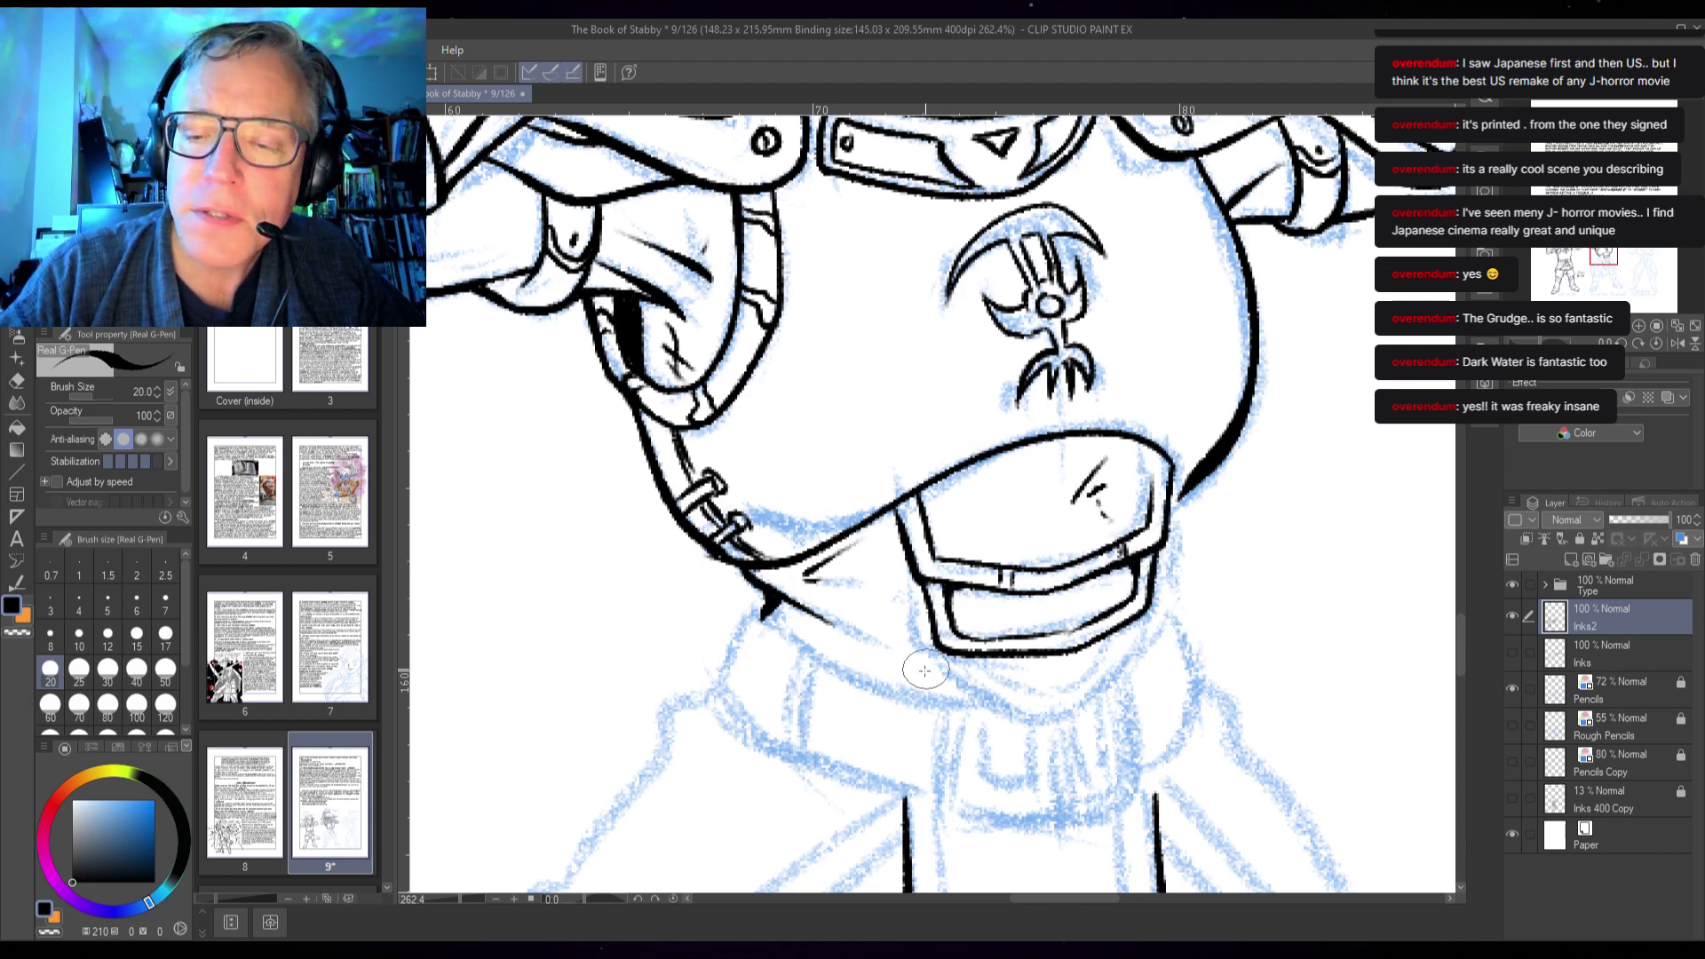
mouse_move(1099, 585)
left_mouse_down()
mouse_move(1216, 525)
mouse_move(1102, 631)
left_mouse_up()
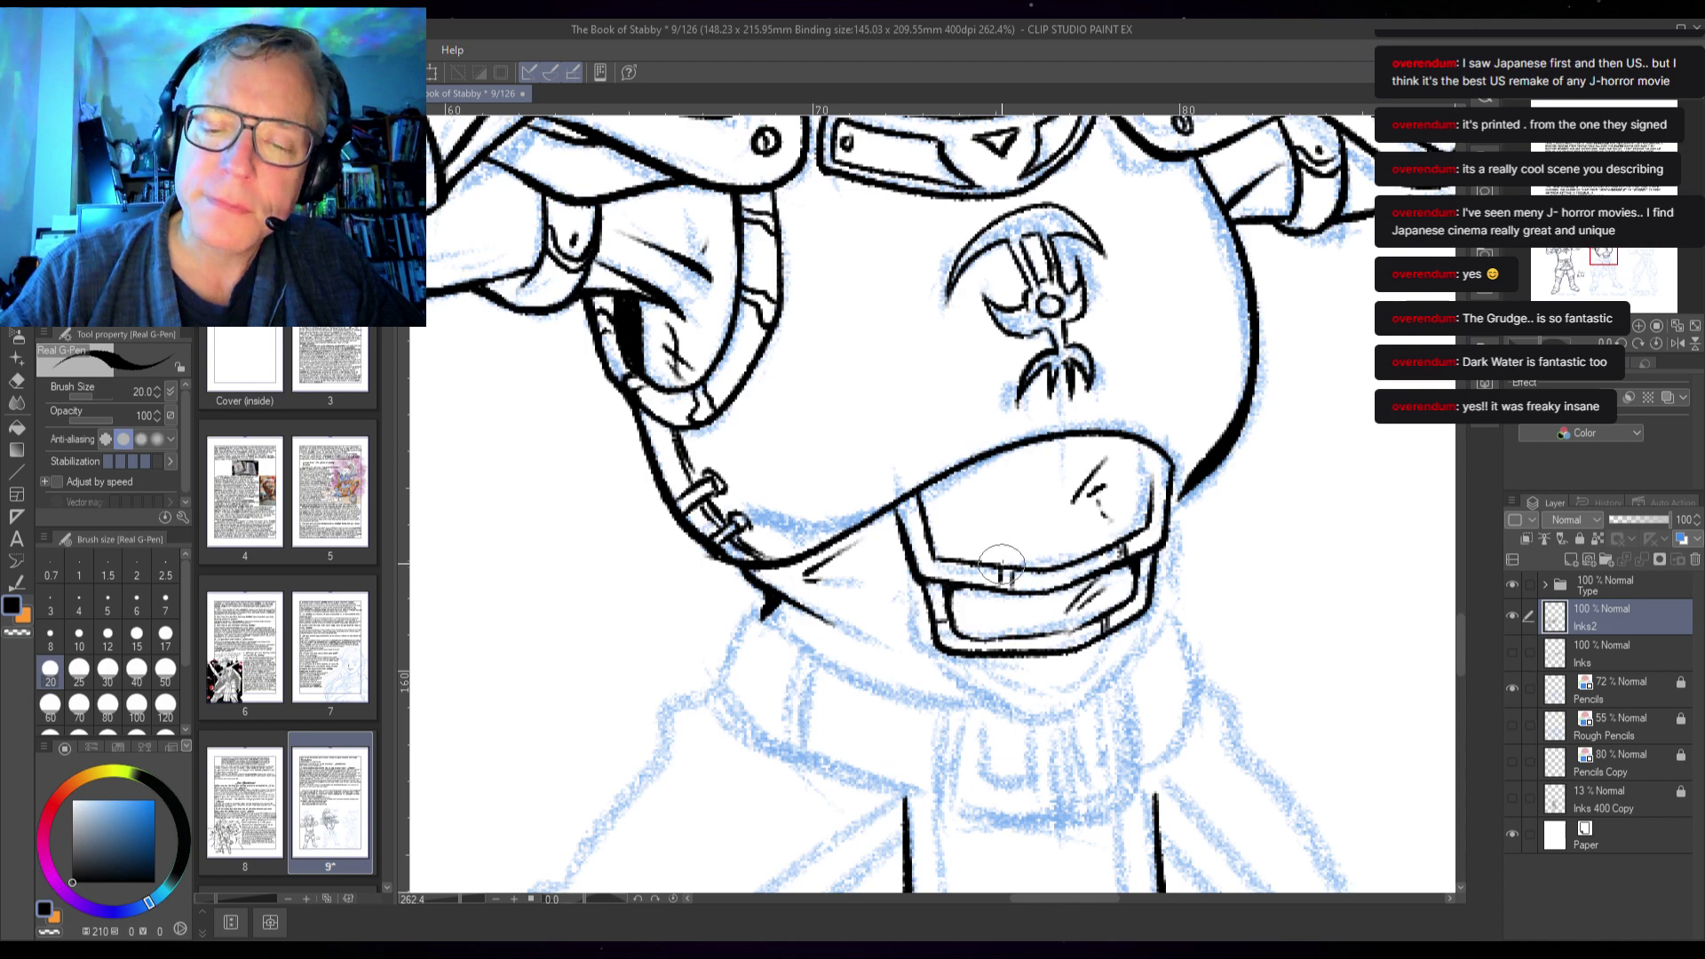
- Ink the pointed third armour plate below the second one, with an inner rim following its V-shaped edge and shine strokes
left_click_drag(1001, 563, 863, 440)
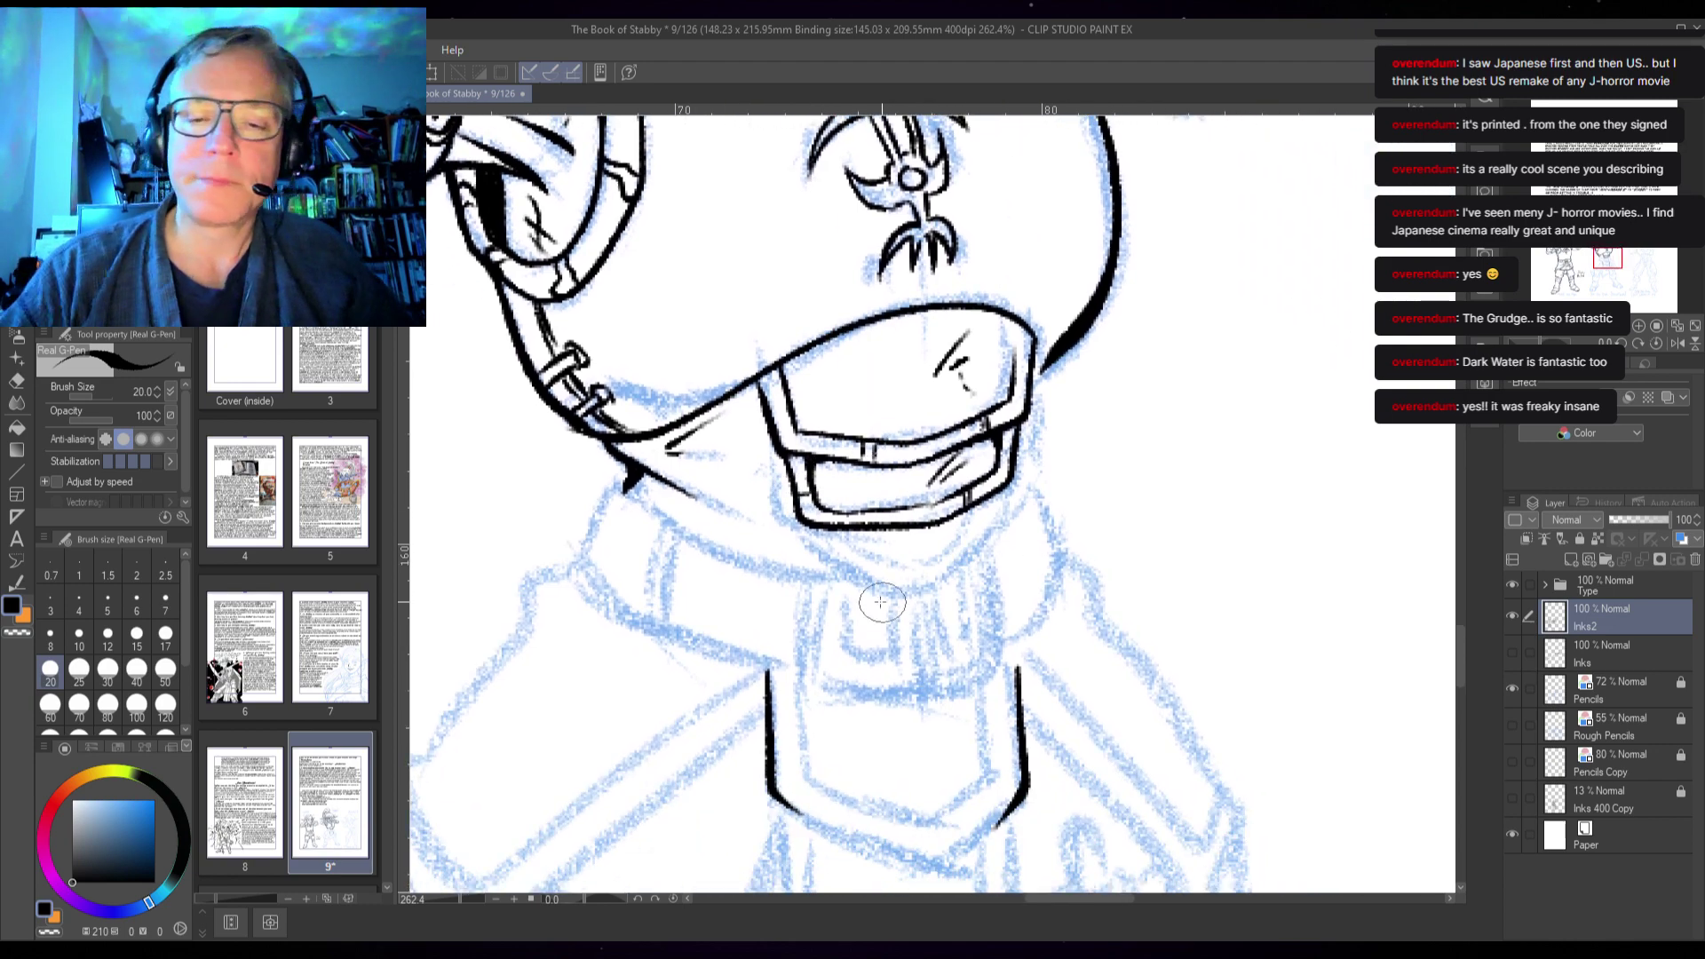
mouse_move(806, 530)
left_mouse_down()
mouse_move(810, 553)
mouse_move(925, 595)
left_mouse_up()
mouse_move(1002, 480)
left_mouse_down()
mouse_move(1003, 523)
mouse_move(928, 596)
left_mouse_up()
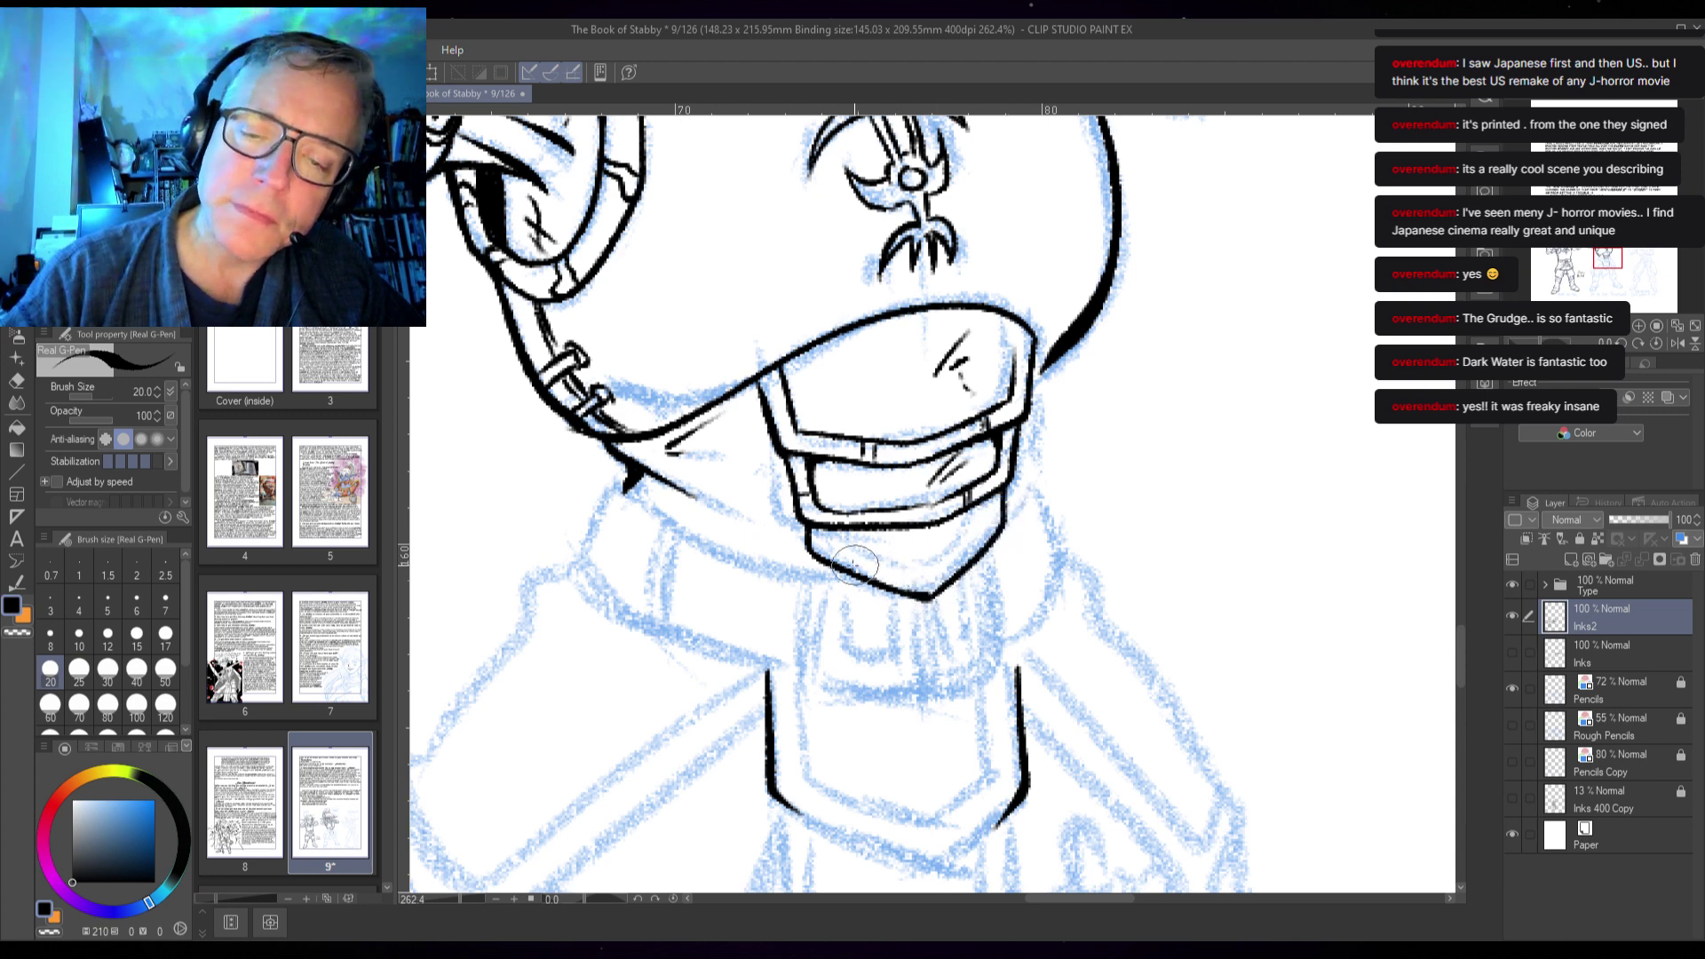
left_click_drag(824, 531, 919, 585)
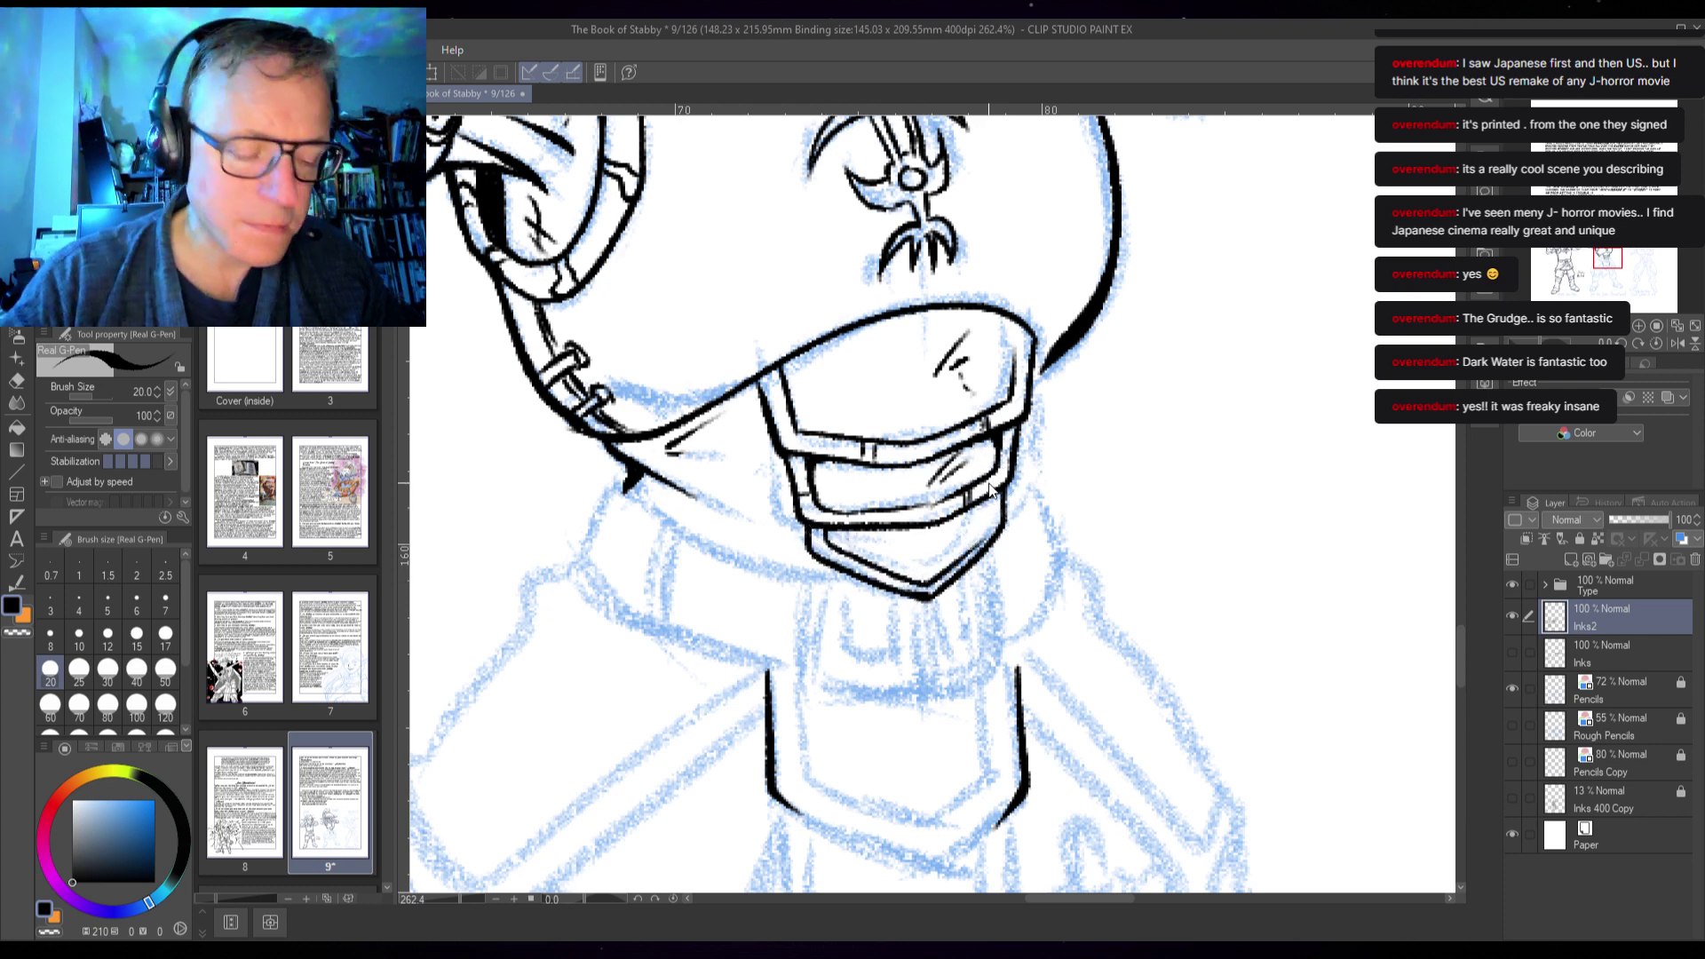
mouse_move(825, 532)
left_mouse_down()
mouse_move(938, 586)
mouse_move(927, 578)
mouse_move(992, 526)
left_mouse_up()
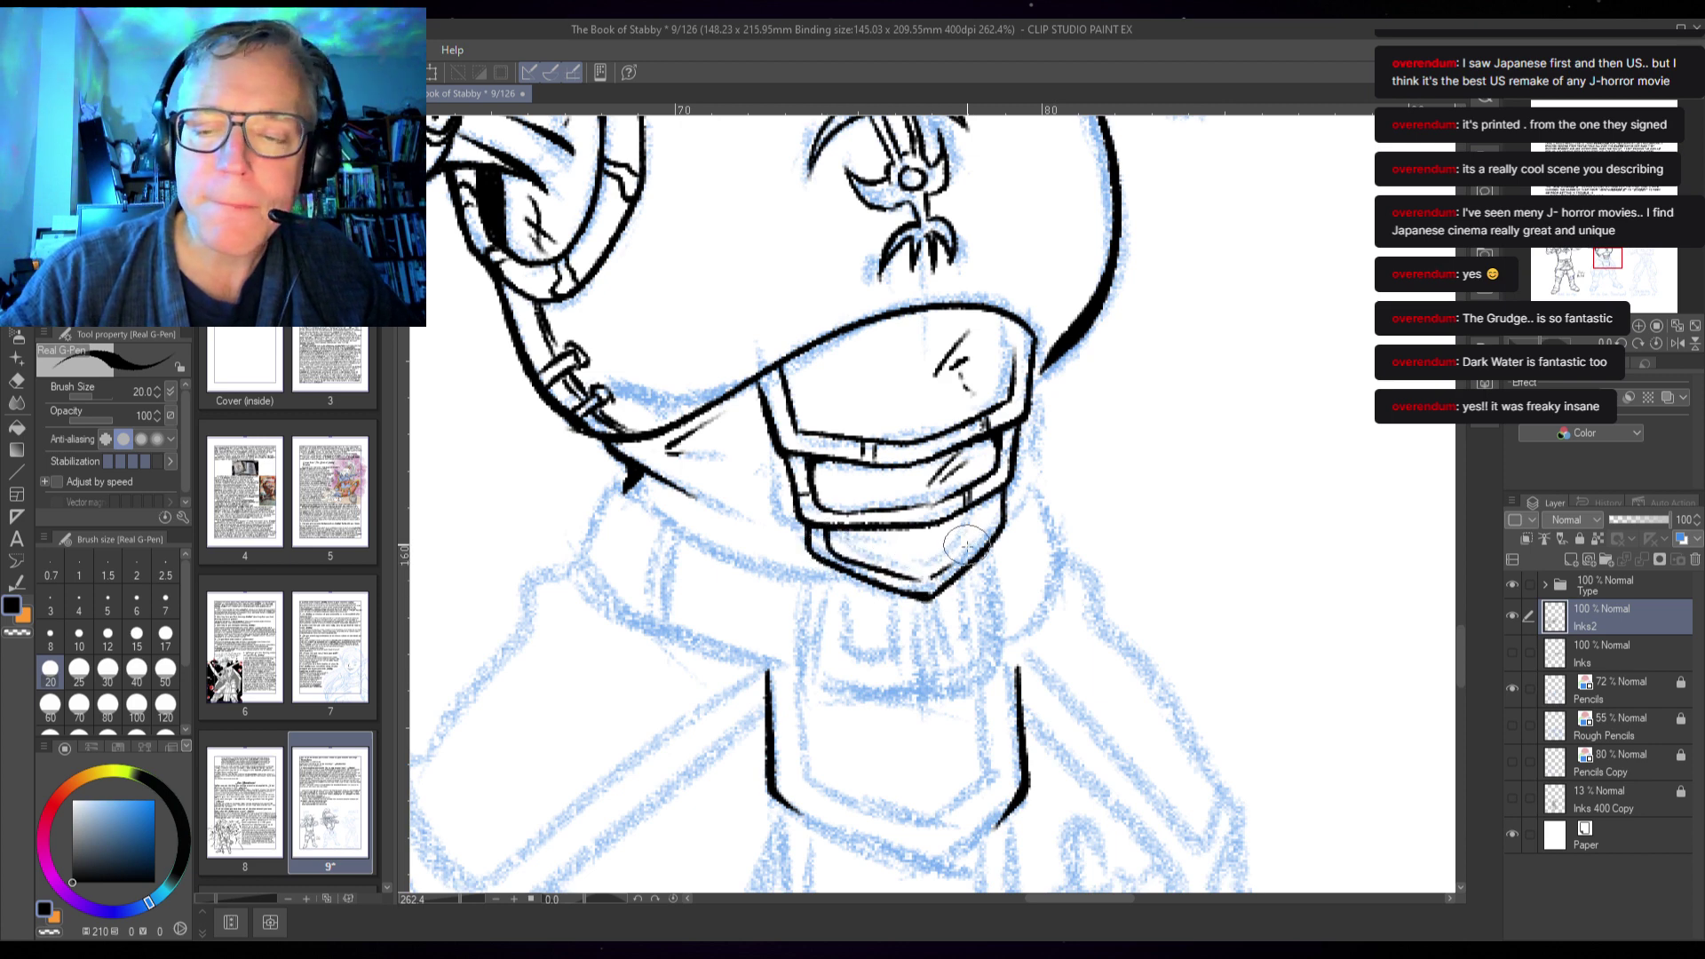
left_click_drag(928, 587, 991, 508)
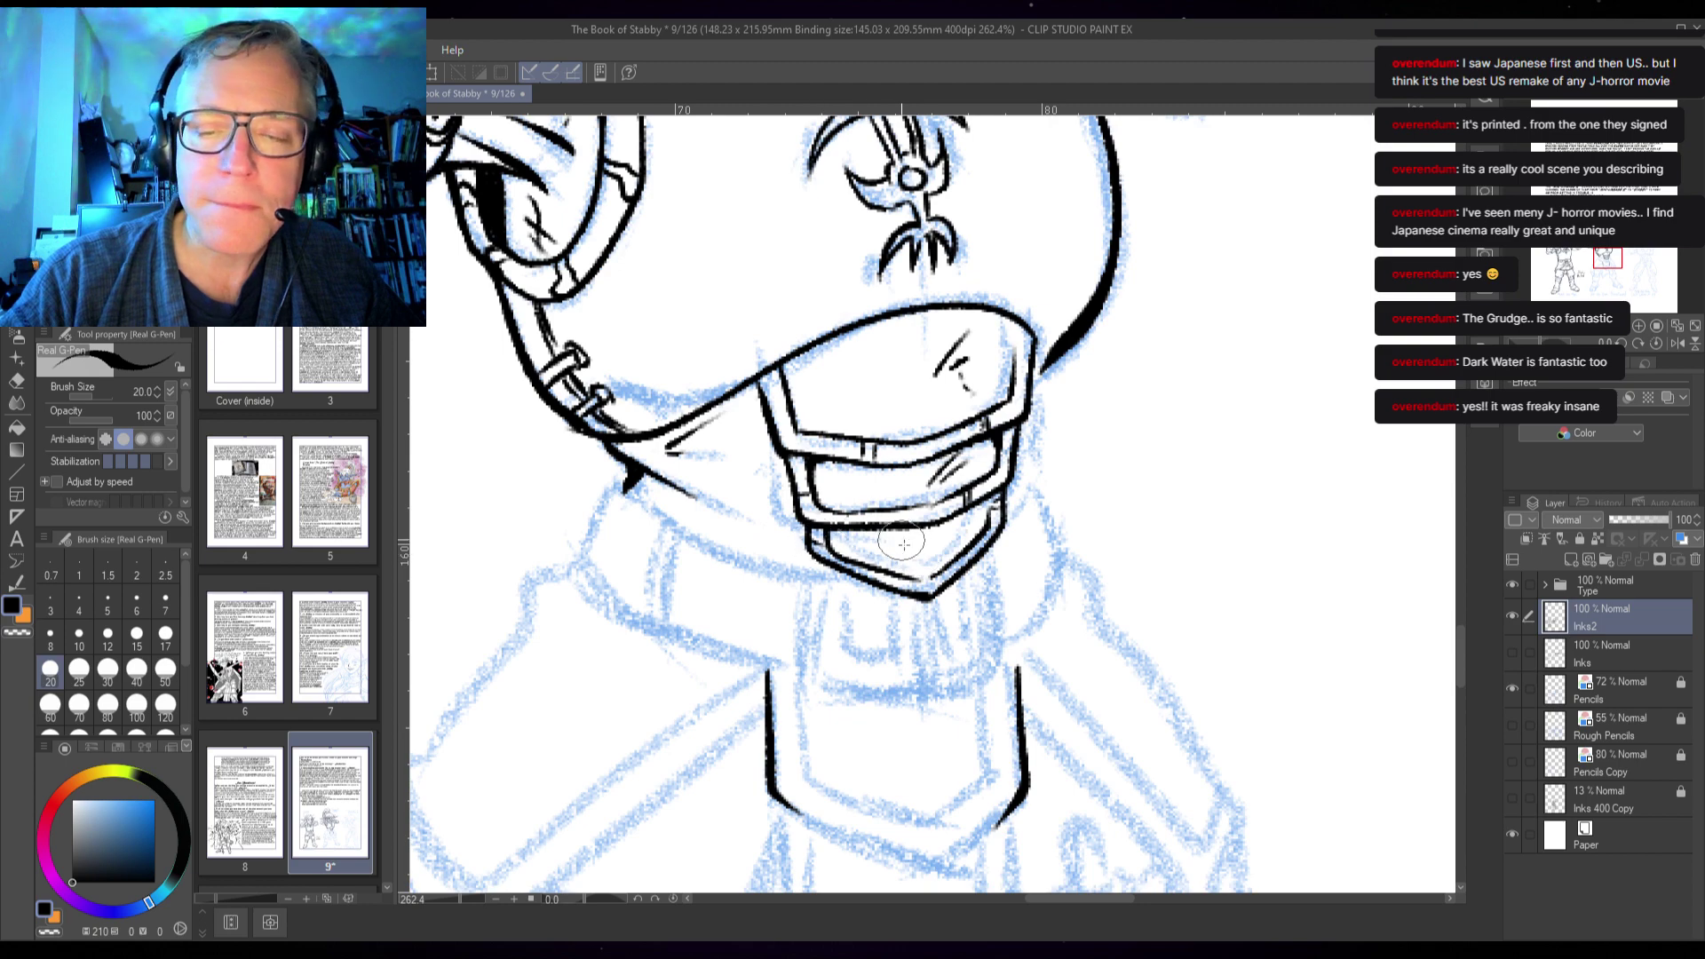
left_click_drag(928, 550, 994, 490)
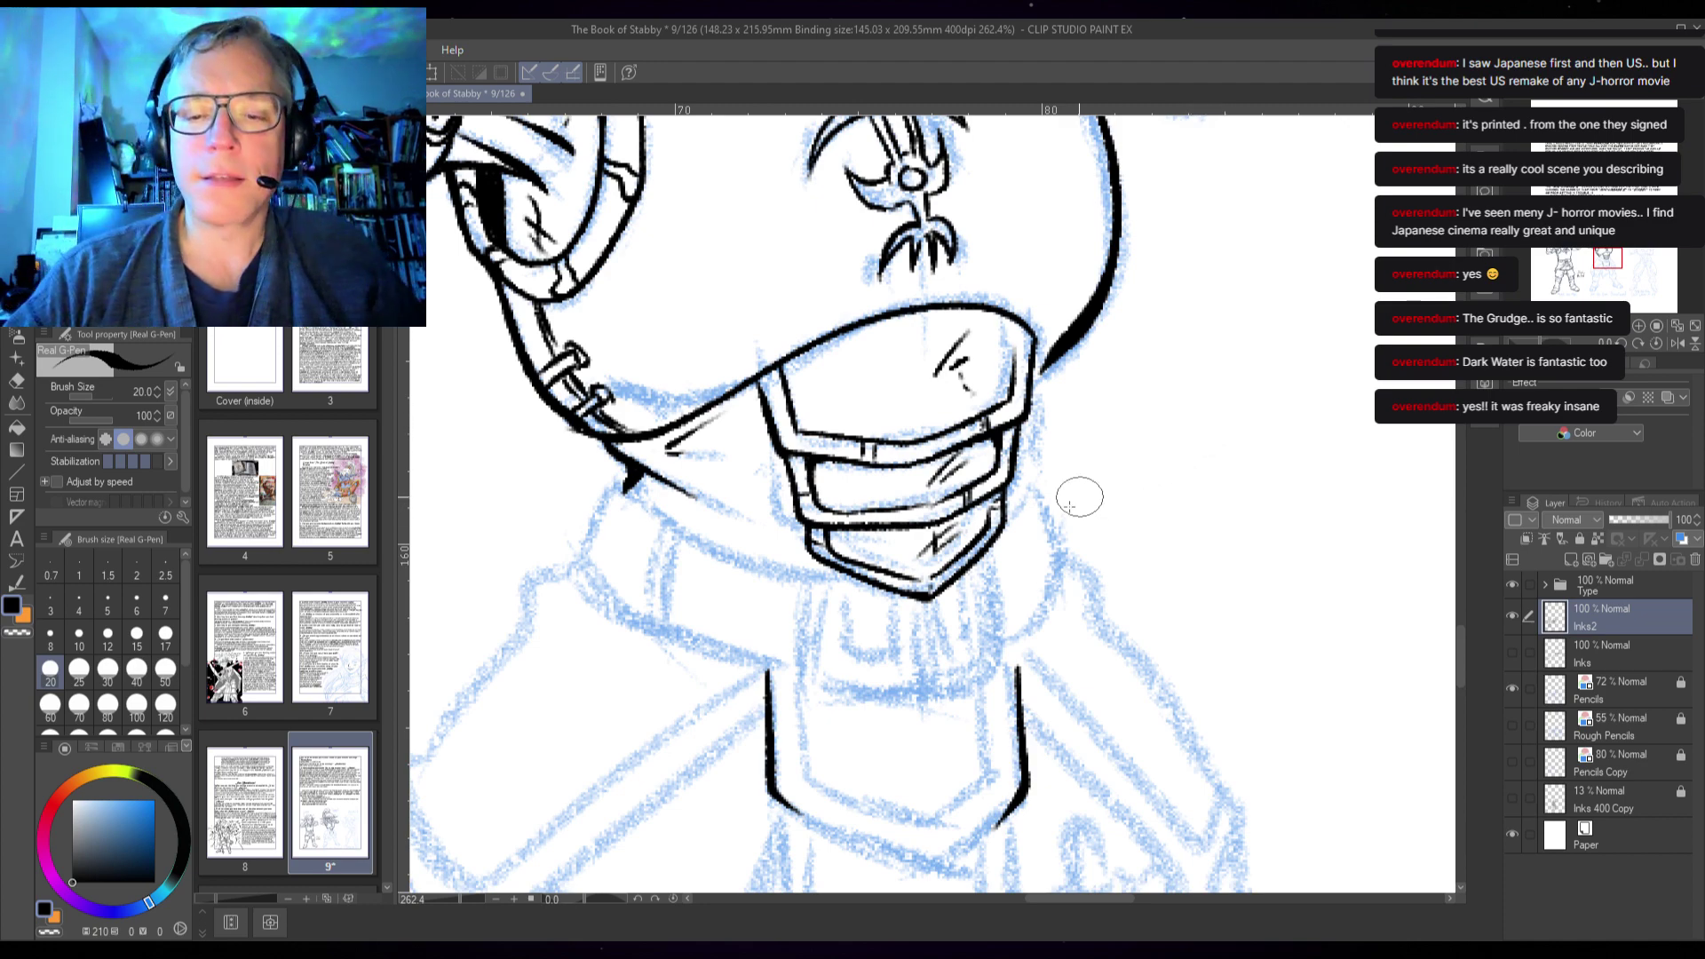
- Ink the narrow strip on the left side of the flap below the pointed plate and a stitched seam down its centre
scroll(1080, 495, "down", 3)
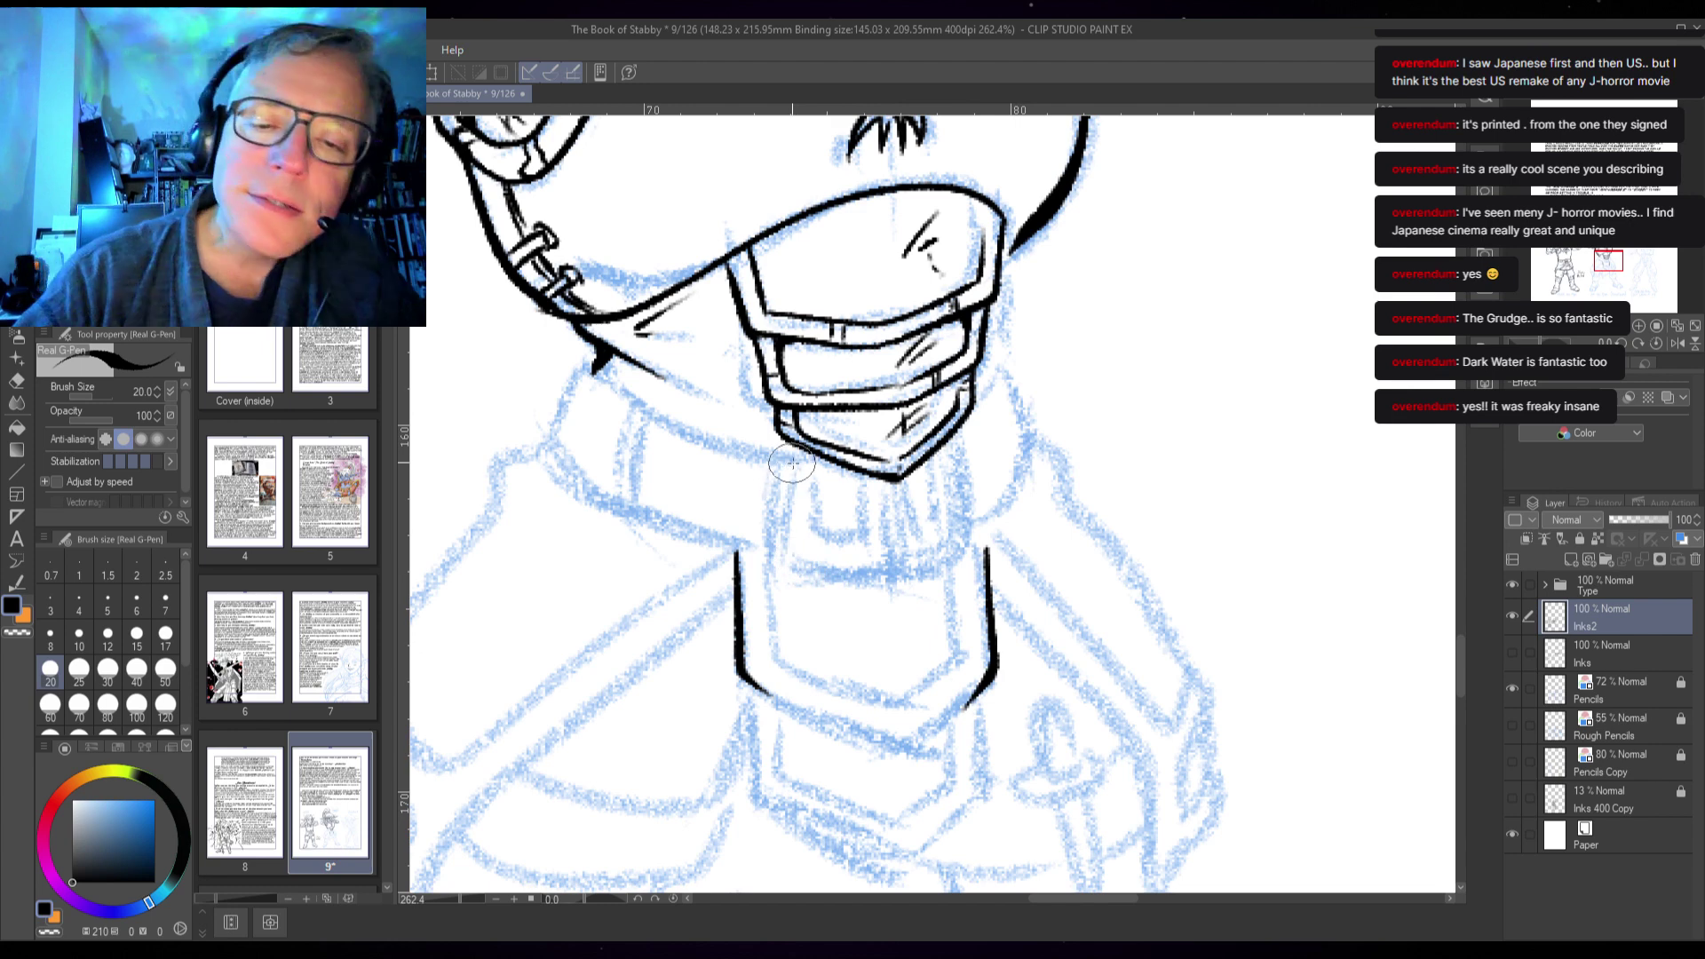
left_click_drag(794, 460, 781, 544)
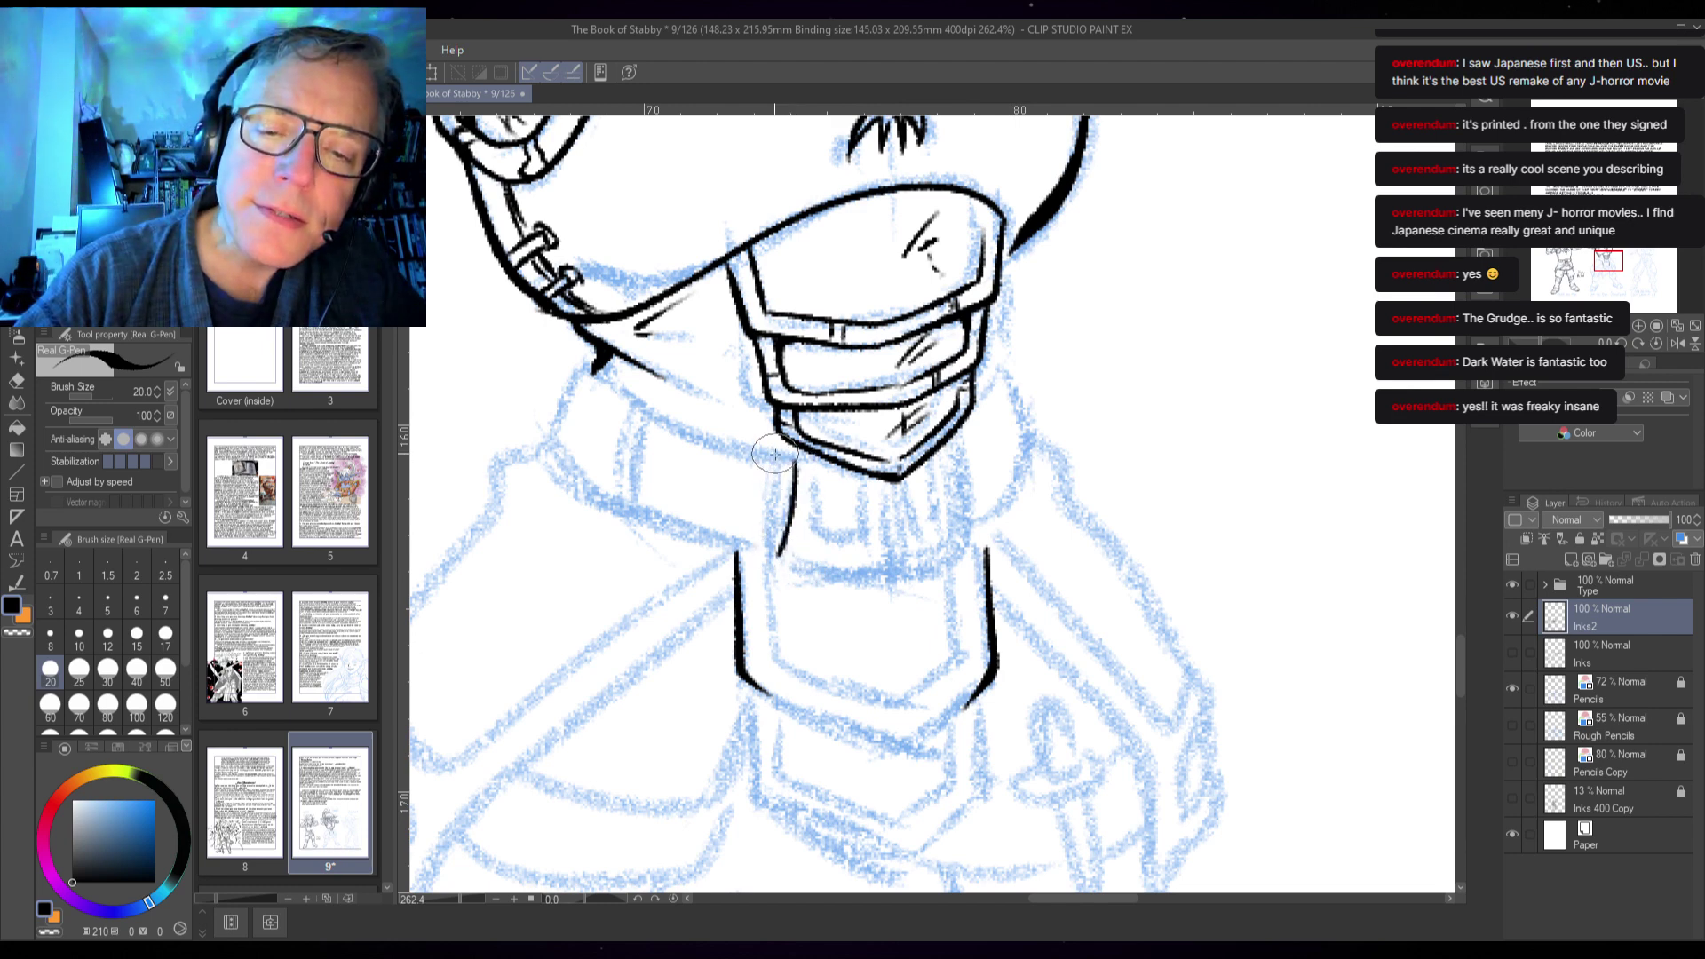
mouse_move(777, 455)
left_mouse_down()
mouse_move(766, 544)
mouse_move(779, 538)
left_mouse_up()
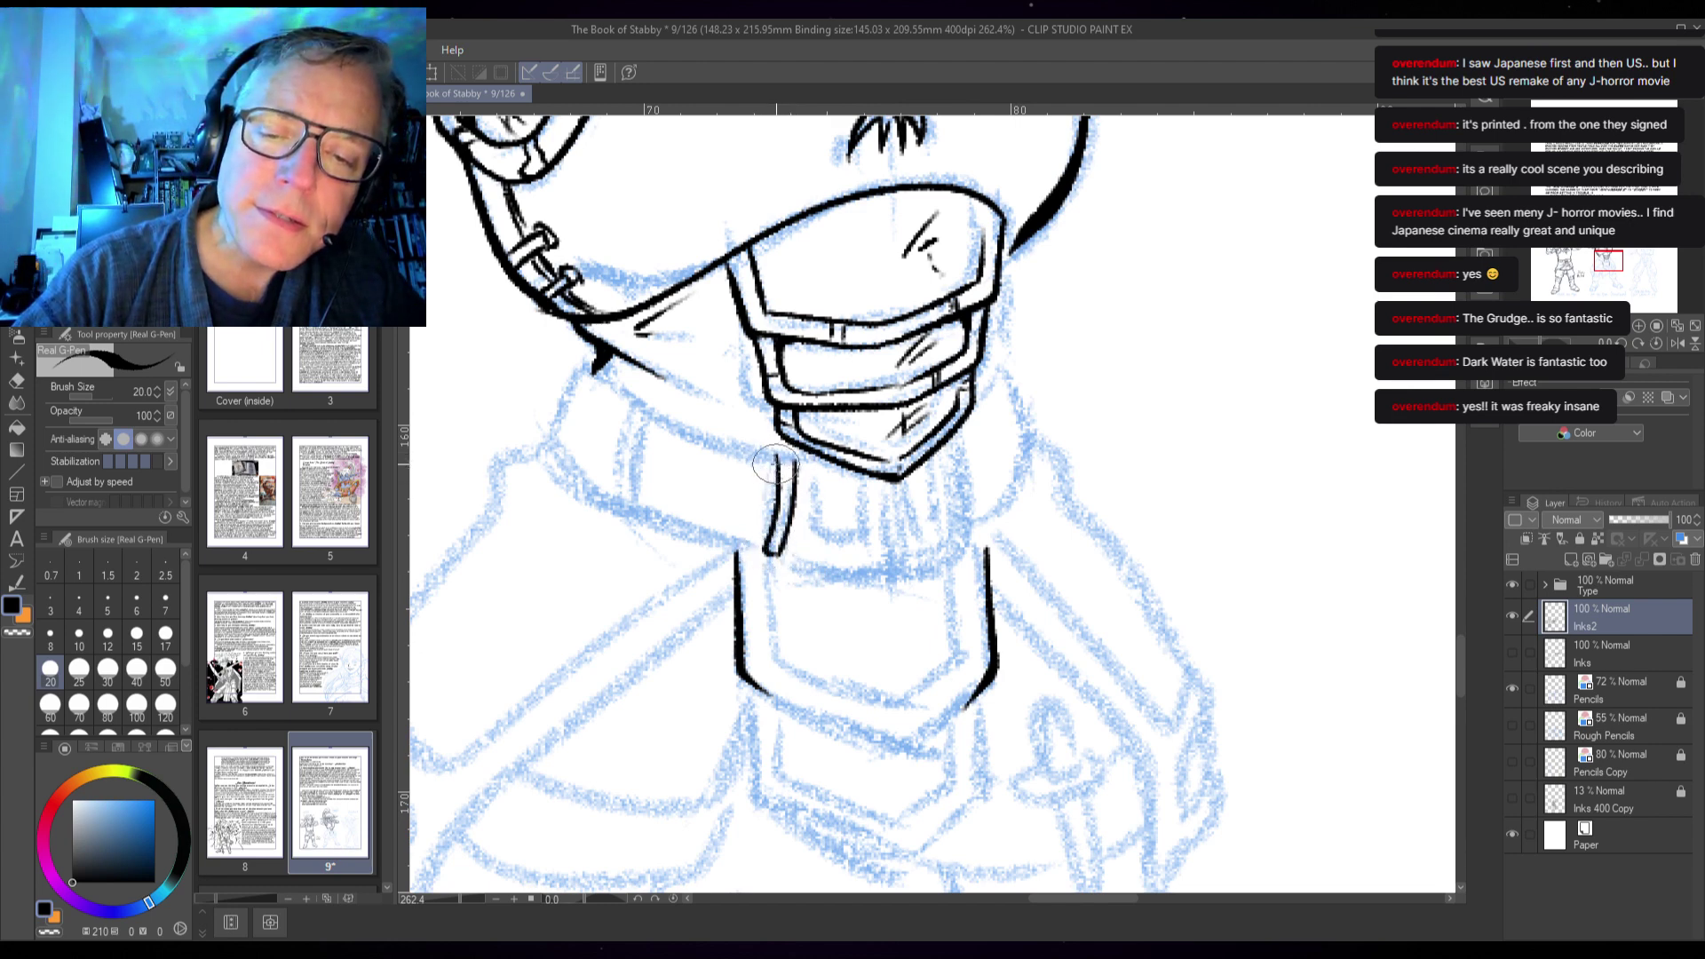
left_click_drag(765, 458, 792, 458)
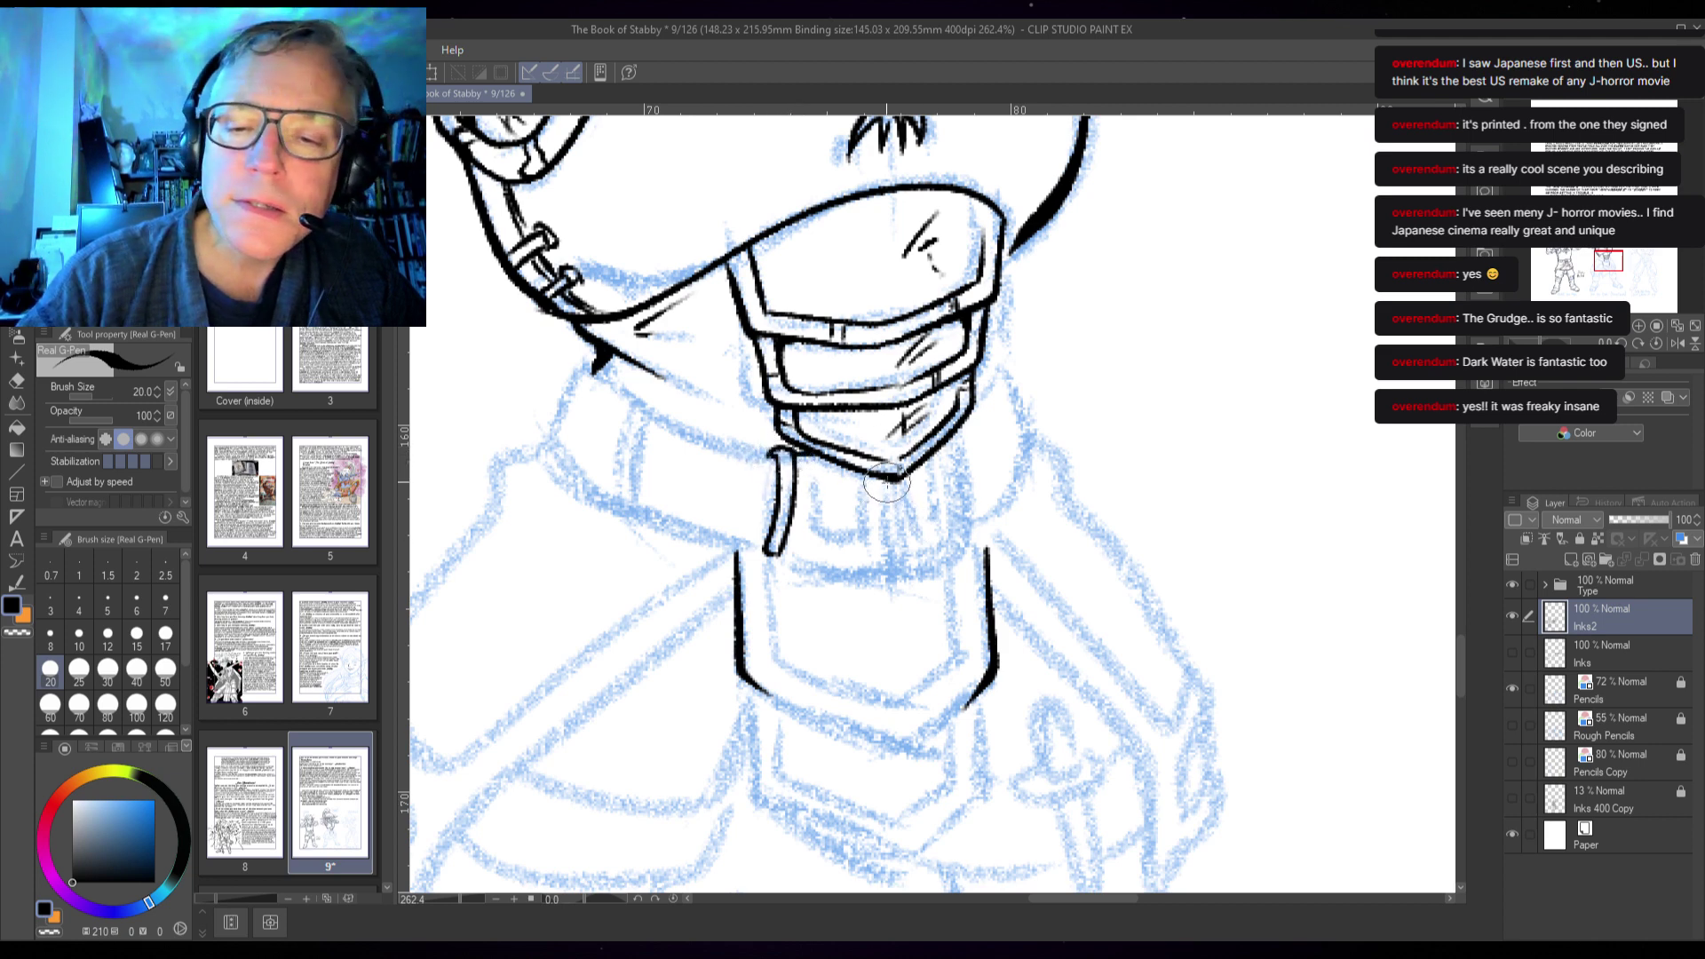
left_click_drag(888, 480, 891, 573)
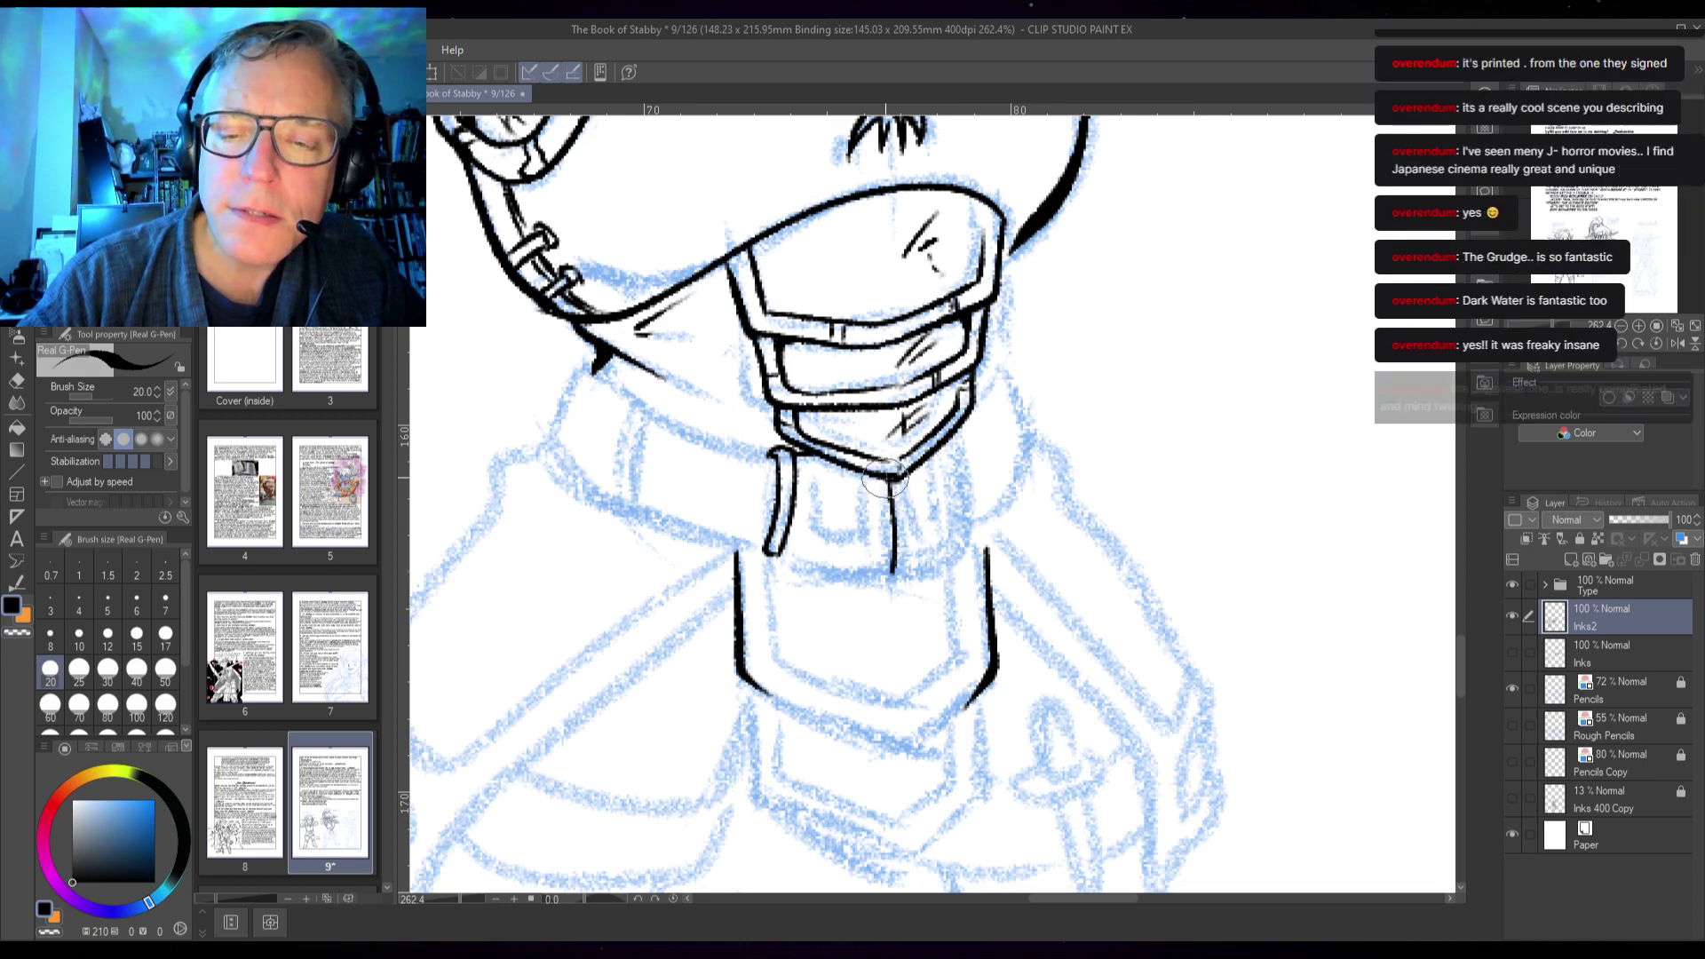
left_click_drag(890, 484, 891, 568)
left_click_drag(906, 481, 906, 579)
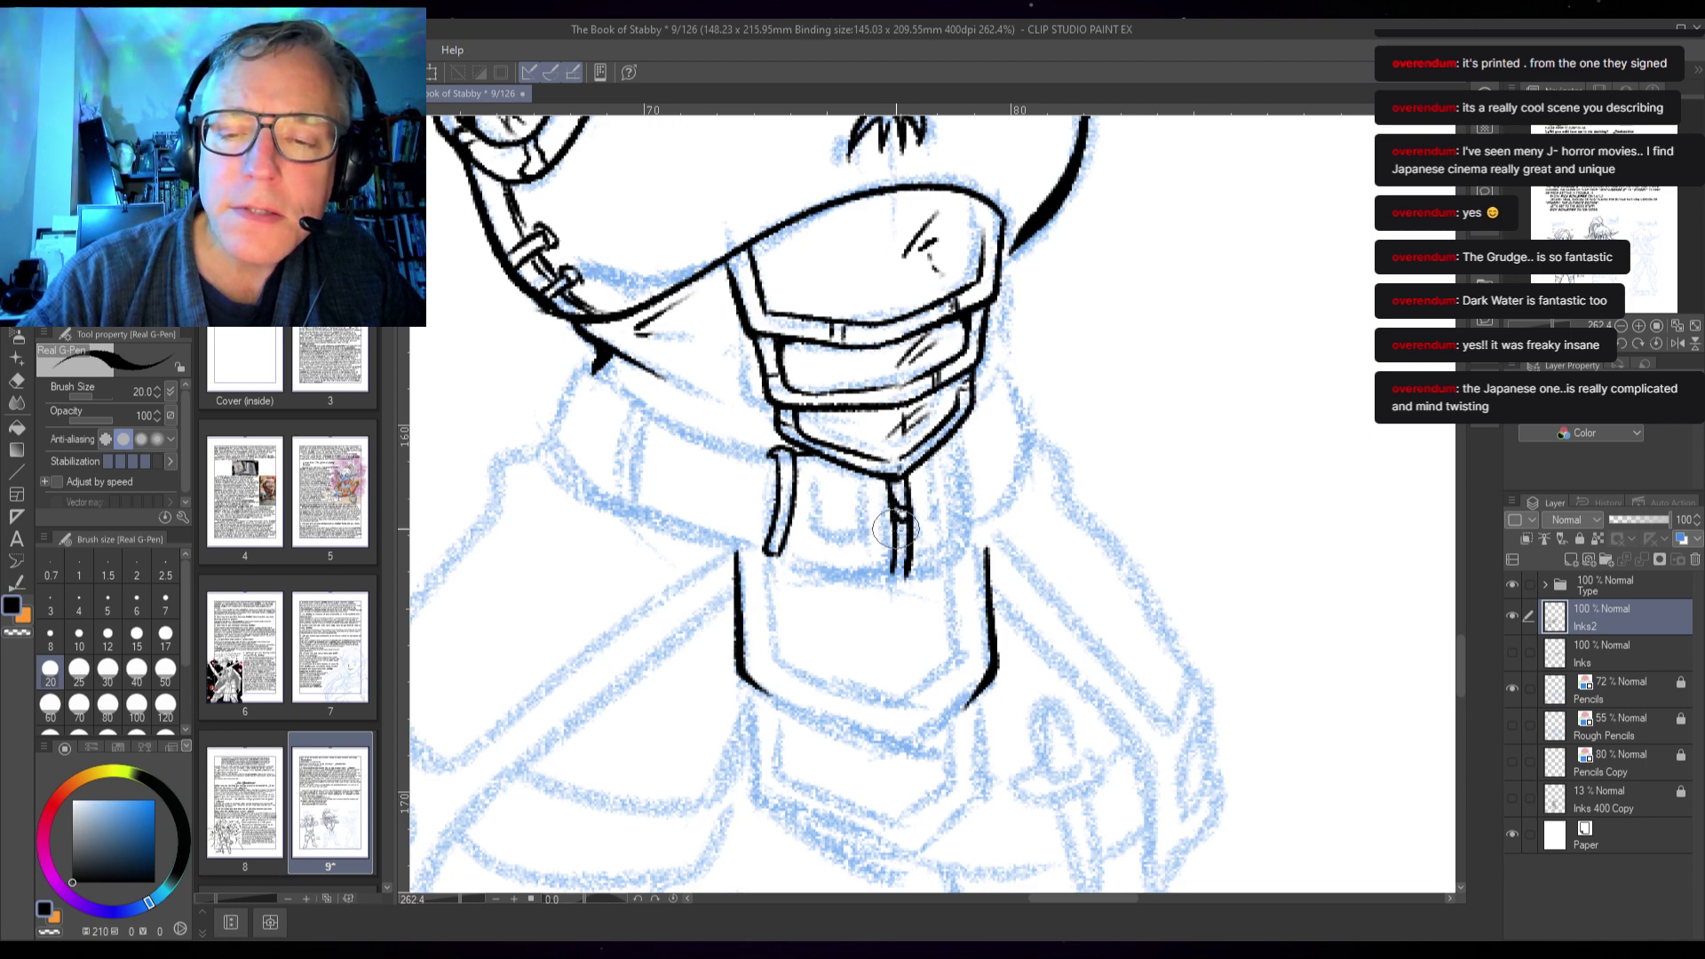
left_click_drag(895, 484, 897, 551)
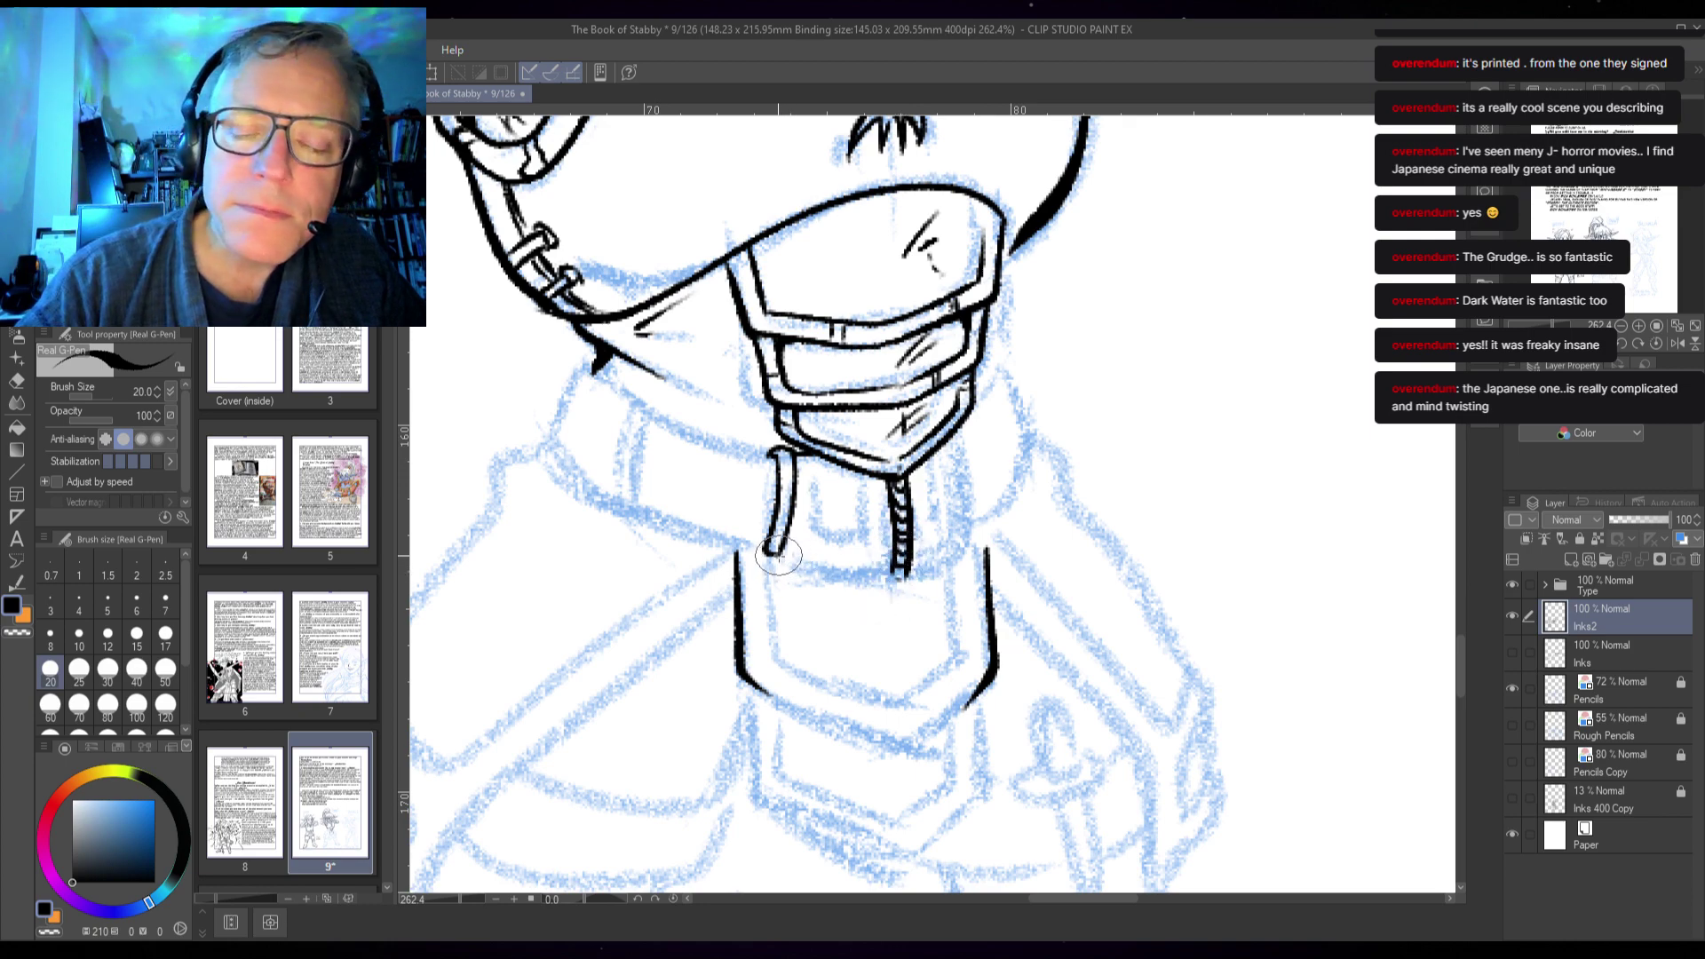
- Ink the flap's ragged, notched bottom edge and its curved right side, thickening the outline
mouse_move(767, 551)
left_mouse_down()
mouse_move(833, 582)
mouse_move(853, 556)
mouse_move(851, 583)
mouse_move(912, 582)
left_mouse_up()
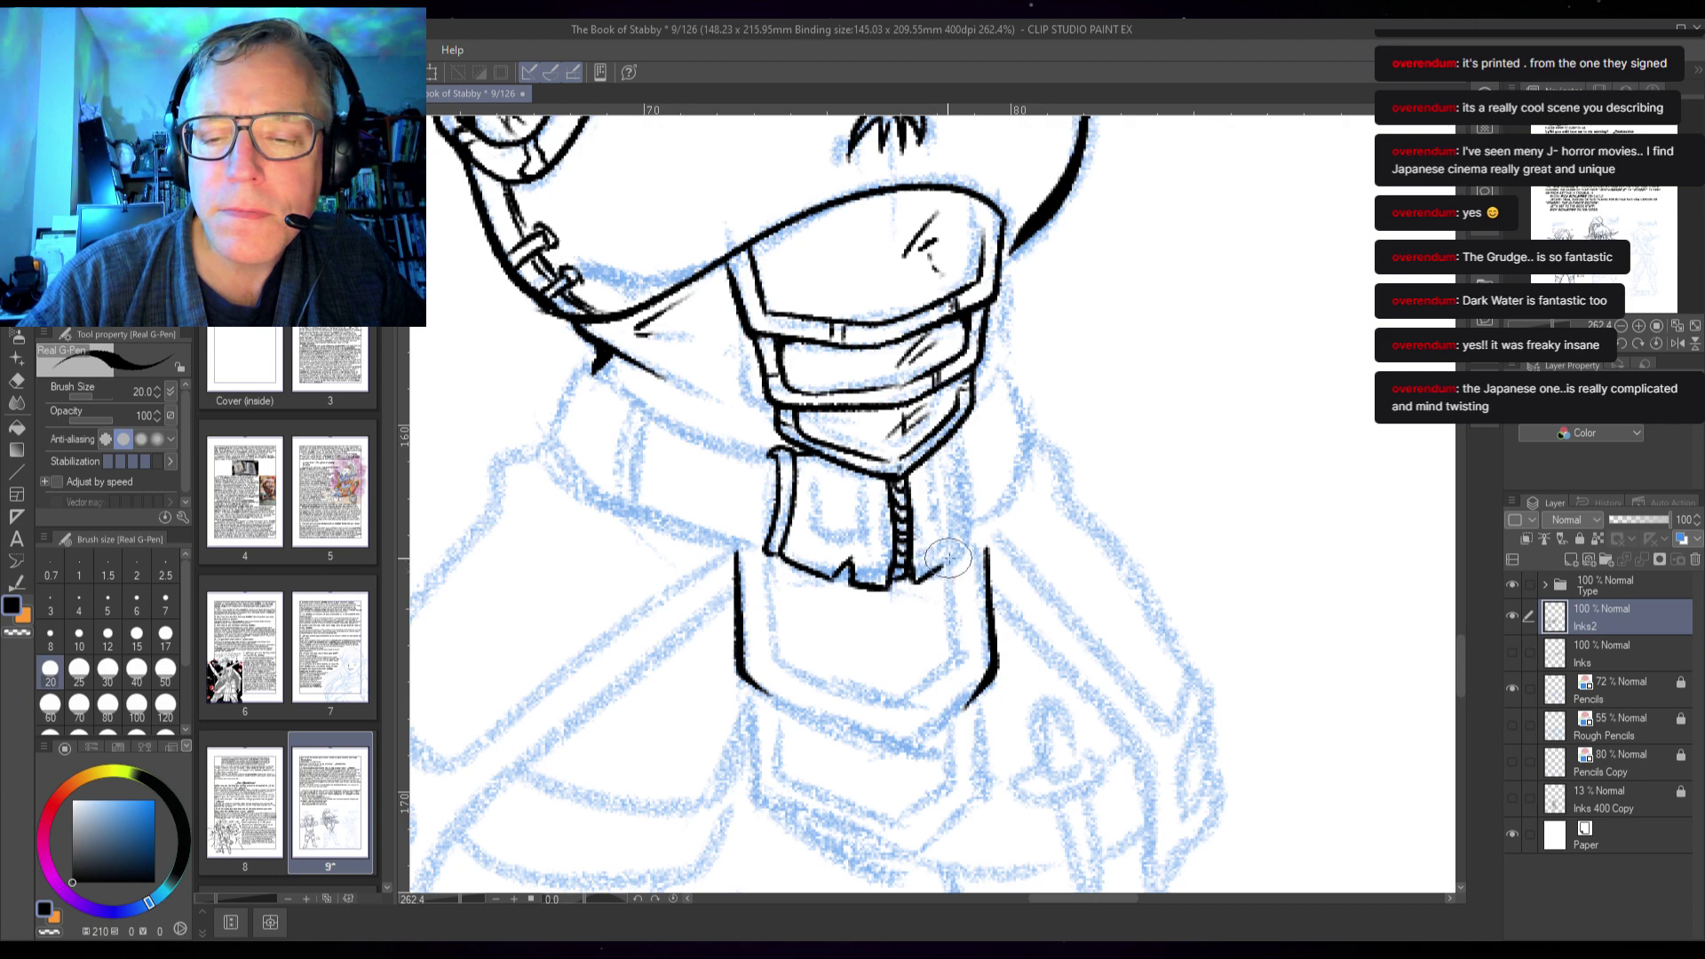
left_click_drag(914, 581, 970, 541)
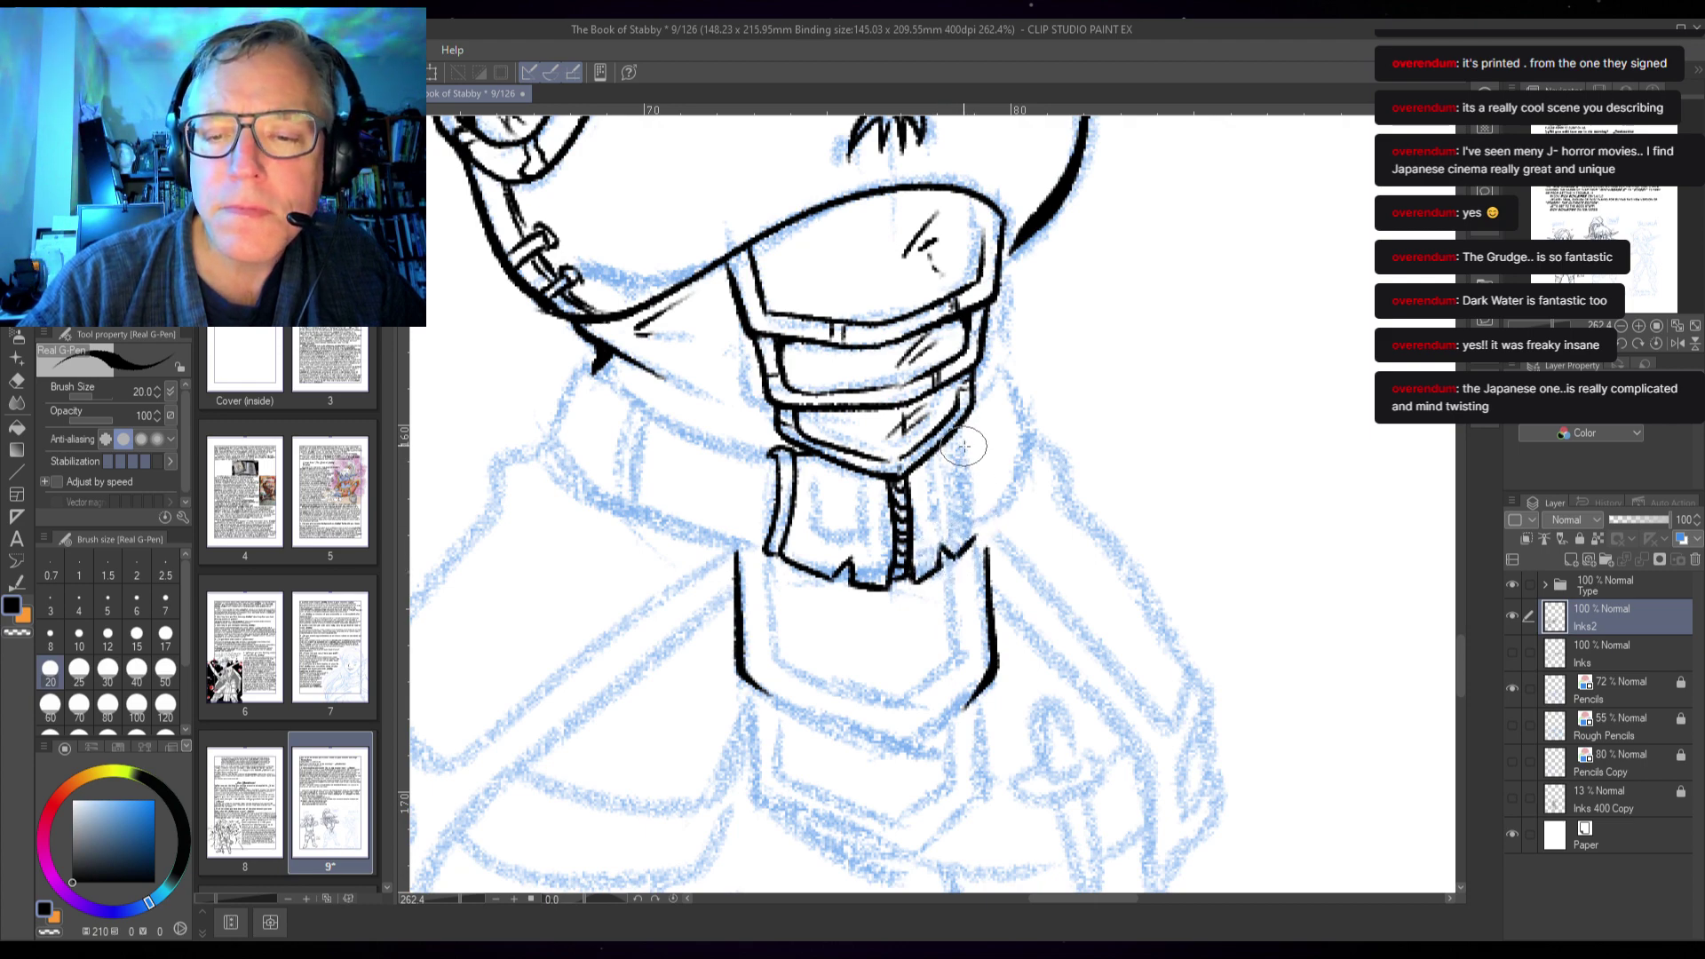
left_click_drag(960, 435, 966, 549)
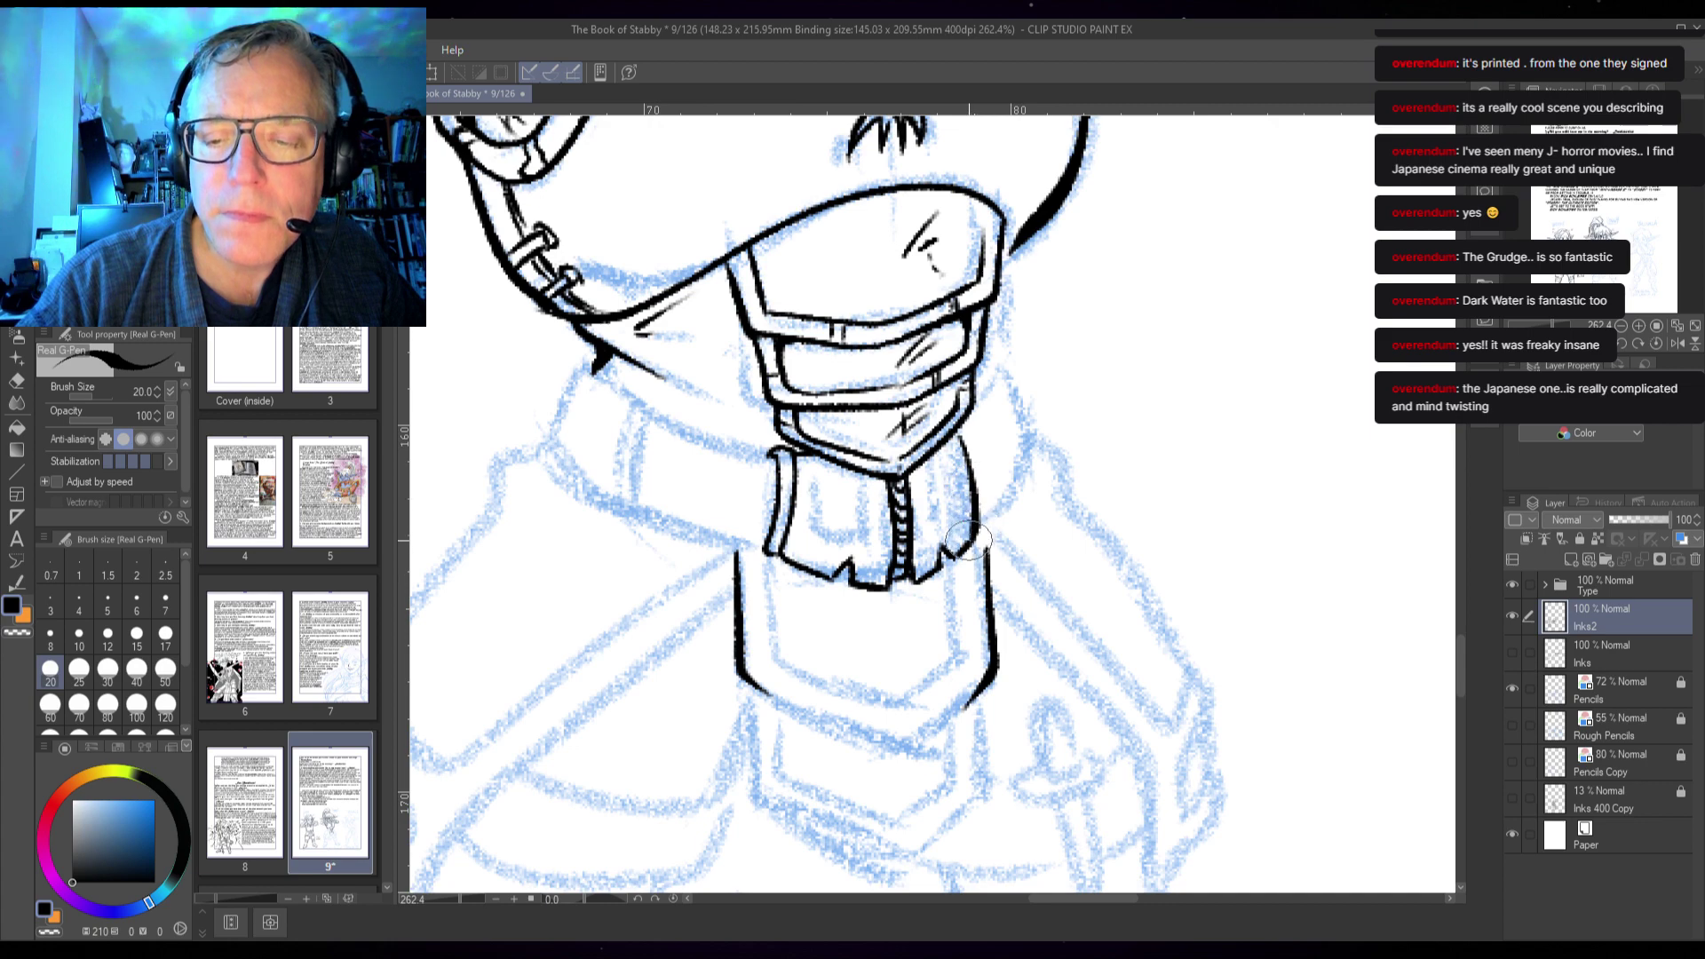
left_click_drag(831, 582, 852, 586)
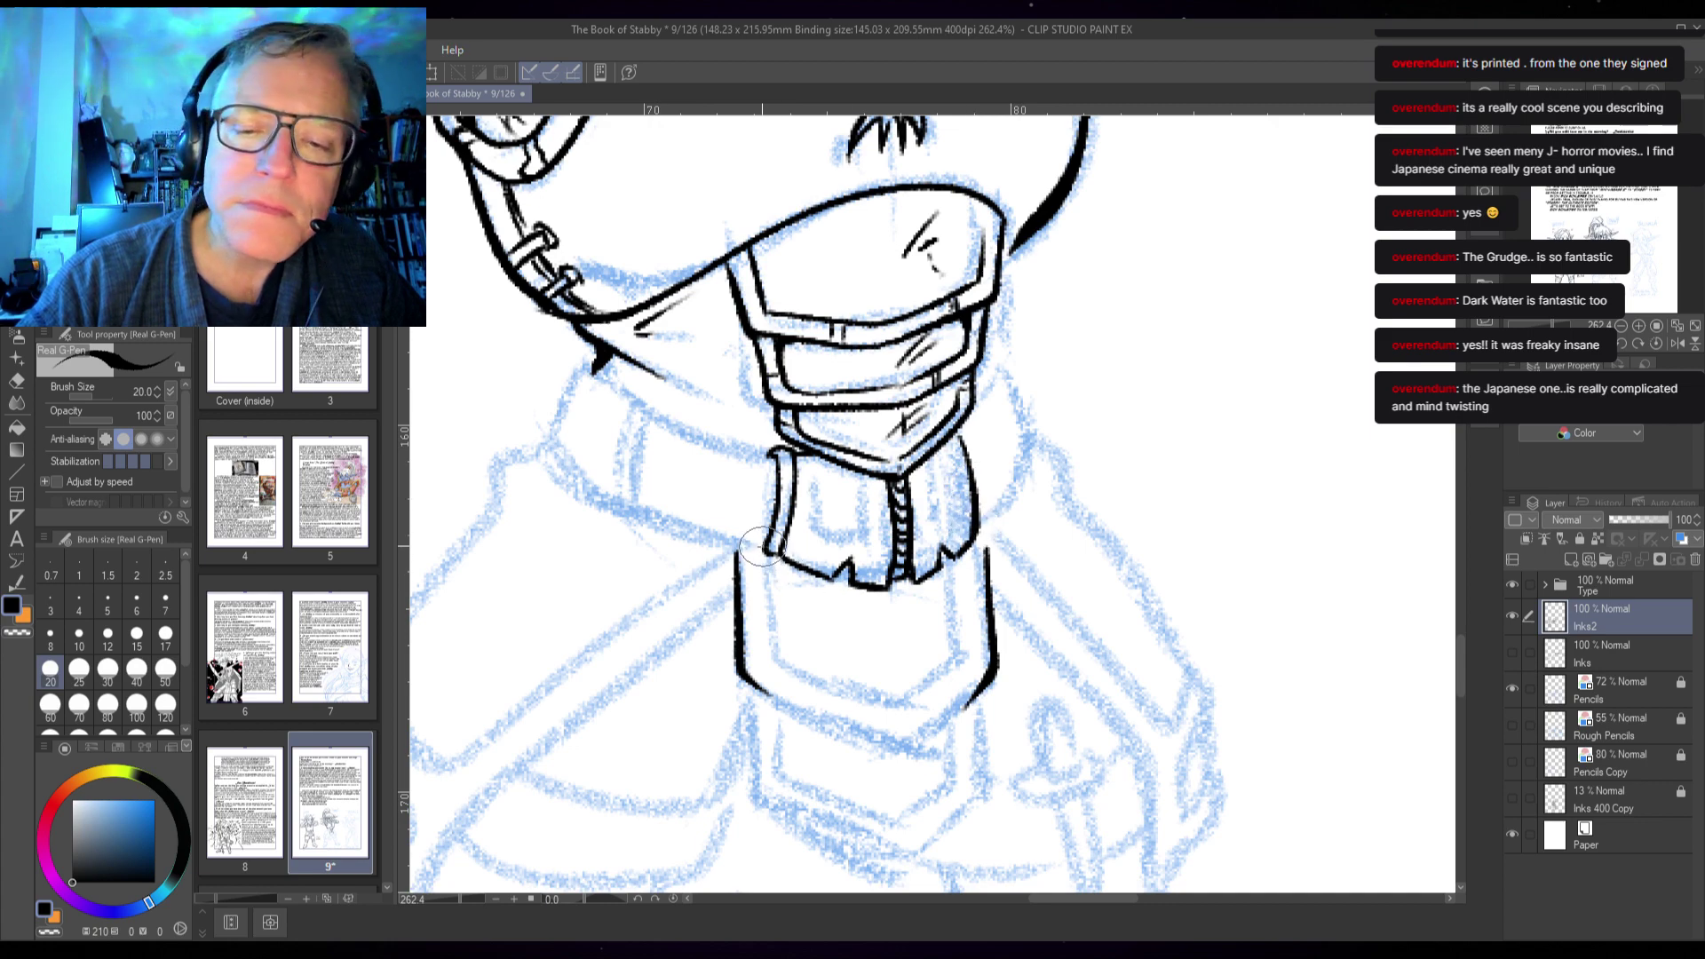
left_click_drag(767, 554, 841, 573)
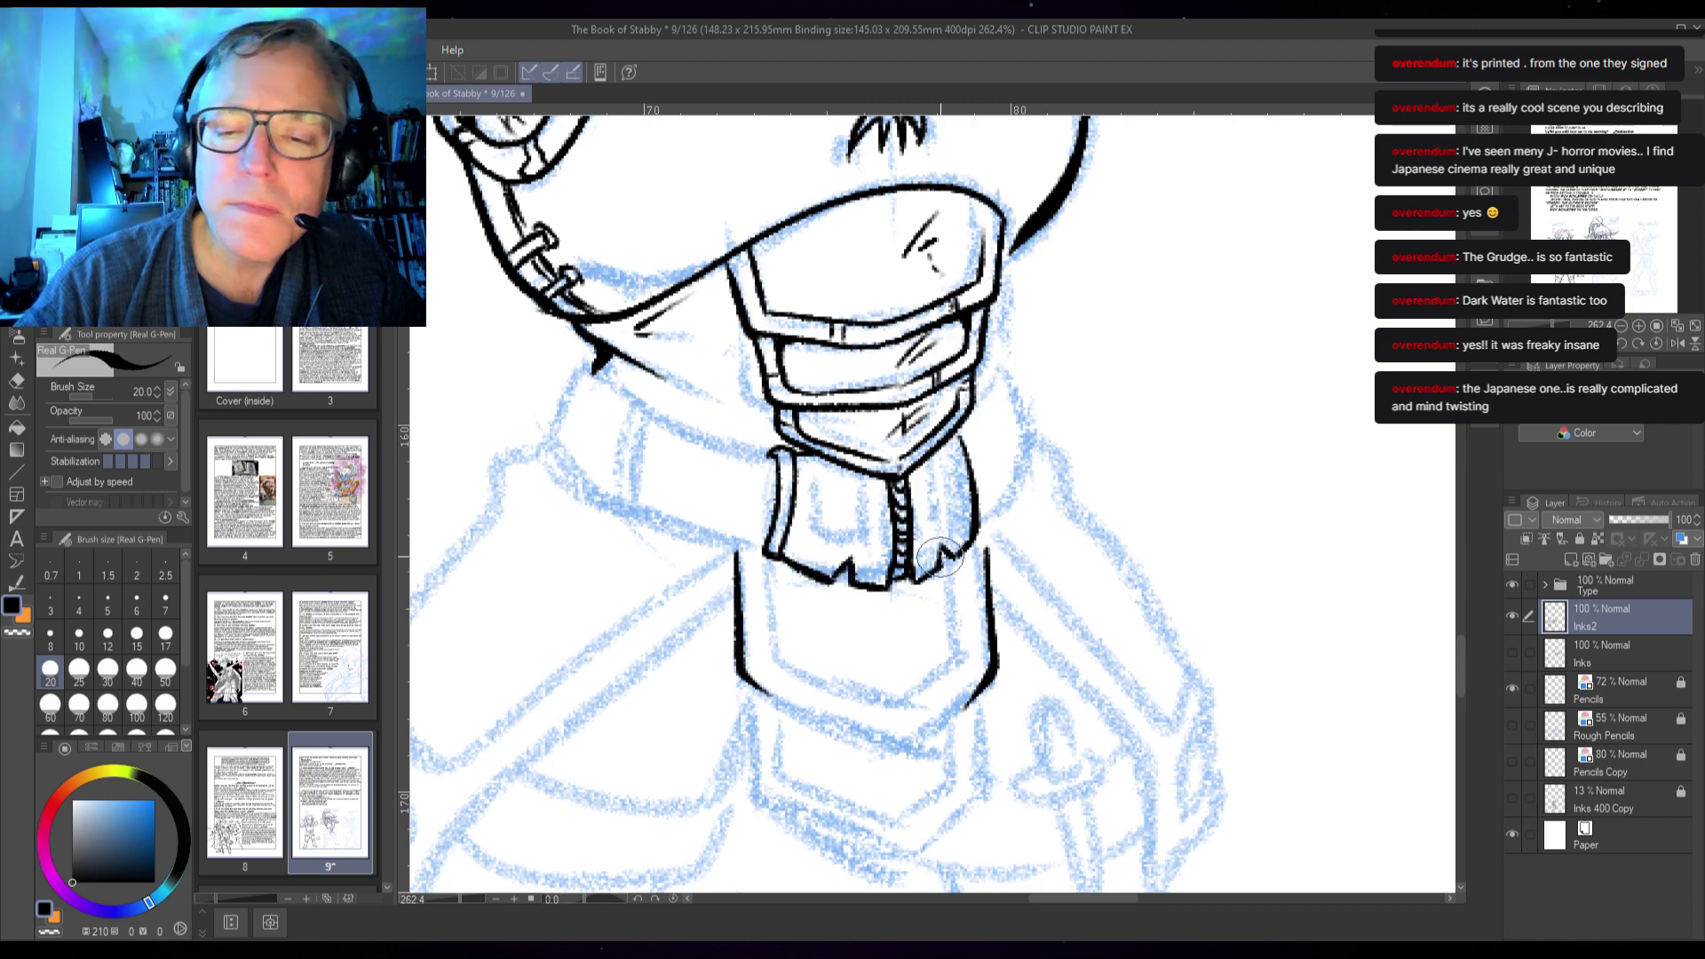
left_click_drag(963, 424, 979, 537)
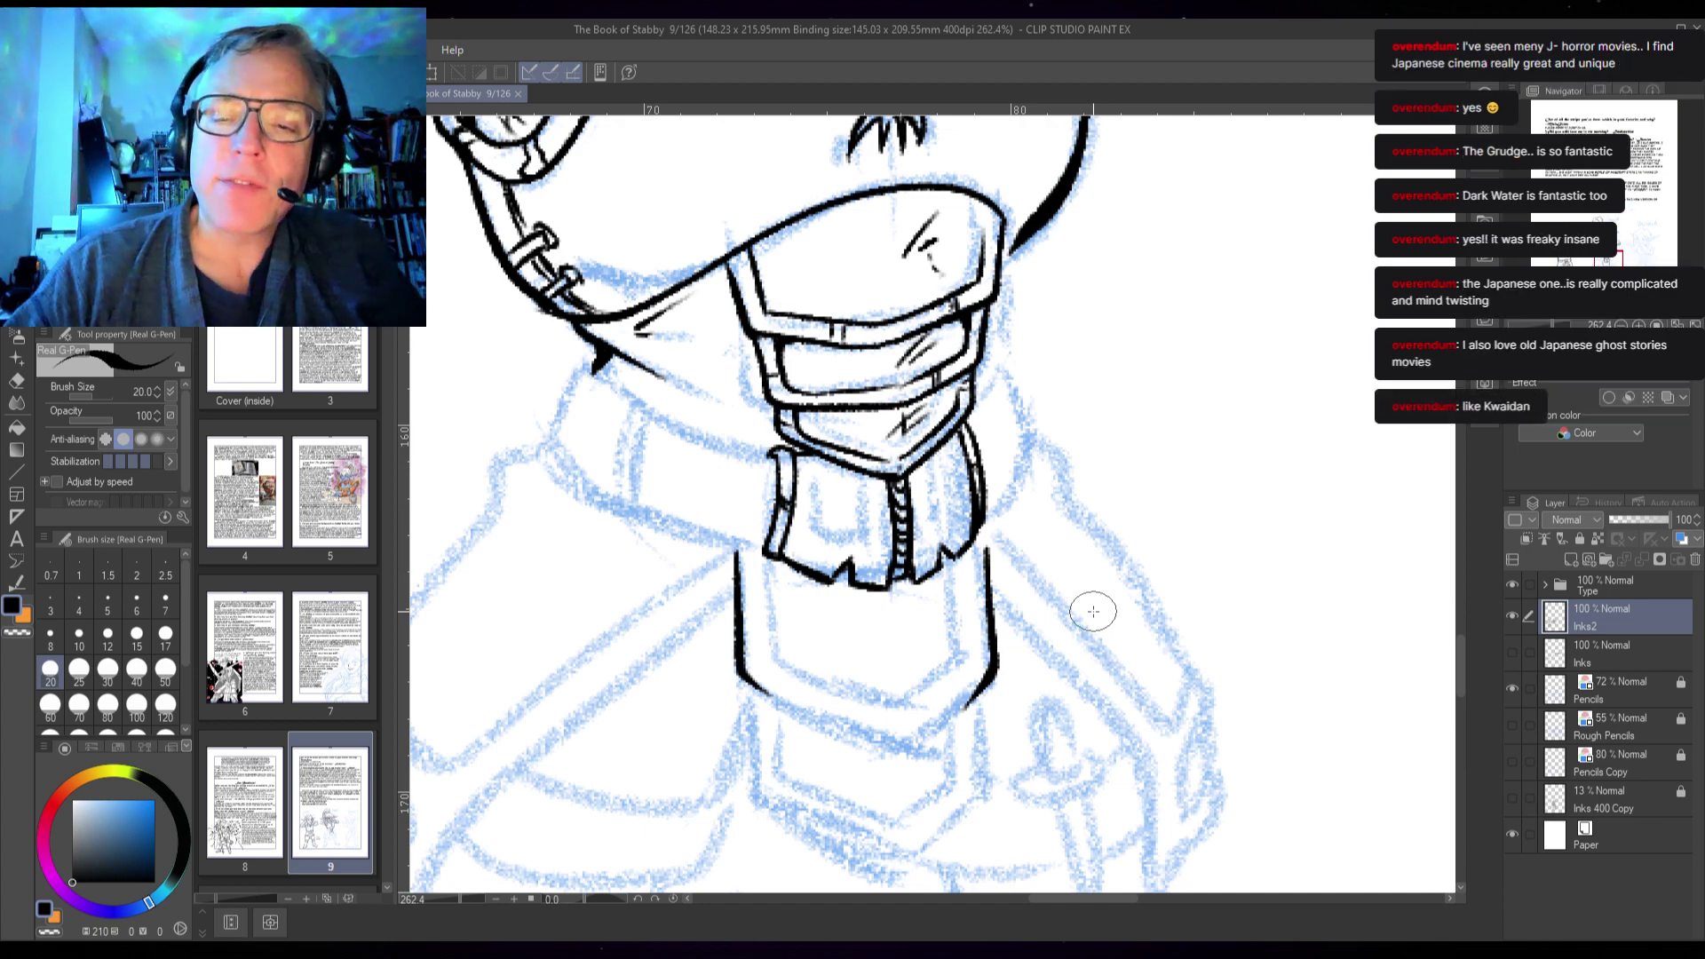
- Ink a bevelled rectangular panel on each side of the flap's seam, thicken the panel edges, and save the page
mouse_move(810, 479)
left_mouse_down()
mouse_move(811, 534)
mouse_move(872, 554)
mouse_move(859, 475)
mouse_move(811, 475)
mouse_move(862, 486)
mouse_move(868, 523)
mouse_move(854, 503)
mouse_move(838, 538)
mouse_move(820, 520)
mouse_move(874, 537)
mouse_move(926, 479)
mouse_move(934, 534)
mouse_move(965, 504)
mouse_move(950, 458)
mouse_move(931, 478)
mouse_move(954, 469)
mouse_move(959, 506)
mouse_move(930, 484)
mouse_move(932, 528)
mouse_move(952, 502)
mouse_move(944, 466)
mouse_move(965, 516)
left_mouse_up()
left_click_drag(854, 543, 861, 537)
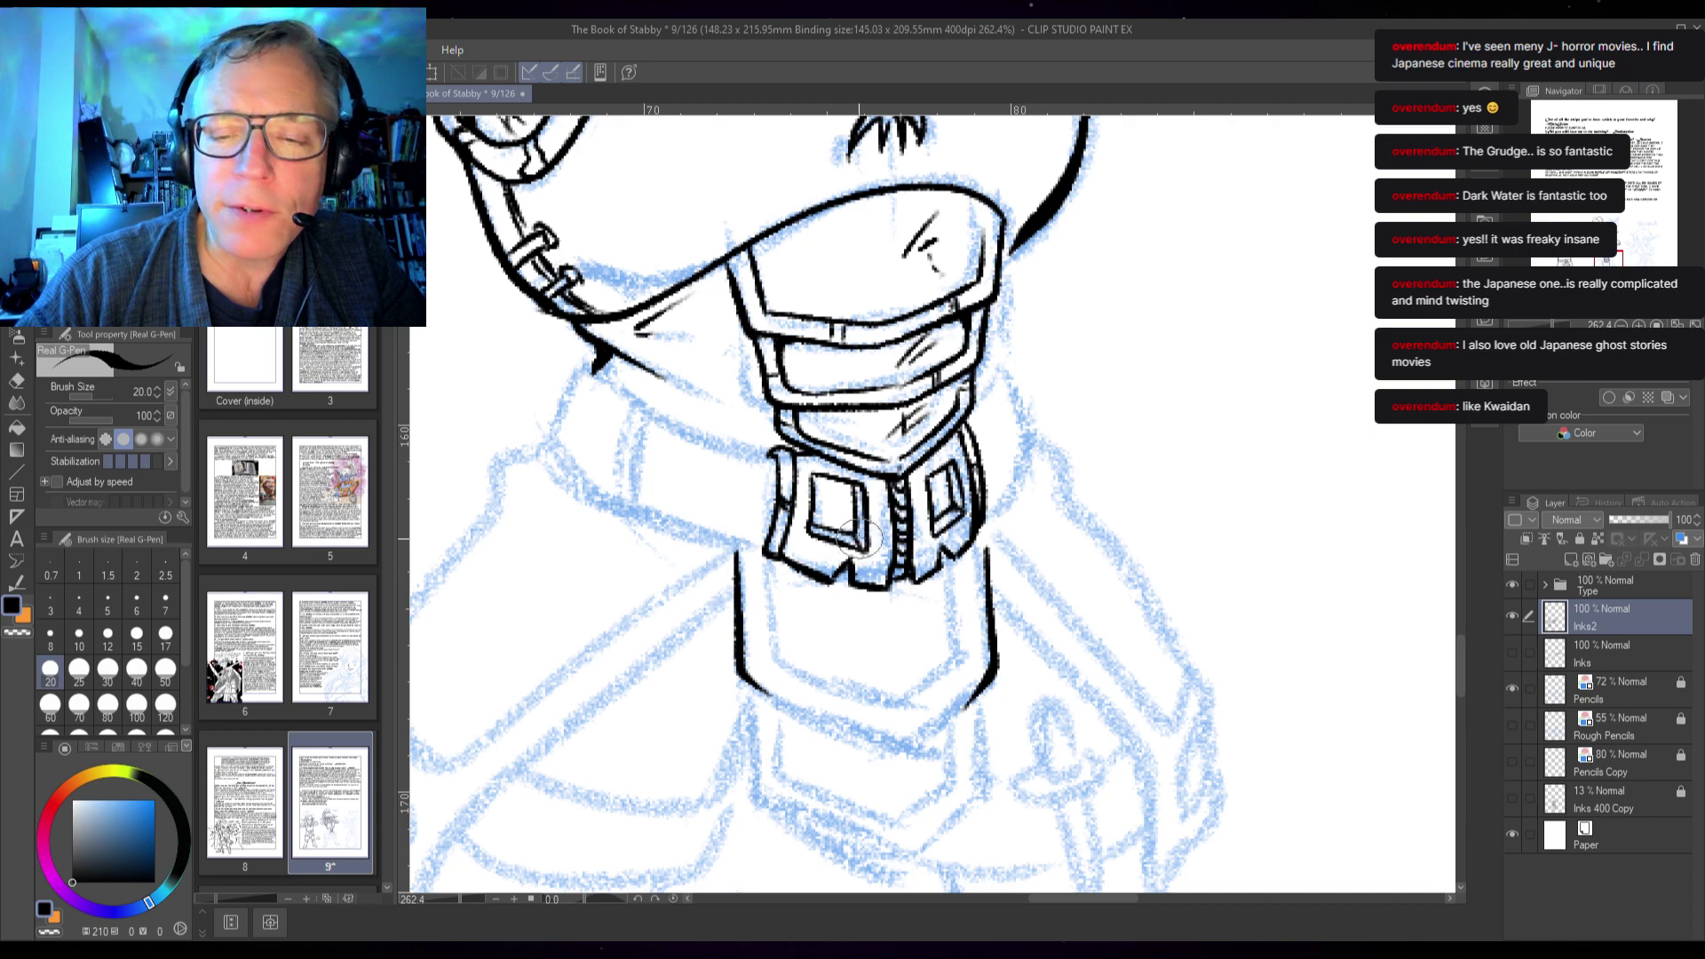
left_click_drag(813, 479, 810, 530)
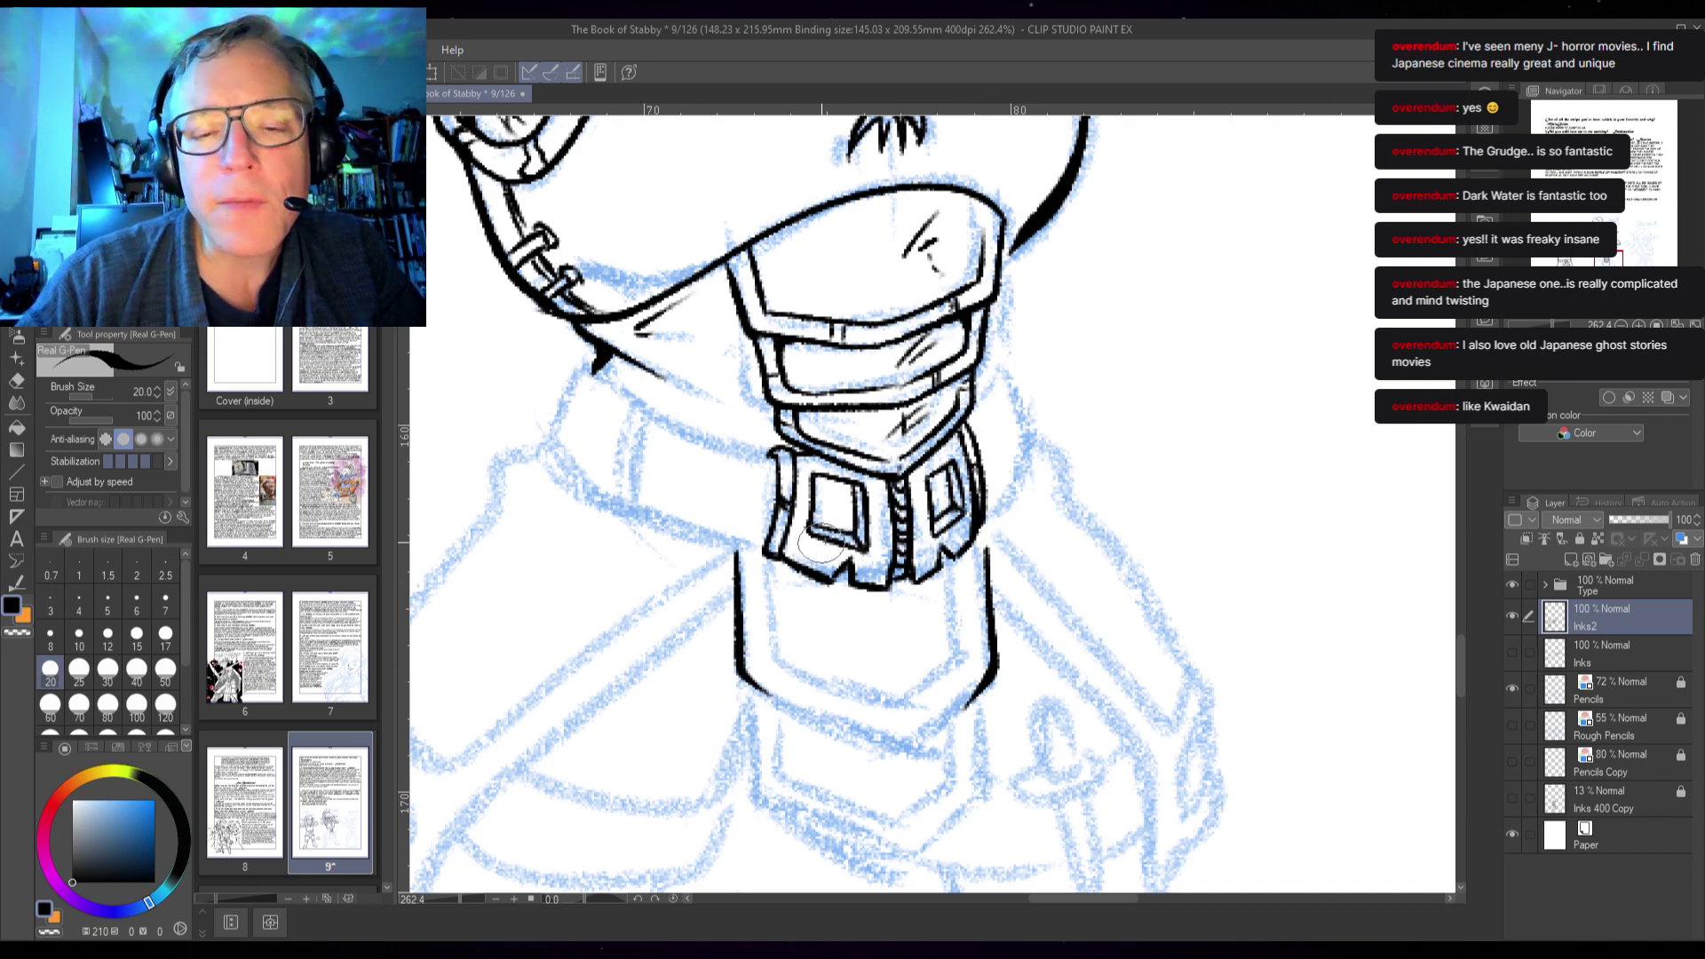
left_click_drag(861, 475, 856, 517)
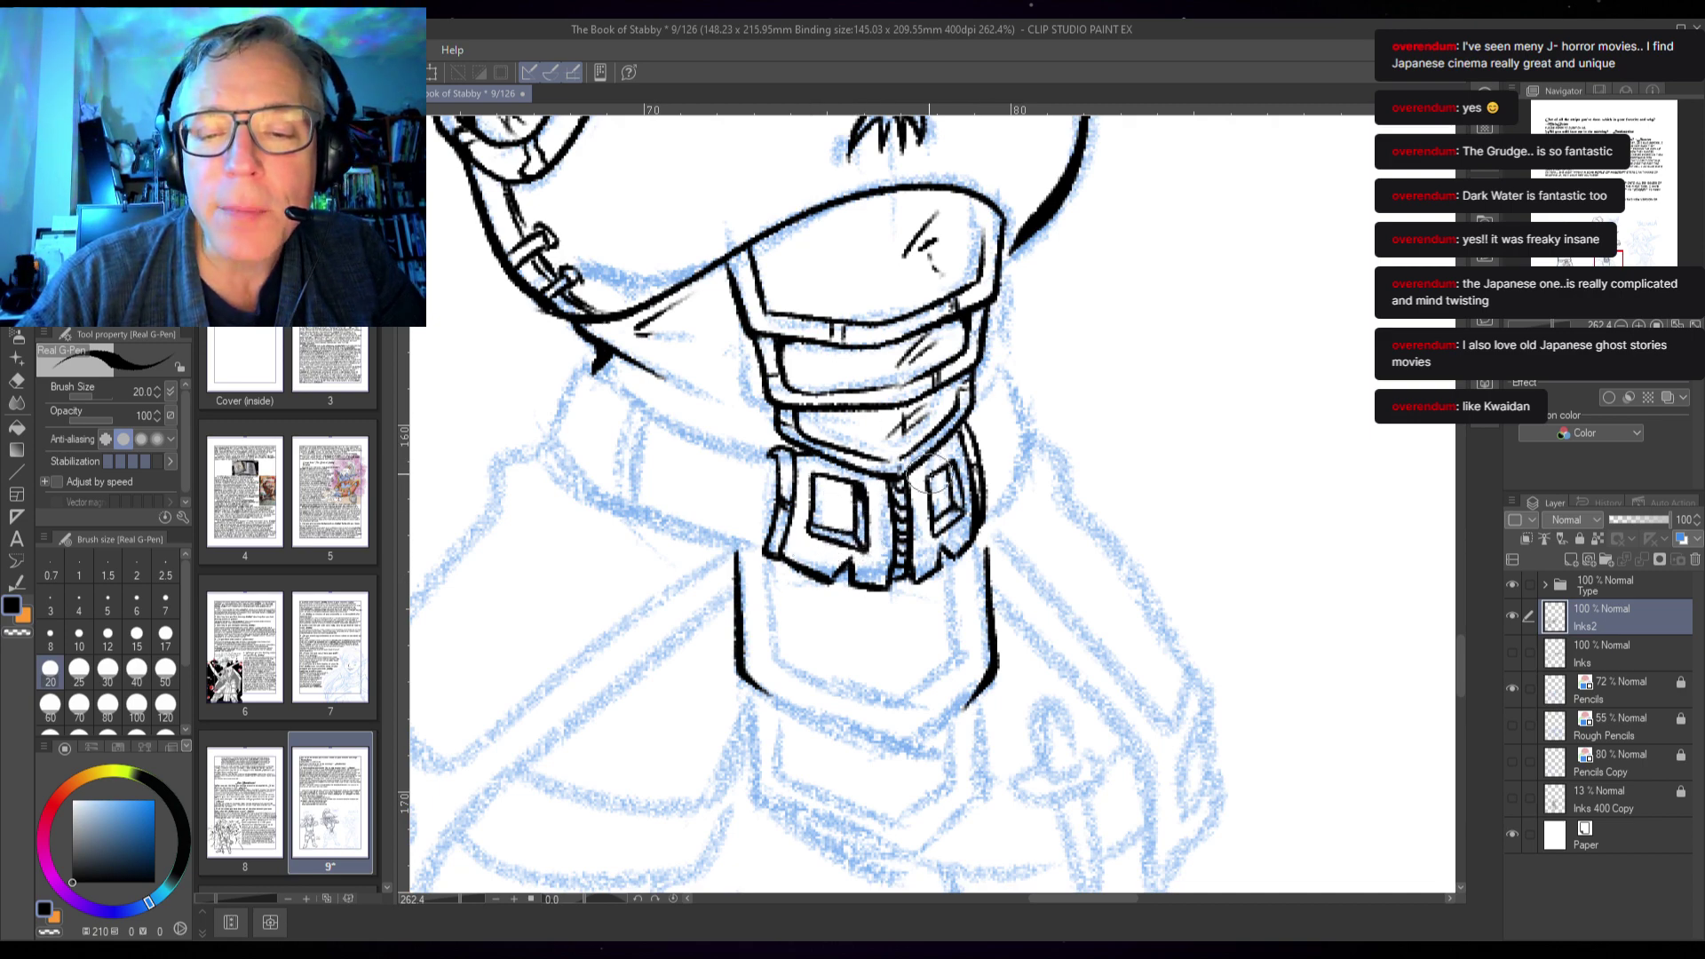
left_click_drag(951, 463, 954, 483)
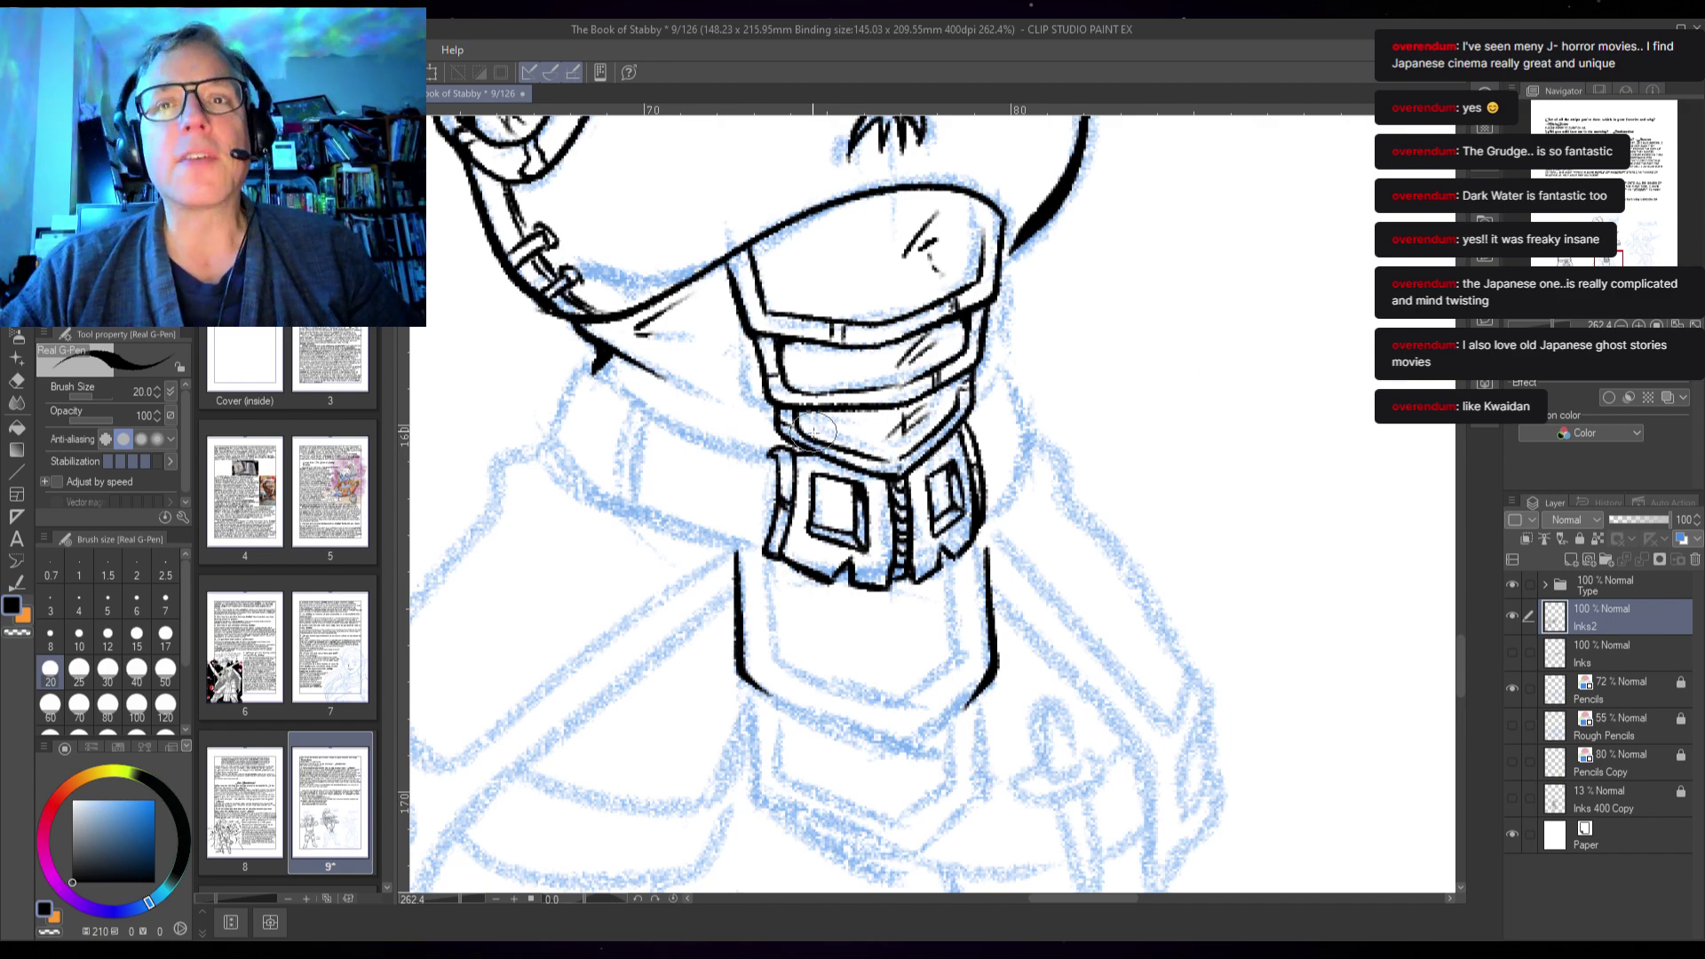
key("ctrl+s")
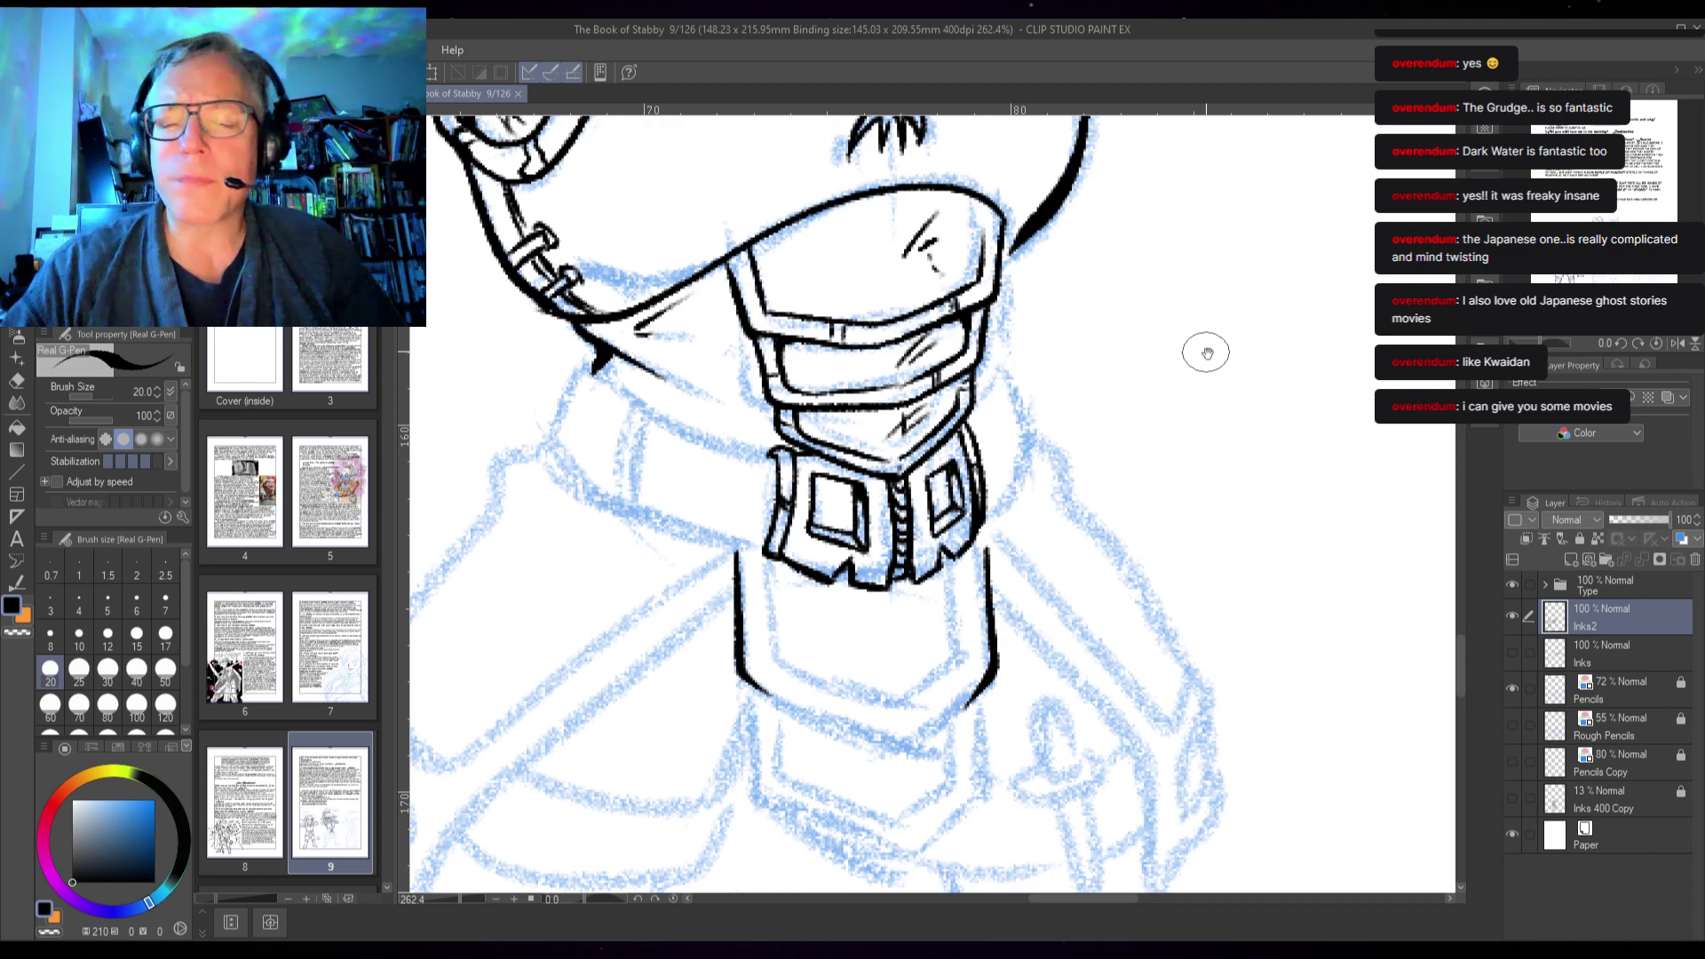
- Doodle a frowning face in the blank area beside the armoured character: narrow eyes, nose, mouth, chin marks and the near cheek's contour
mouse_move(1202, 350)
left_mouse_down()
mouse_move(1016, 525)
mouse_move(1067, 465)
left_mouse_up()
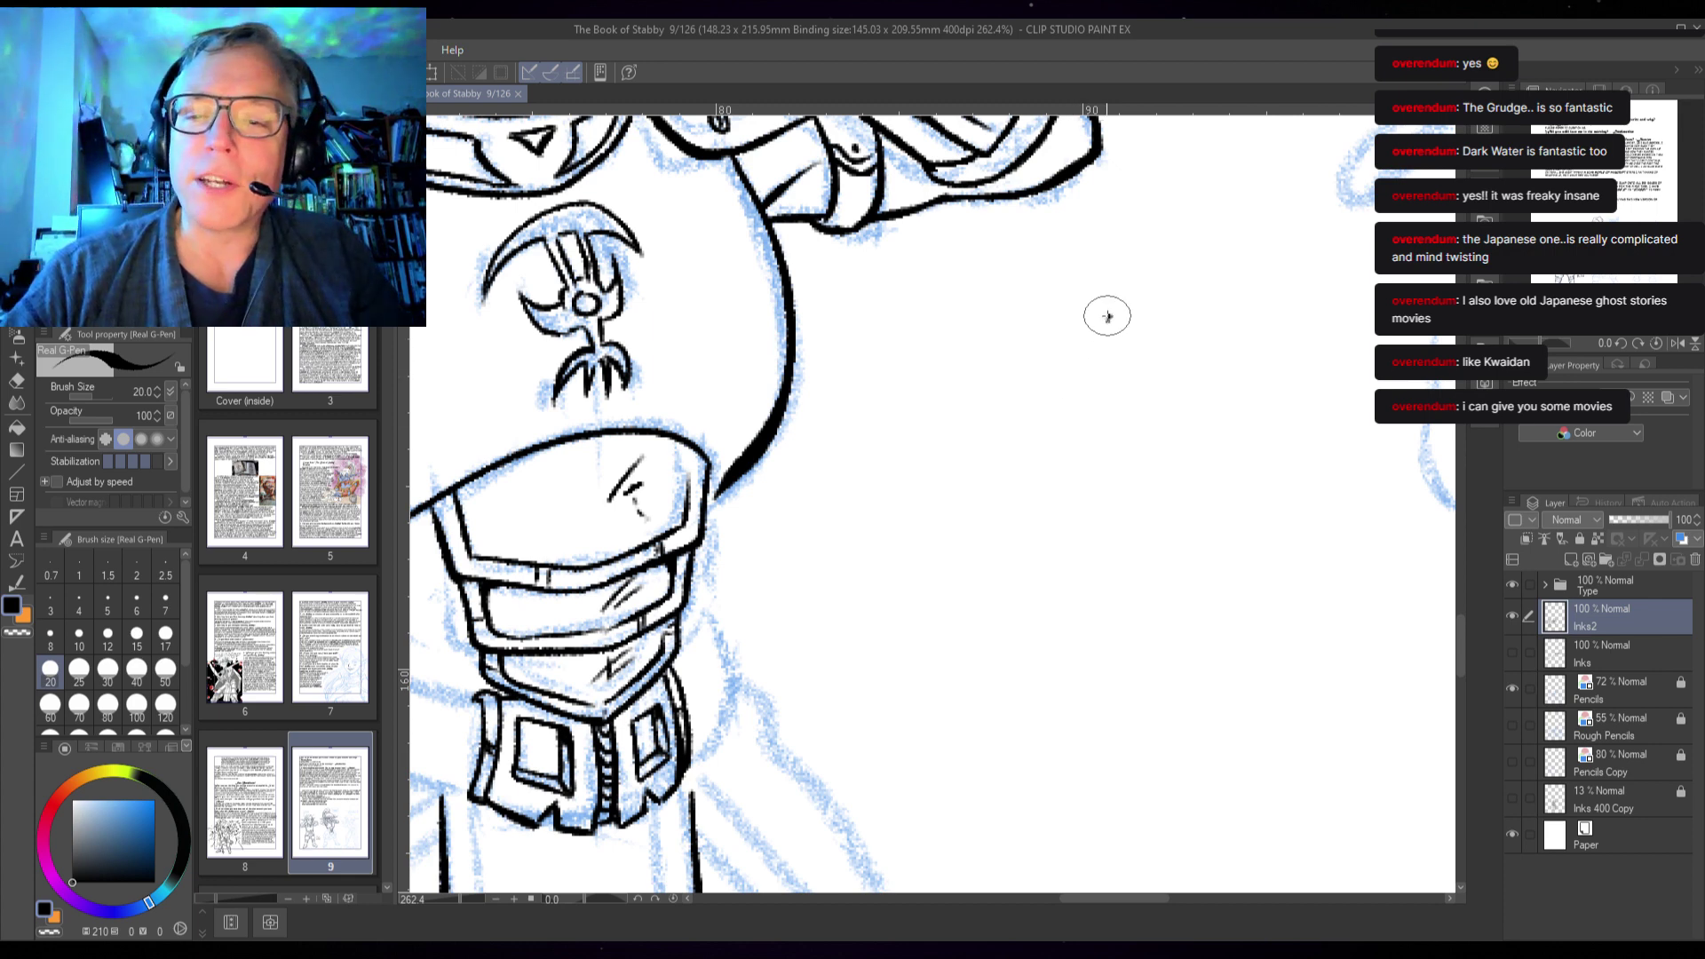
mouse_move(1106, 317)
left_mouse_down()
mouse_move(1194, 350)
mouse_move(1123, 346)
mouse_move(1186, 356)
mouse_move(1100, 371)
left_mouse_up()
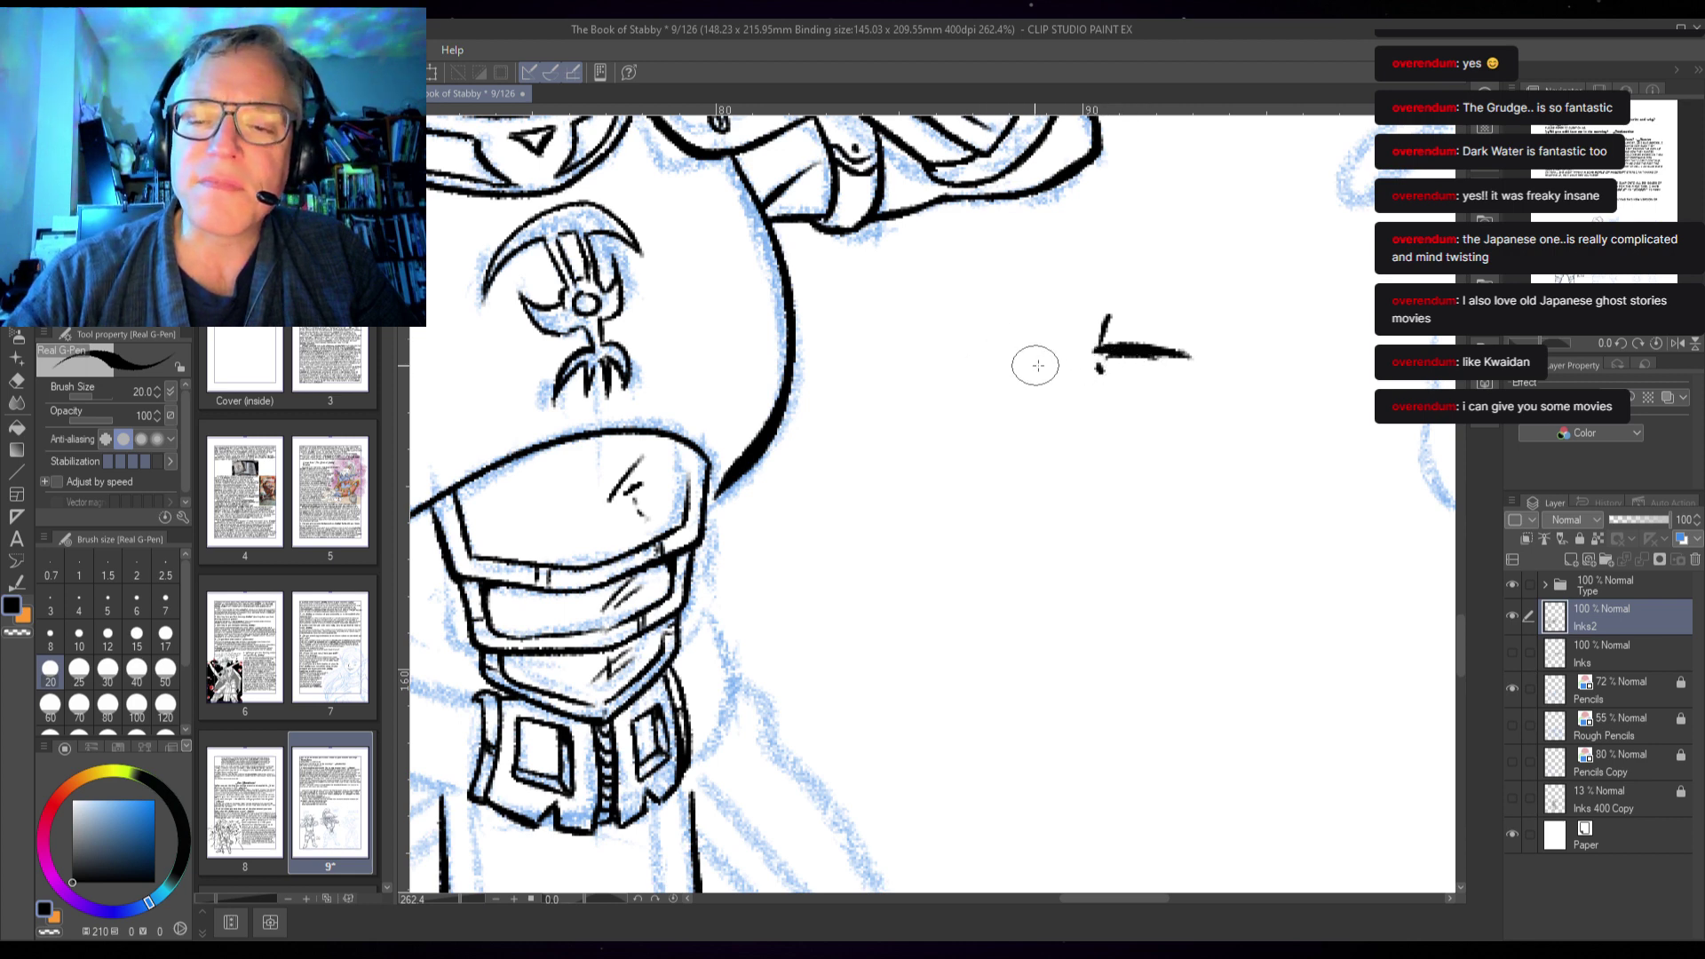
mouse_move(1032, 321)
left_mouse_down()
mouse_move(1047, 376)
mouse_move(1007, 455)
mouse_move(1013, 486)
mouse_move(1059, 487)
left_mouse_up()
mouse_move(1003, 364)
left_mouse_down()
mouse_move(967, 373)
mouse_move(1027, 380)
mouse_move(991, 346)
mouse_move(1010, 385)
left_mouse_up()
left_click_drag(1231, 348, 1218, 359)
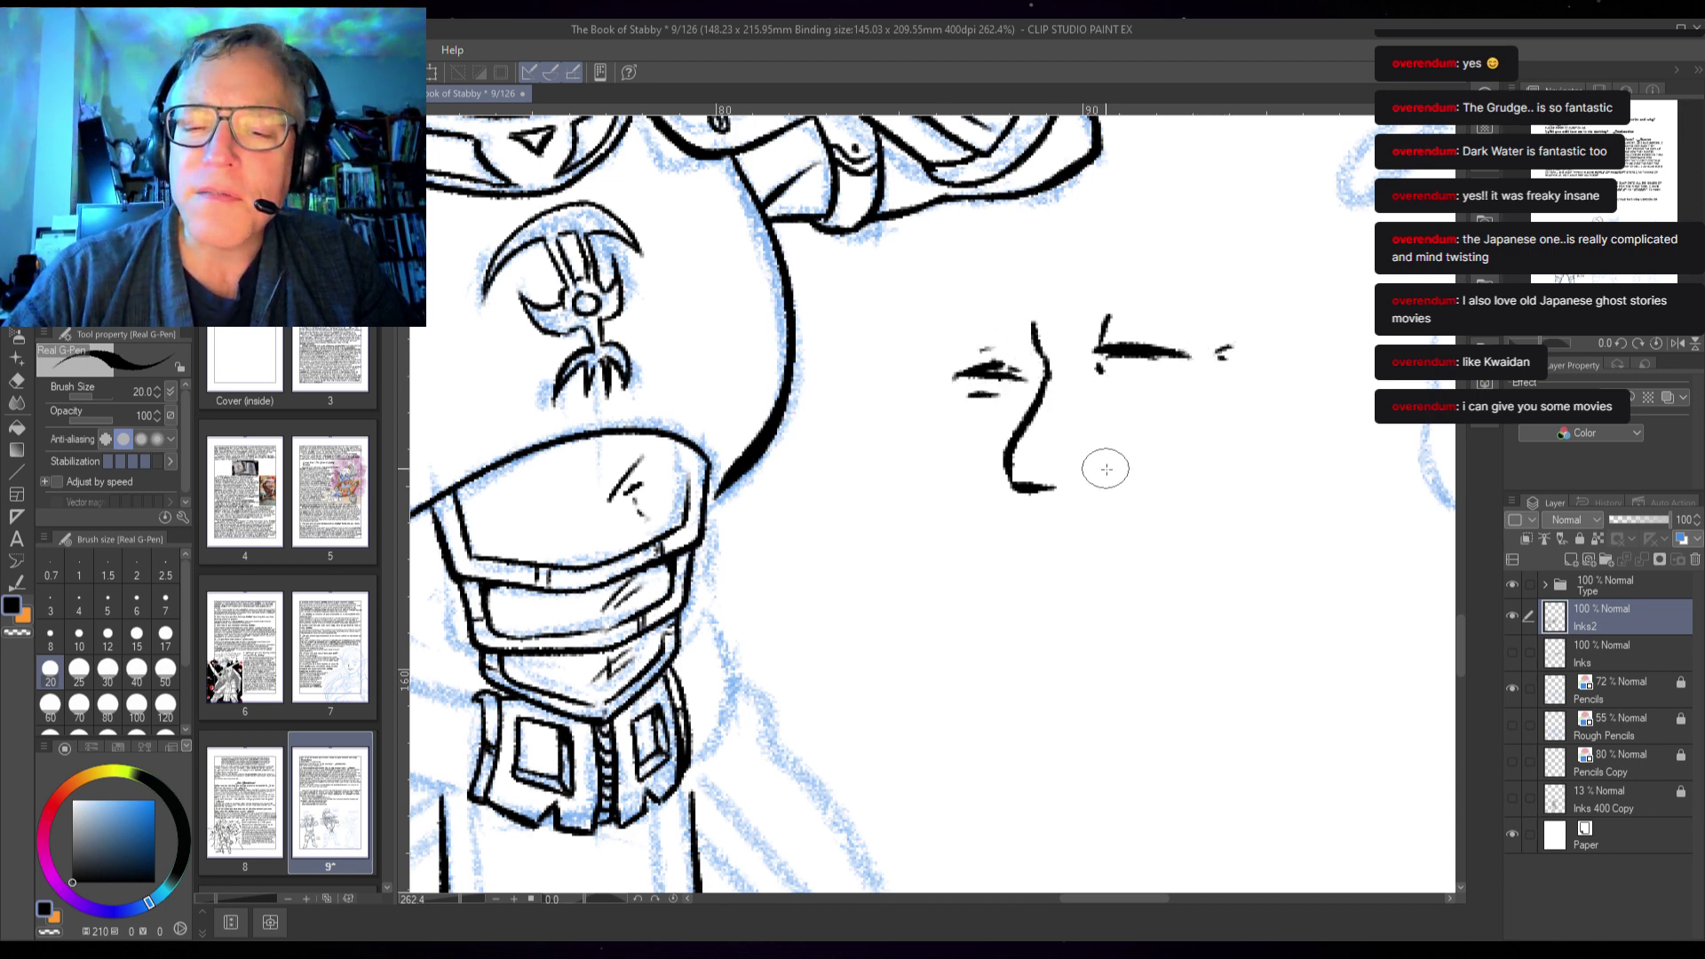
left_click_drag(1083, 465, 1126, 506)
mouse_move(1000, 522)
left_mouse_down()
mouse_move(1004, 544)
mouse_move(1123, 549)
mouse_move(1040, 611)
mouse_move(1065, 634)
left_mouse_up()
mouse_move(951, 417)
left_mouse_down()
mouse_move(944, 488)
mouse_move(1000, 640)
mouse_move(1030, 666)
left_mouse_up()
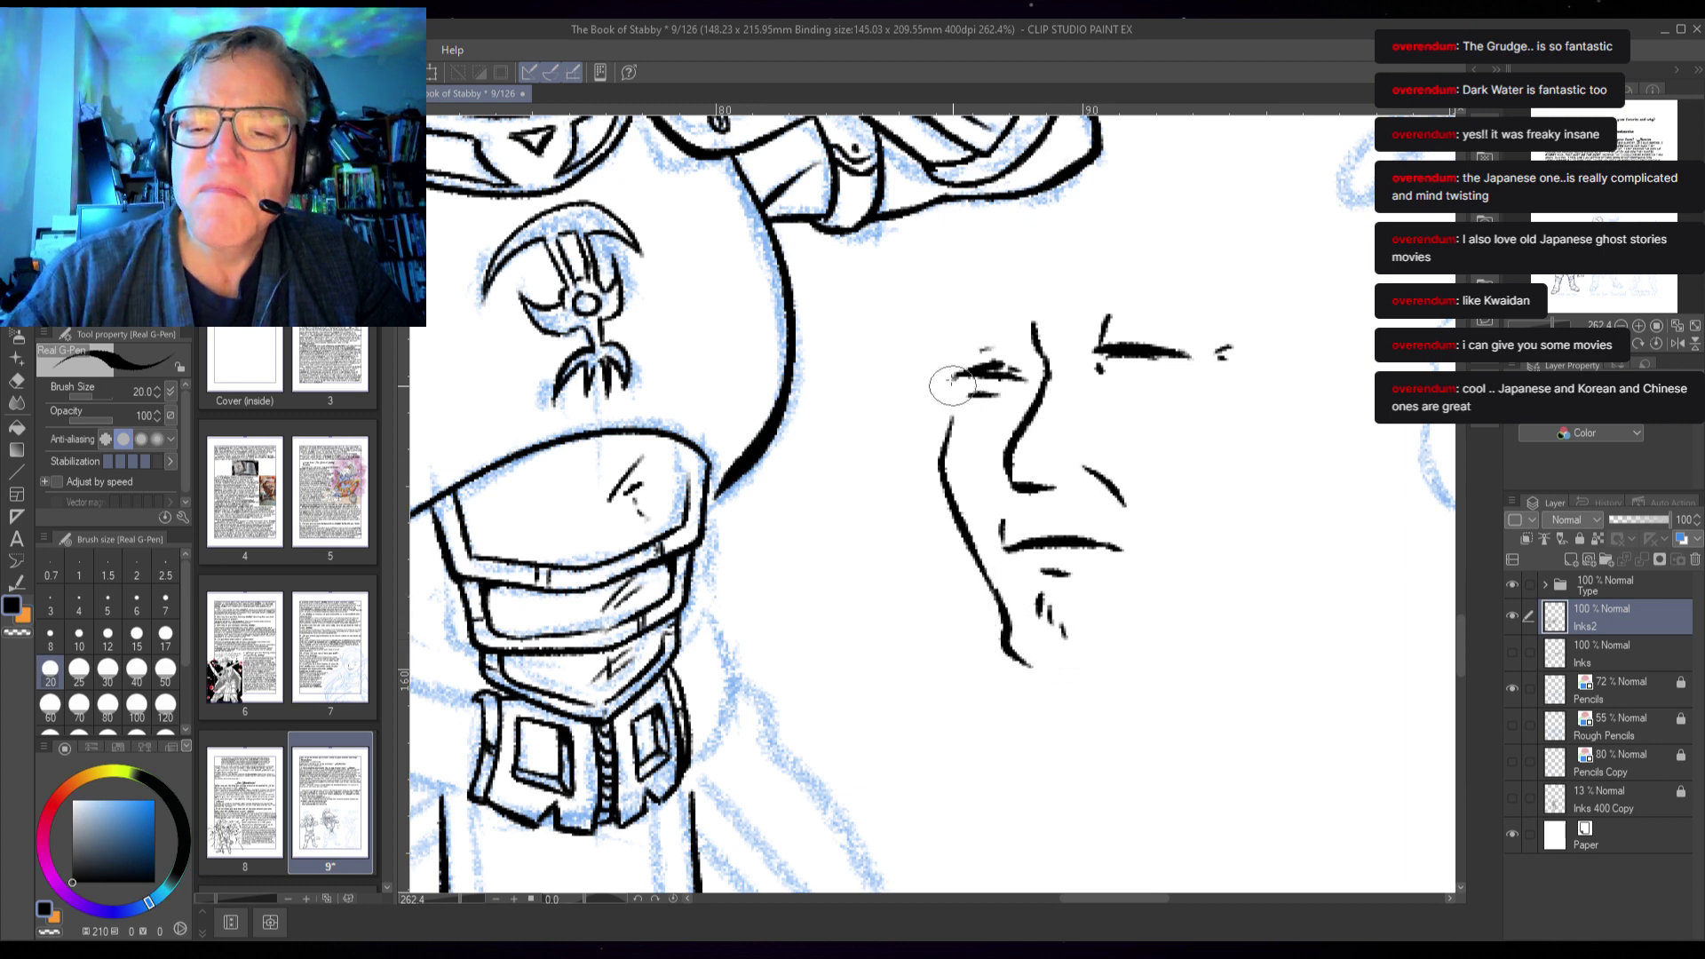
left_click_drag(935, 337, 934, 463)
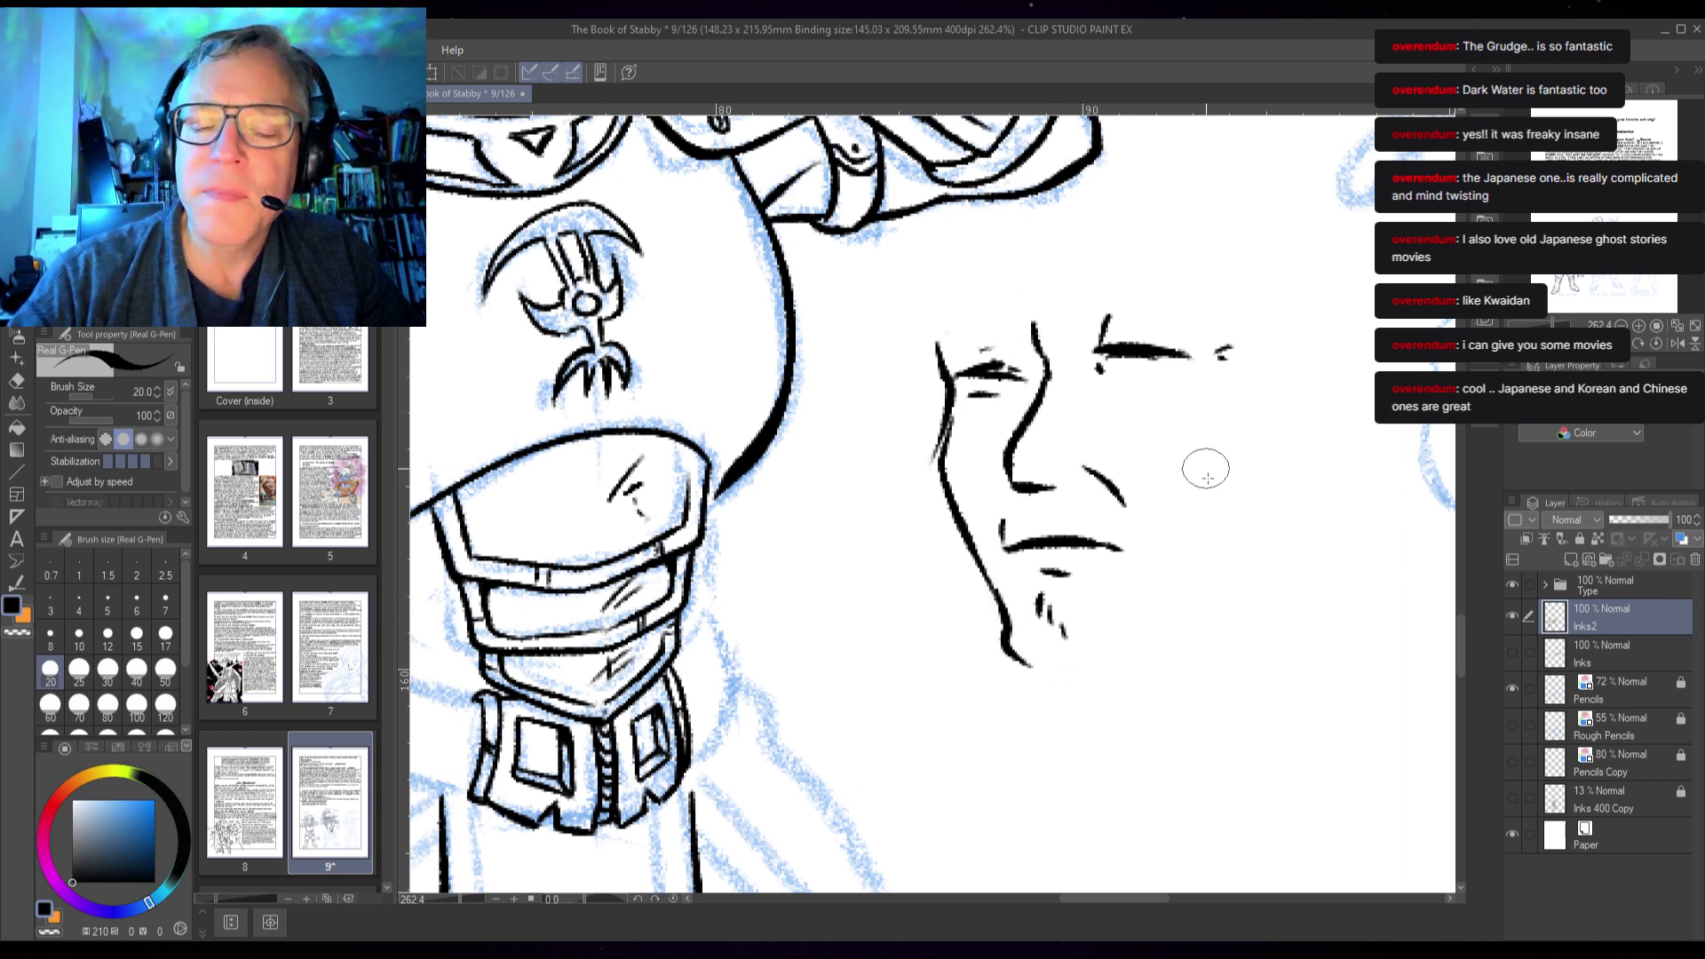
left_click_drag(1083, 479, 1017, 490)
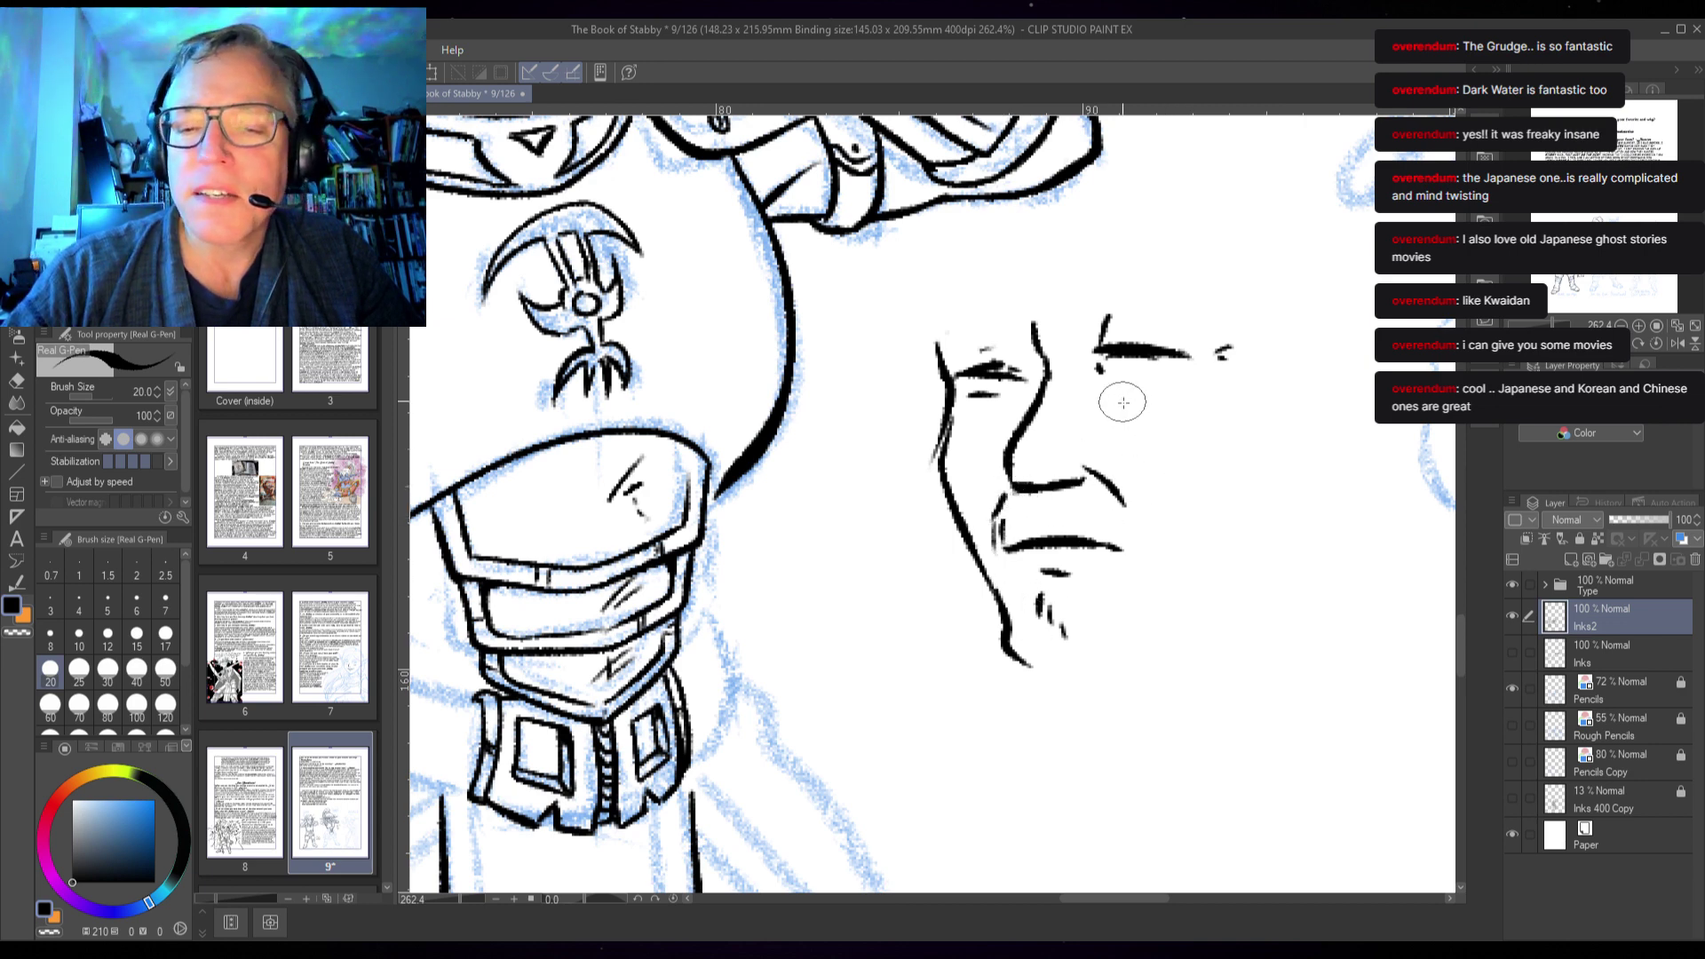
- Add the doodled face's under-eye line, eyebrows, brow contour, and angular jaw and chin outline
left_click_drag(1116, 400, 1243, 401)
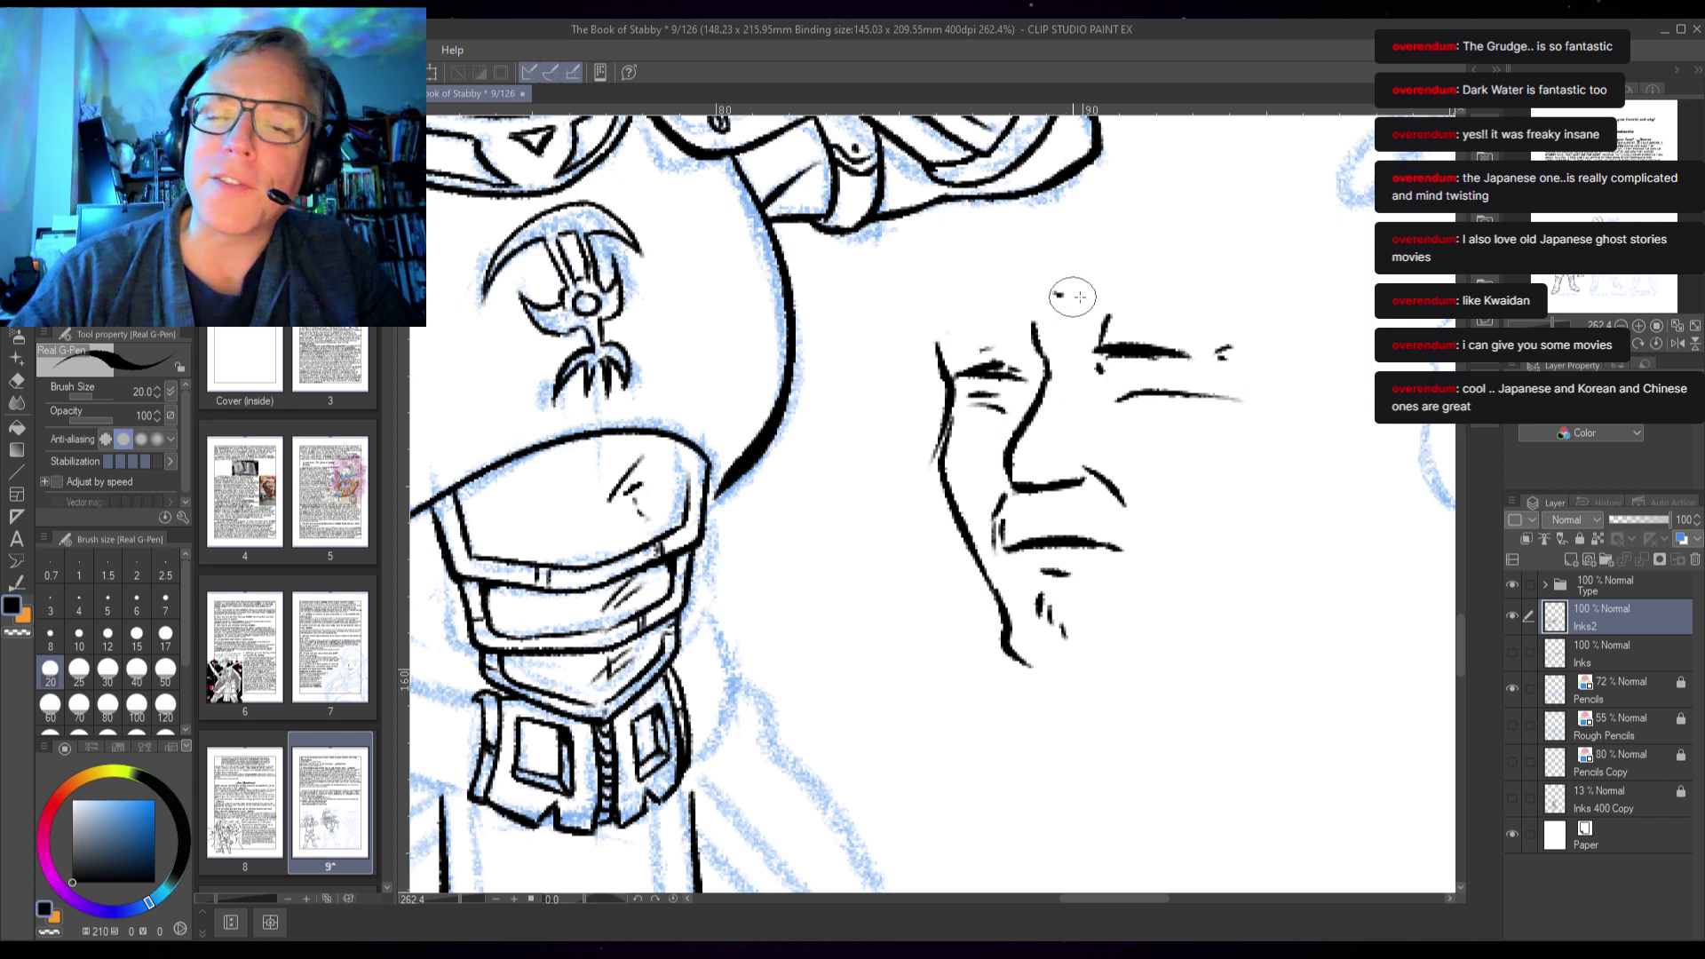
mouse_move(1073, 296)
left_mouse_down()
mouse_move(1205, 291)
mouse_move(1184, 276)
mouse_move(1229, 288)
left_mouse_up()
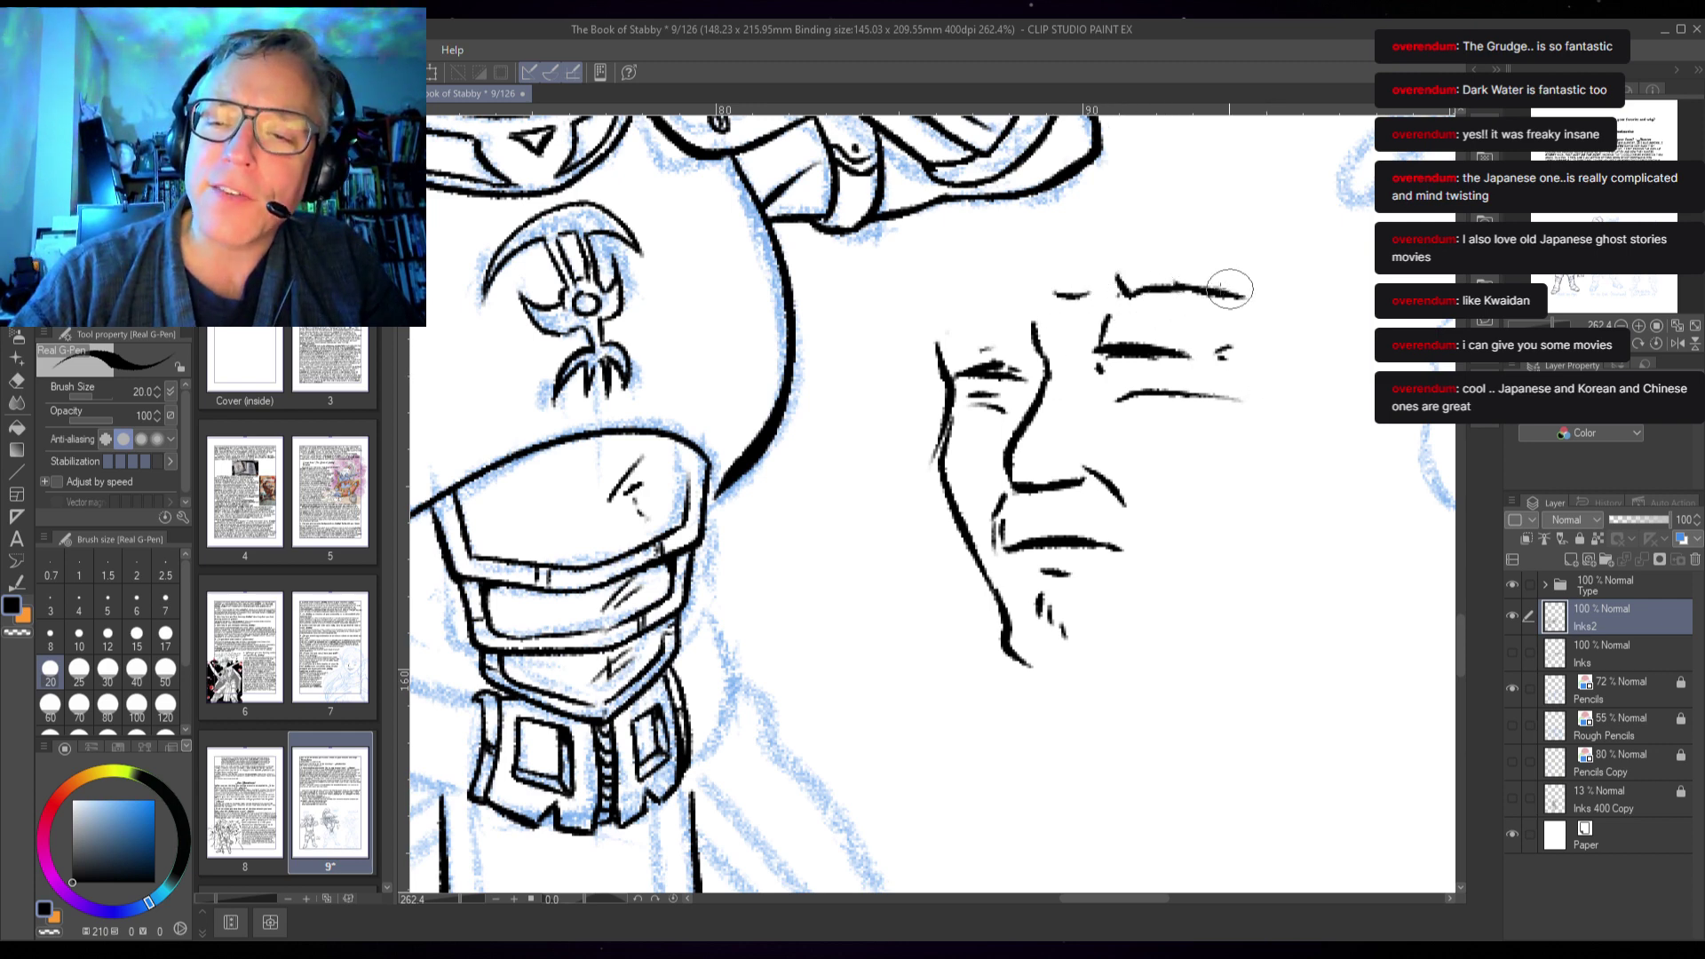
left_click_drag(939, 306, 1028, 298)
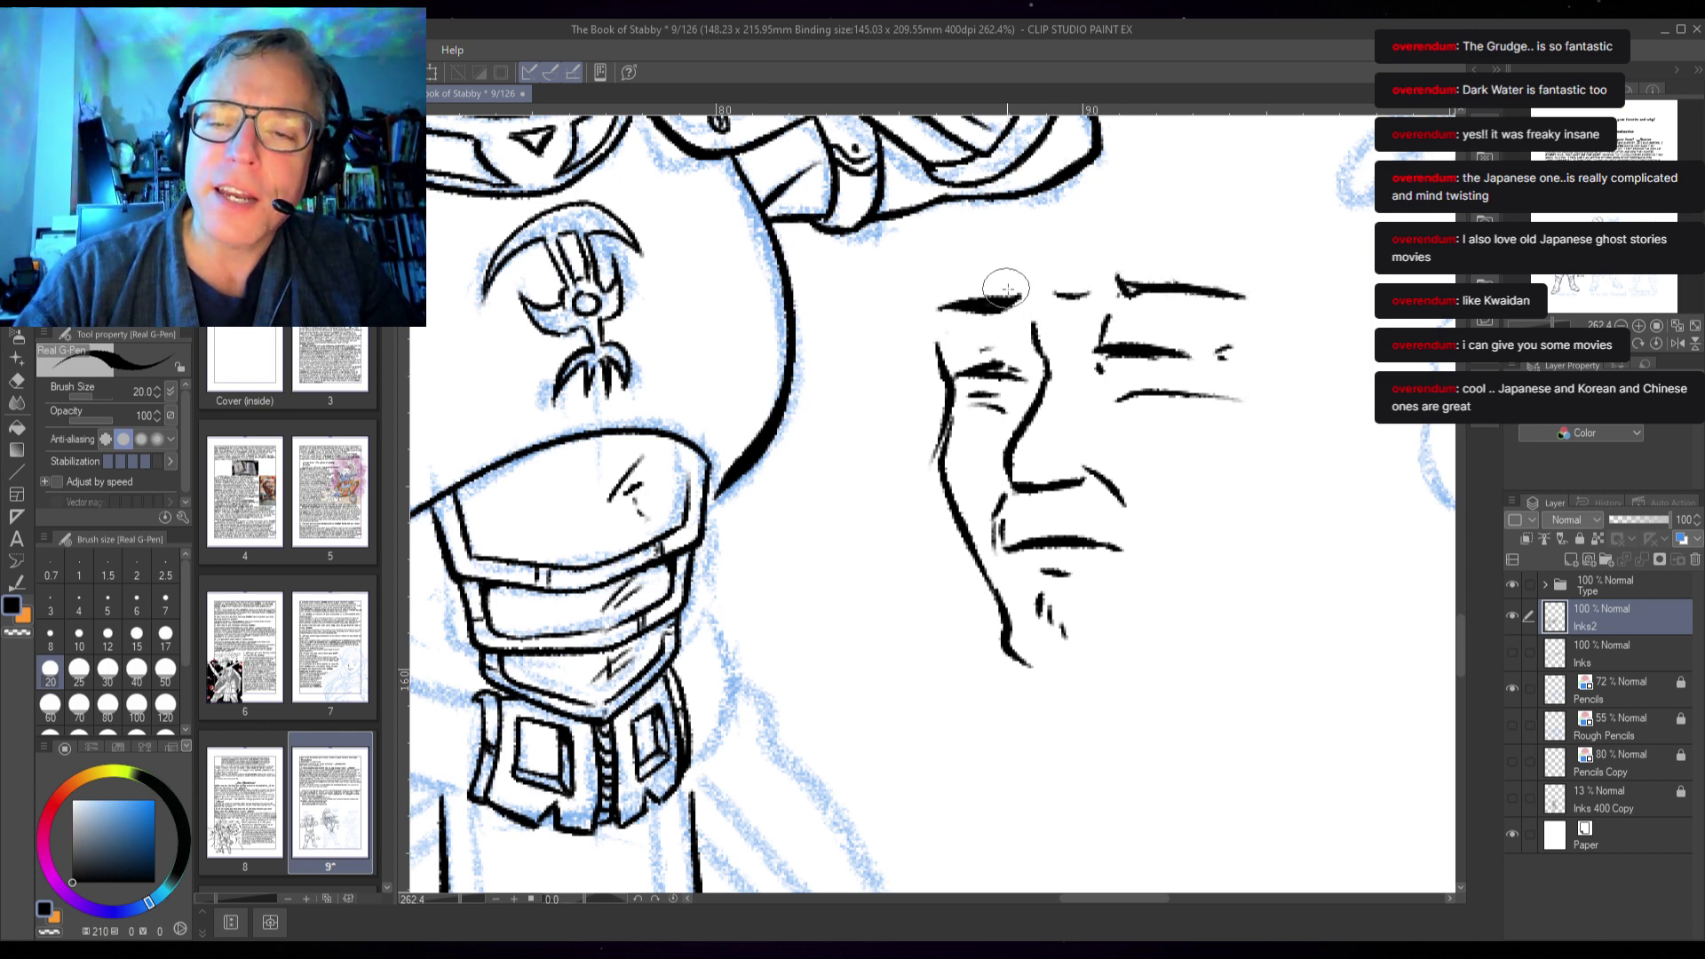
left_click(987, 258)
left_click_drag(935, 271, 936, 334)
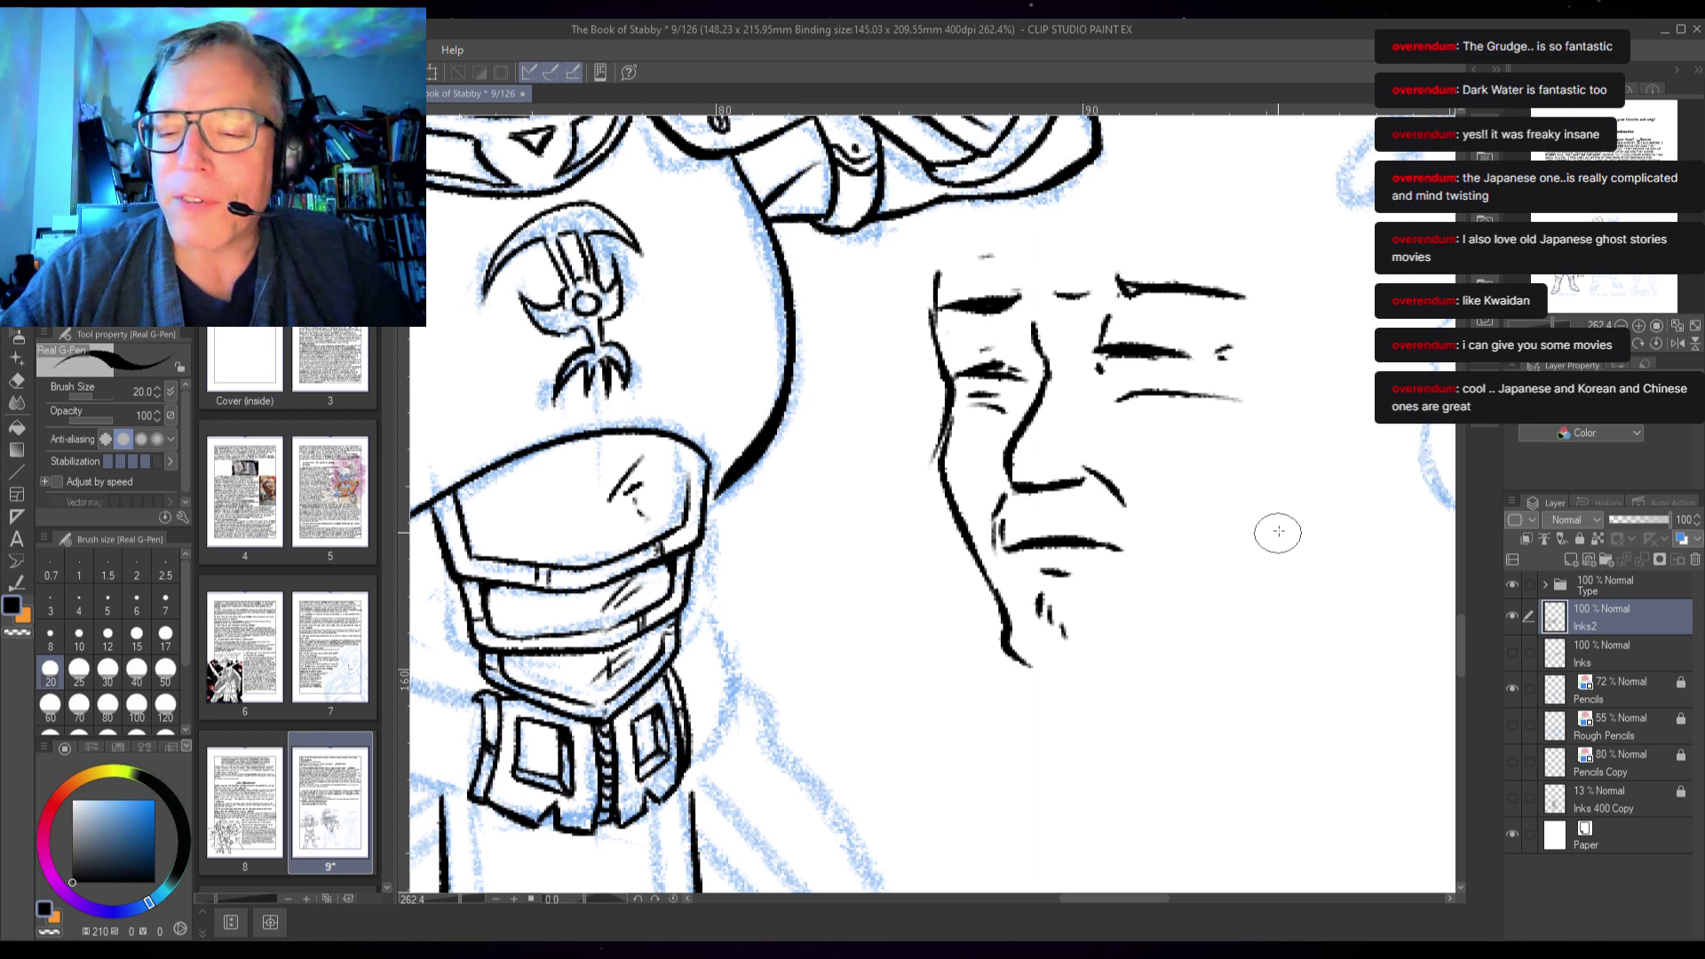
mouse_move(1283, 511)
left_mouse_down()
mouse_move(1264, 610)
mouse_move(1106, 673)
left_mouse_up()
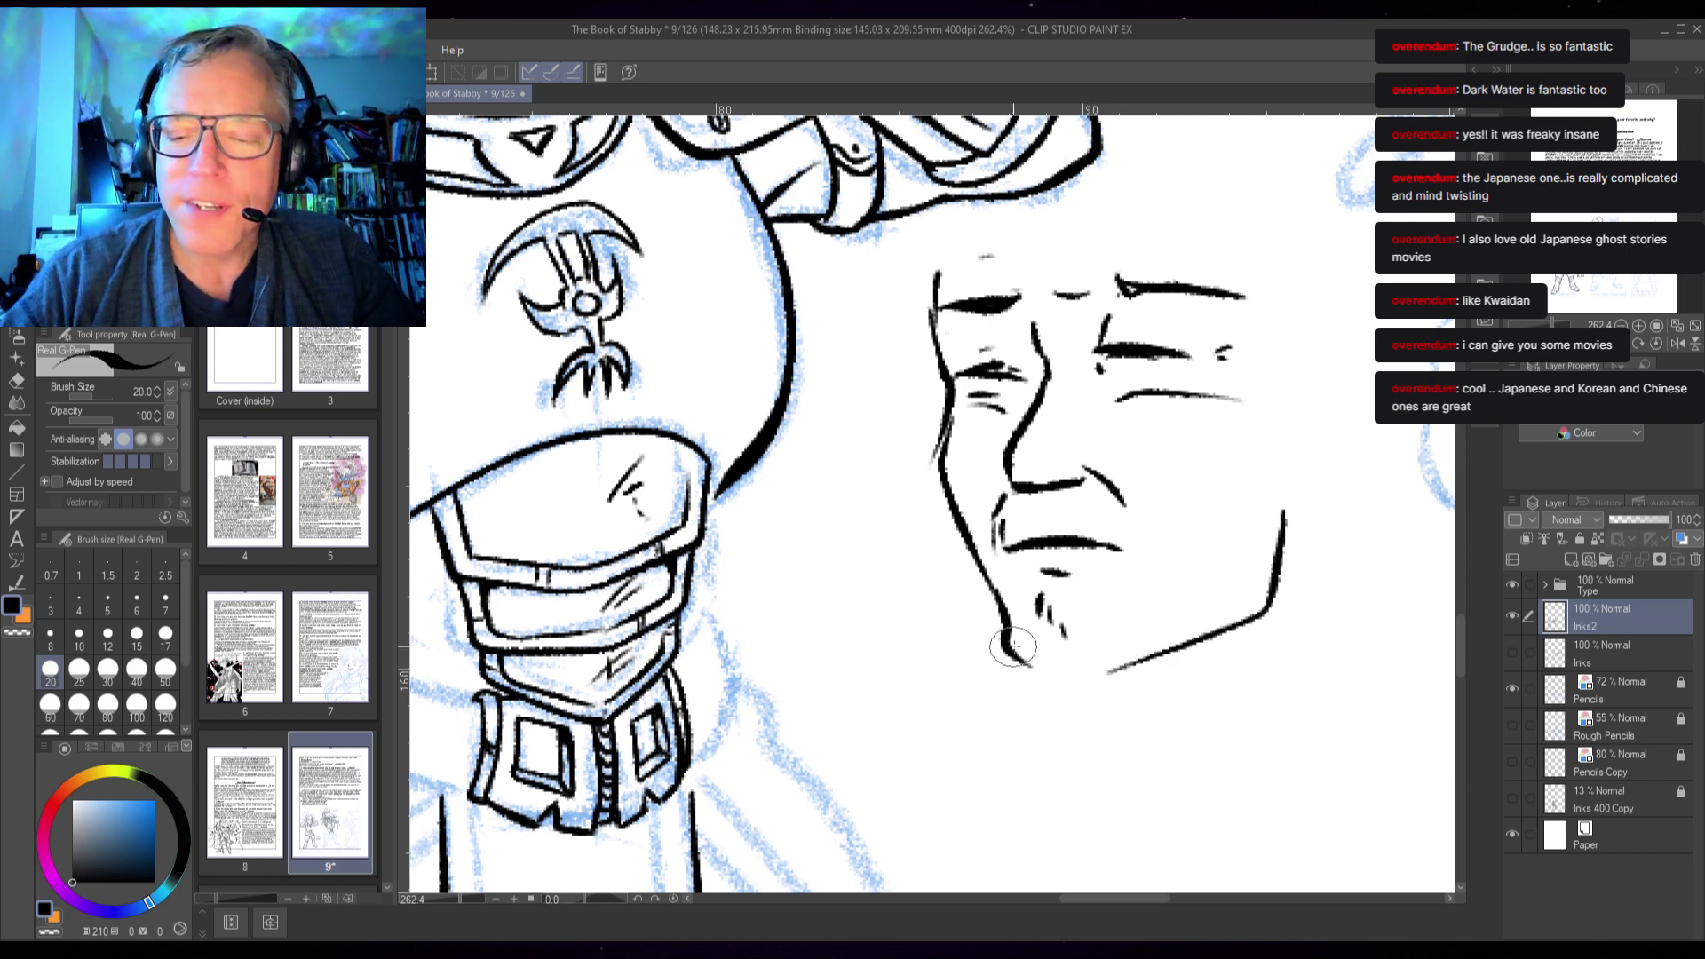
mouse_move(1012, 647)
left_mouse_down()
mouse_move(1061, 685)
mouse_move(1145, 672)
left_mouse_up()
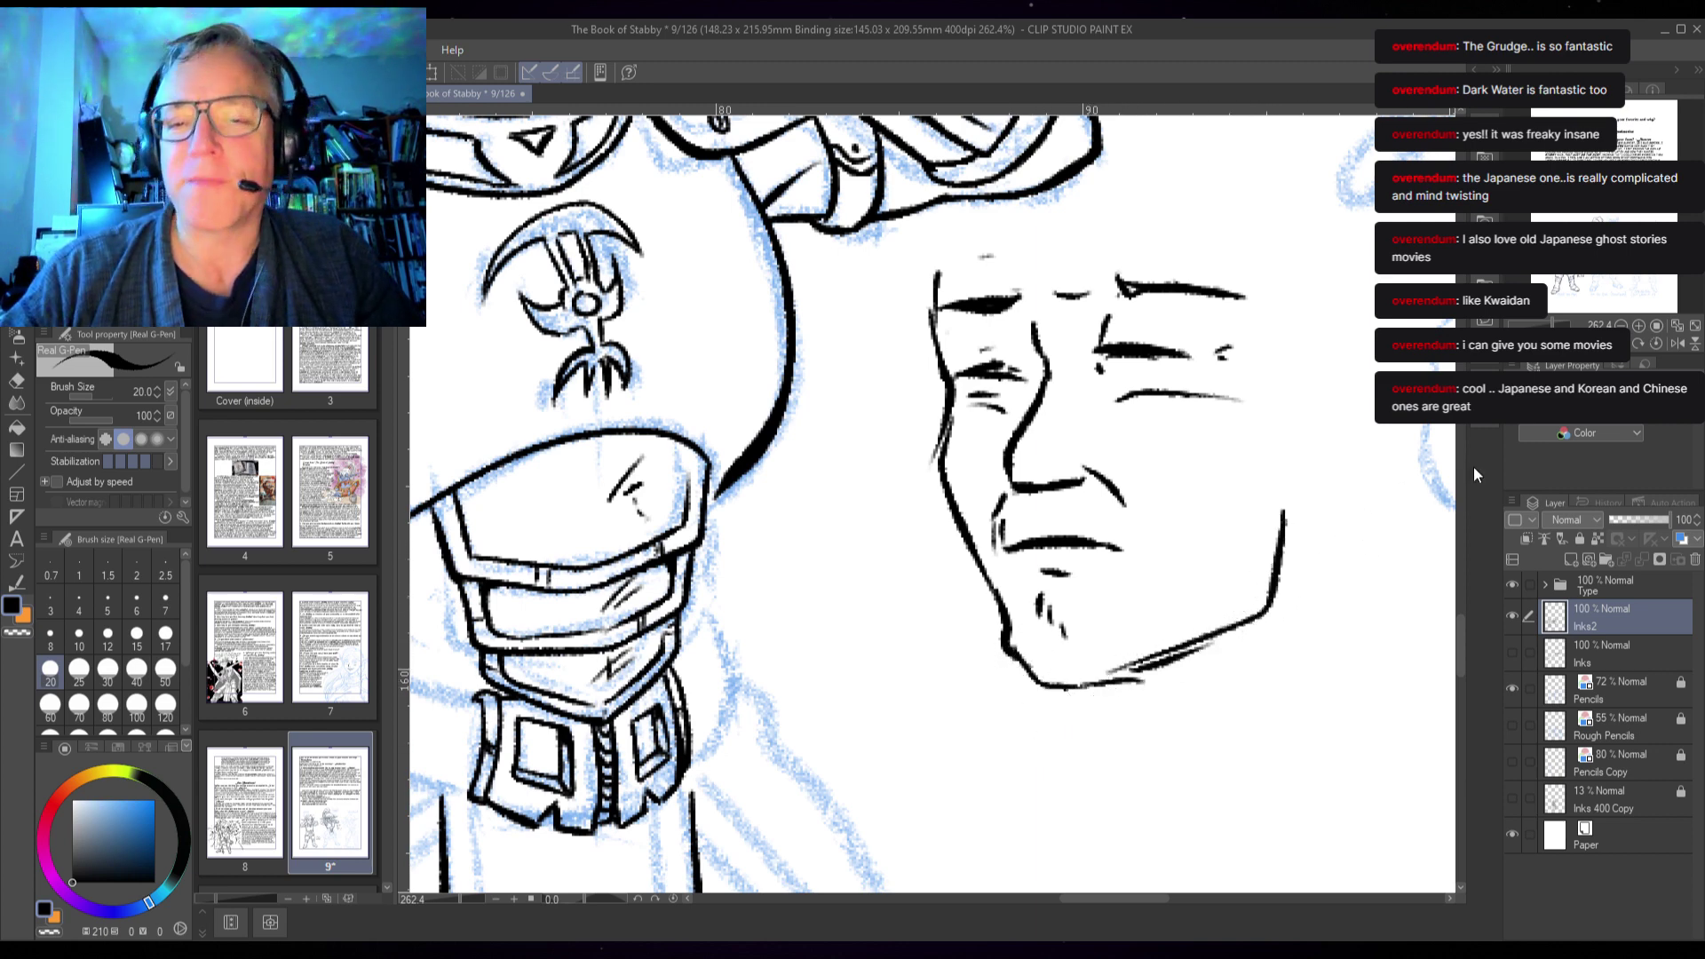
left_click_drag(1286, 399, 1179, 391)
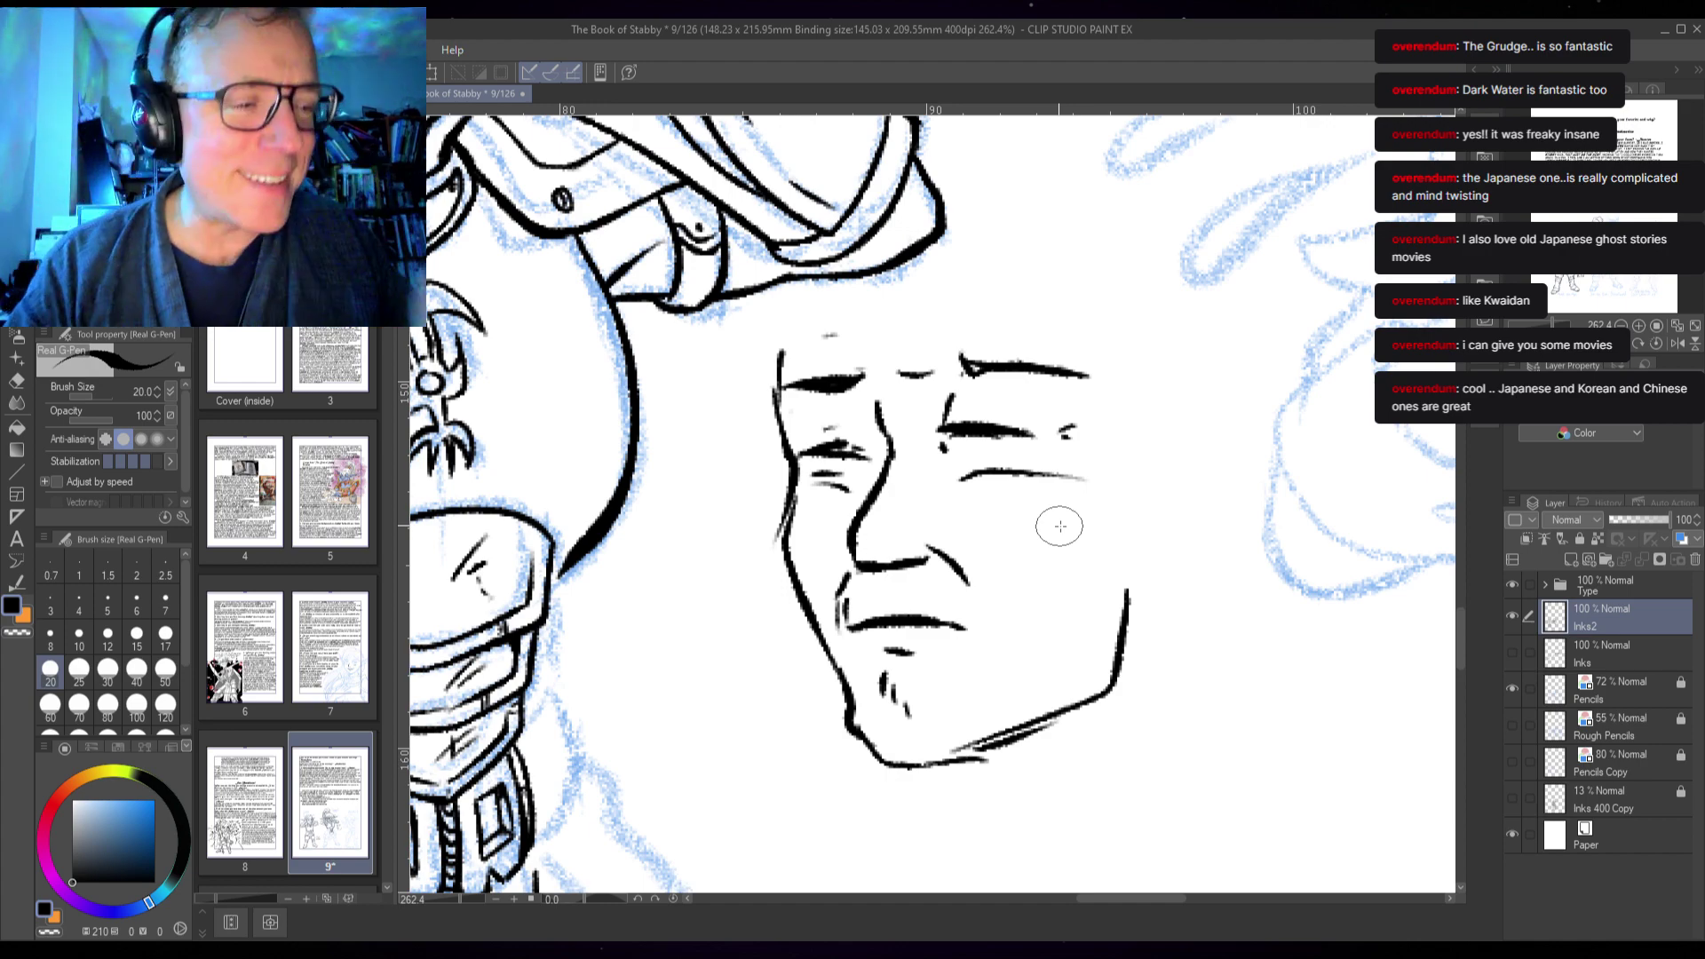
- Select the doodled face with the Lasso, delete it from the Inks2 layer, and clear the selection
key("m")
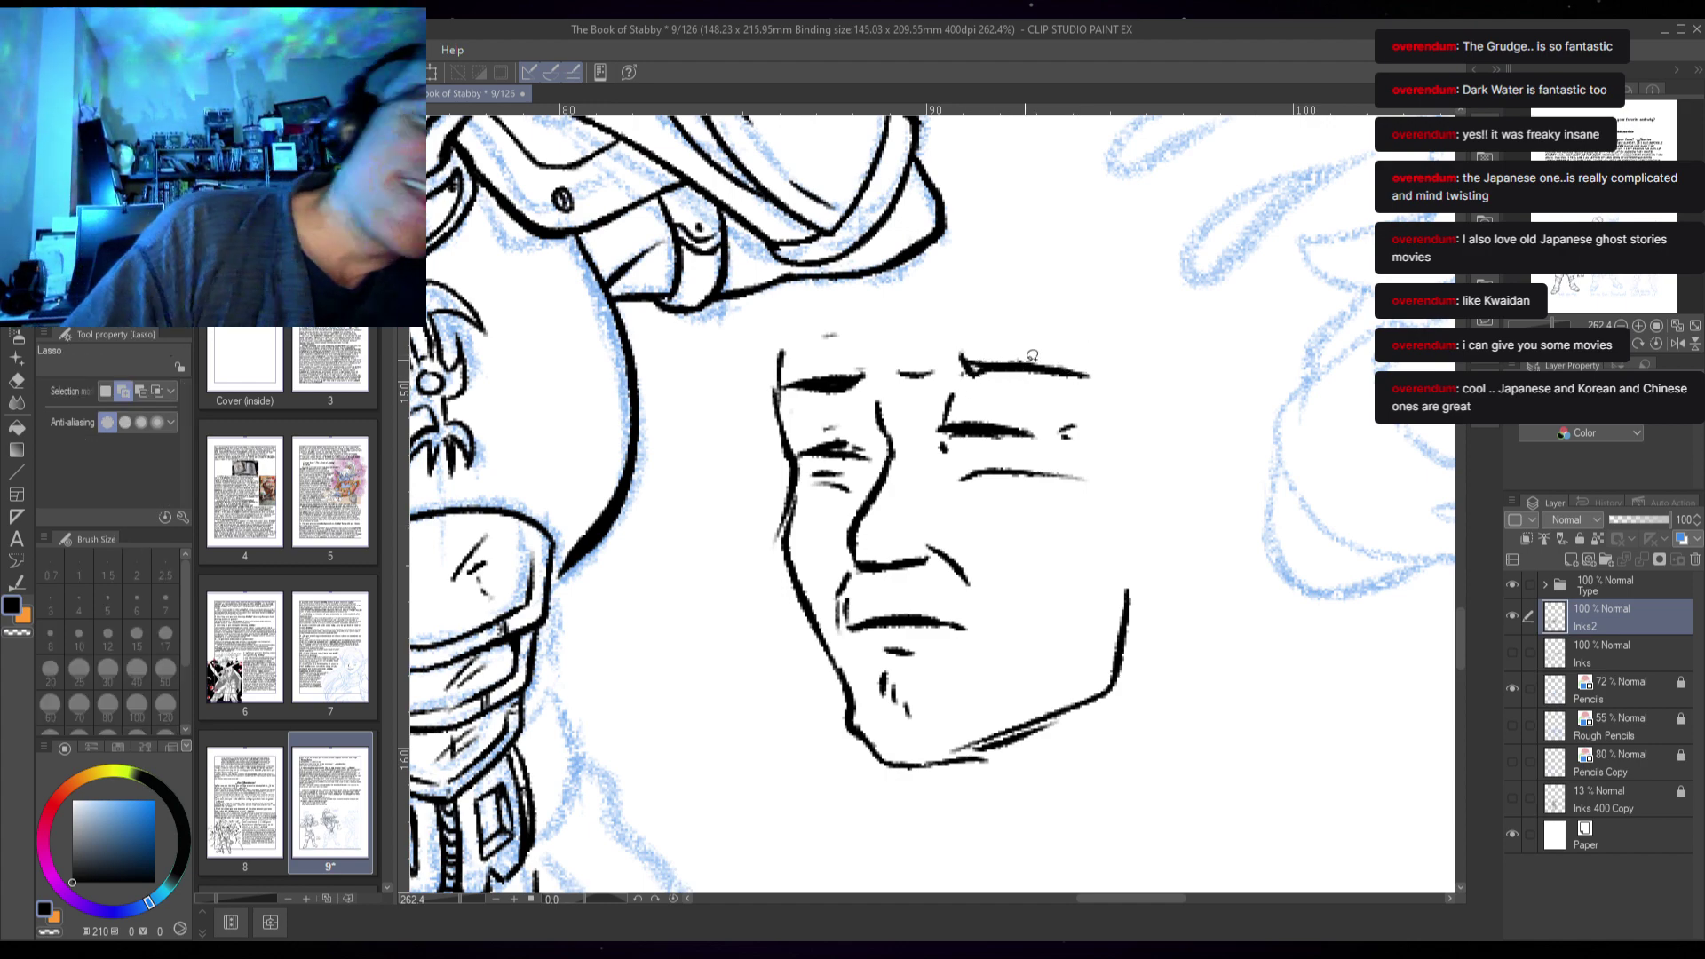
mouse_move(1054, 305)
left_mouse_down()
mouse_move(736, 399)
mouse_move(742, 697)
mouse_move(826, 774)
mouse_move(1220, 729)
left_mouse_up()
left_click_drag(1183, 378, 1035, 304)
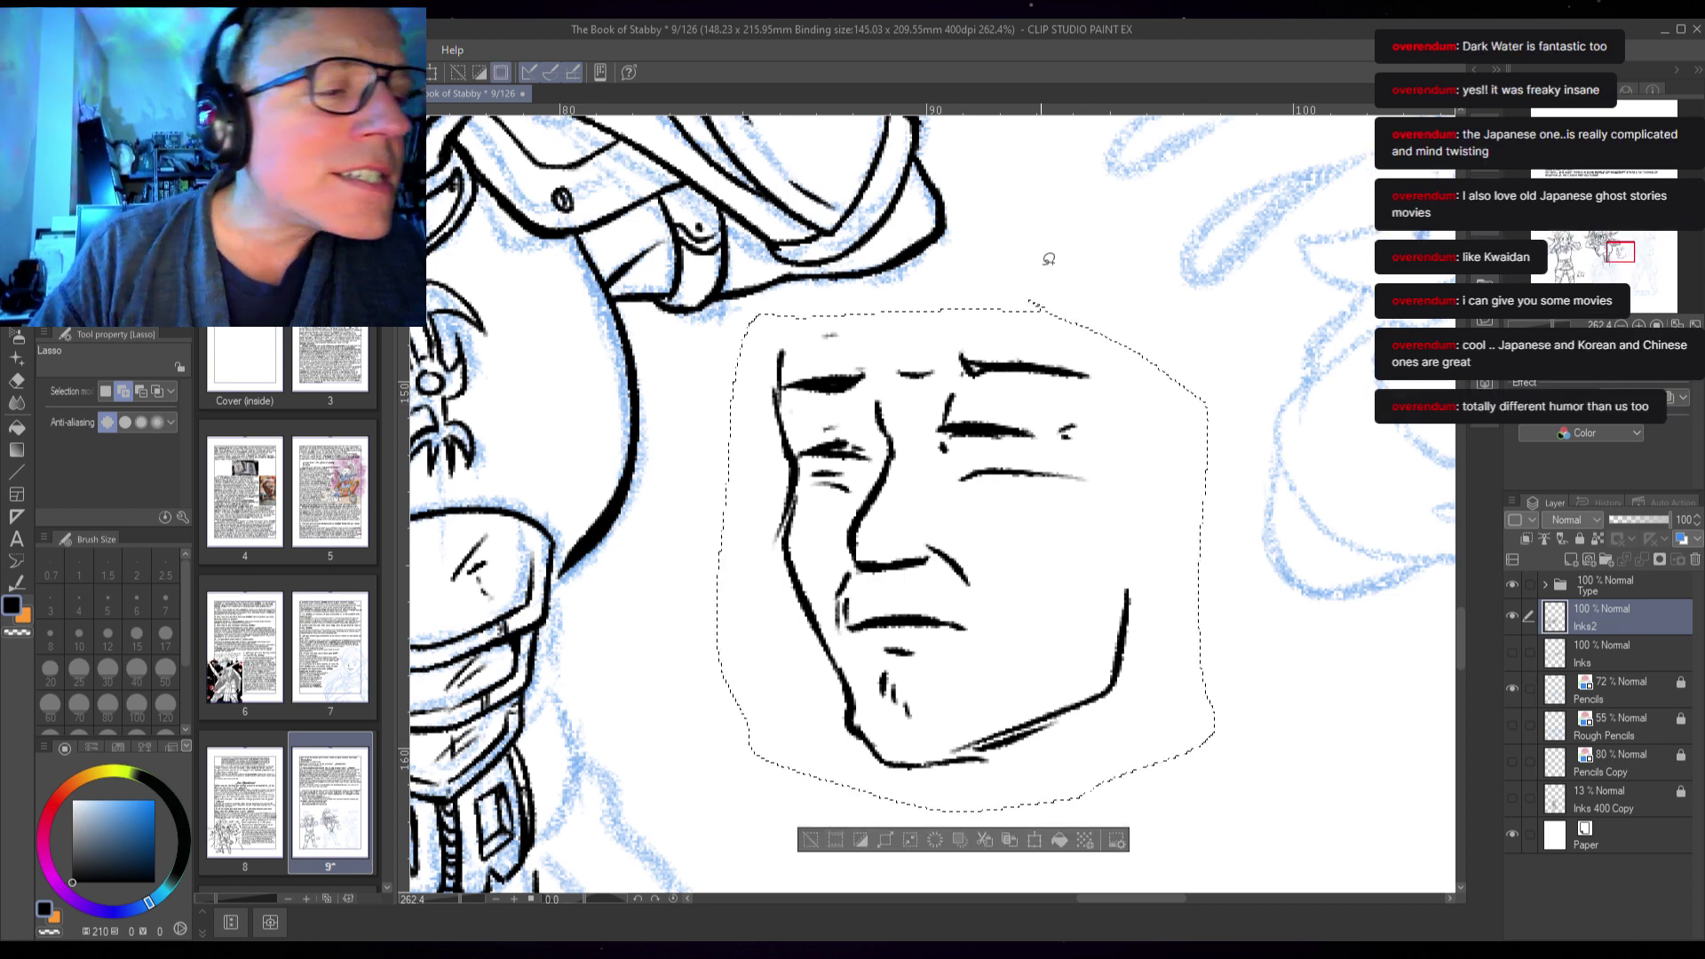
key("Delete")
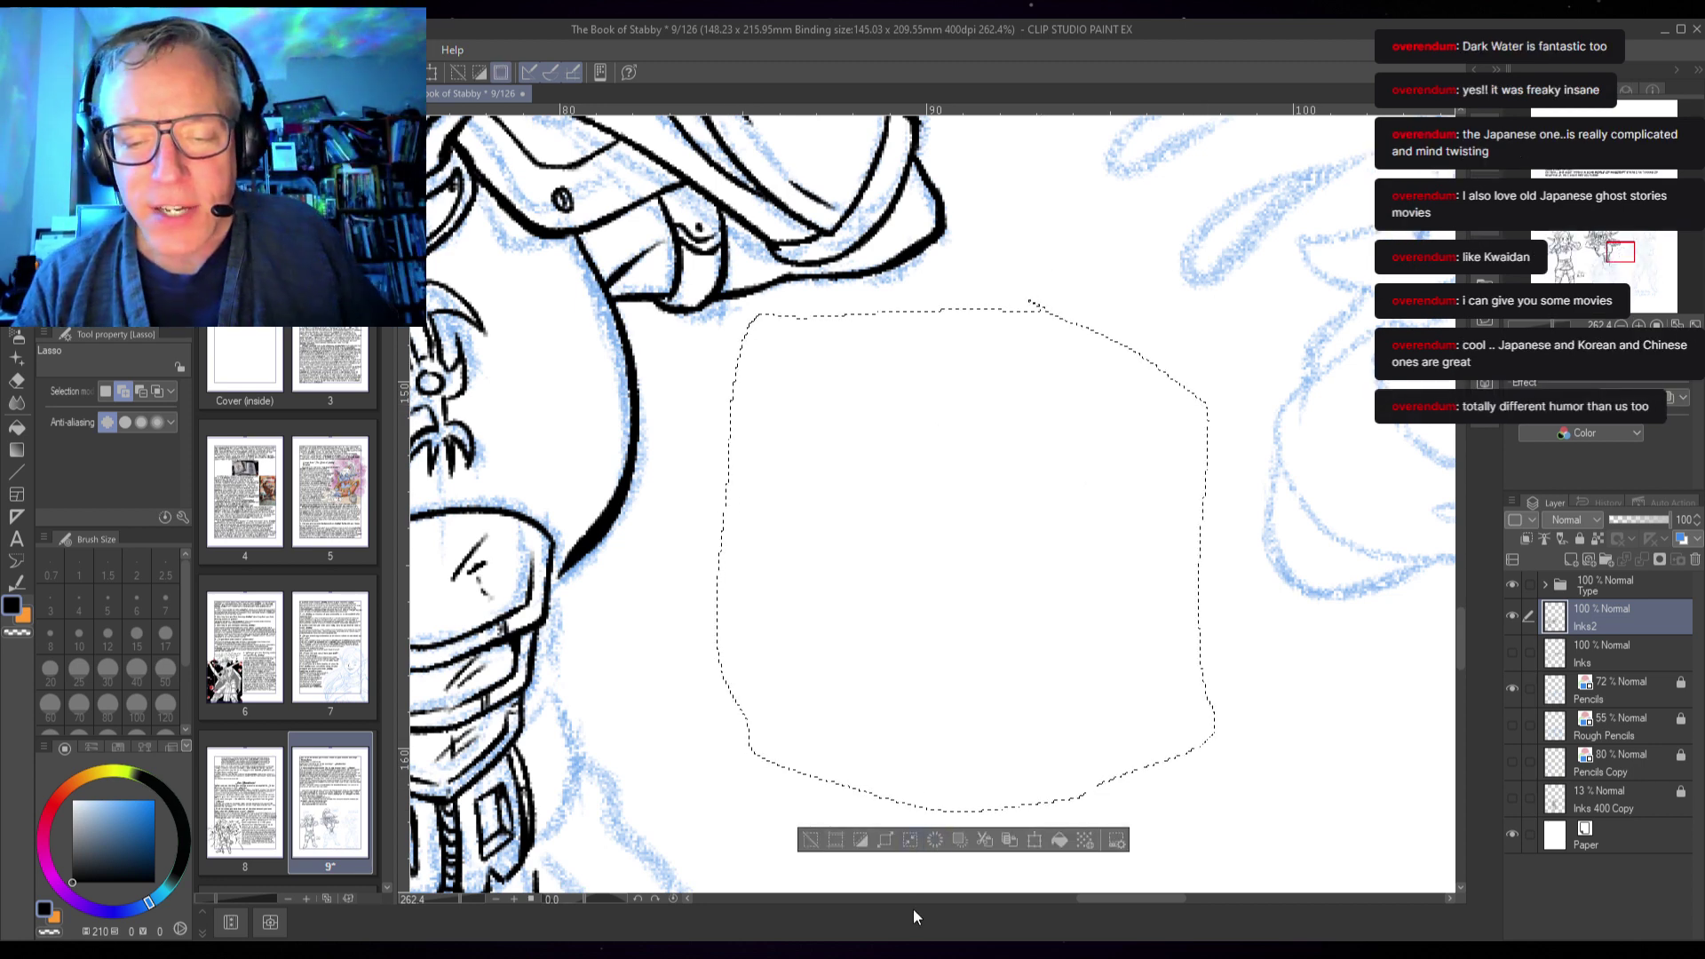
key("ctrl+d")
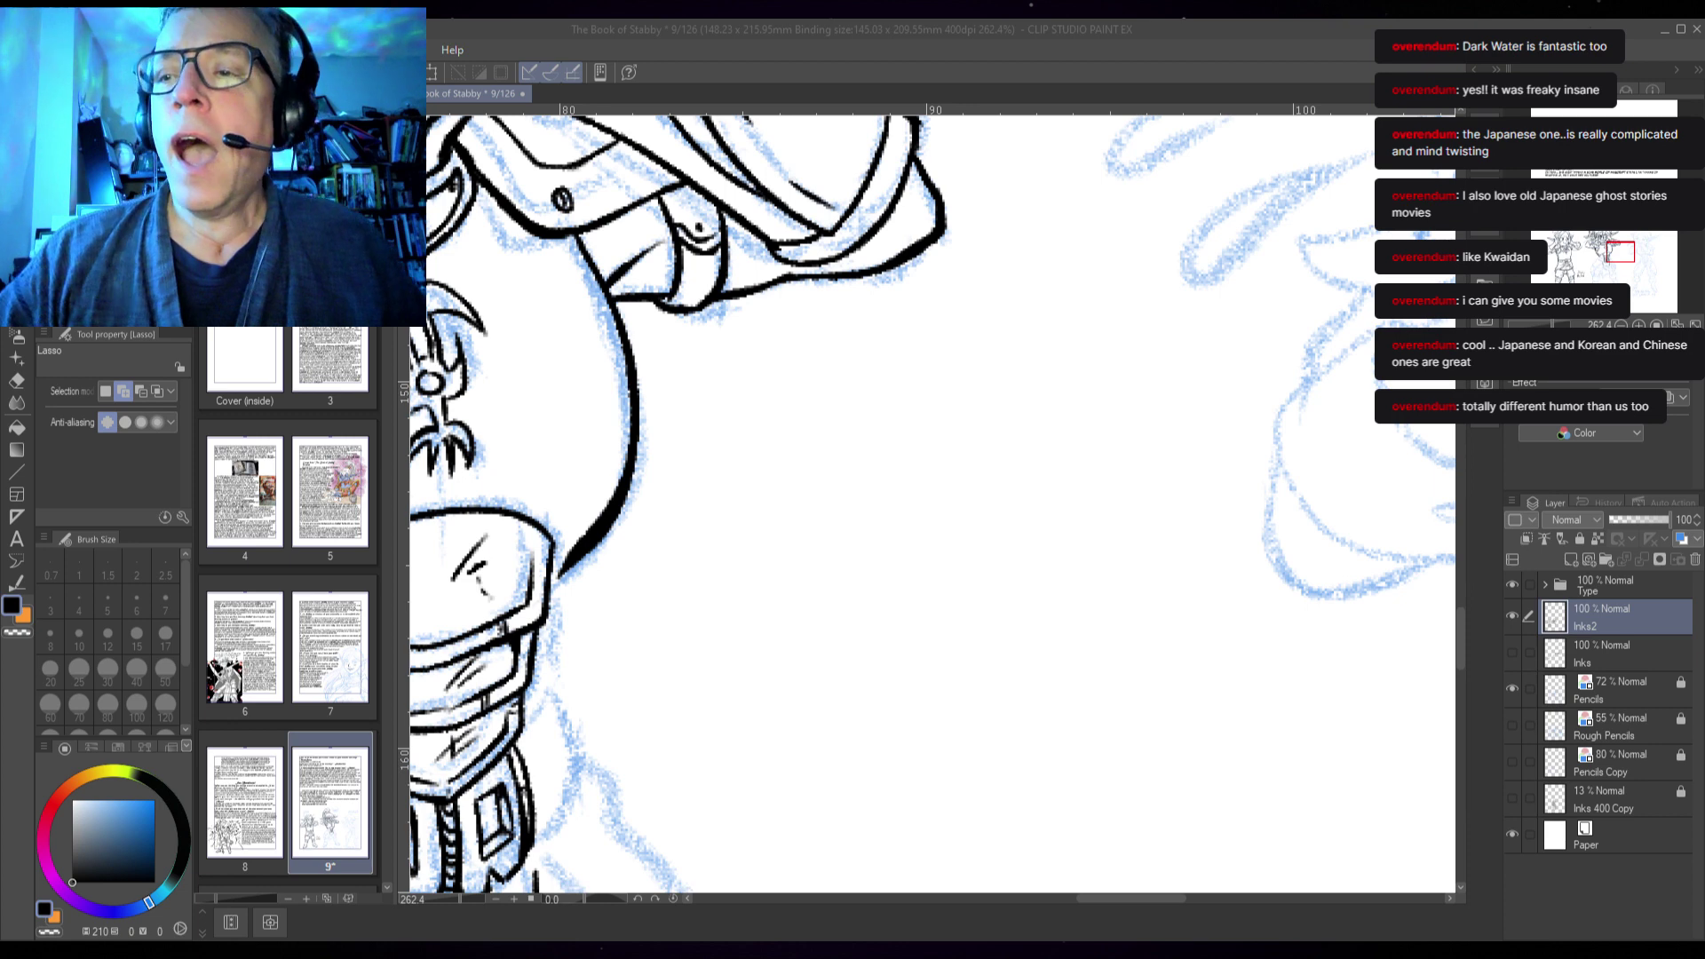
- Ink the belt's short curved section to the right of the stitched flap with the Real G-Pen, adding a jagged star emblem inside
left_click(1396, 109)
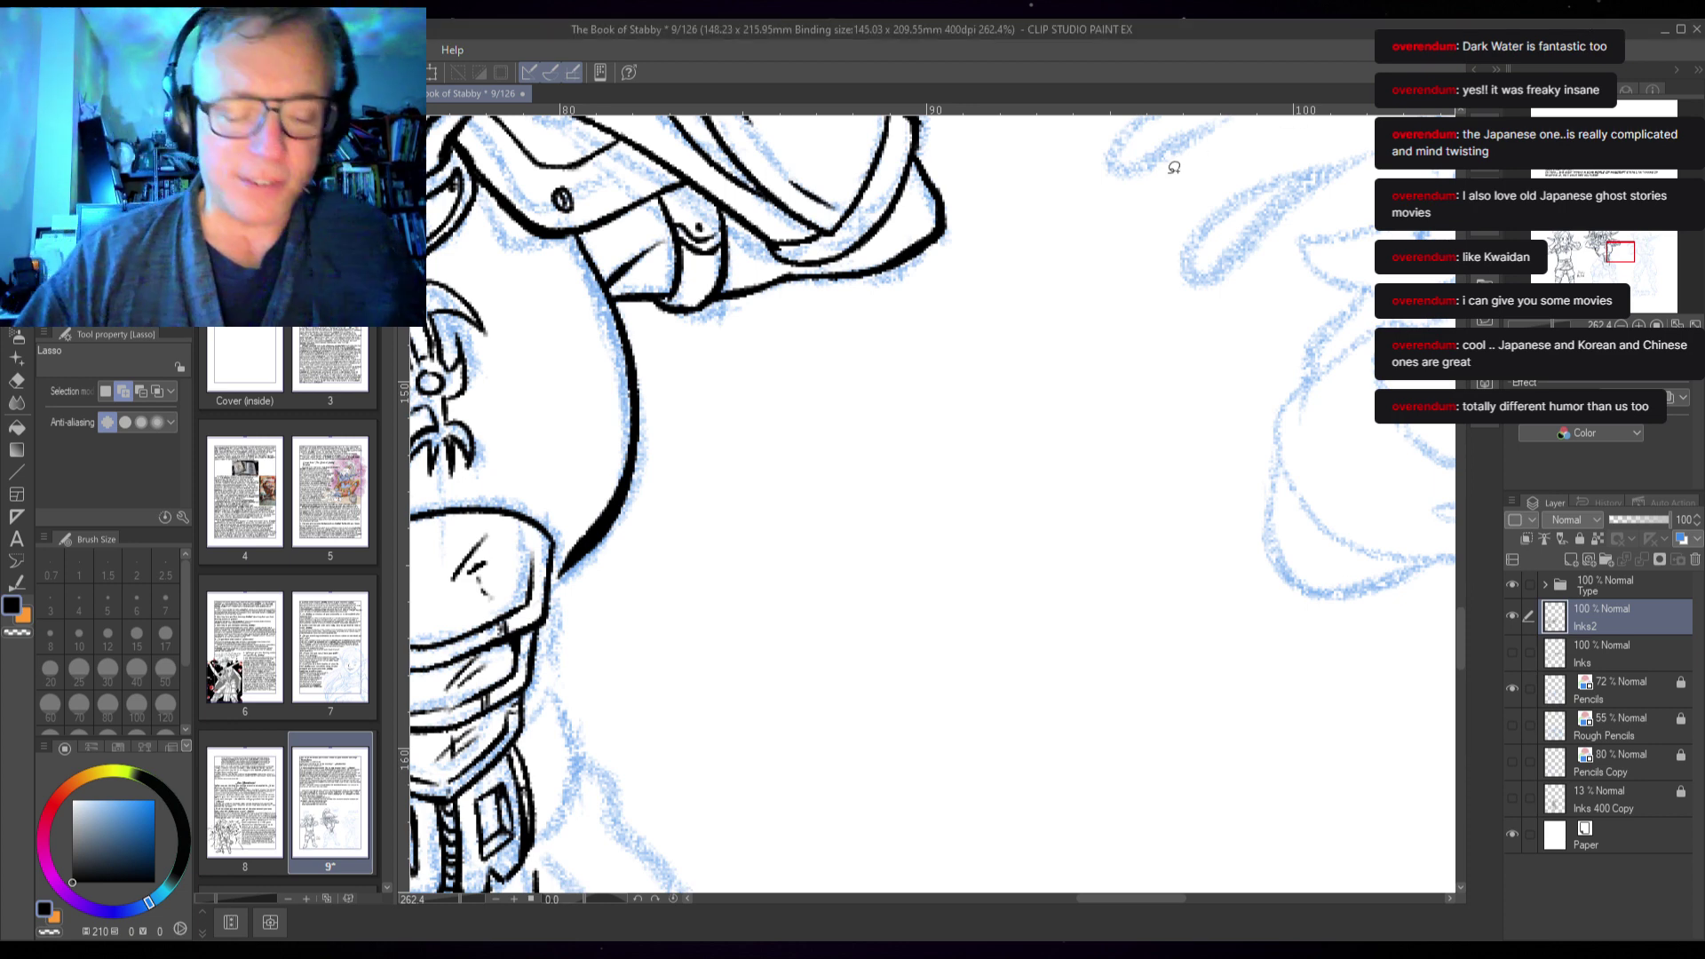
key("p")
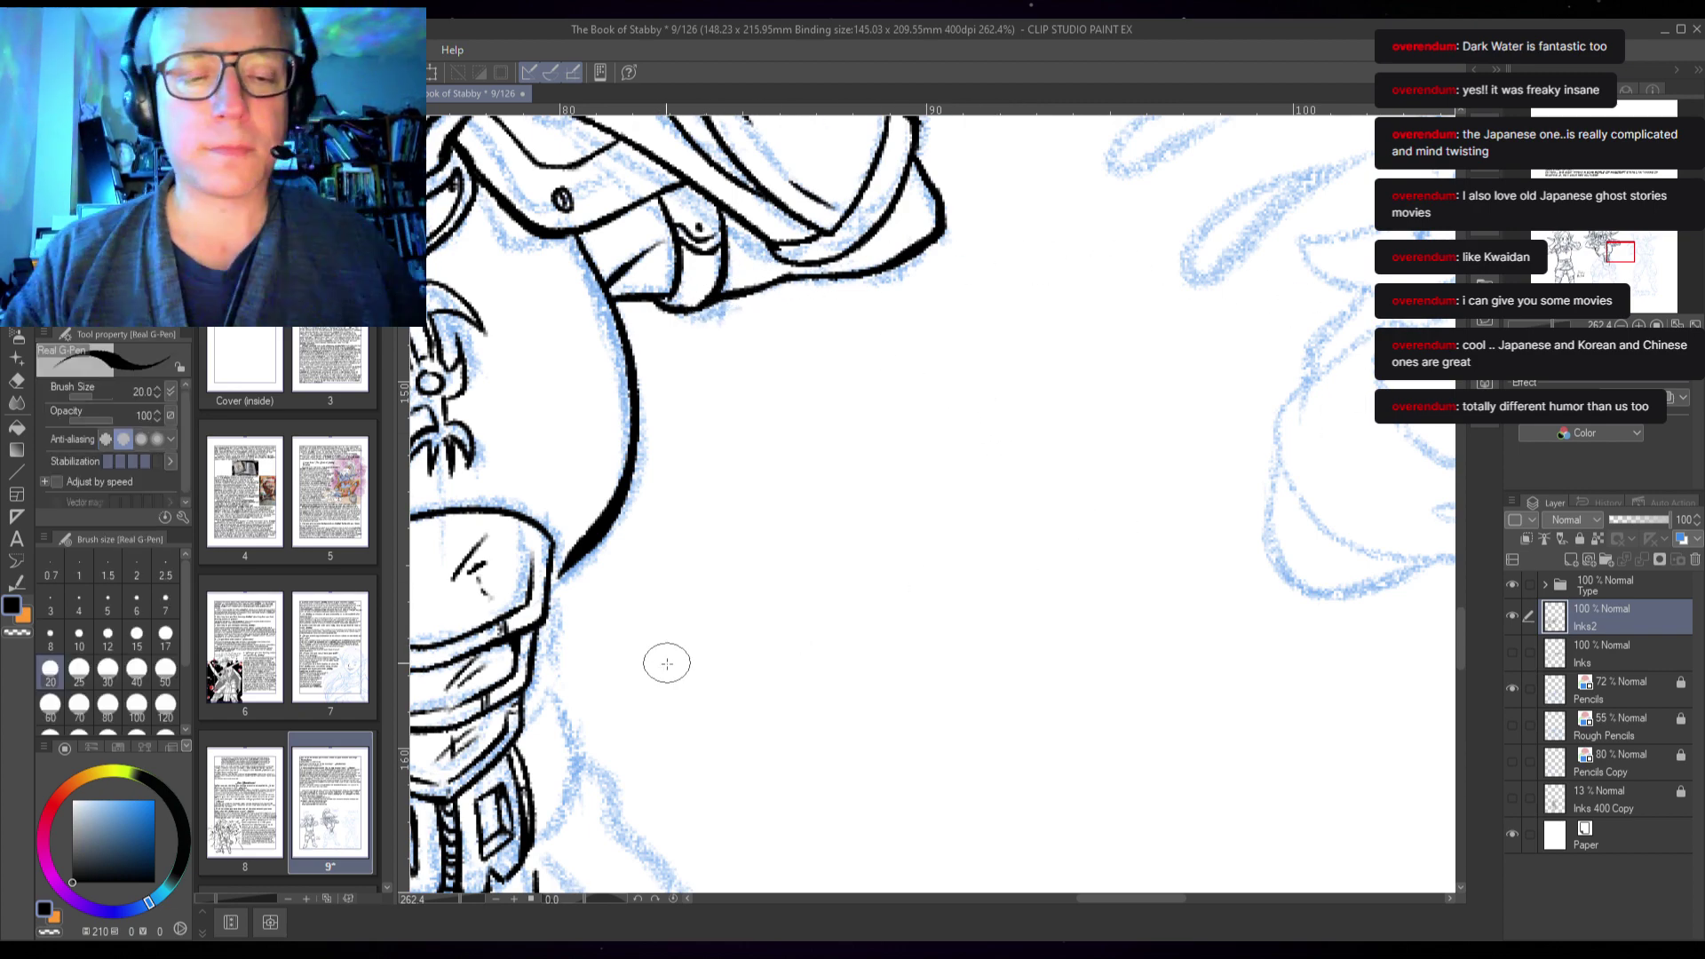
left_click_drag(666, 663, 1103, 370)
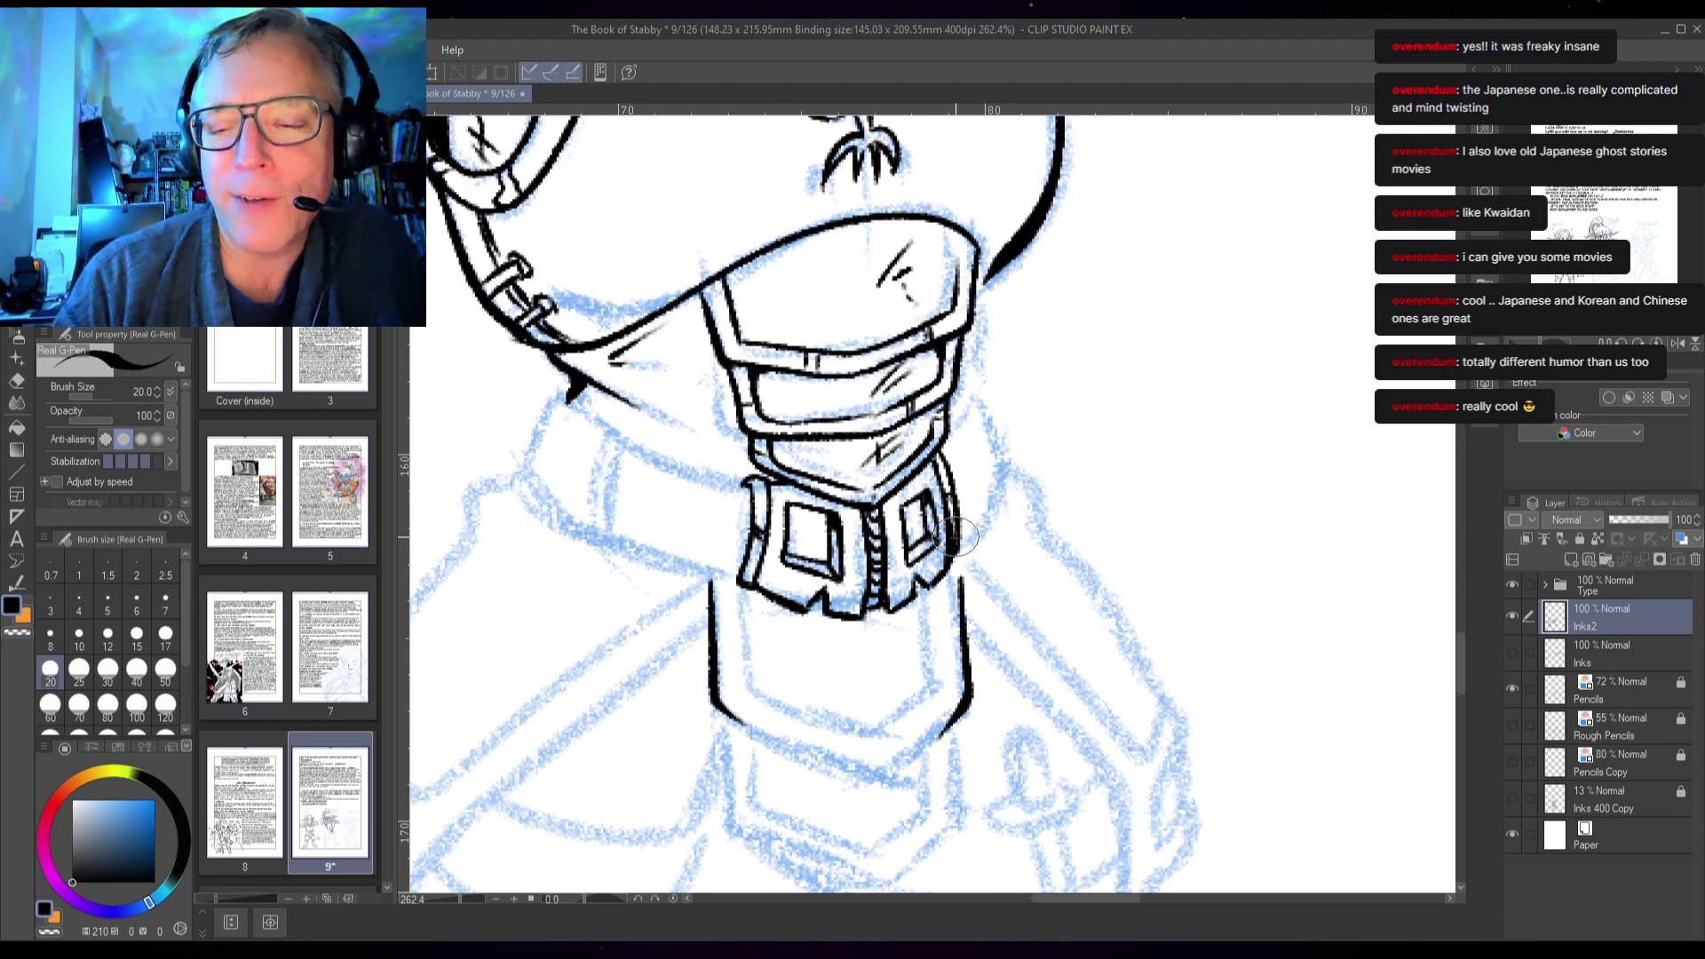
mouse_move(943, 558)
left_mouse_down()
mouse_move(991, 476)
mouse_move(968, 398)
mouse_move(989, 457)
mouse_move(960, 531)
left_mouse_up()
mouse_move(948, 424)
left_mouse_down()
mouse_move(968, 390)
mouse_move(975, 413)
left_mouse_up()
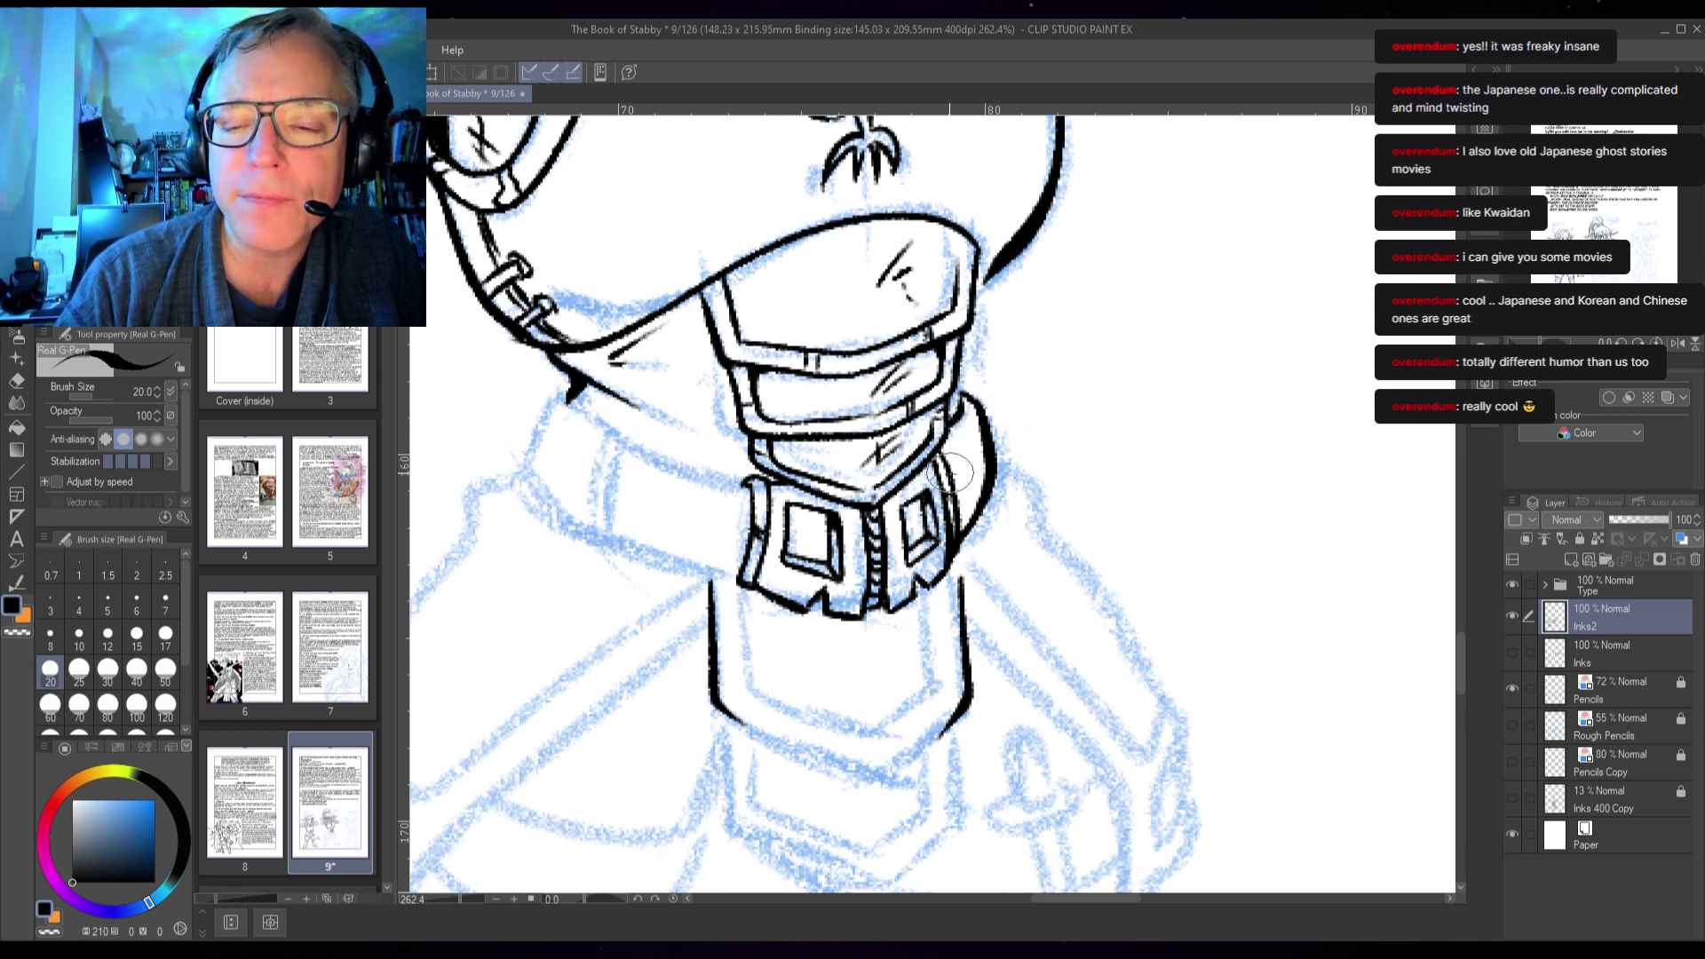
mouse_move(952, 470)
left_mouse_down()
mouse_move(959, 449)
mouse_move(981, 482)
left_mouse_up()
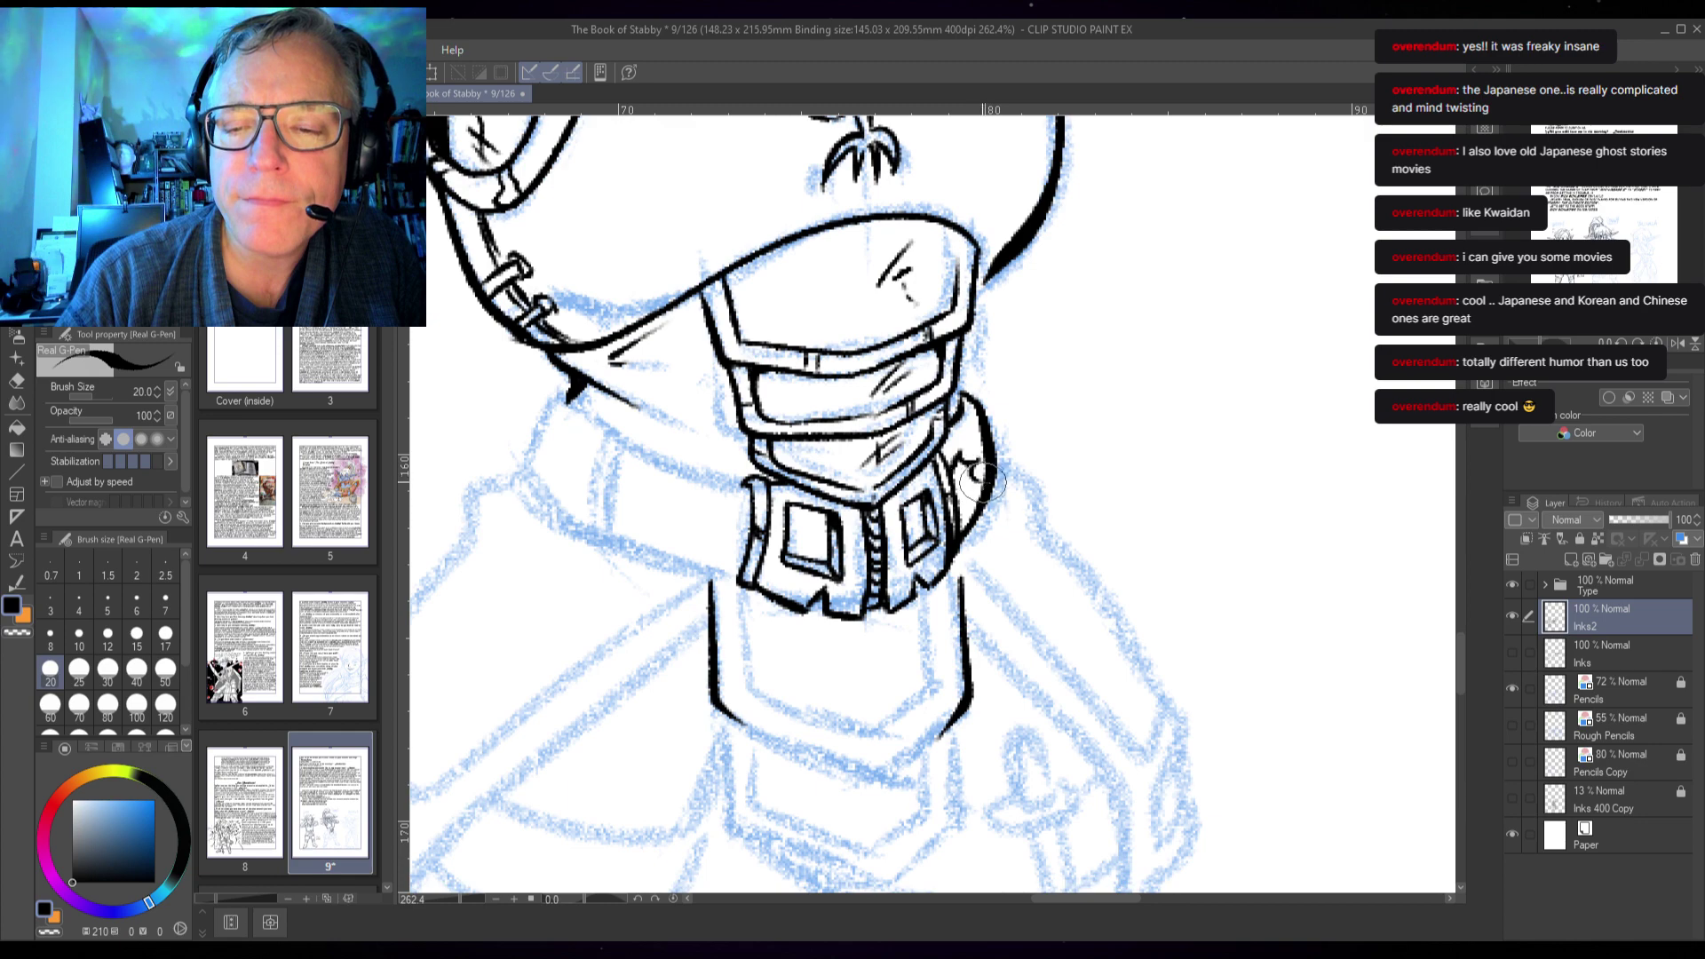
- Ink a jagged star emblem to the left of the stitched flap and the belt's upper and lower edges around it
left_click_drag(770, 615, 945, 587)
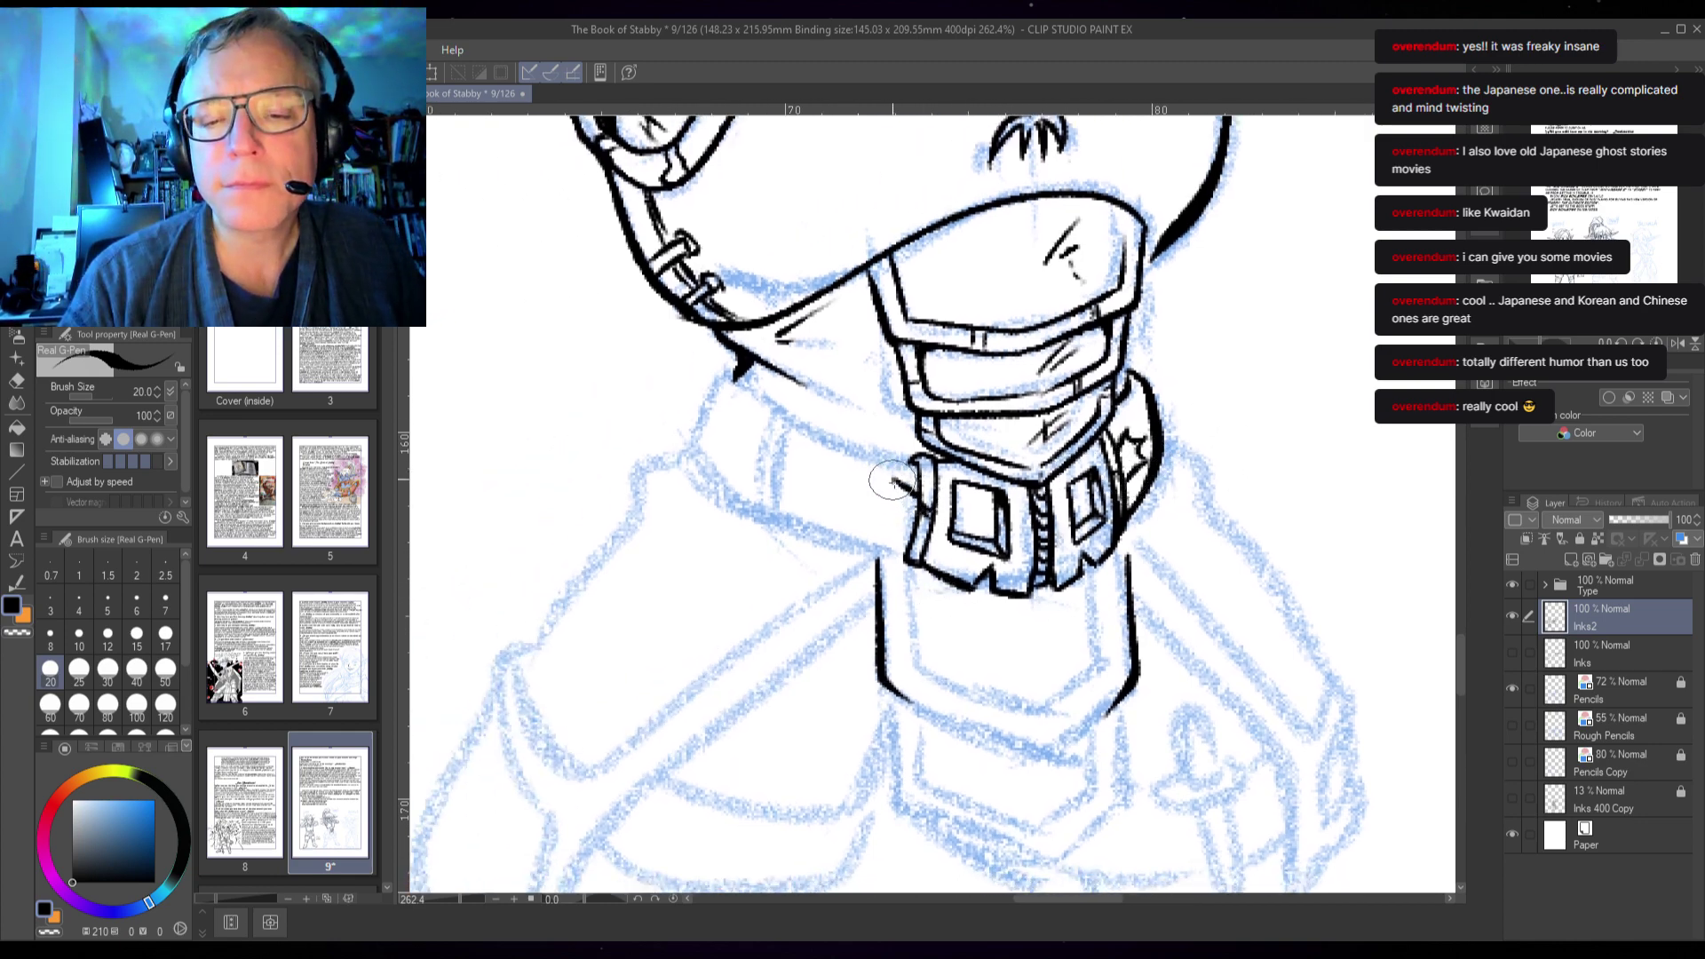
mouse_move(859, 494)
left_mouse_down()
mouse_move(892, 508)
mouse_move(867, 524)
mouse_move(919, 506)
mouse_move(860, 499)
left_mouse_up()
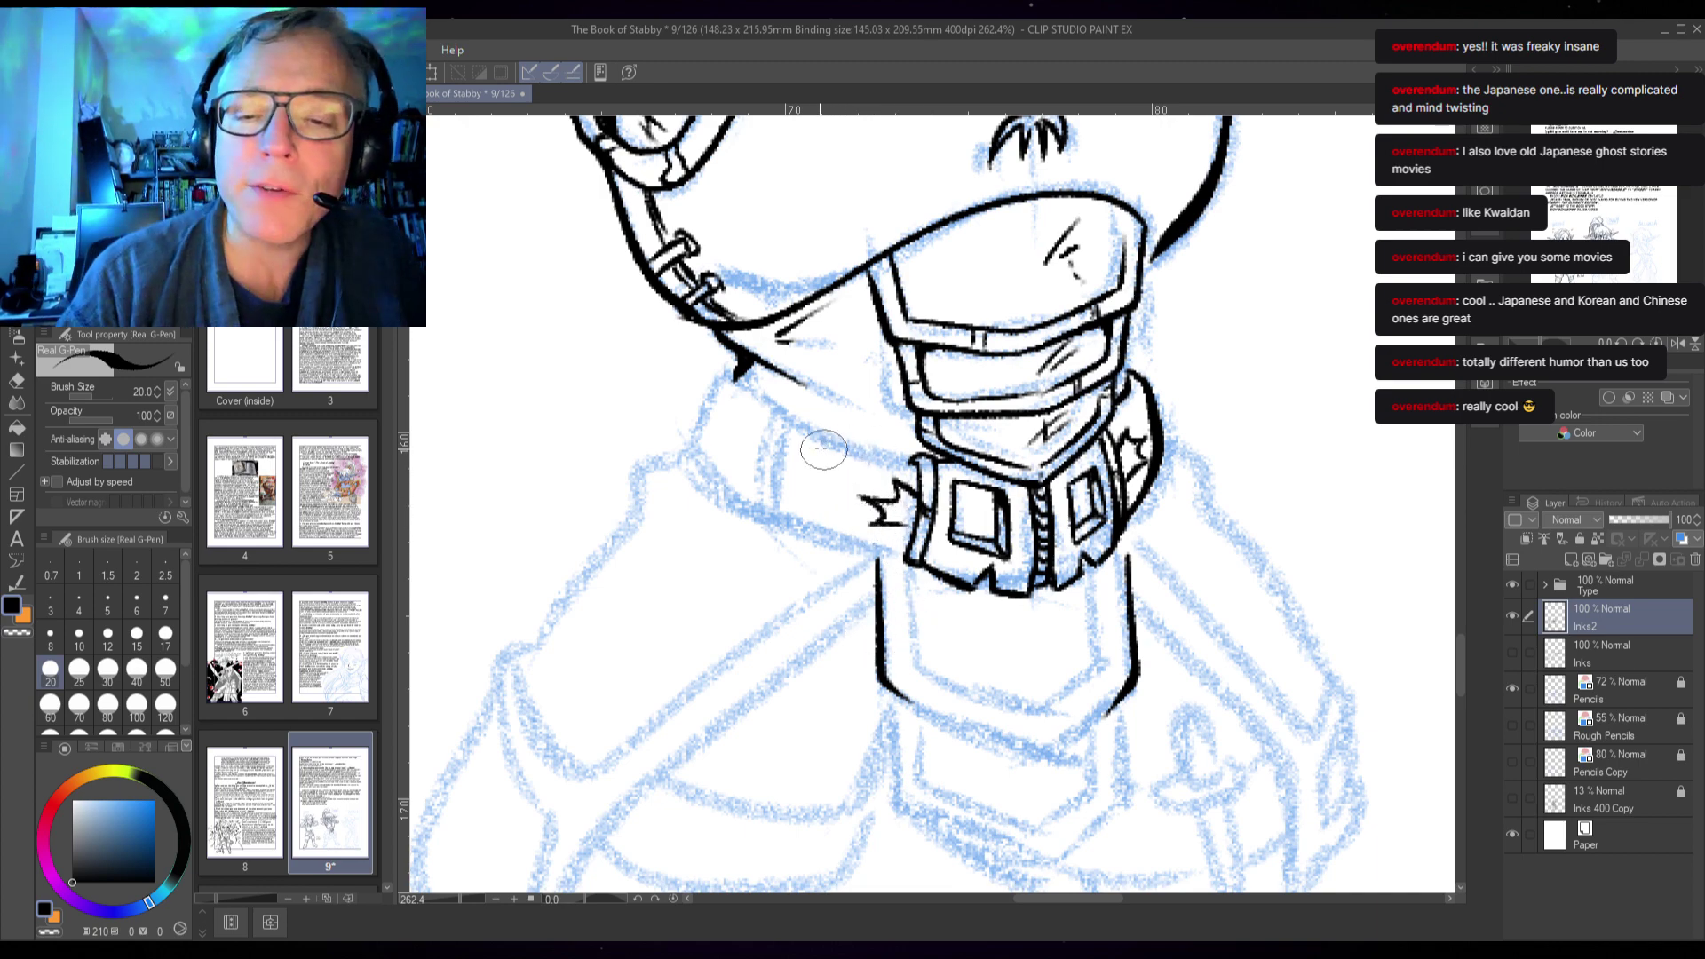
left_click_drag(789, 420, 914, 464)
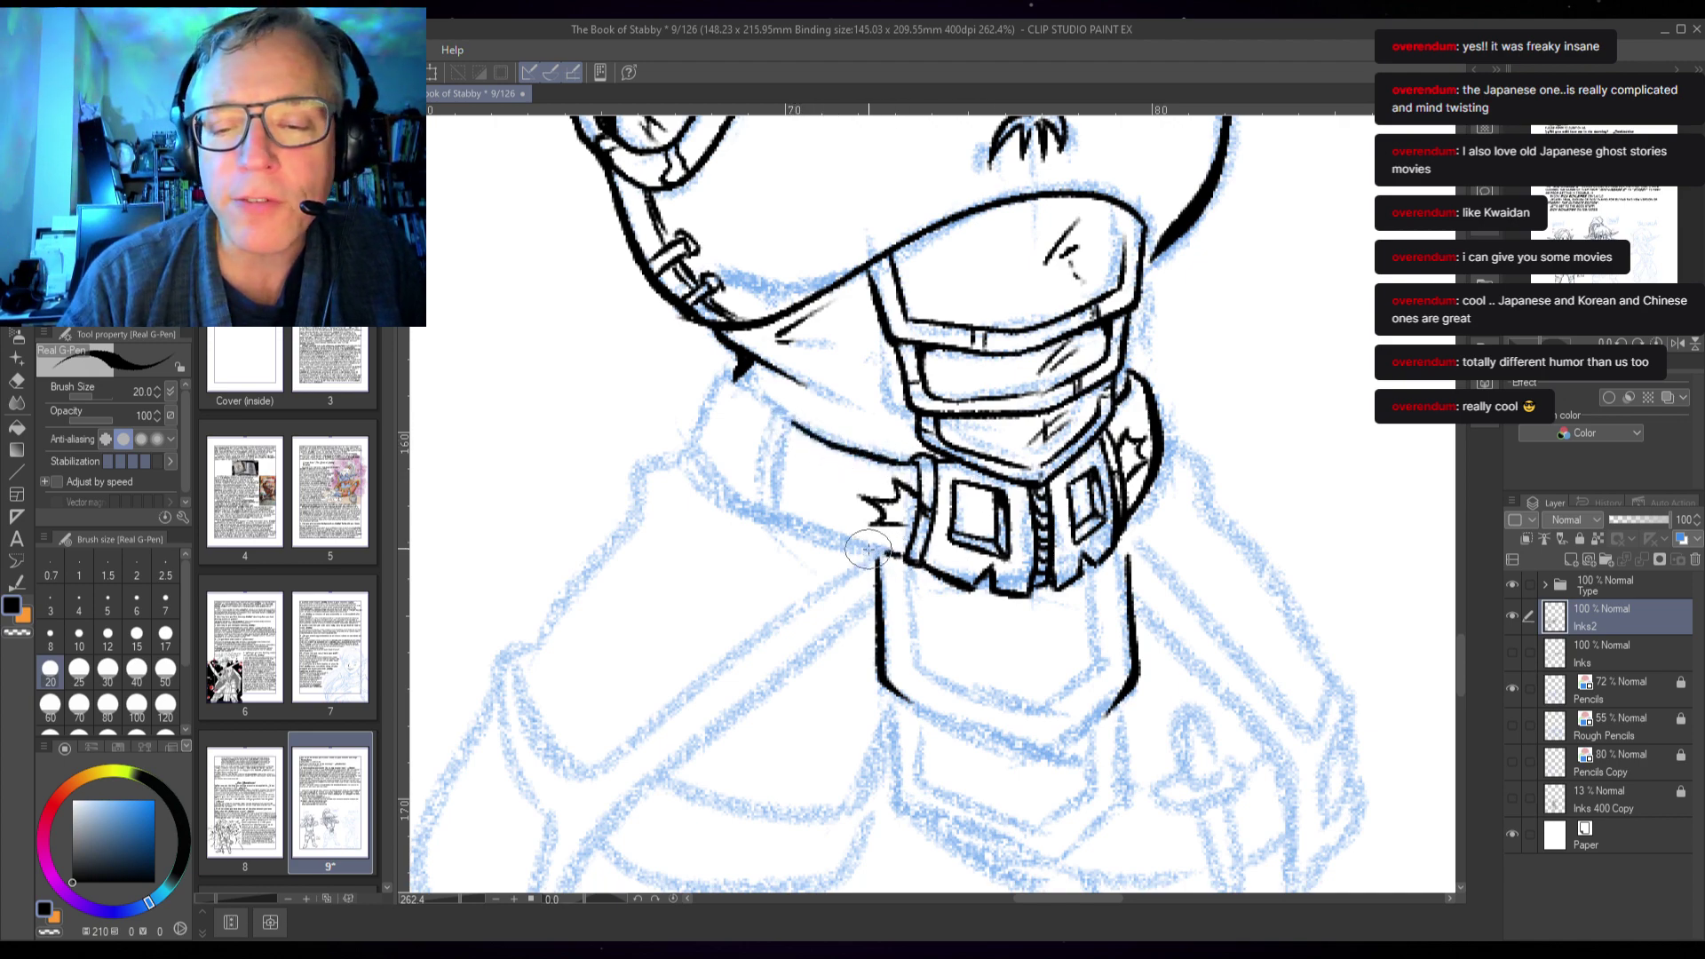
left_click_drag(777, 513, 894, 559)
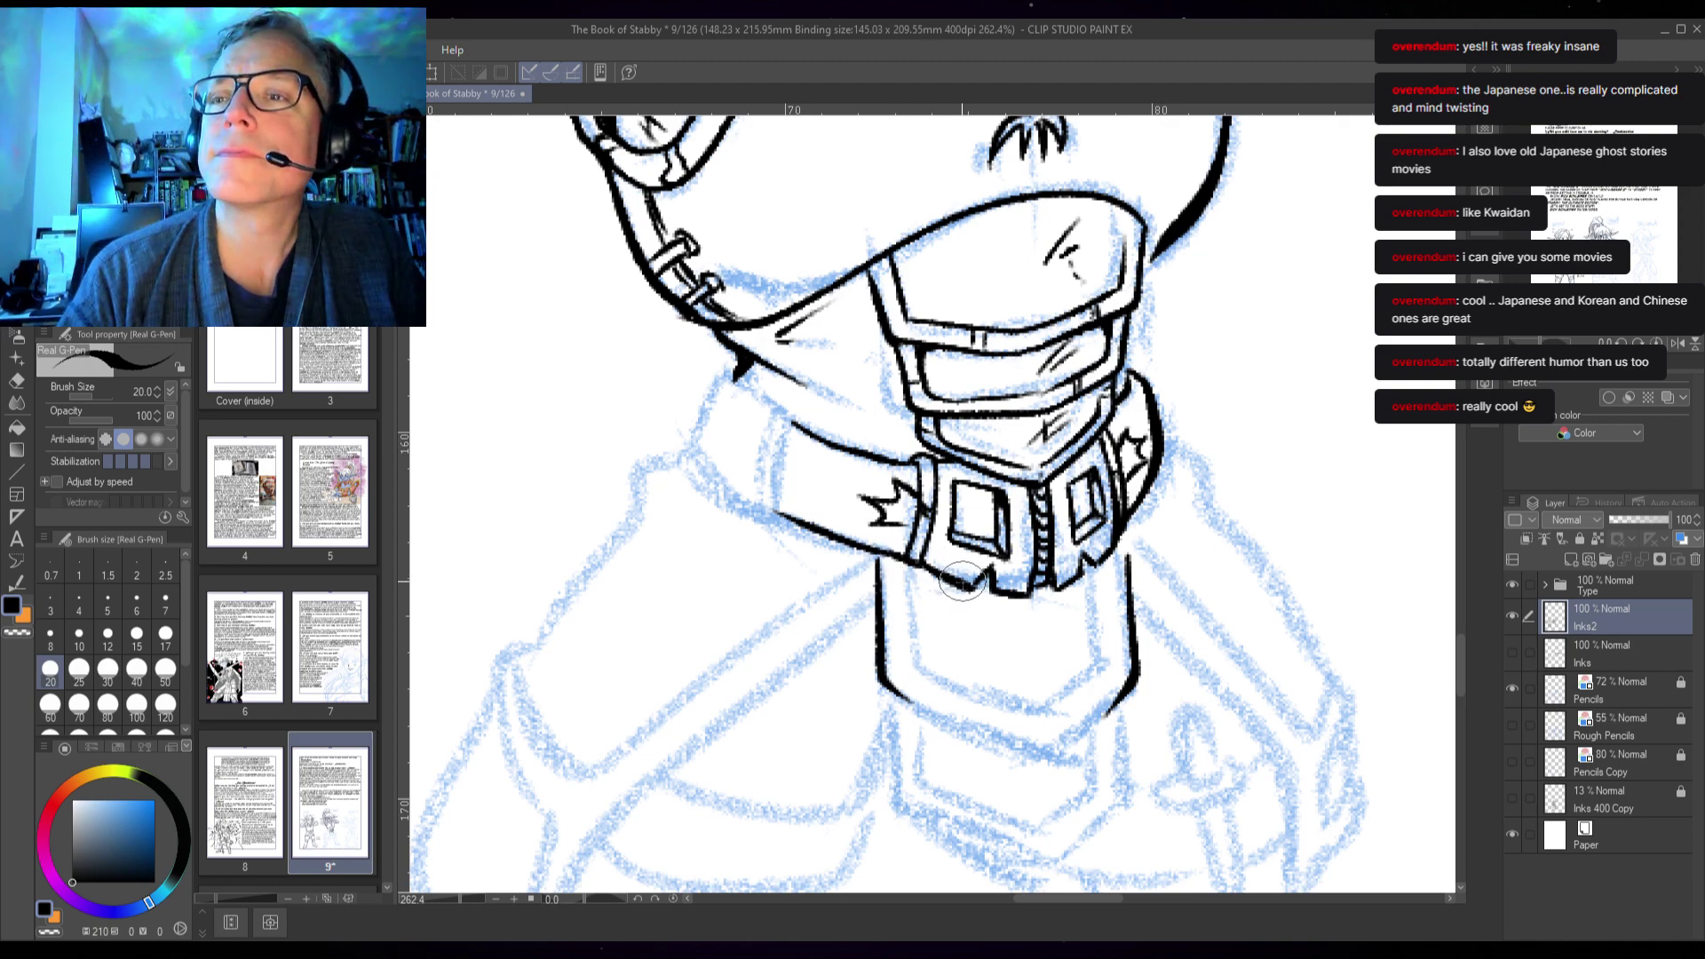
- Ink the narrow loop around the belt's left section and the belt's rounded far end up to the waist, thickening its outline
left_click_drag(789, 425, 770, 513)
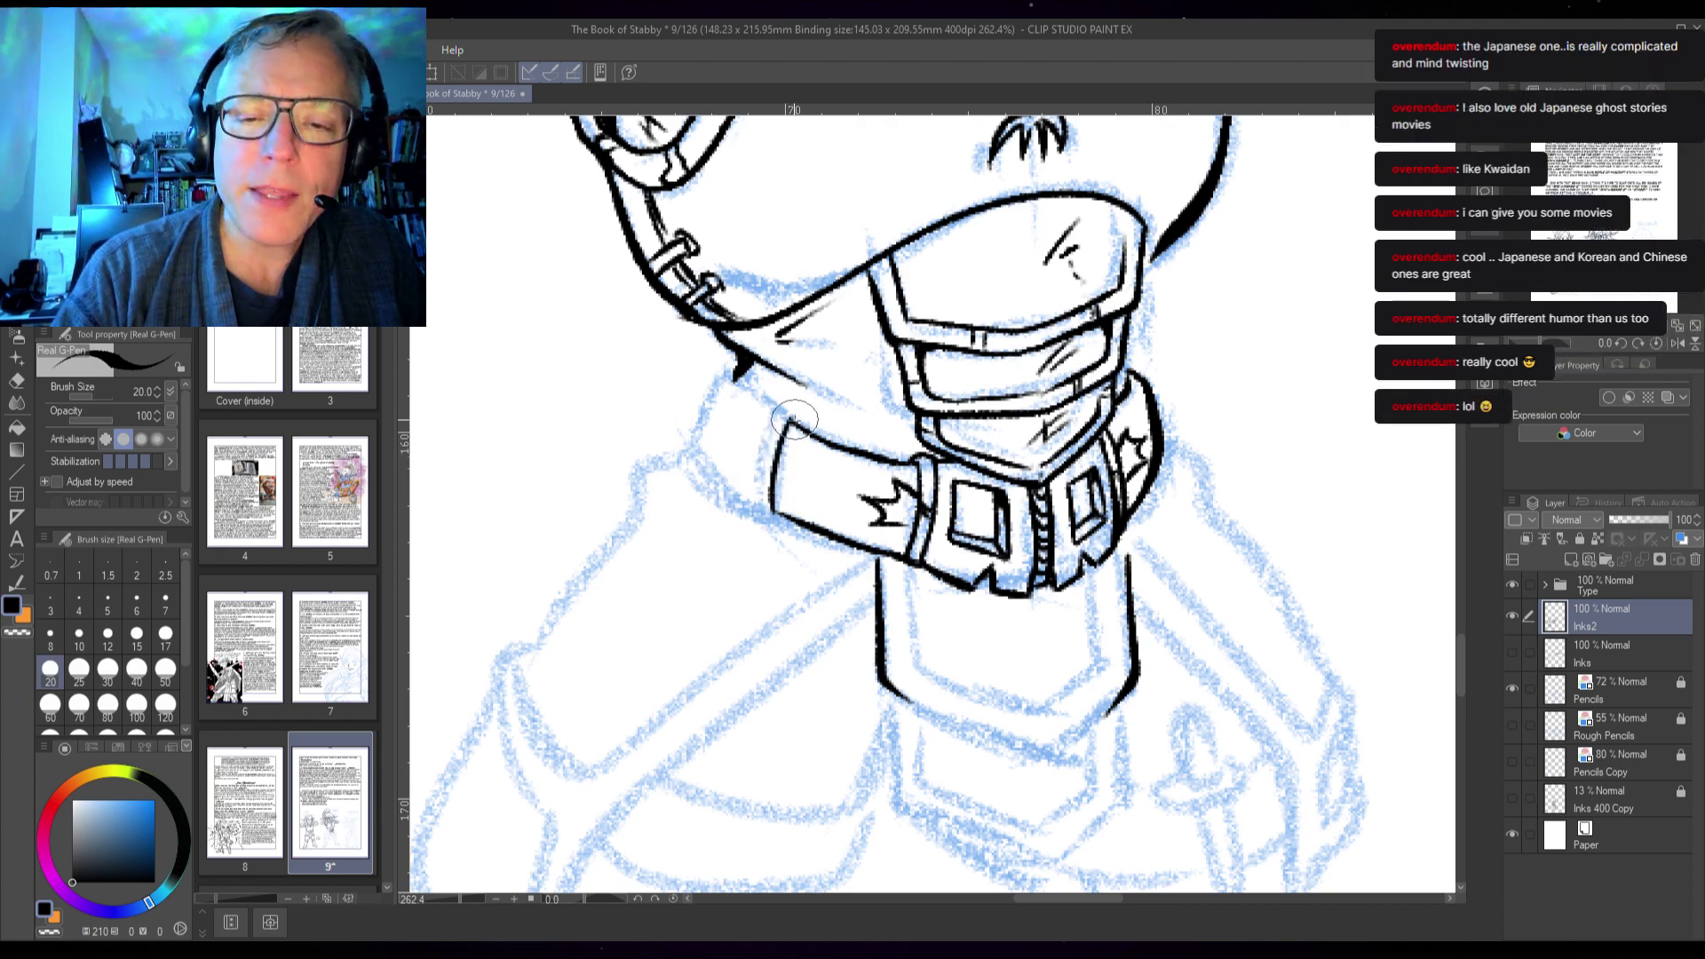
mouse_move(779, 426)
left_mouse_down()
mouse_move(792, 414)
mouse_move(755, 466)
mouse_move(762, 516)
mouse_move(762, 425)
mouse_move(801, 388)
left_mouse_up()
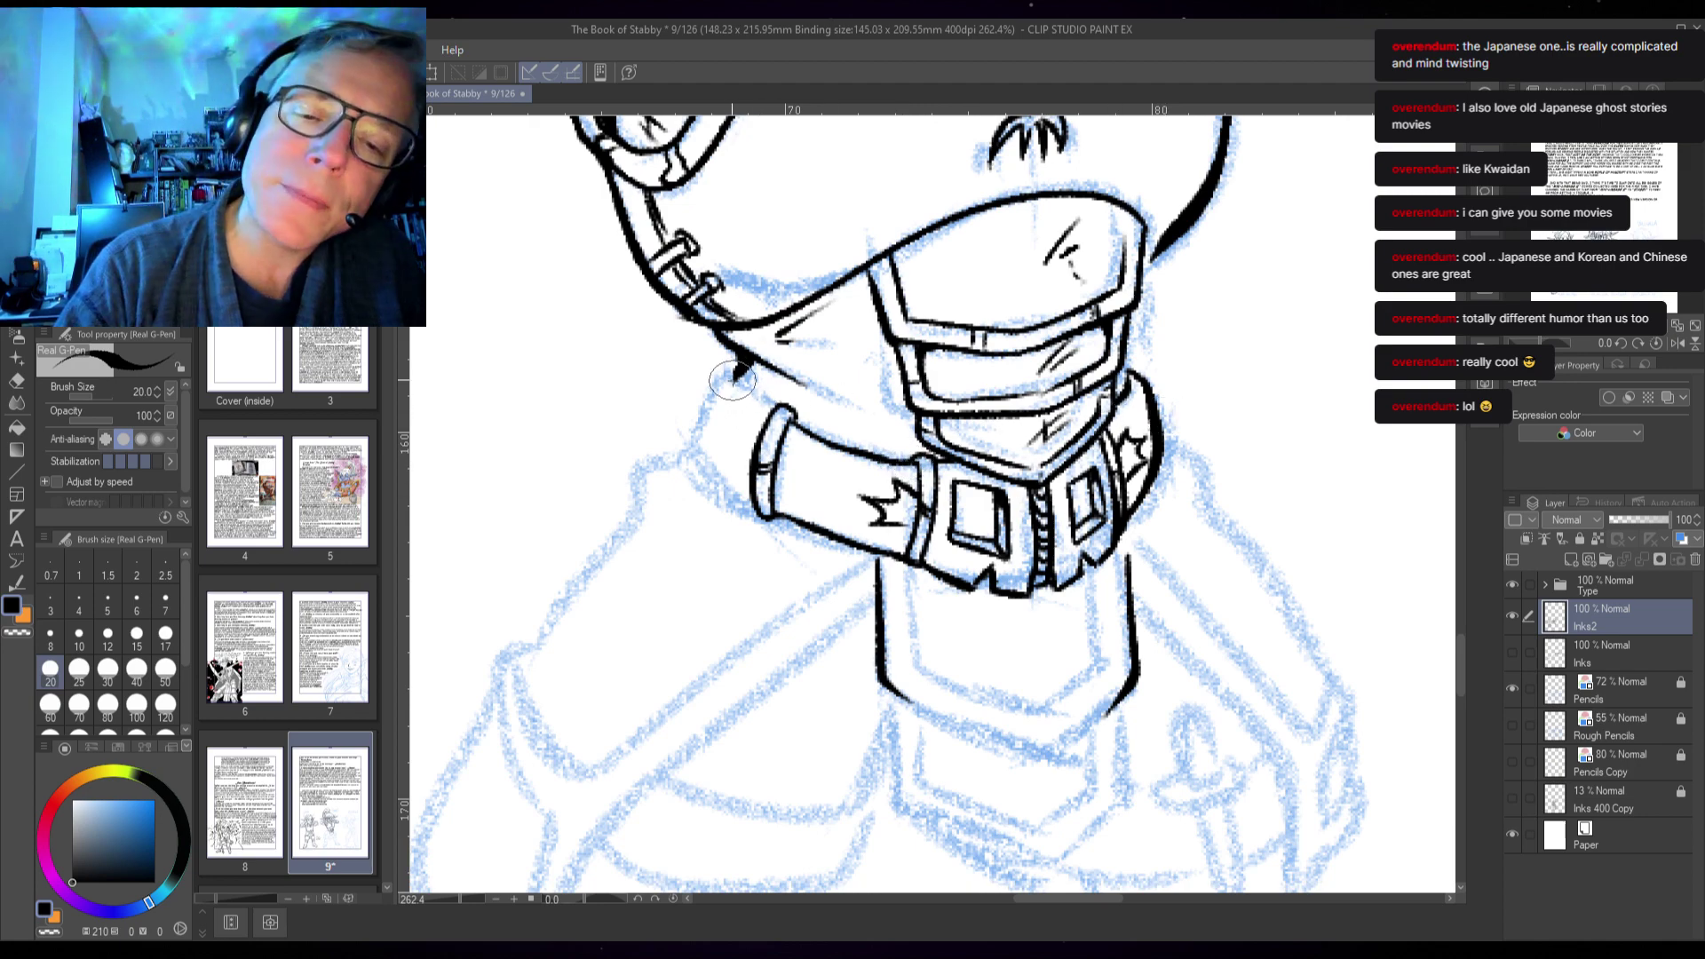
mouse_move(735, 381)
left_mouse_down()
mouse_move(778, 406)
mouse_move(713, 389)
mouse_move(695, 437)
mouse_move(756, 499)
left_mouse_up()
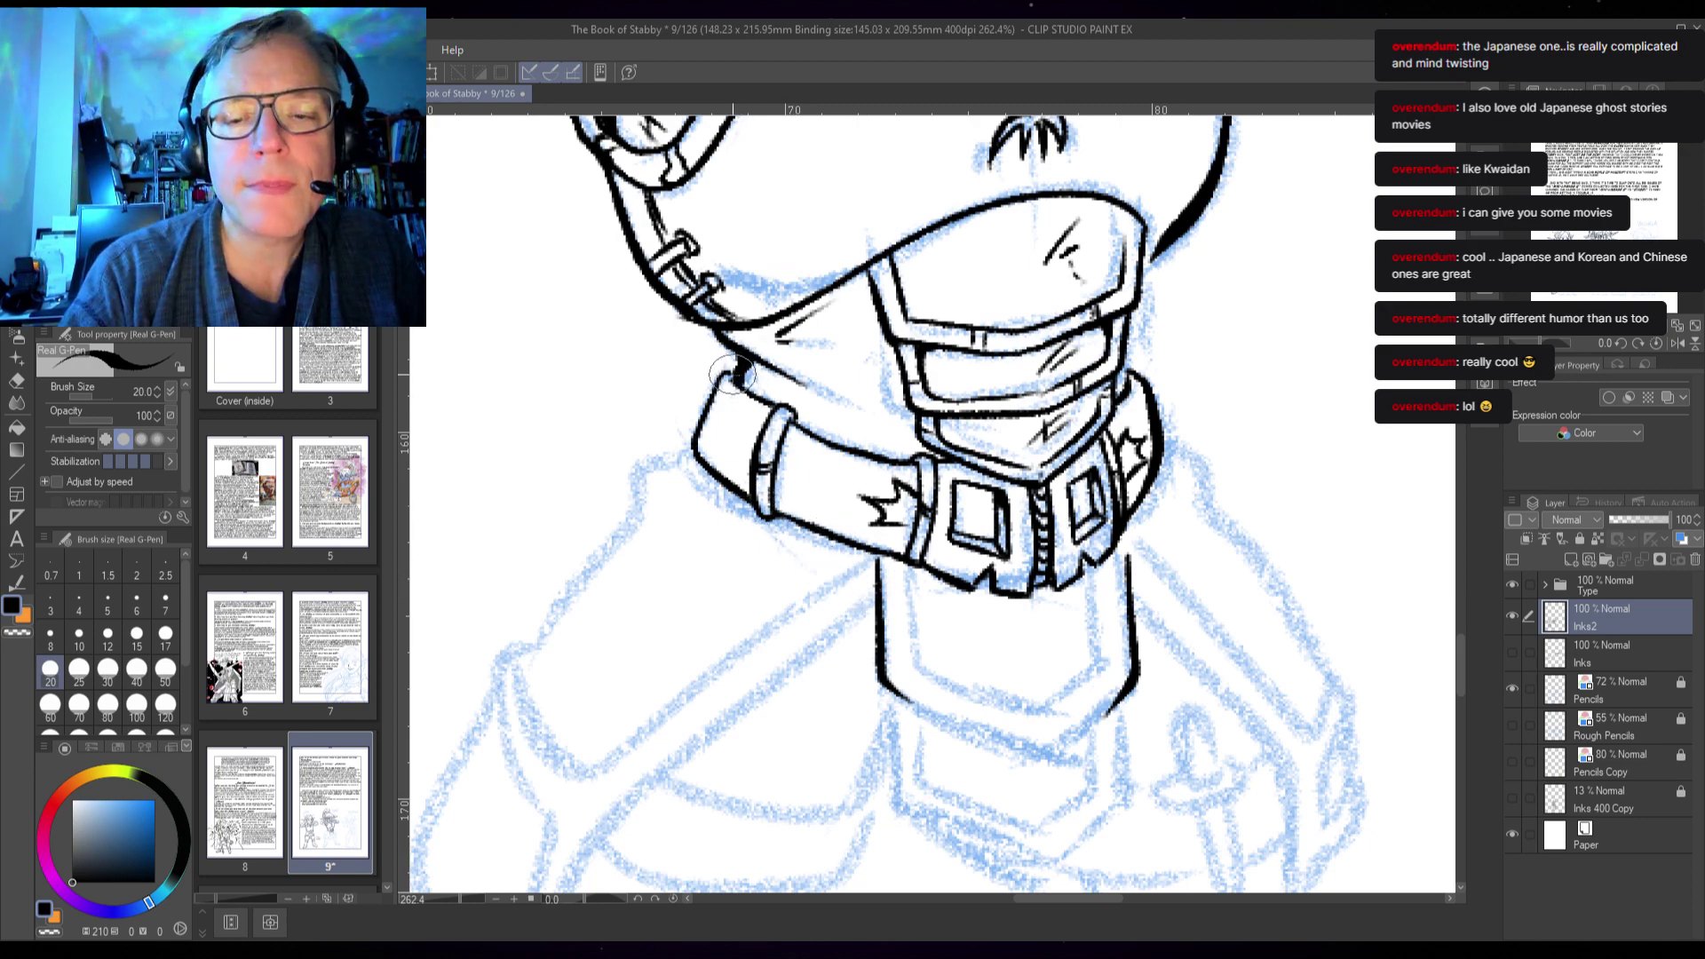
left_click_drag(723, 374, 689, 449)
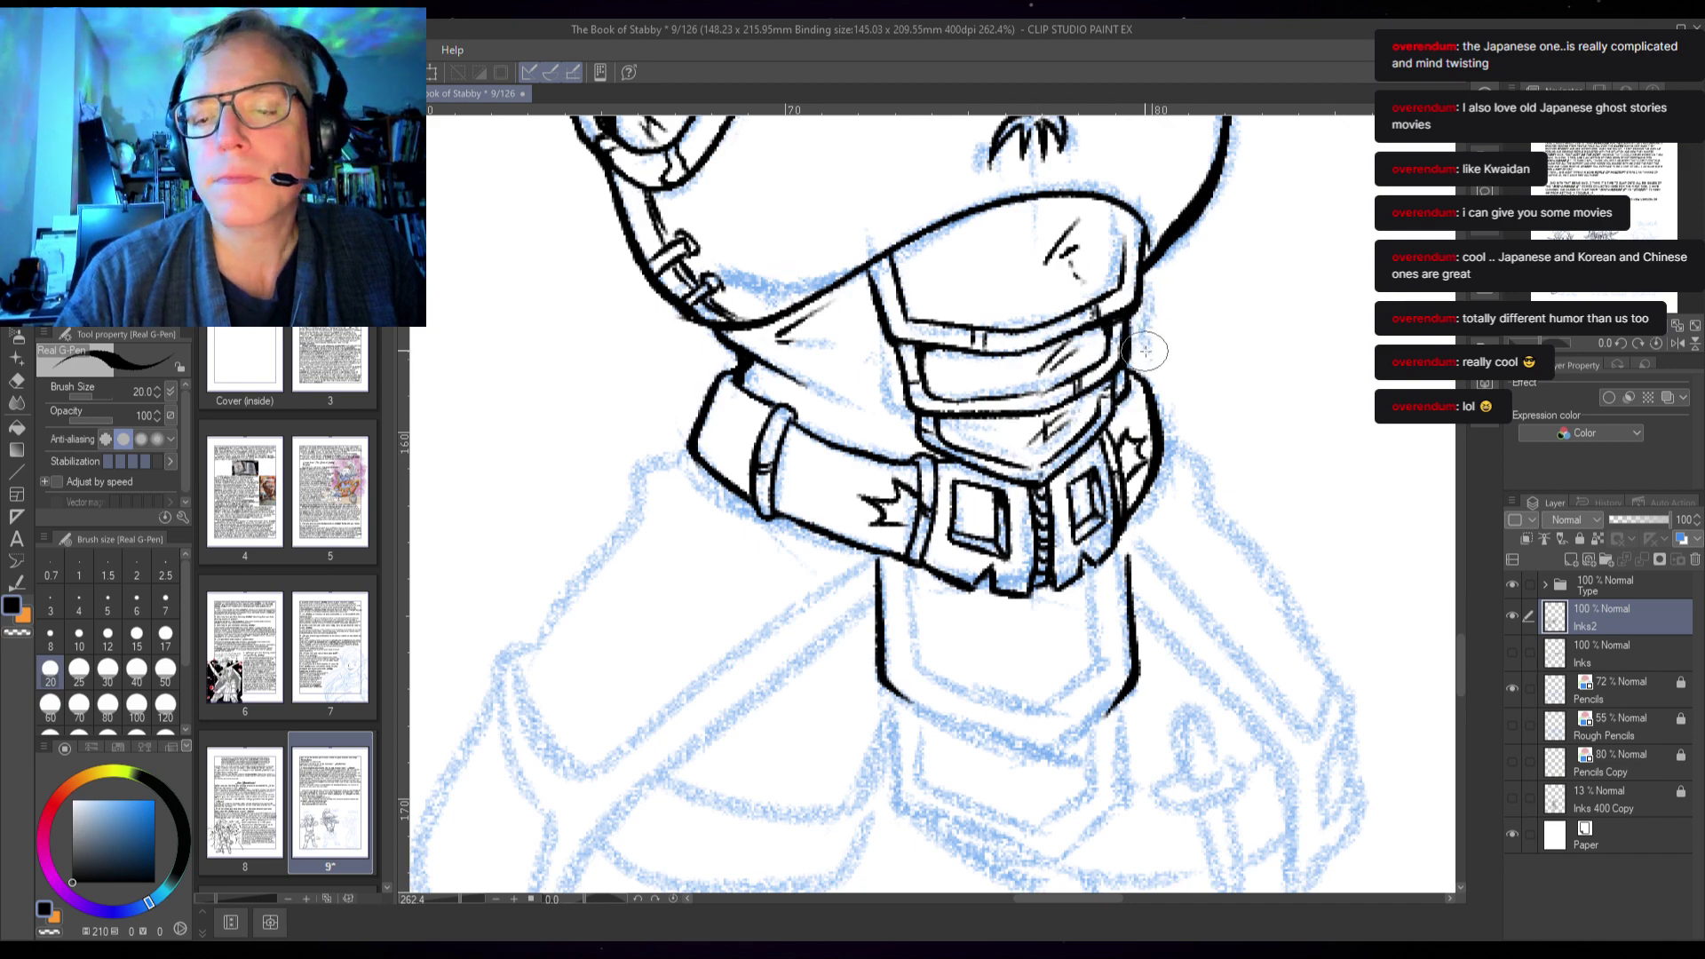
- Examine the character's inked belt, armour, arms and face both close up and from farther out
scroll(1188, 530, "down", 3)
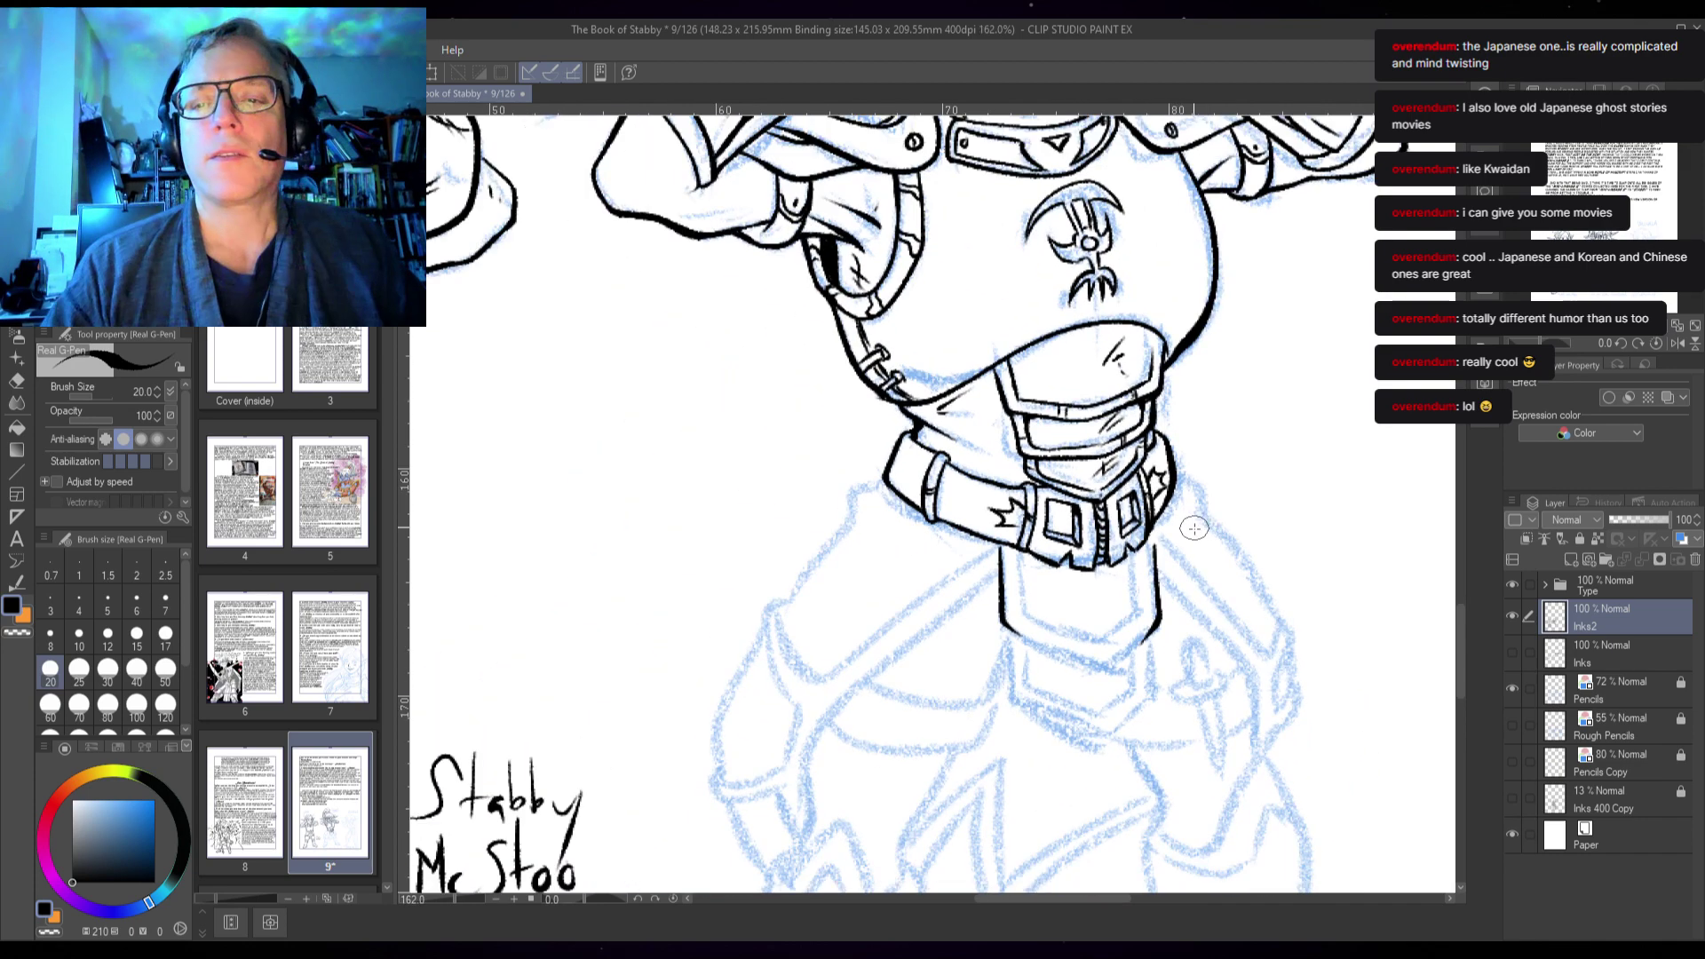
scroll(1194, 529, "down", 3)
scroll(888, 409, "up", 5)
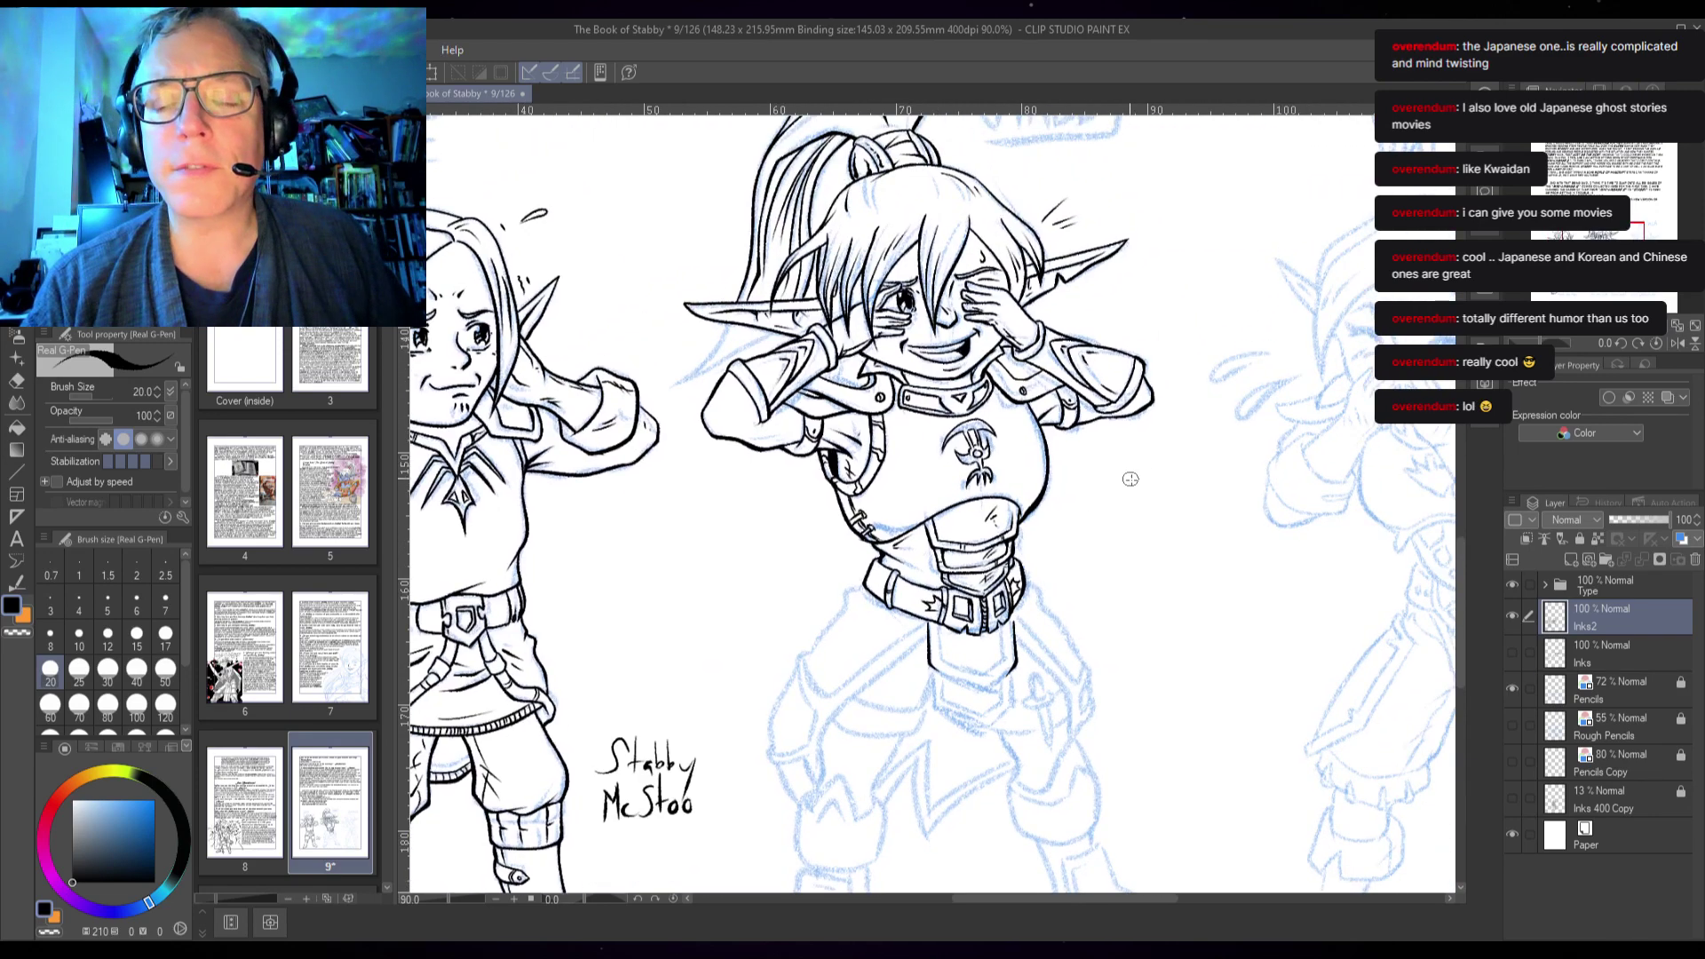
scroll(772, 437, "up", 1)
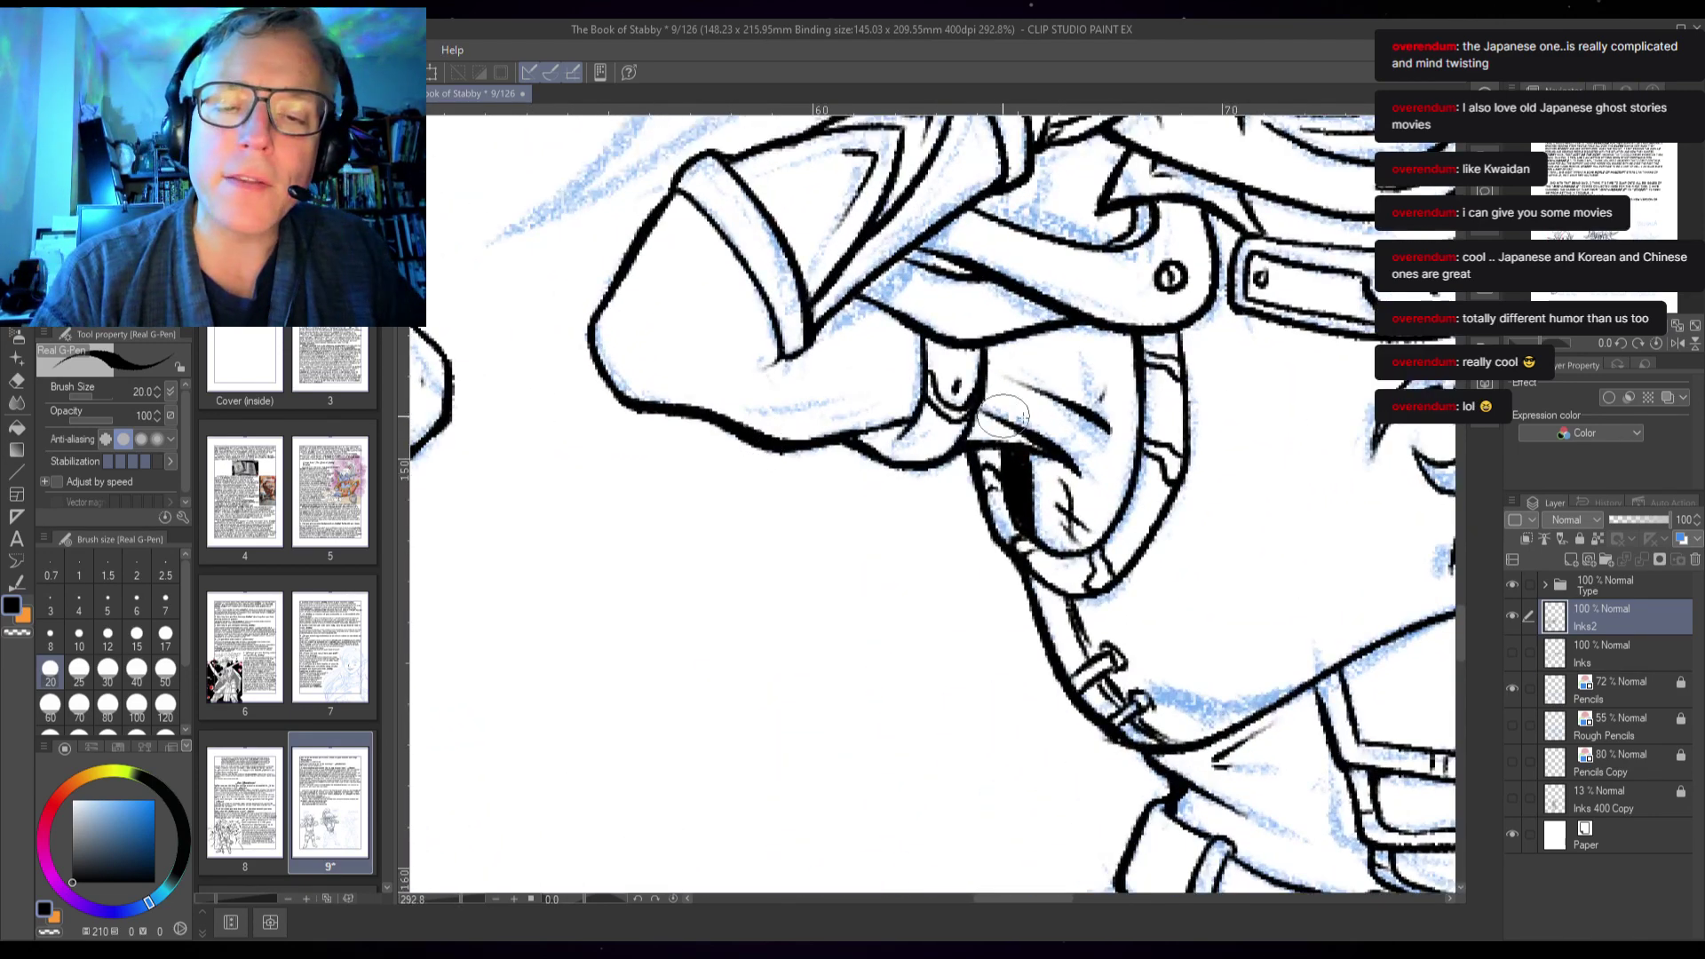
left_click_drag(1297, 456, 845, 591)
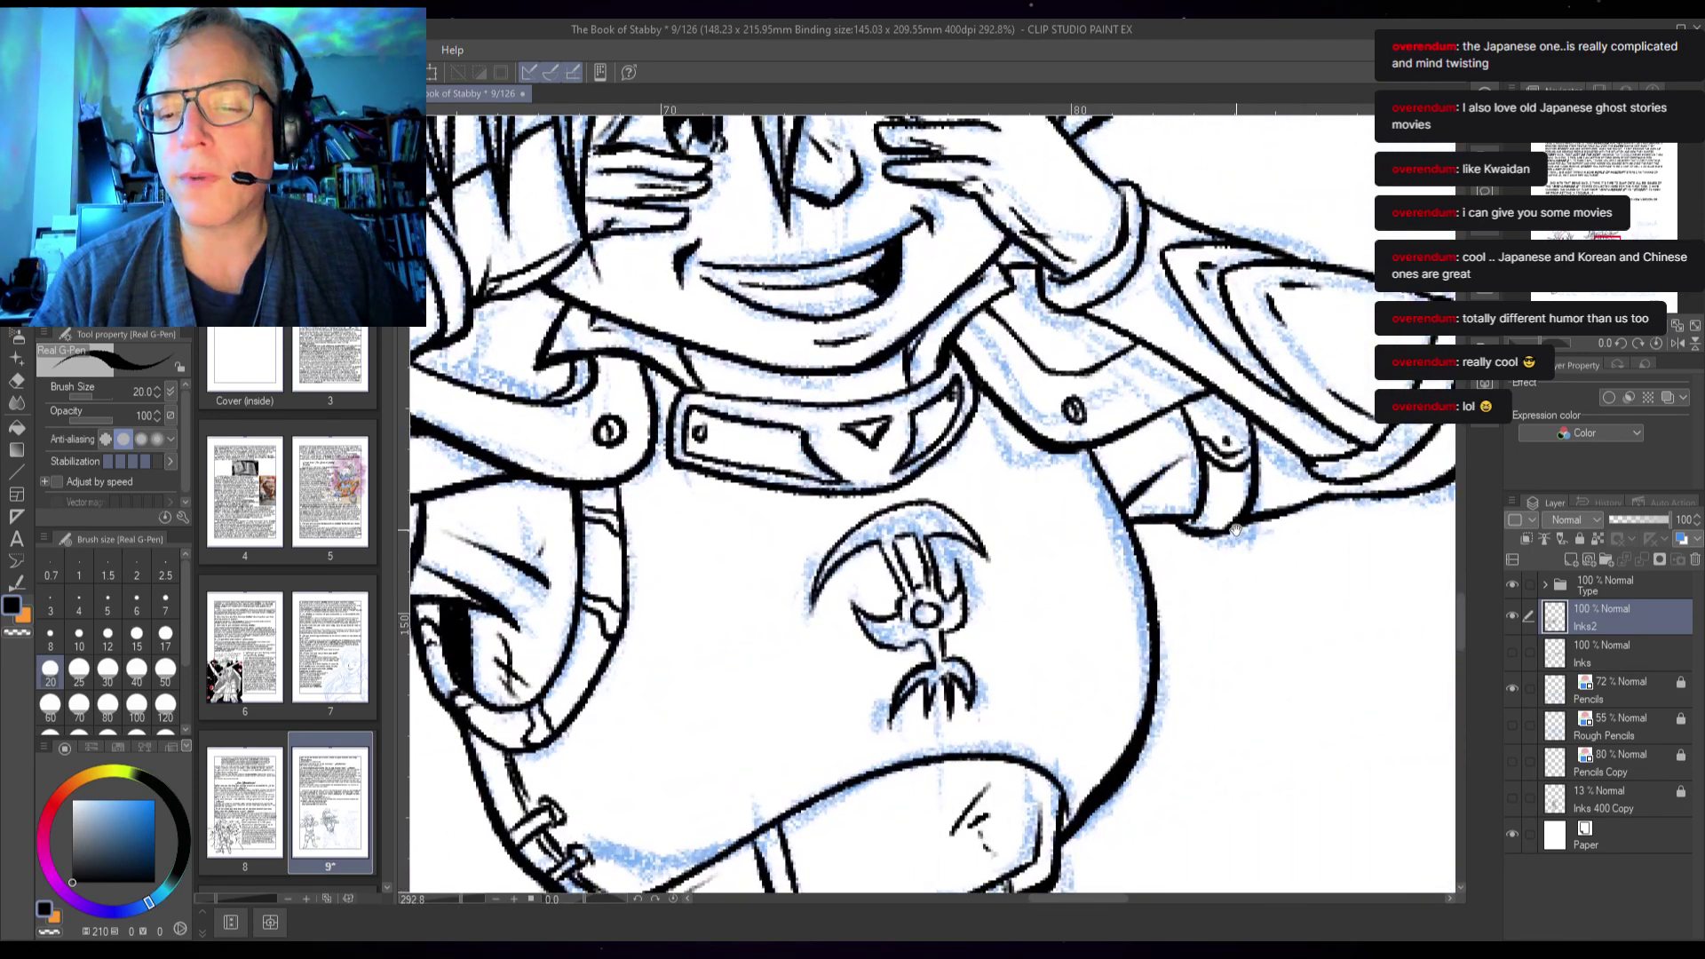
mouse_move(1132, 517)
left_mouse_down()
mouse_move(1235, 530)
mouse_move(1331, 499)
mouse_move(1336, 518)
mouse_move(1196, 504)
left_mouse_up()
scroll(1201, 552, "down", 4)
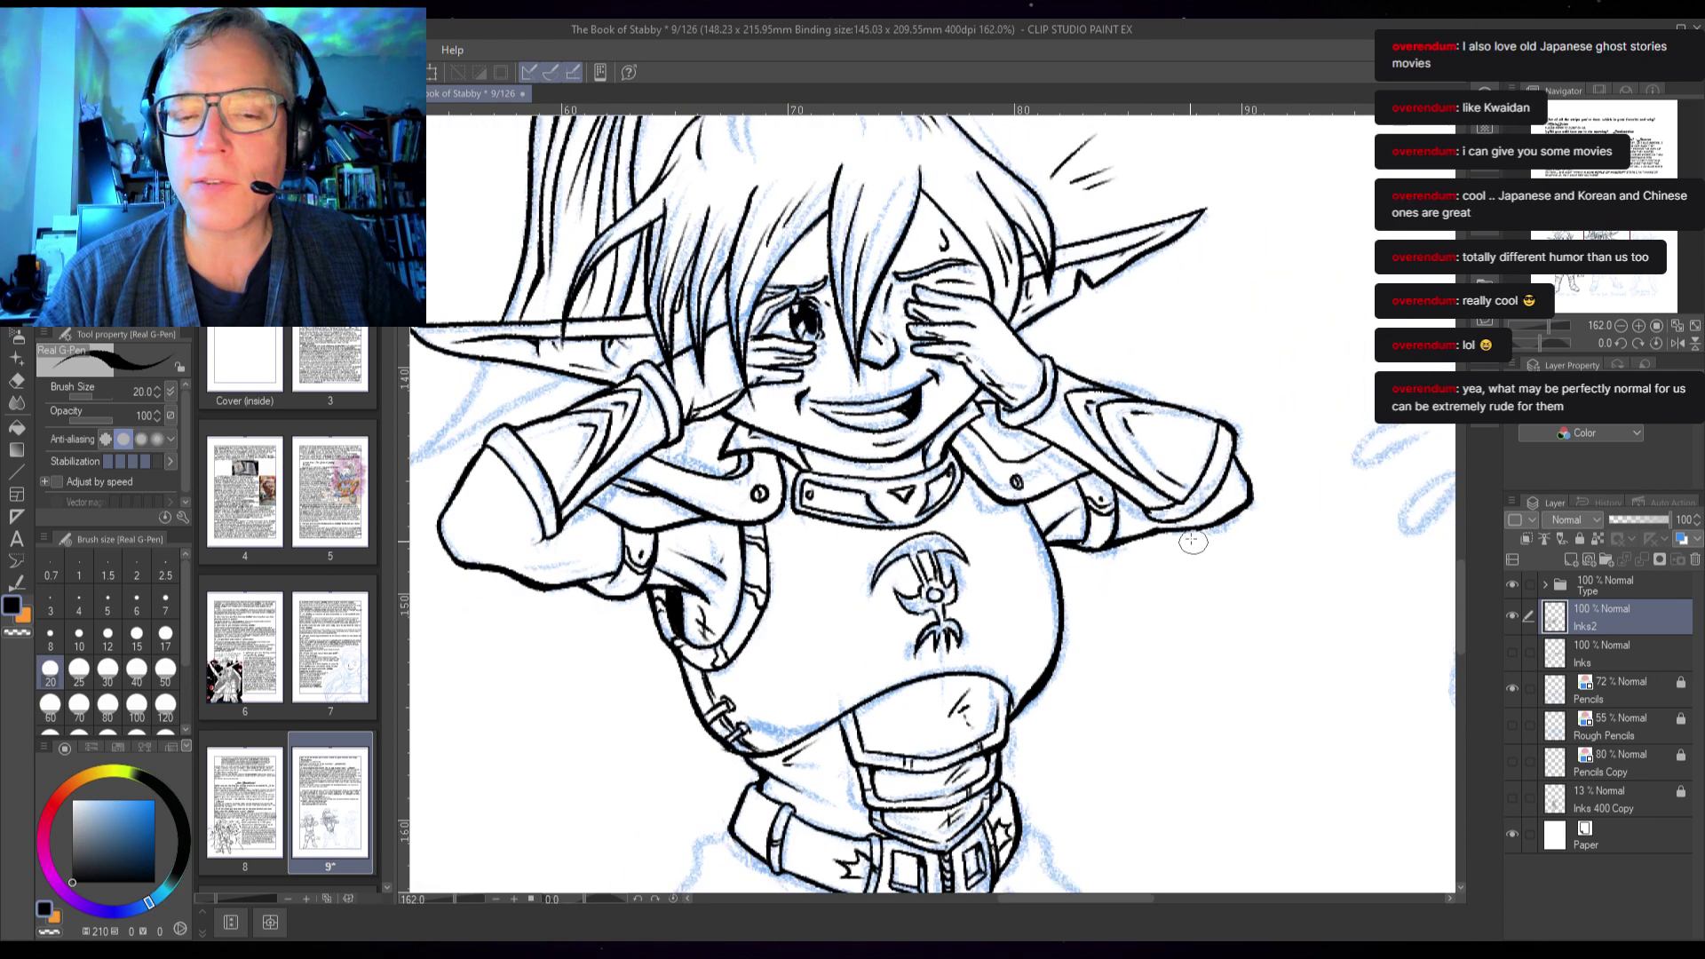
- Ink the pointed lower edge of the upper armour plate hanging below the belt buckle
scroll(1192, 541, "up", 1)
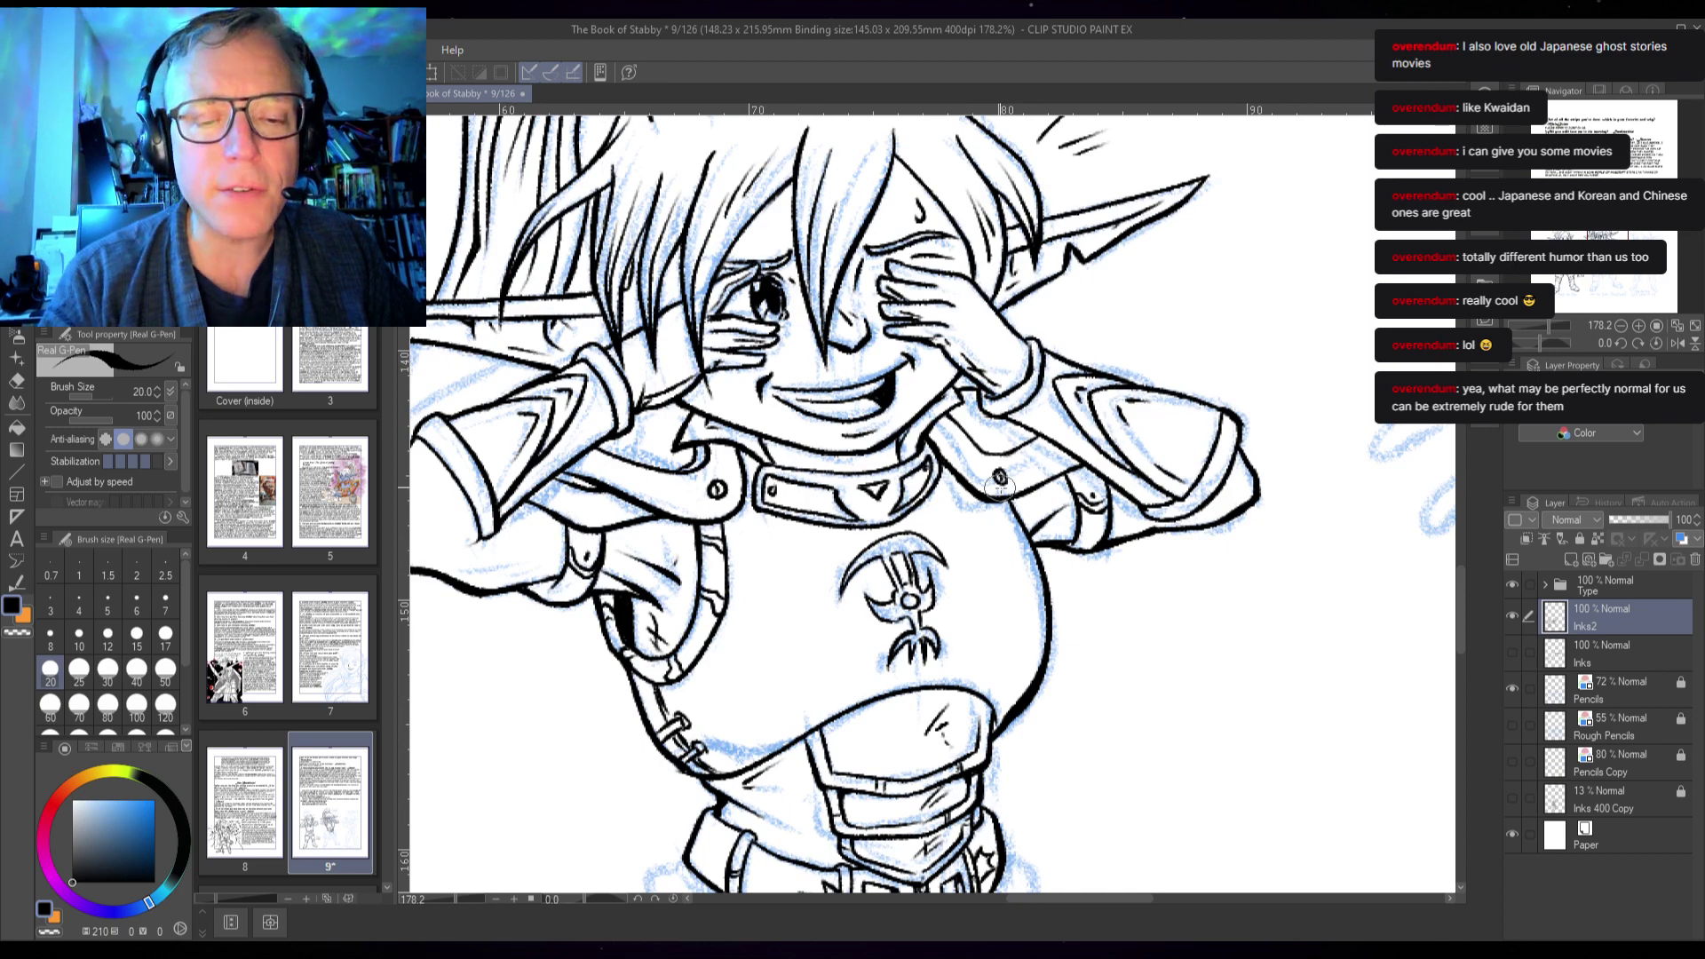
scroll(1034, 464, "up", 4)
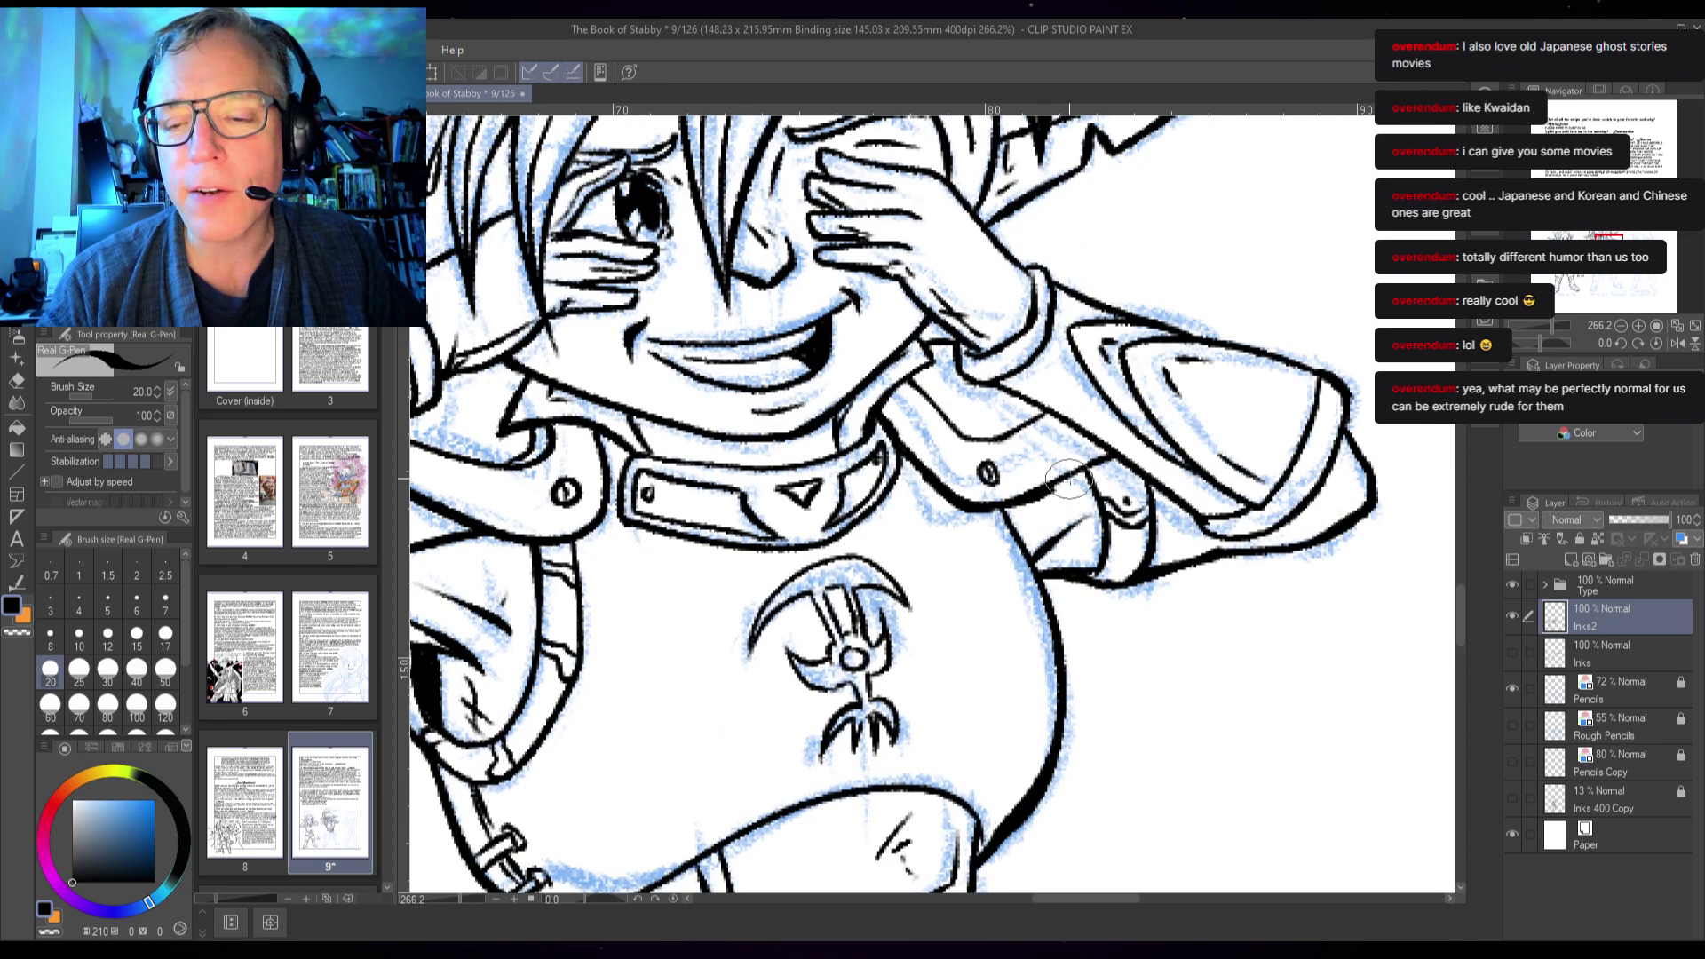
scroll(1106, 577, "down", 4)
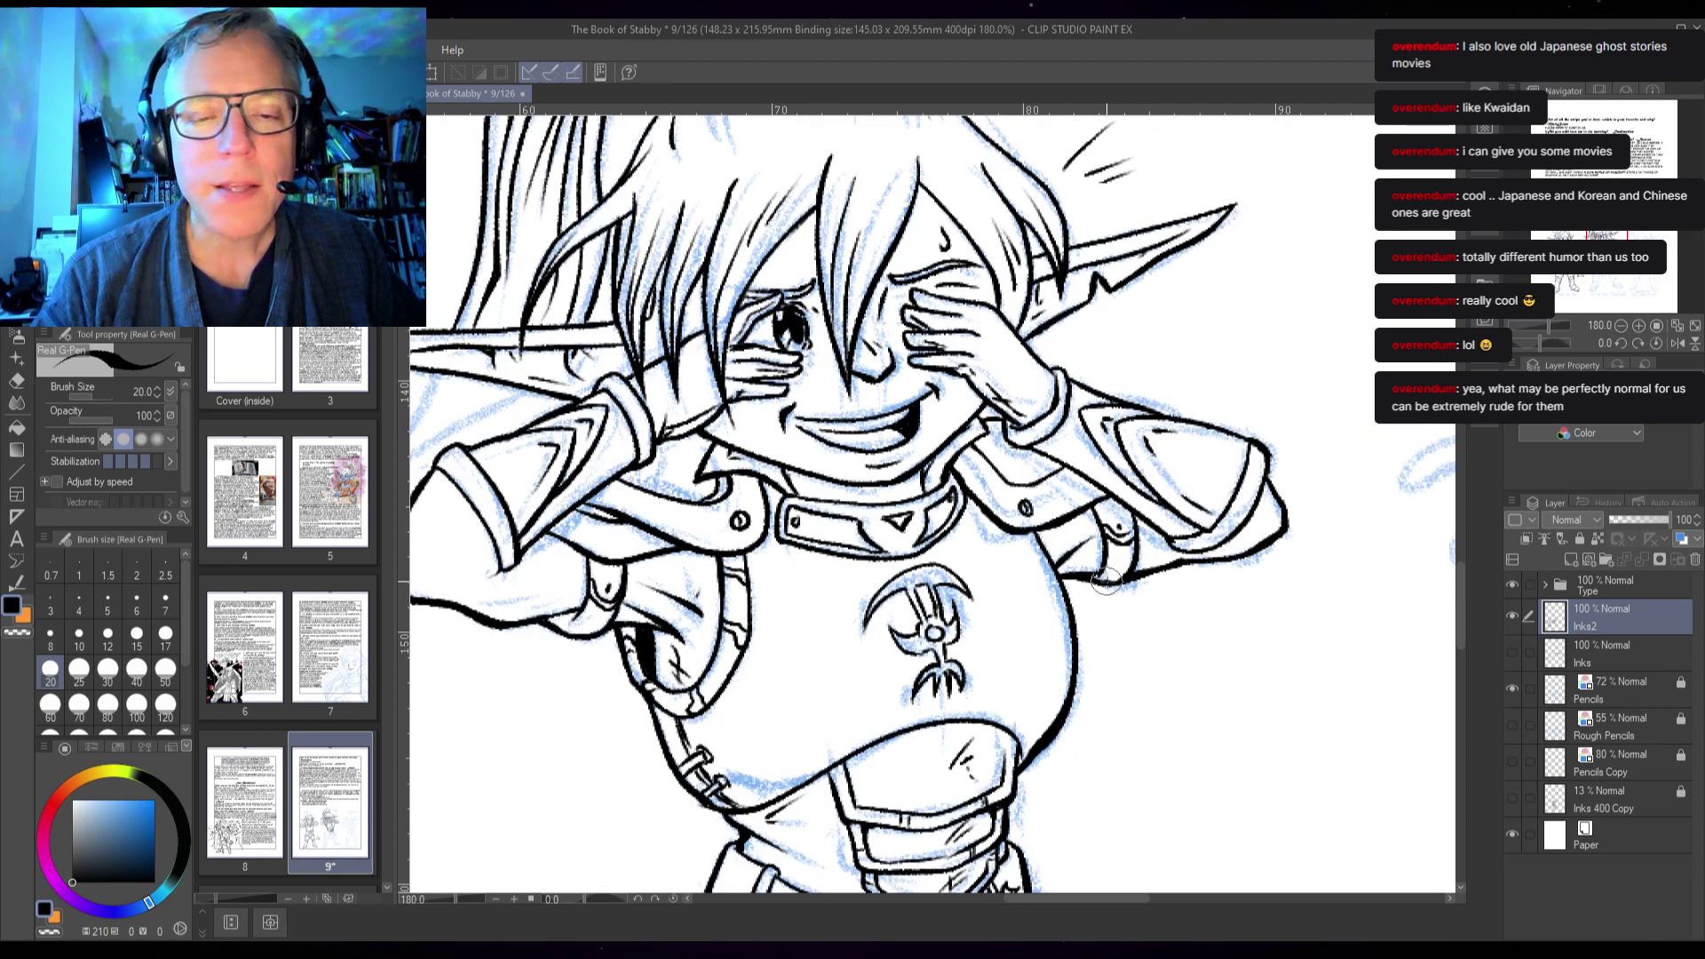
scroll(950, 671, "up", 1)
left_click_drag(959, 663, 1102, 442)
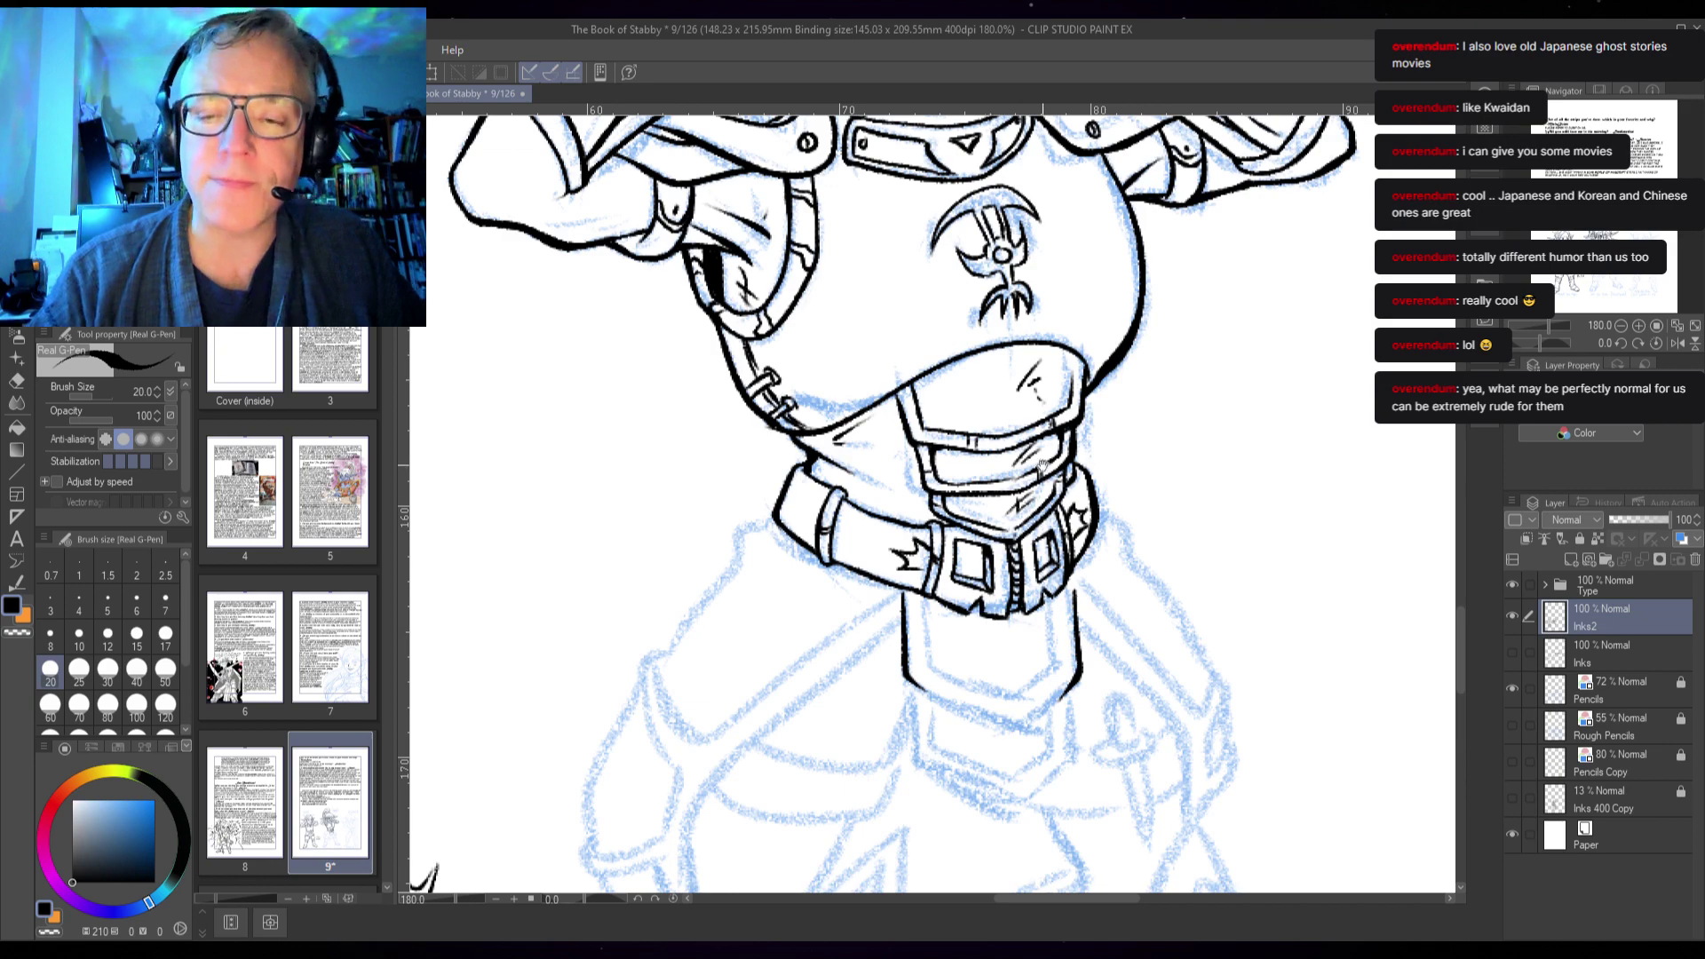
left_click_drag(1042, 464, 967, 286)
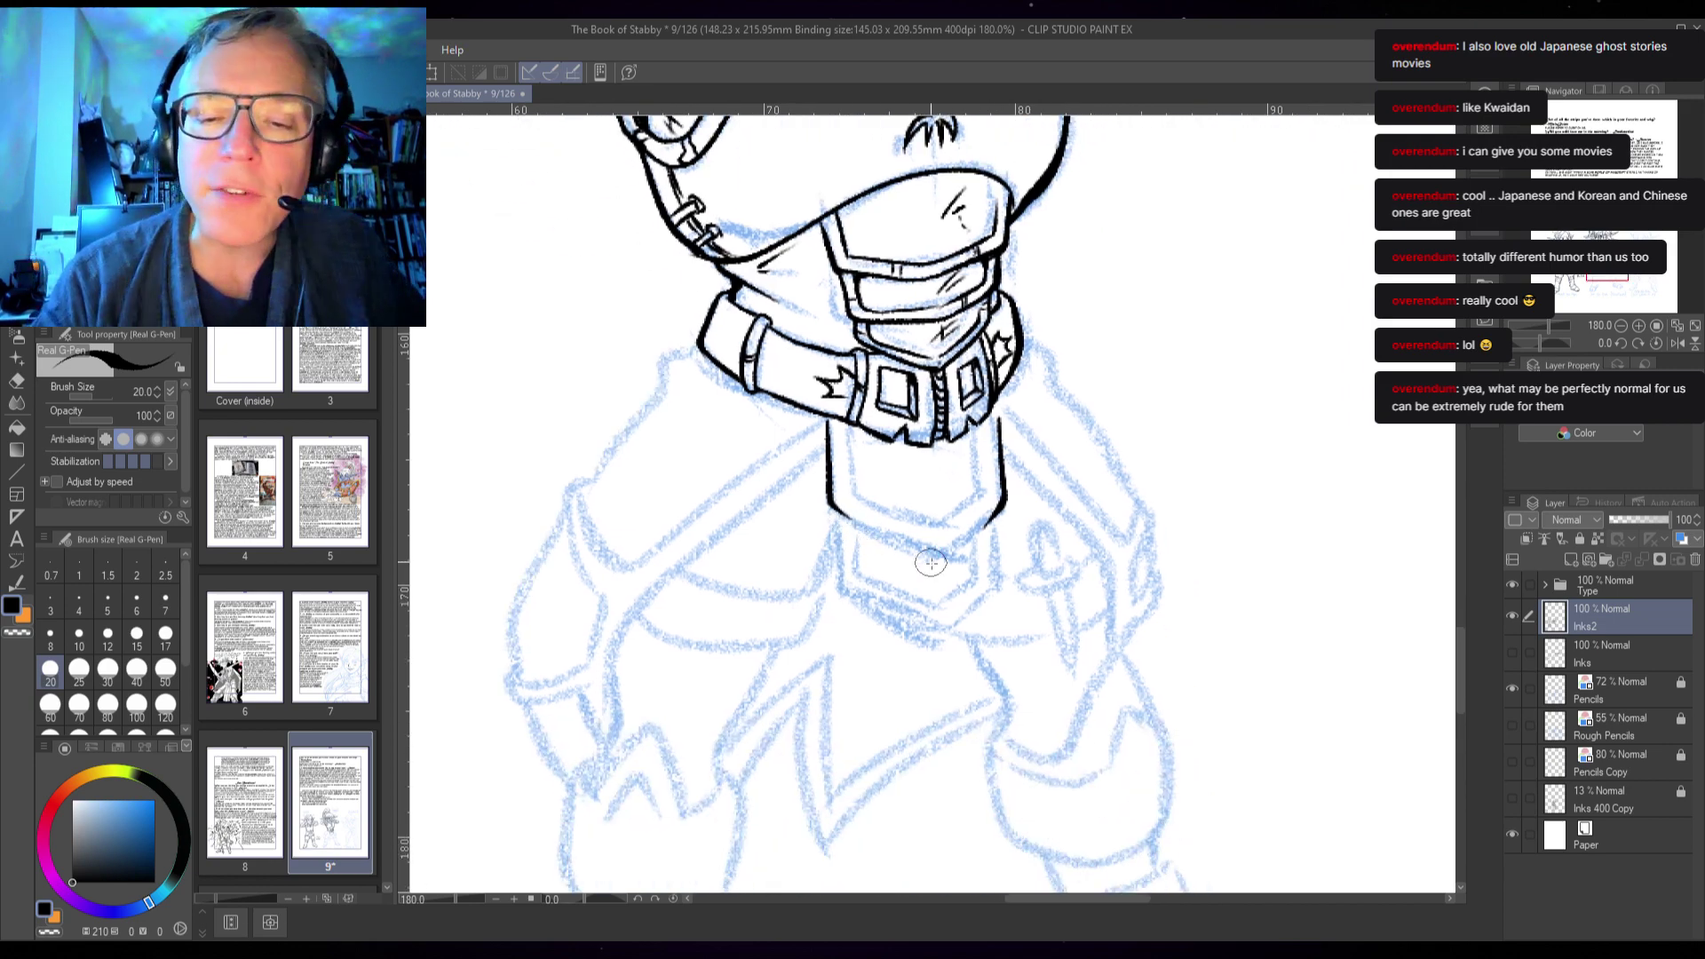
scroll(849, 534, "up", 2)
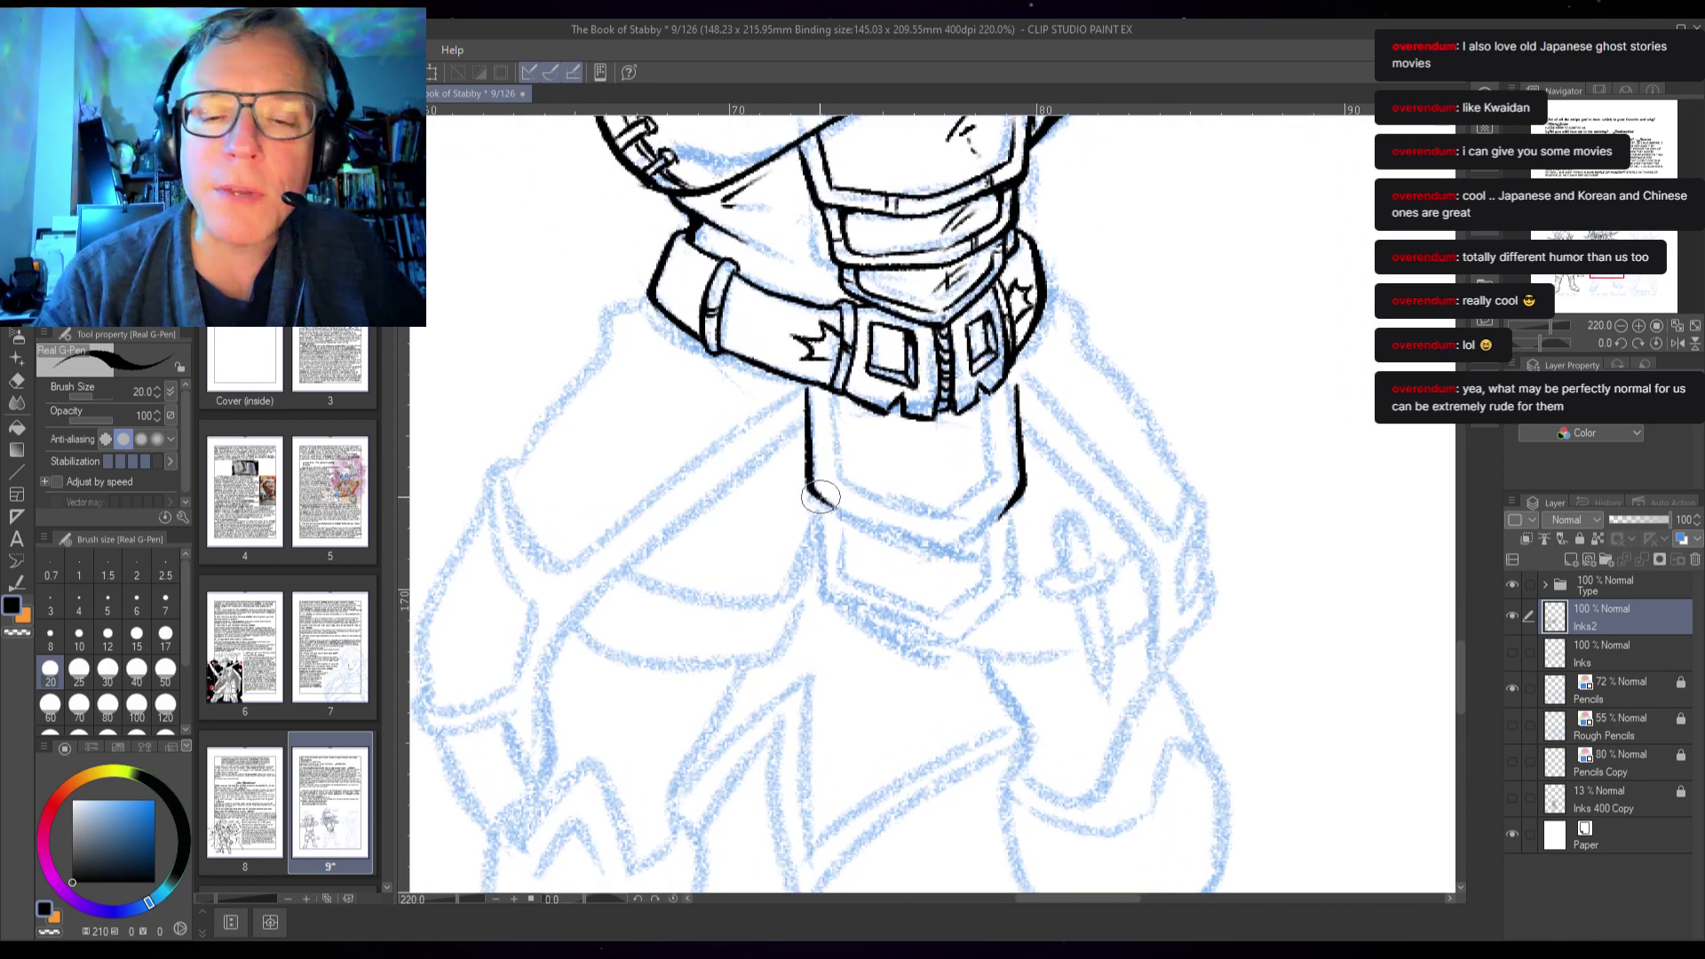
mouse_move(849, 518)
left_mouse_down()
mouse_move(946, 553)
mouse_move(1020, 487)
left_mouse_up()
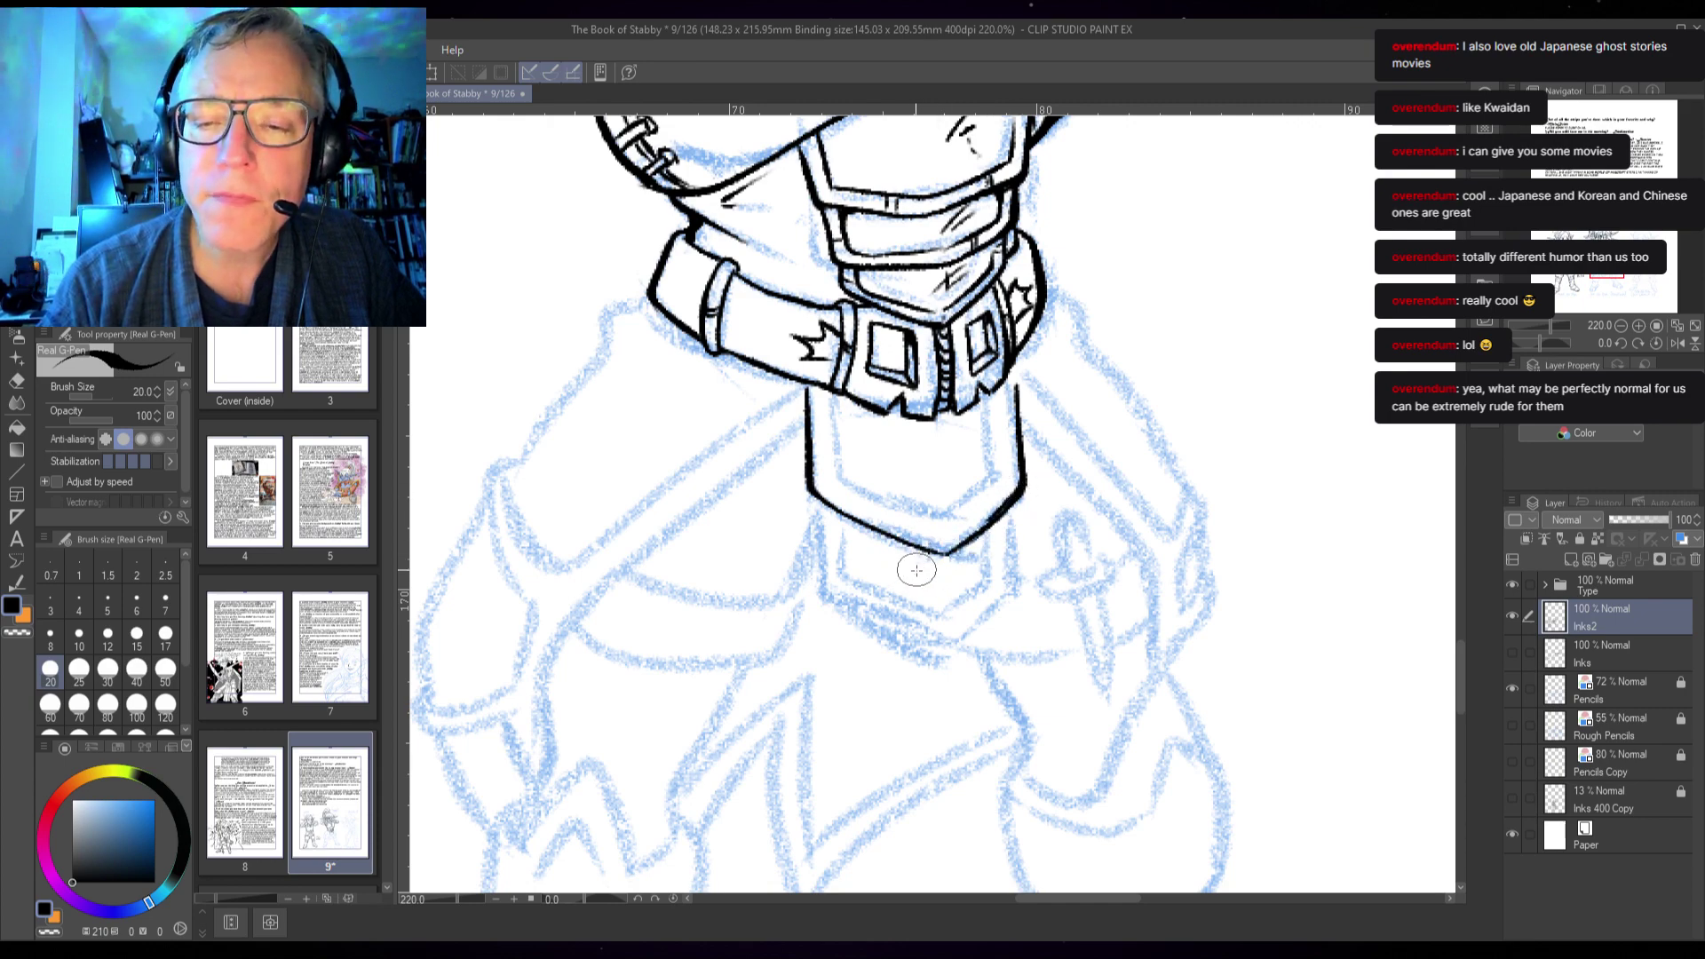
- Ink the sides and pointed lower edge of the second plate beneath the upper hanging plate
left_click_drag(814, 511, 820, 598)
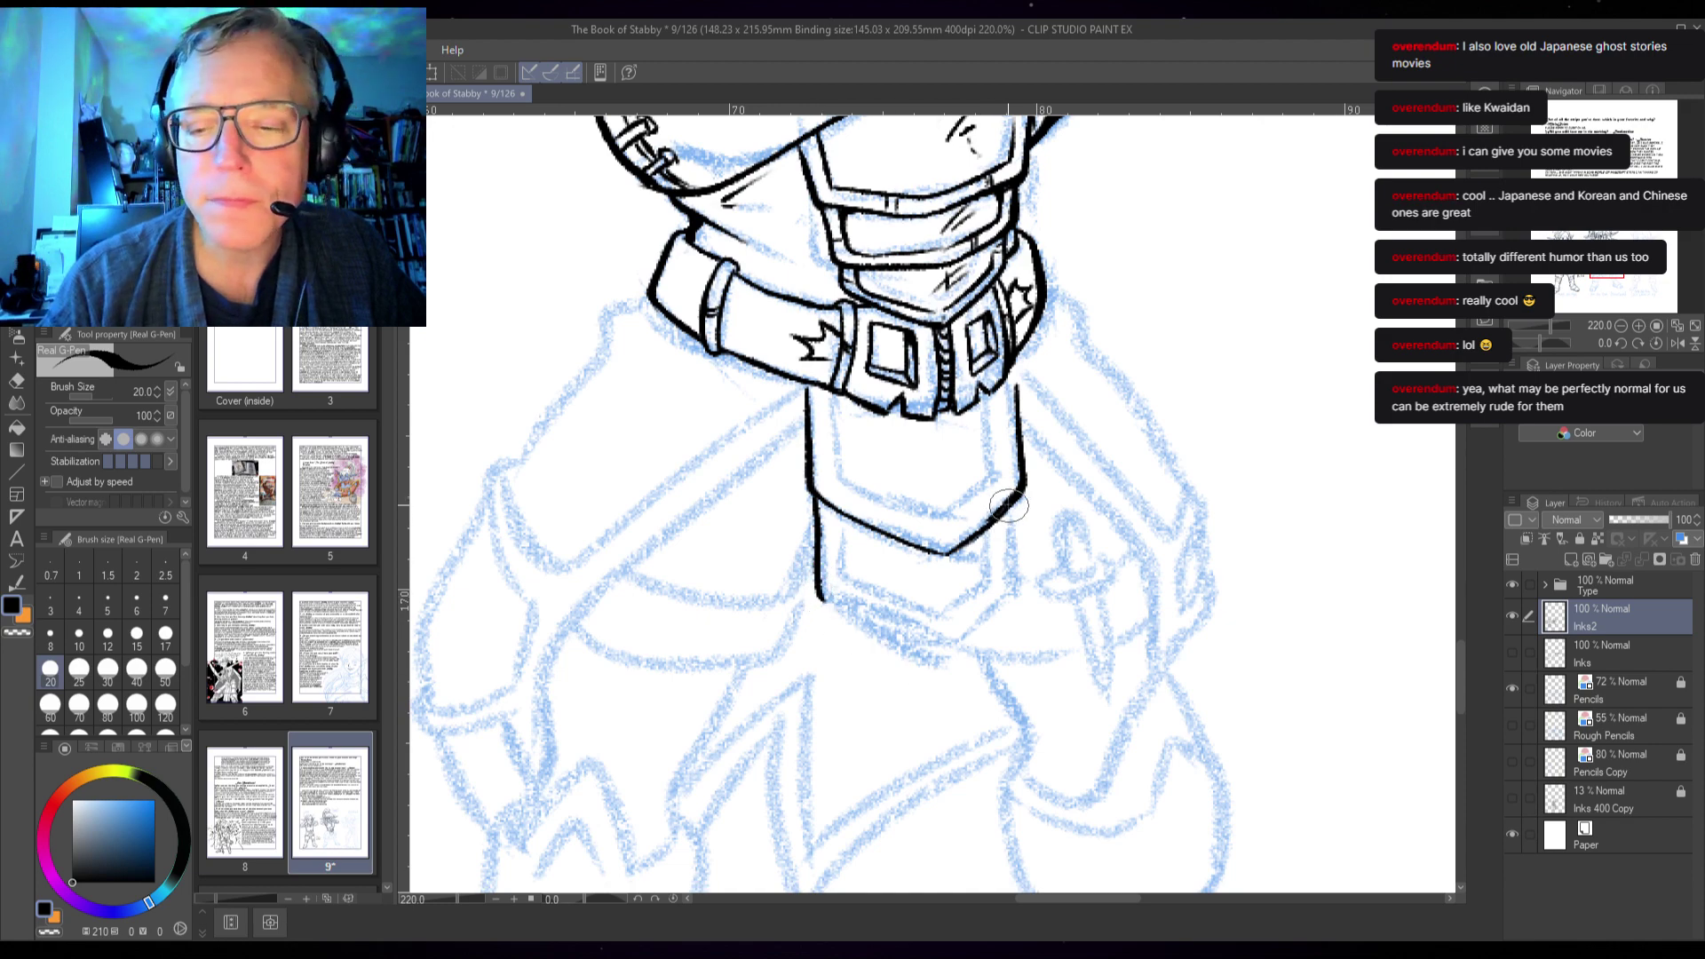
mouse_move(1008, 555)
left_mouse_down()
mouse_move(1012, 588)
mouse_move(942, 634)
left_mouse_up()
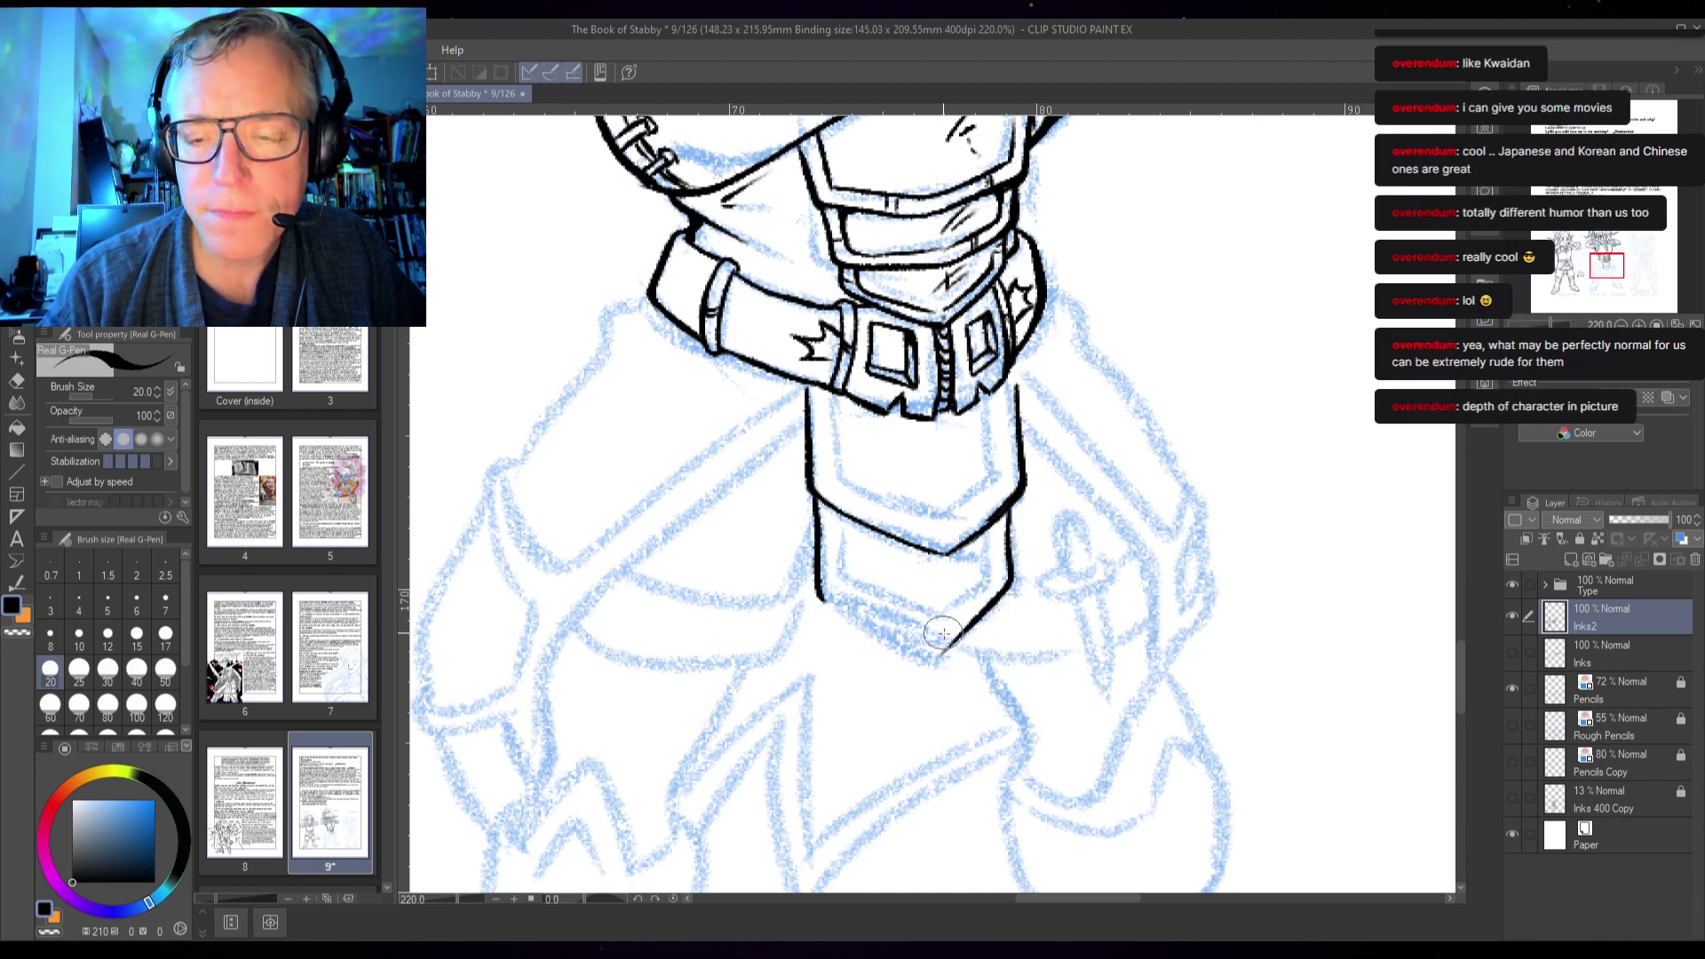
mouse_move(808, 497)
left_mouse_down()
mouse_move(820, 596)
mouse_move(941, 645)
left_mouse_up()
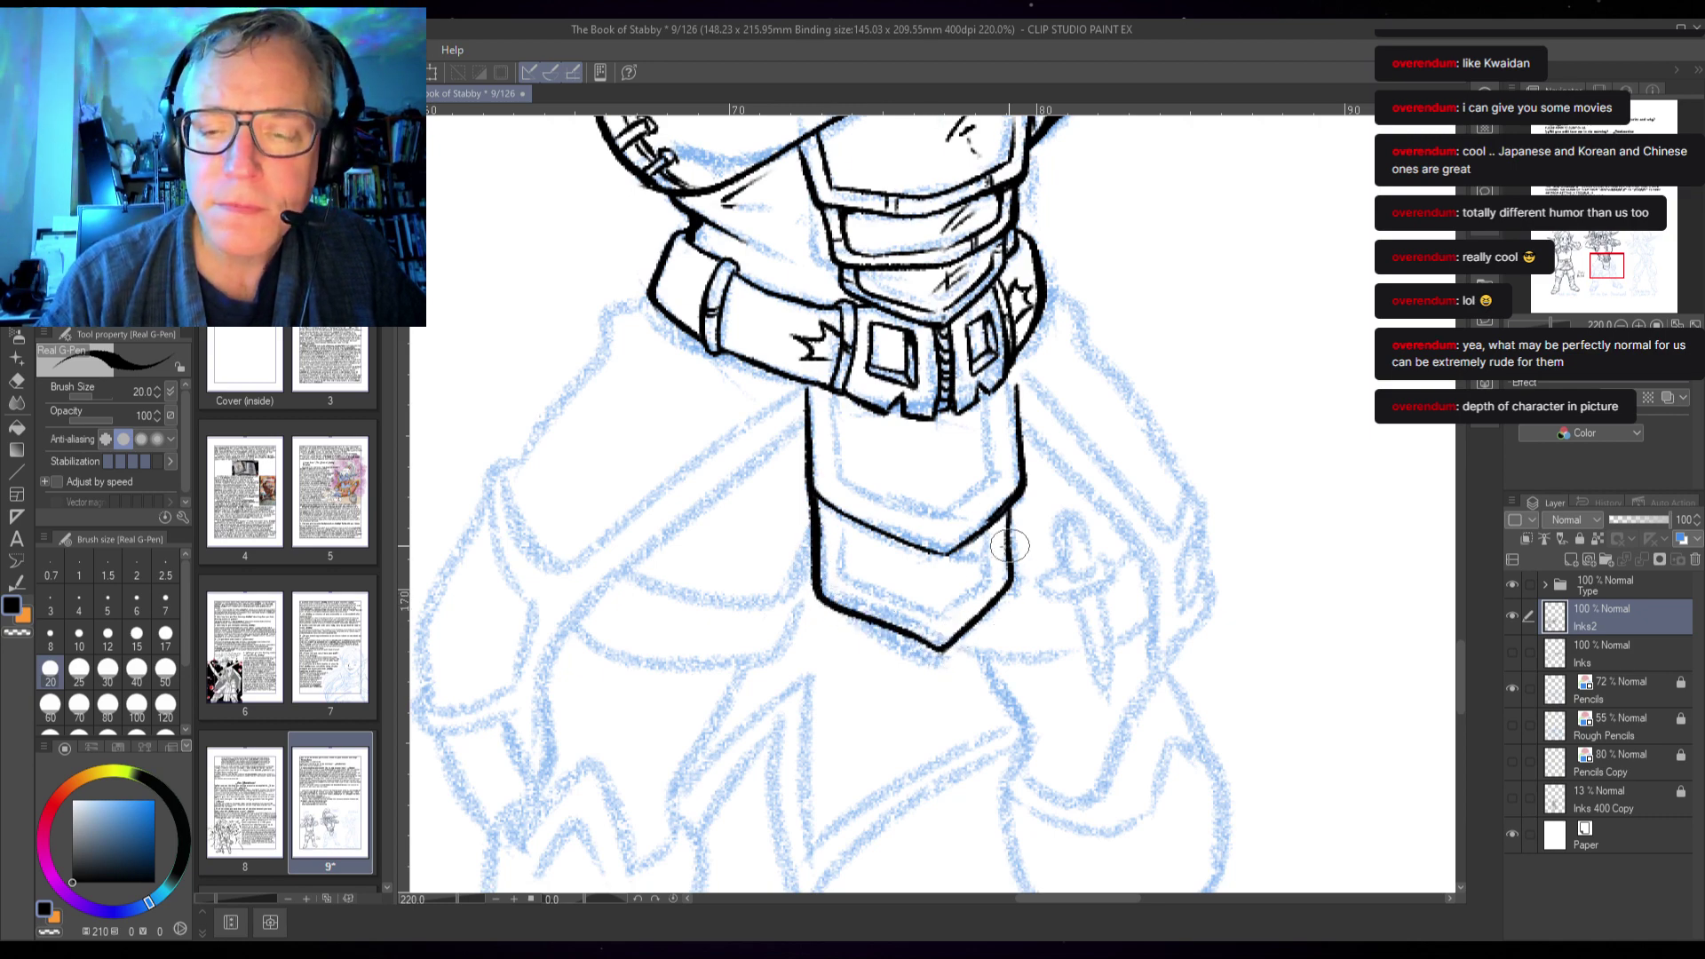
- Ink the inner border lines of both hanging plates, parallel to their outer edges
mouse_move(839, 541)
left_mouse_down()
mouse_move(842, 592)
mouse_move(841, 565)
mouse_move(946, 610)
mouse_move(988, 521)
mouse_move(985, 578)
left_mouse_up()
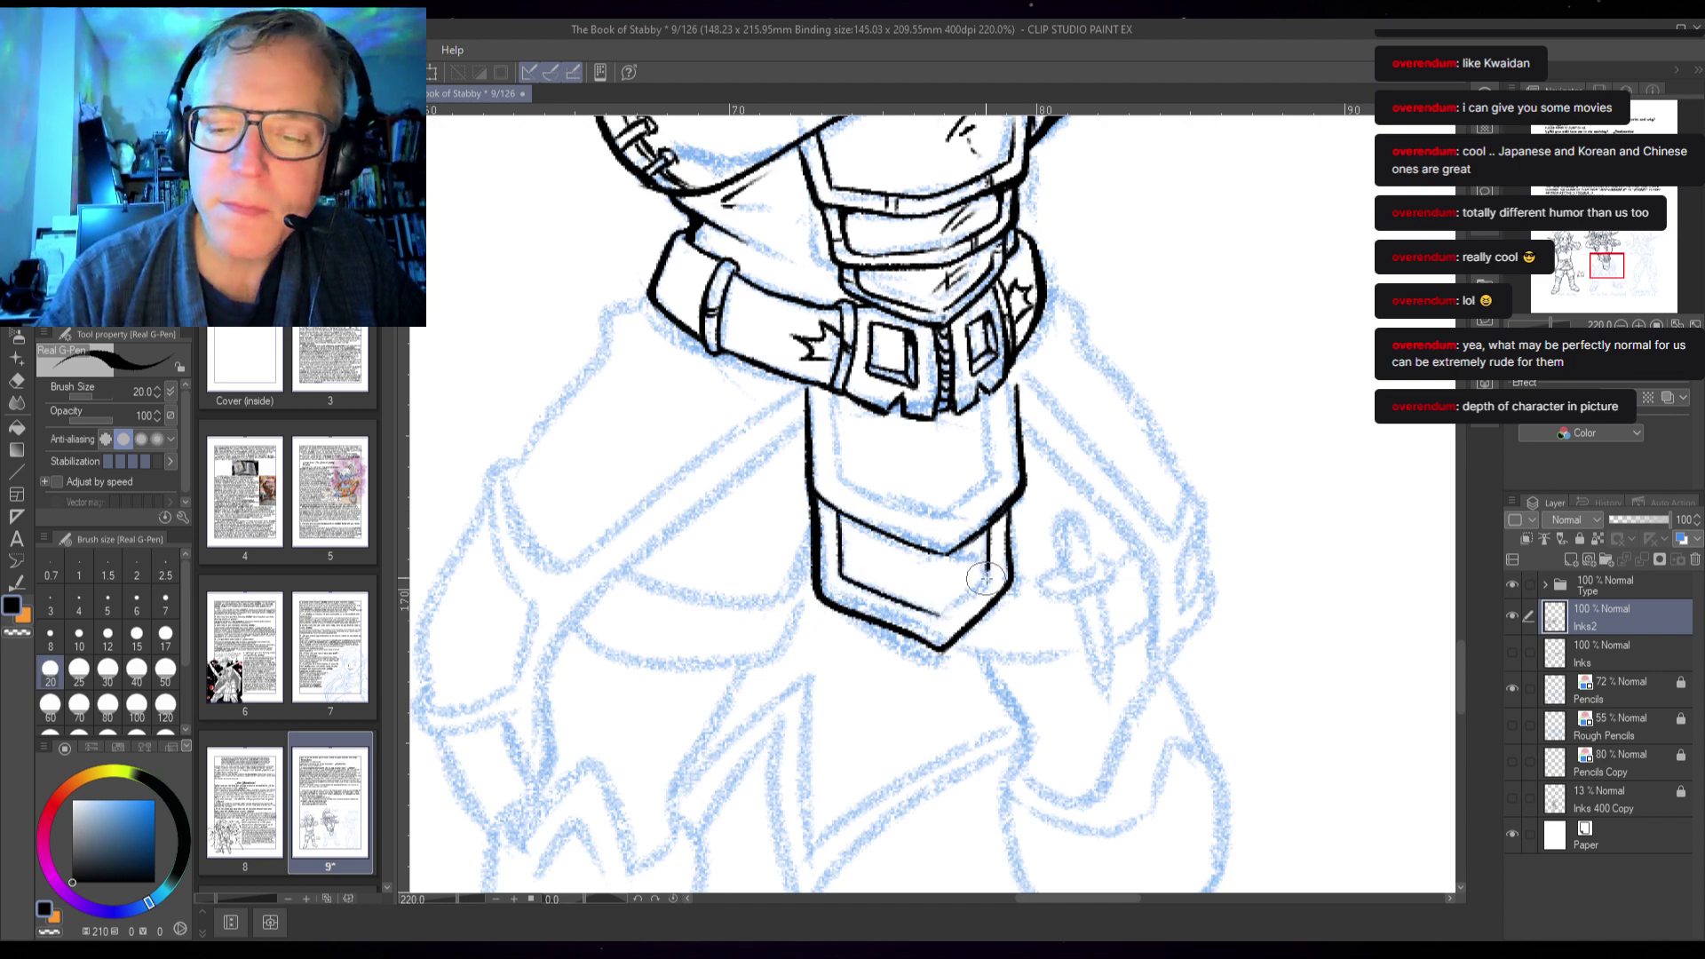
mouse_move(991, 392)
left_mouse_down()
mouse_move(986, 477)
mouse_move(945, 517)
left_mouse_up()
mouse_move(836, 400)
left_mouse_down()
mouse_move(845, 479)
mouse_move(945, 515)
left_mouse_up()
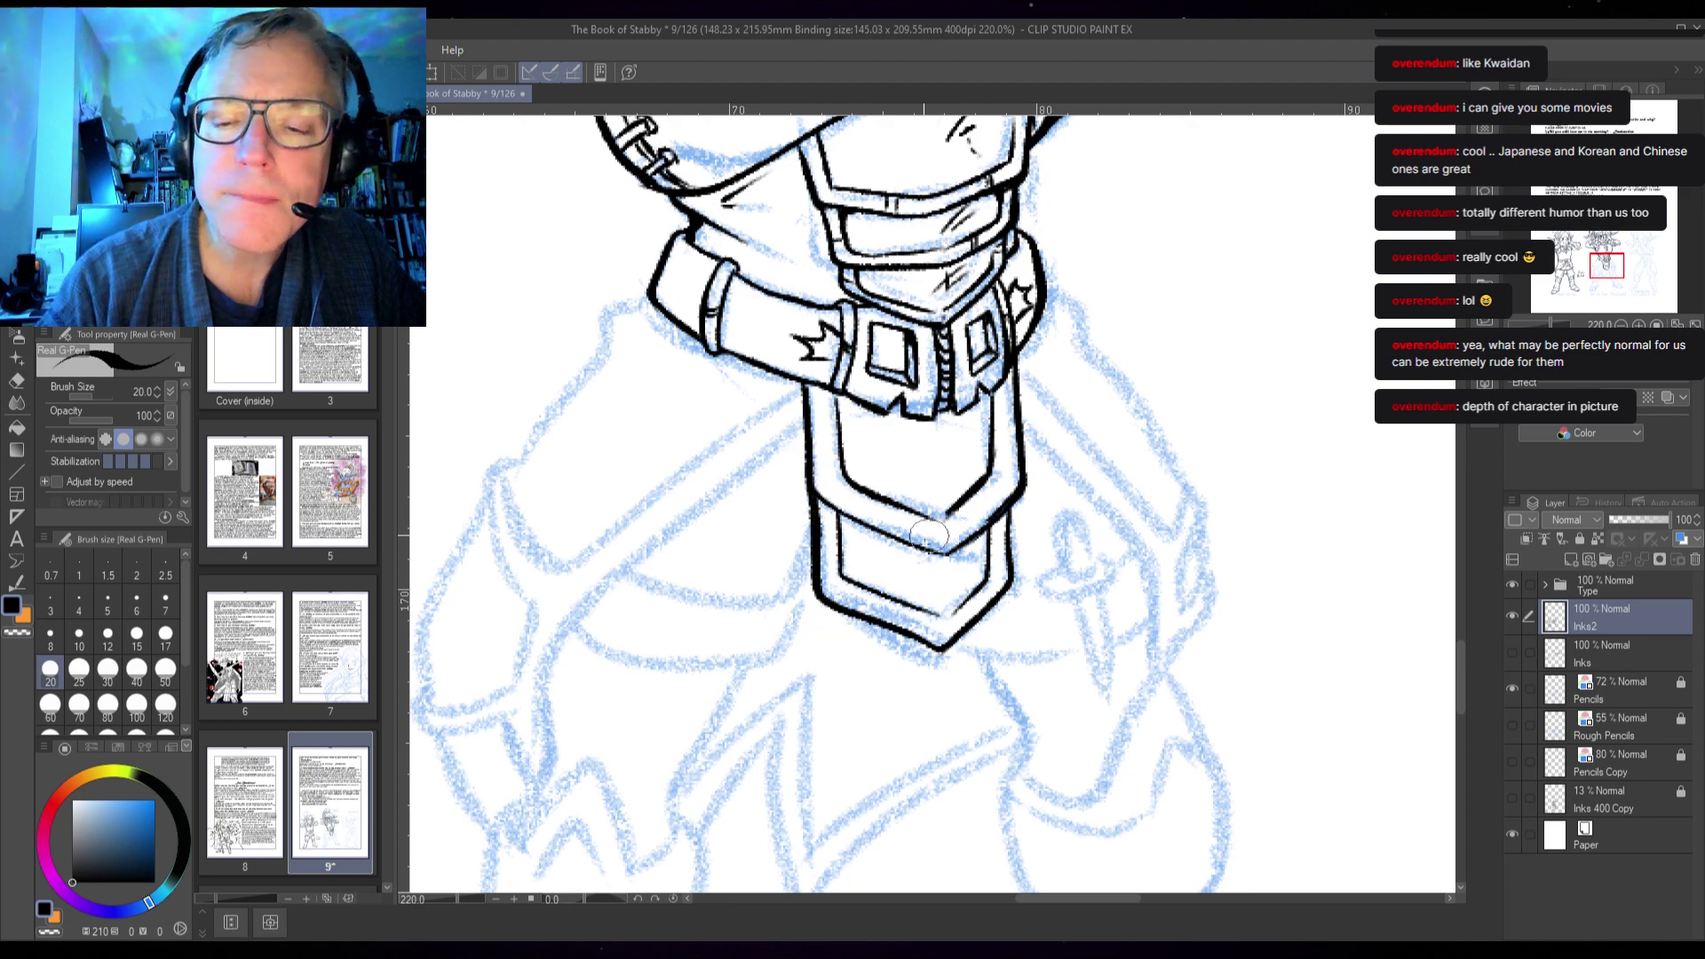
- Thicken the upper plate's lower edge and darken the corners where both plates' inner borders meet the overlapping edges
left_click_drag(813, 502, 930, 561)
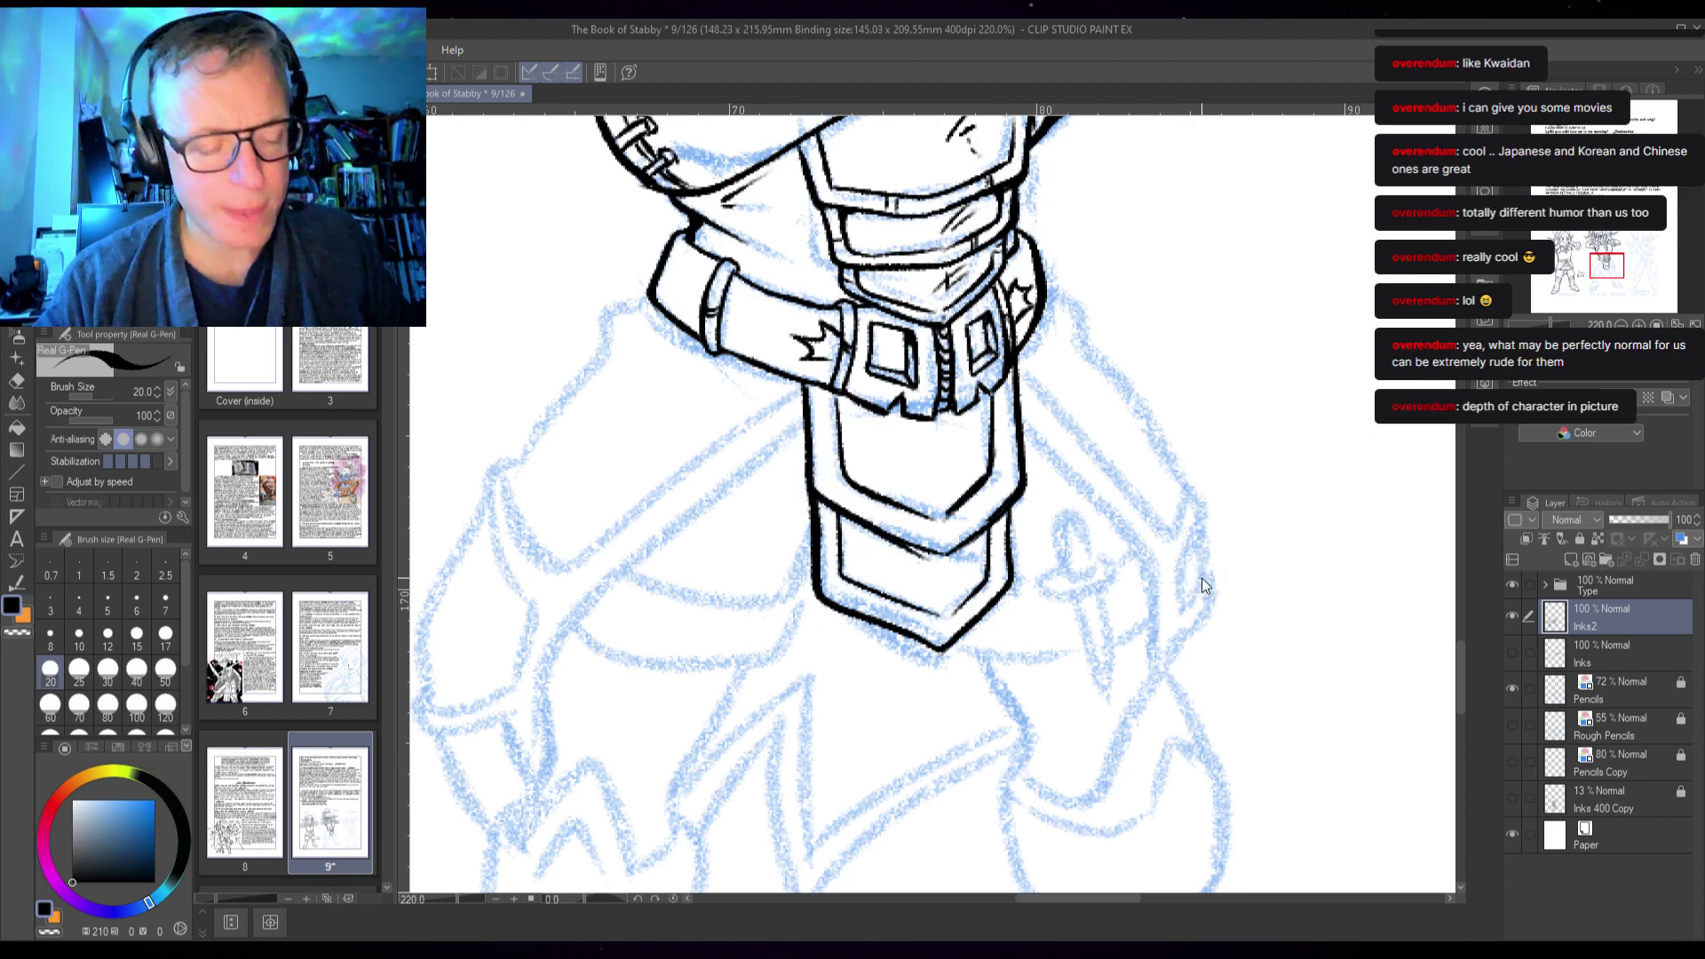
key("ctrl+z")
left_click_drag(1021, 461, 993, 561)
scroll(878, 416, "up", 1)
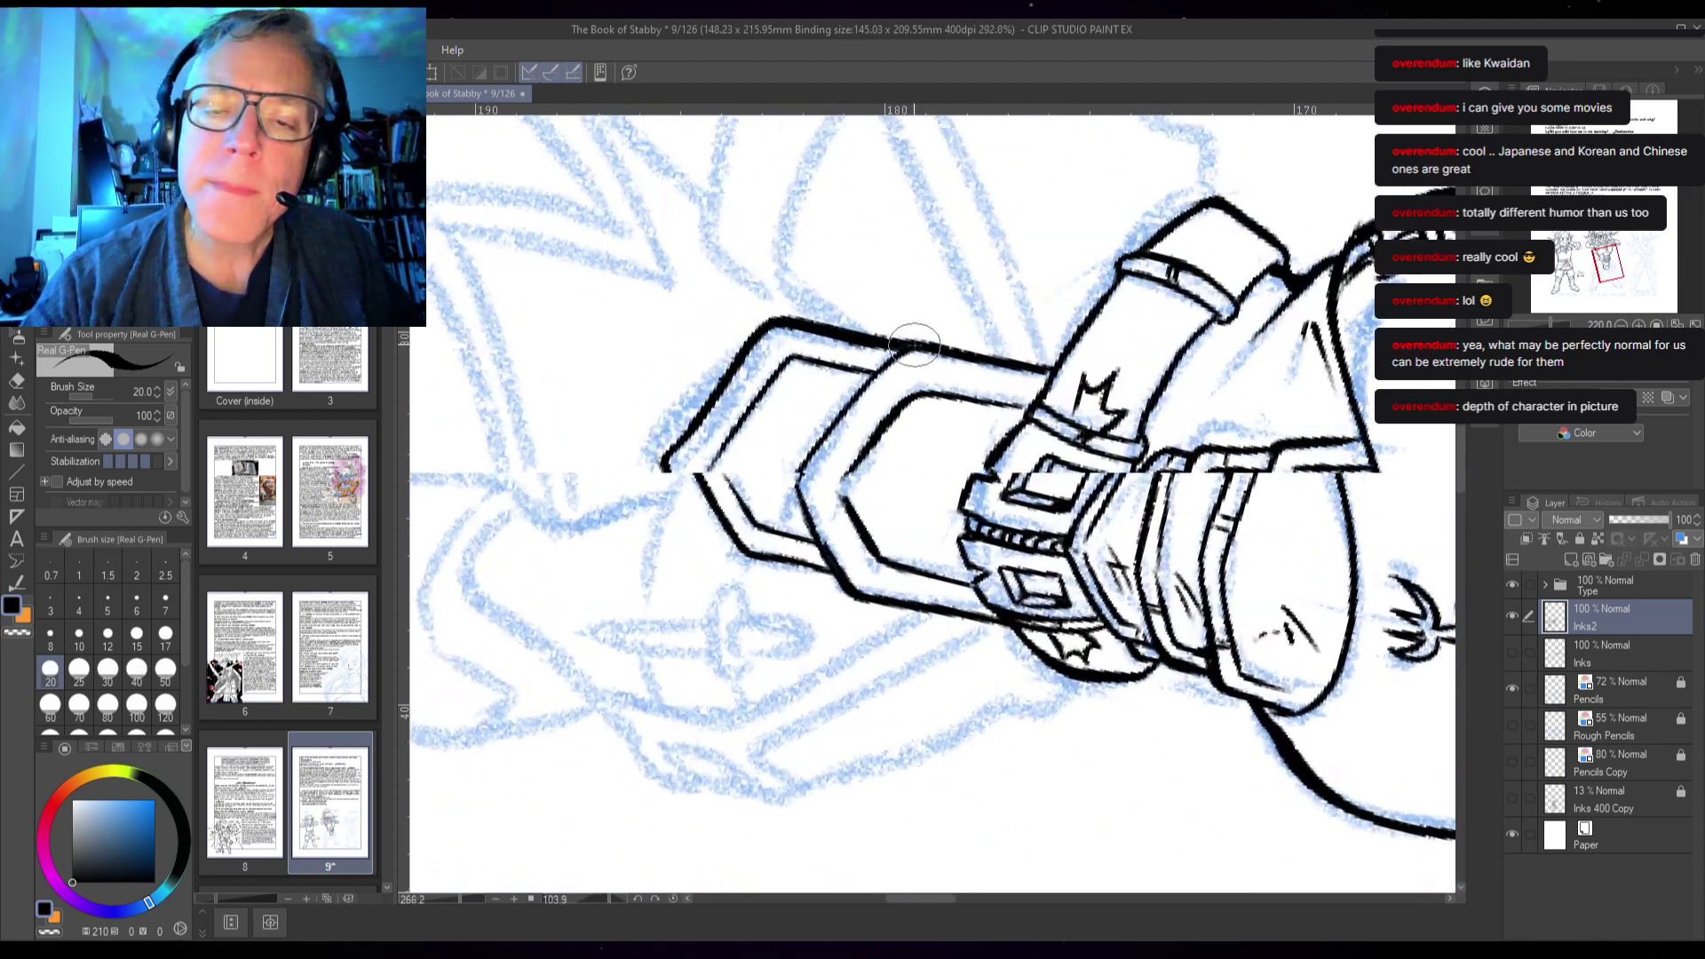
scroll(886, 357, "up", 3)
scroll(886, 358, "up", 1)
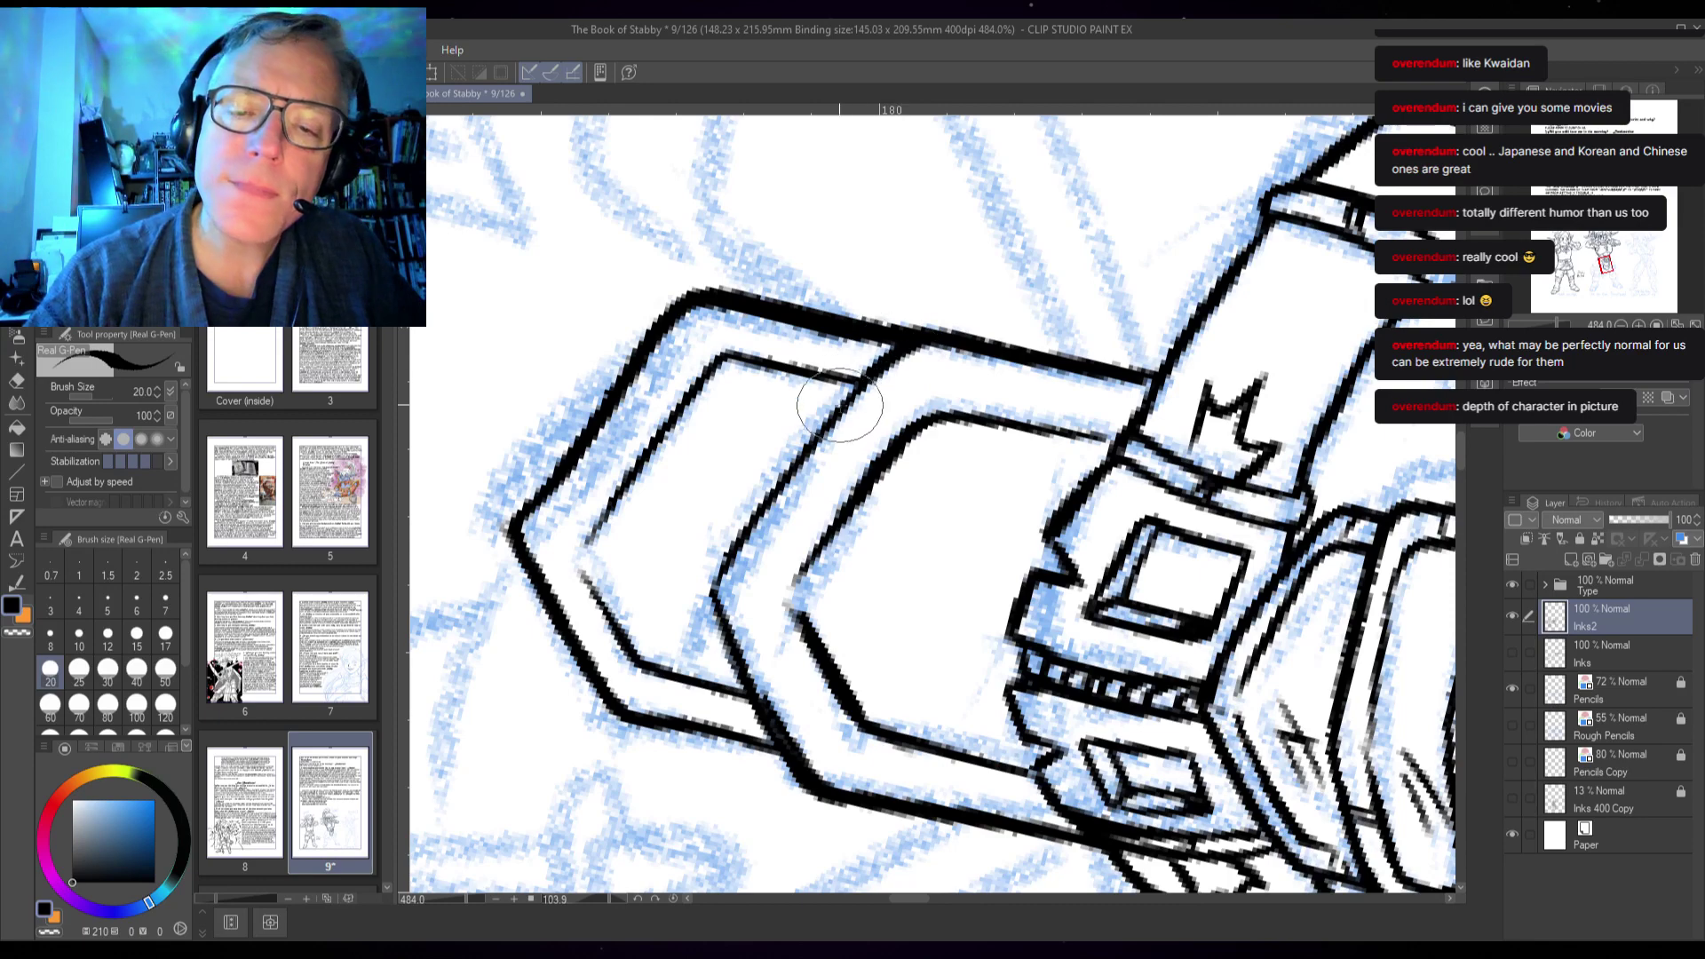
mouse_move(782, 476)
left_mouse_down()
mouse_move(720, 572)
mouse_move(730, 654)
left_mouse_up()
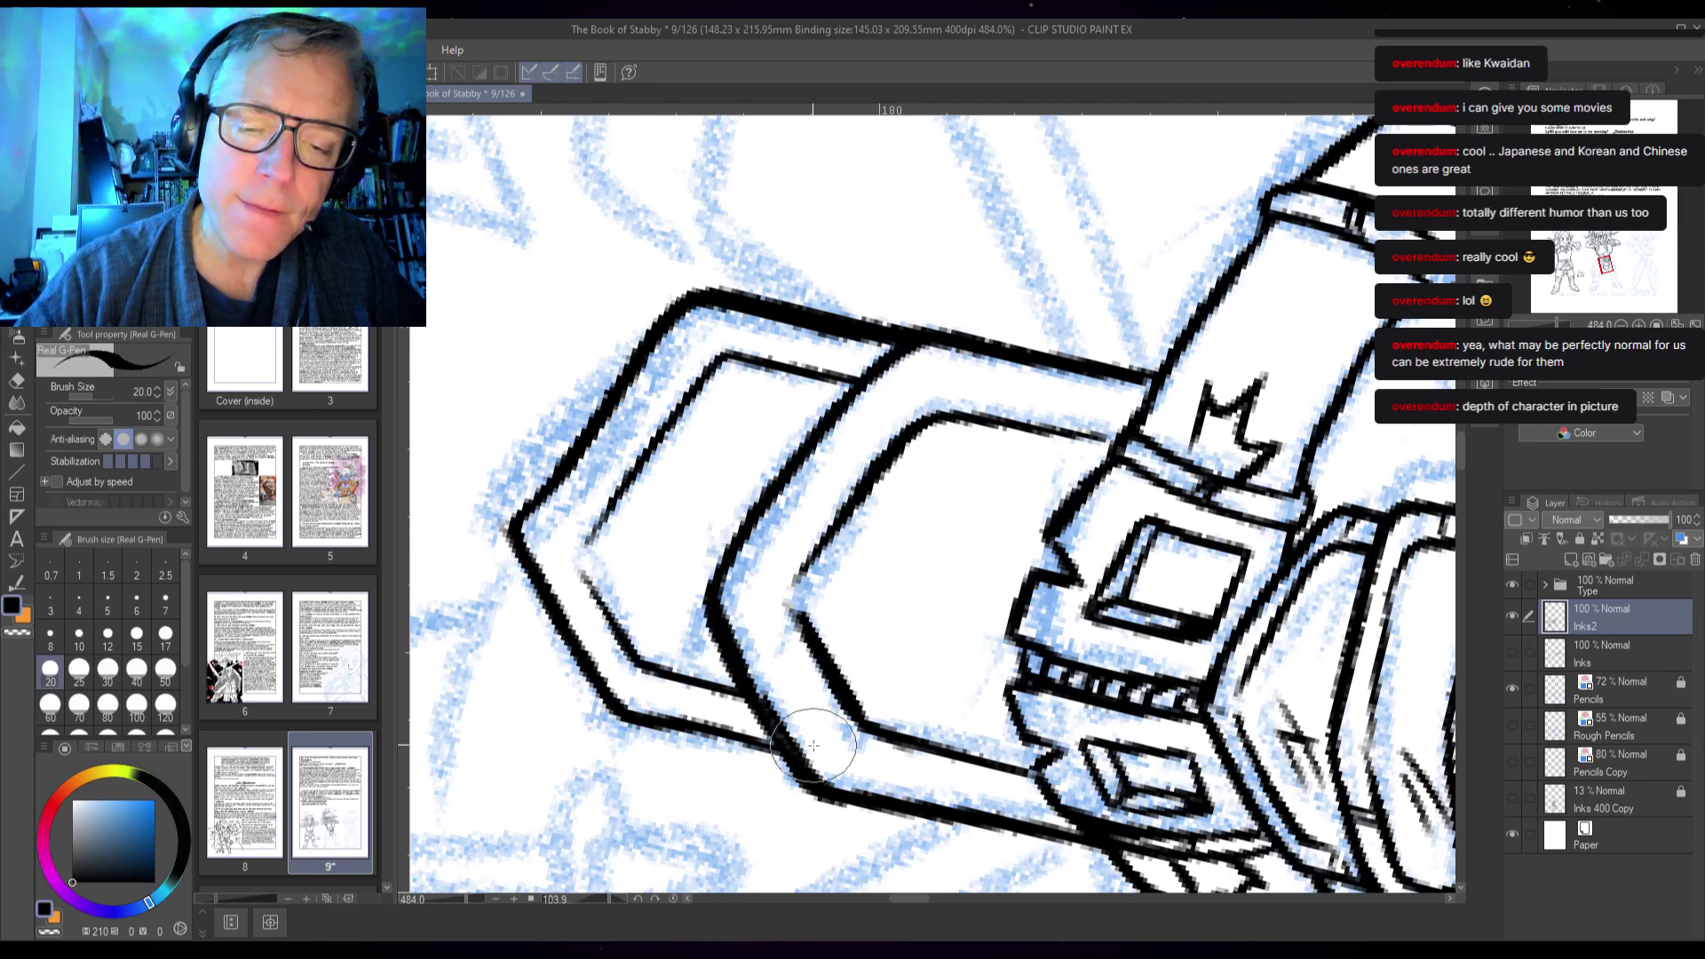
mouse_move(722, 685)
left_mouse_down()
mouse_move(732, 697)
mouse_move(803, 418)
mouse_move(828, 417)
mouse_move(849, 381)
left_mouse_up()
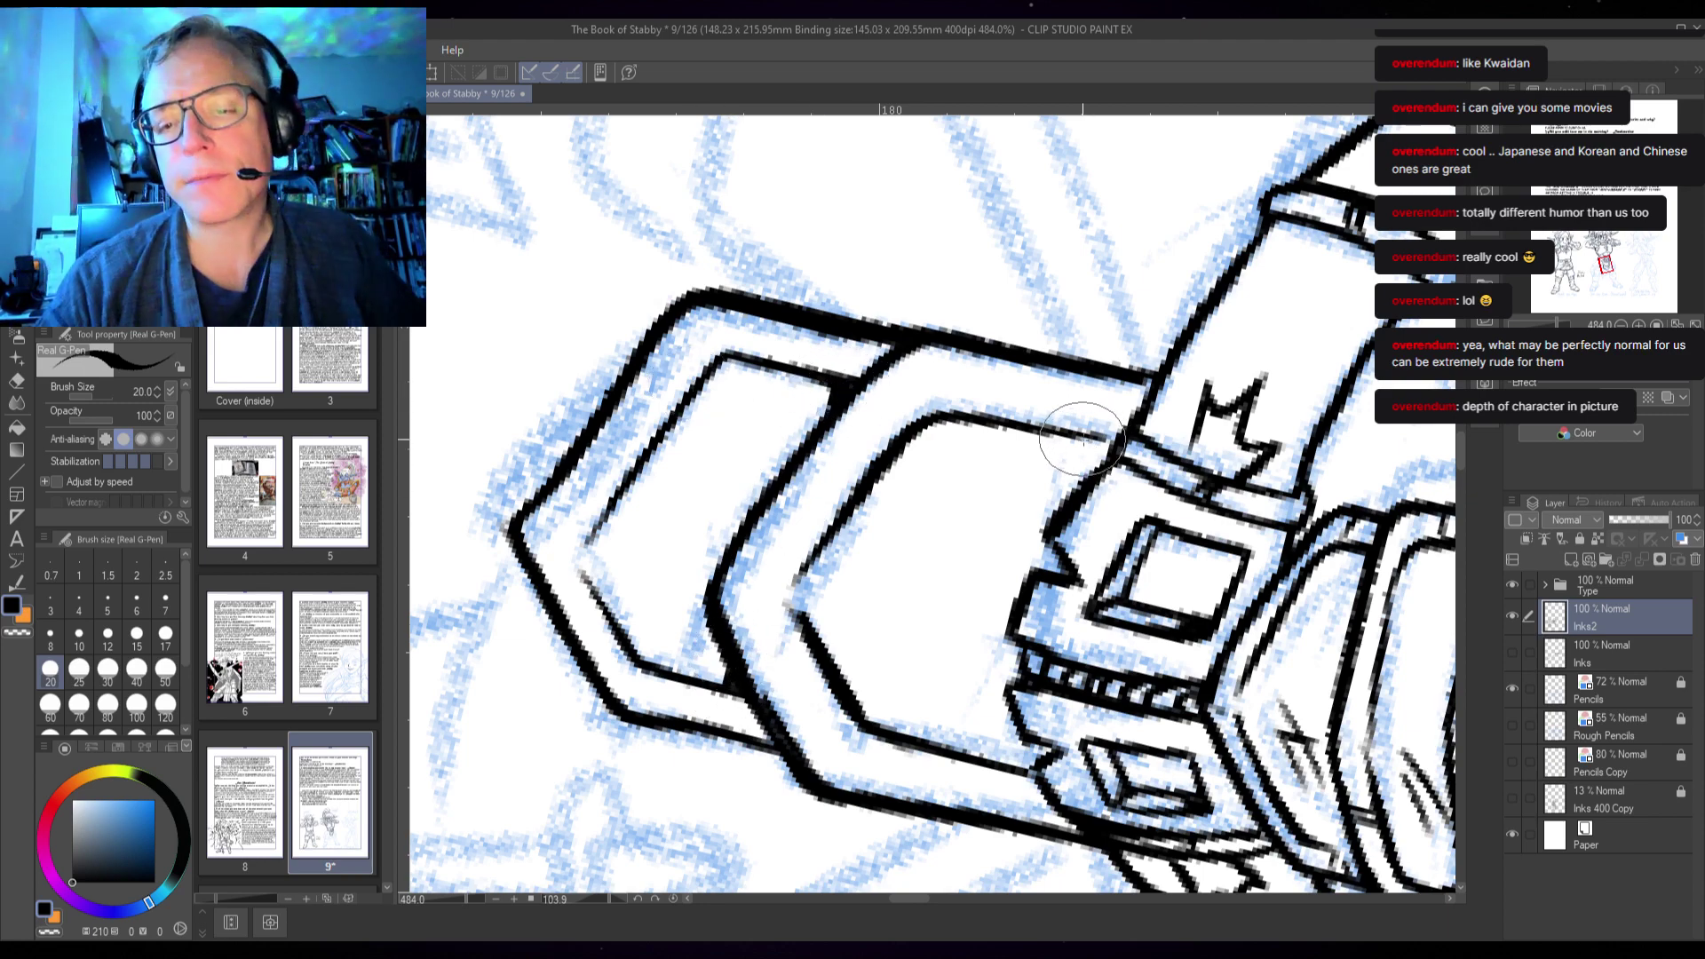
mouse_move(1077, 427)
left_mouse_down()
mouse_move(1079, 466)
mouse_move(1091, 441)
mouse_move(1097, 454)
left_mouse_up()
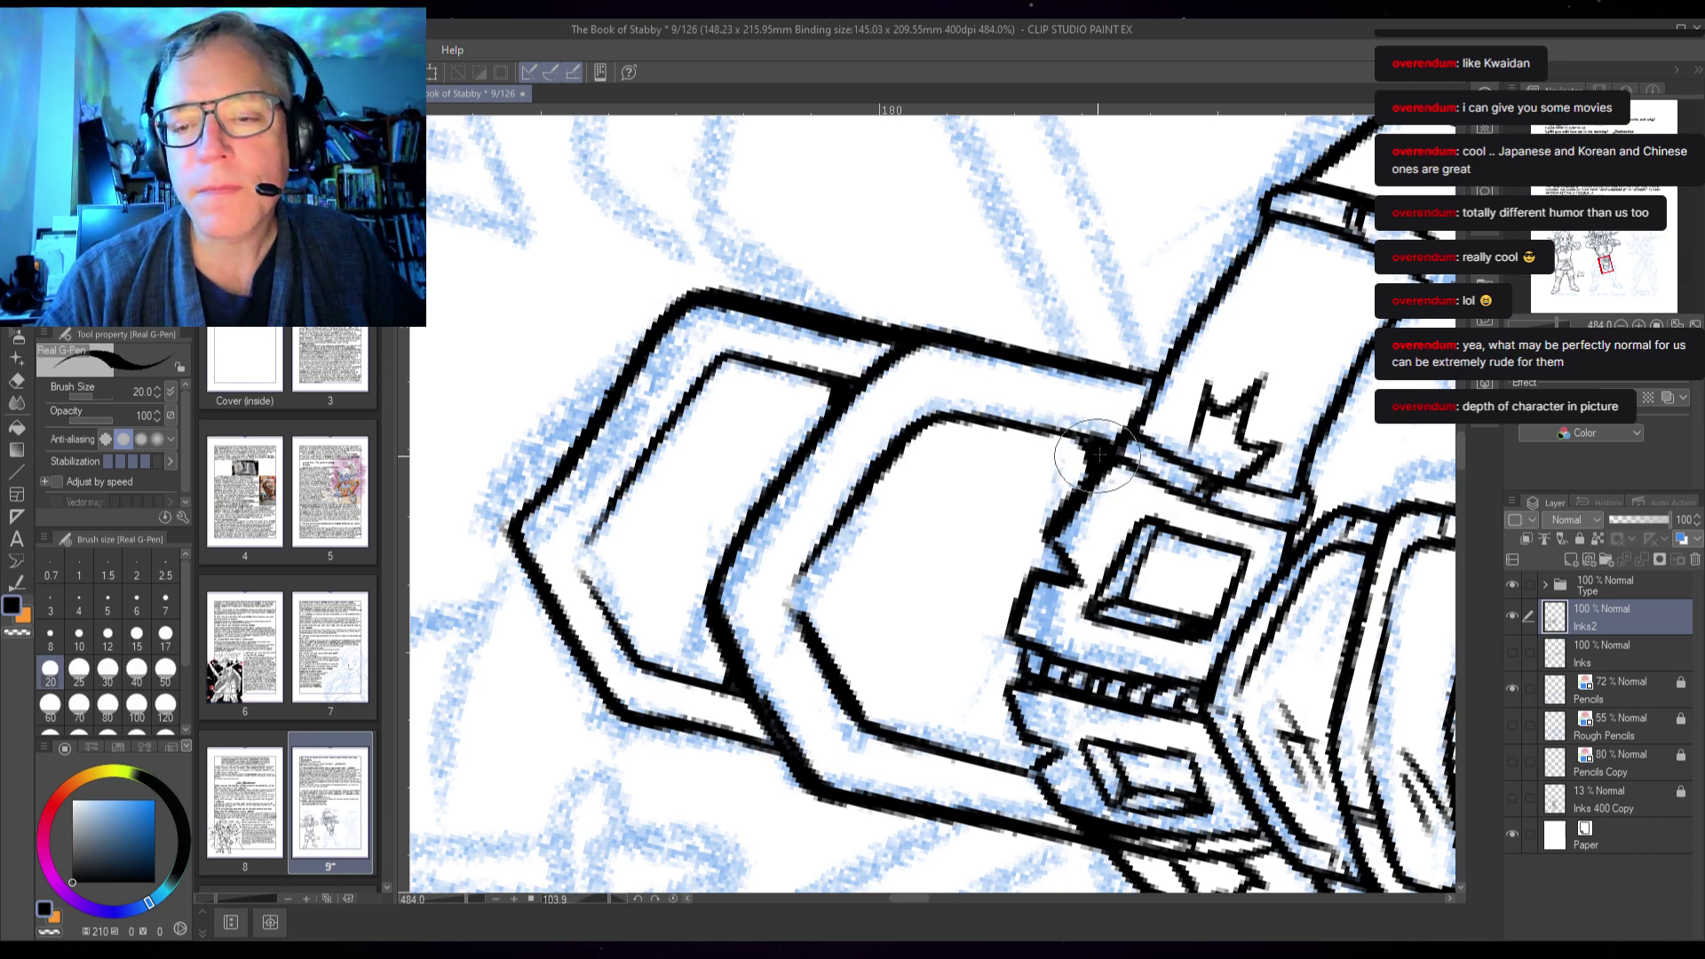
mouse_move(1028, 769)
left_mouse_down()
mouse_move(1034, 728)
mouse_move(1017, 763)
left_mouse_up()
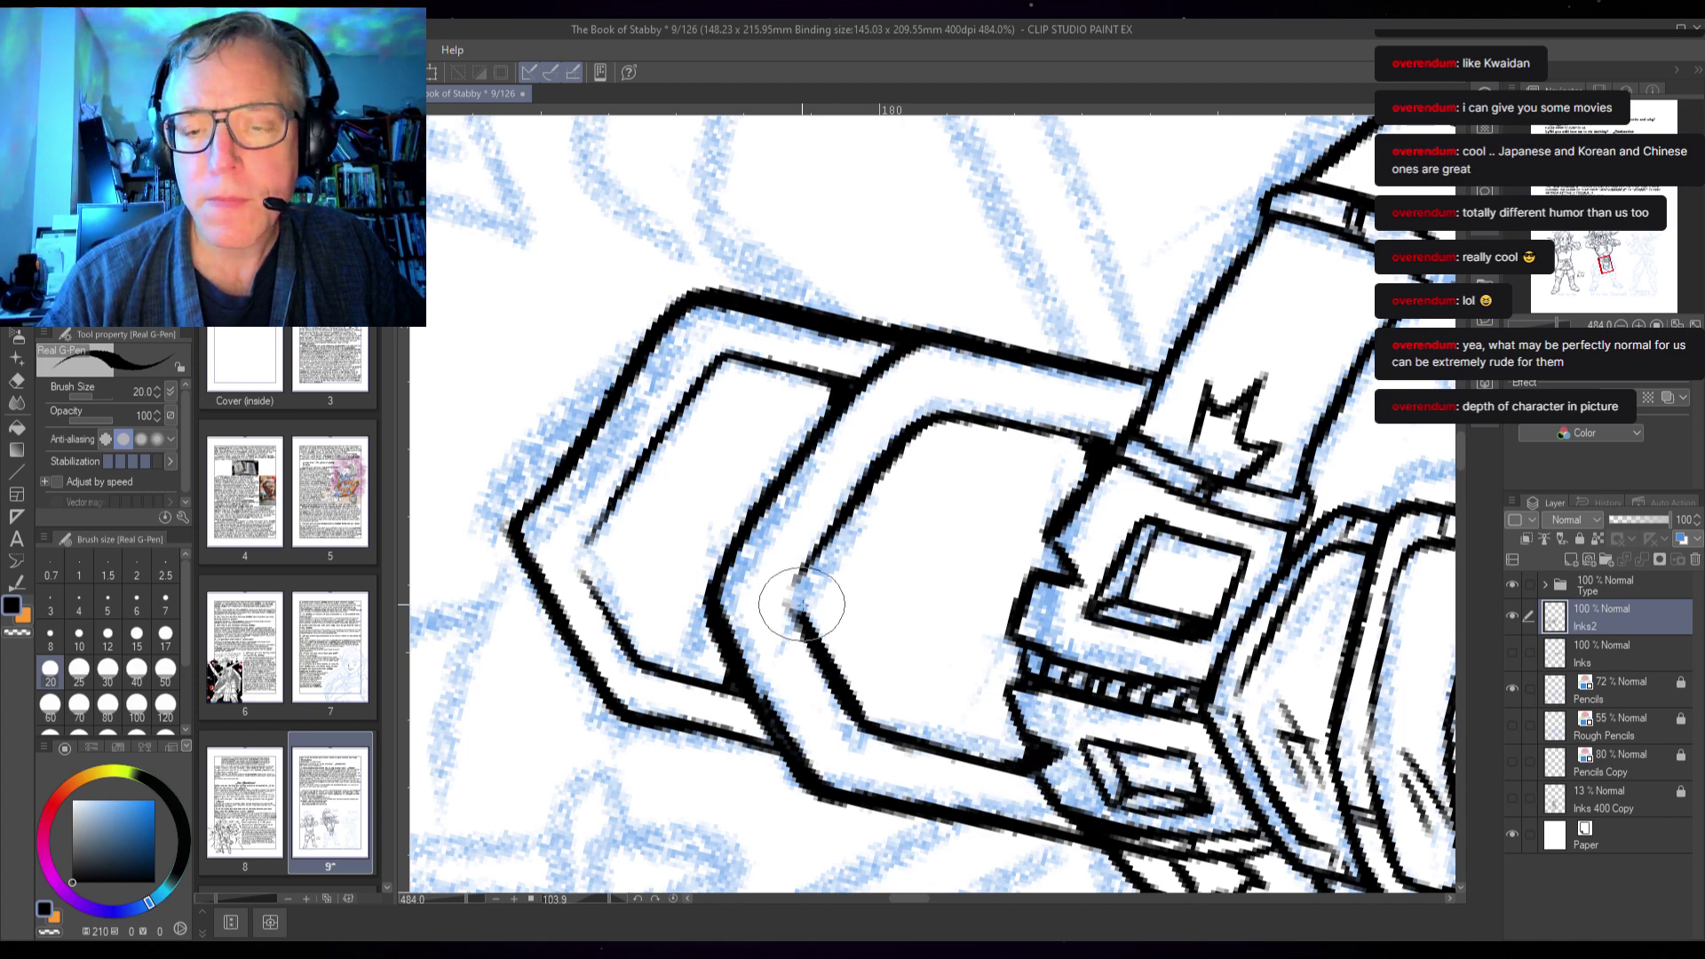
- Add short broken texture lines along the rims of both hanging plates
mouse_move(785, 593)
left_mouse_down()
mouse_move(894, 410)
mouse_move(774, 549)
left_mouse_up()
mouse_move(768, 697)
left_mouse_down()
mouse_move(786, 675)
mouse_move(893, 795)
mouse_move(778, 701)
left_mouse_up()
left_click_drag(604, 467, 771, 291)
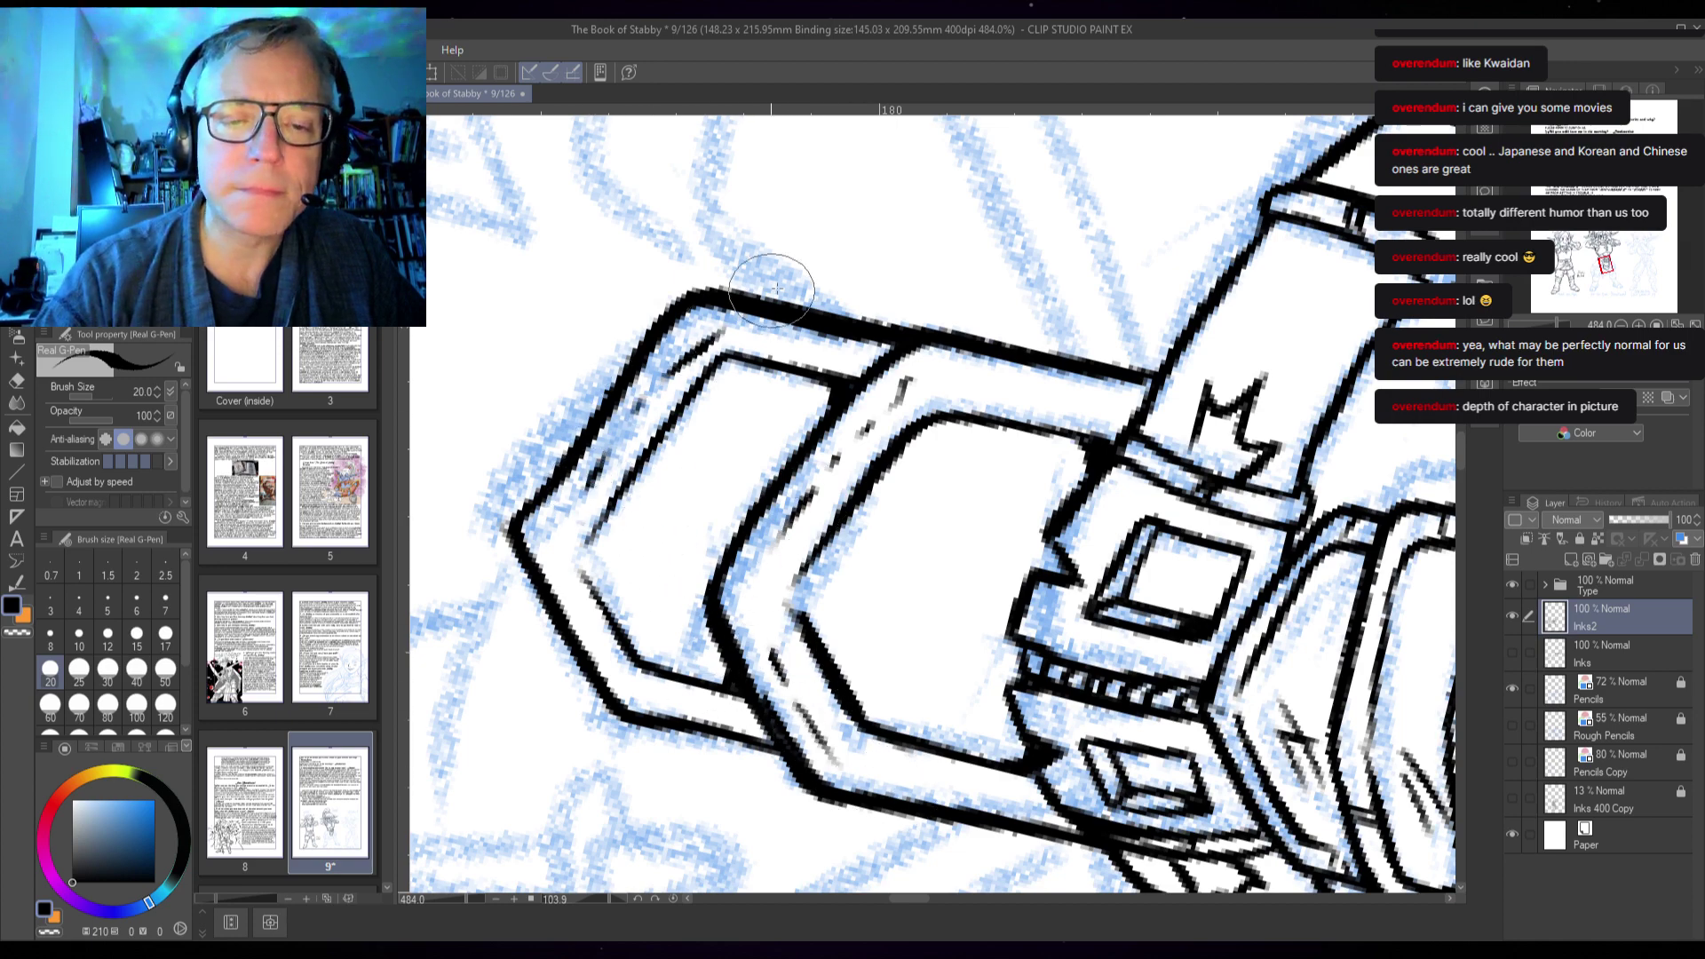
left_click_drag(650, 702, 754, 724)
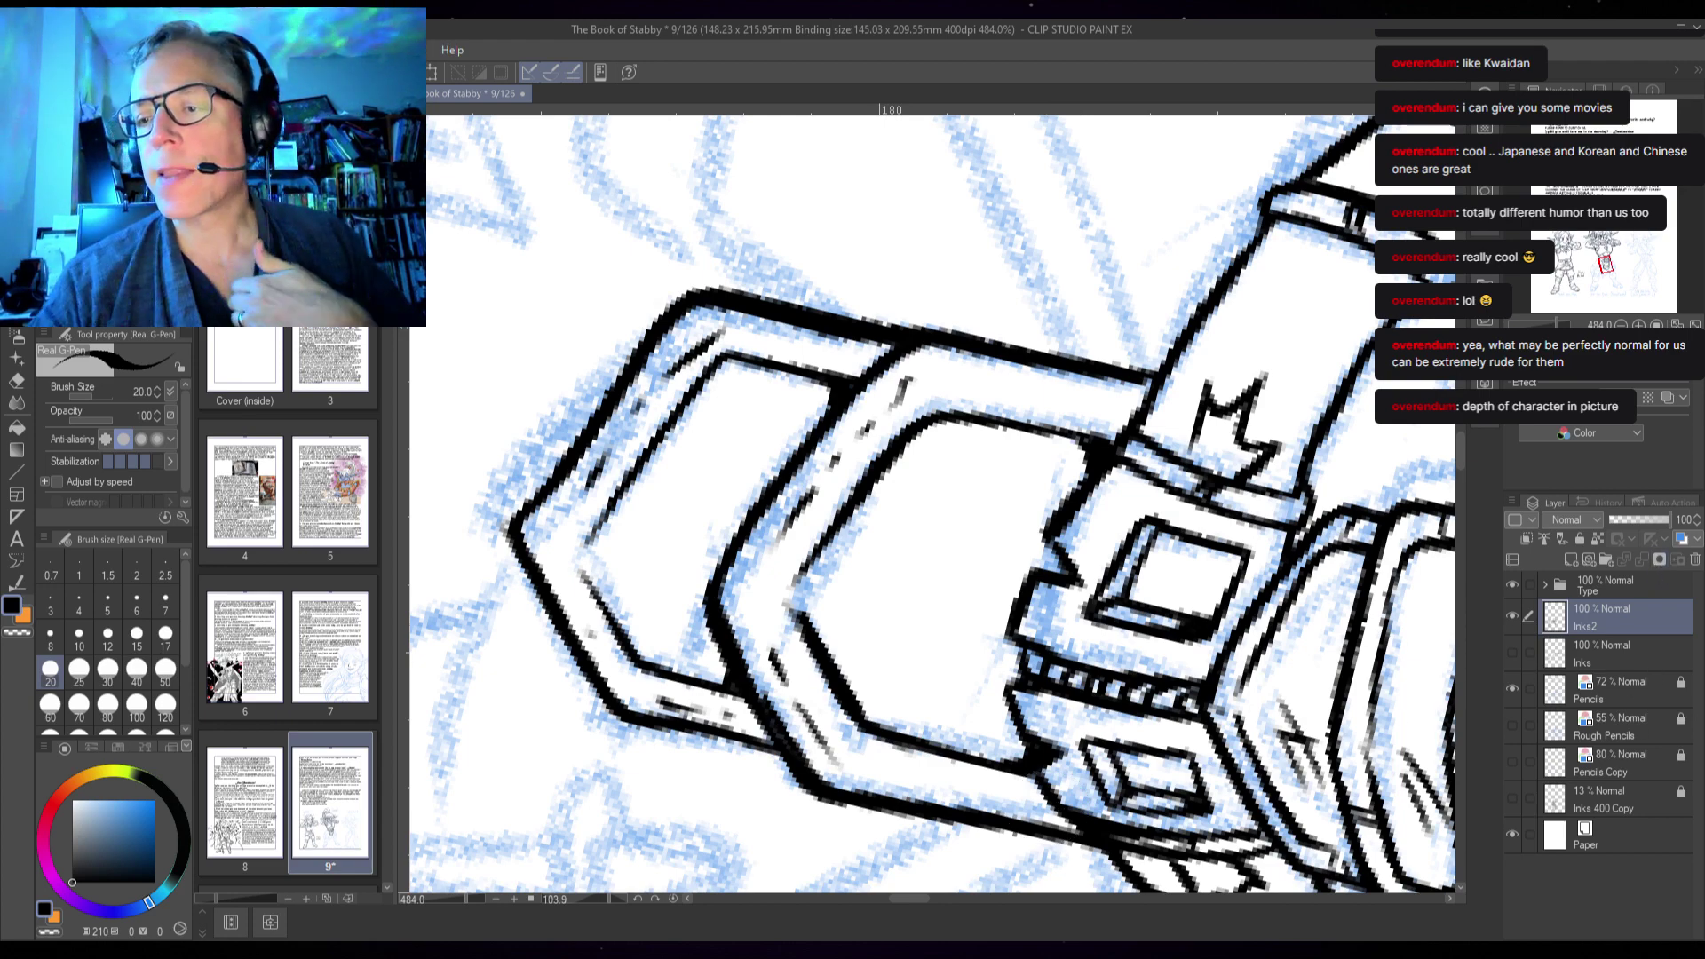
- Ink the small dagger's round pommel, wrapped grip and oval crossguard, plus the banded section below the guard
key("ctrl+@")
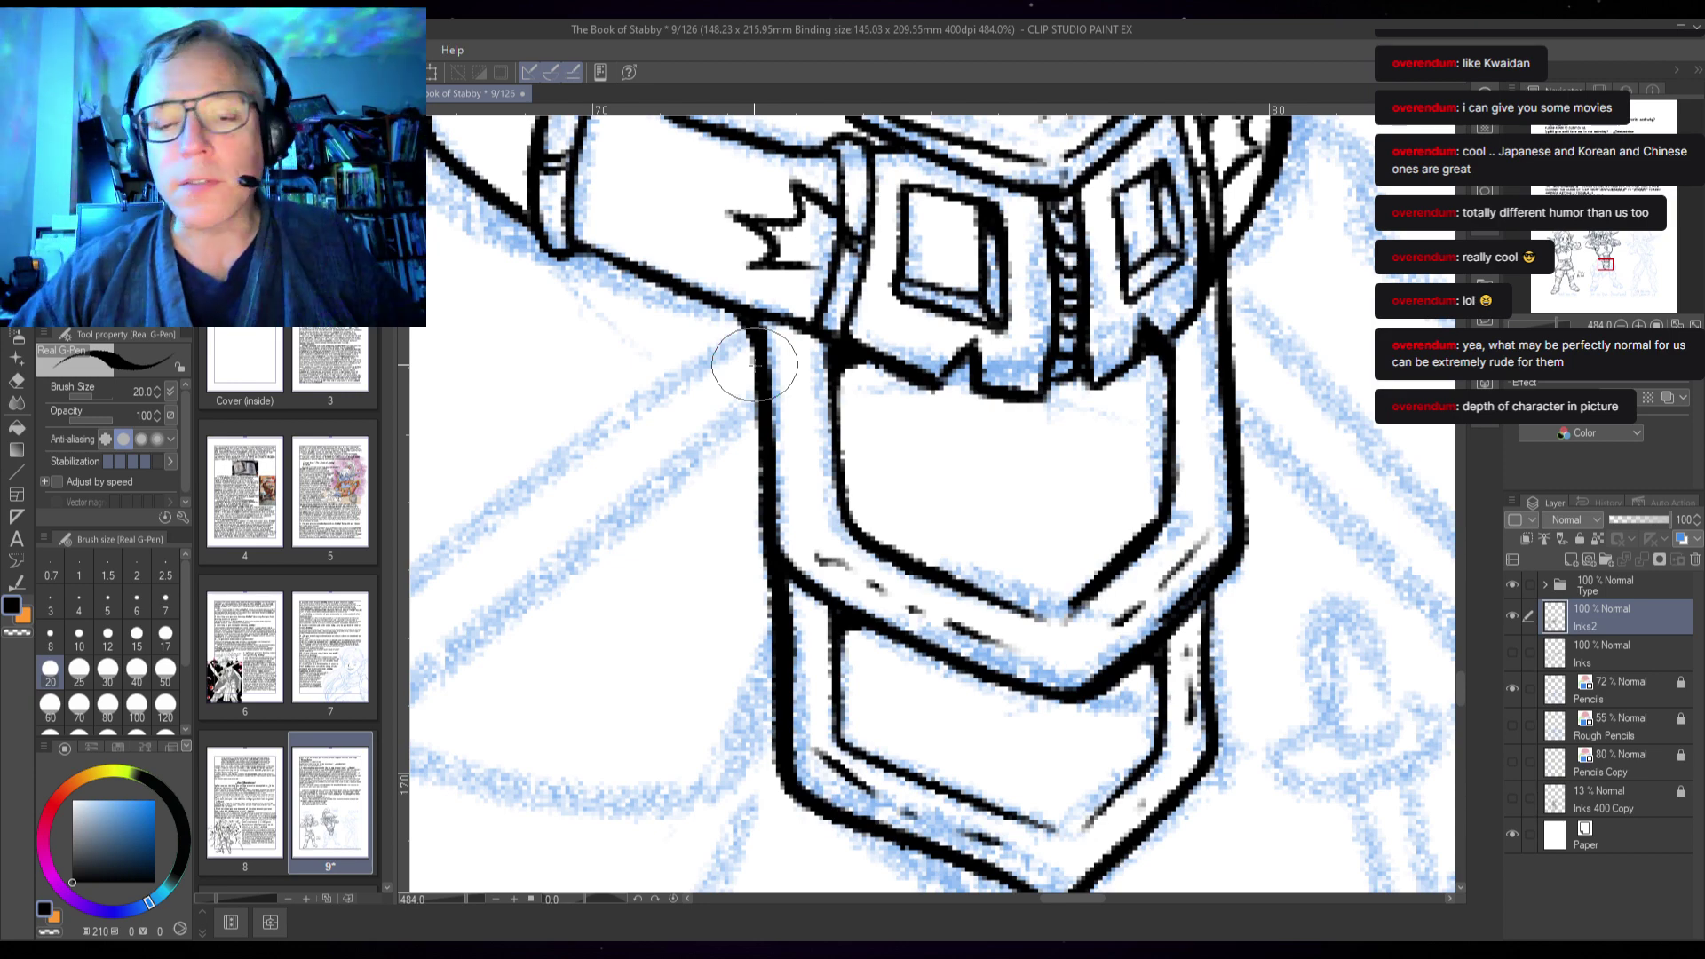
left_click_drag(1160, 617, 1047, 522)
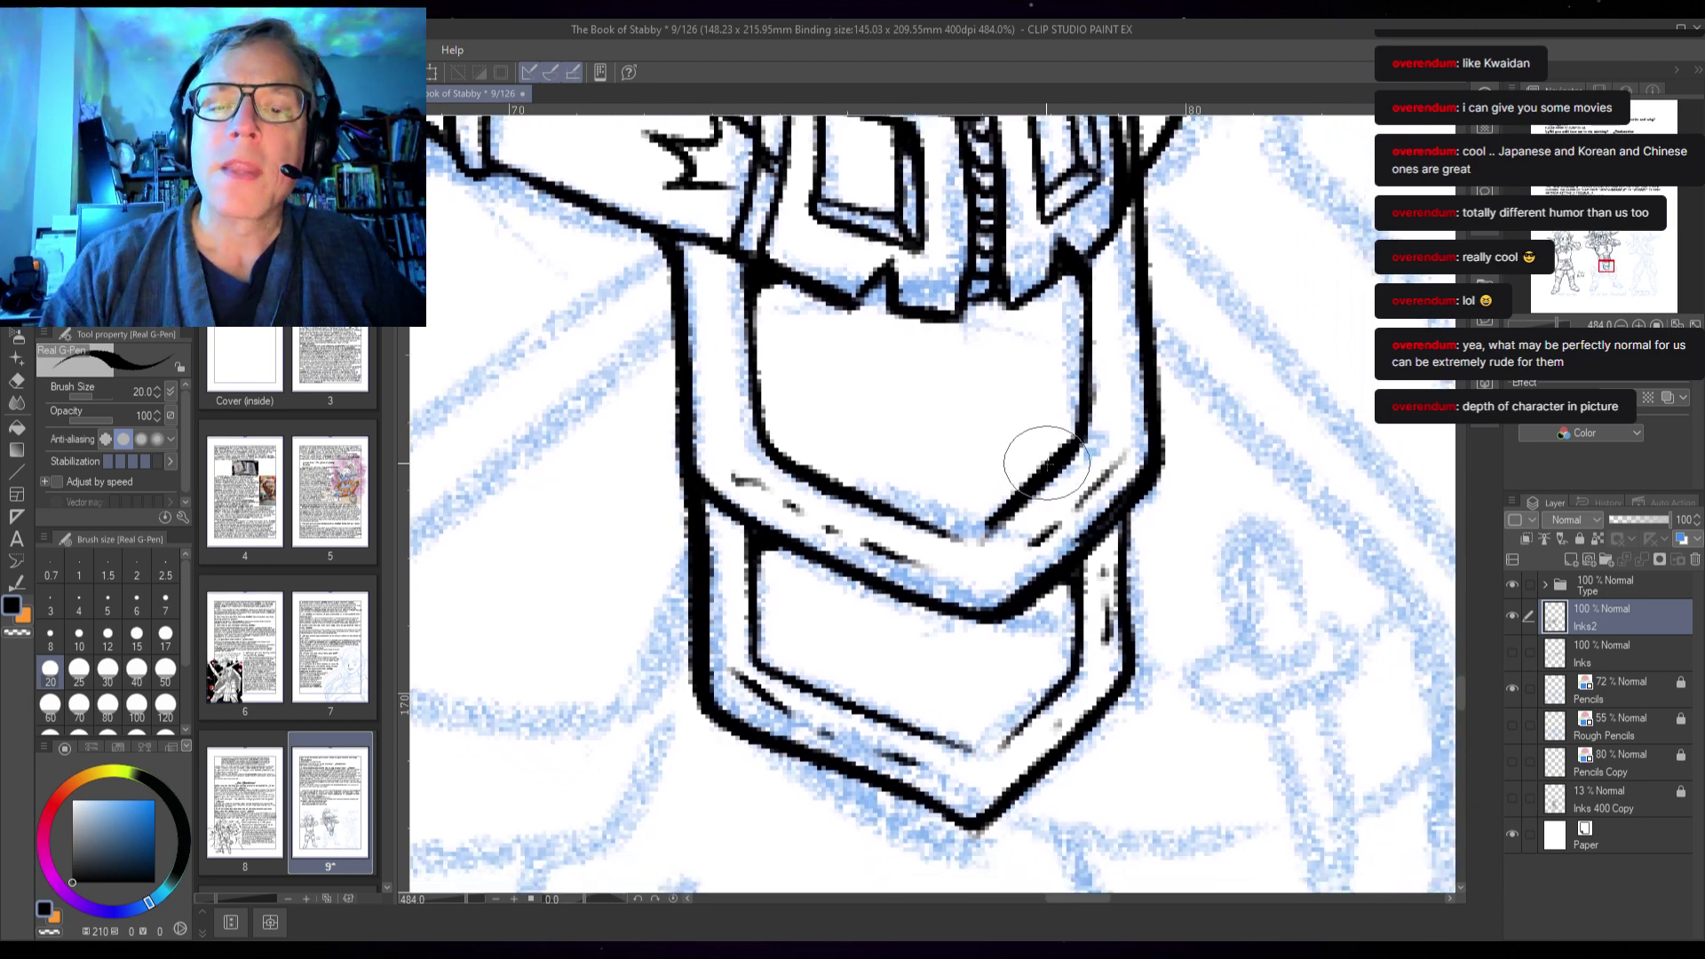
scroll(1047, 463, "down", 4)
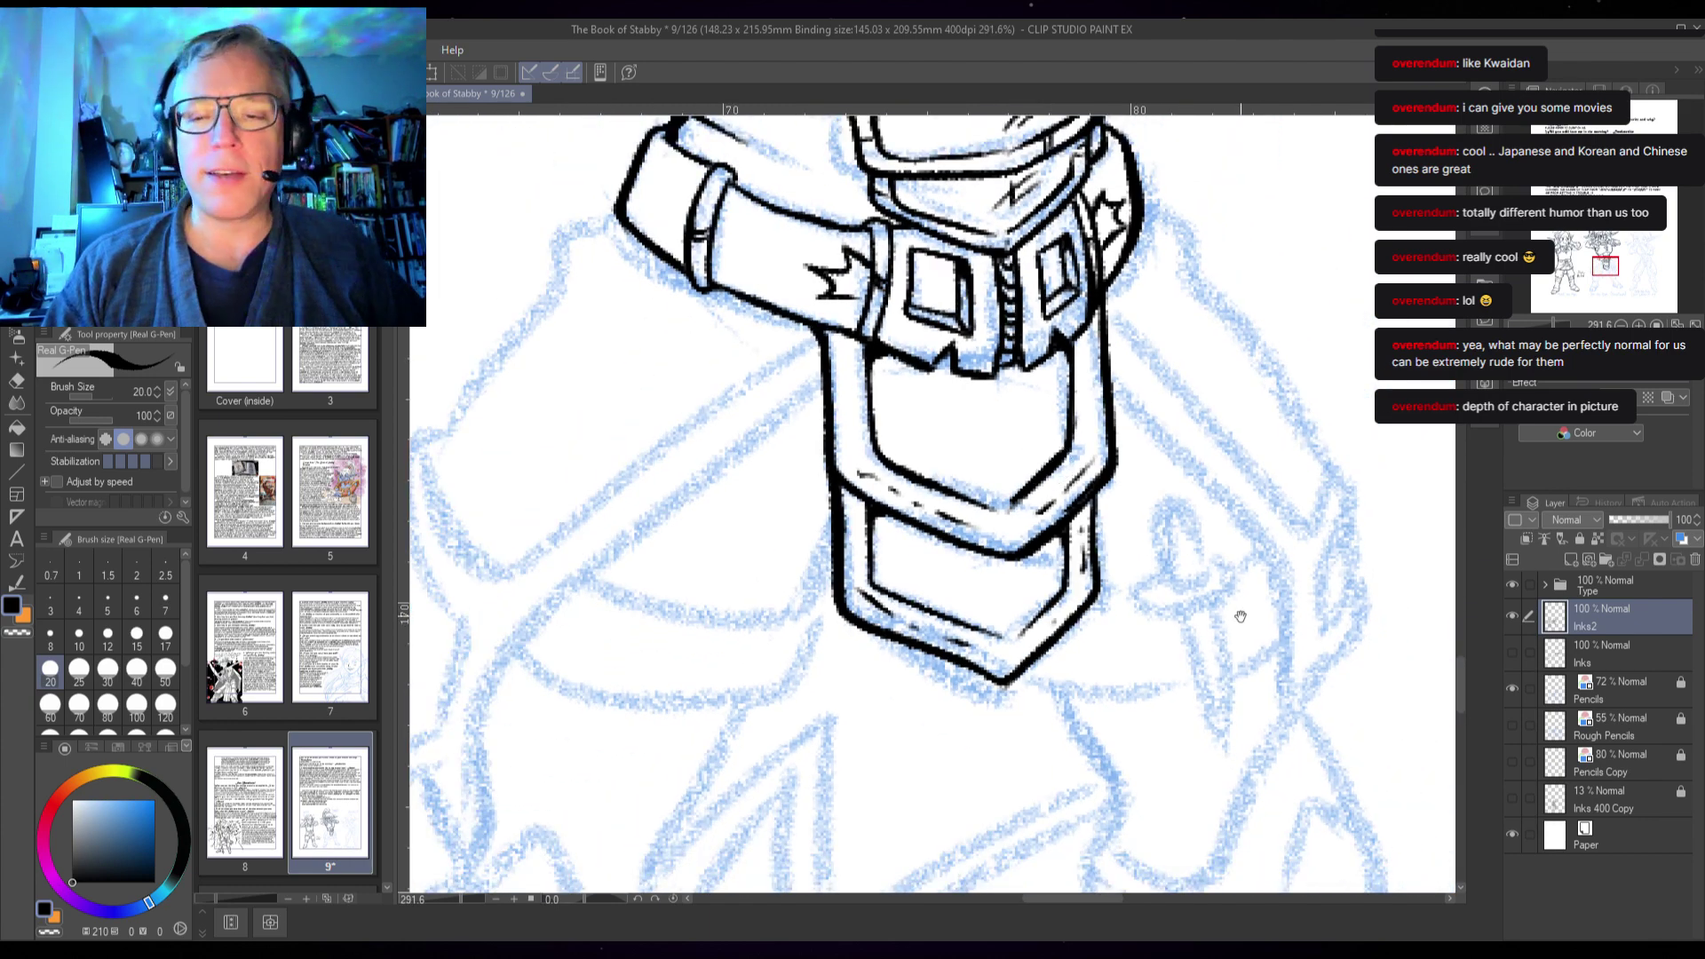
left_click_drag(1240, 617, 1017, 433)
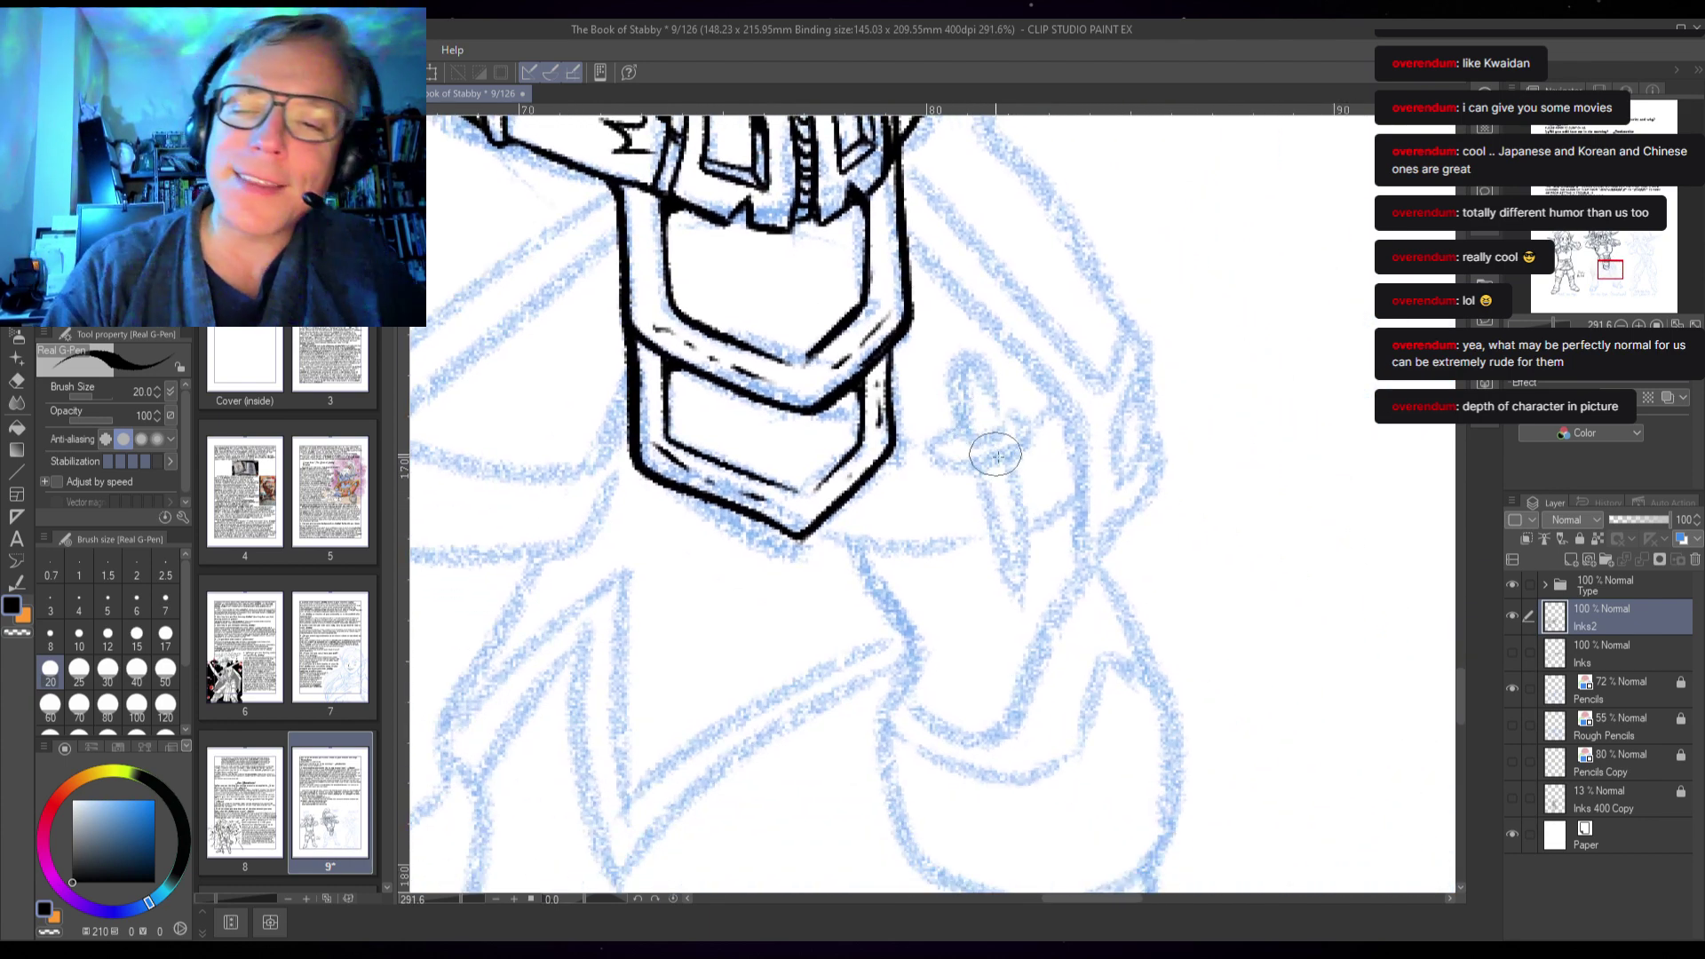
scroll(1088, 378, "up", 2)
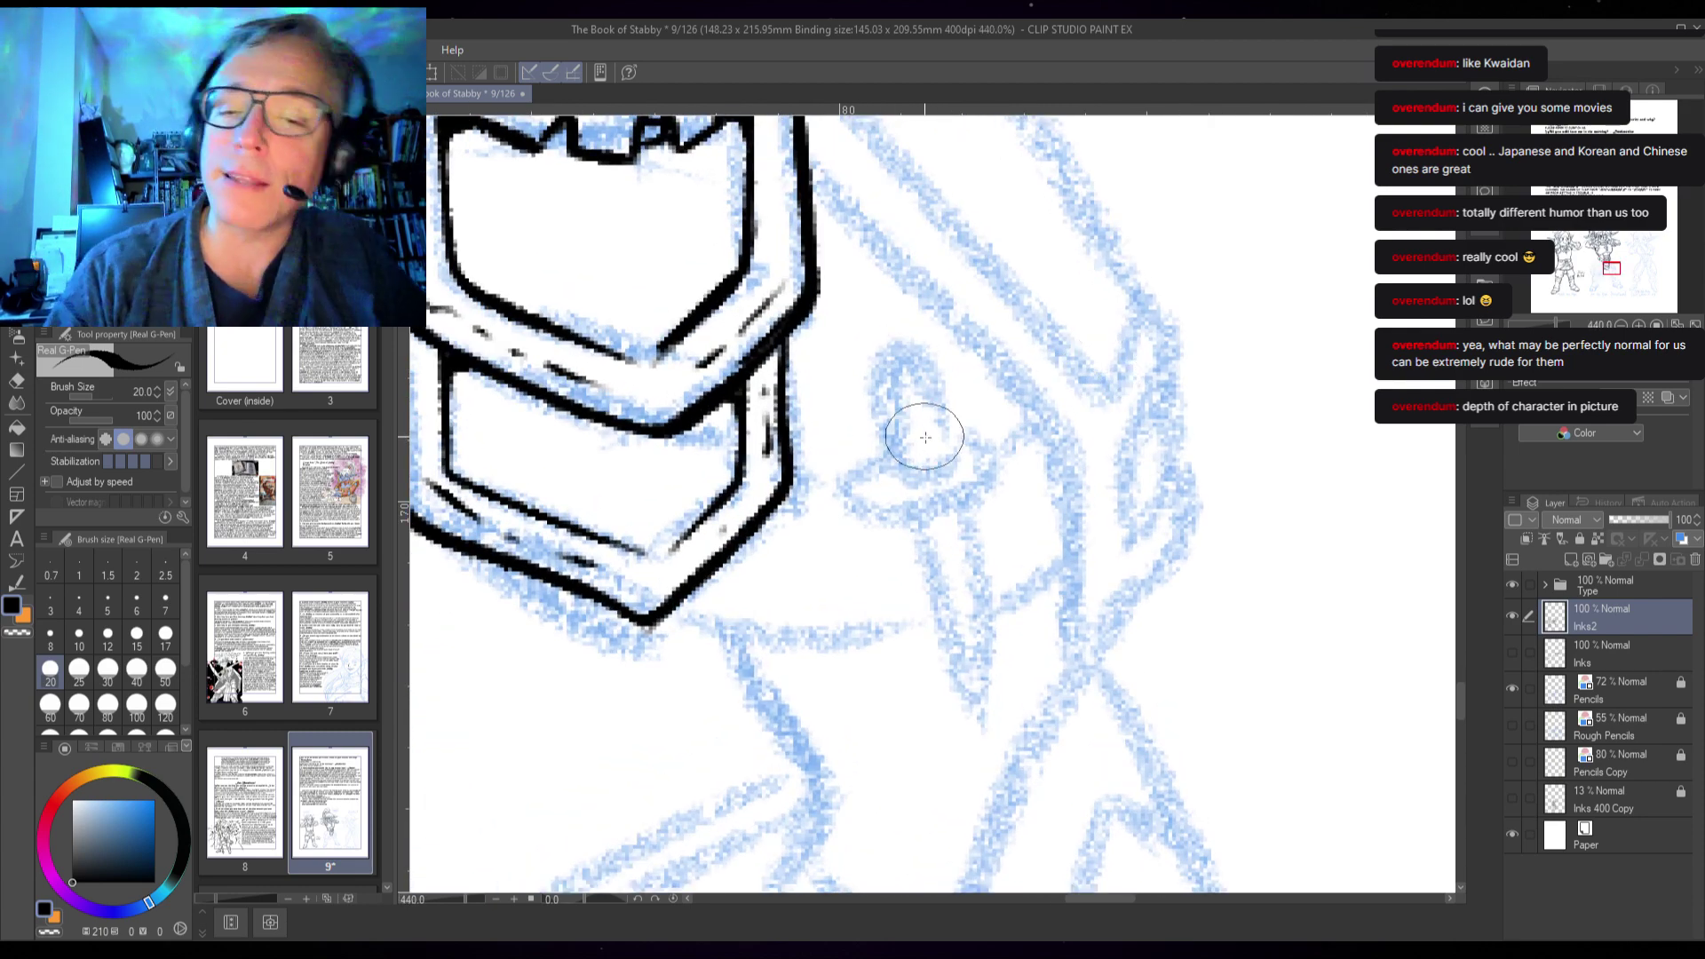
mouse_move(884, 357)
left_mouse_down()
mouse_move(901, 384)
mouse_move(922, 355)
mouse_move(904, 341)
mouse_move(885, 357)
mouse_move(908, 460)
left_mouse_up()
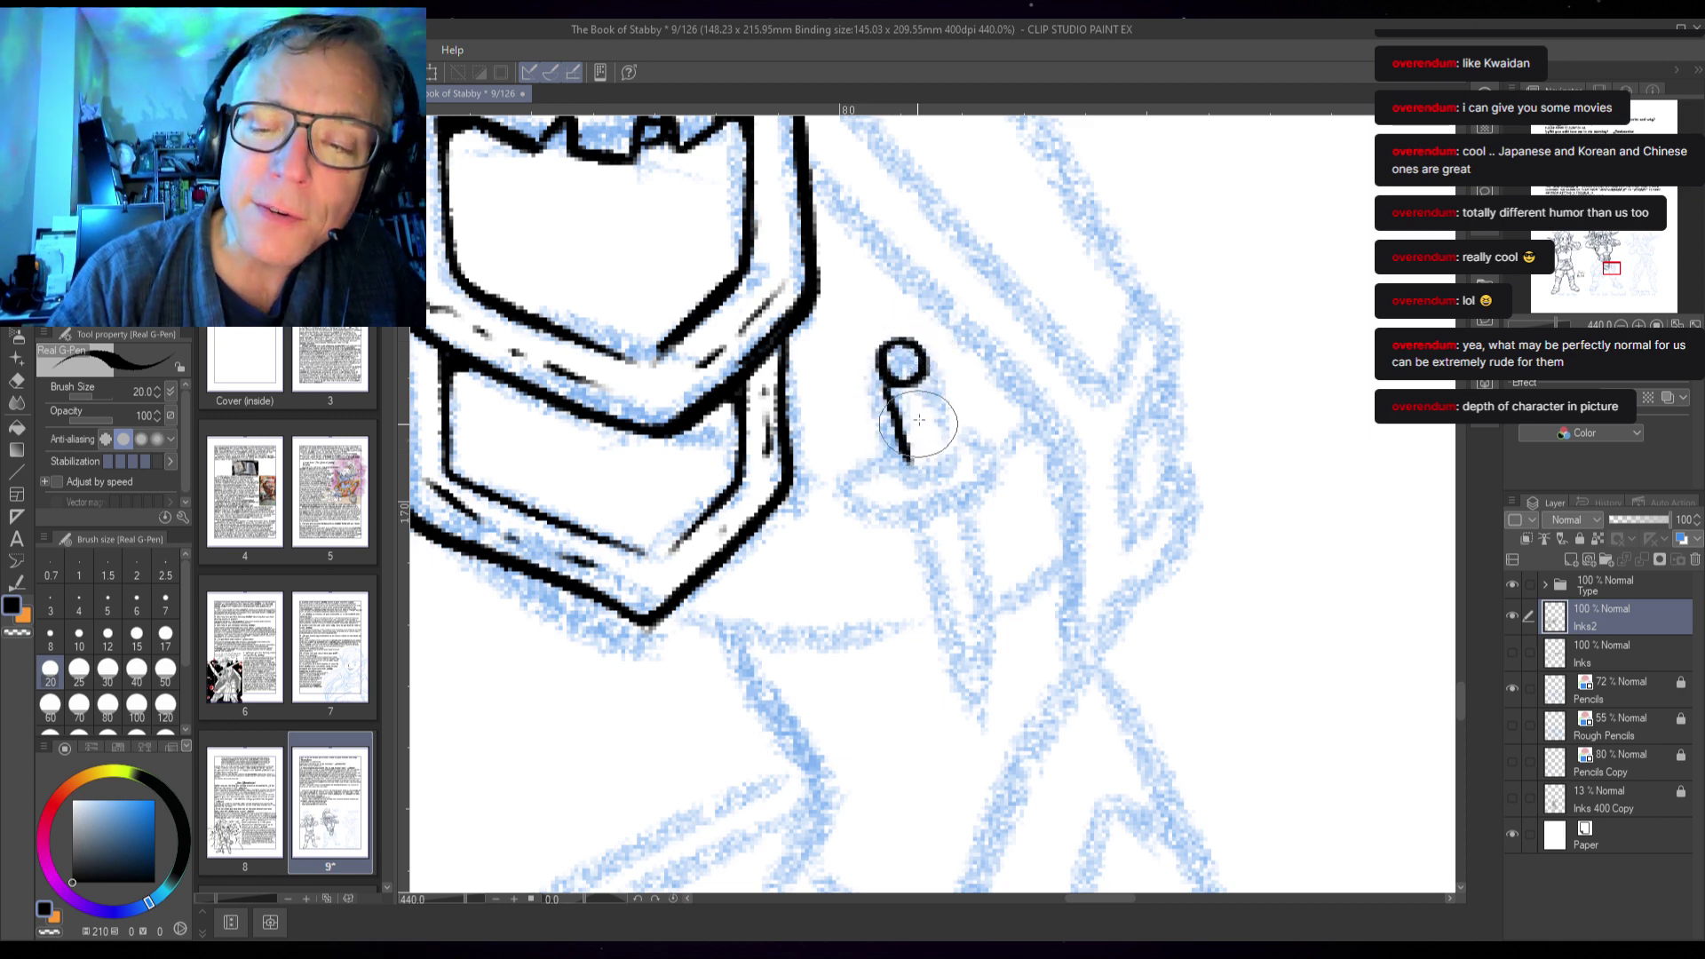
mouse_move(923, 371)
left_mouse_down()
mouse_move(946, 449)
mouse_move(913, 462)
mouse_move(941, 437)
mouse_move(900, 433)
mouse_move(937, 417)
mouse_move(926, 400)
mouse_move(888, 420)
mouse_move(921, 391)
left_mouse_up()
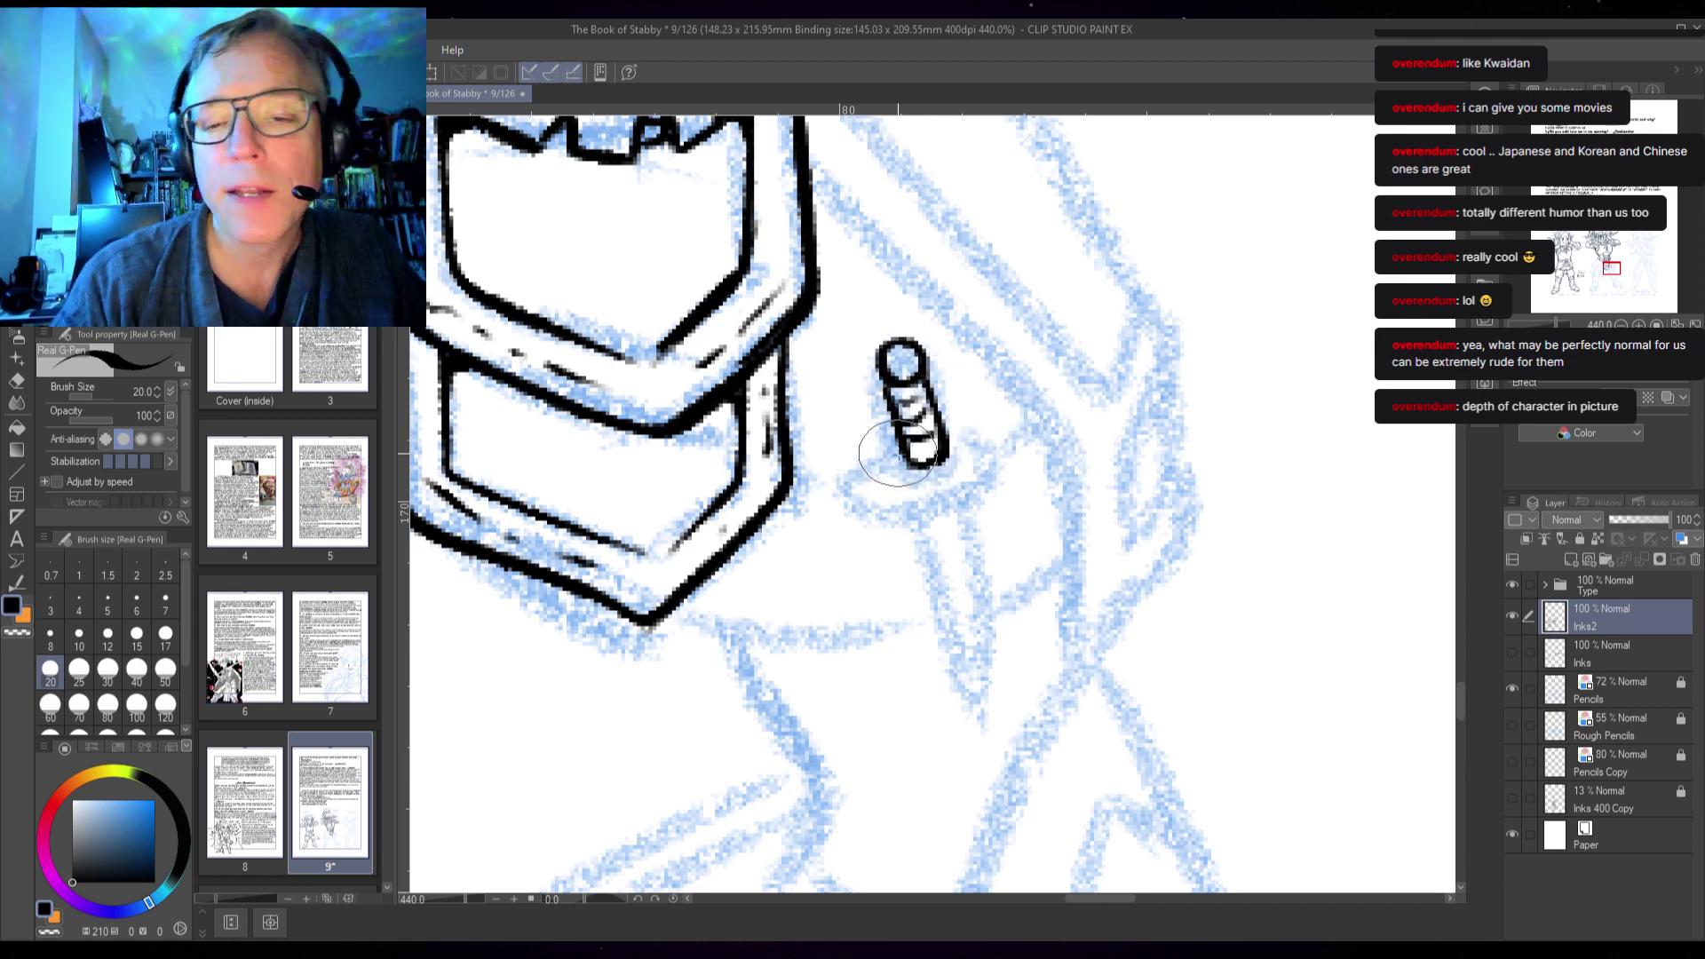
mouse_move(916, 456)
left_mouse_down()
mouse_move(851, 484)
mouse_move(869, 518)
mouse_move(987, 468)
mouse_move(944, 431)
mouse_move(974, 425)
mouse_move(1001, 453)
mouse_move(953, 490)
mouse_move(966, 473)
mouse_move(877, 499)
mouse_move(992, 457)
left_mouse_up()
mouse_move(874, 515)
left_mouse_down()
mouse_move(963, 502)
mouse_move(915, 561)
mouse_move(924, 587)
mouse_move(994, 552)
mouse_move(977, 529)
mouse_move(981, 555)
mouse_move(916, 577)
left_mouse_up()
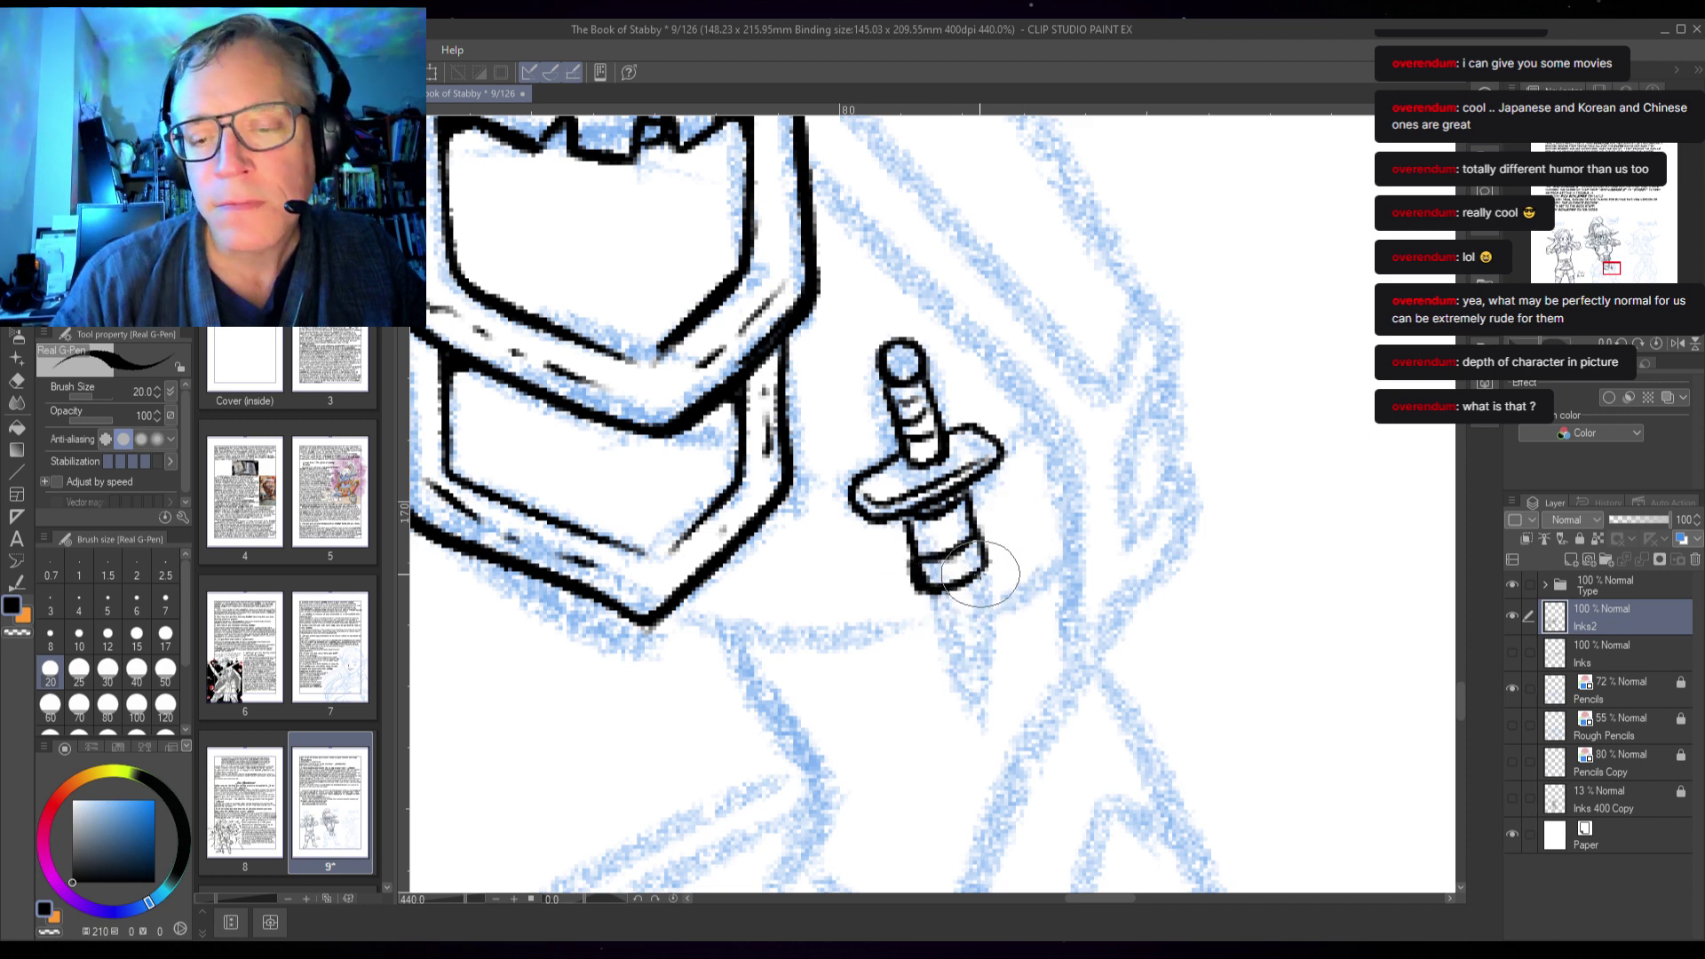
left_click_drag(980, 563, 984, 680)
left_click_drag(923, 595, 972, 684)
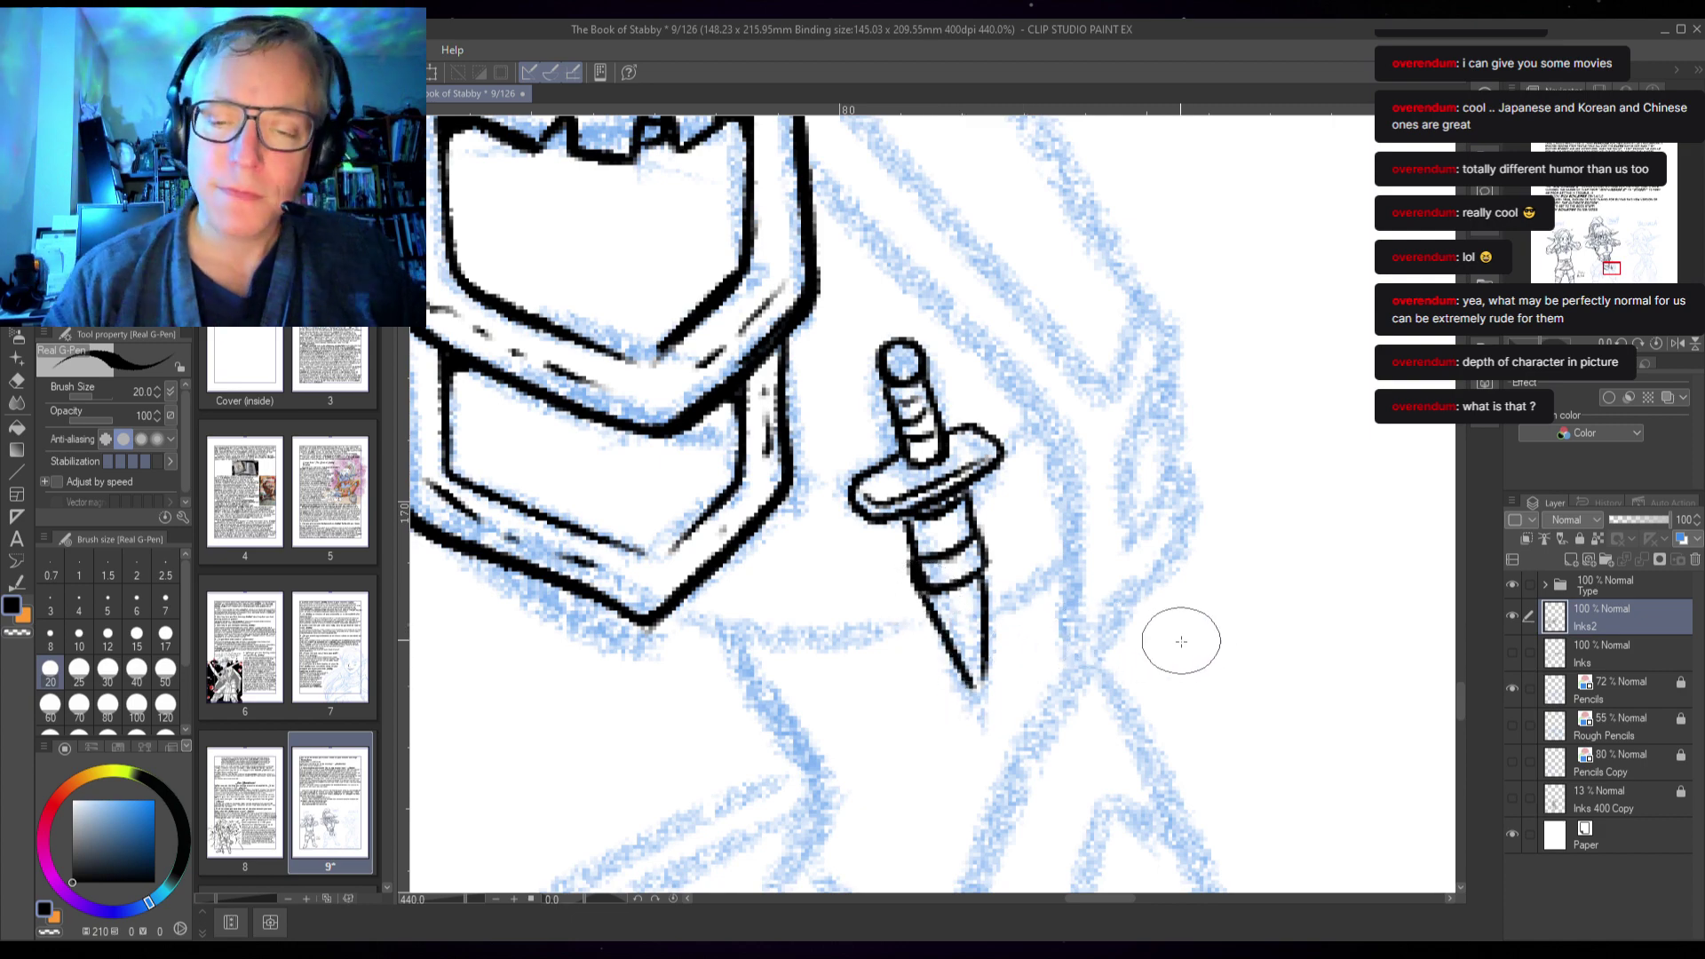
key("ctrl+z")
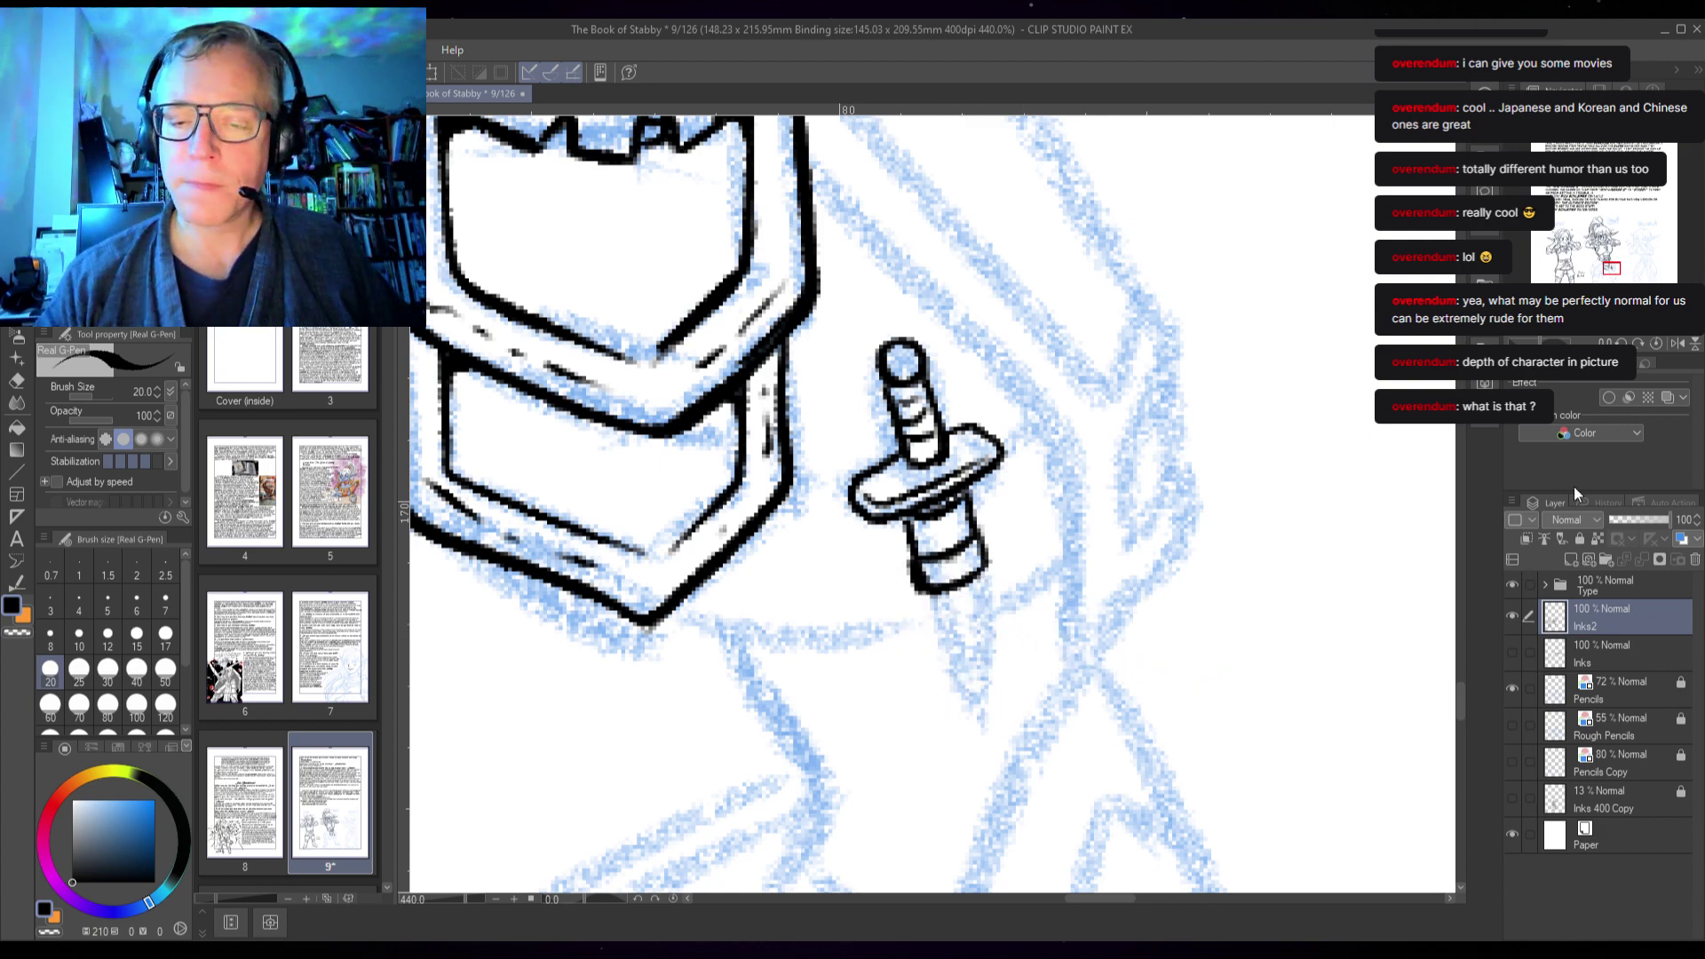
- Ink the dagger's tapering lower section to a point with the canvas rotated, and add shading lines inside it
mouse_move(941, 462)
left_mouse_down()
mouse_move(1015, 393)
mouse_move(908, 442)
mouse_move(954, 458)
mouse_move(1048, 448)
left_mouse_up()
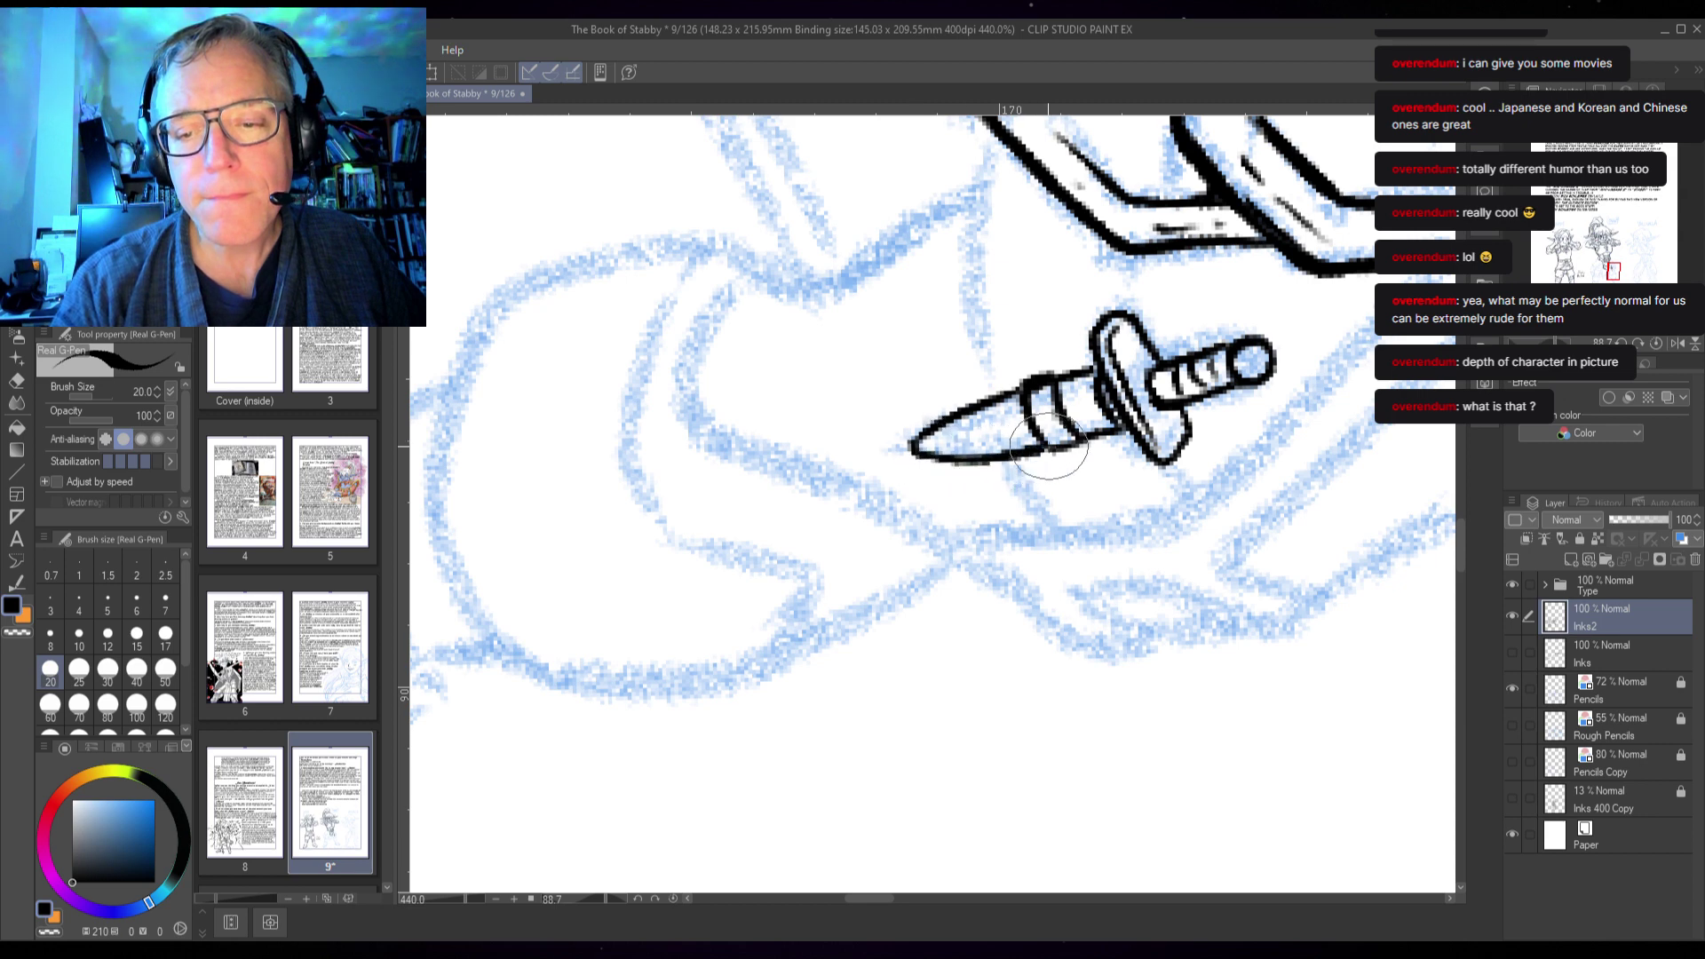
left_click_drag(936, 437, 996, 437)
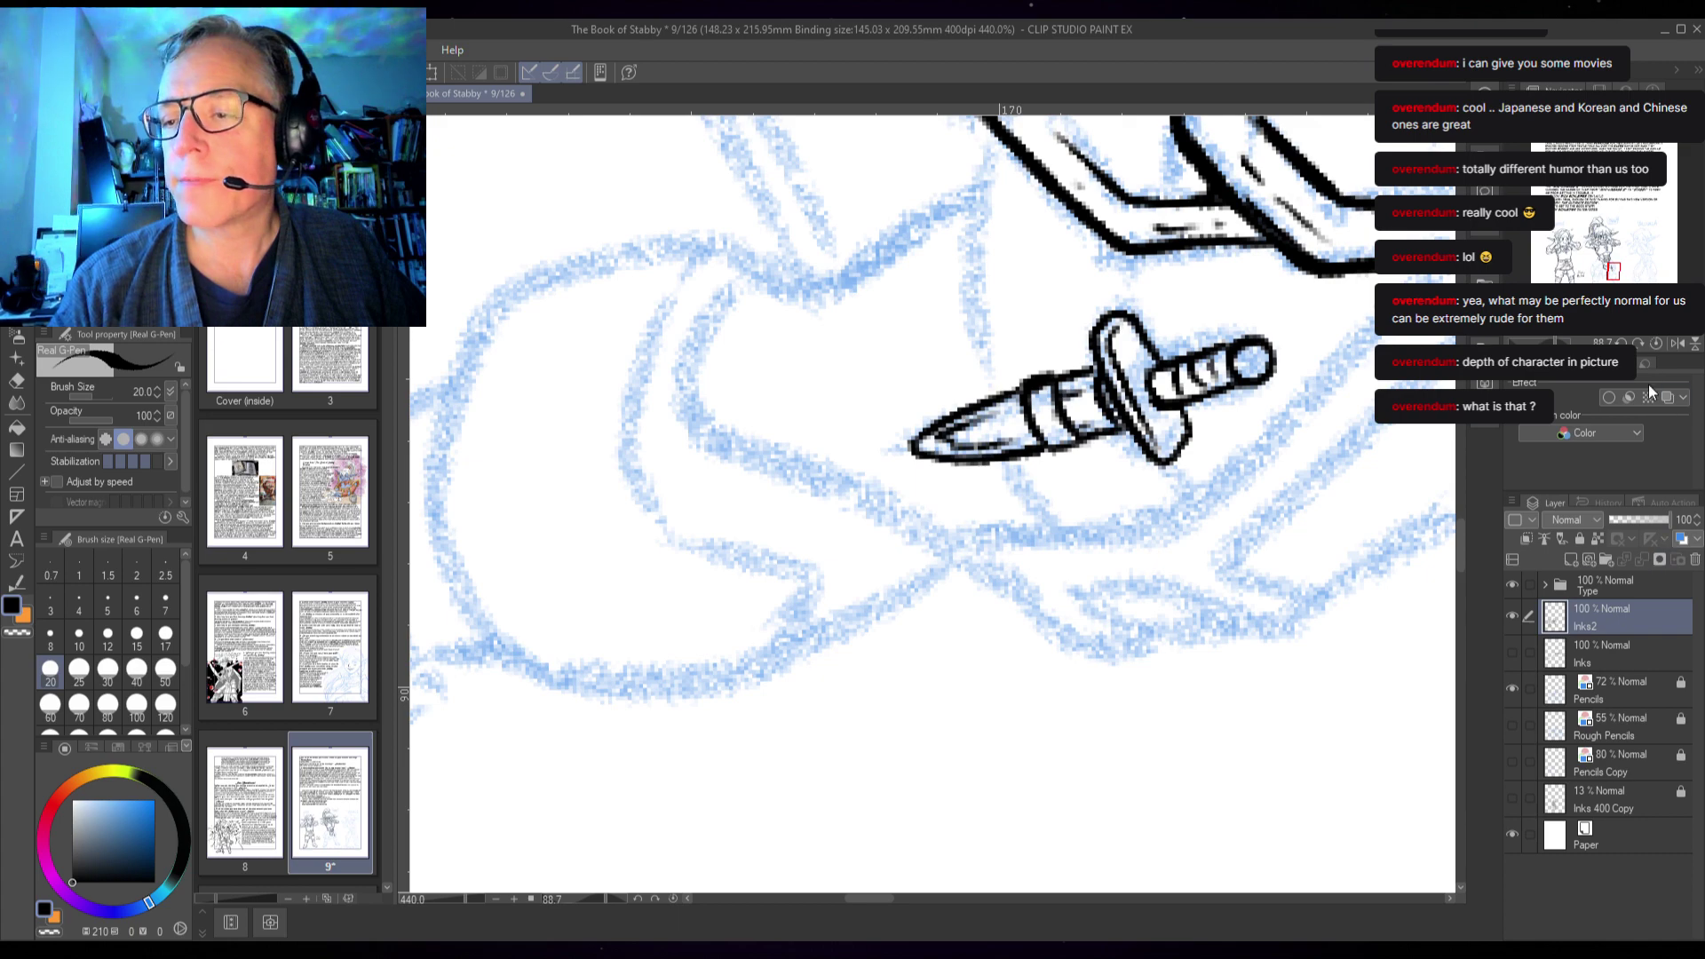
- Reset the canvas rotation and ink the curved upper and lower edges of the thigh band passing behind the dagger
left_click(1661, 345)
scroll(1027, 476, "up", 3)
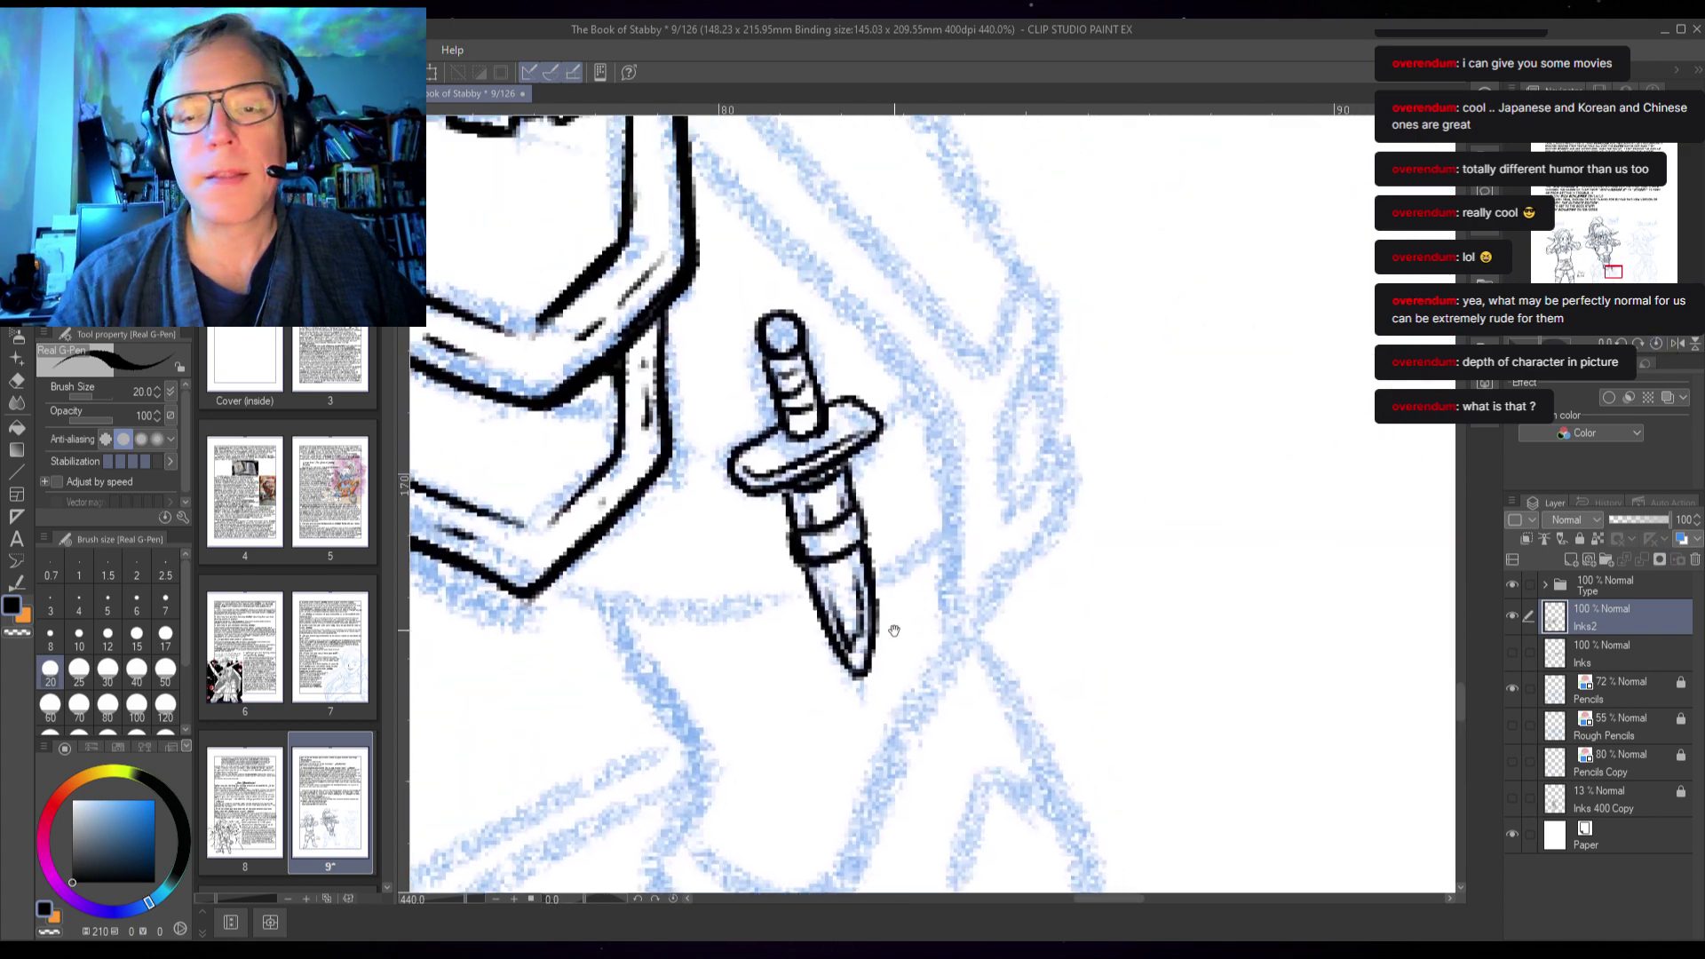
left_click_drag(877, 579, 952, 533)
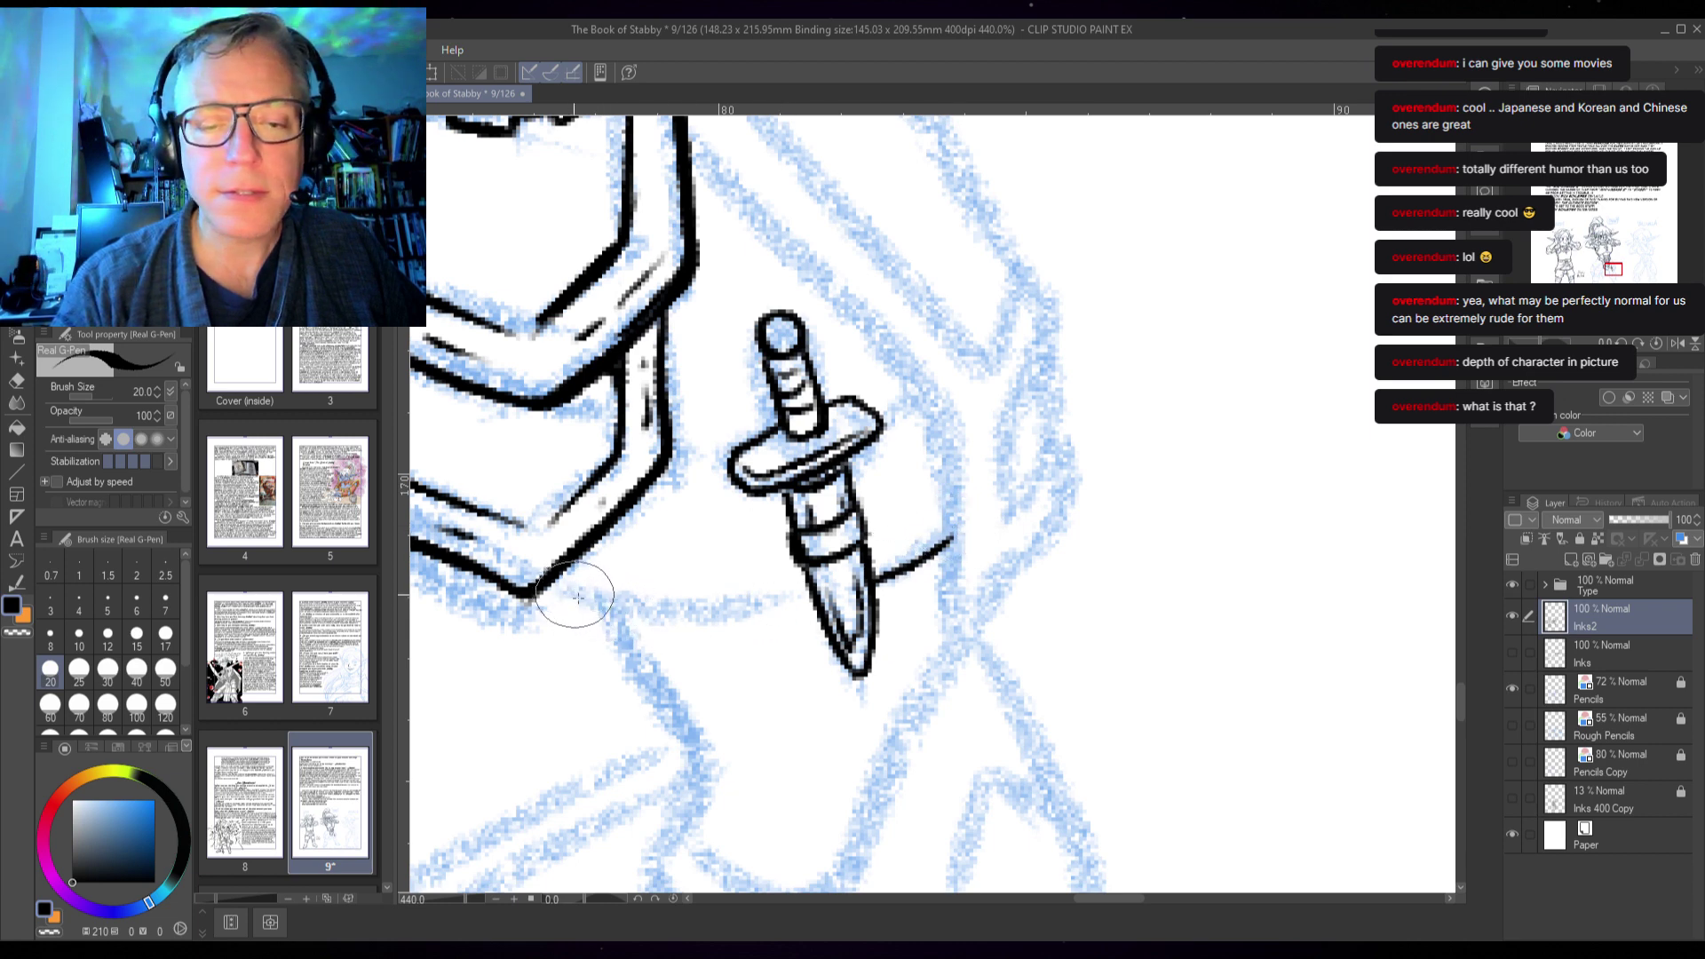
mouse_move(578, 594)
left_mouse_down()
mouse_move(655, 609)
mouse_move(811, 598)
left_mouse_up()
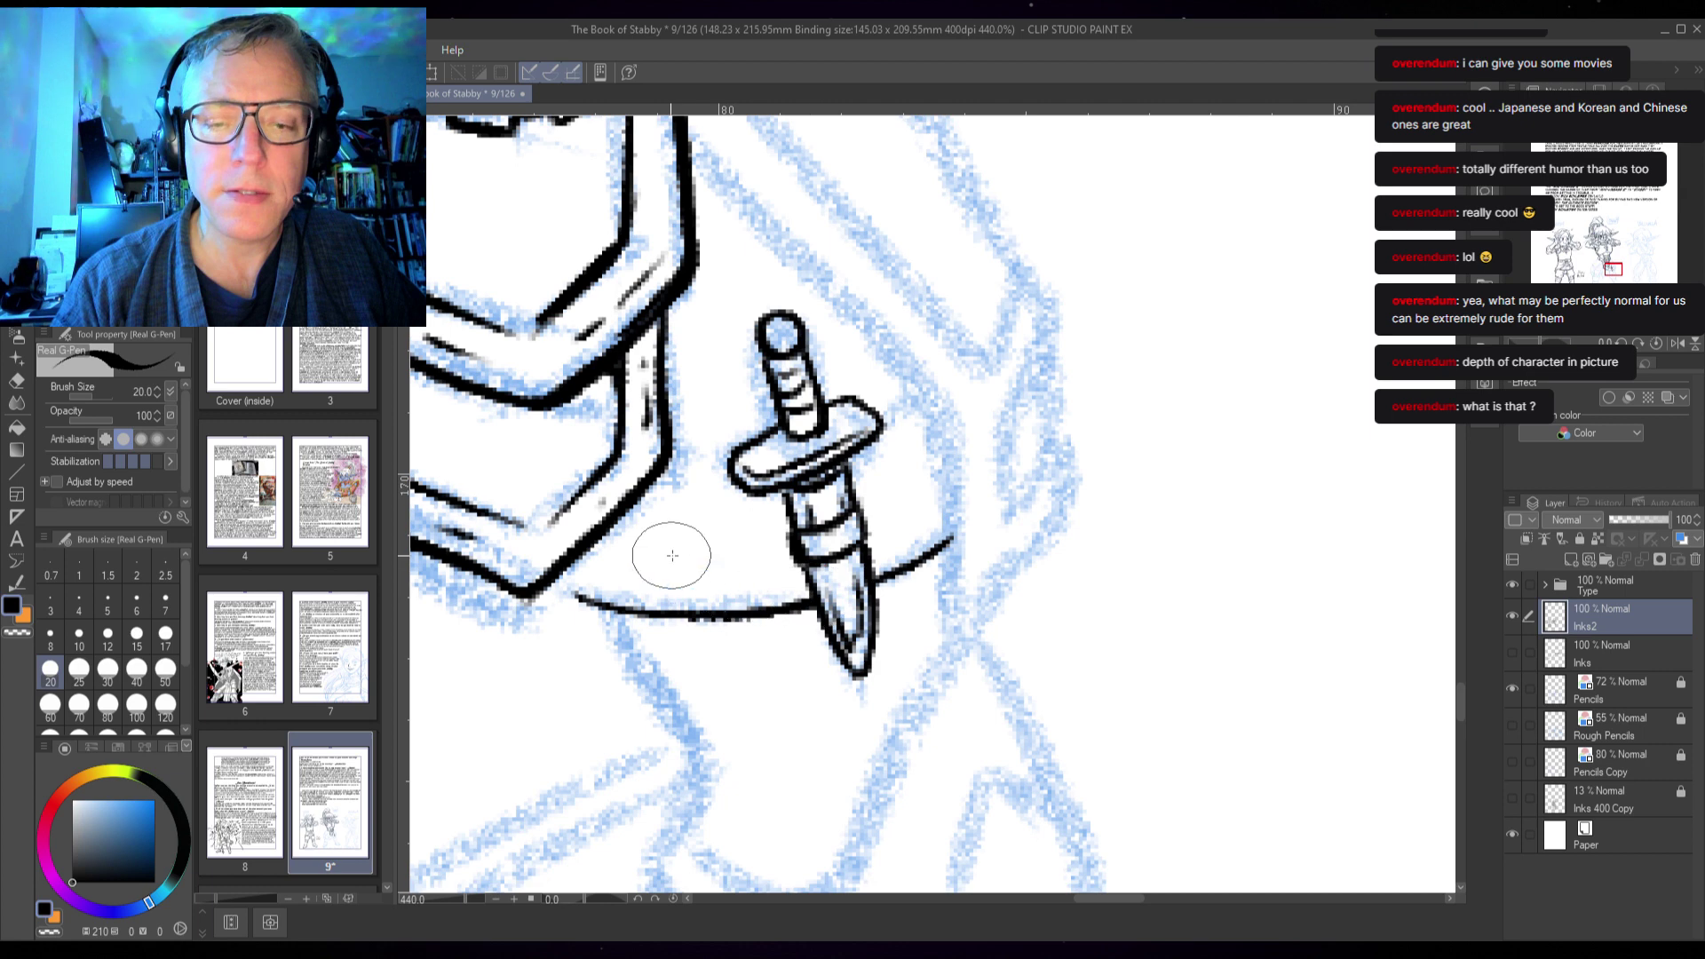
left_click_drag(654, 489, 721, 484)
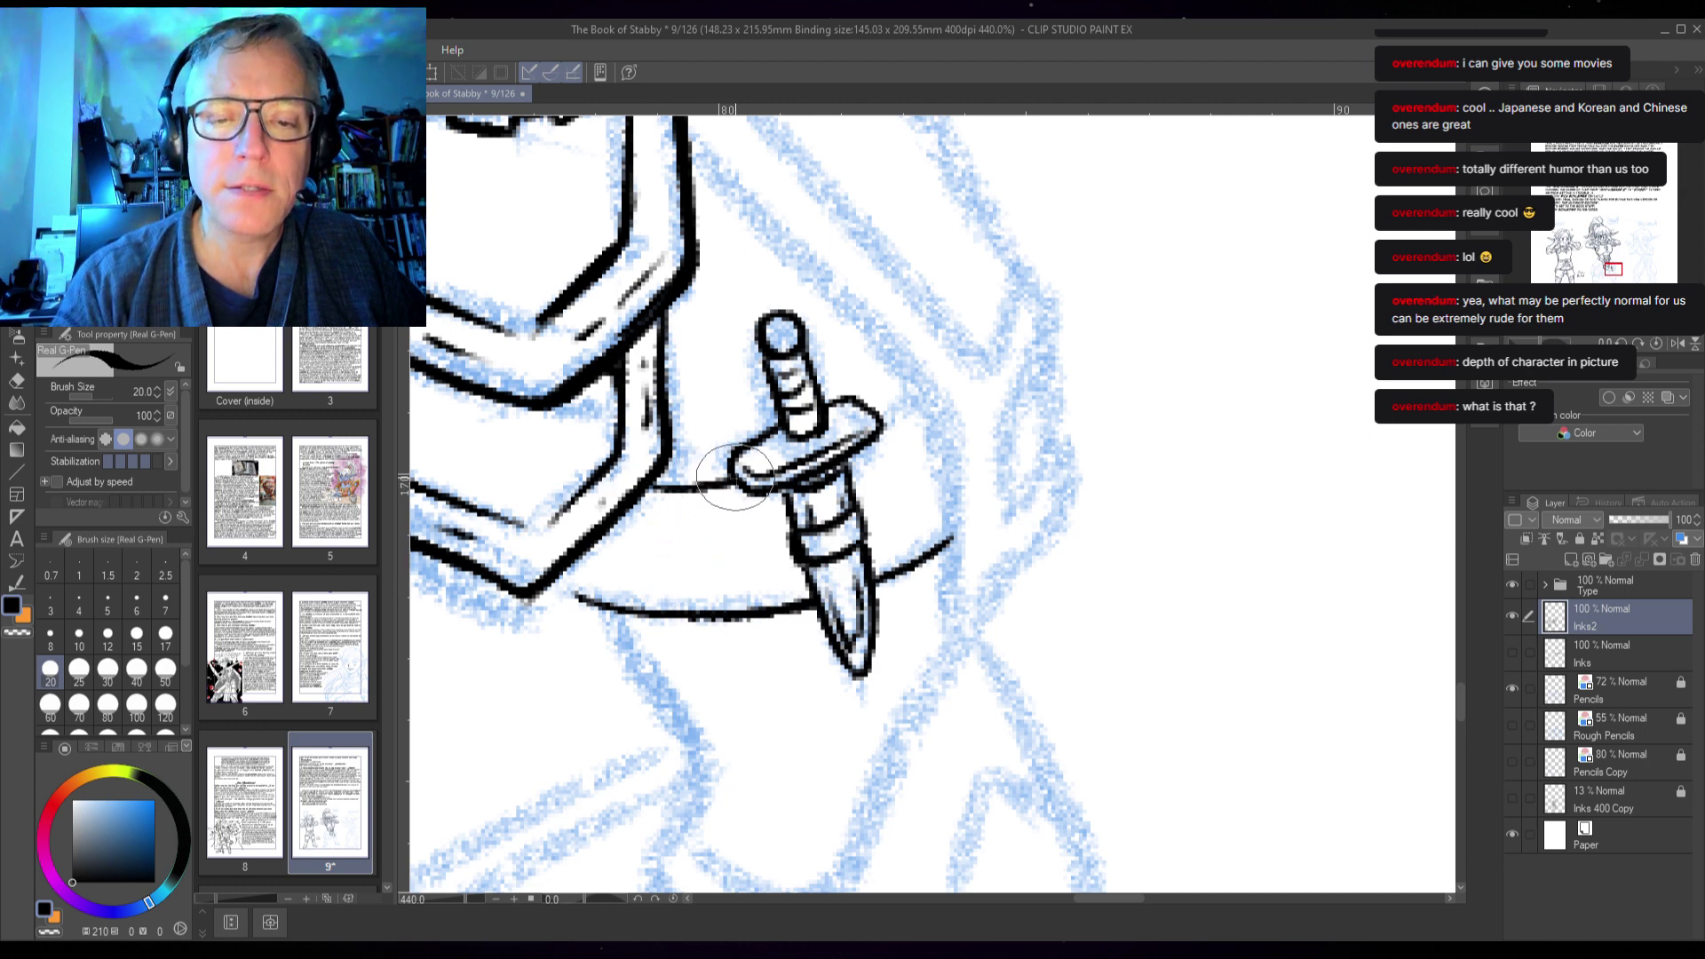
left_click_drag(877, 423, 920, 395)
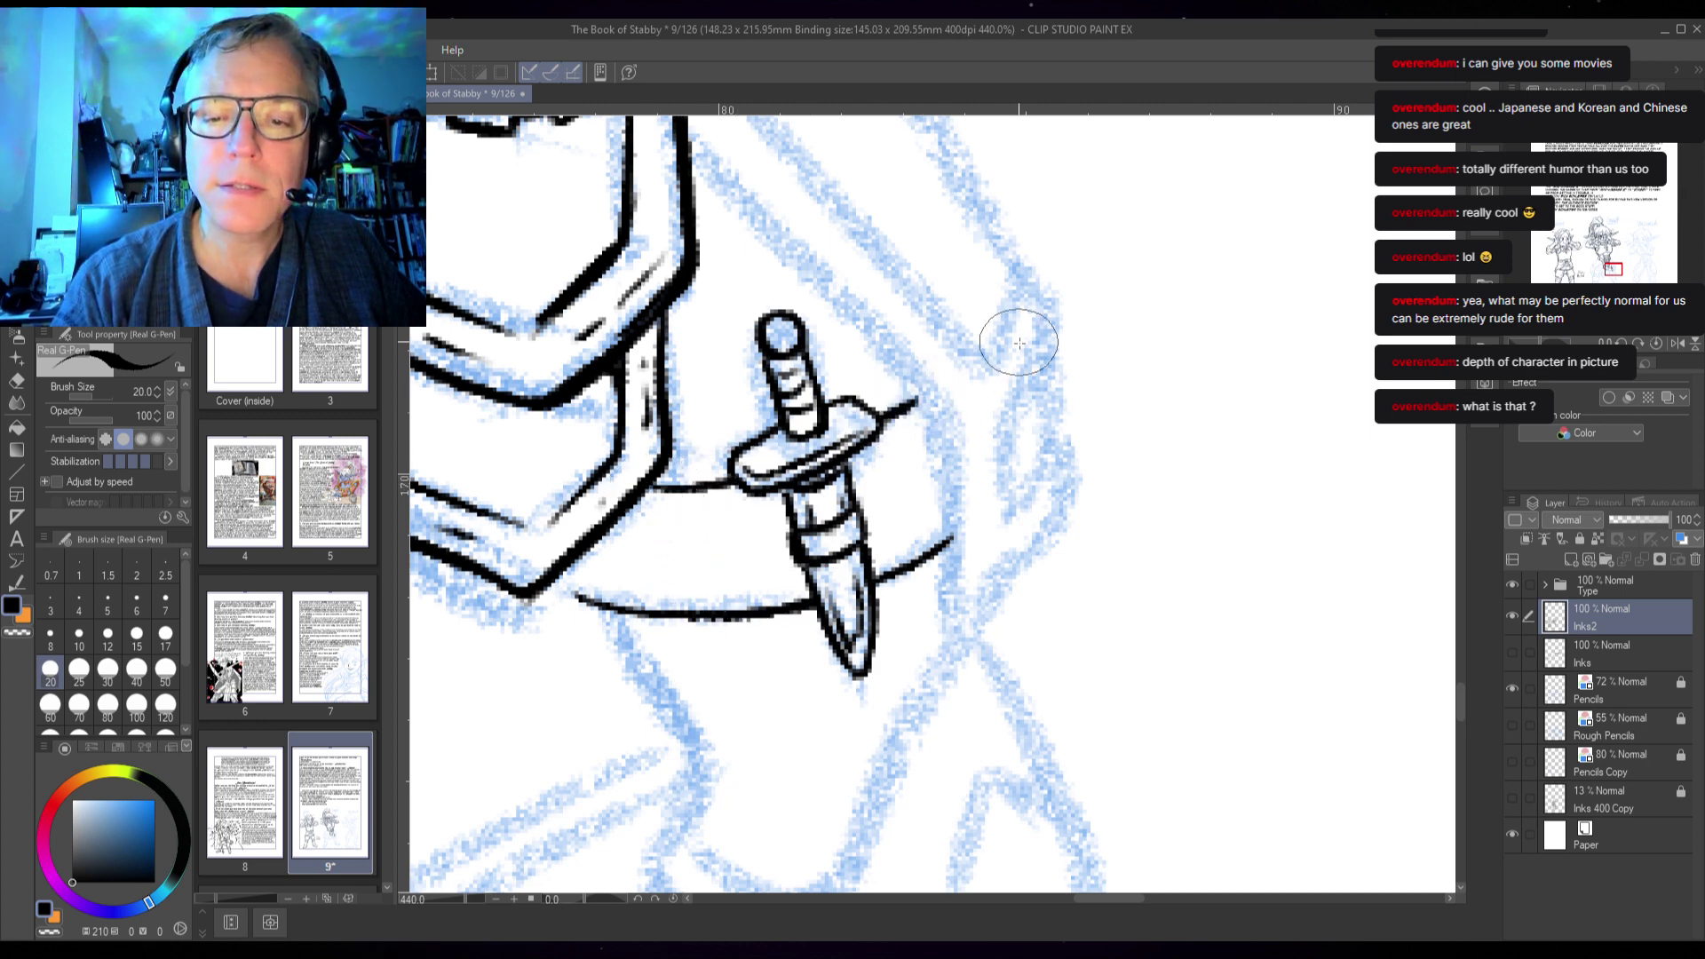
left_click_drag(568, 567, 577, 586)
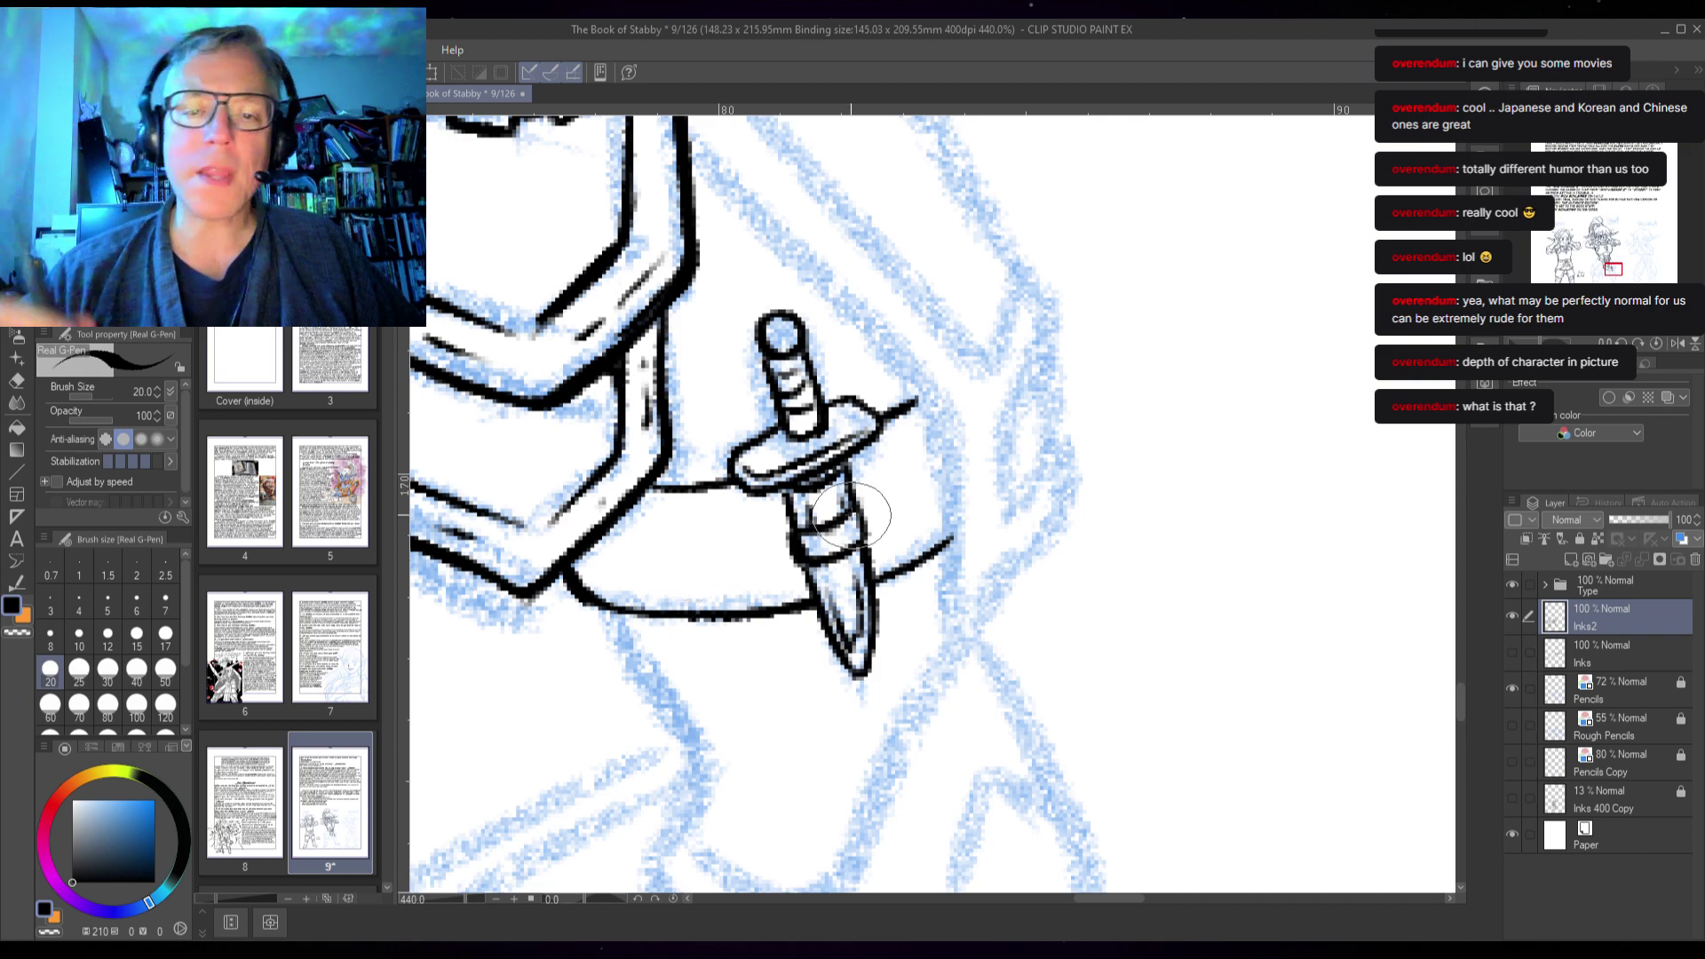
- Erase and redraw the upper strap loop along the chest armour's lower edge, and add small crease marks on the cloth above the belt
scroll(1110, 672, "down", 3)
scroll(1133, 664, "down", 2)
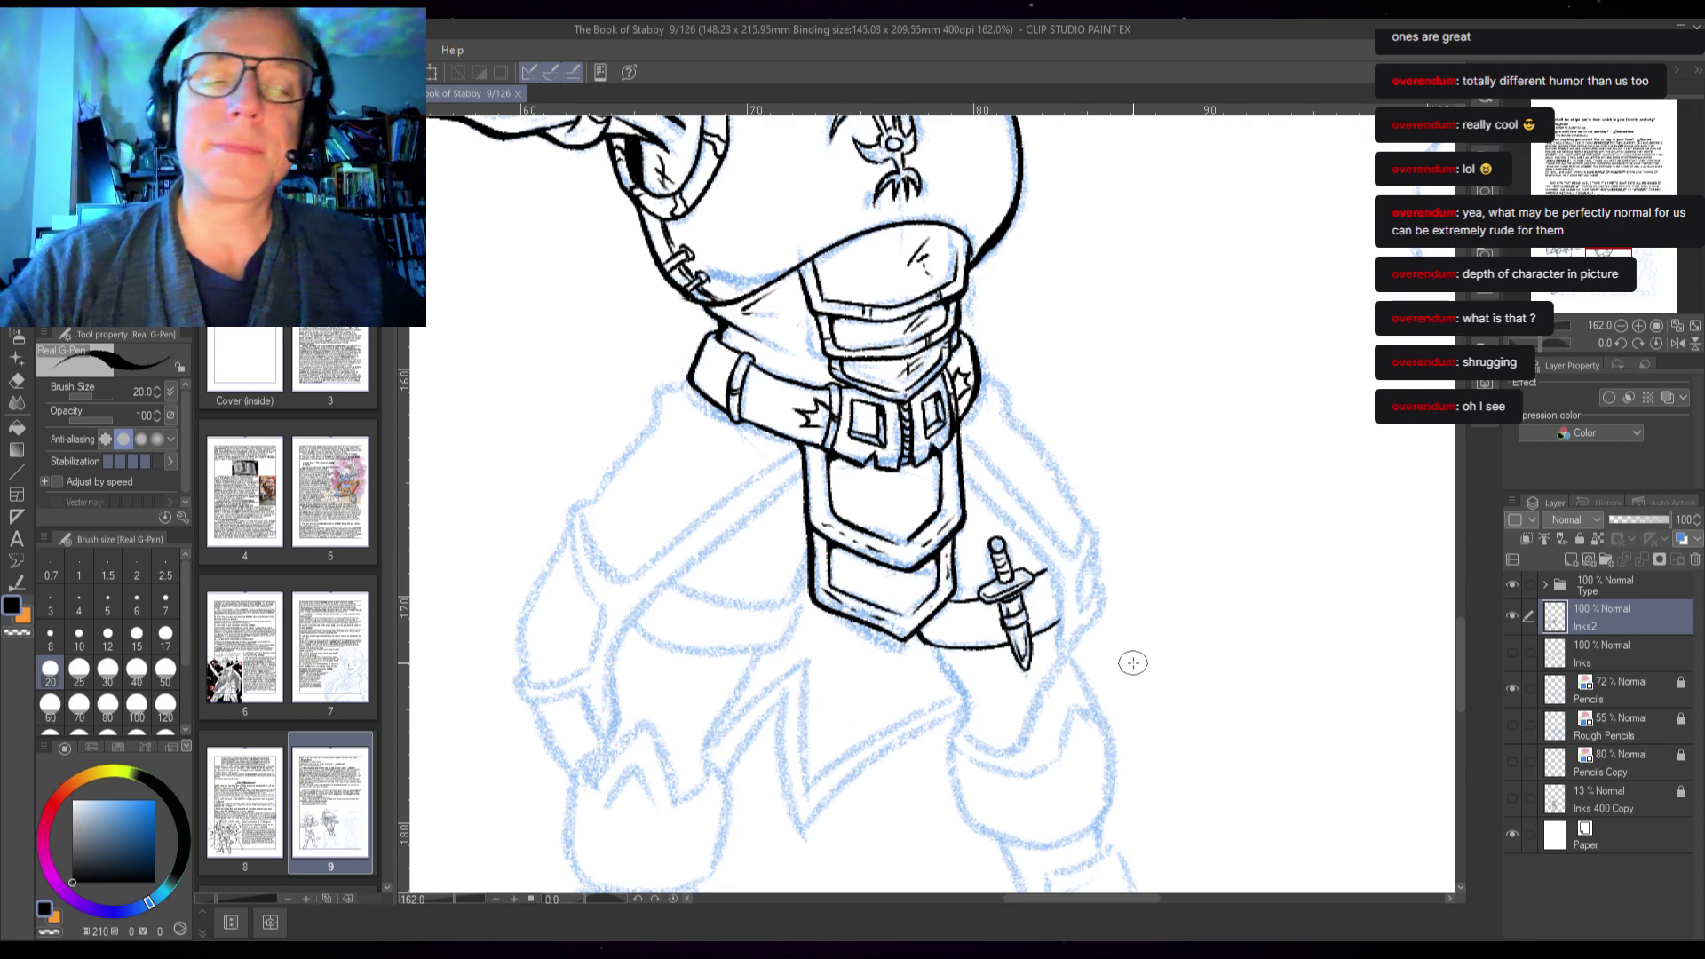
scroll(680, 228, "up", 5)
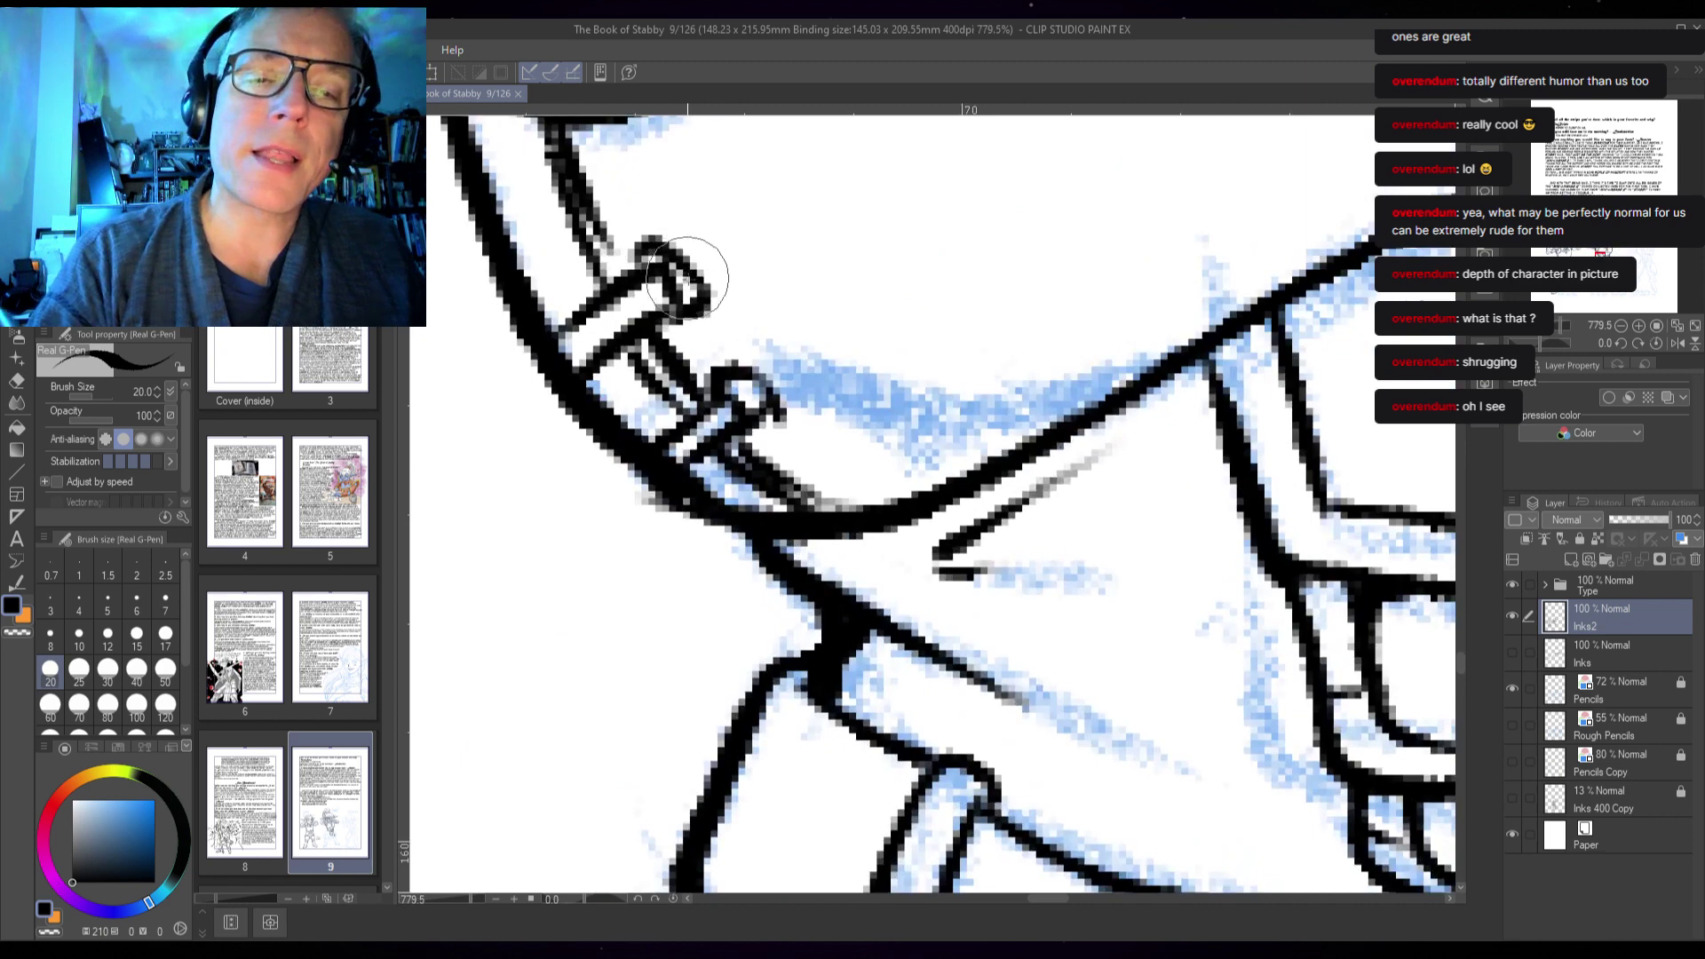
mouse_move(675, 264)
left_mouse_down()
mouse_move(625, 278)
mouse_move(646, 311)
mouse_move(601, 362)
mouse_move(561, 295)
mouse_move(579, 327)
mouse_move(646, 284)
left_mouse_up()
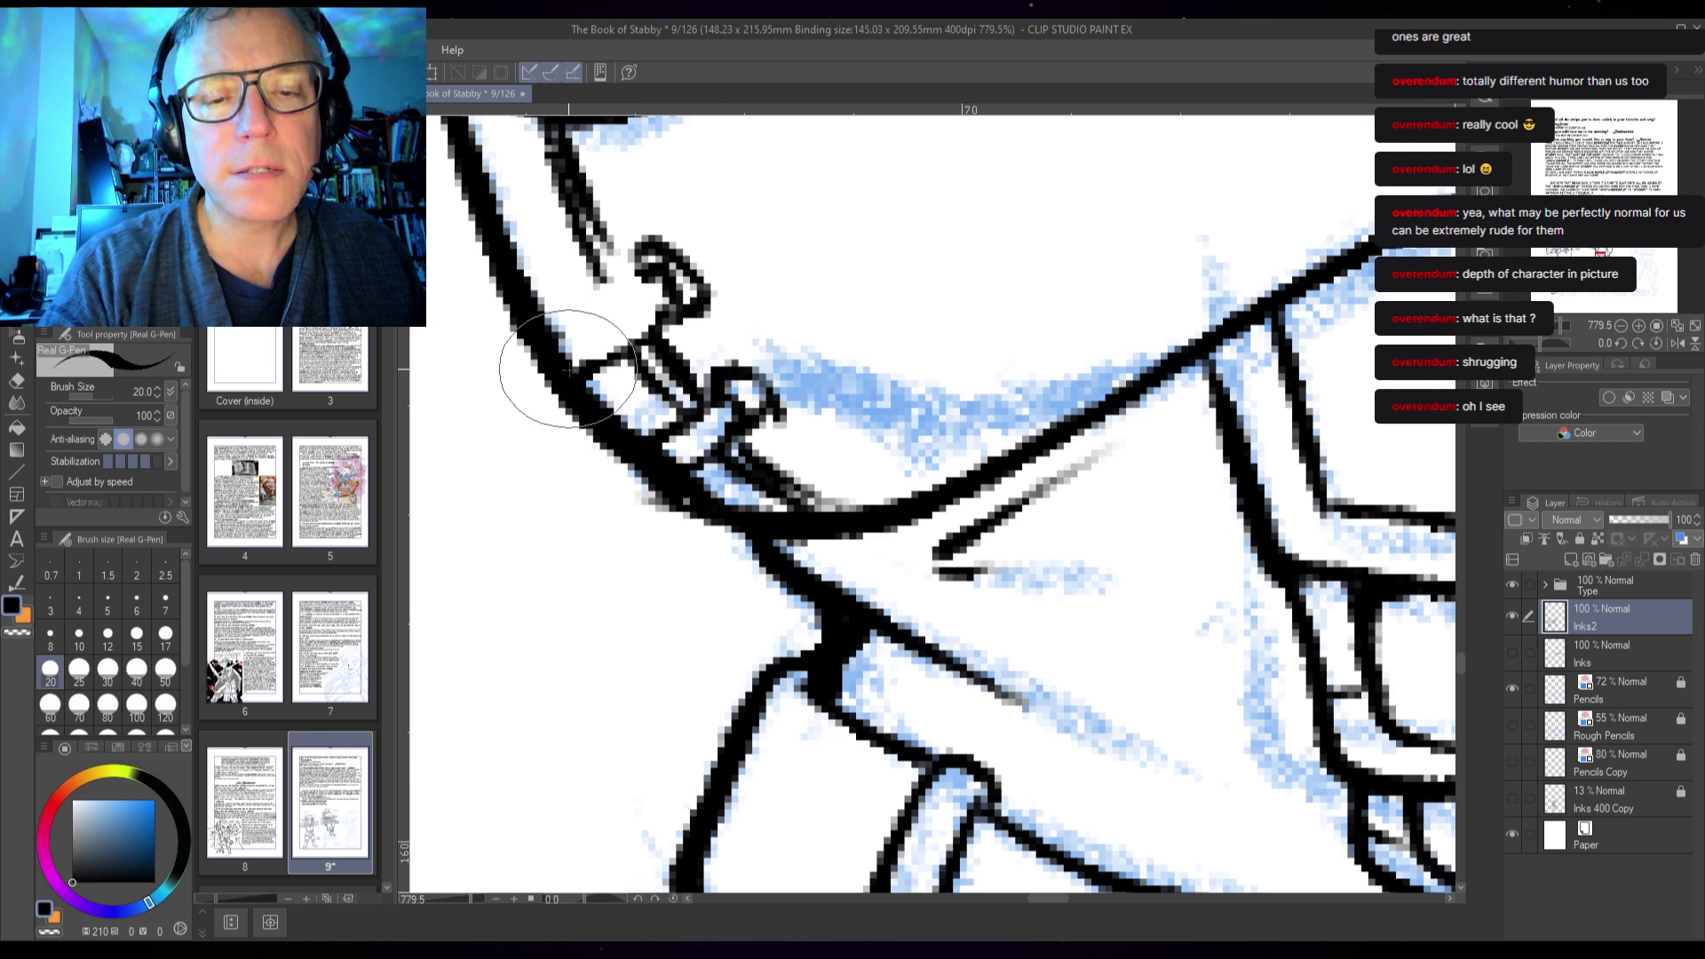
mouse_move(546, 327)
left_mouse_down()
mouse_move(648, 268)
mouse_move(621, 280)
left_mouse_up()
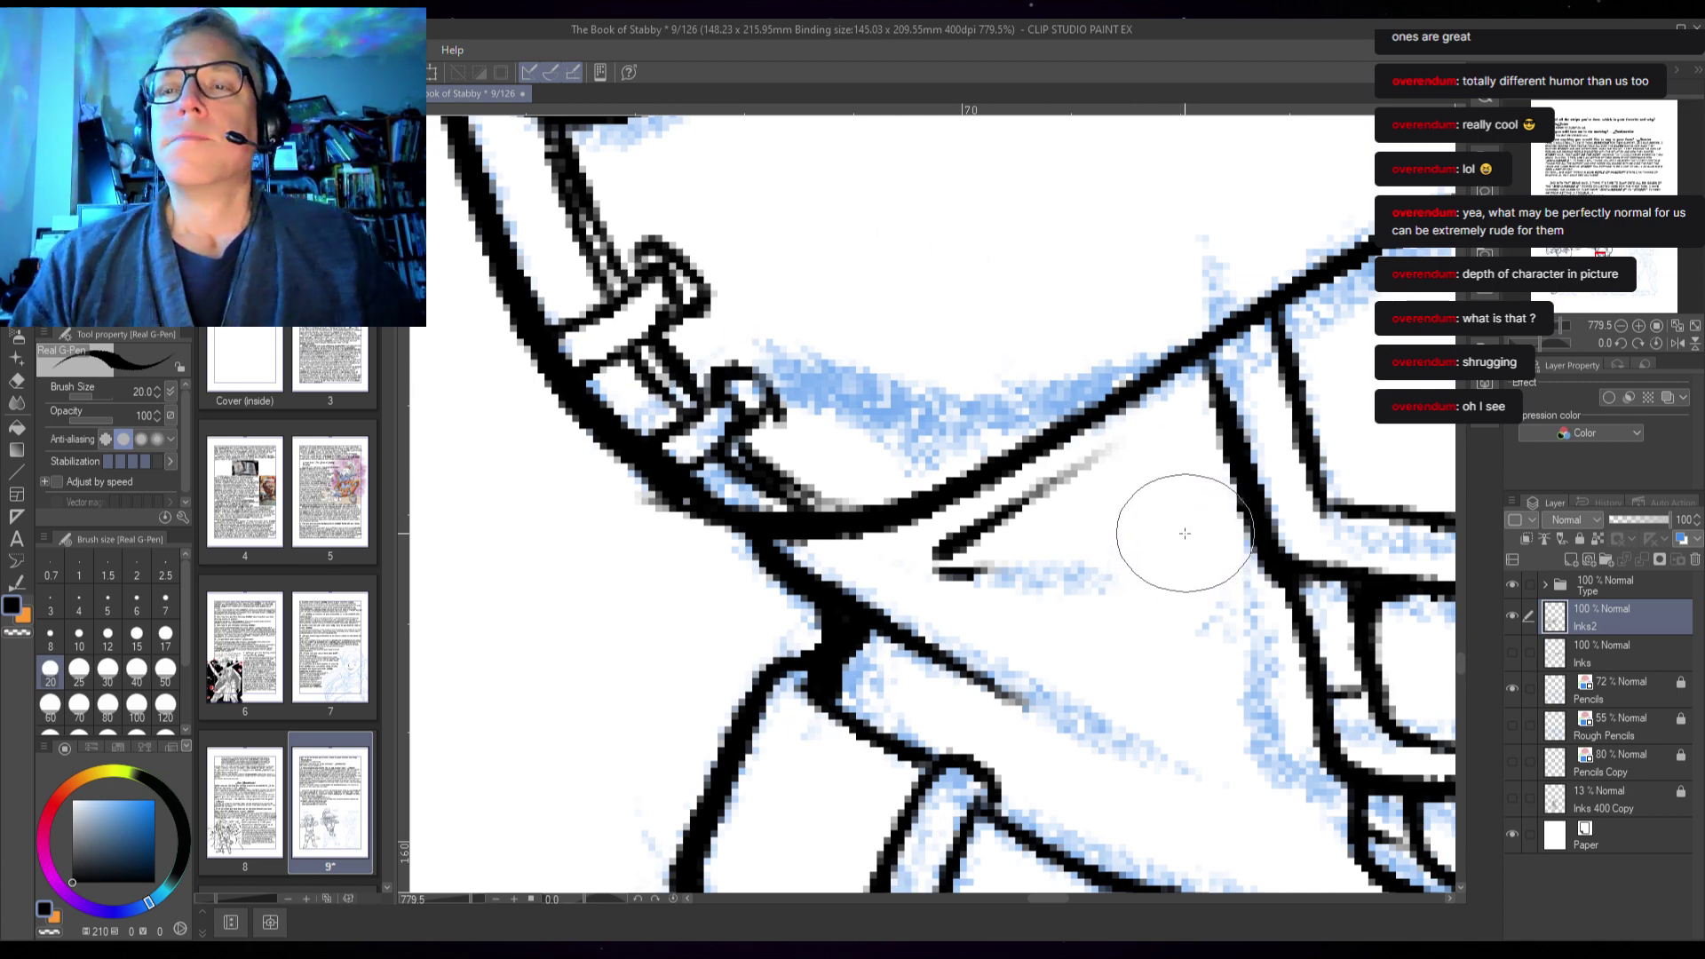
scroll(1185, 546, "down", 2)
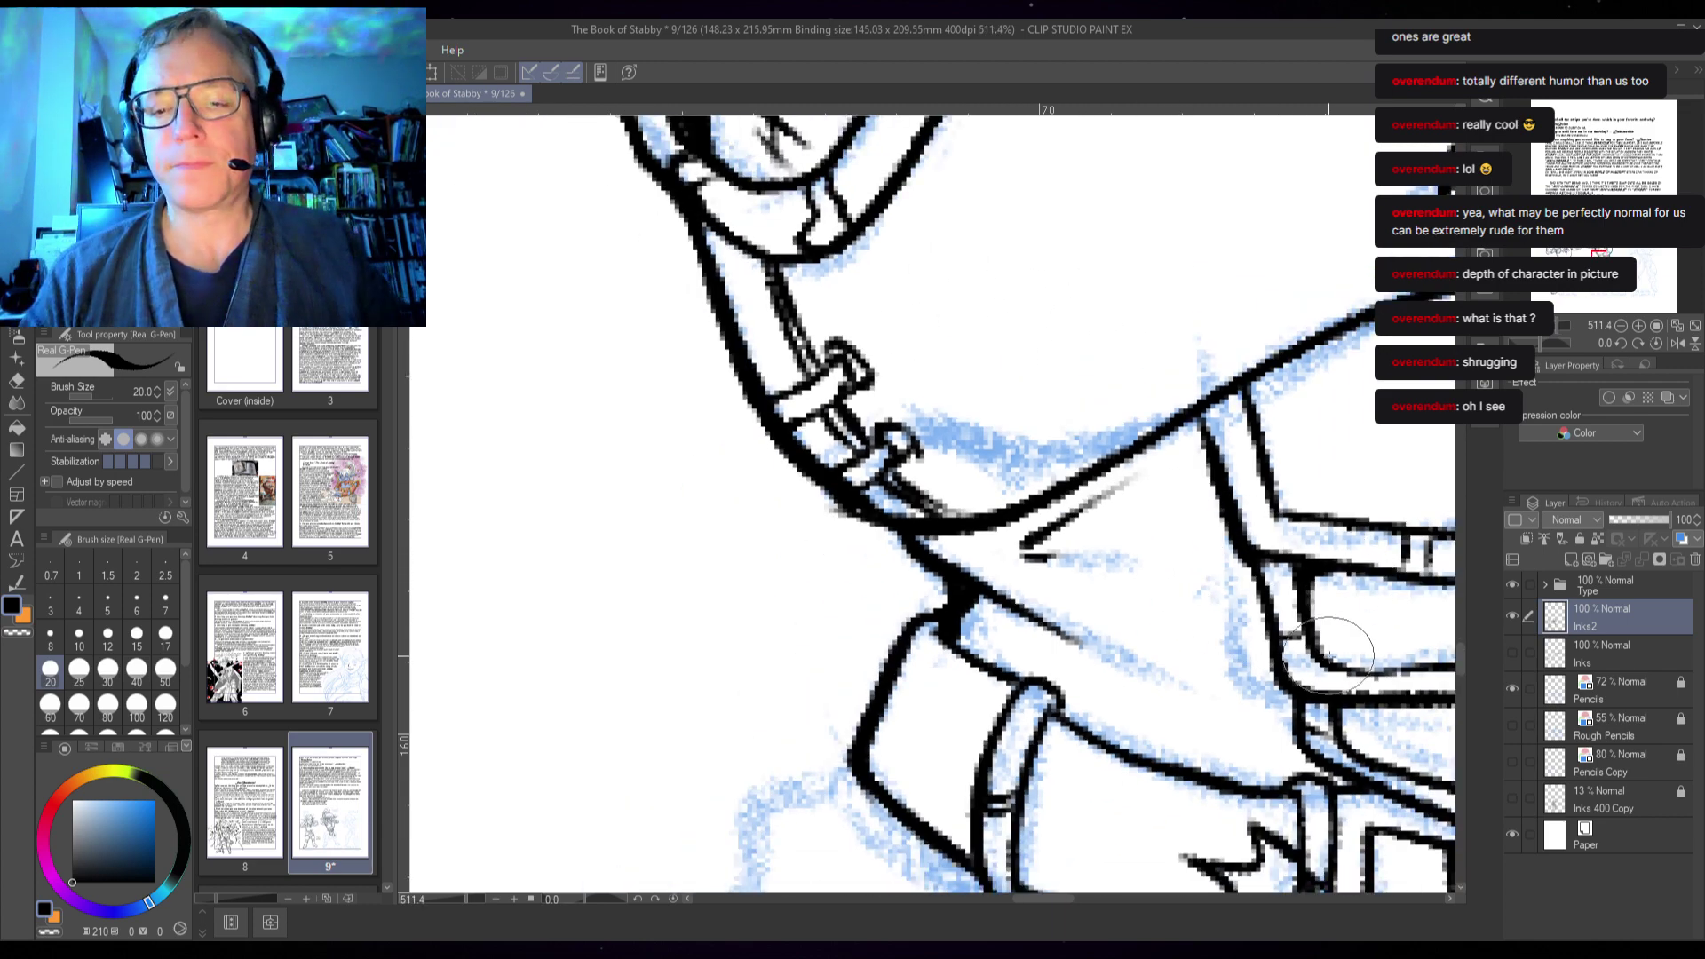
left_click_drag(975, 540, 1001, 571)
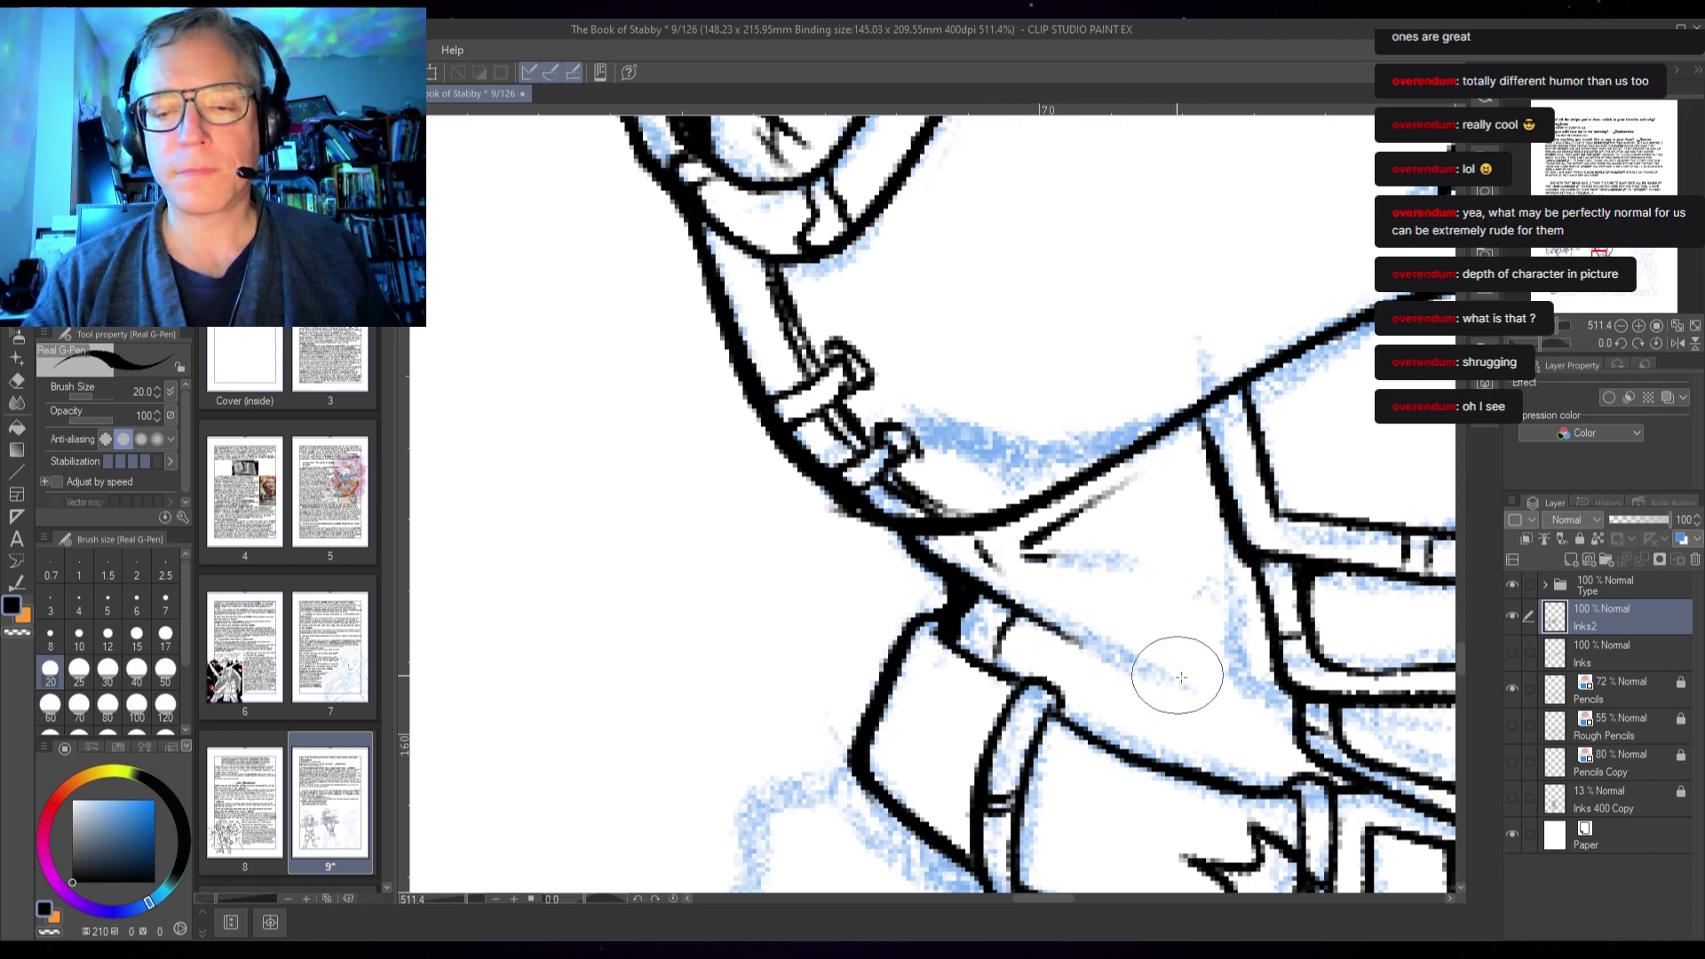
- Ink both edges of the diagonal band running from beside the hanging plates to the outer thigh, extending its lower edge down the leg
left_click_drag(1179, 674, 787, 519)
scroll(1305, 621, "down", 3)
left_click_drag(666, 734, 1095, 176)
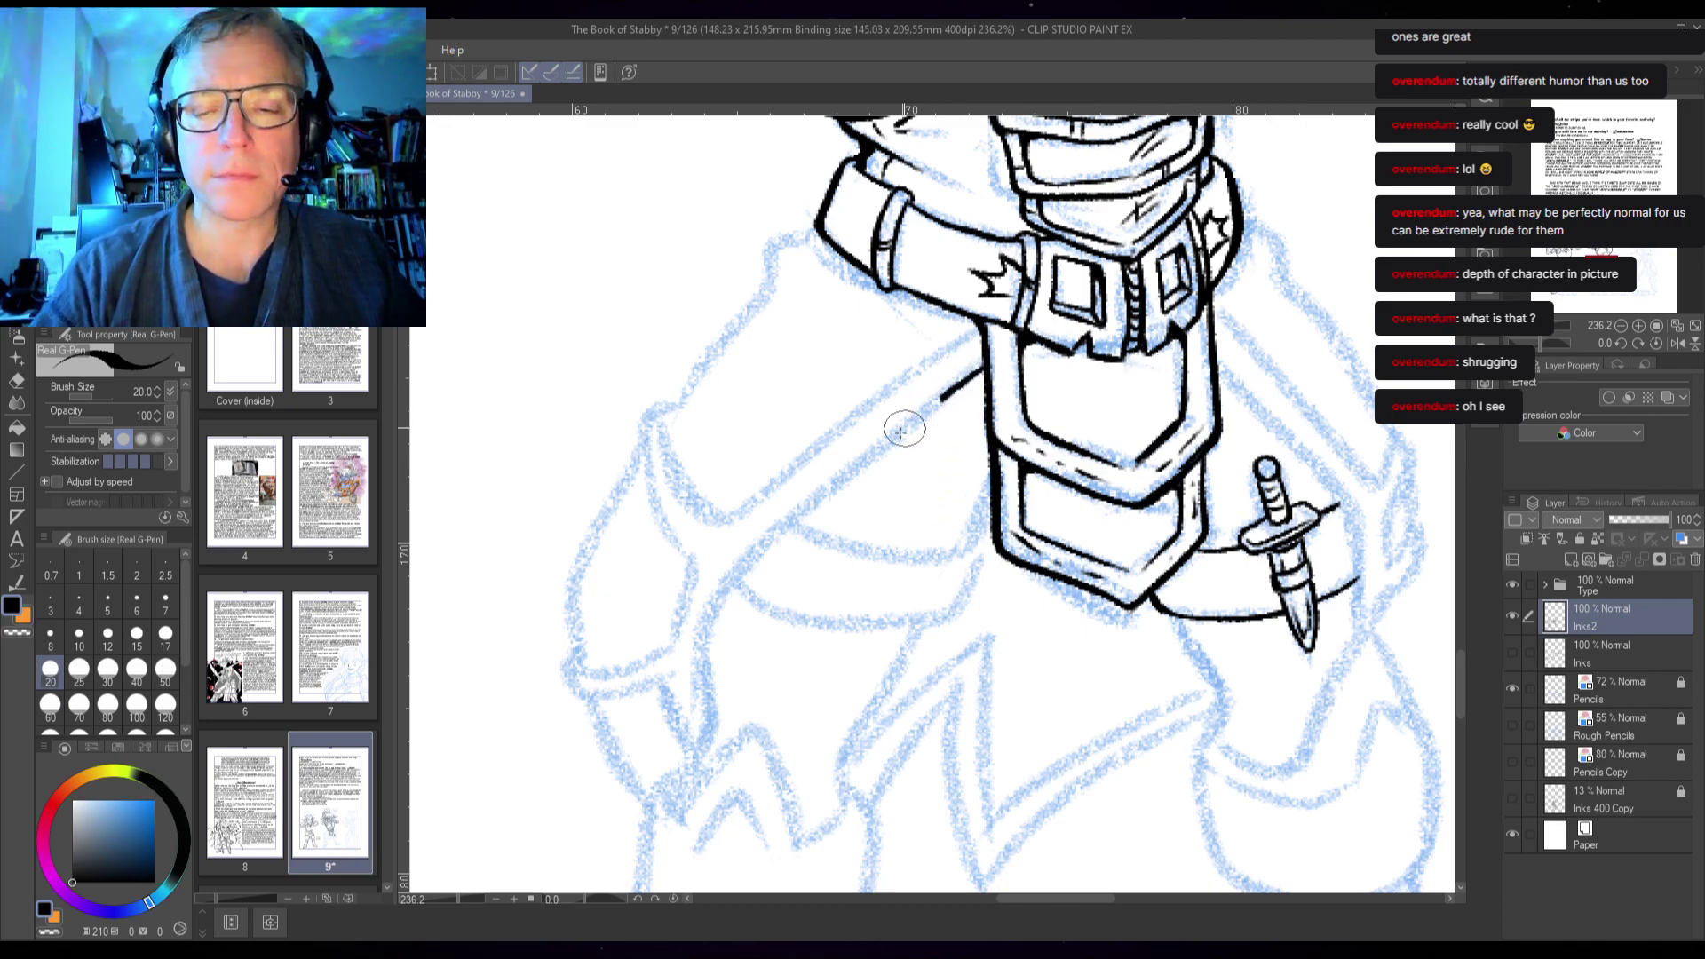
mouse_move(904, 430)
left_mouse_down()
mouse_move(741, 567)
mouse_move(710, 614)
left_mouse_up()
left_click_drag(688, 706, 694, 751)
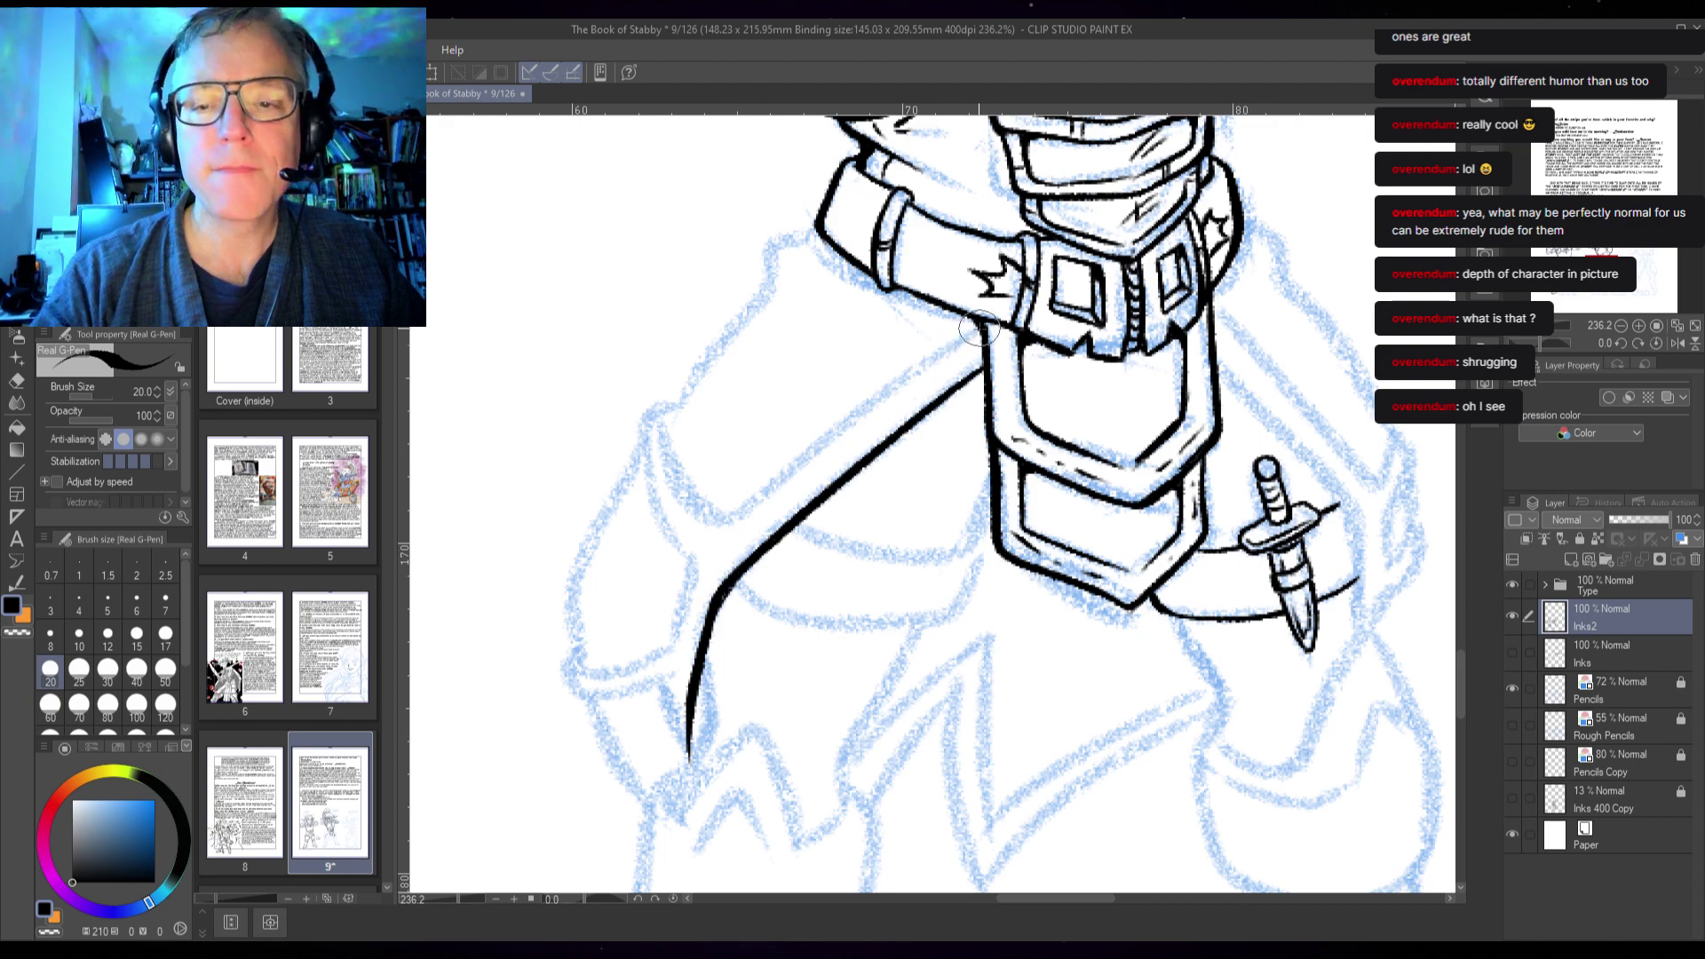
left_click_drag(914, 372, 741, 512)
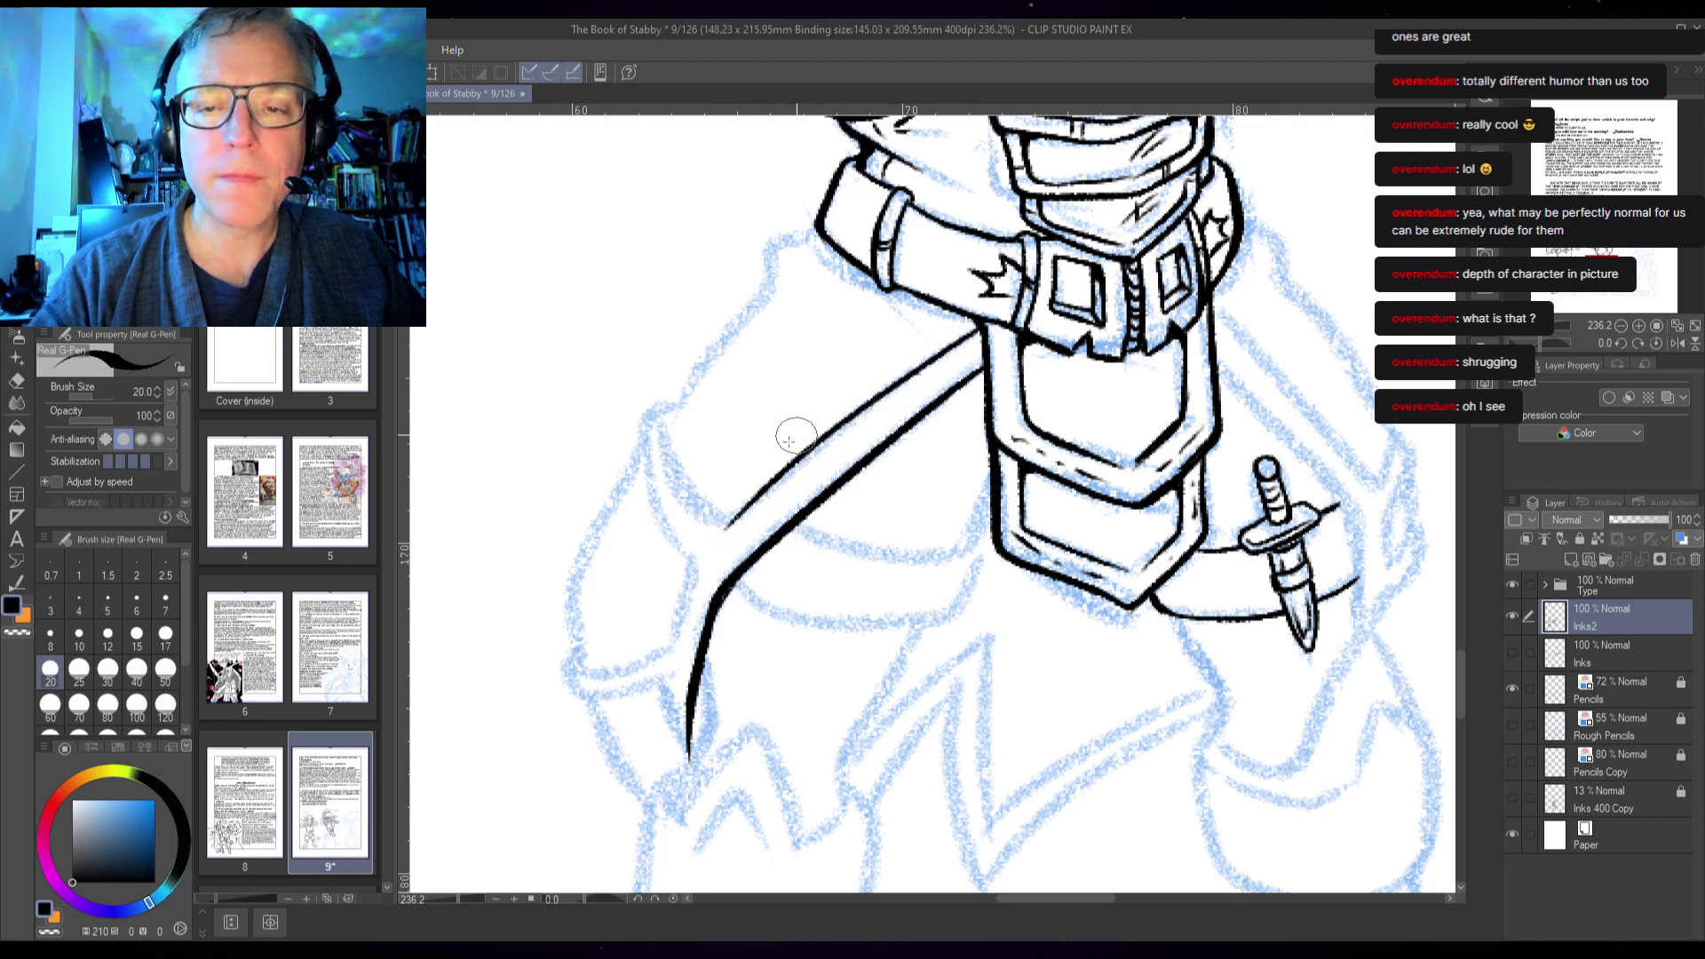
- Ink the band's branch curving up to the outer hip, its downward continuation, and the outline of the thigh panel below the branch
mouse_move(656, 410)
left_mouse_down()
mouse_move(665, 467)
mouse_move(716, 531)
left_mouse_up()
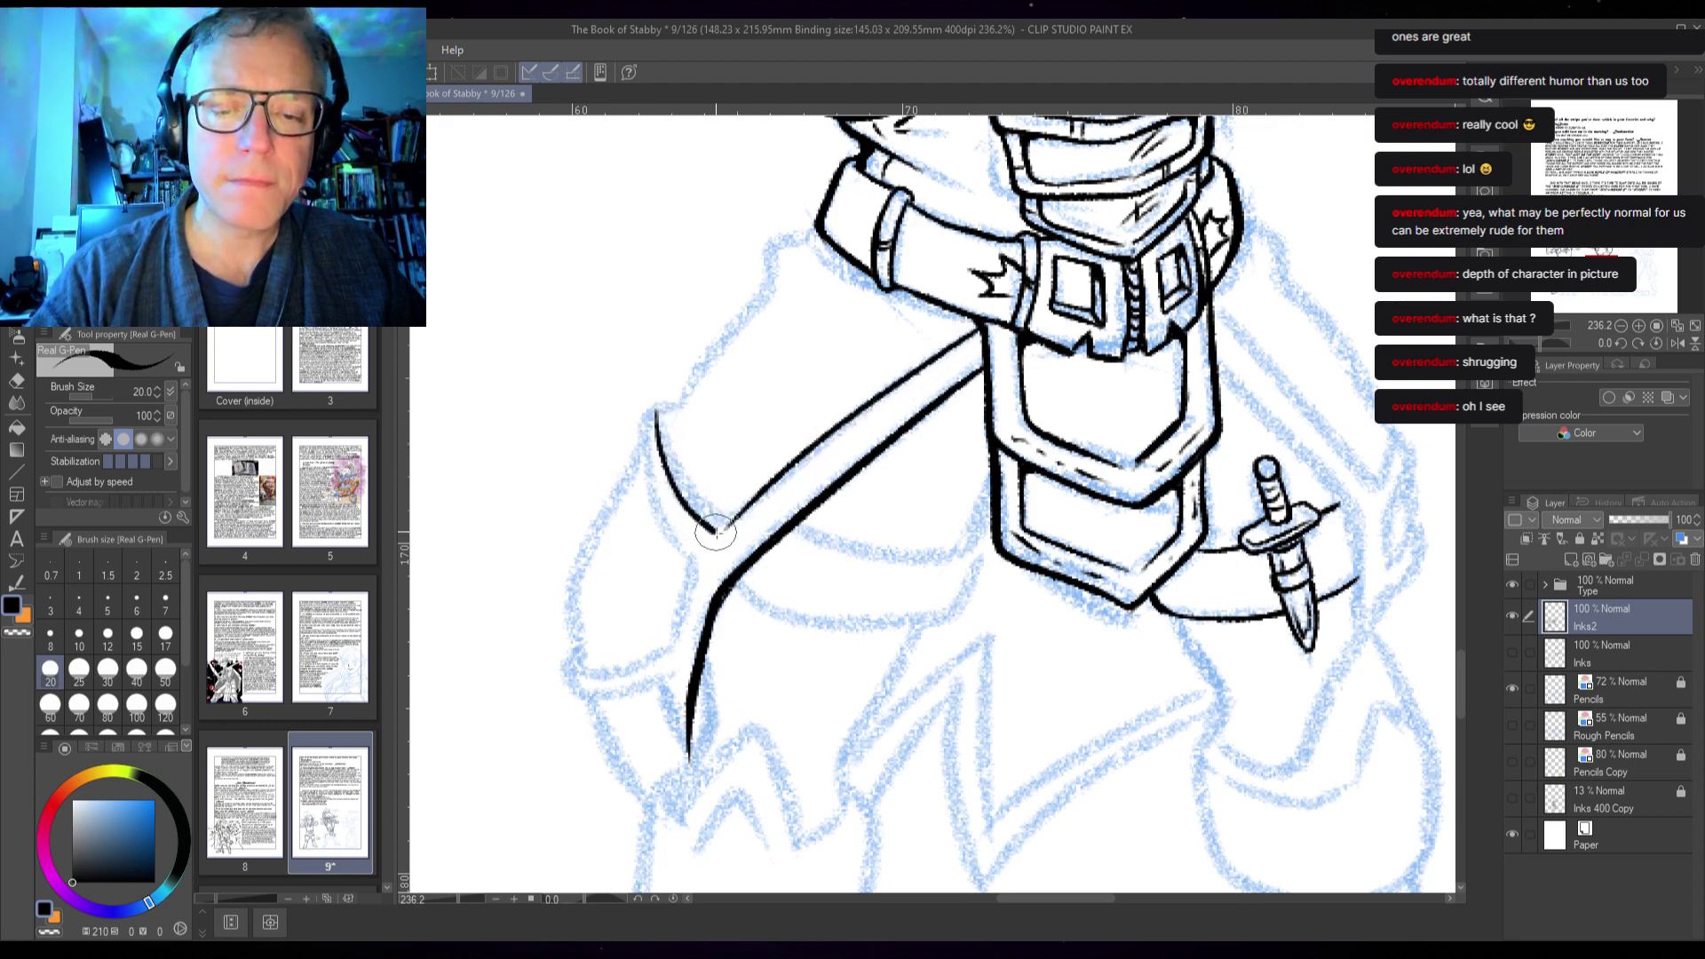
mouse_move(641, 413)
left_mouse_down()
mouse_move(653, 513)
mouse_move(696, 563)
left_mouse_up()
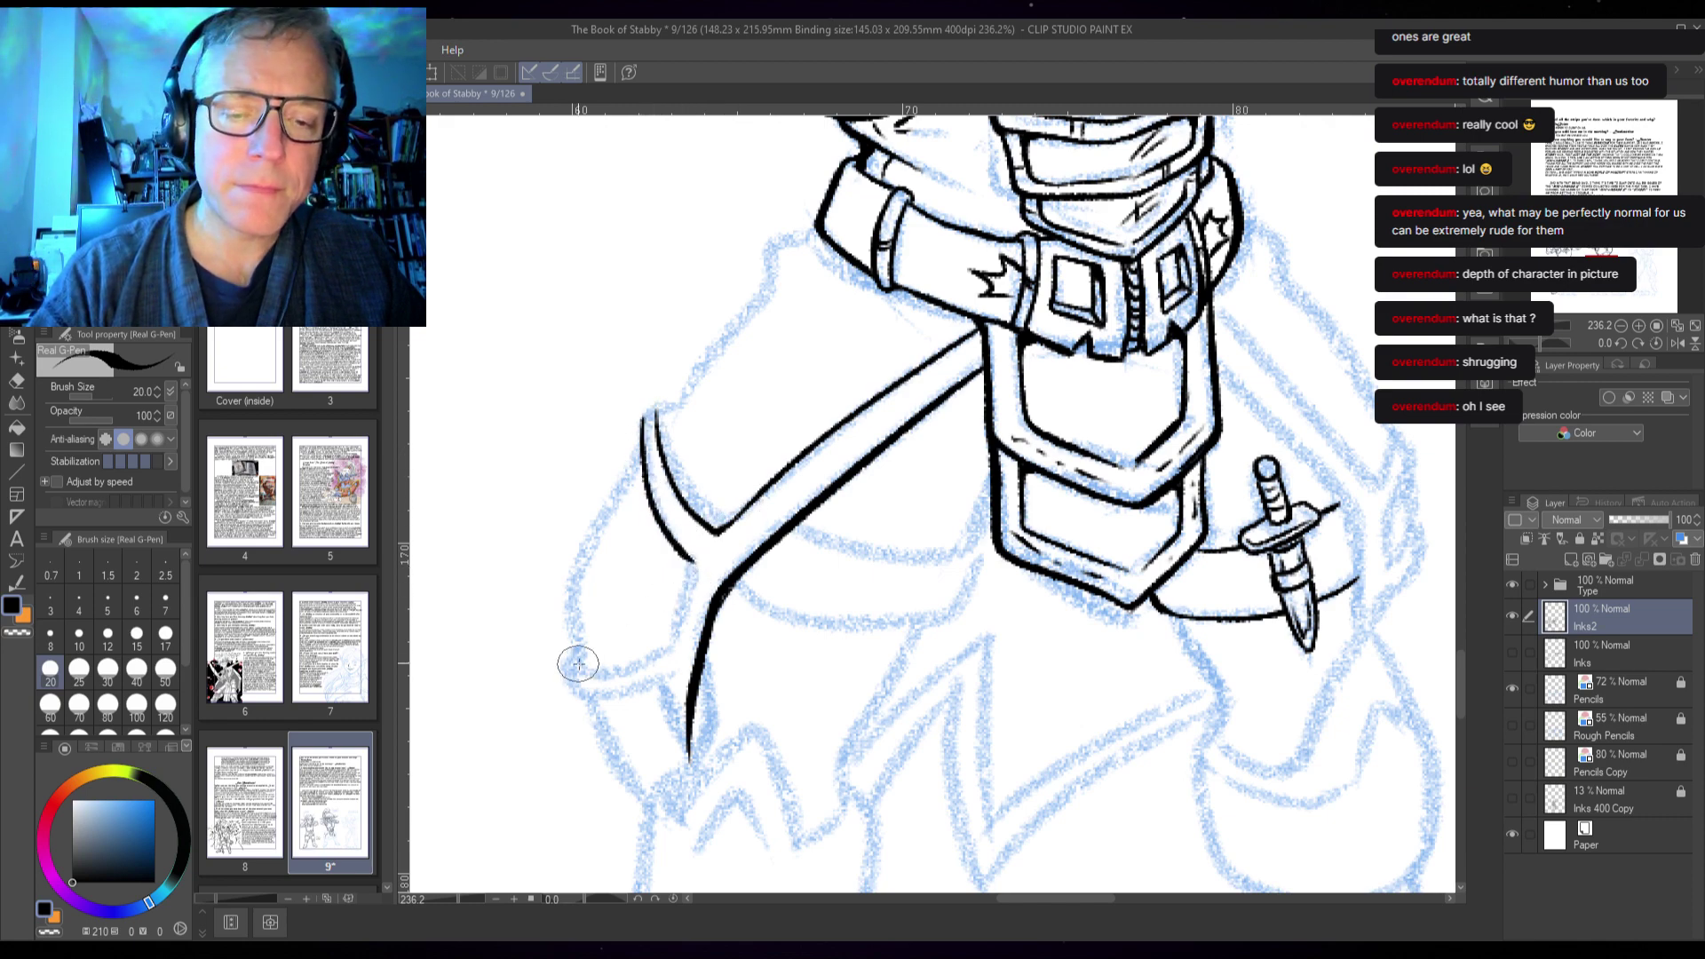
left_click_drag(578, 665, 680, 648)
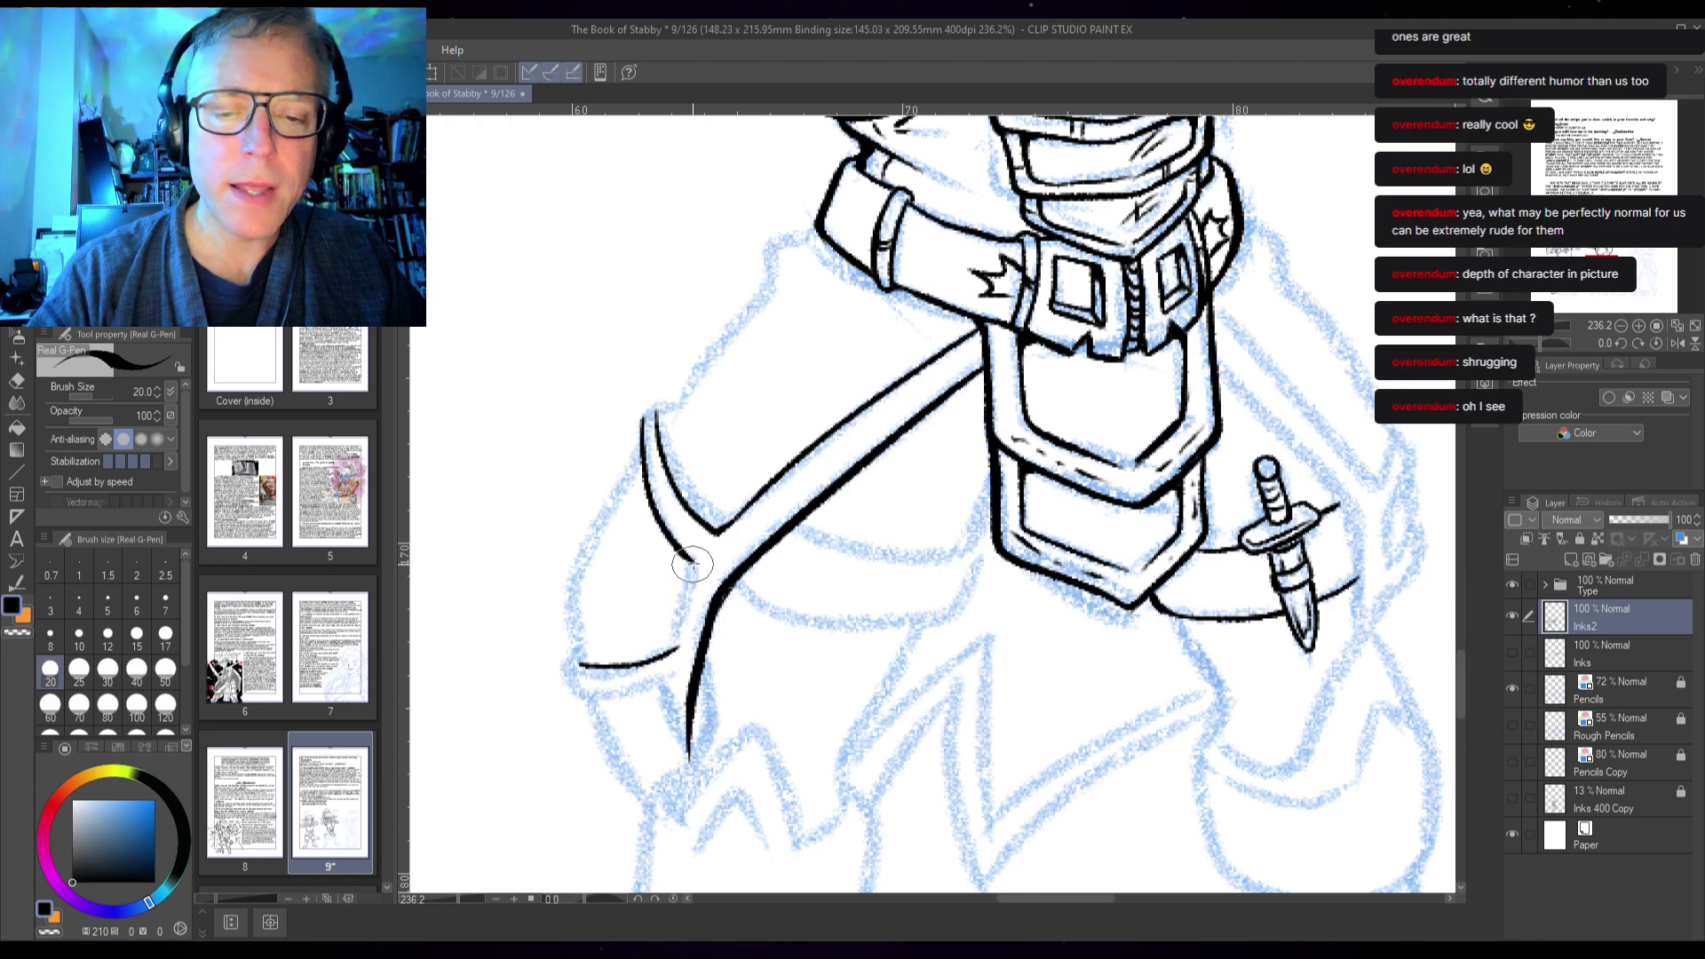
left_click_drag(693, 563, 680, 693)
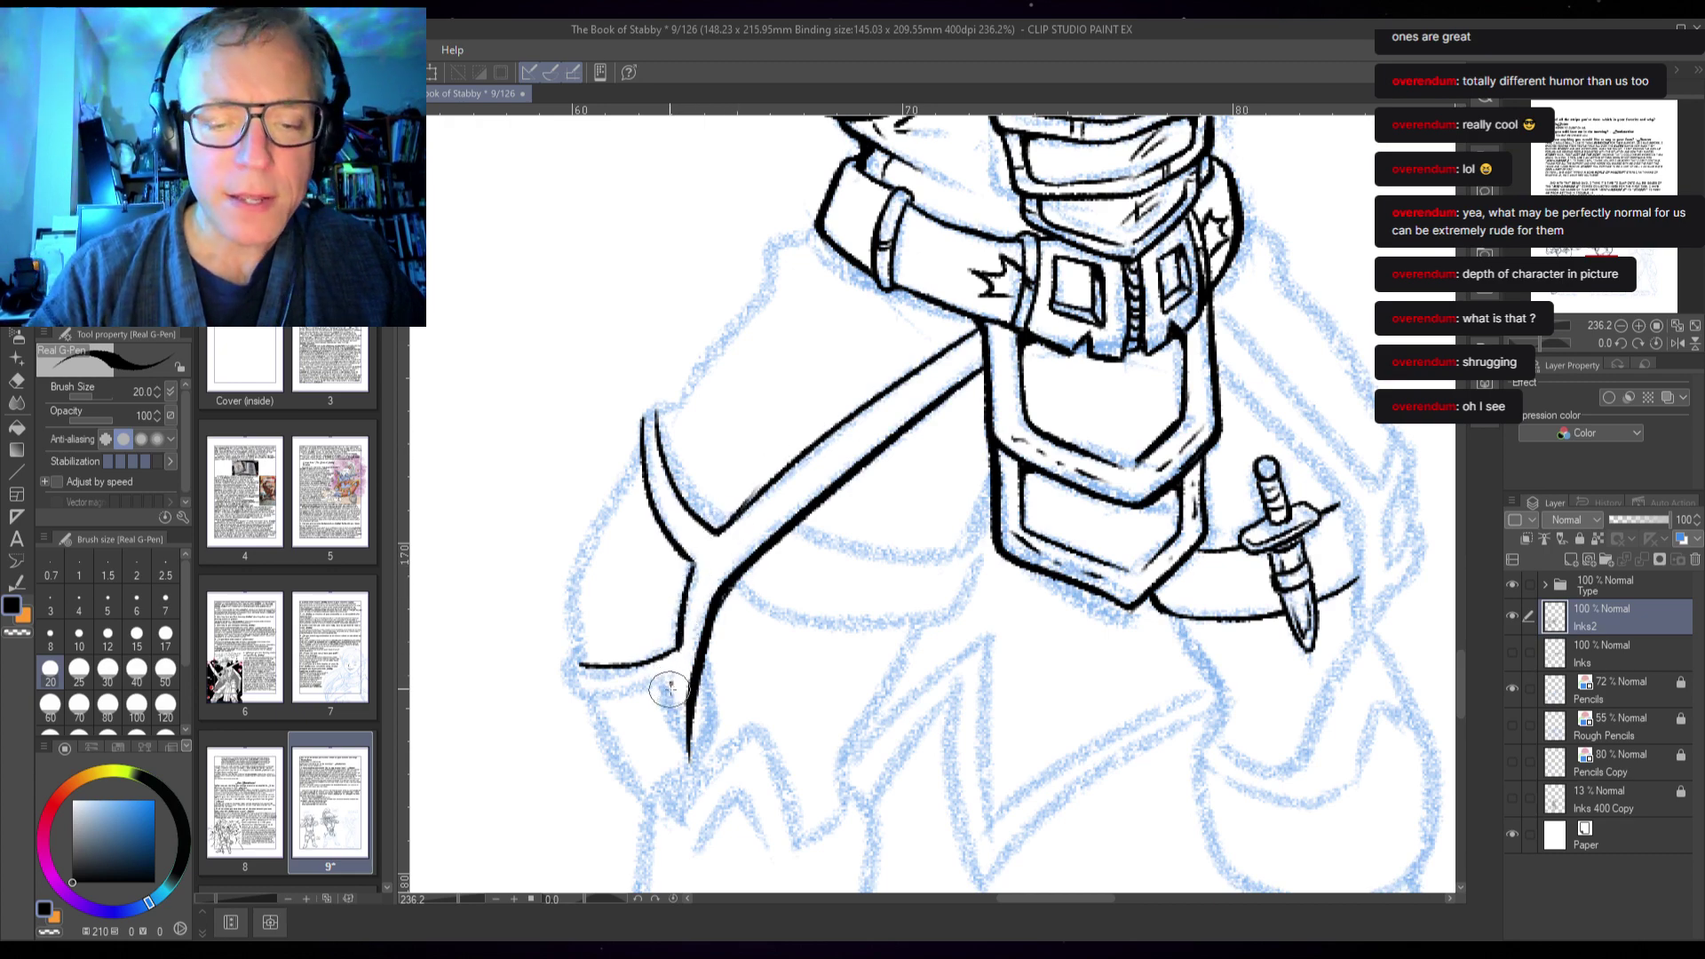
left_click_drag(670, 686, 672, 759)
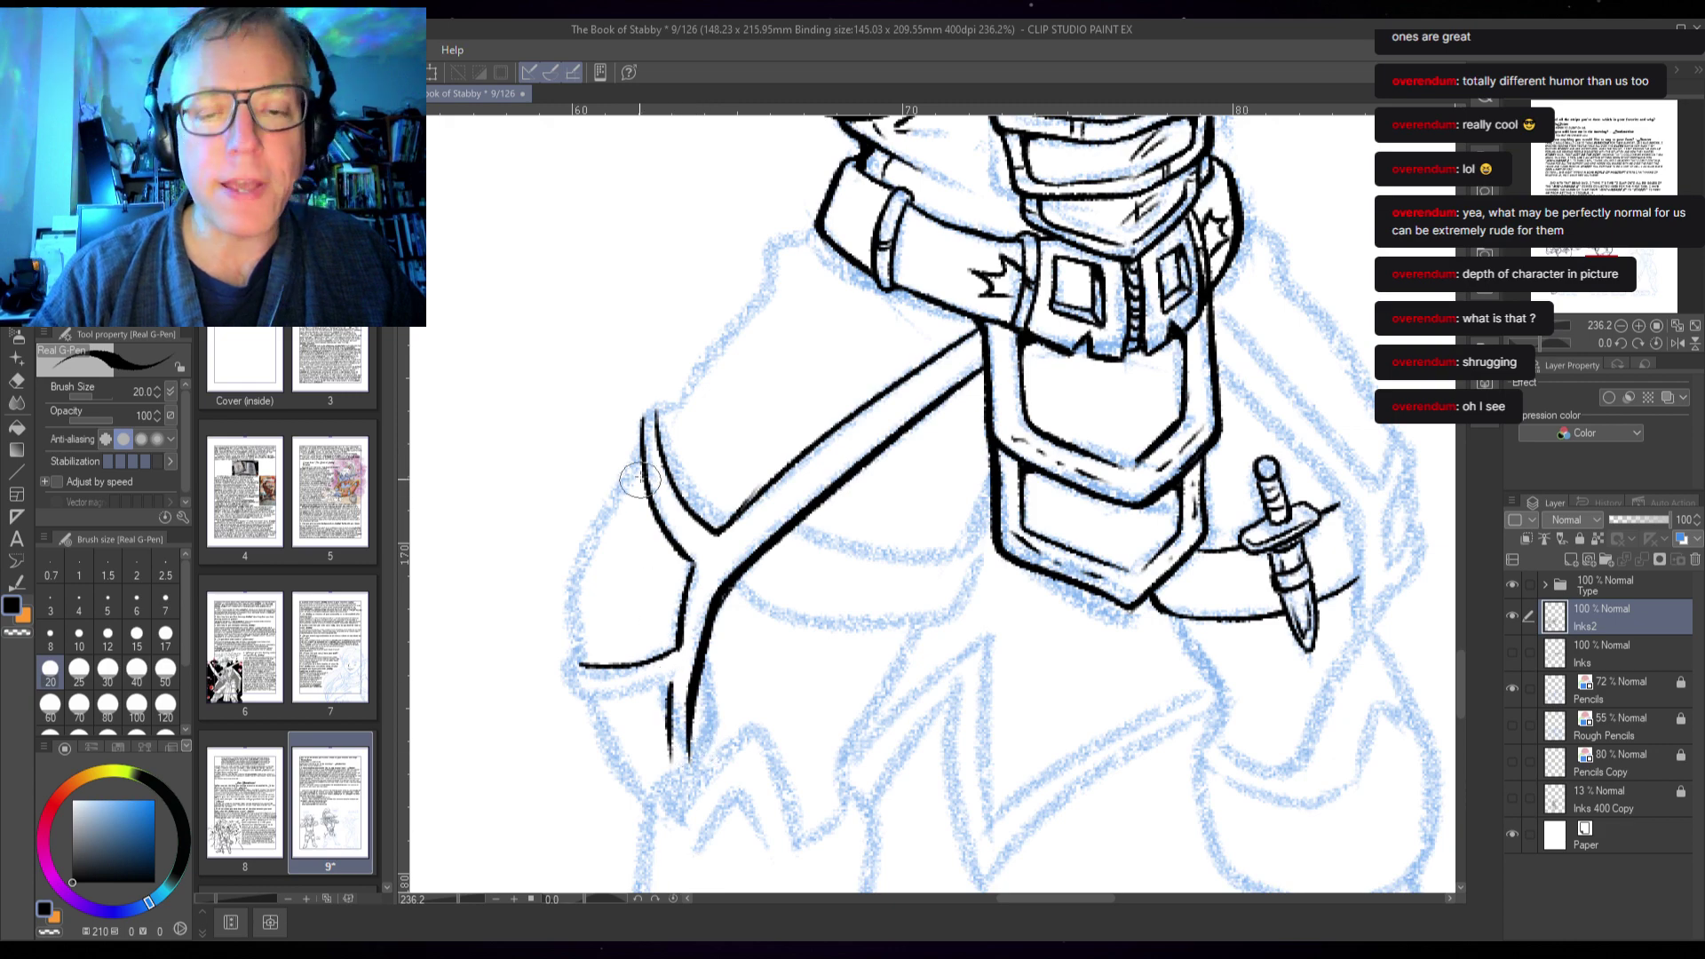
mouse_move(641, 452)
left_mouse_down()
mouse_move(580, 554)
mouse_move(579, 653)
left_mouse_up()
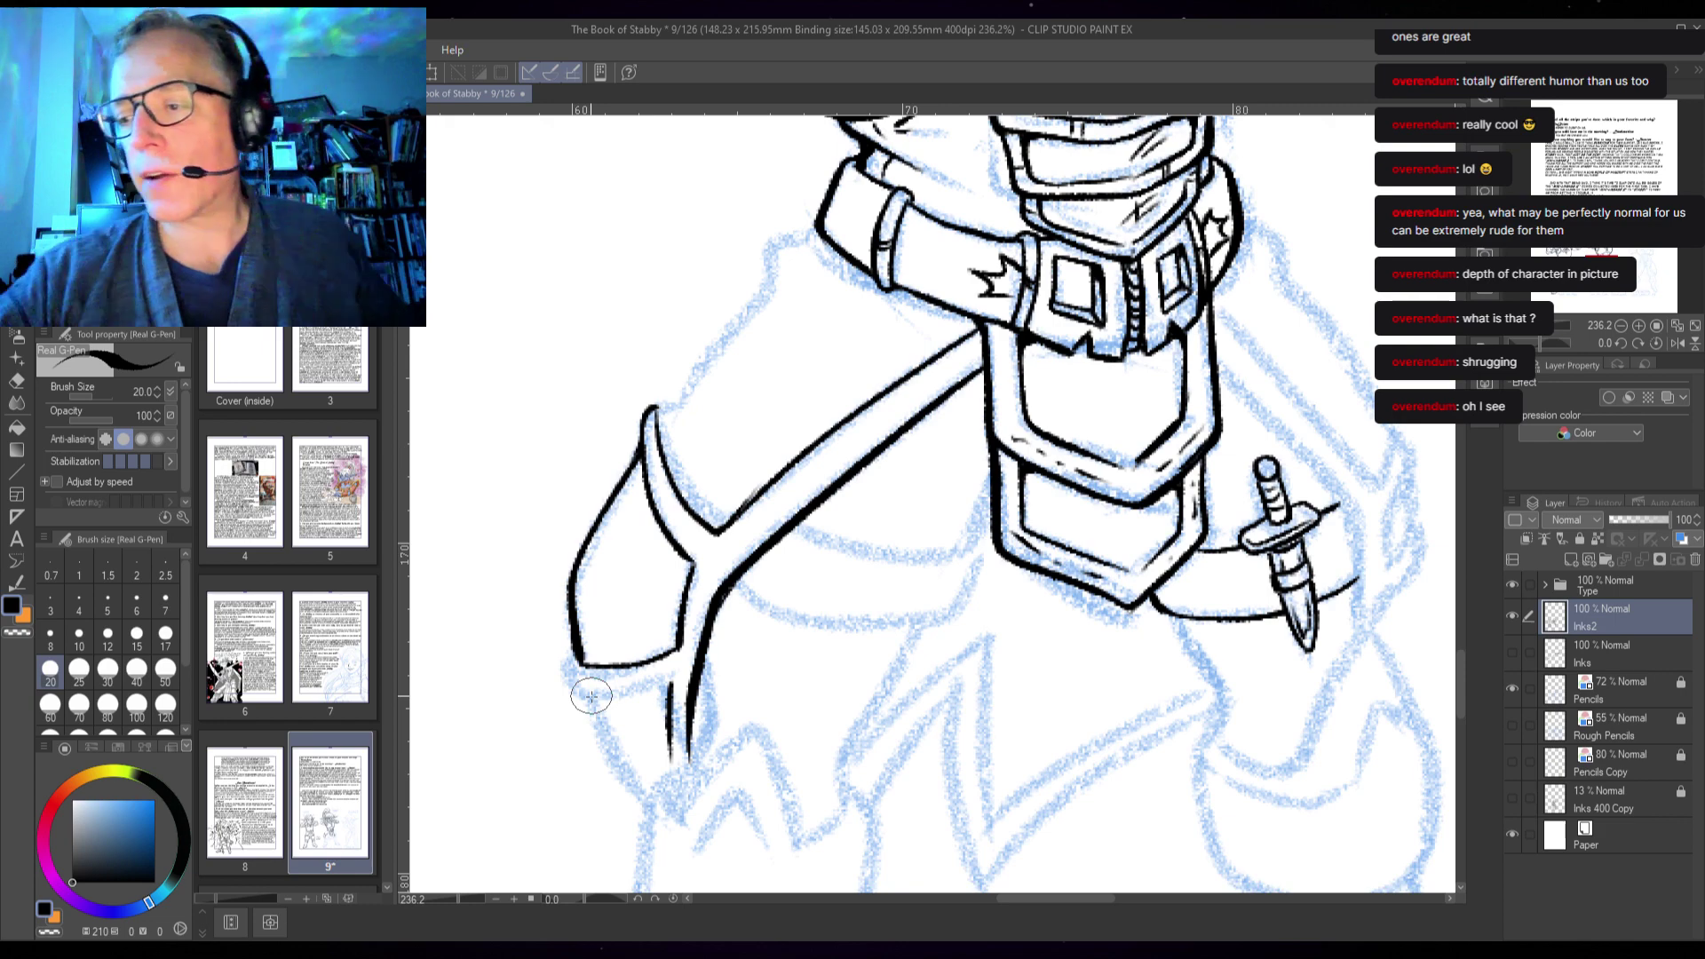
- Browse the book's page thumbnails to the end and open page 122
double_click(328, 536)
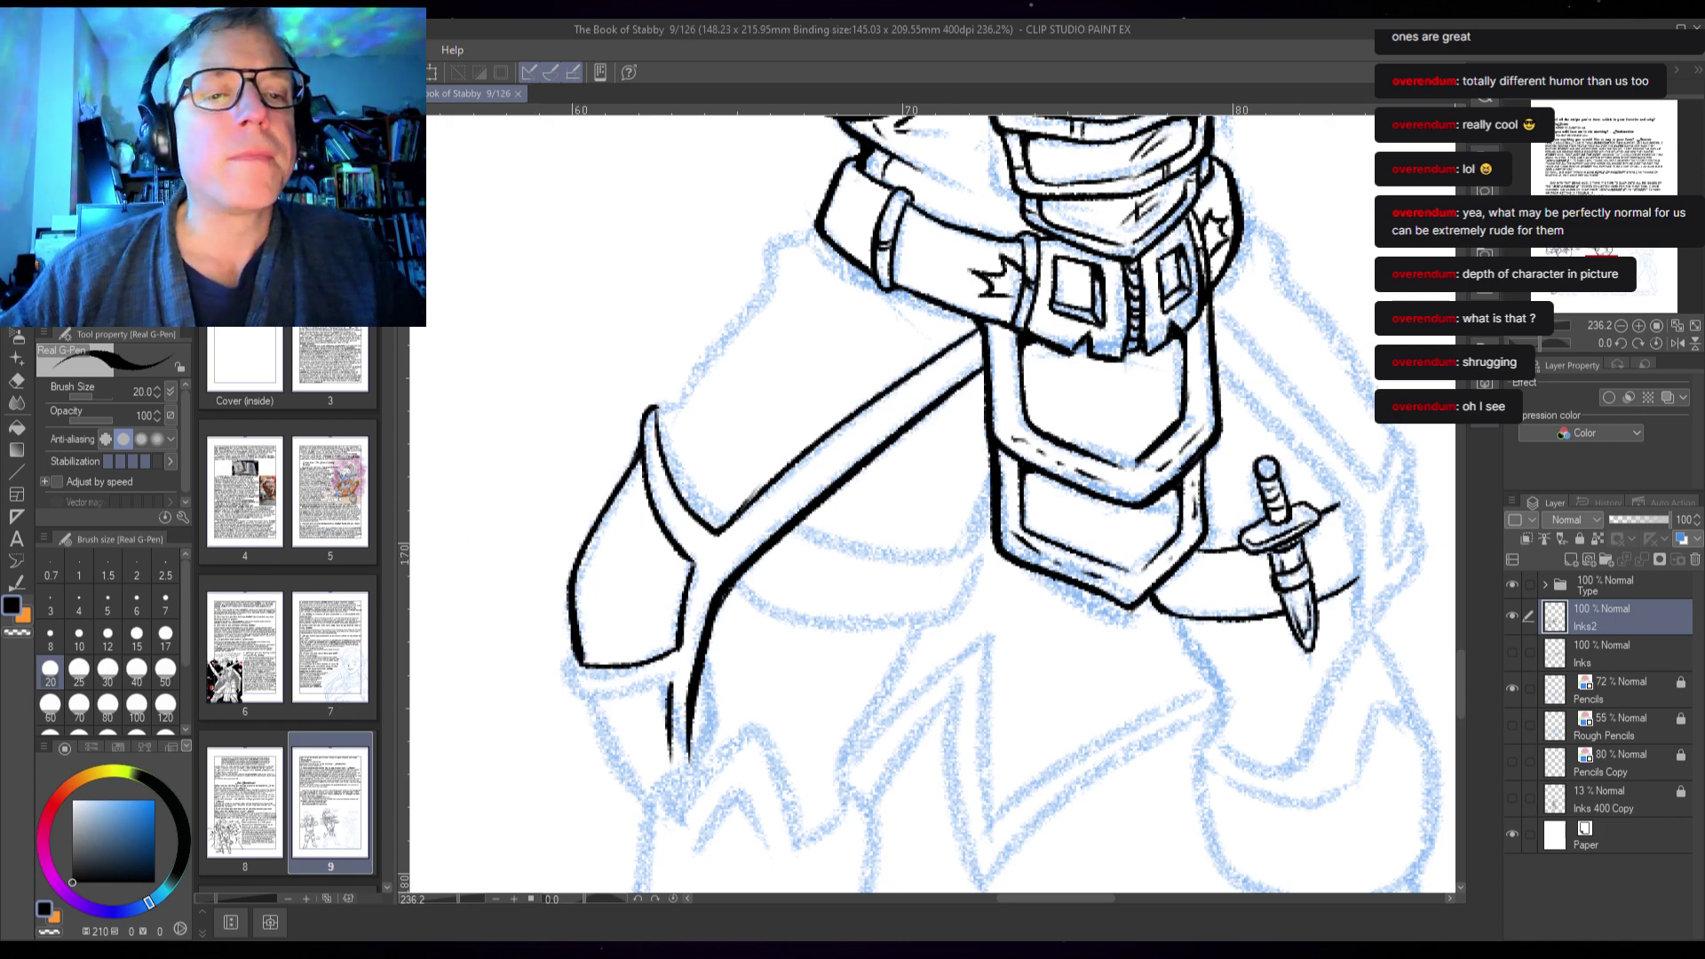
scroll(371, 542, "down", 20)
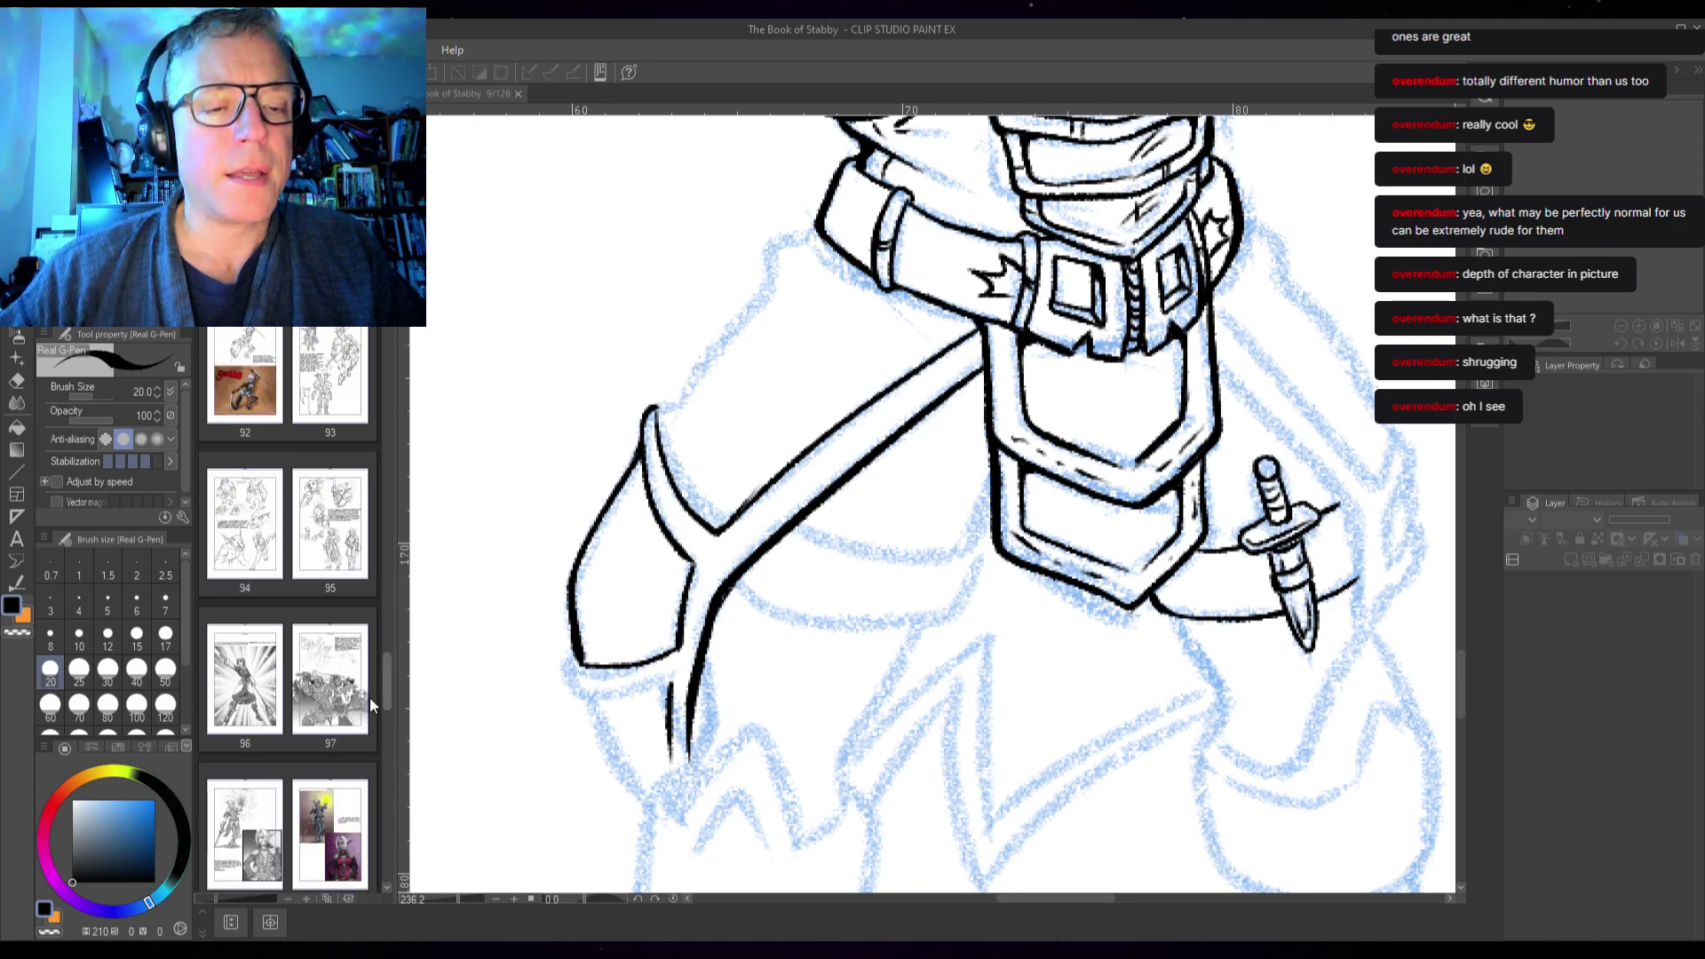
scroll(369, 696, "down", 5)
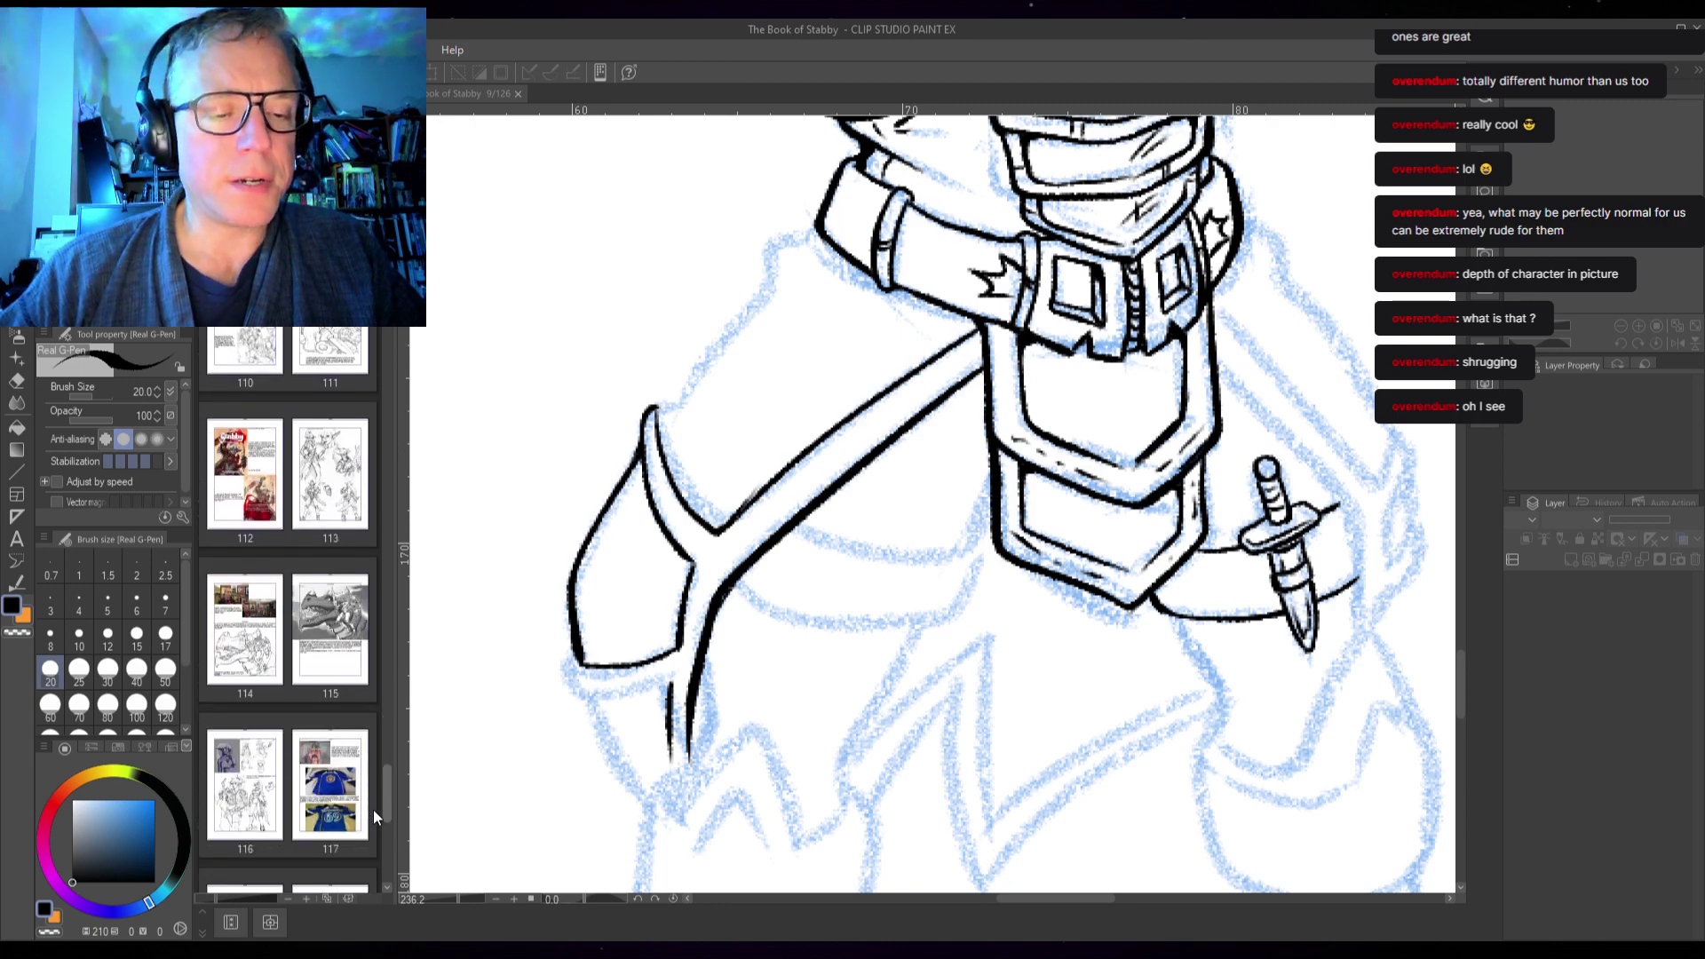
scroll(374, 821, "down", 3)
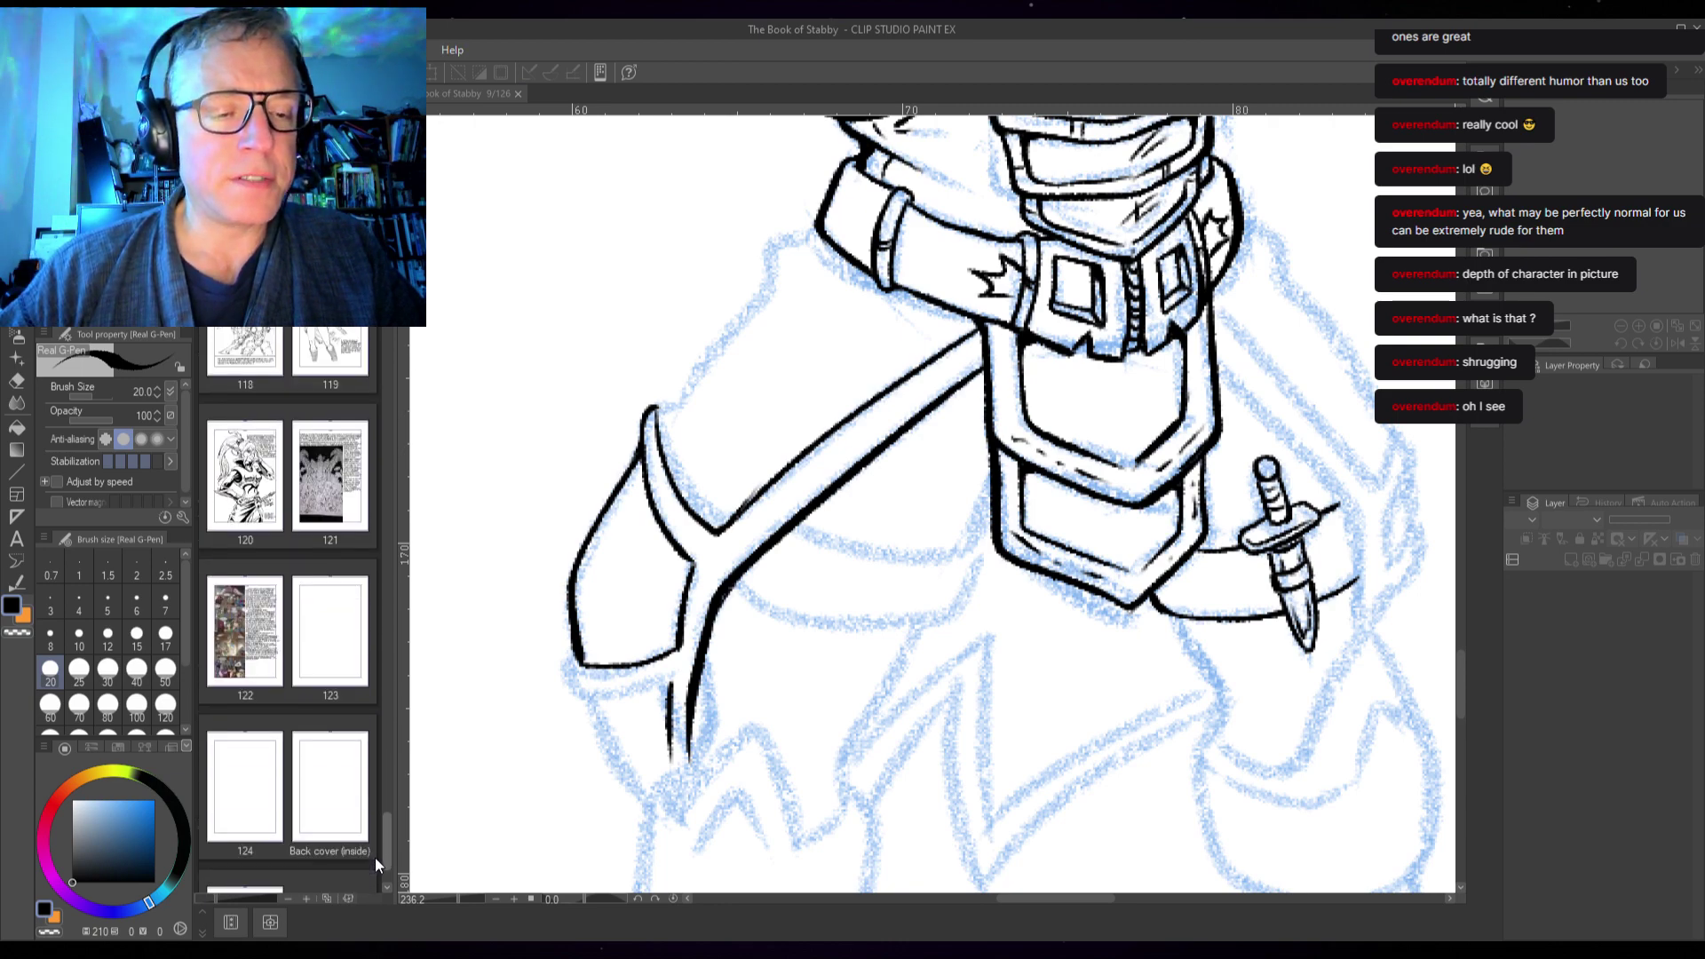
scroll(359, 816, "up", 2)
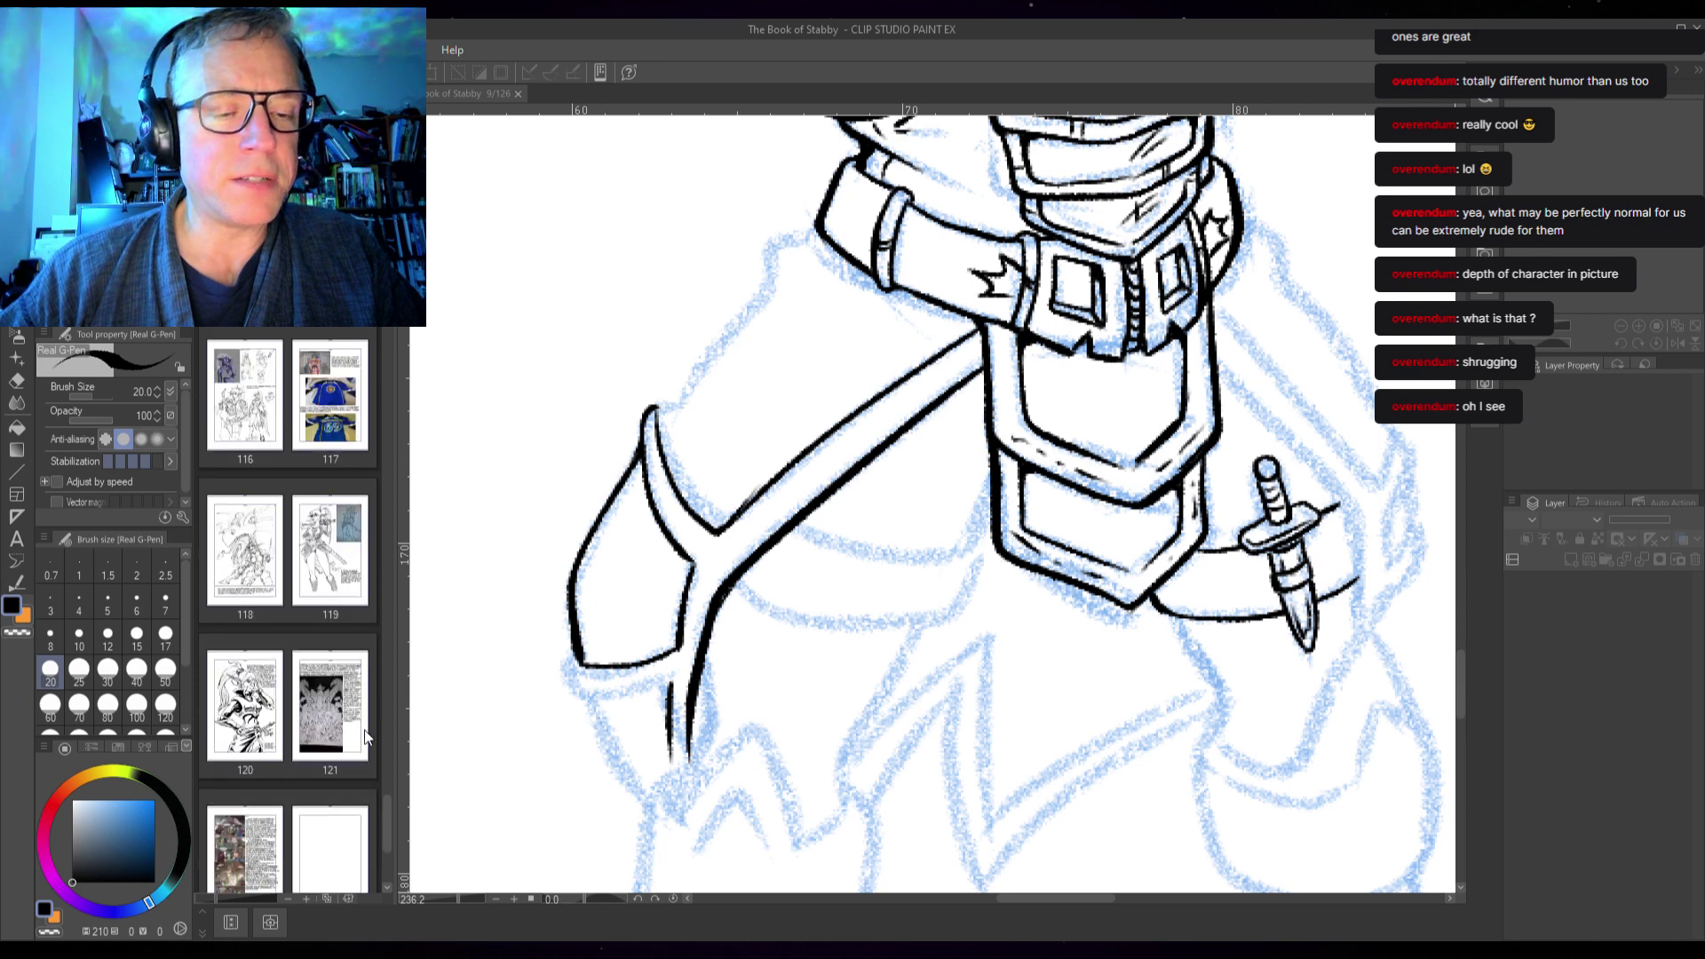
scroll(382, 817, "down", 4)
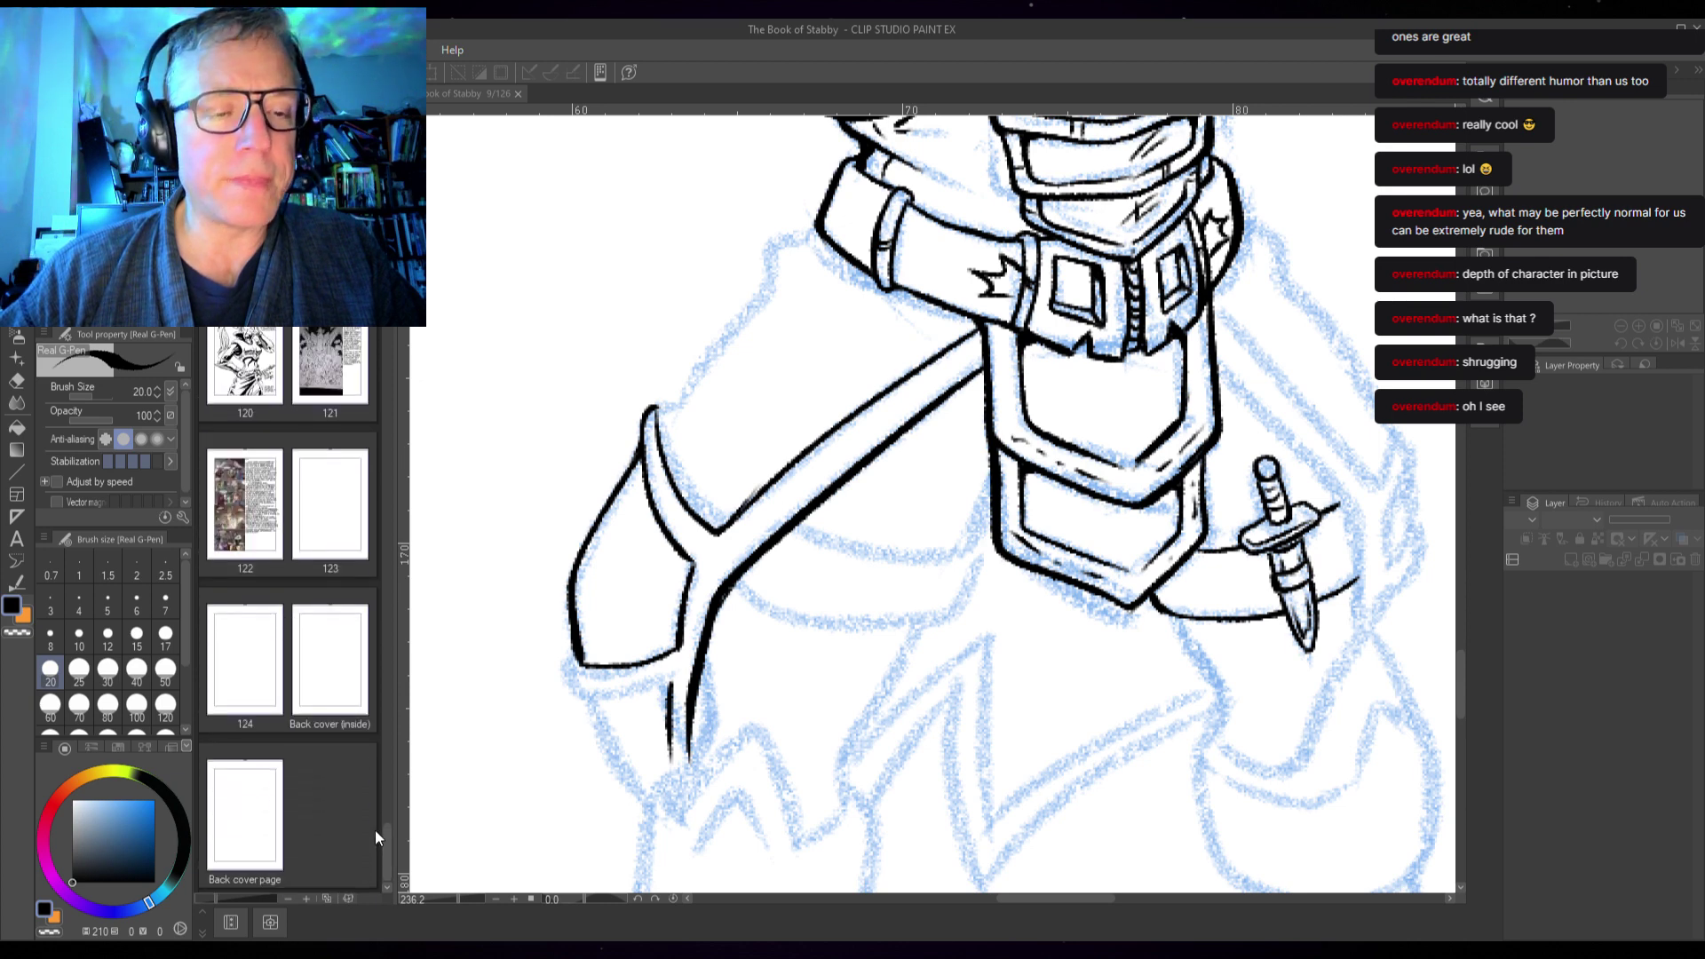
double_click(263, 513)
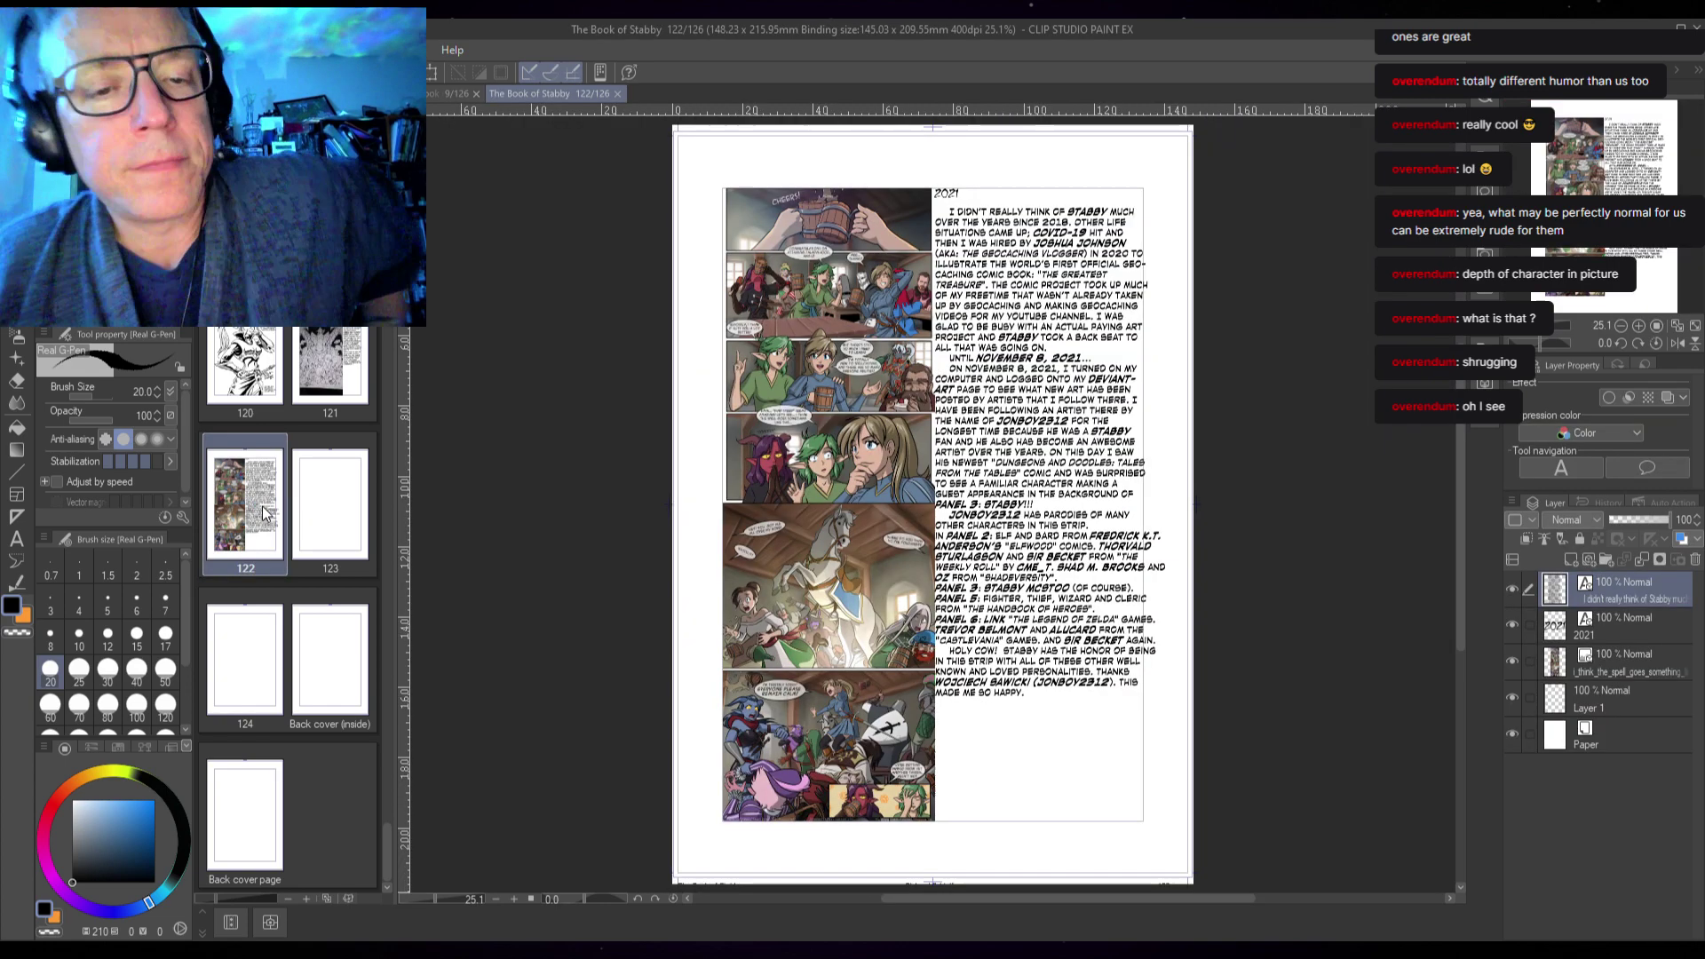
- Examine the comic strip on page 122 up close, especially the background characters in its tavern panels
scroll(837, 238, "up", 2)
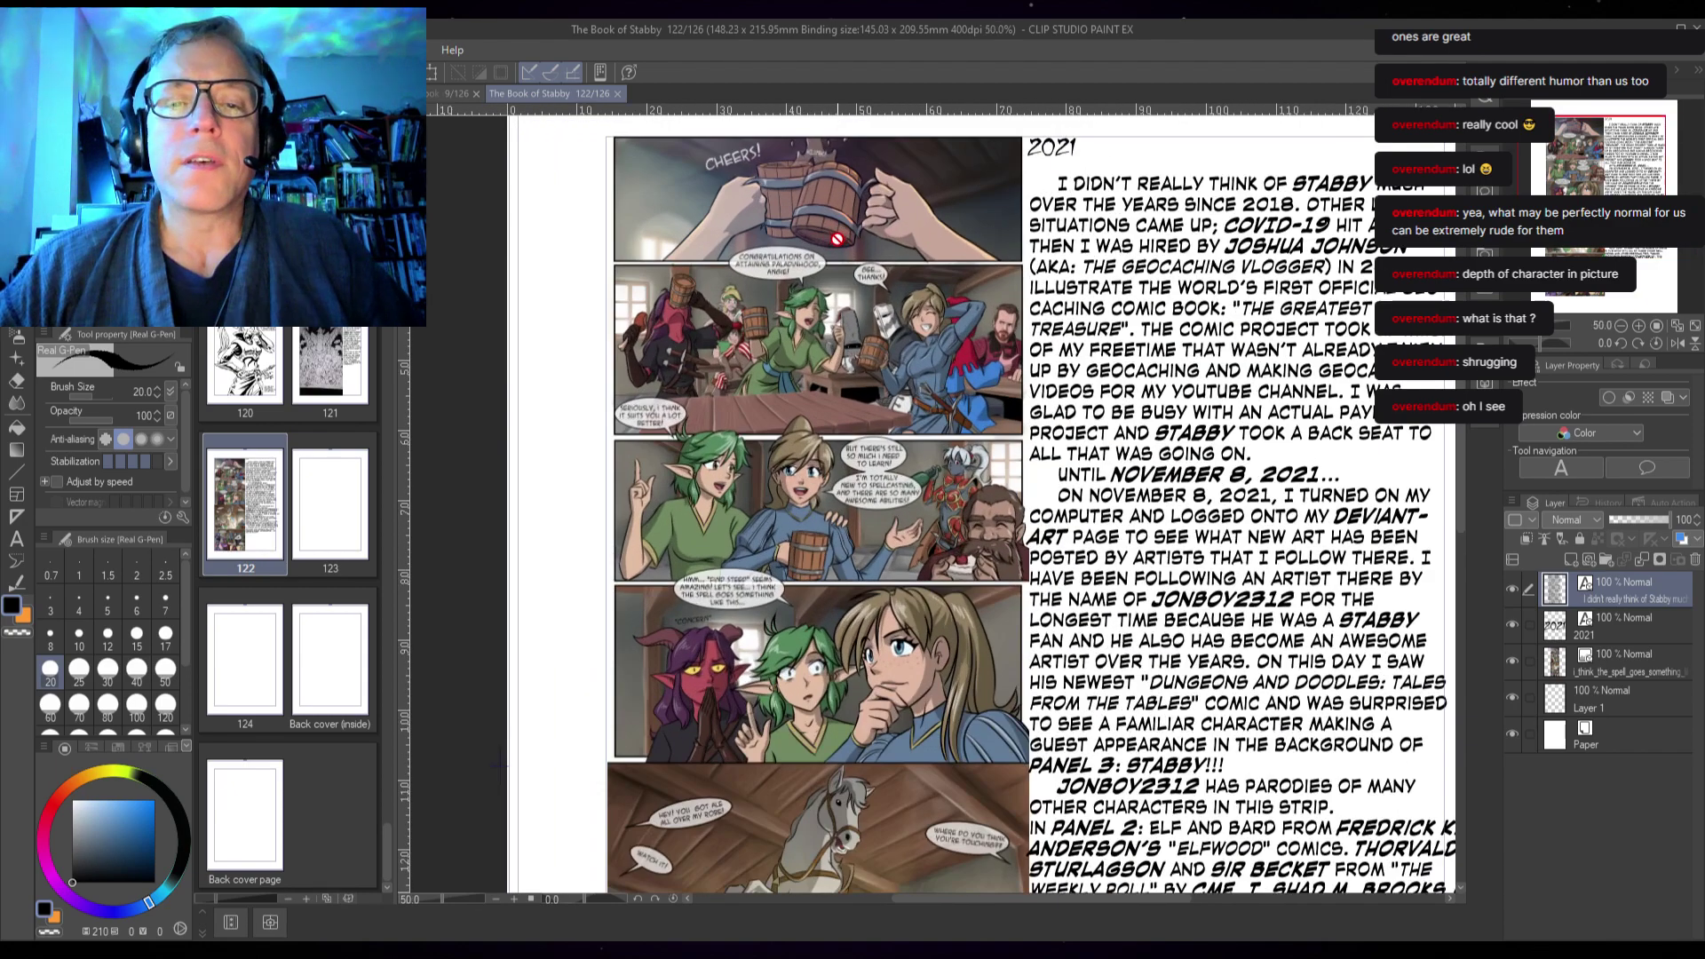
scroll(837, 238, "down", 2)
scroll(1099, 478, "up", 2)
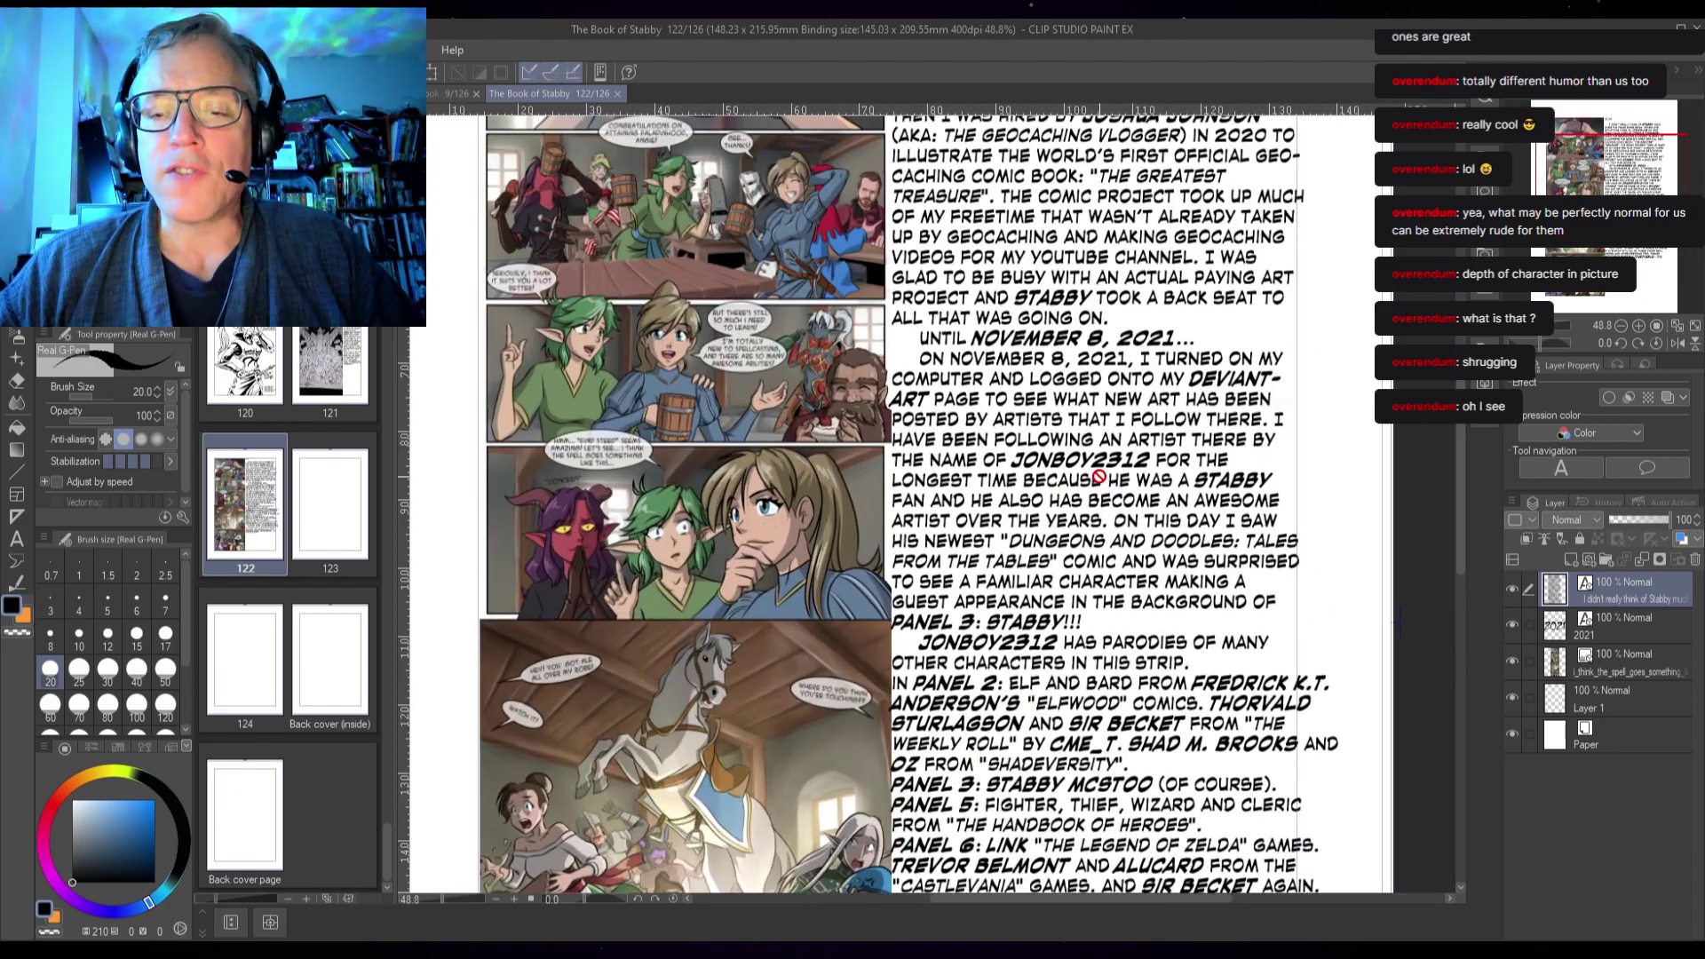
scroll(1100, 473, "down", 1)
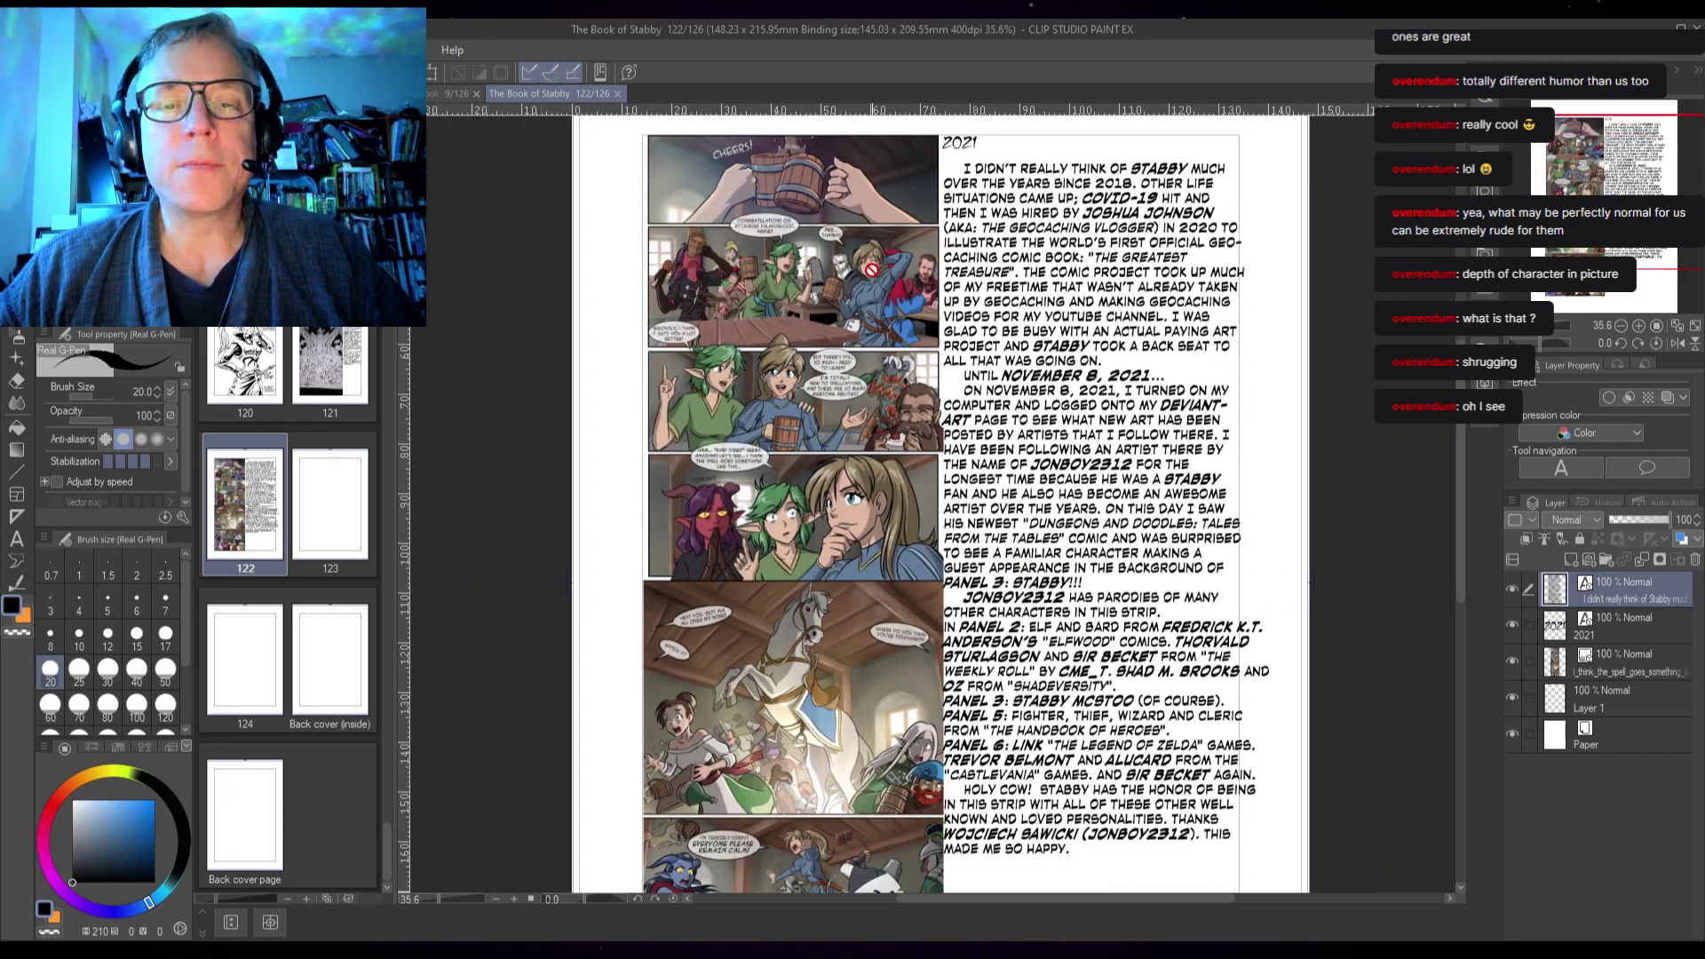
scroll(868, 264, "up", 2)
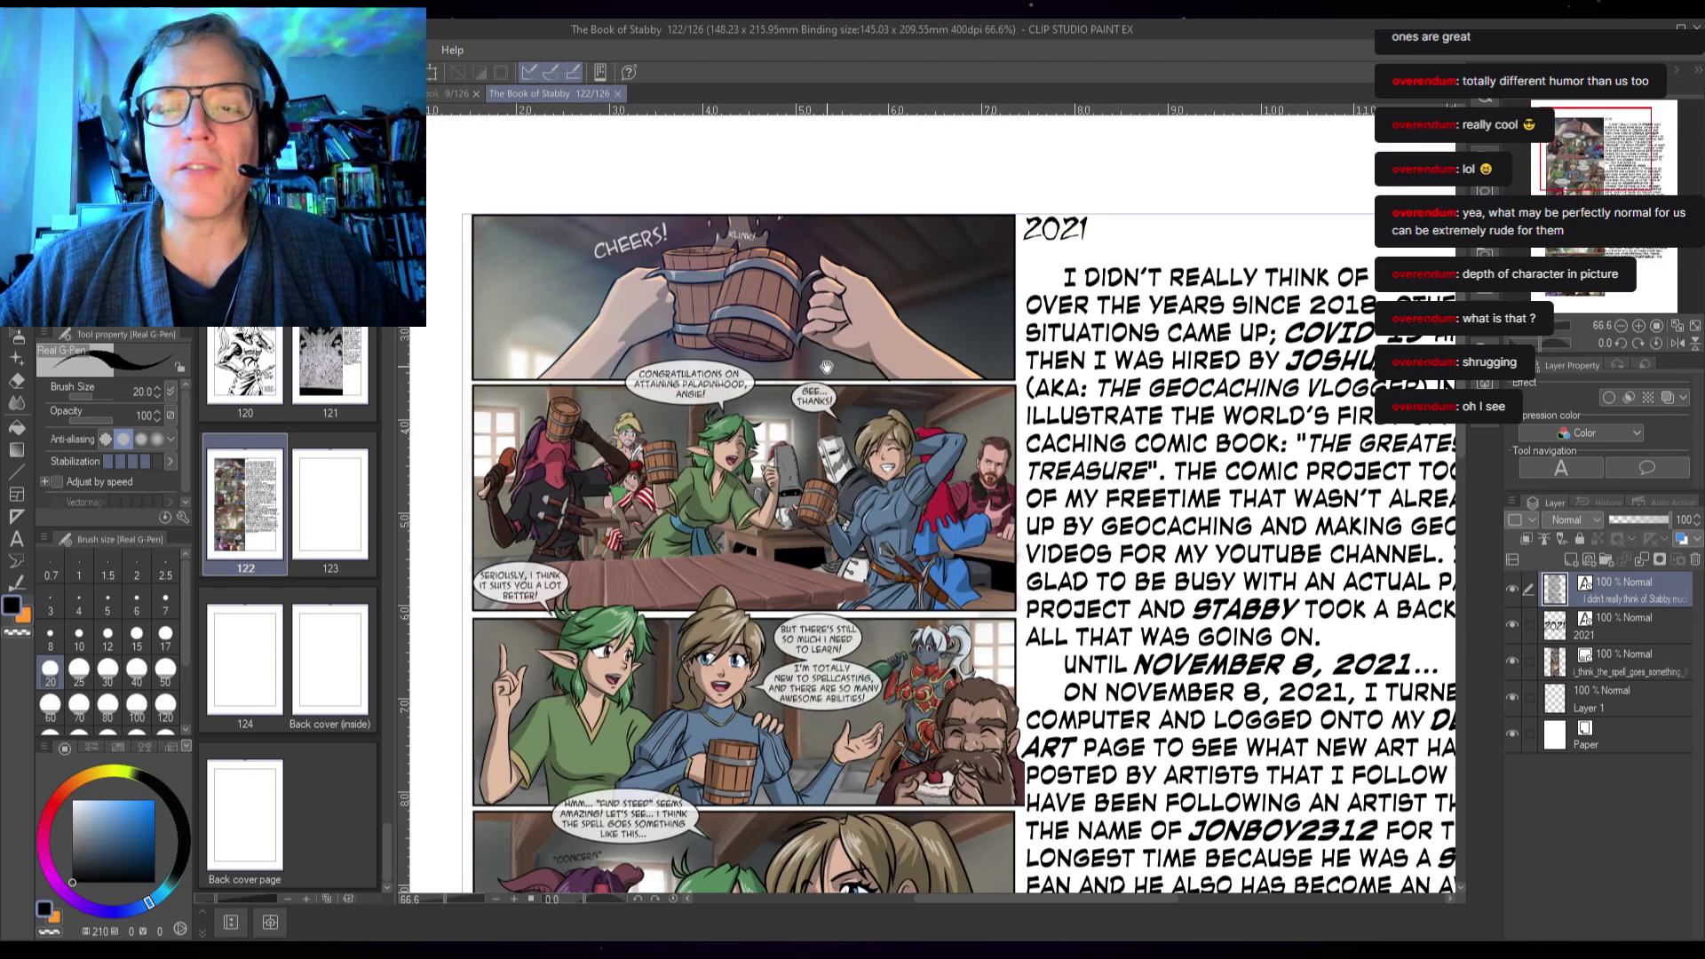
left_click_drag(826, 366, 947, 370)
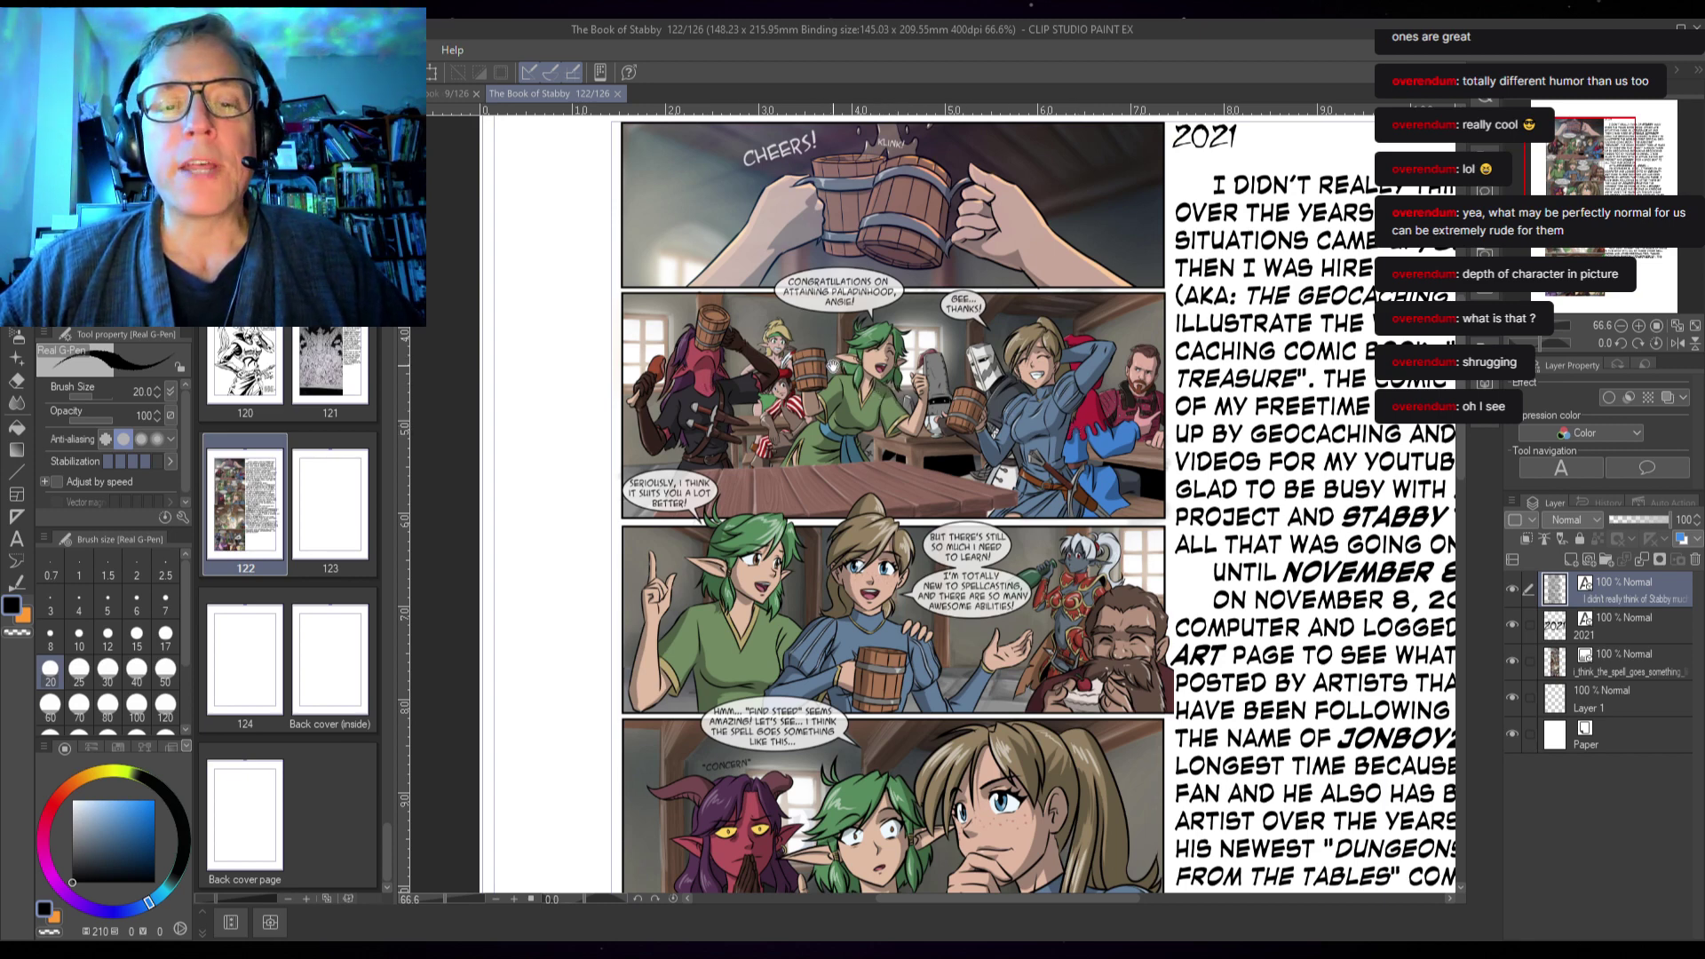
scroll(832, 366, "down", 1)
scroll(979, 424, "up", 1)
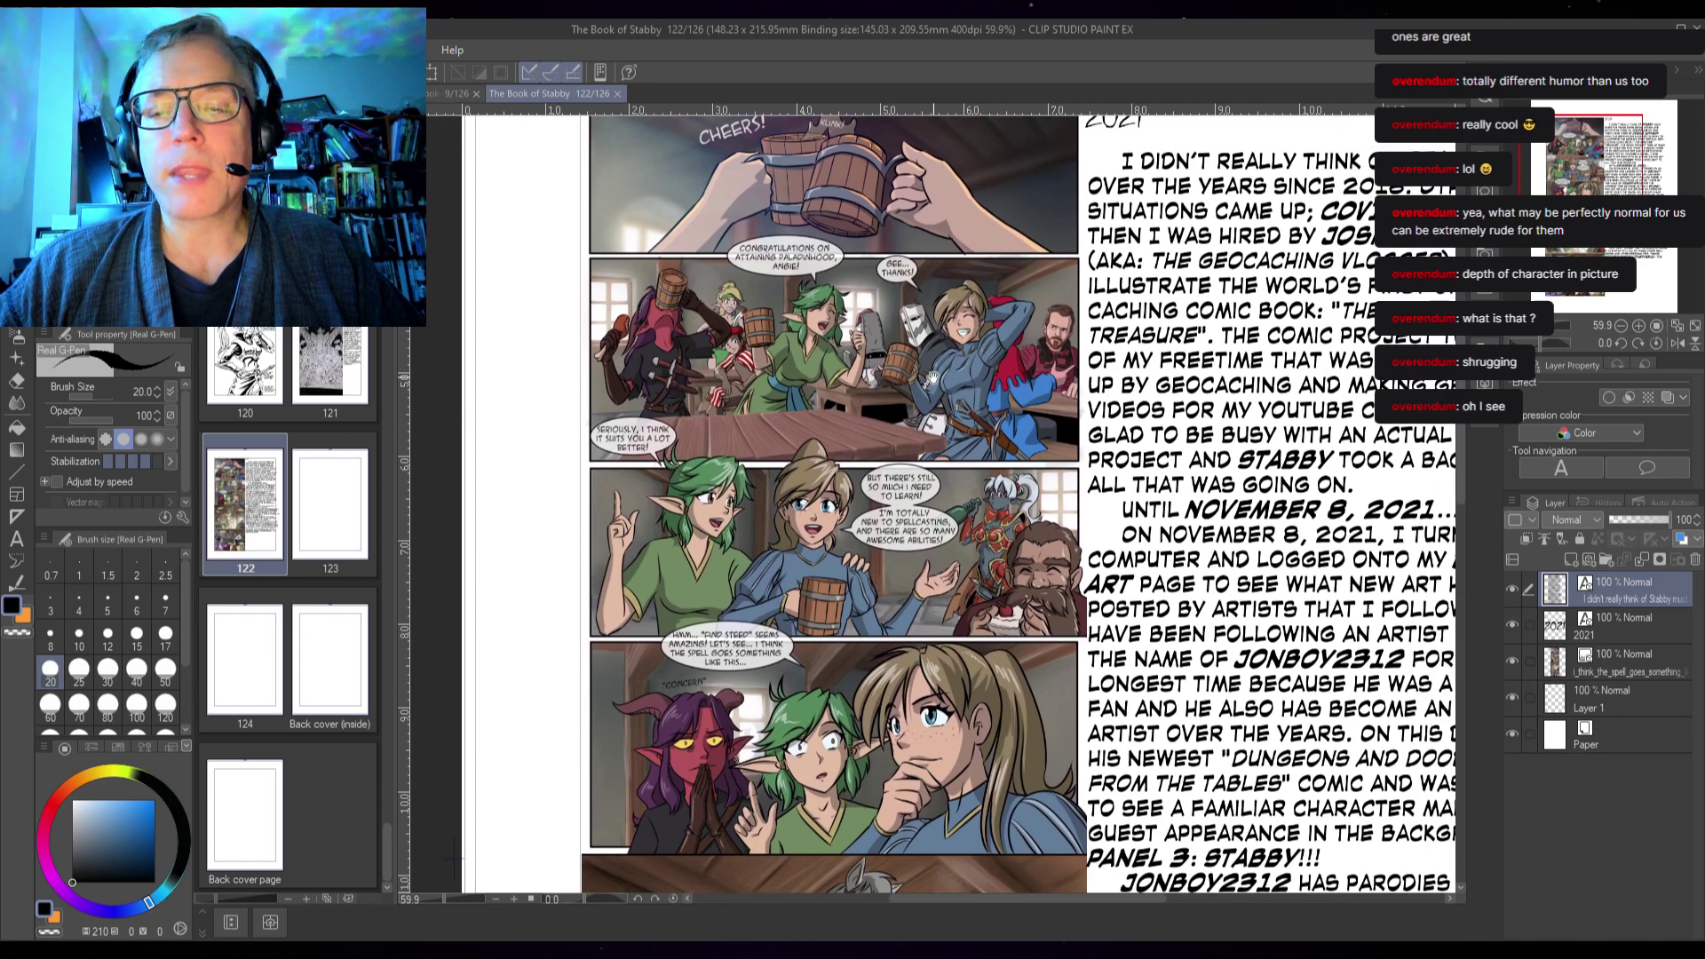
scroll(1021, 356, "up", 4)
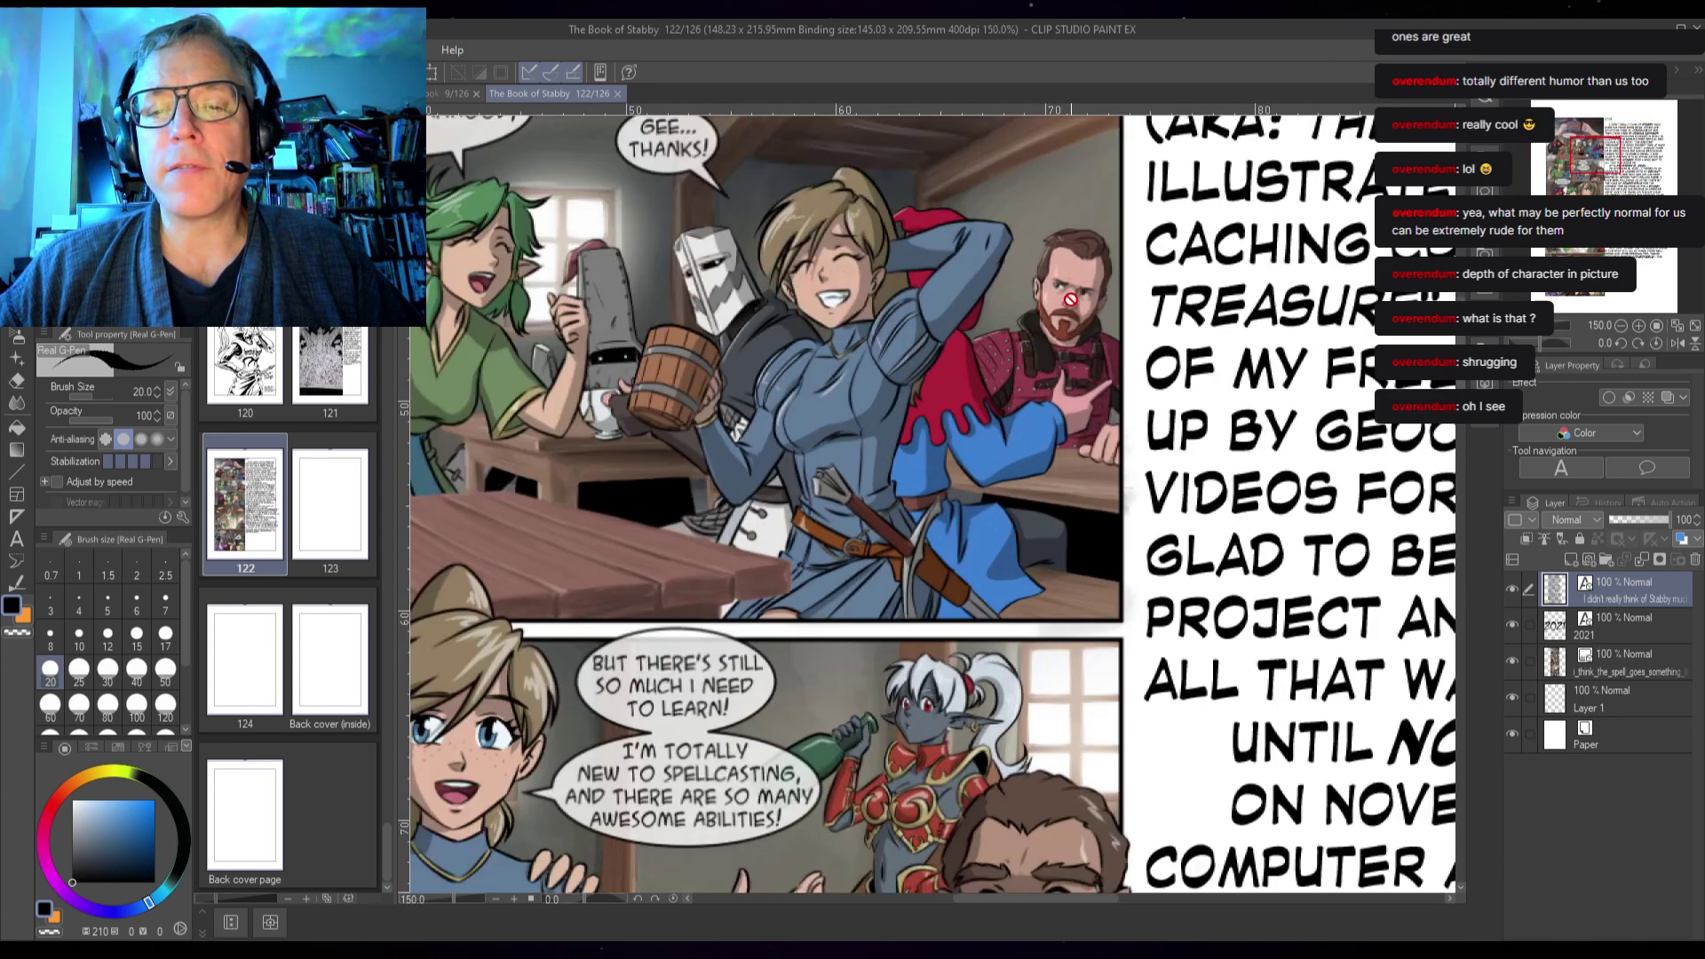
- Examine the tavern panels on page 122 up close, especially the armoured, white-haired character drinking in the third panel
scroll(1068, 296, "down", 3)
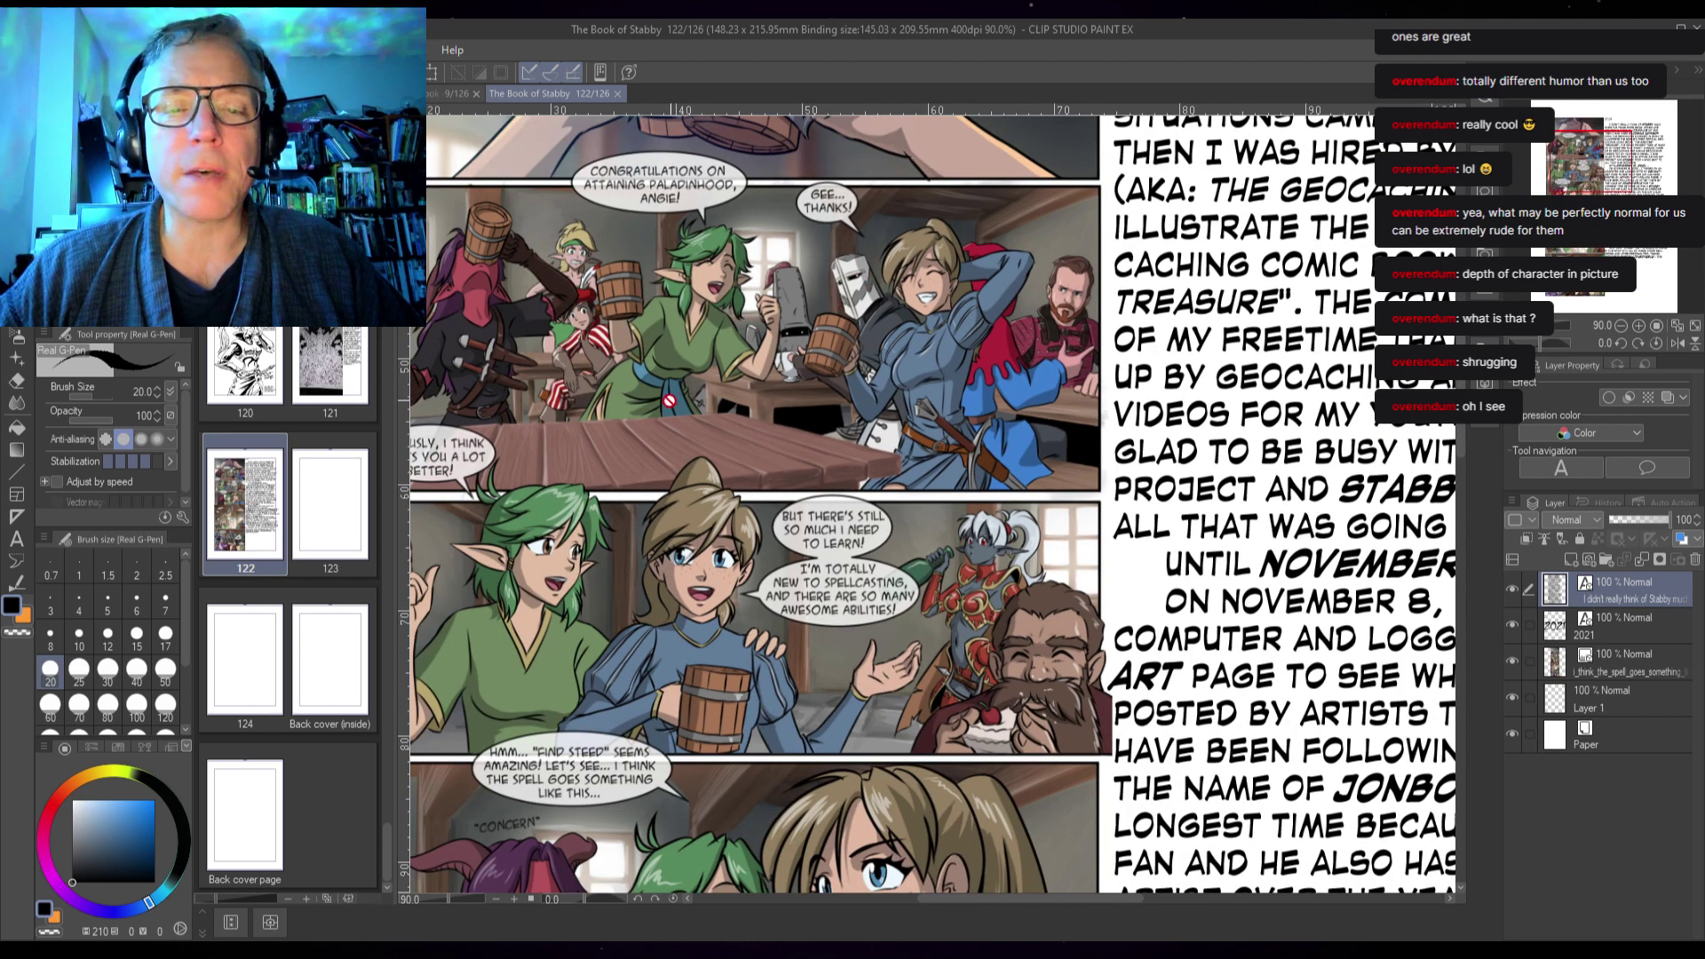
scroll(951, 613, "up", 6)
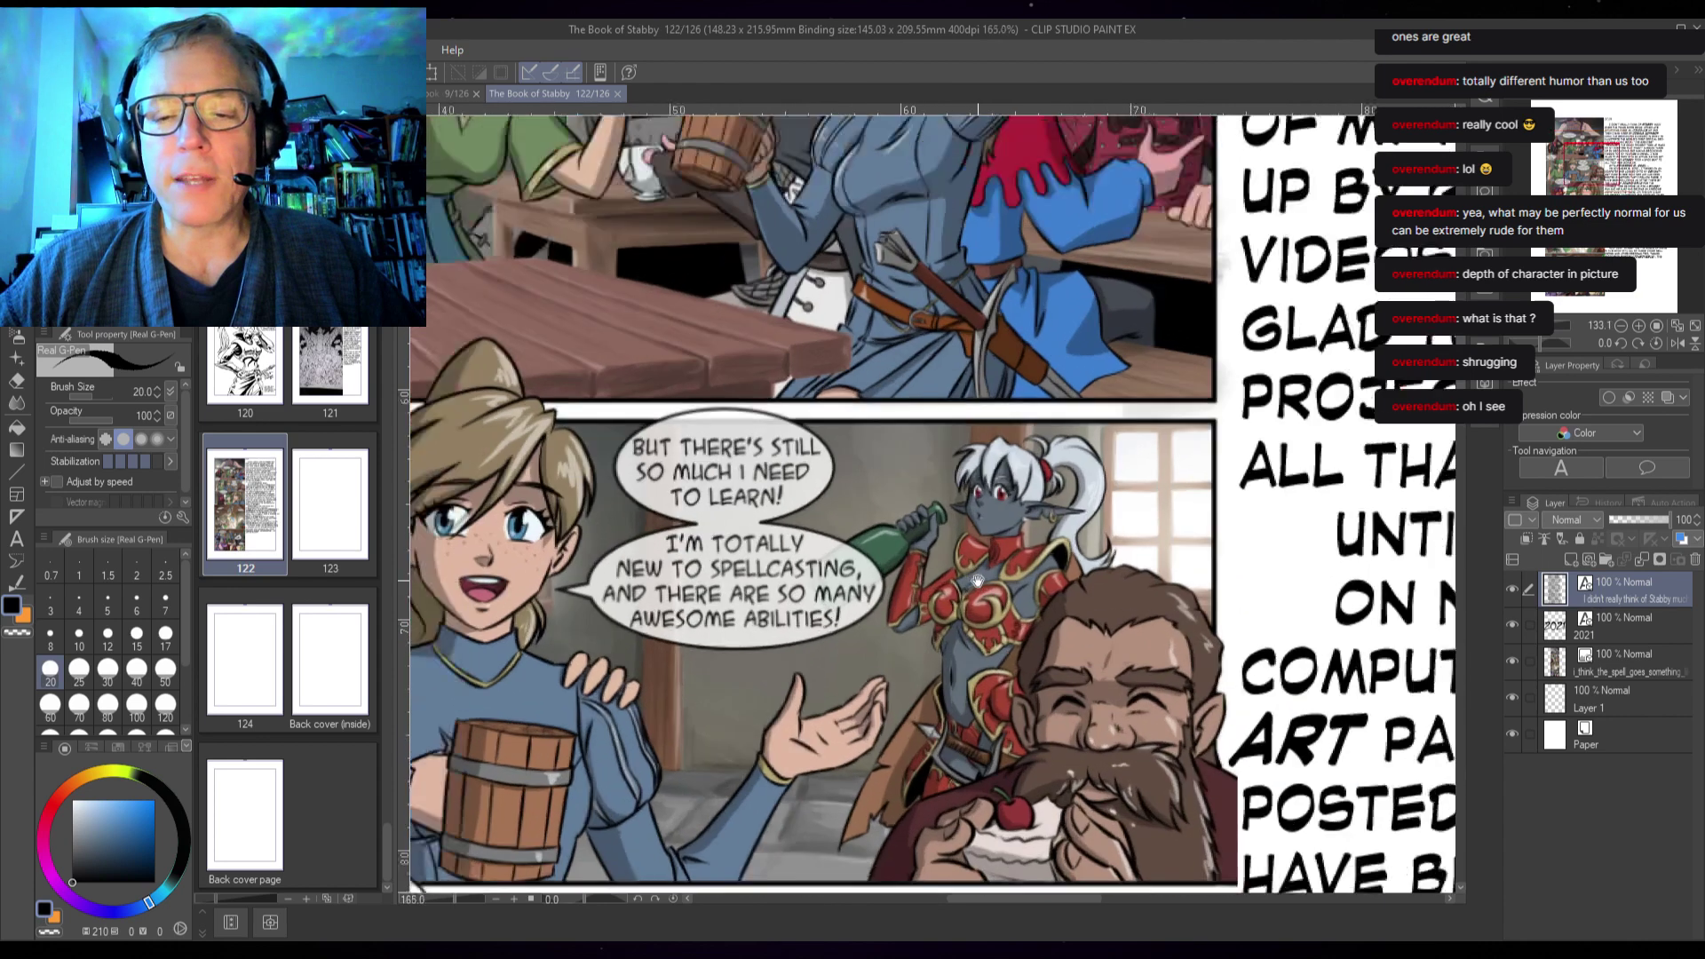
scroll(1025, 453, "down", 2)
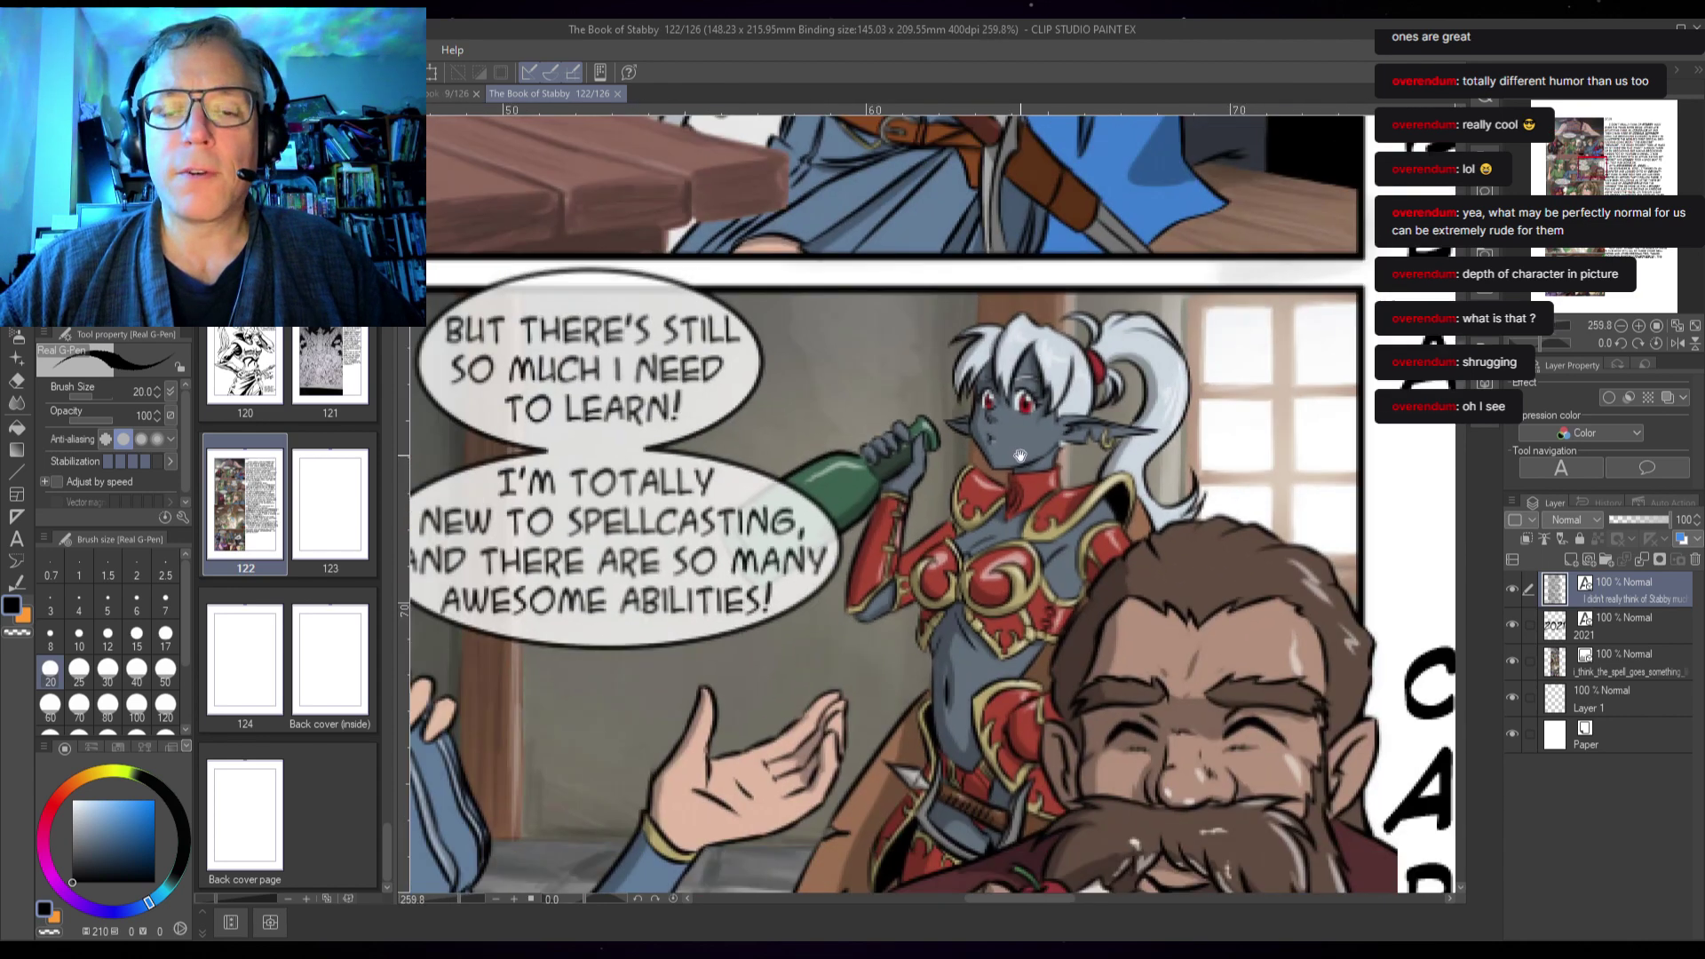
scroll(1020, 455, "down", 2)
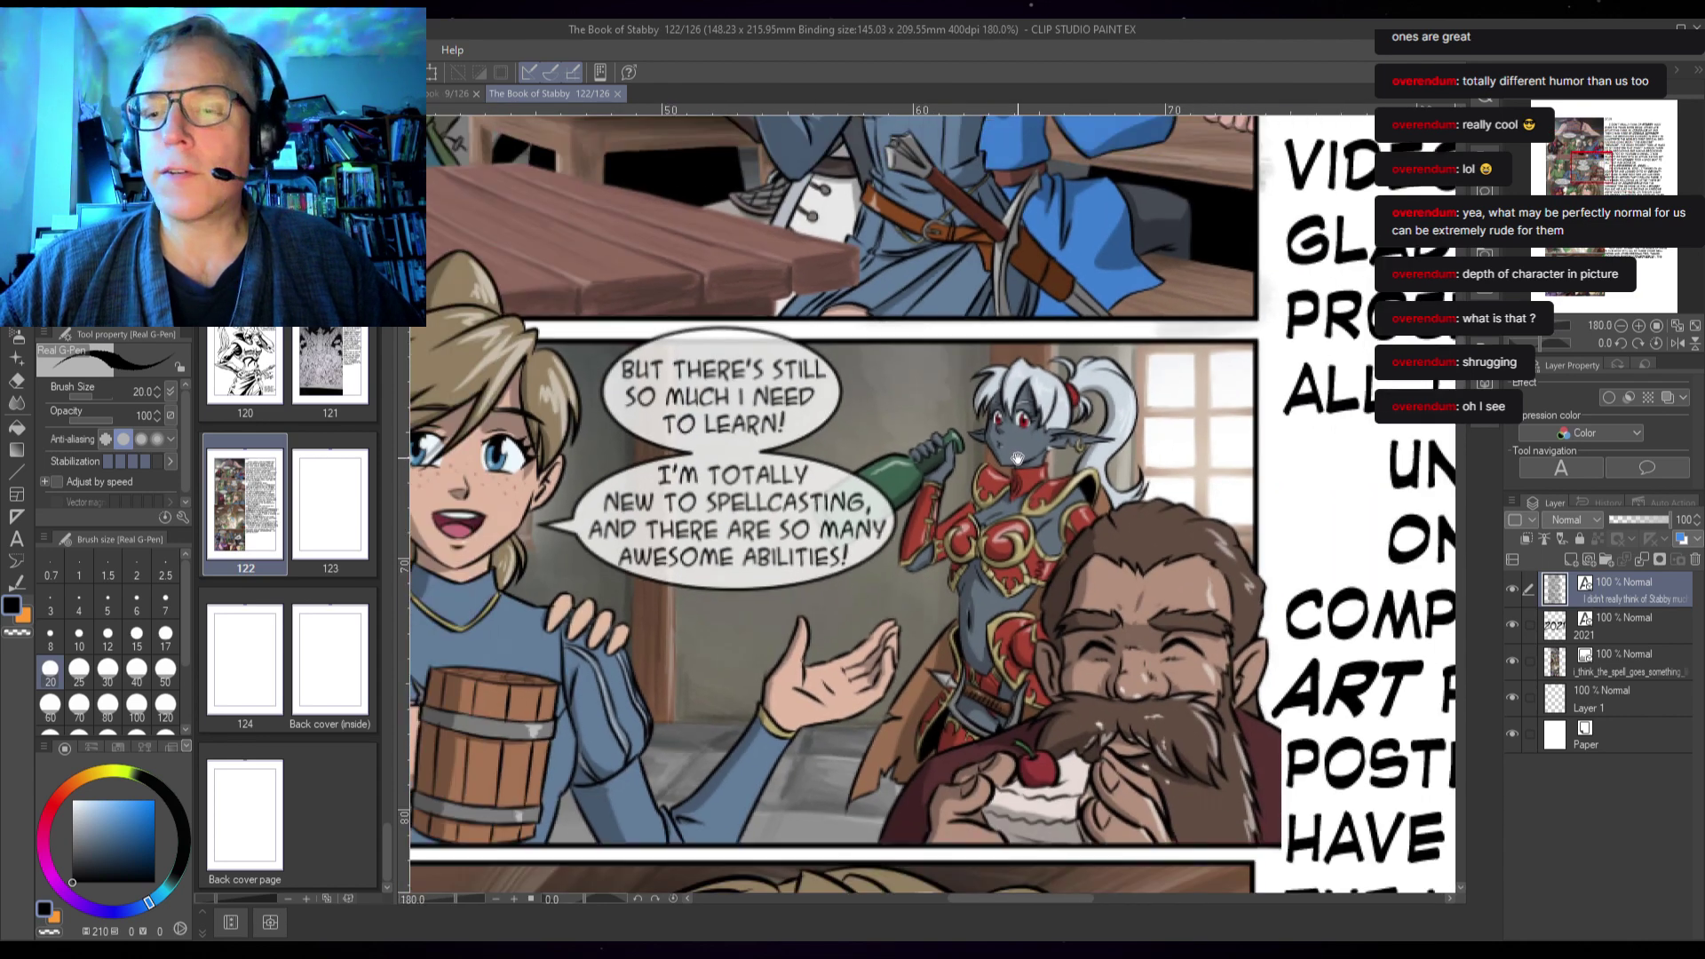
scroll(1026, 453, "down", 2)
scroll(1025, 454, "up", 4)
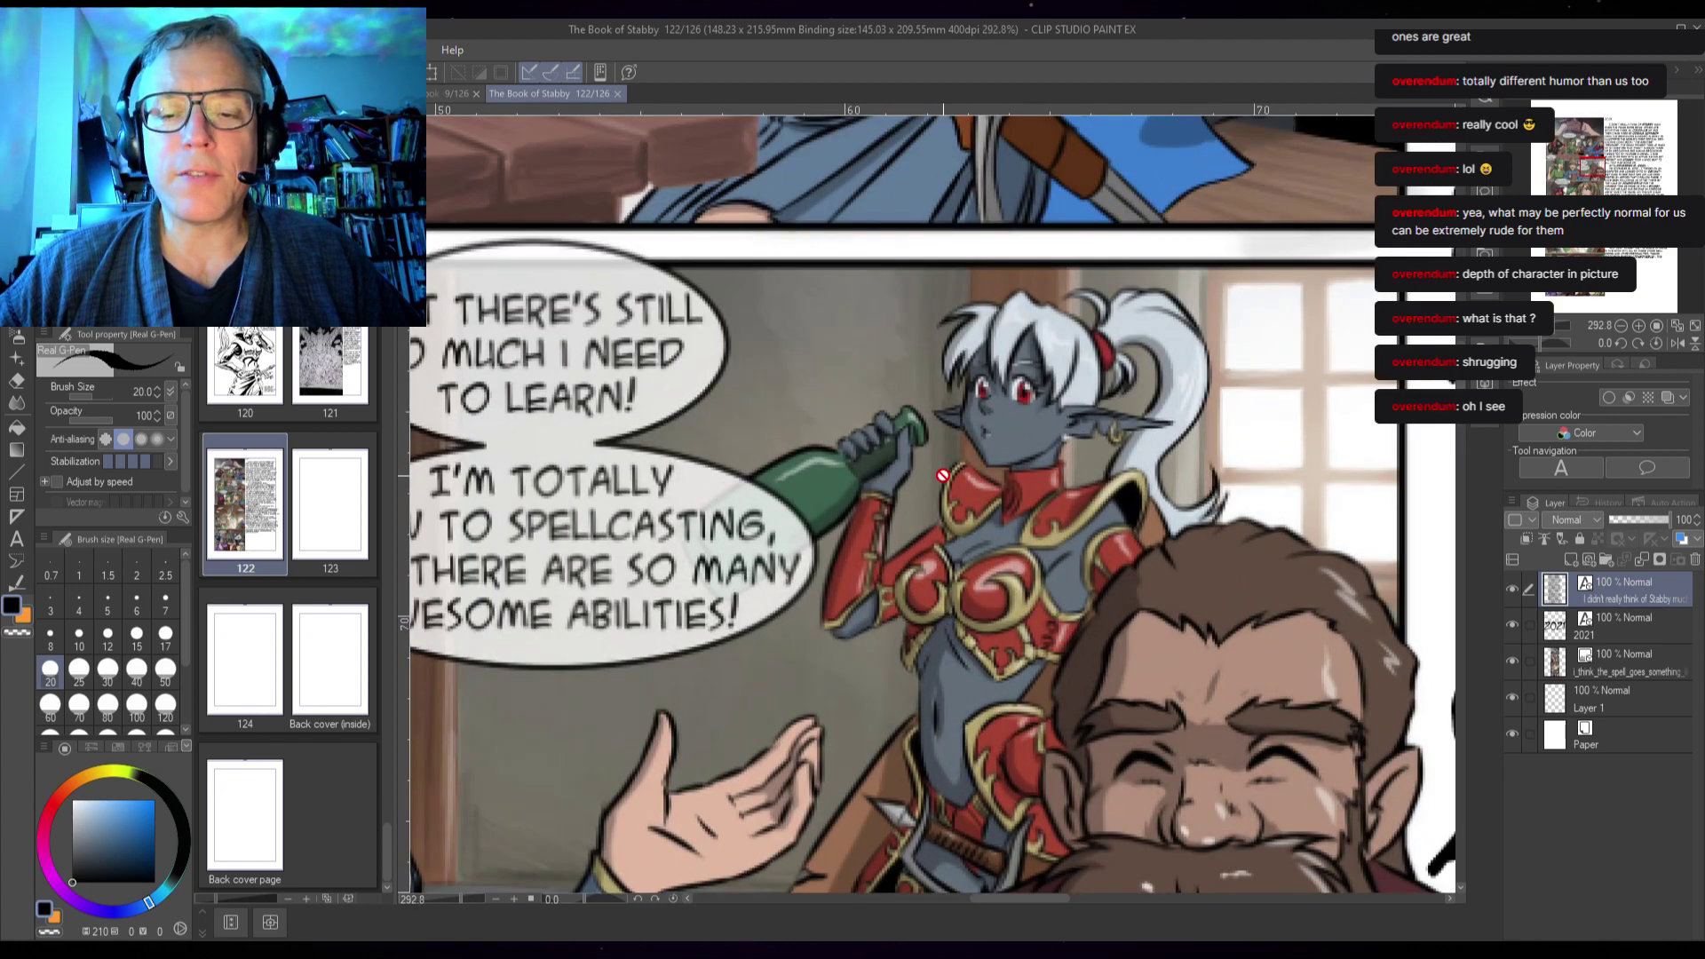
scroll(942, 475, "down", 2)
scroll(942, 475, "down", 1)
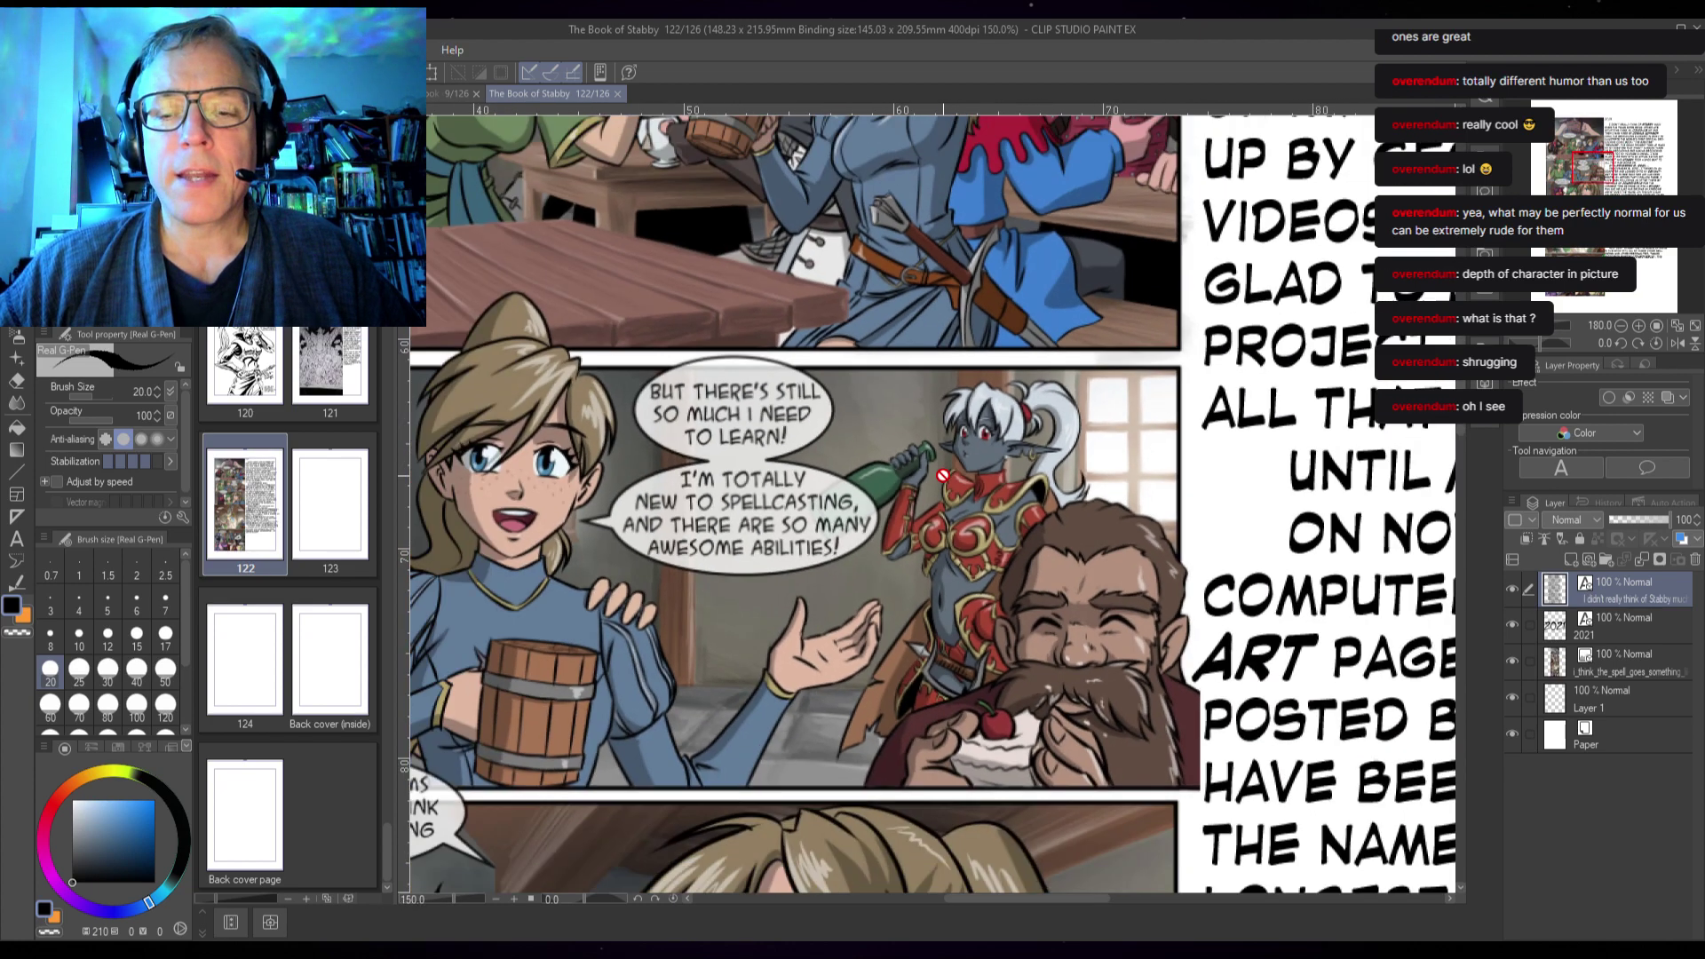
scroll(942, 475, "down", 1)
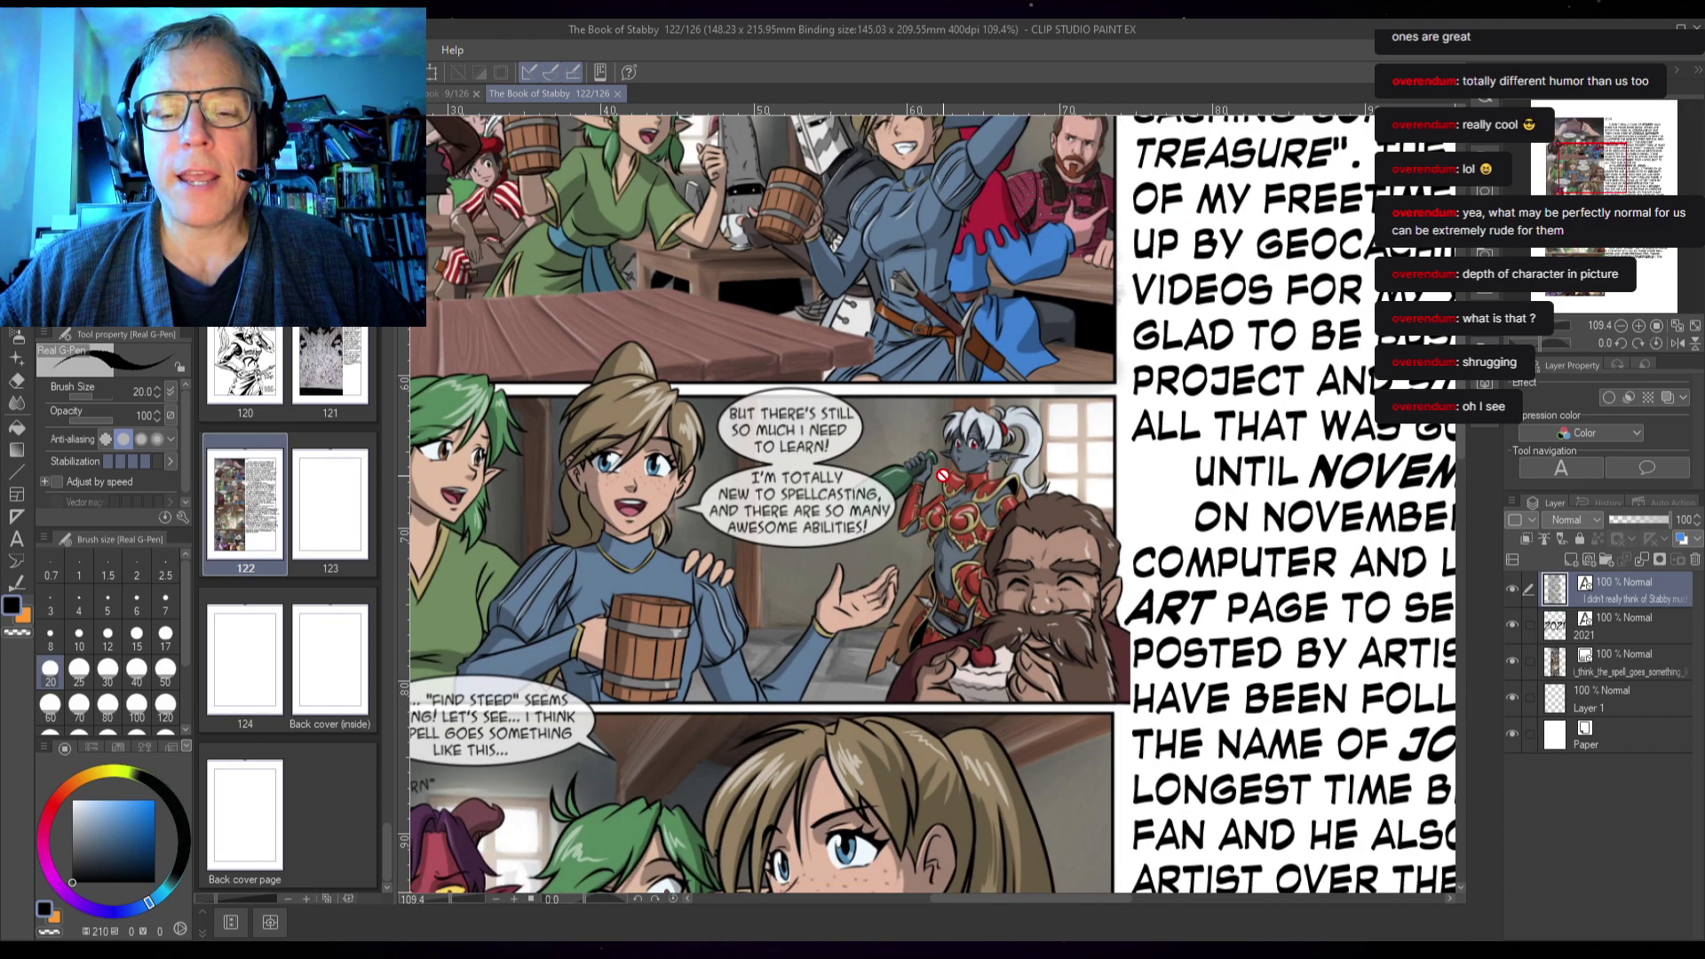
scroll(923, 568, "down", 2)
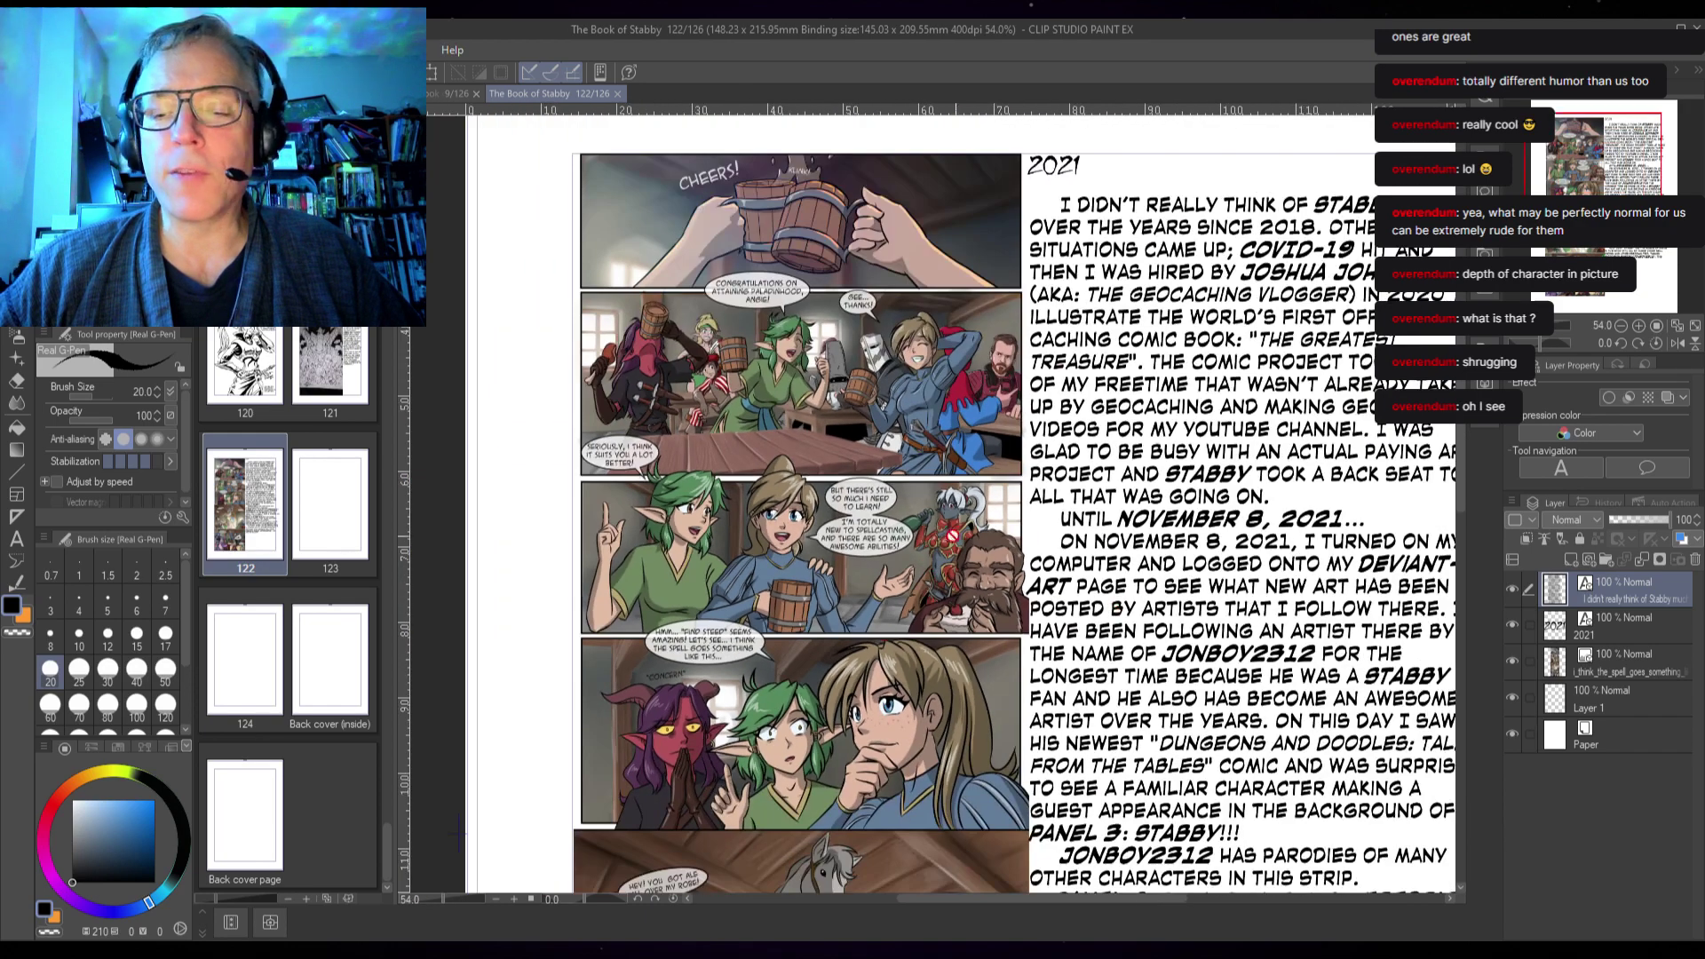
- Examine the lower comic panels on page 122, from the rearing horse to the closing brawl, and close the page
left_click_drag(954, 607, 832, 399)
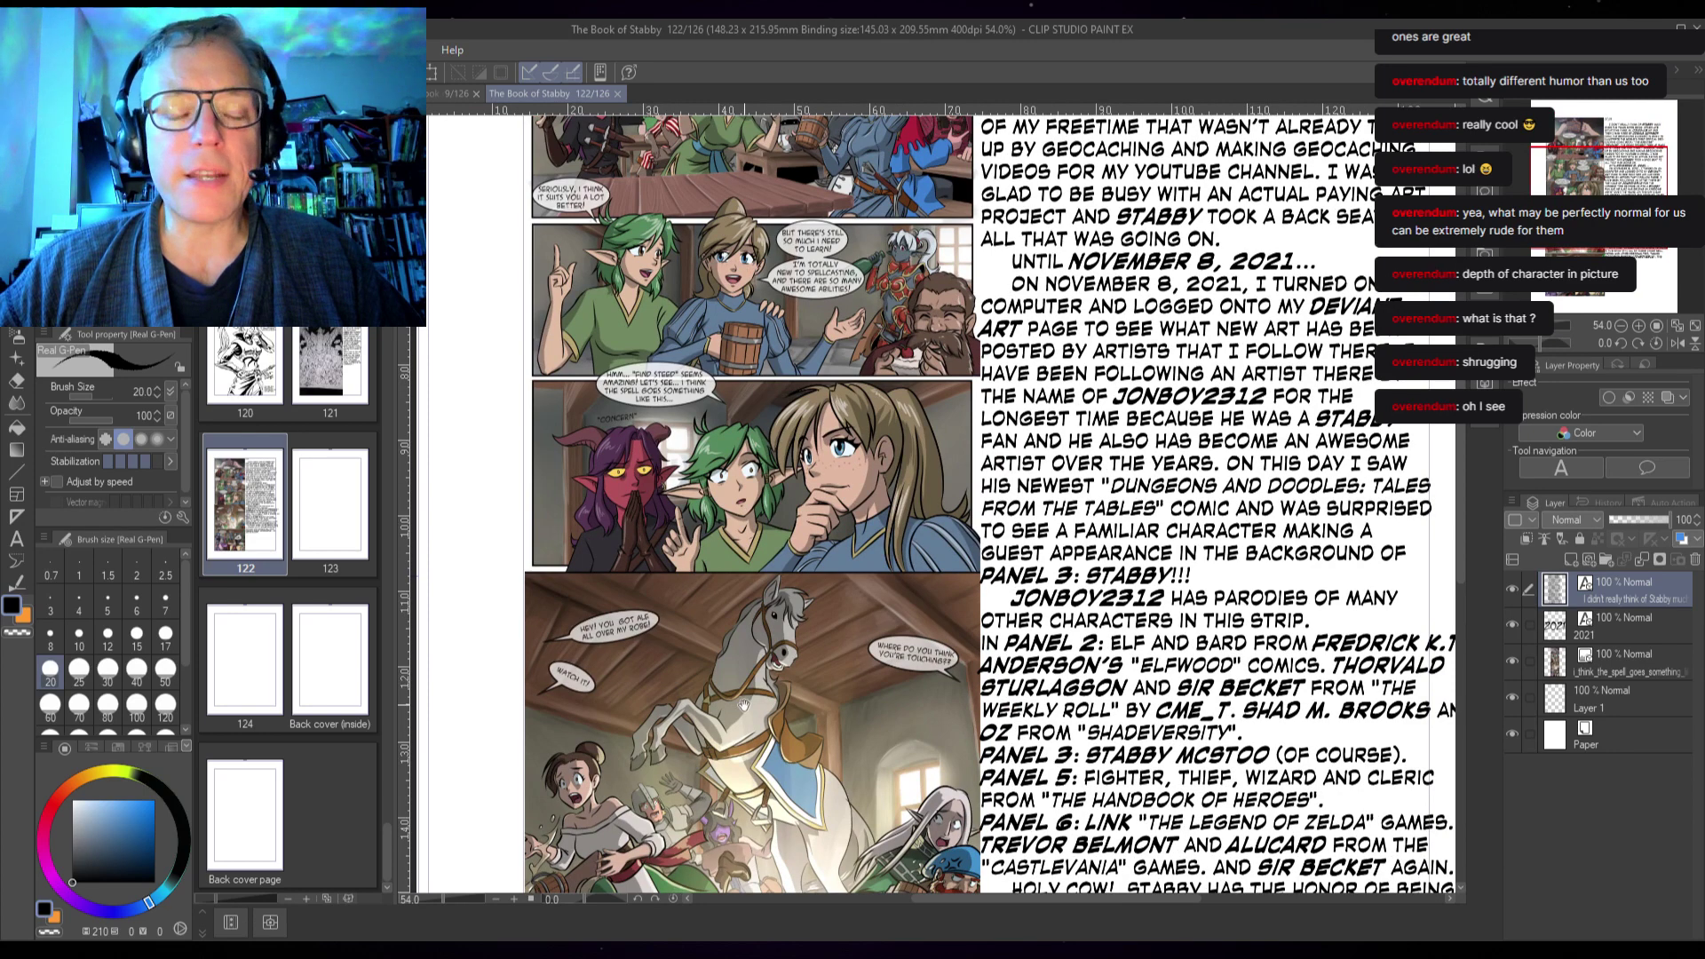
left_click_drag(744, 704, 738, 523)
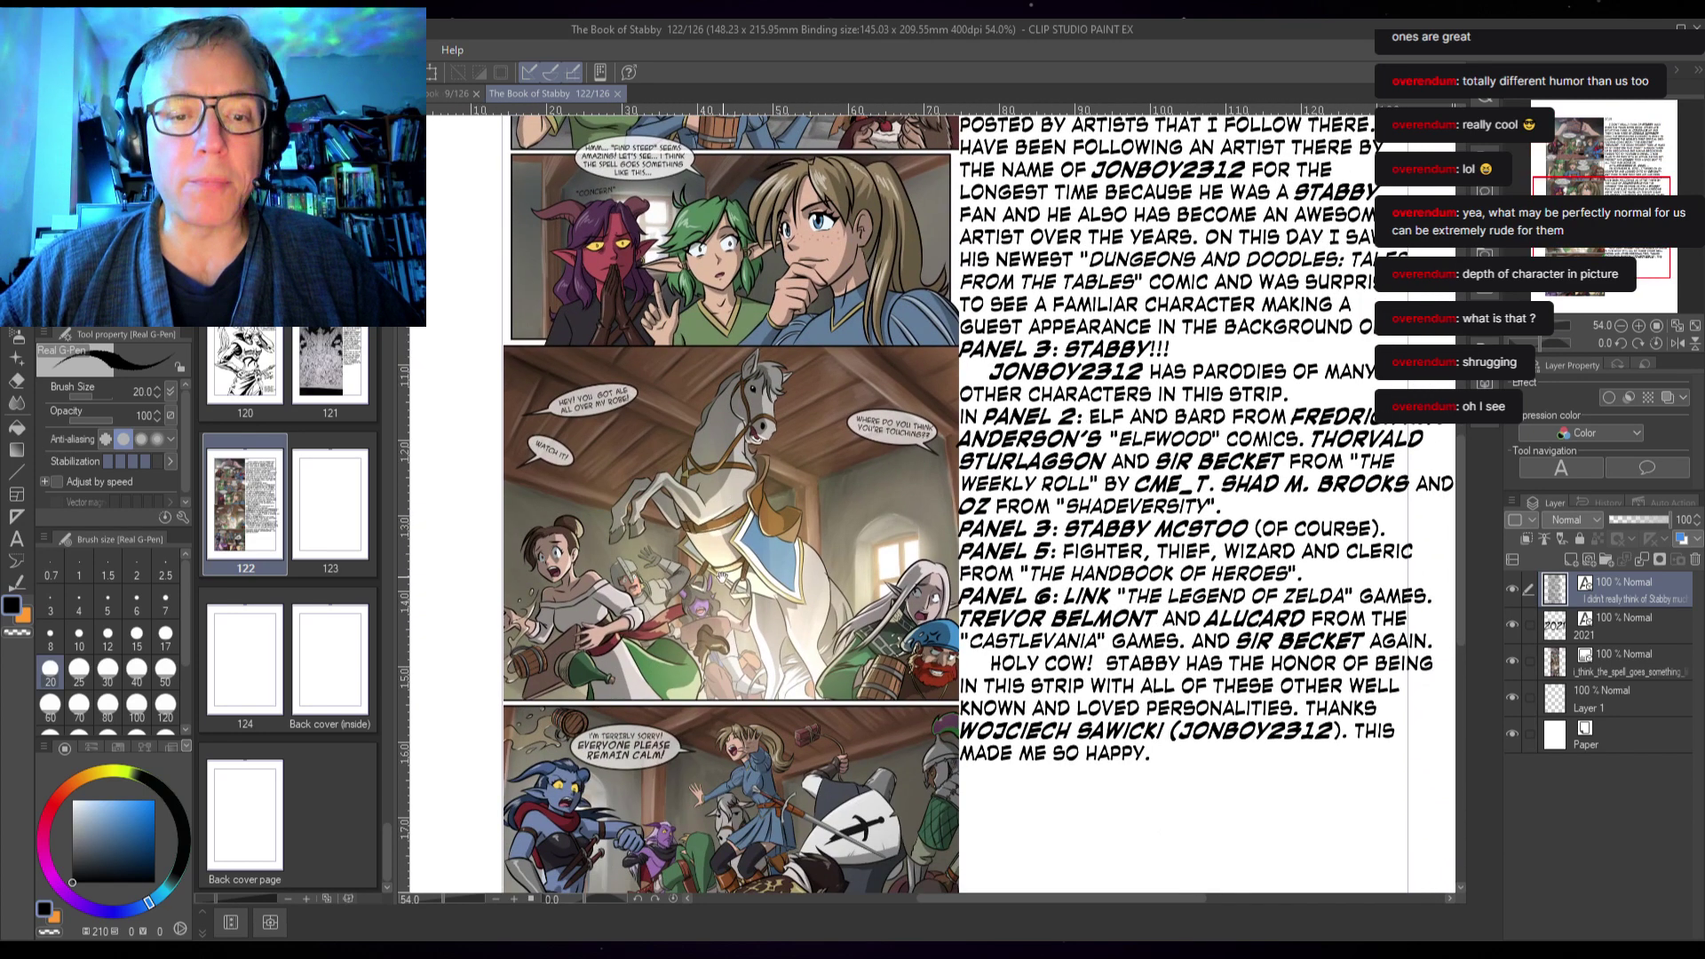
scroll(721, 577, "up", 2)
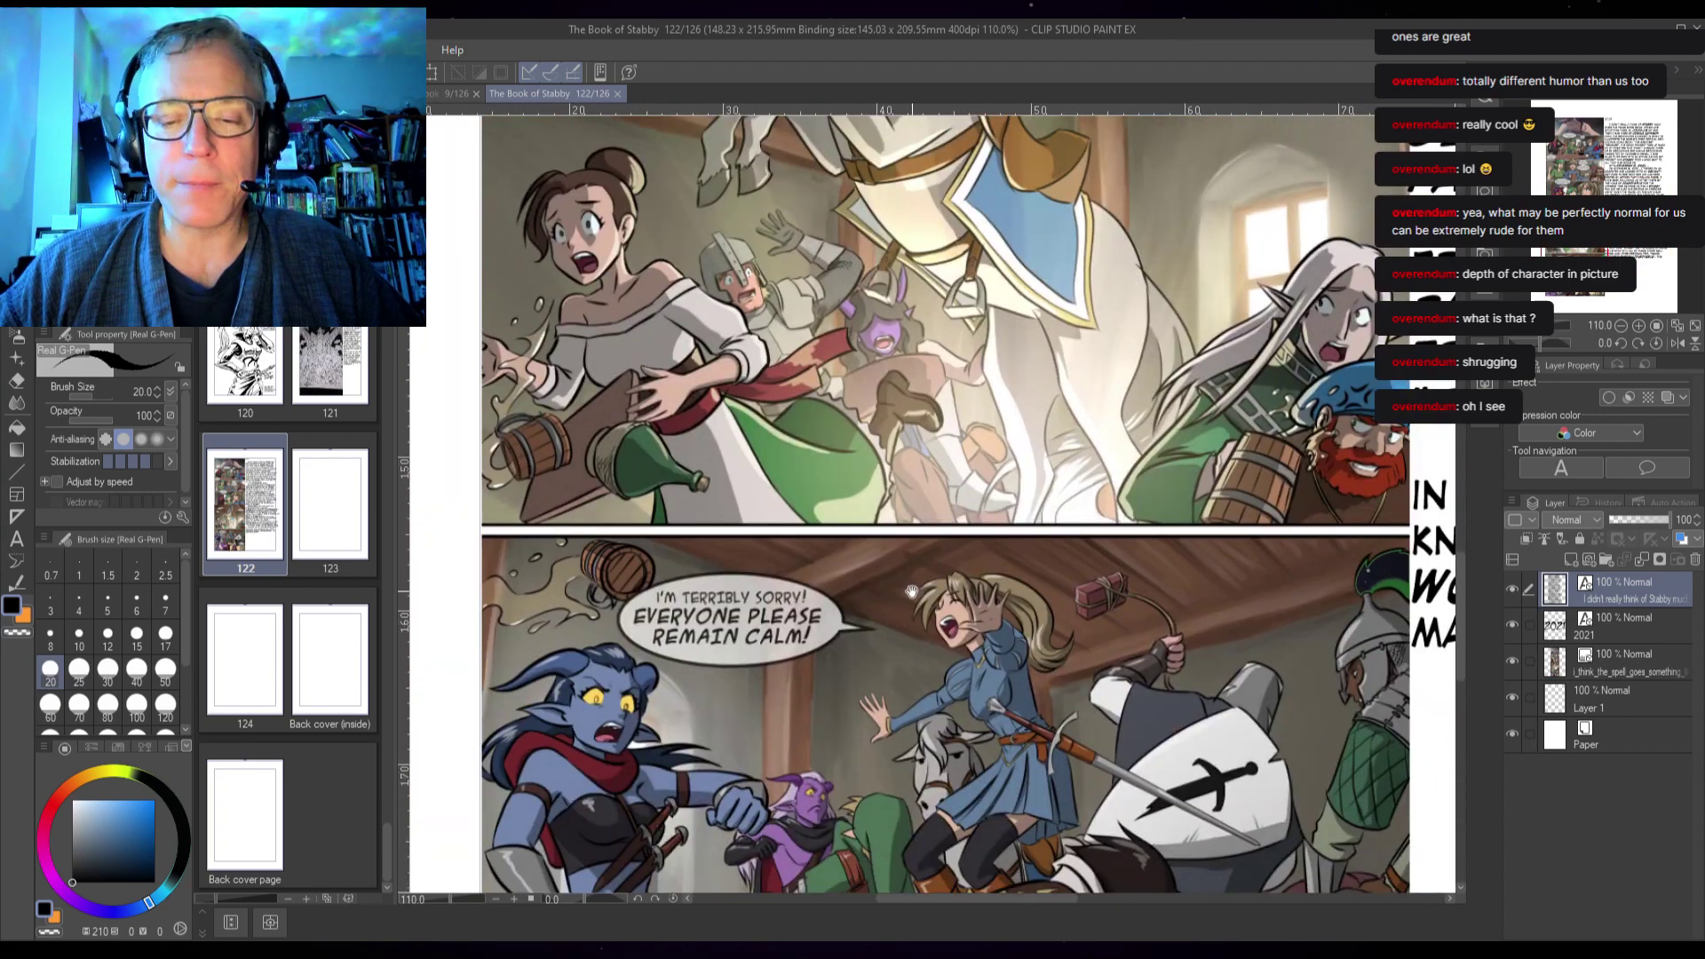
left_click_drag(912, 592, 910, 367)
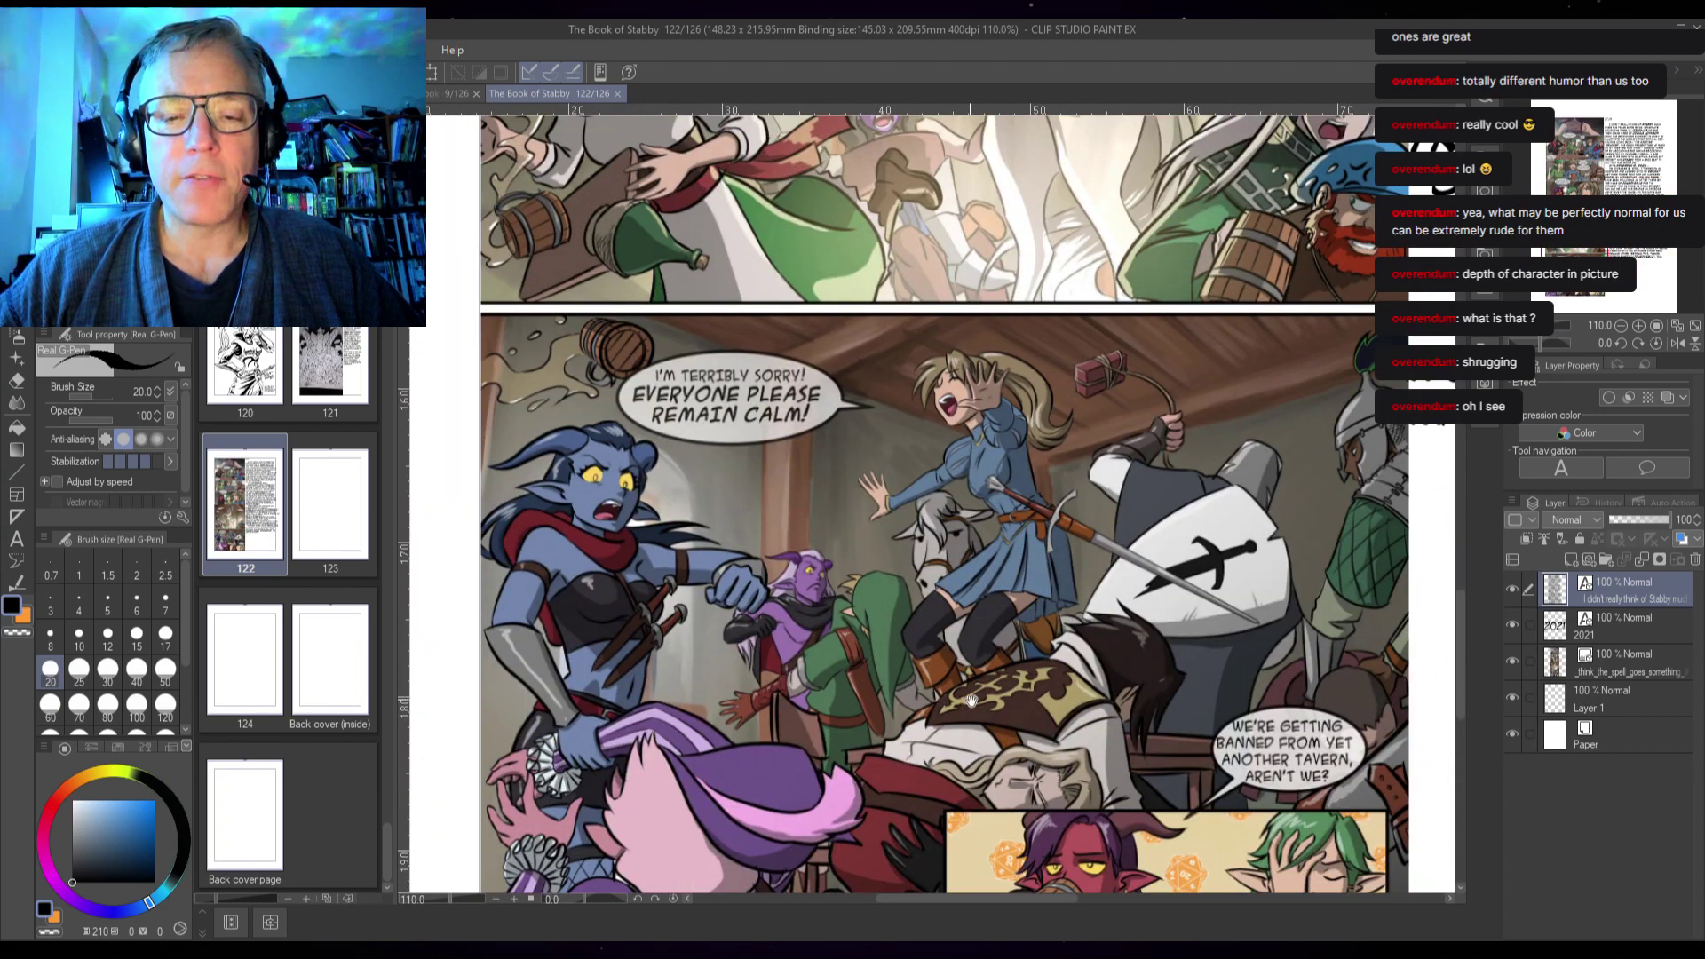
left_click_drag(971, 702, 938, 888)
left_click_drag(919, 391, 892, 812)
left_click_drag(864, 340, 852, 632)
left_click_drag(914, 843, 923, 373)
left_click_drag(924, 462, 927, 391)
left_click_drag(932, 879, 884, 111)
left_click_drag(945, 575, 905, 121)
left_click_drag(946, 522, 951, 475)
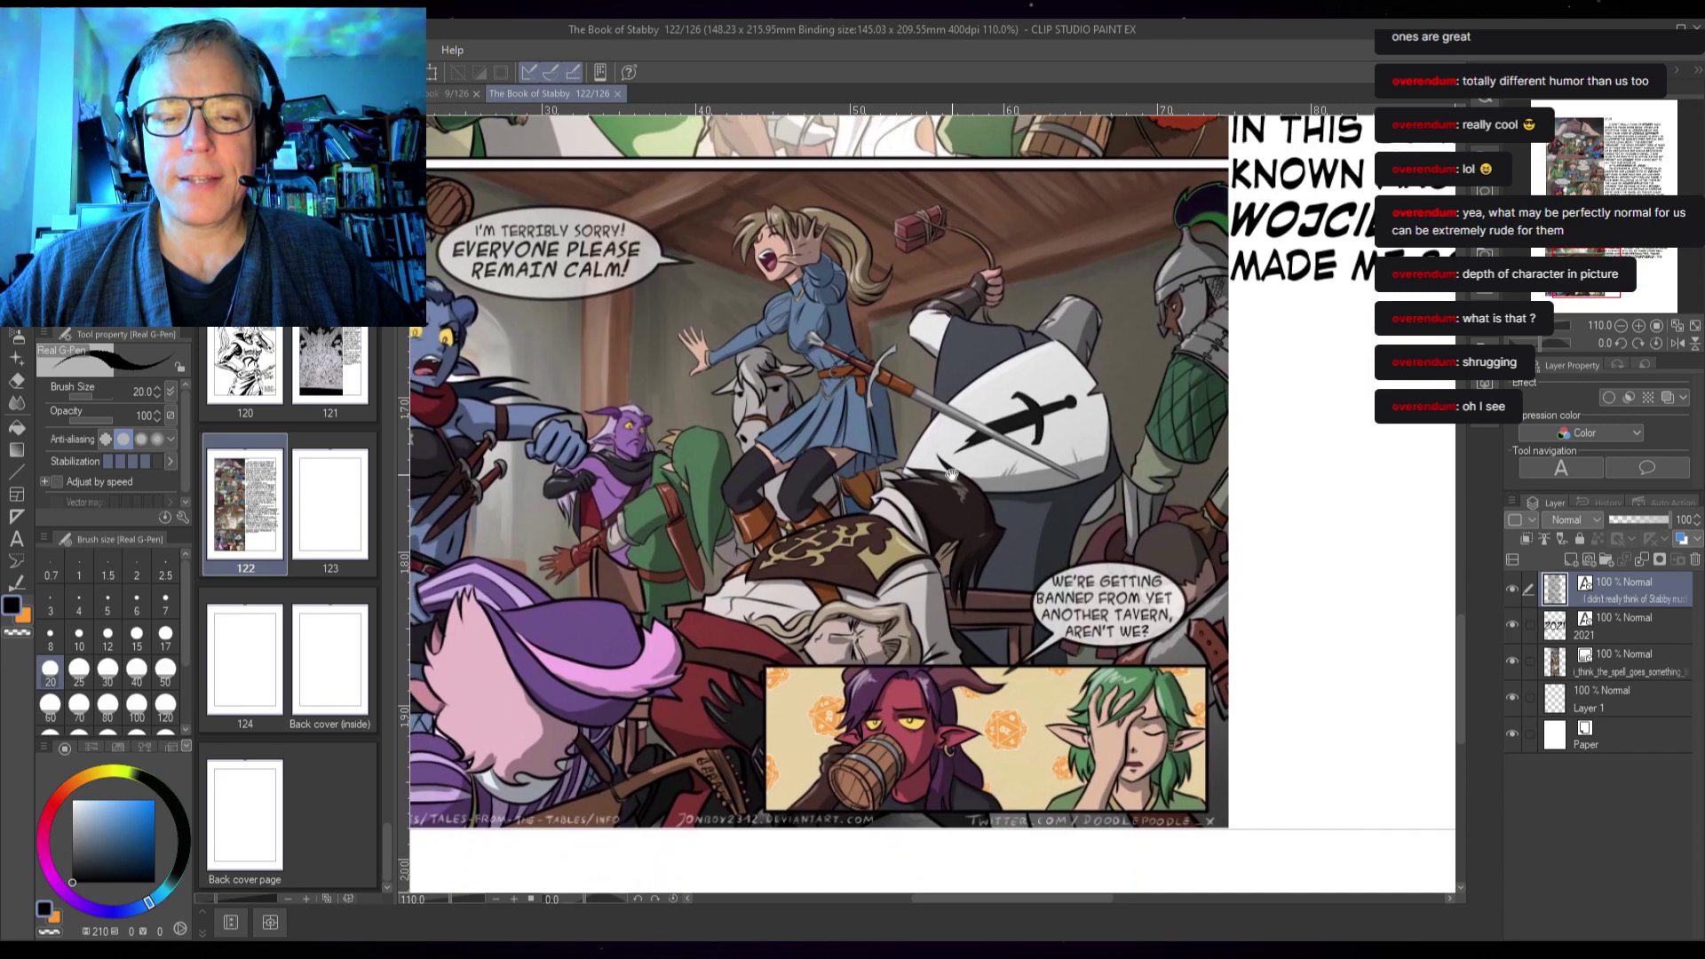
scroll(951, 475, "down", 5)
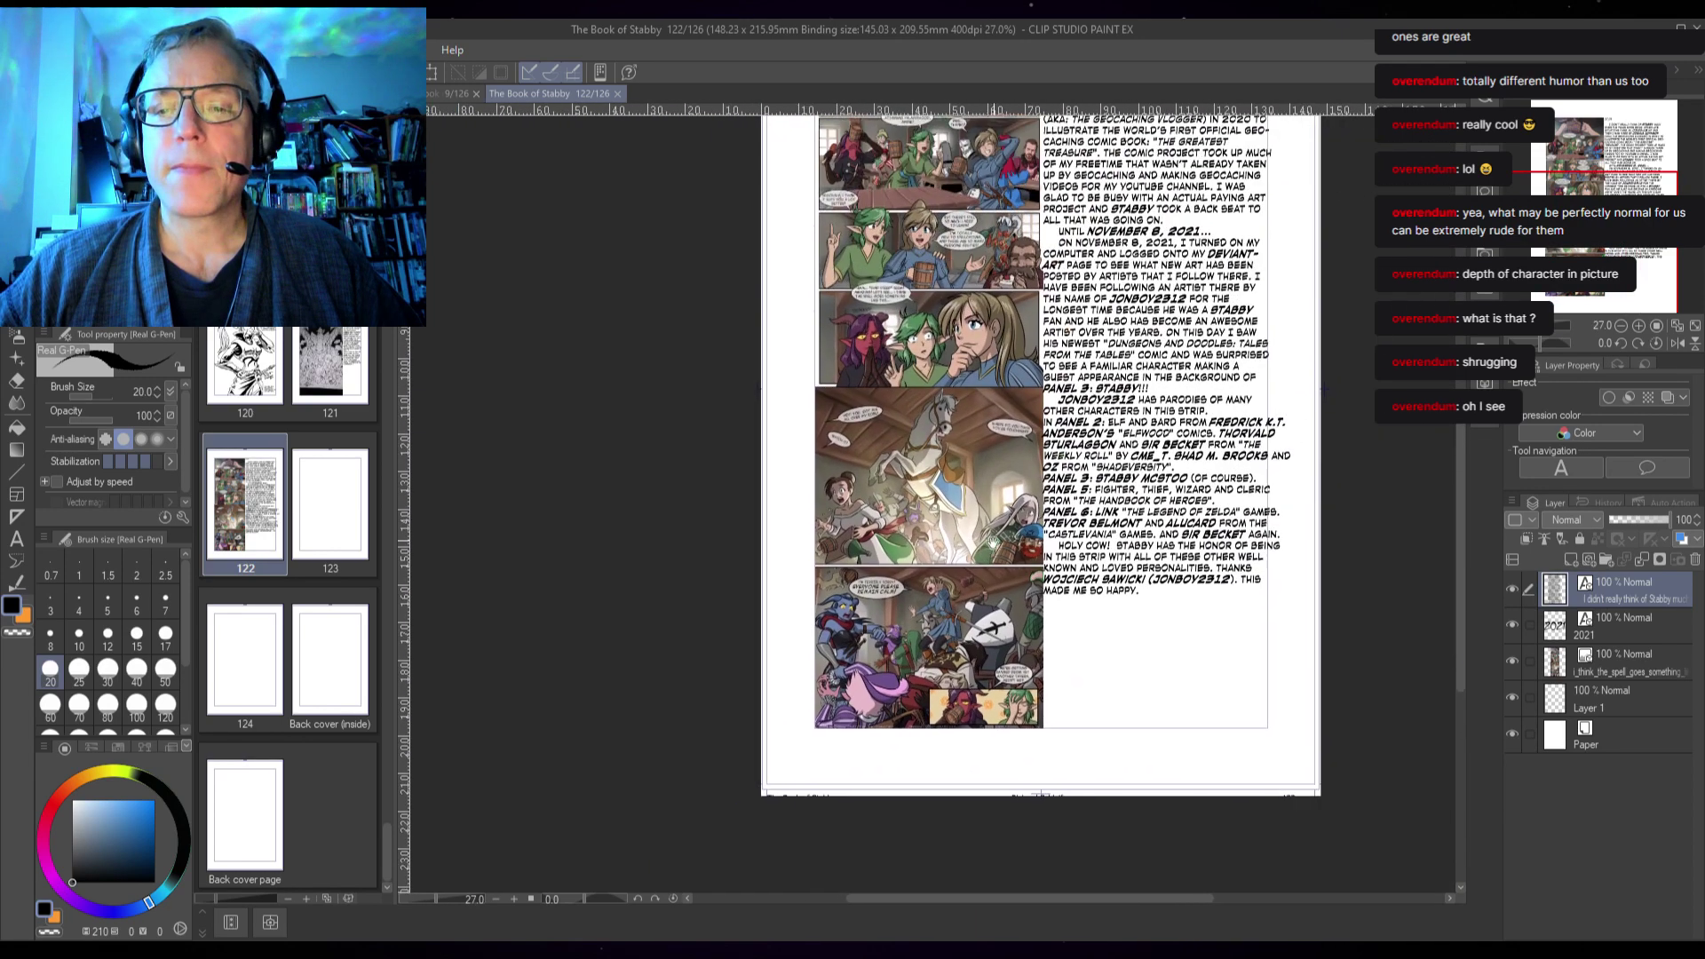
left_click(617, 94)
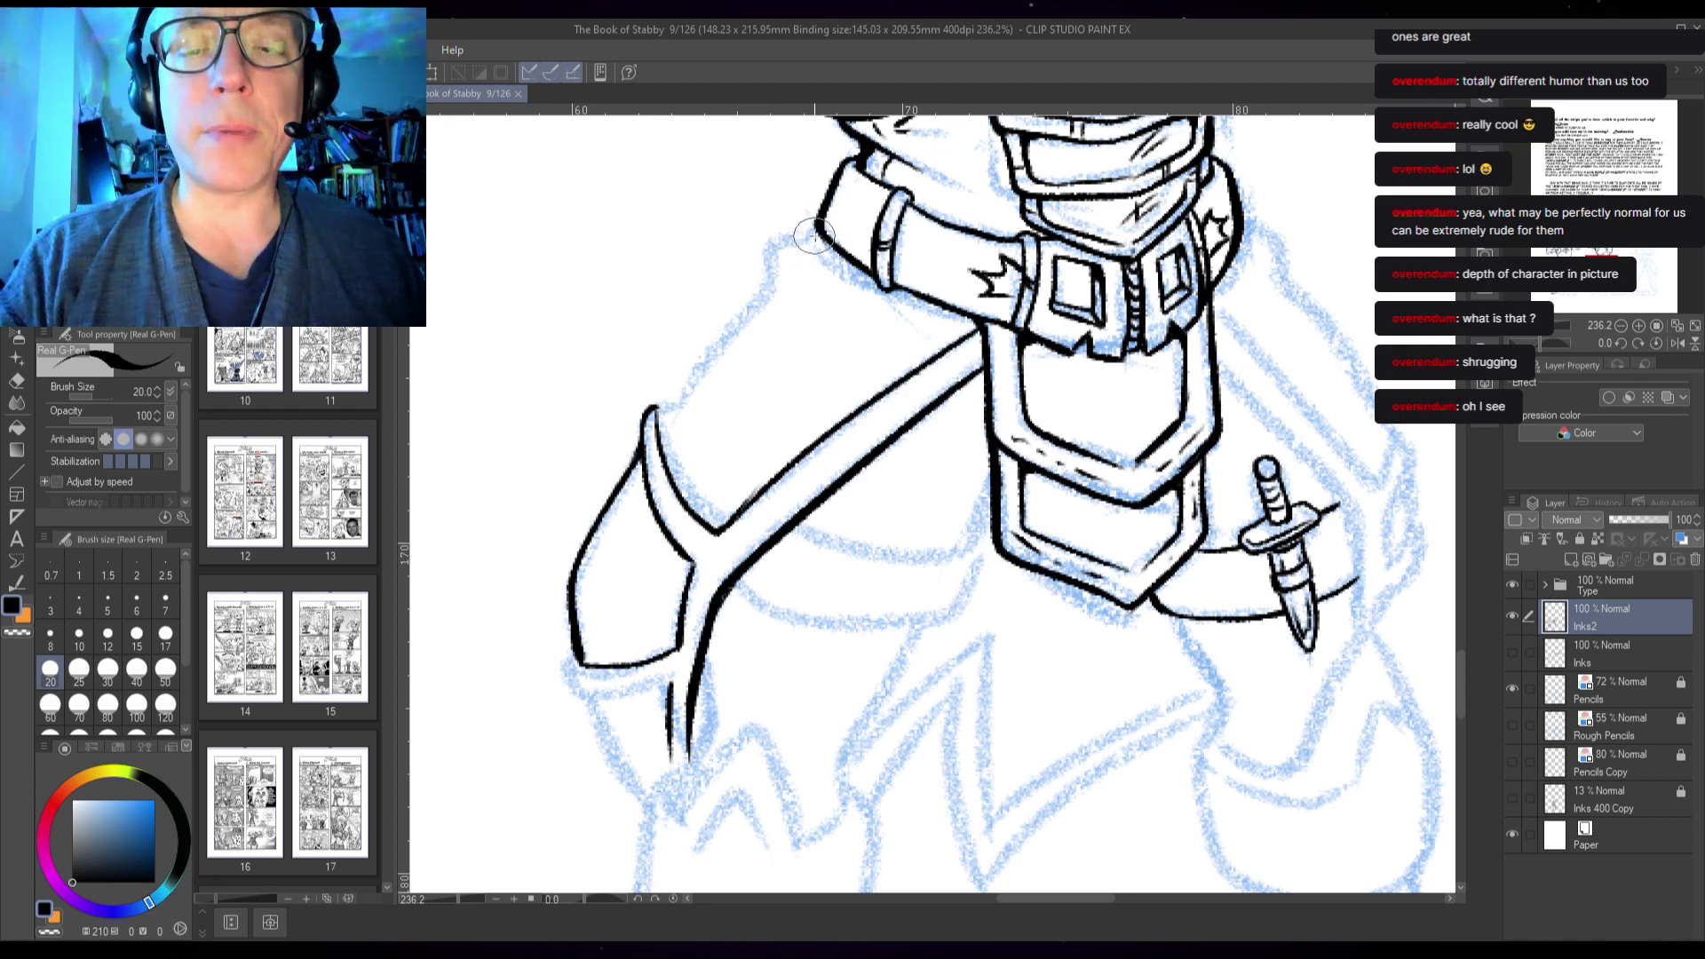
- Ink the outer hip contour from the belt down to the band's branch, and the lower edge of the thigh panel's trim
left_click_drag(797, 237, 815, 231)
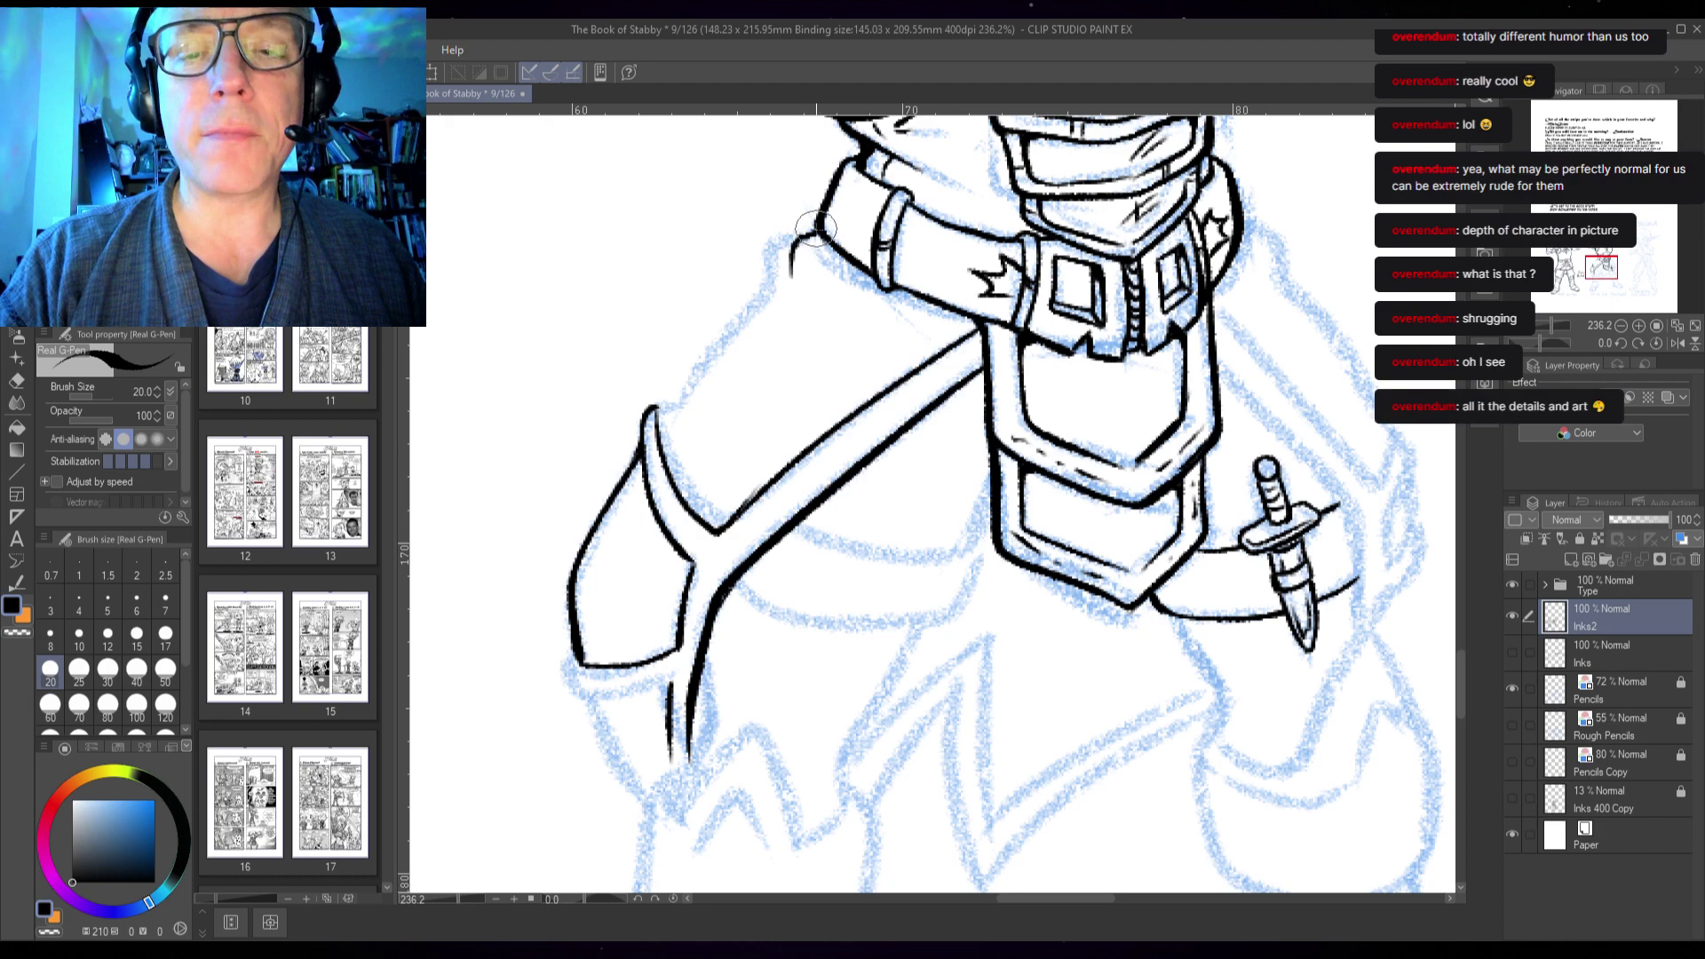
left_click_drag(786, 256, 646, 414)
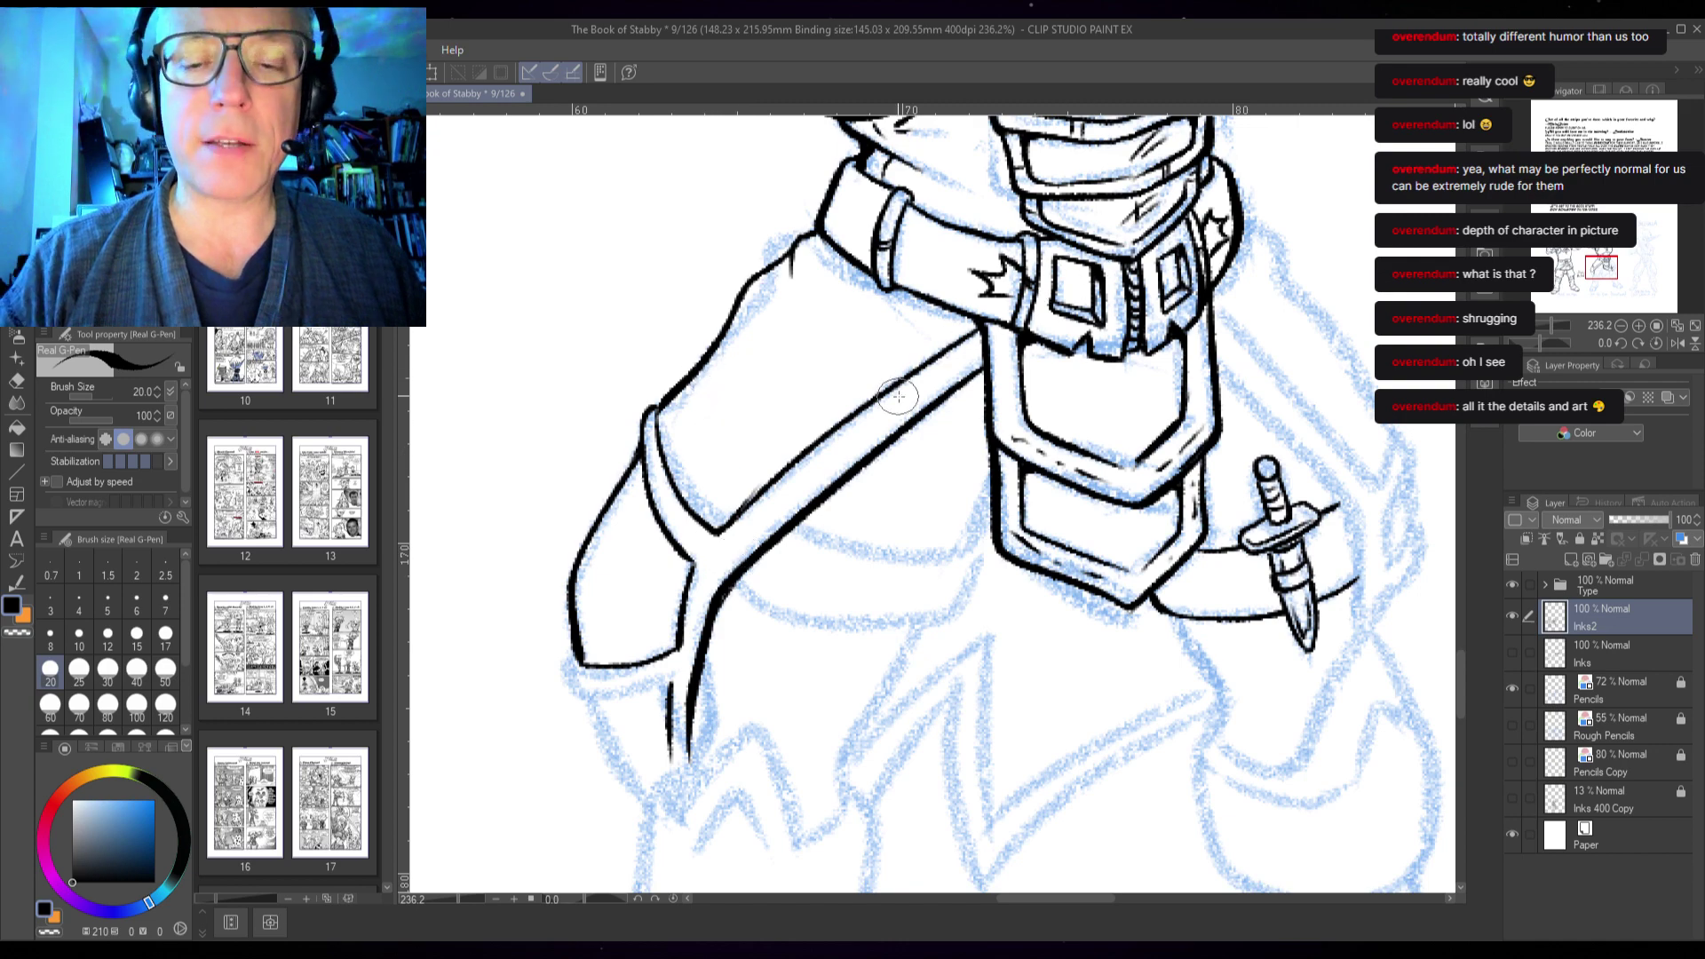
left_click_drag(874, 457, 984, 373)
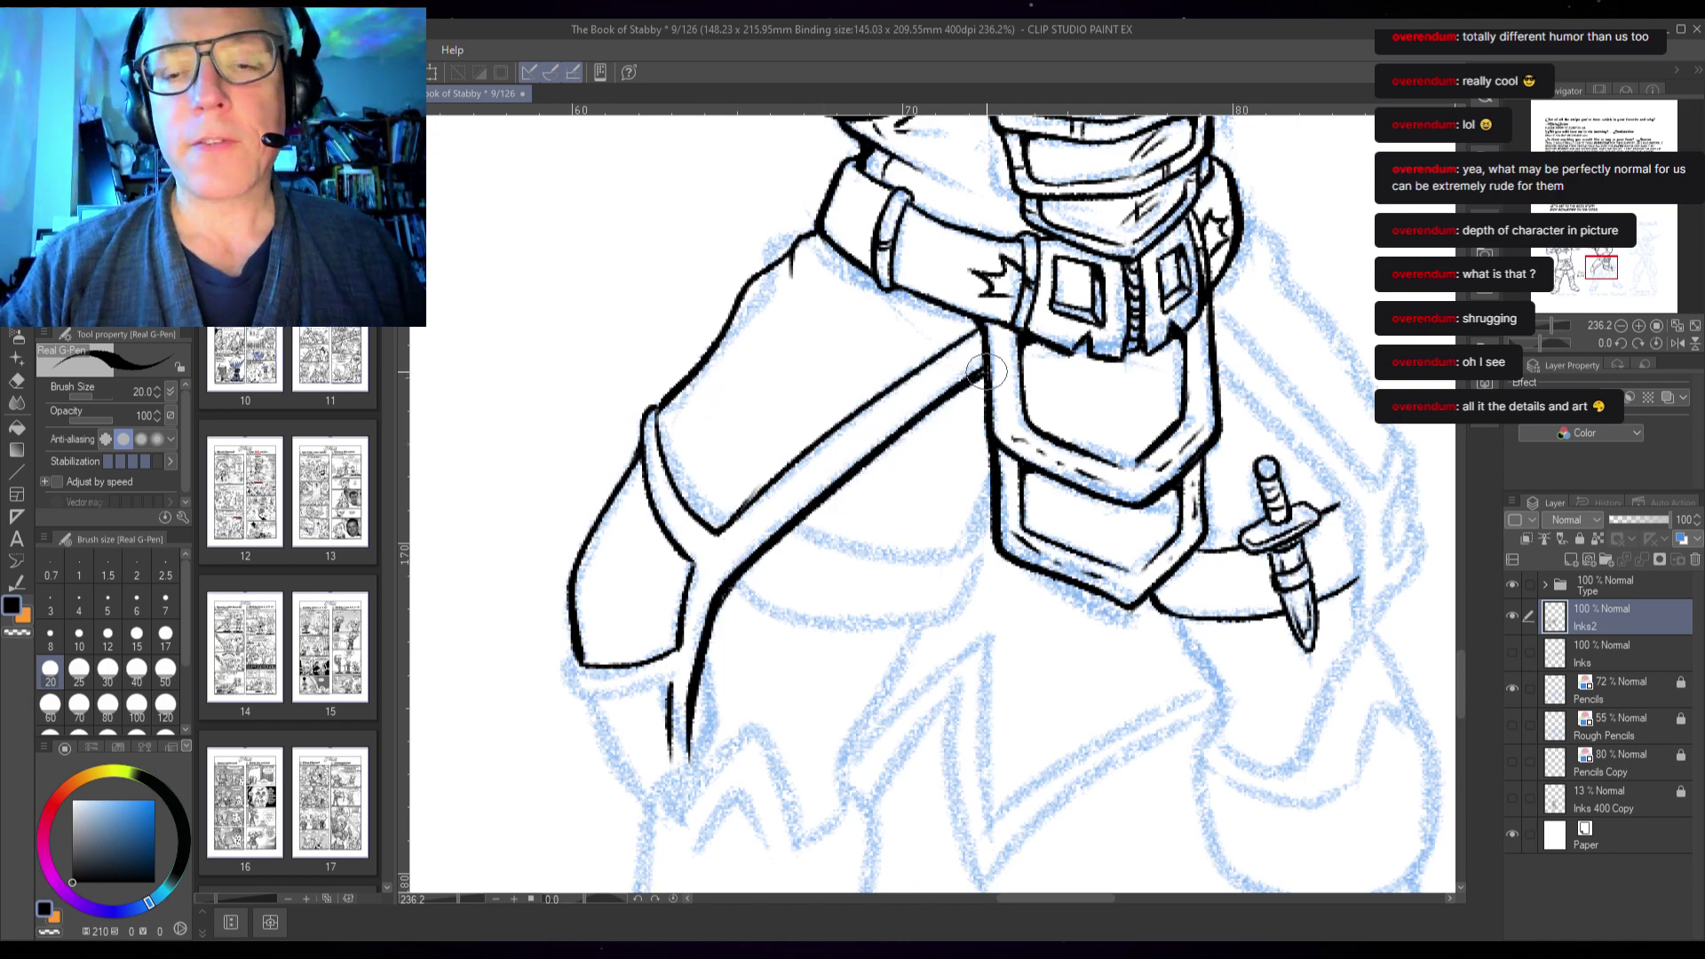
left_click_drag(738, 617, 801, 366)
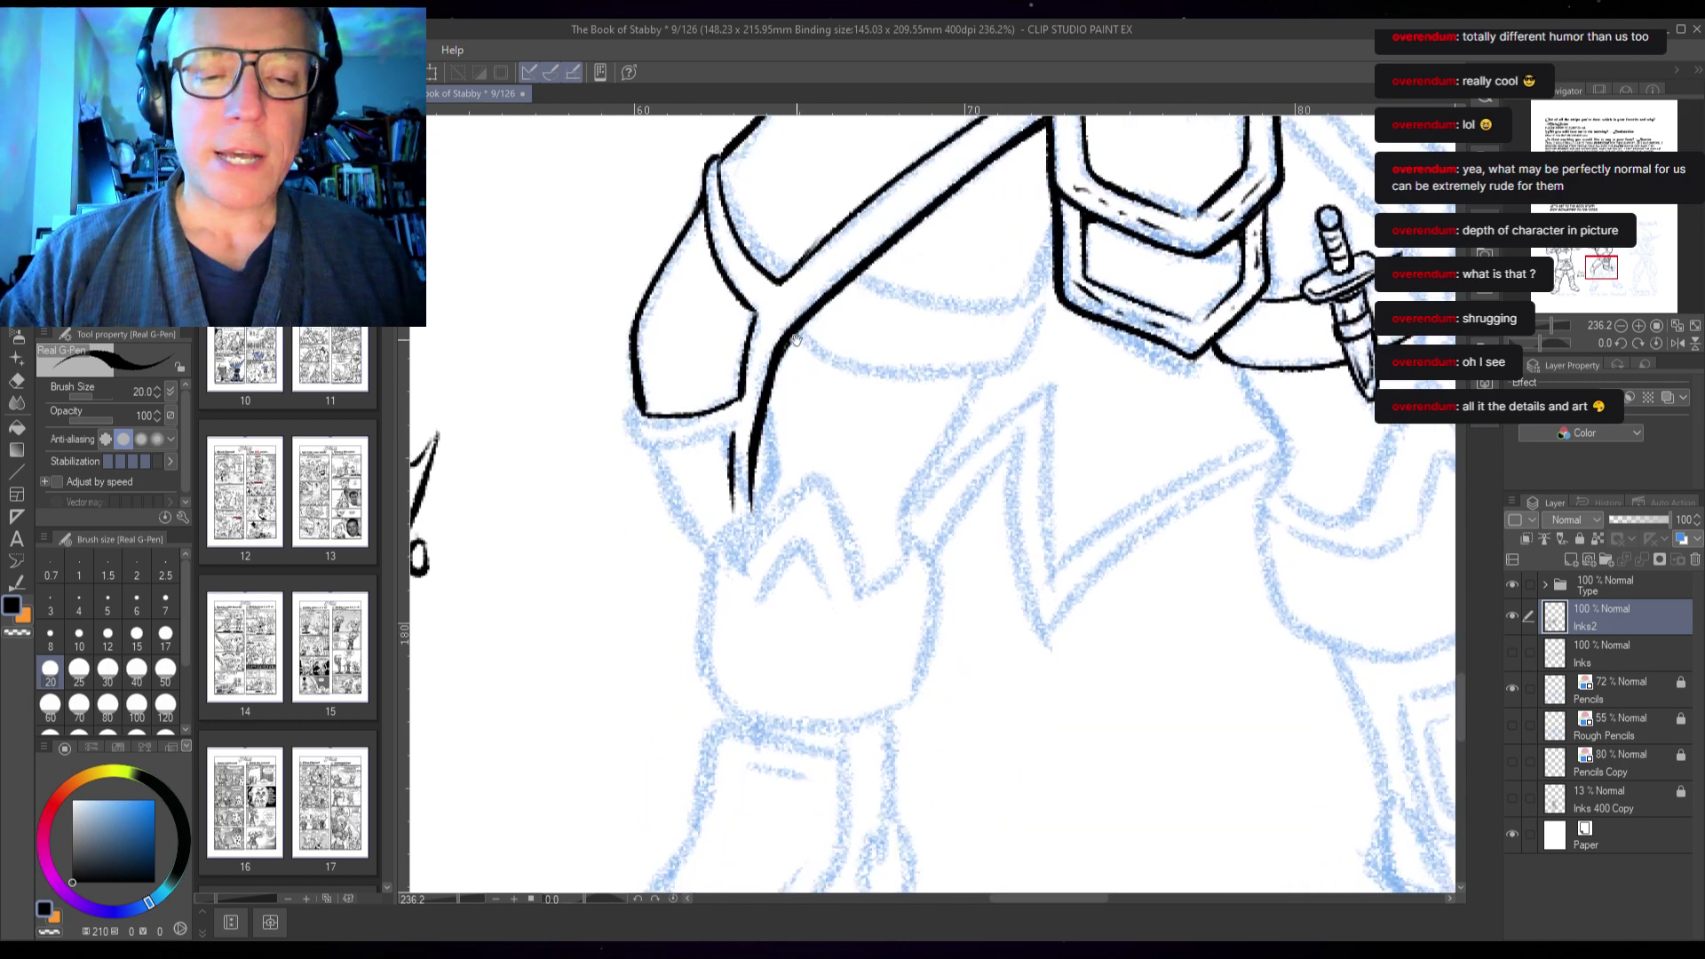
left_click_drag(644, 442, 737, 430)
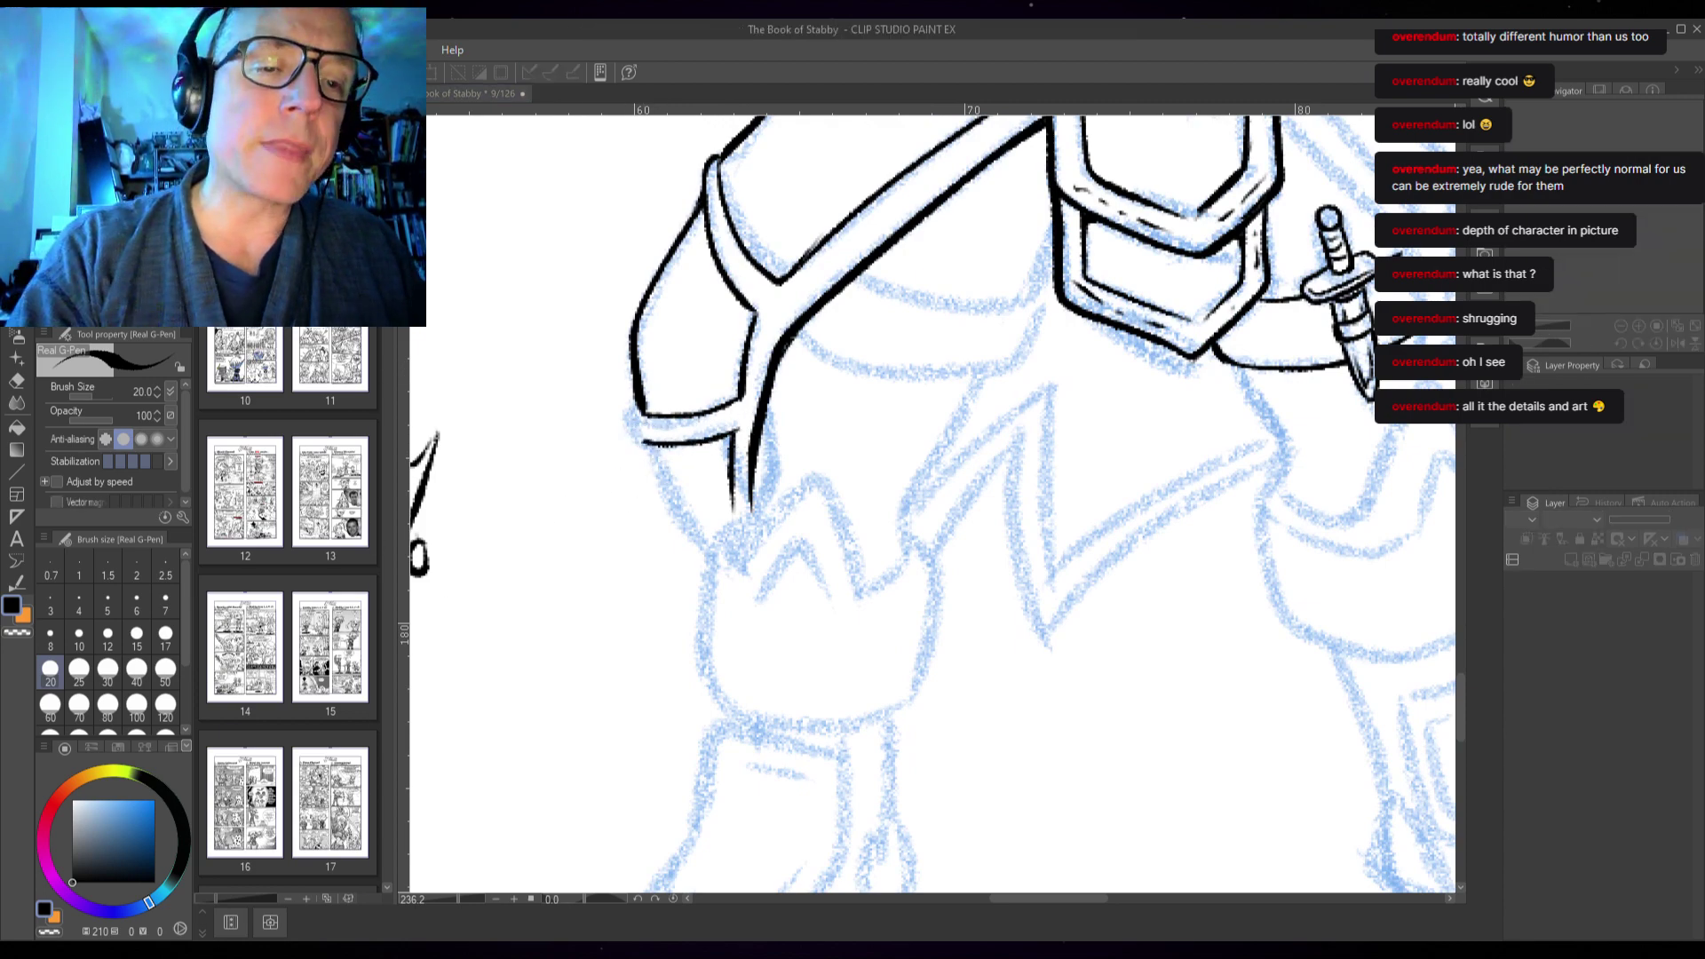
left_click_drag(391, 342, 377, 872)
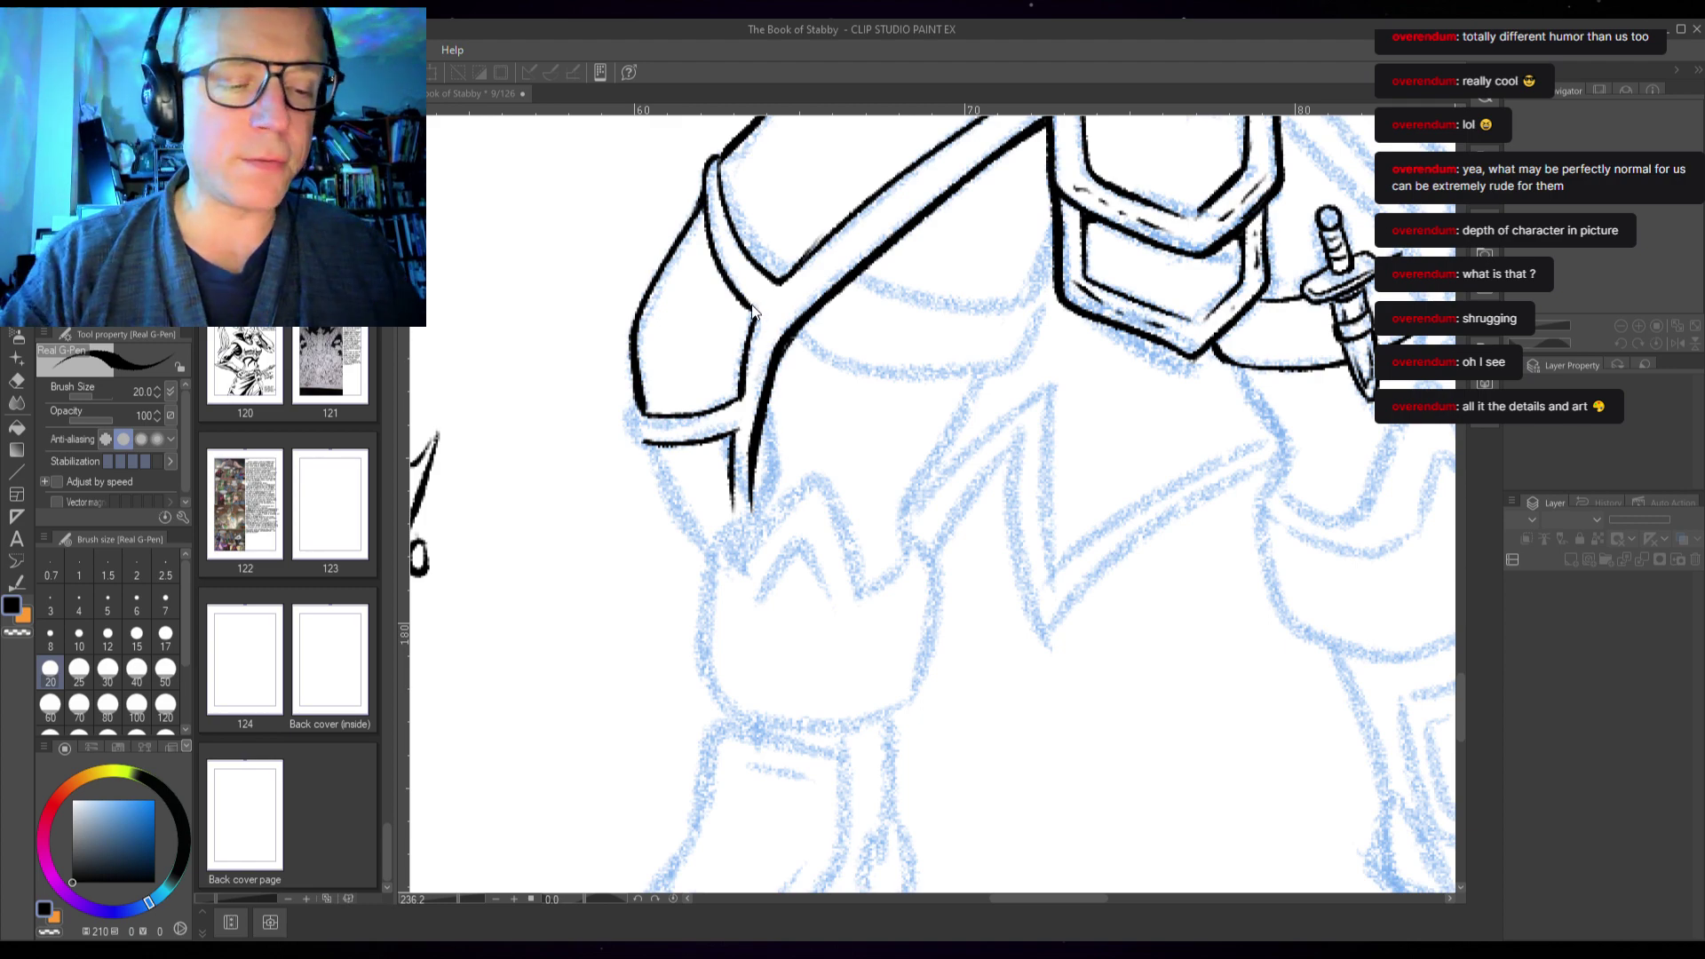
- Ink small cracks and nicks on the diagonal band and the thigh panel's trim, and close the trim's outer end
mouse_move(759, 310)
left_mouse_down()
mouse_move(699, 357)
mouse_move(611, 555)
left_mouse_up()
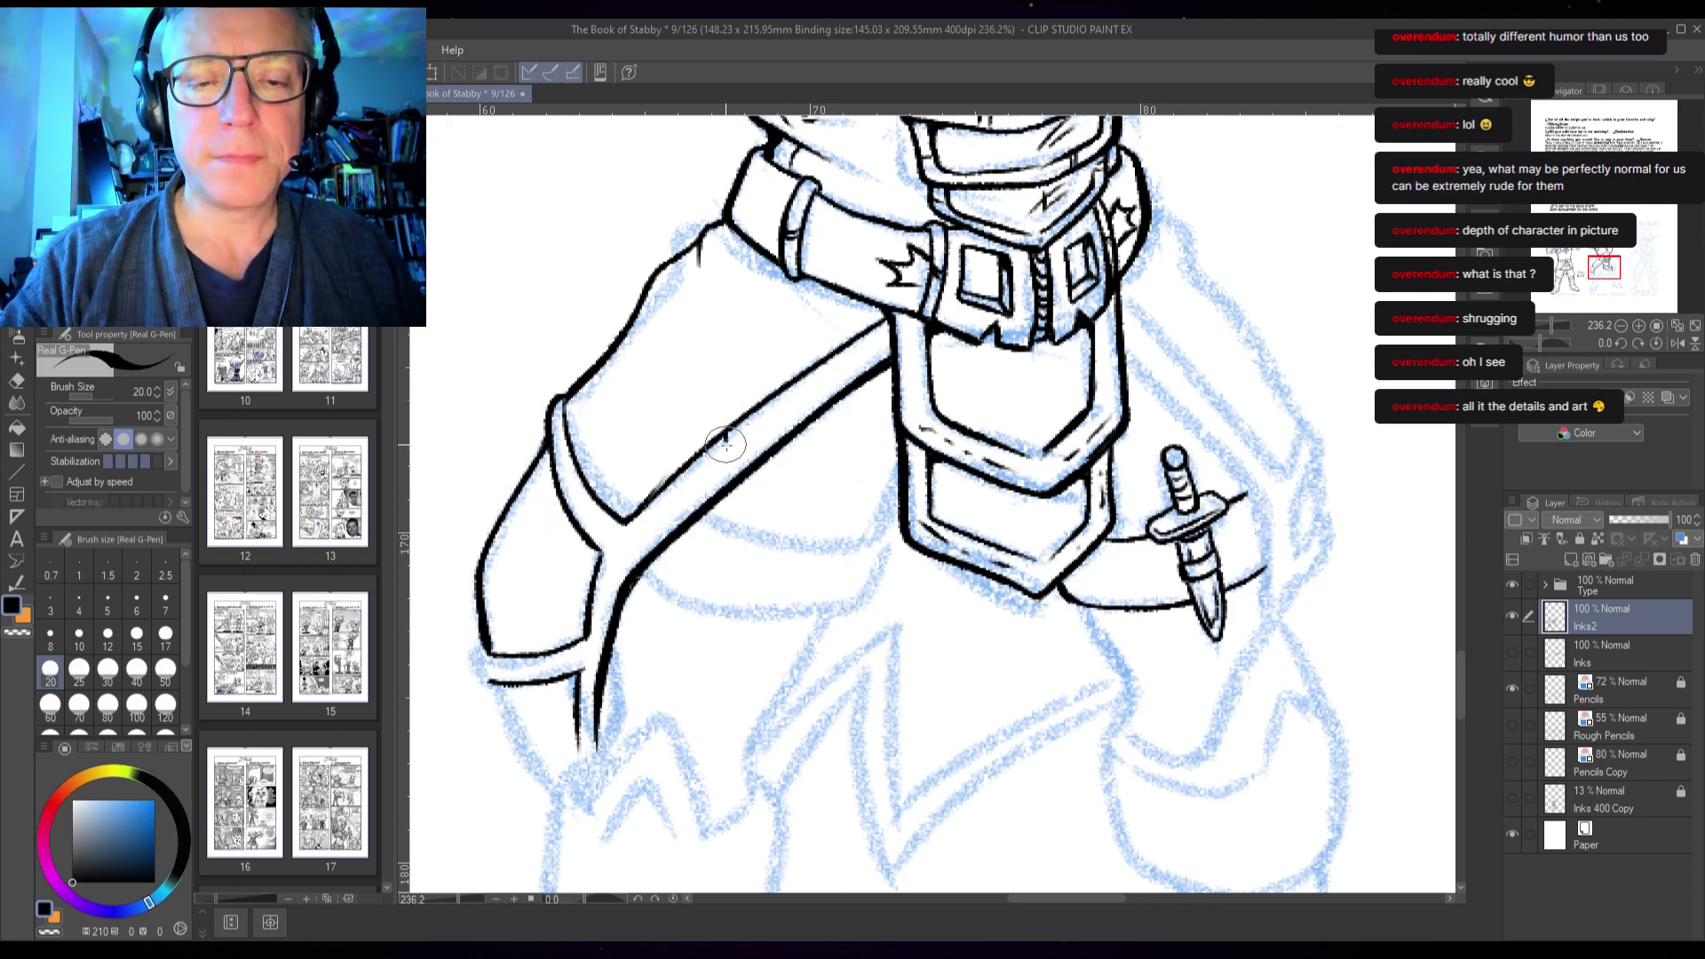
left_click_drag(726, 443, 720, 481)
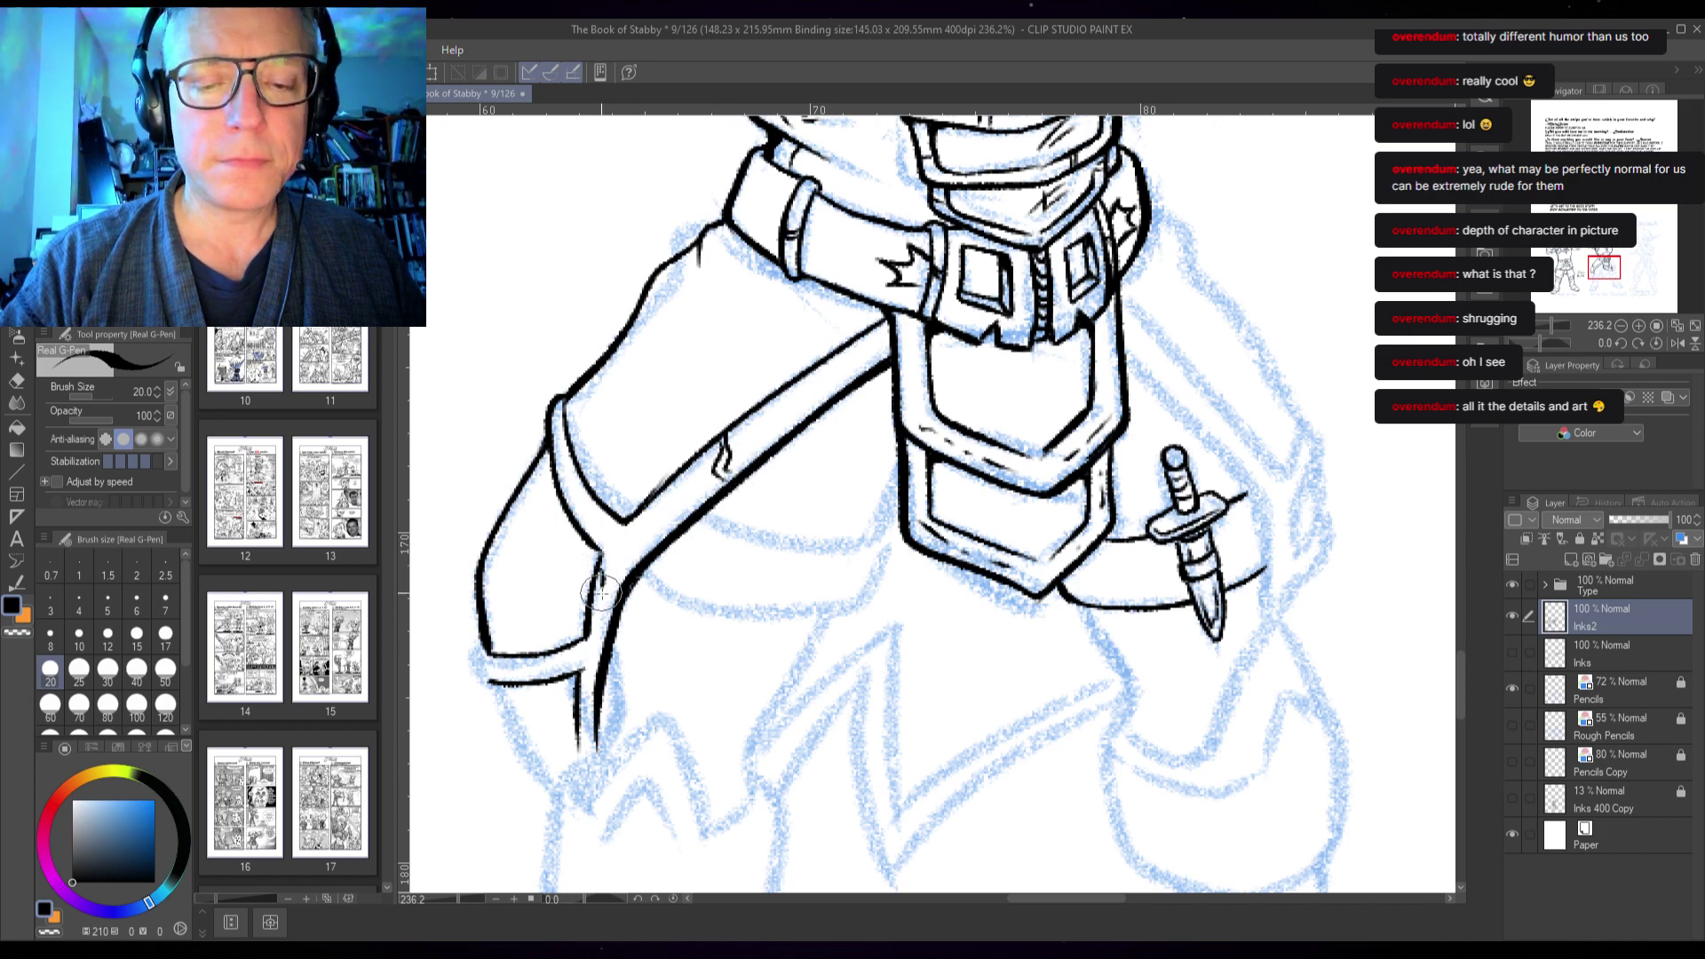
left_click_drag(599, 570, 600, 596)
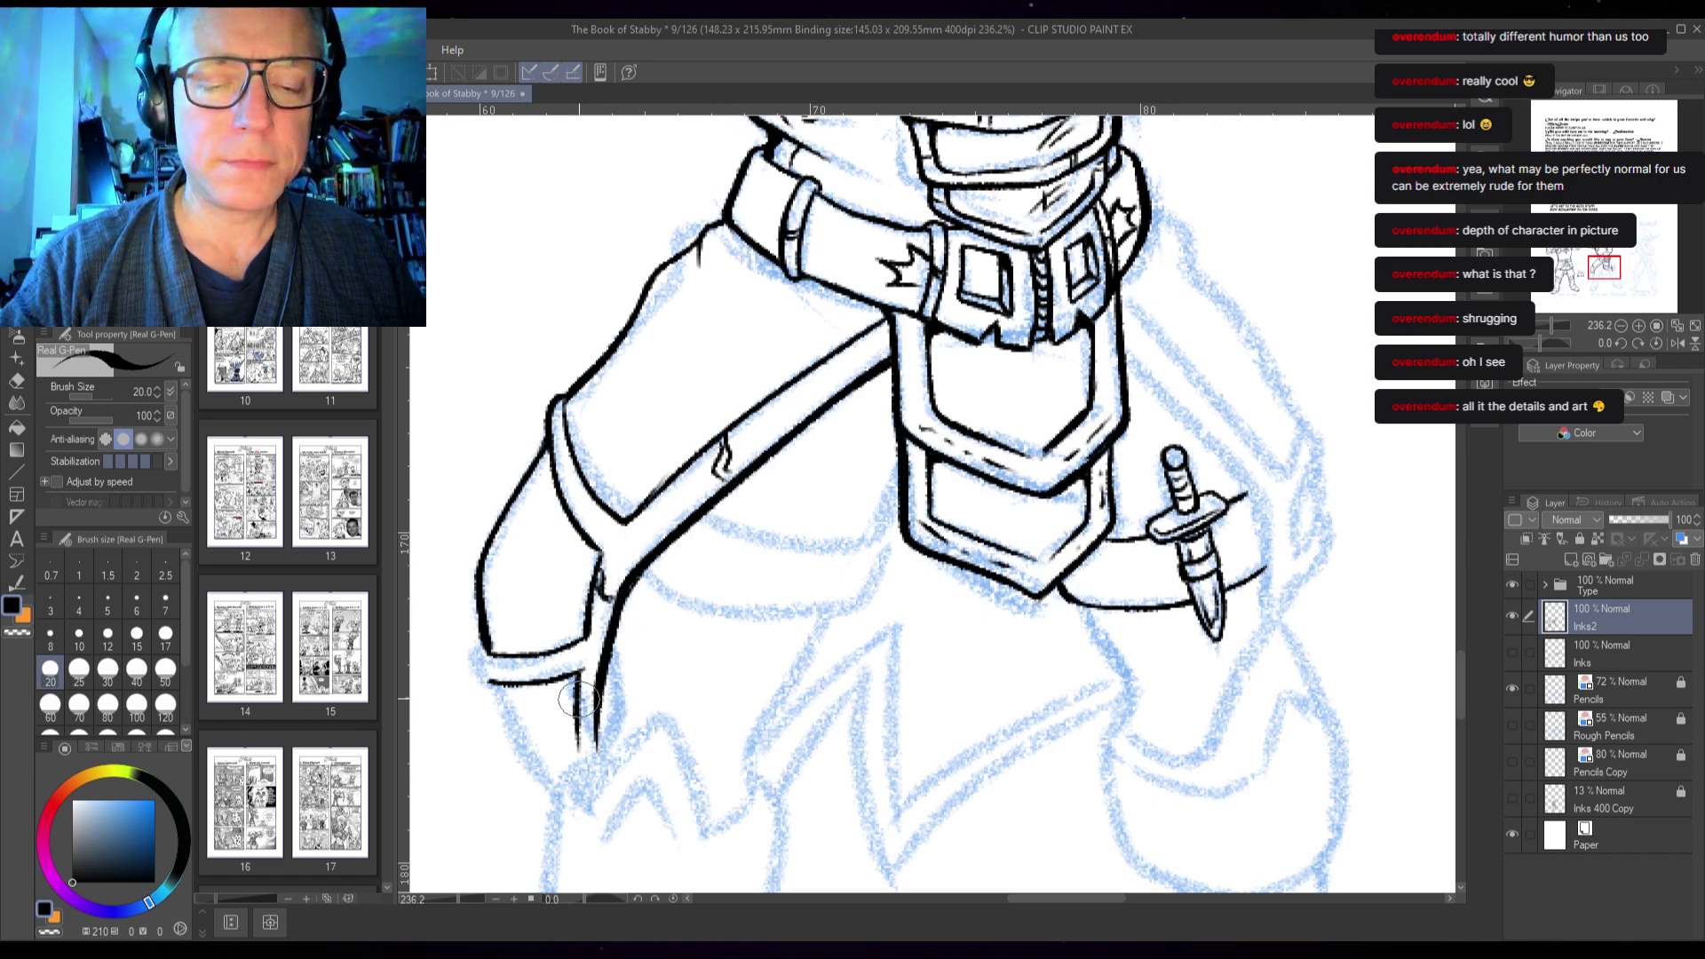
left_click_drag(593, 688, 576, 715)
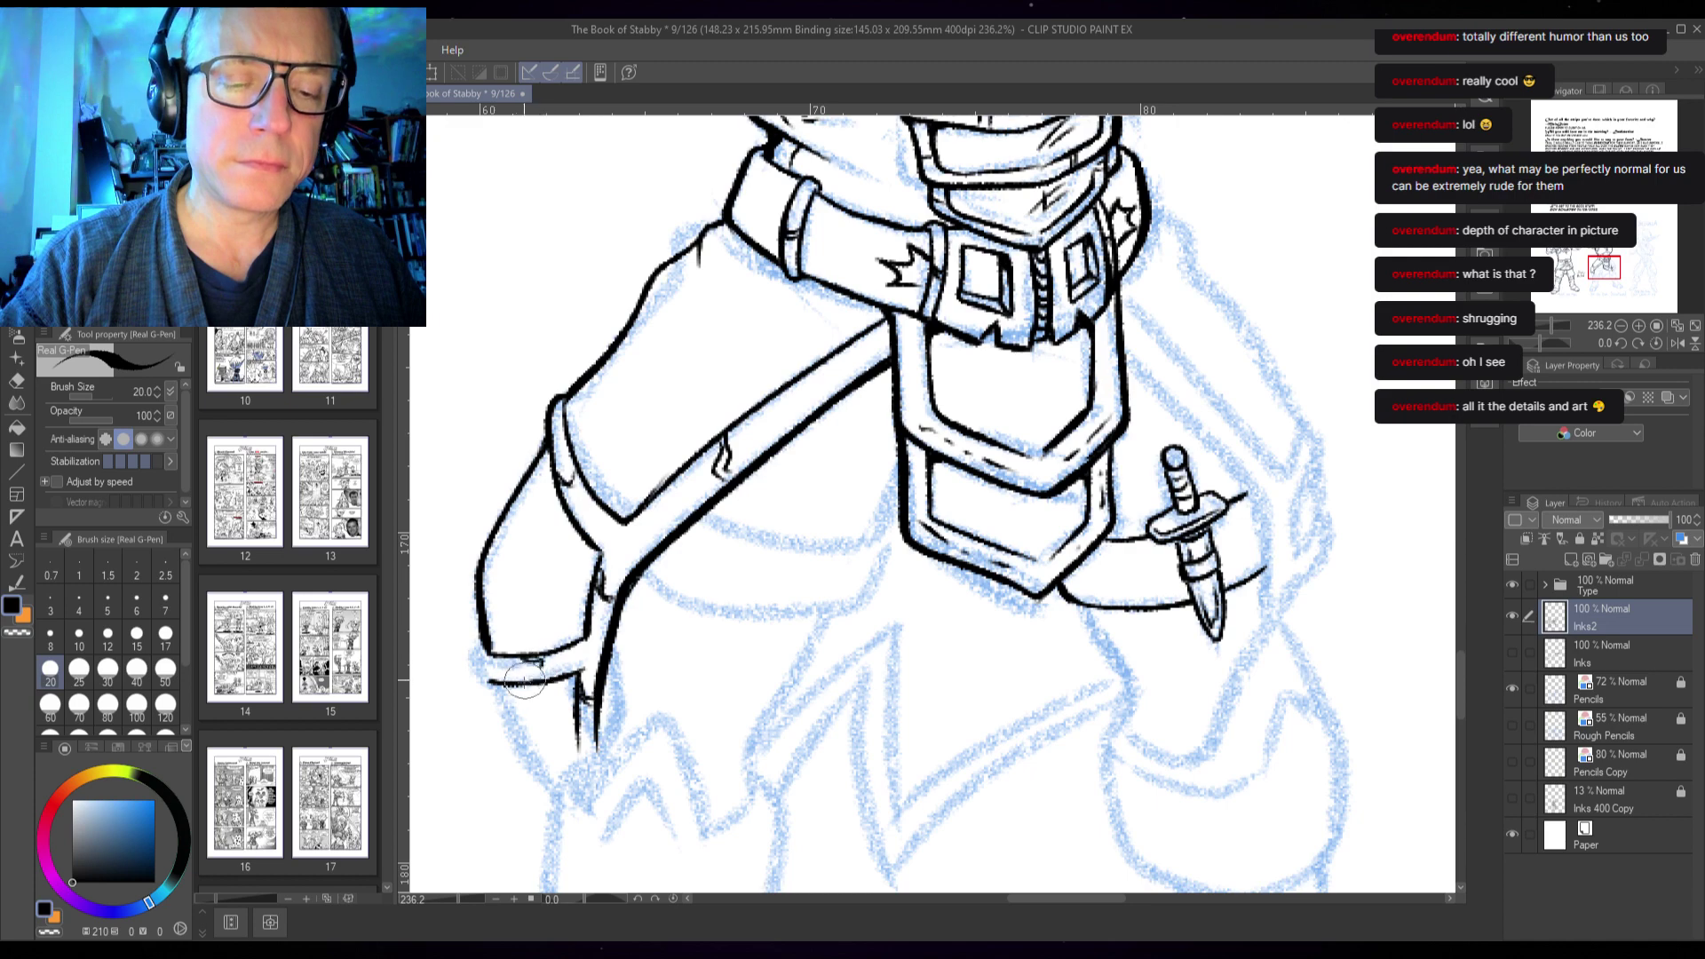
left_click_drag(546, 660, 527, 676)
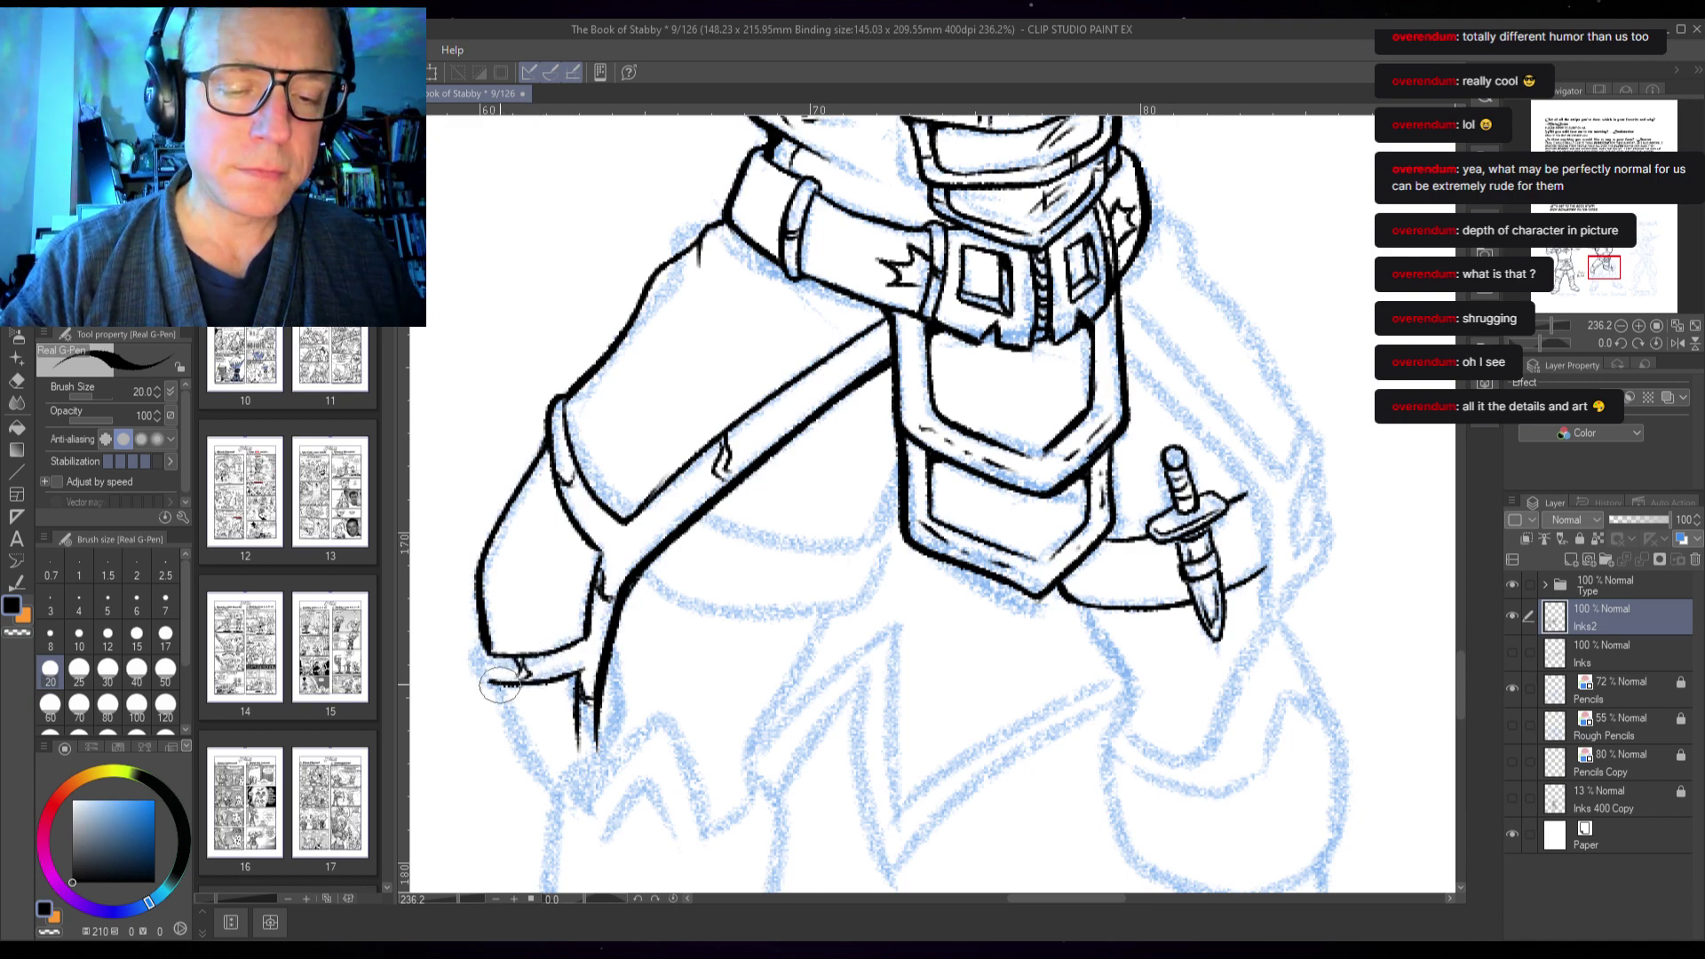
mouse_move(475, 657)
left_mouse_down()
mouse_move(478, 675)
mouse_move(555, 691)
left_mouse_up()
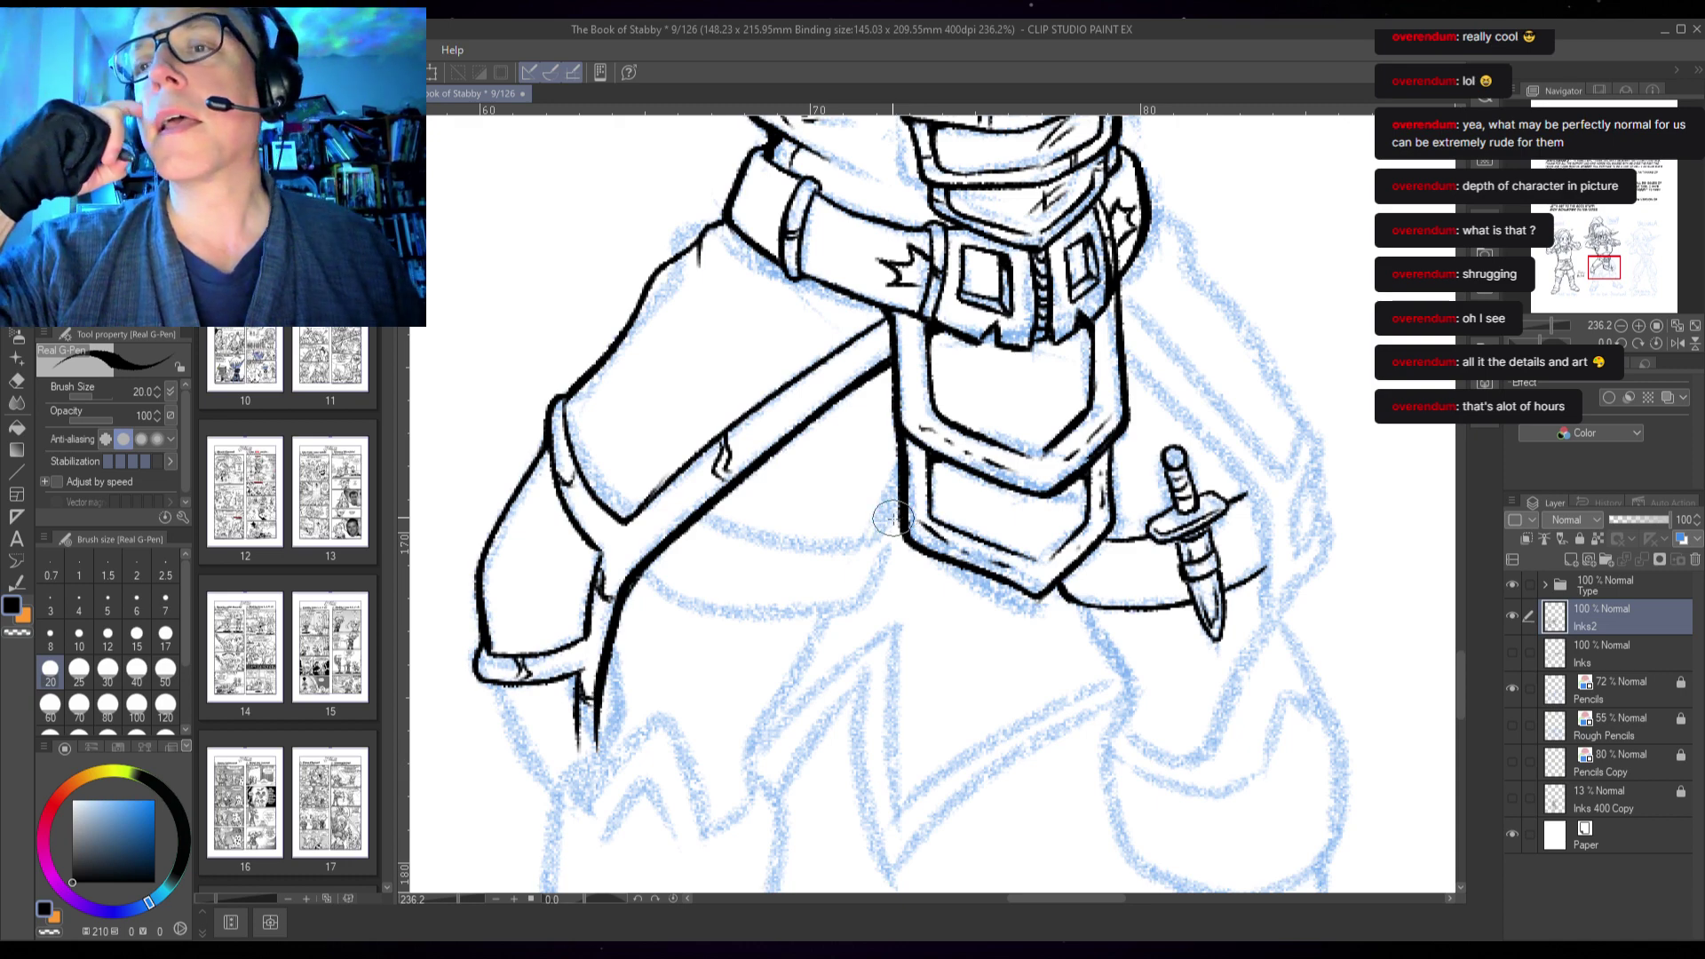
- Ink the outer and inner contours of the thigh below the armour down to the knee guard, thickening the outer line
scroll(758, 639, "down", 5)
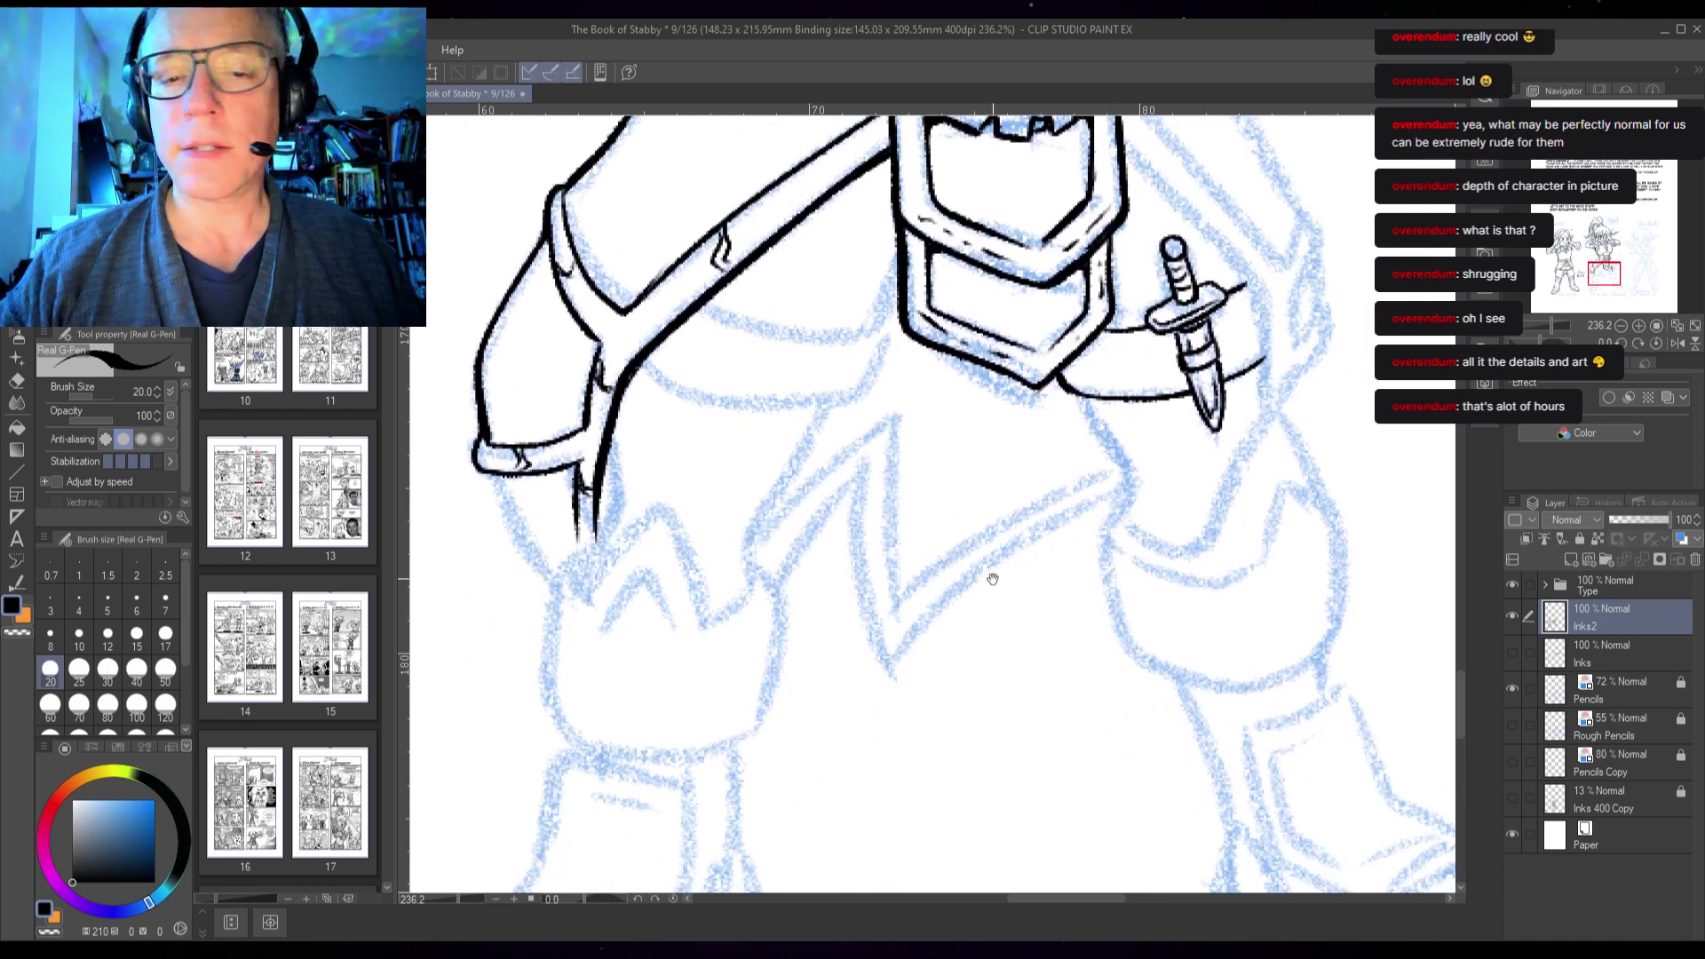
scroll(992, 578, "down", 3)
scroll(992, 579, "left", 3)
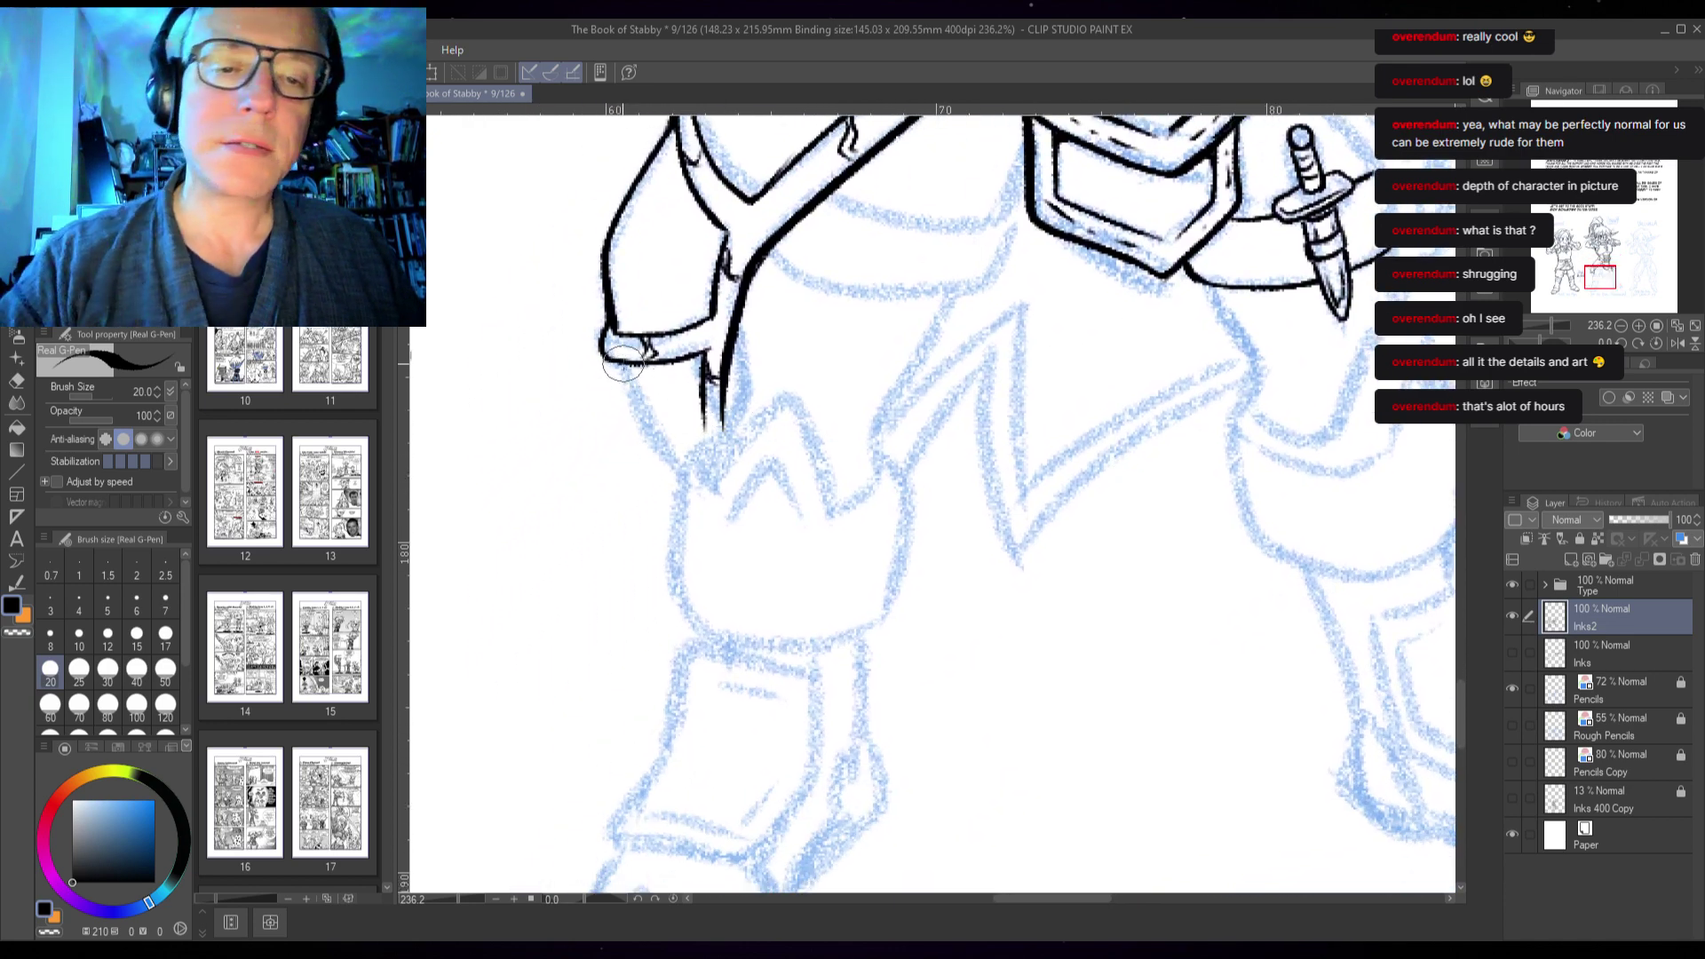
left_click_drag(622, 364, 681, 460)
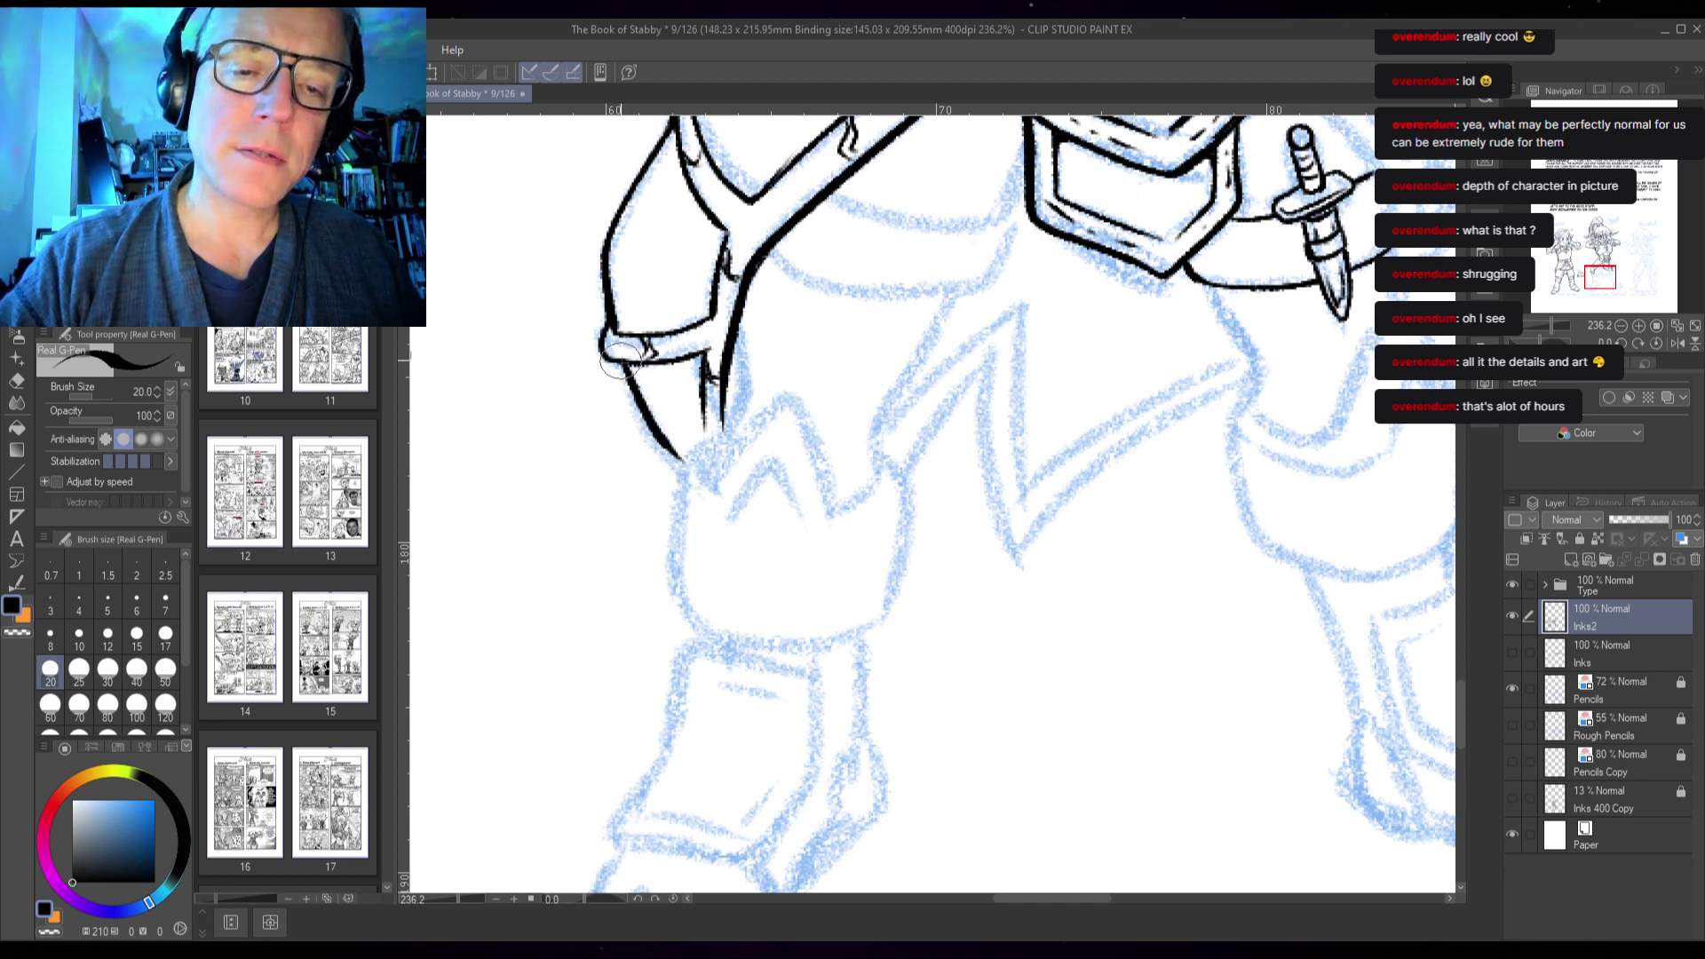
left_click_drag(619, 364, 680, 458)
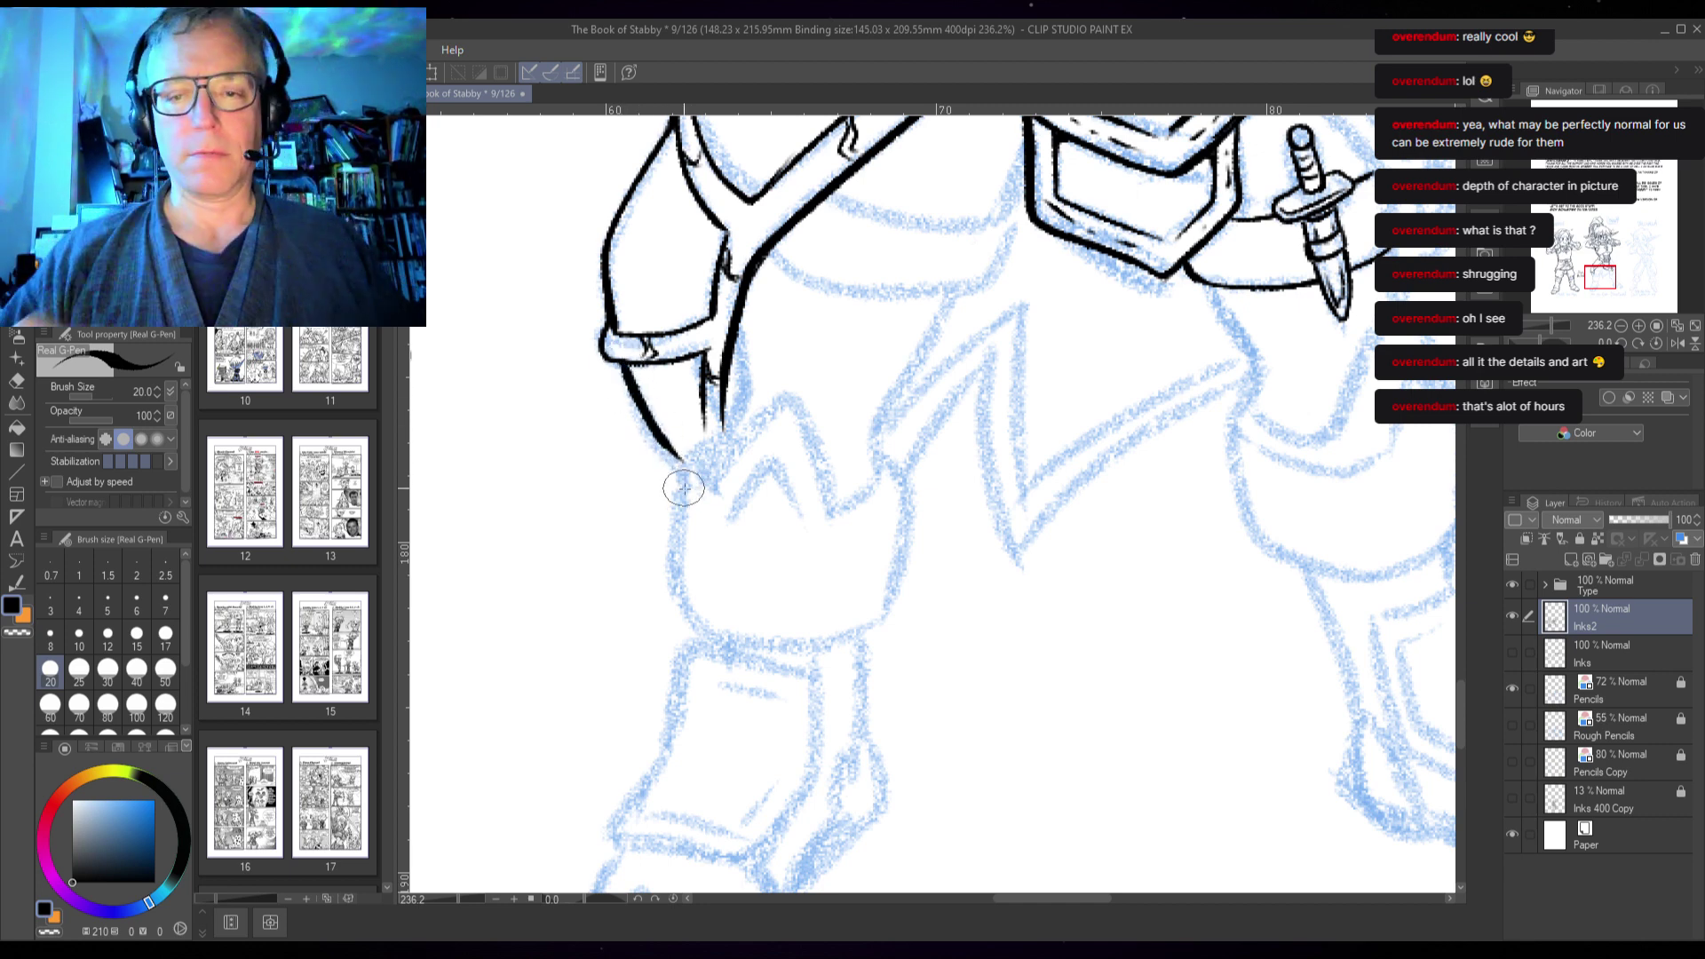
mouse_move(958, 293)
left_mouse_down()
mouse_move(878, 423)
mouse_move(872, 479)
left_mouse_up()
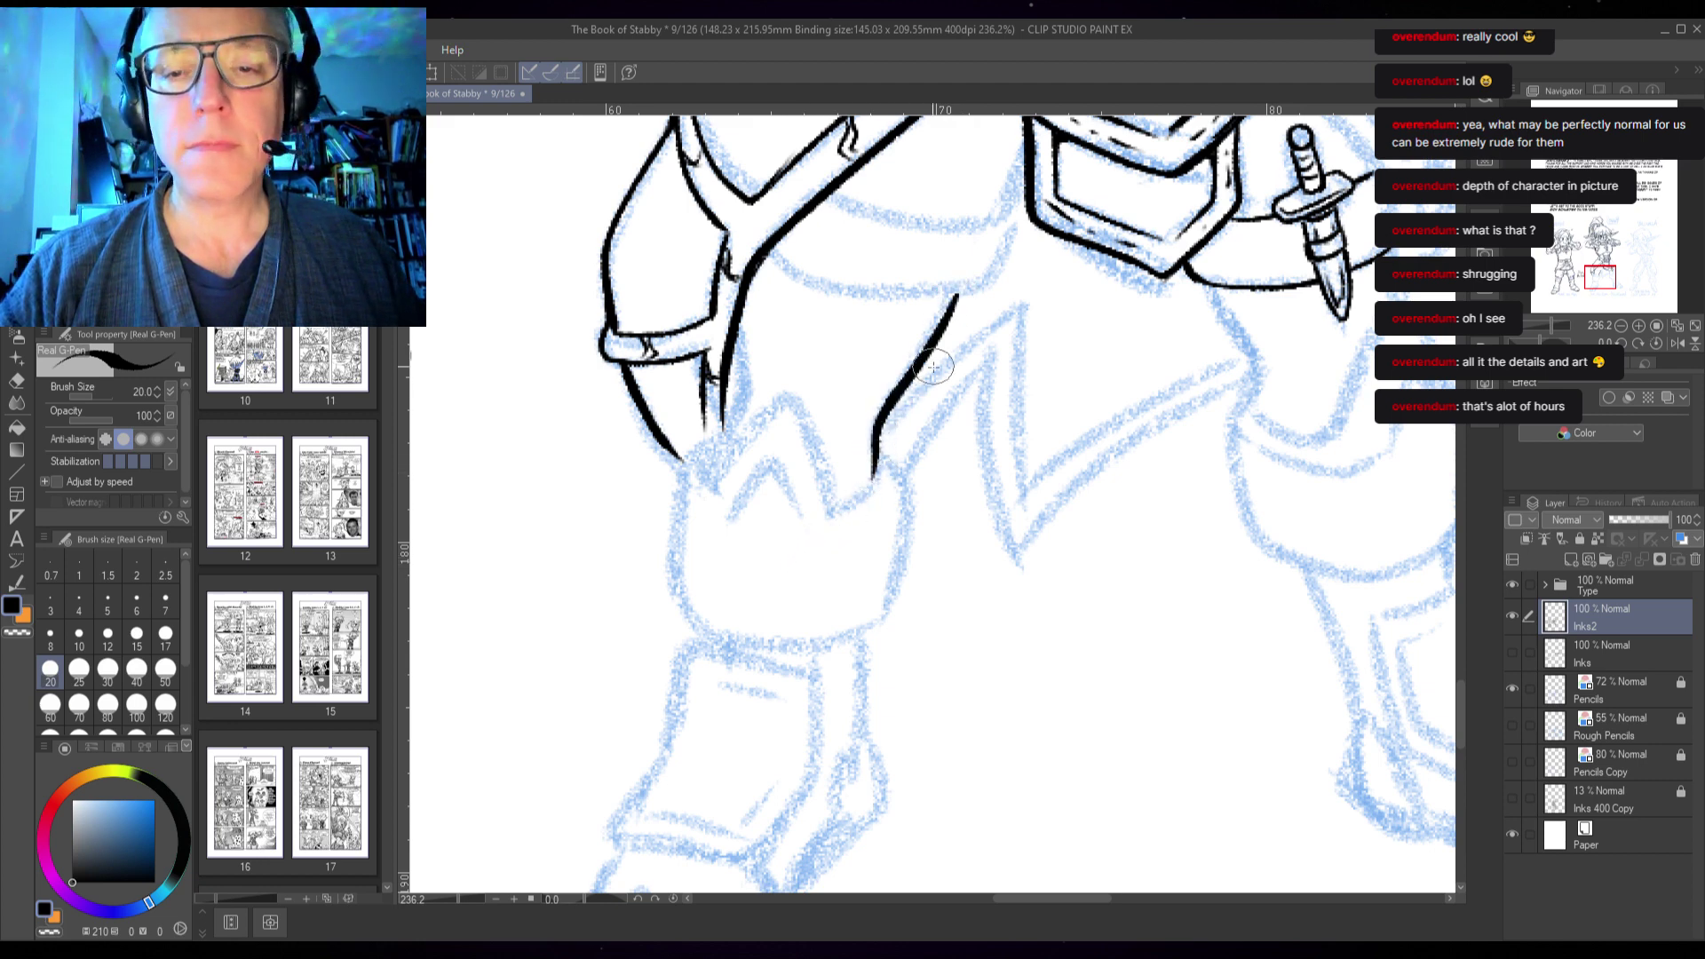
- Ink the curved strap around the thigh with its inner end and both edges, plus the inner thigh line beside the hanging plates
left_click_drag(1016, 207, 955, 297)
left_click_drag(1012, 213, 960, 289)
mouse_move(1011, 227)
left_mouse_down()
mouse_move(986, 269)
mouse_move(939, 289)
mouse_move(789, 274)
left_mouse_up()
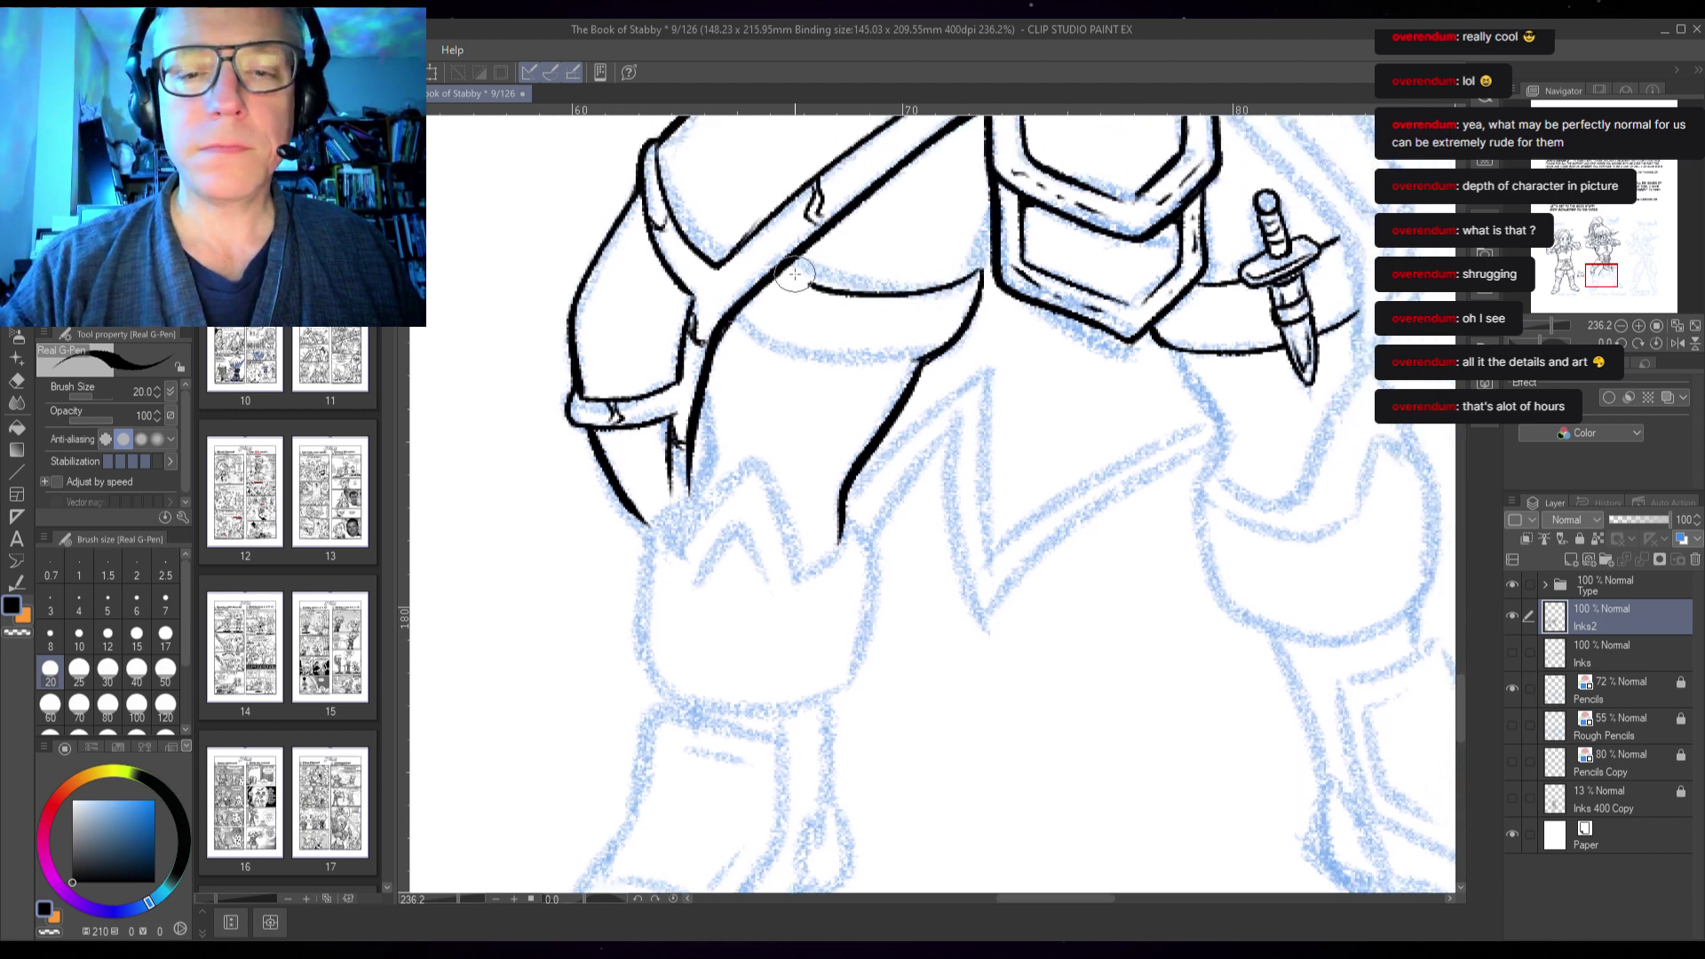
mouse_move(928, 355)
left_mouse_down()
mouse_move(839, 367)
mouse_move(764, 344)
left_mouse_up()
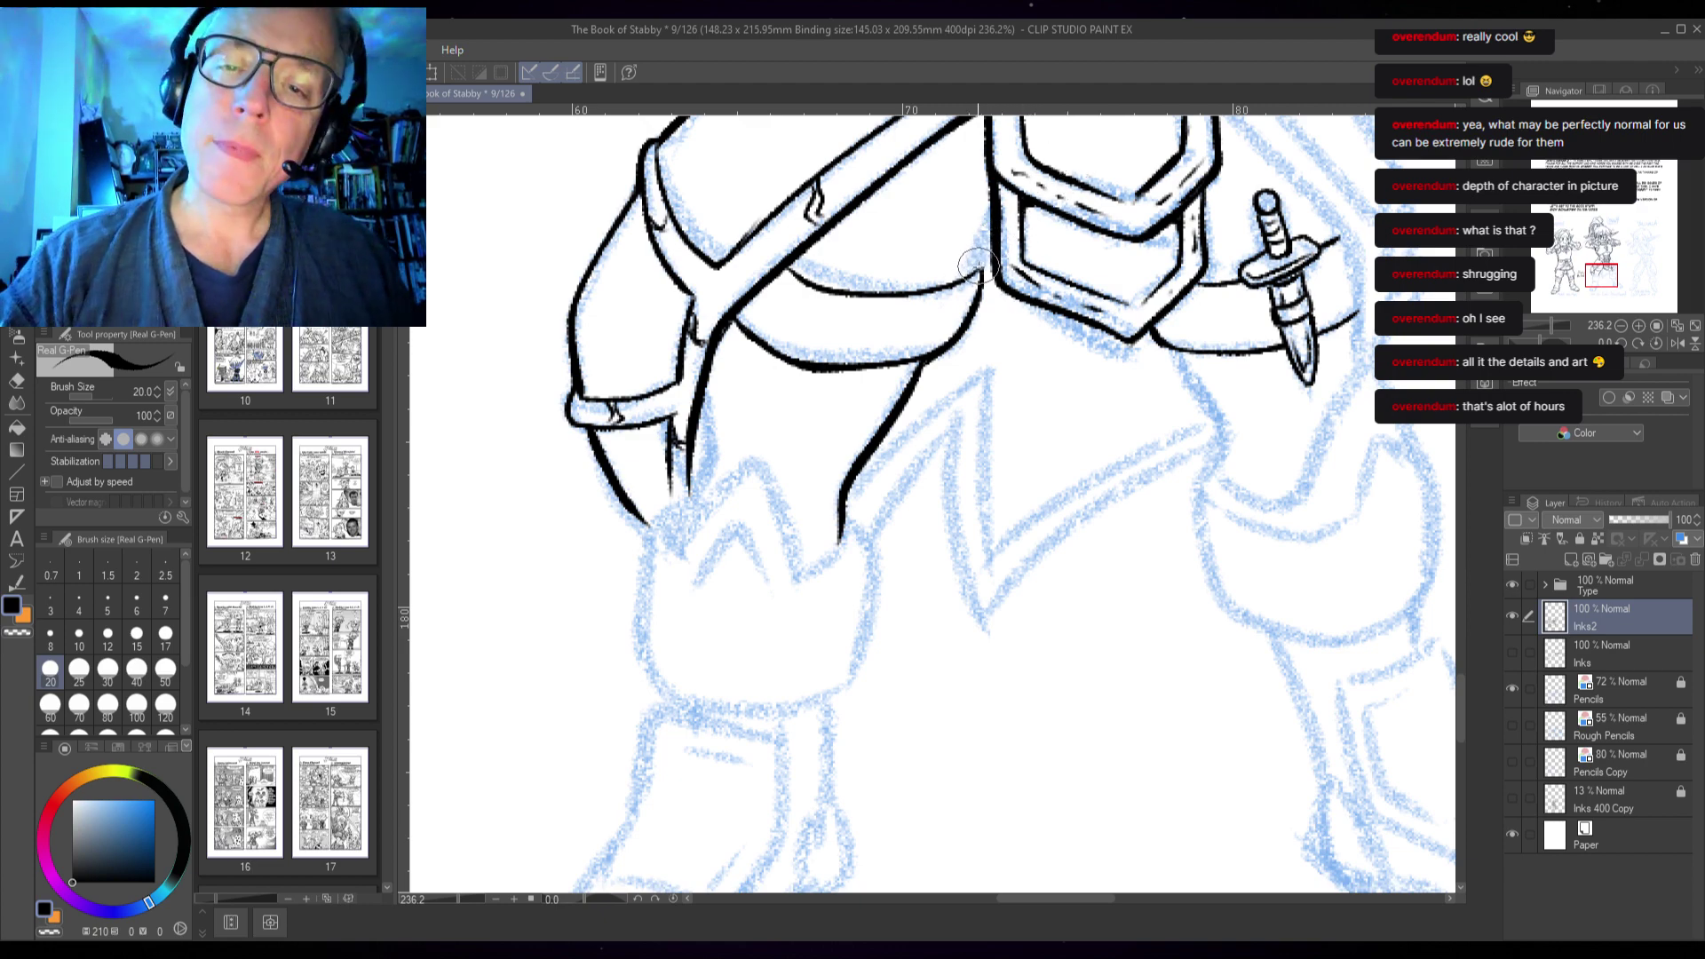
mouse_move(988, 218)
left_mouse_down()
mouse_move(959, 342)
mouse_move(904, 395)
left_mouse_up()
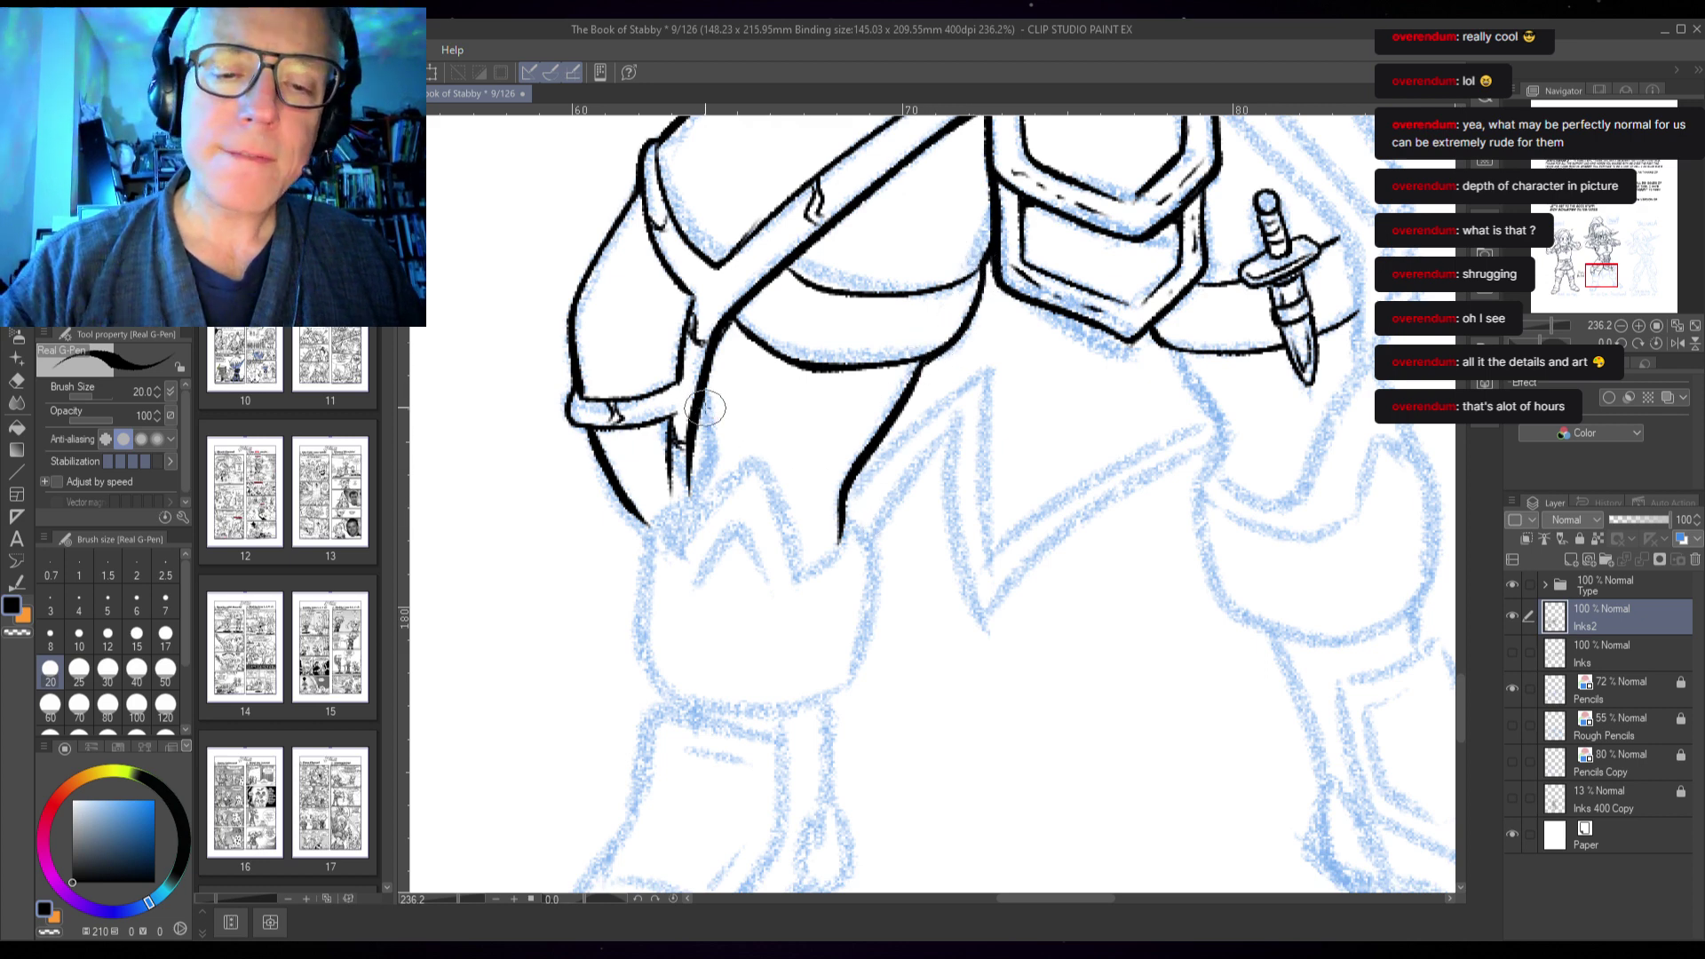
- Ink the knee guard's zigzag upper edge, the parallel trim line inside it and both side contours
mouse_move(708, 393)
left_mouse_down()
mouse_move(675, 555)
mouse_move(762, 452)
mouse_move(747, 463)
mouse_move(796, 571)
mouse_move(841, 519)
left_mouse_up()
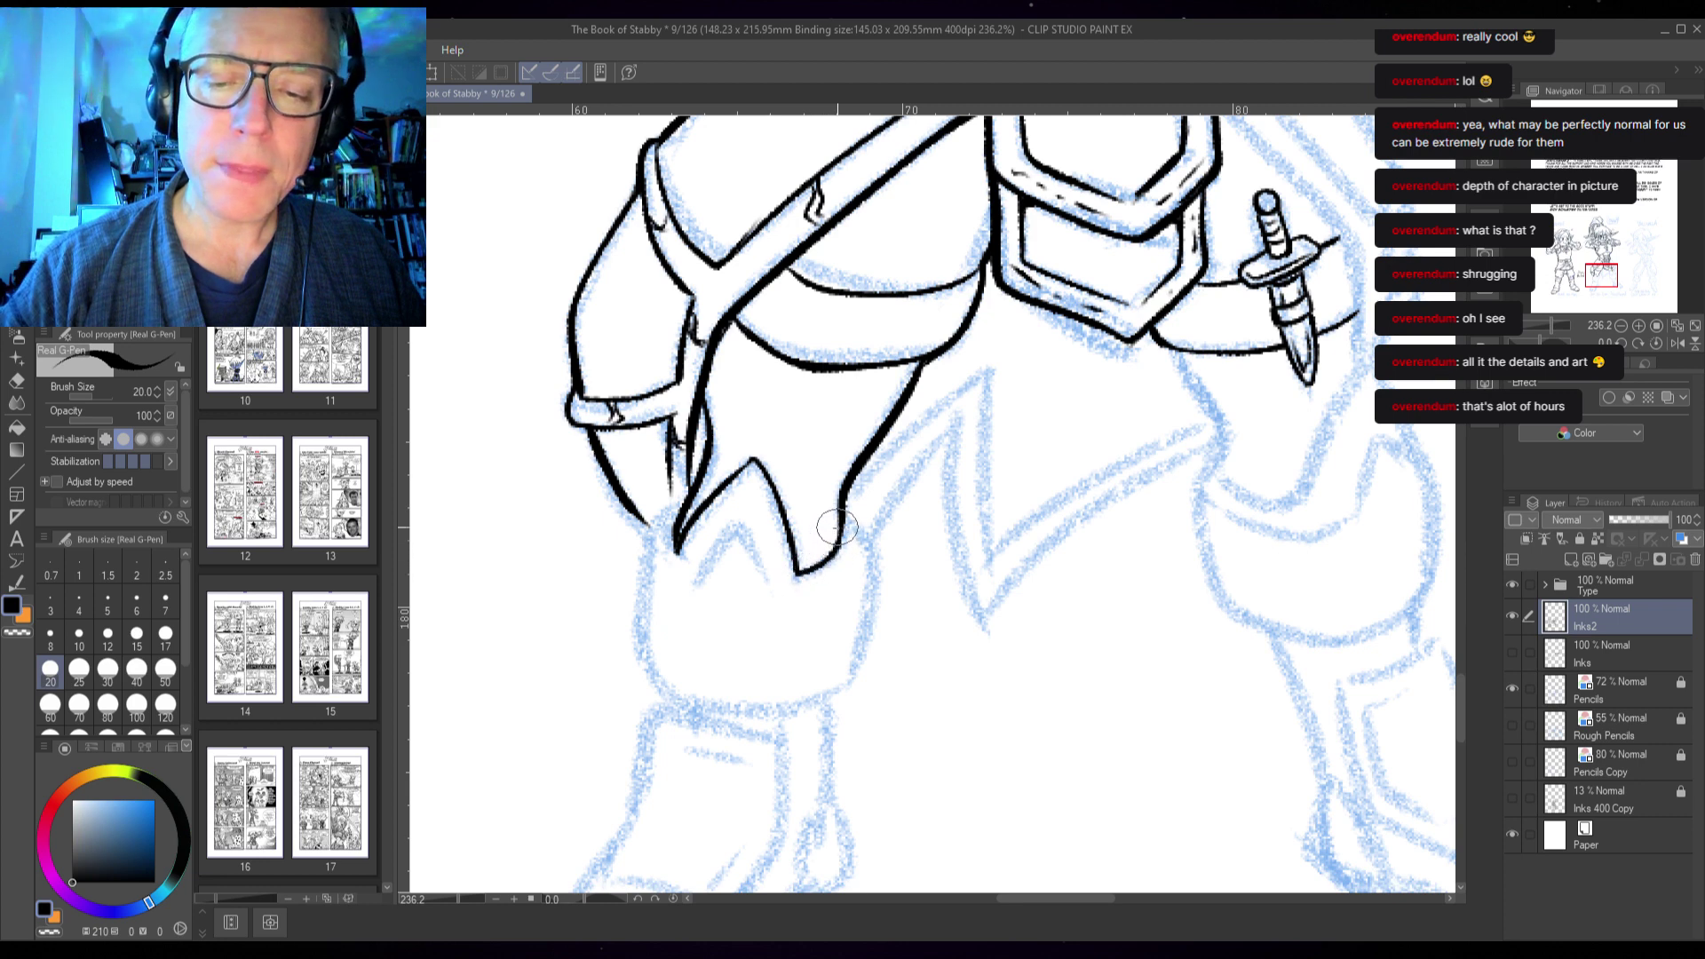
mouse_move(688, 573)
left_mouse_down()
mouse_move(743, 520)
mouse_move(763, 578)
left_mouse_up()
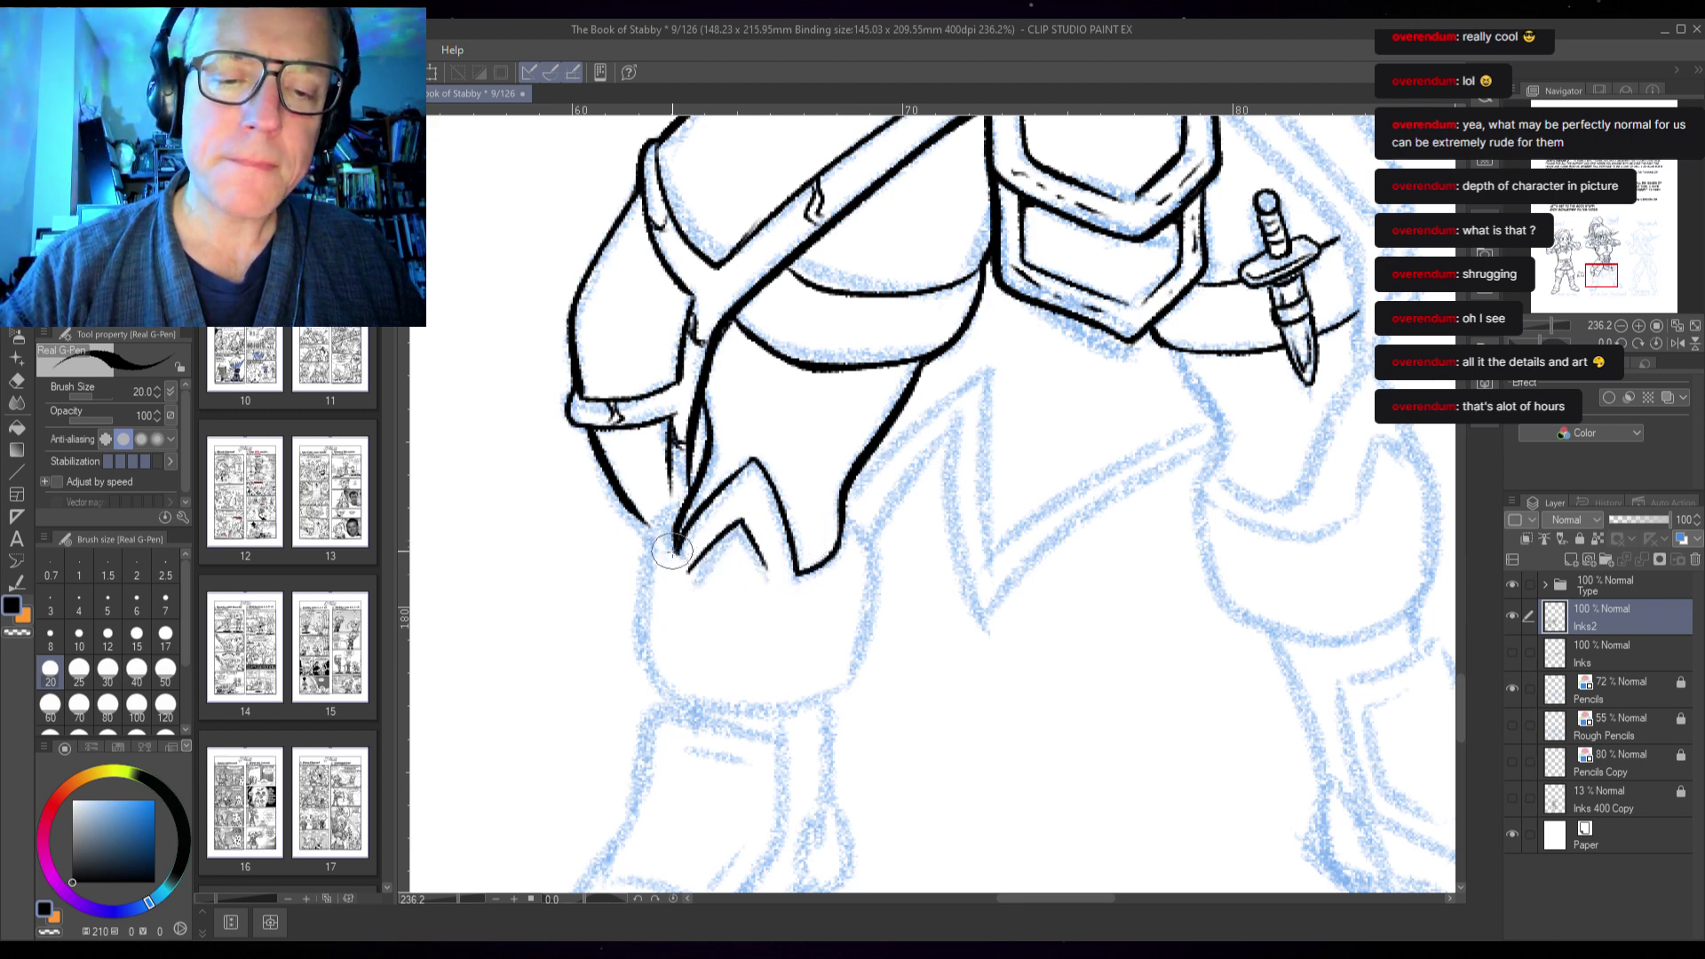
left_click_drag(655, 558, 668, 574)
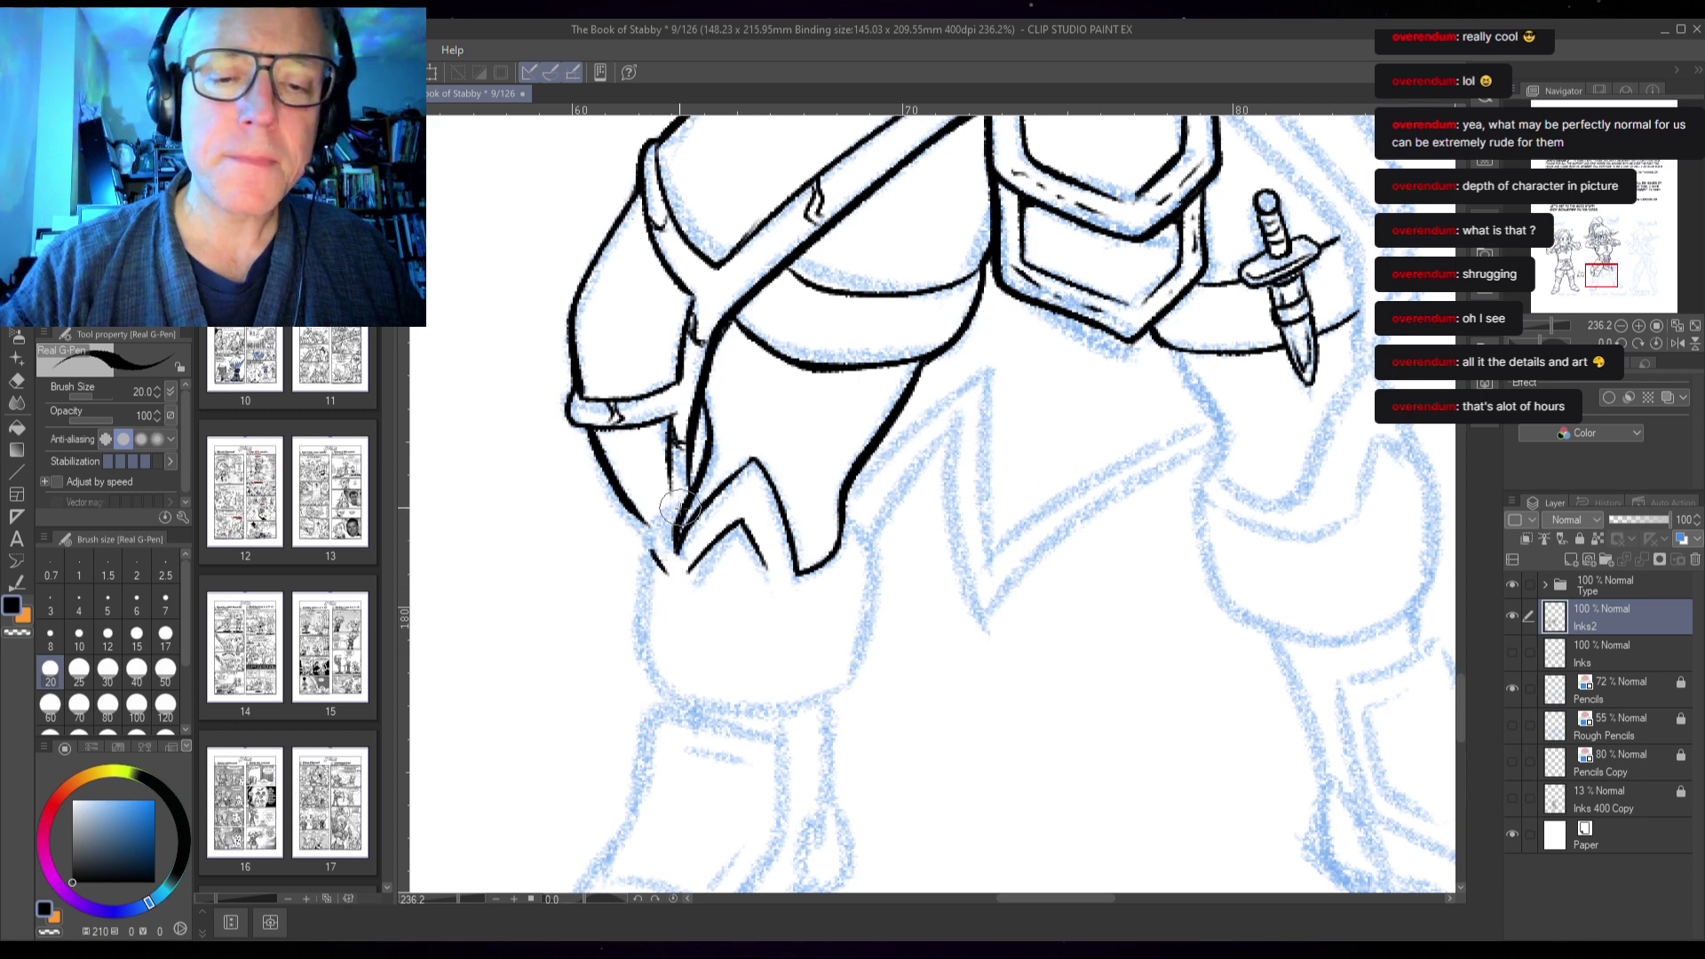
mouse_move(680, 502)
left_mouse_down()
mouse_move(645, 548)
mouse_move(635, 633)
mouse_move(667, 685)
left_mouse_up()
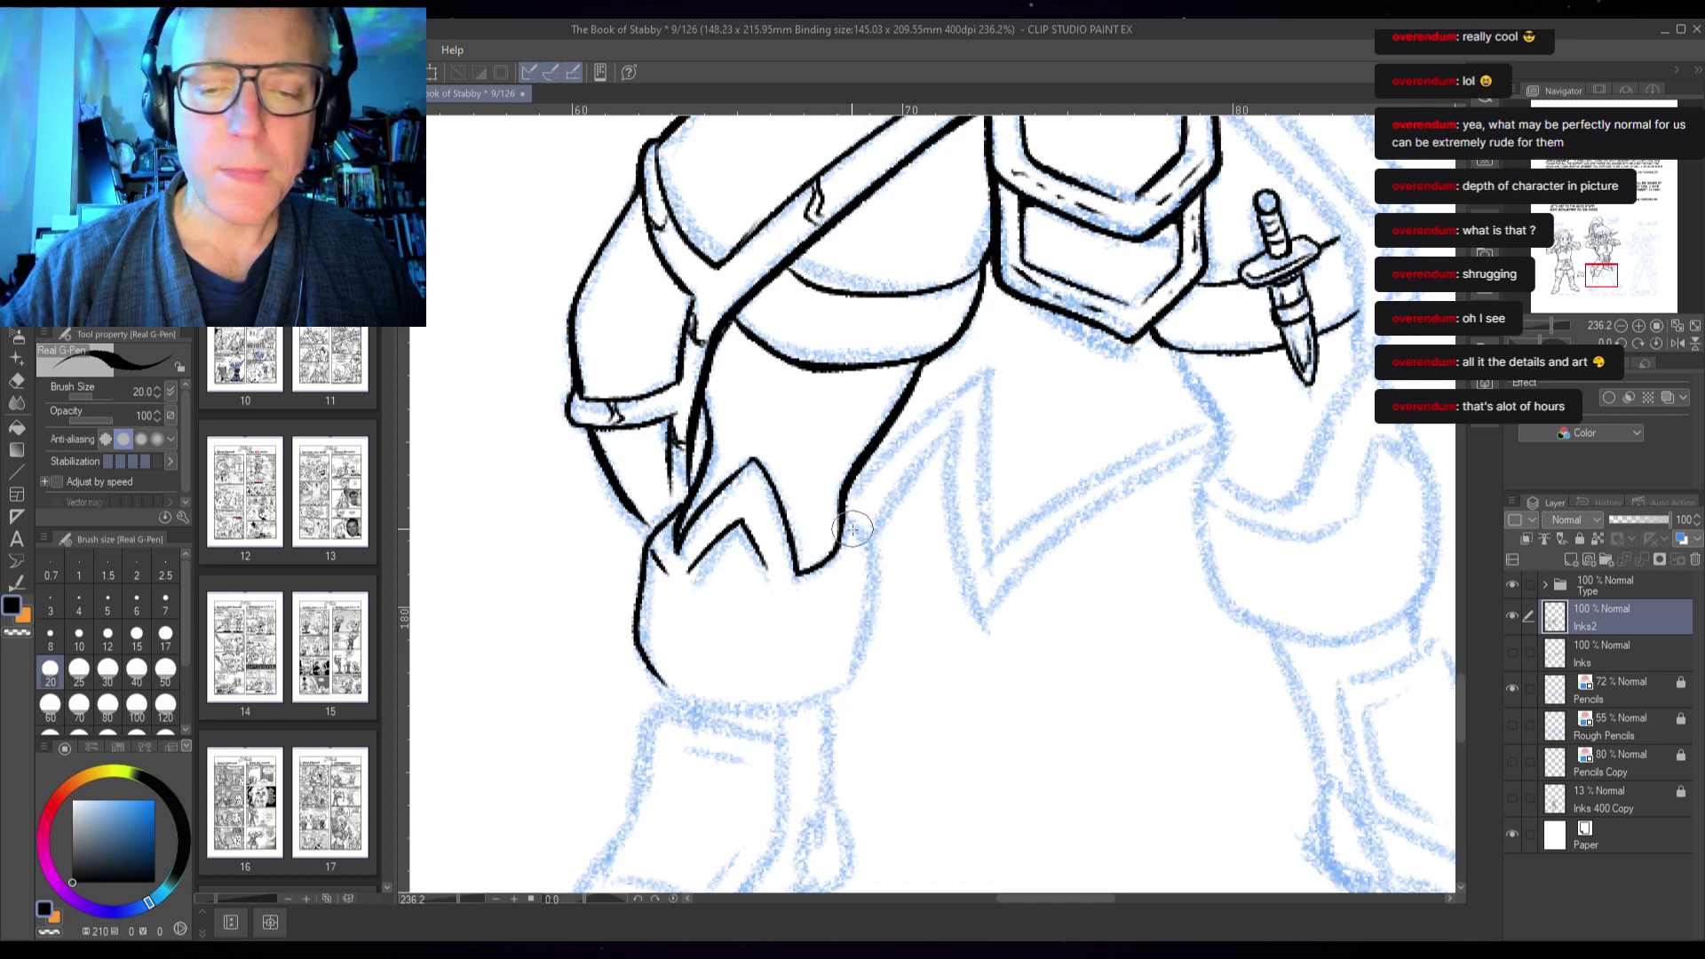
mouse_move(851, 538)
left_mouse_down()
mouse_move(865, 567)
mouse_move(846, 664)
mouse_move(801, 705)
left_mouse_up()
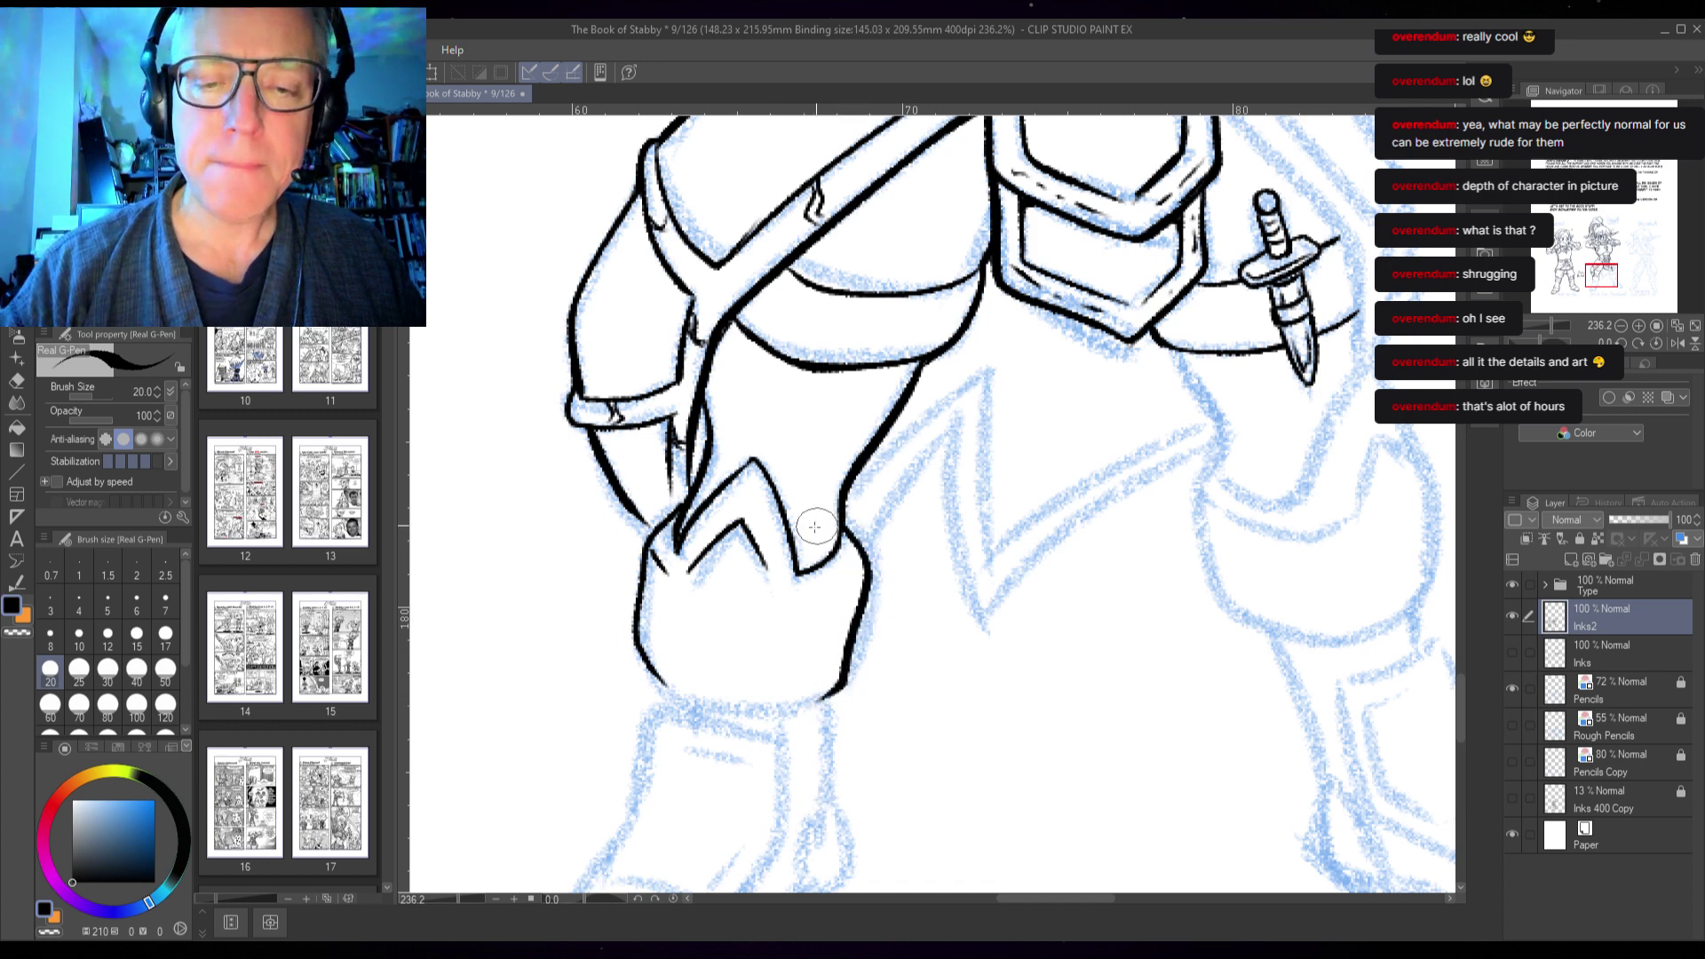
left_click_drag(656, 556, 688, 584)
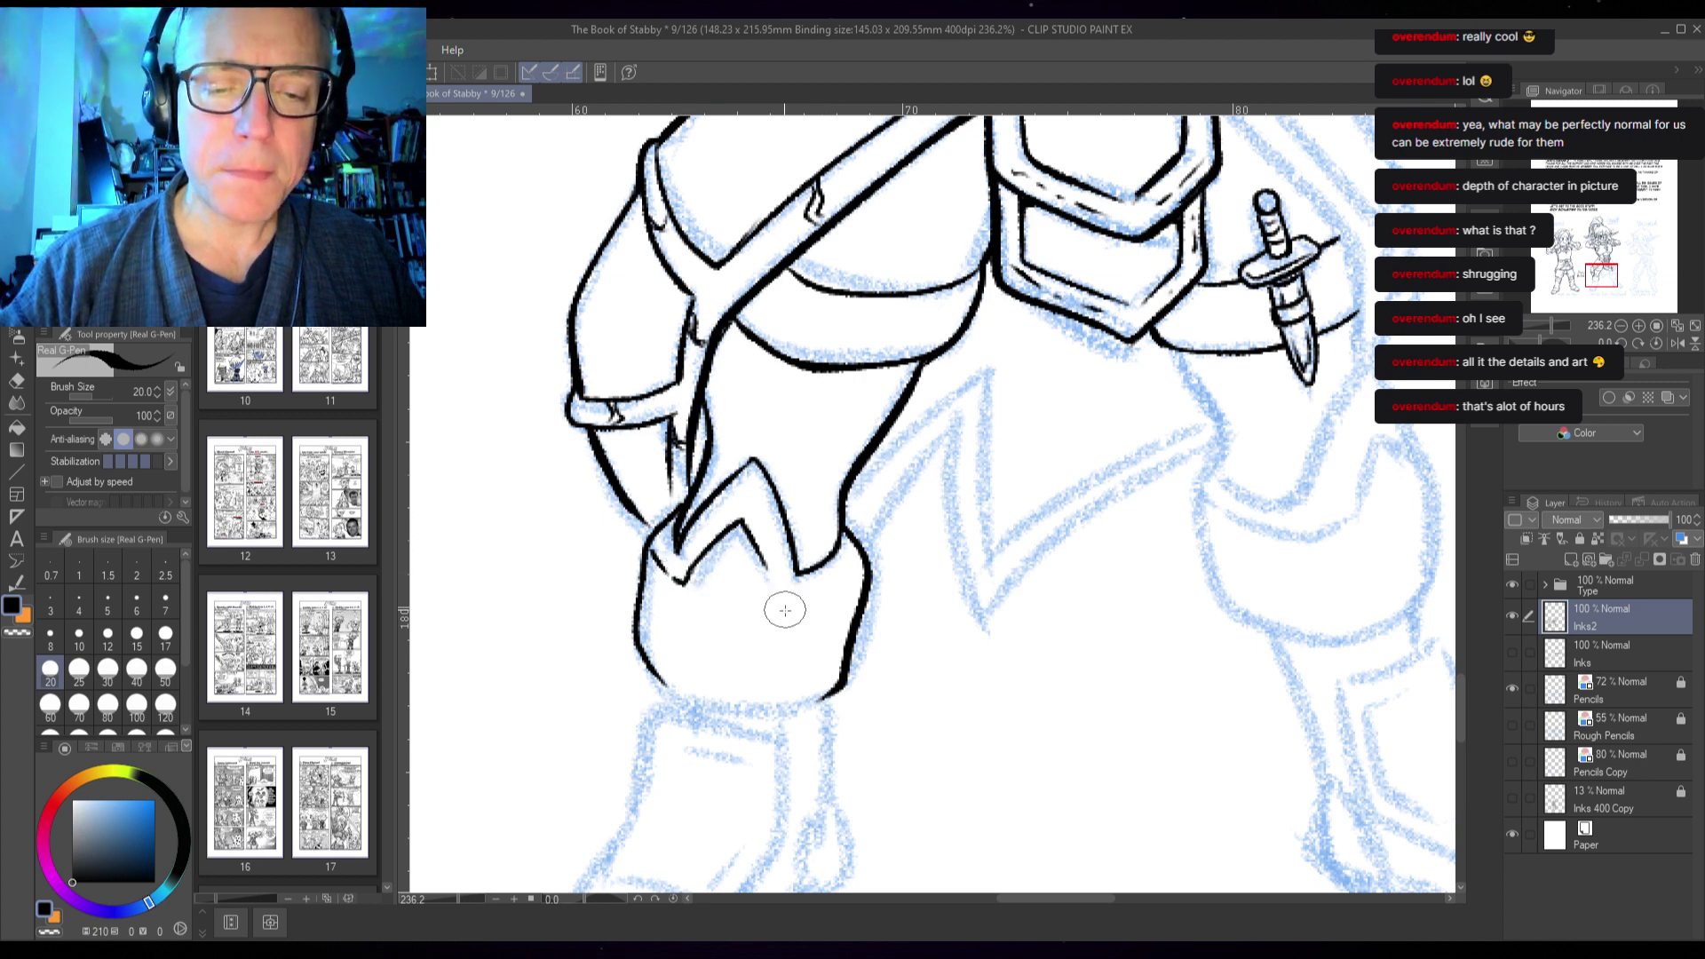
mouse_move(767, 567)
left_mouse_down()
mouse_move(777, 593)
mouse_move(821, 579)
mouse_move(752, 533)
mouse_move(755, 447)
mouse_move(710, 535)
left_mouse_up()
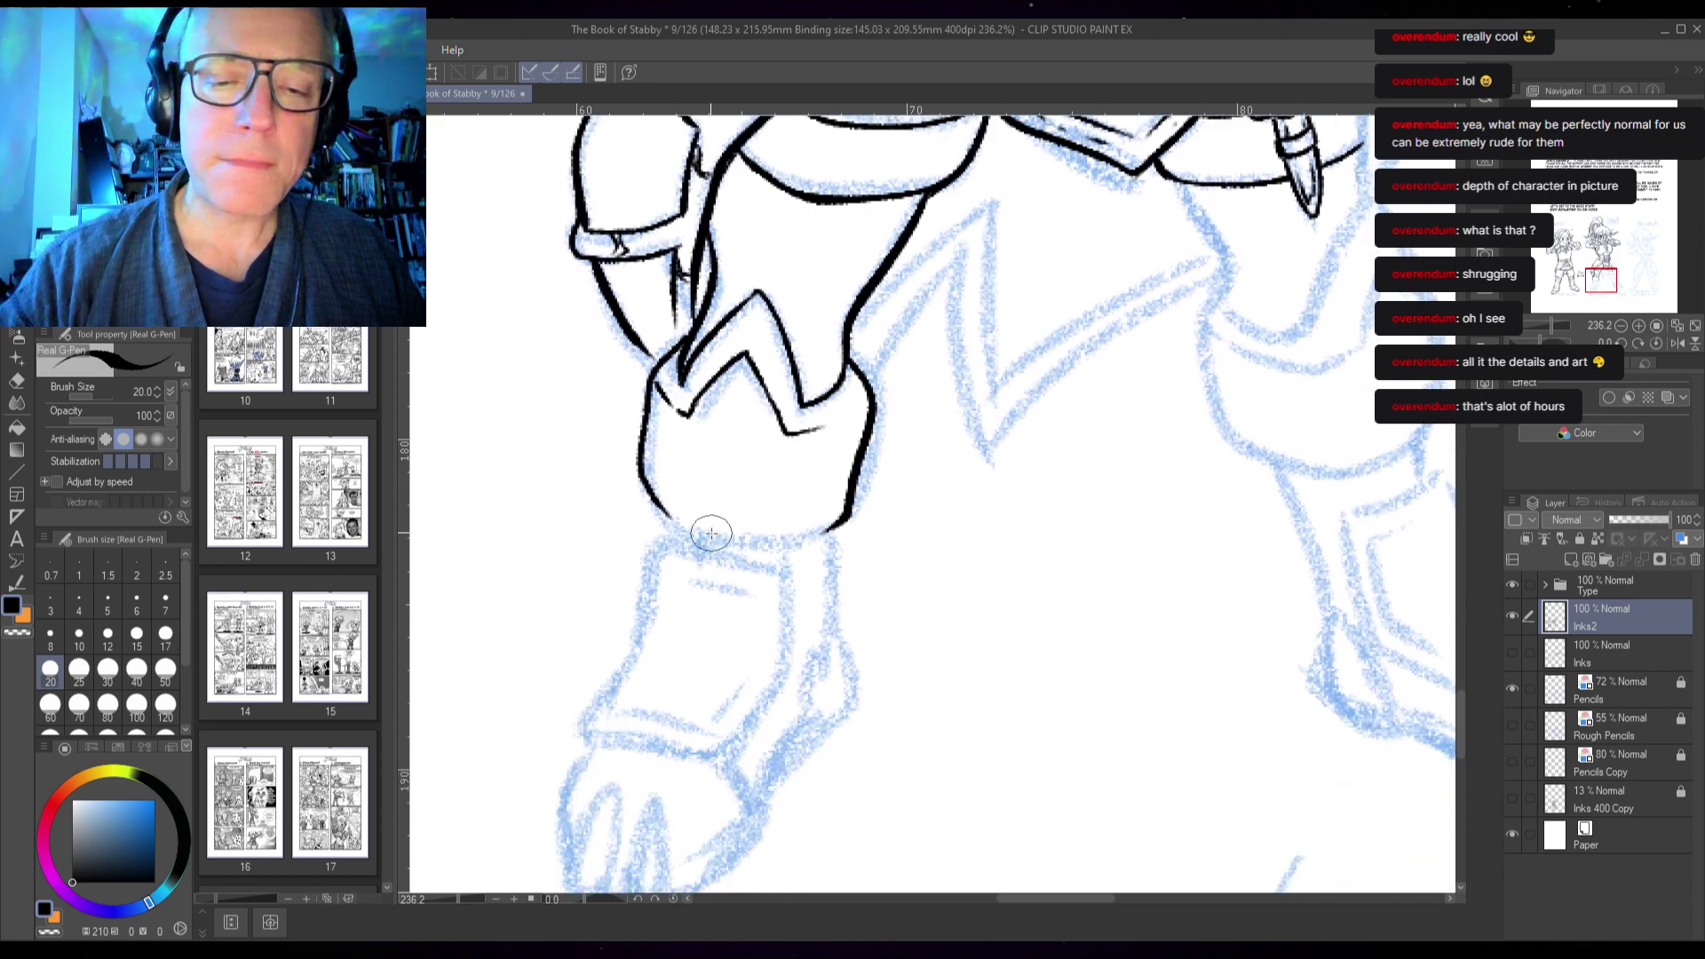
- Close the knee guard's rounded lower edge with a narrow pointed notch, and add short trim and scratch marks on its inner side
mouse_move(725, 476)
left_mouse_down()
mouse_move(719, 534)
mouse_move(650, 498)
mouse_move(726, 552)
mouse_move(715, 525)
mouse_move(755, 545)
mouse_move(845, 522)
left_mouse_up()
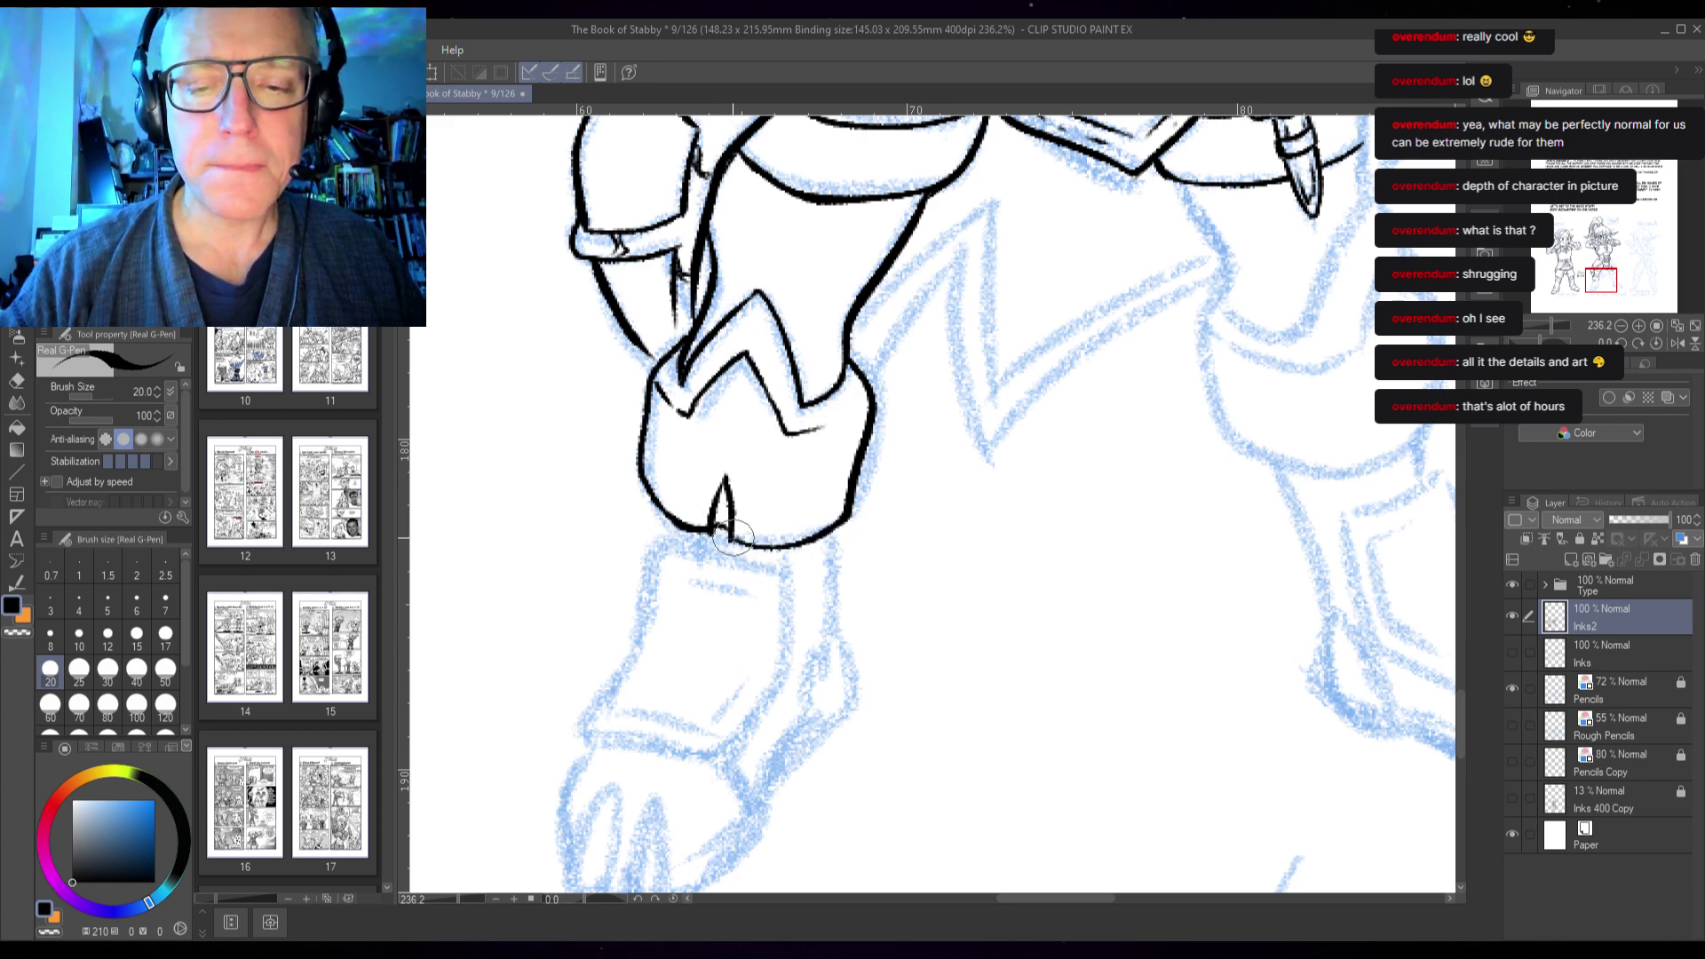
mouse_move(733, 537)
left_mouse_down()
mouse_move(790, 545)
mouse_move(848, 513)
mouse_move(851, 436)
mouse_move(825, 425)
mouse_move(852, 405)
left_mouse_up()
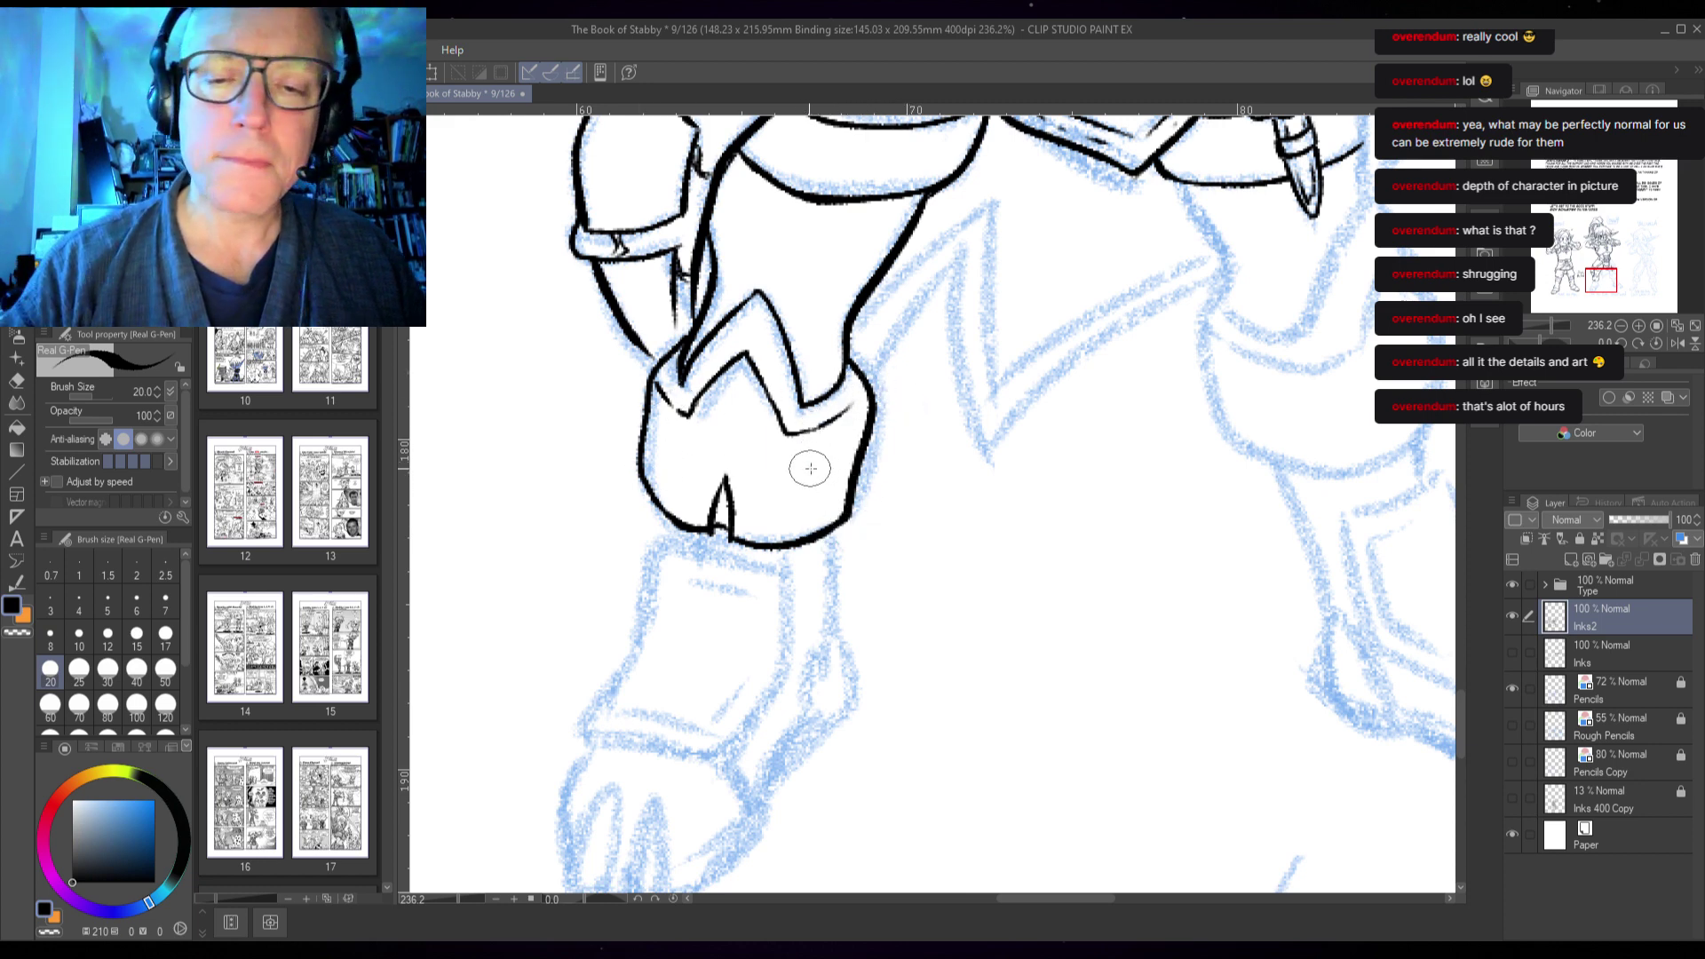
left_click_drag(811, 465, 842, 451)
left_click_drag(825, 556, 838, 458)
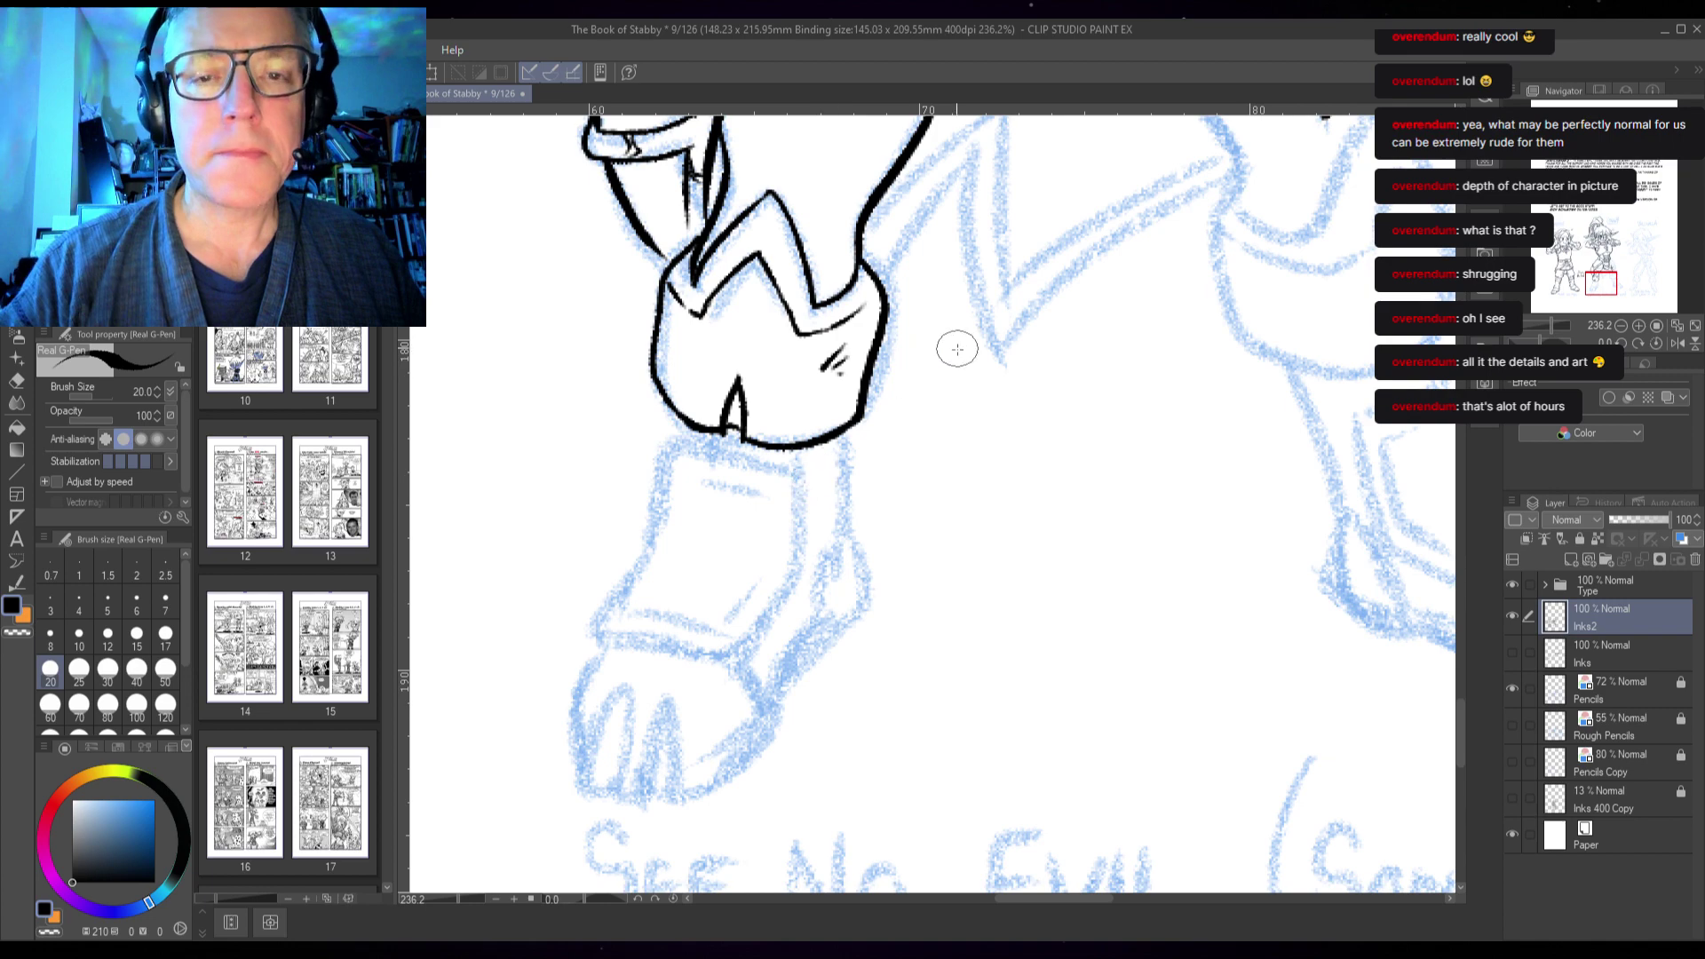
- Ink the four-sided outline of the shin plate below the knee guard, ending at the top of the foot
left_click_drag(998, 437, 941, 651)
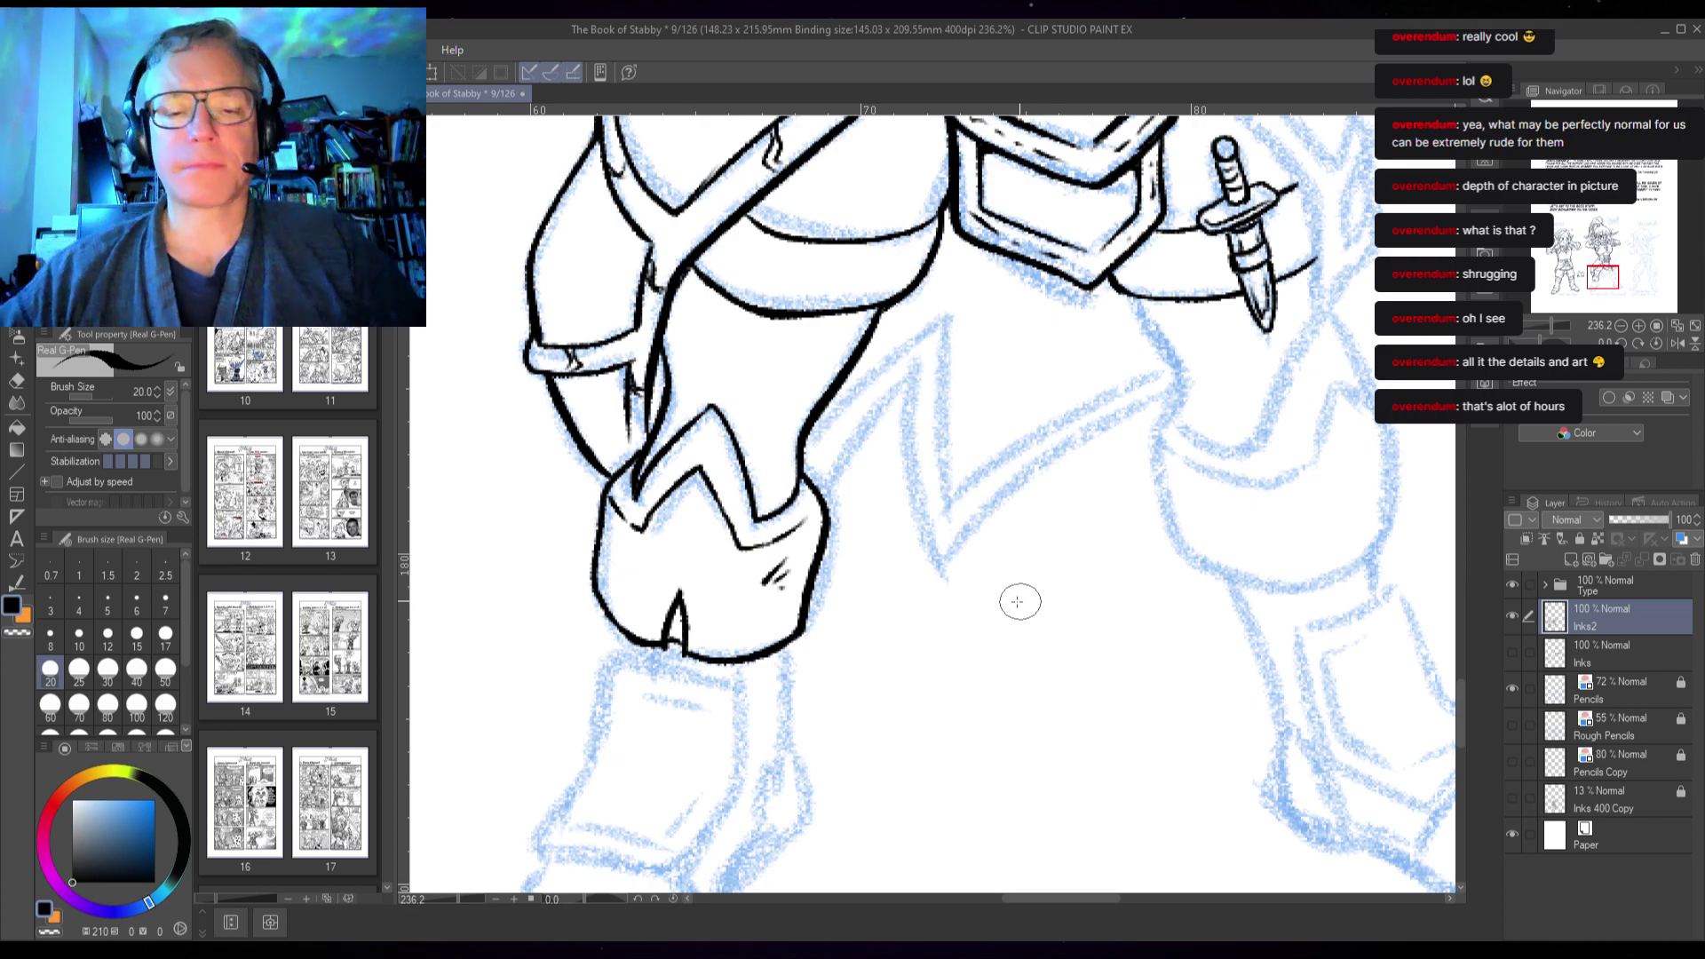
left_click_drag(891, 665, 962, 373)
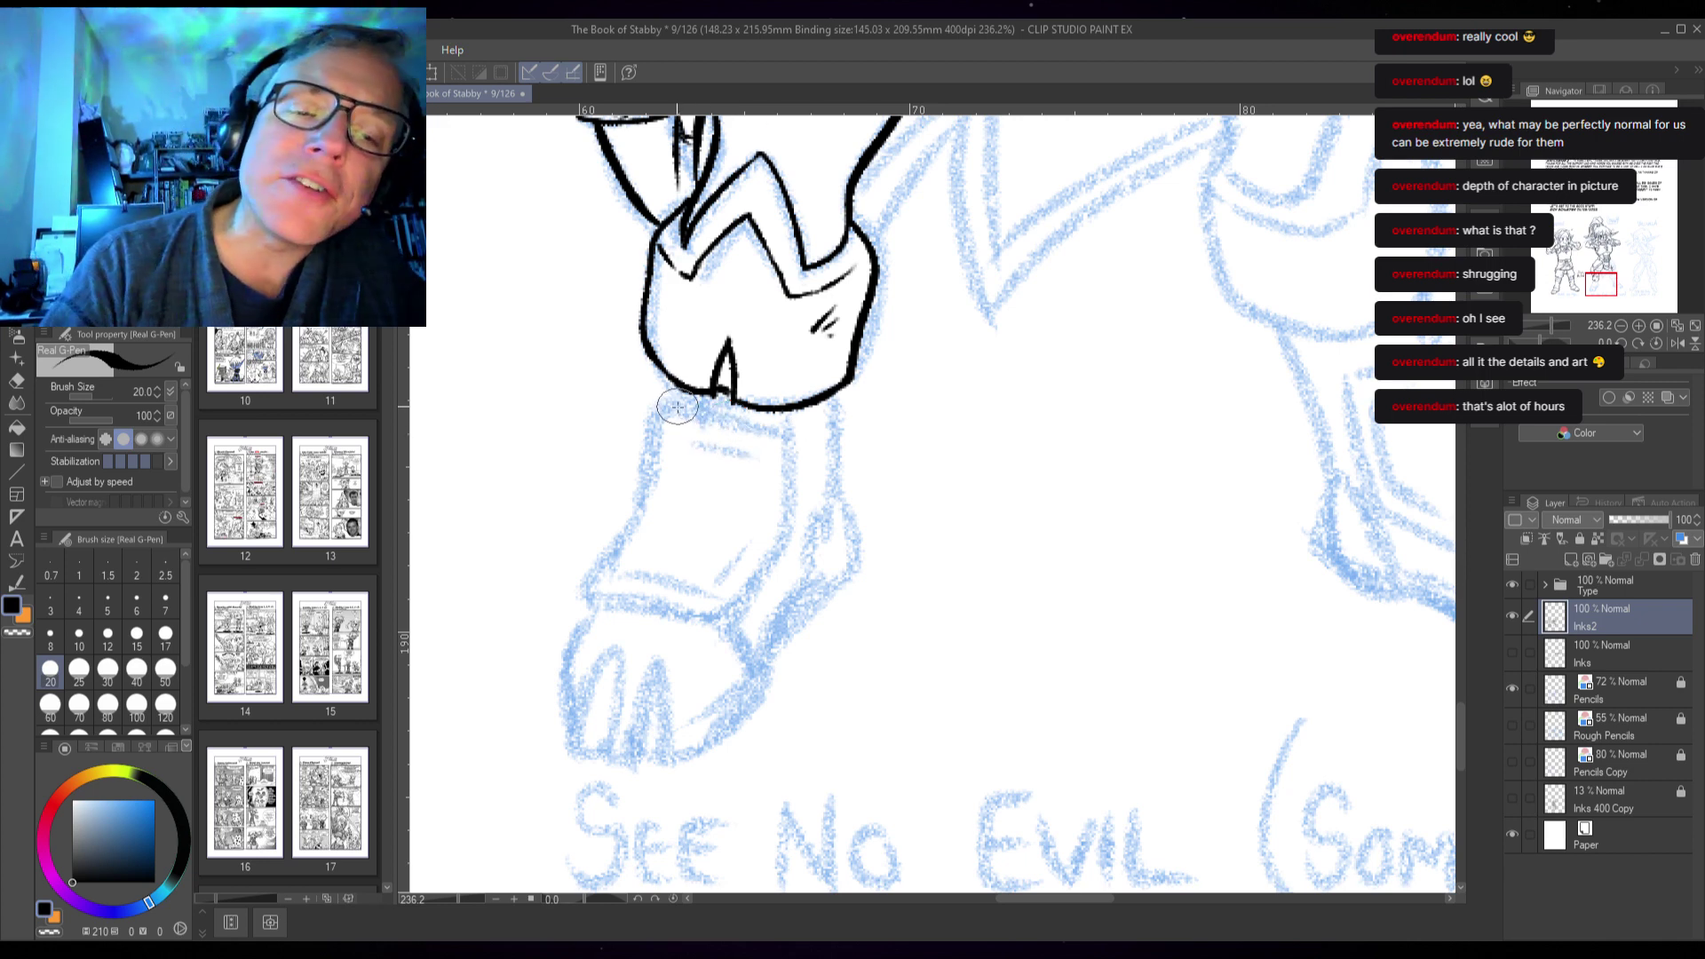
mouse_move(676, 406)
left_mouse_down()
mouse_move(777, 424)
mouse_move(788, 462)
mouse_move(786, 538)
mouse_move(733, 614)
left_mouse_up()
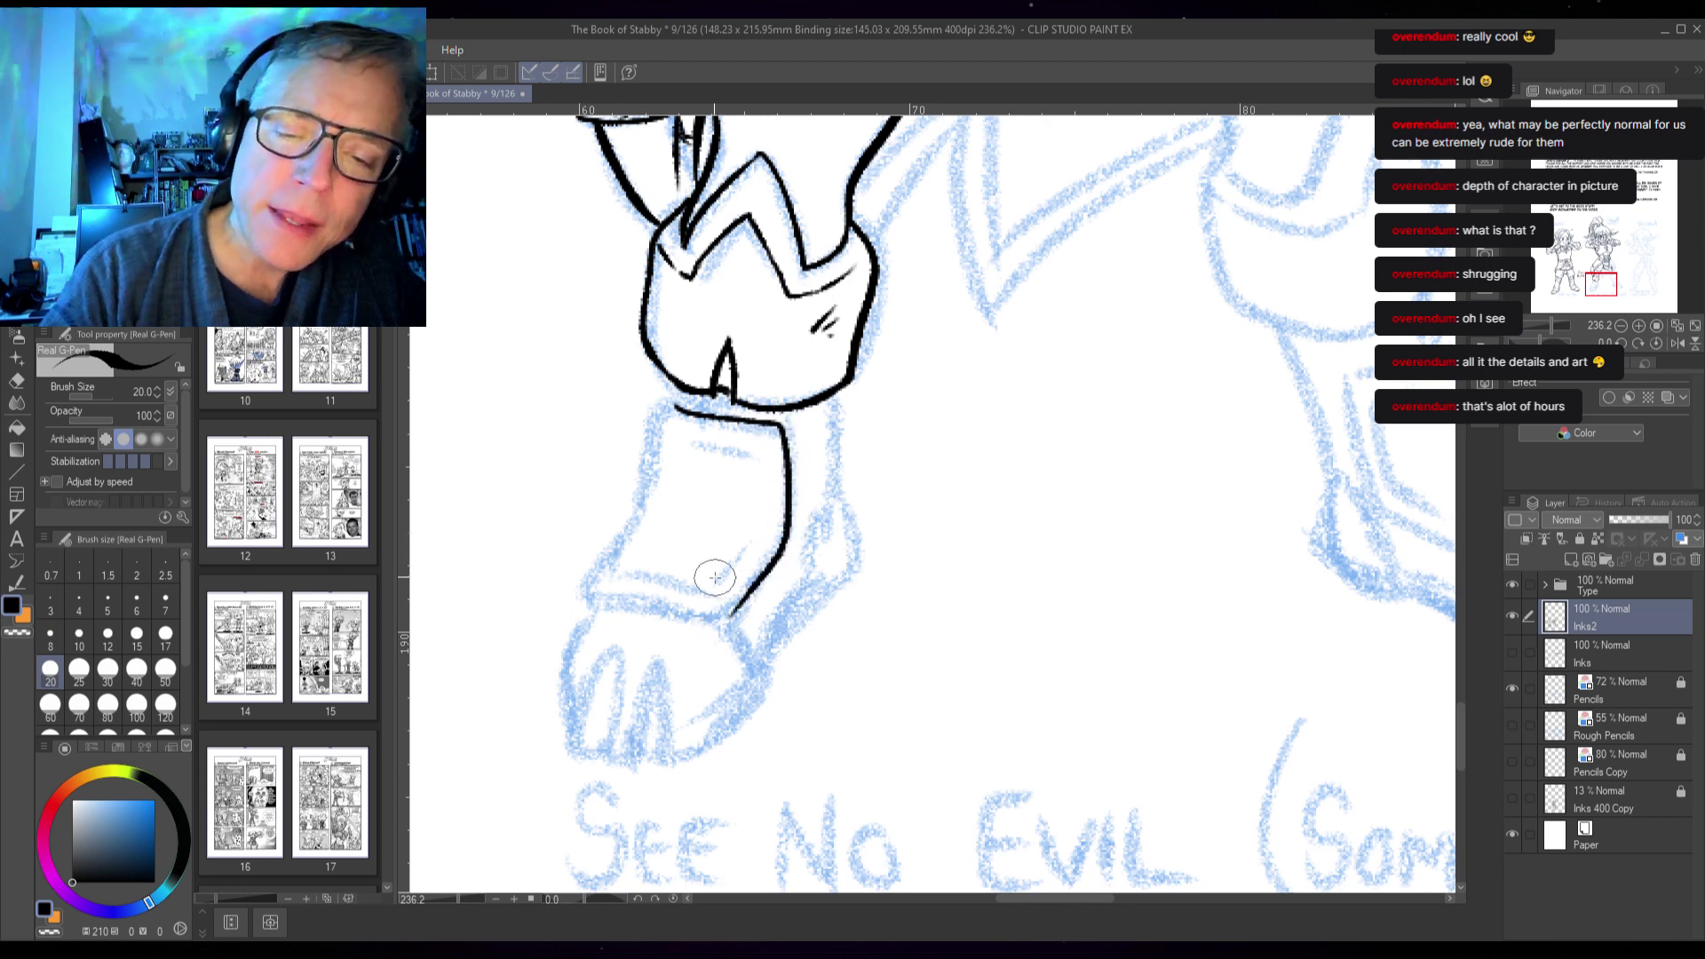
mouse_move(672, 405)
left_mouse_down()
mouse_move(615, 549)
mouse_move(647, 433)
left_mouse_up()
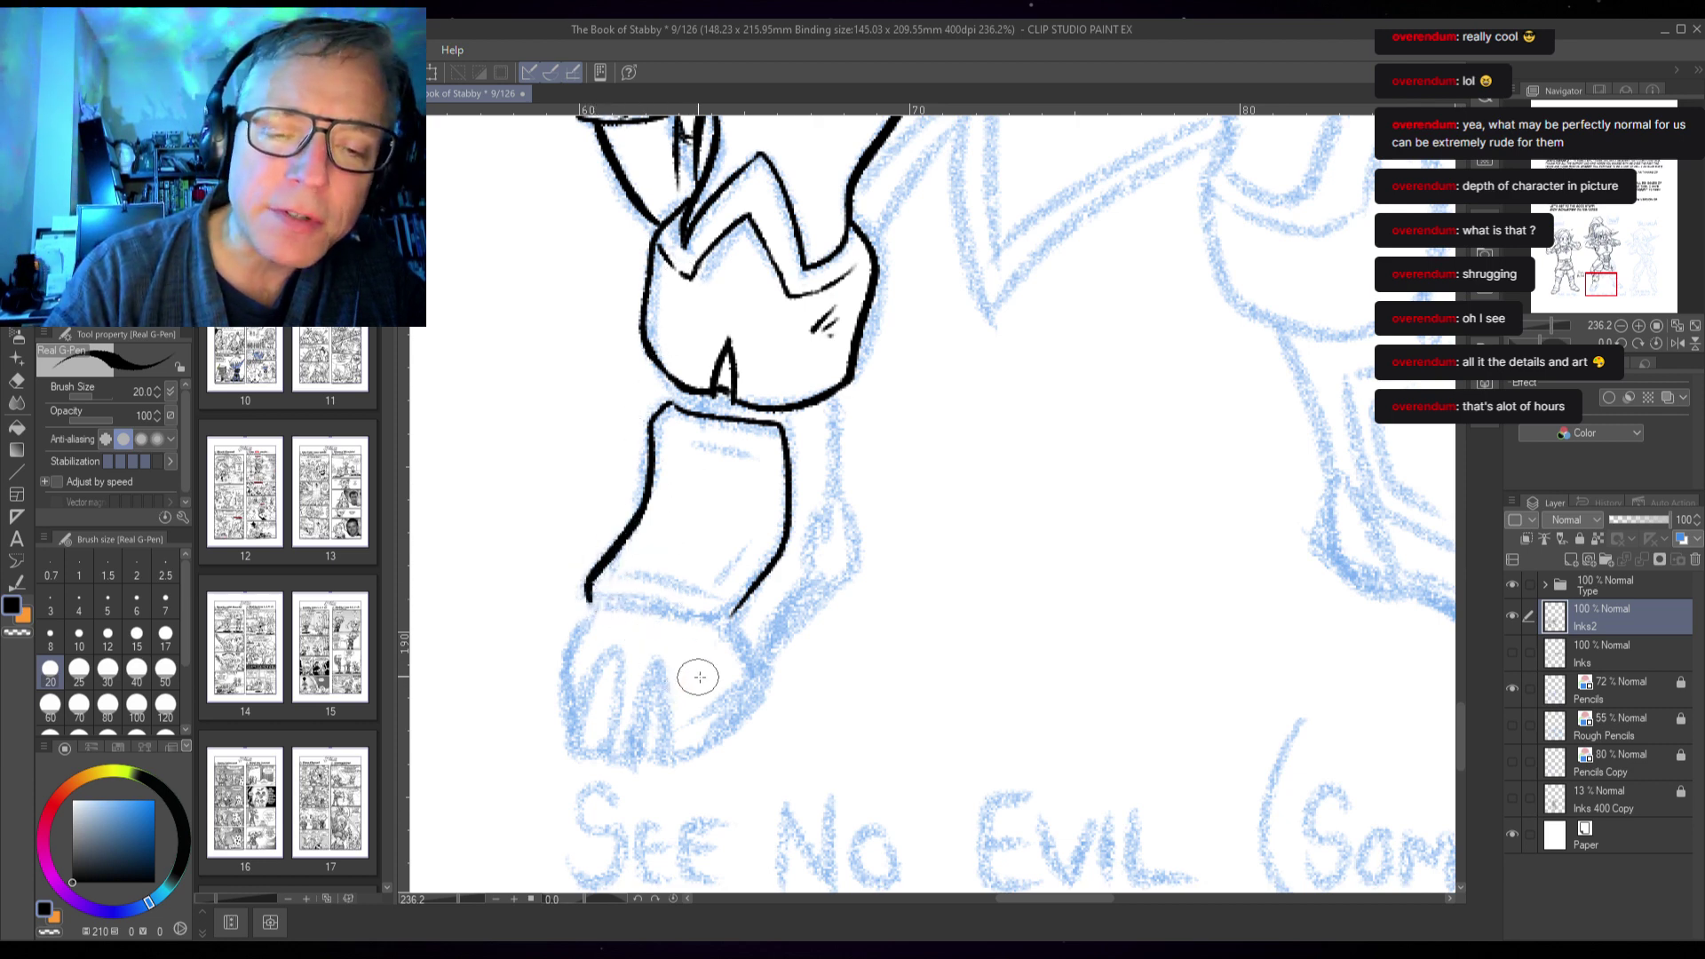
mouse_move(587, 597)
left_mouse_down()
mouse_move(715, 617)
mouse_move(754, 587)
left_mouse_up()
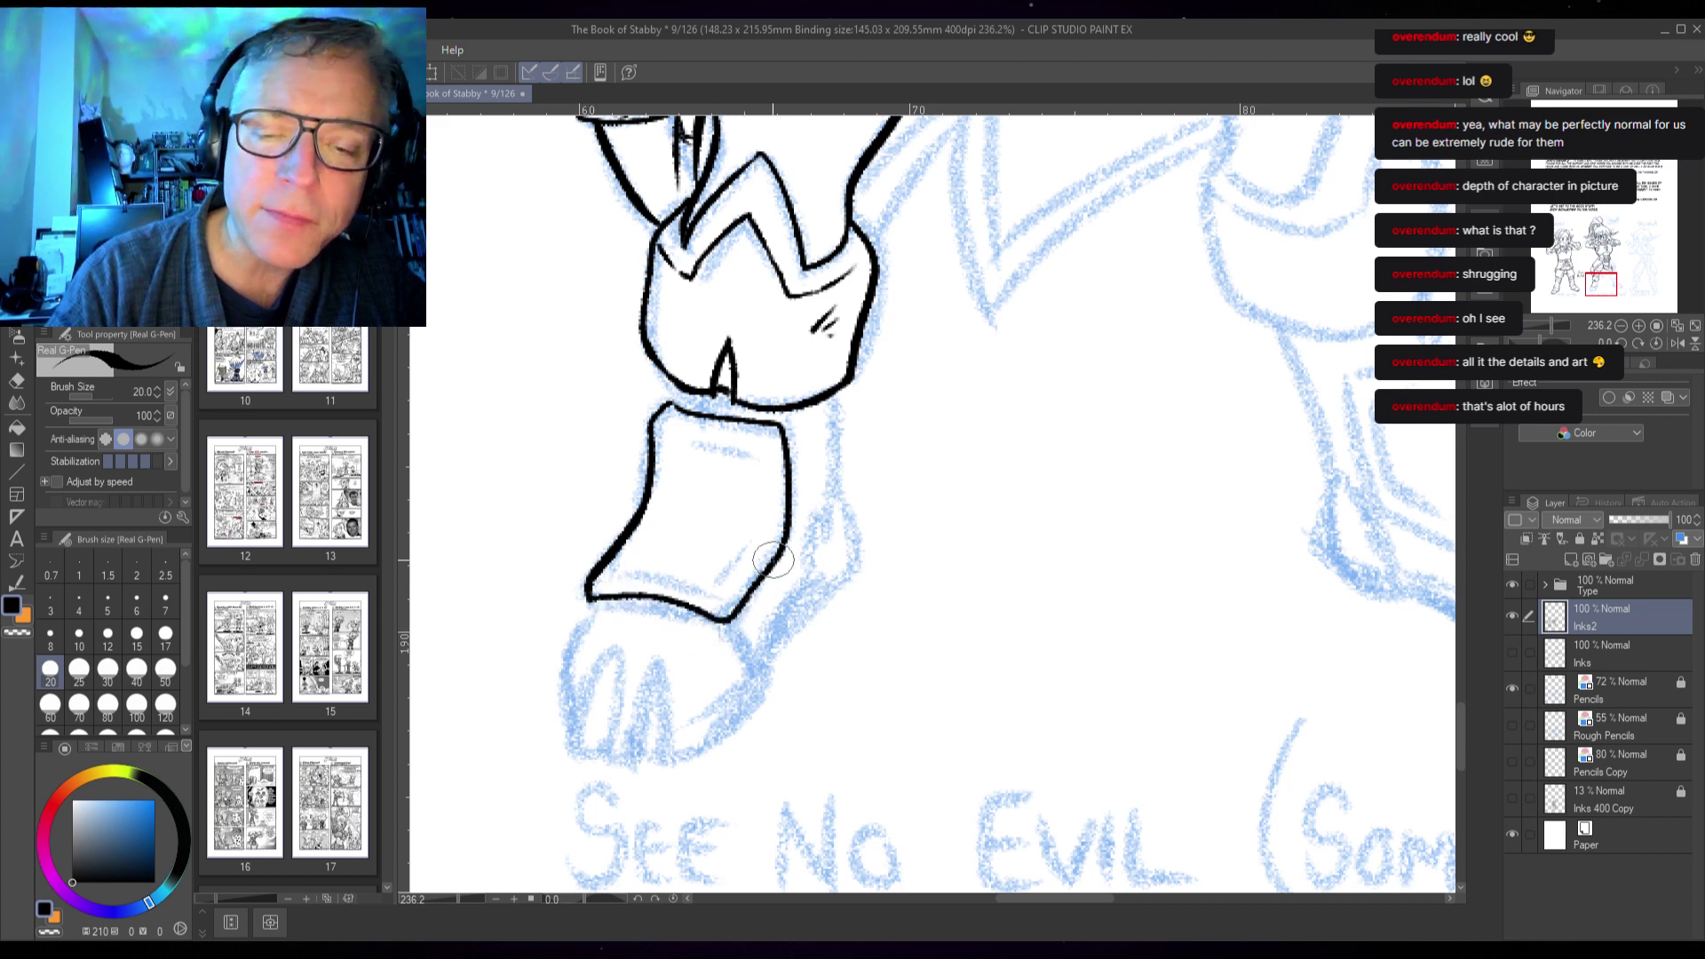
- Ink the inner border lines of the shin plate and add short diagonal scratches on its face
mouse_move(588, 586)
left_mouse_down()
mouse_move(723, 591)
mouse_move(764, 537)
left_mouse_up()
mouse_move(675, 435)
left_mouse_down()
mouse_move(757, 455)
mouse_move(766, 513)
left_mouse_up()
mouse_move(641, 551)
left_mouse_down()
mouse_move(721, 510)
mouse_move(730, 533)
left_mouse_up()
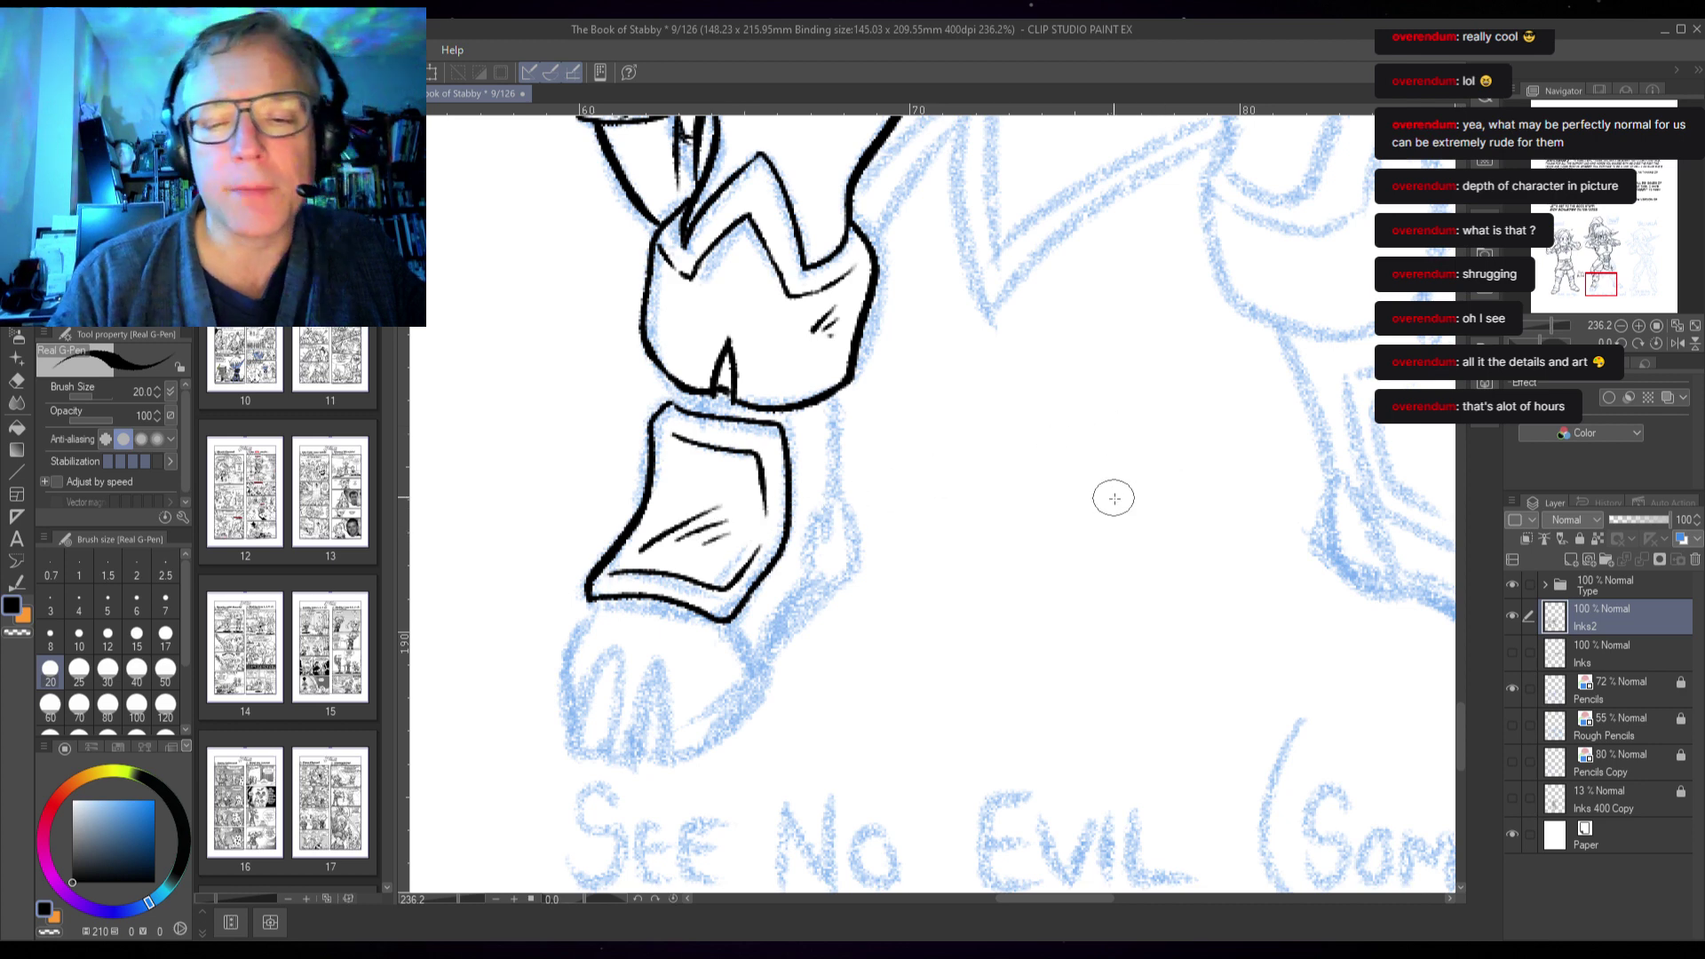
- Ink the leg lines between knee guard and shin plate, the back of the lower leg, and the heel down to the foot
left_click_drag(691, 393, 688, 413)
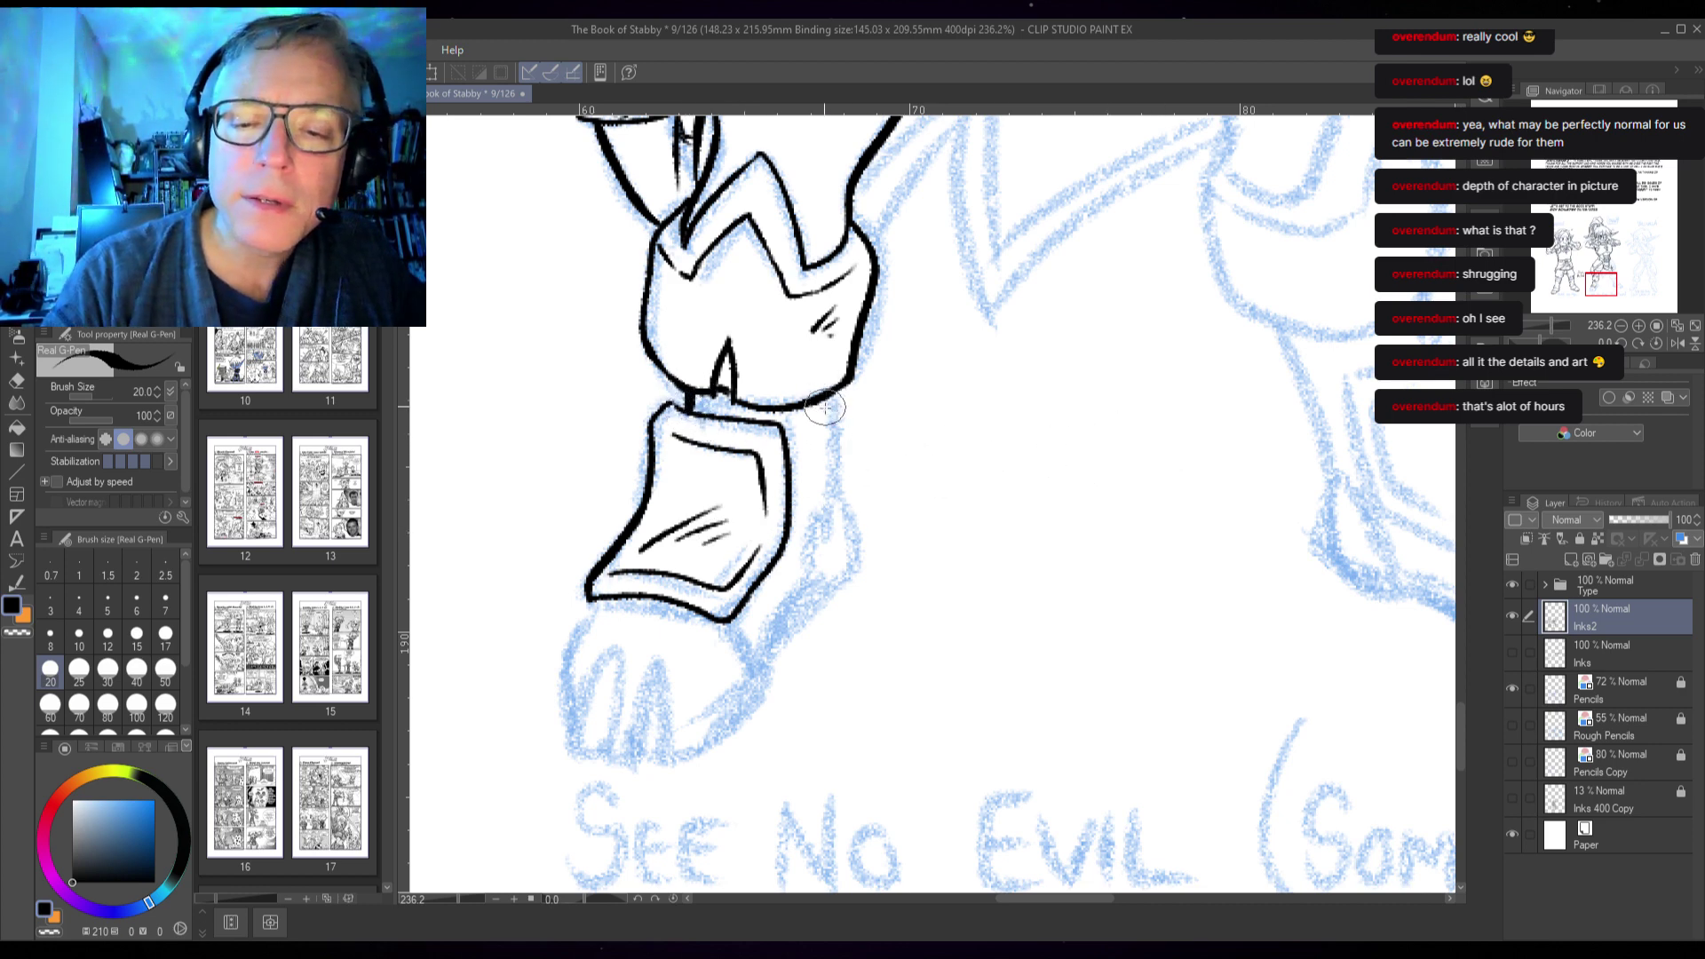
mouse_move(826, 405)
left_mouse_down()
mouse_move(839, 516)
mouse_move(831, 487)
mouse_move(798, 613)
left_mouse_up()
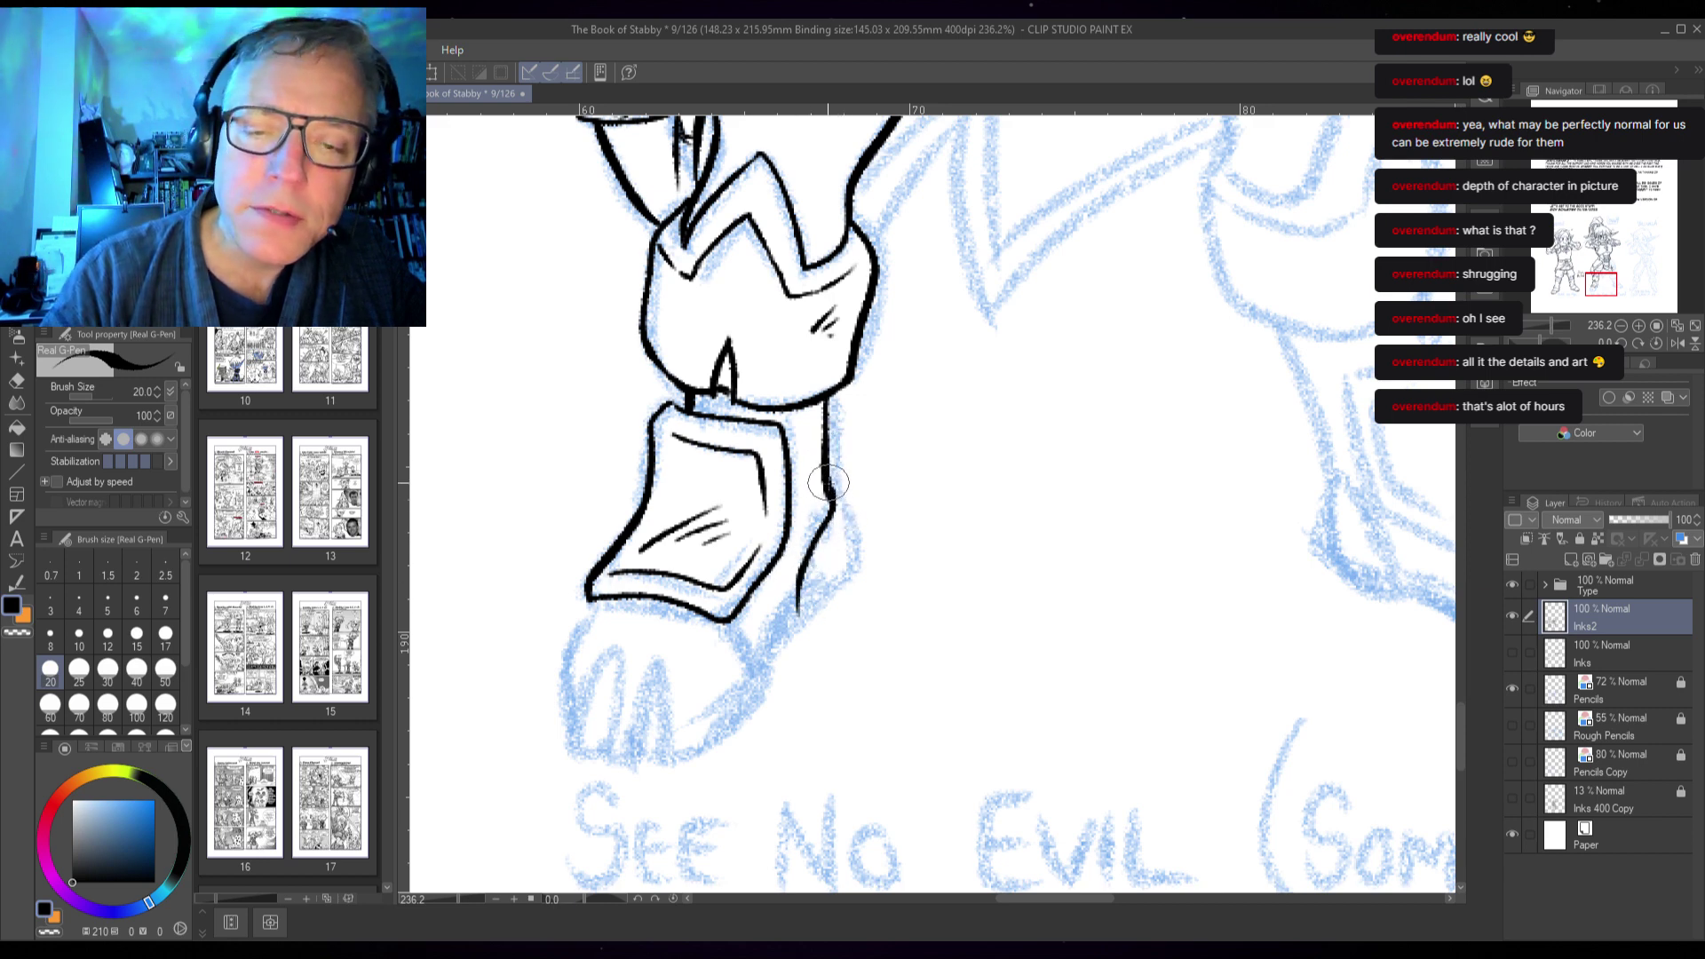
mouse_move(828, 482)
left_mouse_down()
mouse_move(856, 555)
mouse_move(843, 590)
mouse_move(833, 572)
mouse_move(835, 608)
mouse_move(833, 592)
mouse_move(796, 627)
mouse_move(791, 614)
mouse_move(763, 652)
mouse_move(791, 608)
mouse_move(760, 673)
left_mouse_up()
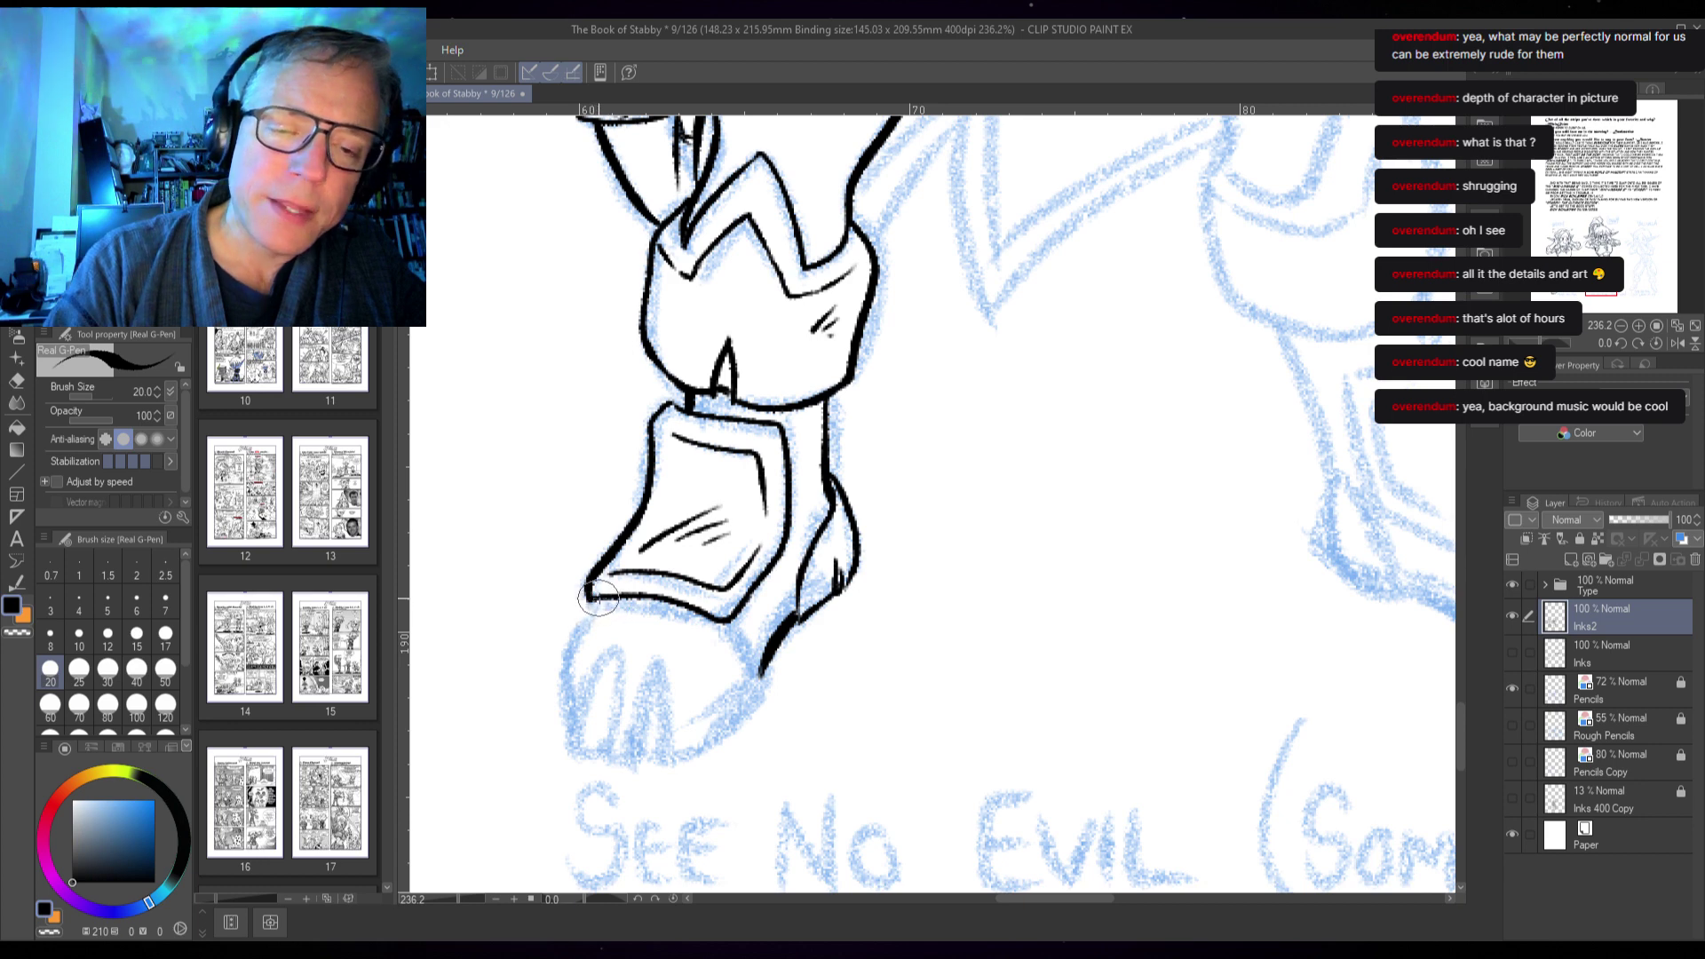
- Ink the foot's outer contour below the shin plate and the first long pointed toe claw
mouse_move(598, 597)
left_mouse_down()
mouse_move(563, 680)
mouse_move(583, 740)
left_mouse_up()
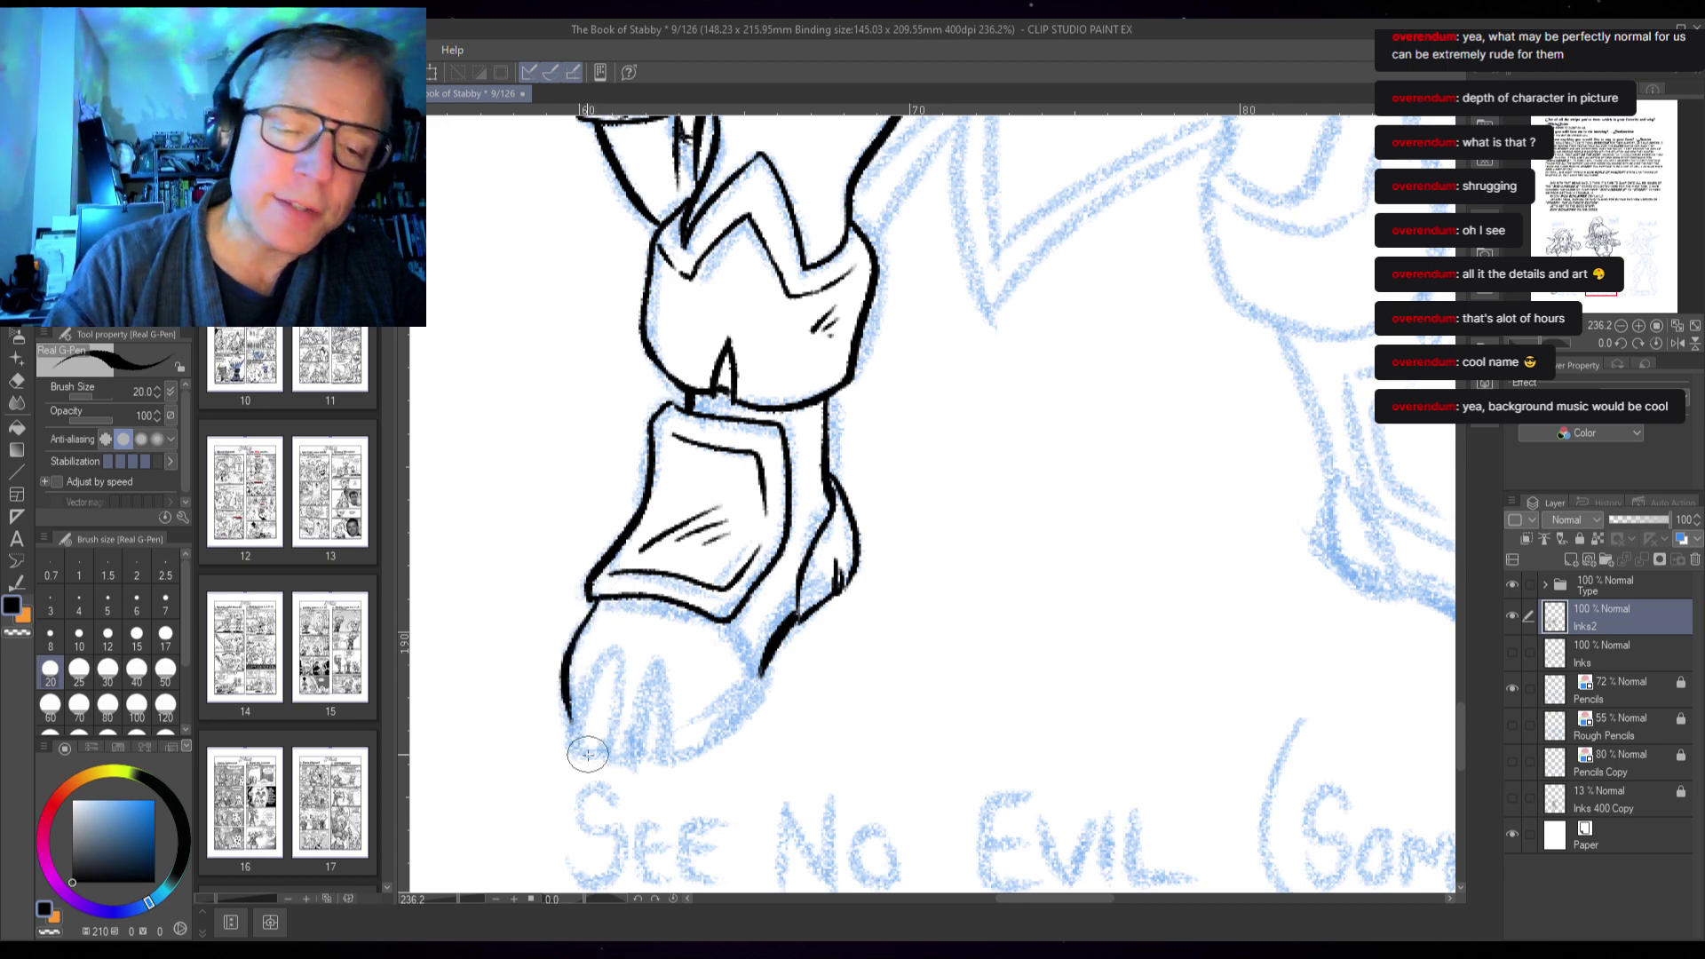
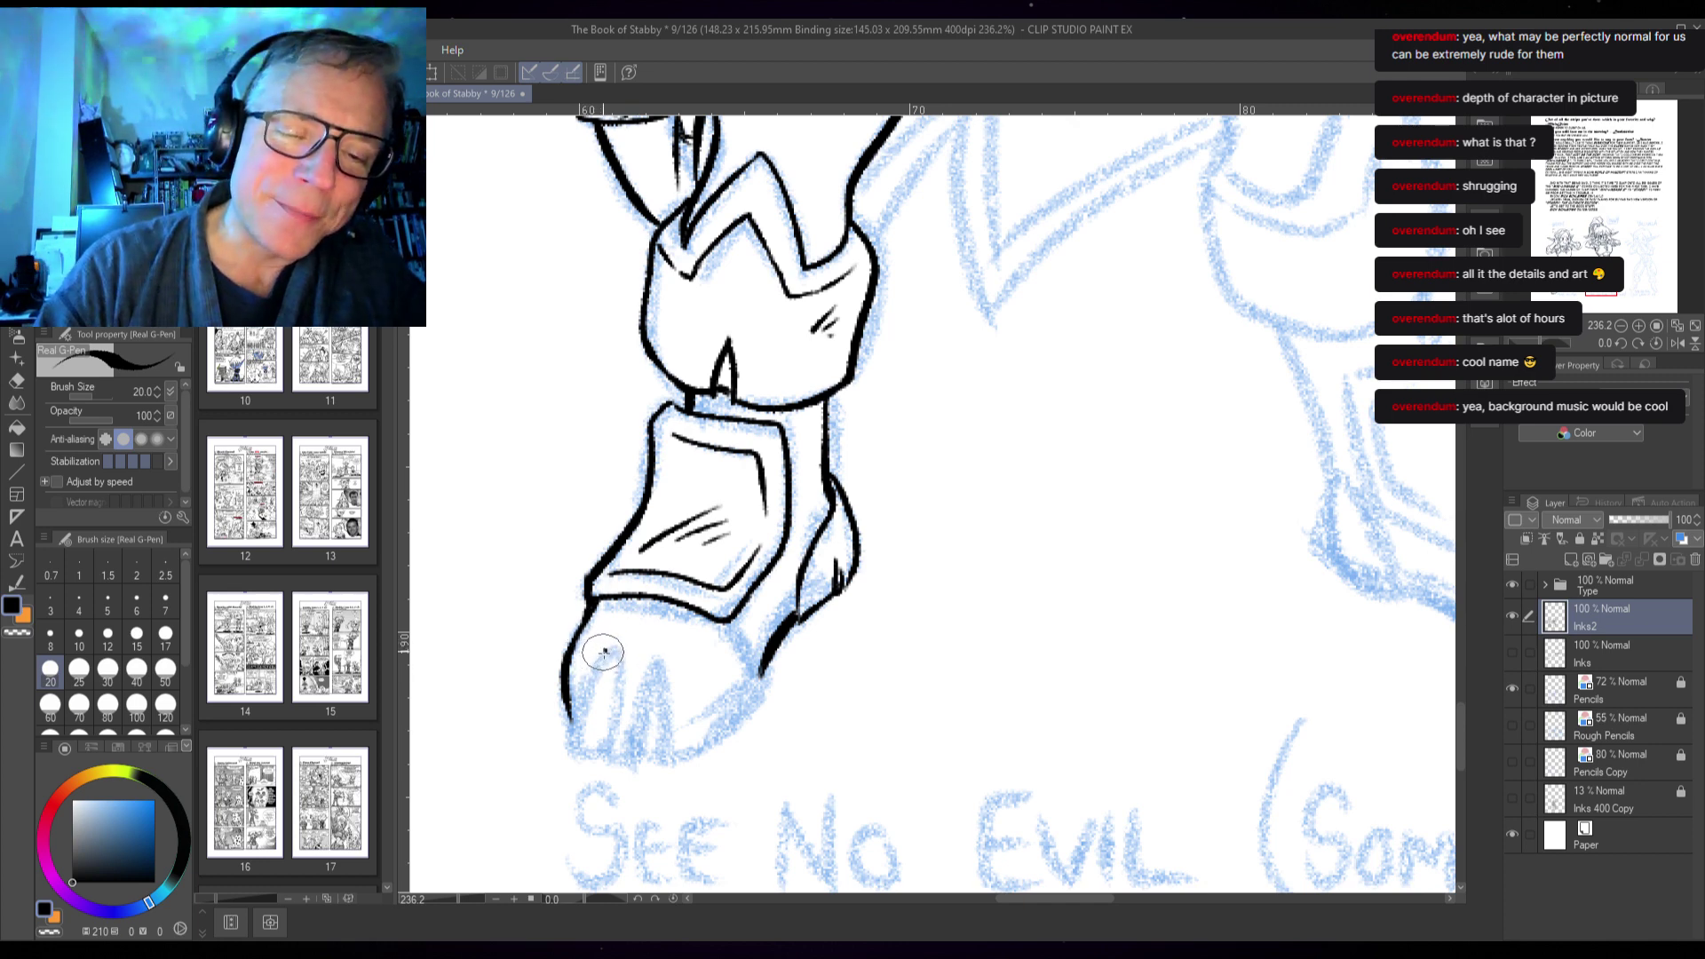
mouse_move(605, 651)
left_mouse_down()
mouse_move(573, 764)
mouse_move(603, 752)
left_mouse_up()
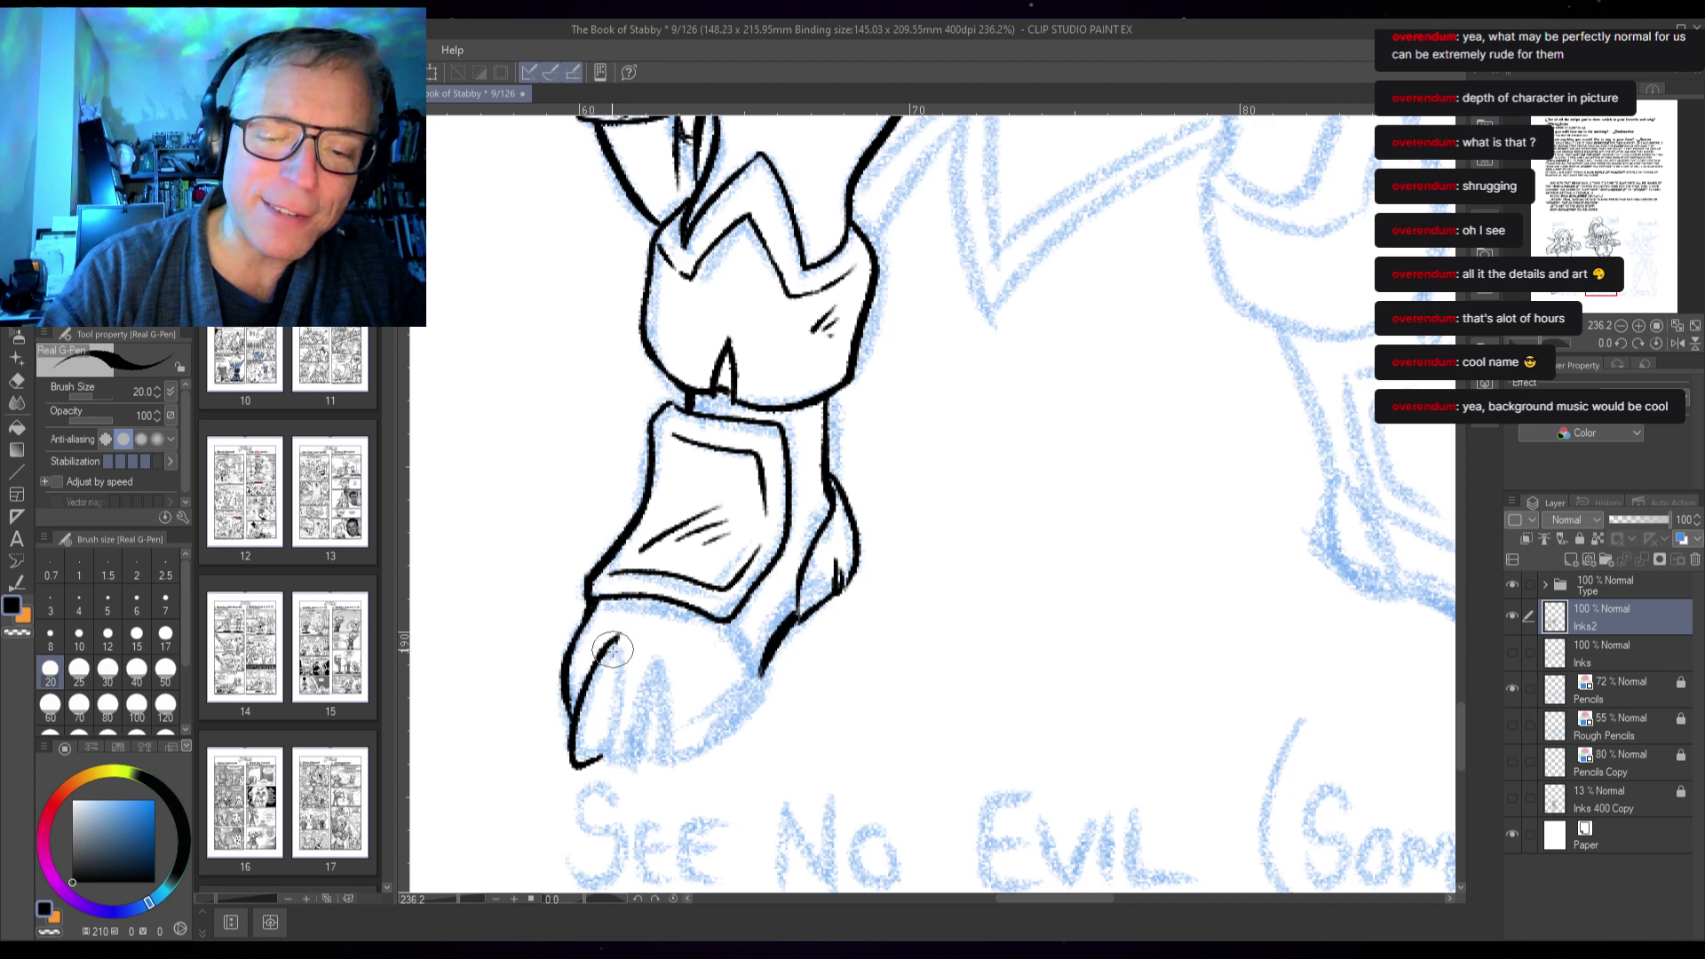
left_click_drag(619, 634, 603, 758)
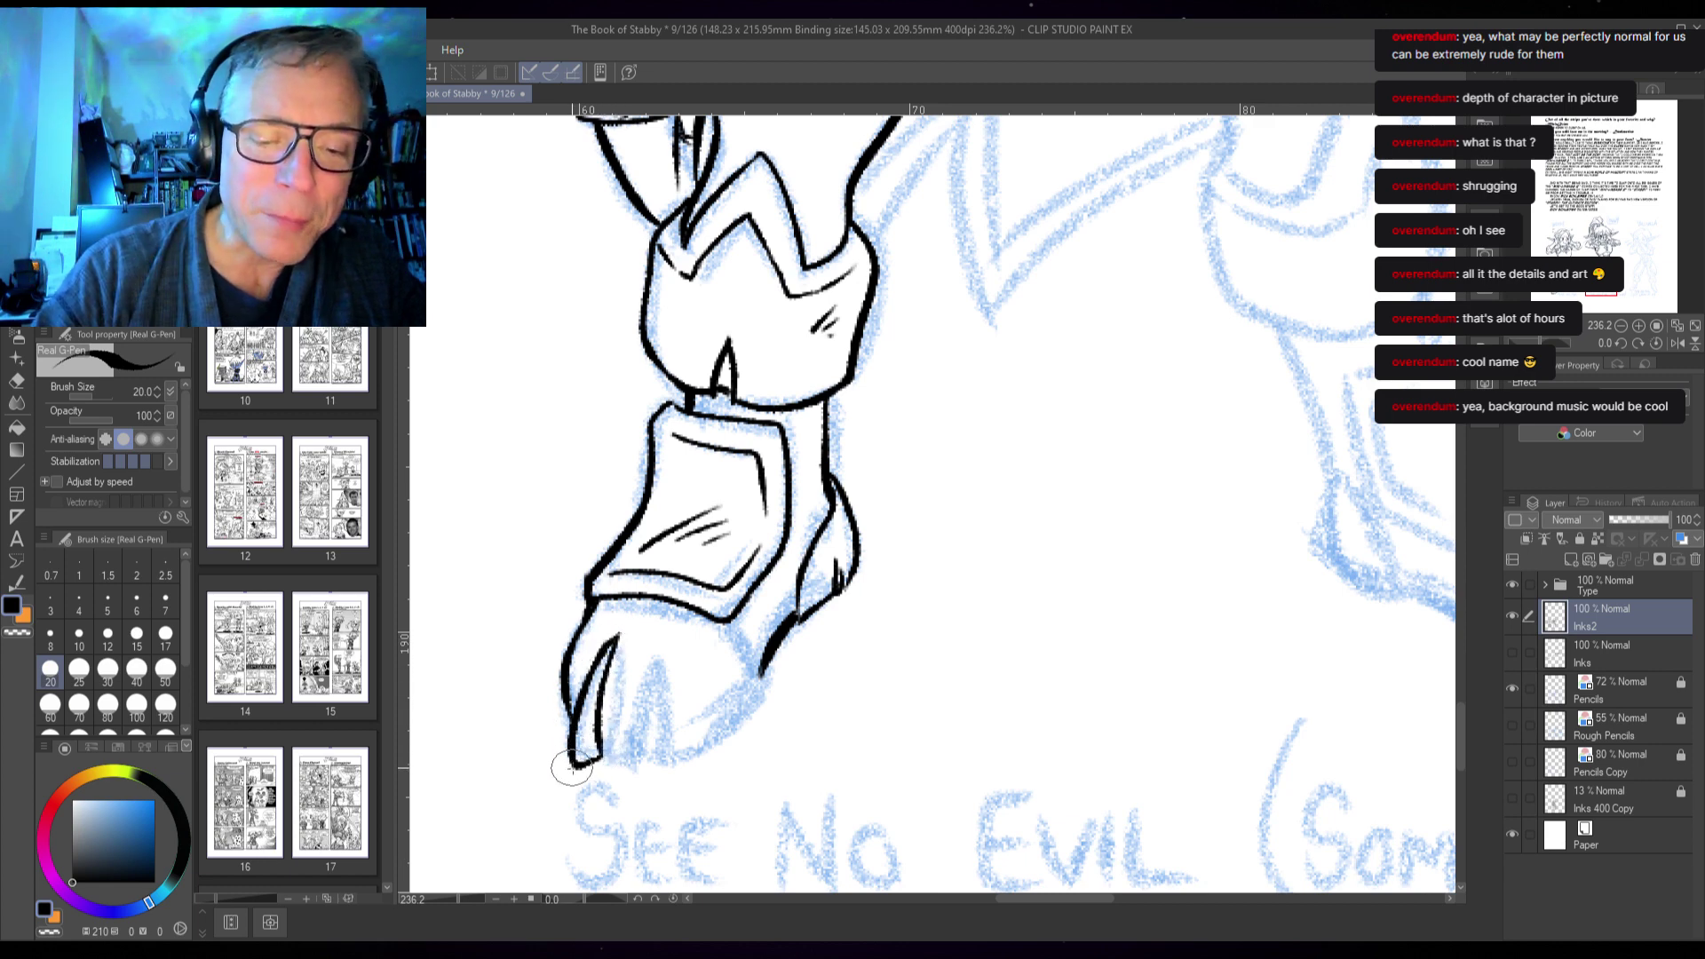
left_click_drag(568, 724, 582, 749)
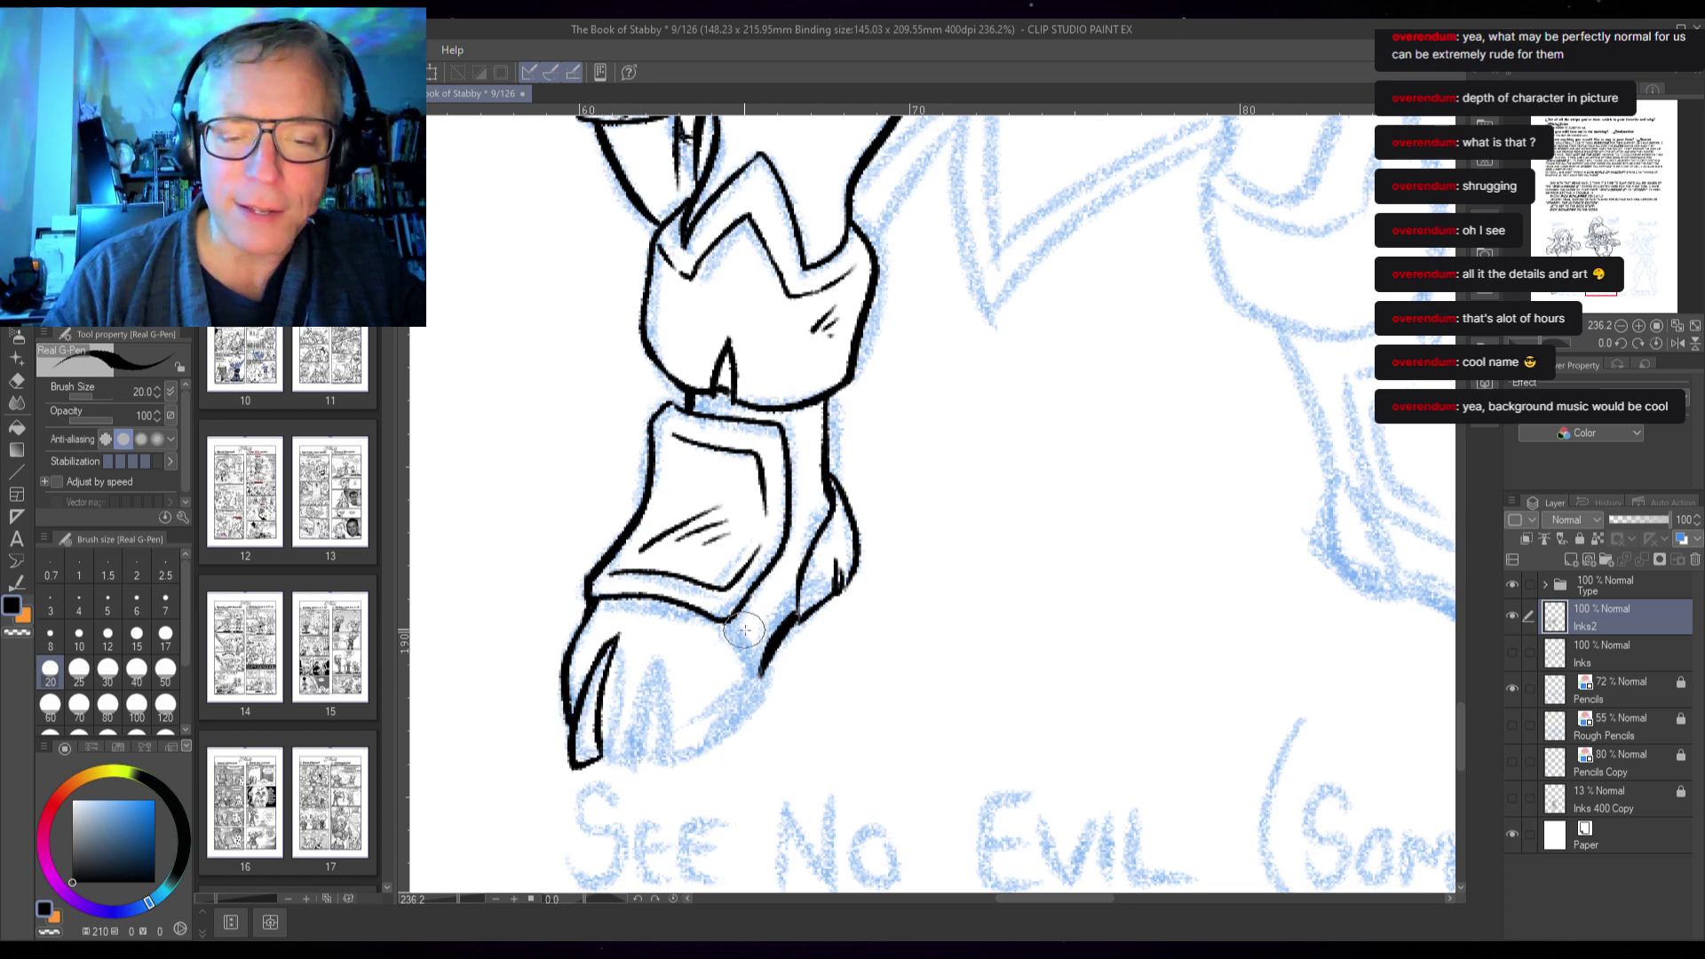
- Ink the ankle edge from the shin plate's corner and the foot's inner contour down to the toes, and thicken the heel's front line
left_click_drag(732, 622, 759, 680)
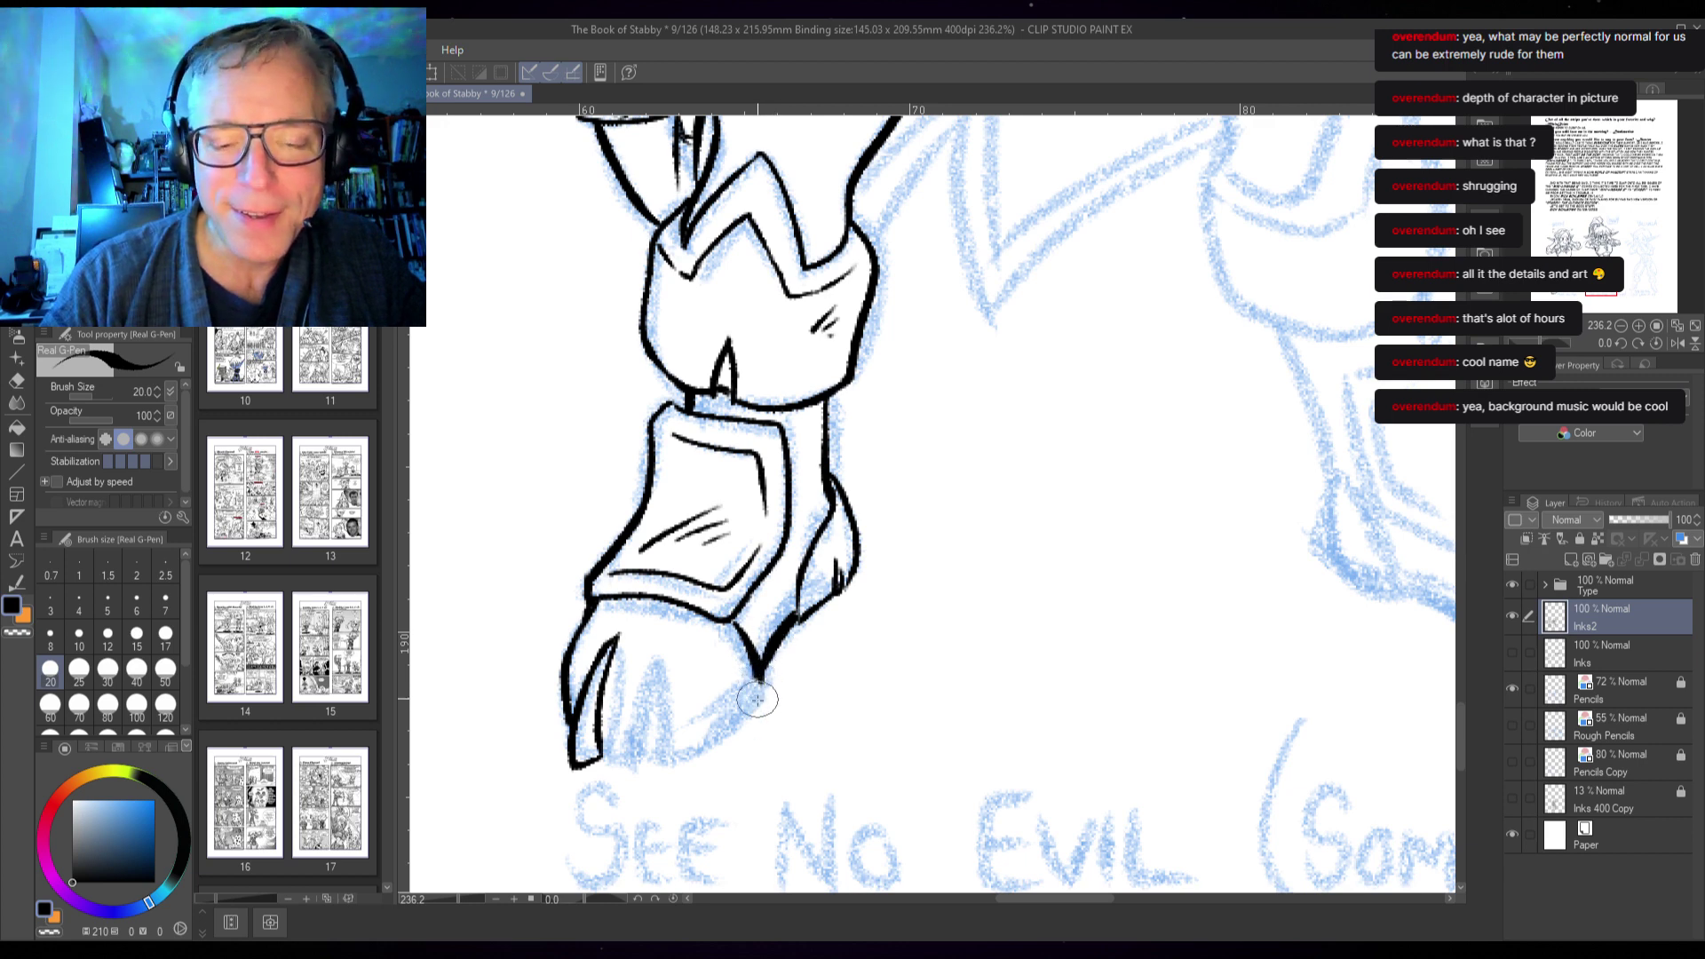
mouse_move(760, 682)
left_mouse_down()
mouse_move(734, 721)
mouse_move(663, 755)
mouse_move(743, 708)
mouse_move(792, 618)
mouse_move(837, 584)
left_mouse_up()
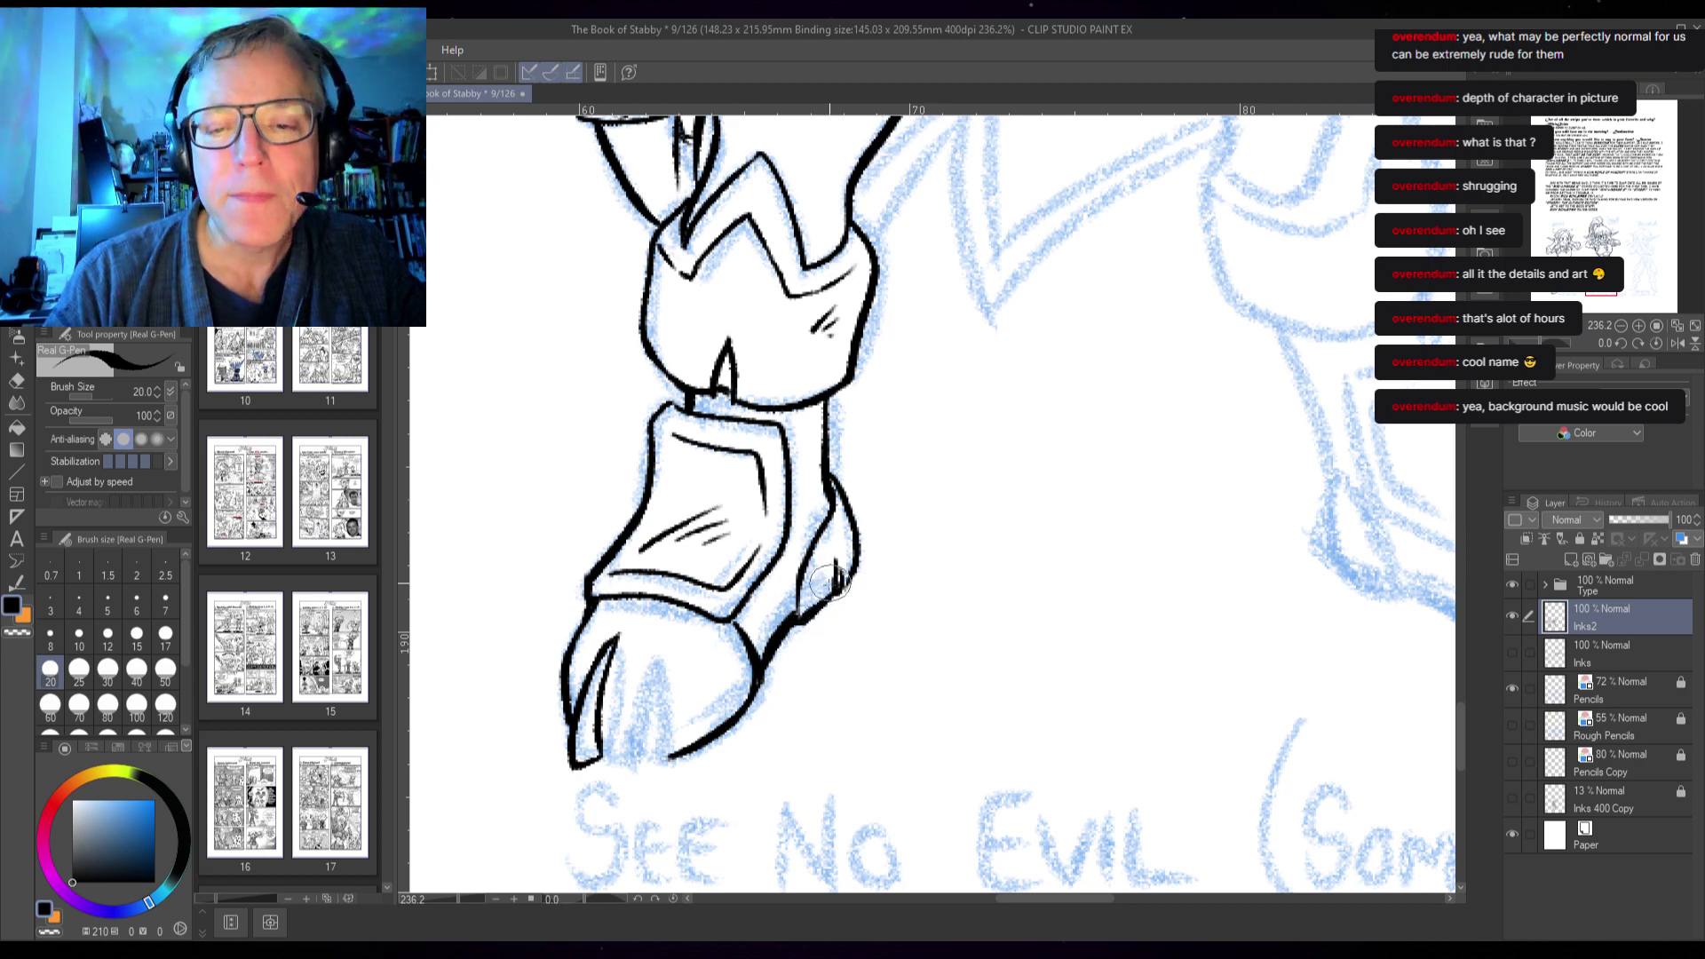
left_click_drag(801, 548, 793, 621)
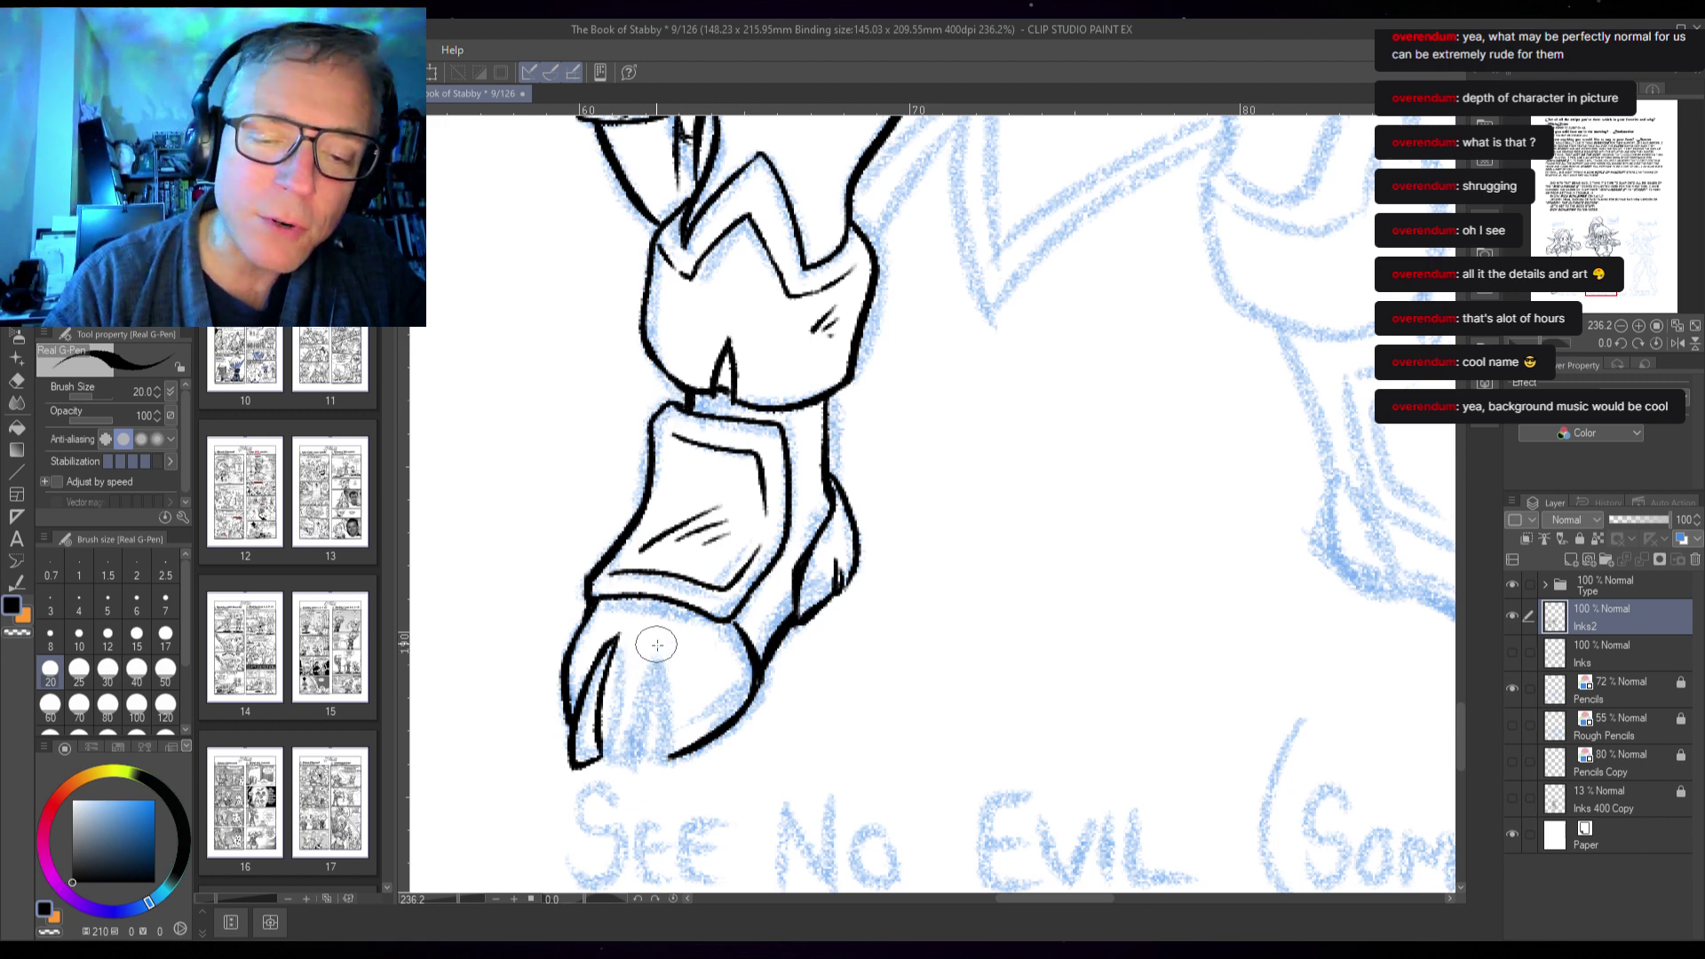
- Ink the second toe claw, the front edge between the claws, and the nicked inner line along the foot's lower edge
mouse_move(656, 645)
left_mouse_down()
mouse_move(643, 783)
mouse_move(668, 748)
mouse_move(657, 644)
left_mouse_up()
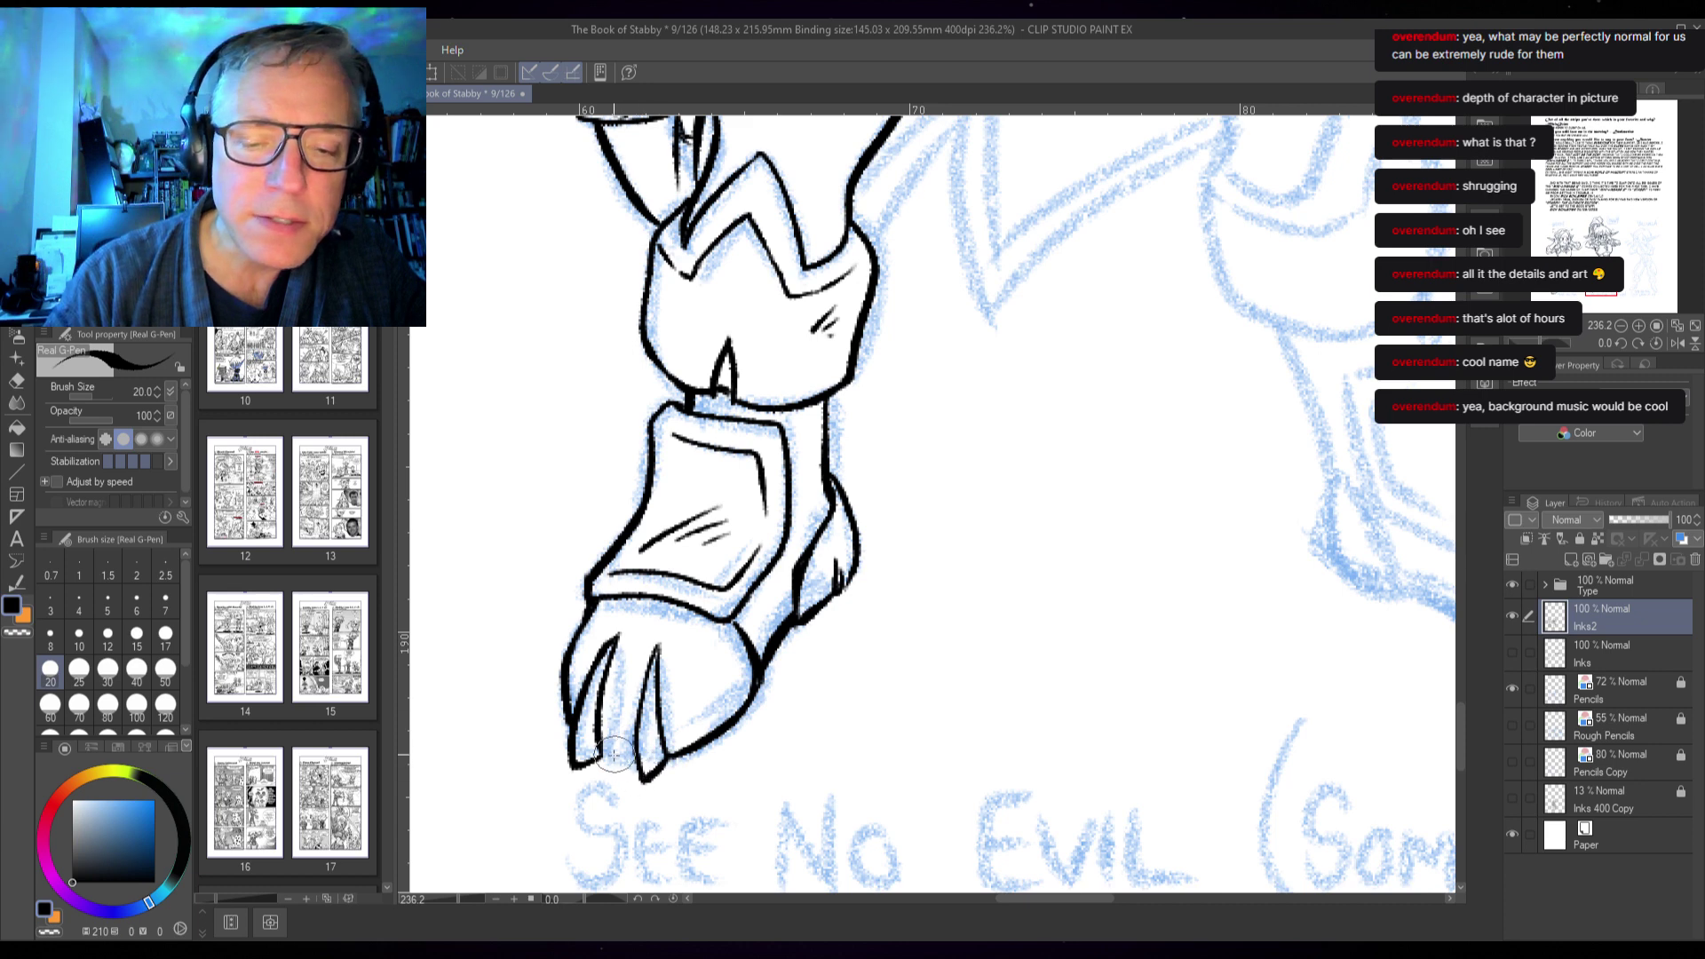
left_click_drag(601, 757, 639, 760)
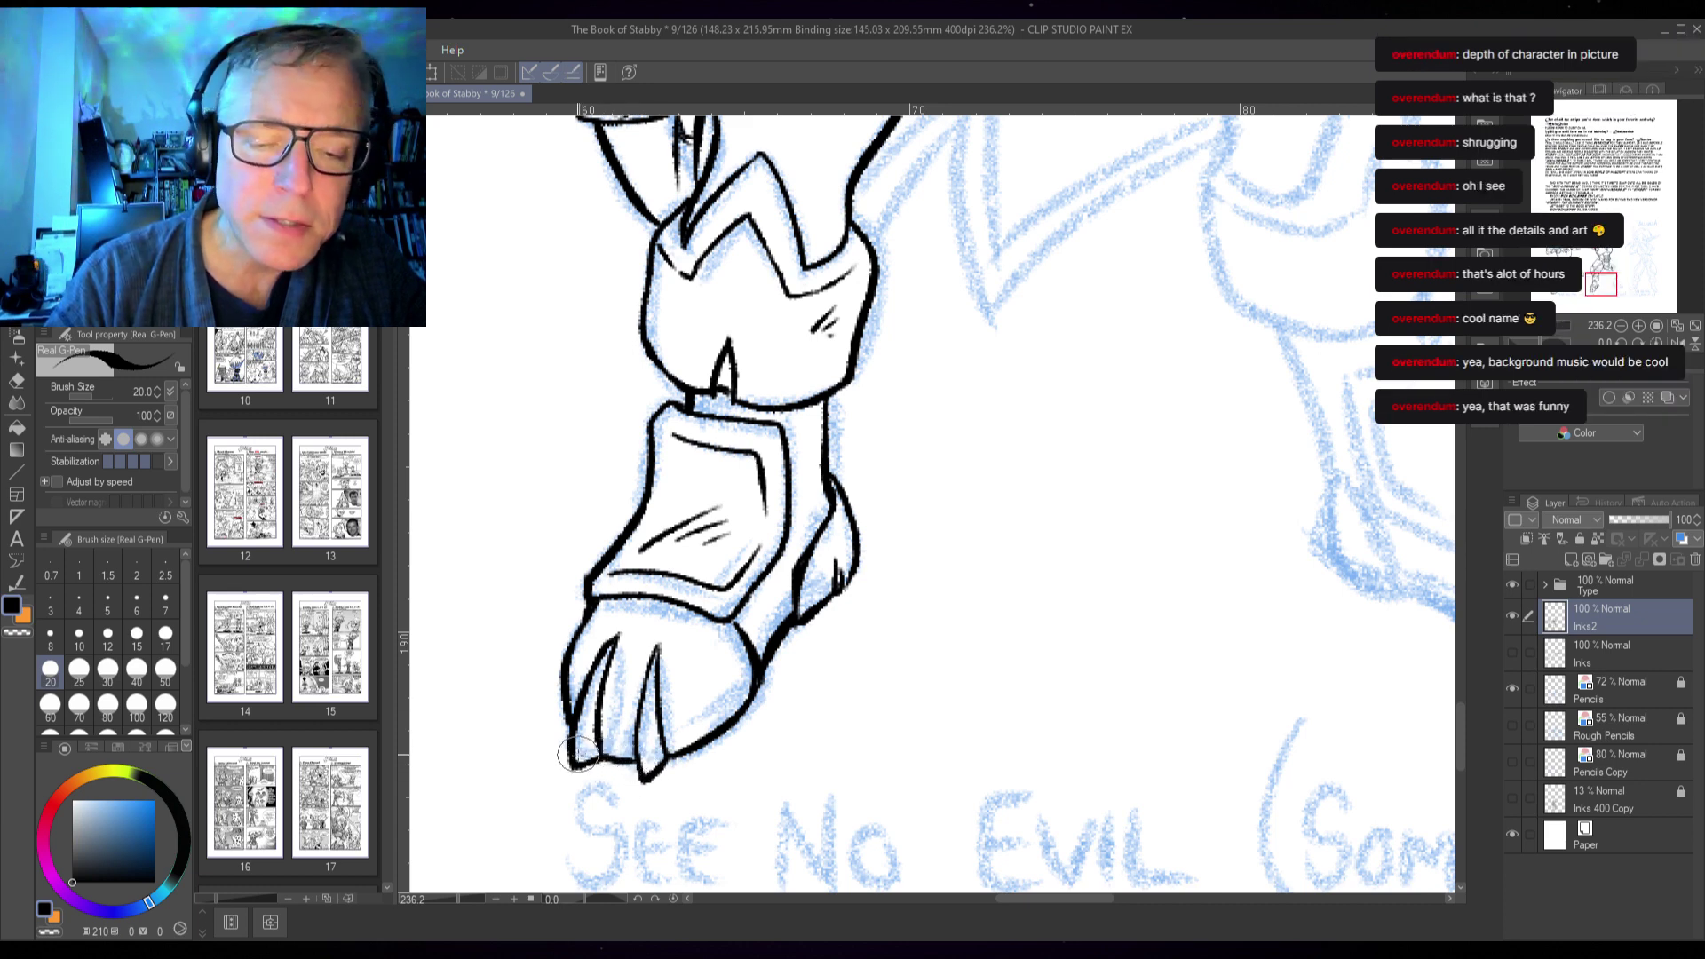
mouse_move(601, 743)
left_mouse_down()
mouse_move(670, 744)
mouse_move(714, 717)
mouse_move(762, 653)
left_mouse_up()
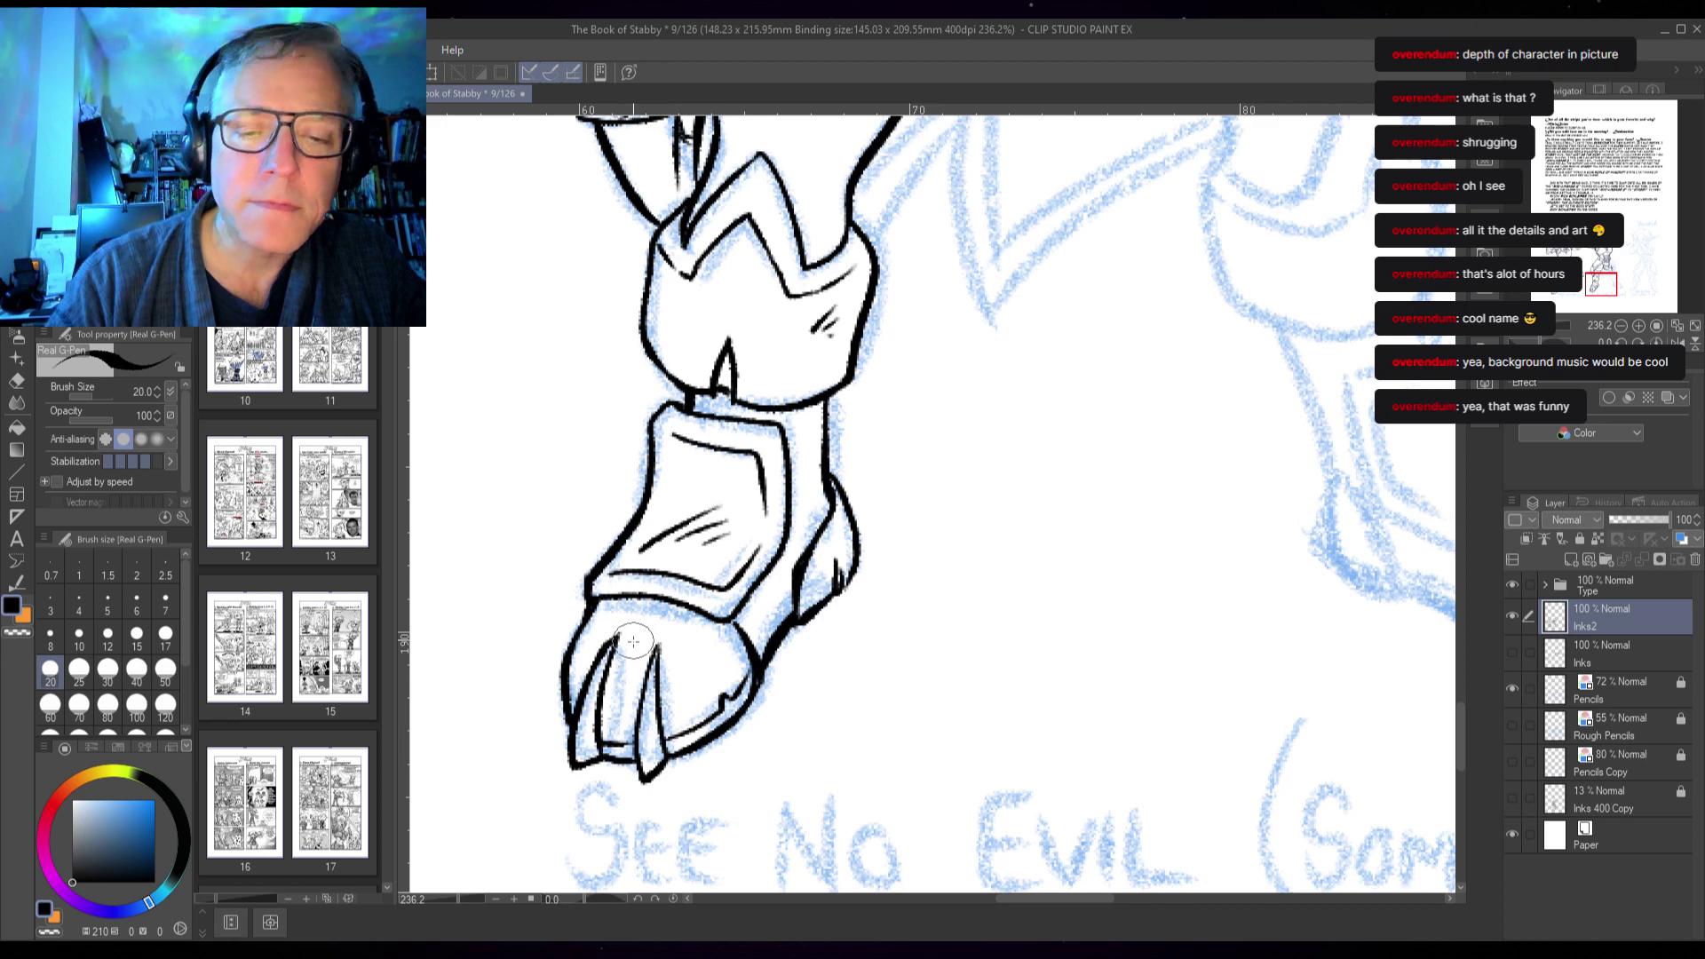
- Add small texture marks on top of the foot and ankle, and reinforce the foot's lower outline and the shin plate's lower edge
left_click_drag(633, 641, 688, 636)
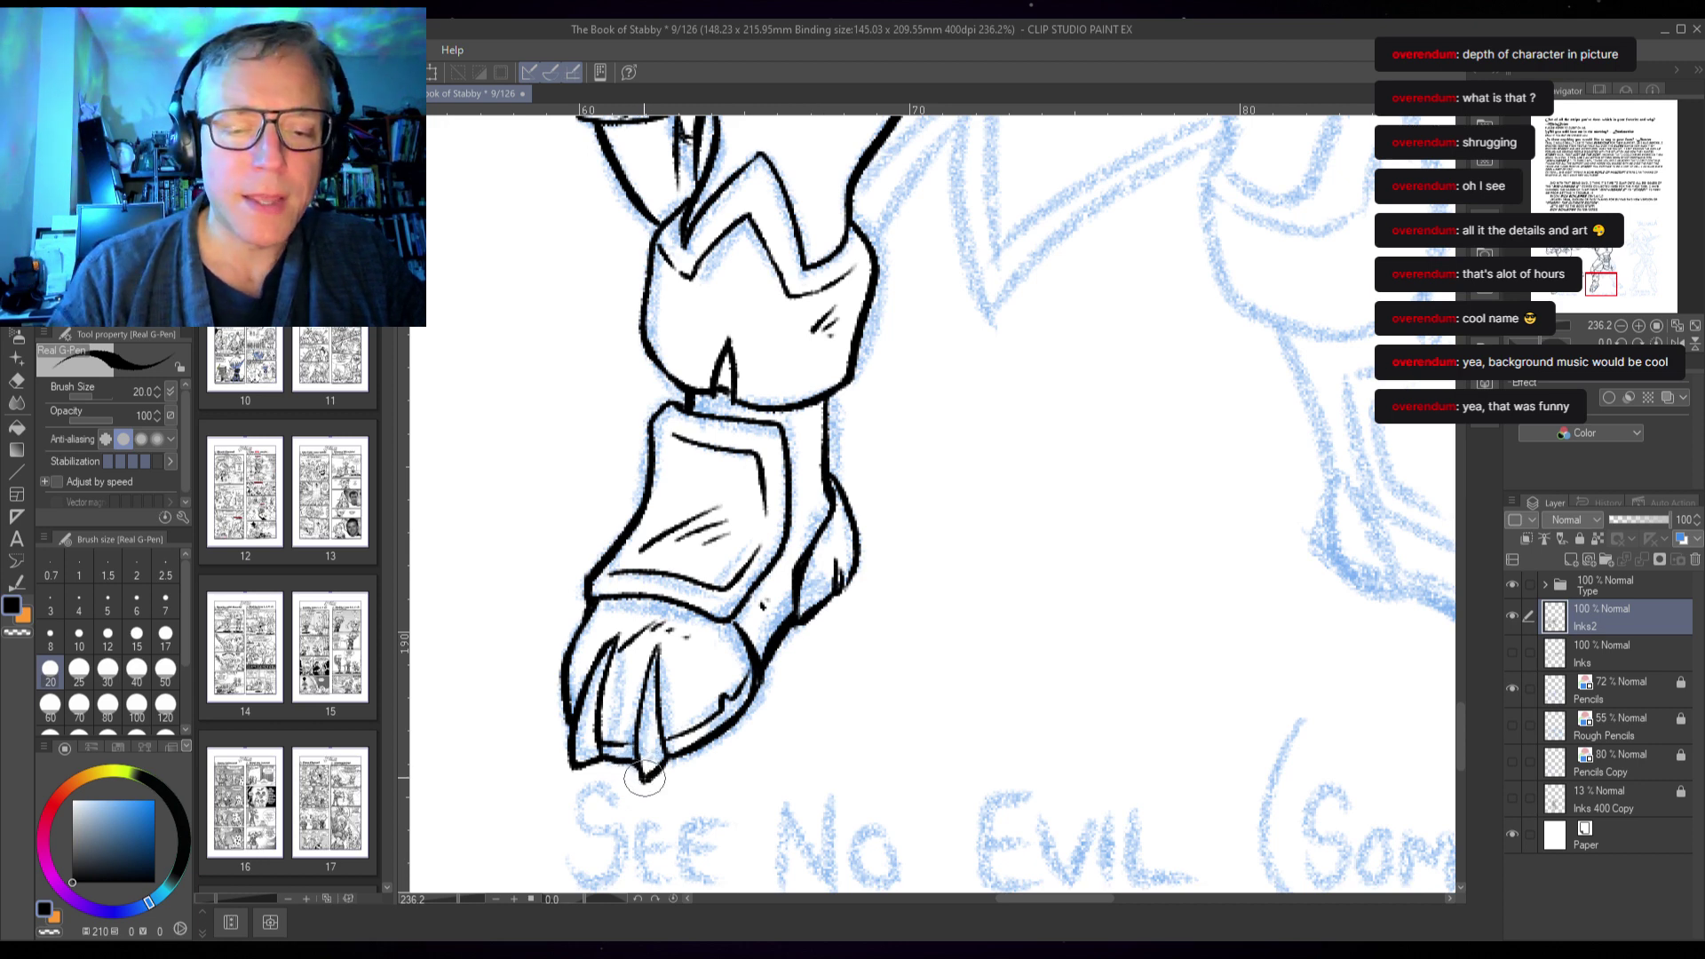
left_click_drag(666, 768, 700, 736)
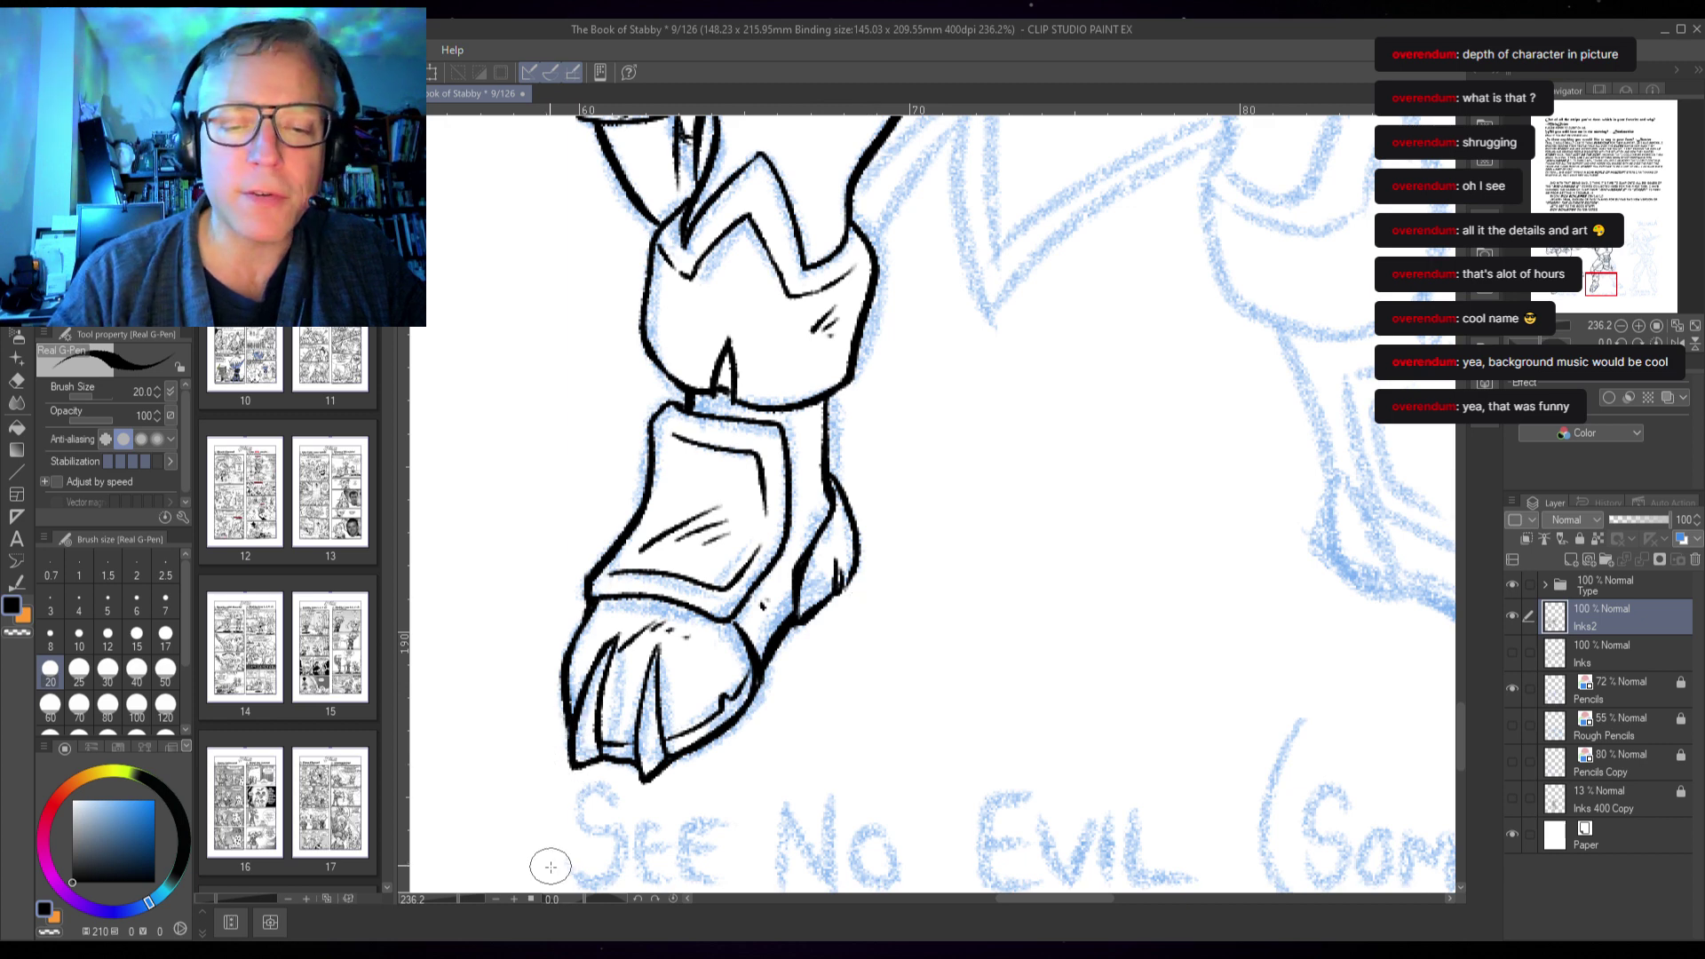
left_click_drag(611, 593, 724, 615)
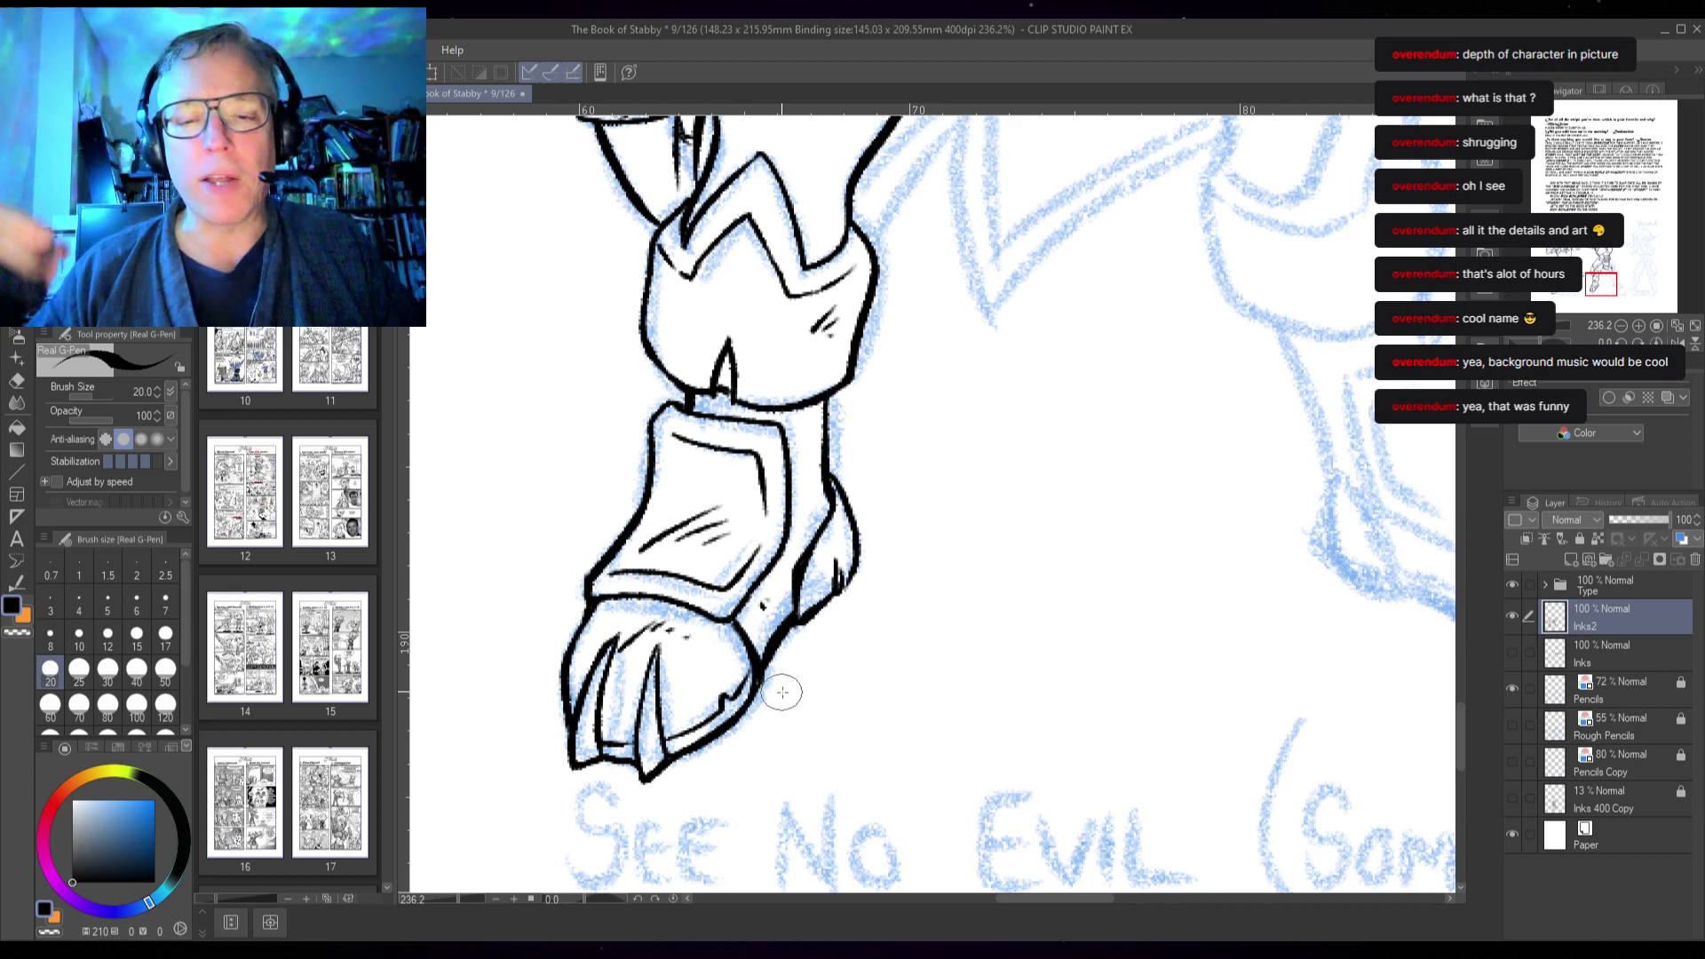
left_click_drag(1134, 620, 778, 659)
mouse_move(1034, 730)
left_mouse_down()
mouse_move(1004, 701)
mouse_move(1039, 659)
mouse_move(1315, 647)
left_mouse_up()
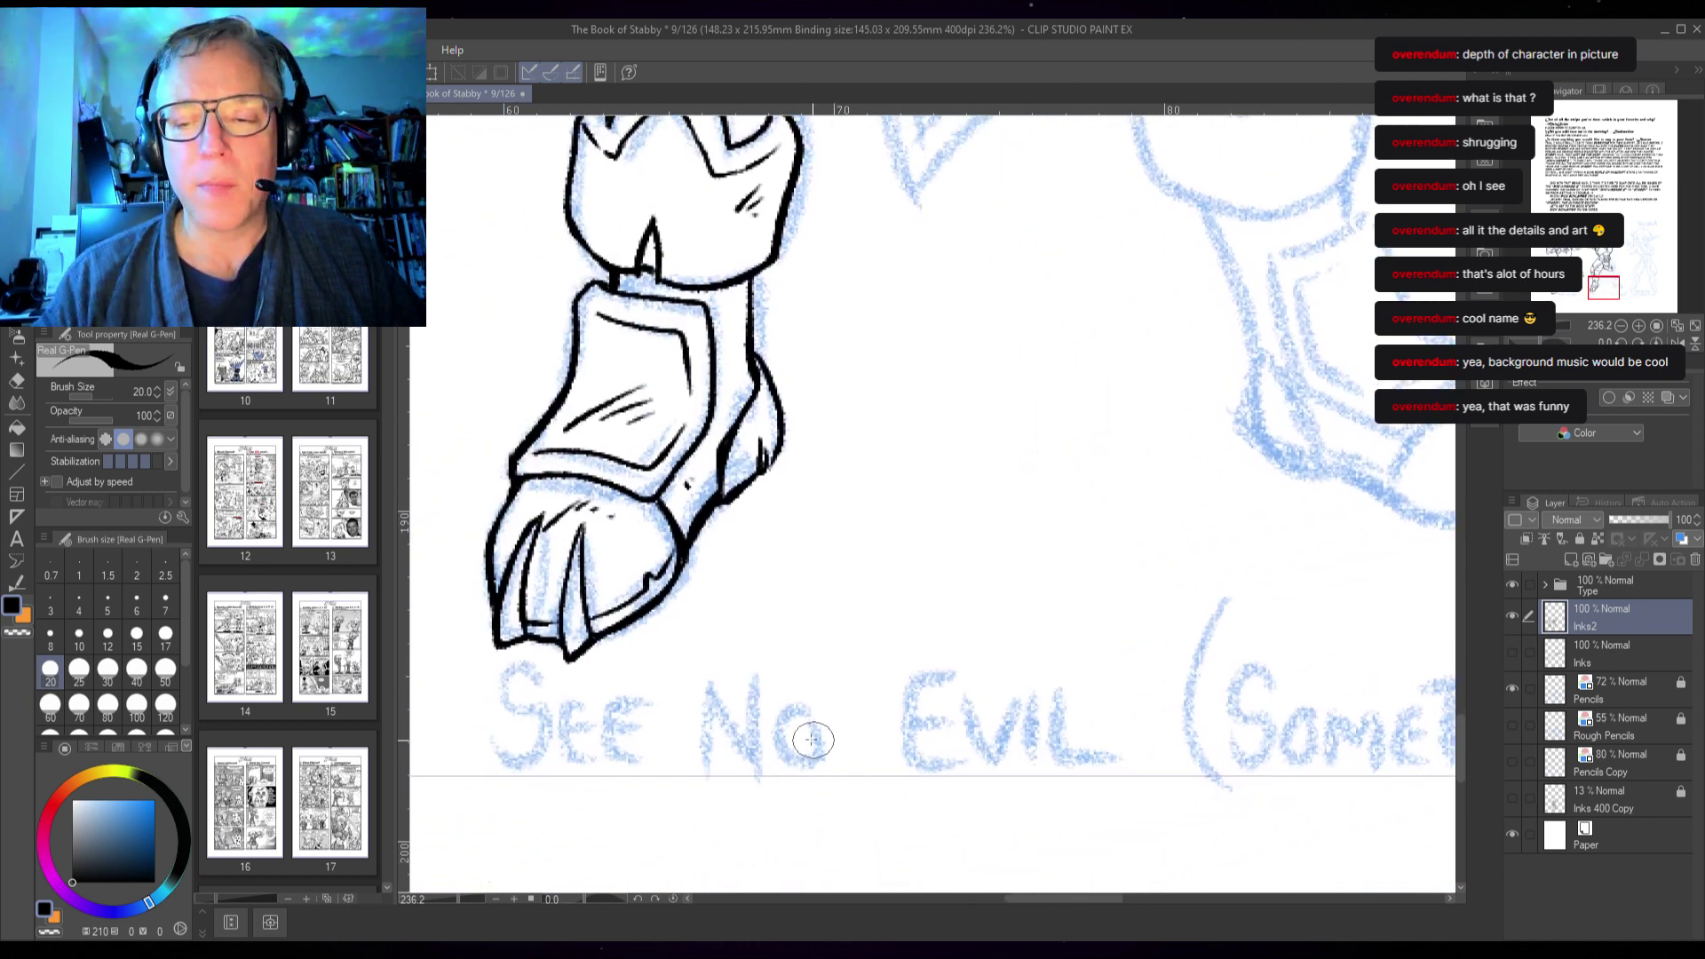
scroll(788, 742, "down", 5)
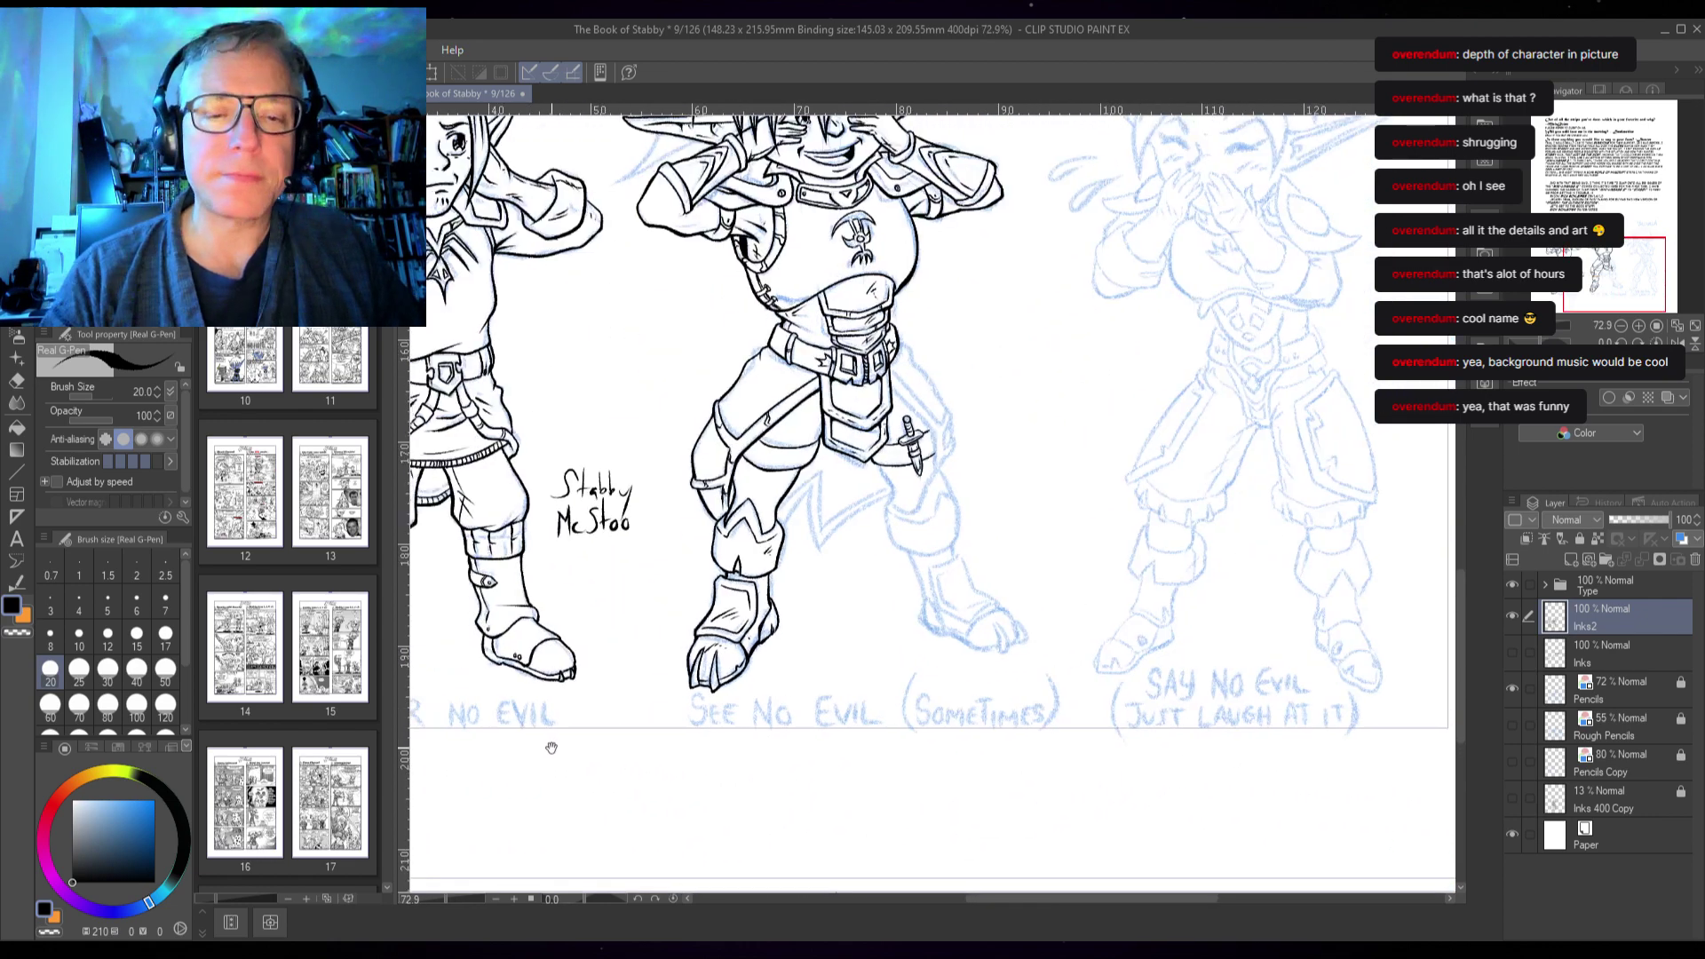
- Lasso and delete the handwritten two-line Stabby name lettering between the Hear No Evil and See No Evil characters, then deselect
left_click_drag(545, 745, 945, 629)
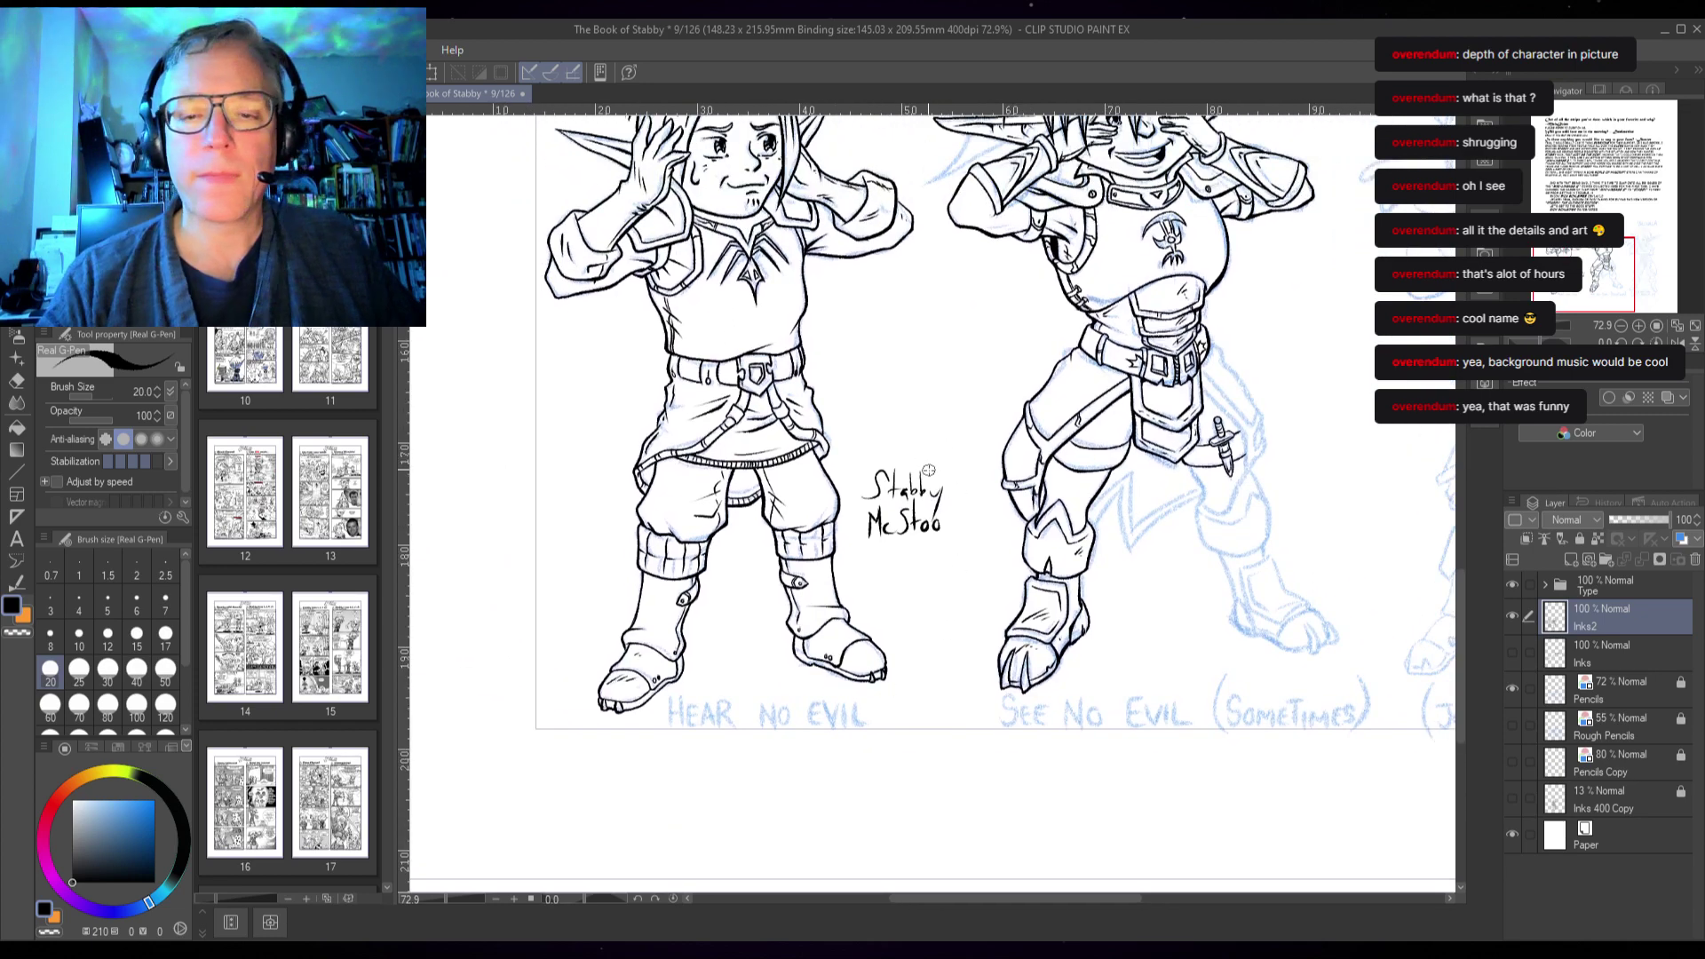
scroll(928, 470, "up", 4)
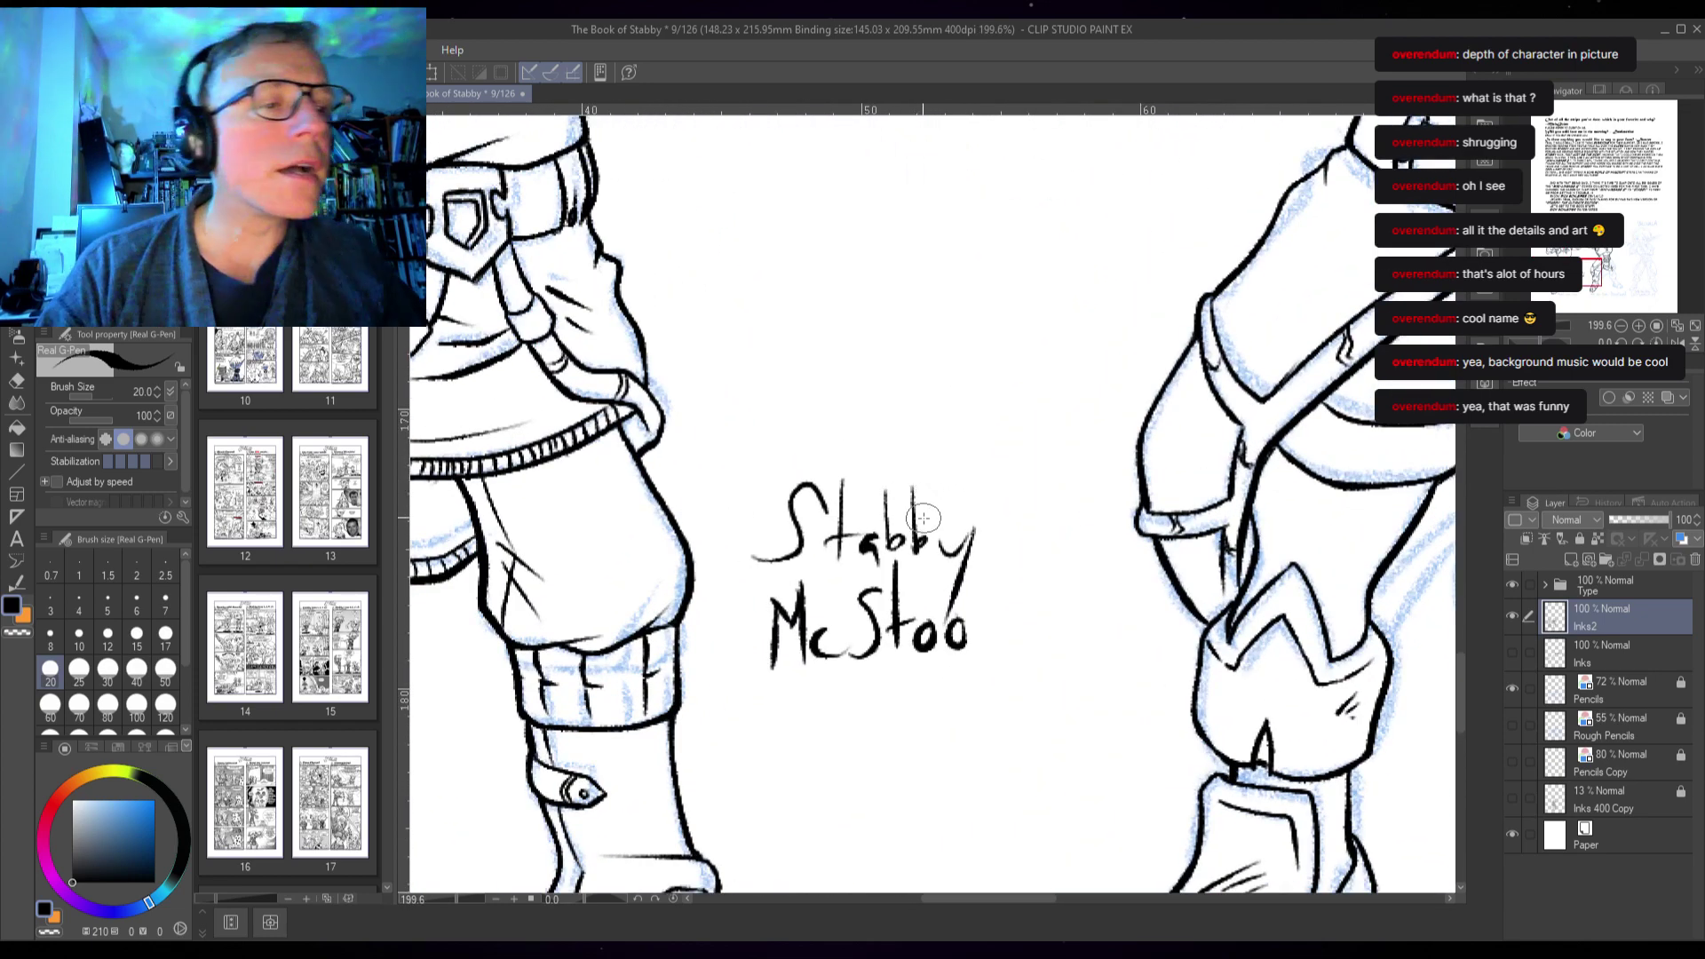
key("m")
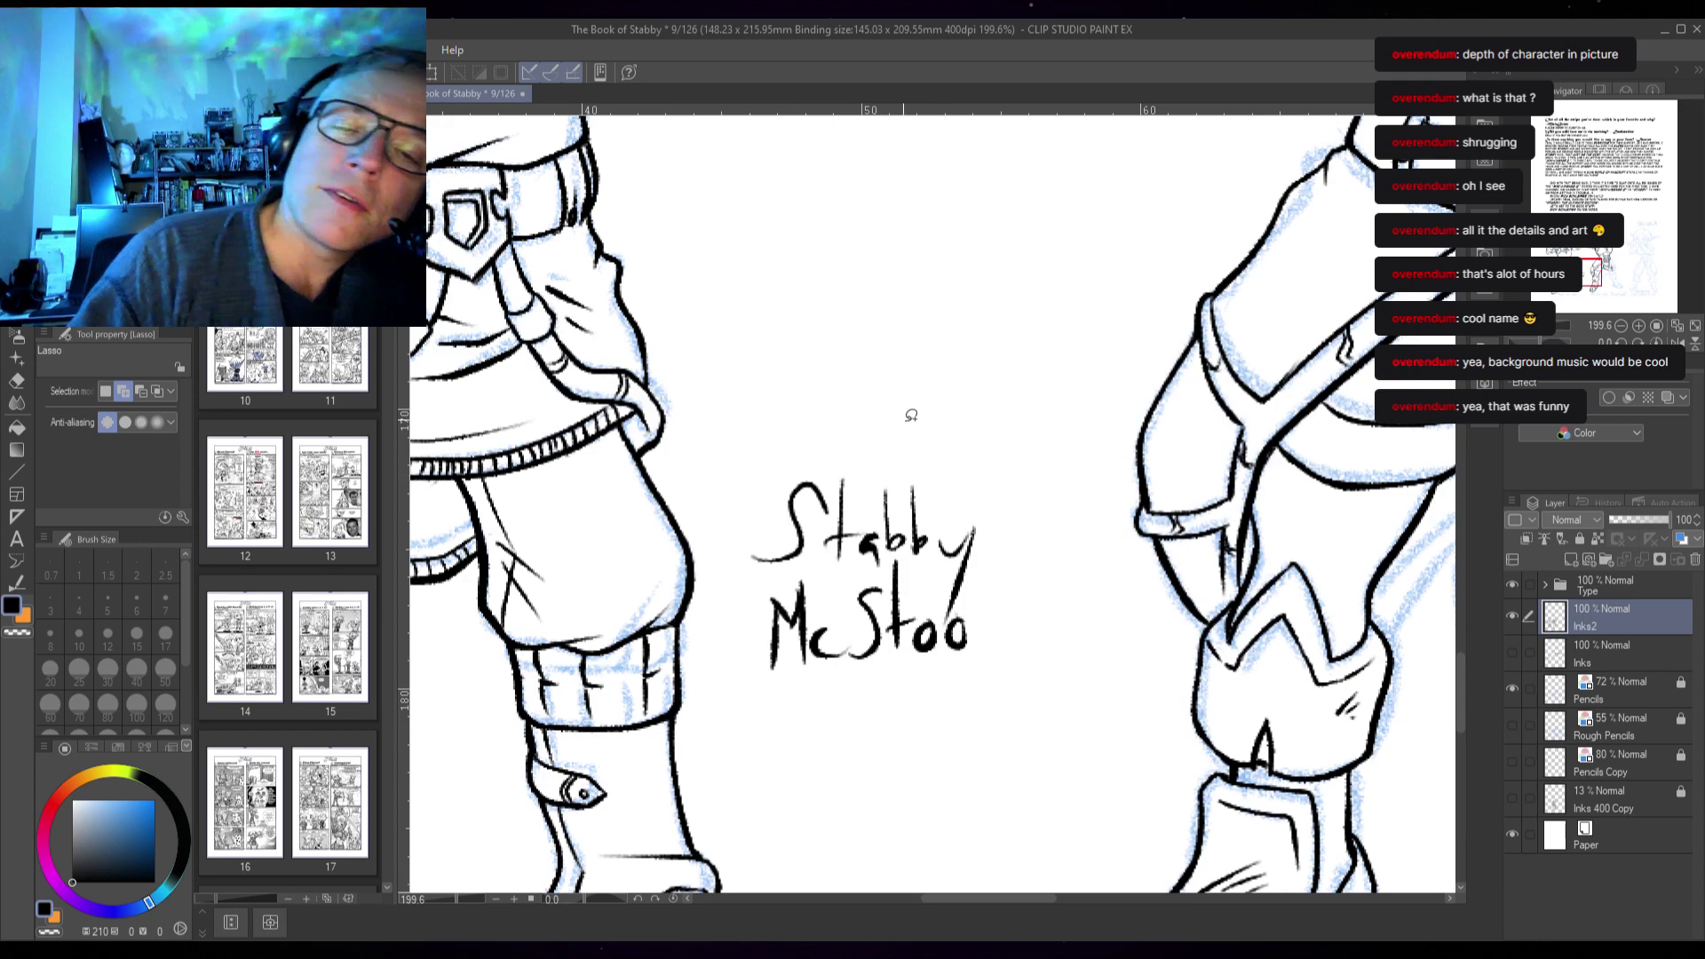
mouse_move(911, 414)
left_mouse_down()
mouse_move(749, 604)
mouse_move(1021, 628)
mouse_move(923, 405)
left_mouse_up()
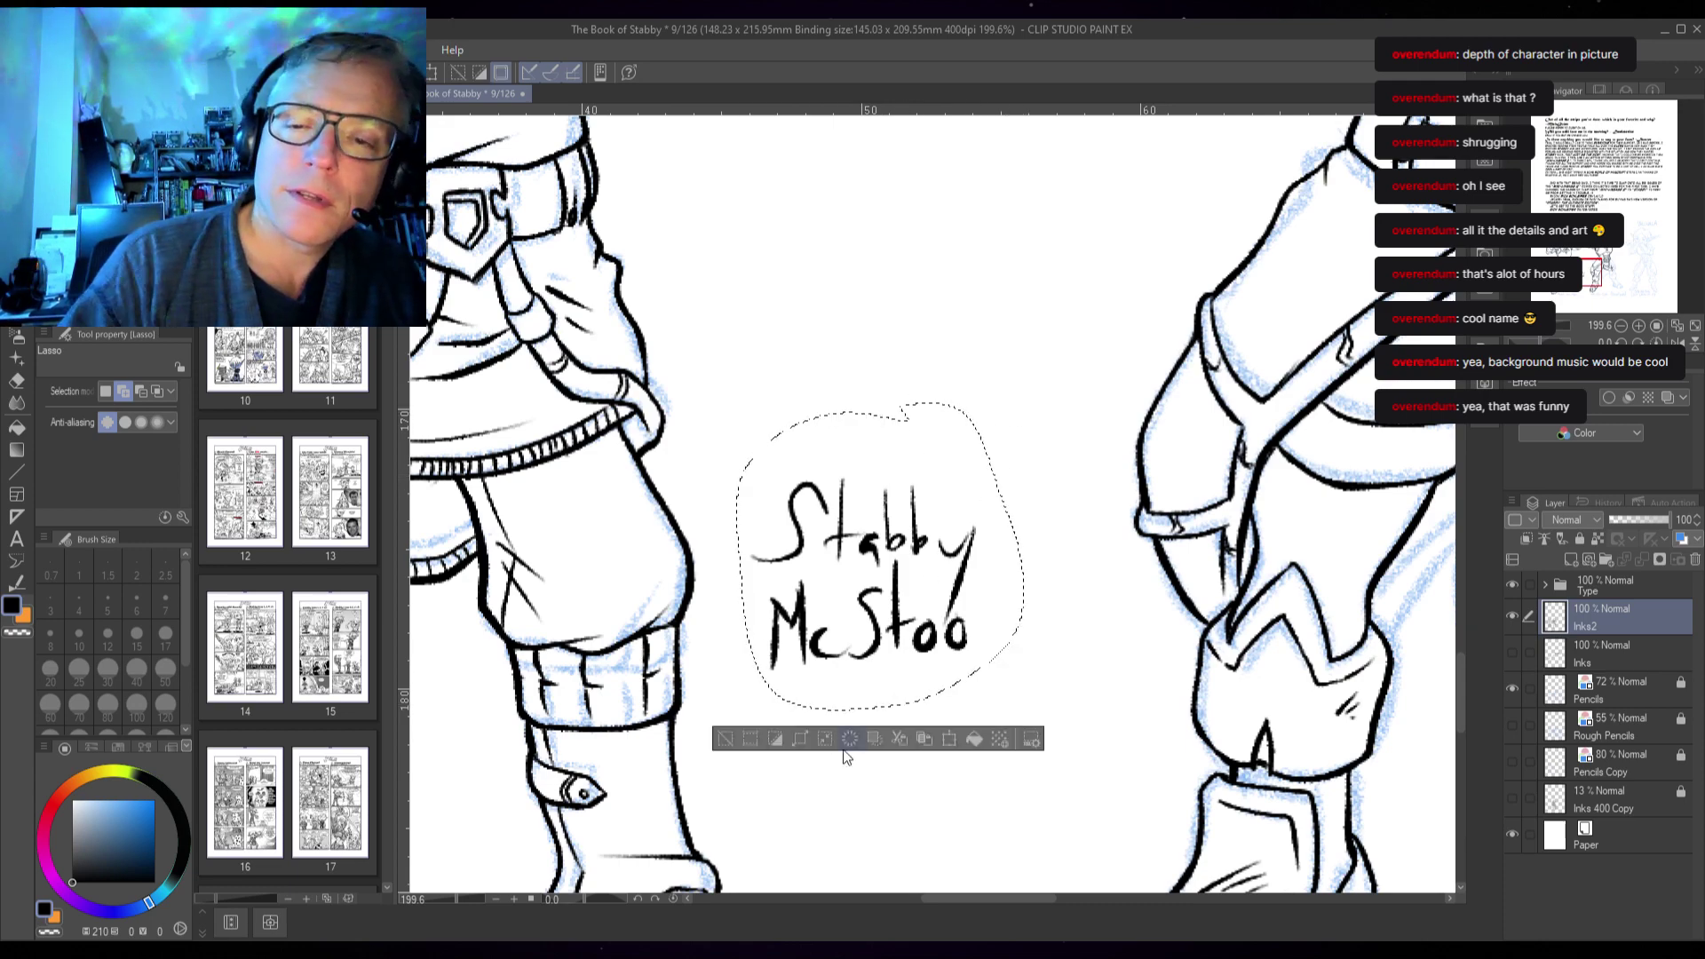
key("Delete")
key("ctrl+d")
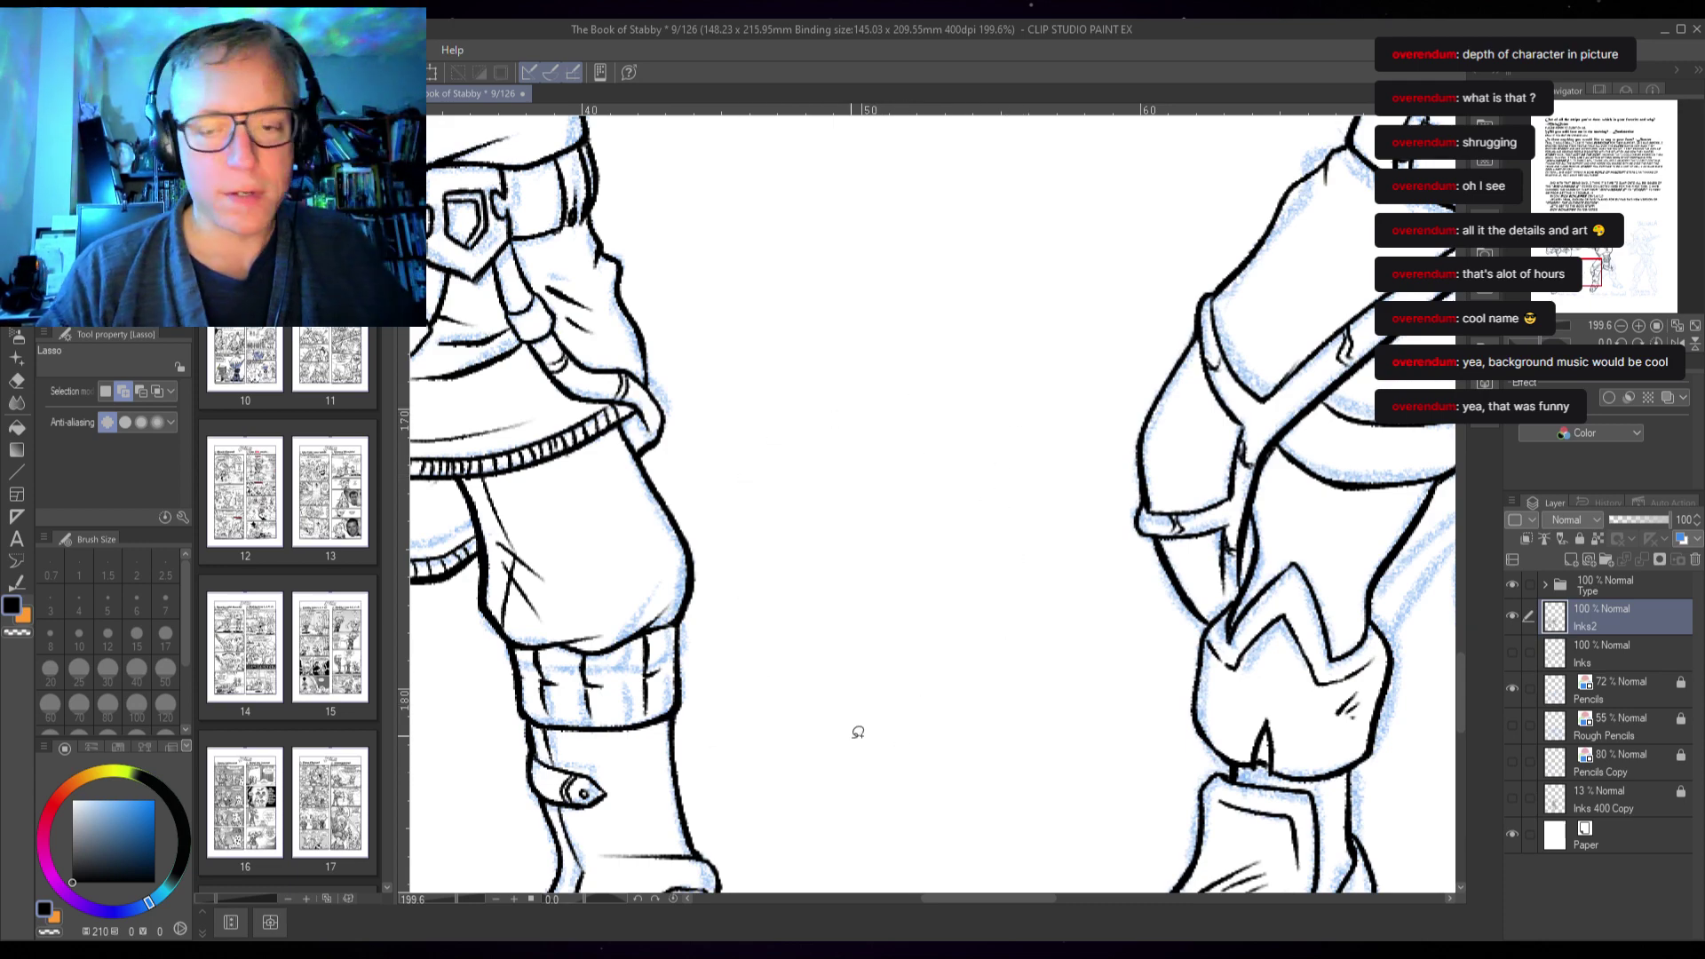
- Letter HEAR over the pencilled caption below the first character's feet with the For effect line pen at brush size 8
scroll(858, 731, "down", 2)
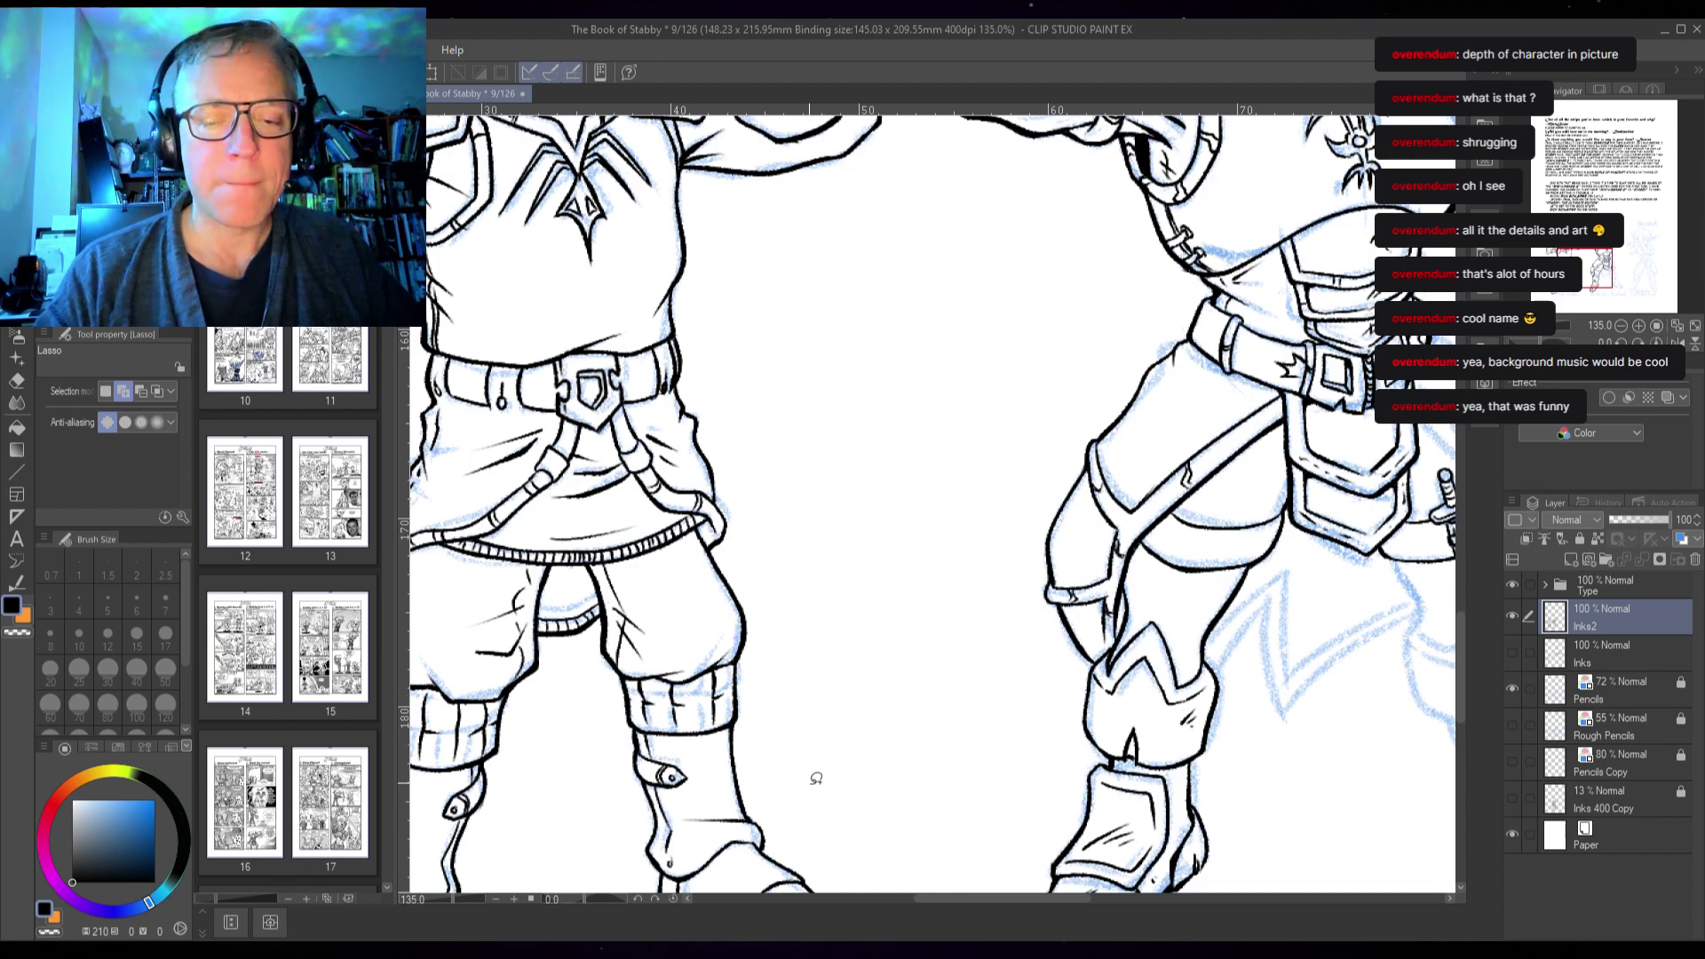
left_click_drag(816, 778, 931, 589)
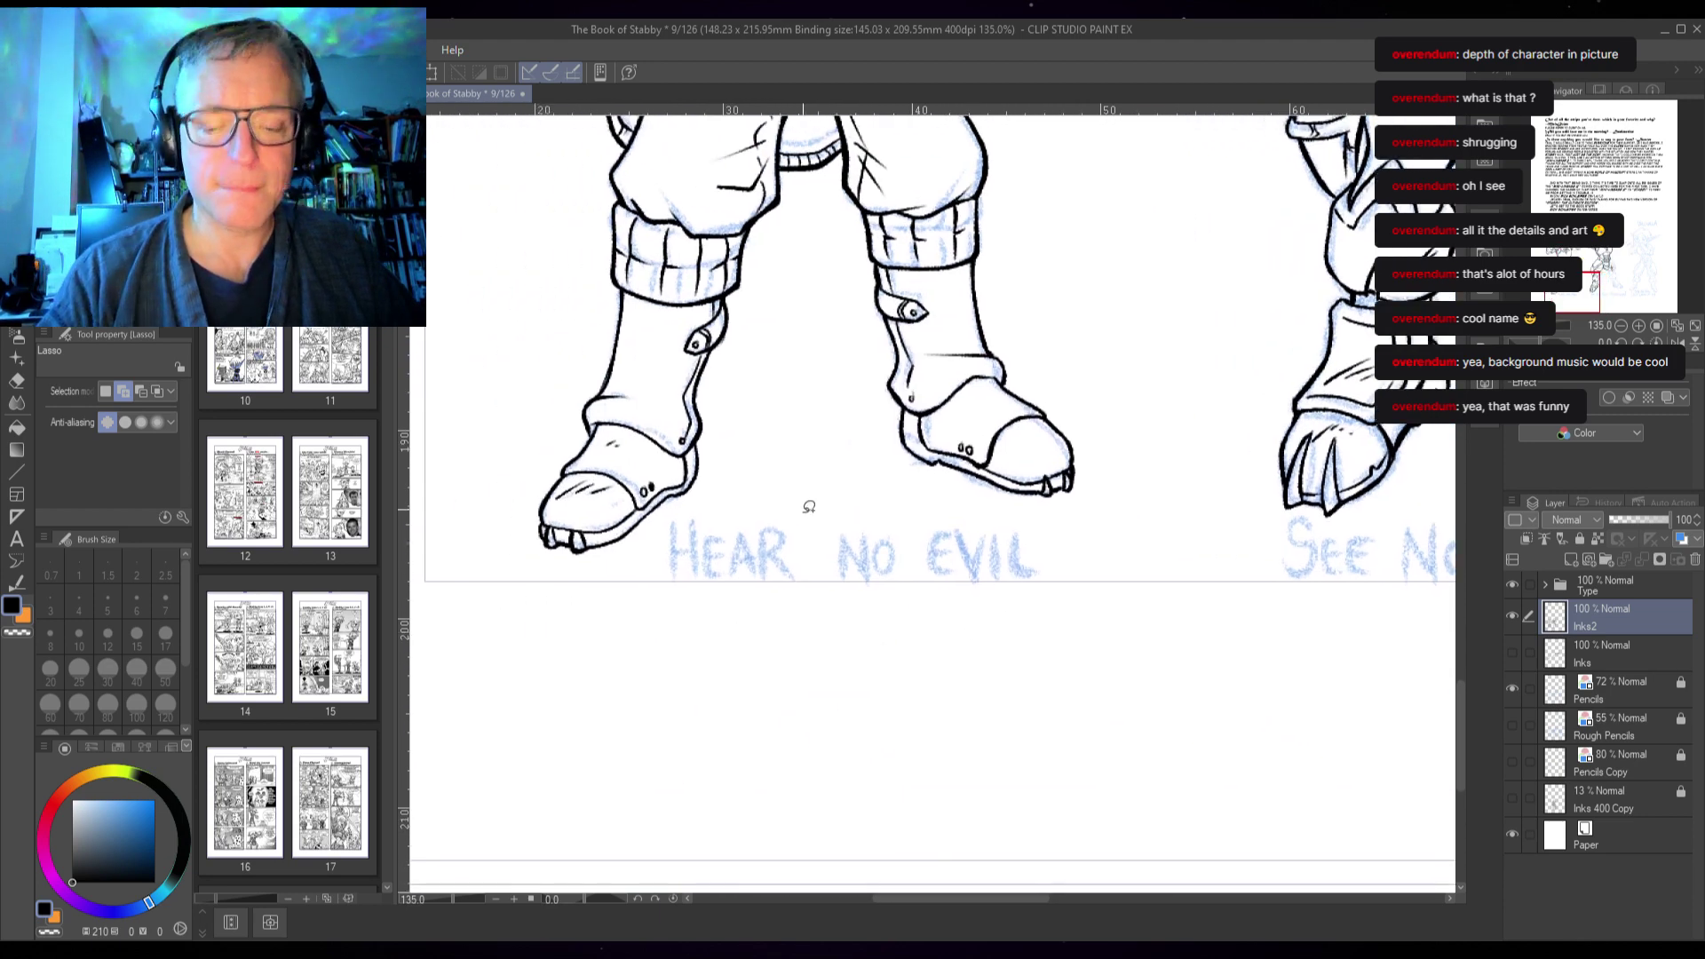
key("p")
scroll(716, 623, "up", 4)
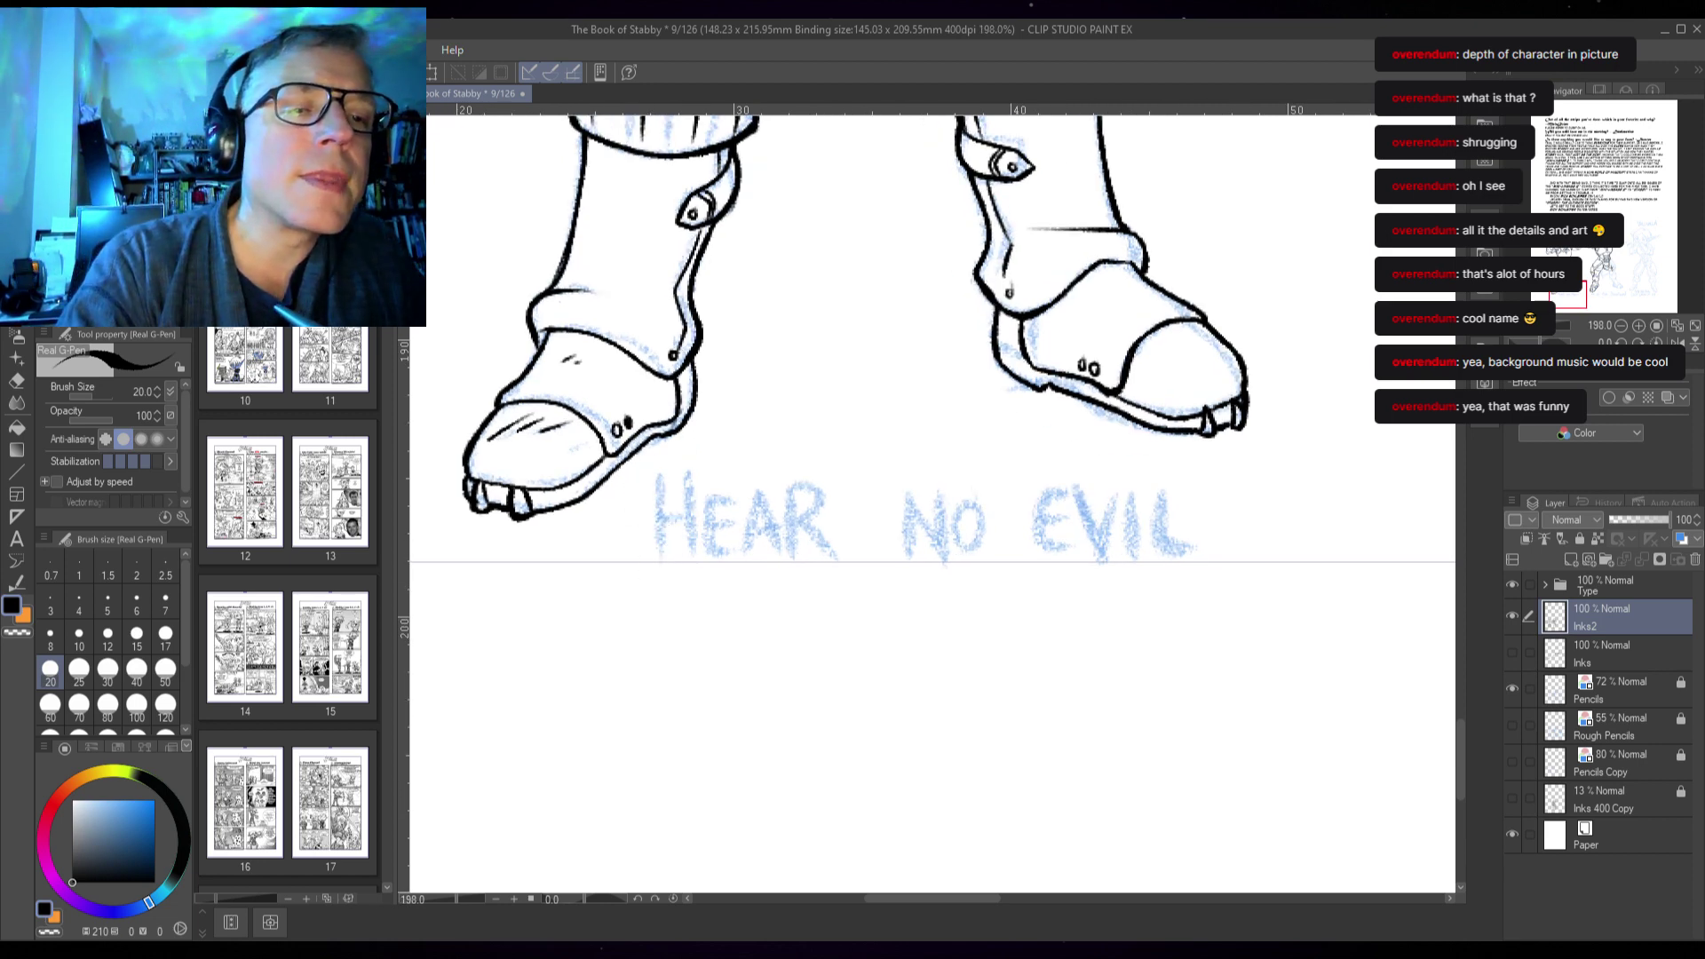
key("p")
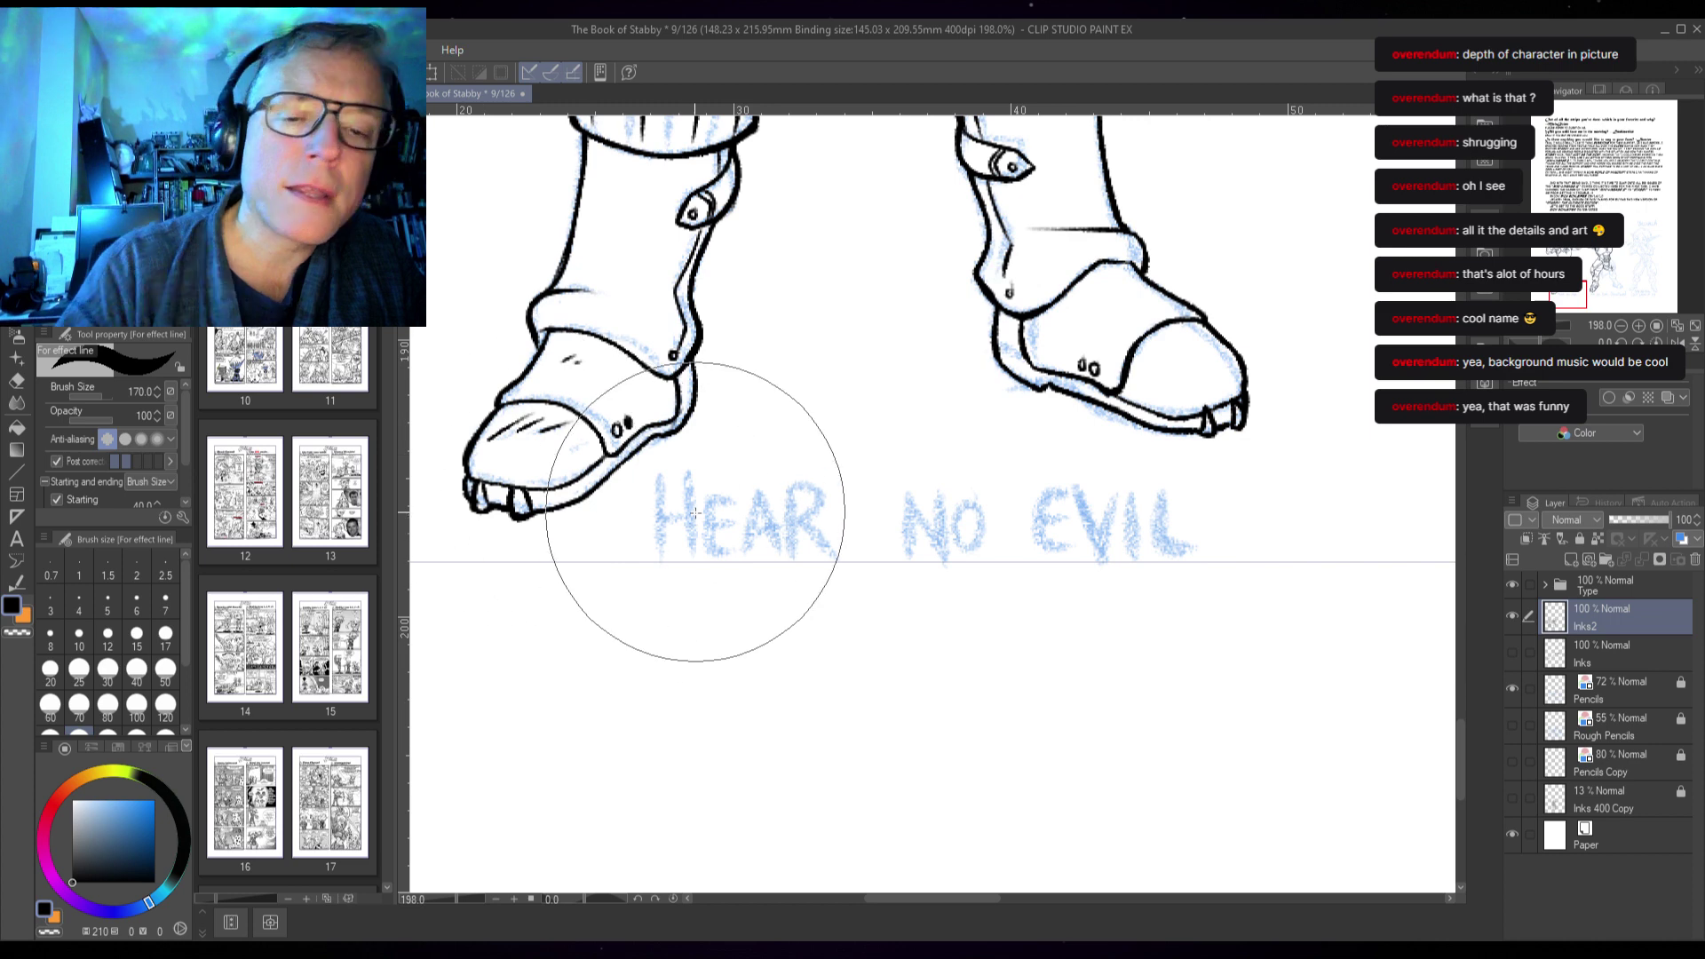
key("bracketleft")
key("bracketleft")
key("bracketleft")
key("bracketleft")
key("bracketleft")
key("bracketleft")
key("bracketleft")
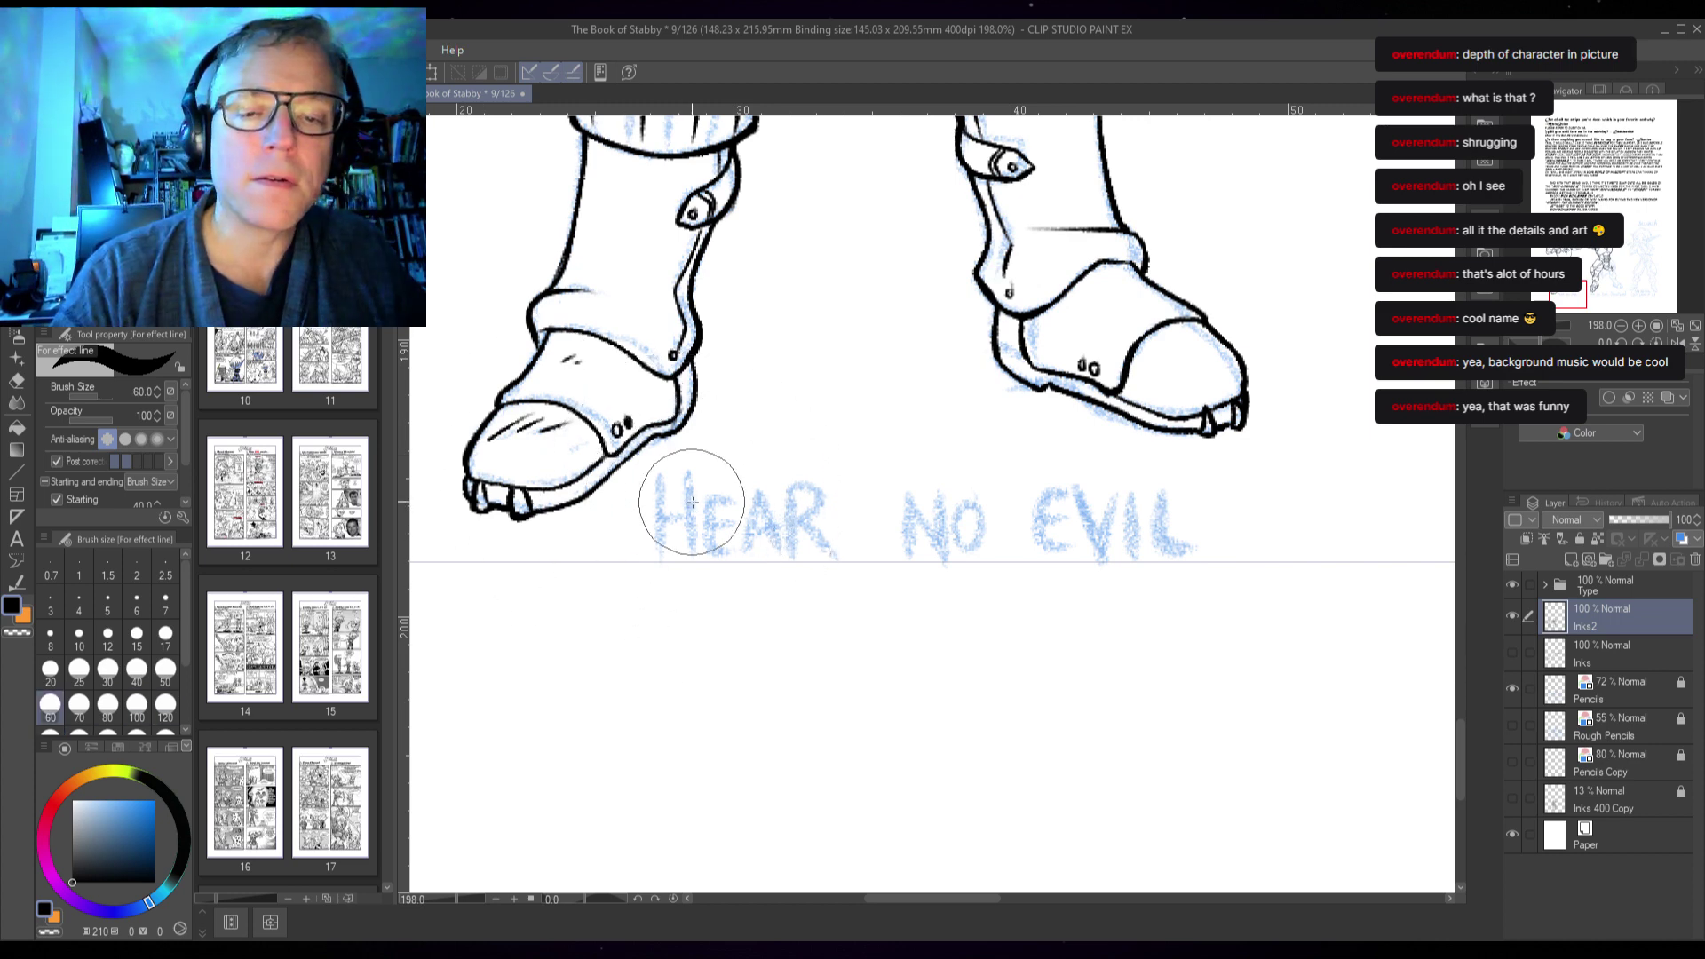
key("bracketleft")
key("bracketleft")
key("bracketleft")
key("bracketleft")
key("bracketleft")
key("bracketleft")
key("bracketleft")
key("bracketleft")
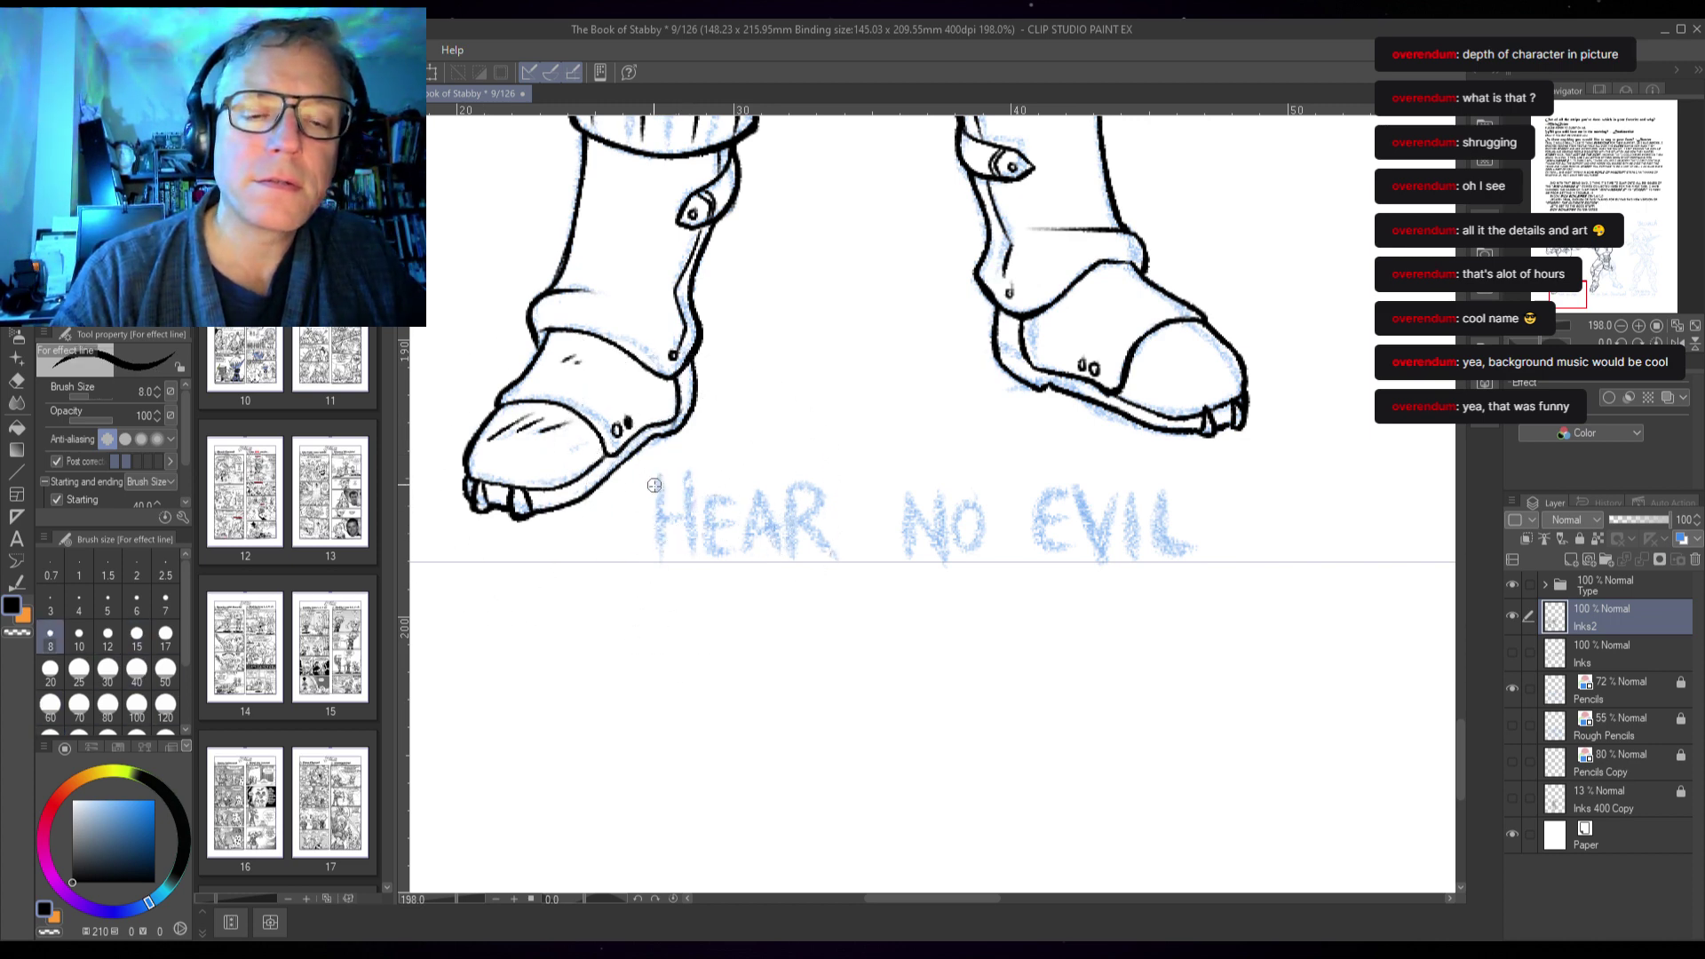
left_click_drag(654, 470, 657, 522)
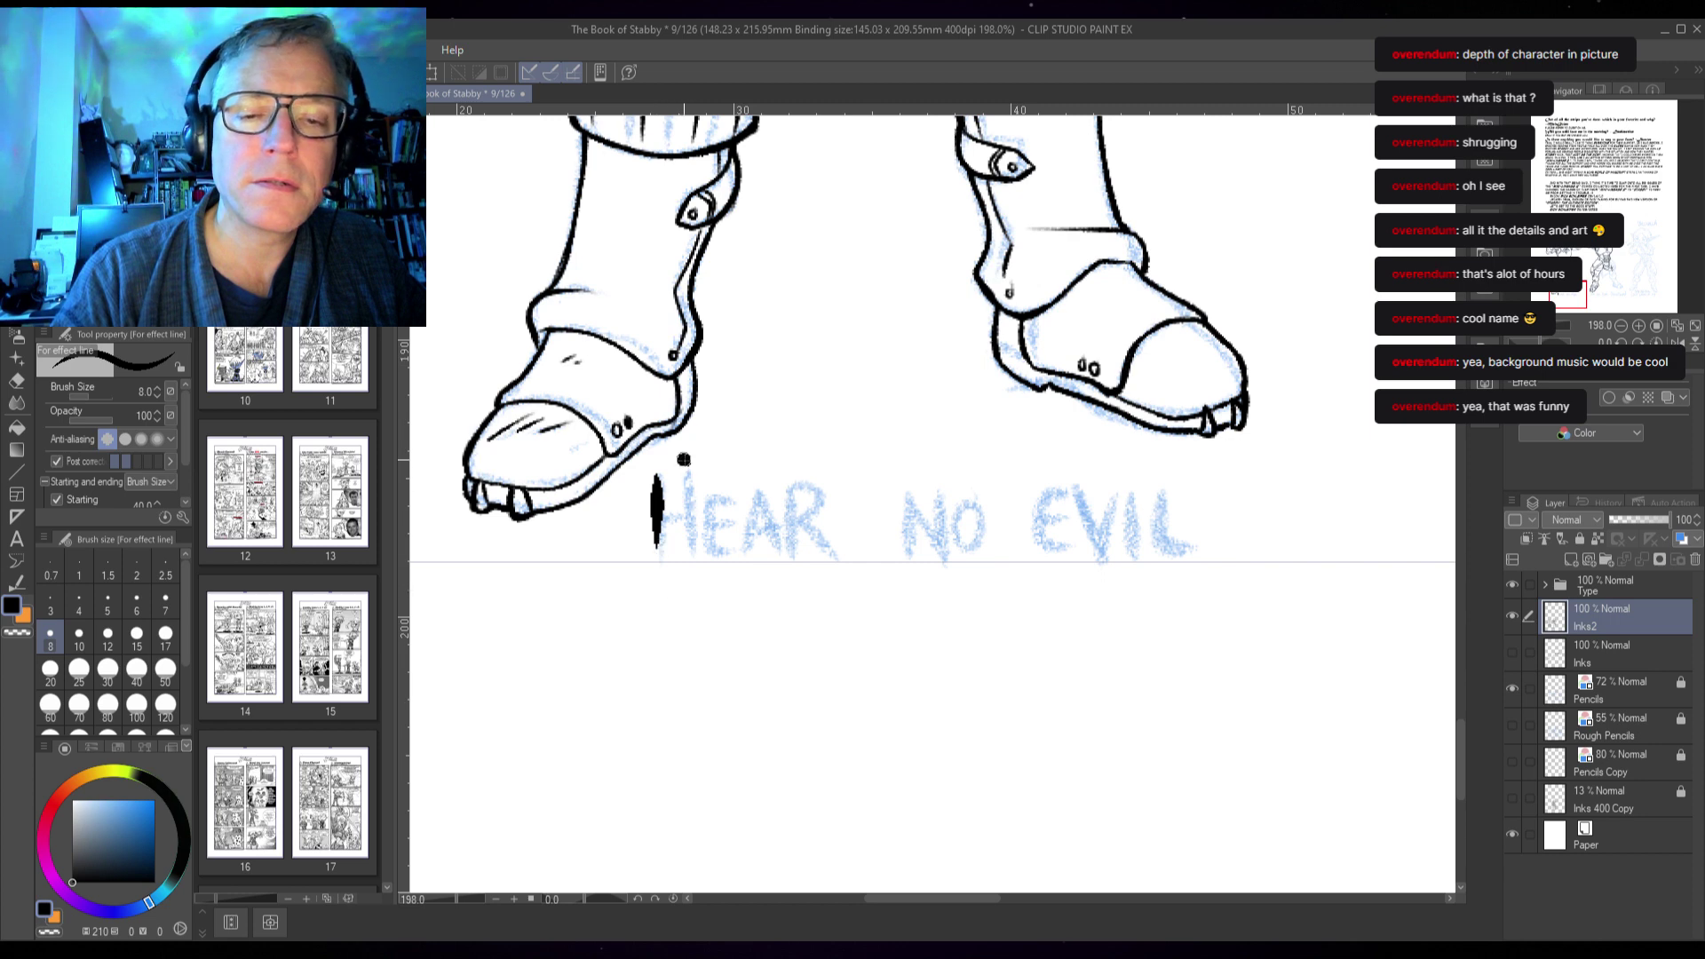
left_click_drag(683, 459, 691, 558)
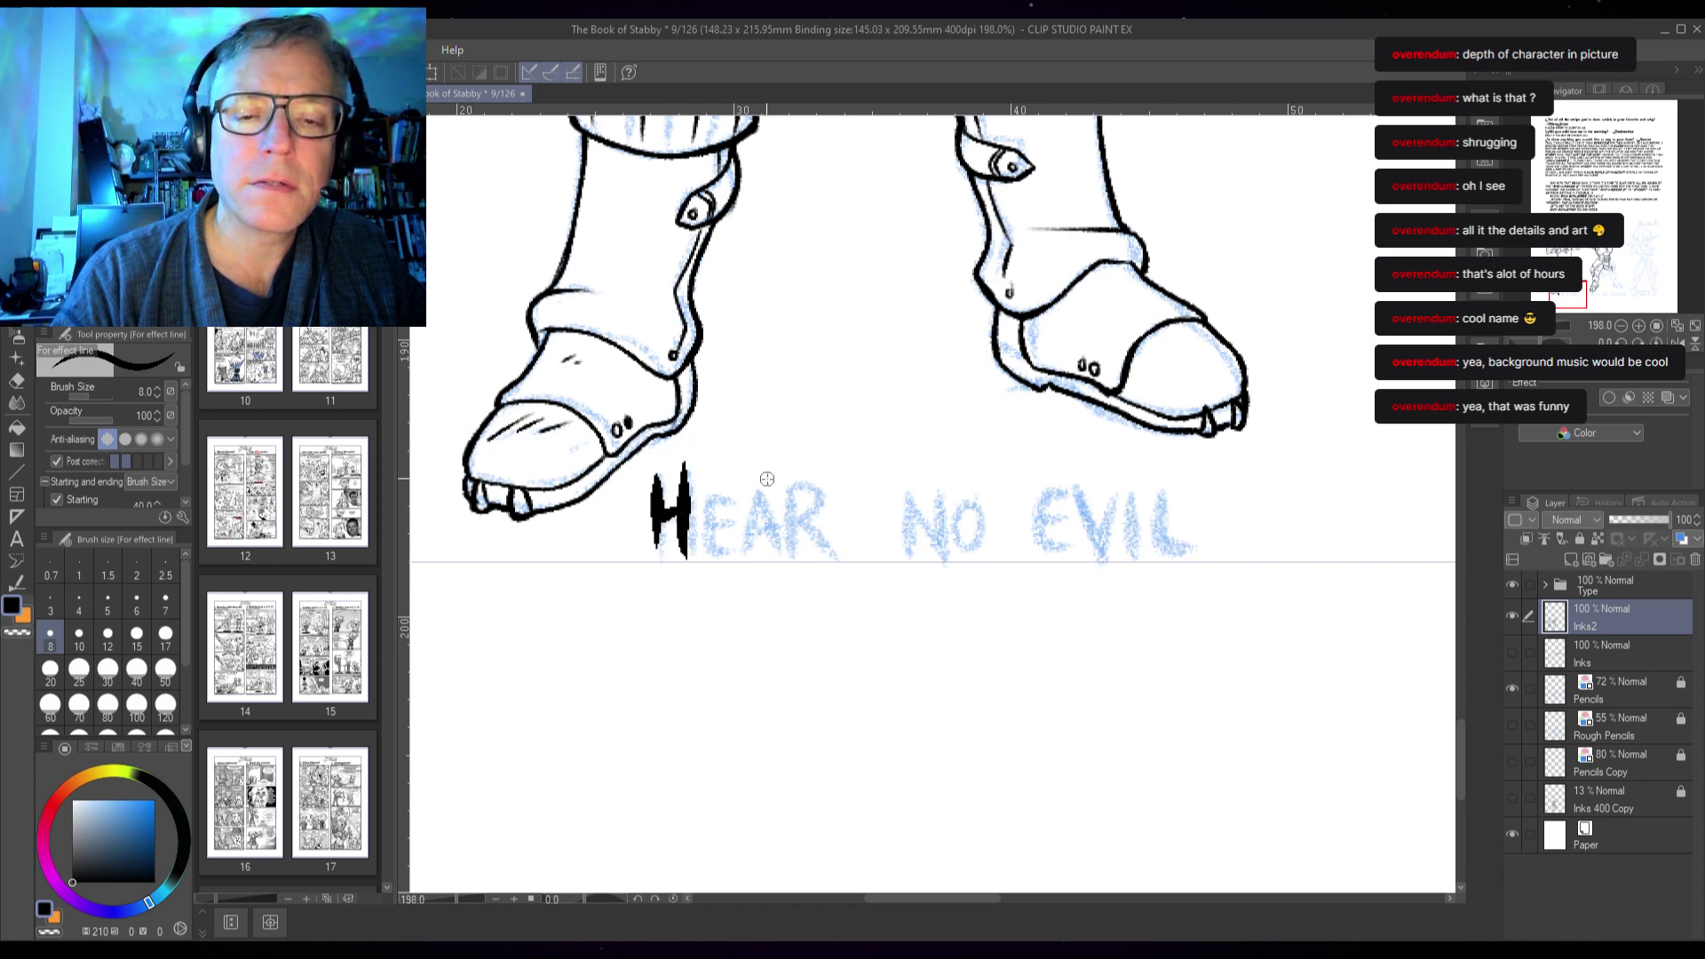
left_click_drag(701, 488, 705, 552)
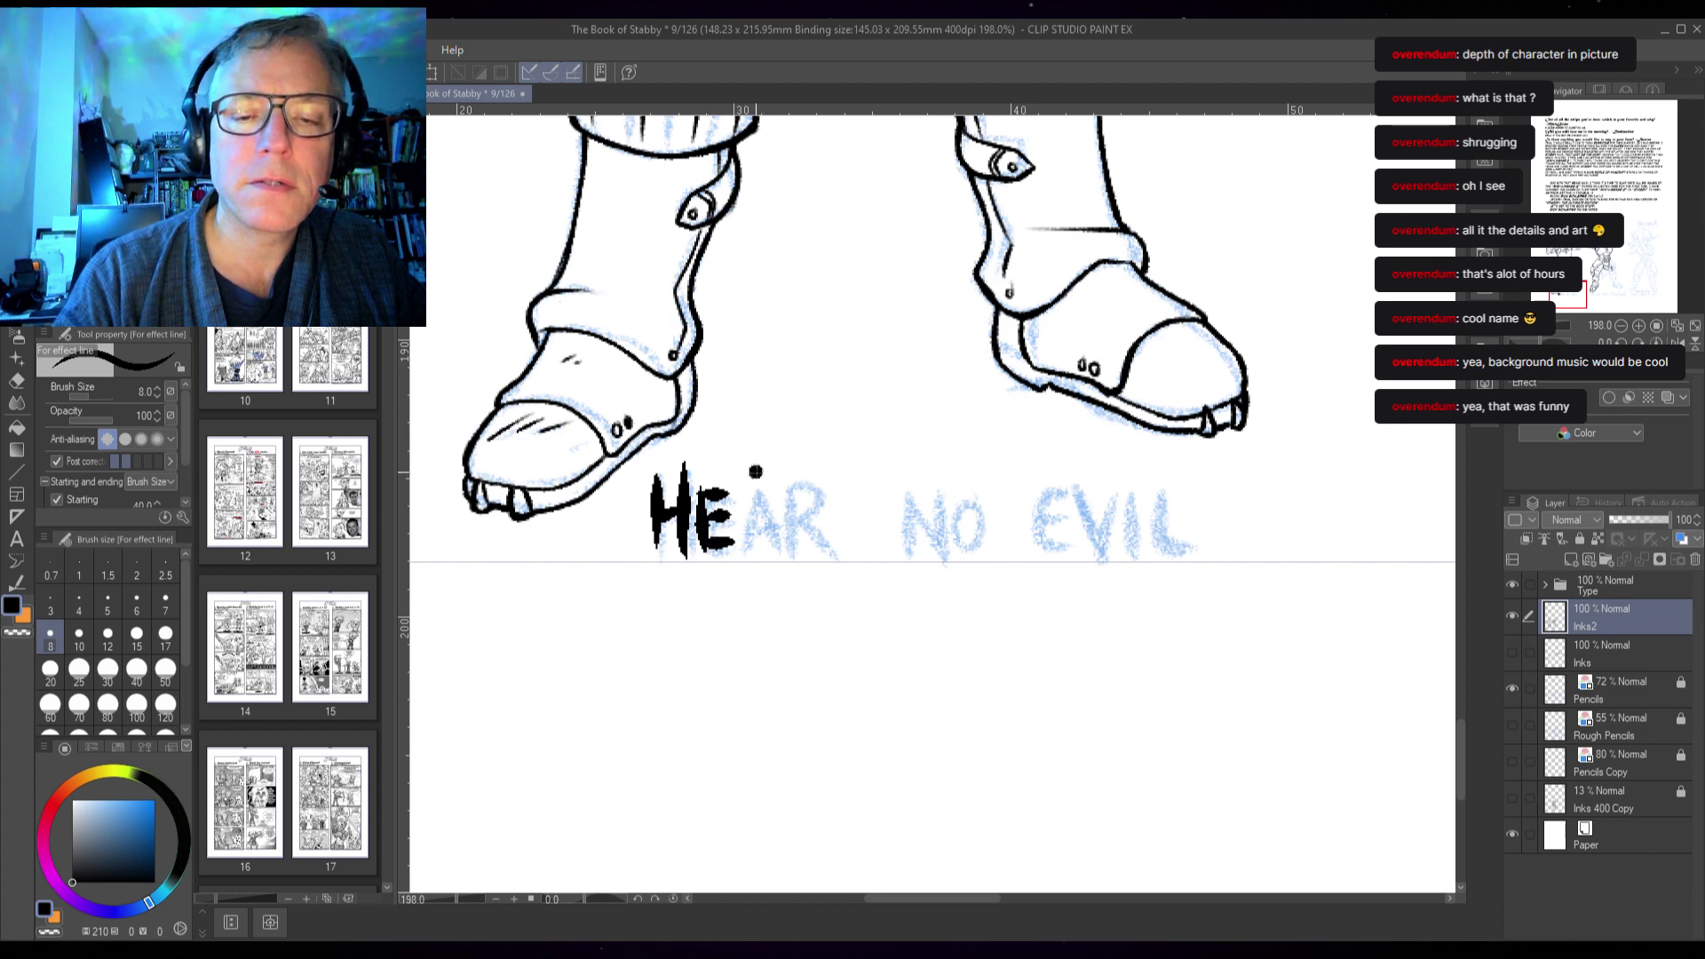
mouse_move(760, 467)
left_mouse_down()
mouse_move(744, 560)
mouse_move(781, 564)
left_mouse_up()
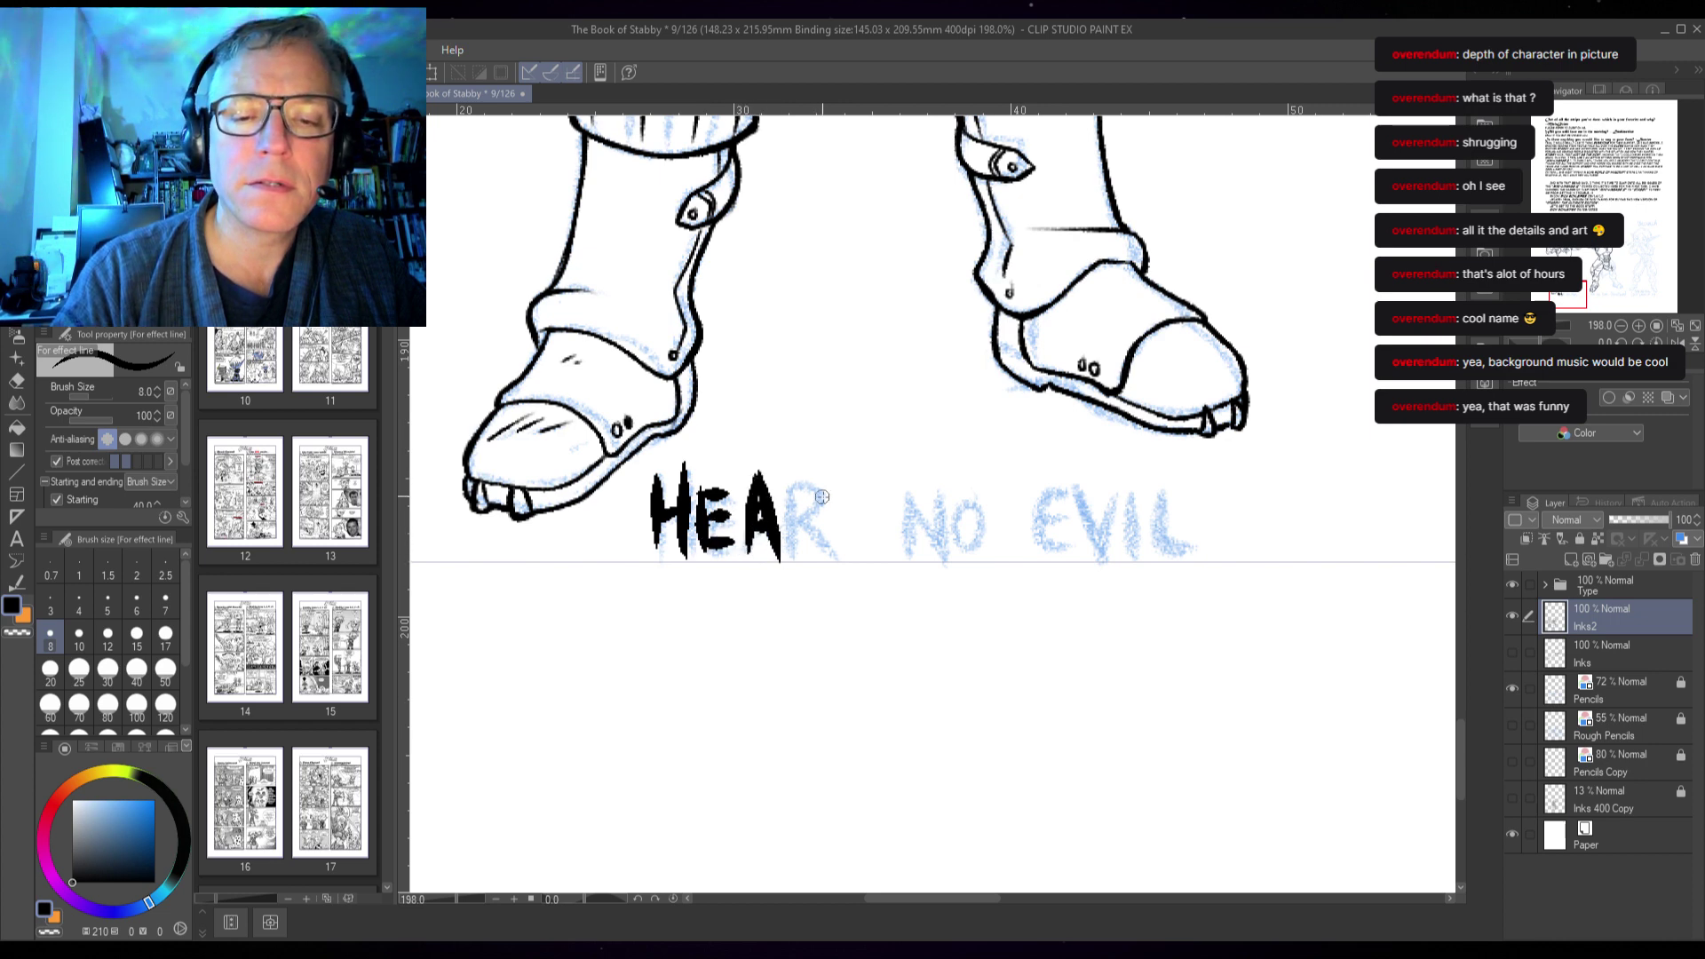
left_click_drag(784, 463, 793, 561)
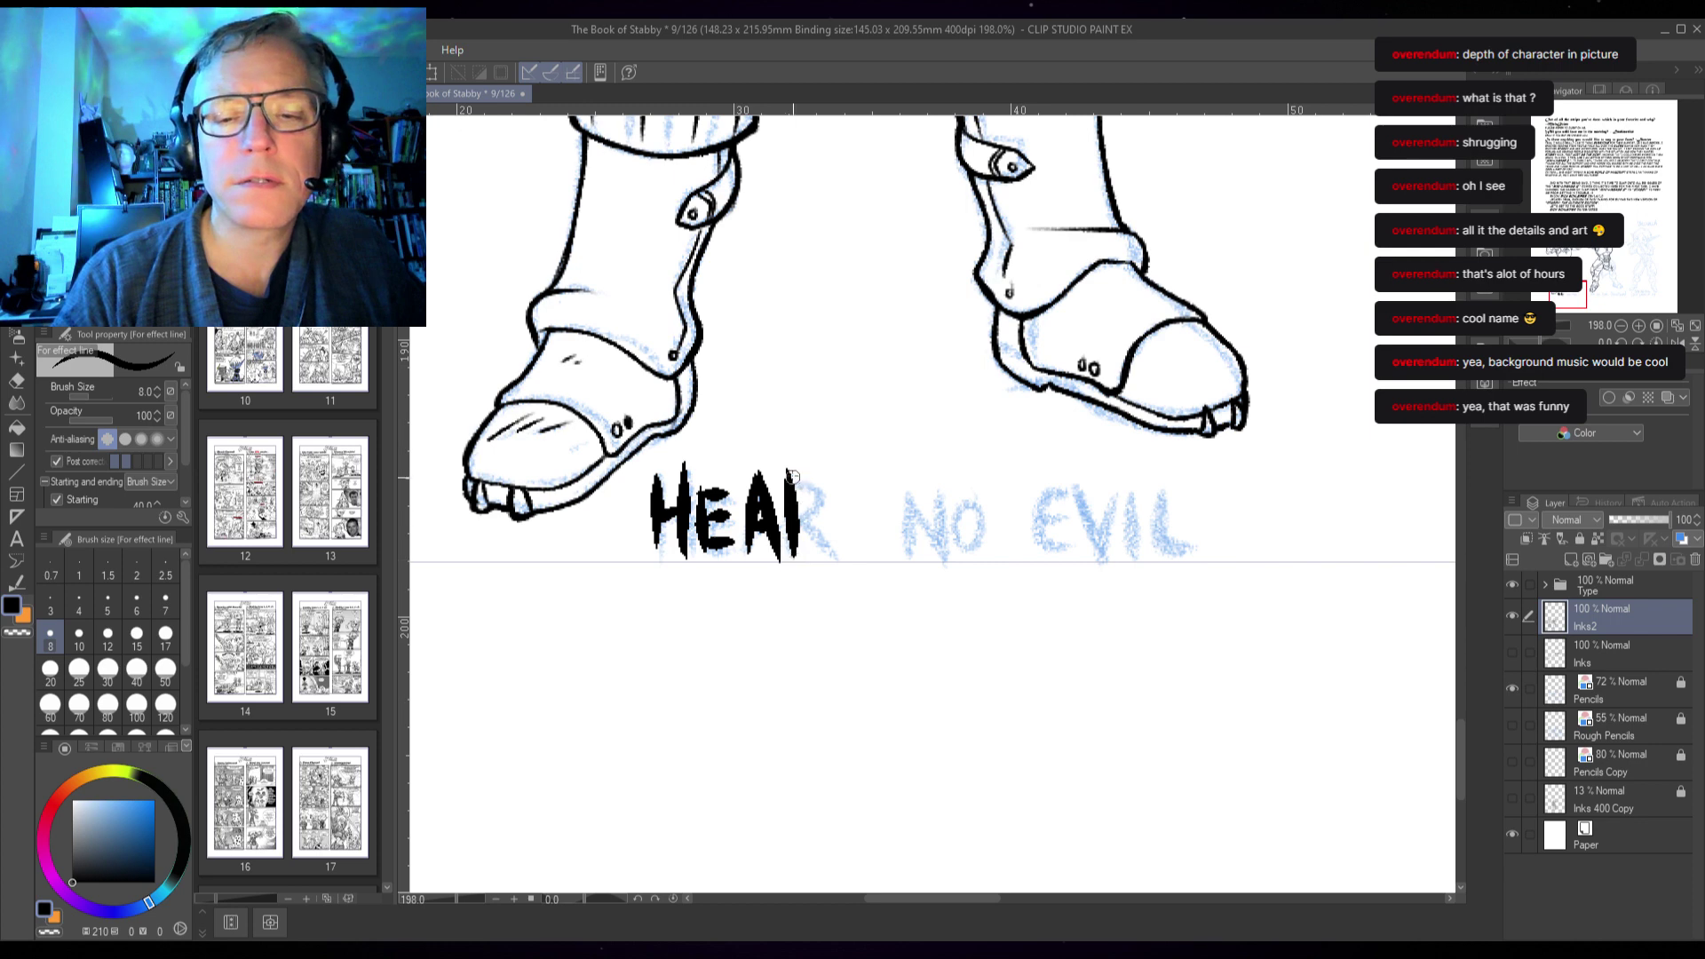
mouse_move(781, 462)
left_mouse_down()
mouse_move(833, 491)
mouse_move(802, 521)
mouse_move(843, 552)
left_mouse_up()
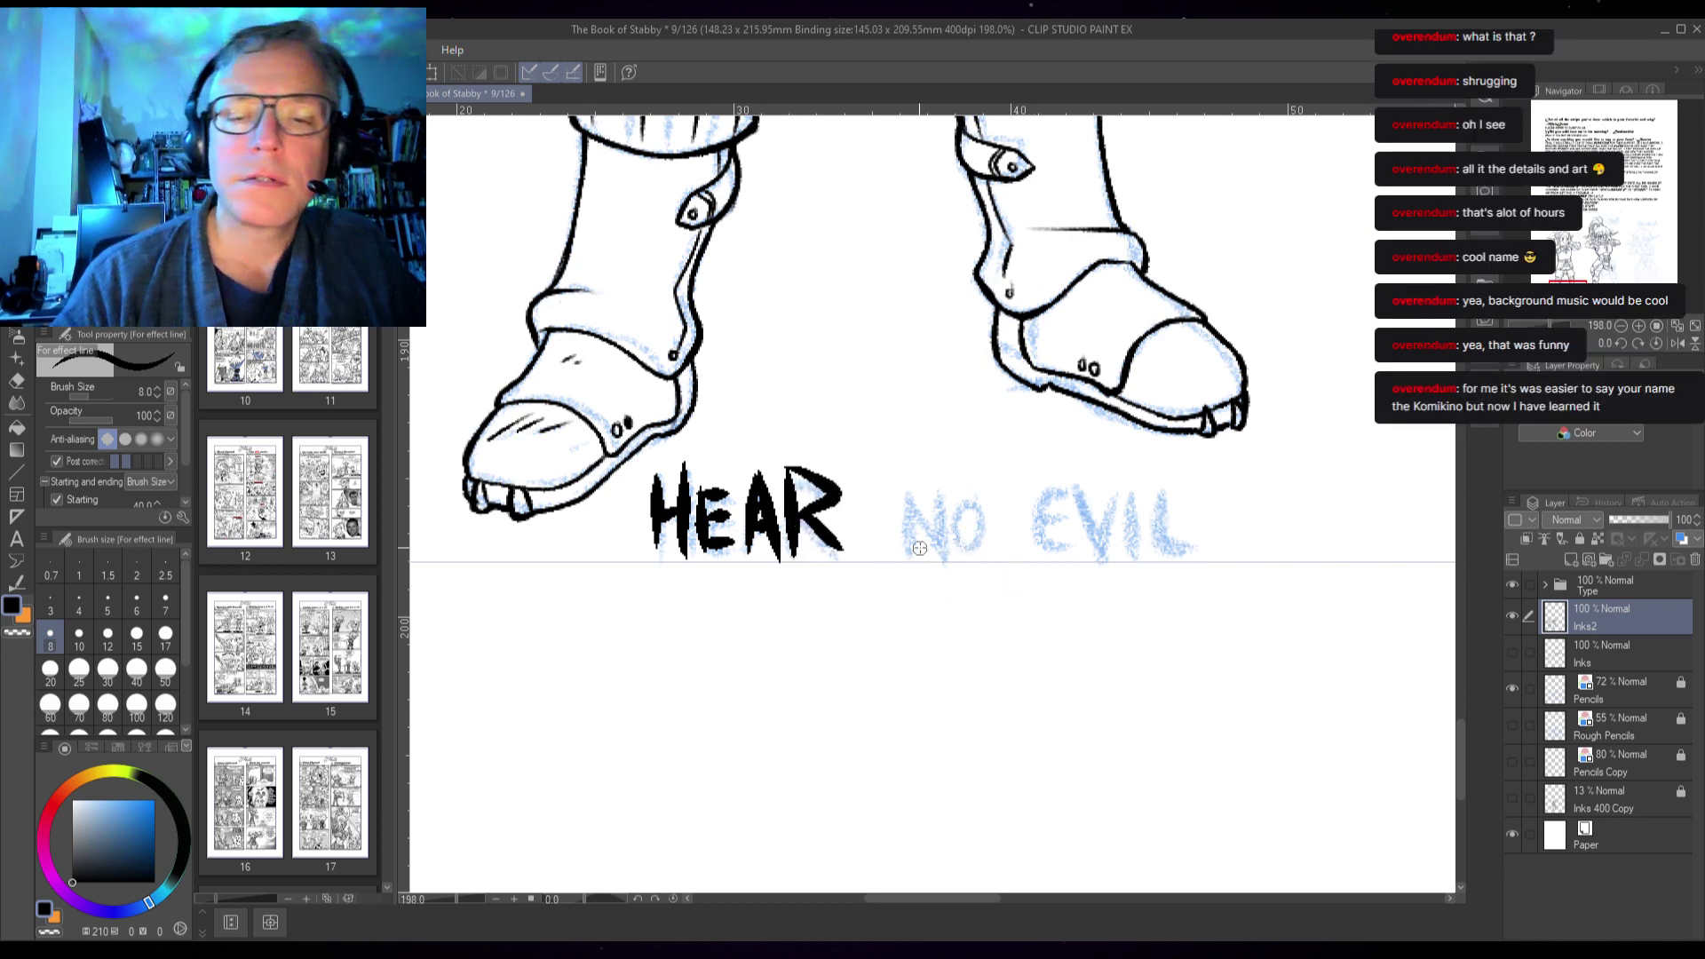
- Letter NO EVIL over the rest of the first character's pencilled caption
mouse_move(907, 493)
left_mouse_down()
mouse_move(909, 552)
mouse_move(913, 499)
mouse_move(944, 553)
mouse_move(972, 499)
mouse_move(989, 541)
left_mouse_up()
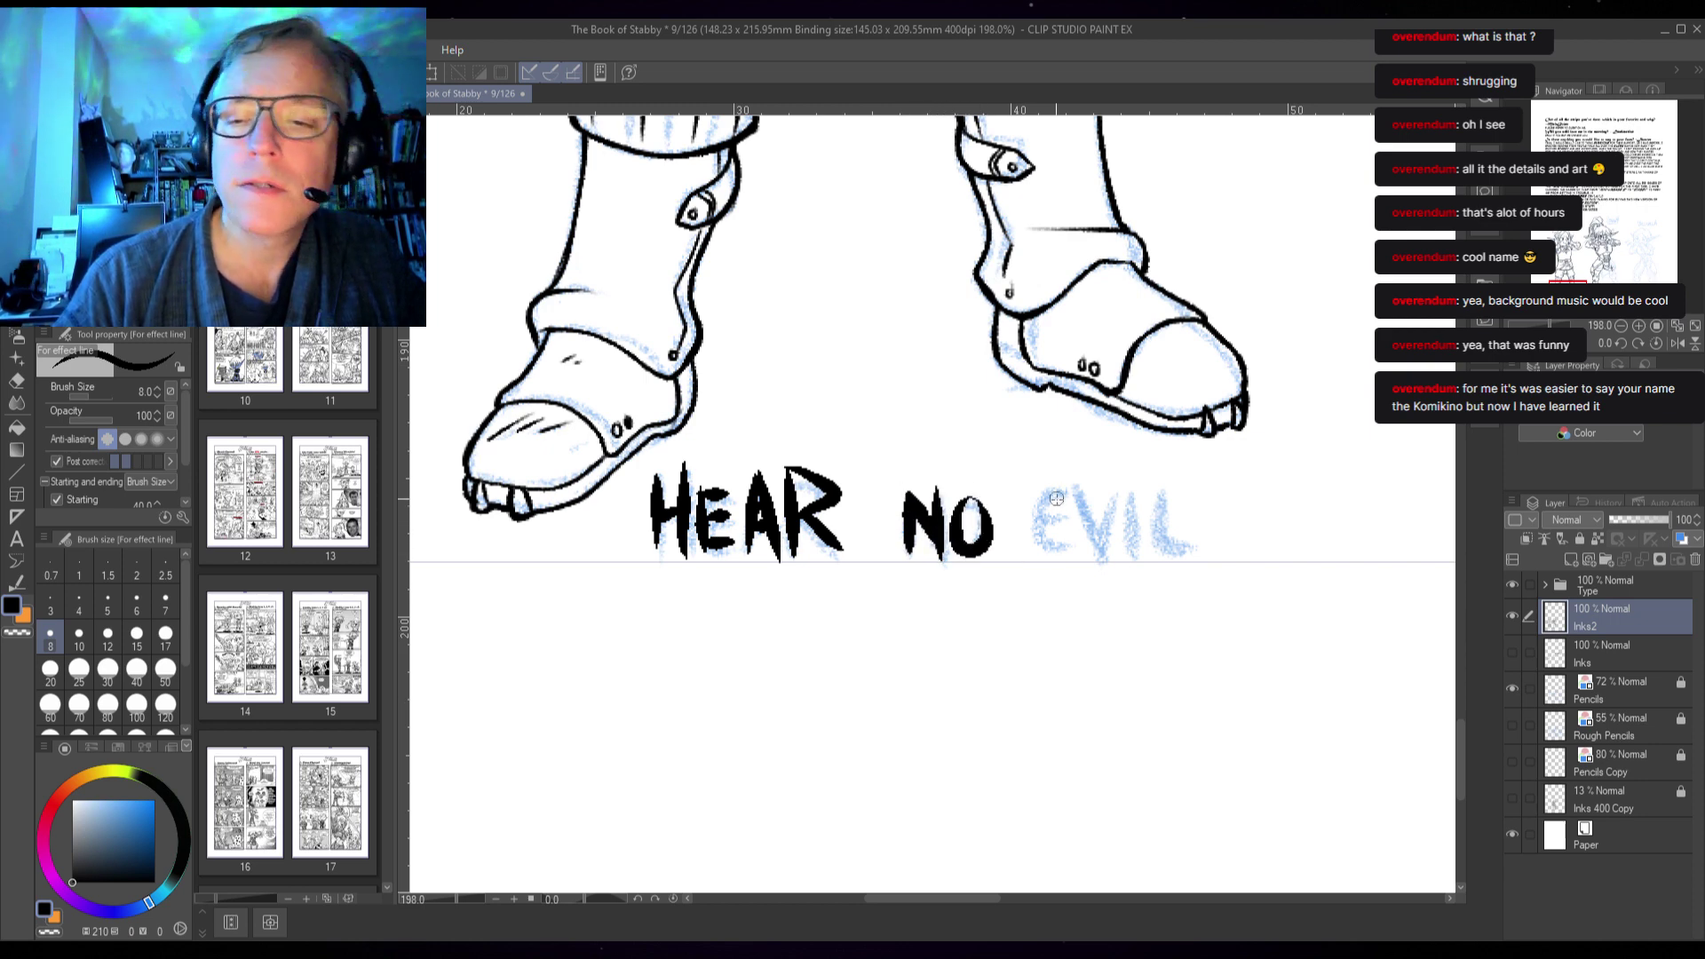
left_click_drag(1031, 495, 1030, 552)
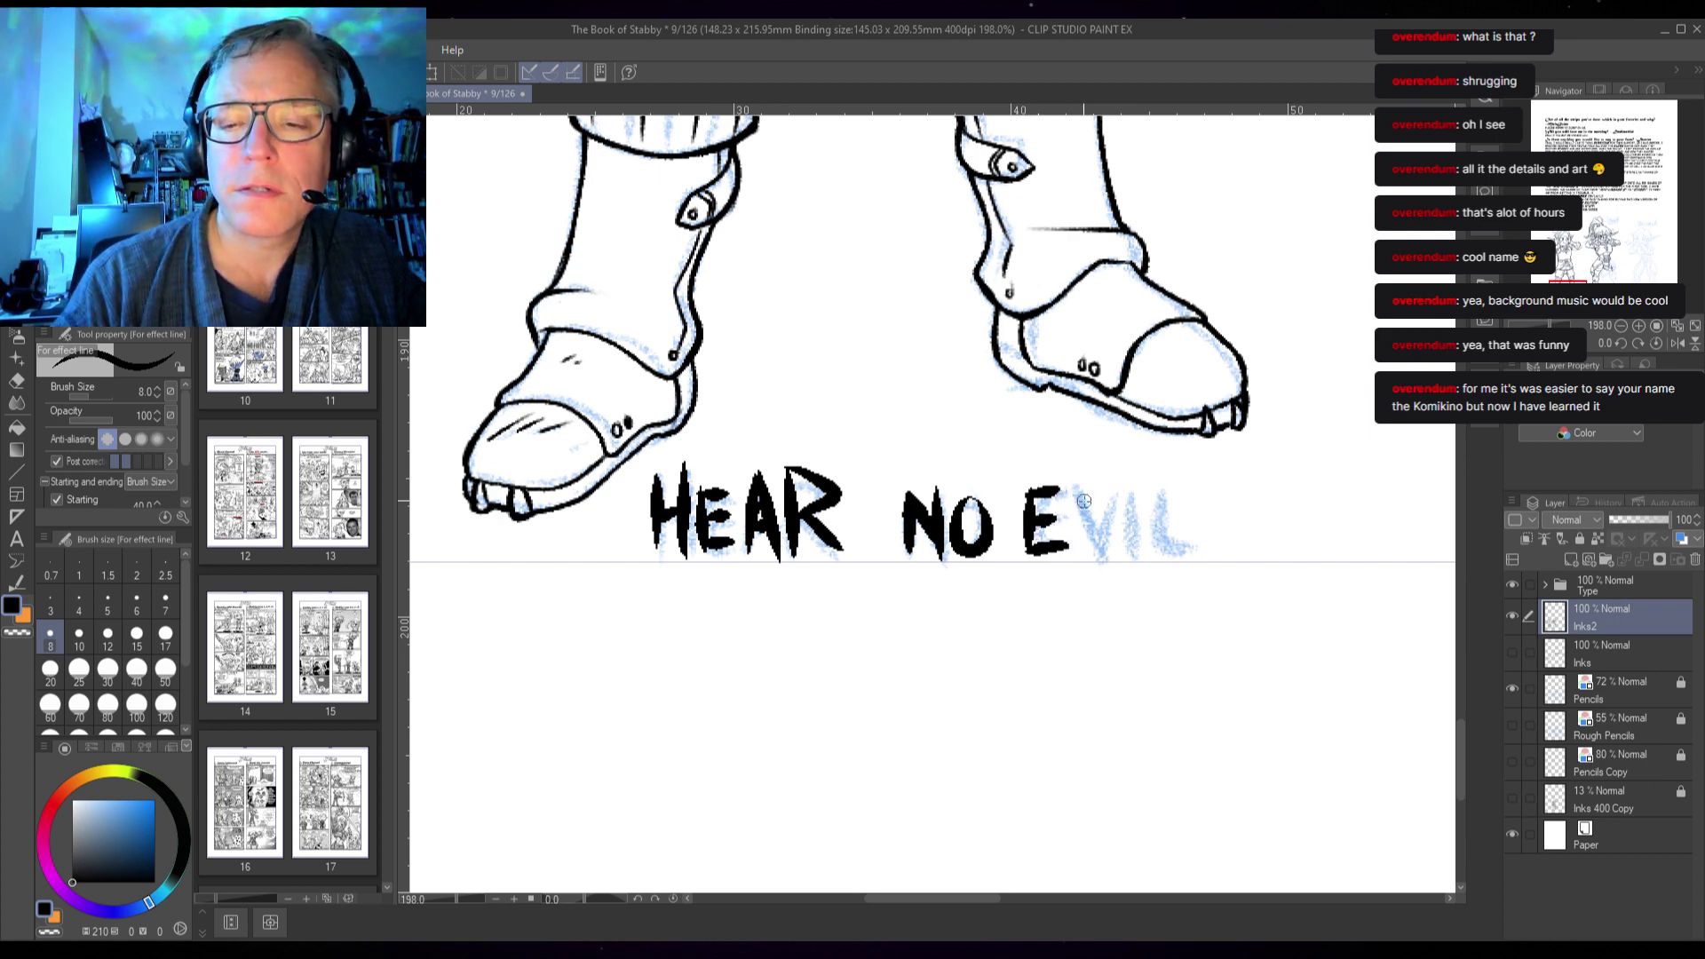
left_click_drag(1062, 484, 1087, 552)
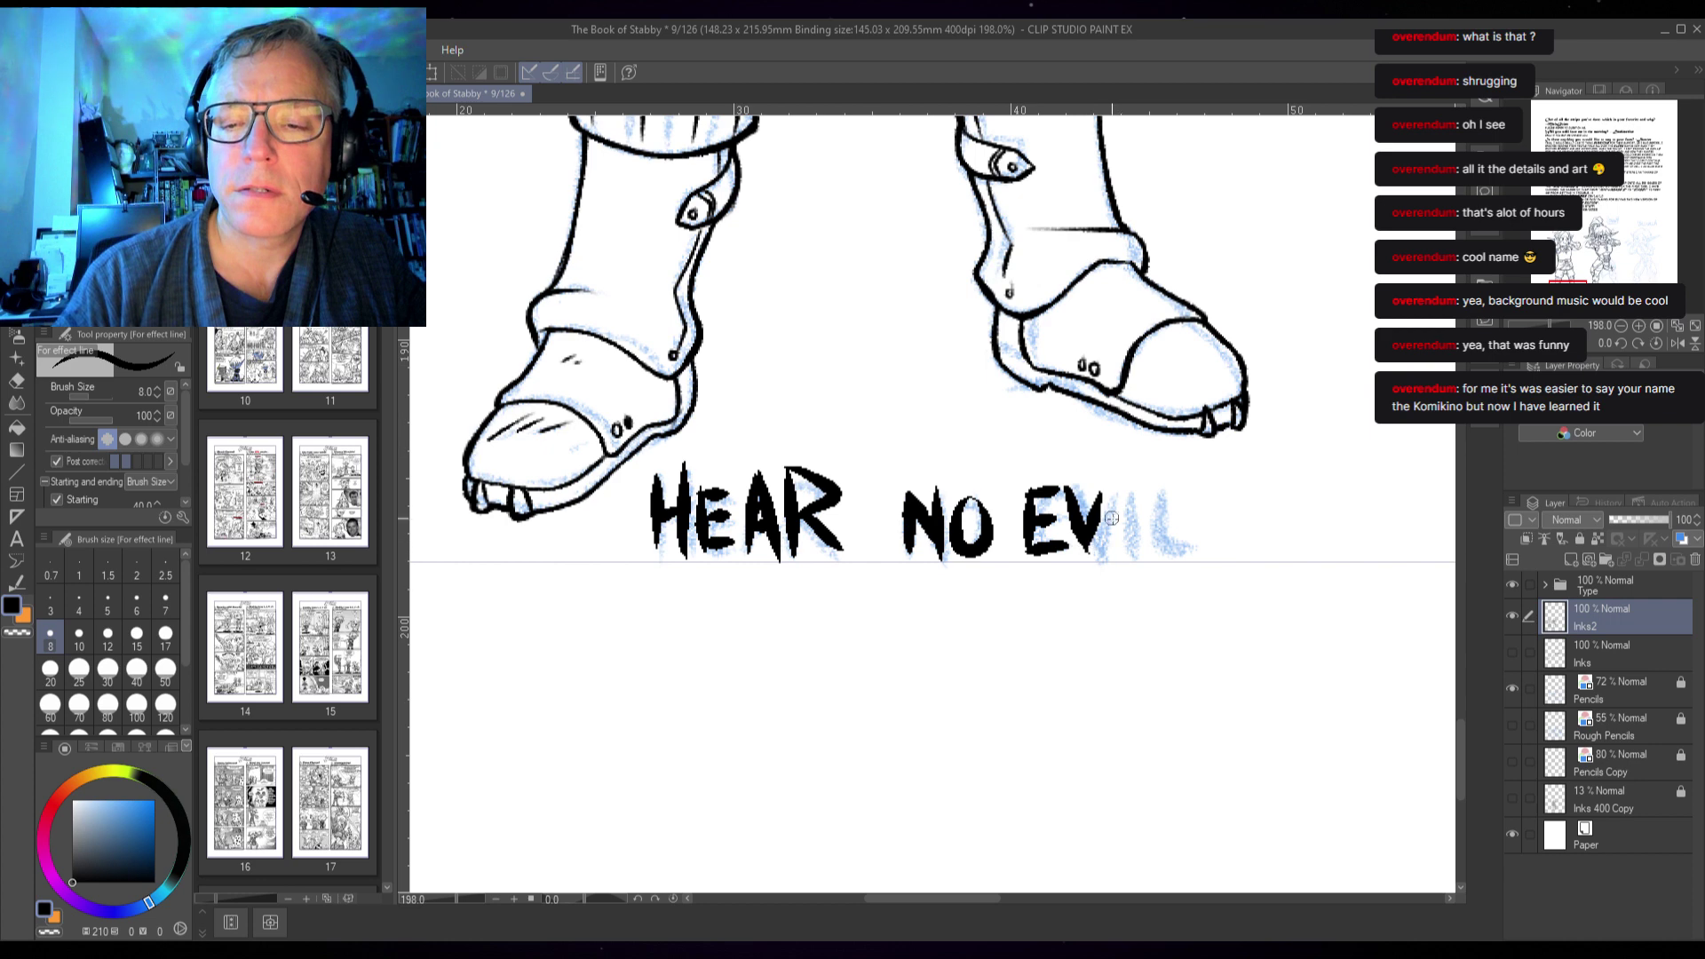
mouse_move(1113, 486)
left_mouse_down()
mouse_move(1112, 543)
mouse_move(1189, 549)
left_mouse_up()
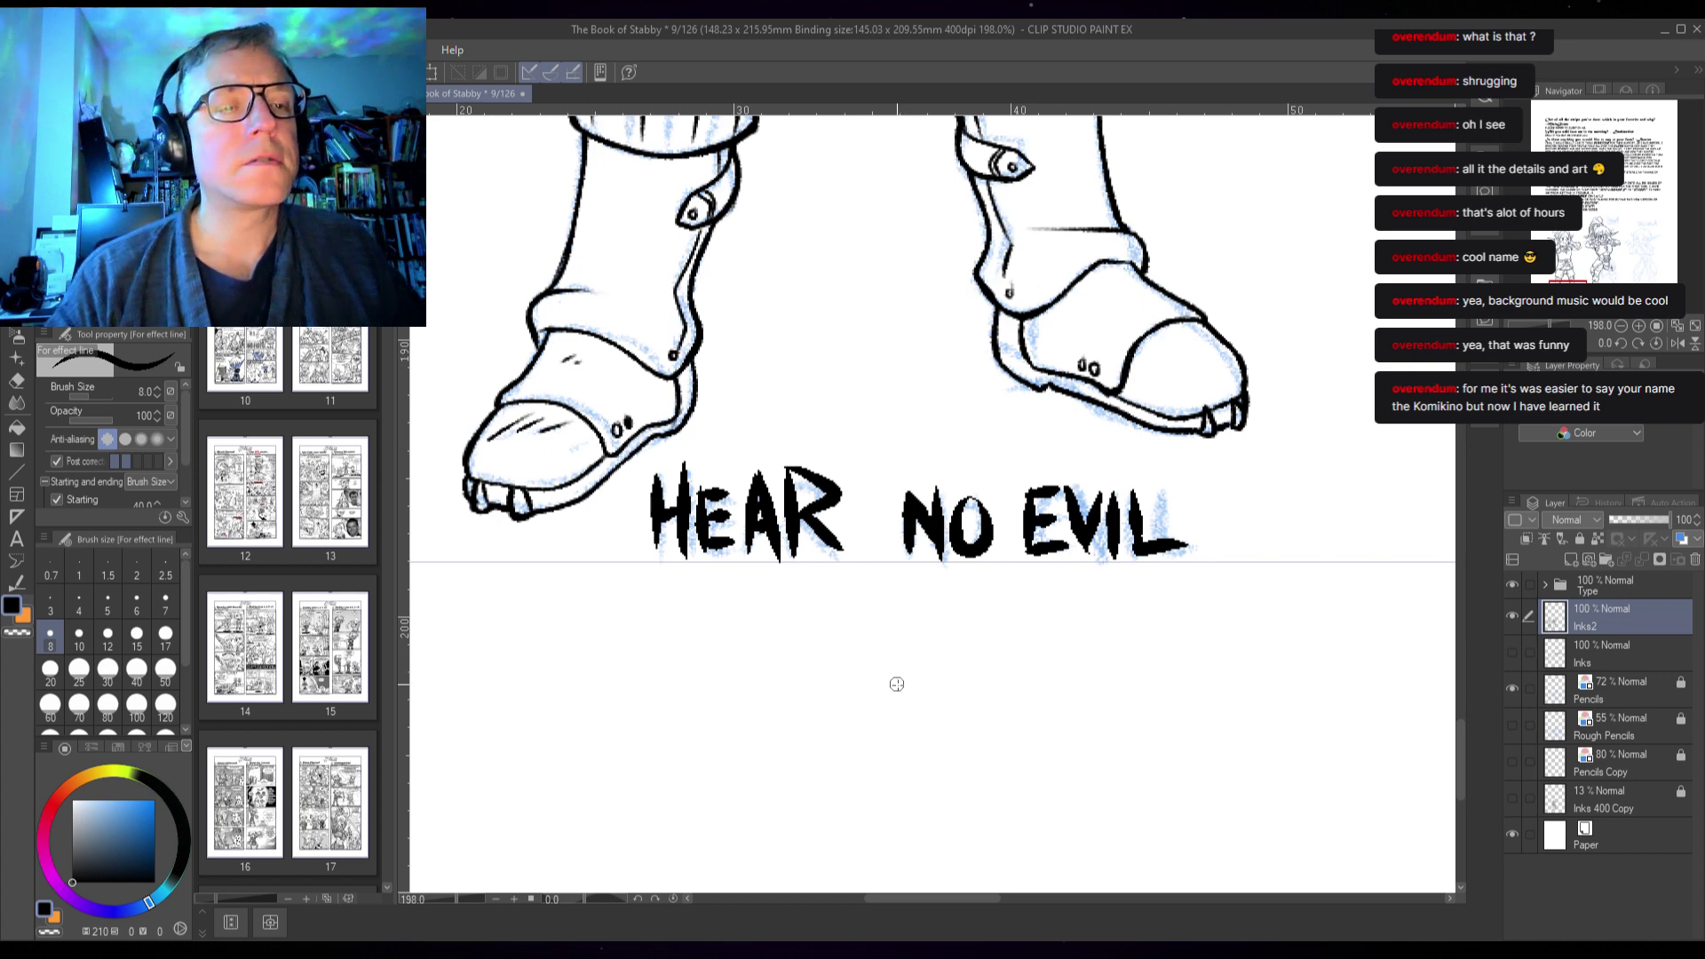
- Try the Textured pen with test S strokes beside the SEE NO EVIL caption, reducing the brush size to 15, and undo them
mouse_move(1050, 701)
left_mouse_down()
mouse_move(948, 716)
mouse_move(480, 583)
left_mouse_up()
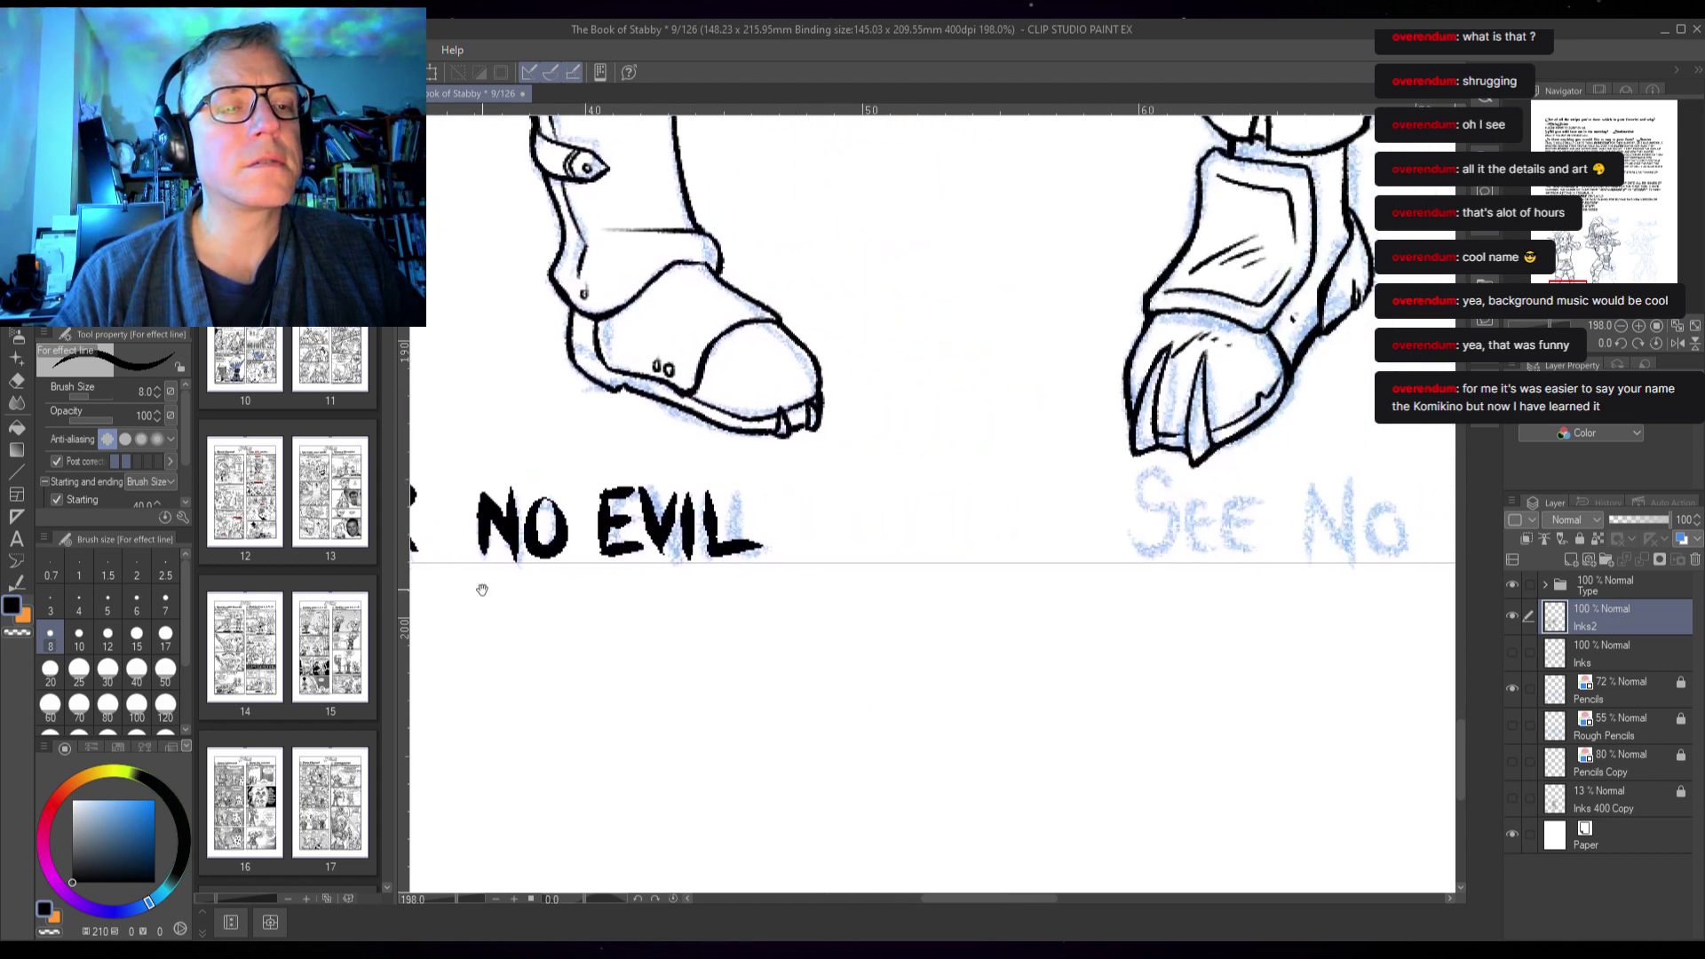
key("p")
mouse_move(970, 435)
left_mouse_down()
mouse_move(1008, 476)
mouse_move(946, 533)
left_mouse_up()
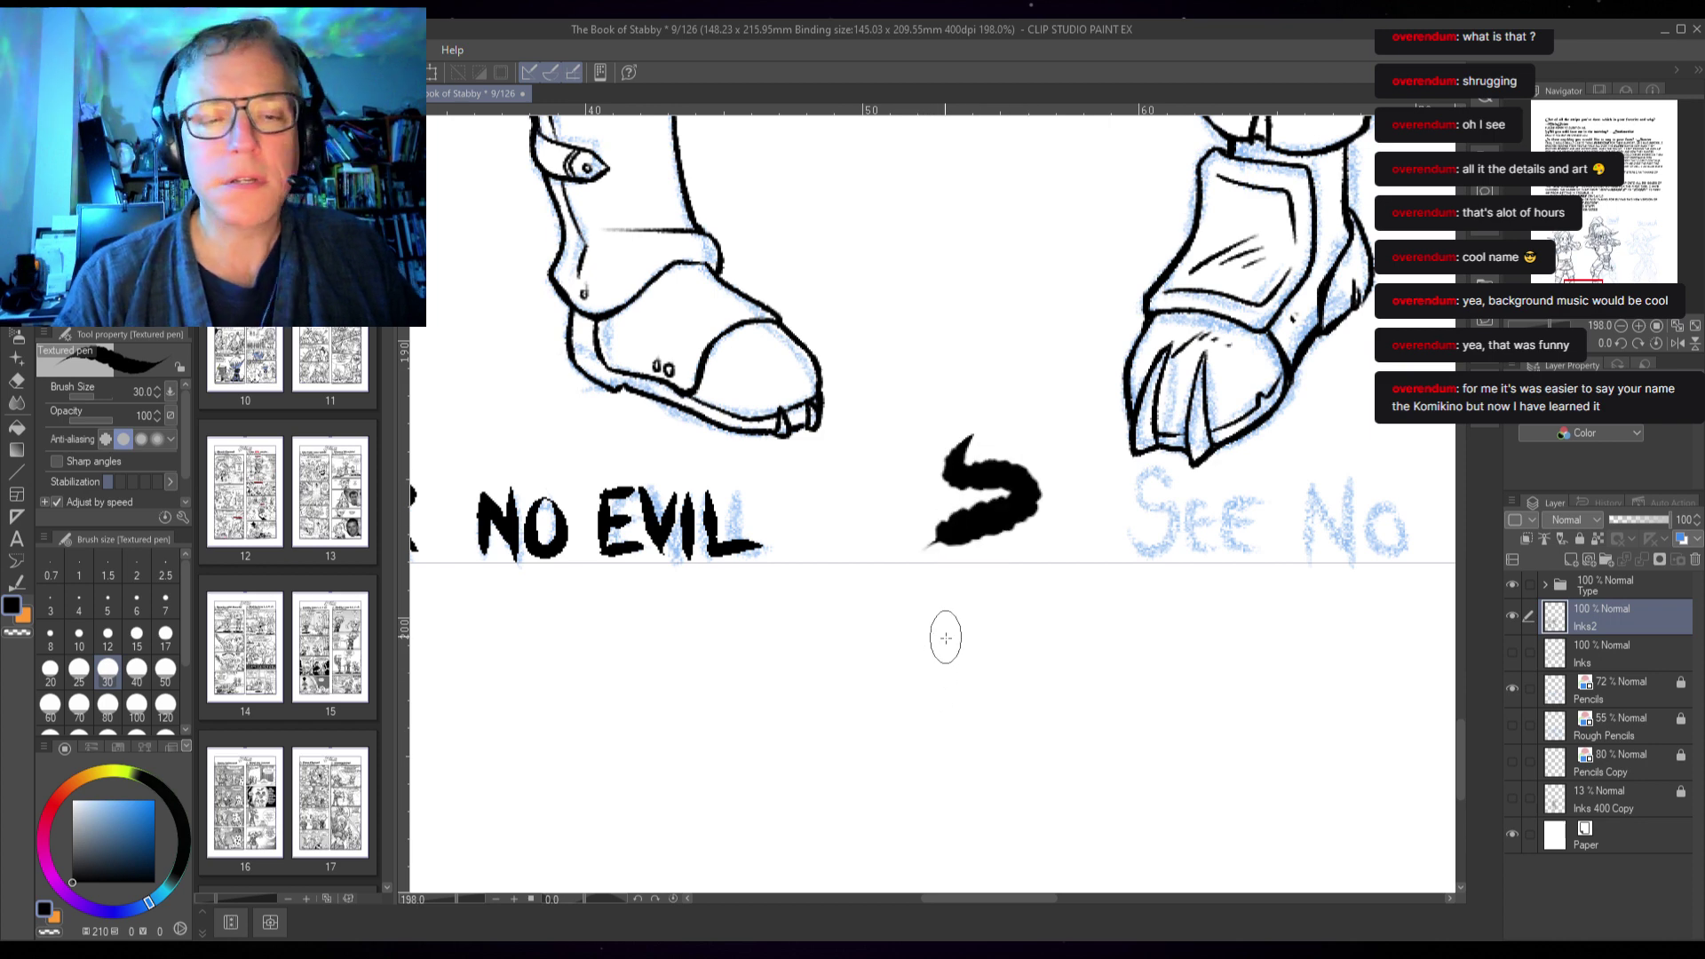
key("ctrl+z")
key("bracketleft")
key("bracketleft")
key("bracketleft")
key("bracketleft")
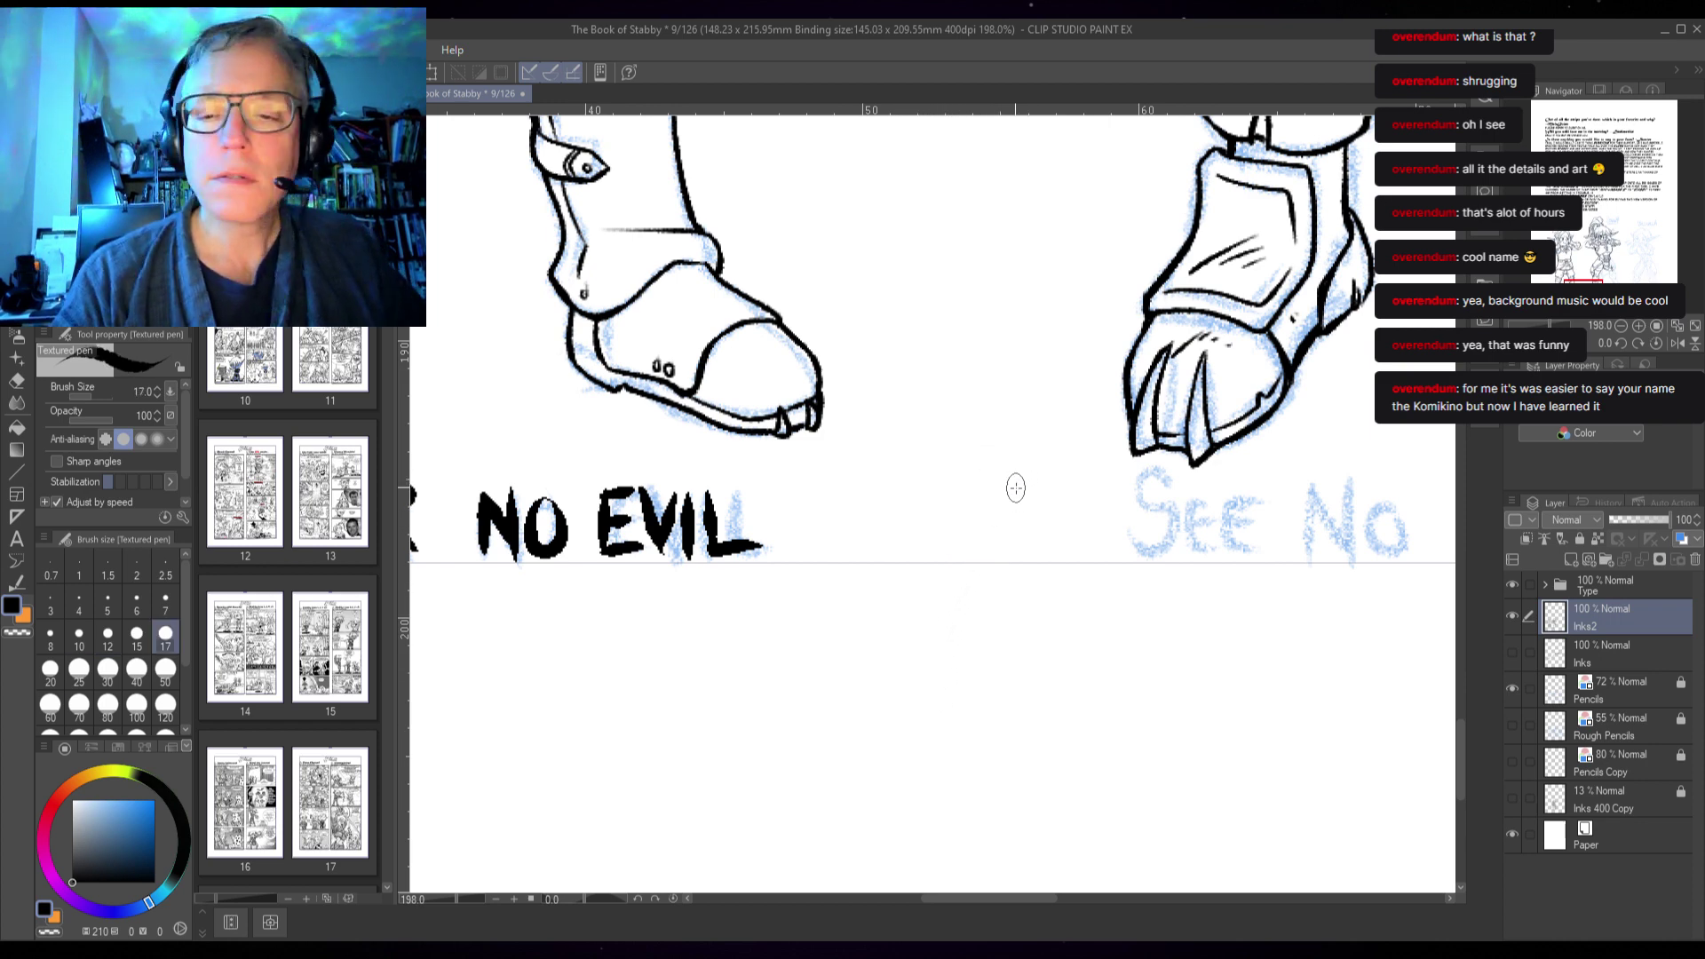
mouse_move(1036, 491)
left_mouse_down()
mouse_move(1002, 497)
mouse_move(1029, 505)
mouse_move(994, 540)
left_mouse_up()
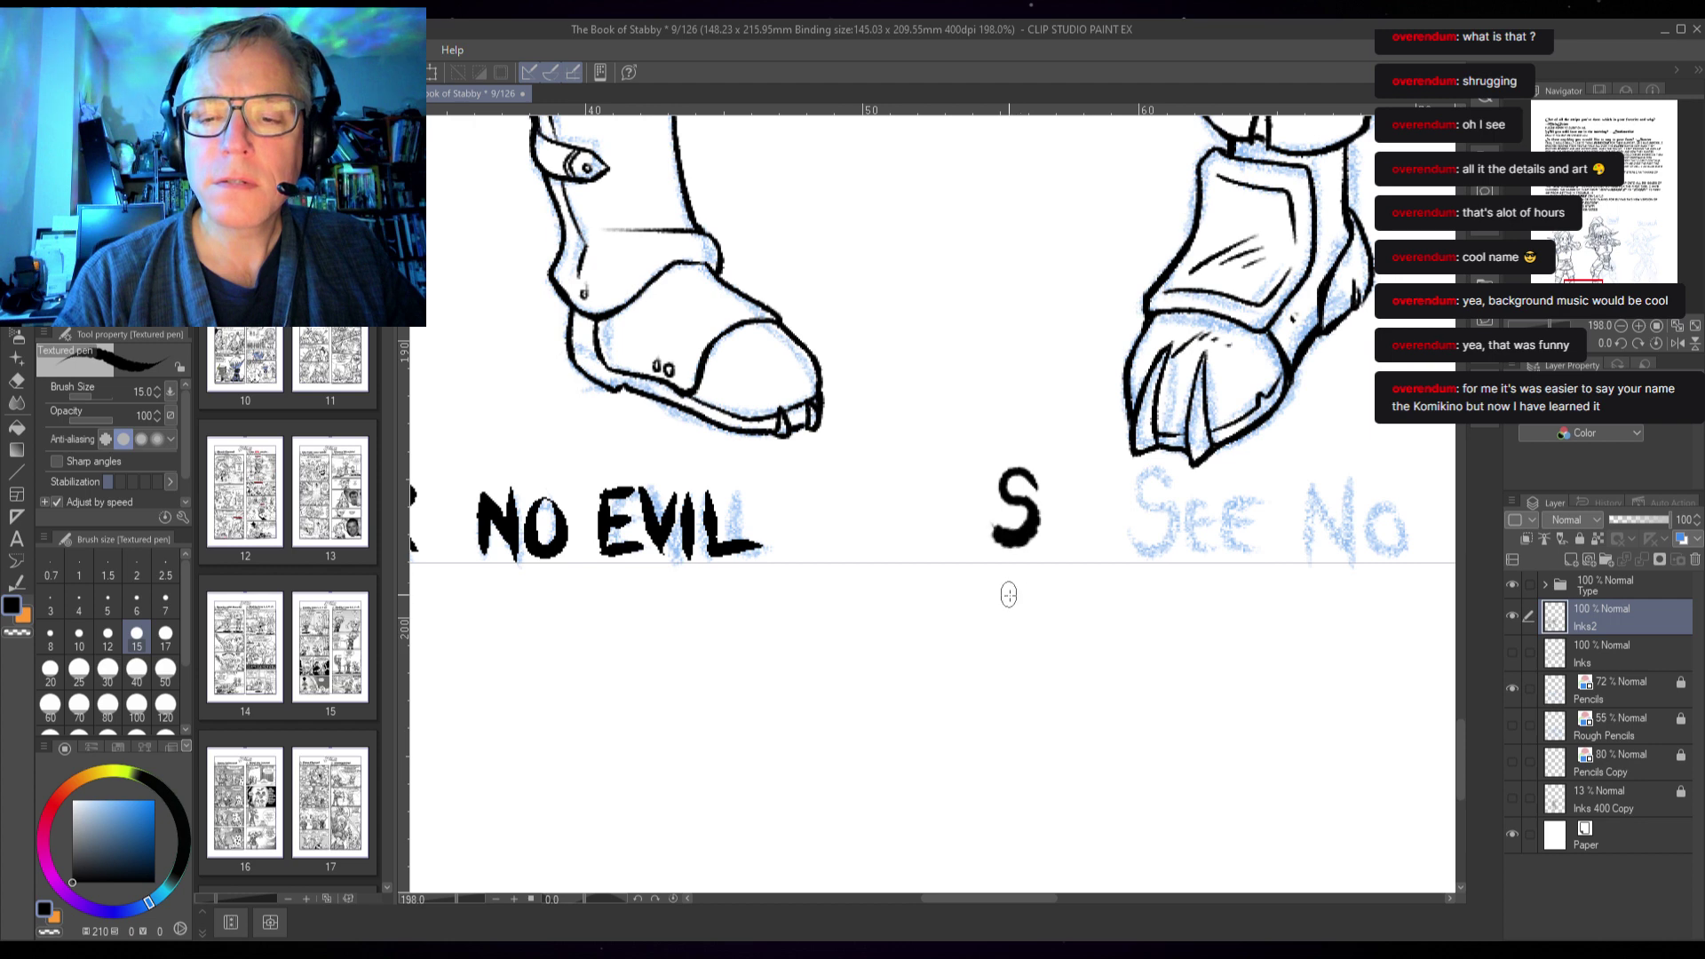
key("ctrl+z")
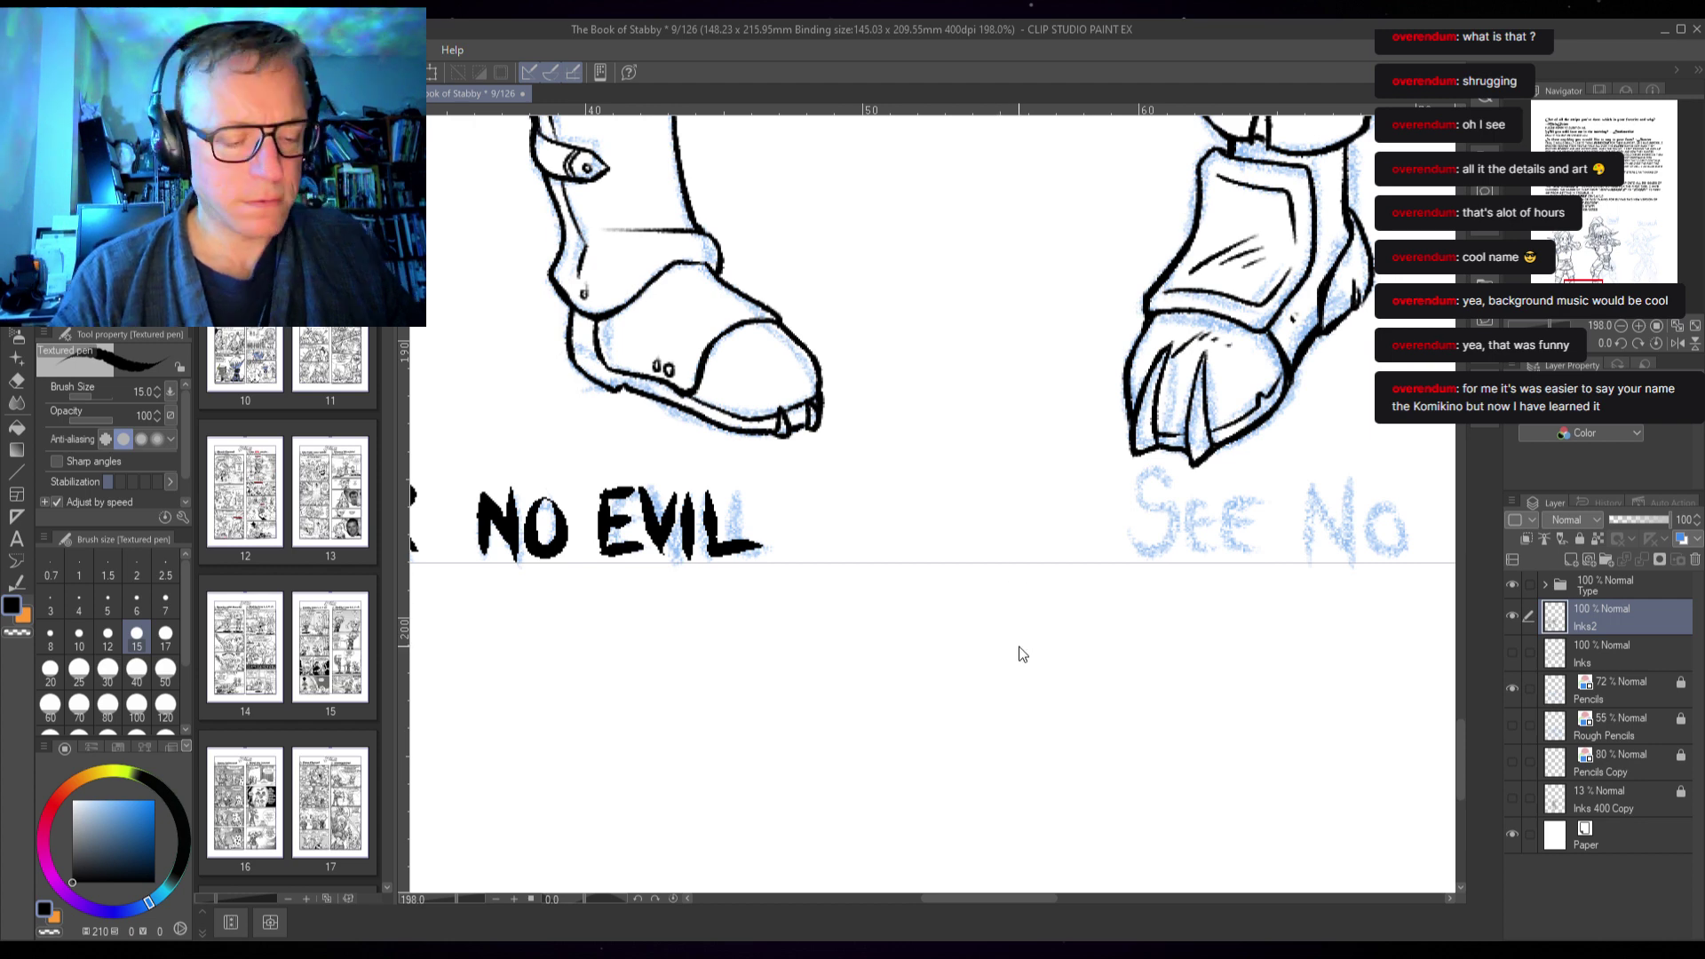
- Try inking the S of SEE using the Textured pen with anti-aliasing turned off, and undo the strokes
left_click(107, 438)
left_click_drag(1168, 487, 1146, 479)
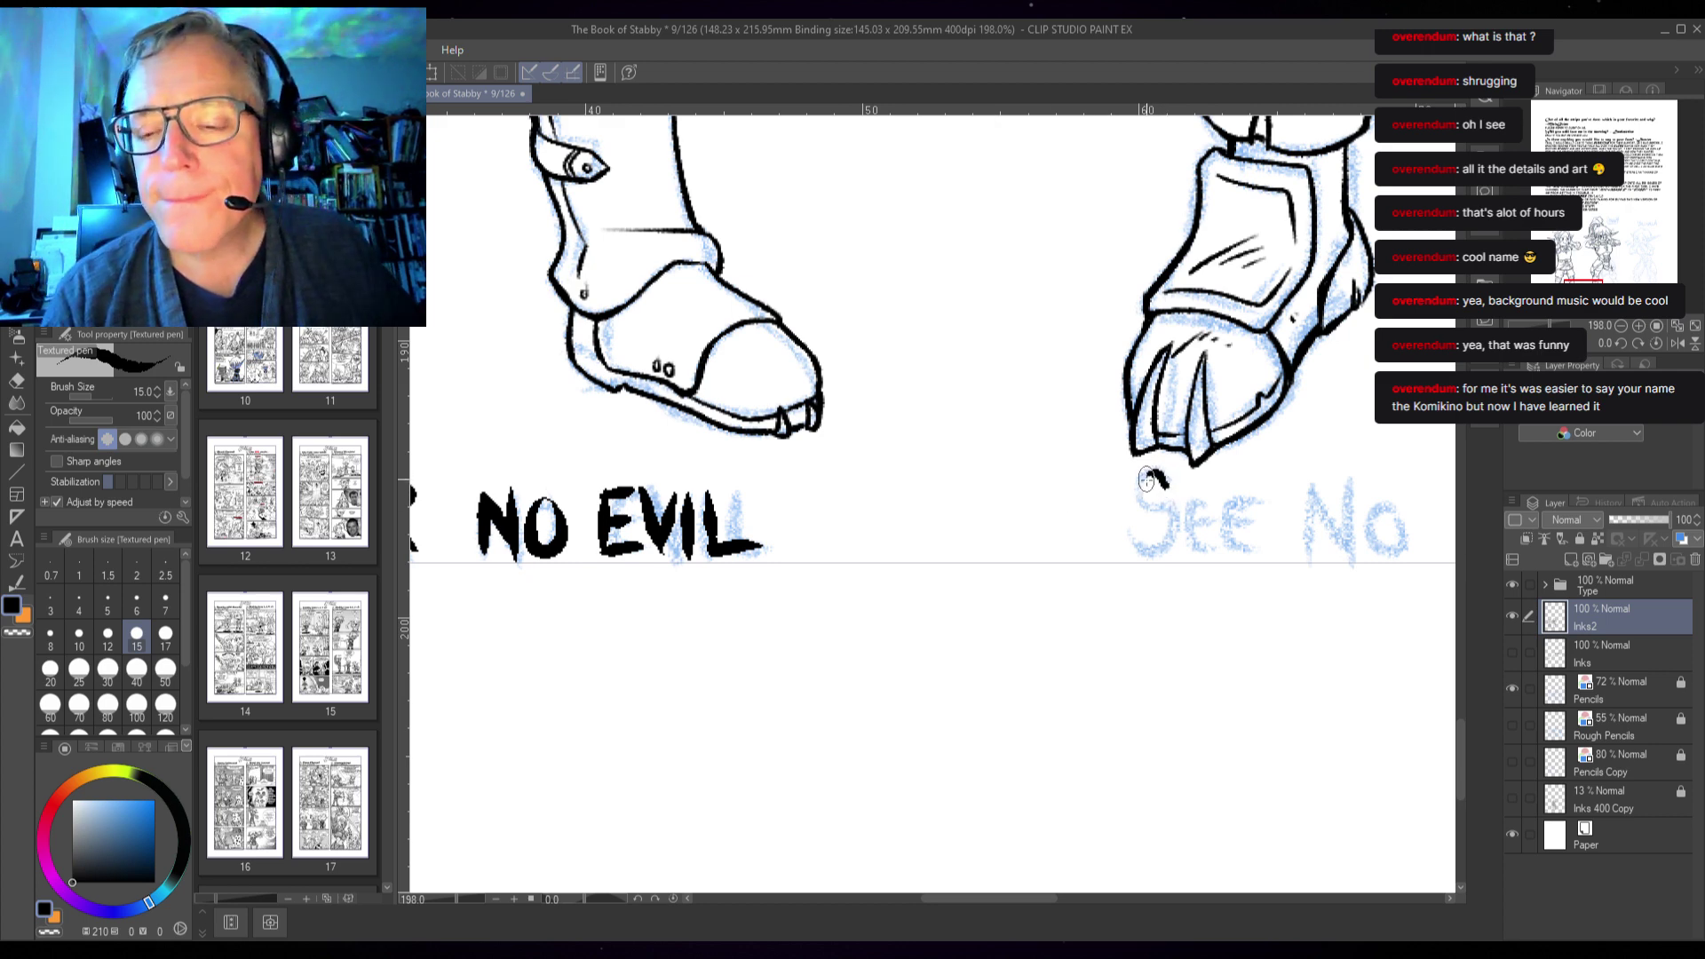
left_click_drag(1167, 537, 1116, 530)
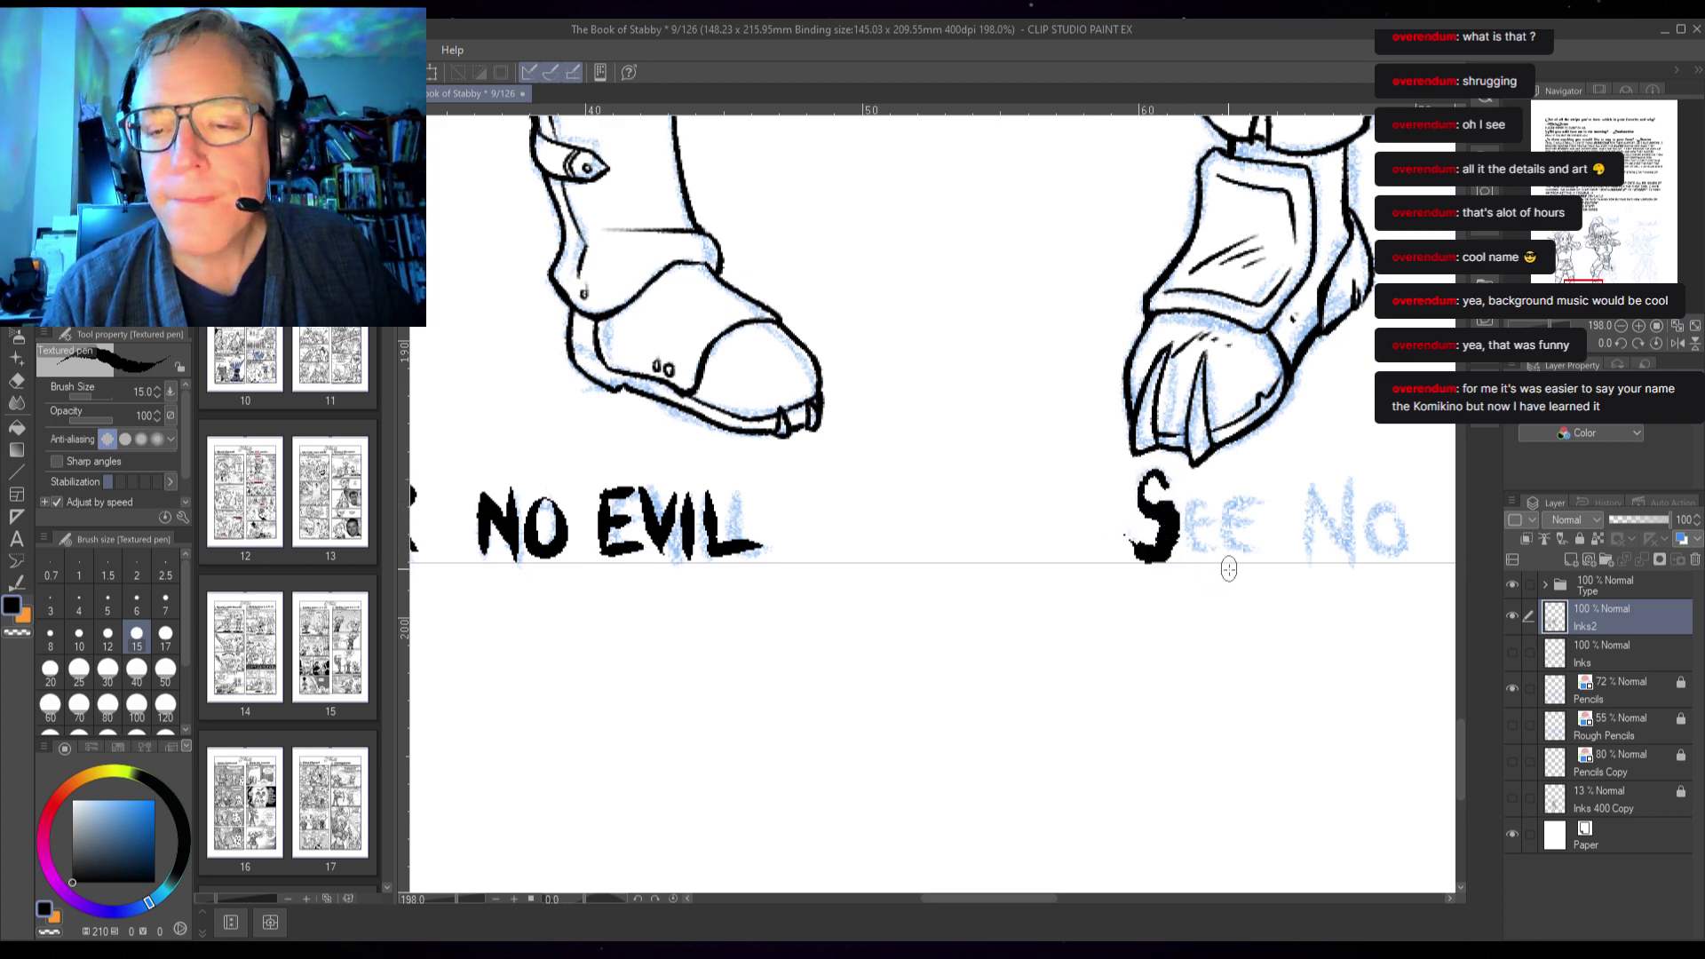
left_click_drag(1228, 568, 967, 613)
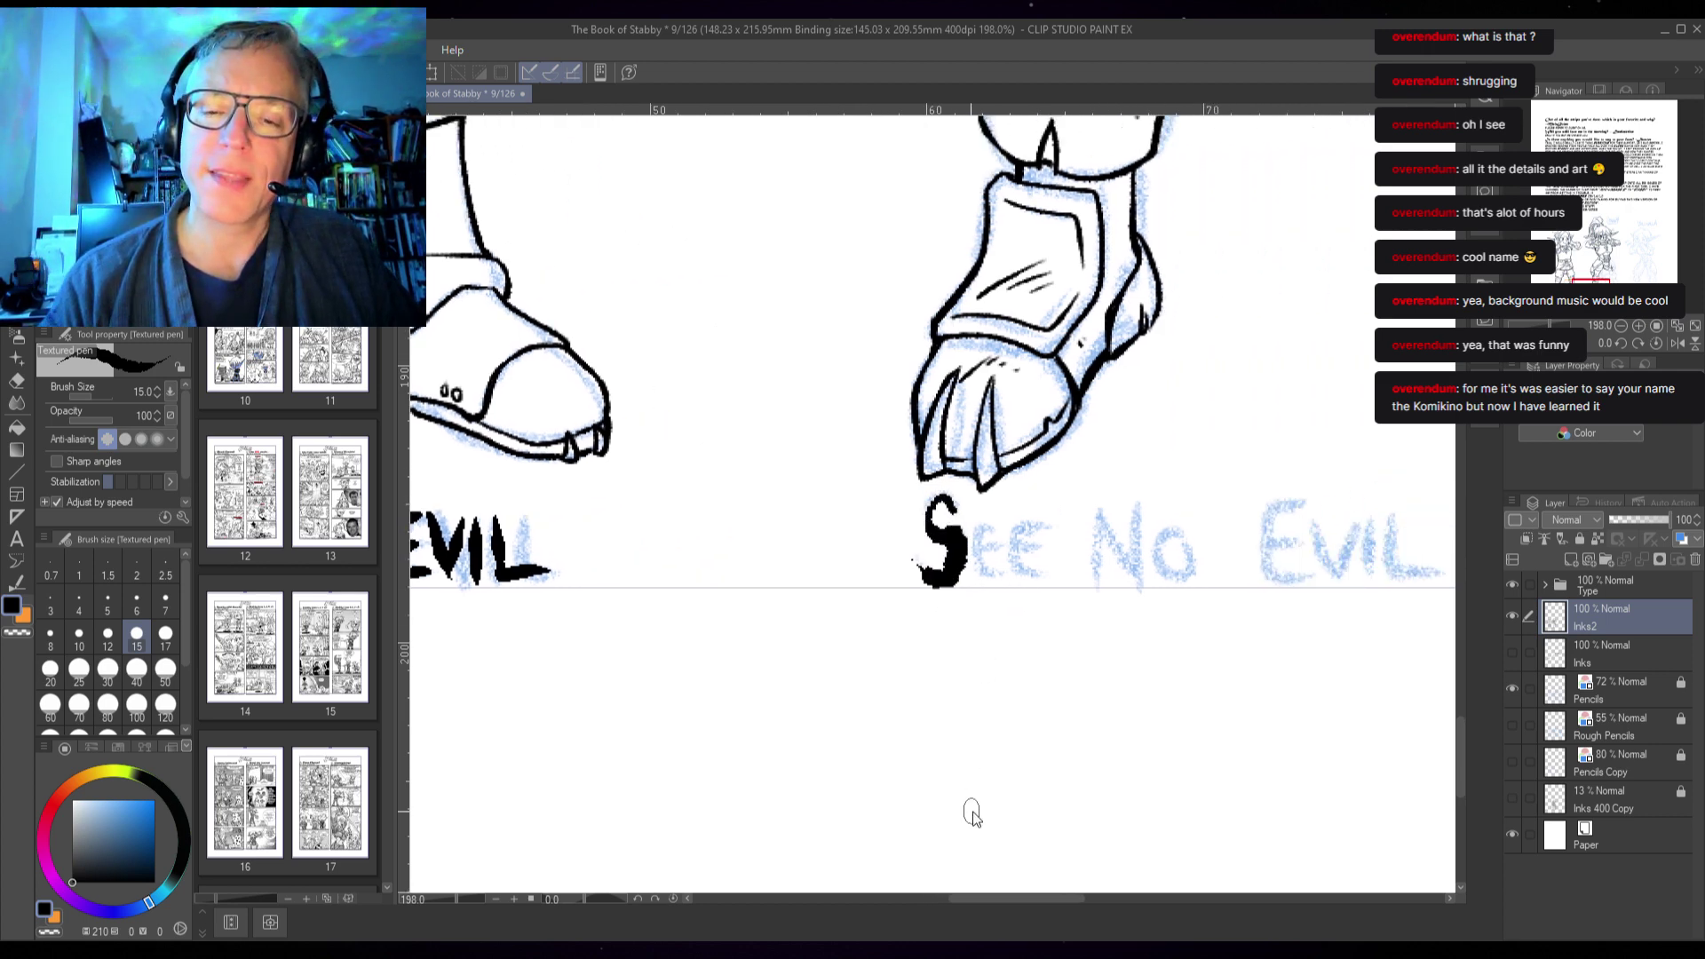
key("ctrl+z")
key("ctrl+z")
key("ctrl+z")
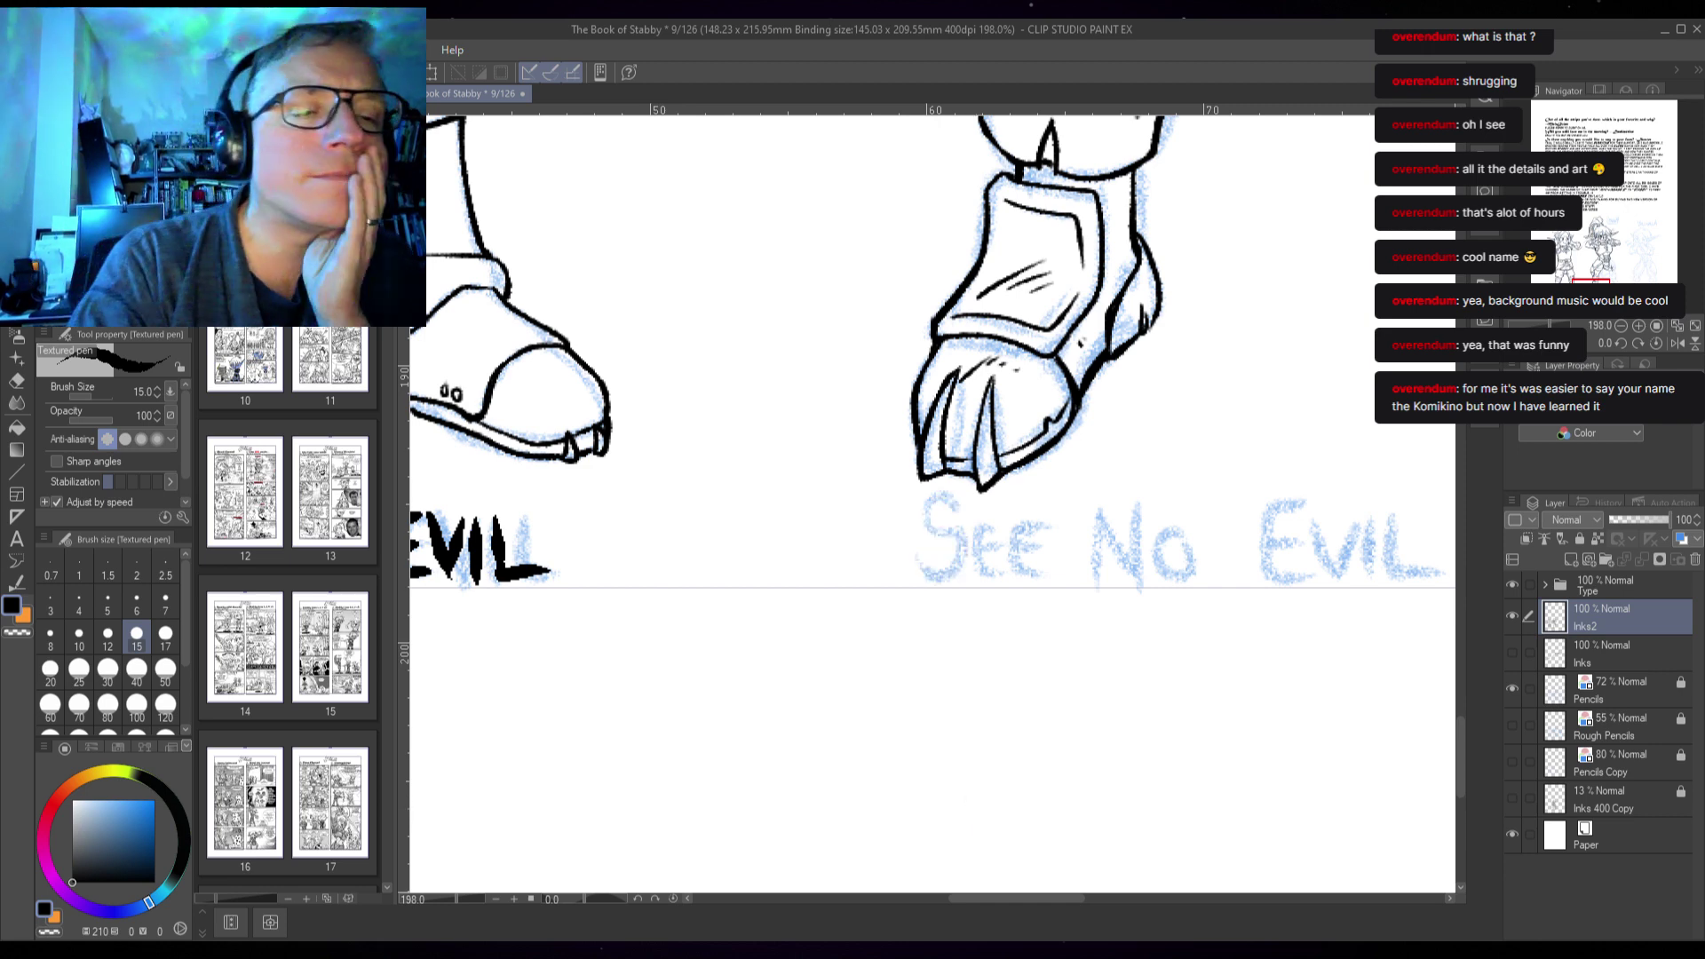
- Switch to the Turnip pen, test it with S strokes and undo them, turning anti-aliasing off and setting the brush size to 8
left_click(111, 208)
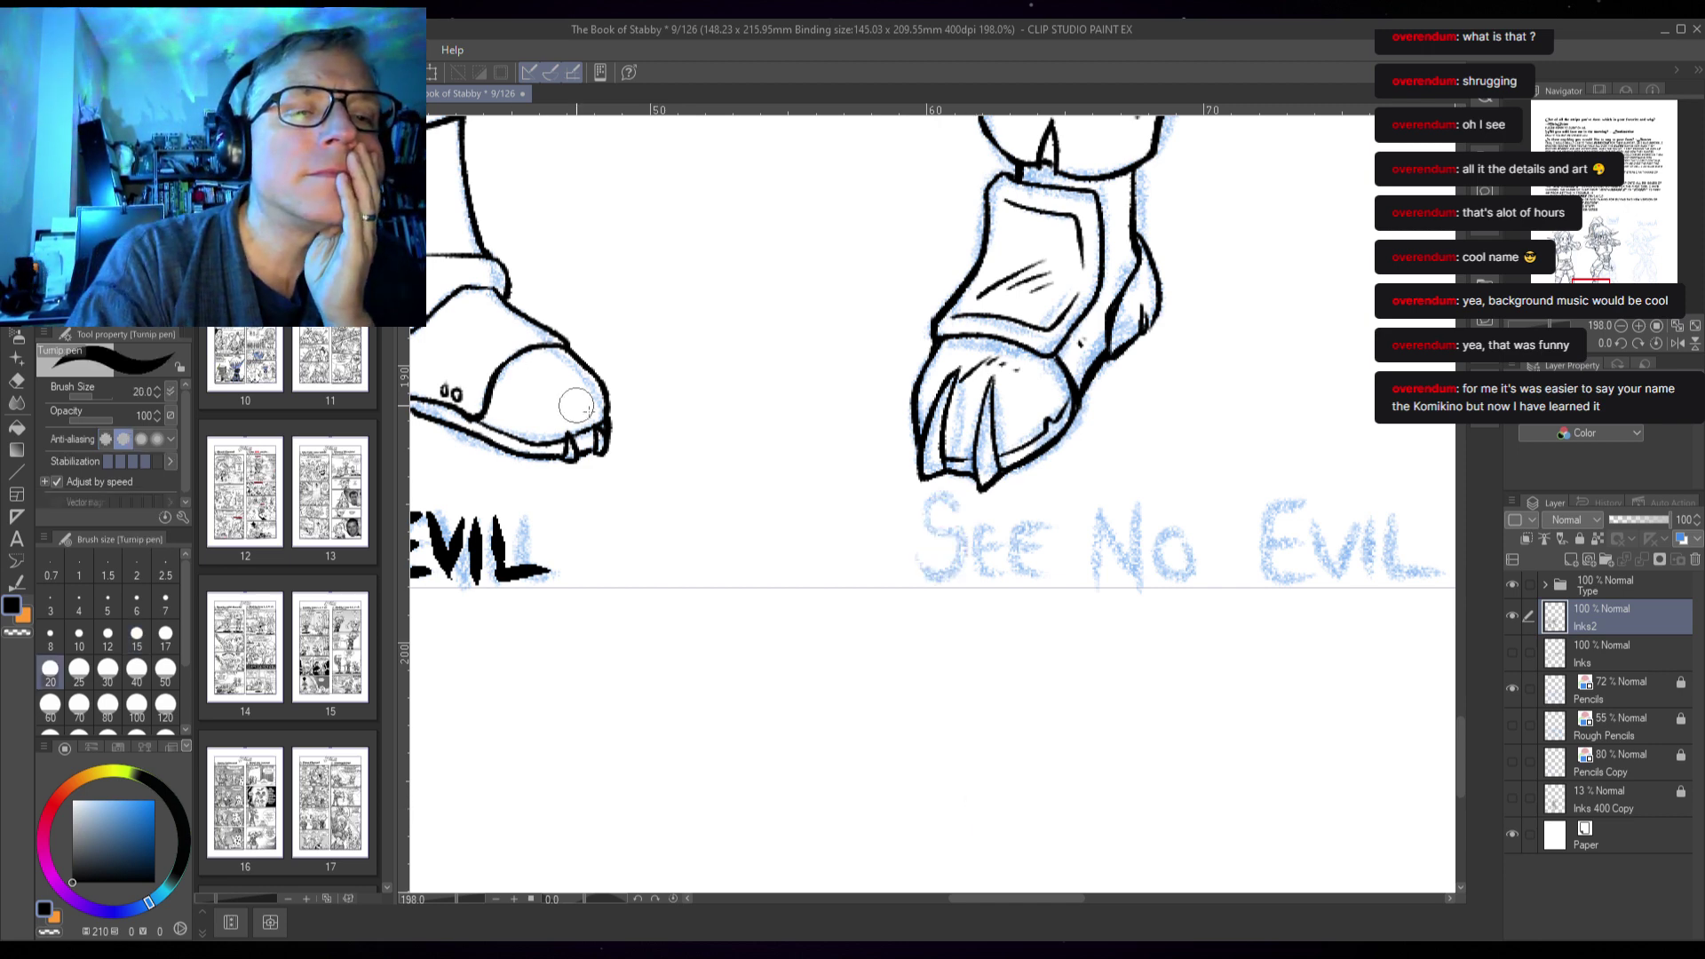
mouse_move(787, 469)
left_mouse_down()
mouse_move(803, 497)
mouse_move(756, 579)
left_mouse_up()
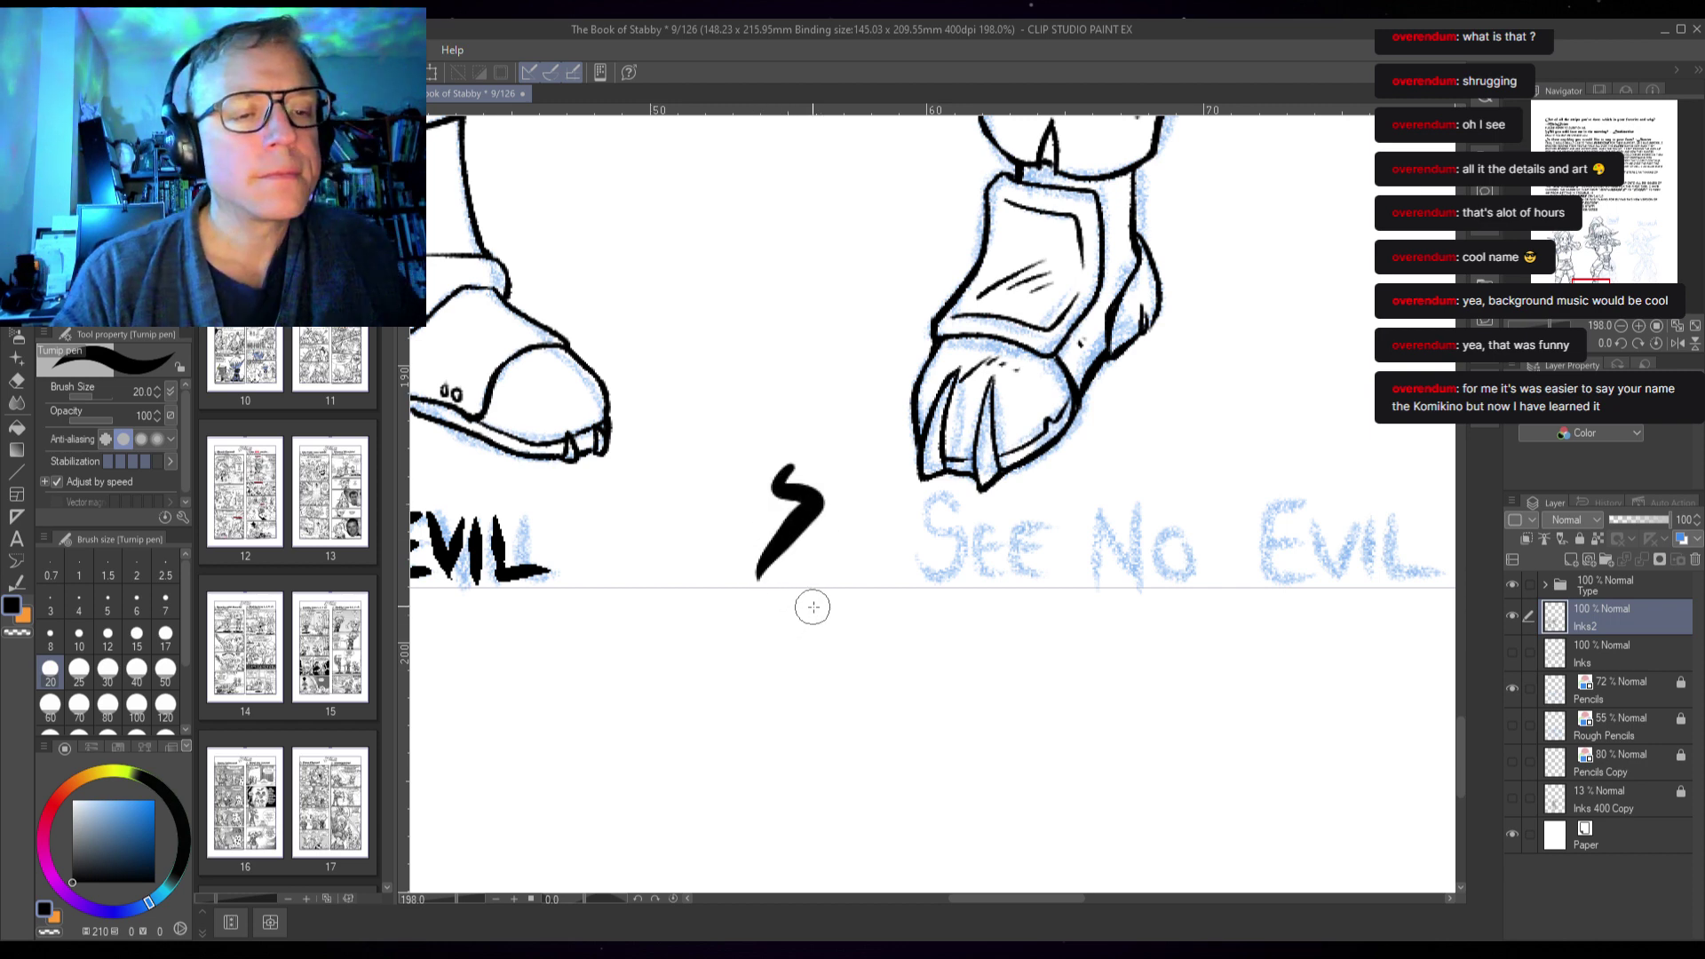
key("ctrl+z")
left_click(108, 439)
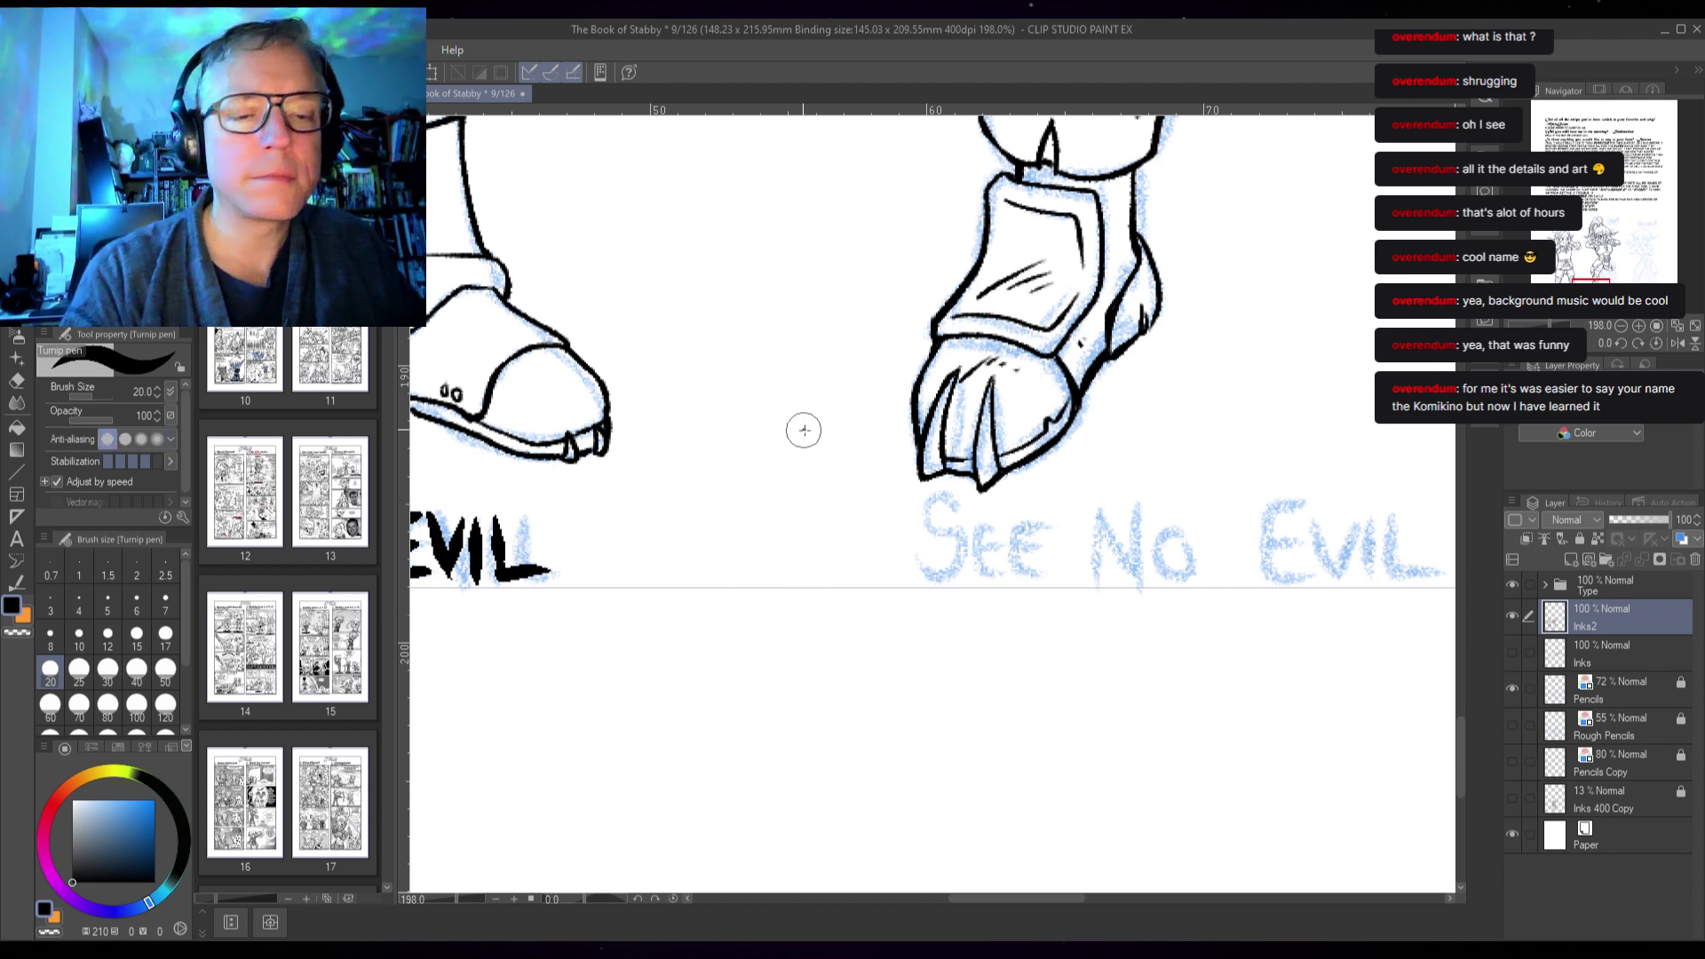
mouse_move(803, 428)
left_mouse_down()
mouse_move(766, 477)
mouse_move(842, 499)
mouse_move(751, 581)
left_mouse_up()
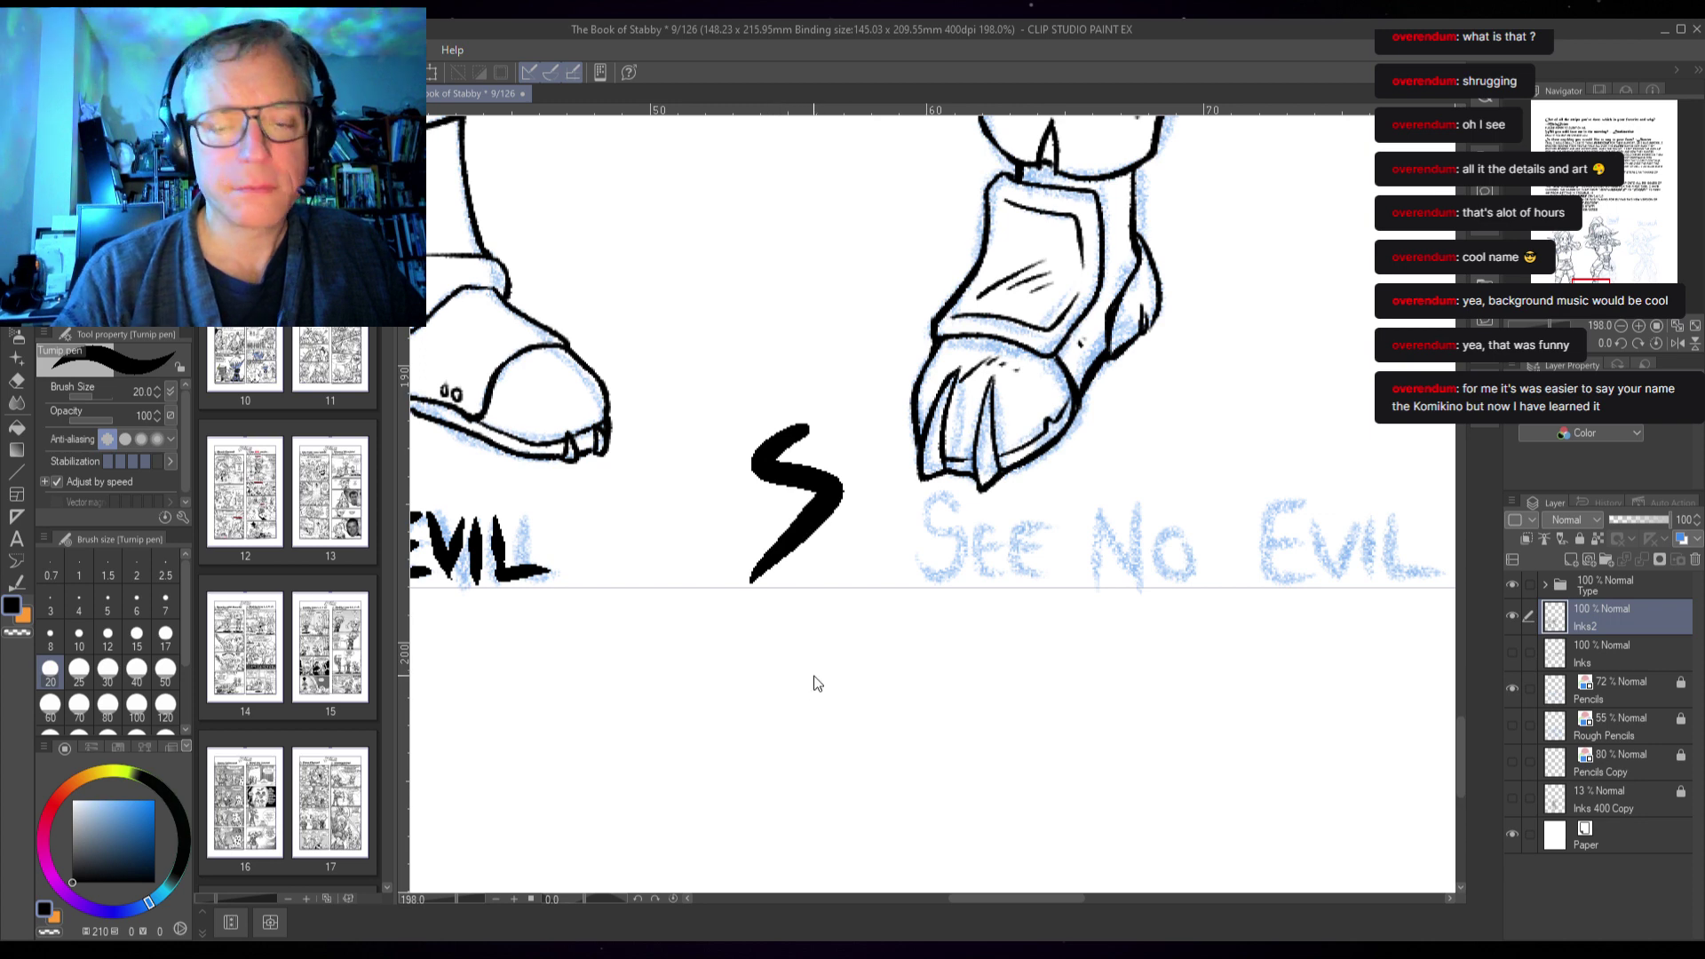
key("ctrl+z")
key("bracketleft")
key("bracketleft")
key("bracketleft")
key("bracketleft")
key("bracketleft")
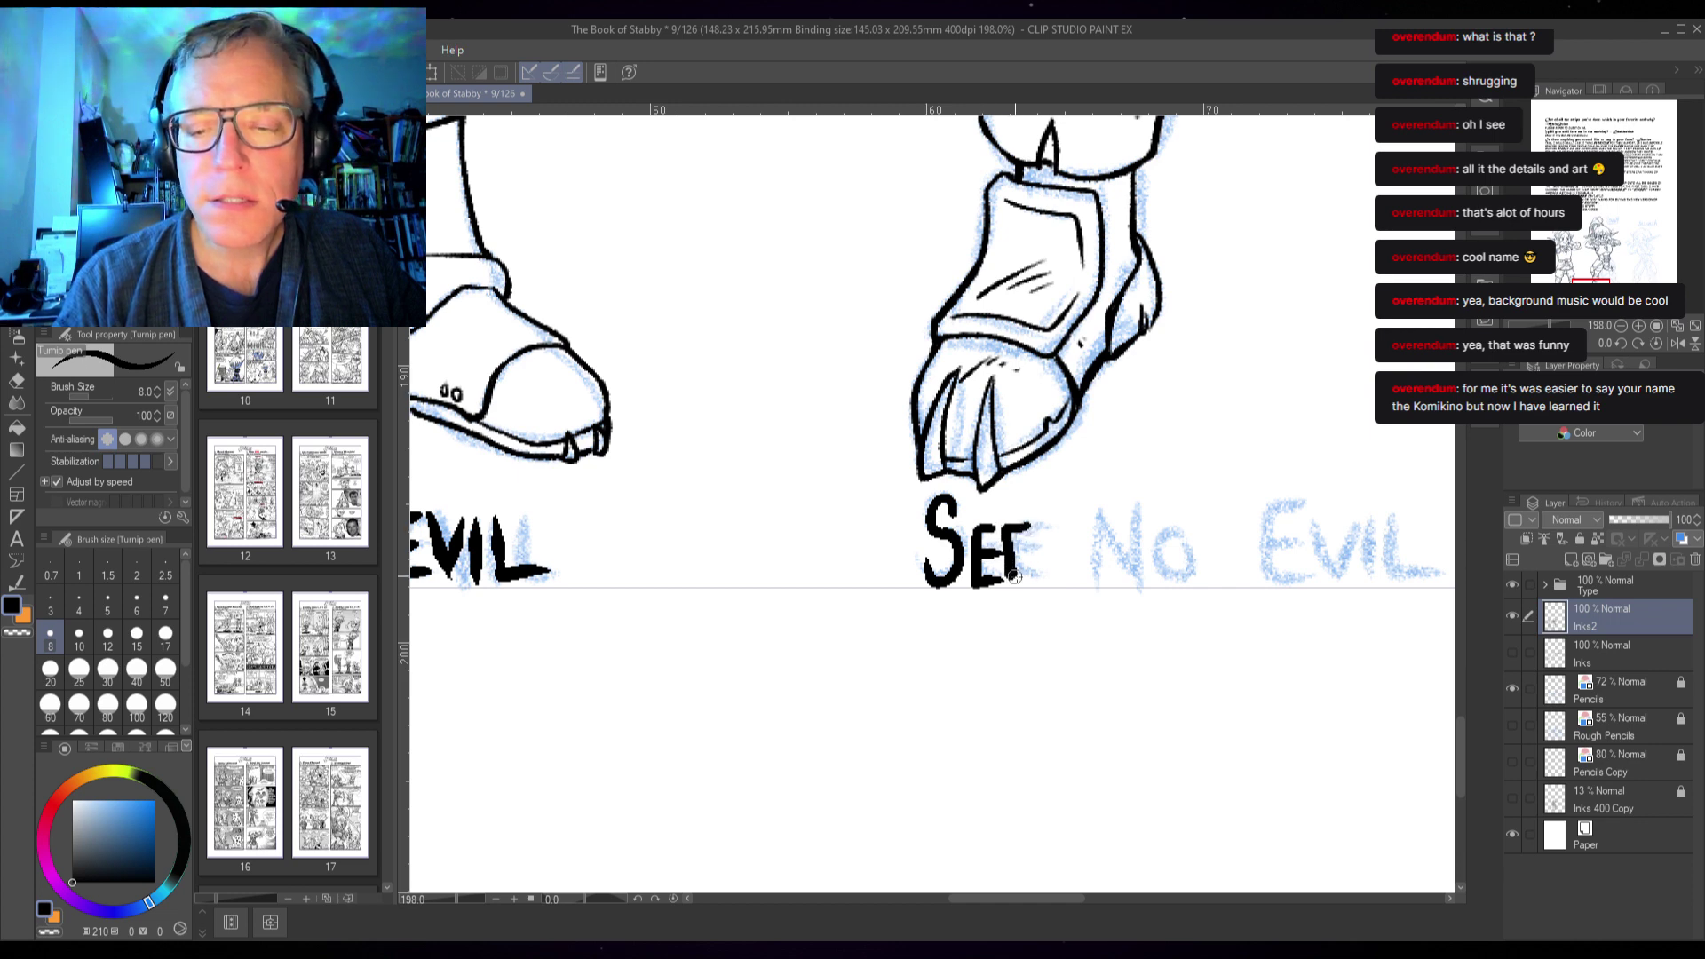
- Redo the second E of SEE and letter NO EVIL over the rest of the second character's pencilled caption
key("ctrl+z")
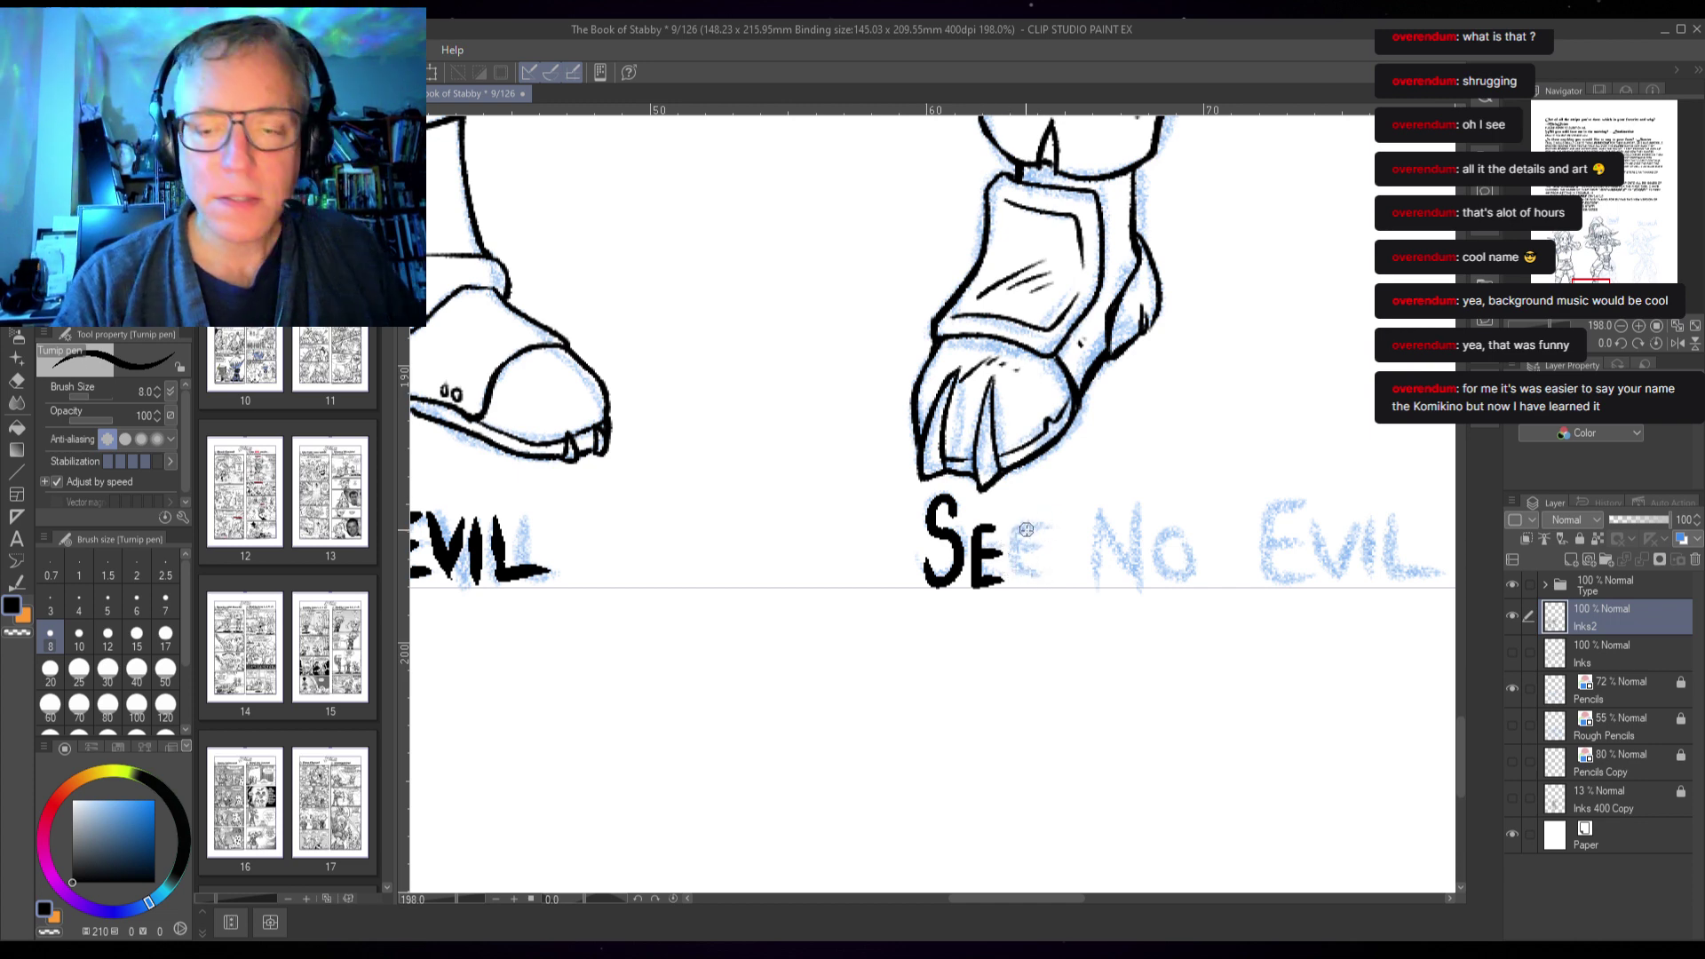
left_click_drag(1015, 542, 1014, 581)
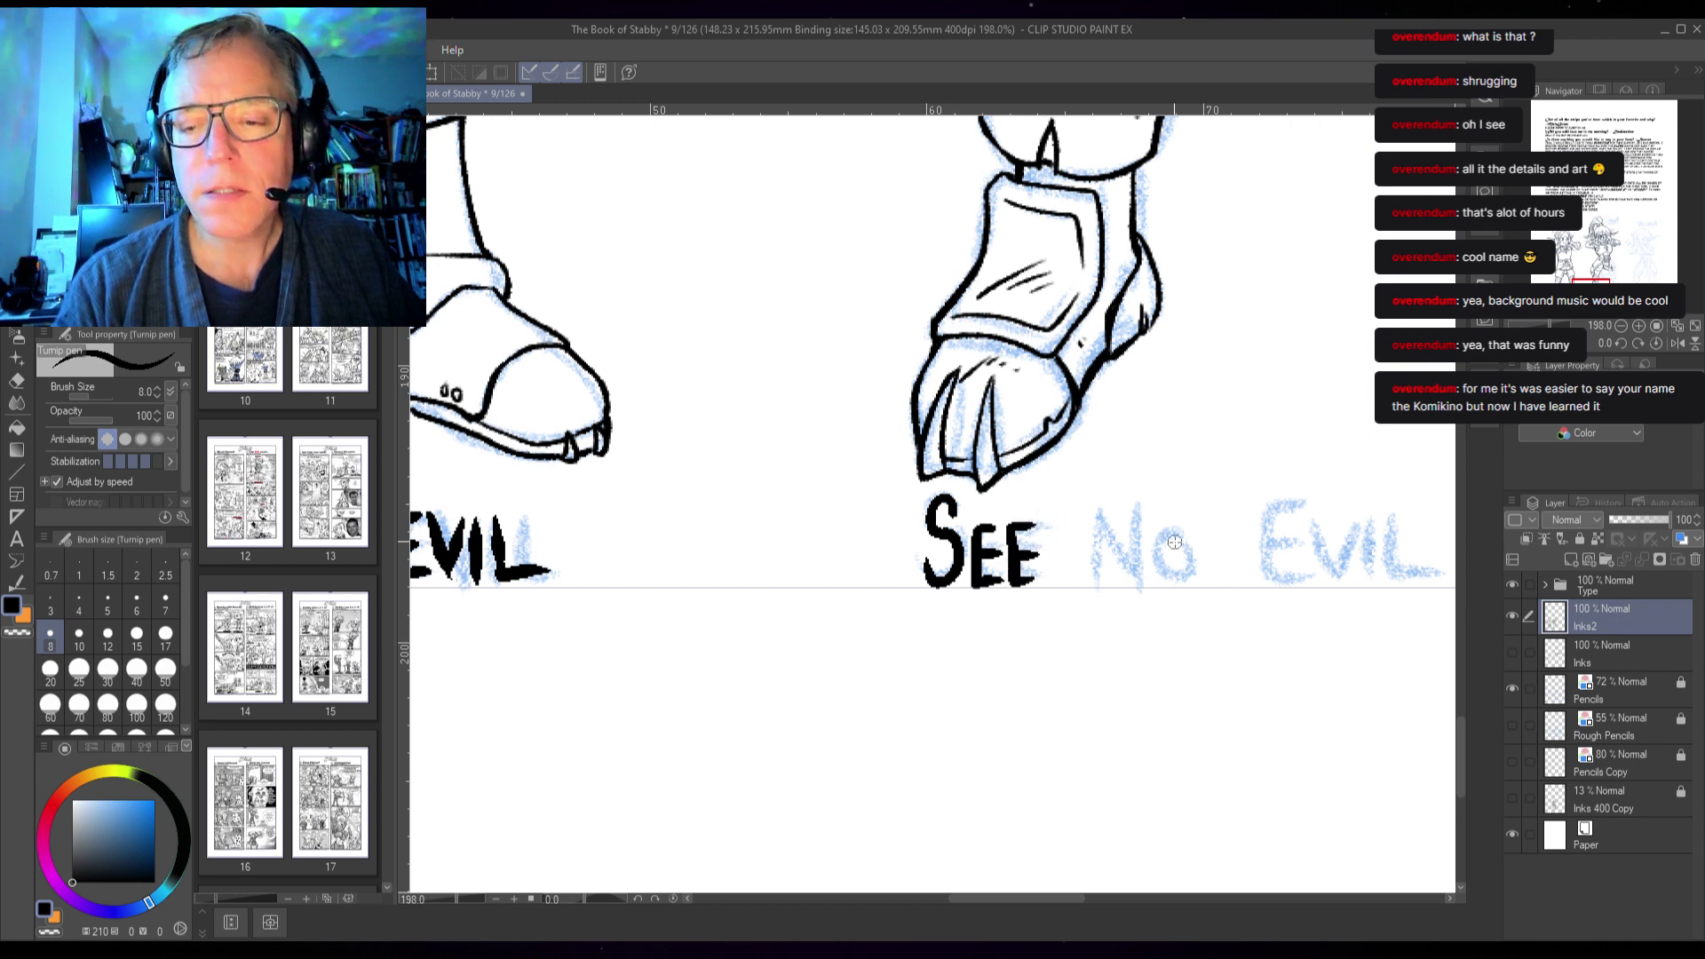
scroll(994, 529, "right", 3)
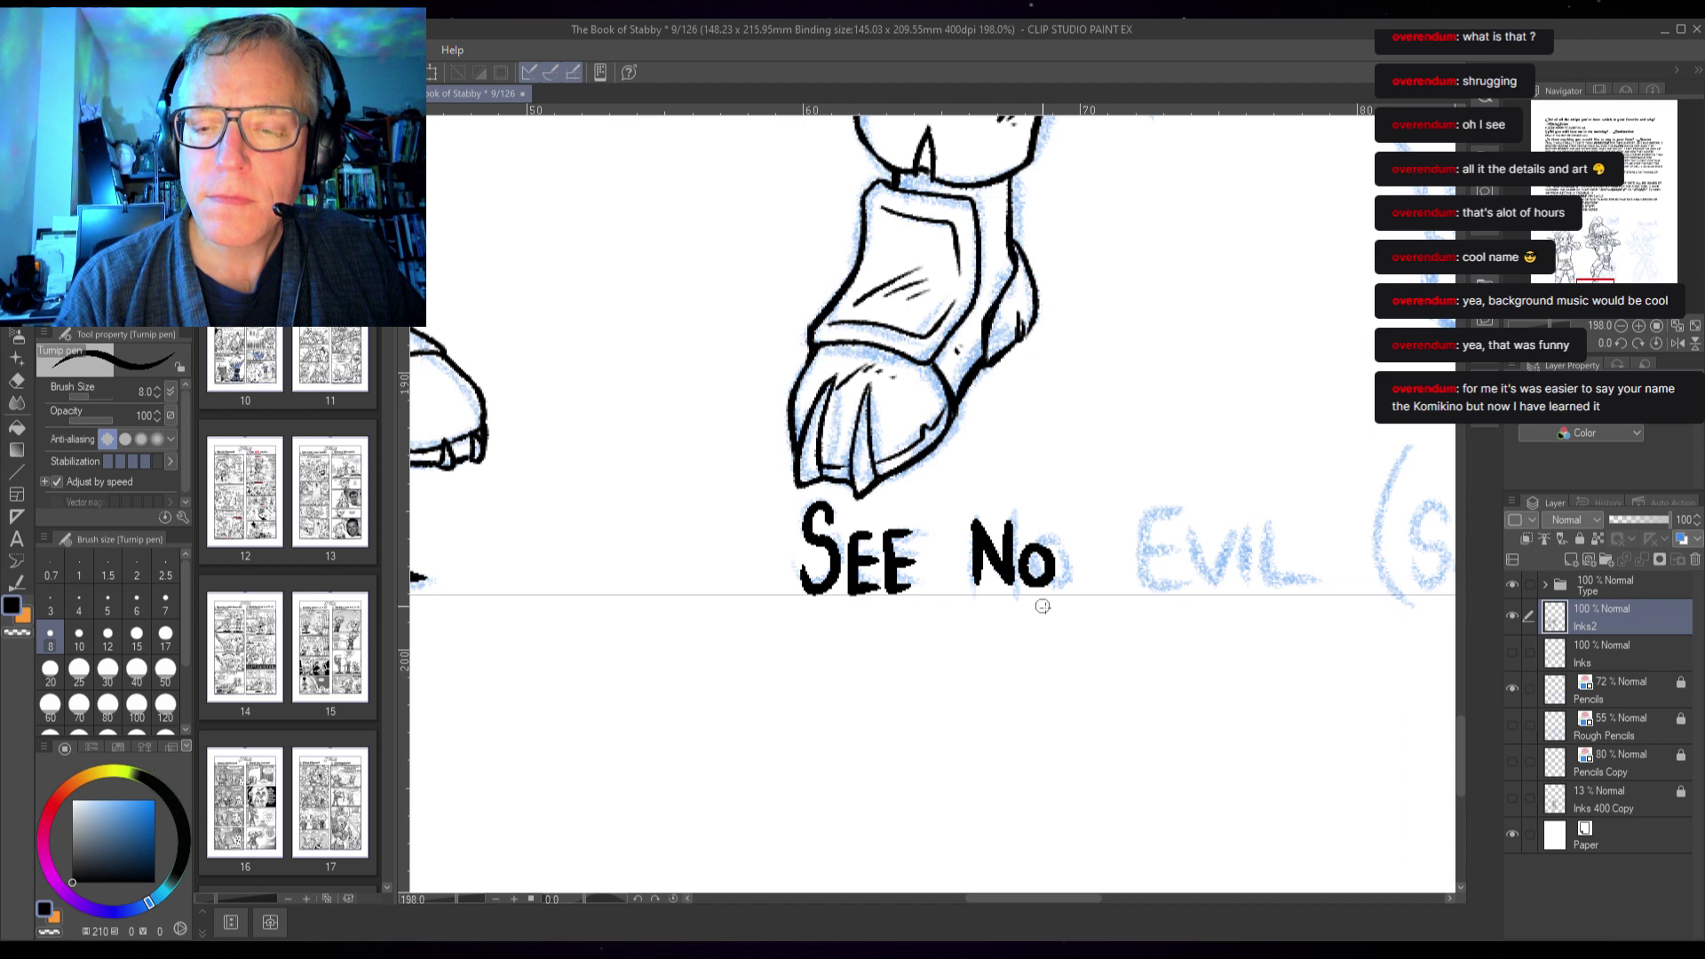
left_click_drag(1096, 598, 977, 591)
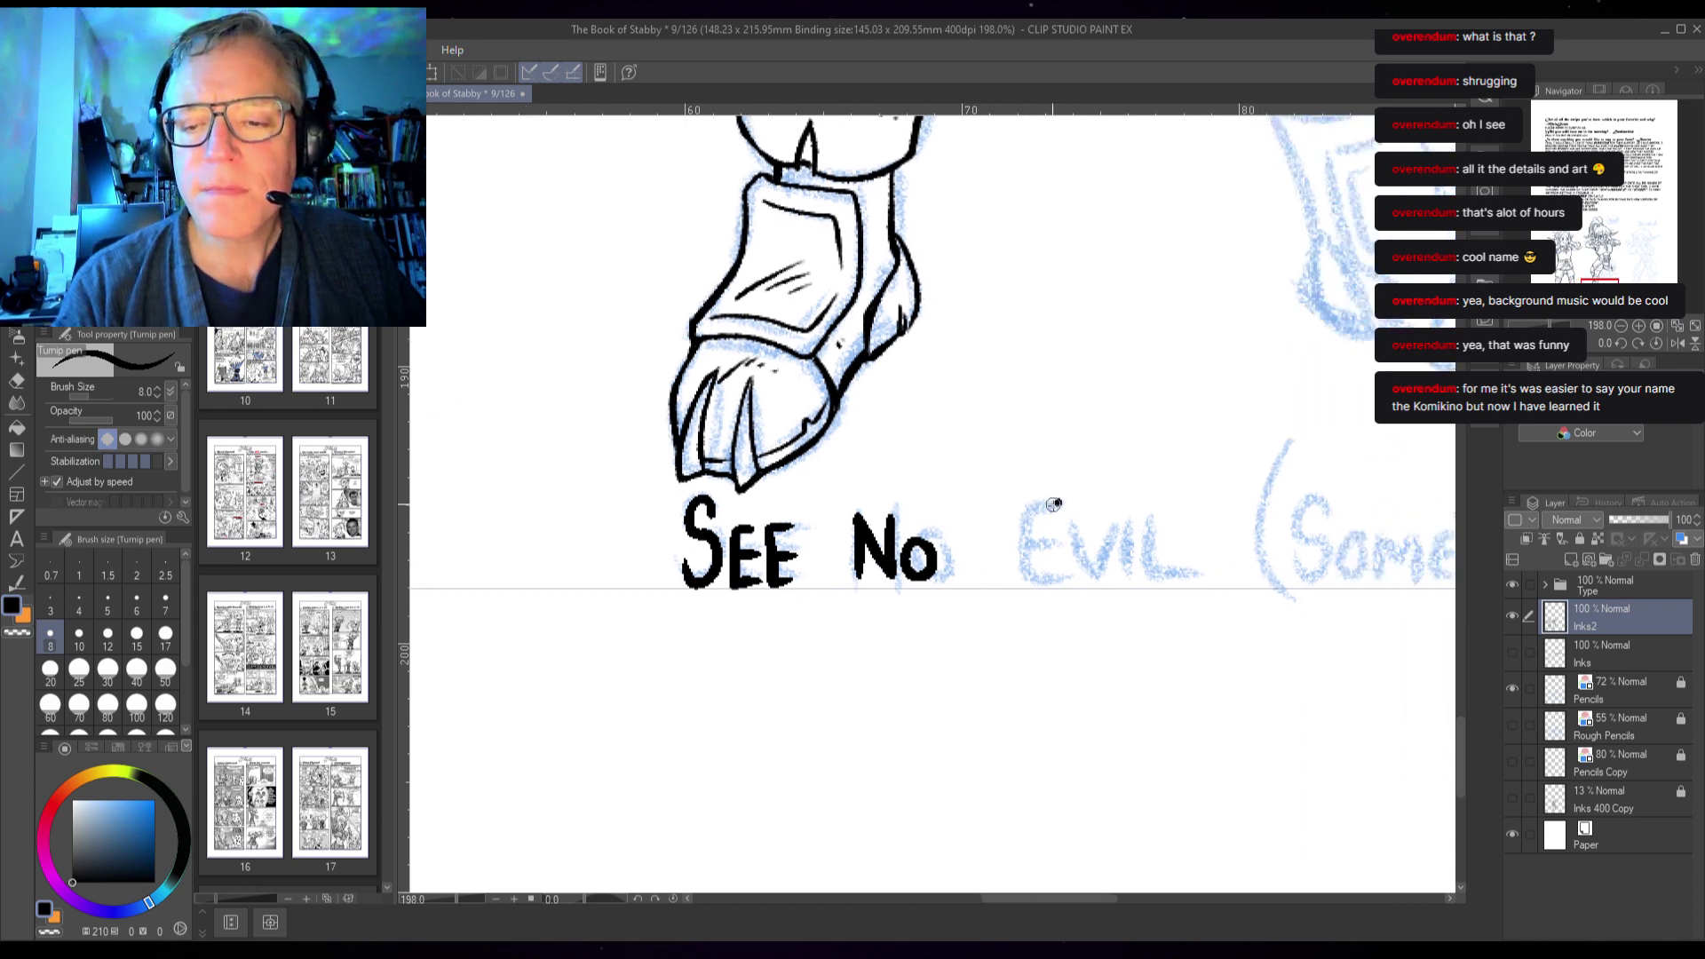
mouse_move(1023, 513)
left_mouse_down()
mouse_move(1025, 581)
mouse_move(1063, 577)
mouse_move(1073, 555)
mouse_move(1089, 579)
mouse_move(1096, 553)
mouse_move(1090, 584)
mouse_move(1137, 563)
mouse_move(1140, 580)
mouse_move(1195, 578)
left_mouse_up()
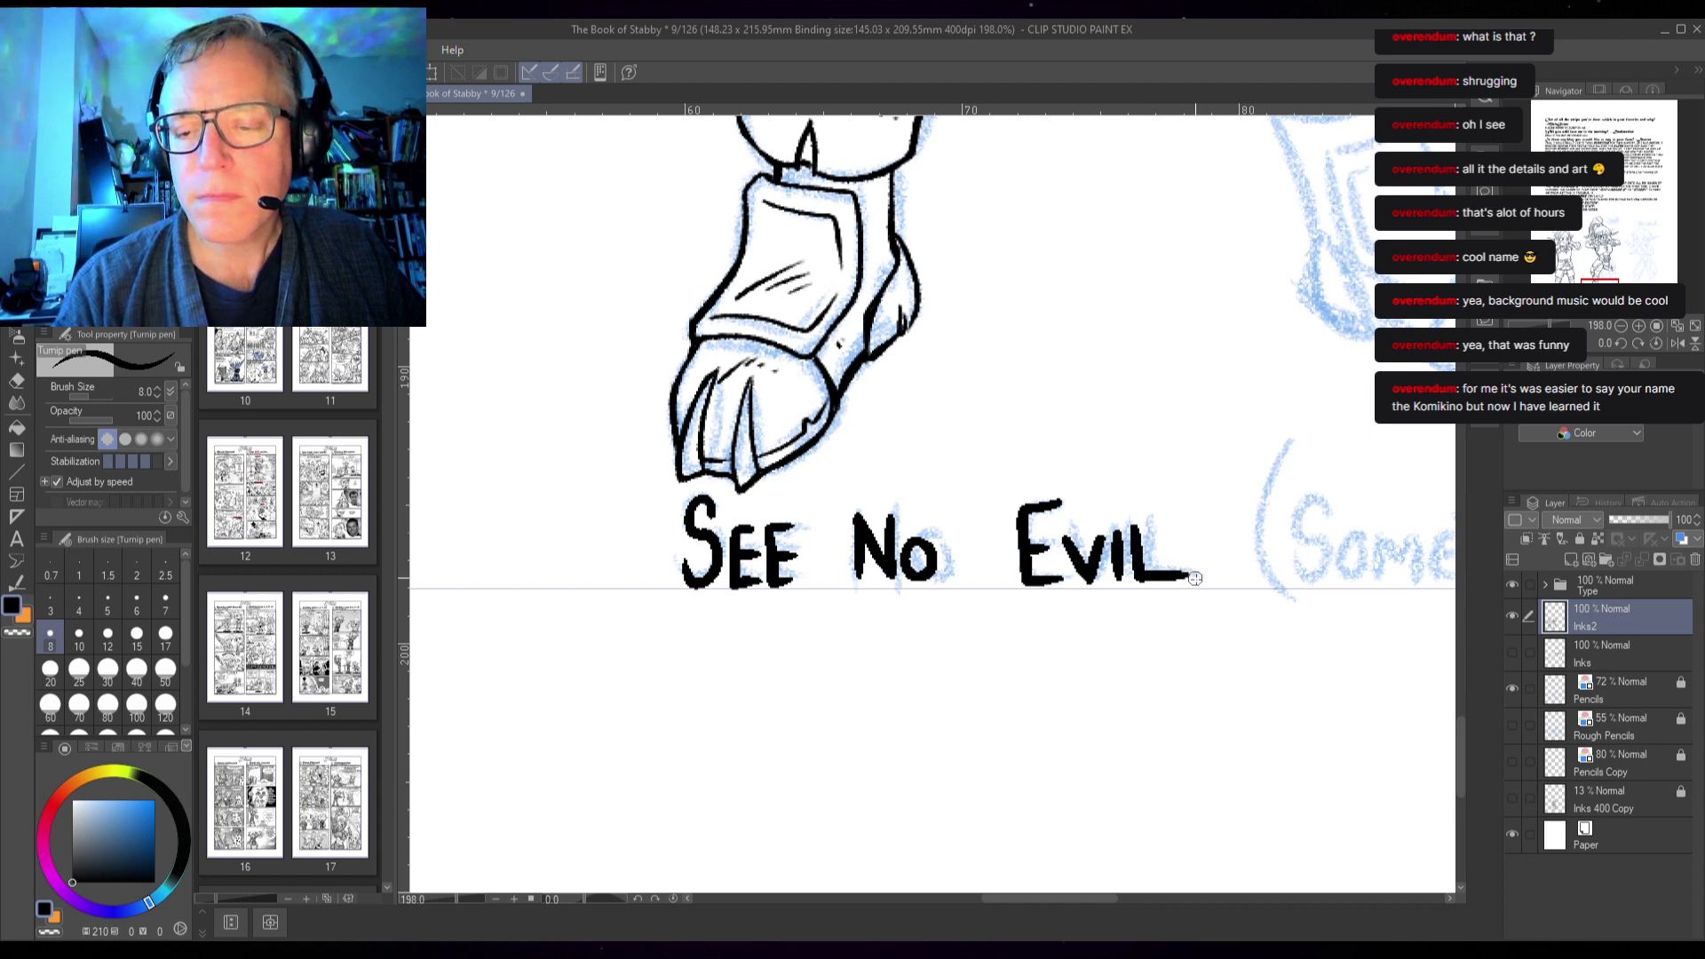
- Add a three-dot ellipsis after the first character's HEAR NO EVIL caption
left_click_drag(1021, 615, 1456, 562)
left_click_drag(780, 527, 806, 527)
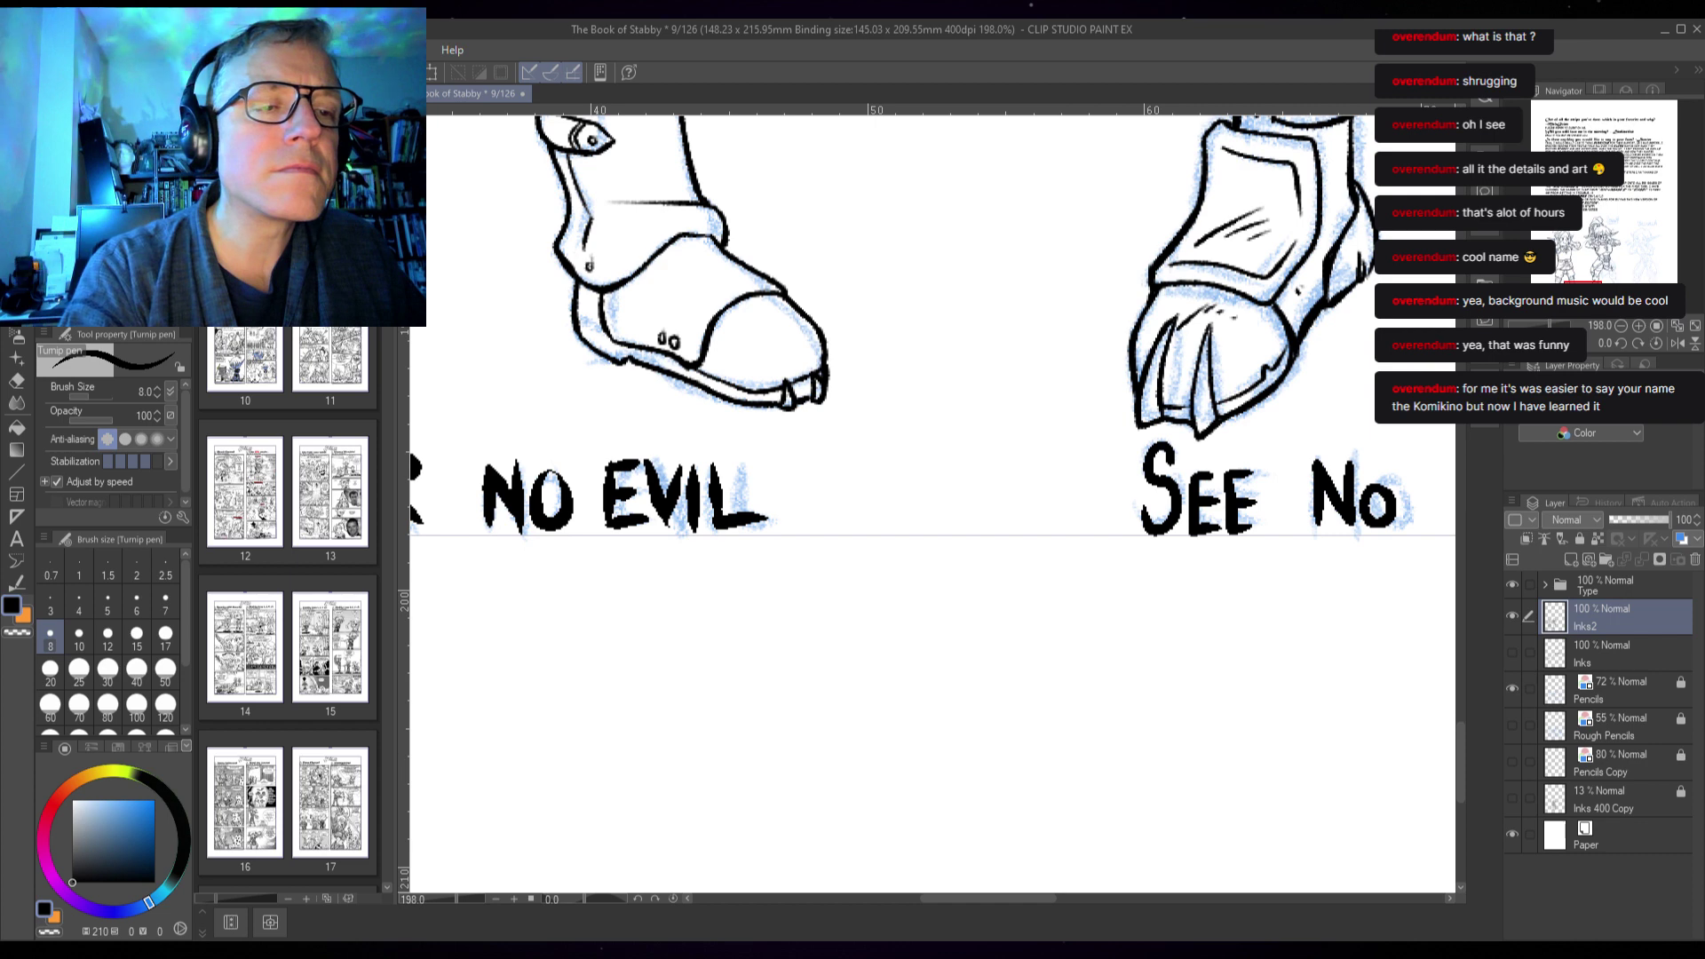
left_click(113, 266)
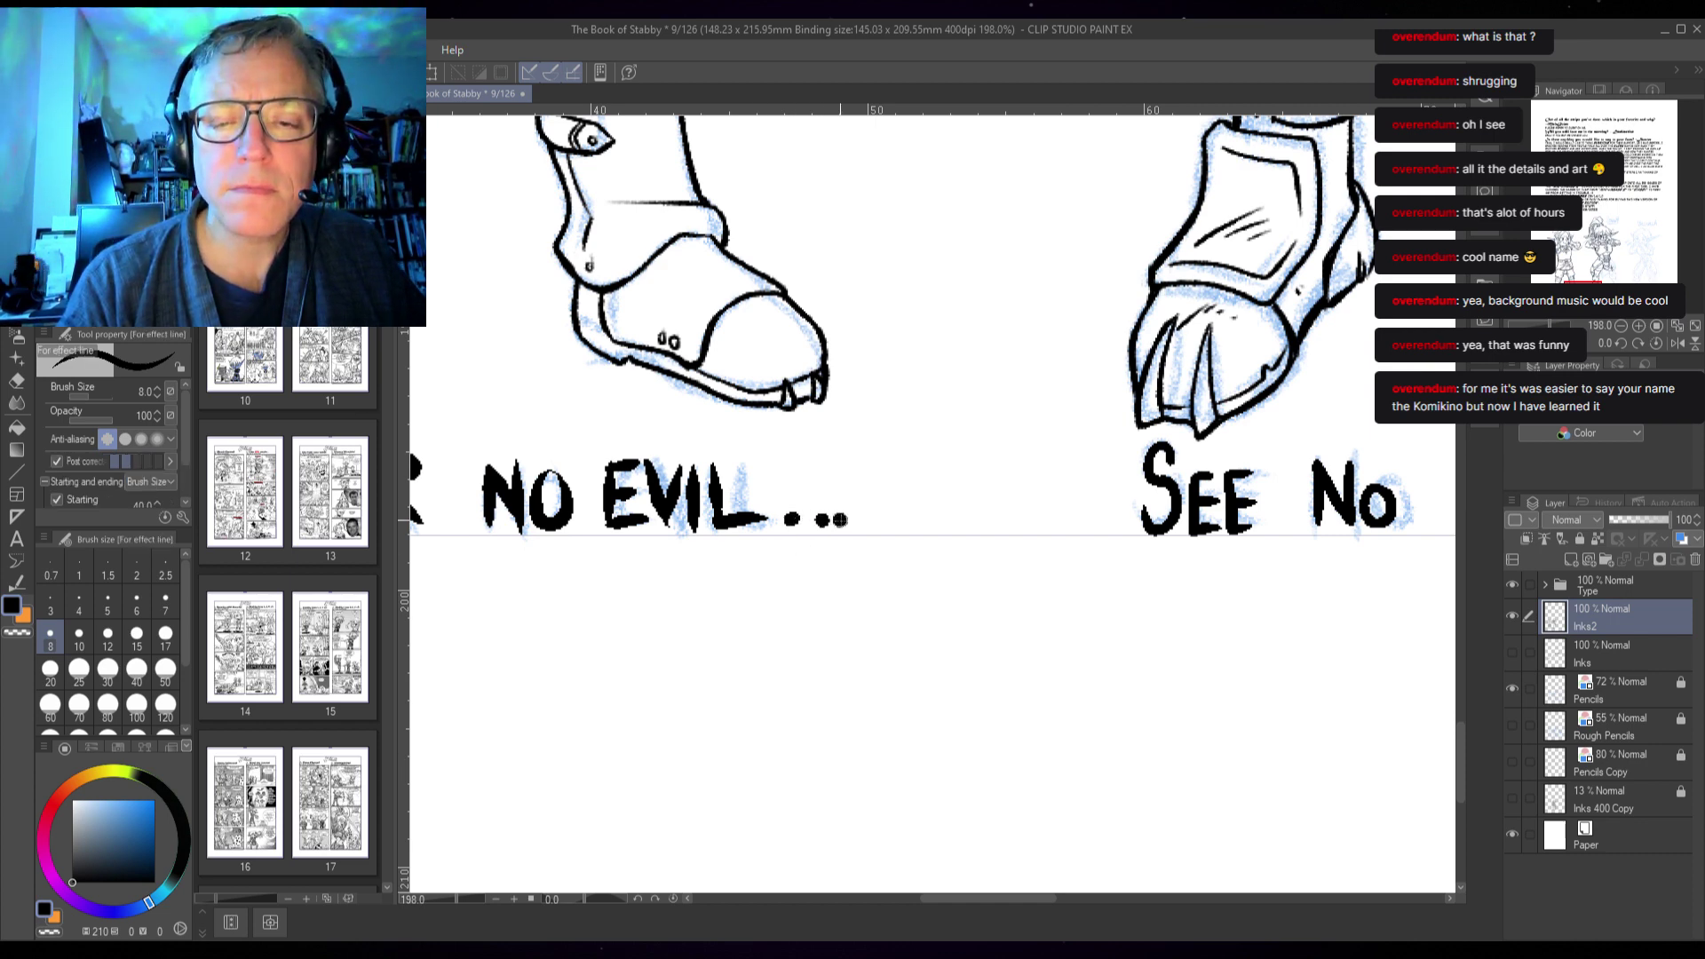
- Letter (SOMETIMES) over the pencils after SEE NO EVIL with the Turnip pen, redoing the O, and end it with an ellipsis
left_click_drag(961, 618, 739, 603)
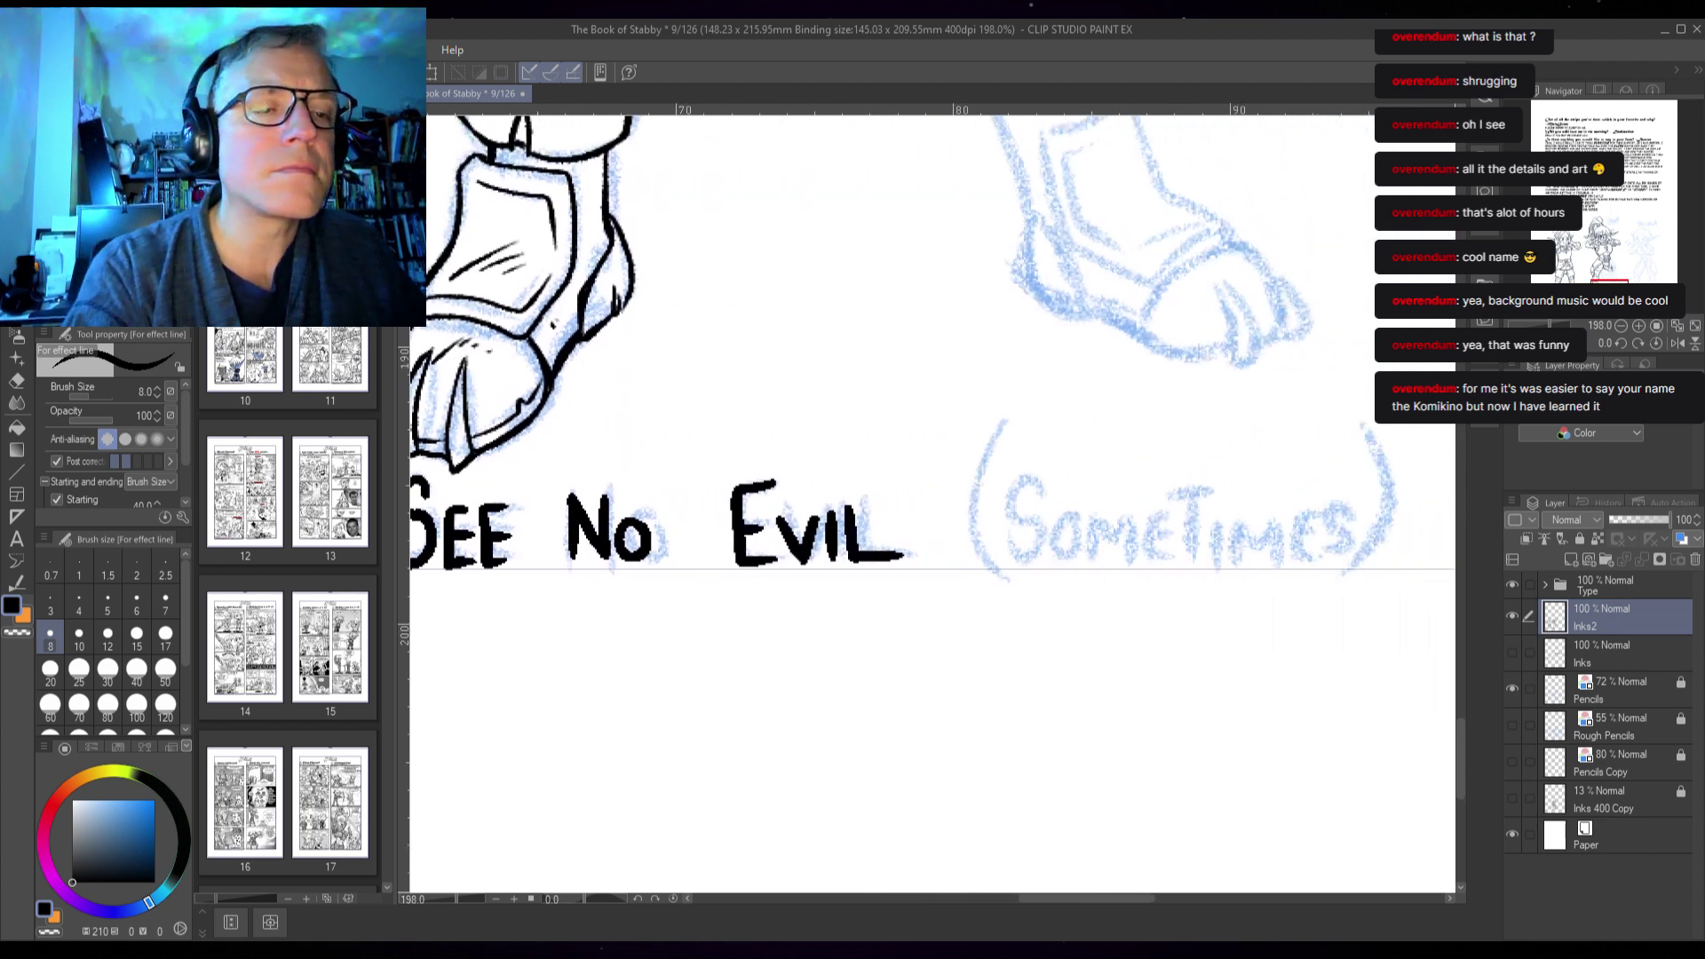
left_click(114, 222)
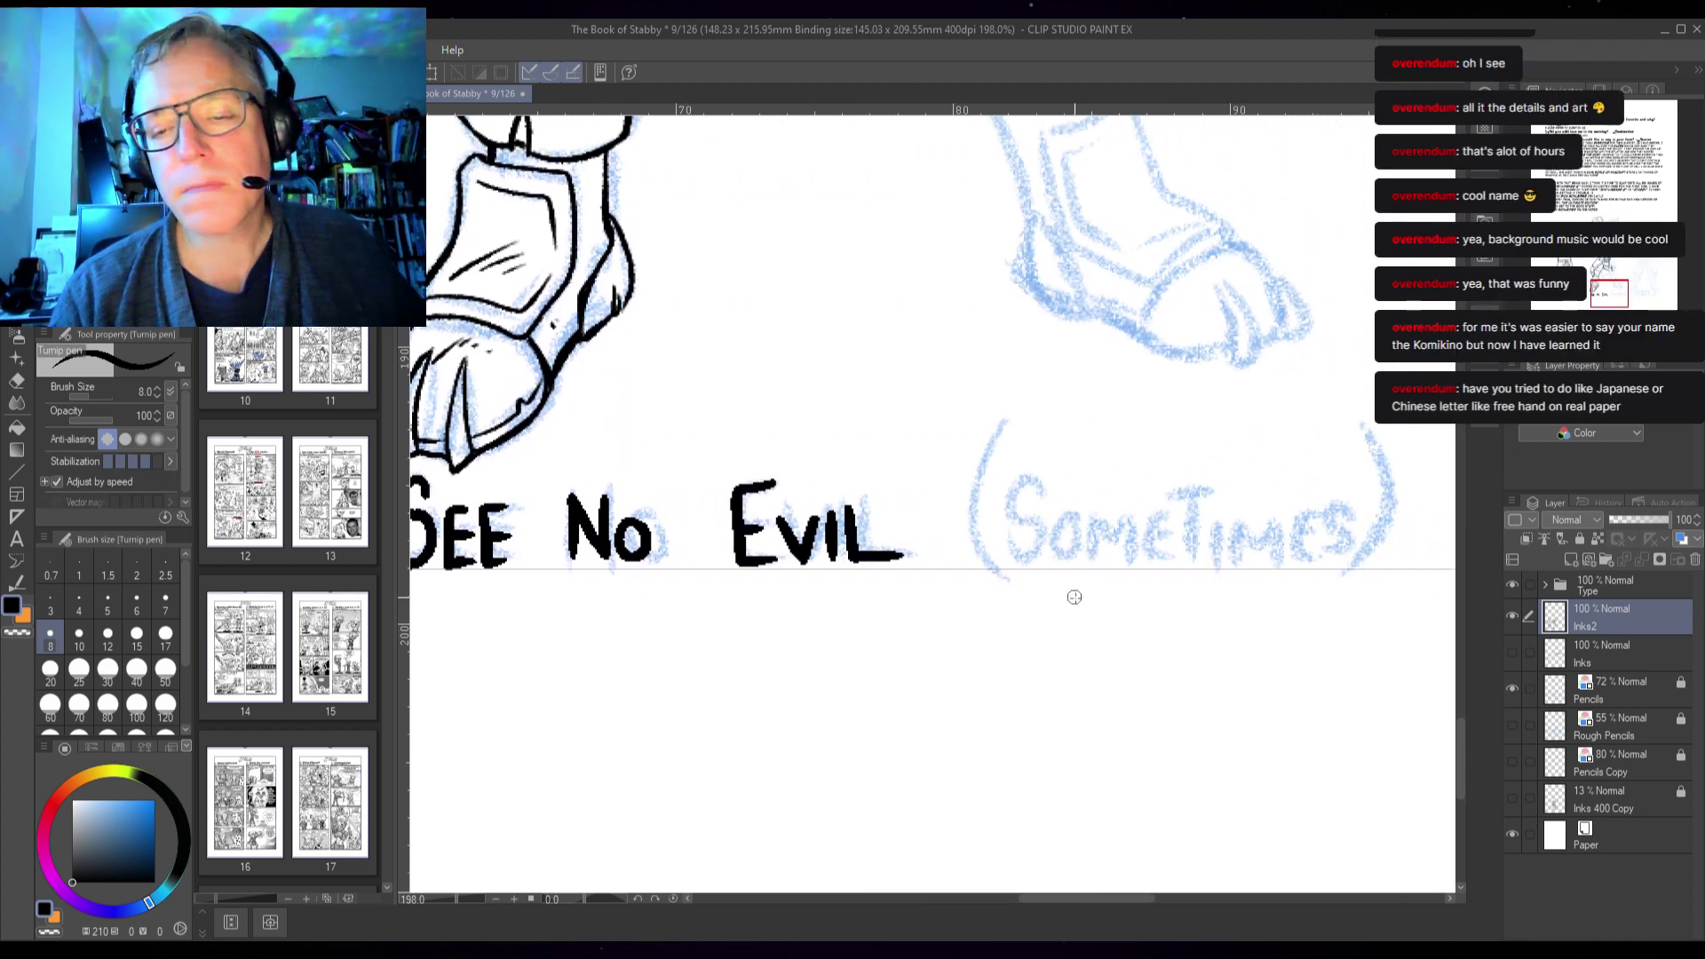
mouse_move(1004, 425)
left_mouse_down()
mouse_move(967, 505)
mouse_move(992, 567)
left_mouse_up()
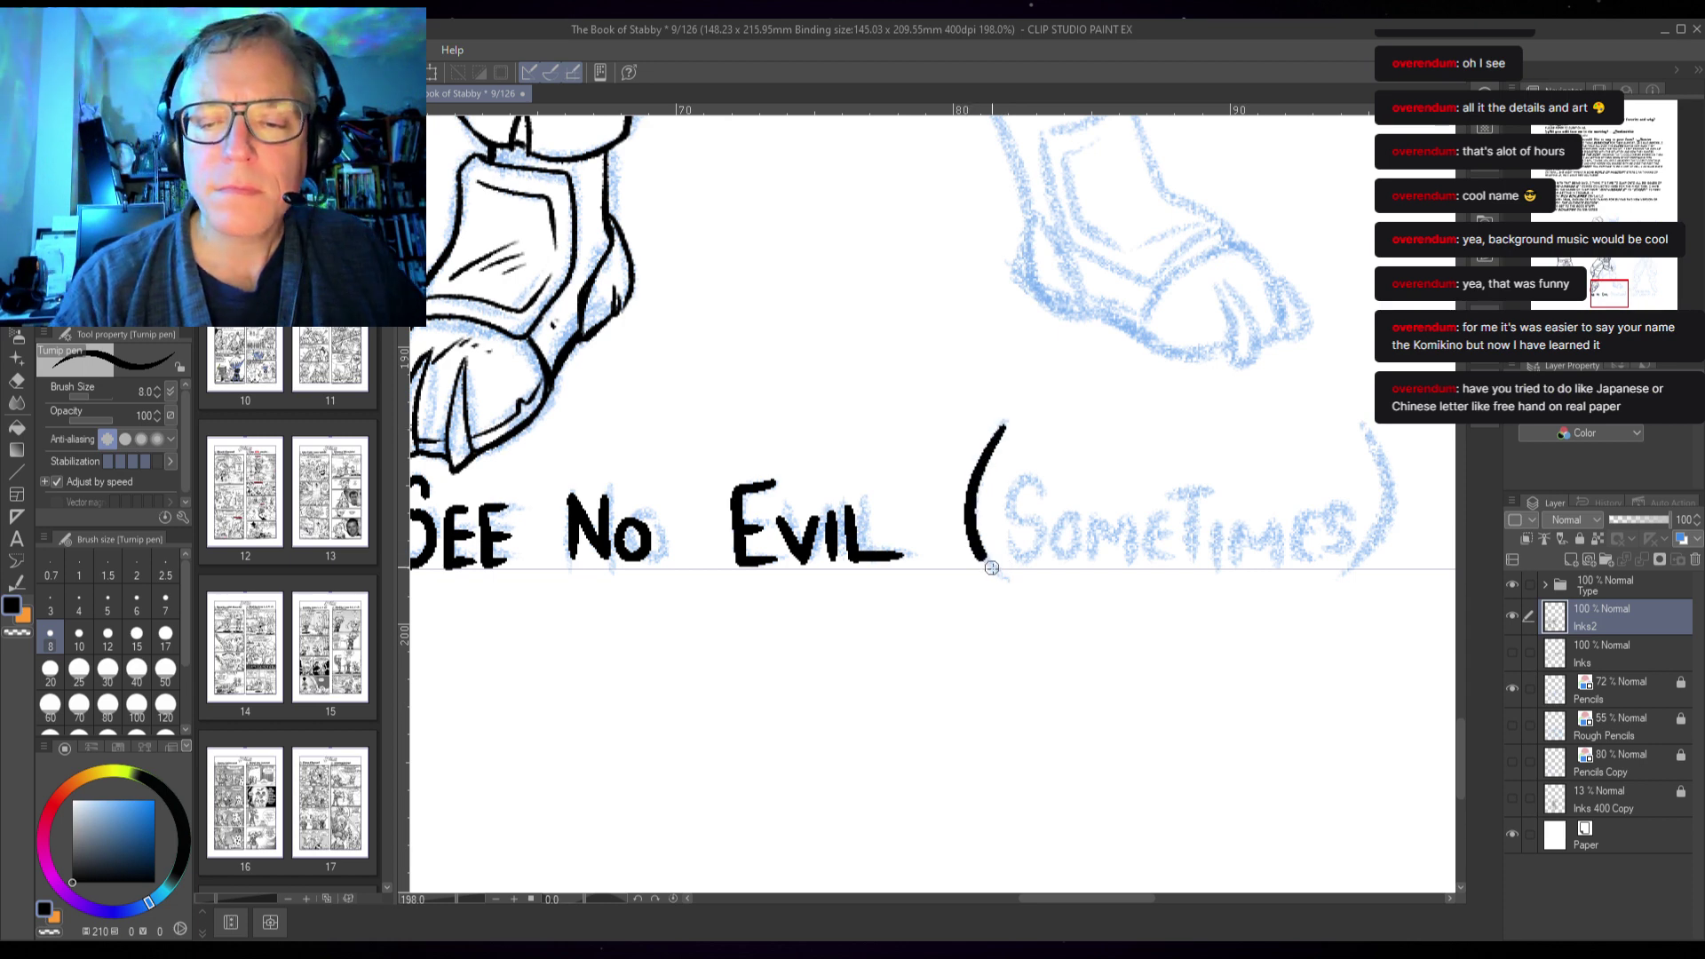
mouse_move(1041, 497)
left_mouse_down()
mouse_move(1038, 548)
mouse_move(1017, 555)
mouse_move(1068, 524)
left_mouse_up()
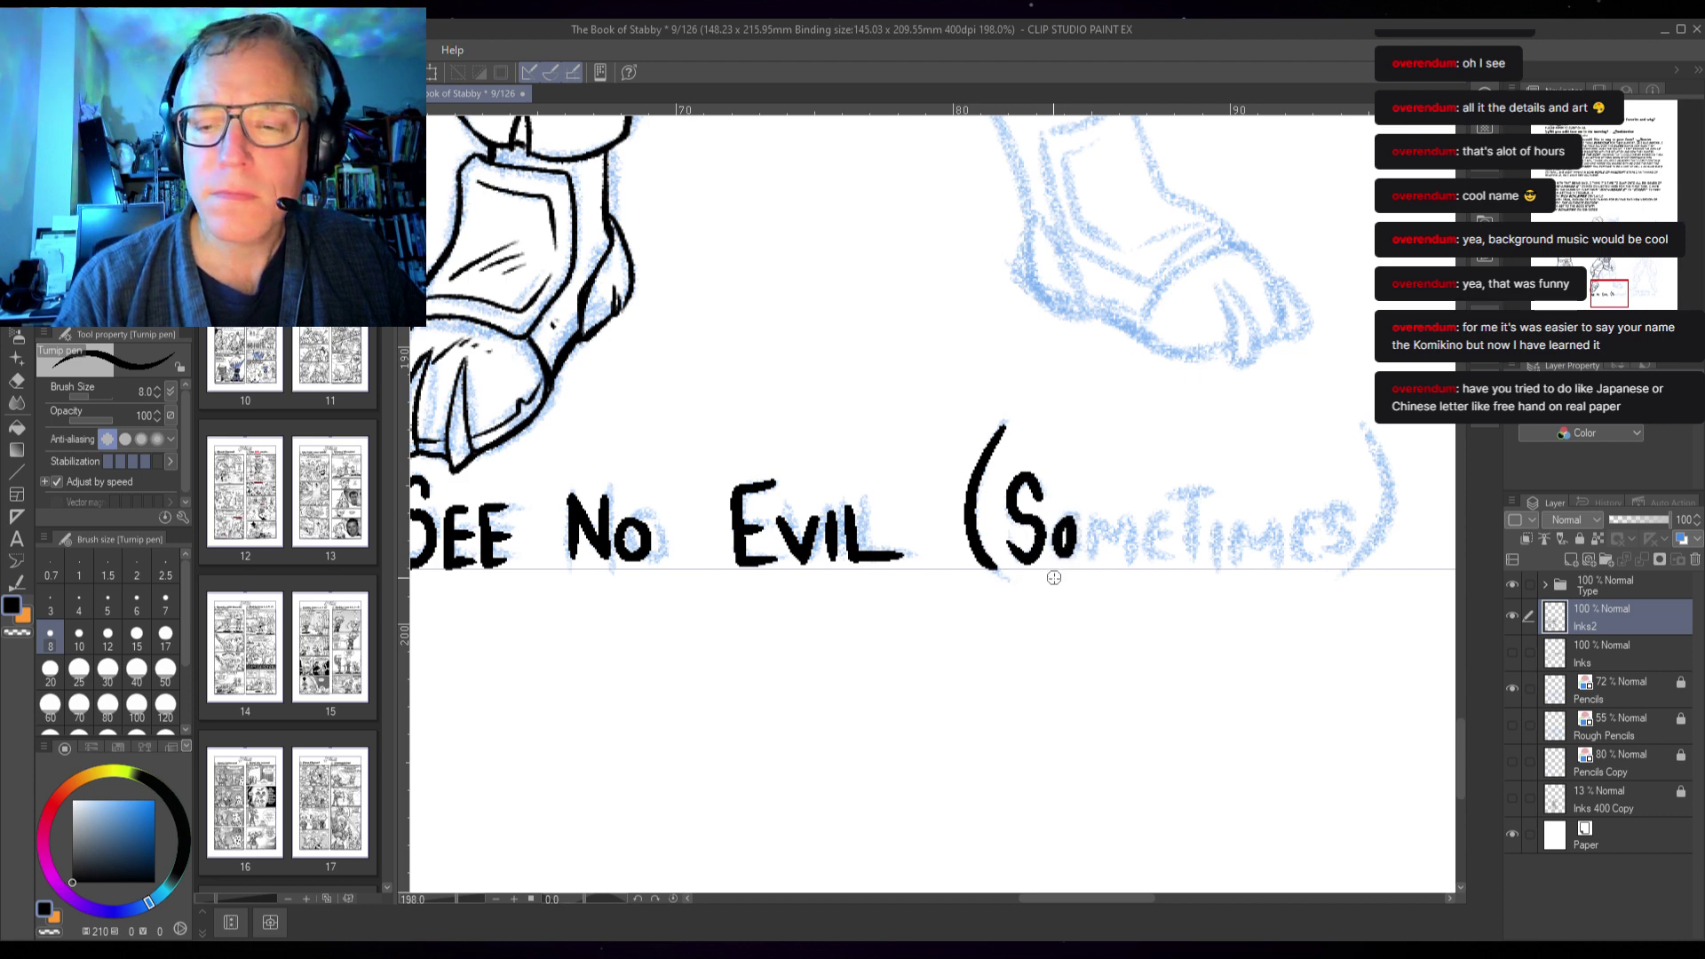
key("ctrl+z")
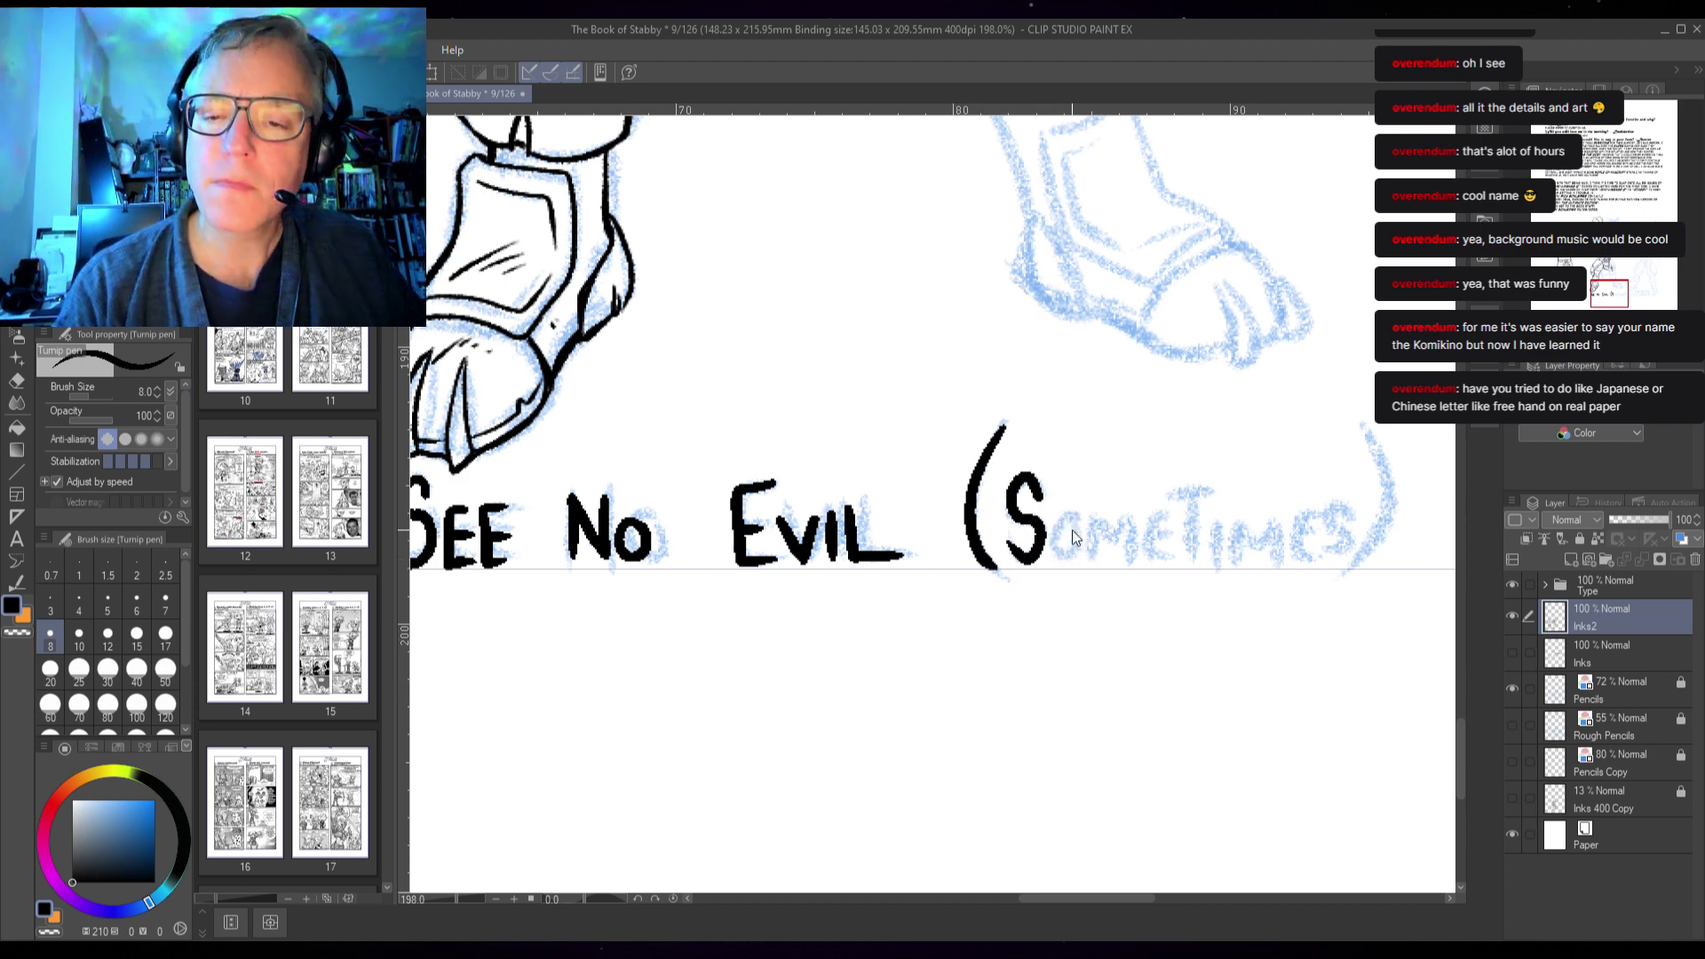
mouse_move(1062, 556)
left_mouse_down()
mouse_move(1076, 531)
mouse_move(1090, 557)
mouse_move(1114, 522)
left_mouse_up()
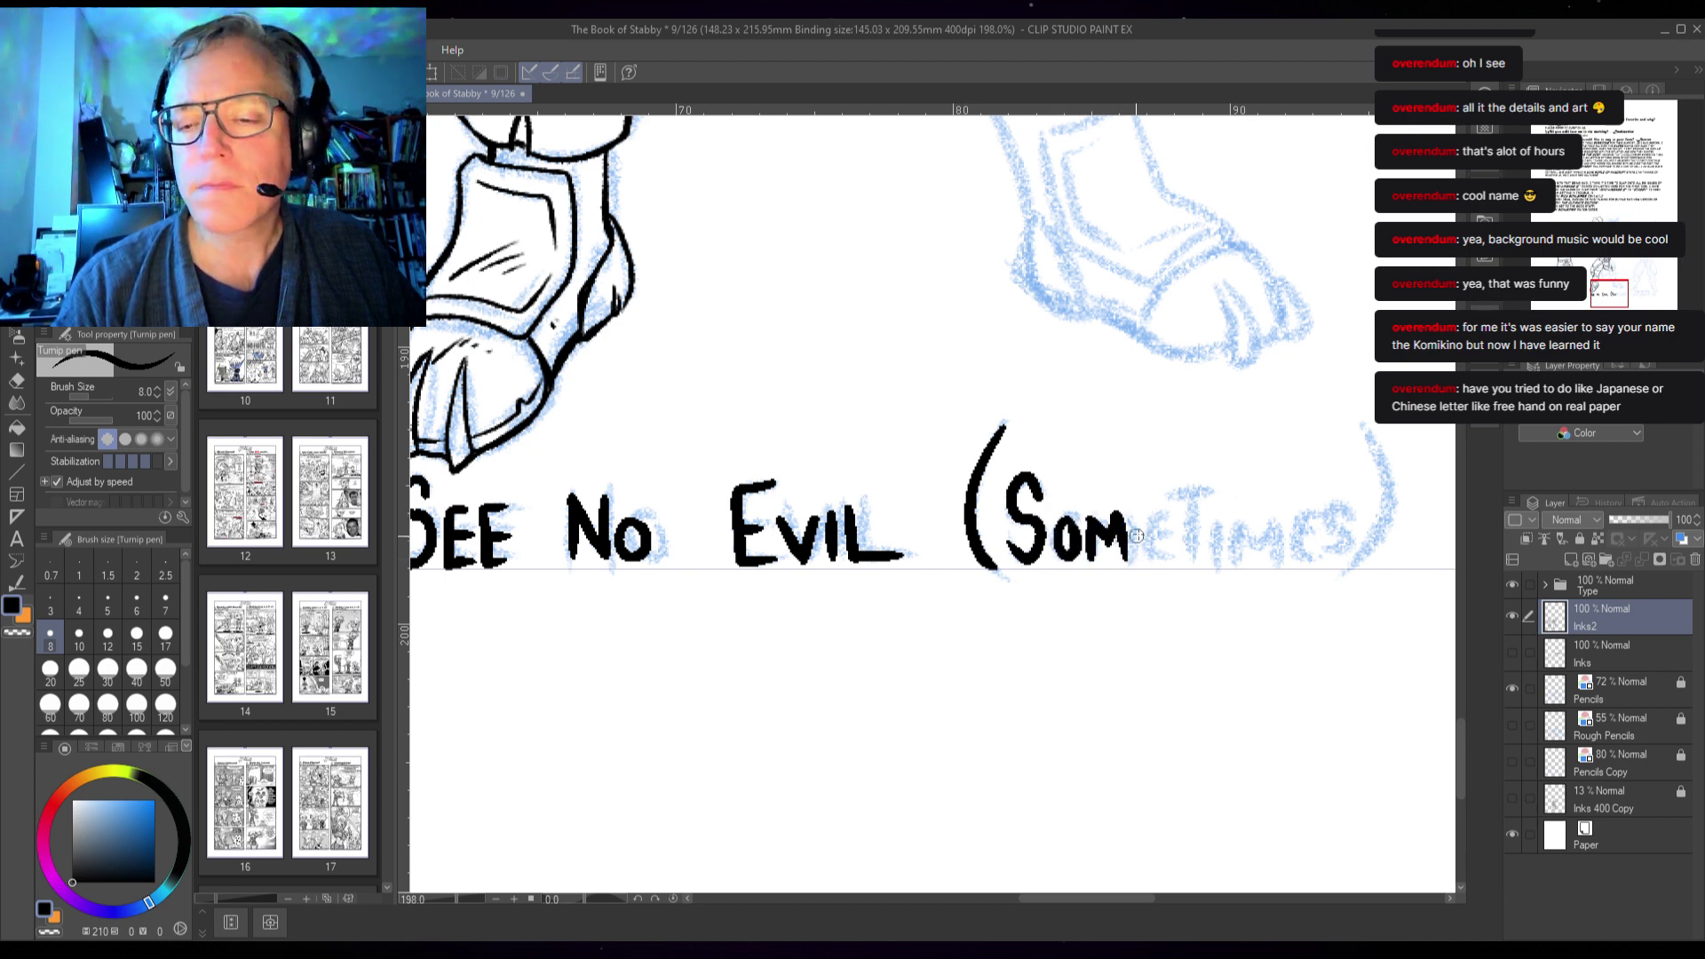
mouse_move(1152, 519)
left_mouse_down()
mouse_move(1138, 556)
mouse_move(1162, 552)
mouse_move(1176, 519)
mouse_move(1214, 515)
mouse_move(1188, 520)
mouse_move(1200, 564)
mouse_move(1219, 554)
mouse_move(1217, 512)
mouse_move(1276, 566)
mouse_move(1283, 542)
mouse_move(1312, 554)
mouse_move(1324, 516)
mouse_move(1338, 558)
left_mouse_up()
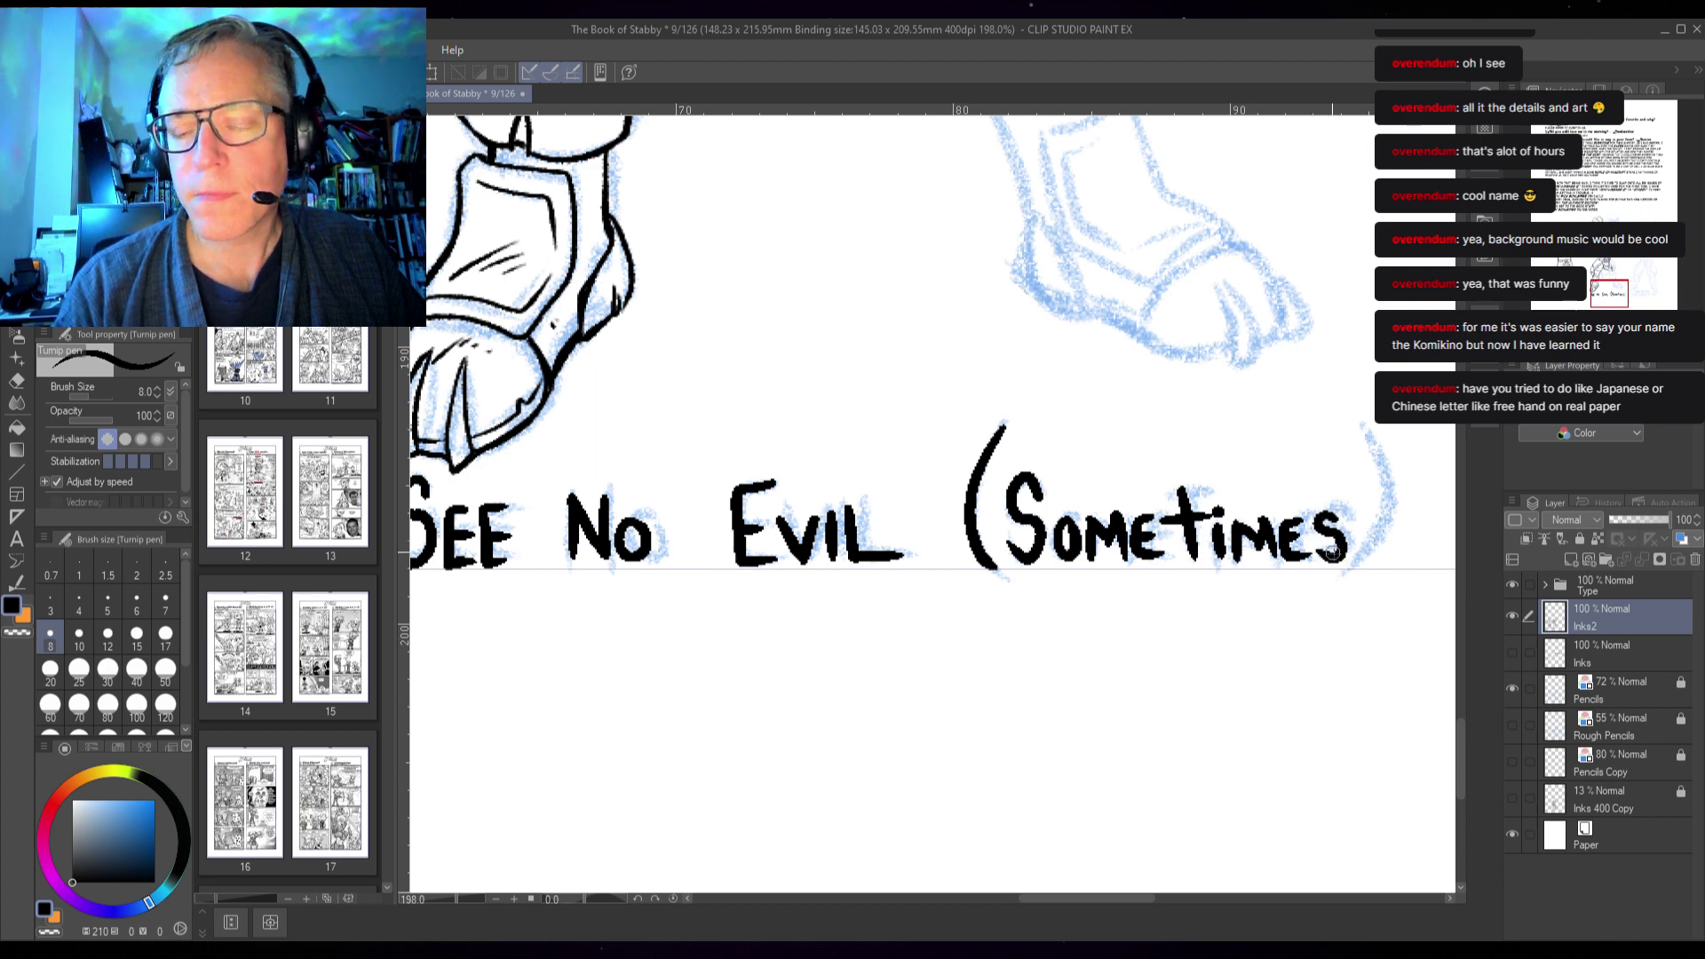
left_click_drag(1267, 601, 1047, 616)
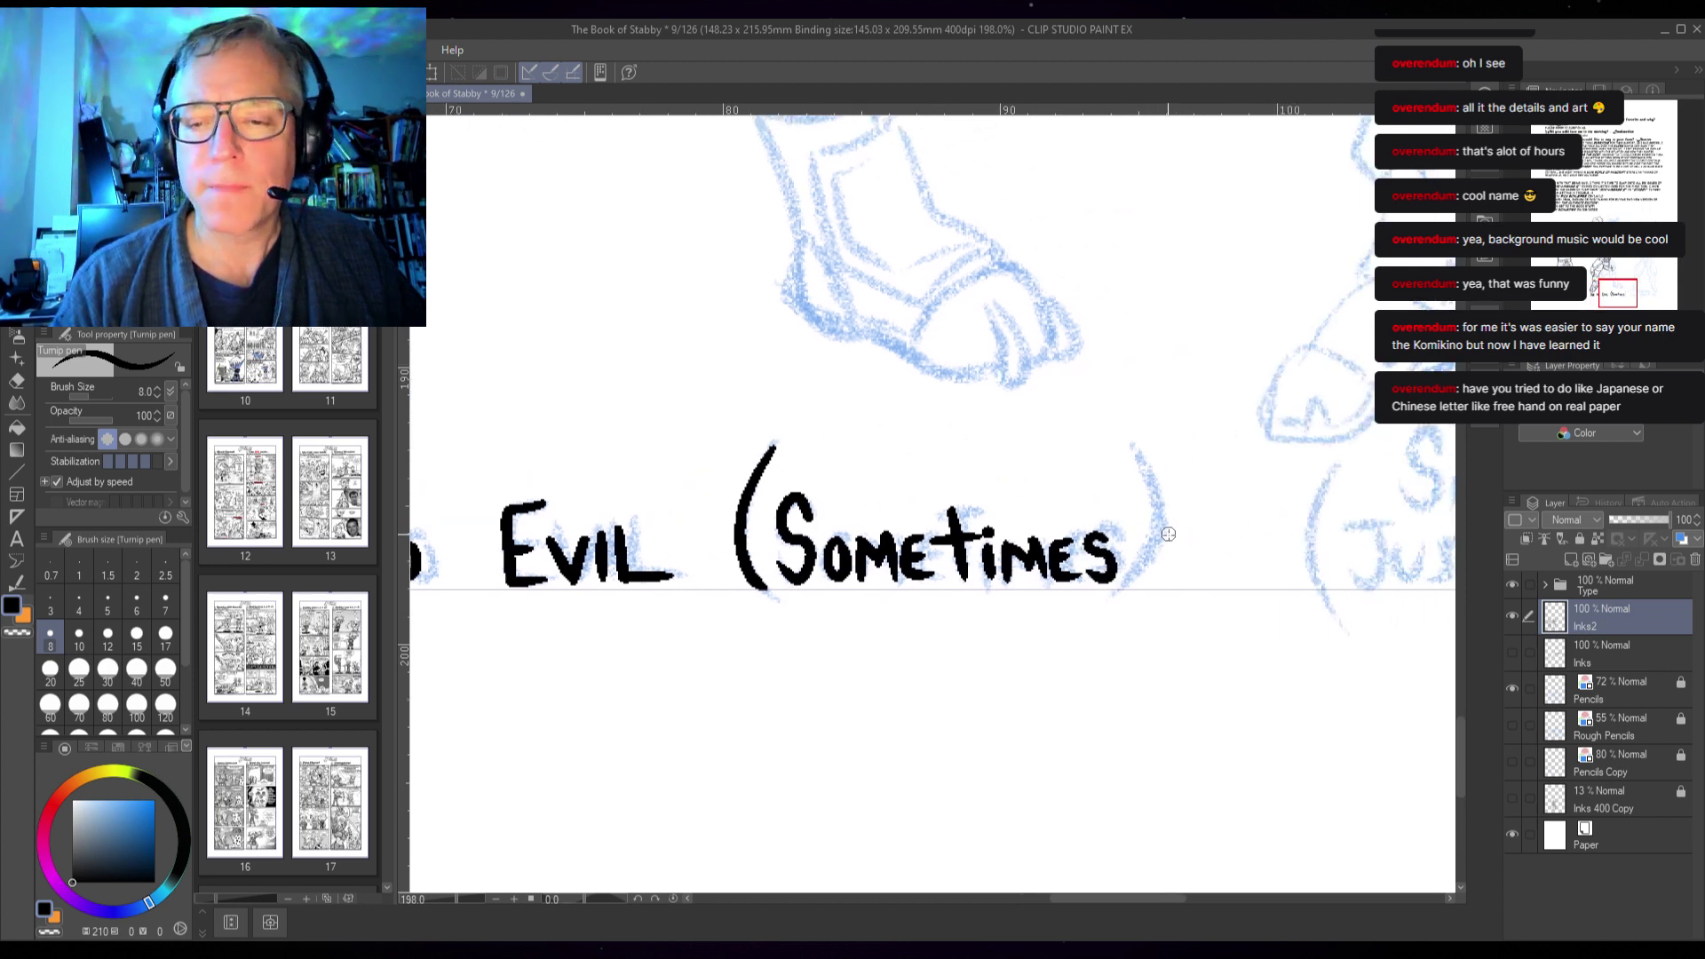
mouse_move(1121, 443)
left_mouse_down()
mouse_move(1155, 537)
mouse_move(1141, 572)
left_mouse_up()
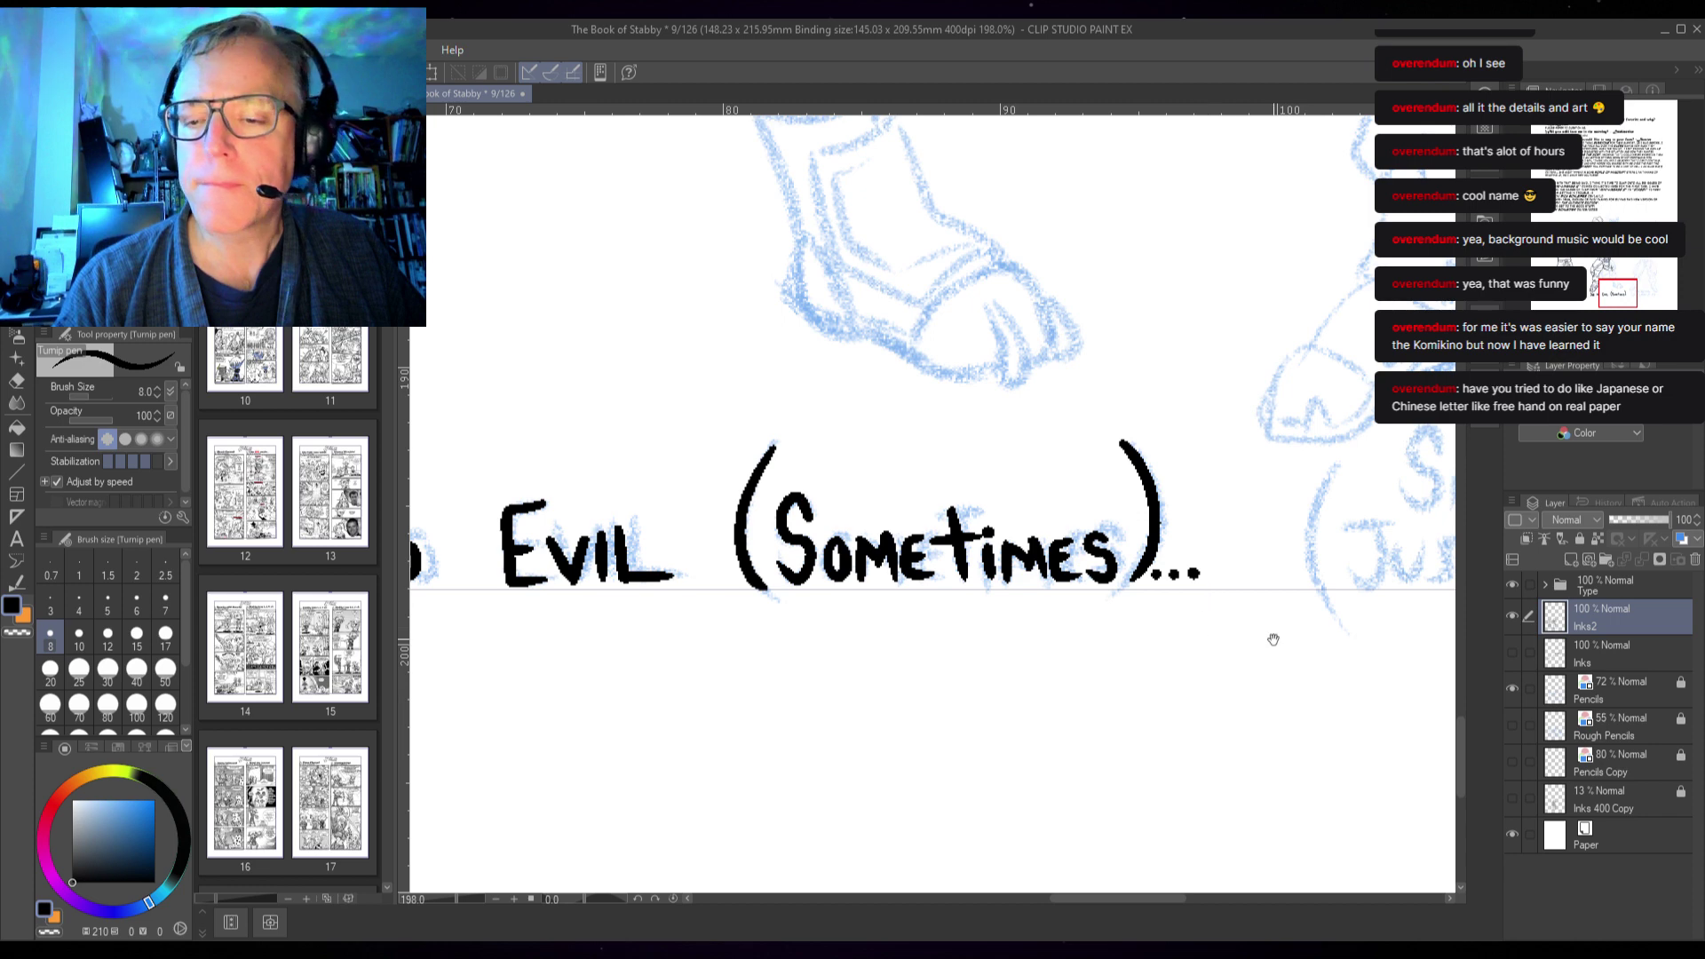
left_click_drag(1273, 639, 727, 685)
left_click_drag(529, 638, 912, 615)
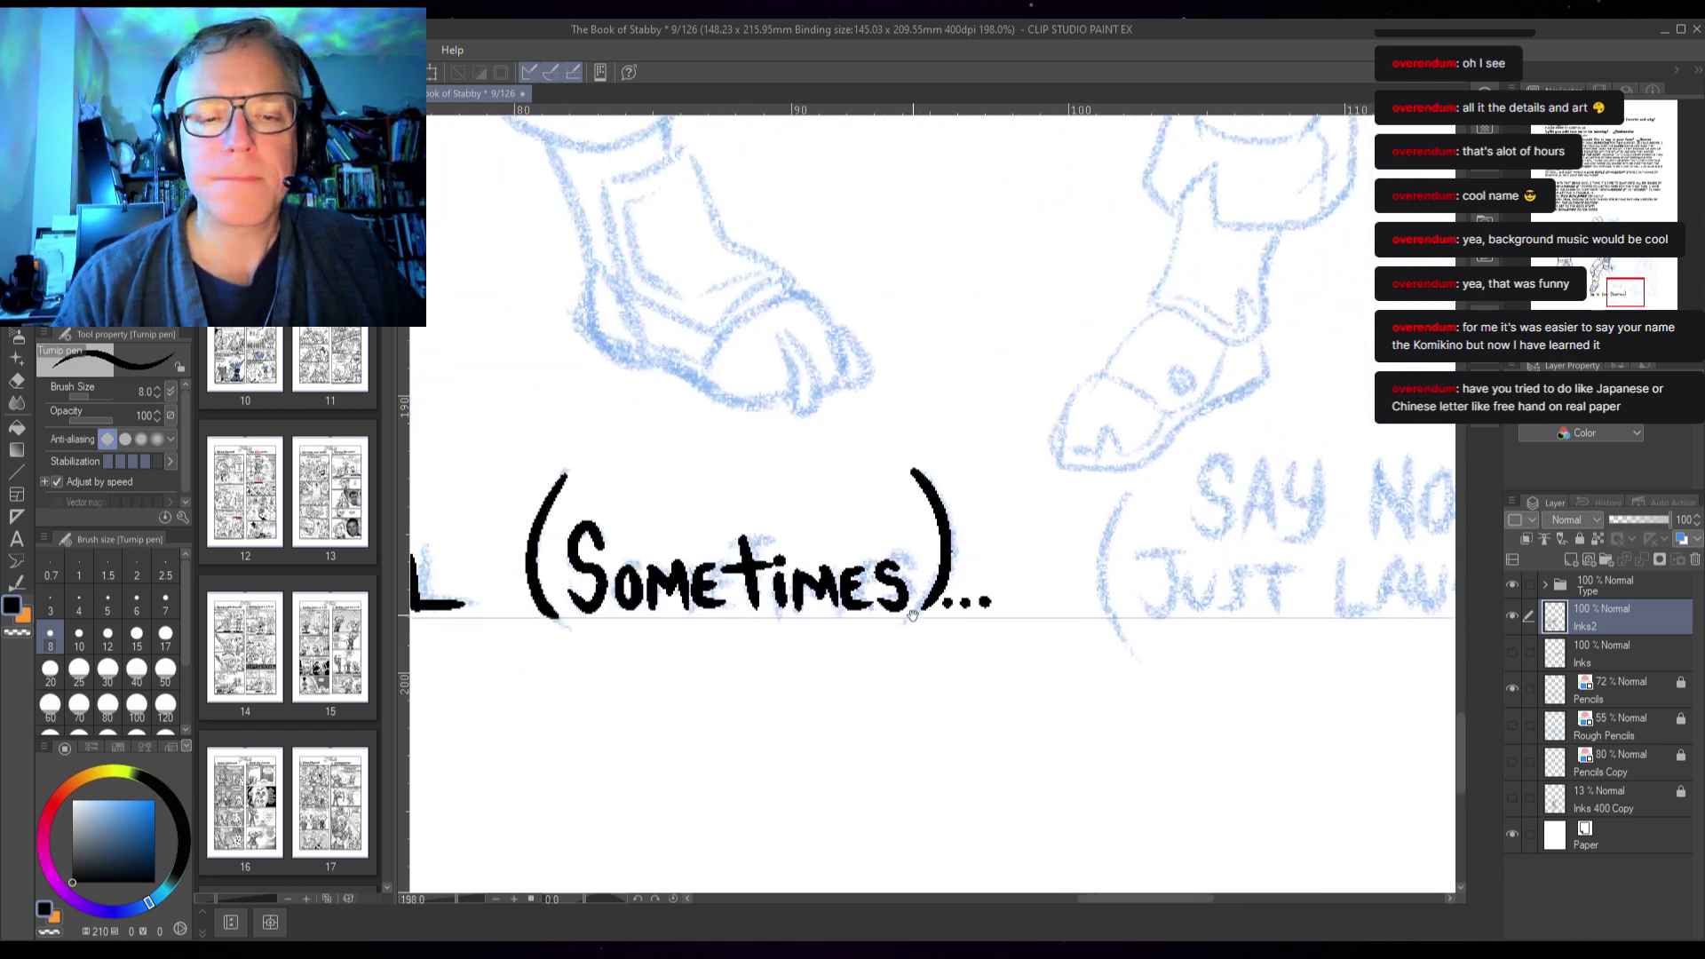
left_click_drag(621, 577, 941, 648)
left_click_drag(767, 566, 883, 597)
left_click_drag(790, 470, 959, 514)
left_click_drag(863, 399, 895, 403)
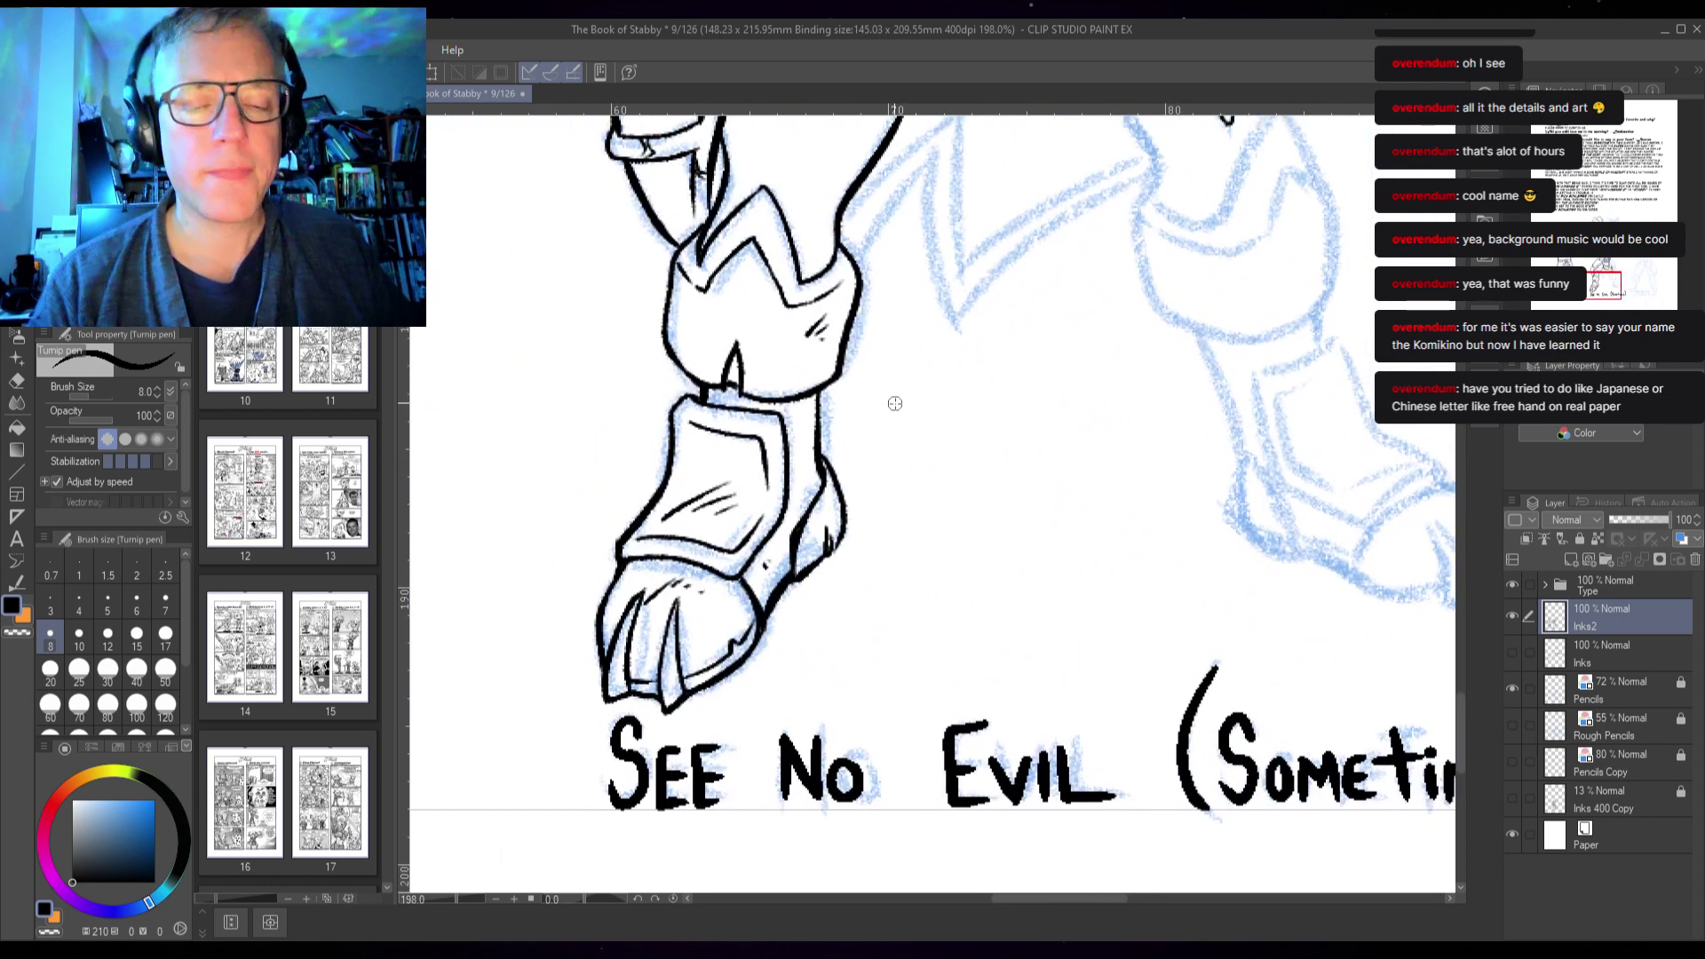
key("p")
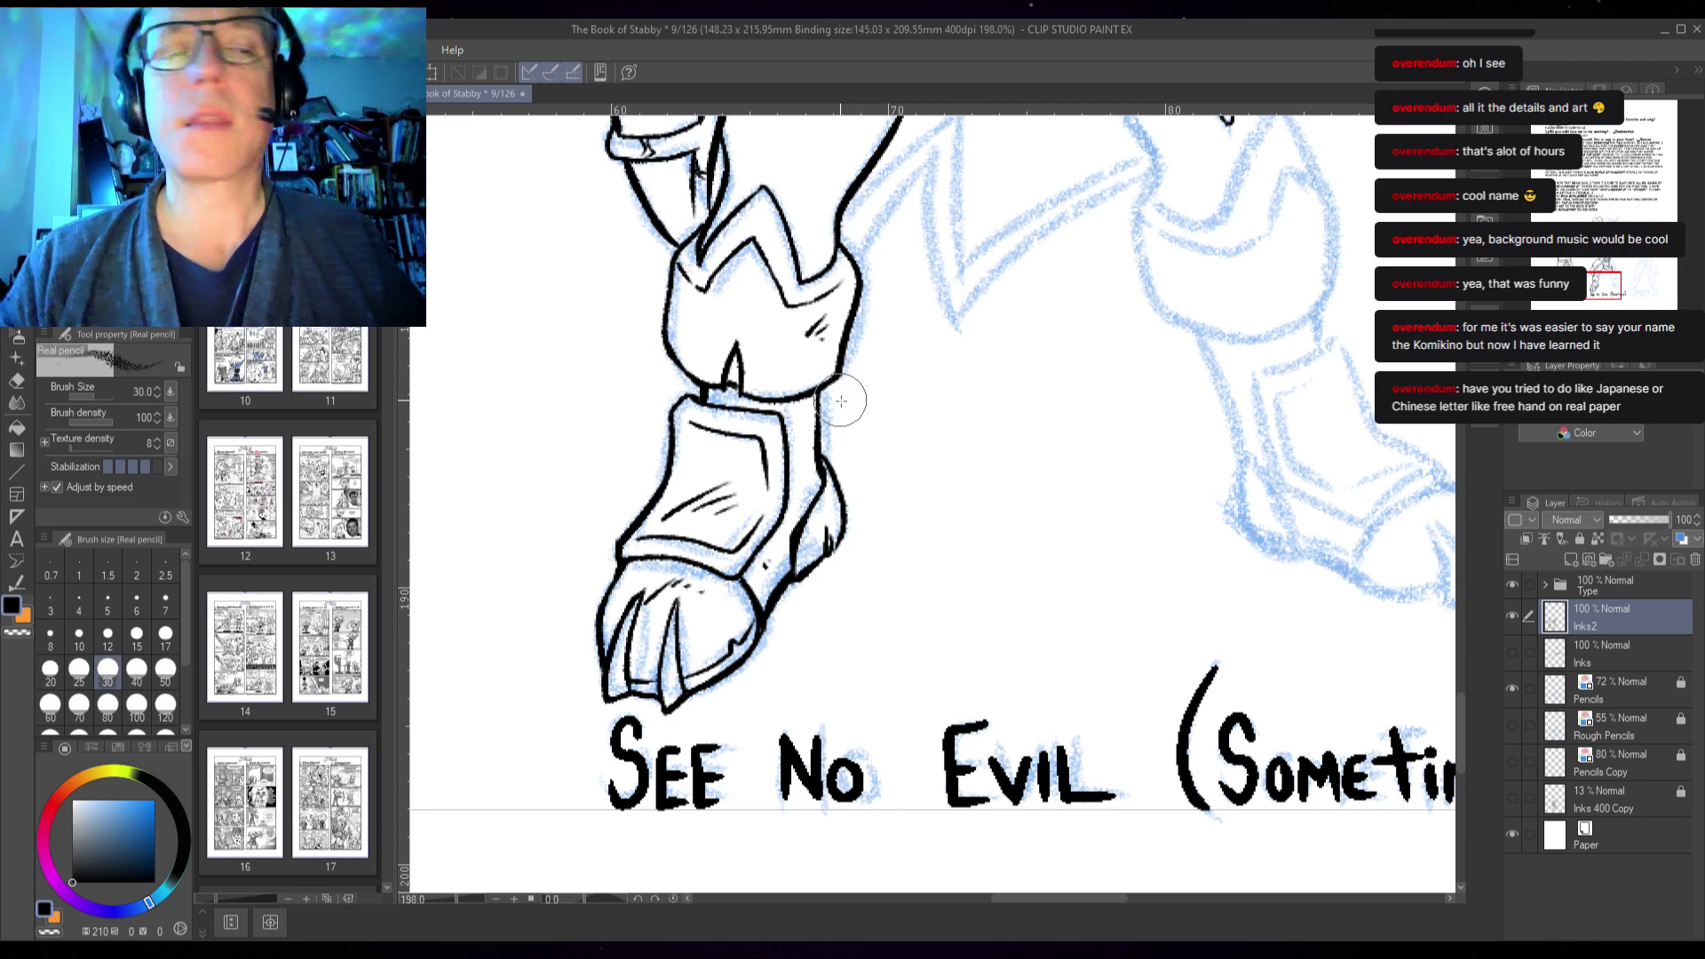
key("p")
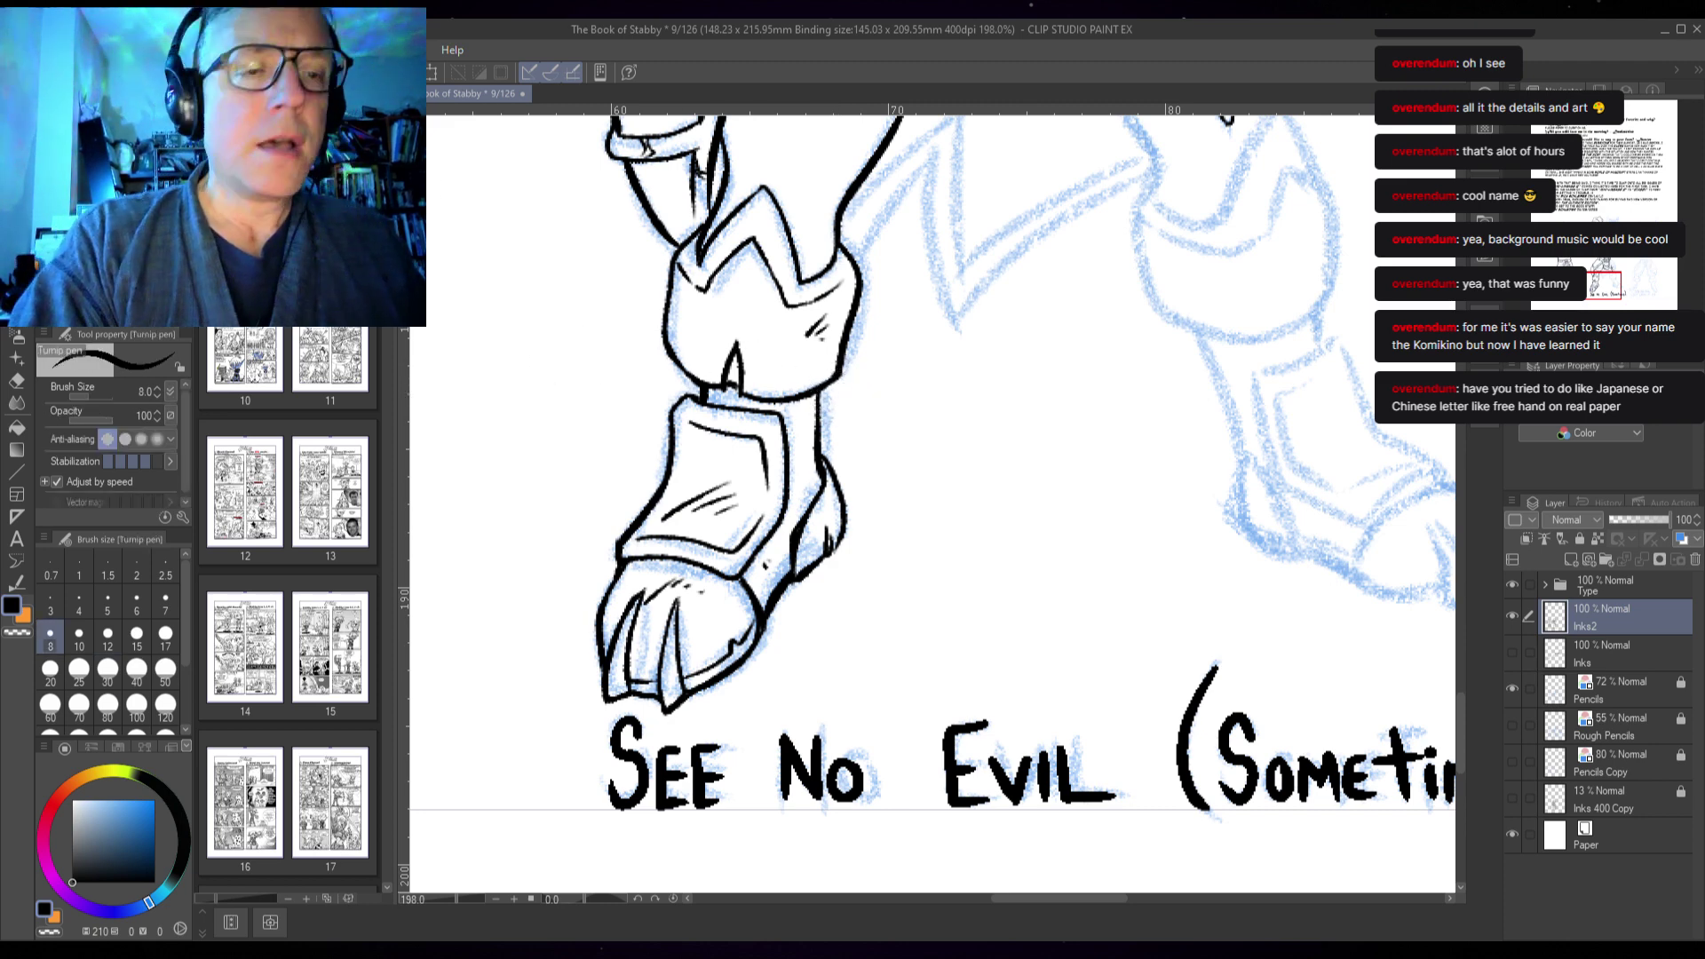
- Switch to the Calligraphy pen and reduce its brush size to 40
left_click(106, 164)
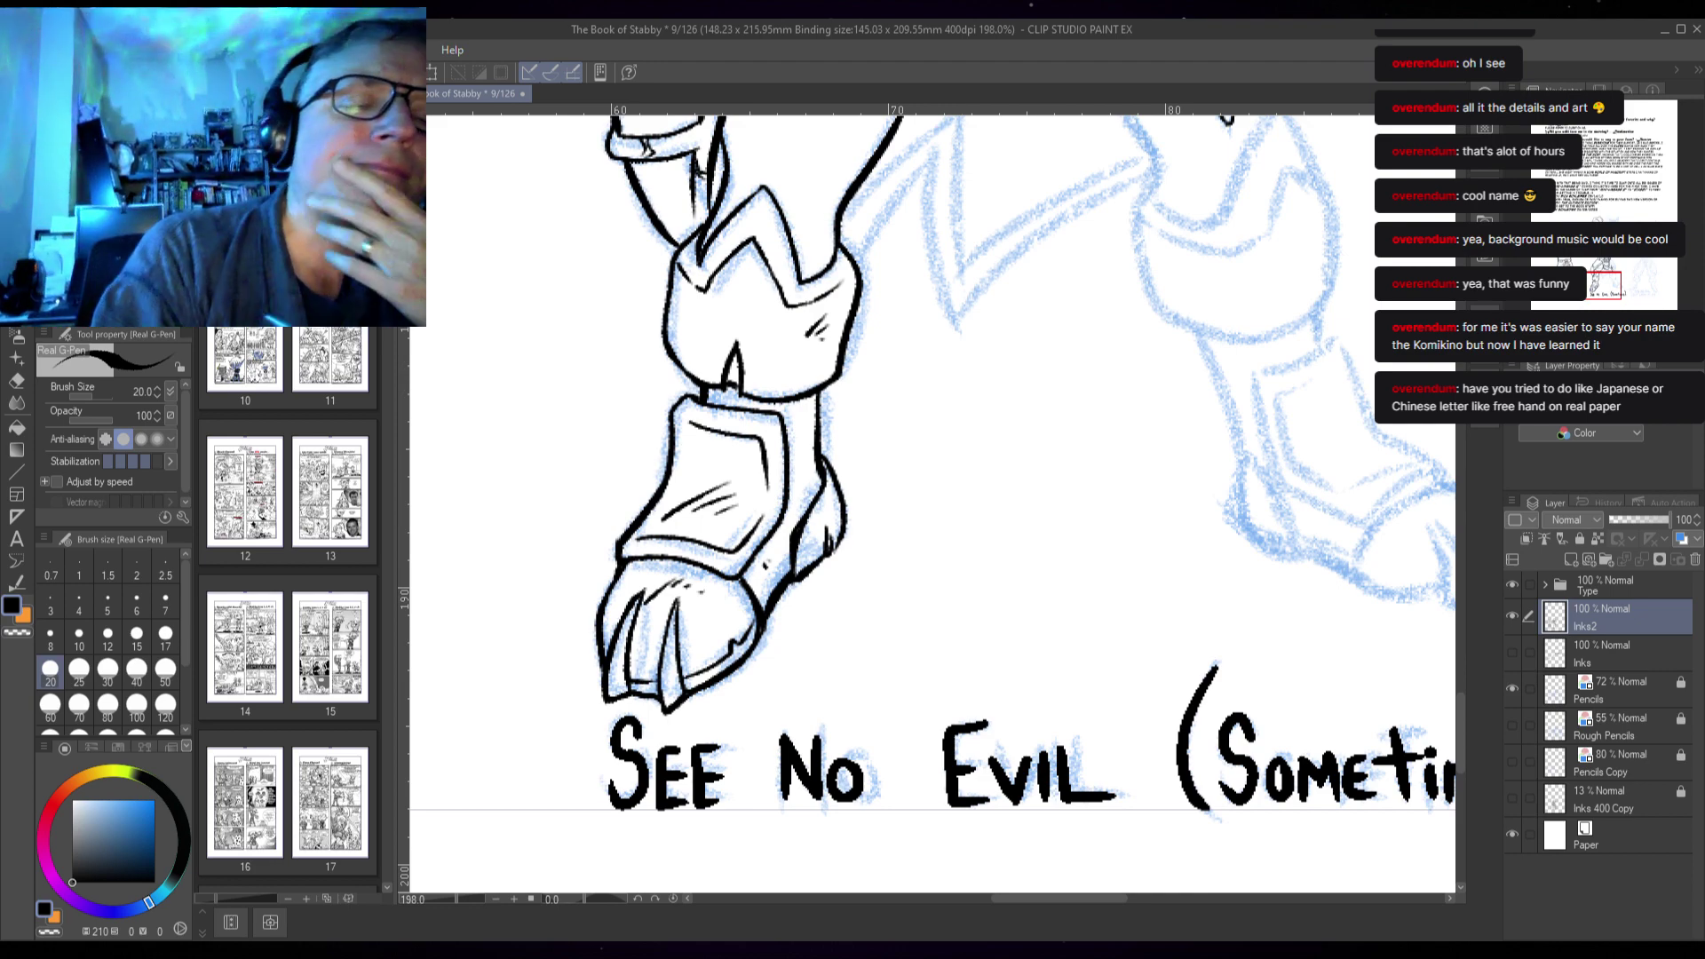
key("b")
scroll(901, 499, "down", 5)
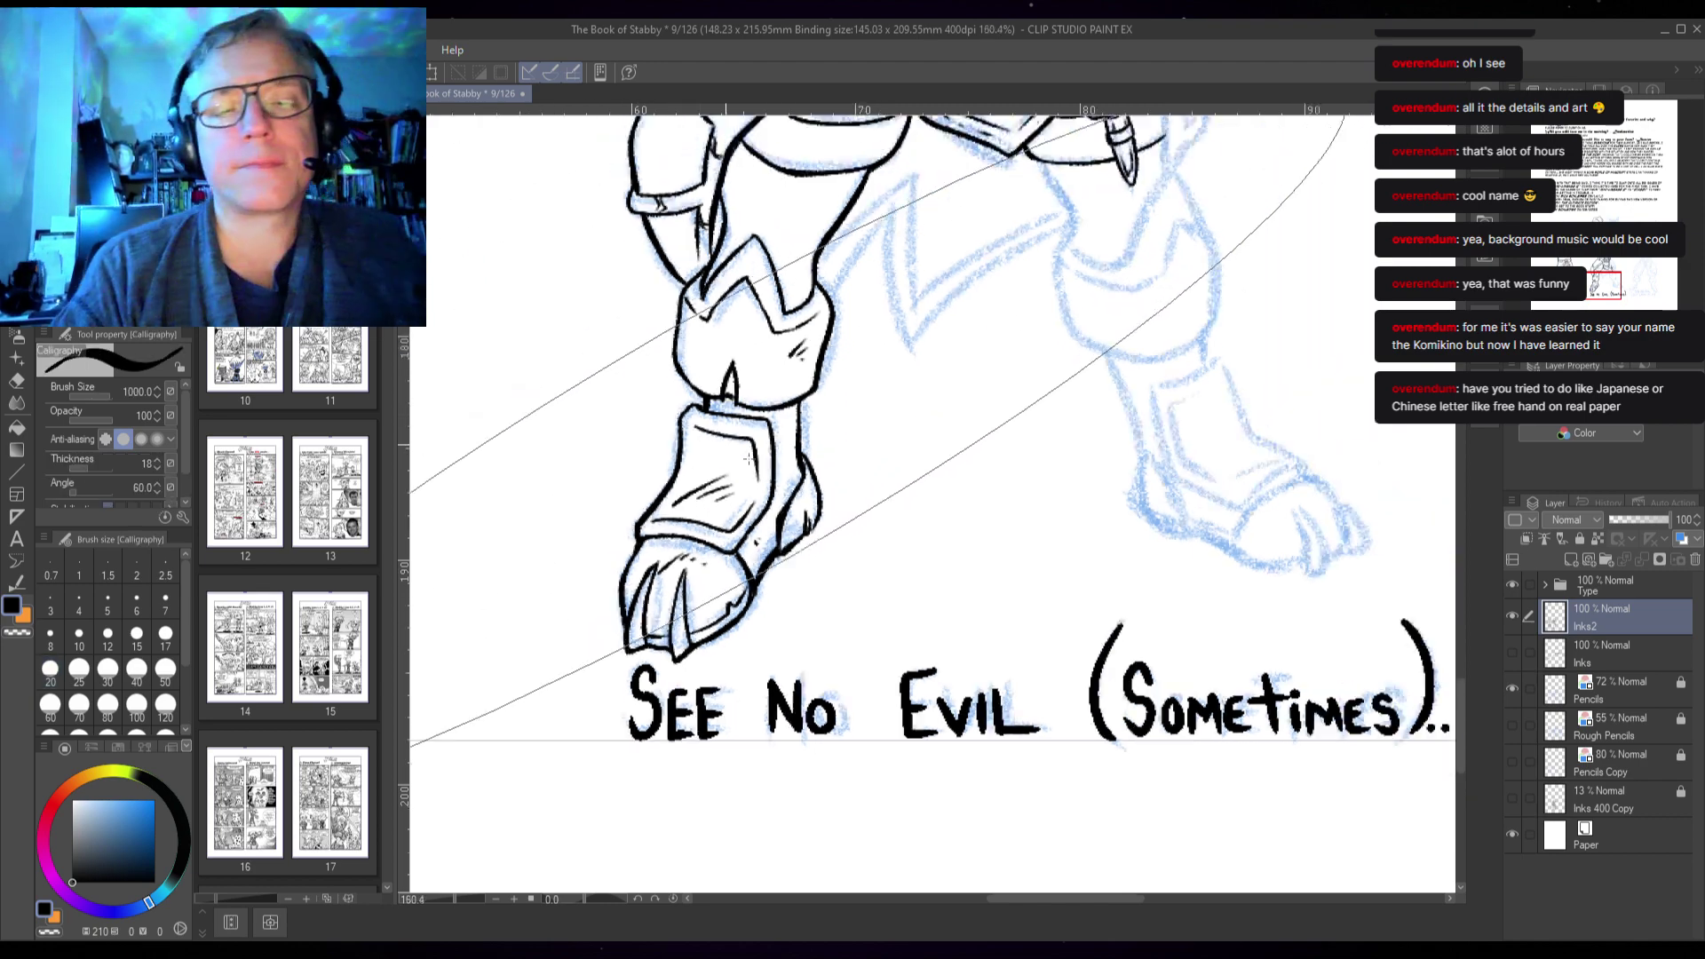
key("bracketleft")
key("bracketleft")
key("bracketleft")
key("bracketleft")
key("bracketleft")
key("bracketleft")
key("bracketleft")
key("bracketleft")
key("bracketleft")
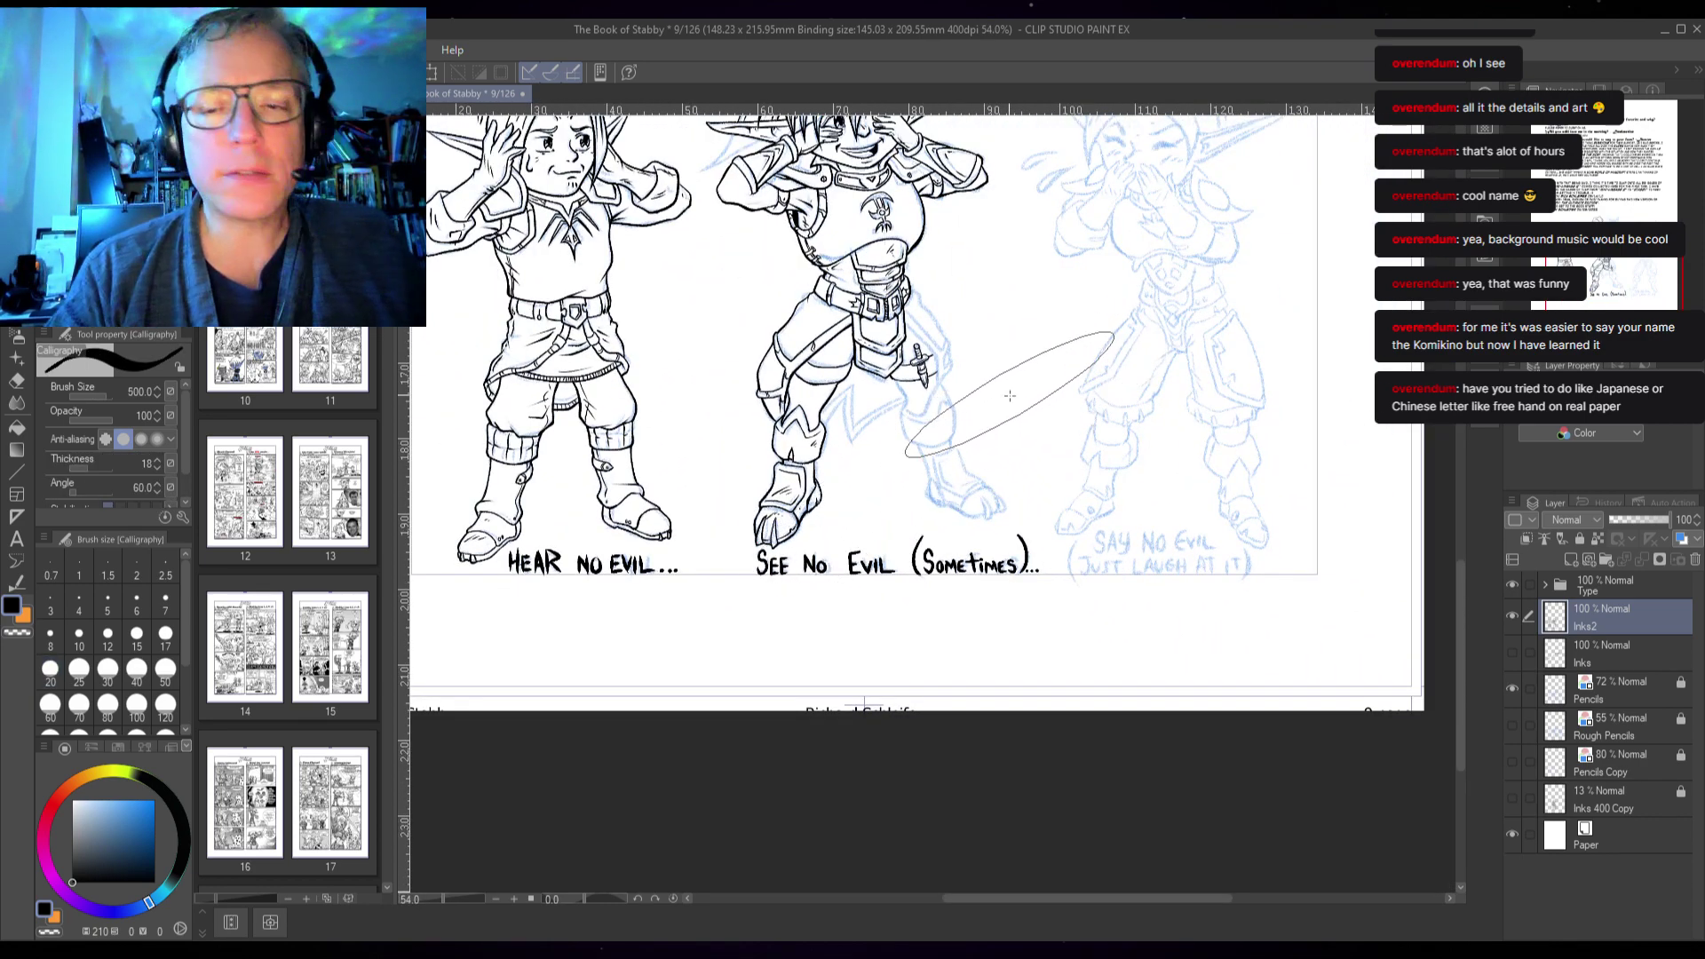
key("bracketleft")
key("bracketleft")
key("bracketleft")
key("bracketleft")
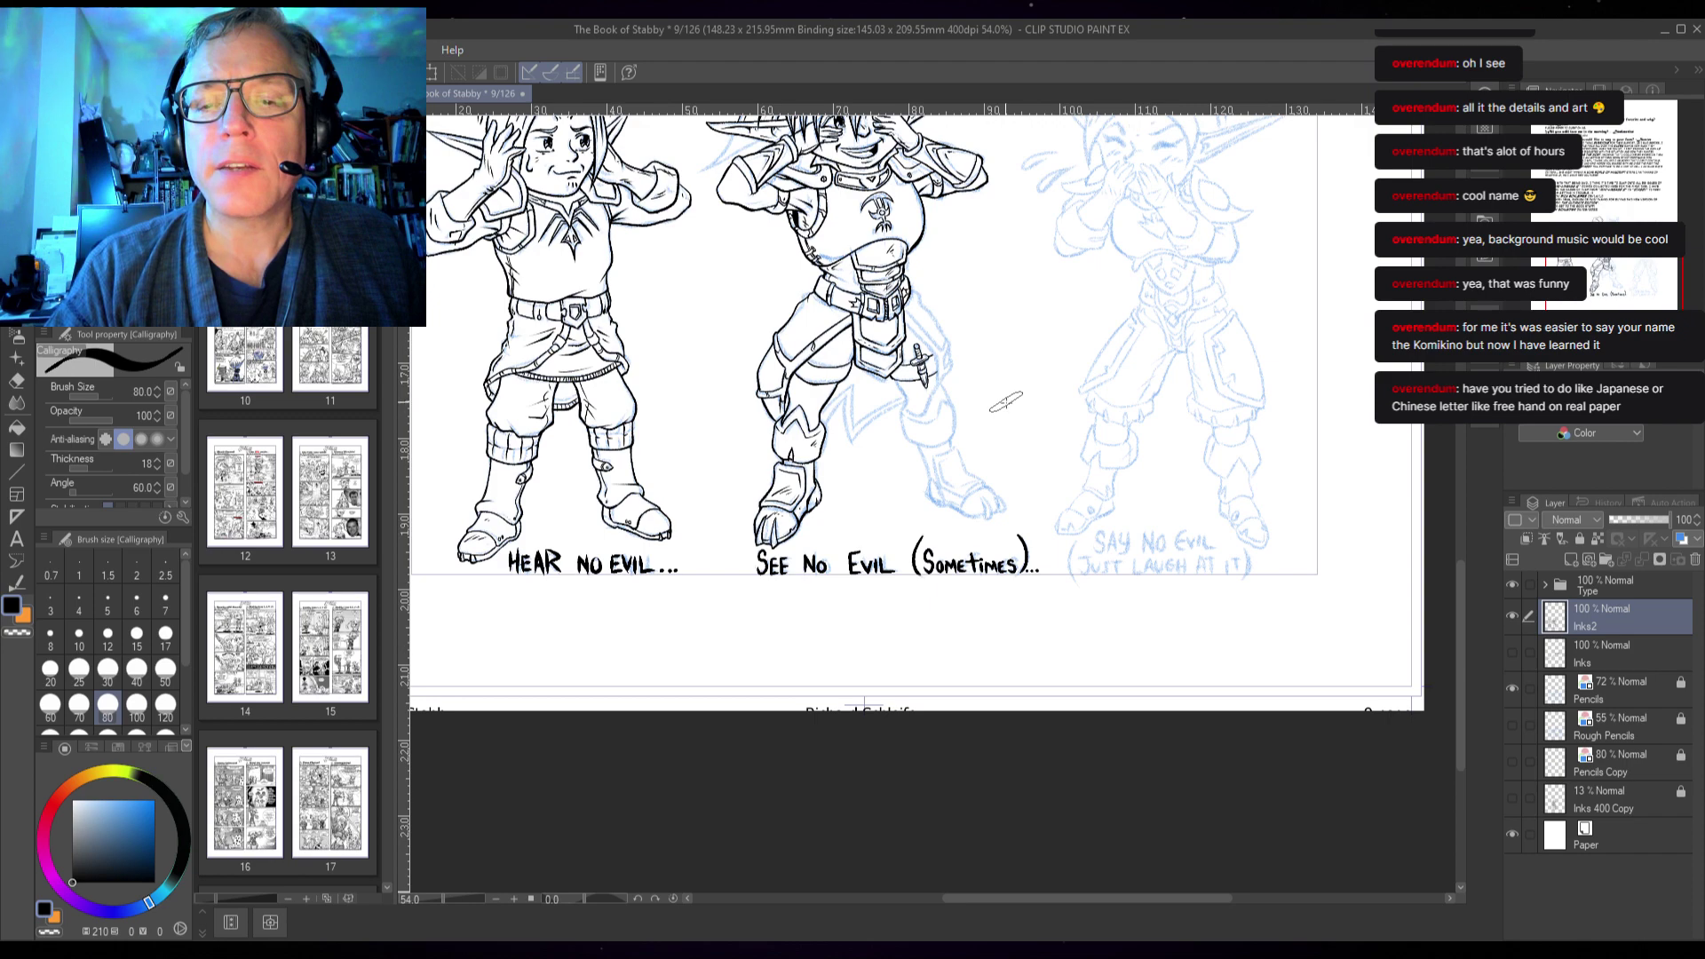
scroll(1006, 402, "up", 4)
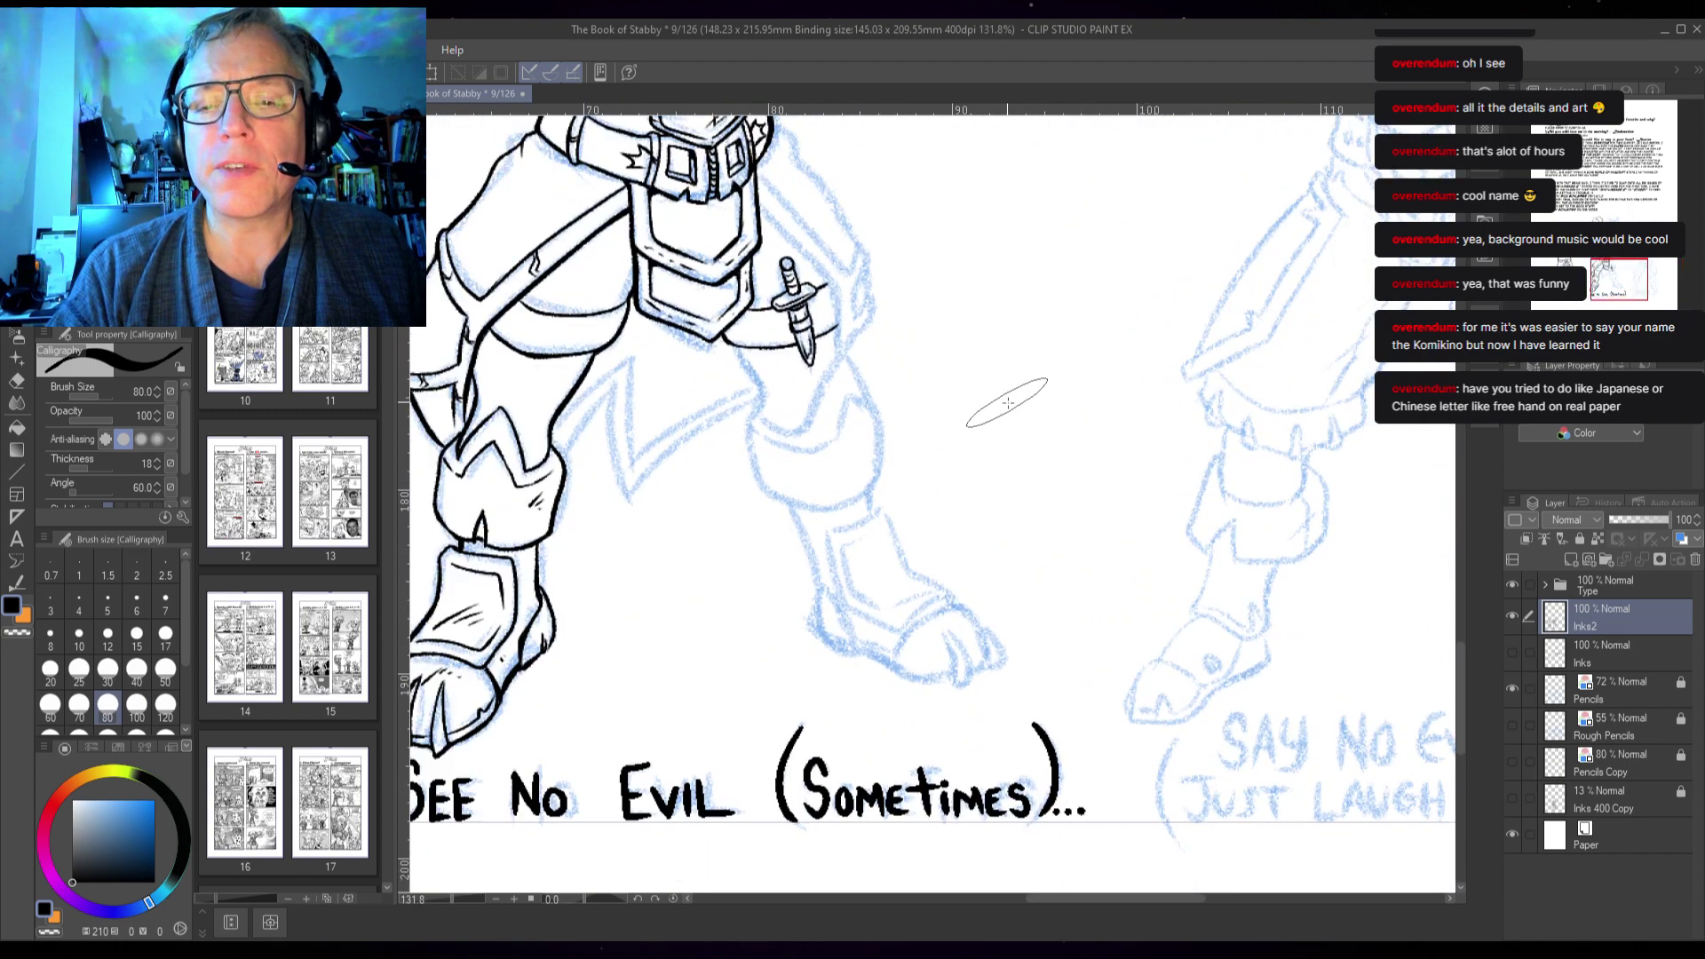
key("bracketleft")
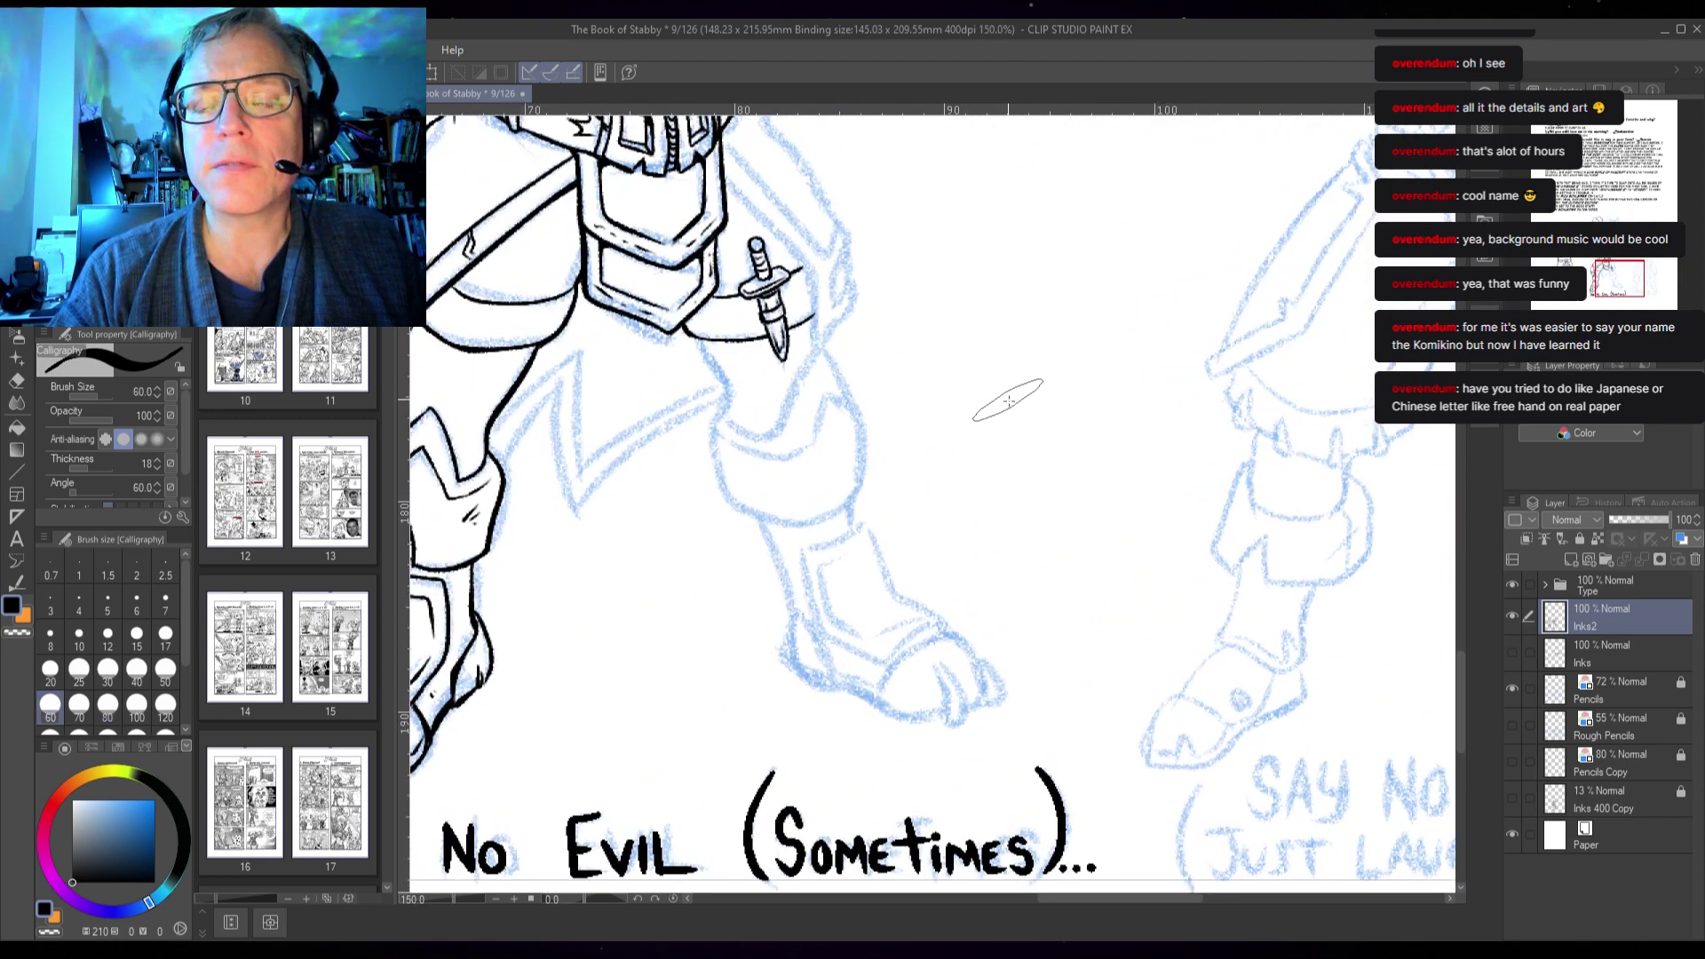
key("bracketleft")
key("bracketleft")
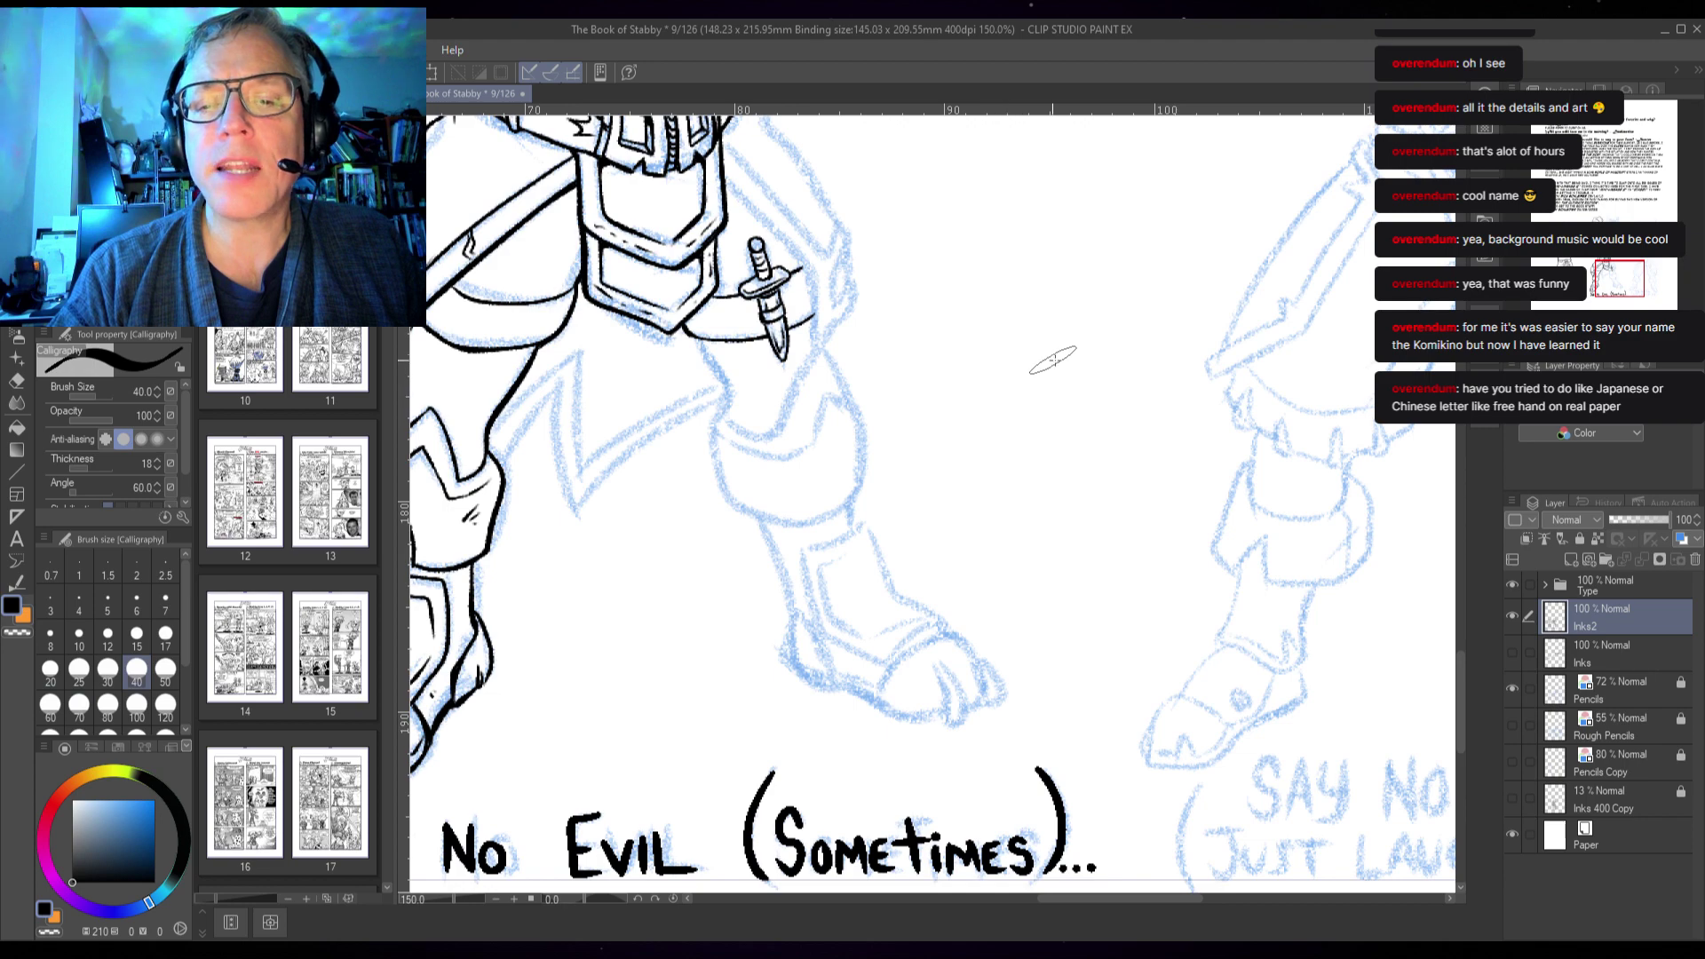
- Brush the hiragana あ, い and う as a vertical column in the blank space between the second and third characters
scroll(1048, 346, "up", 1)
left_click_drag(1075, 323, 799, 452)
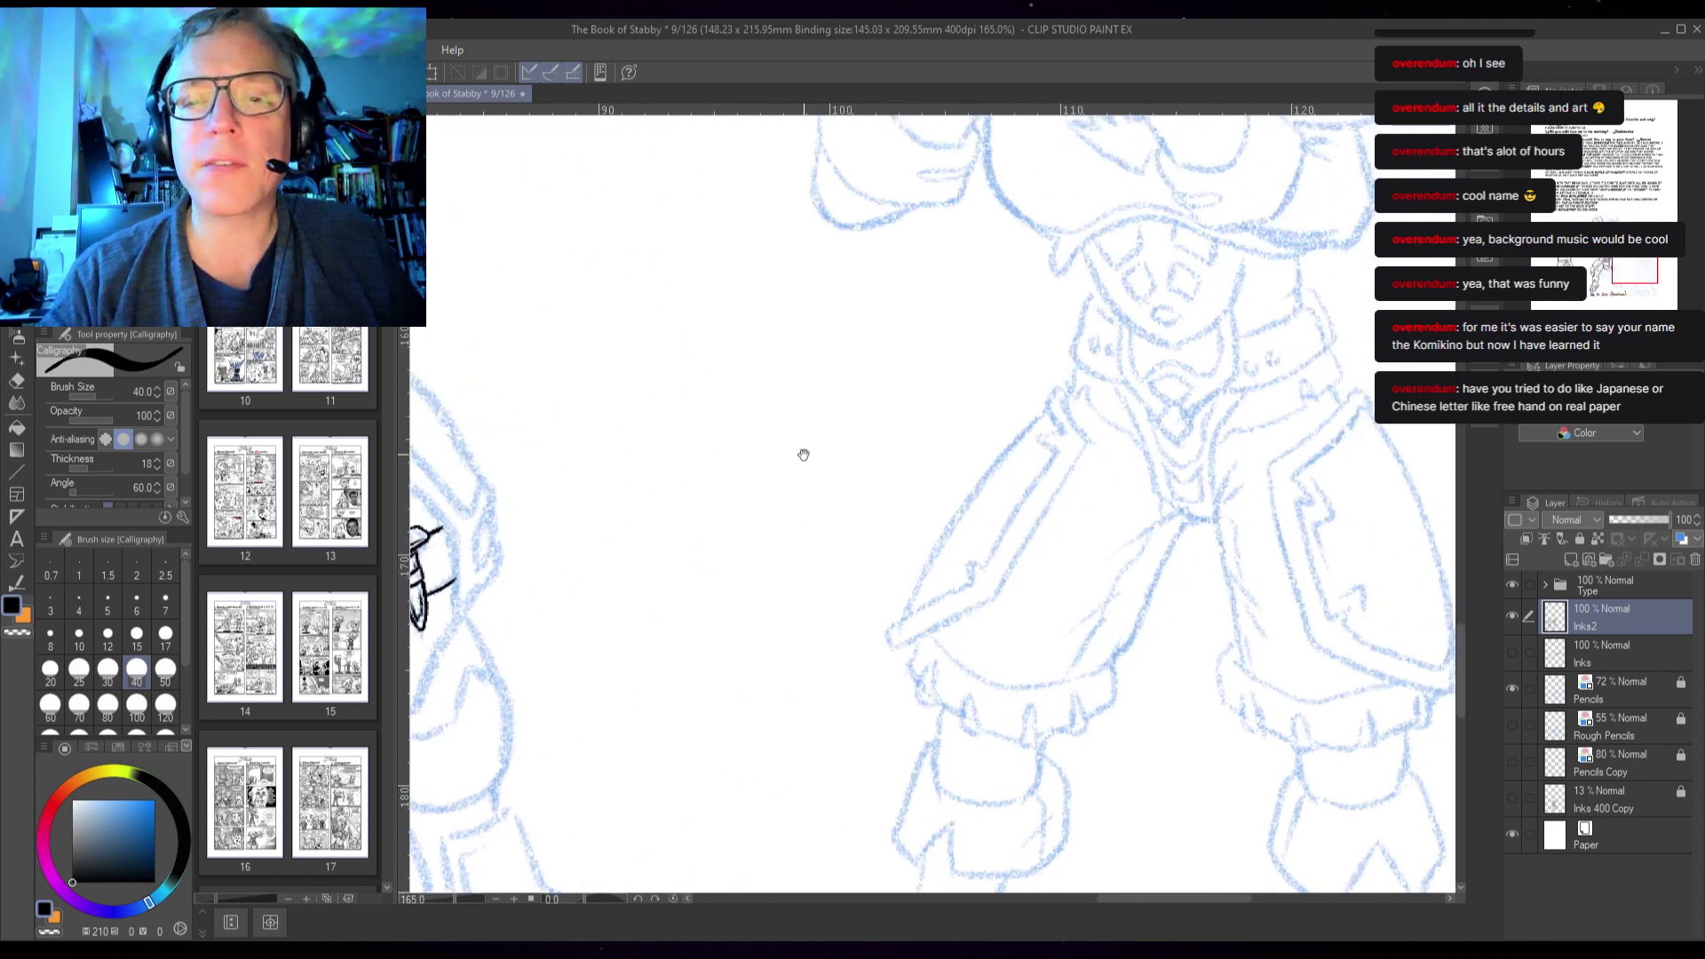
left_click_drag(535, 358, 741, 292)
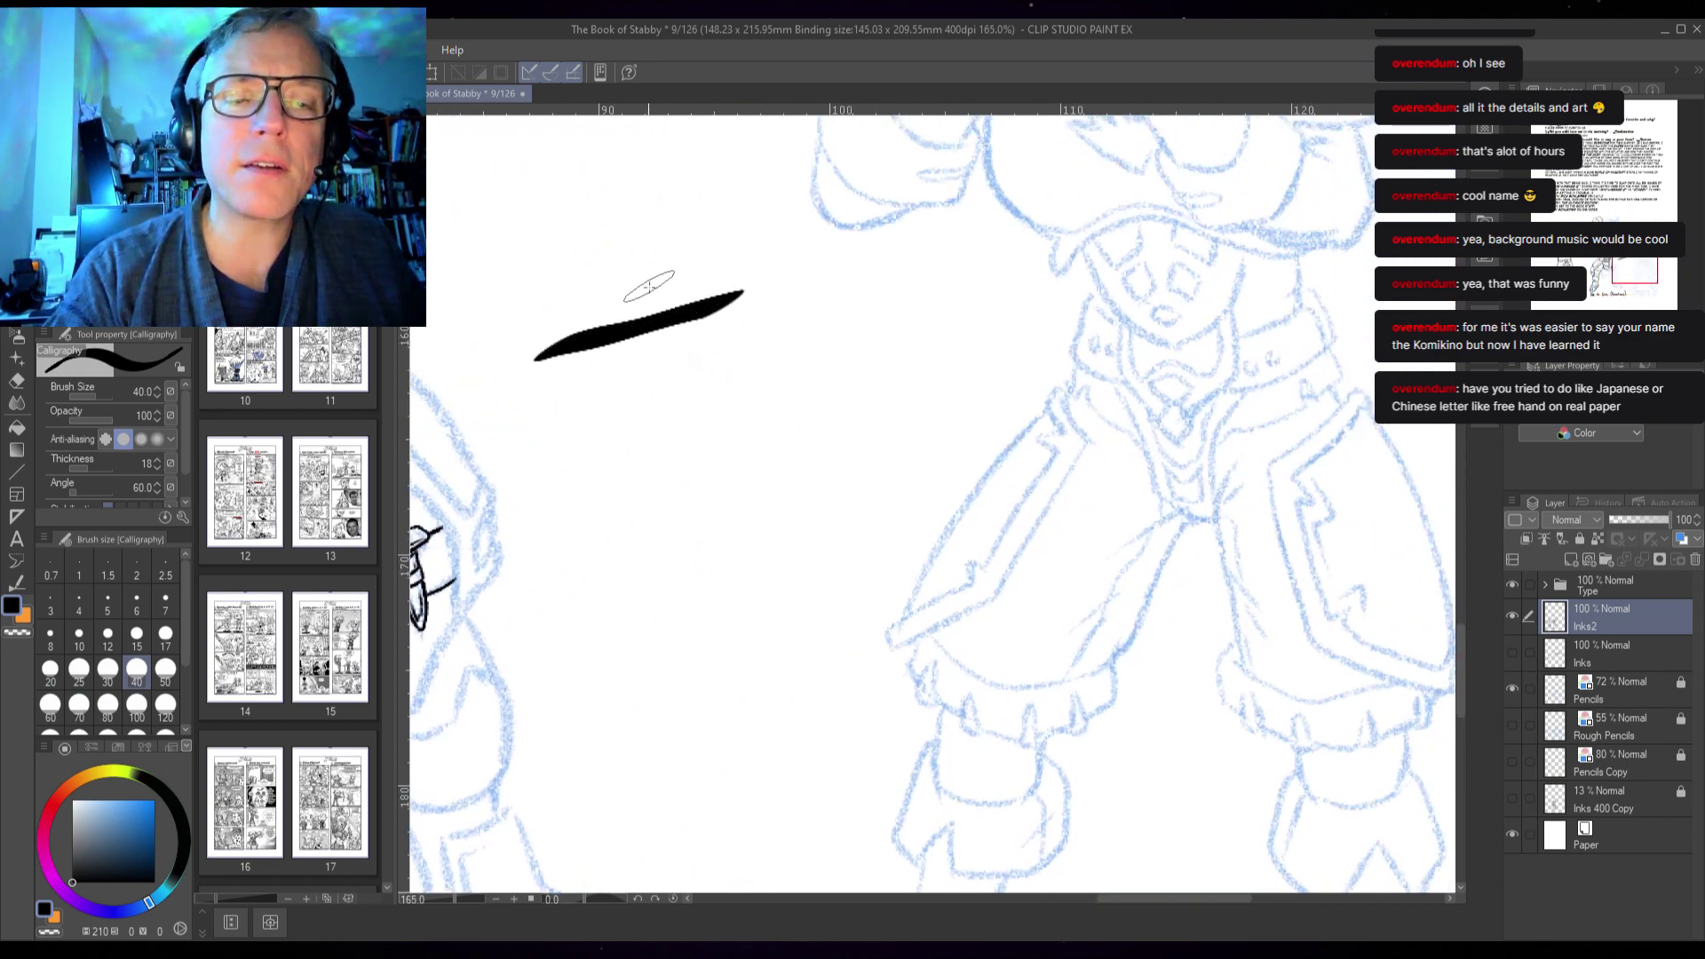
left_click_drag(652, 259, 617, 519)
mouse_move(720, 357)
left_mouse_down()
mouse_move(630, 514)
mouse_move(567, 510)
mouse_move(612, 386)
mouse_move(746, 357)
mouse_move(781, 454)
mouse_move(717, 555)
left_mouse_up()
left_click_drag(649, 658, 769, 418)
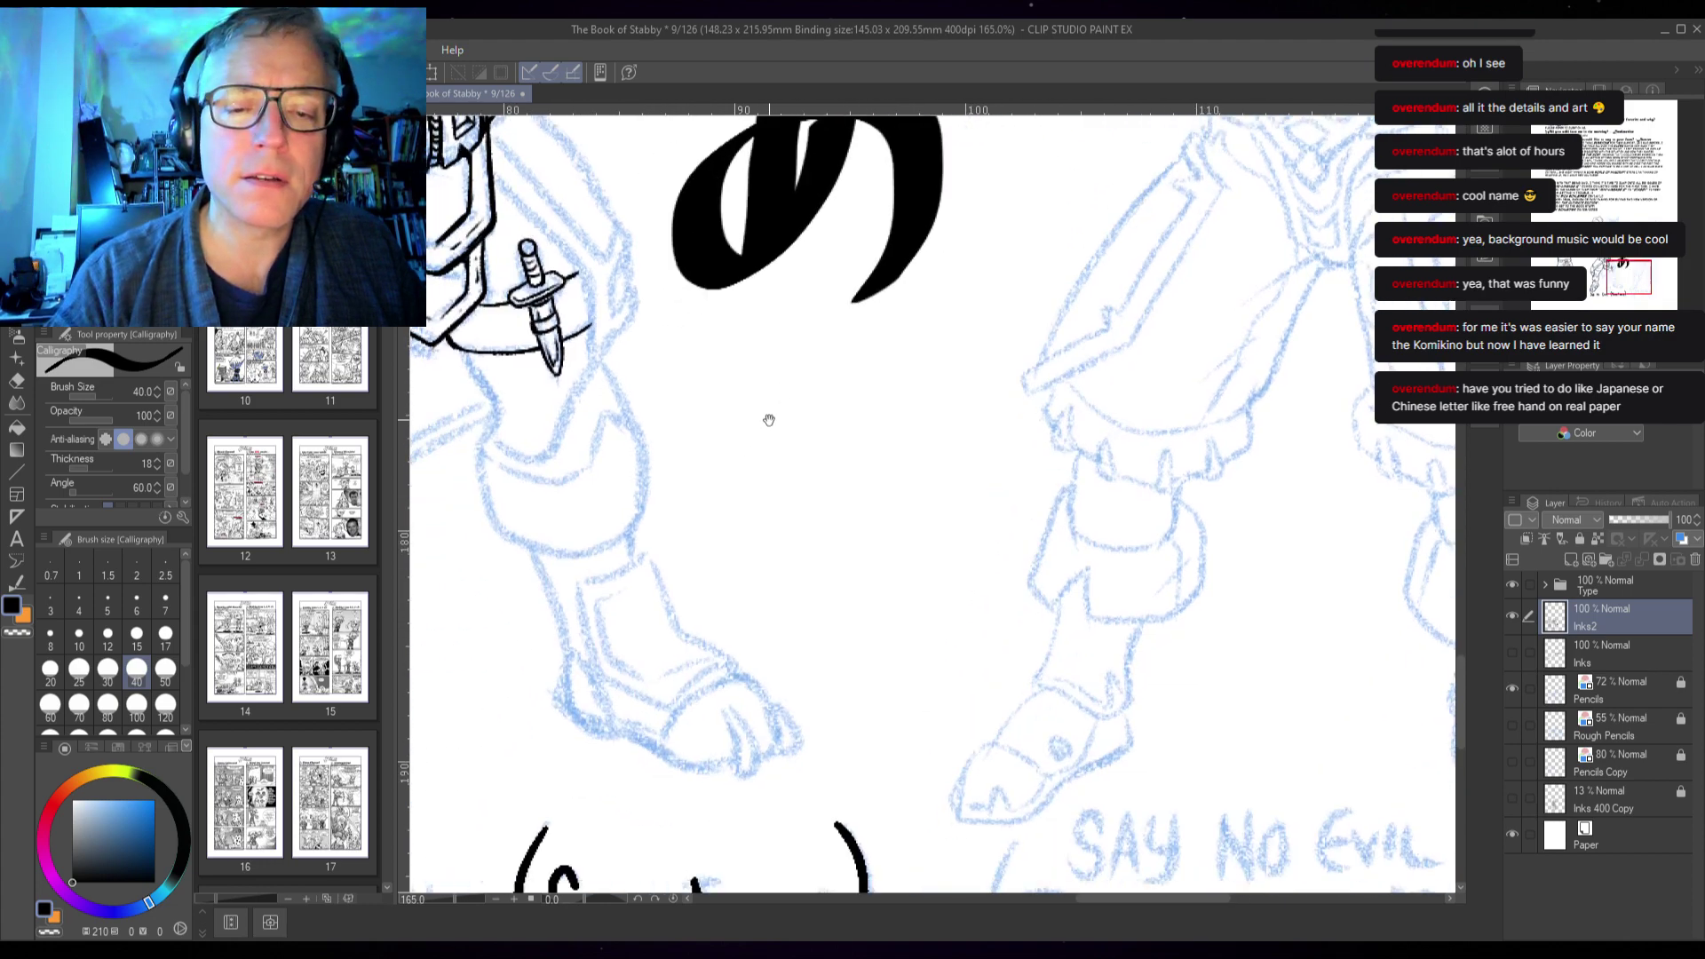
mouse_move(776, 327)
left_mouse_down()
mouse_move(721, 469)
mouse_move(771, 555)
mouse_move(806, 511)
left_mouse_up()
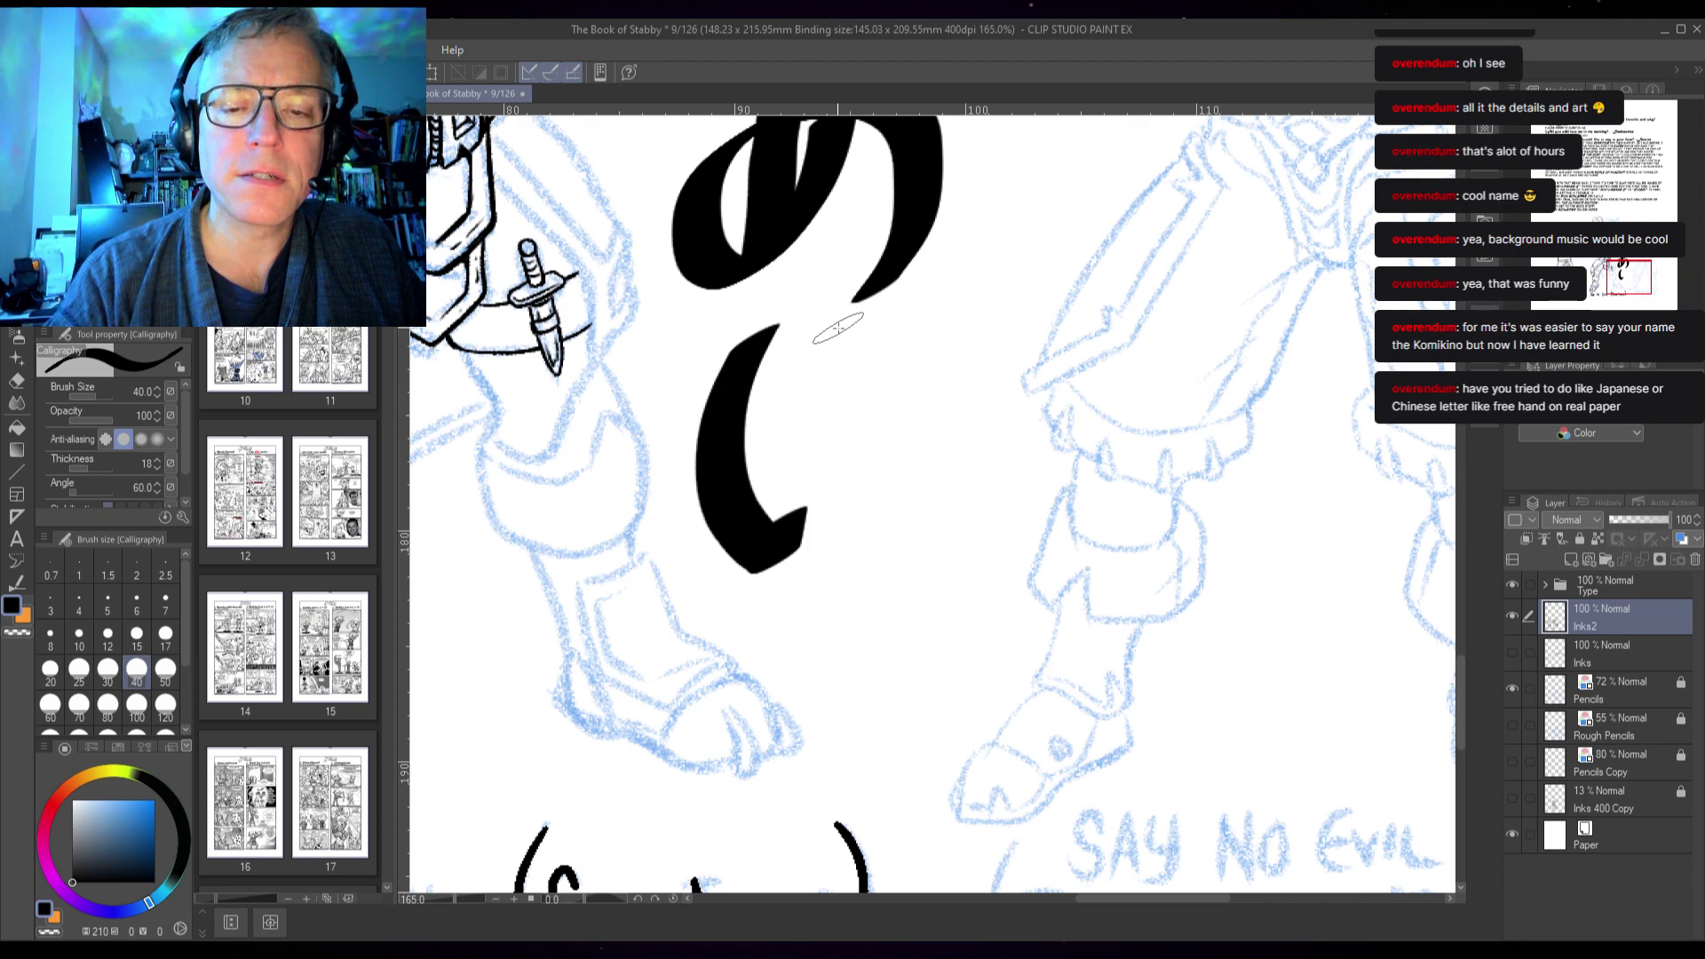
mouse_move(851, 322)
left_mouse_down()
mouse_move(906, 497)
mouse_move(842, 524)
left_mouse_up()
mouse_move(815, 624)
left_mouse_down()
mouse_move(832, 410)
mouse_move(827, 455)
mouse_move(892, 416)
left_mouse_up()
left_click_drag(765, 426, 910, 477)
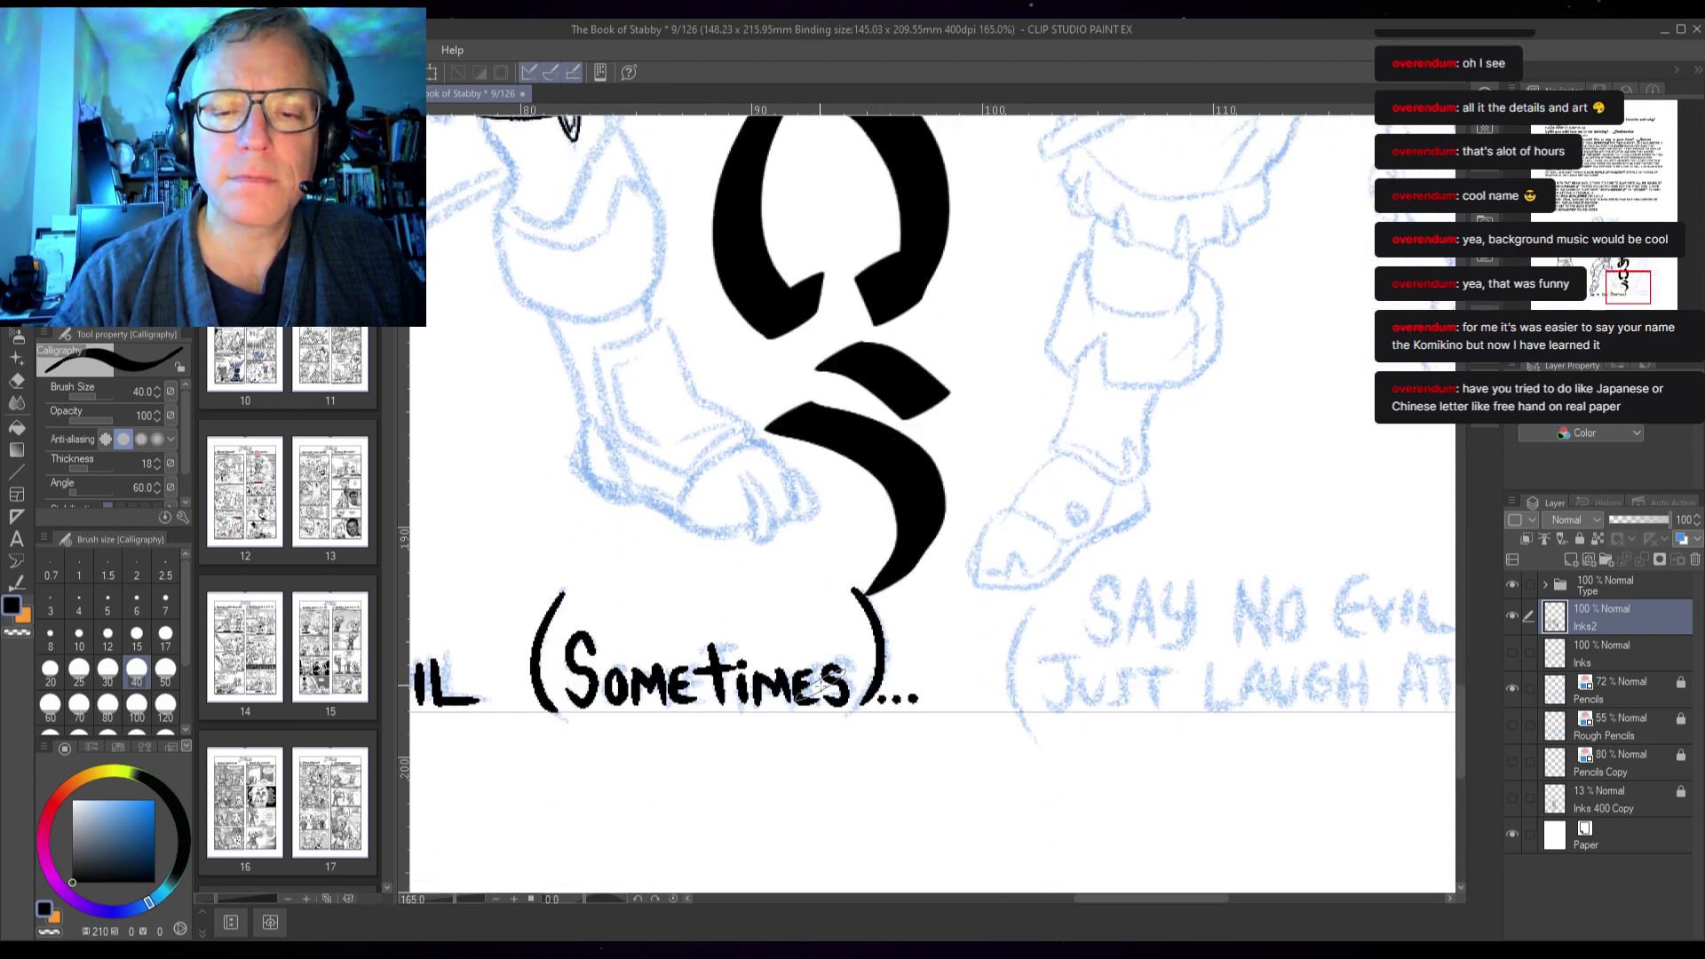
- Undo all the hiragana strokes between the second and third characters
key("ctrl+z")
key("ctrl+z")
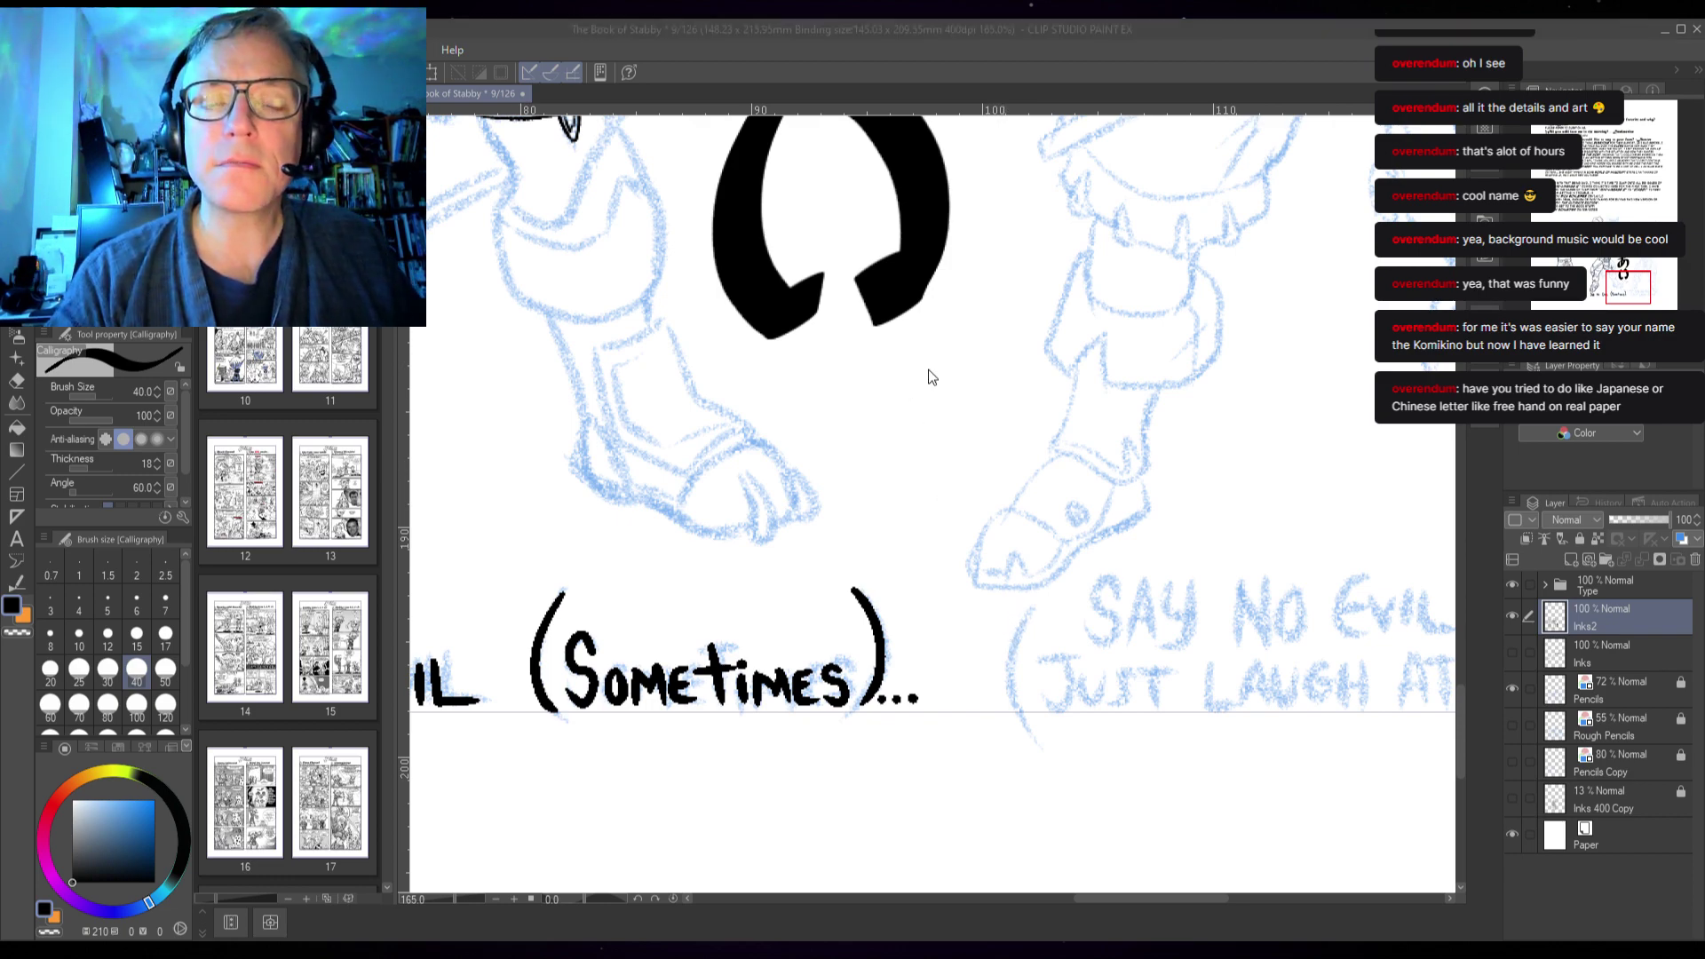
left_click_drag(1065, 307, 963, 573)
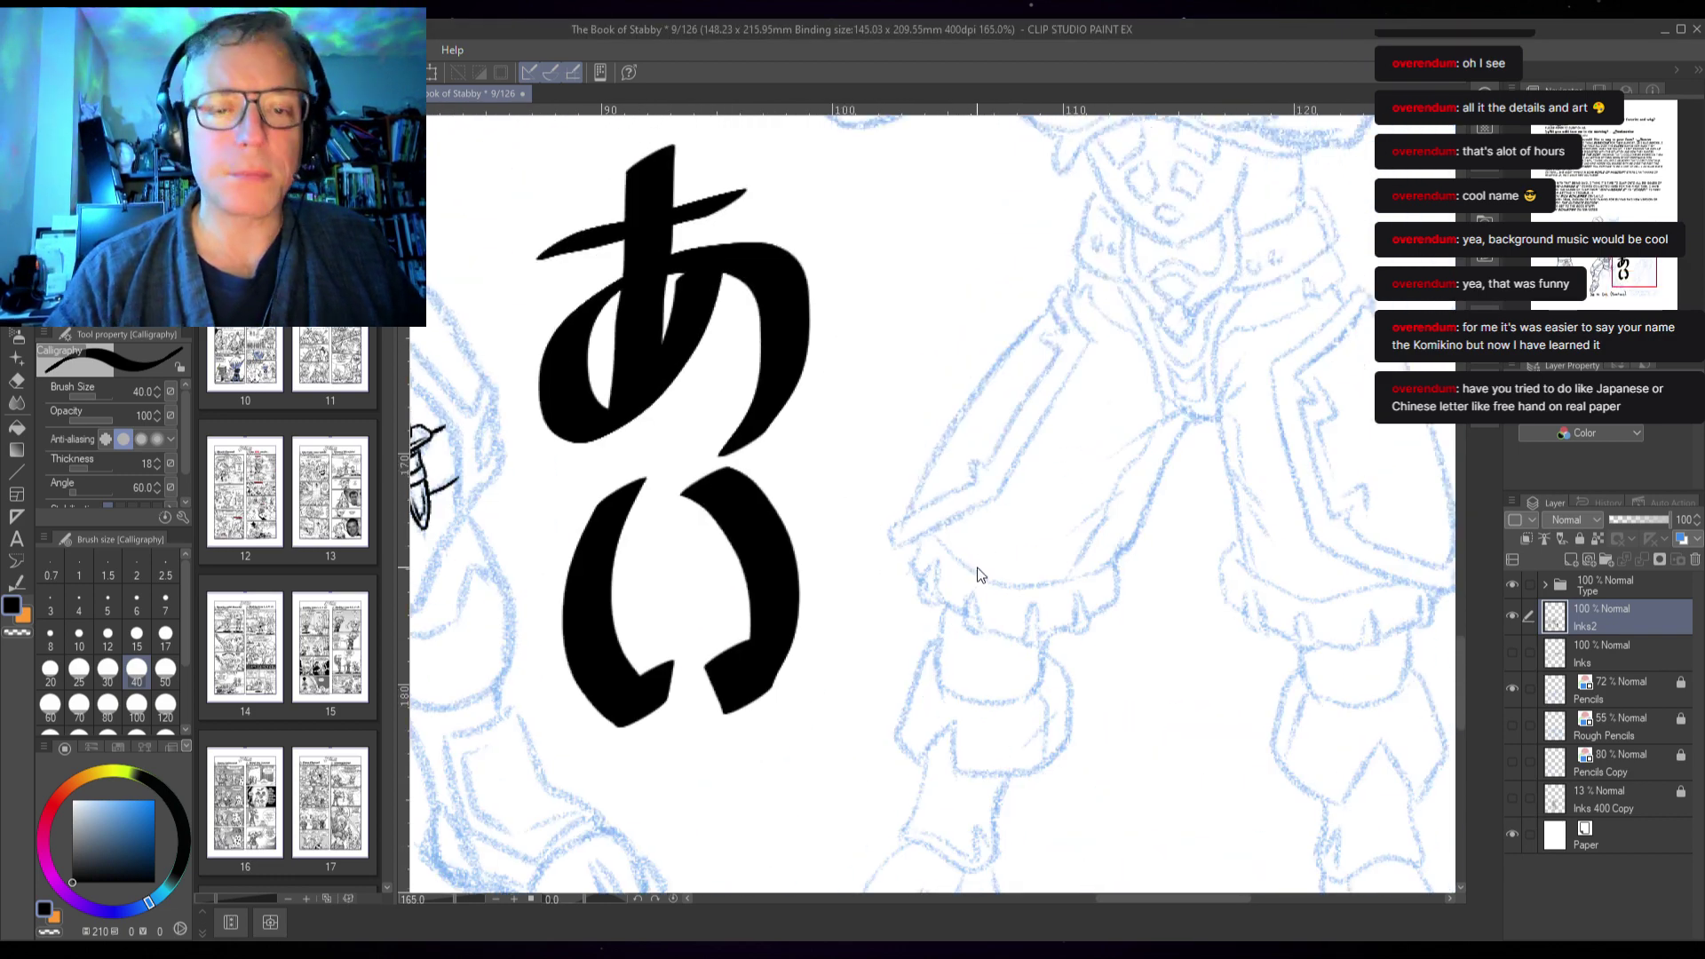
key("ctrl+z")
key("ctrl+z")
key("ctrl+z")
key("ctrl+z")
key("ctrl+z")
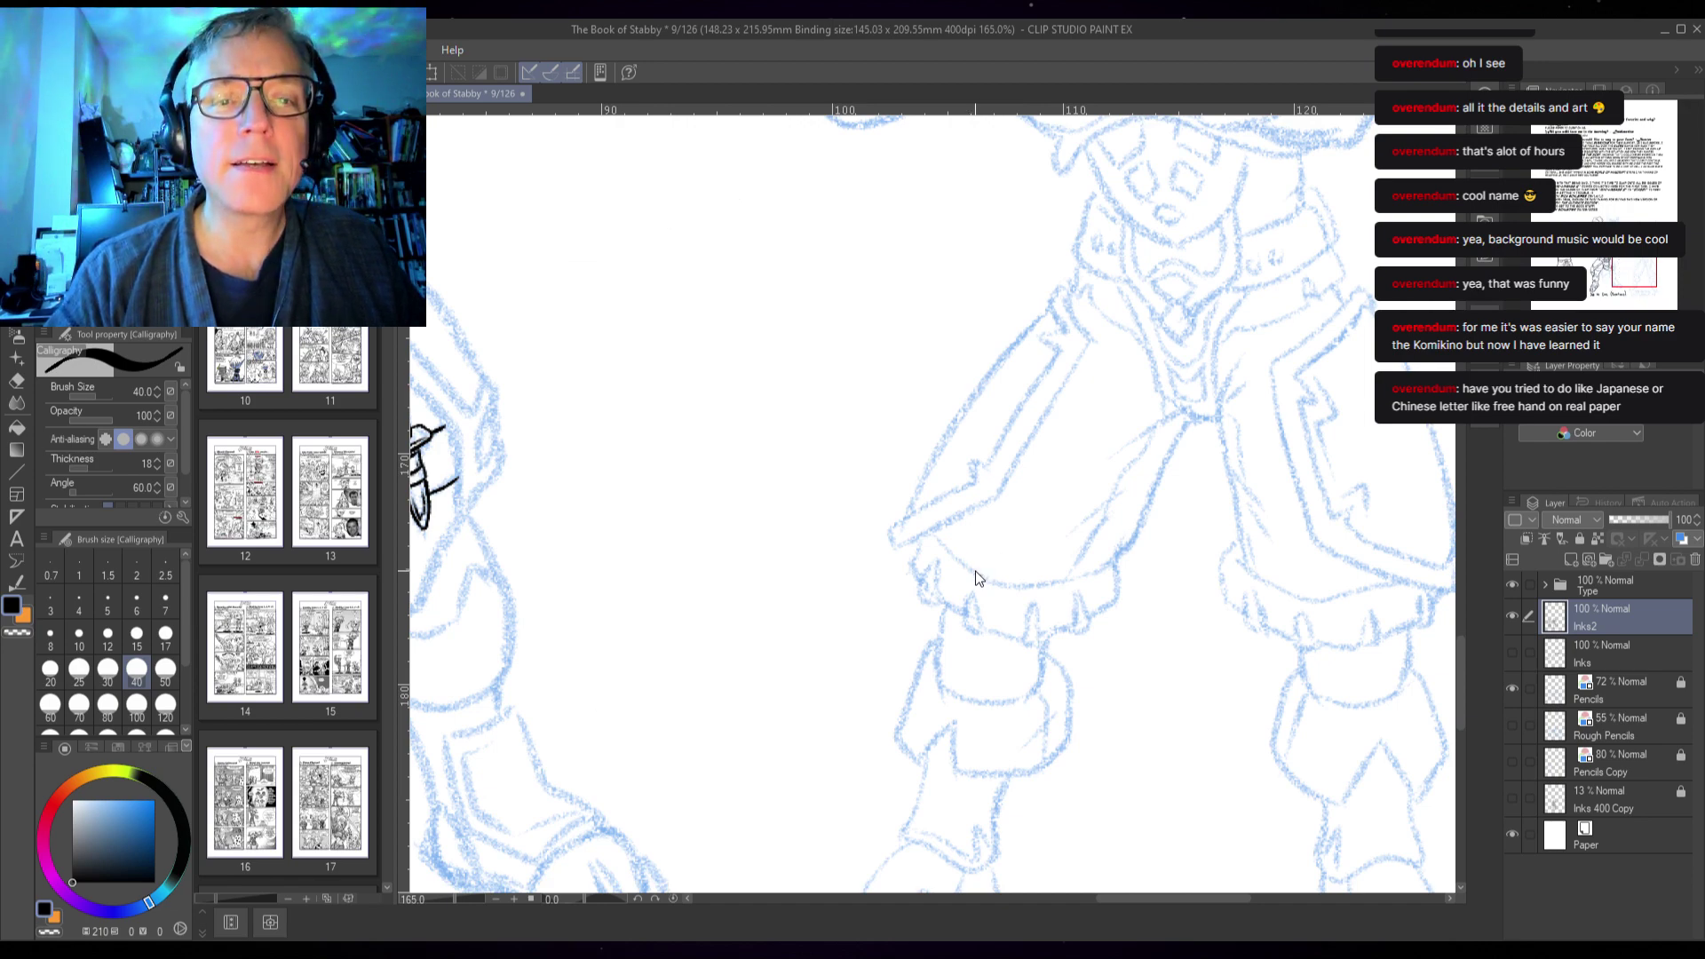
- Brush the katakana ア, イ and ウ as a vertical column in the blank space between the second and third characters
scroll(798, 321, "down", 3)
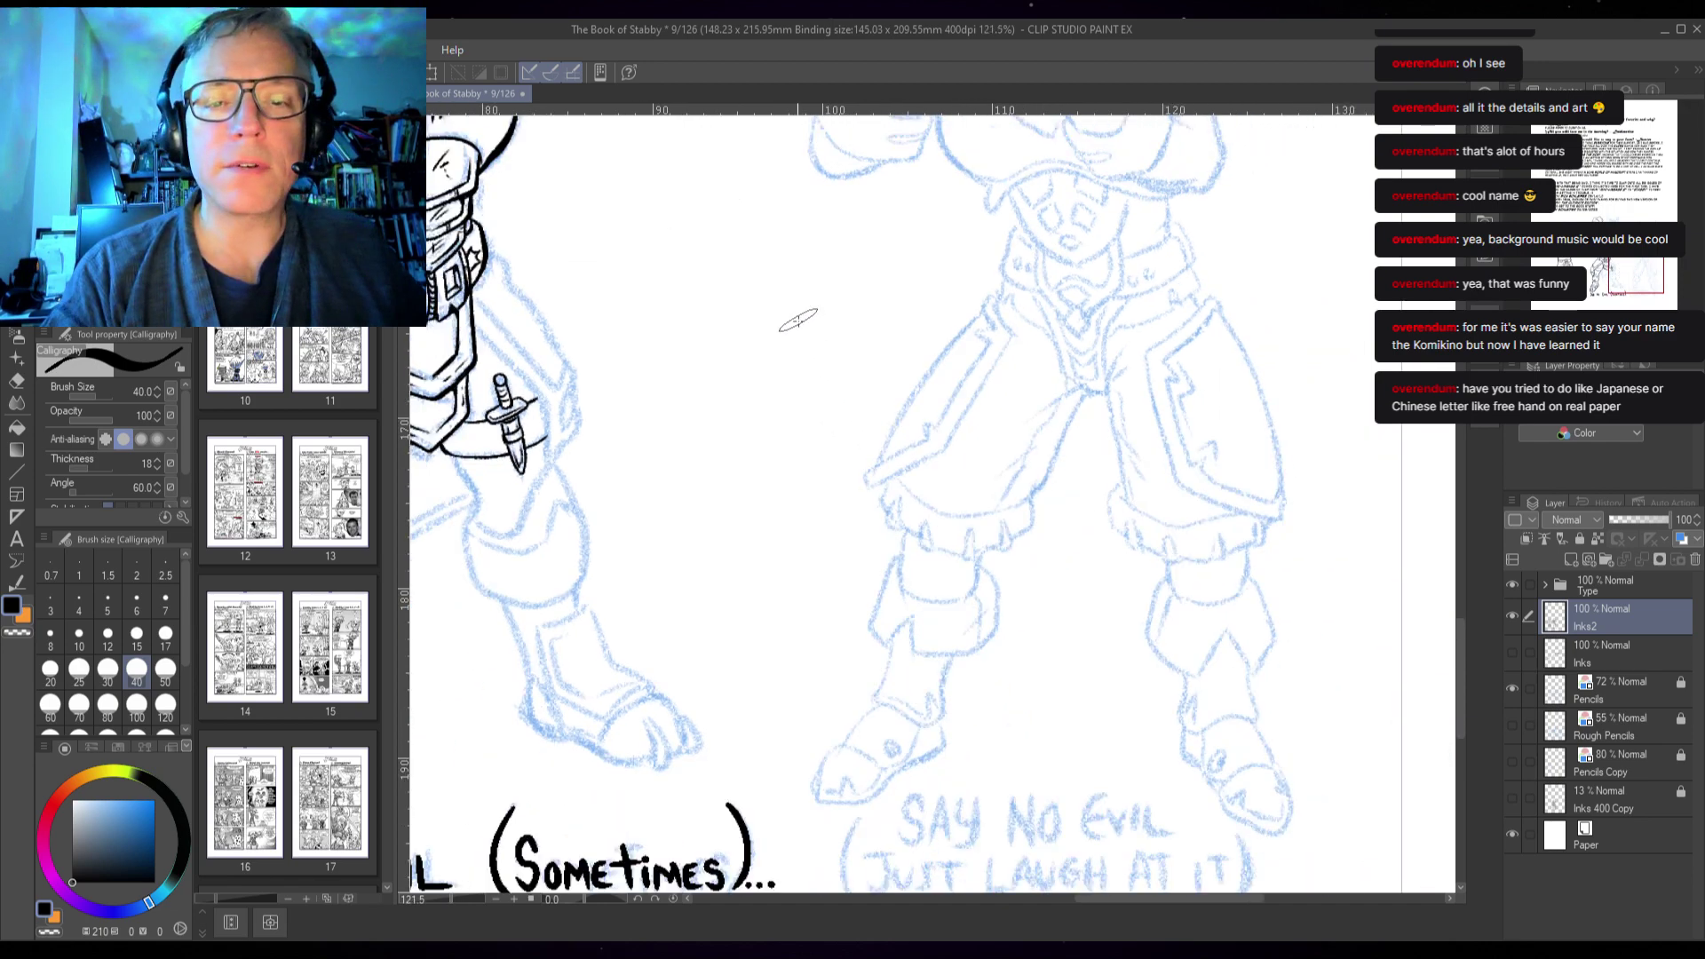
scroll(797, 322, "down", 1)
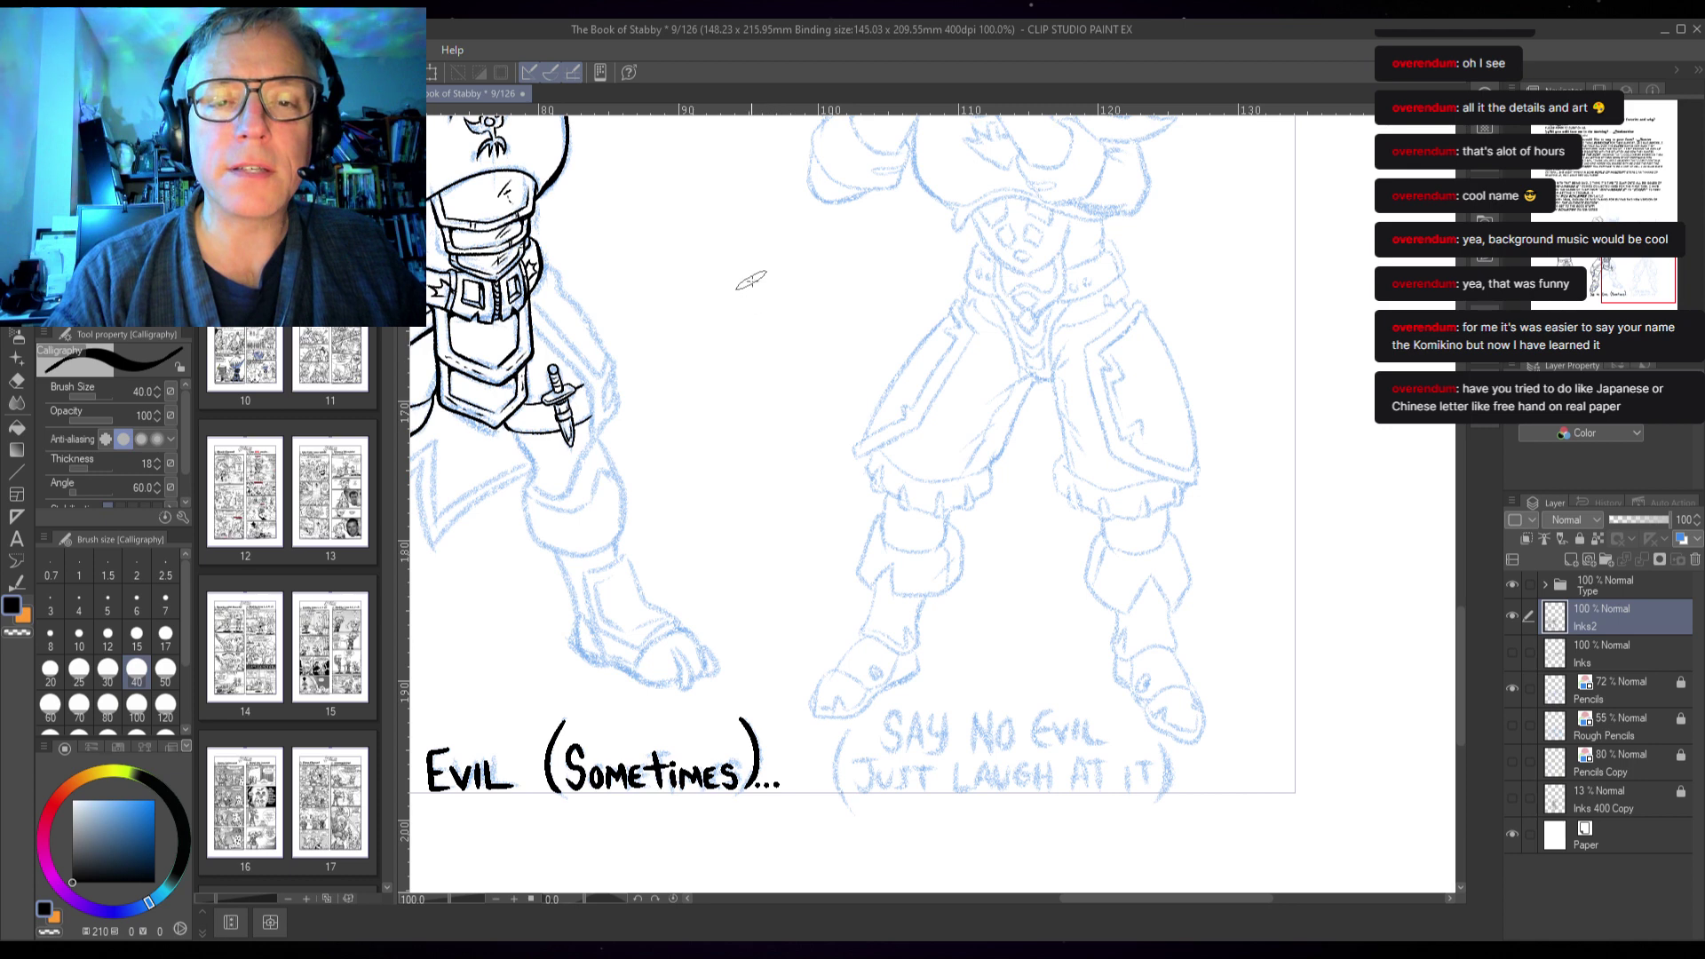
mouse_move(676, 267)
left_mouse_down()
mouse_move(769, 242)
mouse_move(718, 309)
mouse_move(689, 389)
left_mouse_up()
left_click_drag(783, 346, 701, 438)
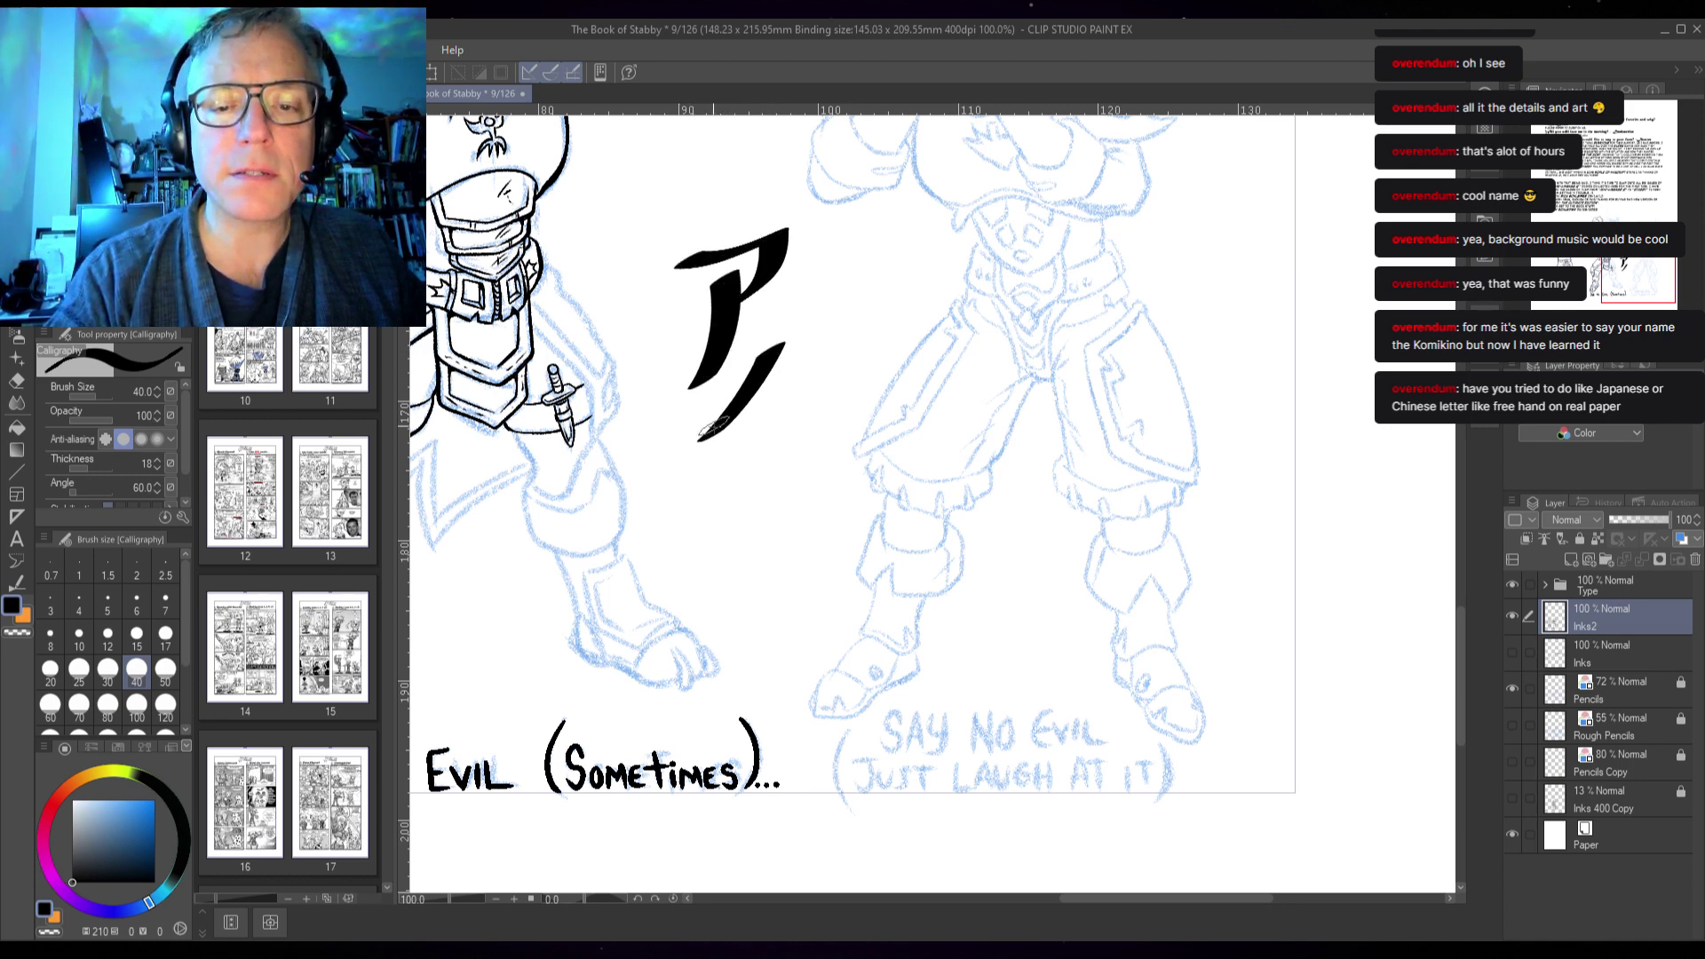
mouse_move(750, 384)
left_mouse_down()
mouse_move(755, 459)
mouse_move(707, 546)
mouse_move(783, 518)
mouse_move(774, 579)
mouse_move(724, 645)
left_mouse_up()
left_click_drag(765, 481, 741, 538)
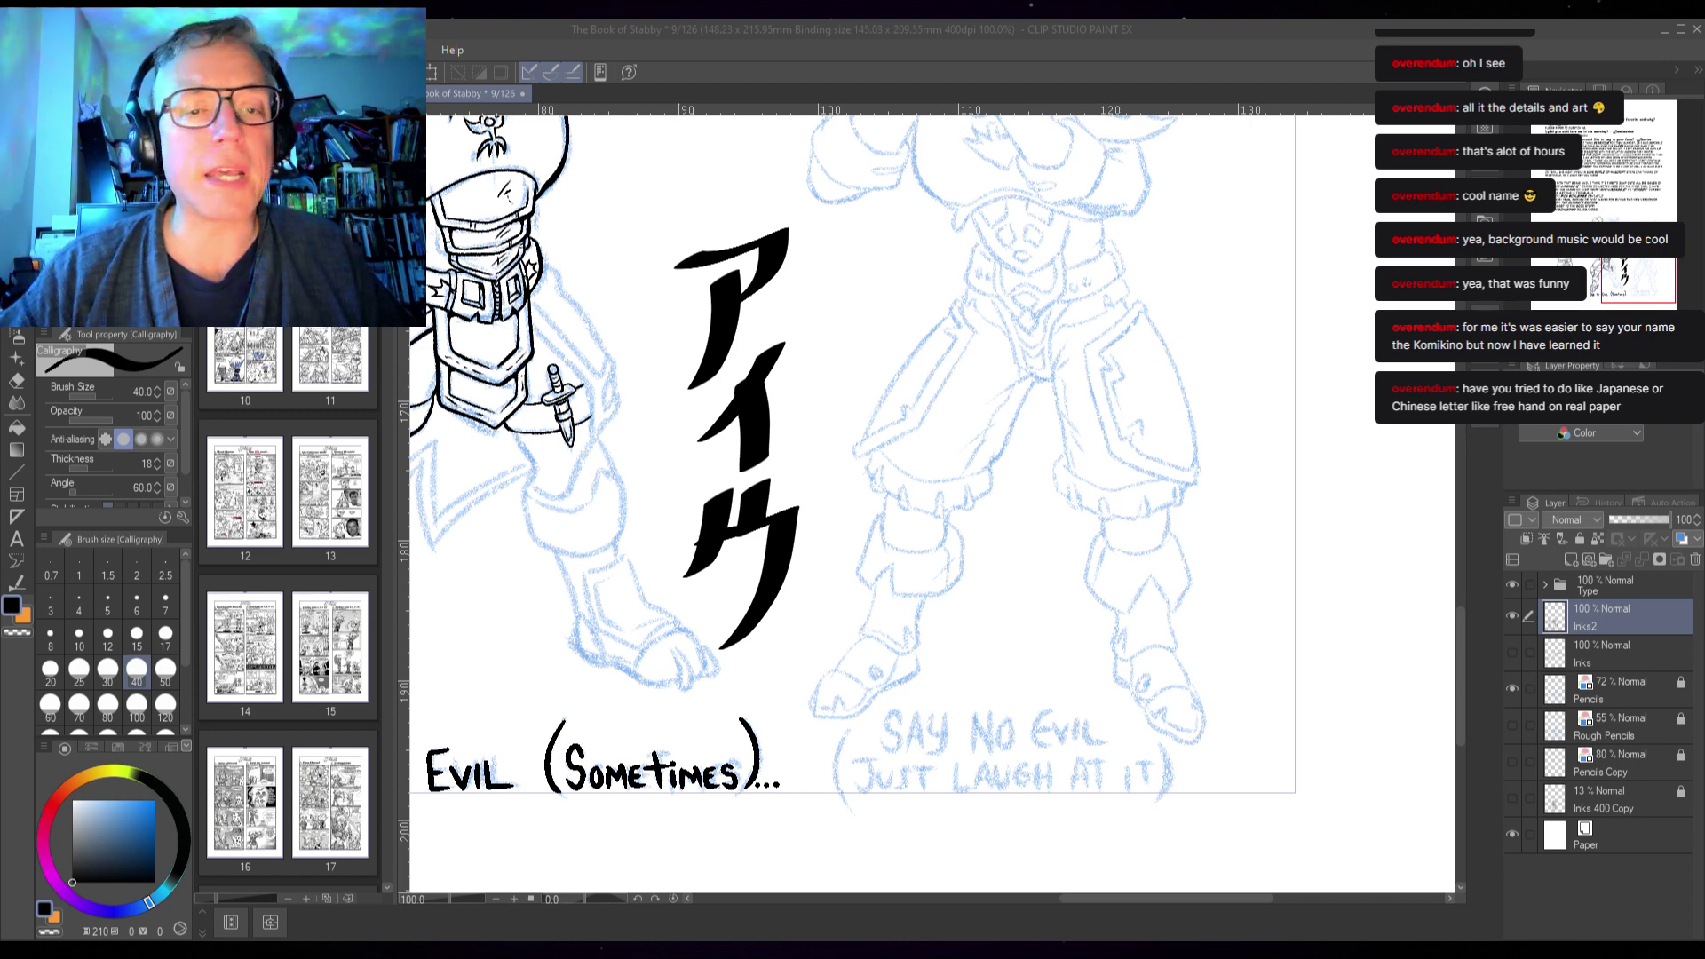
- Brush the katakana エ and オ beside the column, across the third character's pencilled legs
left_click(1356, 451)
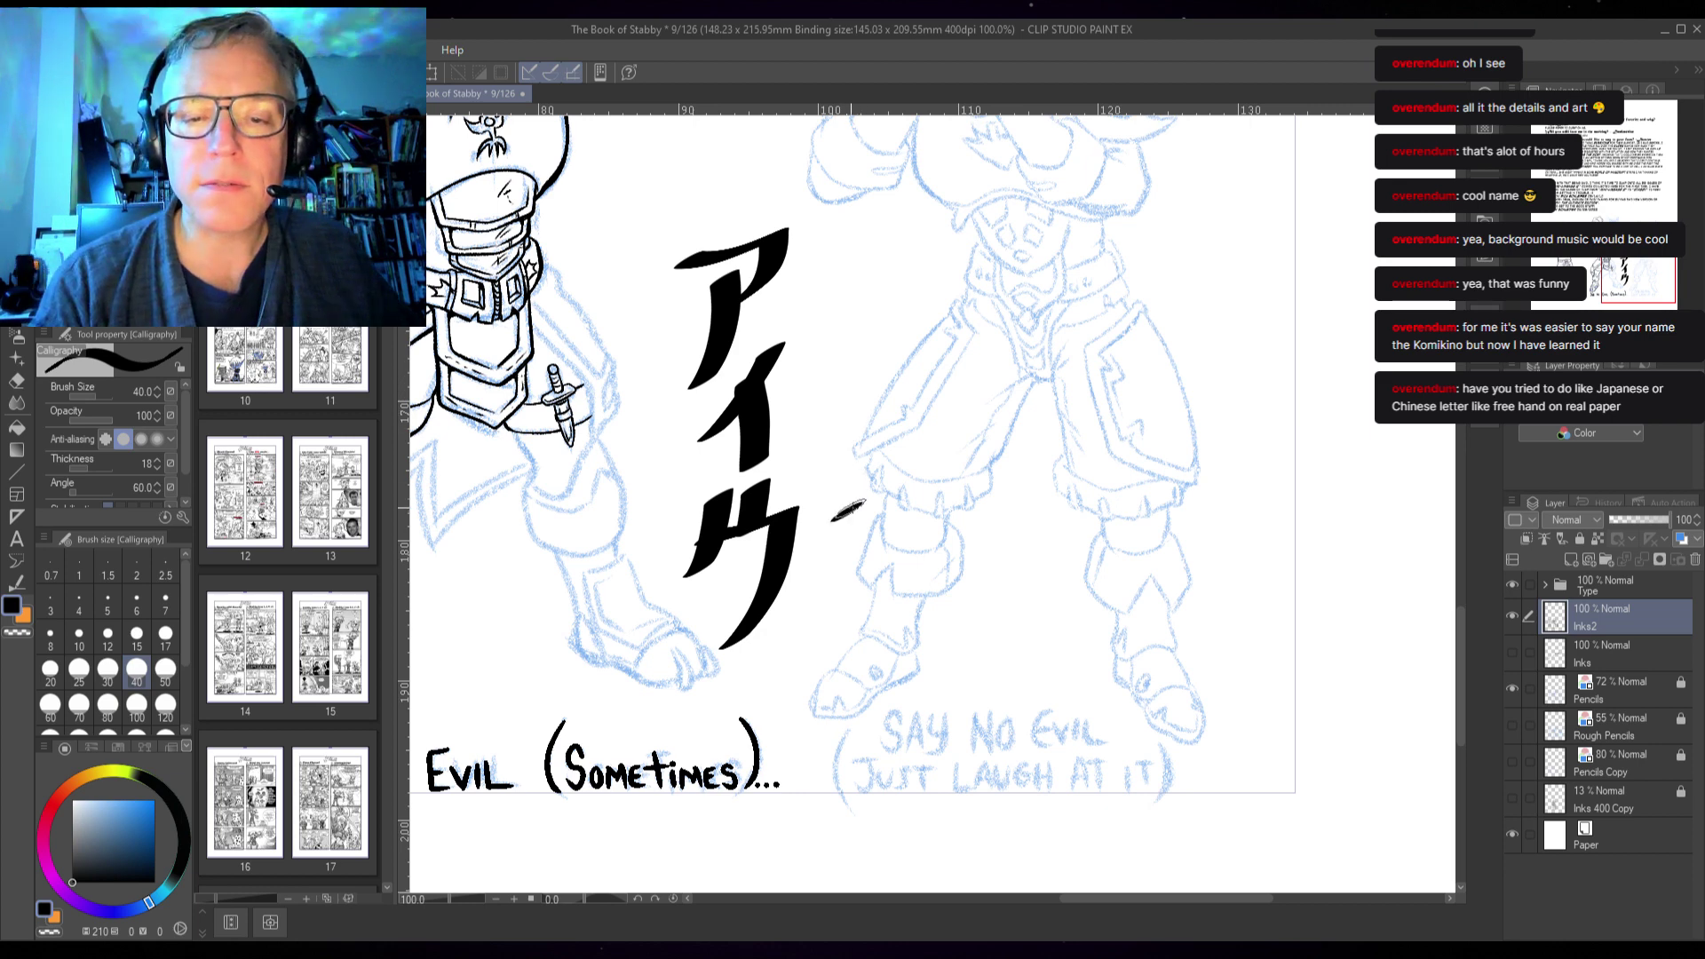
mouse_move(831, 519)
left_mouse_down()
mouse_move(934, 438)
mouse_move(890, 573)
mouse_move(898, 590)
mouse_move(968, 582)
left_mouse_up()
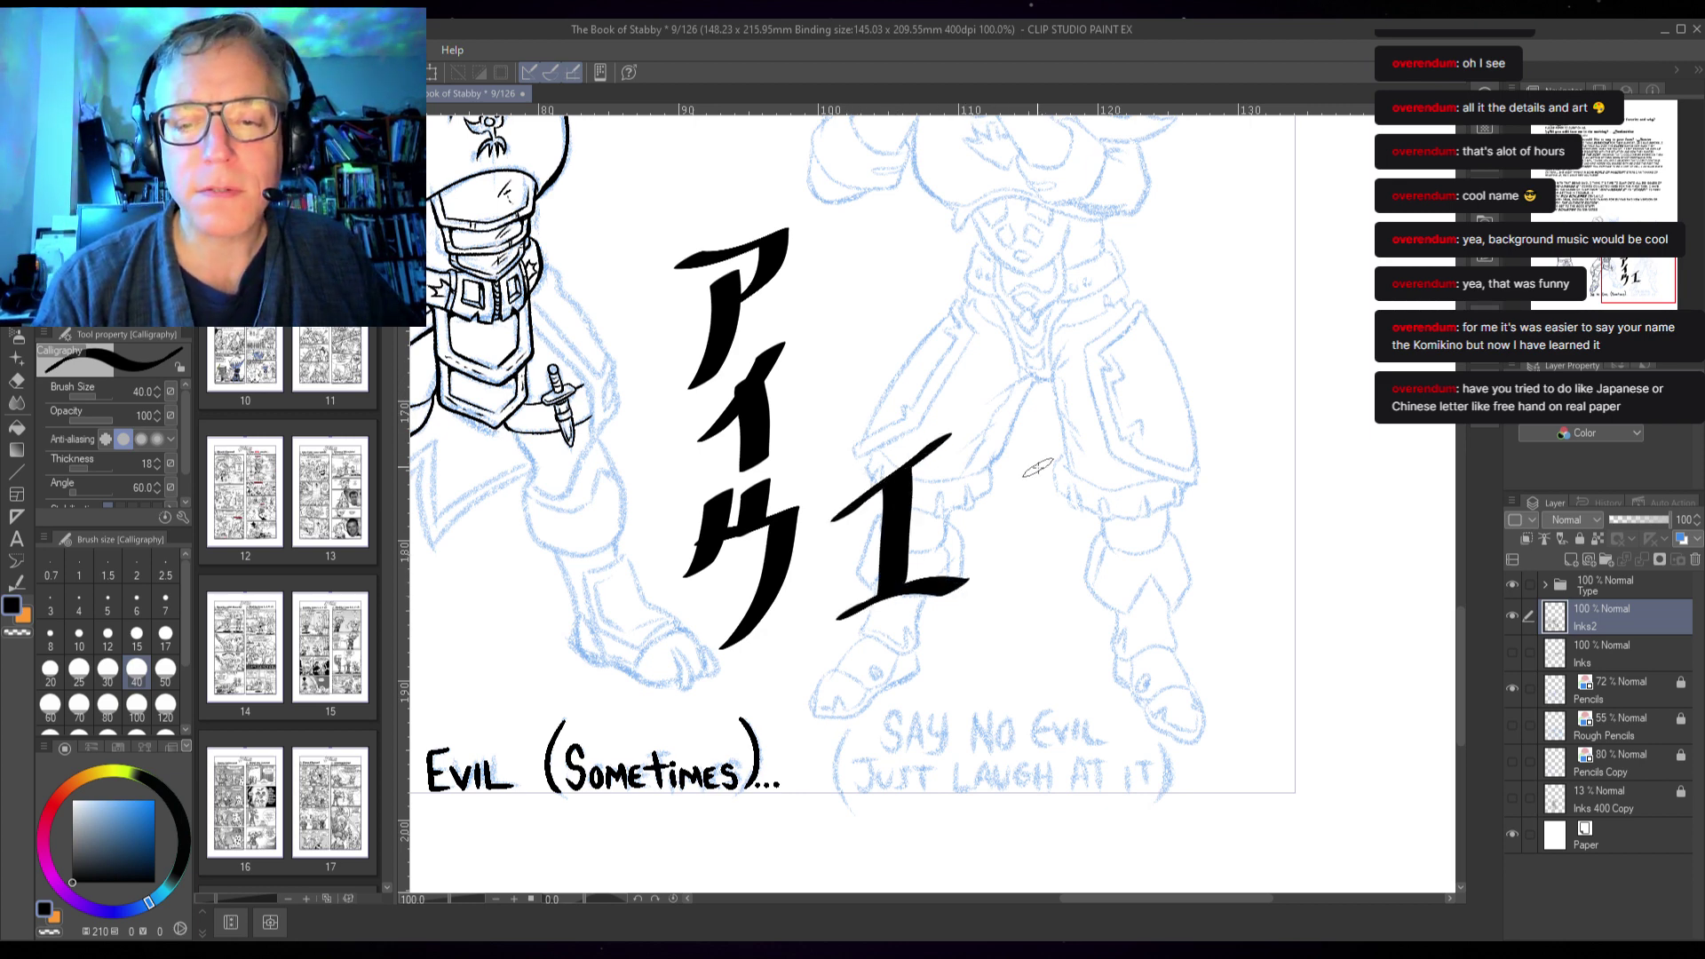
left_click(994, 511)
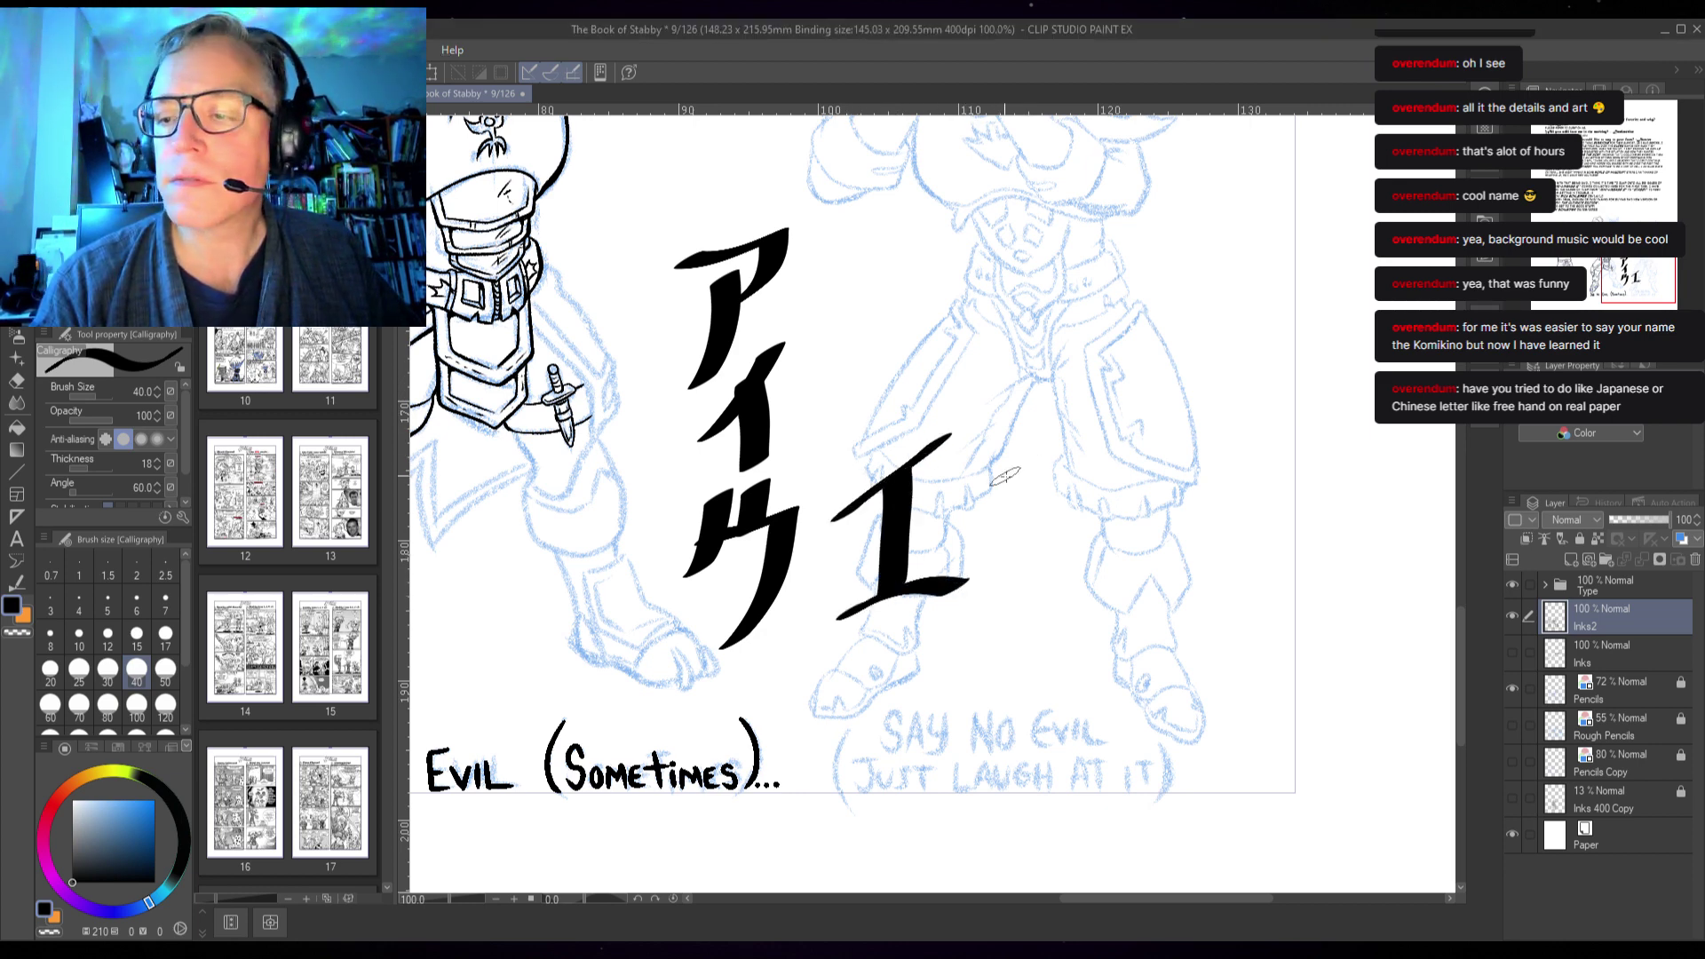
left_click_drag(979, 484, 1138, 414)
left_click_drag(1065, 390, 1083, 584)
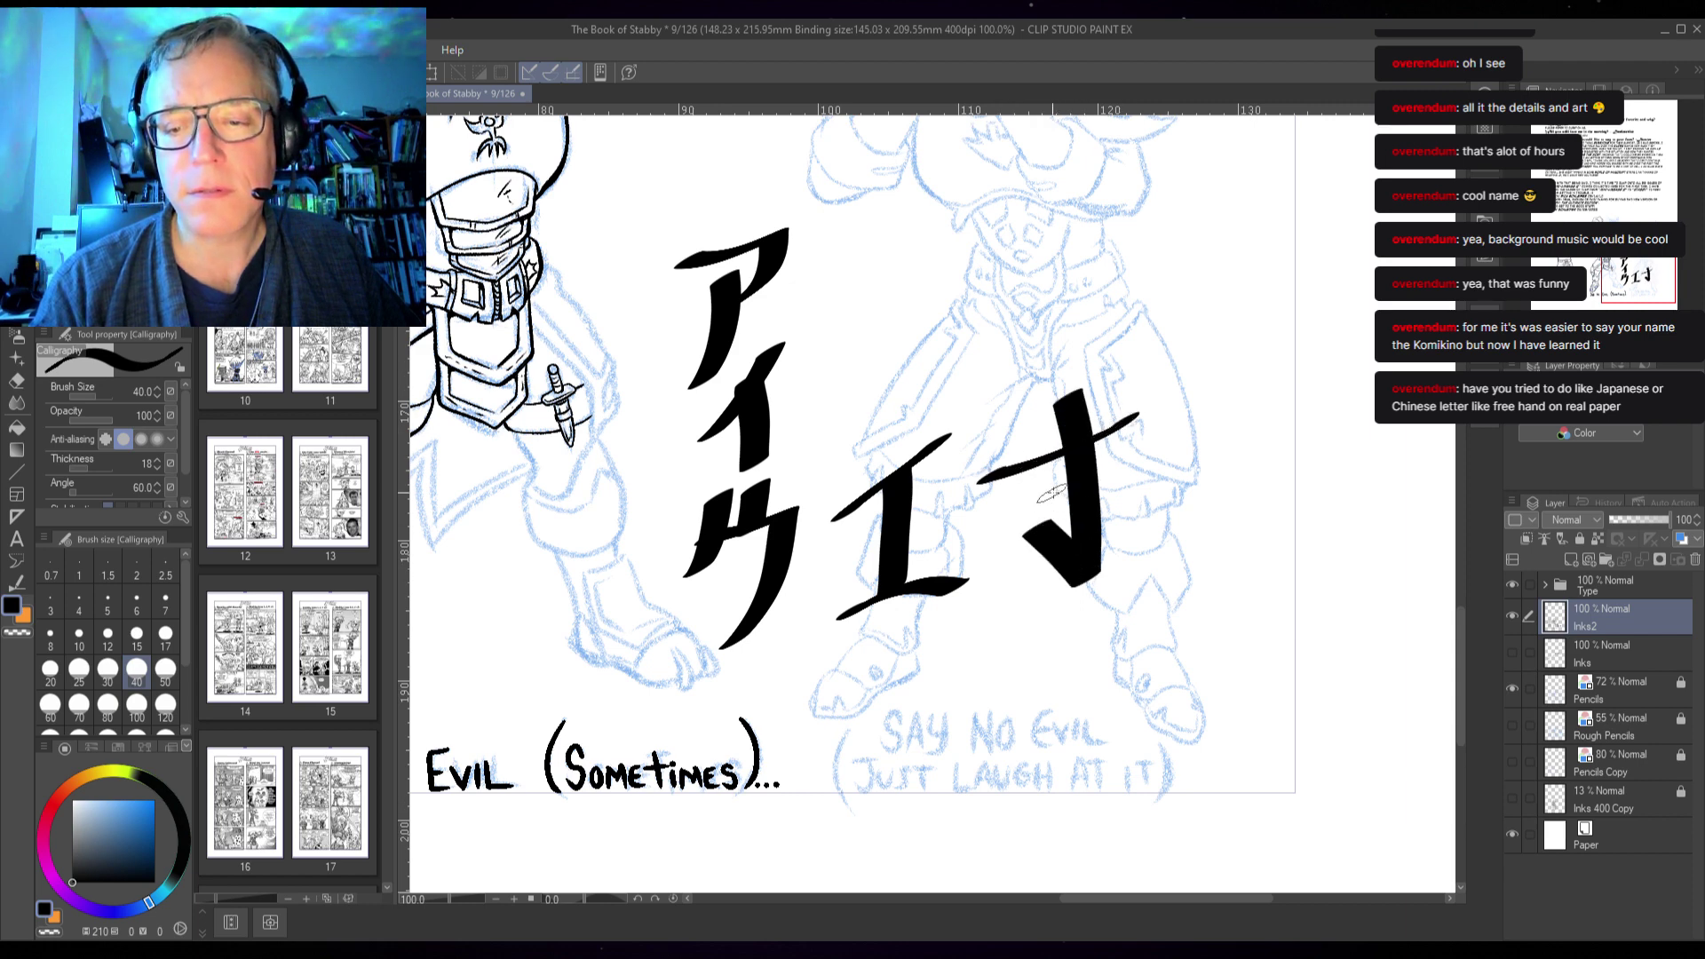
left_click_drag(1061, 466, 985, 575)
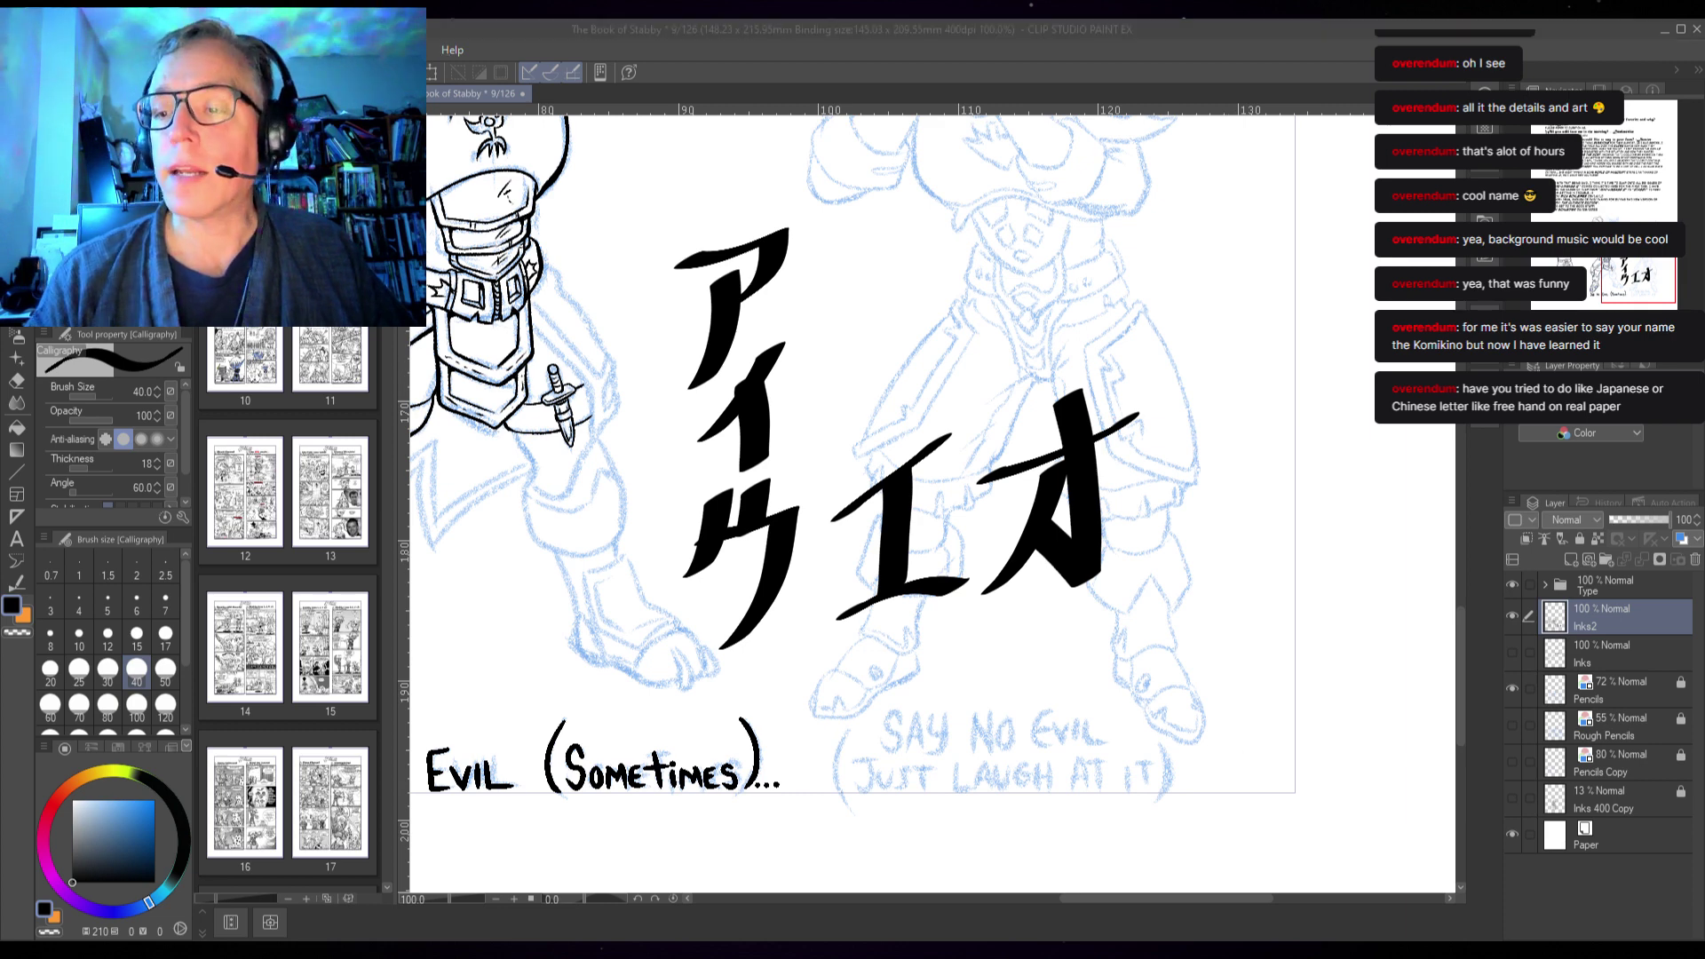
- Undo all the katakana strokes, from オ back through ア
key("ctrl+z")
key("ctrl+z")
key("ctrl+z")
key("ctrl+z")
key("ctrl+z")
key("ctrl+z")
key("ctrl+z")
key("ctrl+z")
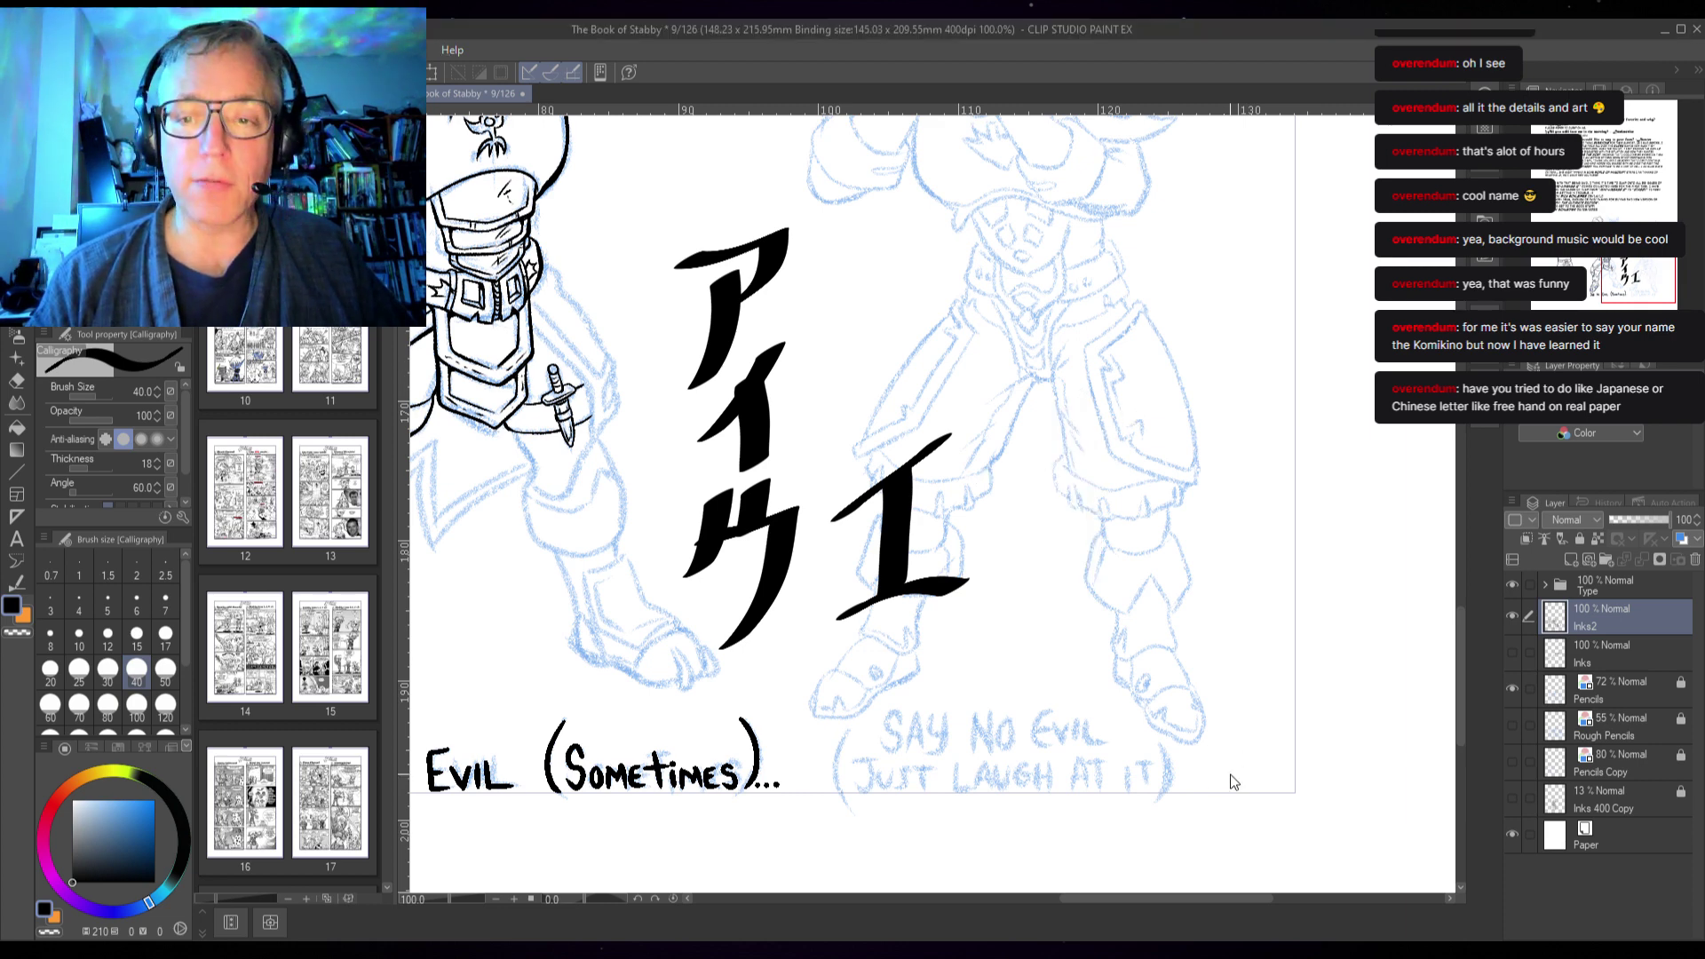
key("ctrl+z")
key("ctrl+z")
key("ctrl+z")
key("ctrl+z")
key("ctrl+z")
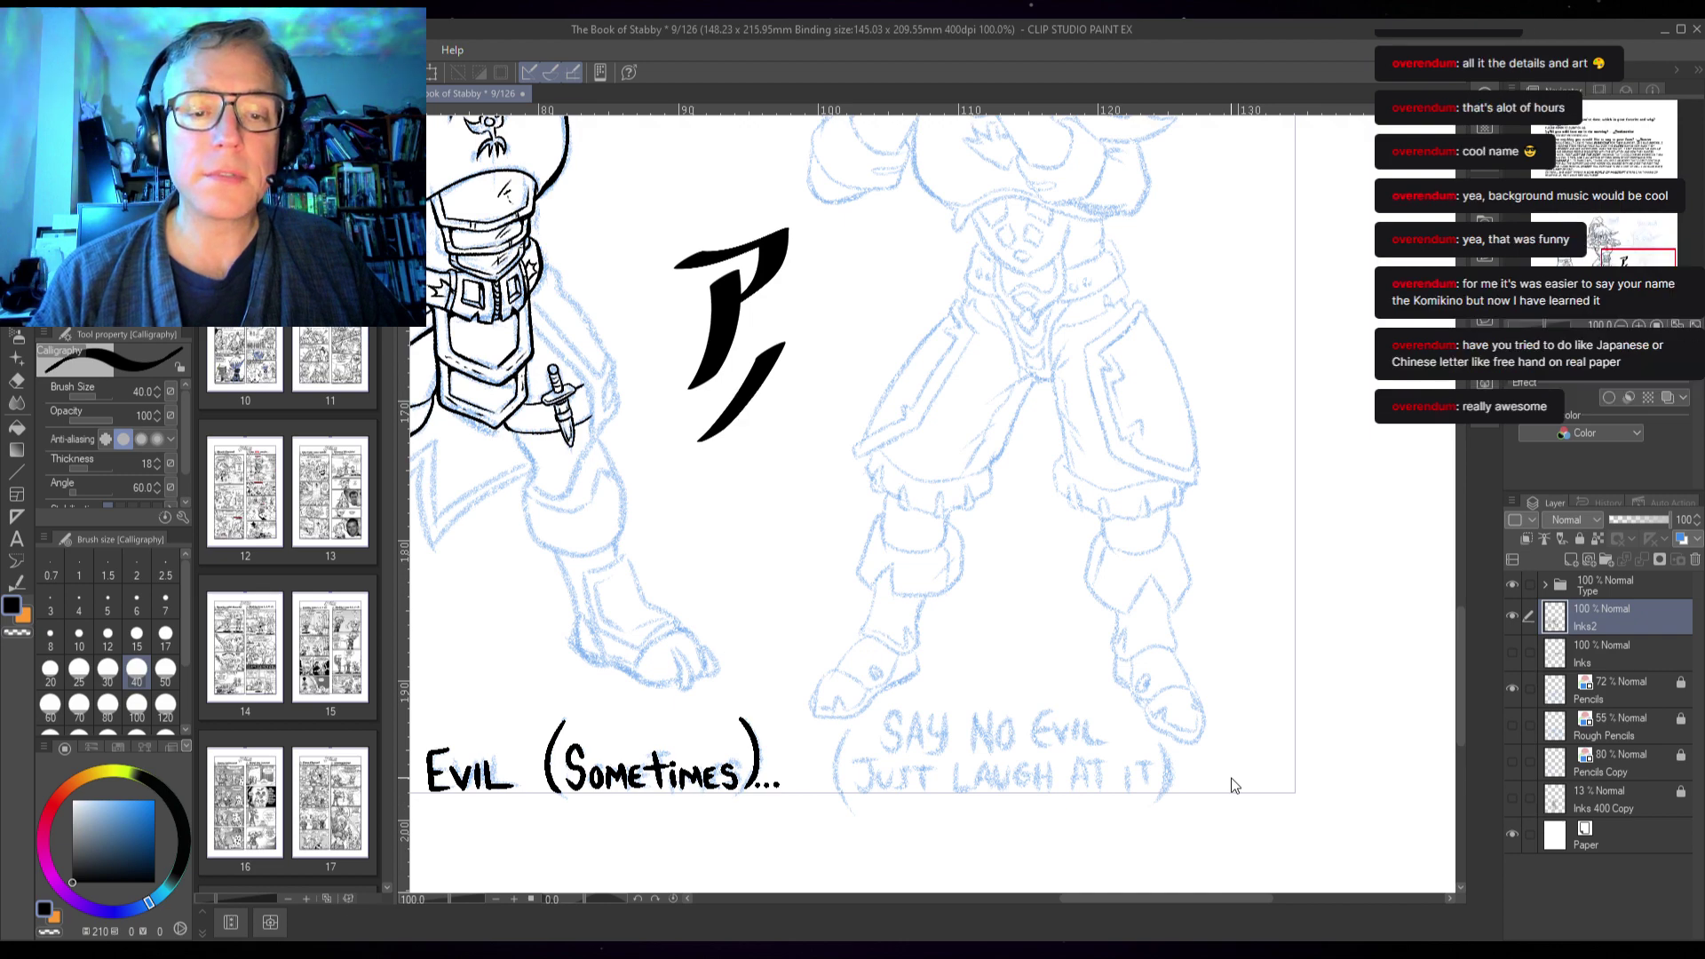
- Switch to the Real G-Pen and ink the pointed lower edge of the cloth hanging between the second character's legs
mouse_move(1090, 730)
left_mouse_down()
mouse_move(1235, 700)
mouse_move(1277, 641)
left_mouse_up()
key("p")
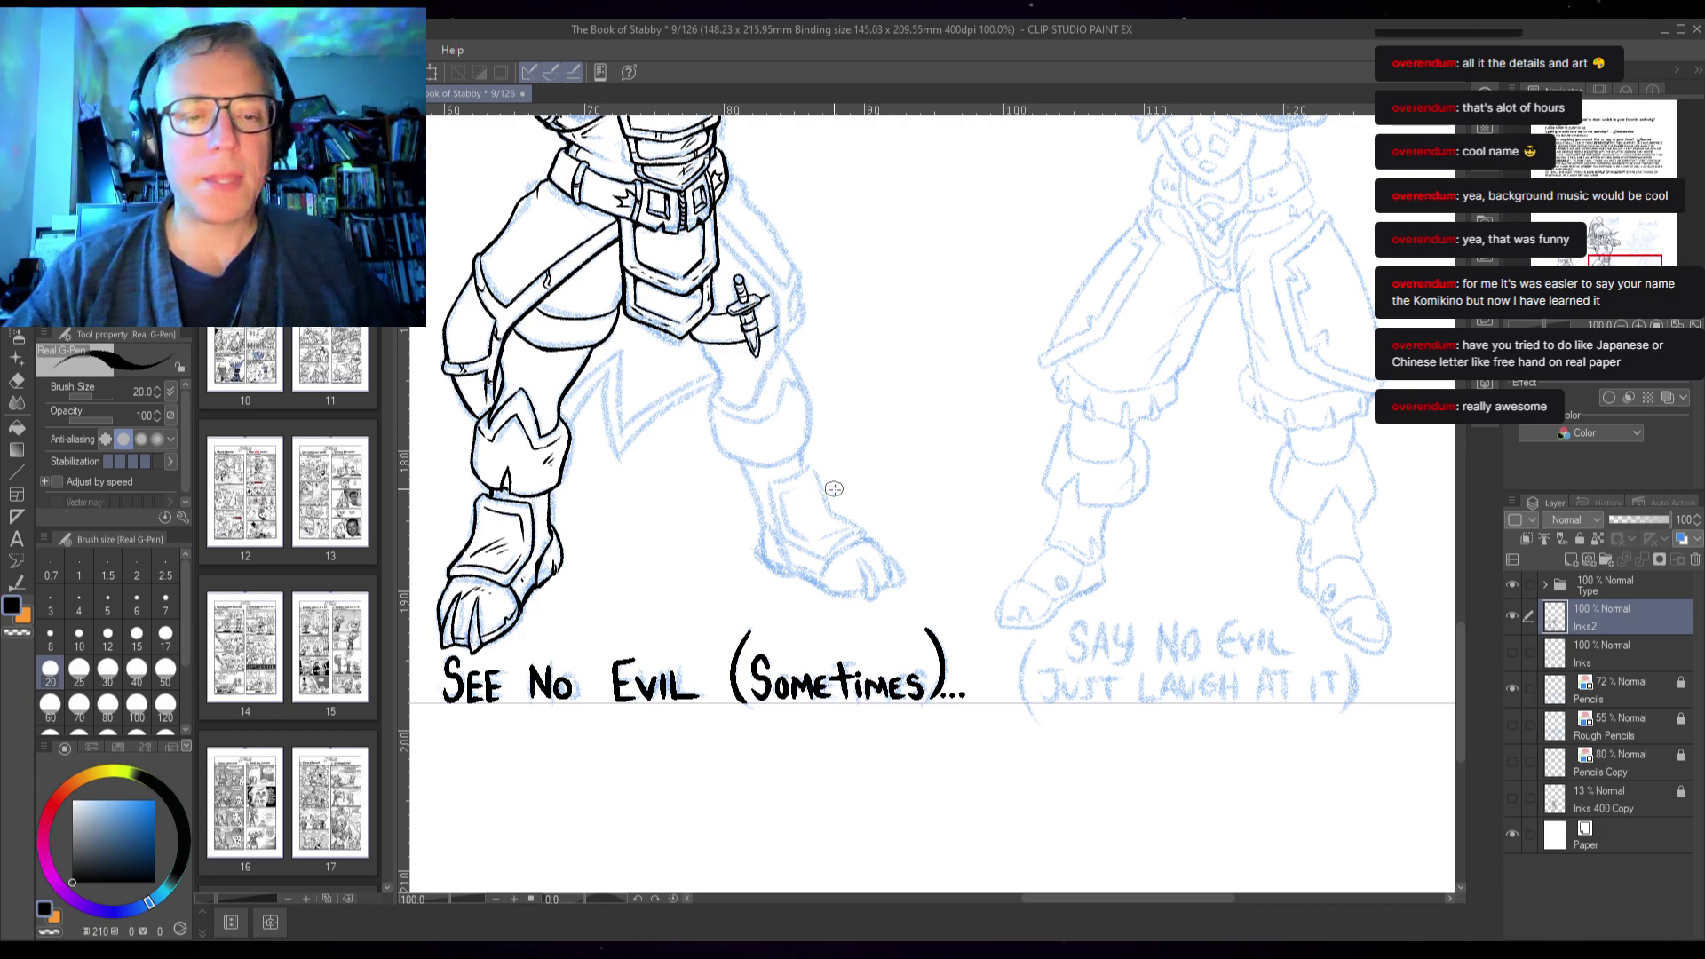
scroll(691, 400, "up", 5)
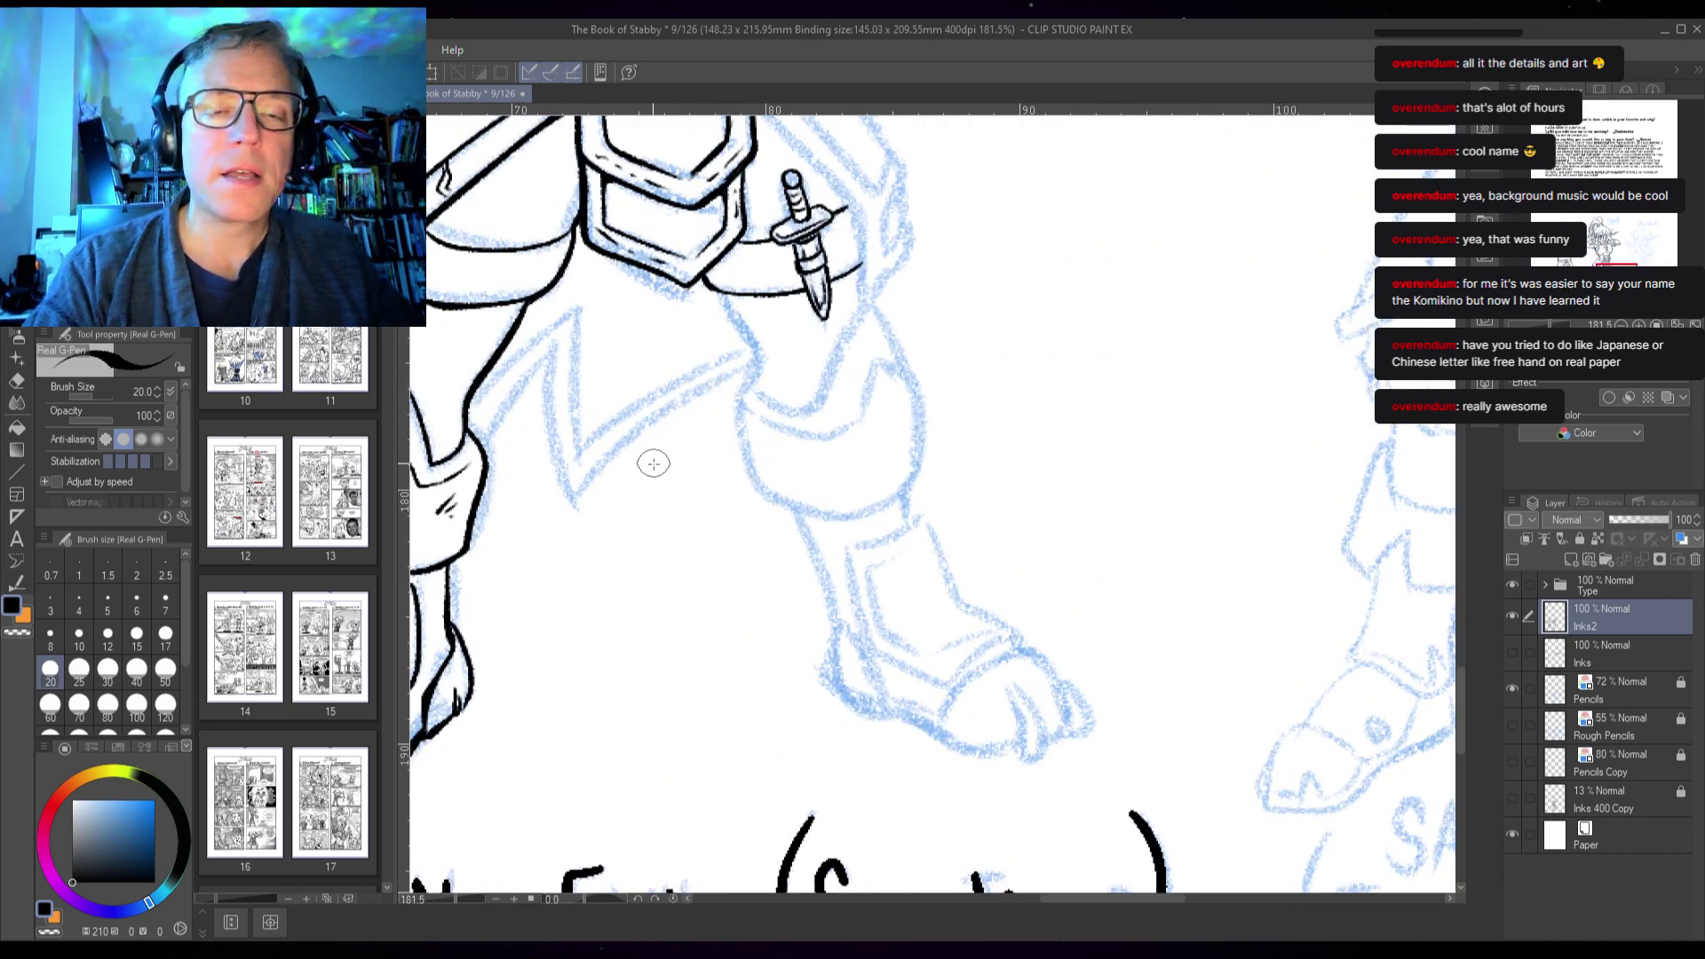
left_click_drag(654, 462, 890, 567)
mouse_move(984, 471)
left_mouse_down()
mouse_move(896, 516)
mouse_move(805, 613)
left_mouse_up()
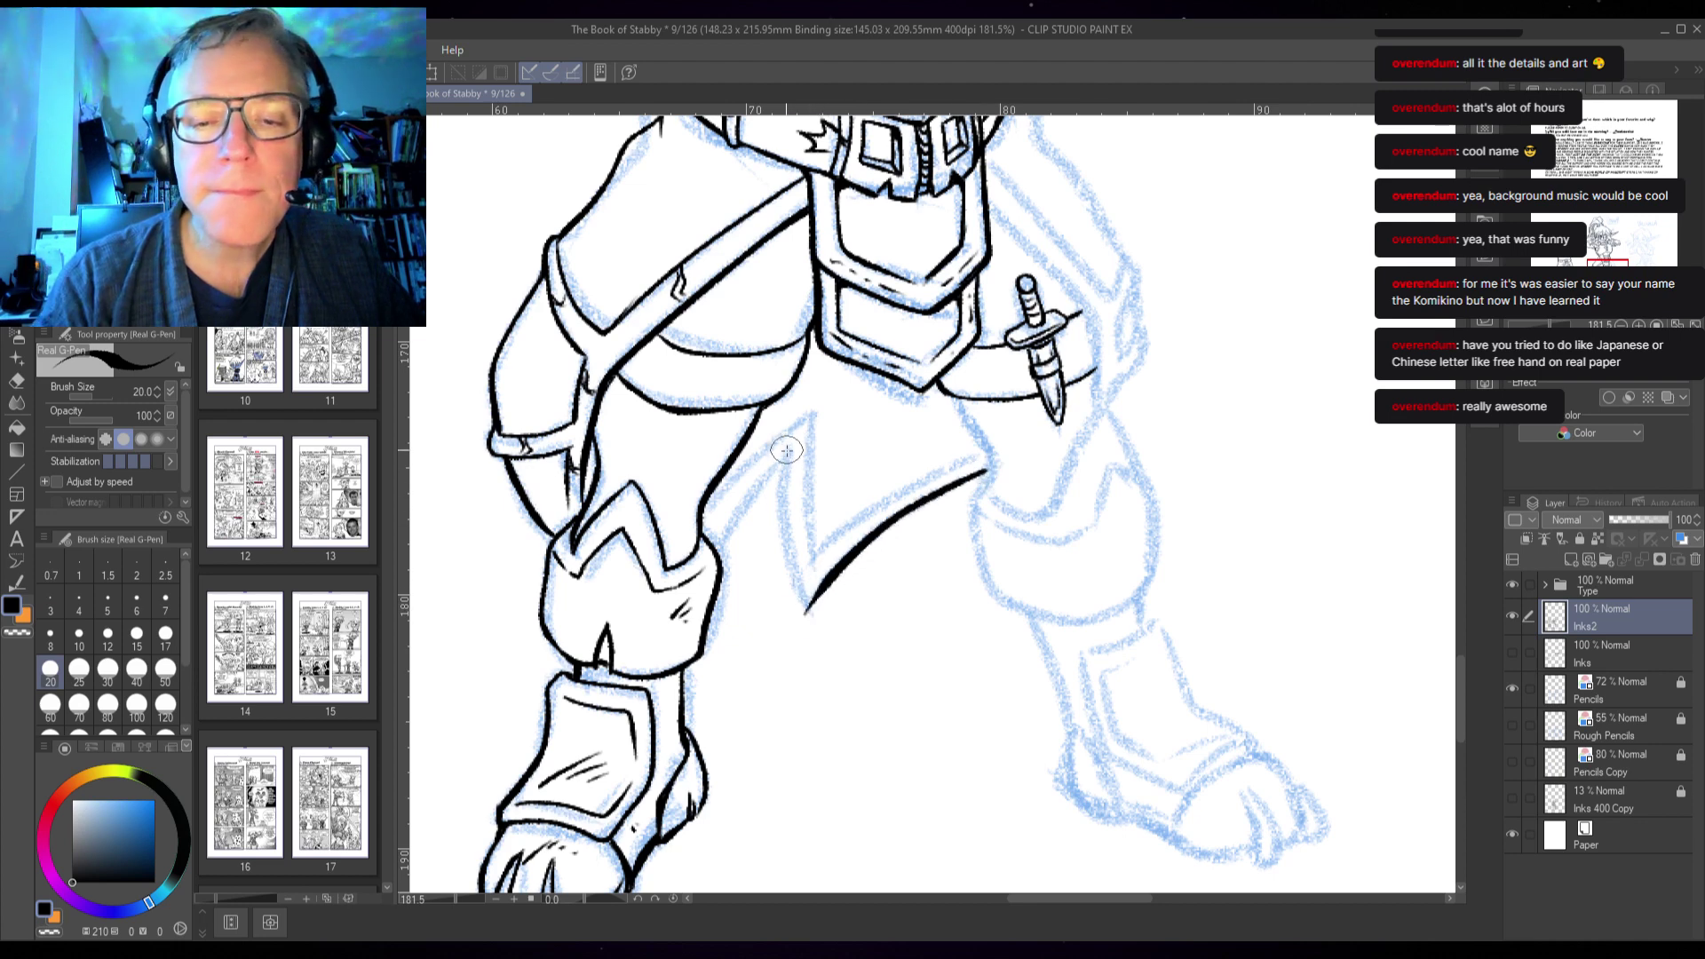
mouse_move(786, 451)
left_mouse_down()
mouse_move(785, 560)
mouse_move(808, 619)
left_mouse_up()
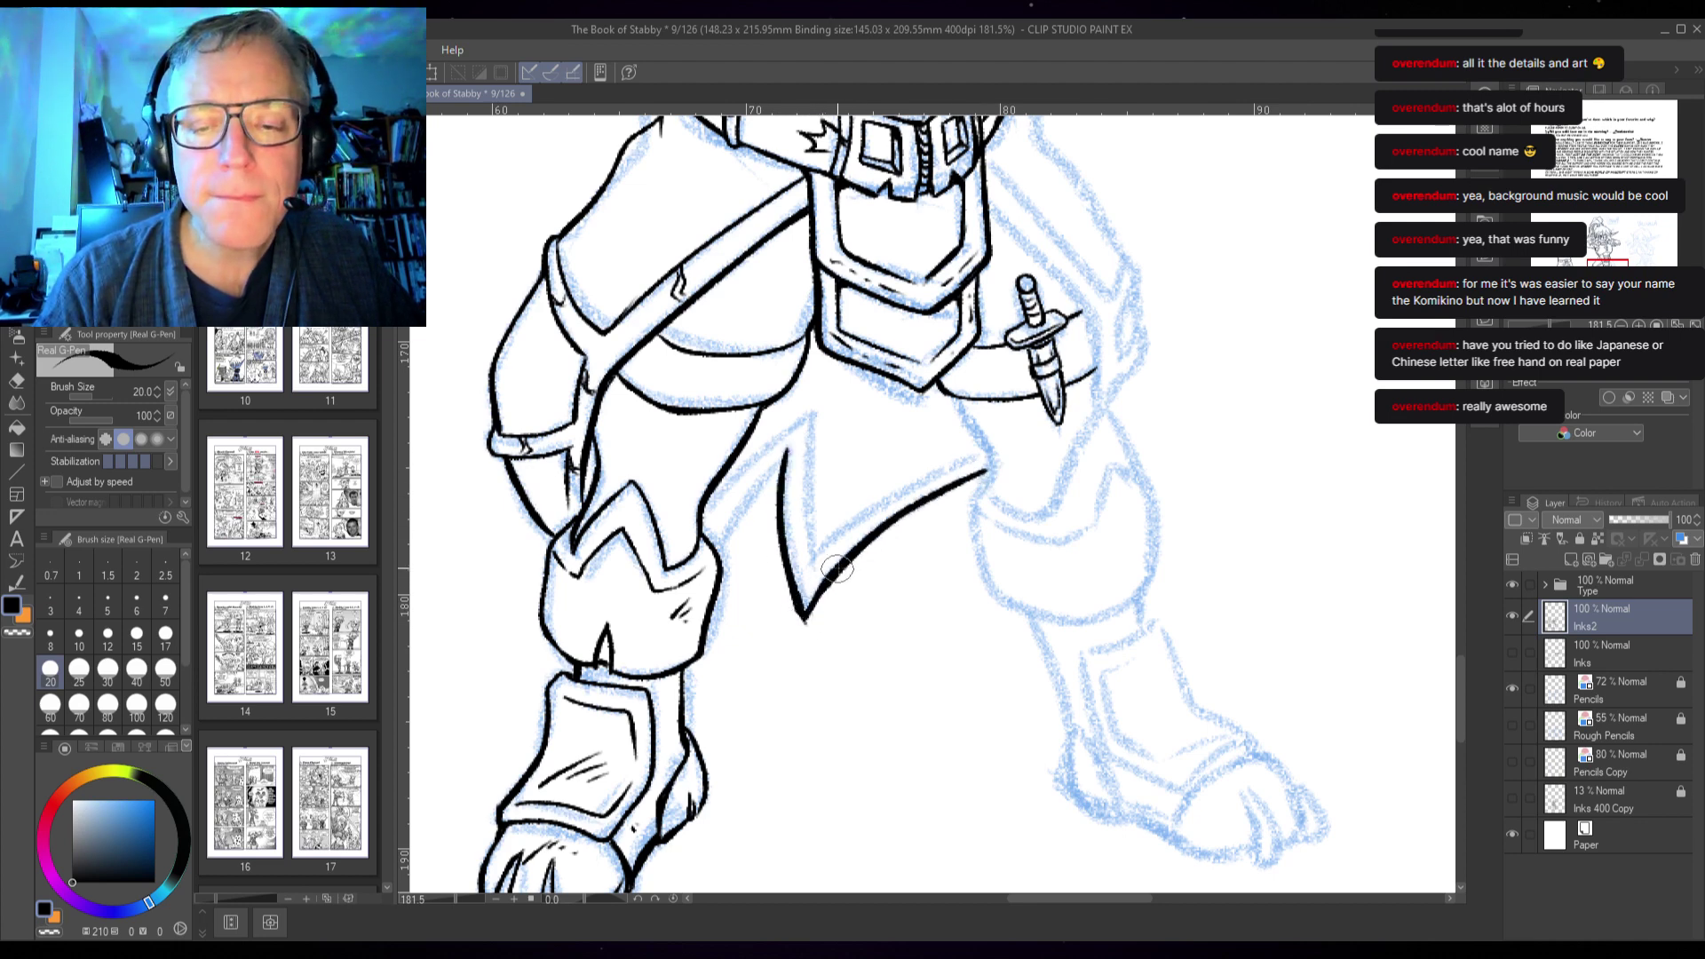
left_click_drag(785, 451, 719, 550)
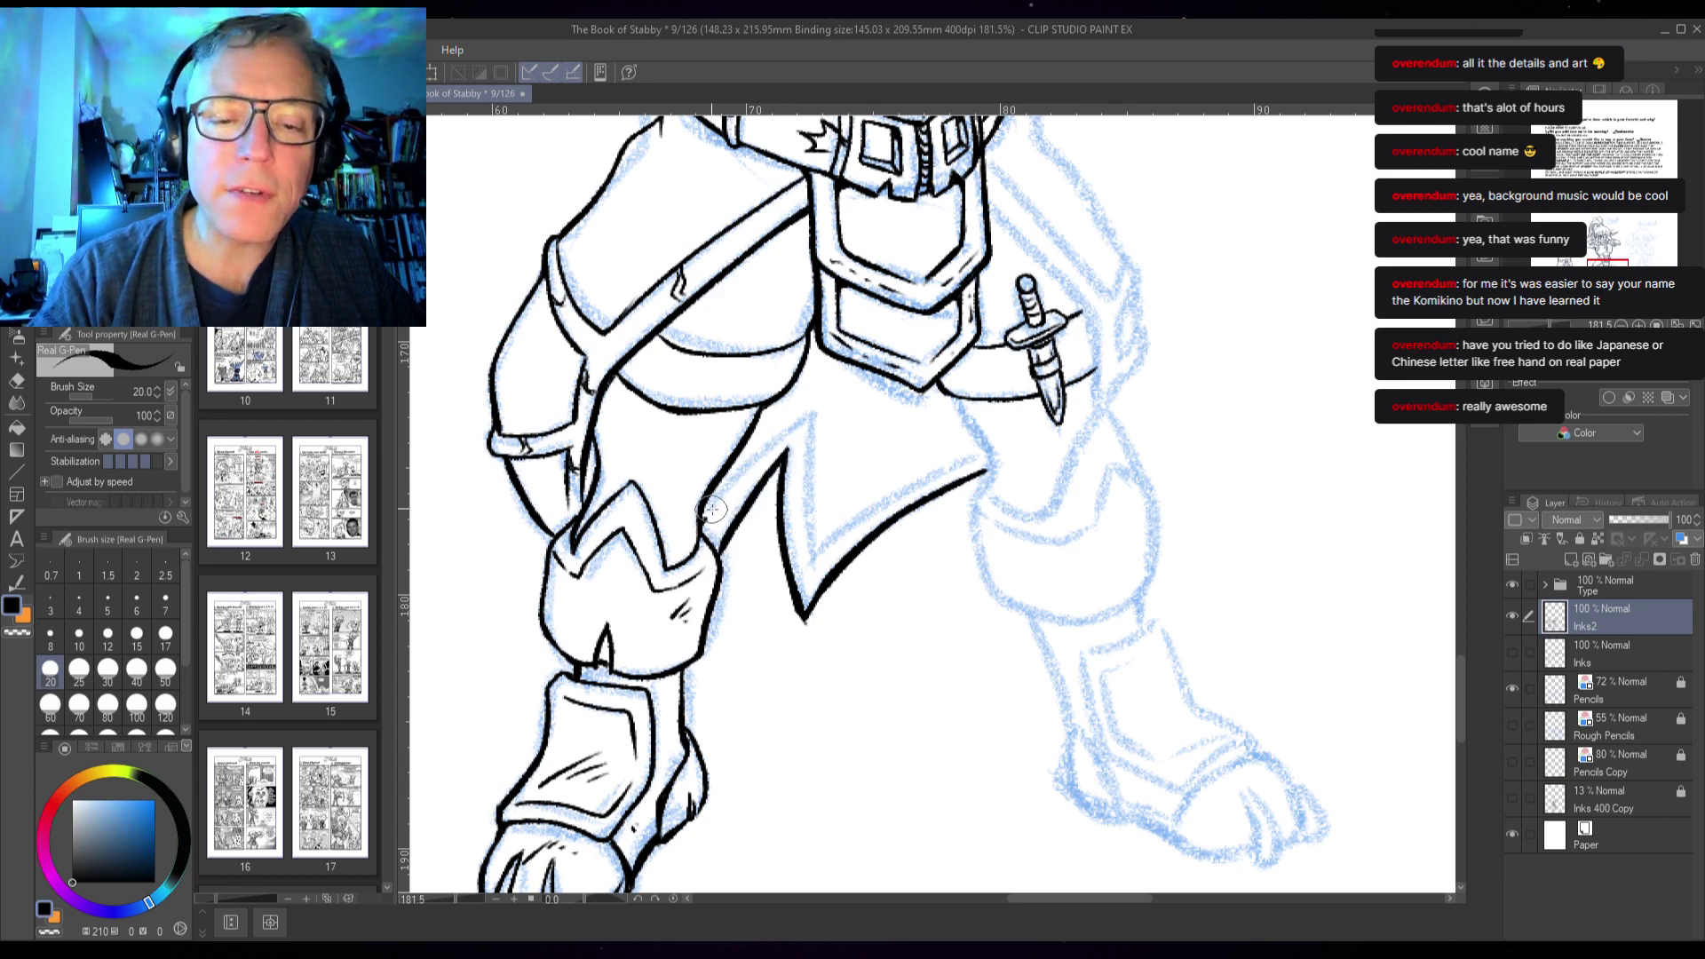
- Ink the inner trim line of the hanging cloth, add short marks along its band, and touch up the strap behind the finished leg
mouse_move(712, 509)
left_mouse_down()
mouse_move(809, 408)
mouse_move(812, 580)
mouse_move(815, 551)
mouse_move(892, 488)
mouse_move(985, 451)
left_mouse_up()
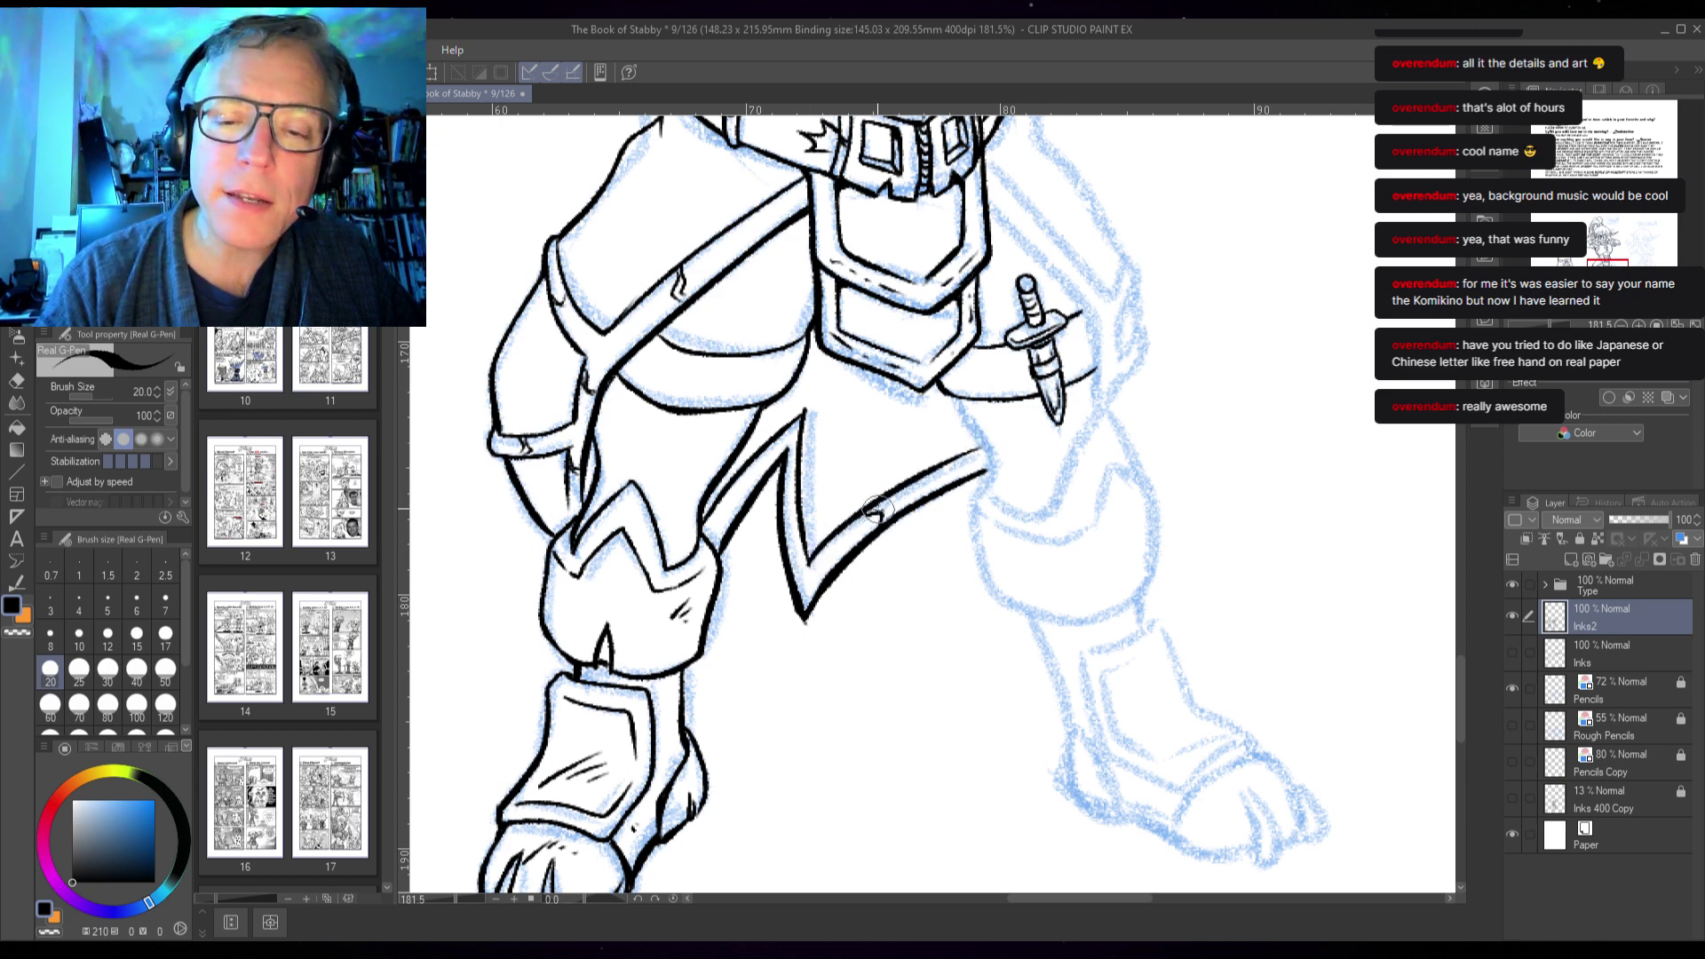
left_click_drag(843, 547, 826, 581)
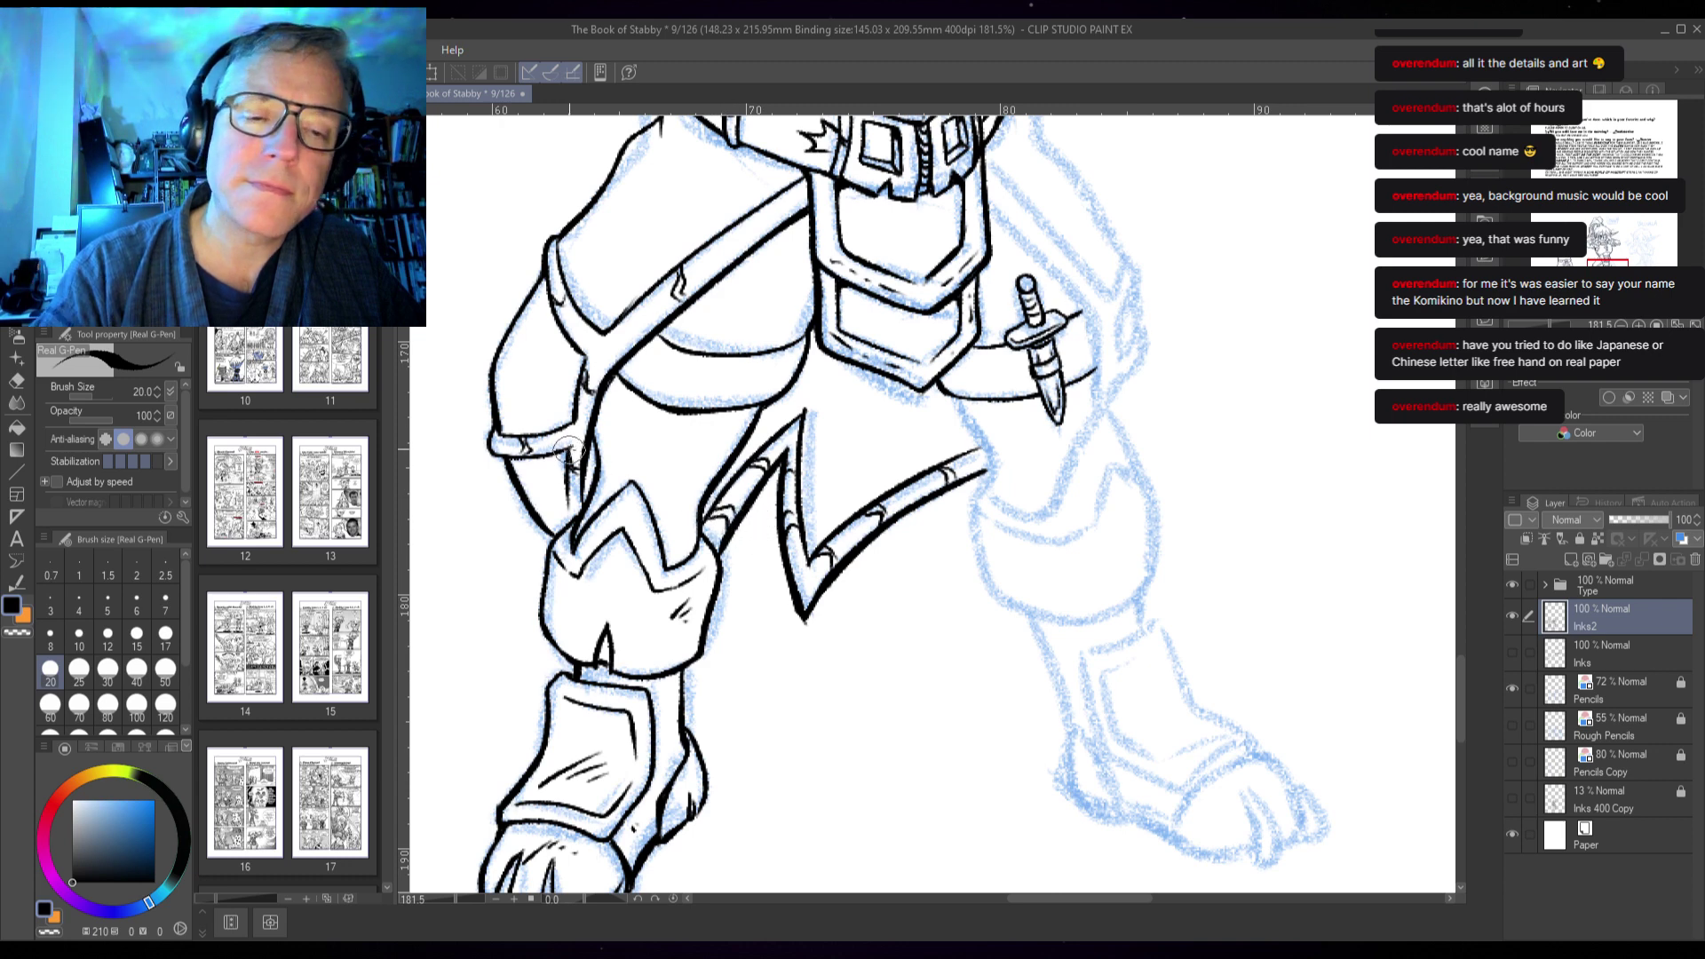
left_click_drag(570, 448, 573, 524)
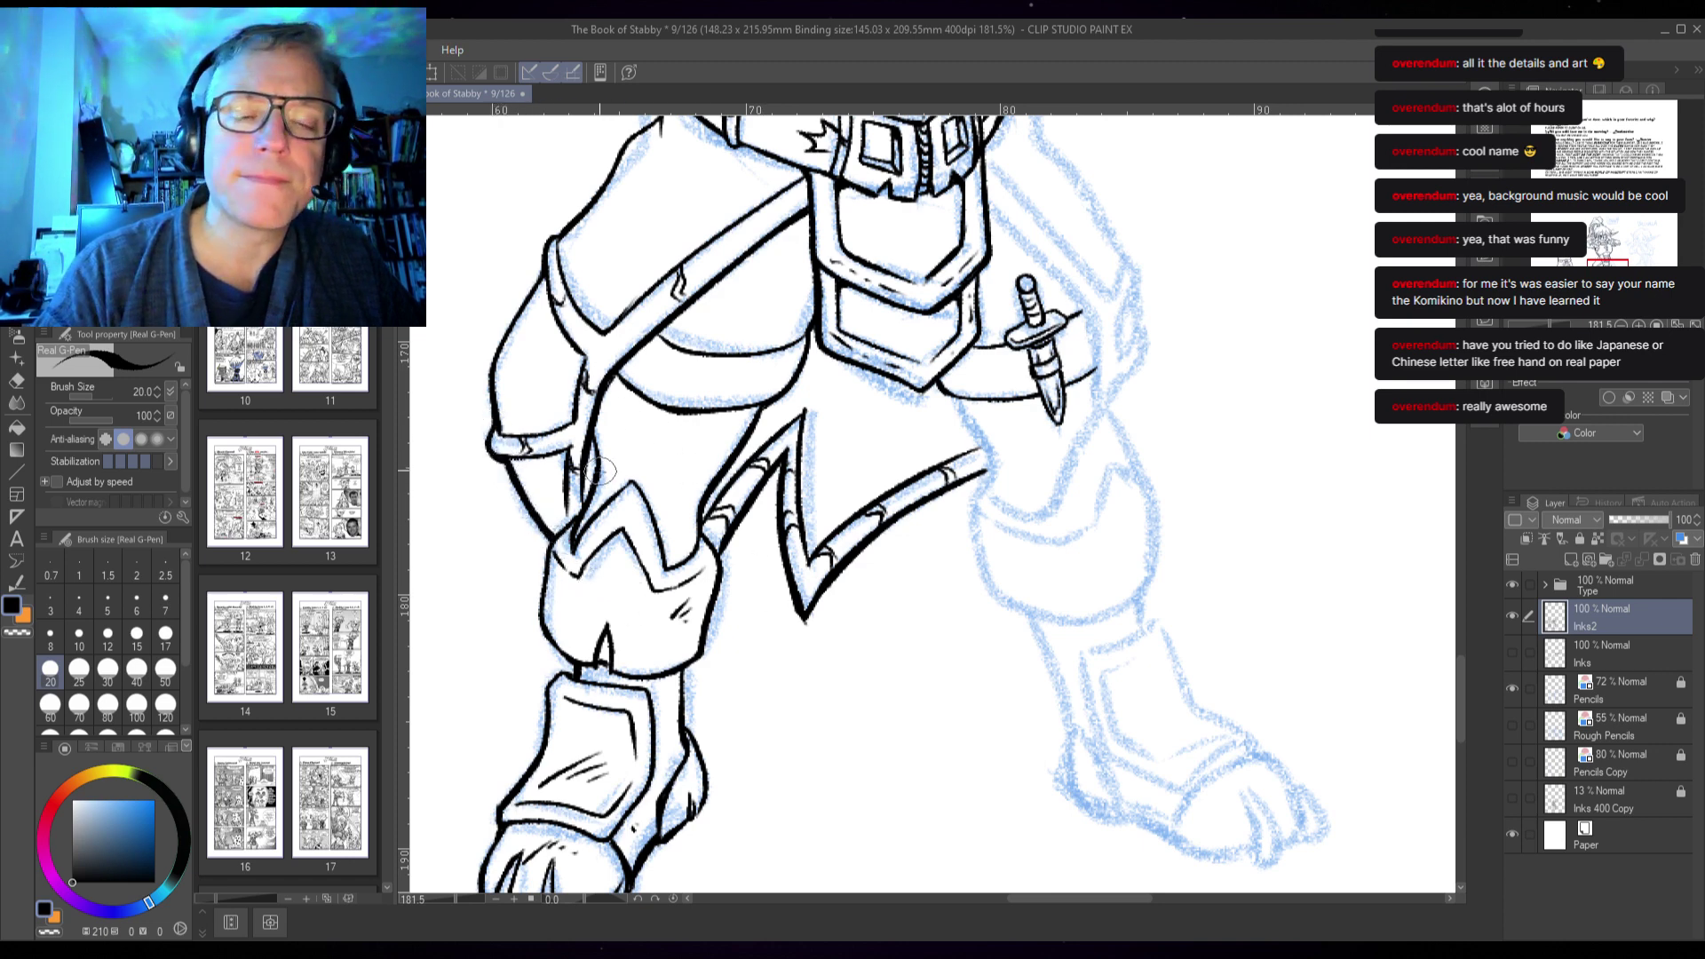
- Ink the lower thigh beneath the dagger strap and the pointed peak of that leg's knee guard
left_click_drag(1046, 414, 884, 507)
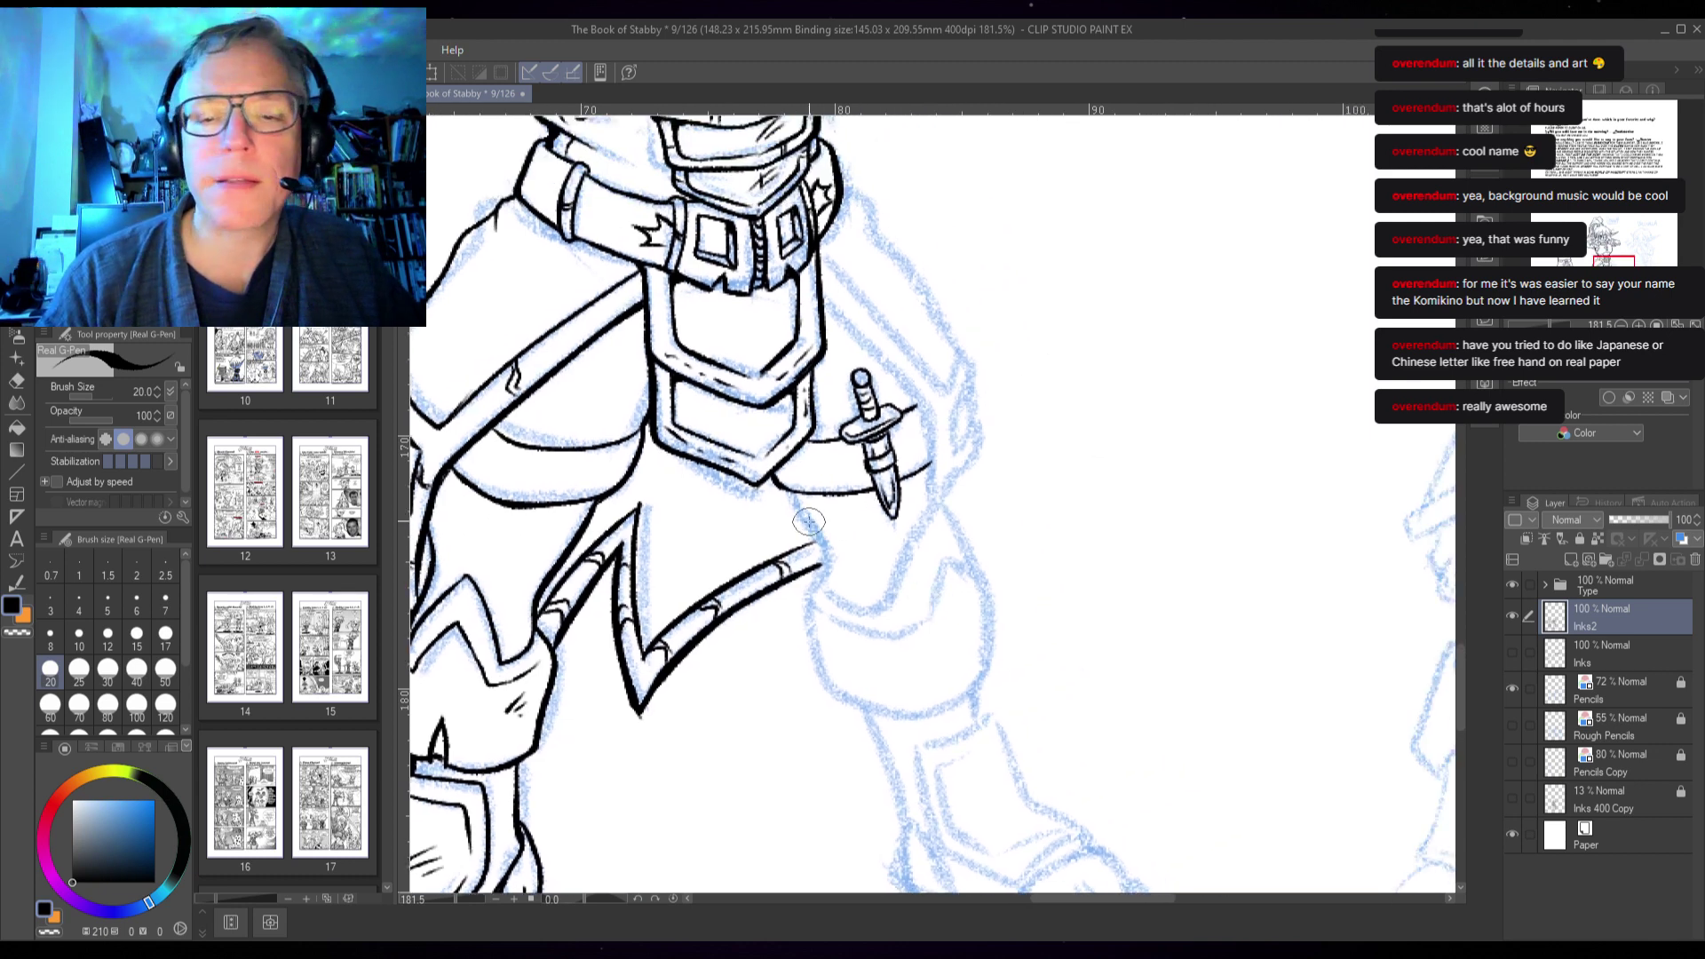
mouse_move(779, 481)
left_mouse_down()
mouse_move(826, 549)
mouse_move(822, 586)
mouse_move(904, 595)
mouse_move(901, 536)
mouse_move(927, 545)
mouse_move(978, 467)
mouse_move(1002, 539)
left_mouse_up()
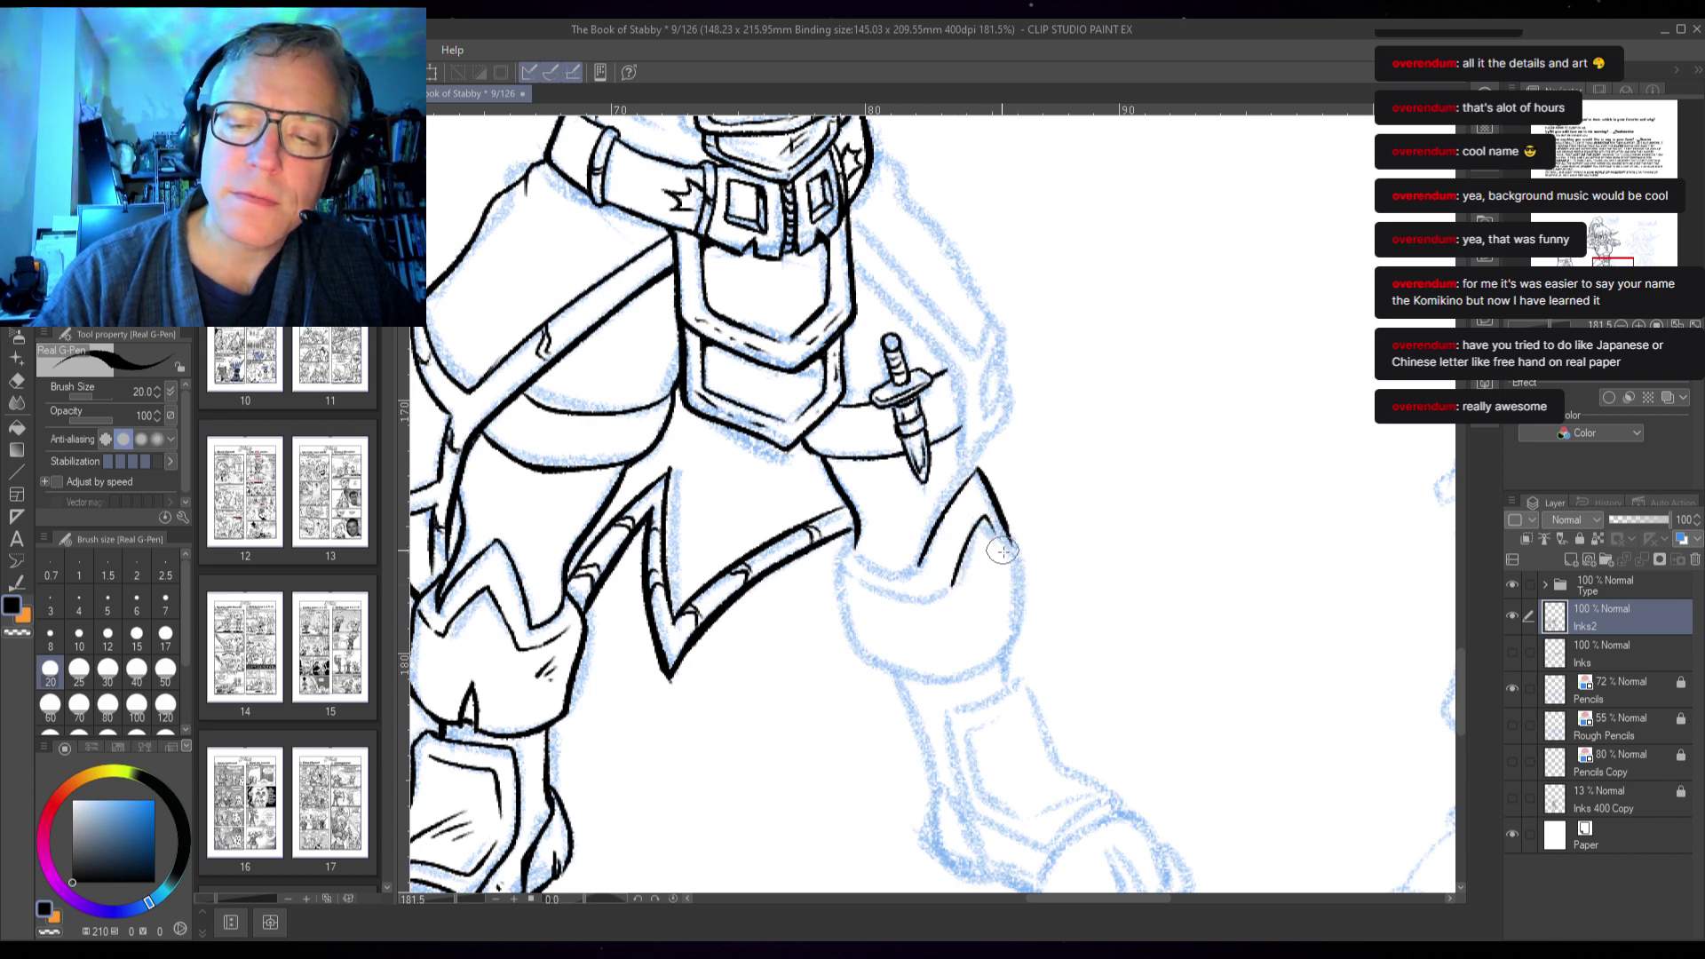
left_click_drag(906, 622, 933, 650)
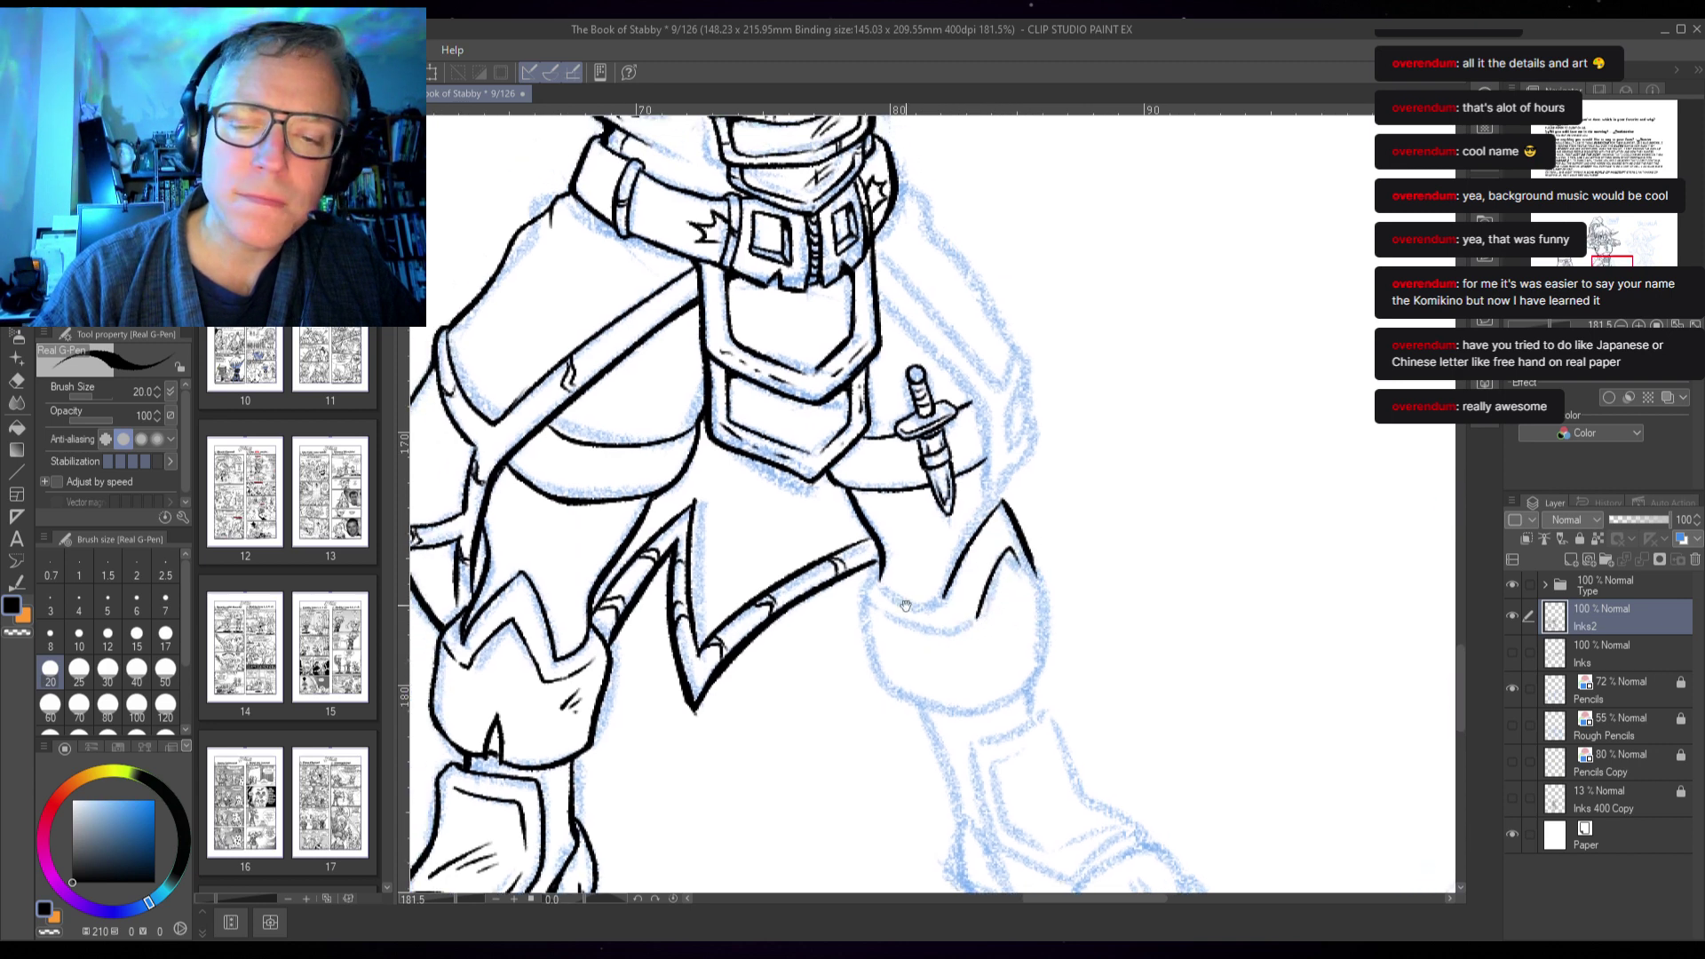
left_click_drag(868, 573, 944, 598)
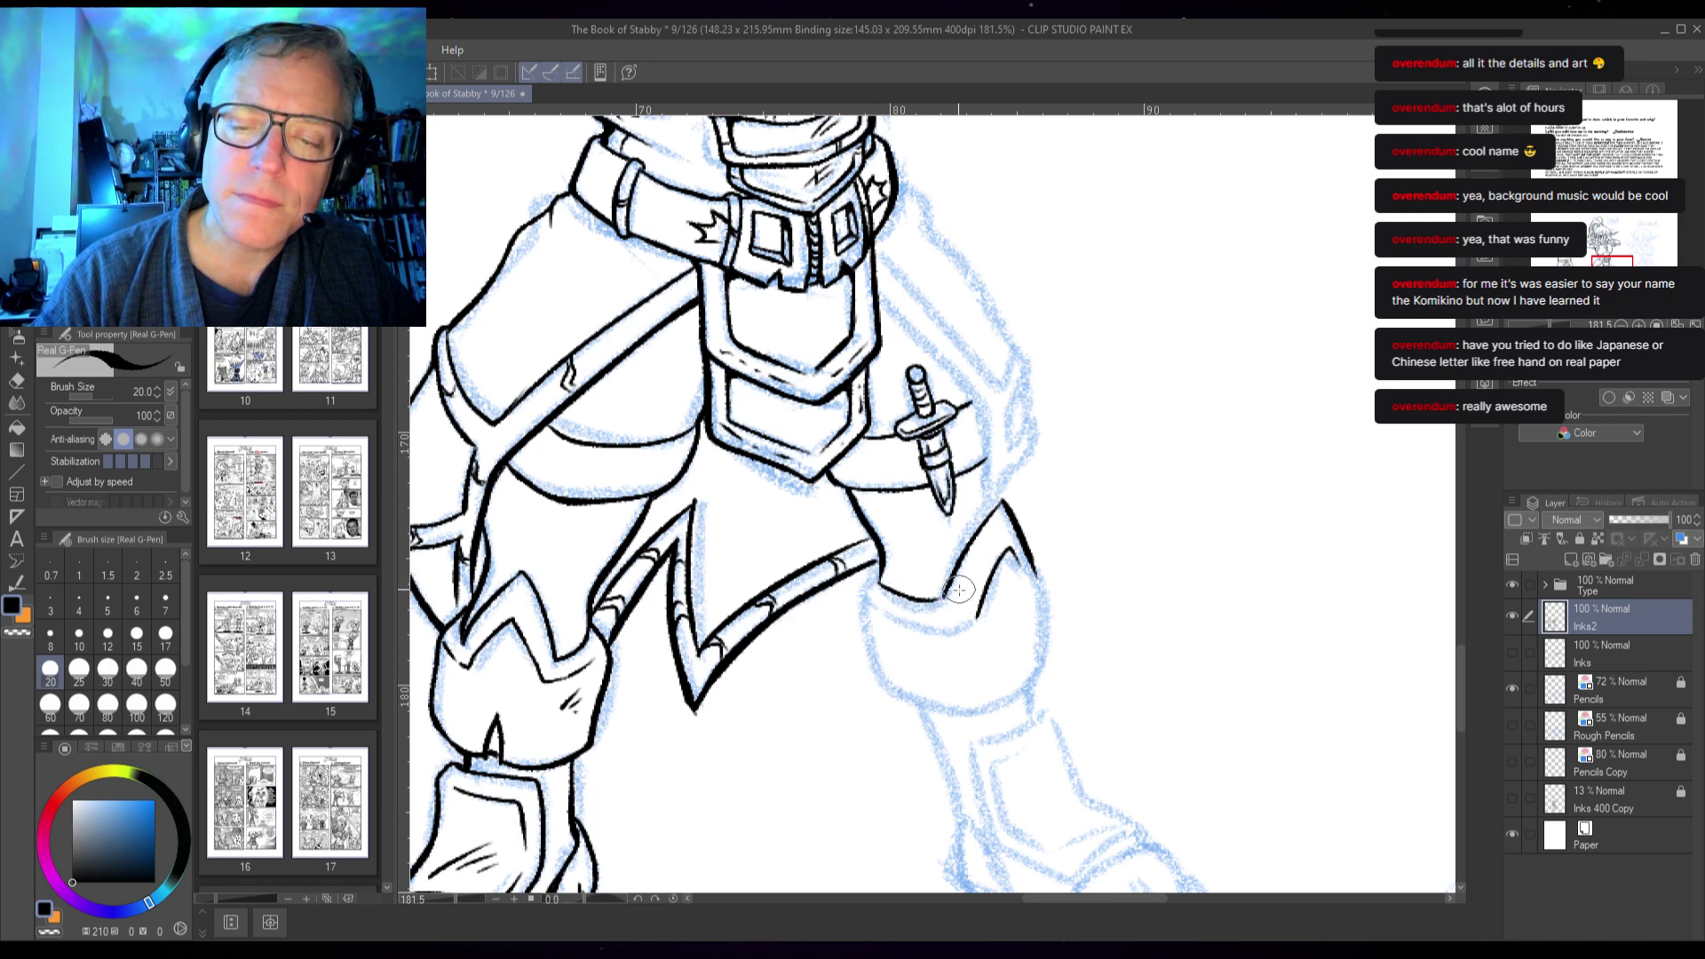
key("ctrl+z")
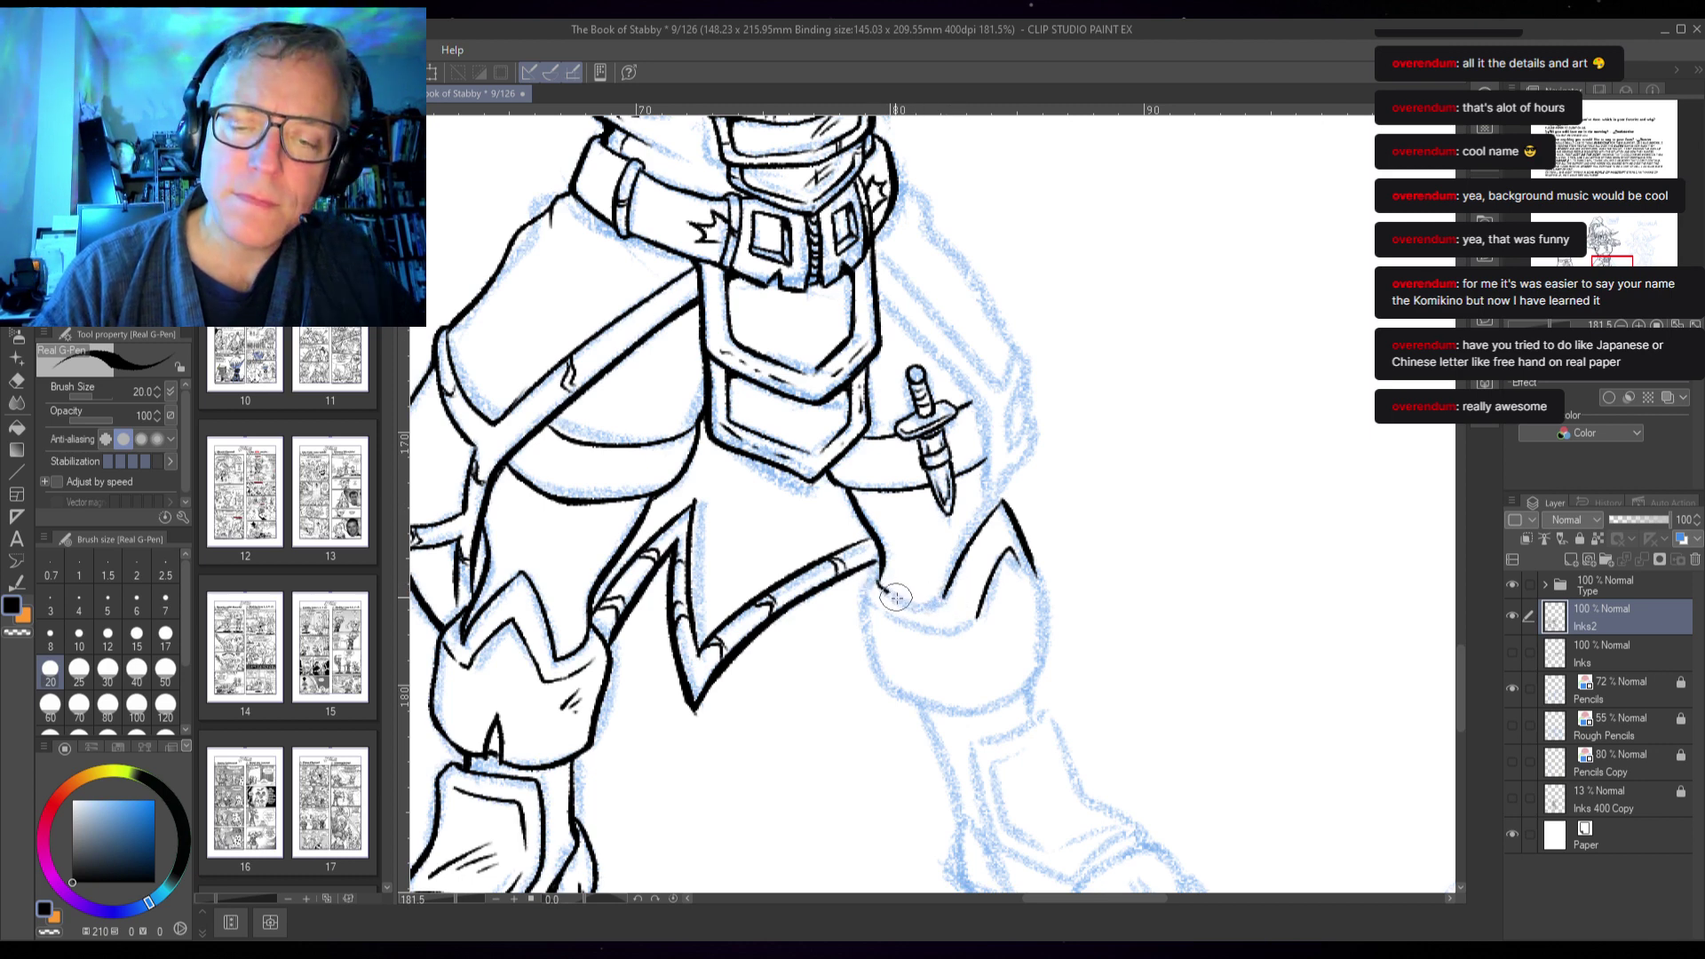
- Ink the knee guard's upper rim, rounded sides and notched bottom edge, and add the inner line below its rim
mouse_move(879, 582)
left_mouse_down()
mouse_move(923, 606)
mouse_move(951, 581)
mouse_move(893, 593)
mouse_move(920, 606)
mouse_move(949, 579)
mouse_move(867, 587)
mouse_move(883, 679)
mouse_move(923, 701)
mouse_move(1009, 693)
left_mouse_up()
key("ctrl+z")
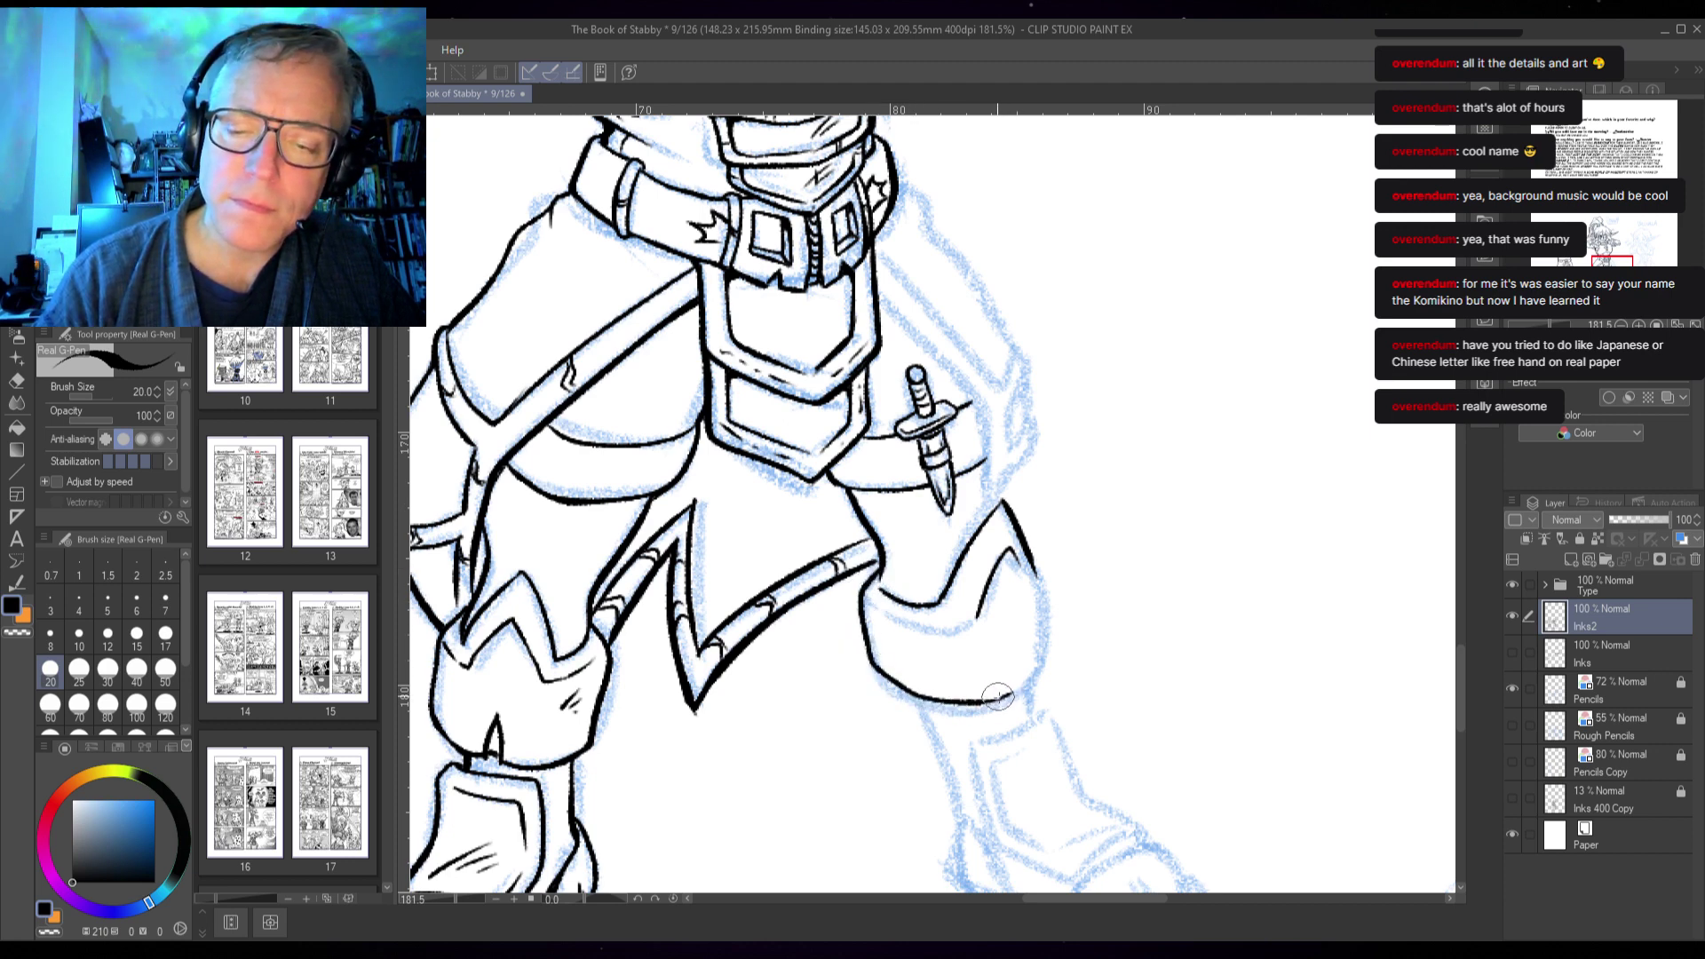
left_click_drag(1019, 664, 1005, 700)
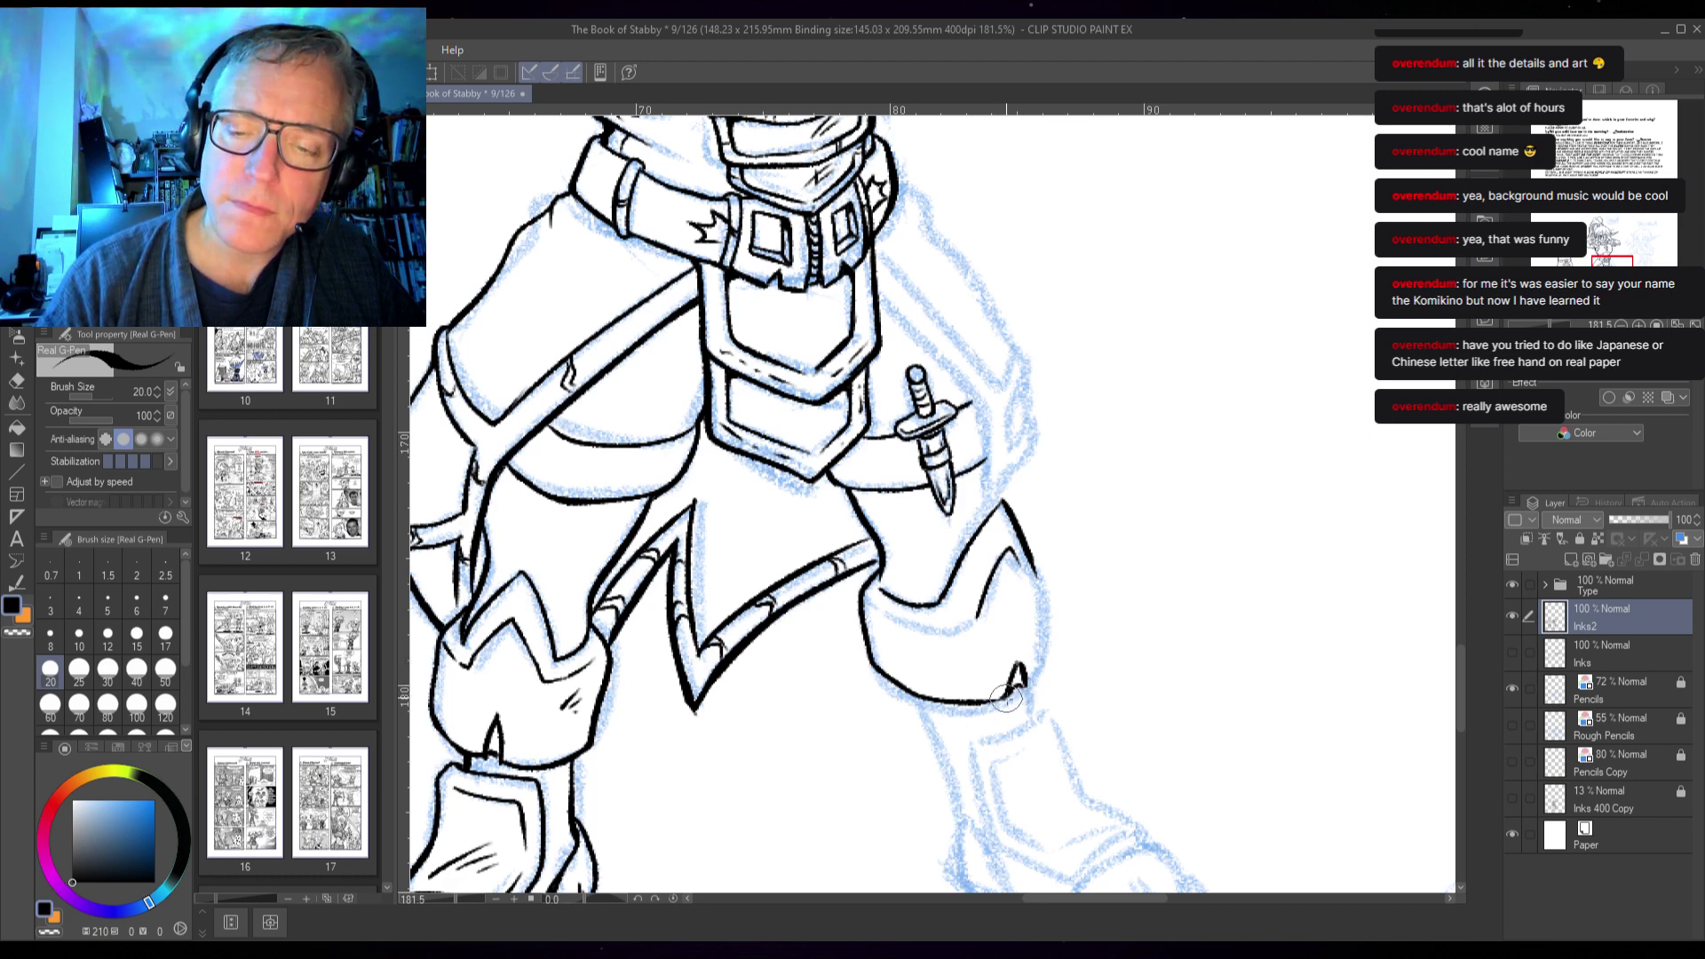
mouse_move(1034, 573)
left_mouse_down()
mouse_move(1048, 661)
mouse_move(1030, 682)
left_mouse_up()
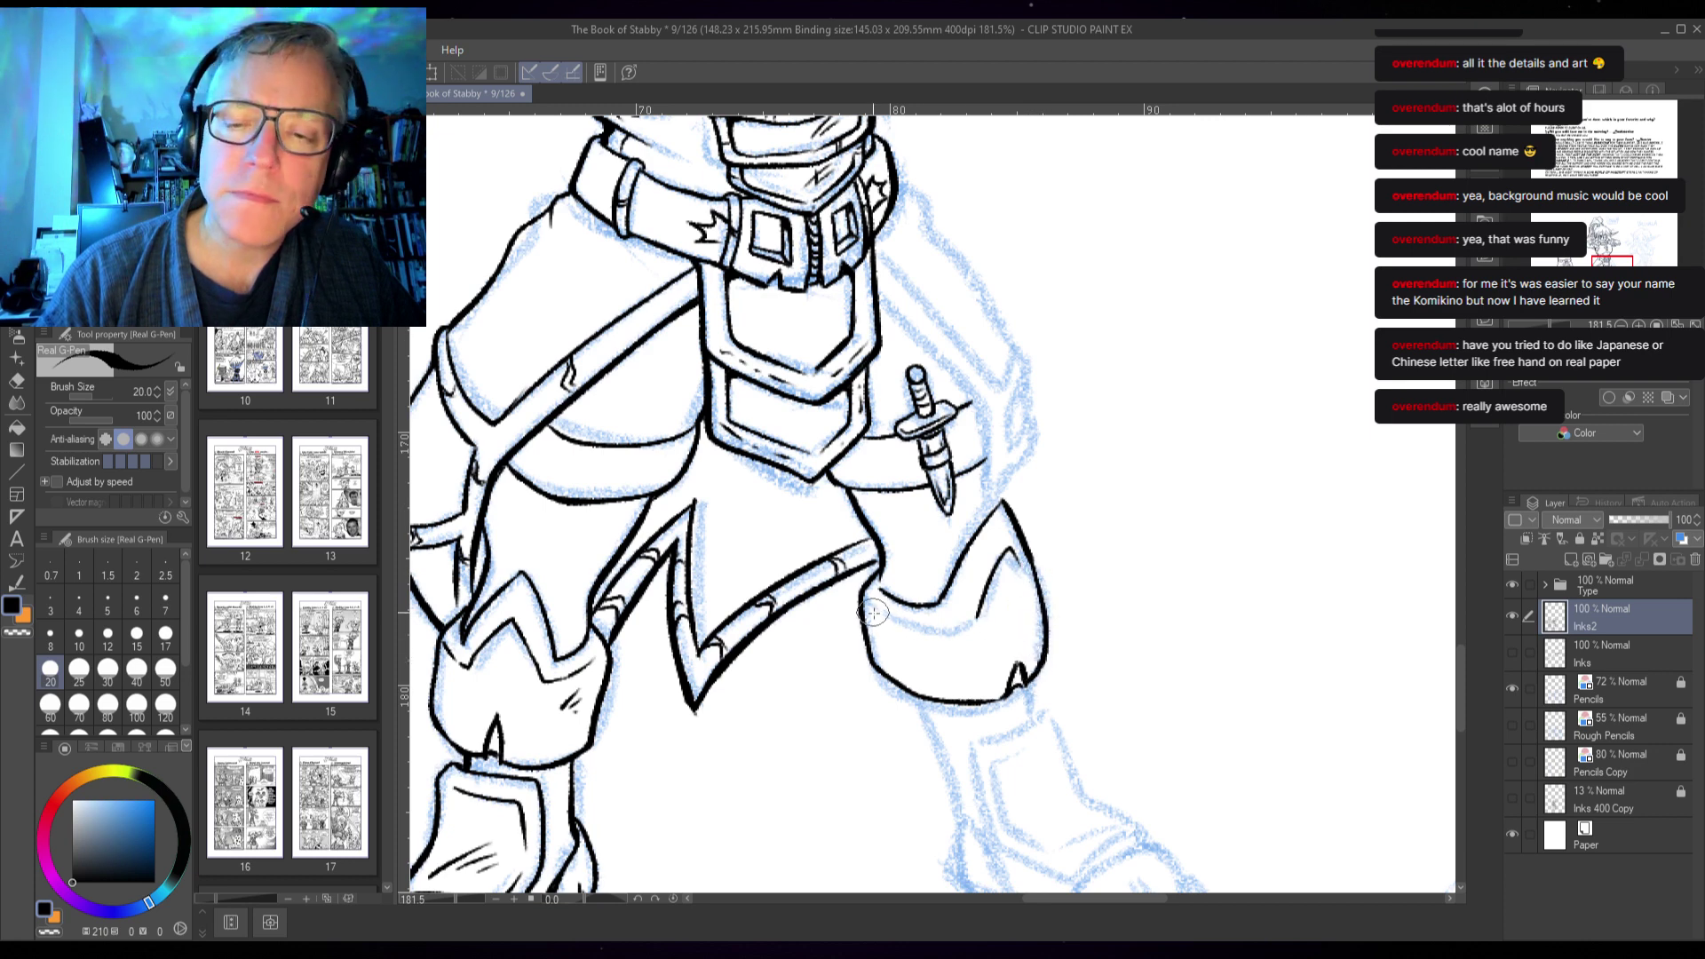
mouse_move(877, 613)
left_mouse_down()
mouse_move(970, 622)
mouse_move(952, 608)
mouse_move(975, 612)
mouse_move(967, 582)
left_mouse_up()
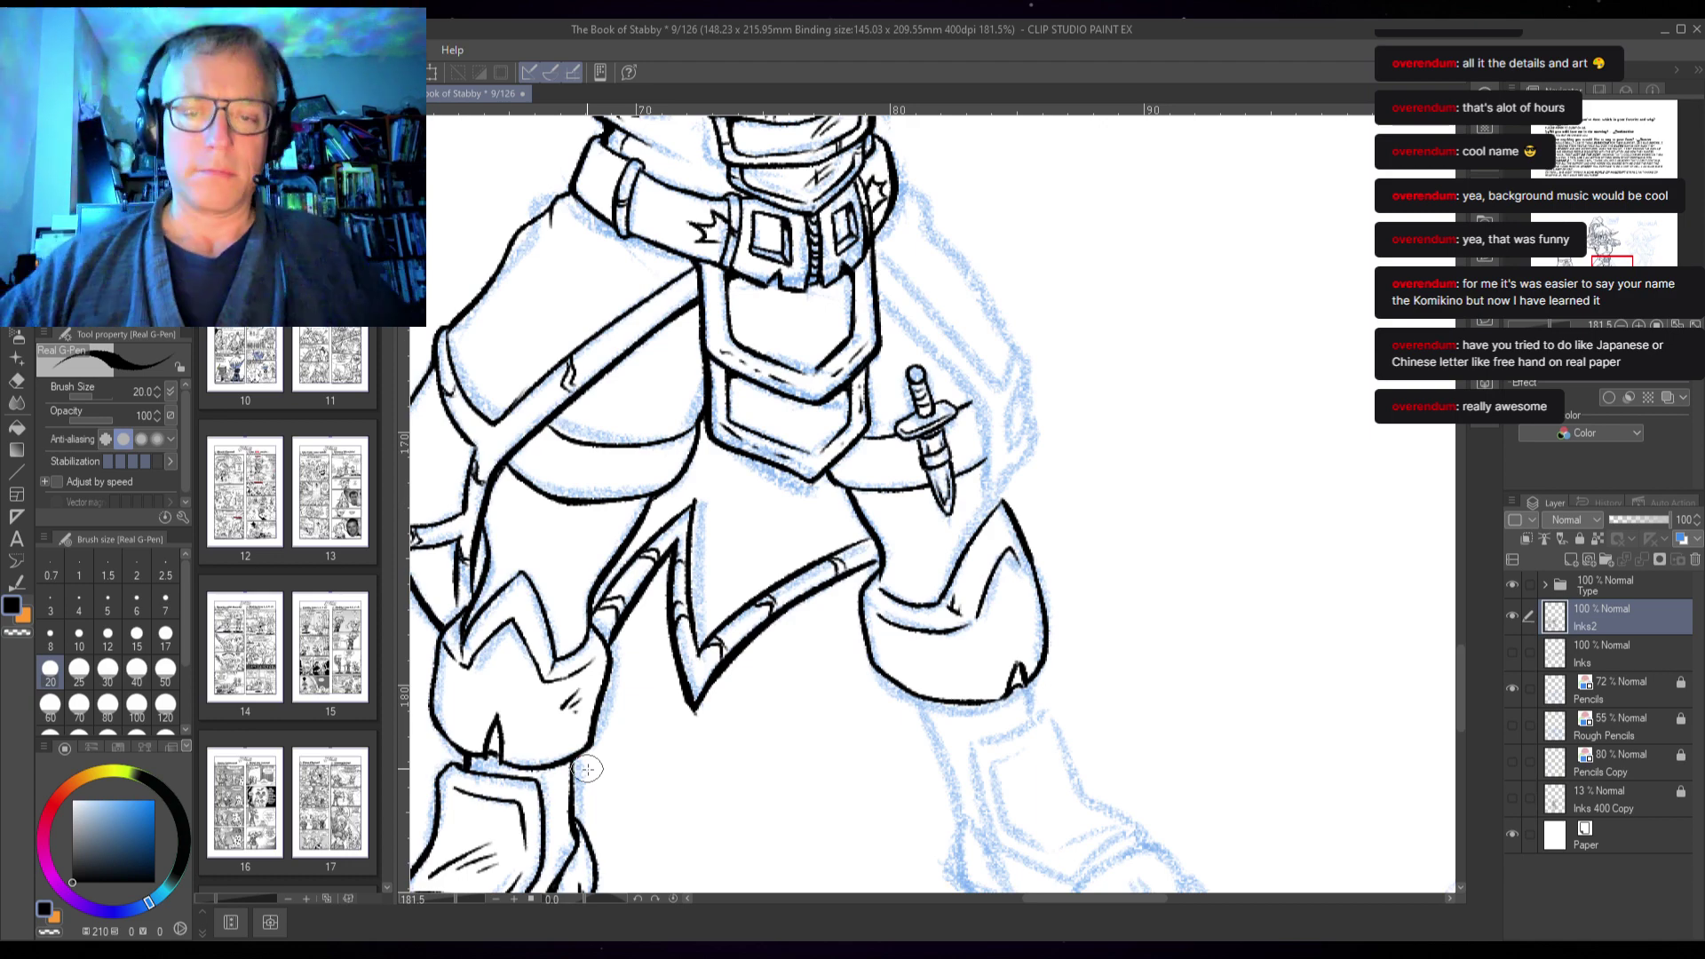
- Ink the back edge of the second character's lower leg below the knee guard, down to the heel claw
mouse_move(1077, 719)
left_mouse_down()
mouse_move(1115, 628)
mouse_move(1097, 478)
mouse_move(1111, 513)
mouse_move(1112, 477)
left_mouse_up()
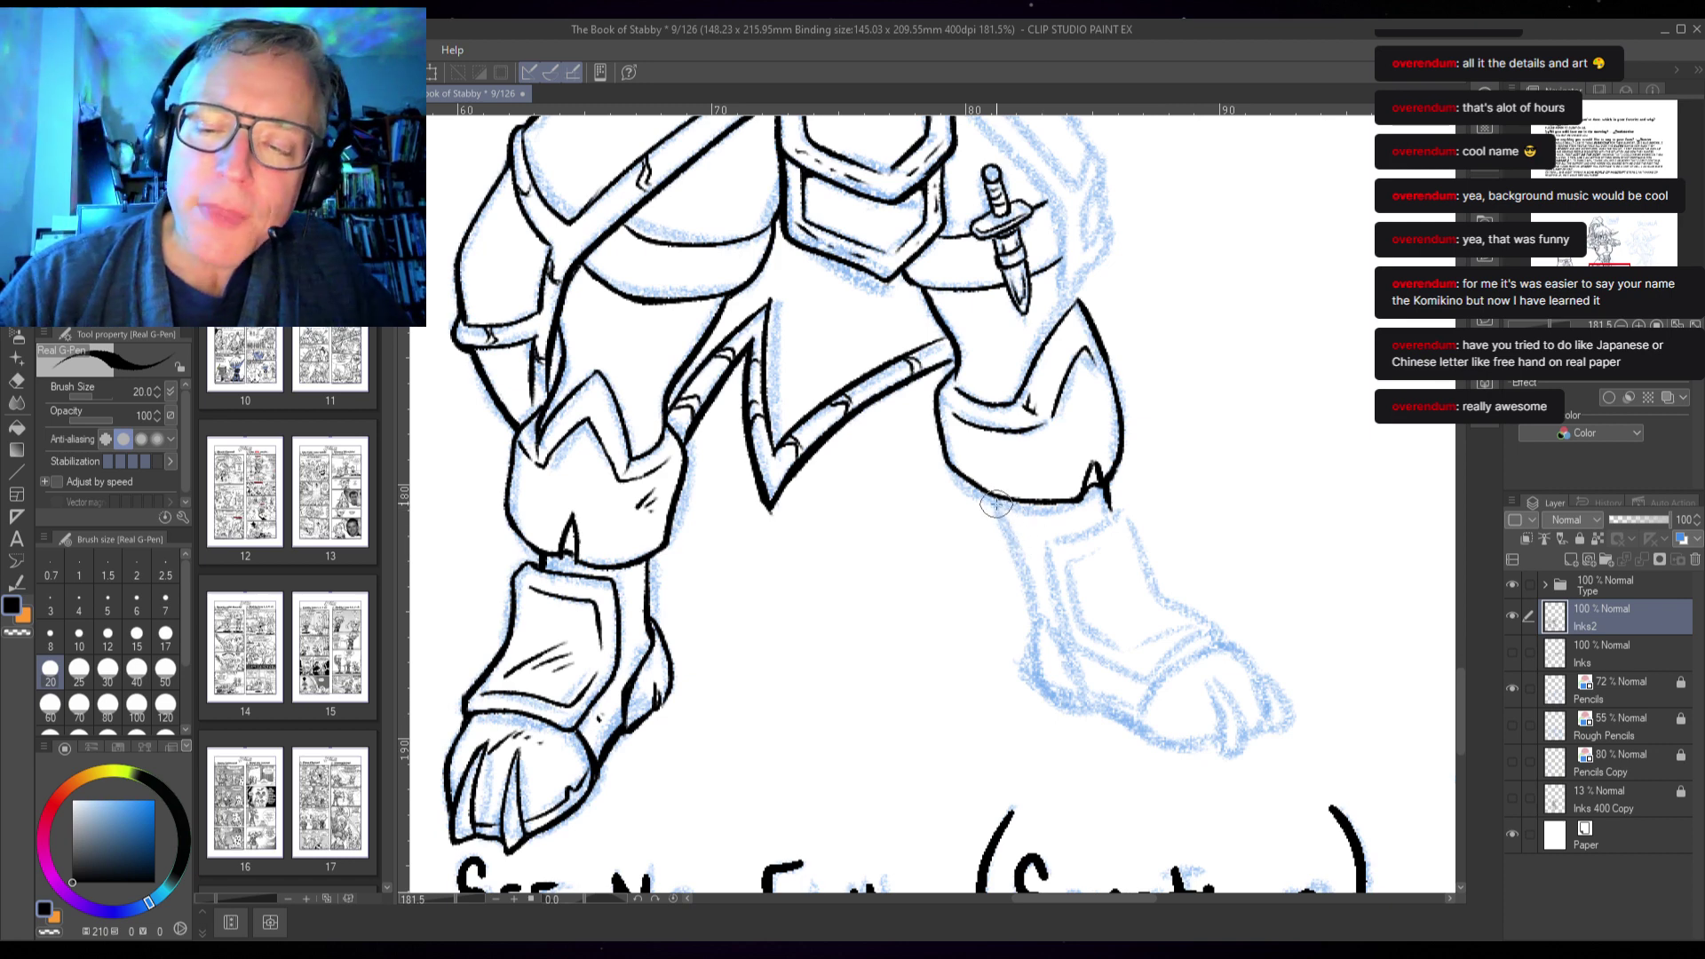
left_click_drag(995, 503, 1039, 612)
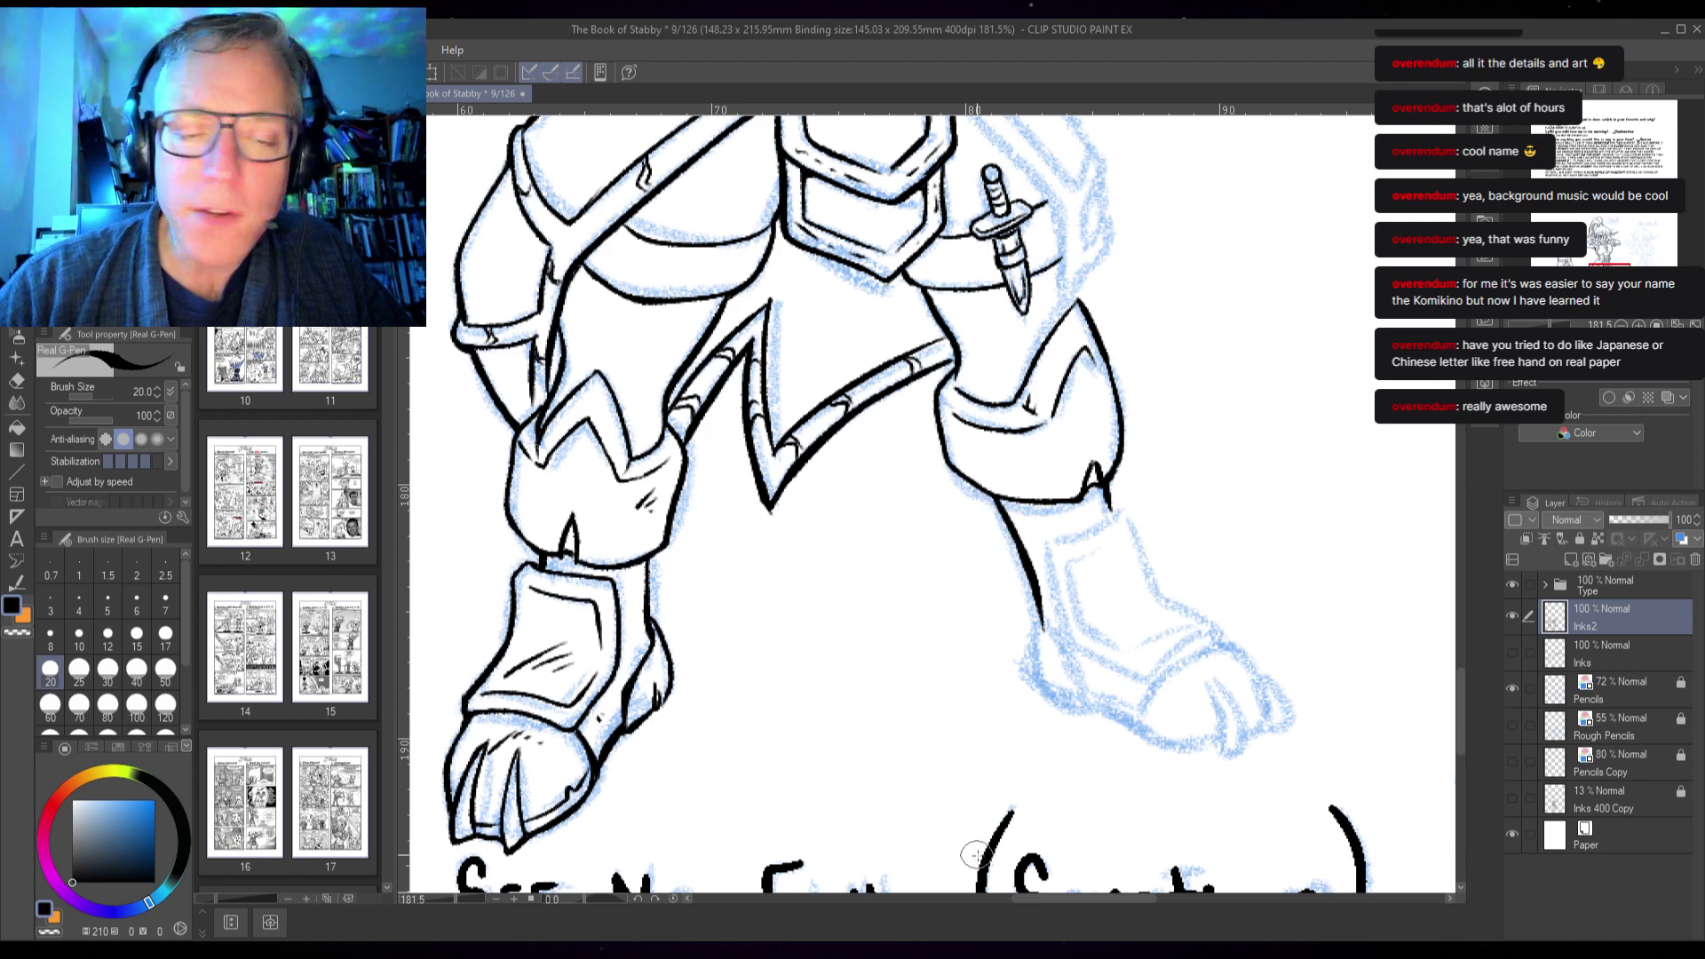
left_click_drag(1039, 624, 1085, 701)
mouse_move(1037, 607)
left_mouse_down()
mouse_move(1037, 685)
mouse_move(1060, 683)
left_mouse_up()
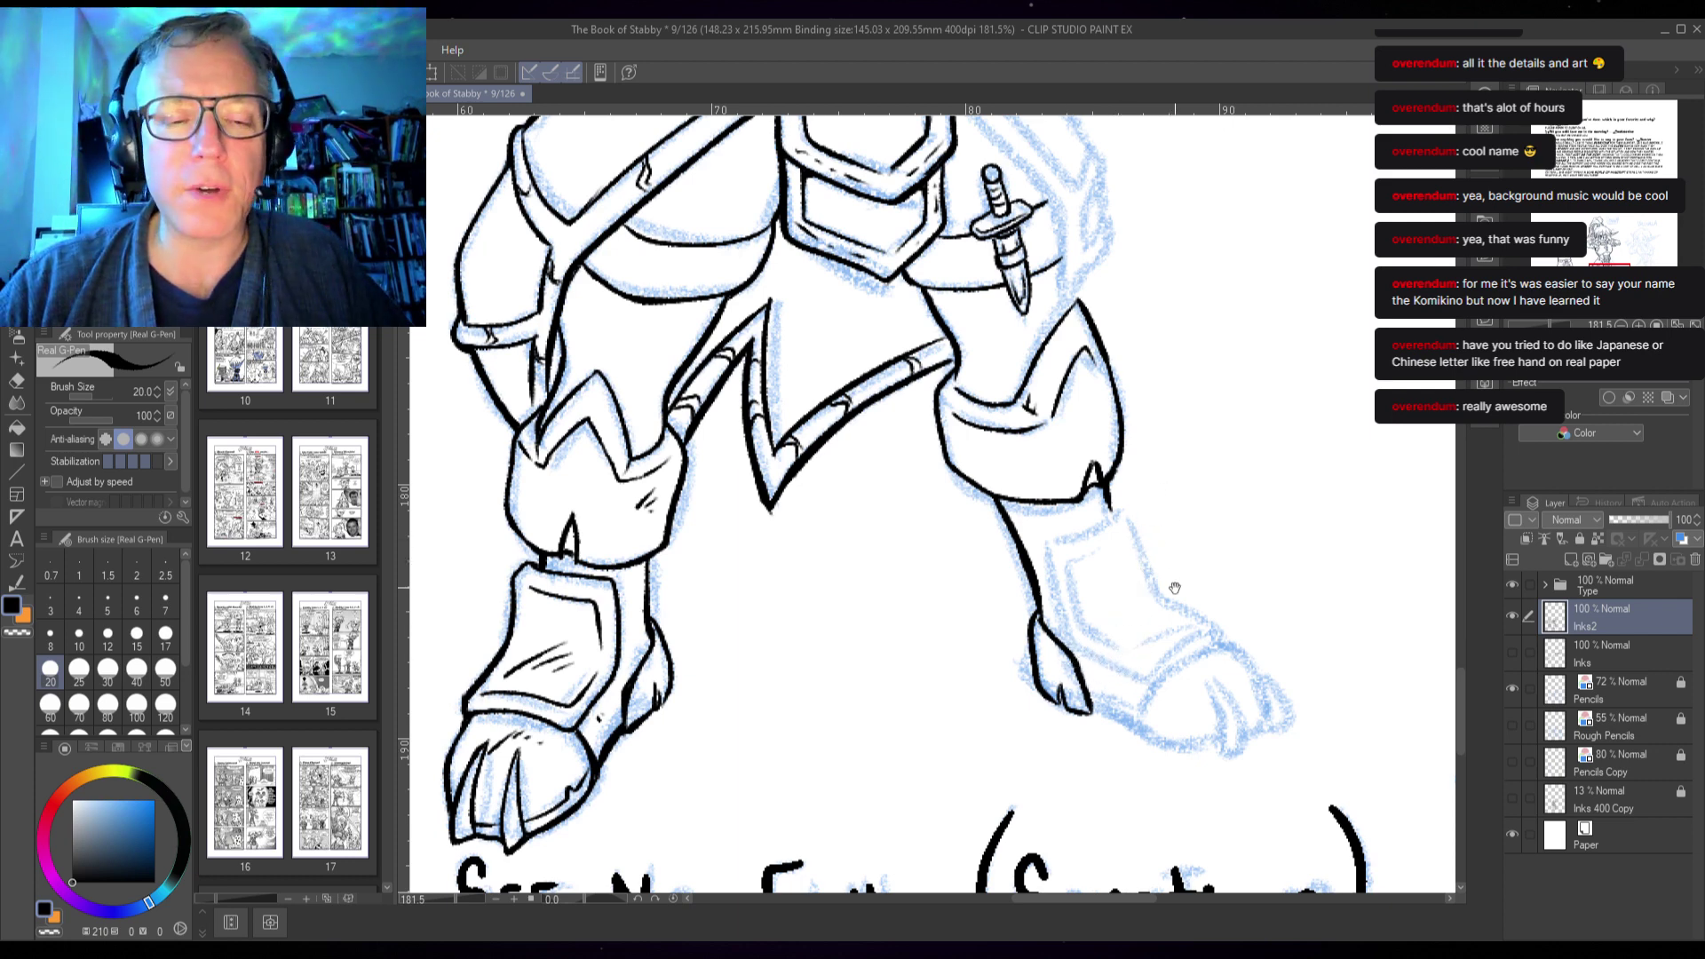
- Ink the outline of the shin guard on the second character's dagger-side leg, including its thick lower rim above the foot
left_click_drag(1177, 599, 1121, 577)
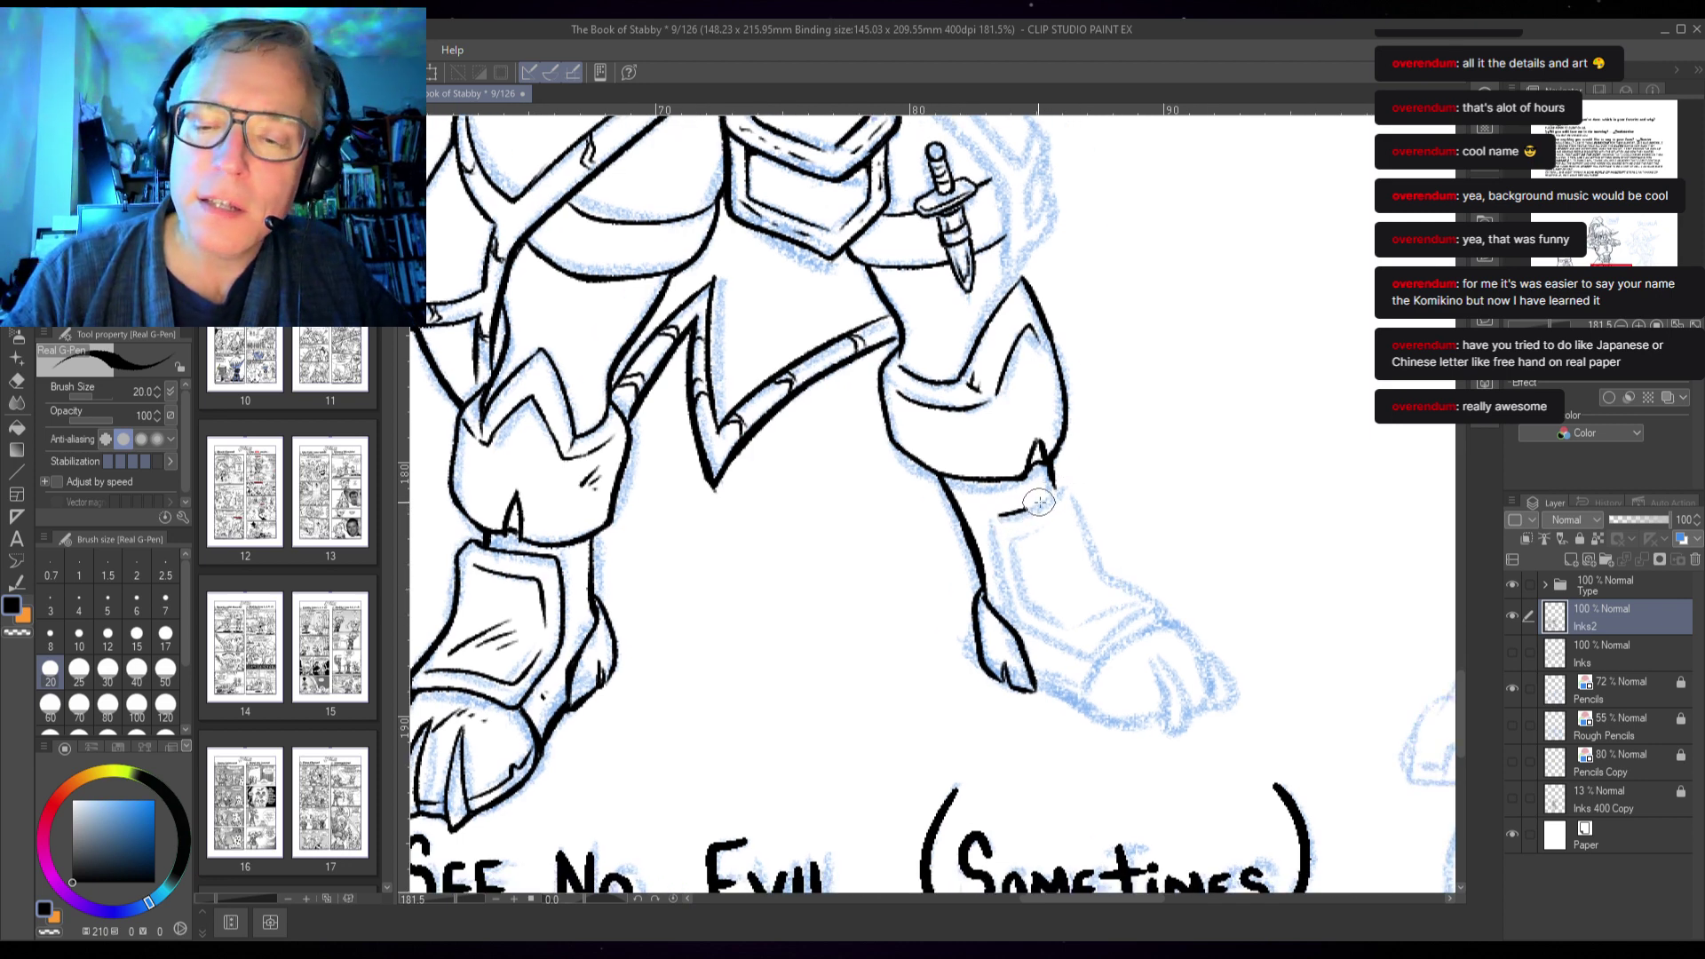
mouse_move(1039, 503)
left_mouse_down()
mouse_move(1068, 479)
mouse_move(998, 553)
mouse_move(1020, 616)
mouse_move(1101, 656)
left_mouse_up()
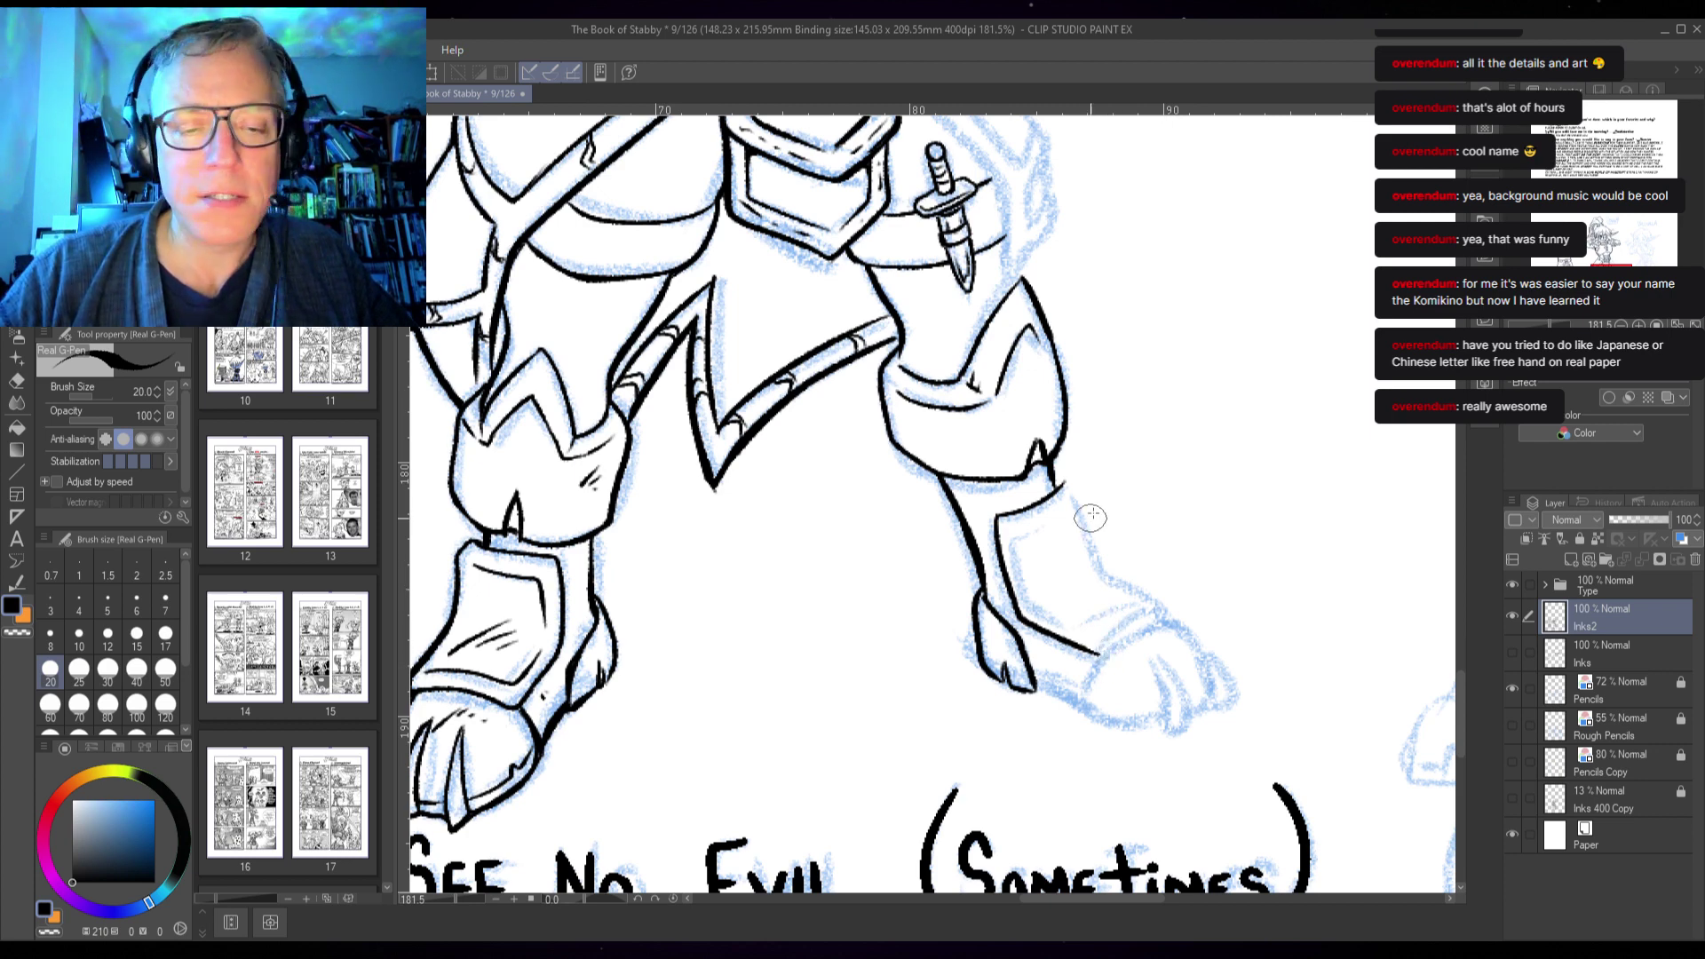
left_click_drag(1105, 651, 1156, 618)
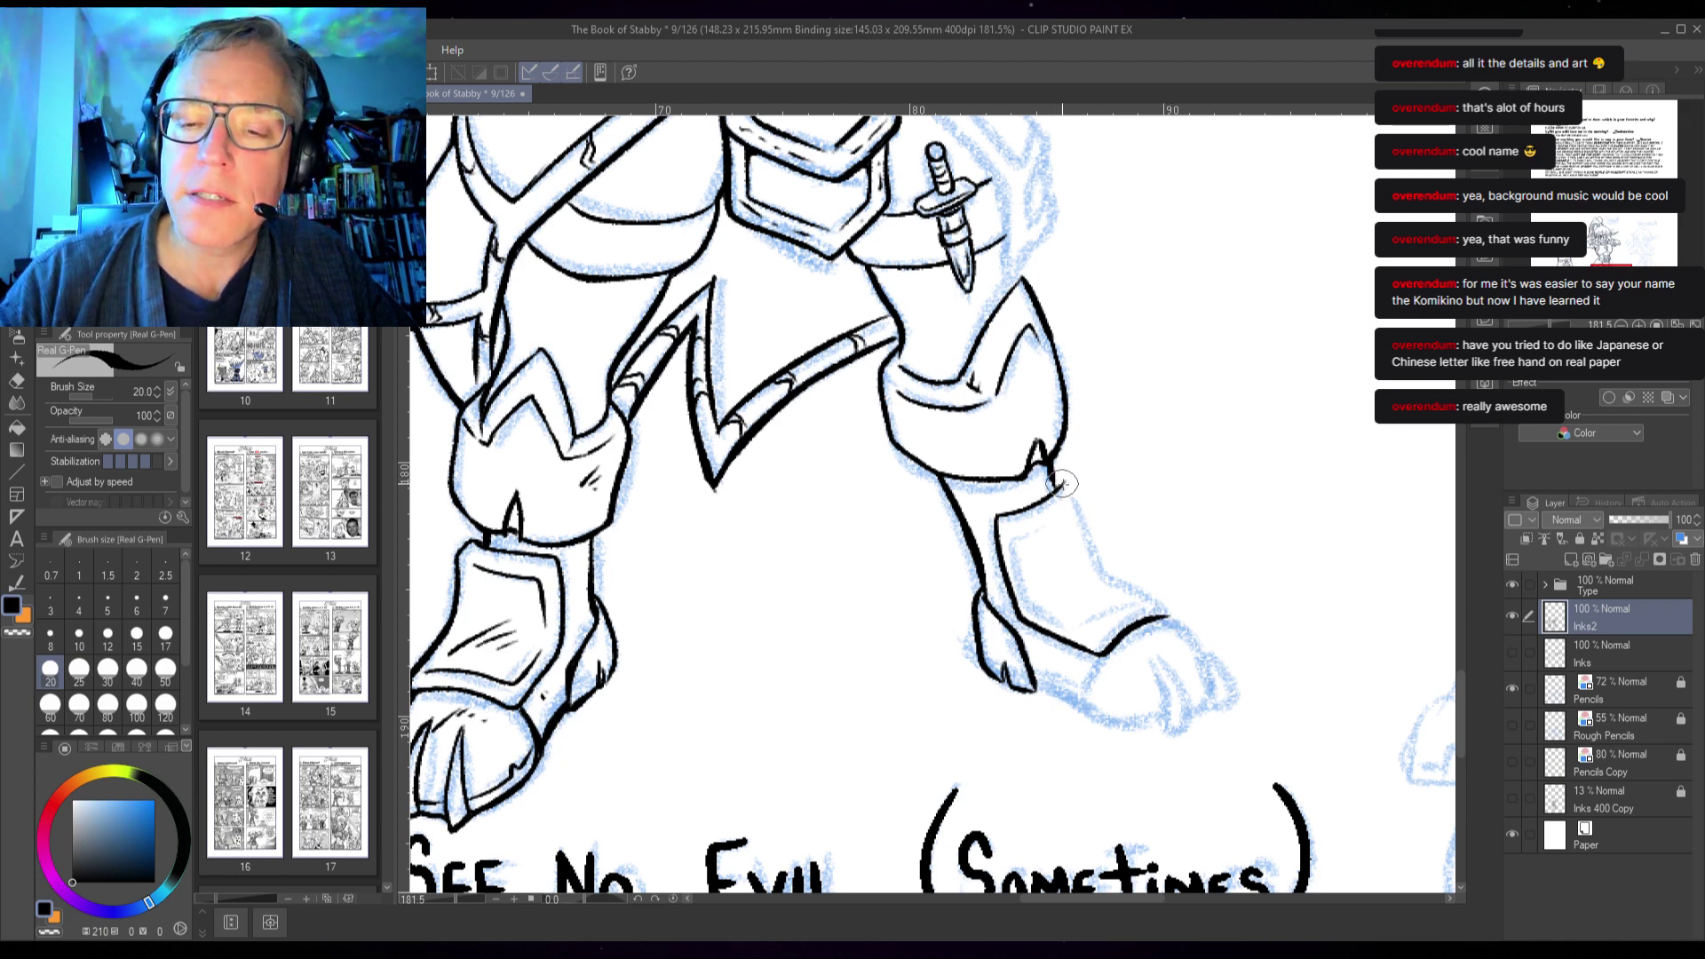
left_click_drag(1068, 477, 1103, 577)
key("ctrl+z")
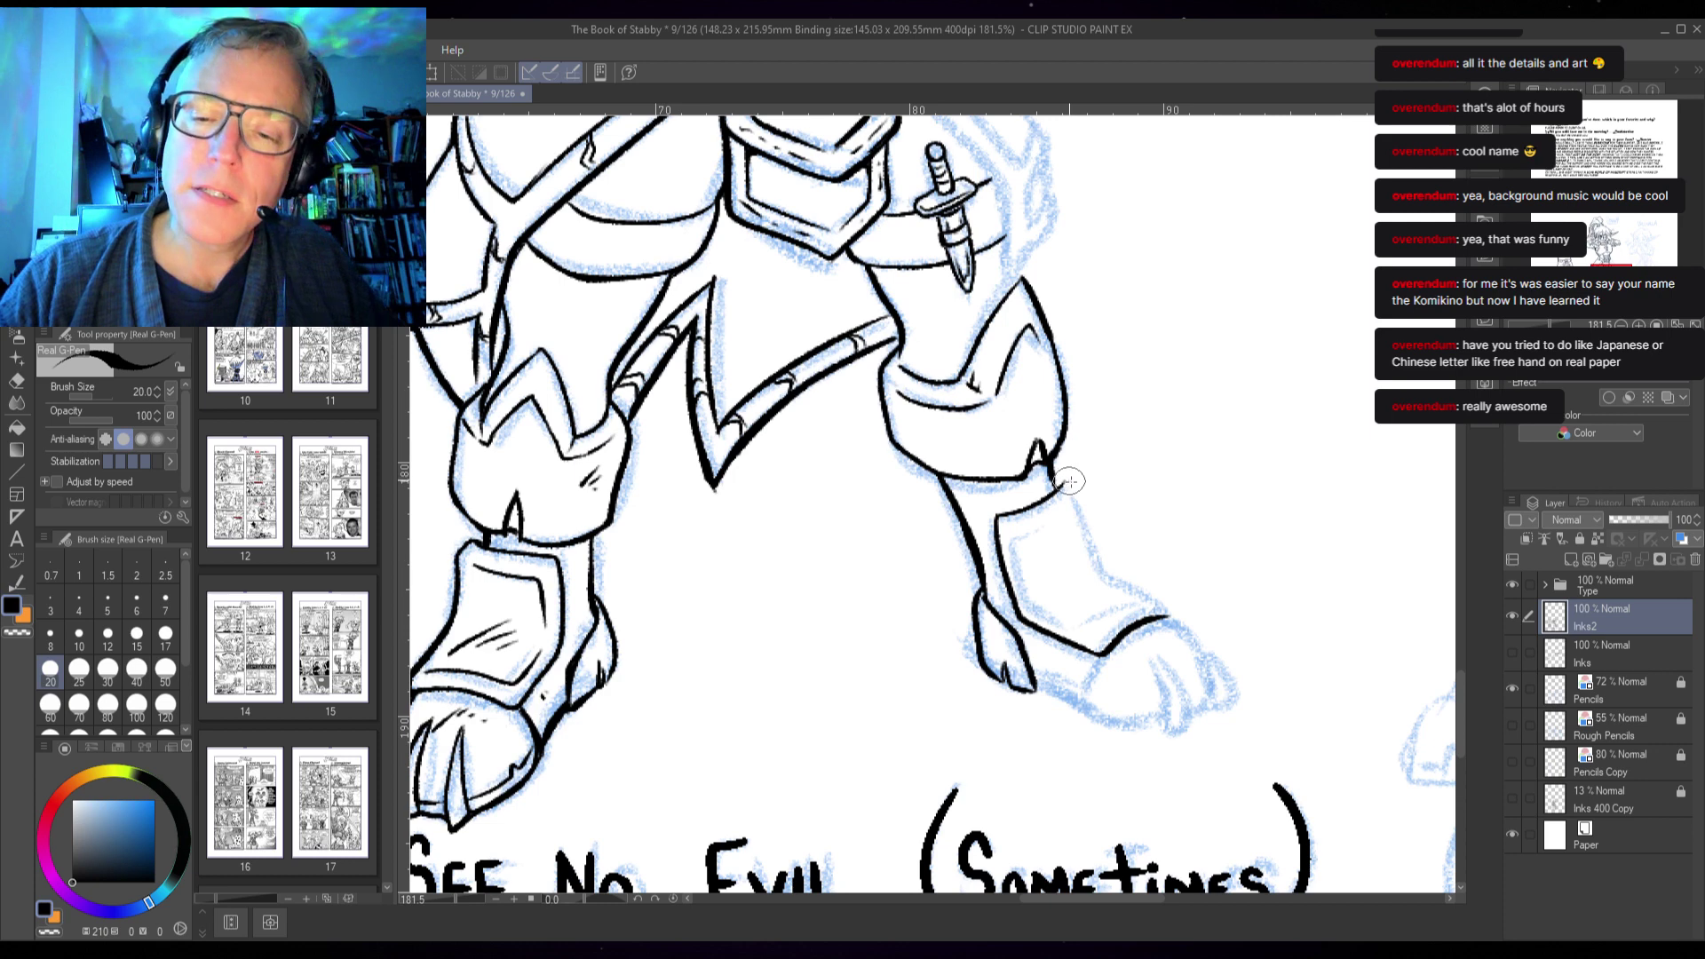
mouse_move(1069, 481)
left_mouse_down()
mouse_move(1109, 570)
mouse_move(1176, 616)
left_mouse_up()
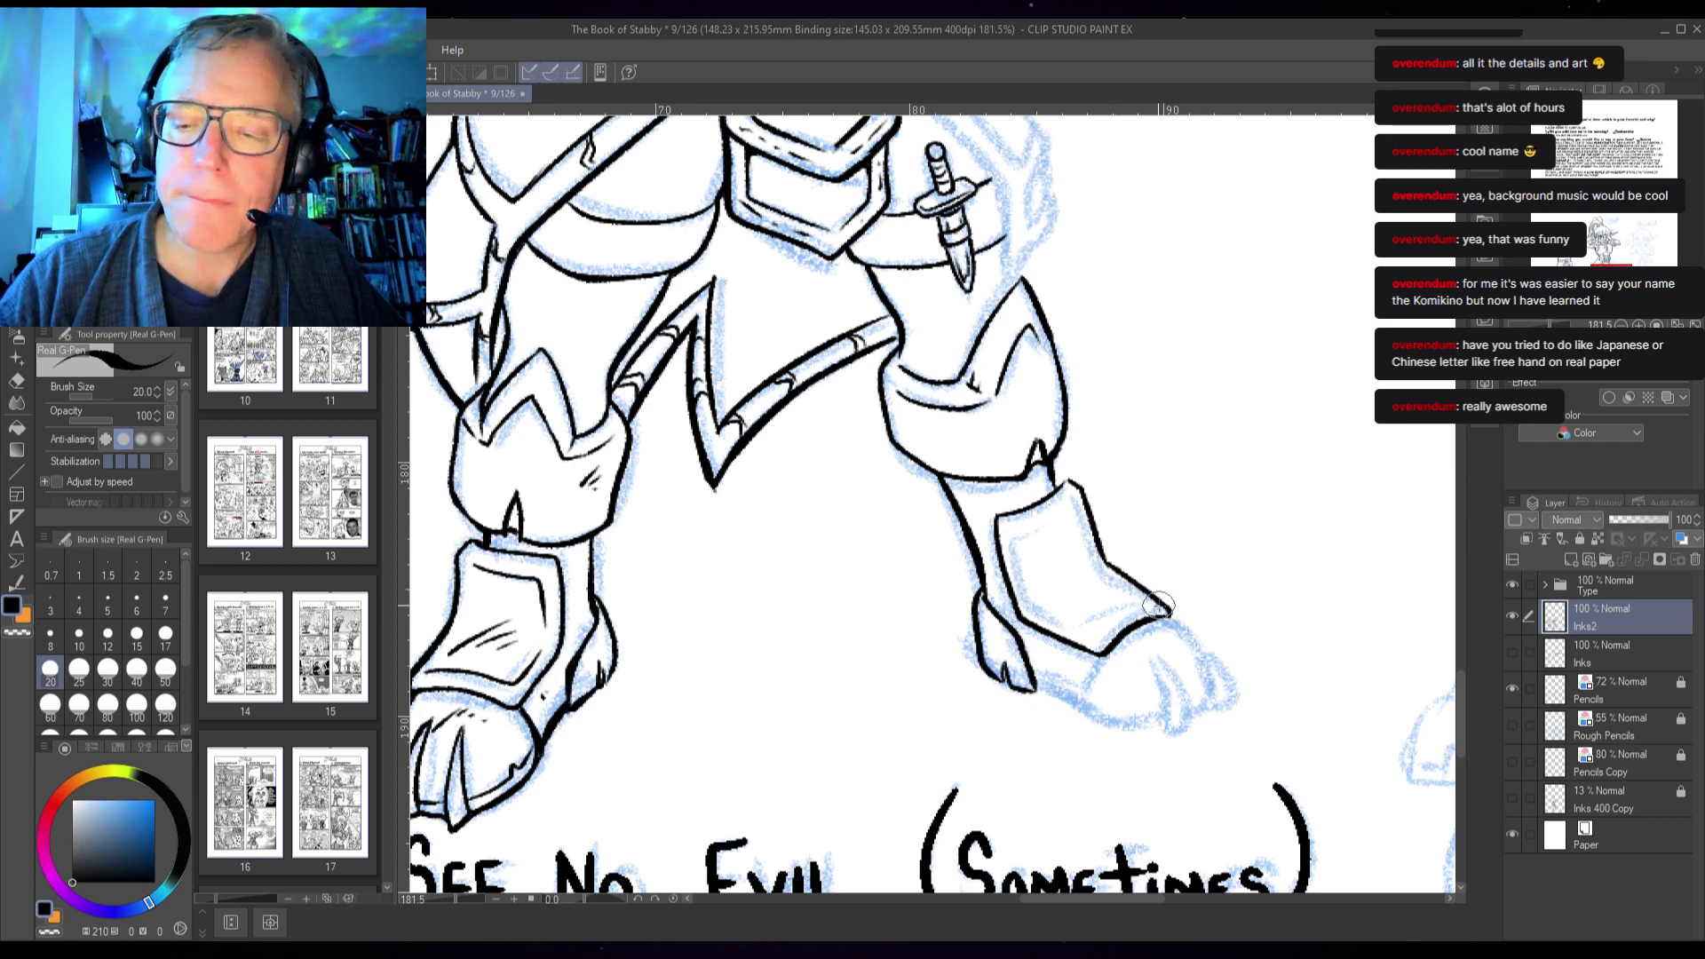
left_click_drag(1158, 605, 1099, 648)
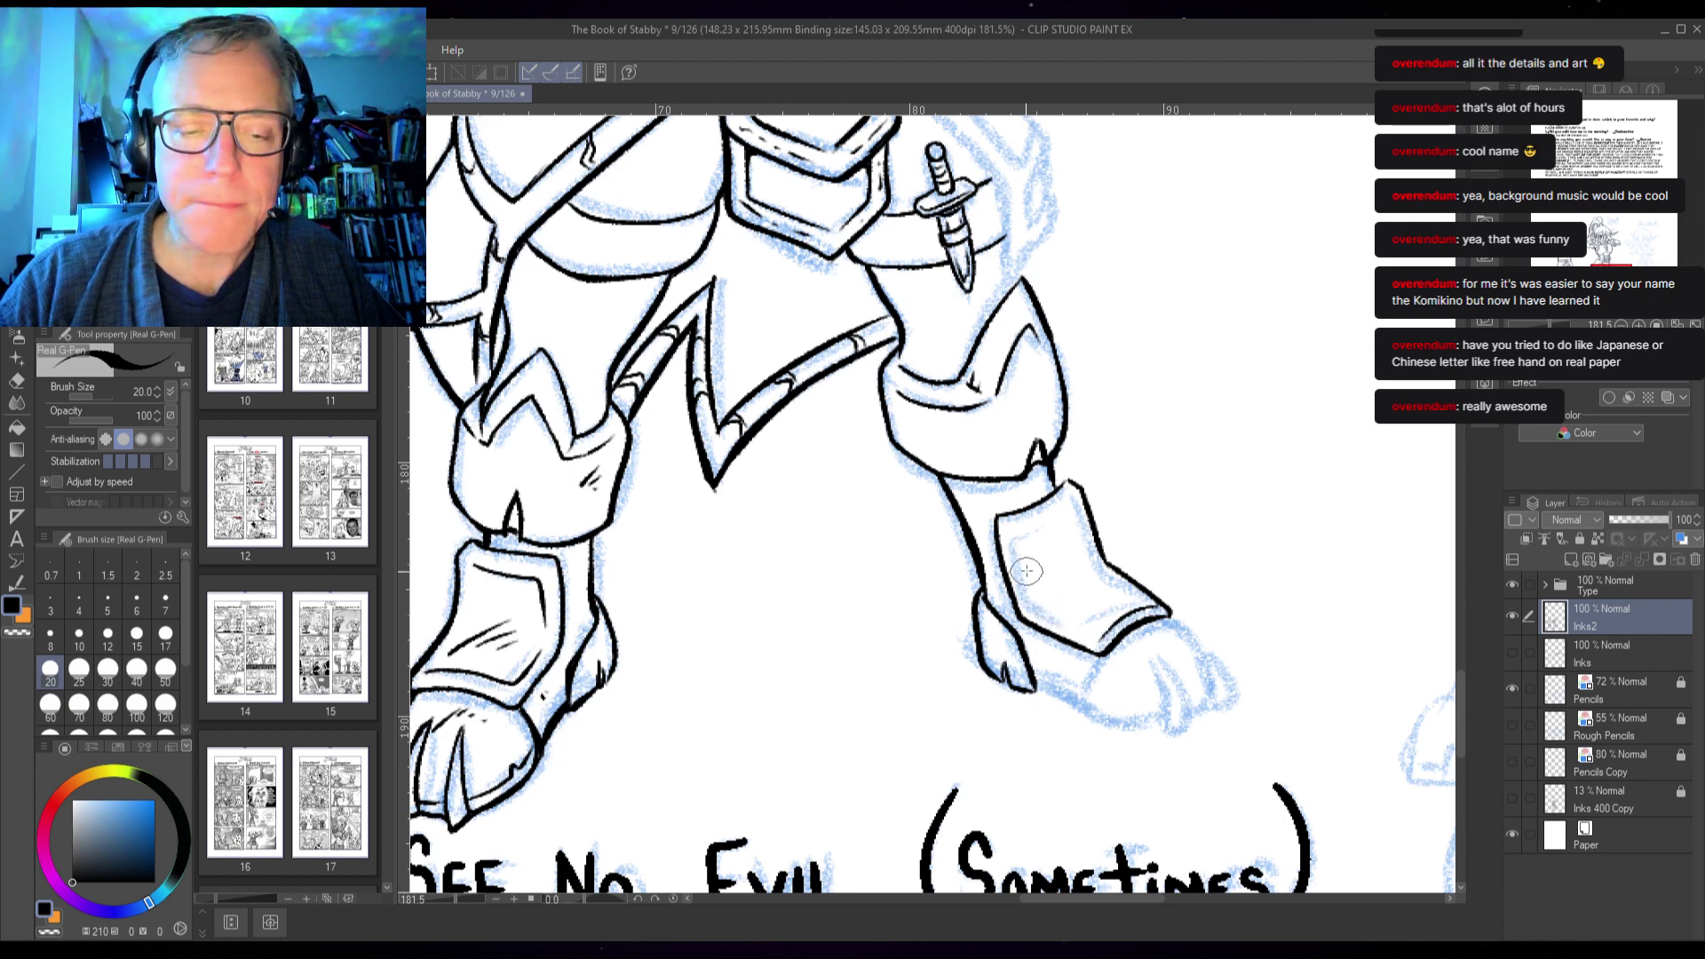
- Ink the inner panel line of that shin guard and add short hatch marks inside the panel
left_click_drag(1020, 555, 1061, 623)
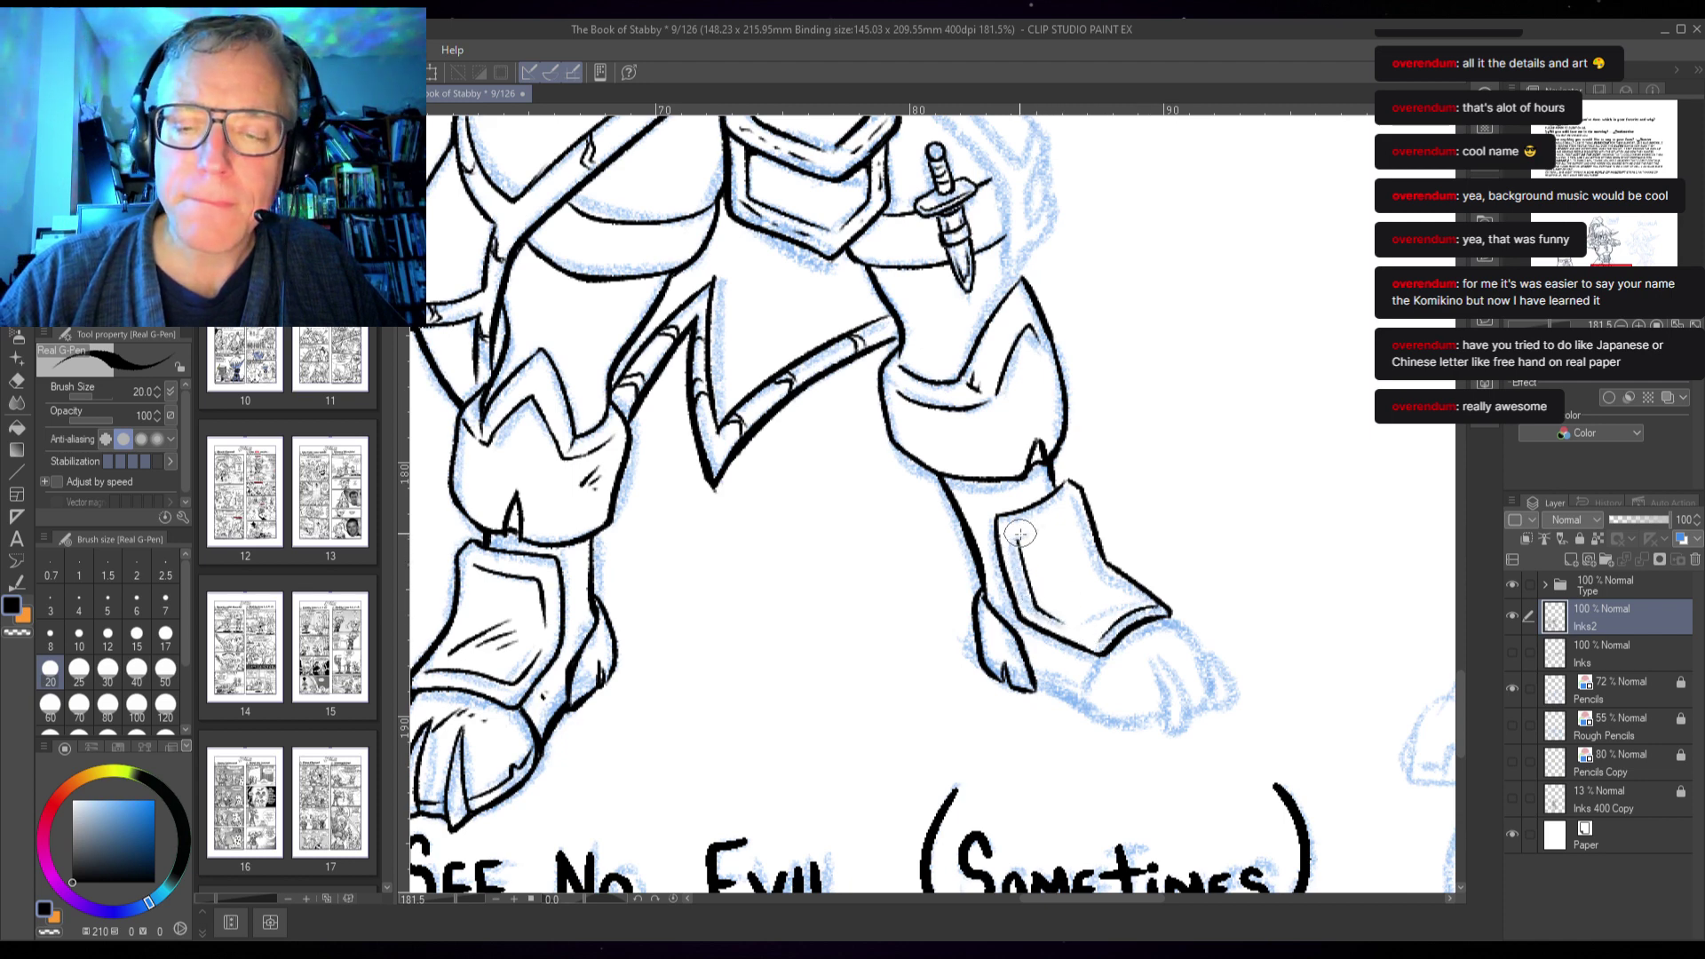
left_click_drag(1017, 531, 1070, 507)
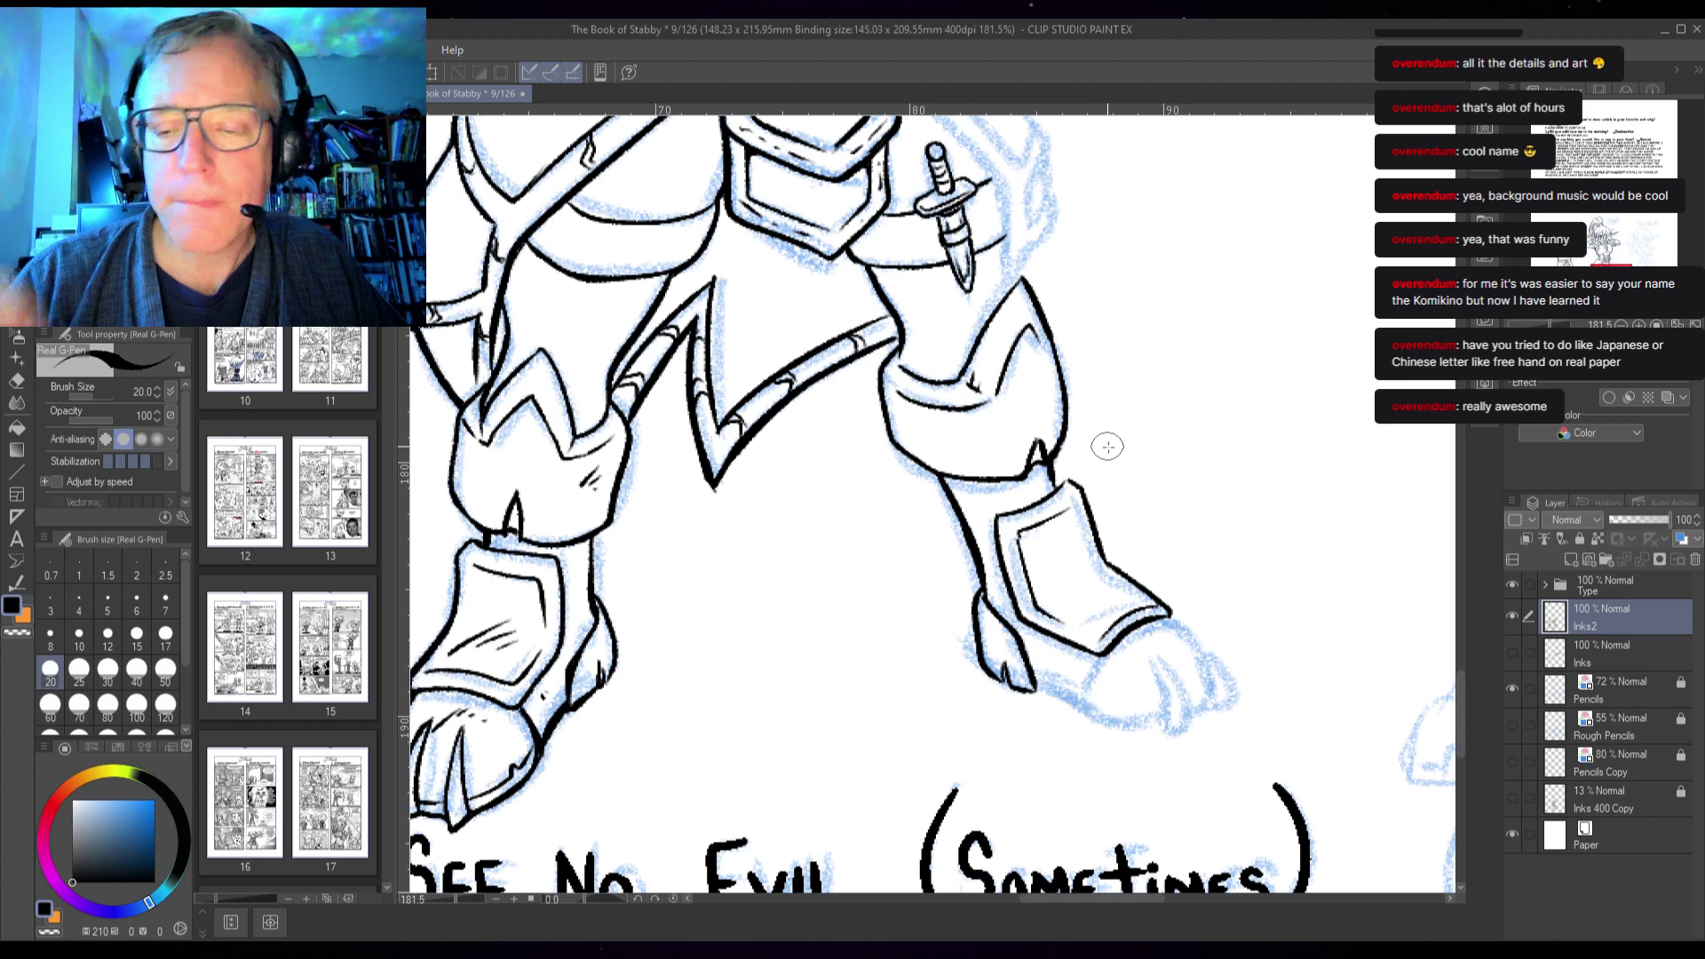
left_click_drag(1093, 577, 1061, 599)
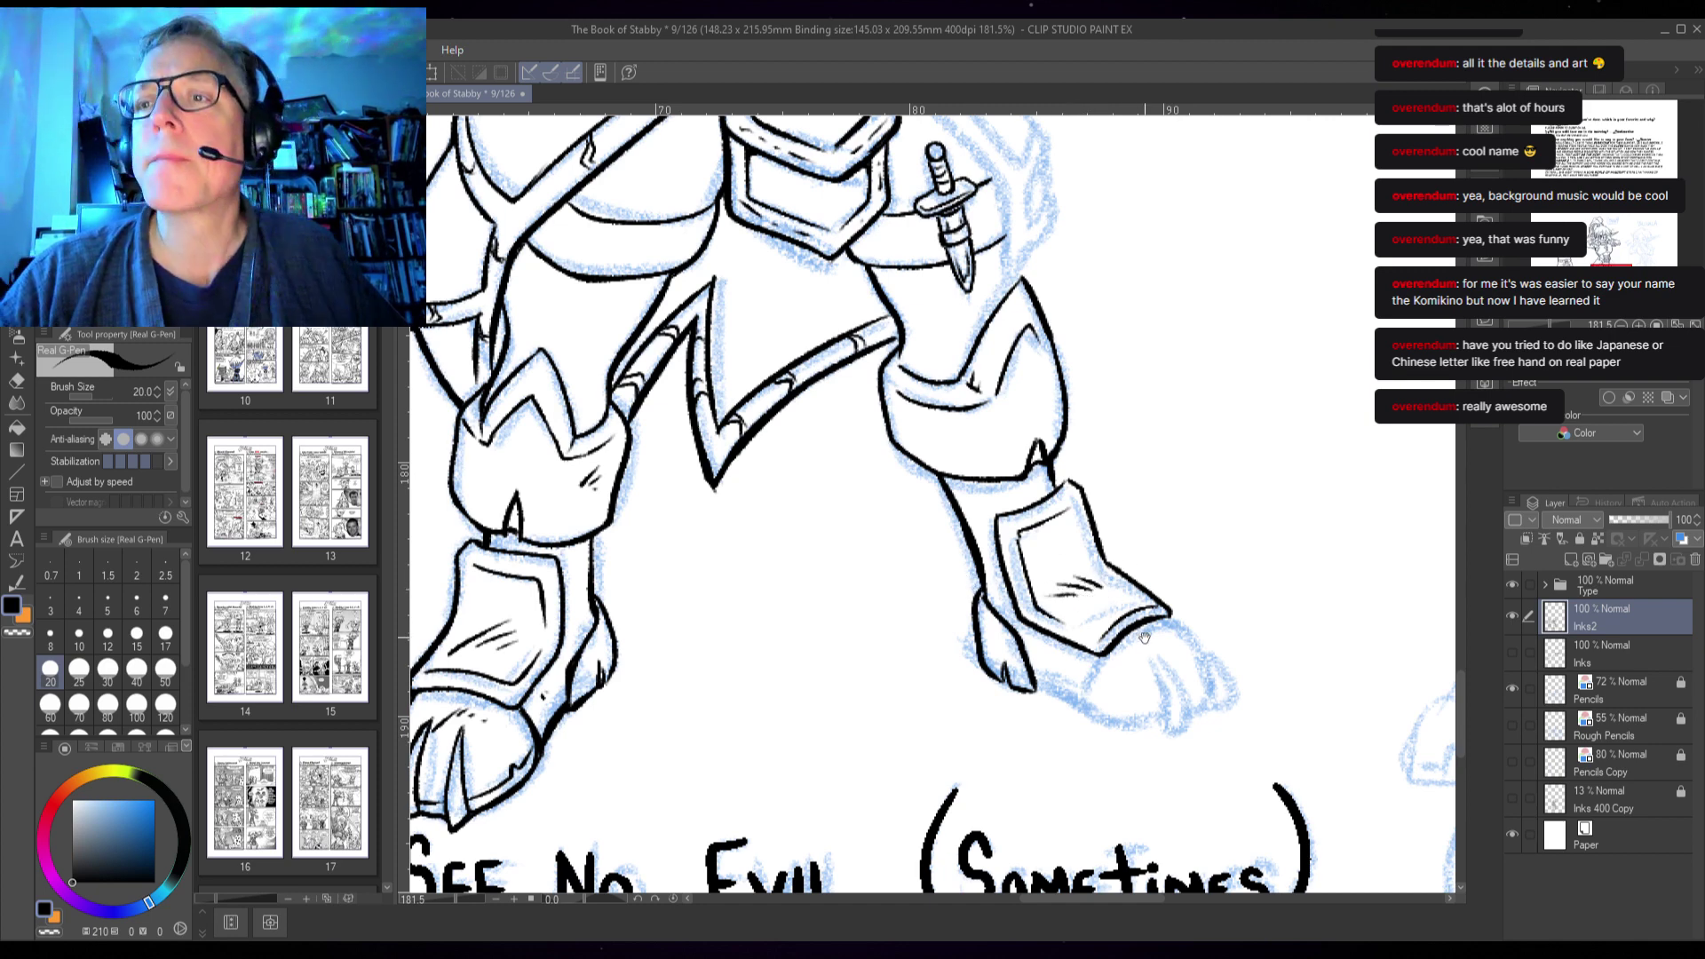
- Ink the side of the dagger-side foot from the heel claw toward the toes, and touch up the opposite foot
left_click_drag(1143, 637, 1176, 516)
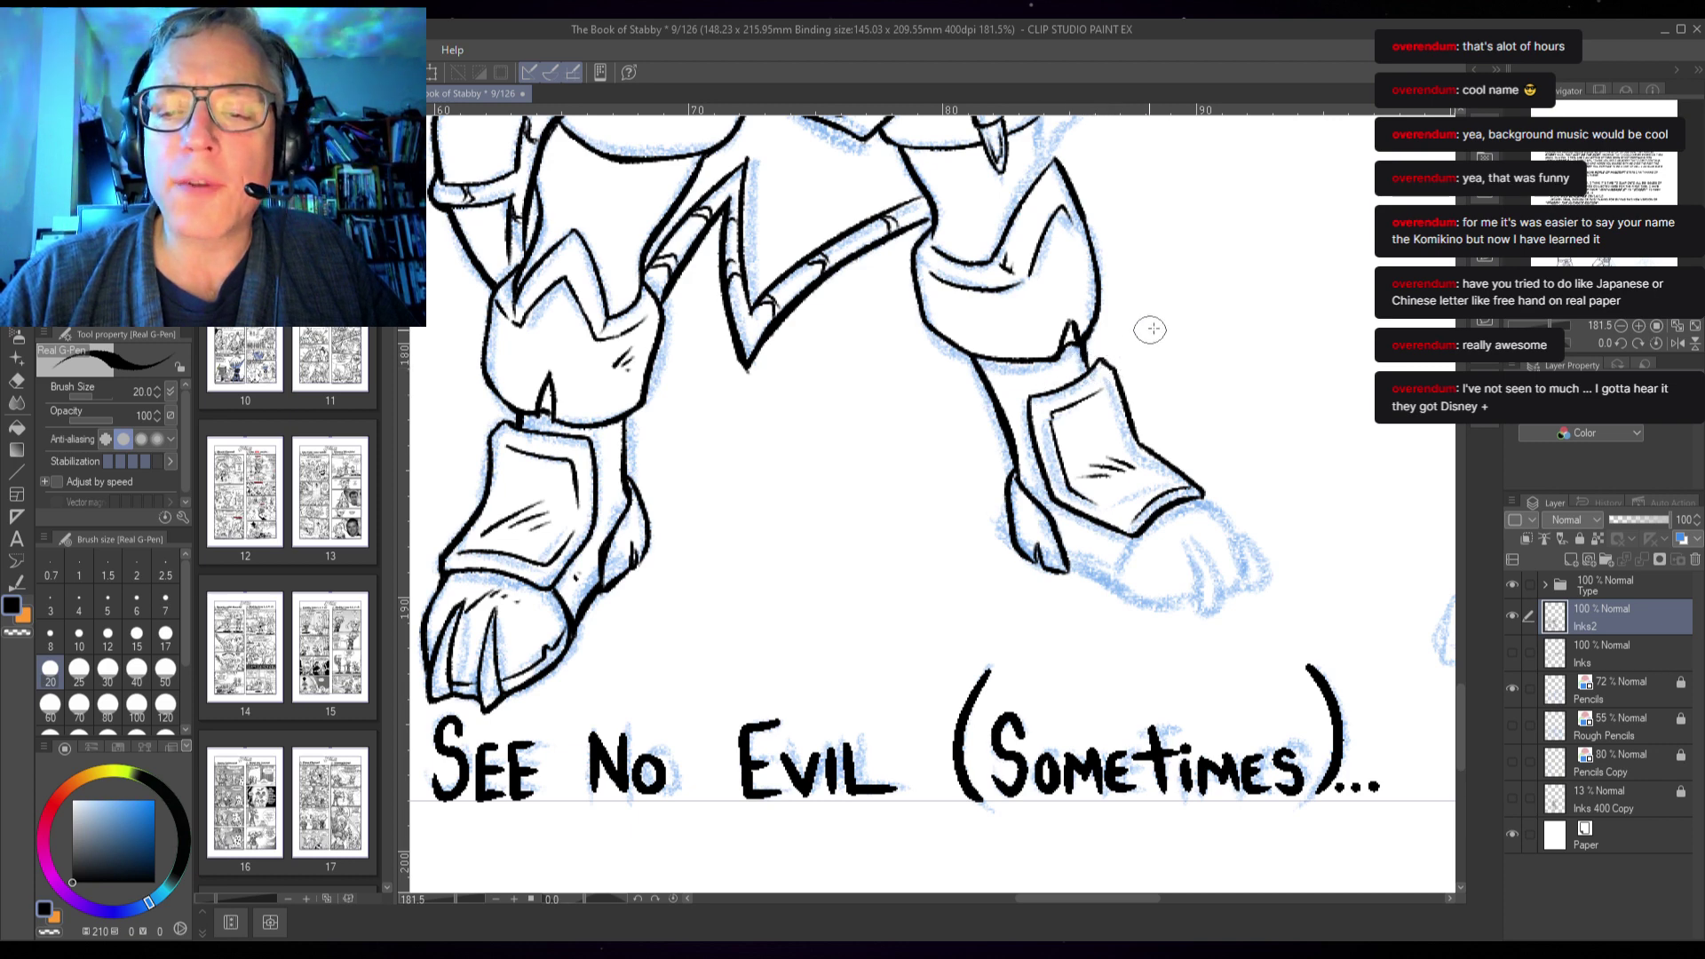
left_click_drag(1276, 537, 1181, 465)
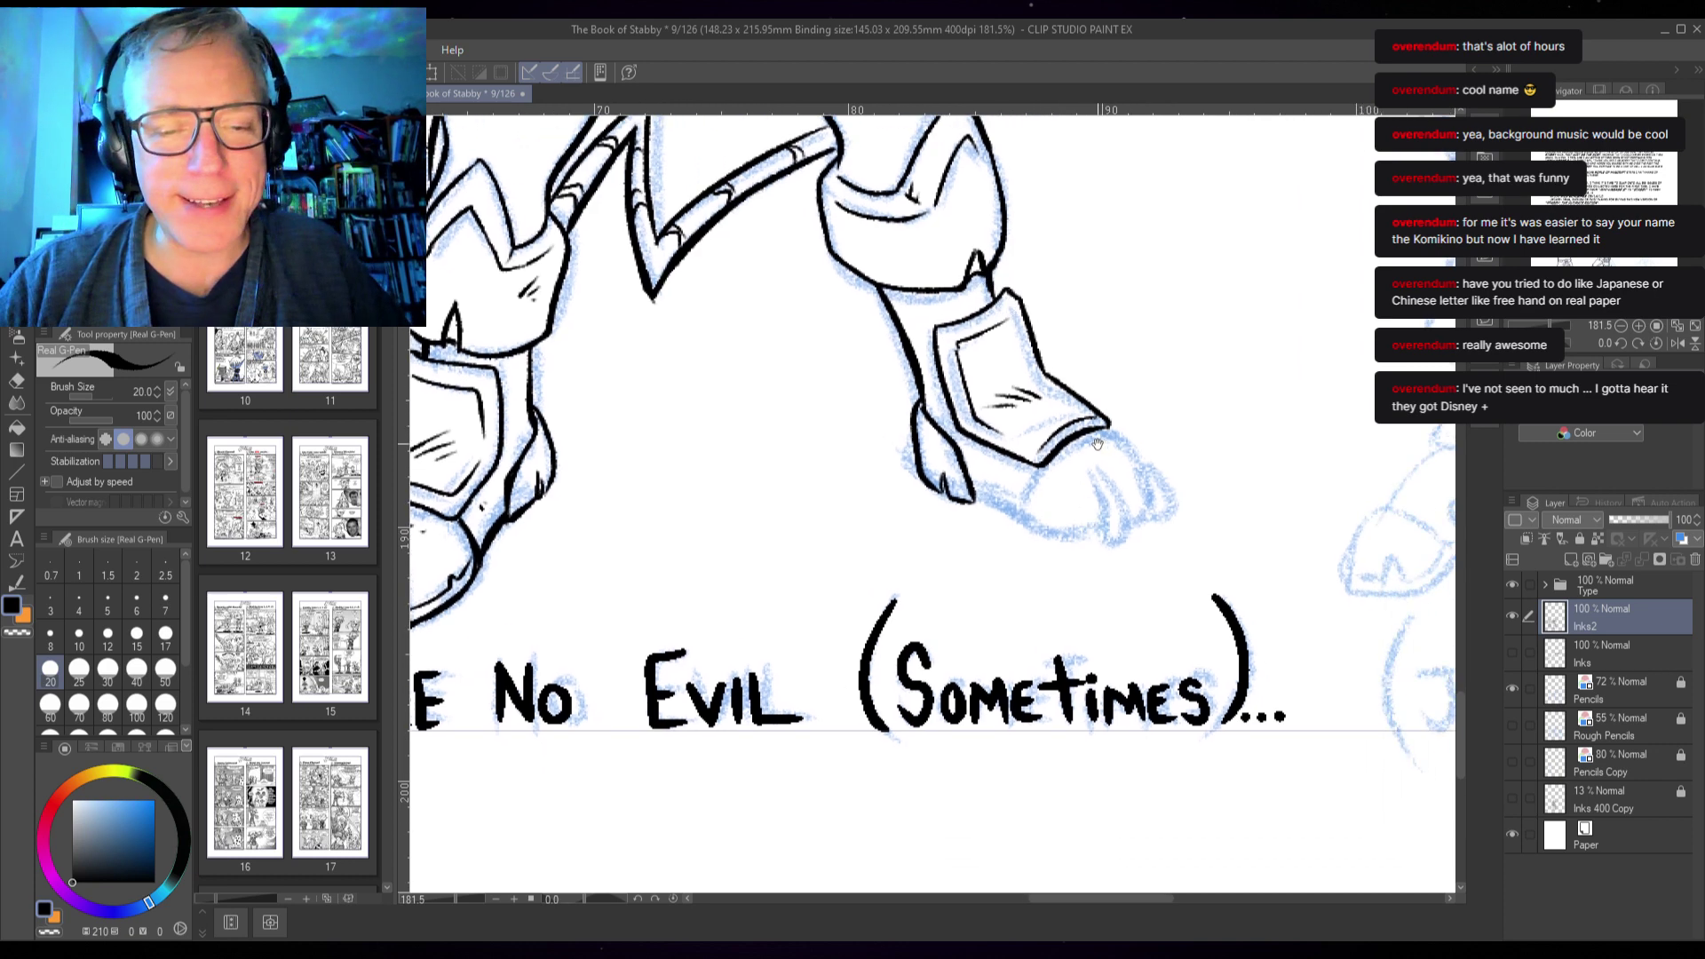
mouse_move(1040, 462)
left_mouse_down()
mouse_move(1033, 524)
mouse_move(977, 497)
mouse_move(1037, 524)
left_mouse_up()
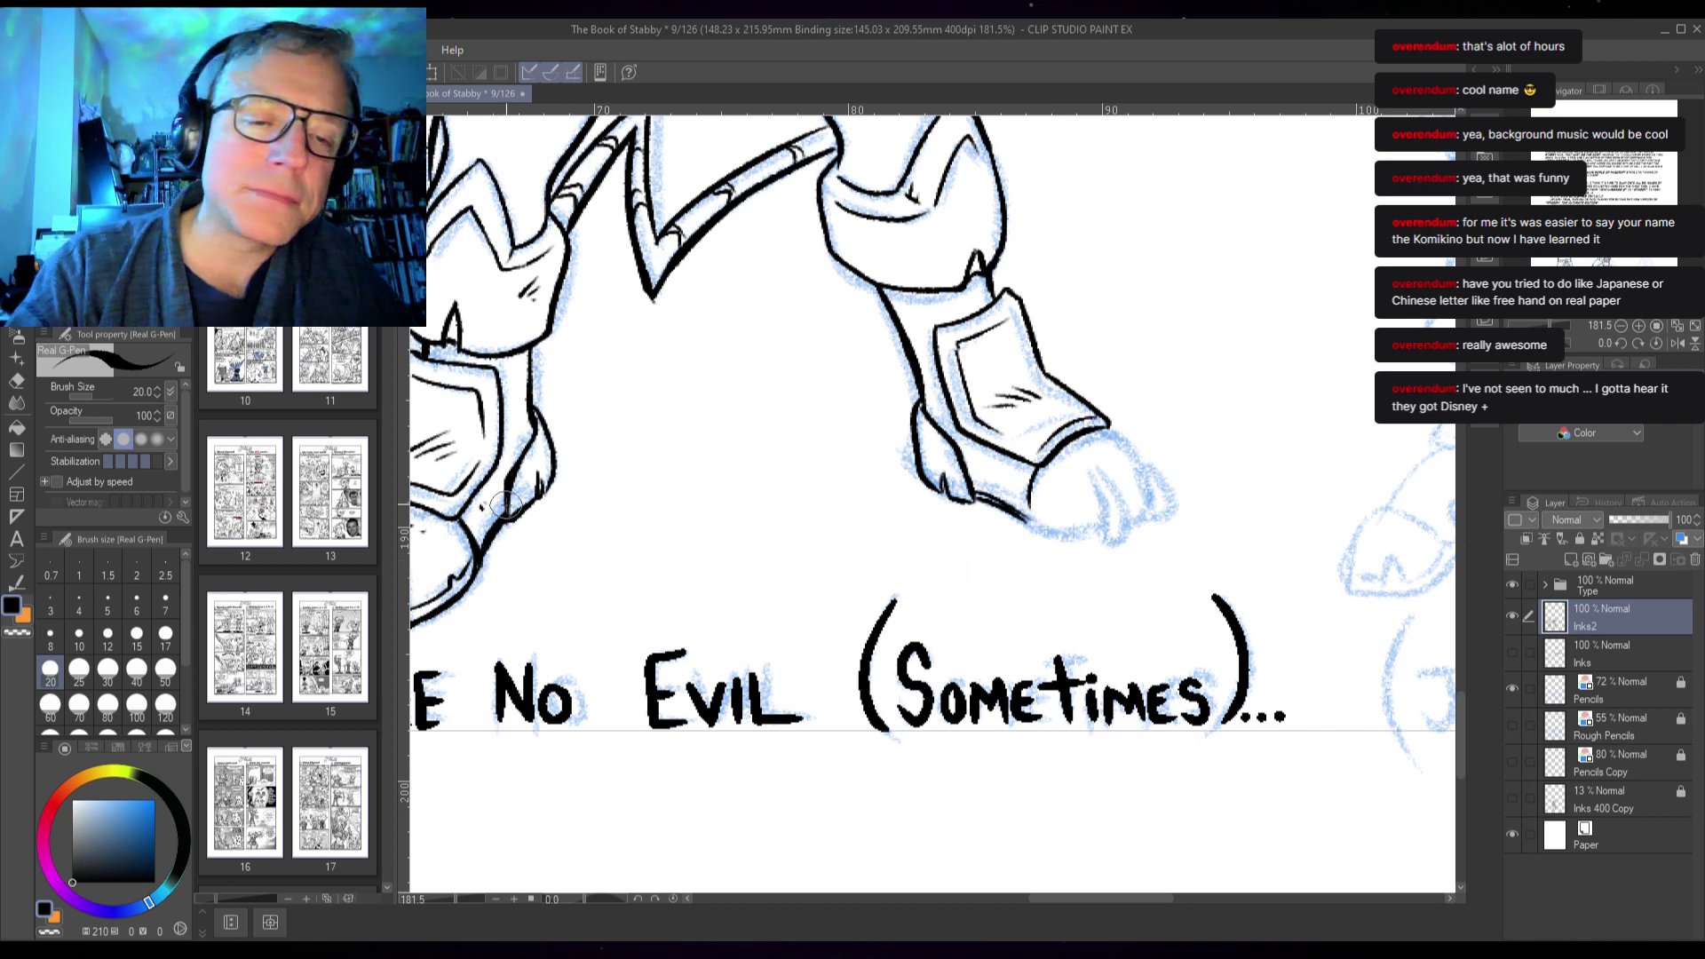
left_click_drag(506, 504, 464, 560)
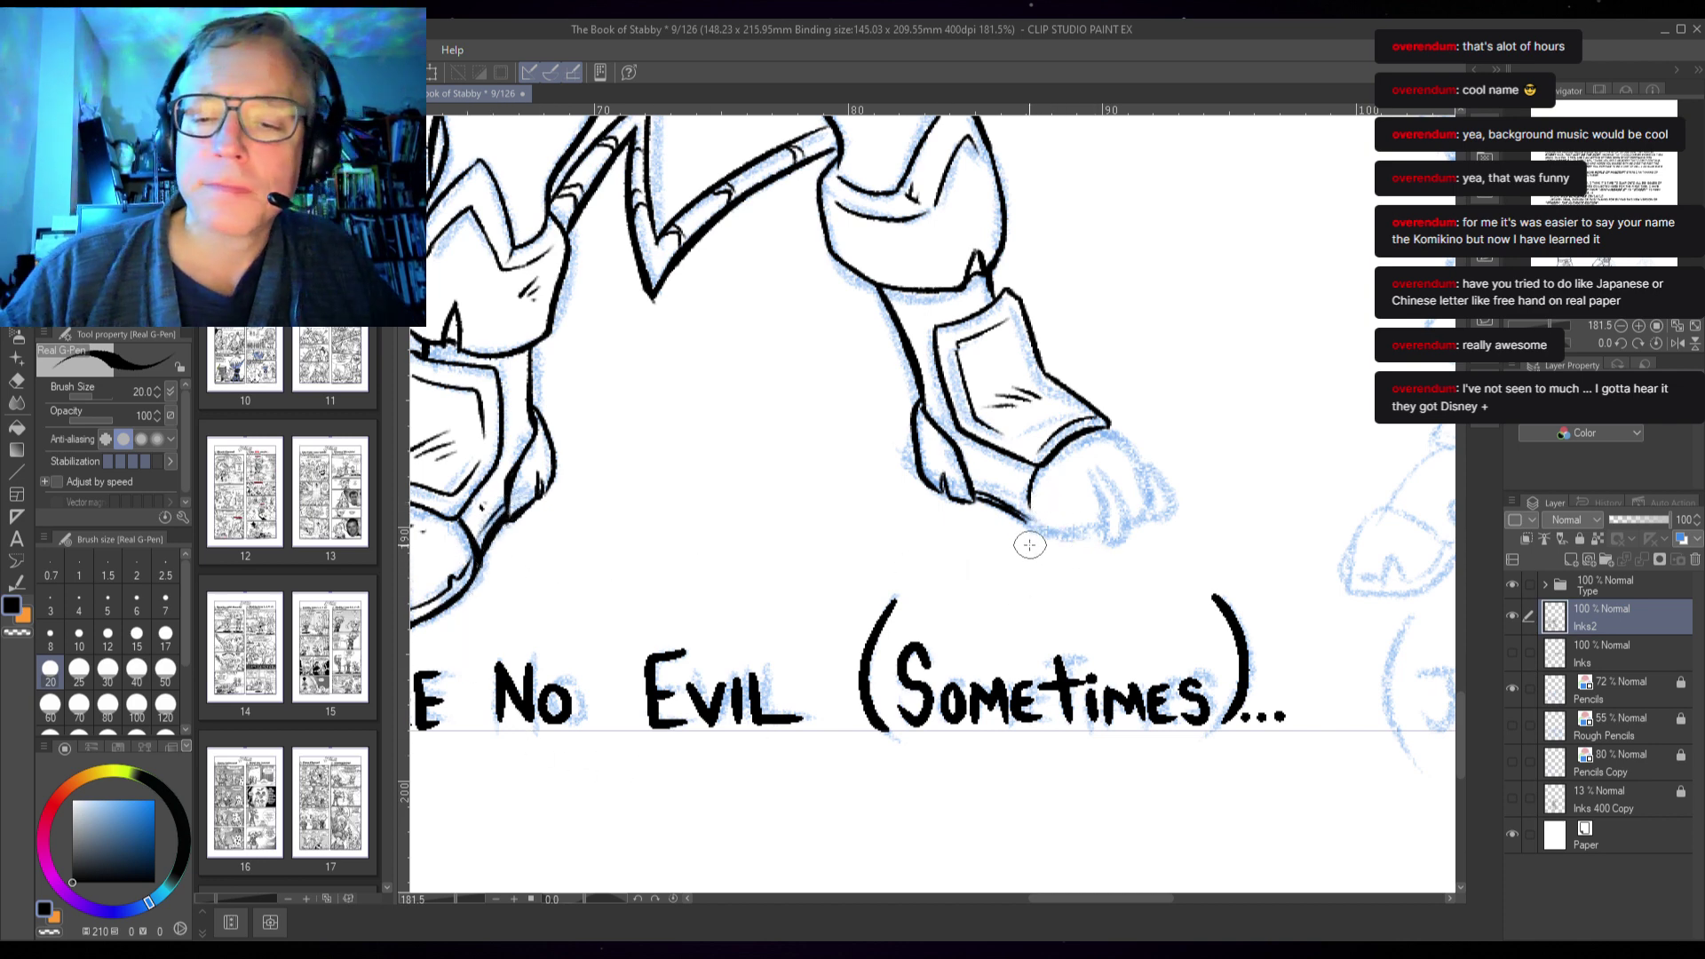
- Ink the rounded front of the dagger-side foot and its pointed toe claws
mouse_move(1035, 463)
left_mouse_down()
mouse_move(1034, 529)
mouse_move(1028, 509)
mouse_move(1111, 560)
mouse_move(1112, 540)
mouse_move(1199, 545)
left_mouse_up()
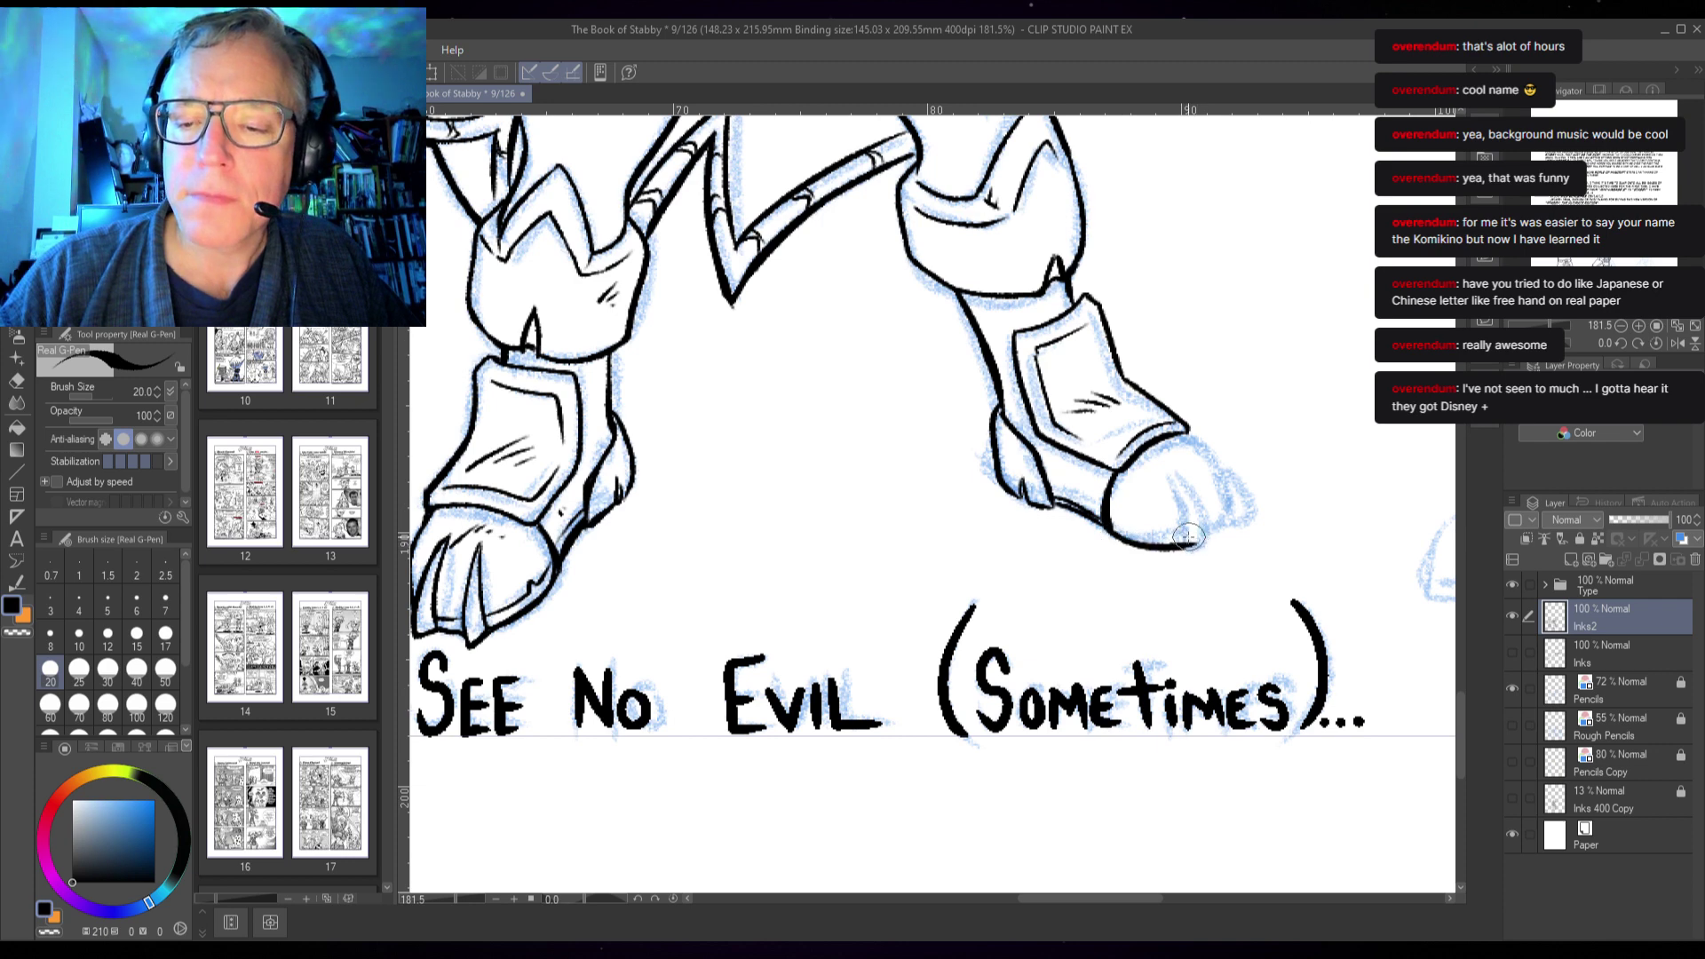
left_click_drag(1162, 470, 1190, 542)
left_click_drag(1166, 471, 1202, 549)
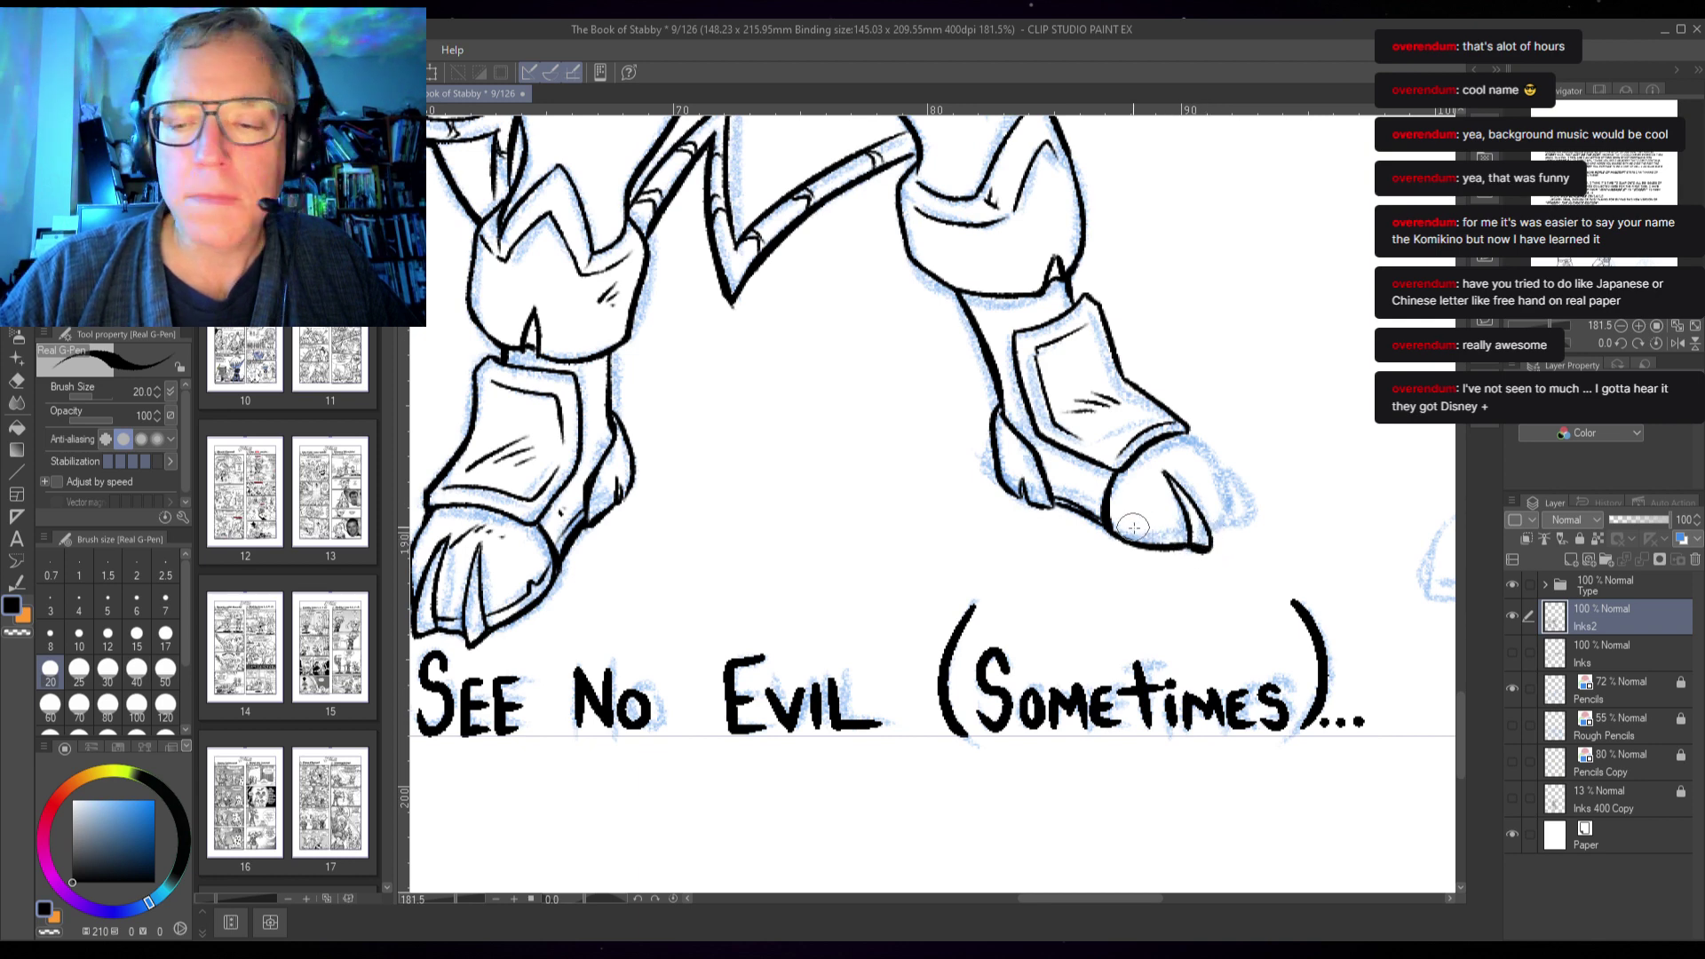
left_click_drag(1126, 524, 1198, 544)
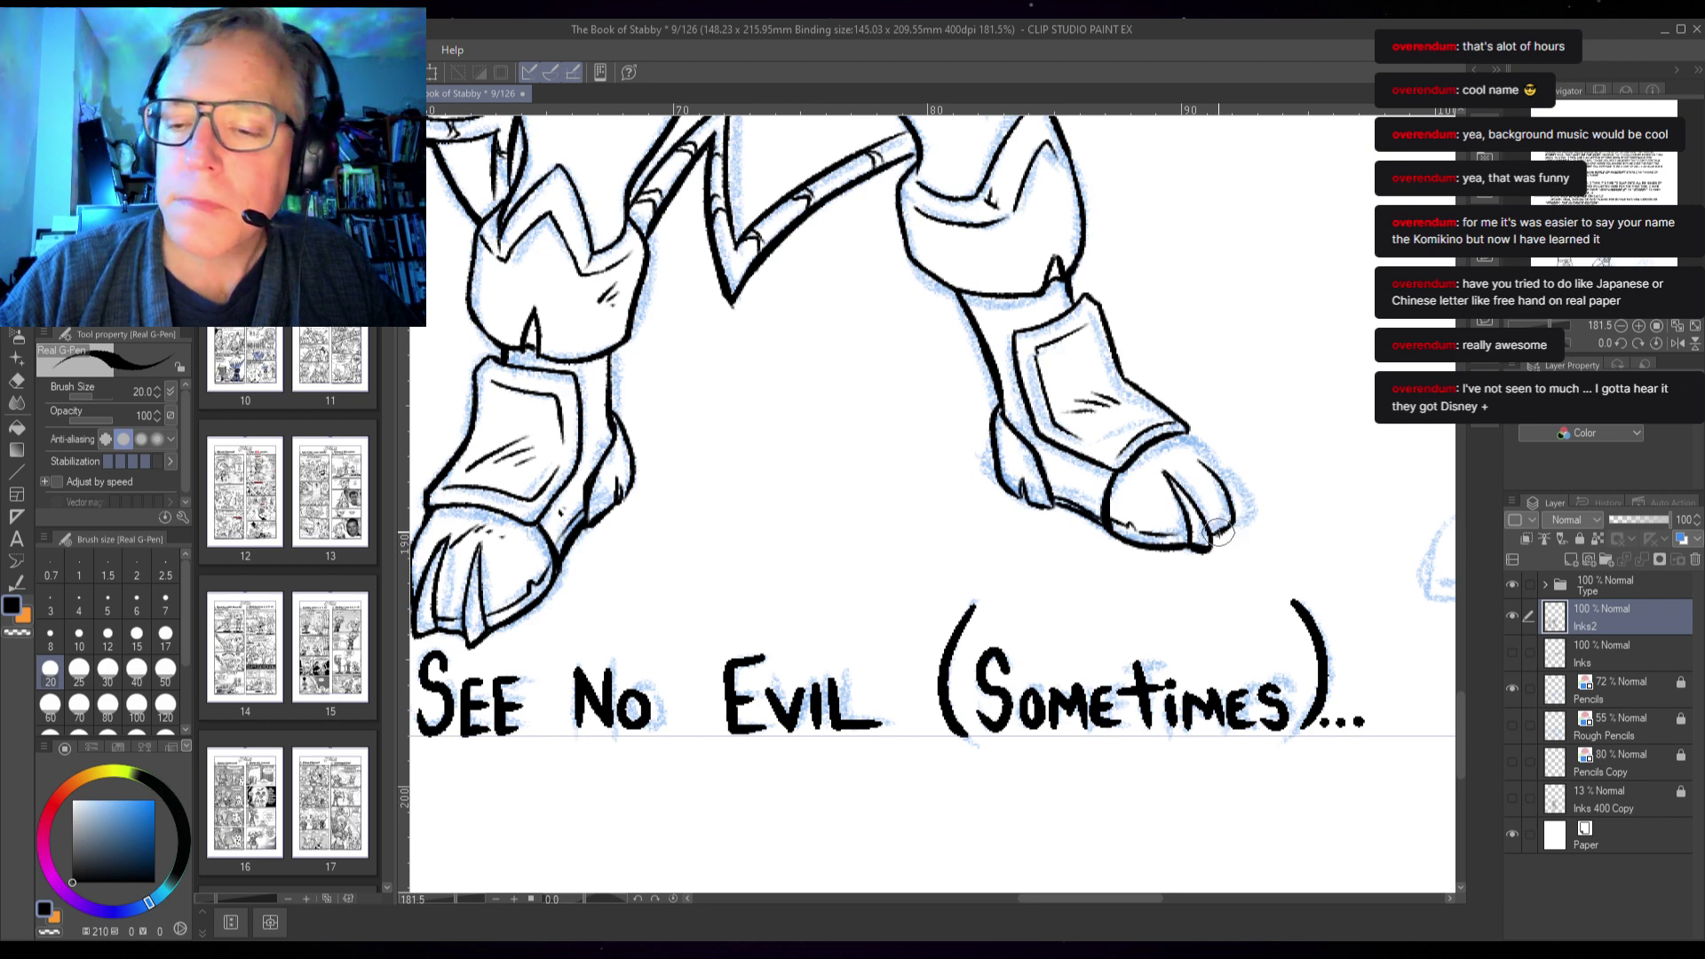
left_click_drag(1189, 443, 1255, 518)
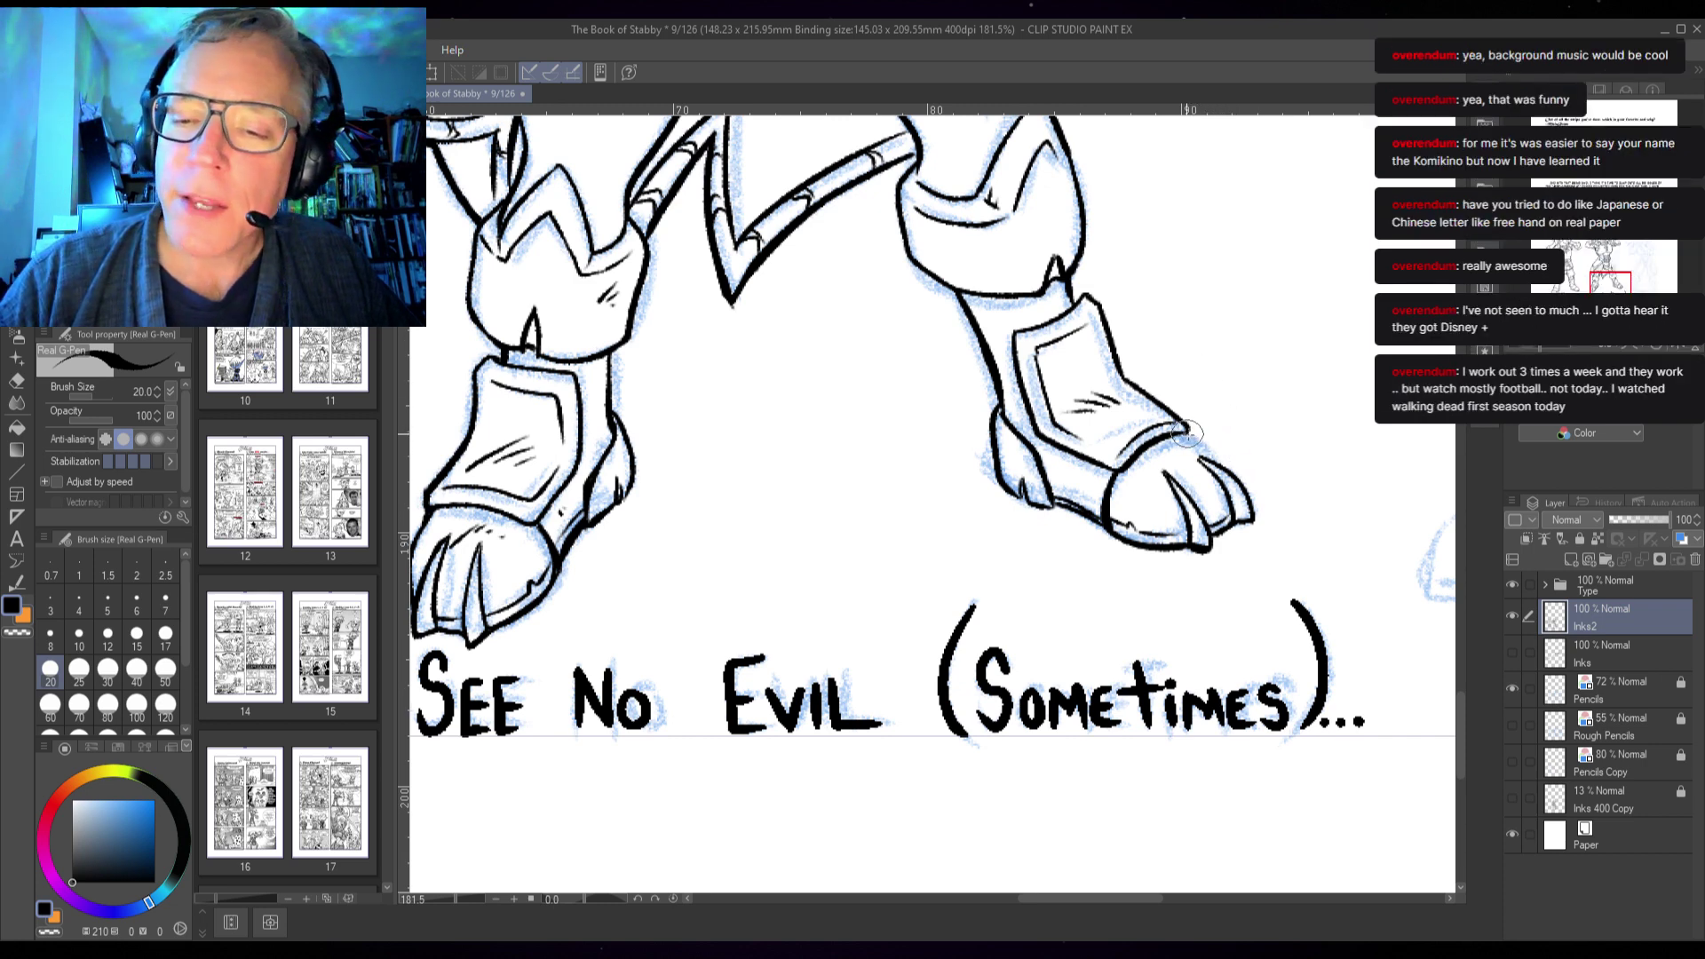
- Ink the top edge of the foot between the shin guard and the toes, using a rotated canvas, and restore the upright view
left_click_drag(1185, 433, 1244, 483)
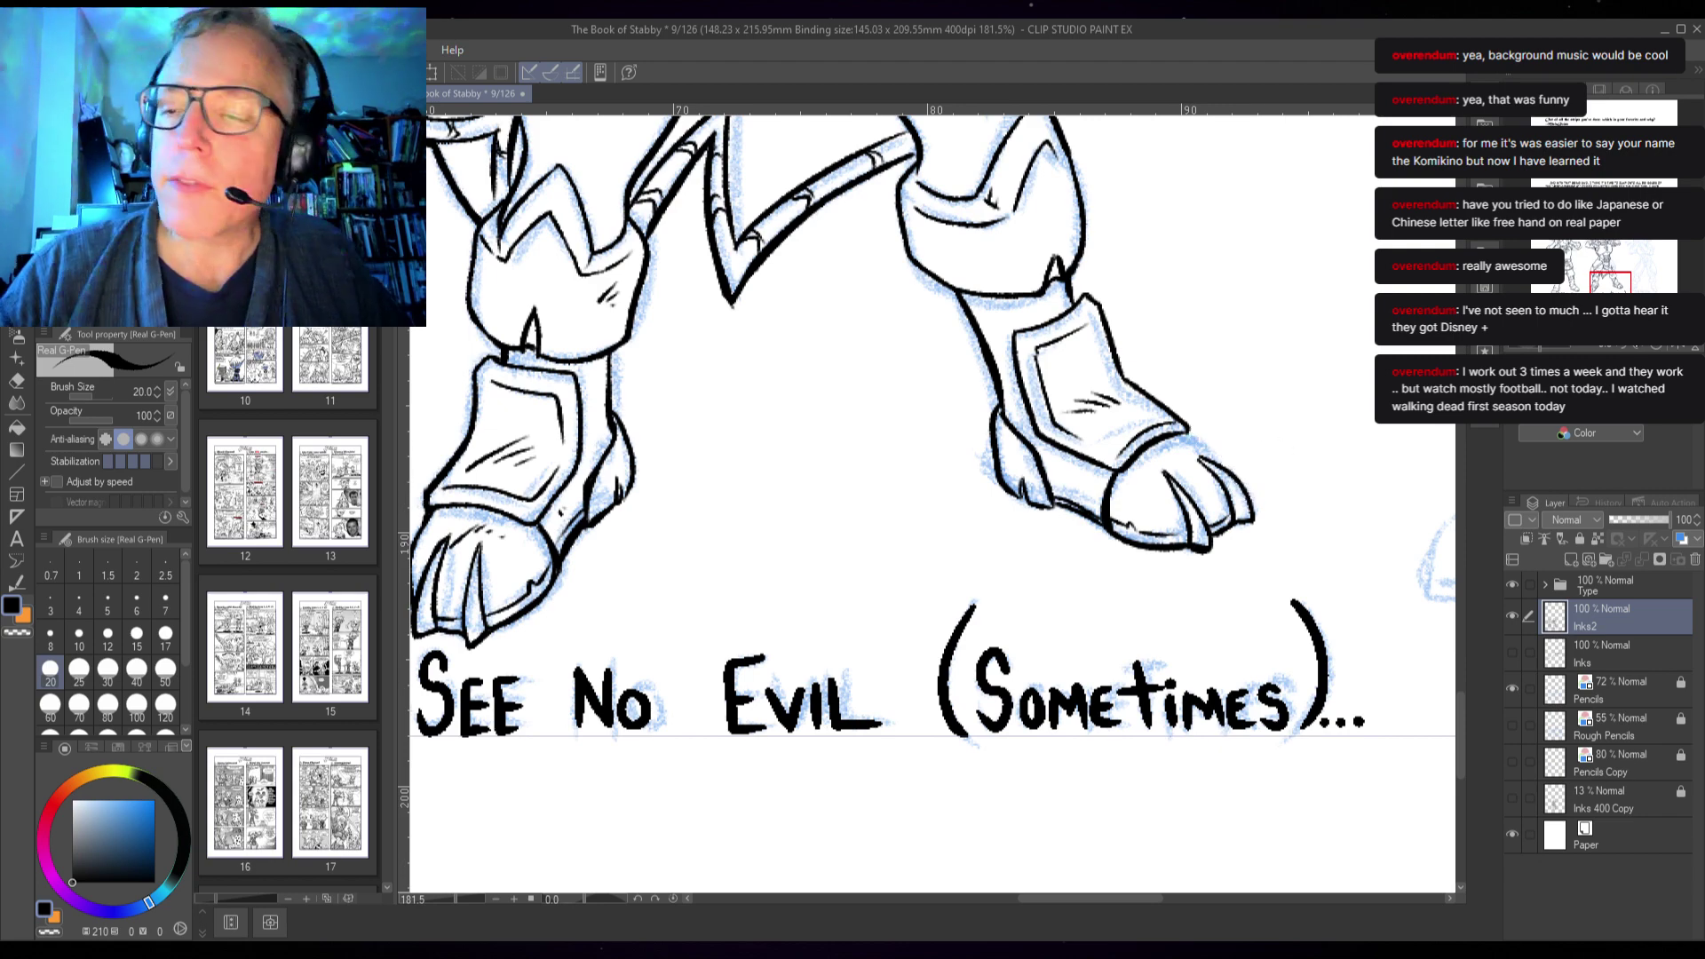
left_click_drag(1539, 349, 1524, 349)
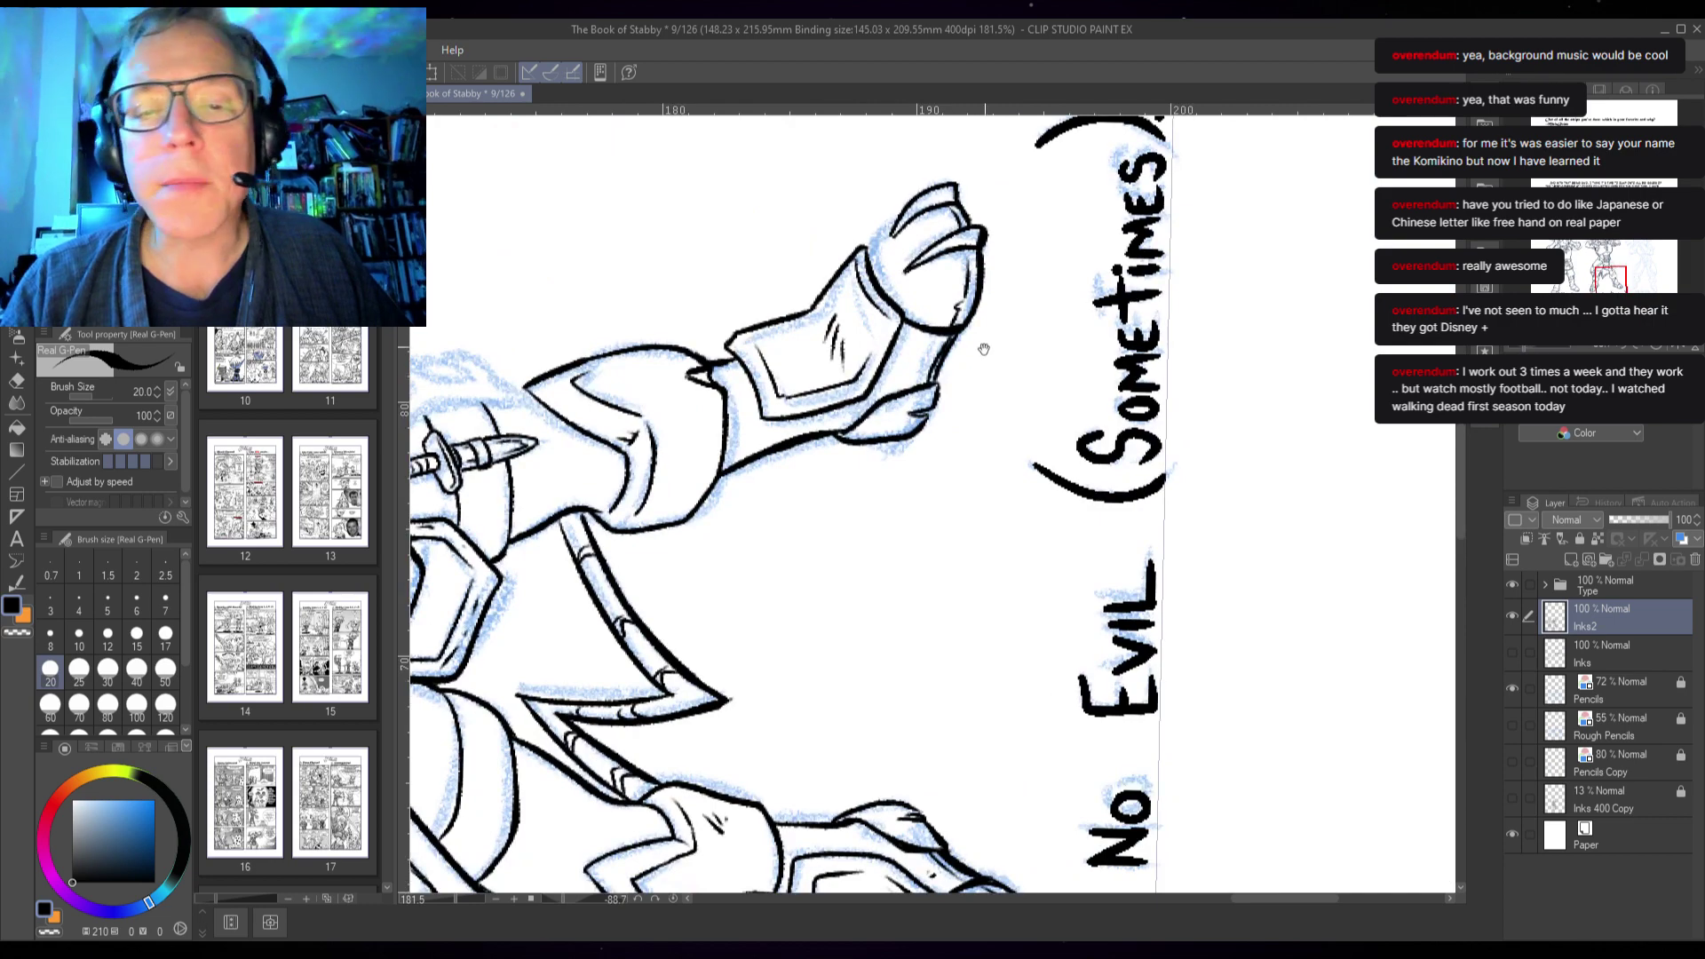
mouse_move(980, 385)
left_mouse_down()
mouse_move(1037, 213)
mouse_move(1085, 466)
left_mouse_up()
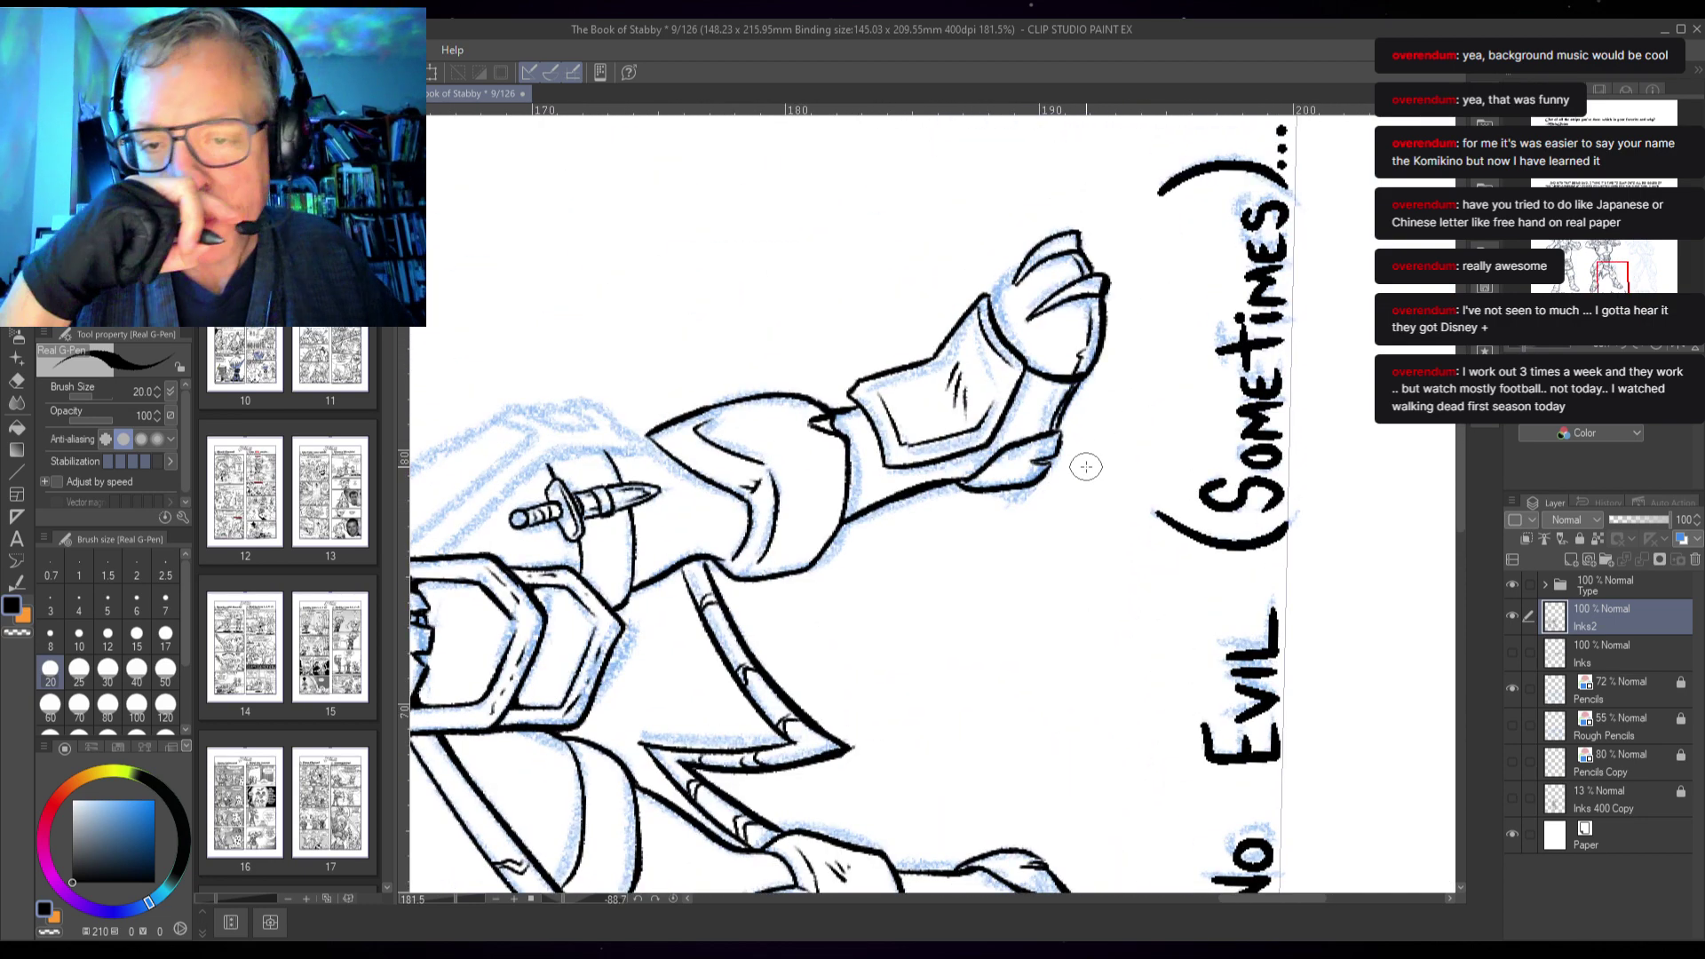
left_click_drag(1028, 250, 992, 296)
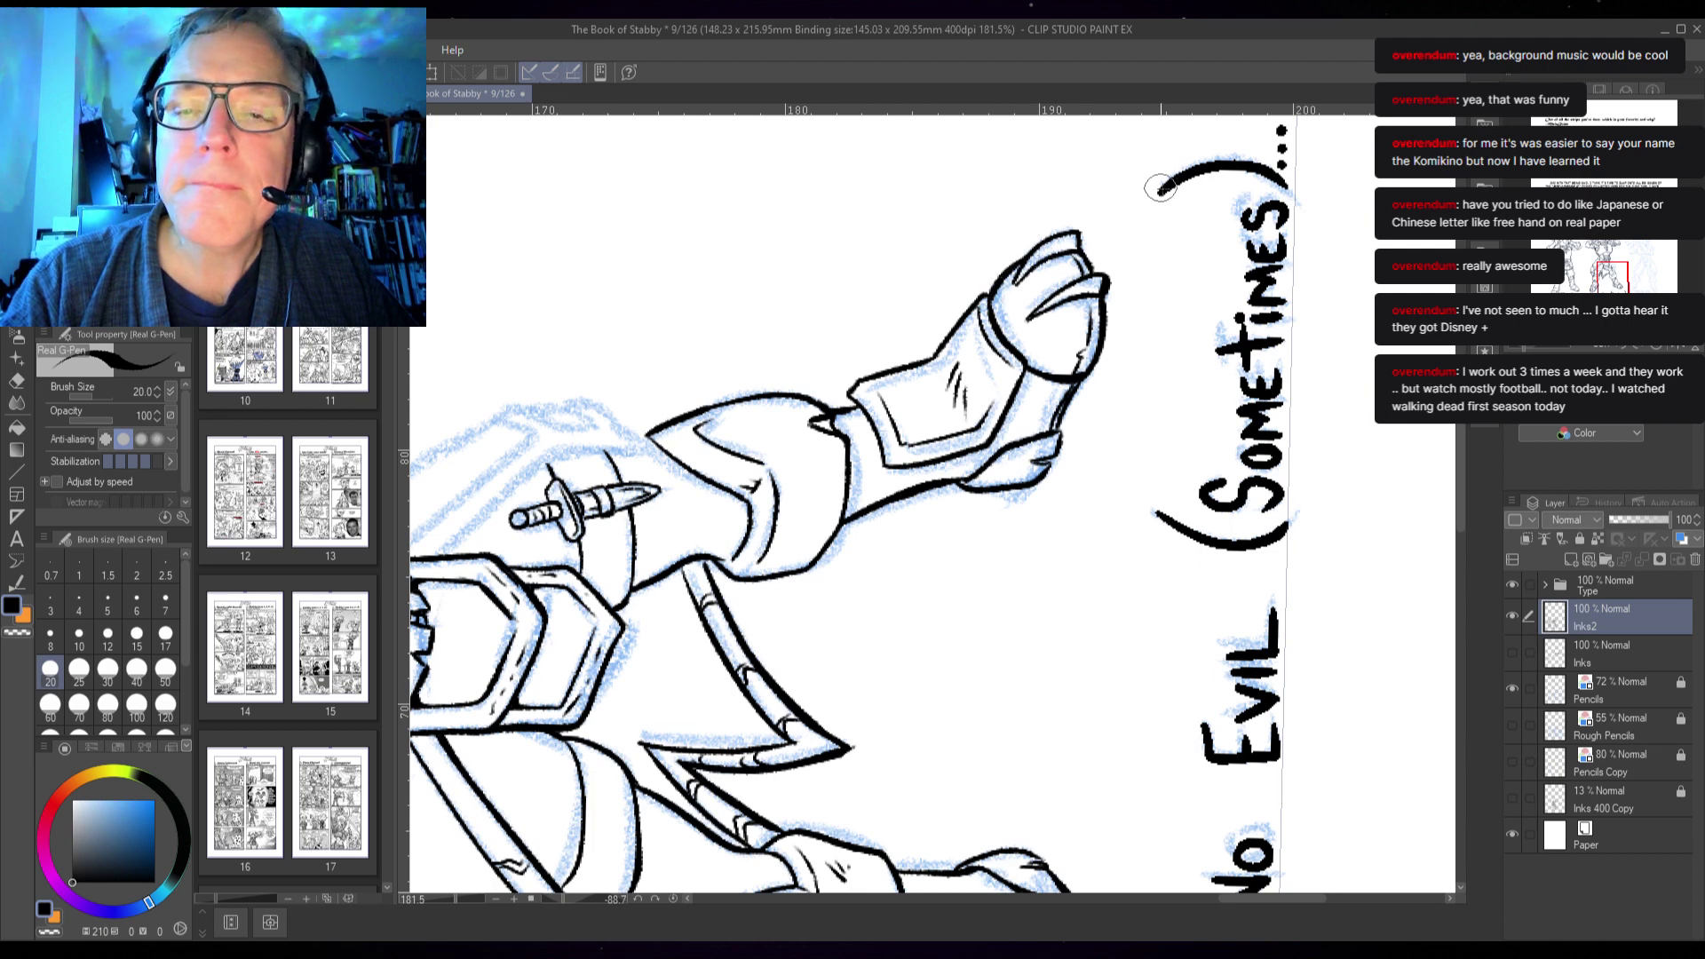
left_click_drag(1131, 529, 1035, 353)
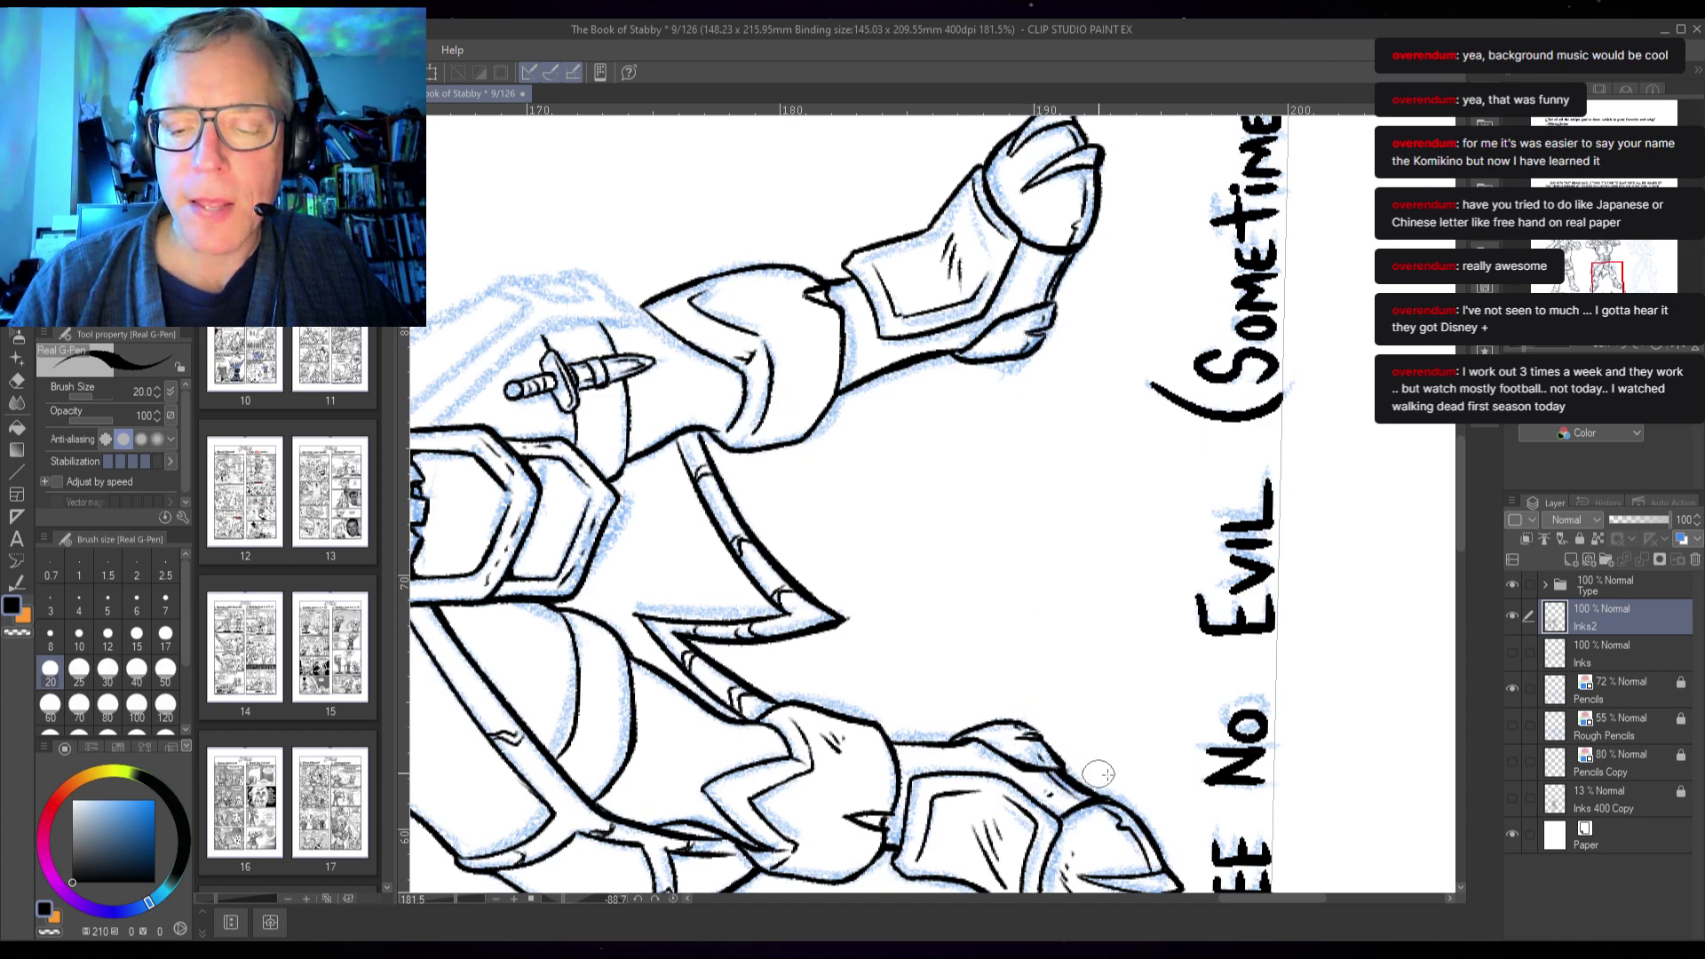
left_click(1653, 353)
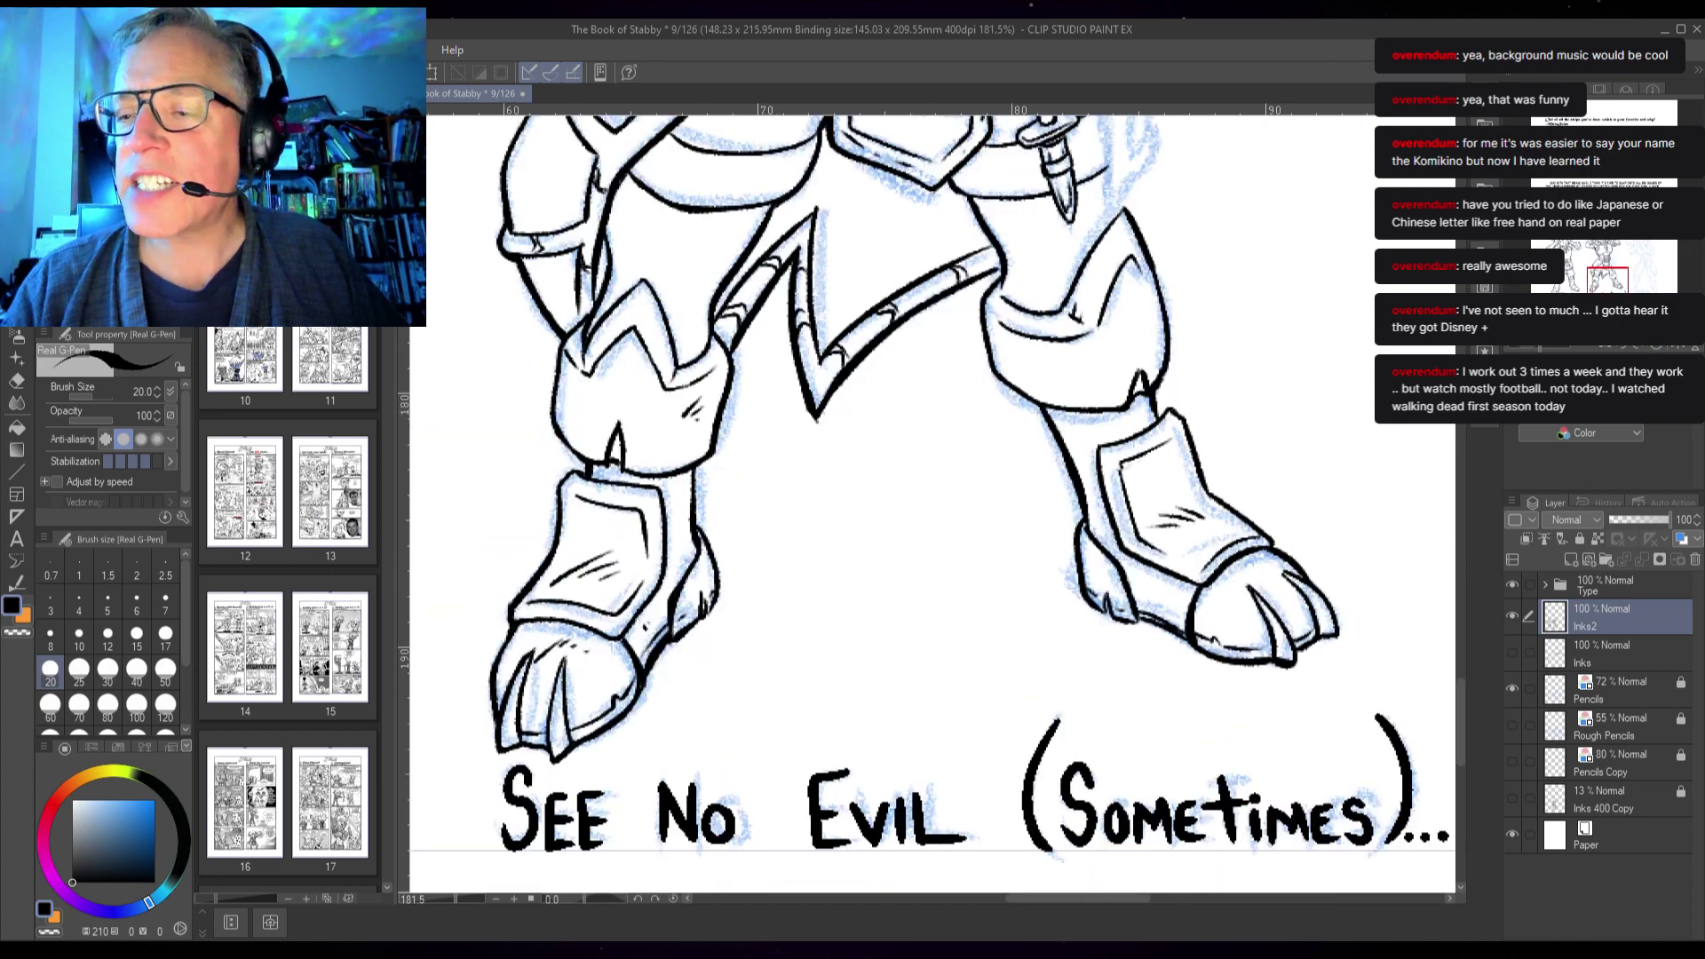
- Ink both edges of the trim band on the dagger-side hip cloth and the rounded cloth end behind it
left_click_drag(1273, 485, 1238, 503)
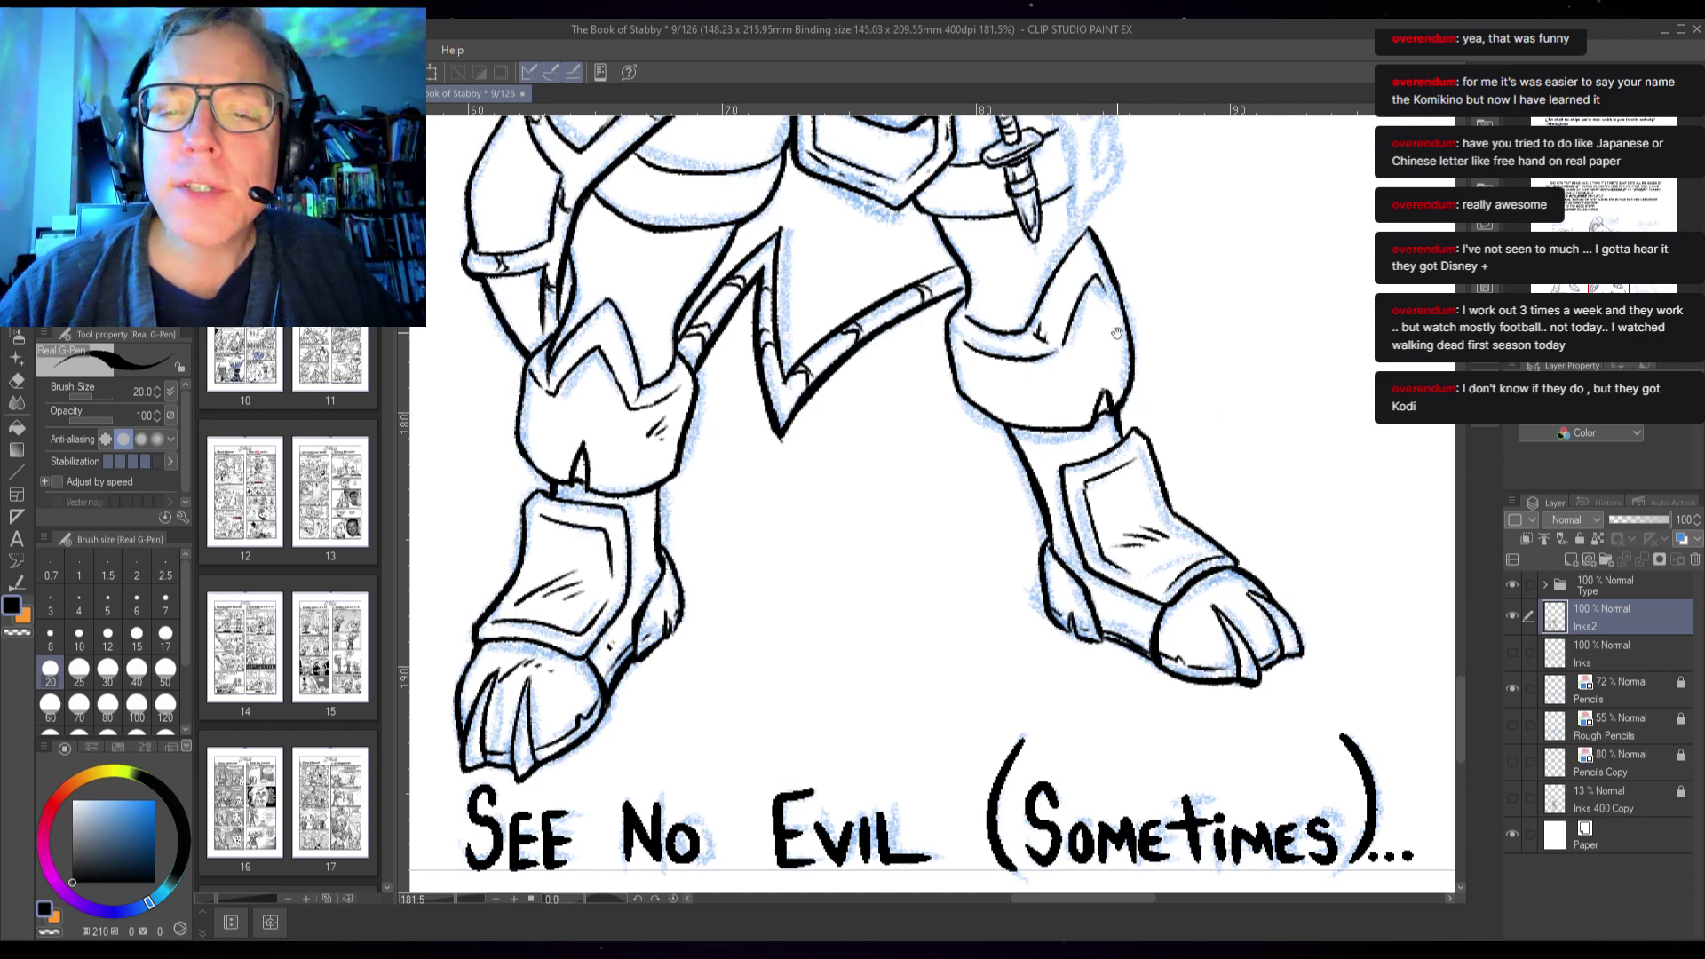
left_click_drag(1117, 332, 1119, 555)
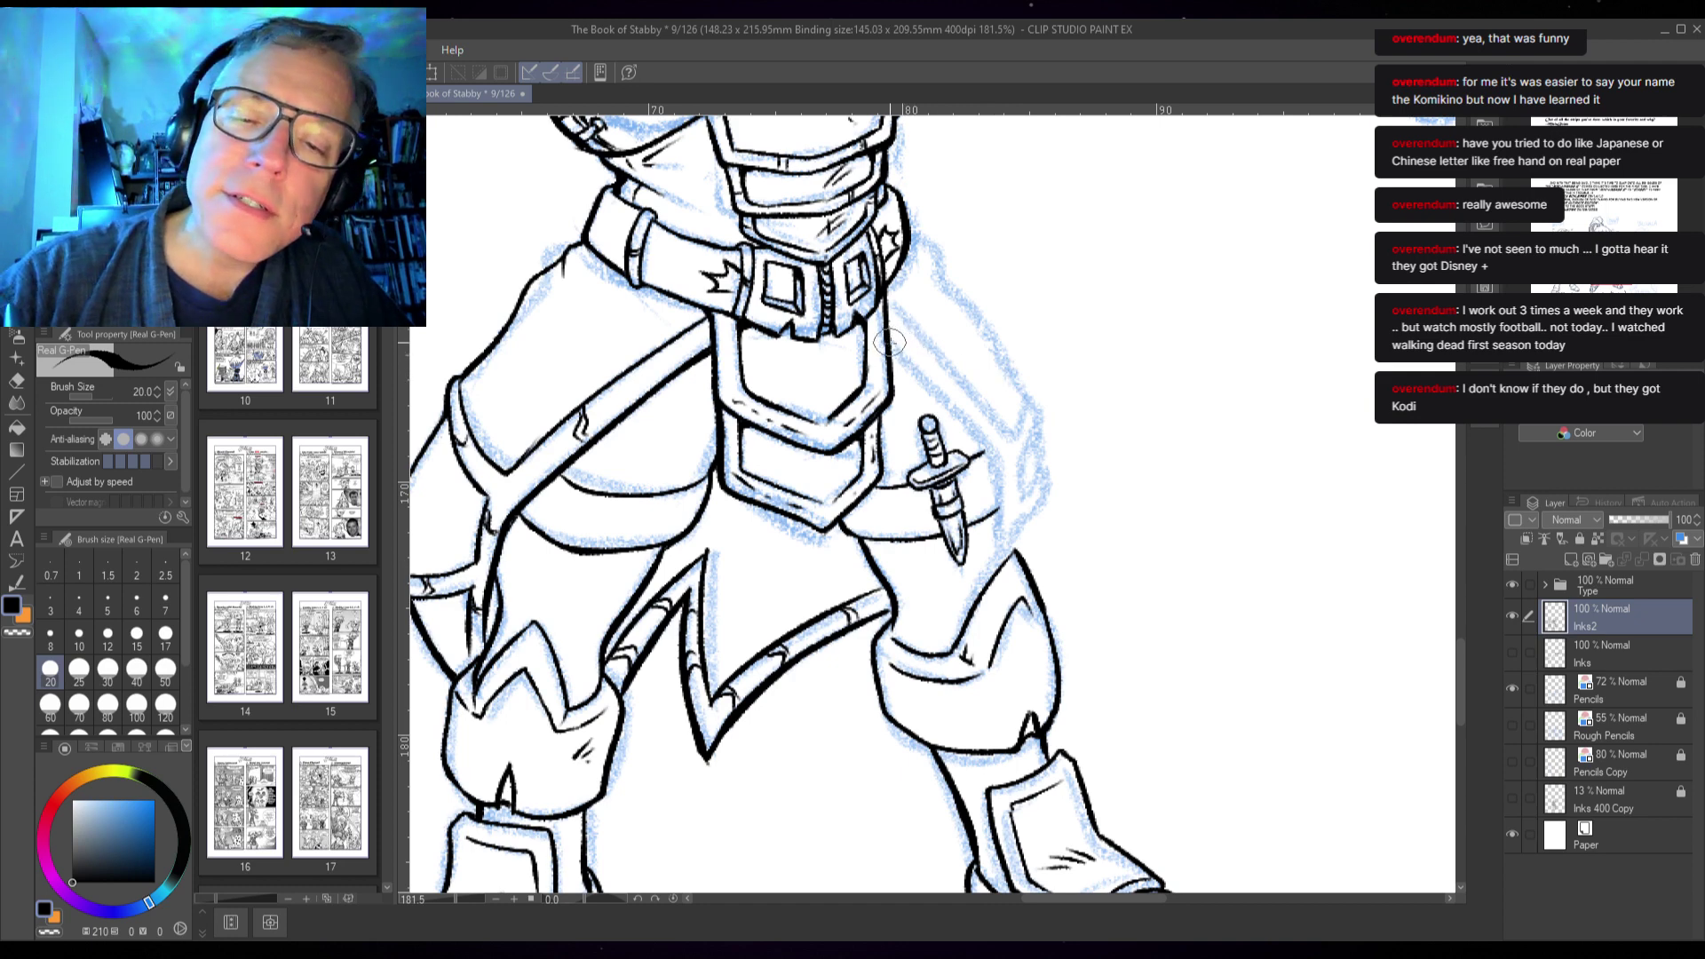
mouse_move(893, 343)
left_mouse_down()
mouse_move(991, 453)
mouse_move(1001, 551)
left_mouse_up()
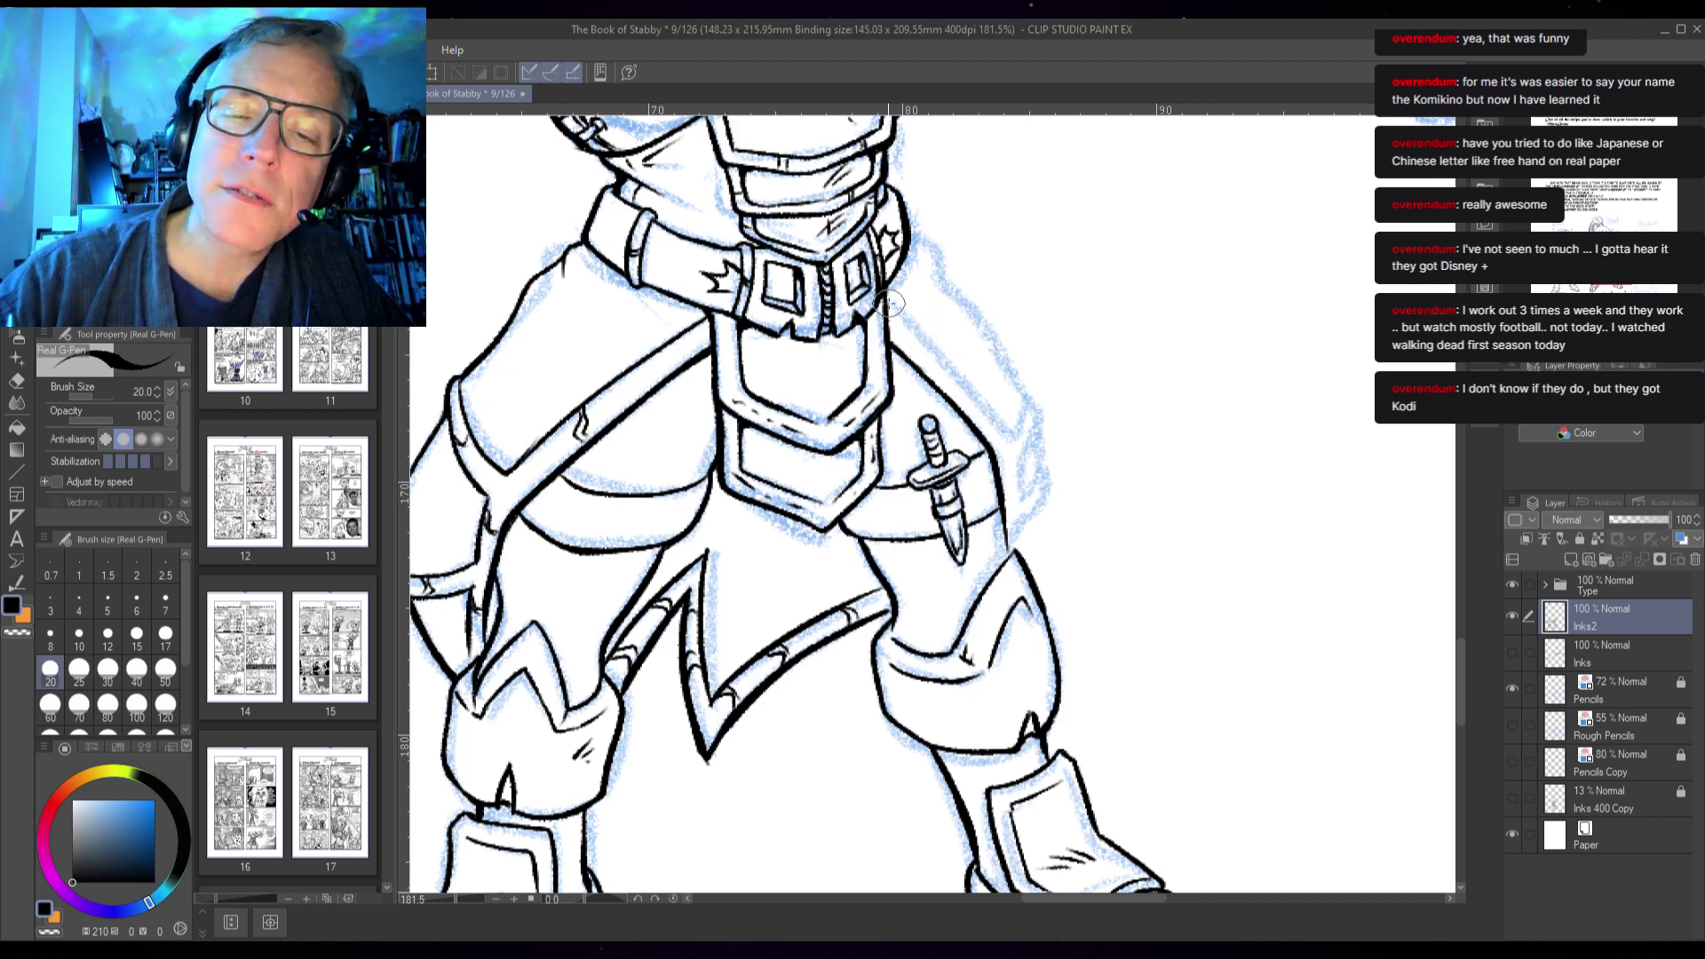
mouse_move(892, 304)
left_mouse_down()
mouse_move(1008, 444)
mouse_move(1034, 404)
mouse_move(1038, 434)
mouse_move(1040, 415)
mouse_move(1013, 460)
mouse_move(1025, 517)
mouse_move(1047, 469)
left_mouse_up()
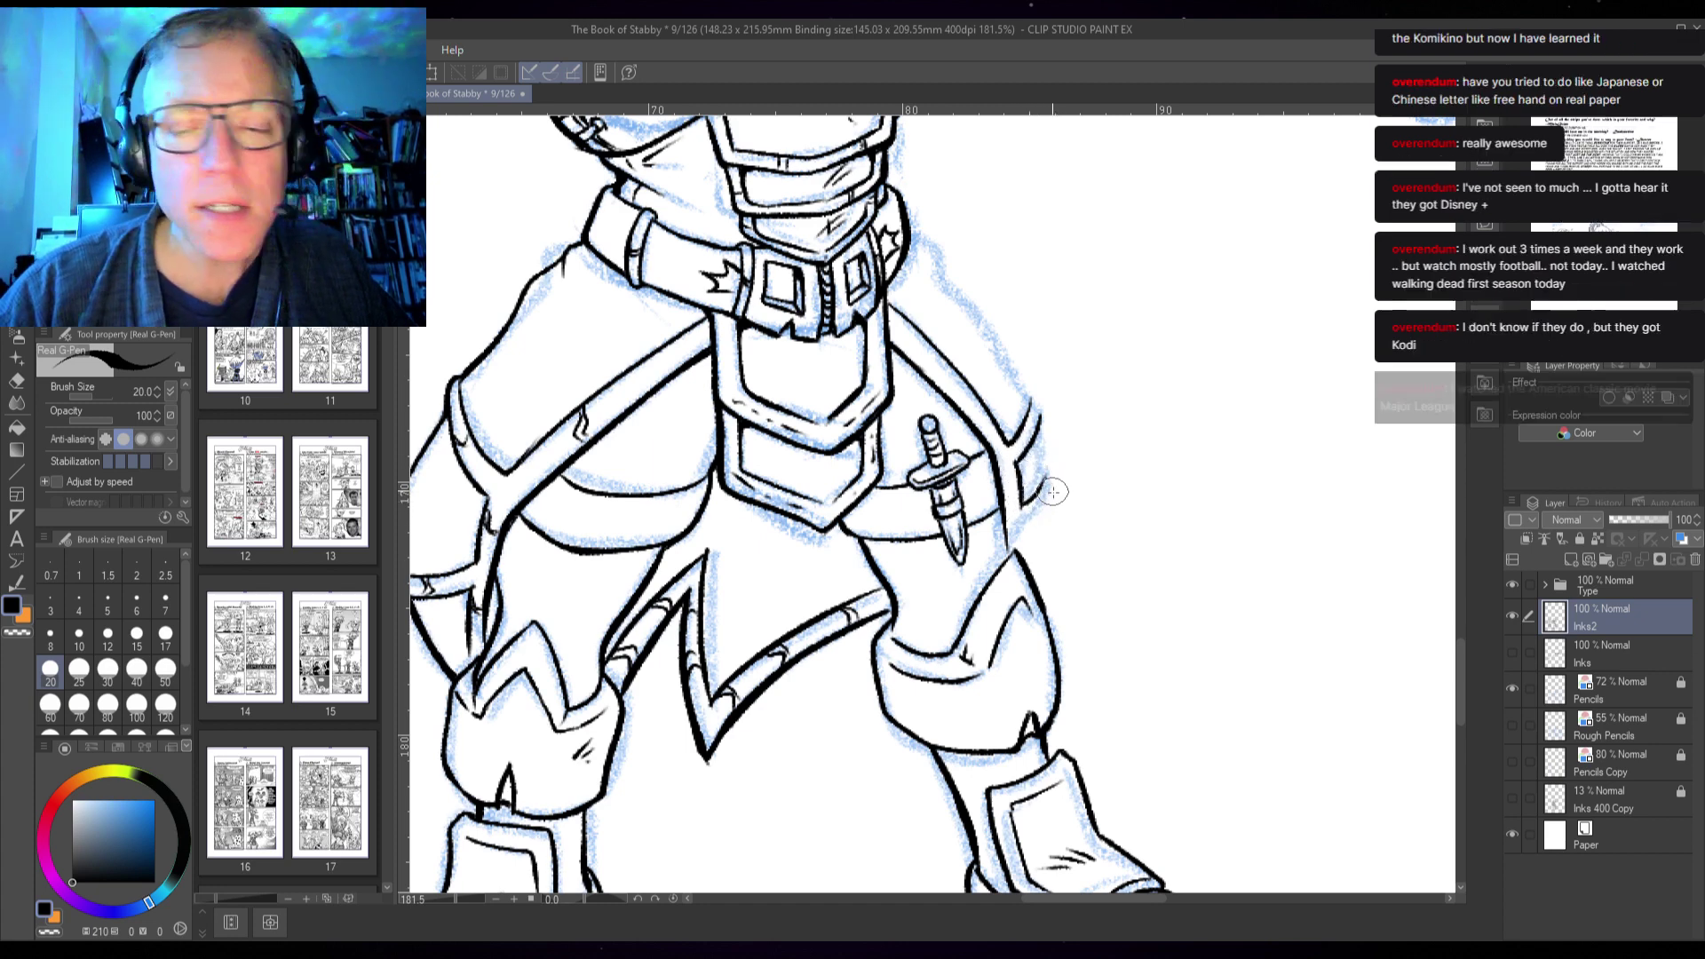
mouse_move(1045, 464)
left_mouse_down()
mouse_move(1050, 496)
mouse_move(1022, 514)
left_mouse_up()
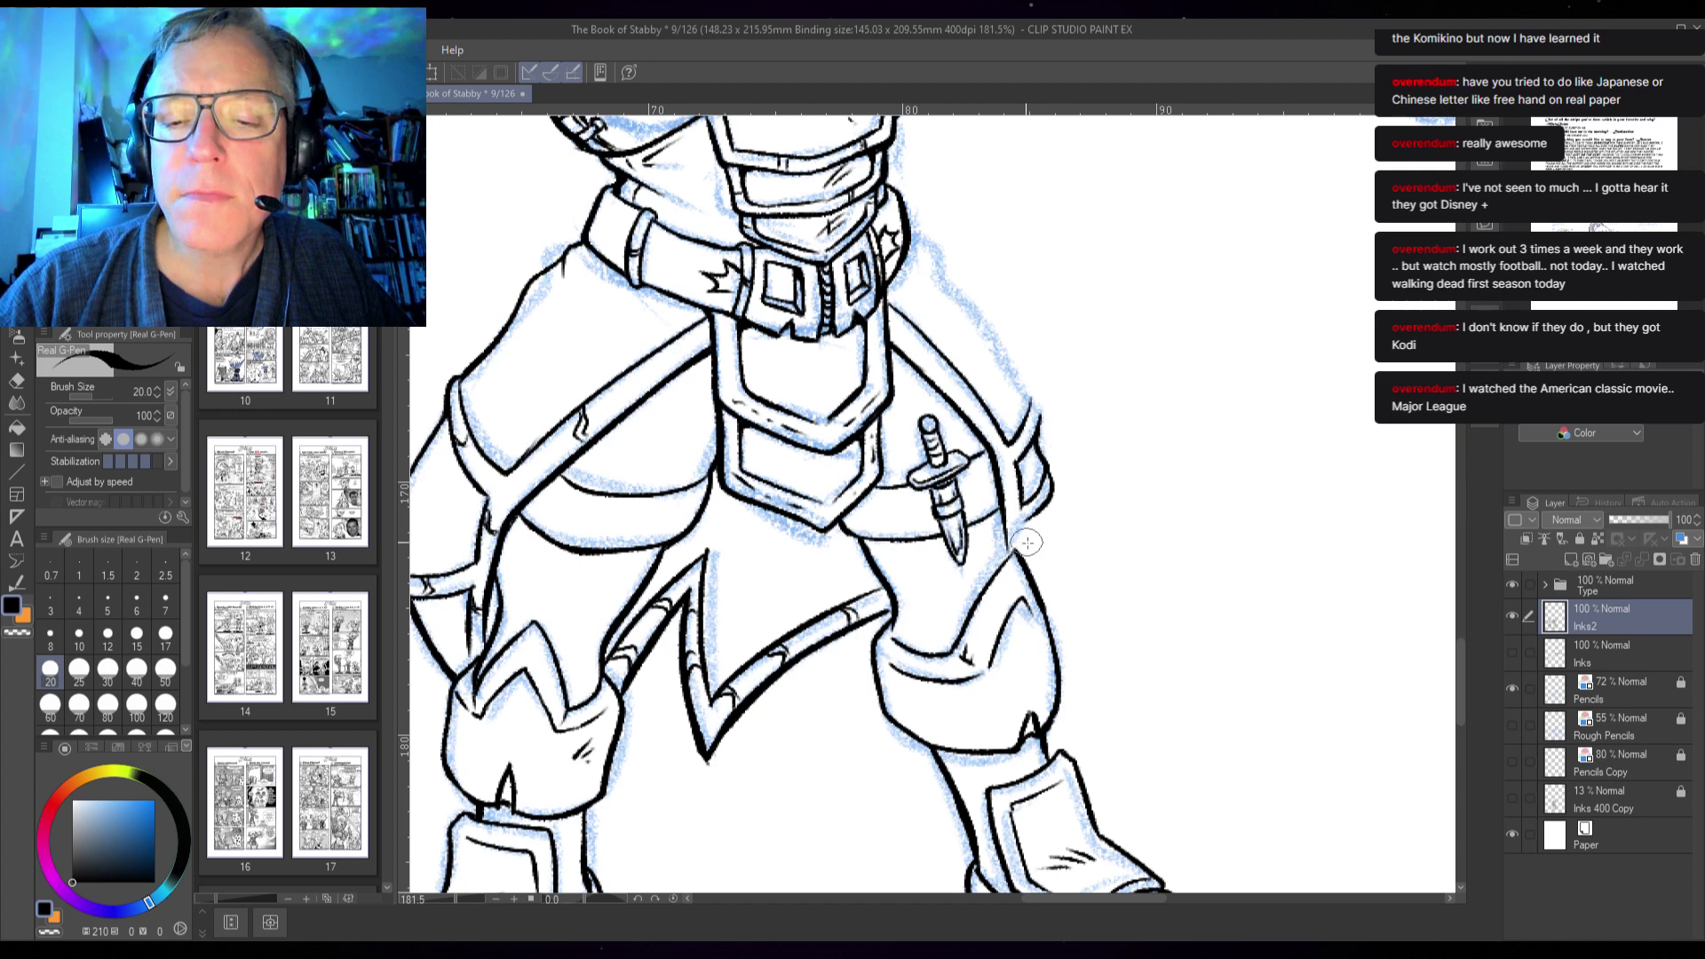
- Ink the narrow hanging piece below the rounded cloth end, down behind the dagger-side thigh
left_click_drag(1027, 541, 1110, 448)
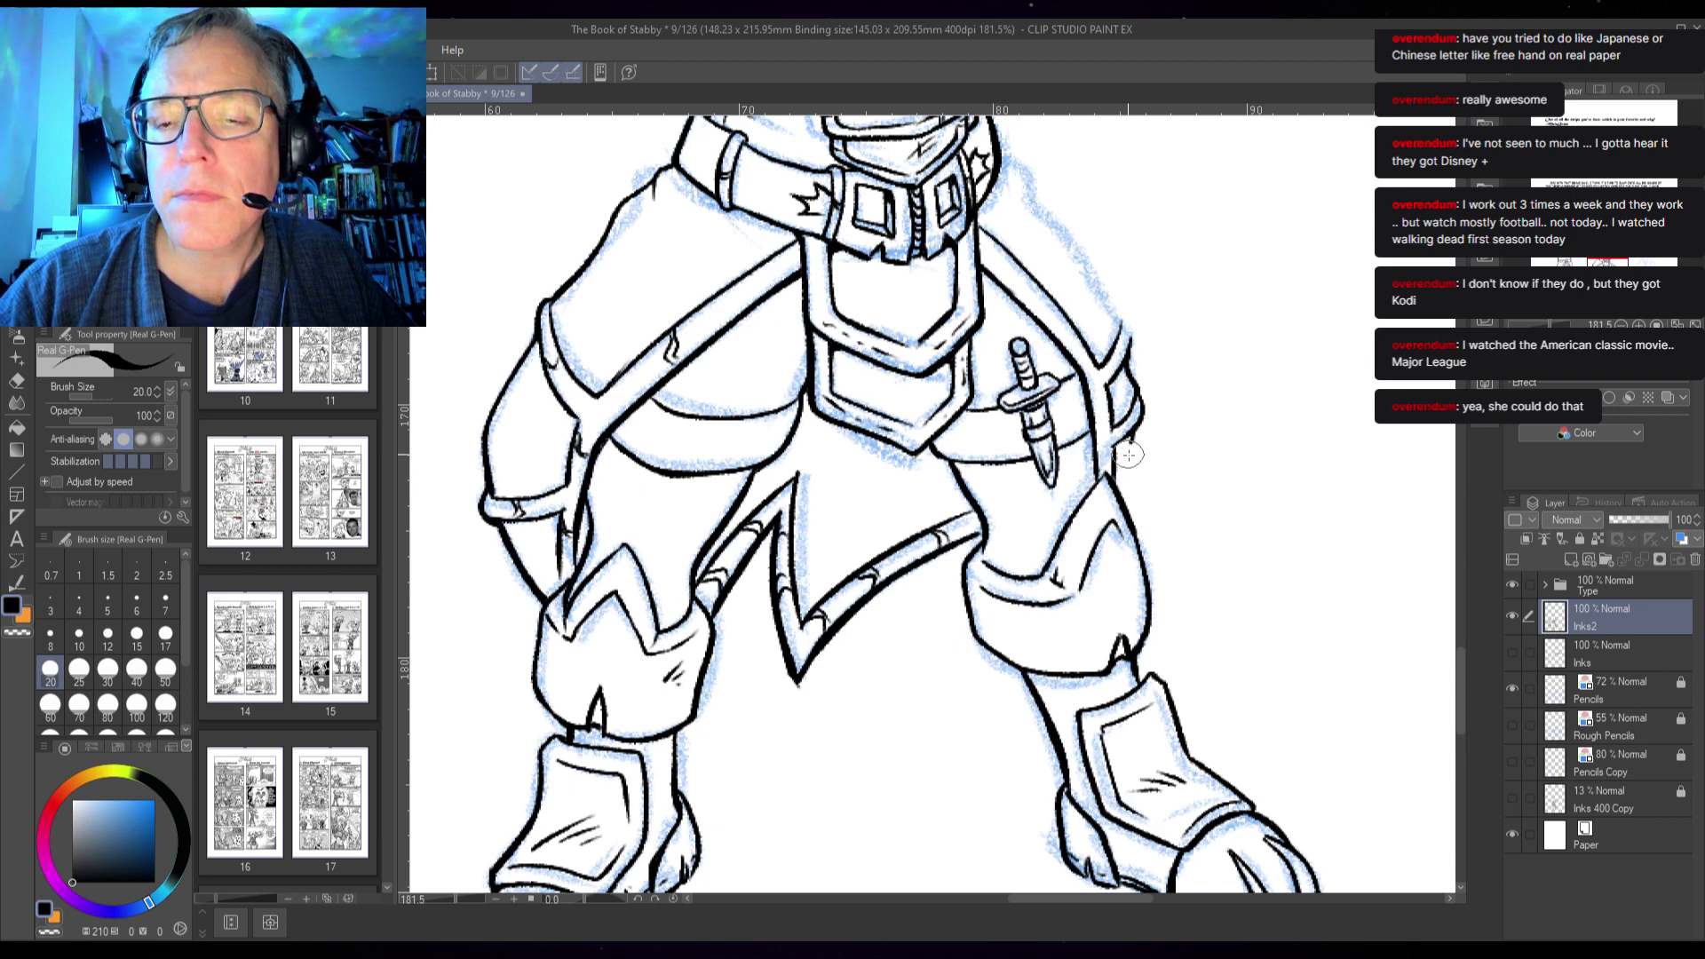
left_click_drag(1129, 454, 1120, 486)
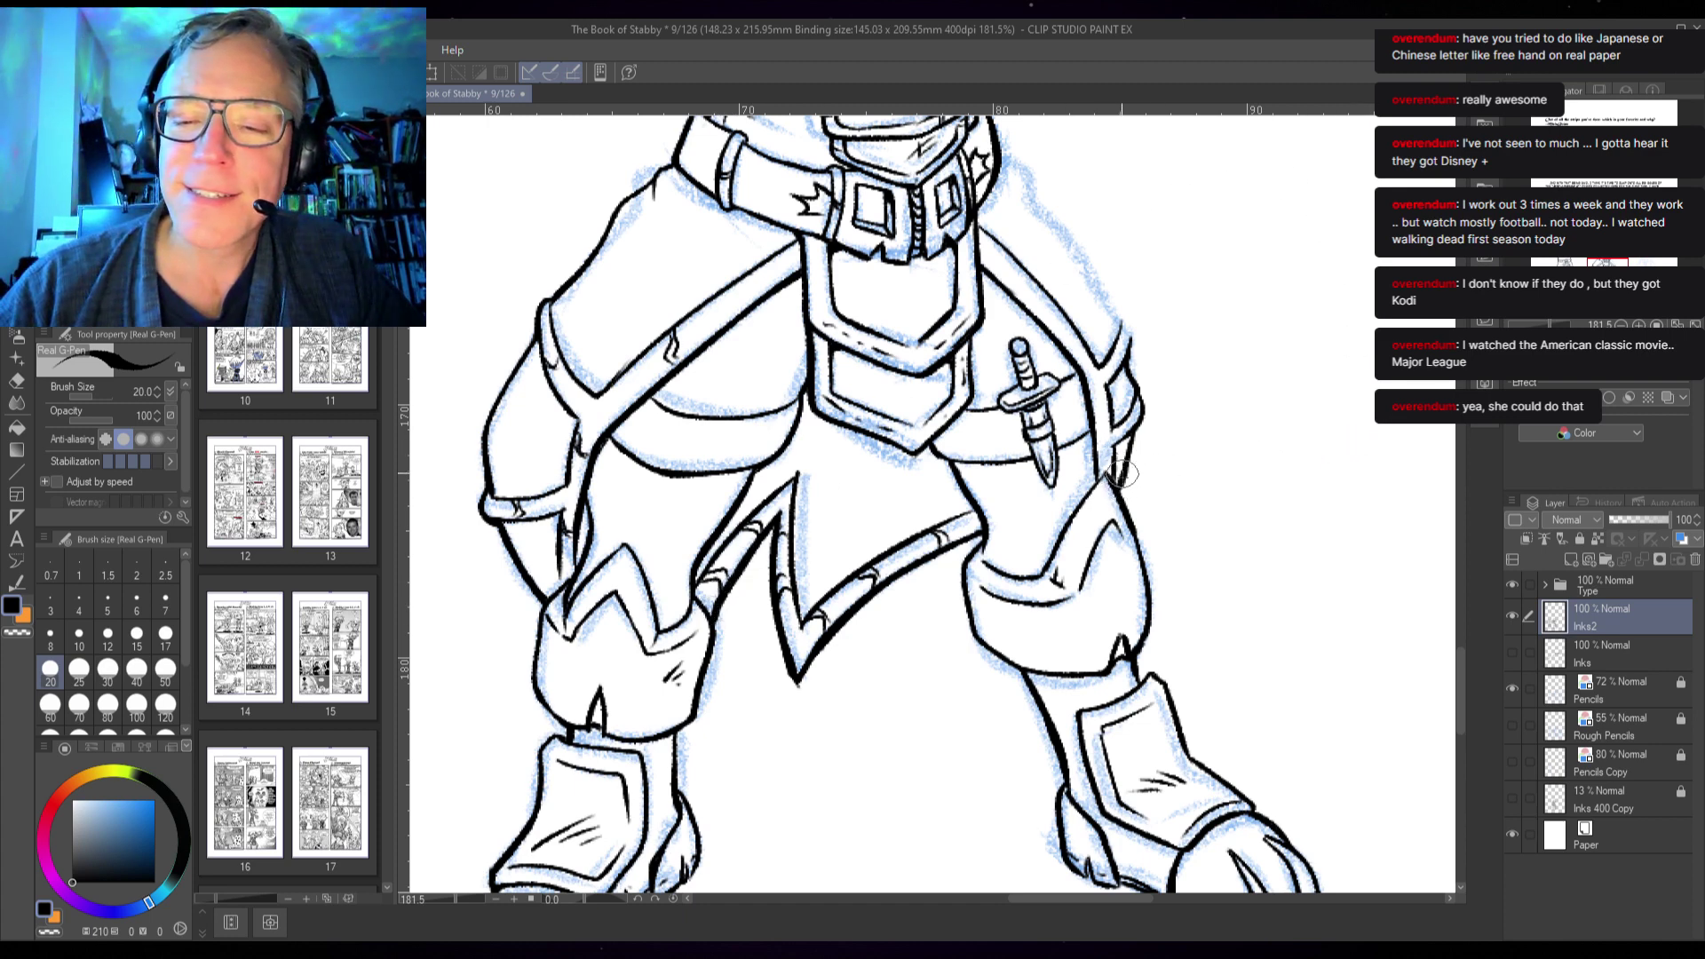
left_click_drag(1121, 477, 1137, 377)
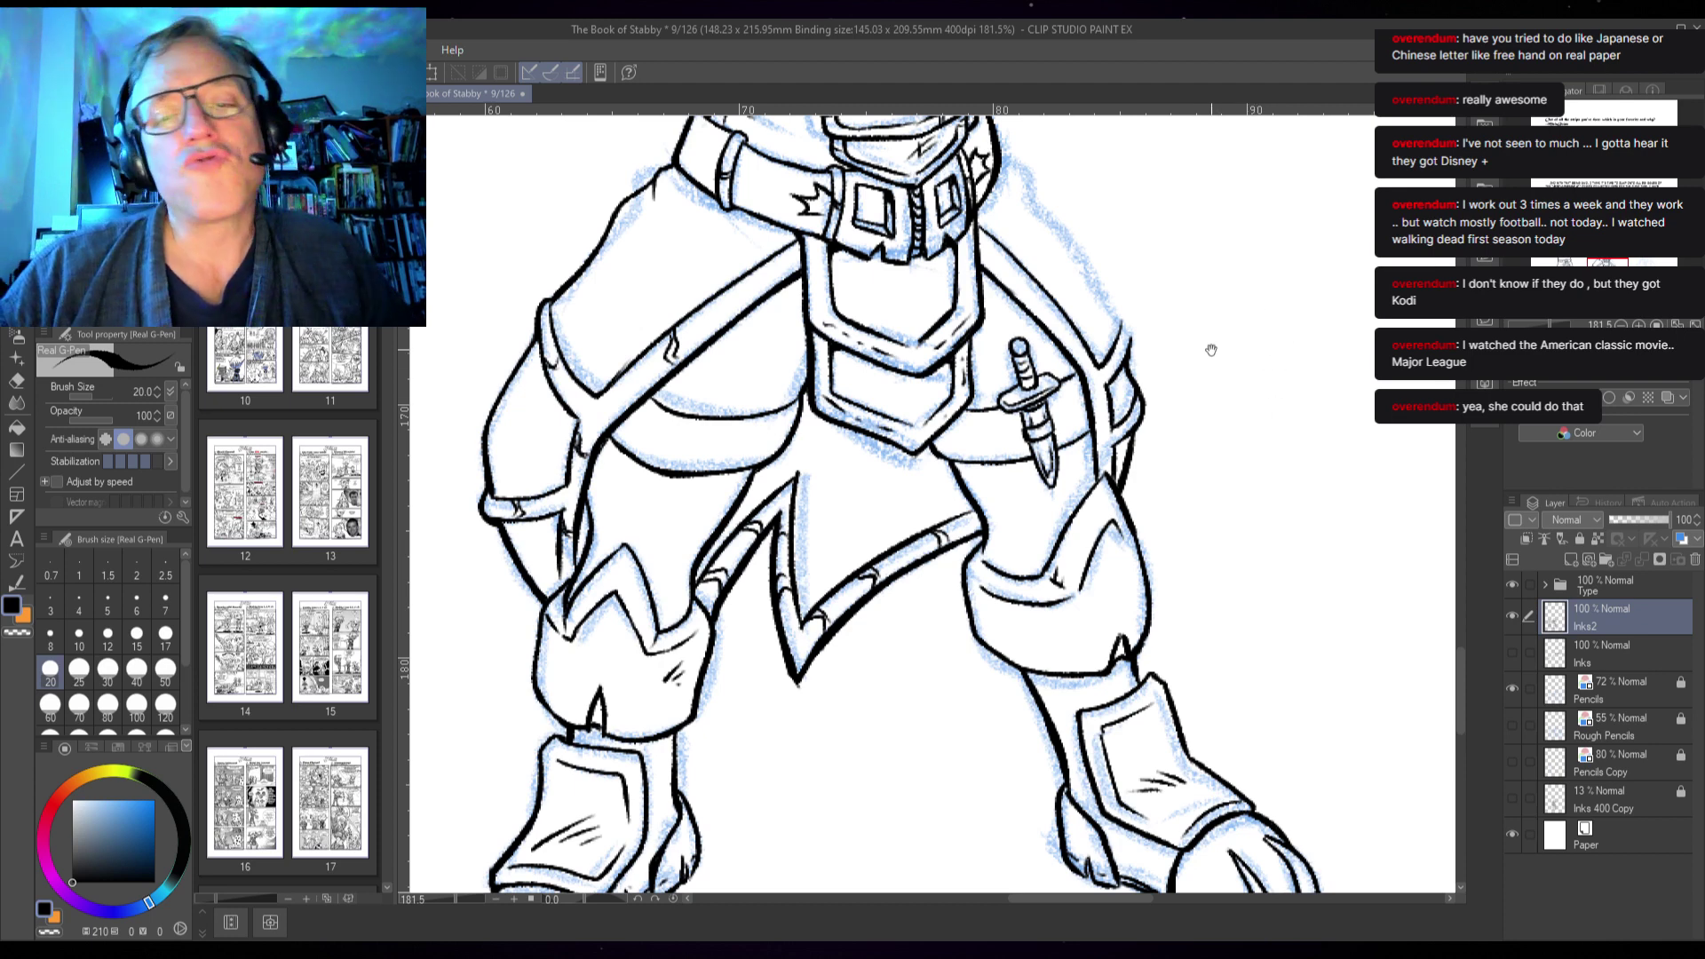
- Ink the outer edge of the dagger-side hip cloth downward from the belt
left_click_drag(1211, 350, 1180, 452)
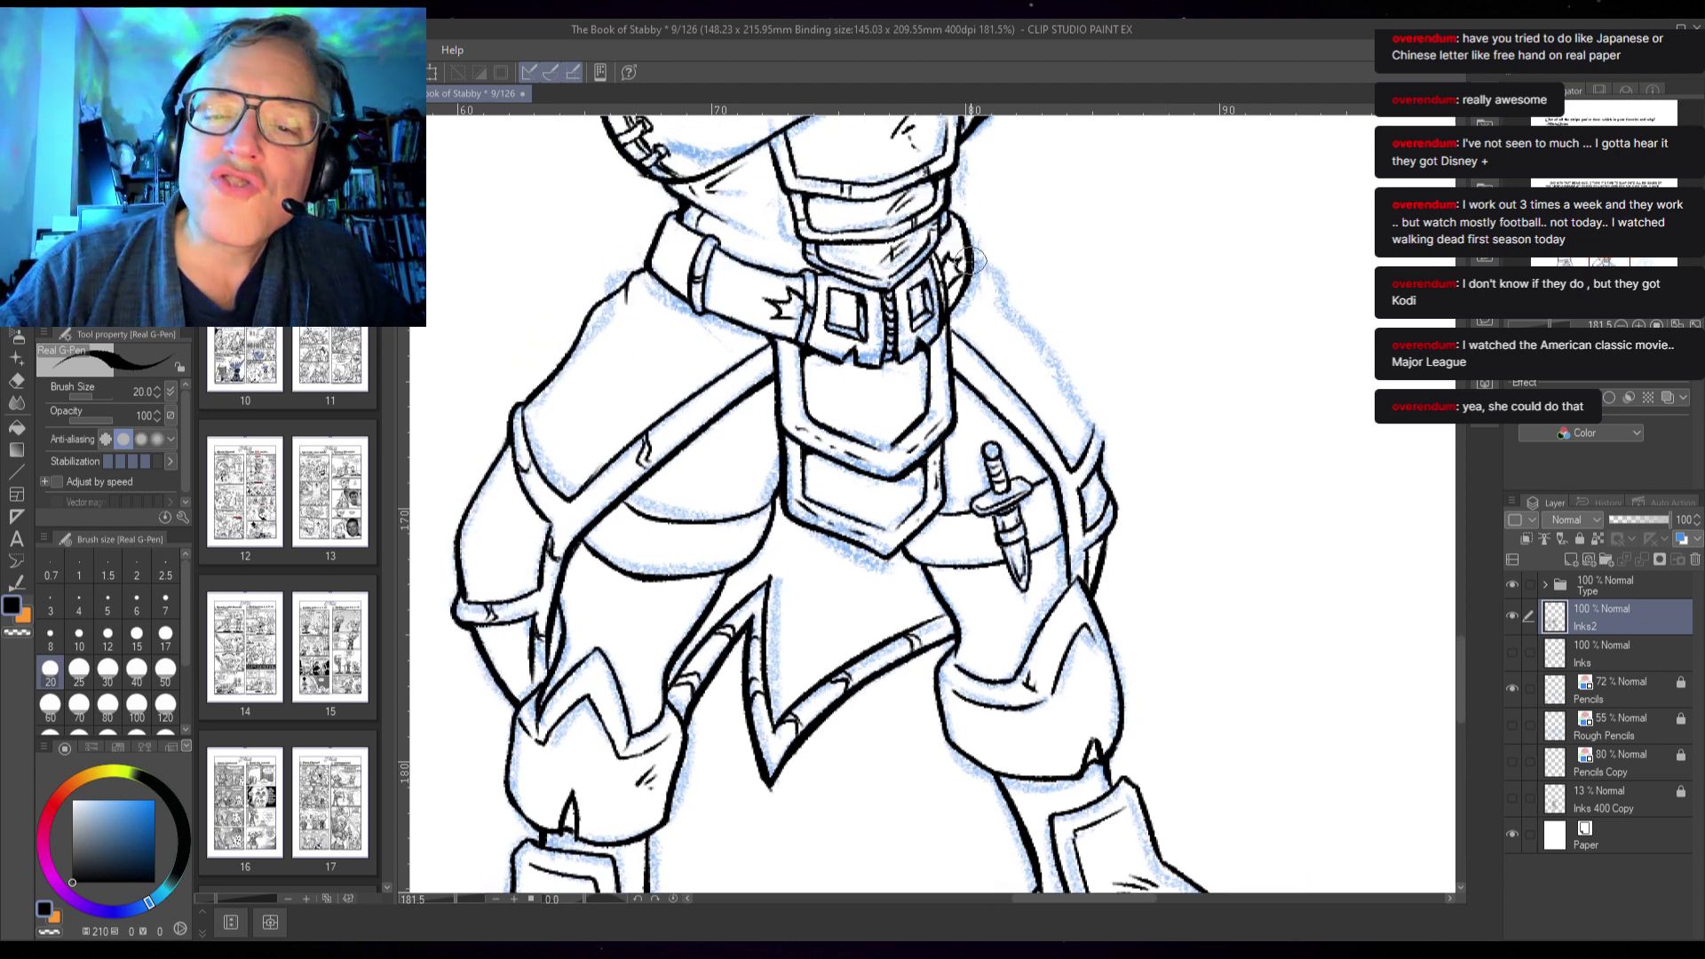
left_click_drag(972, 261, 1026, 348)
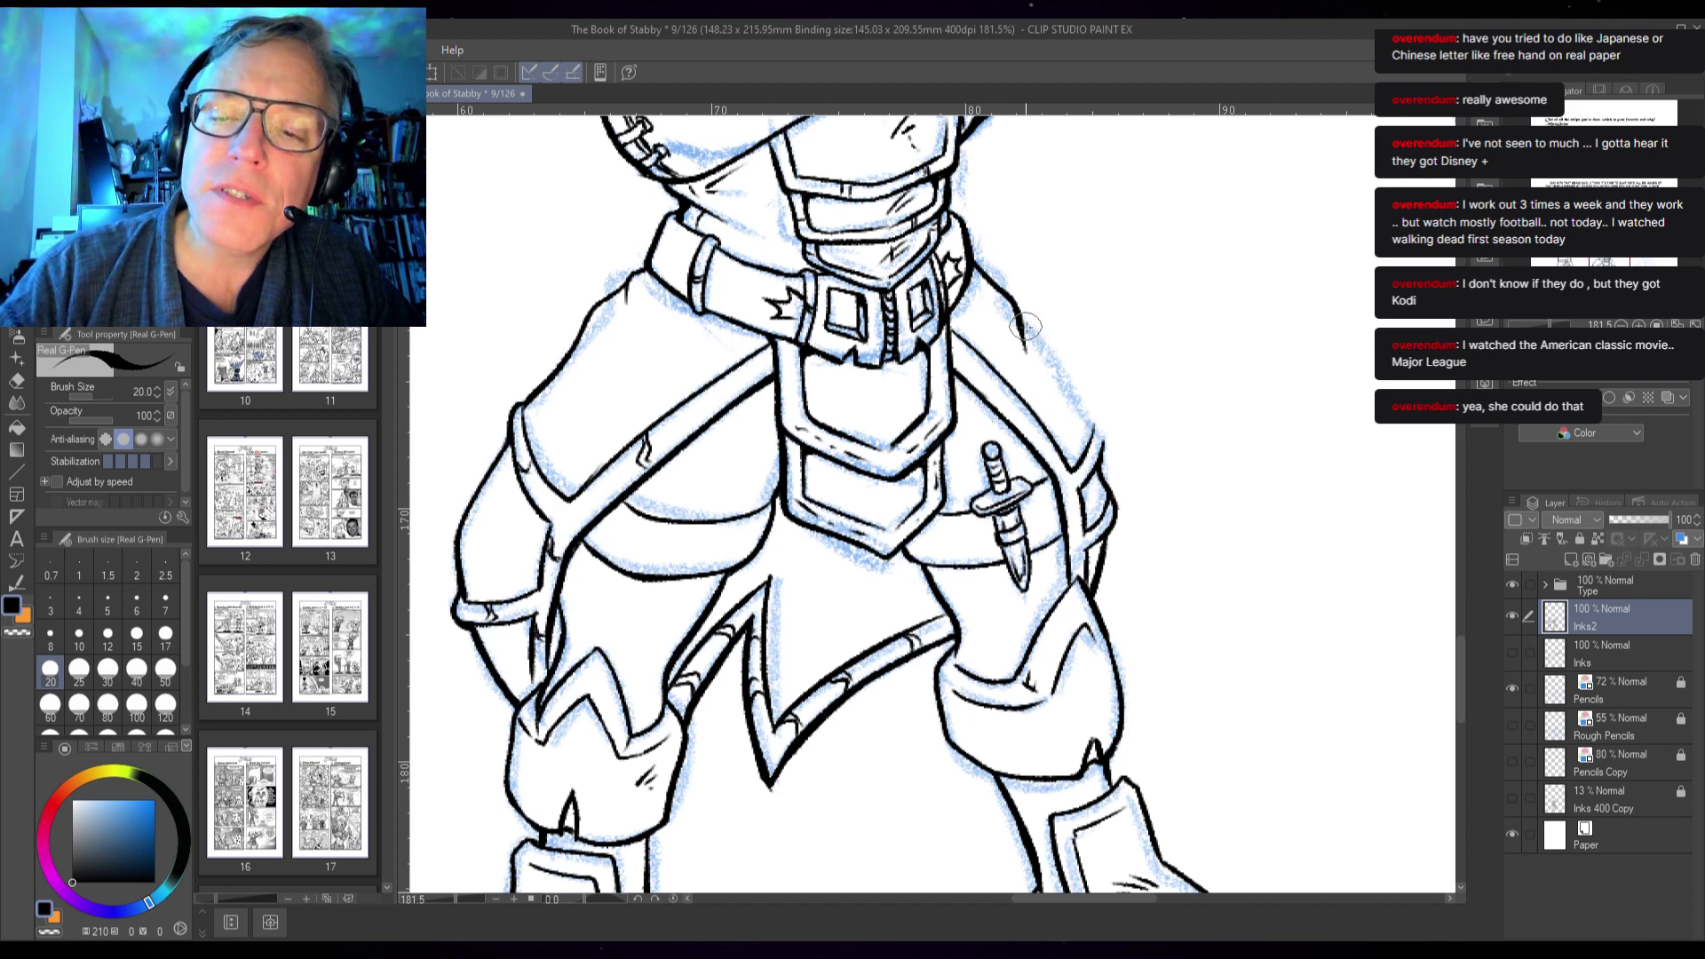
- Ink the outer contour of Stabby's hip cloth on the dagger side and redraw the upper edge line of her belt
mouse_move(1026, 327)
left_mouse_down()
mouse_move(1092, 424)
mouse_move(1091, 453)
left_mouse_up()
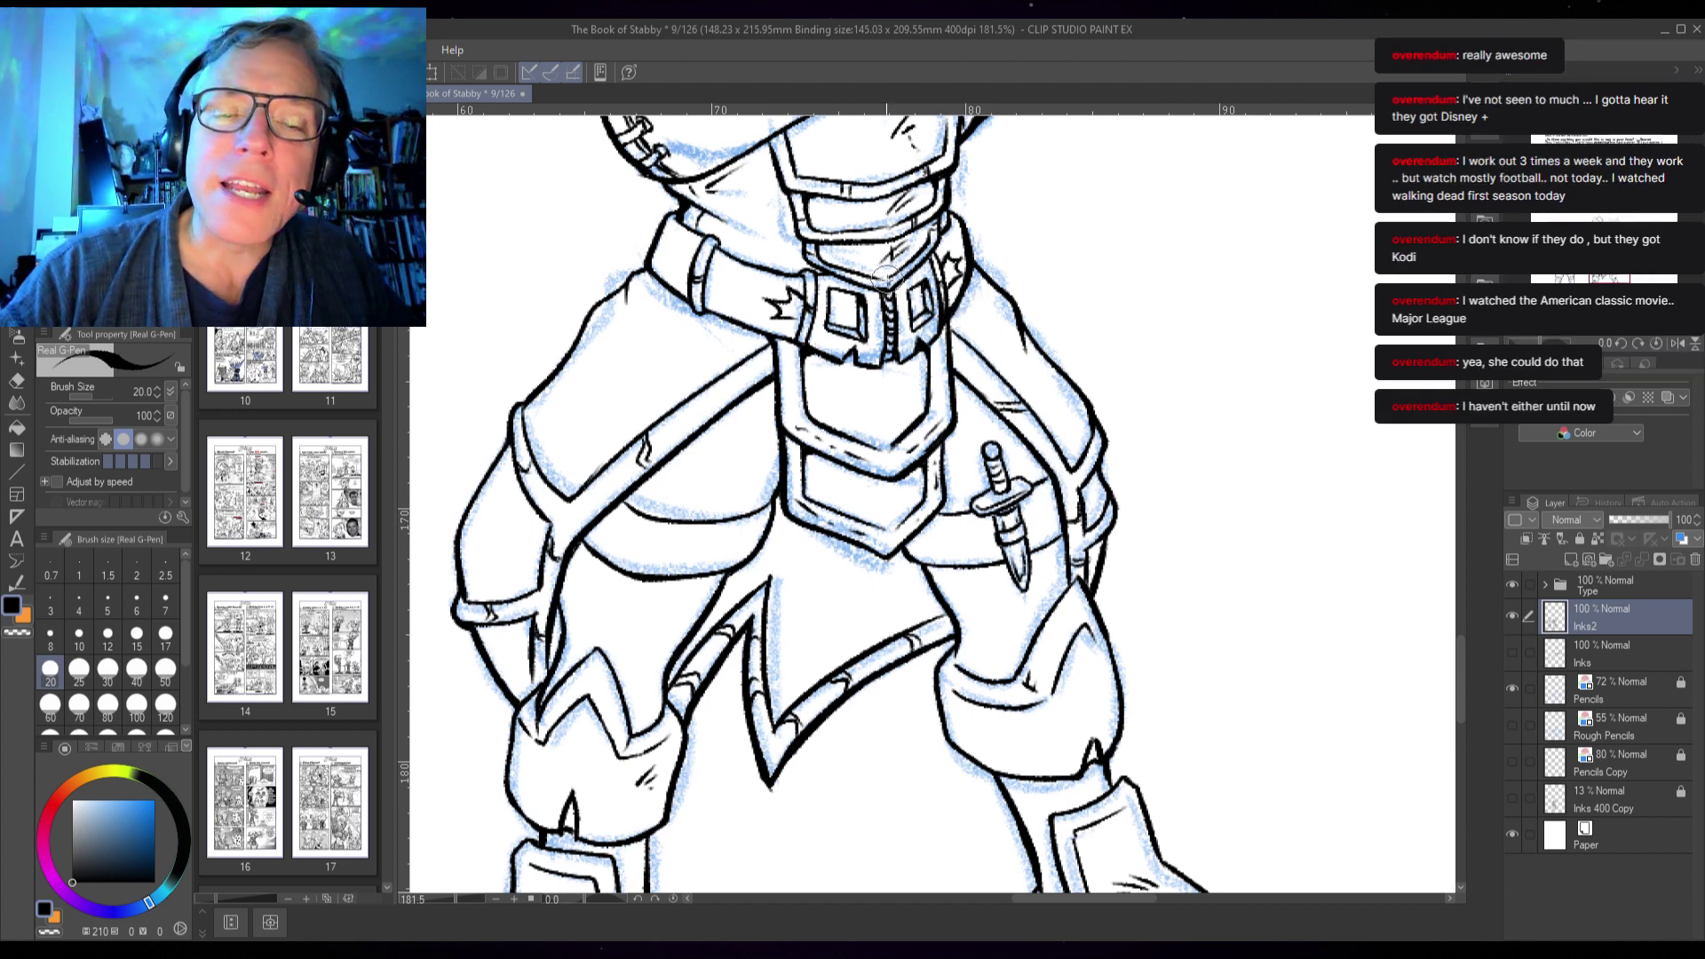
left_click_drag(832, 255, 1018, 444)
scroll(1019, 444, "up", 5)
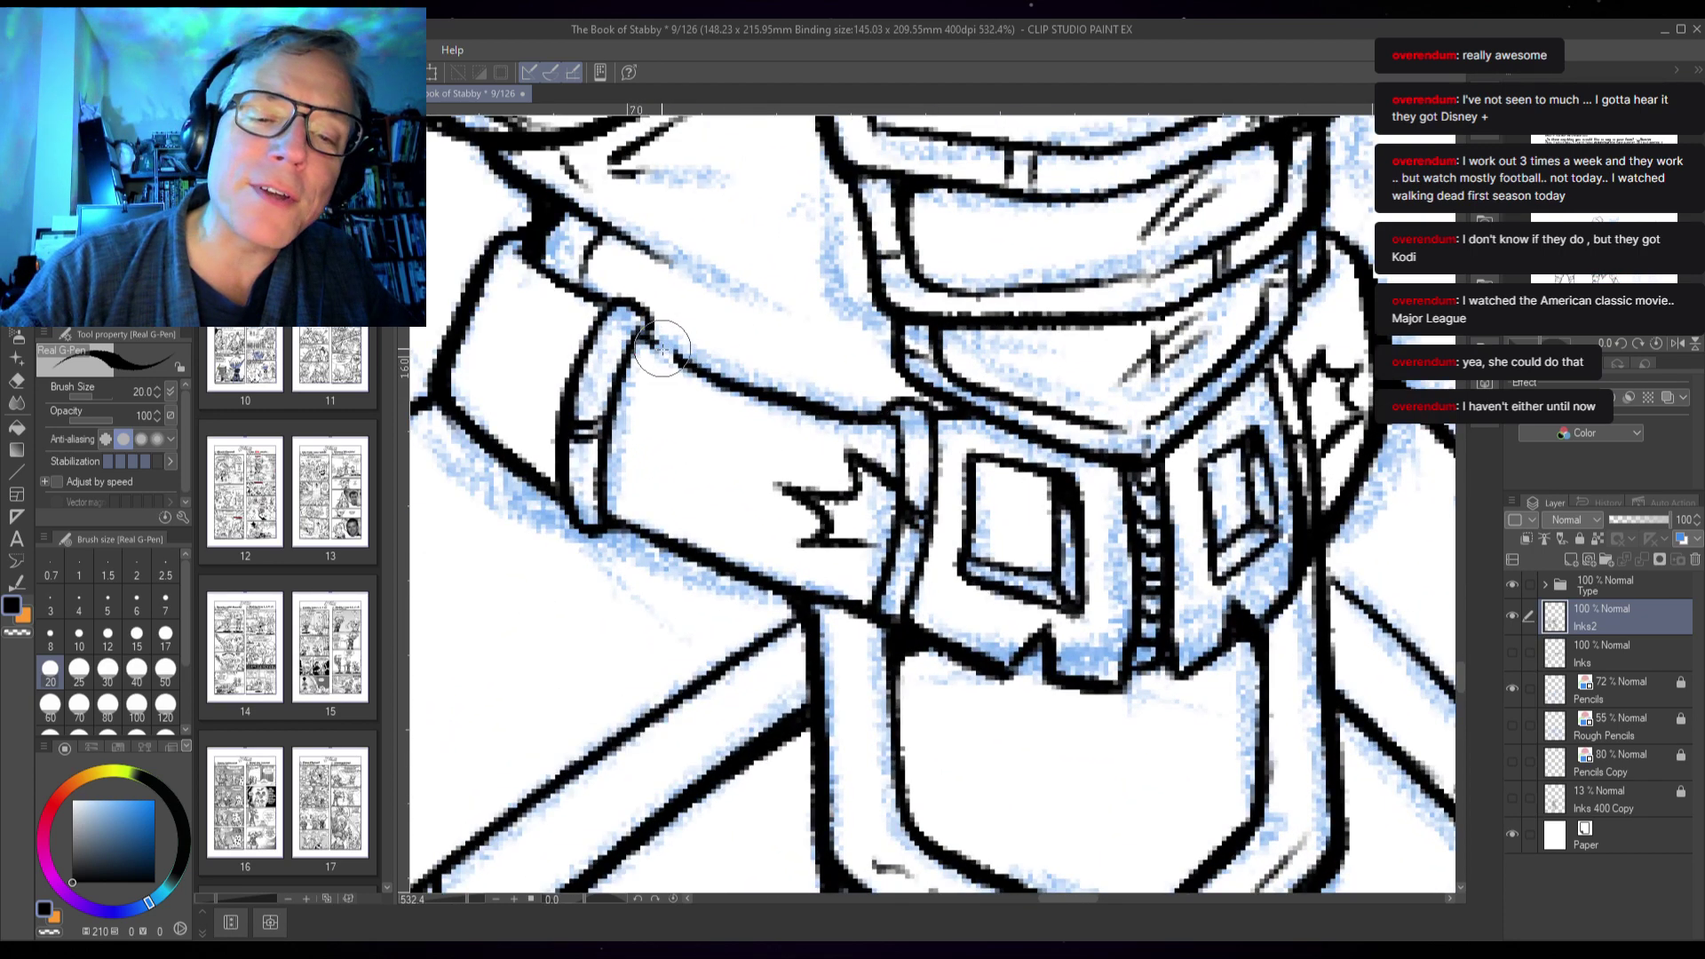
mouse_move(664, 344)
left_mouse_down()
mouse_move(692, 400)
mouse_move(752, 363)
mouse_move(792, 426)
mouse_move(838, 398)
mouse_move(870, 417)
left_mouse_up()
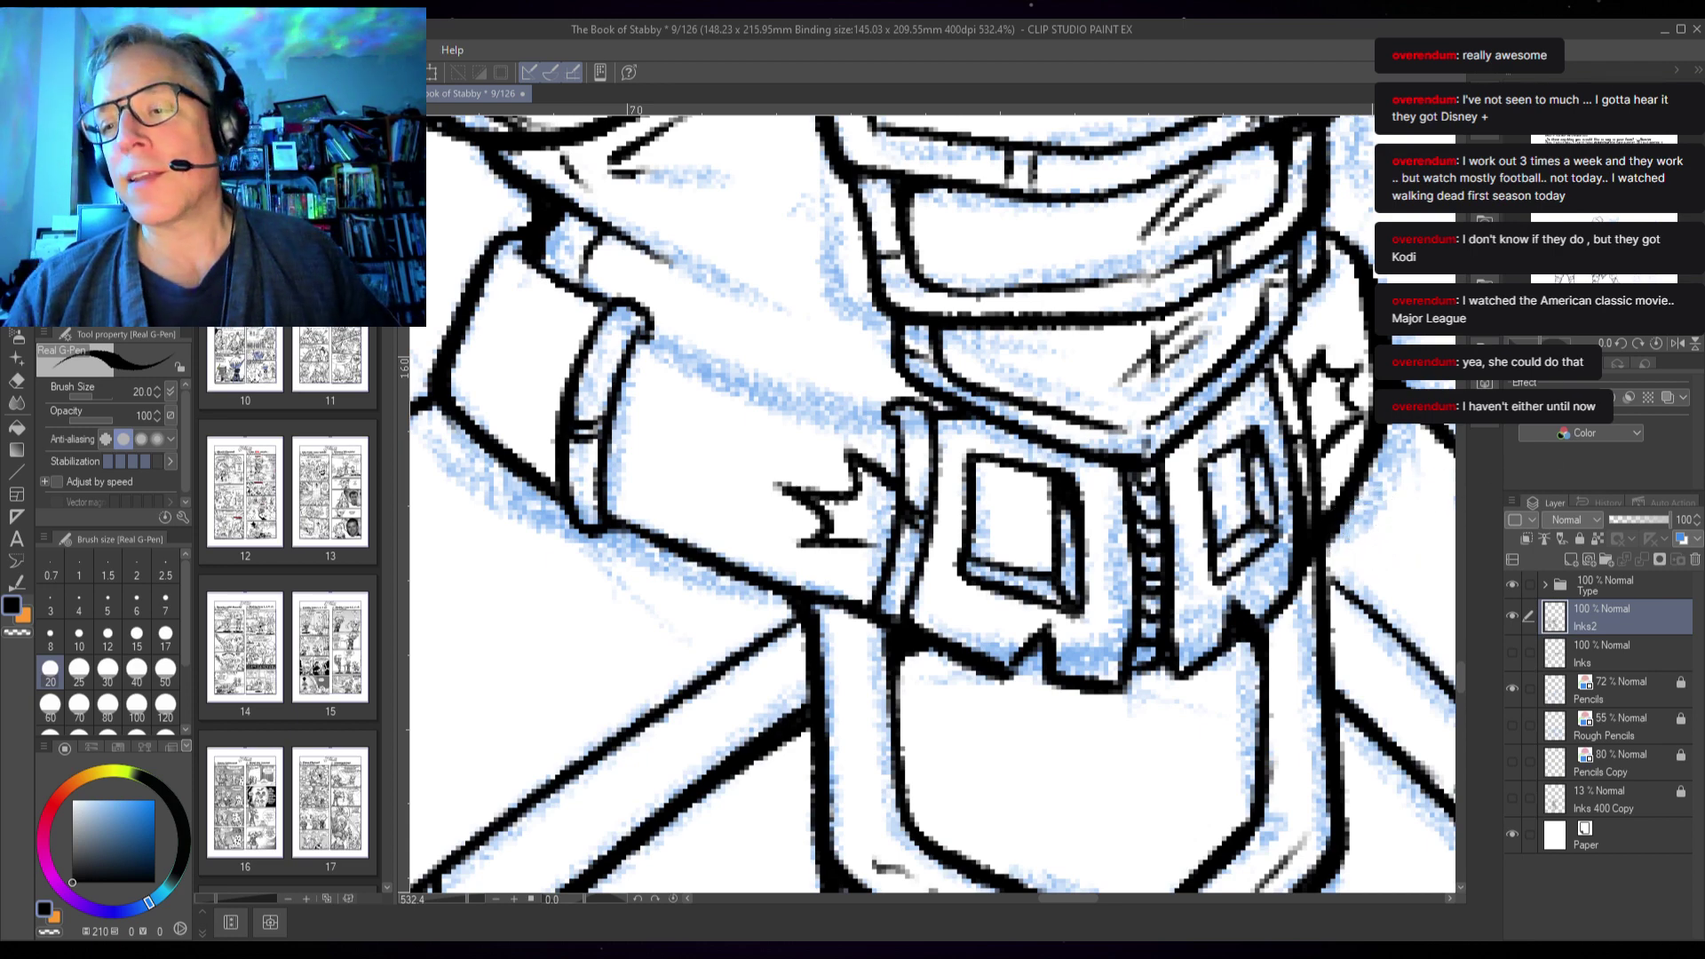
left_click_drag(799, 570, 950, 602)
mouse_move(720, 691)
left_mouse_down()
mouse_move(829, 589)
mouse_move(888, 479)
mouse_move(753, 661)
left_mouse_up()
key("ctrl+z")
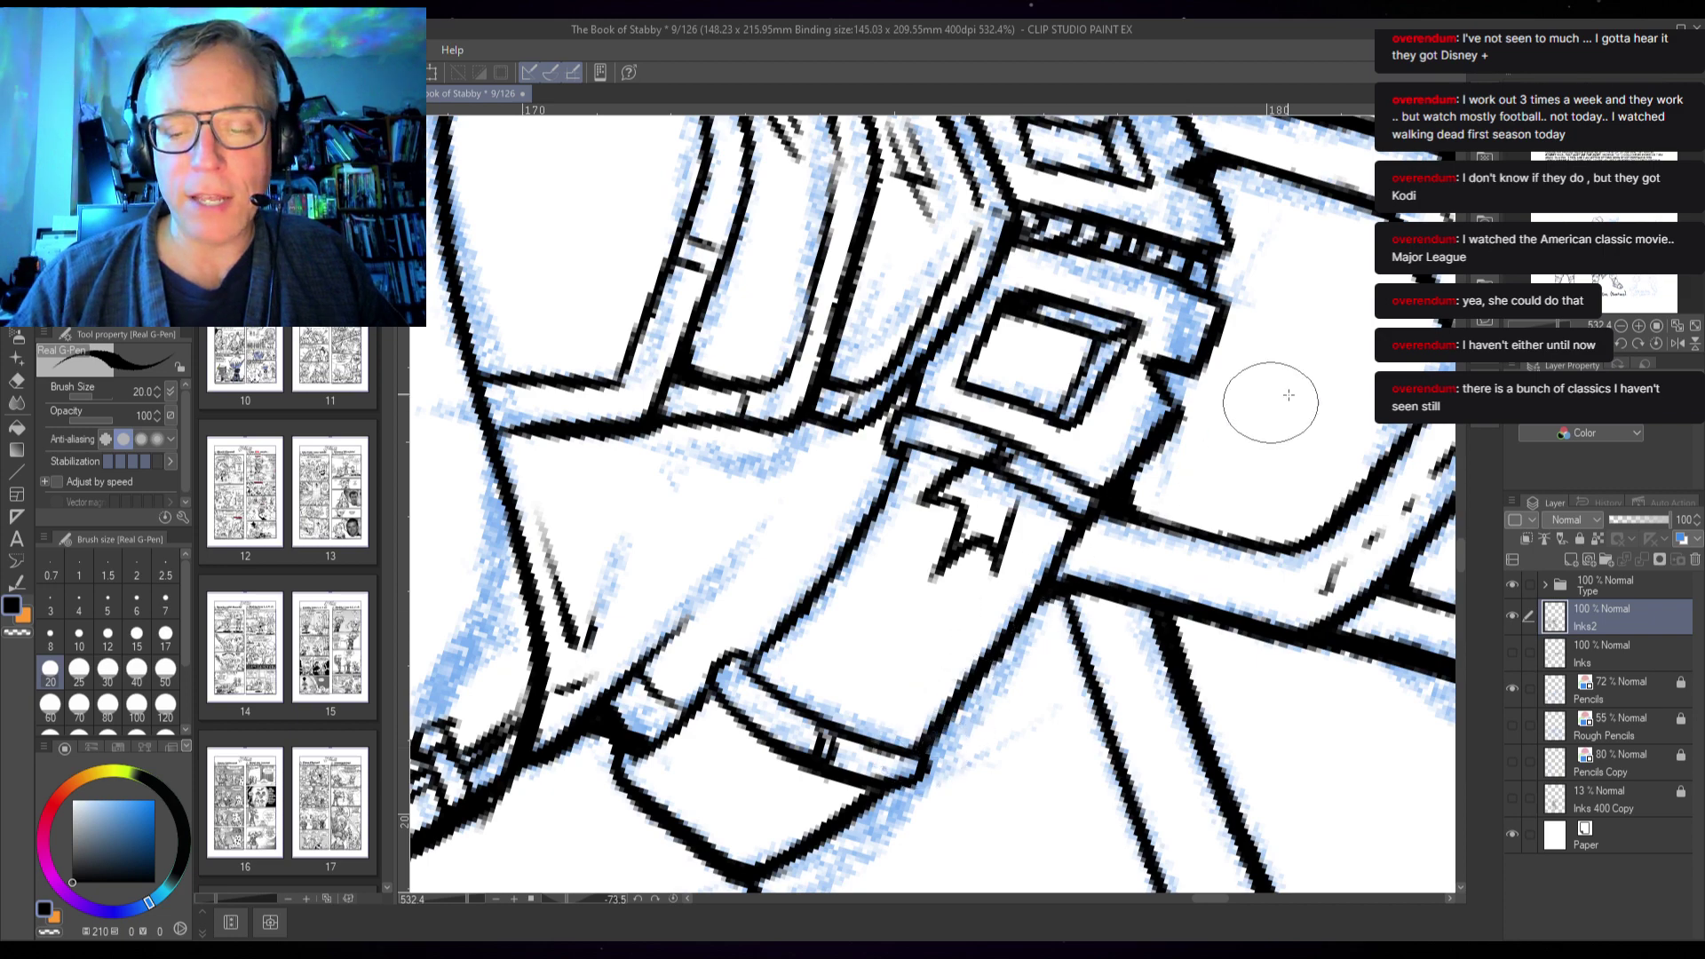
left_click(1638, 344)
left_click(1655, 344)
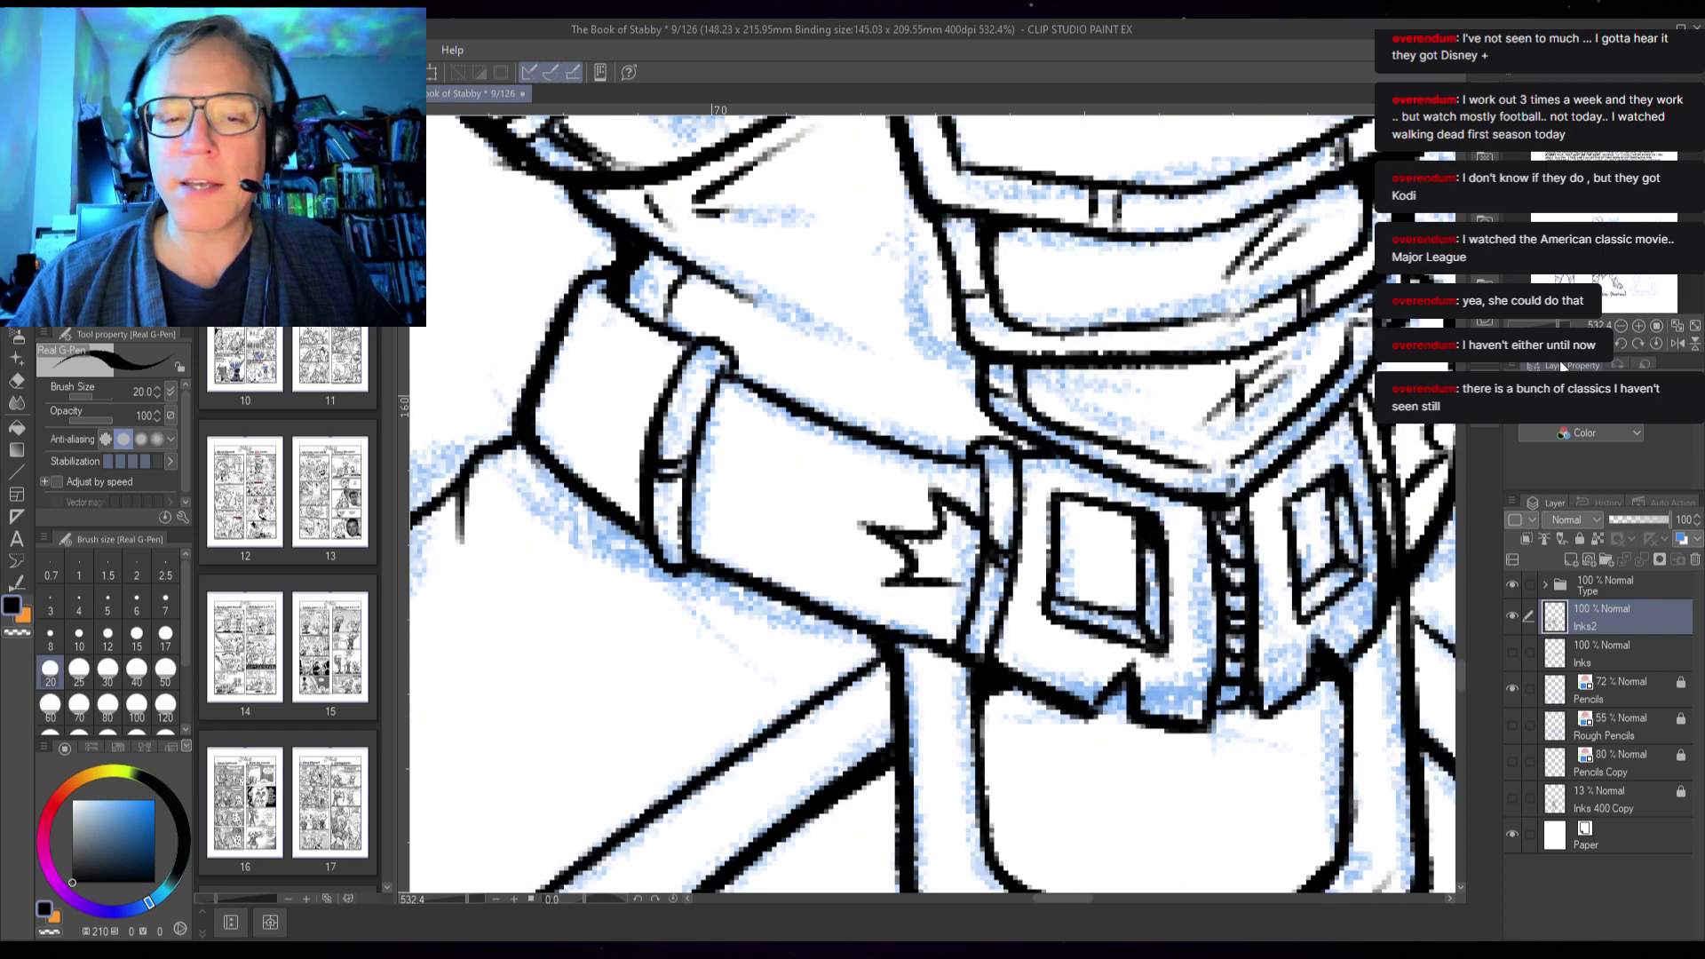
- Look over the inked Stabby and Thrayne figures across the page for pencil lines that still lack ink
scroll(1320, 289, "down", 4)
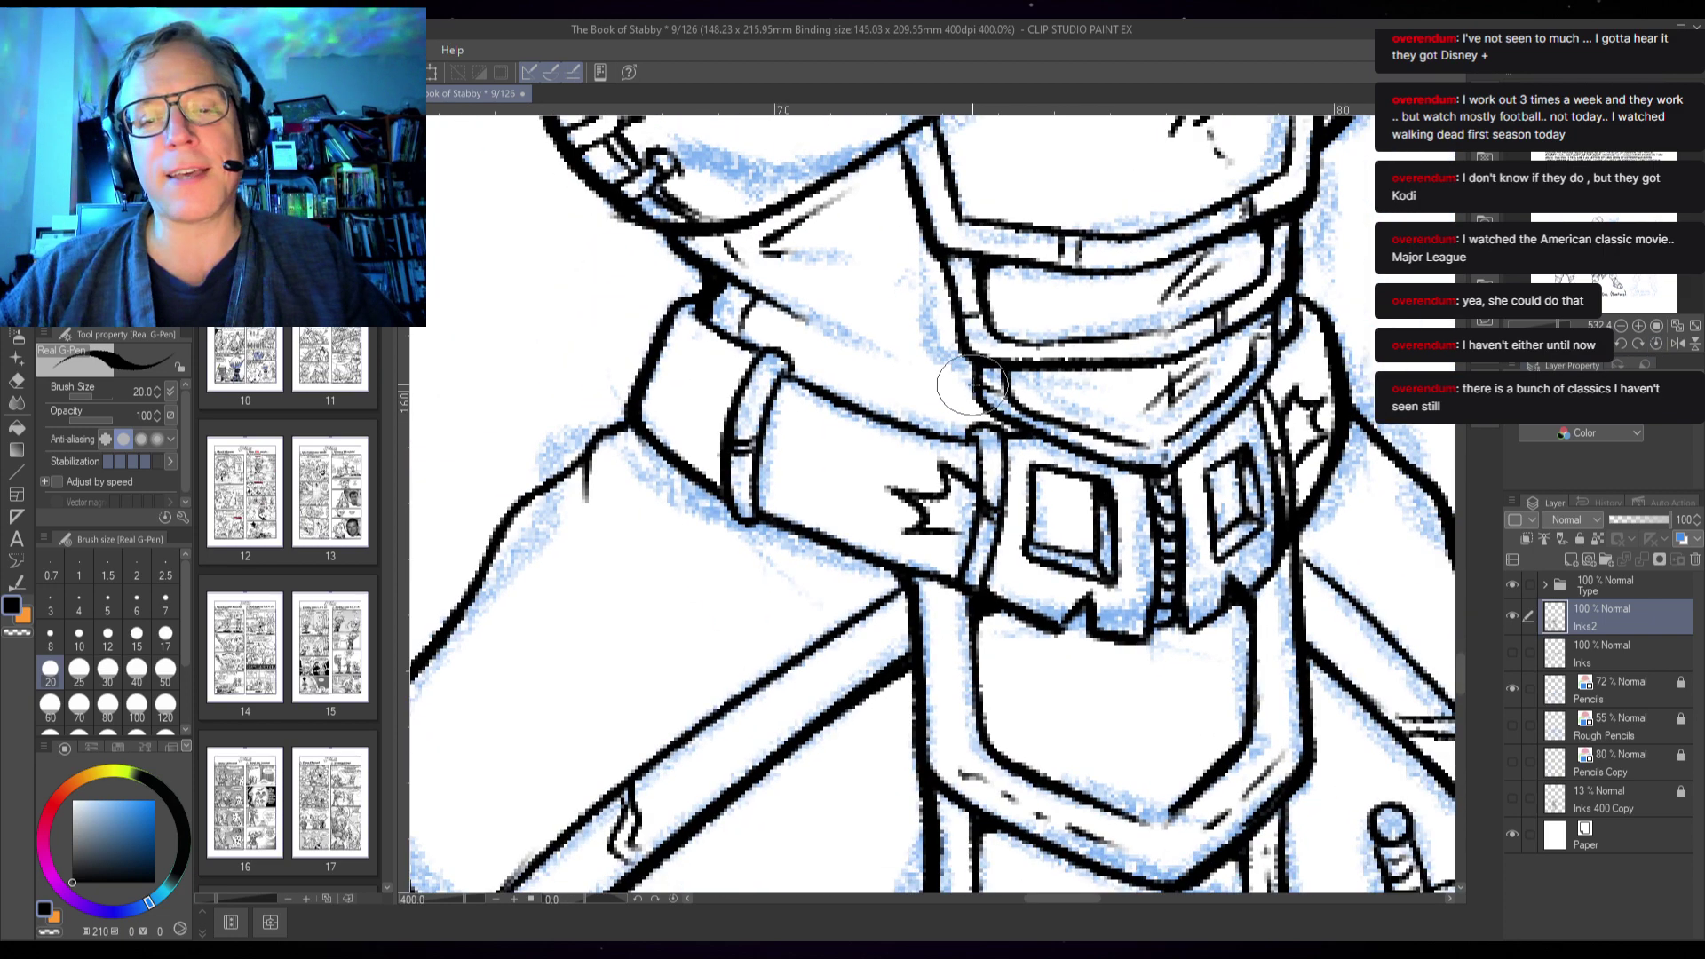
left_click_drag(1285, 524, 1148, 404)
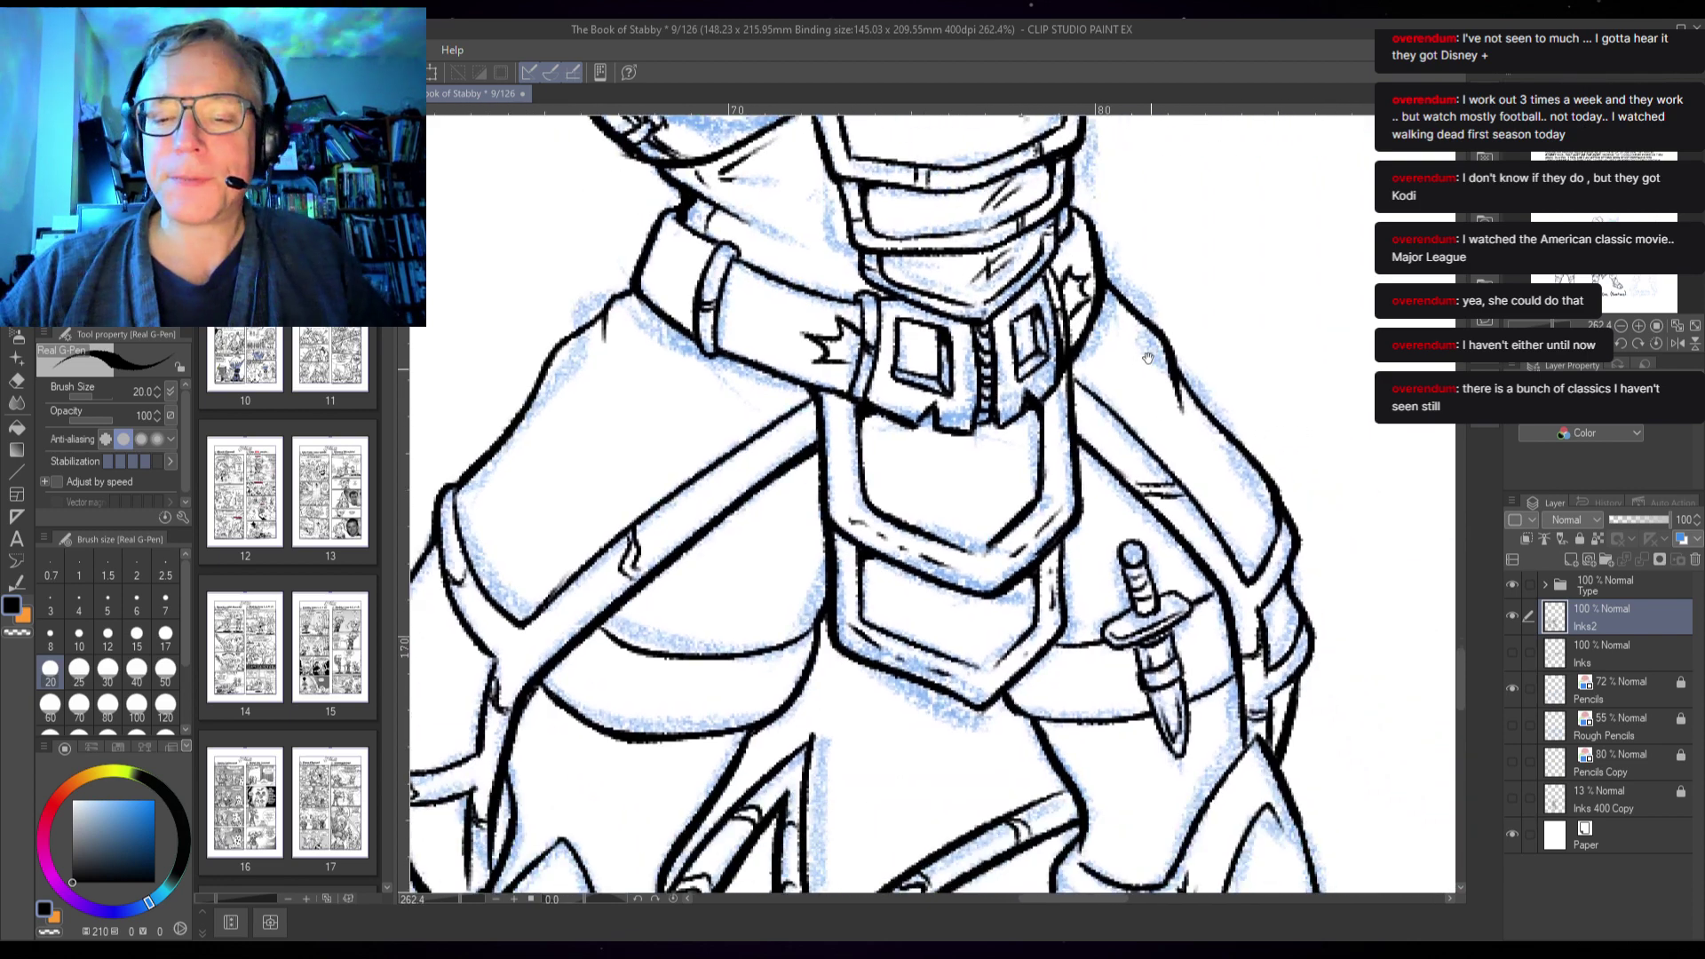
scroll(1280, 235, "down", 3)
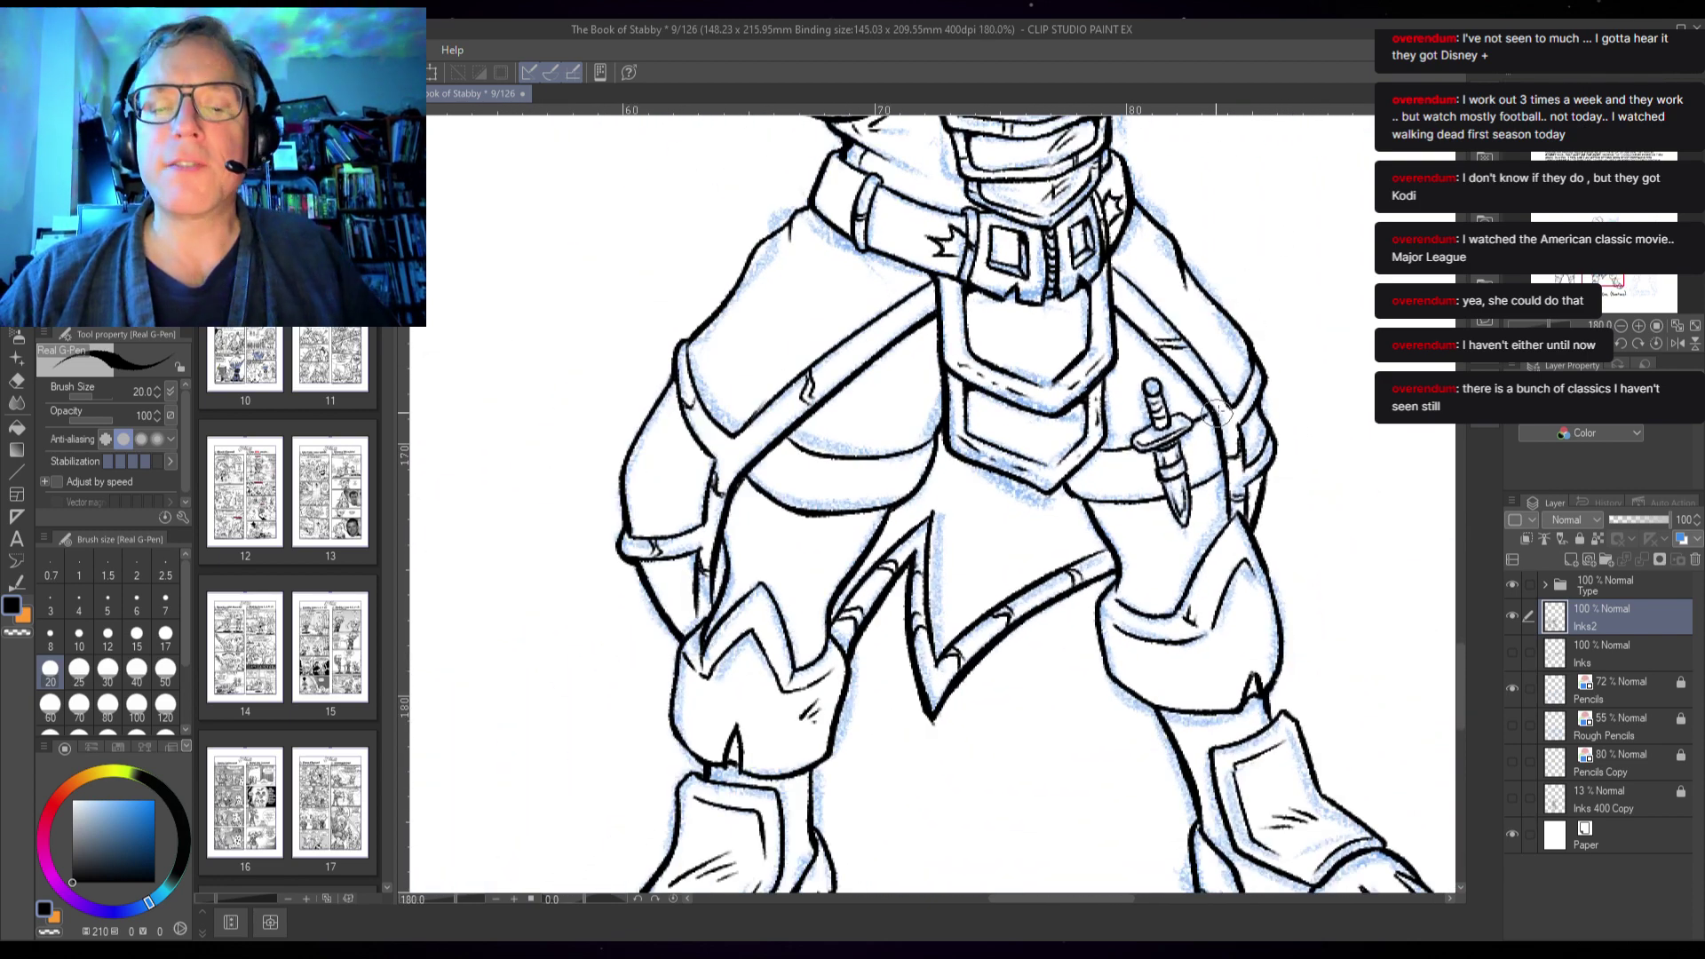
scroll(1243, 382, "down", 5)
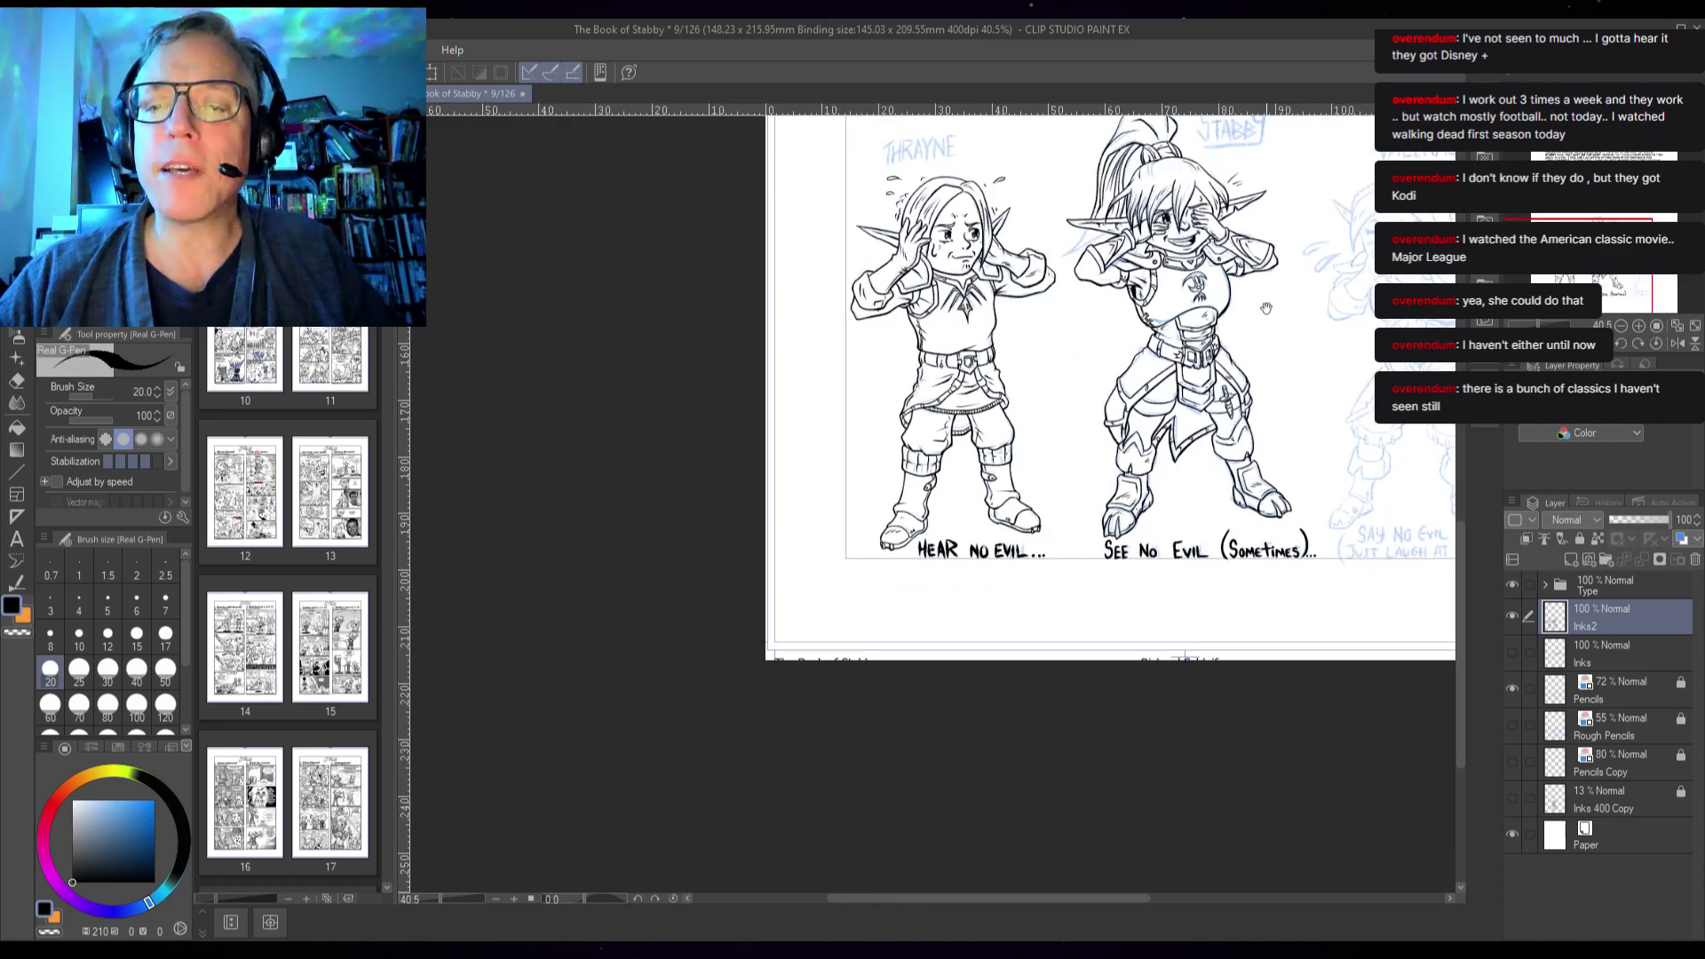
scroll(1269, 313, "down", 1)
scroll(1198, 371, "up", 3)
scroll(1187, 410, "up", 1)
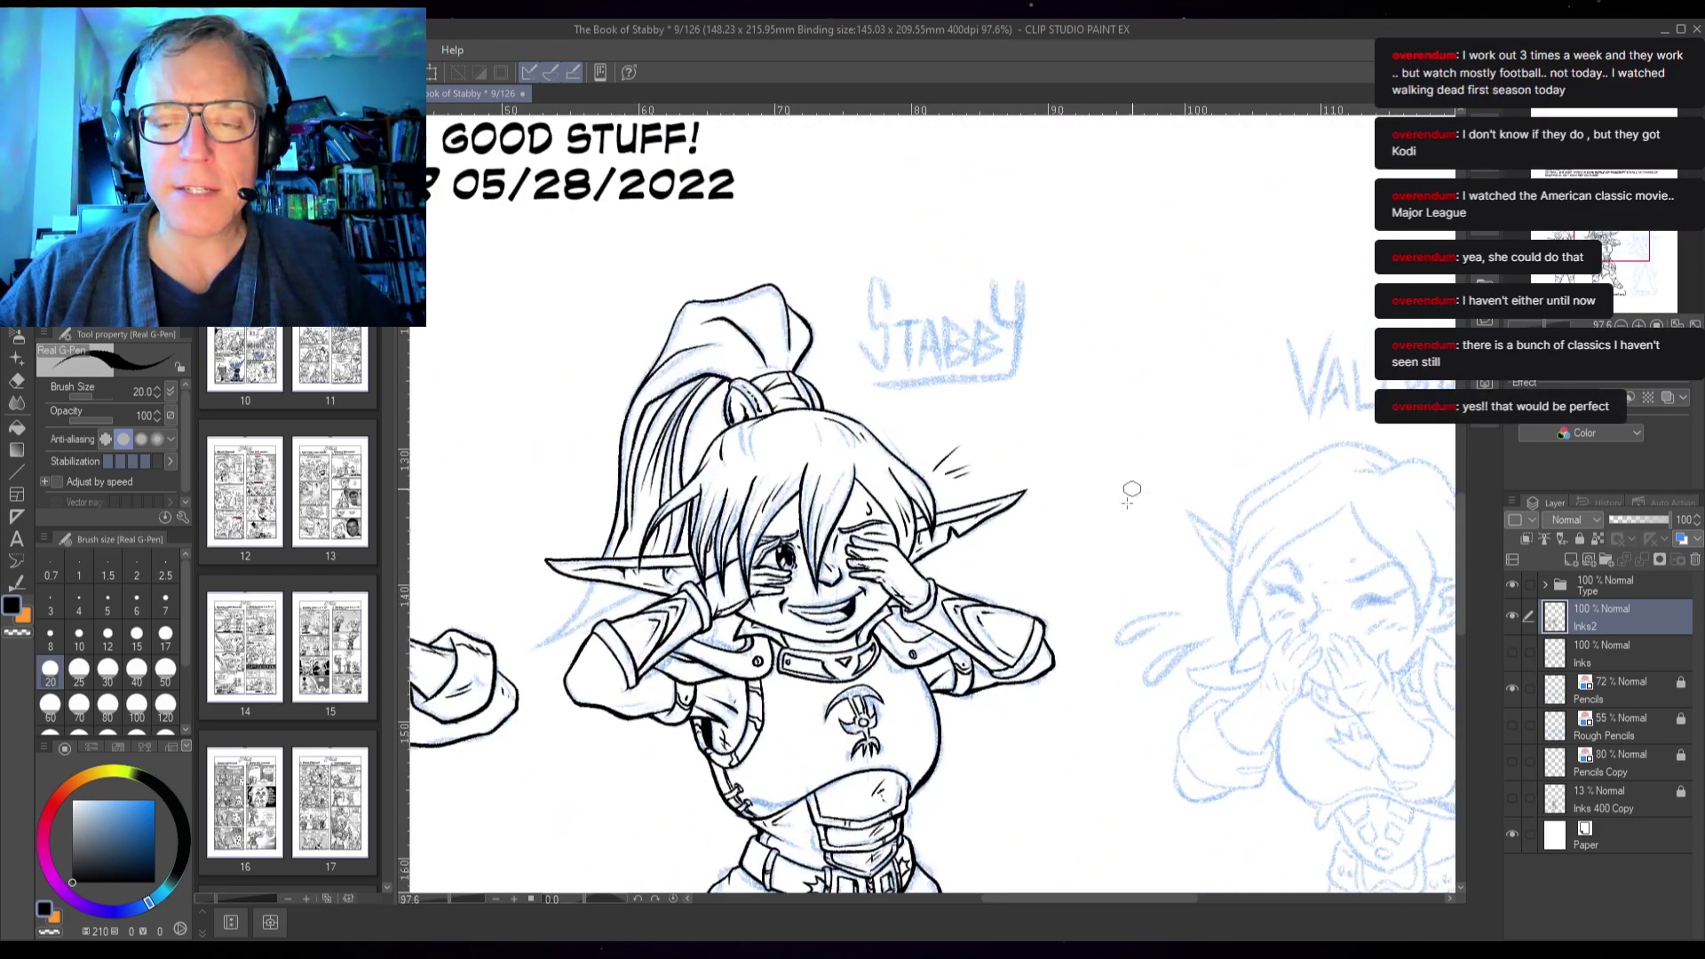
left_click_drag(1030, 706, 1137, 374)
left_click_drag(1076, 298, 1101, 634)
left_click_drag(994, 316, 1039, 632)
left_click_drag(934, 675, 1192, 391)
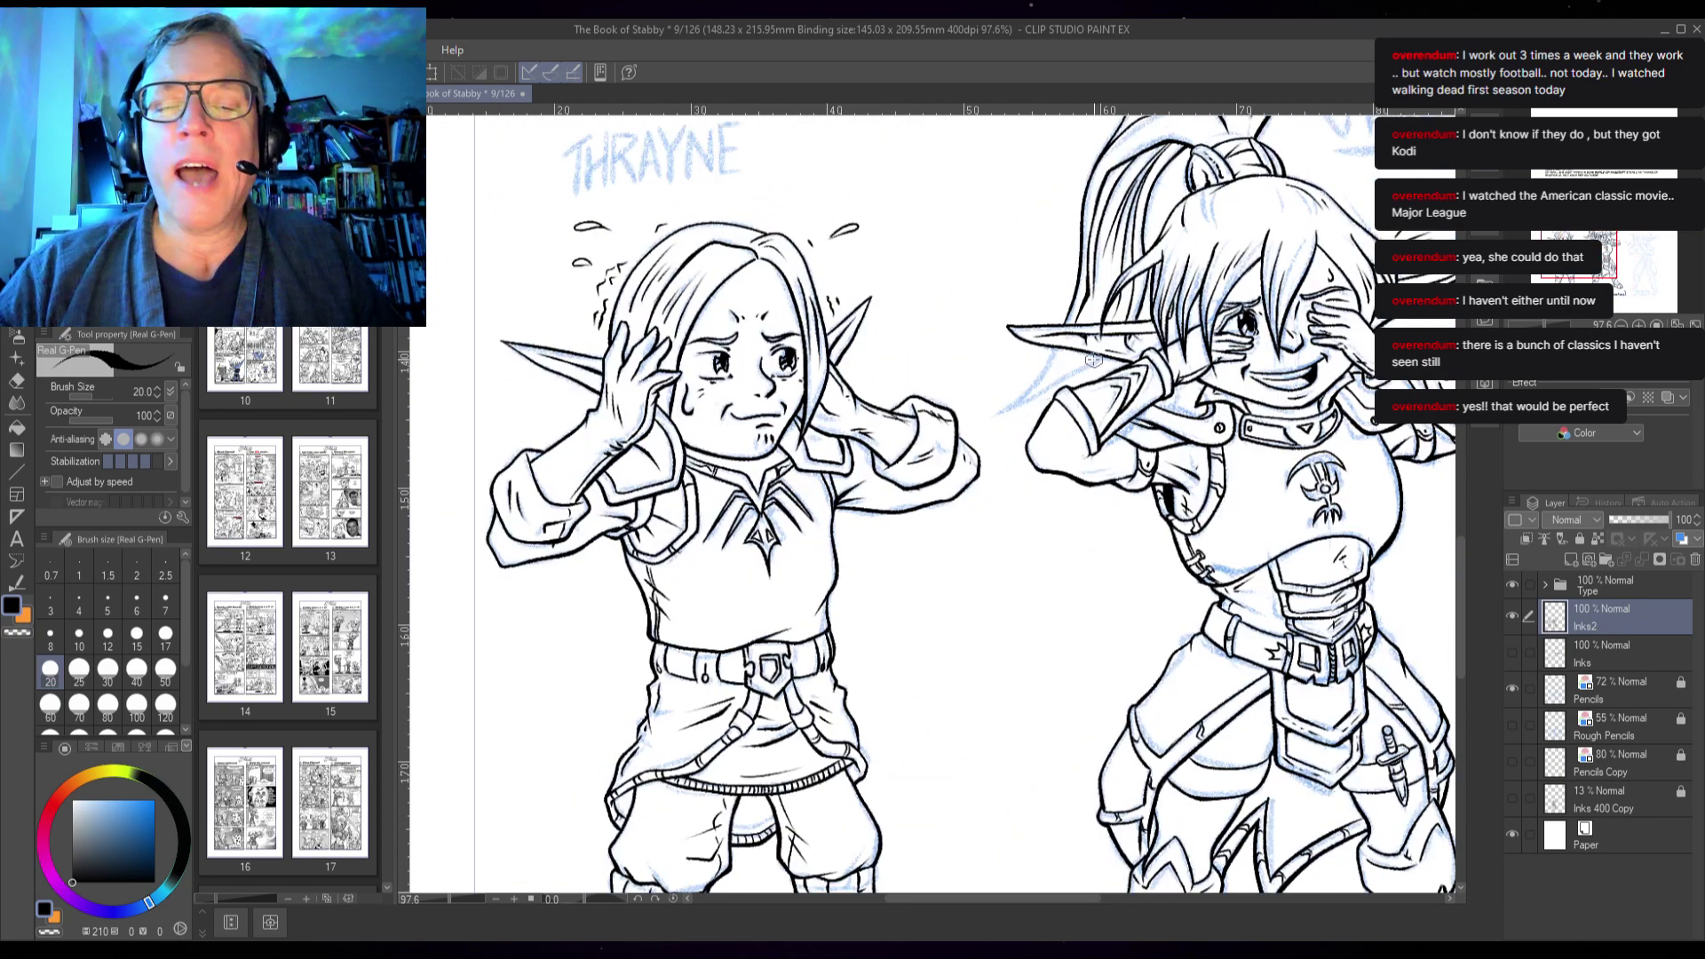
- Ink the pencilled hair tips below Stabby's ear beside the raised elbow guard, with extra strand lines inside
scroll(1061, 359, "up", 5)
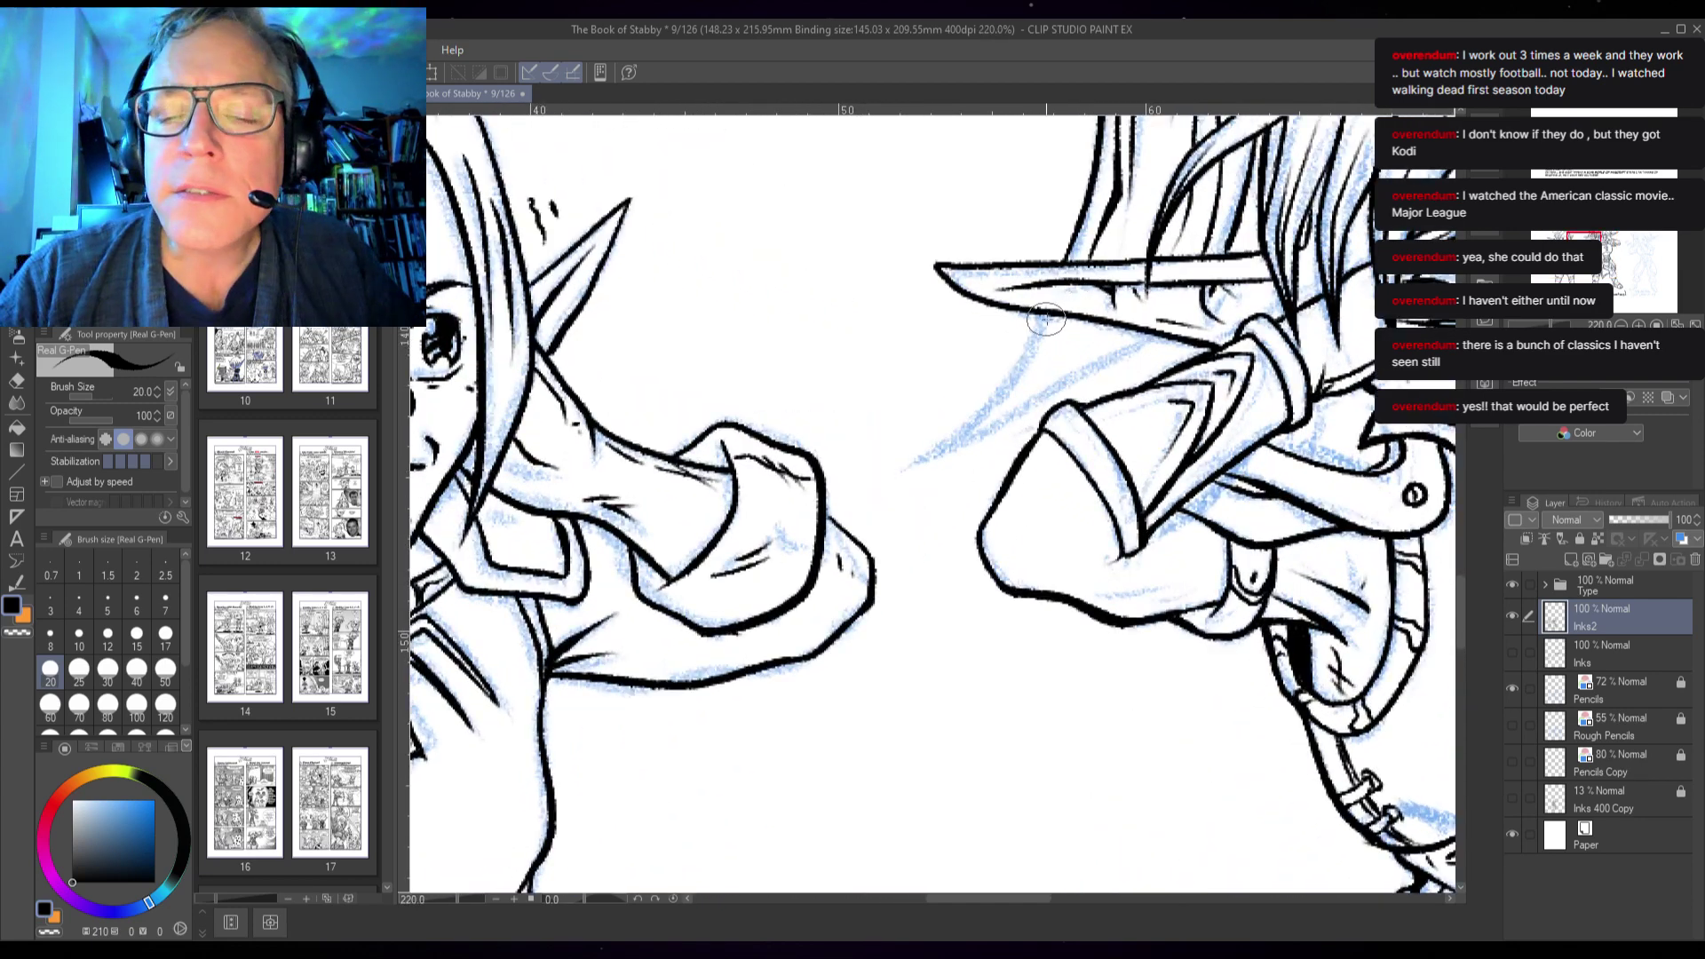
mouse_move(1037, 335)
left_mouse_down()
mouse_move(912, 462)
mouse_move(1035, 399)
mouse_move(1097, 337)
left_mouse_up()
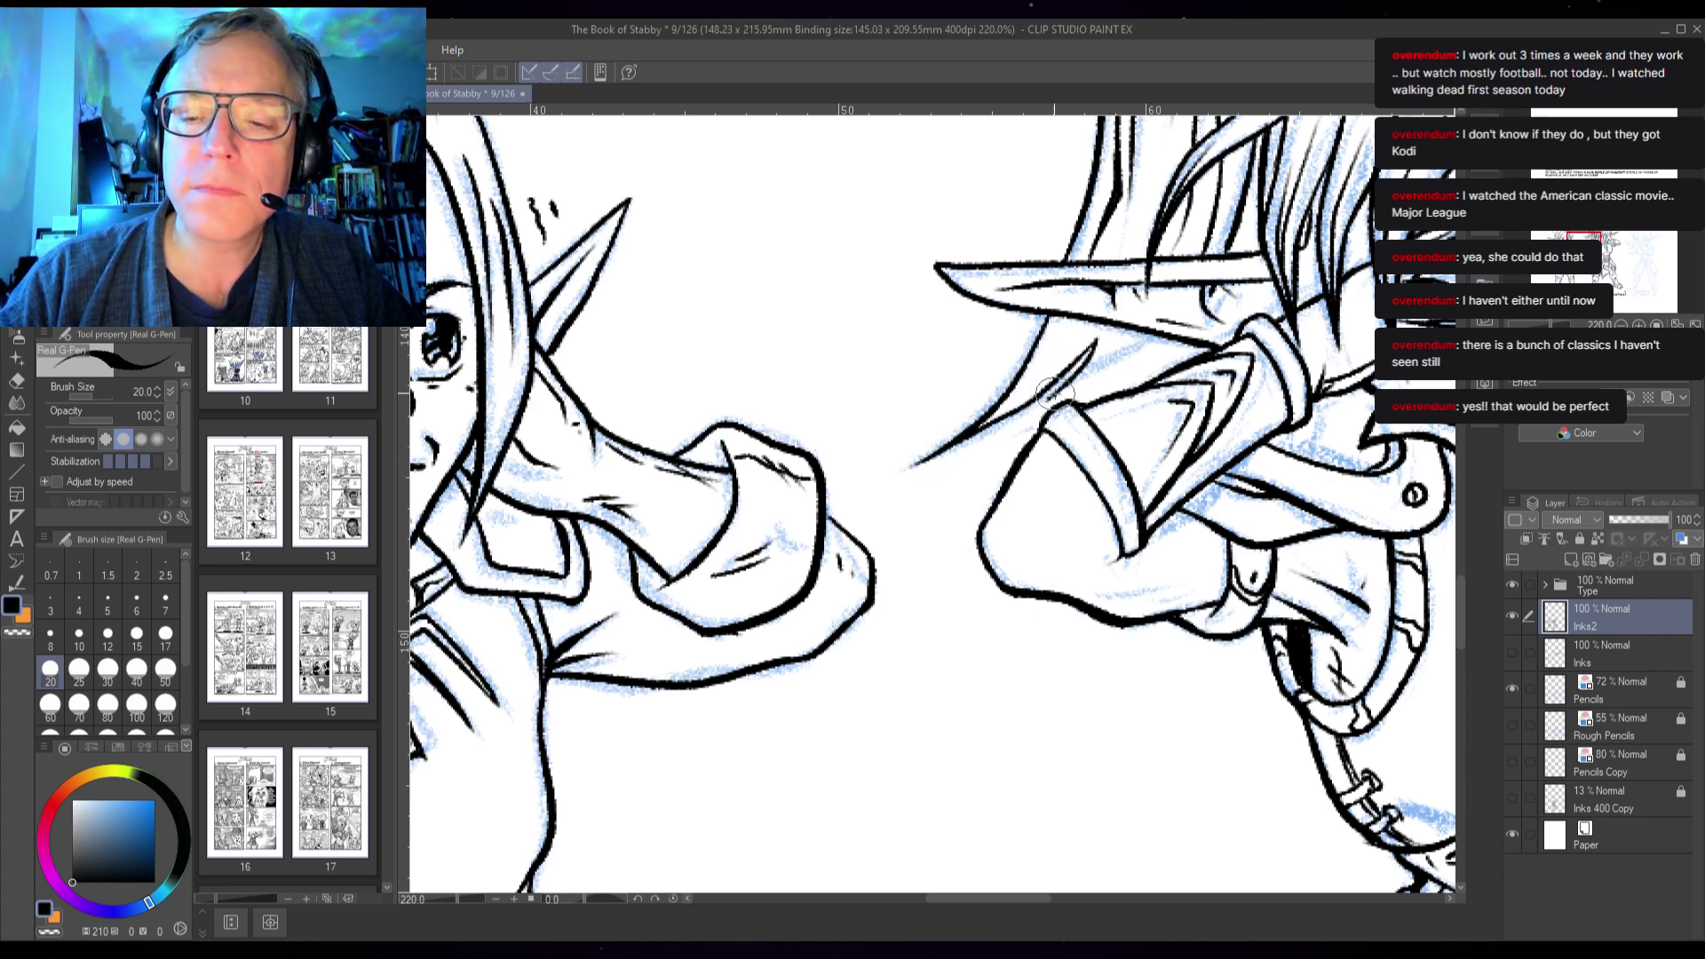
left_click_drag(1046, 397, 1170, 335)
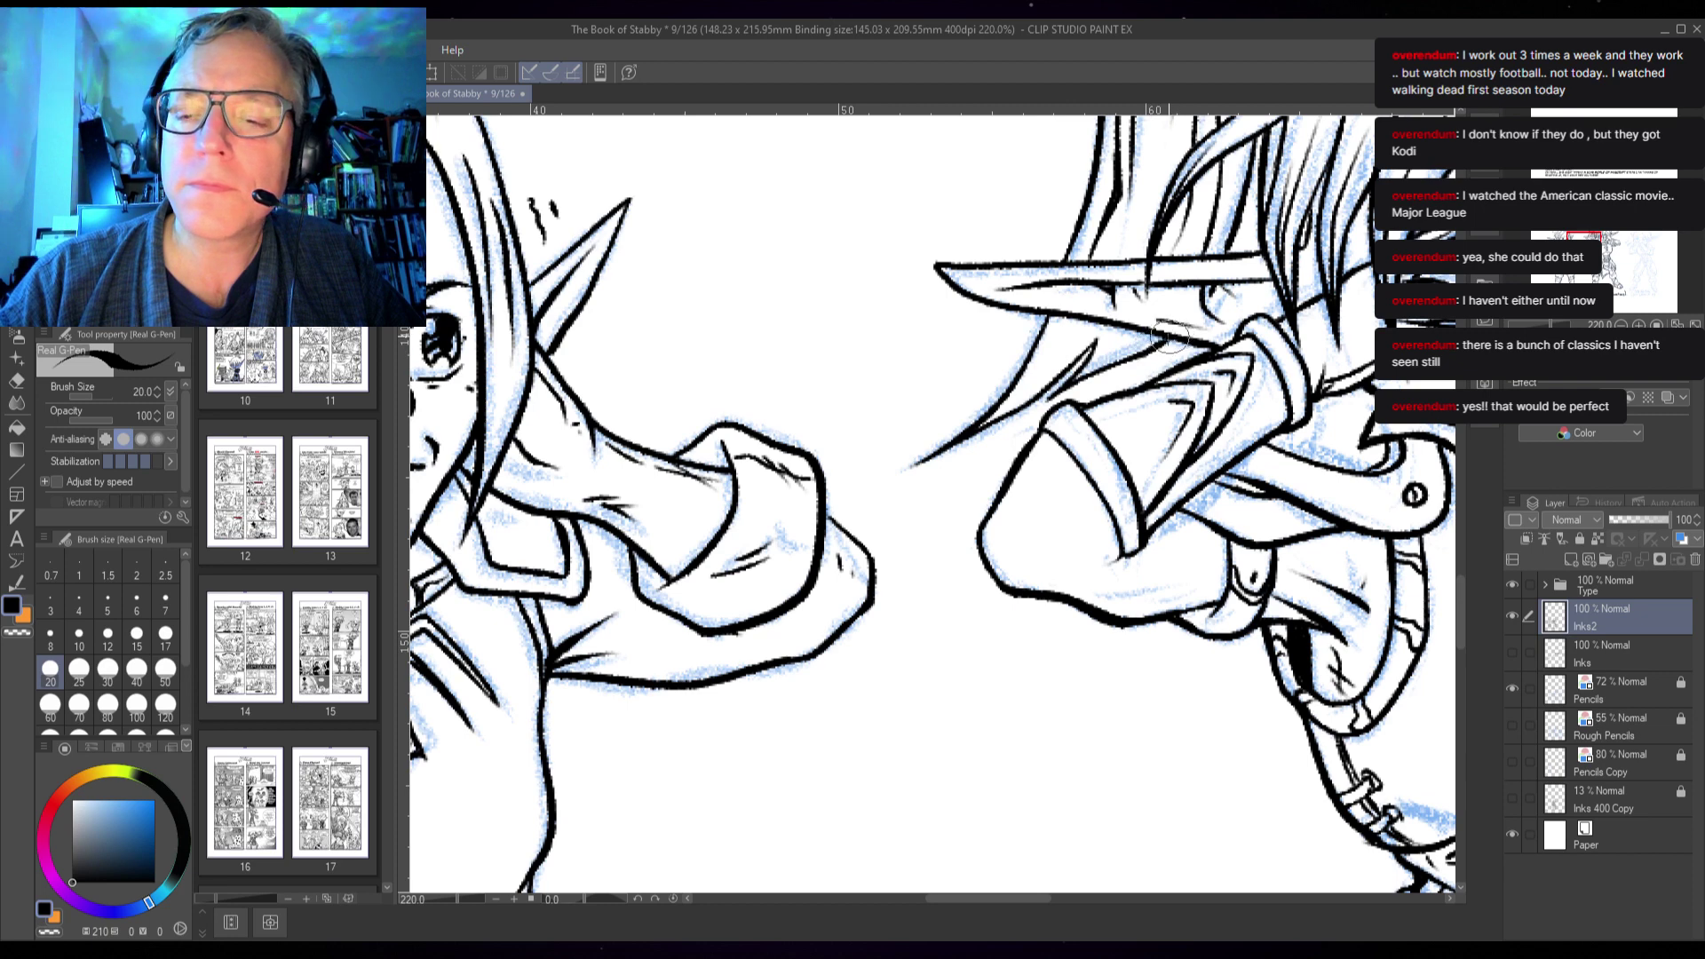
mouse_move(959, 444)
left_mouse_down()
mouse_move(1105, 306)
mouse_move(1141, 335)
left_mouse_up()
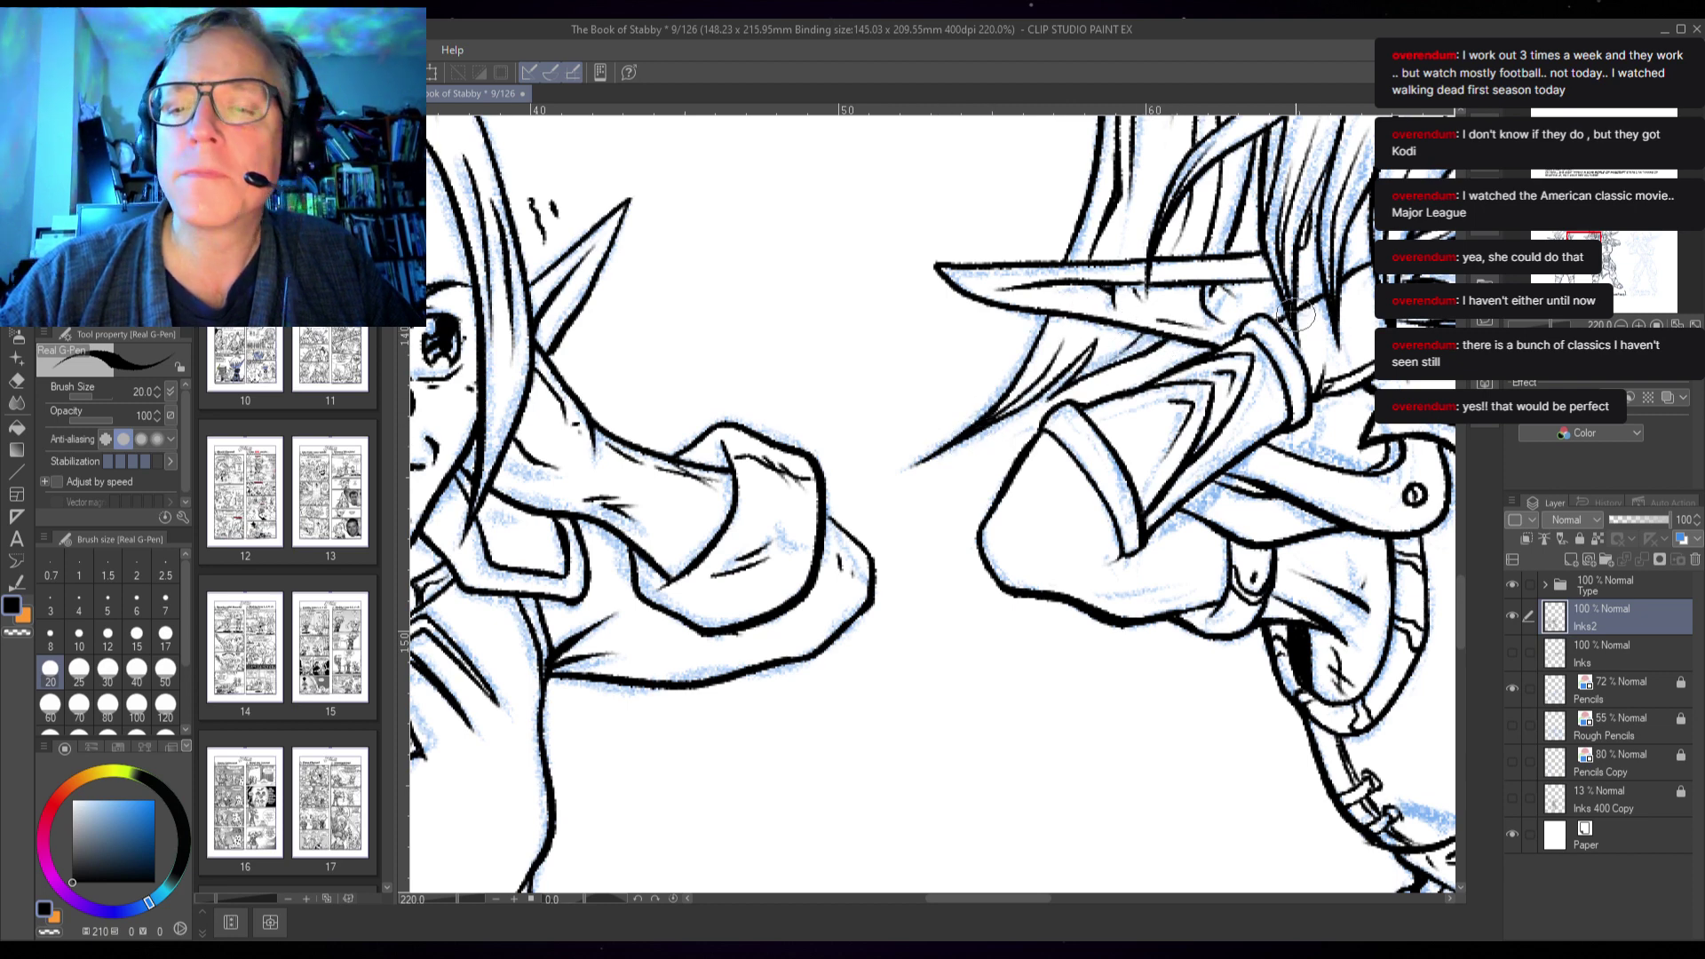
scroll(1155, 382, "up", 6)
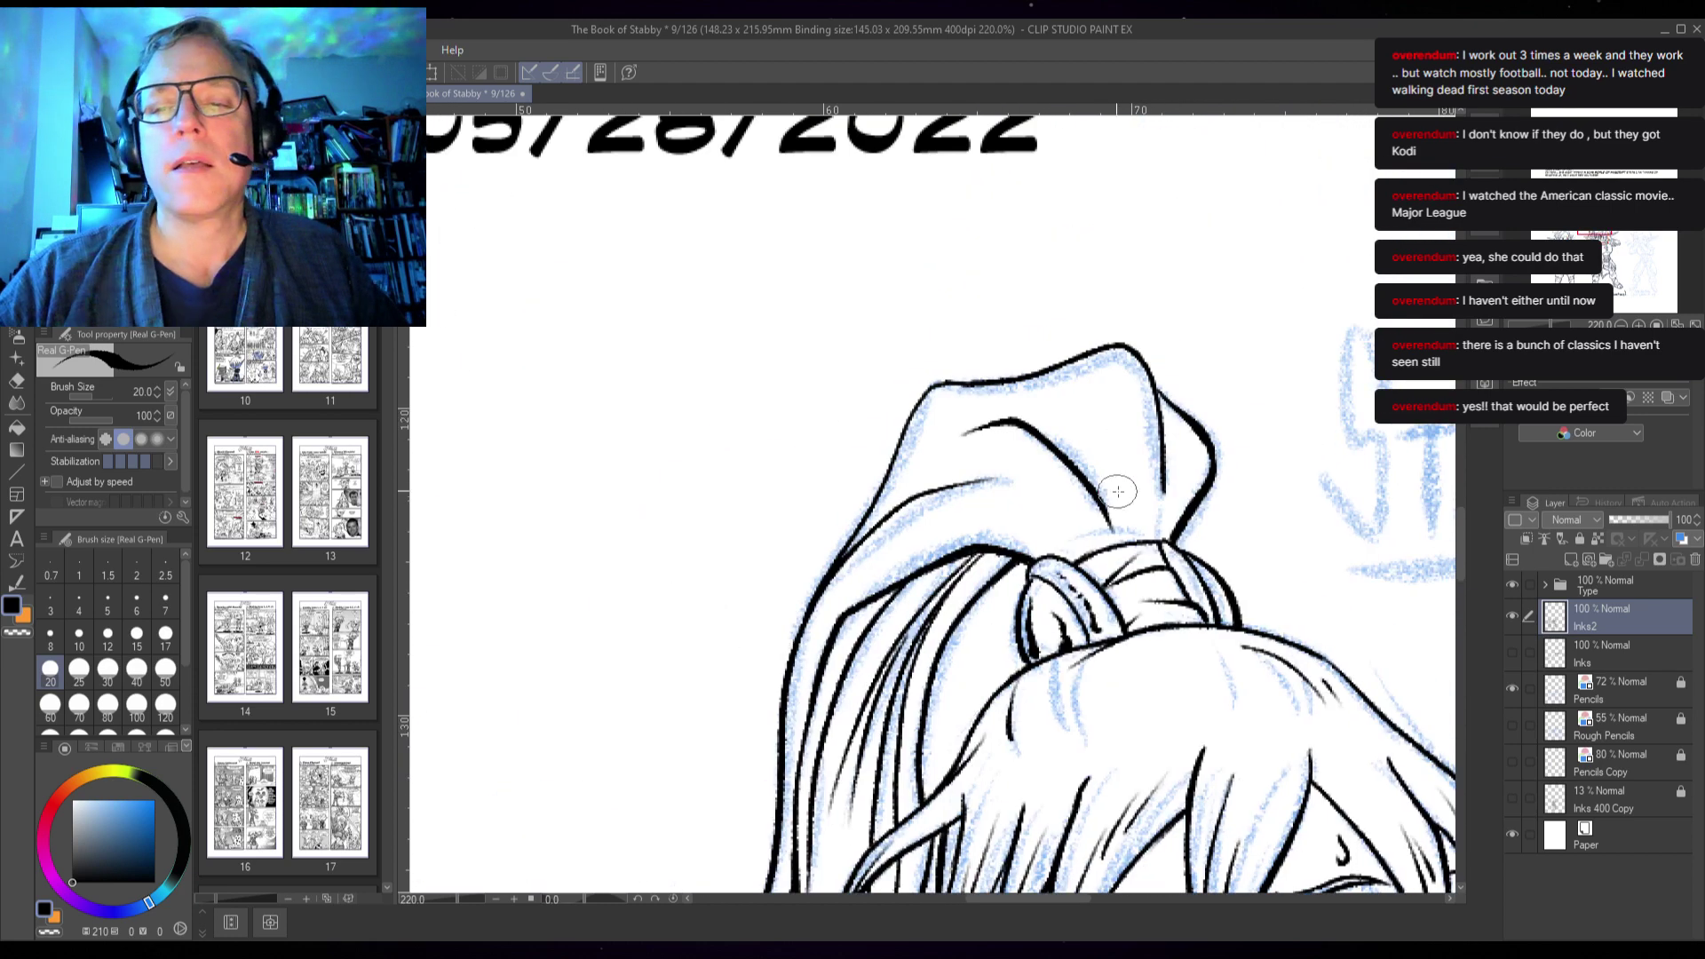
scroll(1234, 463, "down", 8)
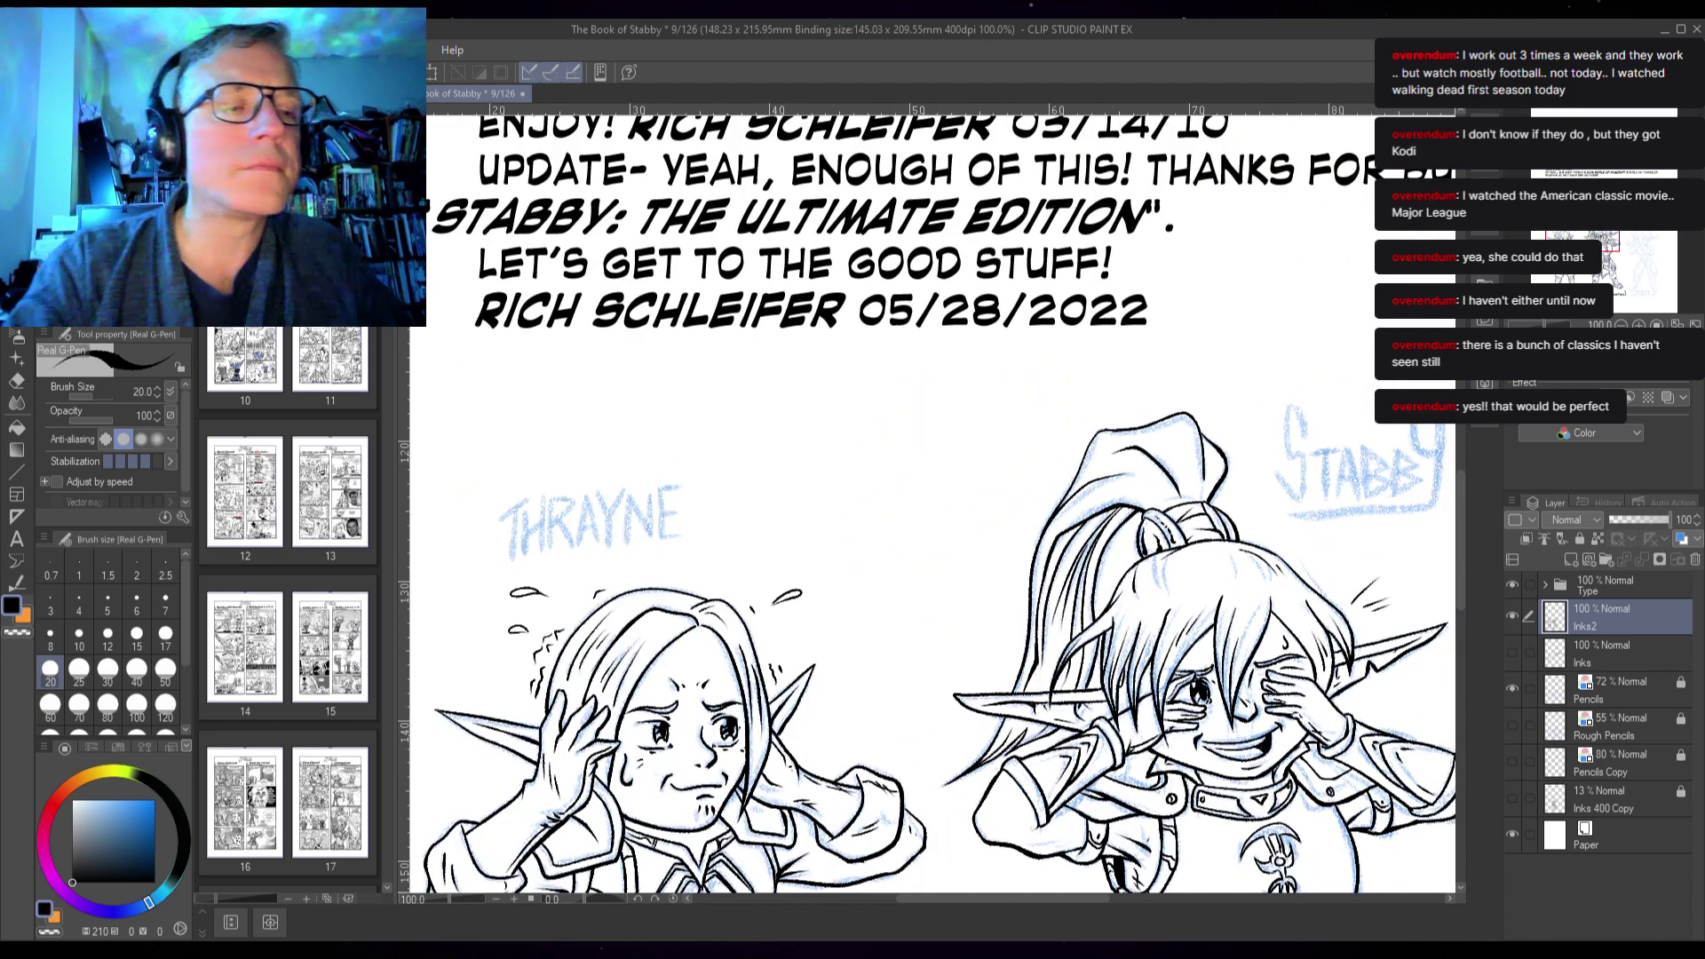
- Switch to the Calligraphy pen with brush size 20 for inking the pencilled THRAYNE lettering
key("b")
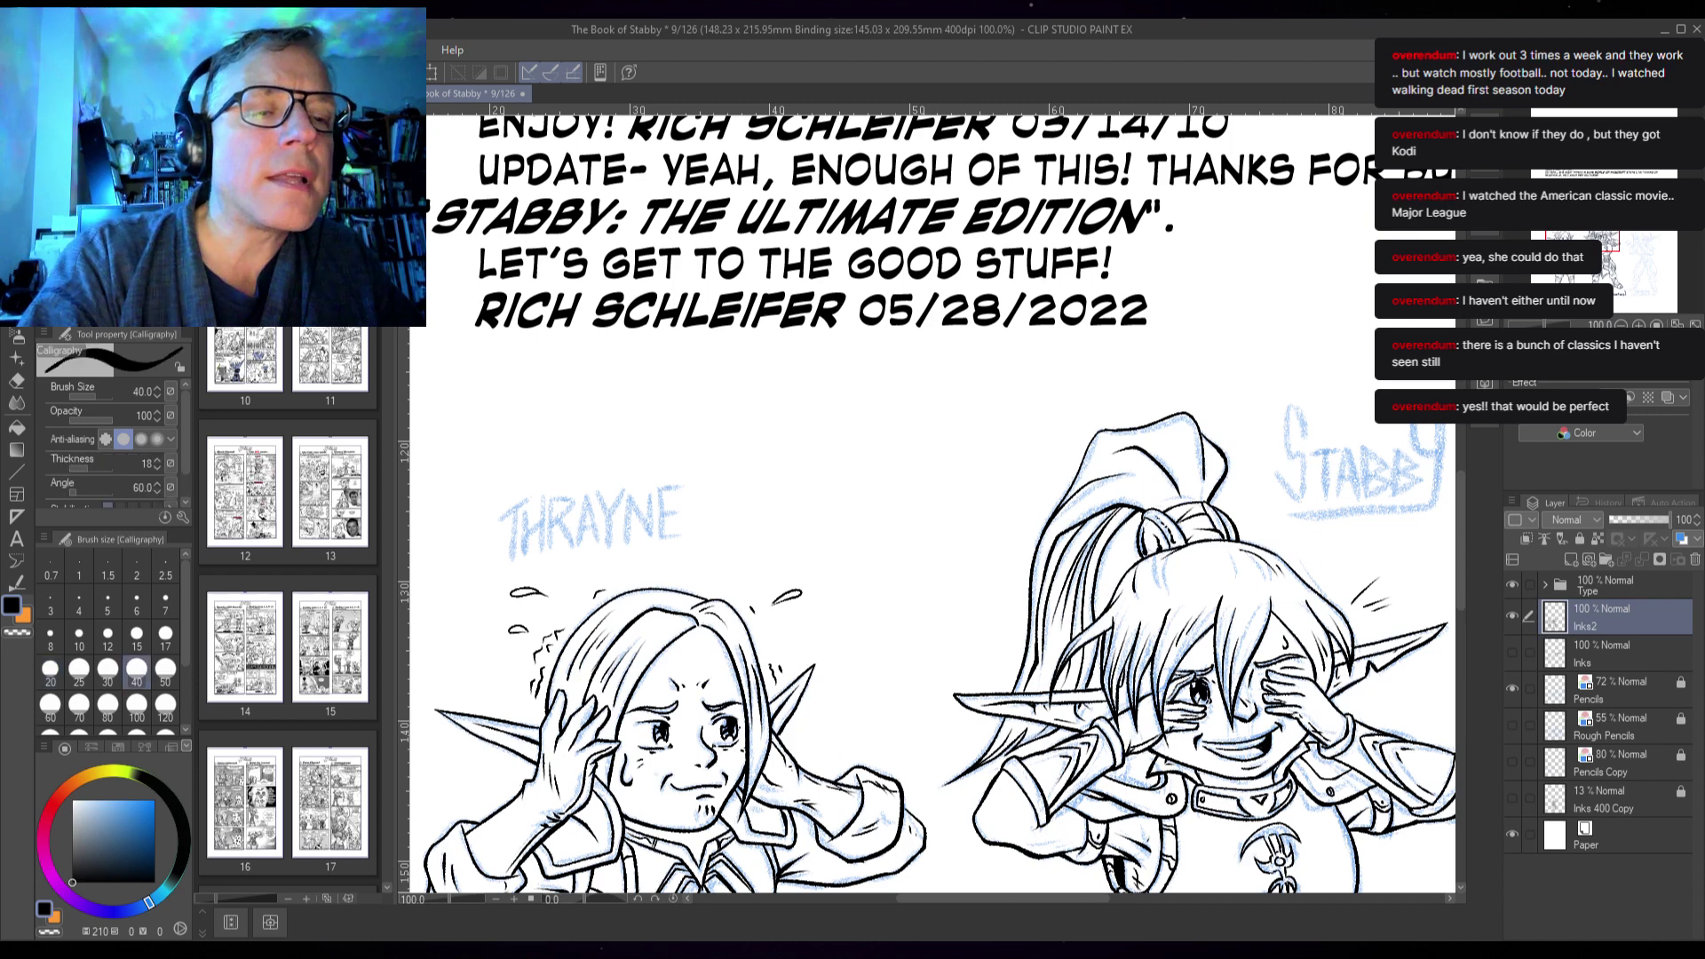
scroll(1320, 398, "down", 3)
scroll(926, 355, "left", 5)
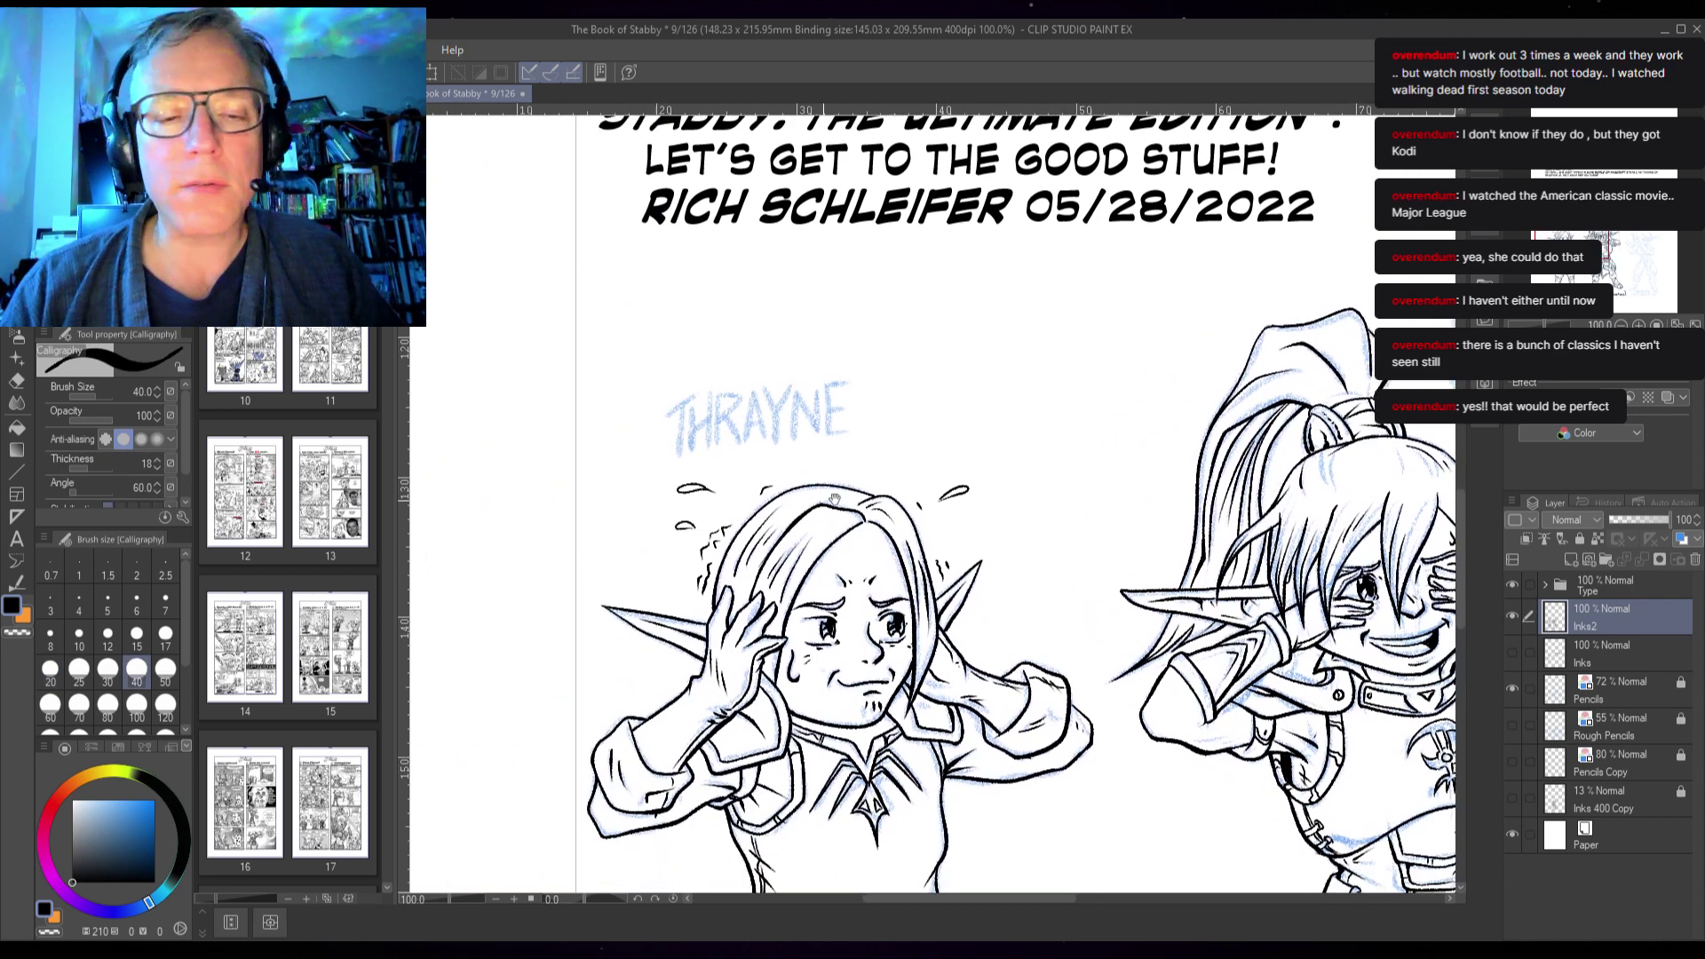
scroll(926, 355, "up", 4)
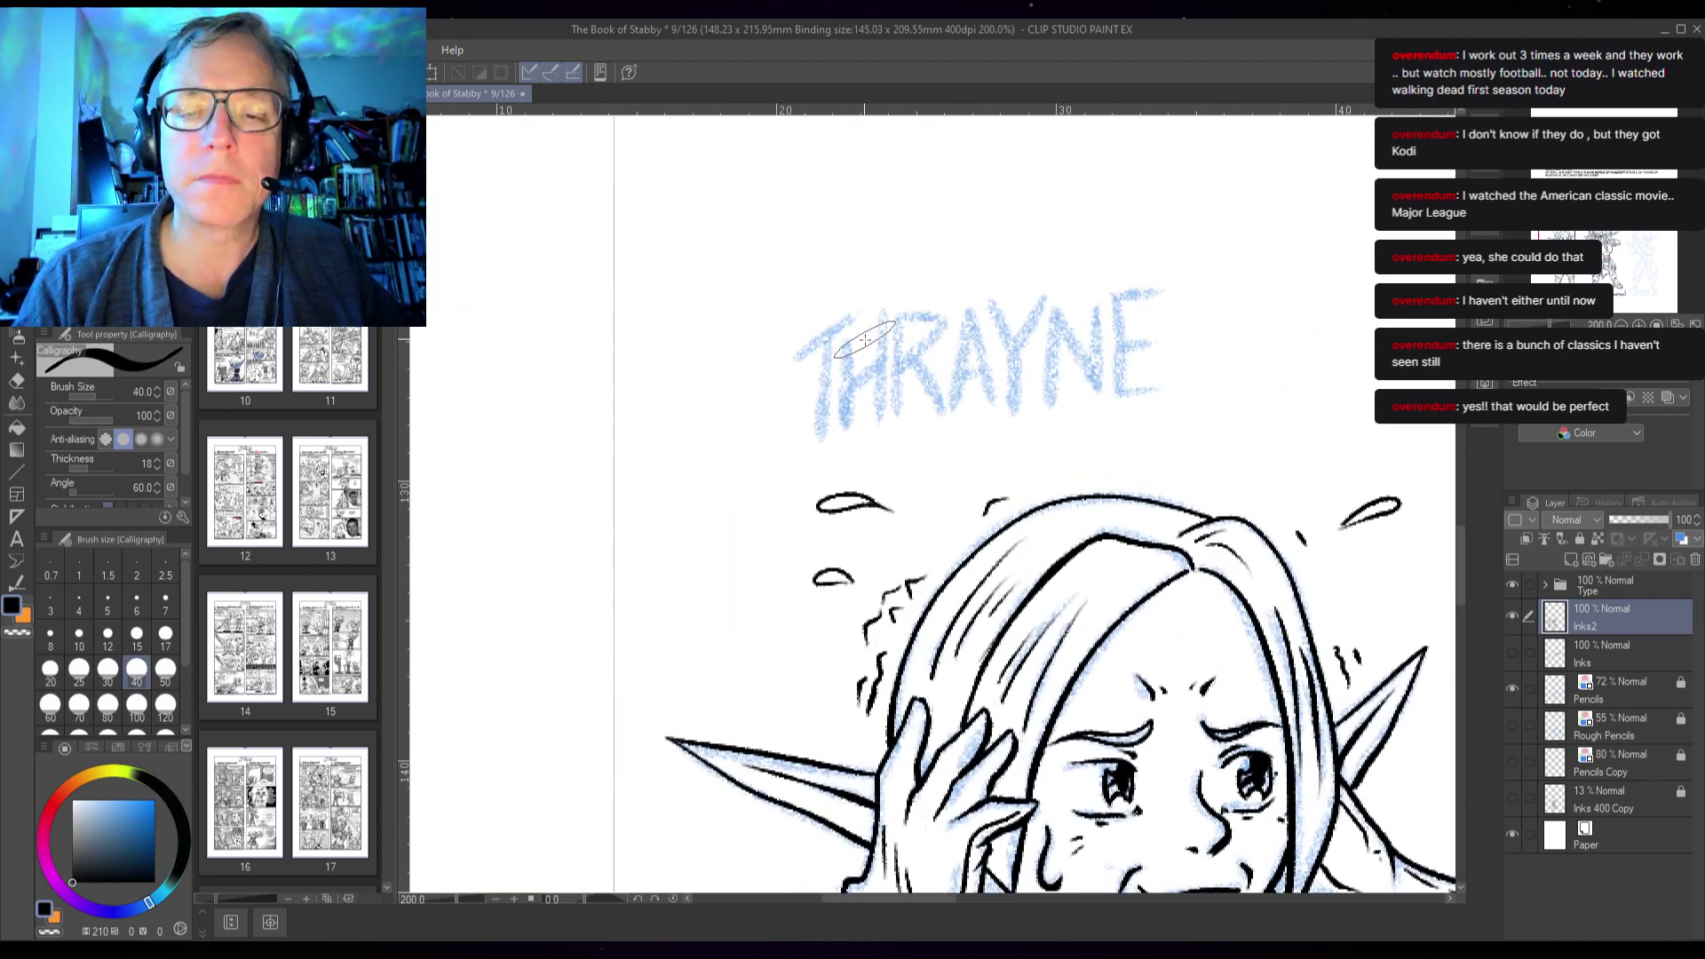
key("bracketleft")
key("bracketleft")
key("bracketleft")
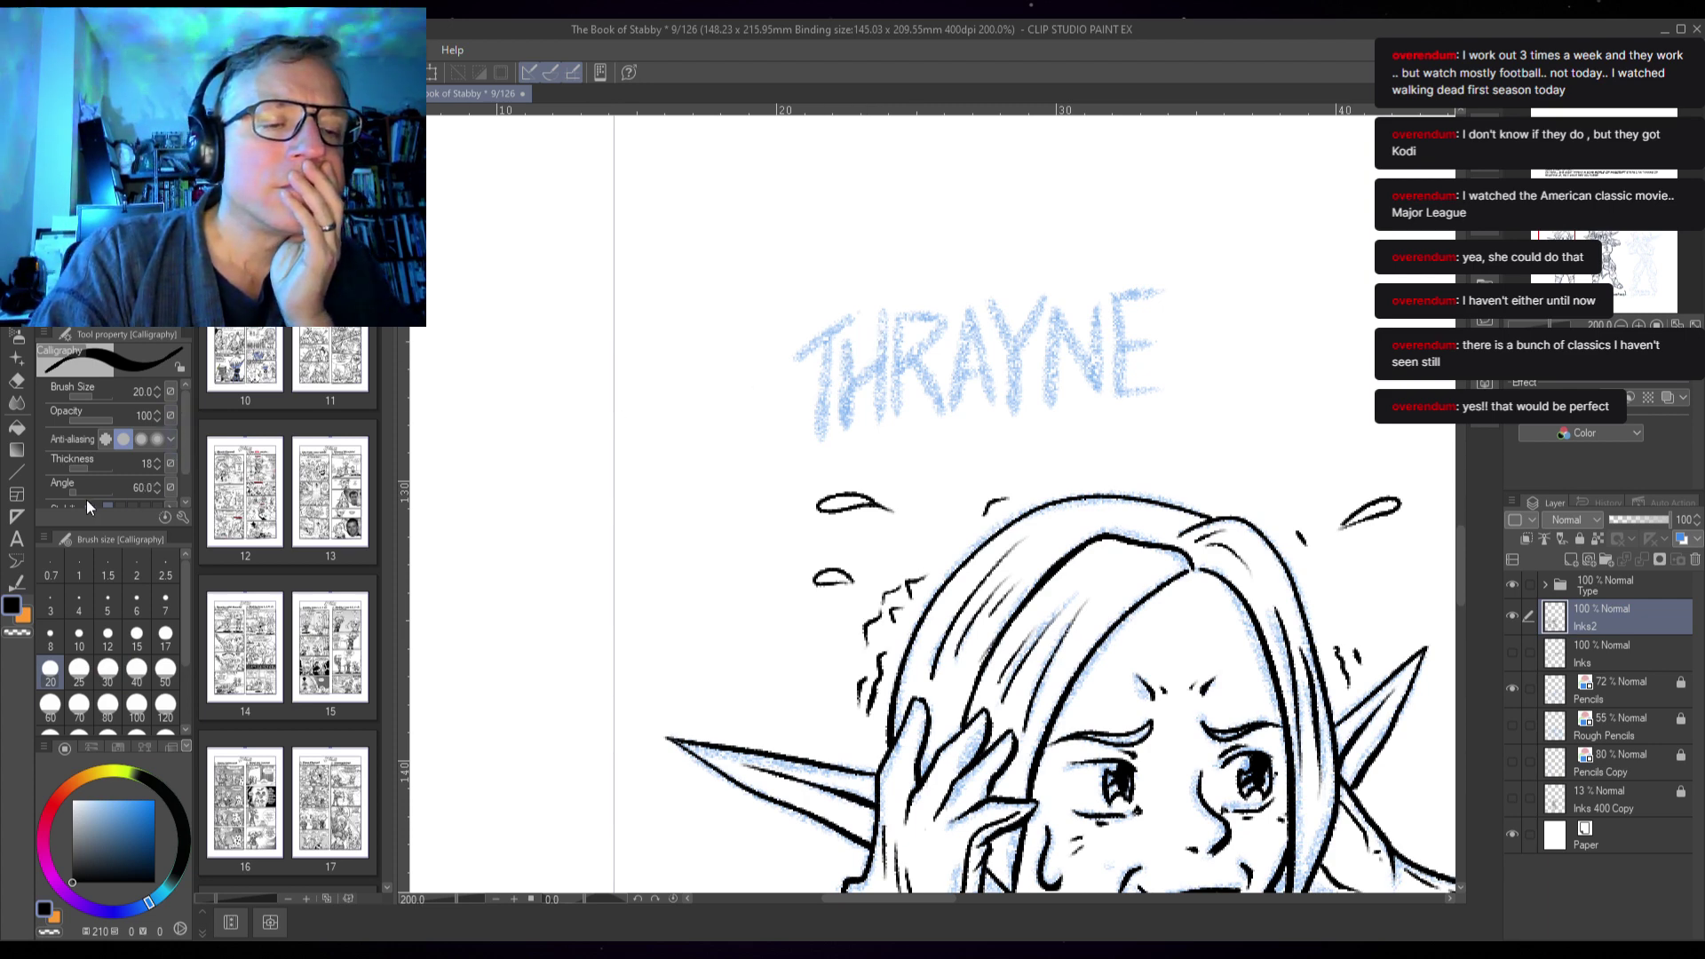
- Try inking the T of THRAYNE with the Calligraphy pen's angle at 235.1
left_click_drag(73, 492, 99, 495)
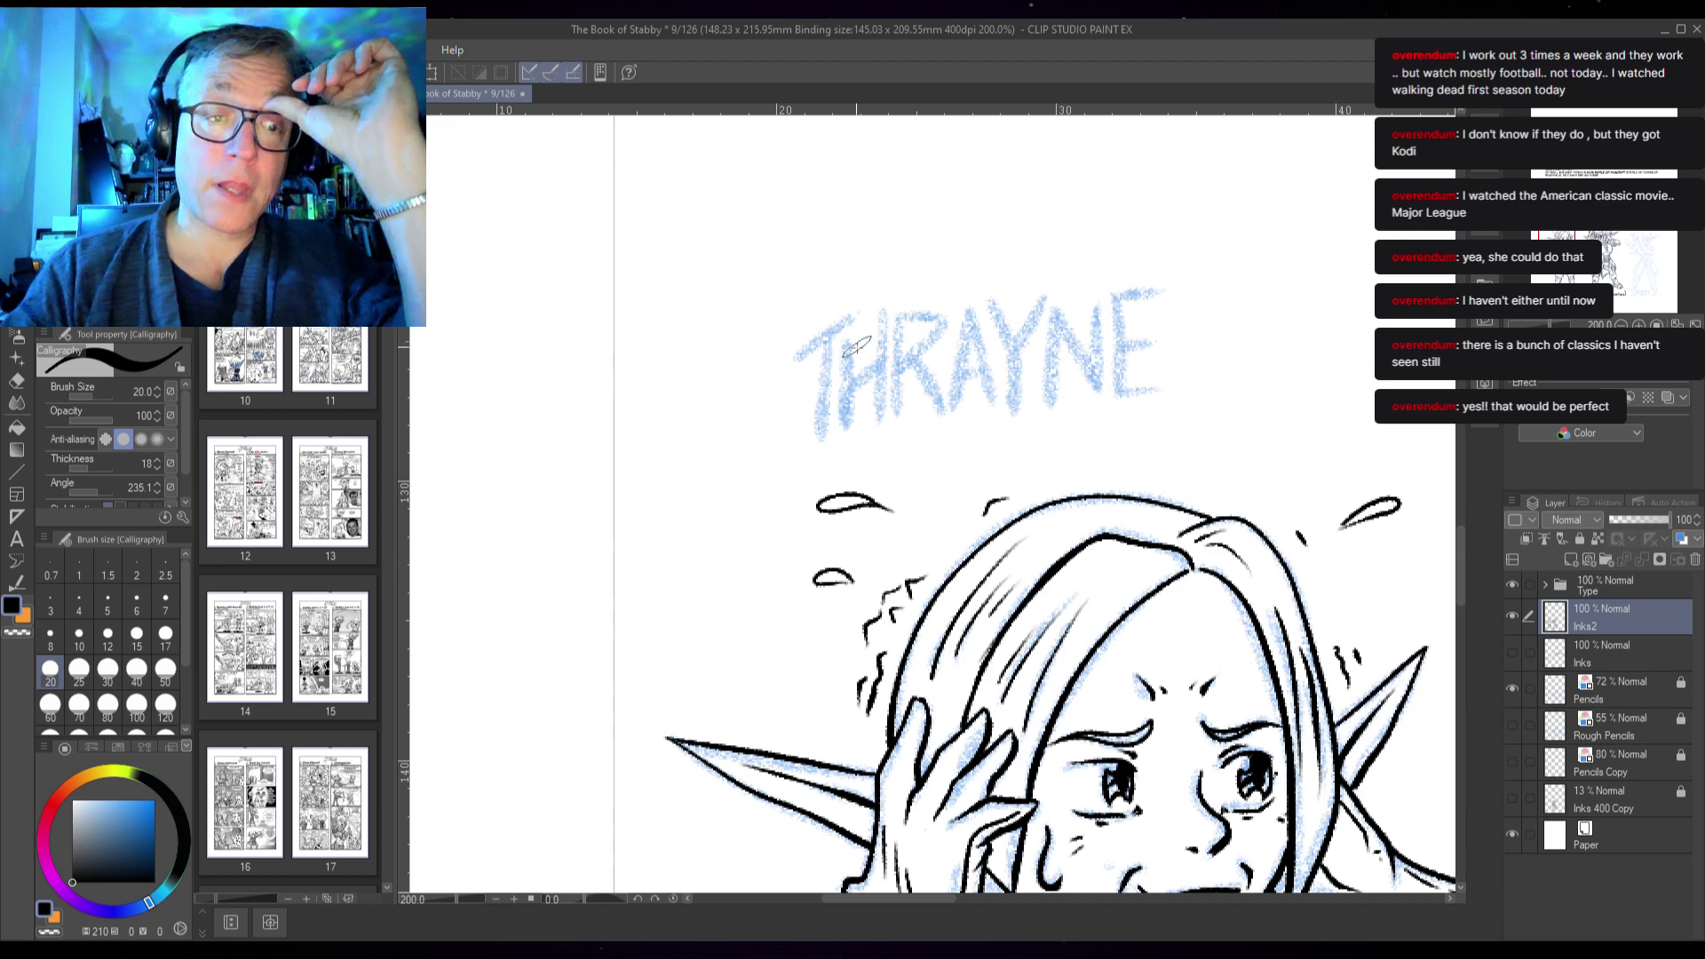
mouse_move(791, 364)
left_mouse_down()
mouse_move(881, 292)
mouse_move(828, 337)
mouse_move(824, 421)
left_mouse_up()
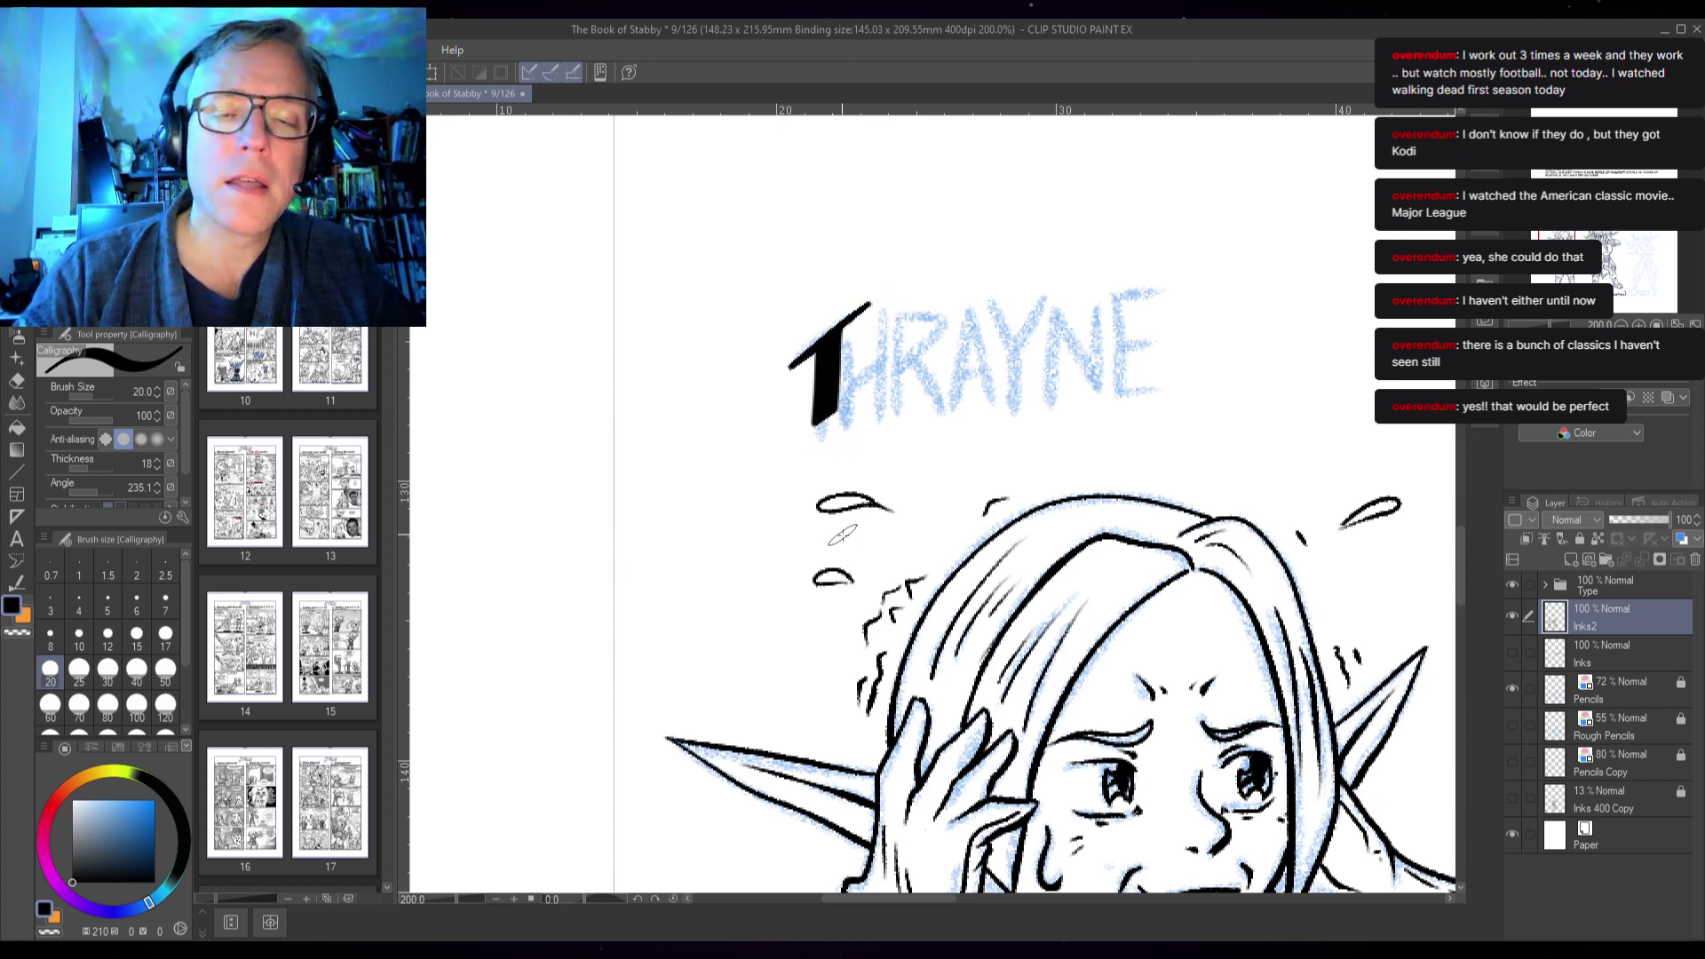
key("ctrl+z")
key("ctrl+z")
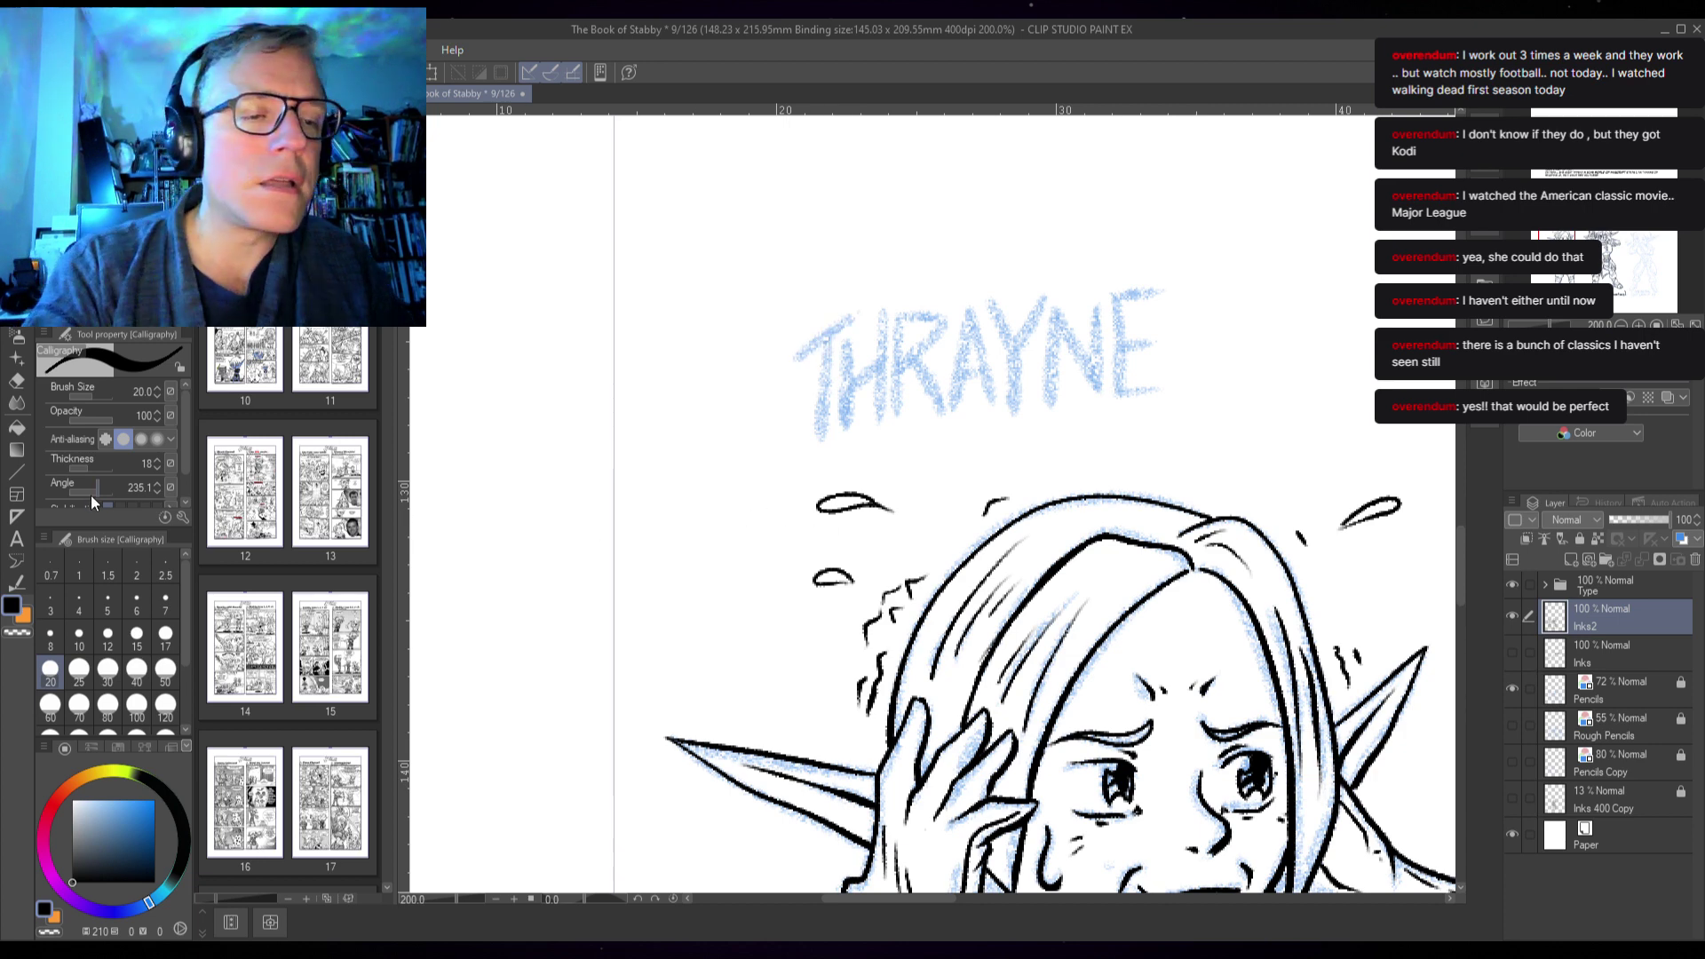
- Set the Calligraphy pen's angle to 55.0
left_click_drag(93, 493, 76, 499)
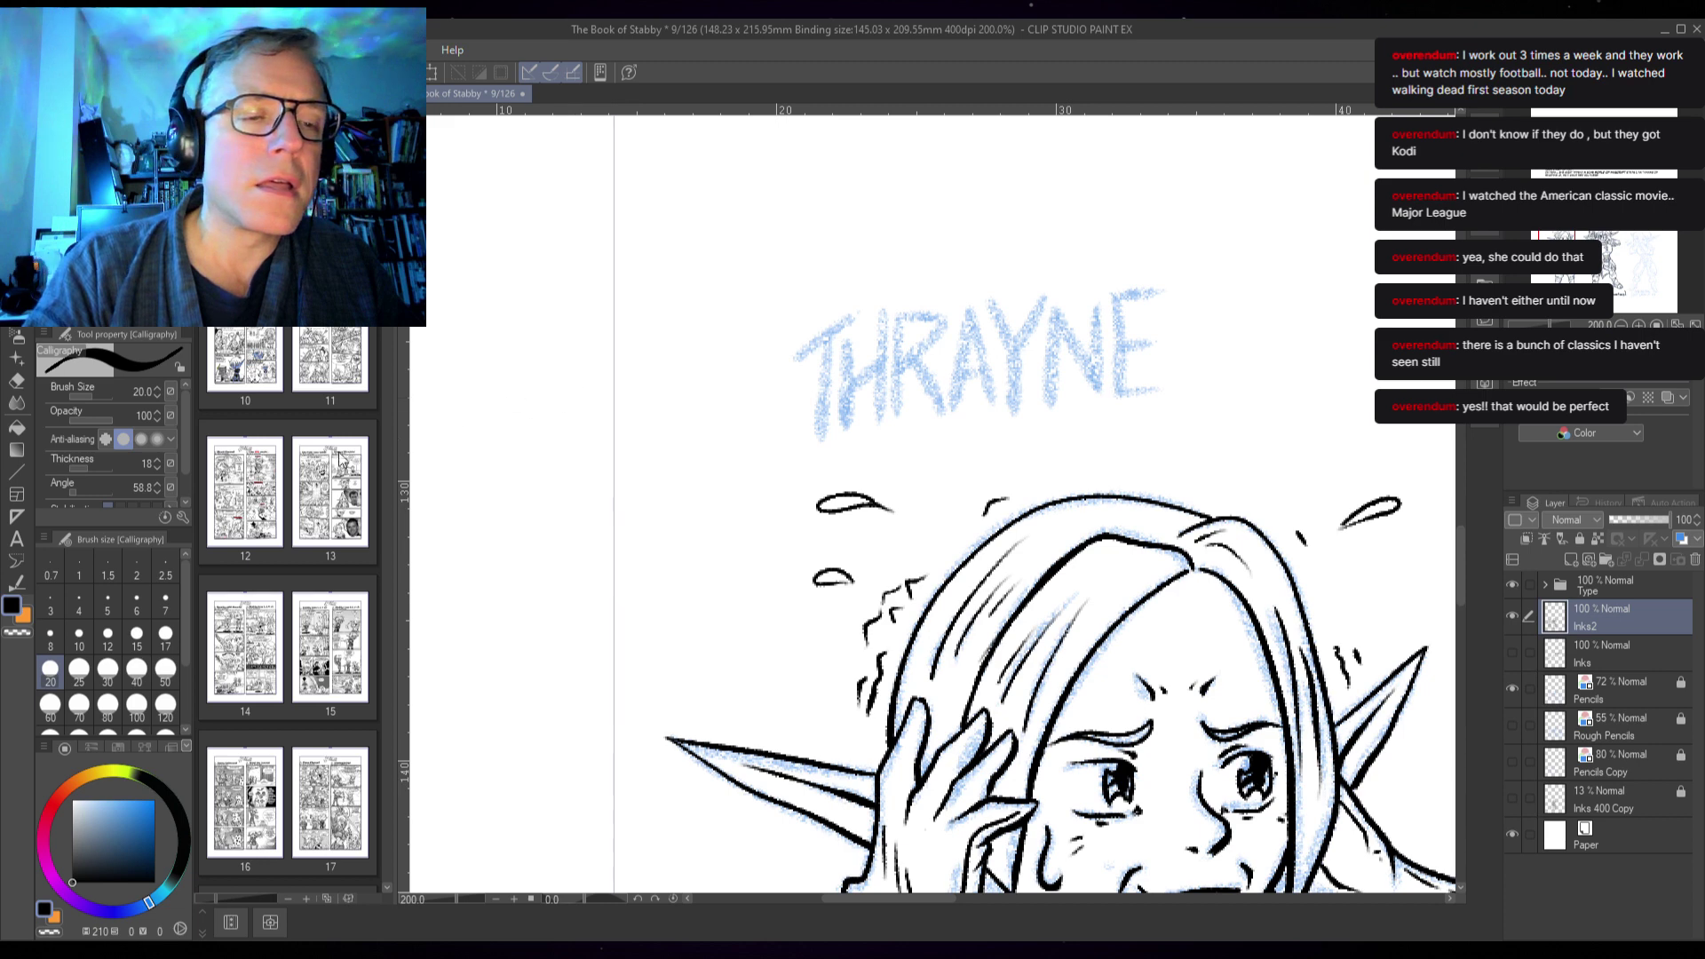
mouse_move(75, 492)
left_mouse_down()
mouse_move(89, 491)
mouse_move(74, 497)
left_mouse_up()
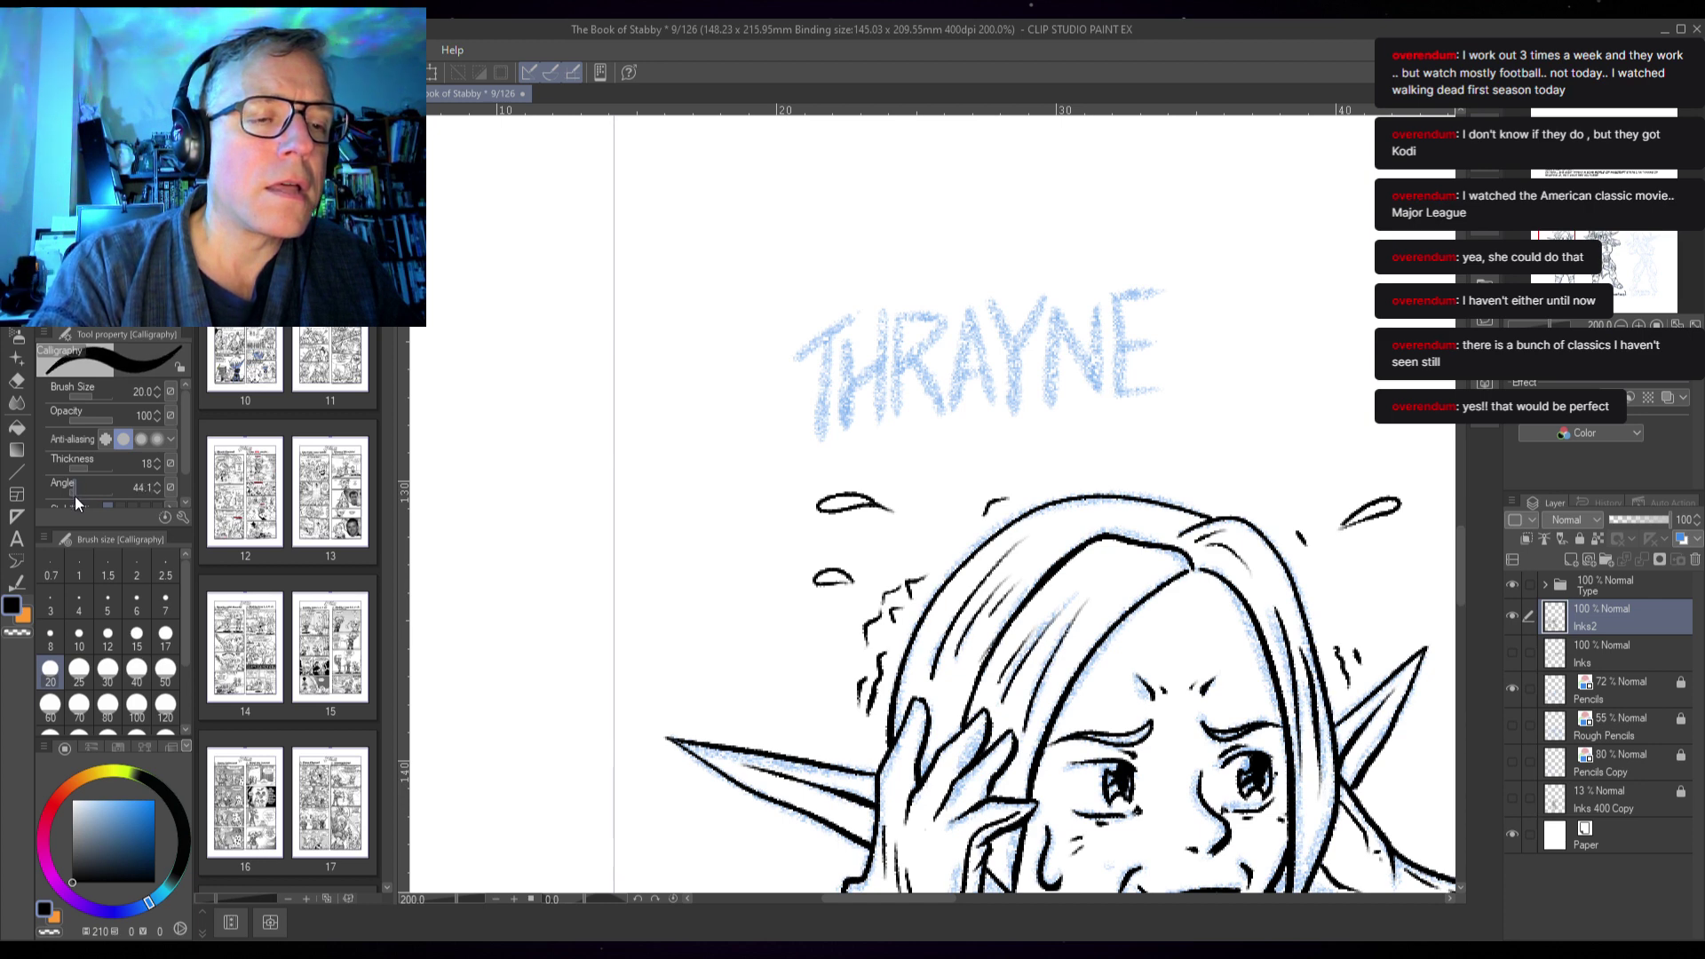
left_click(156, 482)
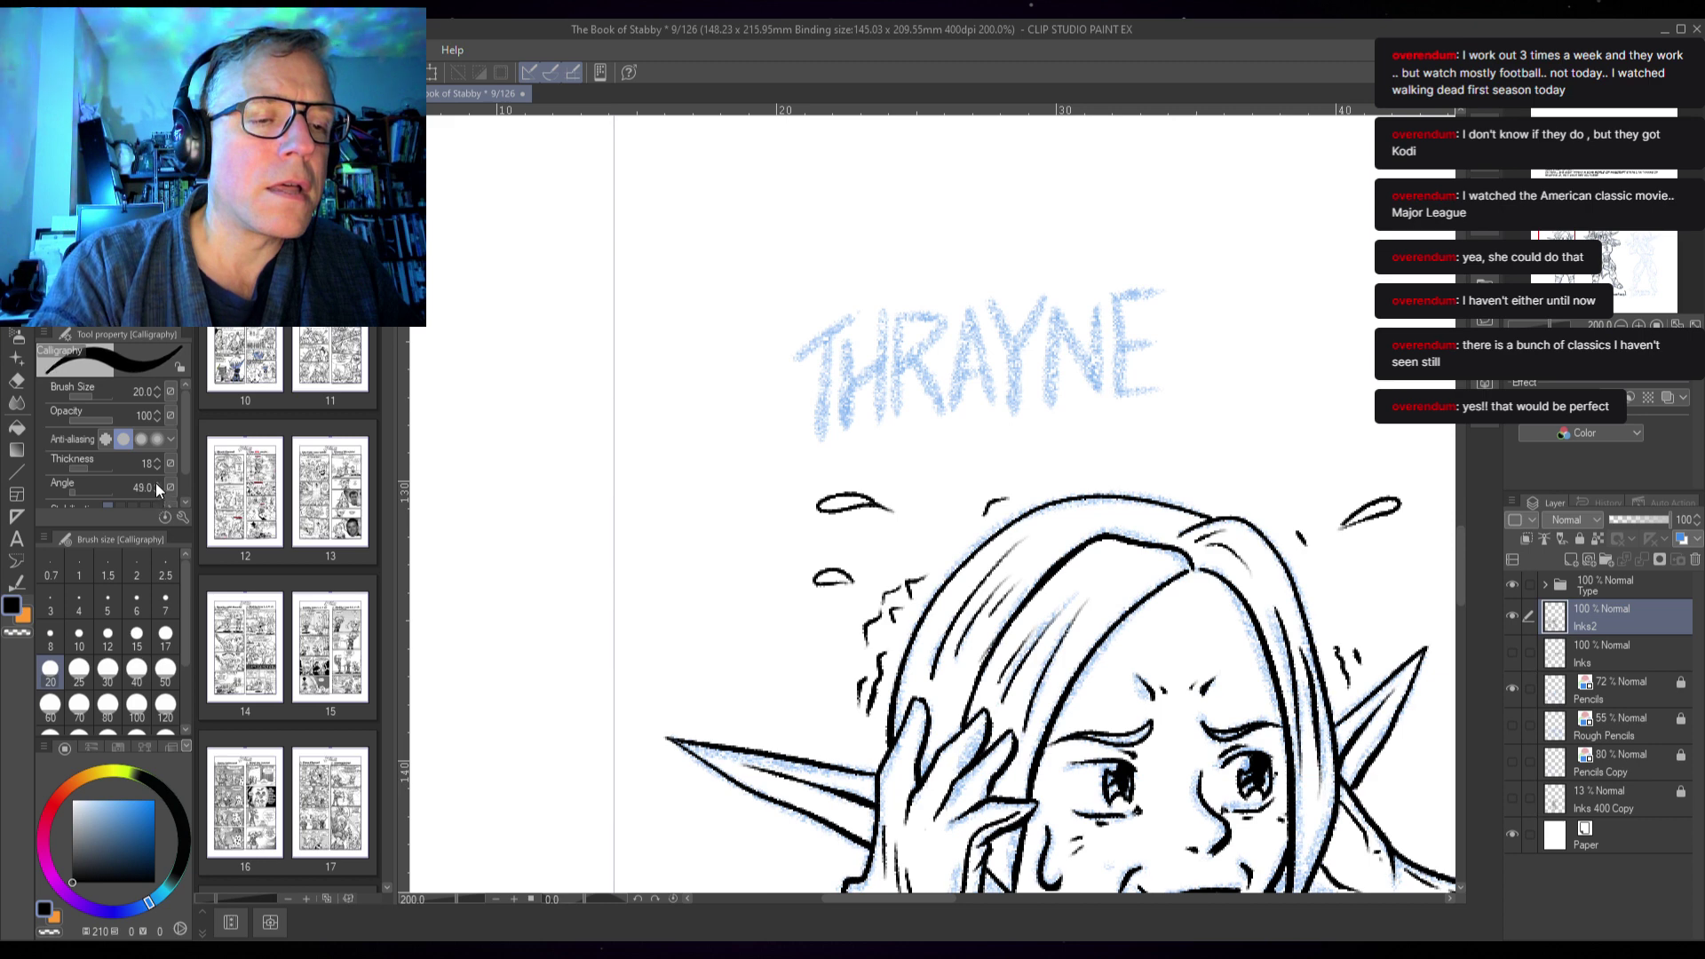
left_click(155, 485)
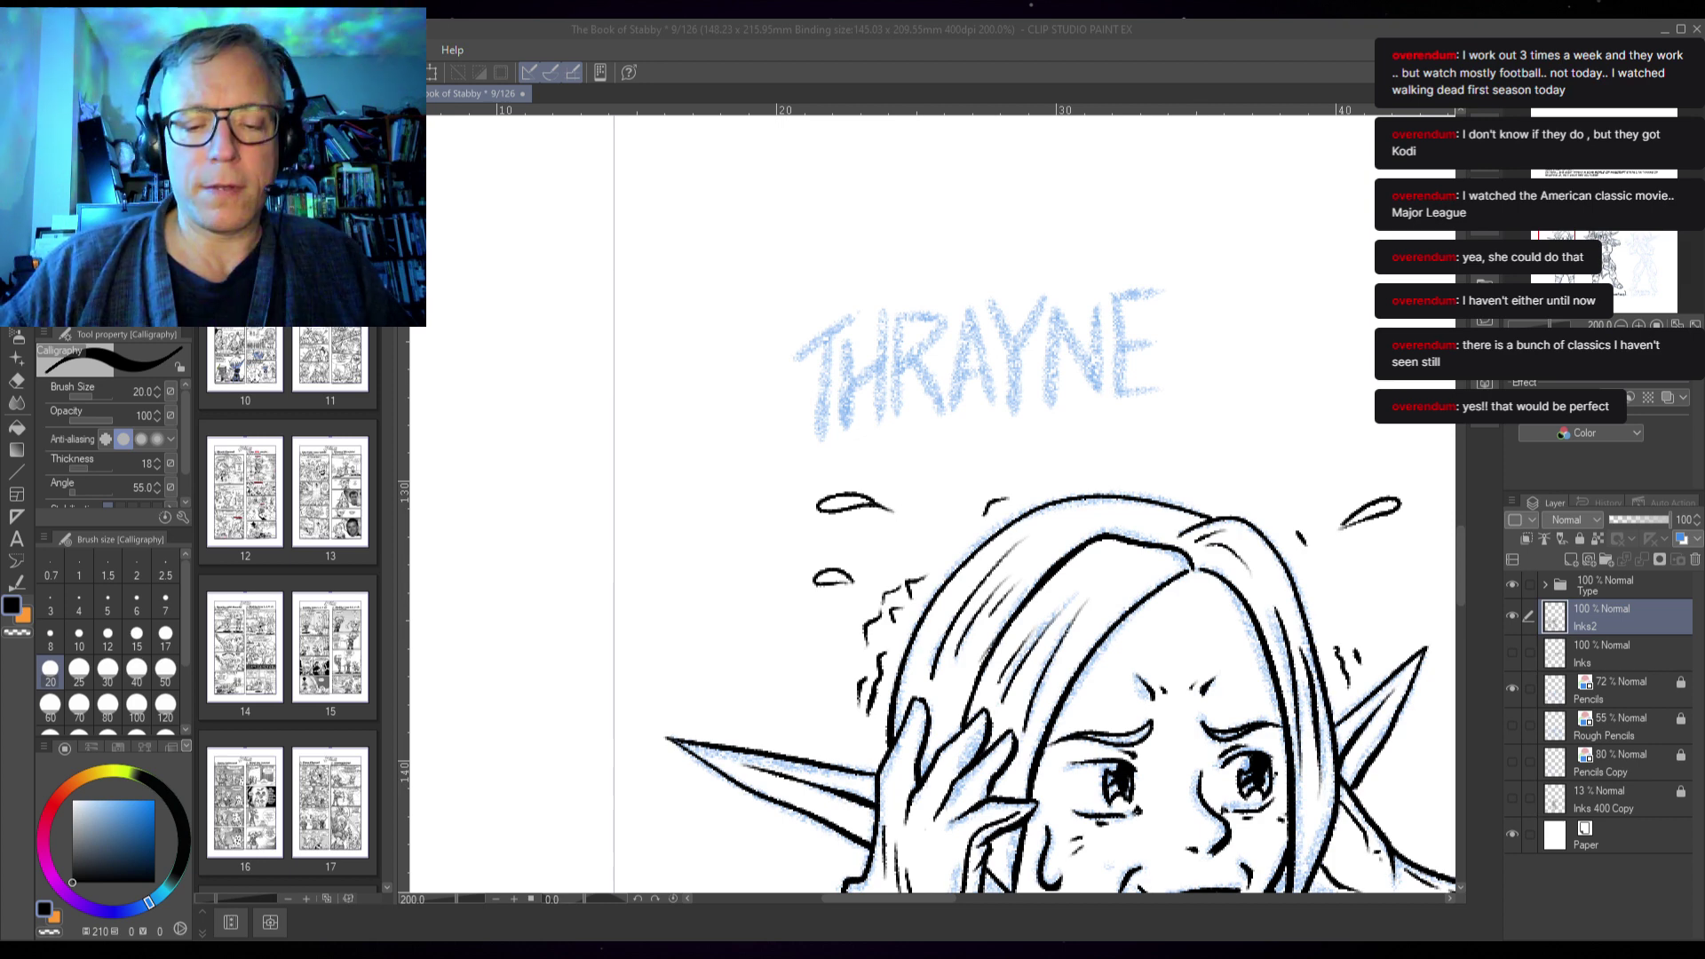
left_click(1606, 32)
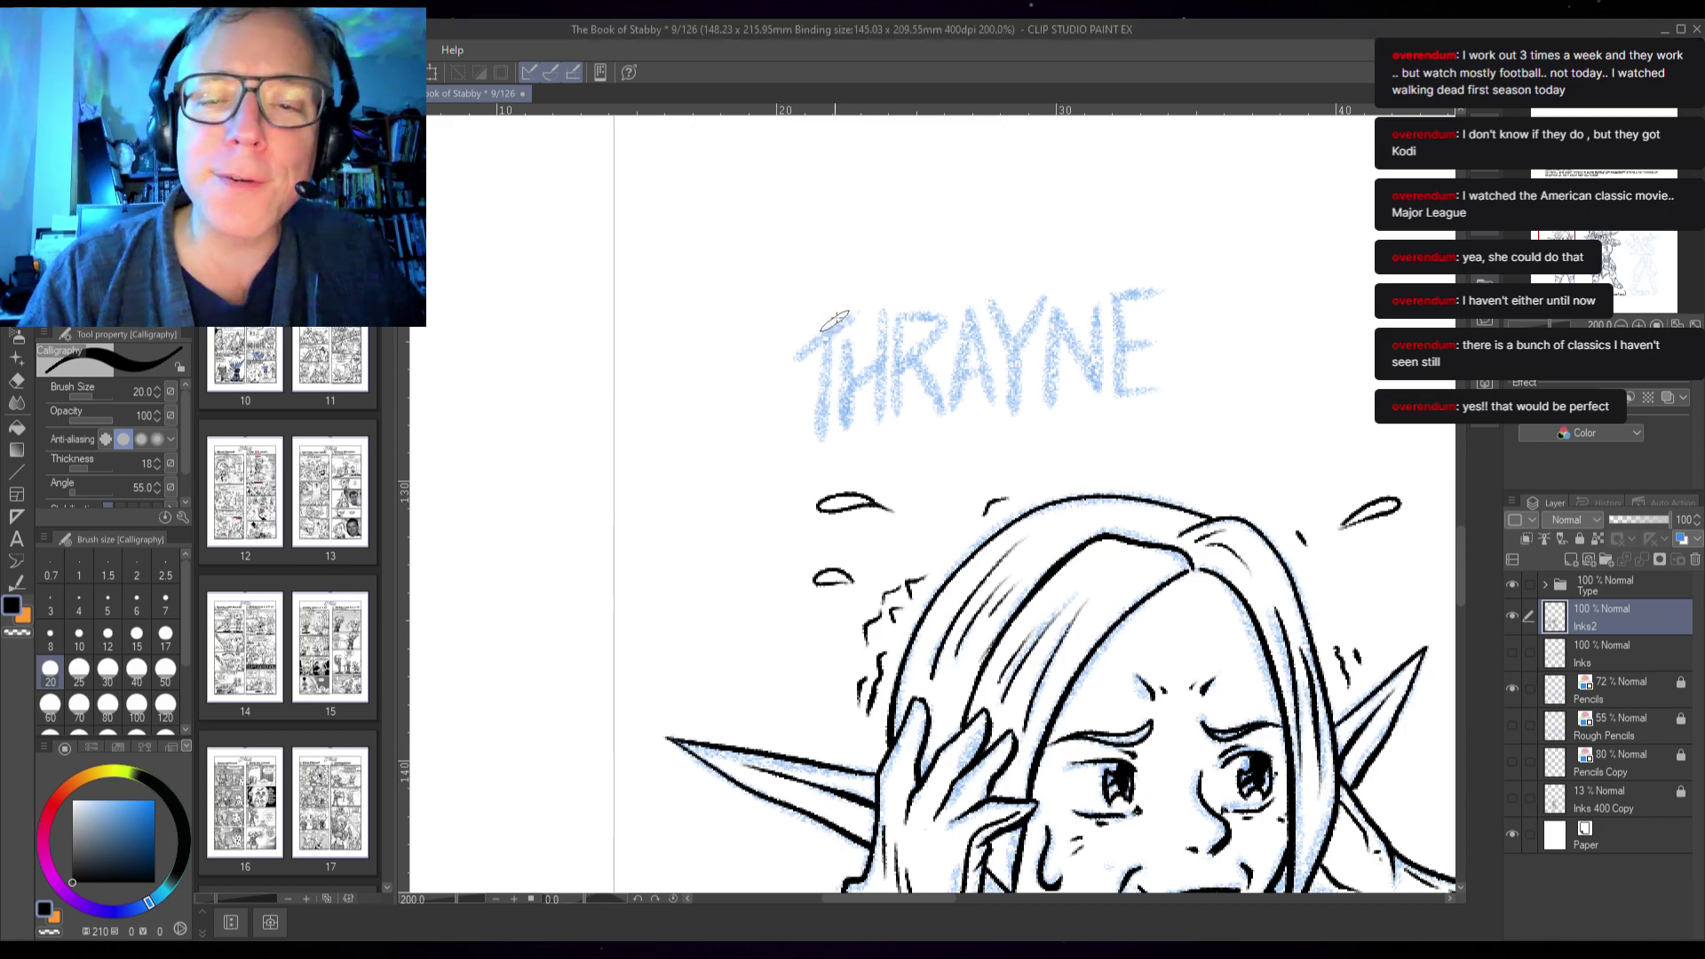
- Try inking a thick T over the pencilled THRAYNE lettering with the size 20 pen
scroll(837, 333, "up", 2)
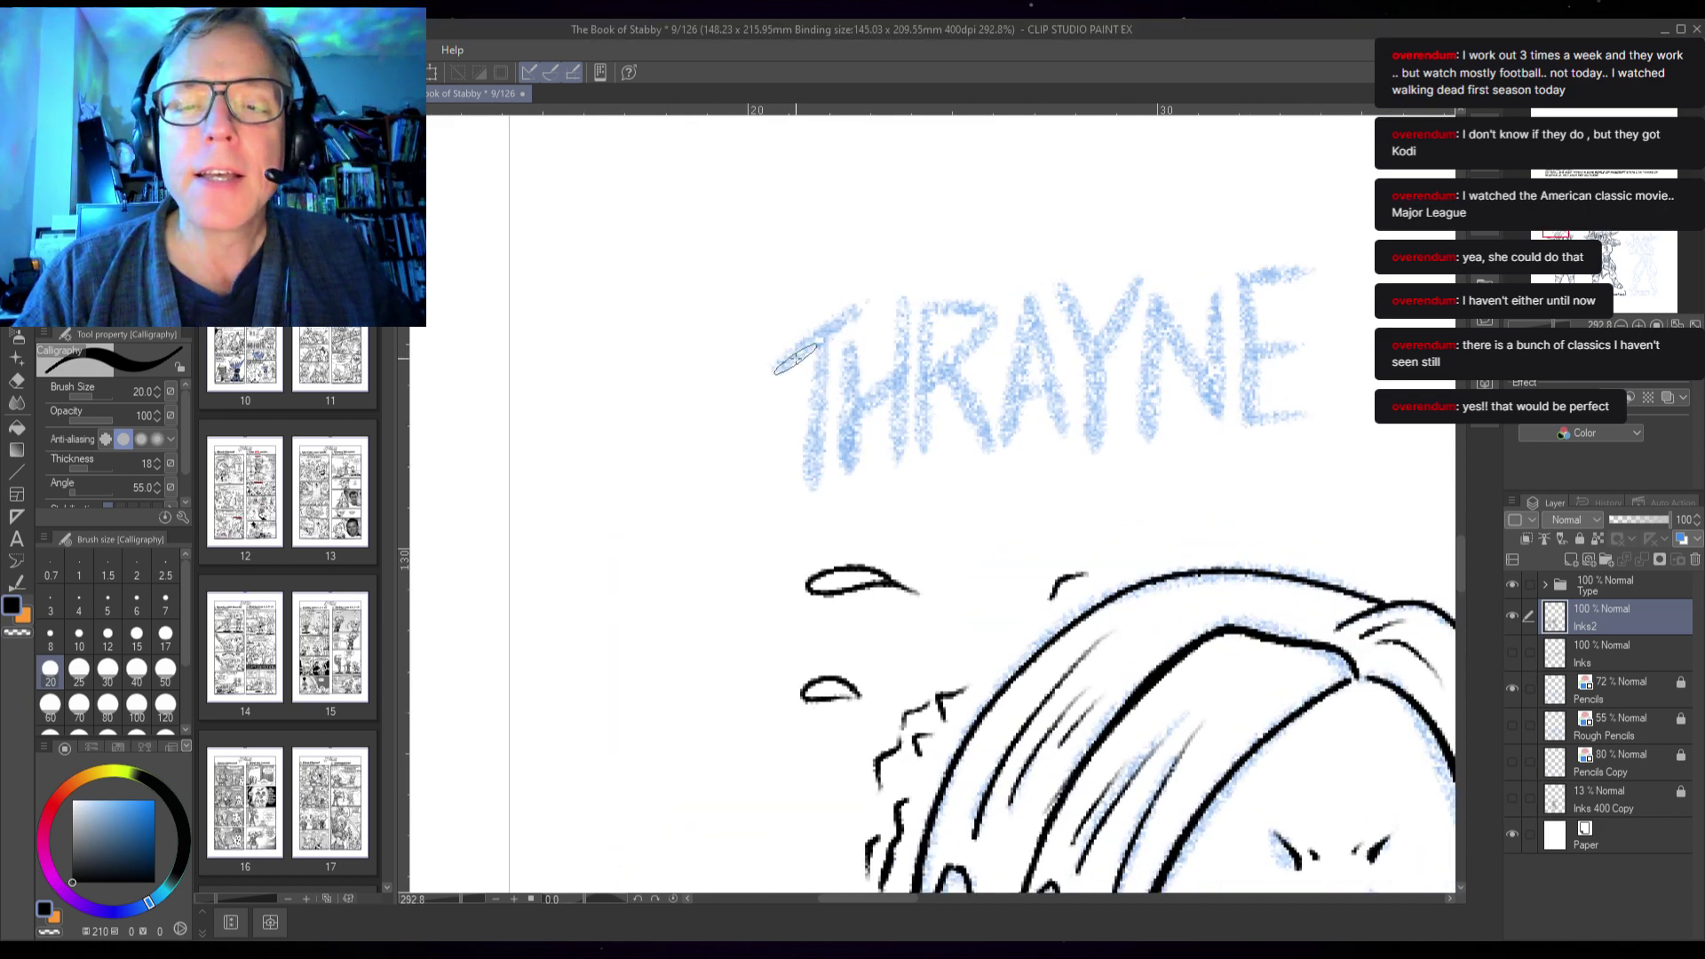
mouse_move(766, 376)
left_mouse_down()
mouse_move(870, 298)
mouse_move(815, 358)
mouse_move(809, 486)
left_mouse_up()
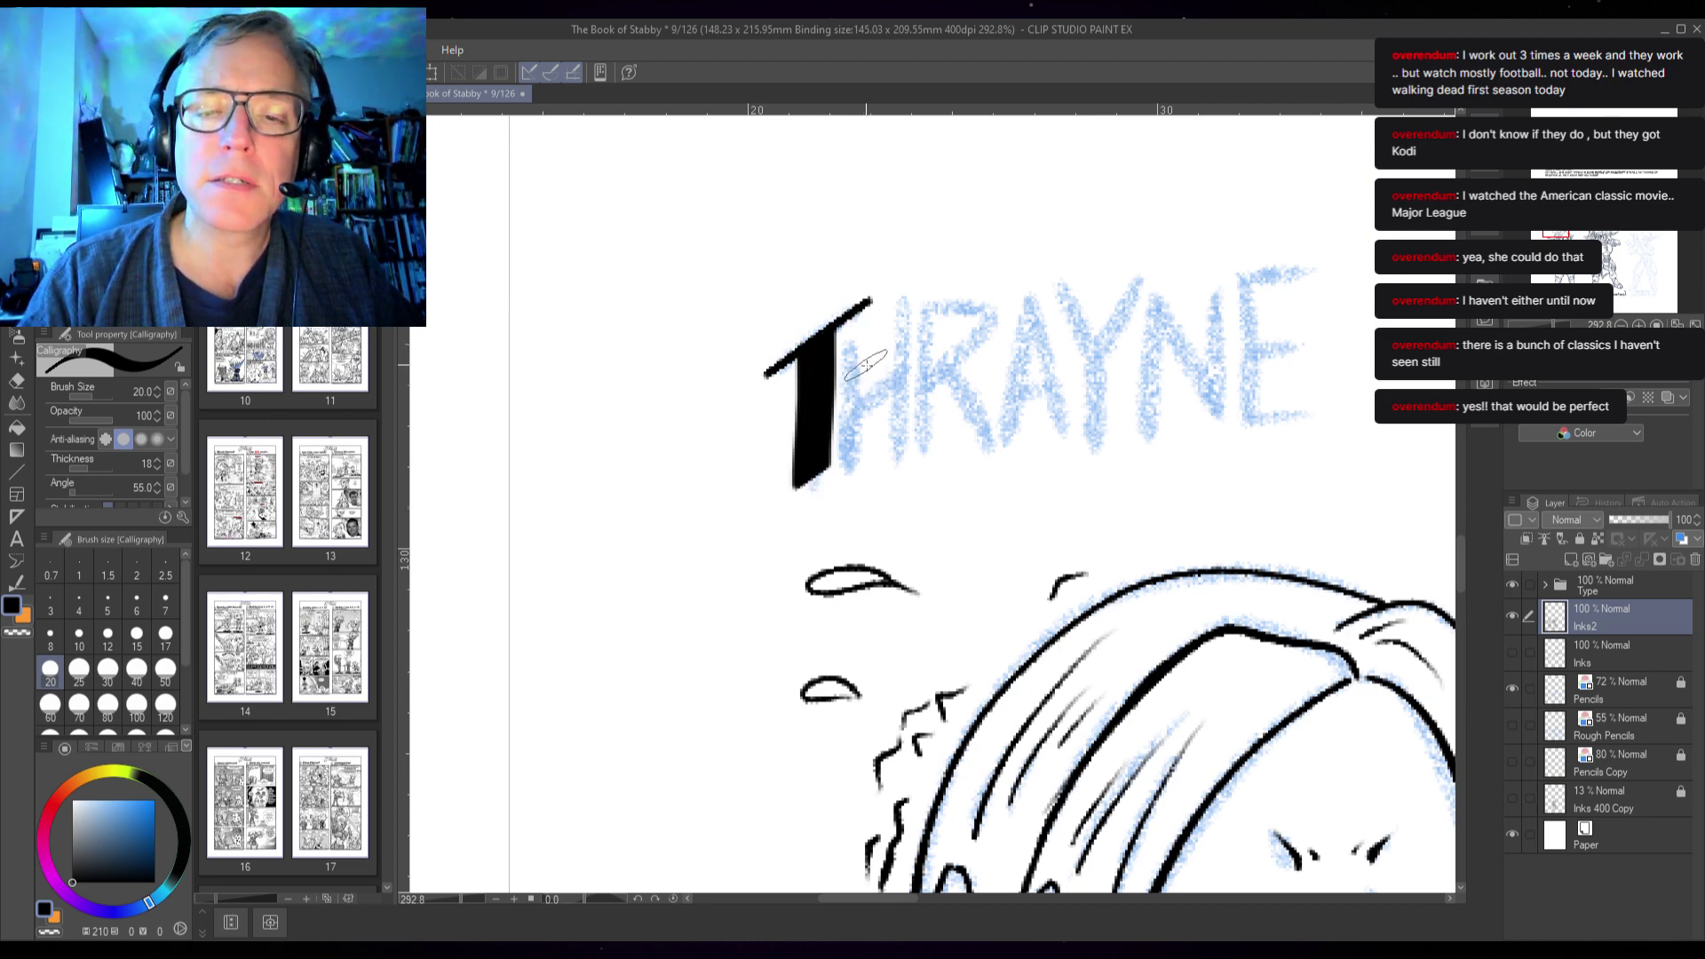
- Reduce the Calligraphy pen's brush size to 10 and undo the thick T strokes
key("bracketleft")
key("bracketleft")
key("bracketleft")
key("bracketleft")
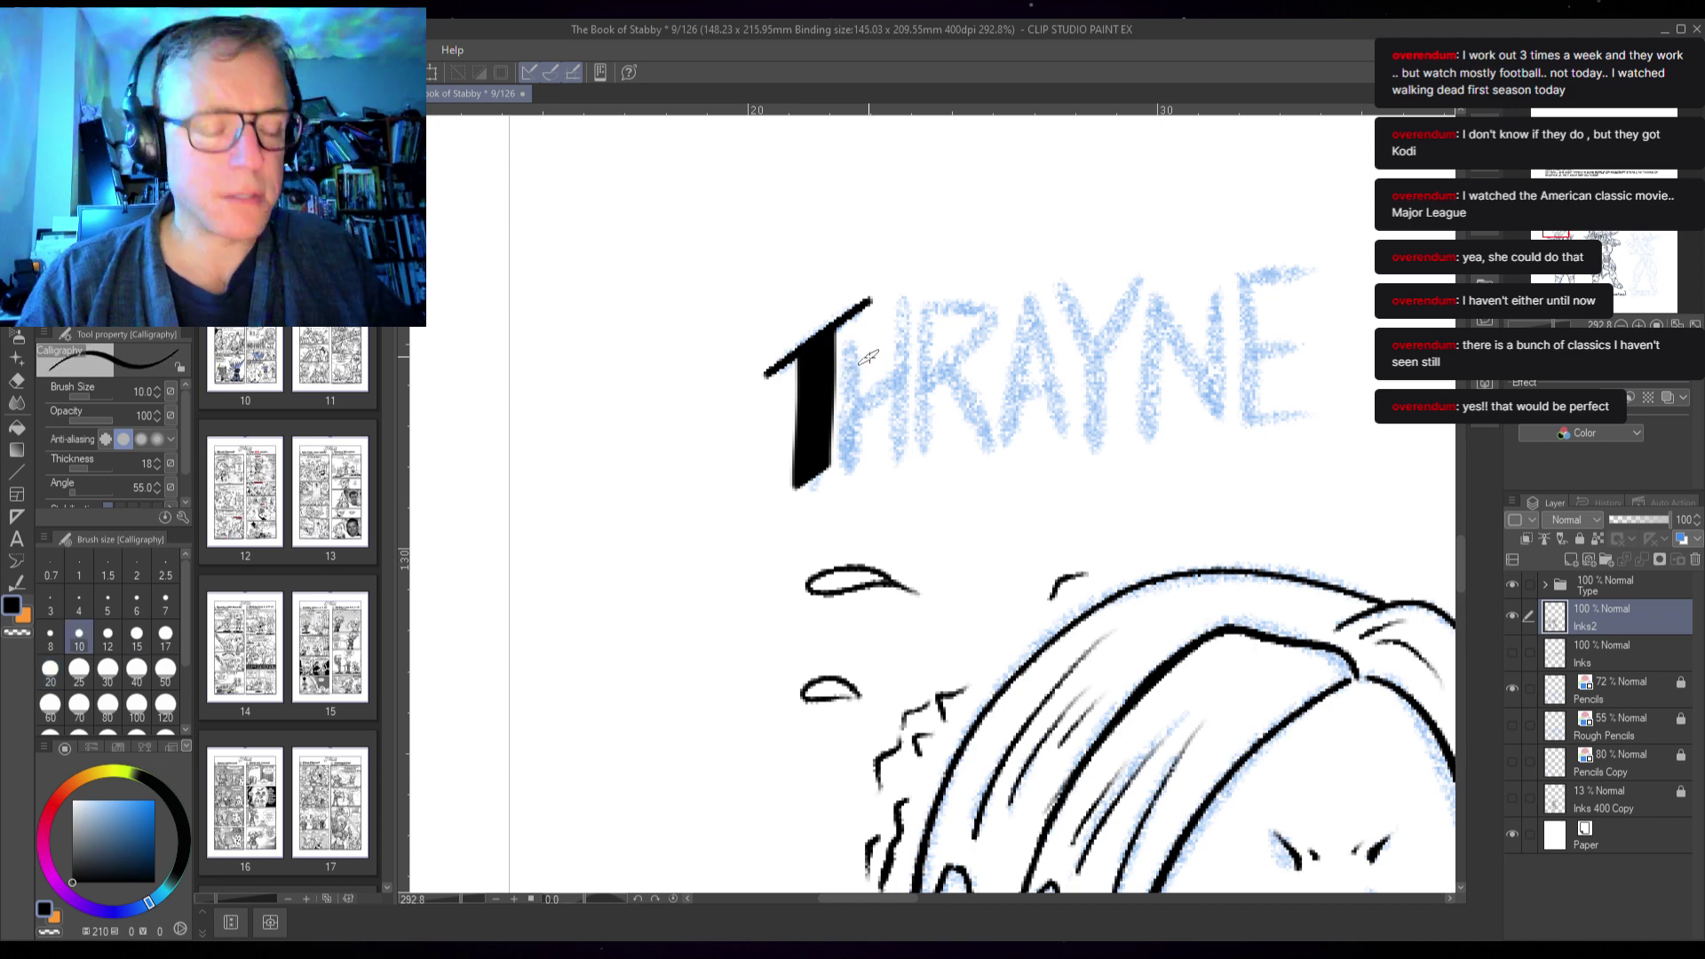
key("ctrl+z")
key("ctrl+z")
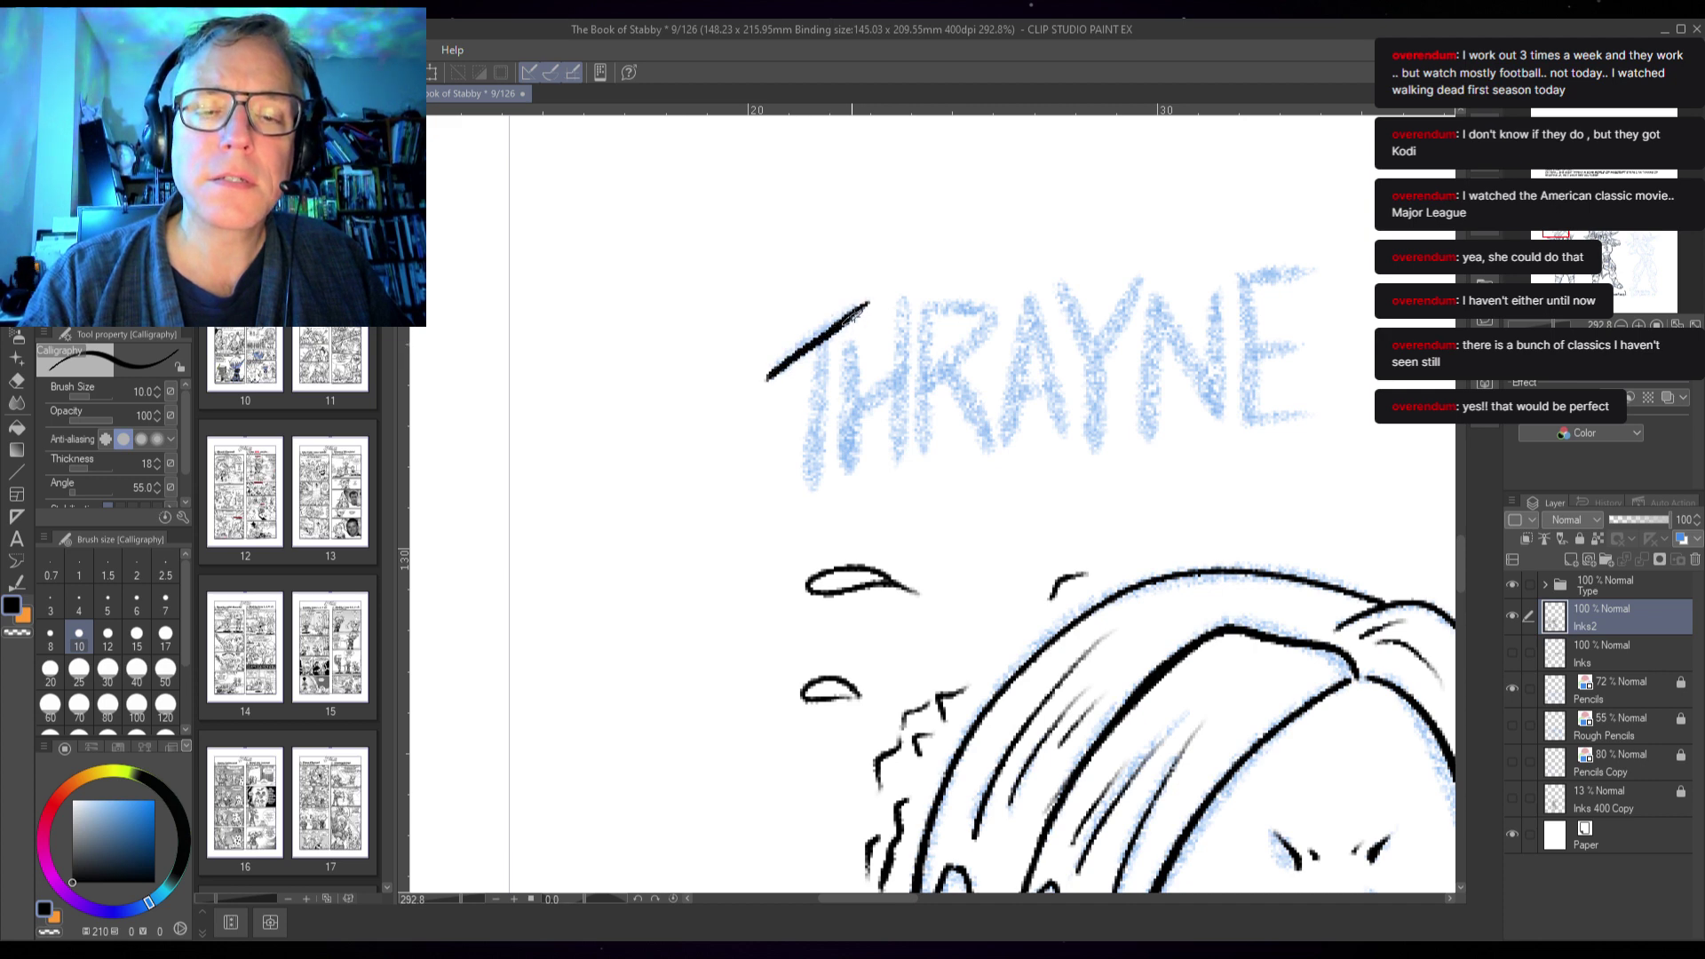
- Try inking the T and H over the pencilled THRAYNE lettering with the size 10 Calligraphy pen at angle 55.0
left_click_drag(868, 301, 767, 390)
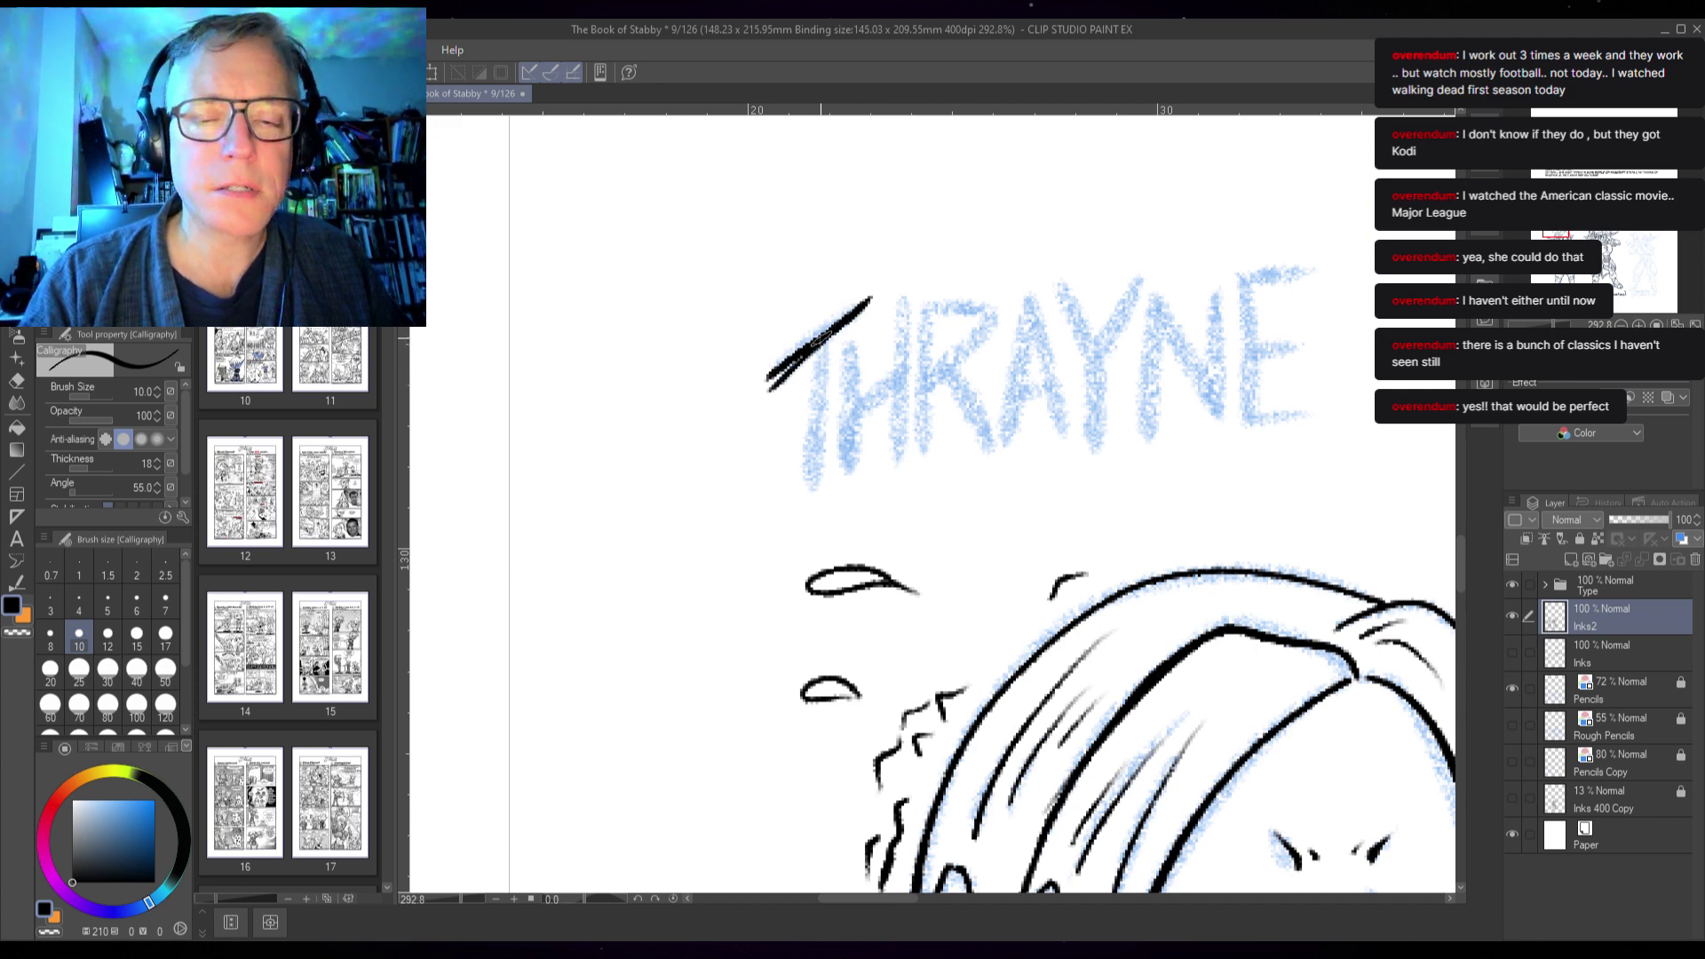
left_click_drag(824, 339, 801, 489)
left_click_drag(858, 342, 835, 475)
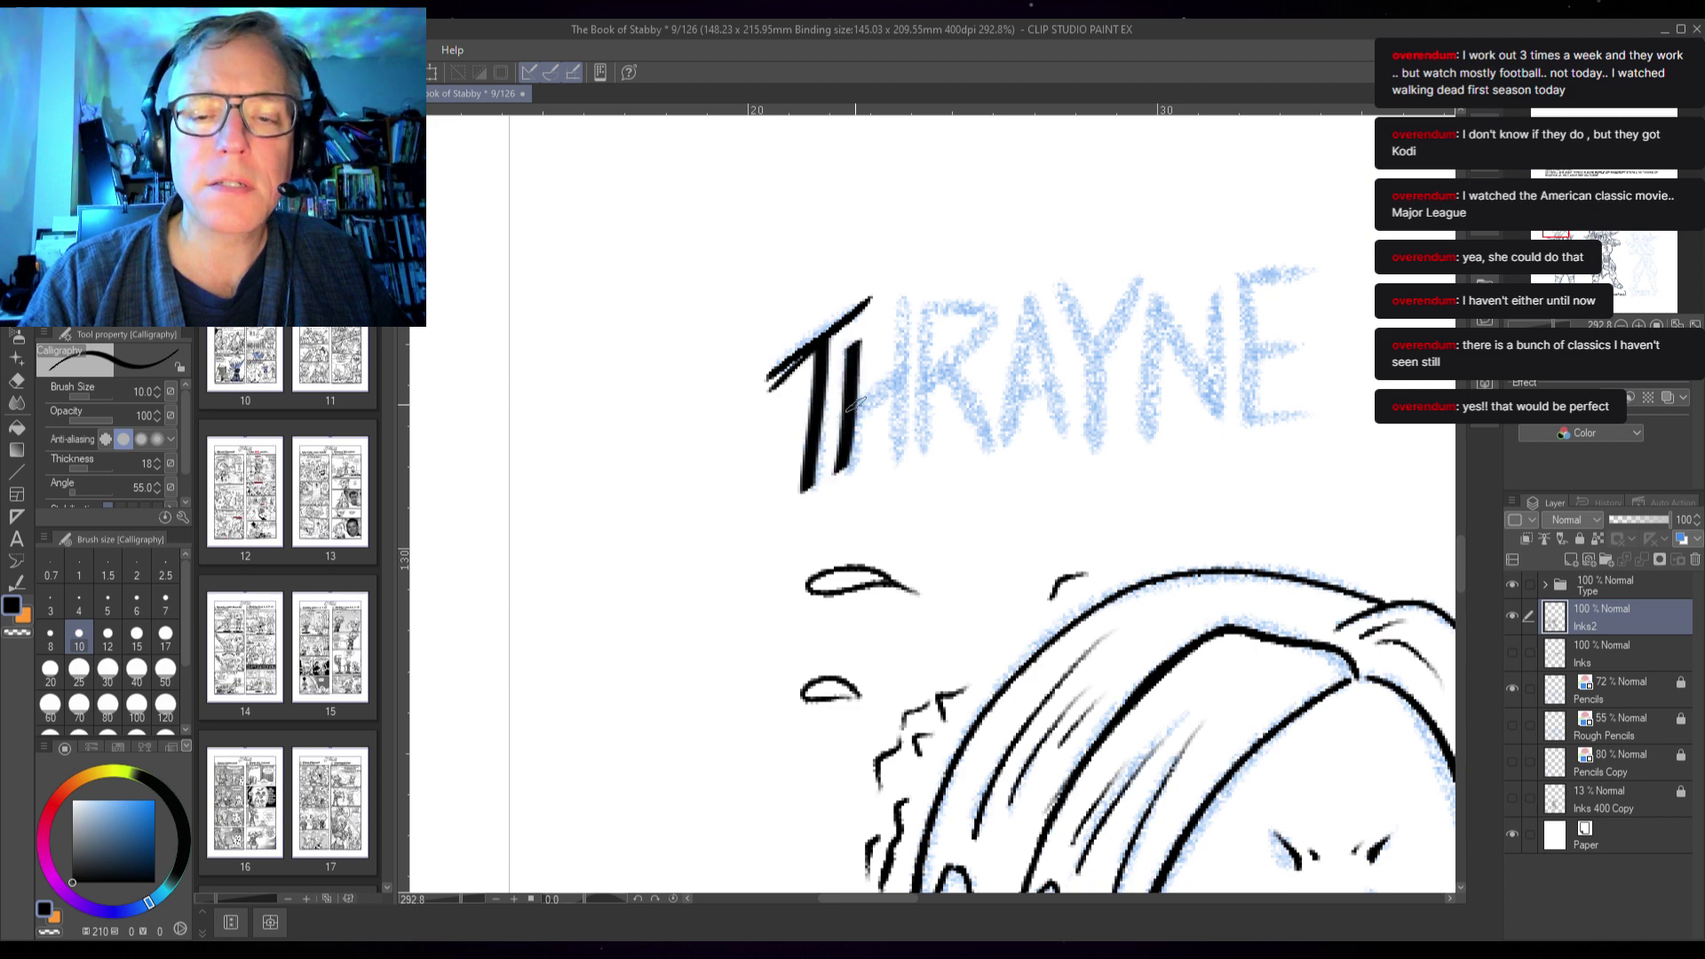
left_click_drag(888, 388, 908, 377)
left_click_drag(911, 310, 902, 458)
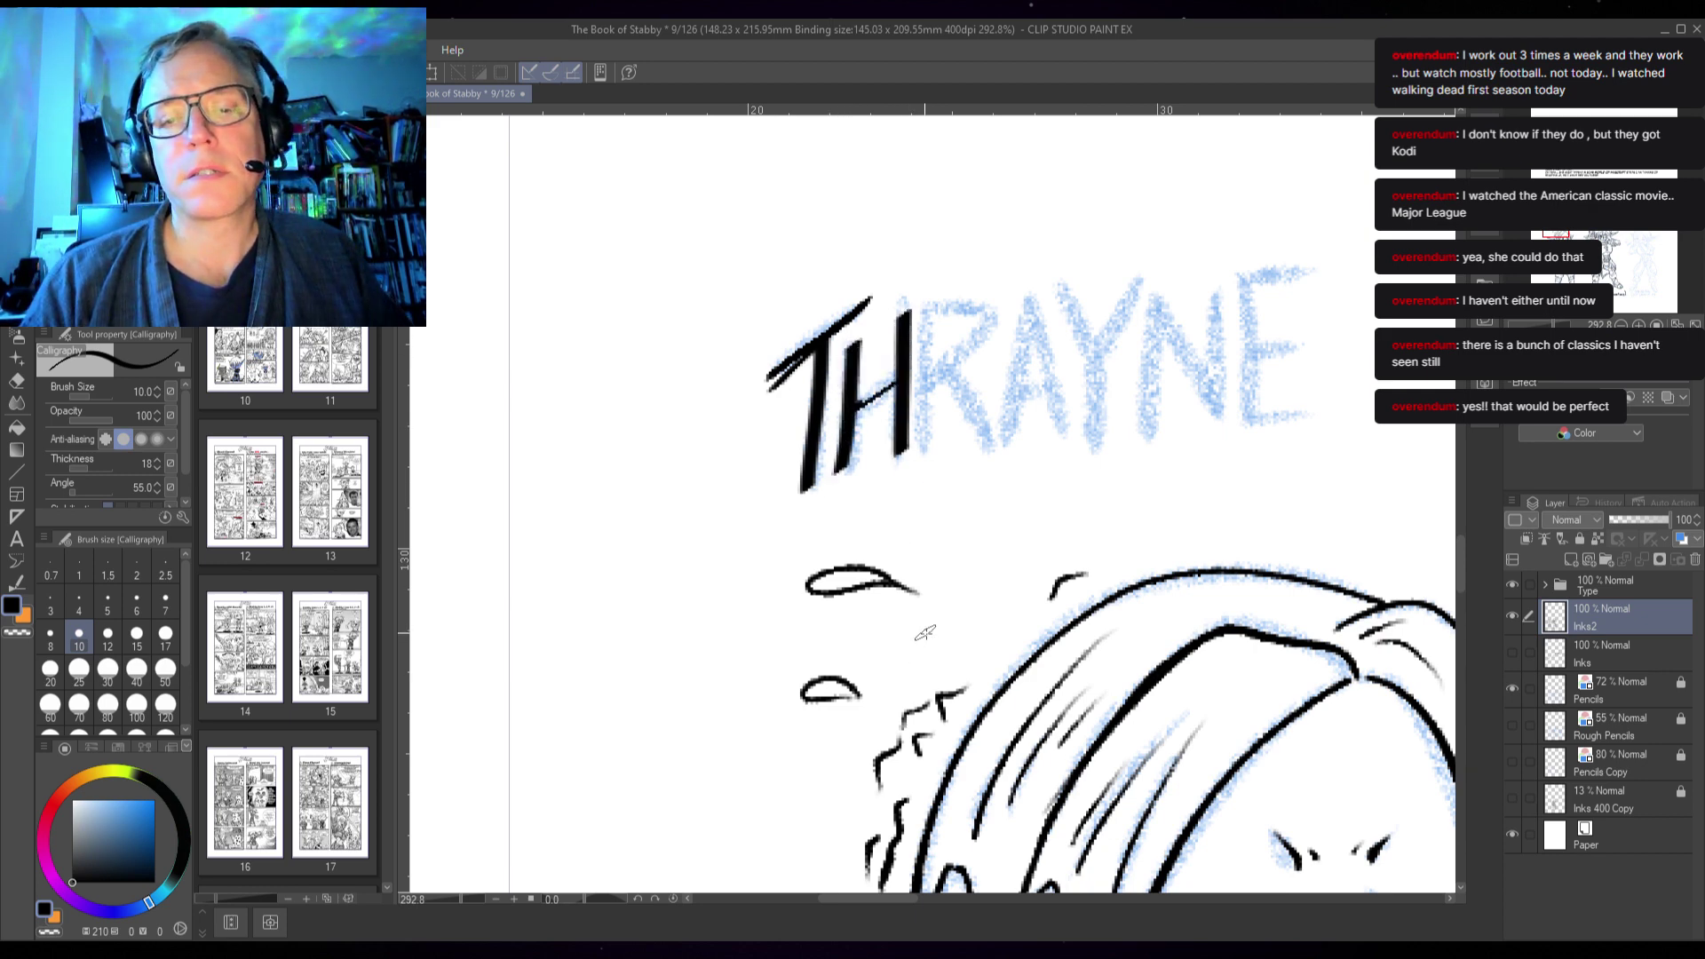
left_click_drag(890, 511, 972, 499)
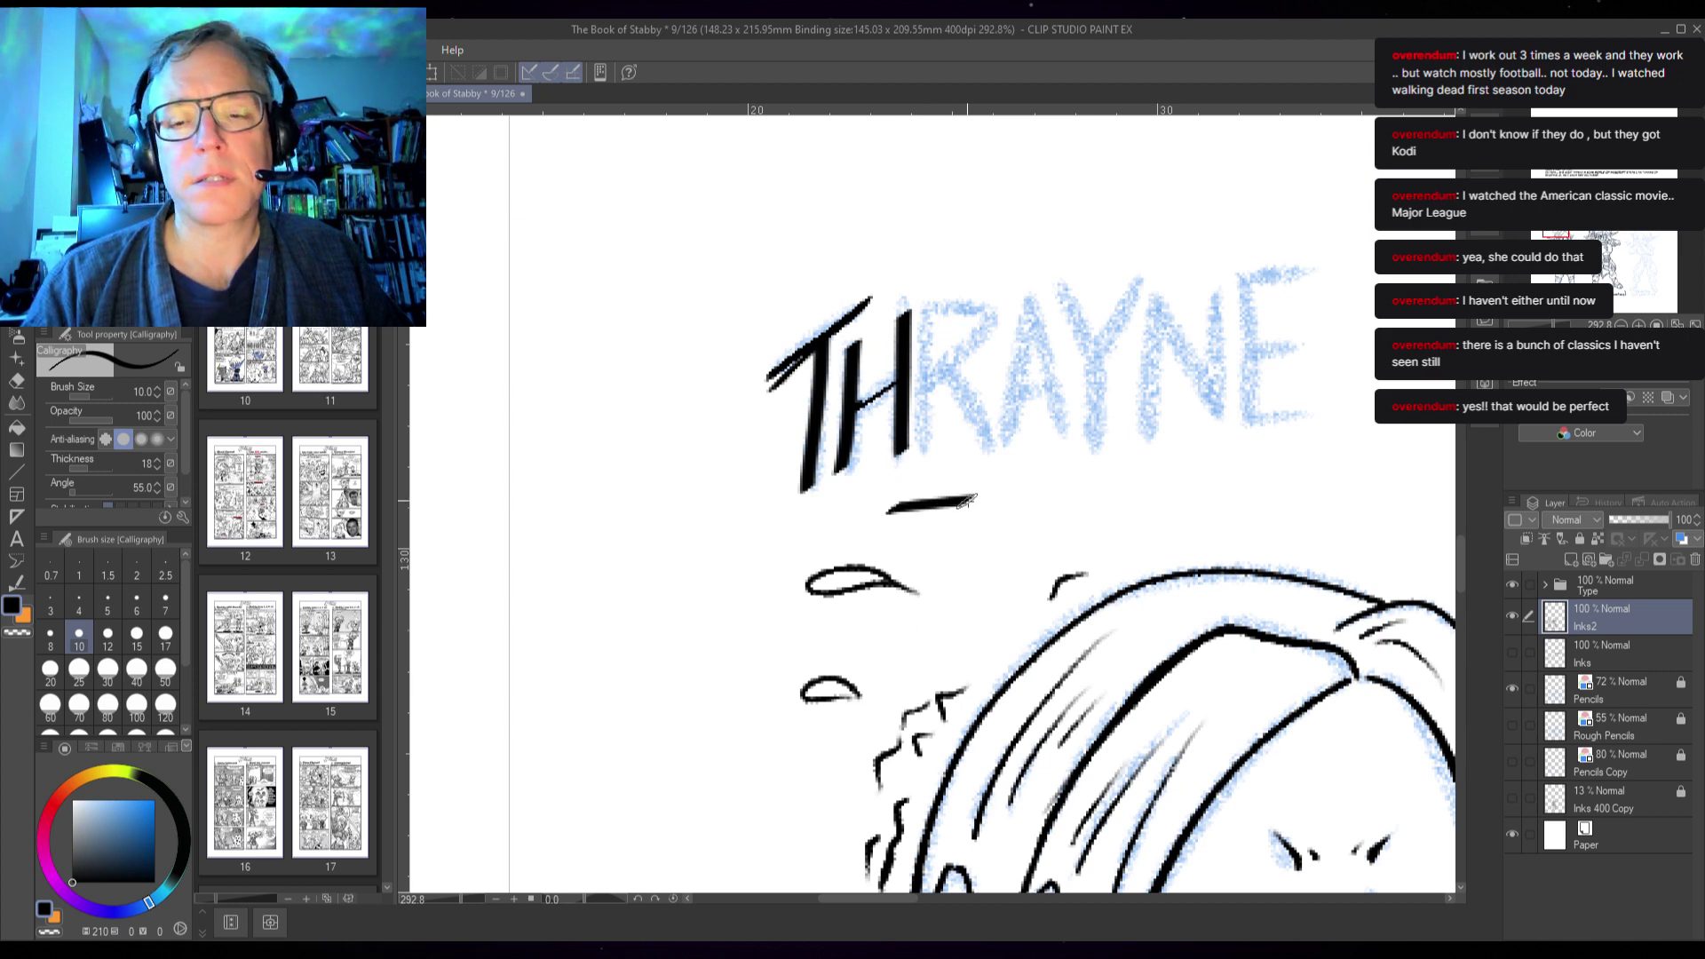
- Undo the T and H strokes and the trial line below the lettering
key("ctrl+z")
key("ctrl+z")
key("ctrl+z")
key("ctrl+z")
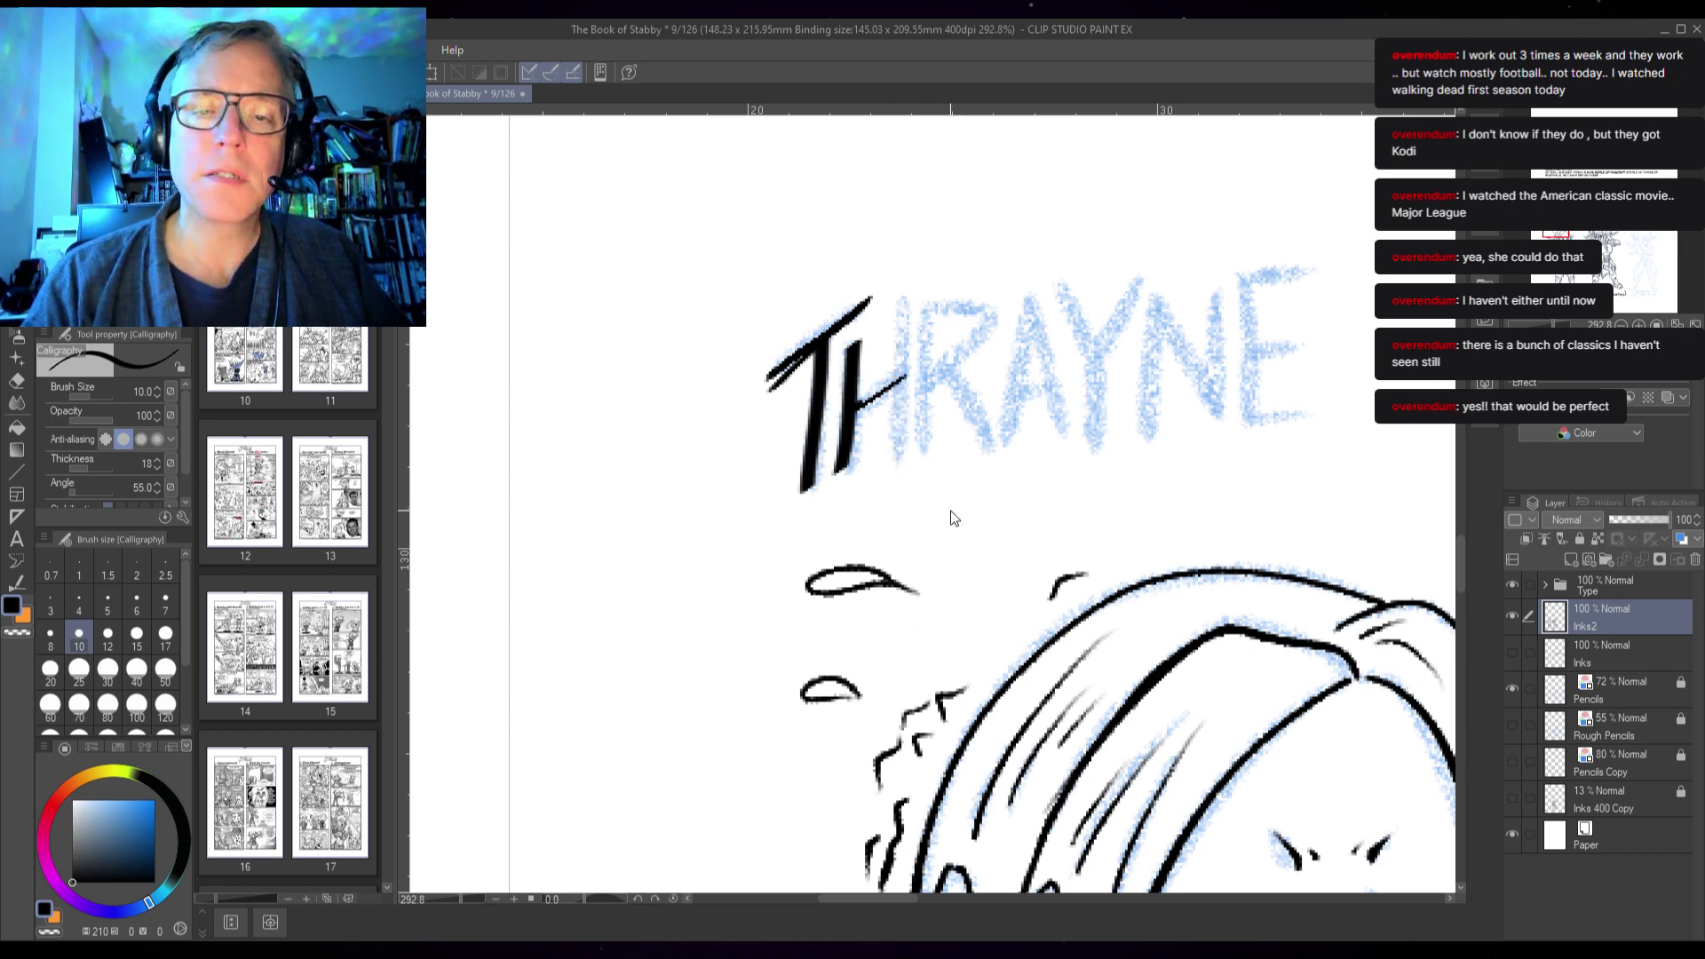
key("ctrl+z")
key("ctrl+z")
key("ctrl+z")
key("ctrl+z")
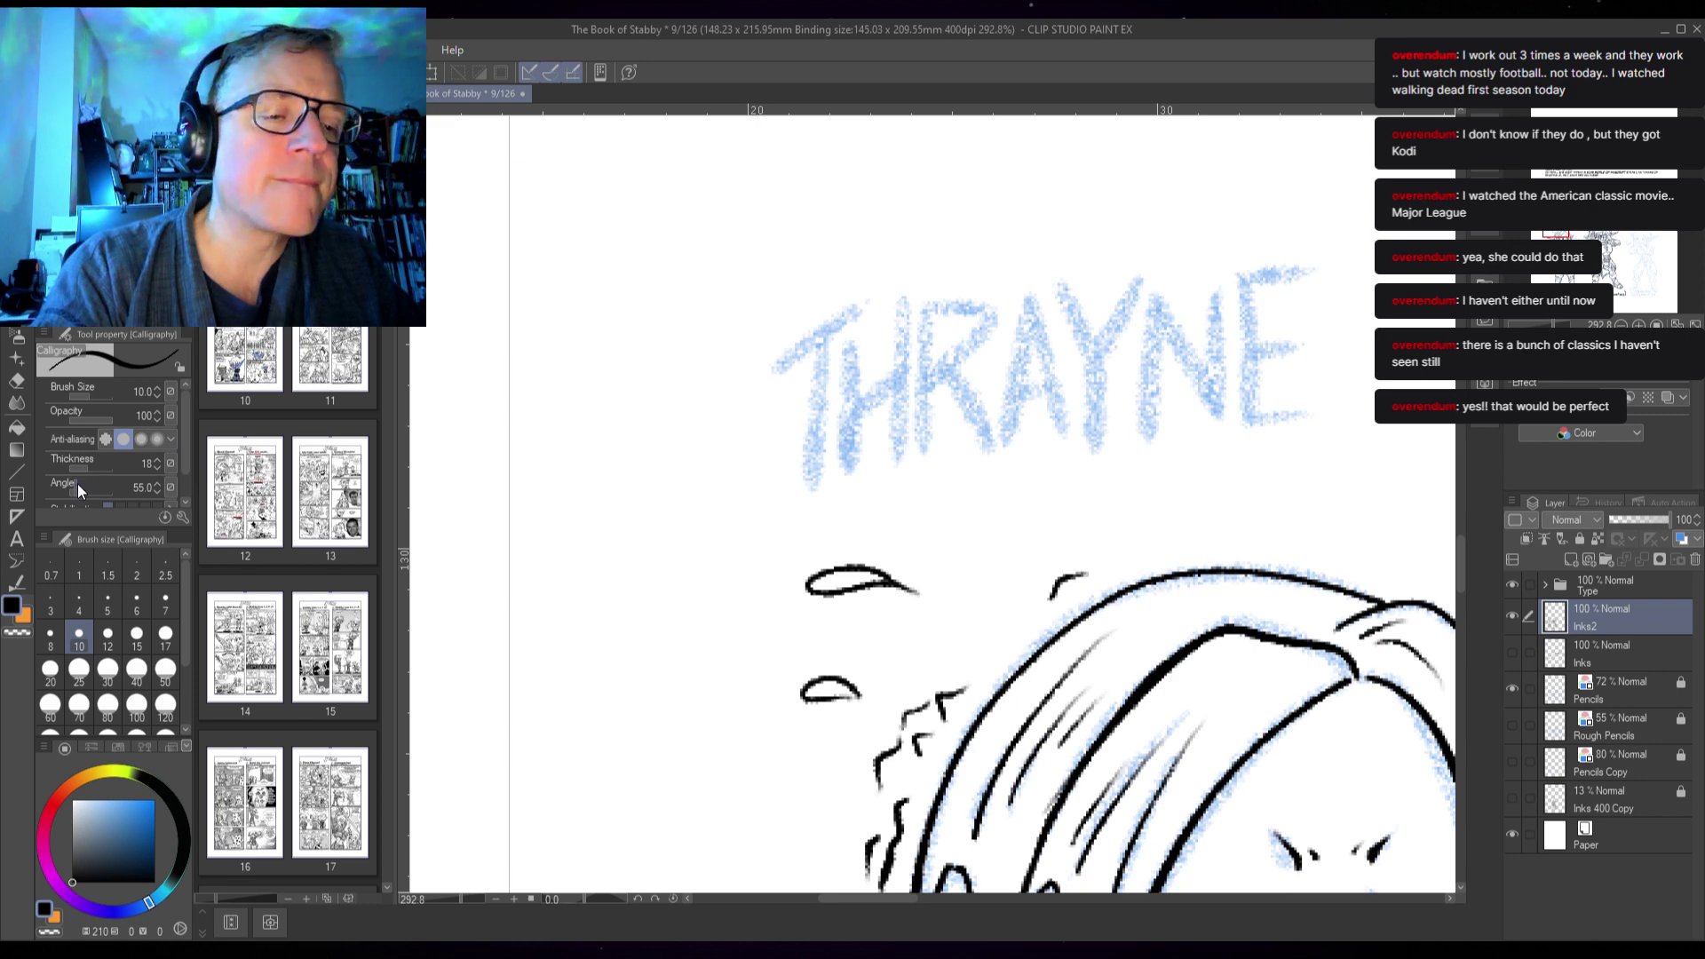
- Set the Calligraphy pen's angle to 169.0 and try inking THR over the pencilled THRAYNE lettering
left_click_drag(76, 492, 88, 486)
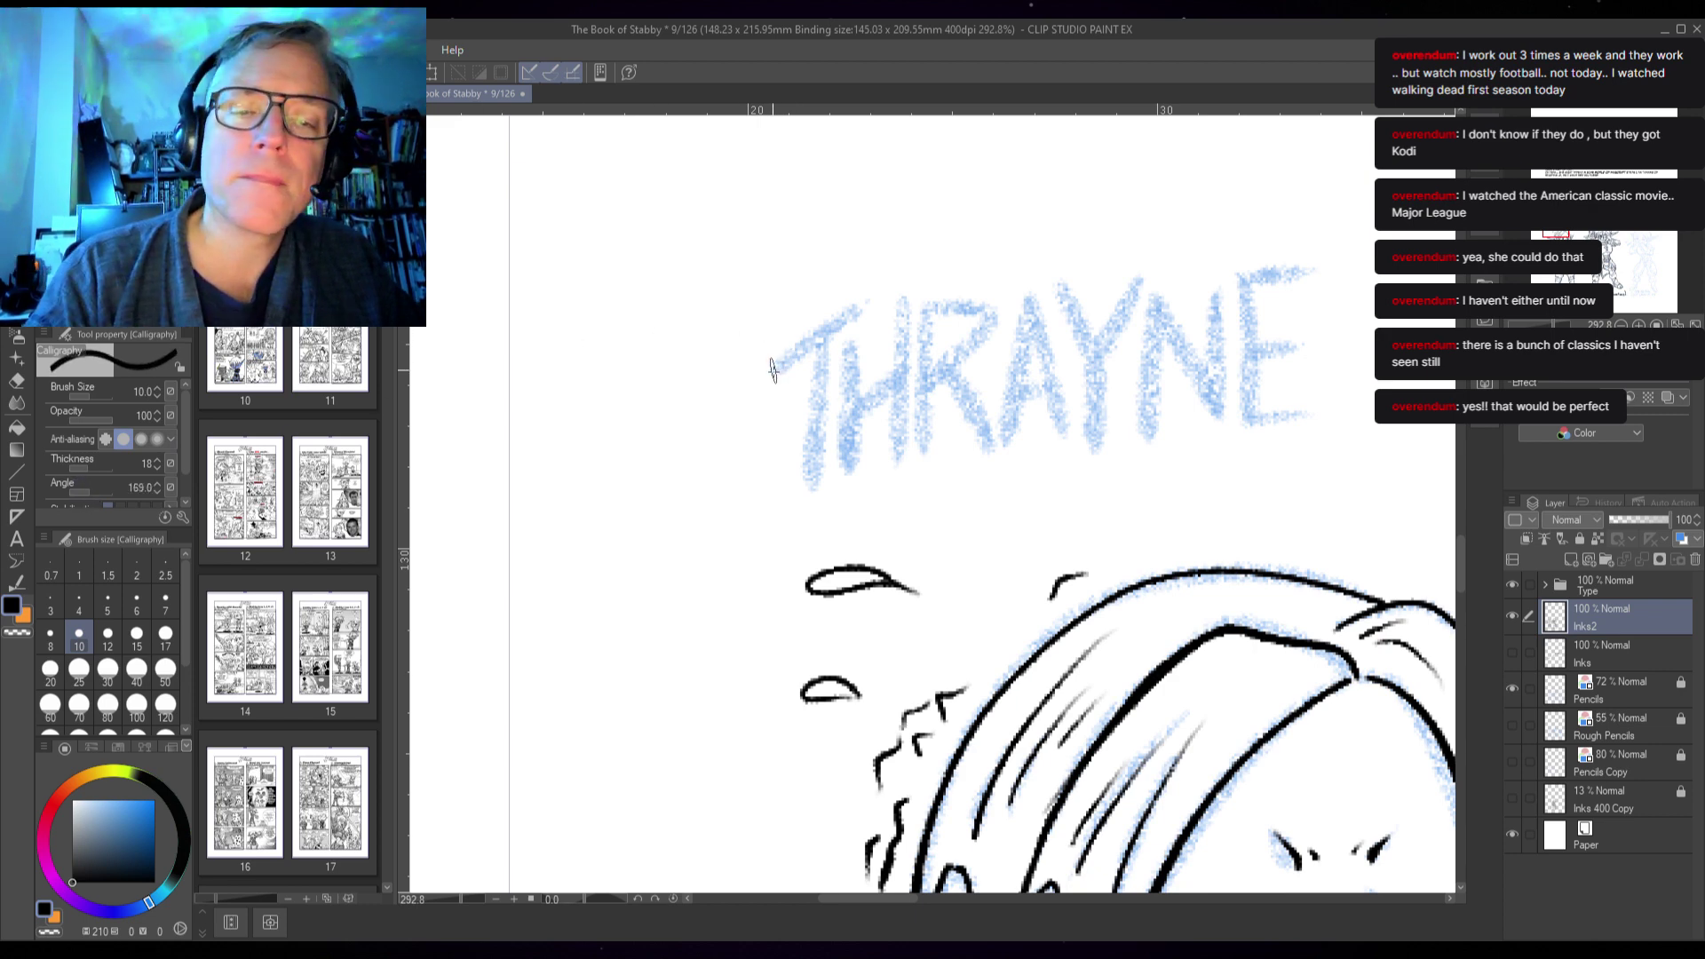
mouse_move(770, 378)
left_mouse_down()
mouse_move(850, 312)
mouse_move(814, 458)
left_mouse_up()
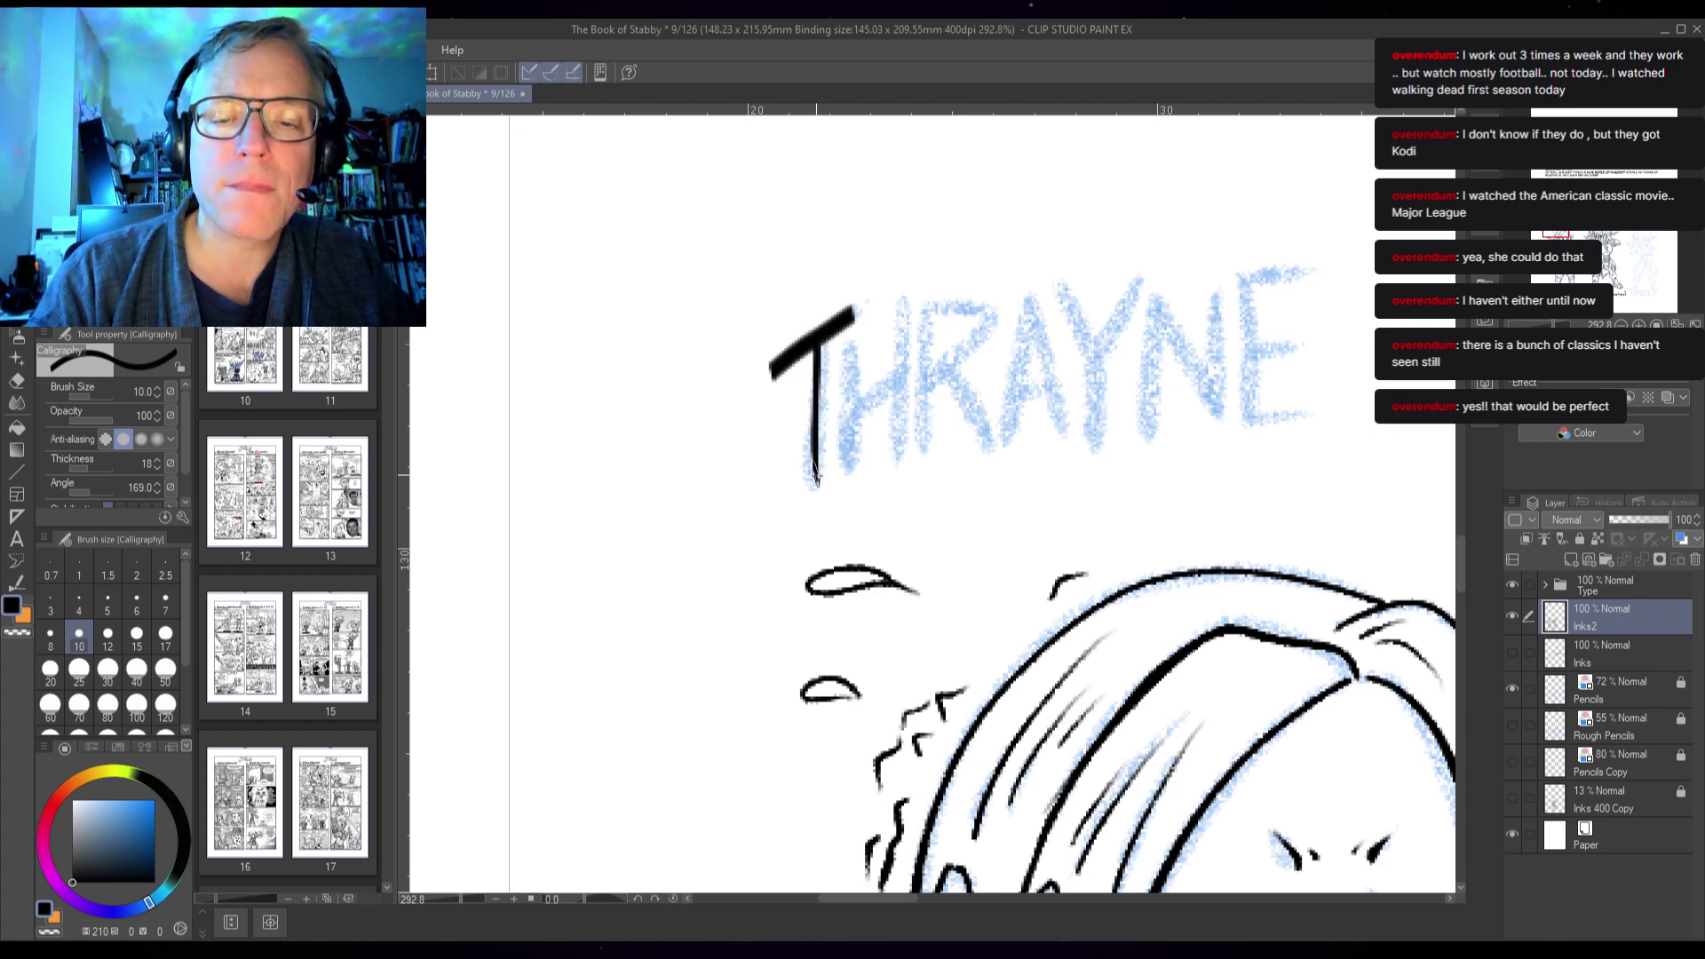
mouse_move(842, 346)
left_mouse_down()
mouse_move(844, 472)
mouse_move(847, 418)
mouse_move(895, 395)
left_mouse_up()
left_click_drag(891, 327, 892, 453)
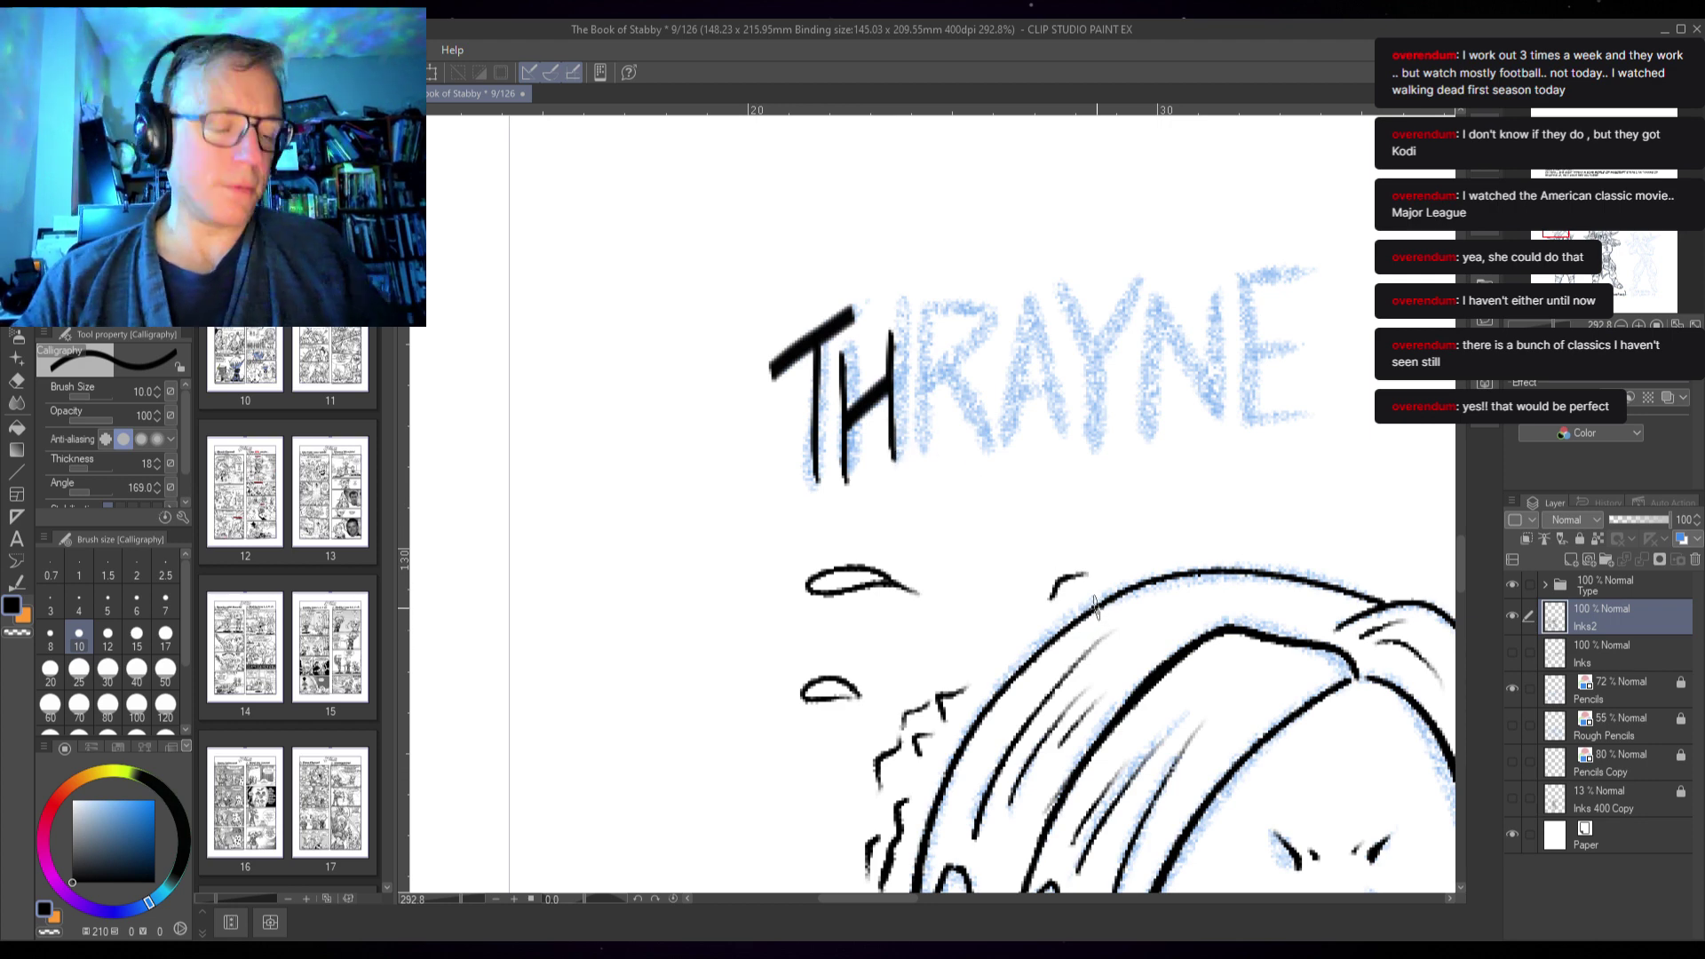
mouse_move(925, 353)
left_mouse_down()
mouse_move(1004, 290)
mouse_move(930, 388)
mouse_move(1000, 427)
left_mouse_up()
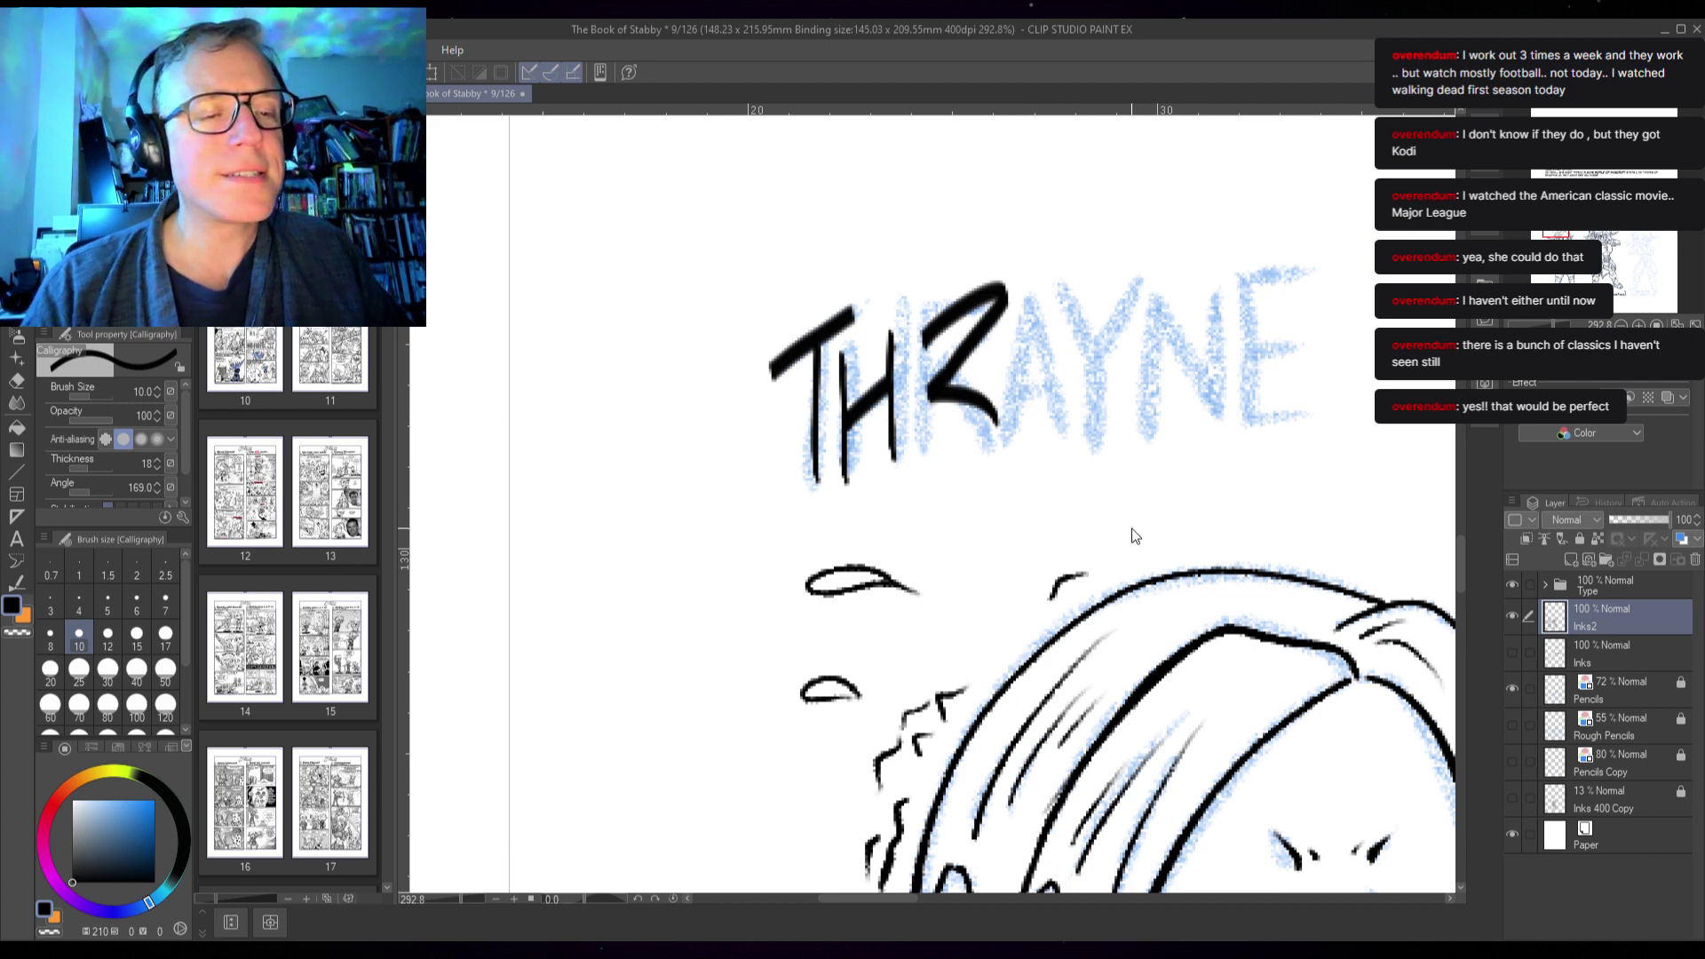
- Undo all the THR strokes inked at angle 169.0
key("ctrl+z")
key("ctrl+z")
key("ctrl+z")
key("ctrl+z")
key("ctrl+z")
key("ctrl+z")
key("ctrl+z")
key("ctrl+z")
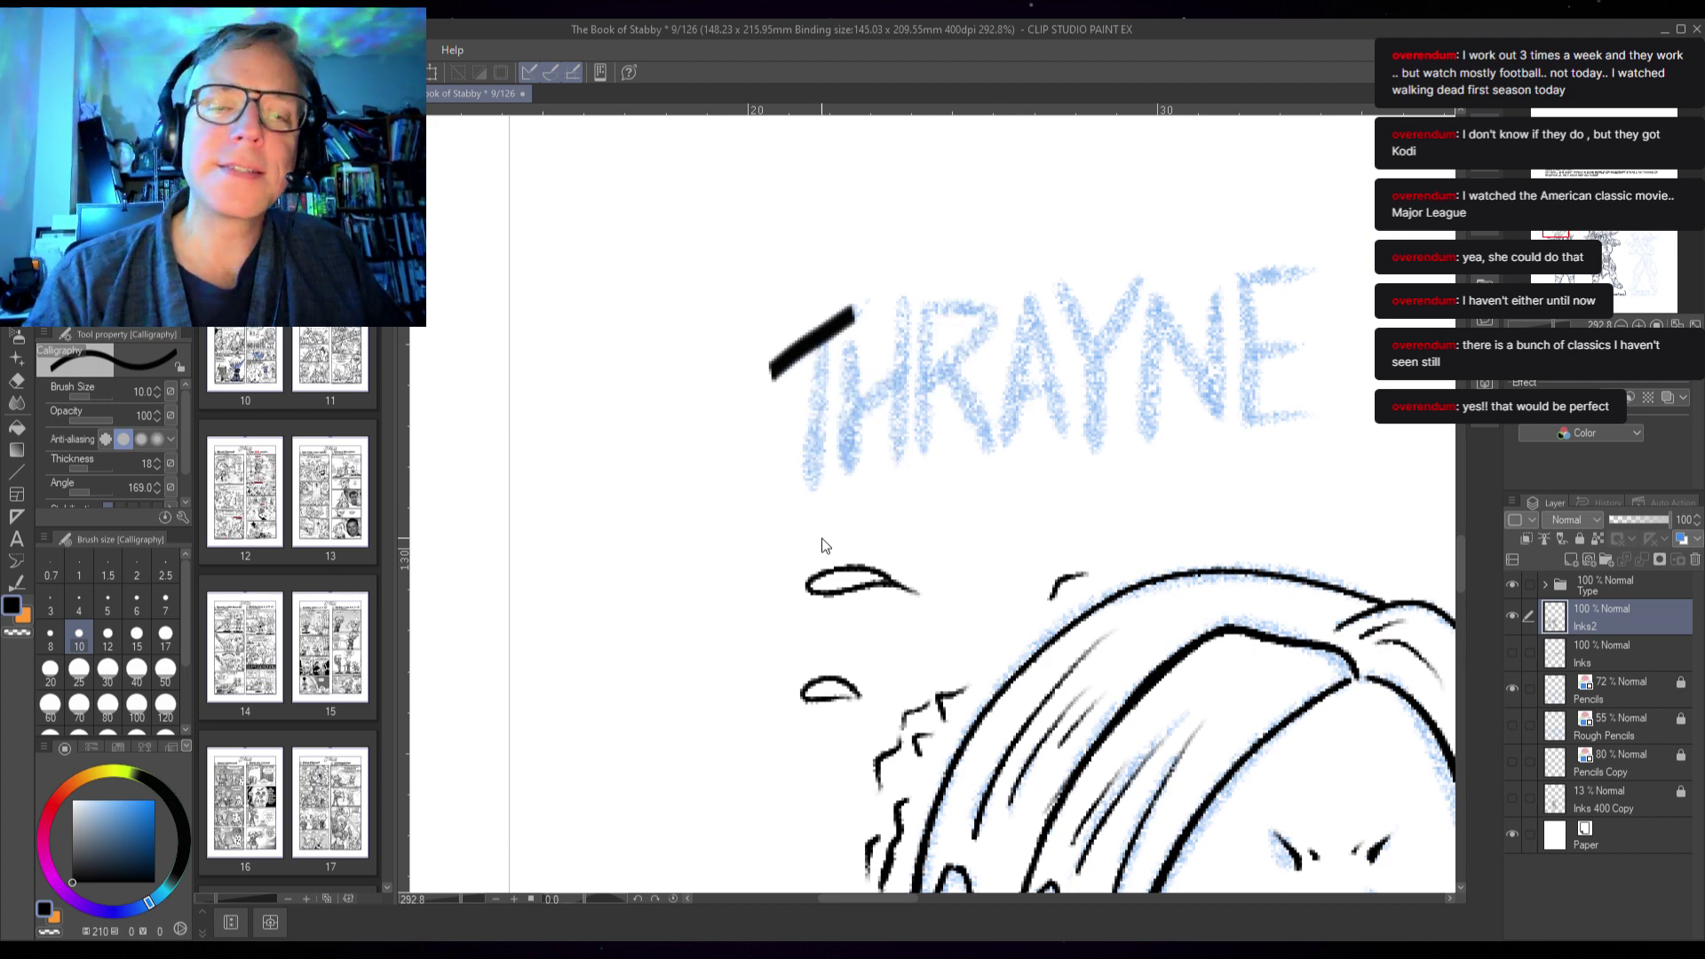
- Turn off the Calligraphy pen's anti-aliasing and try inking the T and H over the pencilled THRAYNE
left_click(108, 441)
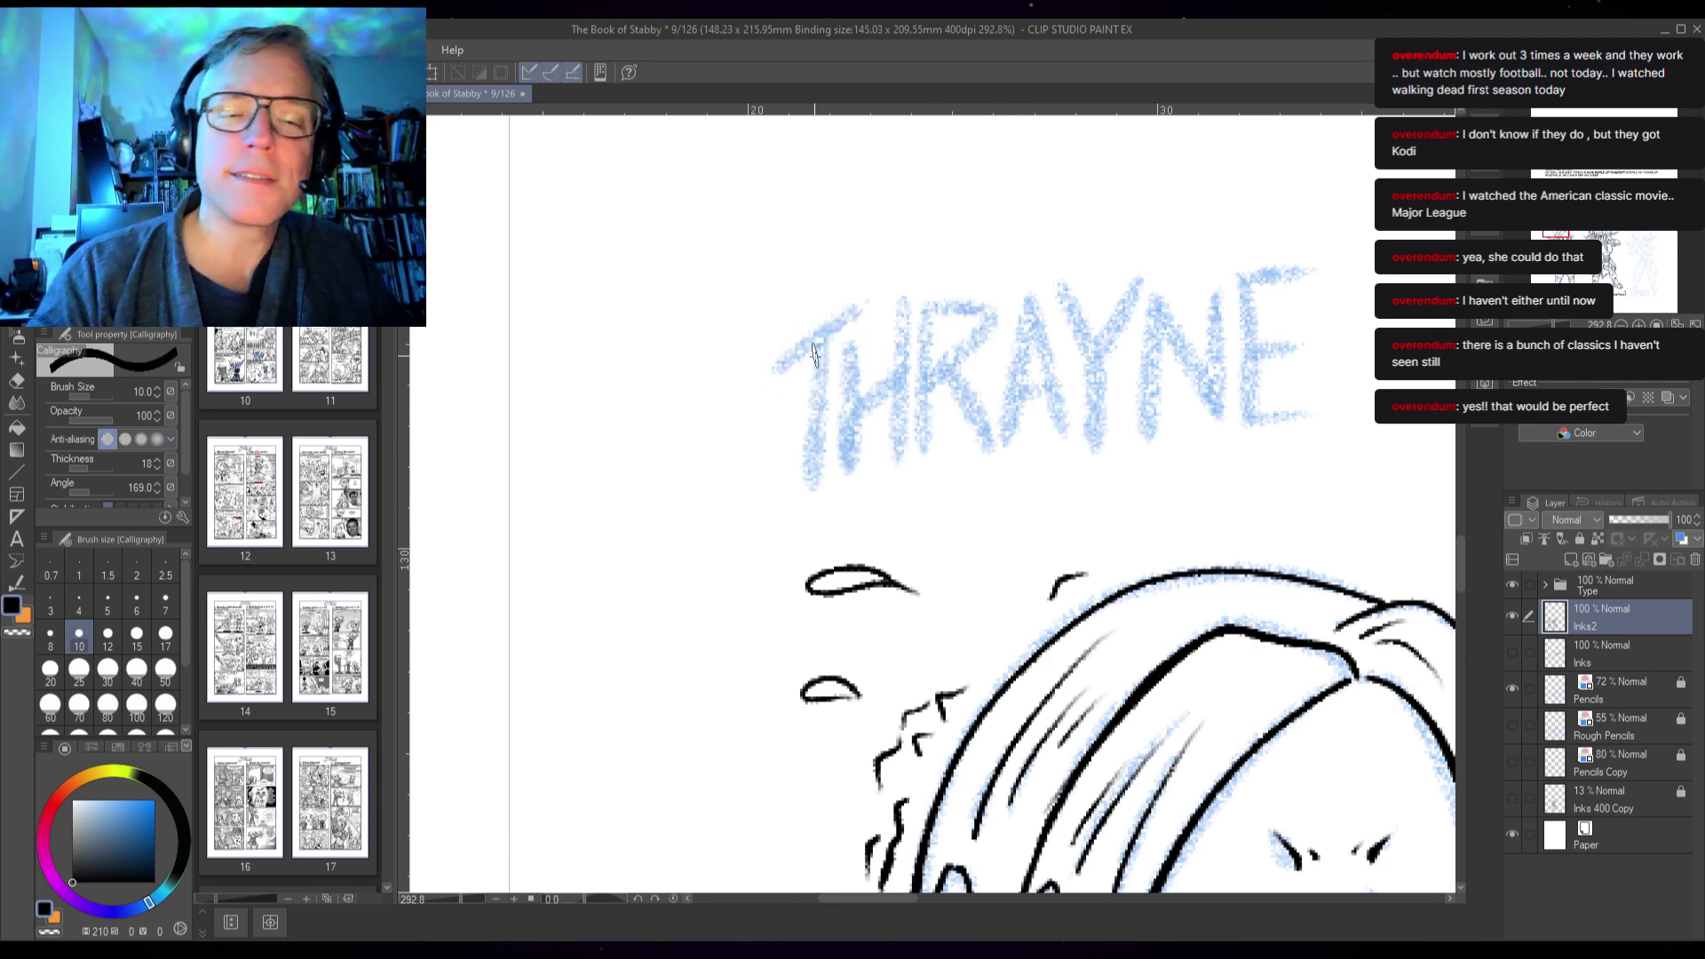
mouse_move(774, 367)
left_mouse_down()
mouse_move(852, 316)
mouse_move(813, 513)
left_mouse_up()
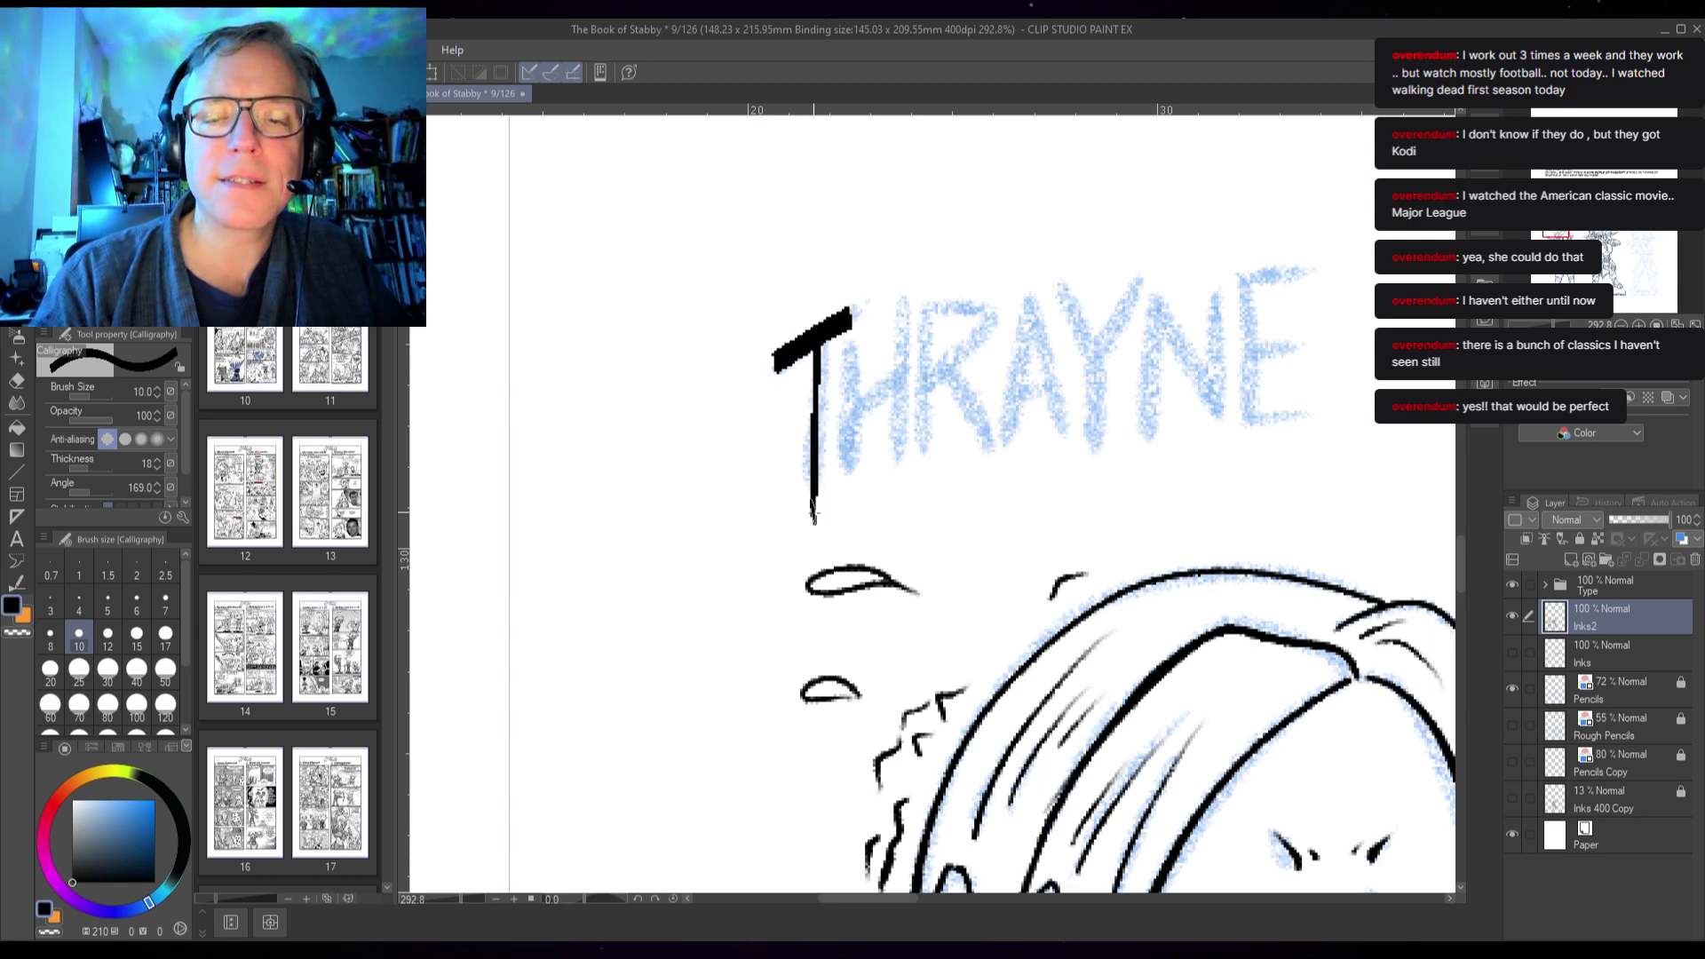
mouse_move(843, 356)
left_mouse_down()
mouse_move(846, 497)
mouse_move(844, 444)
mouse_move(897, 380)
mouse_move(895, 475)
left_mouse_up()
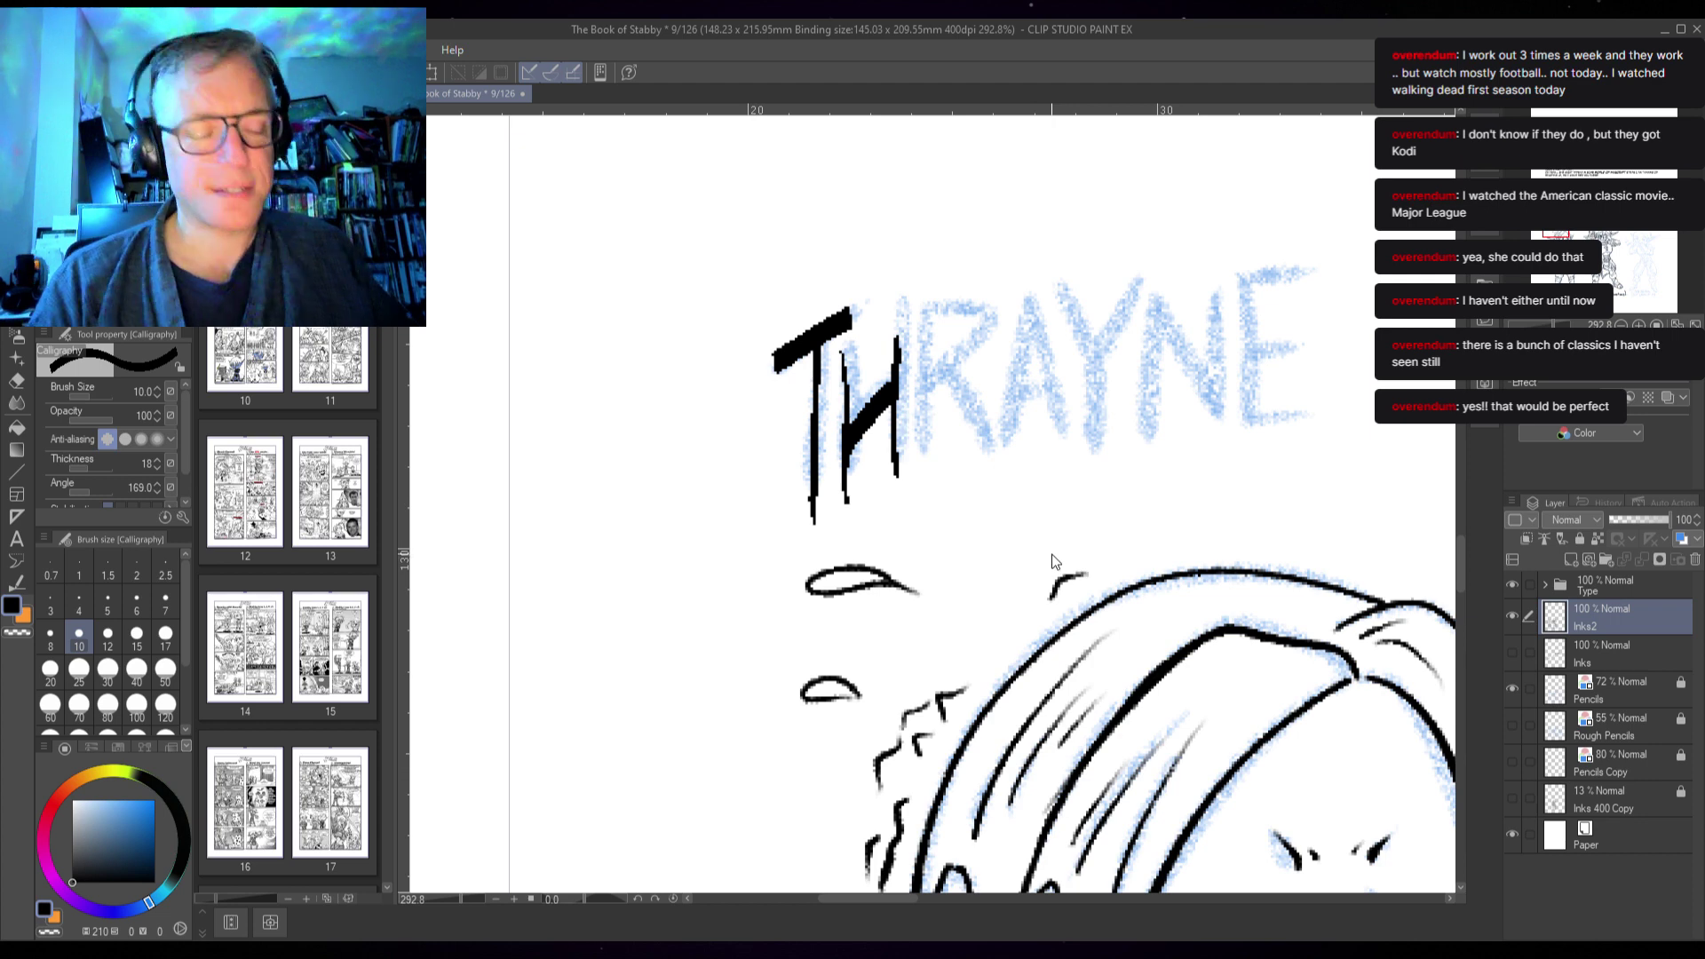
- Undo the T and H strokes inked without anti-aliasing
key("ctrl+z")
key("ctrl+z")
key("ctrl+z")
key("ctrl+z")
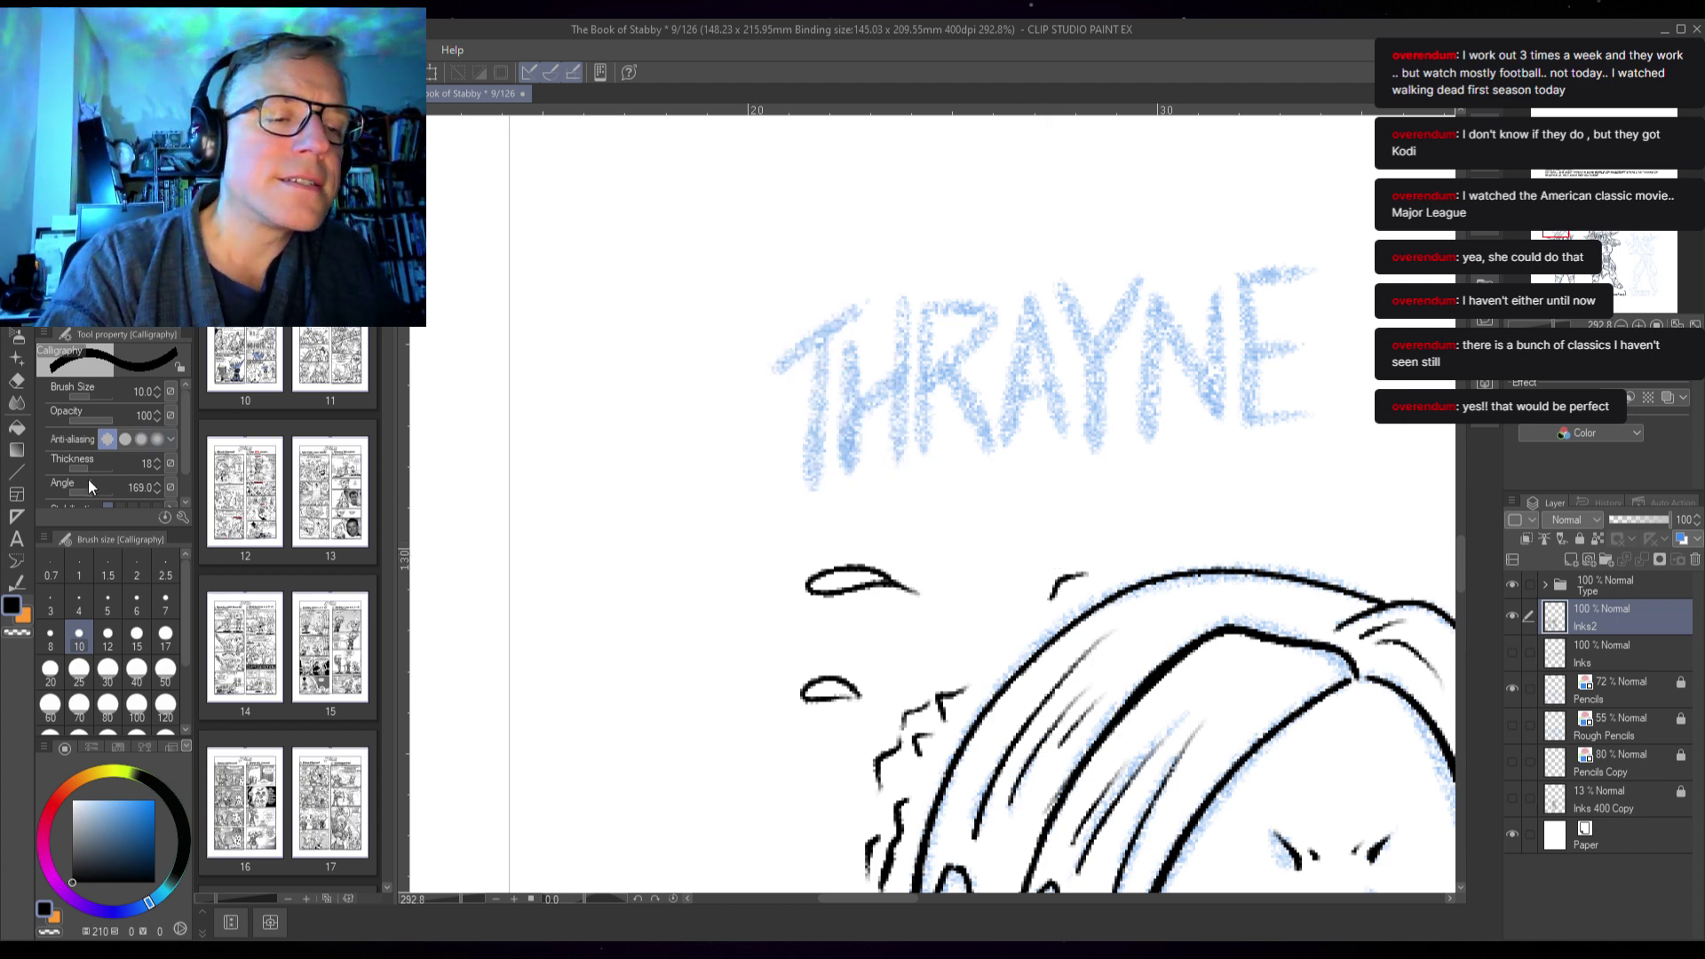
- Set the Calligraphy pen's angle to 95.5 and try inking thick letters THR over the pencilled name
left_click_drag(79, 491, 82, 496)
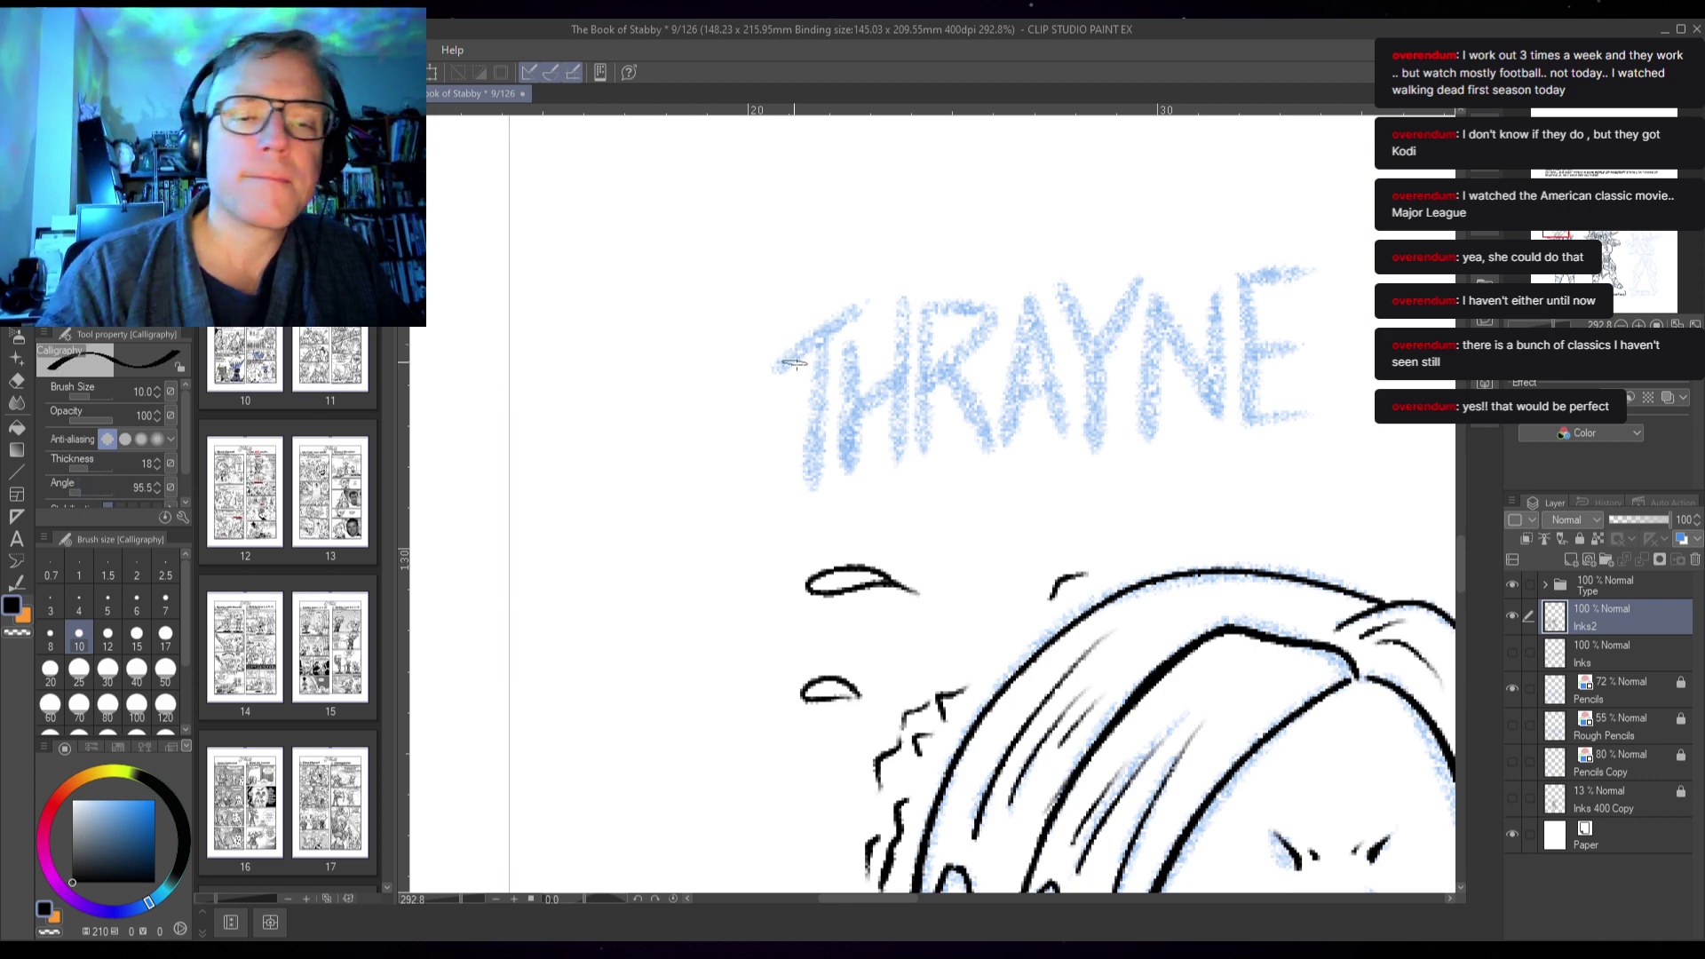
mouse_move(762, 379)
left_mouse_down()
mouse_move(848, 316)
mouse_move(818, 388)
mouse_move(815, 484)
left_mouse_up()
mouse_move(844, 345)
left_mouse_down()
mouse_move(845, 474)
mouse_move(901, 343)
mouse_move(897, 471)
left_mouse_up()
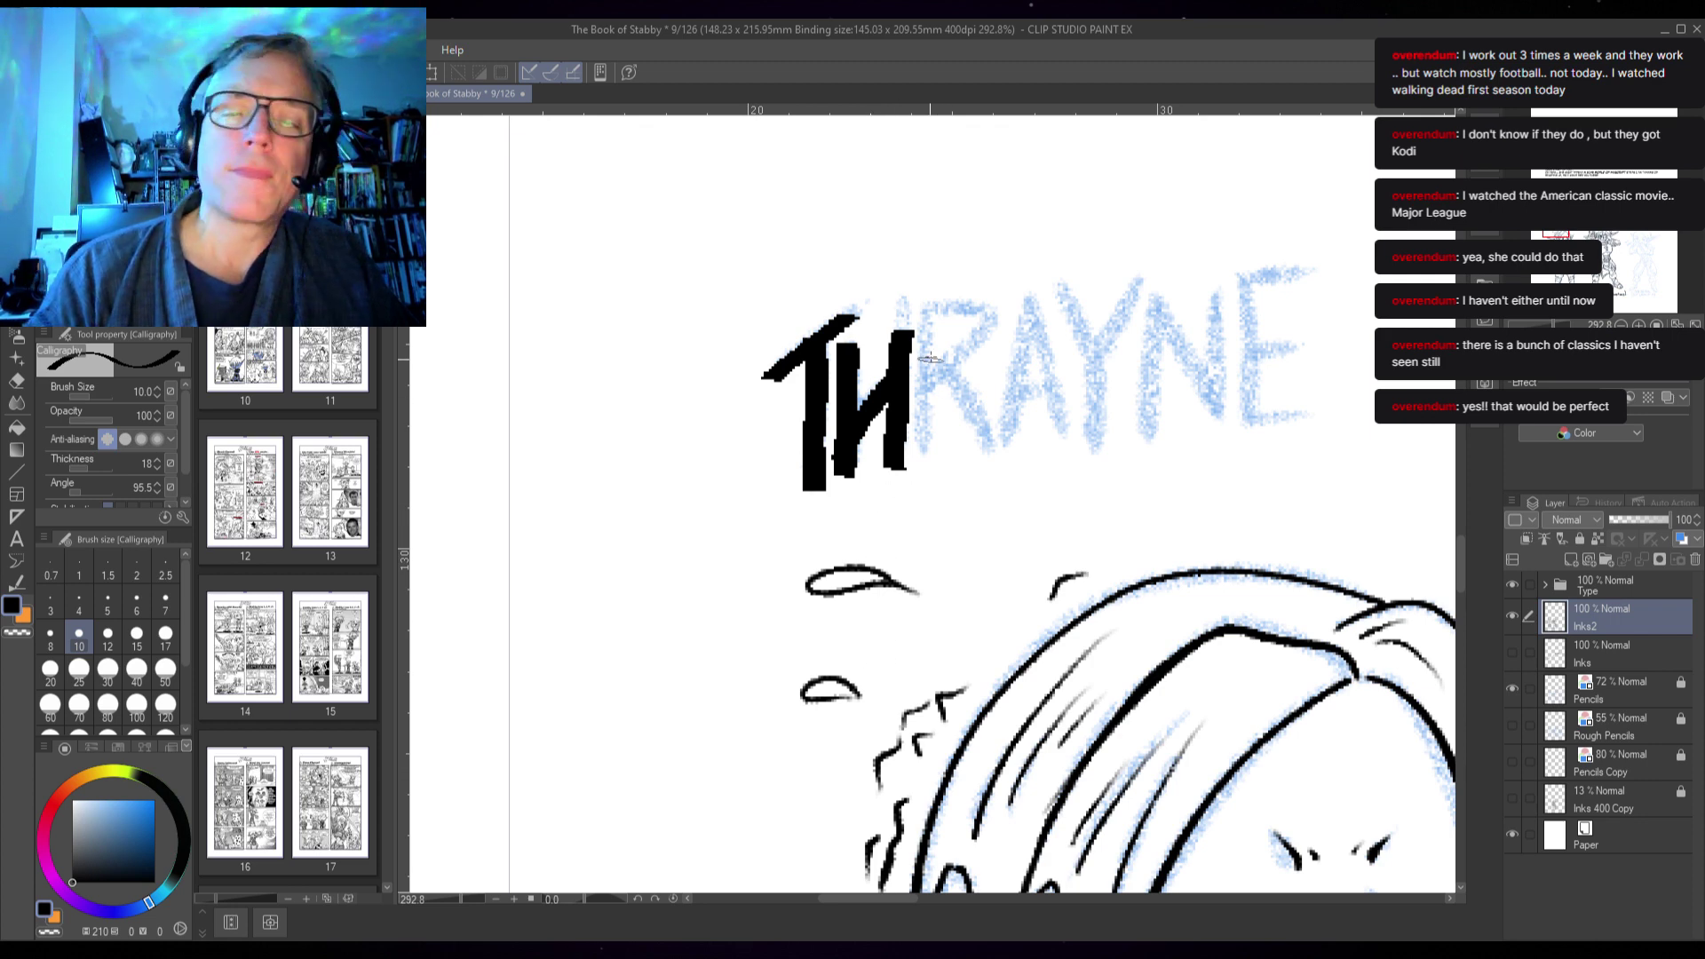
left_click_drag(929, 306, 927, 441)
mouse_move(932, 314)
left_mouse_down()
mouse_move(985, 309)
mouse_move(933, 402)
mouse_move(955, 394)
mouse_move(1005, 475)
left_mouse_up()
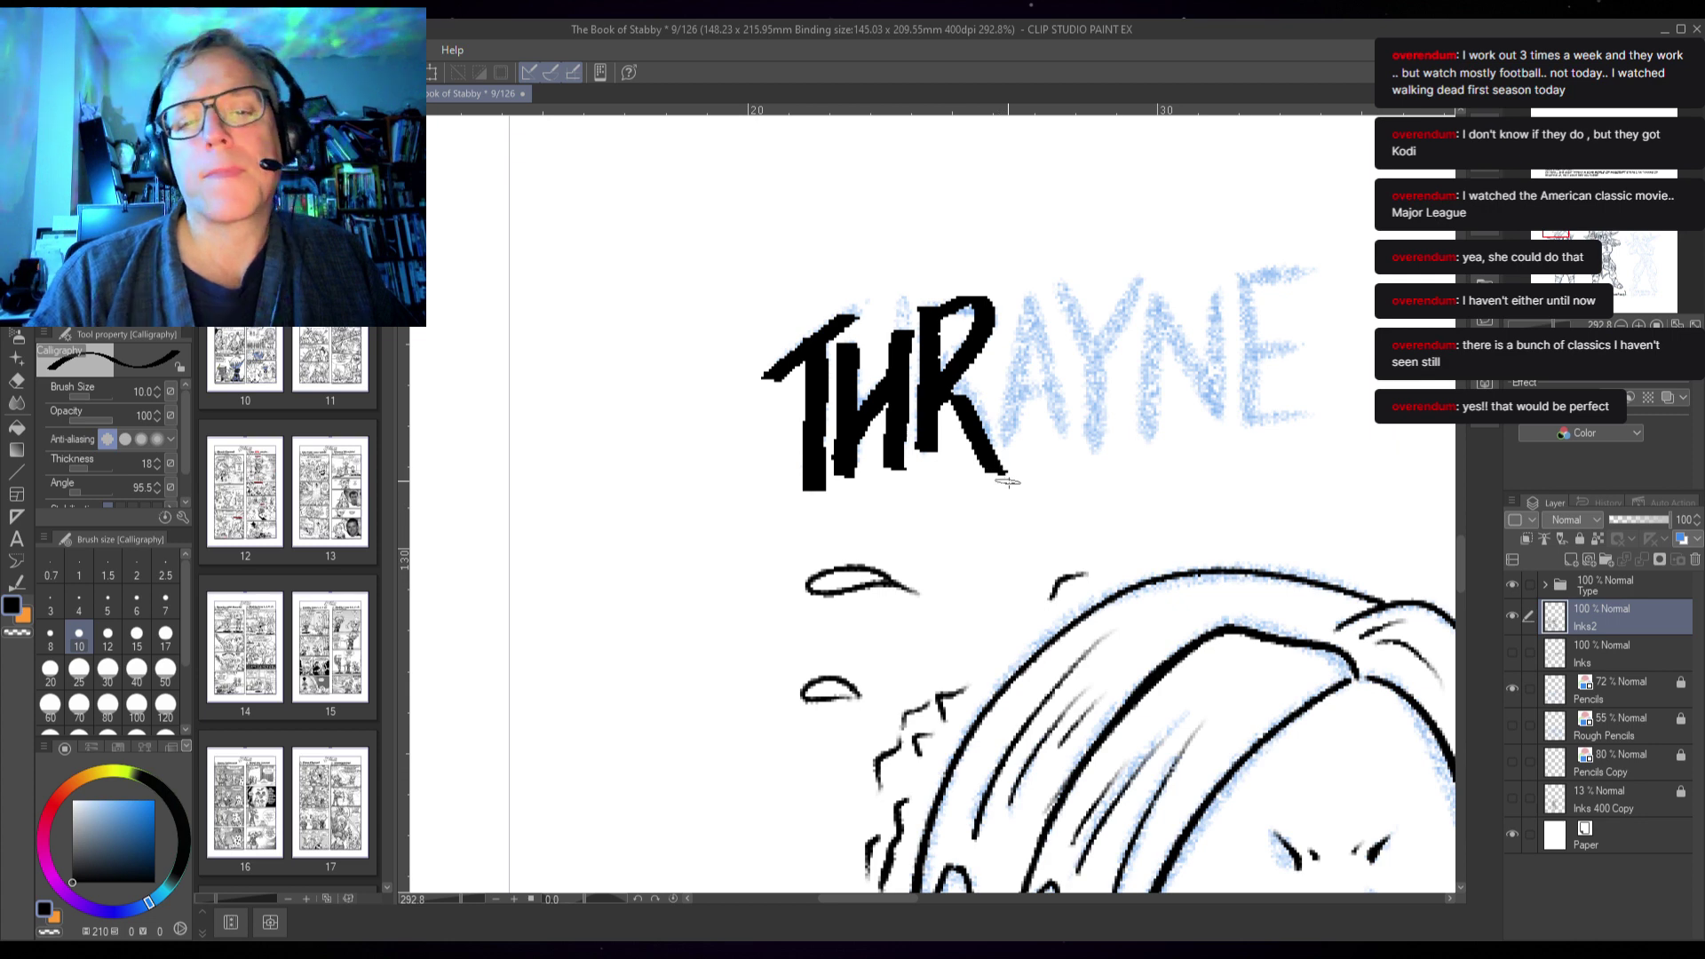
- Undo all the thick THR strokes inked at angle 95.5
key("ctrl+z")
key("ctrl+z")
key("ctrl+z")
key("ctrl+z")
key("ctrl+z")
key("ctrl+z")
key("ctrl+z")
key("ctrl+z")
key("ctrl+z")
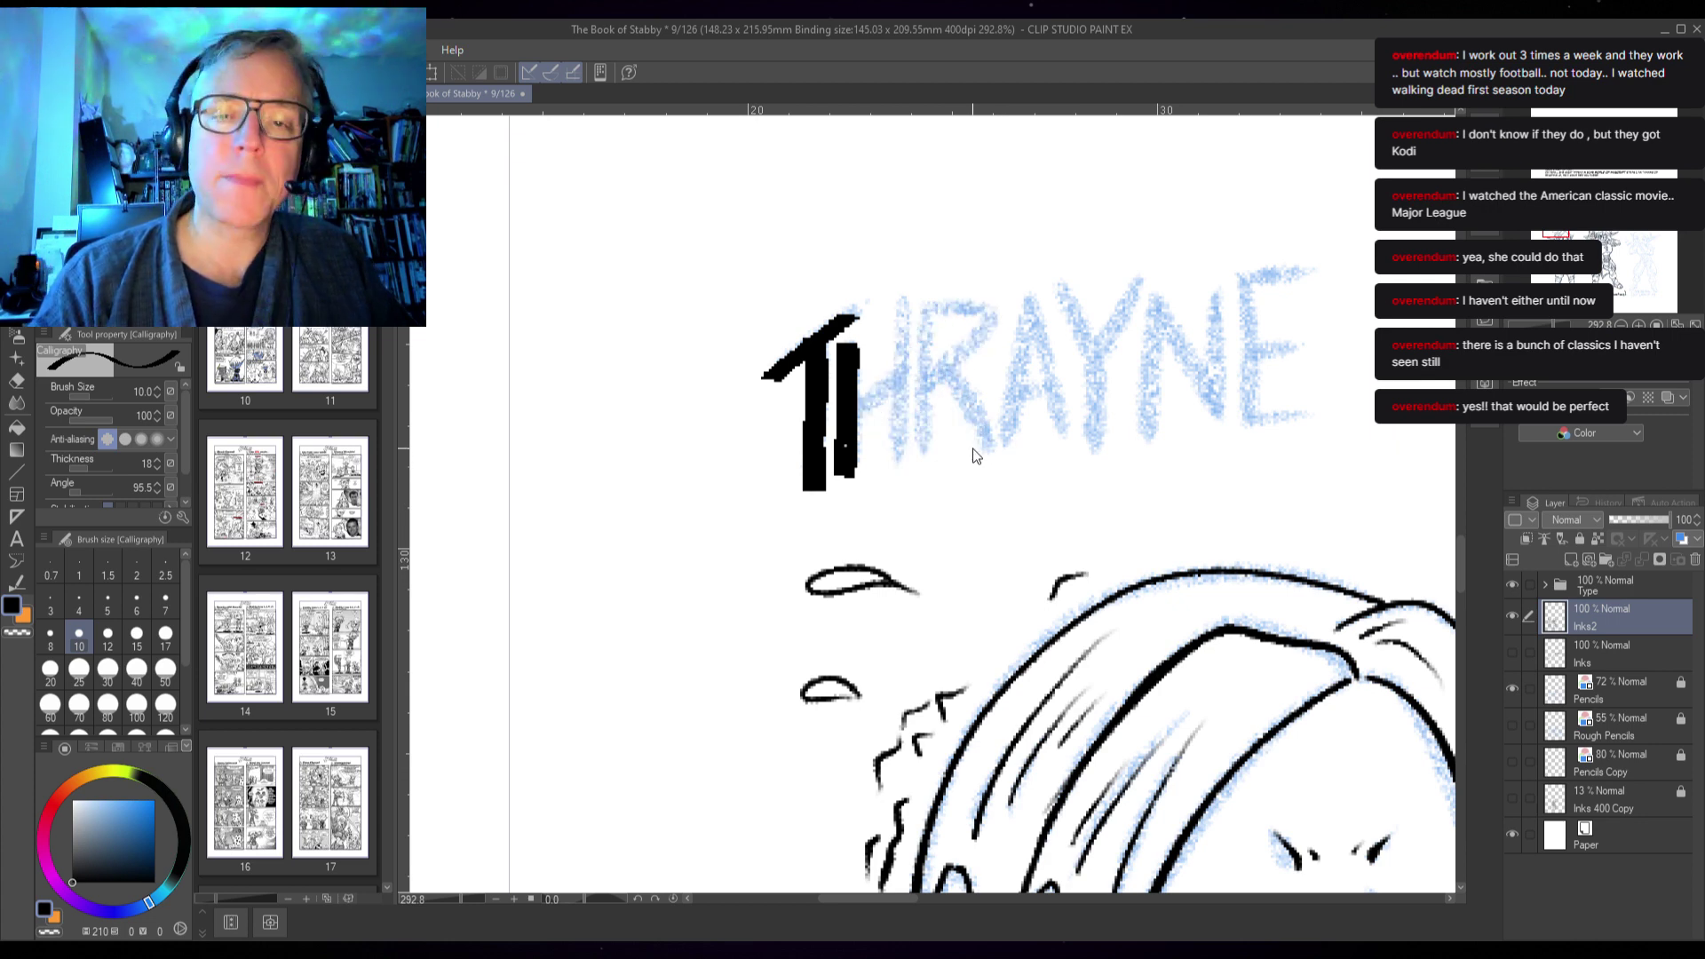
- Set the Calligraphy pen's anti-aliasing to the second level and ink the letters THR over the pencilled THRAYNE
left_click(124, 439)
mouse_move(775, 376)
left_mouse_down()
mouse_move(835, 324)
mouse_move(820, 337)
mouse_move(822, 503)
left_mouse_up()
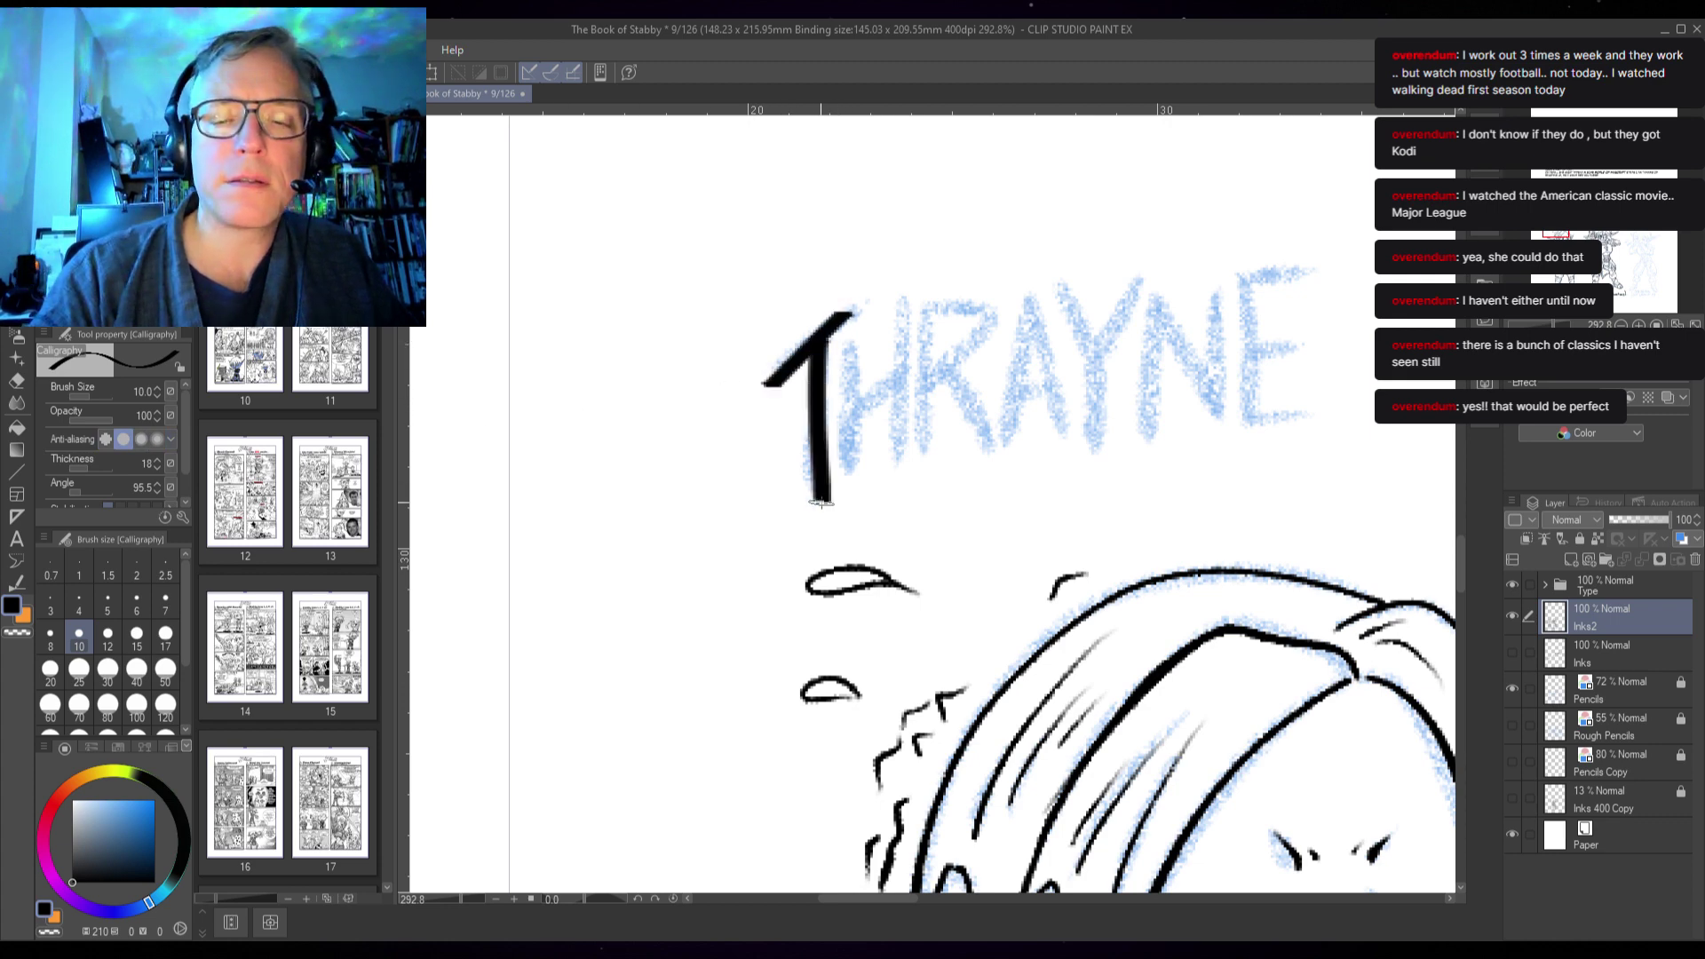
left_click_drag(857, 341, 850, 489)
mouse_move(876, 397)
left_mouse_down()
mouse_move(905, 342)
mouse_move(915, 404)
left_mouse_up()
left_click_drag(914, 303, 906, 484)
left_click_drag(933, 312, 932, 459)
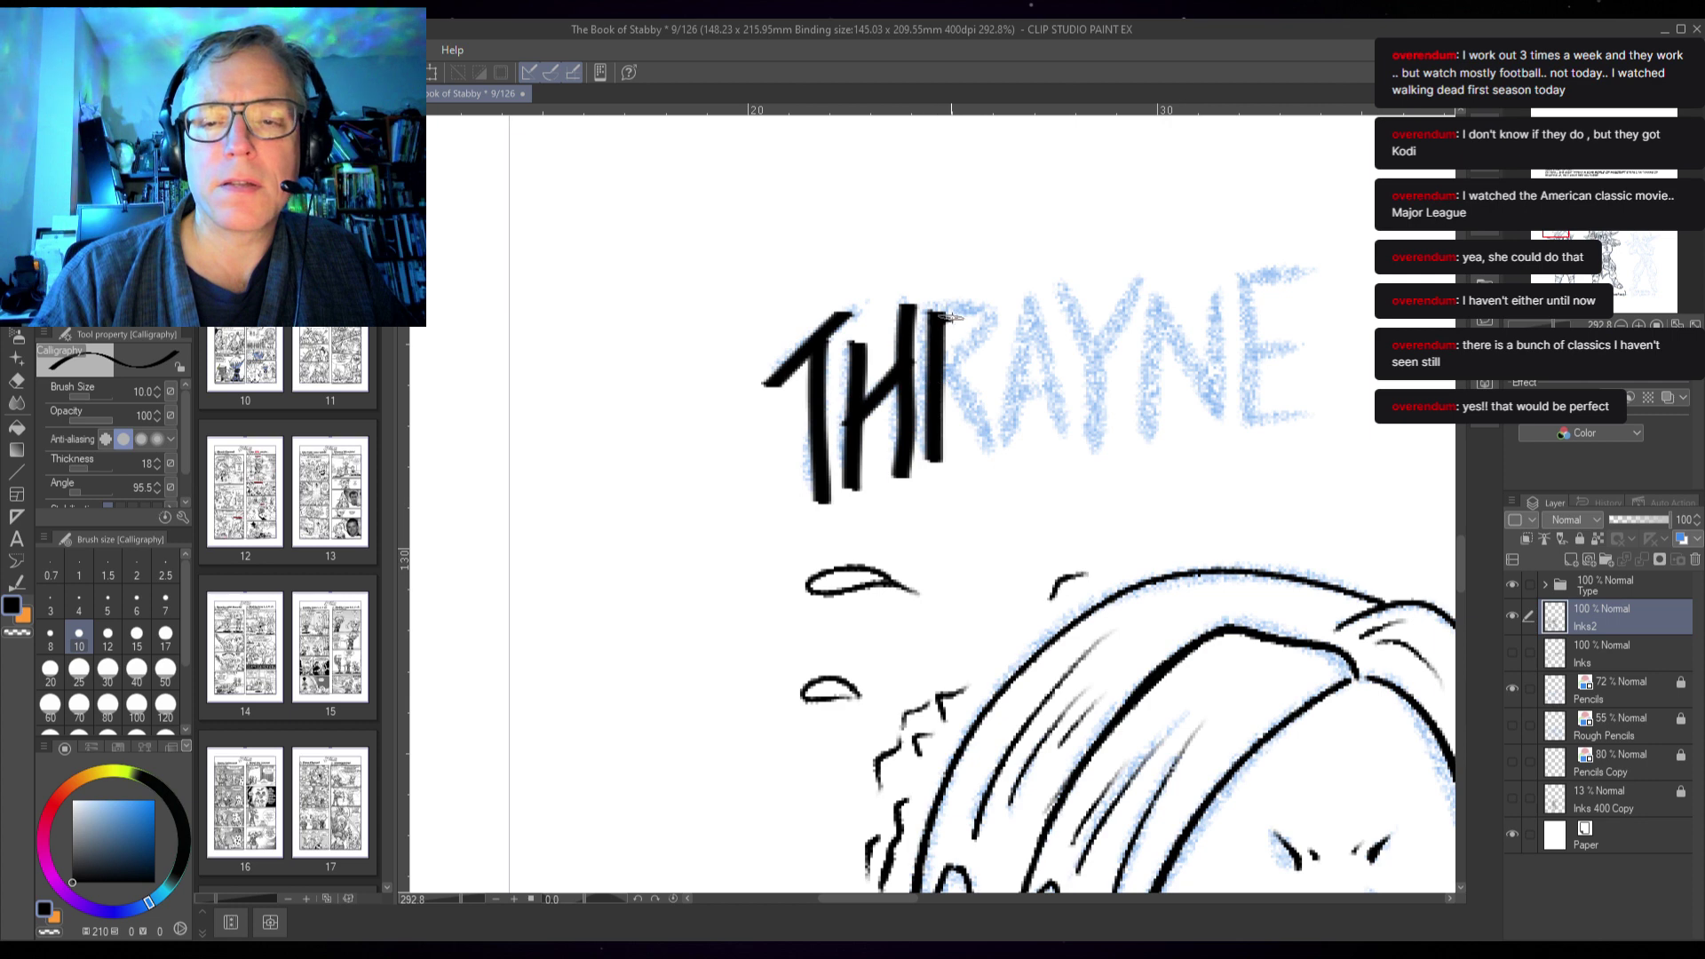
mouse_move(947, 316)
left_mouse_down()
mouse_move(936, 412)
mouse_move(1005, 454)
left_mouse_up()
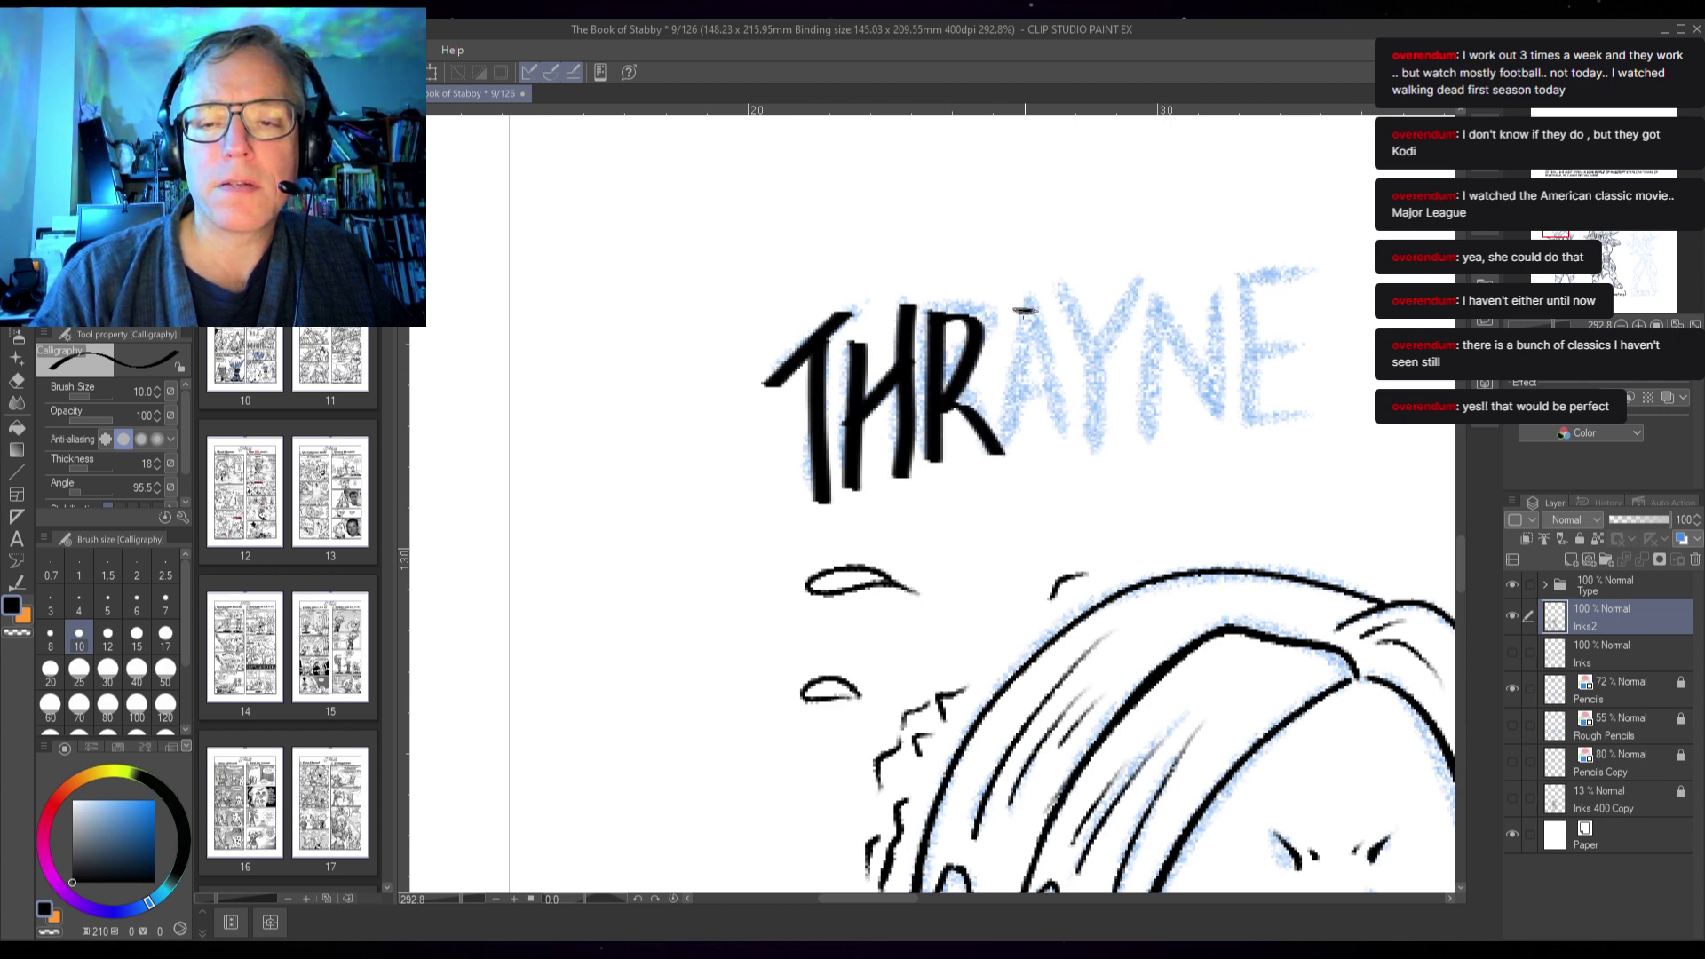
- Ink the remaining letters AYNE with the Calligraphy pen to complete the name THRAYNE
mouse_move(1025, 310)
left_mouse_down()
mouse_move(1014, 454)
mouse_move(1067, 446)
left_mouse_up()
left_click_drag(1054, 304, 1083, 390)
left_click_drag(1117, 300, 1080, 461)
mouse_move(1142, 311)
left_mouse_down()
mouse_move(1179, 378)
mouse_move(1186, 424)
left_mouse_up()
left_click_drag(1191, 304, 1182, 429)
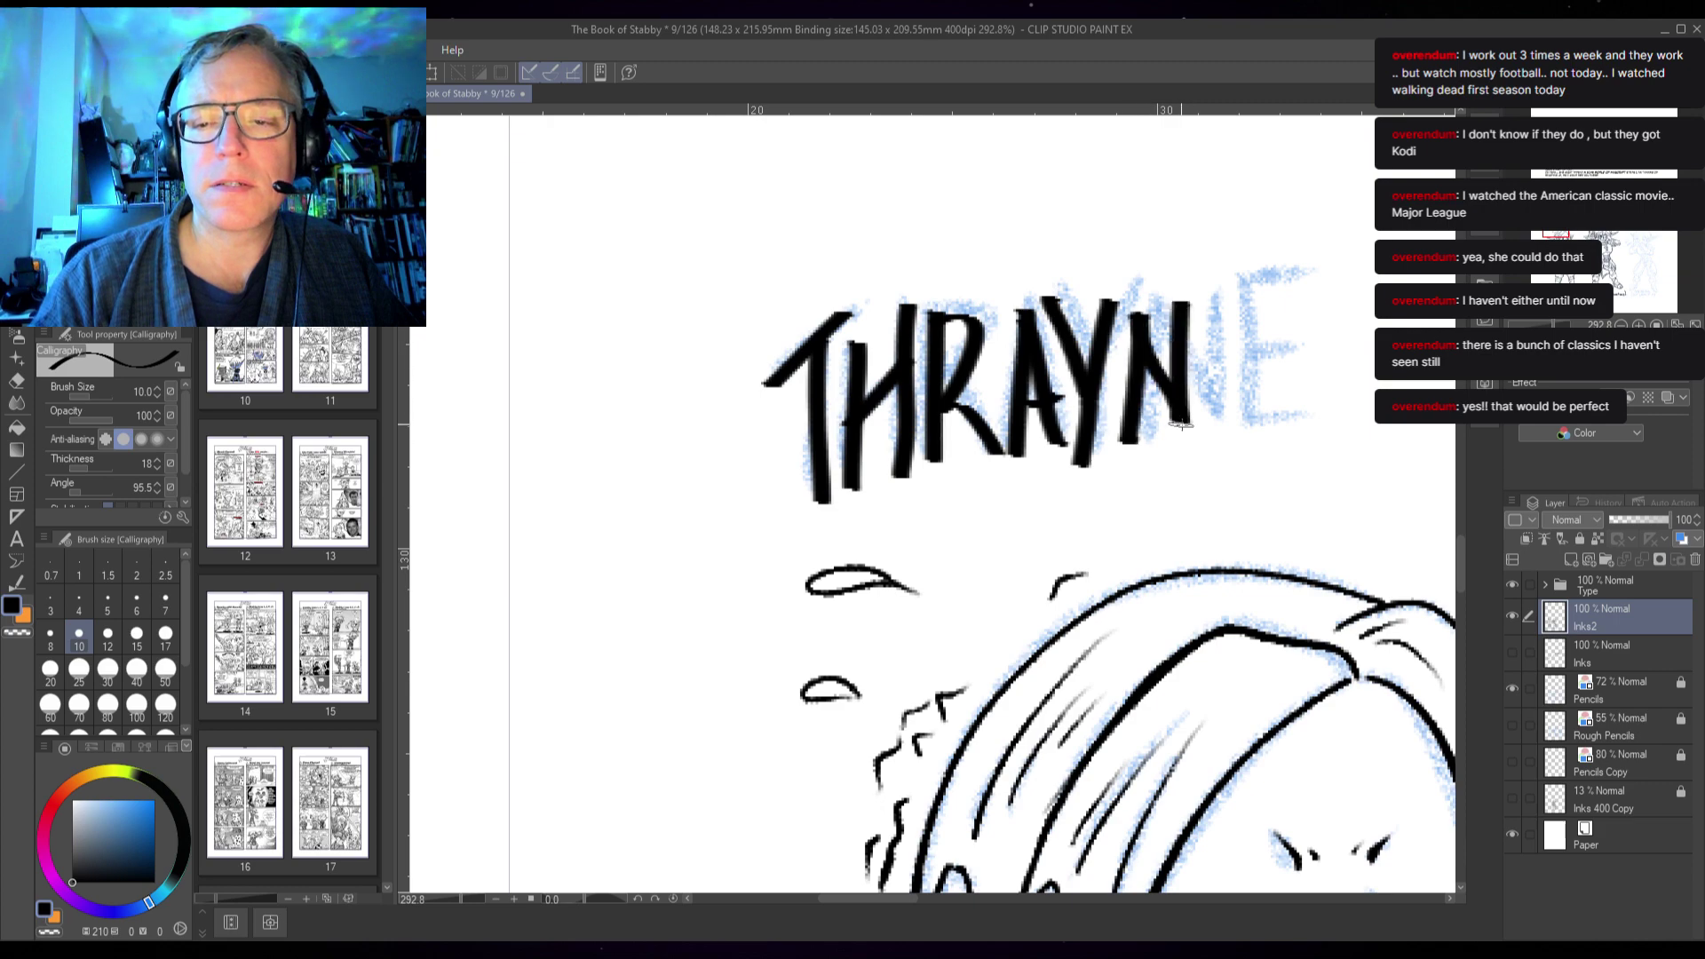
mouse_move(1246, 281)
left_mouse_down()
mouse_move(1215, 414)
mouse_move(1234, 360)
mouse_move(1300, 318)
left_mouse_up()
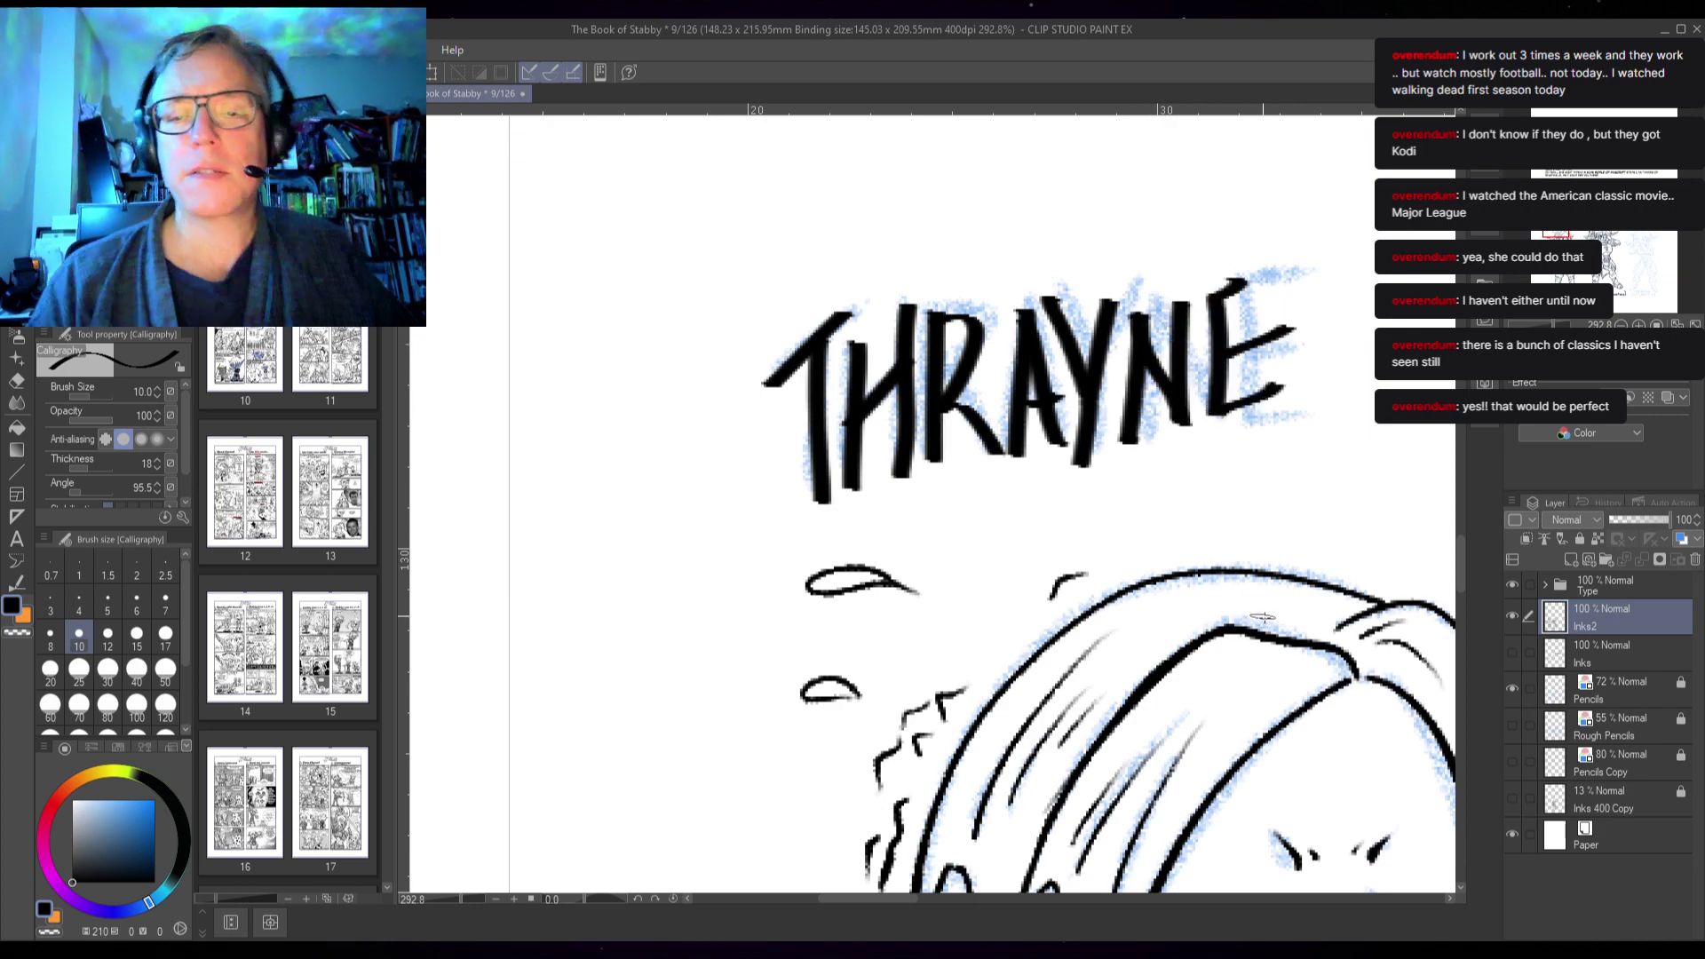
- Lasso the inked THRAYNE lettering on the Inks2 layer, delete it and clear the selection
scroll(1282, 413, "down", 1)
scroll(1283, 413, "down", 2)
scroll(1261, 426, "up", 4)
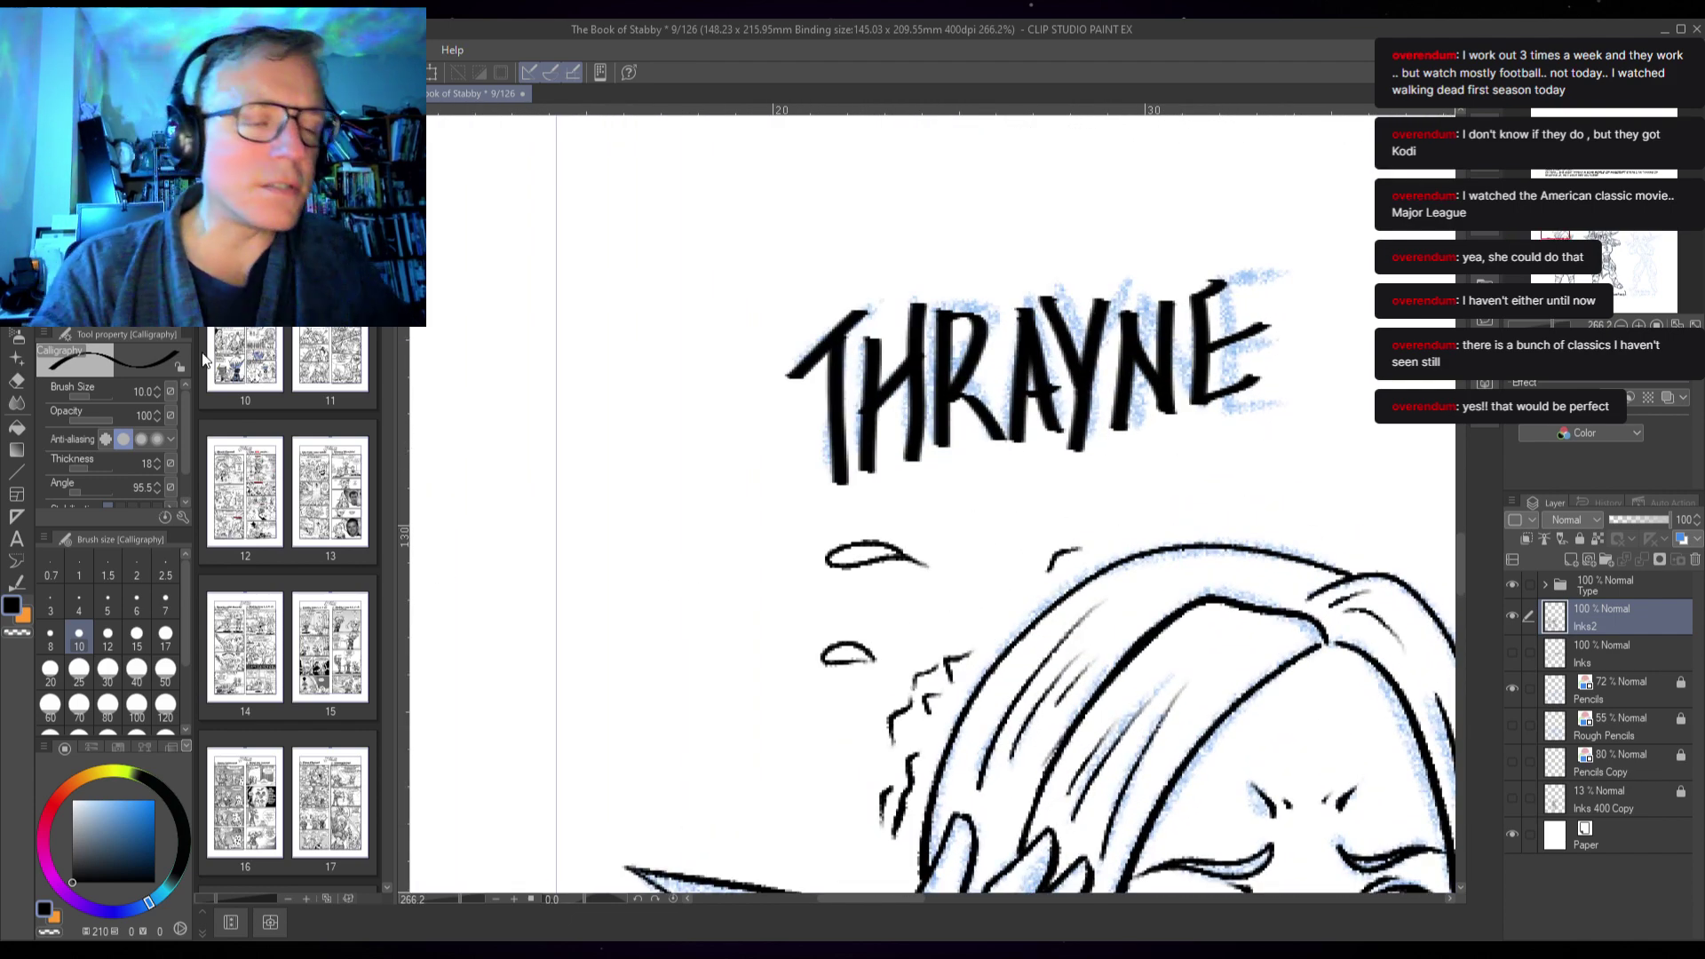
key("m")
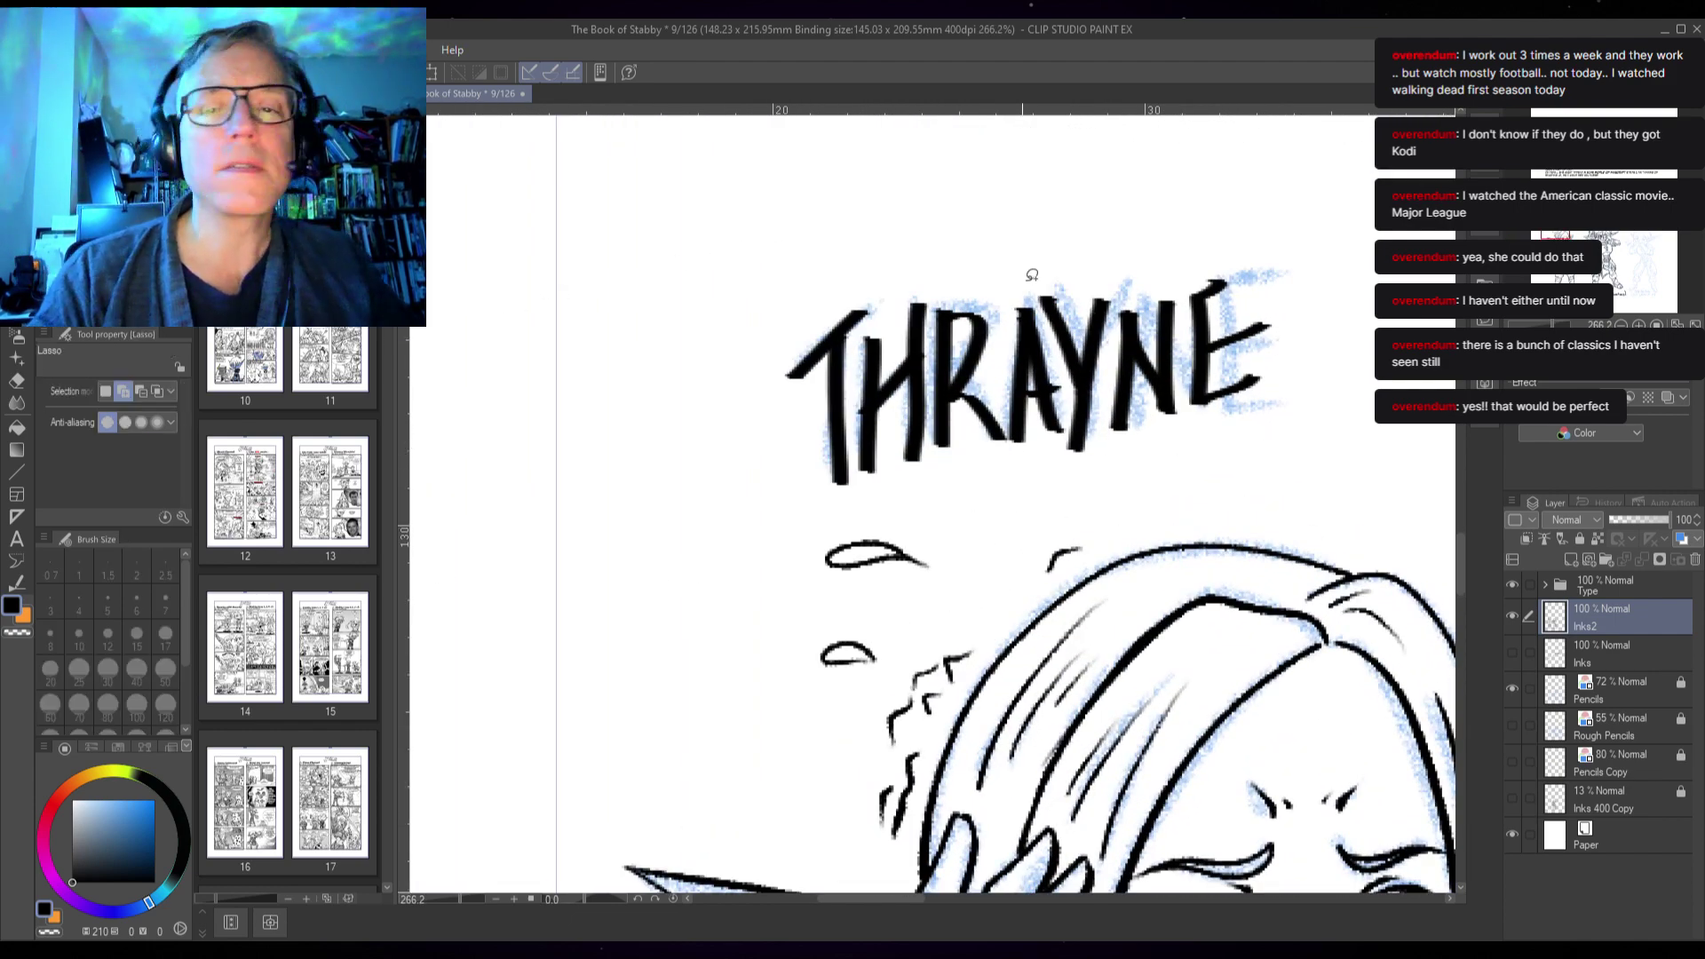
mouse_move(1292, 224)
left_mouse_down()
mouse_move(952, 231)
mouse_move(745, 469)
mouse_move(1206, 460)
mouse_move(1295, 227)
left_mouse_up()
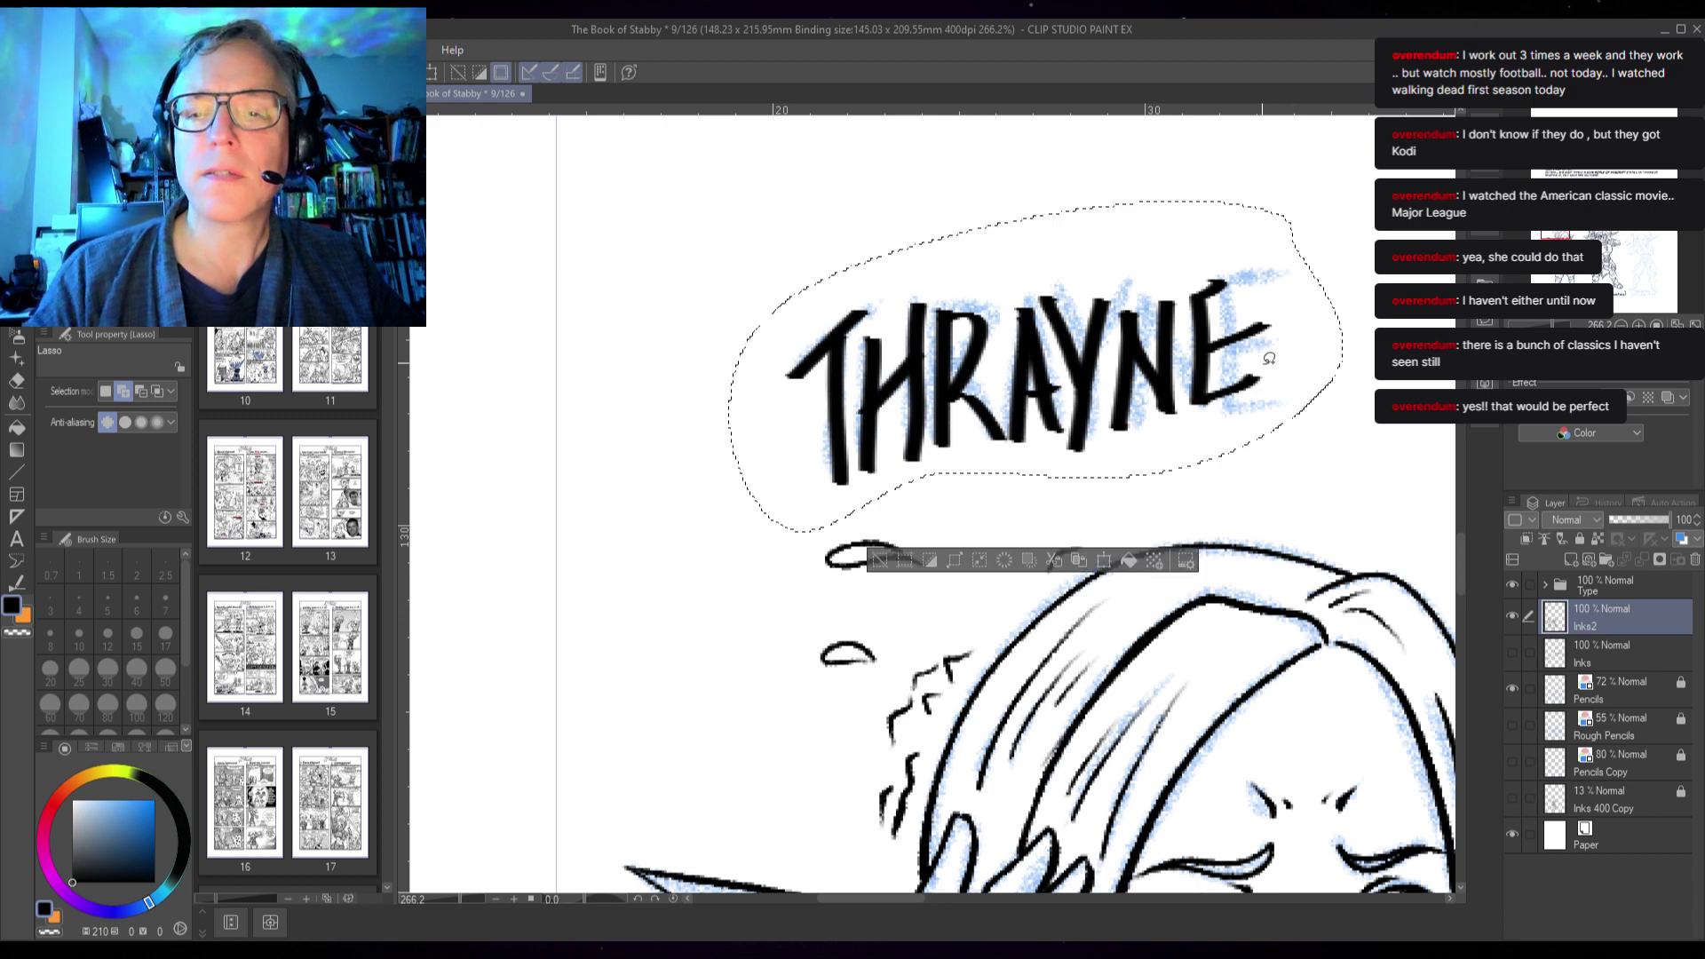
key("Delete")
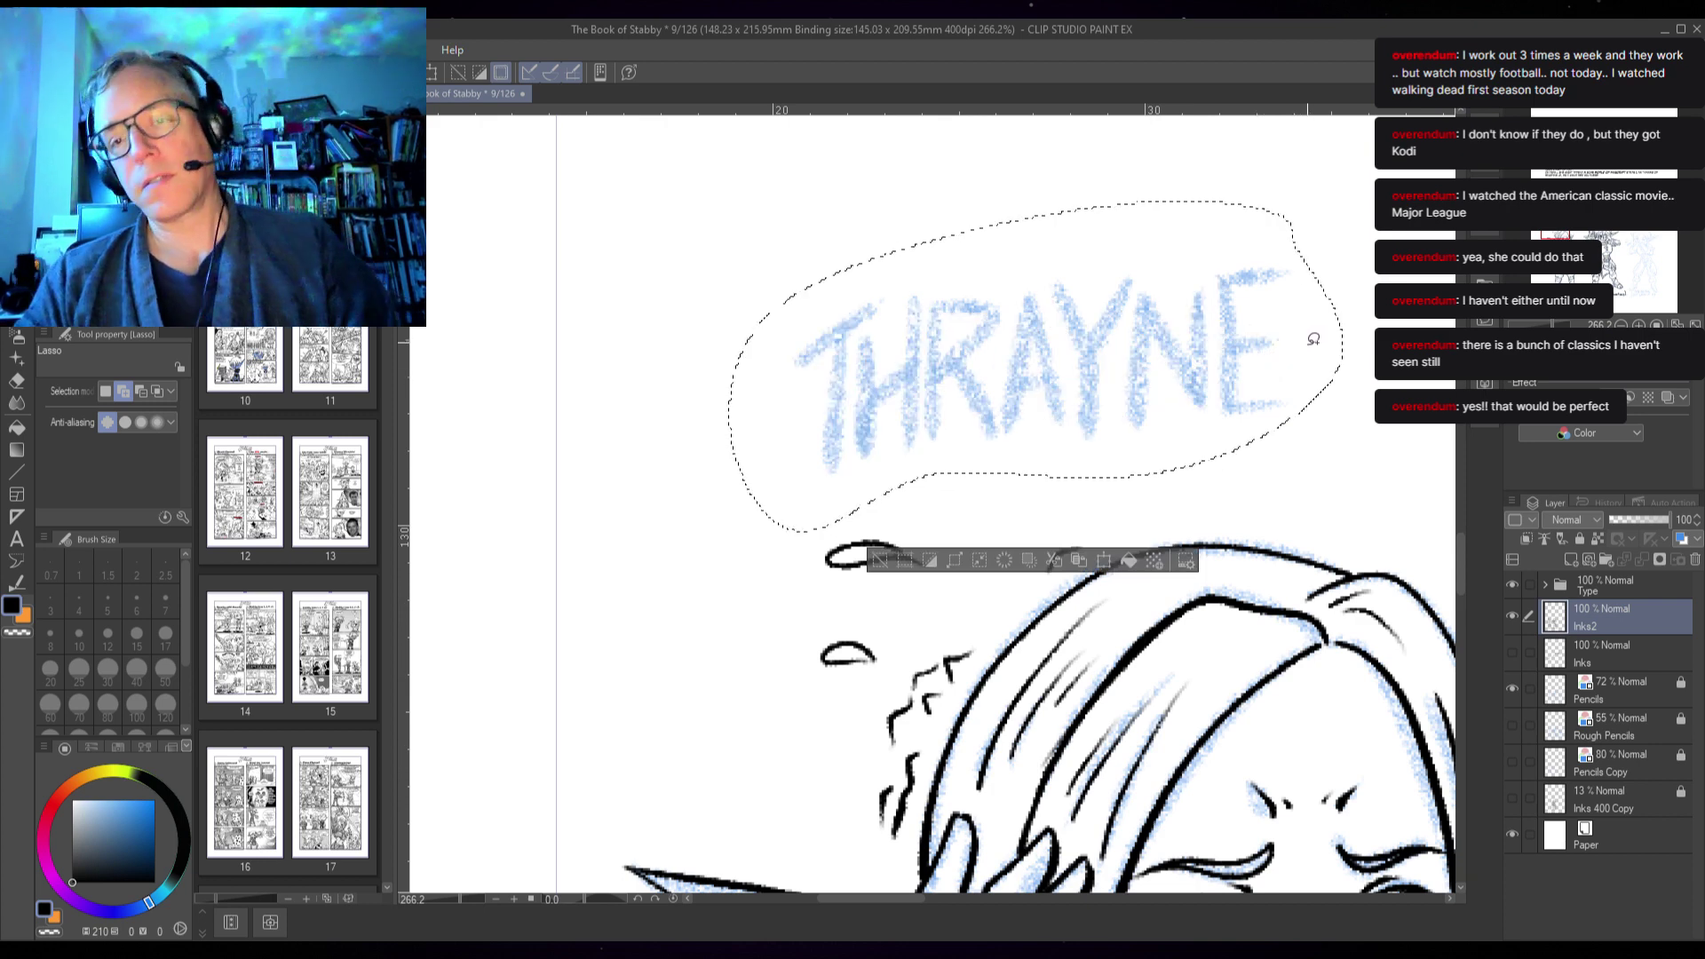
key("ctrl+d")
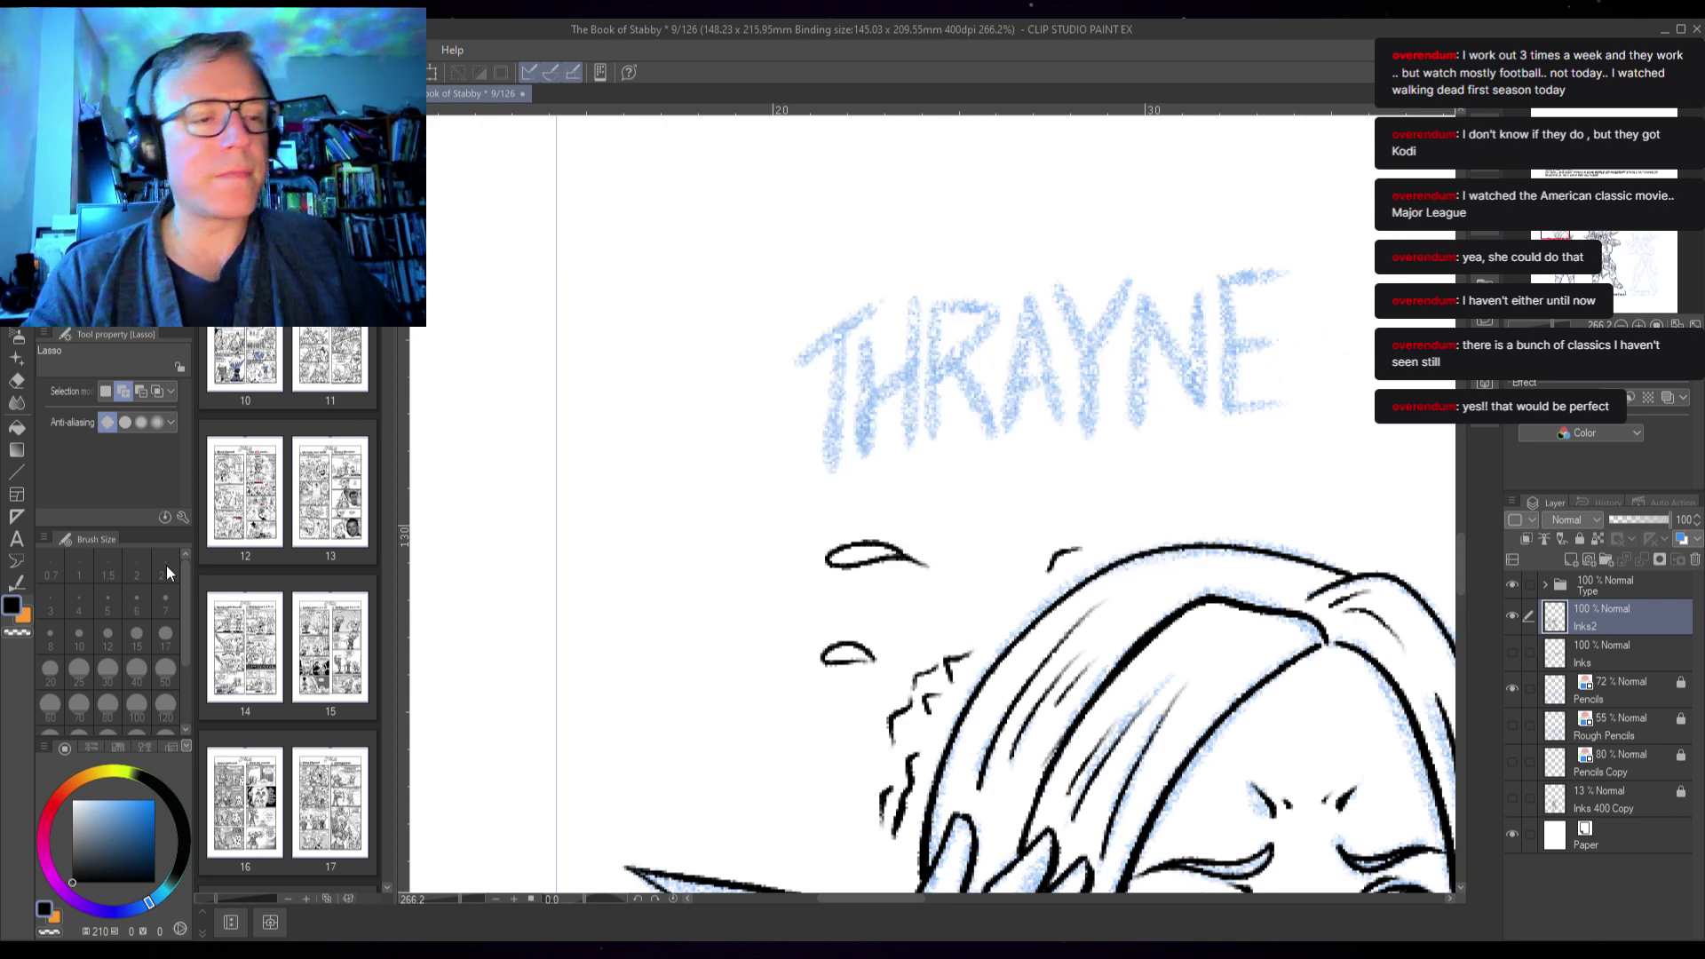
- Return to the Calligraphy pen and set its angle to 60.0
key("p")
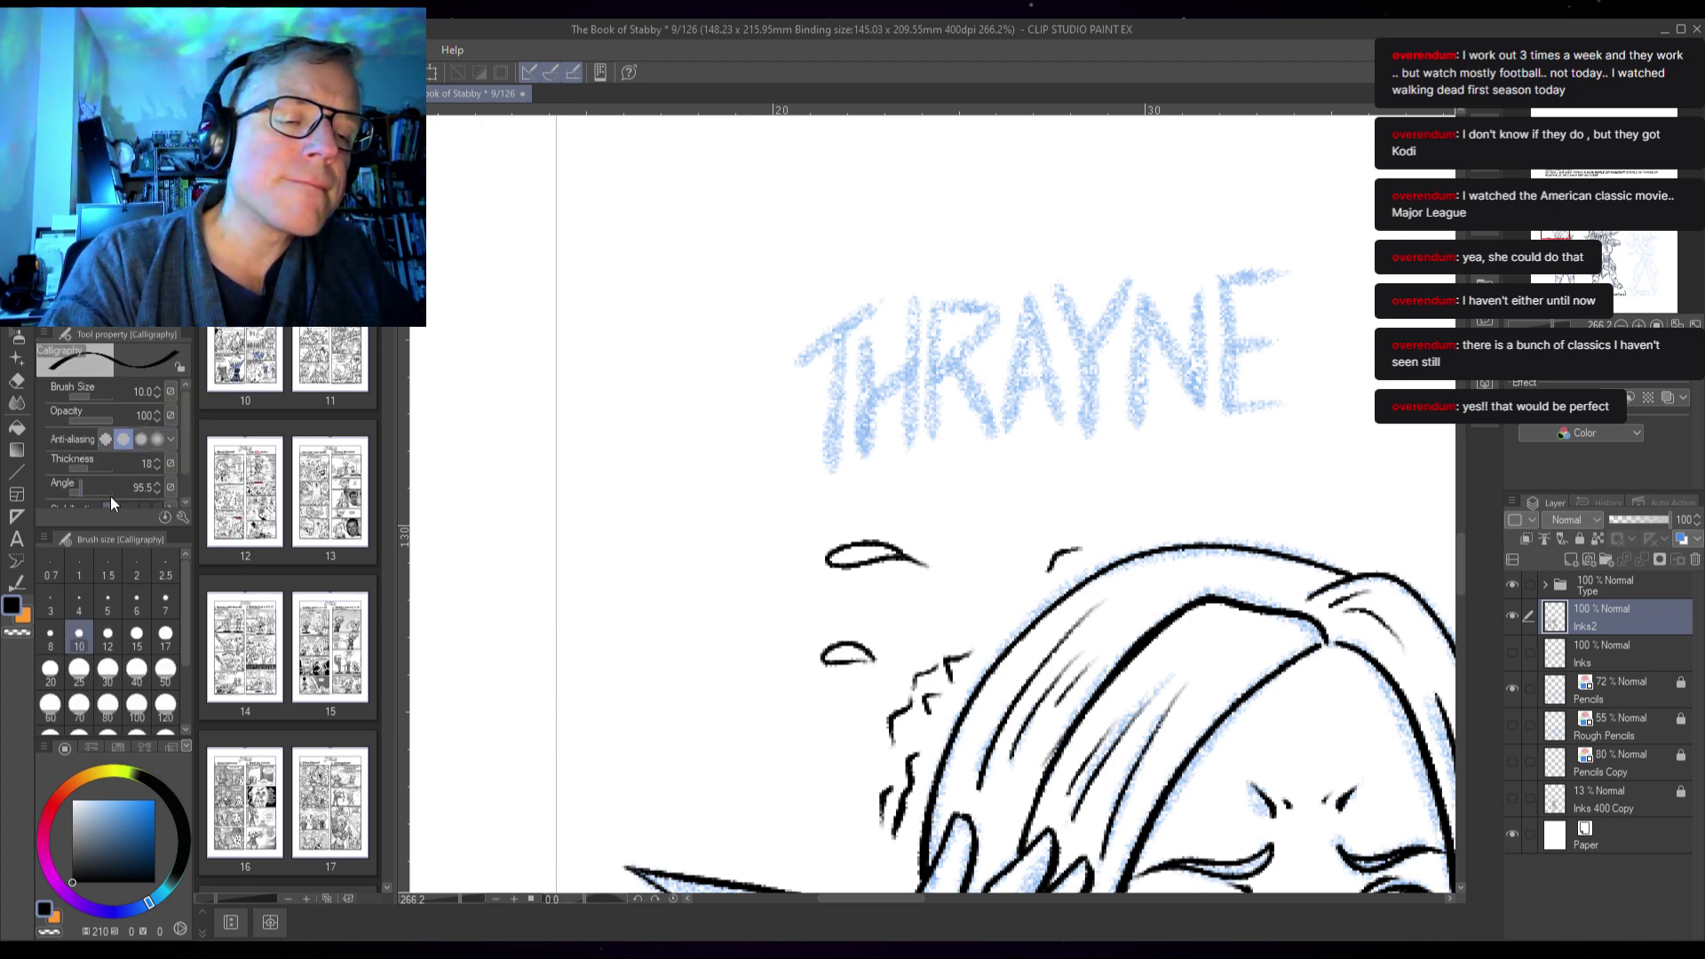
left_click_drag(87, 493, 82, 497)
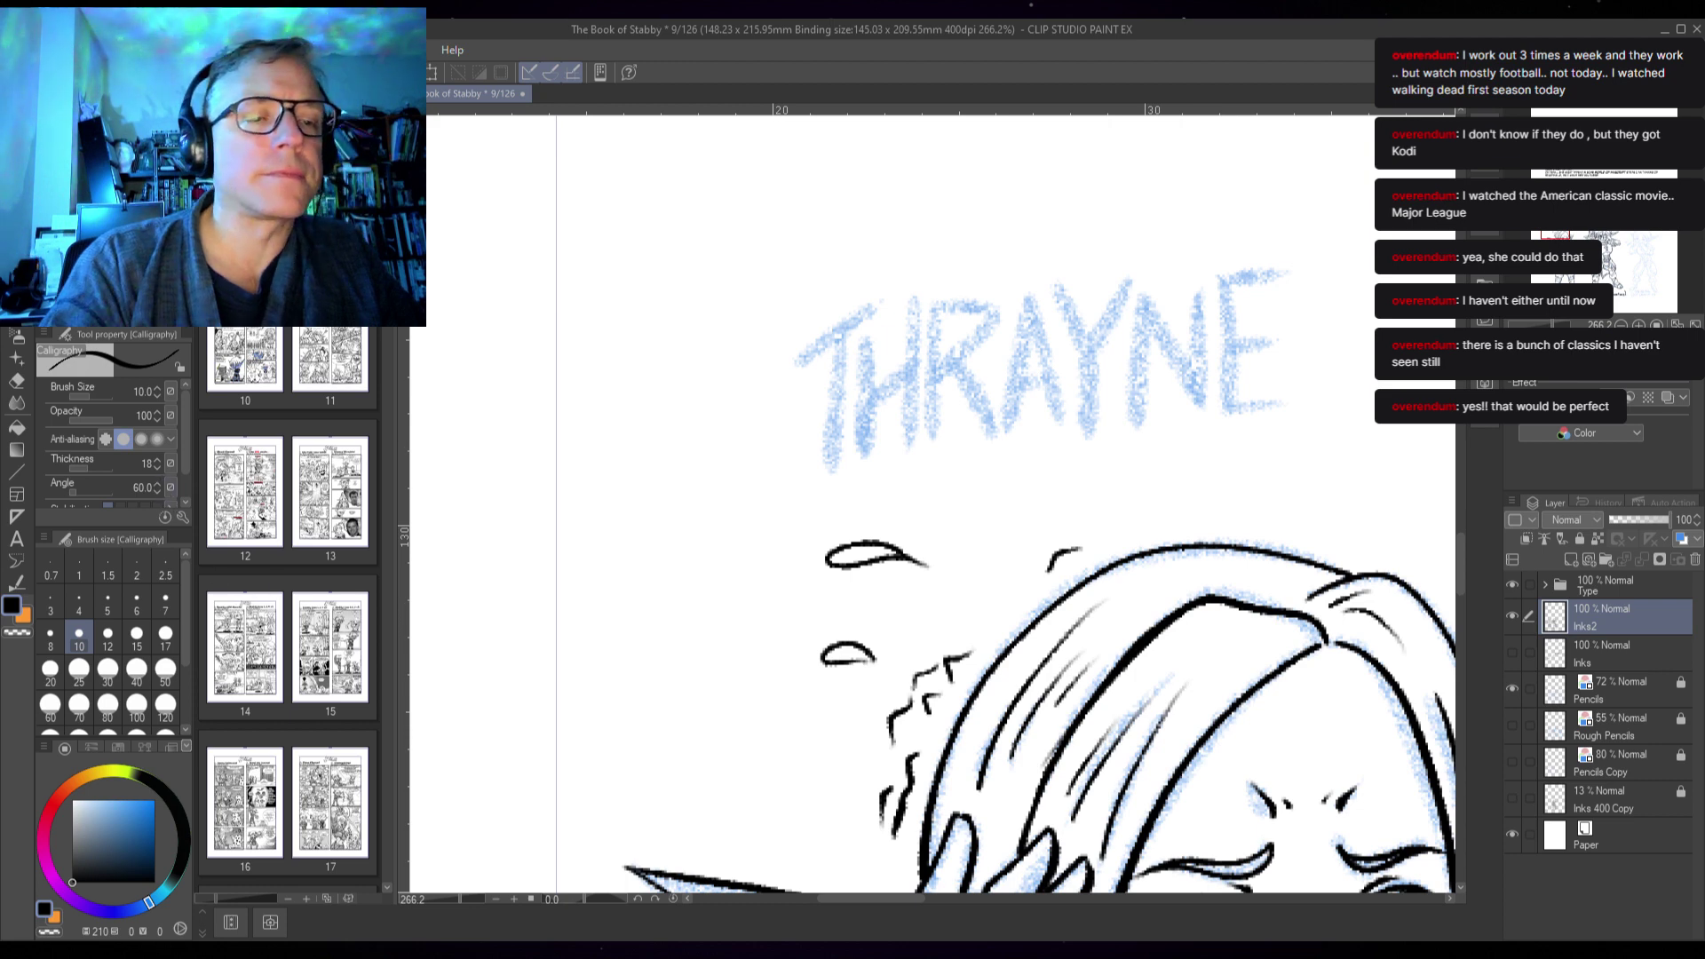
- Try inking the T of THRAYNE with the size 8 Turnip pen and undo the strokes
key("p")
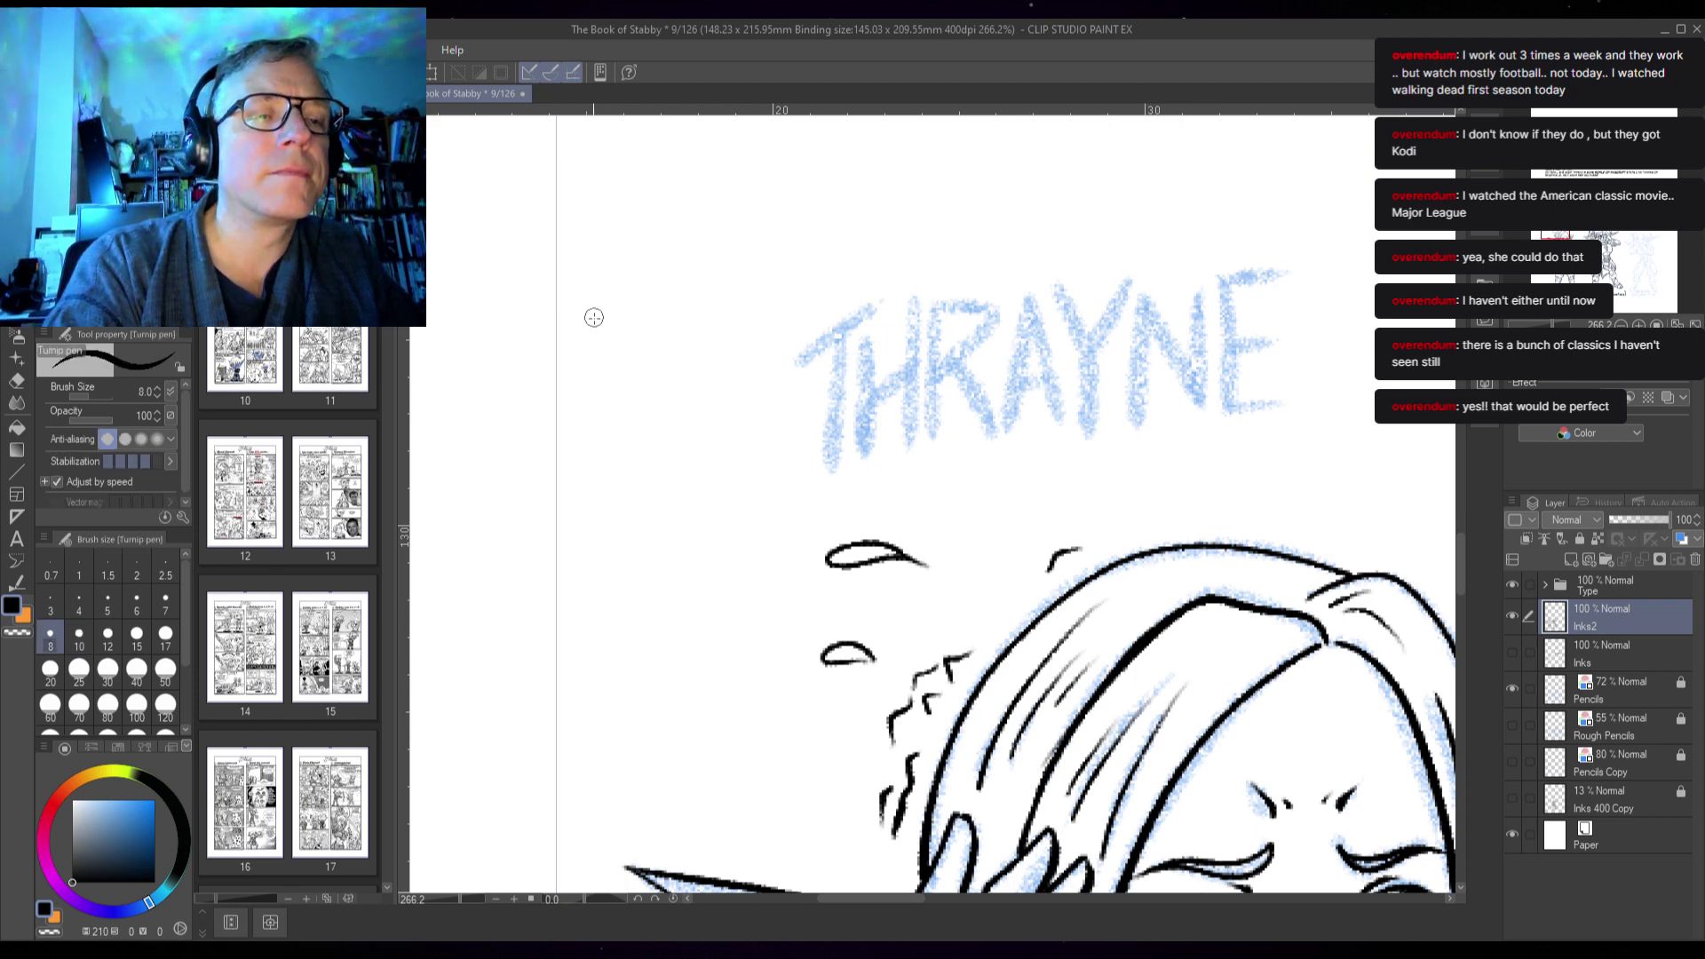
mouse_move(885, 294)
left_mouse_down()
mouse_move(823, 351)
mouse_move(874, 349)
mouse_move(823, 460)
left_mouse_up()
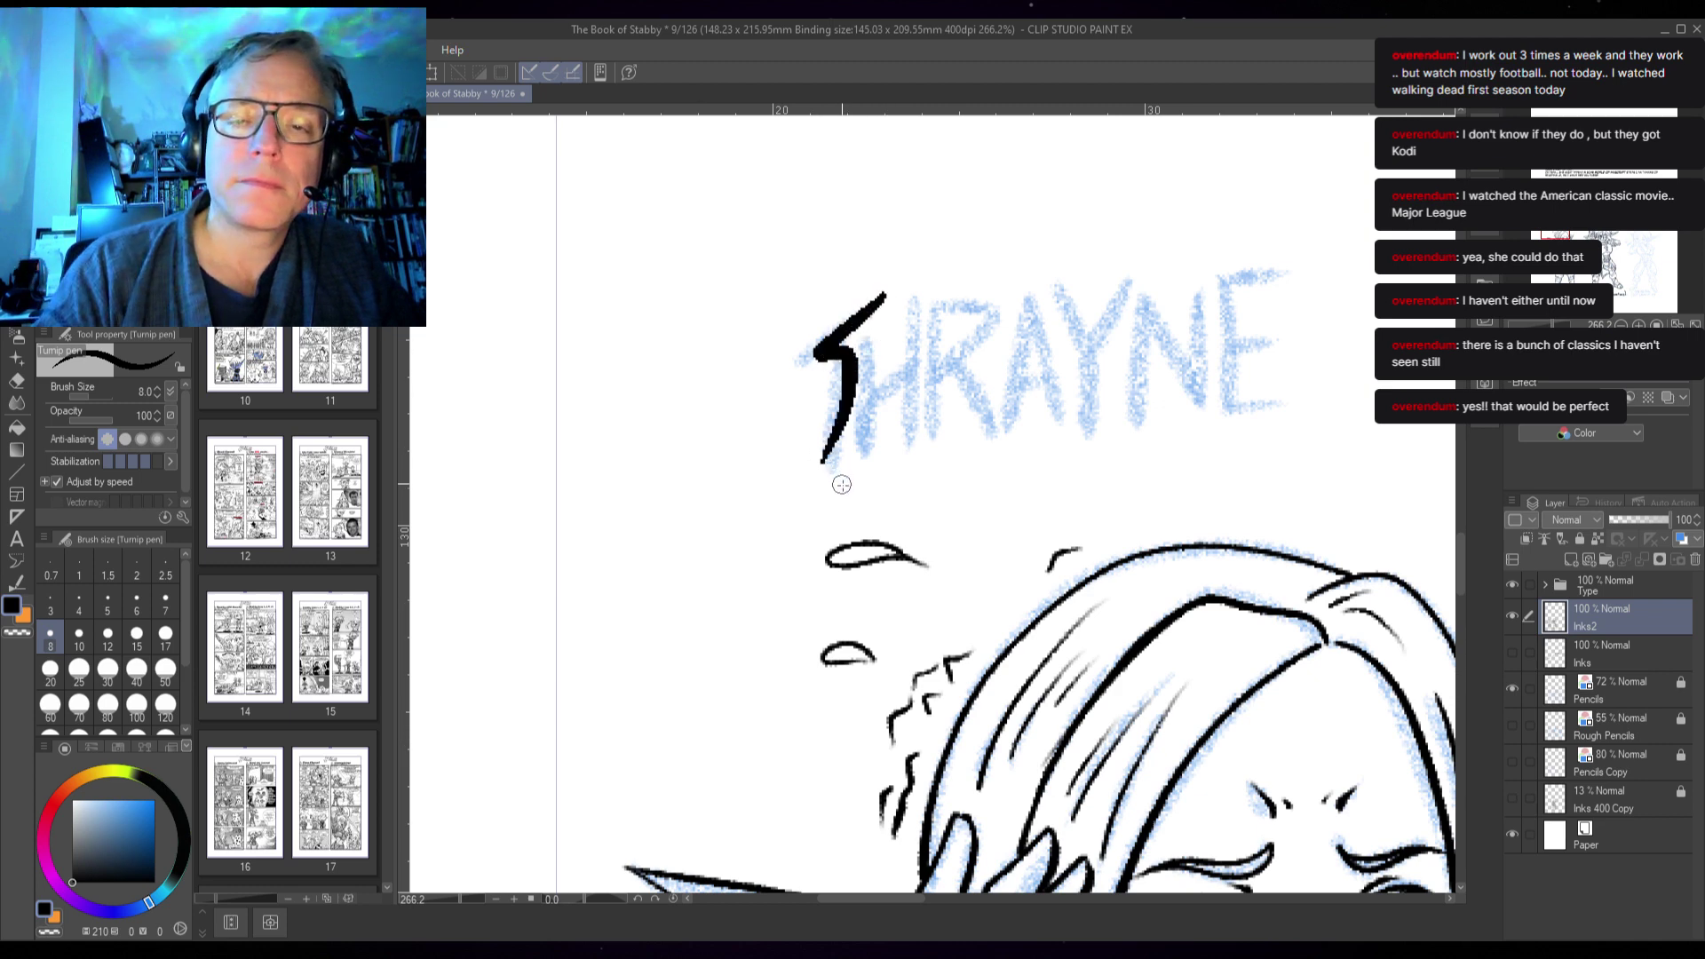
key("ctrl+z")
key("ctrl+z")
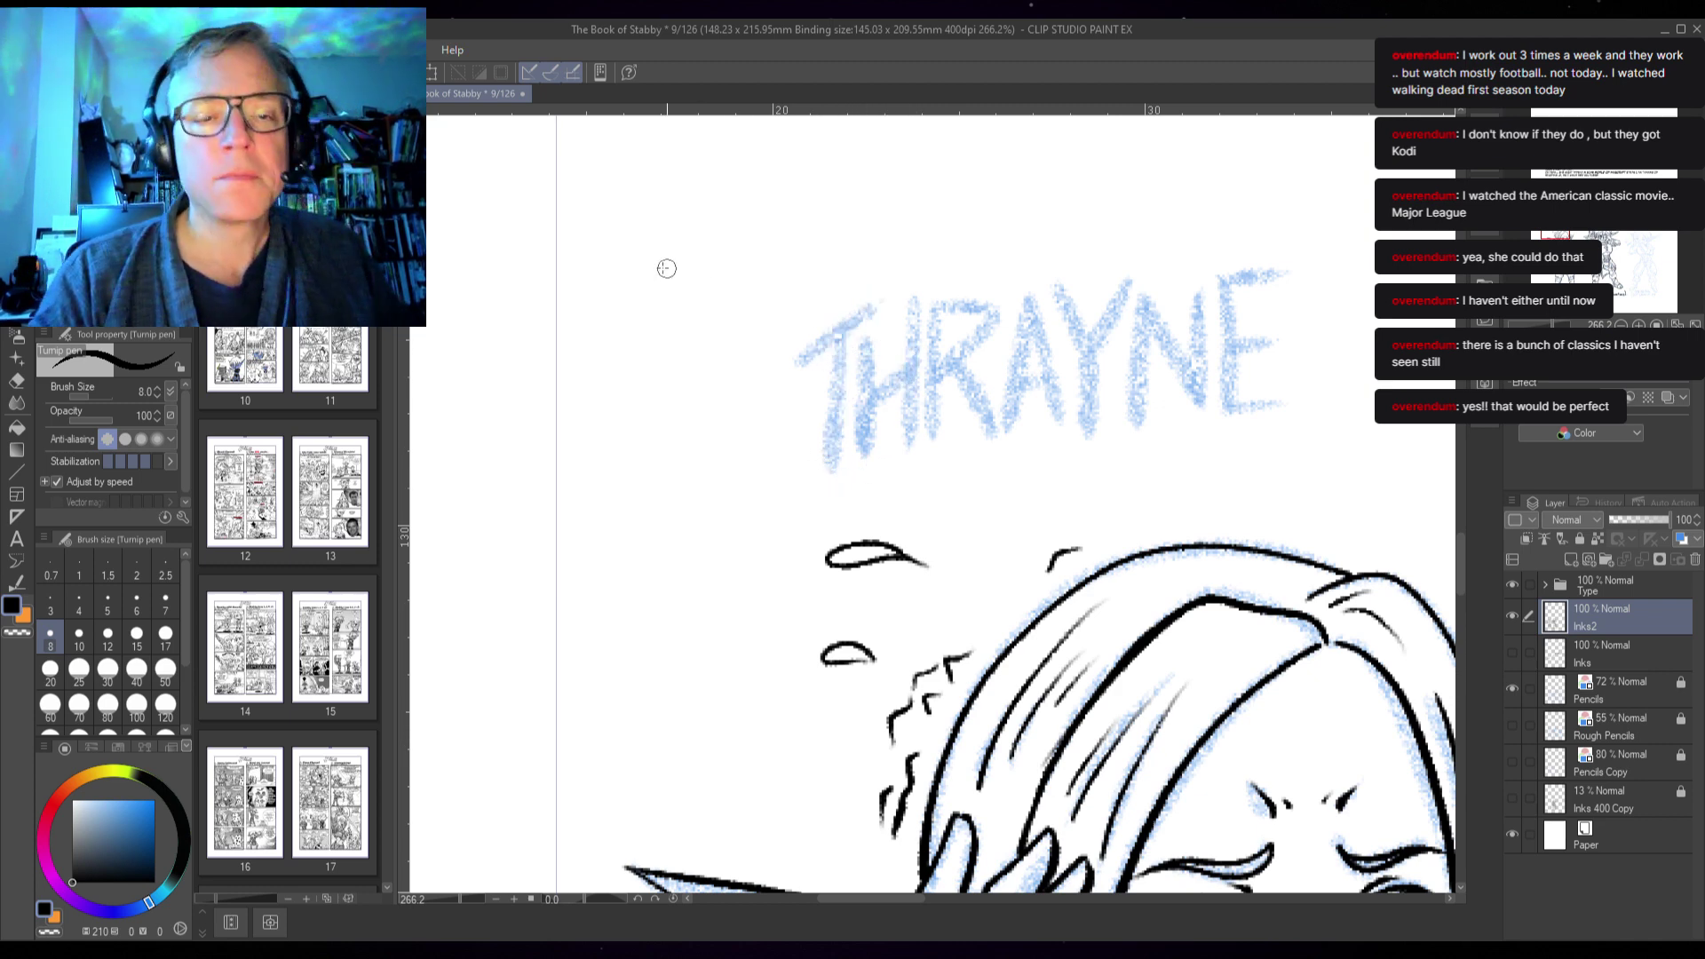
- Set the Turnip pen's anti-aliasing to the second level
left_click(123, 438)
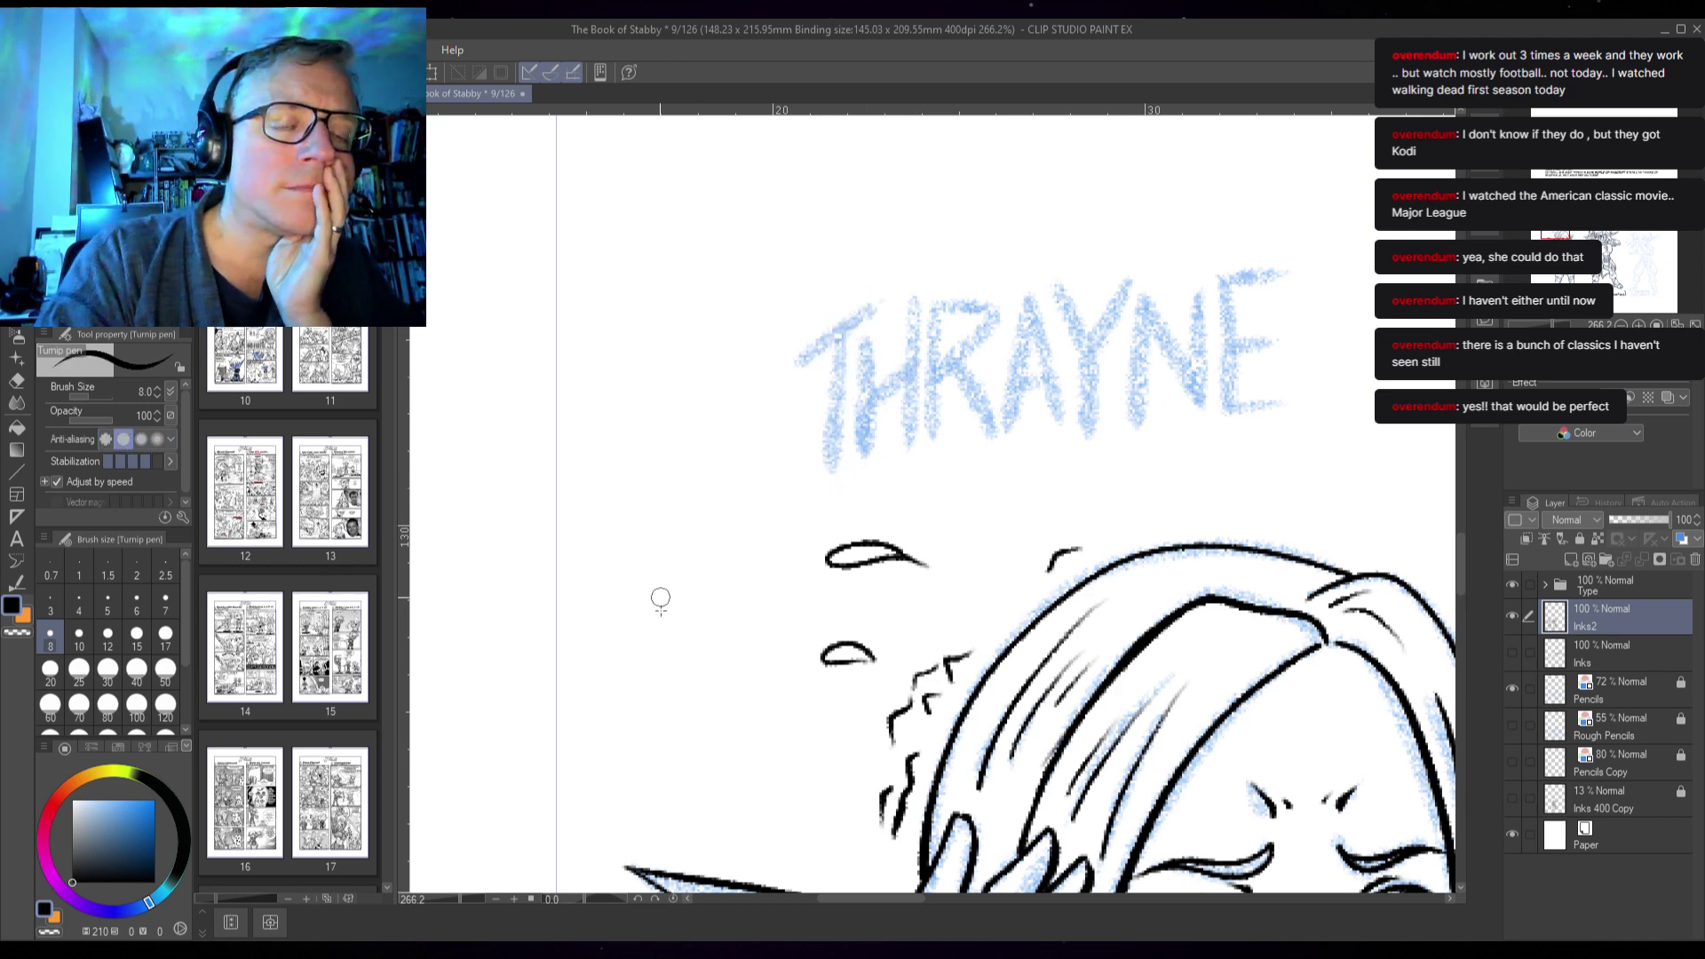
- Ink the letters T, H and R of THRAYNE over the blue pencils with the size 8 Turnip pen
scroll(874, 324, "up", 3)
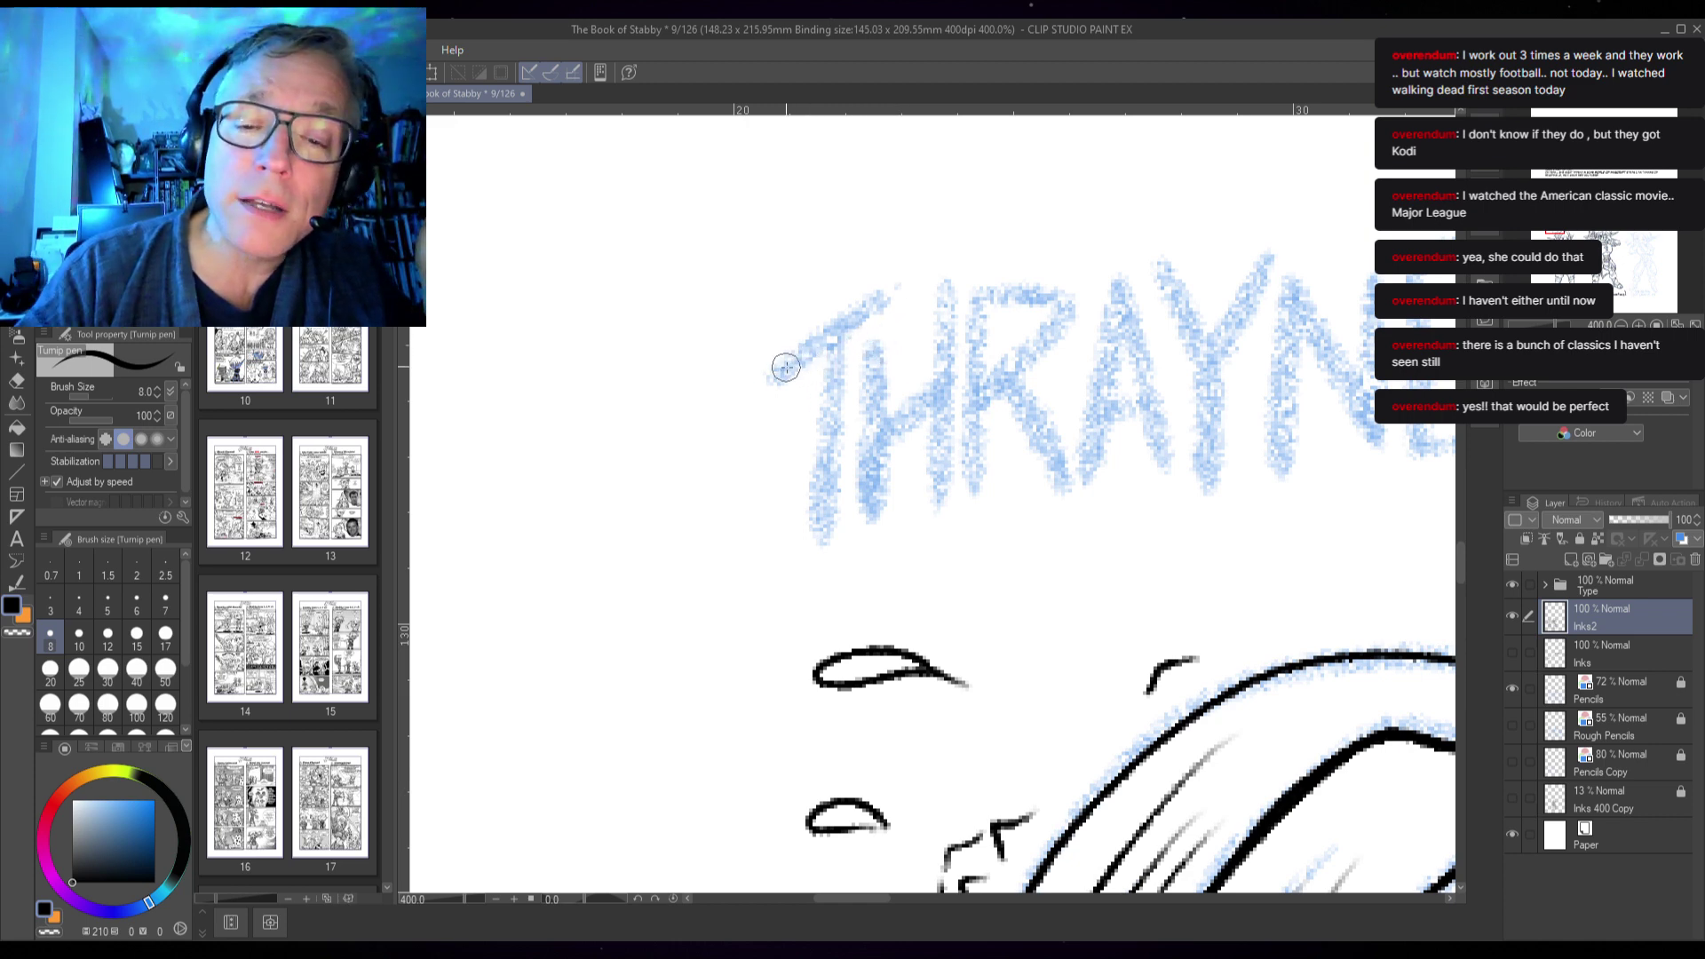
left_click_drag(768, 382, 901, 287)
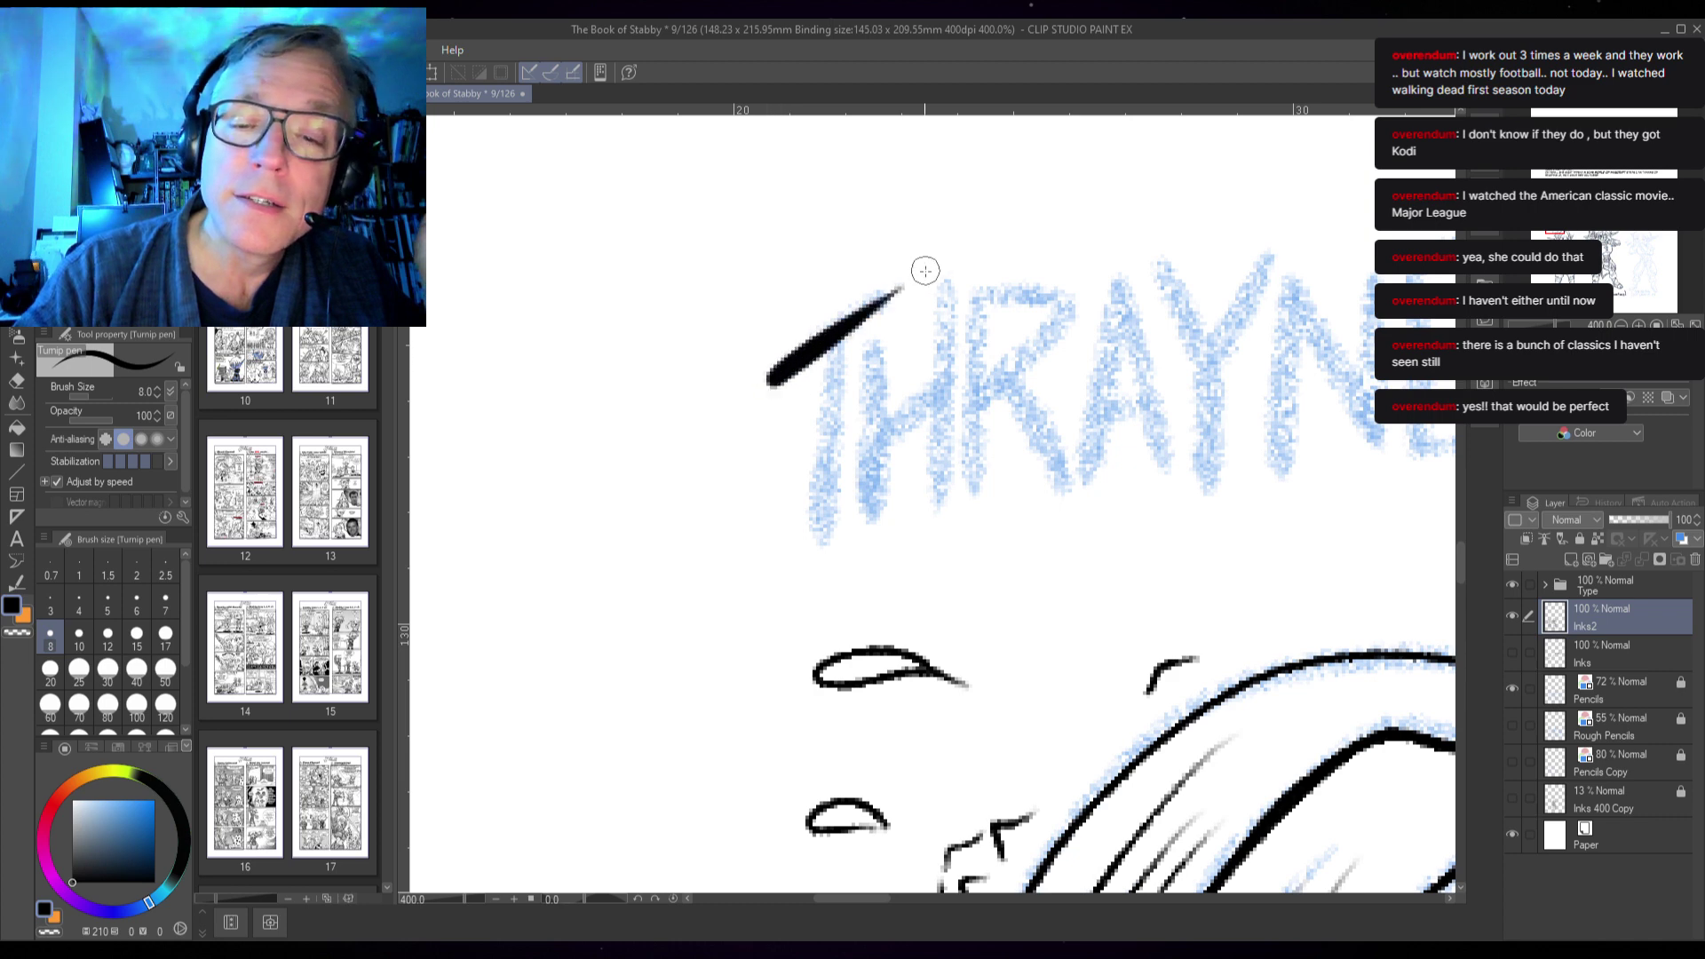
left_click_drag(834, 360, 828, 533)
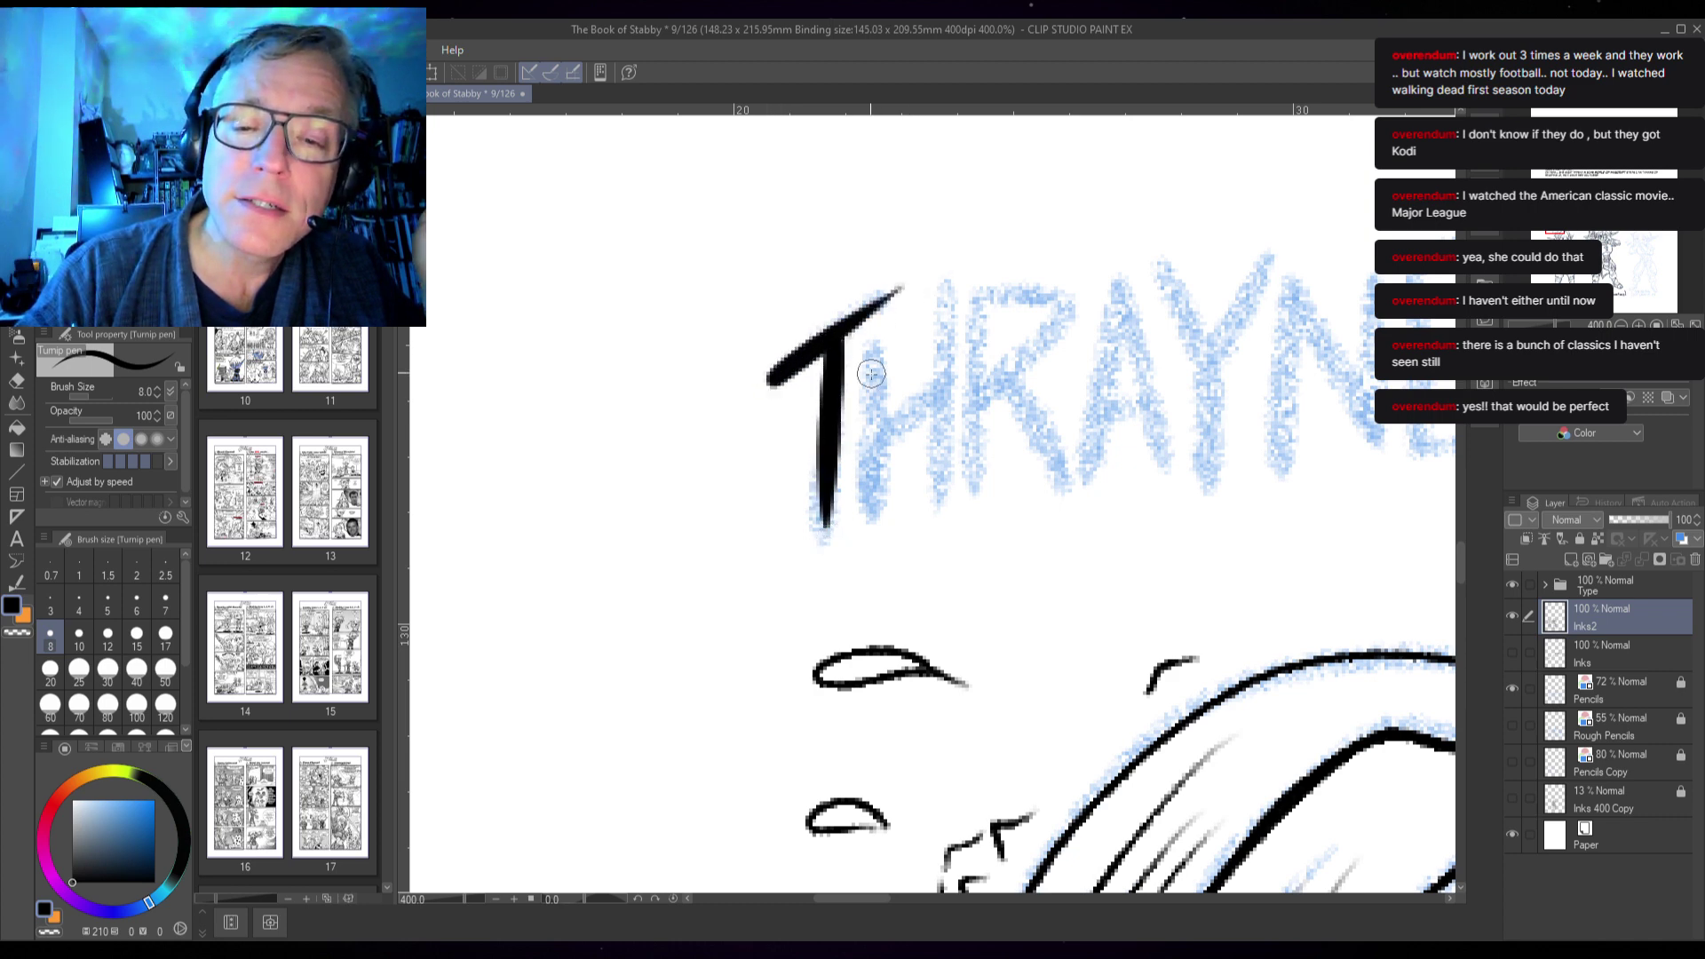
left_click_drag(872, 339, 869, 520)
left_click_drag(877, 430, 943, 391)
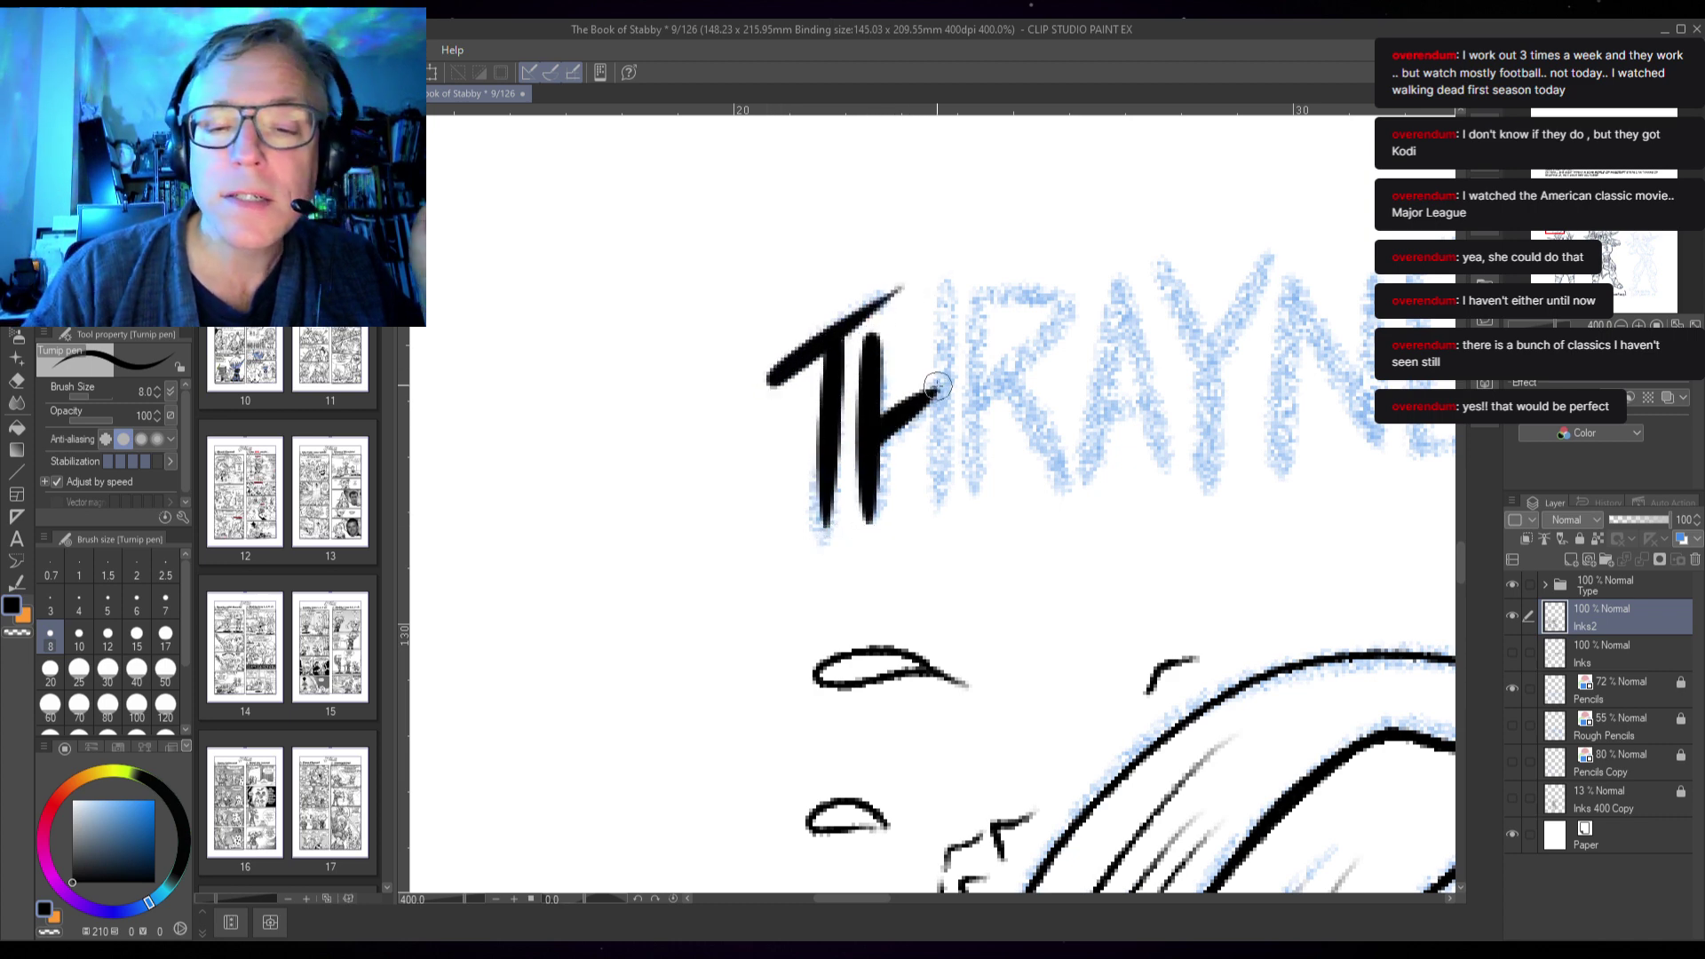
left_click_drag(950, 292, 943, 531)
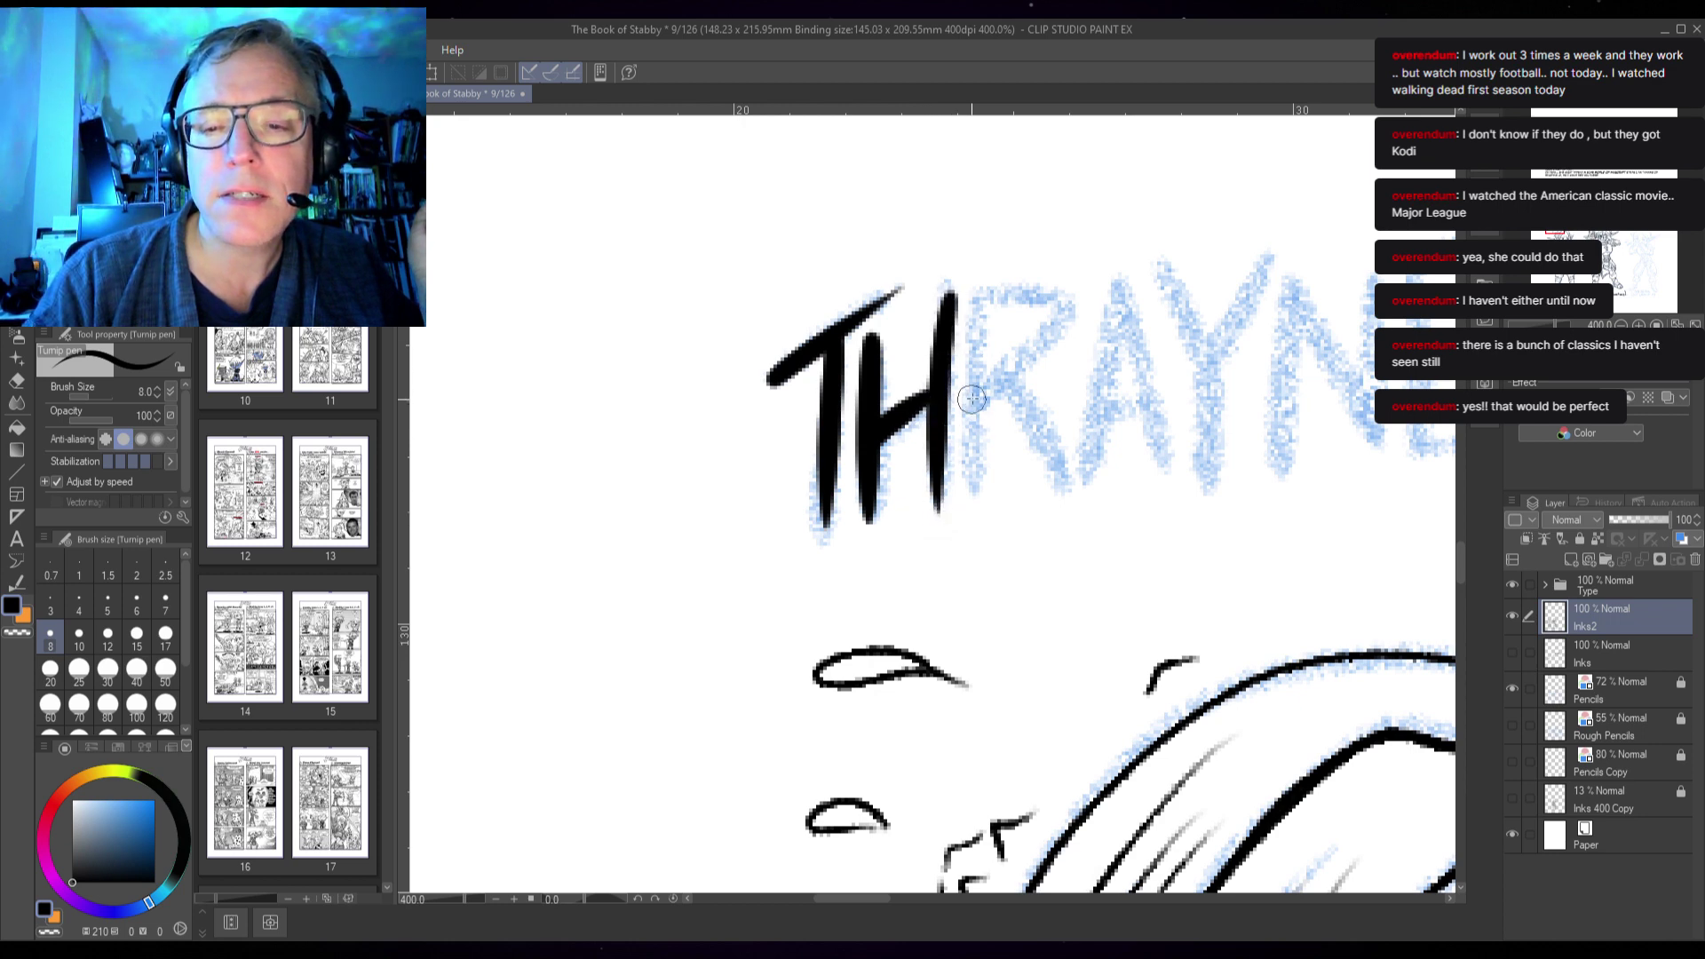
left_click_drag(976, 319, 968, 495)
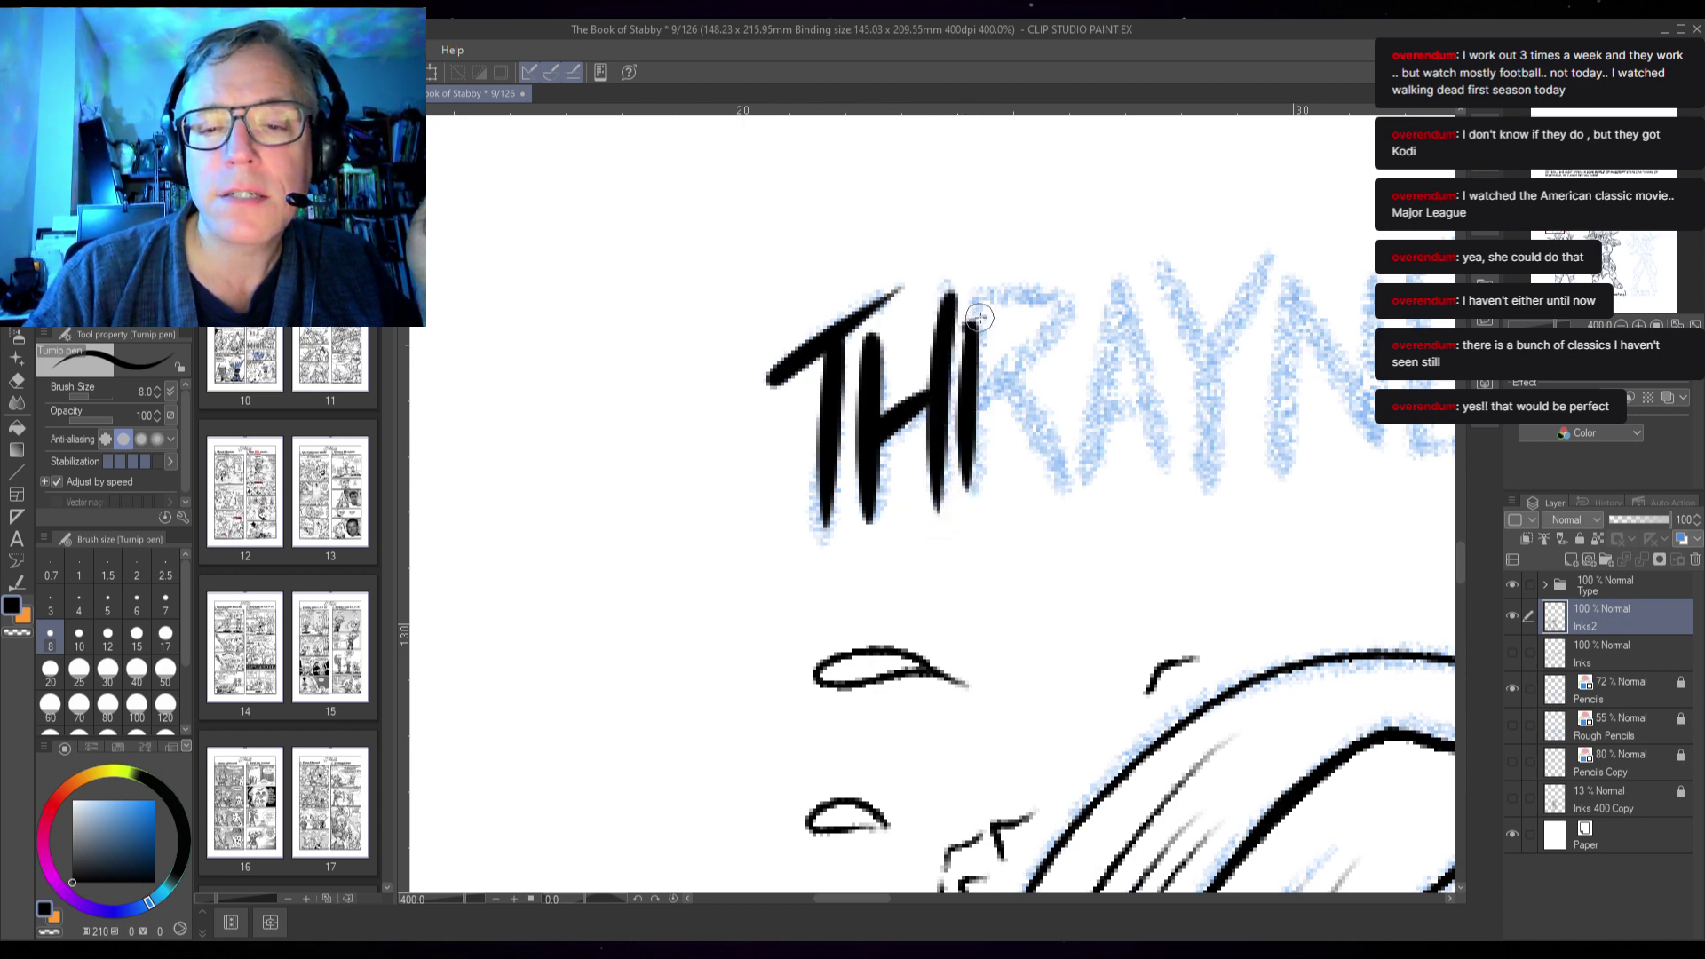
mouse_move(979, 317)
left_mouse_down()
mouse_move(1033, 313)
mouse_move(970, 400)
mouse_move(1032, 432)
mouse_move(1068, 508)
left_mouse_up()
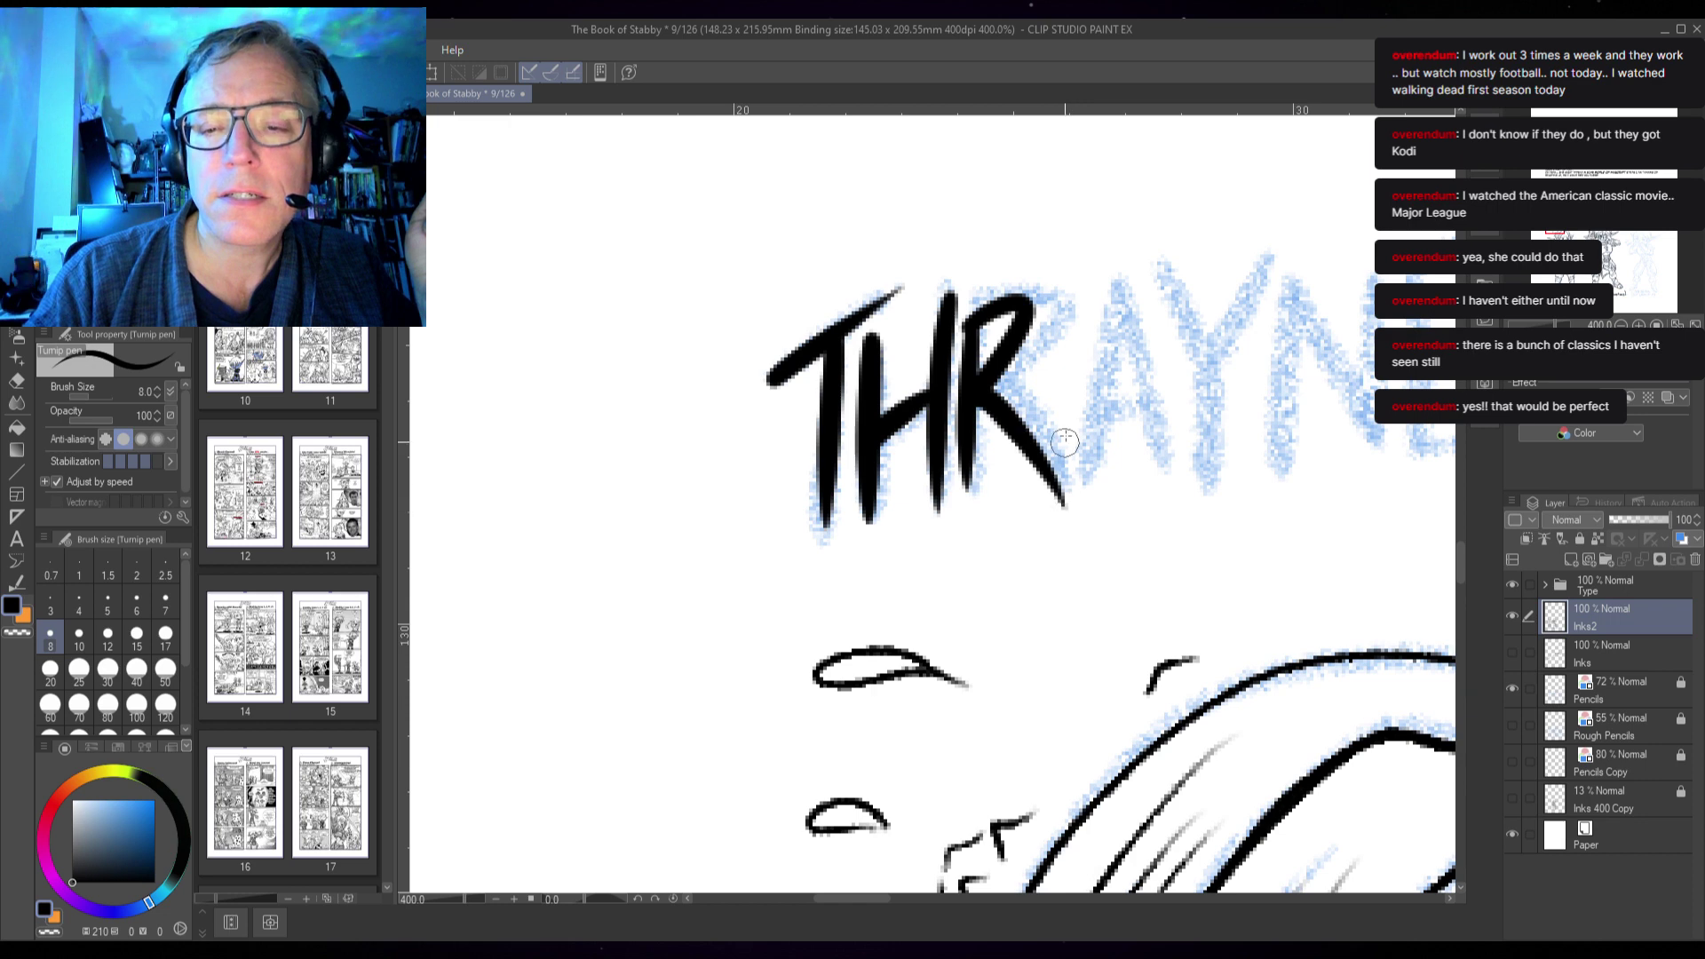
- Ink the A and Y of THRAYNE beside the R, extending both letters' tails below the pencilled lettering
left_click_drag(1094, 317, 1065, 510)
mouse_move(1103, 346)
left_mouse_down()
mouse_move(1110, 306)
mouse_move(1112, 527)
left_mouse_up()
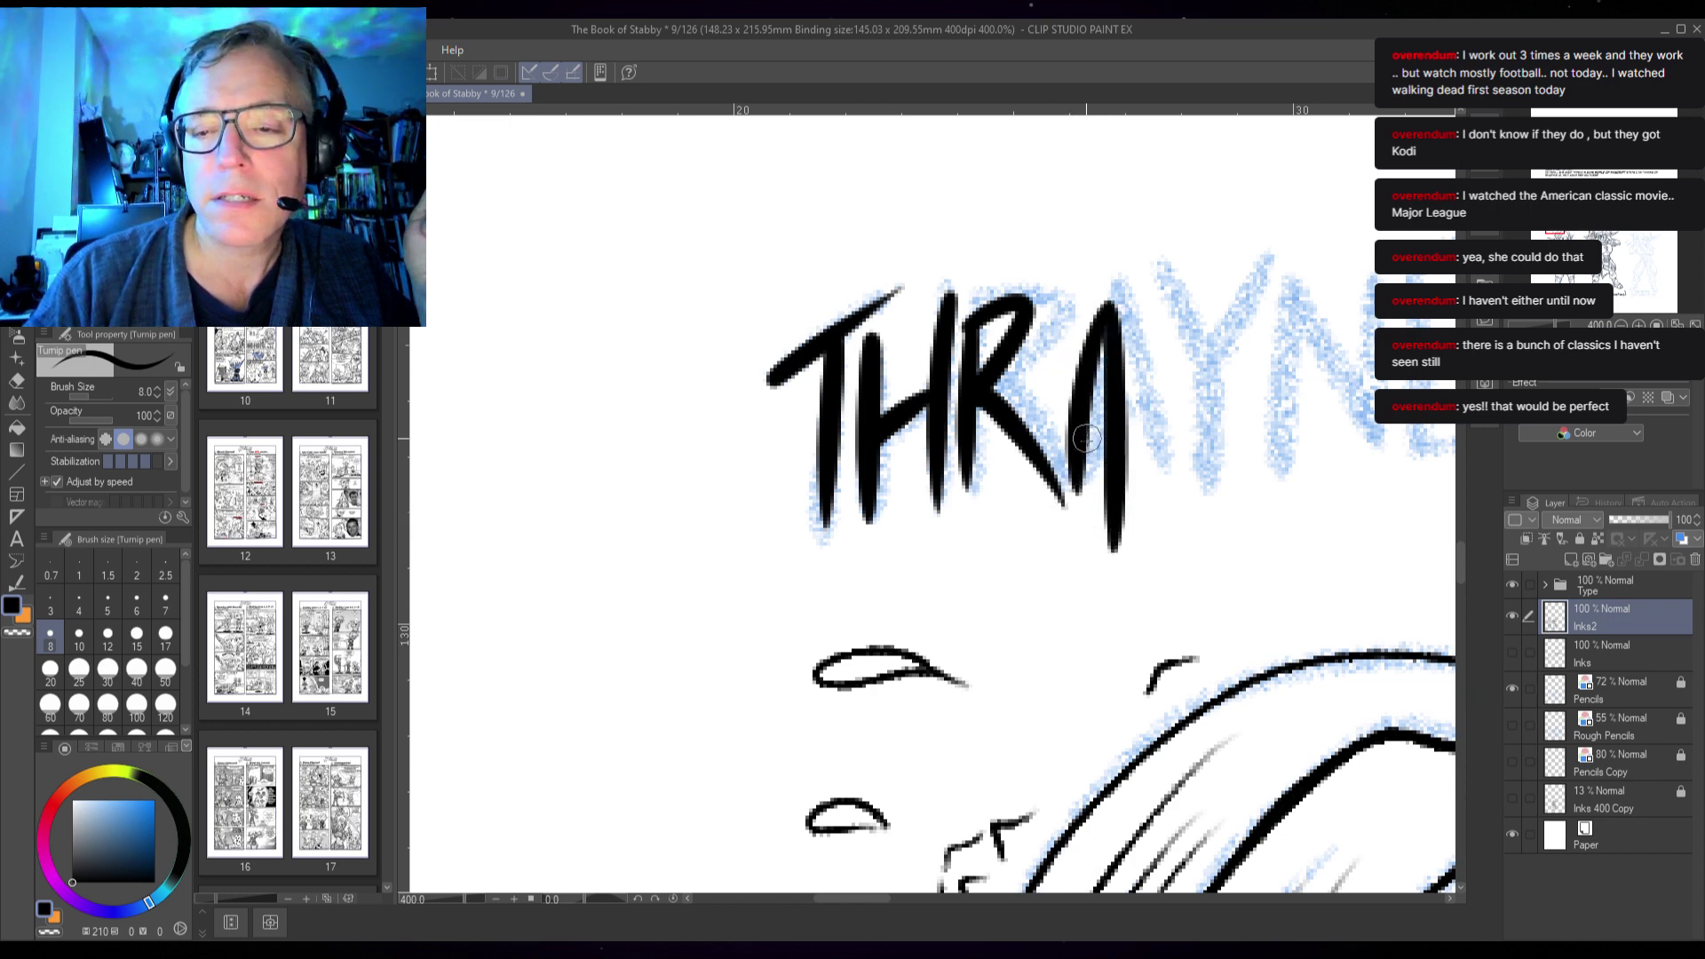
left_click_drag(1076, 460, 1120, 398)
mouse_move(1134, 266)
left_mouse_down()
mouse_move(1165, 368)
mouse_move(1222, 335)
left_mouse_up()
mouse_move(1222, 265)
left_mouse_down()
mouse_move(1220, 385)
mouse_move(1154, 555)
left_mouse_up()
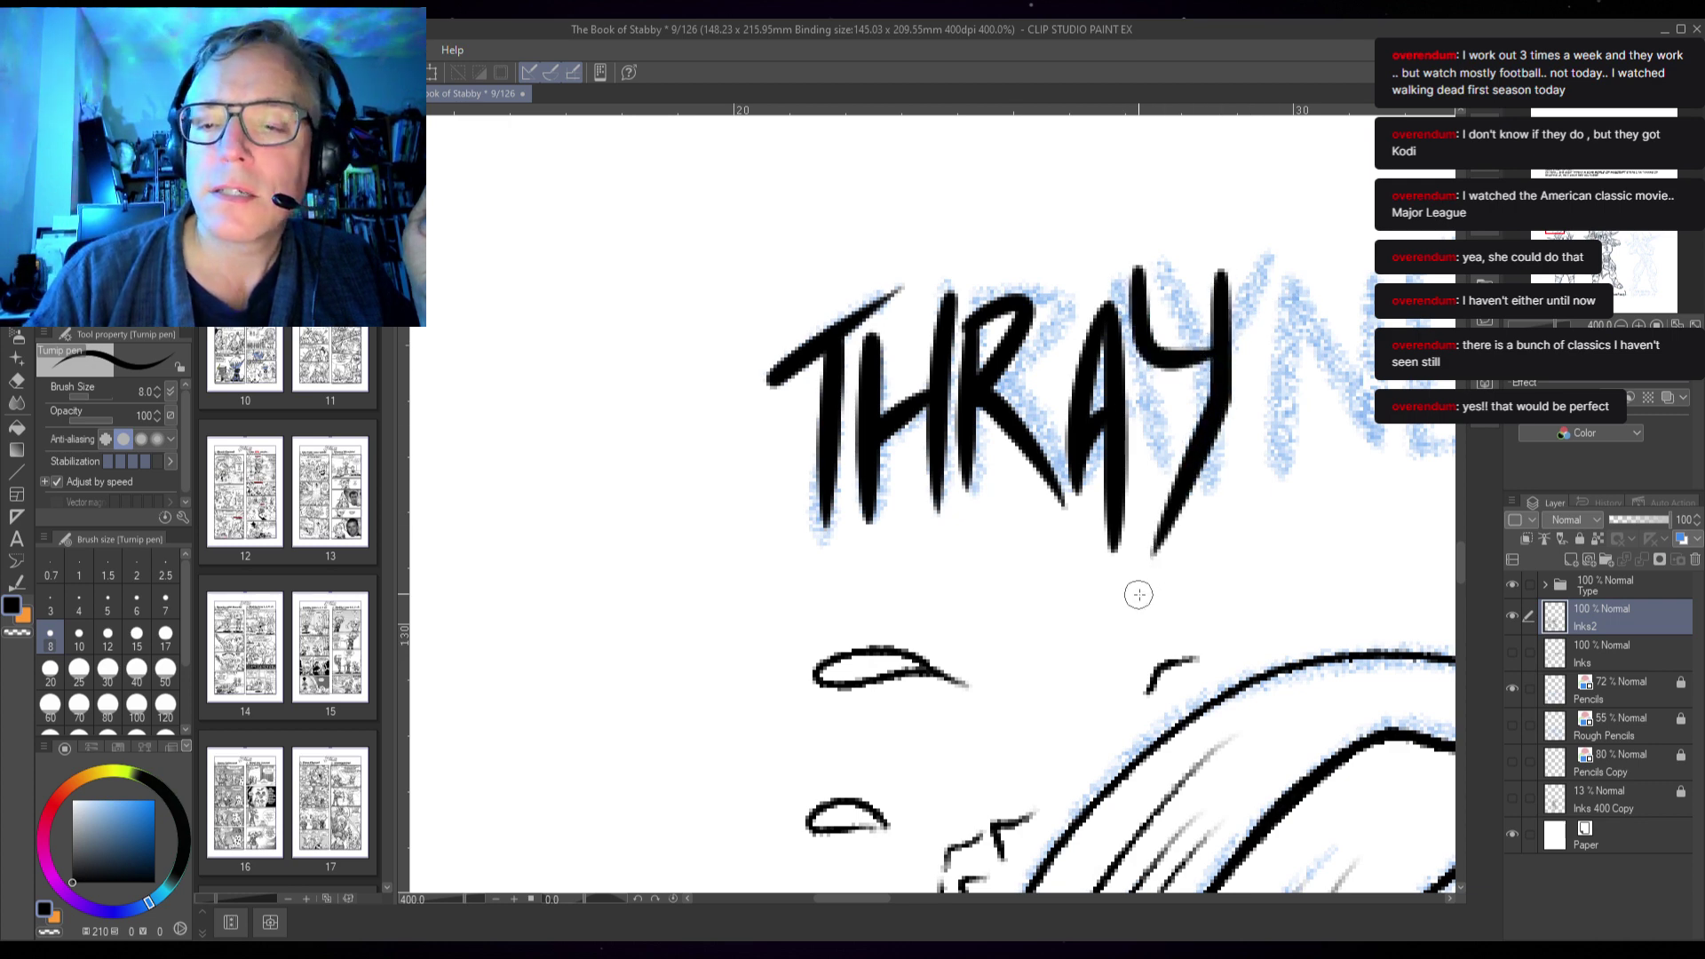
- Ink the N and E to complete the THRAYNE lettering
left_click_drag(1281, 460, 863, 559)
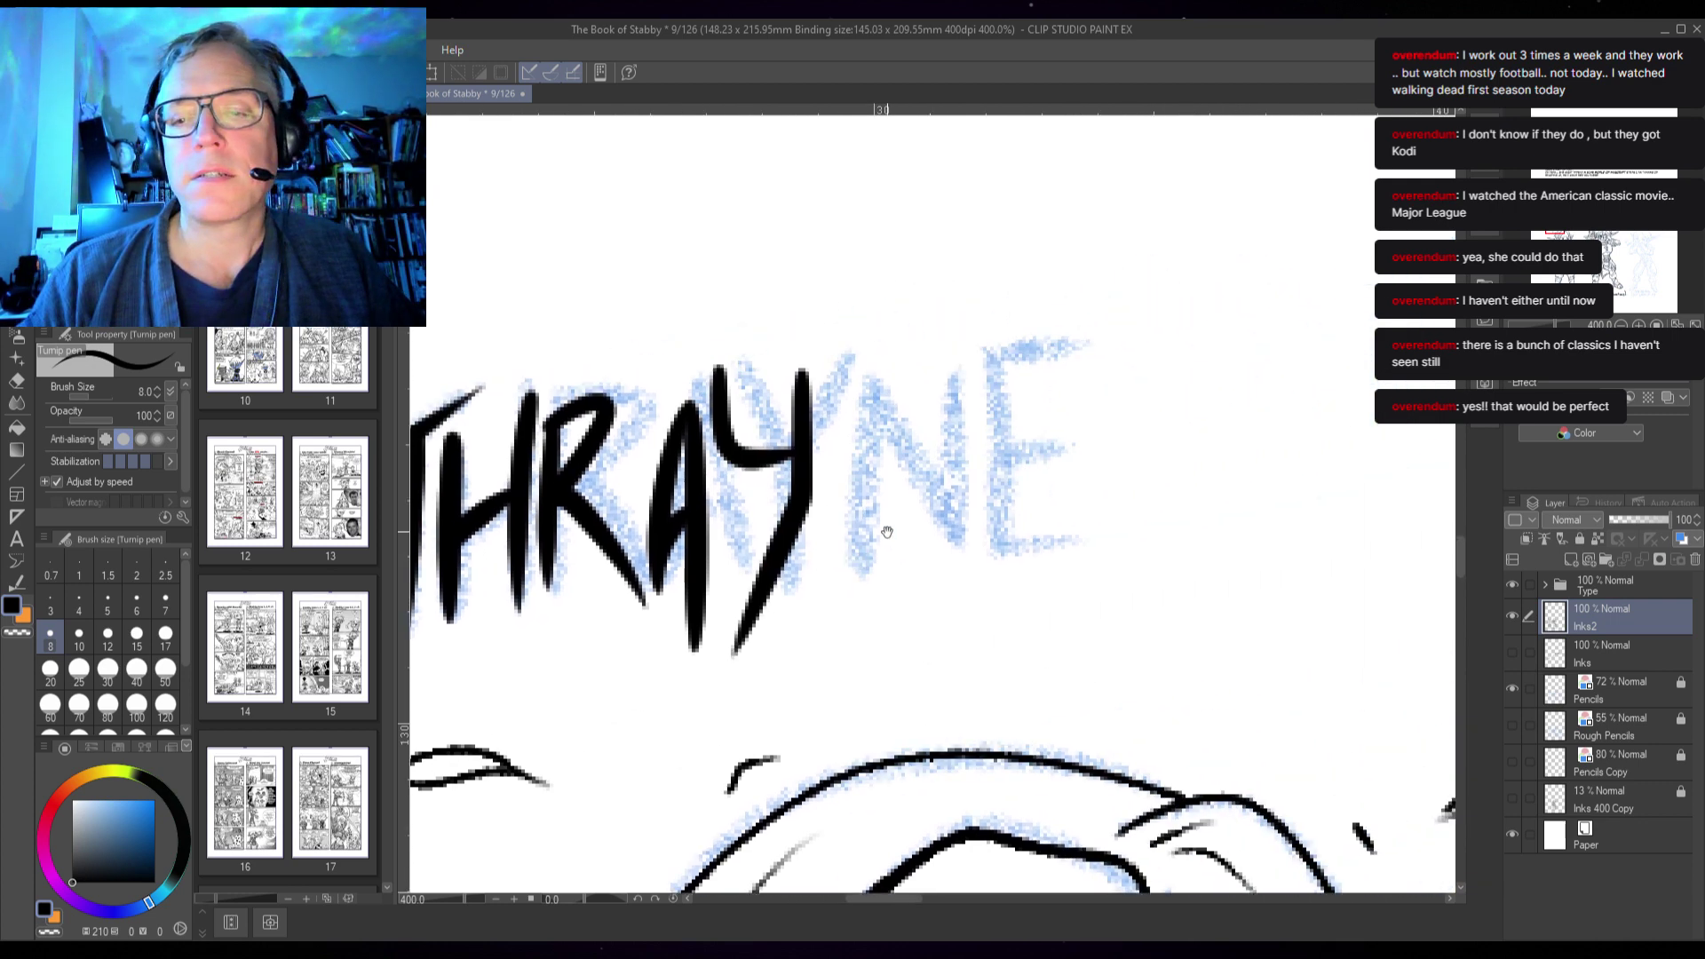
left_click_drag(843, 377, 852, 575)
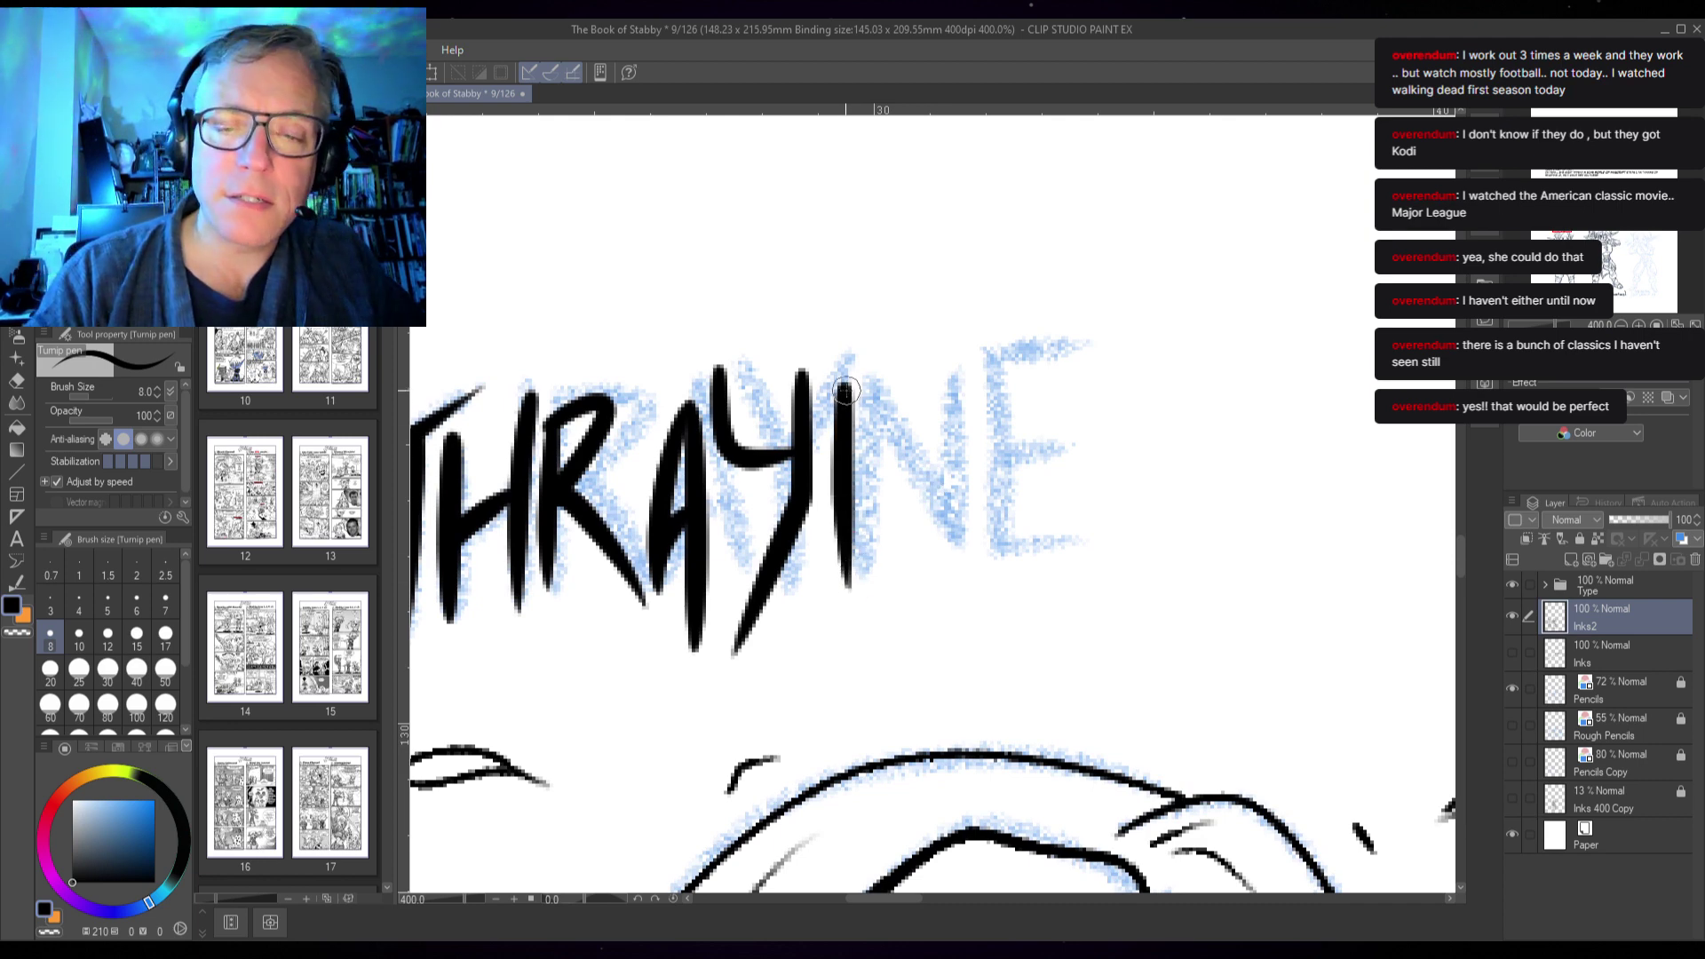
mouse_move(845, 391)
left_mouse_down()
mouse_move(885, 500)
mouse_move(946, 577)
mouse_move(925, 548)
mouse_move(929, 474)
mouse_move(973, 303)
mouse_move(992, 353)
mouse_move(975, 364)
mouse_move(966, 570)
mouse_move(1105, 520)
left_mouse_up()
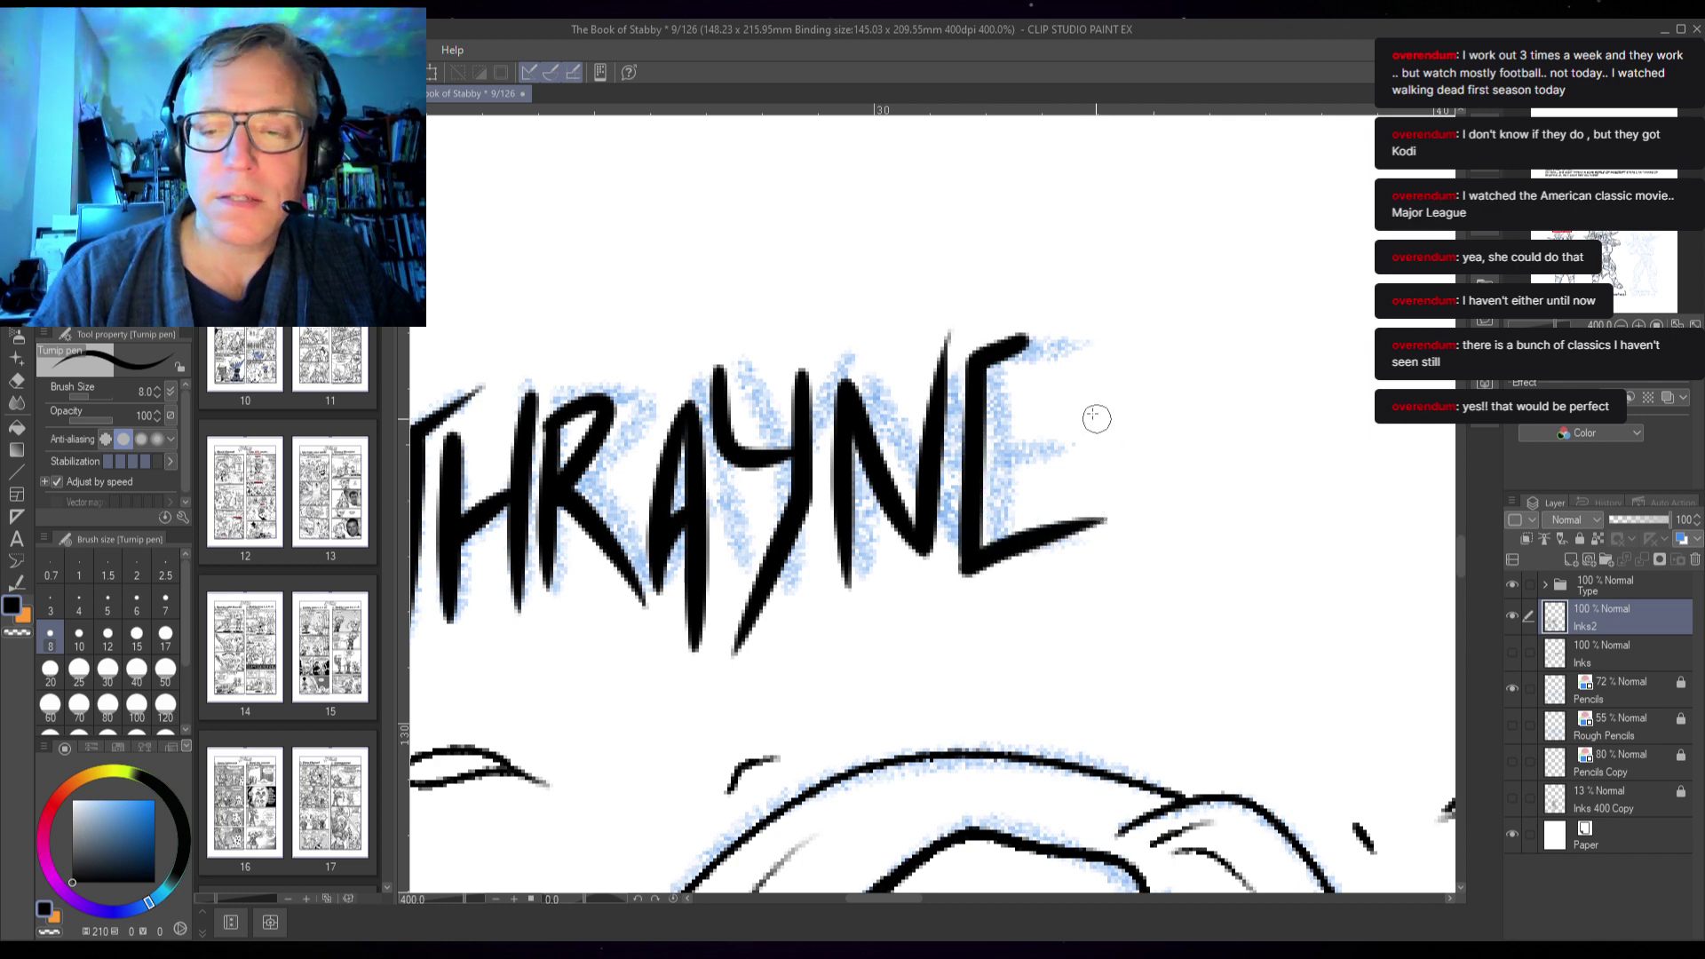
left_click_drag(986, 456, 1065, 415)
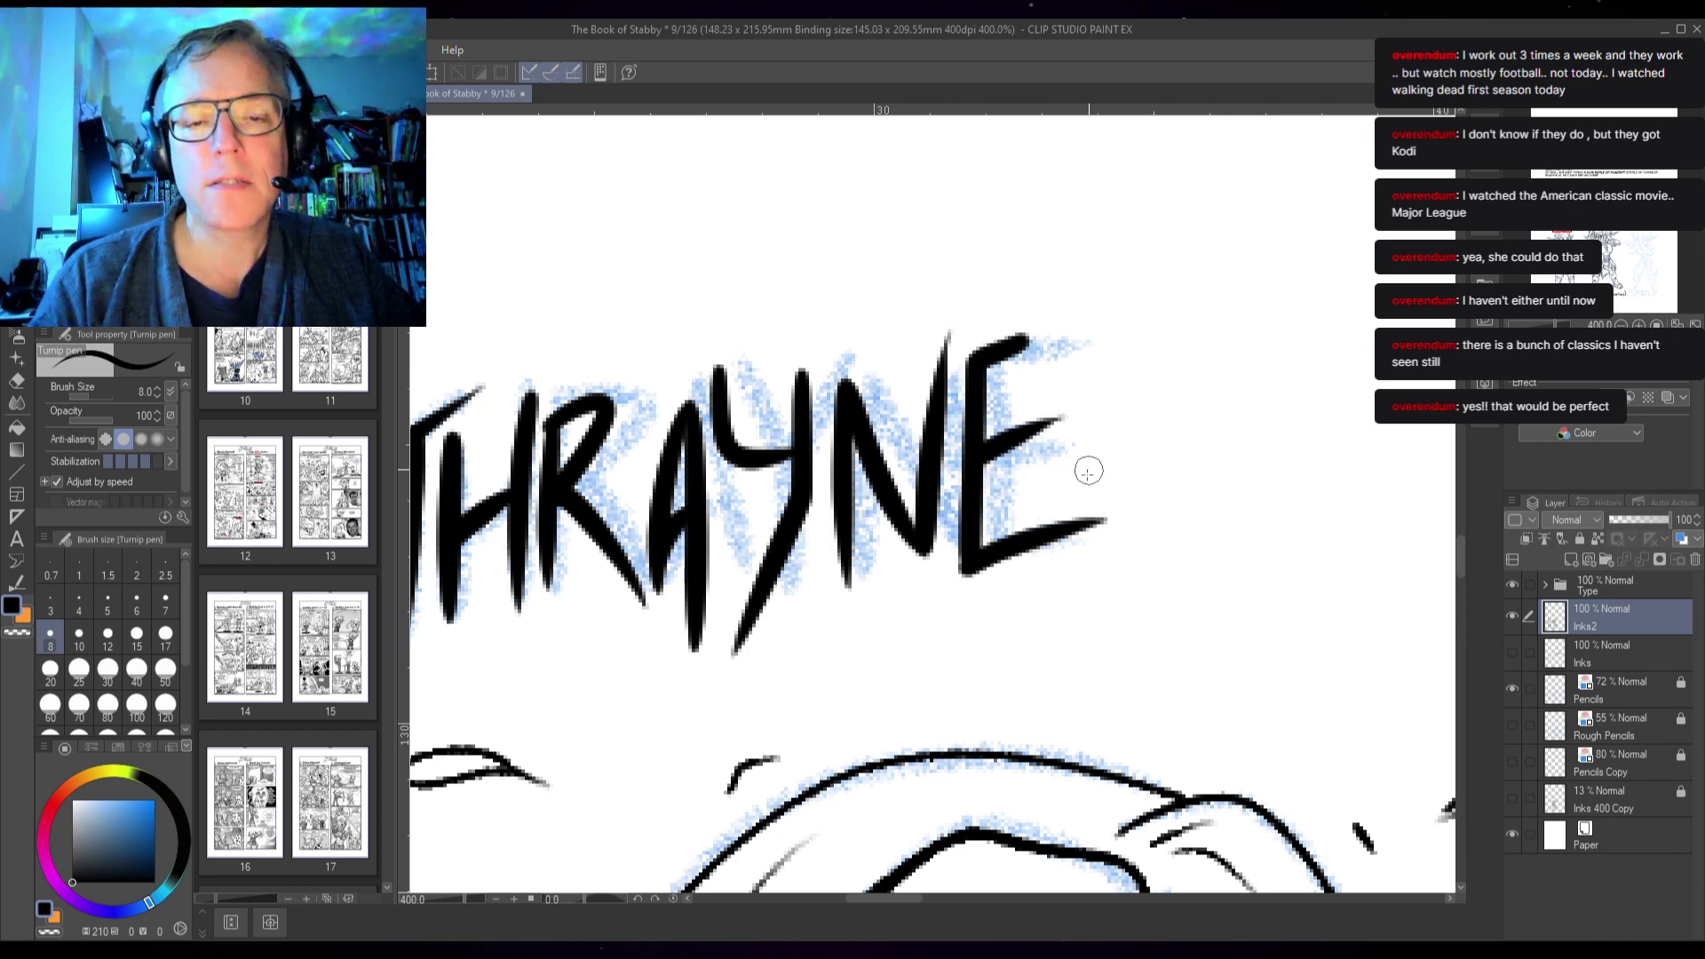
scroll(1001, 673, "down", 4)
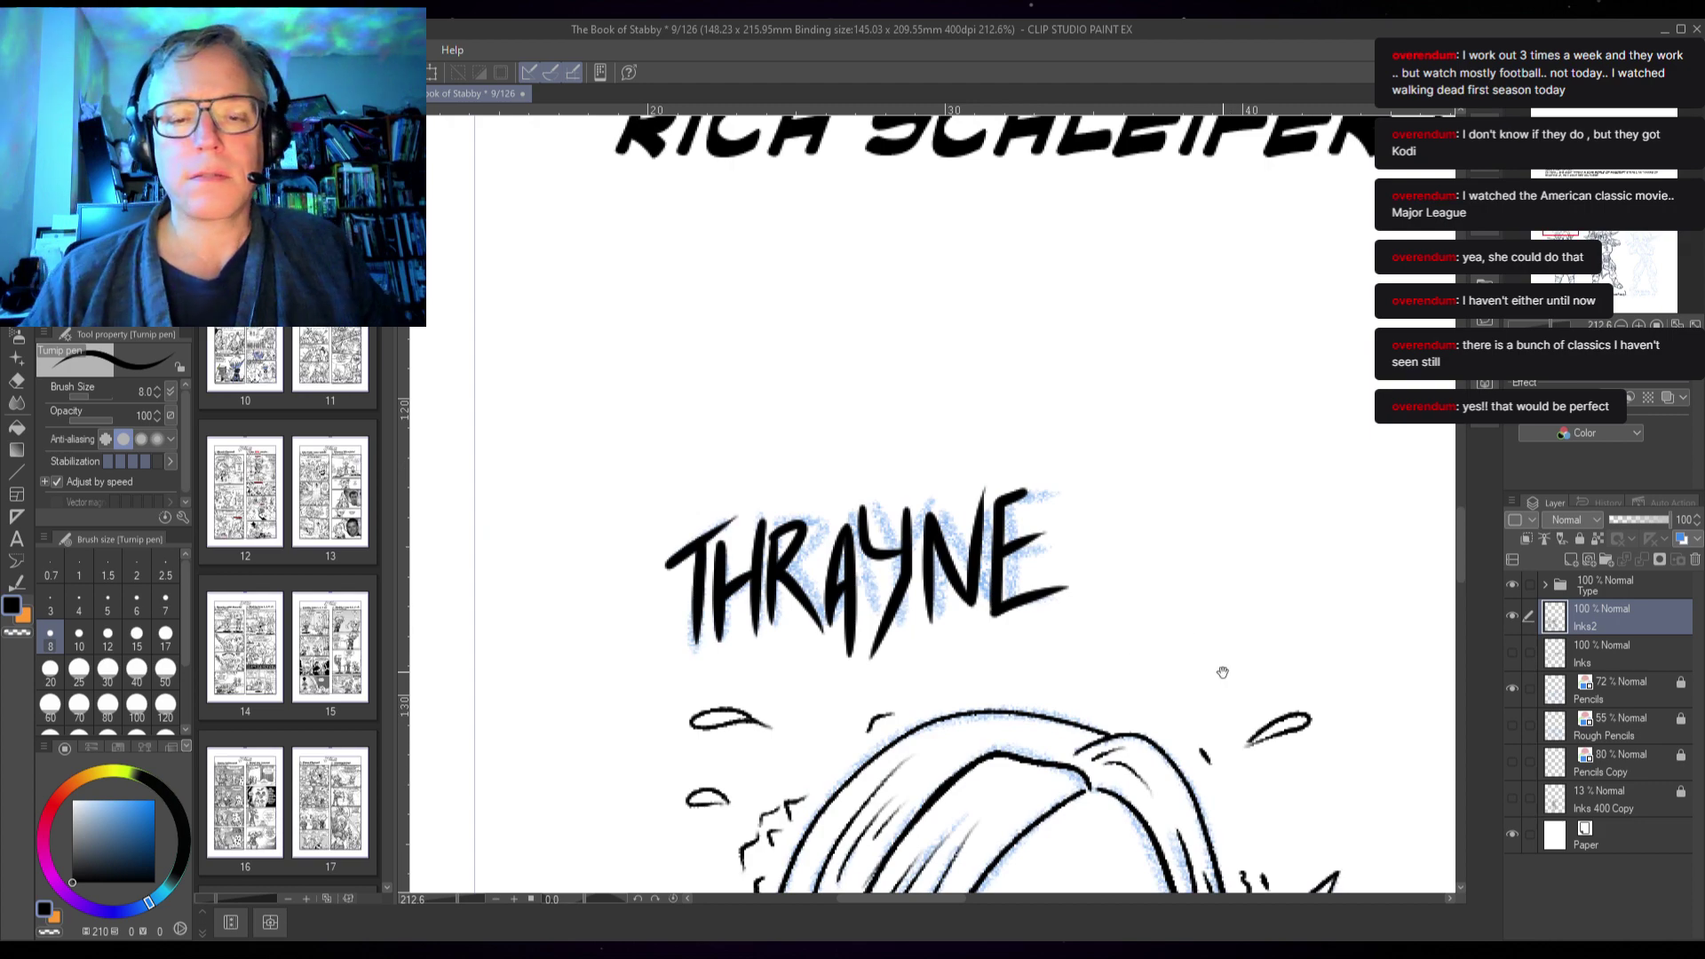
- Try an S-shaped stroke beside the THRAYNE lettering with the Turnip pen's anti-aliasing off and undo it
left_click_drag(1221, 674, 738, 601)
left_click_drag(1163, 675, 666, 711)
left_click_drag(1133, 584, 1163, 586)
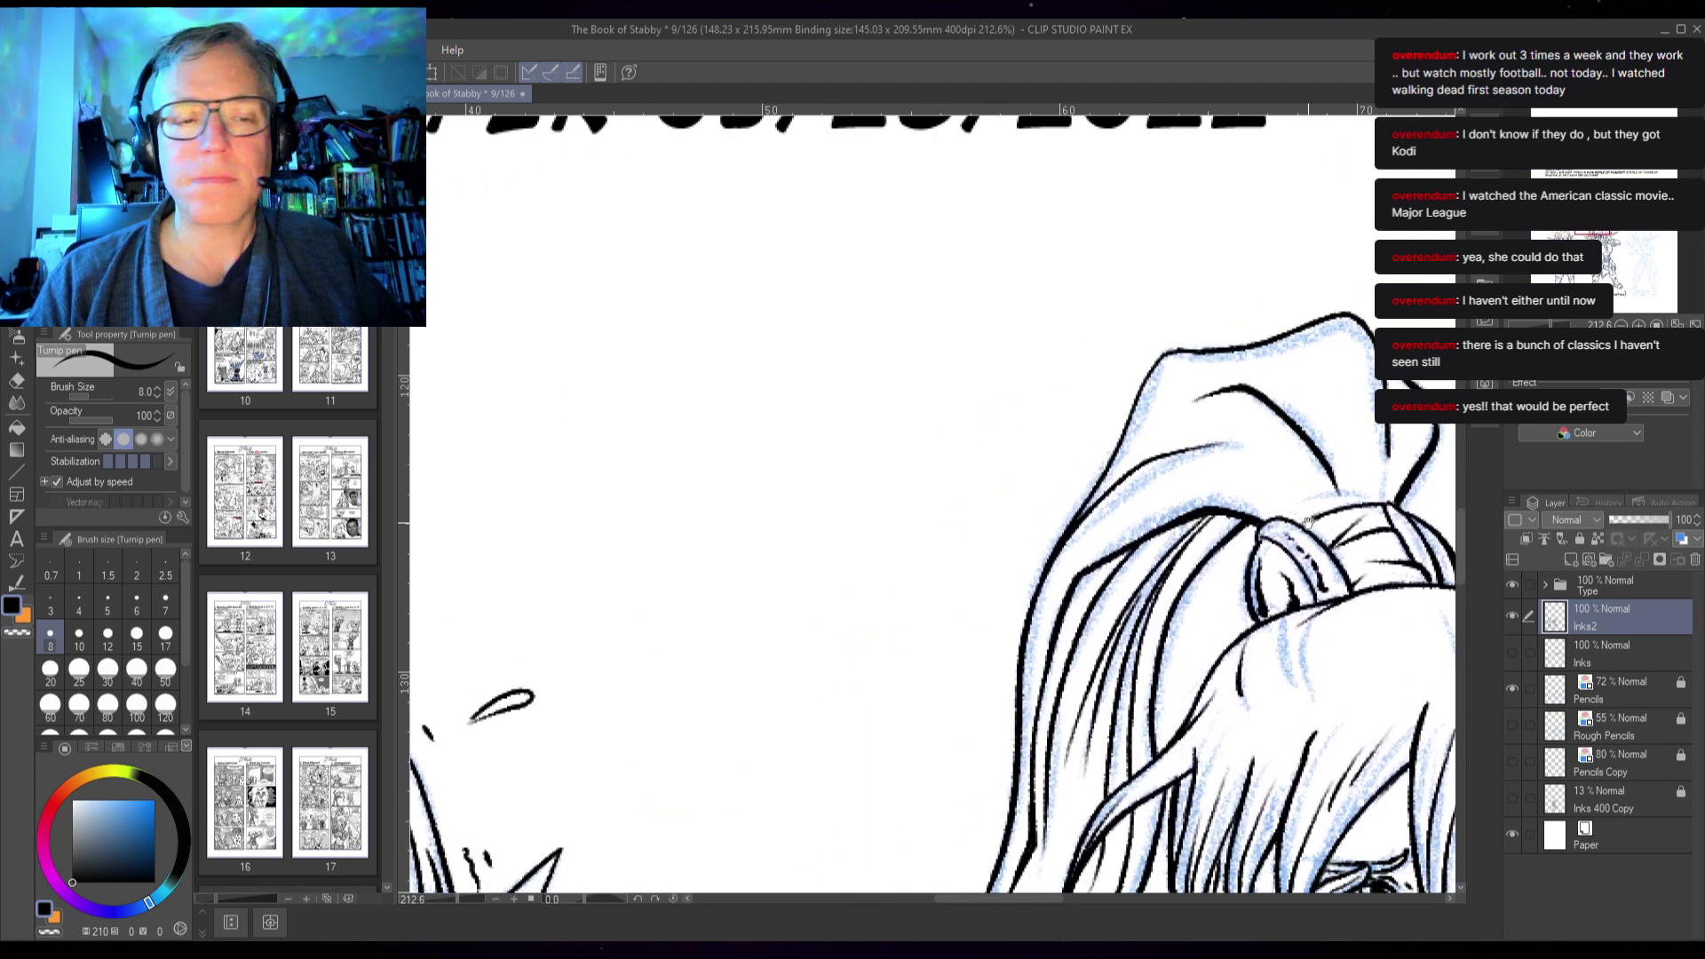
left_click_drag(661, 690, 1364, 620)
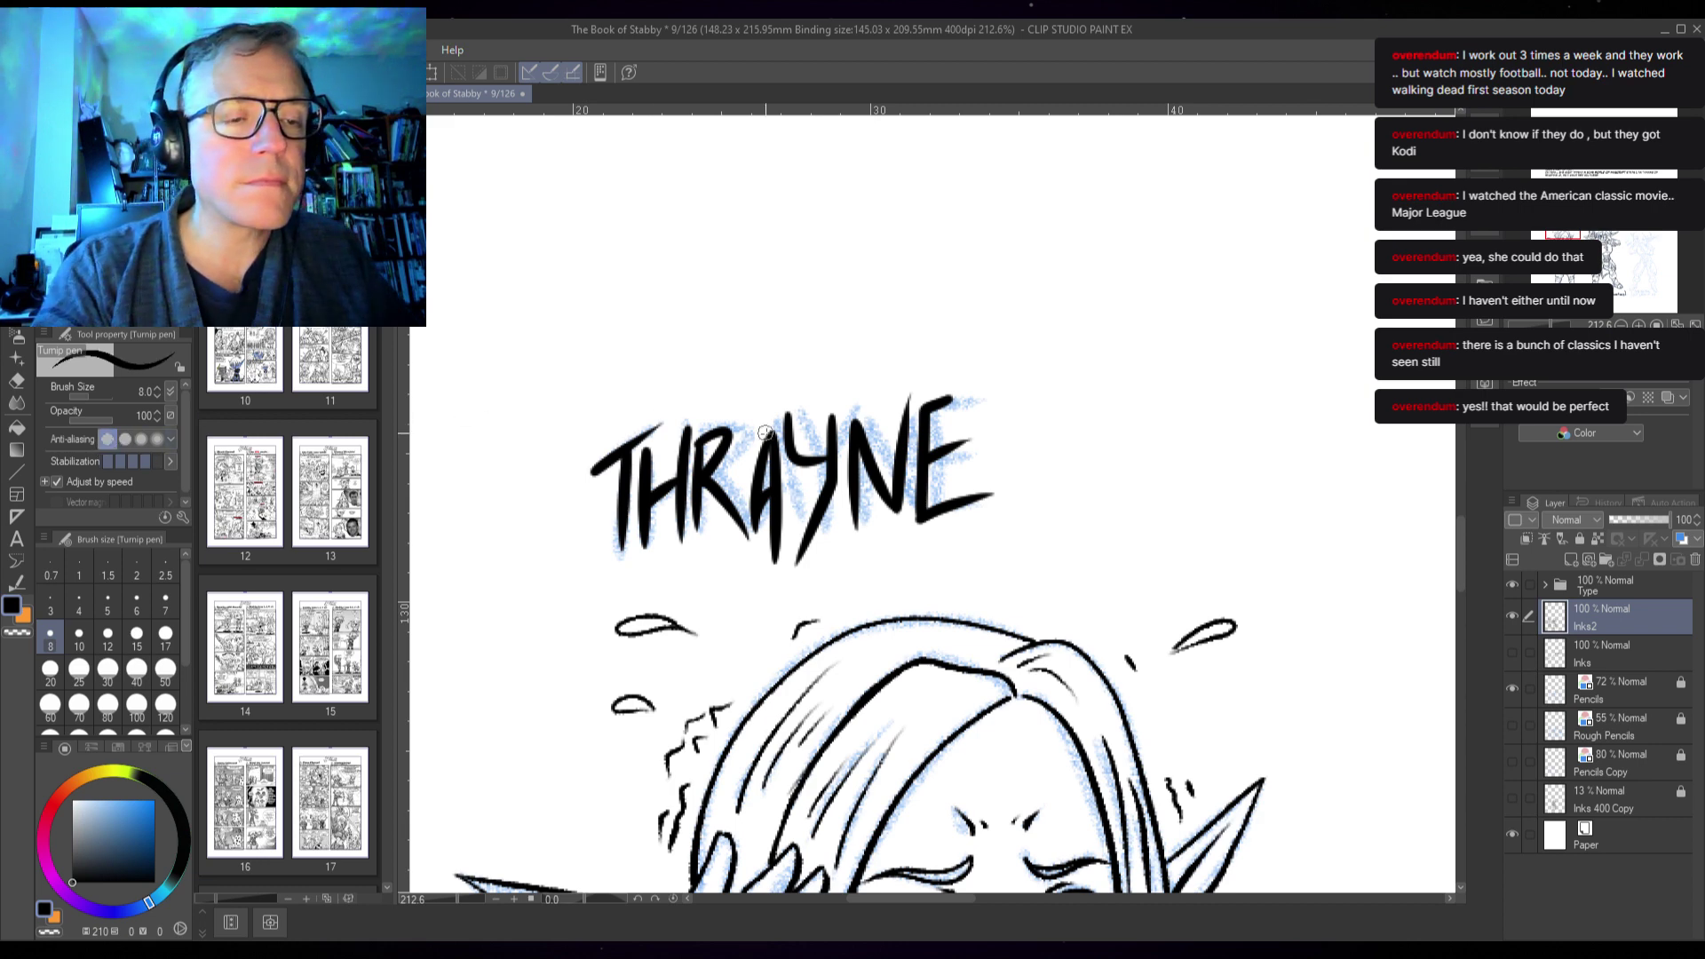
left_click_drag(1077, 371, 1040, 522)
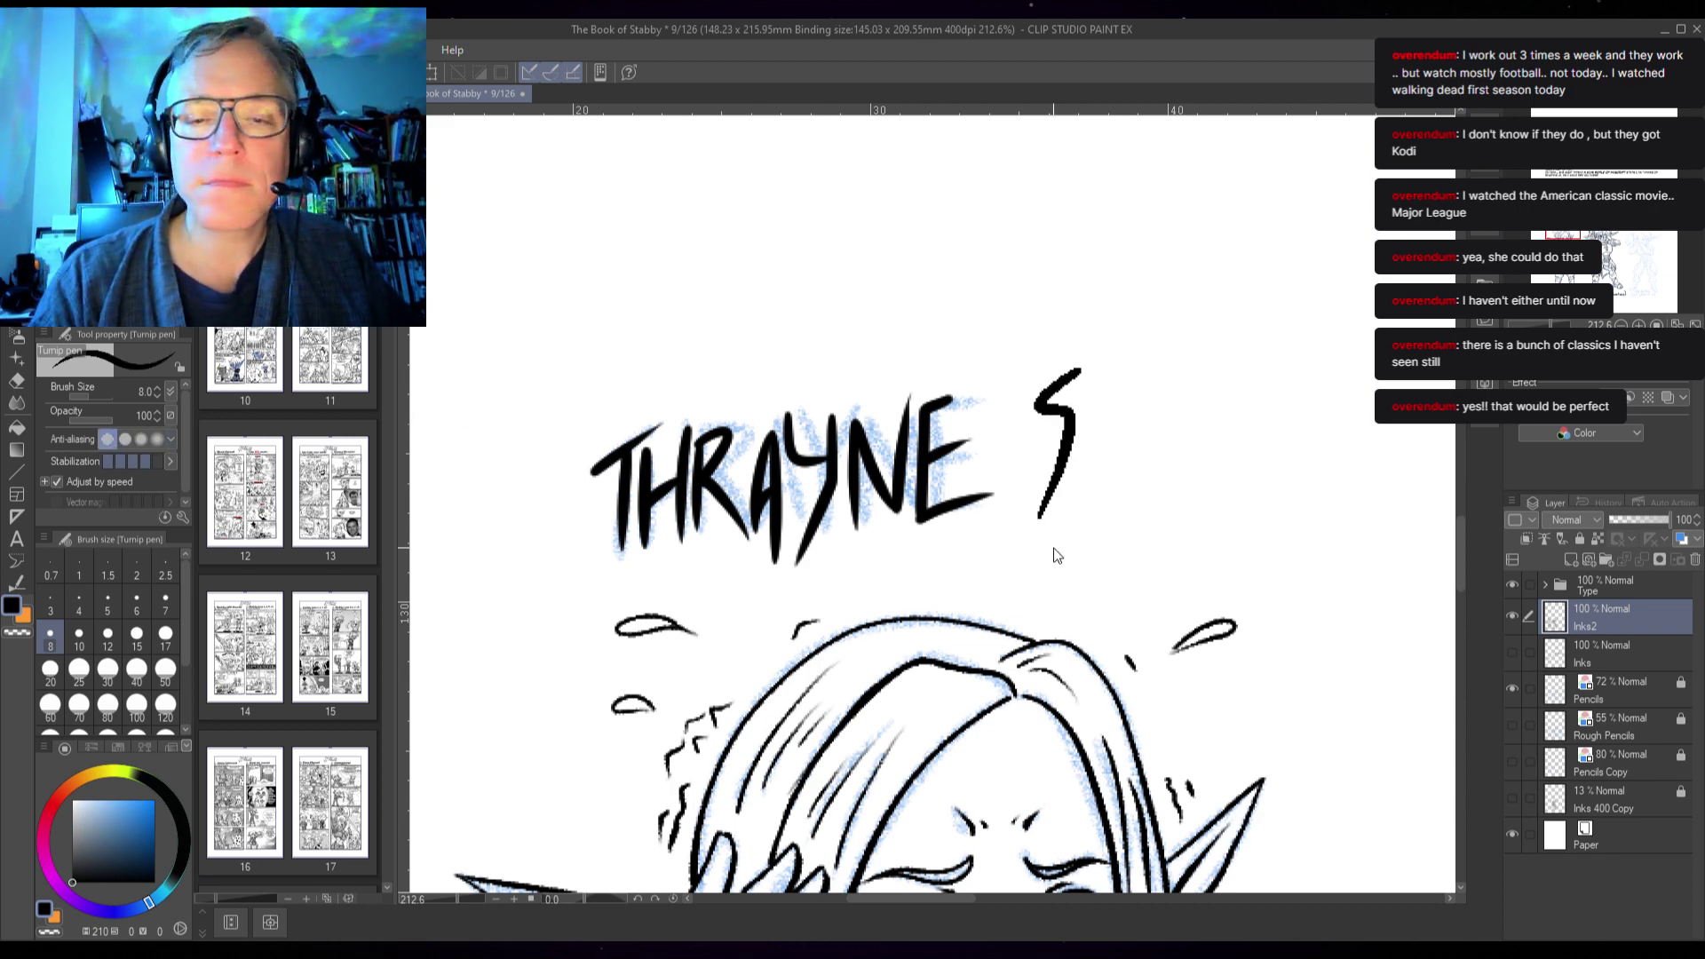
key("ctrl+z")
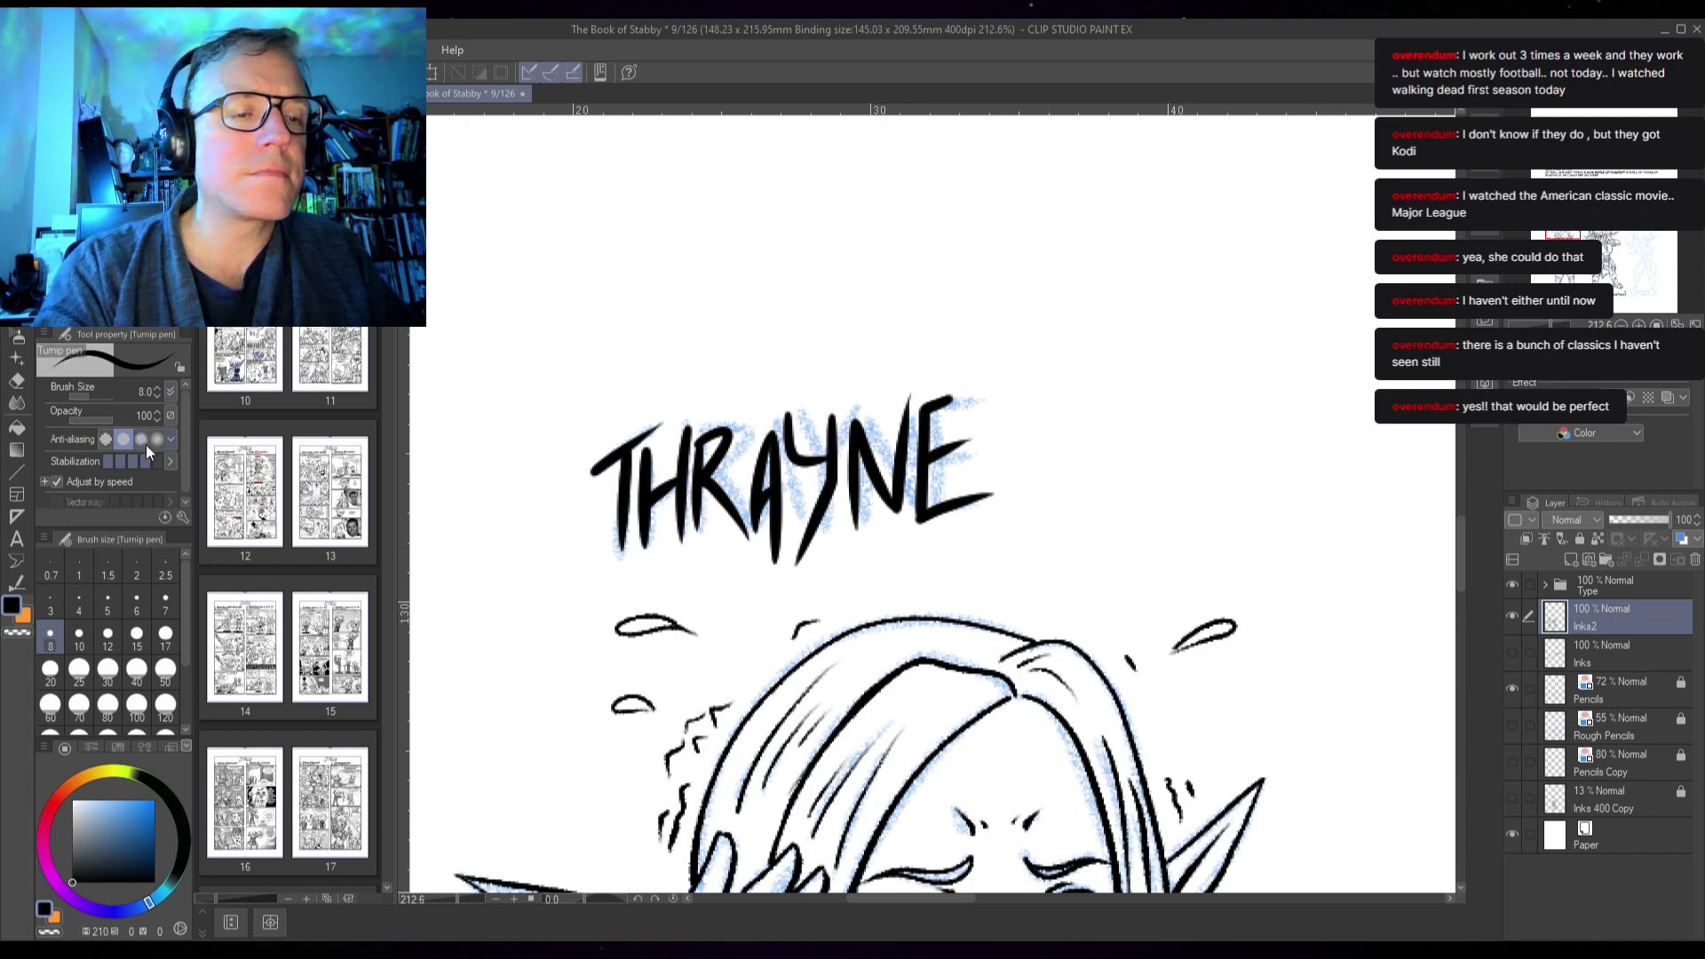
- Ink the S and T of STABBY over the pencils with the size 10 Calligraphy pen
scroll(851, 453, "right", 15)
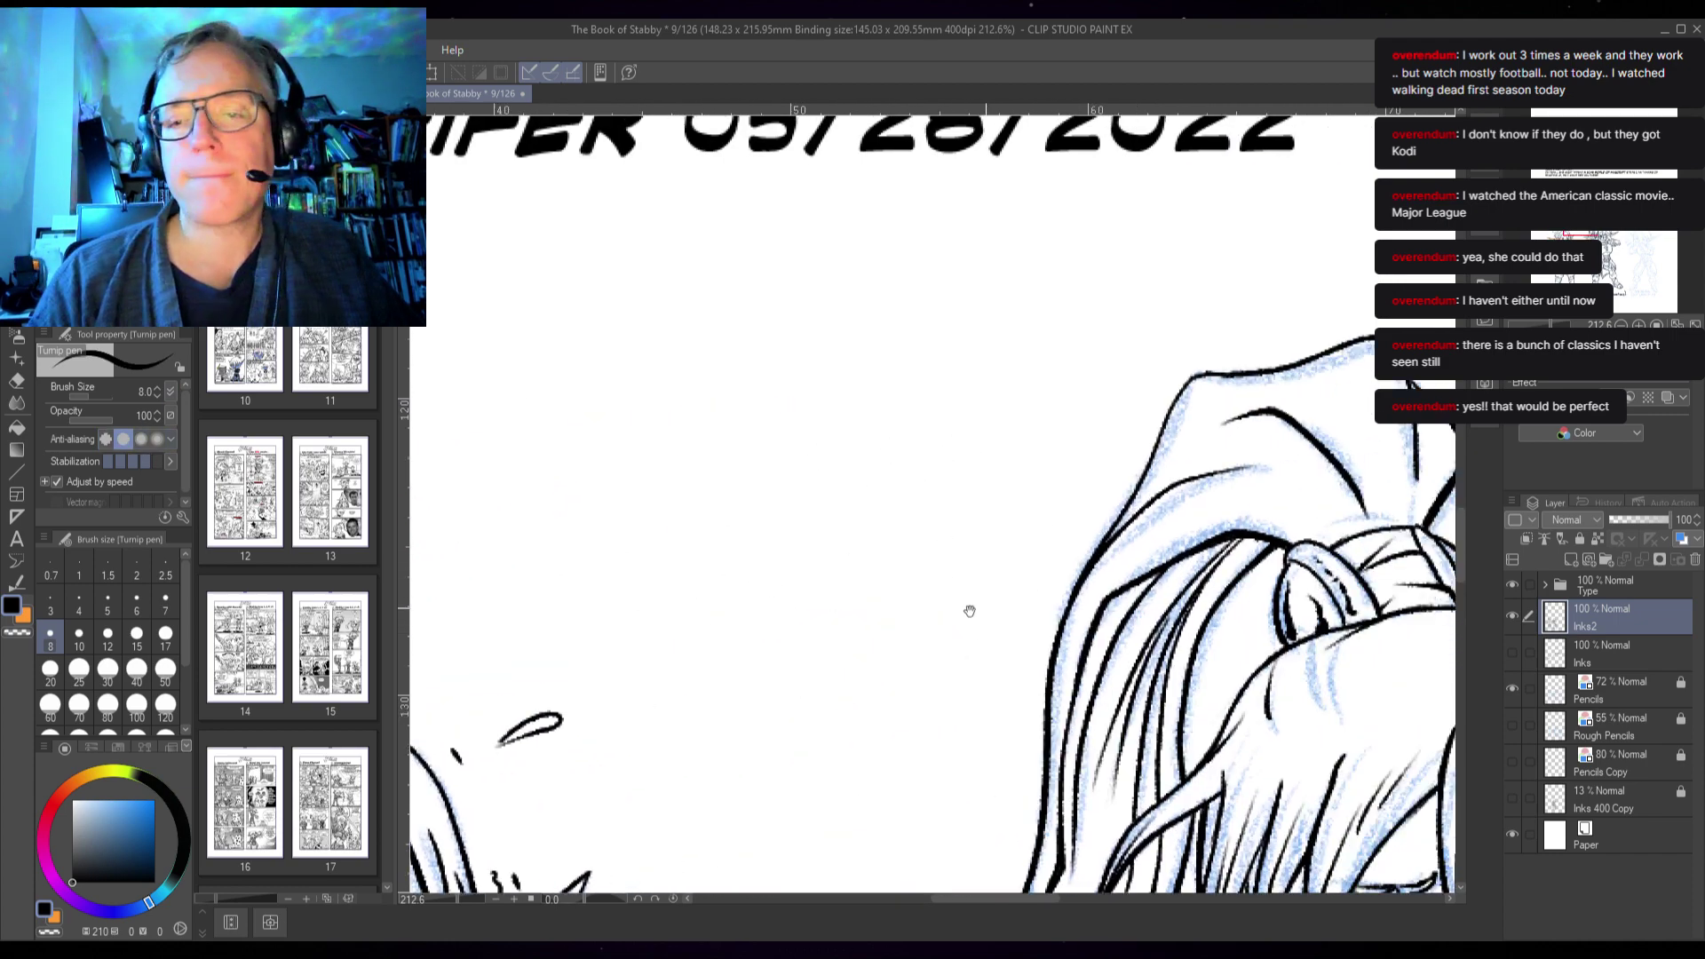
left_click_drag(888, 604, 847, 603)
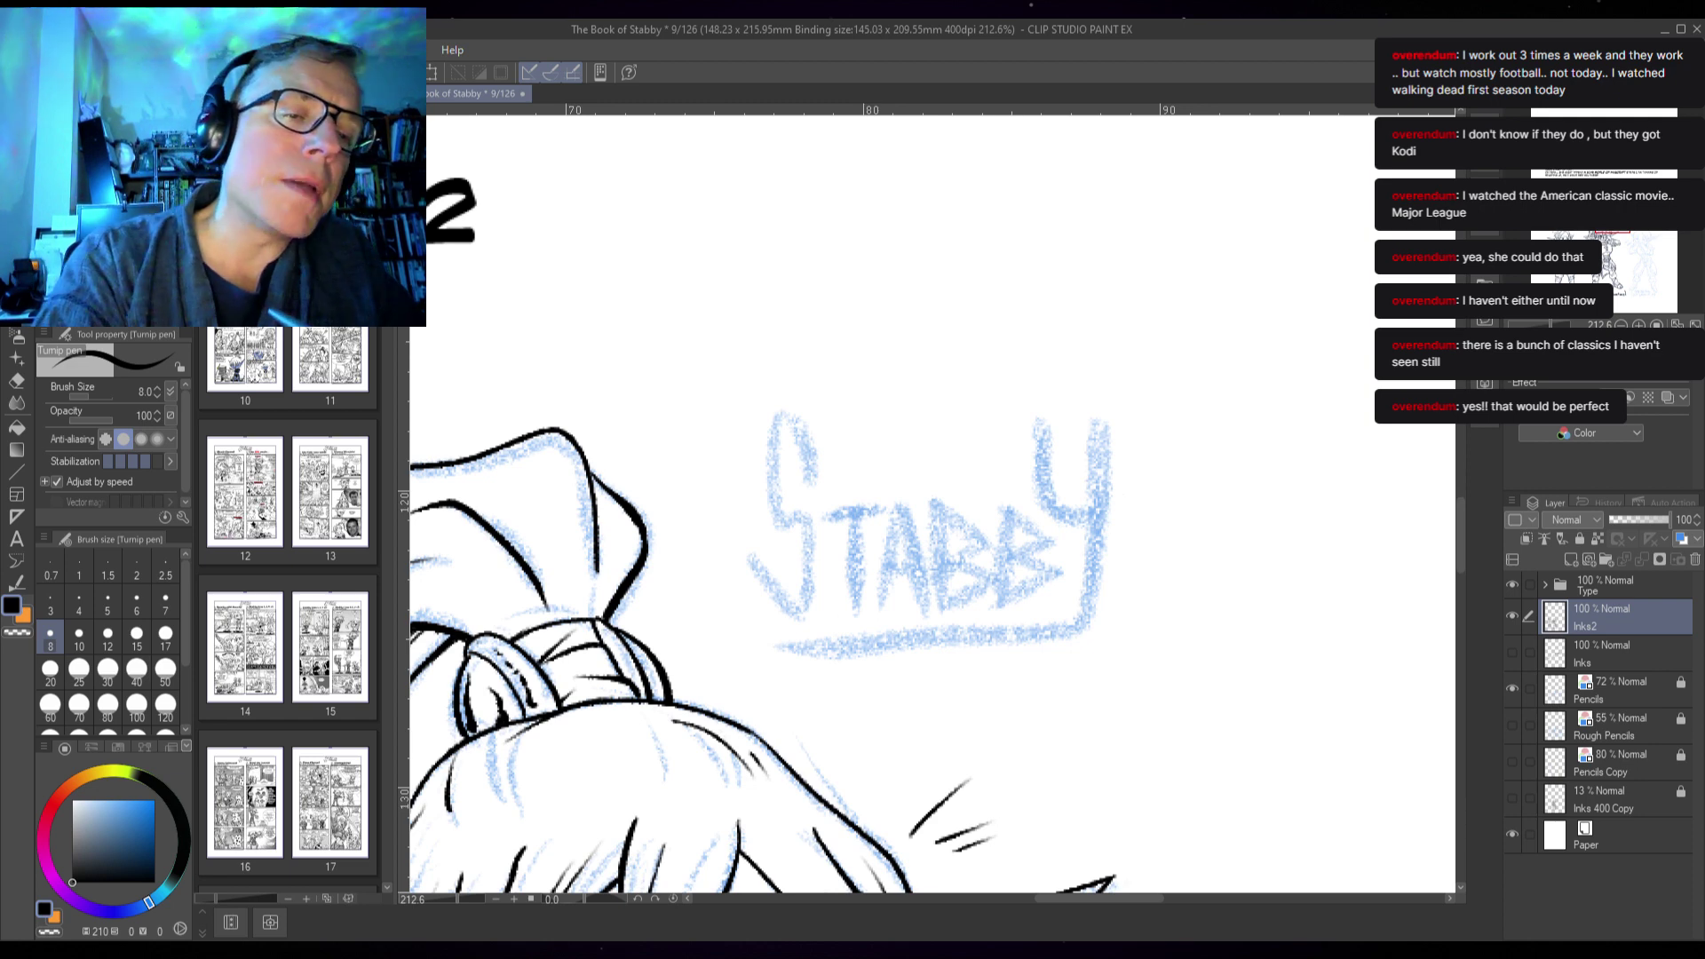
key("p")
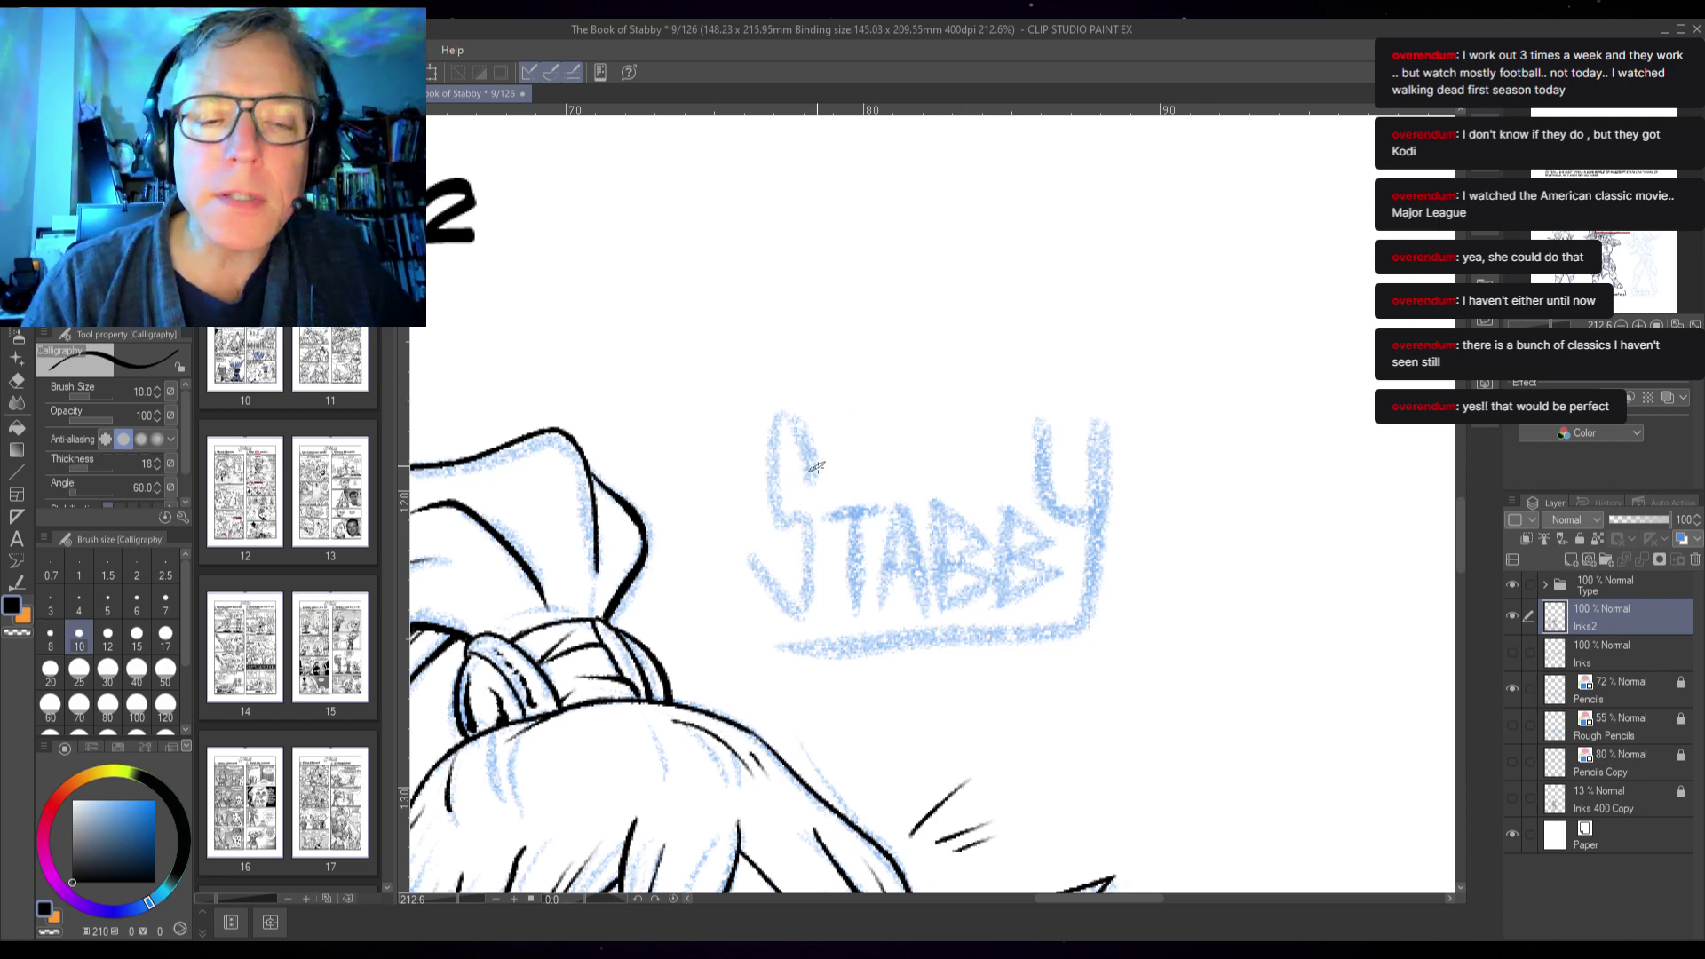
scroll(817, 475, "up", 3)
mouse_move(810, 480)
left_mouse_down()
mouse_move(752, 375)
mouse_move(732, 426)
mouse_move(736, 582)
mouse_move(801, 529)
mouse_move(799, 681)
mouse_move(778, 732)
mouse_move(710, 620)
left_mouse_up()
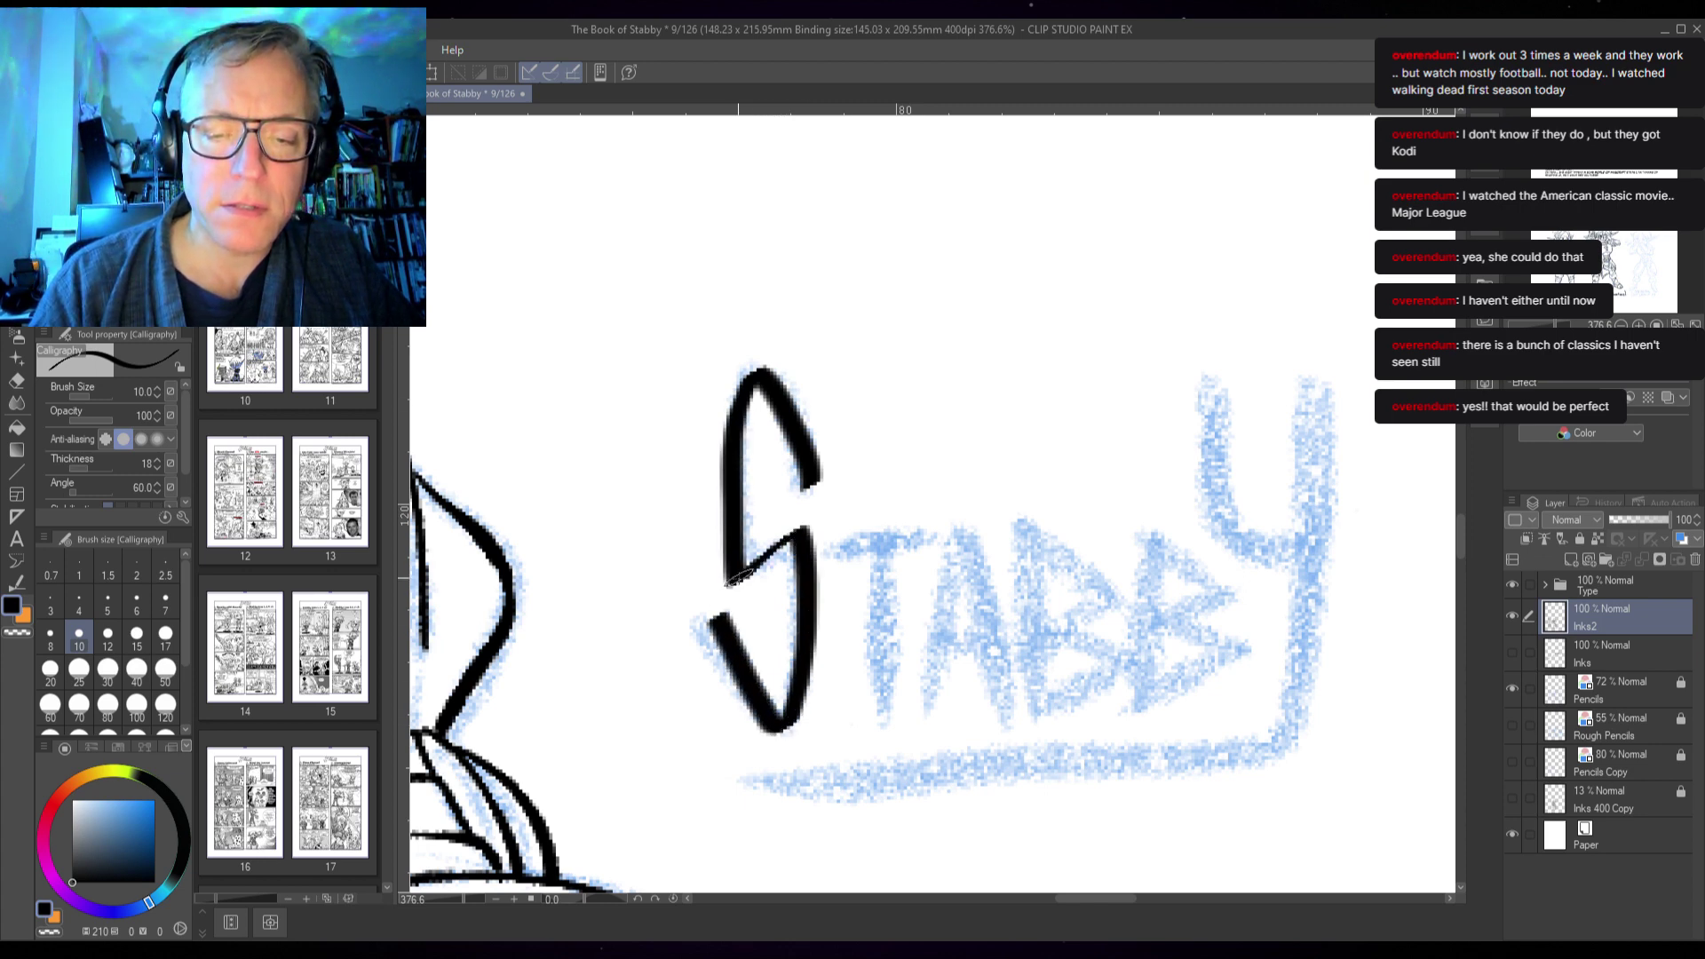
left_click_drag(834, 552, 931, 537)
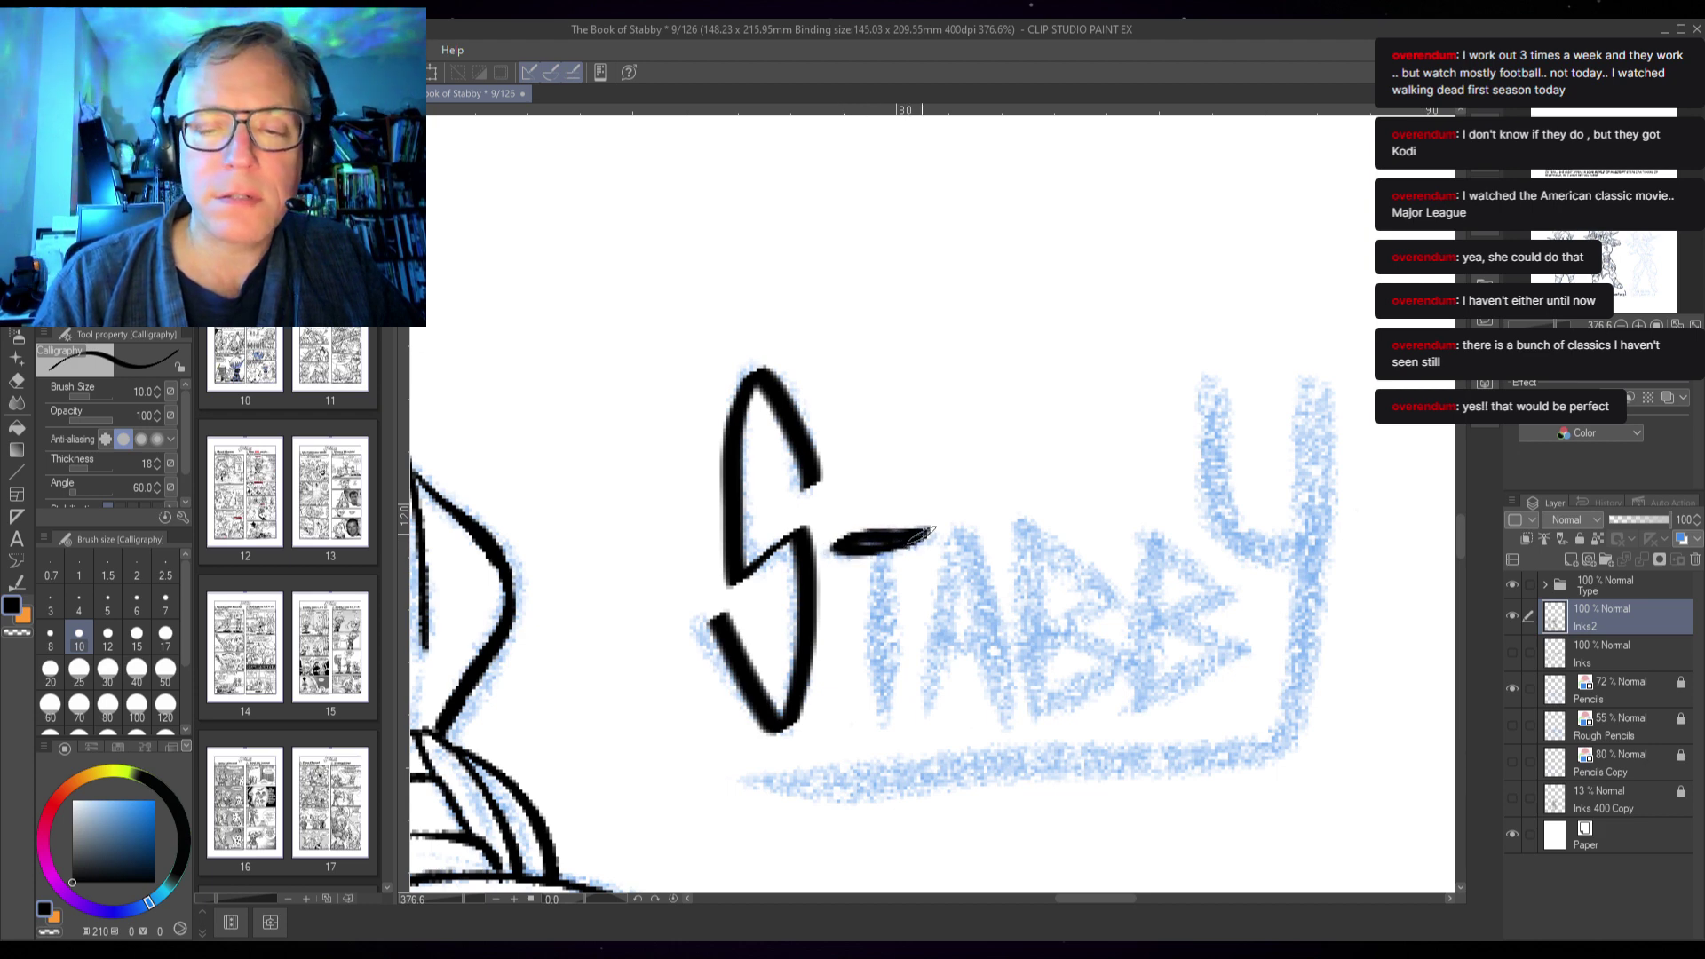
left_click_drag(878, 552, 888, 723)
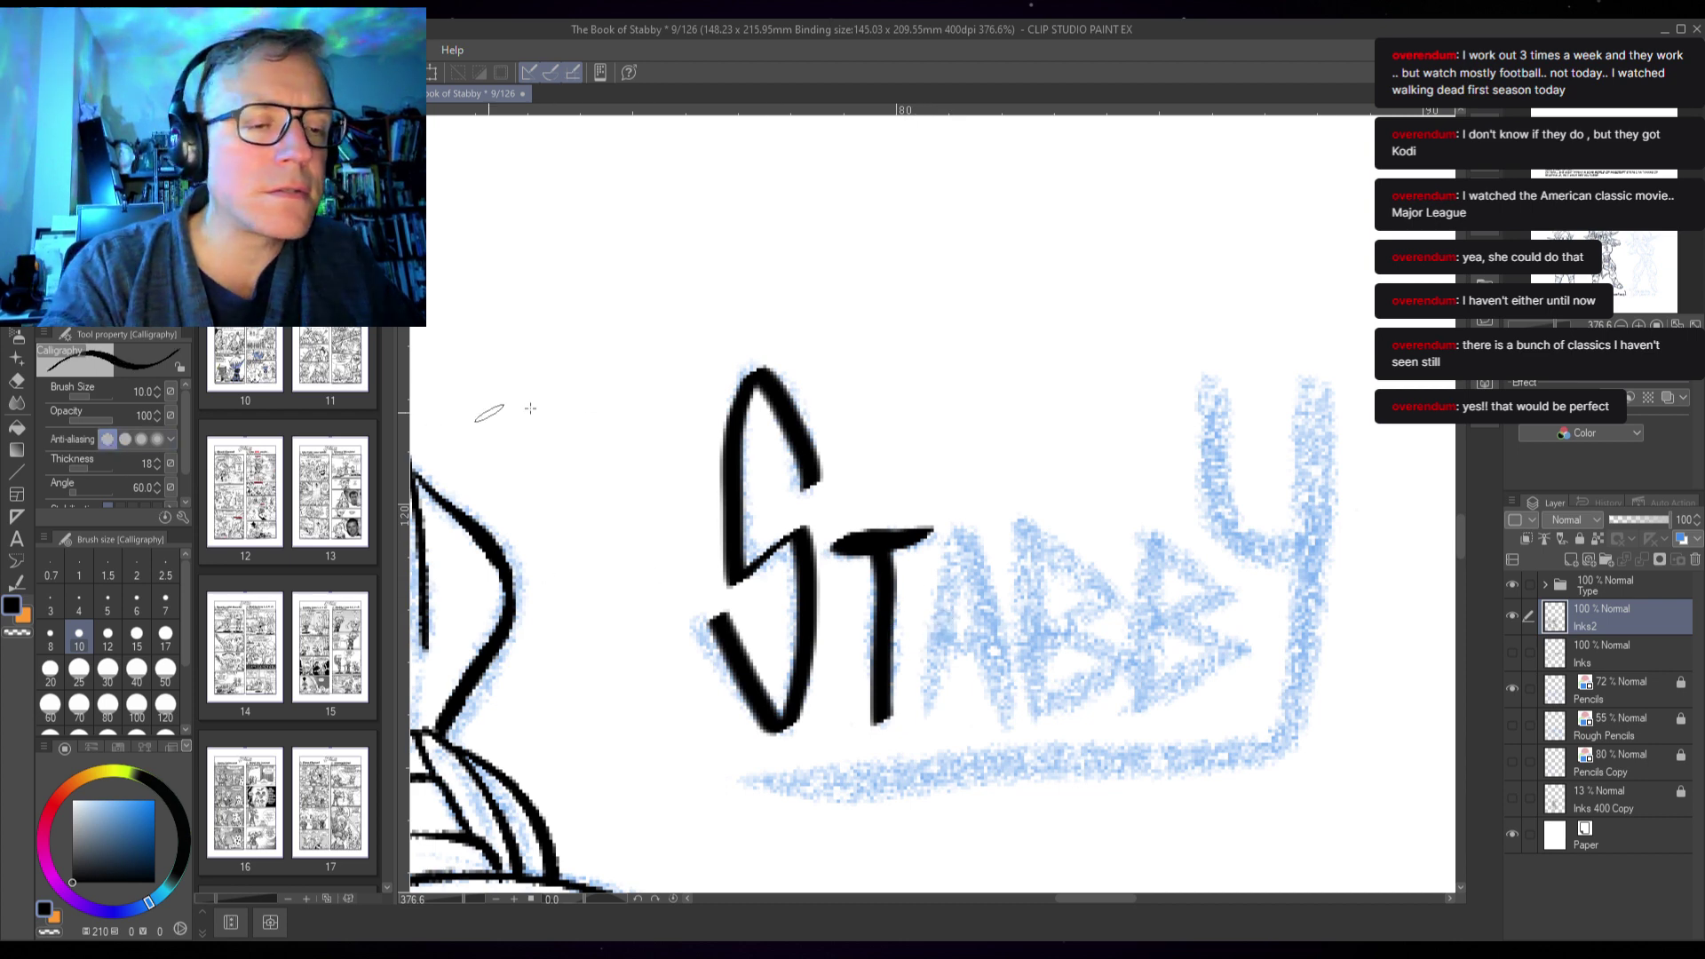
- Try a zigzag stroke above STABBY without anti-aliasing, restore the second anti-aliasing level and undo the stroke
mouse_move(1015, 317)
left_mouse_down()
mouse_move(940, 434)
mouse_move(993, 395)
mouse_move(1009, 404)
mouse_move(988, 517)
left_mouse_up()
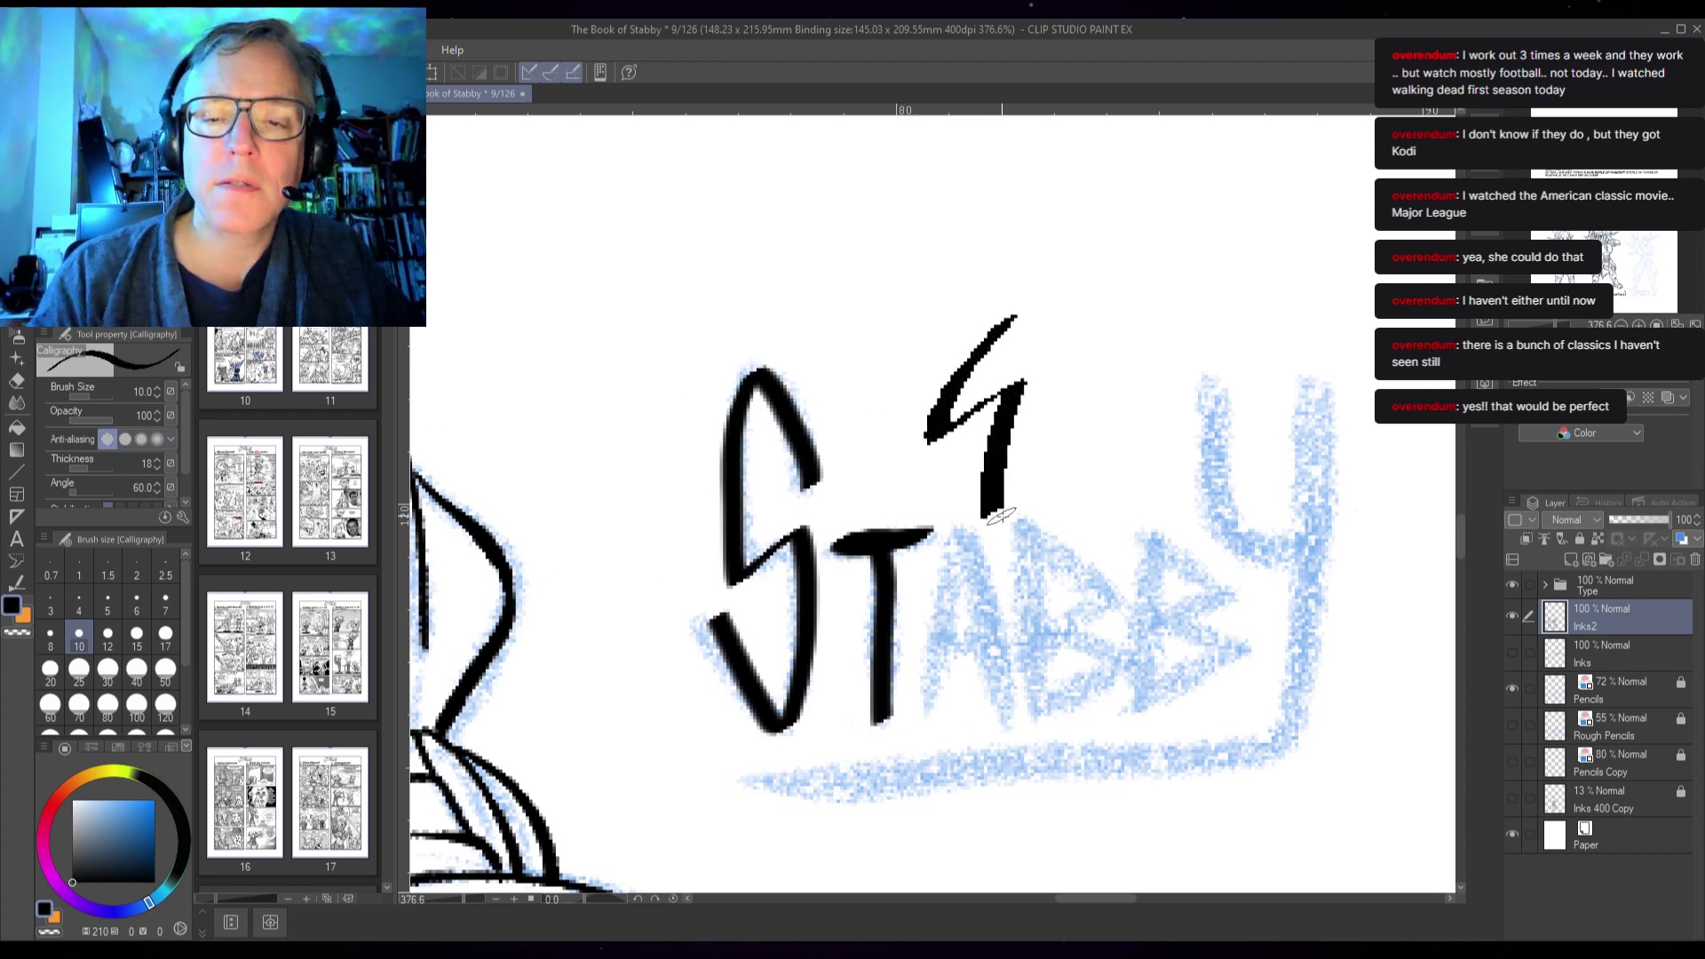
left_click(124, 438)
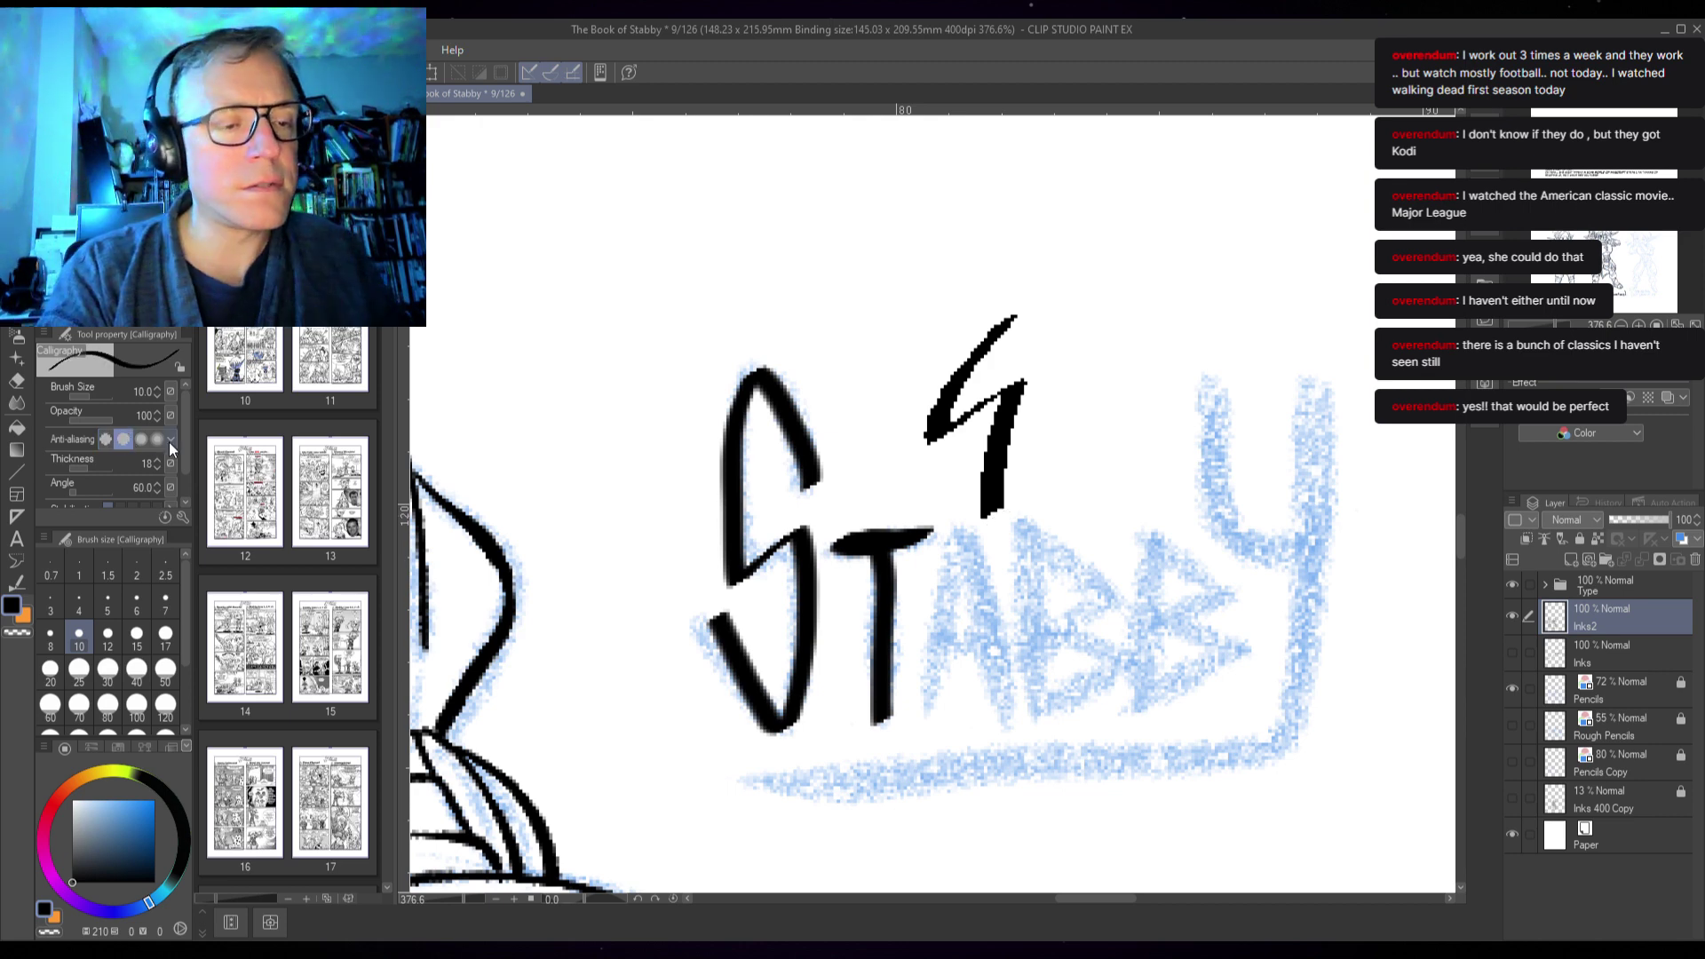
key("ctrl+z")
key("ctrl+z")
- Ink the A and the stem of the first B in STABBY, undoing the trial stroke for the B's upper bowl
left_click_drag(977, 520, 931, 721)
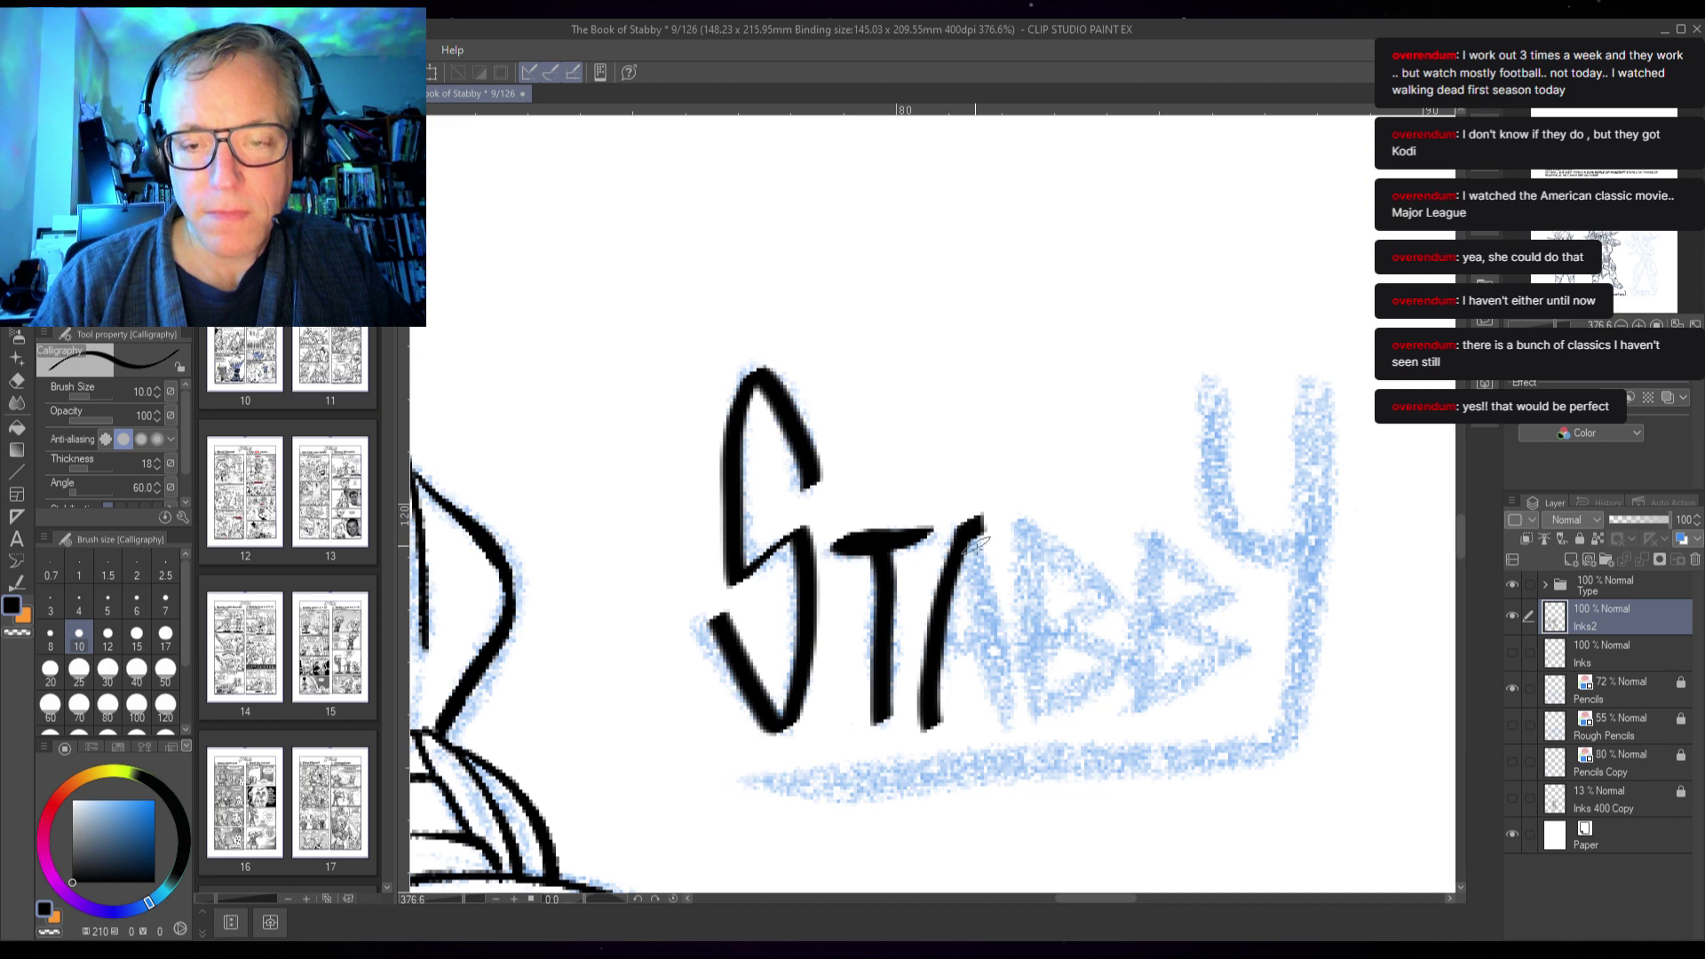
left_click_drag(978, 540, 1008, 726)
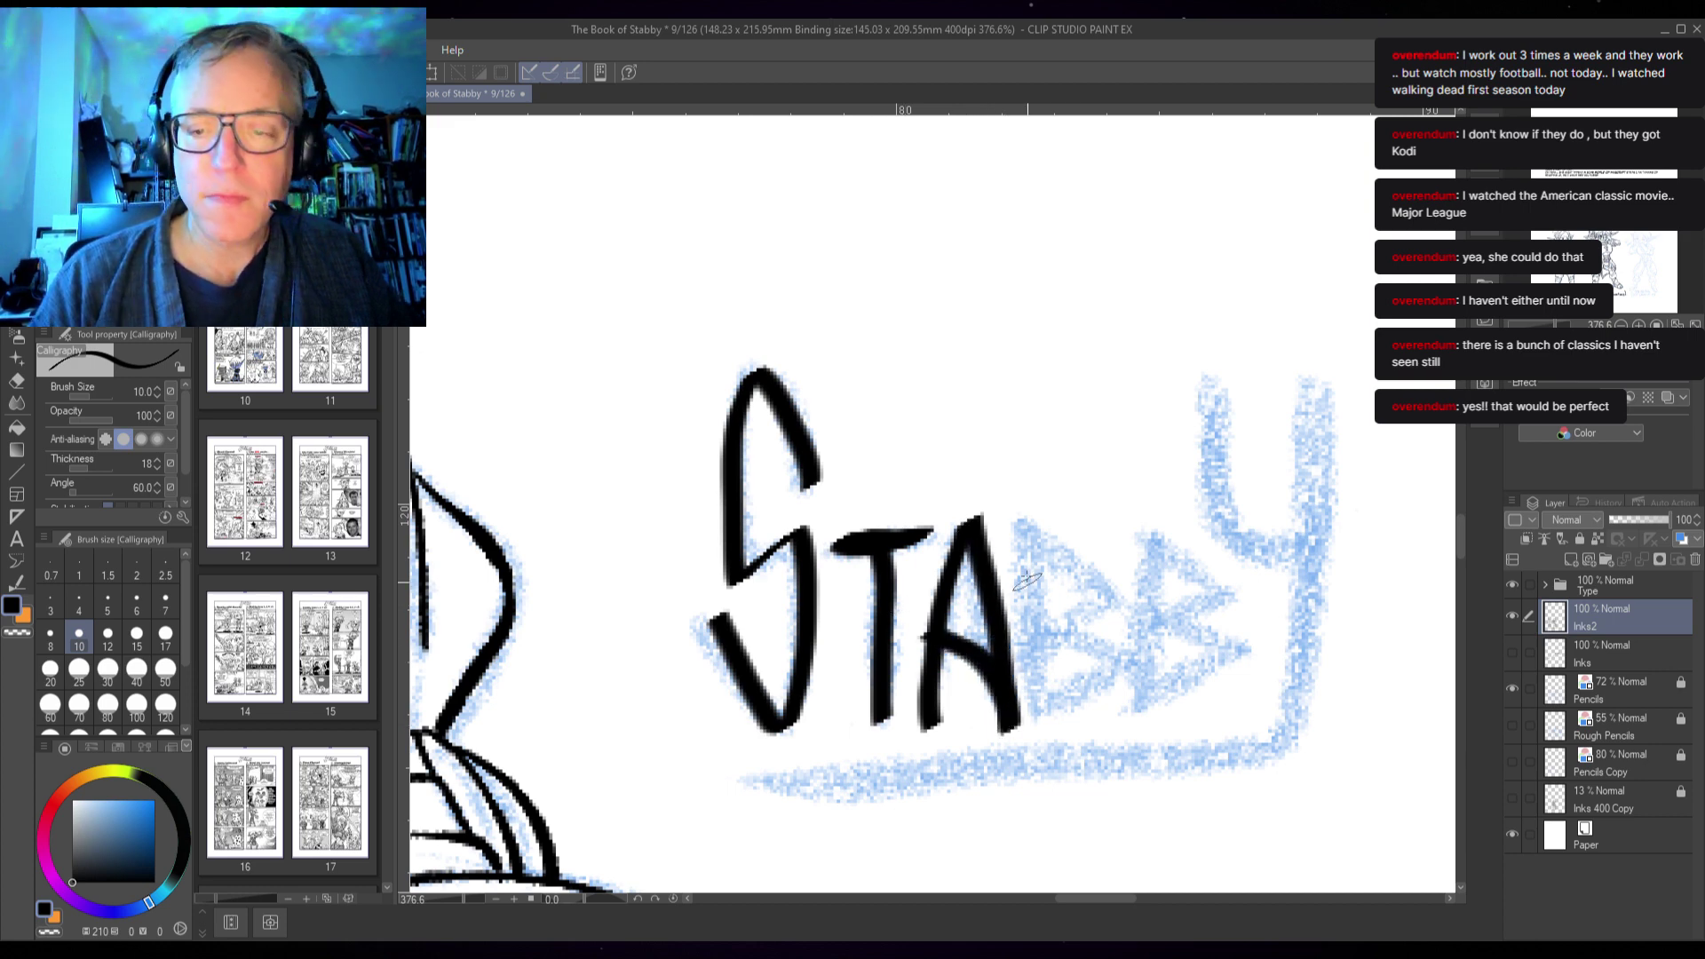
left_click_drag(1030, 530, 1032, 727)
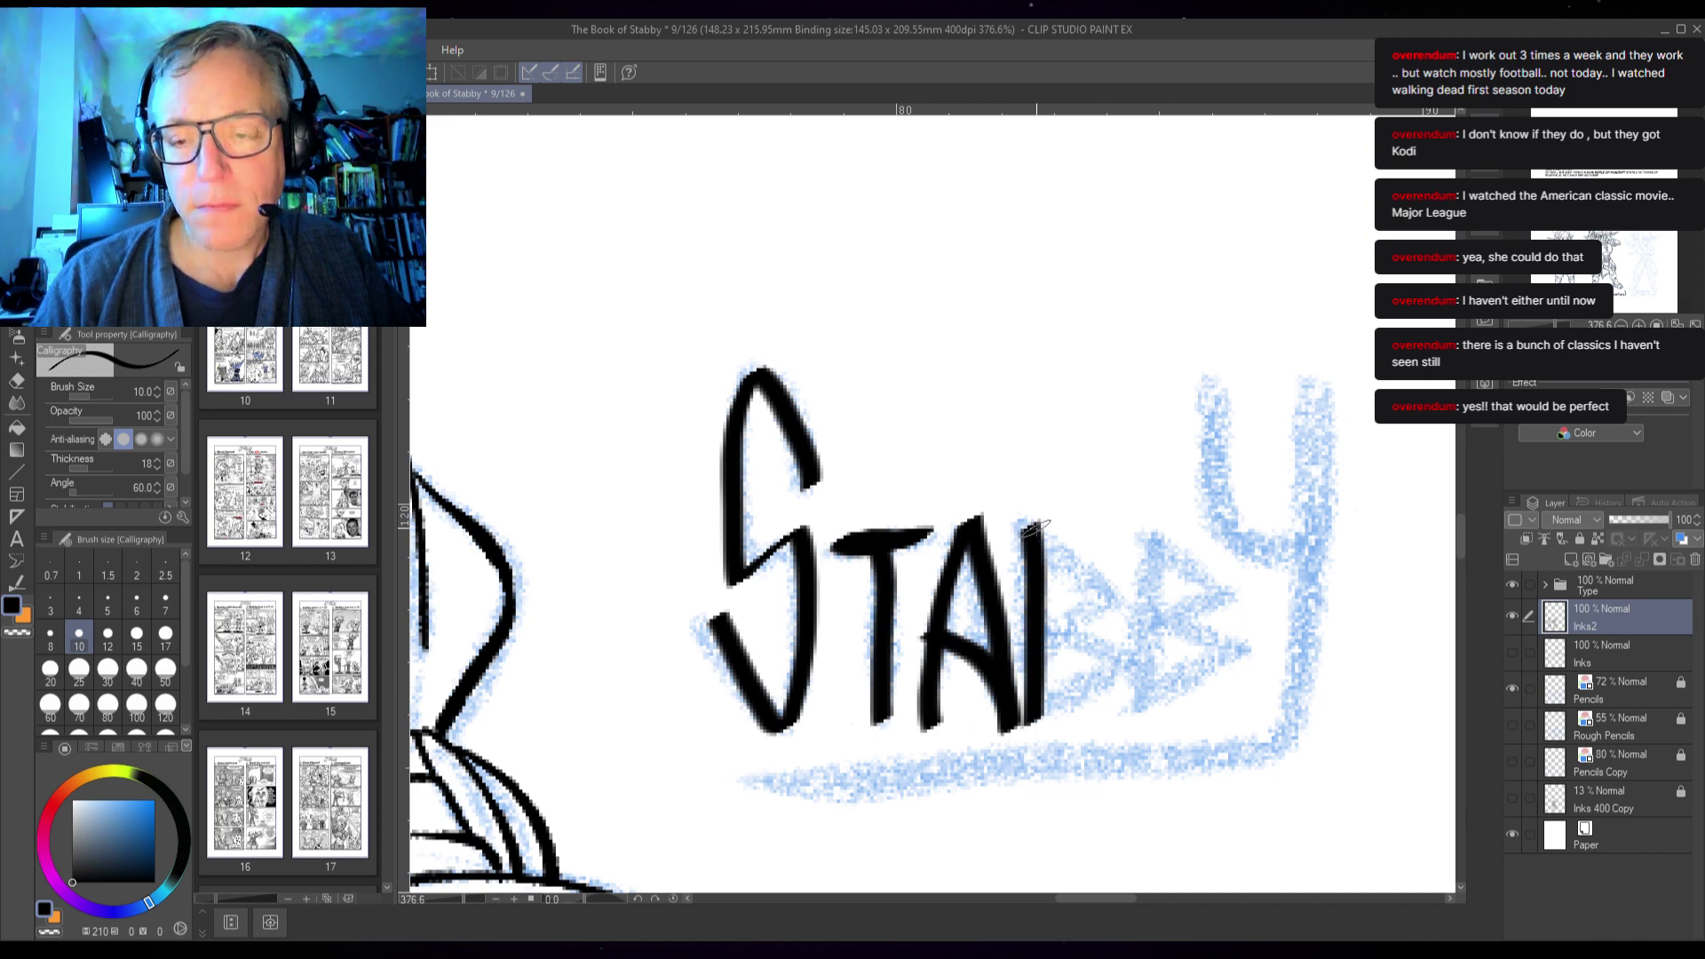
mouse_move(1030, 525)
left_mouse_down()
mouse_move(1097, 571)
mouse_move(1072, 601)
left_mouse_up()
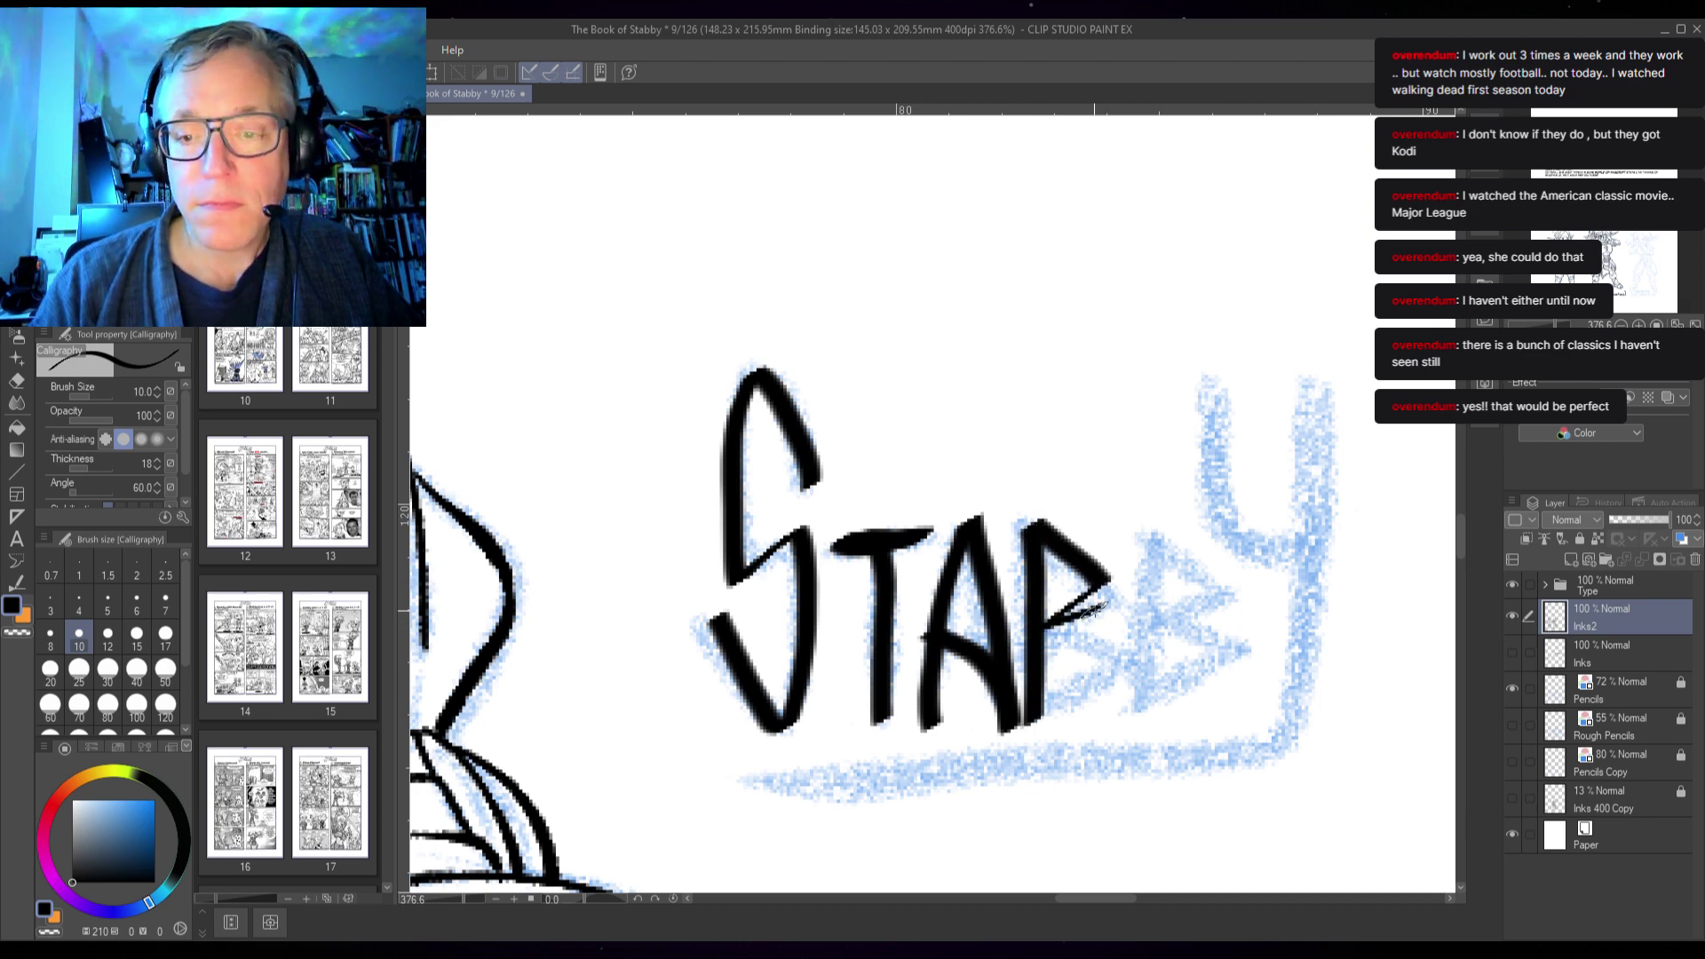
key("ctrl+z")
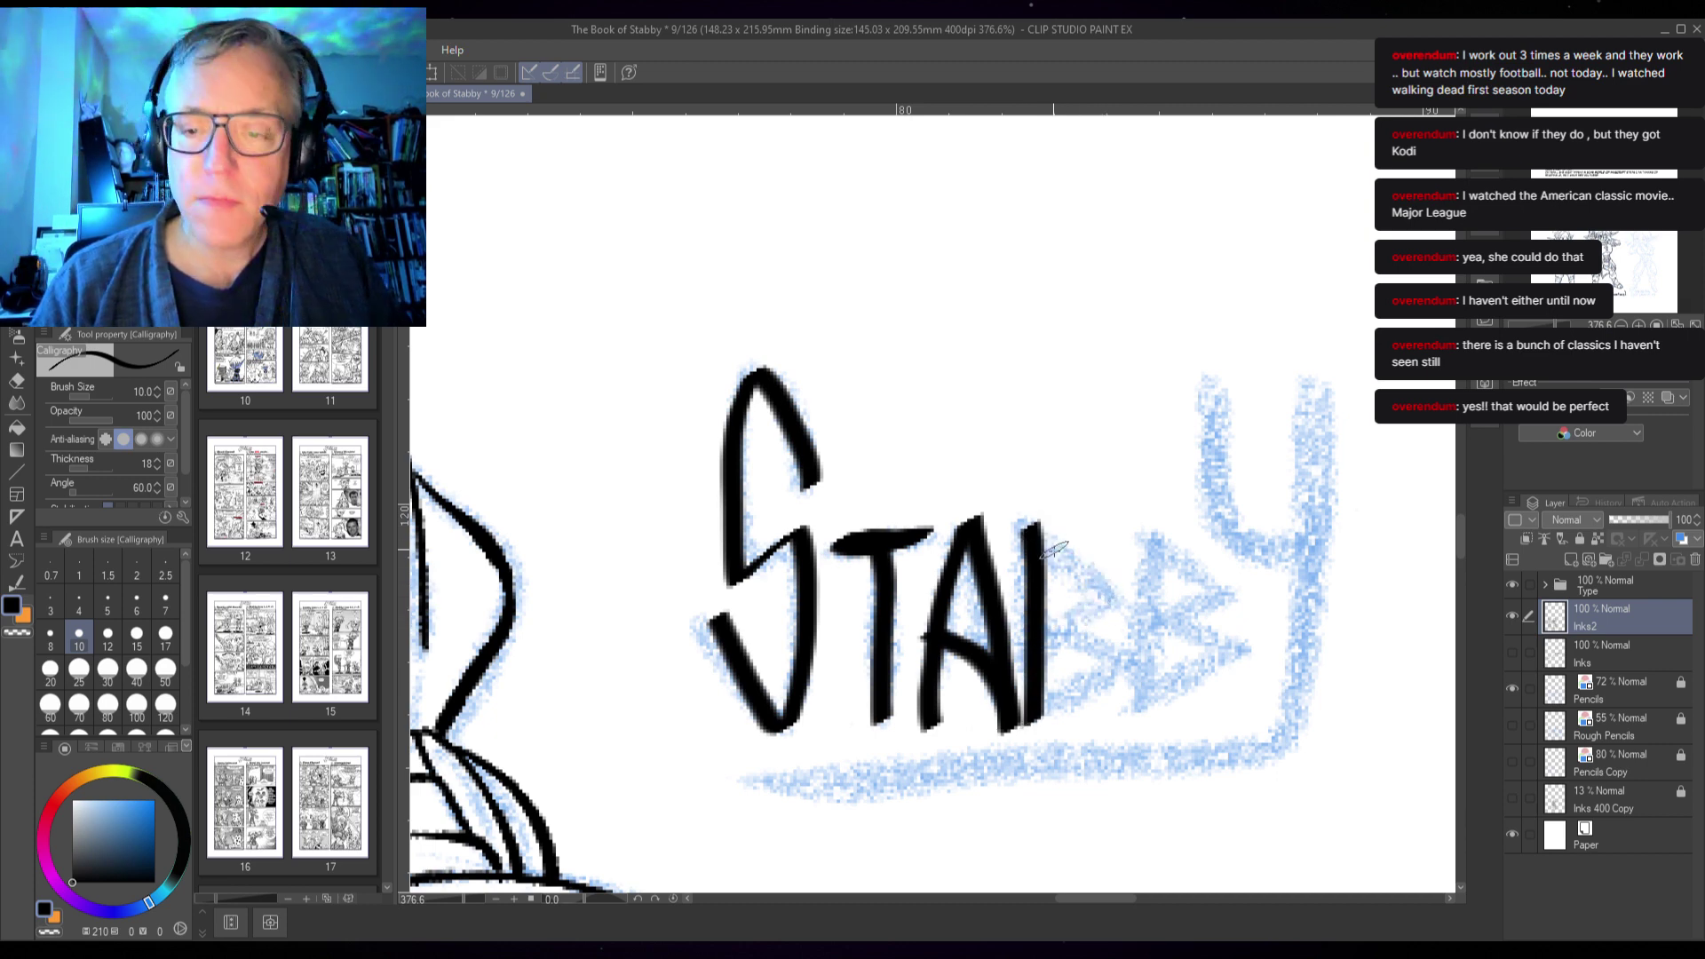
- Ink the pointed bowls of the first B and the whole second B of STABBY
mouse_move(1030, 526)
left_mouse_down()
mouse_move(1108, 581)
mouse_move(1085, 664)
mouse_move(1099, 682)
mouse_move(1019, 729)
left_mouse_up()
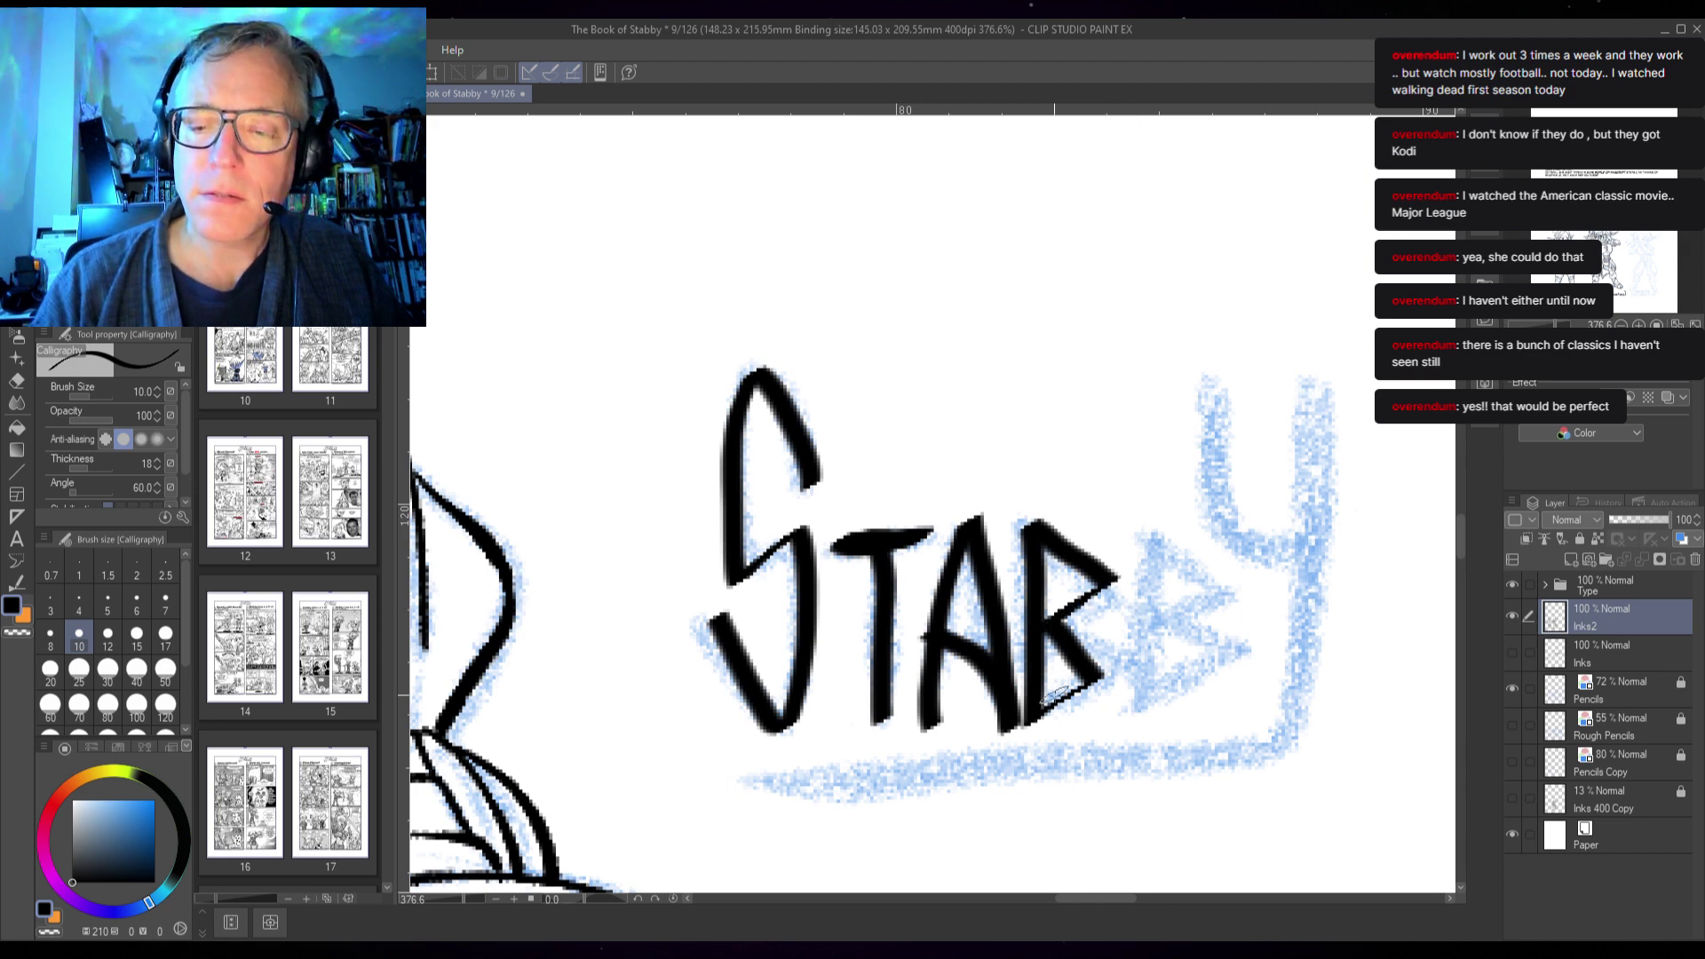
left_click_drag(1031, 723, 1108, 675)
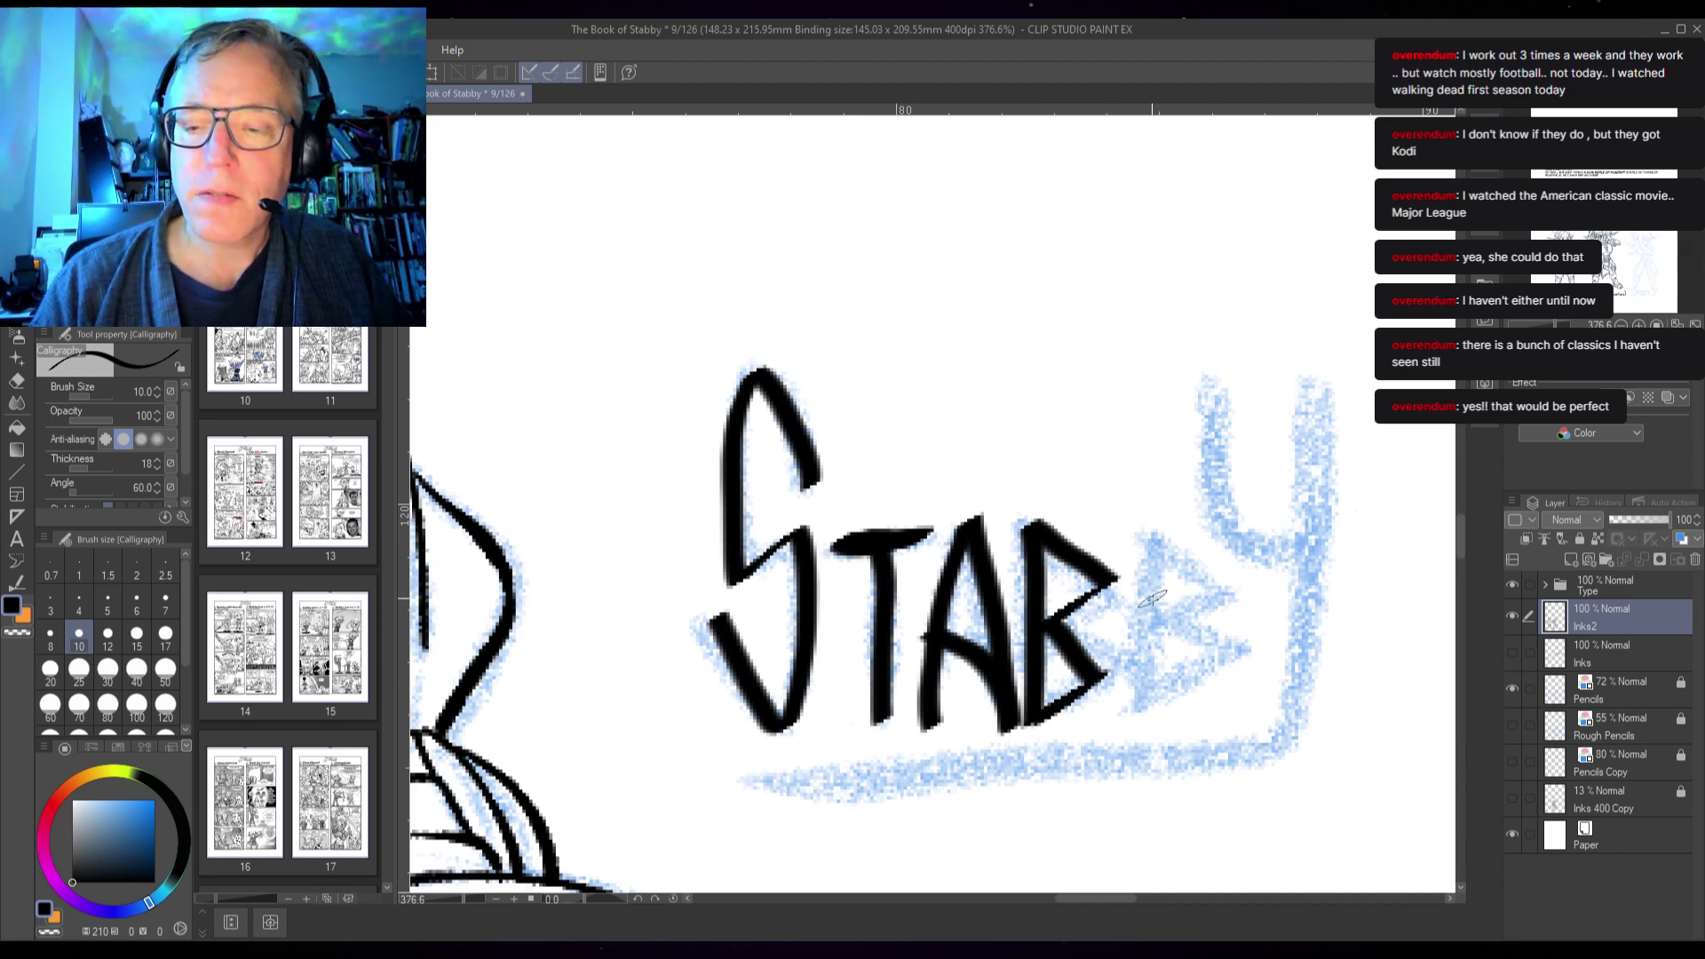
left_click_drag(1140, 531, 1137, 706)
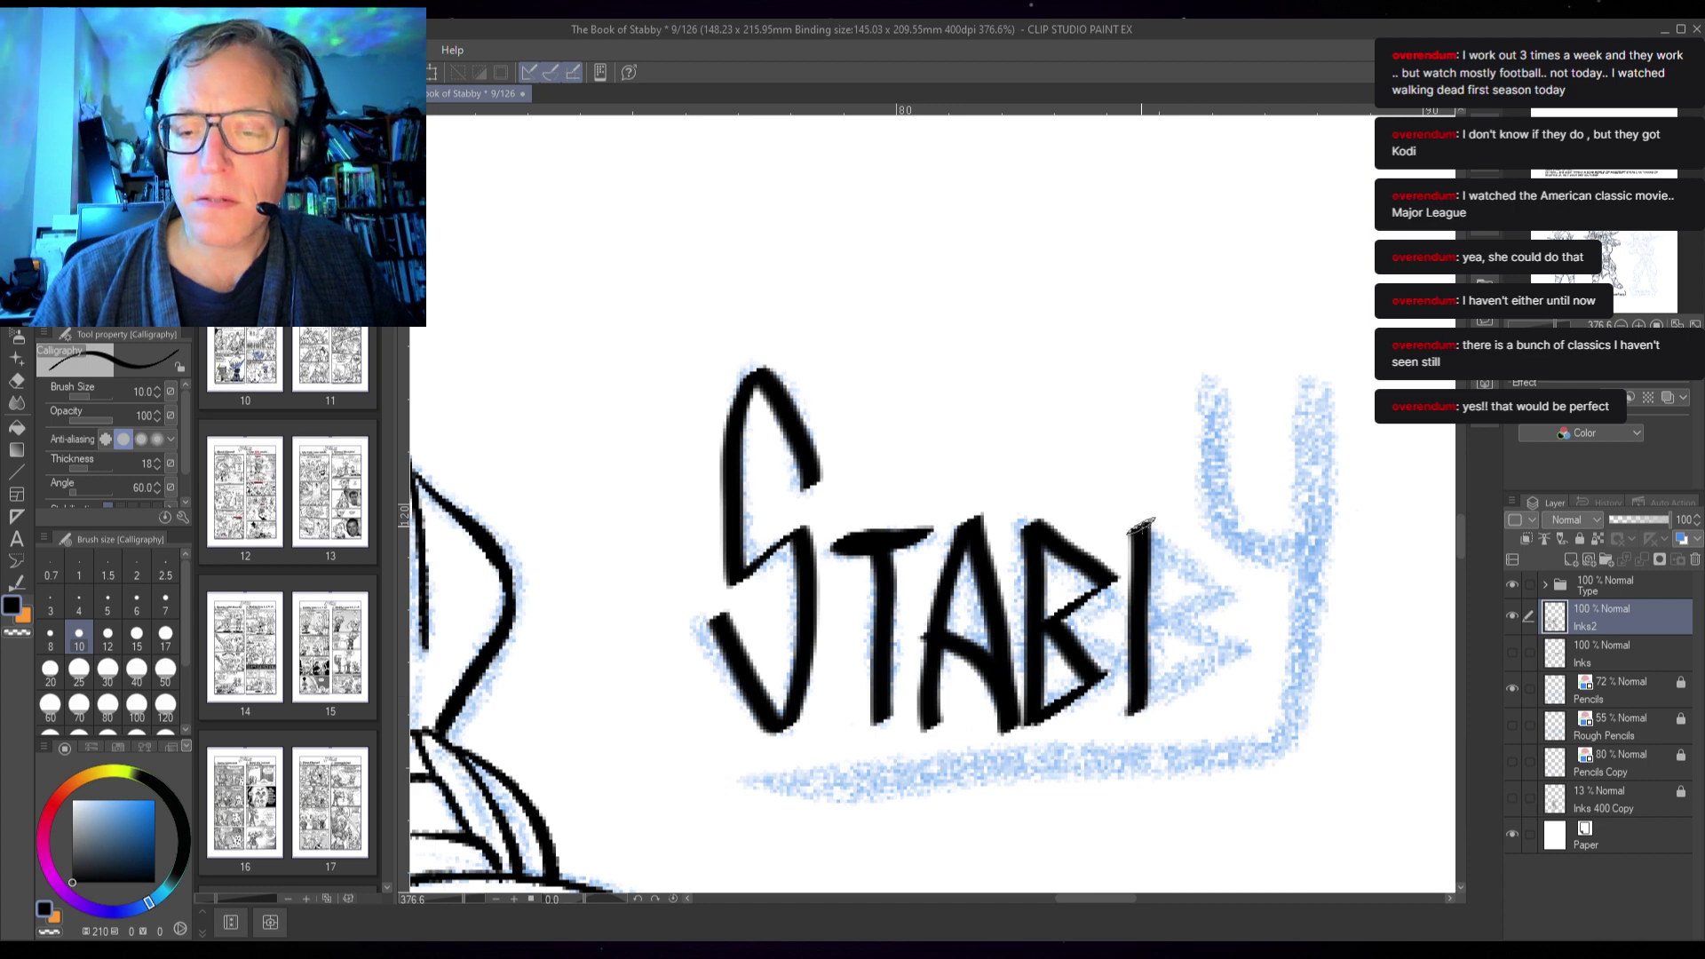
mouse_move(1139, 527)
left_mouse_down()
mouse_move(1197, 599)
mouse_move(1194, 652)
mouse_move(1224, 679)
mouse_move(1119, 726)
left_mouse_up()
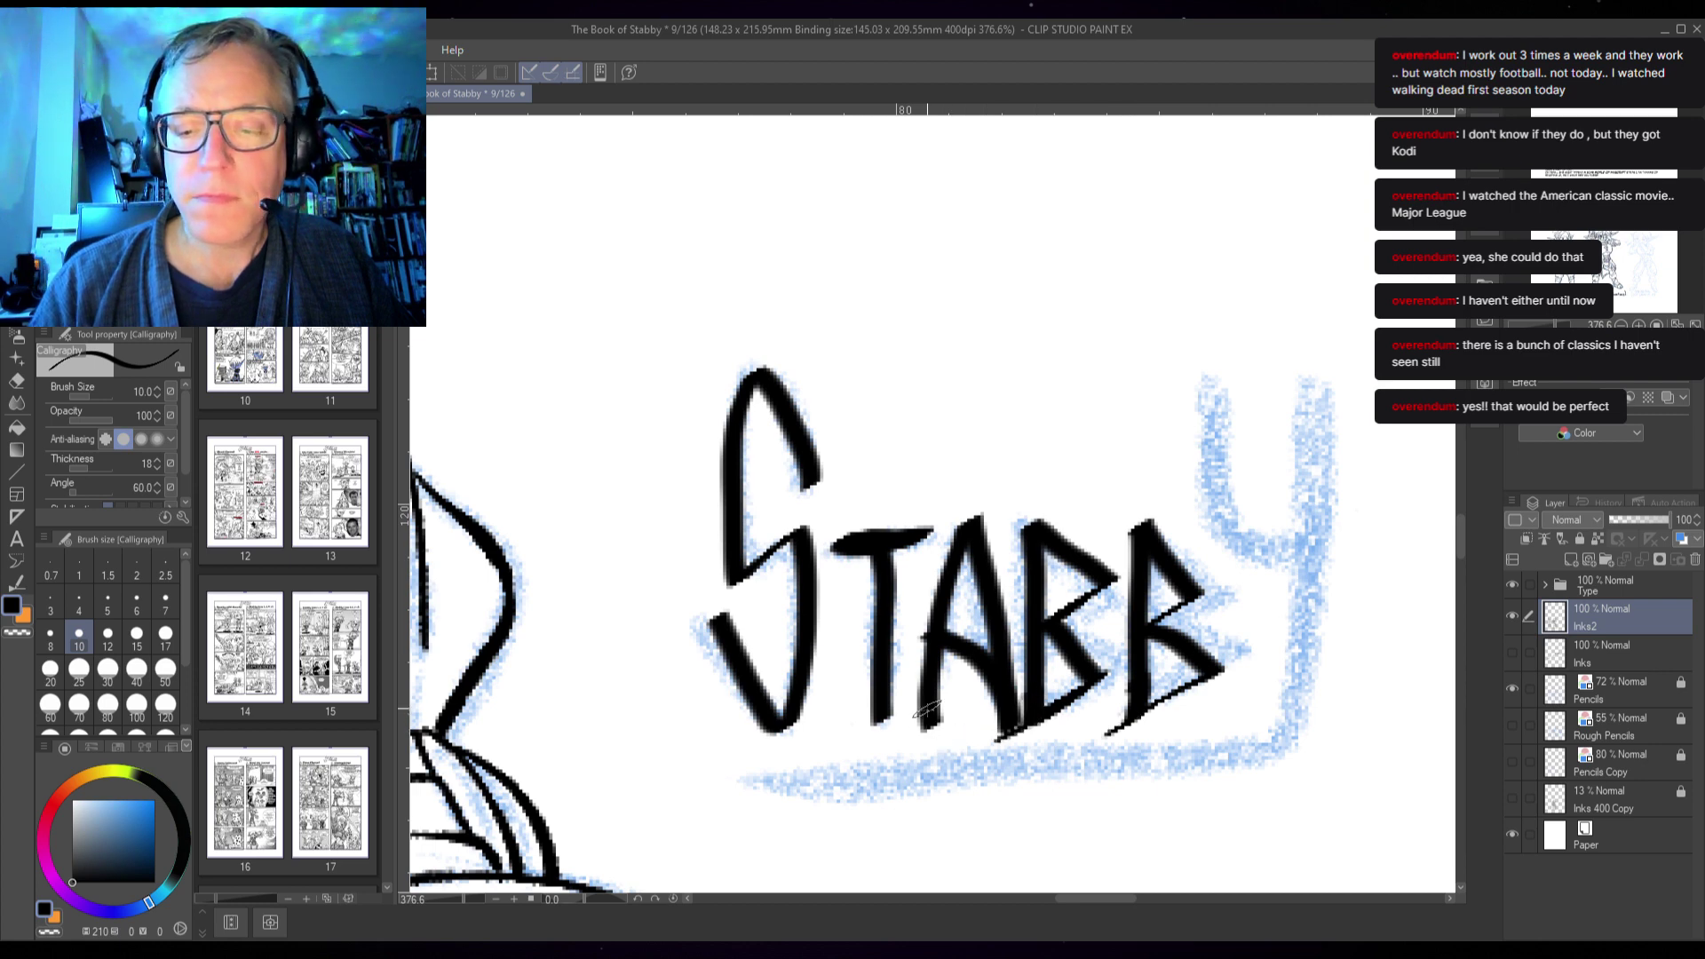
- Add short pen serifs to the letters S, T, A and both Bs of STABBY, undoing the foot stroke on the T
left_click_drag(925, 711, 941, 727)
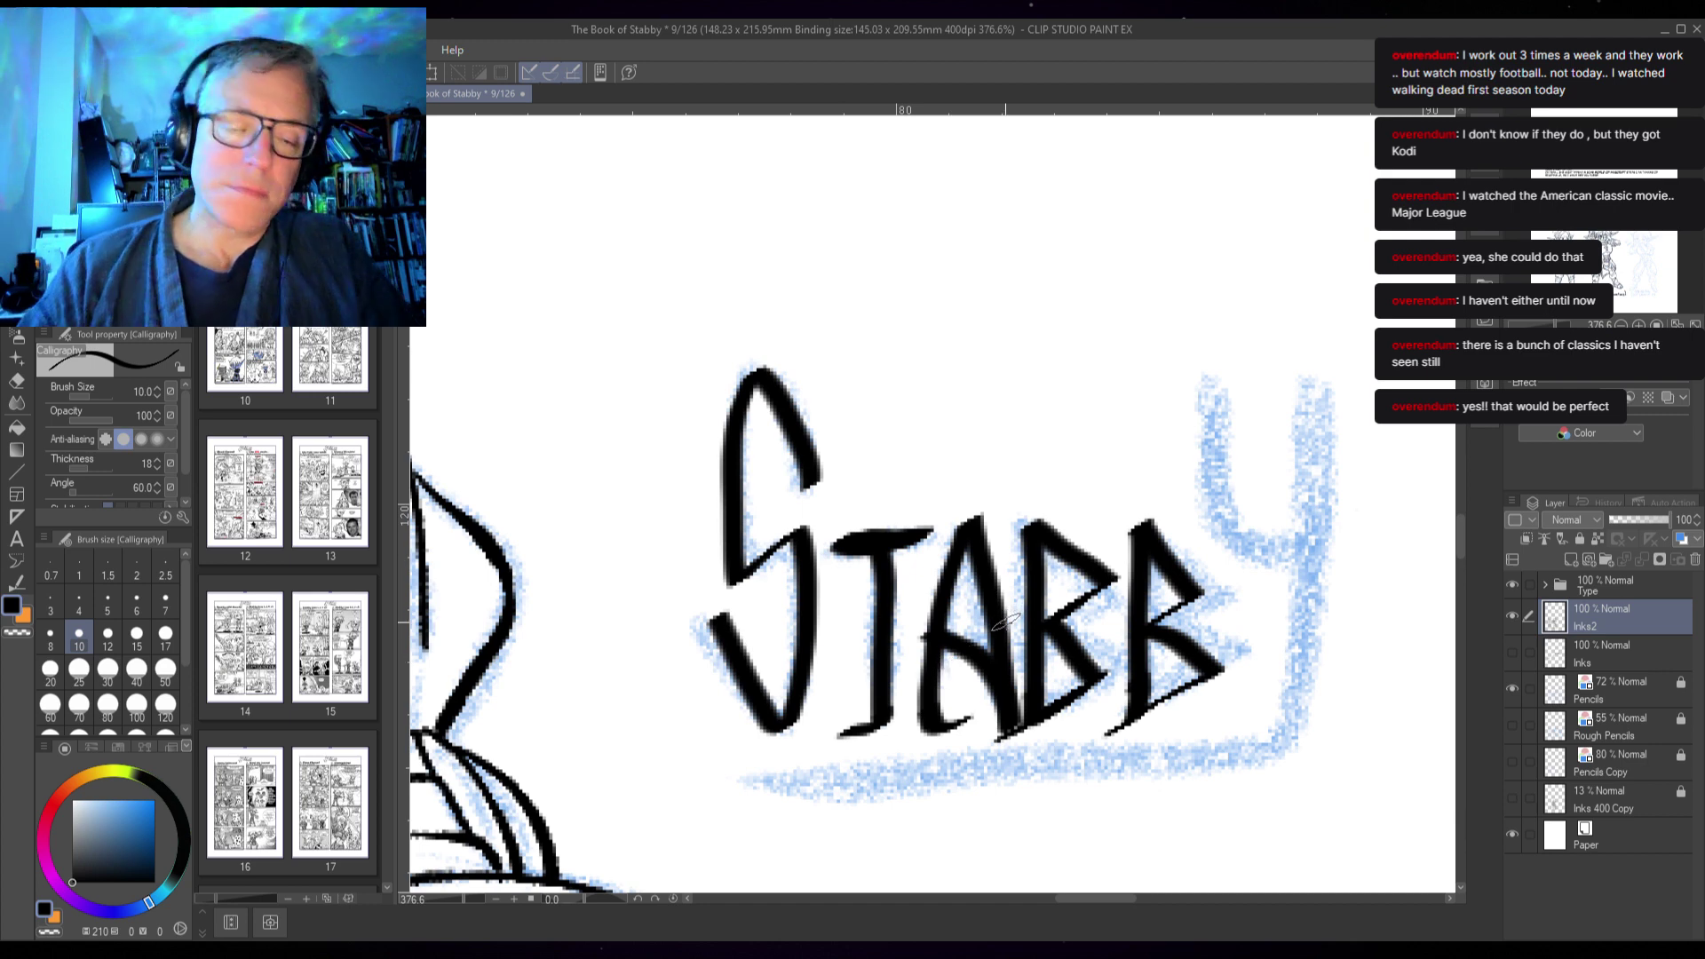
key("ctrl+z")
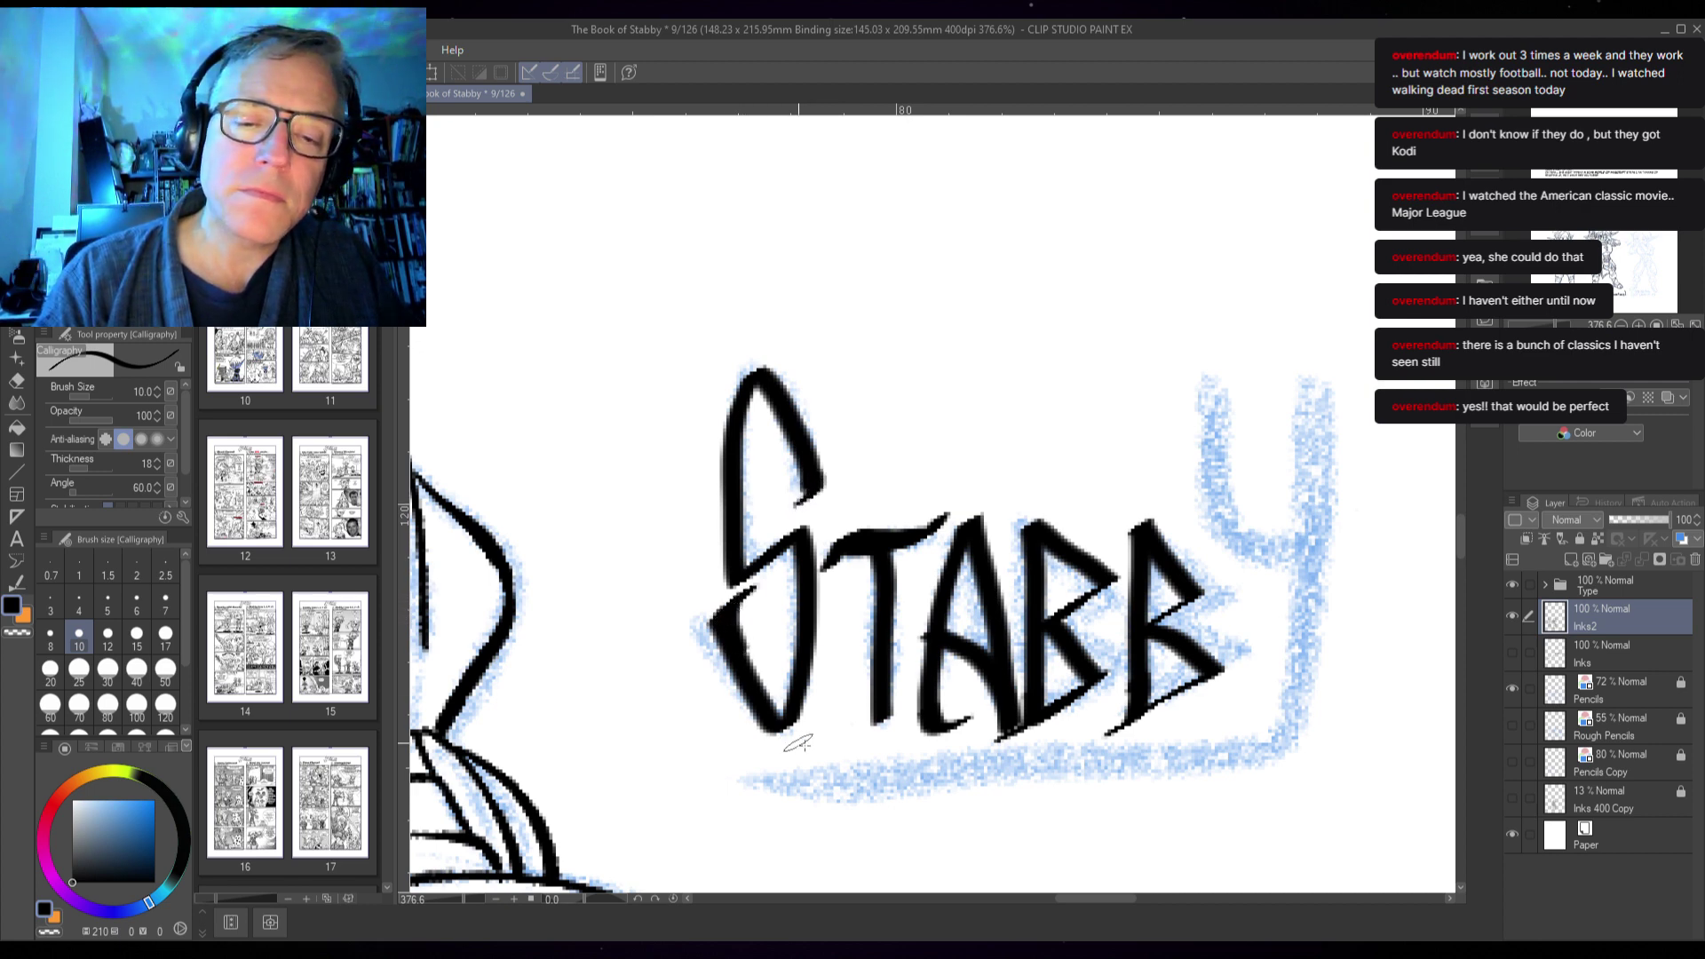
left_click_drag(1039, 695, 877, 640)
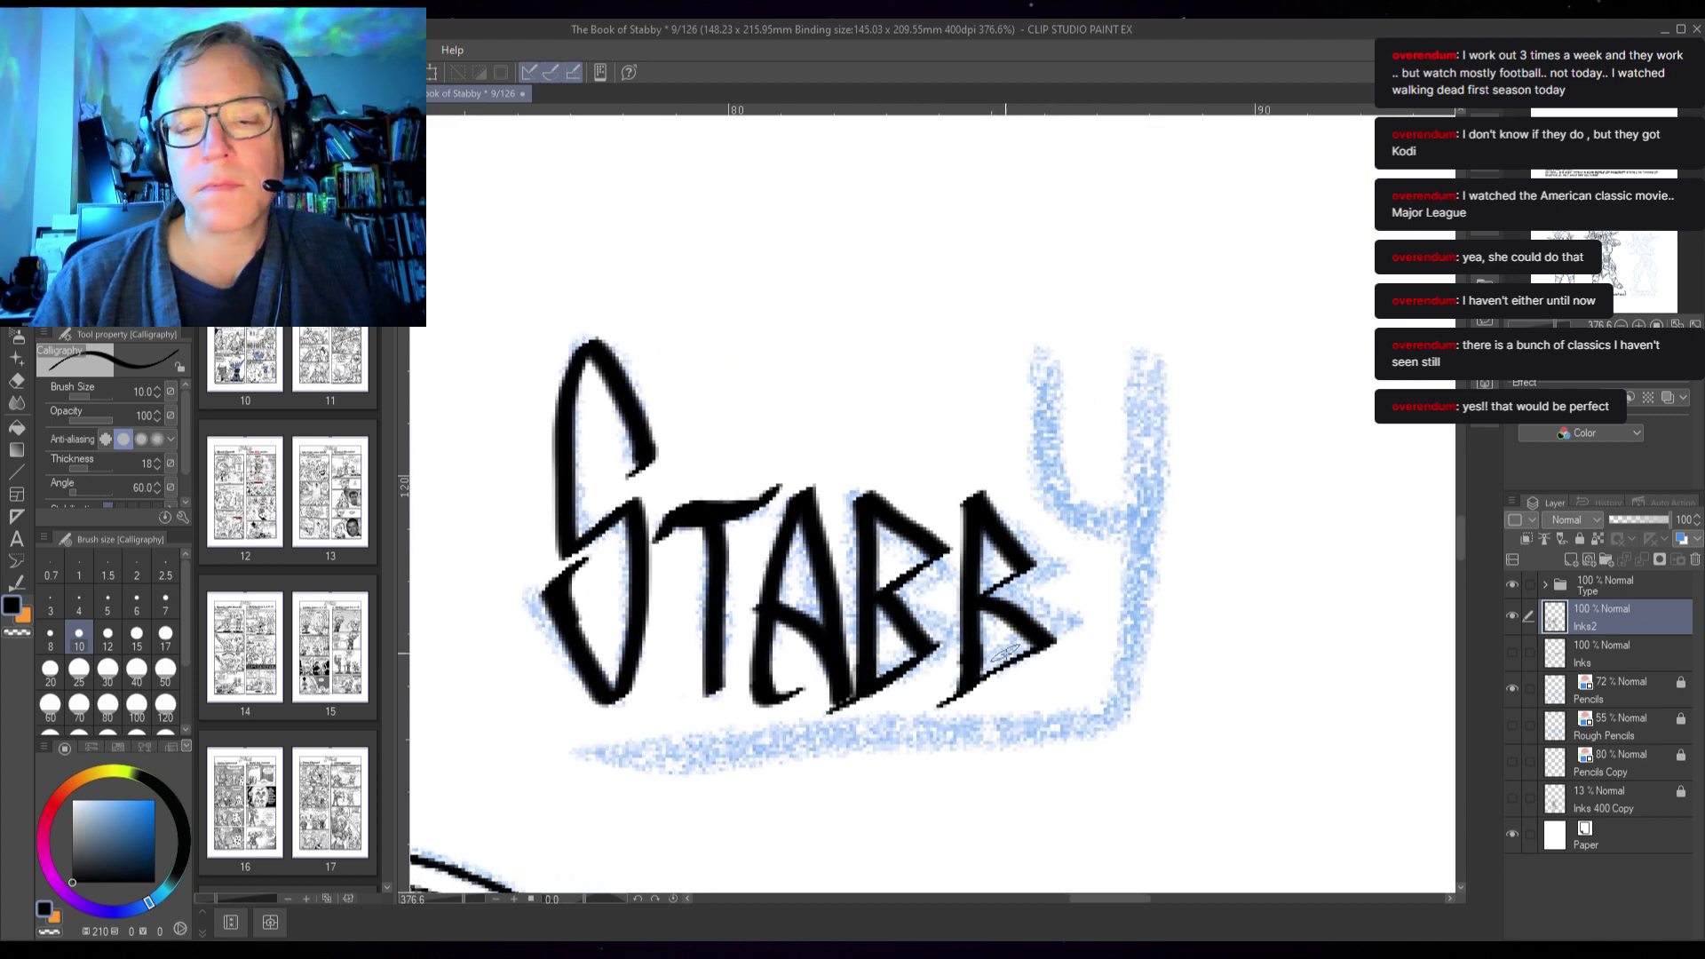
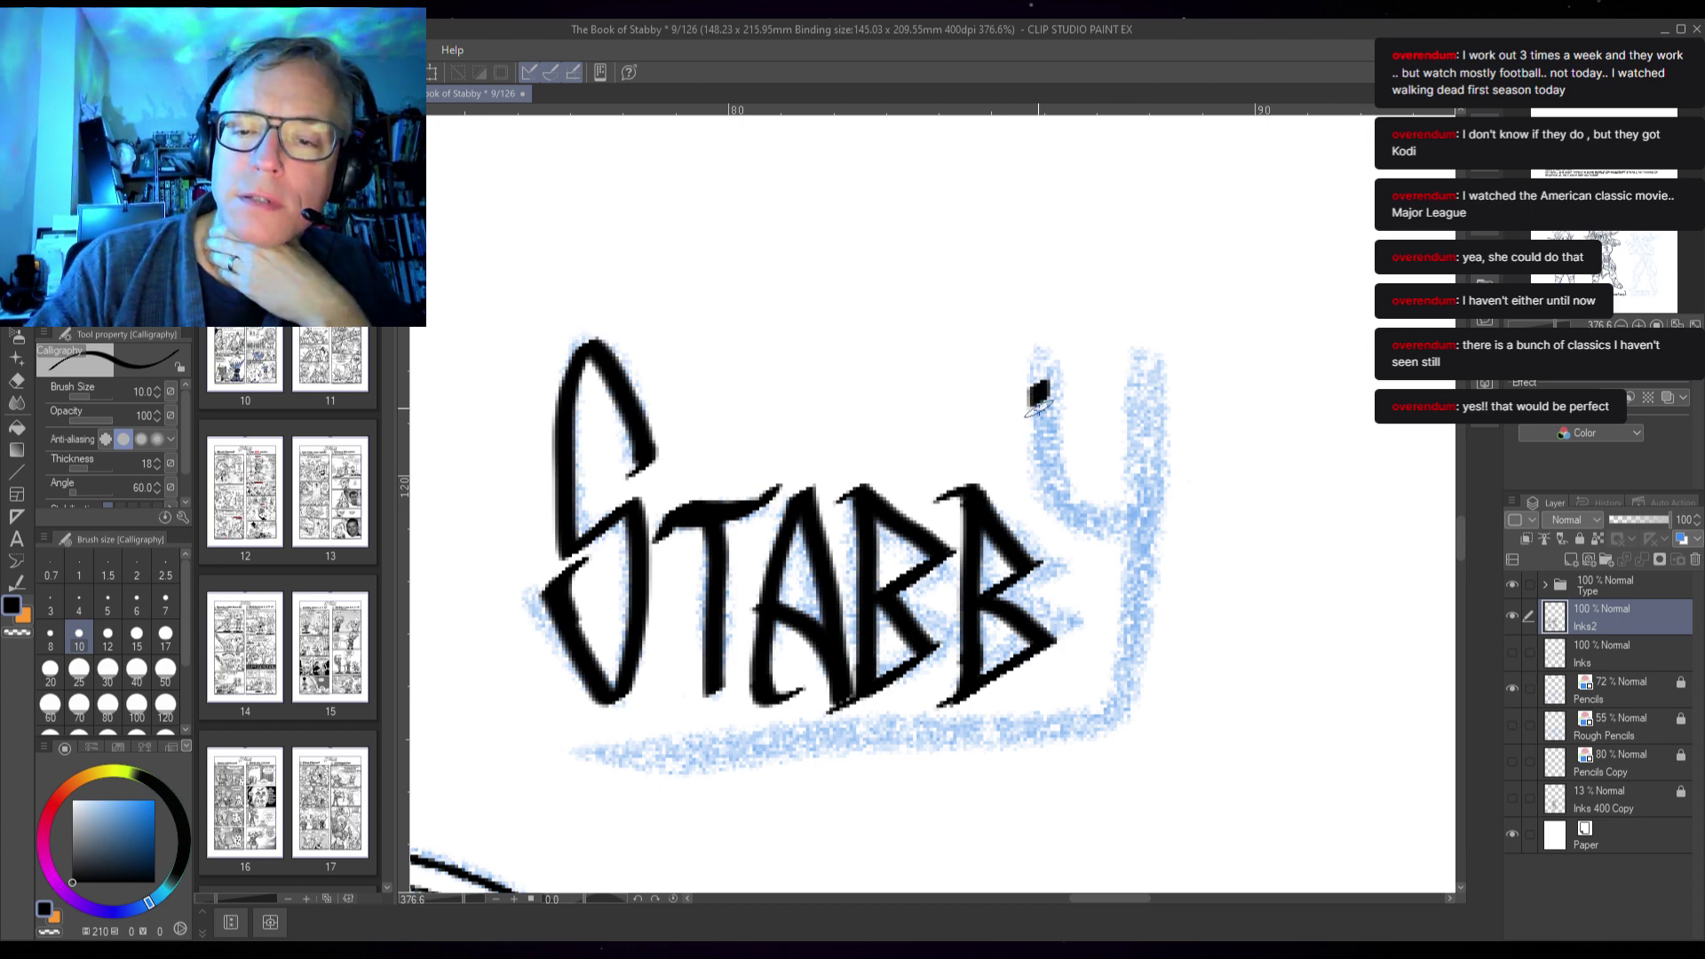
- Ink the Y of STABBY with its tail swept into a curled underline beneath the name, and thicken the underline's middle
left_click_drag(1039, 401, 1074, 552)
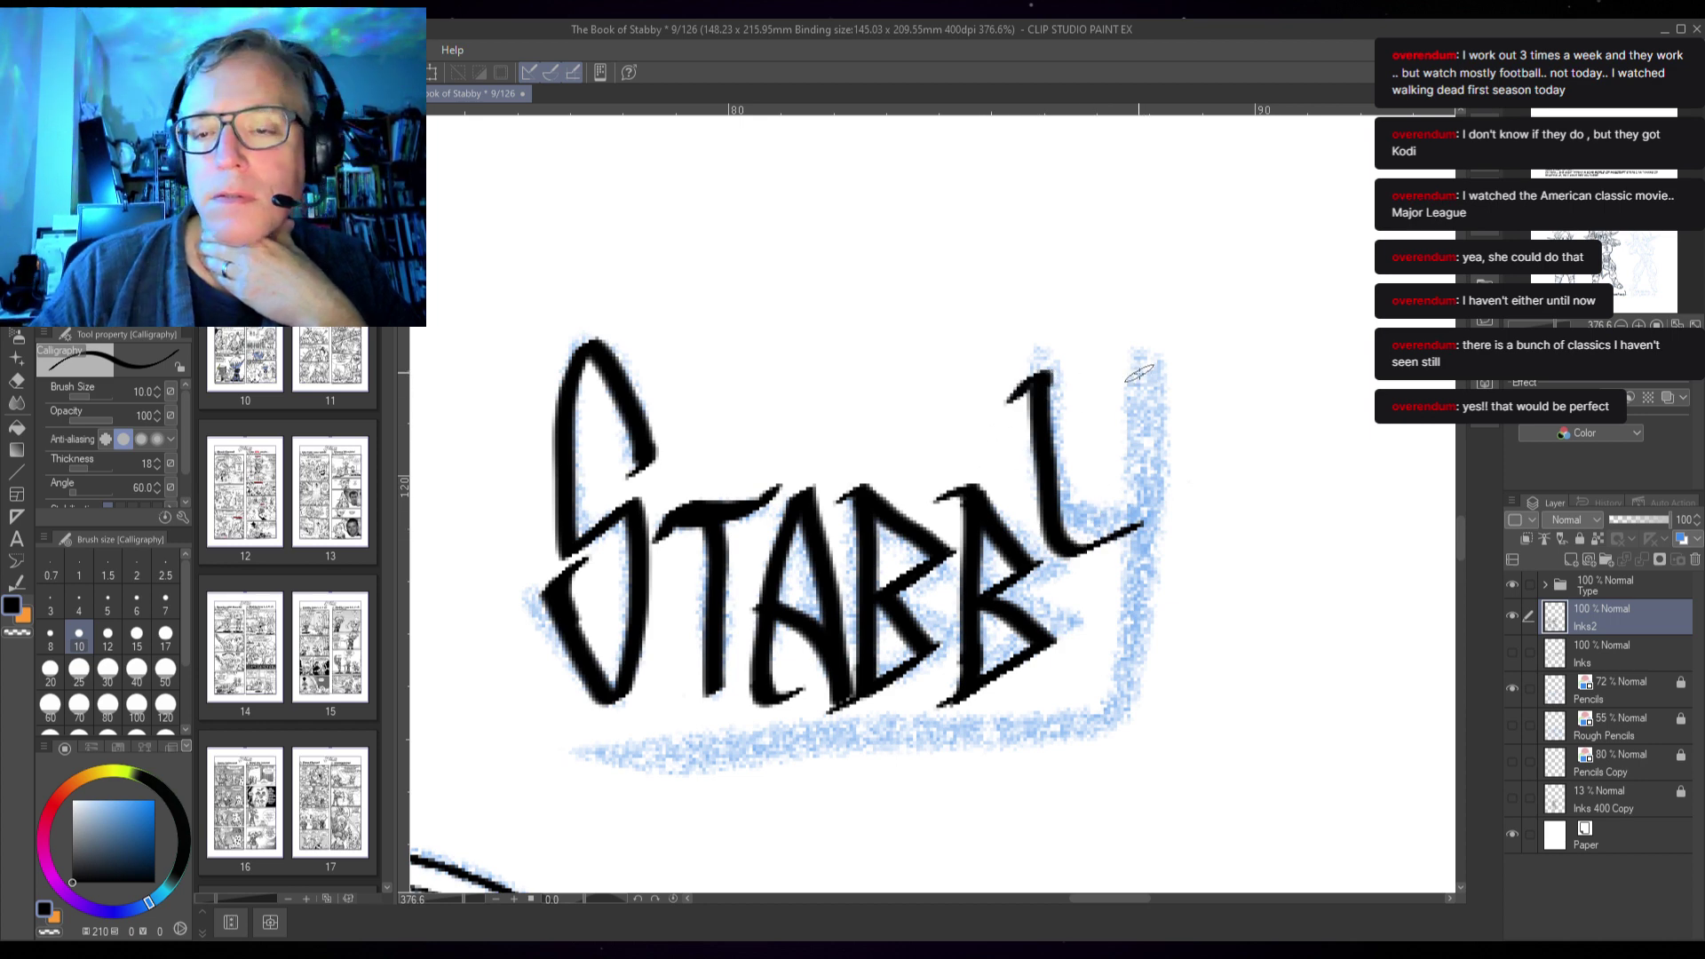
left_click_drag(1139, 364, 1125, 667)
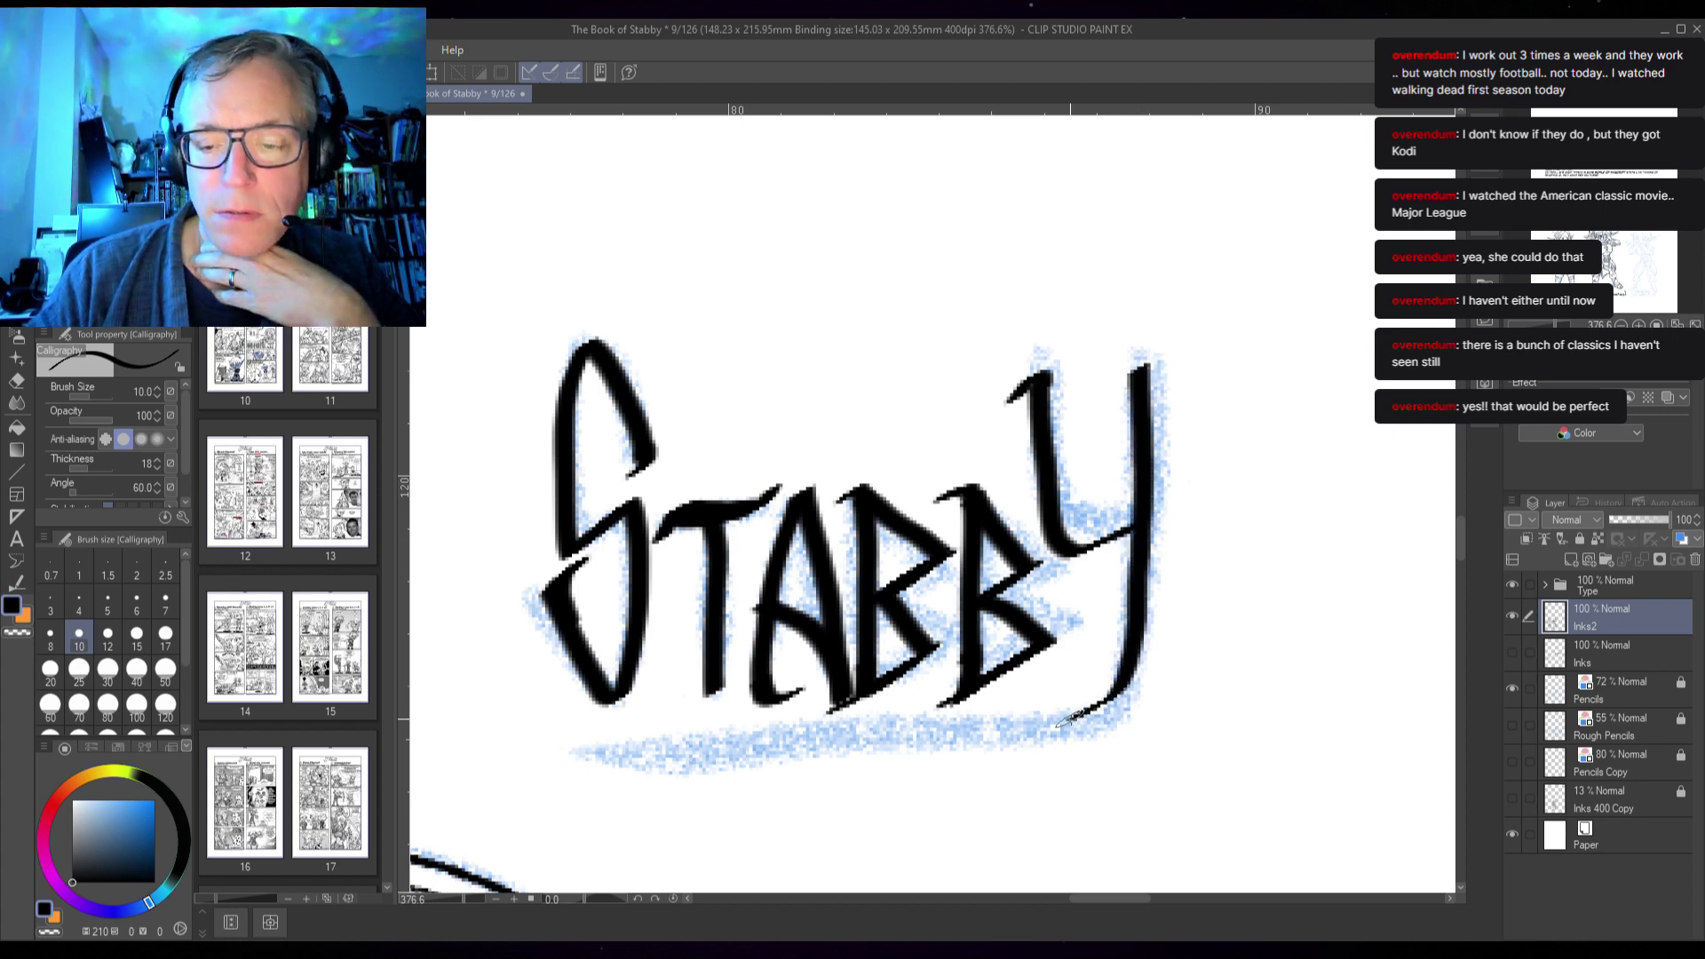
mouse_move(1002, 733)
left_mouse_down()
mouse_move(727, 741)
mouse_move(611, 769)
mouse_move(616, 786)
mouse_move(664, 781)
left_mouse_up()
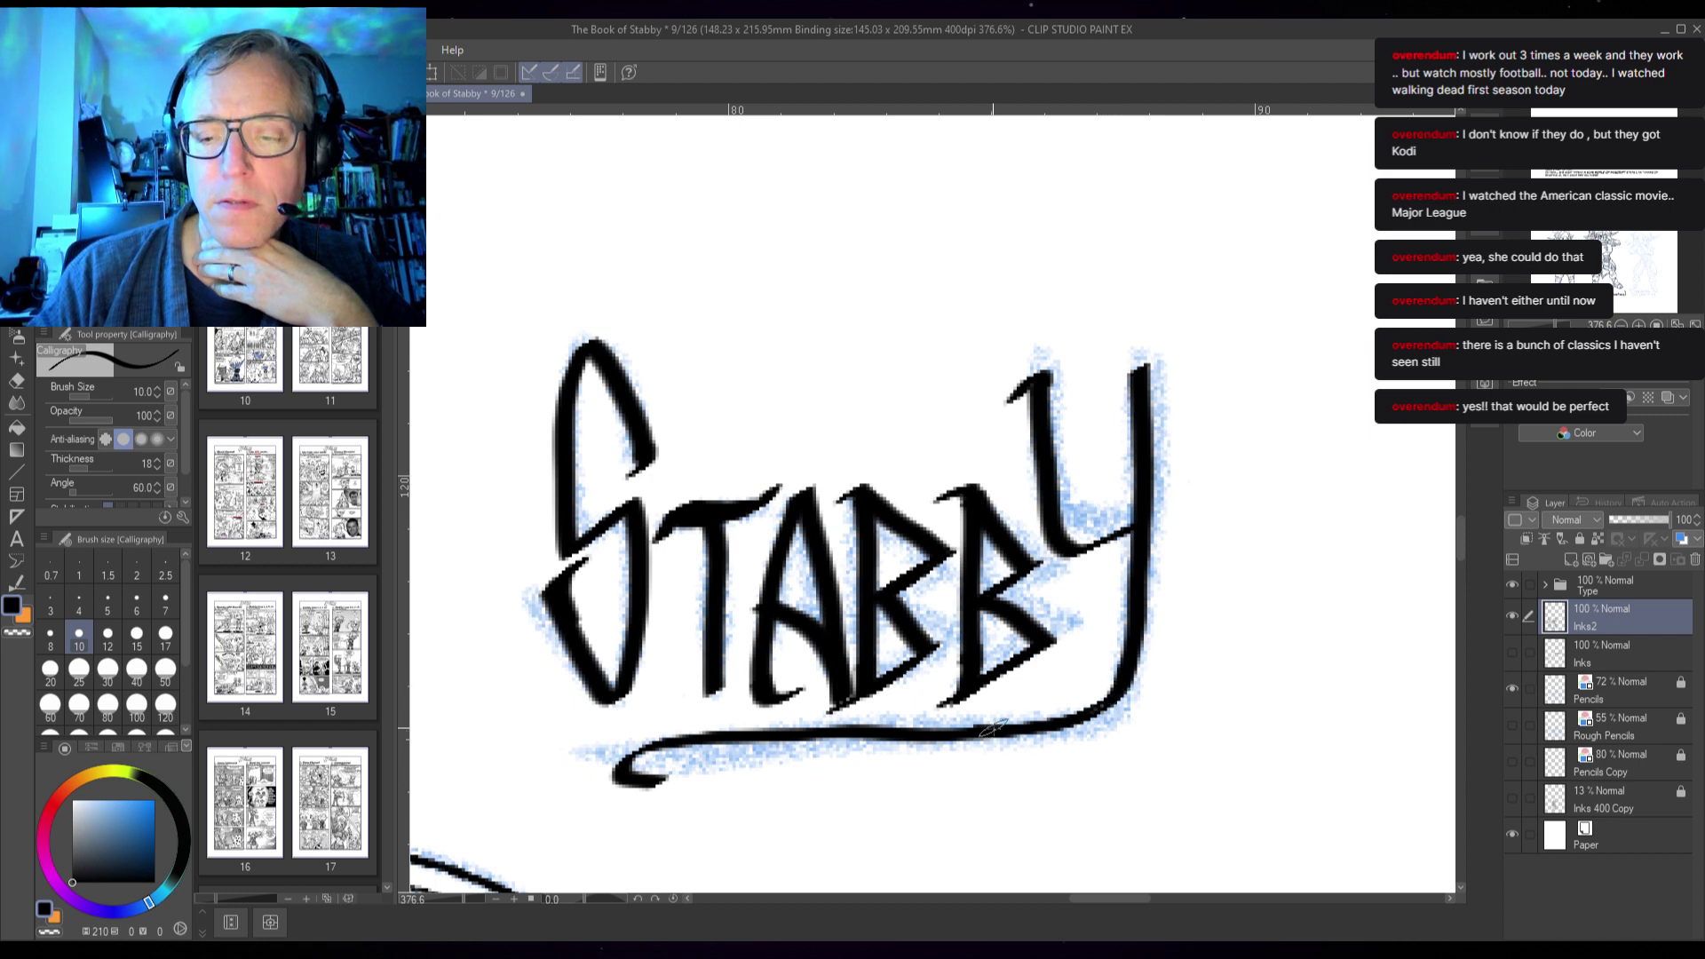
left_click_drag(992, 726, 879, 734)
key("ctrl+z")
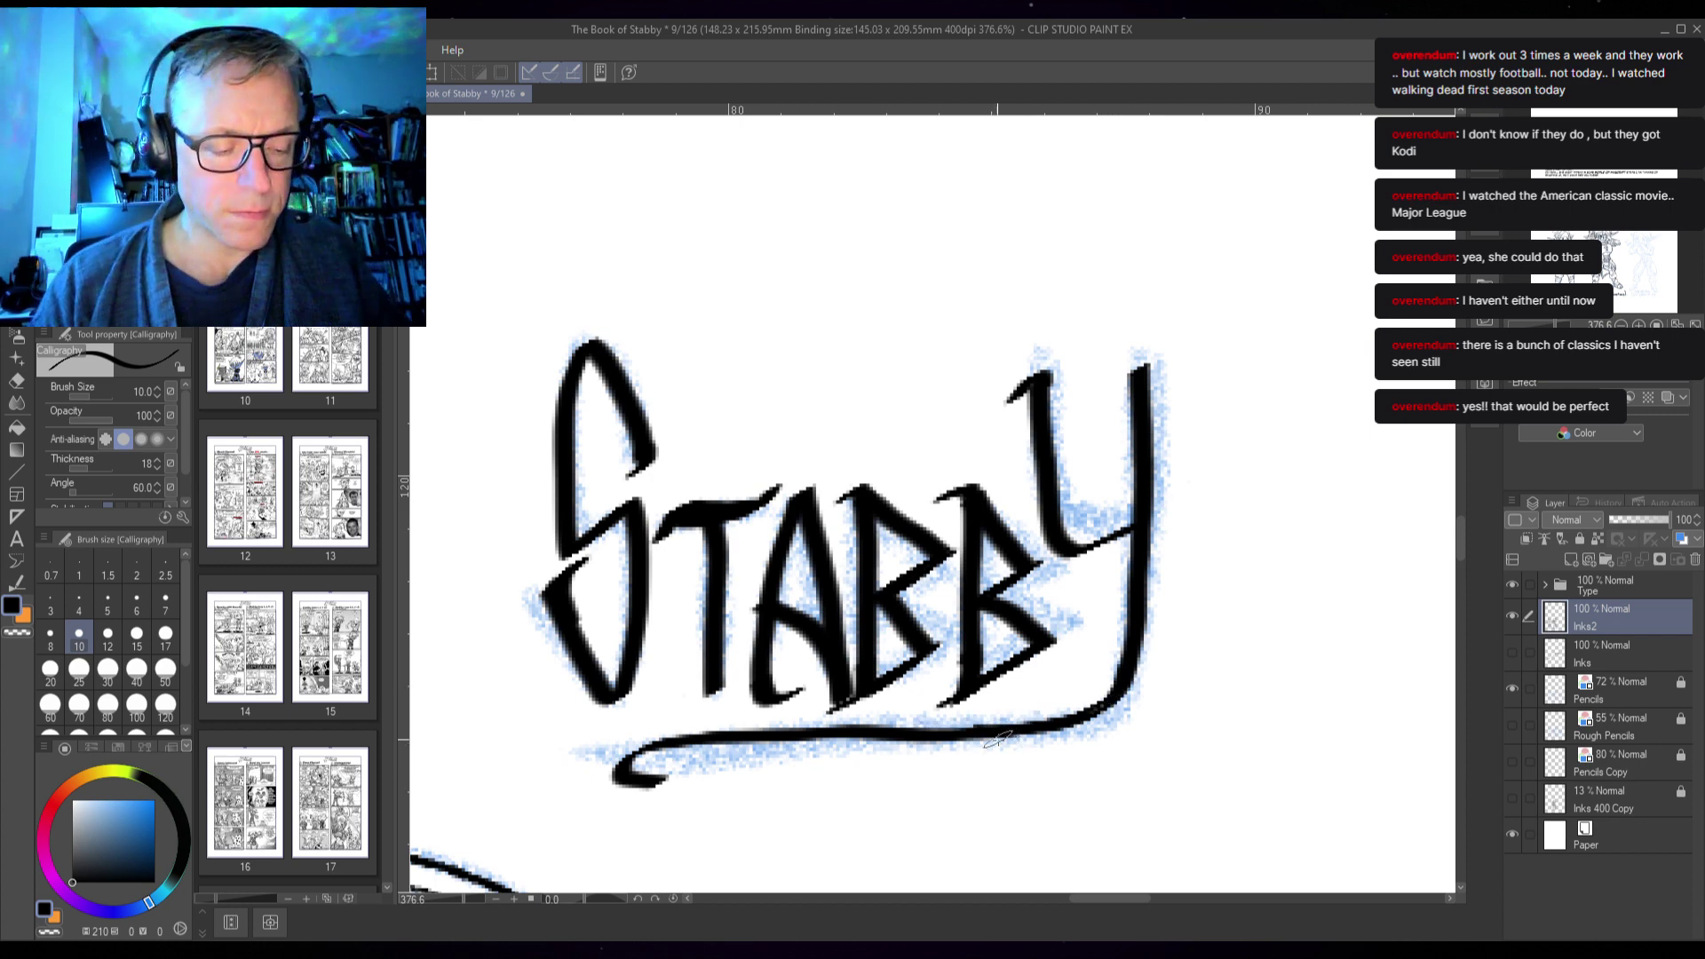
left_click_drag(904, 728, 779, 730)
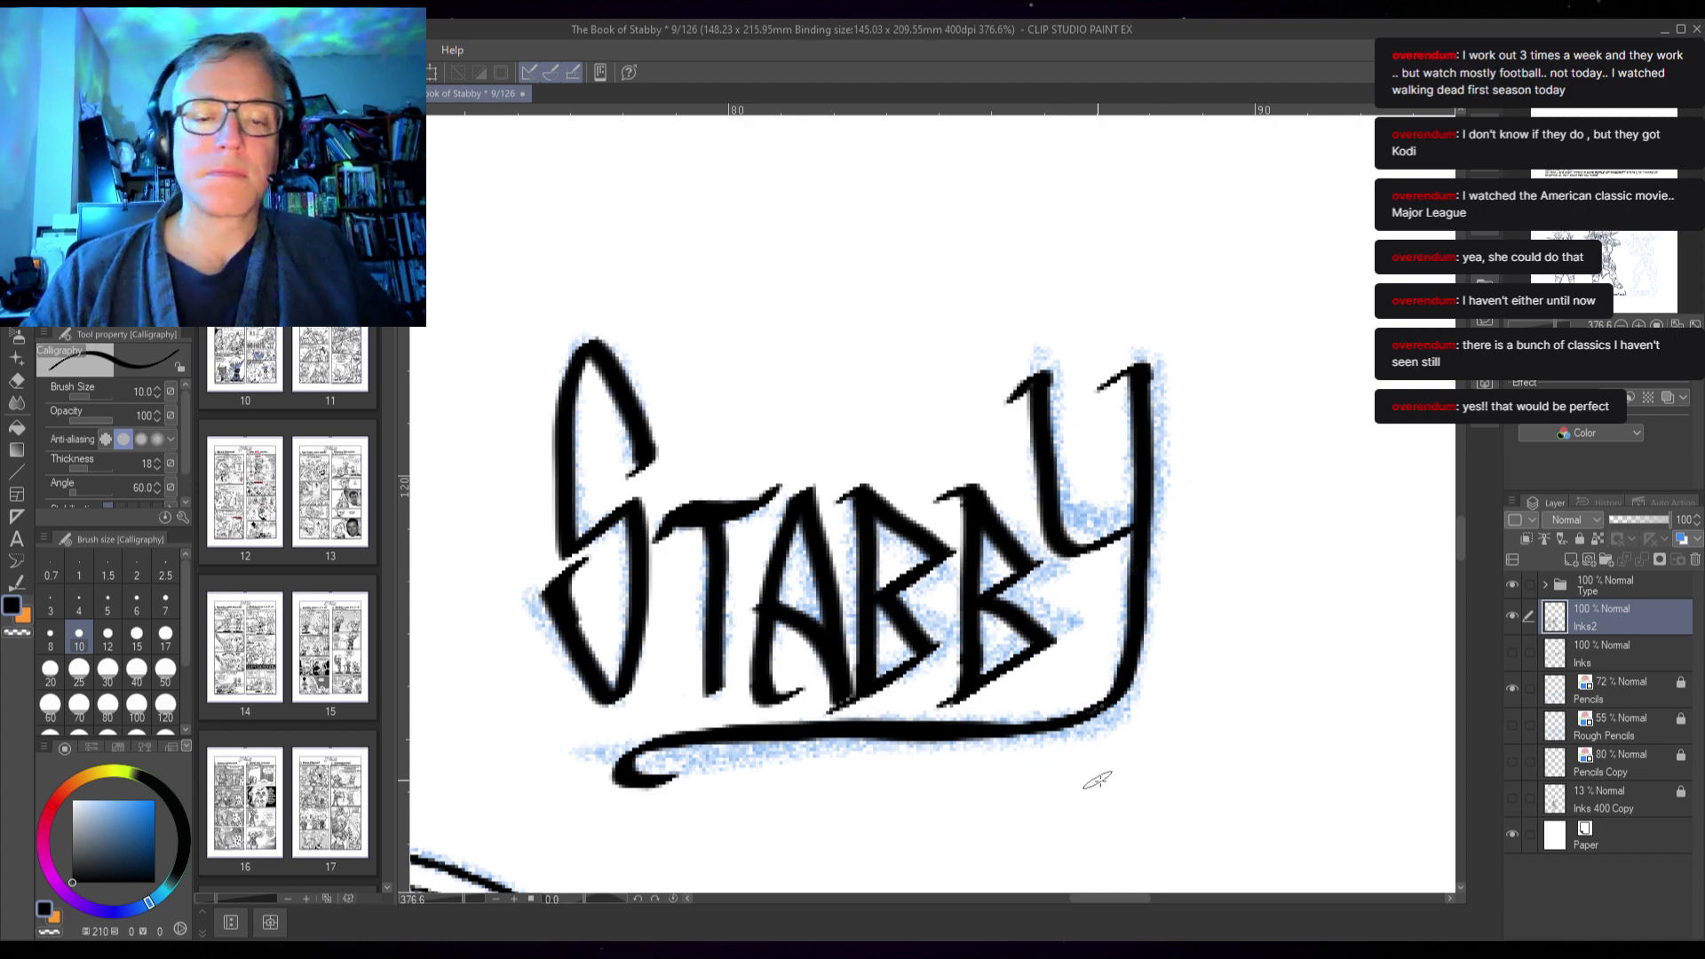
- Switch to the Tapered Pen with the second anti-aliasing level and brush size 30, trying it beside VALLHALLA and undoing the test stroke
scroll(1097, 779, "down", 4)
left_click_drag(1177, 765, 1155, 181)
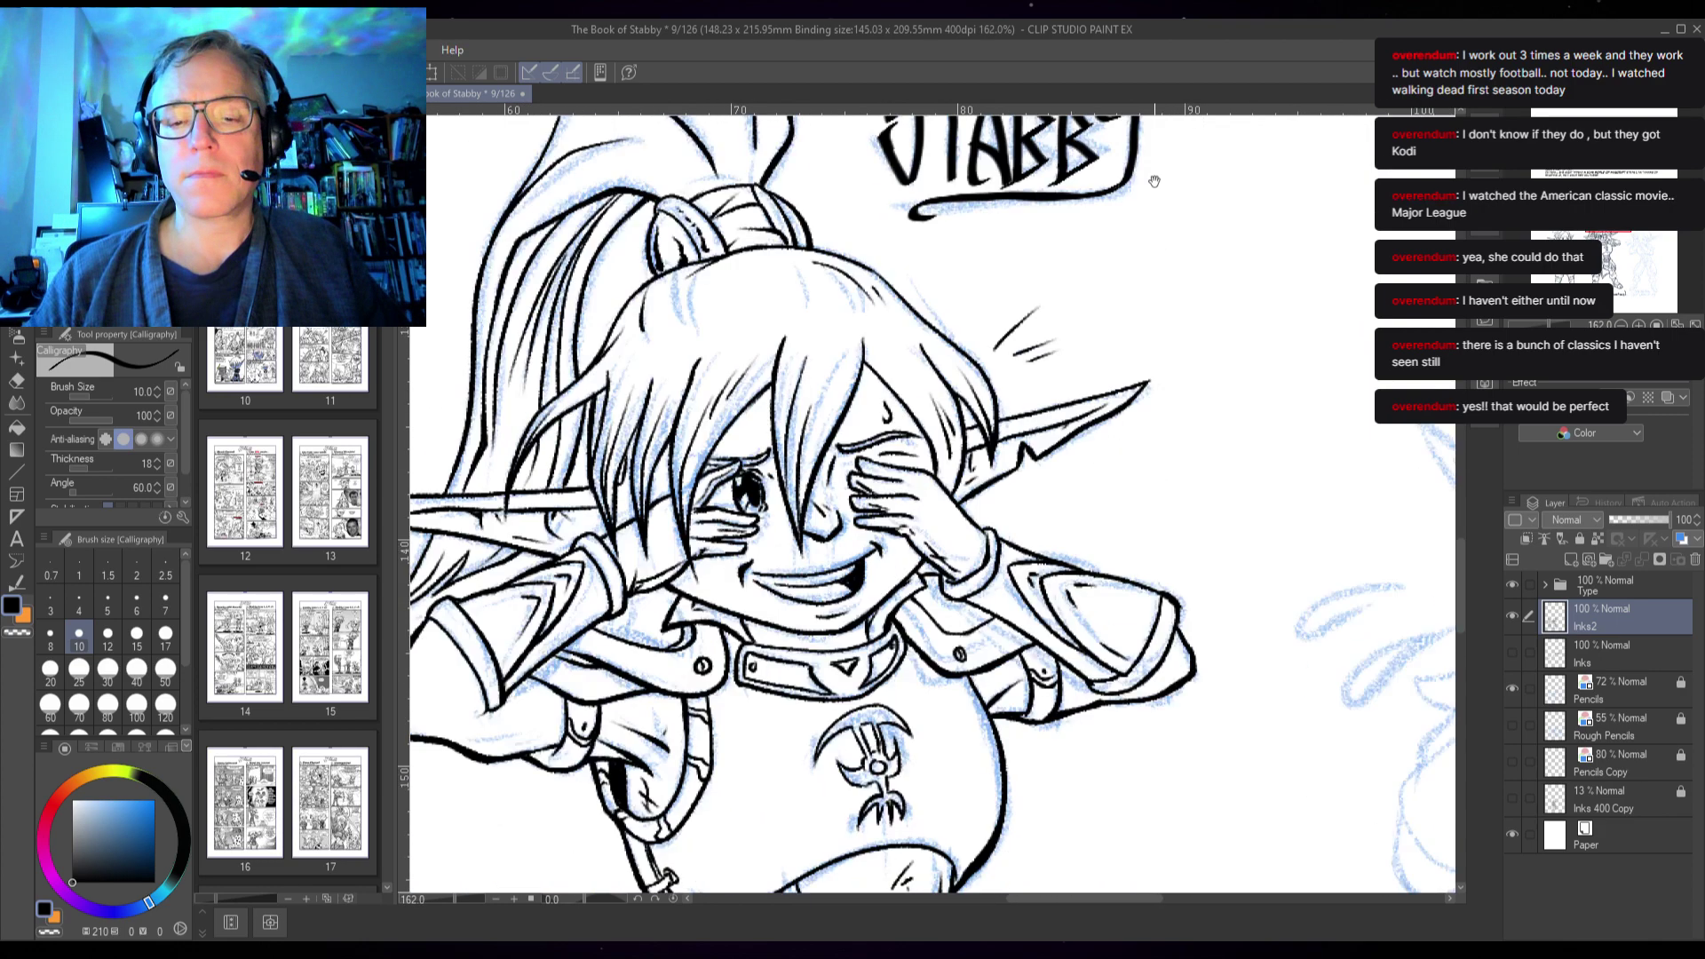
scroll(1194, 675, "down", 4)
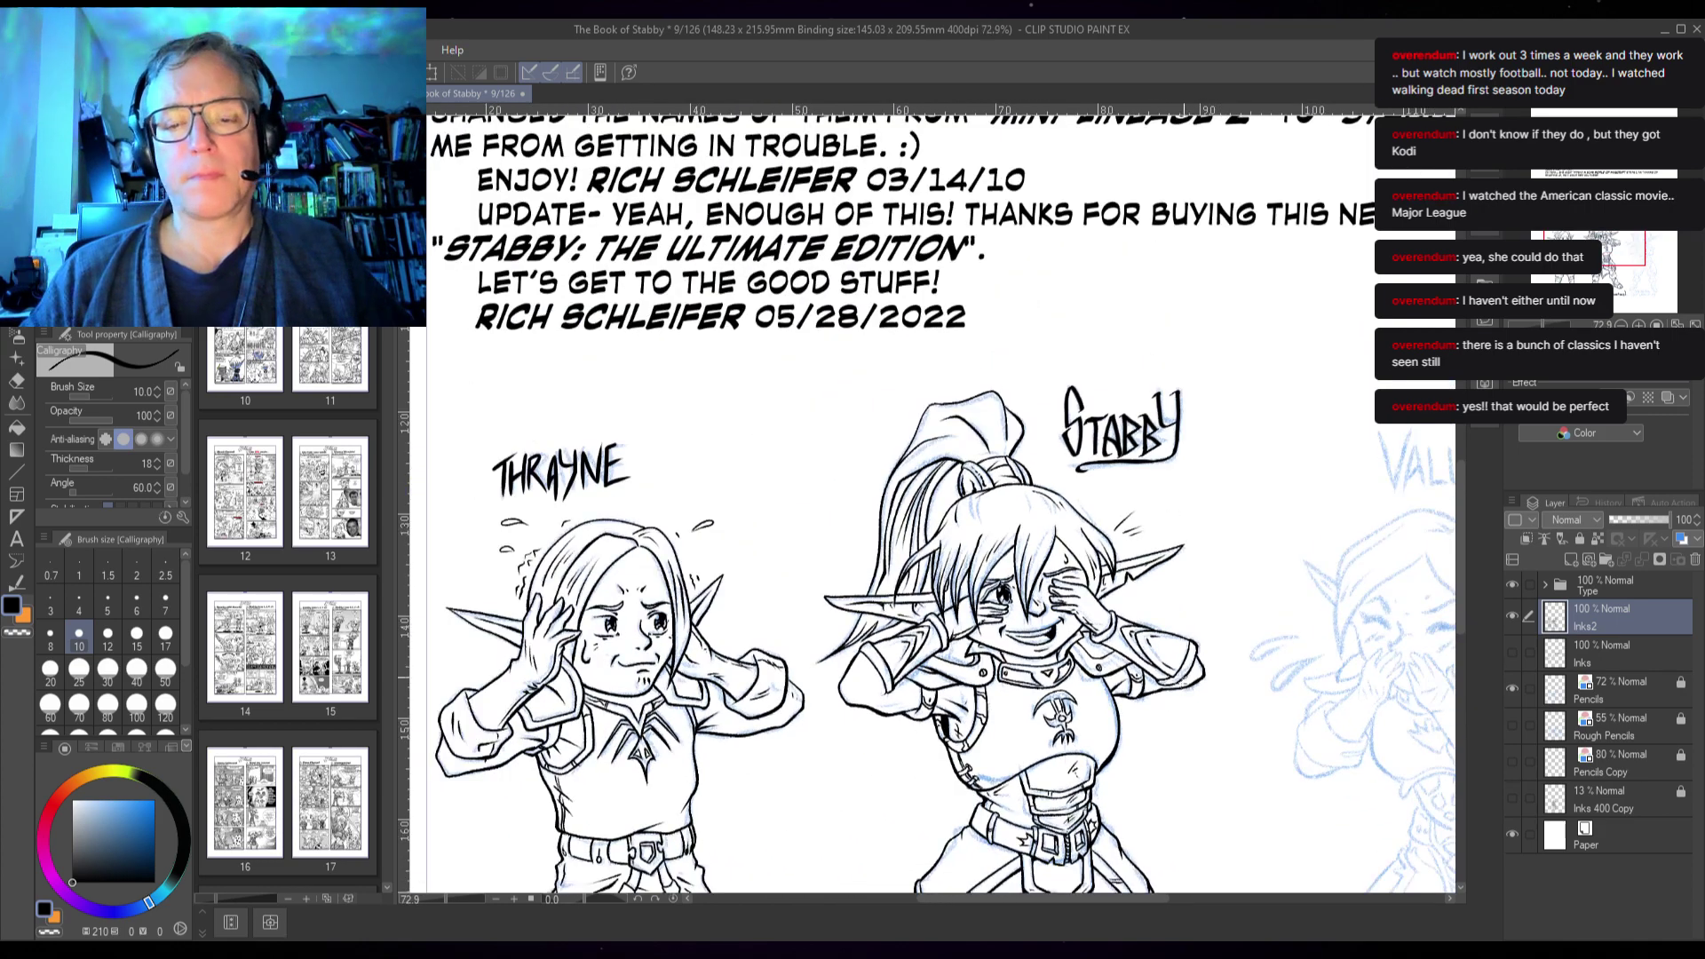
left_click_drag(1465, 701, 1021, 705)
left_click_drag(1016, 389, 1037, 617)
scroll(971, 613, "up", 5)
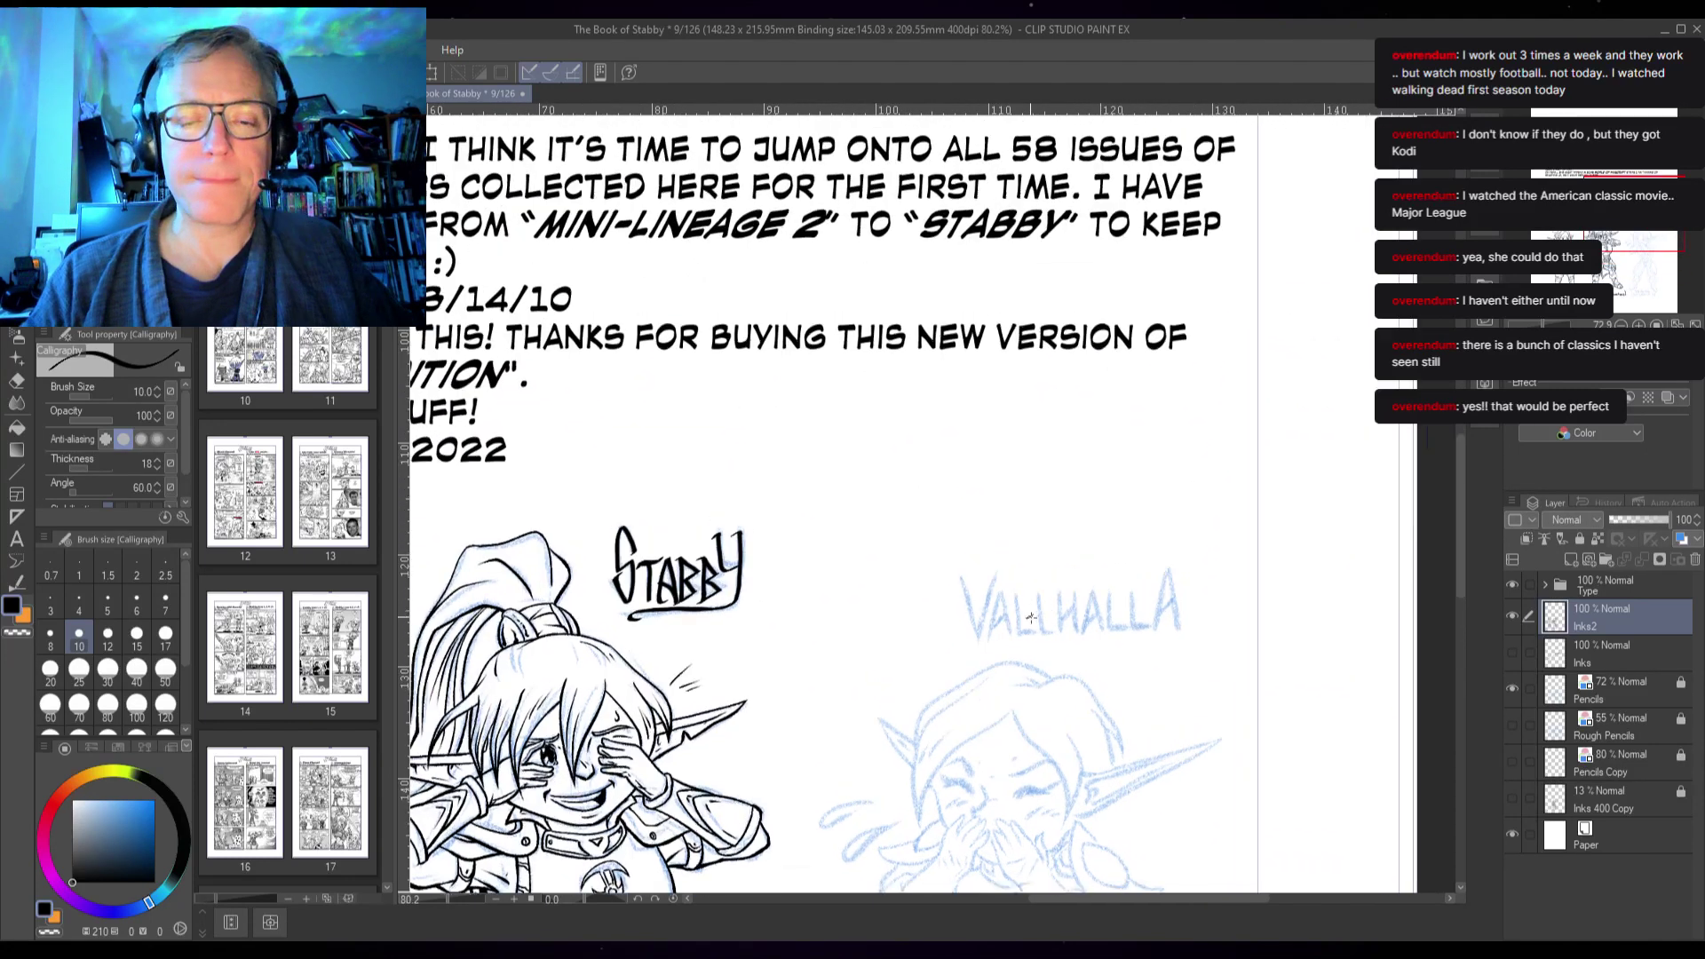
scroll(1021, 633, "up", 1)
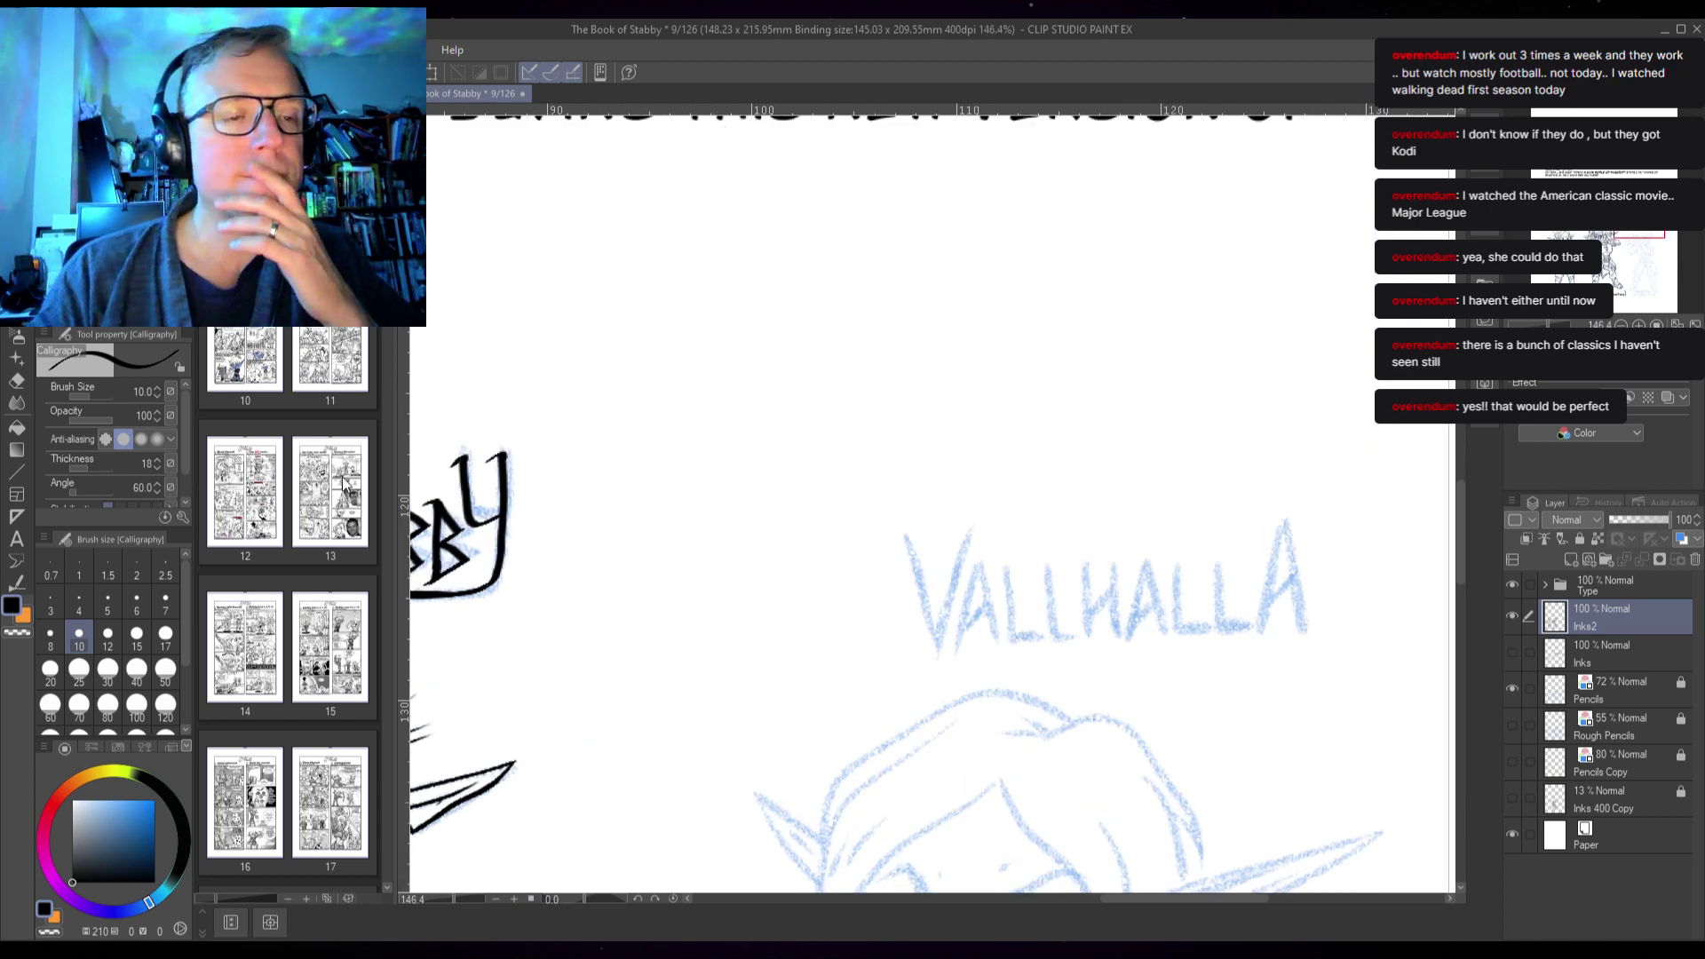
key("p")
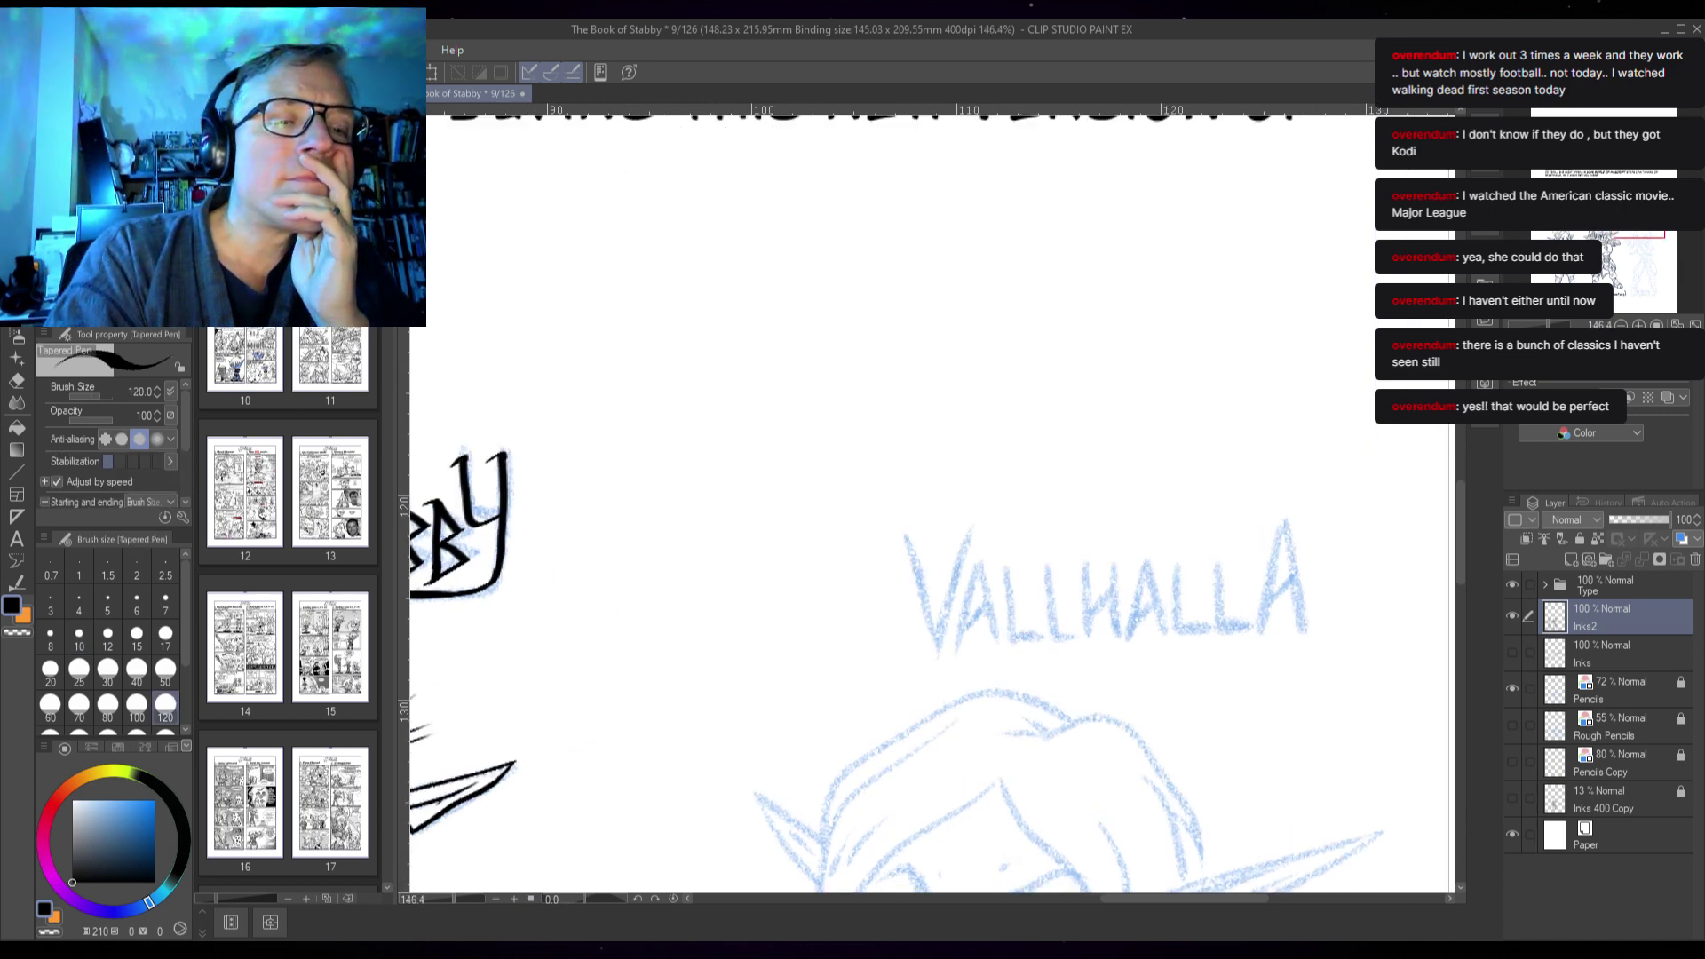
mouse_move(849, 464)
left_mouse_down()
mouse_move(911, 484)
mouse_move(844, 578)
left_mouse_up()
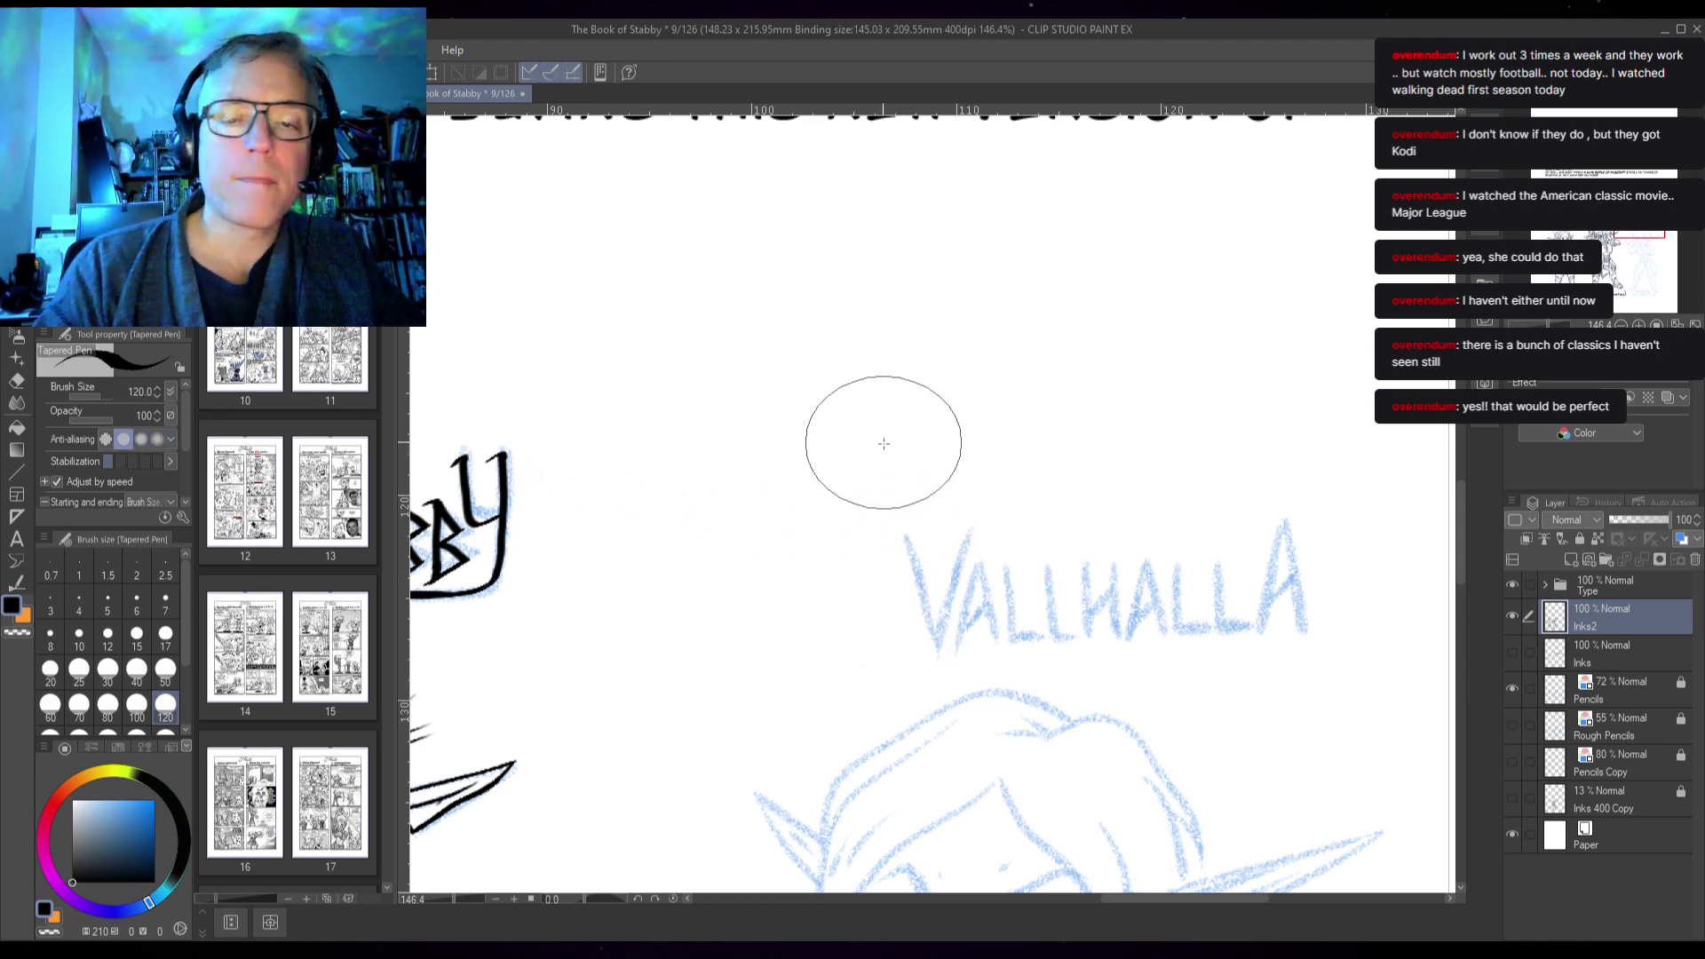
key("bracketleft")
key("bracketleft")
key("bracketleft")
key("bracketleft")
key("bracketleft")
key("bracketleft")
key("bracketleft")
mouse_move(880, 449)
left_mouse_down()
mouse_move(853, 517)
mouse_move(904, 546)
left_mouse_up()
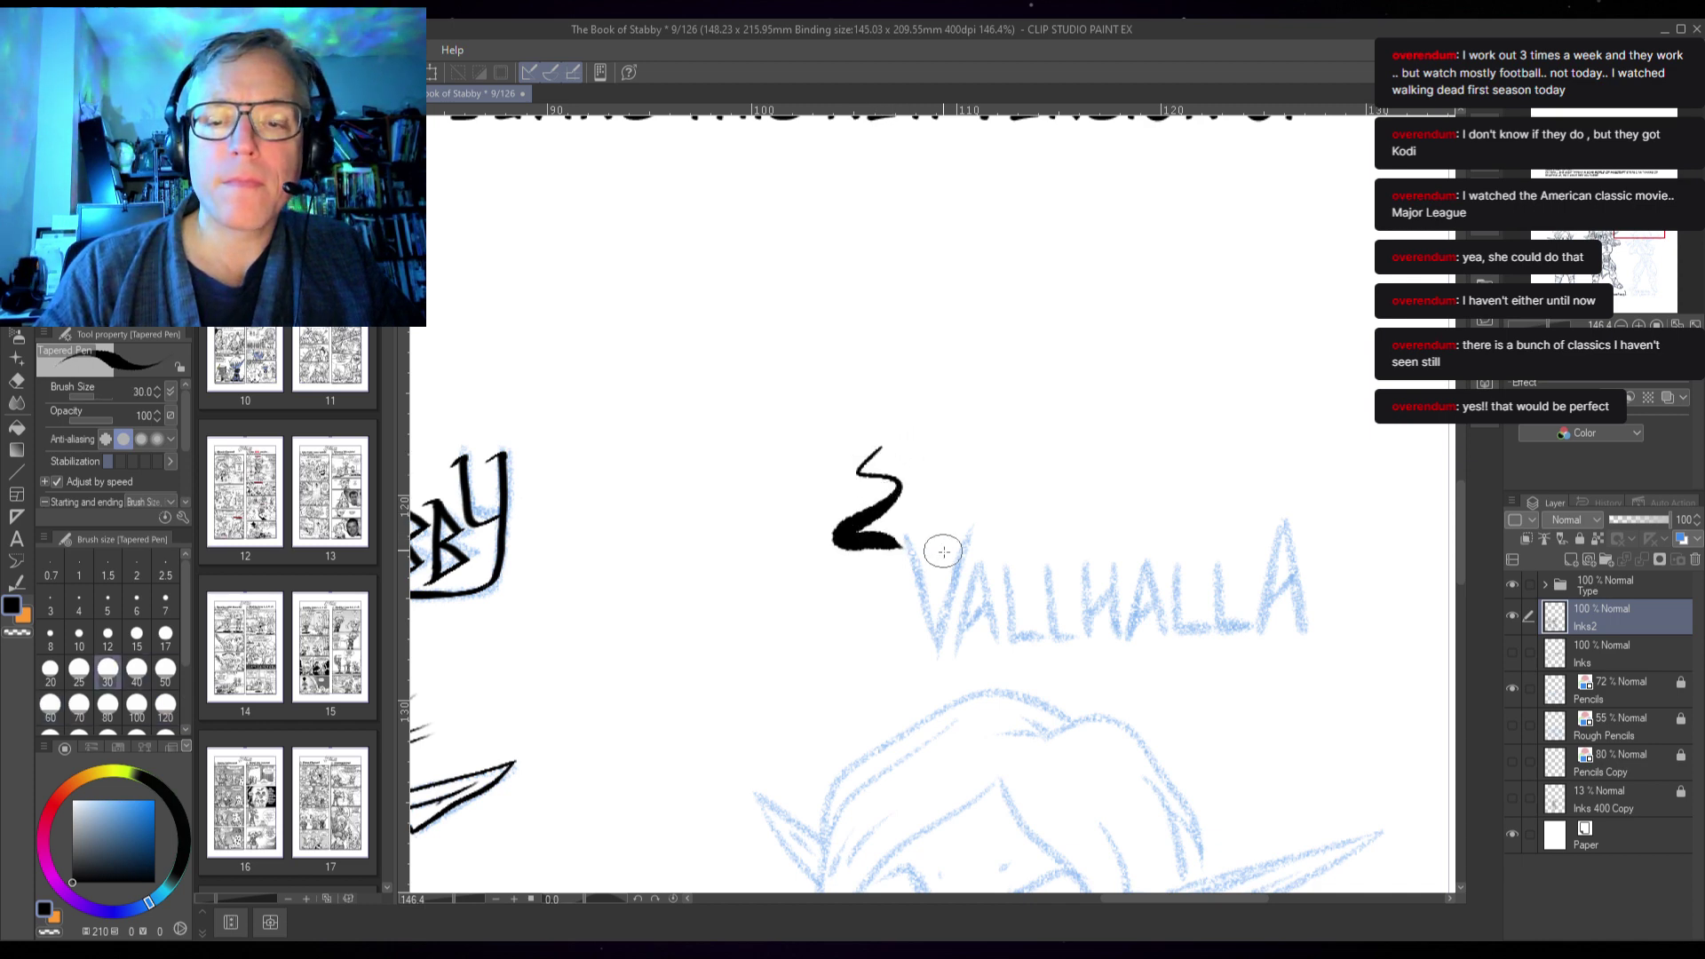
key("ctrl+z")
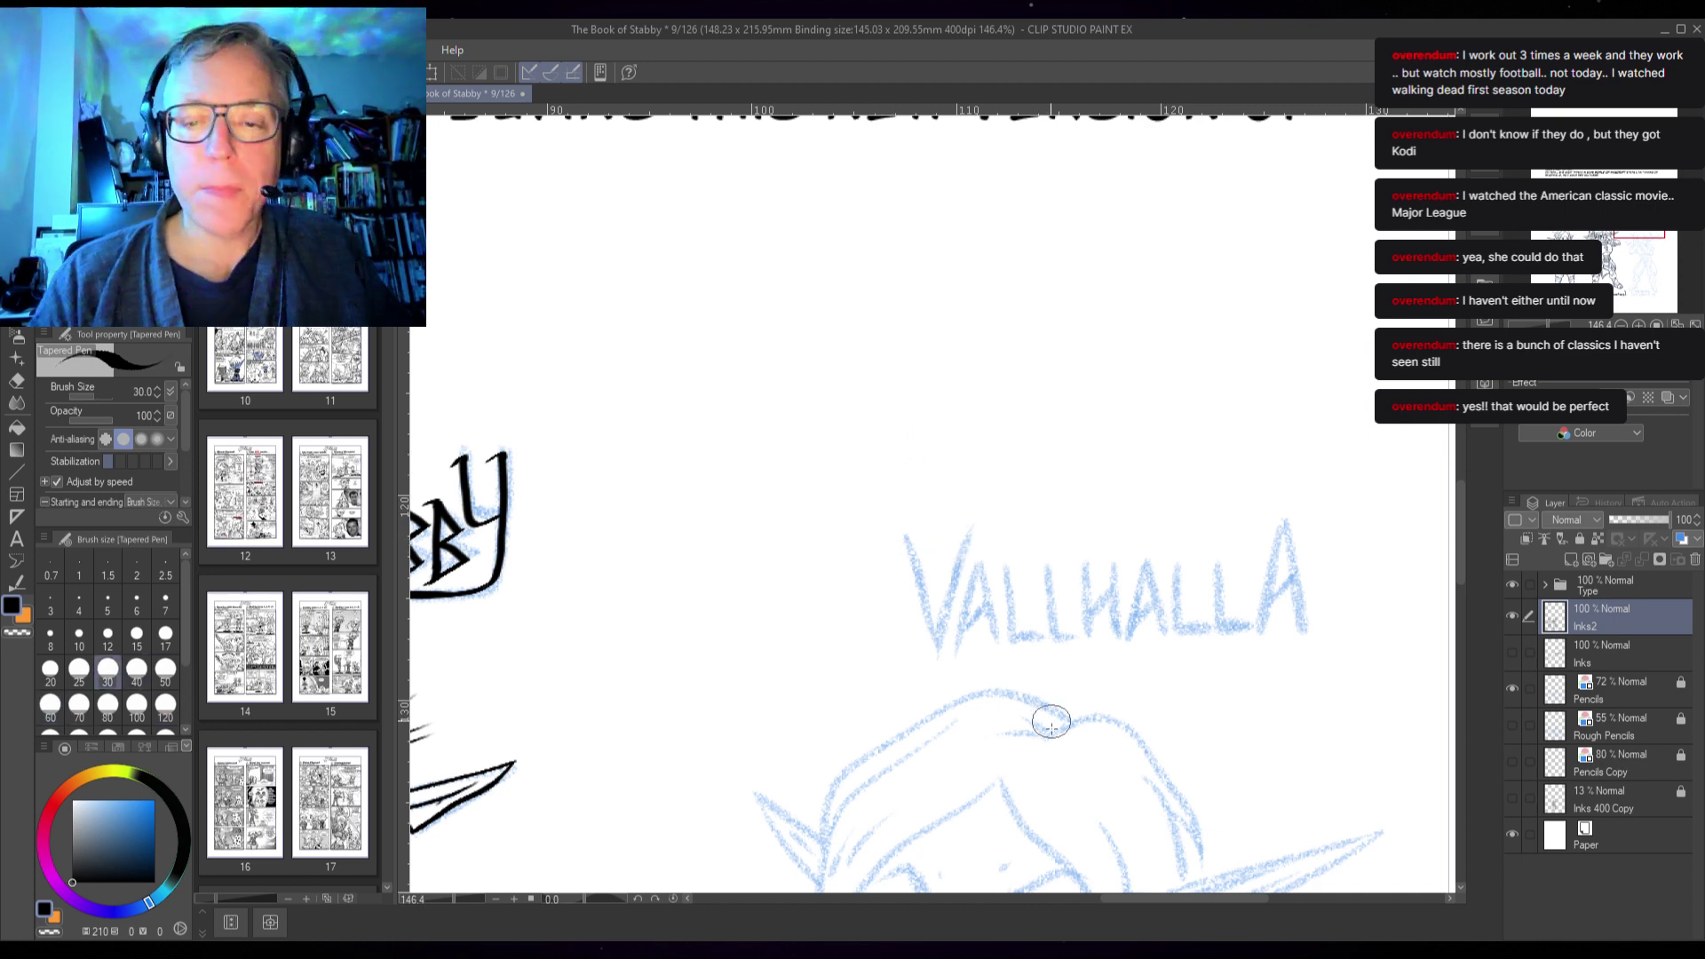
- Ink the V of VALLHALLA over the pencils with the size 30 Tapered Pen
scroll(1052, 721, "up", 2)
mouse_move(852, 457)
left_mouse_down()
mouse_move(900, 613)
mouse_move(914, 534)
mouse_move(941, 547)
mouse_move(930, 626)
left_mouse_up()
left_click_drag(943, 466, 980, 603)
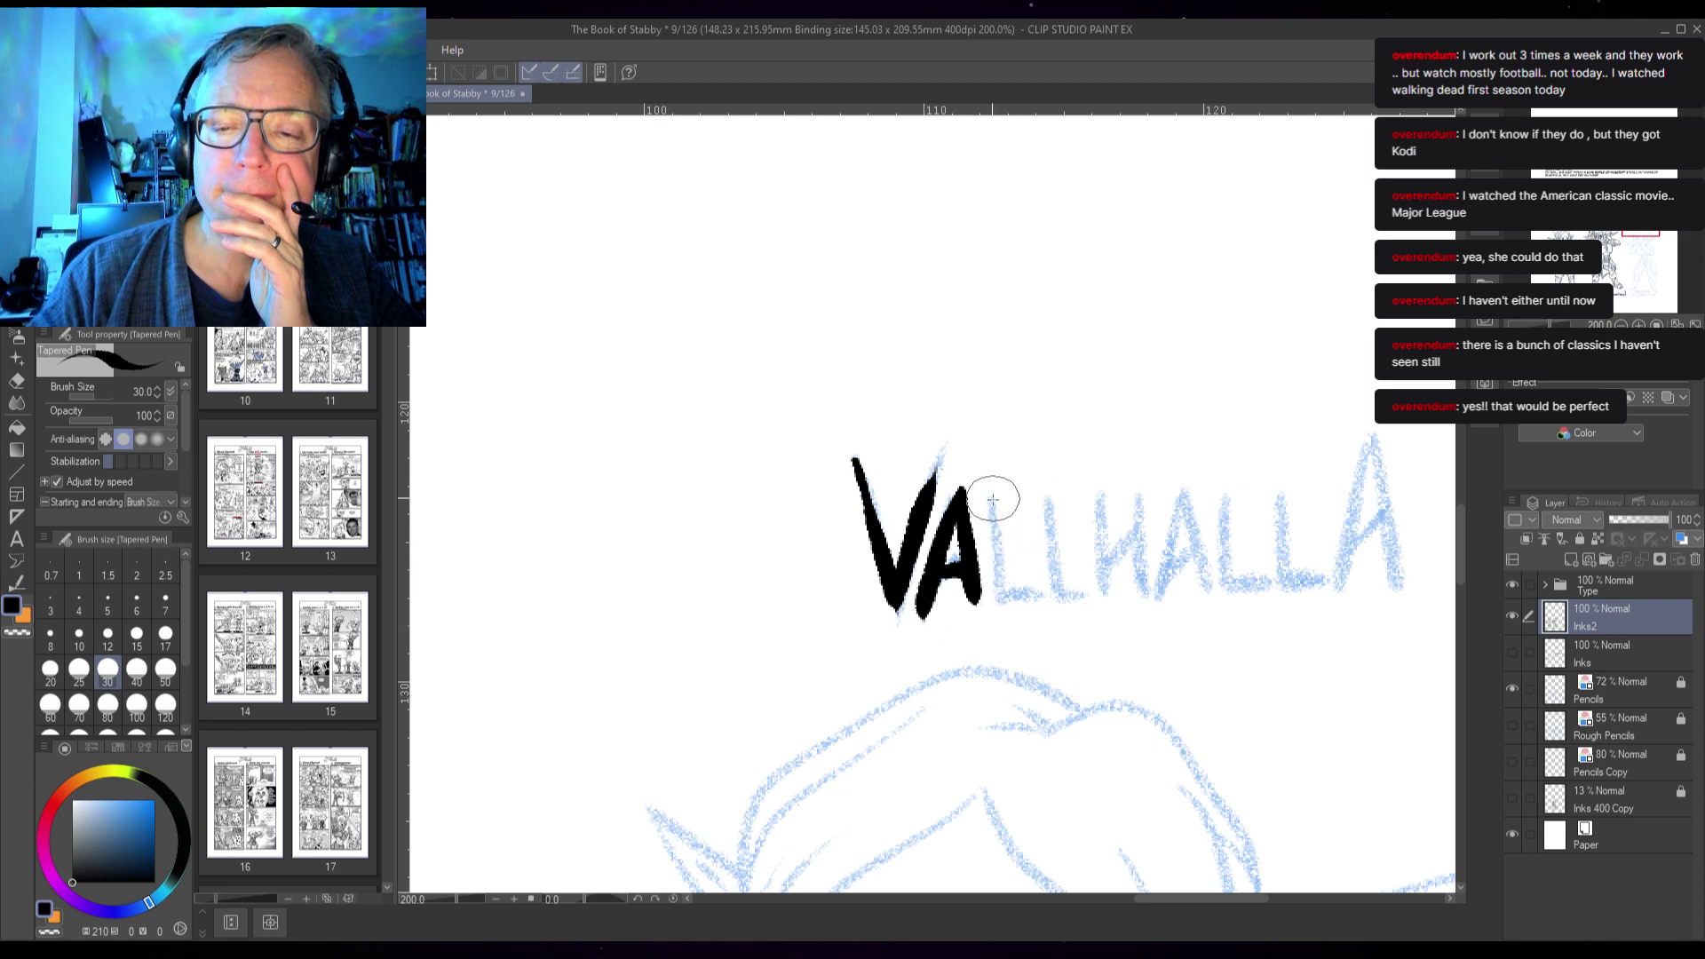
mouse_move(992, 486)
left_mouse_down()
mouse_move(992, 607)
mouse_move(1044, 609)
left_mouse_up()
mouse_move(1046, 487)
left_mouse_down()
mouse_move(1046, 593)
mouse_move(1094, 604)
left_mouse_up()
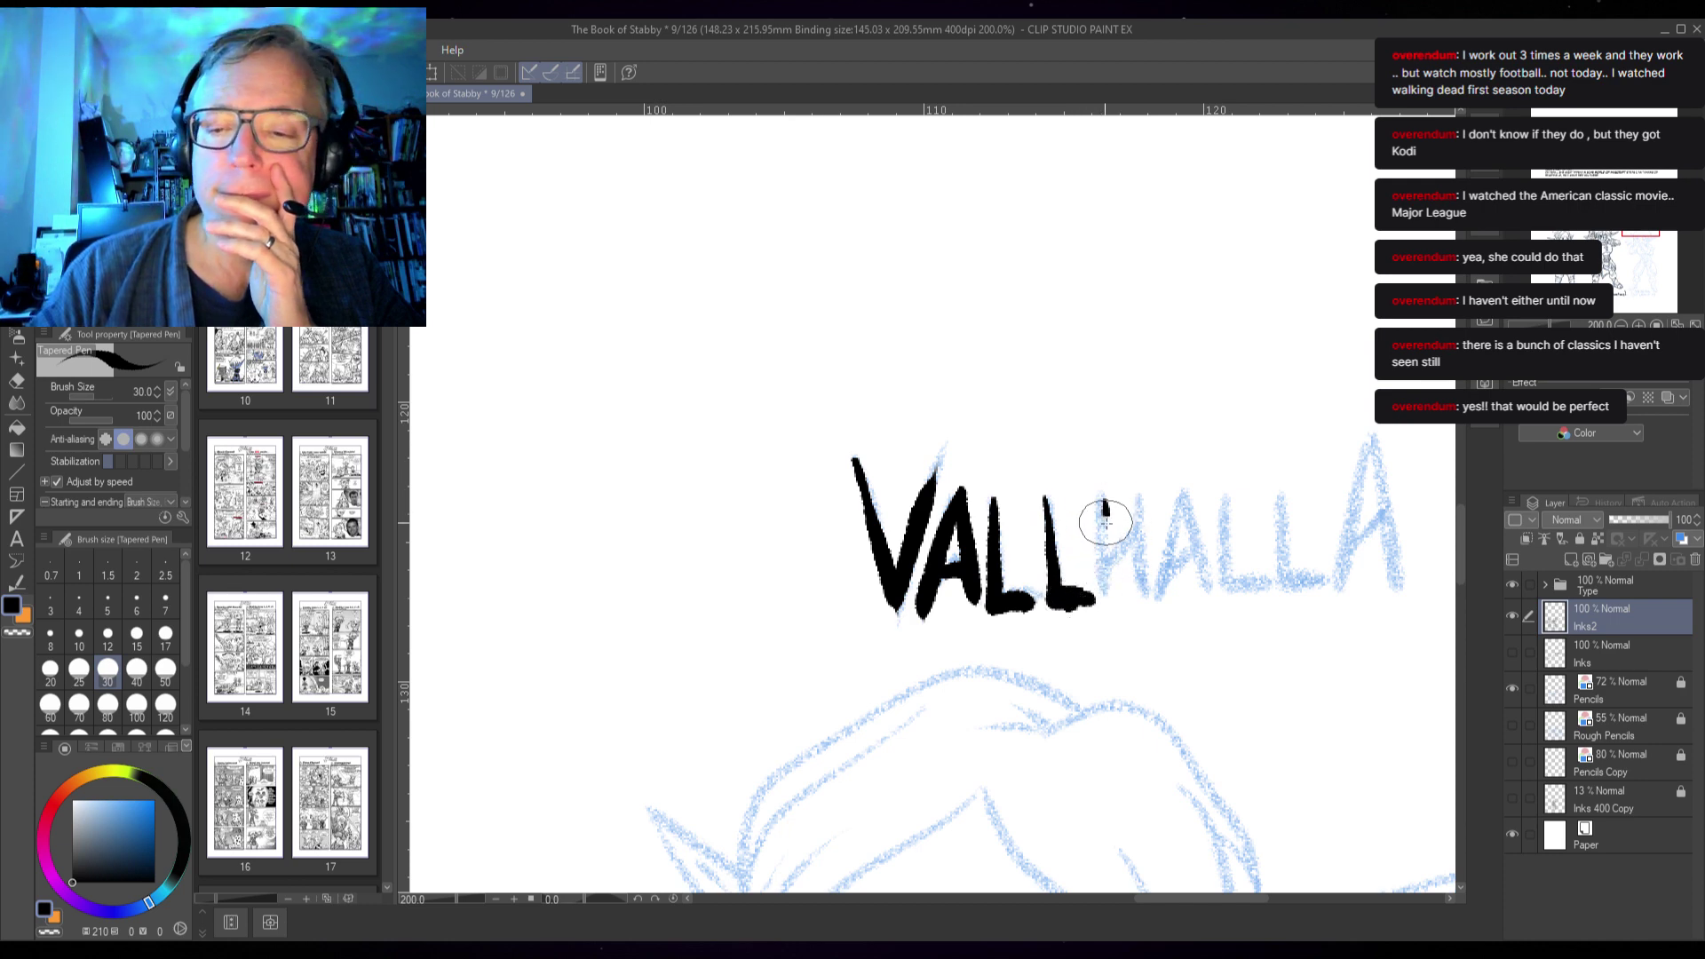
mouse_move(1105, 501)
left_mouse_down()
mouse_move(1137, 605)
mouse_move(1120, 559)
mouse_move(1158, 596)
mouse_move(1187, 497)
left_mouse_up()
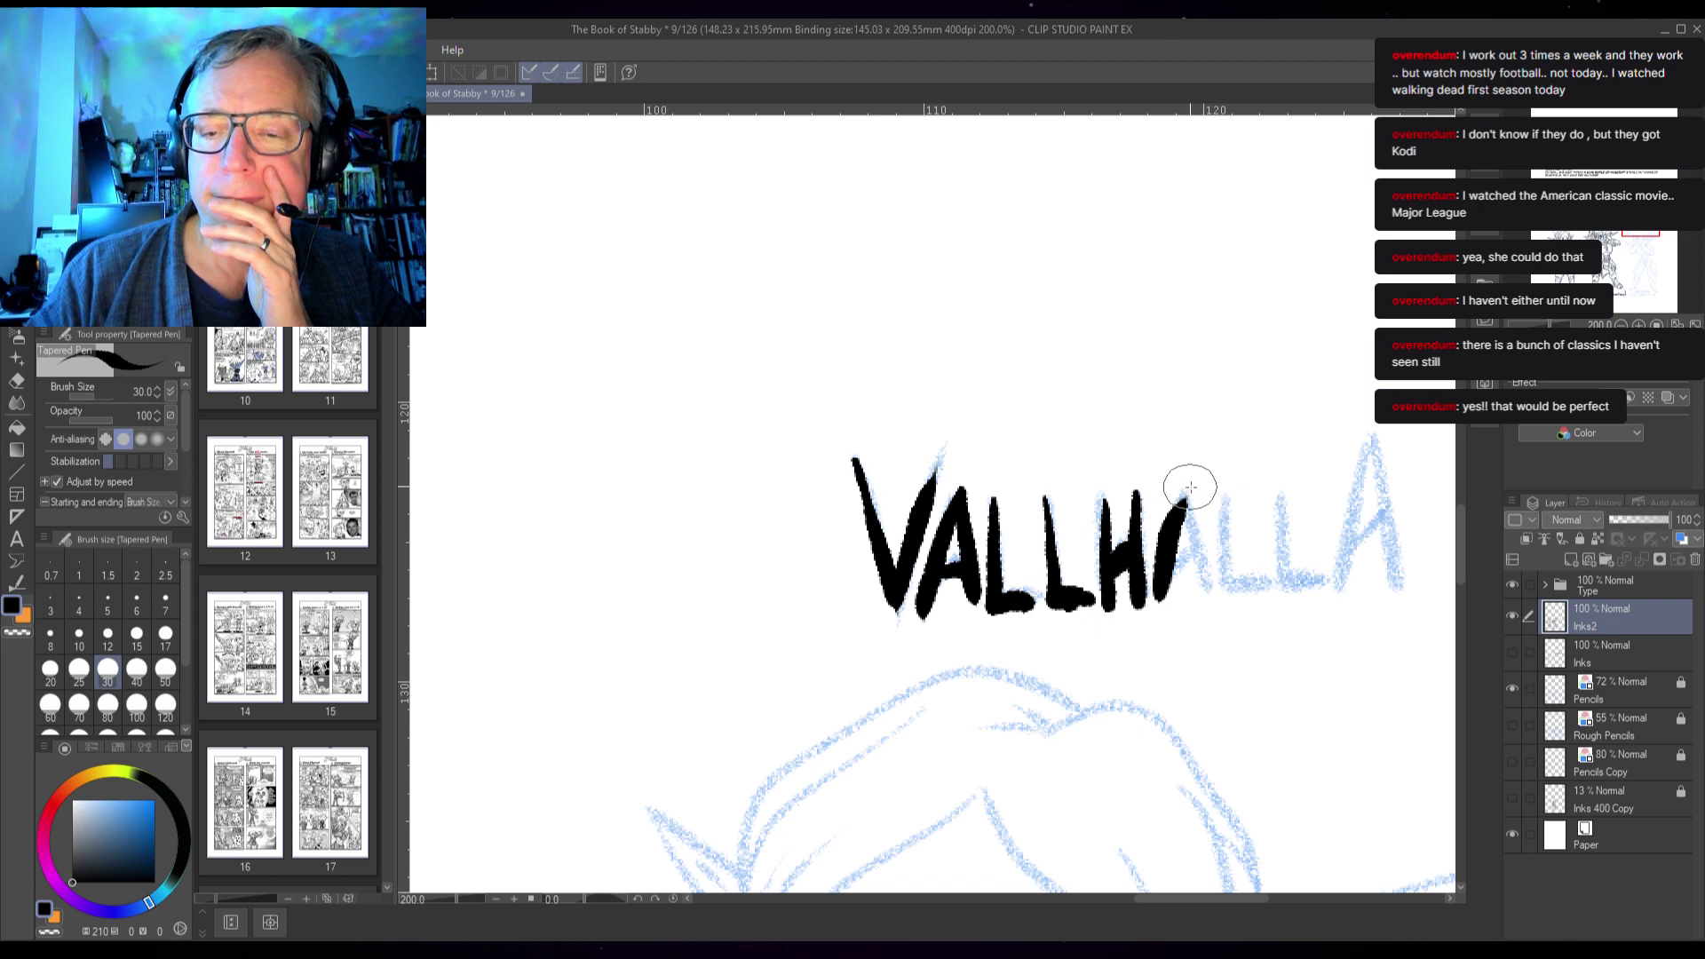
key("ctrl+z")
key("ctrl+z")
key("ctrl+z")
key("ctrl+z")
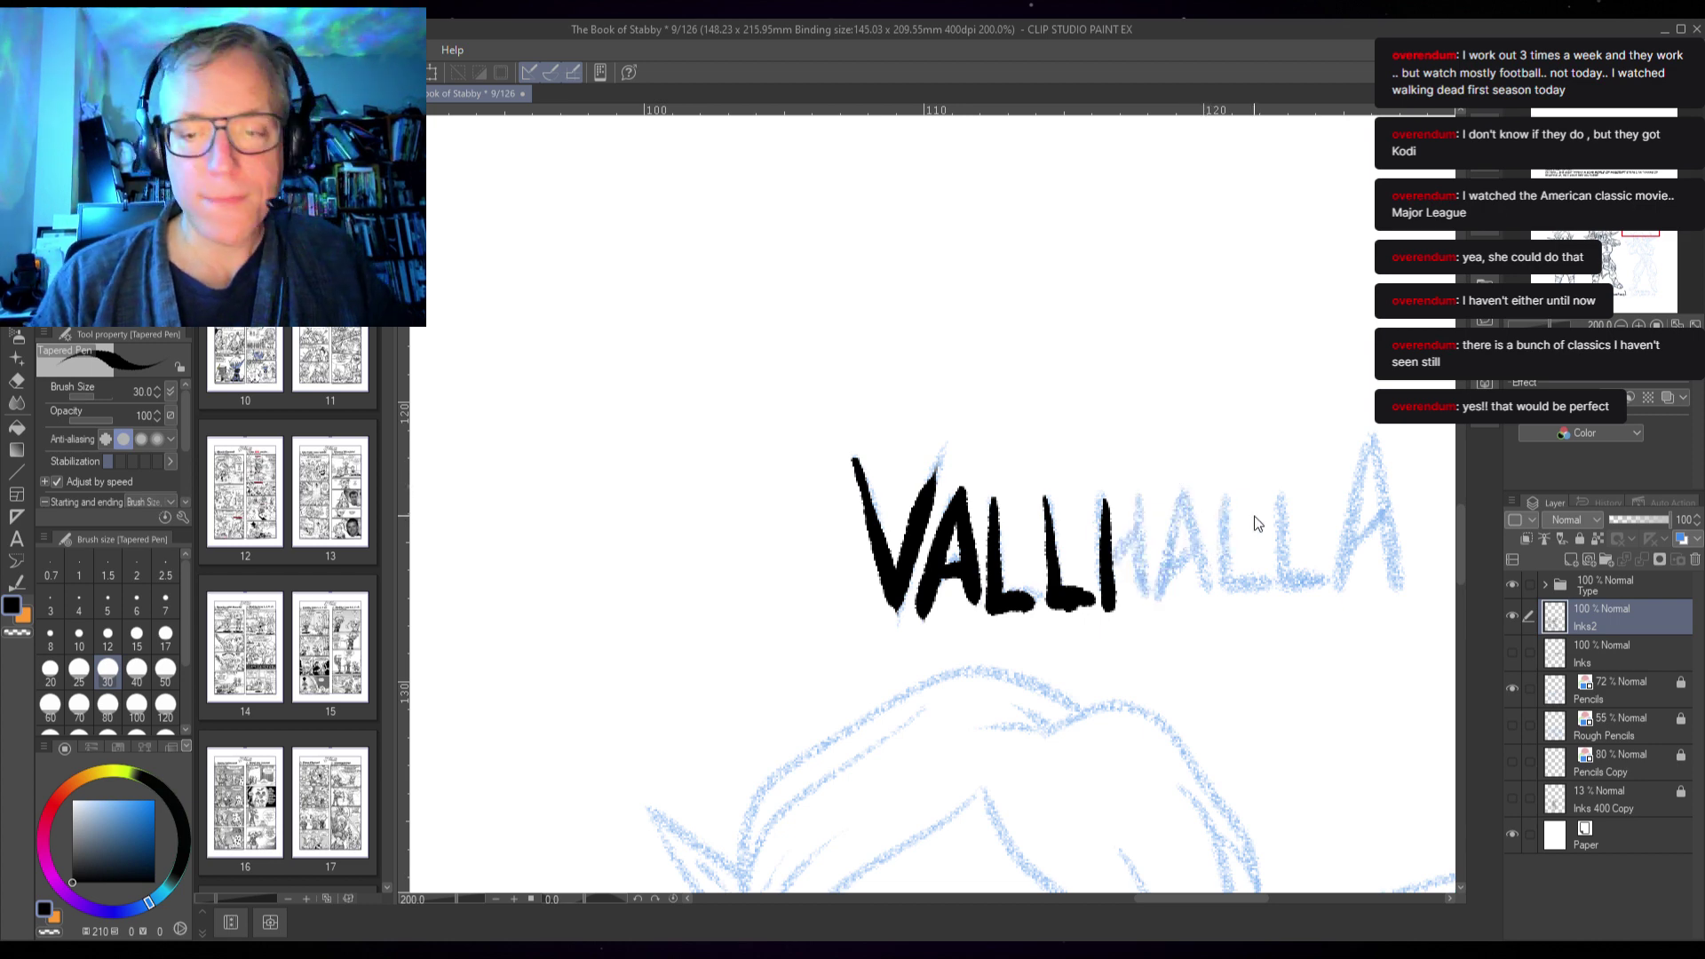
key("ctrl+z")
key("ctrl+z")
key("ctrl+z")
key("ctrl+z")
key("ctrl+z")
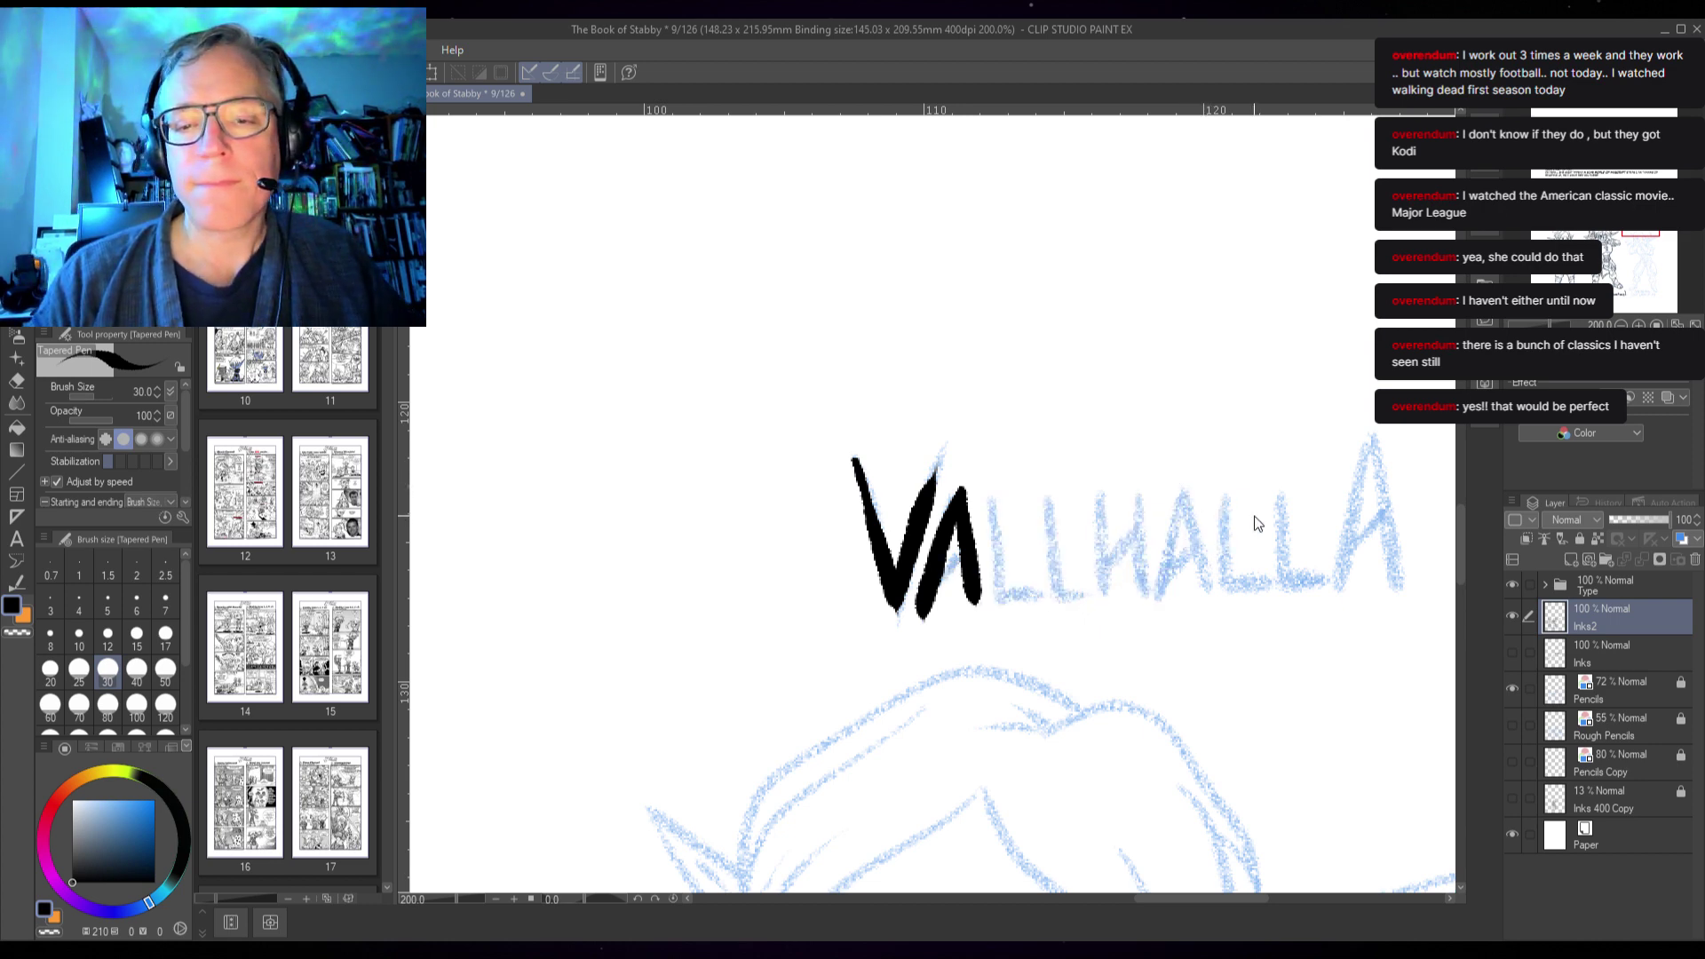
key("ctrl+z")
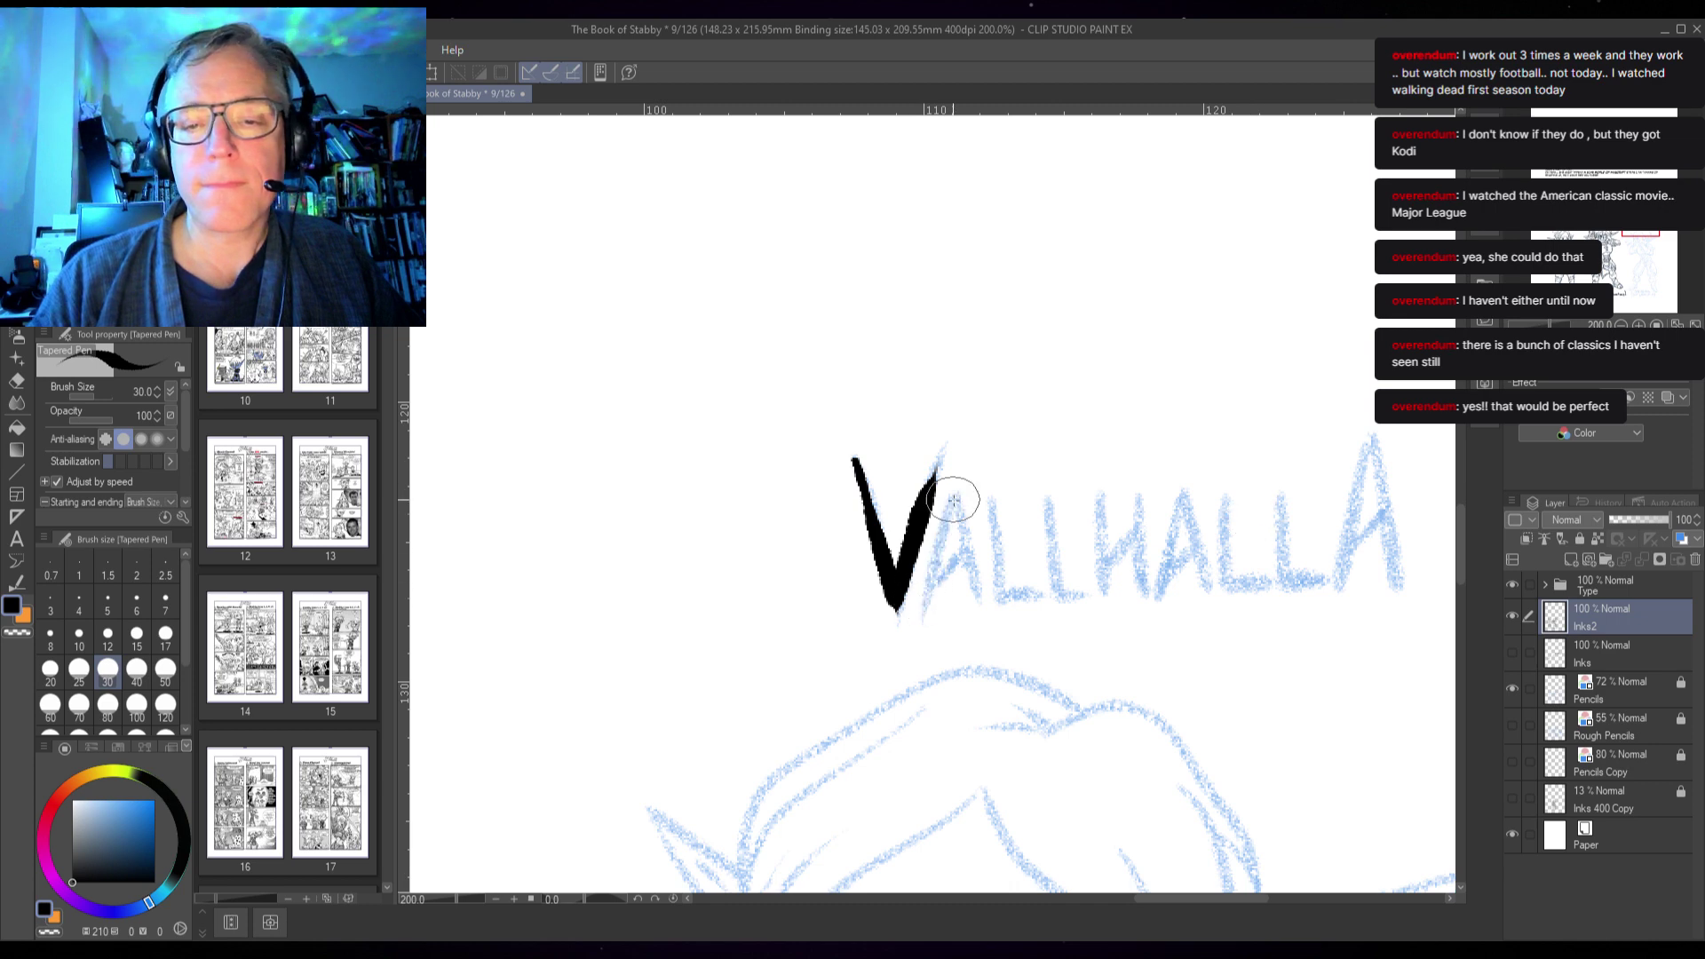
- Ink the first A, the two Ls and the H of VALLHALLA, spaced slightly wider than the pencils
left_click_drag(941, 480, 926, 611)
mouse_move(961, 484)
left_mouse_down()
mouse_move(969, 592)
mouse_move(997, 490)
mouse_move(997, 599)
mouse_move(1051, 595)
left_mouse_up()
mouse_move(1056, 490)
left_mouse_down()
mouse_move(1061, 603)
mouse_move(1101, 597)
left_mouse_up()
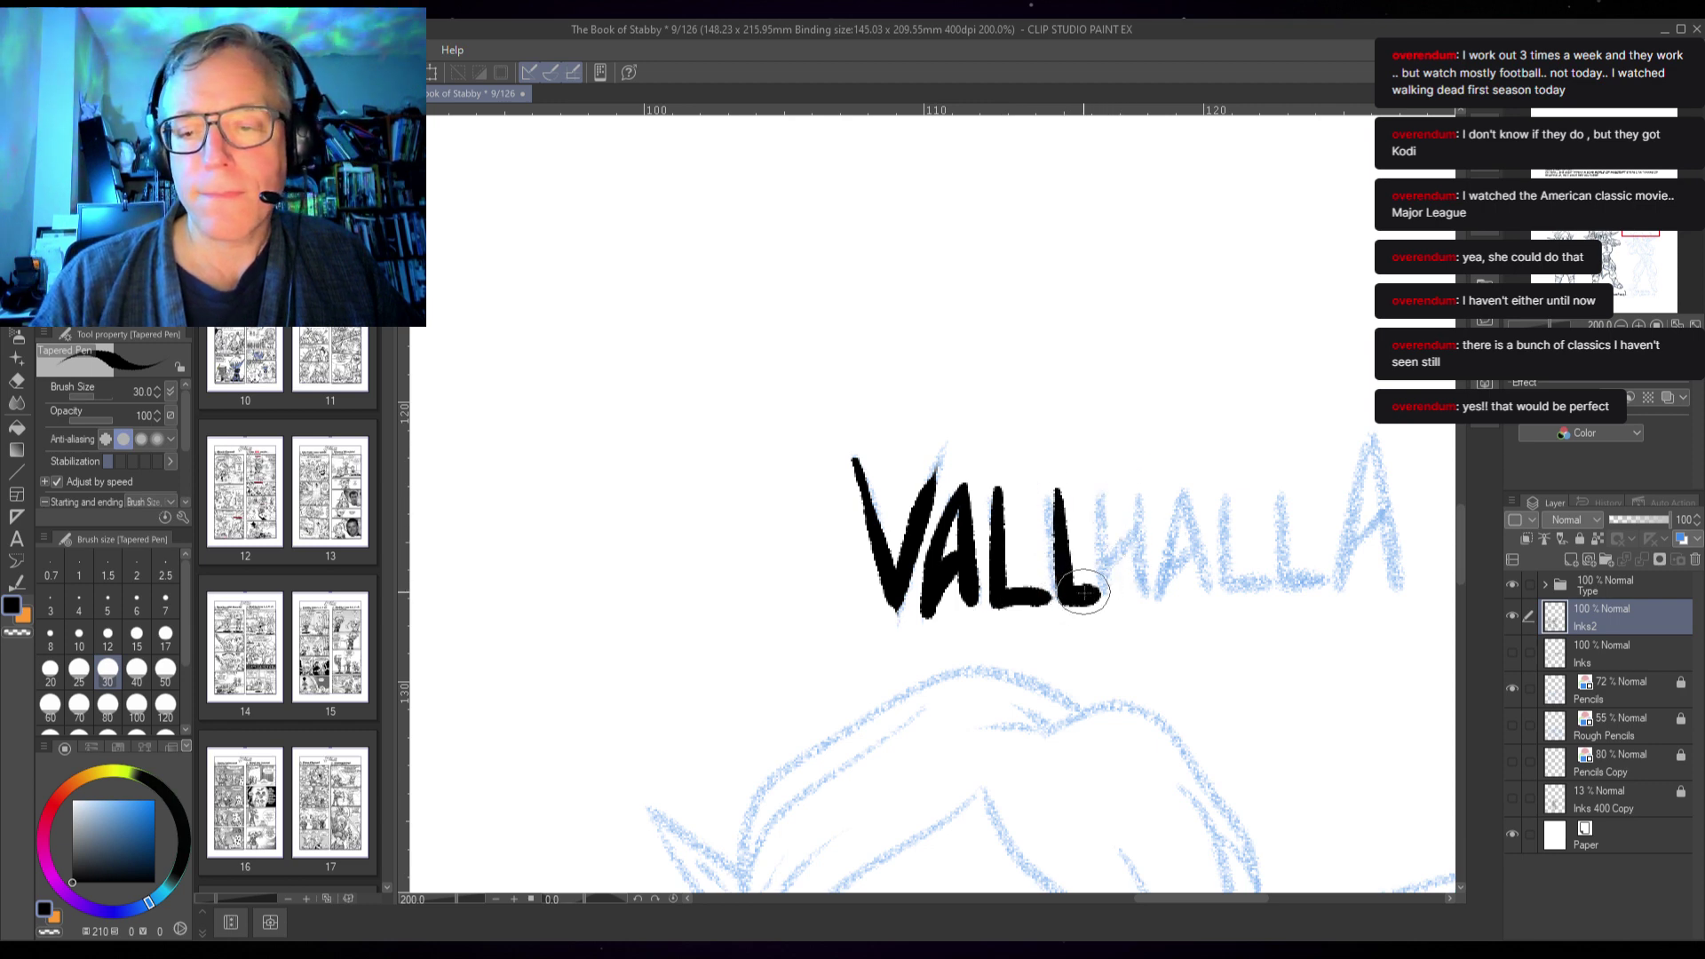
mouse_move(1116, 496)
left_mouse_down()
mouse_move(1117, 600)
mouse_move(1147, 515)
mouse_move(1151, 597)
mouse_move(1154, 553)
left_mouse_up()
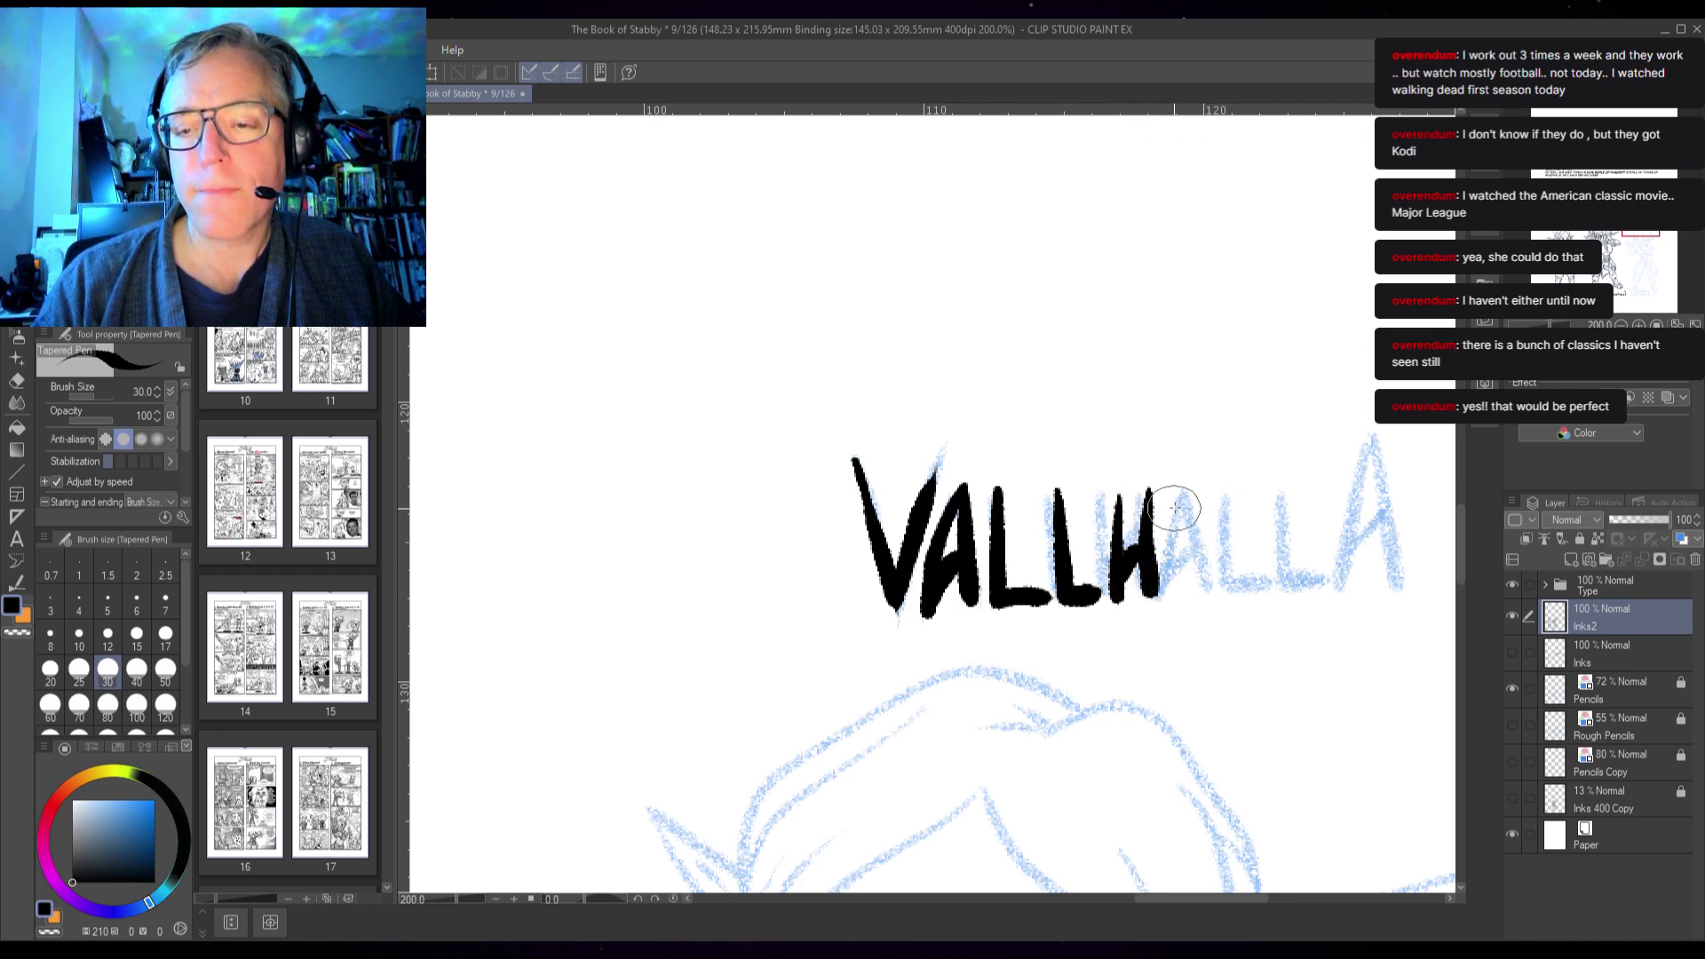
- Ink the closing ALLA of VALLHALLA, making the last A taller than the other letters
left_click_drag(1186, 487, 1154, 599)
mouse_move(1187, 488)
left_mouse_down()
mouse_move(1206, 597)
mouse_move(1194, 564)
left_mouse_up()
mouse_move(1232, 490)
left_mouse_down()
mouse_move(1235, 572)
mouse_move(1263, 581)
left_mouse_up()
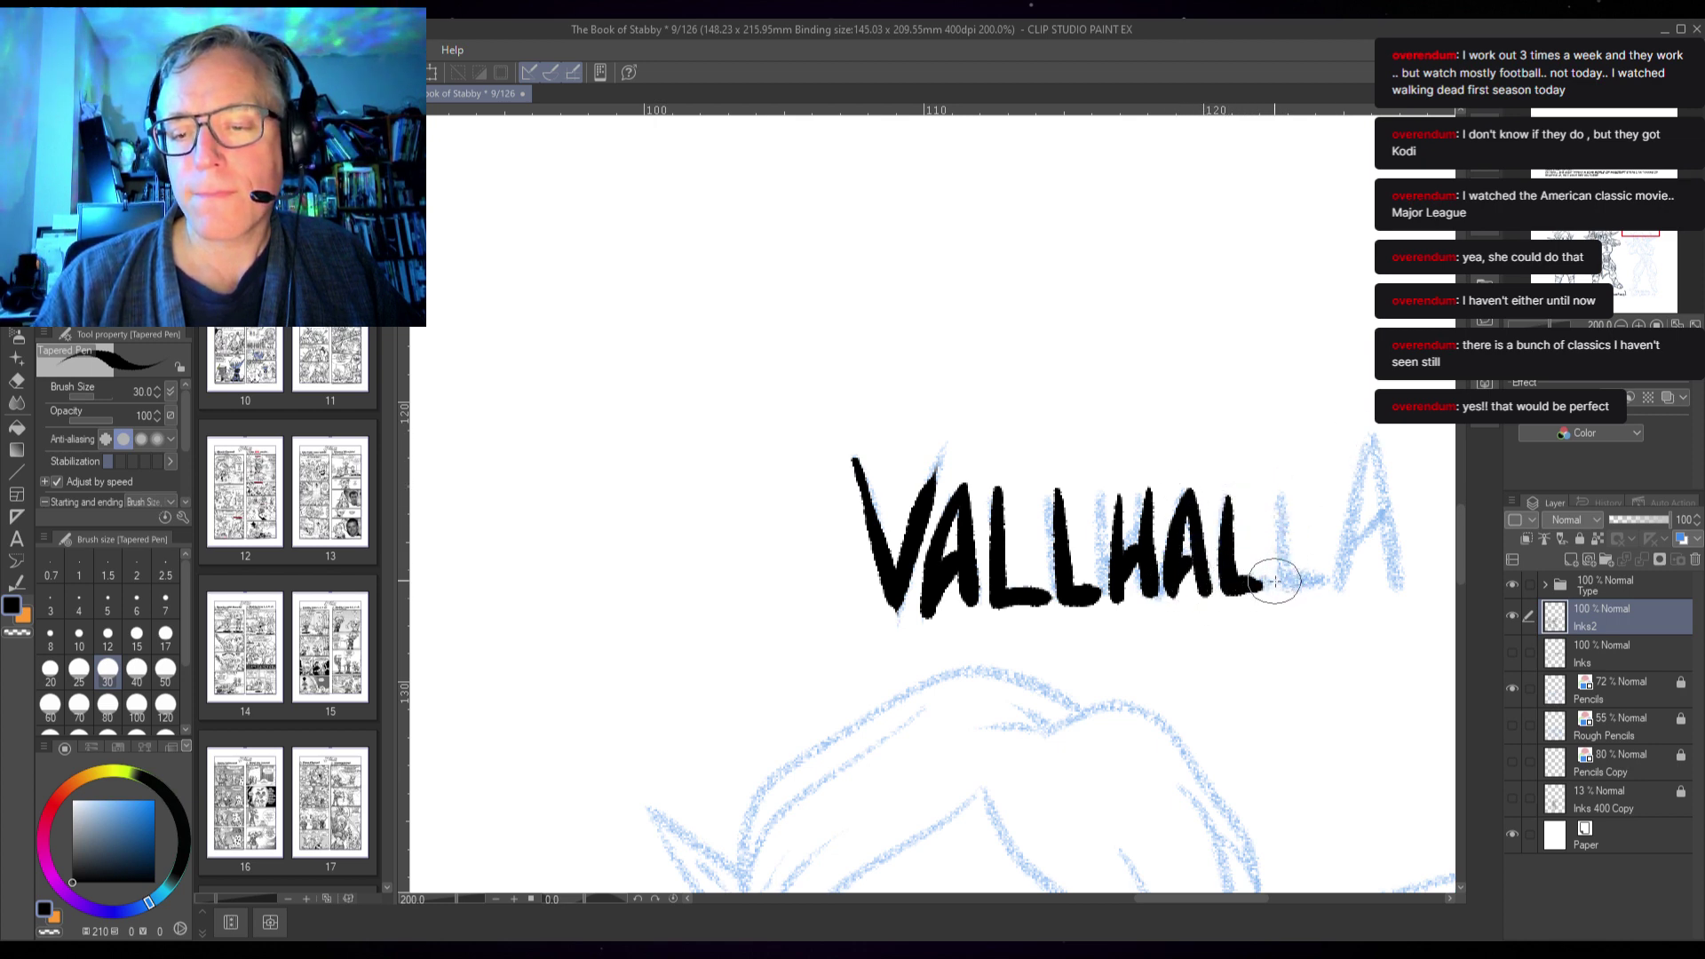
mouse_move(1275, 486)
left_mouse_down()
mouse_move(1279, 591)
mouse_move(1320, 584)
left_mouse_up()
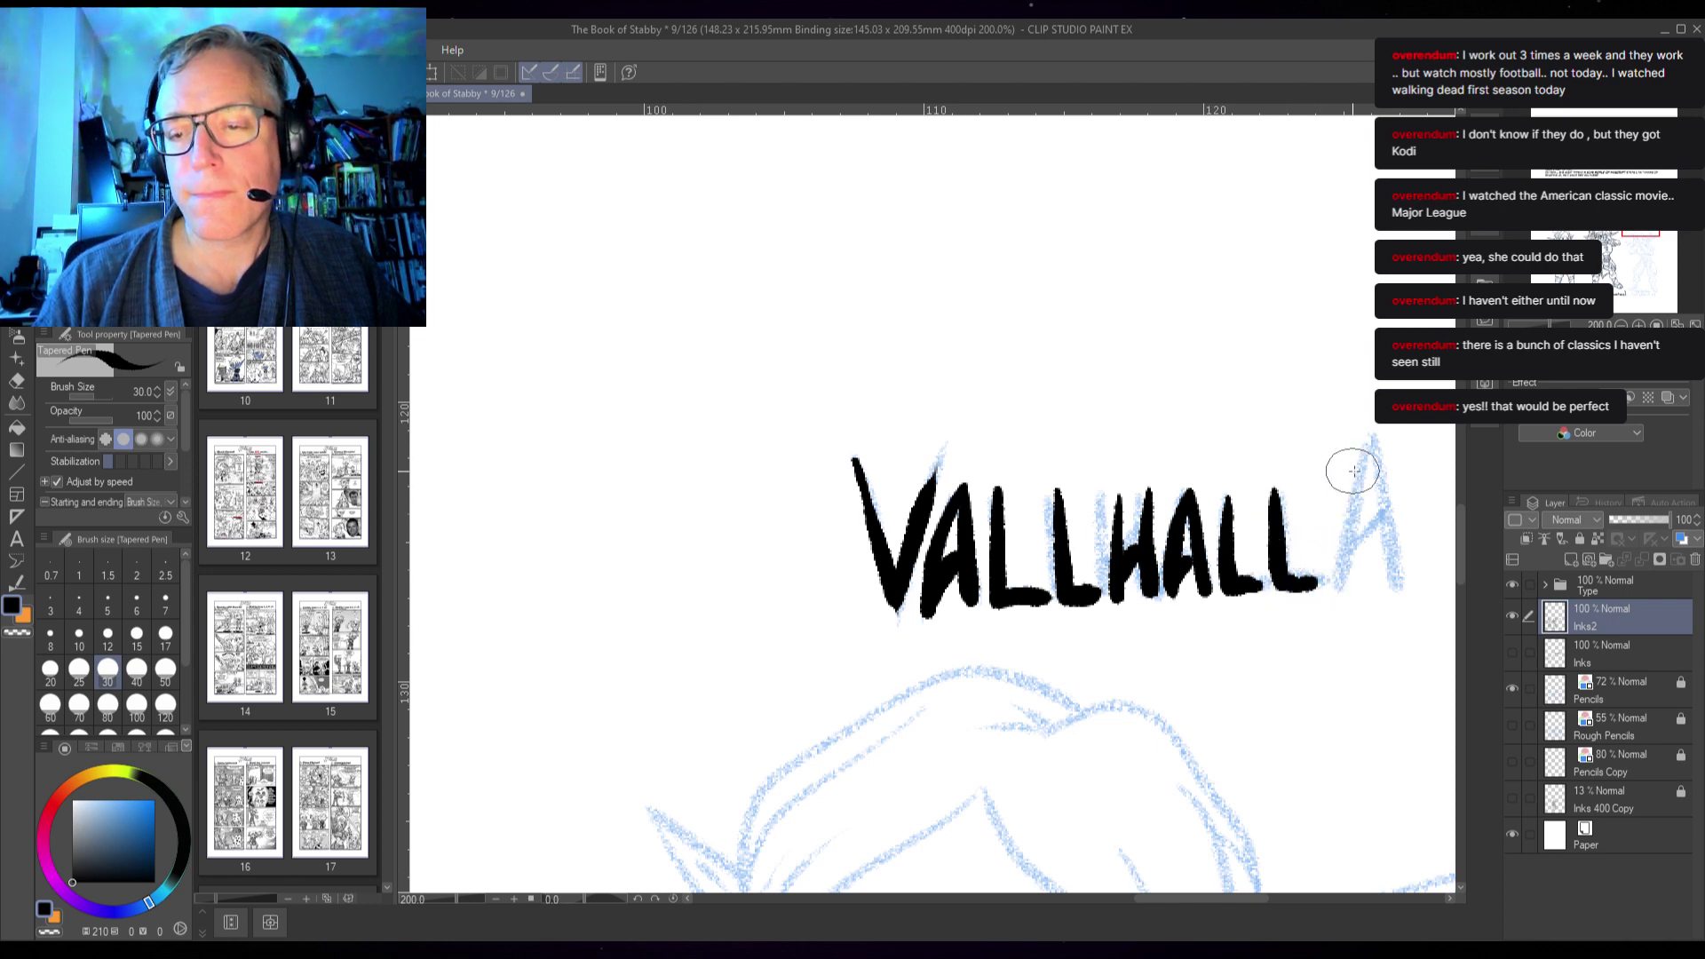
left_click_drag(1358, 444, 1332, 587)
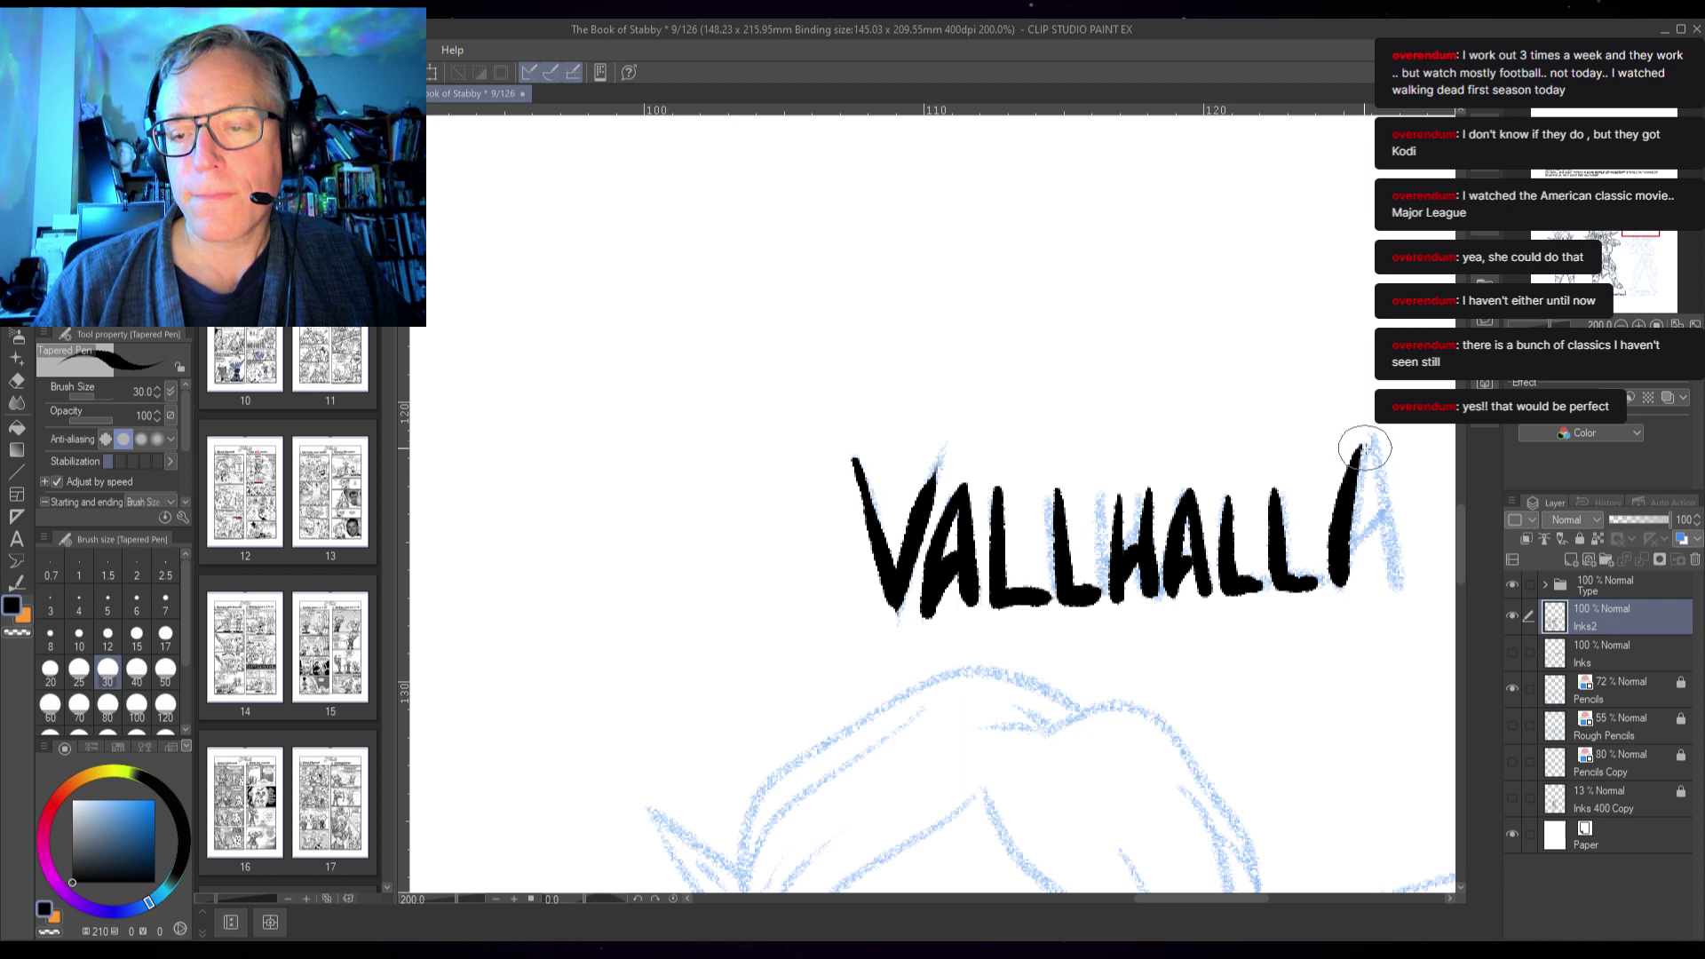
left_click_drag(1365, 448, 1392, 602)
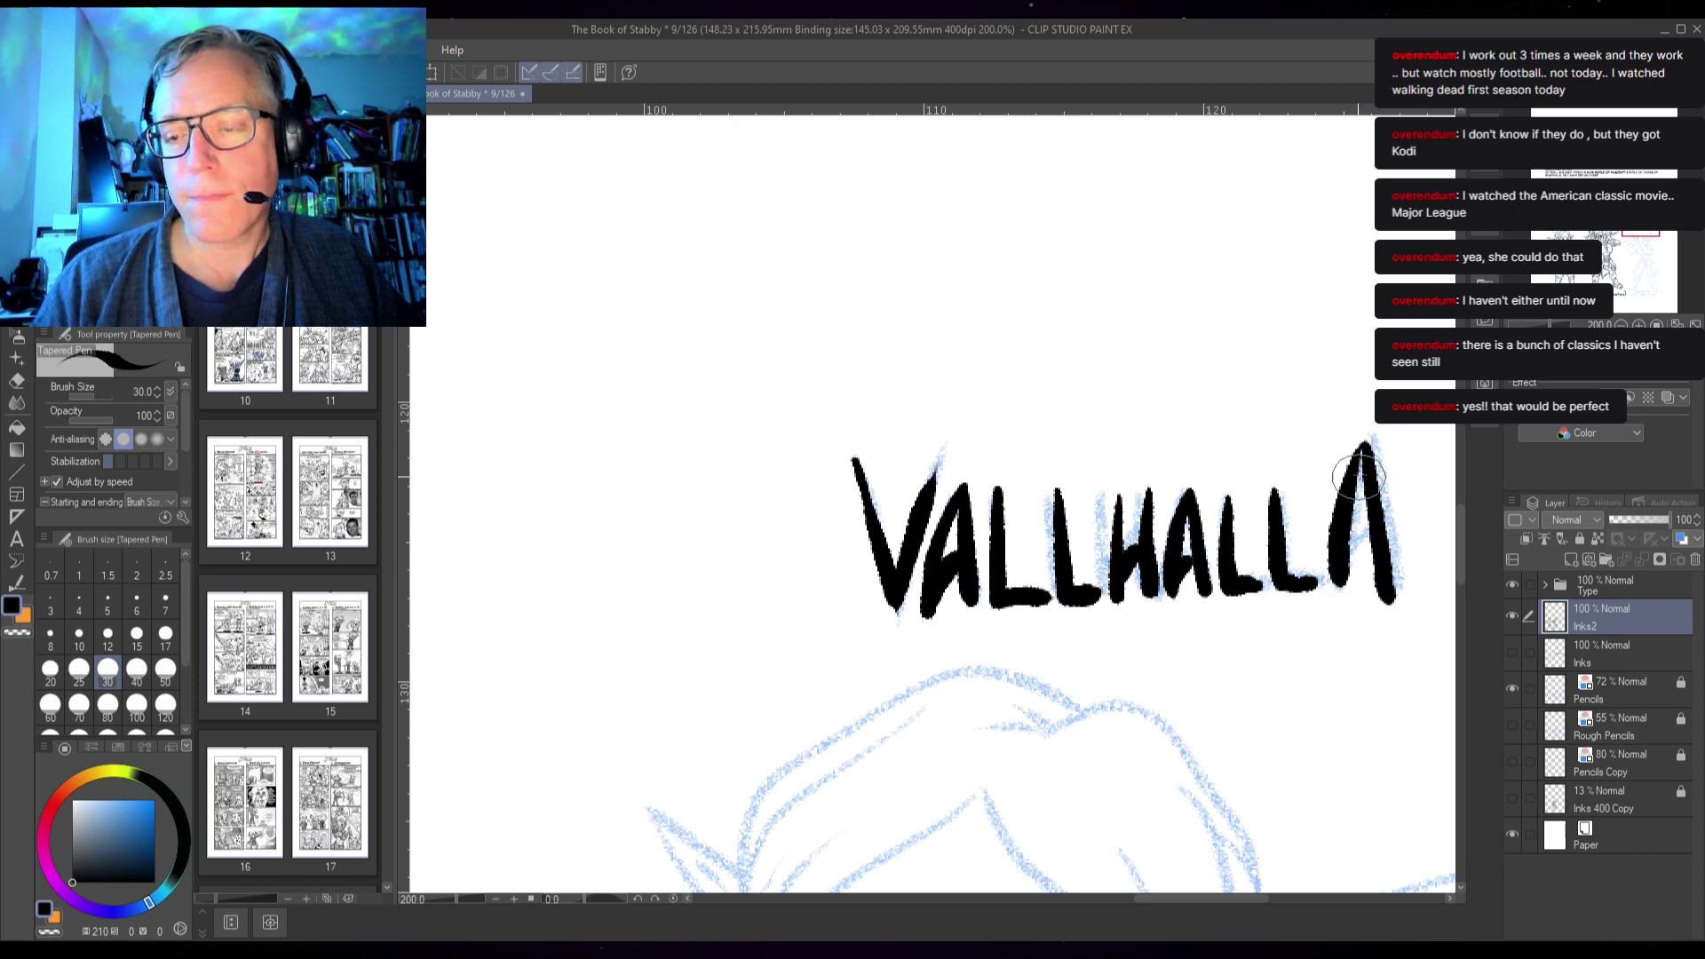
left_click_drag(1341, 561, 1379, 509)
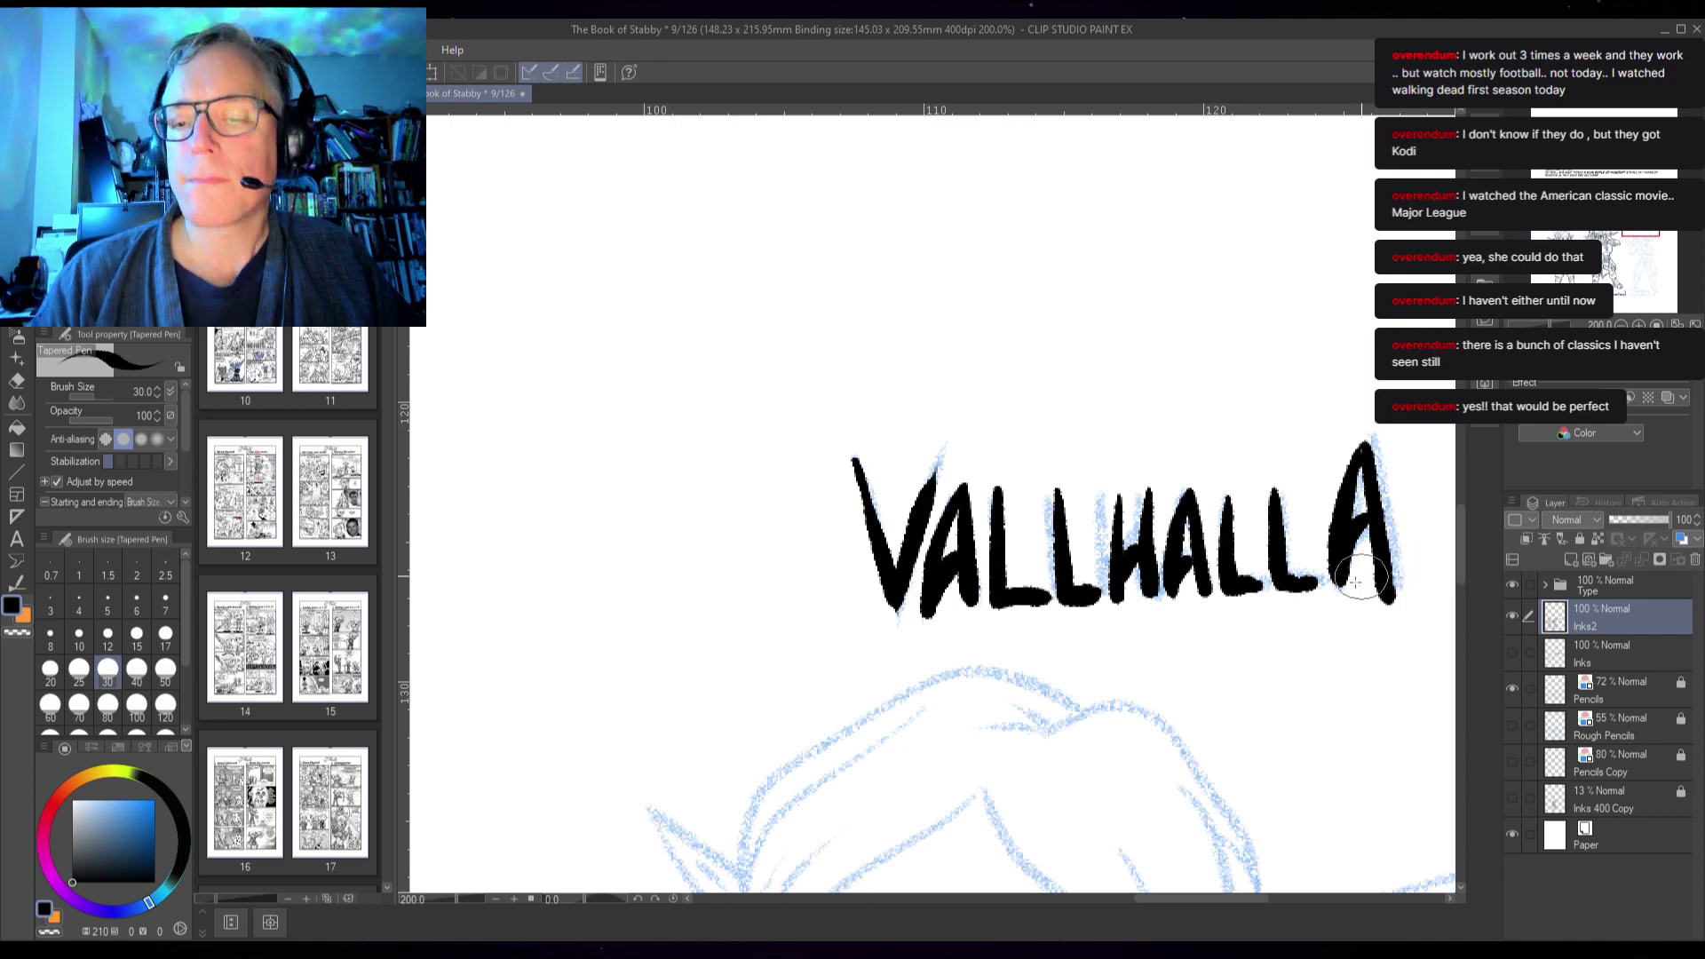
- Ink the word SAY over the pencilled caption beneath the VALLHALLA figure with the size 30 Tapered Pen
scroll(1291, 675, "down", 3)
scroll(1292, 686, "down", 2)
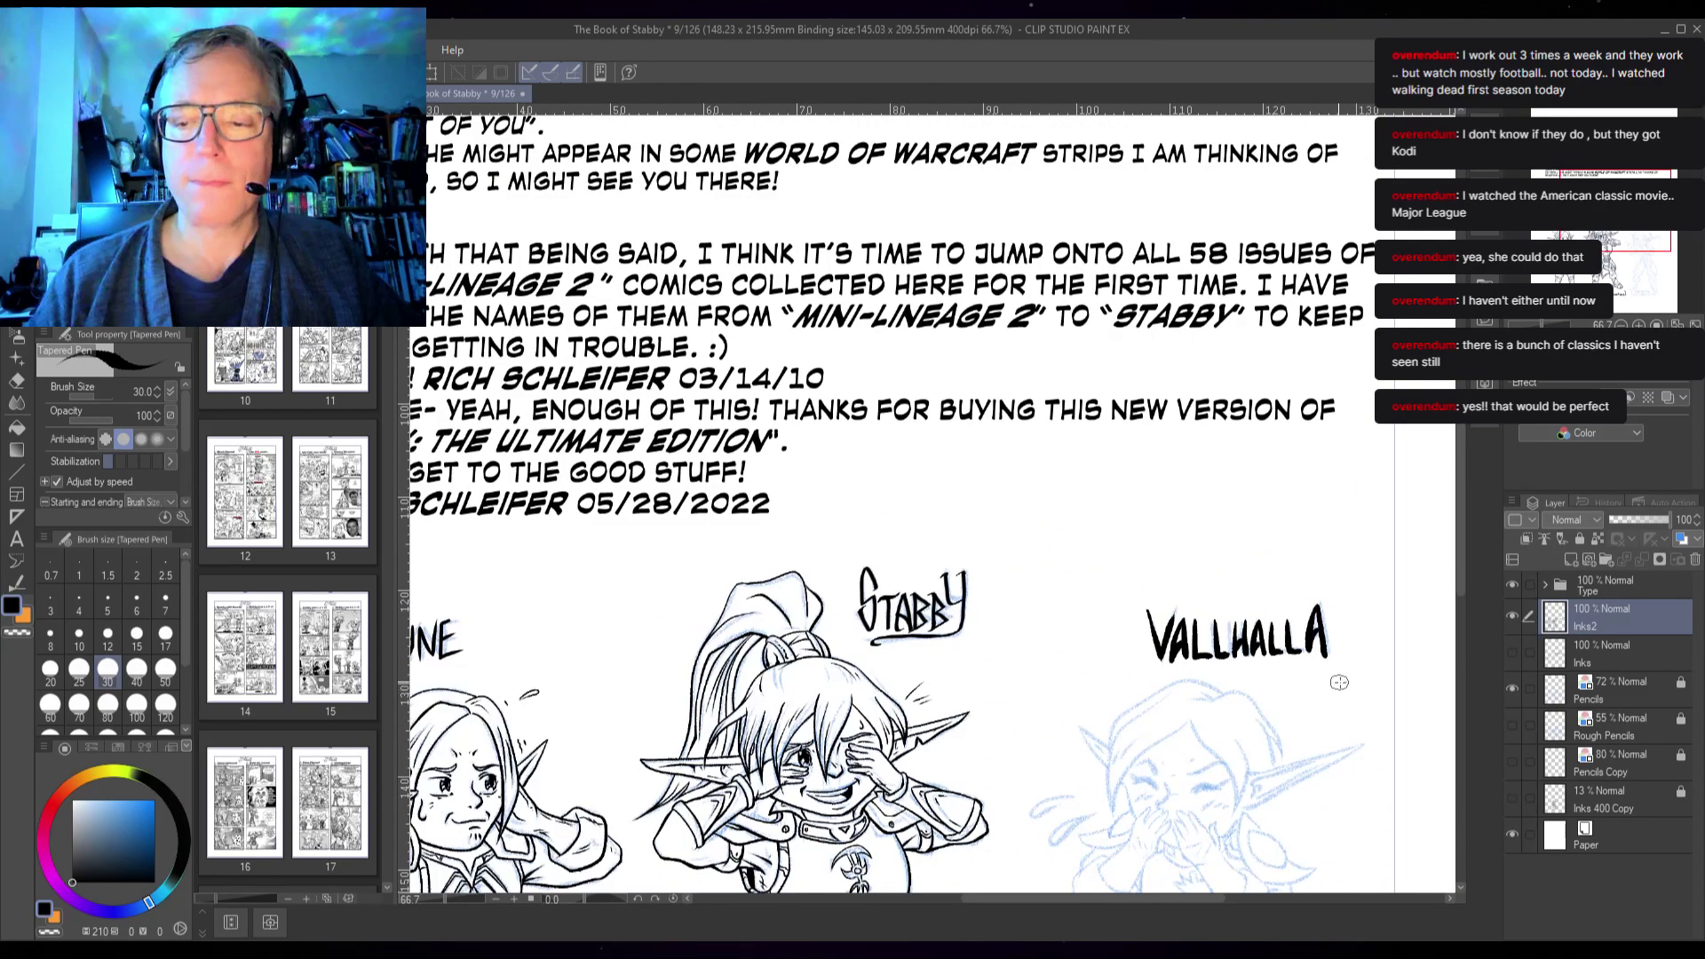
scroll(1243, 640, "up", 1)
left_click_drag(1223, 658, 1218, 583)
scroll(1218, 583, "down", 2)
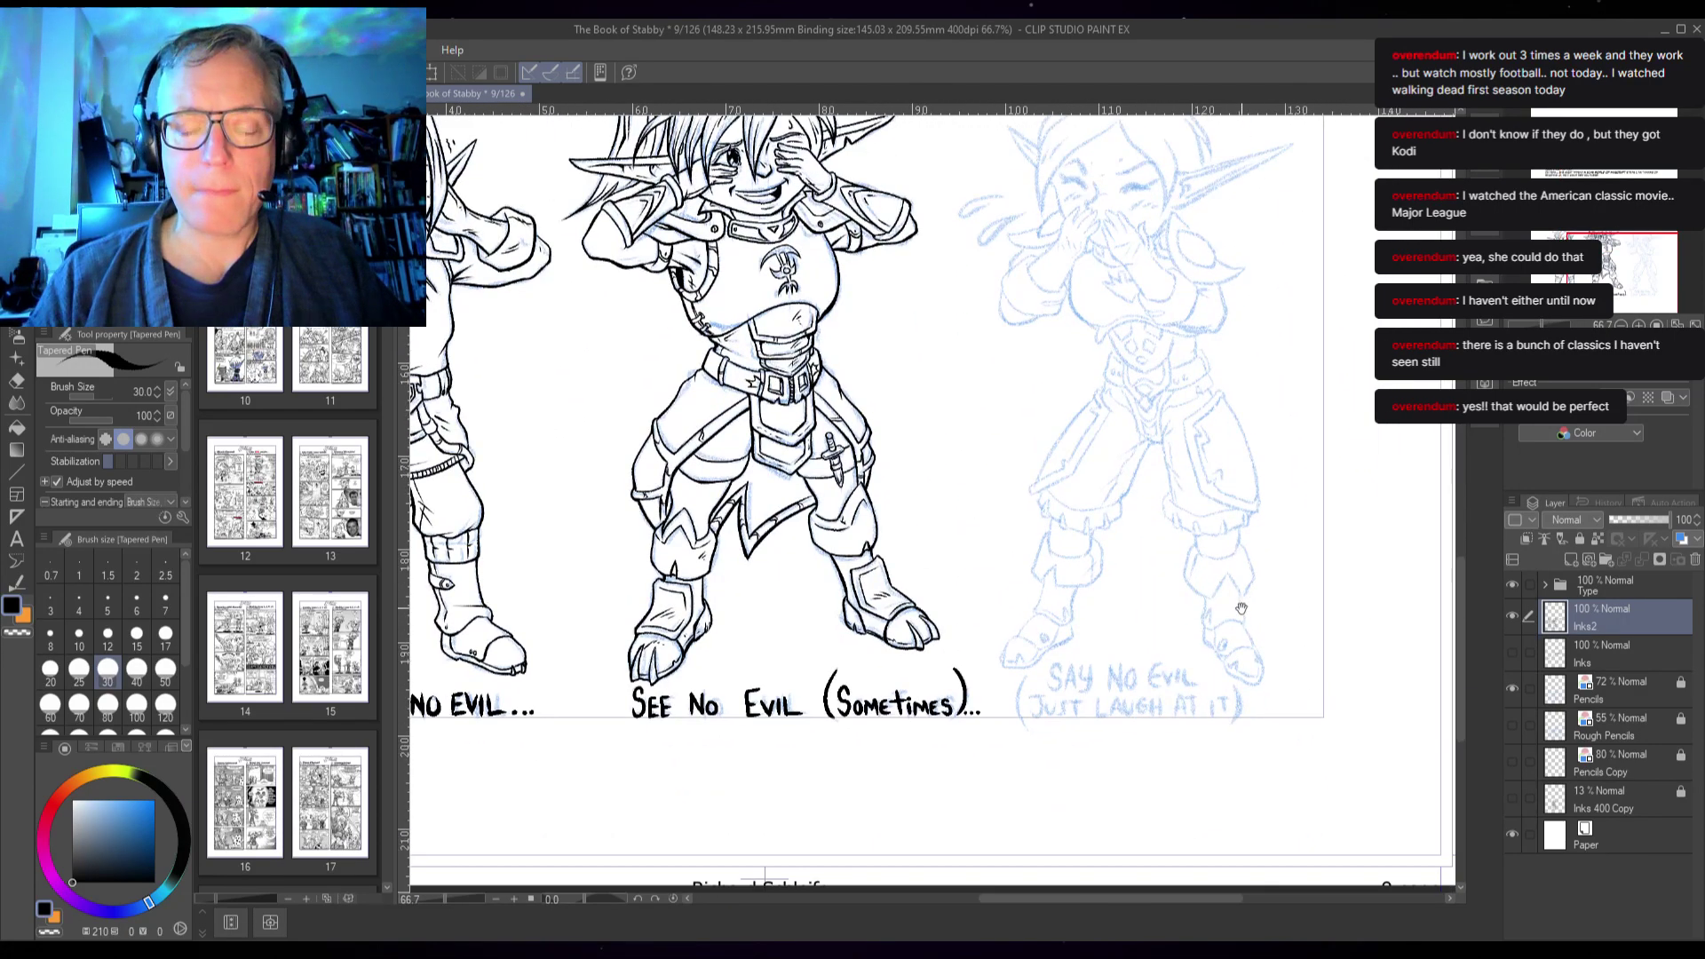
scroll(1118, 676, "up", 4)
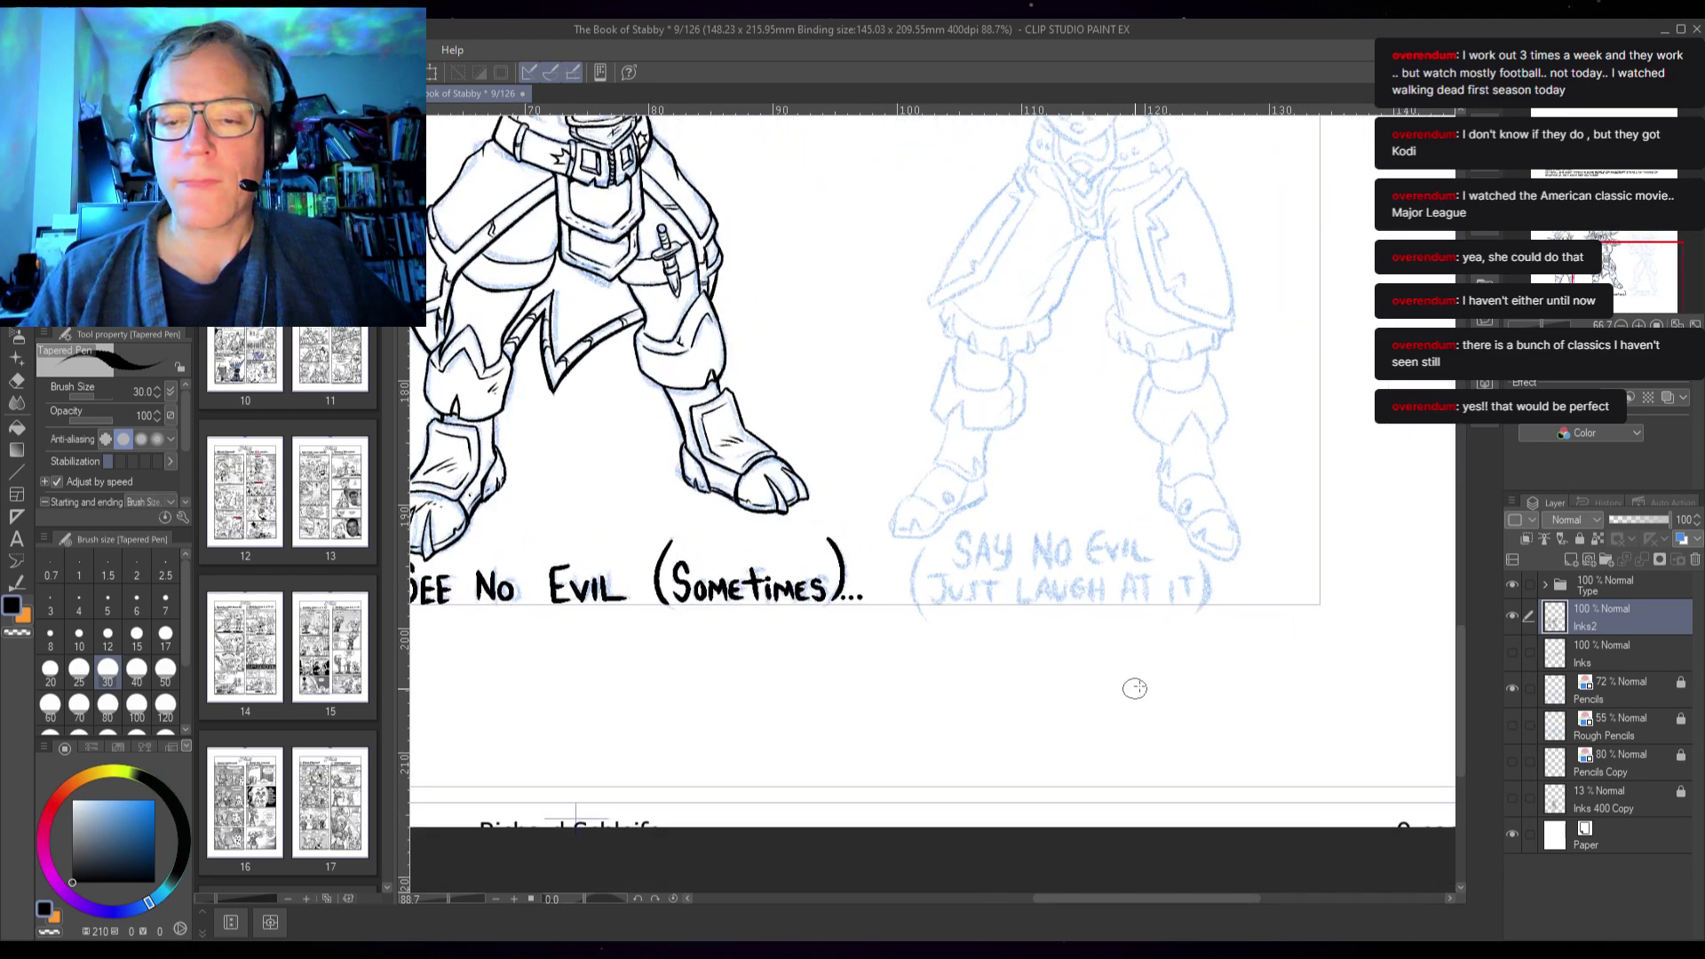
scroll(856, 454, "up", 2)
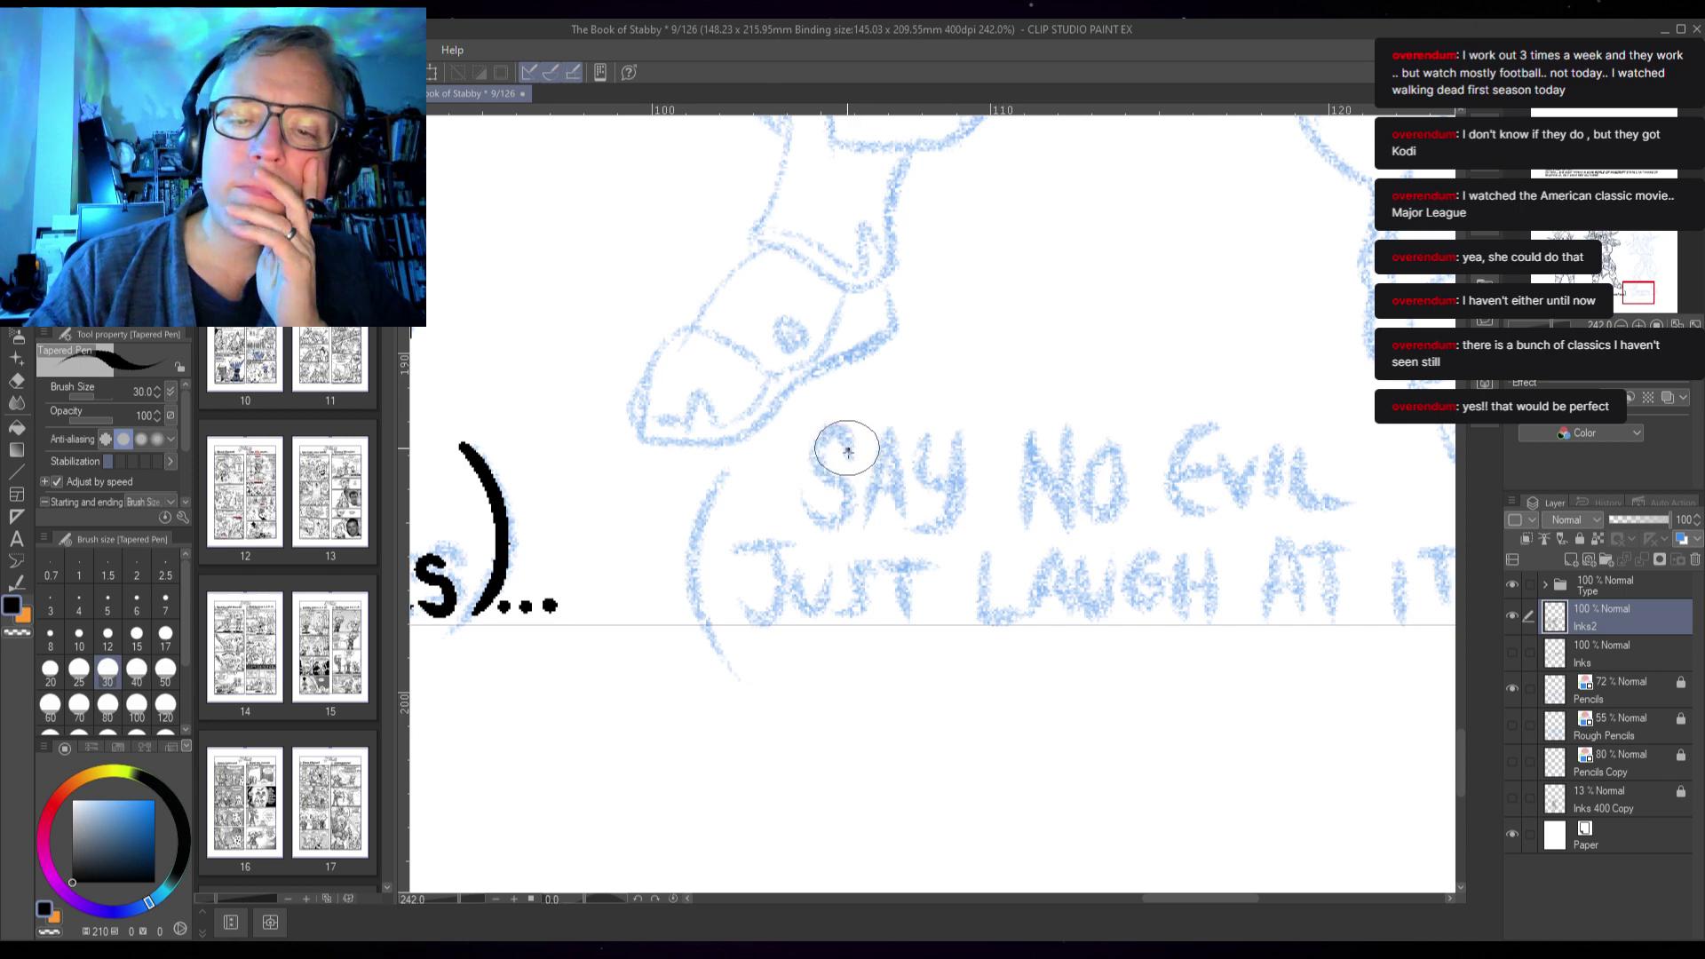
mouse_move(844, 430)
left_mouse_down()
mouse_move(814, 437)
mouse_move(846, 482)
mouse_move(815, 520)
left_mouse_up()
left_click_drag(884, 435, 868, 502)
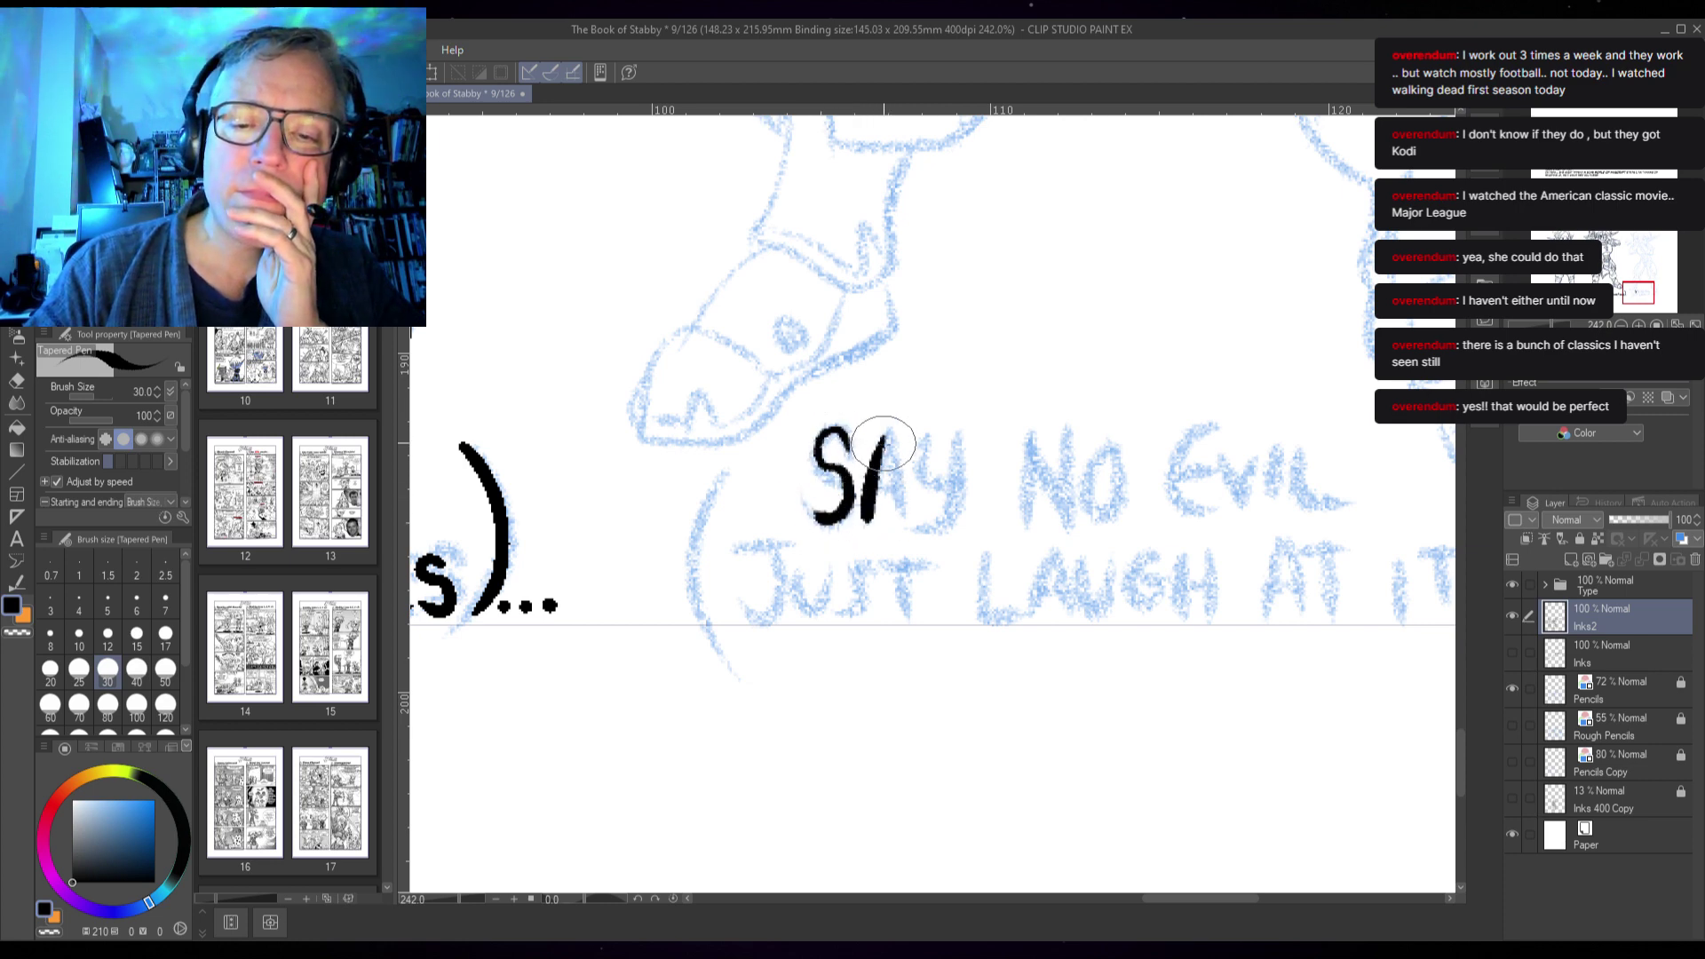
left_click_drag(886, 433, 902, 515)
left_click_drag(887, 448, 897, 513)
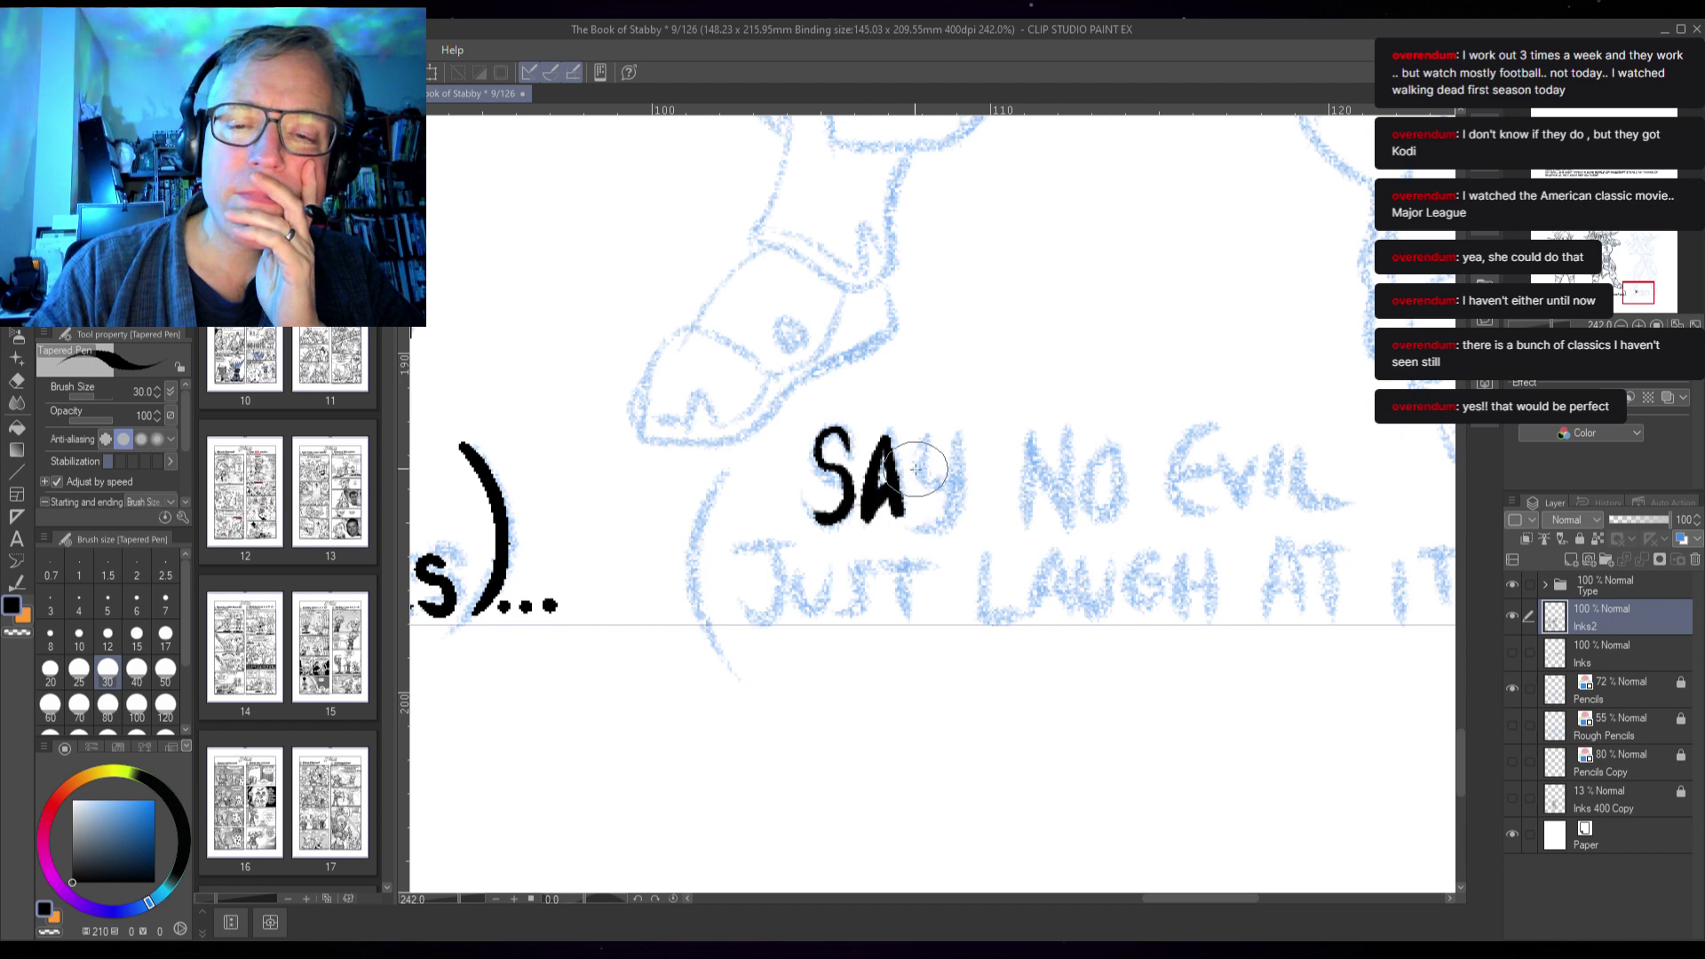
mouse_move(920, 451)
left_mouse_down()
mouse_move(923, 491)
mouse_move(952, 484)
mouse_move(951, 462)
mouse_move(921, 531)
left_mouse_up()
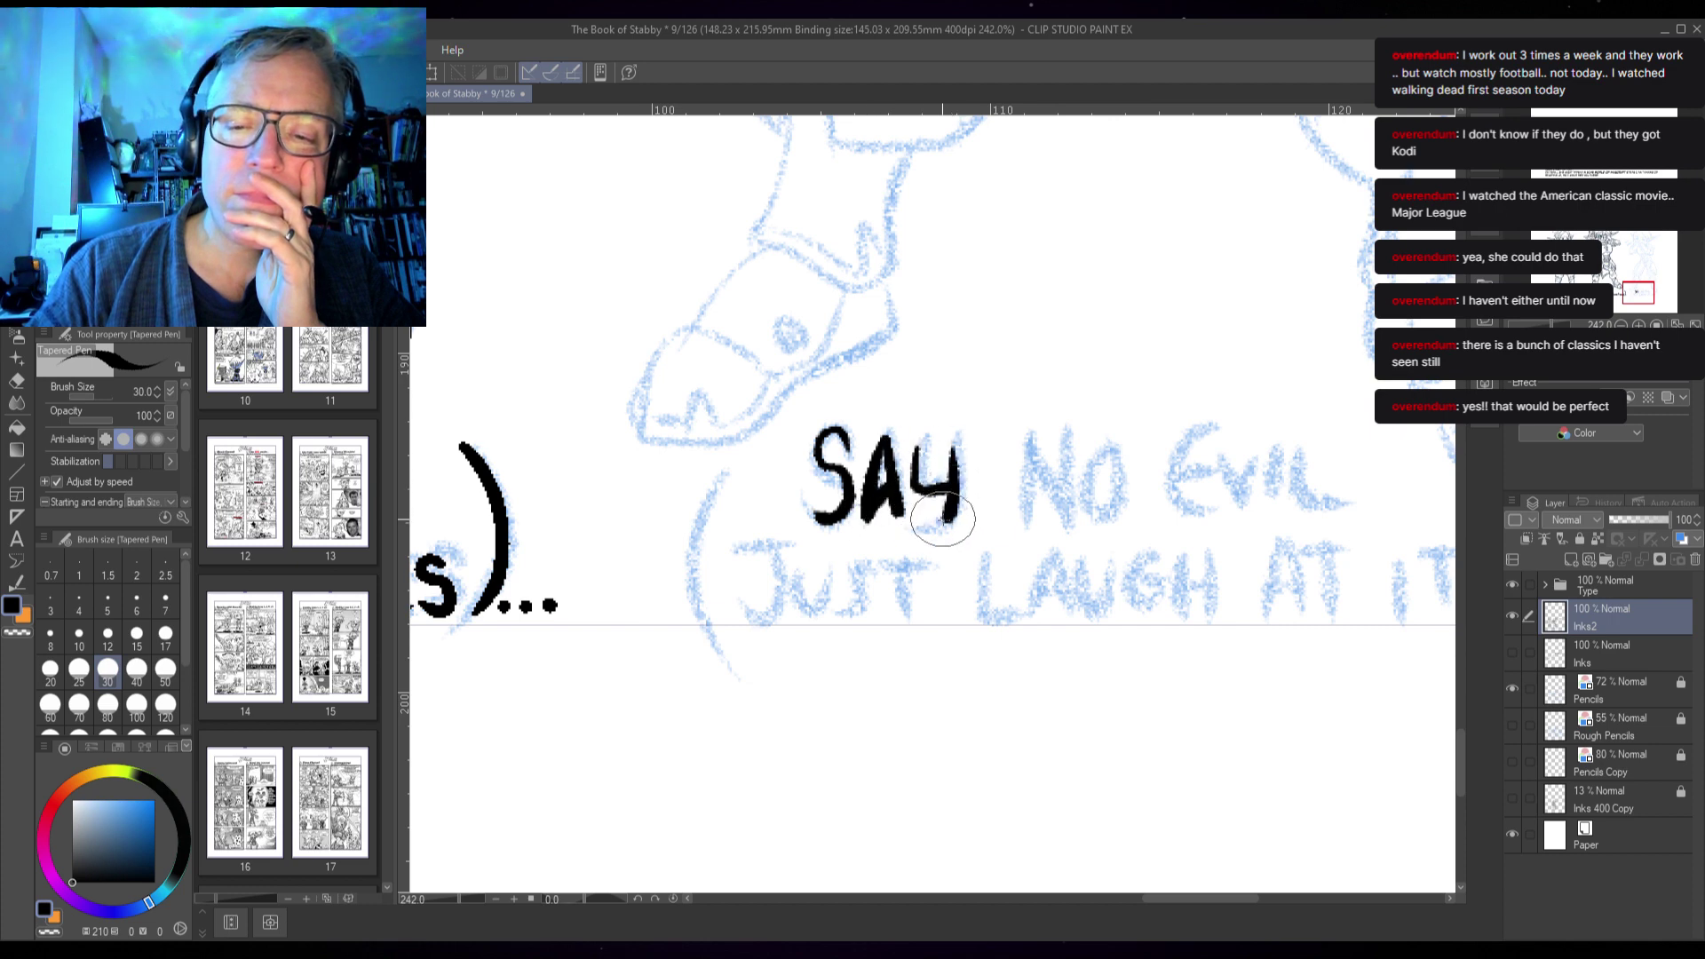
- Ink NO EVIL over the pencils to complete the caption's first line
mouse_move(1028, 443)
left_mouse_down()
mouse_move(1030, 522)
mouse_move(1046, 485)
mouse_move(1071, 508)
mouse_move(1070, 419)
mouse_move(1080, 508)
mouse_move(1098, 516)
mouse_move(1090, 438)
left_mouse_up()
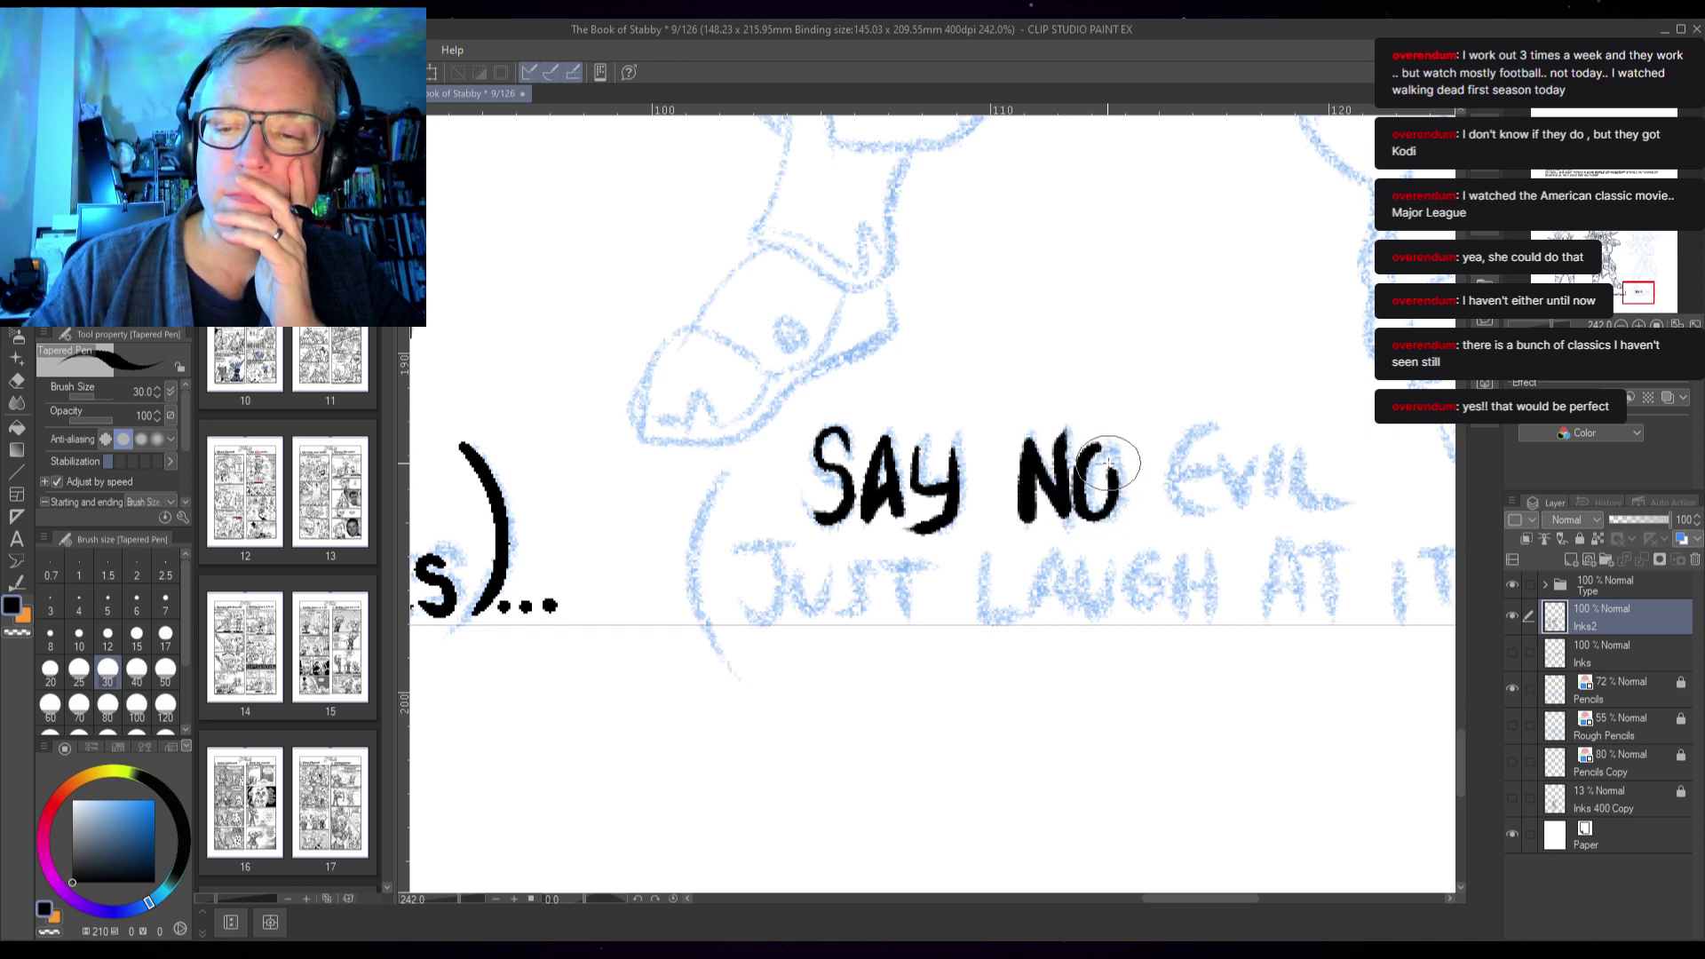
mouse_move(1204, 429)
left_mouse_down()
mouse_move(1172, 463)
mouse_move(1173, 498)
mouse_move(1211, 498)
mouse_move(1178, 472)
mouse_move(1218, 469)
mouse_move(1264, 510)
left_mouse_up()
mouse_move(1286, 436)
left_mouse_down()
mouse_move(1288, 502)
mouse_move(1324, 502)
left_mouse_up()
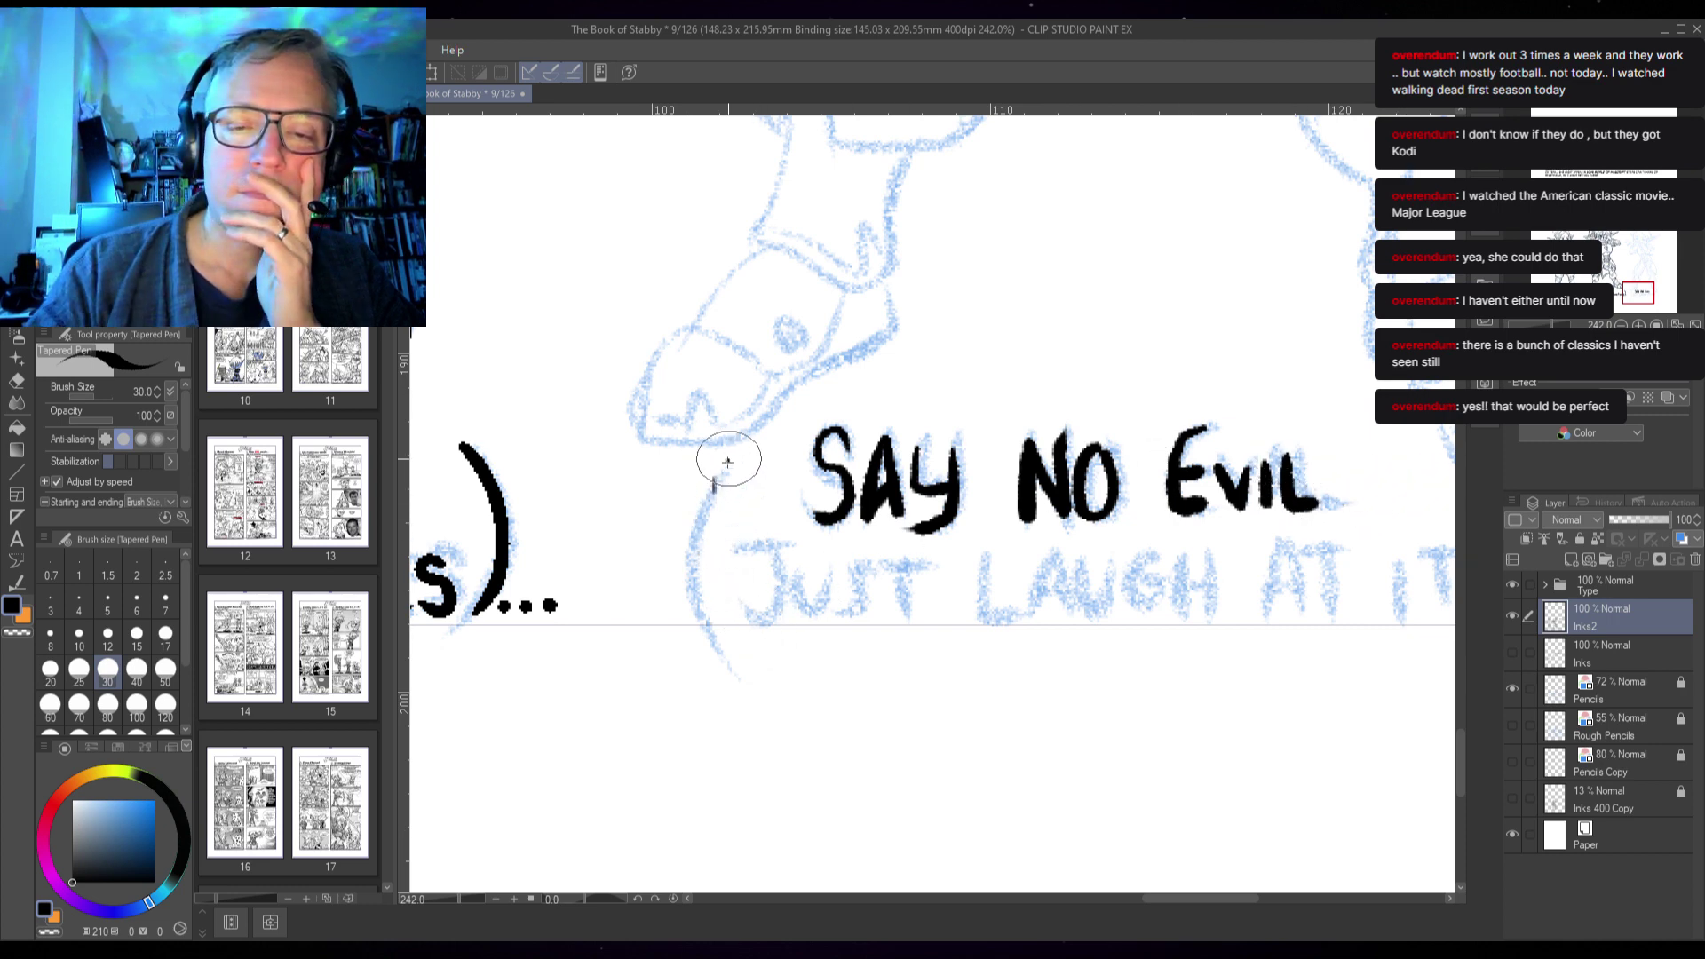
- Ink the opening parenthesis and the words JUST LAUGH on the caption's second line
mouse_move(730, 458)
left_mouse_down()
mouse_move(706, 502)
mouse_move(717, 633)
left_mouse_up()
mouse_move(744, 549)
left_mouse_down()
mouse_move(796, 541)
mouse_move(768, 620)
mouse_move(852, 564)
mouse_move(840, 575)
mouse_move(864, 609)
mouse_move(835, 623)
mouse_move(908, 564)
left_mouse_up()
left_click_drag(907, 561, 904, 622)
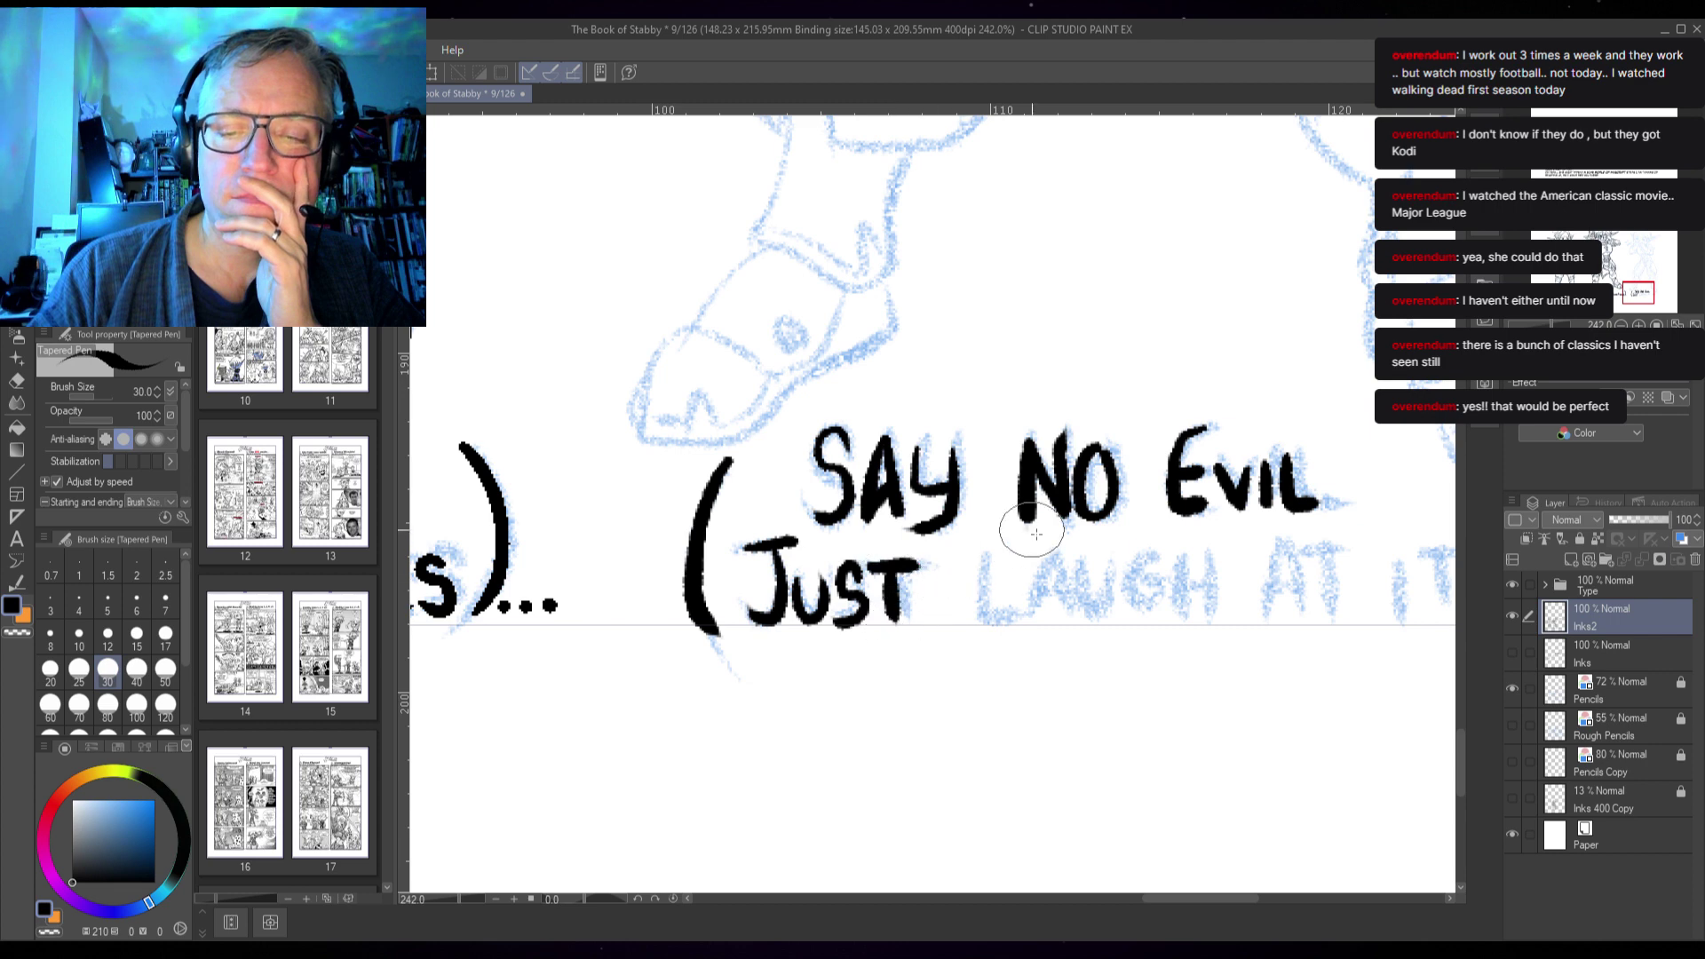
mouse_move(976, 559)
left_mouse_down()
mouse_move(978, 610)
mouse_move(1030, 619)
mouse_move(1037, 575)
mouse_move(1031, 628)
mouse_move(1046, 556)
mouse_move(1058, 620)
mouse_move(1045, 595)
mouse_move(1077, 616)
mouse_move(1106, 599)
mouse_move(1105, 550)
mouse_move(1150, 561)
mouse_move(1125, 575)
mouse_move(1130, 617)
mouse_move(1162, 584)
mouse_move(1139, 588)
mouse_move(1174, 585)
mouse_move(1185, 626)
left_mouse_up()
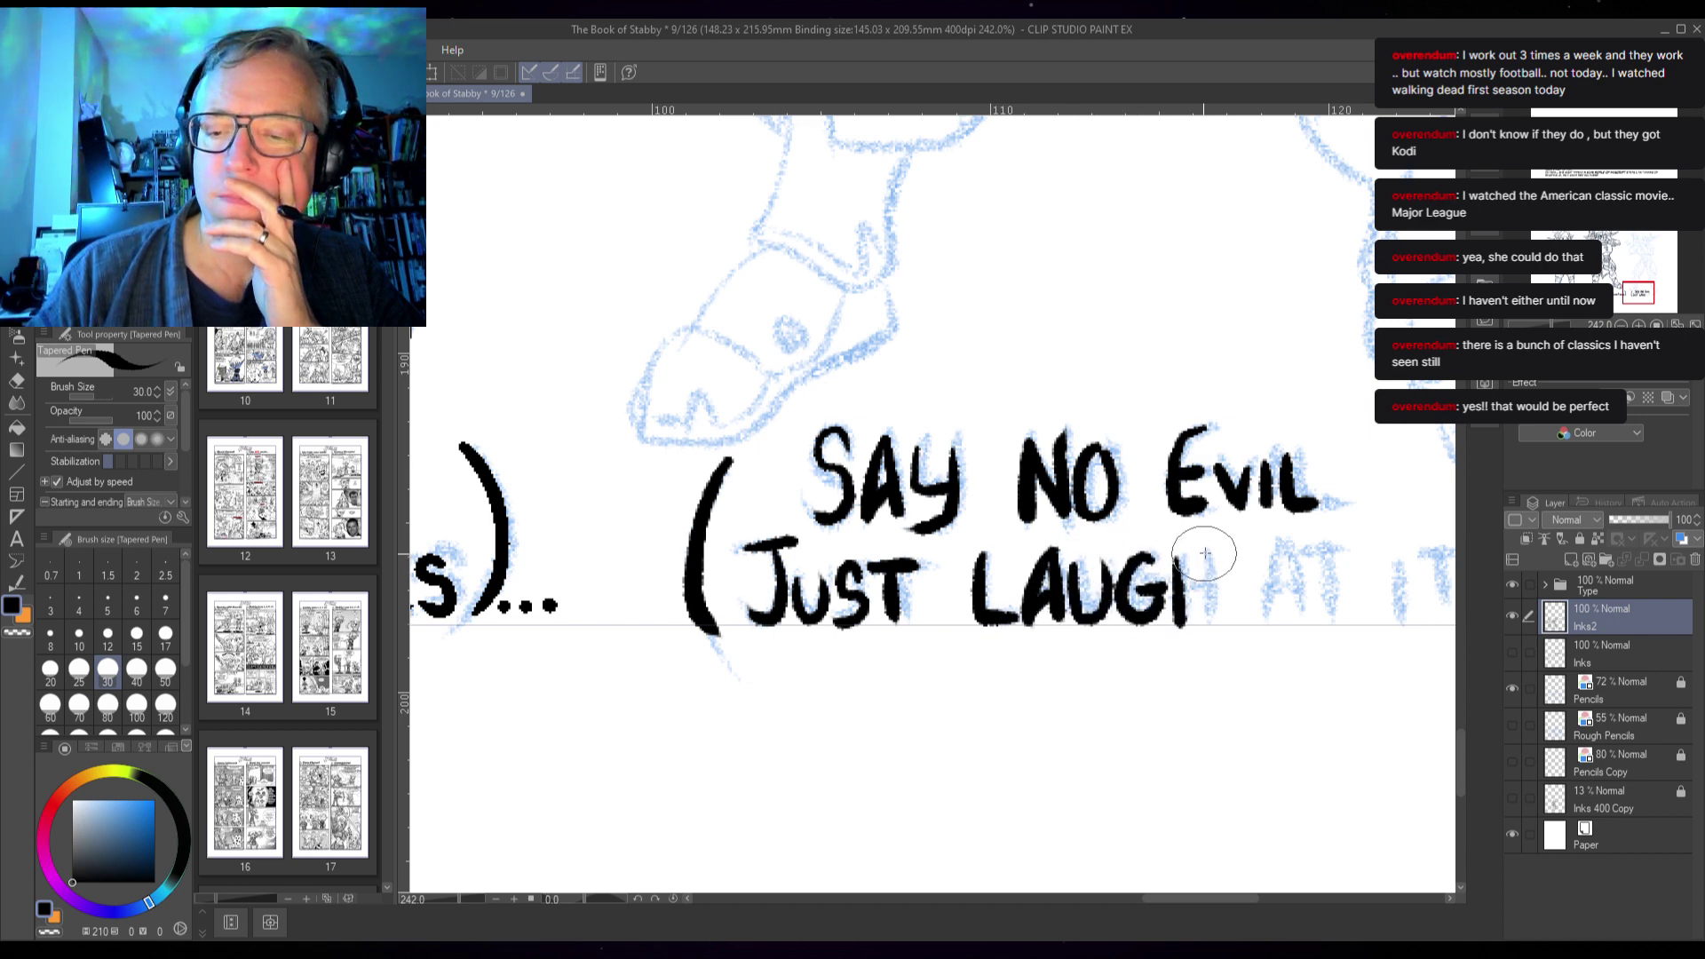
mouse_move(1205, 568)
left_mouse_down()
mouse_move(1207, 626)
mouse_move(1208, 590)
left_mouse_up()
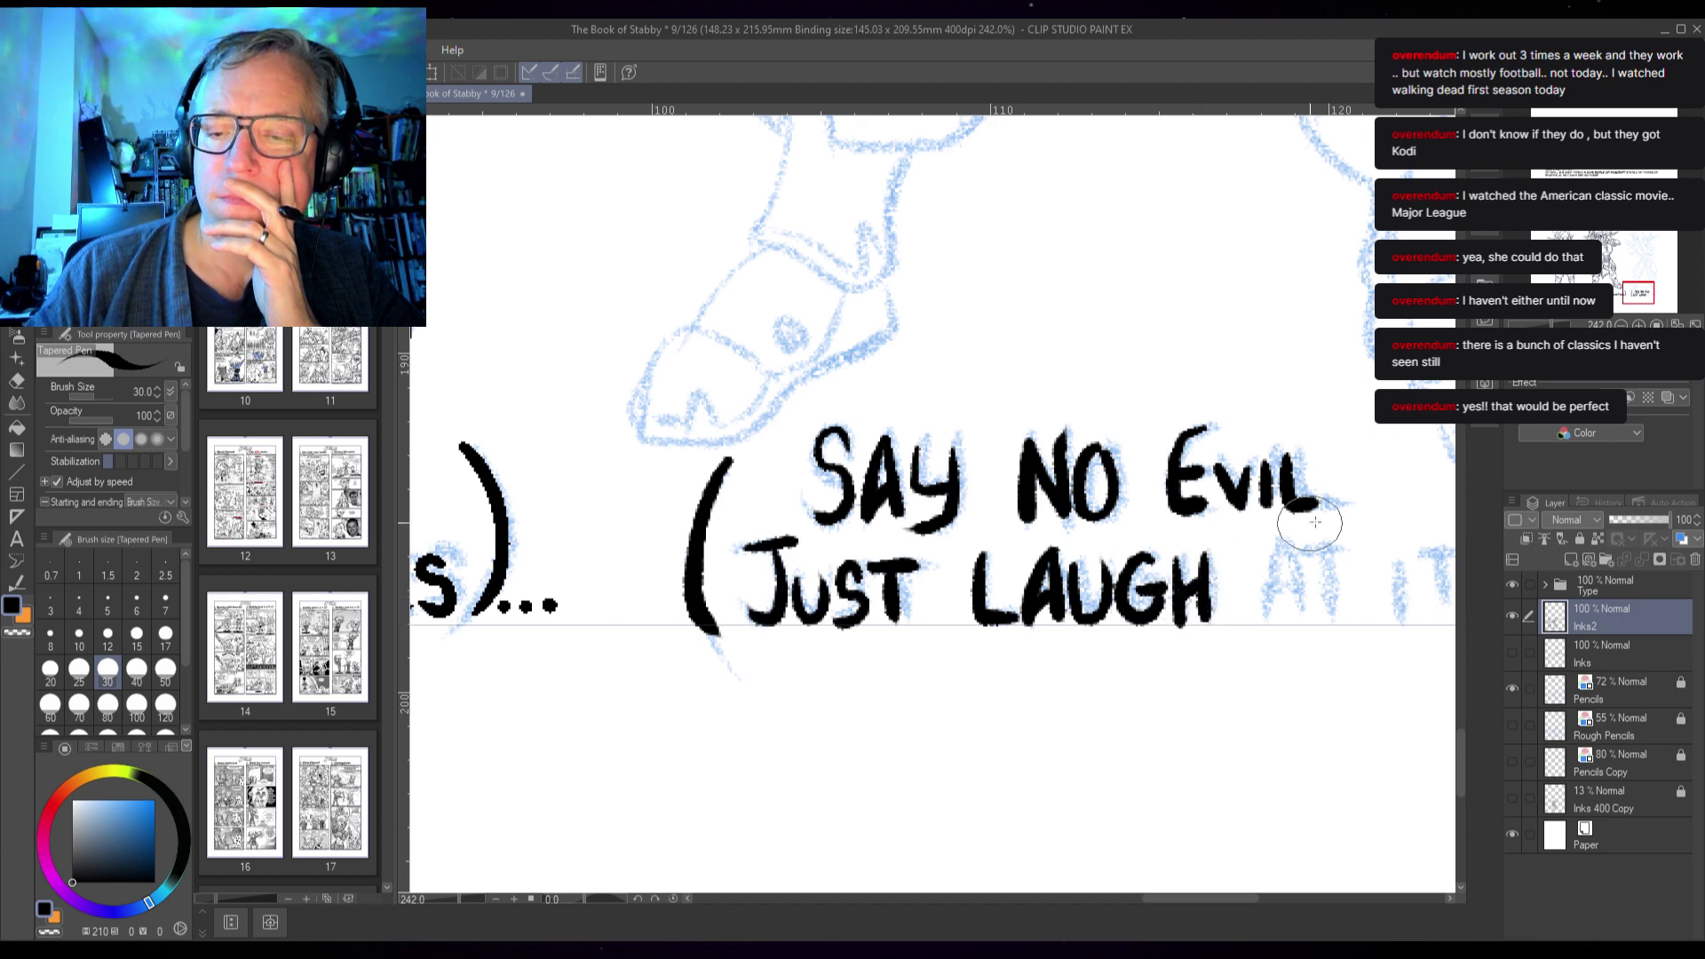
- Ink AT IT and the closing parenthesis on the caption's second line, redoing the final T once
left_click_drag(1278, 635, 972, 591)
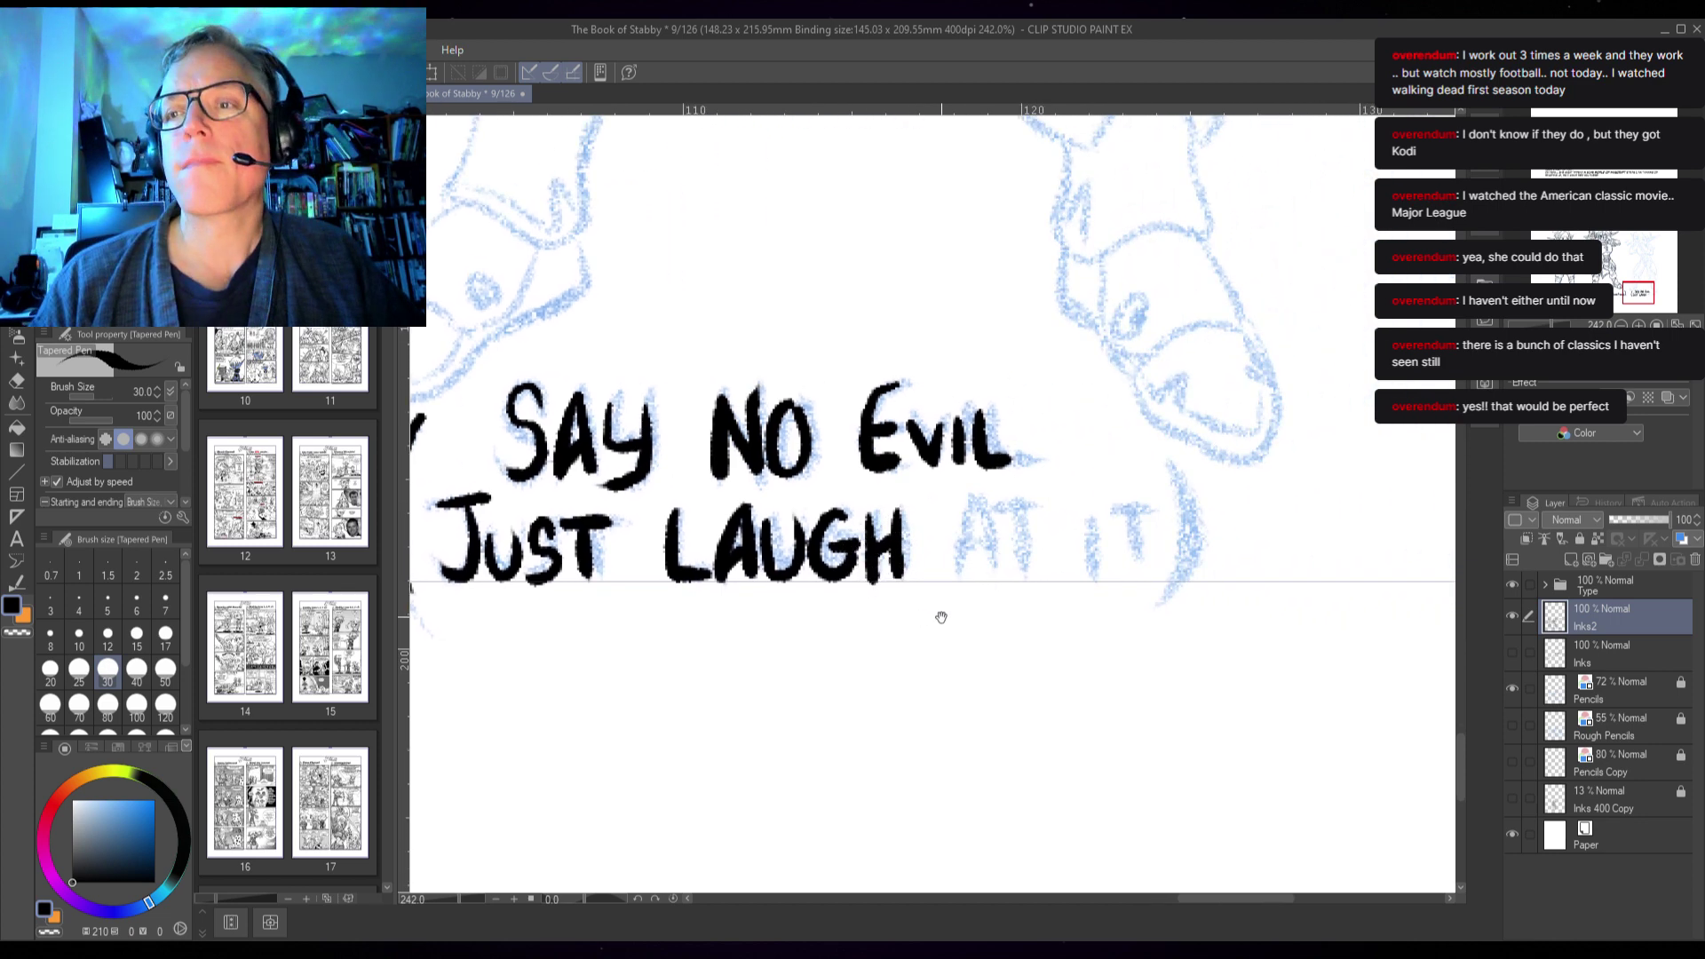
left_click_drag(977, 505, 957, 575)
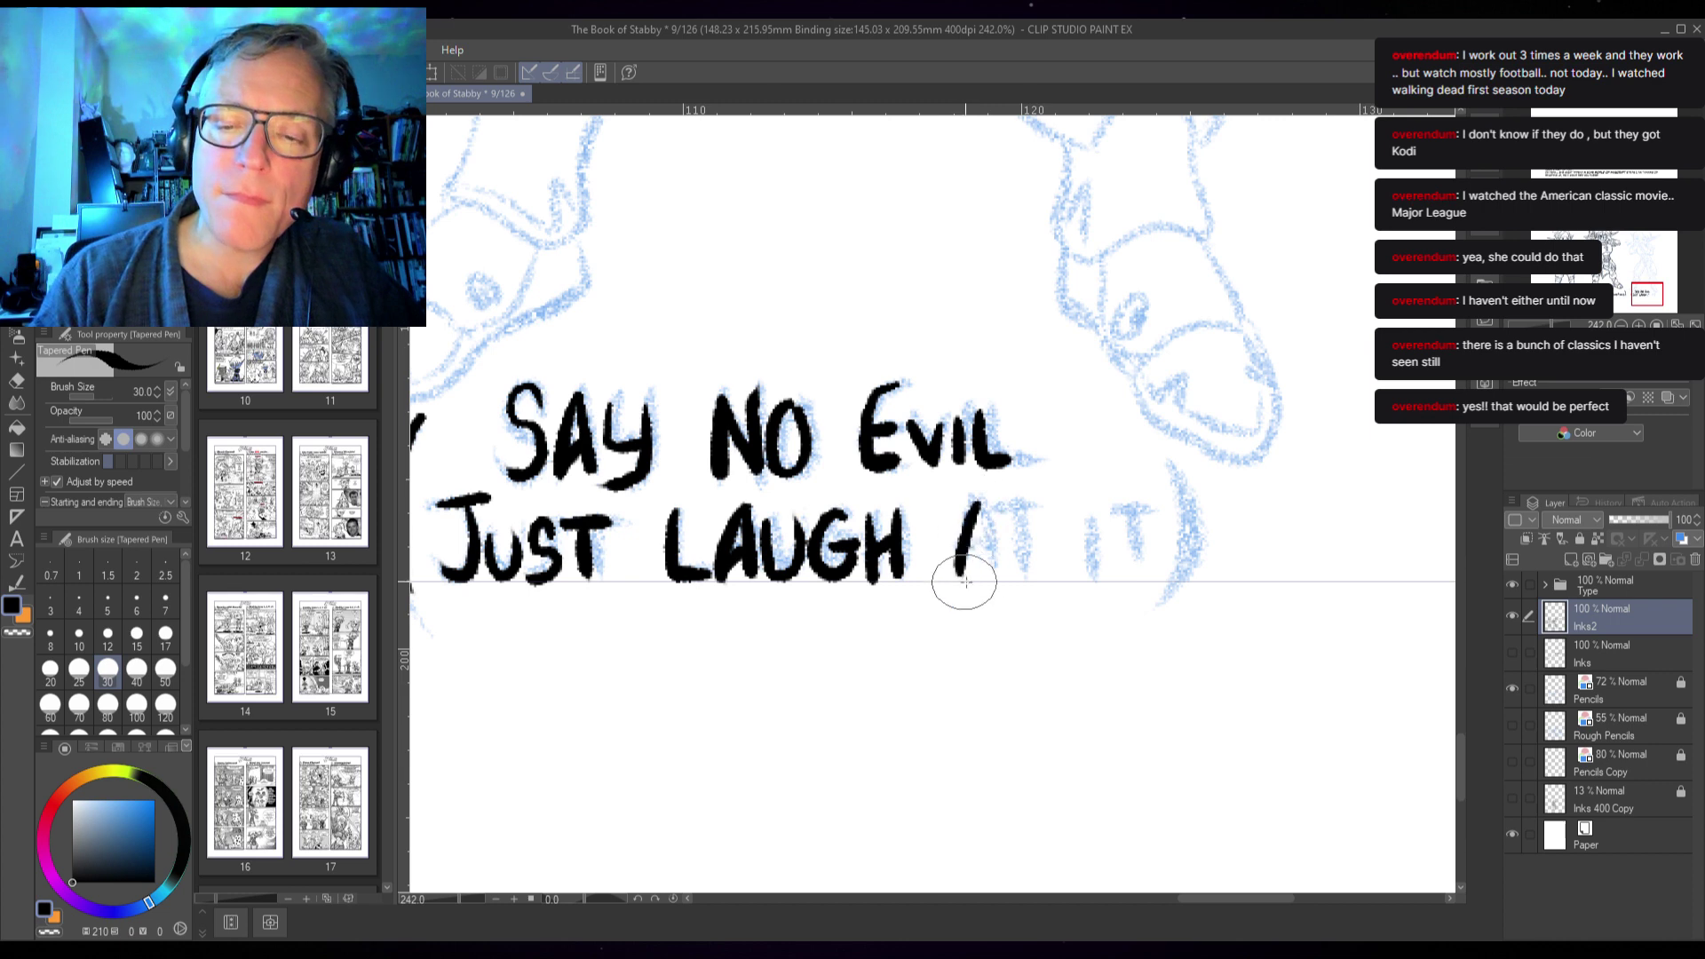
mouse_move(977, 504)
left_mouse_down()
mouse_move(988, 565)
mouse_move(961, 564)
mouse_move(1024, 509)
mouse_move(1021, 572)
left_mouse_up()
left_click_drag(1085, 508, 1084, 575)
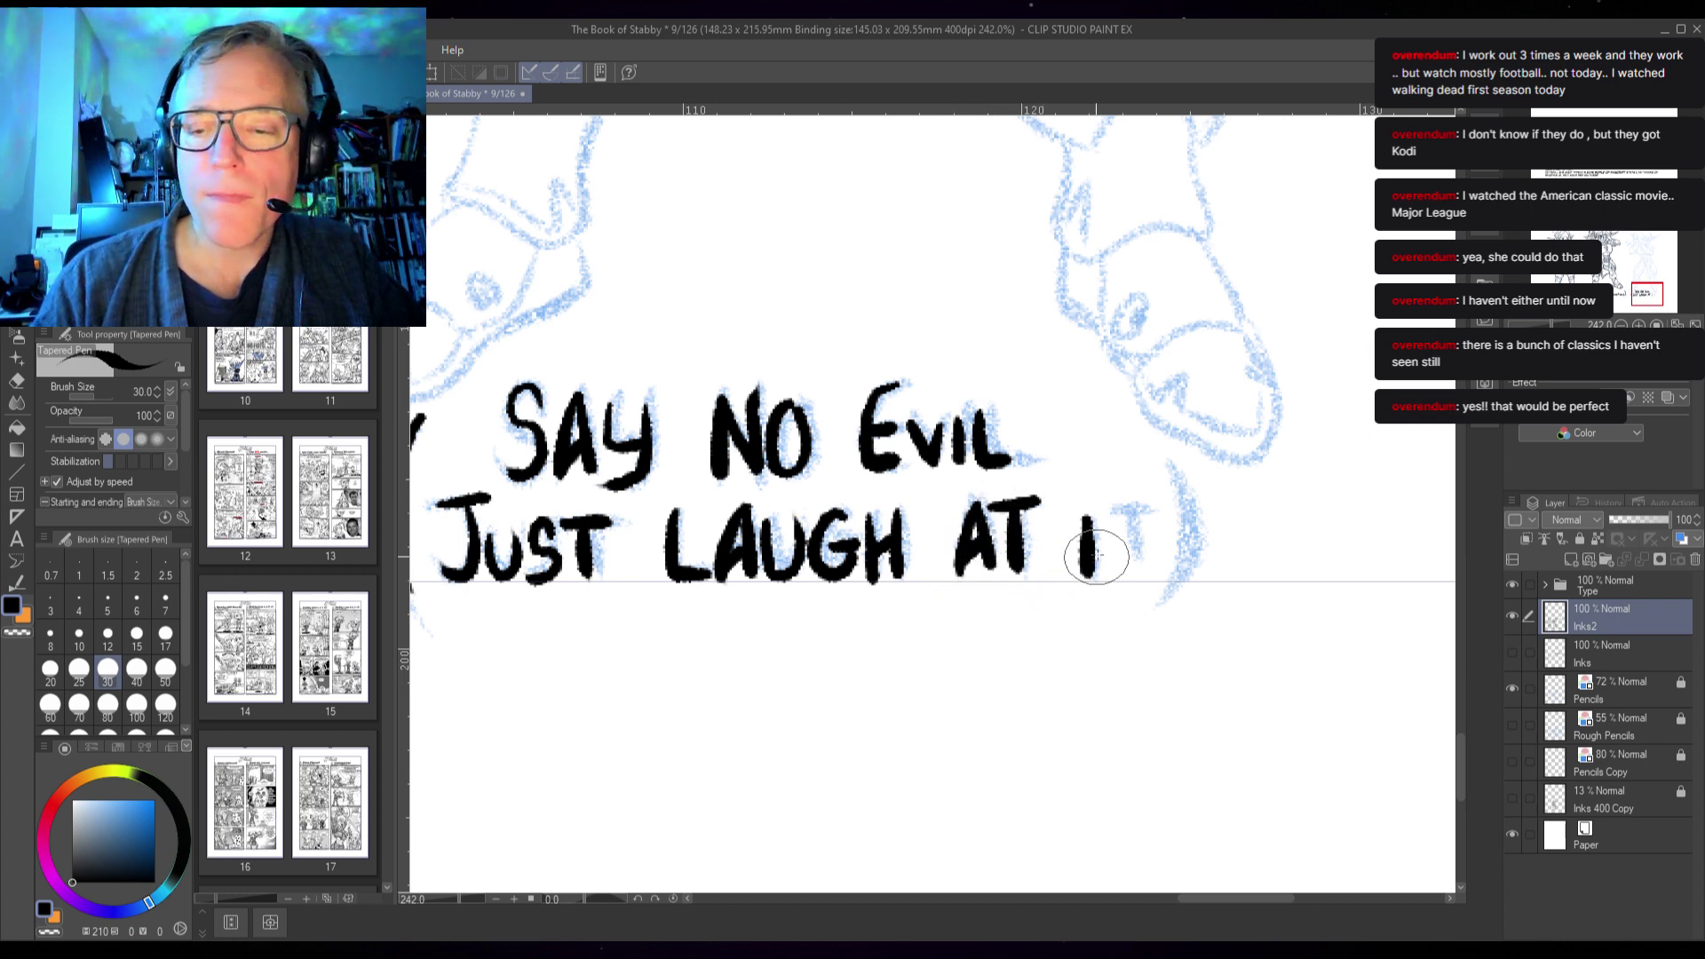
mouse_move(1107, 513)
left_mouse_down()
mouse_move(1147, 509)
mouse_move(1116, 516)
mouse_move(1118, 575)
left_mouse_up()
key("ctrl+z")
key("ctrl+z")
key("ctrl+z")
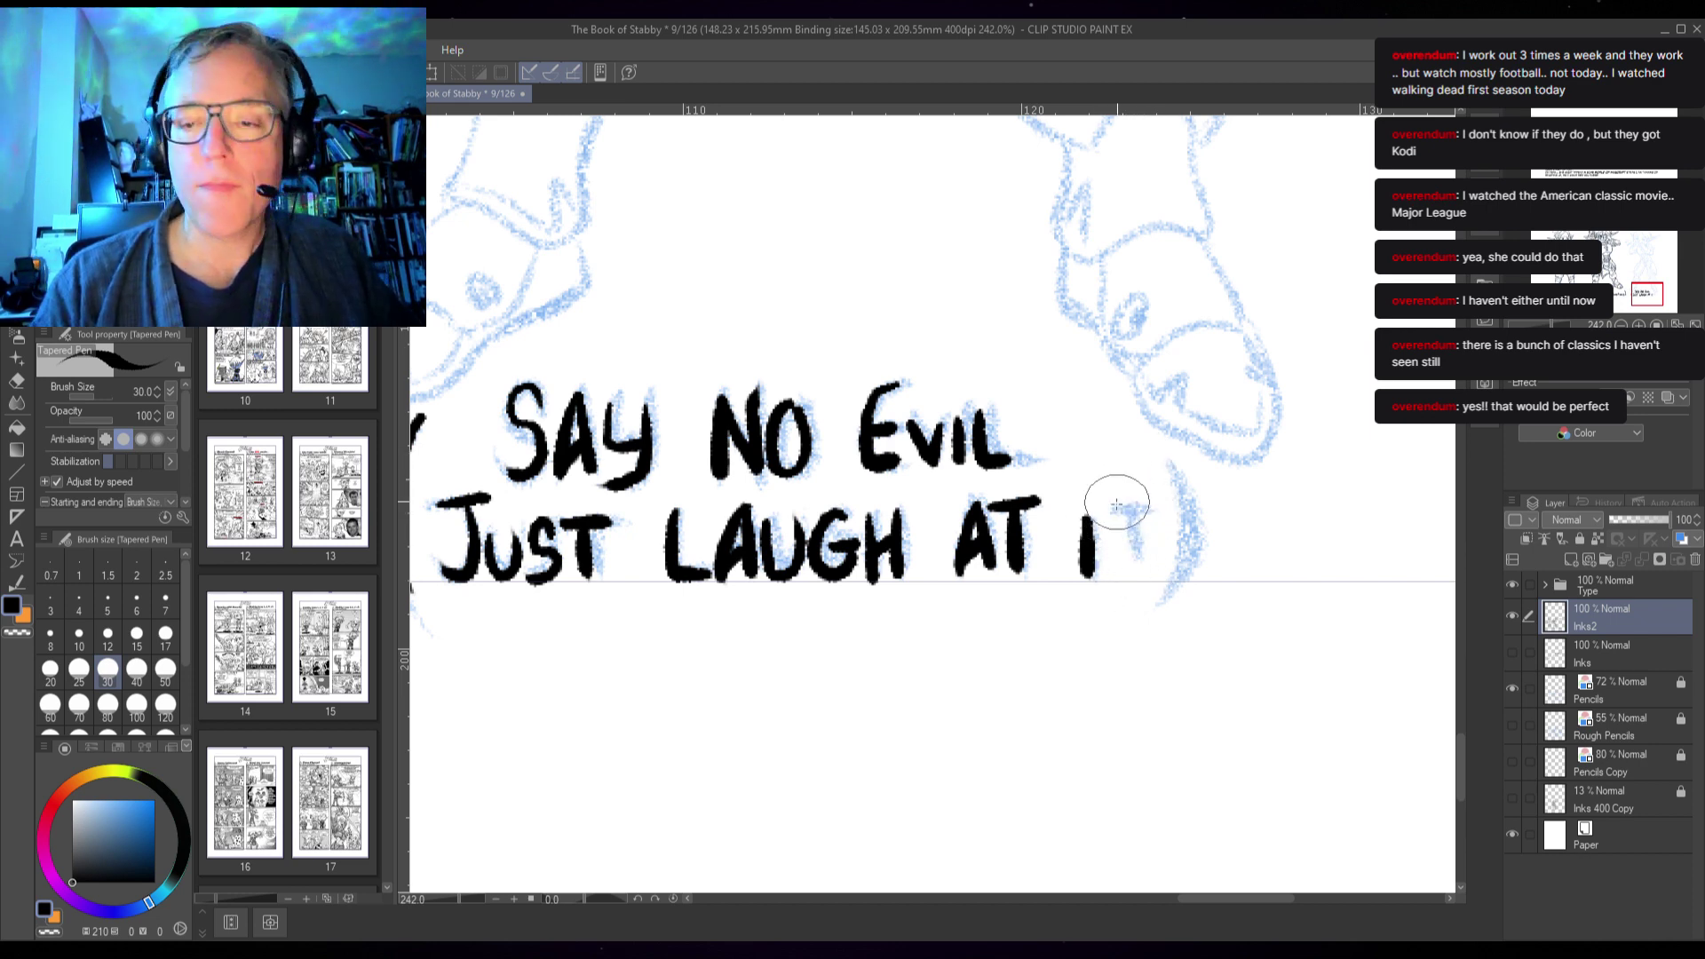
mouse_move(1092, 517)
left_mouse_down()
mouse_move(1149, 509)
mouse_move(1125, 573)
left_mouse_up()
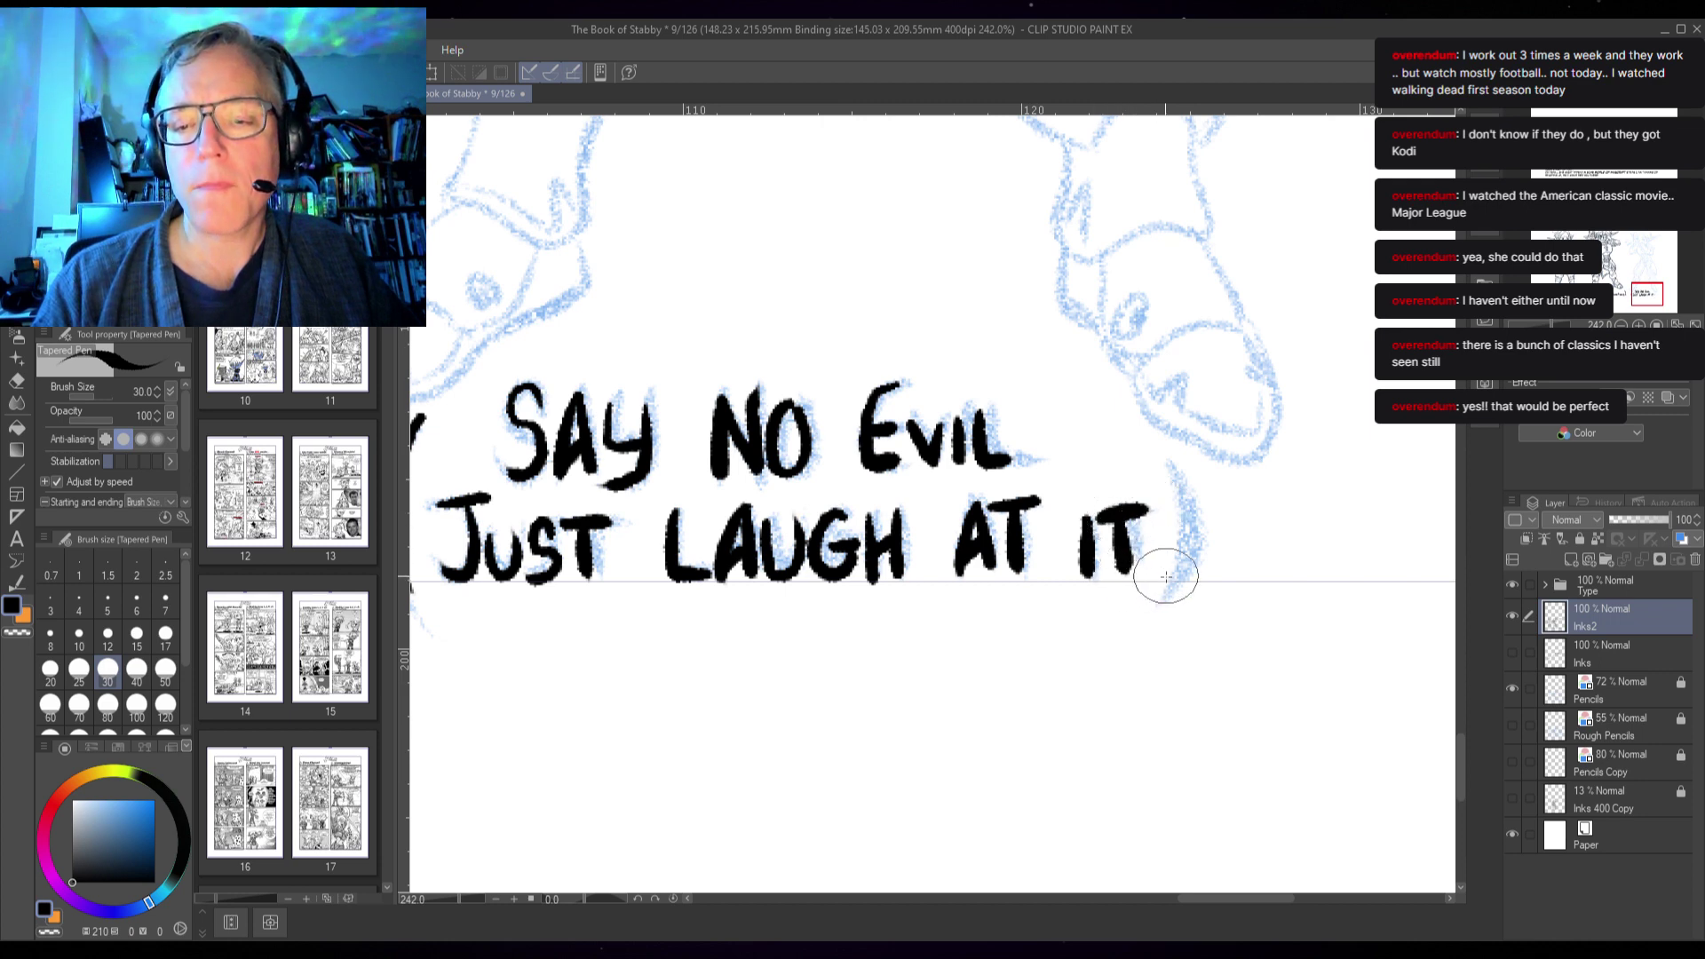
left_click_drag(1161, 444, 1188, 565)
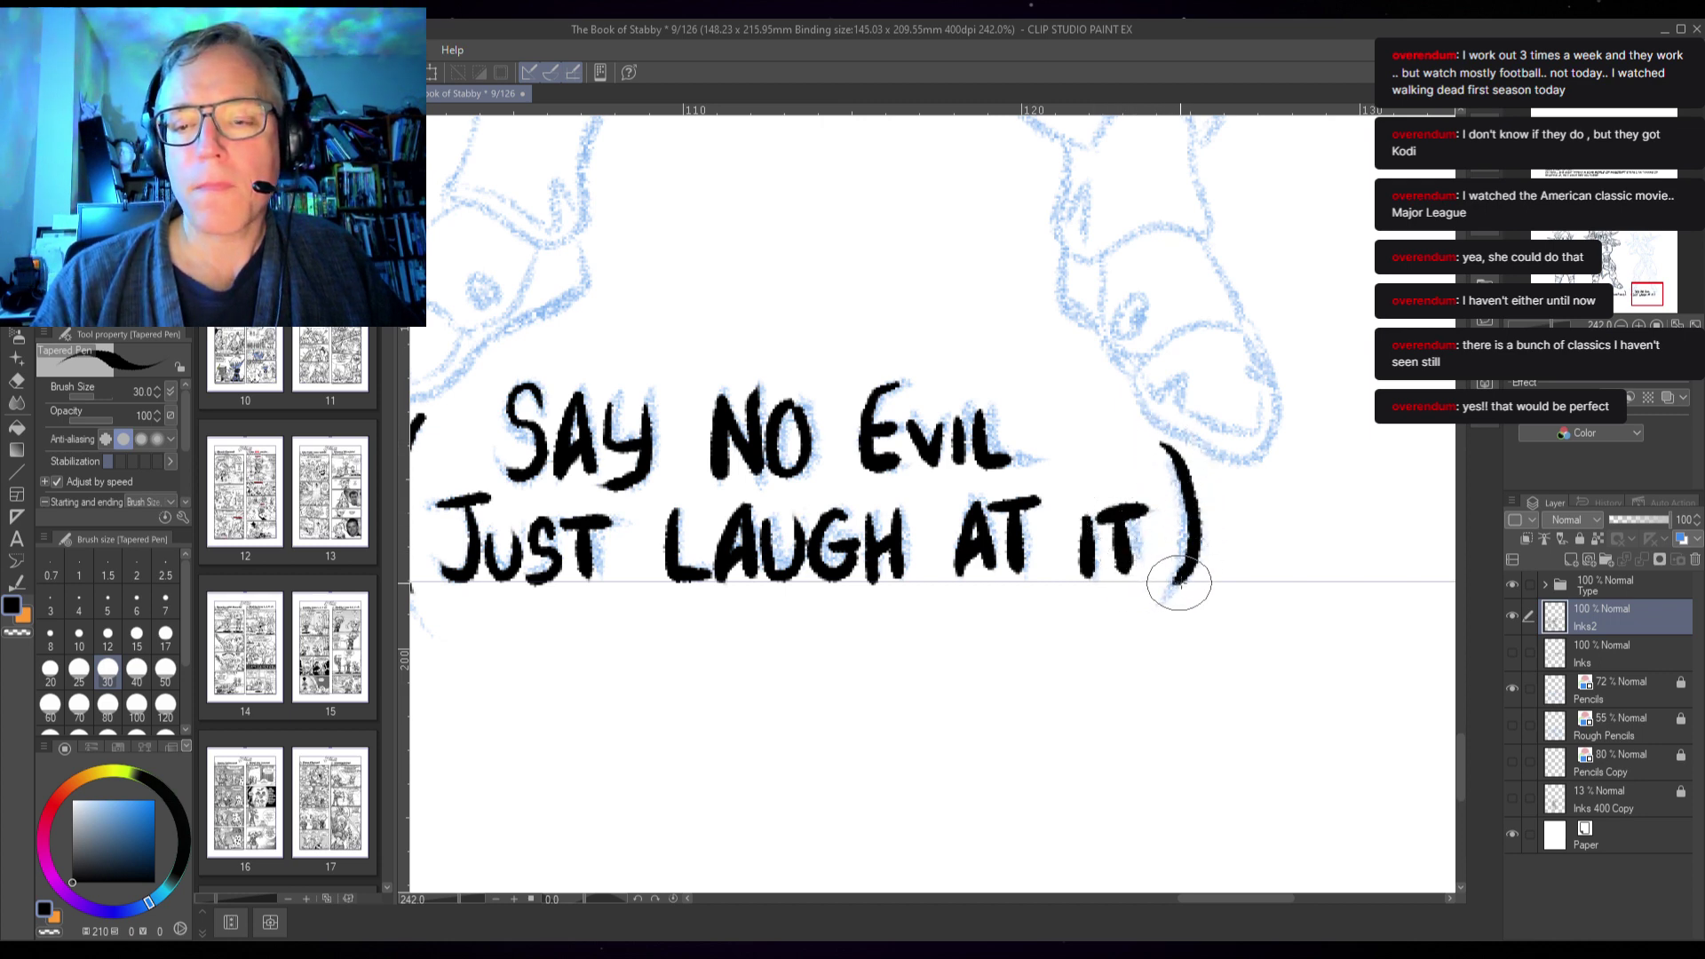
- Remove both inked parentheses around the caption while keeping its lettering
mouse_move(742, 632)
left_mouse_down()
mouse_move(1034, 686)
mouse_move(780, 689)
mouse_move(936, 700)
mouse_move(843, 596)
mouse_move(859, 613)
left_mouse_up()
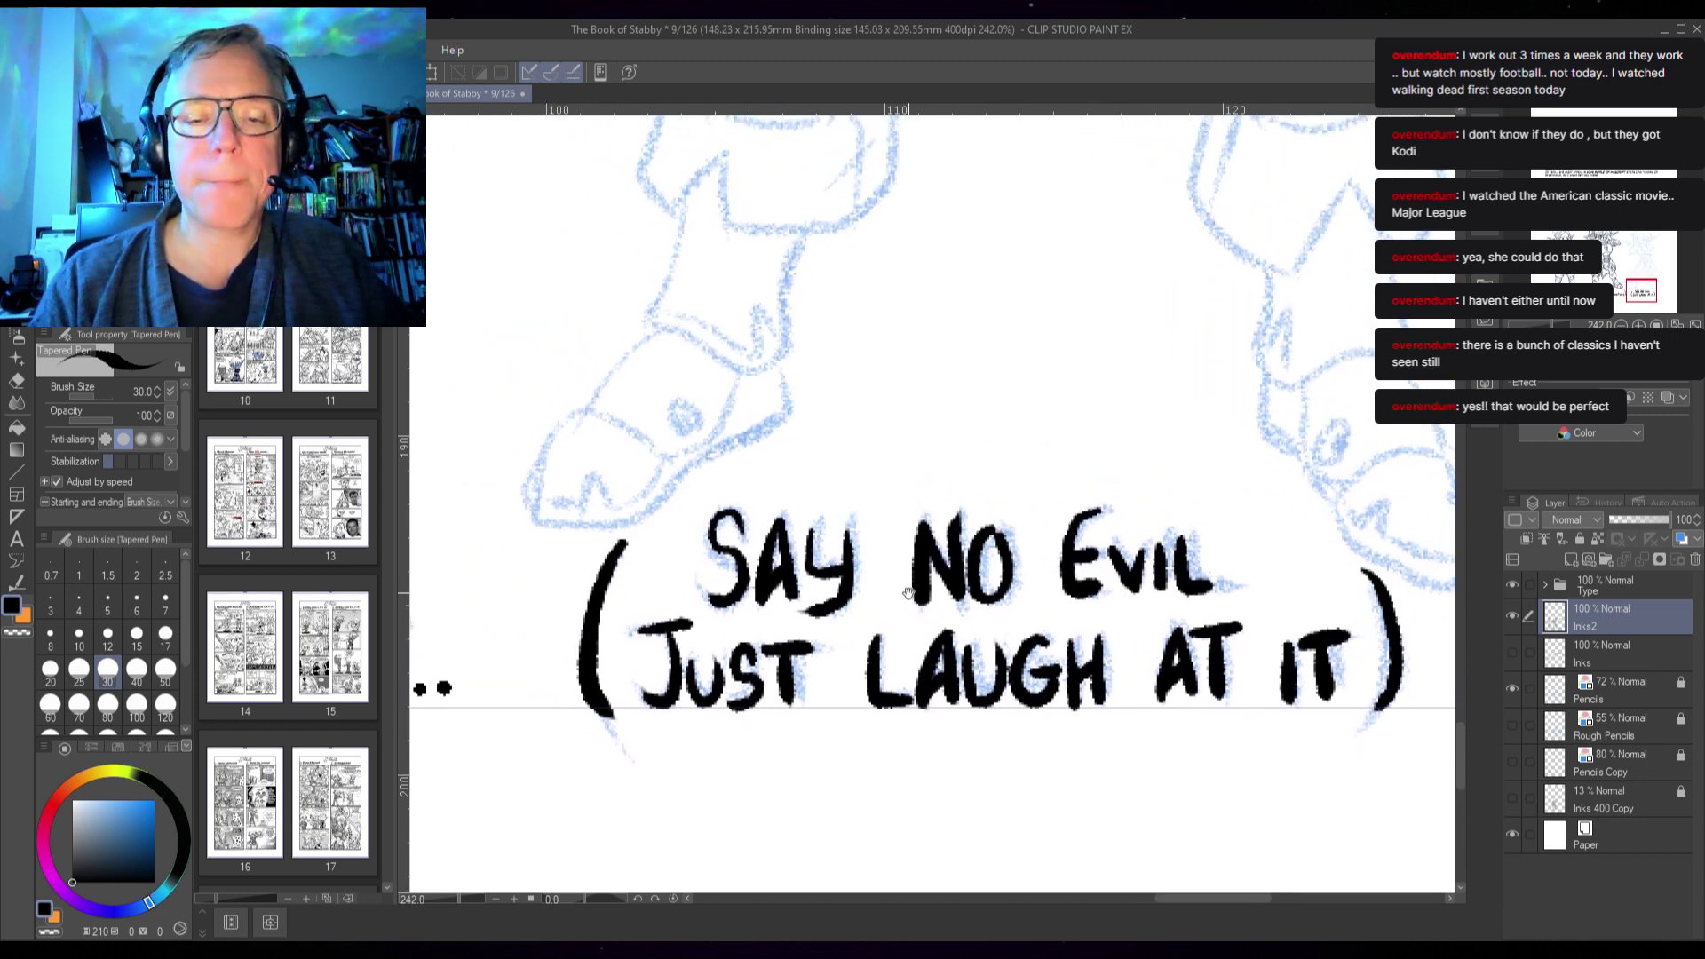
mouse_move(634, 545)
left_mouse_down()
mouse_move(589, 607)
mouse_move(610, 574)
mouse_move(589, 700)
mouse_move(611, 687)
mouse_move(605, 753)
left_mouse_up()
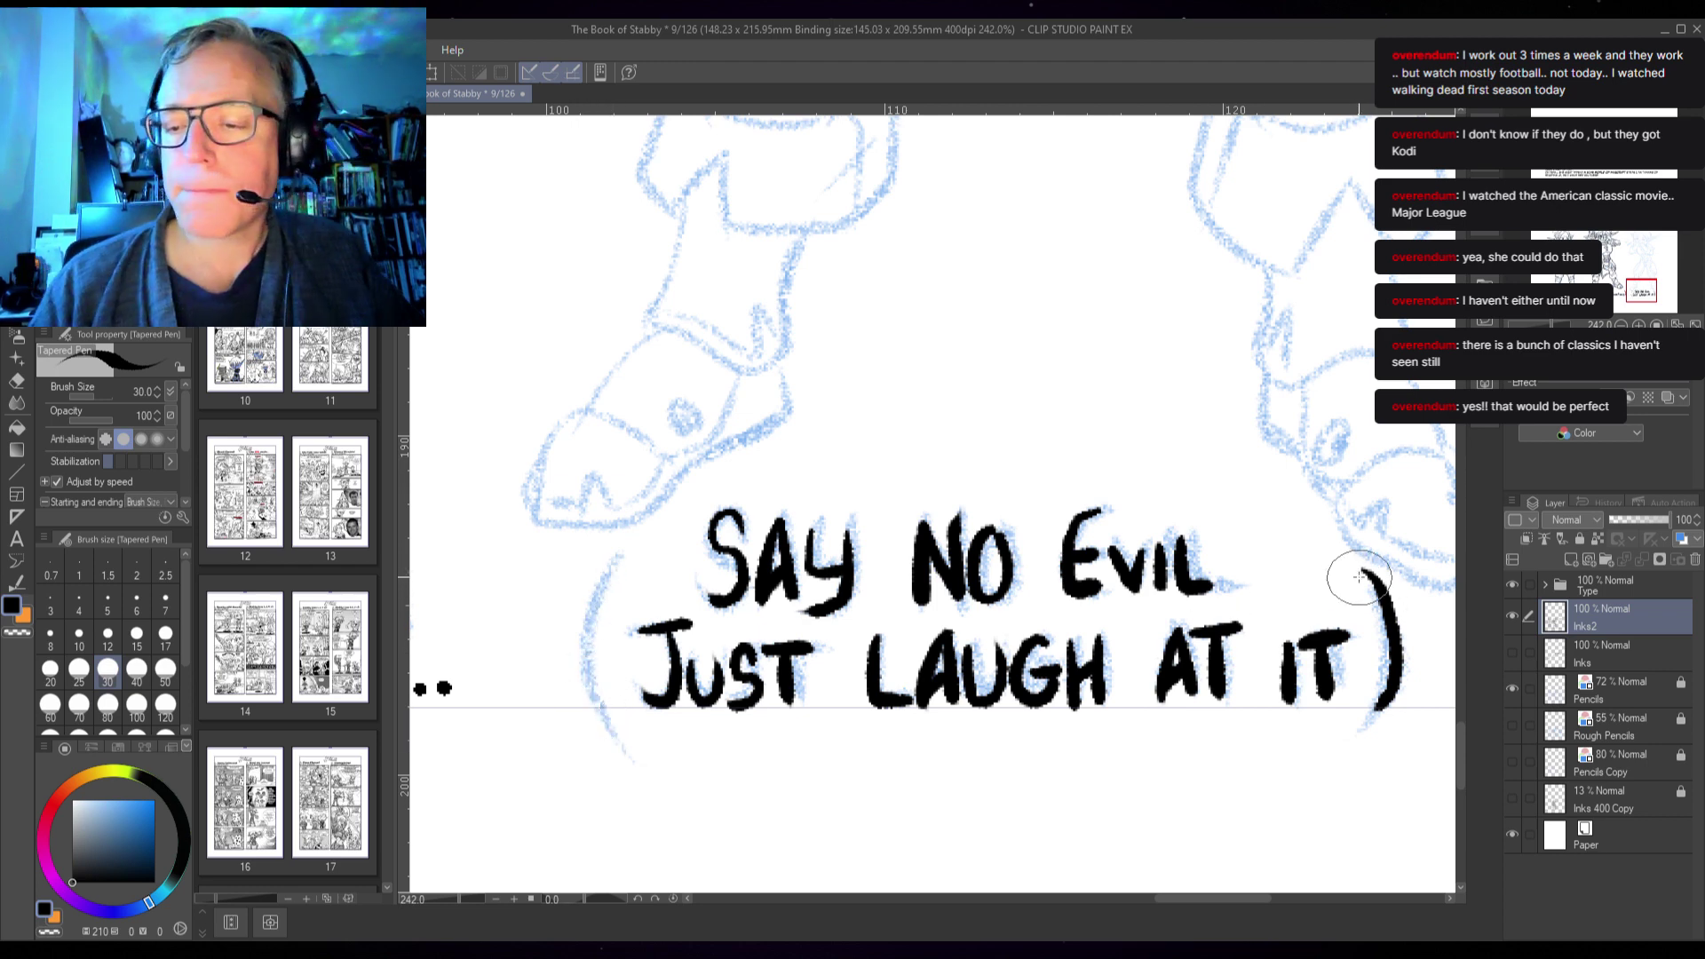
mouse_move(1364, 578)
left_mouse_down()
mouse_move(1401, 636)
mouse_move(1347, 567)
mouse_move(1374, 636)
mouse_move(1391, 634)
mouse_move(1378, 708)
left_mouse_up()
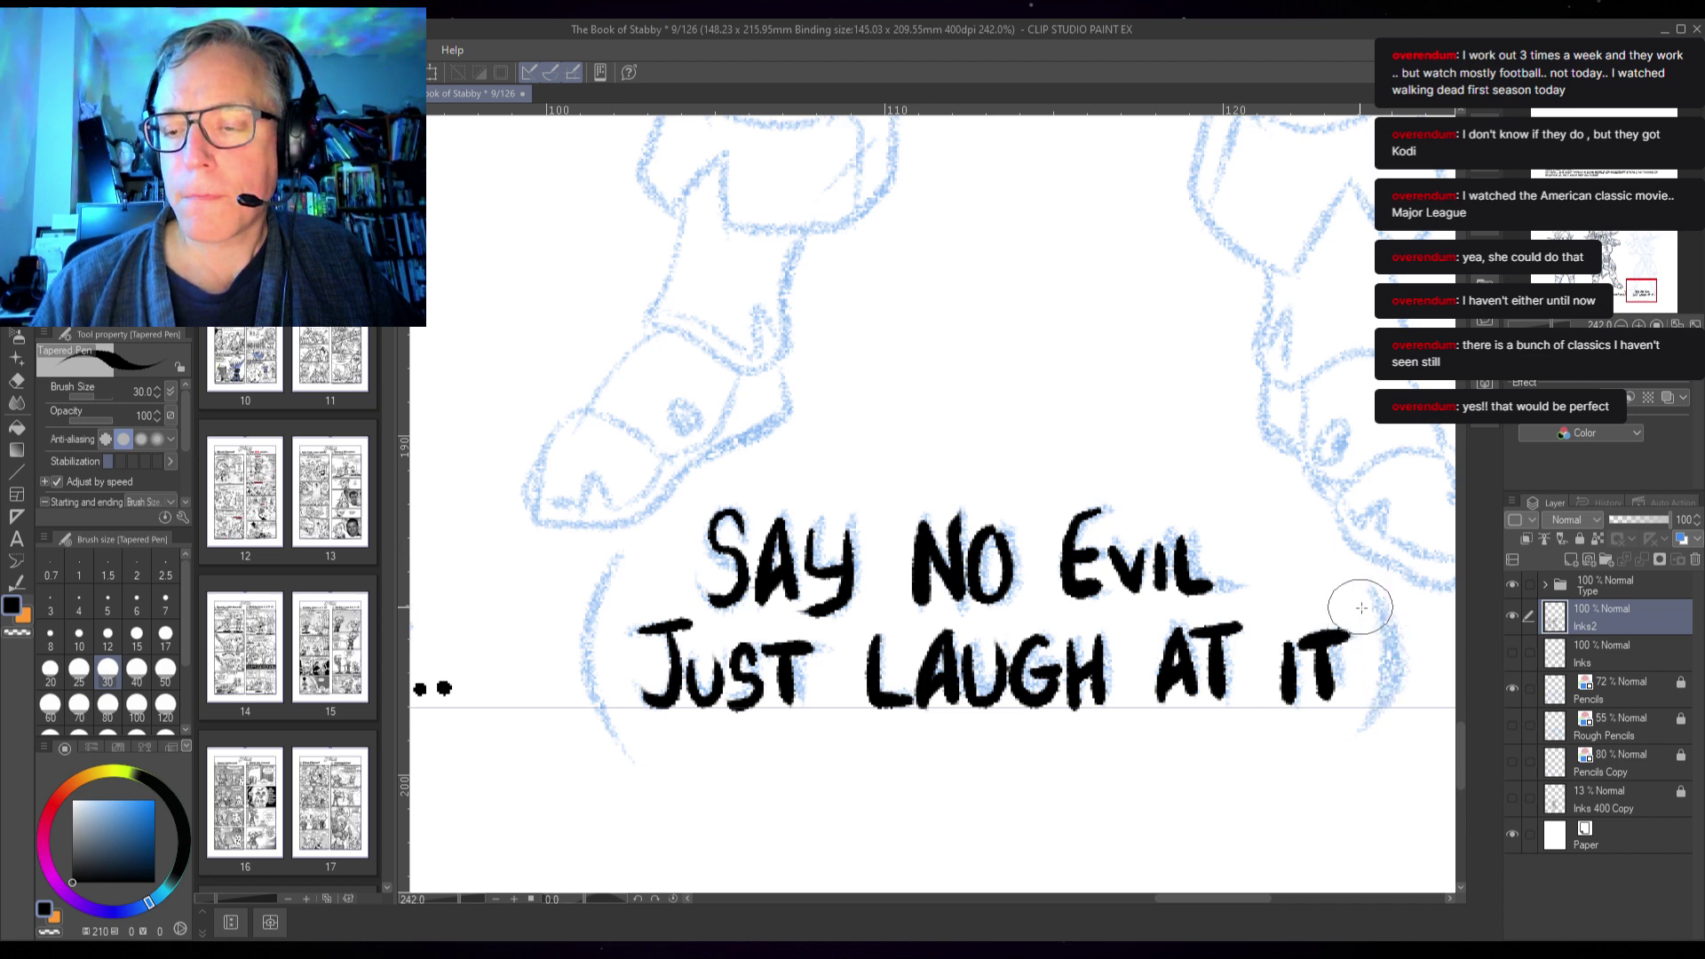
mouse_move(1376, 577)
left_mouse_down()
mouse_move(1383, 687)
mouse_move(1356, 715)
left_mouse_up()
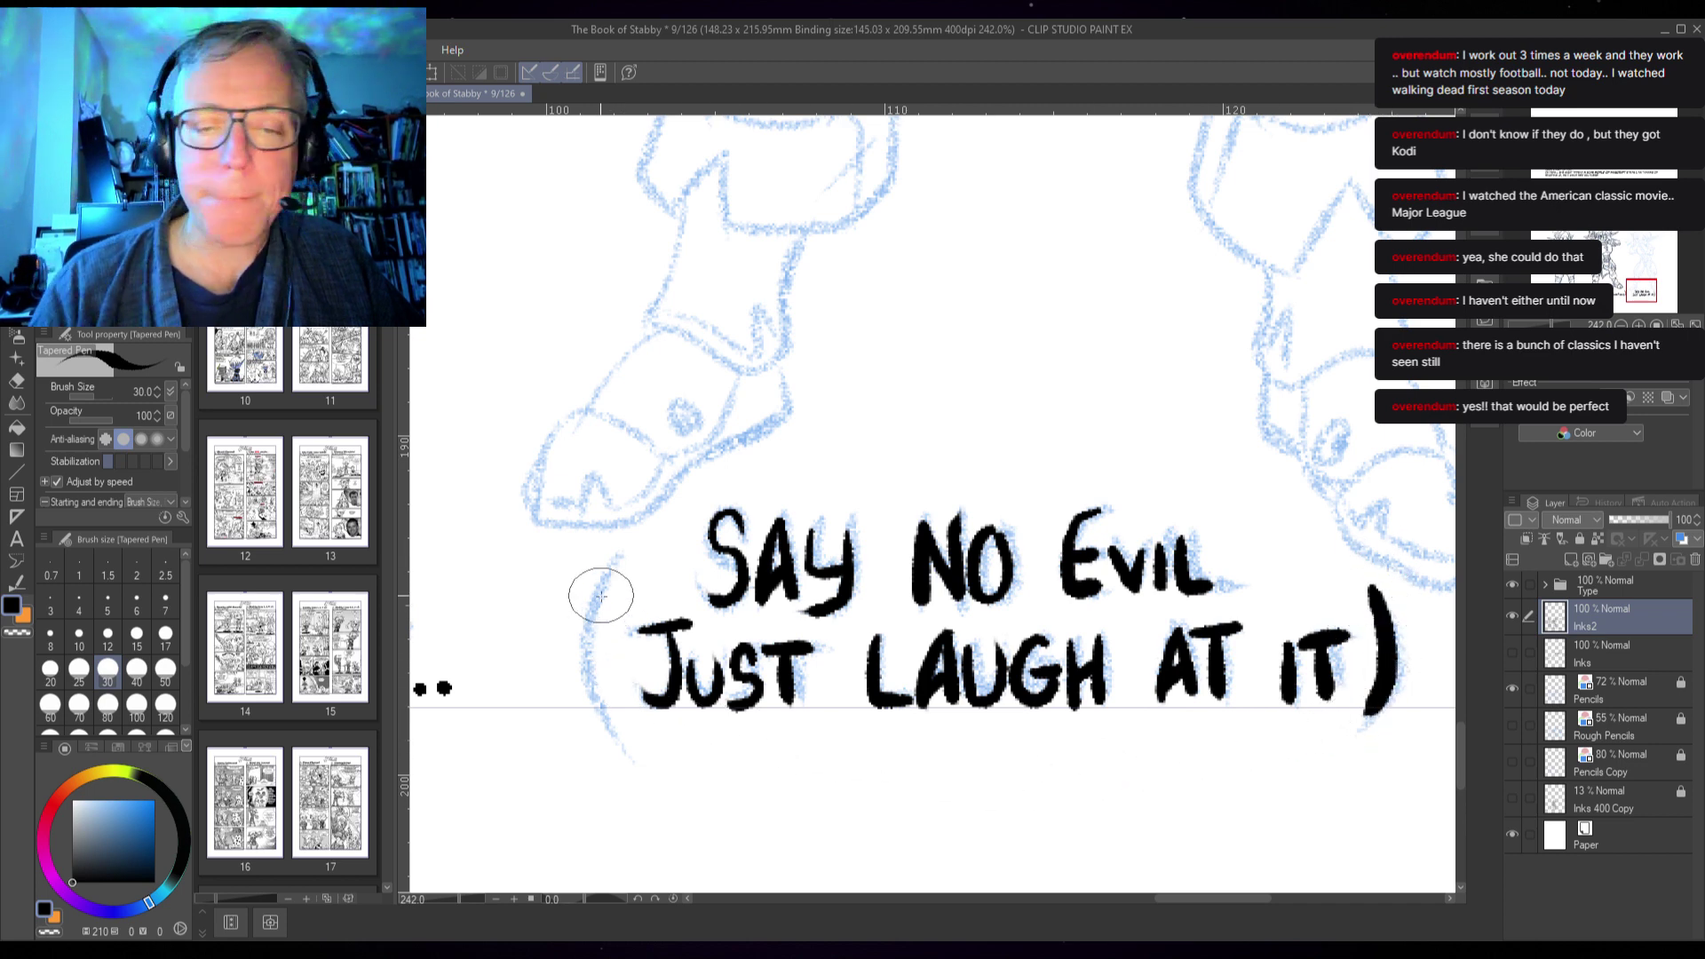
left_click_drag(611, 590, 645, 729)
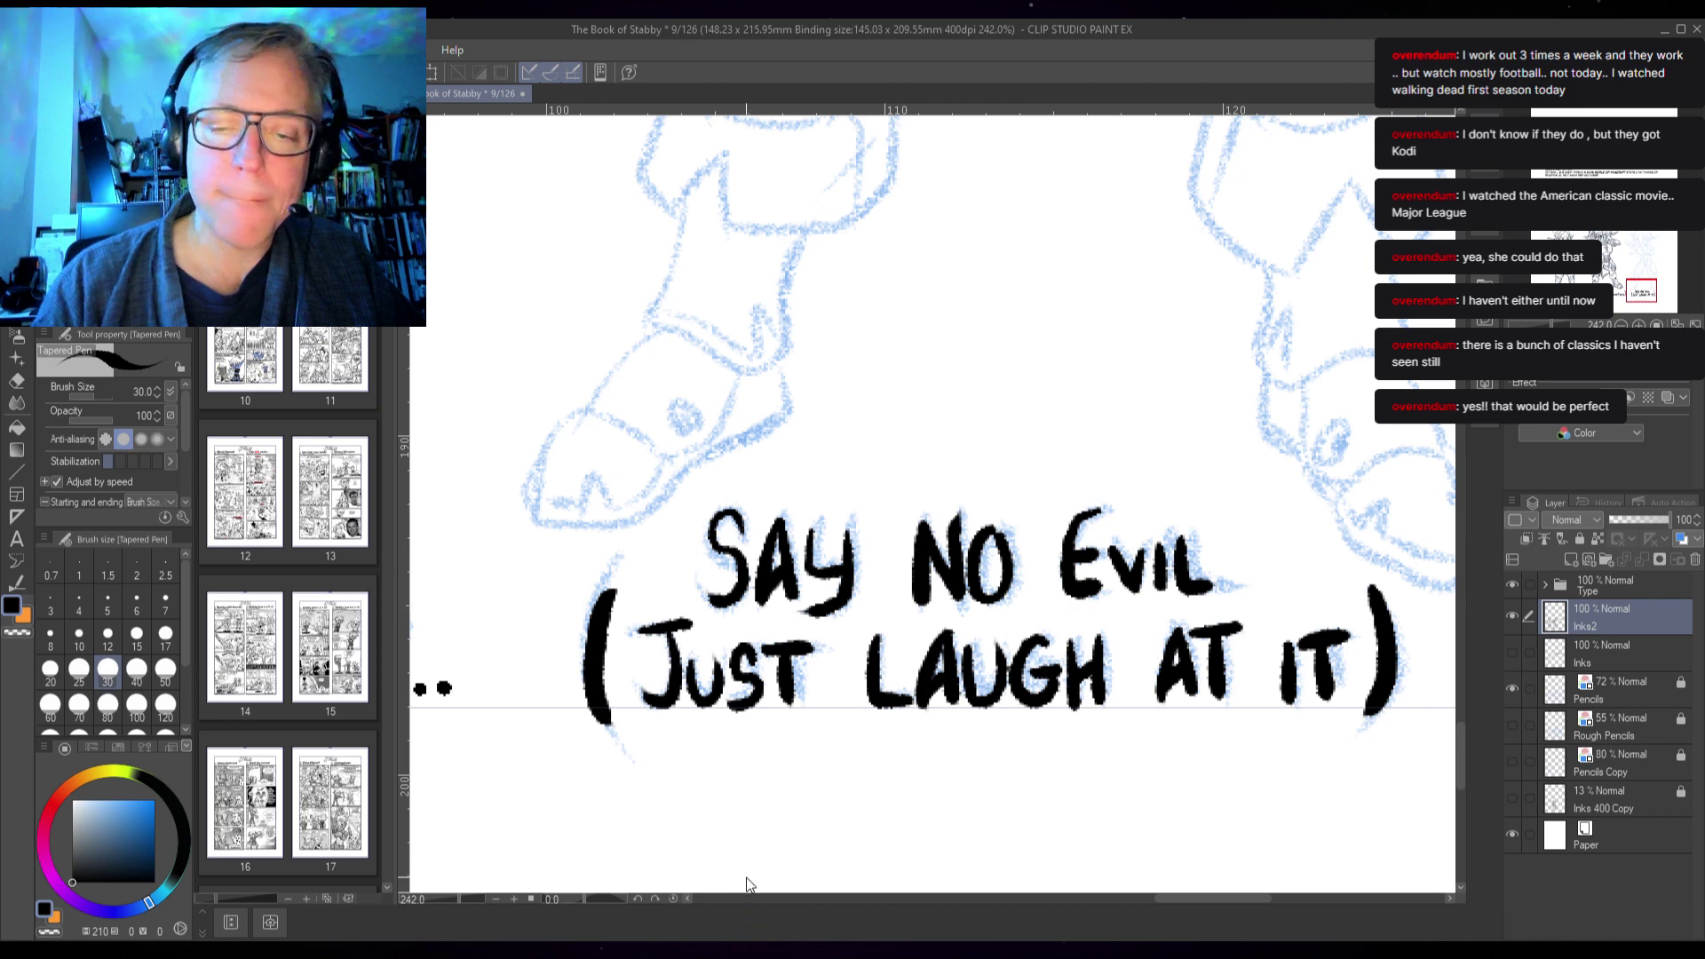
key("ctrl+z")
key("ctrl+z")
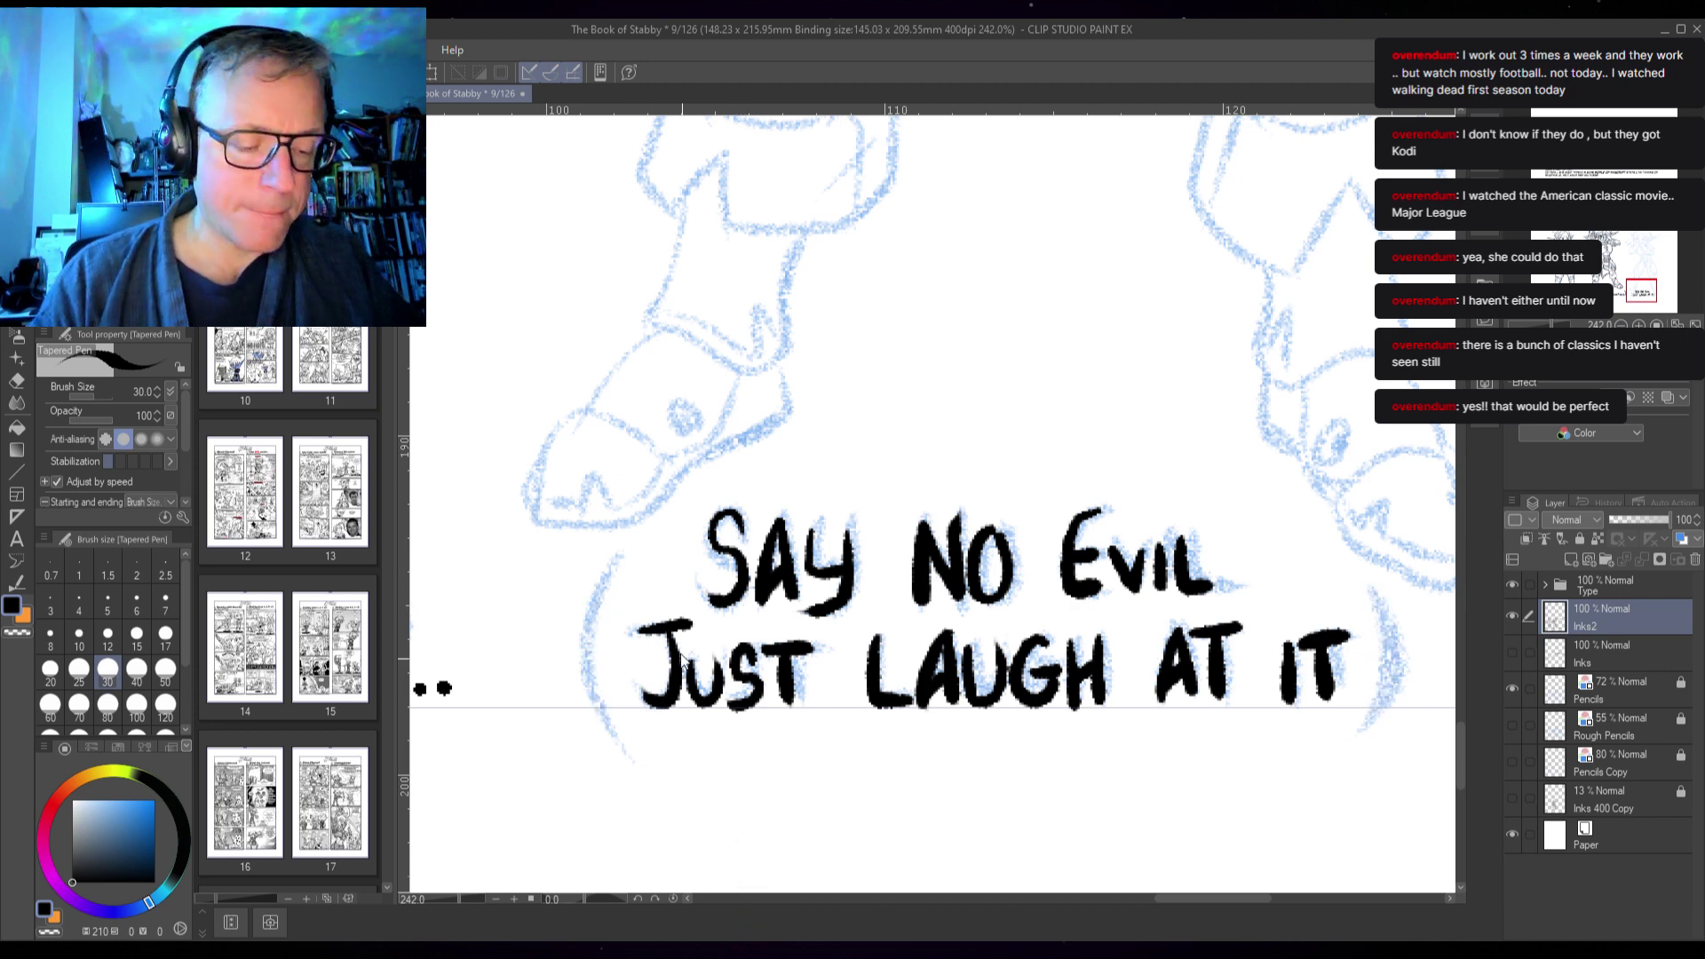
mouse_move(614, 559)
left_mouse_down()
mouse_move(593, 654)
mouse_move(649, 726)
left_mouse_up()
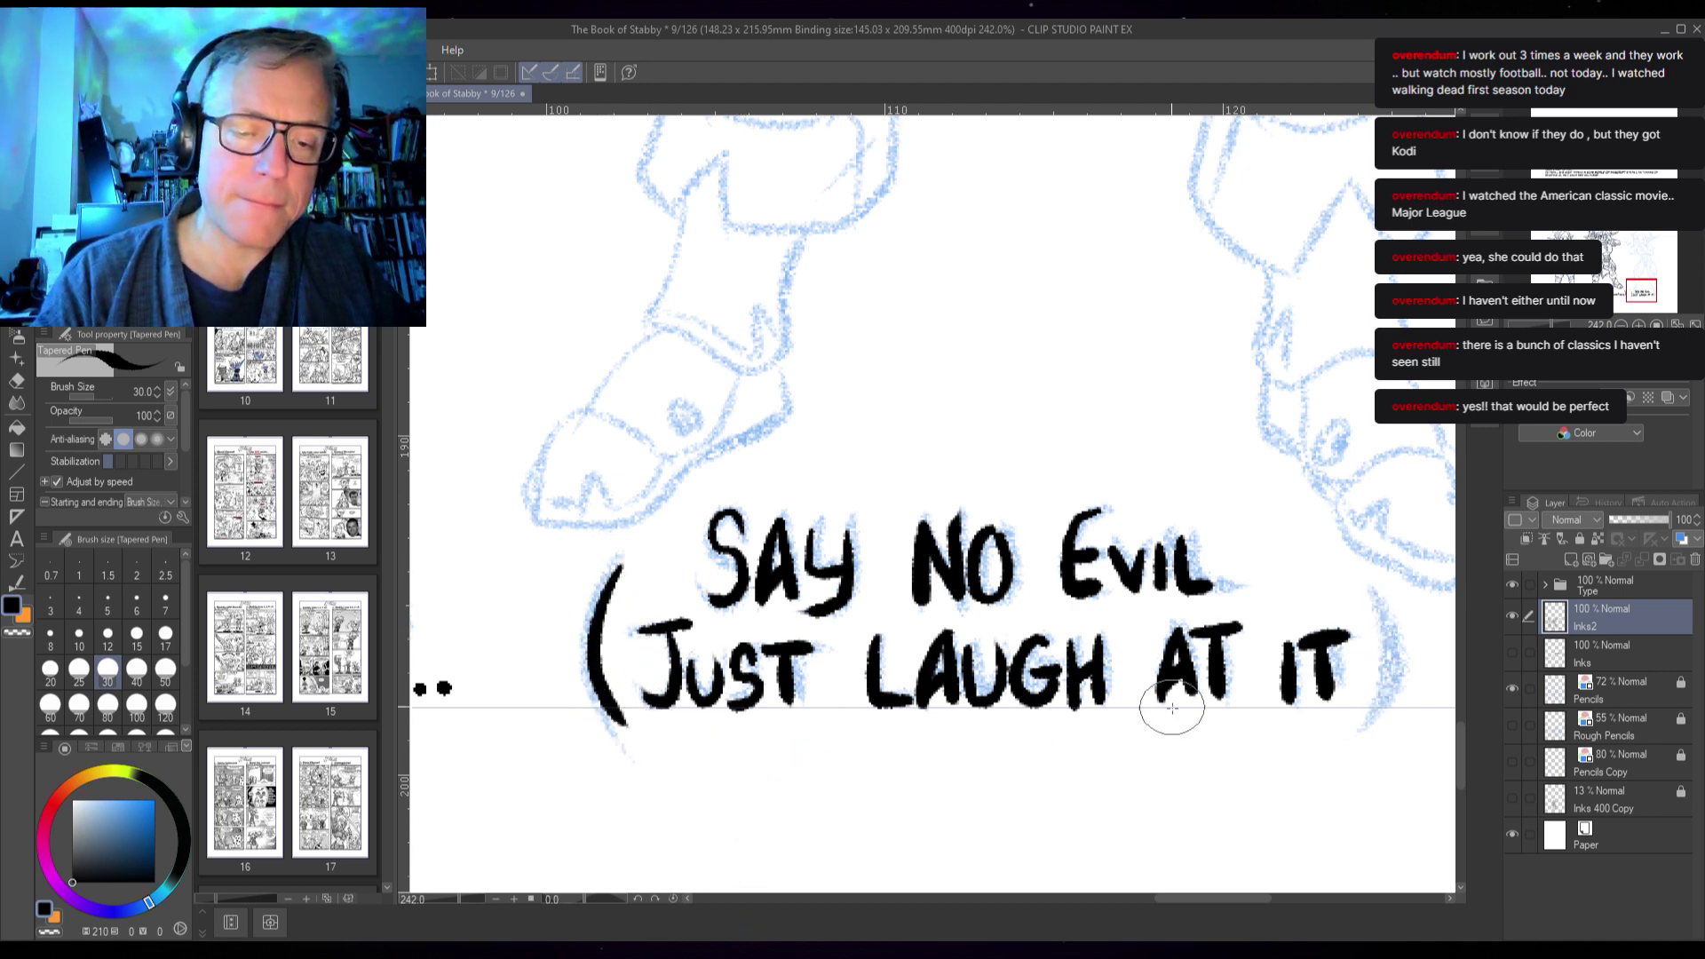
key("ctrl+z")
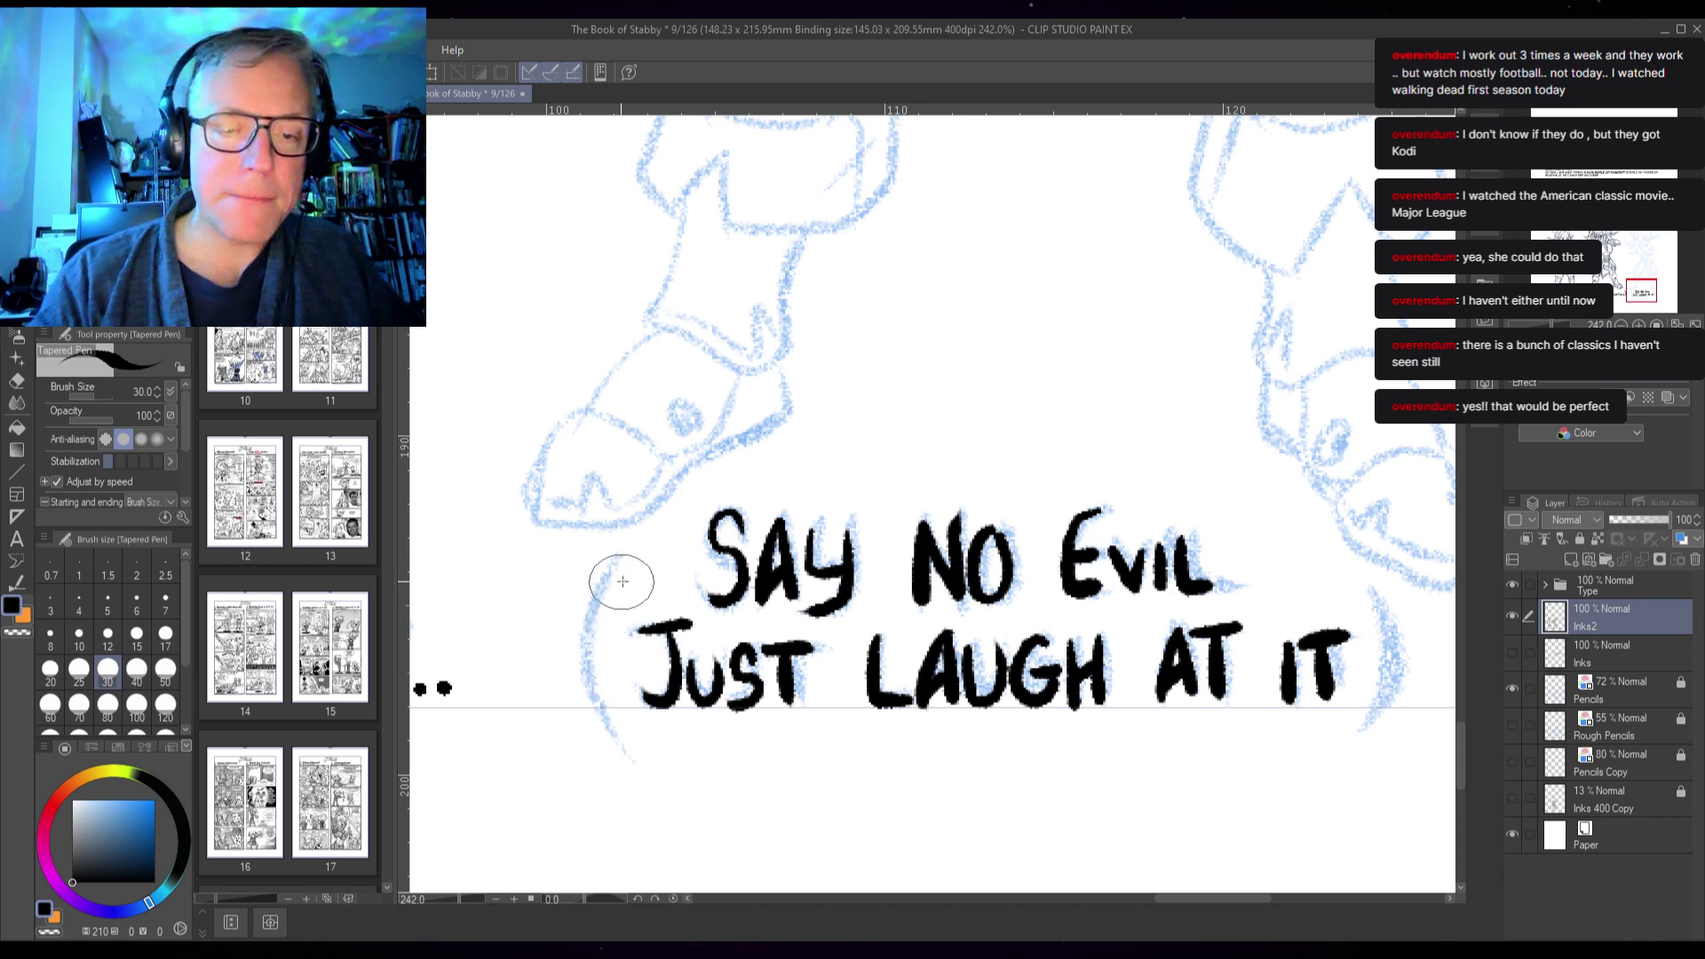
- Ink shorter parentheses enclosing only the line JUST LAUGH AT IT and save the page
left_click_drag(621, 581, 614, 721)
left_click_drag(1367, 583, 1358, 721)
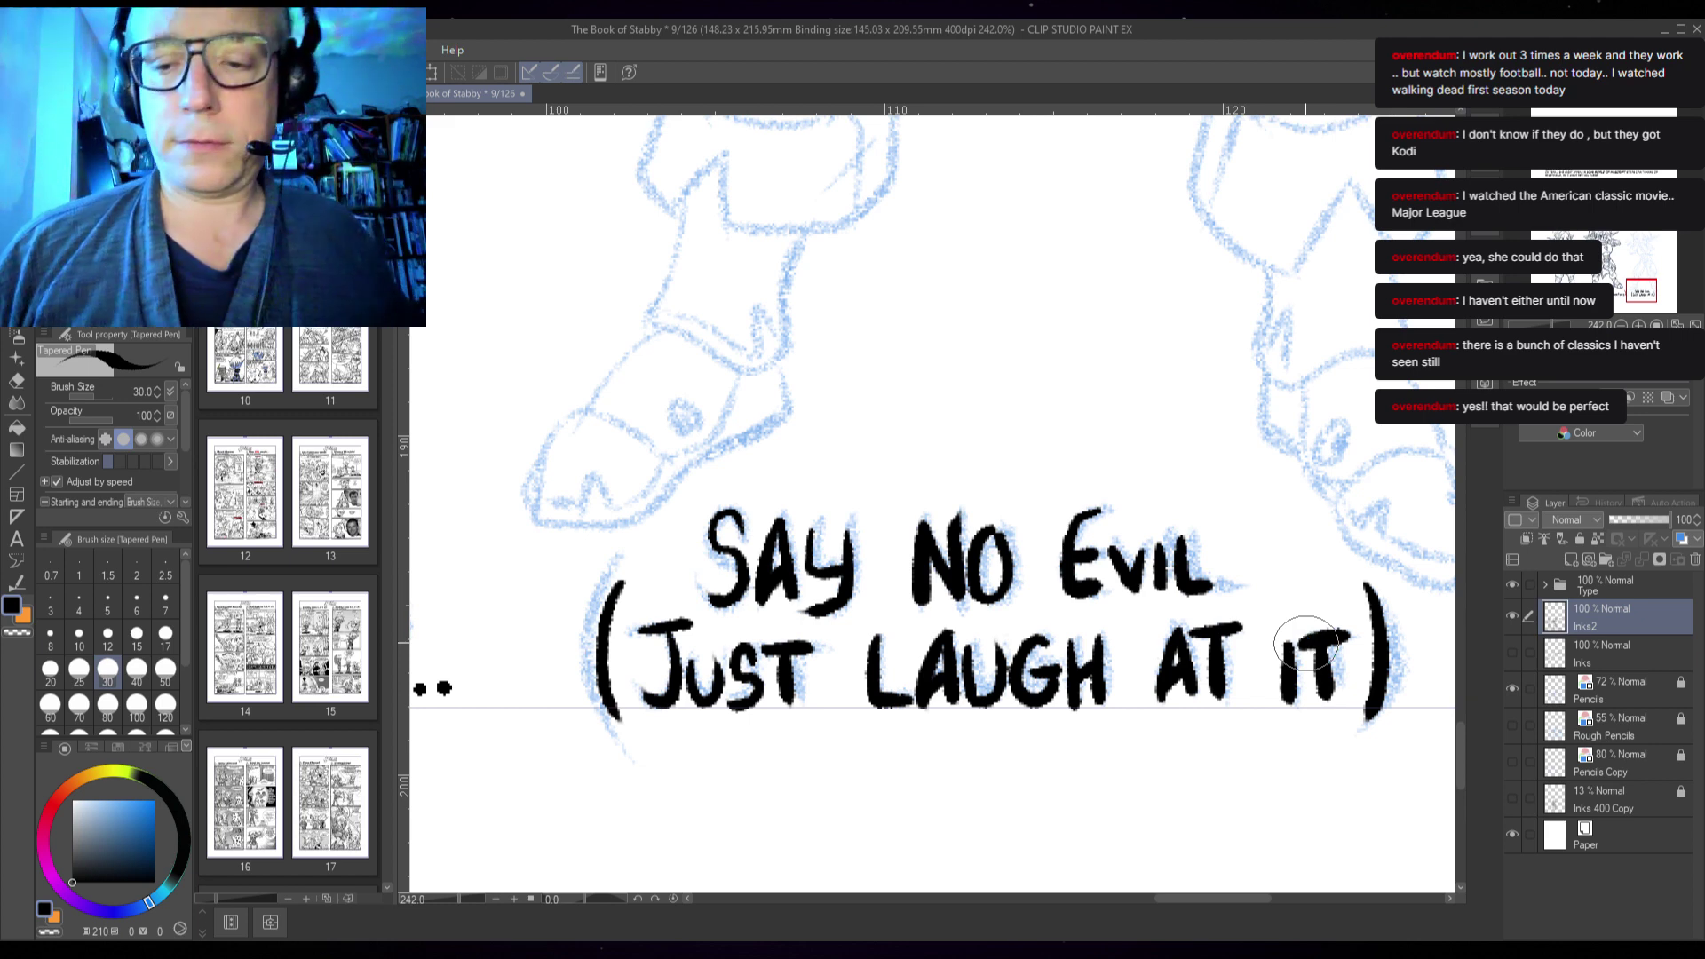
key("ctrl+s")
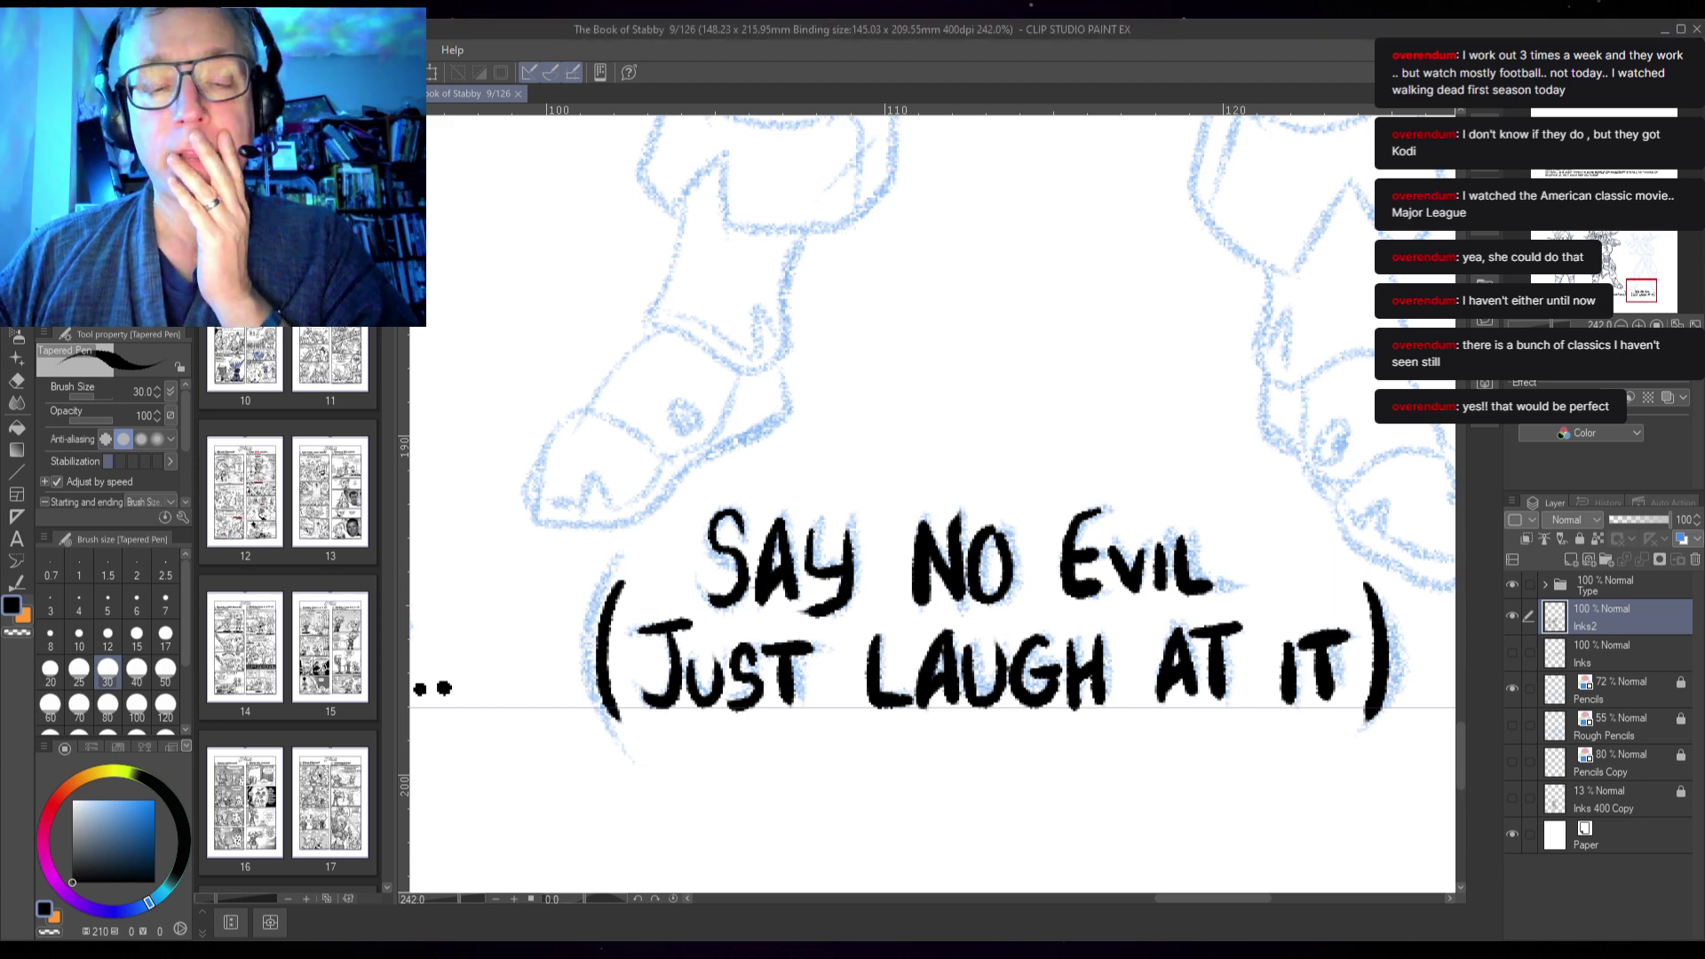
- Switch to the Real G-Pen at brush size 20 and ink the two flying drops beside the VALLHALLA figure's face
scroll(765, 348, "down", 1)
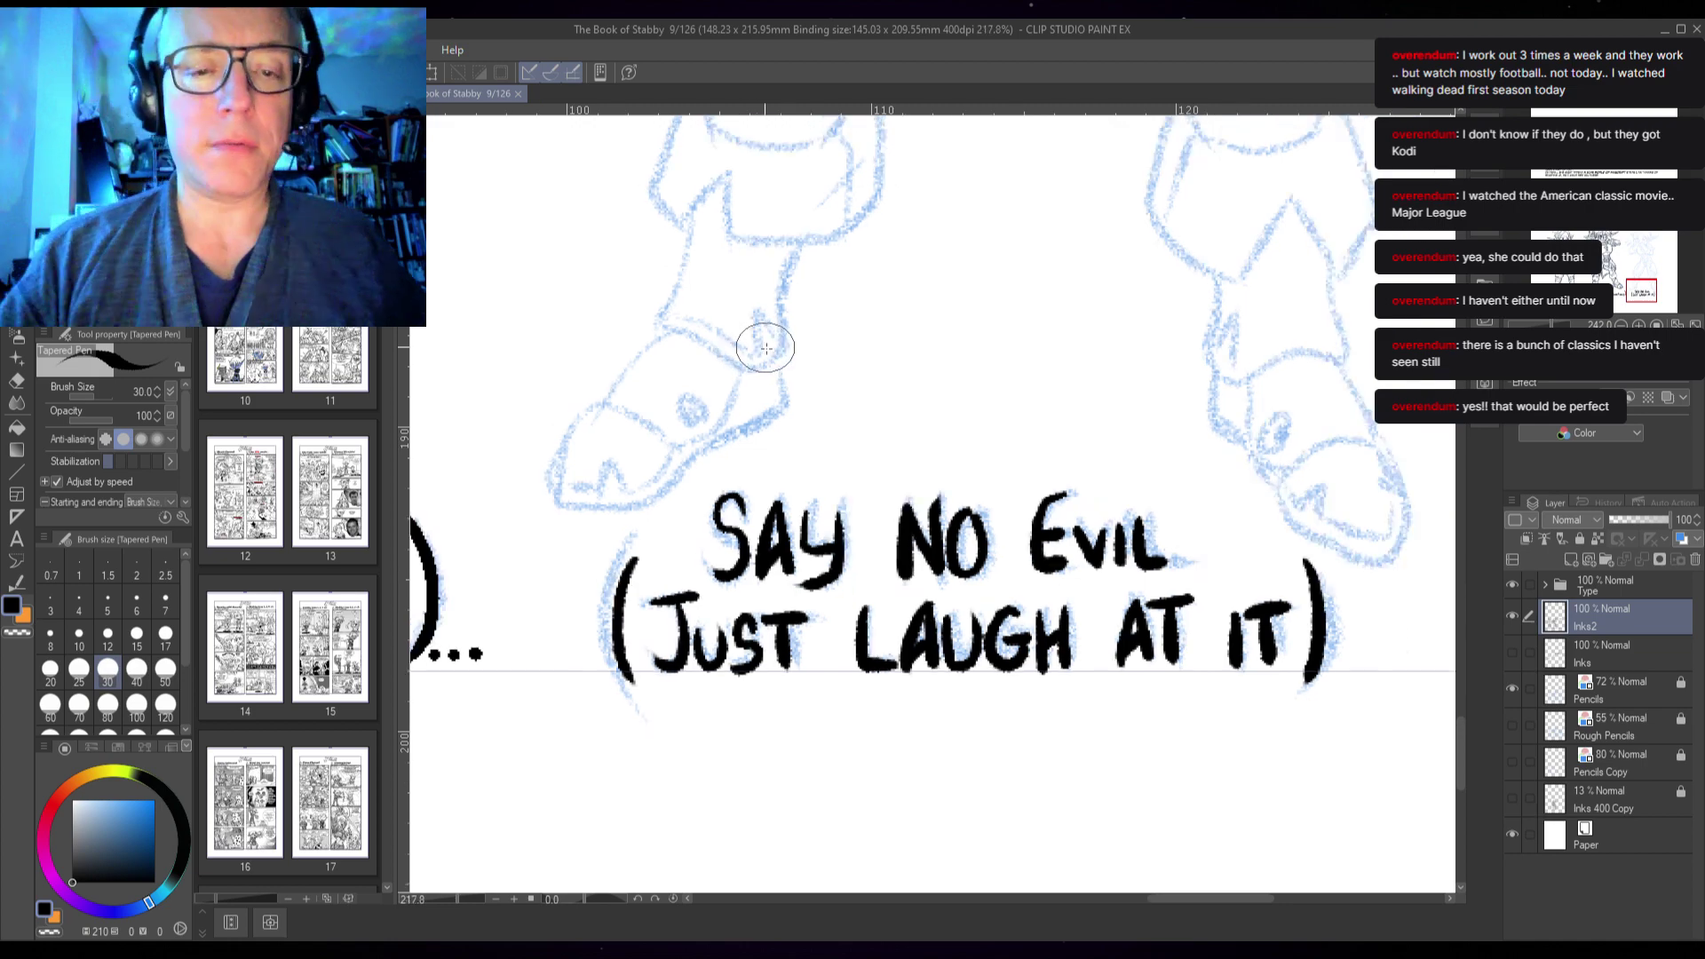
scroll(765, 348, "down", 1)
scroll(780, 343, "down", 2)
left_click(116, 177)
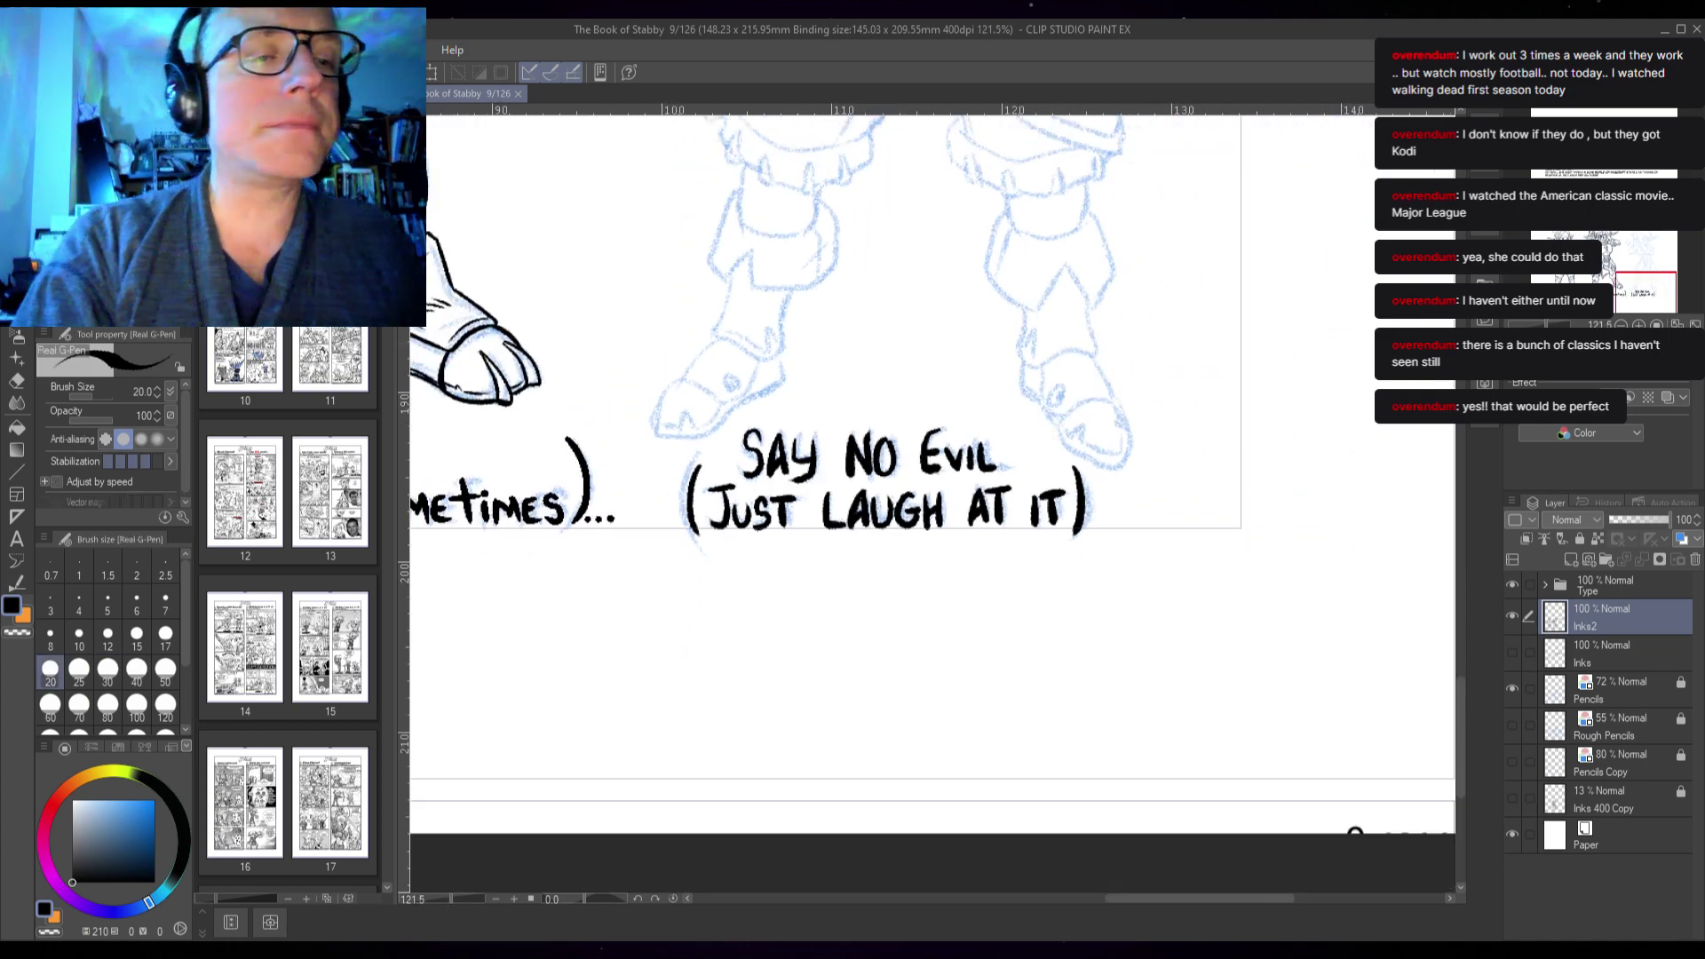
left_click_drag(804, 360, 1123, 635)
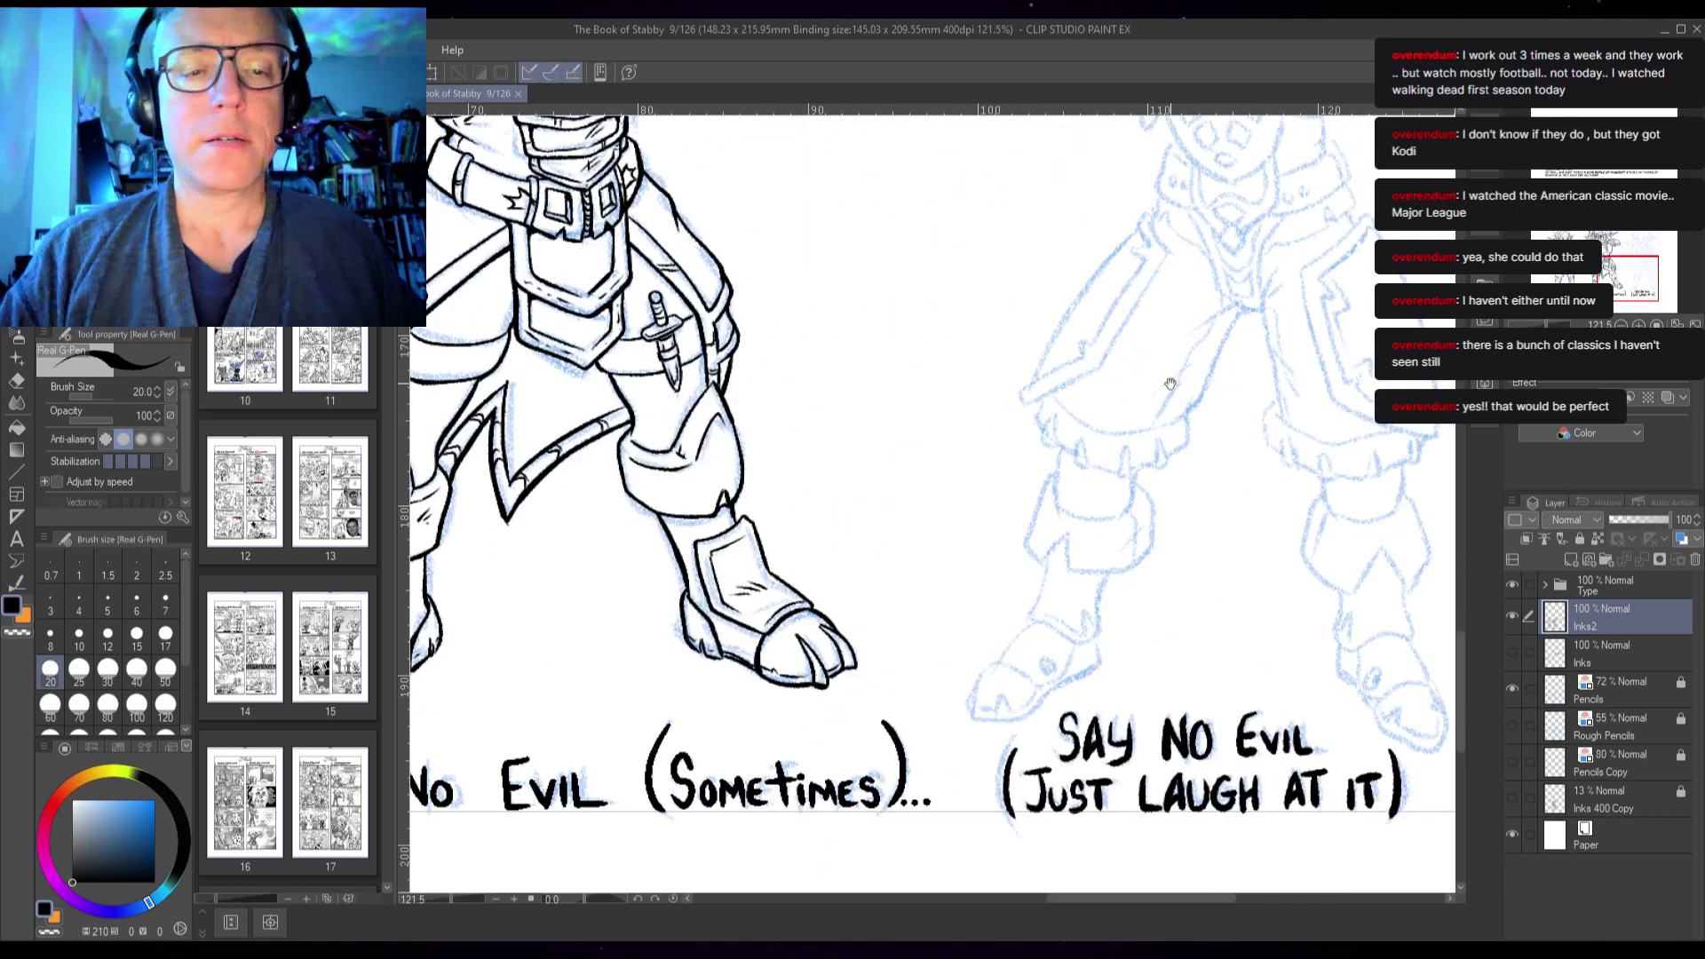
left_click_drag(1022, 410, 995, 790)
left_click_drag(1225, 504, 1367, 594)
scroll(1072, 385, "up", 3)
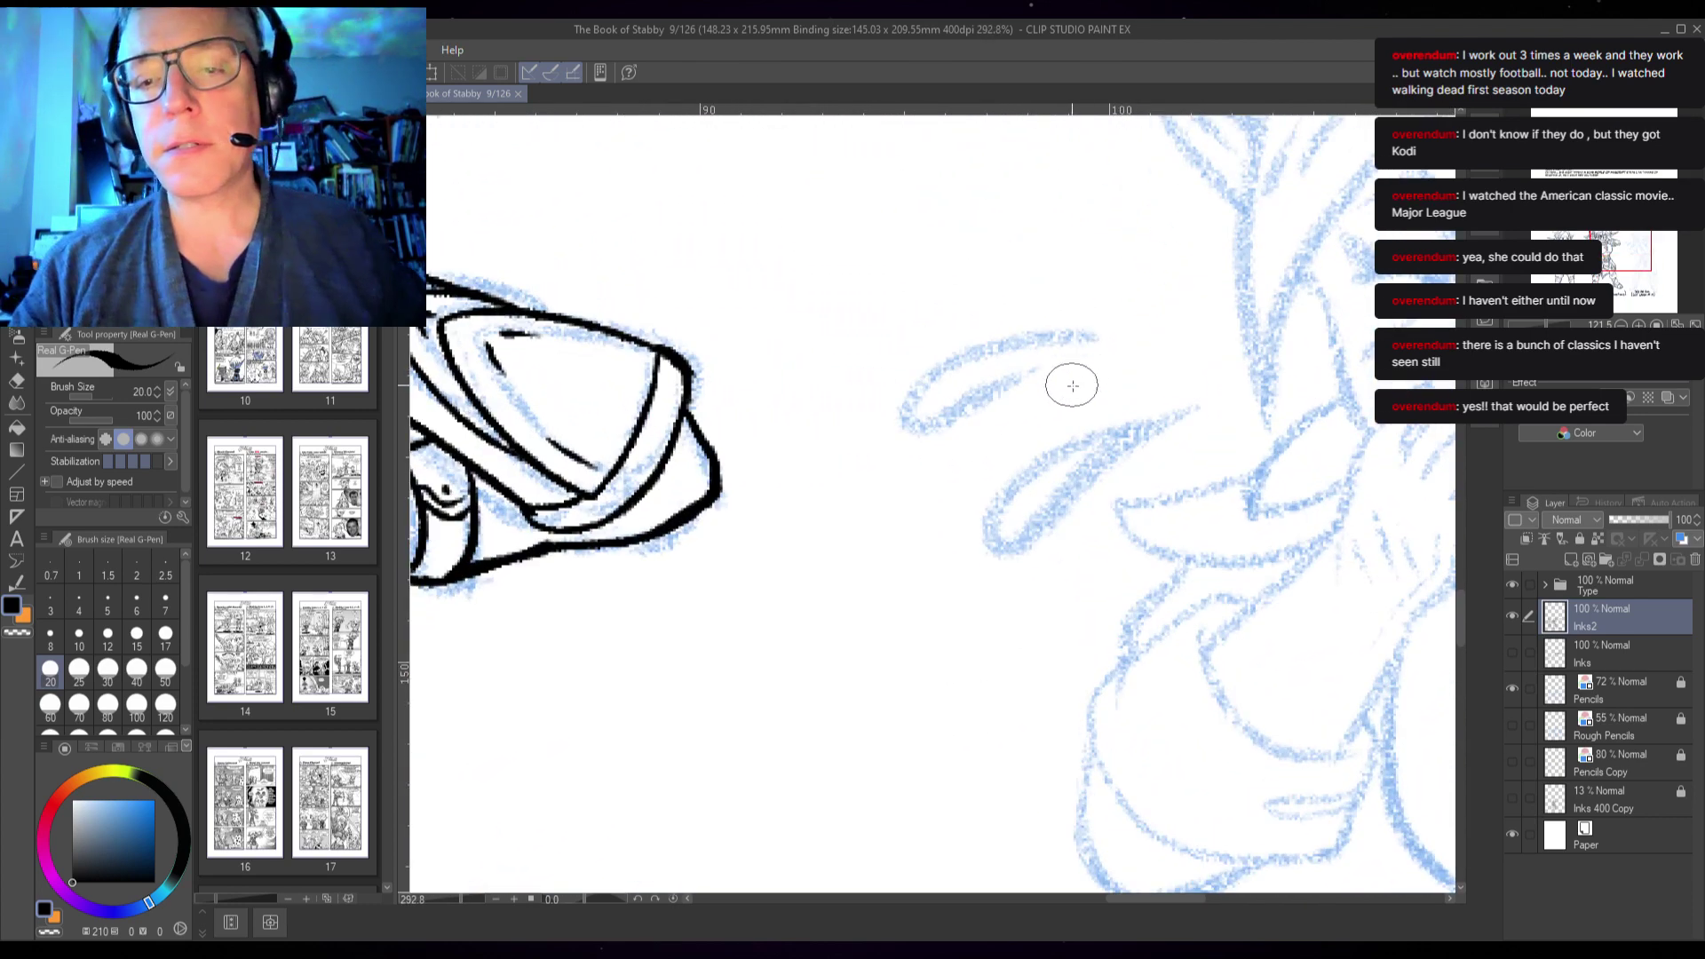
mouse_move(1094, 336)
left_mouse_down()
mouse_move(1009, 346)
mouse_move(902, 413)
mouse_move(939, 424)
mouse_move(1037, 364)
left_mouse_up()
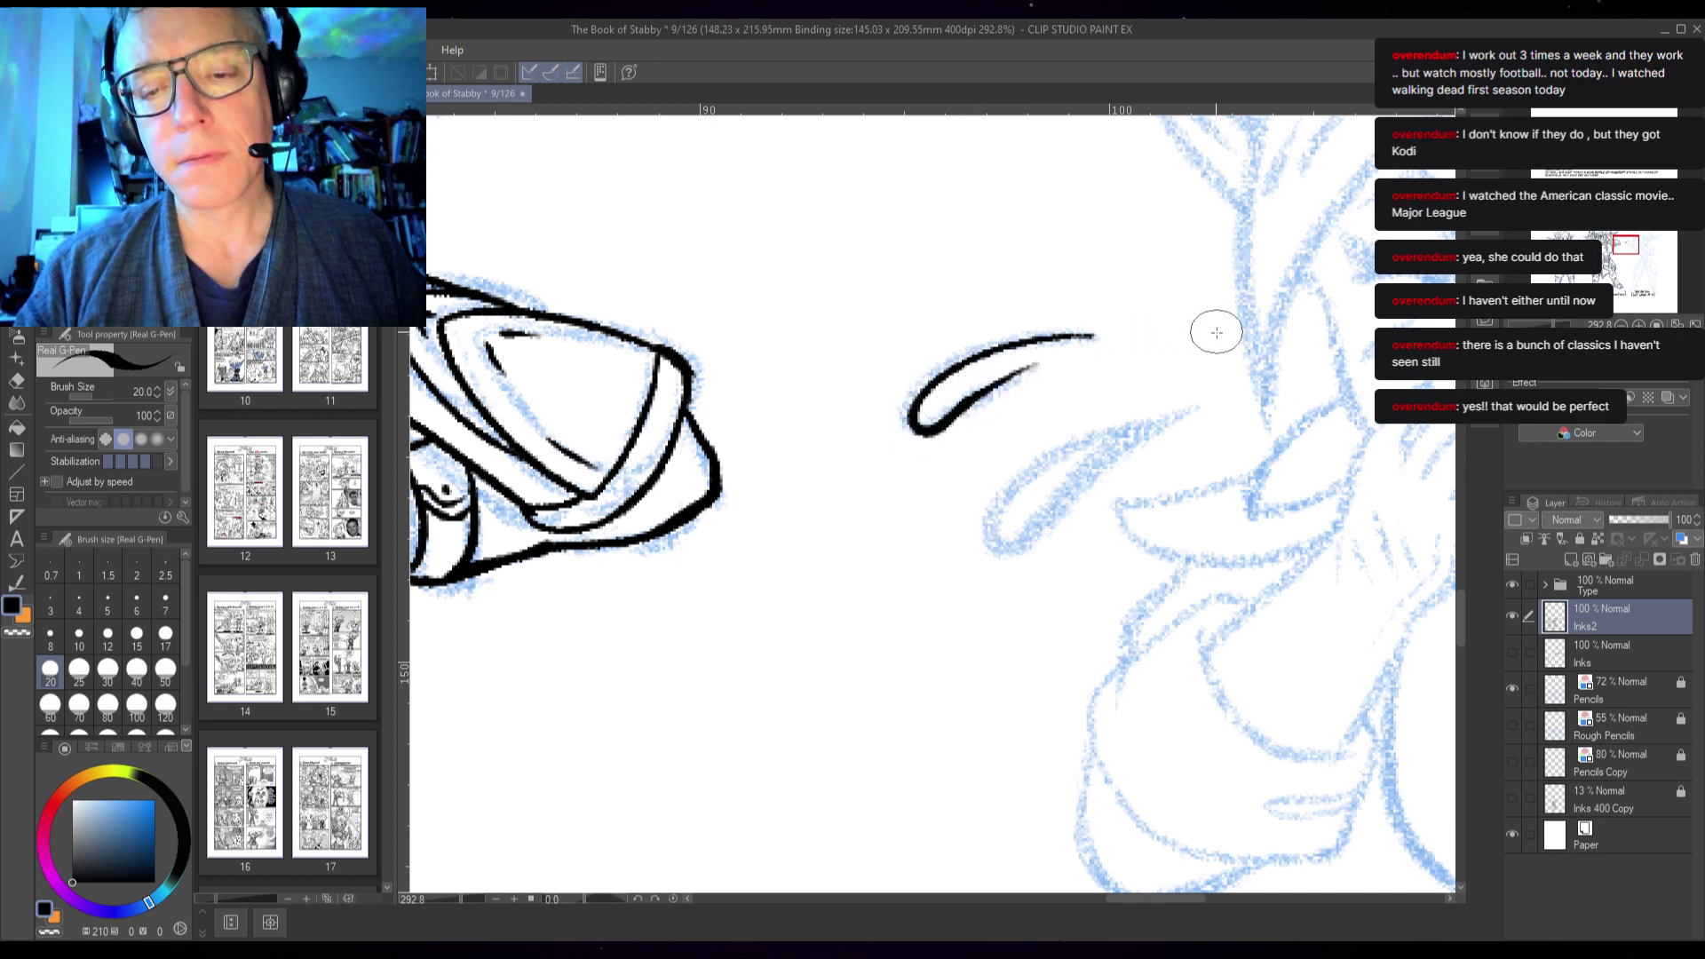
mouse_move(1161, 421)
left_mouse_down()
mouse_move(1031, 475)
mouse_move(1003, 500)
mouse_move(1004, 541)
mouse_move(1023, 545)
mouse_move(1141, 432)
mouse_move(1249, 386)
left_mouse_up()
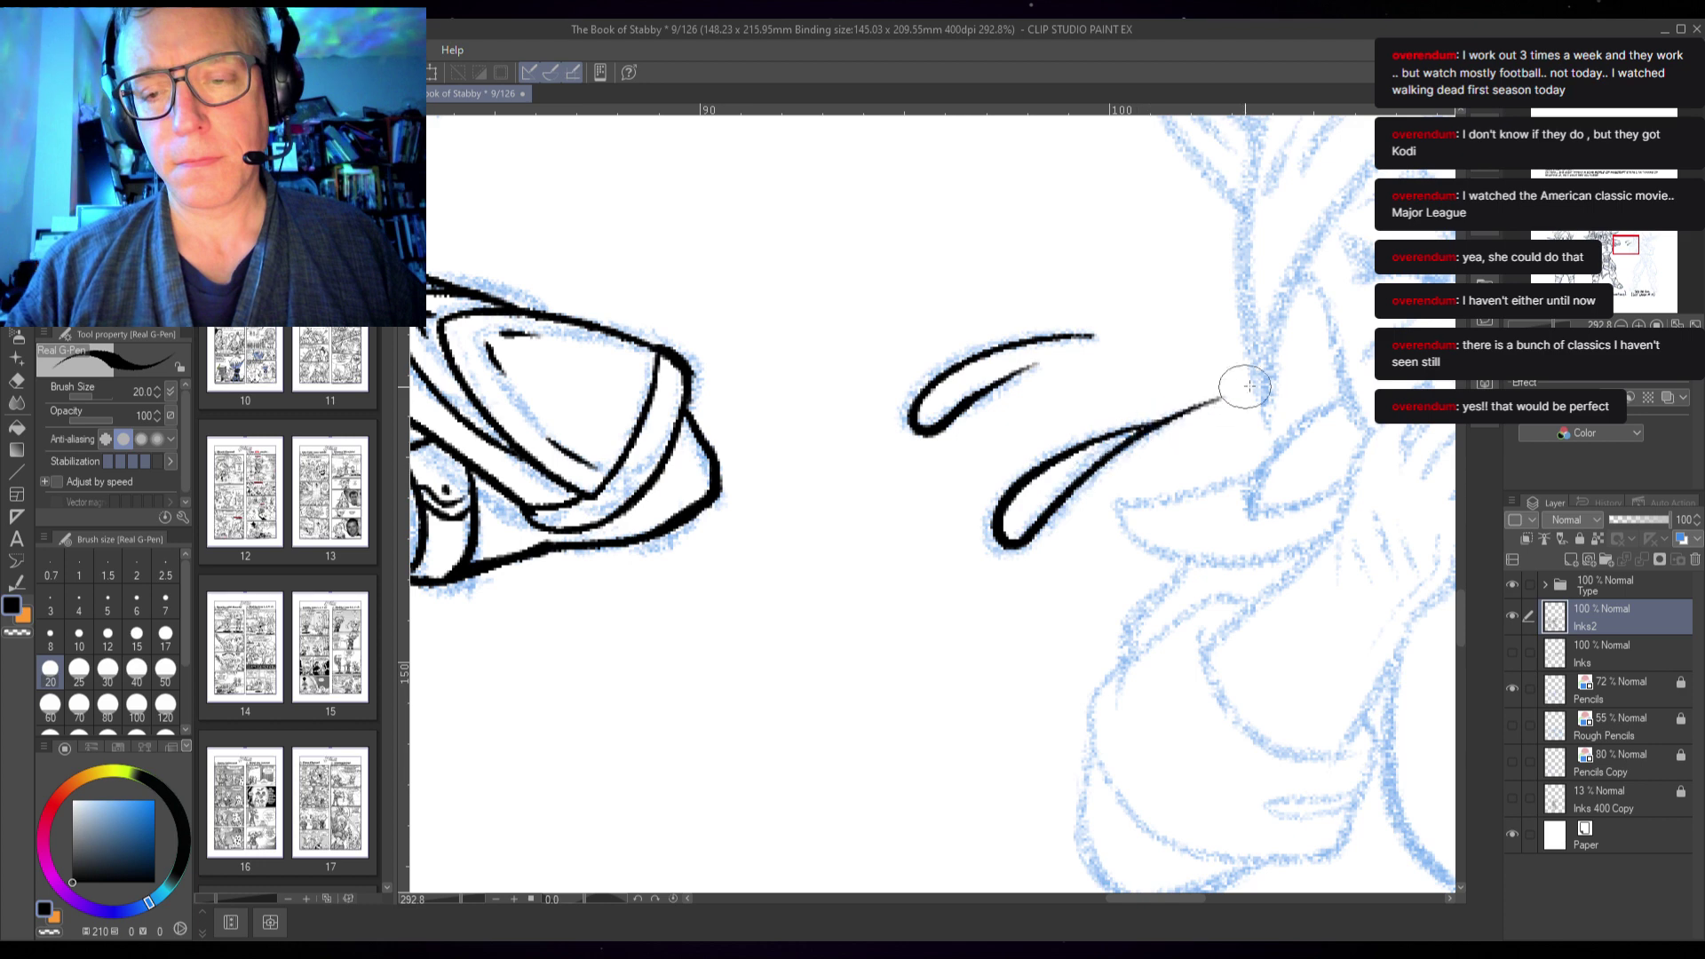
left_click_drag(1437, 518, 598, 505)
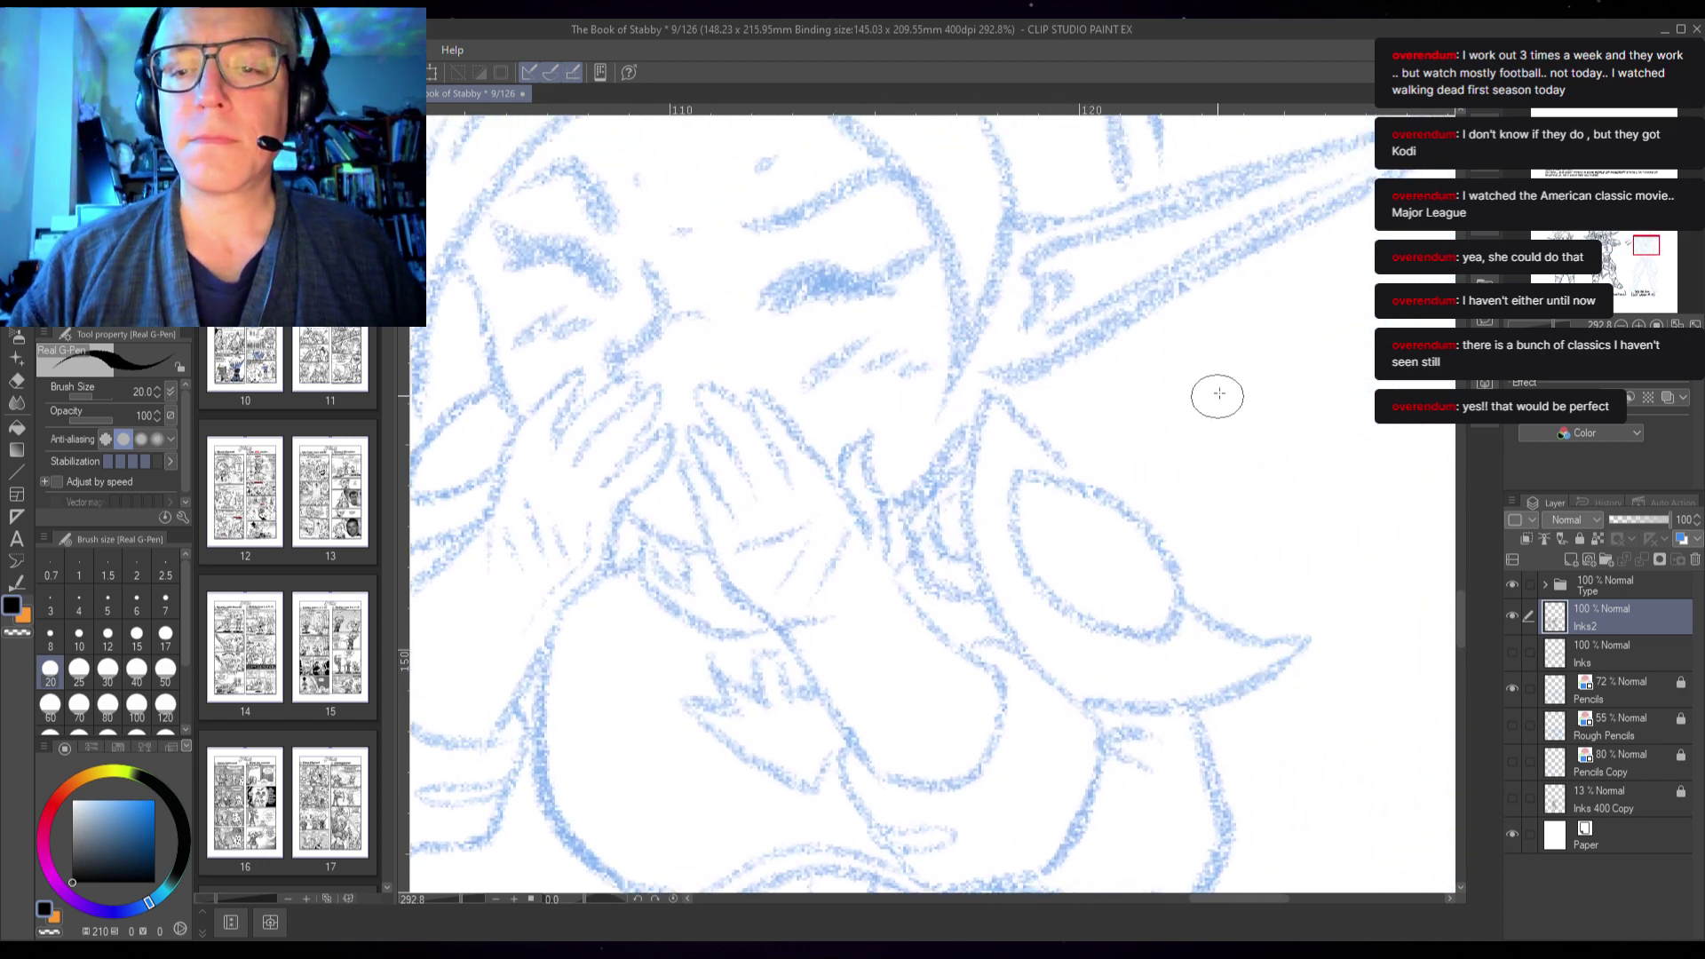
- Ink the flying drop beneath the long pointed ear, and the ear's outline with its inner folds and tick marks
mouse_move(1200, 371)
left_mouse_down()
mouse_move(1298, 403)
mouse_move(1304, 428)
mouse_move(1234, 380)
left_mouse_up()
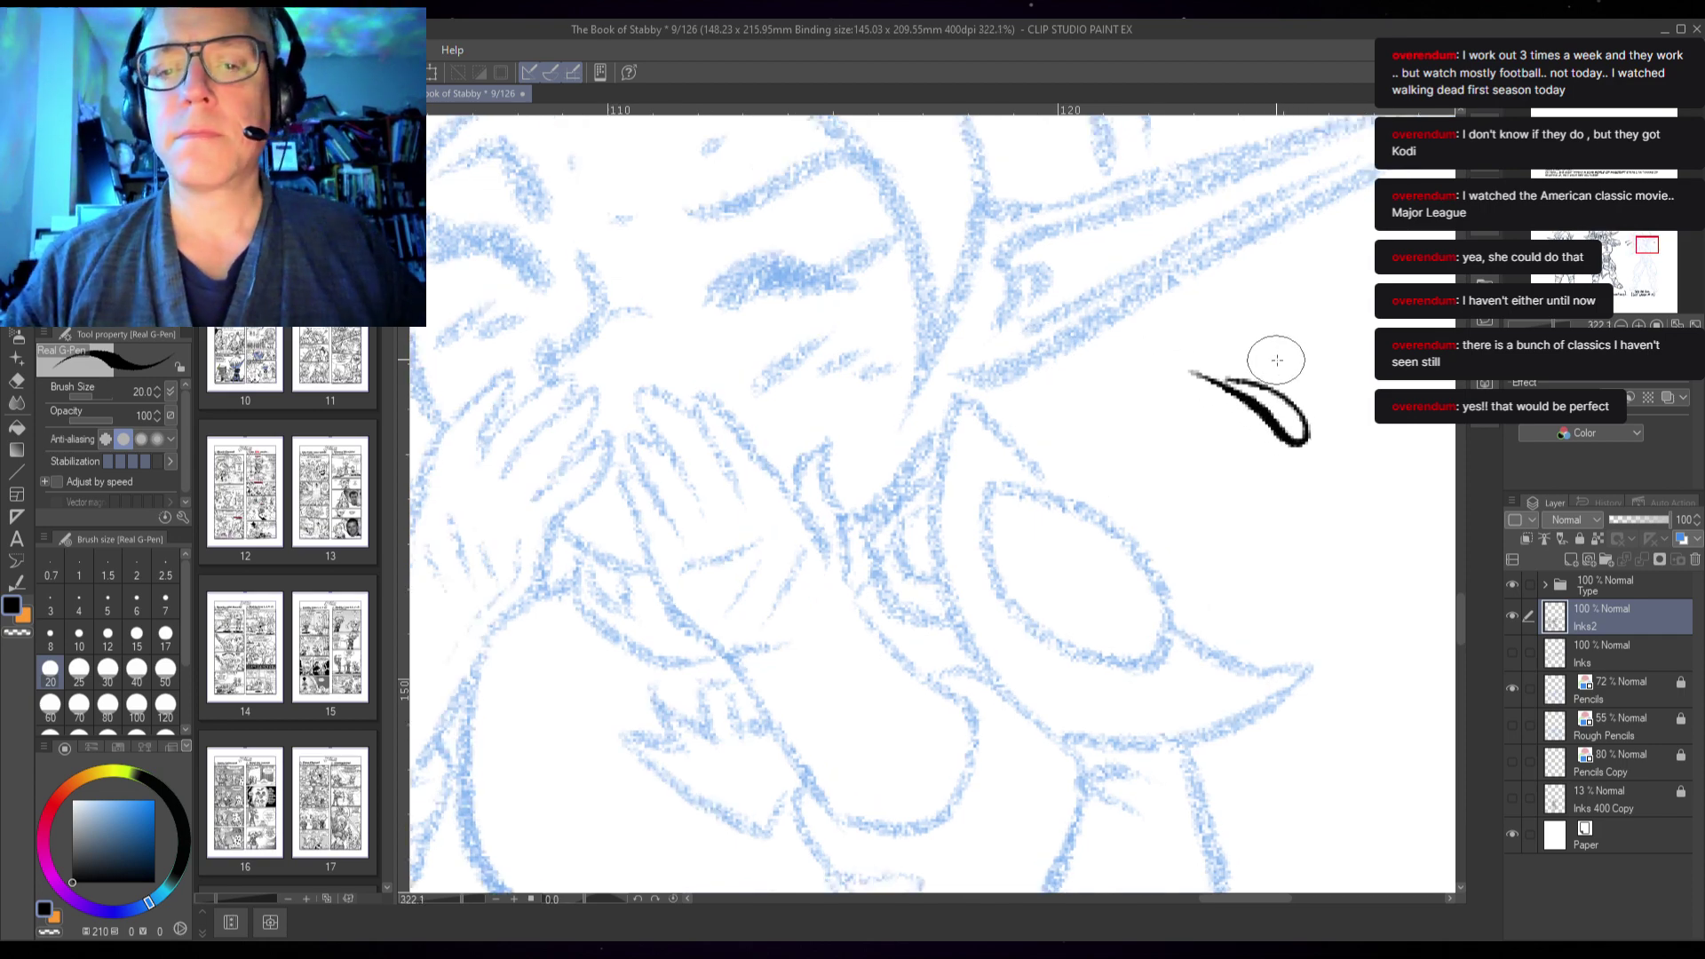
scroll(1300, 349, "down", 2)
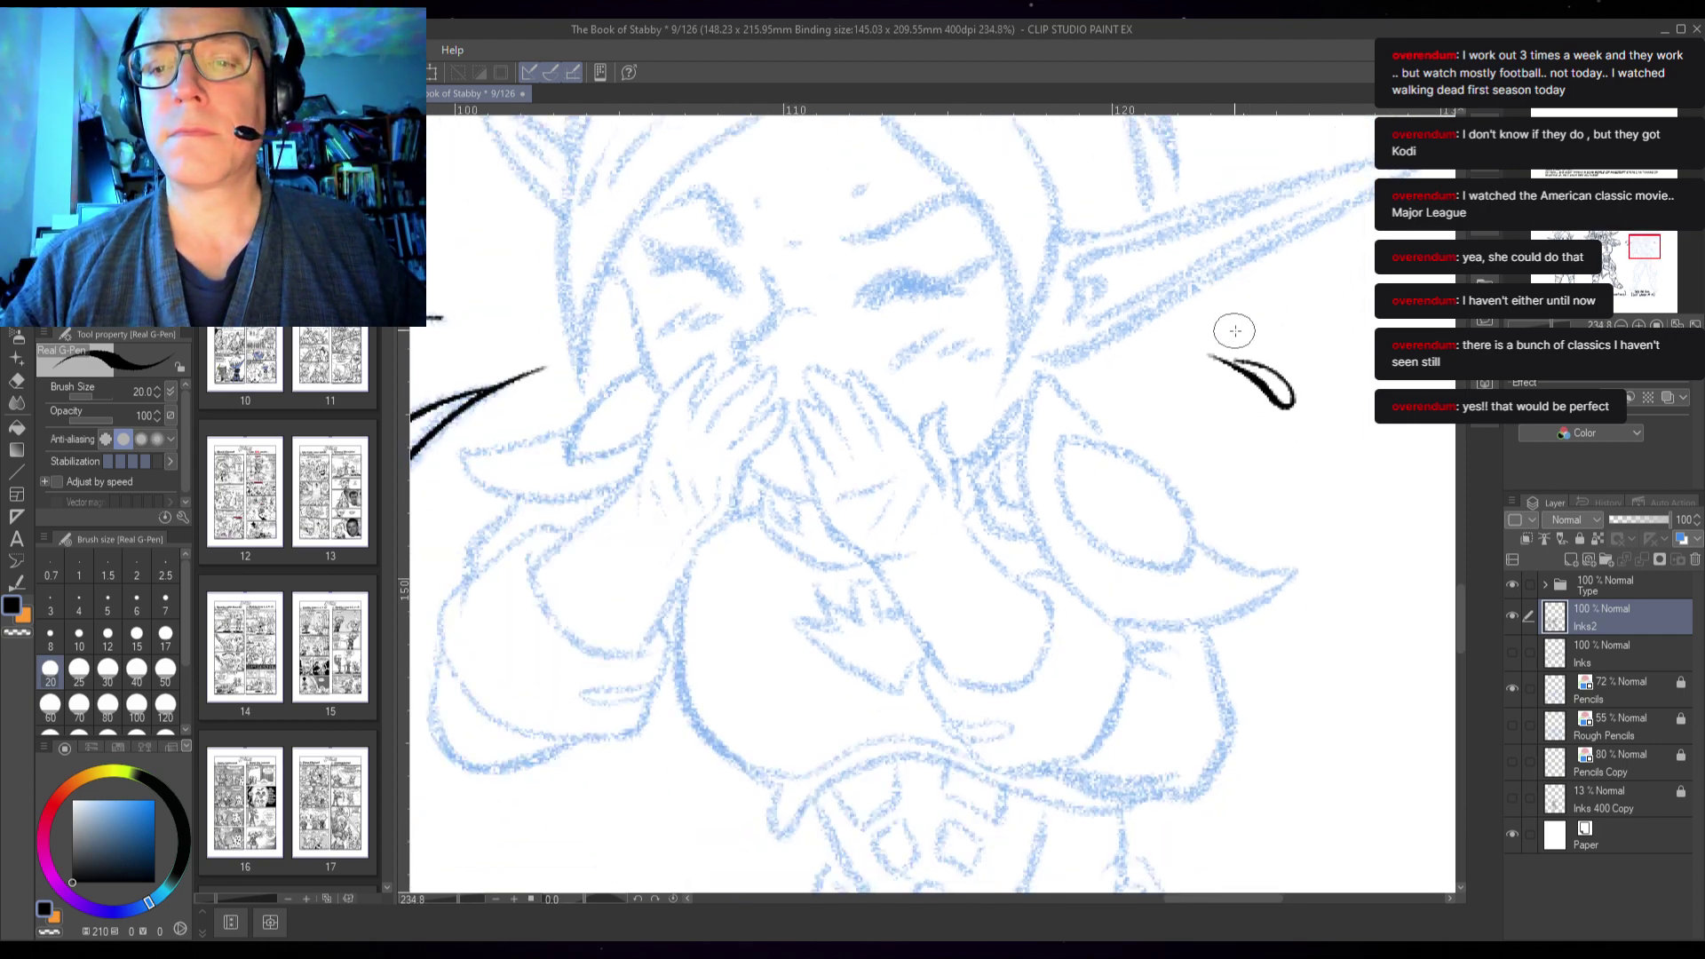
left_click_drag(1082, 345, 941, 479)
scroll(952, 448, "up", 2)
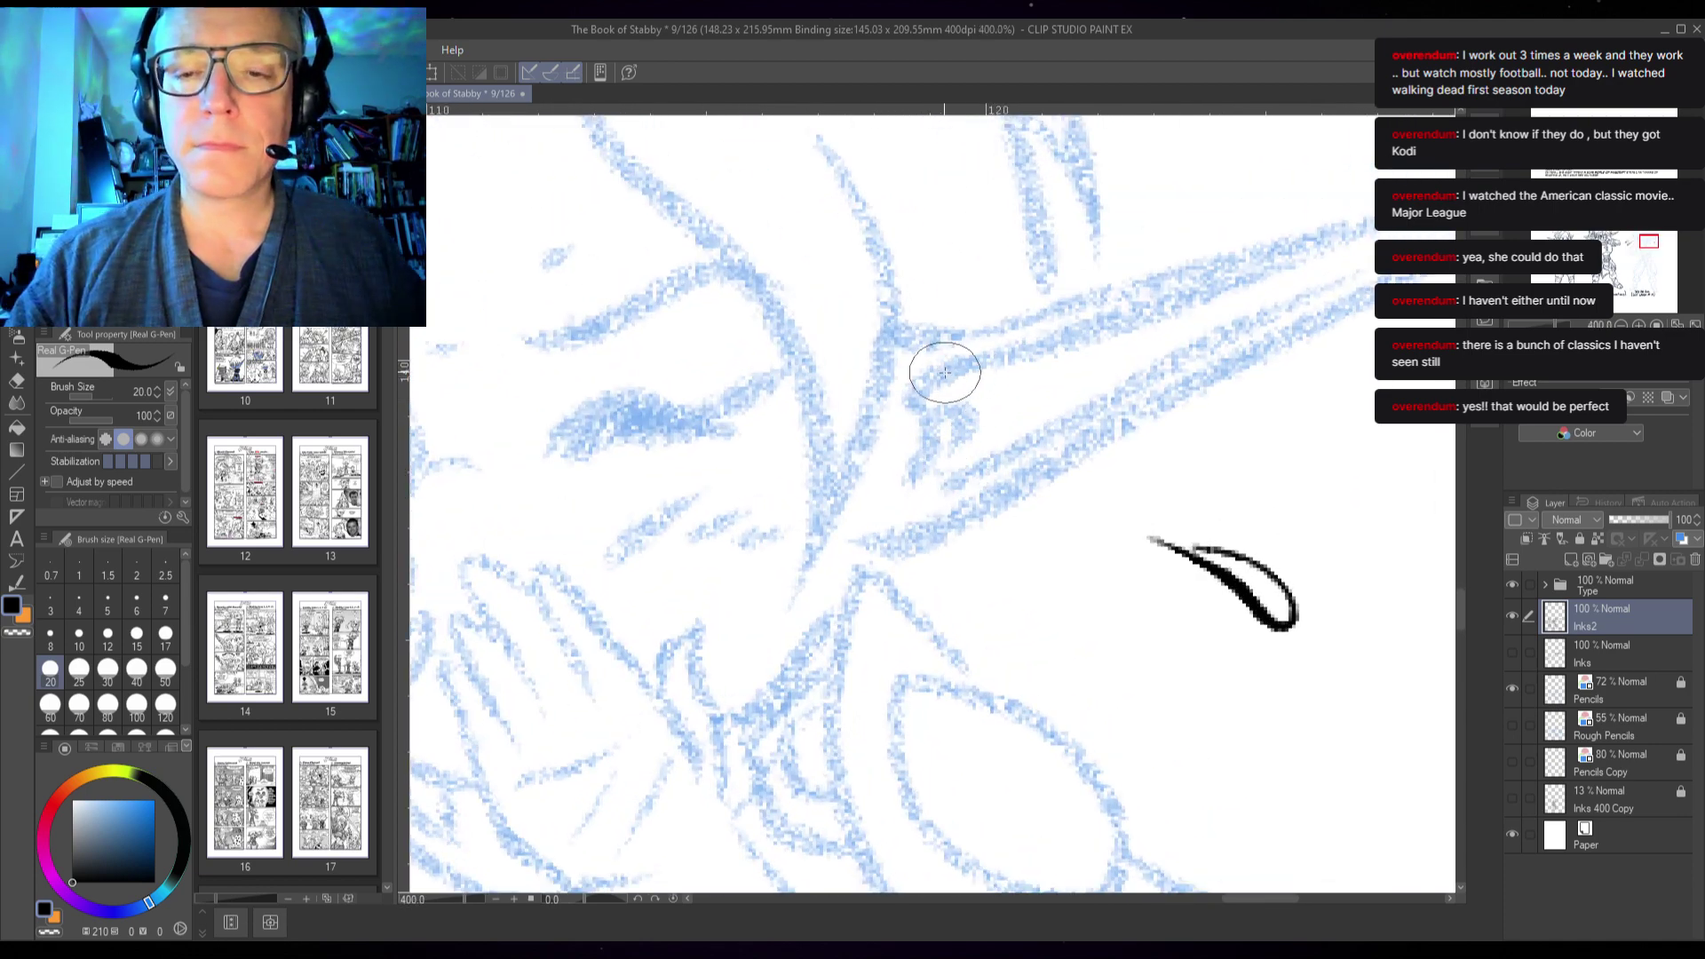
mouse_move(950, 371)
left_mouse_down()
mouse_move(926, 390)
mouse_move(930, 460)
mouse_move(910, 474)
left_mouse_up()
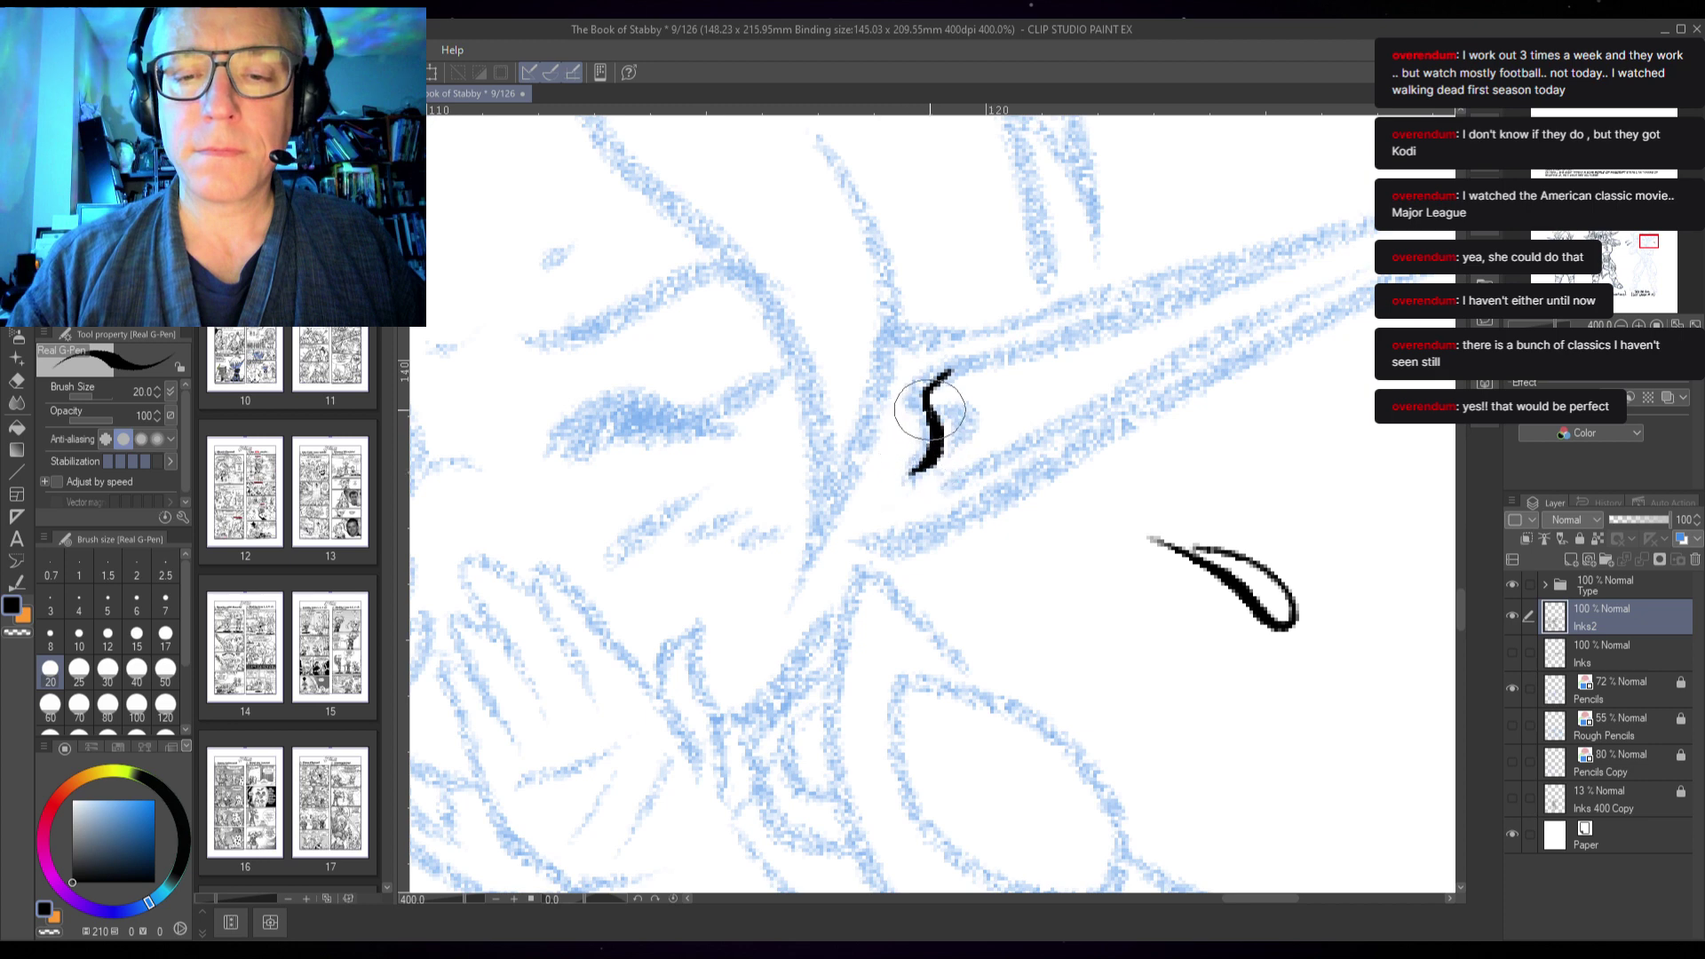
left_click_drag(930, 406, 957, 438)
left_click_drag(1104, 392, 859, 450)
left_click_drag(679, 441, 1121, 302)
mouse_move(659, 392)
left_mouse_down()
mouse_move(1339, 215)
mouse_move(705, 583)
mouse_move(610, 607)
left_mouse_up()
left_click_drag(721, 532, 1177, 300)
mouse_move(946, 362)
left_mouse_down()
mouse_move(824, 401)
mouse_move(846, 423)
left_mouse_up()
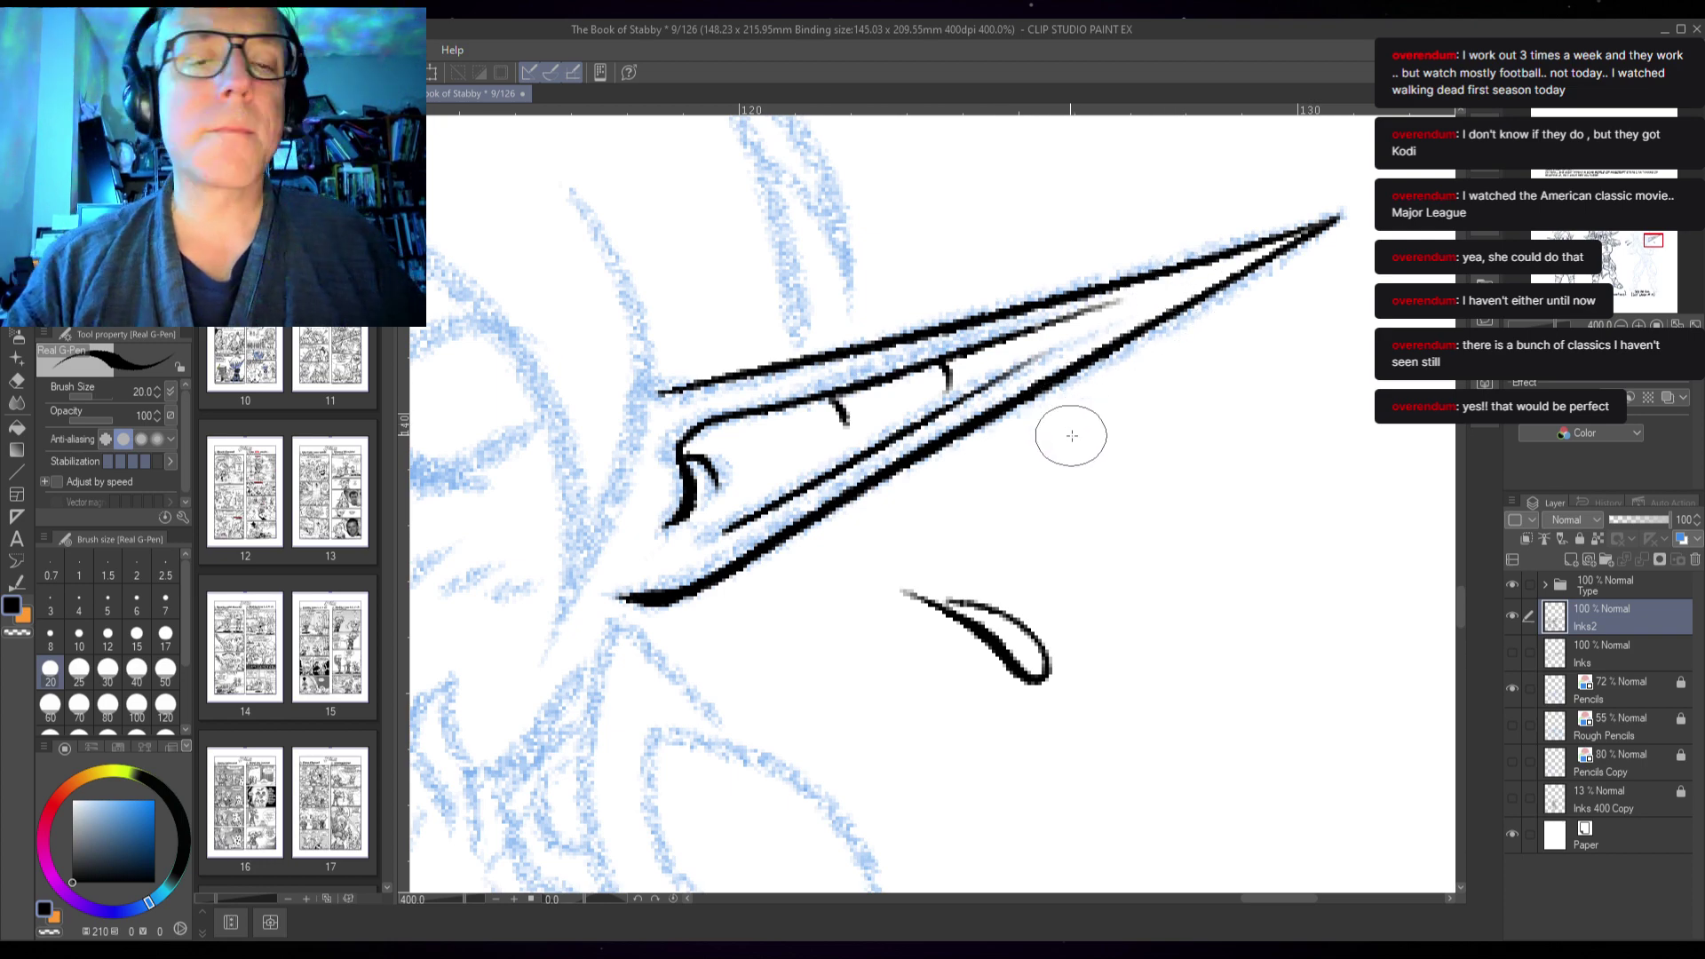
- Ink short diagonal blush lines on both of the VALLHALLA figure's cheeks and the curved nose contour with its side hatching
scroll(1081, 462, "down", 1)
left_click_drag(760, 548, 1257, 357)
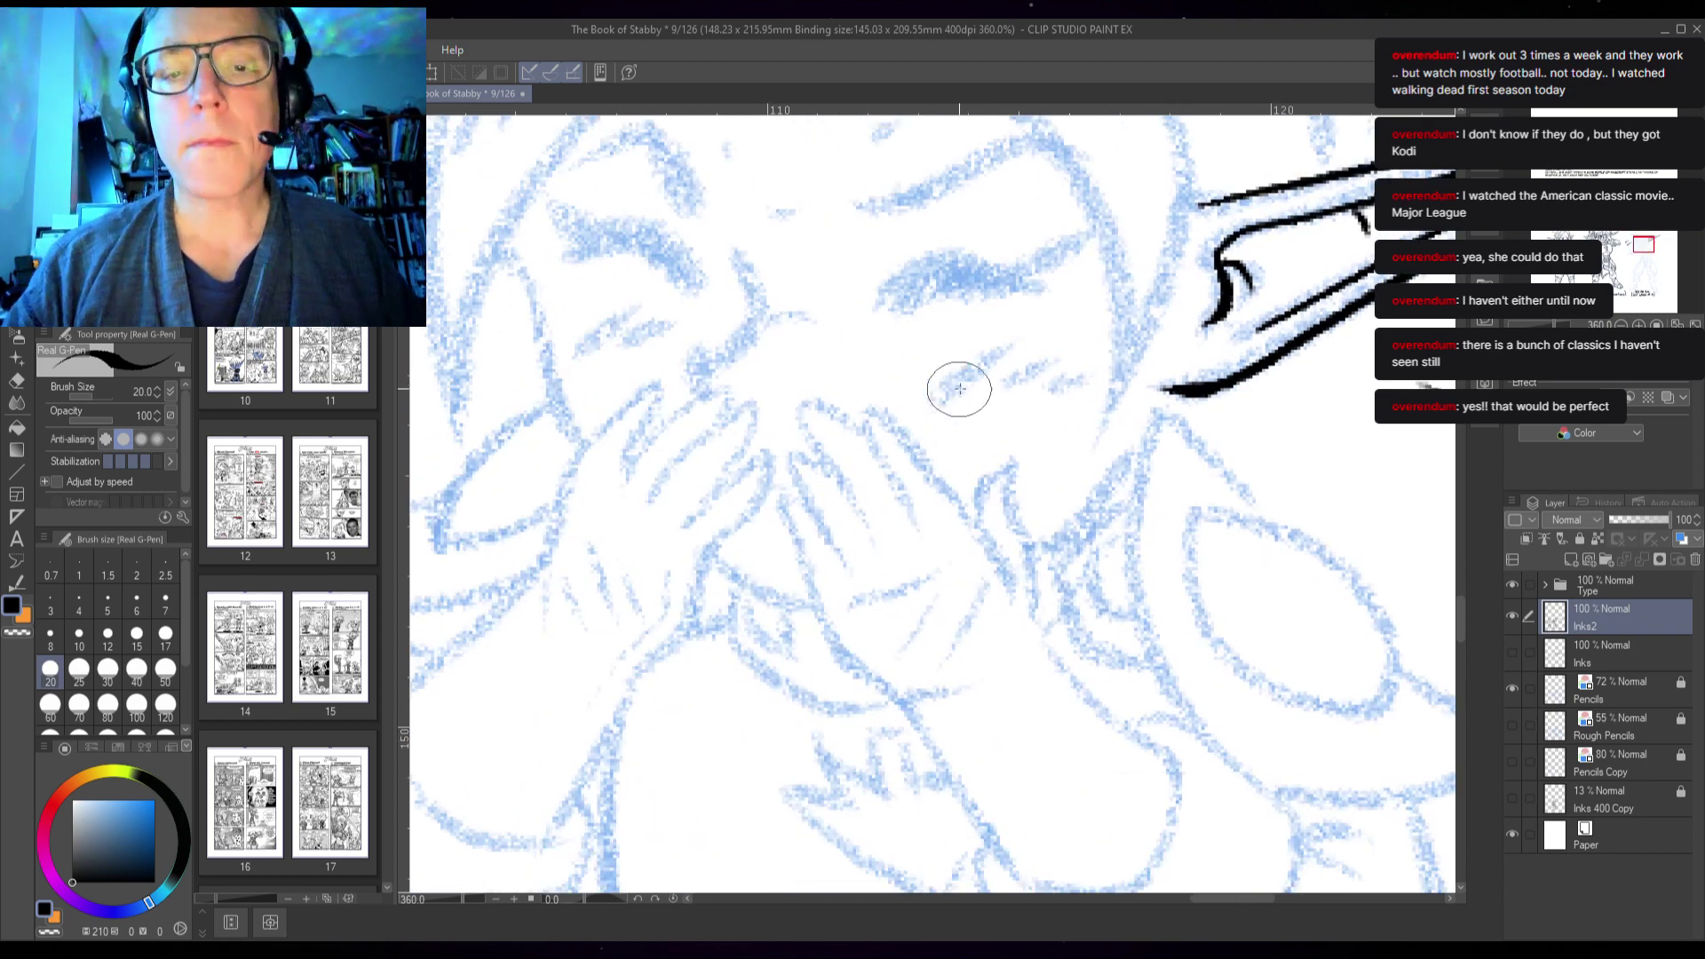
mouse_move(917, 400)
left_mouse_down()
mouse_move(1003, 337)
mouse_move(1034, 340)
left_mouse_up()
left_click_drag(990, 388, 1078, 342)
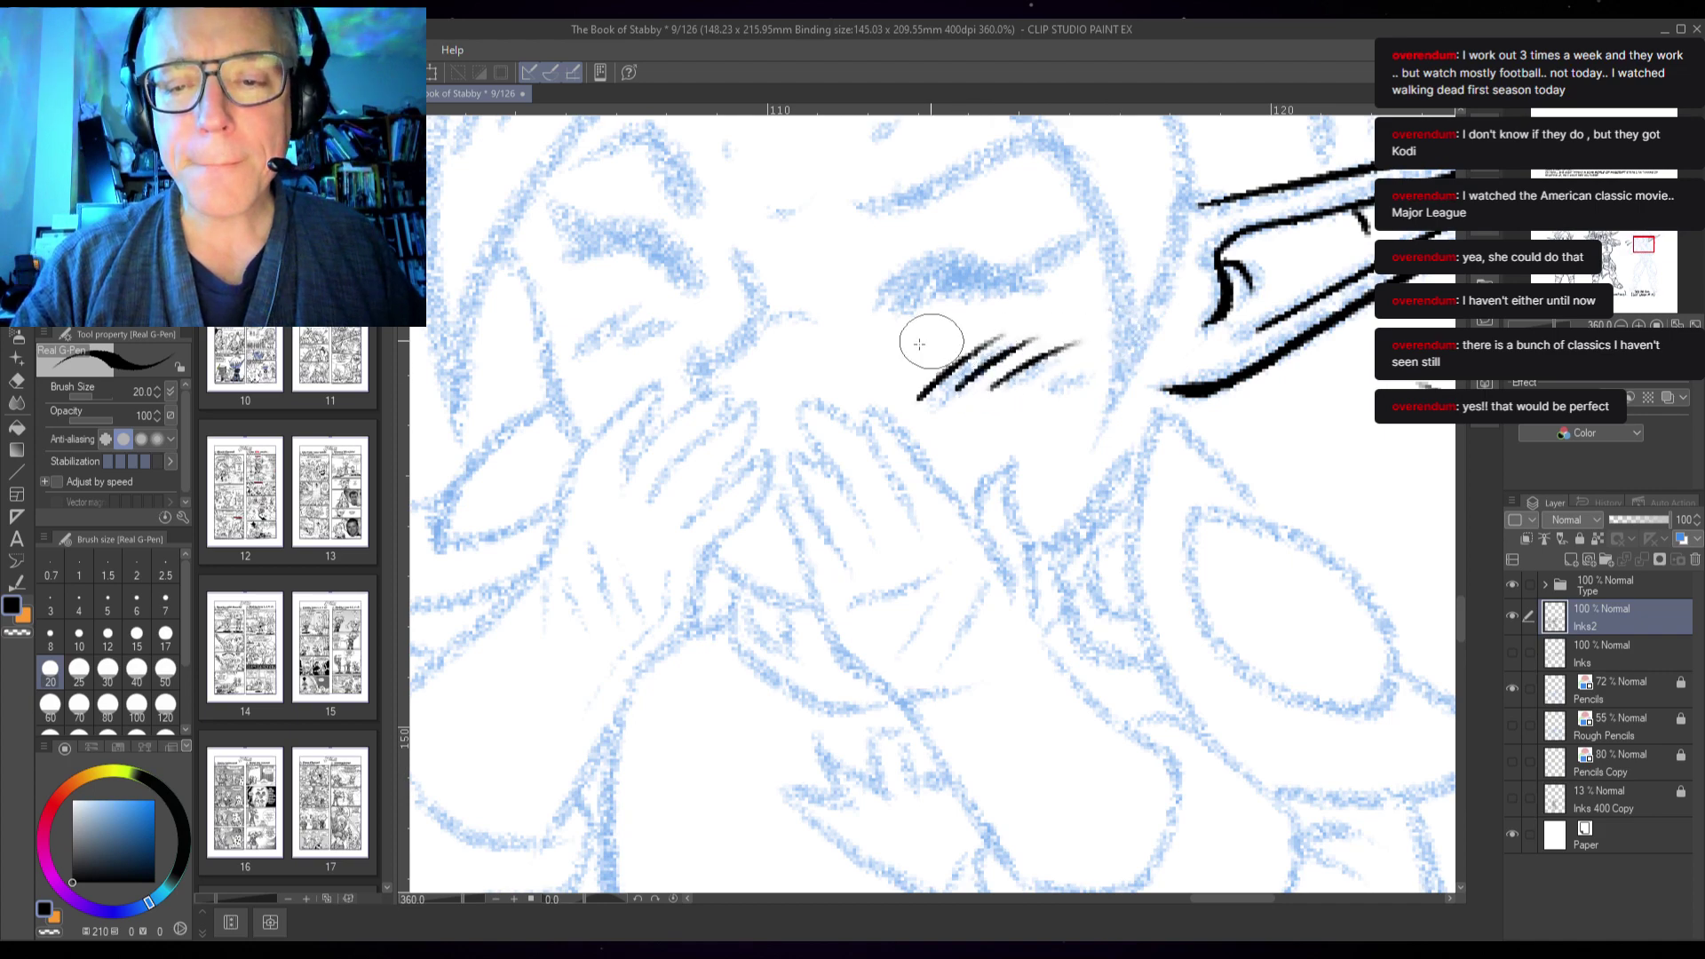
mouse_move(588, 362)
left_mouse_down()
mouse_move(653, 312)
mouse_move(688, 321)
left_mouse_up()
left_click_drag(645, 355, 713, 324)
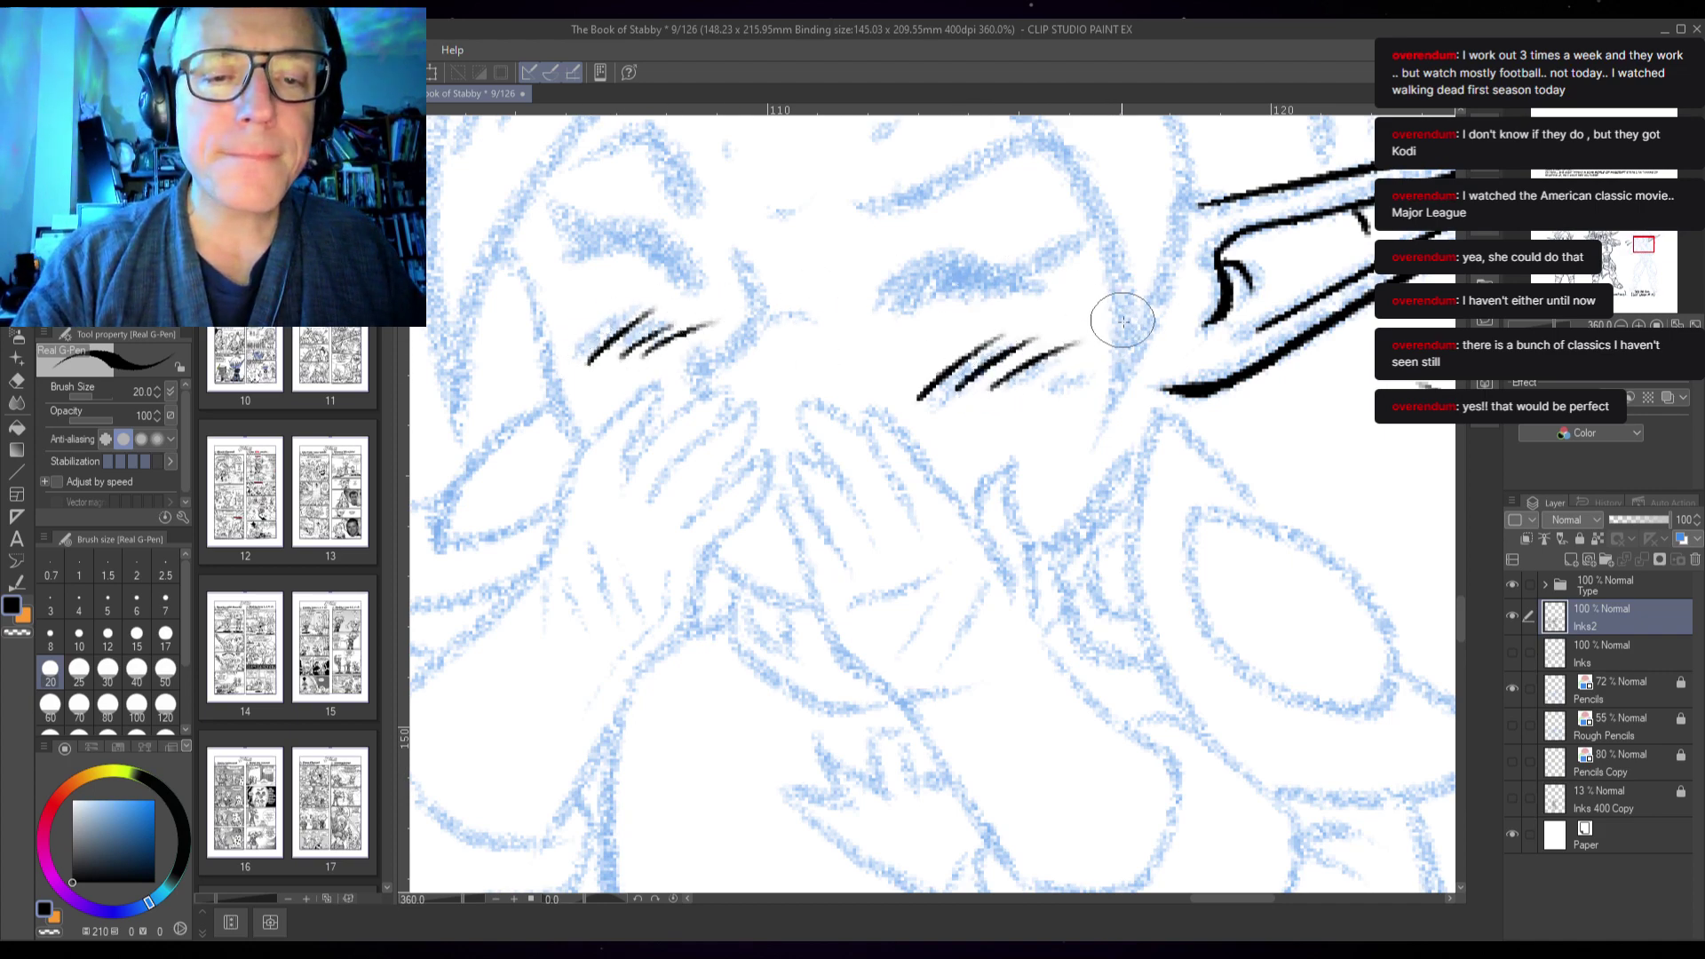
mouse_move(737, 266)
left_mouse_down()
mouse_move(744, 302)
mouse_move(699, 364)
mouse_move(725, 383)
left_mouse_up()
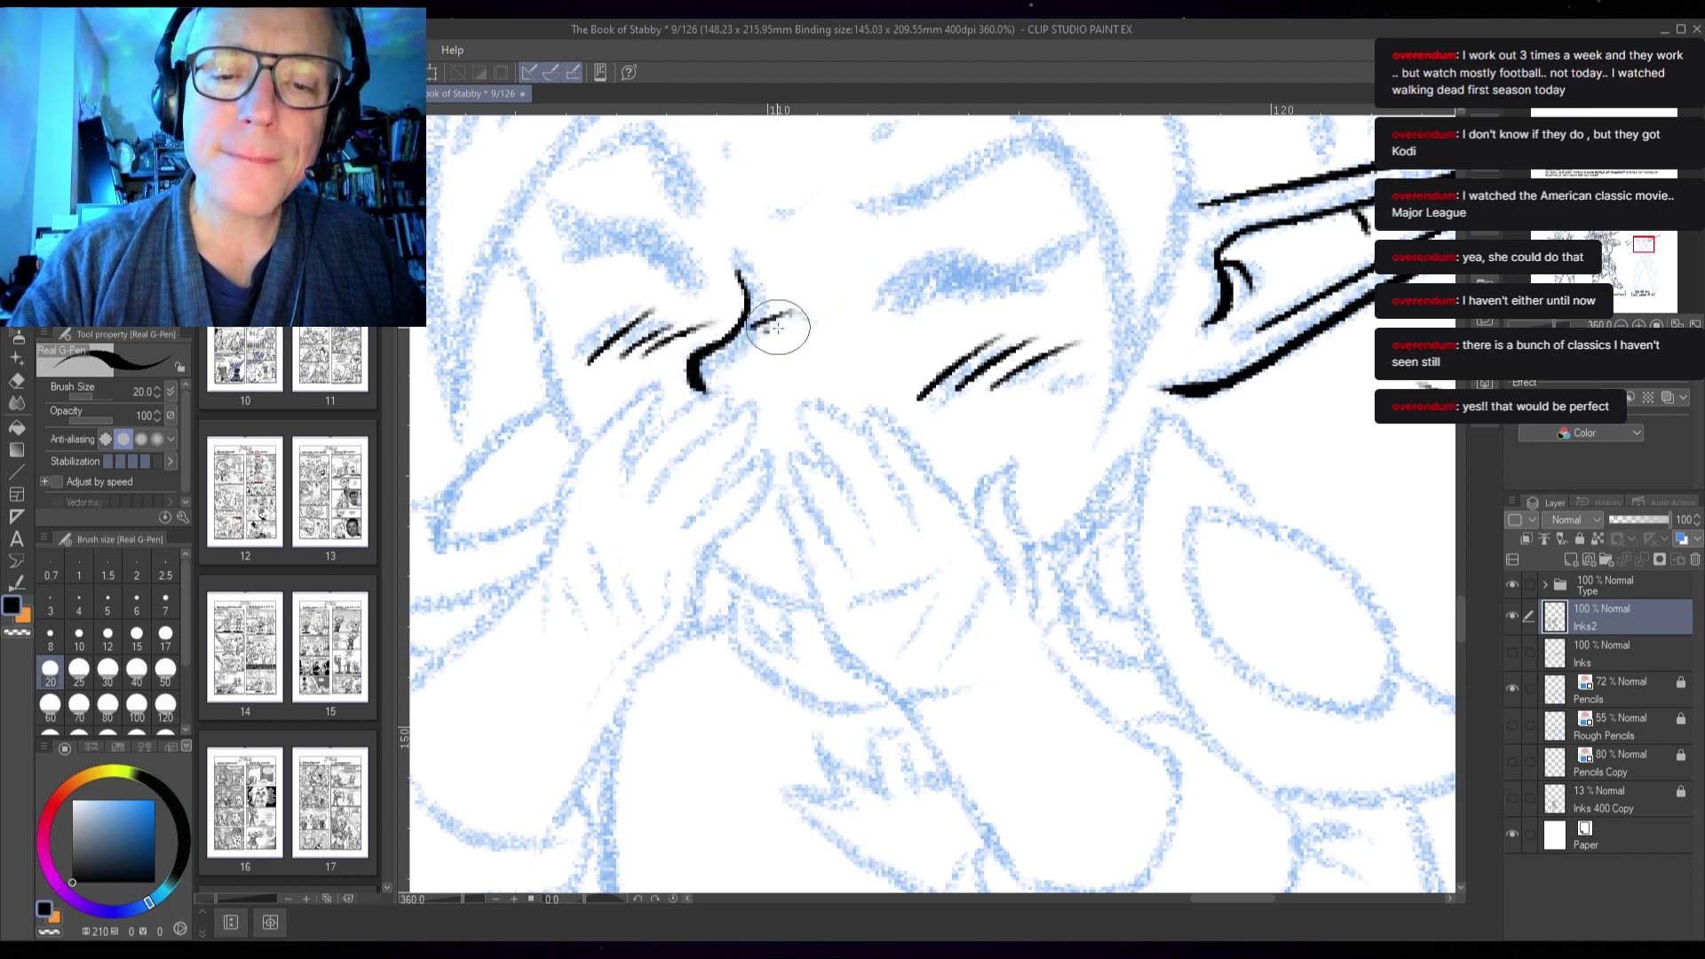
- Ink both of the figure's eyebrows with thick tapering strokes and add small frown marks near their inner ends
left_click_drag(884, 253, 823, 344)
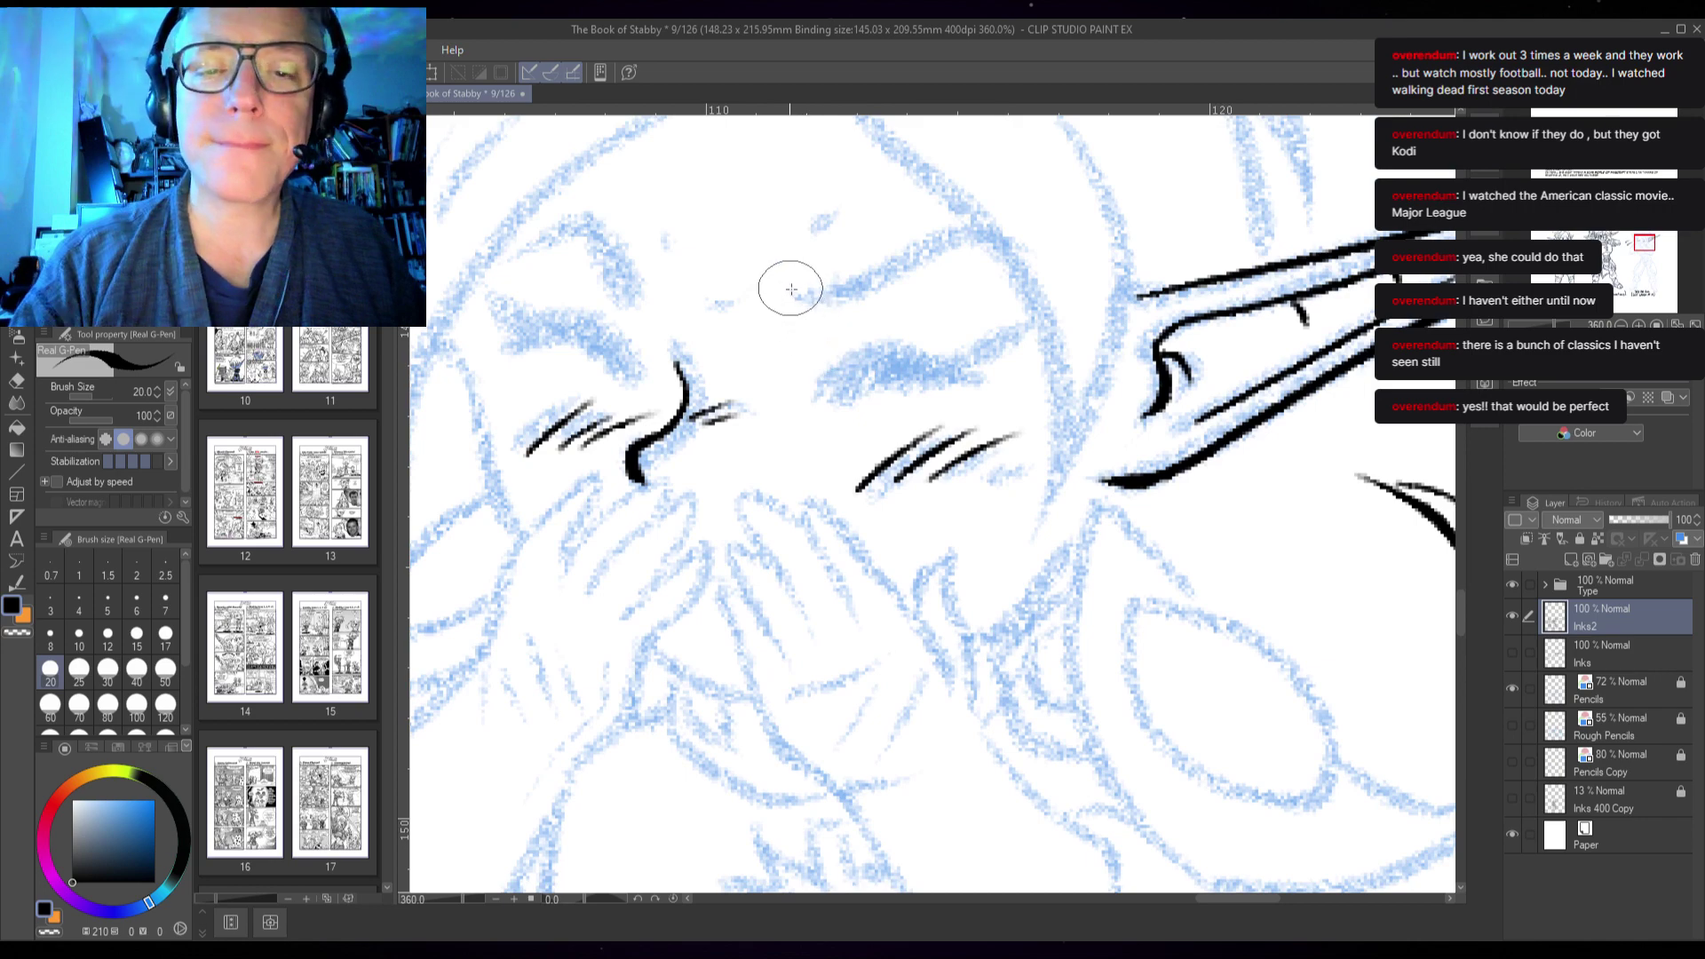
mouse_move(790, 286)
left_mouse_down()
mouse_move(849, 303)
mouse_move(839, 289)
mouse_move(941, 242)
mouse_move(1096, 246)
left_mouse_up()
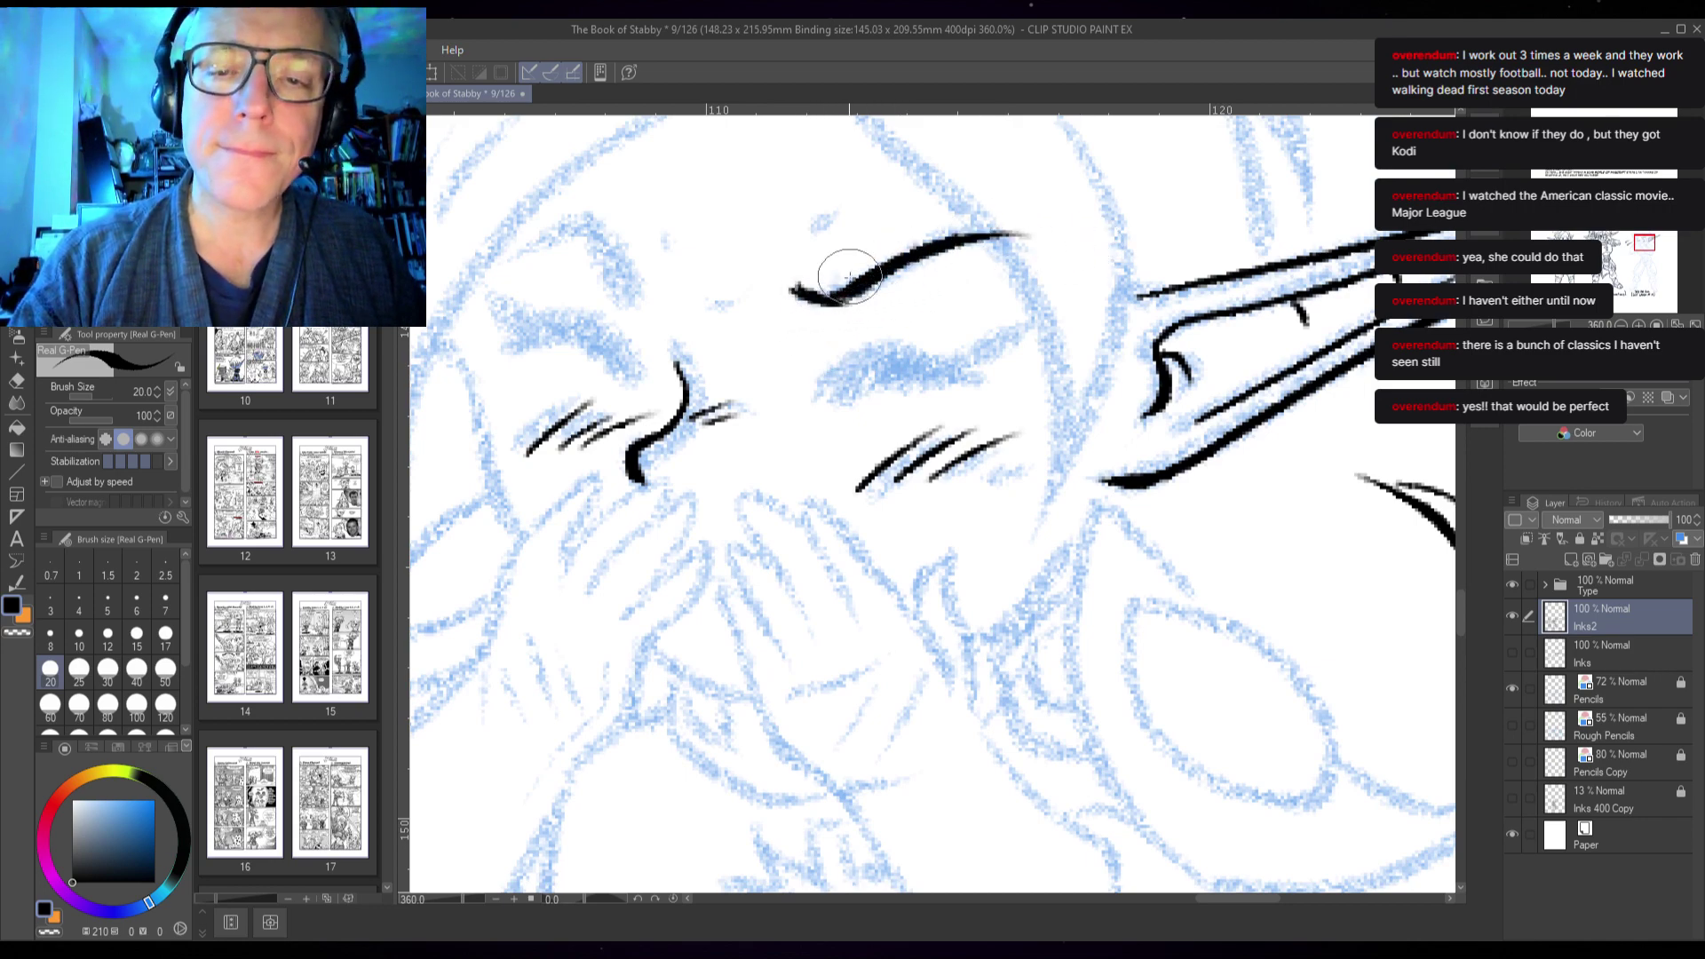
left_click_drag(830, 285, 885, 271)
left_click(813, 258)
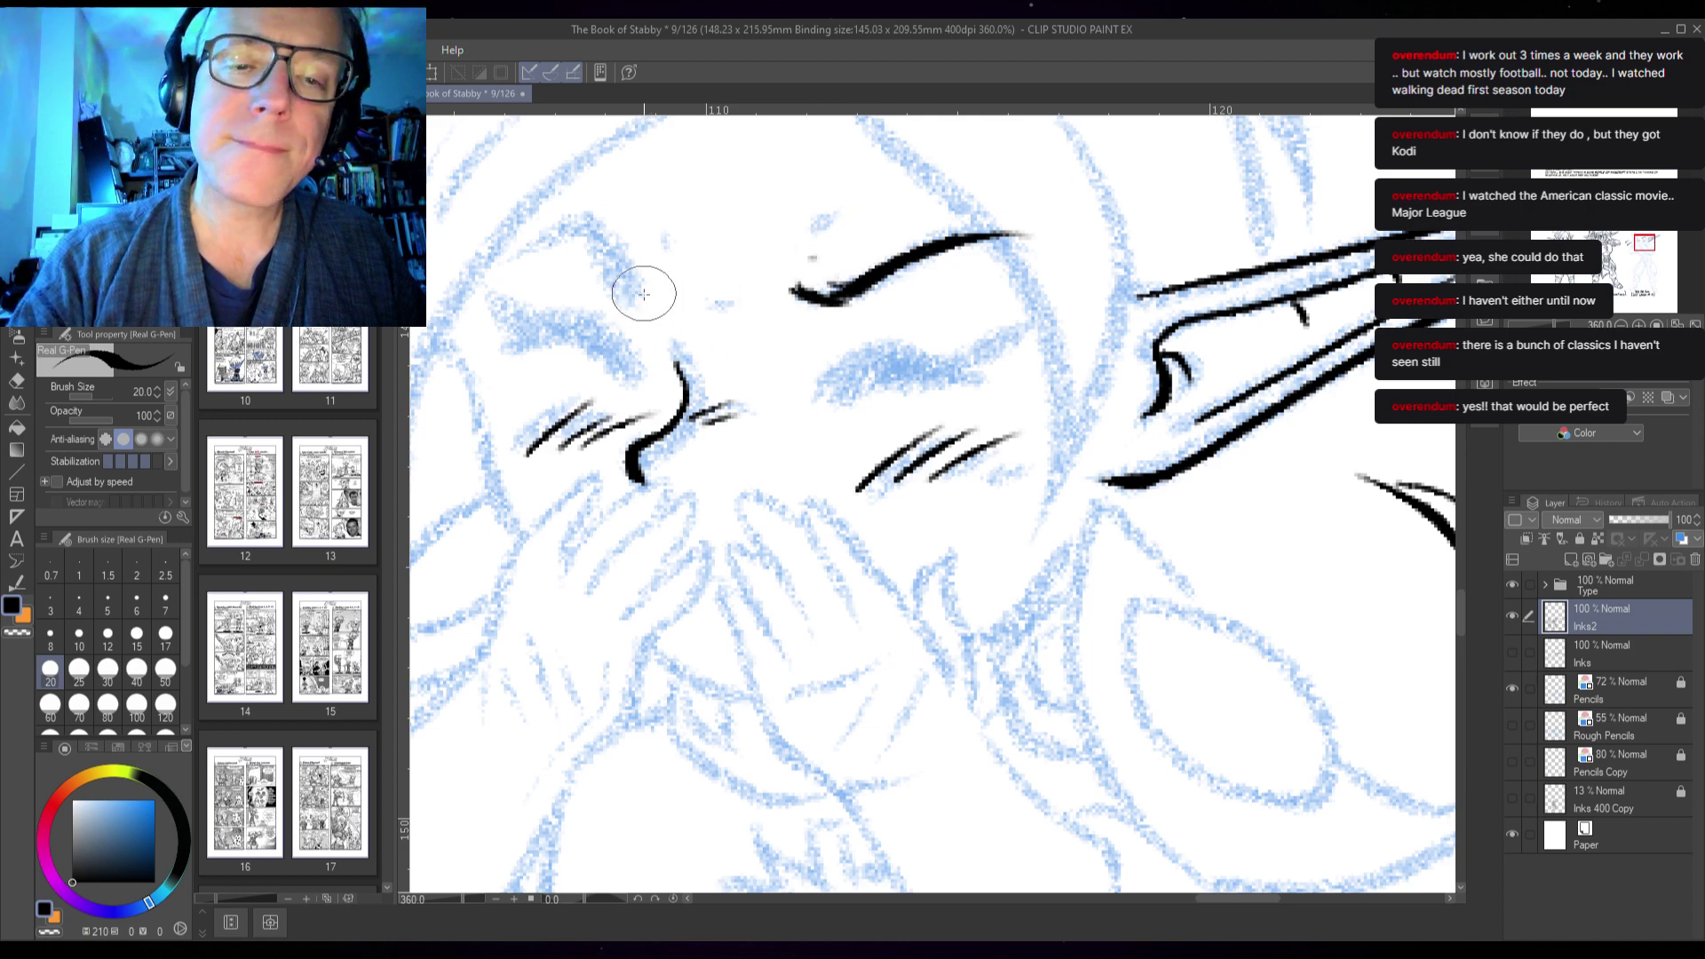
left_click_drag(628, 286, 582, 226)
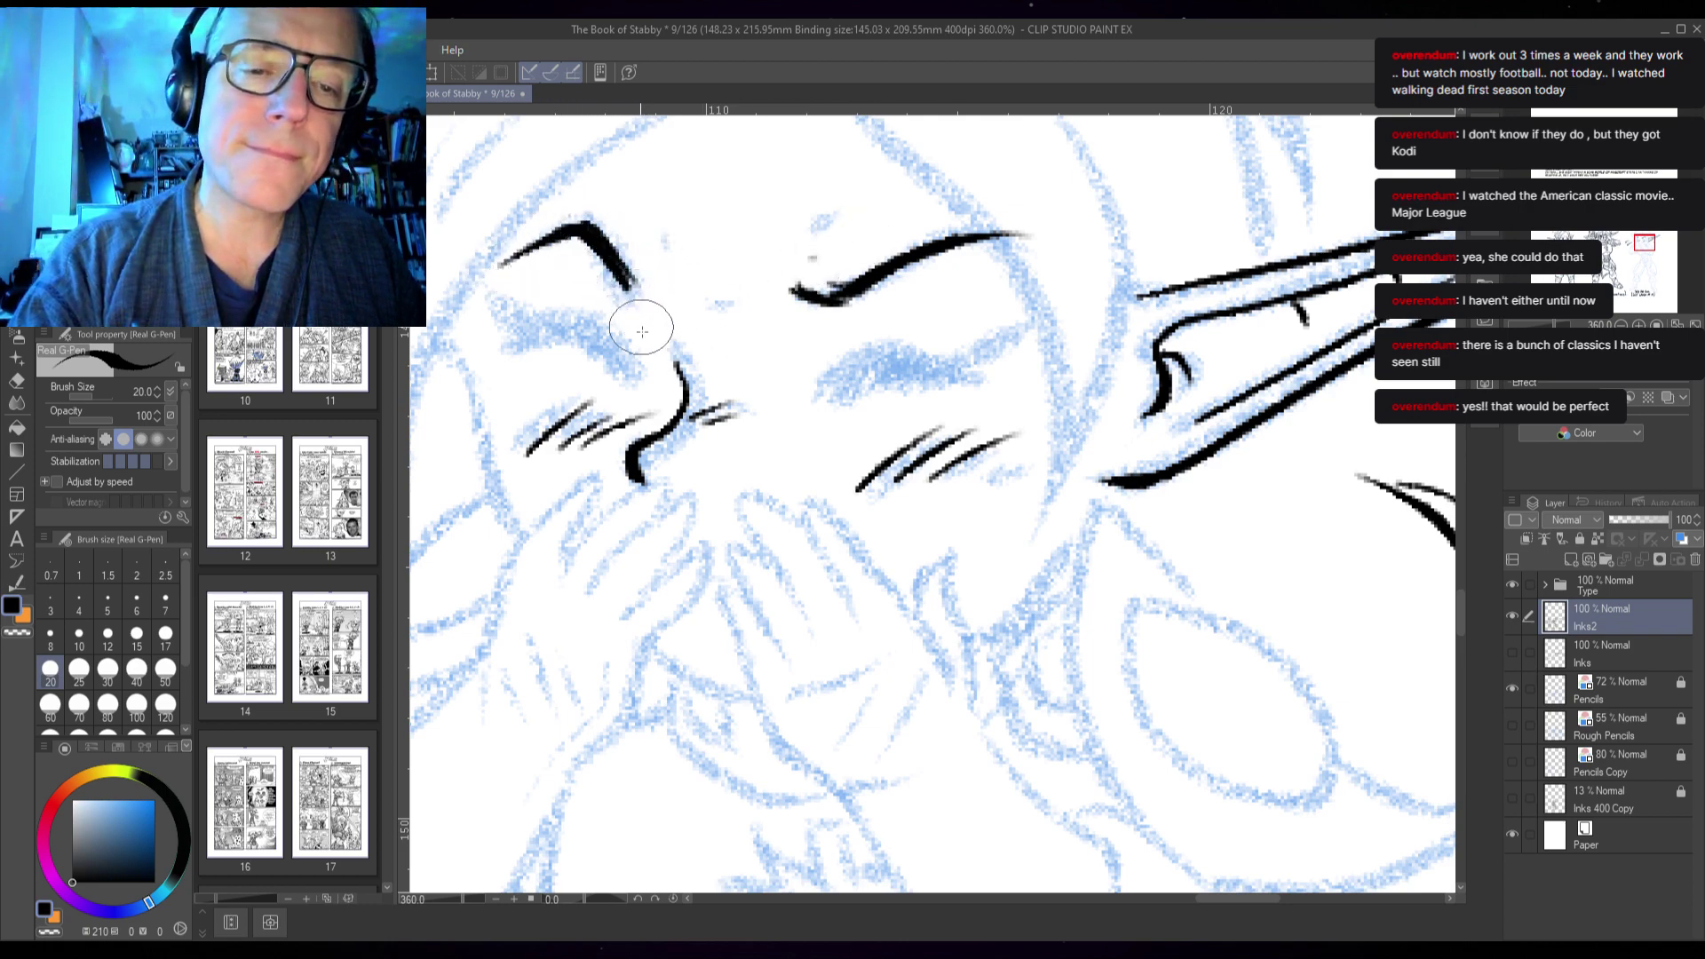
mouse_move(613, 253)
left_mouse_down()
mouse_move(637, 291)
mouse_move(663, 265)
left_mouse_up()
left_click_drag(799, 257, 808, 245)
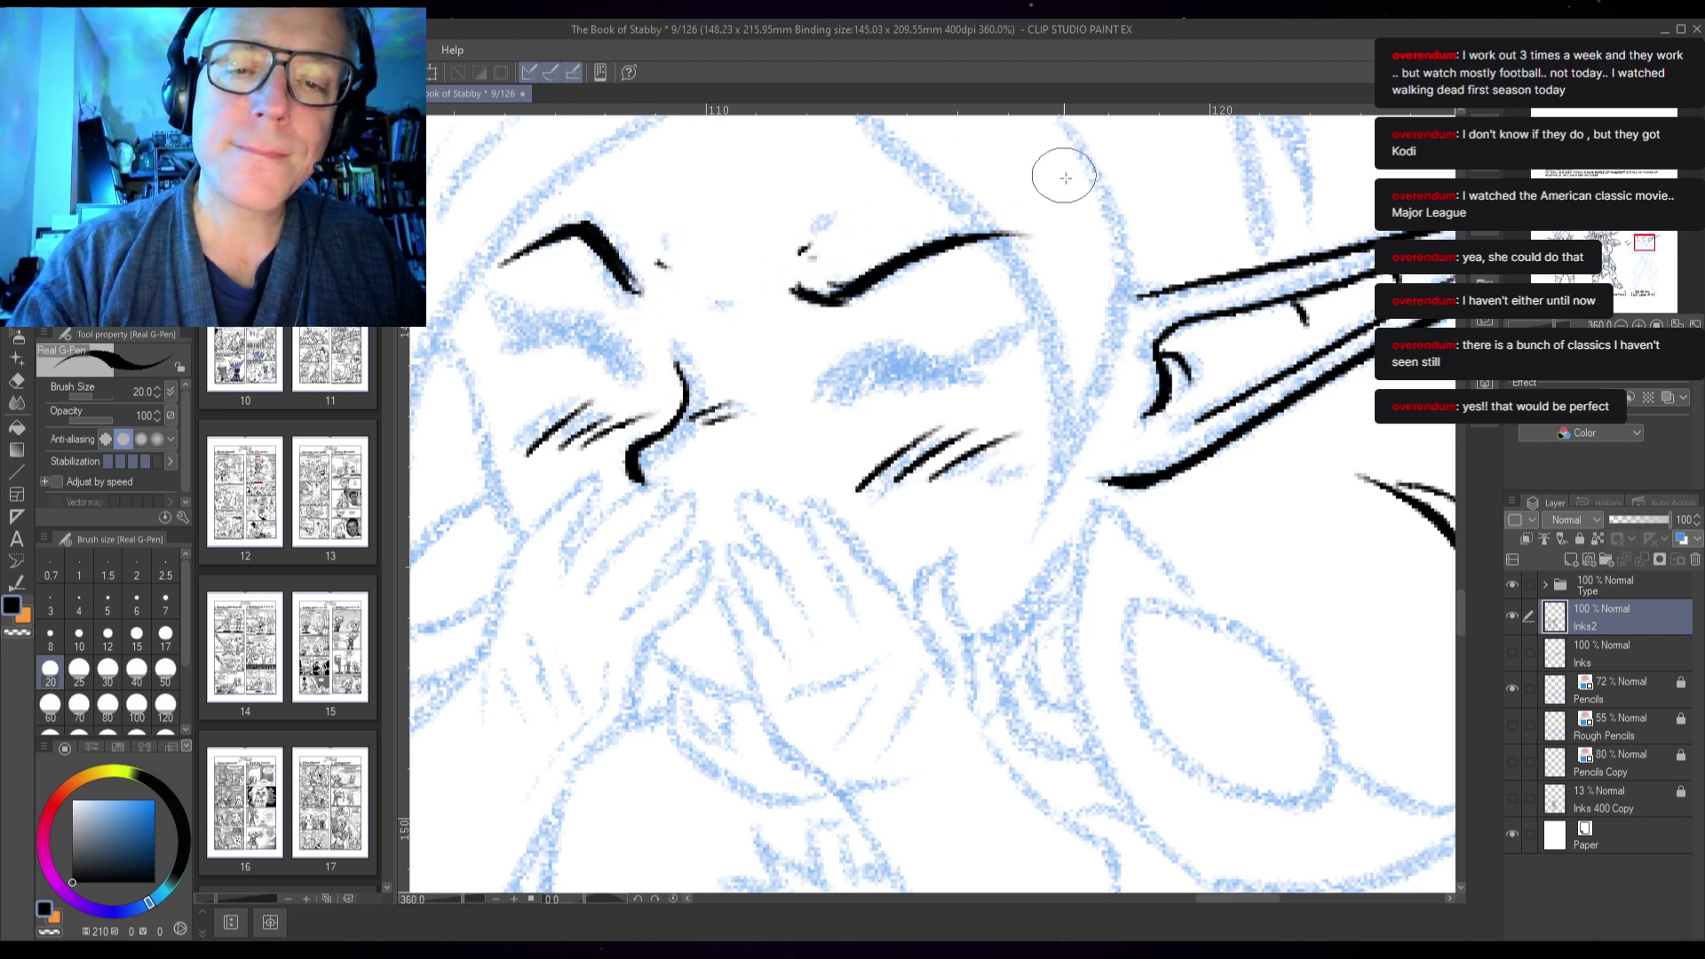
- Ink both squeezed-shut eyes with solid black lashes, outer flicks and thin crease lines above them
left_click_drag(840, 377, 835, 385)
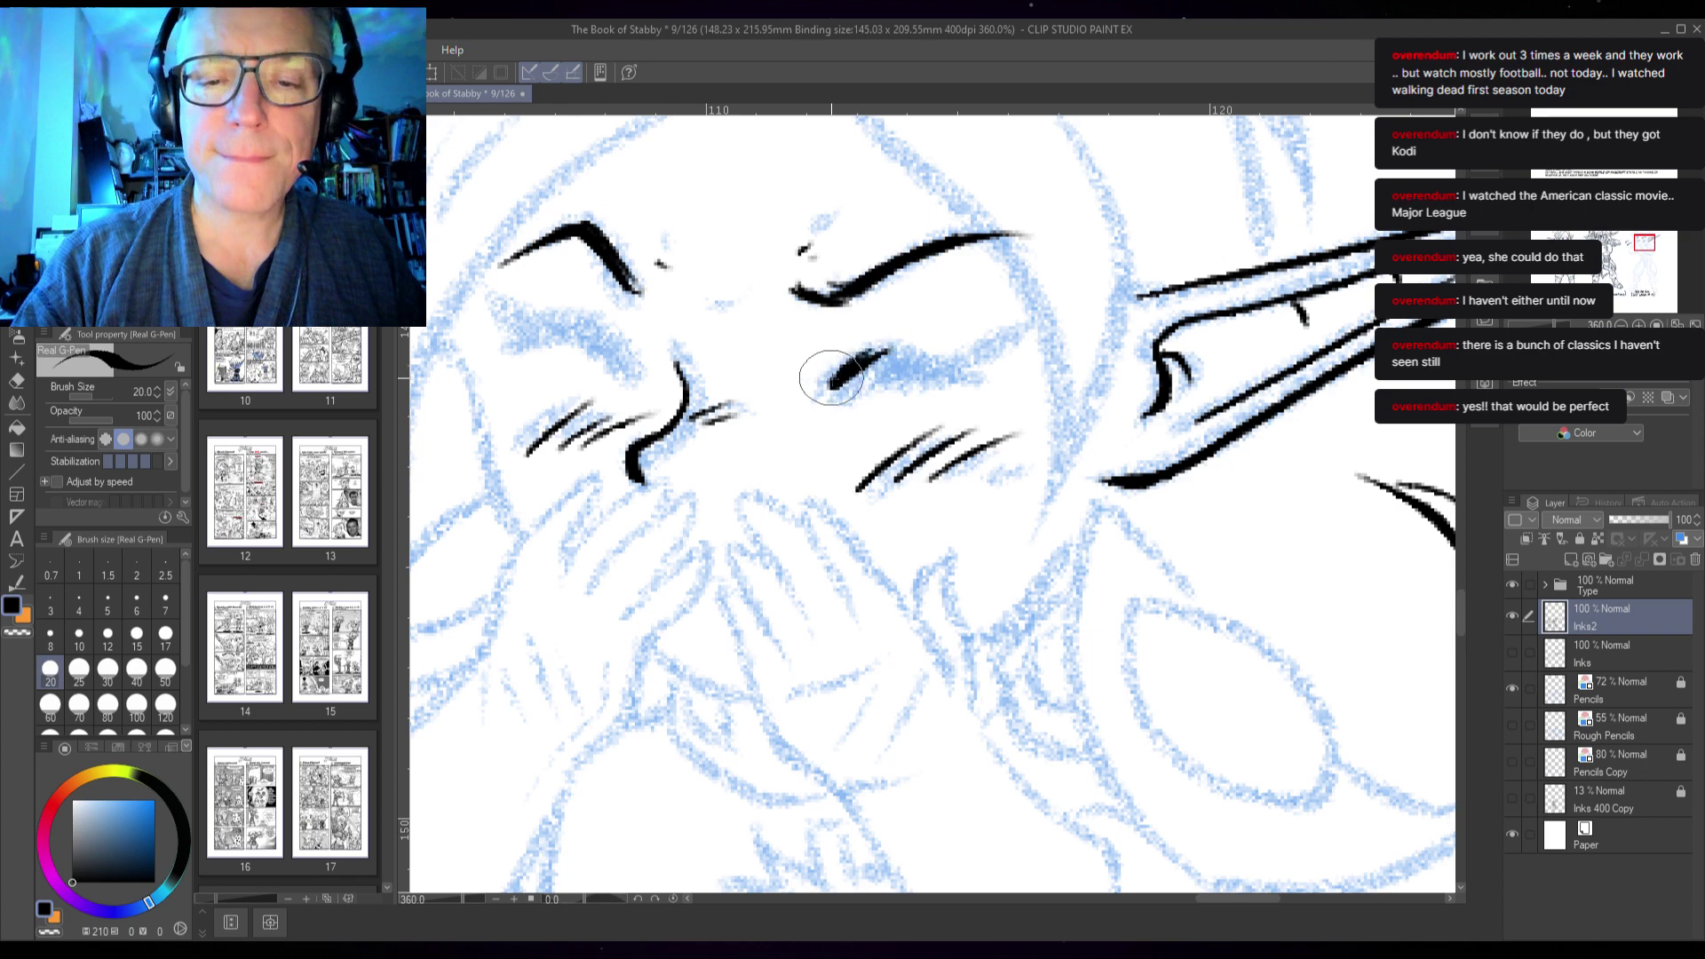
mouse_move(955, 366)
left_mouse_down()
mouse_move(833, 387)
mouse_move(931, 353)
mouse_move(901, 353)
mouse_move(837, 390)
mouse_move(938, 364)
mouse_move(919, 364)
mouse_move(857, 391)
mouse_move(947, 376)
mouse_move(929, 363)
mouse_move(1002, 329)
mouse_move(943, 368)
mouse_move(993, 342)
mouse_move(848, 332)
left_mouse_up()
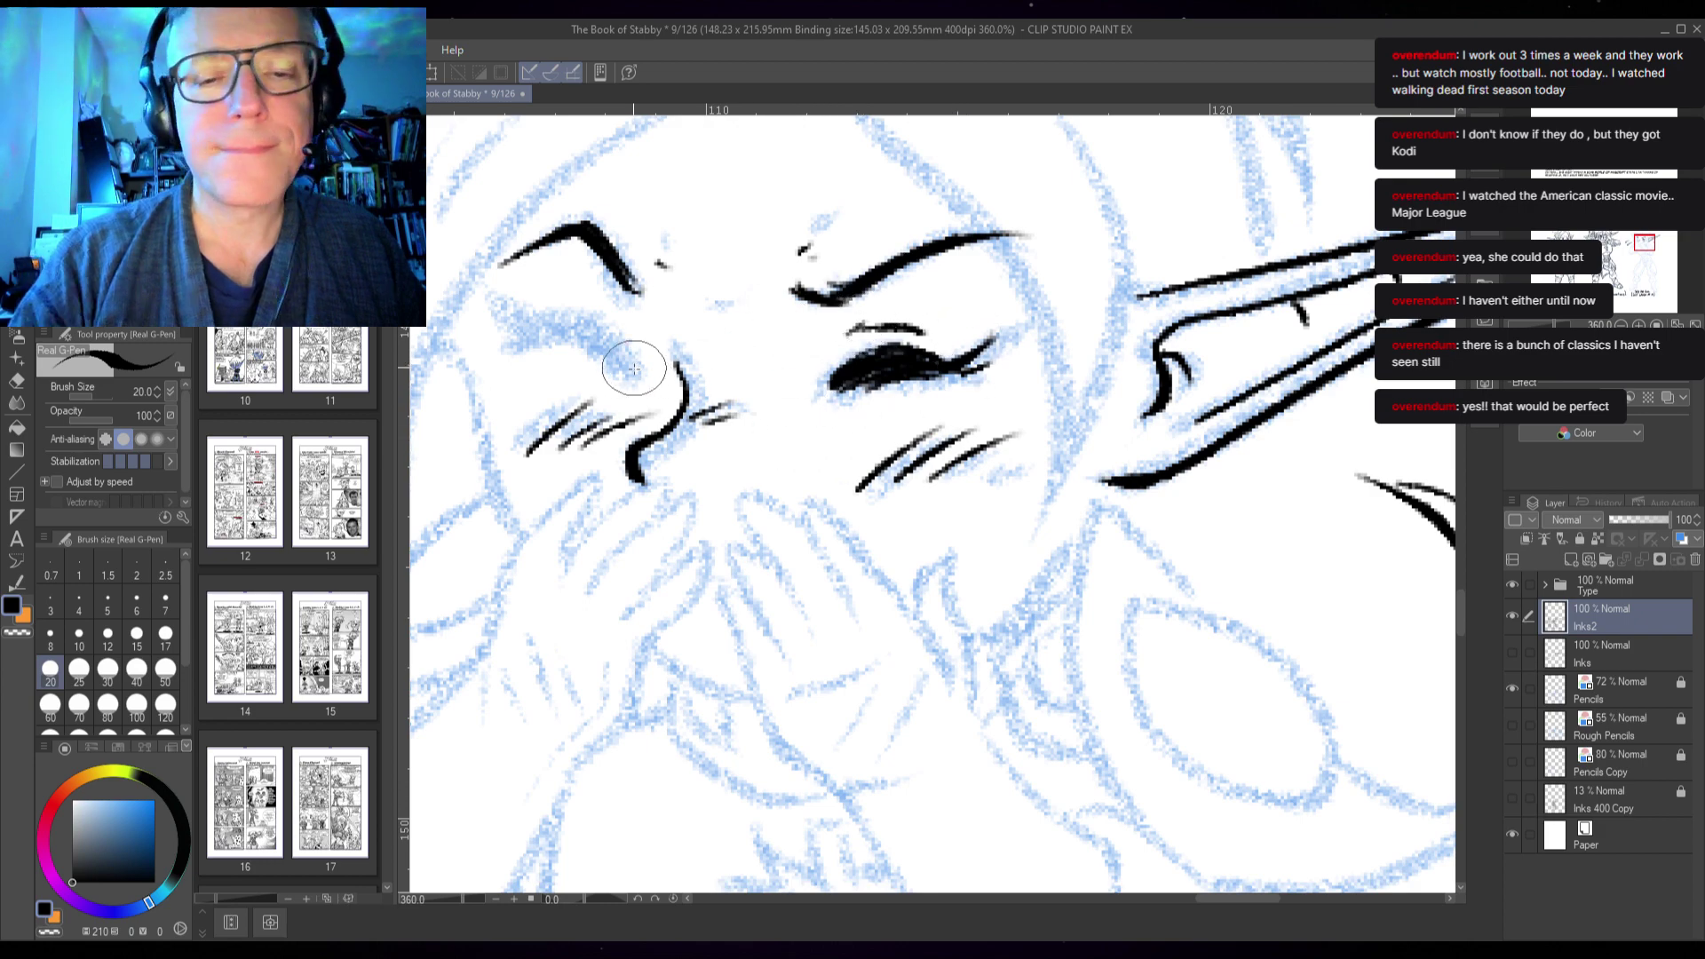
mouse_move(634, 369)
left_mouse_down()
mouse_move(586, 331)
mouse_move(555, 348)
mouse_move(599, 325)
mouse_move(646, 375)
left_mouse_up()
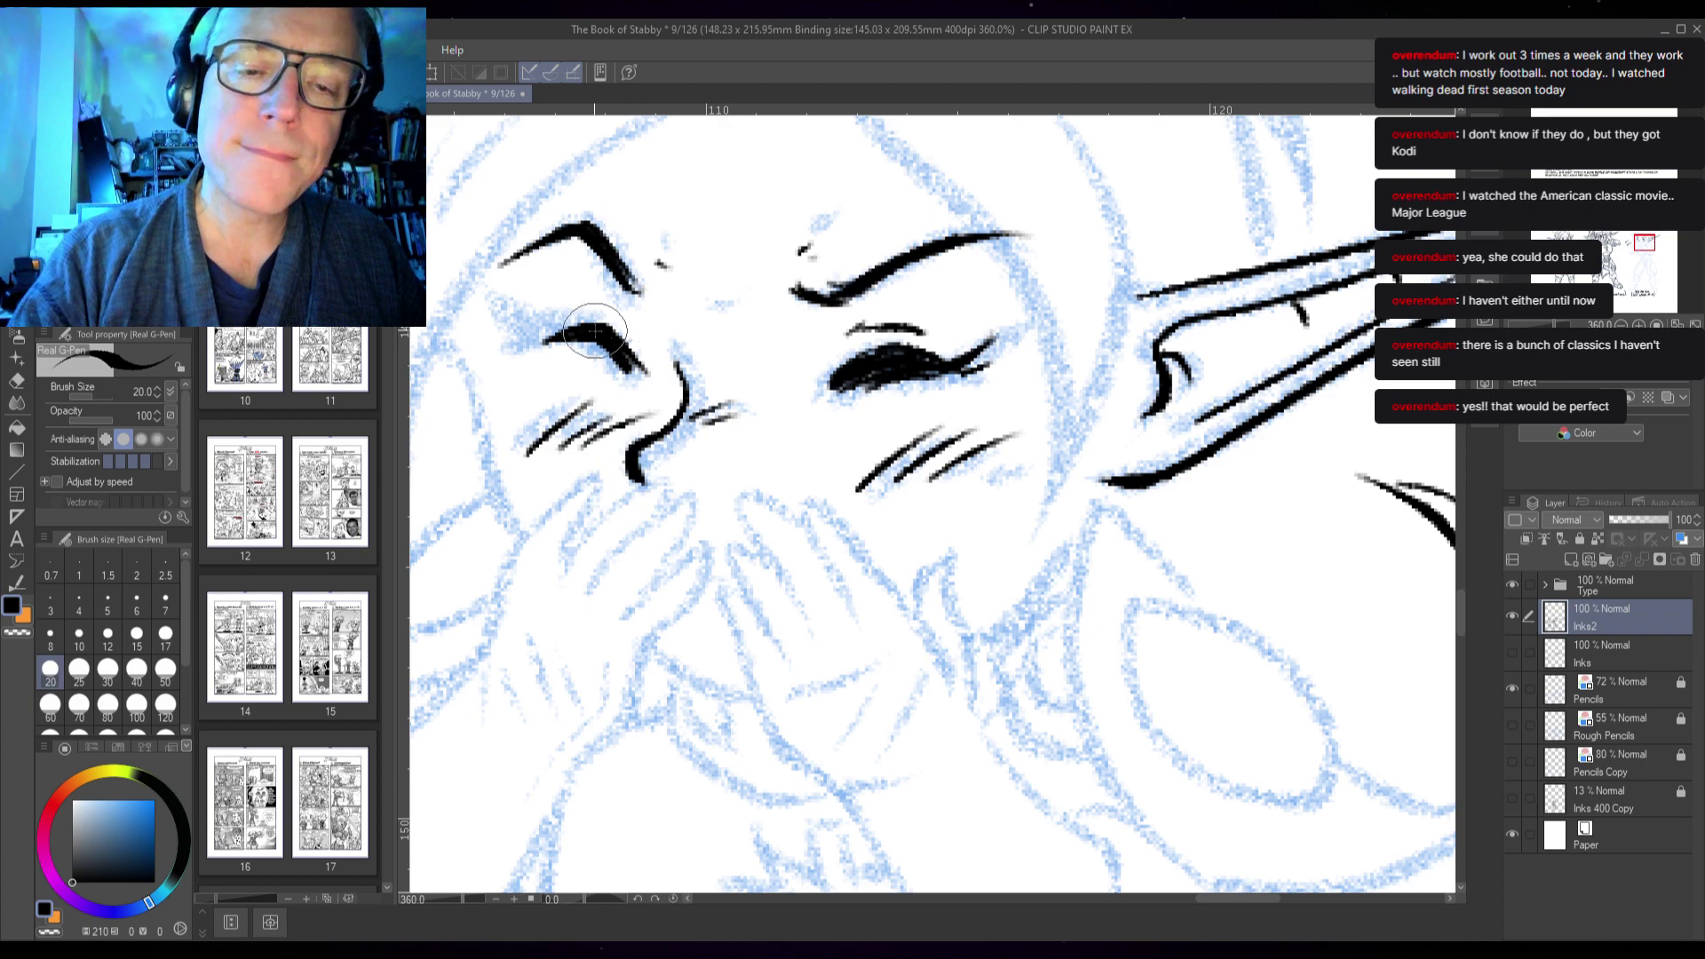
left_click_drag(506, 312, 539, 337)
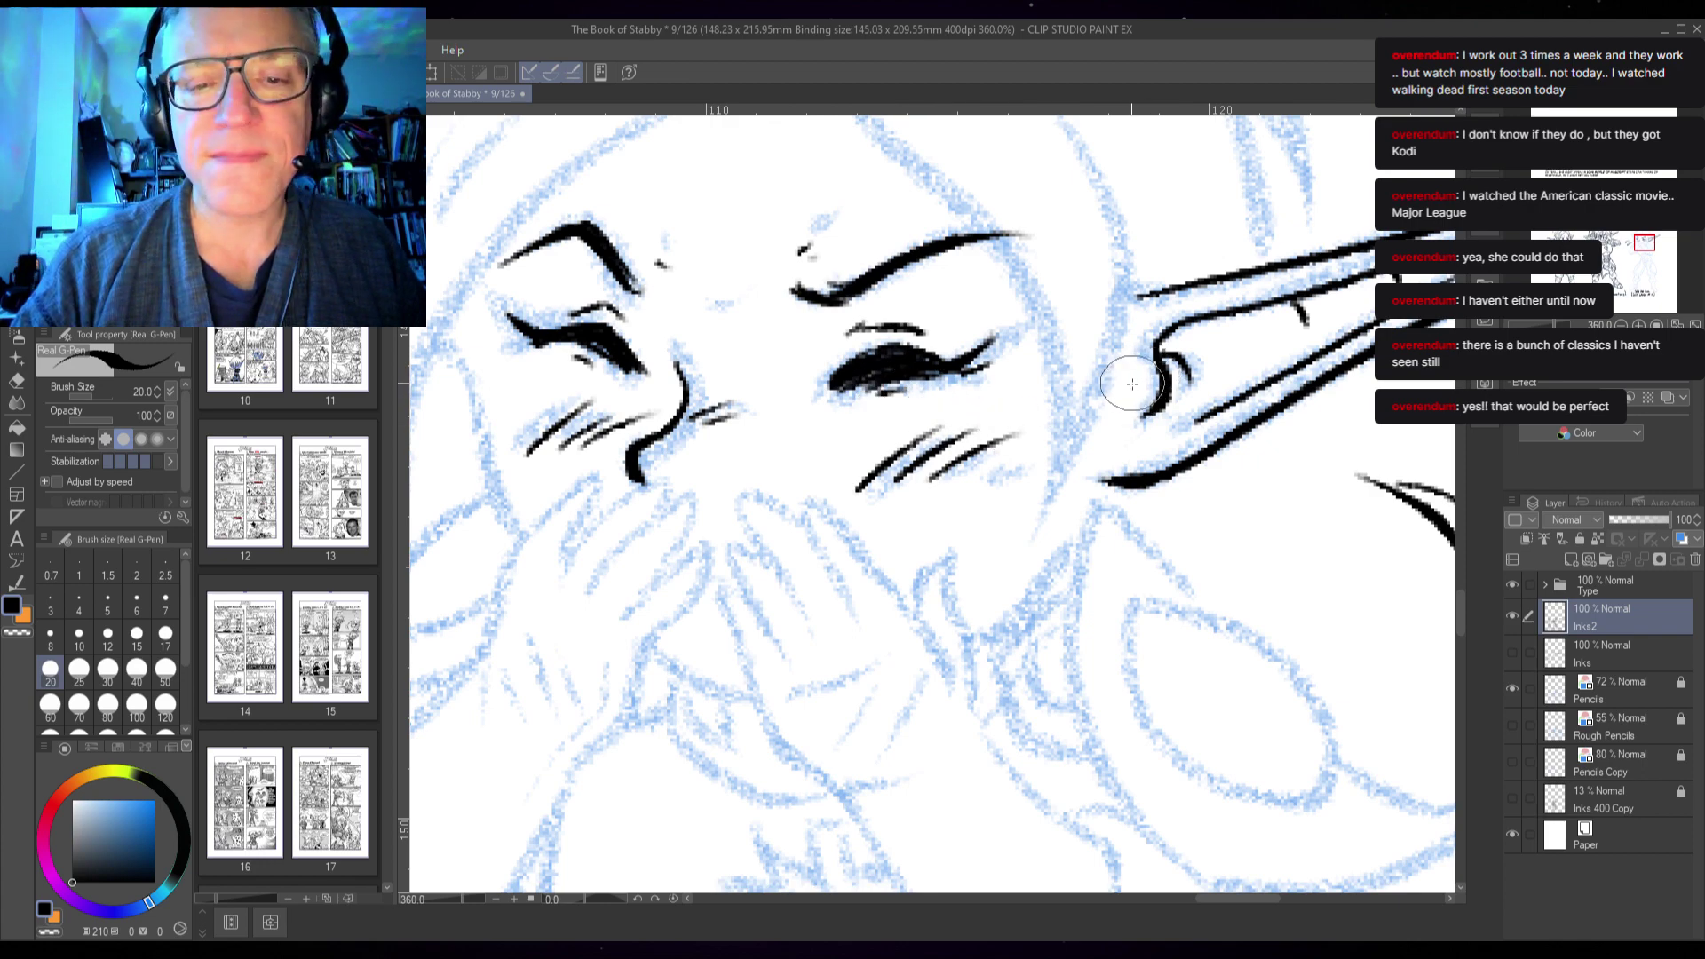
- Ink the inner and outer edges of the hair lock sweeping from the parting past the shorter ear, with highlight strands inside
mouse_move(1047, 382)
left_mouse_down()
mouse_move(1052, 555)
mouse_move(1103, 541)
left_mouse_up()
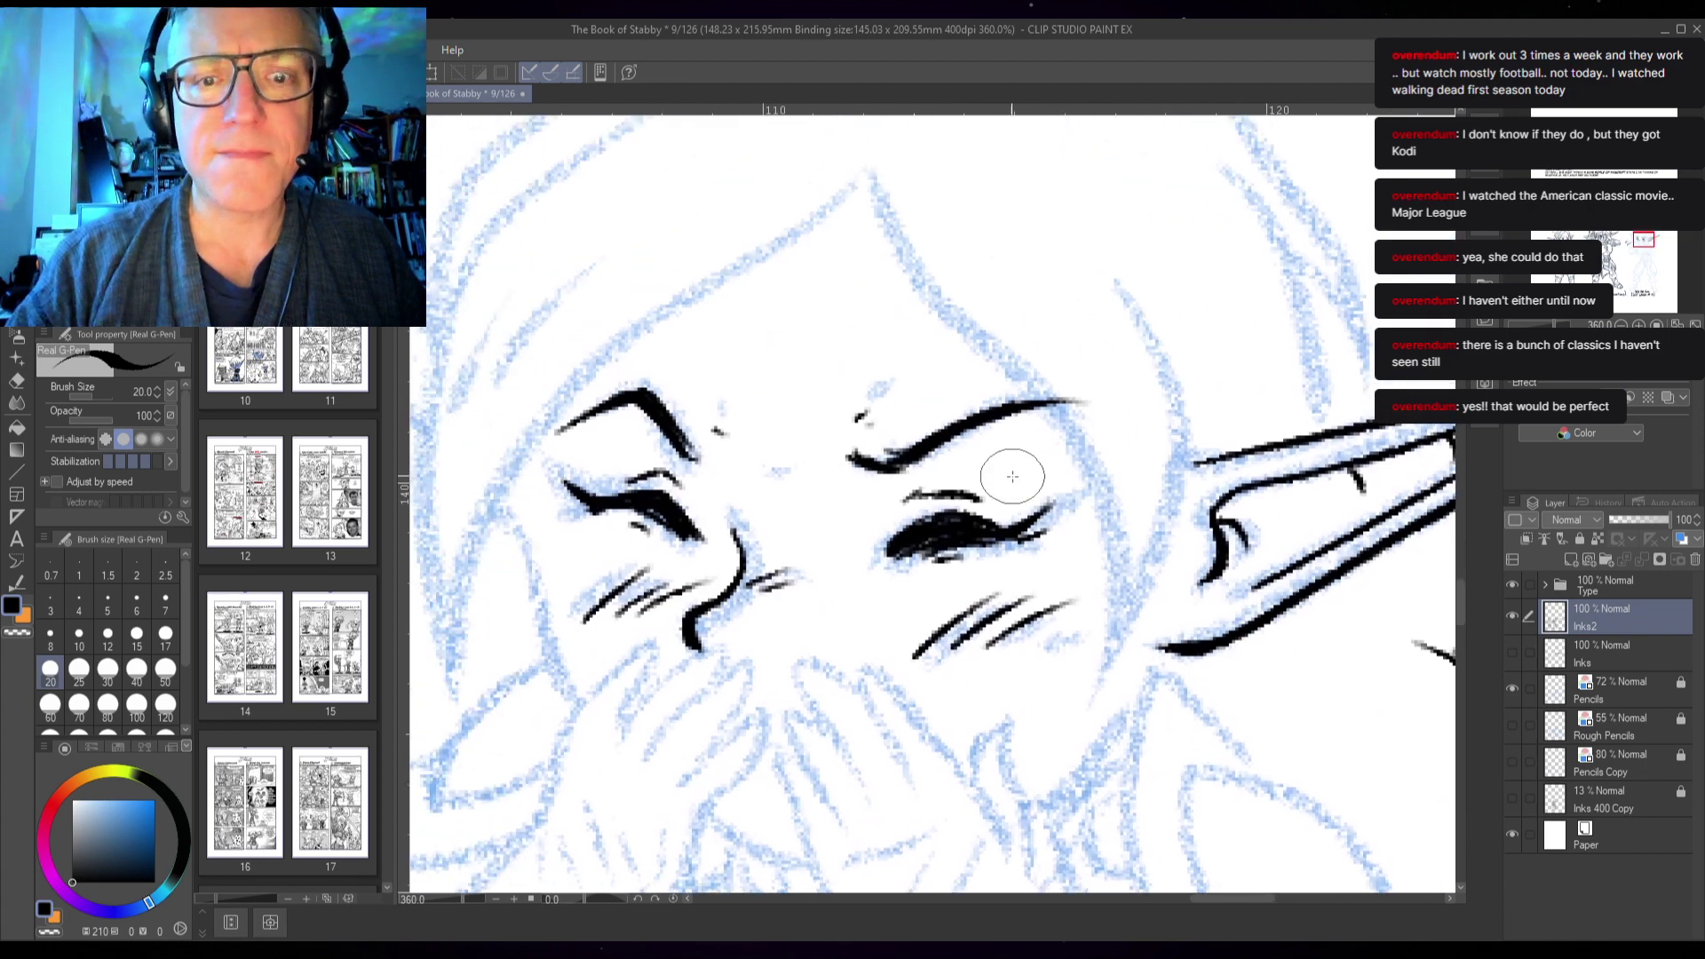
scroll(999, 431, "down", 1)
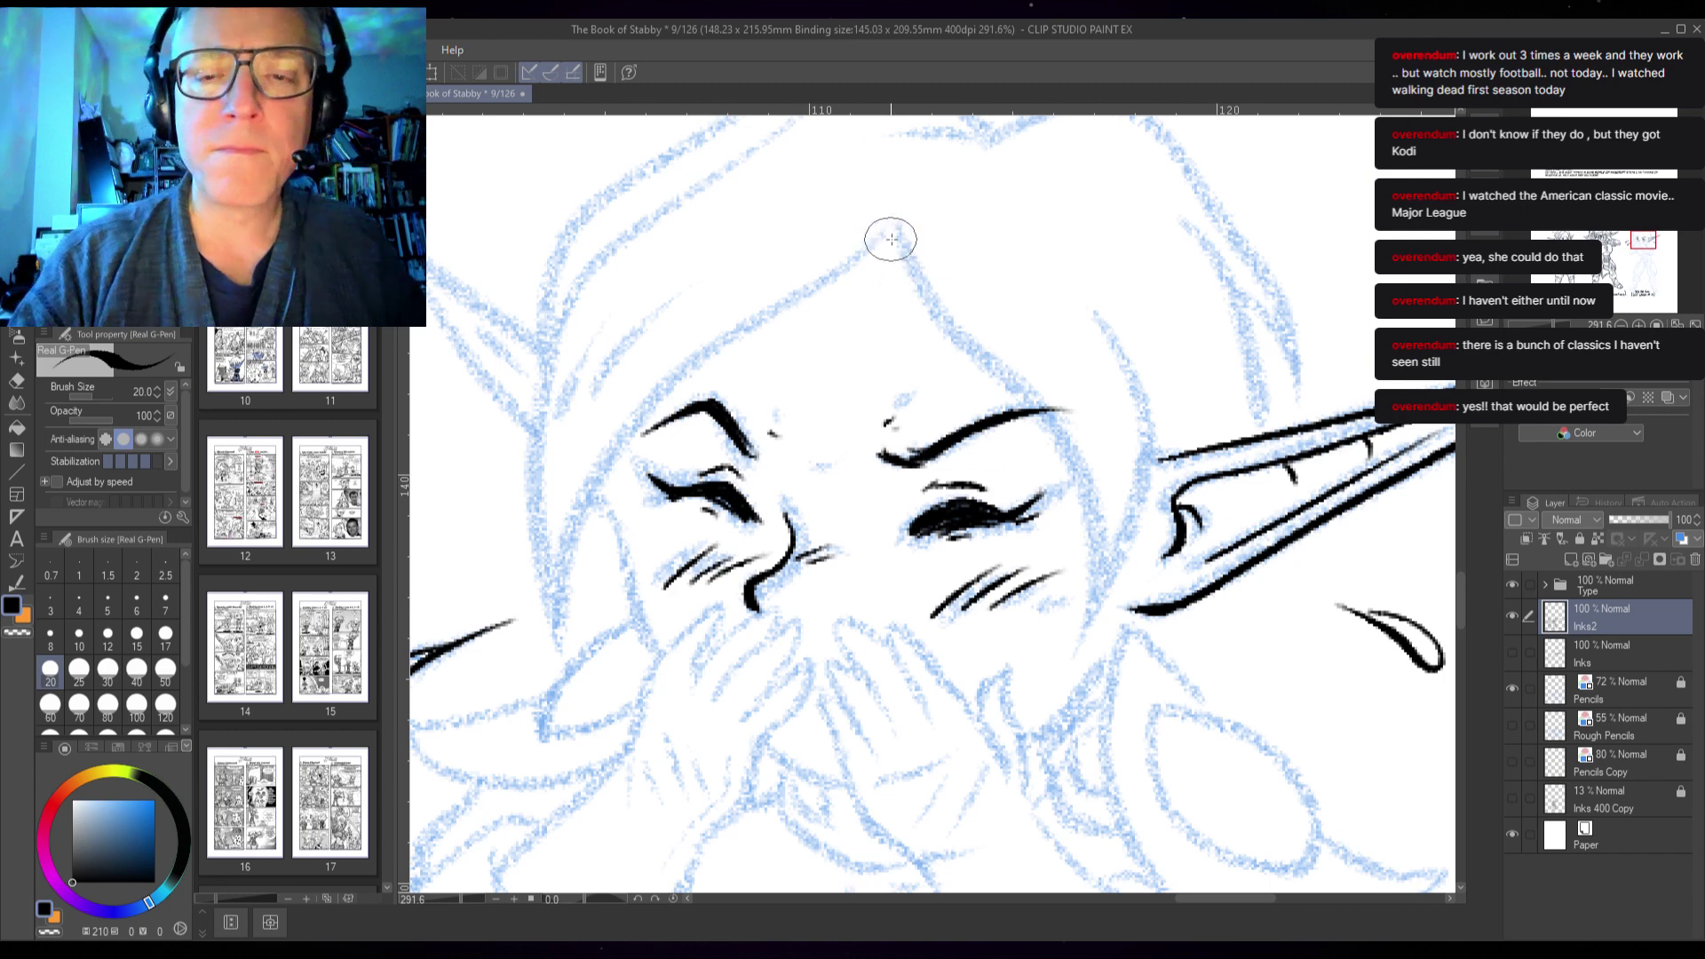
mouse_move(892, 222)
left_mouse_down()
mouse_move(700, 361)
mouse_move(597, 464)
mouse_move(564, 524)
mouse_move(561, 632)
left_mouse_up()
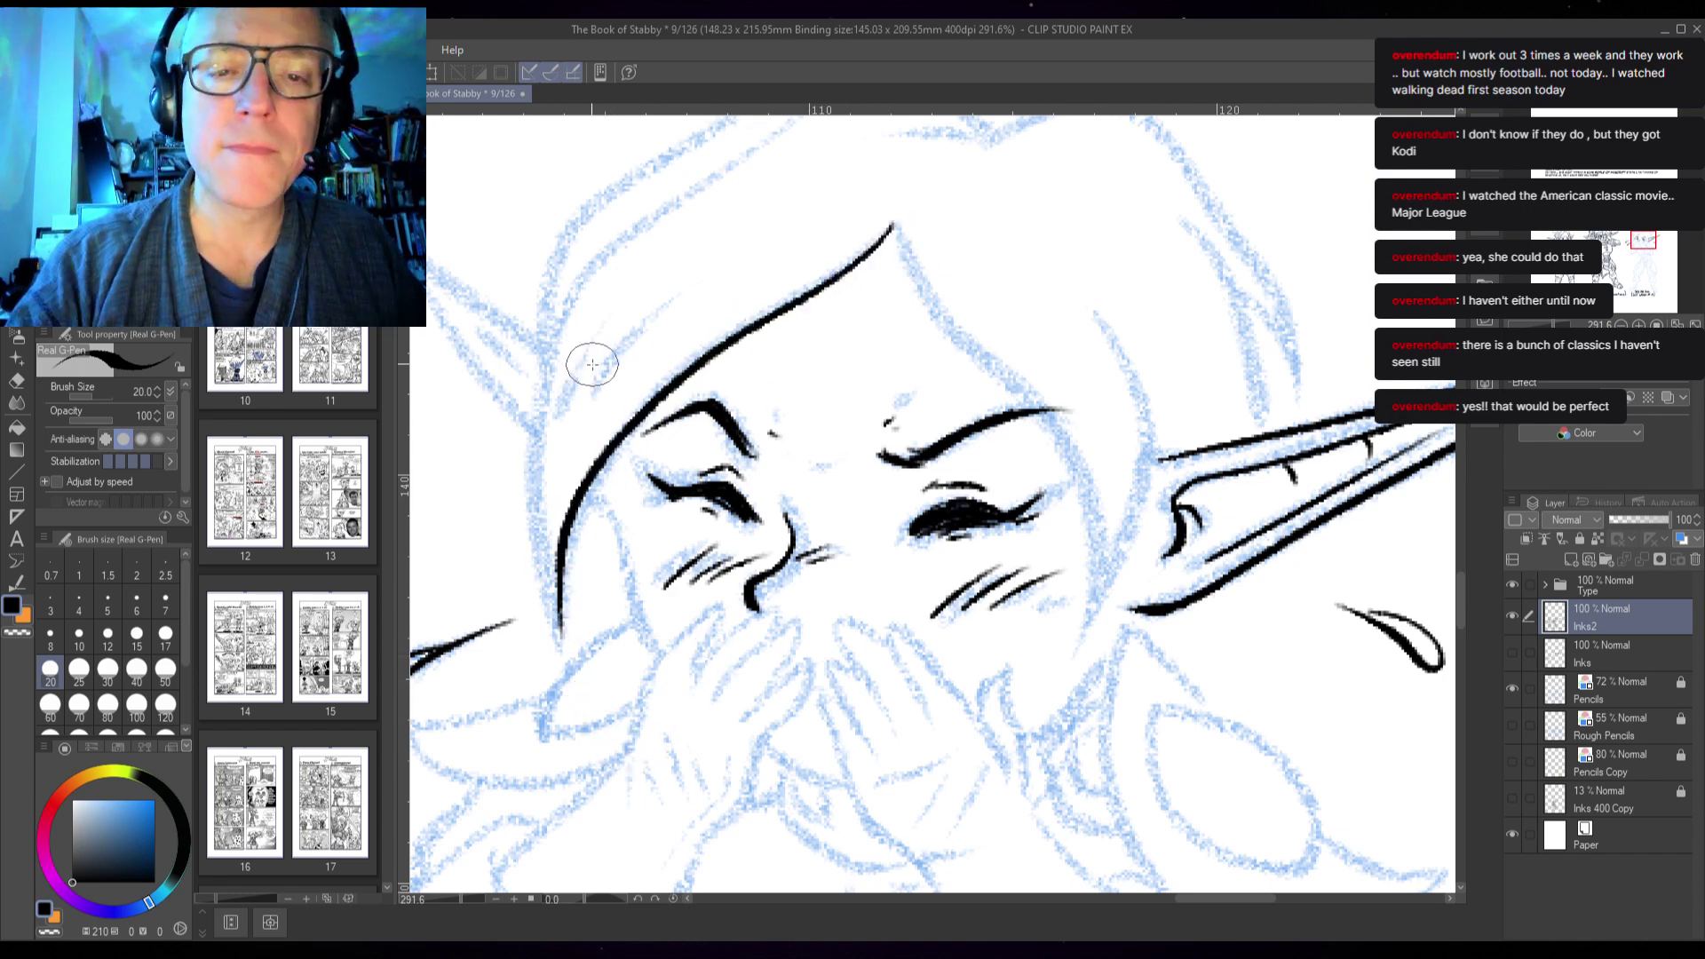
left_click_drag(838, 252, 876, 326)
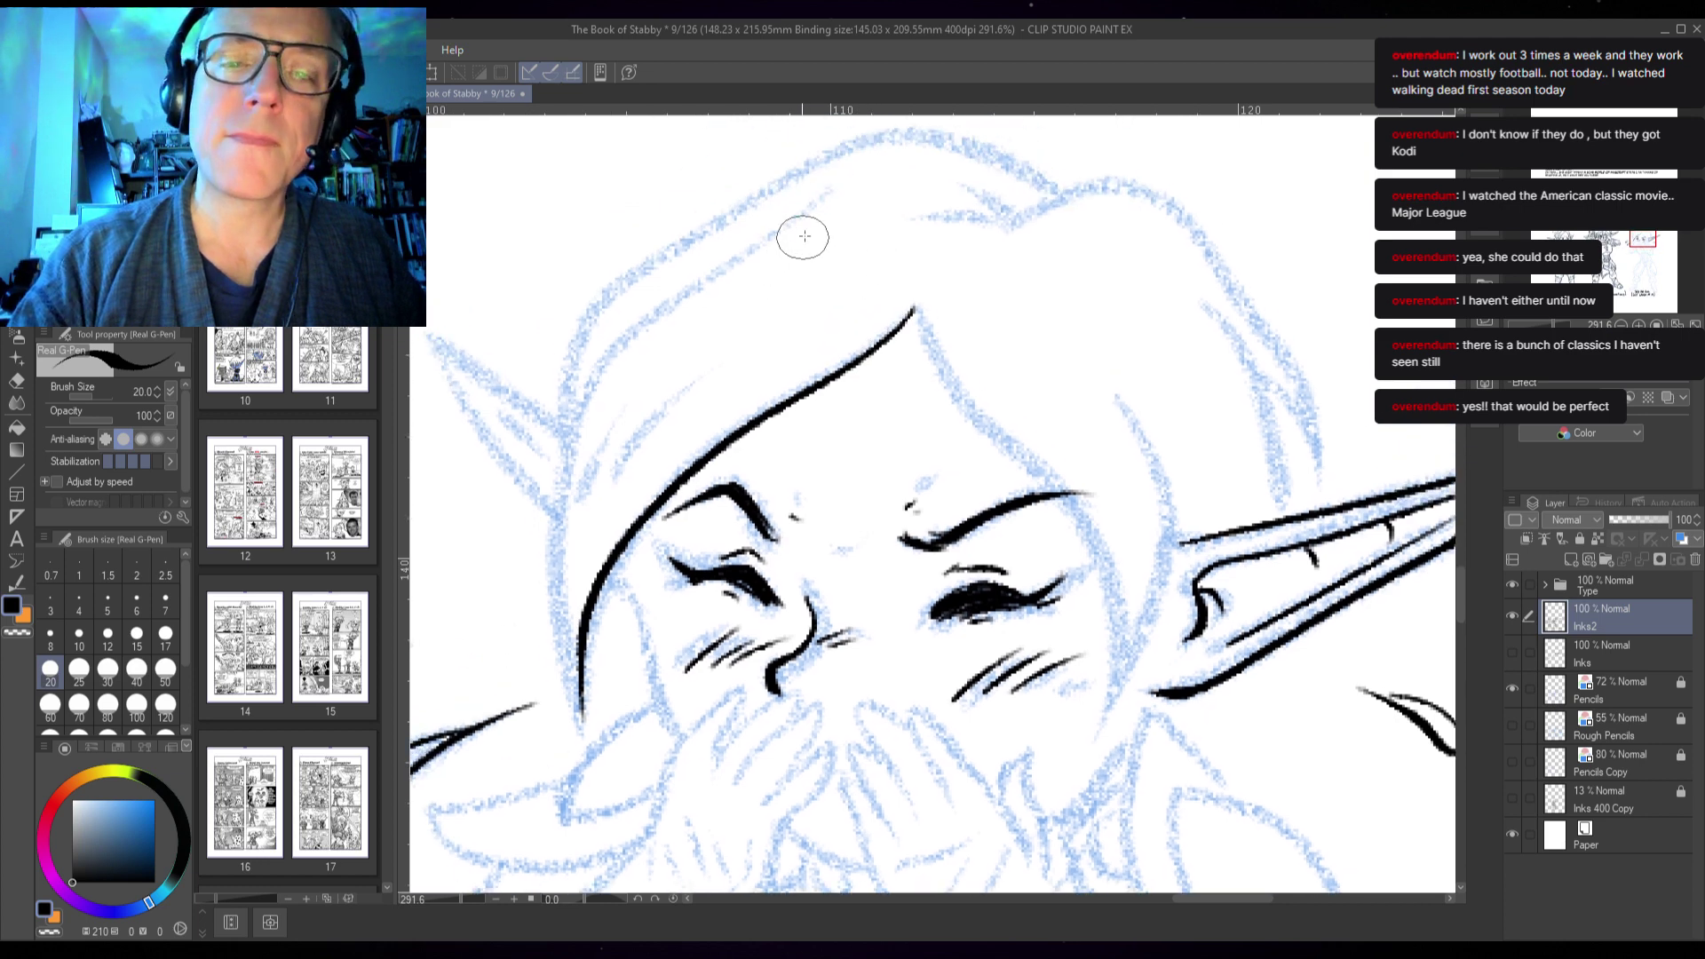
mouse_move(817, 195)
left_mouse_down()
mouse_move(632, 337)
mouse_move(572, 436)
mouse_move(550, 565)
mouse_move(586, 744)
mouse_move(588, 613)
mouse_move(586, 753)
left_mouse_up()
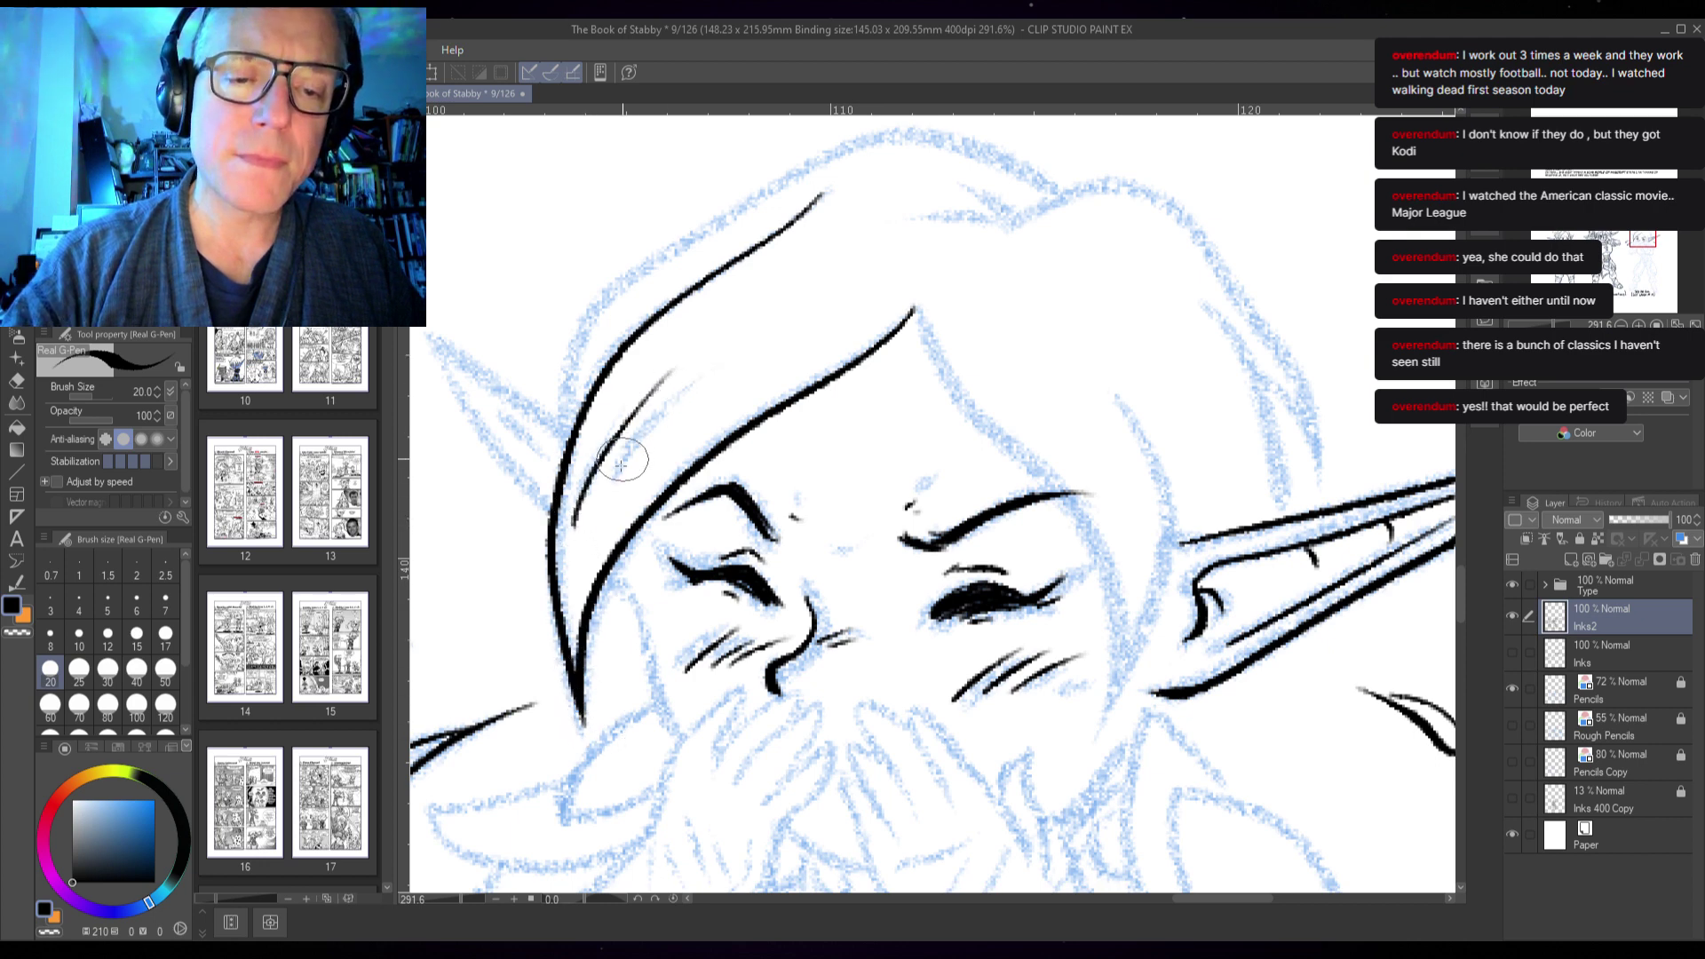
left_click_drag(626, 457, 773, 306)
left_click_drag(697, 389, 803, 312)
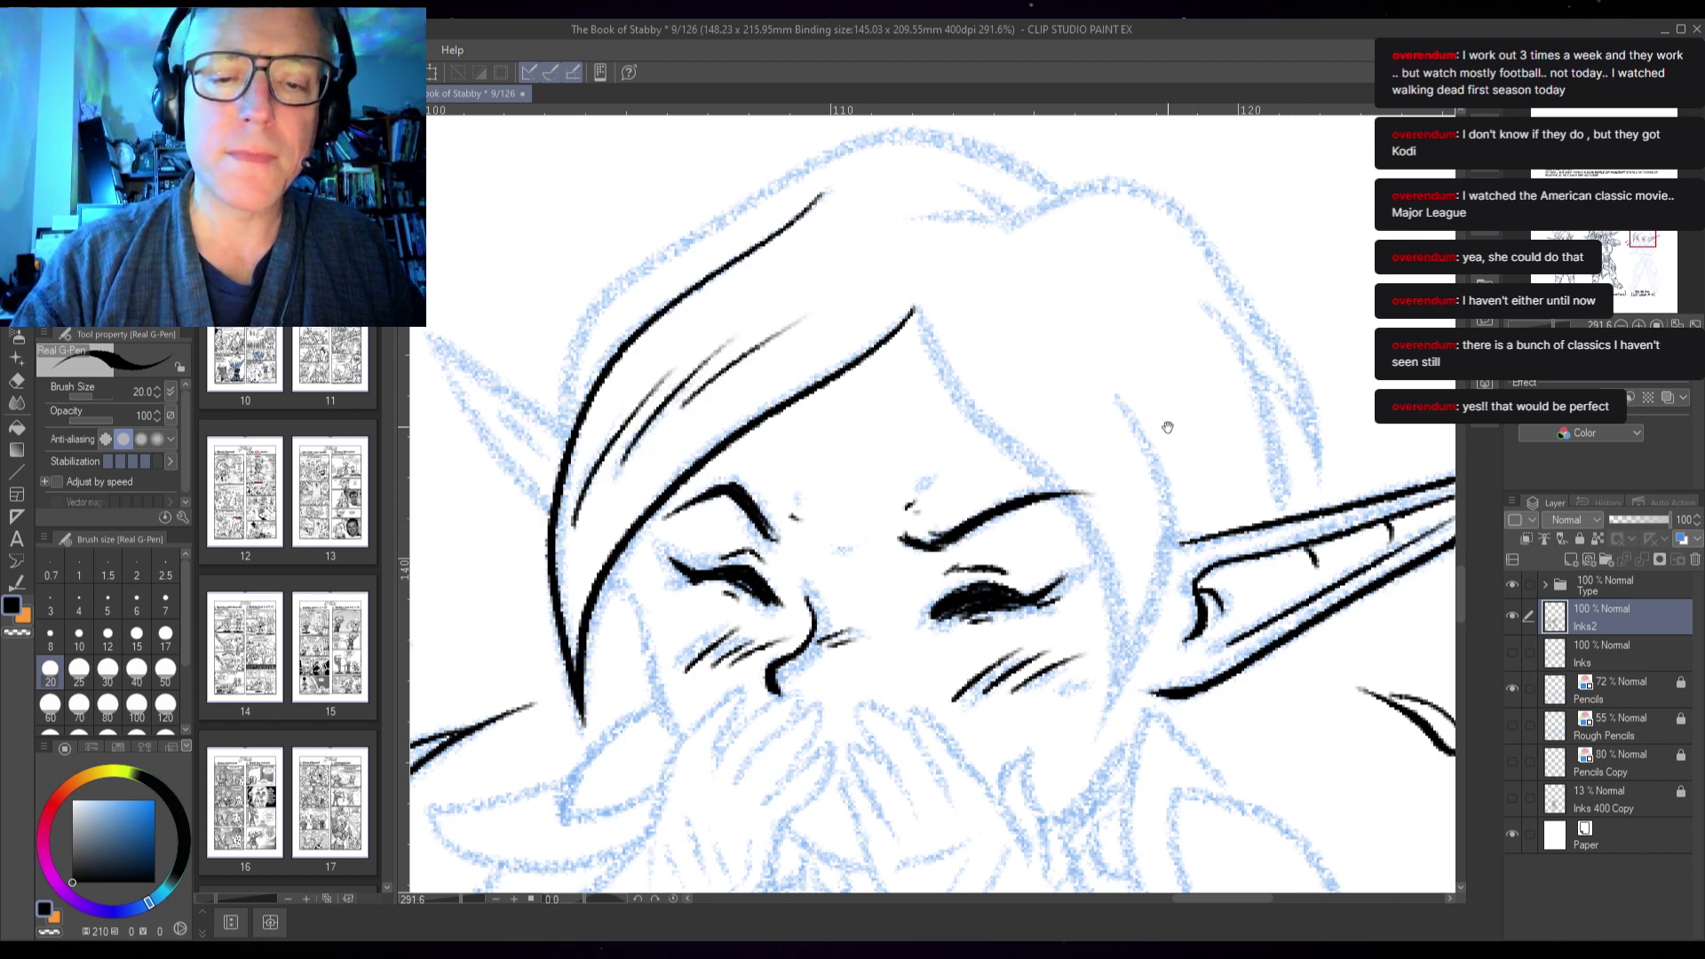
- Try extra crease marks on the forehead, remove them, and redo the small frown marks above the eyebrows' inner ends
left_click_drag(1167, 427, 1184, 337)
left_click_drag(861, 394, 879, 391)
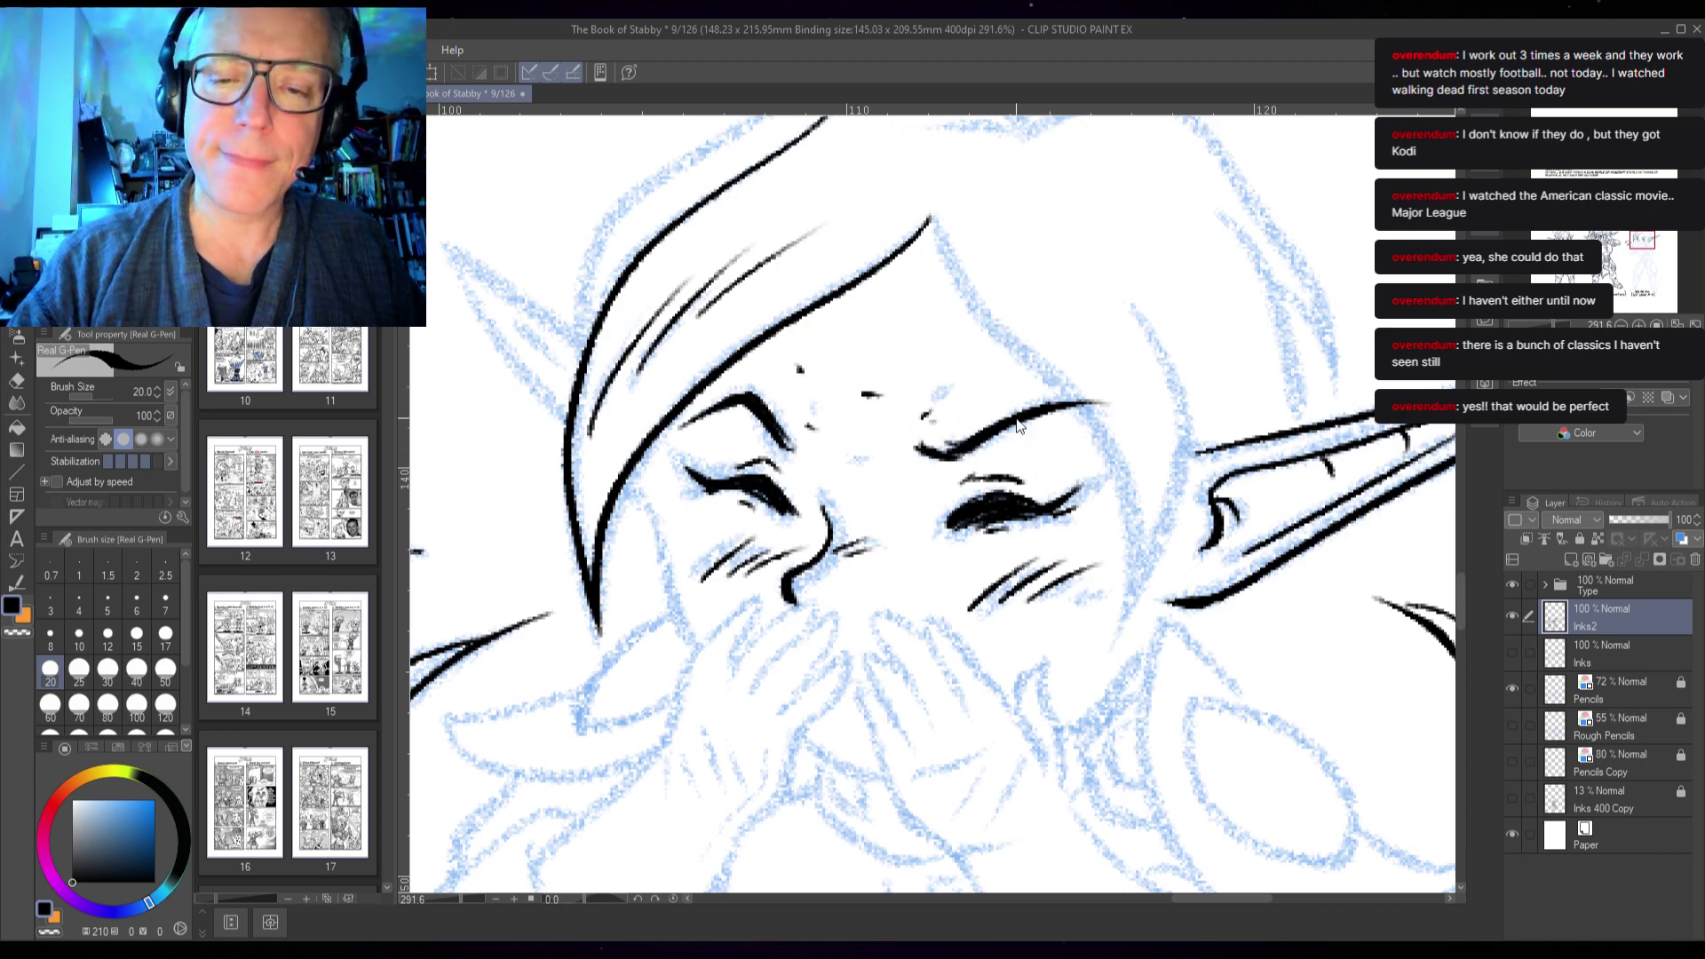
left_click_drag(874, 392, 901, 389)
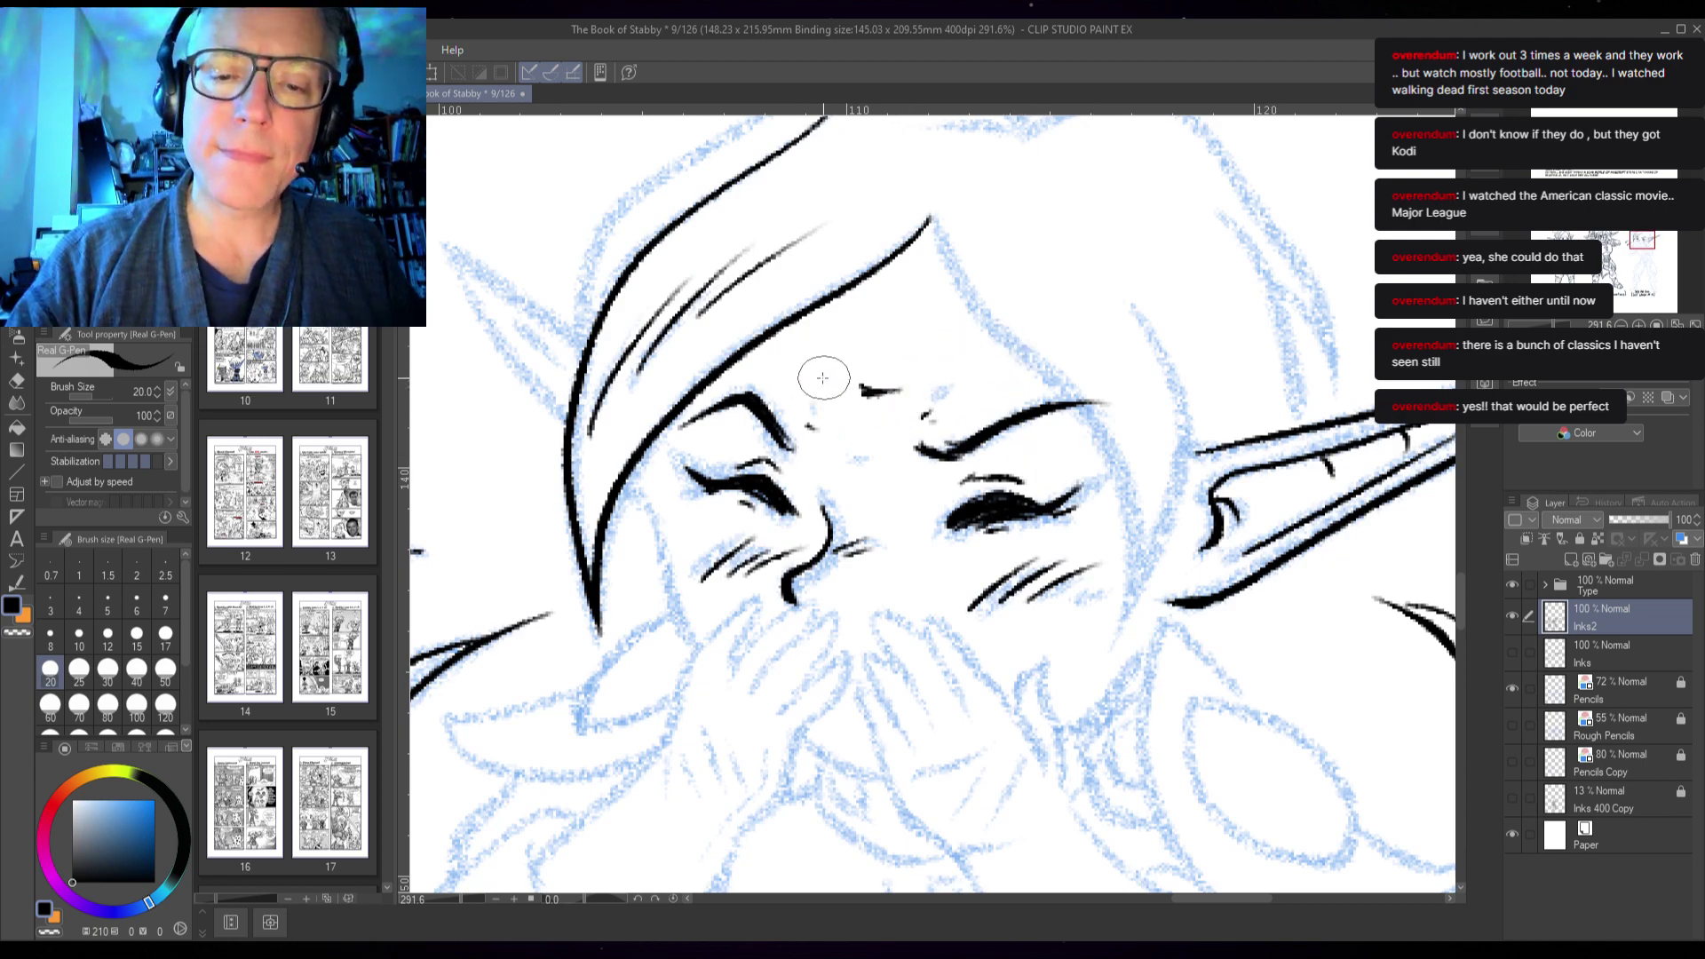
left_click_drag(796, 361, 808, 368)
left_click_drag(936, 383, 970, 356)
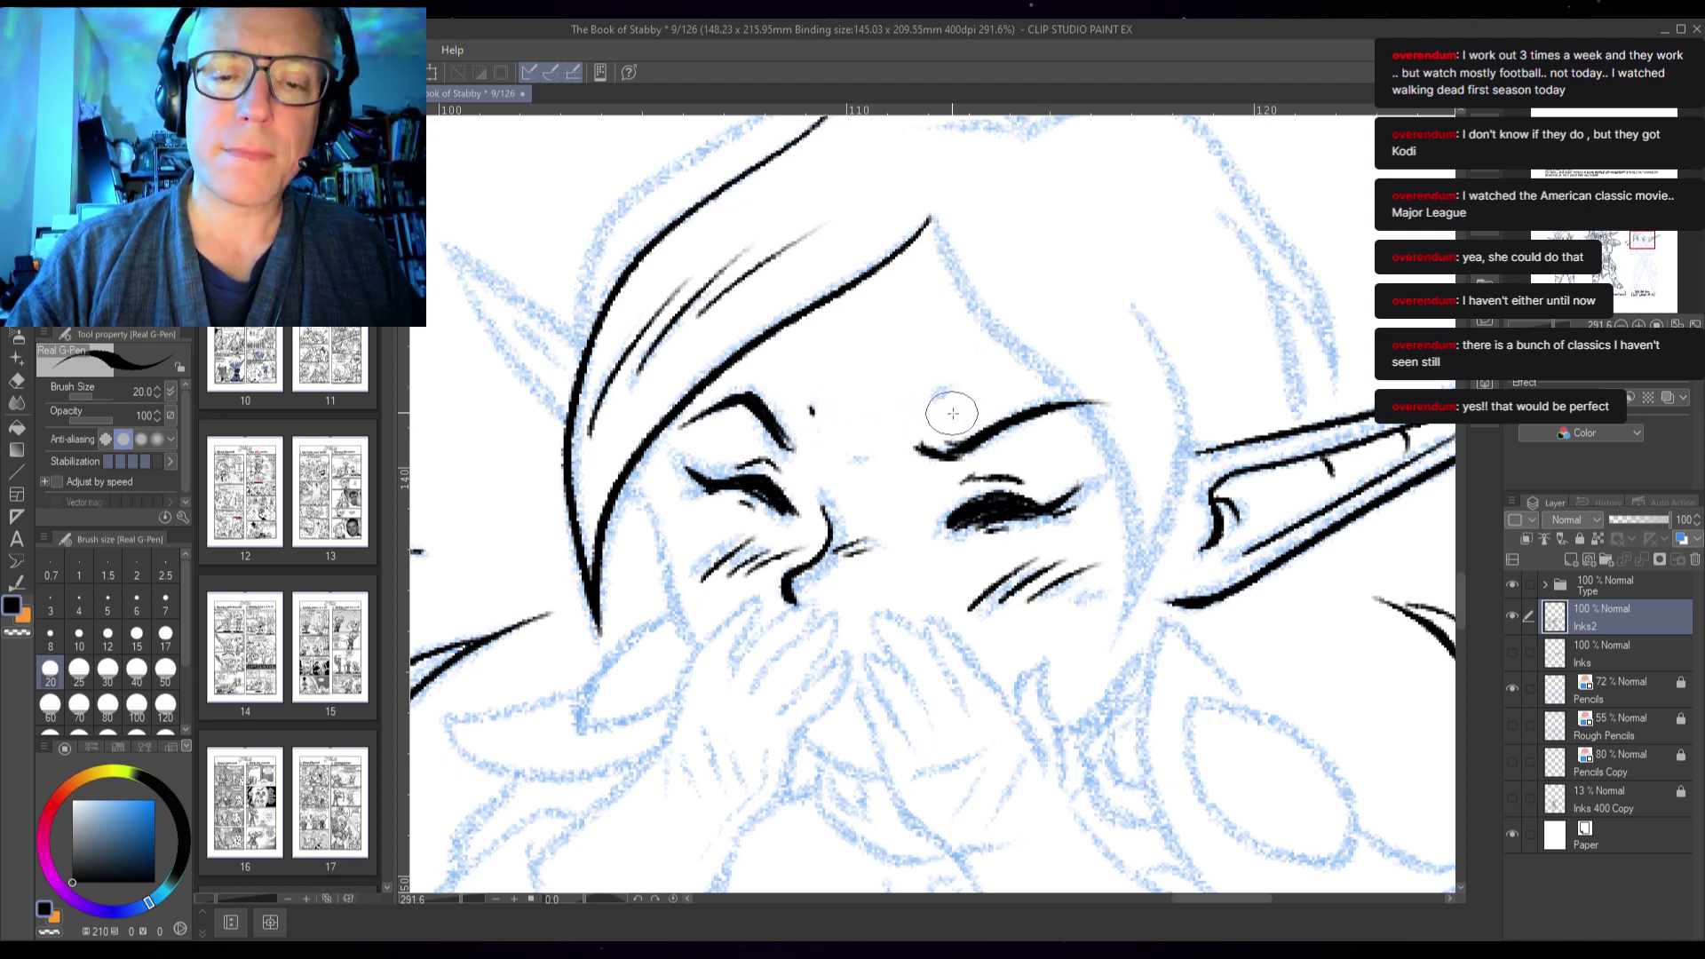
left_click_drag(928, 414, 954, 392)
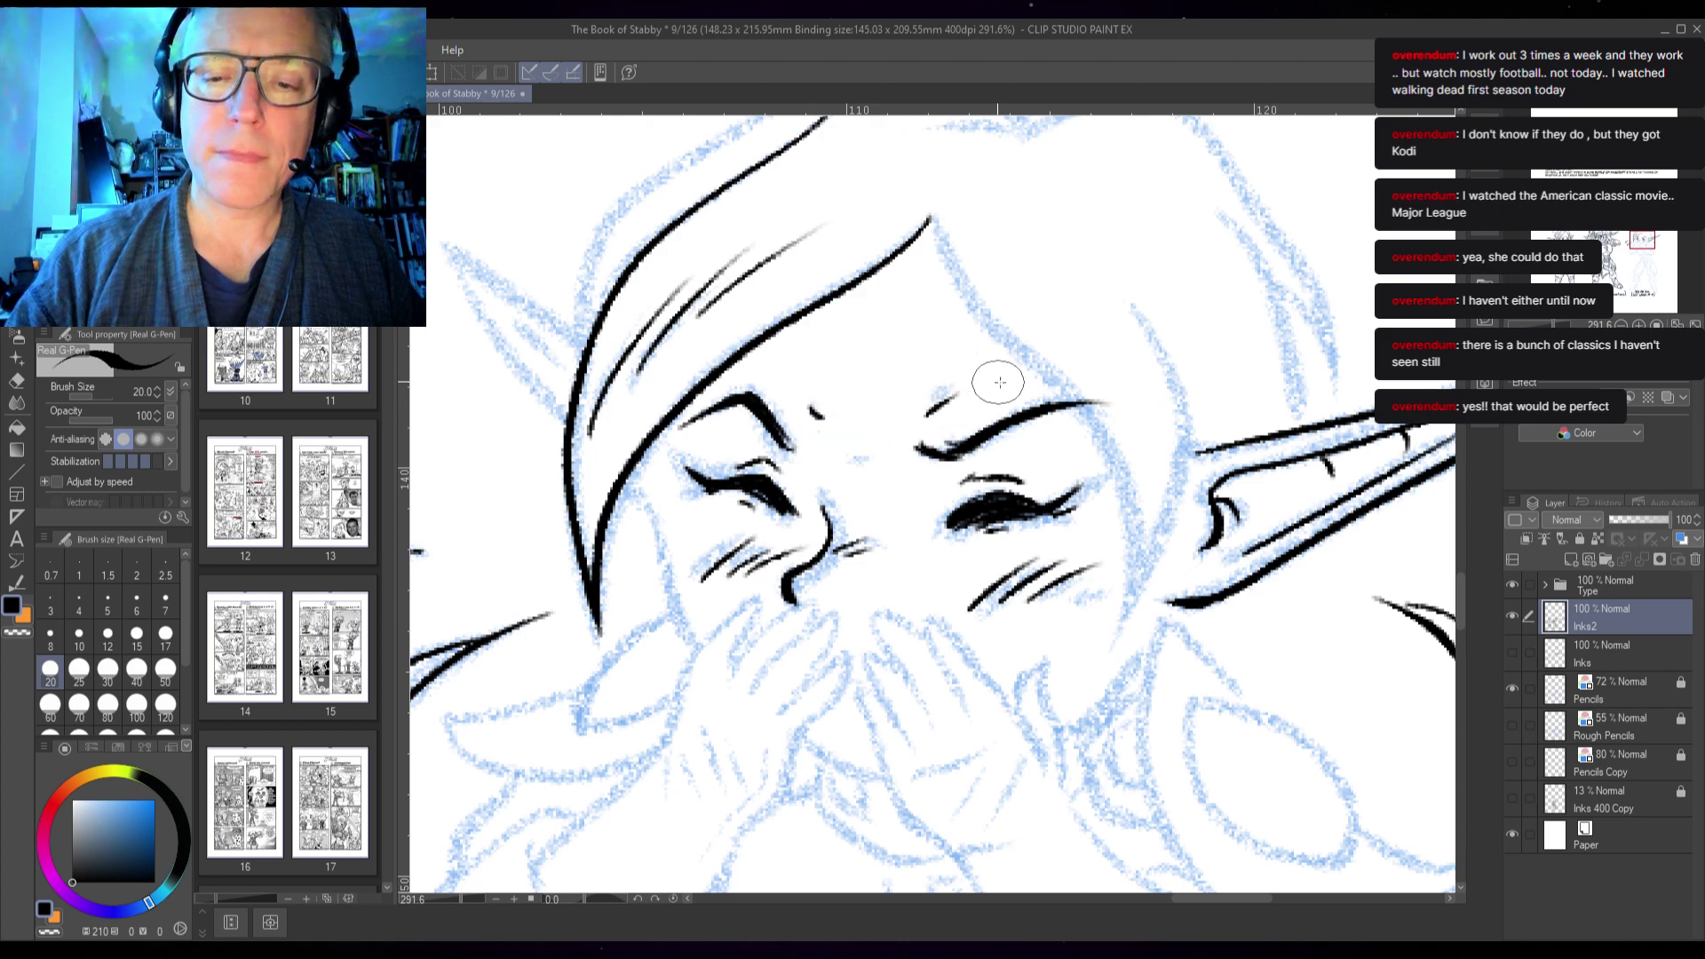
- Ink the side contour of the face from the swept hair lock to the raised hand, with a short strand at its top
left_click_drag(822, 491, 686, 407)
mouse_move(641, 329)
left_mouse_down()
mouse_move(685, 473)
mouse_move(729, 528)
left_mouse_up()
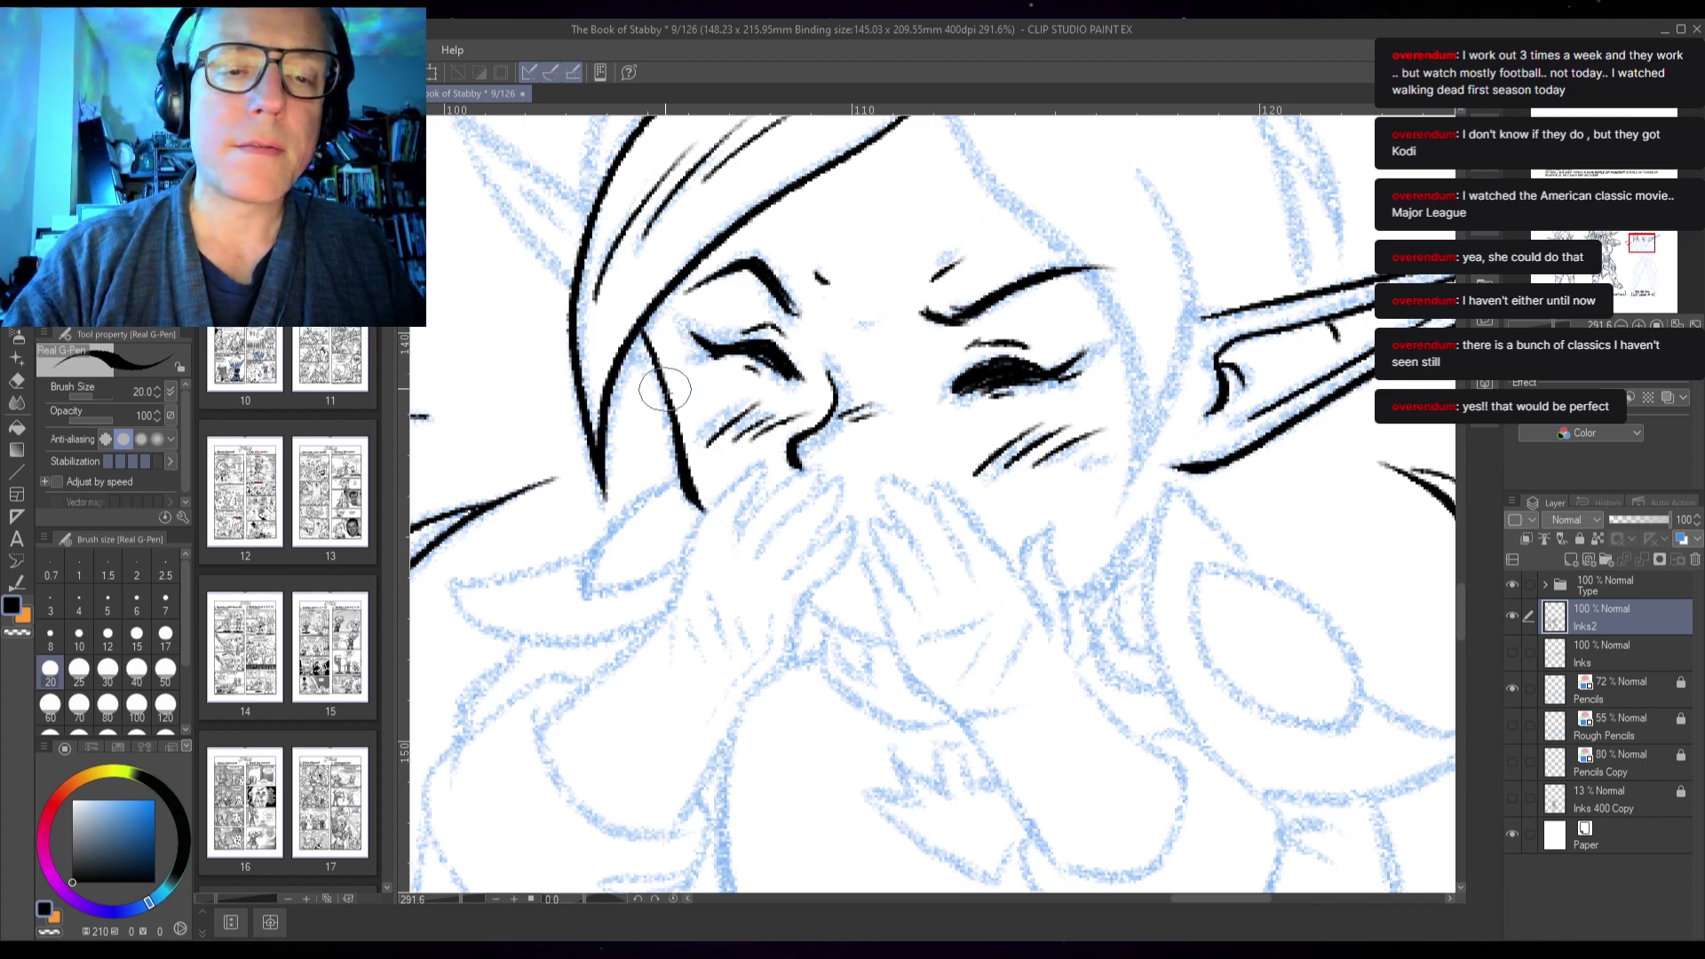
left_click_drag(697, 368, 797, 544)
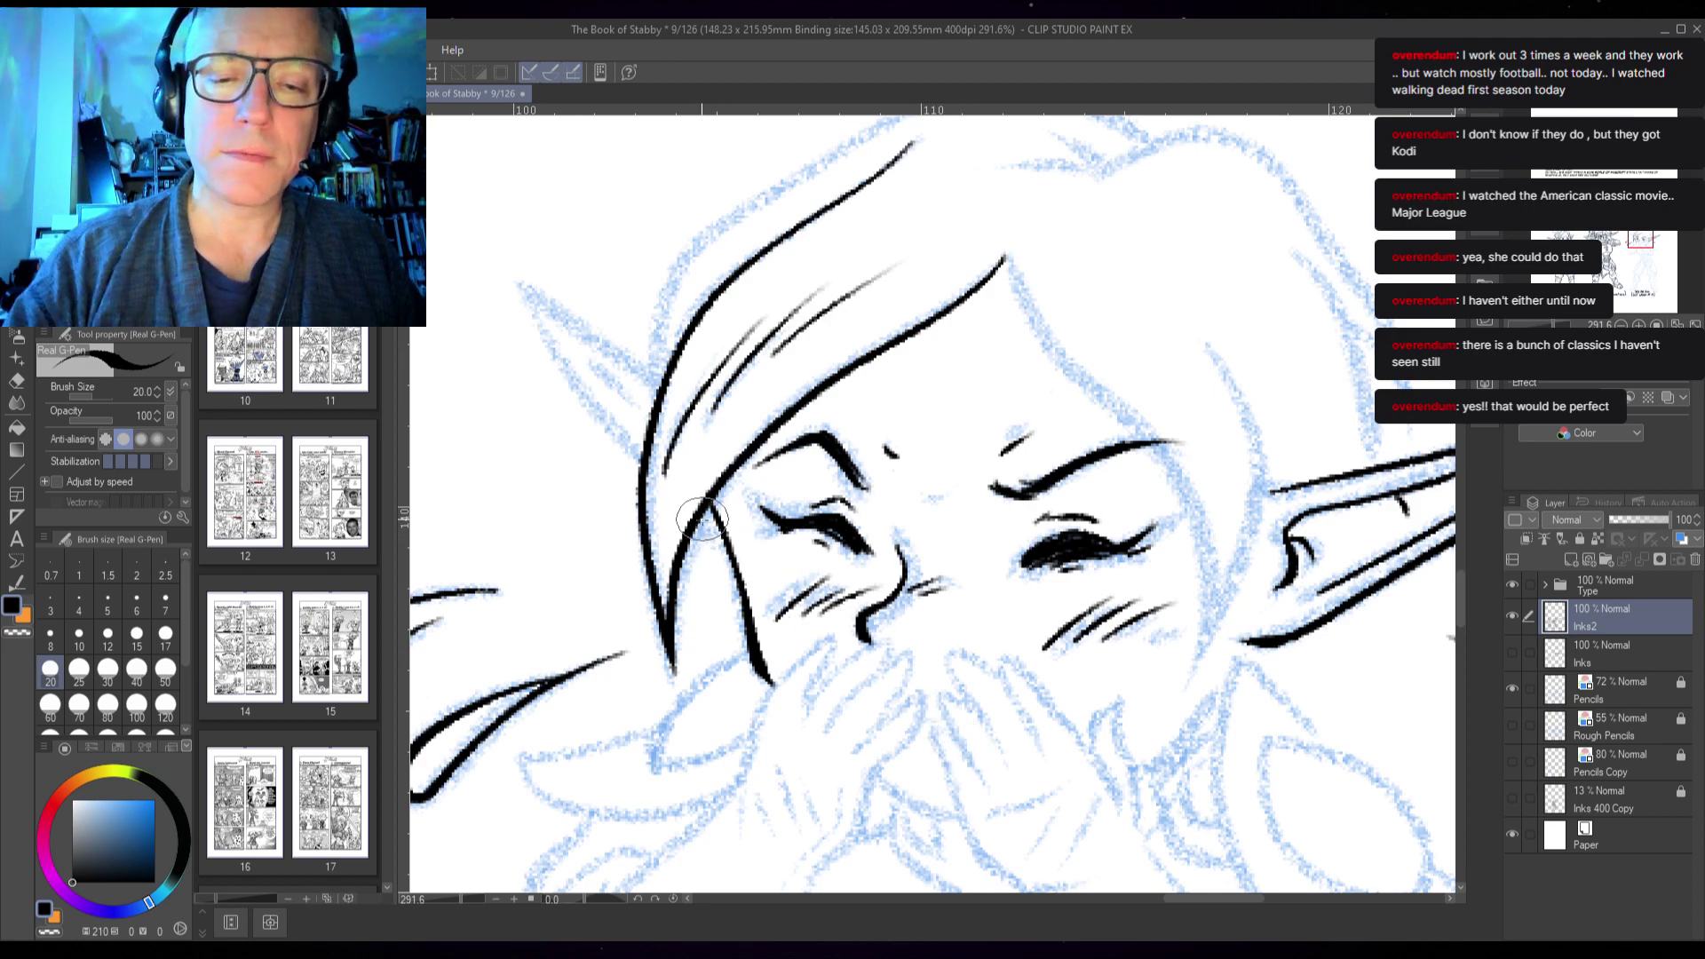
left_click_drag(701, 518, 728, 548)
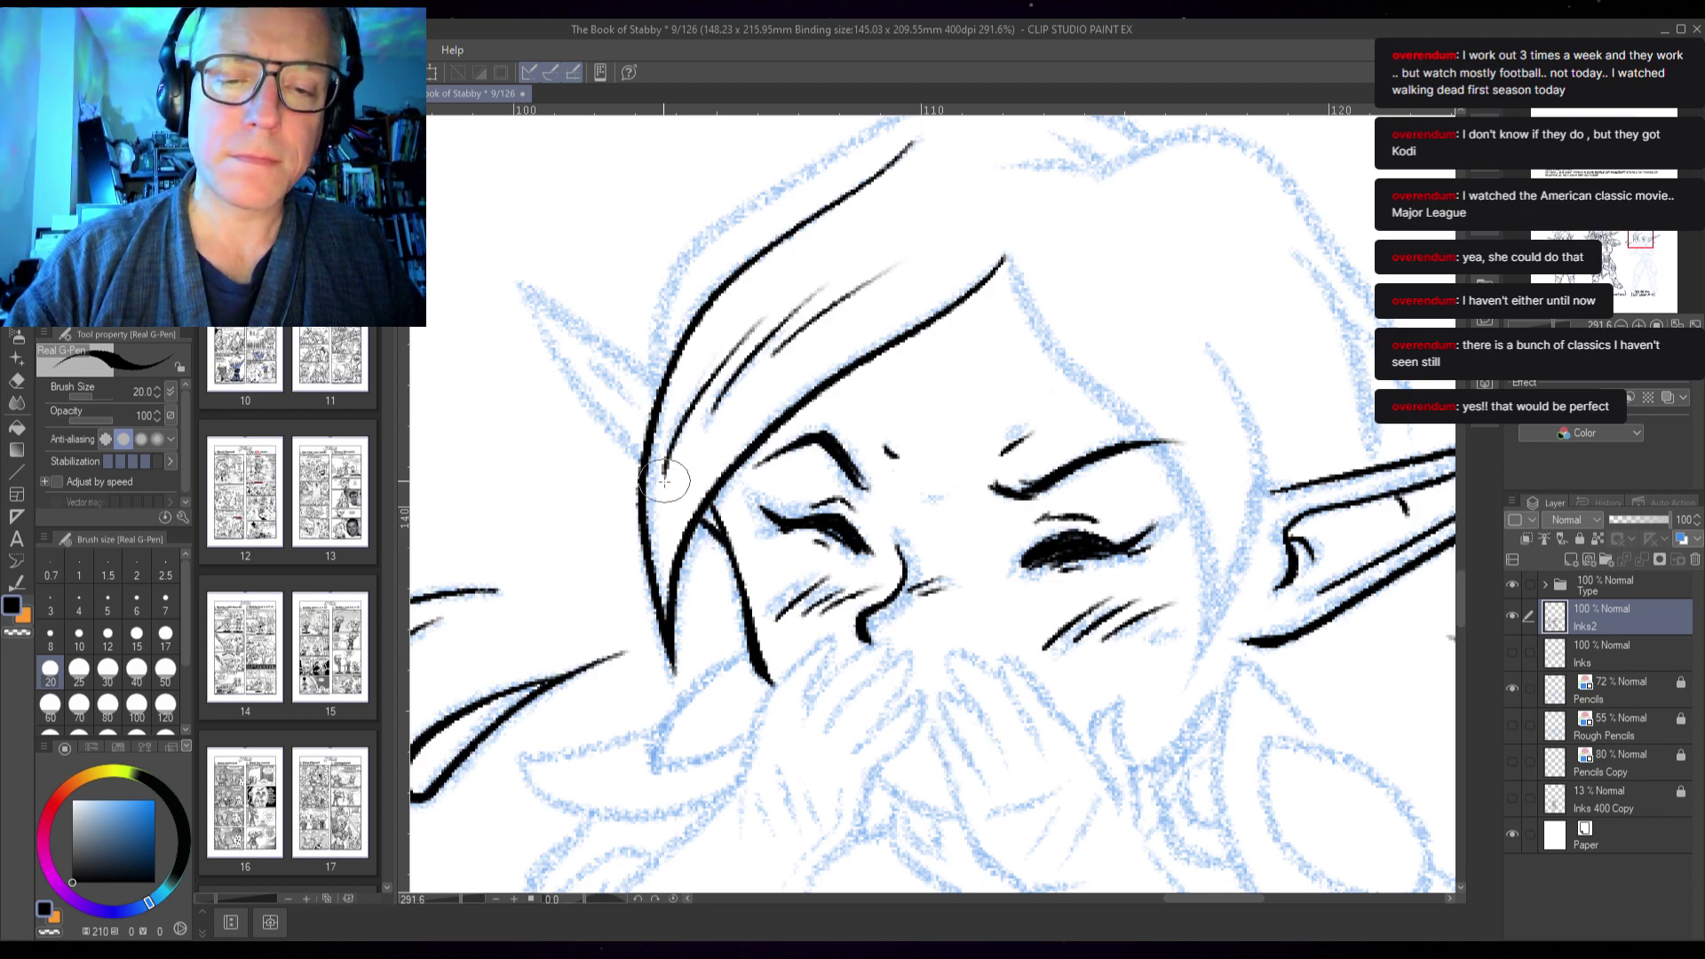
- Ink the shorter pointed ear behind the hair lock with its two edges and an inner line, redoing the first stroke once
mouse_move(639, 469)
left_mouse_down()
mouse_move(550, 338)
mouse_move(652, 509)
left_mouse_up()
key("ctrl+z")
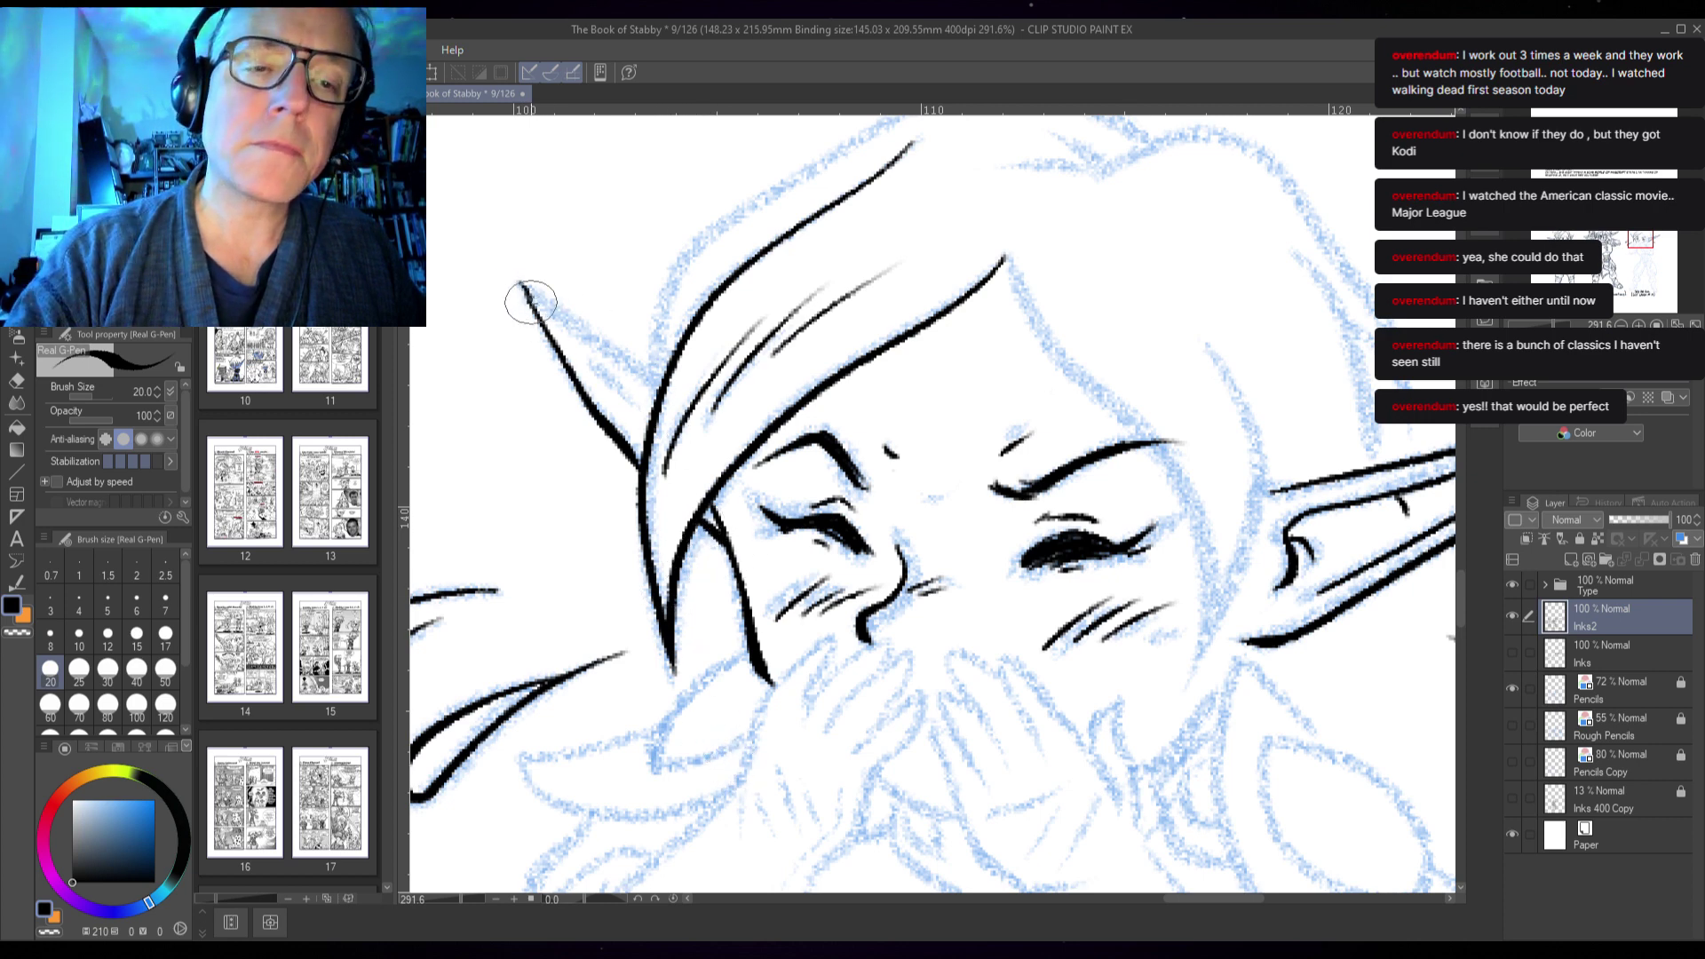
left_click_drag(517, 280, 665, 397)
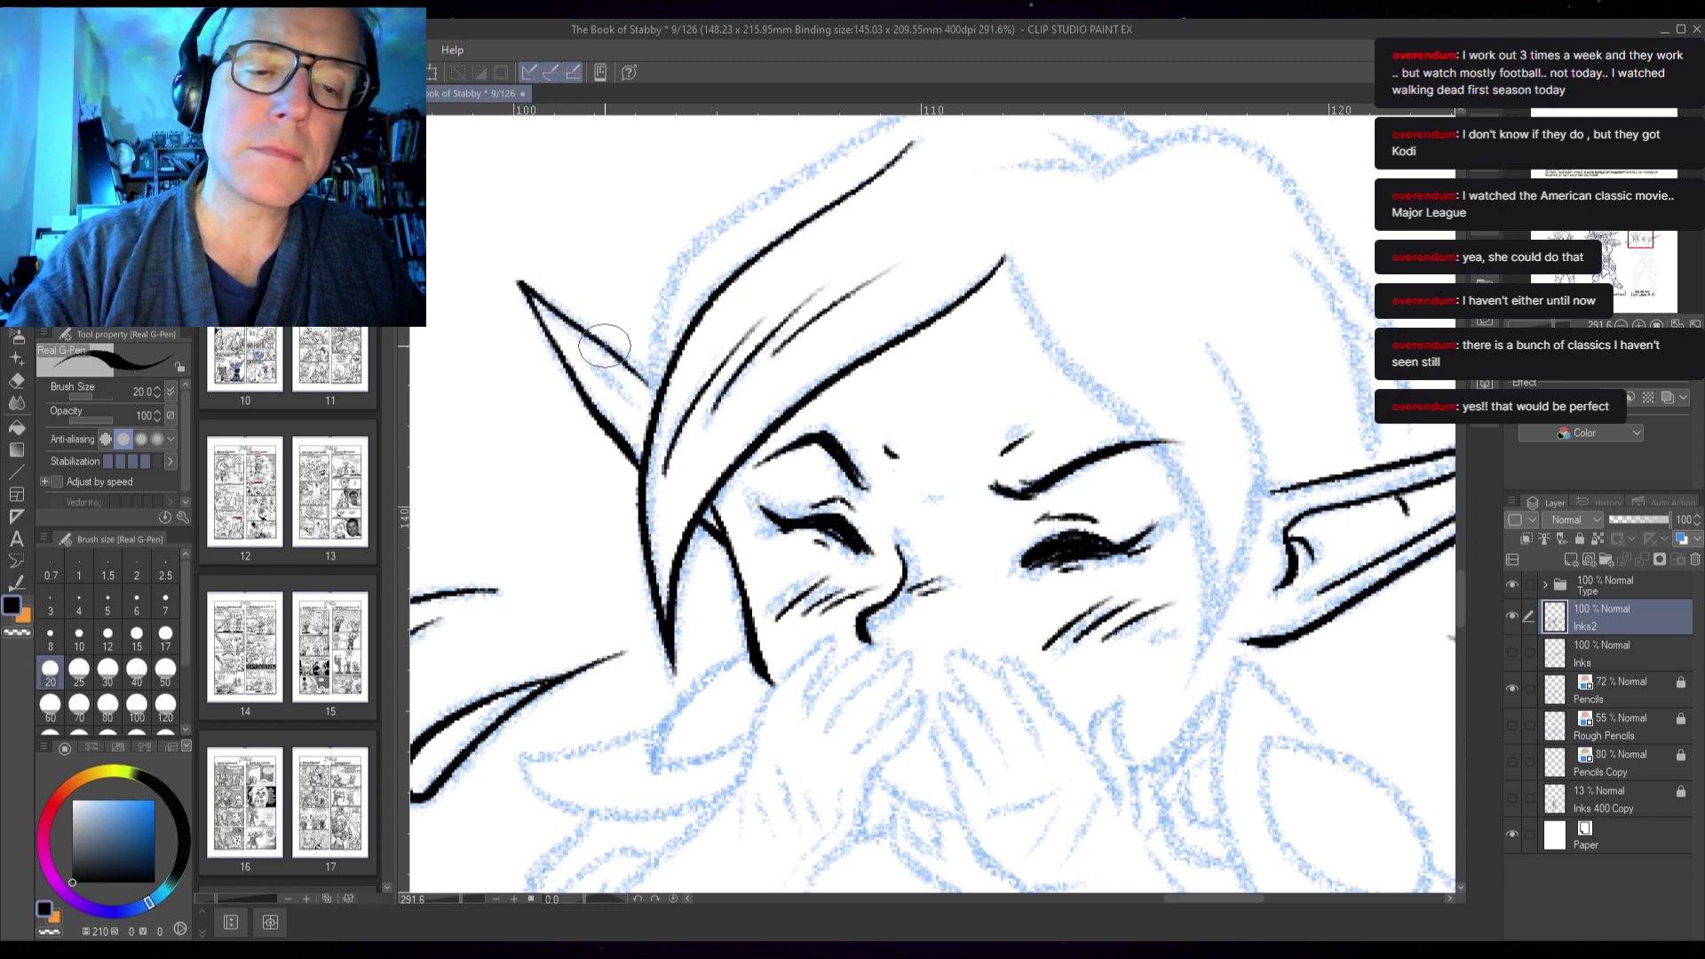
left_click_drag(575, 338, 651, 430)
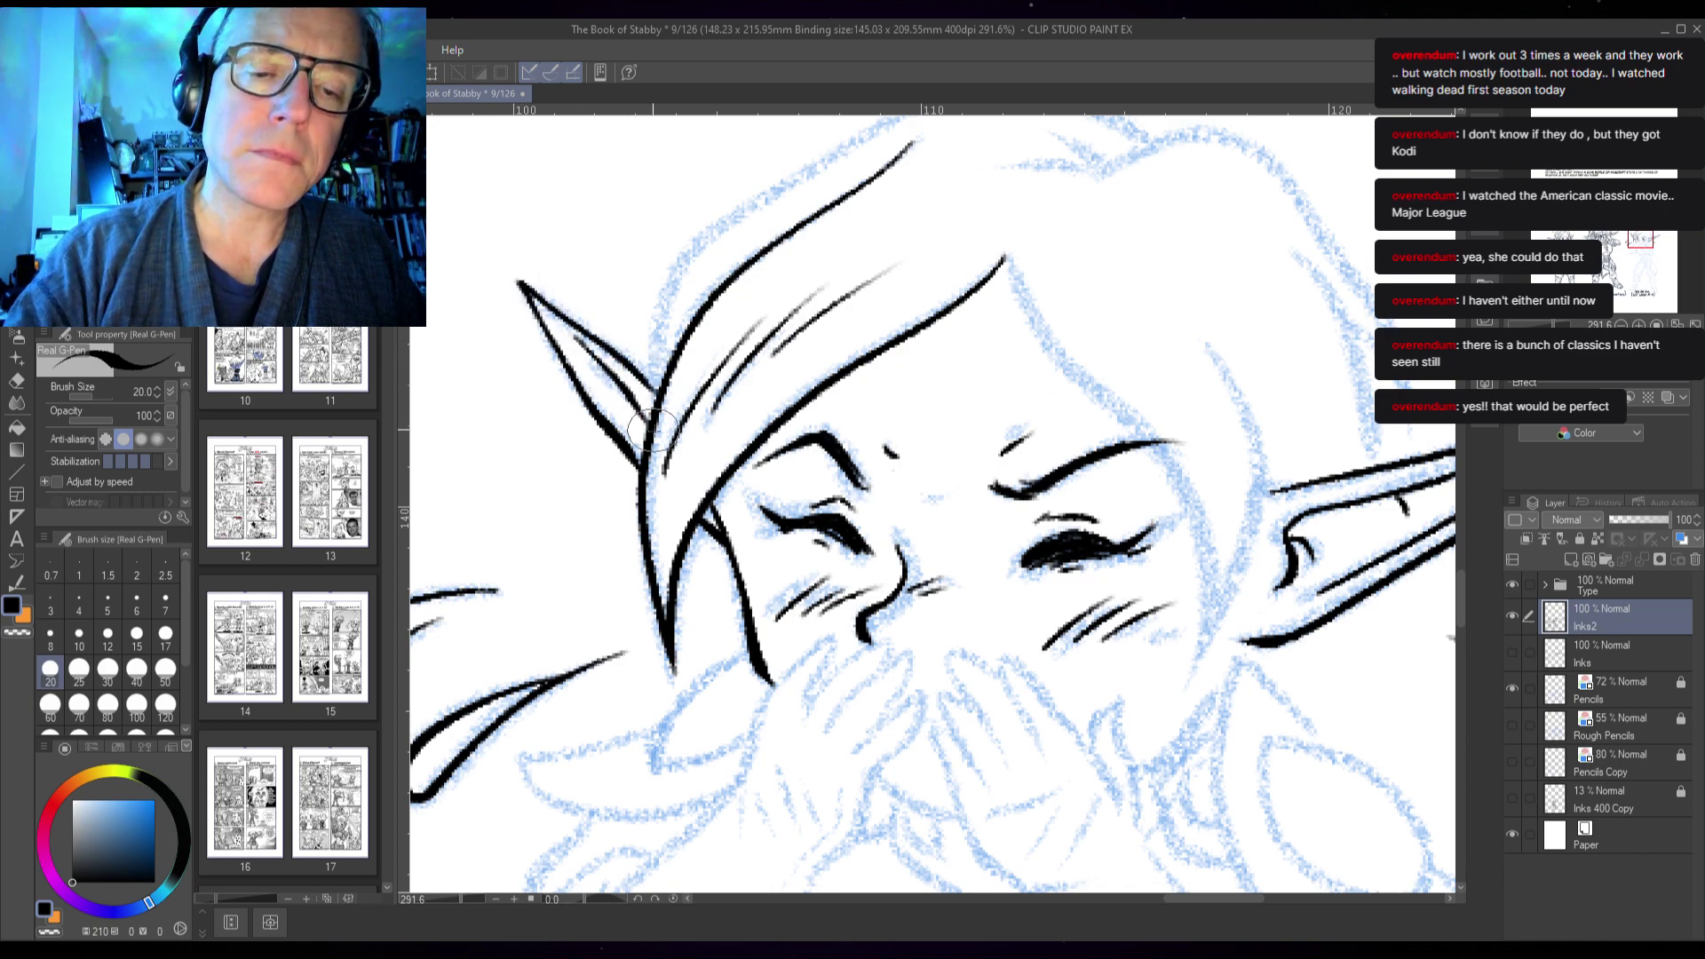
left_click_drag(857, 312, 677, 507)
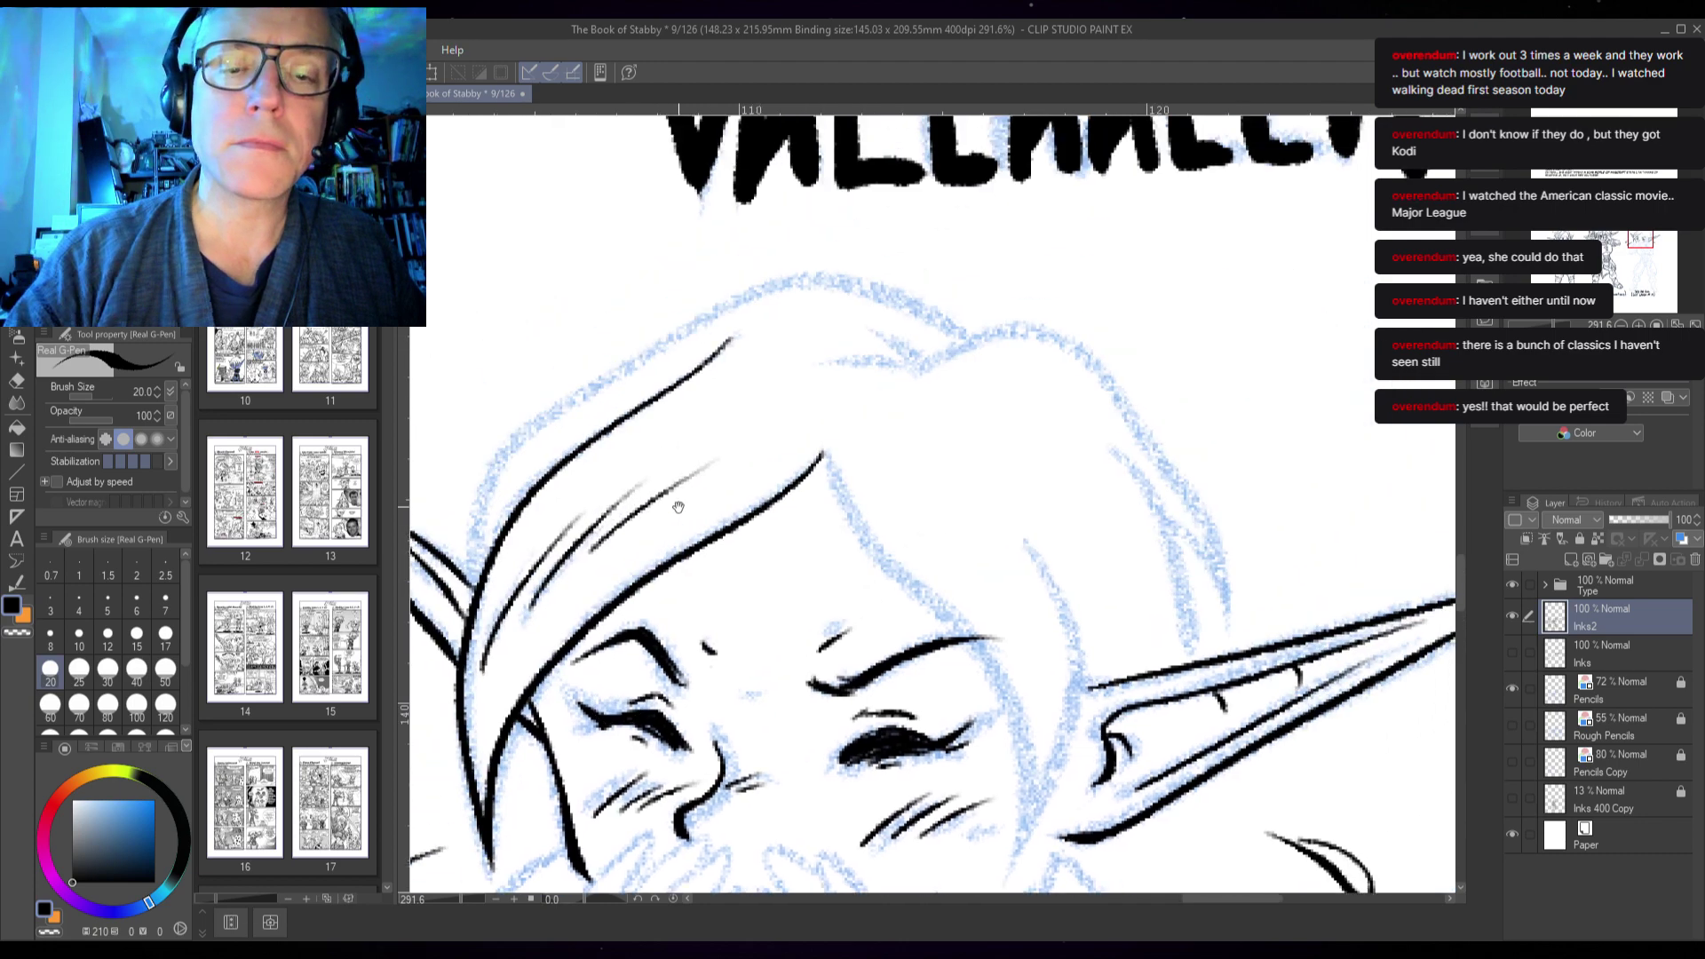
- Ink the crown of the hair from the shorter ear over to the parting, with short highlight strands near the ear
left_click_drag(941, 342, 1058, 324)
mouse_move(1131, 263)
left_mouse_down()
mouse_move(1074, 233)
mouse_move(910, 218)
mouse_move(691, 357)
mouse_move(648, 411)
mouse_move(641, 528)
left_mouse_up()
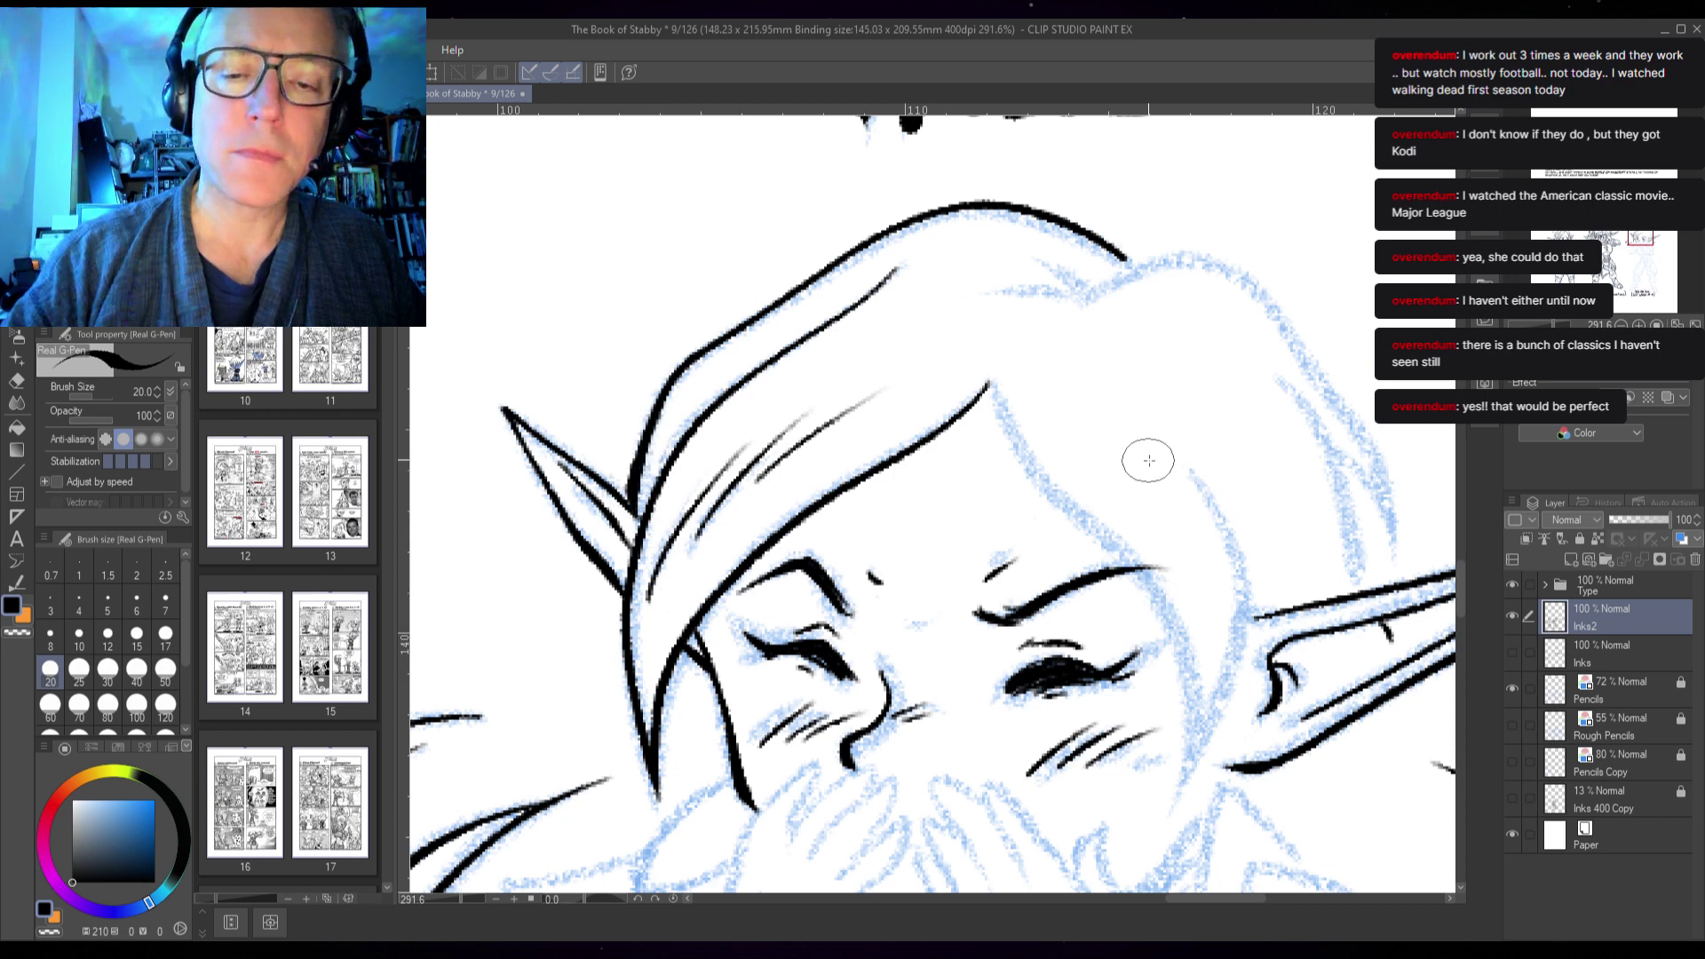
mouse_move(658, 446)
left_mouse_down()
mouse_move(740, 339)
mouse_move(744, 353)
left_mouse_up()
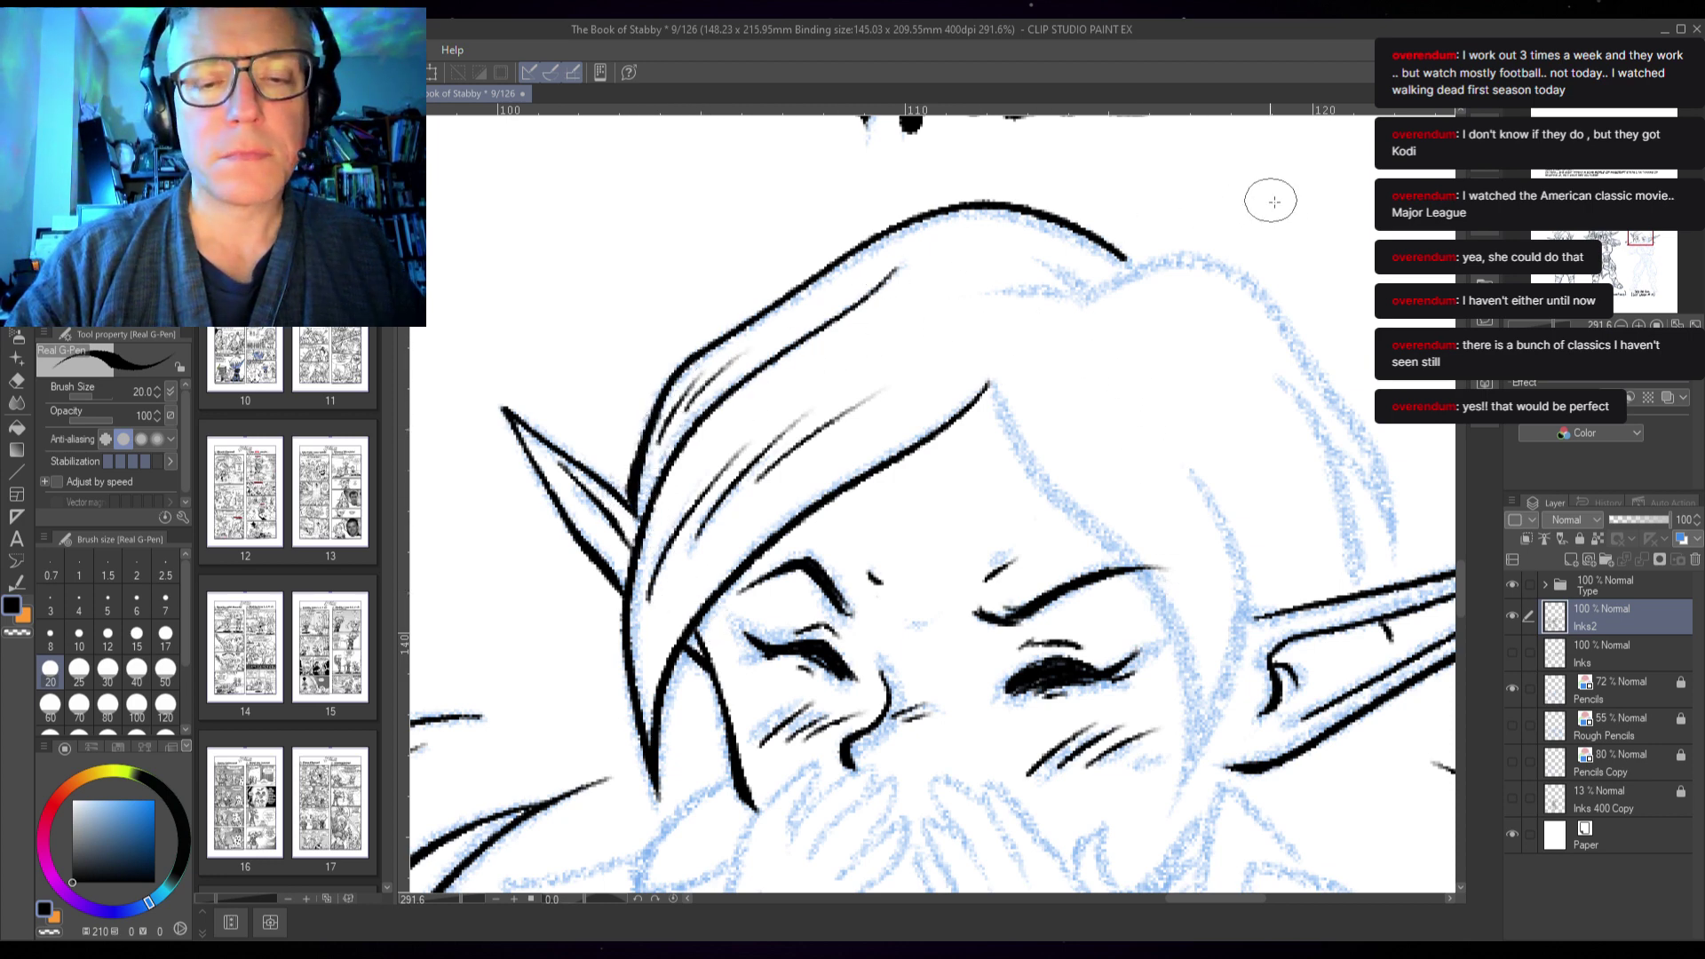
- Ink the parting notch and the hair outline from it down to the longer ear, with pointed tips and short highlight strands
scroll(1256, 469, "down", 3)
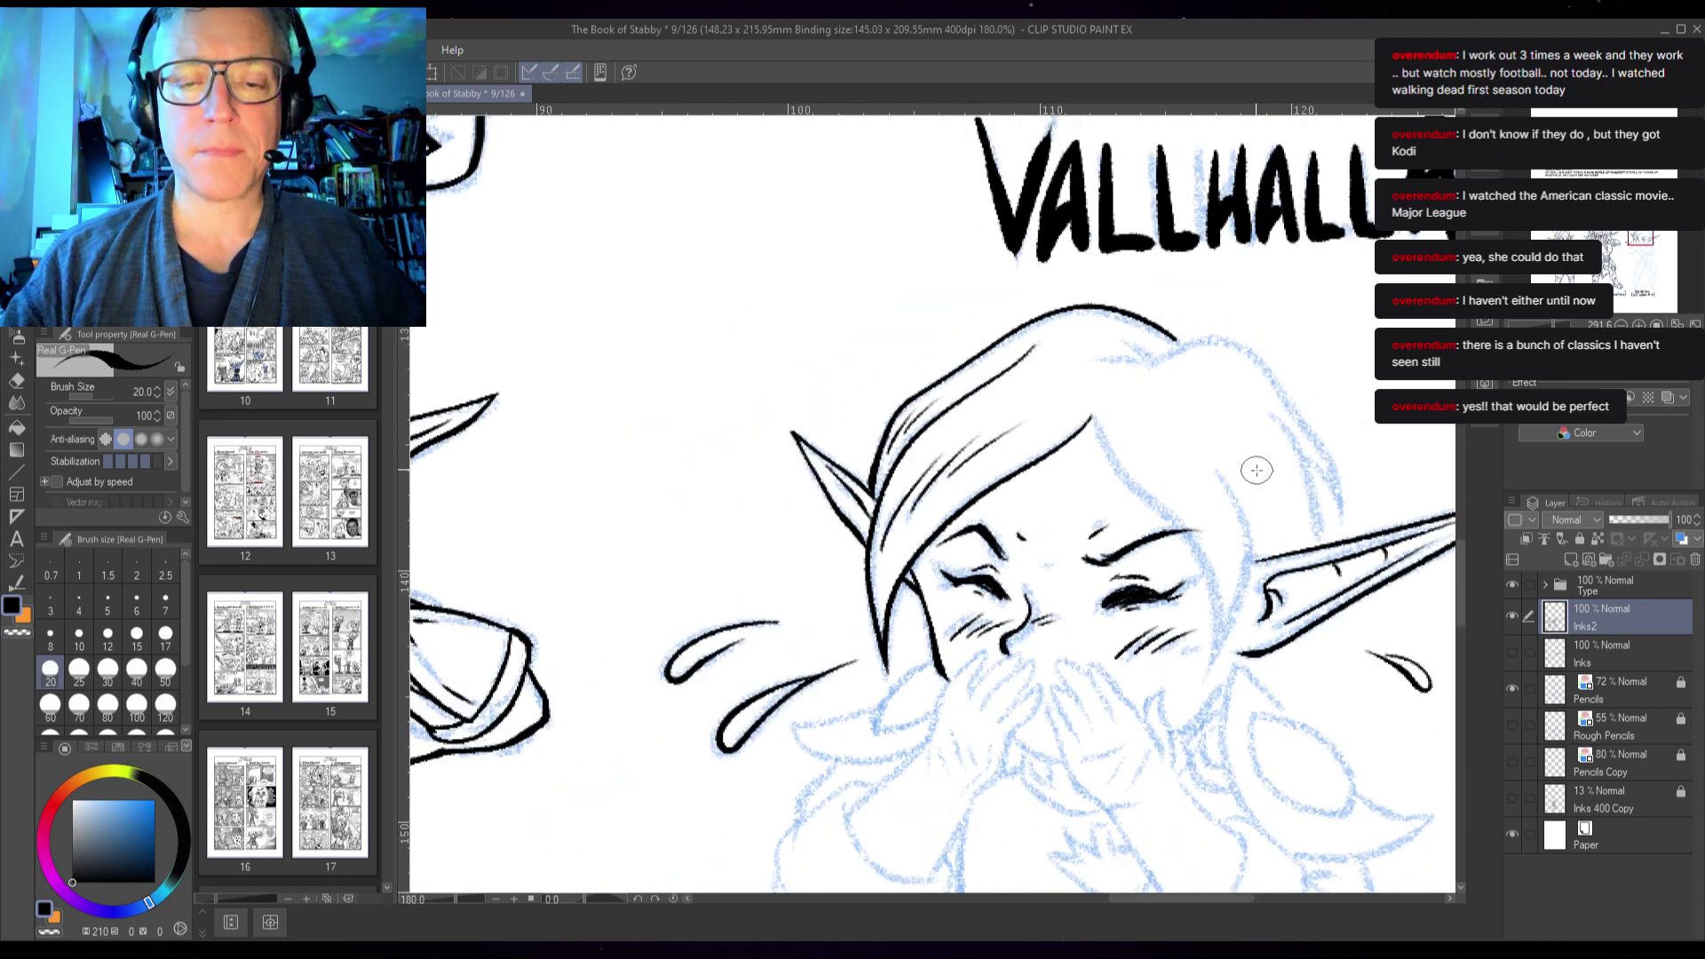
left_click_drag(1216, 594, 995, 507)
scroll(1172, 271, "up", 3)
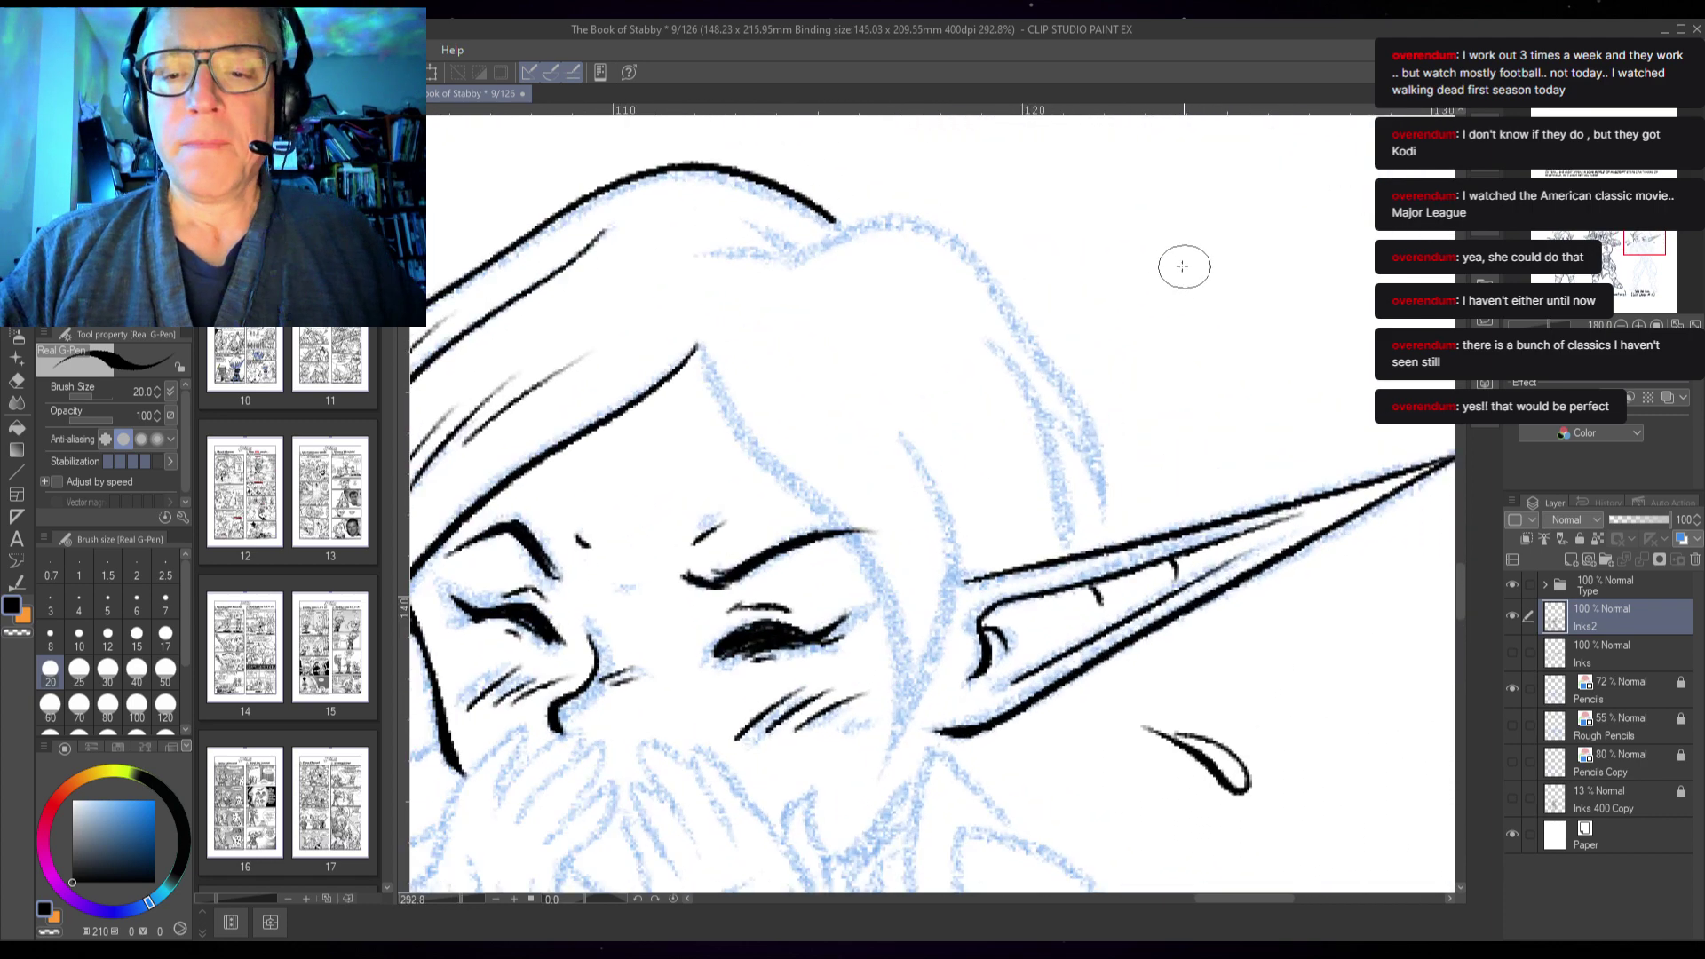
mouse_move(799, 253)
left_mouse_down()
mouse_move(754, 222)
mouse_move(717, 246)
left_mouse_up()
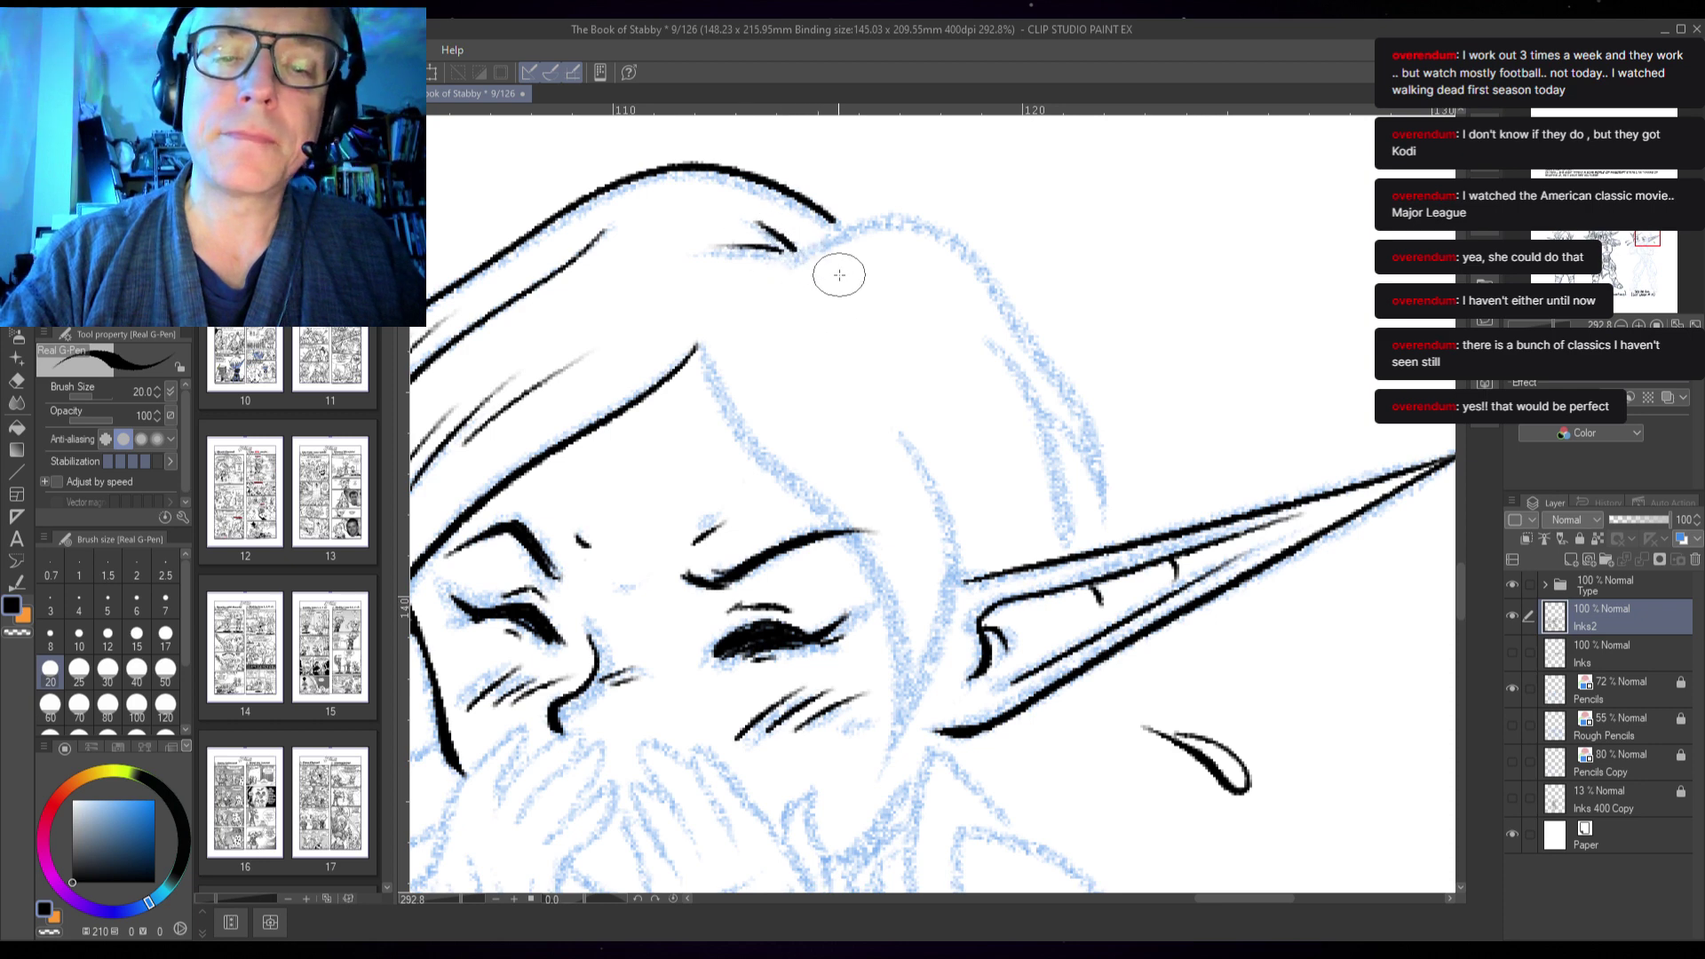
mouse_move(809, 249)
left_mouse_down()
mouse_move(900, 220)
mouse_move(991, 280)
mouse_move(1101, 456)
mouse_move(1087, 503)
left_mouse_up()
left_click_drag(1034, 393, 1108, 530)
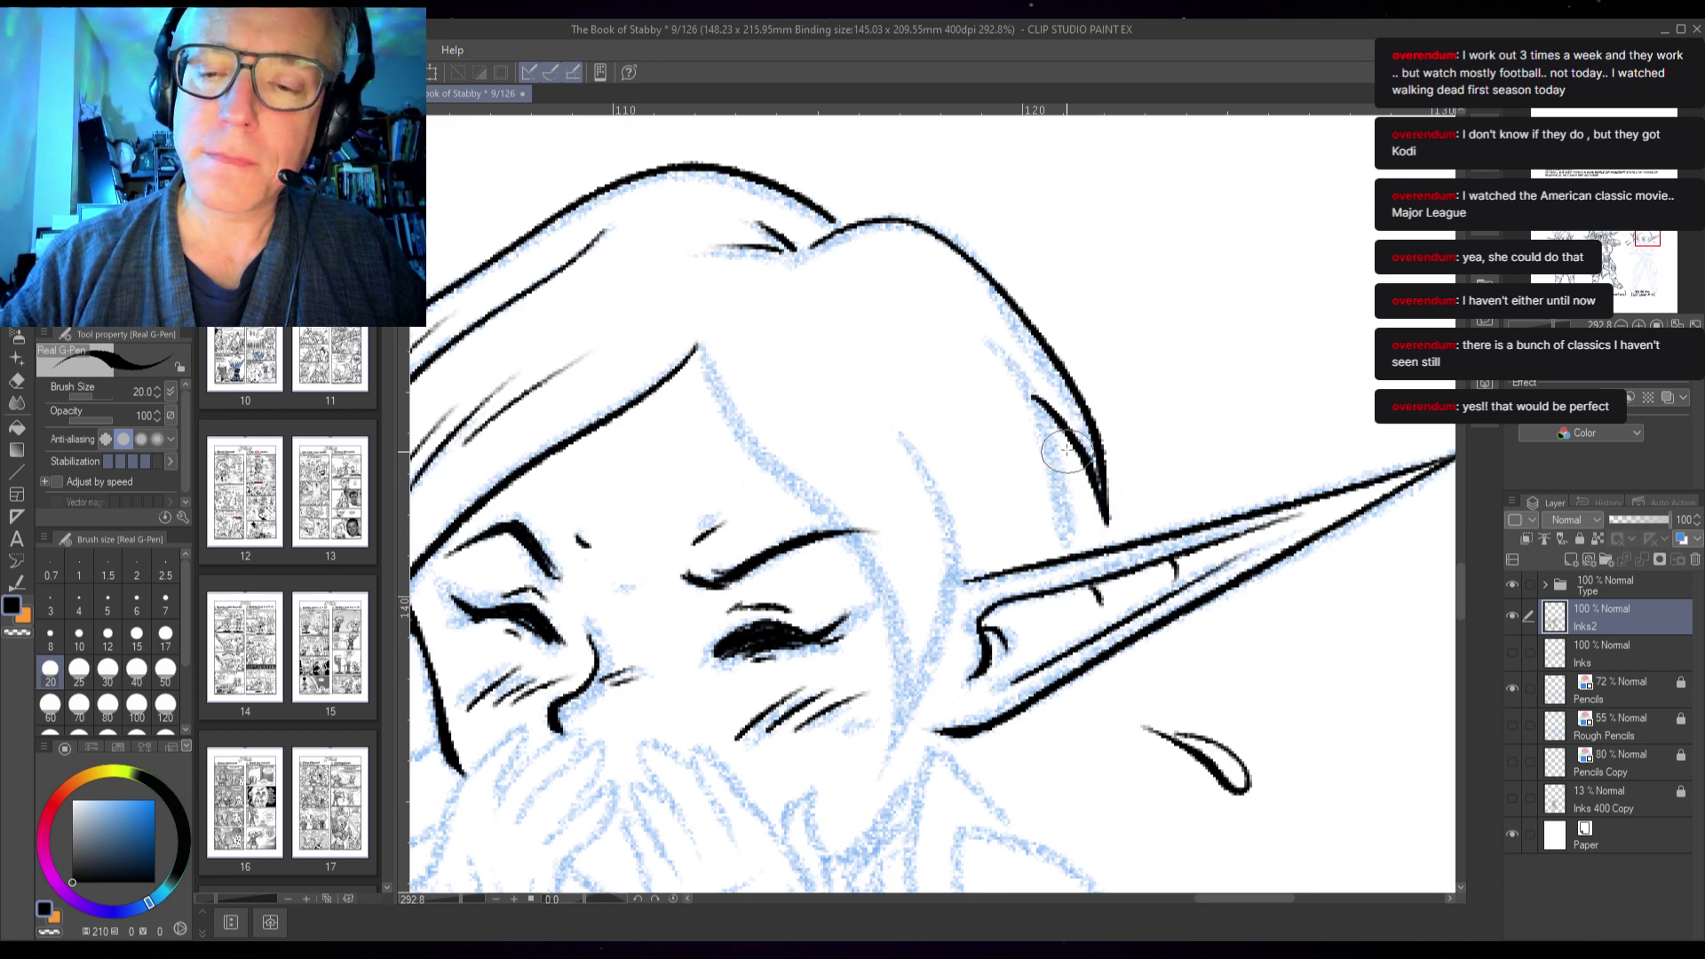
mouse_move(1002, 345)
left_mouse_down()
mouse_move(1039, 402)
mouse_move(1079, 575)
left_mouse_up()
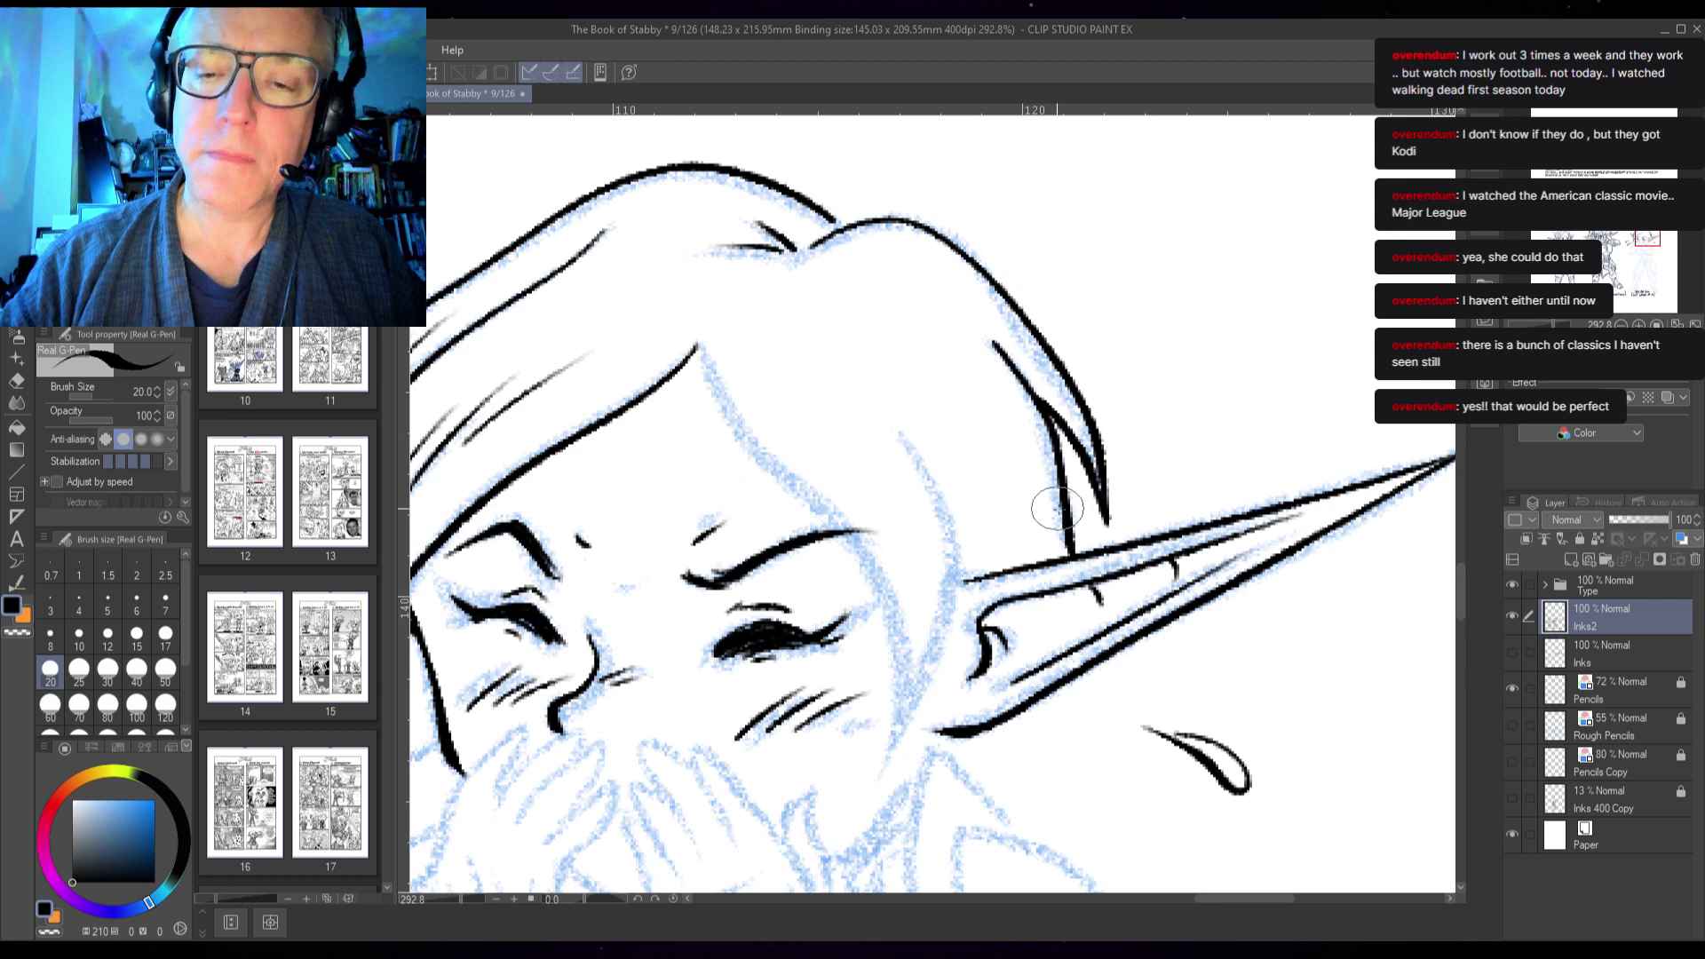
mouse_move(948, 333)
left_mouse_down()
mouse_move(999, 410)
mouse_move(959, 395)
left_mouse_up()
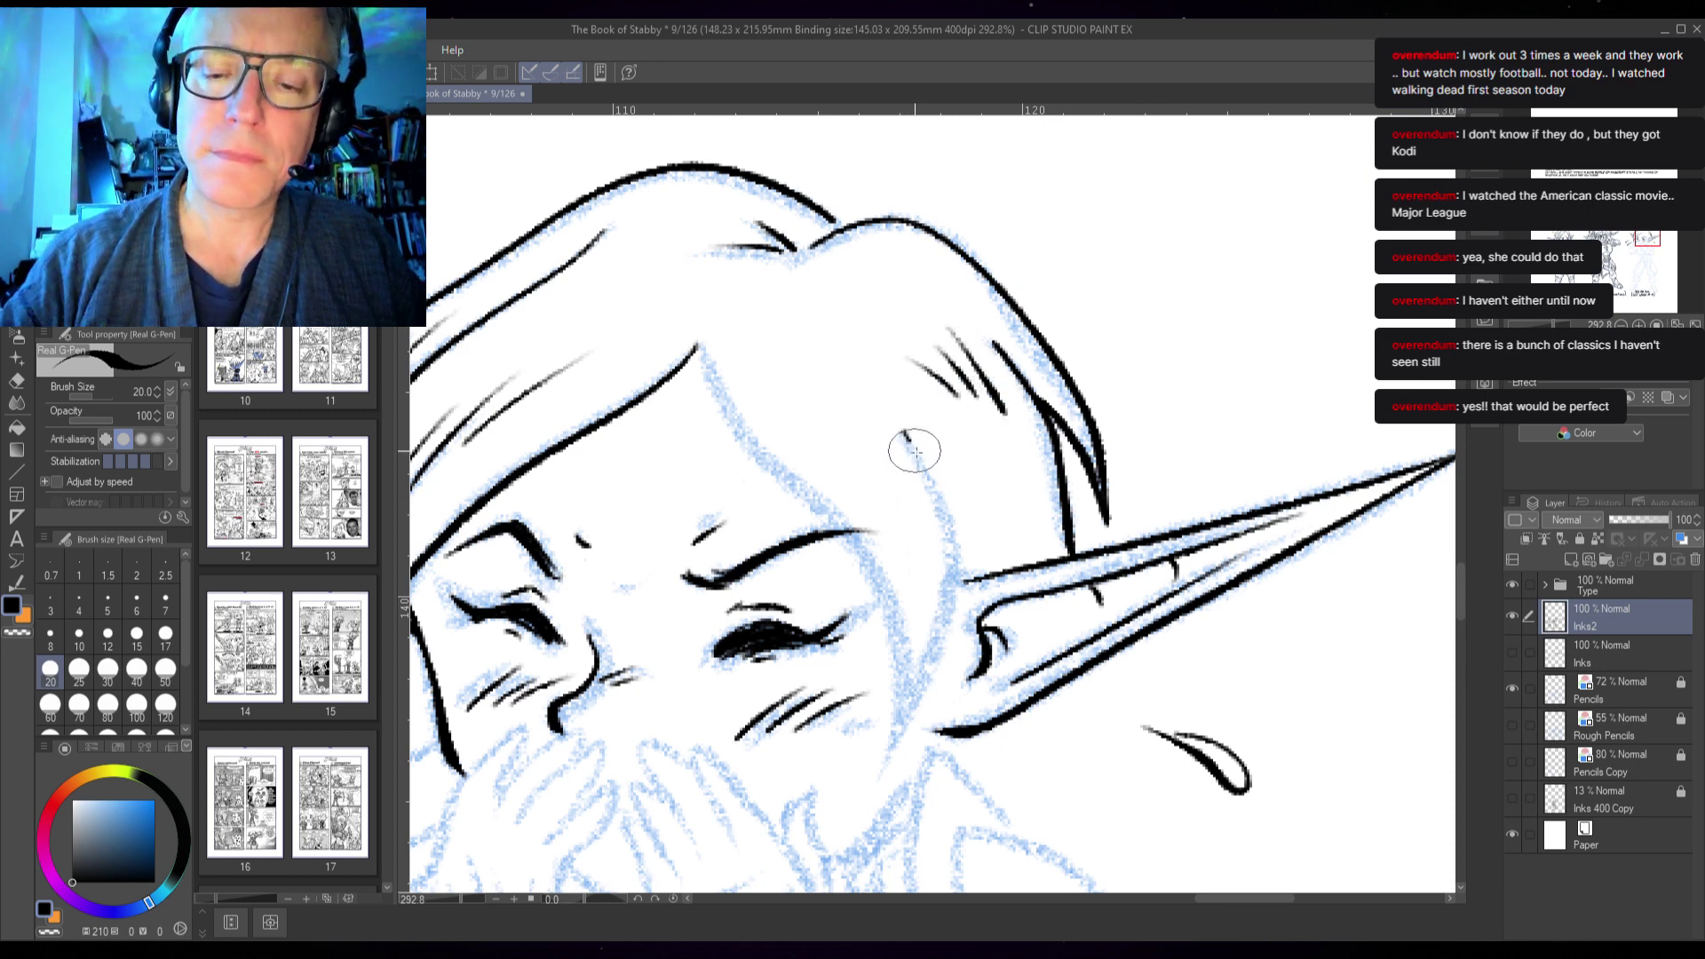
- Ink both edges of the hair lock falling in front of the longer ear, add inner strands, and undo the surplus strand
mouse_move(914, 452)
left_mouse_down()
mouse_move(961, 573)
mouse_move(901, 733)
mouse_move(974, 532)
left_mouse_up()
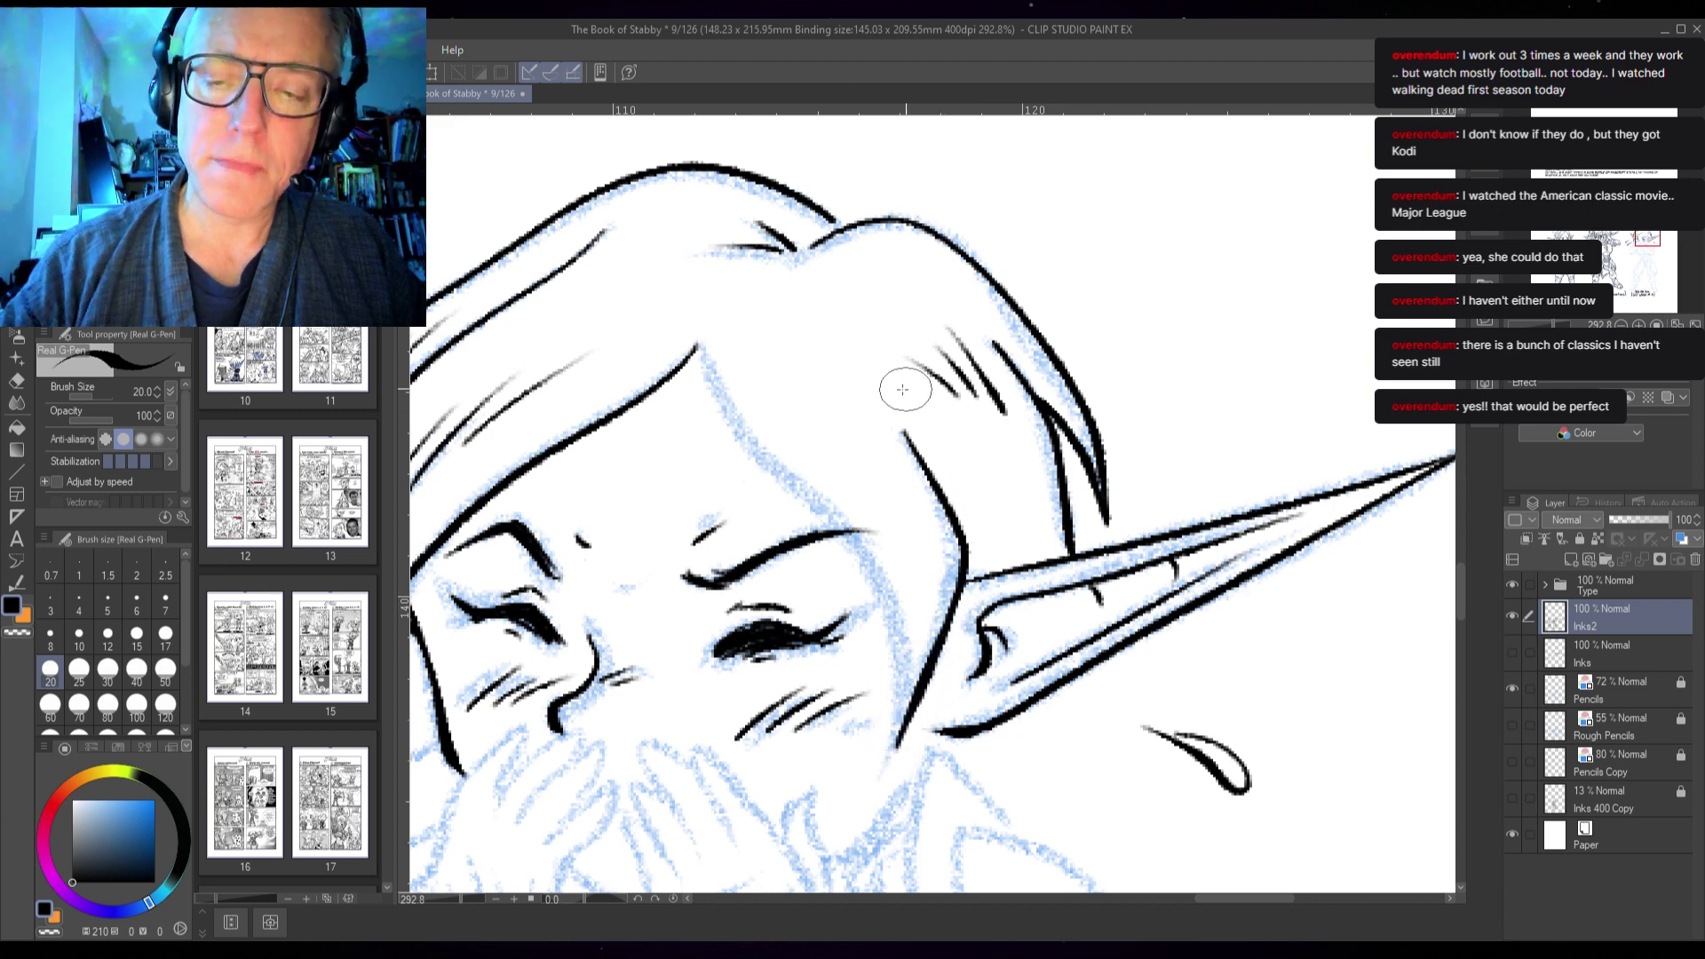
mouse_move(700, 343)
left_mouse_down()
mouse_move(735, 424)
mouse_move(863, 568)
mouse_move(906, 679)
mouse_move(892, 759)
left_mouse_up()
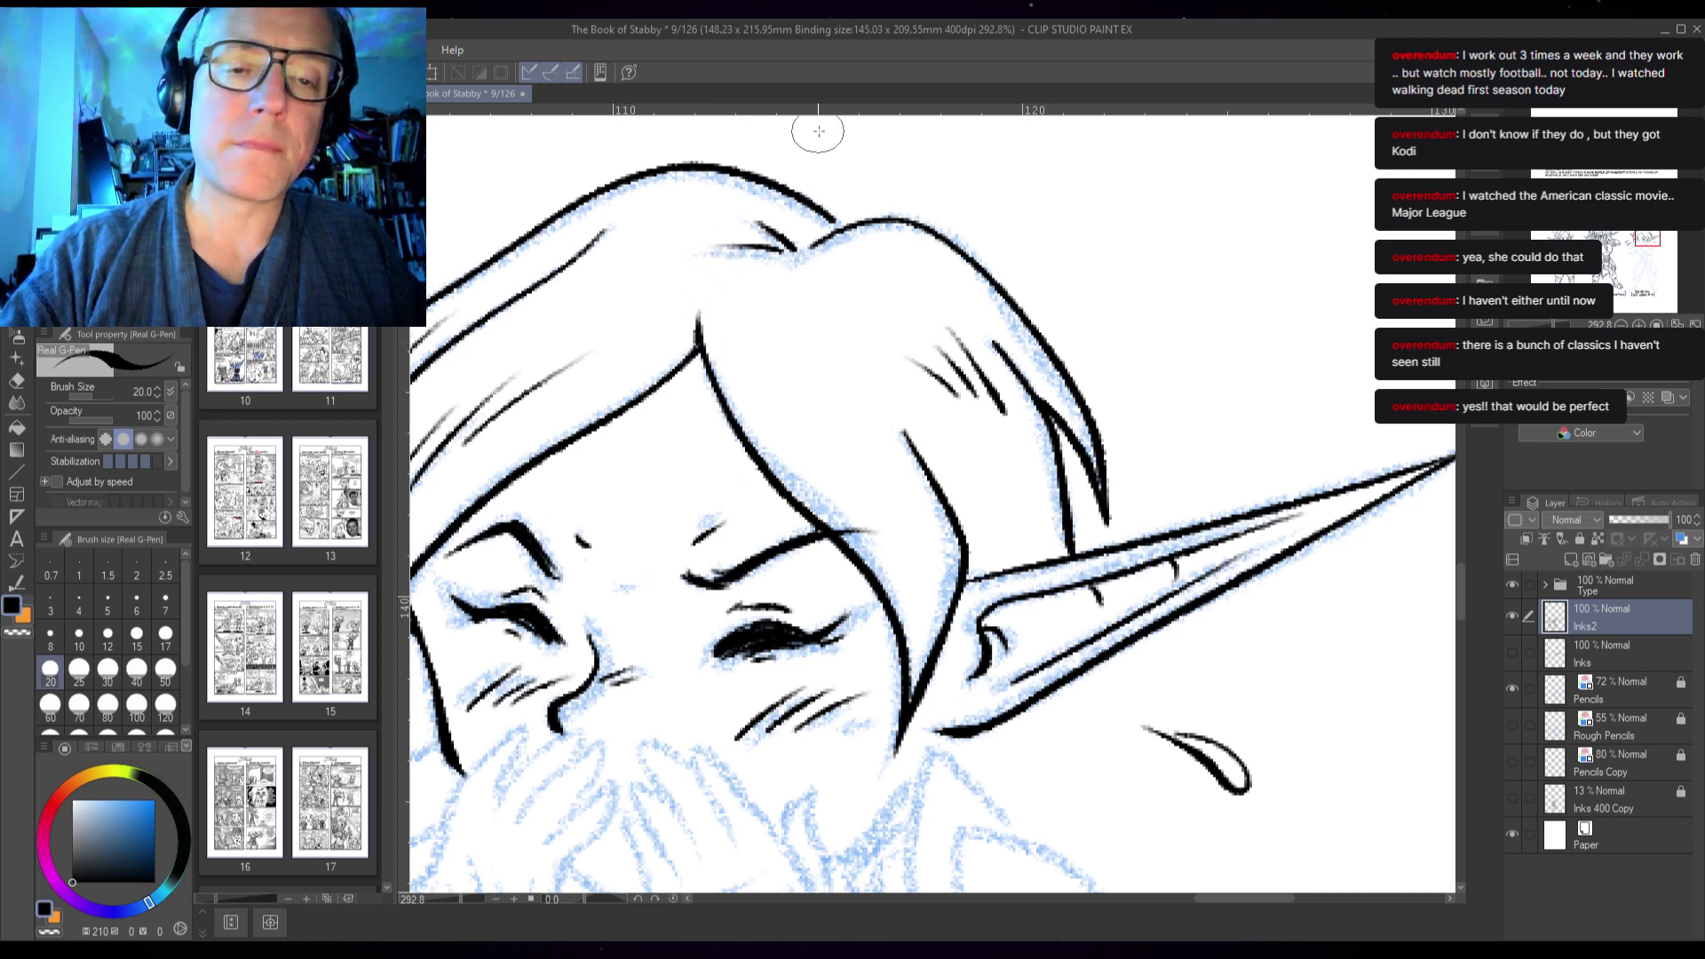
mouse_move(926, 564)
left_mouse_down()
mouse_move(827, 426)
mouse_move(913, 517)
mouse_move(950, 608)
left_mouse_up()
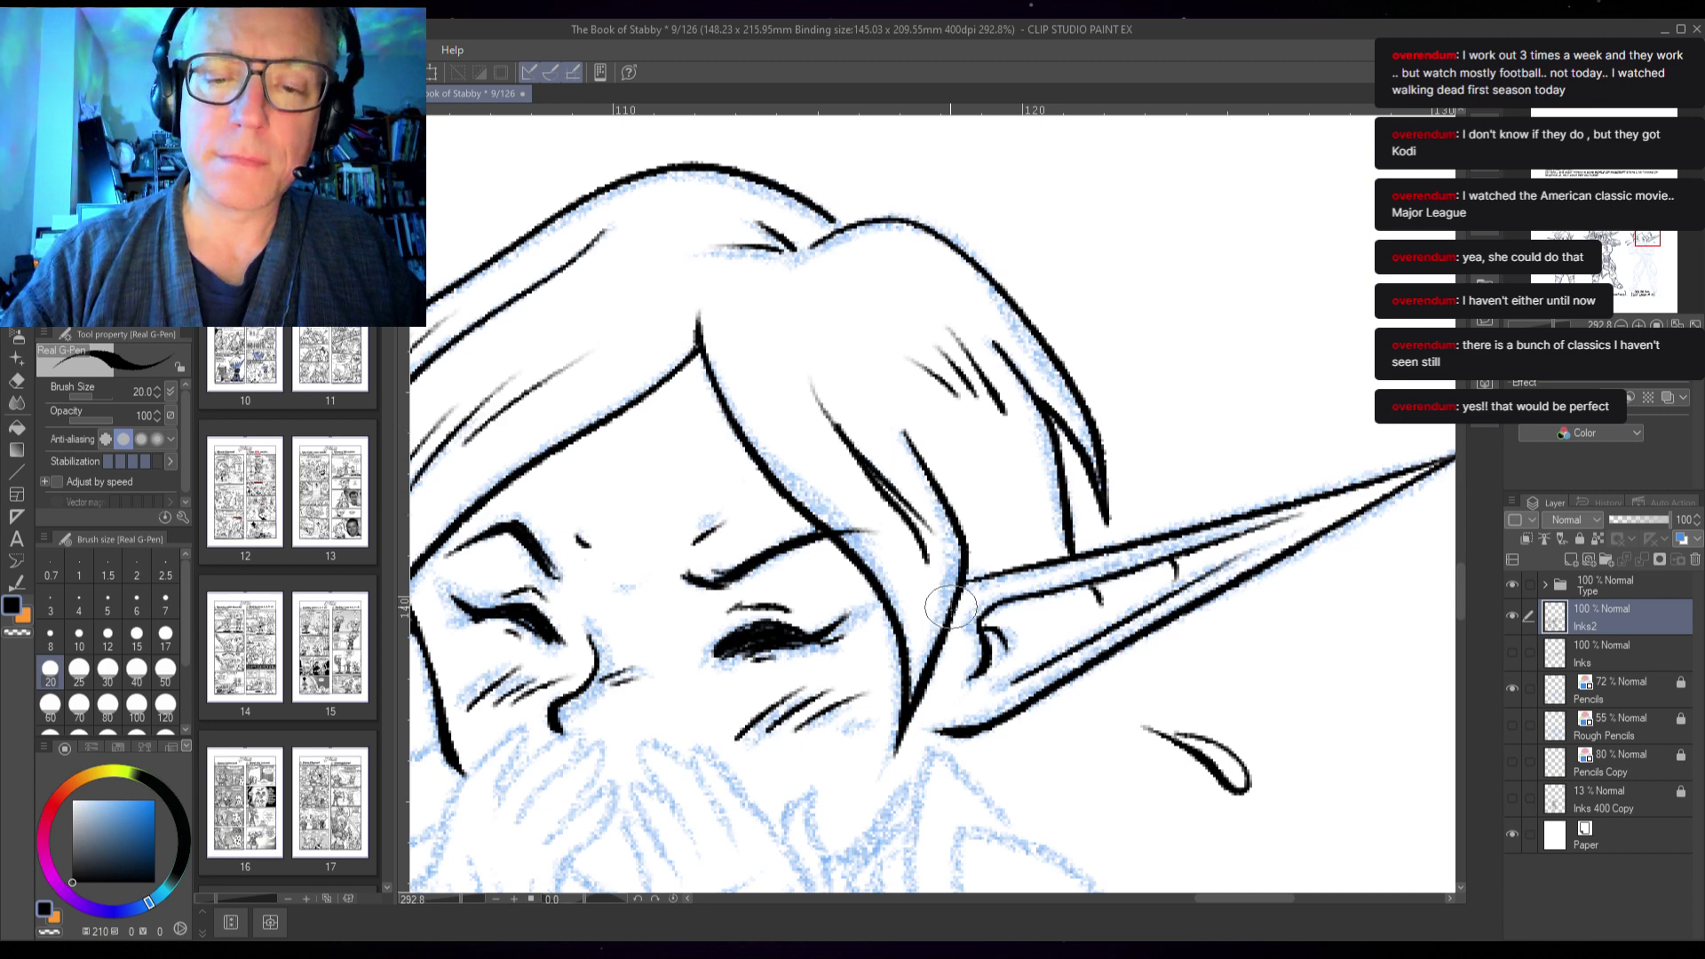
key("ctrl+z")
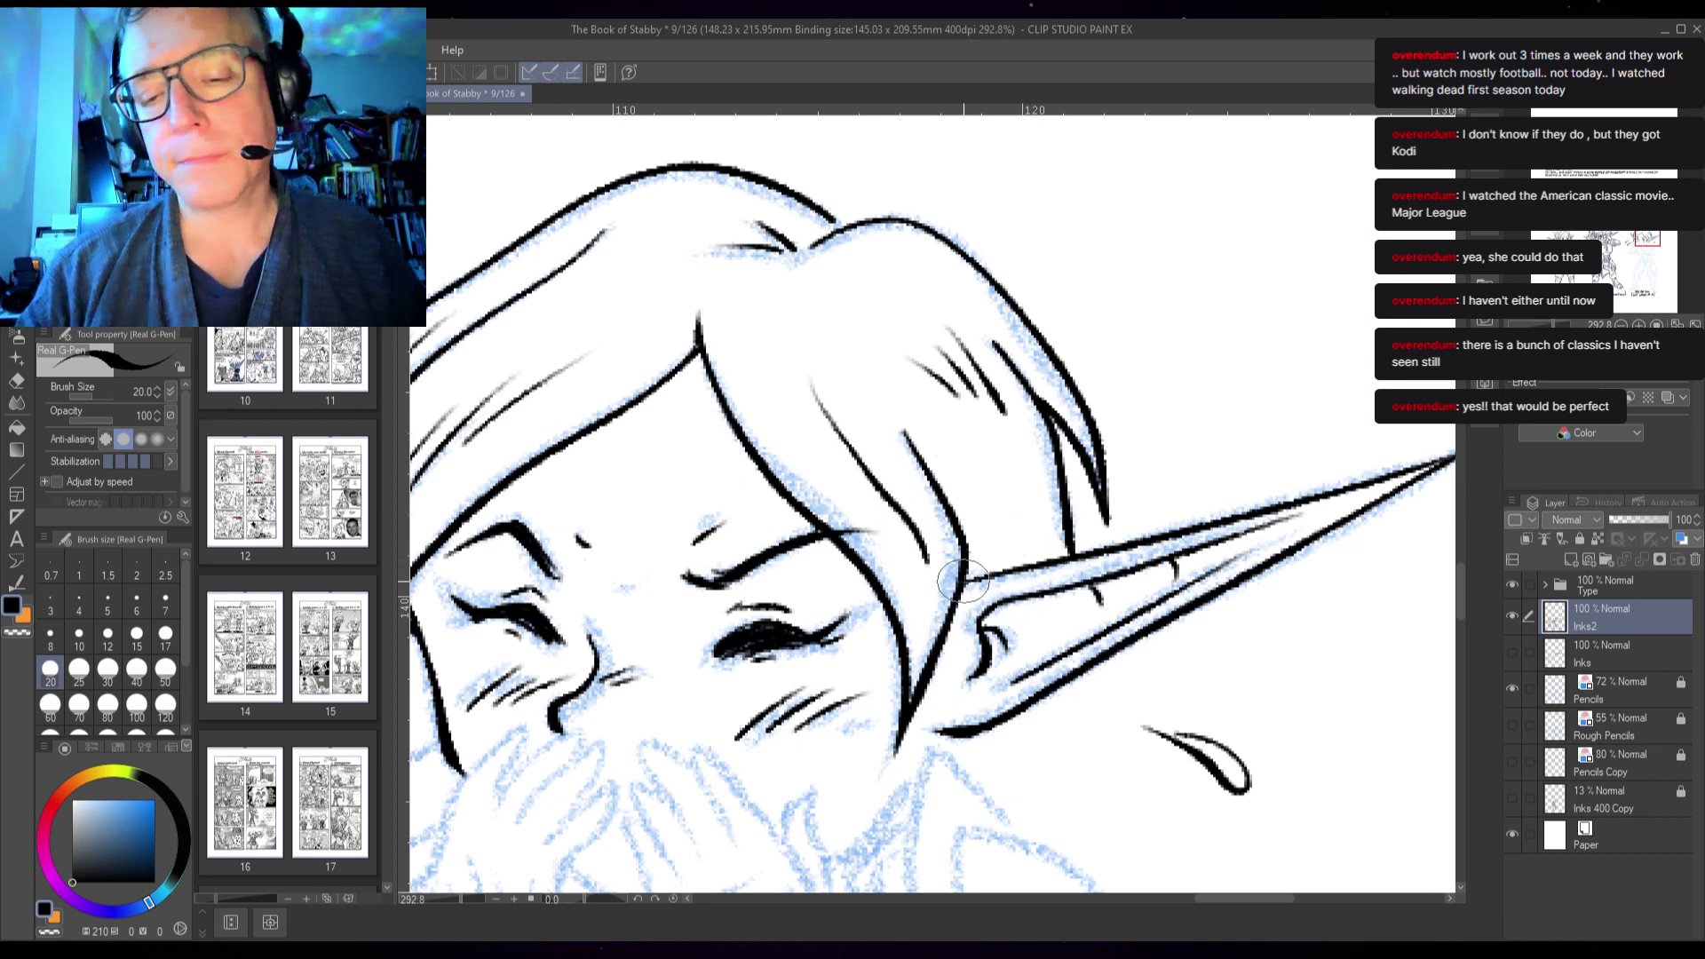
- Ink both edges of the raised hand and forearm beneath the shorter ear, from the face down to the sleeve opening
left_click_drag(1092, 652, 1177, 528)
mouse_move(991, 680)
left_mouse_down()
mouse_move(1088, 569)
mouse_move(1168, 374)
left_mouse_up()
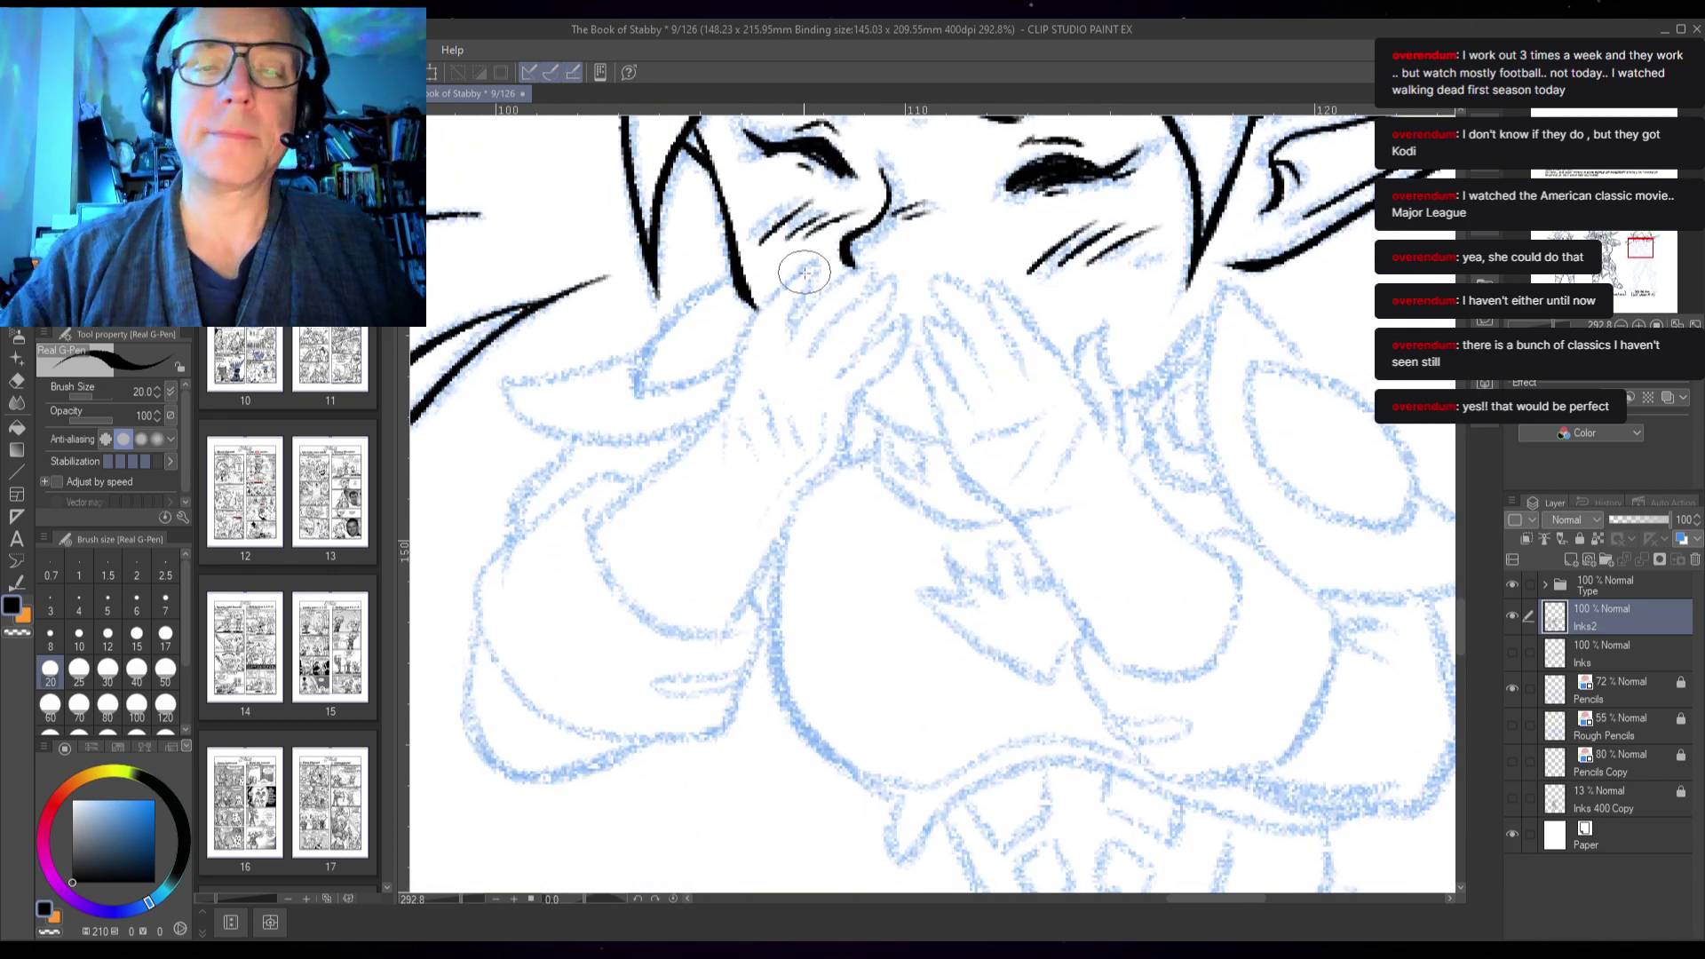
mouse_move(794, 268)
left_mouse_down()
mouse_move(747, 321)
mouse_move(721, 400)
mouse_move(593, 528)
left_mouse_up()
mouse_move(858, 393)
left_mouse_down()
mouse_move(771, 528)
mouse_move(737, 627)
left_mouse_up()
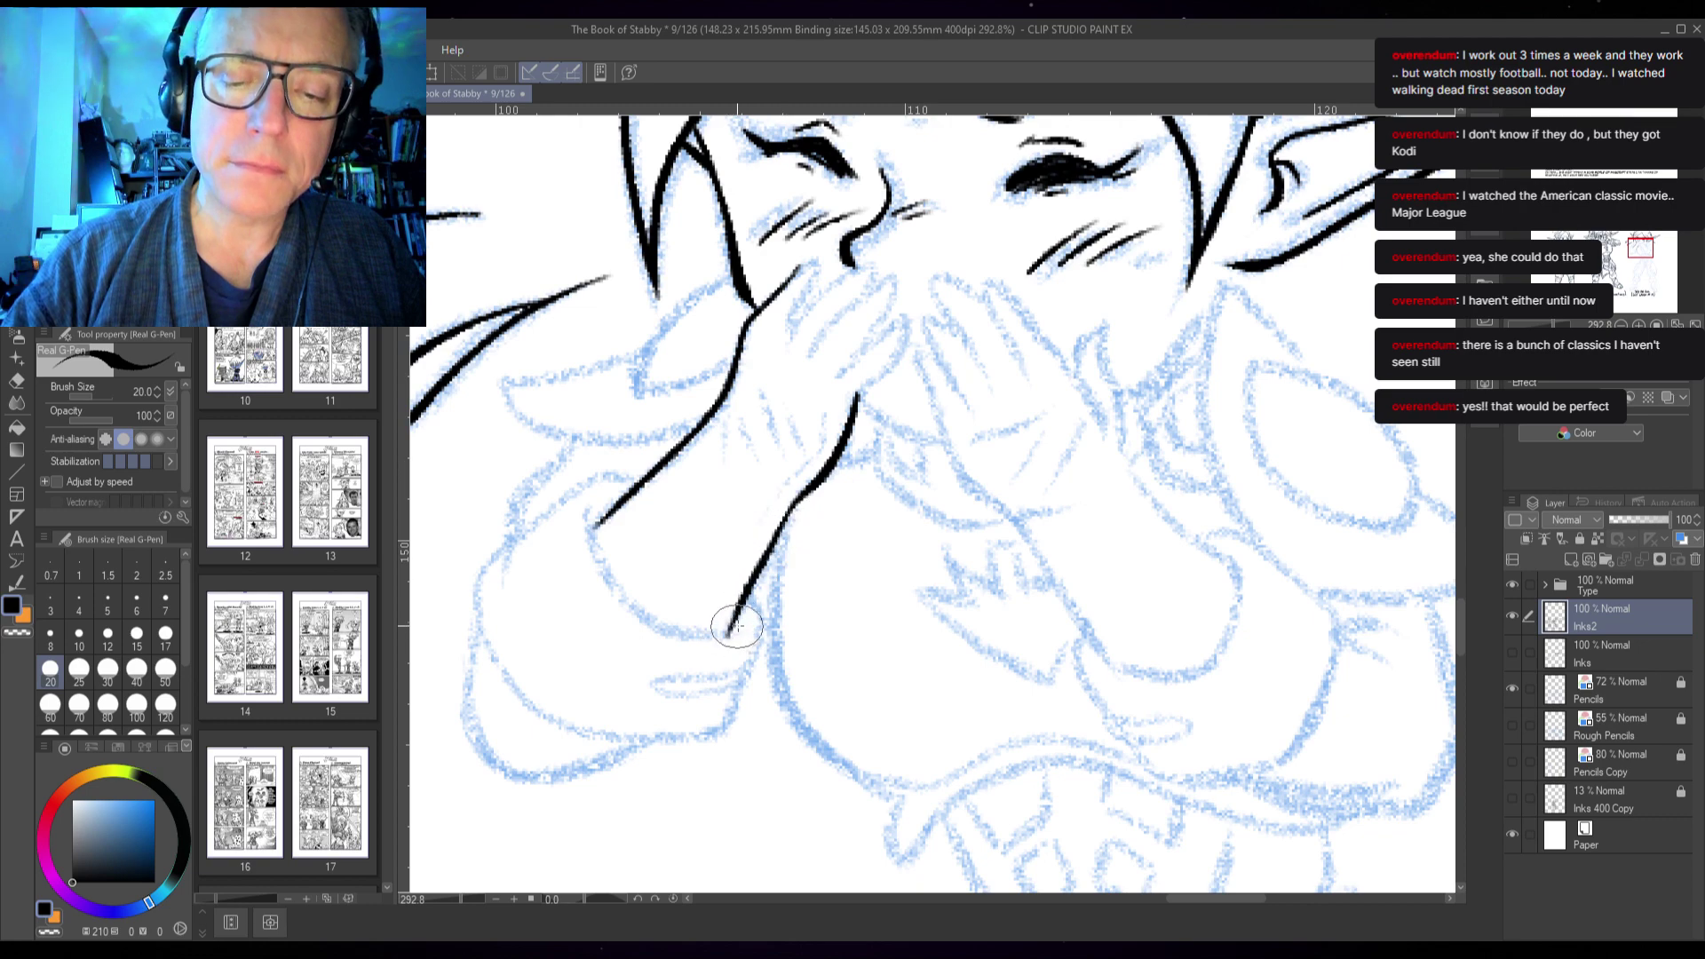
- Ink the fingers of the hand covering the mouth, with tendon lines on its back and shading strokes along the wrist and forearm
mouse_move(854, 401)
left_mouse_down()
mouse_move(906, 311)
mouse_move(823, 387)
left_mouse_up()
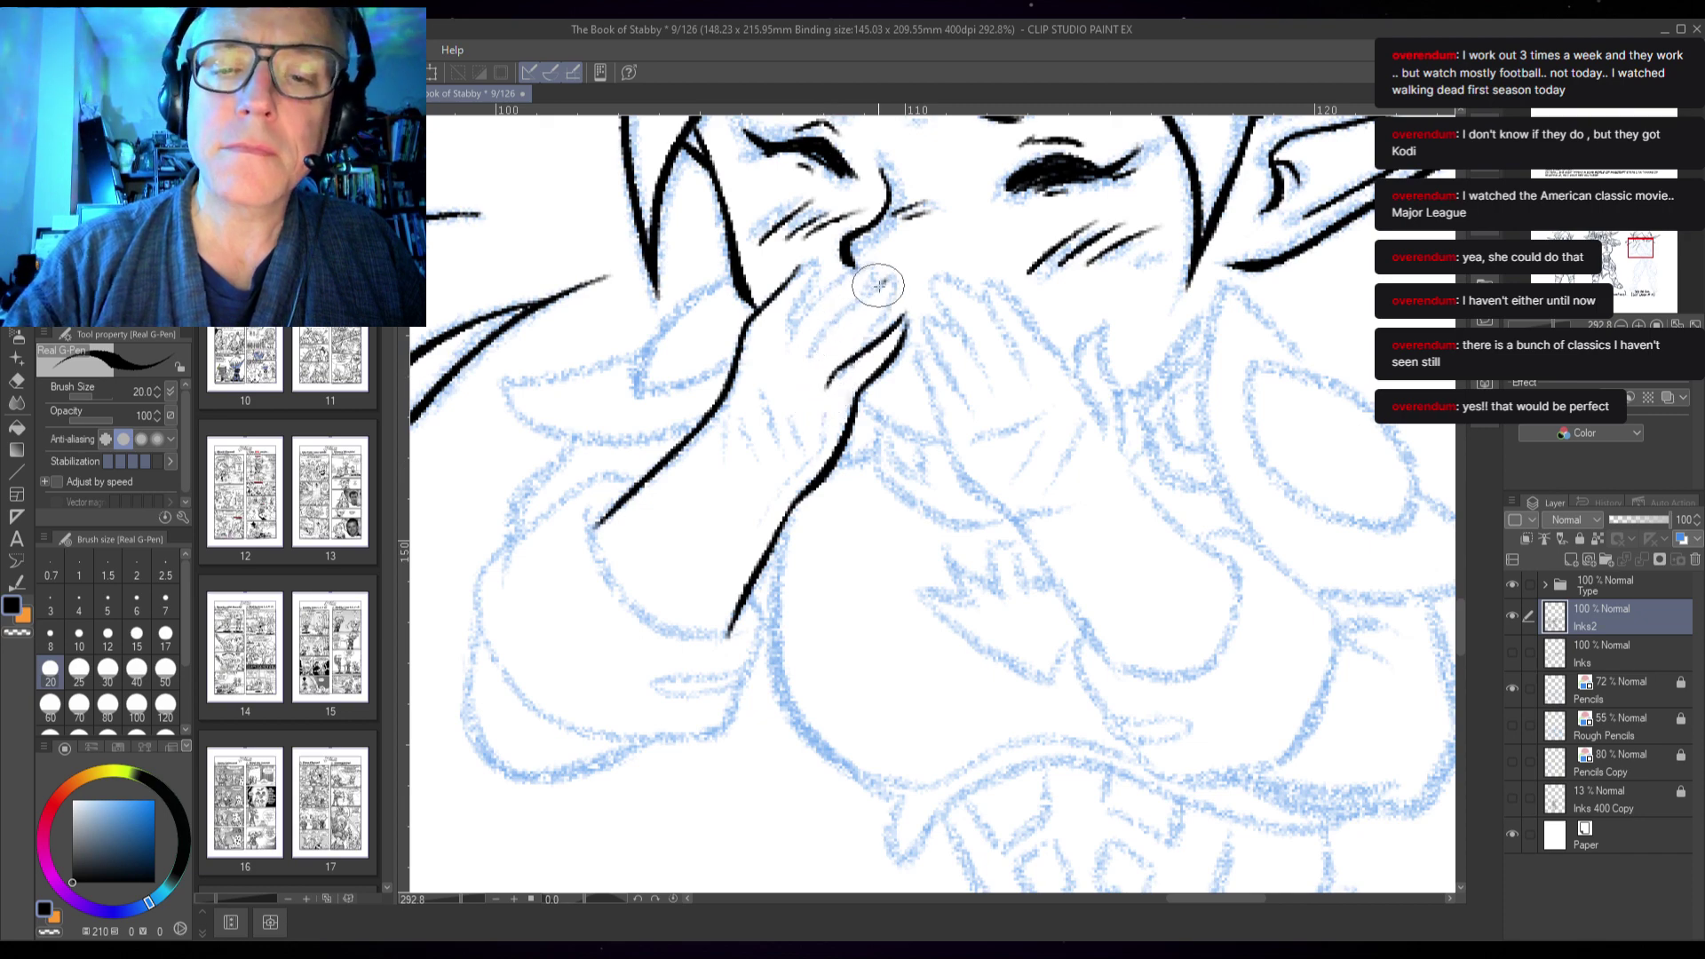
left_click_drag(887, 281, 802, 344)
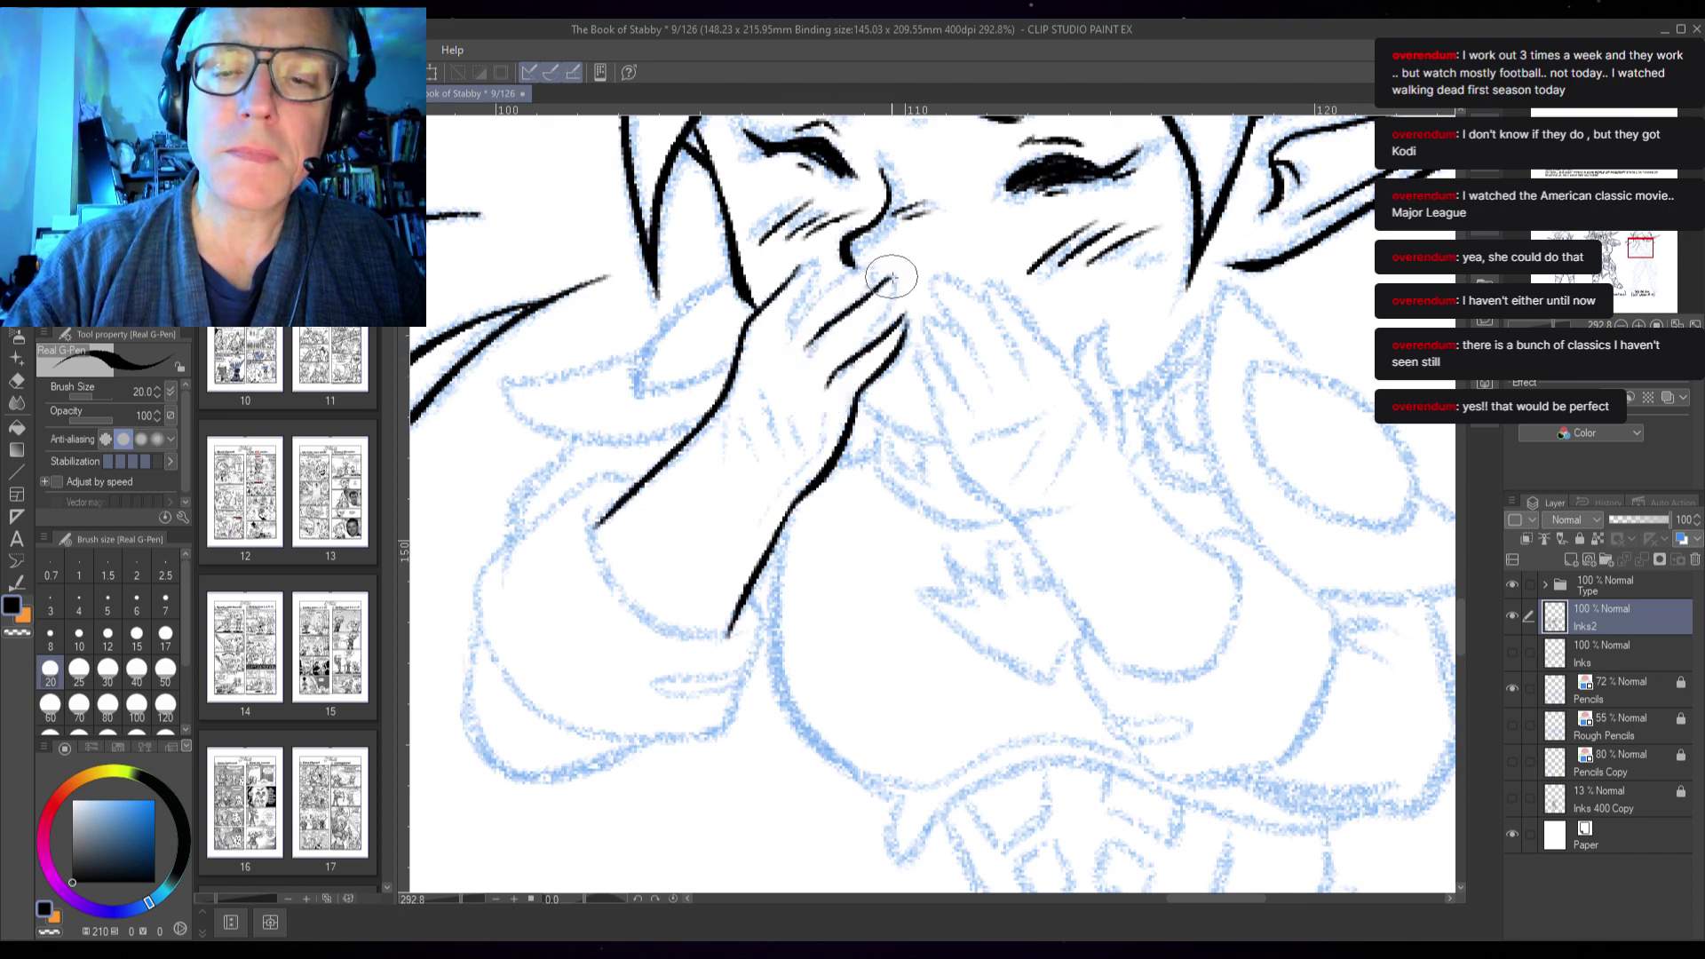
left_click_drag(891, 278, 874, 315)
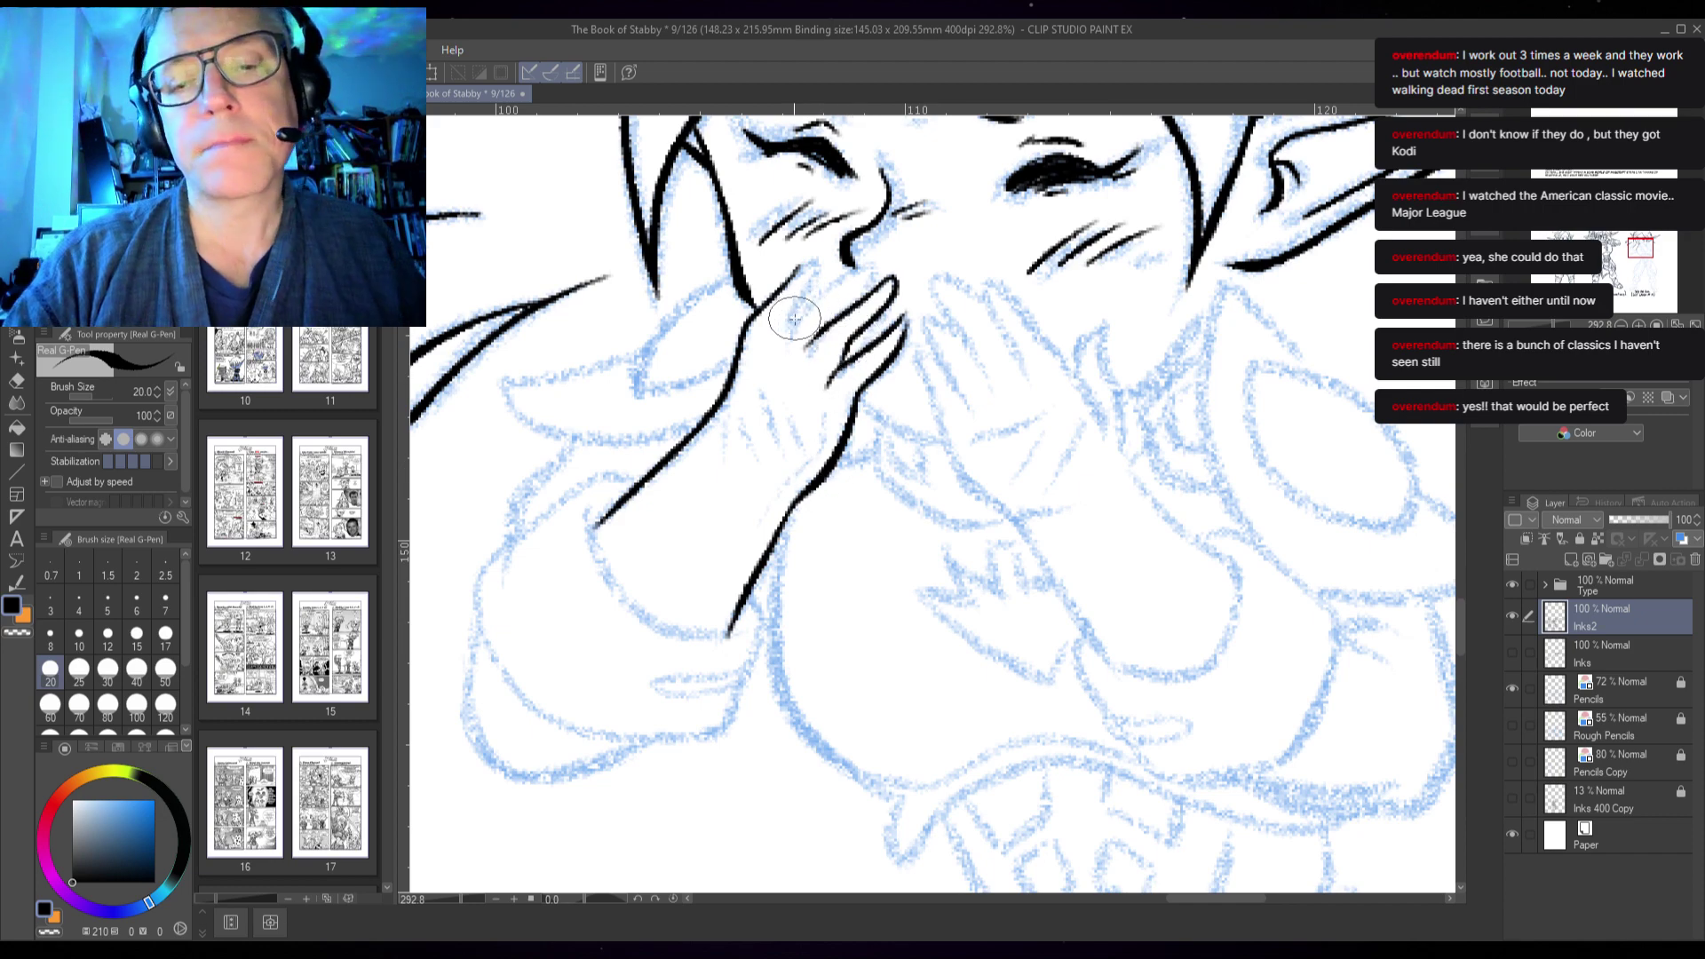
left_click_drag(798, 316, 895, 258)
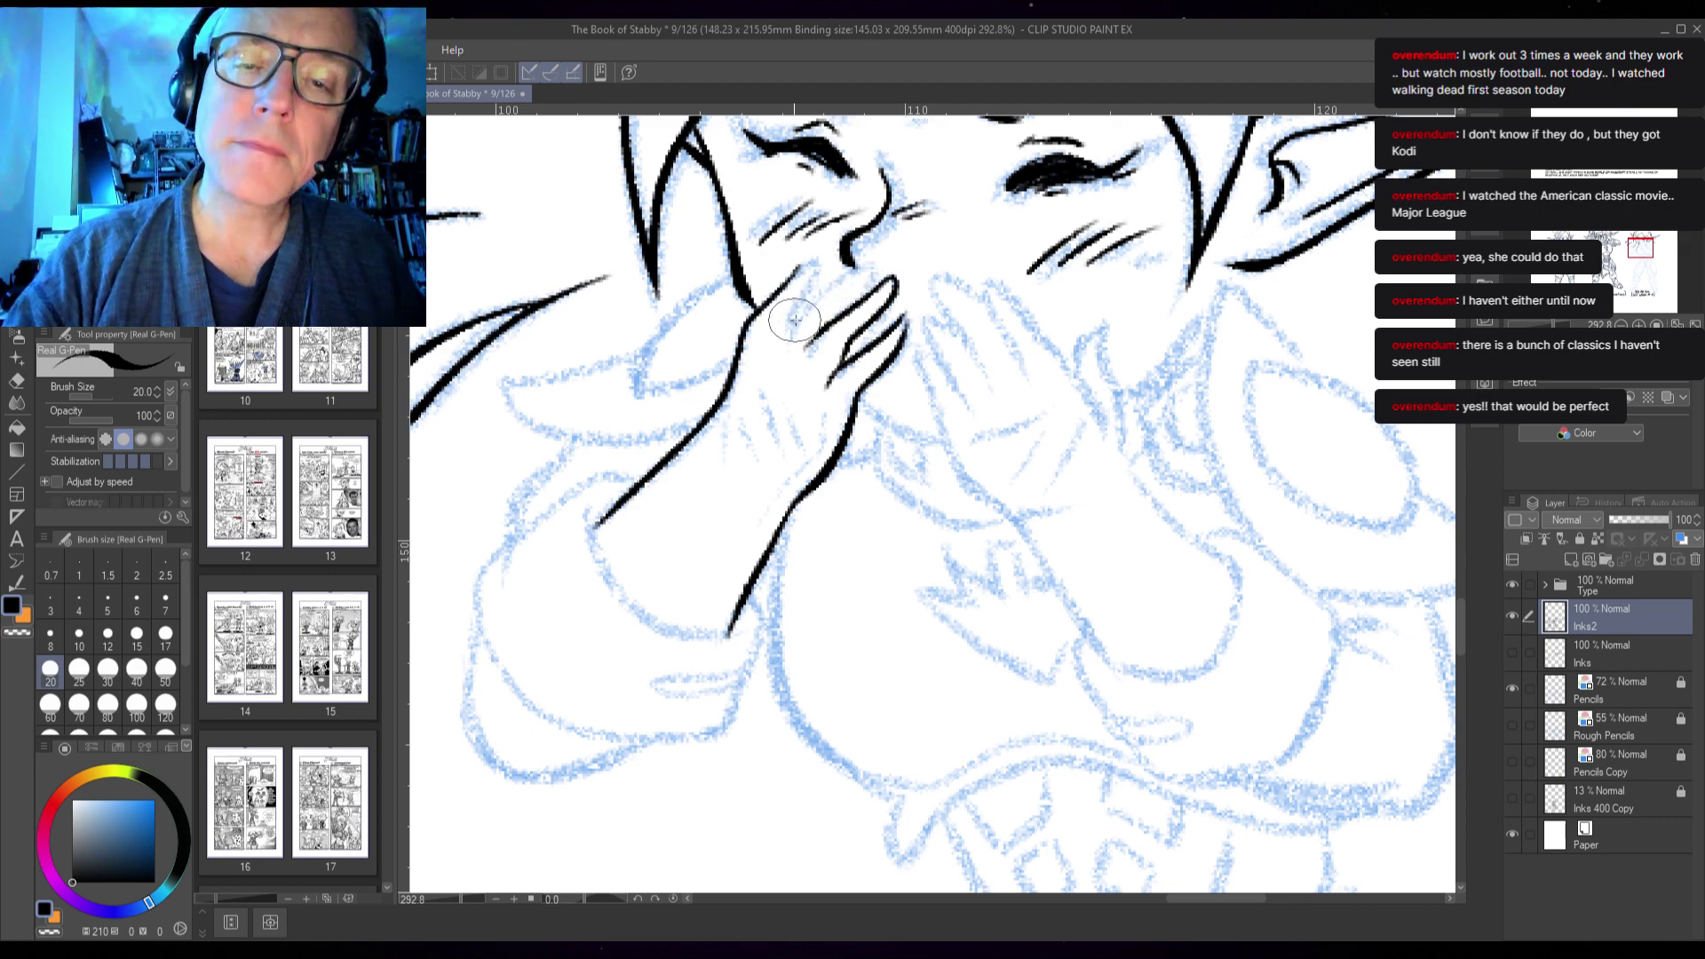
left_click_drag(796, 329, 893, 260)
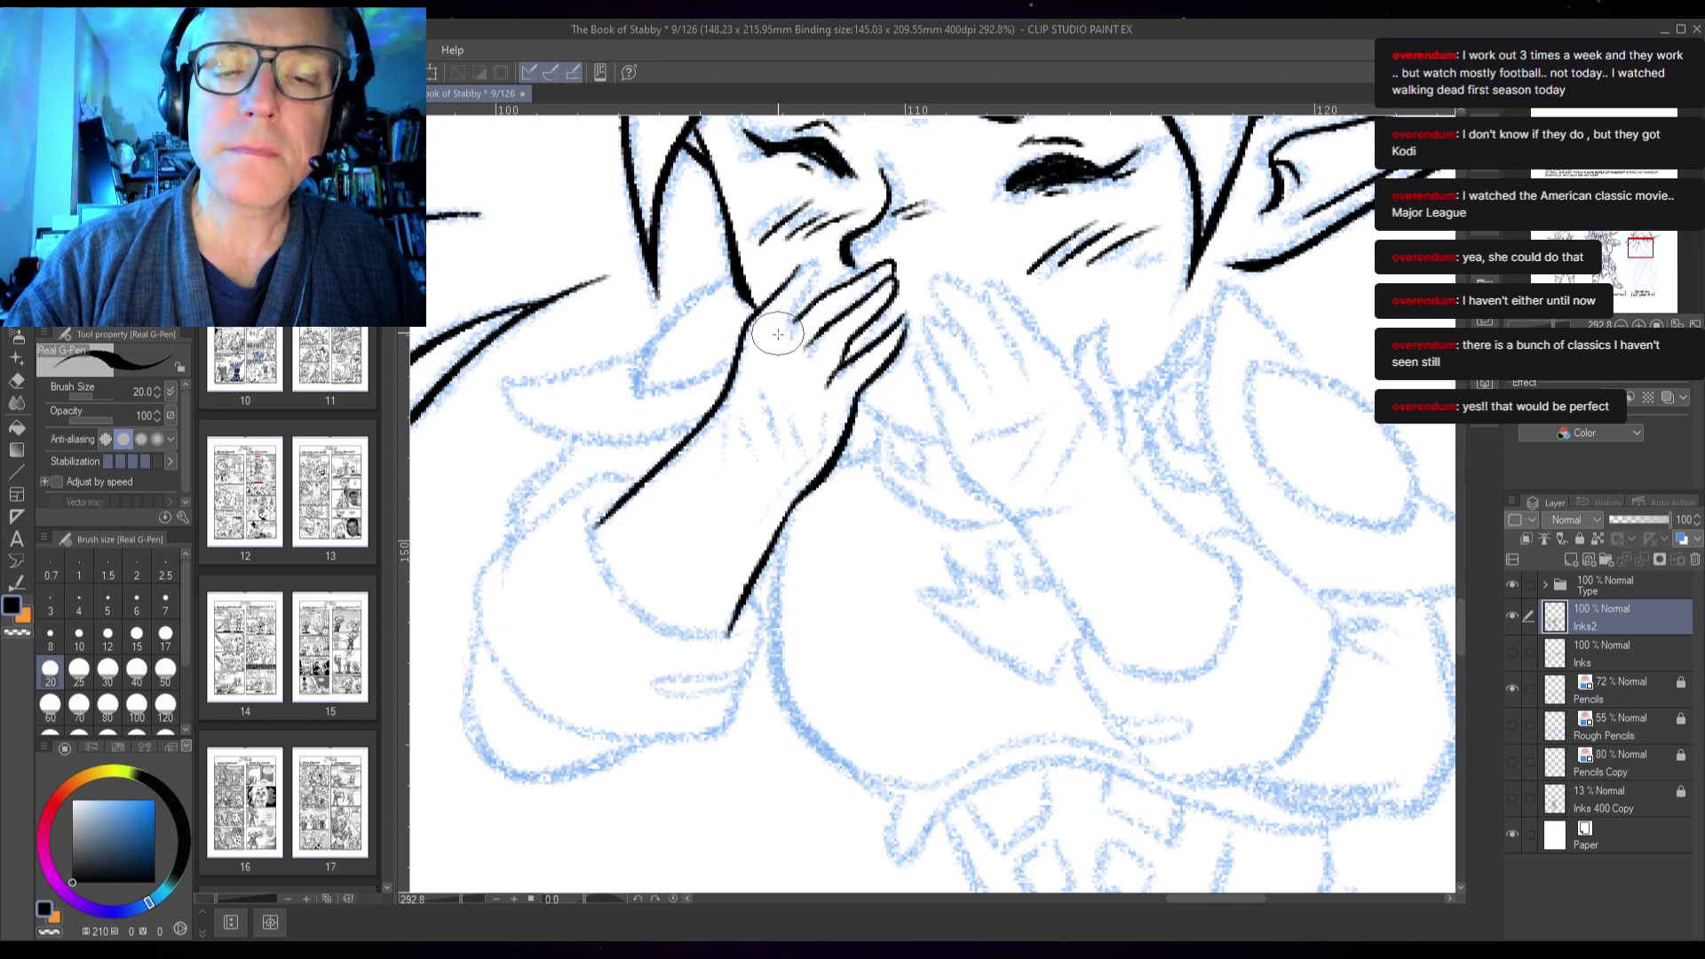
mouse_move(778, 337)
left_mouse_down()
mouse_move(761, 386)
mouse_move(819, 458)
mouse_move(748, 518)
mouse_move(779, 508)
mouse_move(734, 543)
mouse_move(774, 509)
mouse_move(714, 633)
left_mouse_up()
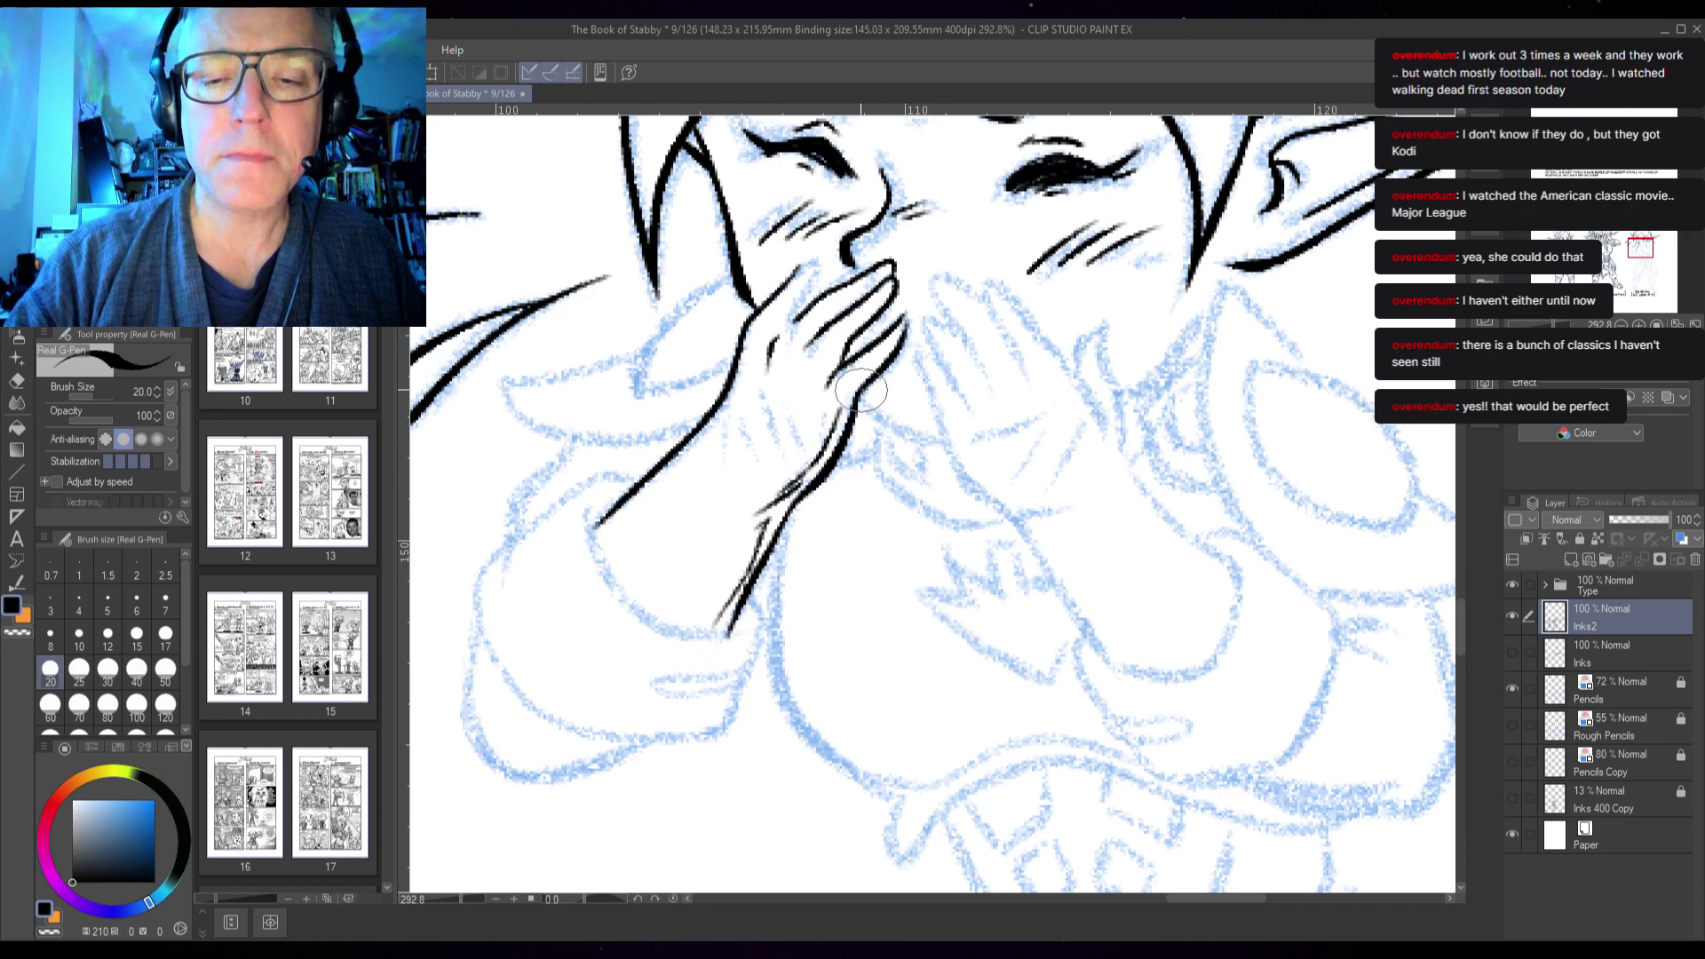
mouse_move(857, 375)
left_mouse_down()
mouse_move(912, 297)
mouse_move(869, 315)
mouse_move(882, 294)
mouse_move(843, 325)
mouse_move(842, 306)
mouse_move(794, 269)
left_mouse_up()
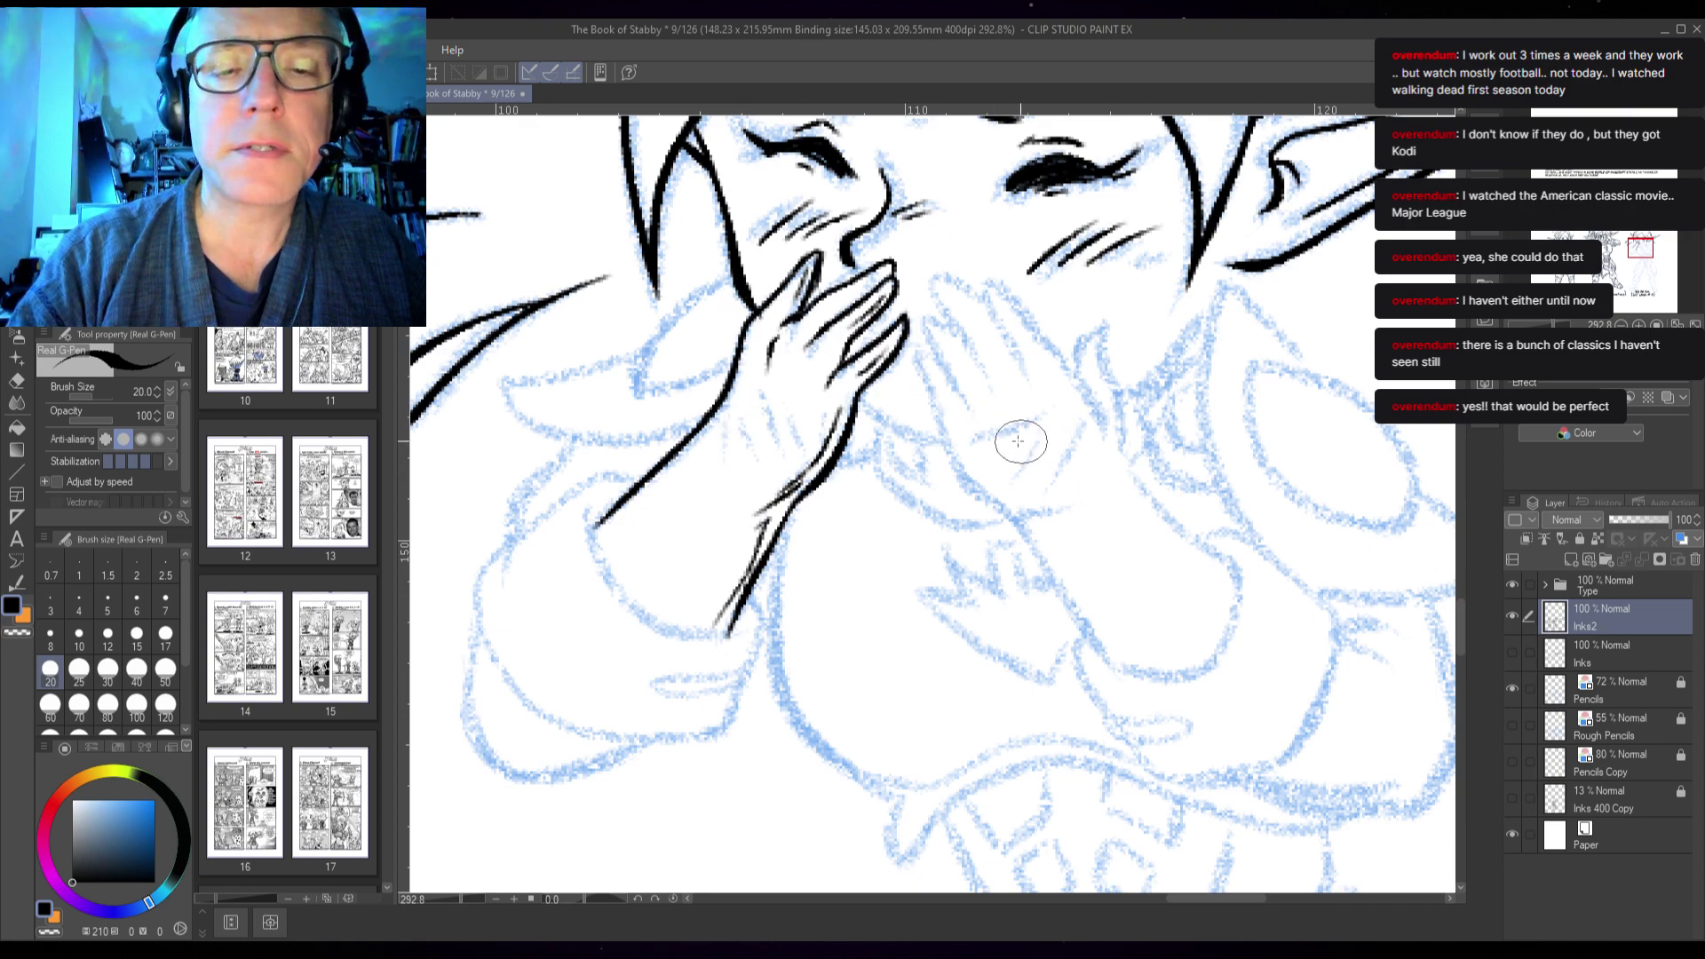
- Ink the two pointed collar flaps behind the inked forearm, with a zigzag mark in the upper one and an inner line in the lower
mouse_move(745, 270)
left_mouse_down()
mouse_move(664, 312)
mouse_move(637, 385)
mouse_move(734, 362)
left_mouse_up()
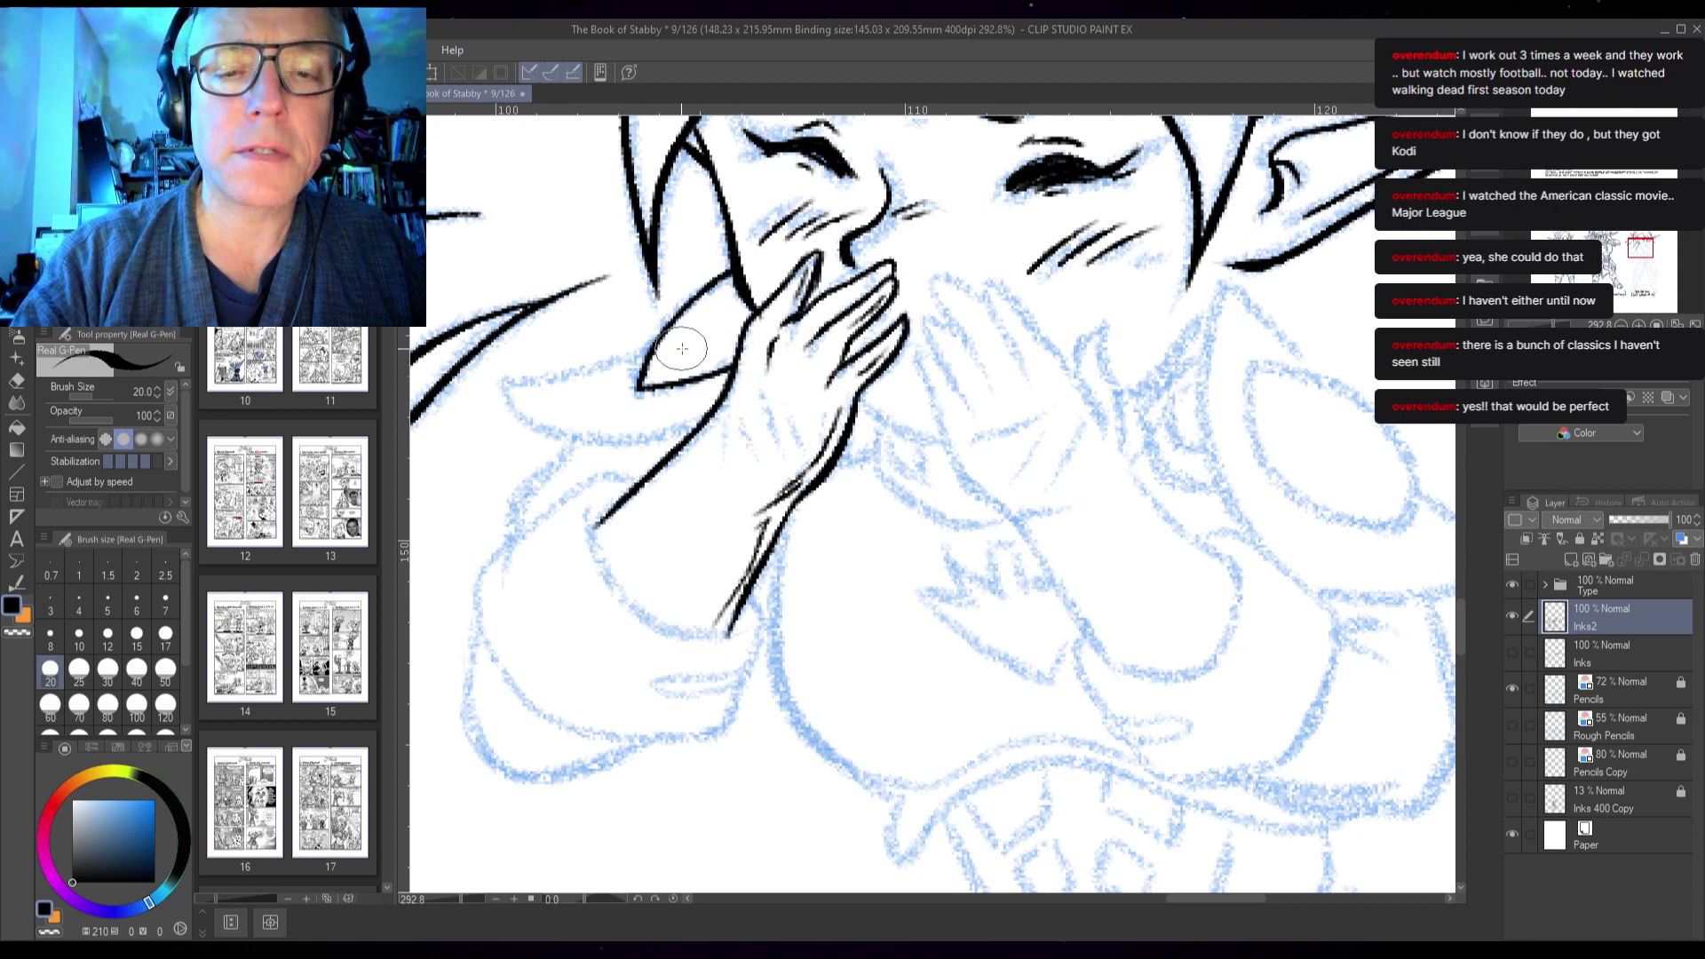
left_click_drag(677, 355, 730, 341)
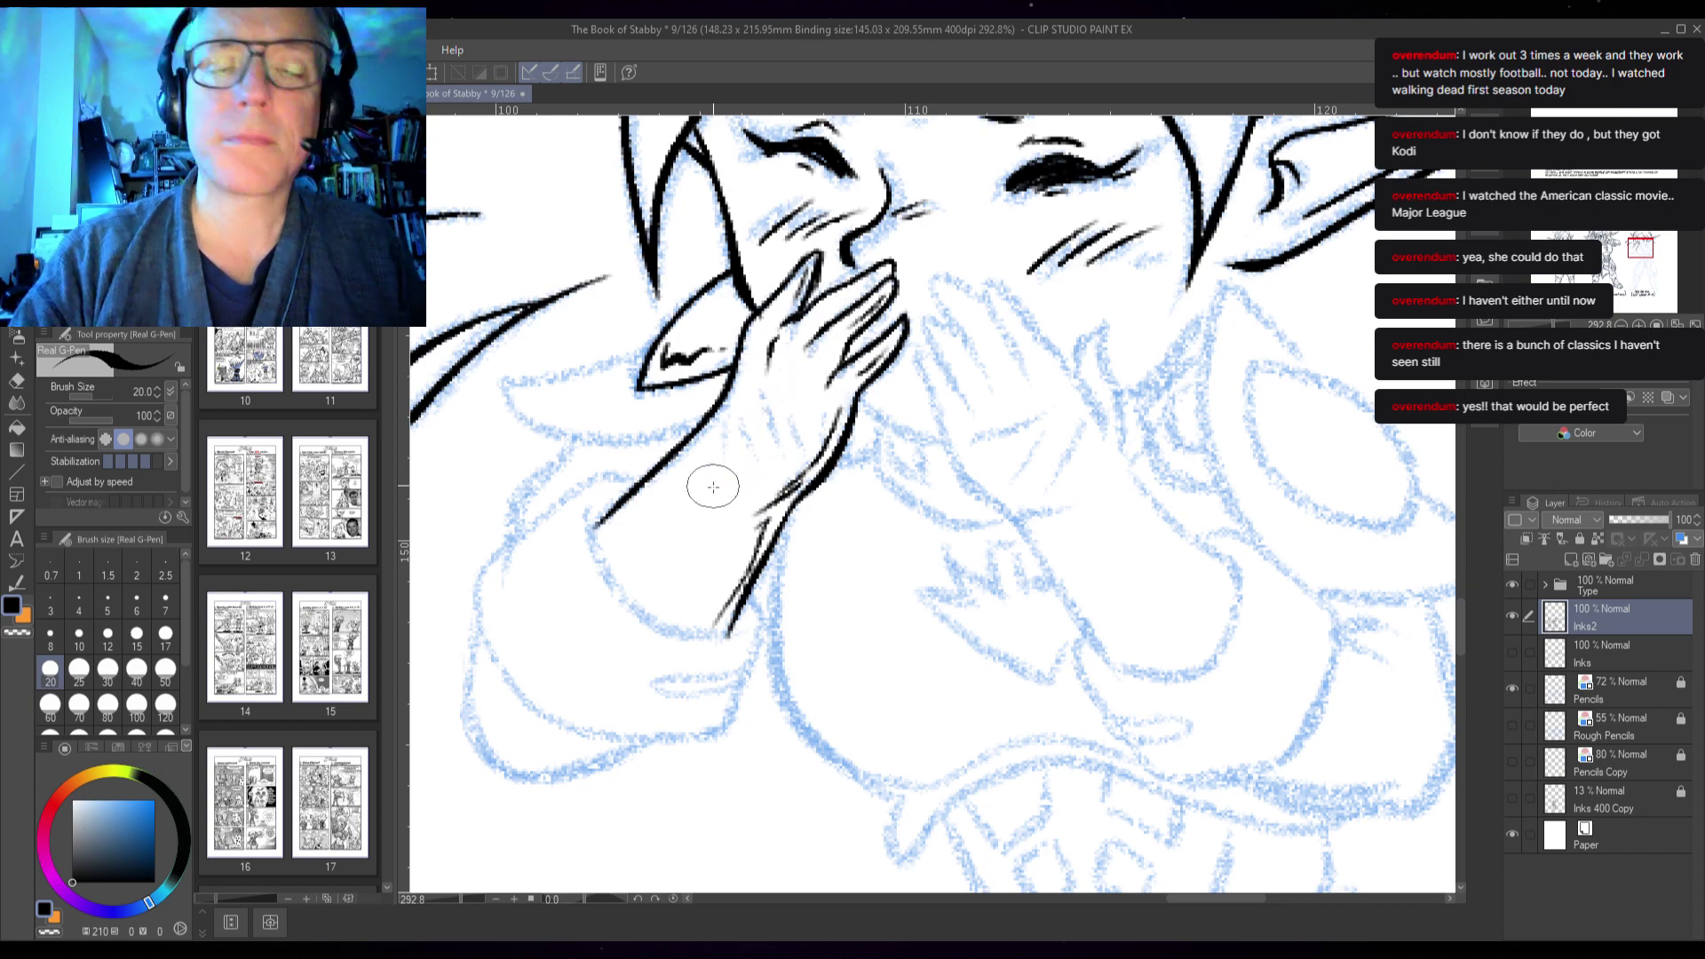
left_click_drag(716, 487, 914, 404)
mouse_move(844, 273)
left_mouse_down()
mouse_move(714, 296)
mouse_move(709, 314)
mouse_move(786, 348)
mouse_move(897, 344)
left_mouse_up()
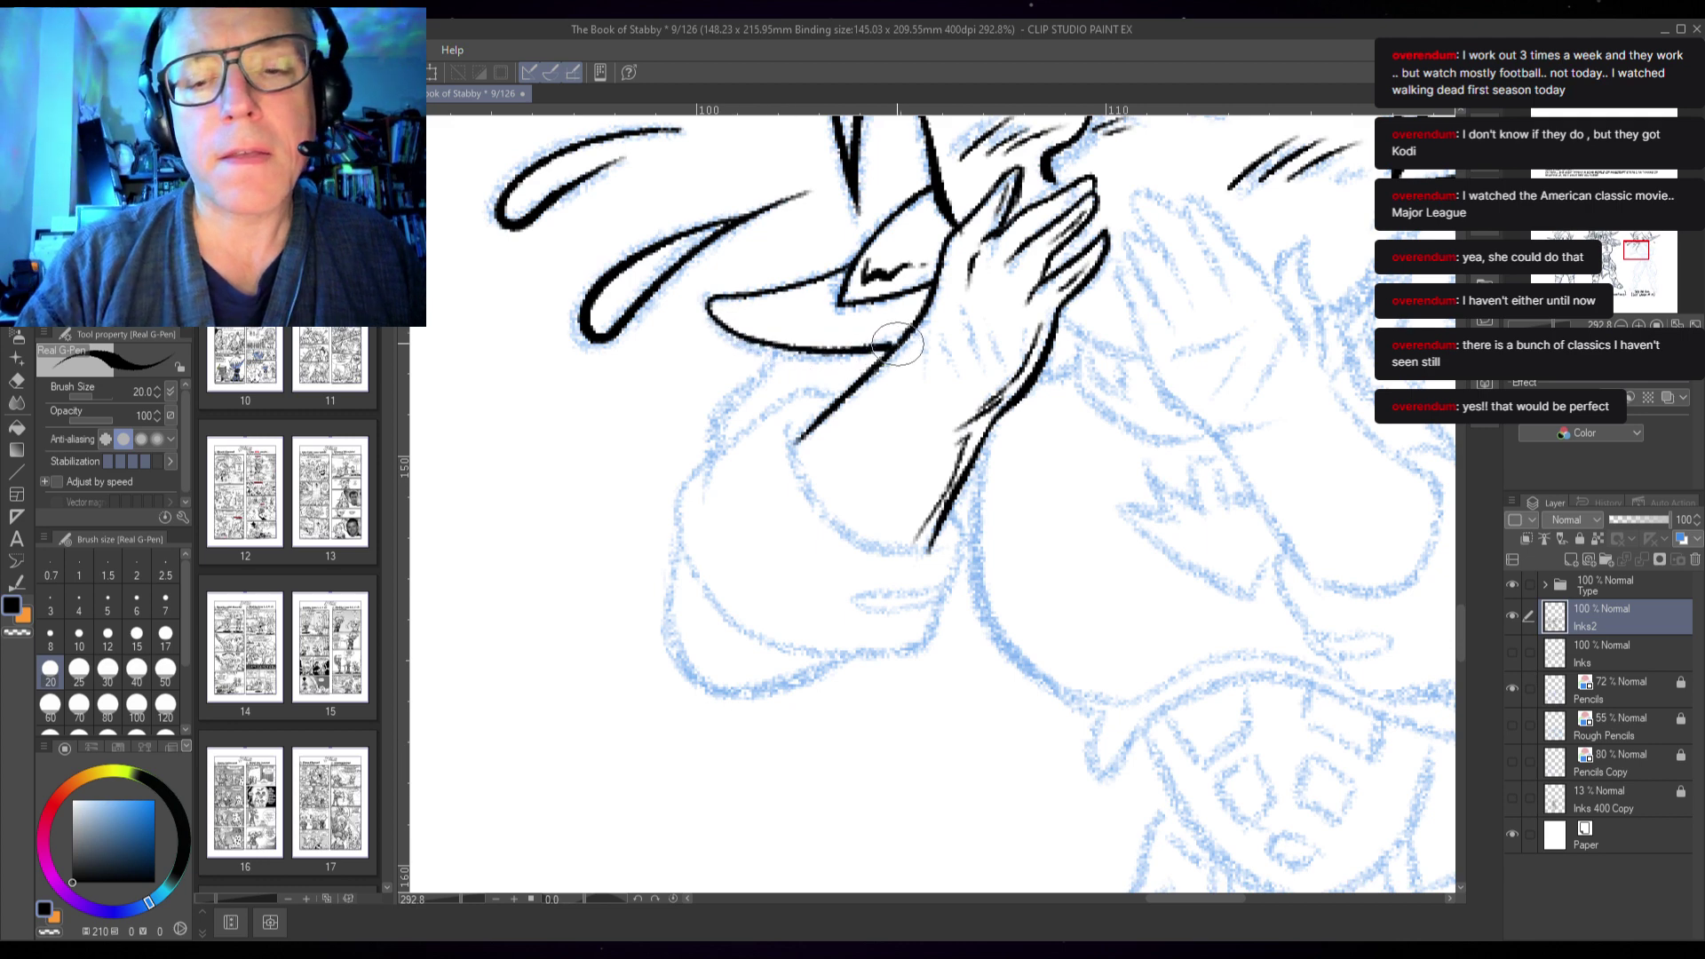
mouse_move(753, 325)
left_mouse_down()
mouse_move(866, 348)
mouse_move(953, 310)
left_mouse_up()
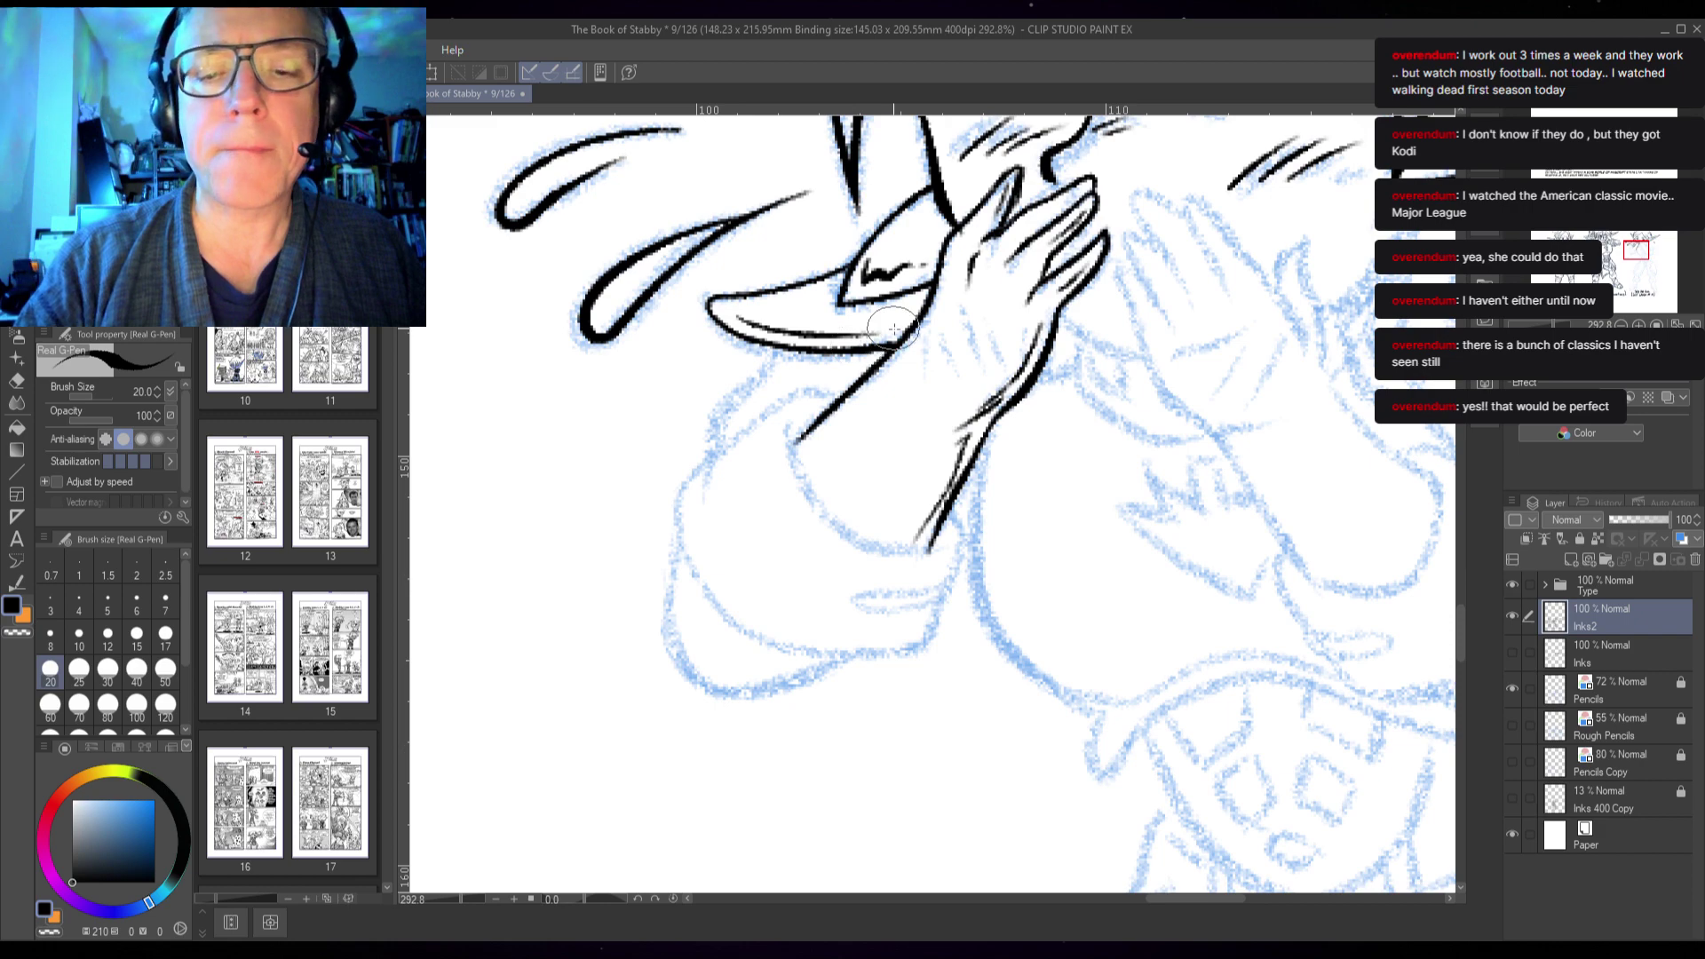
- Ink the shoulder line below the collar and the wide sleeve cuff around the forearm, with its opening, outer edge and small fold
mouse_move(1252, 563)
left_mouse_down()
mouse_move(739, 580)
mouse_move(921, 622)
mouse_move(973, 391)
mouse_move(897, 391)
left_mouse_up()
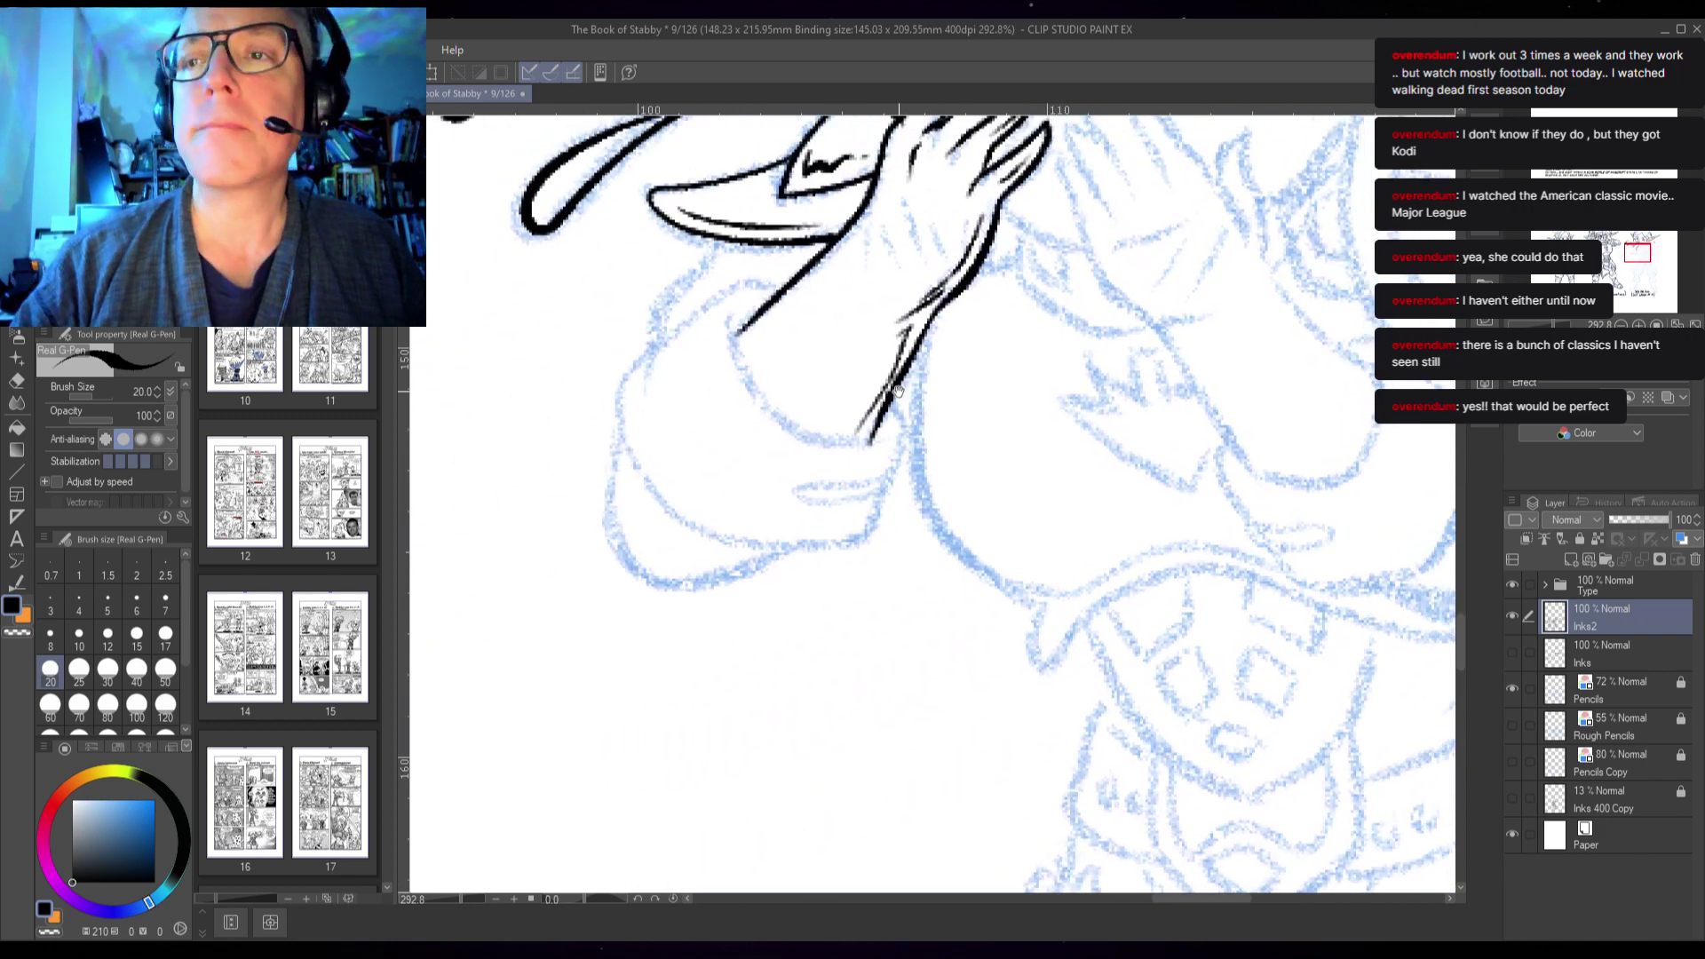
mouse_move(720, 254)
left_mouse_down()
mouse_move(661, 306)
mouse_move(645, 362)
left_mouse_up()
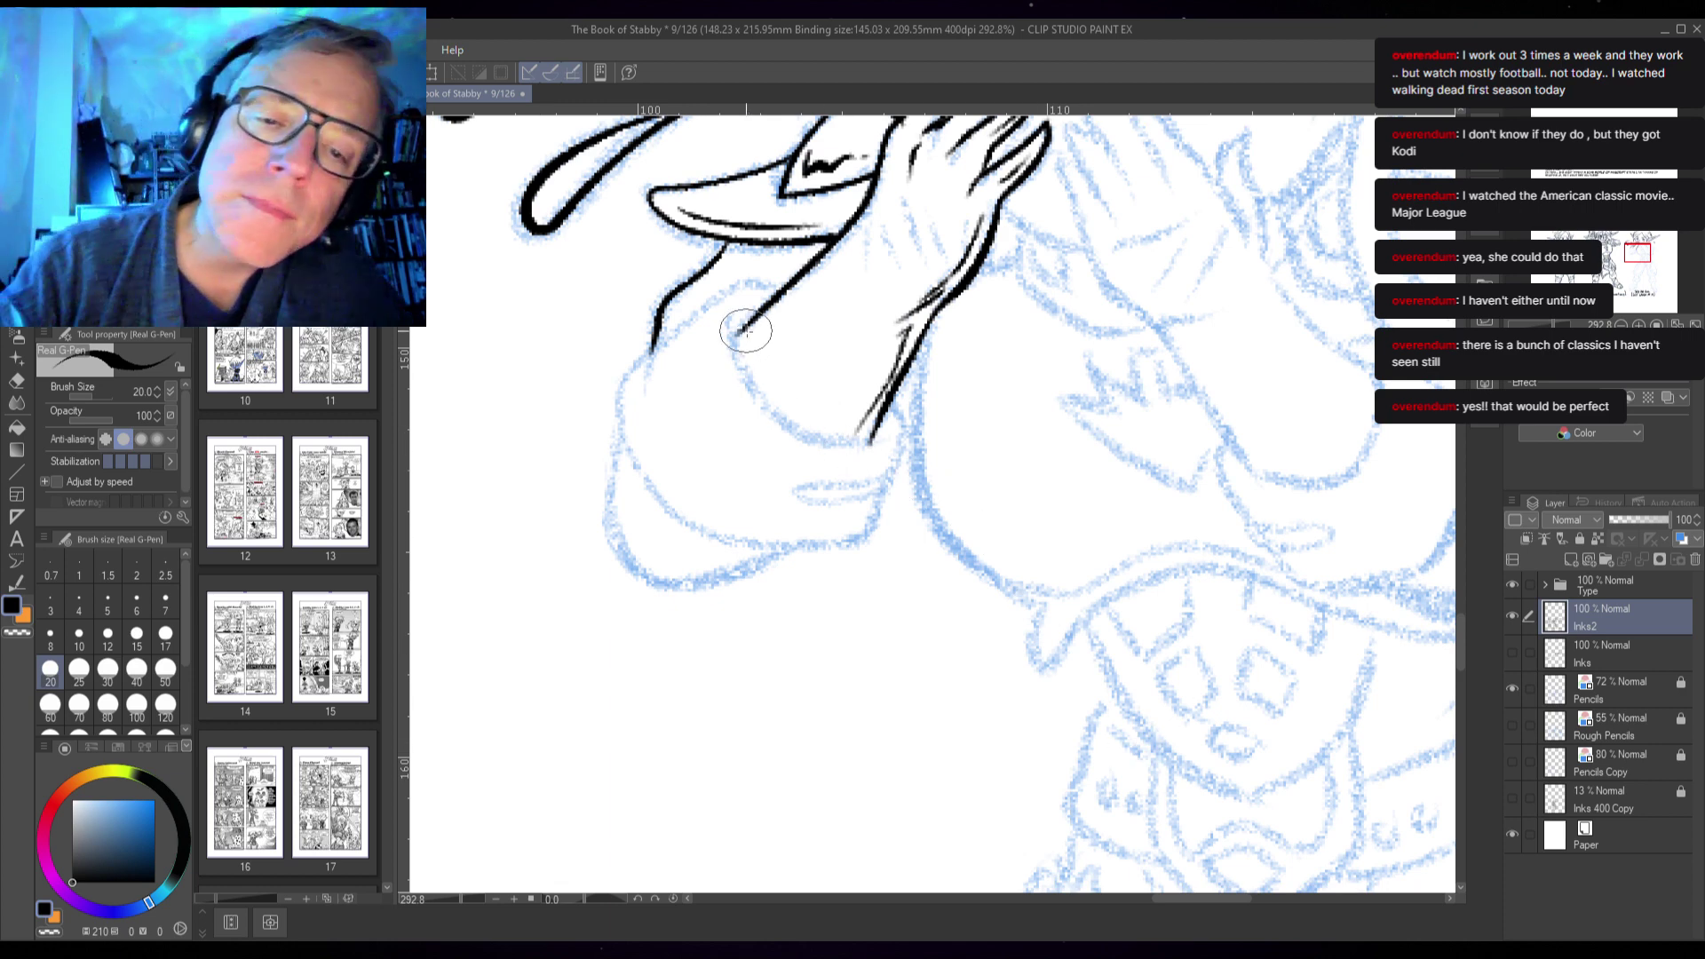
mouse_move(731, 314)
left_mouse_down()
mouse_move(748, 380)
mouse_move(787, 423)
mouse_move(831, 441)
mouse_move(893, 426)
left_mouse_up()
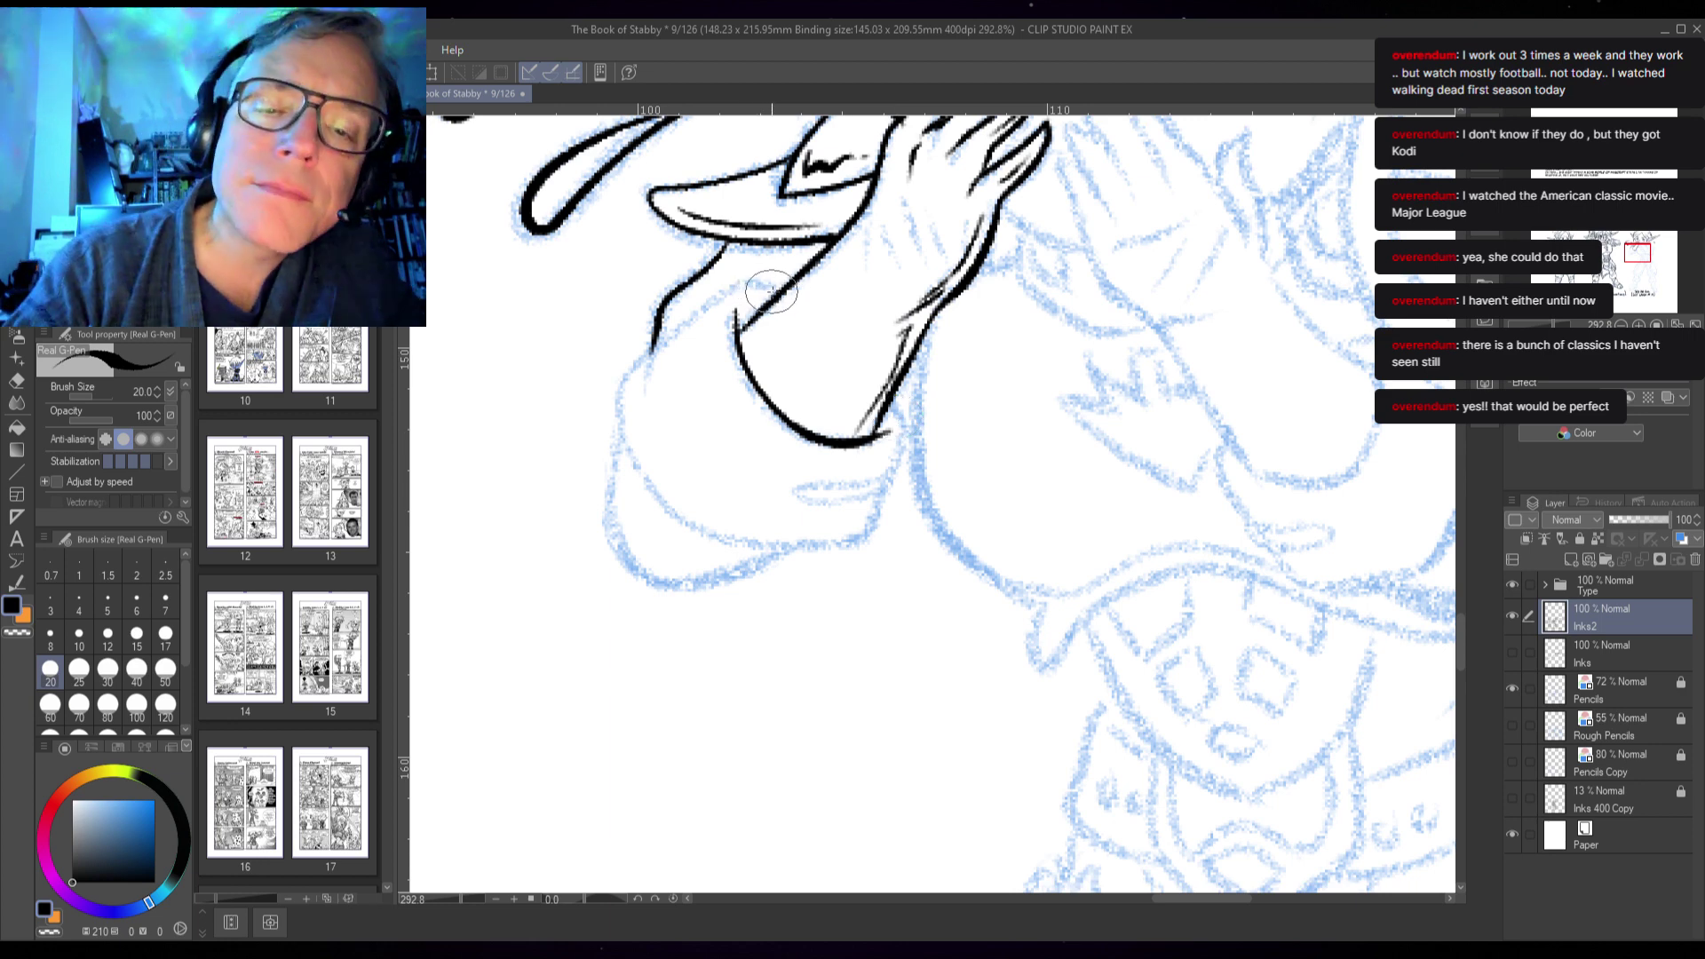
mouse_move(757, 287)
left_mouse_down()
mouse_move(628, 375)
mouse_move(626, 447)
mouse_move(739, 545)
mouse_move(872, 529)
left_mouse_up()
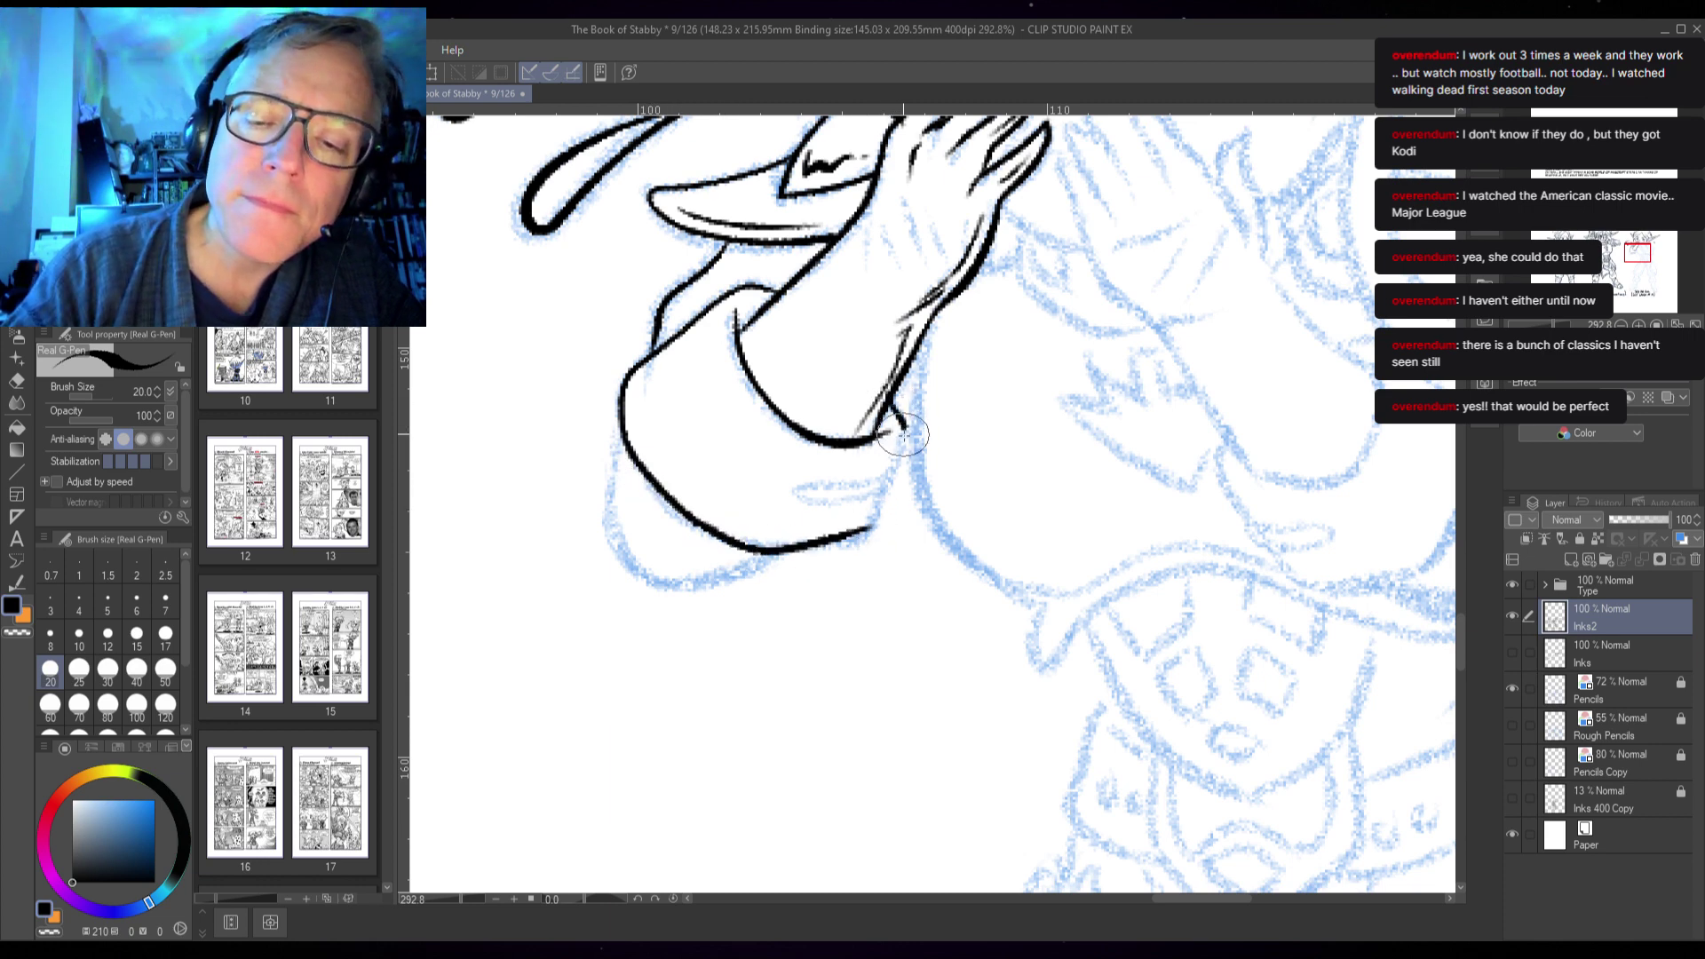
mouse_move(895, 459)
left_mouse_down()
mouse_move(798, 489)
mouse_move(864, 492)
mouse_move(901, 448)
mouse_move(882, 528)
left_mouse_up()
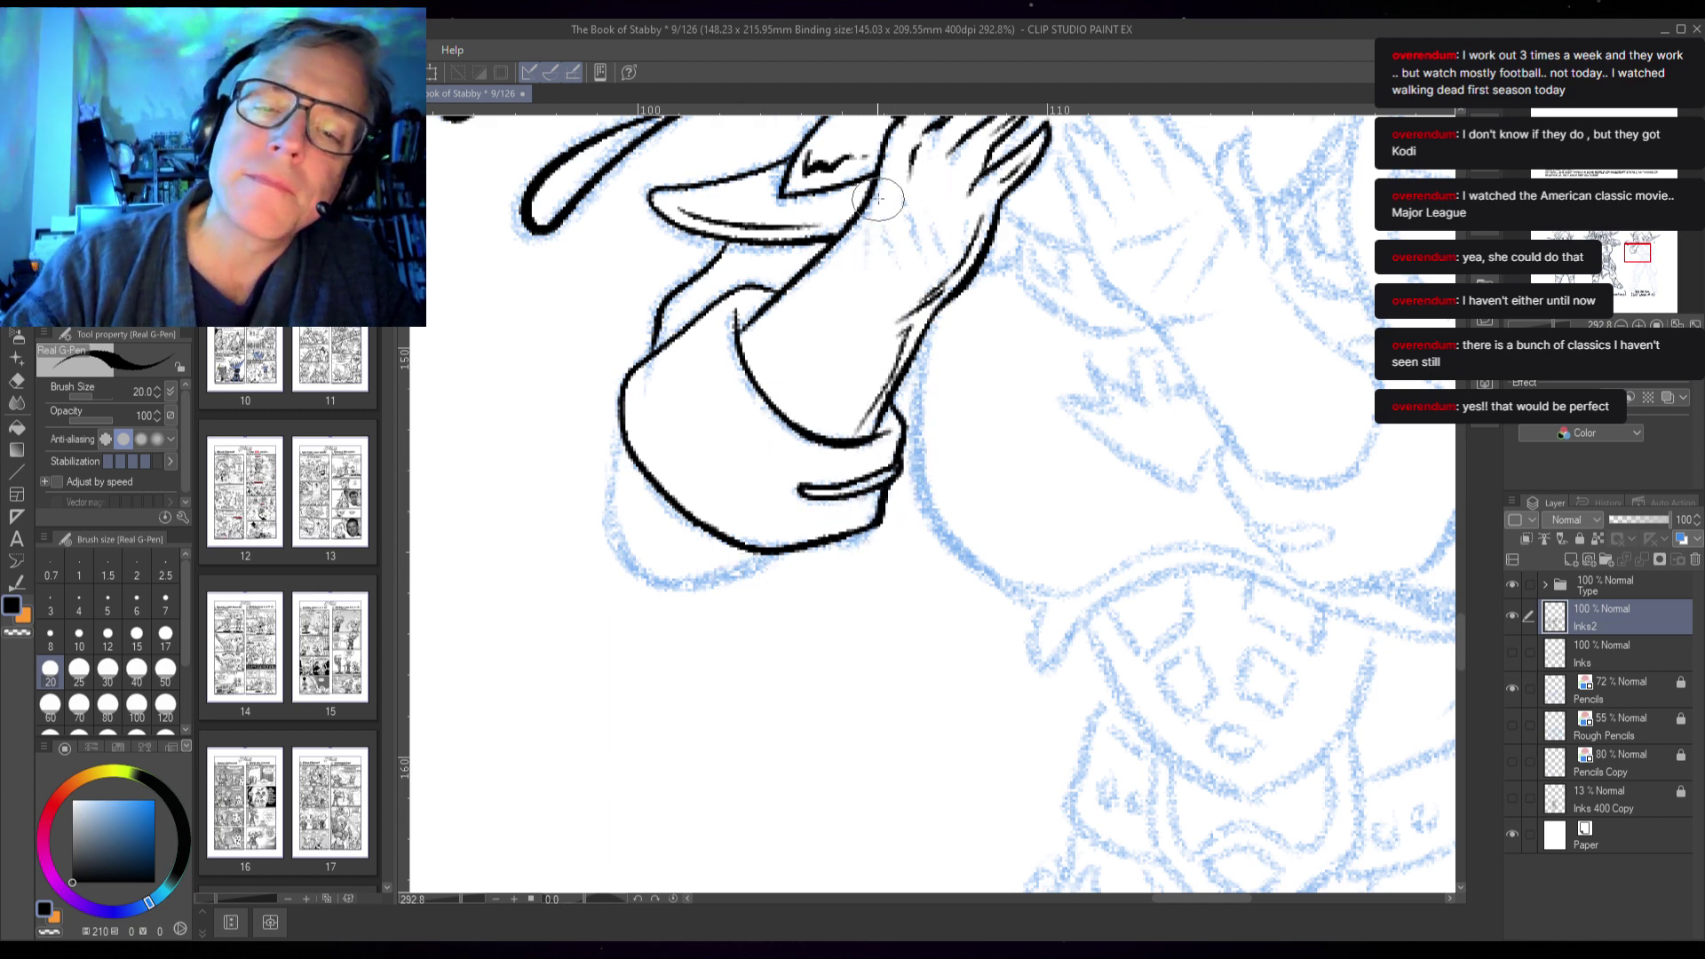
- Add crease lines to the back of the inked hand, ink the sleeve's outer underside, and touch up the shoulder and cuff lines
left_click_drag(866, 218, 866, 253)
left_click_drag(886, 228, 886, 266)
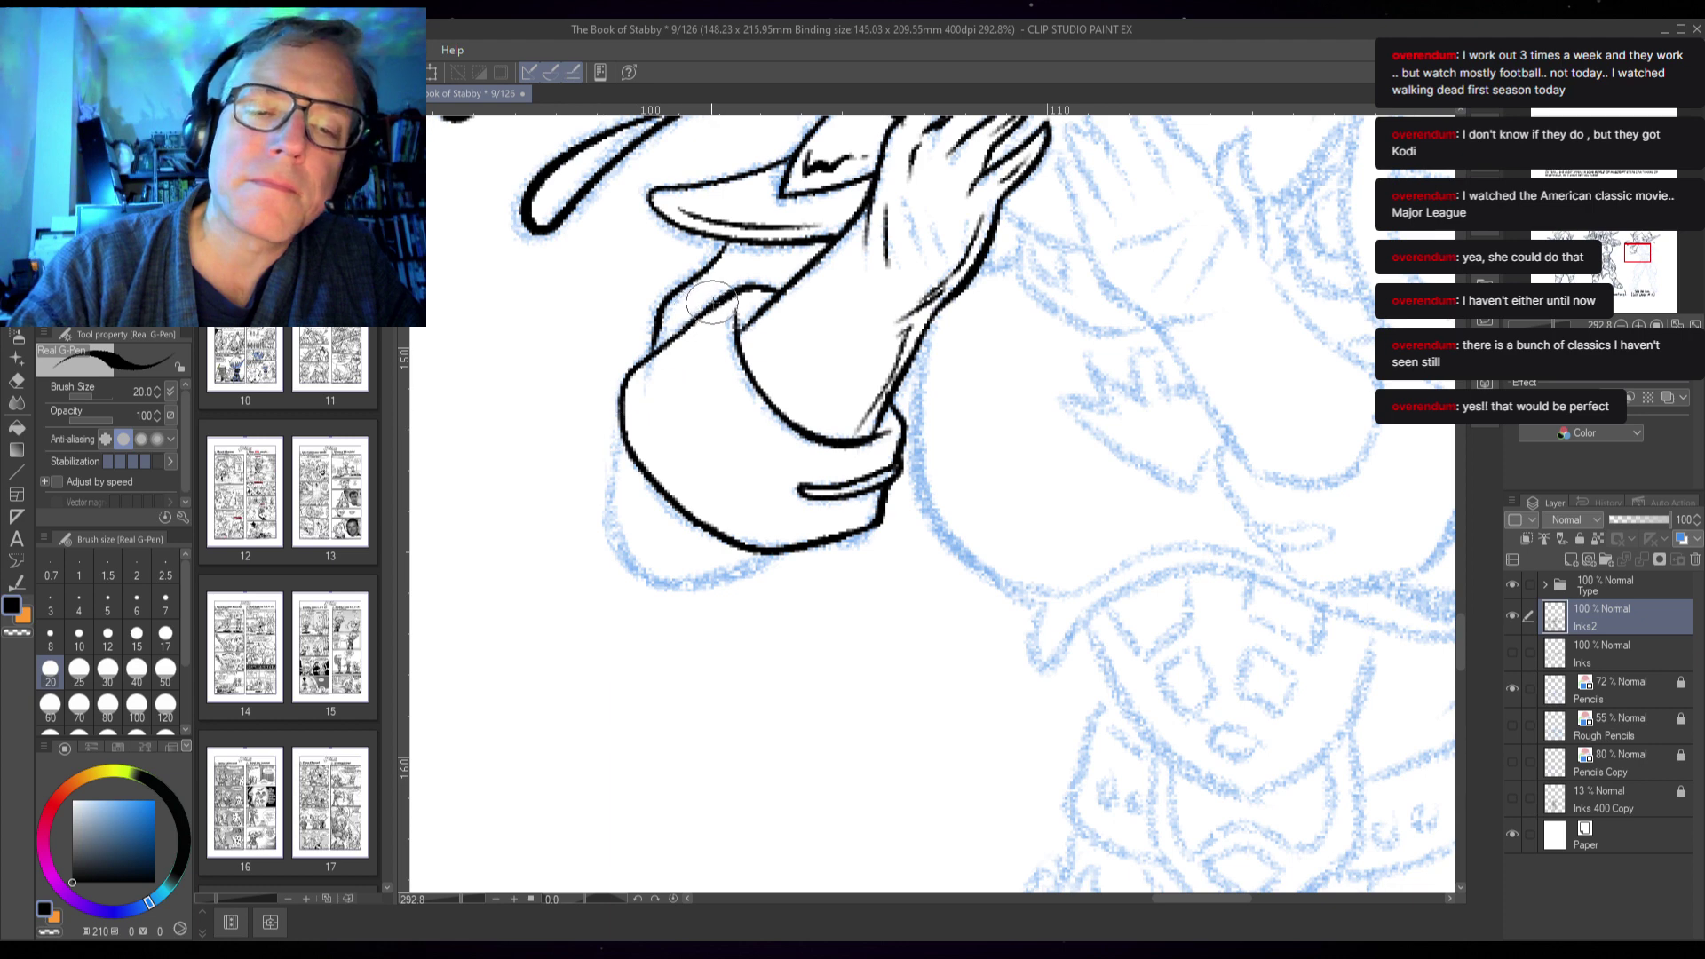
mouse_move(625, 380)
left_mouse_down()
mouse_move(615, 514)
mouse_move(646, 580)
mouse_move(758, 572)
mouse_move(809, 539)
left_mouse_up()
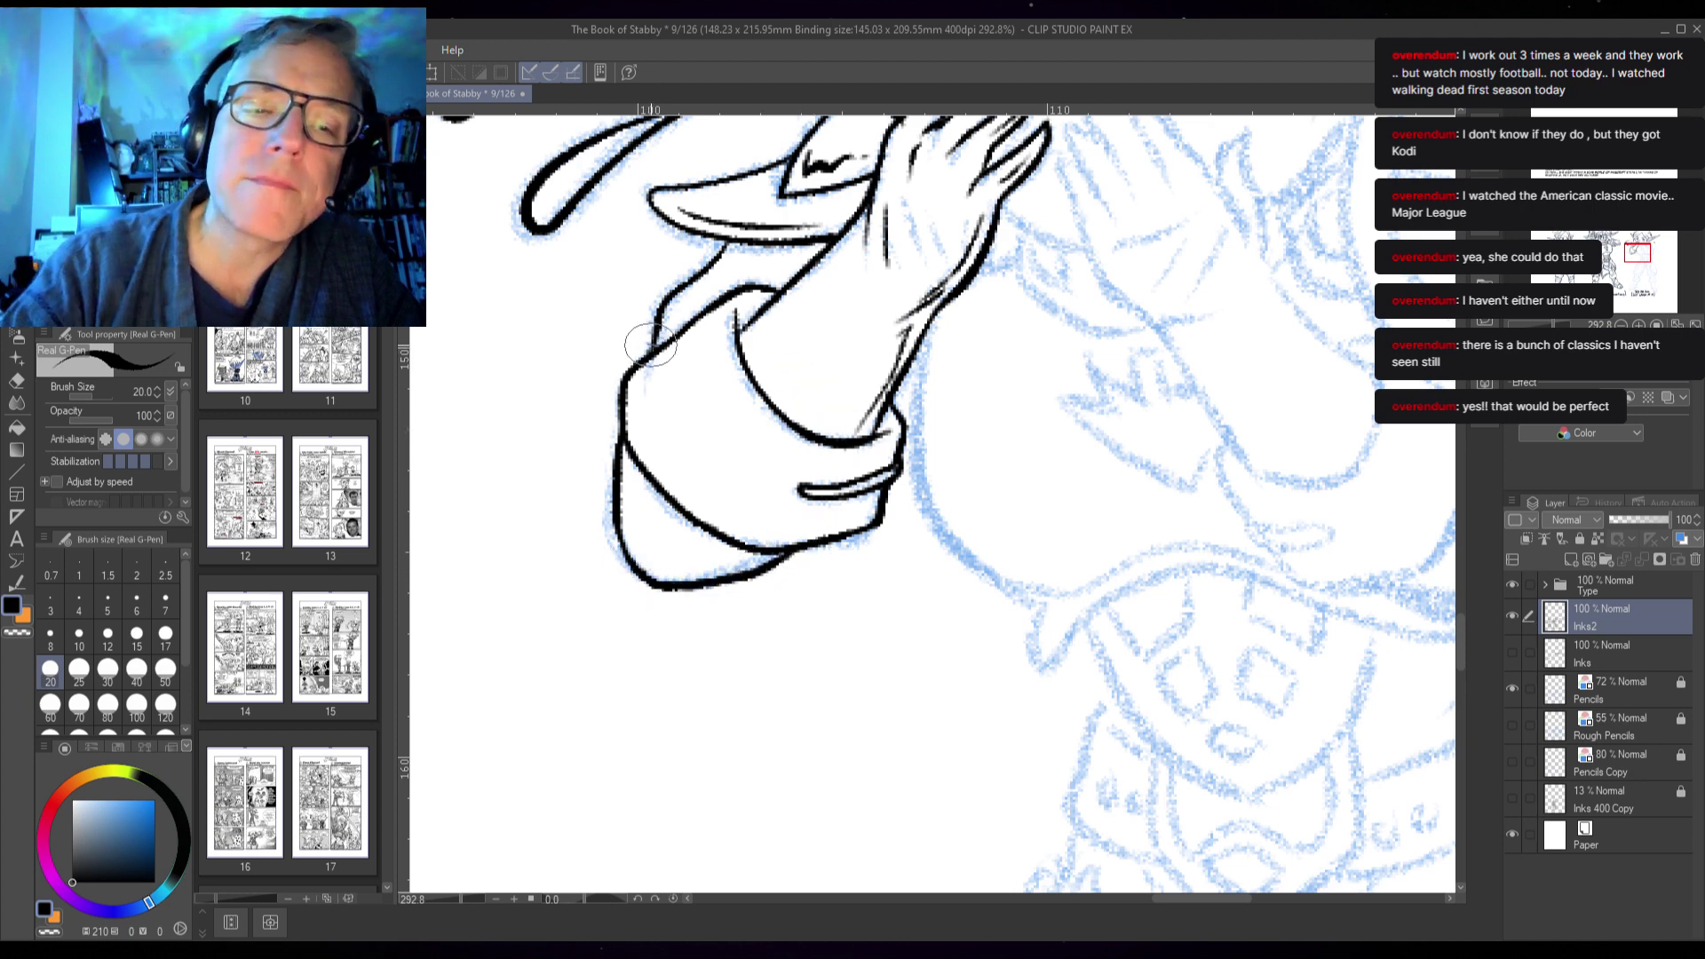
mouse_move(653, 341)
left_mouse_down()
mouse_move(672, 290)
mouse_move(730, 236)
mouse_move(822, 237)
mouse_move(657, 211)
left_mouse_up()
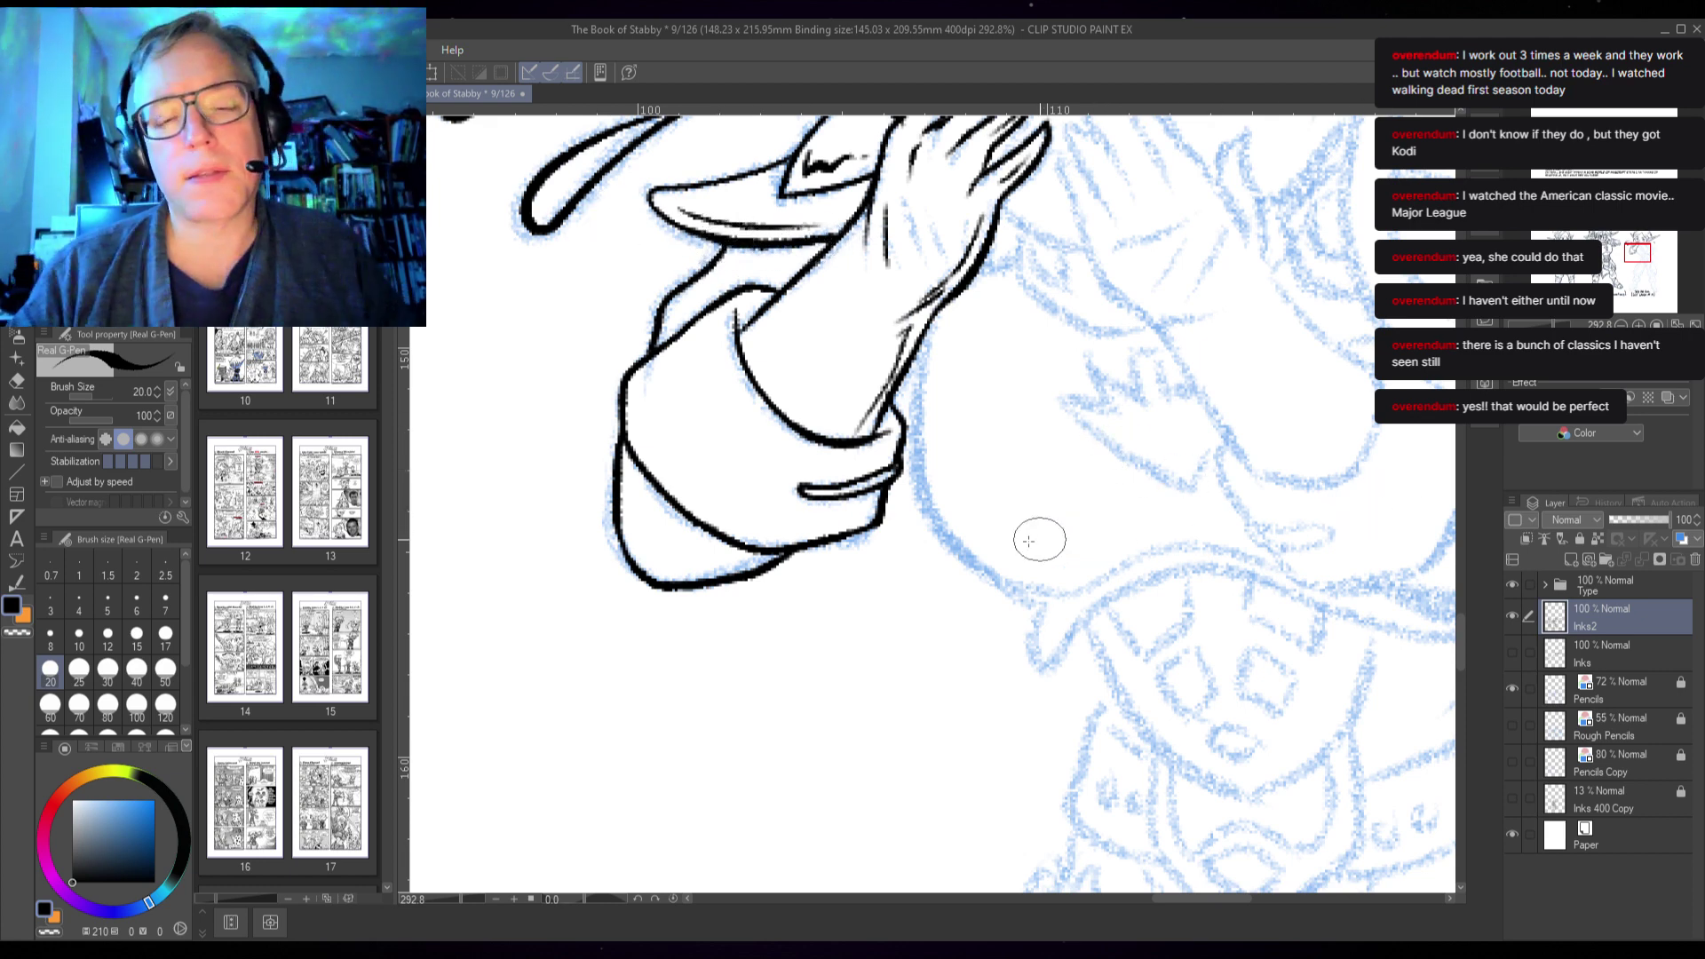
left_click_drag(785, 558, 839, 540)
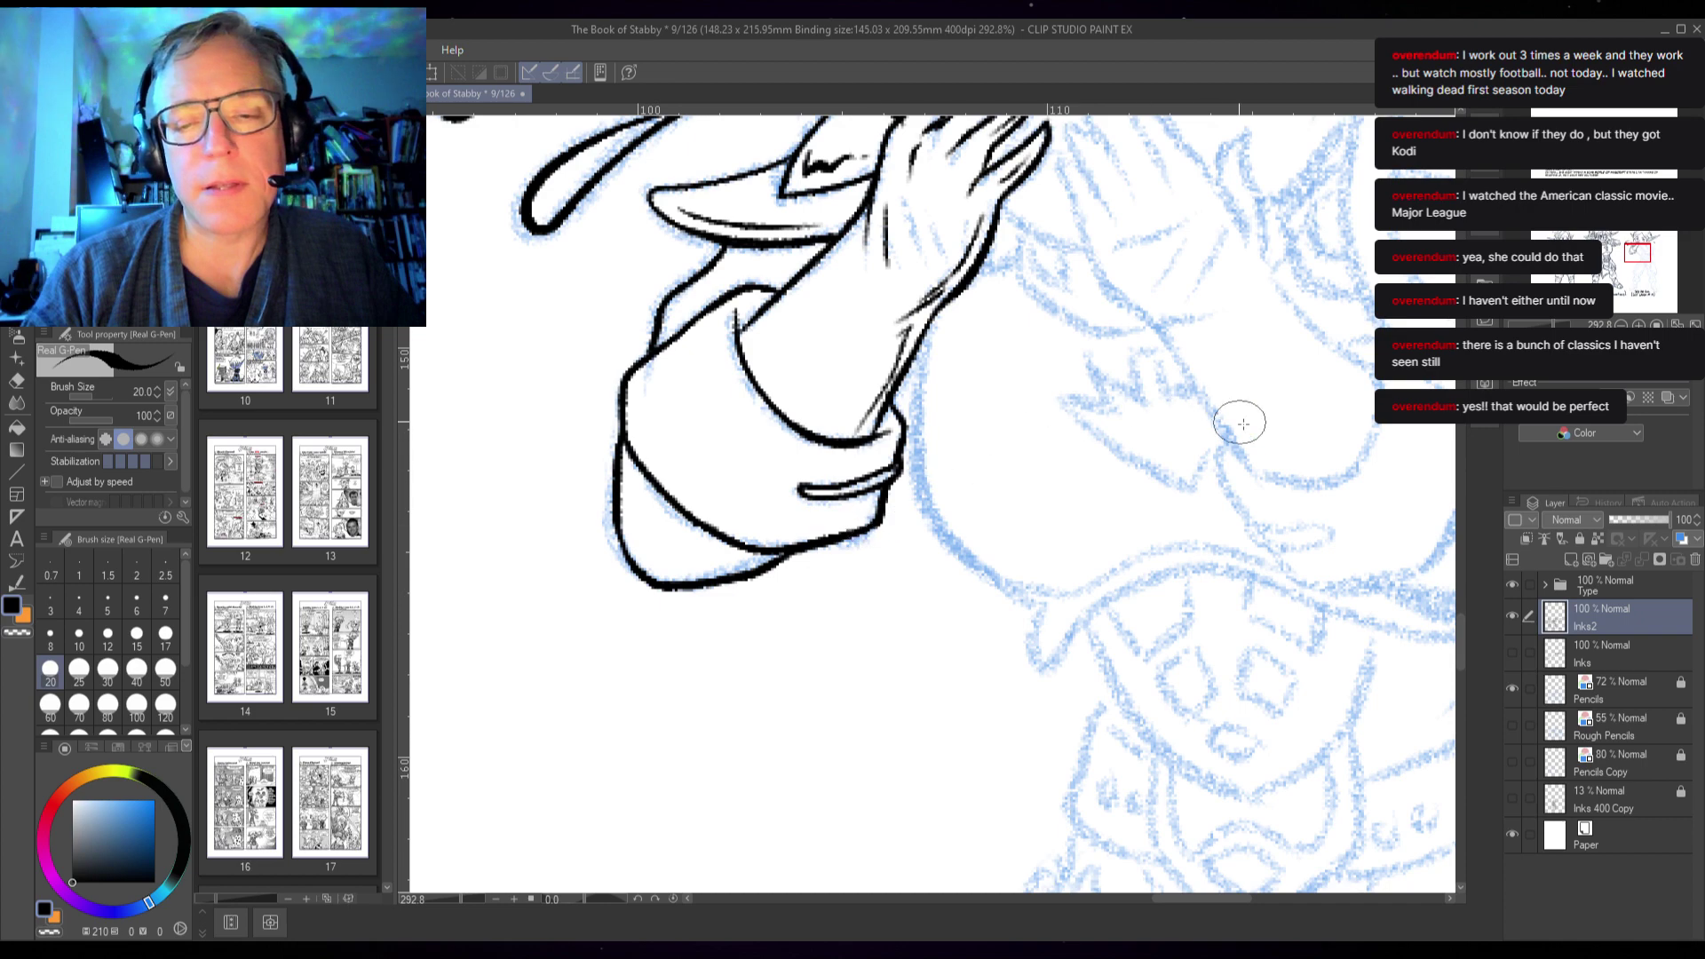
- Ink VALLHALLA's second sleeve cuff over the pencils, with its small fold, rounded outer edge and curved opening
left_click_drag(1334, 543, 1215, 591)
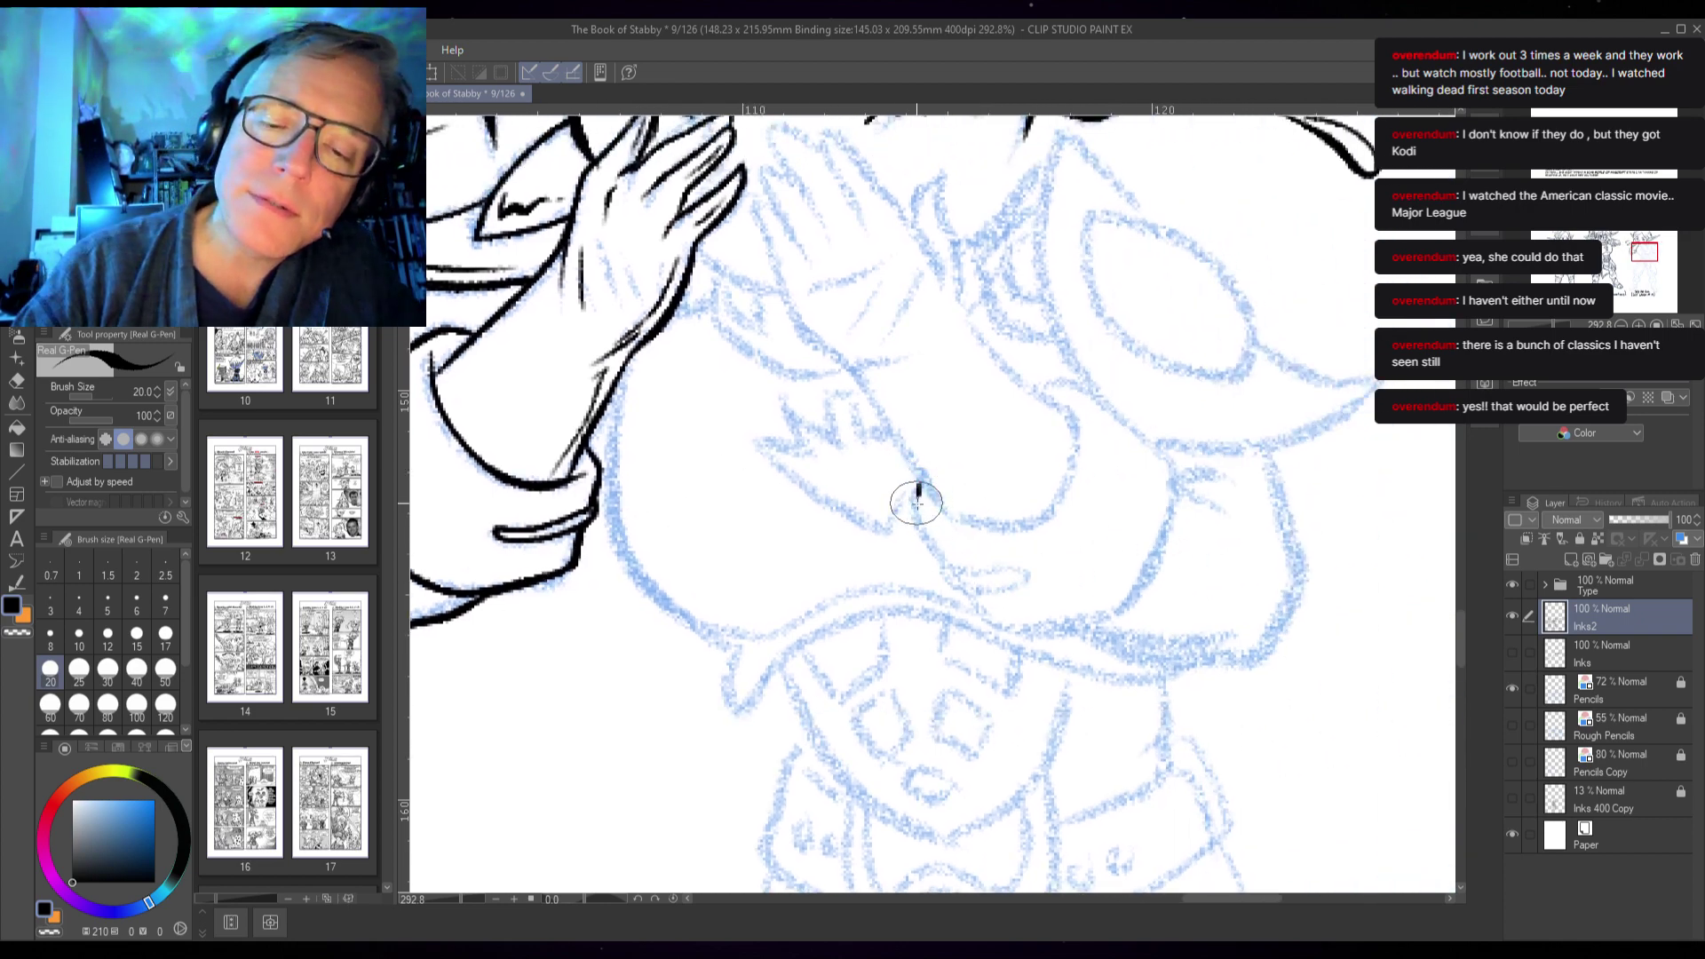
left_click_drag(917, 503, 951, 569)
mouse_move(918, 480)
left_mouse_down()
mouse_move(972, 571)
mouse_move(1016, 558)
mouse_move(967, 574)
mouse_move(940, 559)
mouse_move(965, 585)
mouse_move(1008, 573)
mouse_move(984, 612)
mouse_move(1015, 629)
mouse_move(1121, 610)
mouse_move(1179, 479)
left_mouse_up()
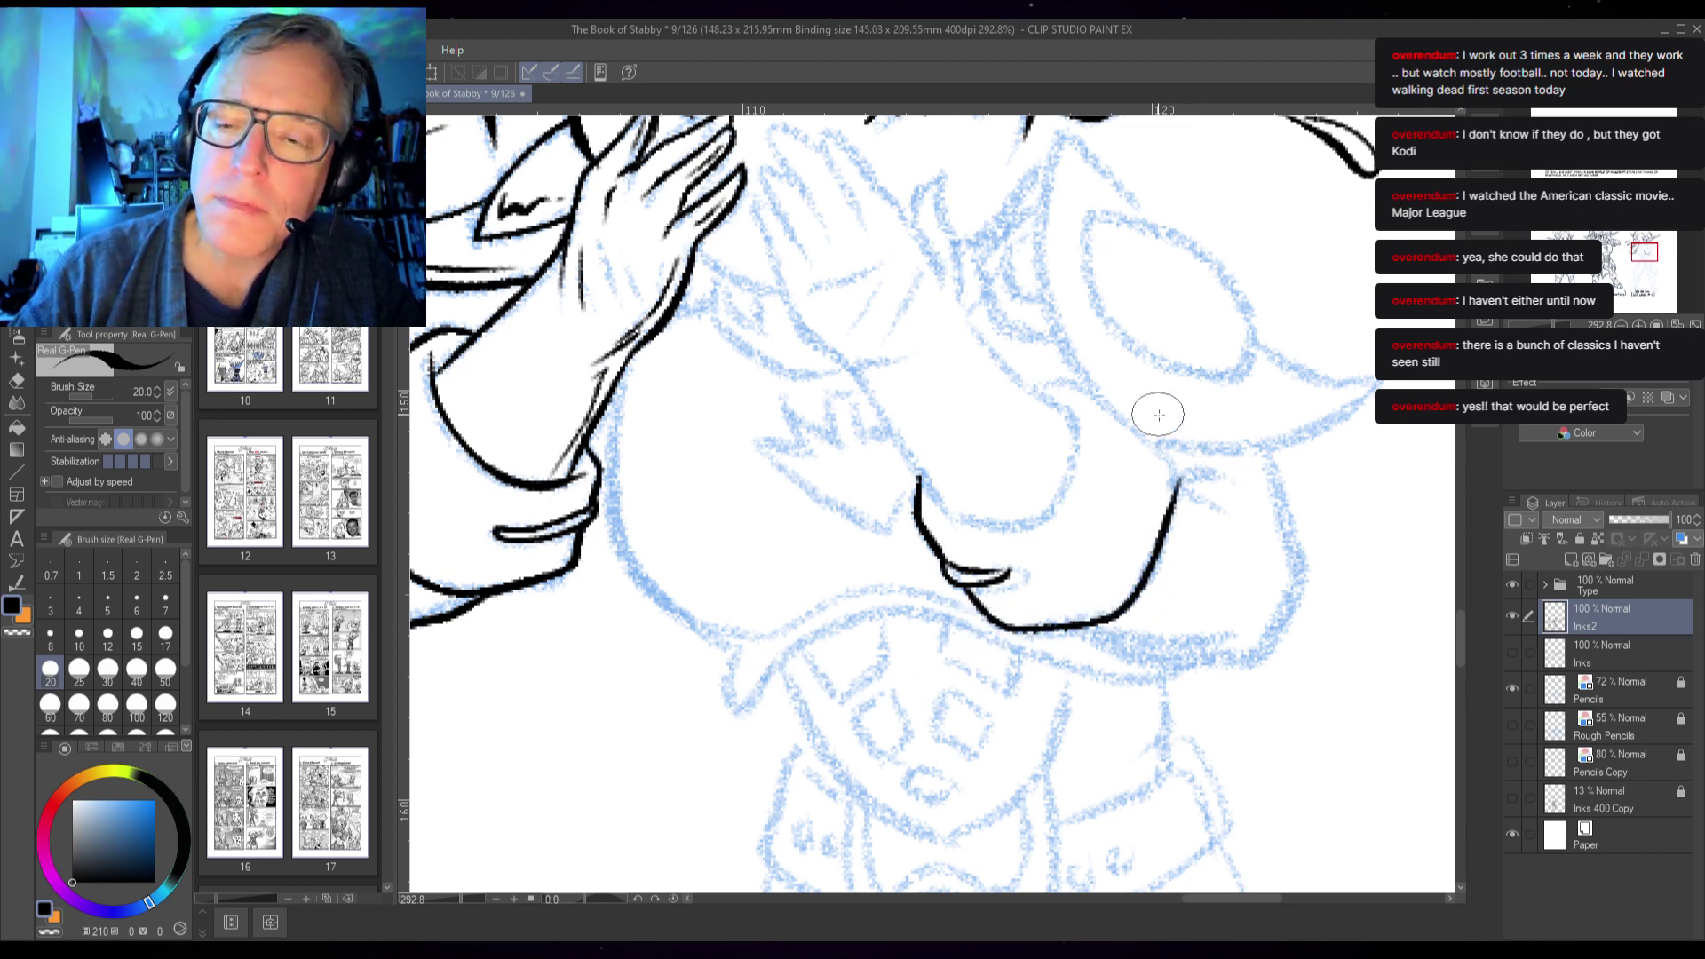
mouse_move(1049, 385)
left_mouse_down()
mouse_move(1172, 440)
mouse_move(1182, 468)
mouse_move(1137, 586)
left_mouse_up()
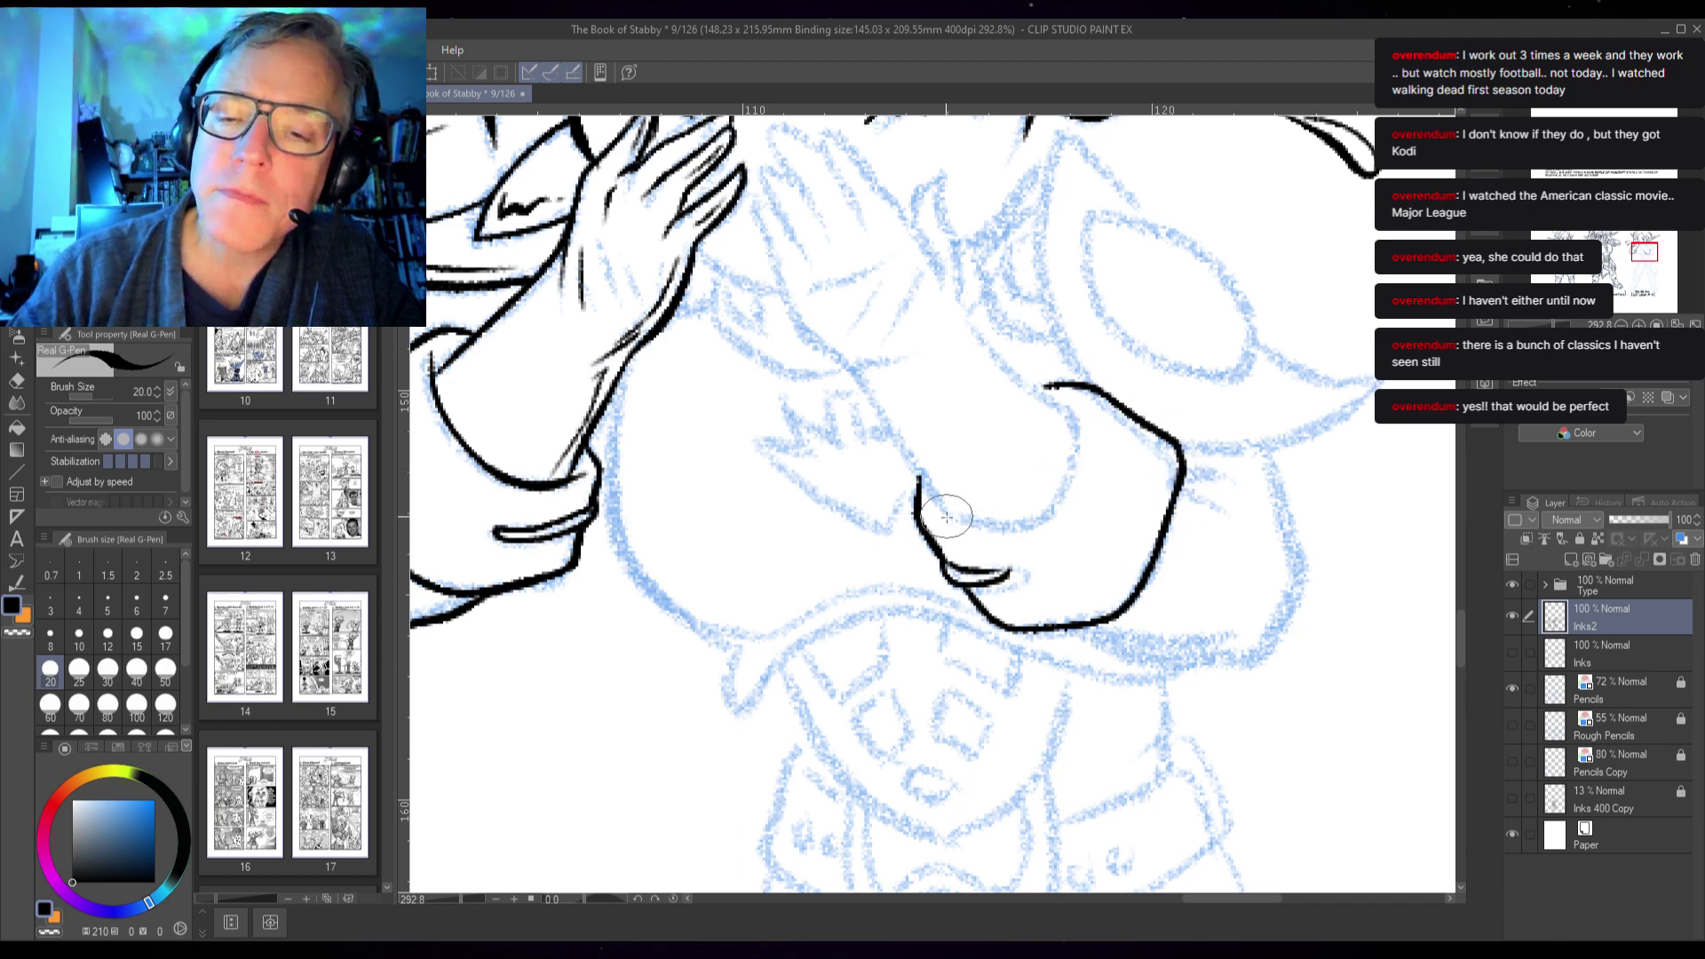
mouse_move(938, 510)
left_mouse_down()
mouse_move(1038, 521)
mouse_move(1076, 424)
left_mouse_up()
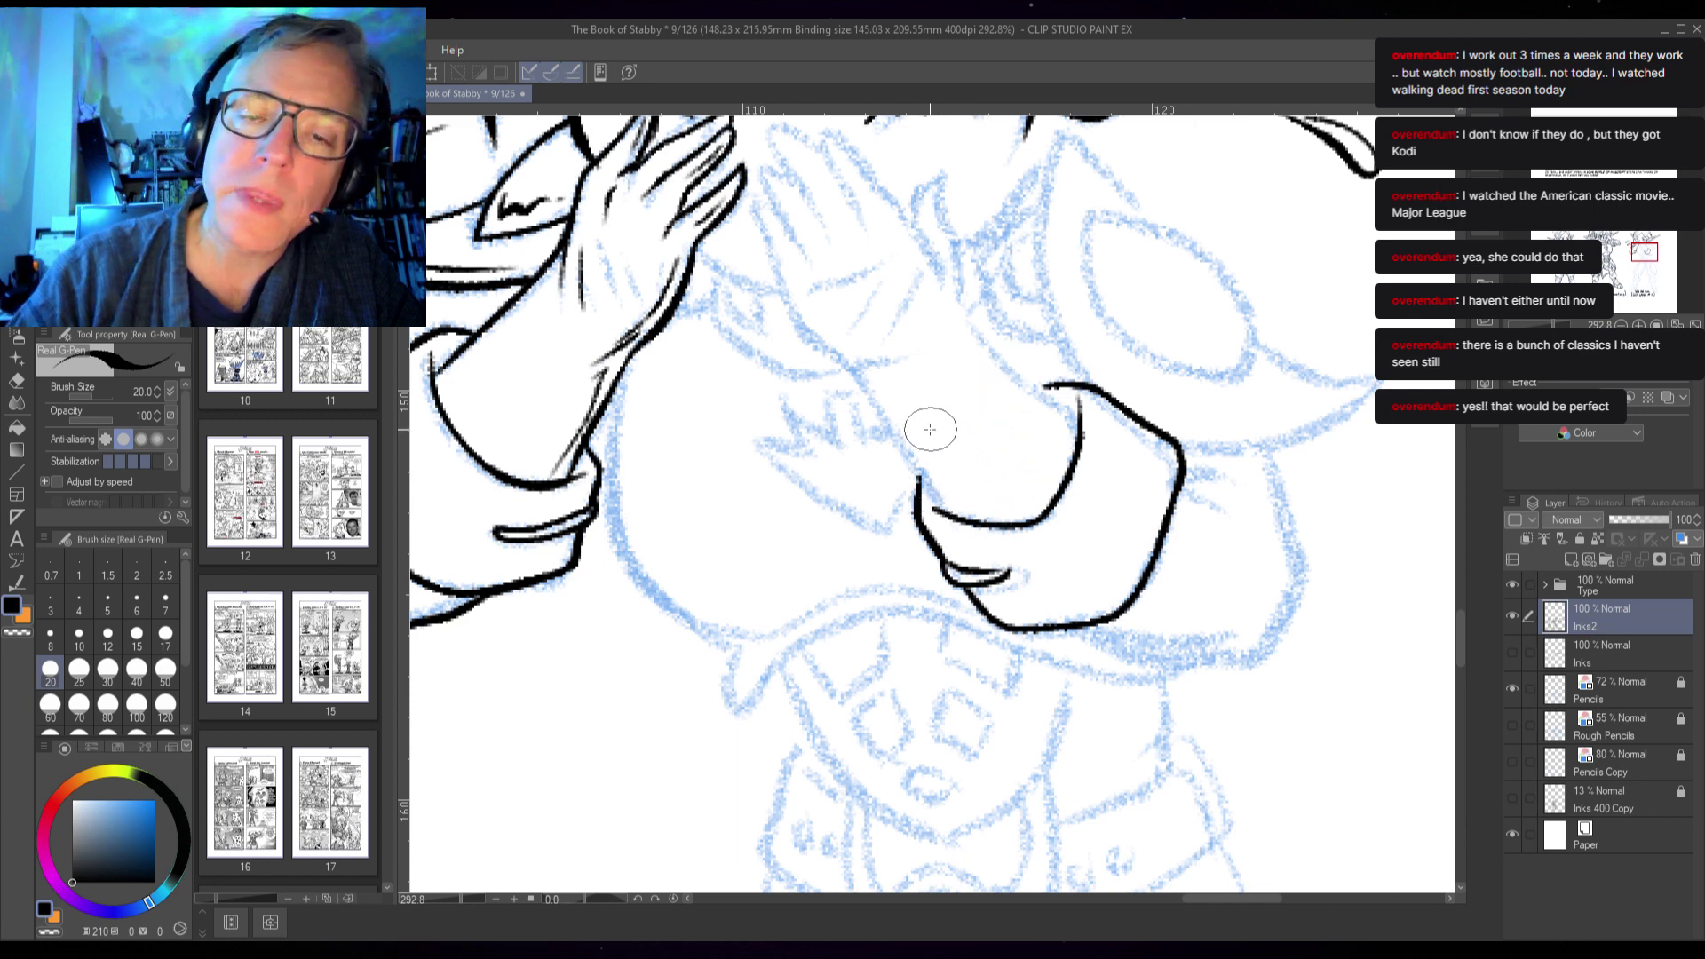
- Ink both edges of the forearm coming out of the second cuff and touch up the cuff's upper corner
left_click_drag(858, 374, 867, 384)
left_click_drag(913, 451, 928, 497)
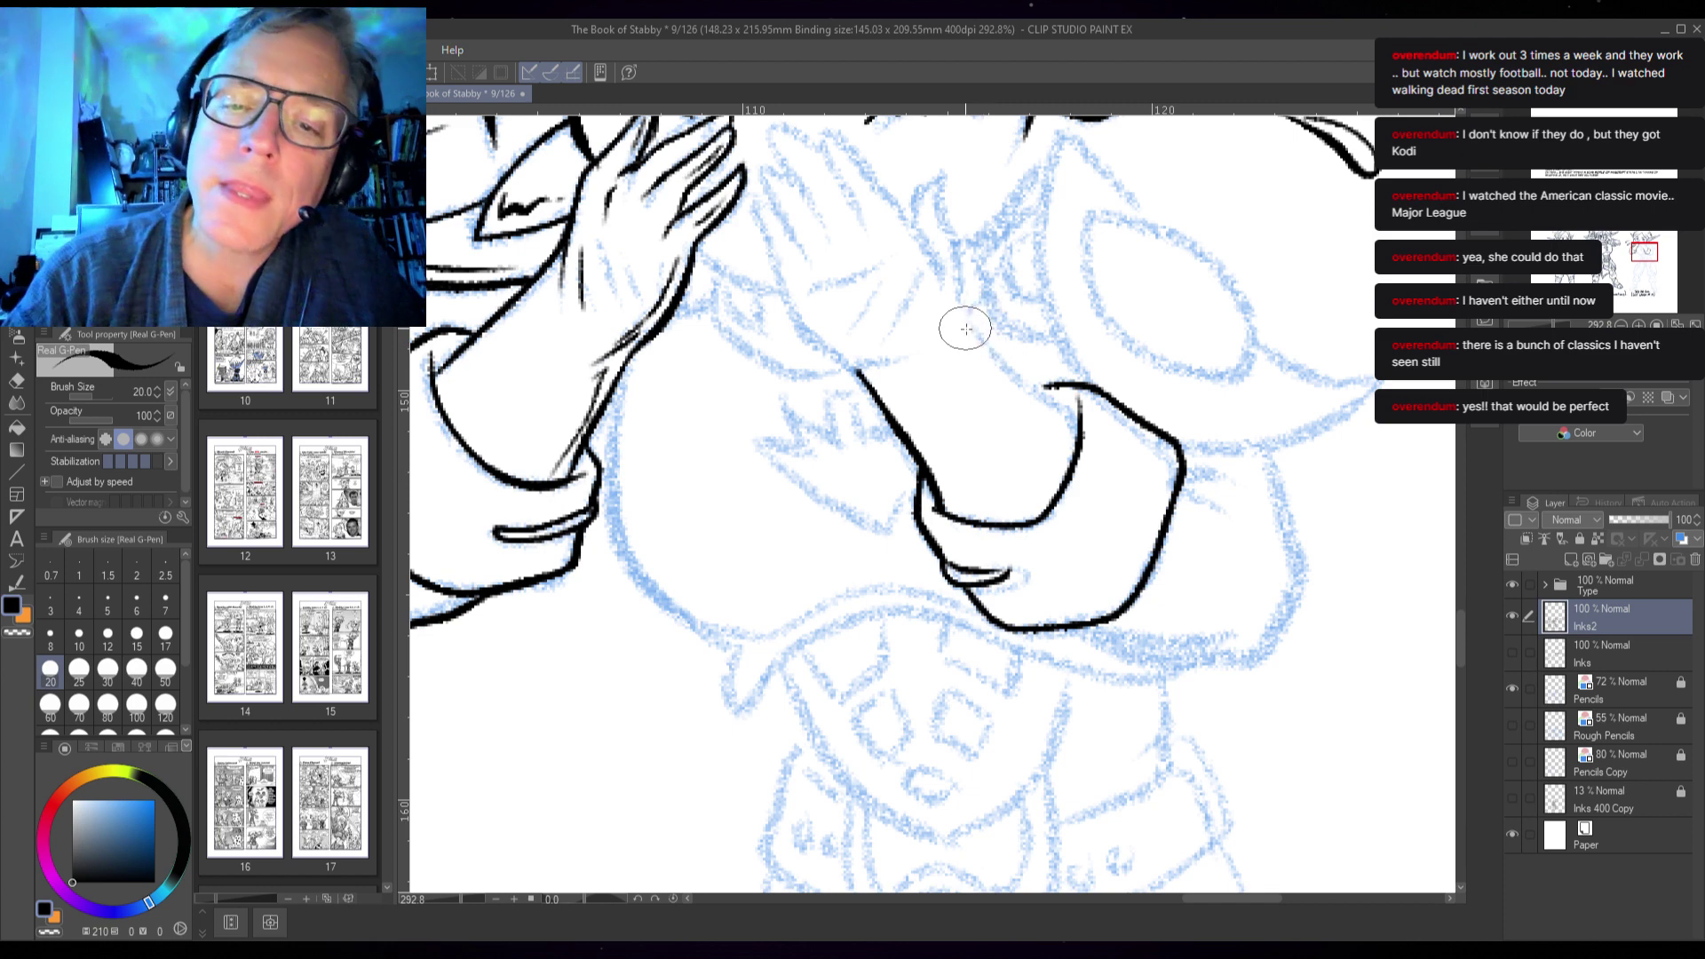
mouse_move(964, 331)
left_mouse_down()
mouse_move(1078, 427)
mouse_move(1028, 393)
mouse_move(1057, 387)
mouse_move(1026, 391)
mouse_move(1092, 389)
left_mouse_up()
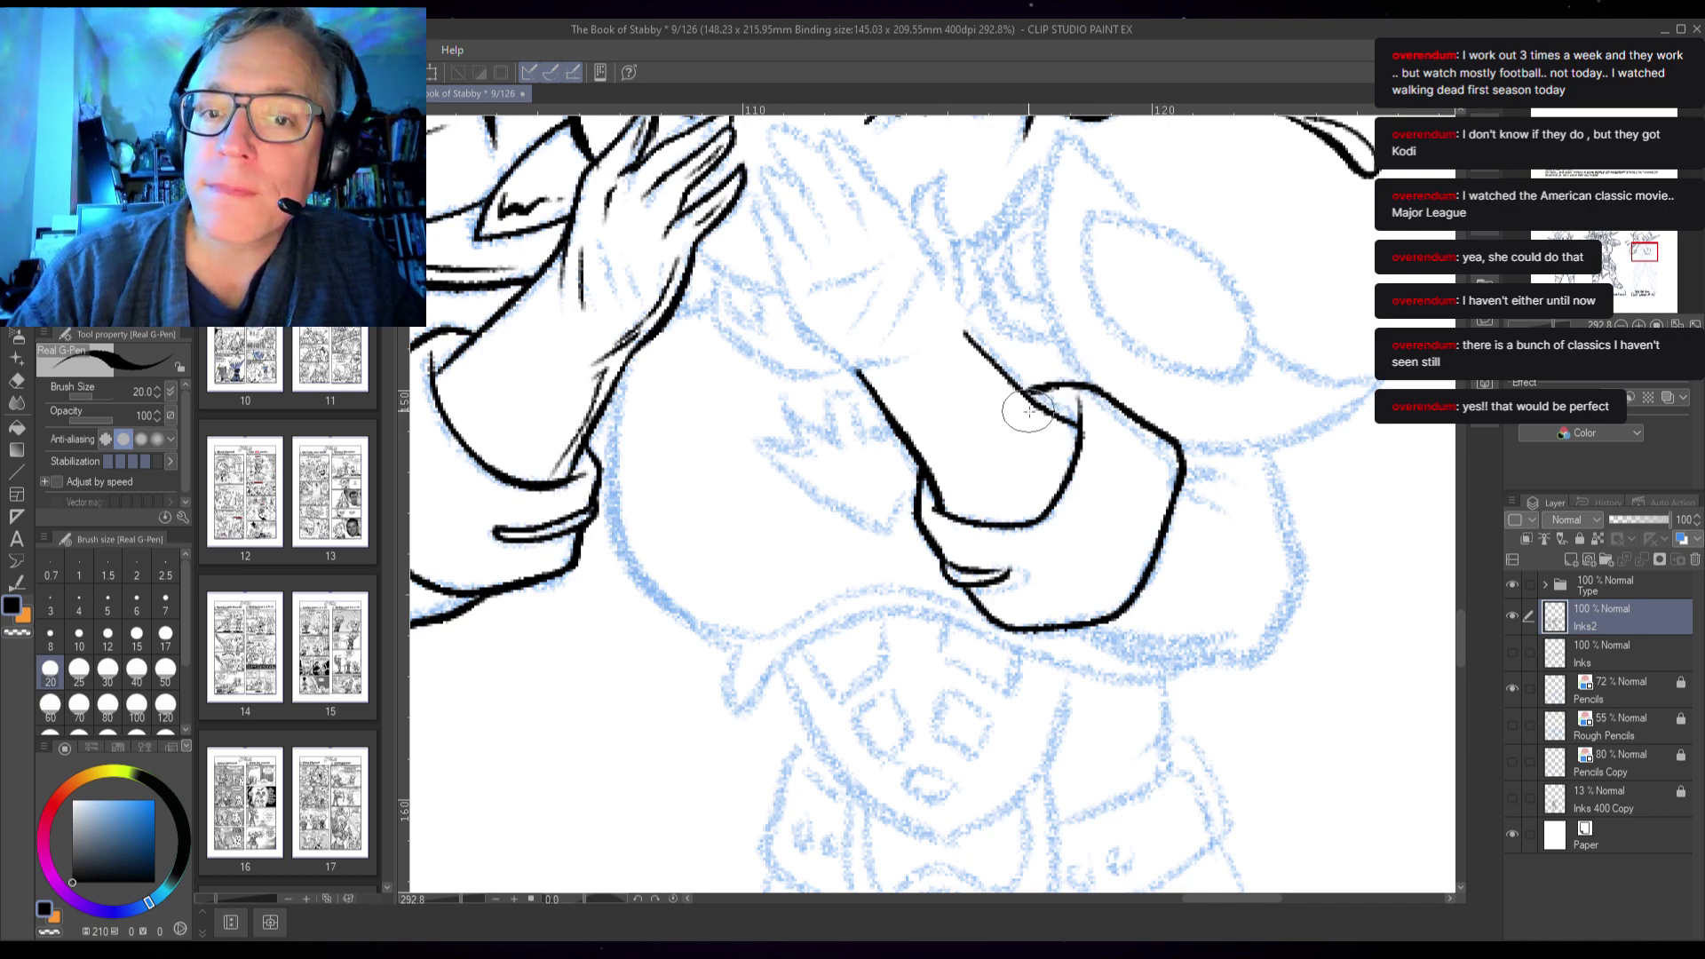
left_click_drag(1028, 411, 1078, 442)
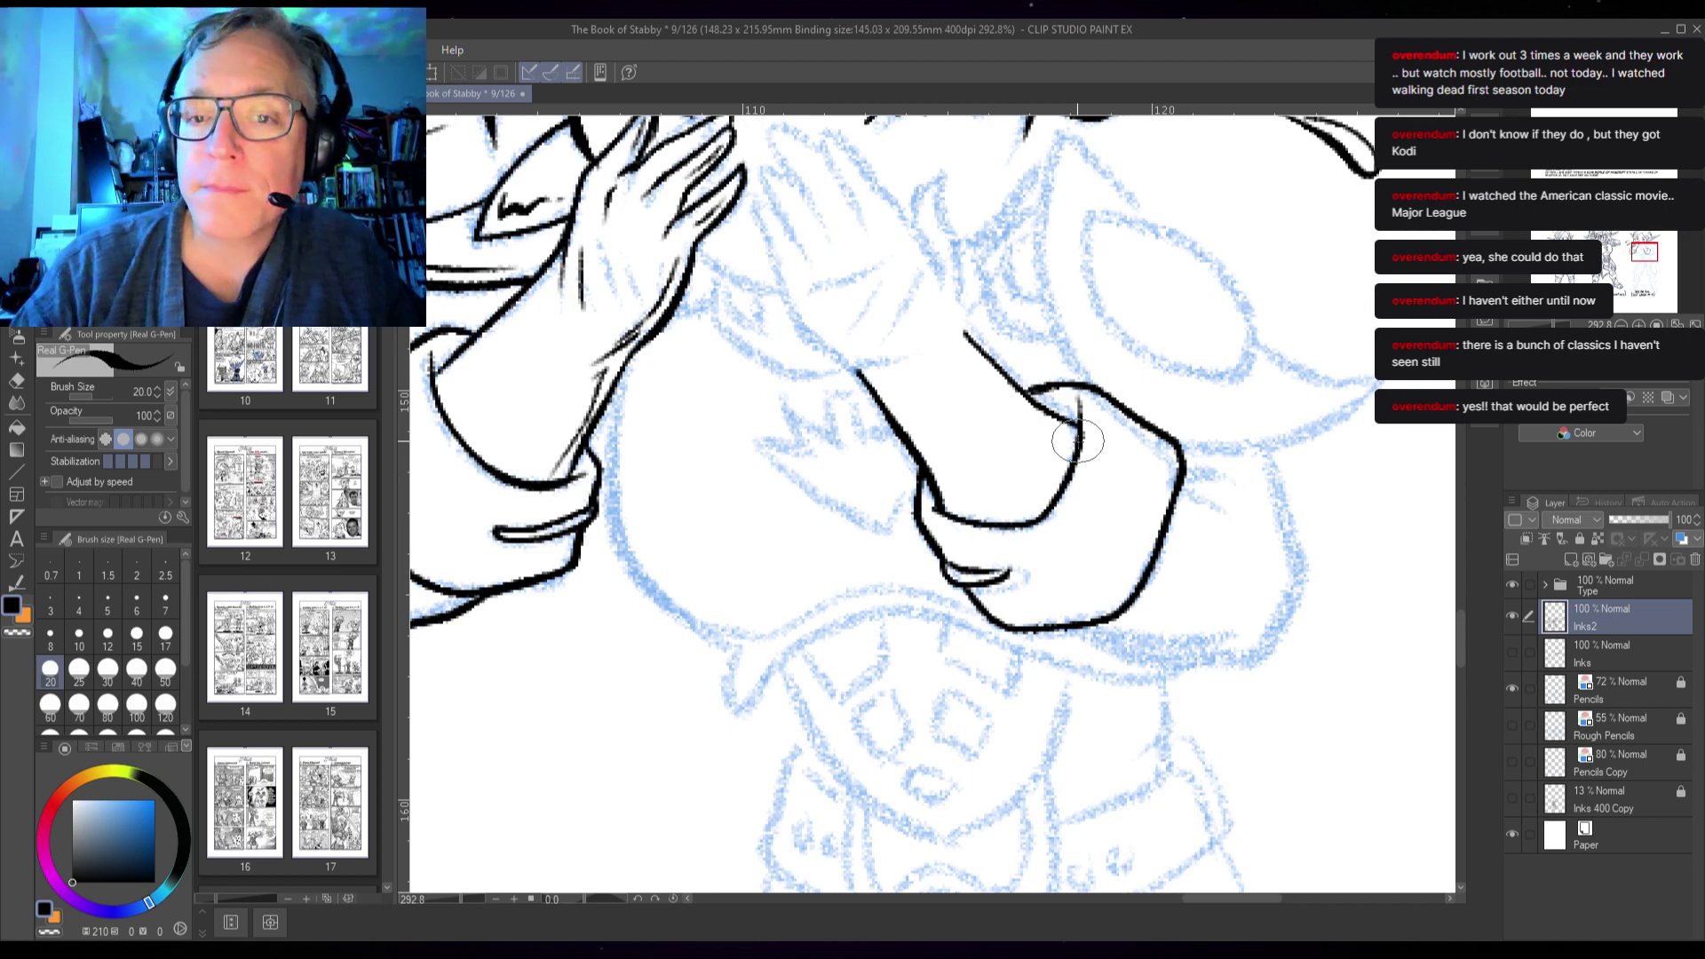
- Ink the second hand's thumb and the two fingers nearest it, from the wrist up towards the mouth
mouse_move(1111, 368)
left_mouse_down()
mouse_move(1063, 427)
mouse_move(987, 432)
left_mouse_up()
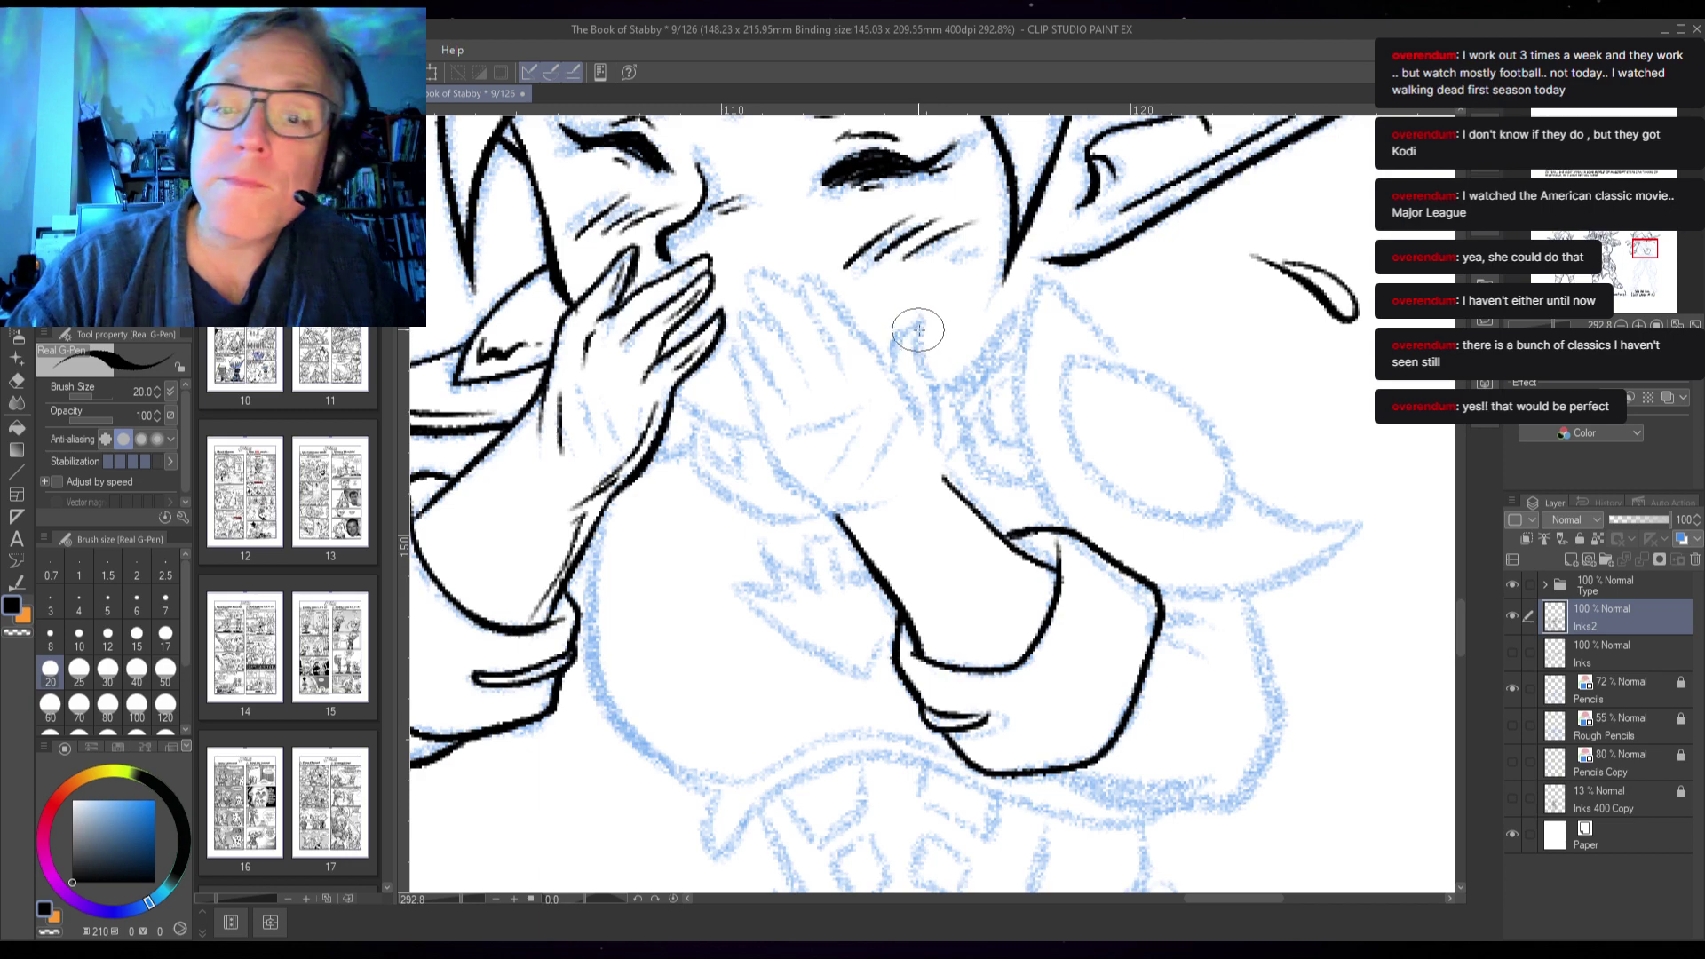
left_click_drag(919, 342, 947, 480)
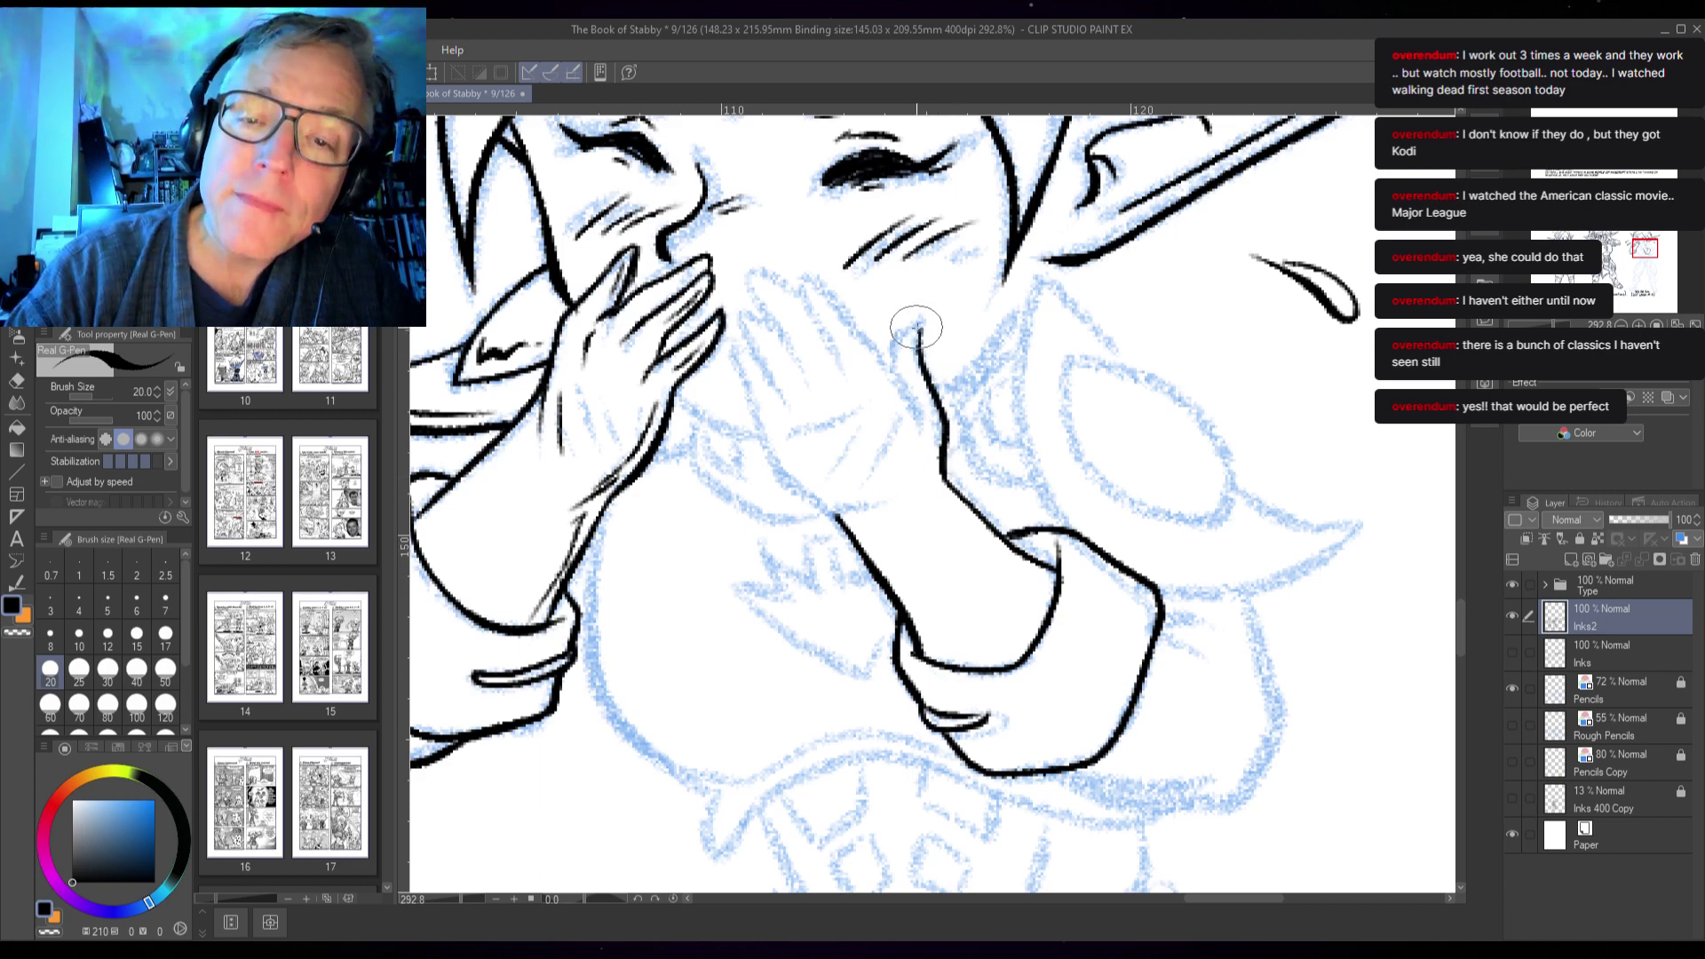
left_click_drag(921, 323, 889, 363)
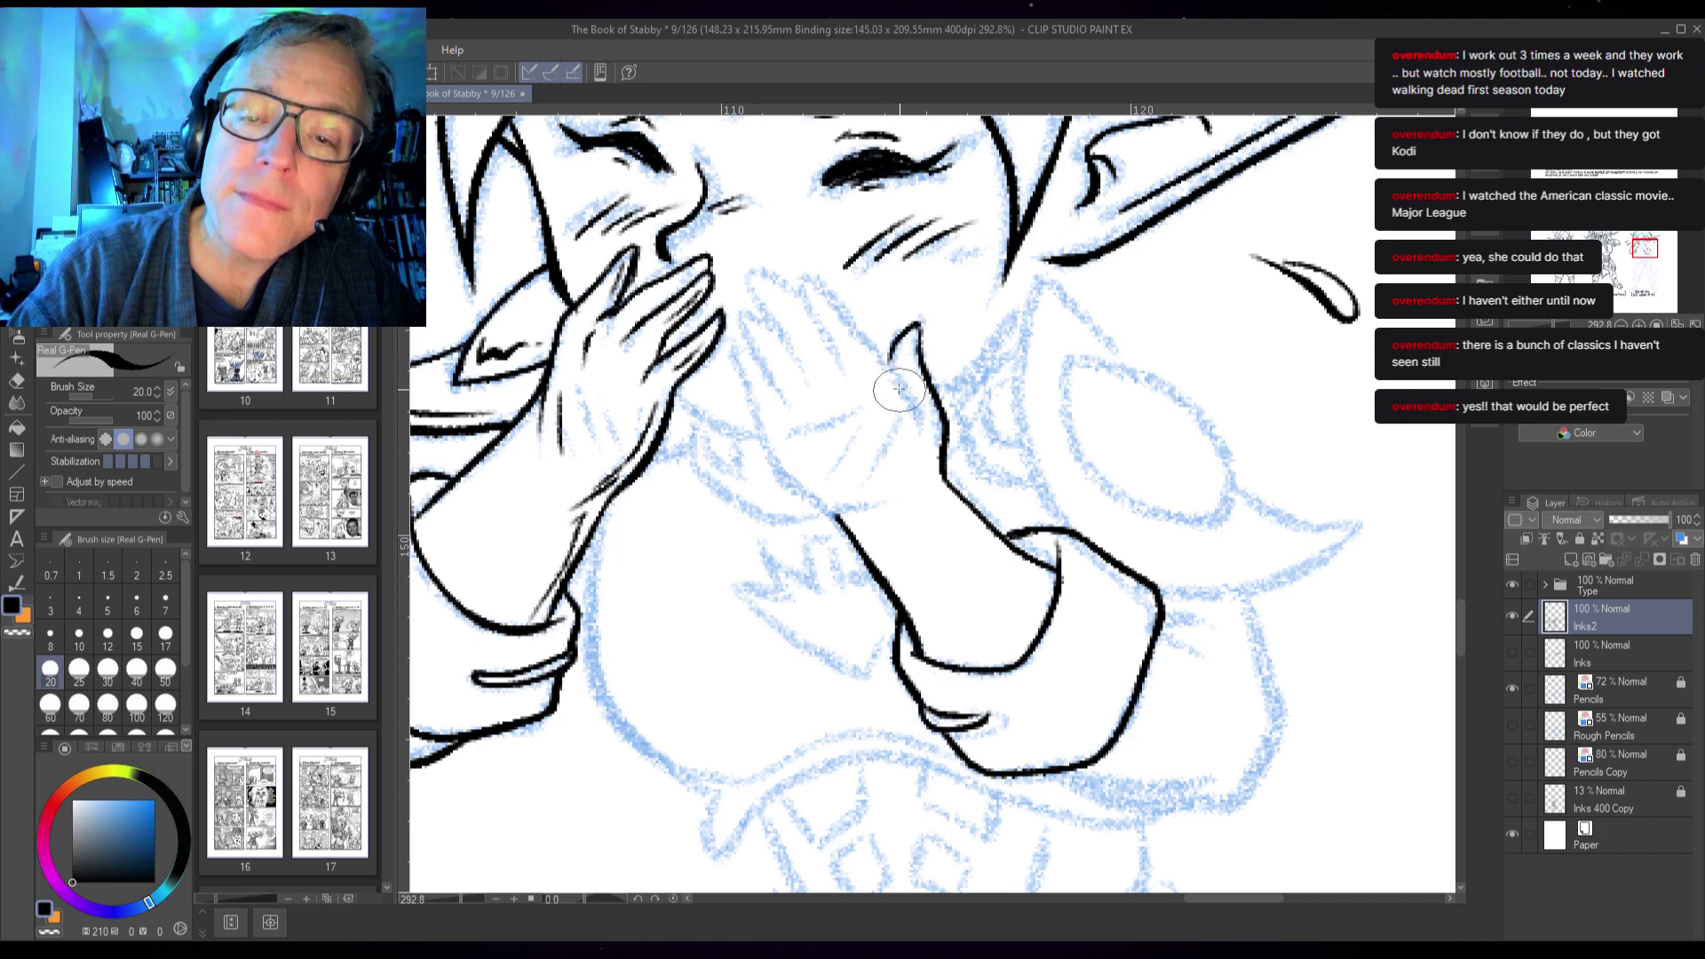
left_click_drag(814, 281, 919, 400)
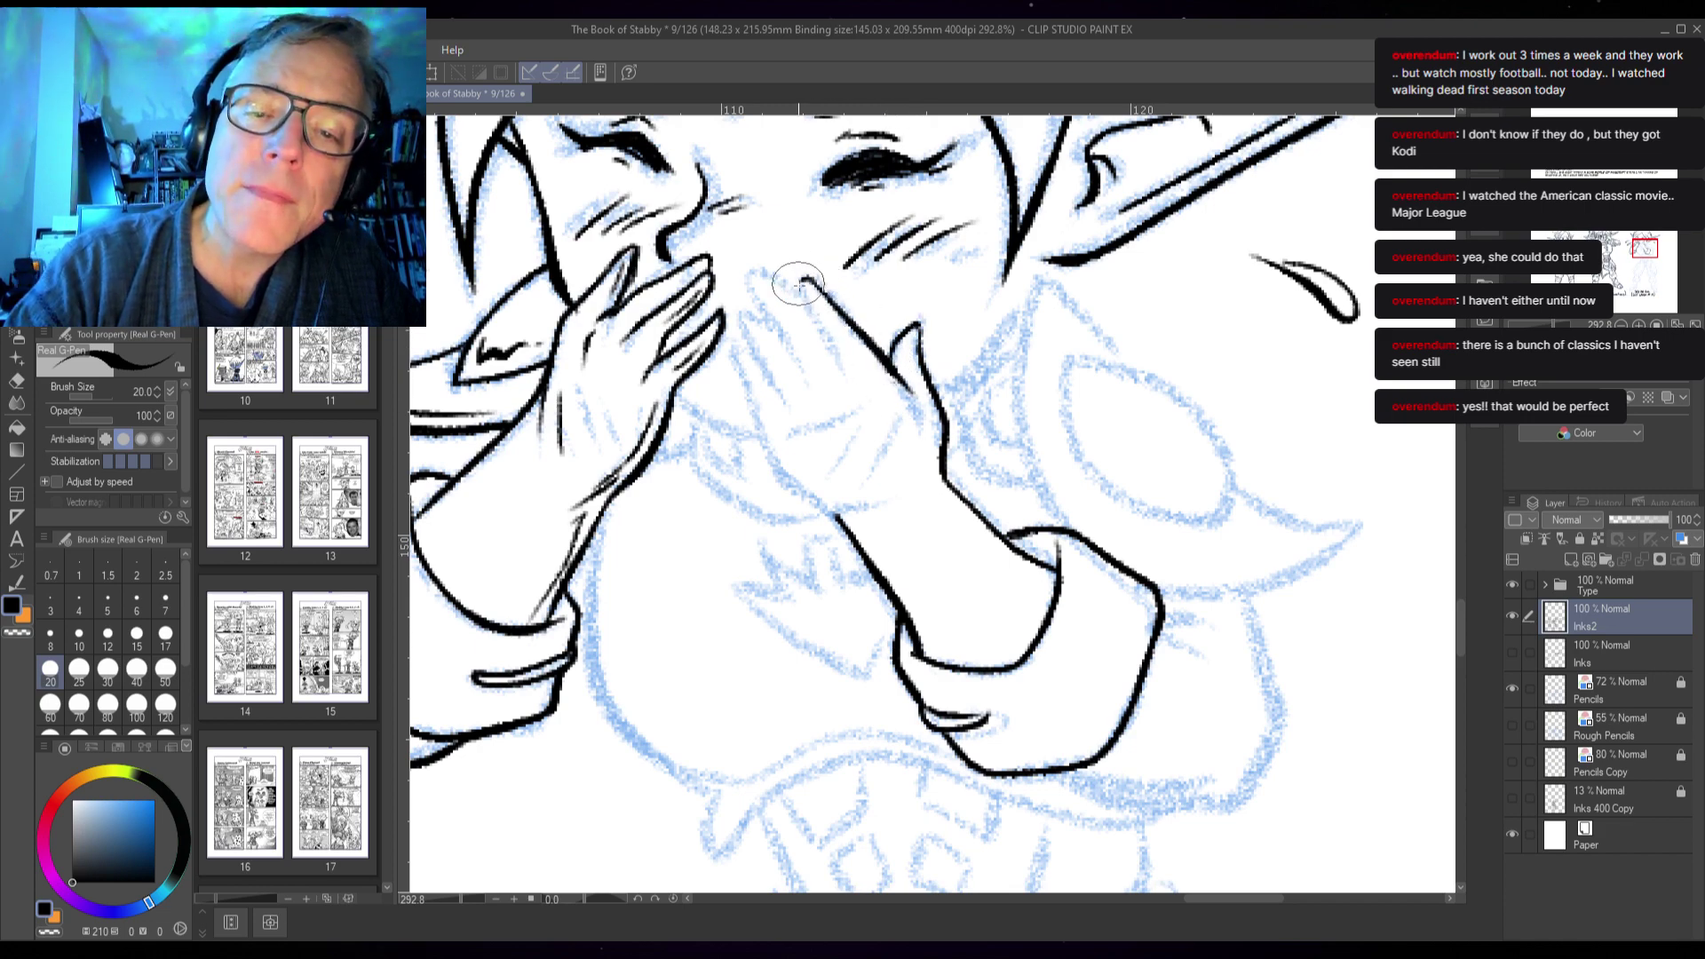
left_click_drag(799, 285, 878, 389)
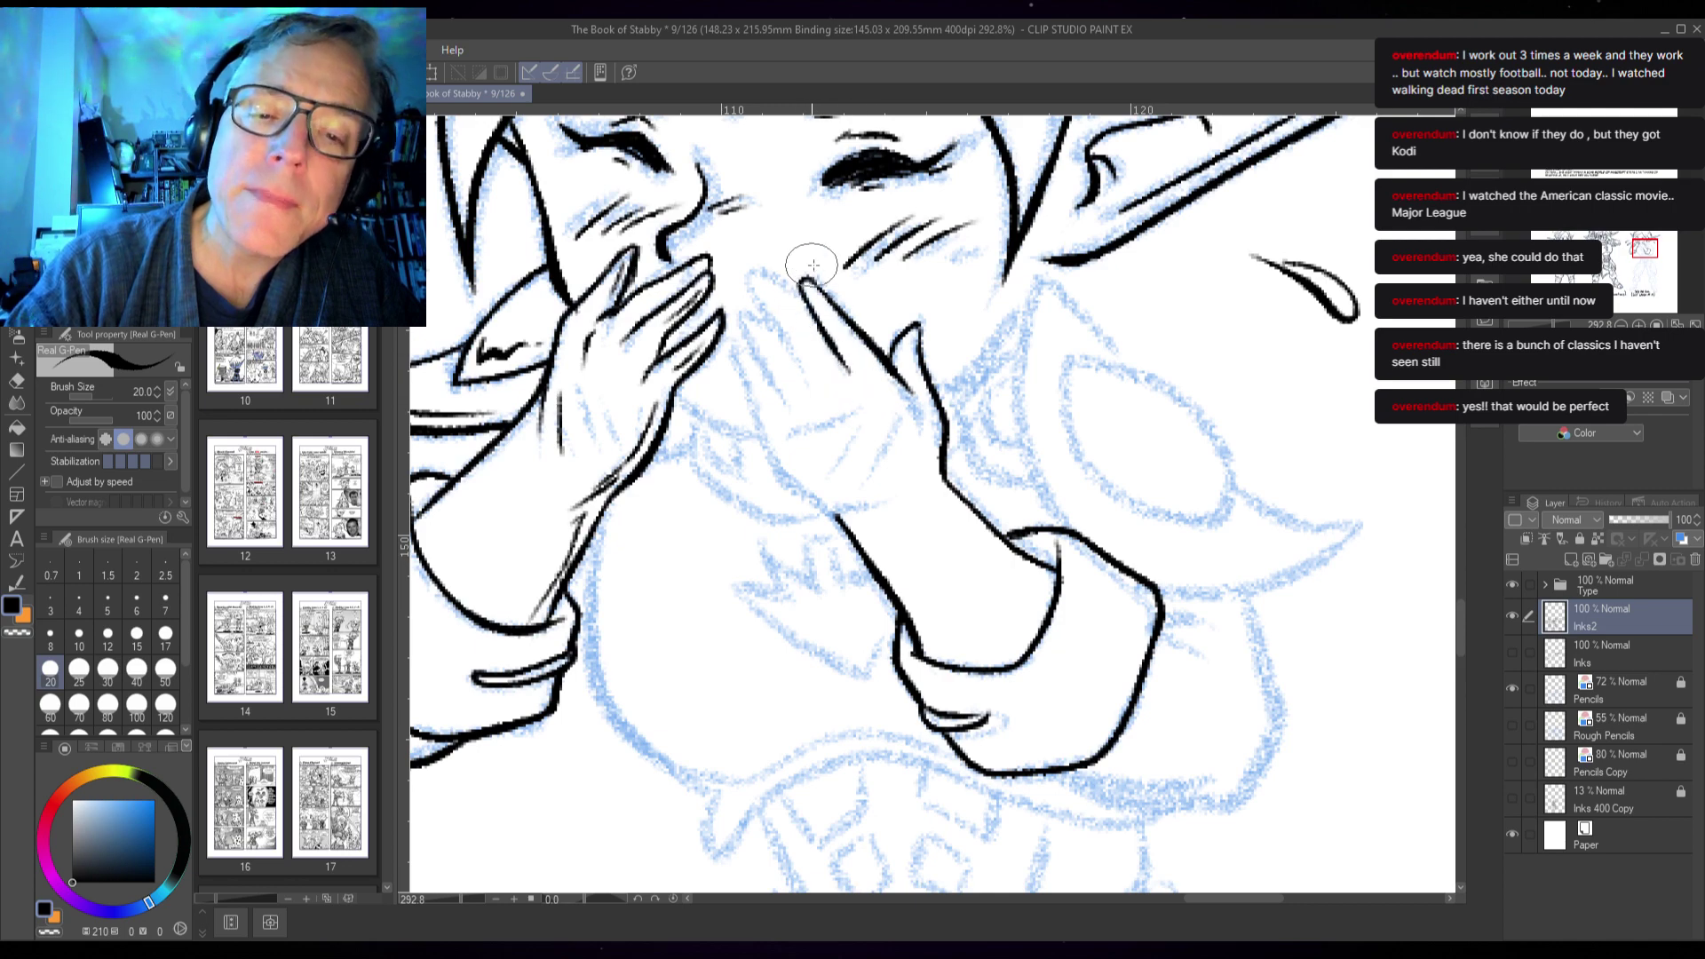
mouse_move(803, 300)
left_mouse_down()
mouse_move(769, 268)
mouse_move(759, 282)
mouse_move(825, 384)
left_mouse_up()
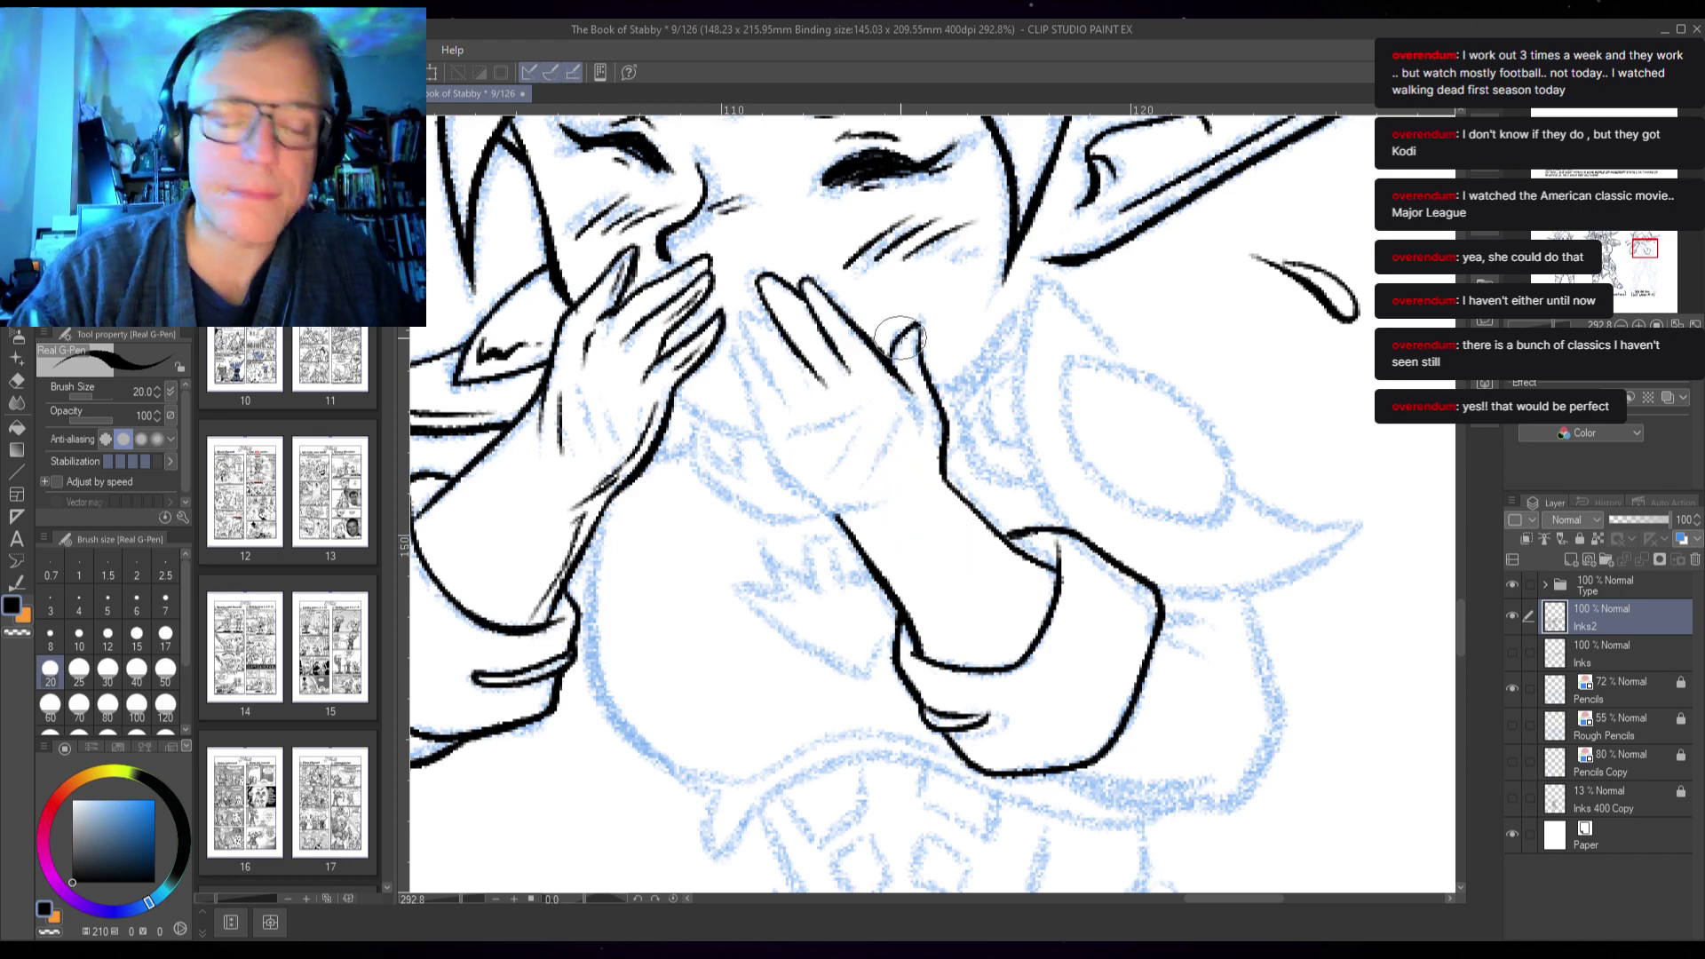
- Ink the second hand's remaining fingers and the outer edge of its palm, joining it to the forearm line
key("ctrl+z")
left_click_drag(1462, 430, 1354, 349)
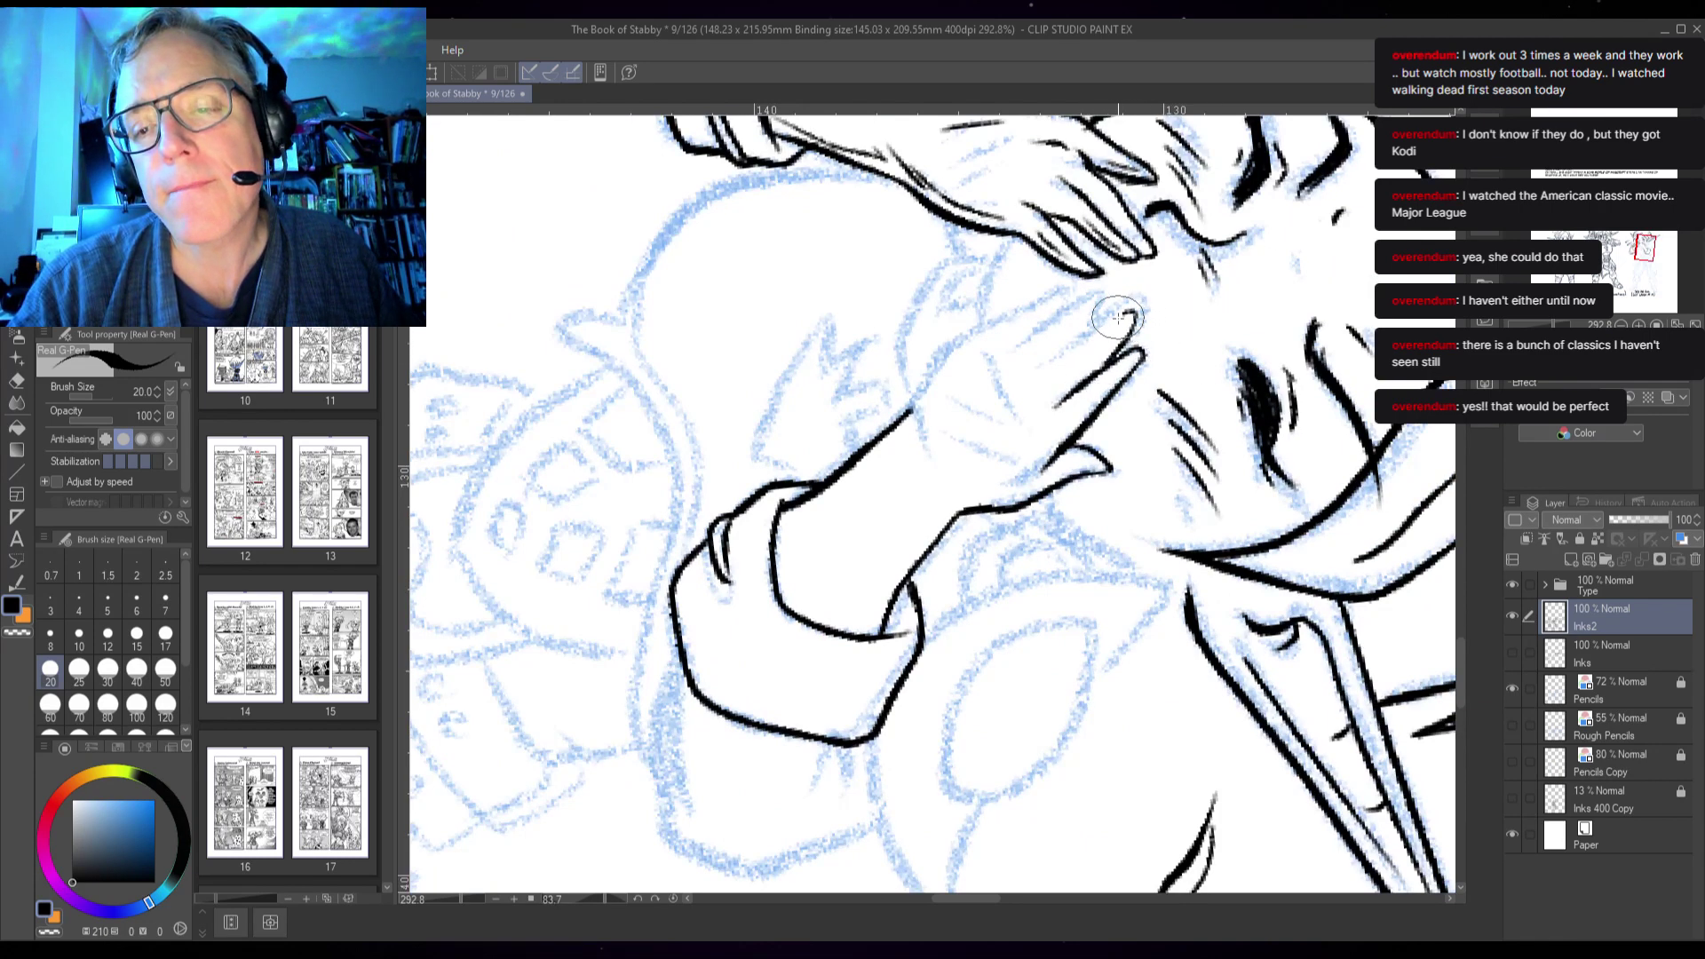
left_click_drag(1134, 312, 1034, 386)
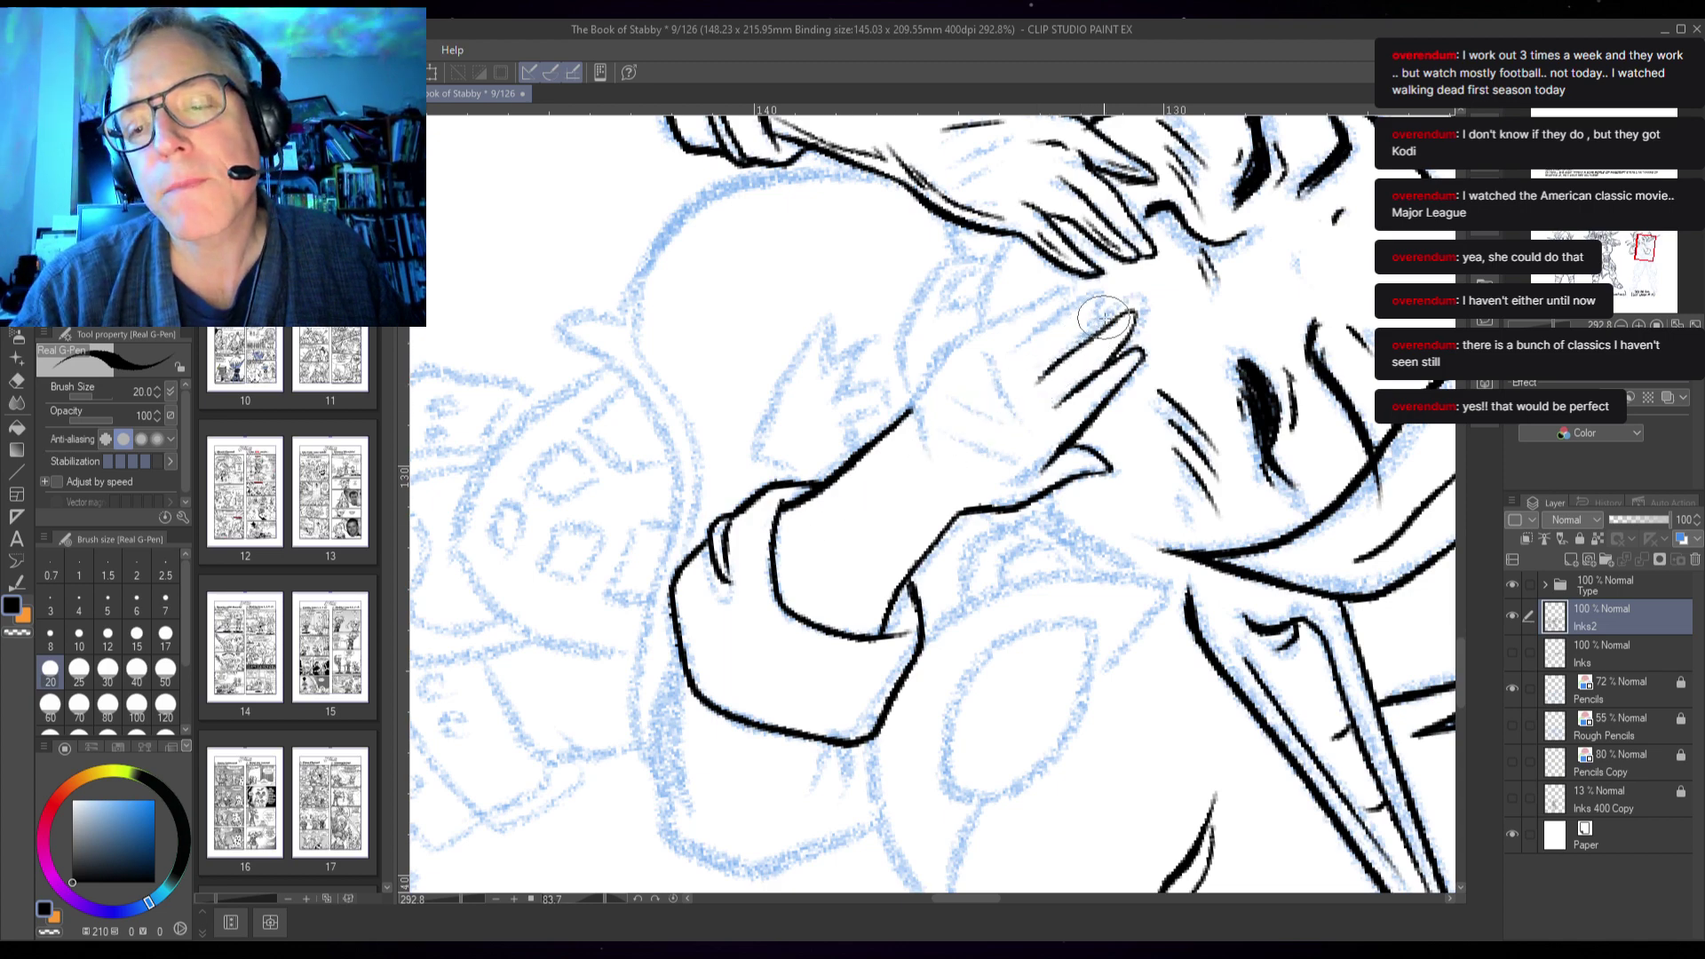
left_click_drag(1100, 307, 1021, 351)
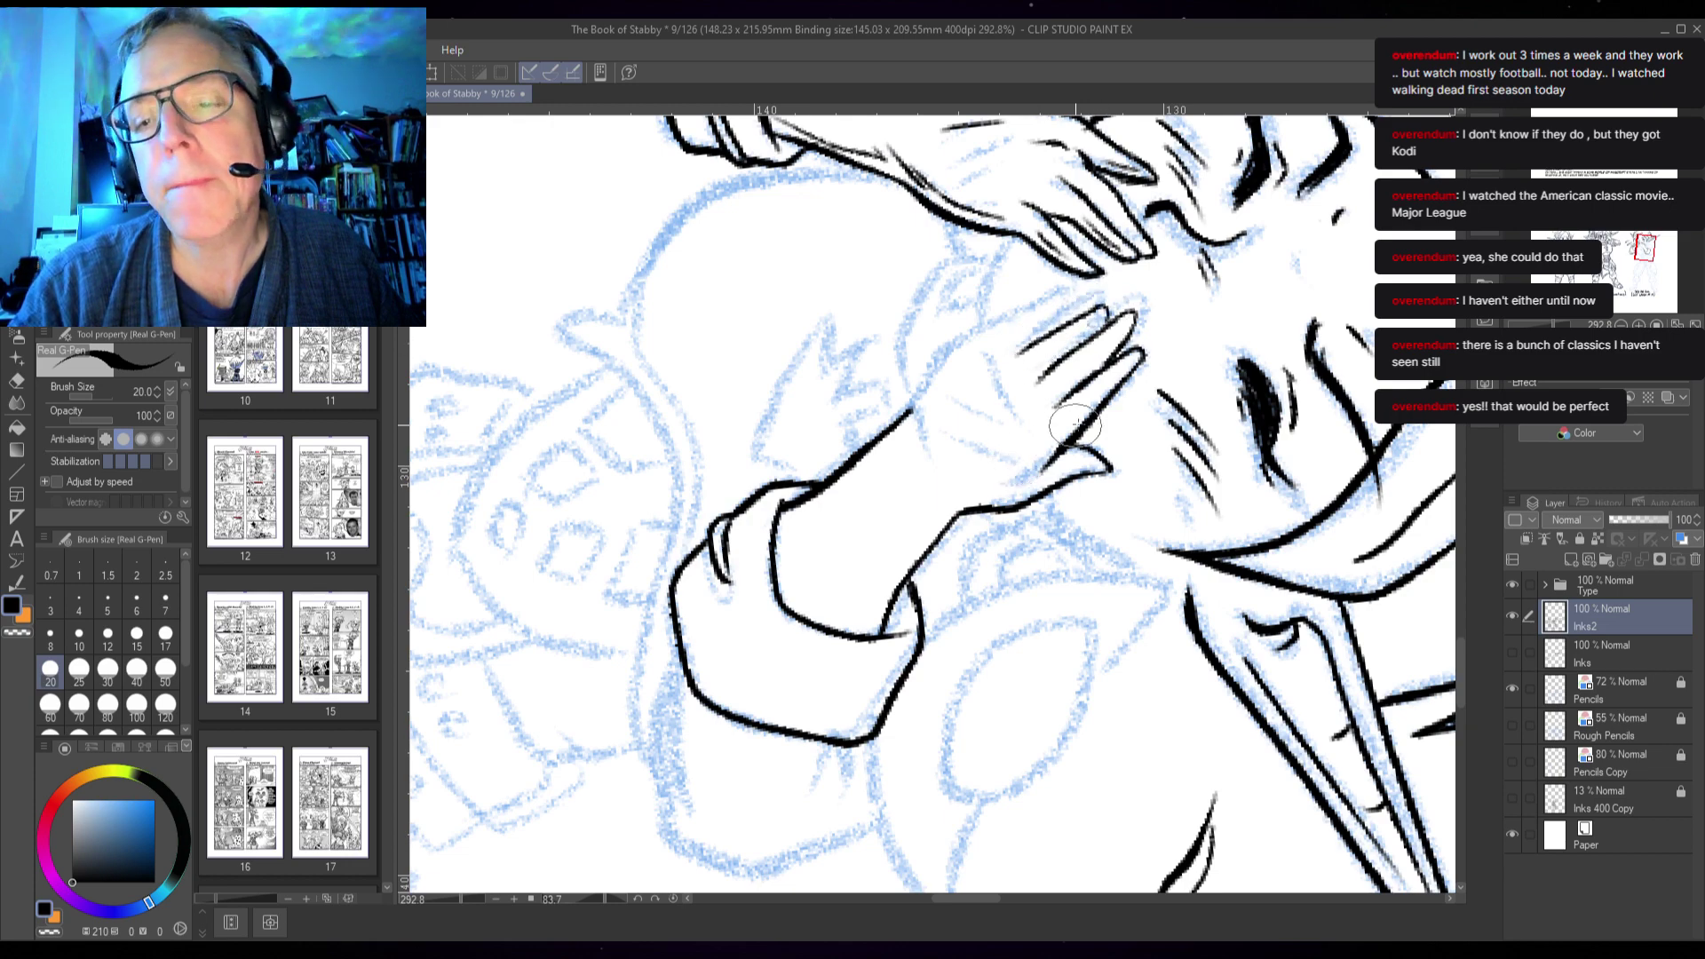
mouse_move(1065, 305)
left_mouse_down()
mouse_move(1022, 348)
mouse_move(1065, 299)
mouse_move(1057, 282)
mouse_move(910, 410)
left_mouse_up()
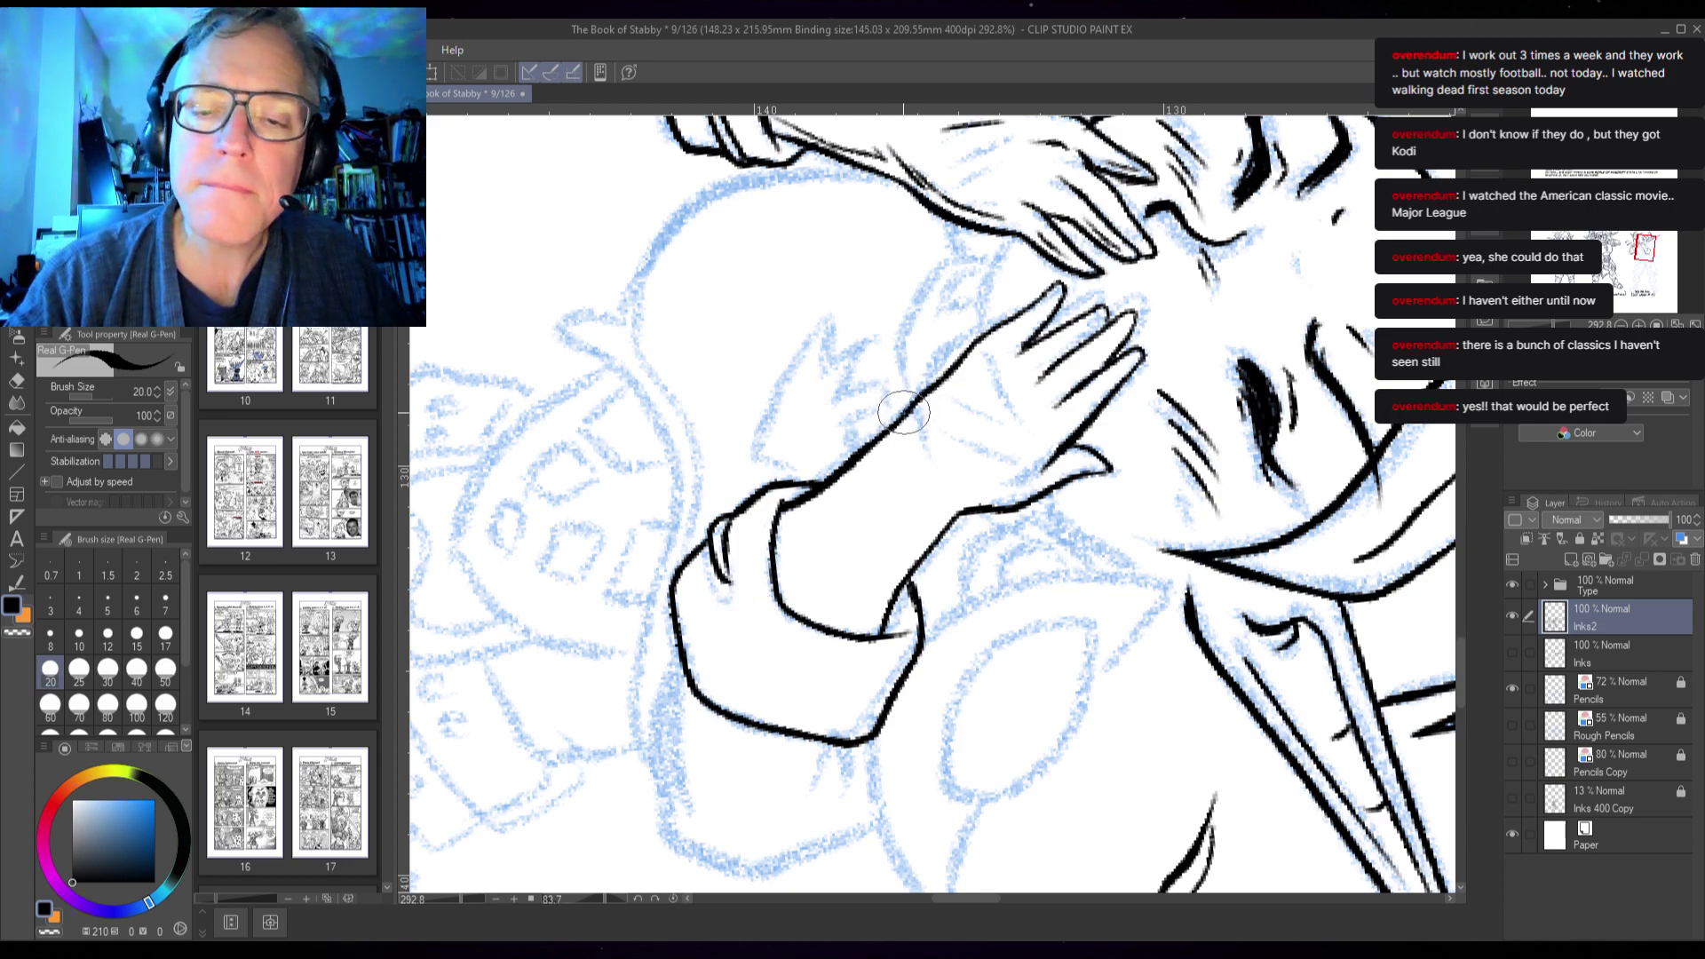
- Add shading strokes along the second hand's wrist, the forearm's inner edge, the base of the thumb and the fingers
left_click_drag(925, 402, 904, 468)
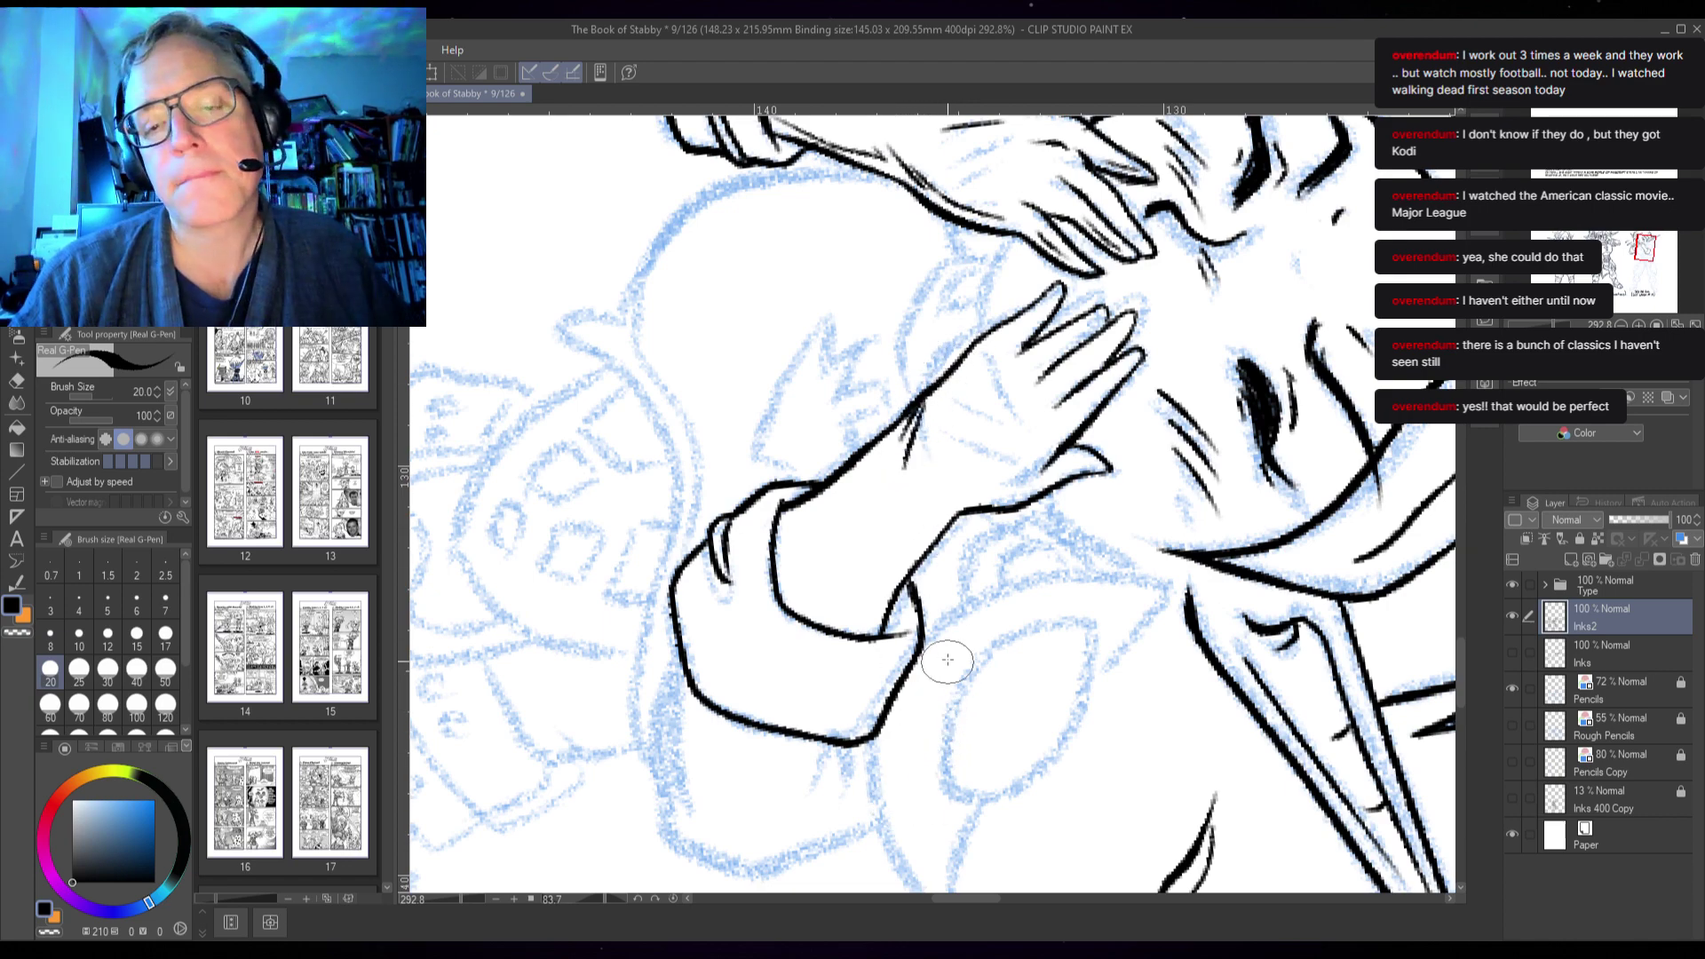
mouse_move(861, 624)
left_mouse_down()
mouse_move(942, 517)
mouse_move(1009, 498)
mouse_move(1065, 441)
left_mouse_up()
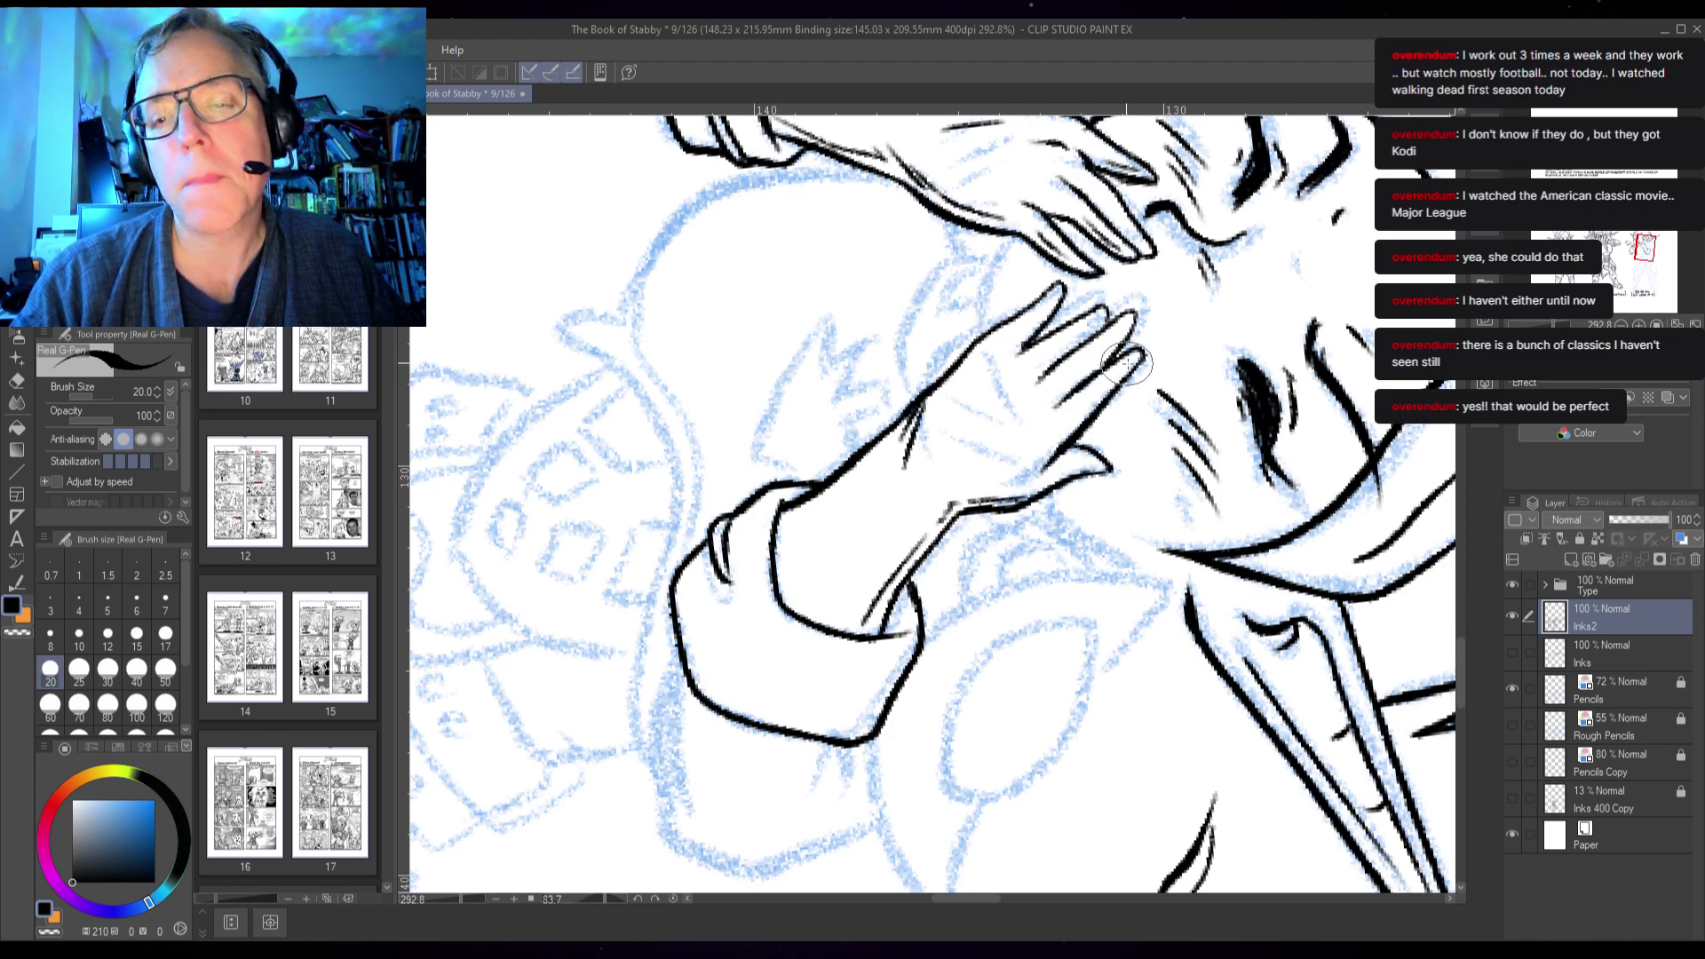
left_click_drag(1141, 355, 1074, 417)
left_click_drag(1074, 418, 1021, 474)
left_click_drag(1123, 331, 1052, 401)
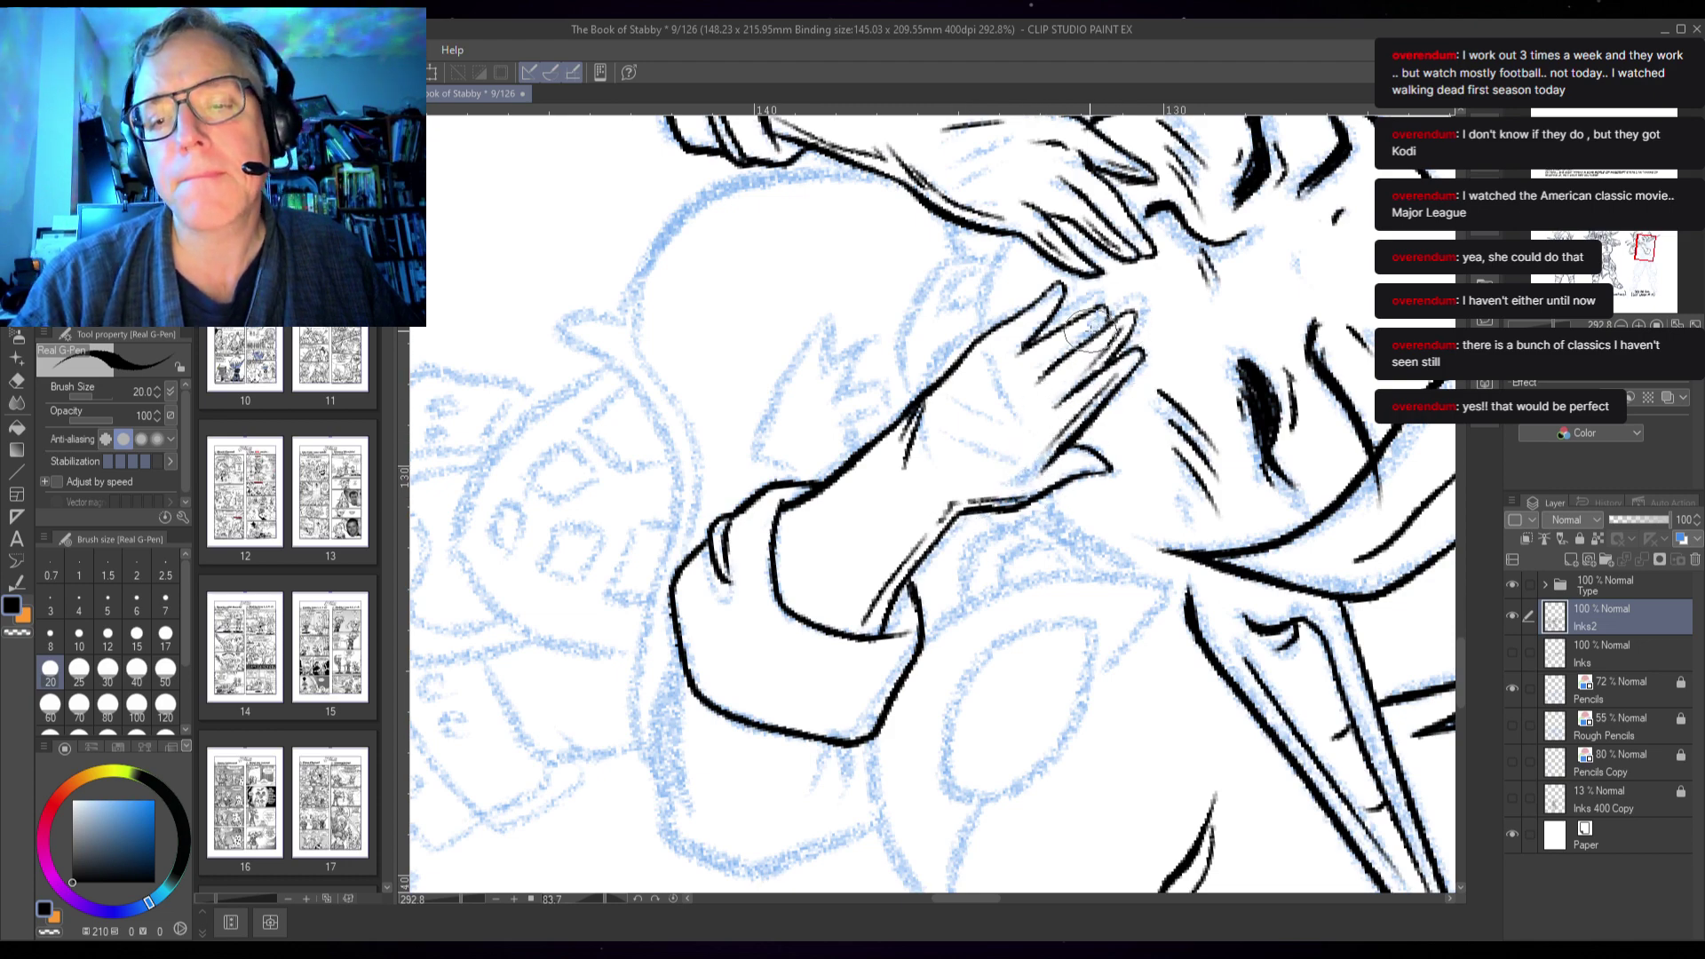
left_click_drag(1052, 305, 994, 360)
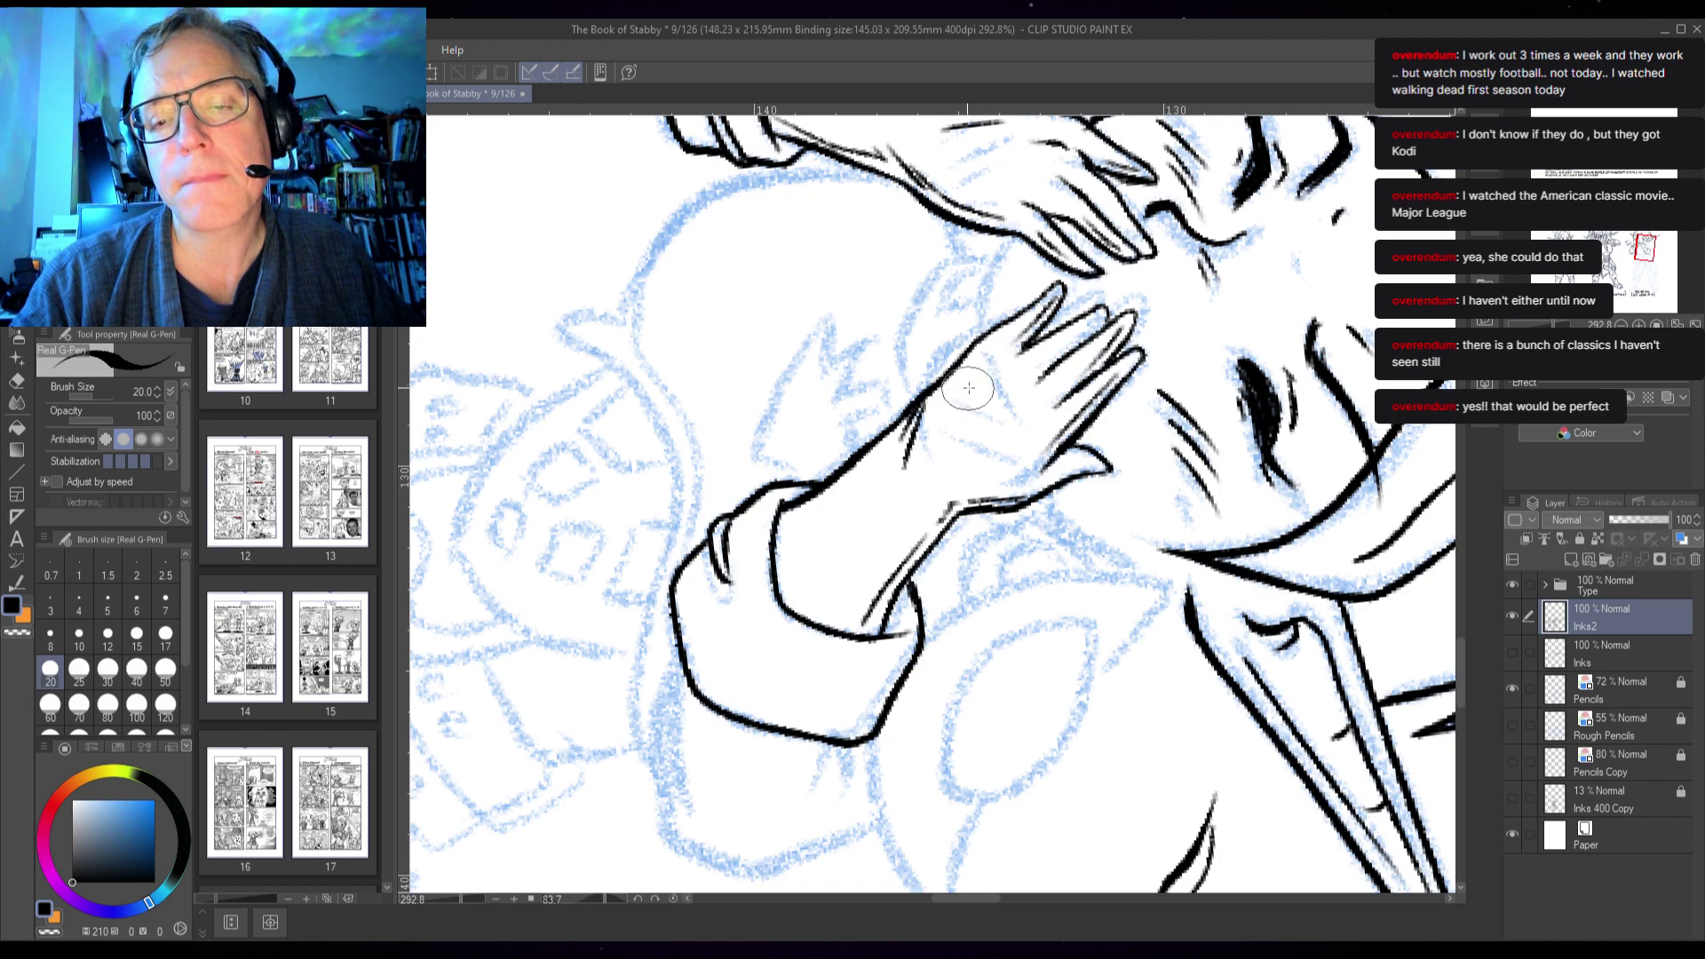
- Ink the crease lines across the second hand's palm and strengthen the lines at its fingers and thumb
left_click_drag(979, 360, 1003, 444)
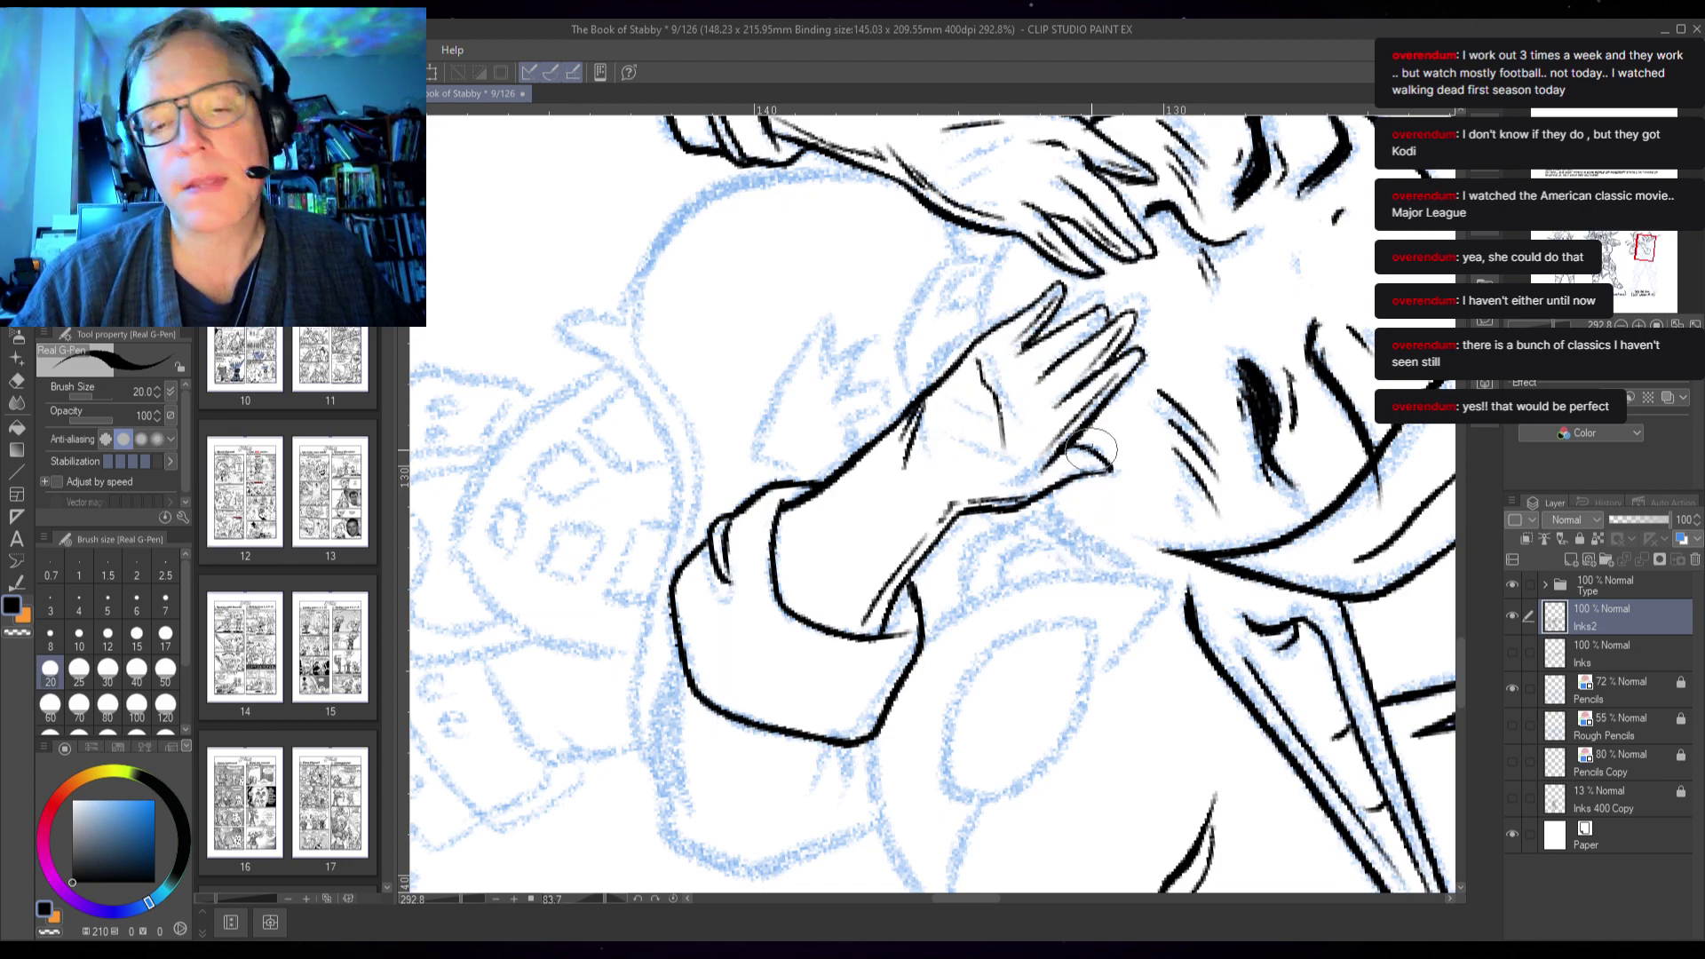
left_click_drag(992, 368, 1035, 444)
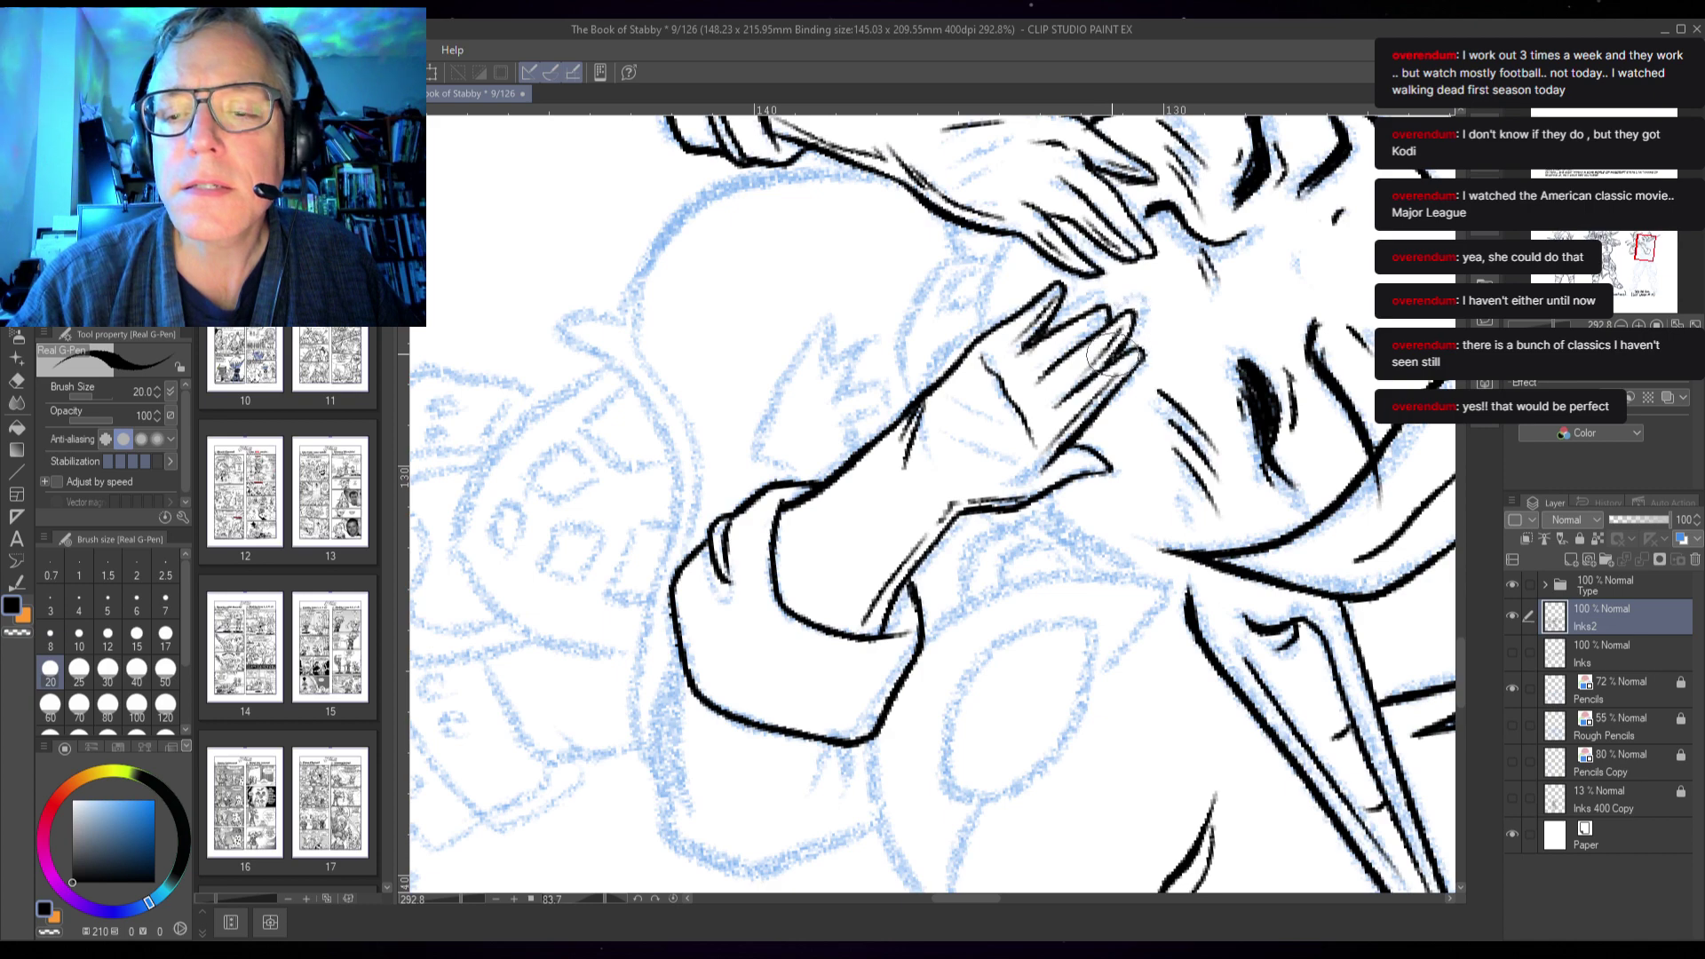
mouse_move(1139, 369)
left_mouse_down()
mouse_move(1057, 444)
mouse_move(1106, 461)
mouse_move(1083, 463)
left_mouse_up()
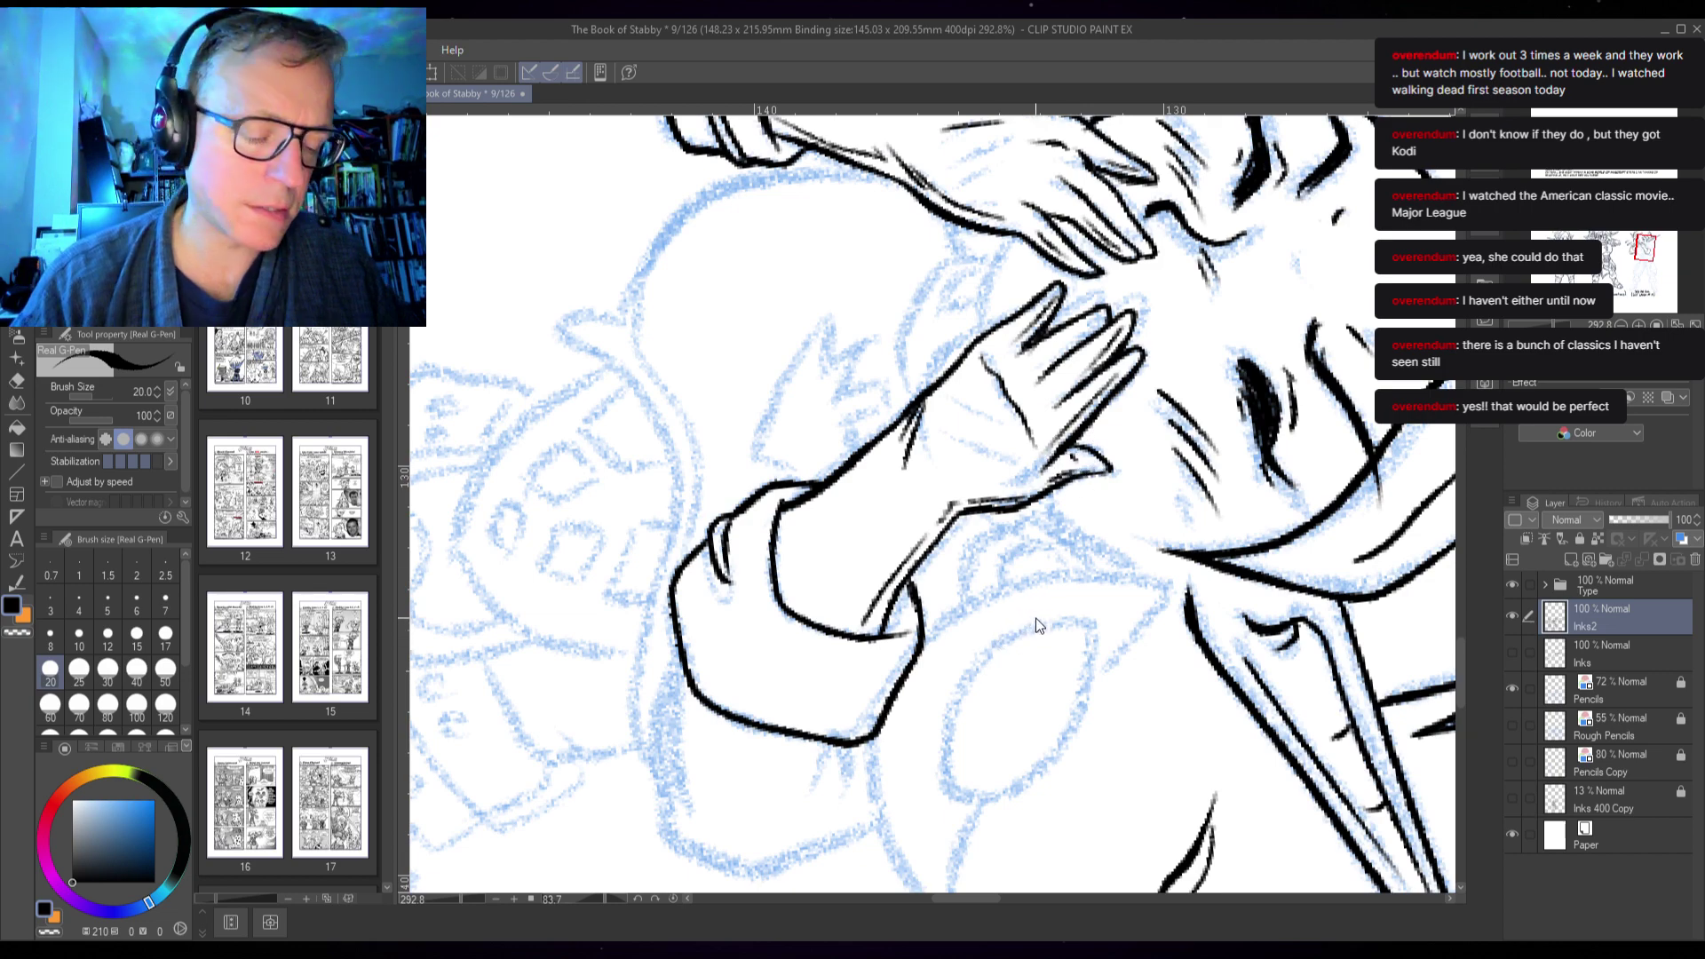
- Ink VALLHALLA's jaw line from below the long ear down to the hand, and the chin between both hands
key("at")
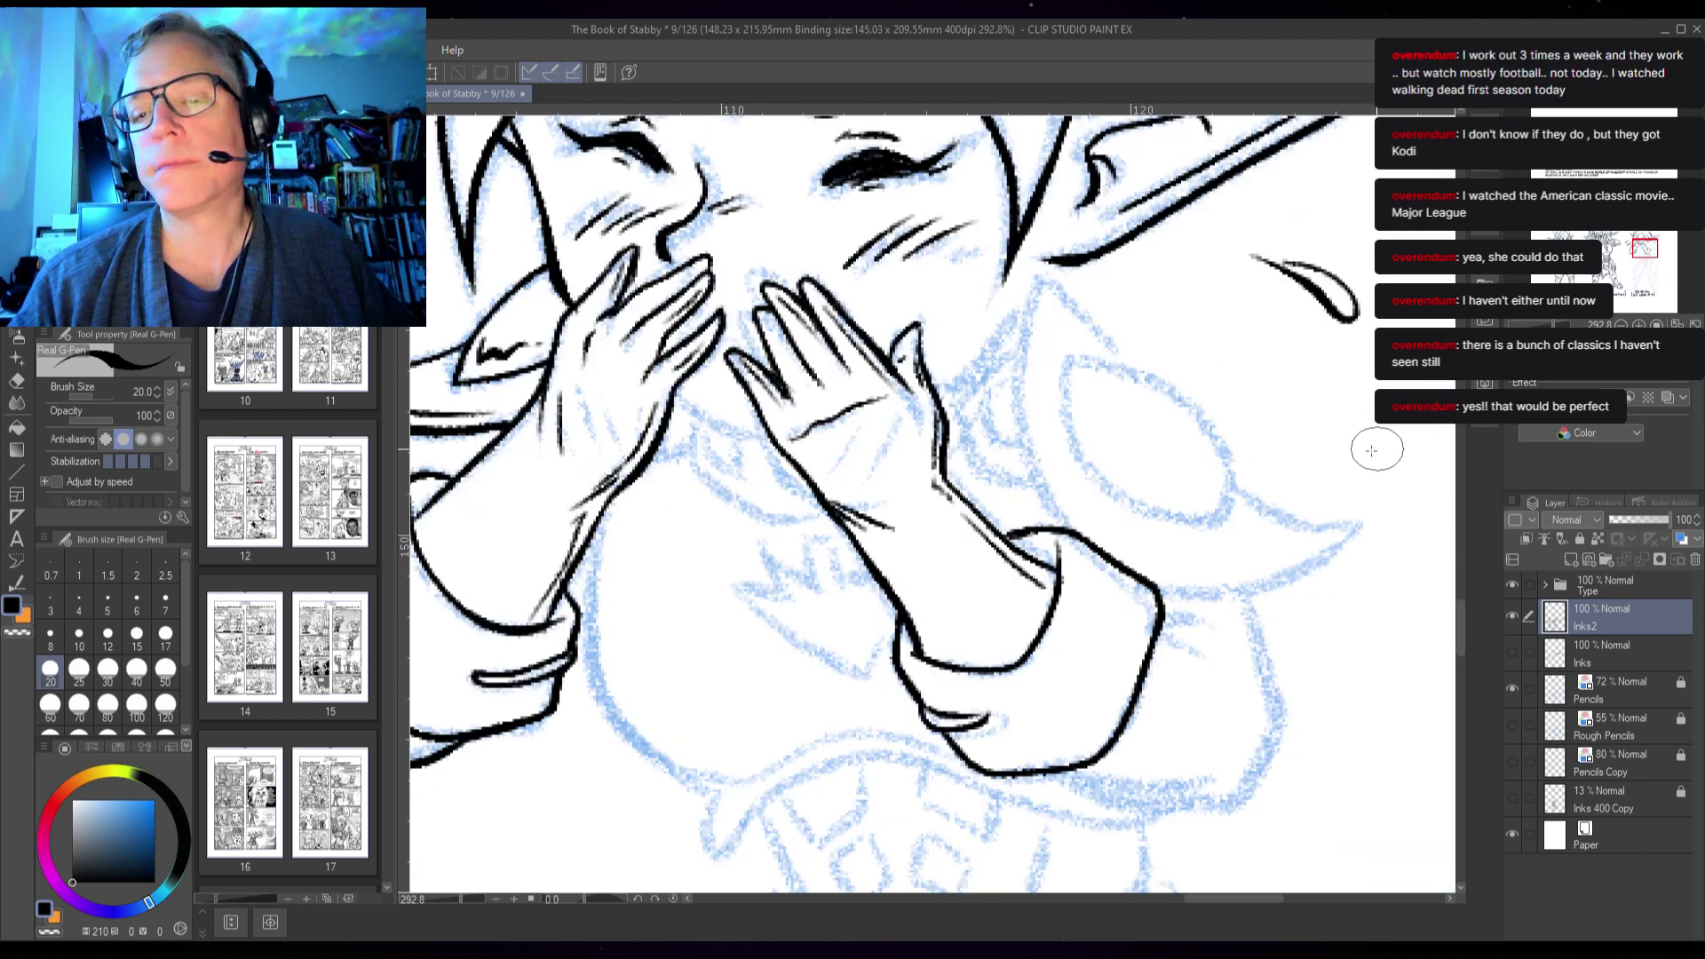
scroll(1154, 484, "down", 4)
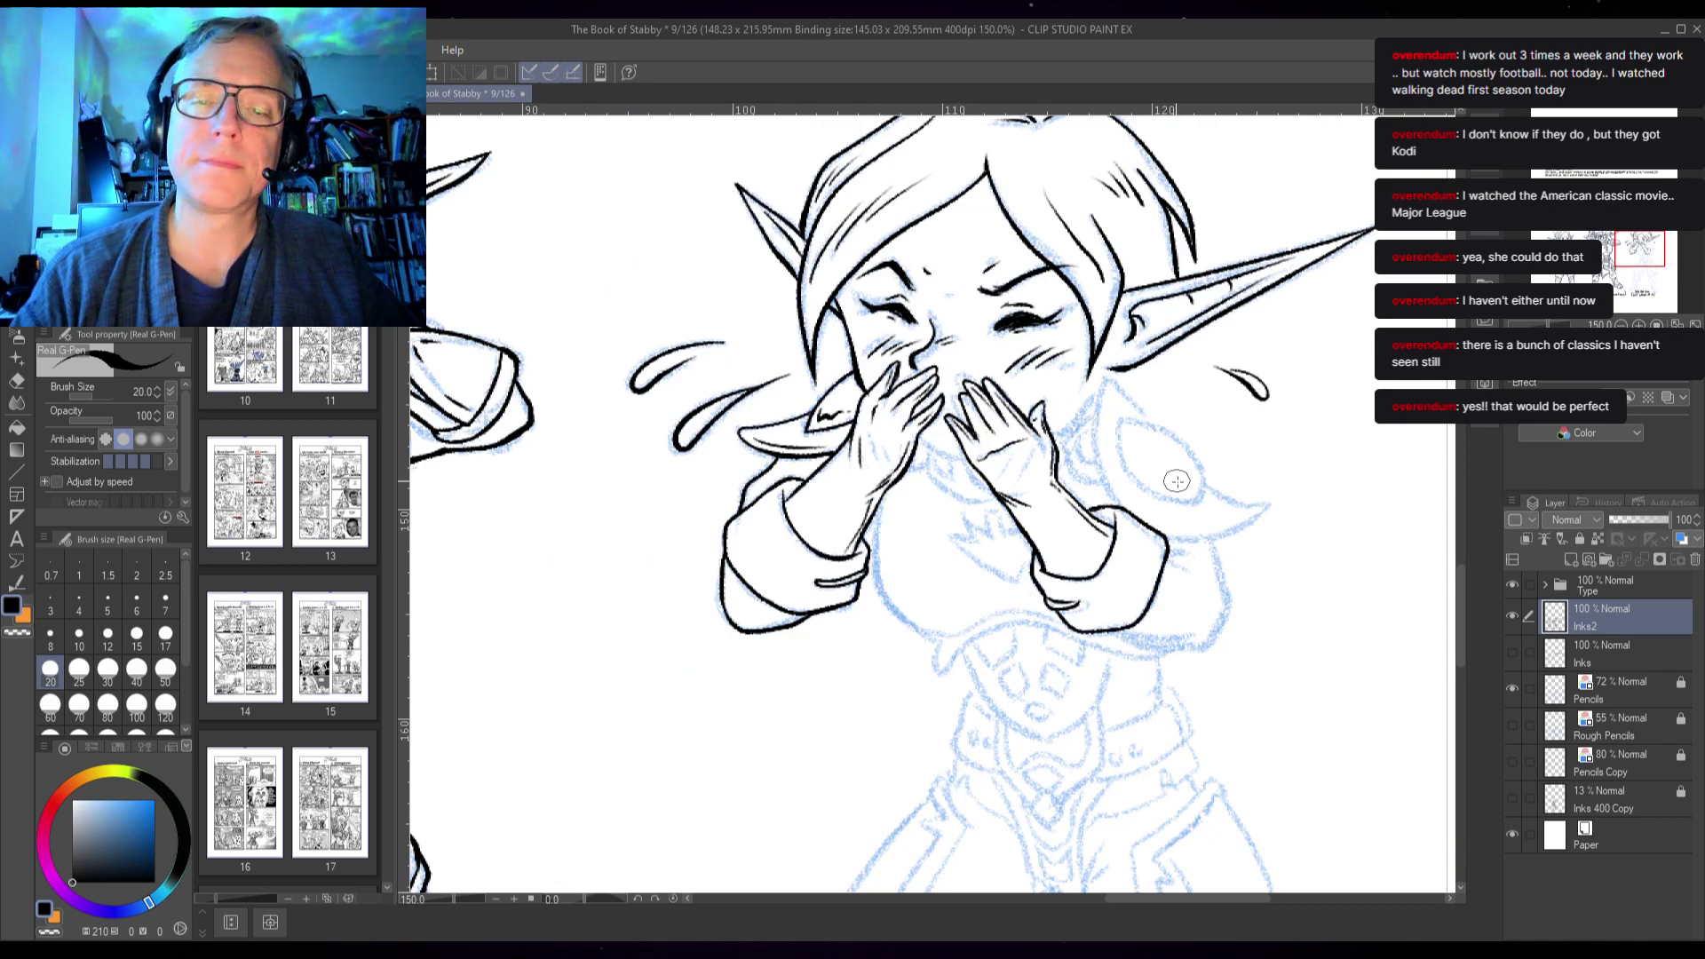
scroll(1177, 481, "up", 2)
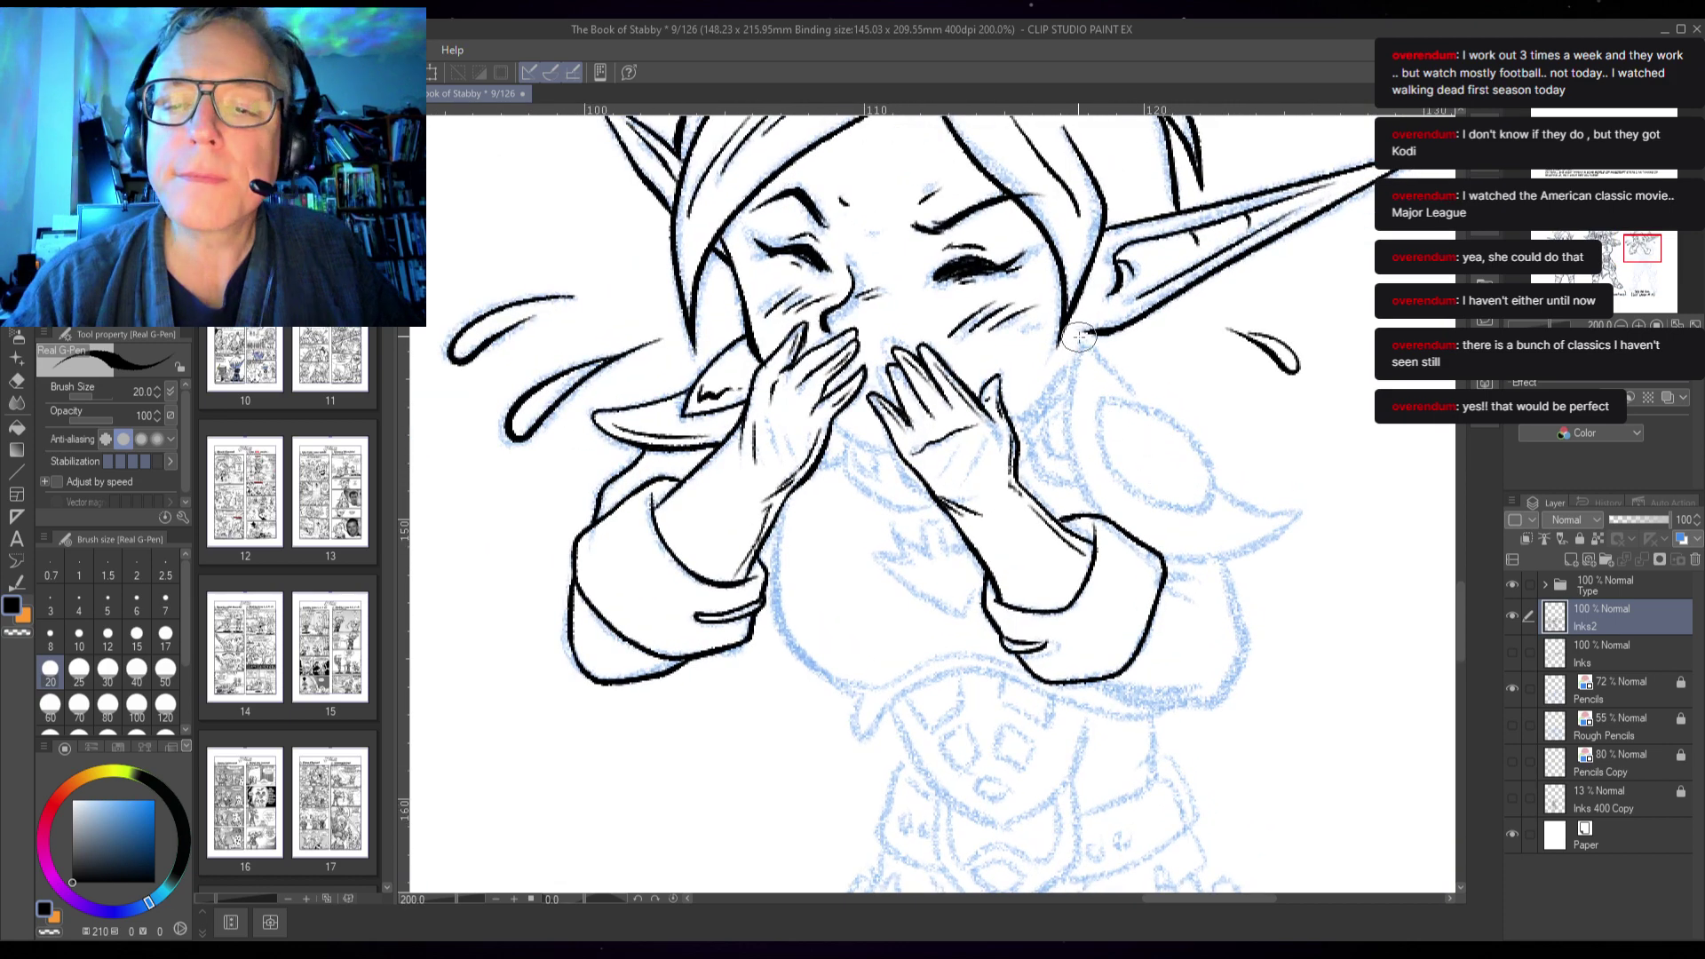
left_click_drag(1069, 356, 1031, 402)
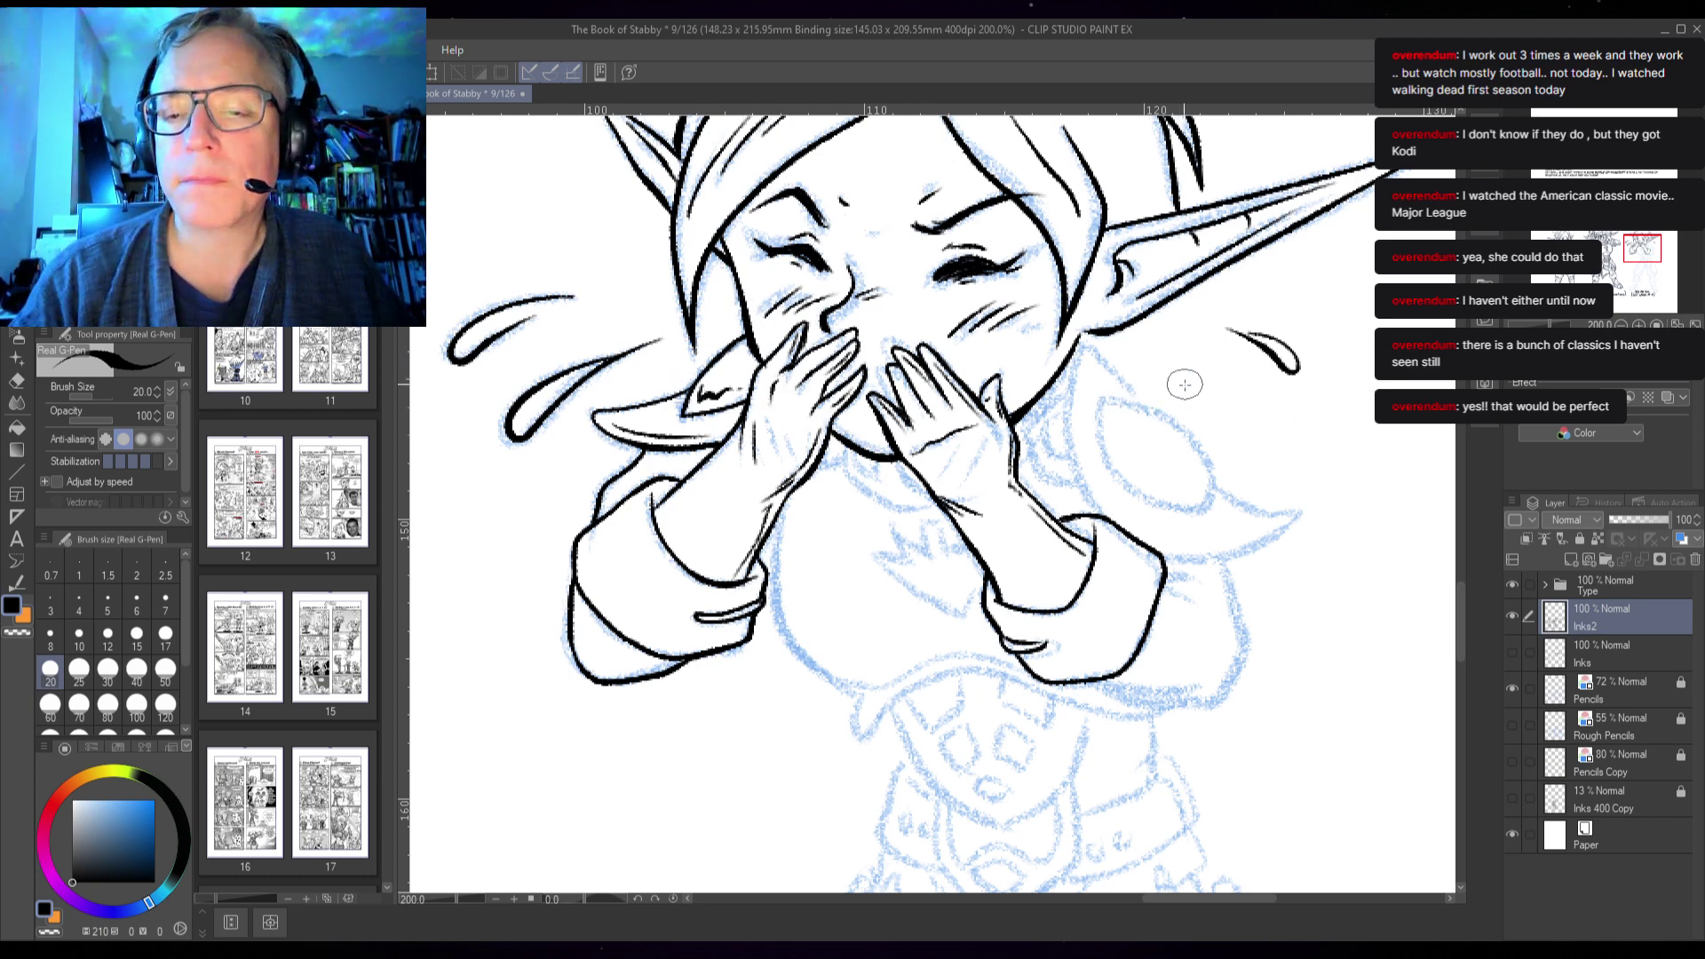
- Save the comic page with the newly inked hands and sleeves
scroll(1189, 399, "down", 3)
scroll(1194, 393, "down", 4)
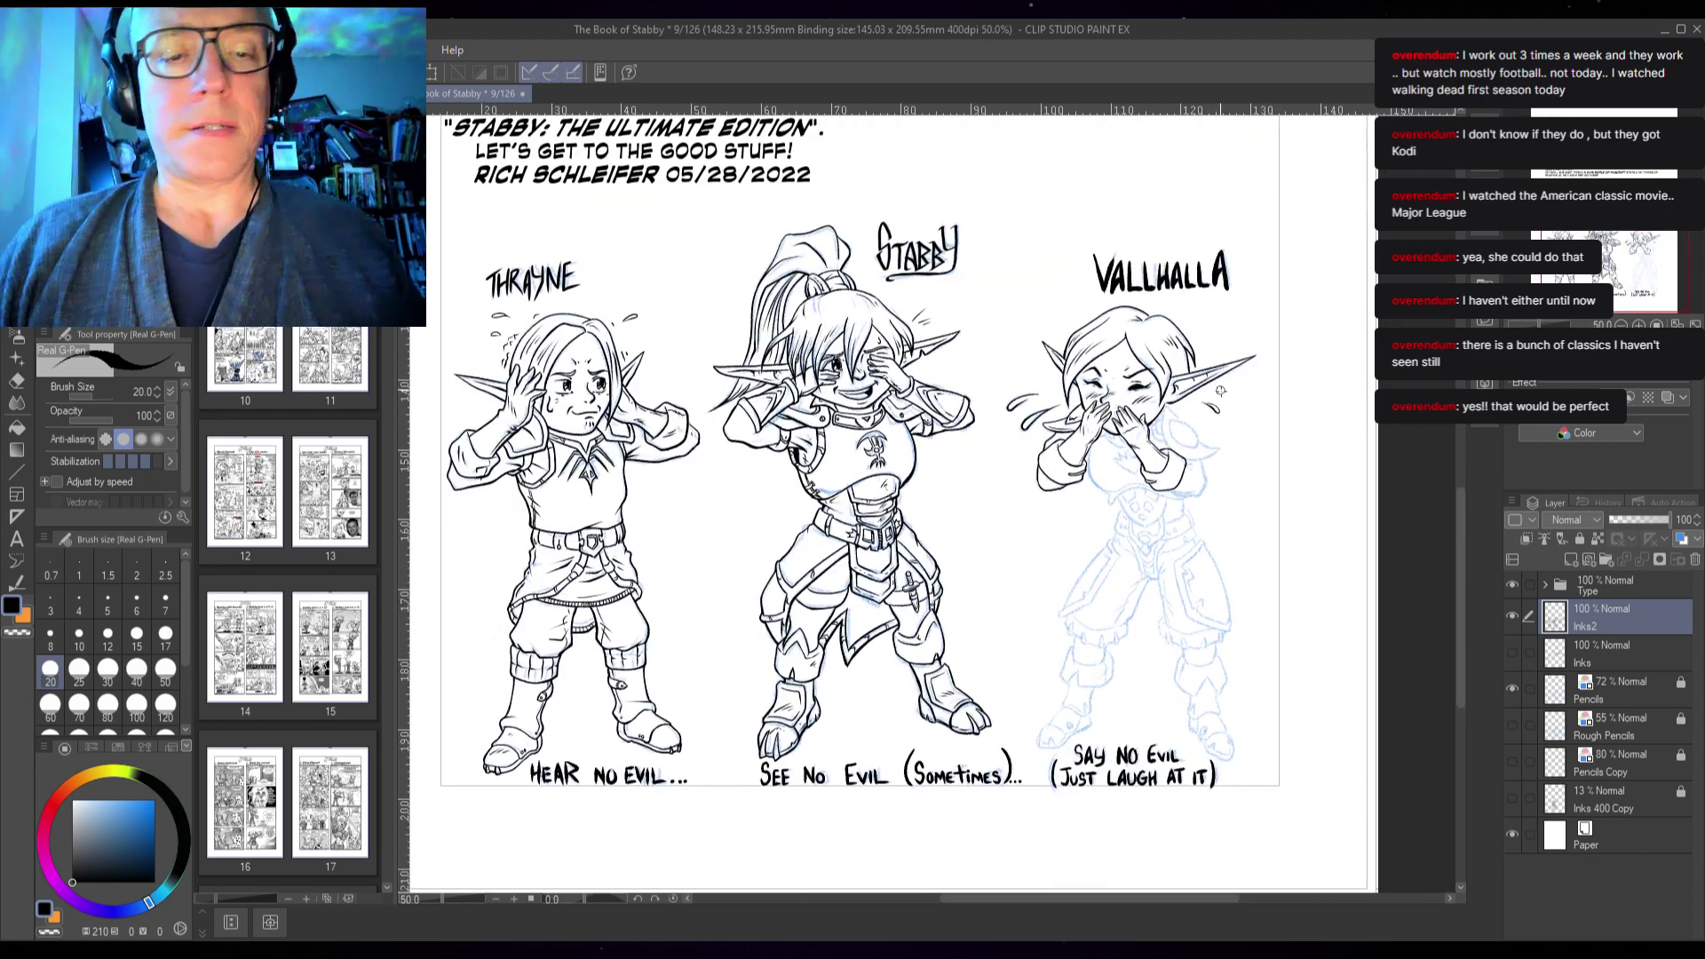
key("ctrl+s")
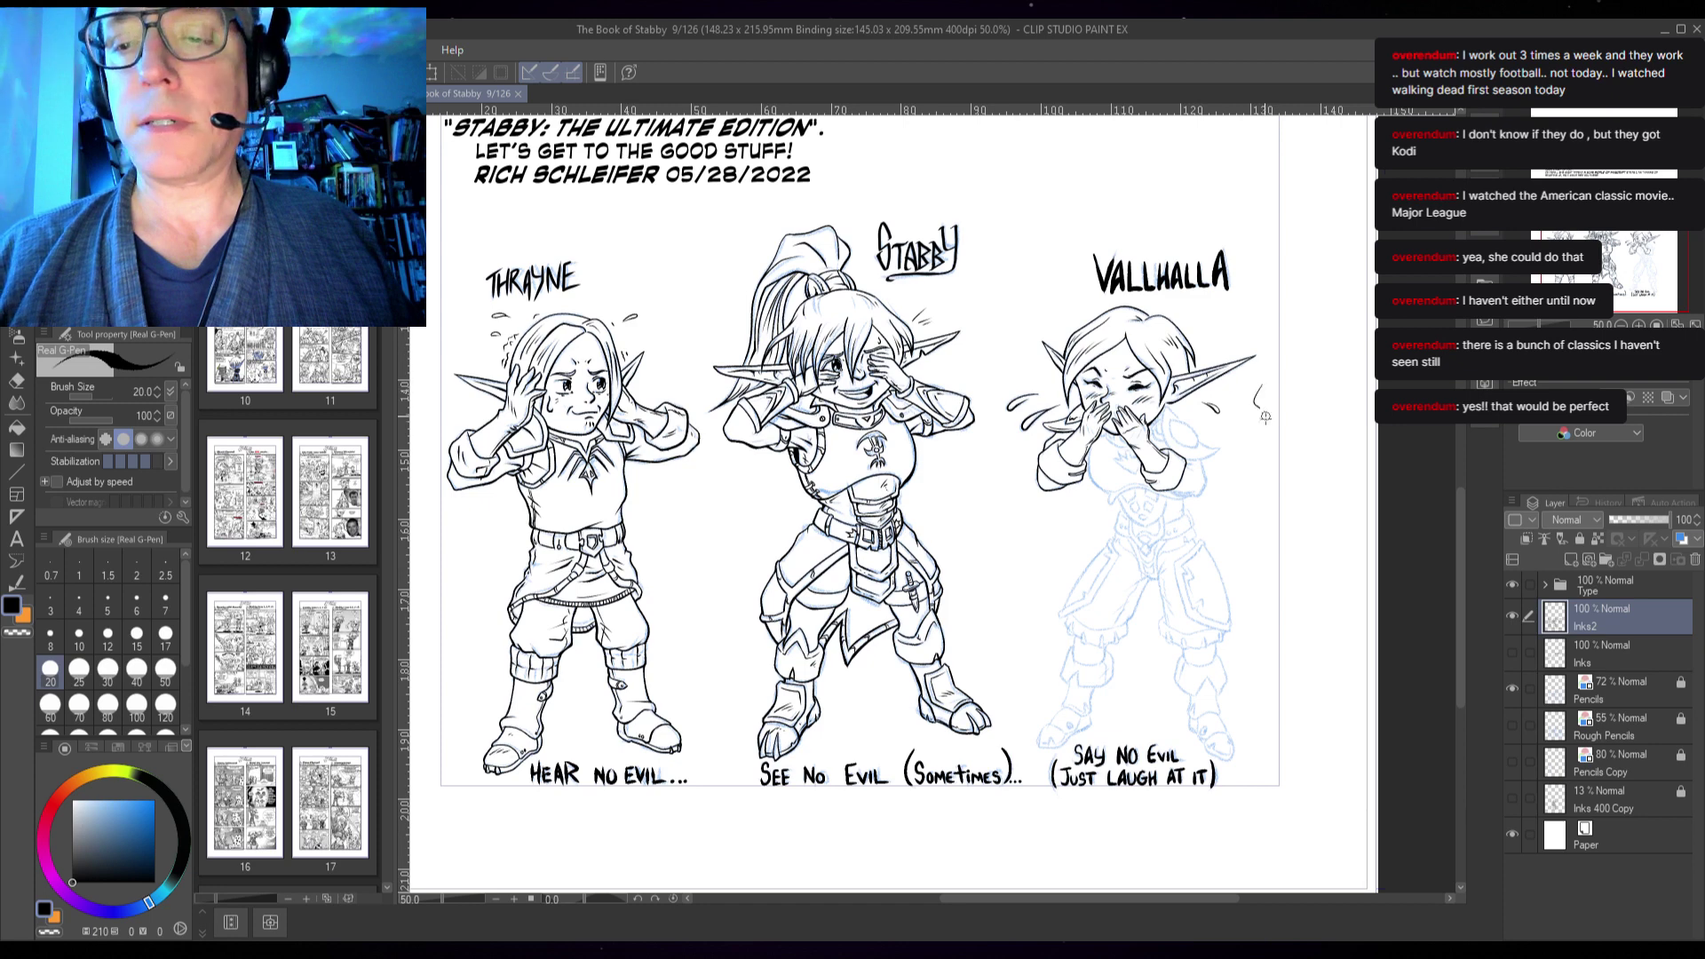
- Undo the stray mark drawn beside VALLHALLA's ear and save the page again
left_click_drag(1266, 415, 1262, 436)
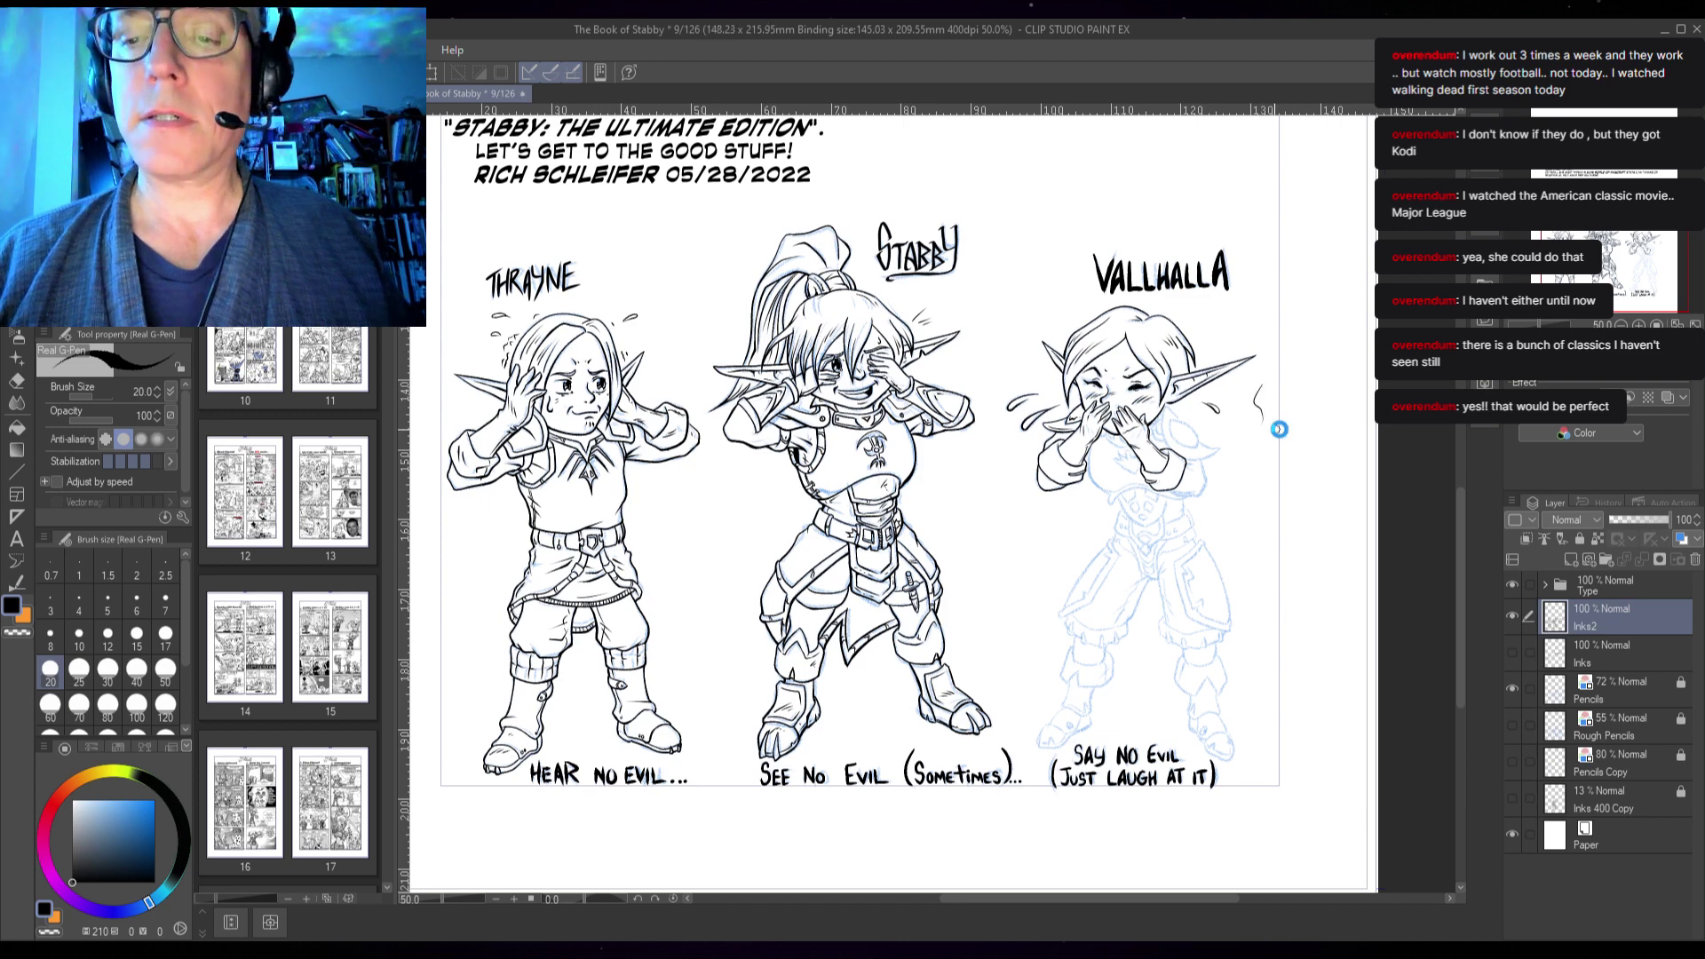
key("ctrl+s")
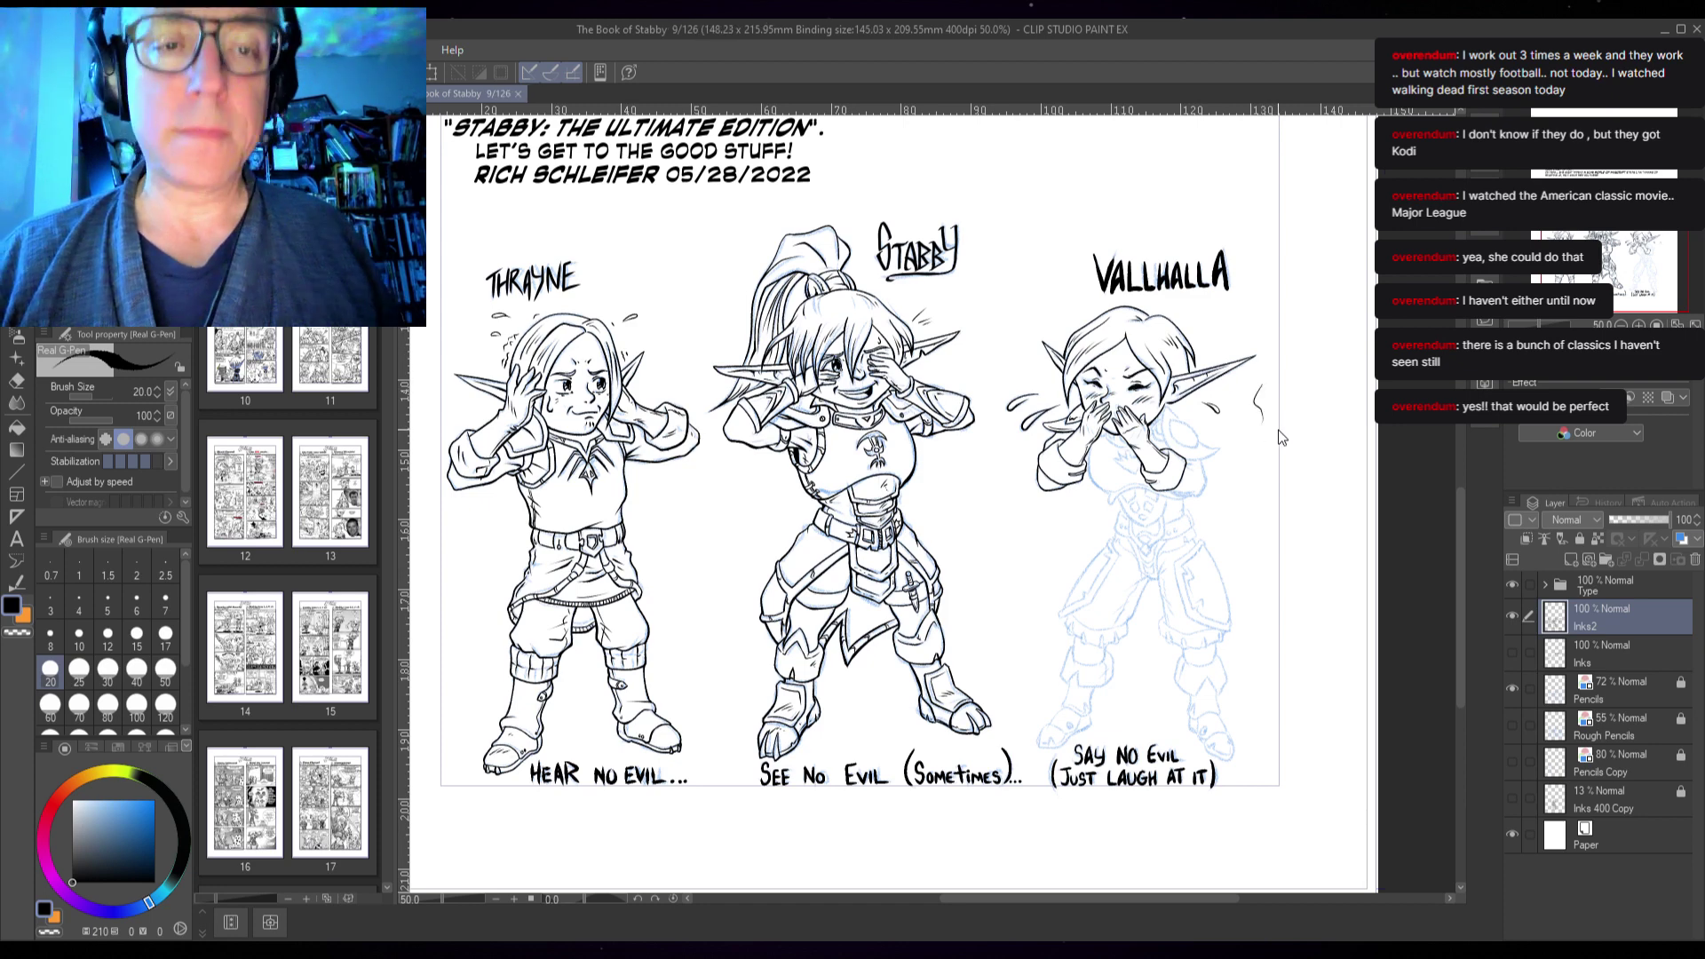
key("ctrl+z")
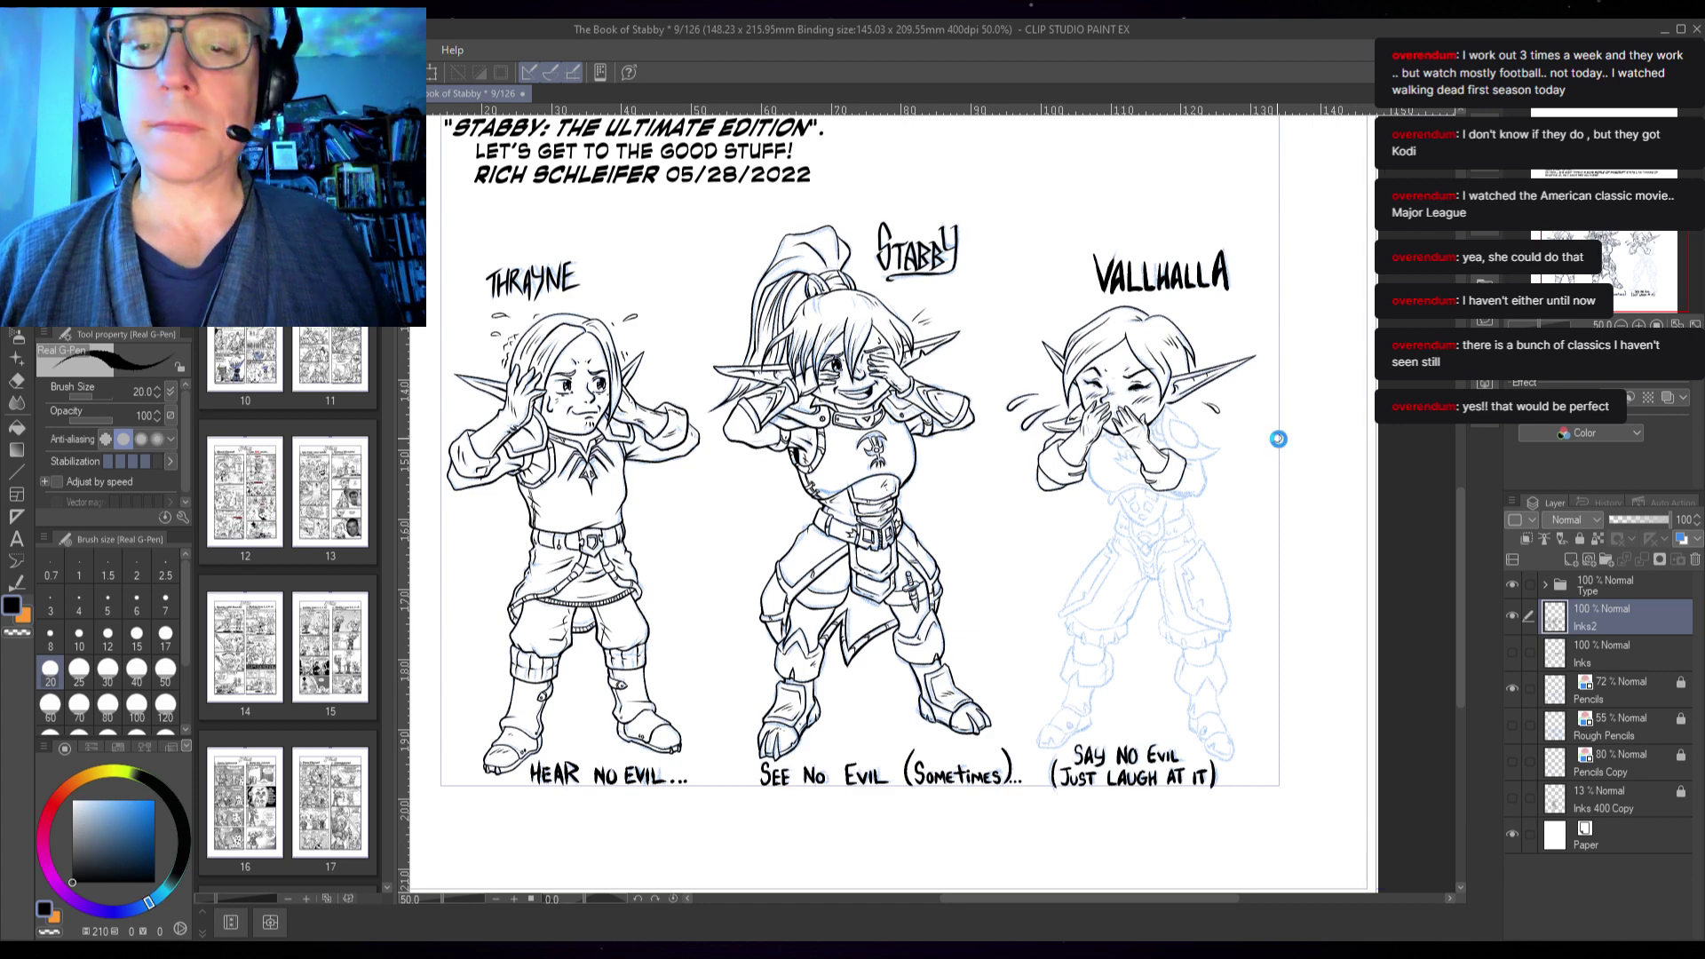
key("ctrl+s")
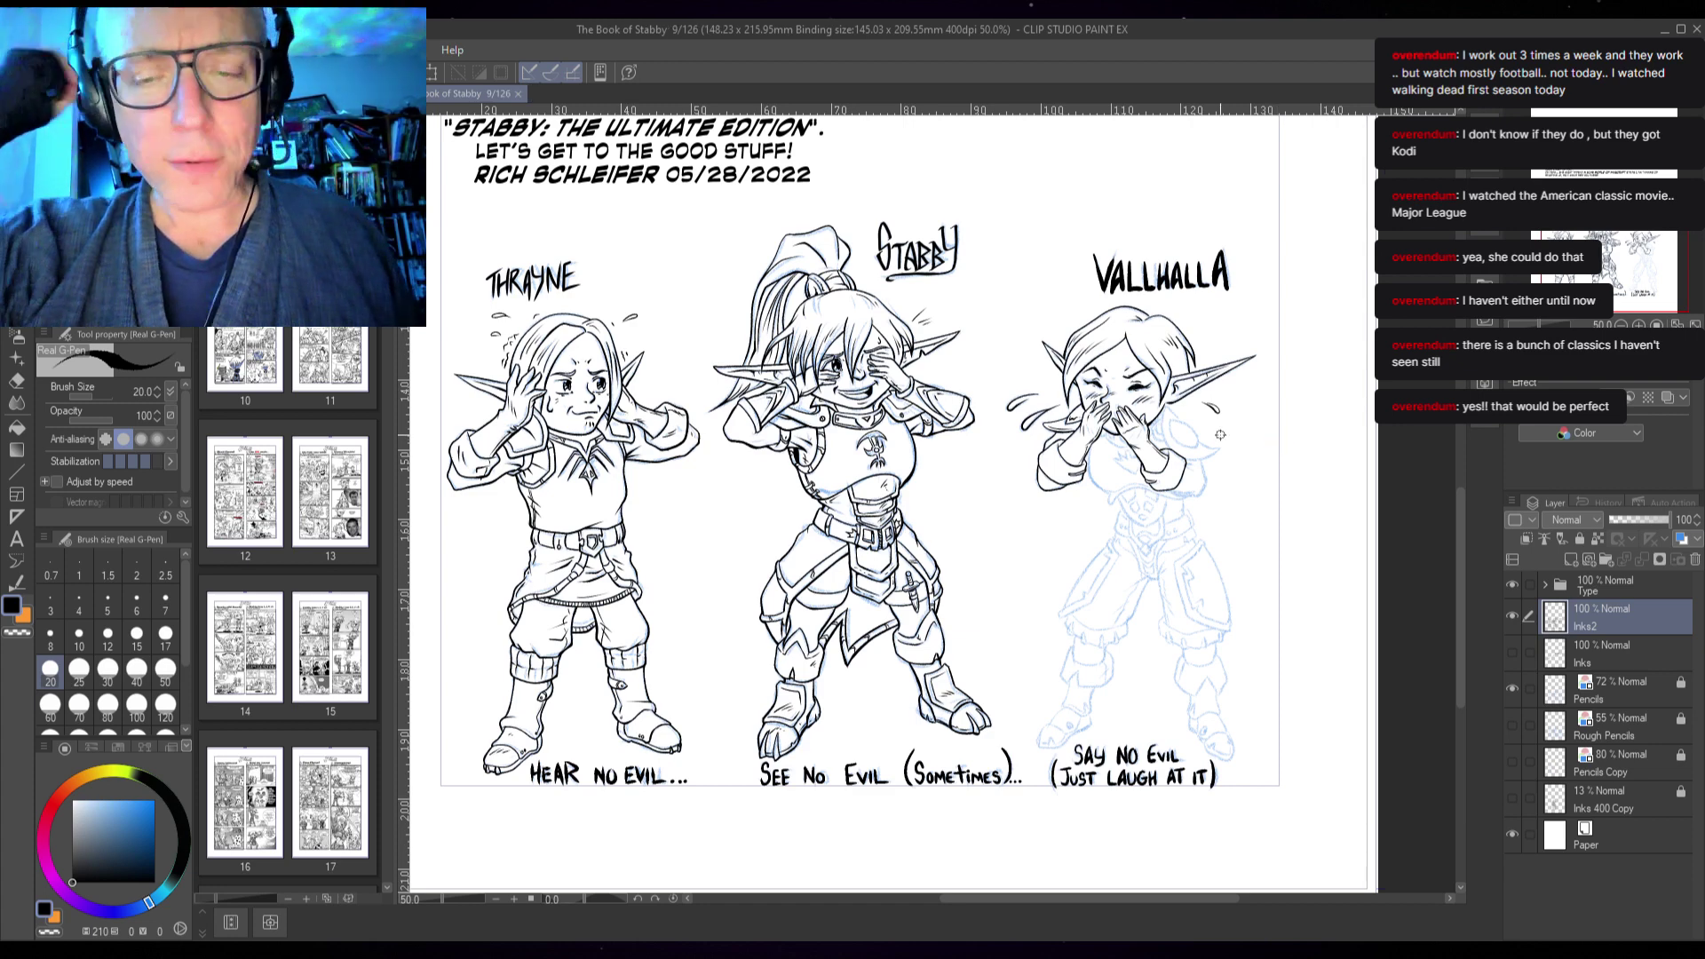
left_click_drag(921, 239, 912, 426)
left_click_drag(1168, 814, 1151, 587)
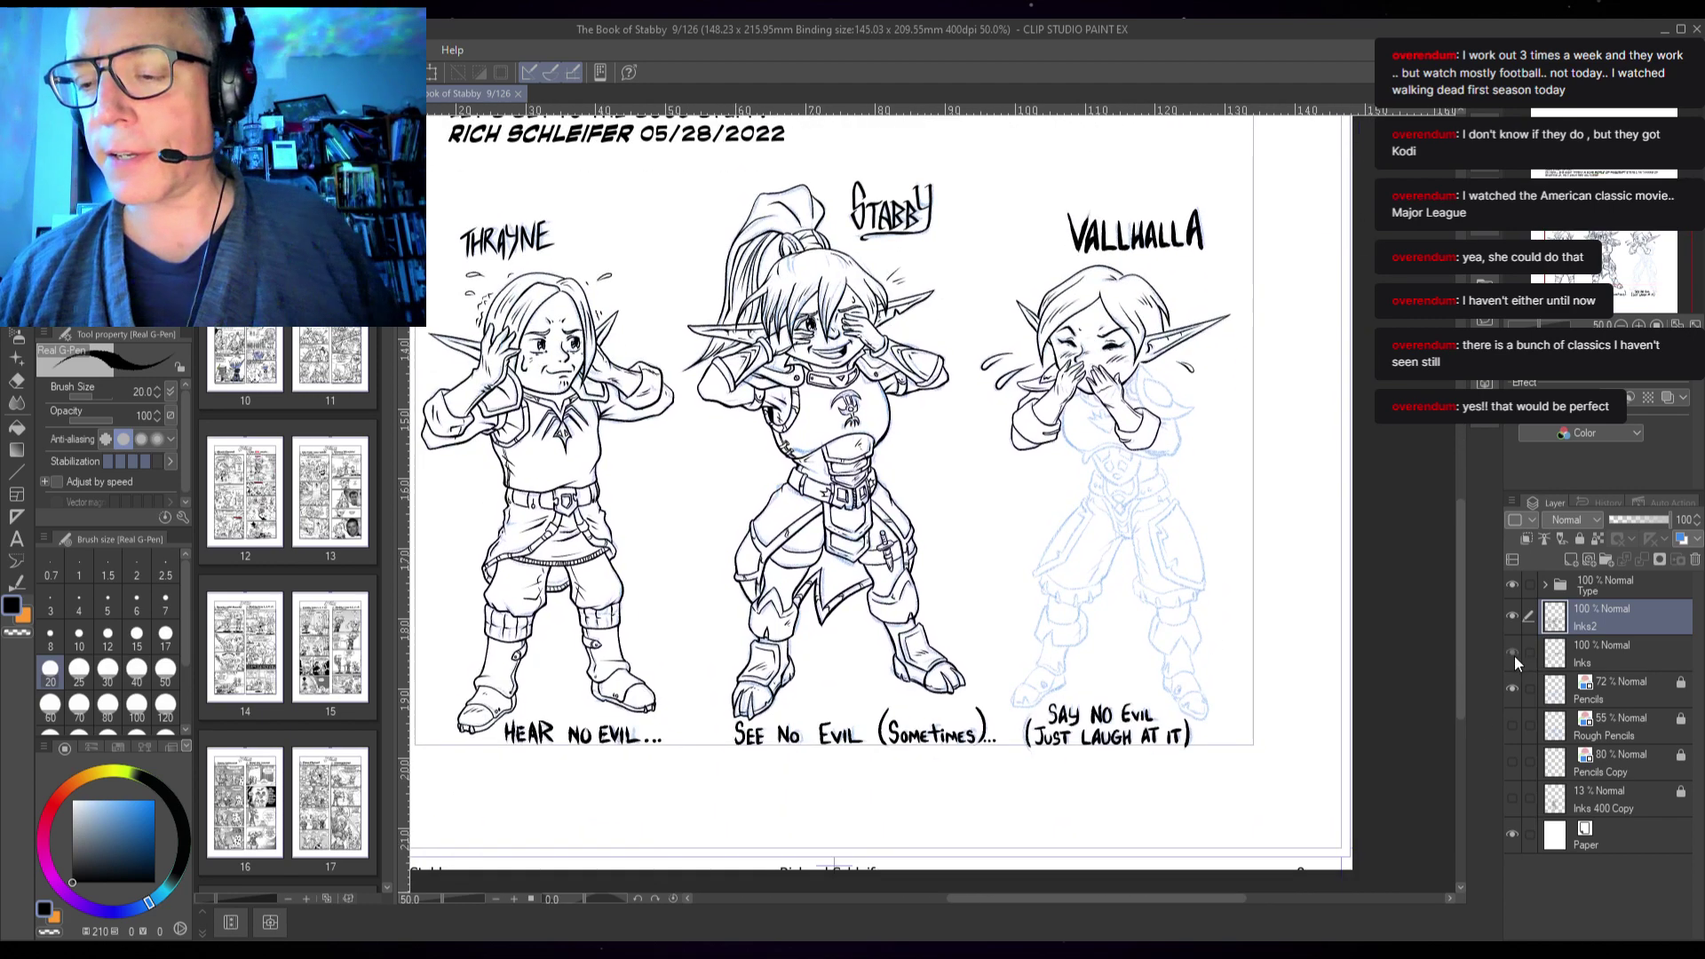
- Show the Inks layer, lower its opacity to 20% as a tracing guide, and make Inks2 the active layer
left_click(1512, 654)
left_click_drag(1080, 416, 1072, 574)
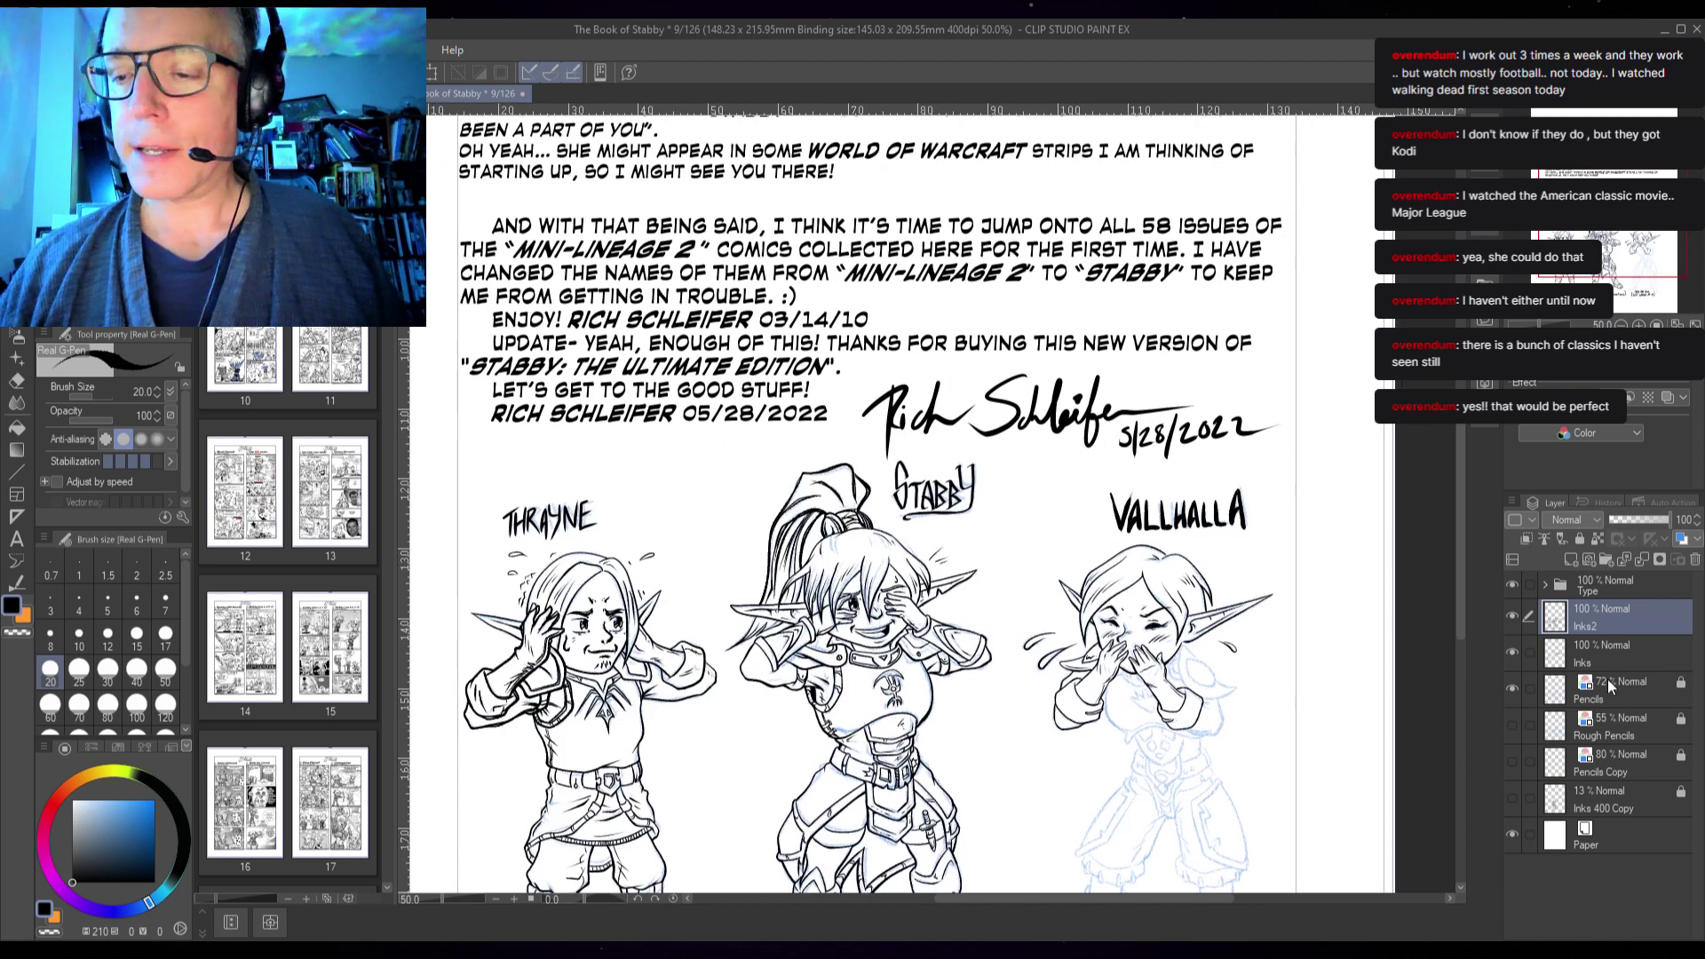
left_click(1624, 661)
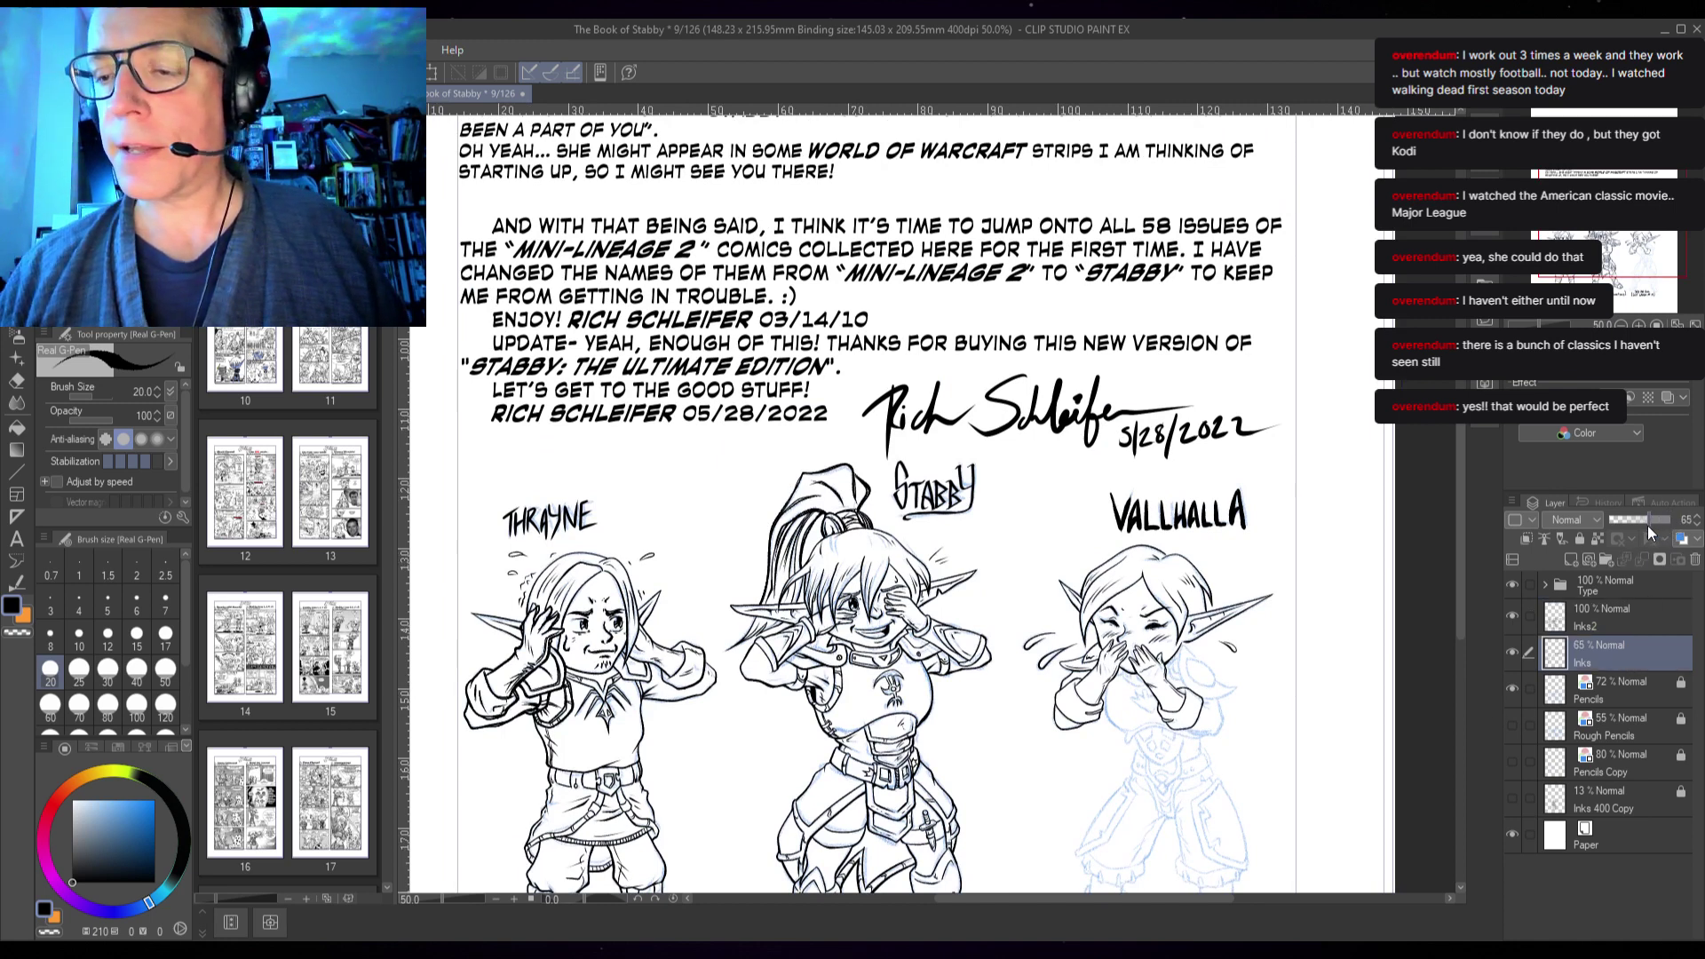
left_click_drag(1648, 527, 1622, 526)
left_click(1616, 626)
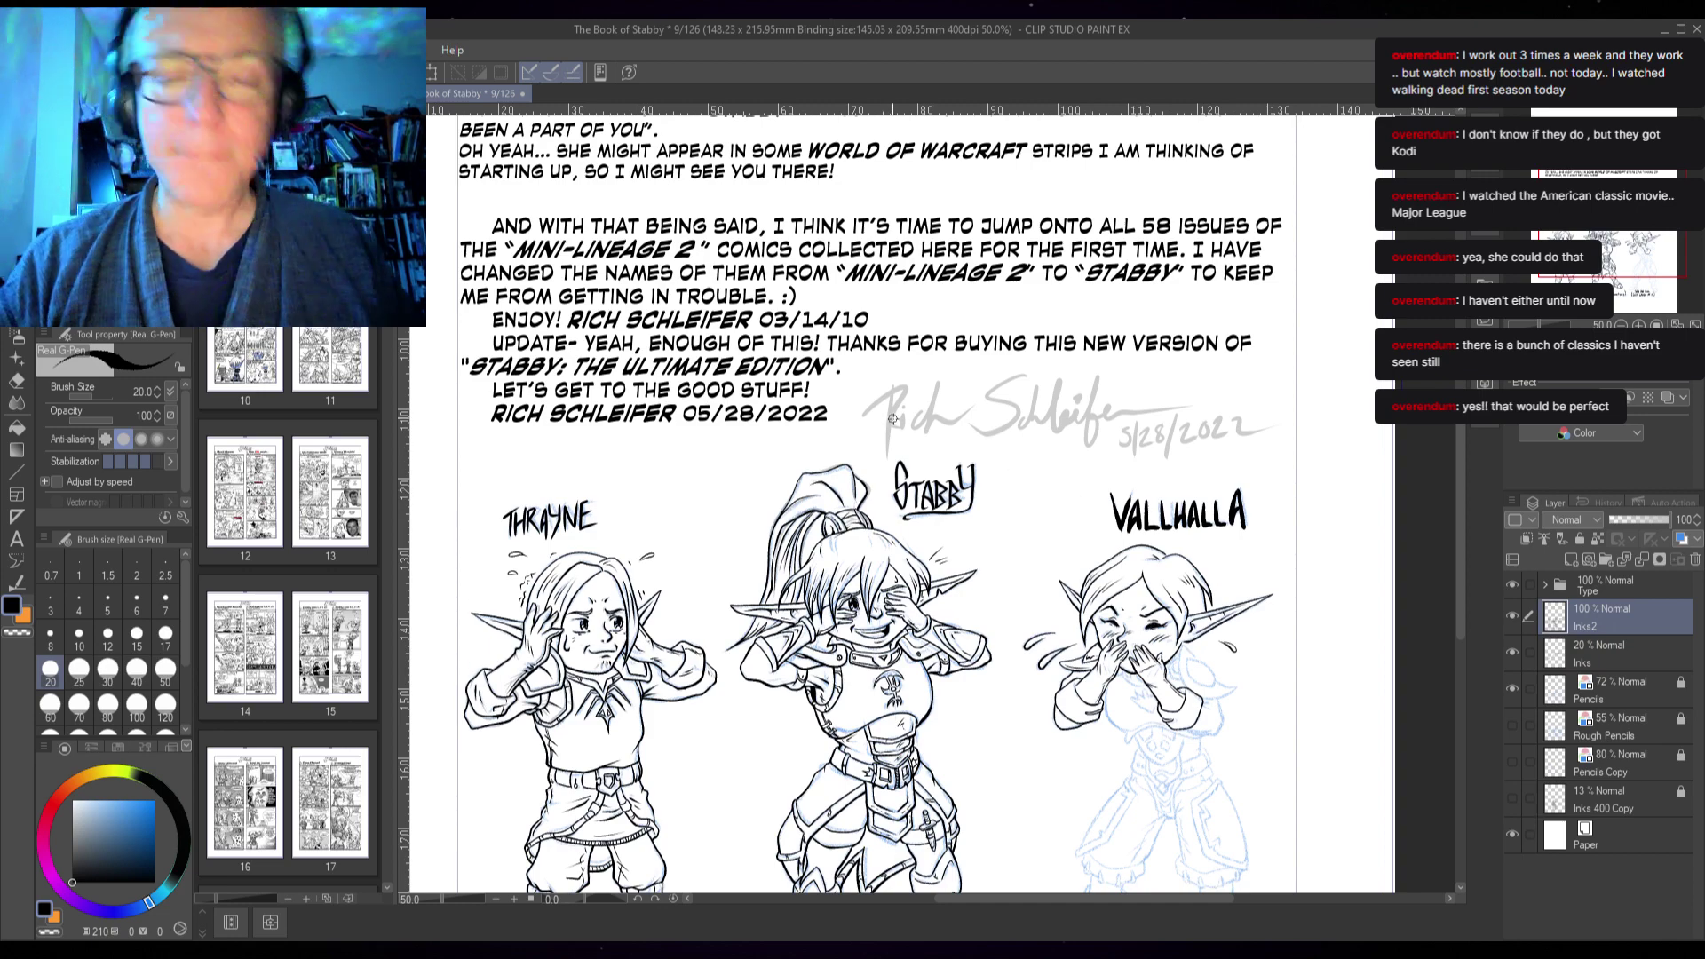
- Ink the first two letters of the author's signature on Inks2, tracing the faded version above STABBY
scroll(894, 410, "up", 5)
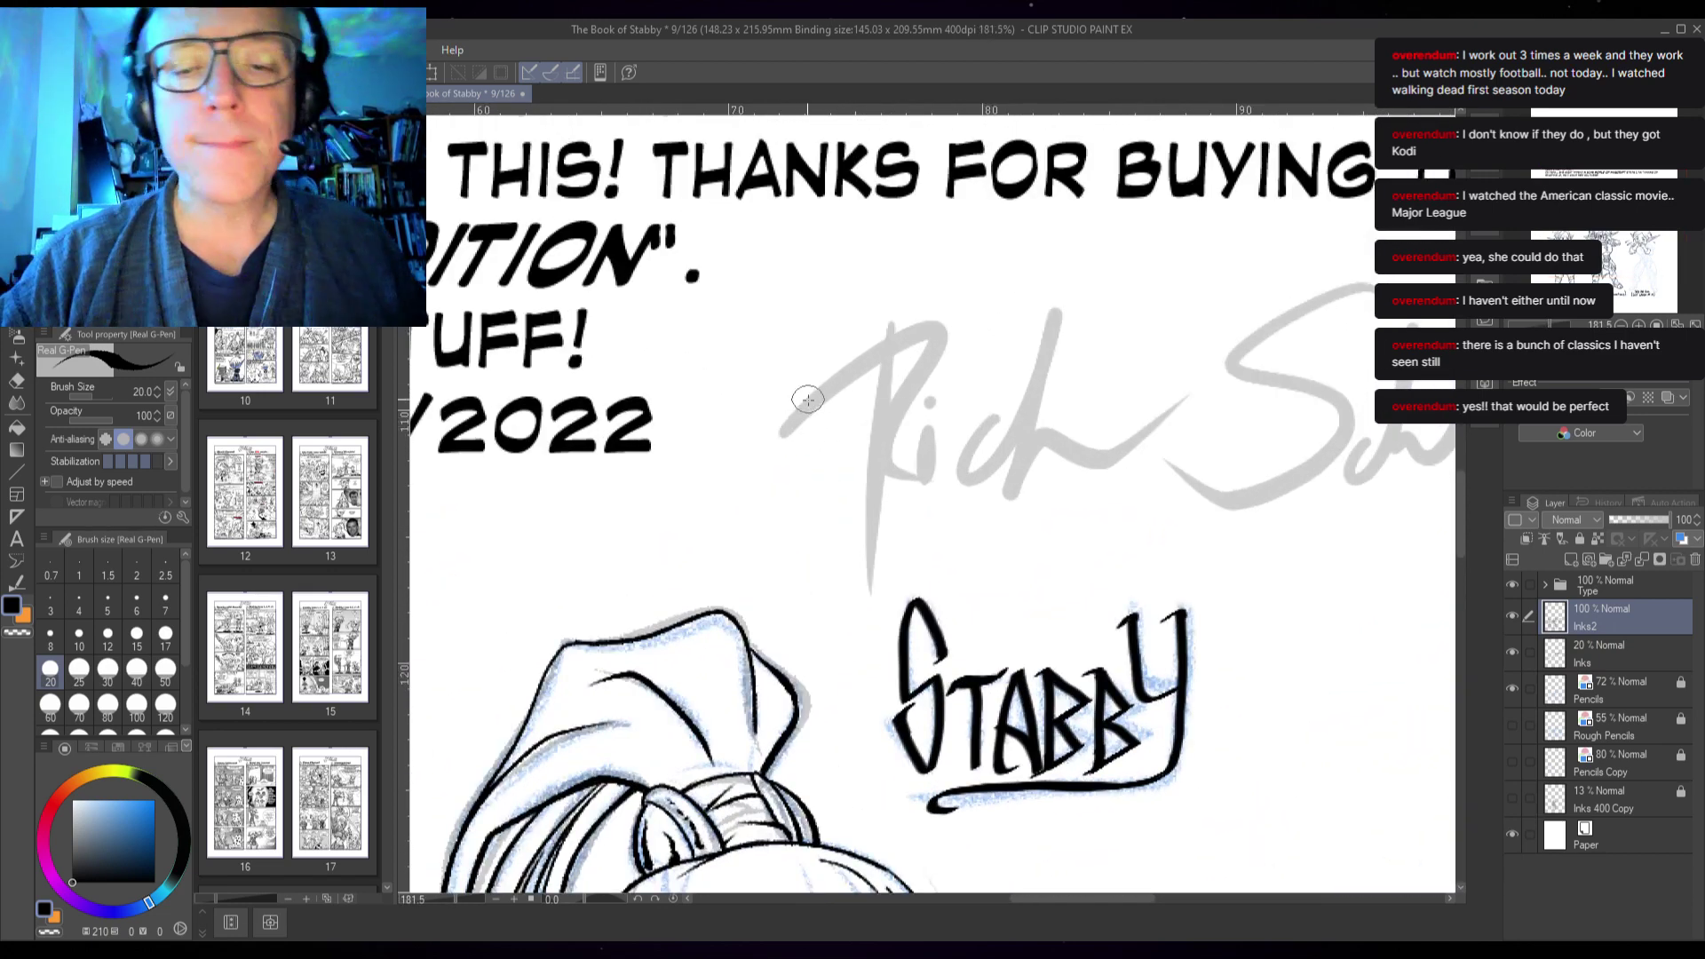
mouse_move(782, 433)
left_mouse_down()
mouse_move(858, 357)
mouse_move(943, 327)
mouse_move(854, 462)
mouse_move(878, 463)
mouse_move(952, 544)
left_mouse_up()
mouse_move(890, 313)
left_mouse_down()
mouse_move(852, 483)
mouse_move(848, 632)
left_mouse_up()
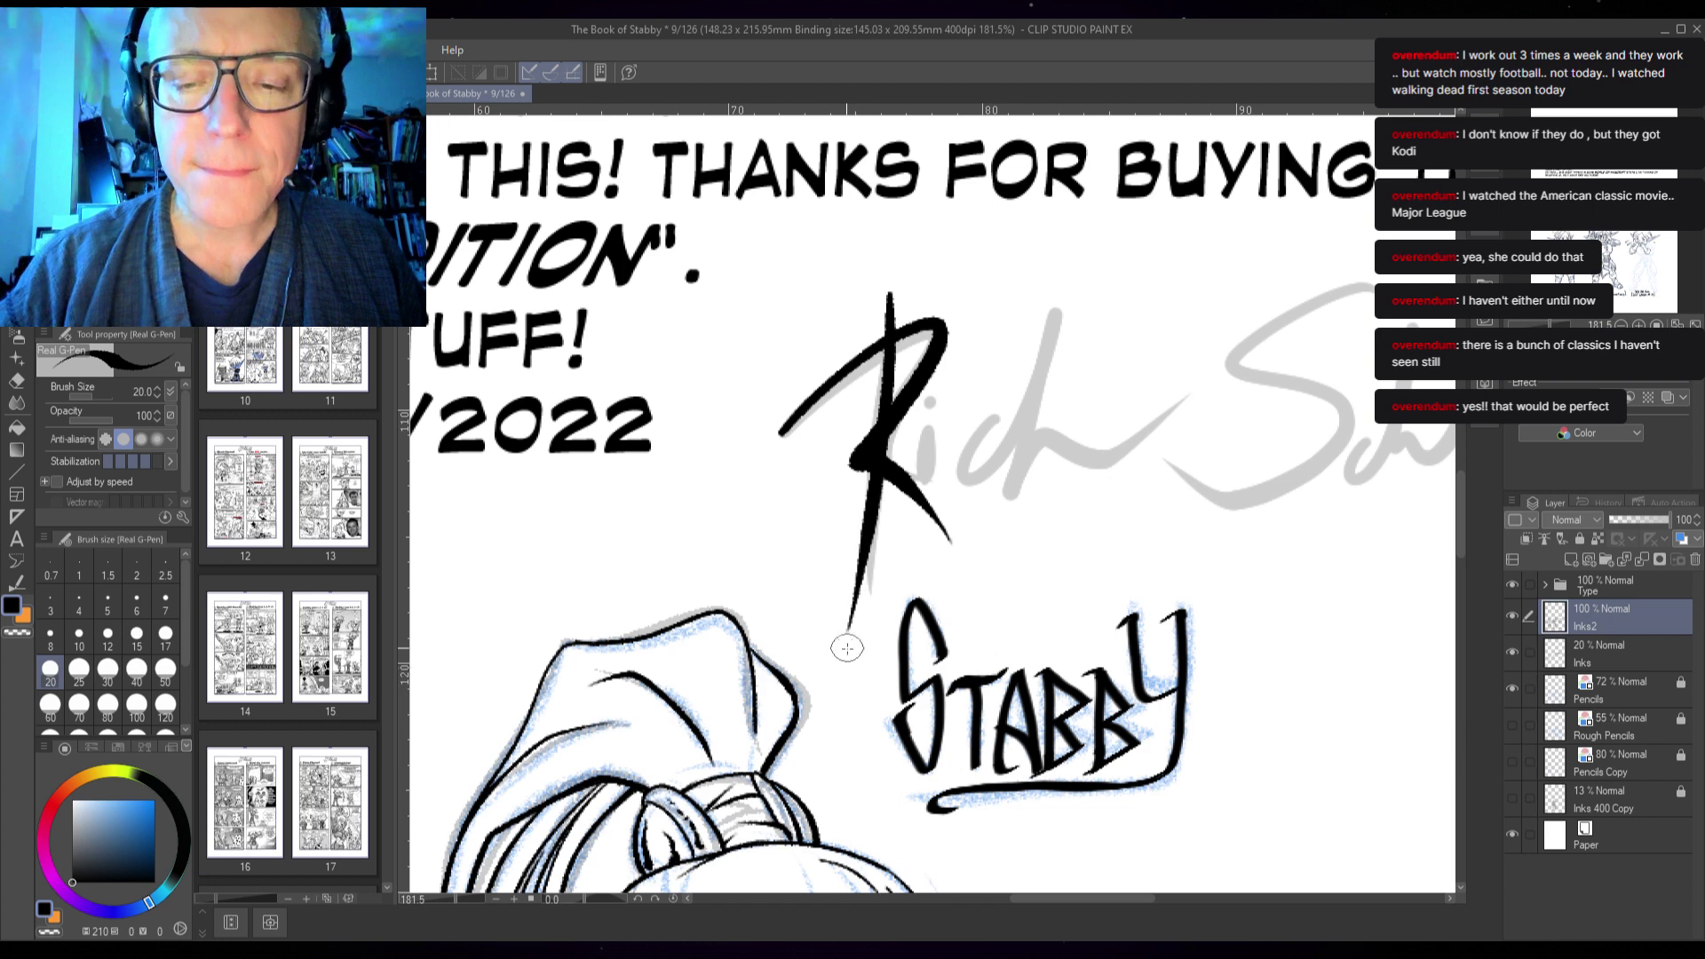
left_click_drag(925, 426, 927, 482)
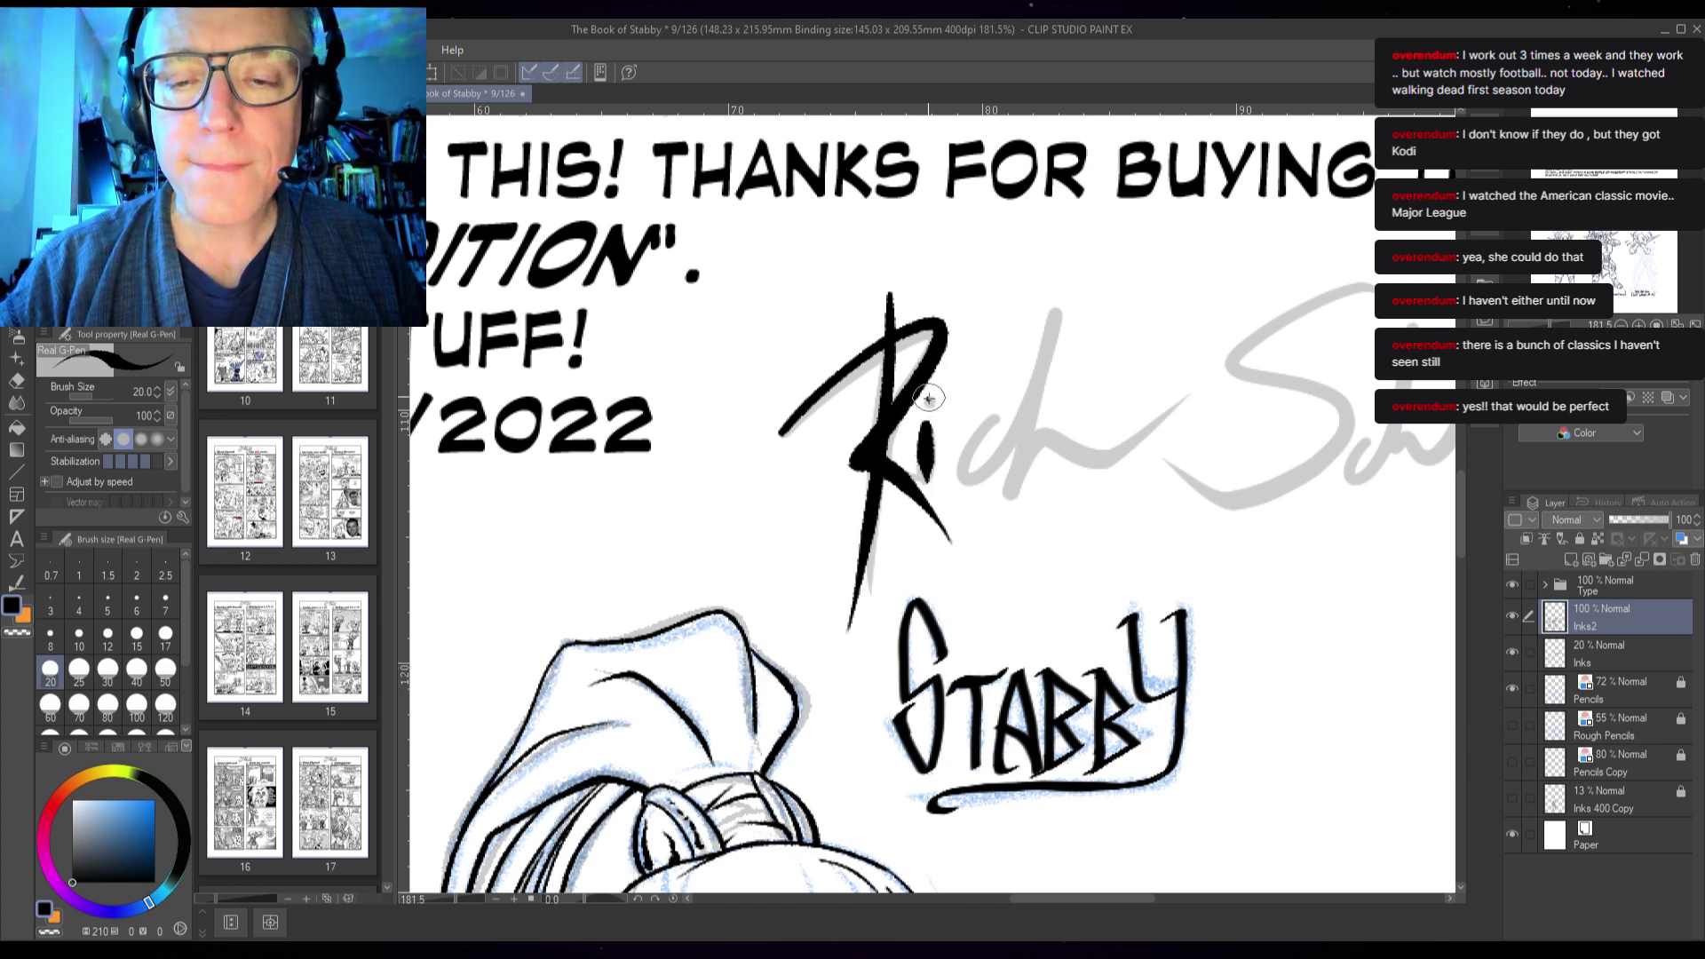
mouse_move(982, 411)
left_mouse_down()
mouse_move(955, 456)
mouse_move(986, 493)
left_mouse_up()
mouse_move(1064, 321)
left_mouse_down()
mouse_move(977, 519)
mouse_move(1026, 445)
mouse_move(1067, 512)
mouse_move(1181, 371)
left_mouse_up()
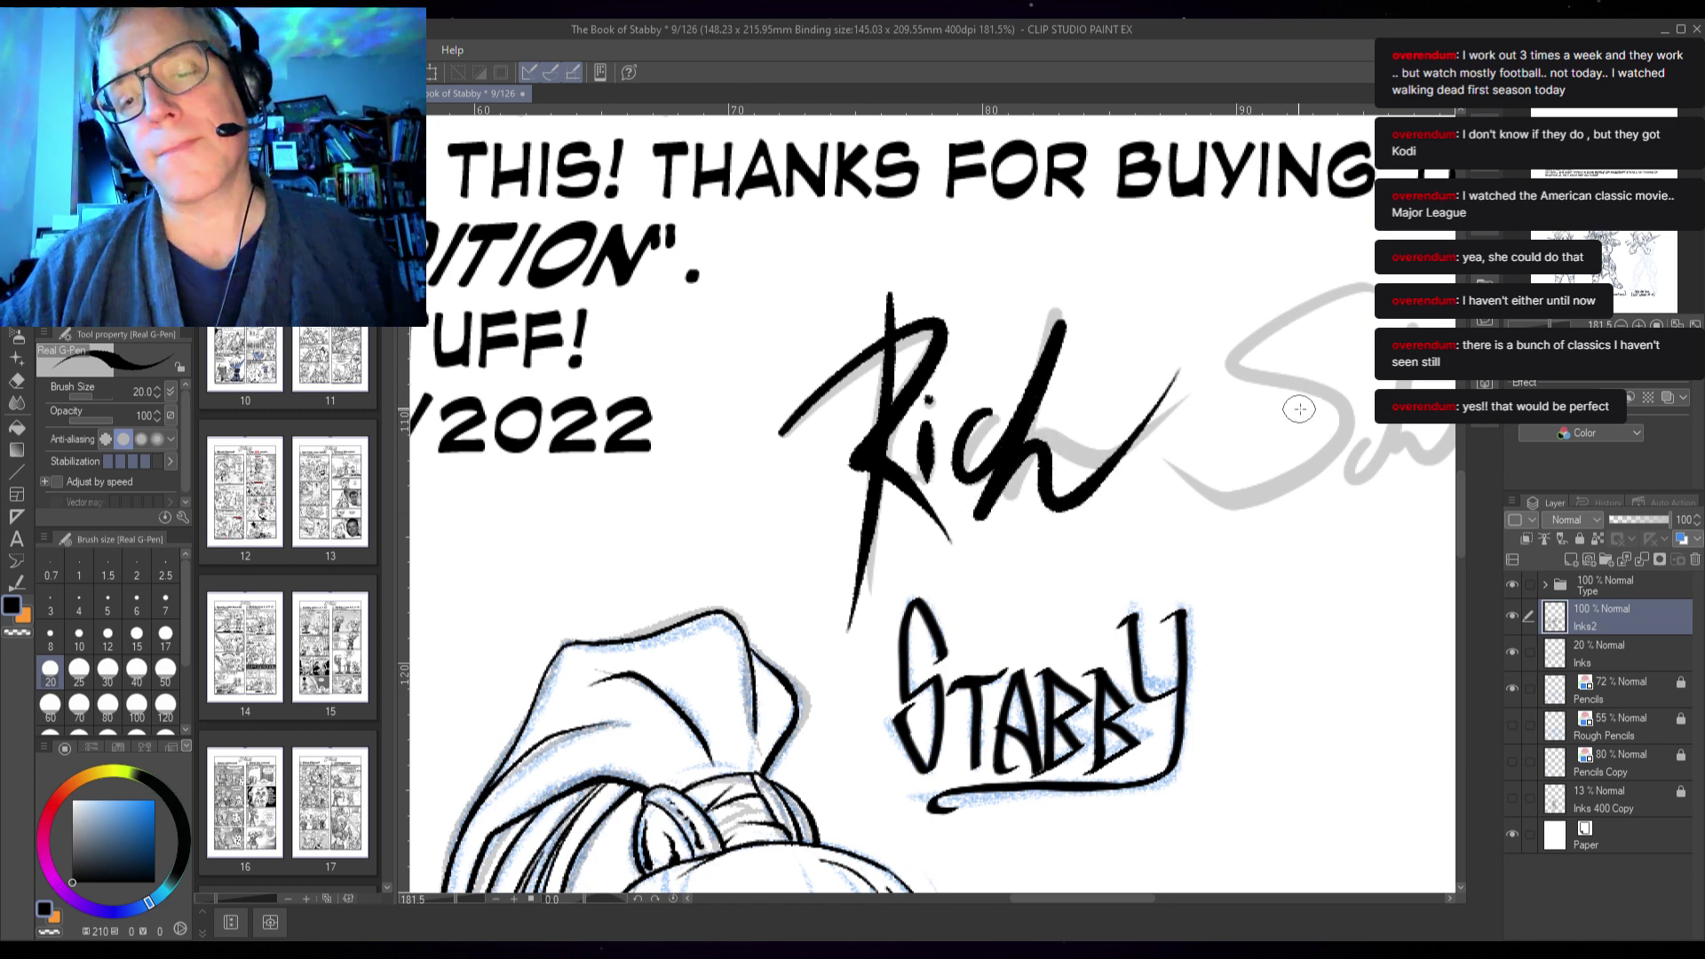
key("ctrl+z")
key("ctrl+z")
key("ctrl+z")
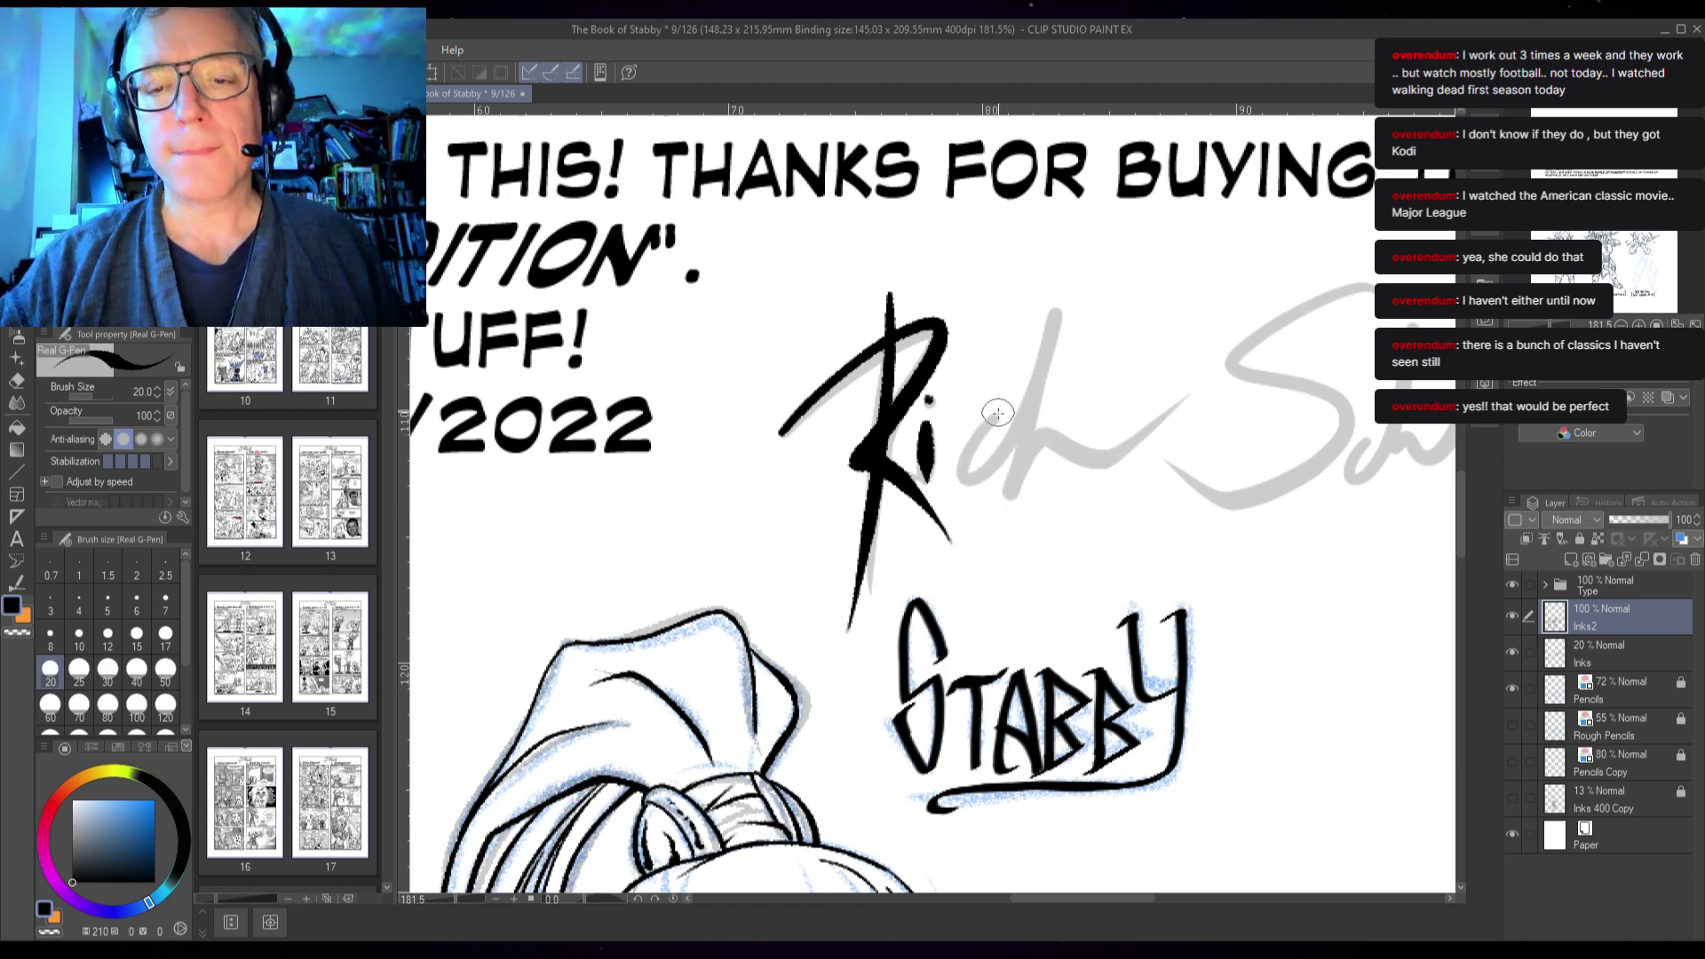
- Ink the last two letters of the signature's first name and the whole surname with its long trailing stroke
mouse_move(997, 412)
left_mouse_down()
mouse_move(967, 456)
mouse_move(1012, 480)
left_mouse_up()
mouse_move(1063, 311)
left_mouse_down()
mouse_move(1012, 486)
mouse_move(1076, 440)
mouse_move(1105, 484)
mouse_move(1176, 373)
left_mouse_up()
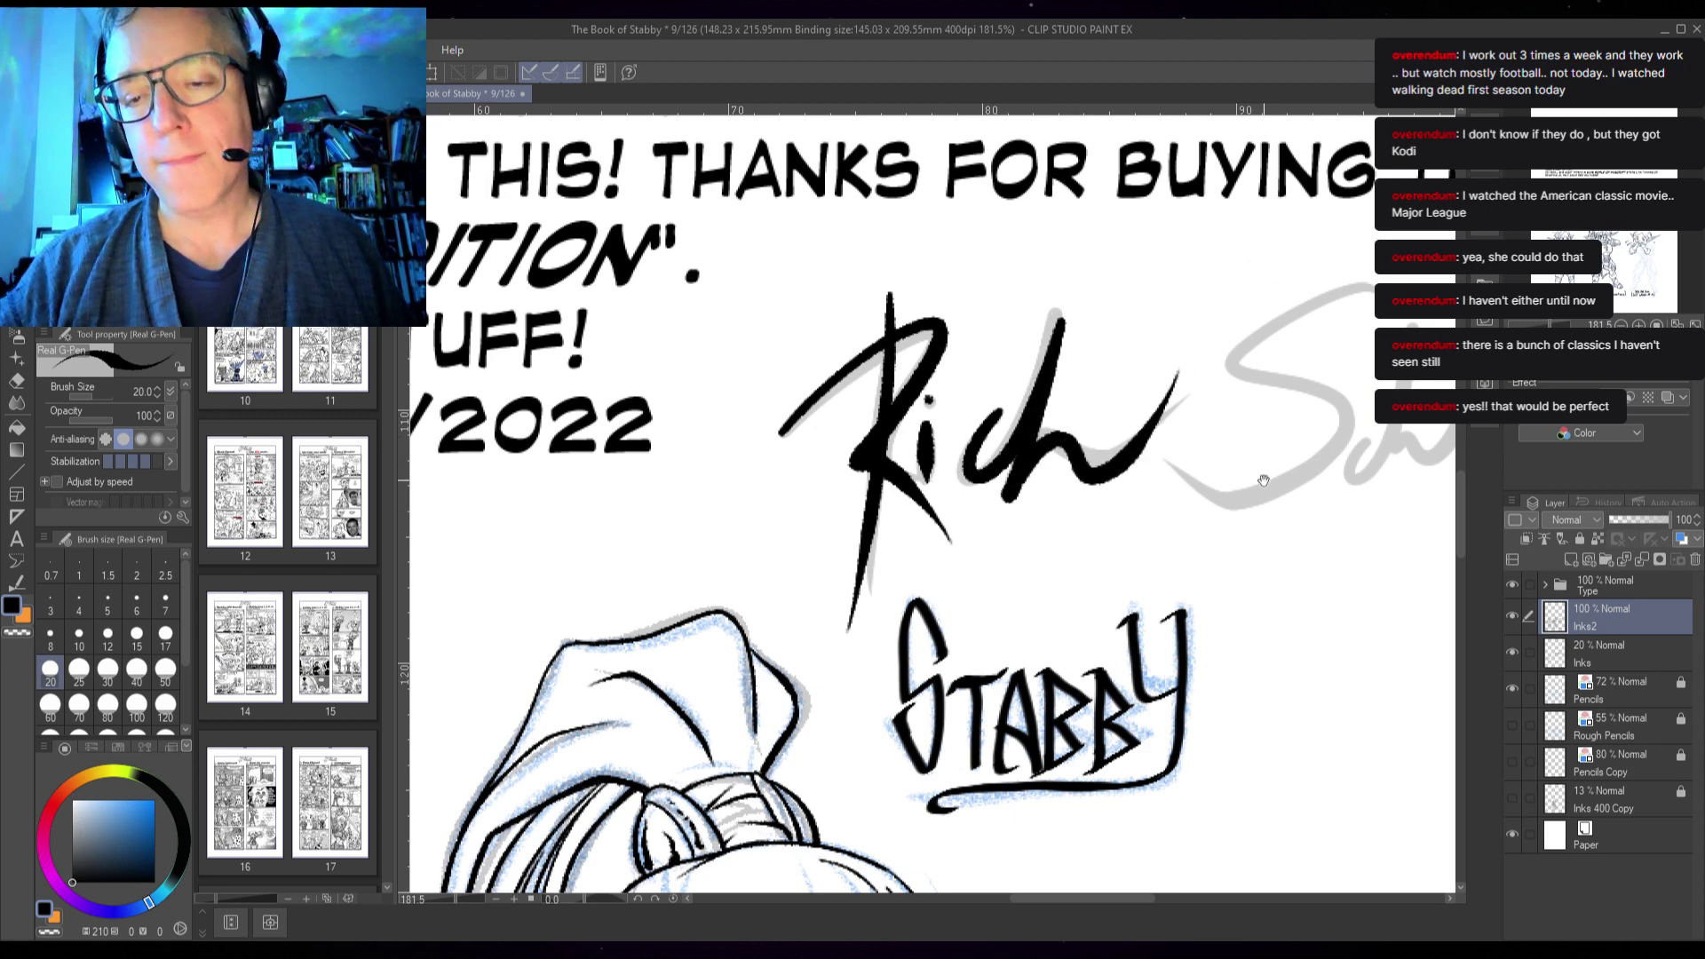
left_click_drag(1263, 480, 943, 494)
mouse_move(1057, 310)
left_mouse_down()
mouse_move(995, 312)
mouse_move(919, 377)
mouse_move(1003, 397)
mouse_move(1026, 444)
mouse_move(950, 506)
mouse_move(874, 513)
mouse_move(830, 458)
mouse_move(595, 377)
left_mouse_up()
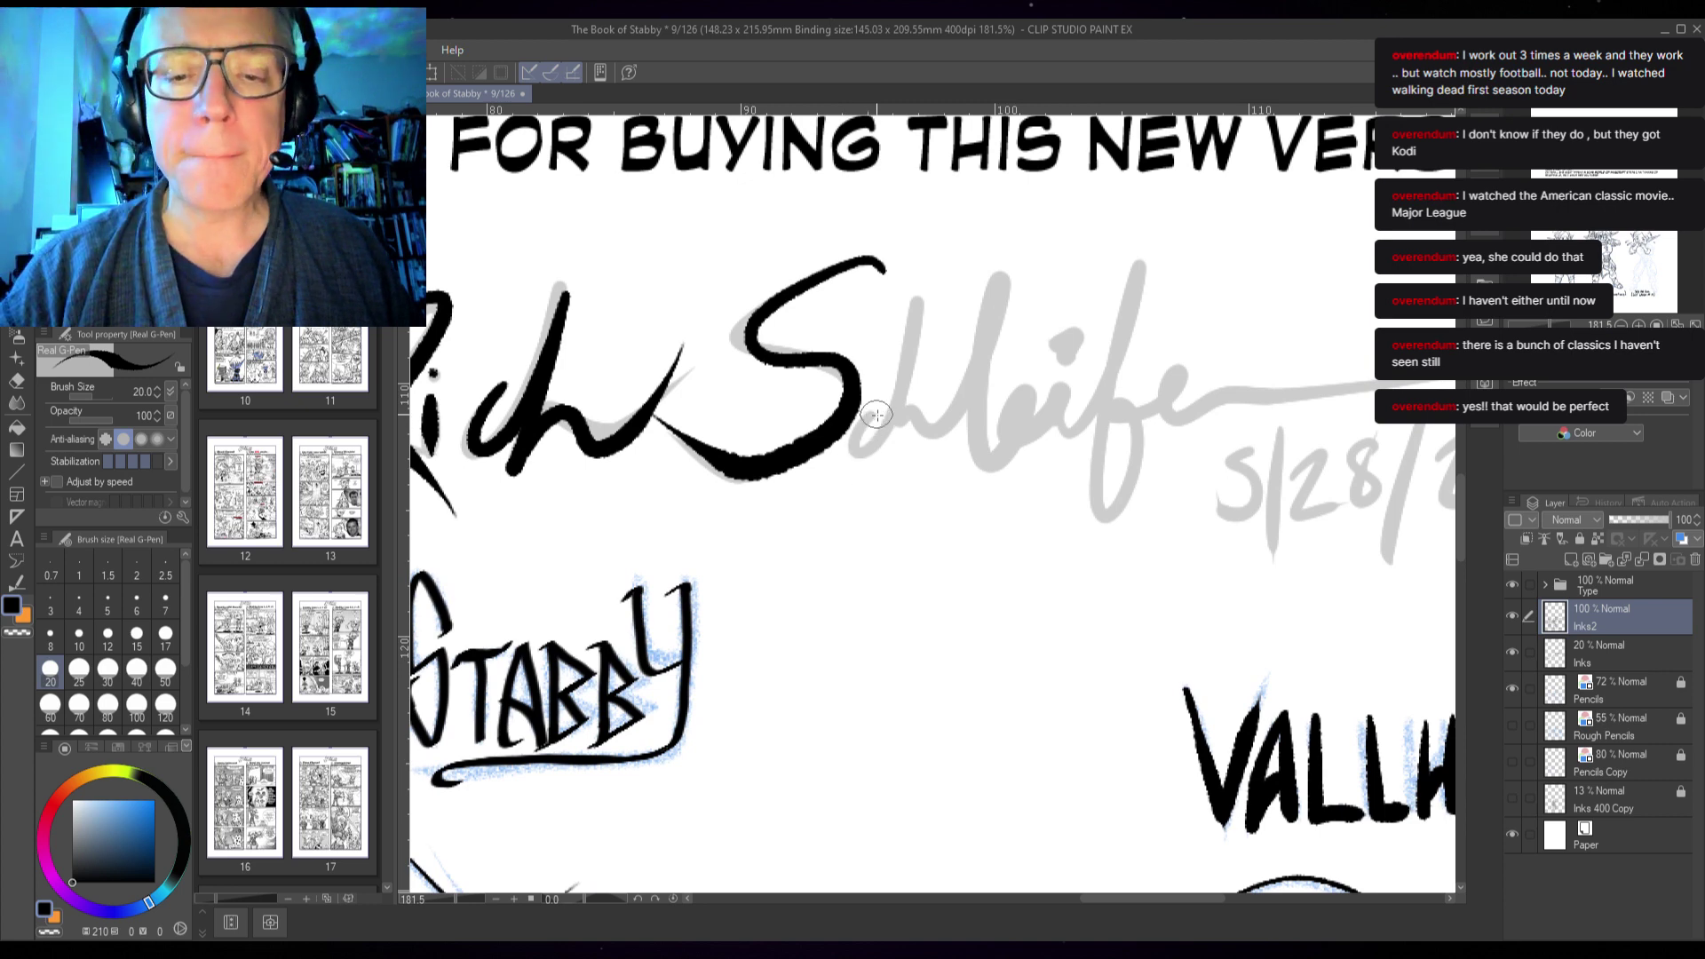
mouse_move(857, 437)
left_mouse_down()
mouse_move(900, 390)
mouse_move(911, 328)
left_mouse_up()
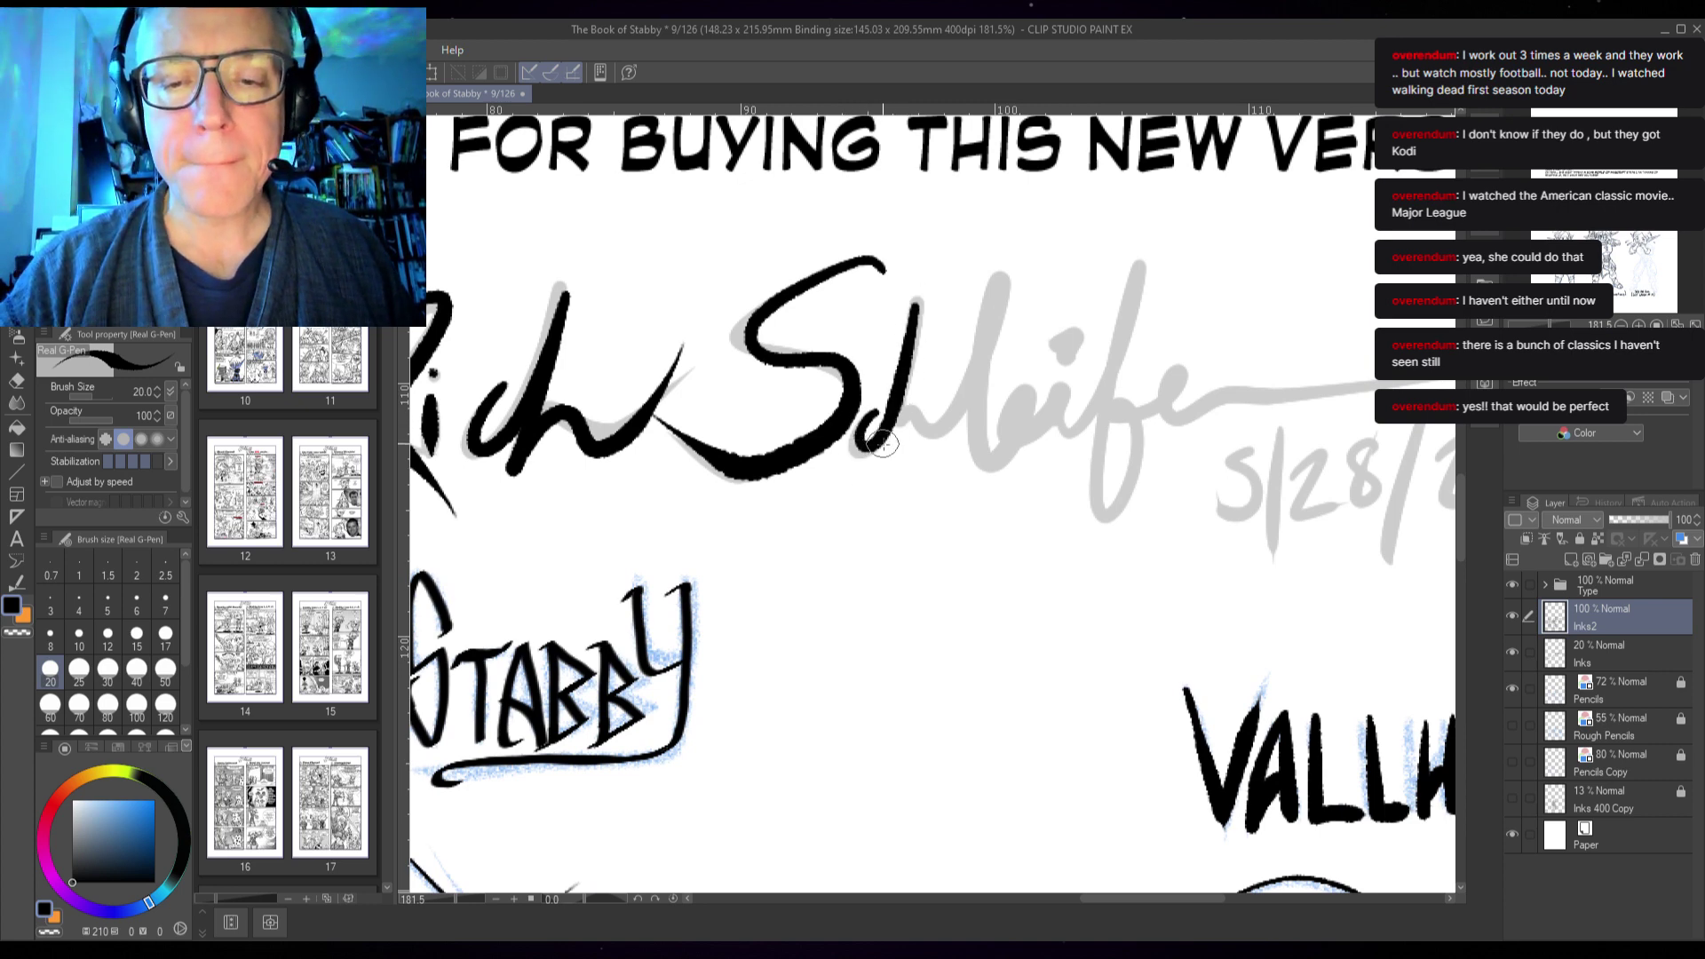
mouse_move(882, 444)
left_mouse_down()
mouse_move(925, 392)
mouse_move(934, 439)
mouse_move(985, 355)
mouse_move(993, 264)
mouse_move(970, 455)
mouse_move(1070, 371)
mouse_move(1041, 426)
mouse_move(1109, 391)
mouse_move(1144, 300)
mouse_move(1065, 531)
mouse_move(1126, 444)
mouse_move(1094, 419)
mouse_move(1385, 377)
left_mouse_up()
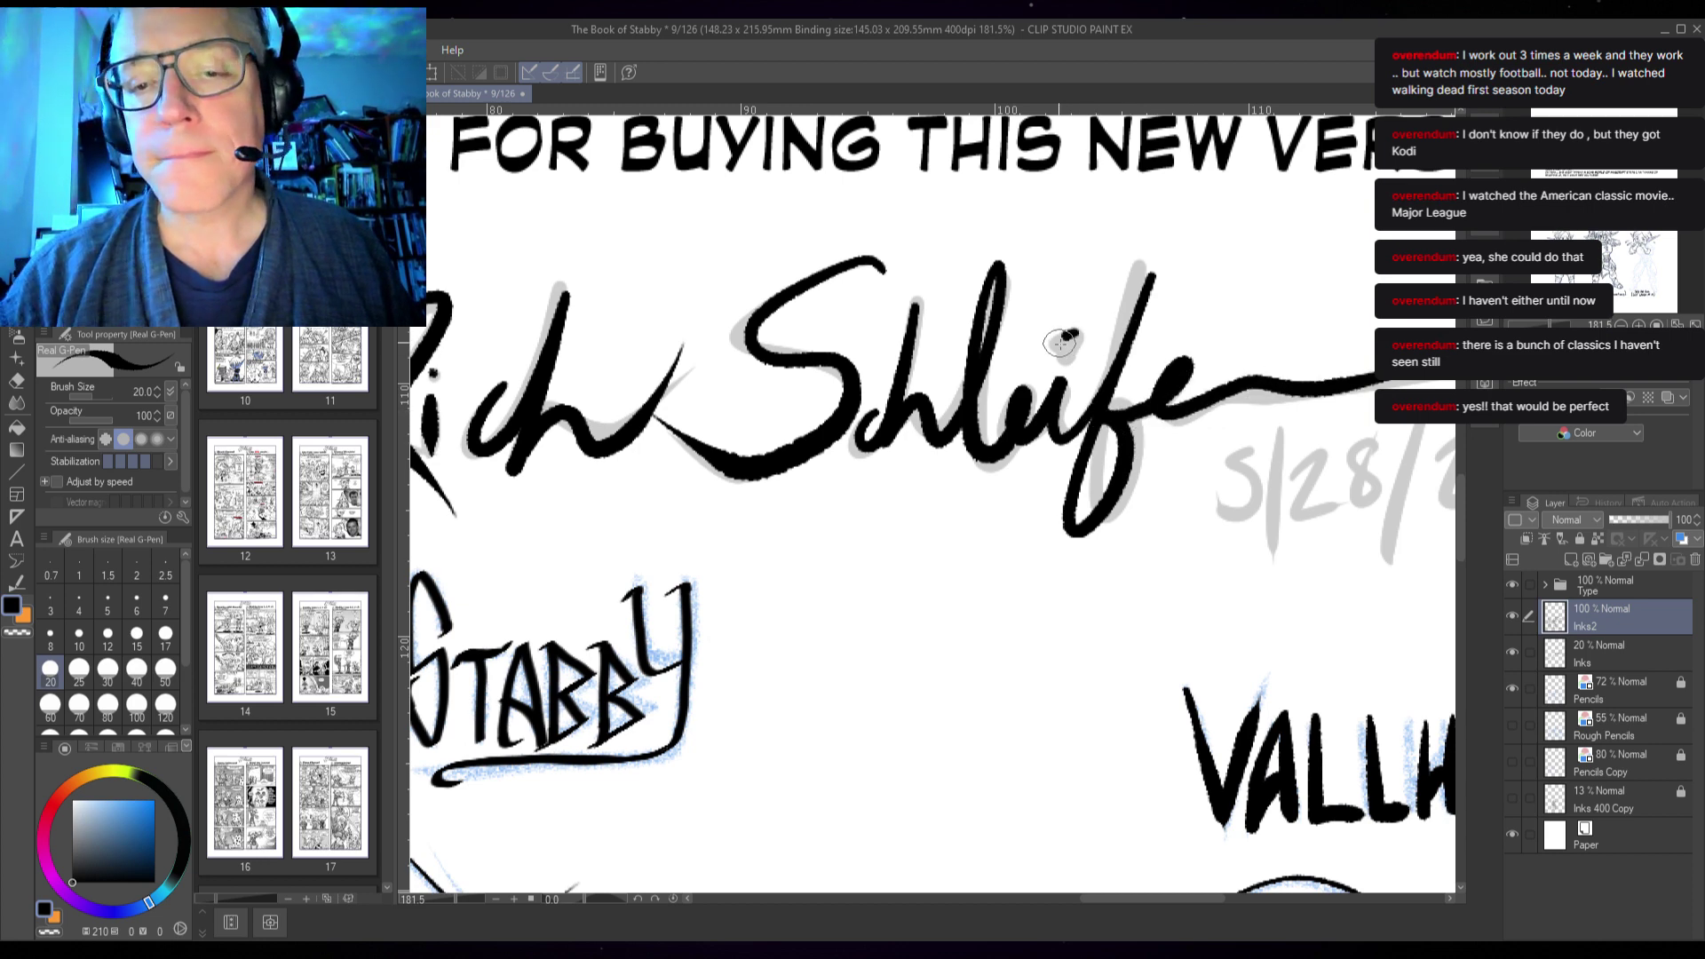
- Ink the date 5/28/2022 below the end of the signature, above the VALLHALLA title
left_click_drag(1153, 527, 997, 434)
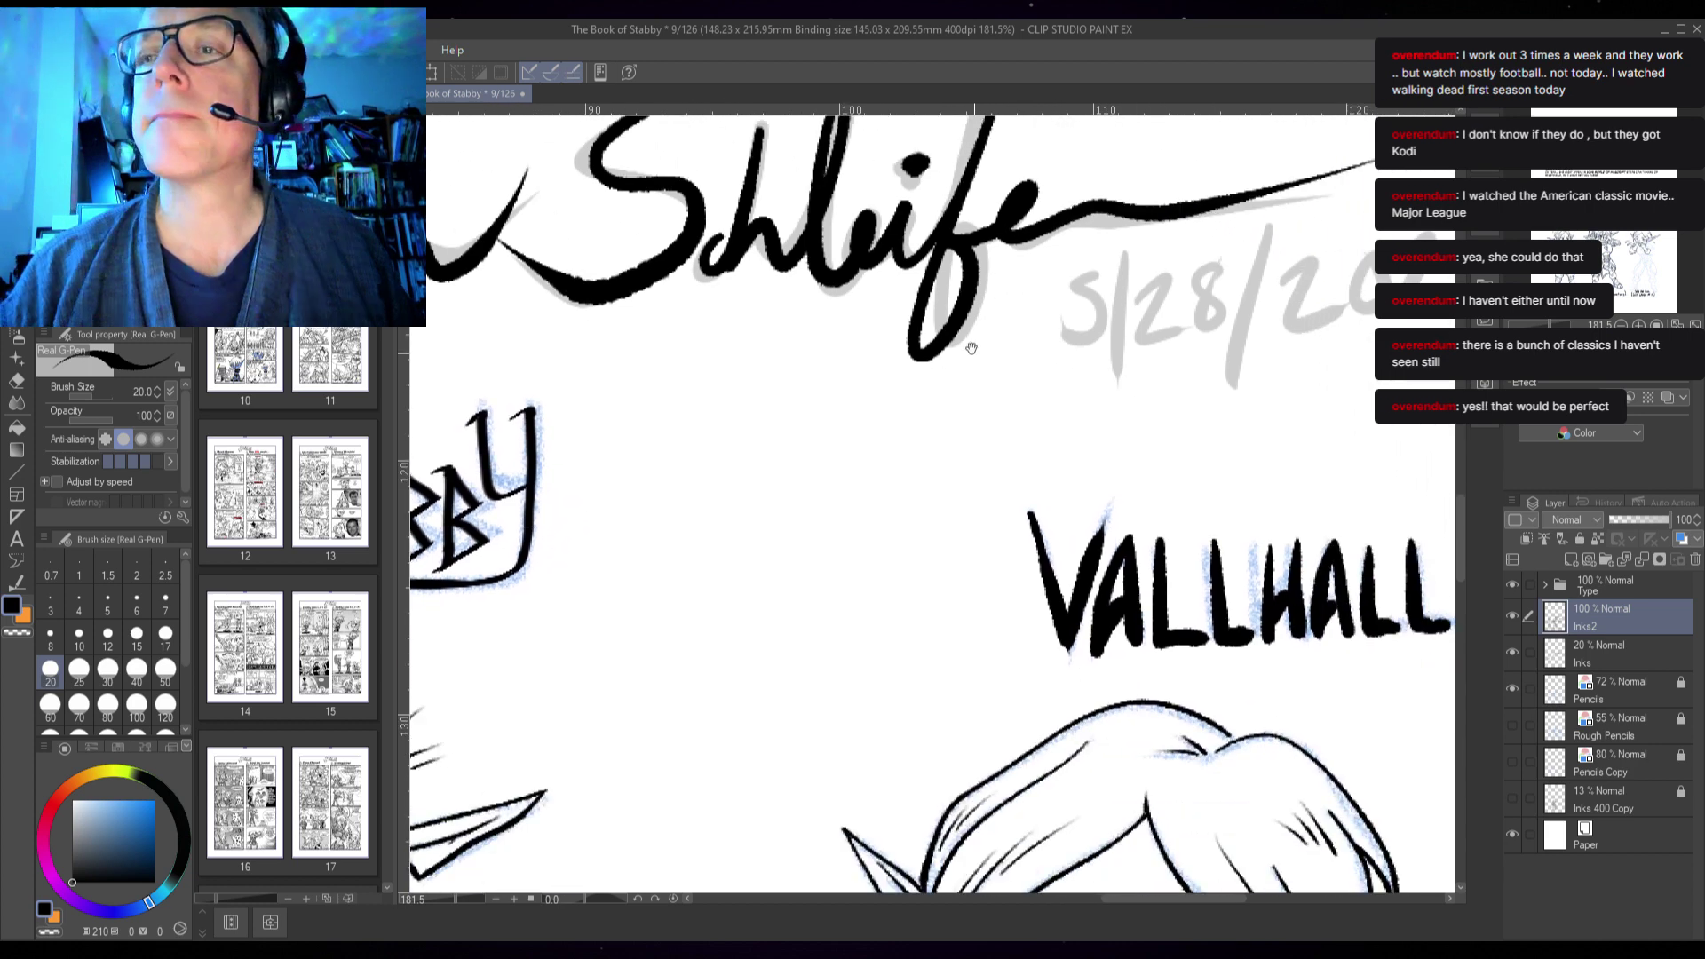
left_click_drag(1124, 463, 920, 432)
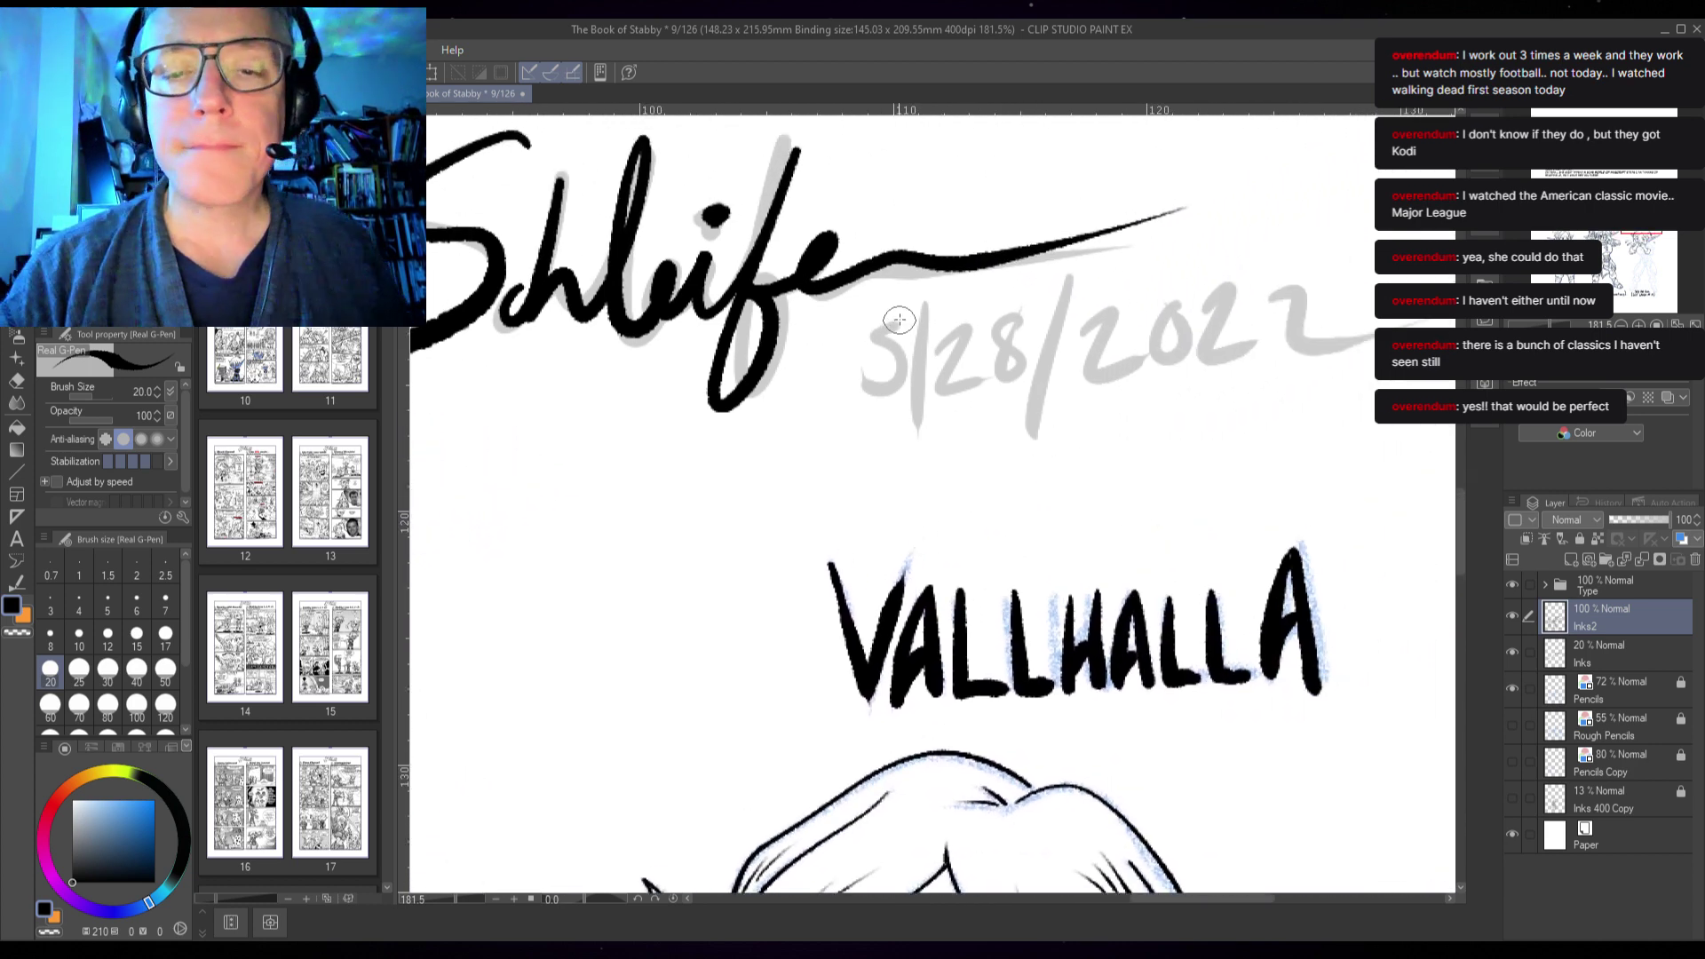
mouse_move(897, 326)
left_mouse_down()
mouse_move(870, 340)
mouse_move(894, 343)
mouse_move(881, 388)
mouse_move(830, 377)
left_mouse_up()
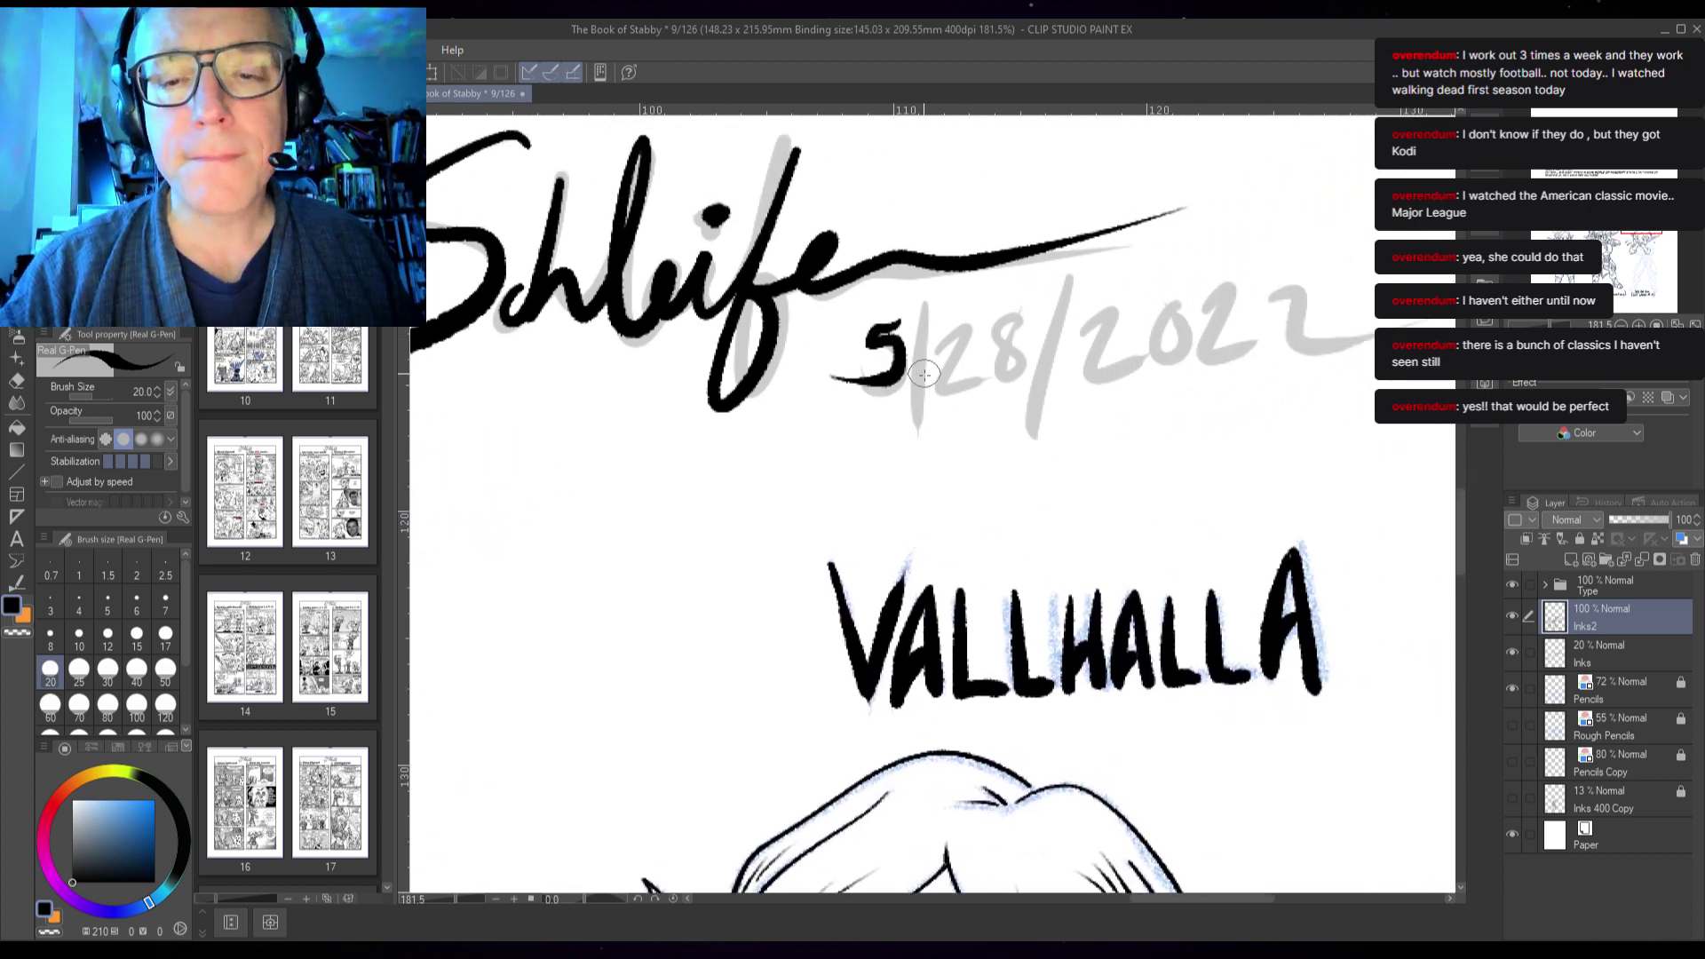
left_click_drag(927, 297, 902, 453)
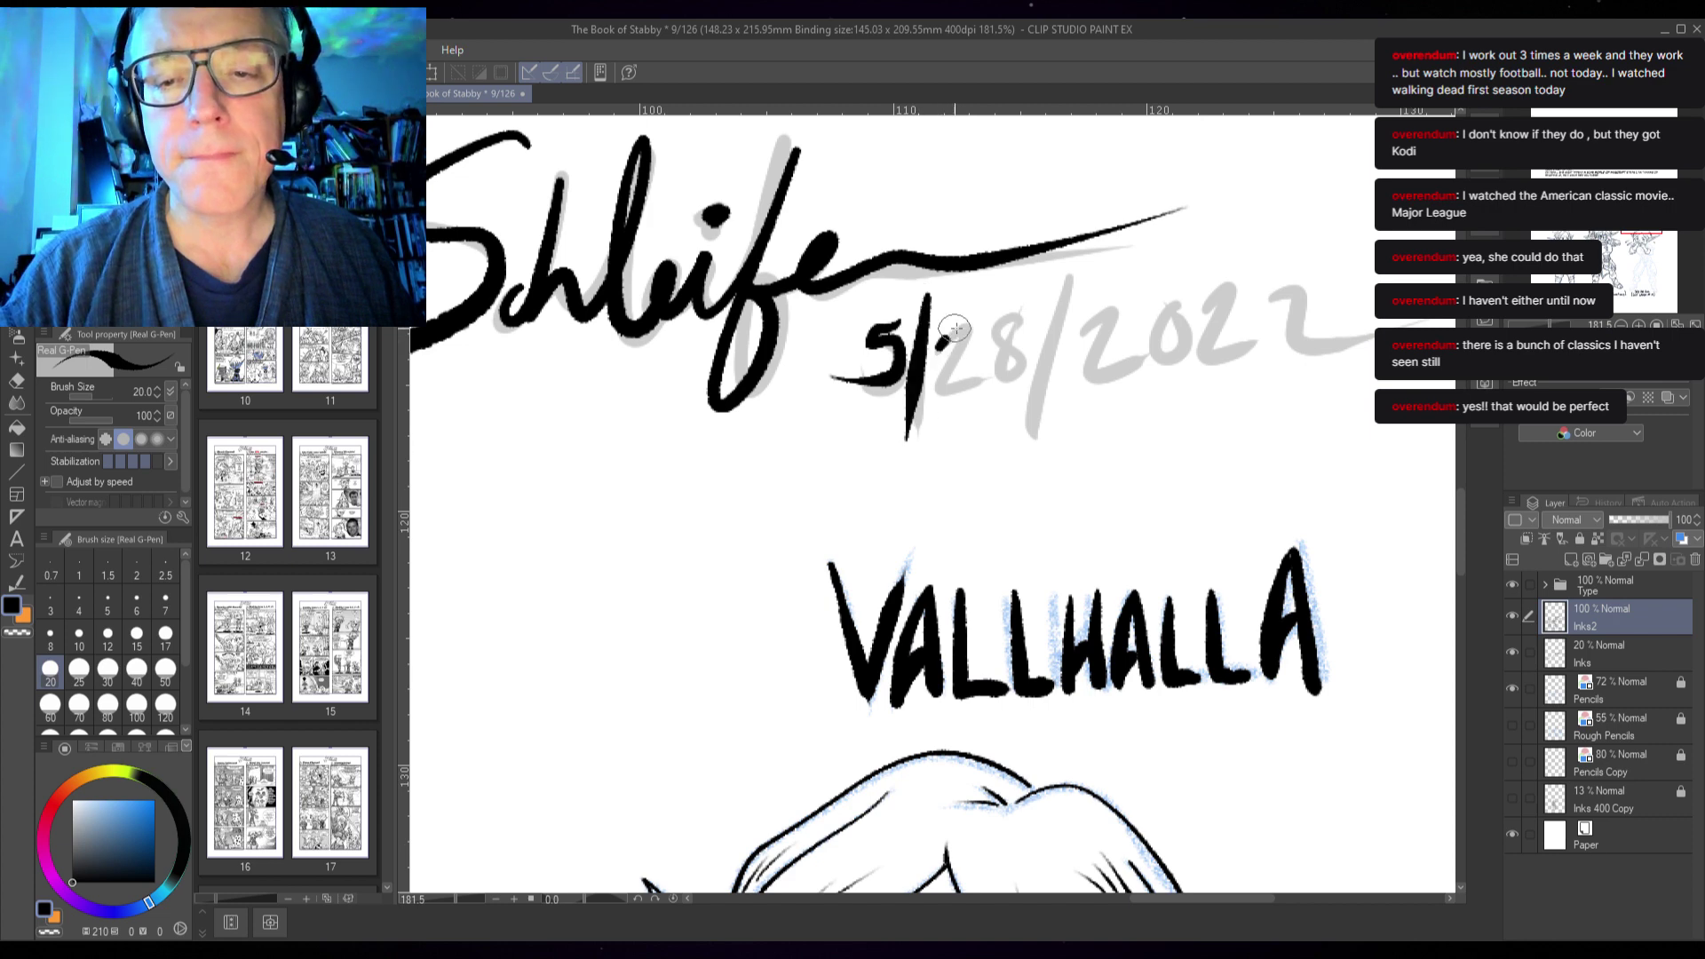
mouse_move(954, 329)
left_mouse_down()
mouse_move(939, 398)
mouse_move(994, 388)
mouse_move(1004, 314)
mouse_move(999, 337)
mouse_move(1022, 348)
mouse_move(998, 382)
mouse_move(1007, 340)
left_mouse_up()
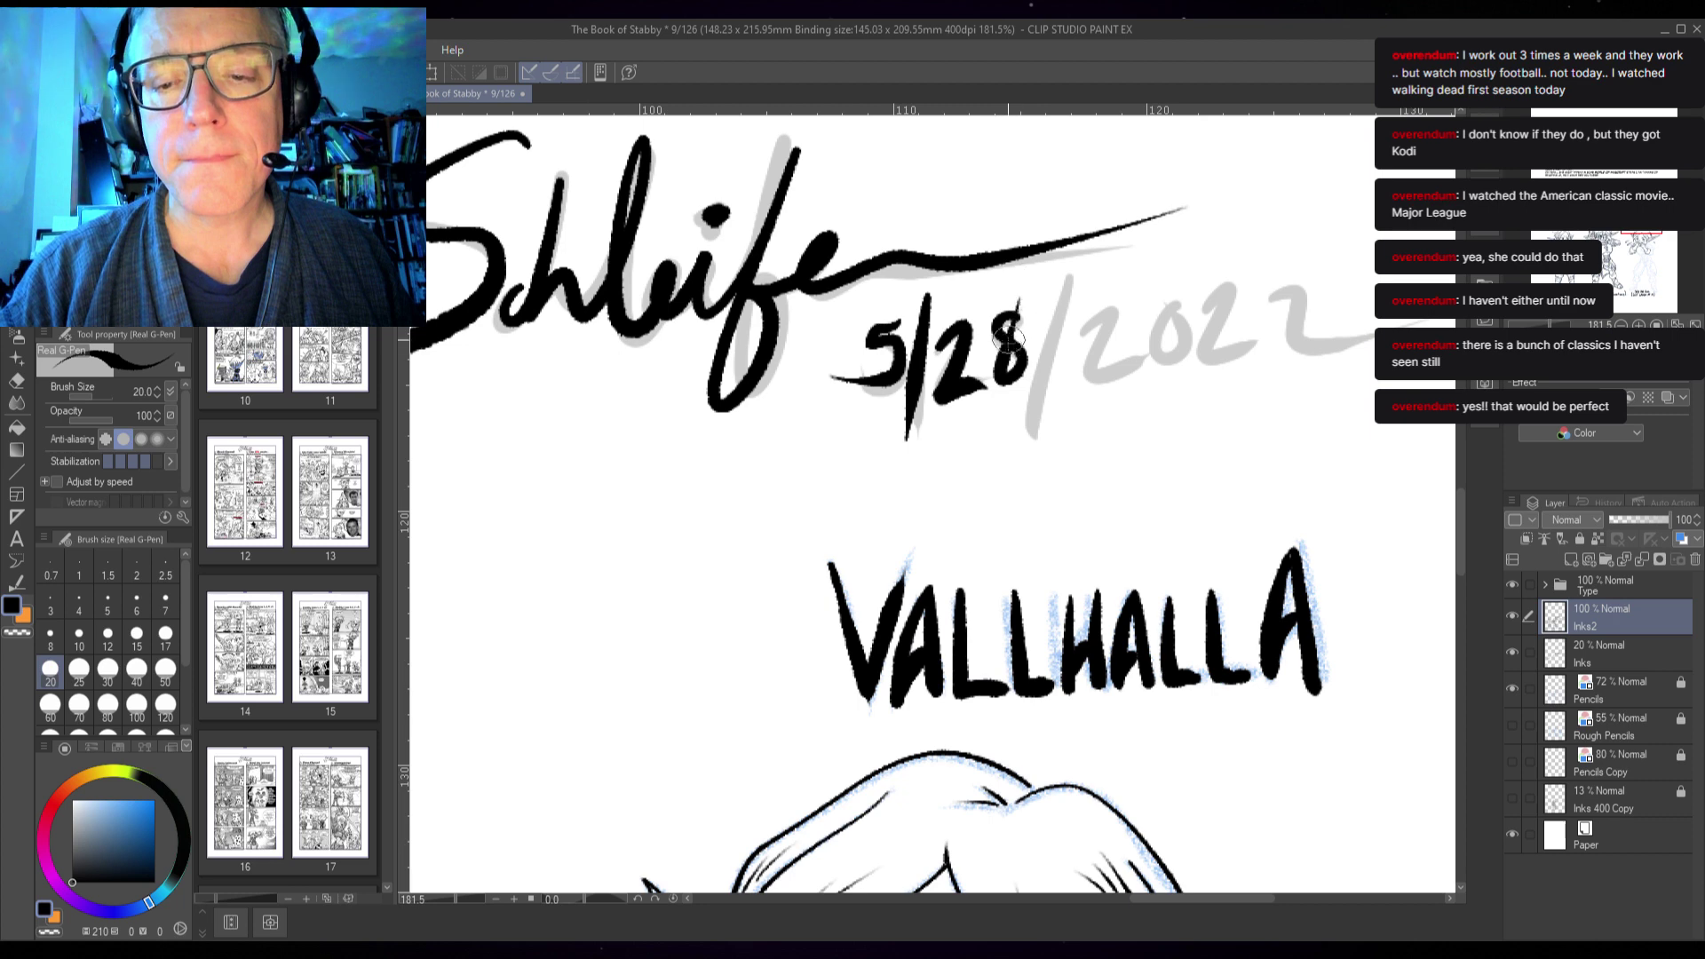
left_click_drag(1076, 267, 1024, 457)
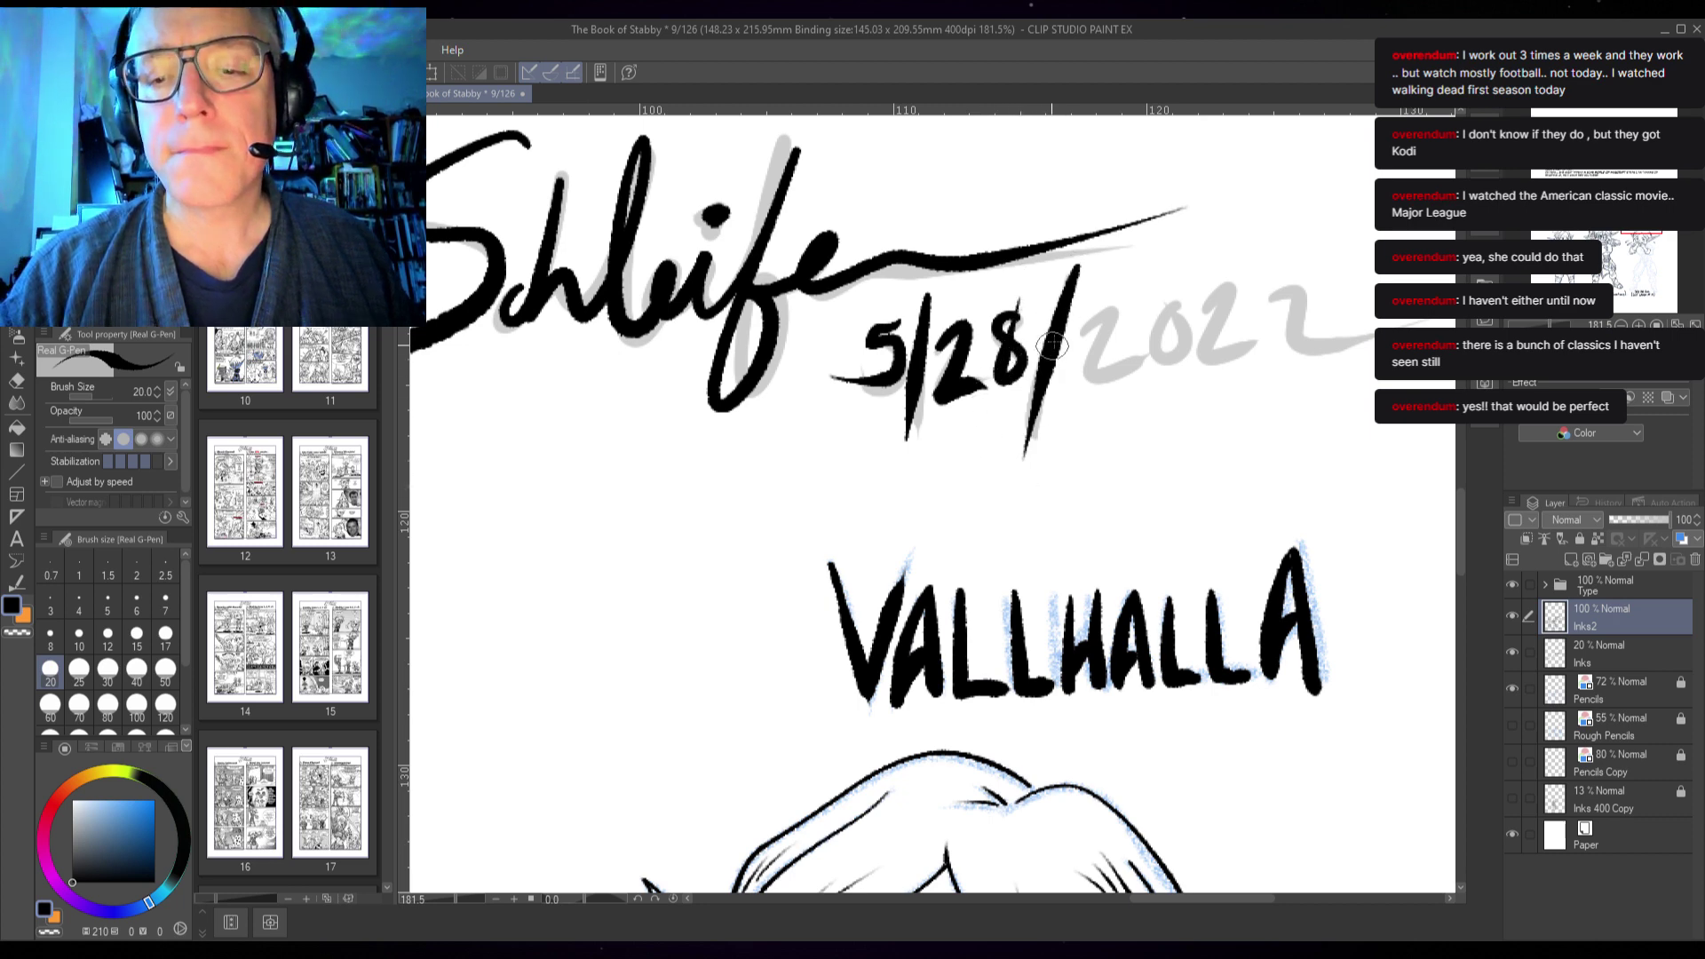
mouse_move(1112, 324)
left_mouse_down()
mouse_move(1096, 378)
mouse_move(1149, 366)
mouse_move(1158, 332)
mouse_move(1168, 363)
mouse_move(1186, 333)
mouse_move(1172, 303)
mouse_move(1238, 277)
mouse_move(1197, 372)
mouse_move(1257, 345)
mouse_move(1290, 280)
mouse_move(1256, 354)
mouse_move(1350, 335)
left_mouse_up()
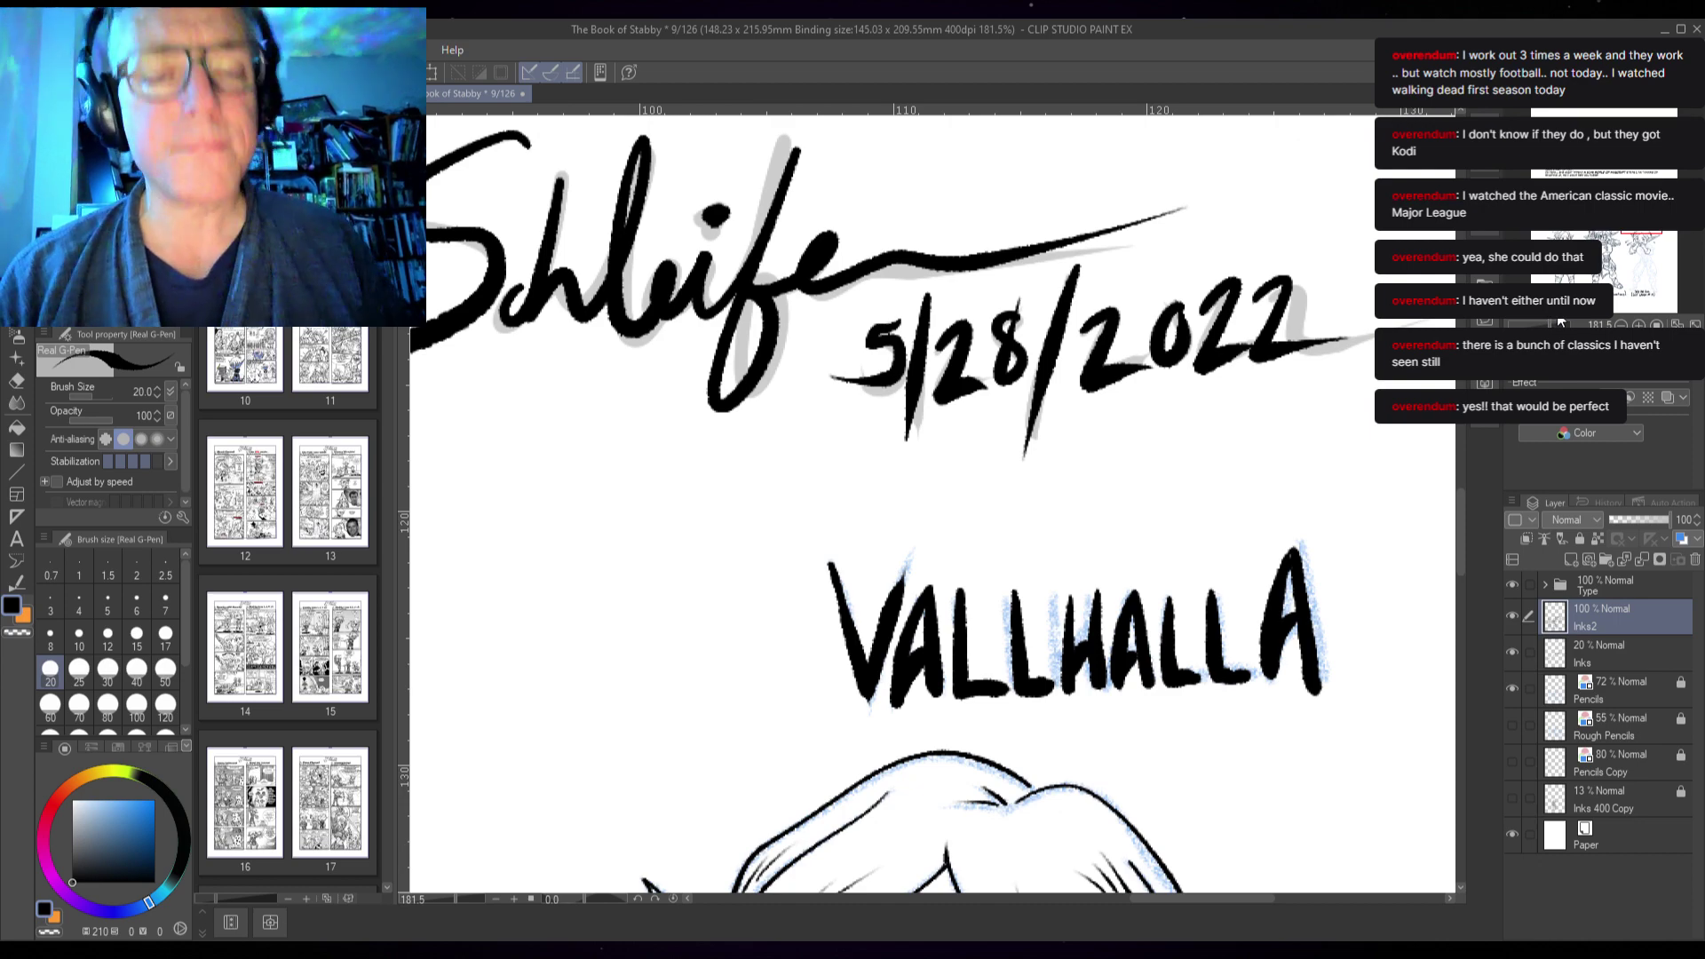
- Restore the Inks layer's opacity to 100% and hide that layer
scroll(1057, 416, "down", 2)
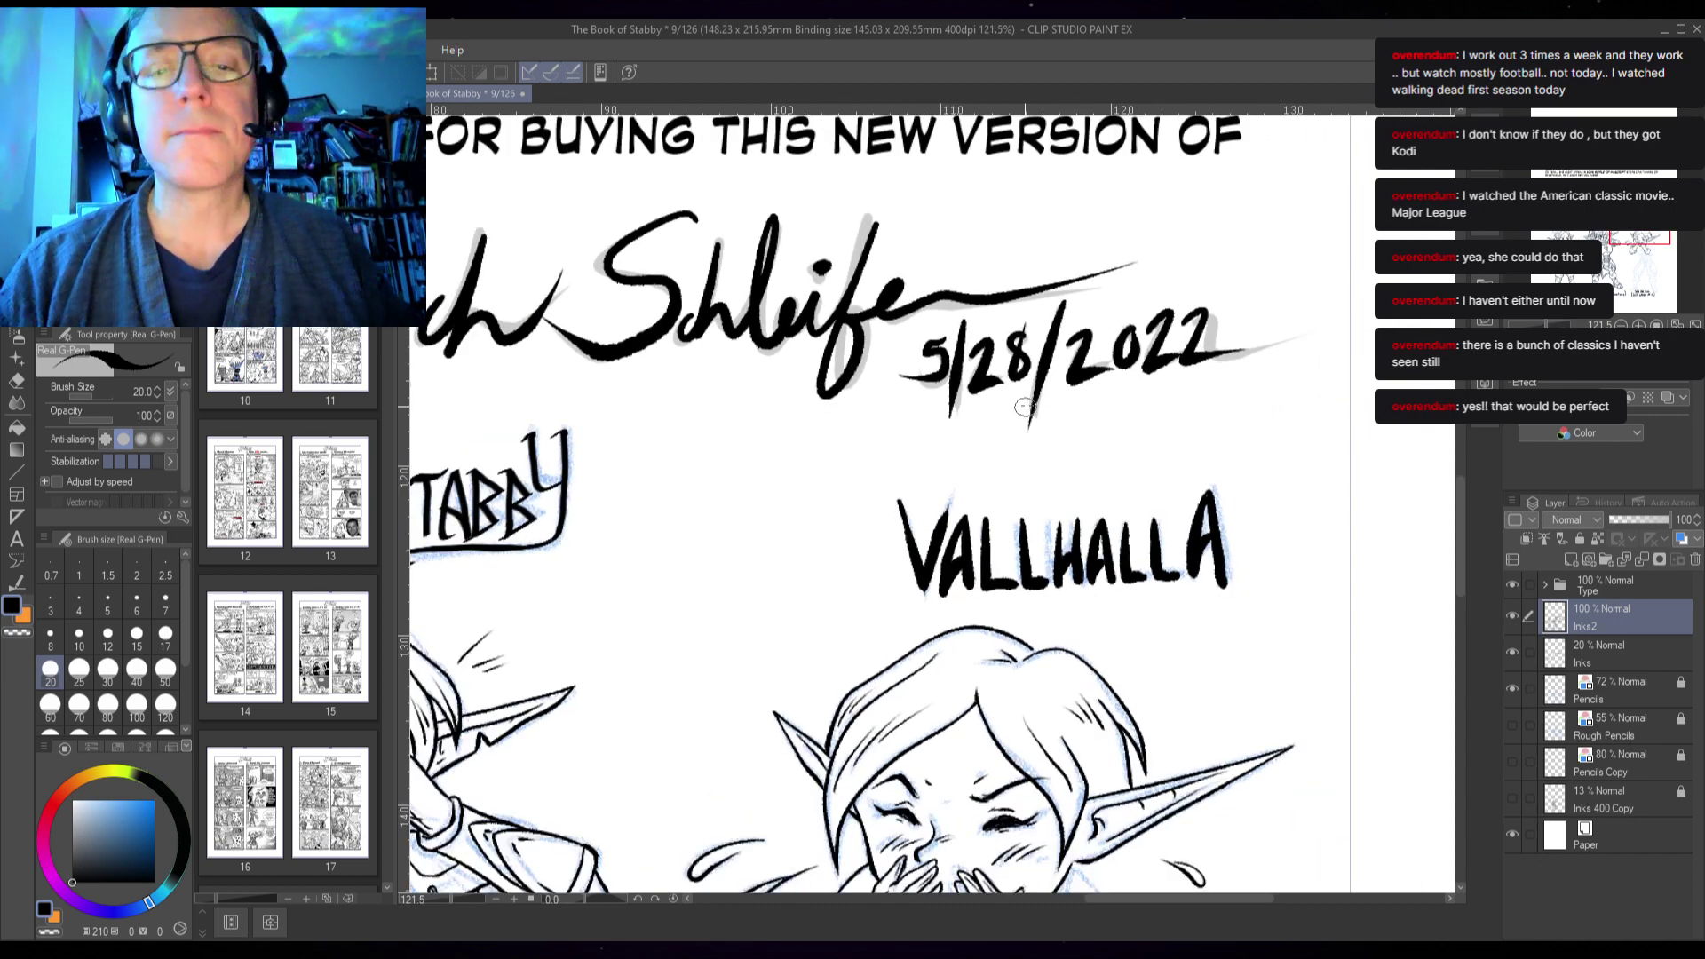
scroll(1035, 431, "down", 4)
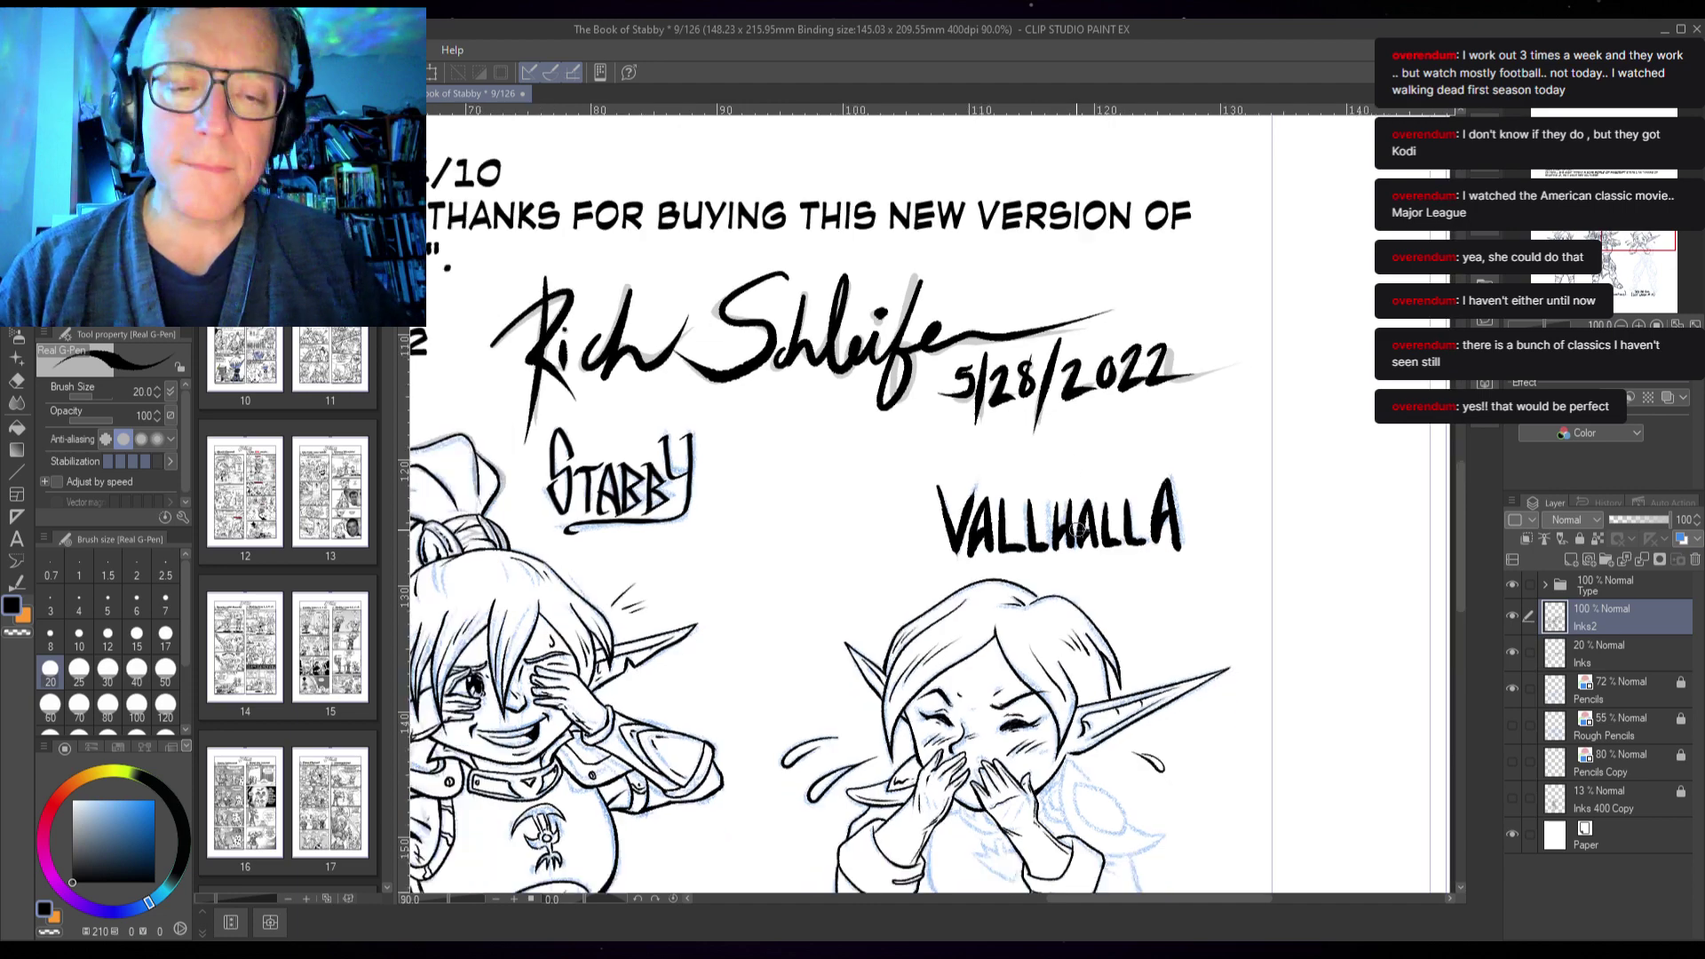
left_click(1642, 653)
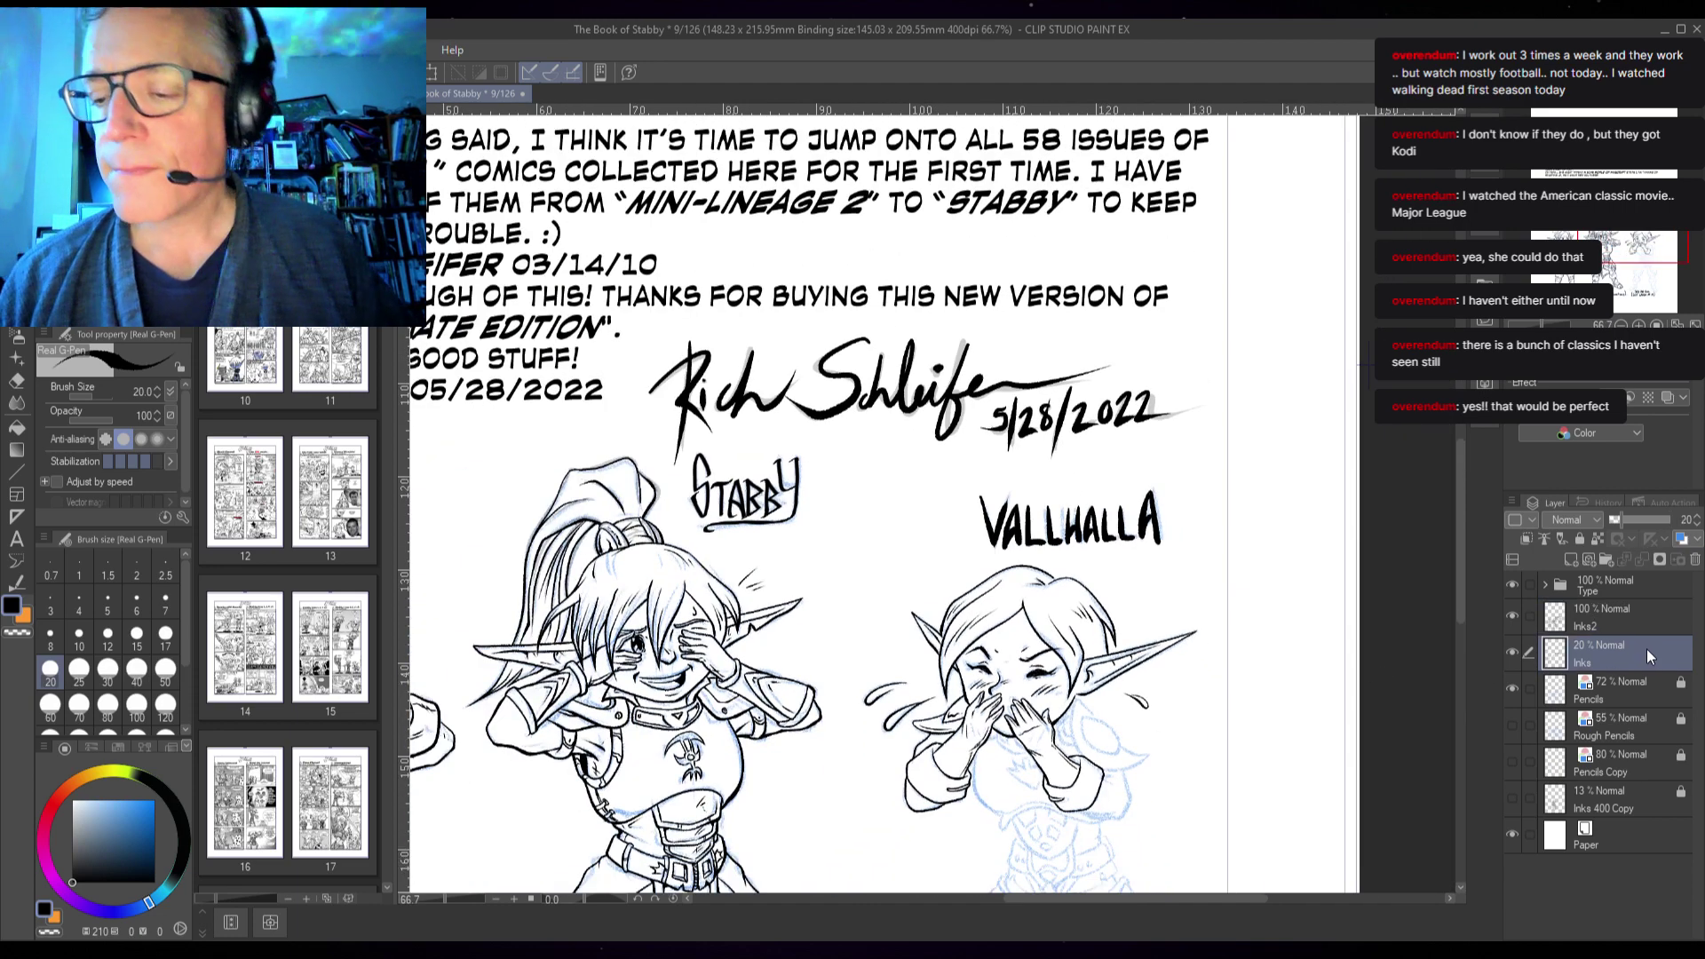
left_click(1665, 521)
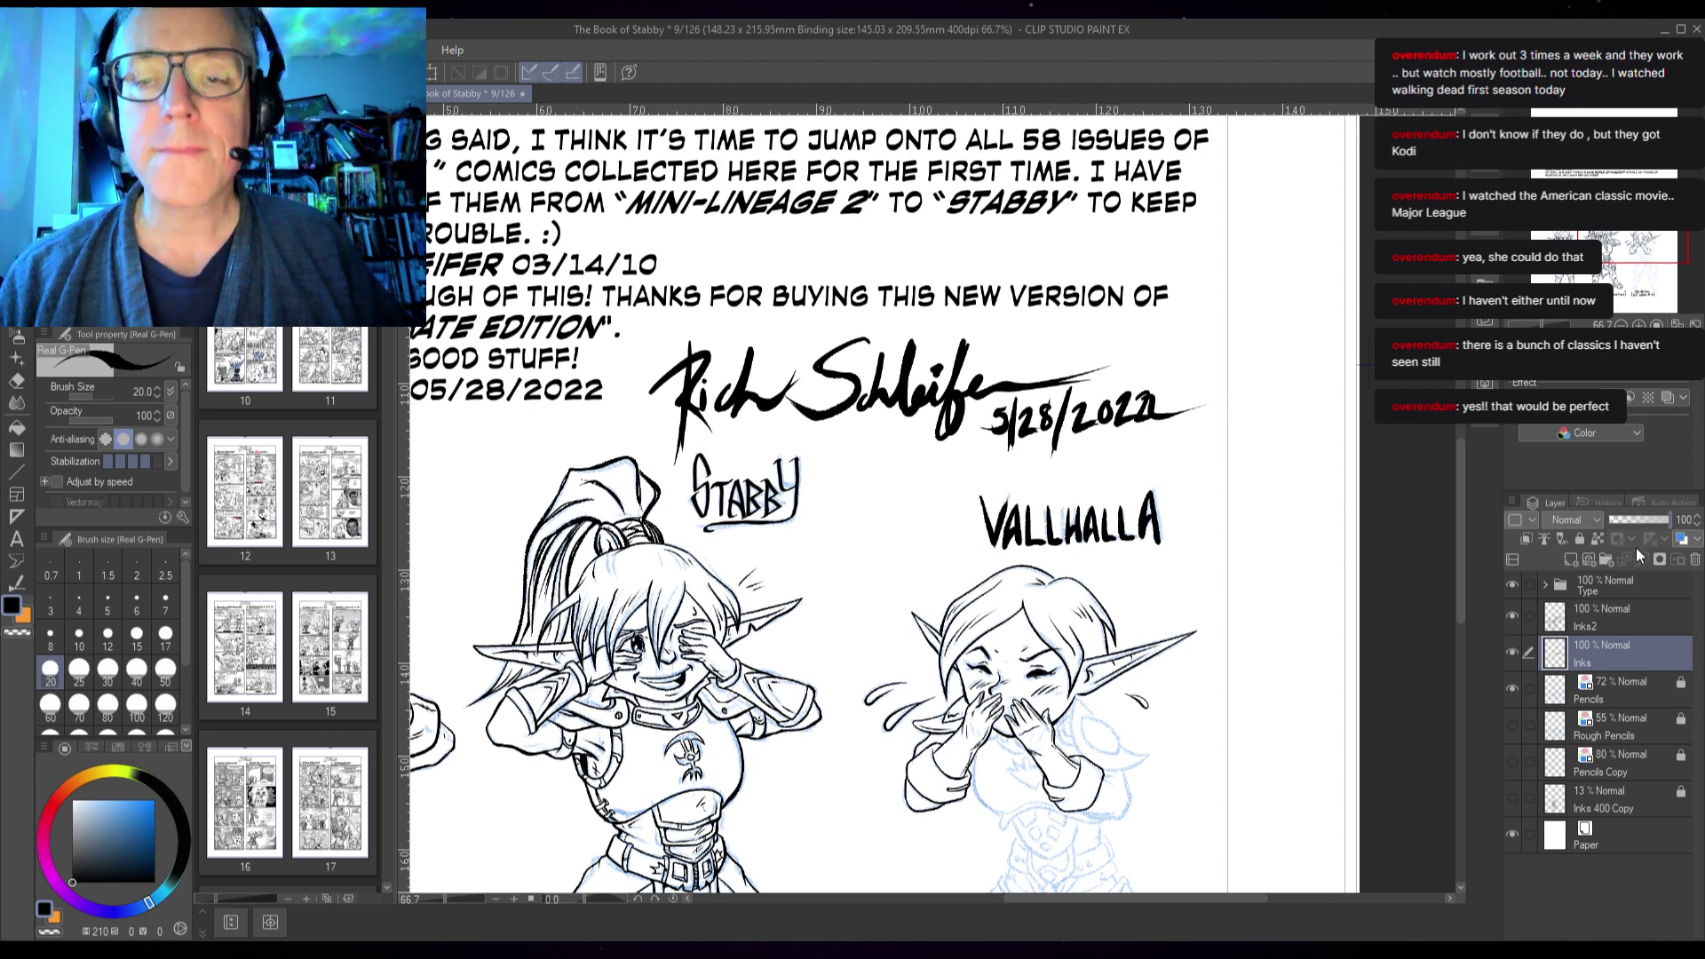
left_click(1515, 654)
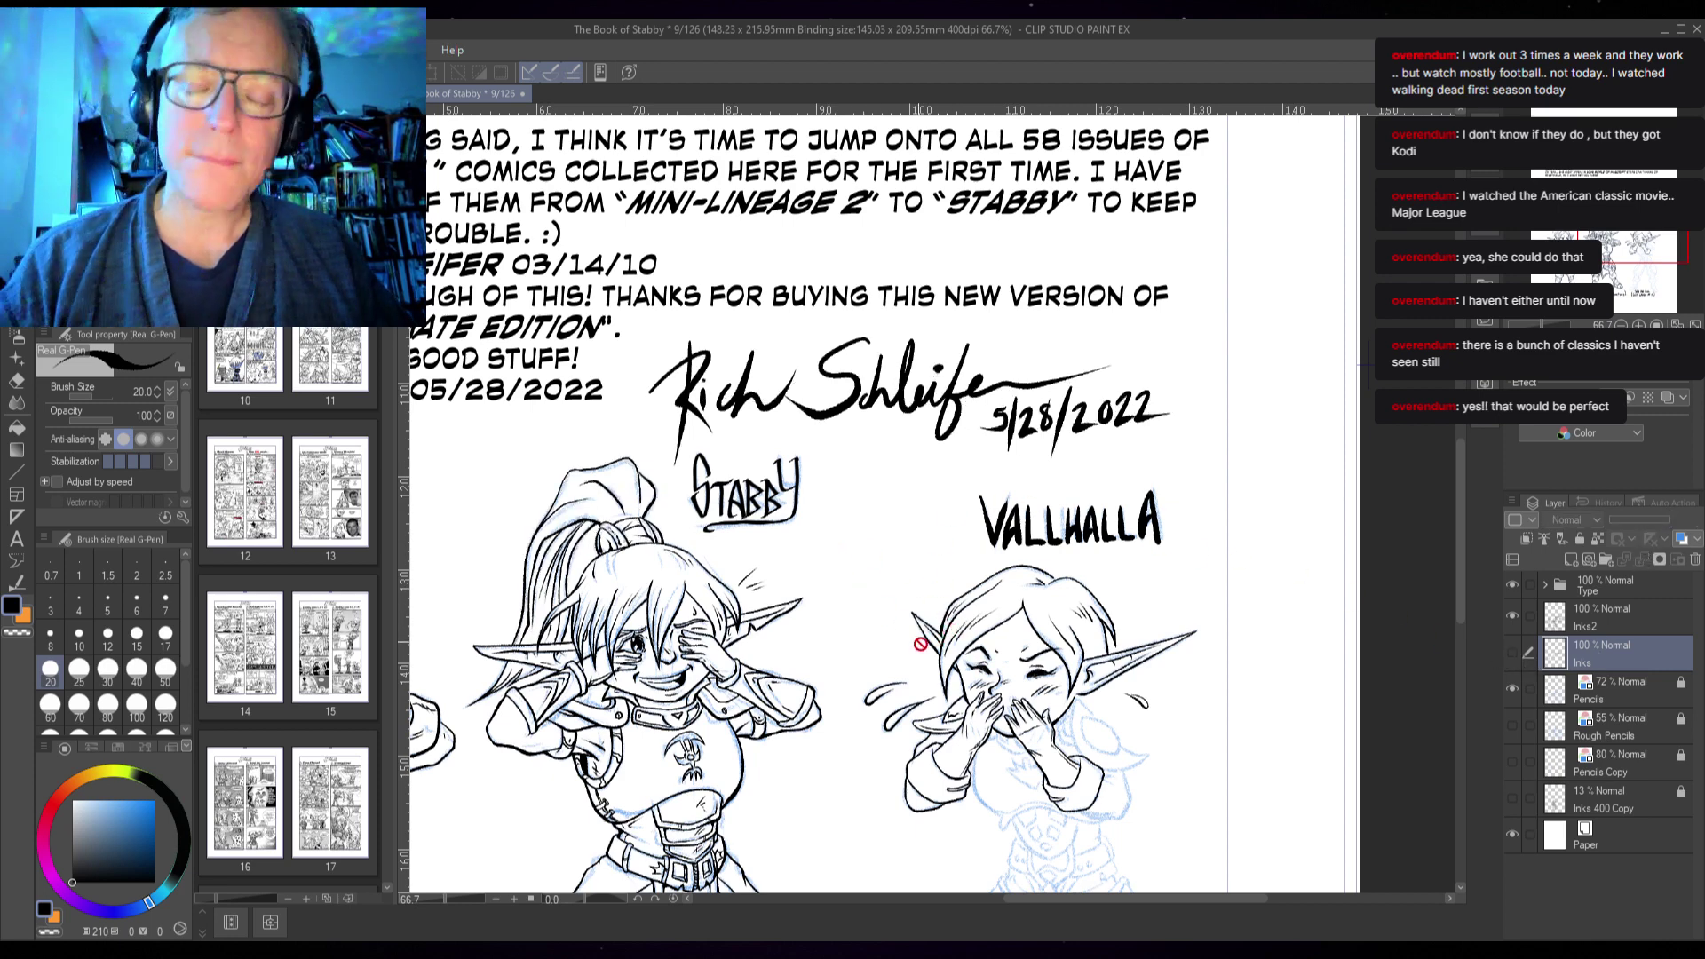
- Thicken the inner outlines of VALLHALLA's two forearms between the hands and the sleeve cuffs on Inks2
left_click_drag(795, 679, 1101, 556)
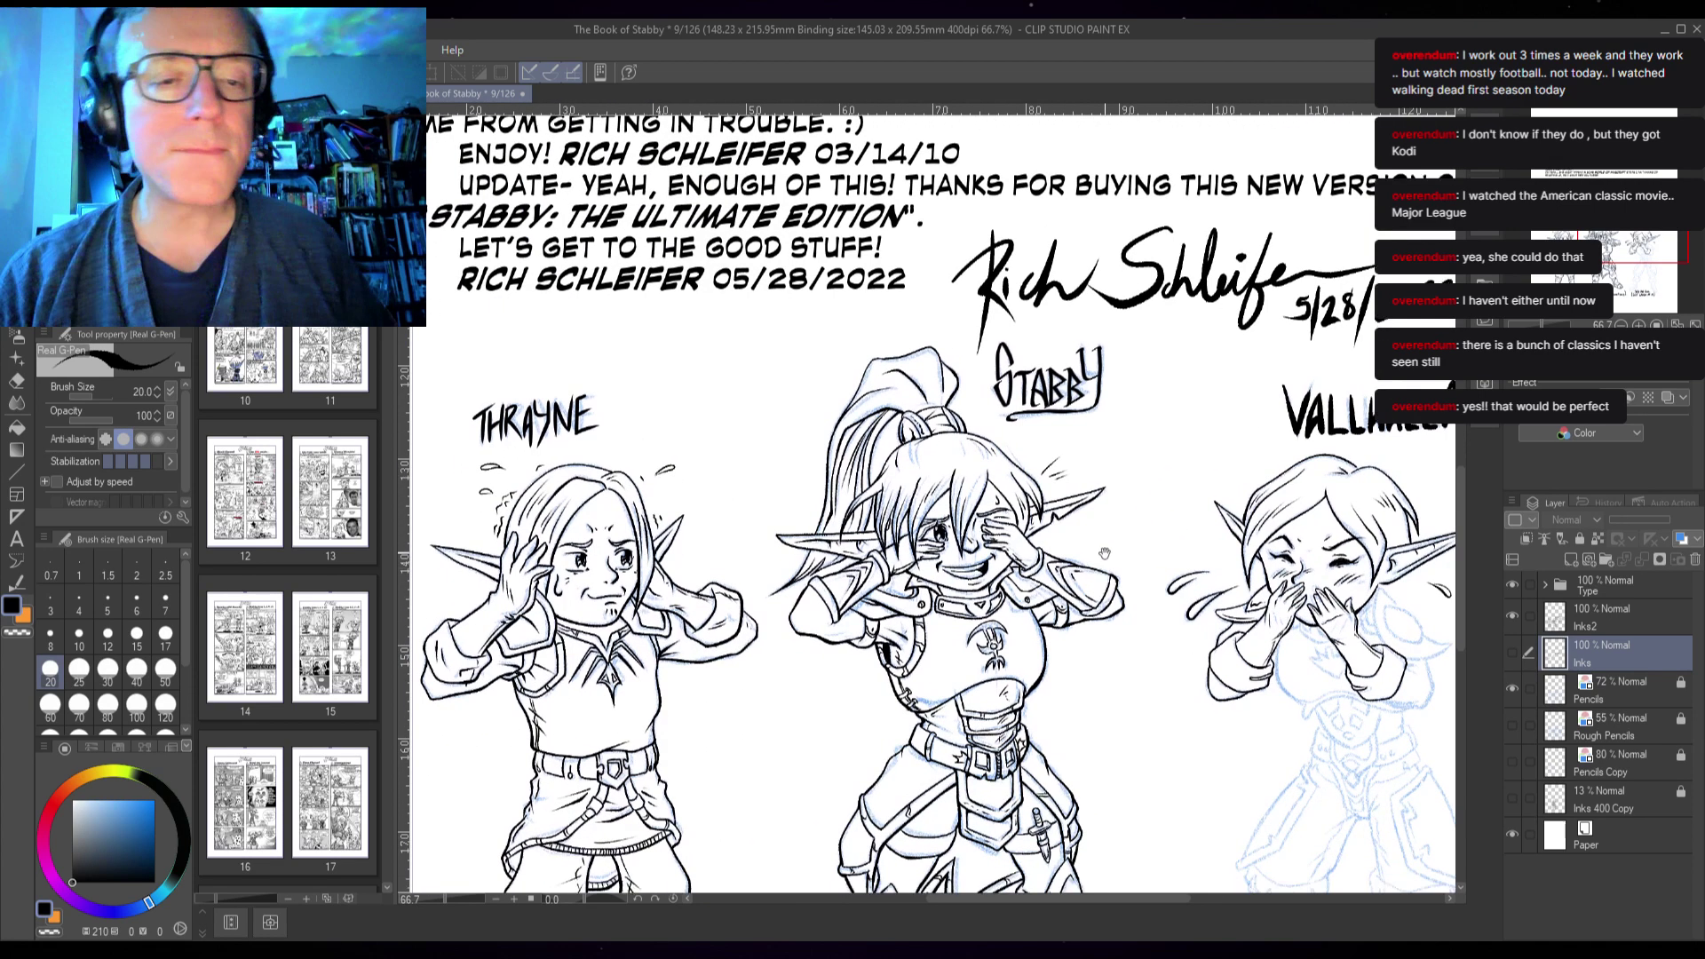
mouse_move(1094, 744)
left_mouse_down()
mouse_move(1076, 582)
mouse_move(1004, 434)
left_mouse_up()
left_click_drag(1126, 544, 1024, 475)
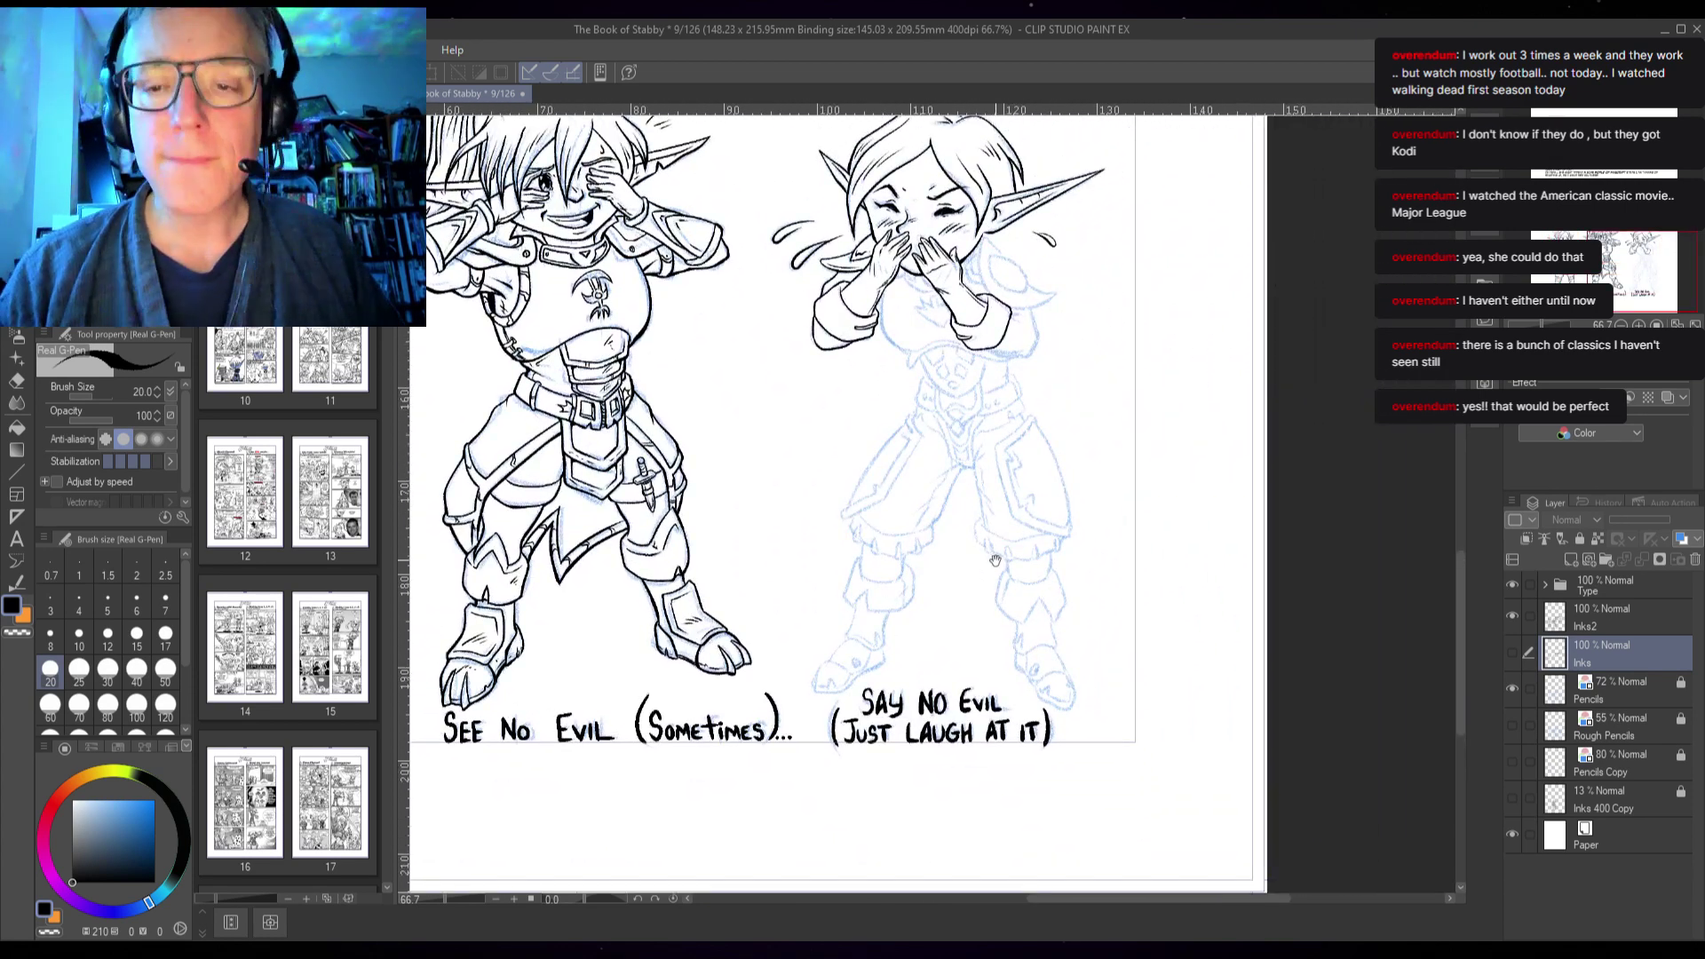
left_click_drag(1240, 515, 1185, 605)
scroll(1064, 405, "up", 6)
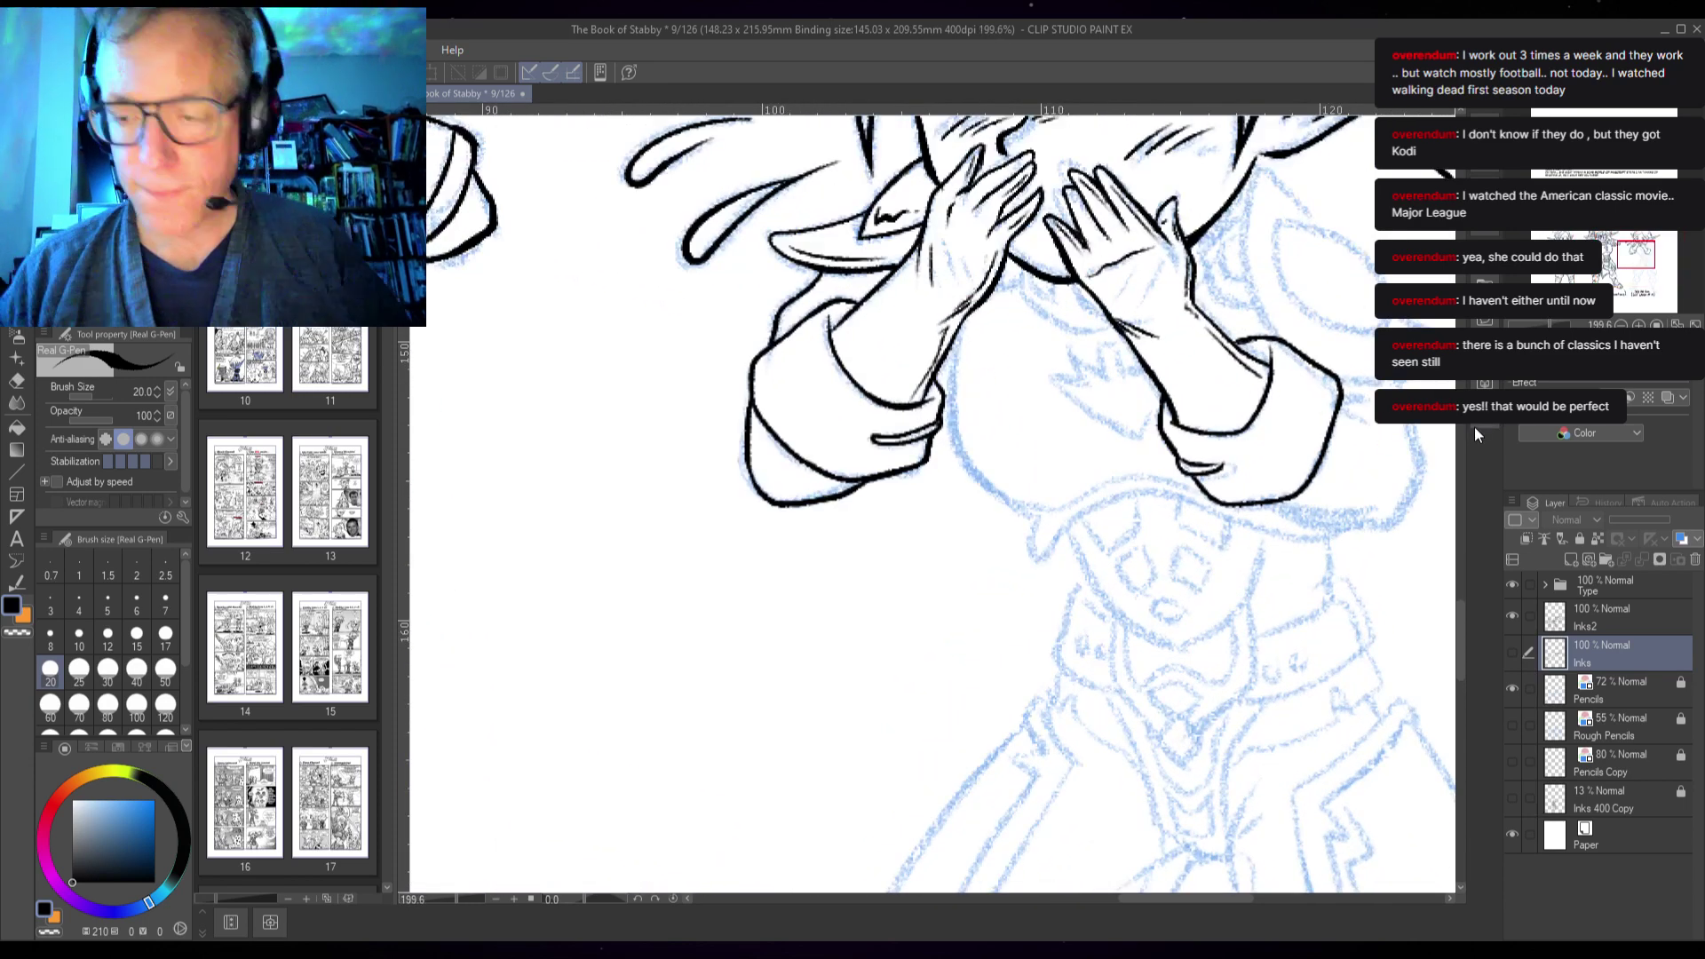
left_click(1643, 610)
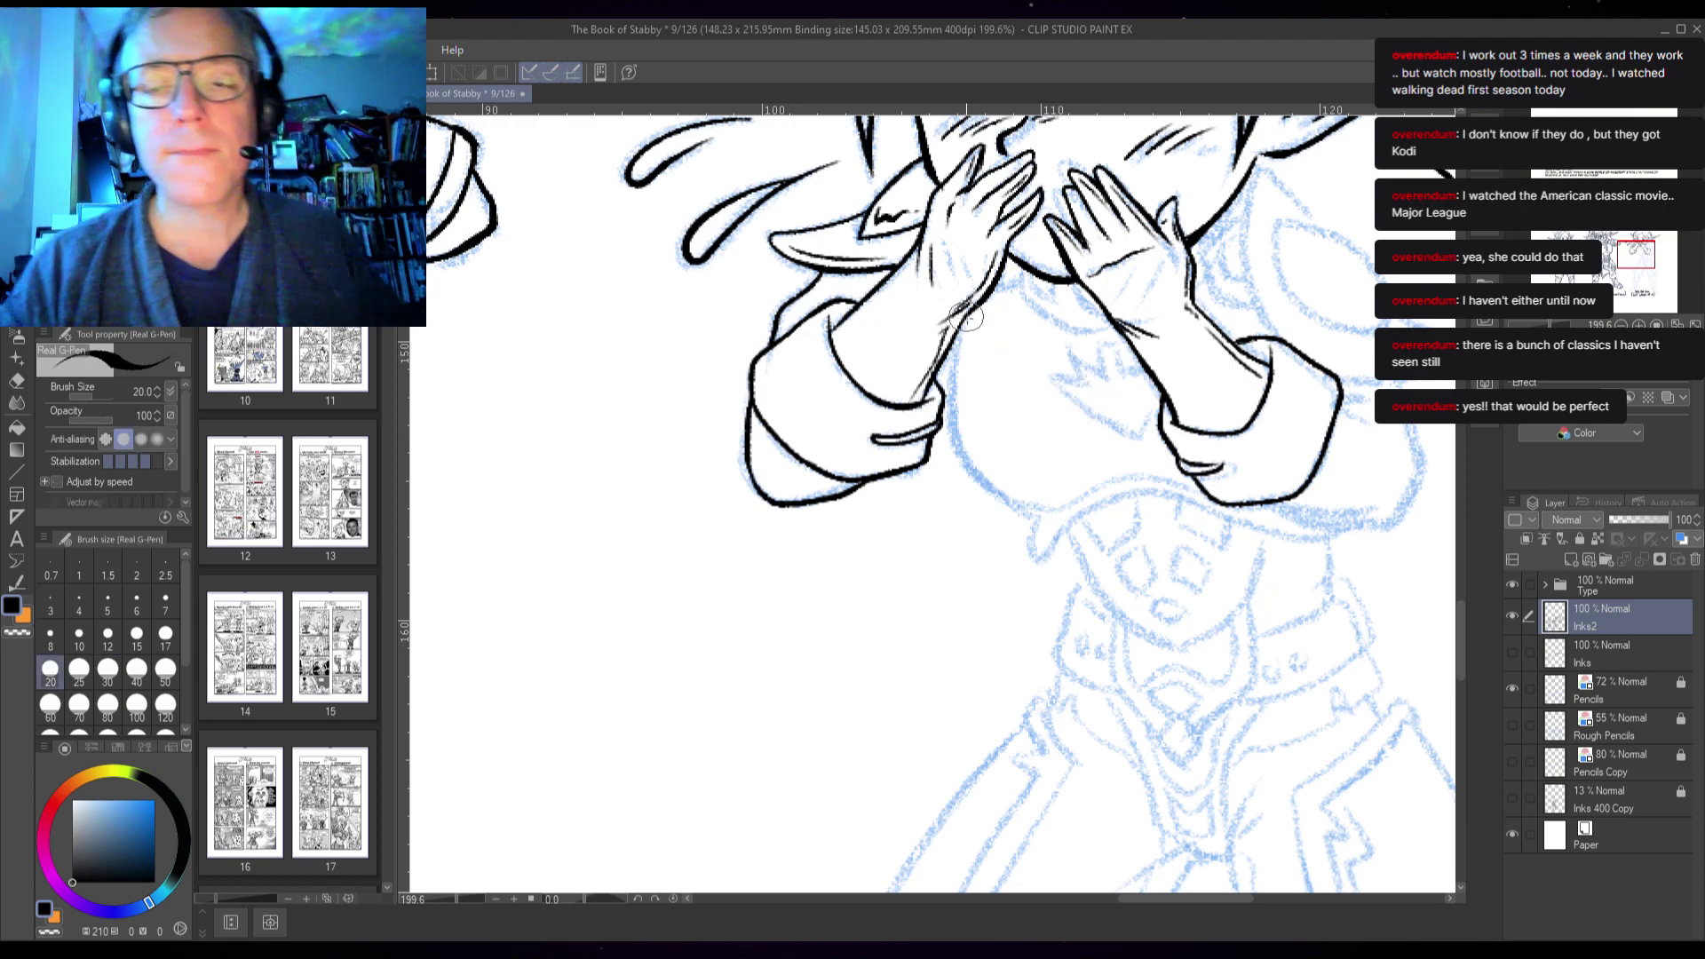
scroll(967, 333, "up", 1)
scroll(972, 328, "up", 1)
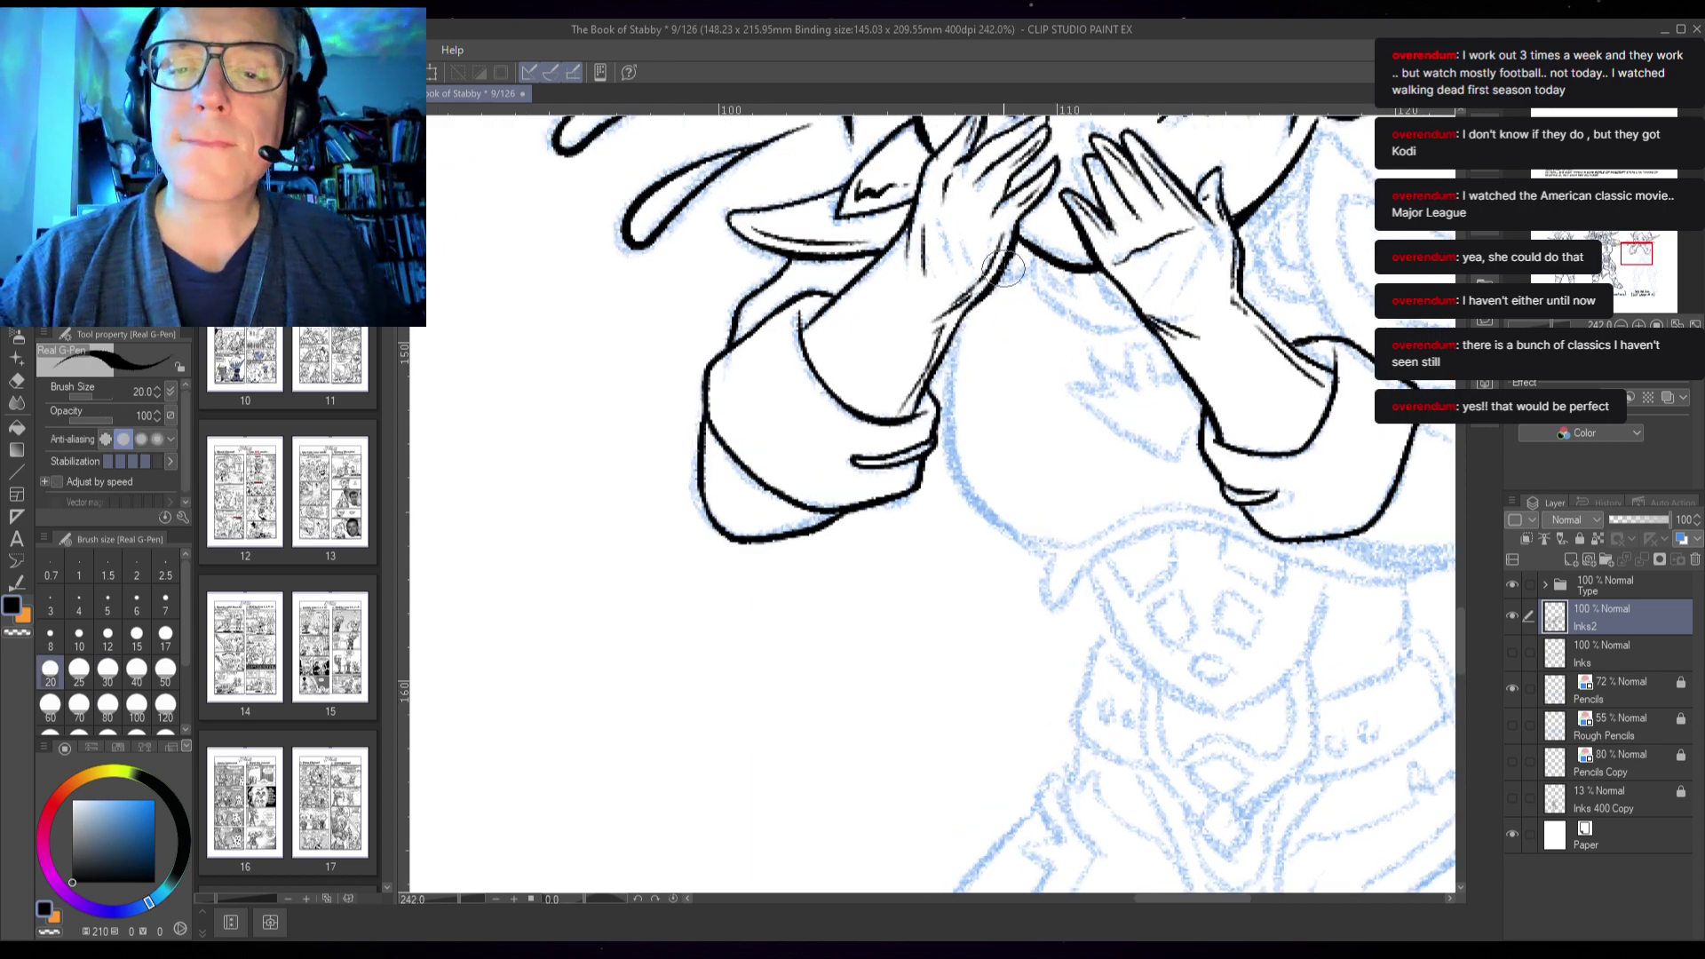
left_click_drag(977, 300, 898, 430)
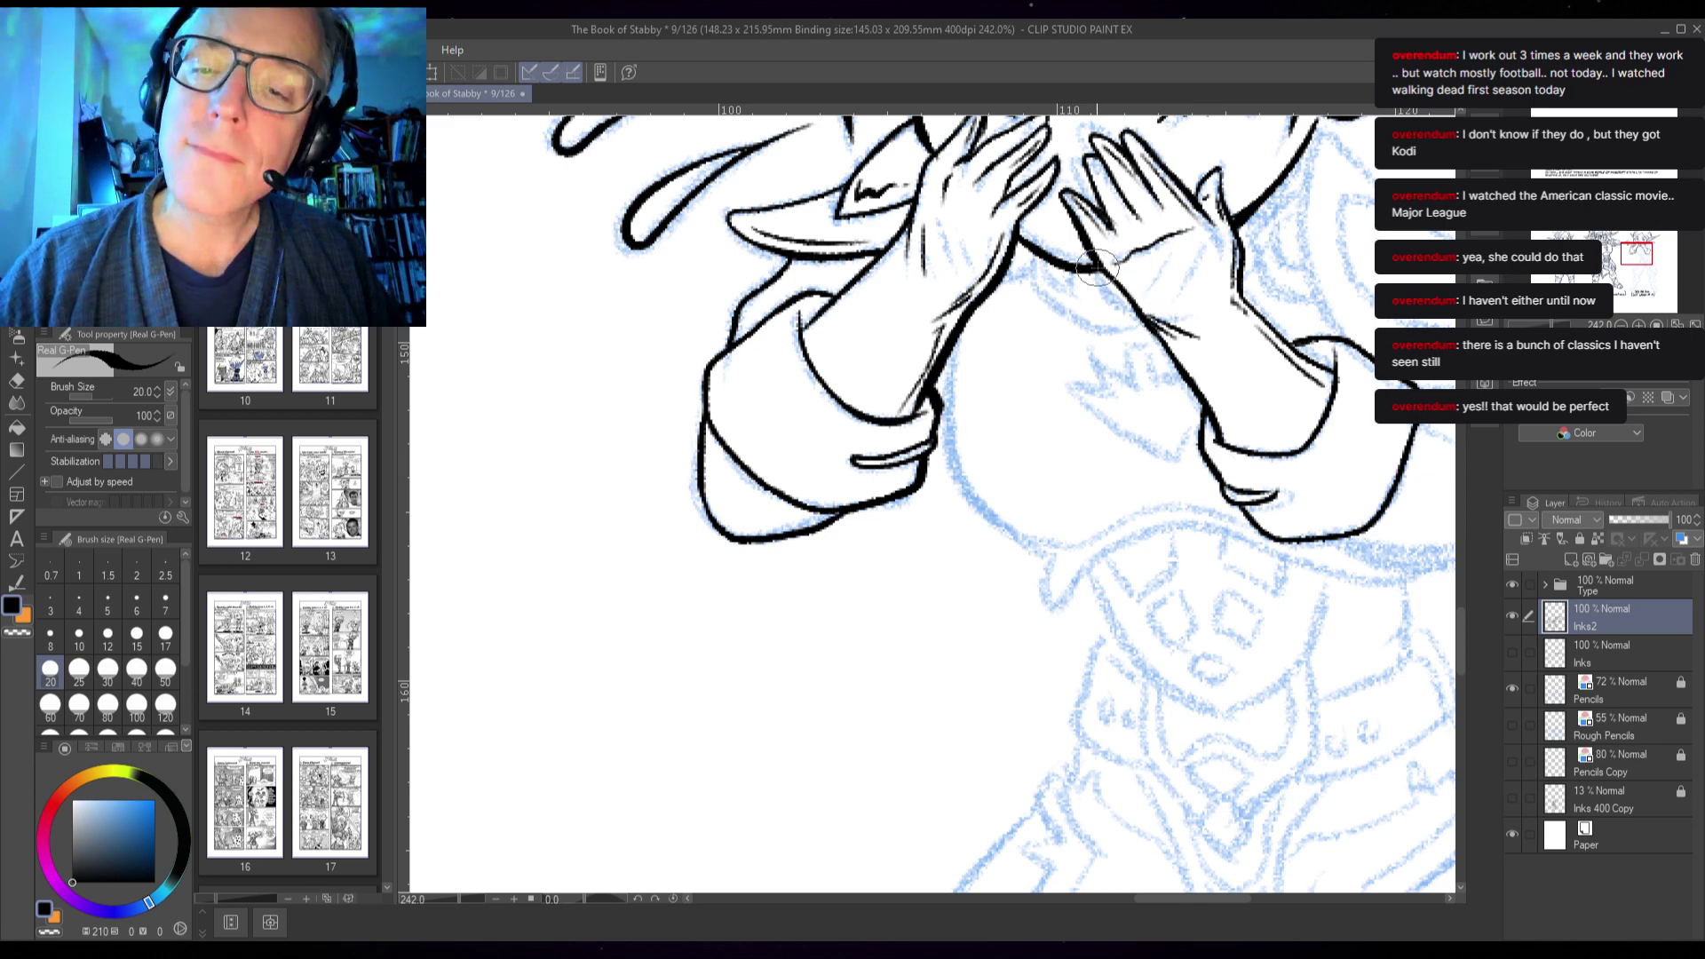
left_click_drag(1149, 322, 1223, 425)
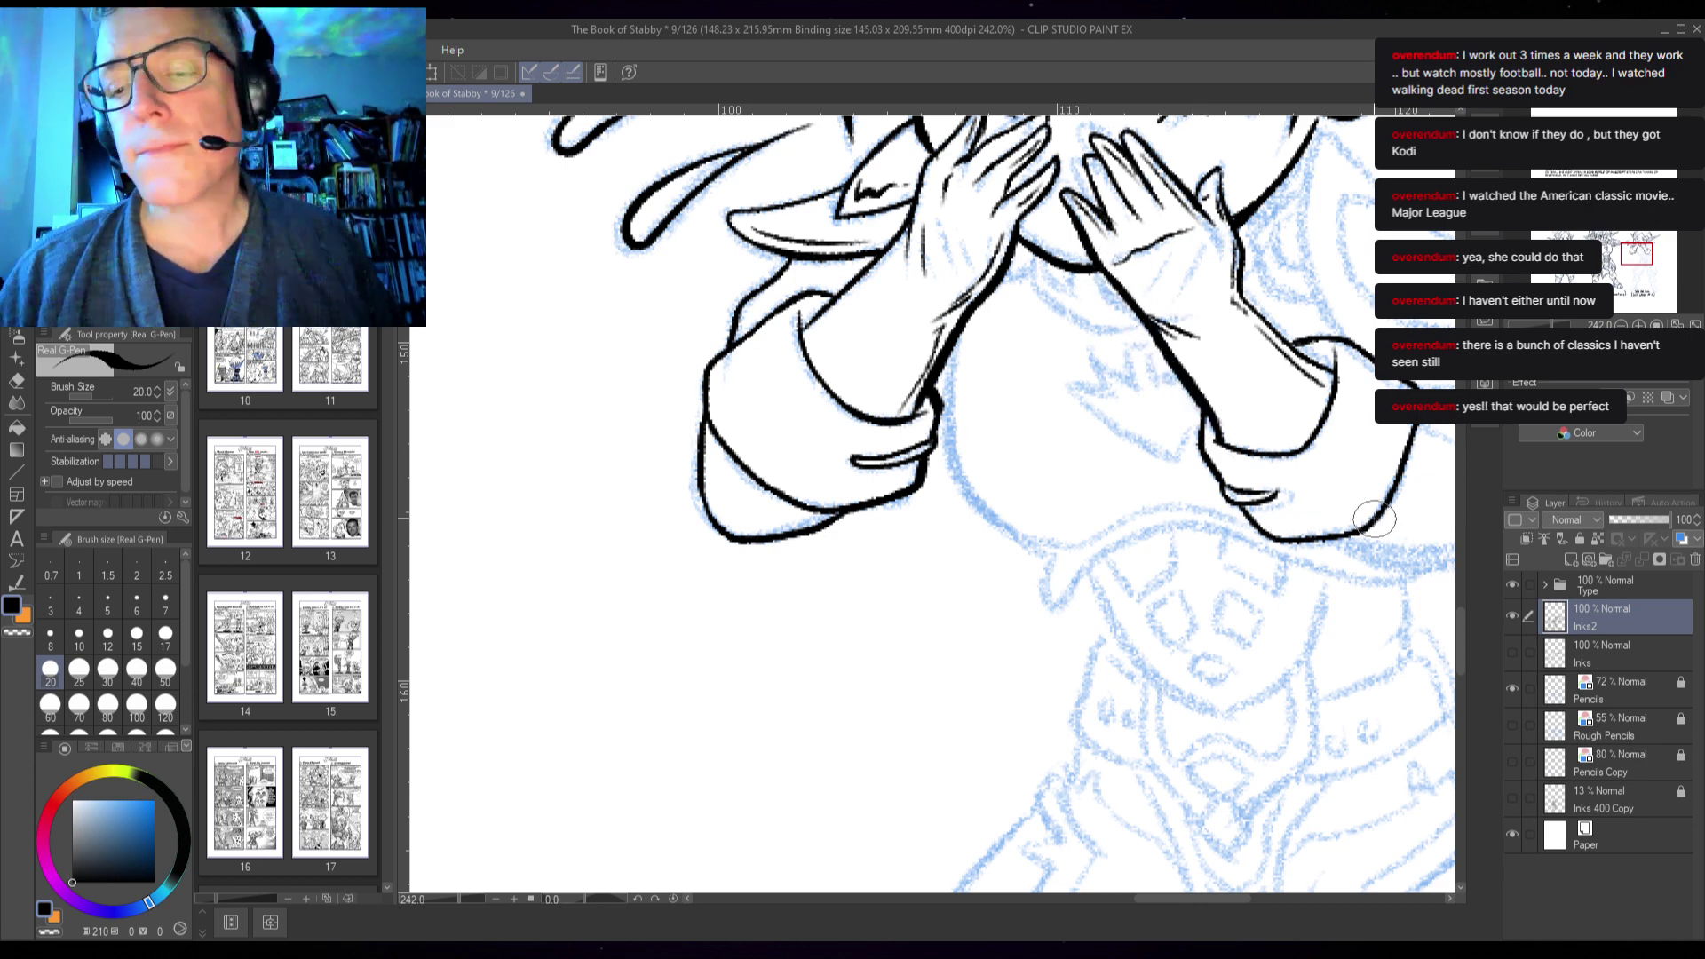
- Ink the oval on VALLHALLA's shoulder armour beside the long ear, with a broken contour line inside its edge
mouse_move(1300, 549)
left_mouse_down()
mouse_move(1199, 586)
mouse_move(1115, 648)
left_mouse_up()
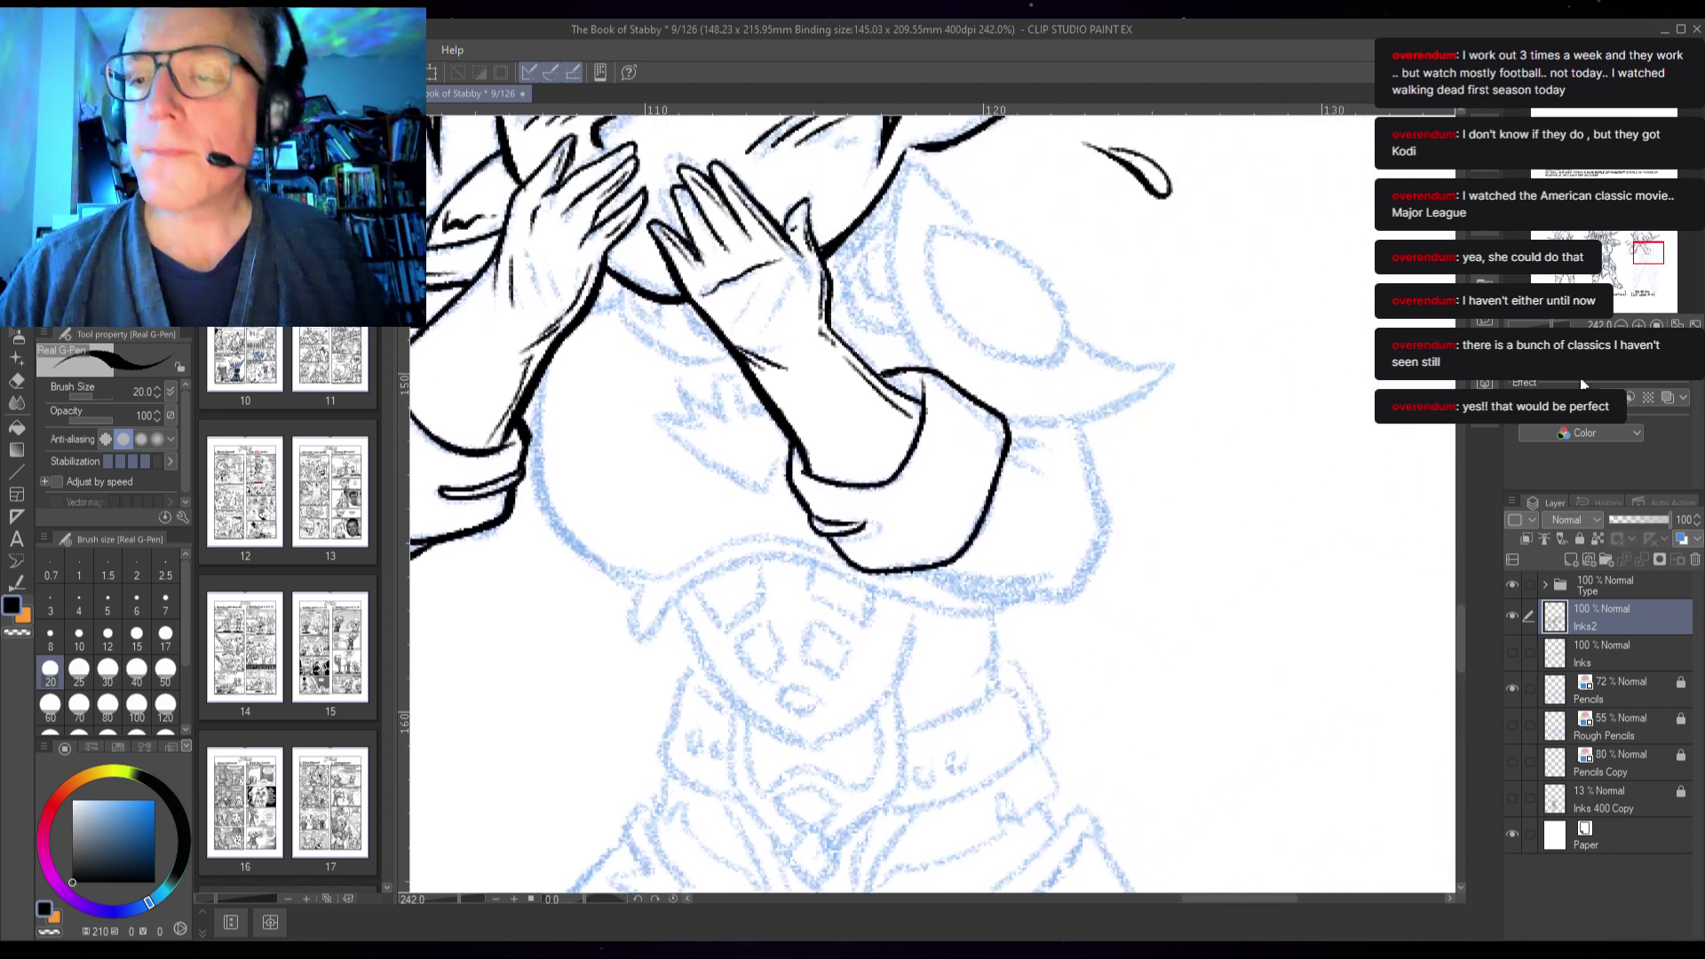
mouse_move(1130, 679)
left_mouse_down()
mouse_move(1221, 558)
mouse_move(1106, 345)
mouse_move(1076, 439)
mouse_move(1003, 511)
mouse_move(972, 513)
left_mouse_up()
key("ctrl+z")
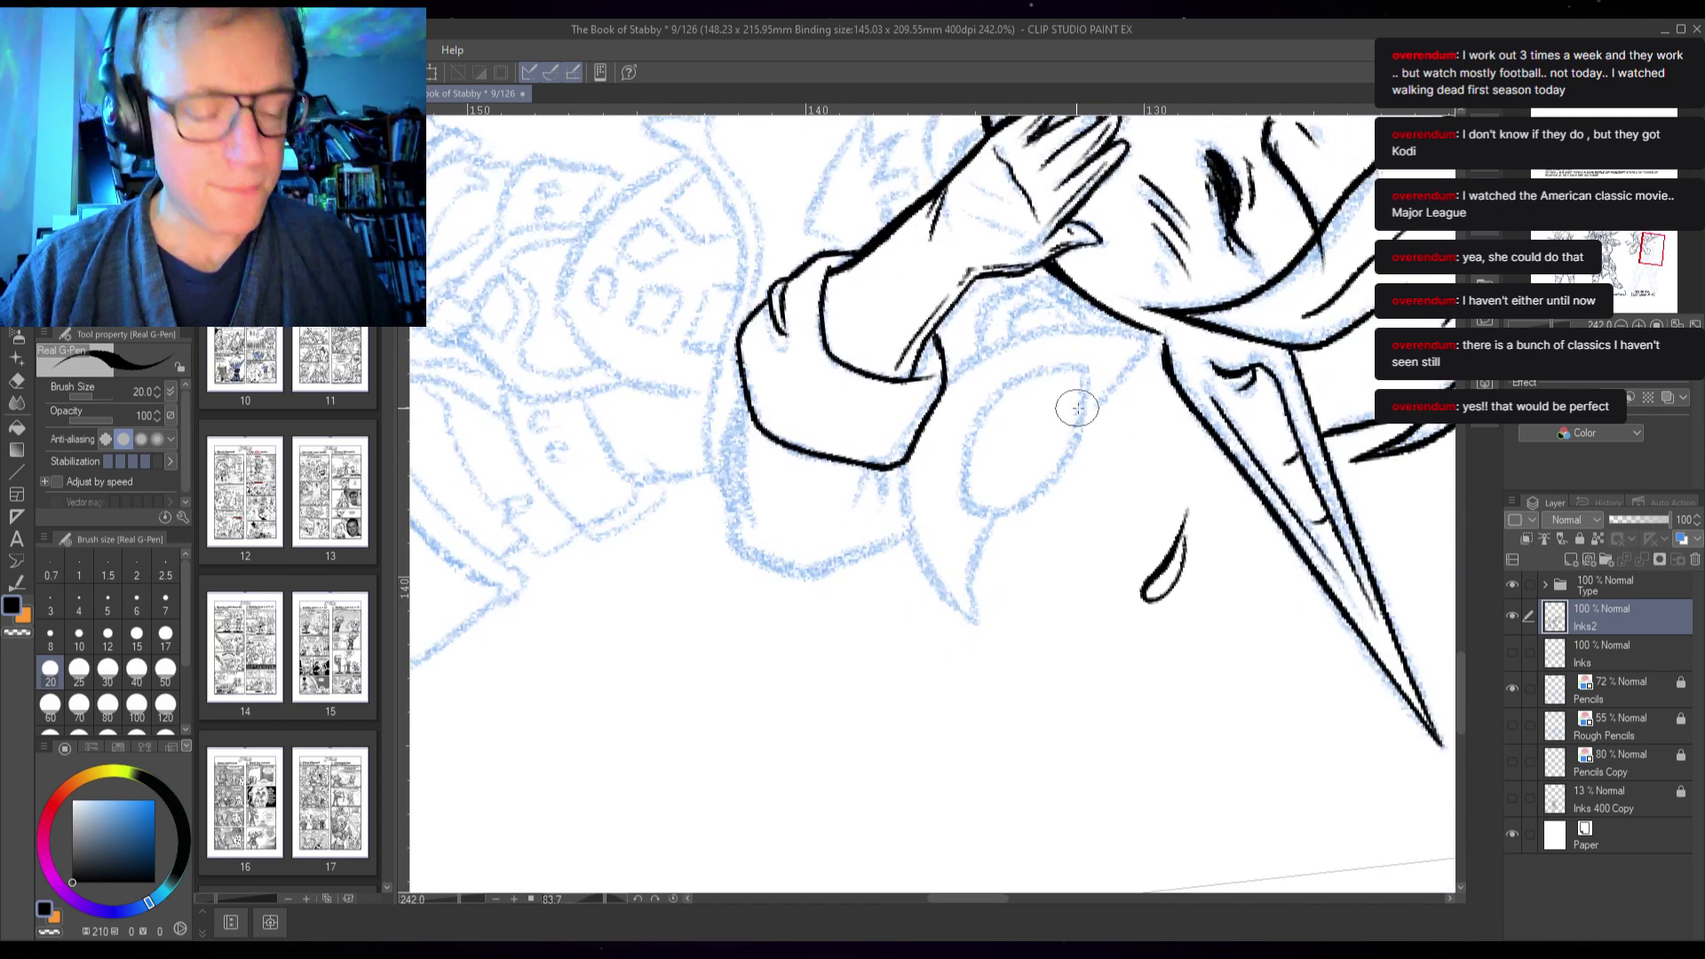
mouse_move(1087, 371)
left_mouse_down()
mouse_move(1064, 457)
mouse_move(1003, 508)
mouse_move(985, 487)
left_mouse_up()
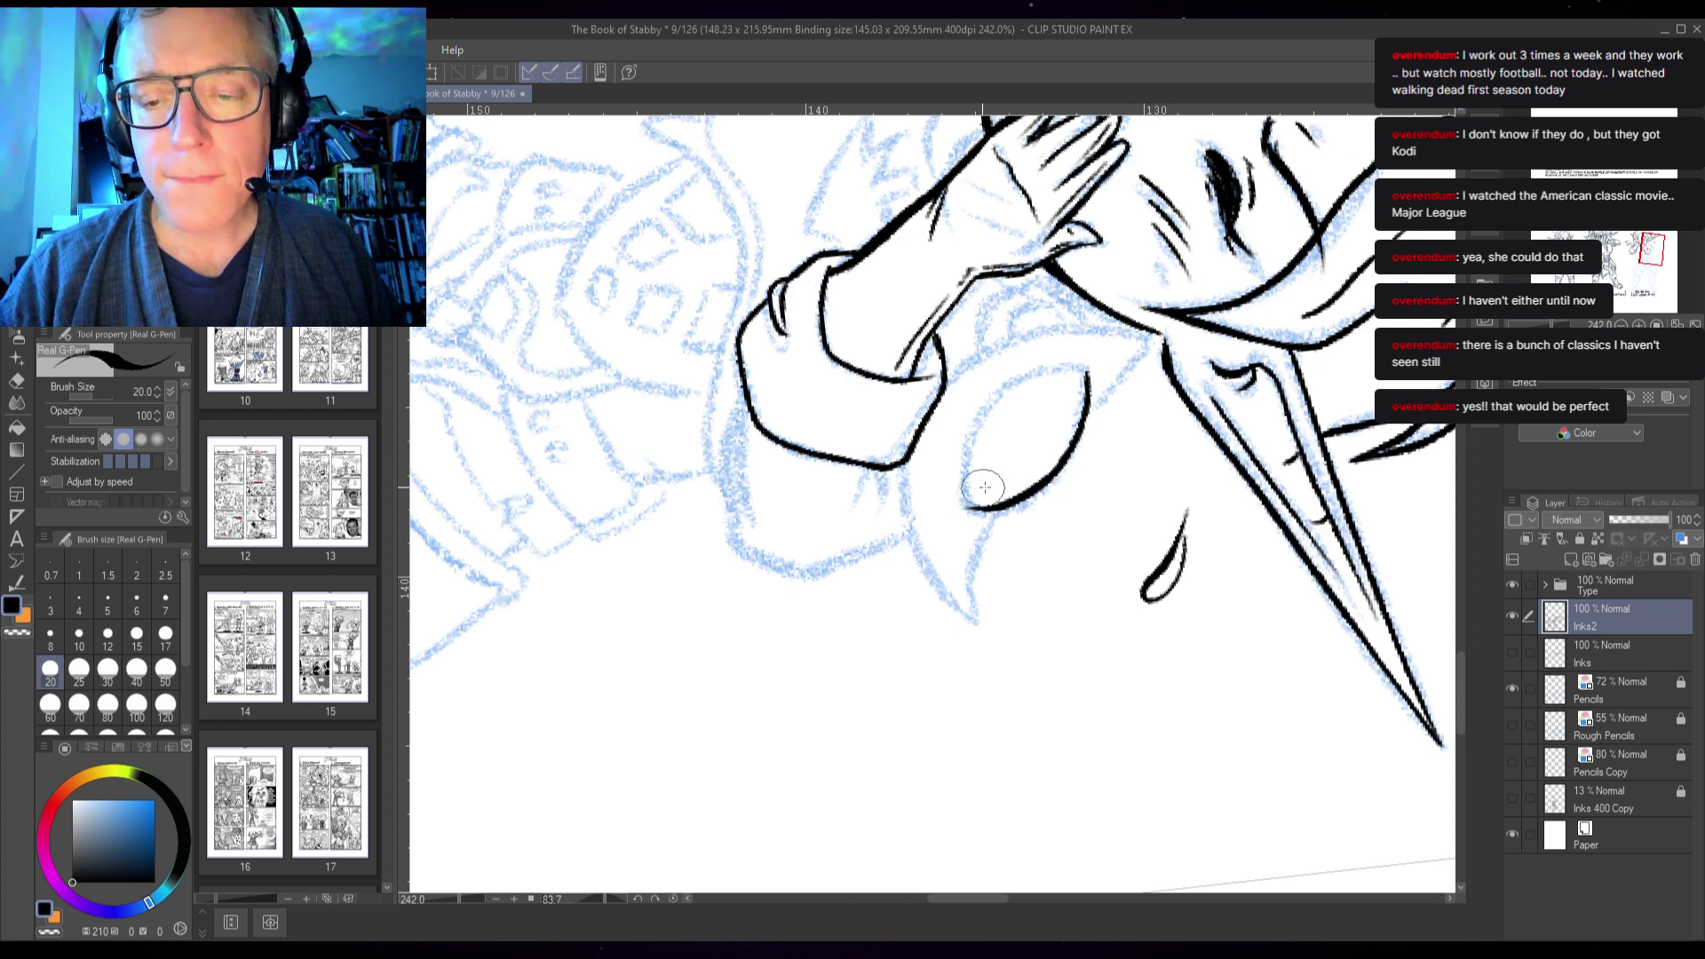
mouse_move(1084, 376)
left_mouse_down()
mouse_move(1044, 370)
mouse_move(1000, 392)
mouse_move(967, 508)
left_mouse_up()
mouse_move(1067, 371)
left_mouse_down()
mouse_move(1016, 395)
mouse_move(981, 461)
mouse_move(979, 492)
mouse_move(1022, 480)
left_mouse_up()
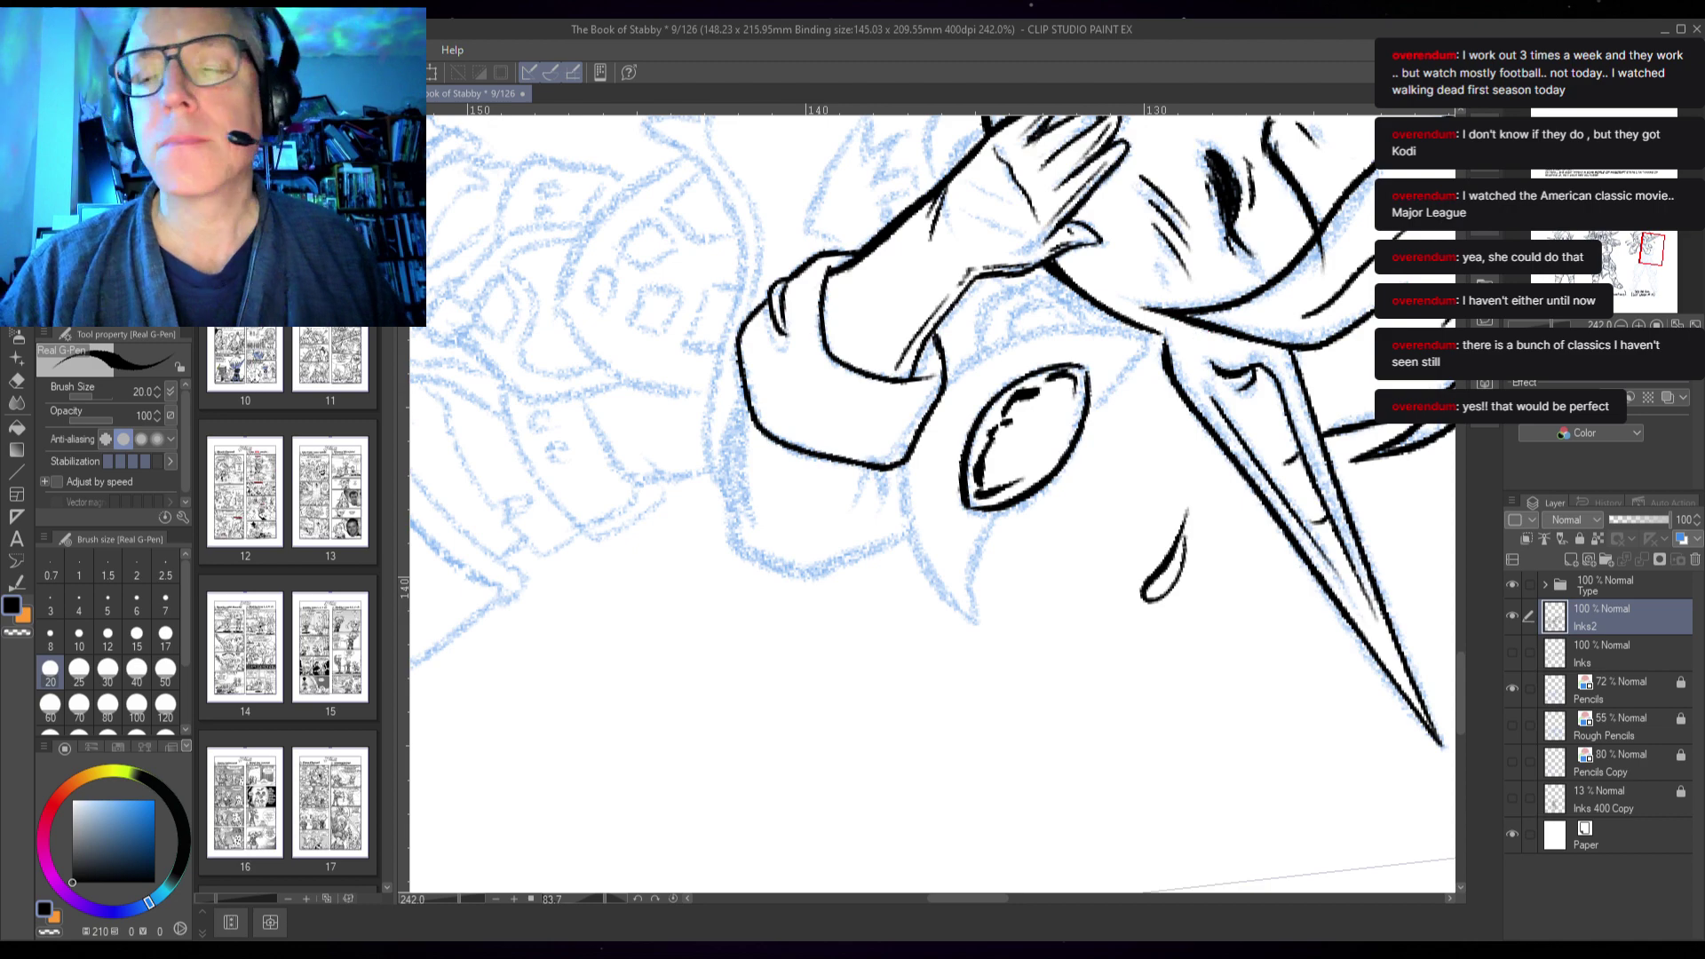
- Ink the crescent-shaped plate around the oval on VALLHALLA's shoulder armour, with pointed tips and a contour line inside its lower edge
key("h")
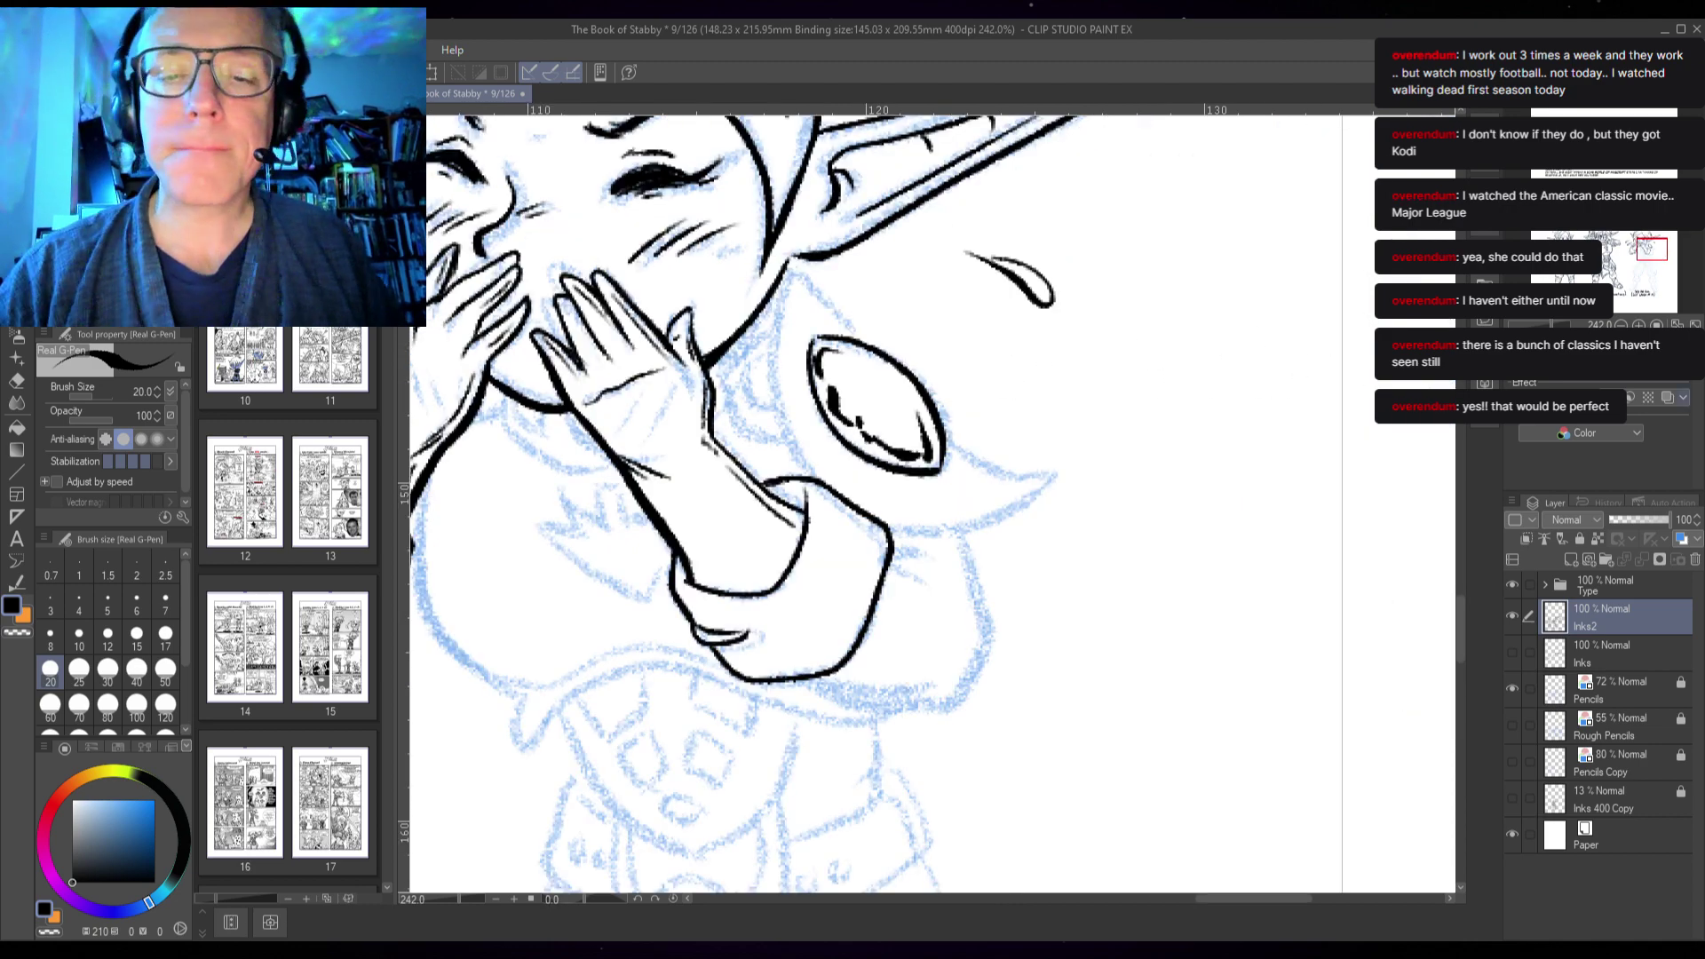
mouse_move(1159, 347)
left_mouse_down()
mouse_move(1196, 424)
mouse_move(1205, 544)
left_mouse_up()
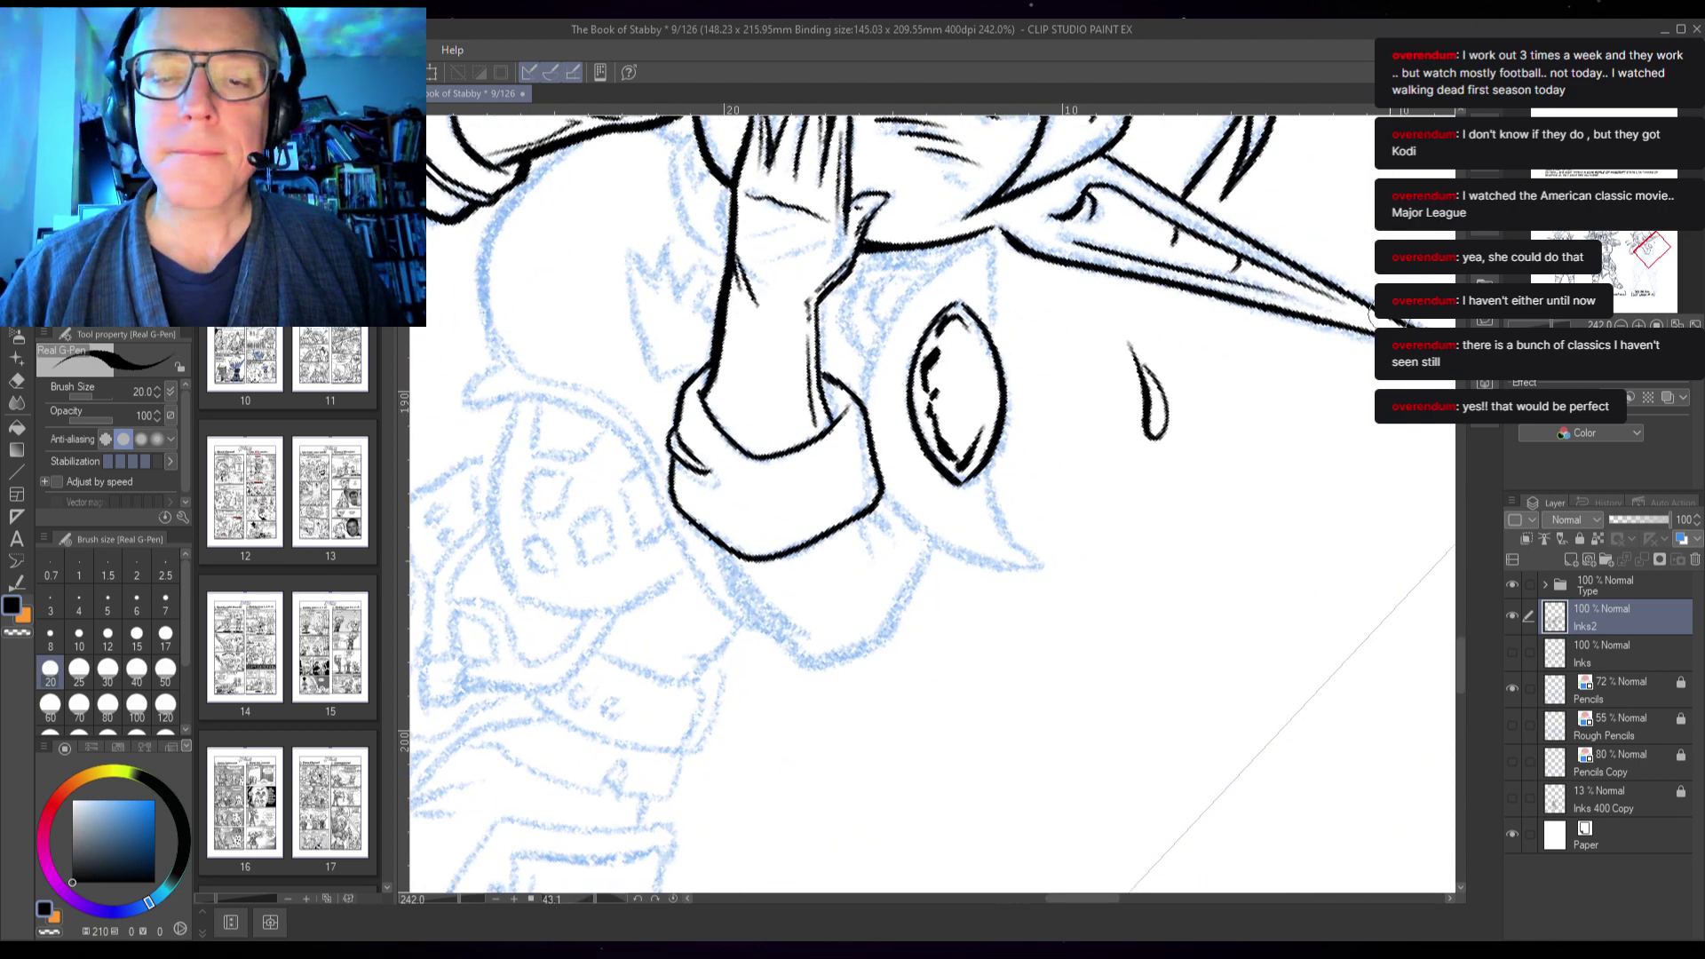
mouse_move(982, 317)
left_mouse_down()
mouse_move(987, 229)
mouse_move(895, 324)
mouse_move(863, 407)
mouse_move(895, 328)
mouse_move(963, 257)
mouse_move(870, 390)
left_mouse_up()
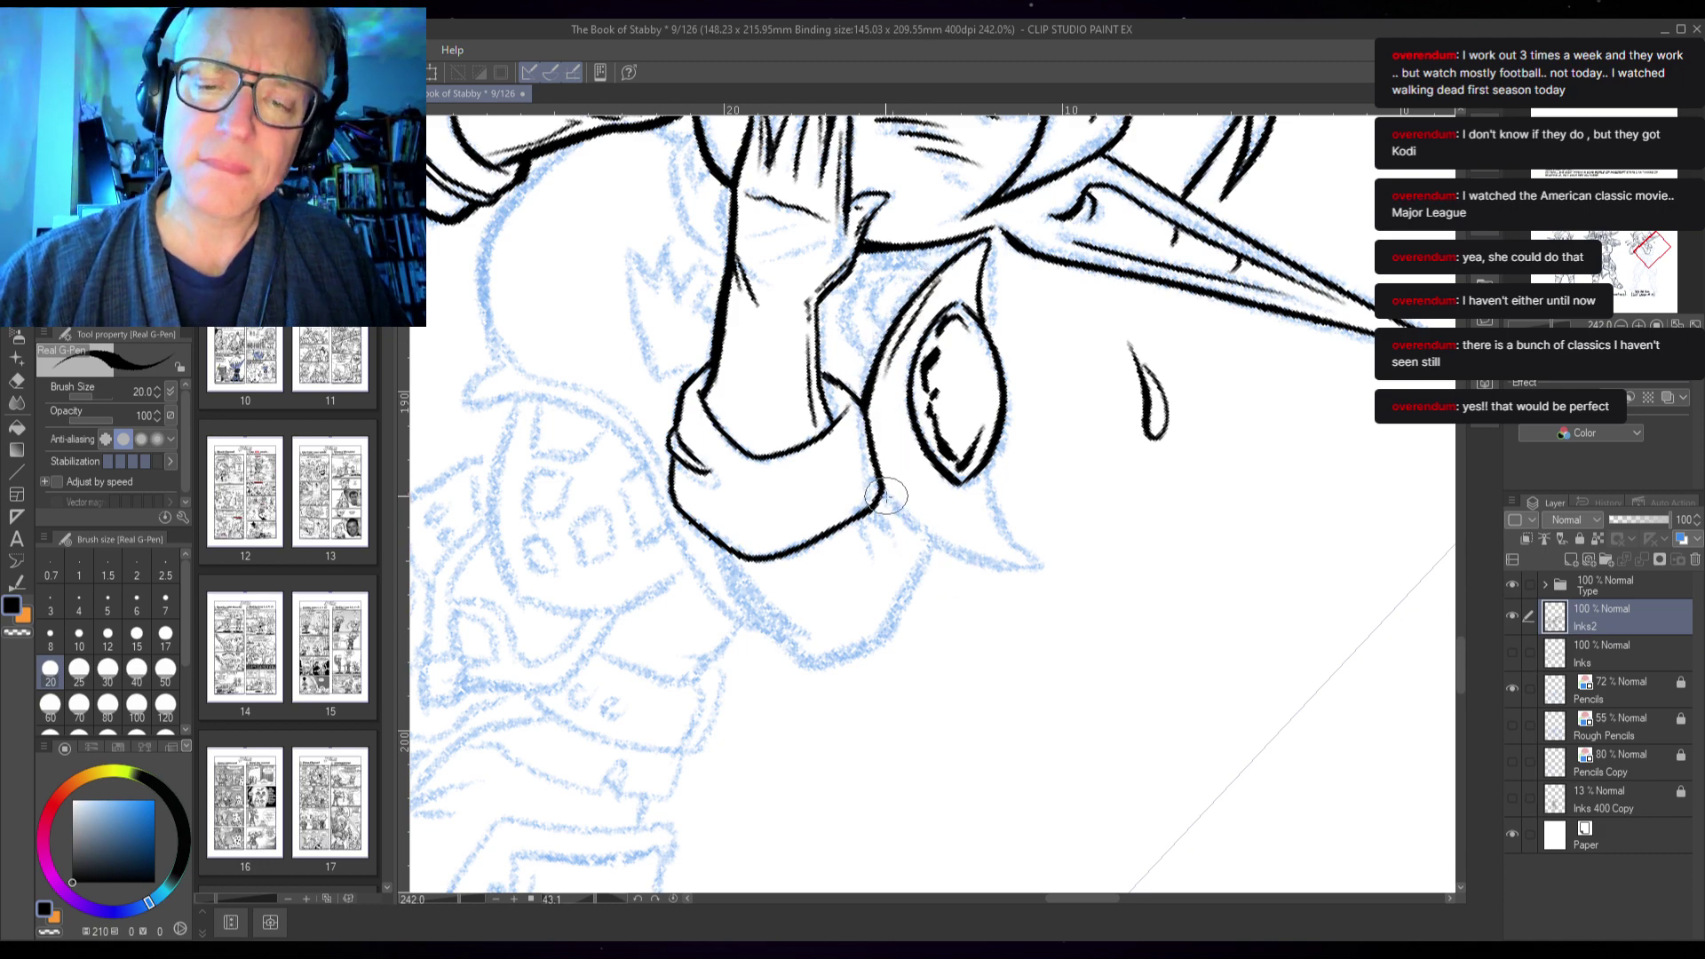
mouse_move(881, 499)
left_mouse_down()
mouse_move(968, 564)
mouse_move(1011, 571)
mouse_move(1031, 541)
left_mouse_up()
left_click_drag(981, 463, 1043, 572)
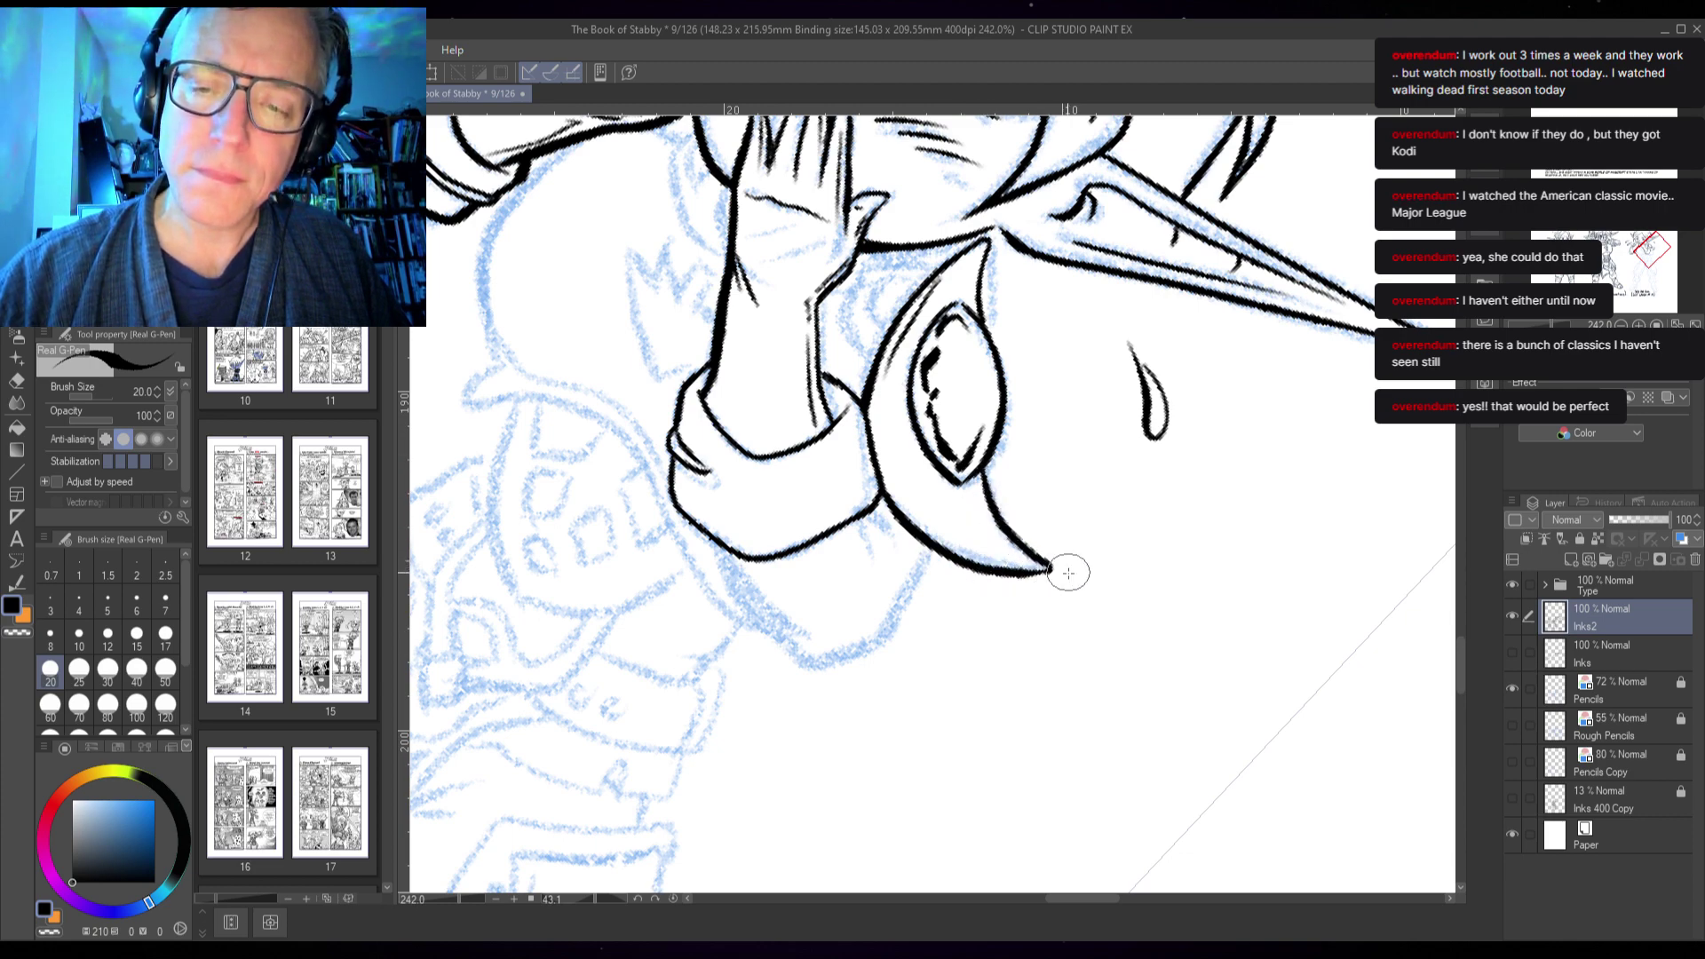
key("ctrl+z")
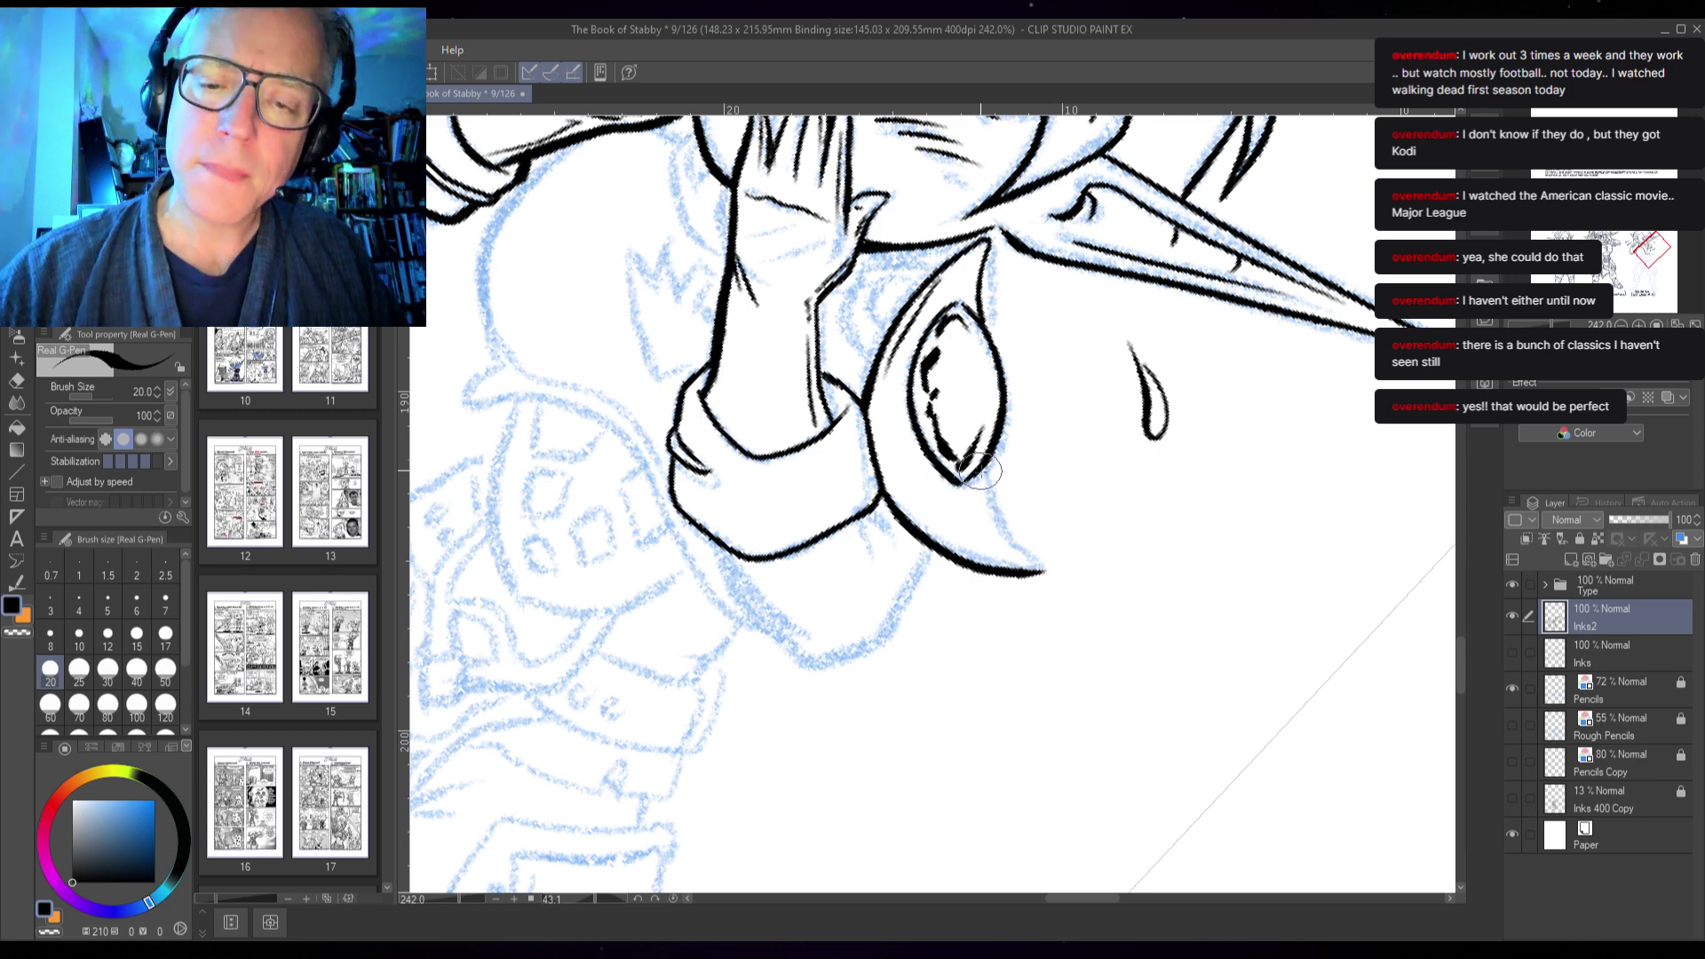
mouse_move(981, 471)
left_mouse_down()
mouse_move(1052, 563)
mouse_move(1030, 569)
left_mouse_up()
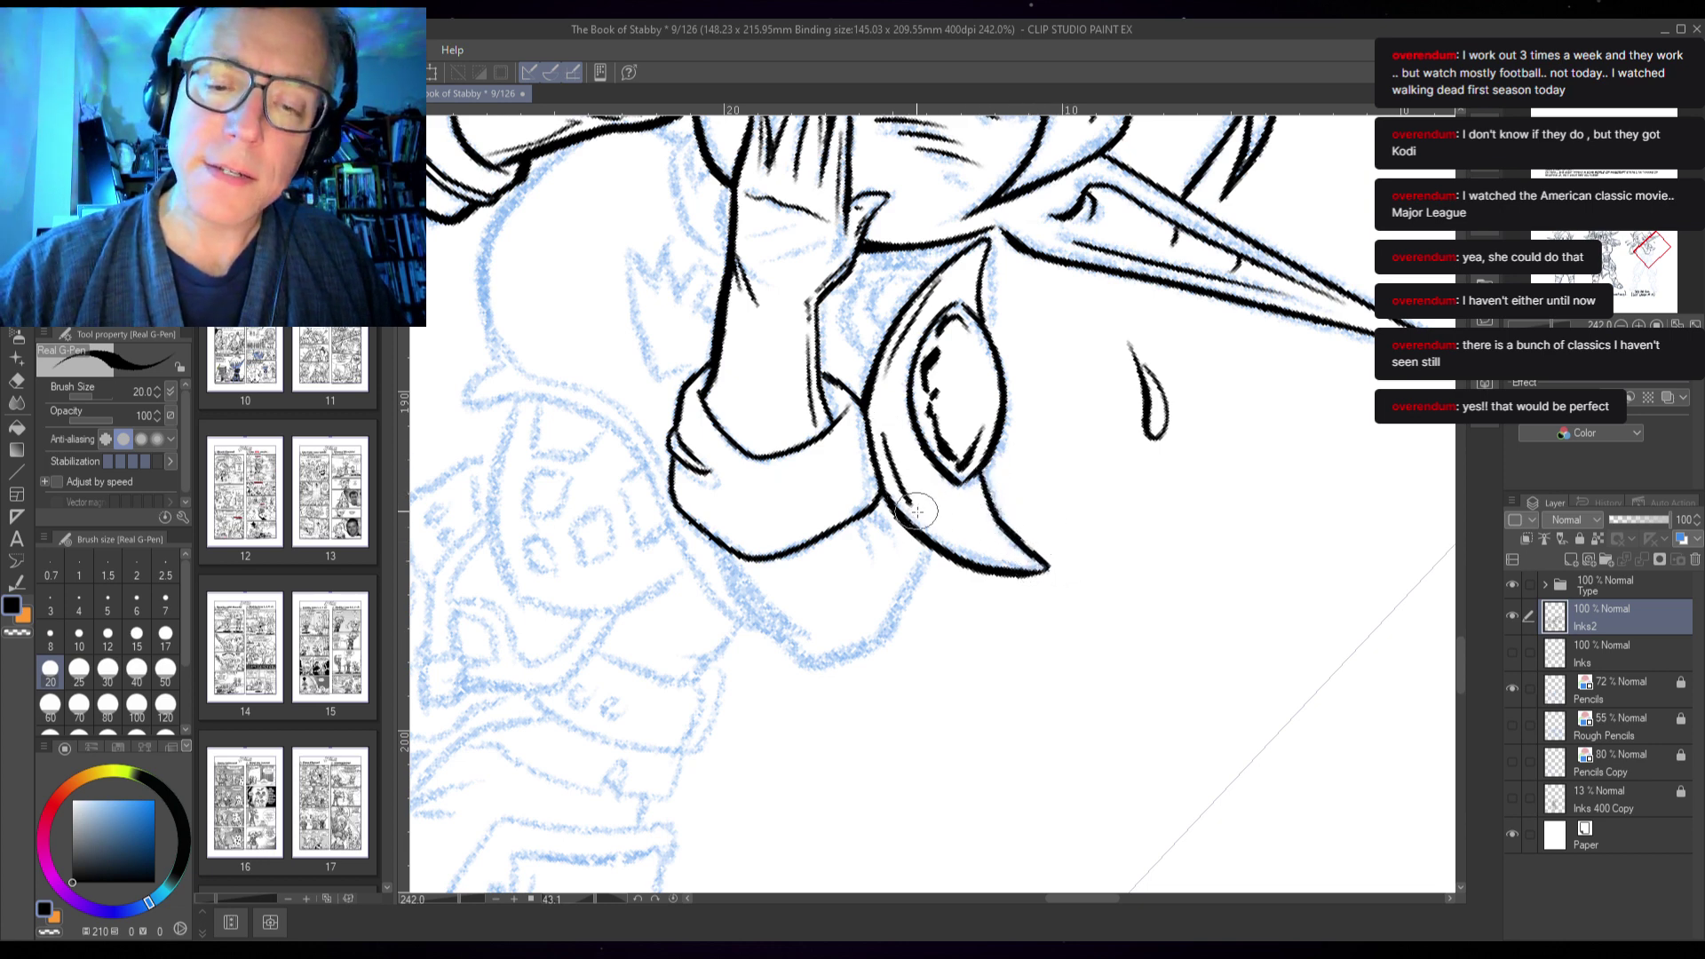
left_click_drag(917, 511, 963, 547)
- Ink the two nested curved bands between VALLHALLA's jaw and the inner edge of the crescent shoulder plate
left_click_drag(724, 441, 888, 555)
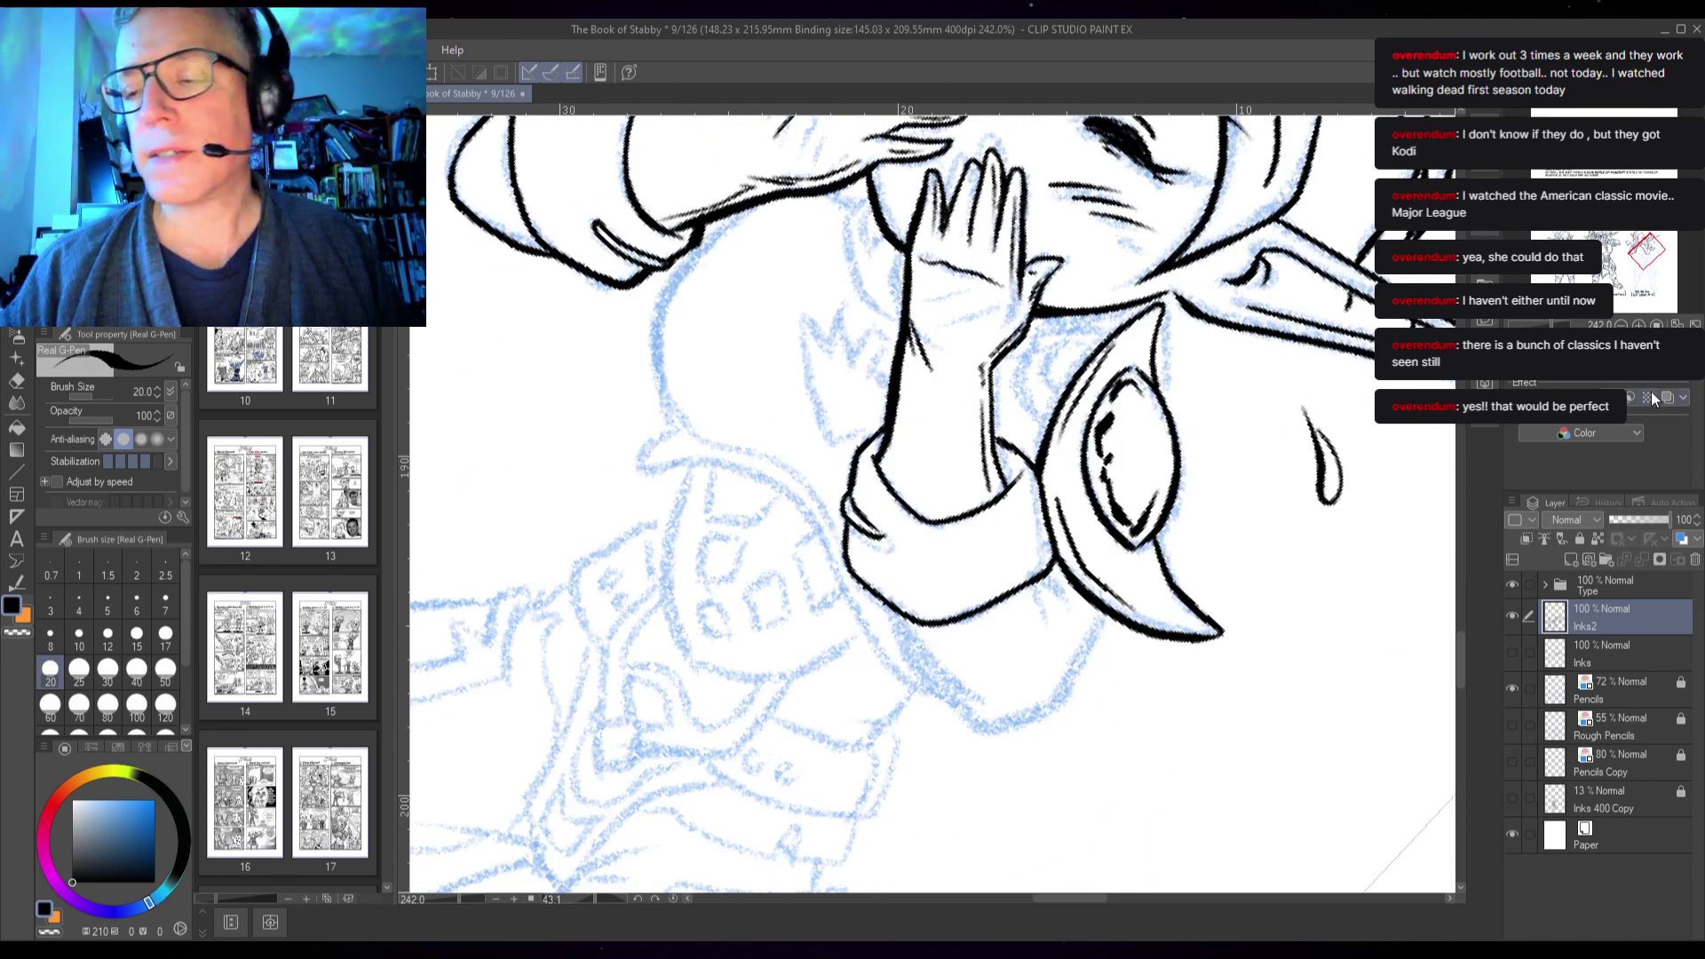
key("ctrl+@")
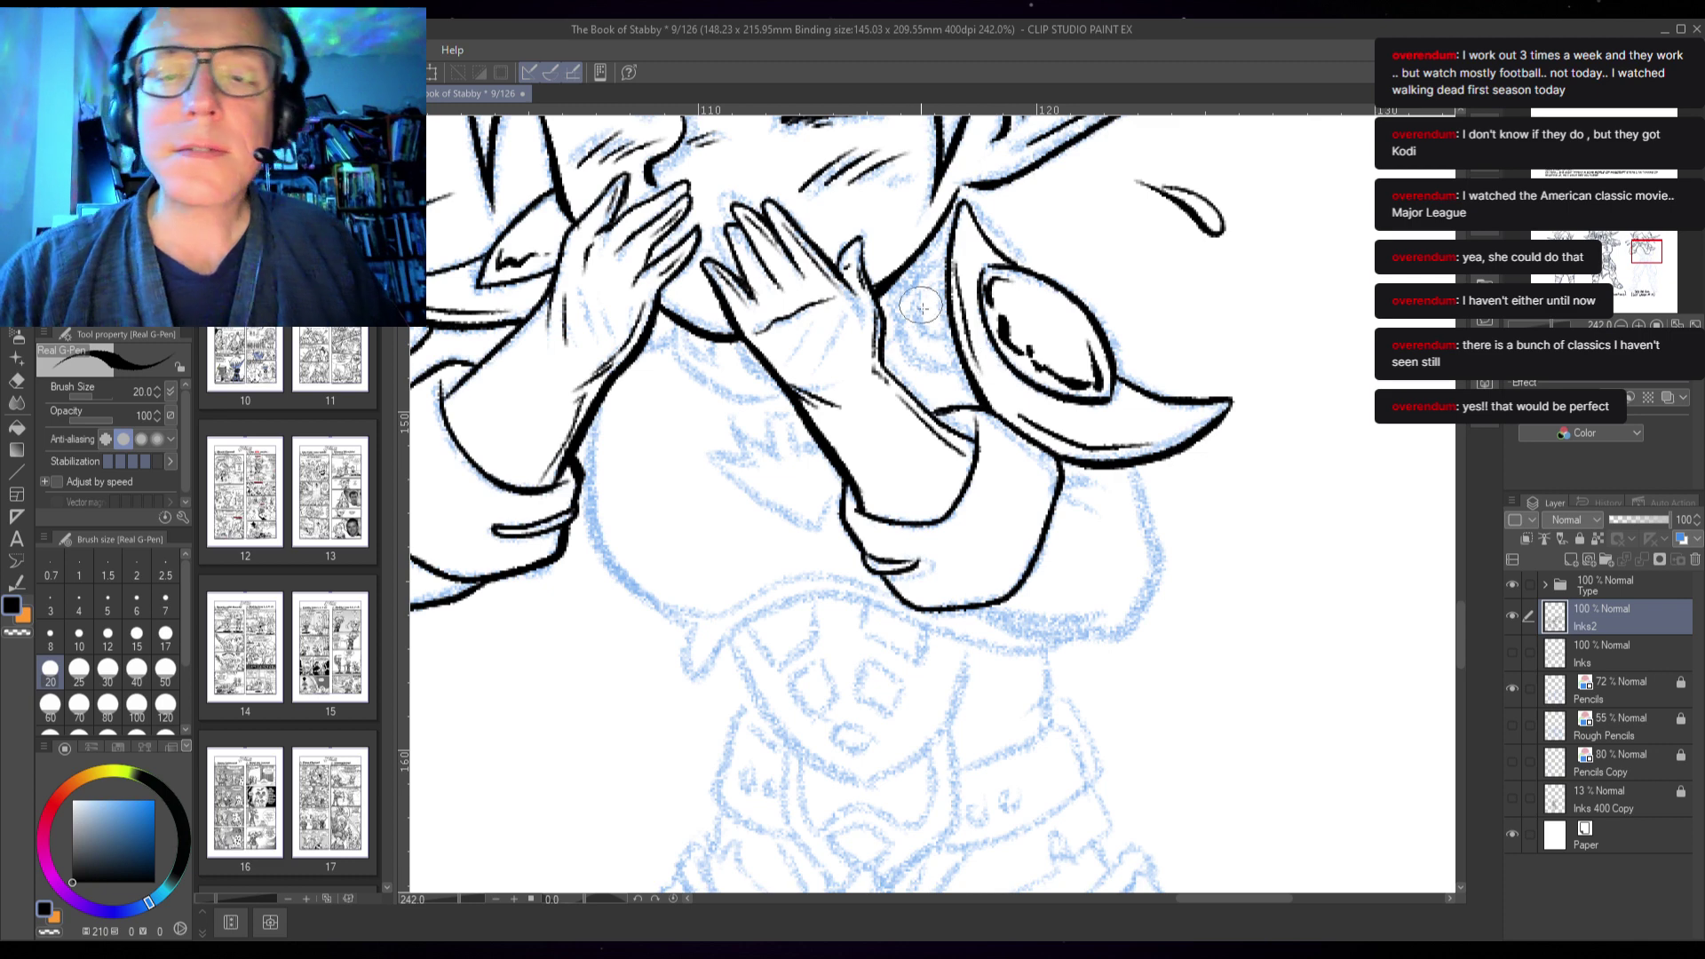
mouse_move(898, 271)
left_mouse_down()
mouse_move(913, 351)
mouse_move(939, 365)
mouse_move(968, 354)
left_mouse_up()
left_click_drag(899, 271, 907, 321)
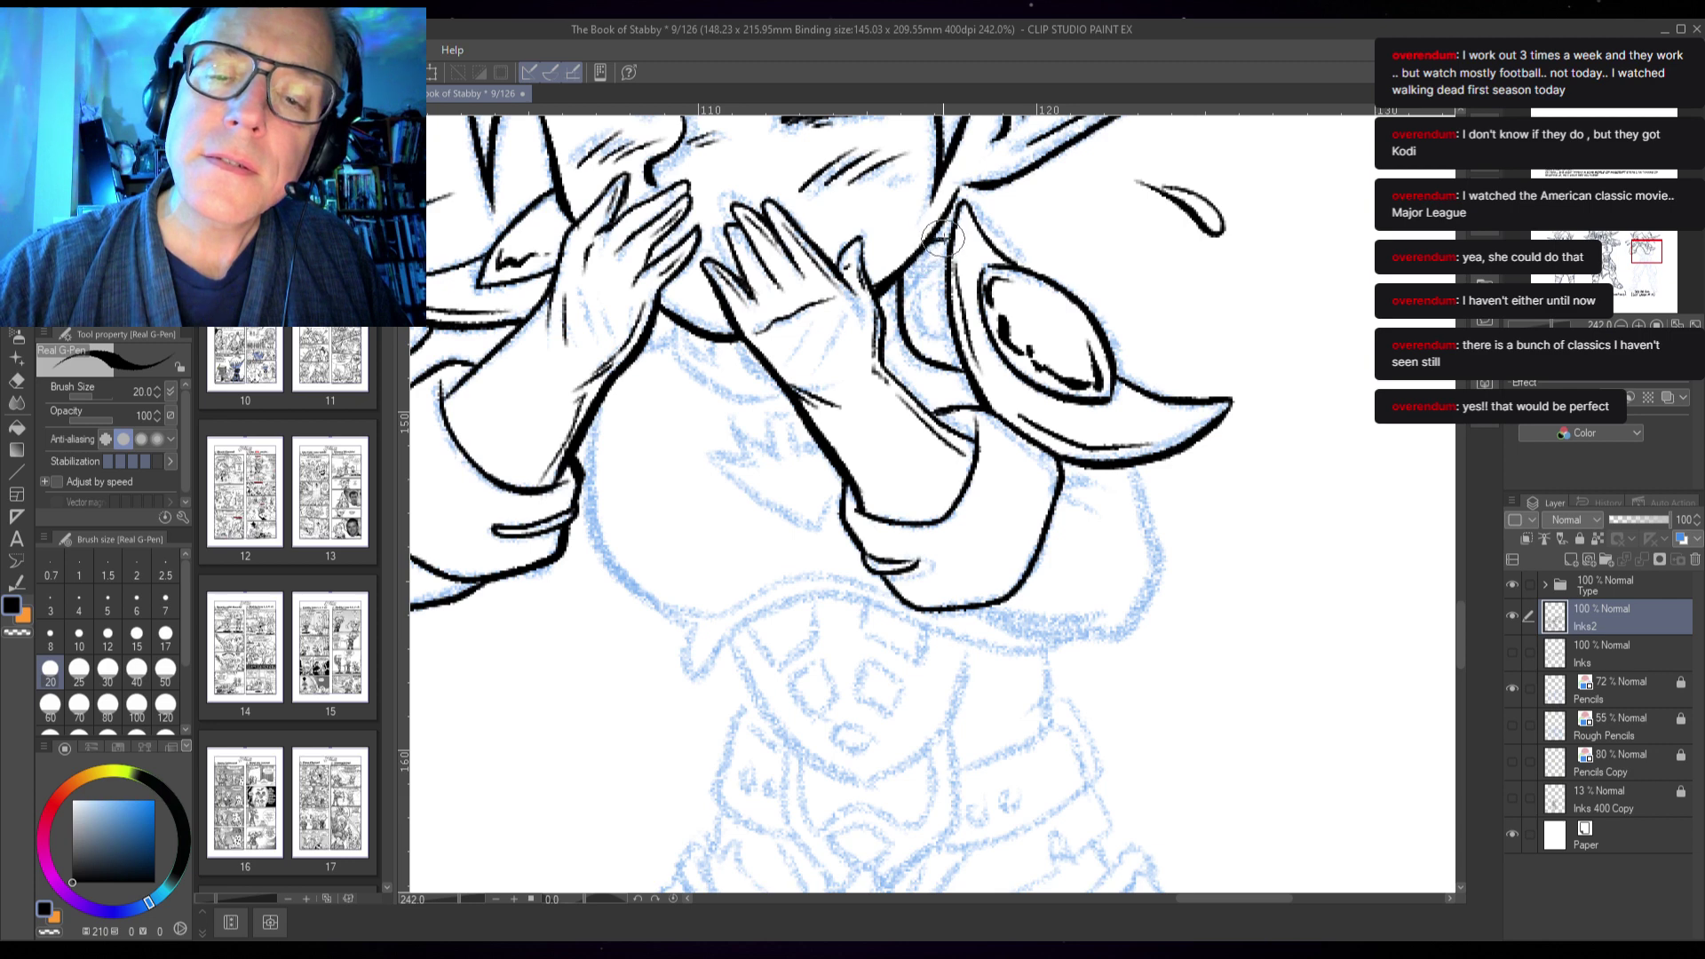
mouse_move(923, 276)
left_mouse_down()
mouse_move(921, 330)
mouse_move(981, 346)
left_mouse_up()
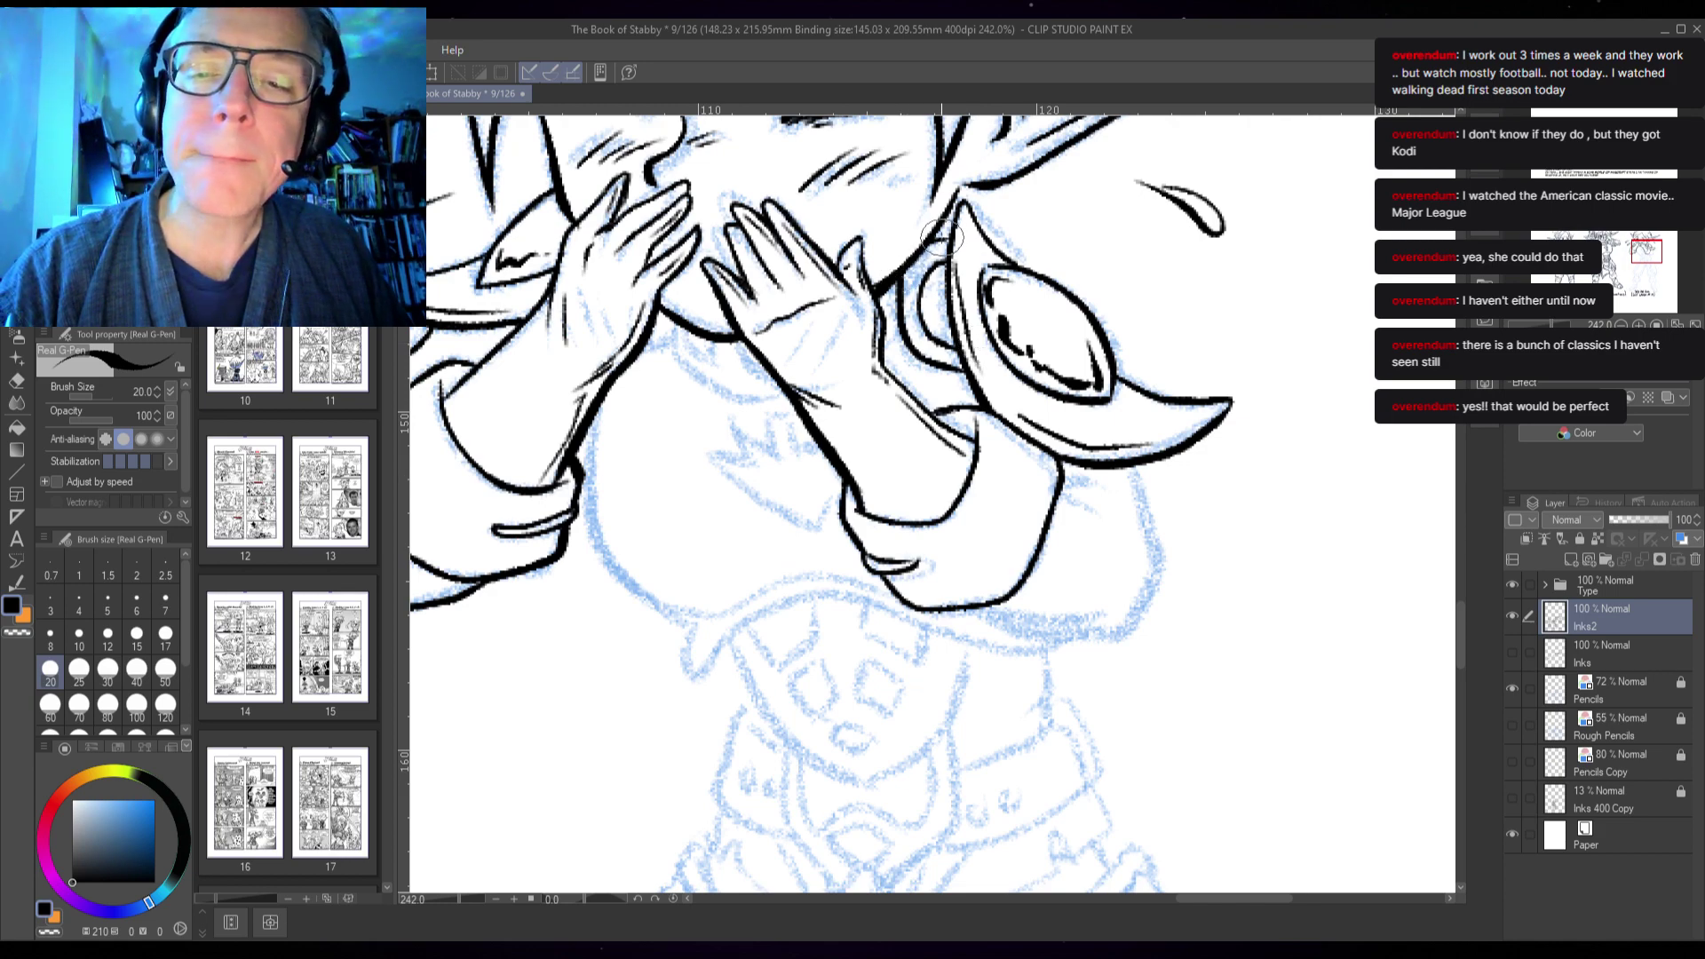
- Ink the lock of hair hanging below VALLHALLA's long ear, behind the shoulder armour
scroll(981, 236, "up", 4)
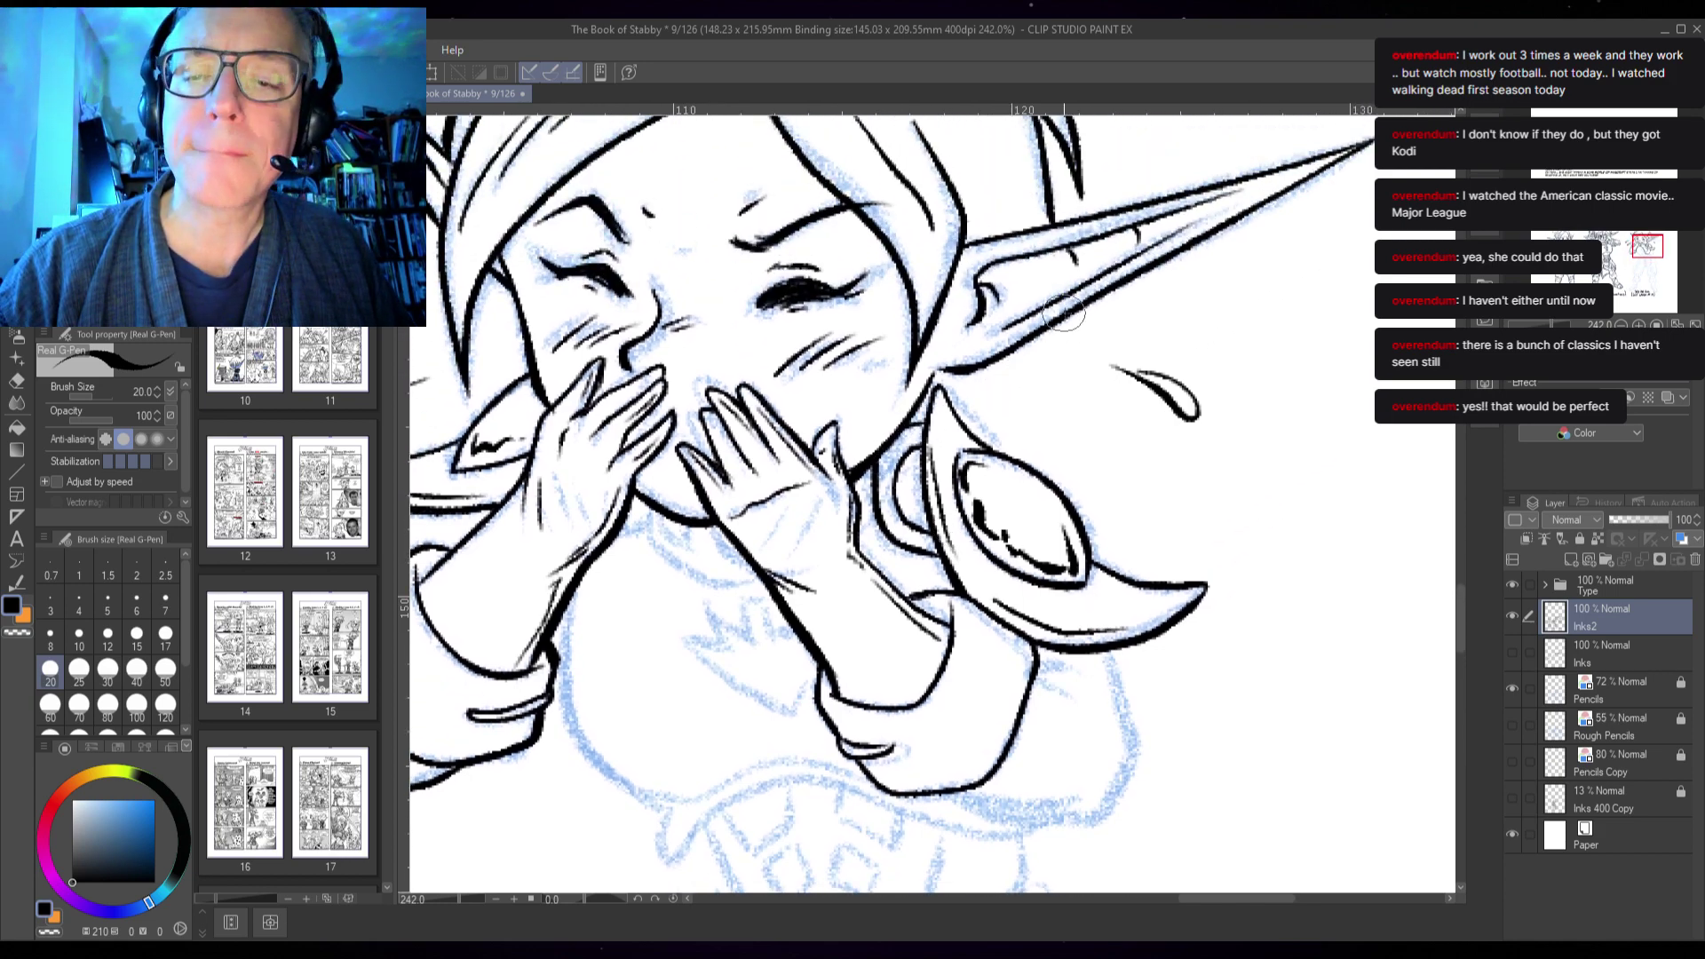
mouse_move(1070, 354)
left_mouse_down()
mouse_move(1058, 398)
mouse_move(1003, 457)
left_mouse_up()
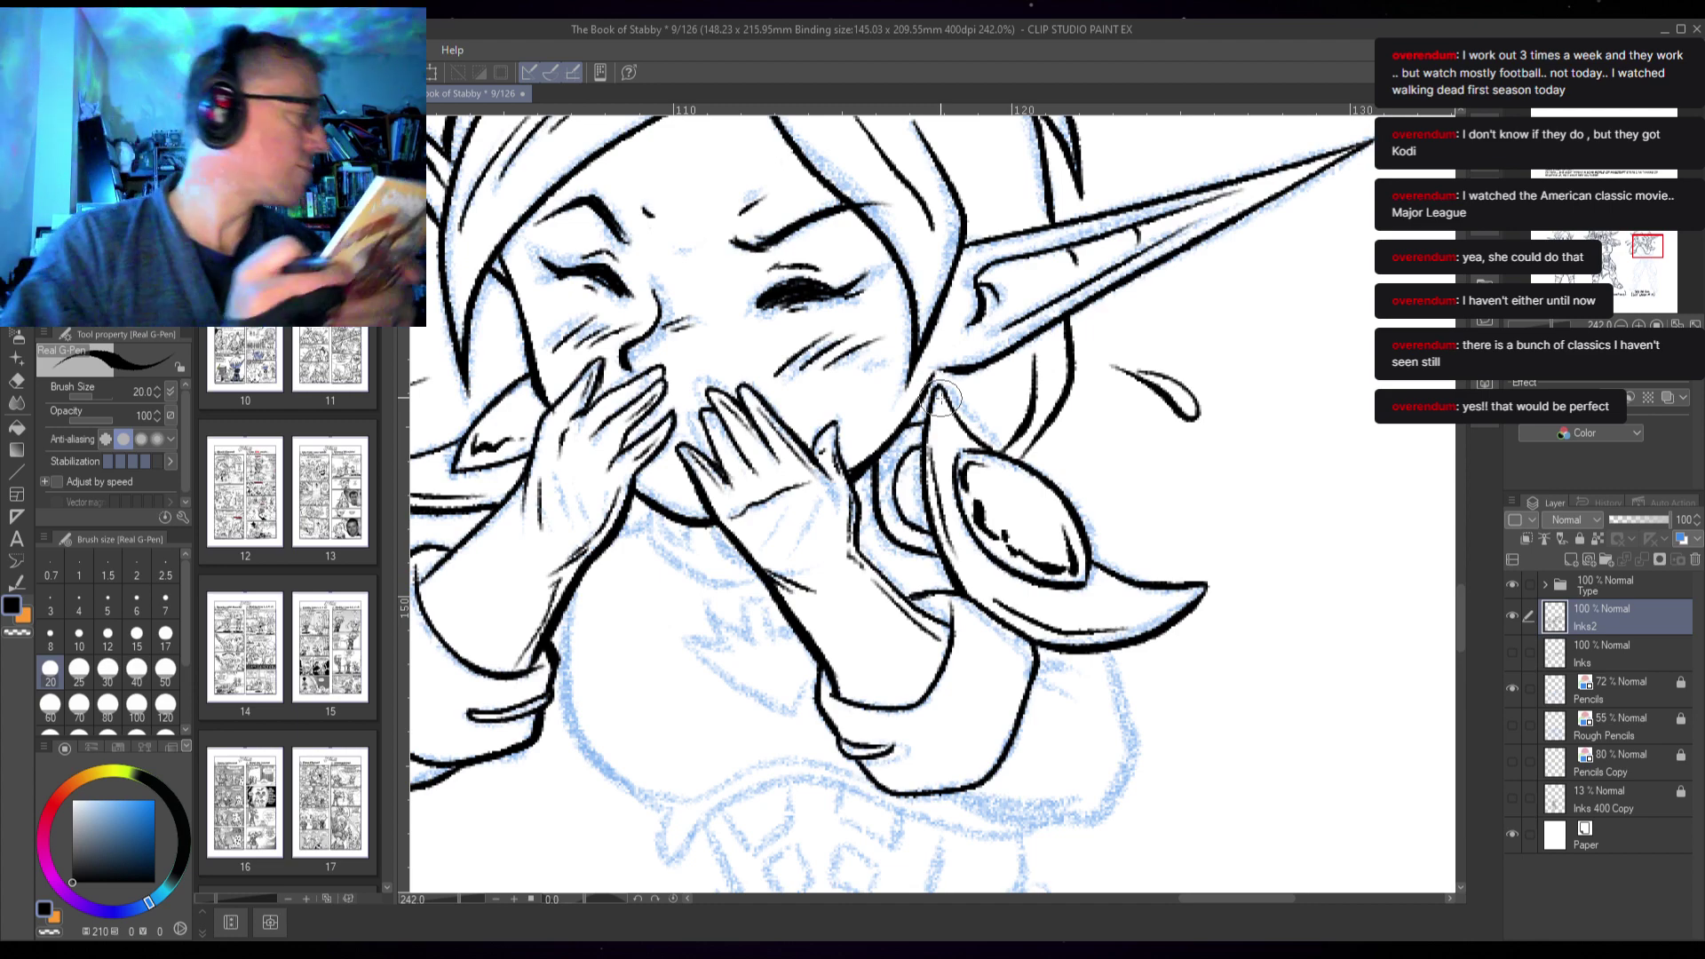
scroll(943, 399, "down", 2)
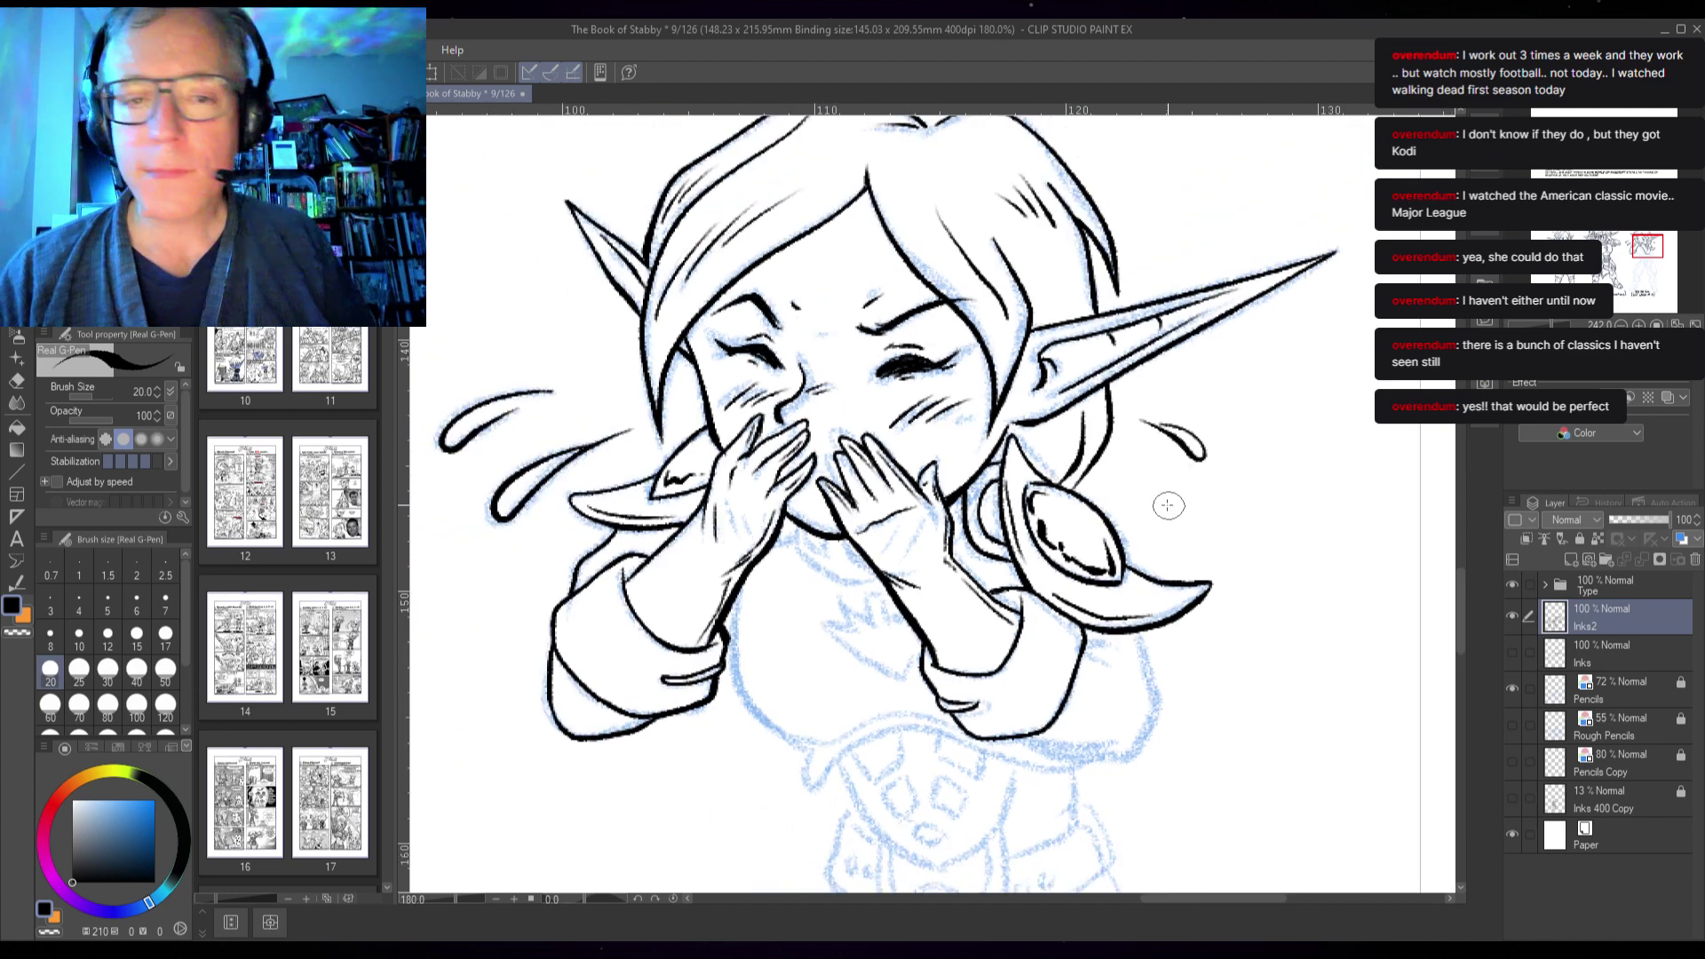
- Ink the collar below VALLHALLA's chin between the two hands, including its inner edge and small notch
left_click_drag(1157, 562, 1174, 326)
scroll(944, 278, "up", 4)
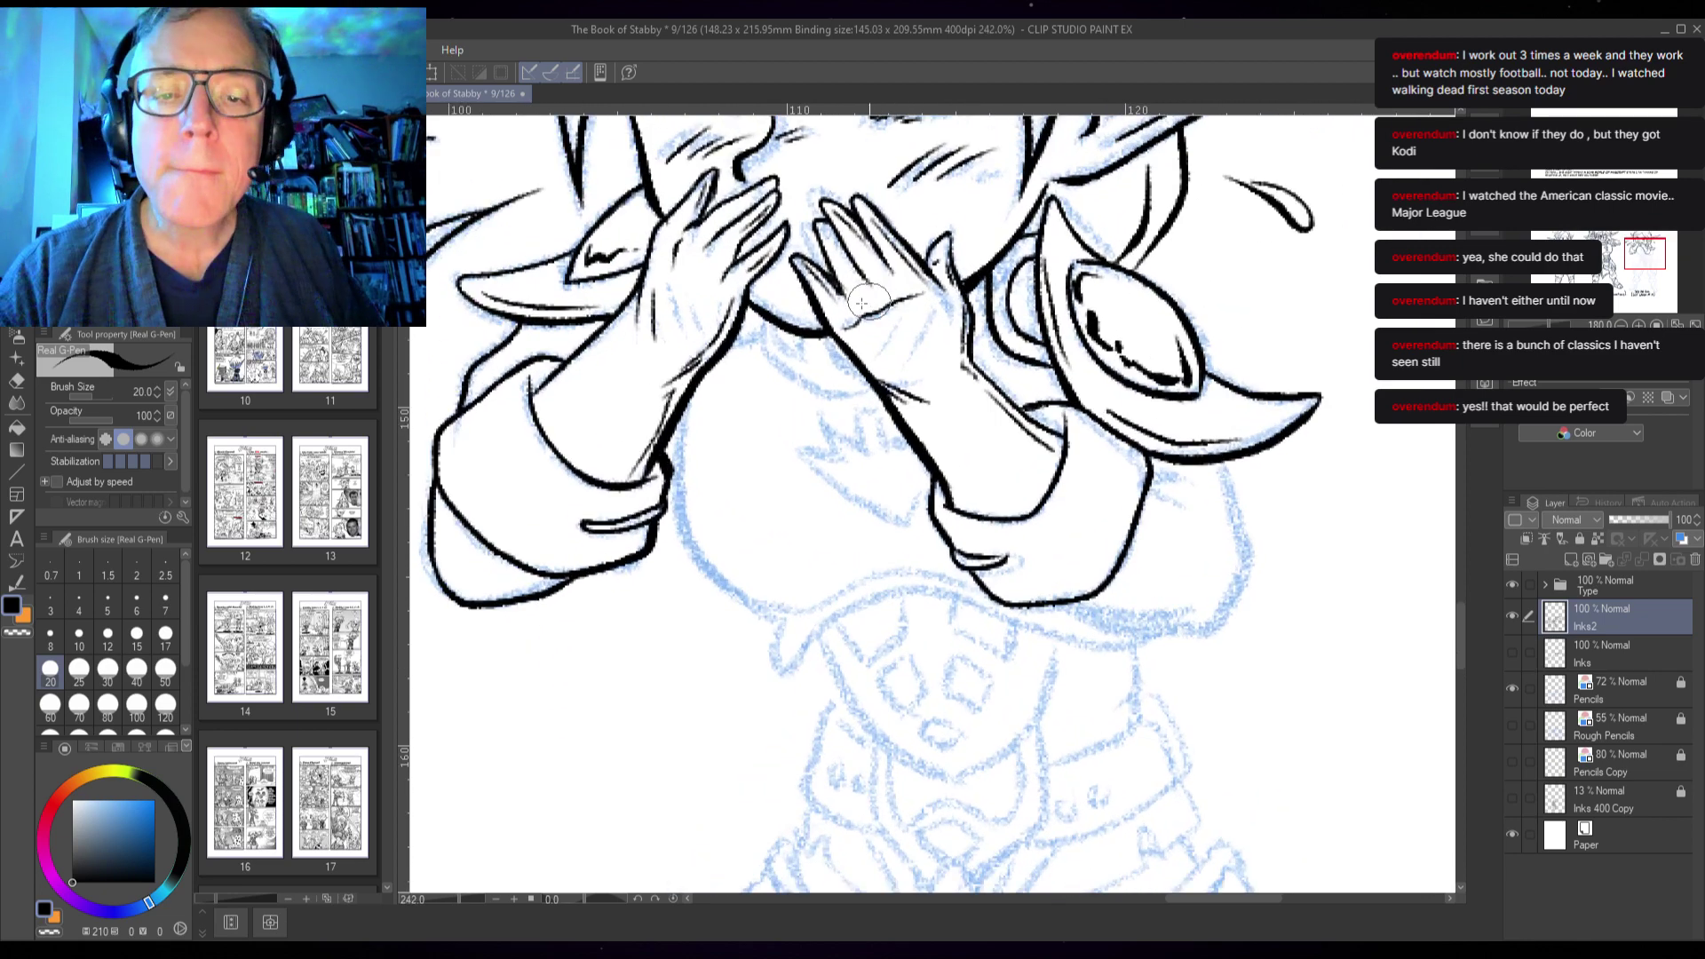
mouse_move(710, 319)
left_mouse_down()
mouse_move(707, 374)
mouse_move(739, 399)
mouse_move(888, 442)
left_mouse_up()
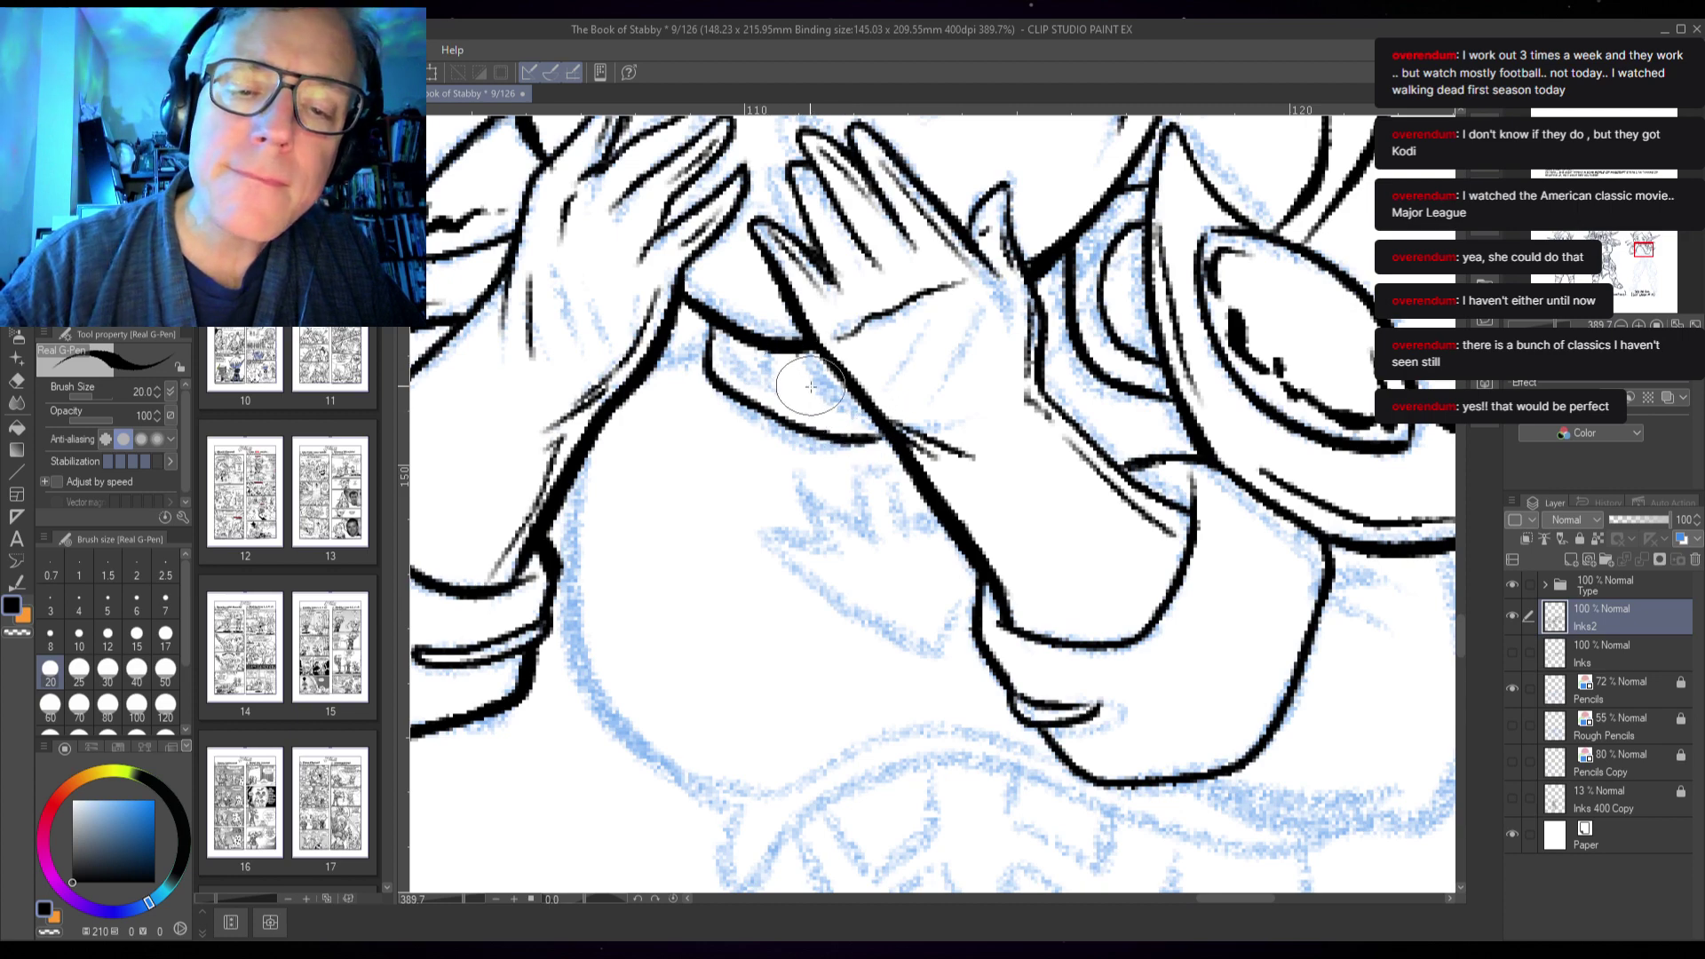
mouse_move(776, 346)
left_mouse_down()
mouse_move(802, 402)
mouse_move(729, 364)
mouse_move(710, 328)
left_mouse_up()
mouse_move(834, 351)
left_mouse_down()
mouse_move(803, 413)
mouse_move(786, 337)
mouse_move(853, 368)
mouse_move(887, 431)
left_mouse_up()
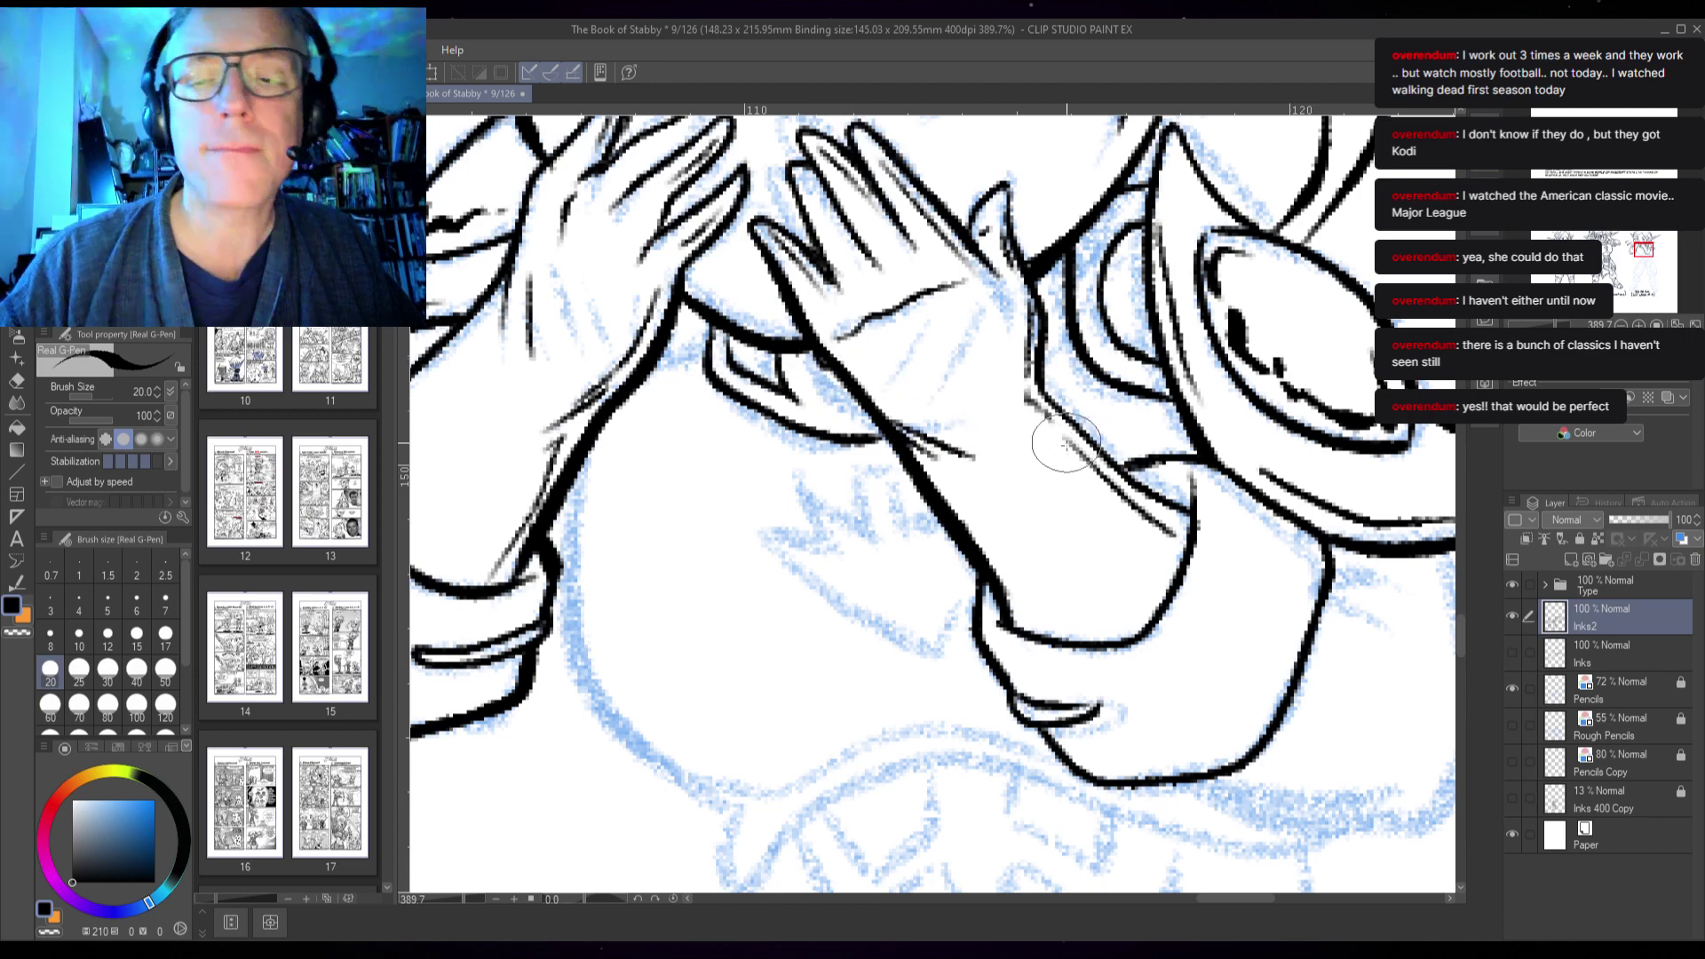
- Ink VALLHALLA's chest contour from the forearm down, and the double-lined curved lower edge of the chest piece with its jagged points
mouse_move(899, 518)
left_mouse_down()
mouse_move(1172, 407)
mouse_move(1008, 487)
mouse_move(817, 294)
left_mouse_up()
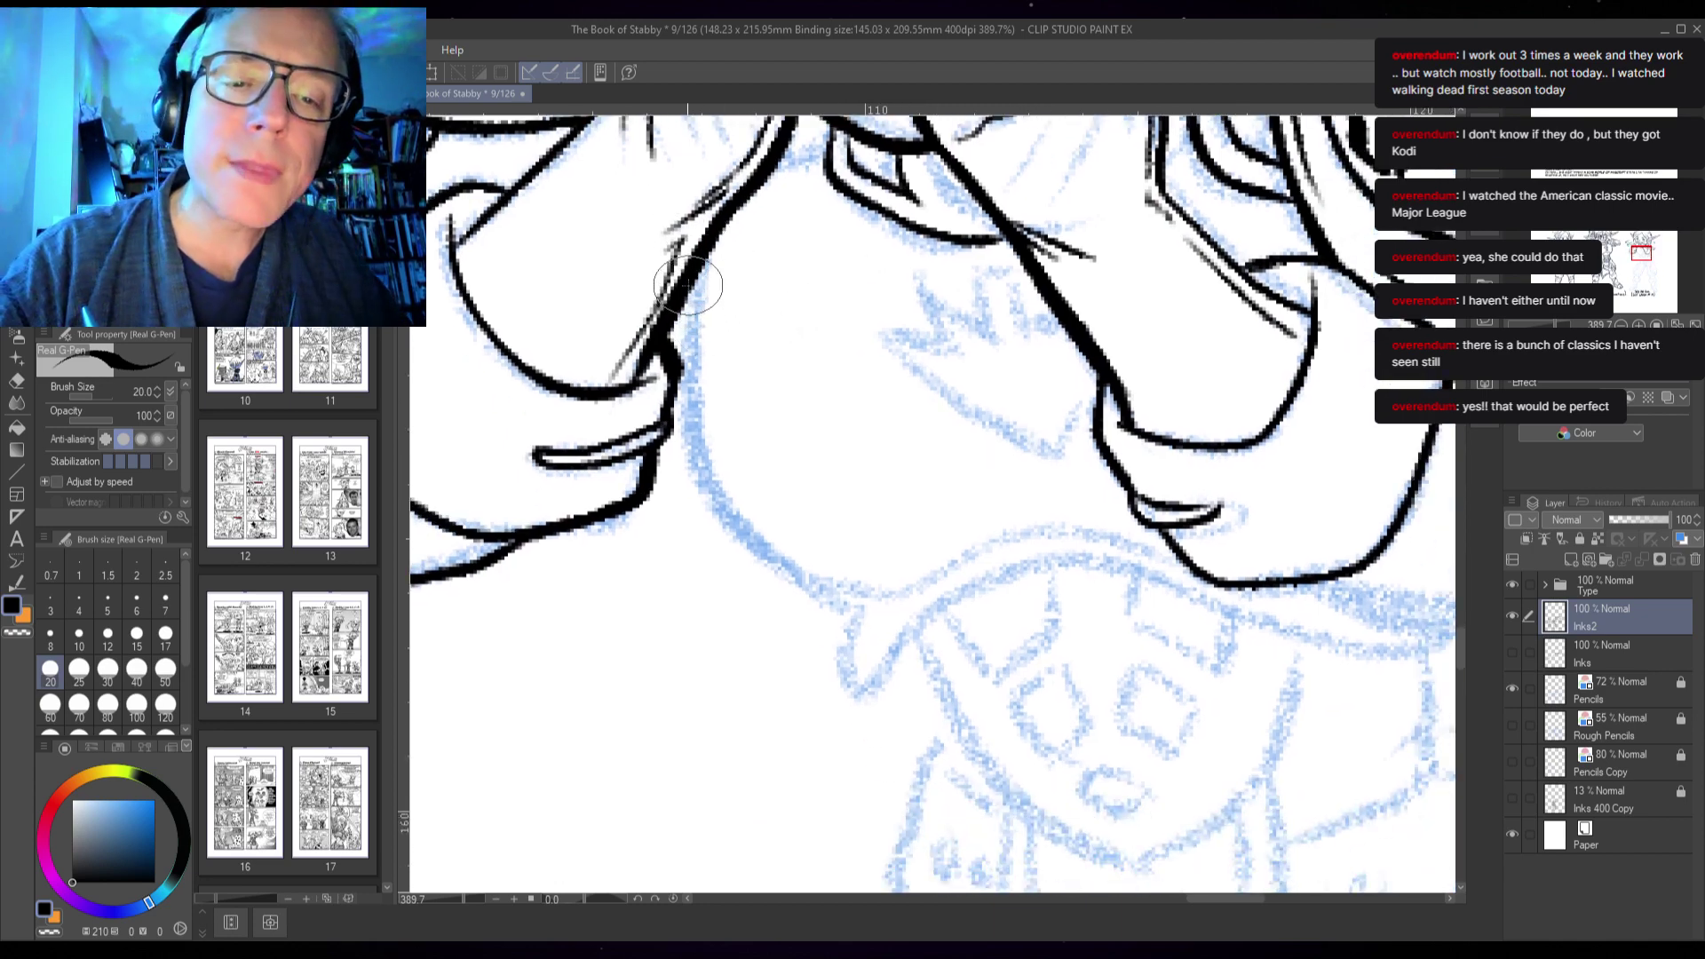
mouse_move(688, 293)
left_mouse_down()
mouse_move(723, 493)
mouse_move(775, 555)
mouse_move(866, 593)
left_mouse_up()
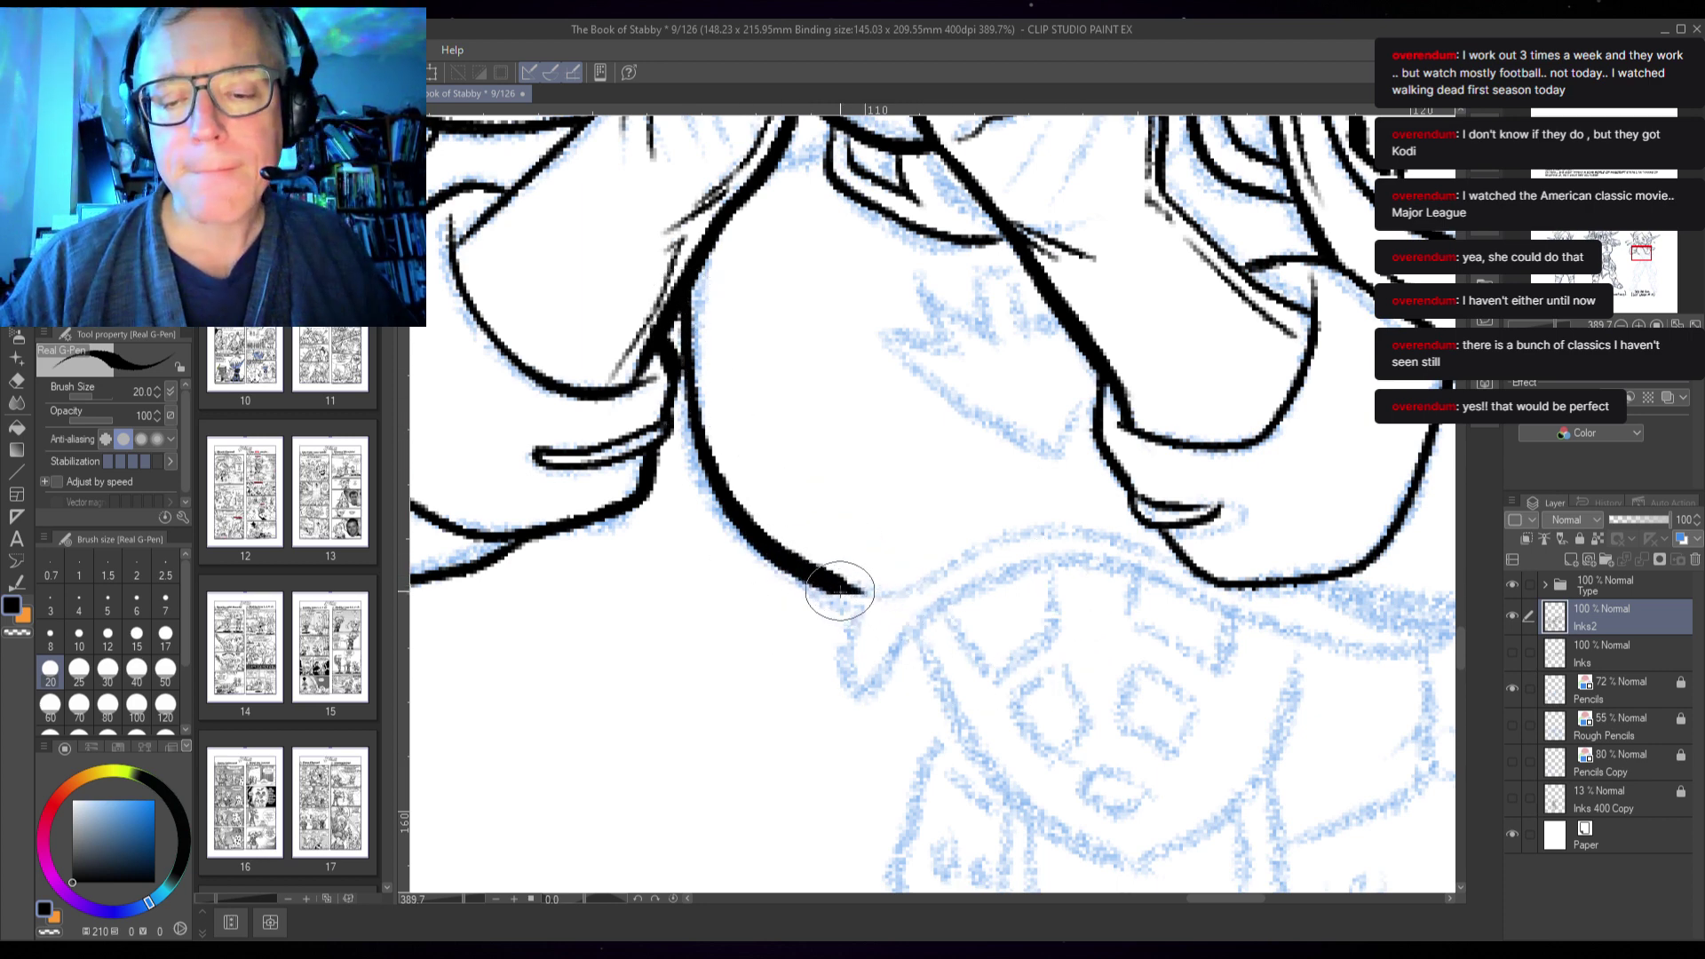
mouse_move(839, 589)
left_mouse_down()
mouse_move(863, 599)
mouse_move(943, 560)
mouse_move(1101, 531)
mouse_move(1212, 544)
left_mouse_up()
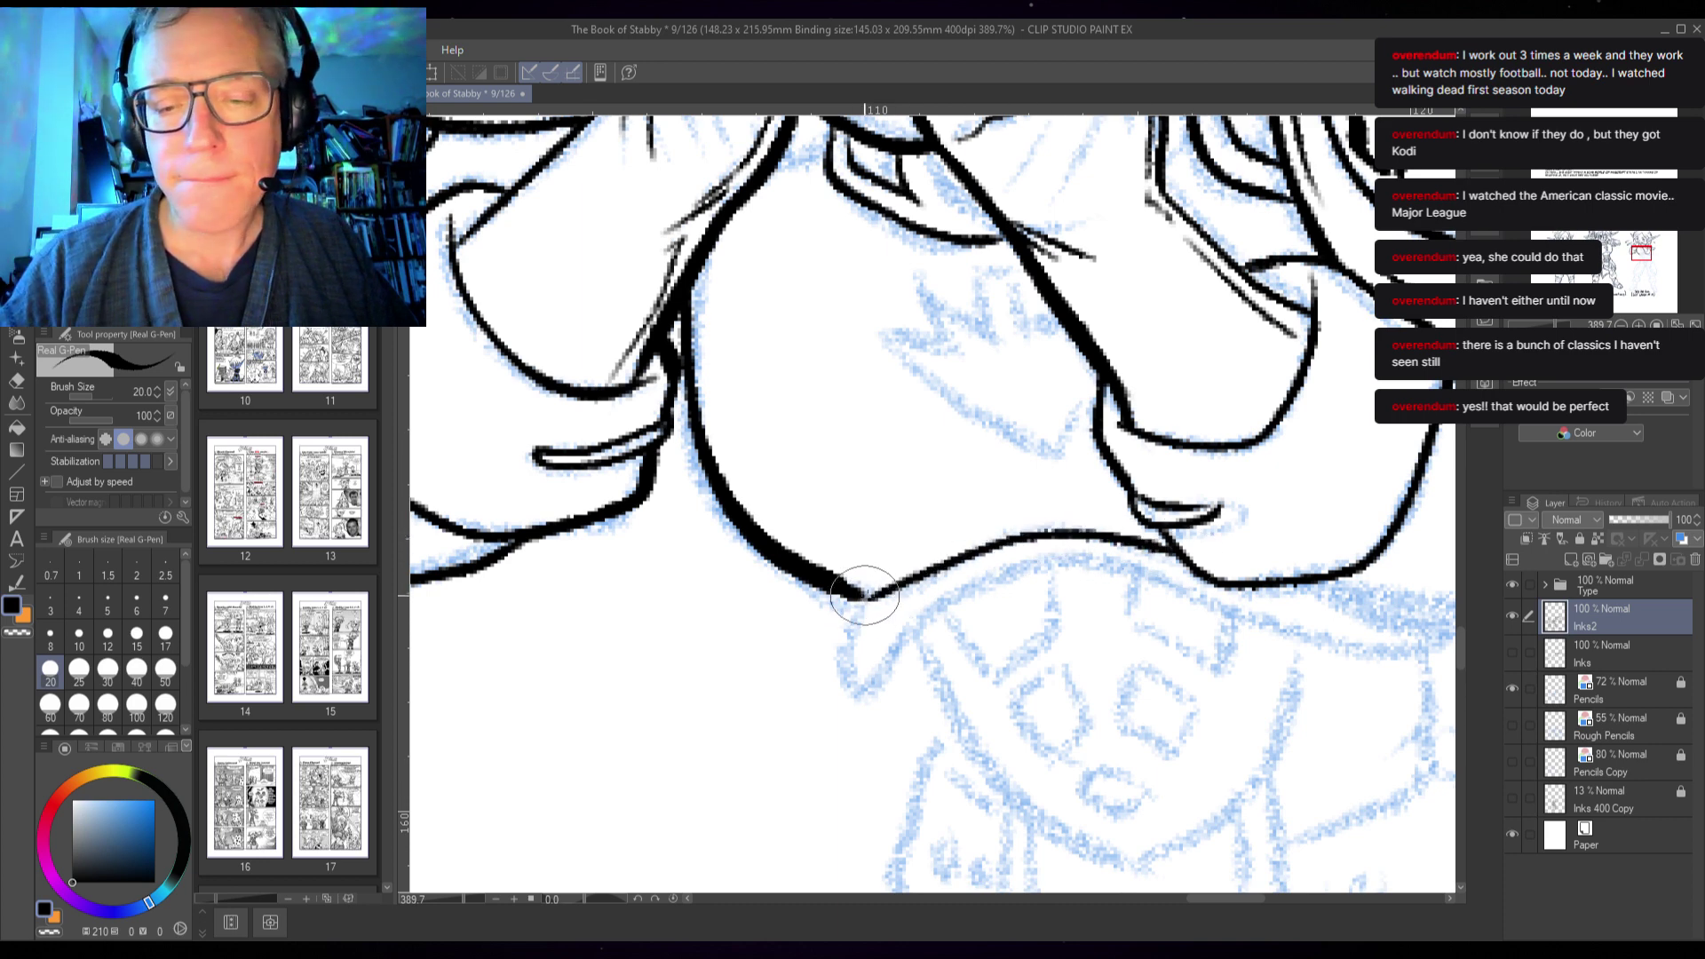
mouse_move(848, 593)
left_mouse_down()
mouse_move(869, 692)
mouse_move(876, 631)
mouse_move(884, 667)
mouse_move(963, 593)
mouse_move(1088, 563)
left_mouse_up()
left_click_drag(1109, 628, 821, 521)
mouse_move(788, 459)
left_mouse_down()
mouse_move(943, 518)
mouse_move(974, 496)
mouse_move(967, 549)
mouse_move(966, 525)
mouse_move(962, 542)
mouse_move(1064, 563)
mouse_move(1158, 540)
left_mouse_up()
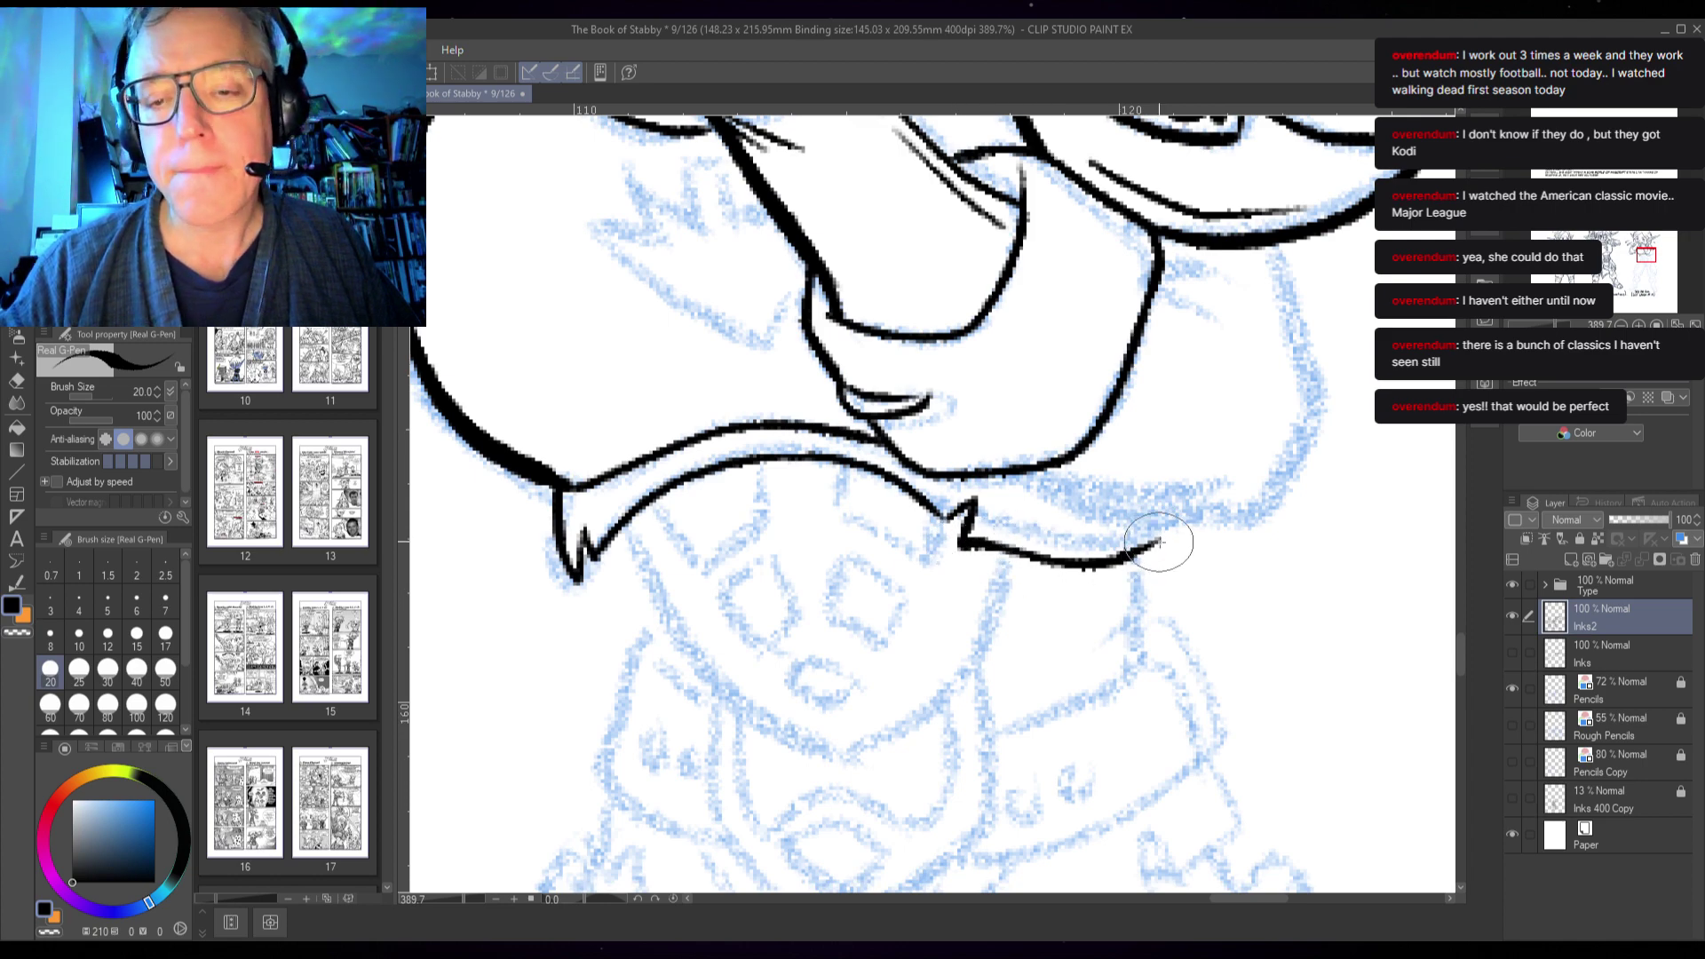
- Thicken the jagged point and the adjoining underside line at the outer corner of VALLHALLA's chest piece
scroll(1192, 564, "down", 3)
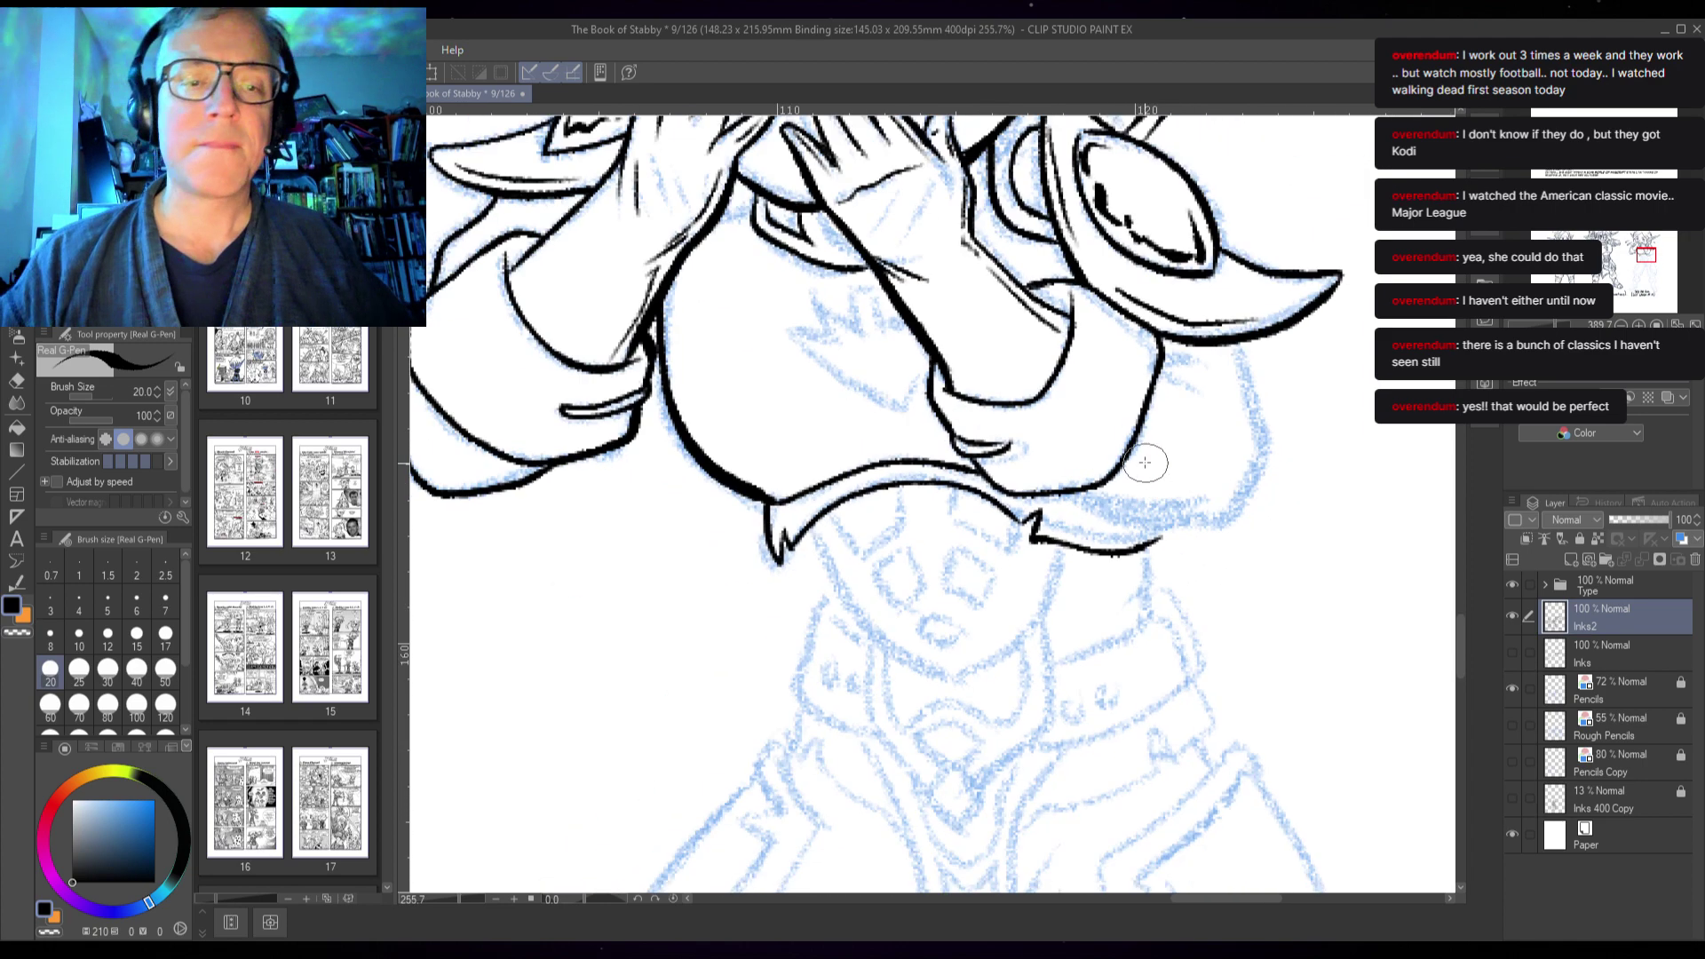
scroll(923, 470, "up", 4)
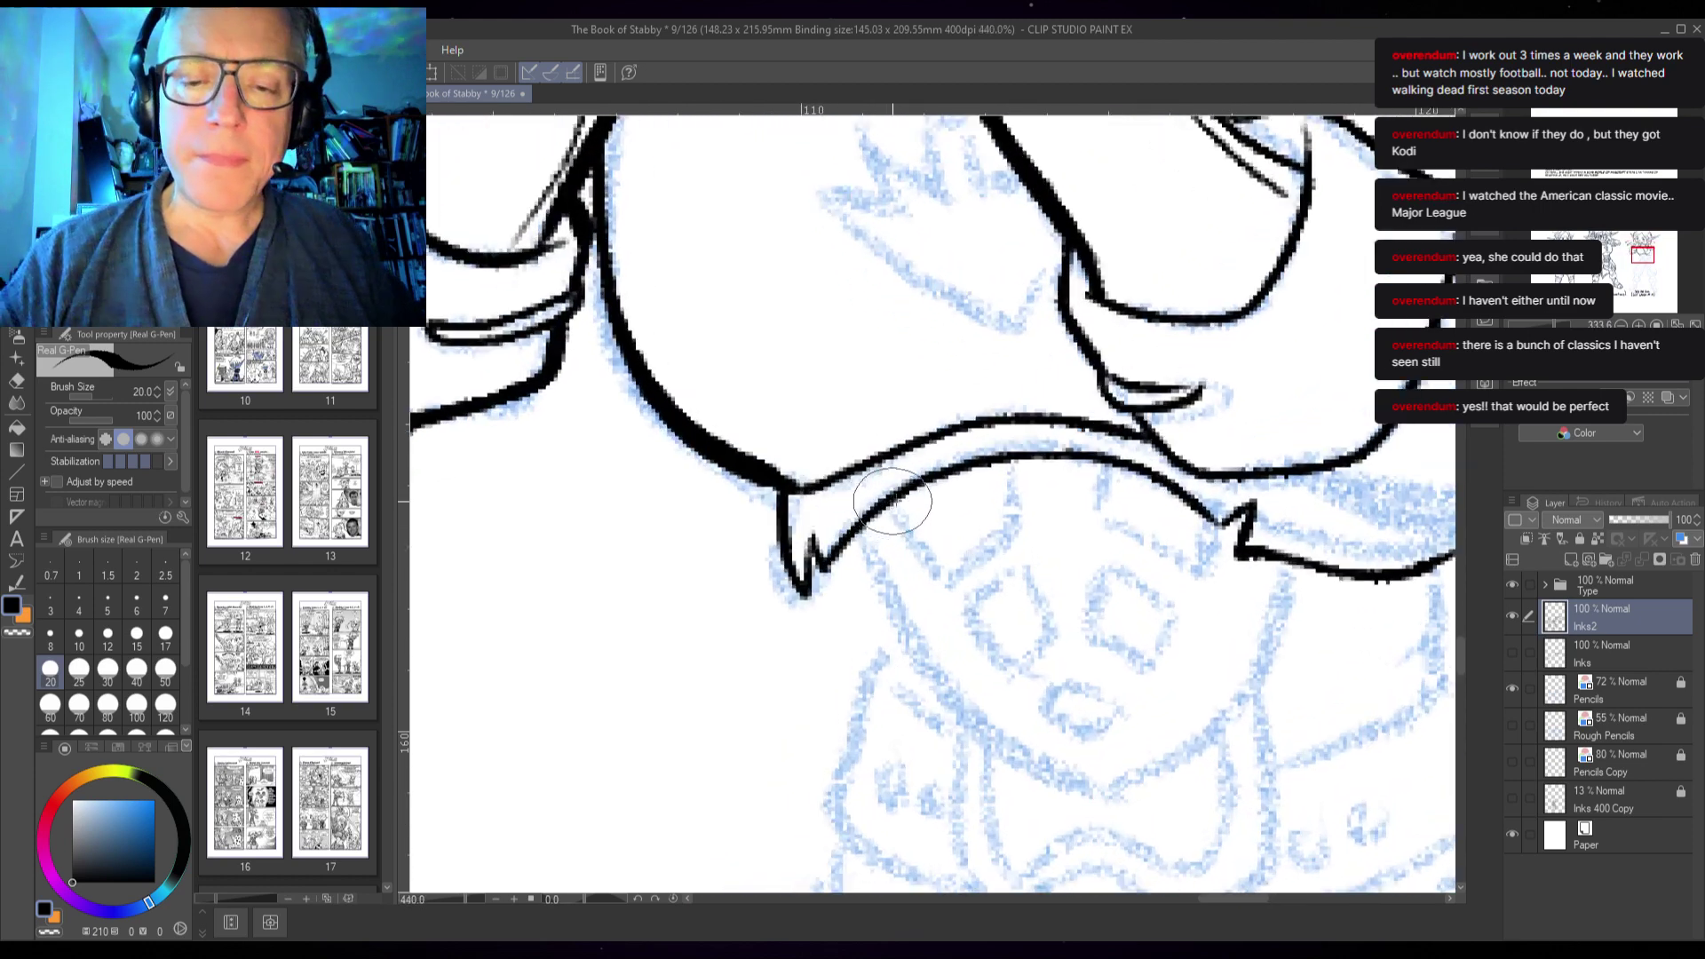
mouse_move(933, 469)
left_mouse_down()
mouse_move(813, 590)
mouse_move(795, 550)
mouse_move(813, 584)
mouse_move(796, 552)
mouse_move(792, 627)
mouse_move(777, 577)
left_mouse_up()
left_click_drag(750, 487, 781, 617)
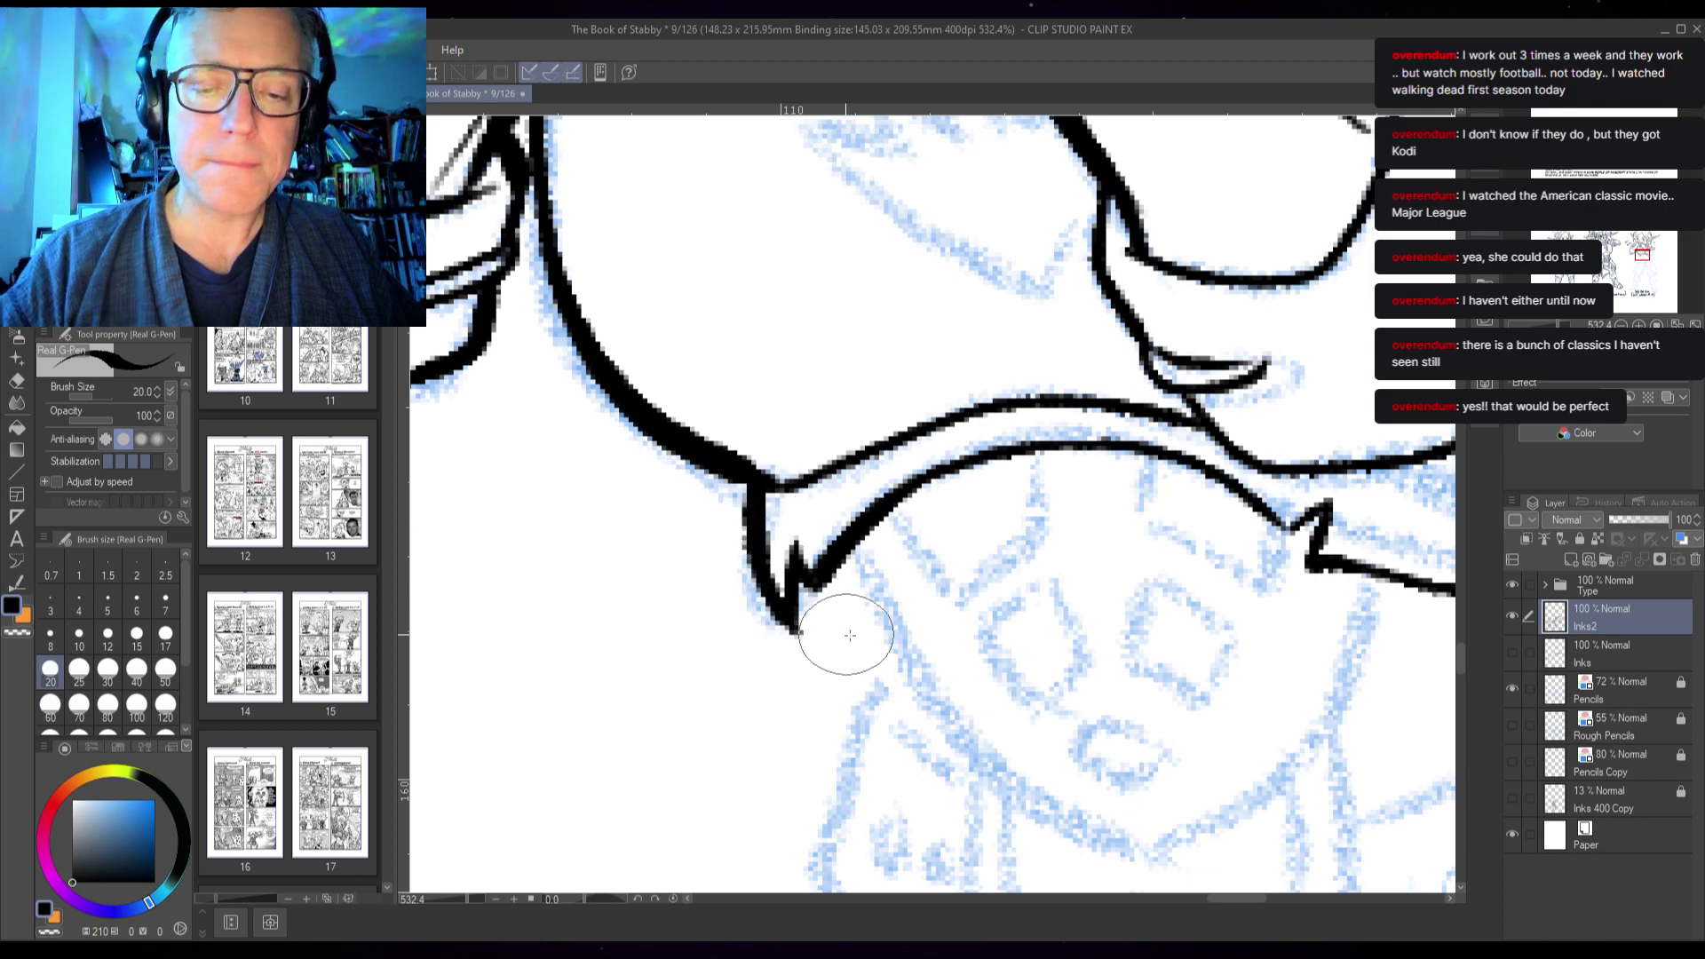
scroll(892, 637, "down", 2)
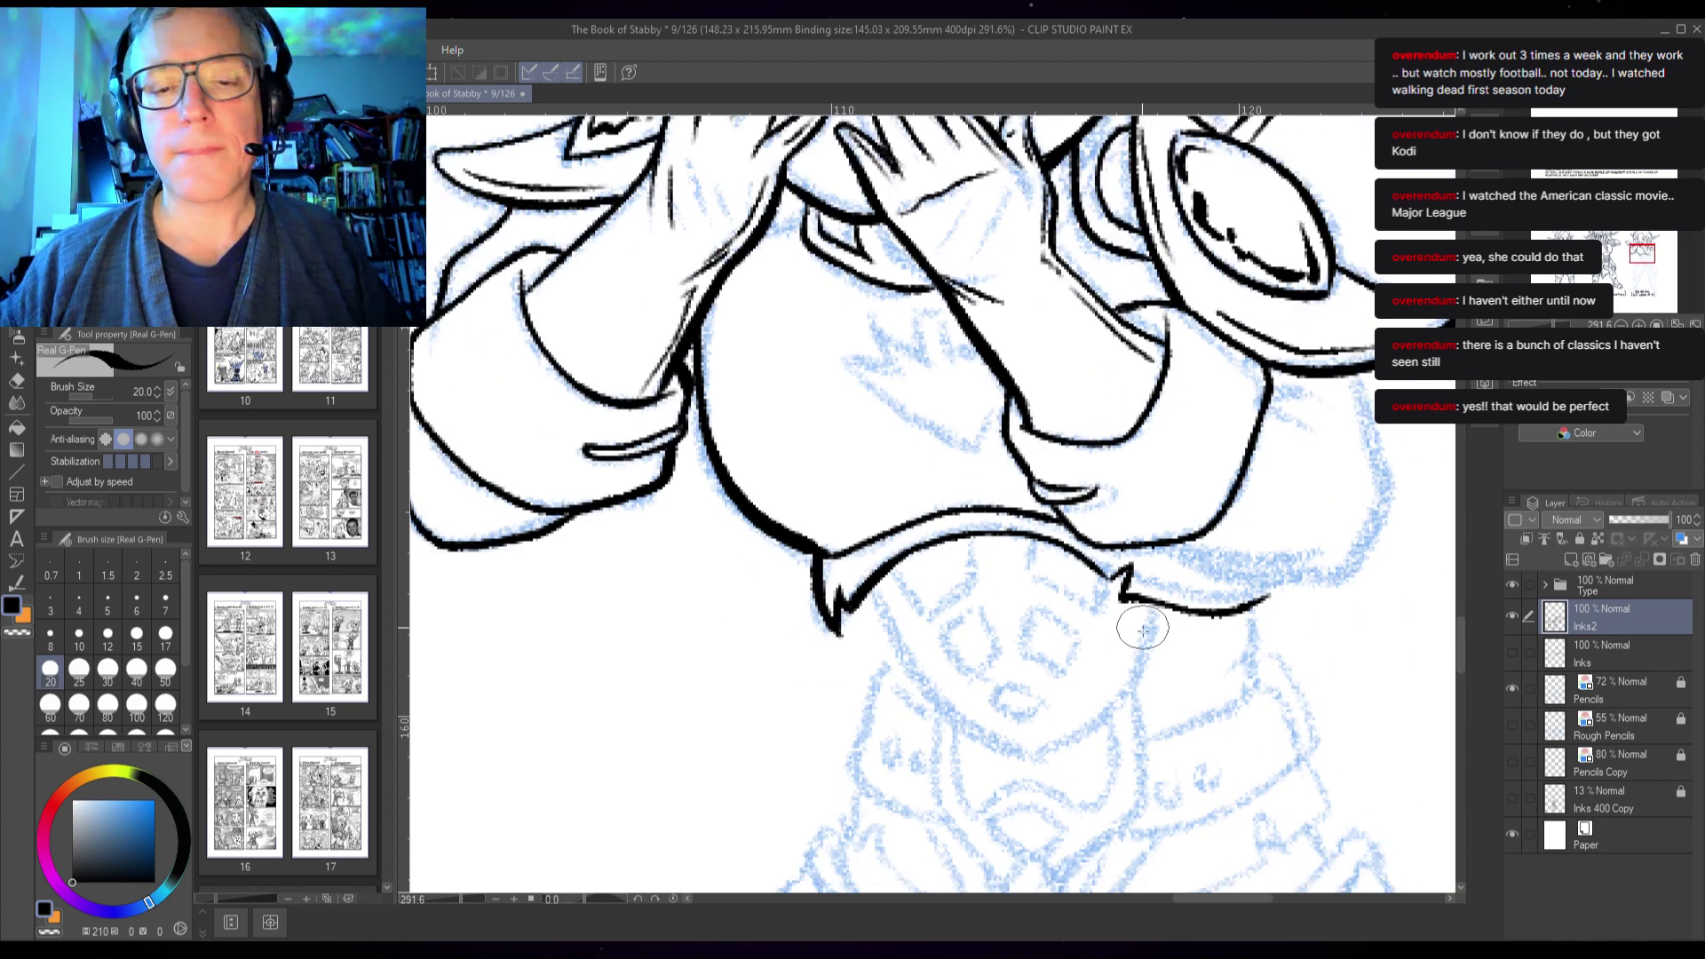
scroll(1127, 588, "up", 1)
scroll(1127, 588, "up", 1)
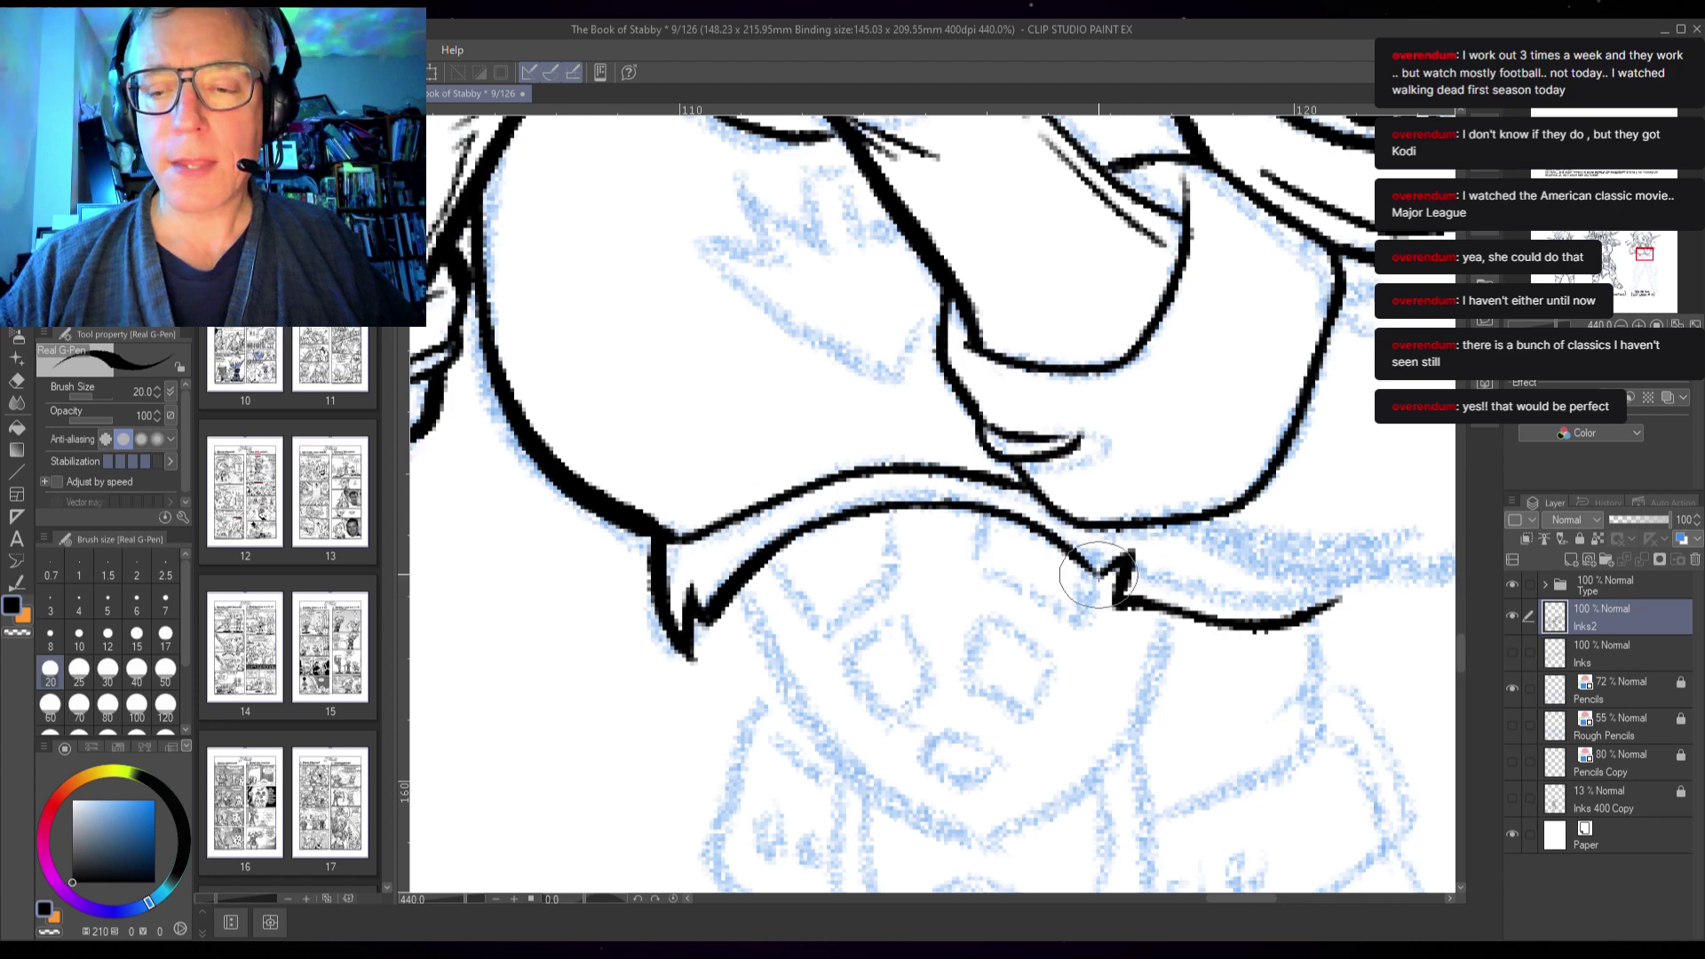
- Examine VALLHALLA's inked upper body up close and against the inked THRAYNE and STABBY figures on the page
scroll(1208, 632, "down", 5)
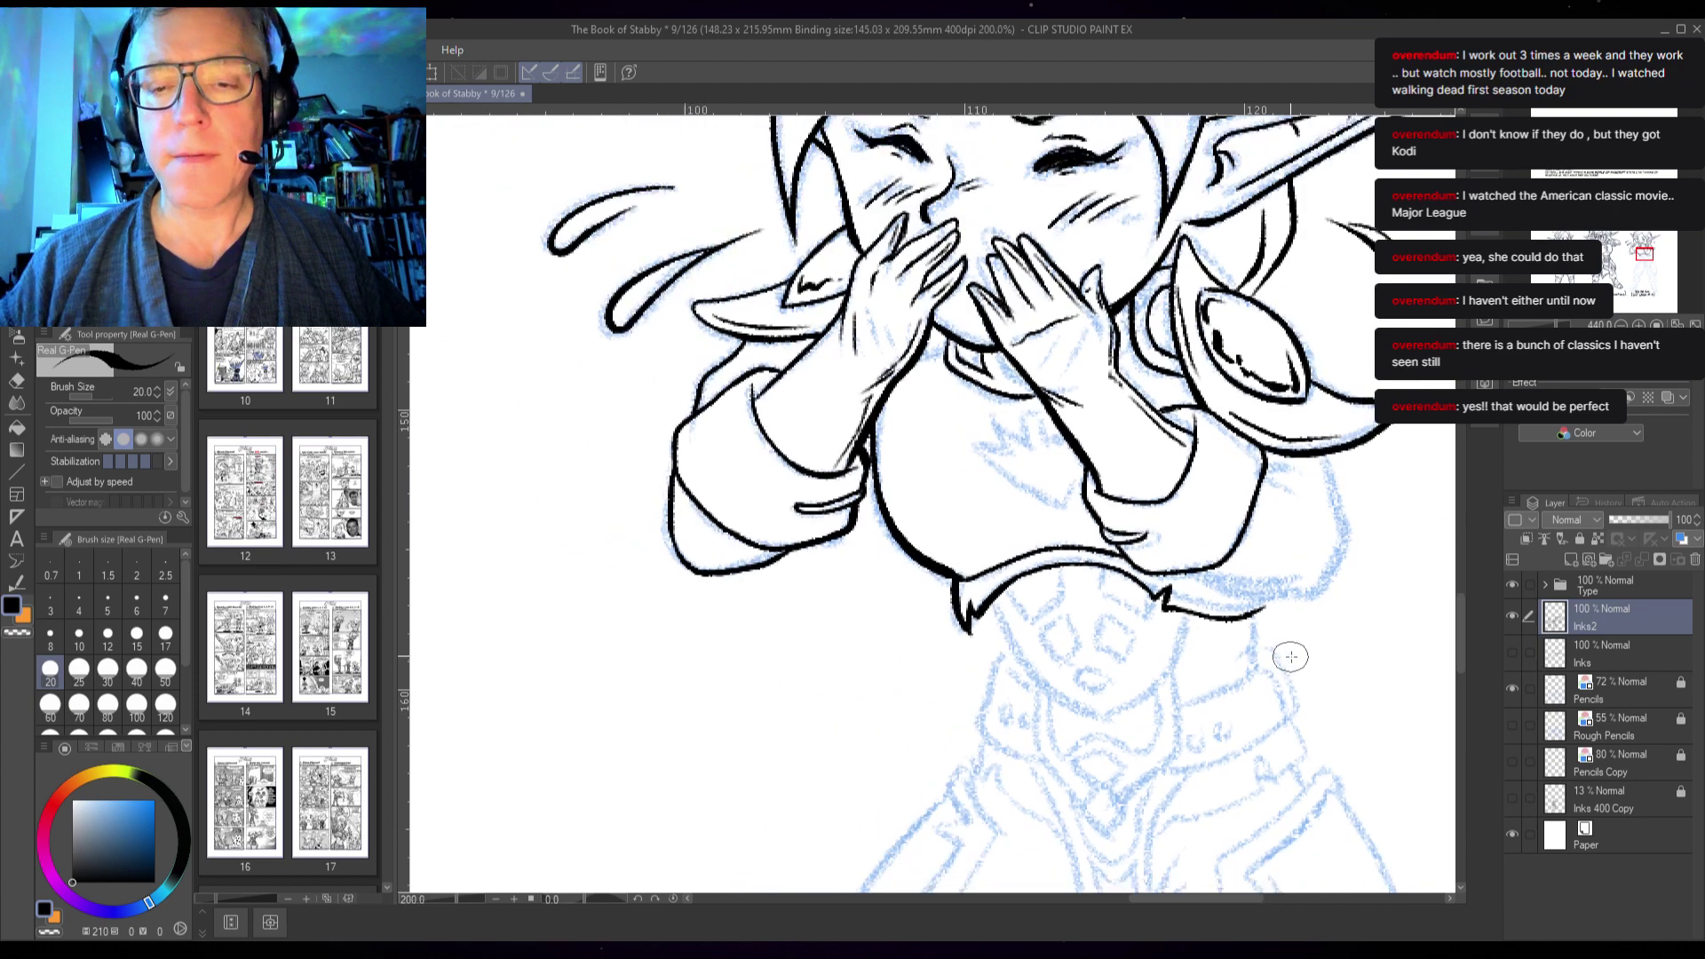
left_click_drag(1231, 636, 1019, 659)
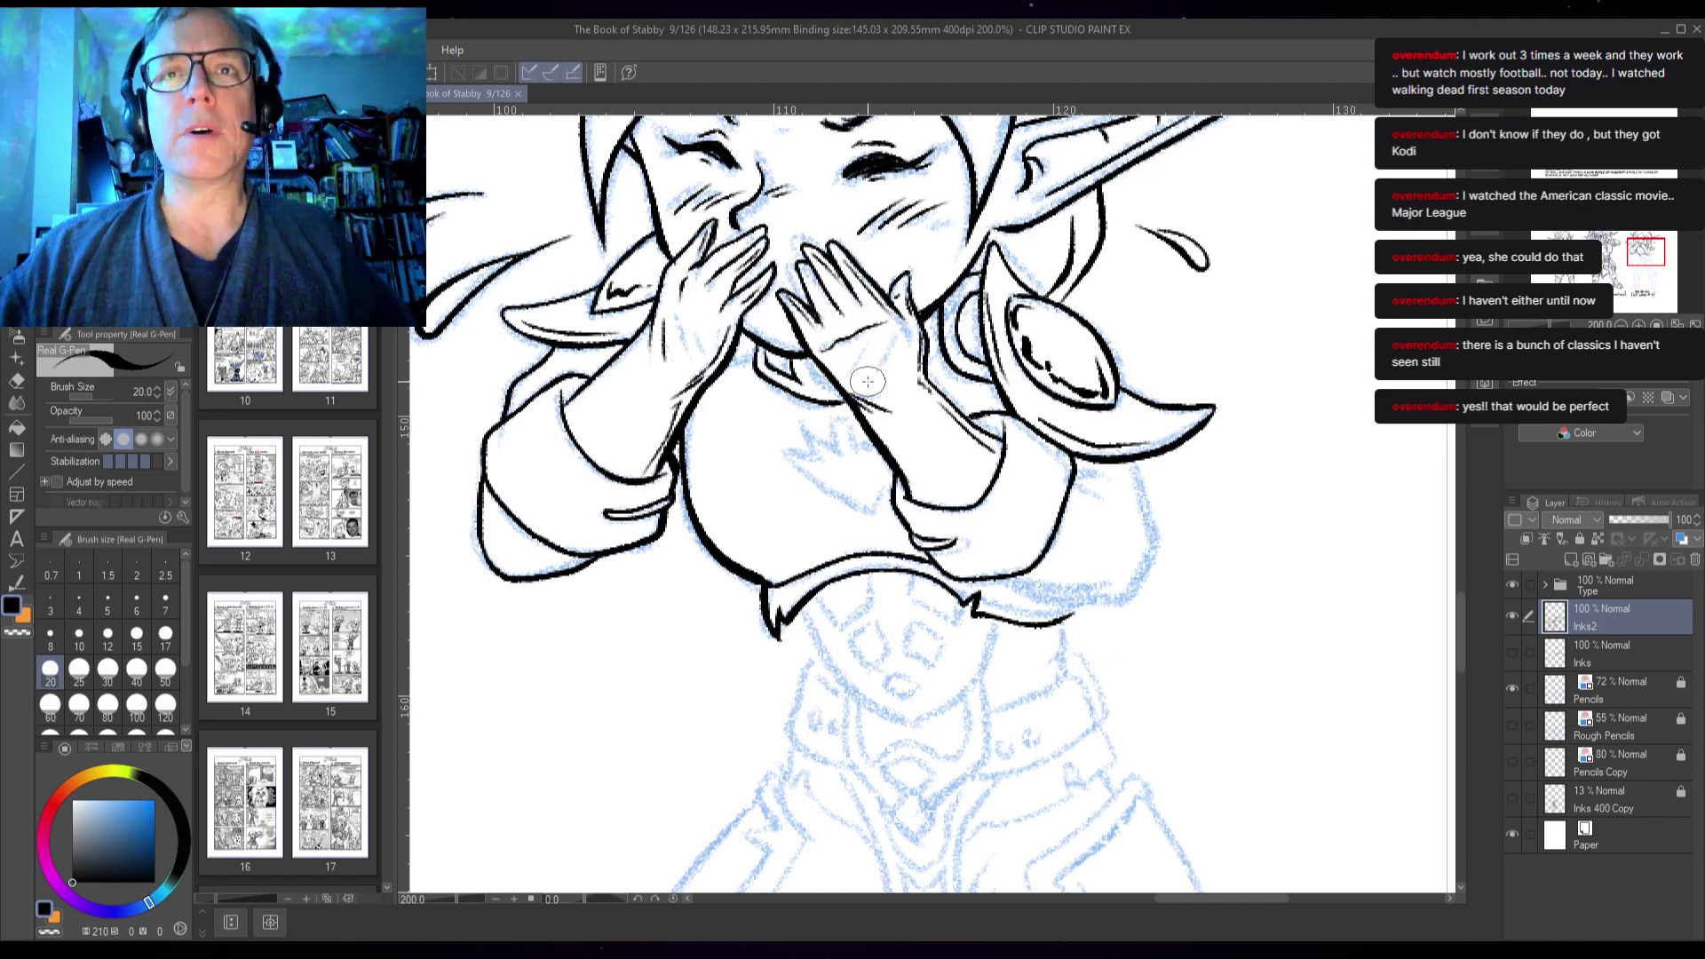
scroll(1092, 327, "up", 3)
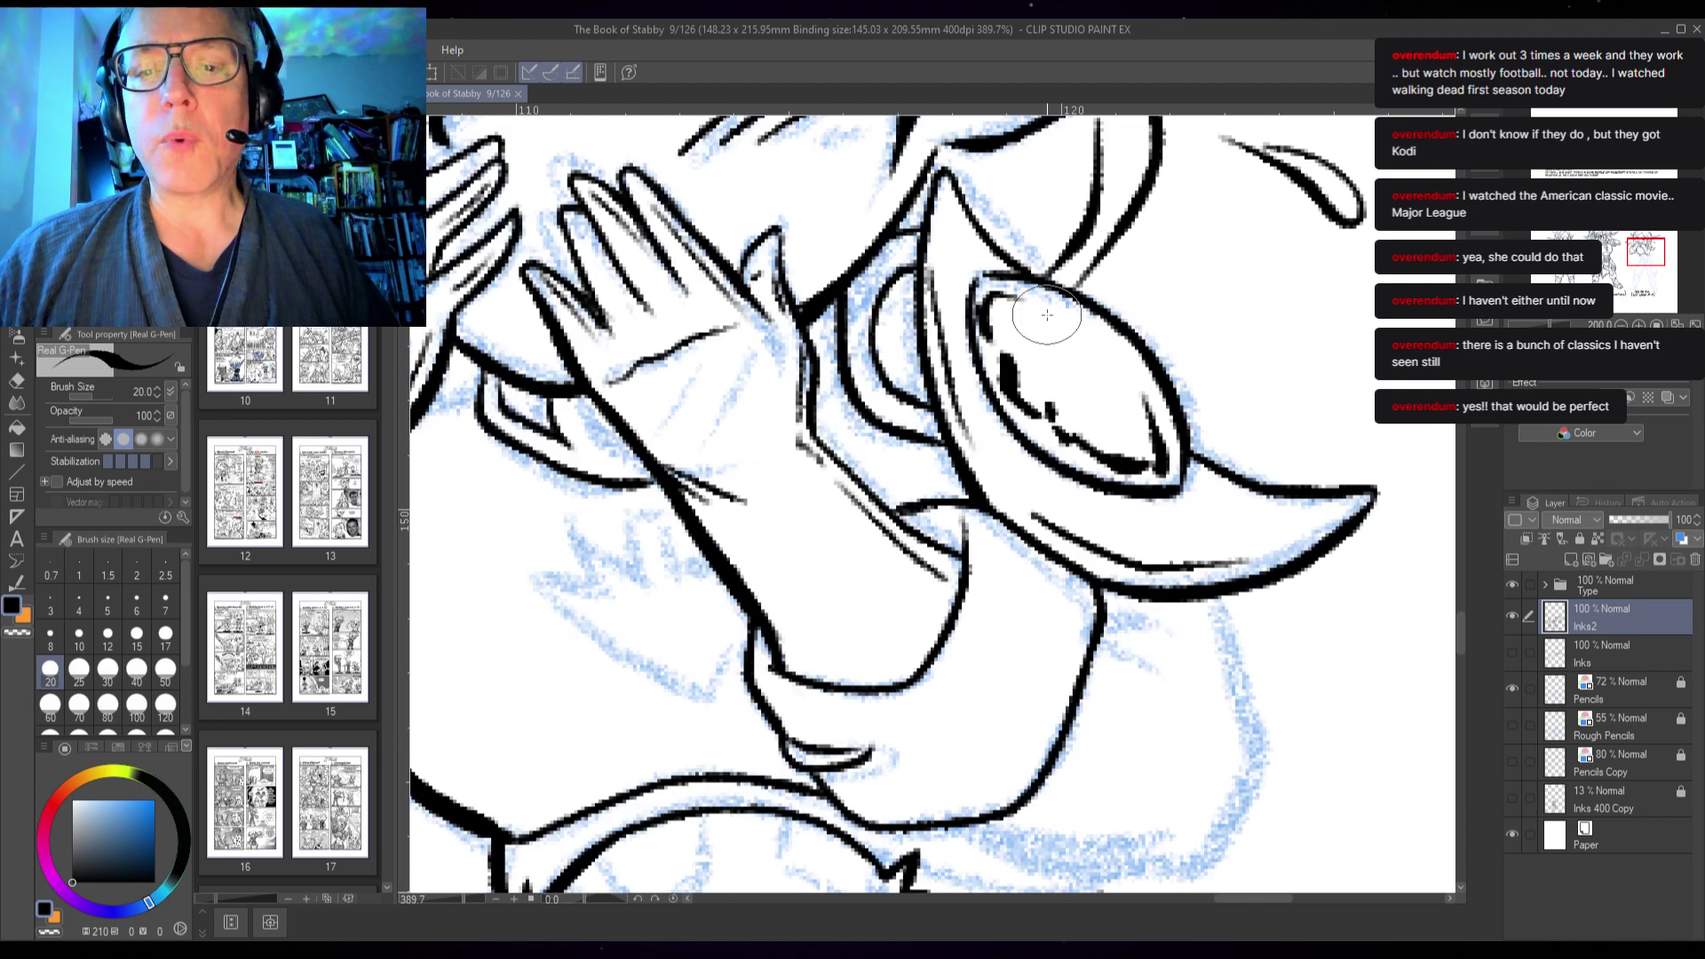
scroll(1065, 320, "down", 2)
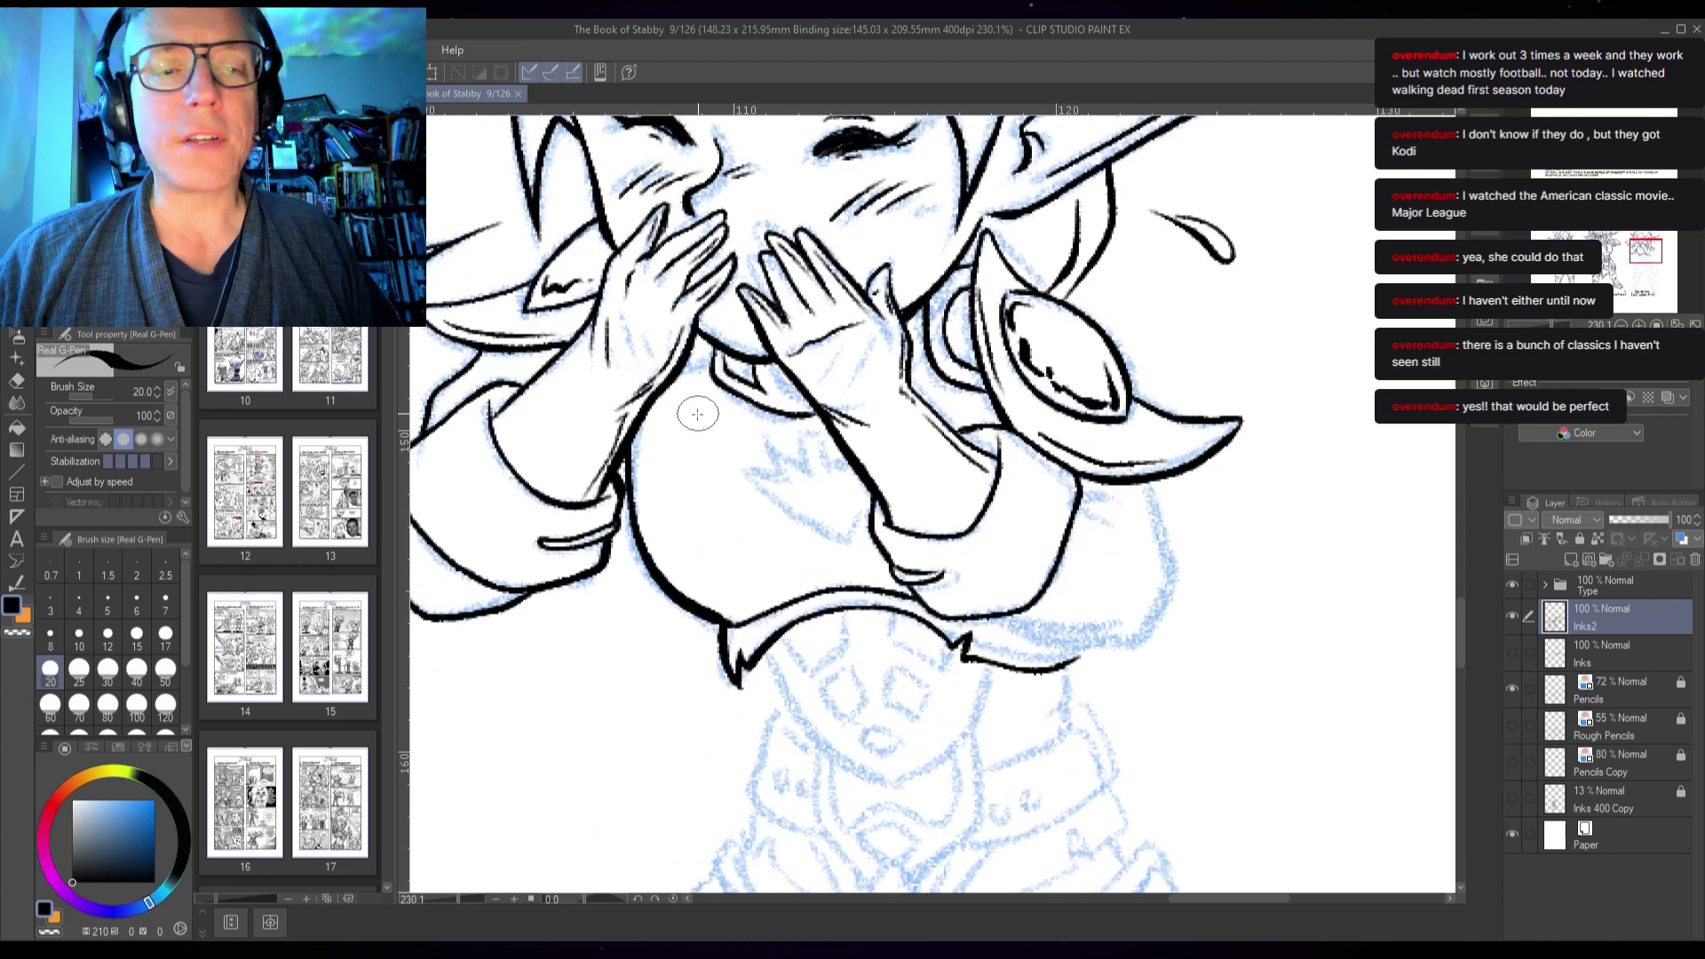
scroll(623, 513, "down", 2)
scroll(836, 373, "down", 3)
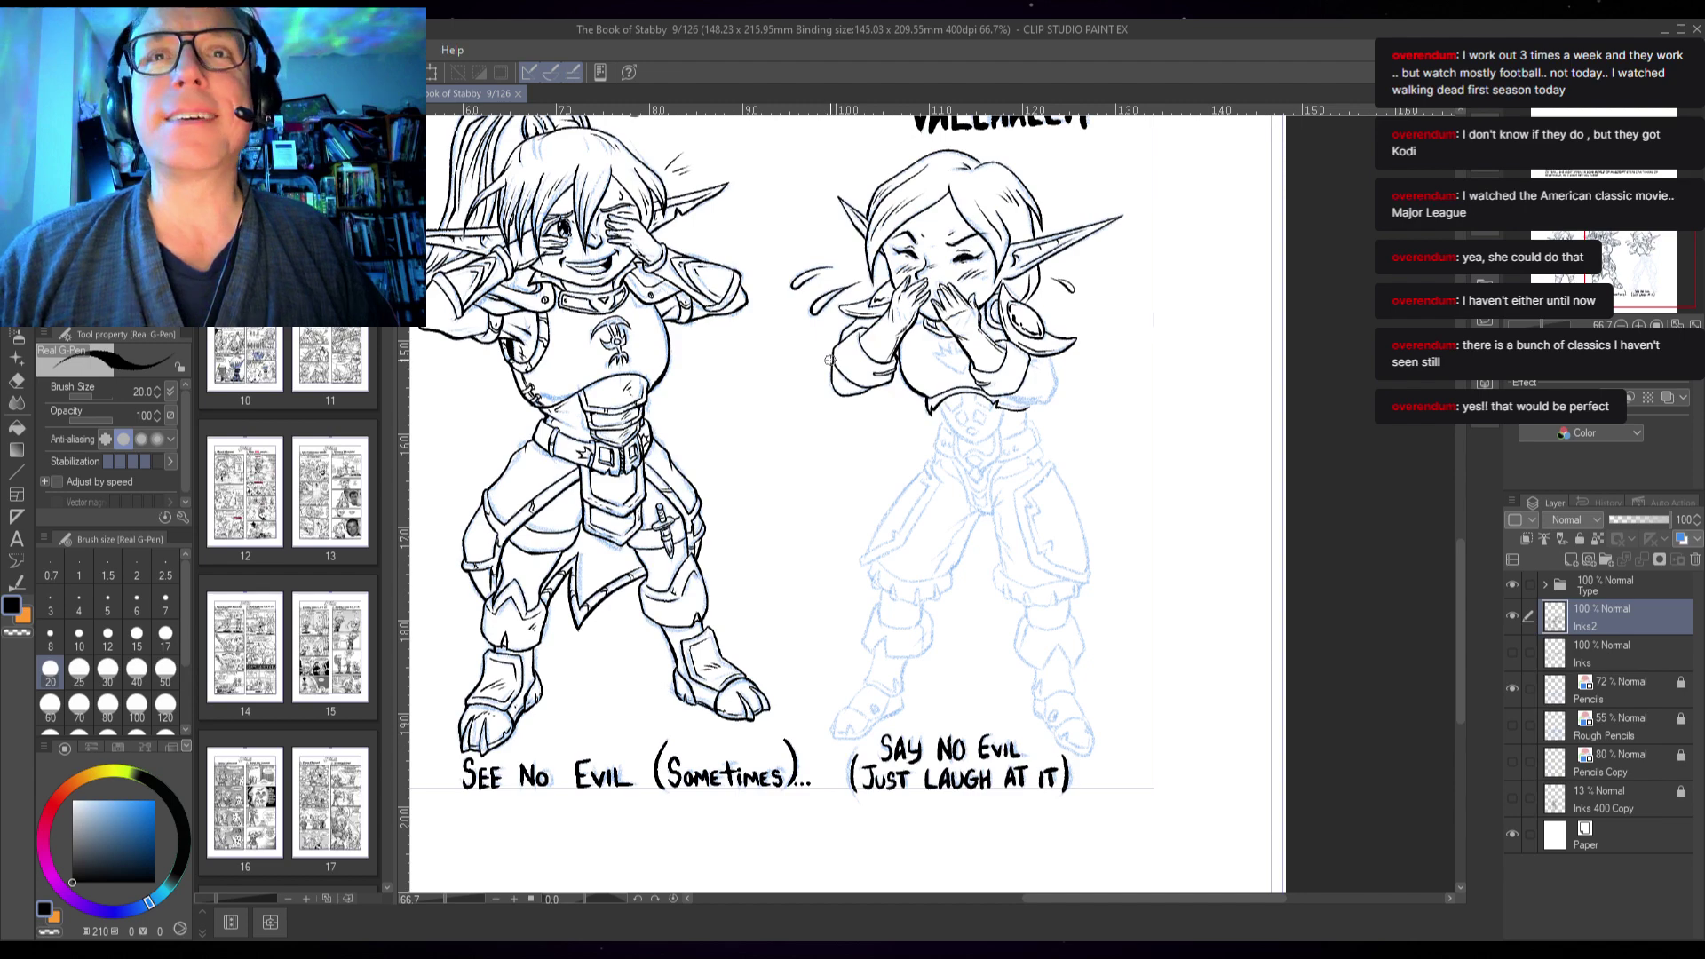
scroll(797, 356, "down", 1)
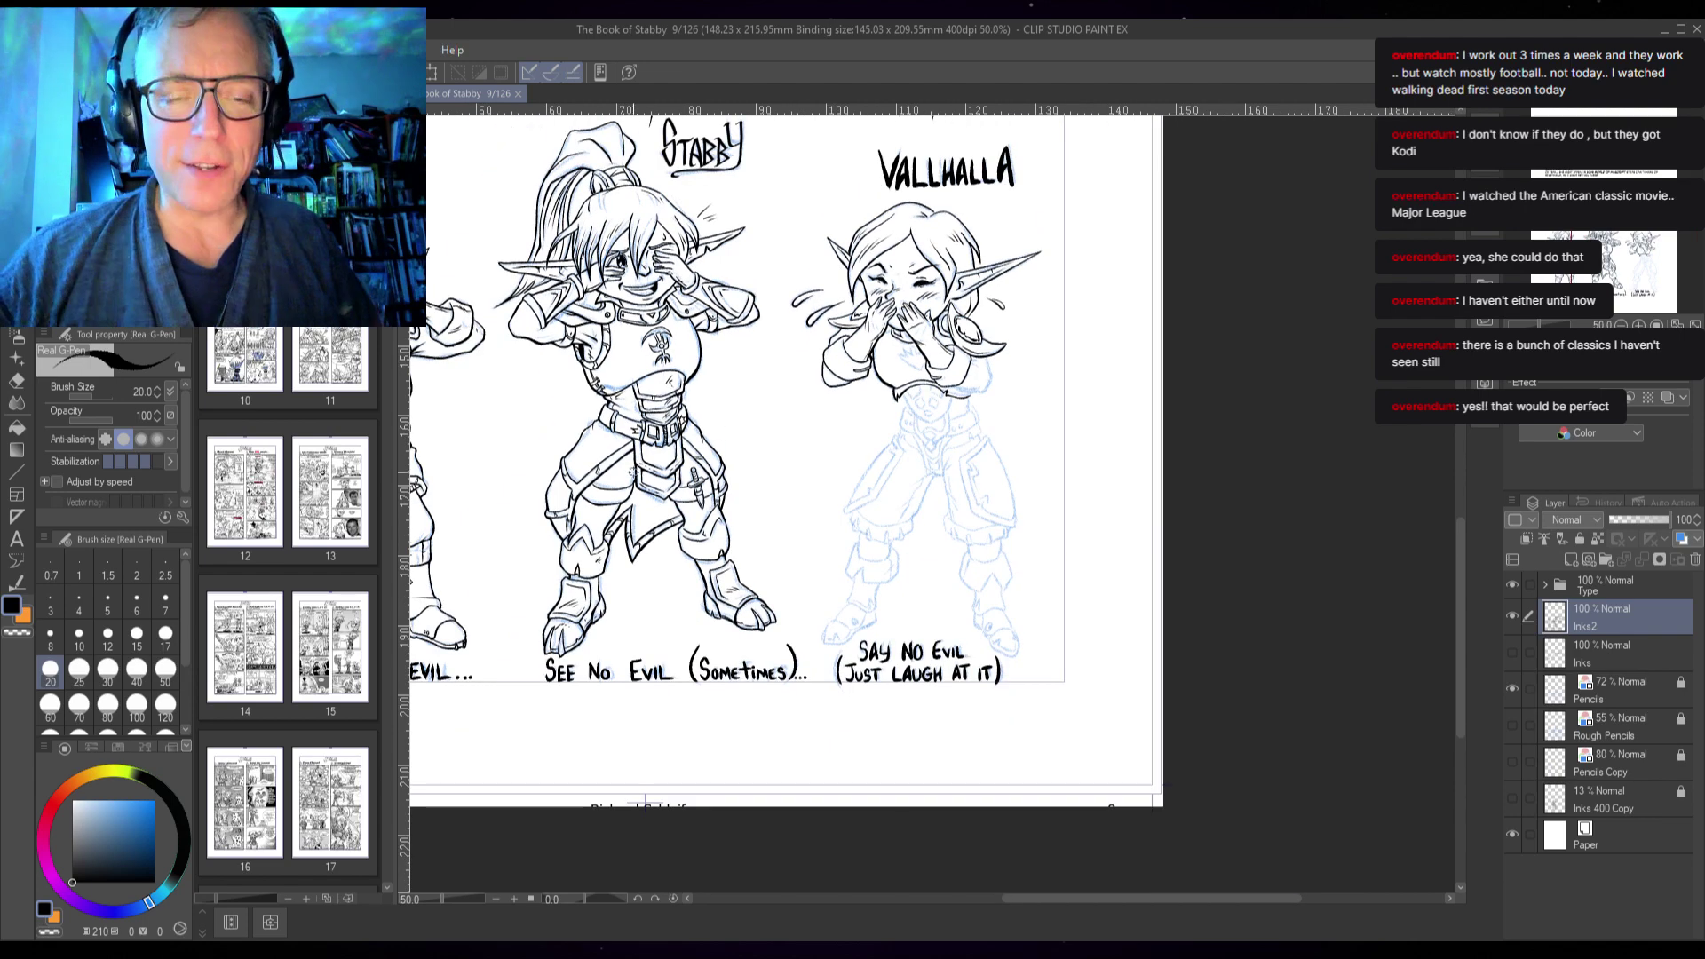
scroll(826, 444, "left", 3)
scroll(834, 515, "right", 1)
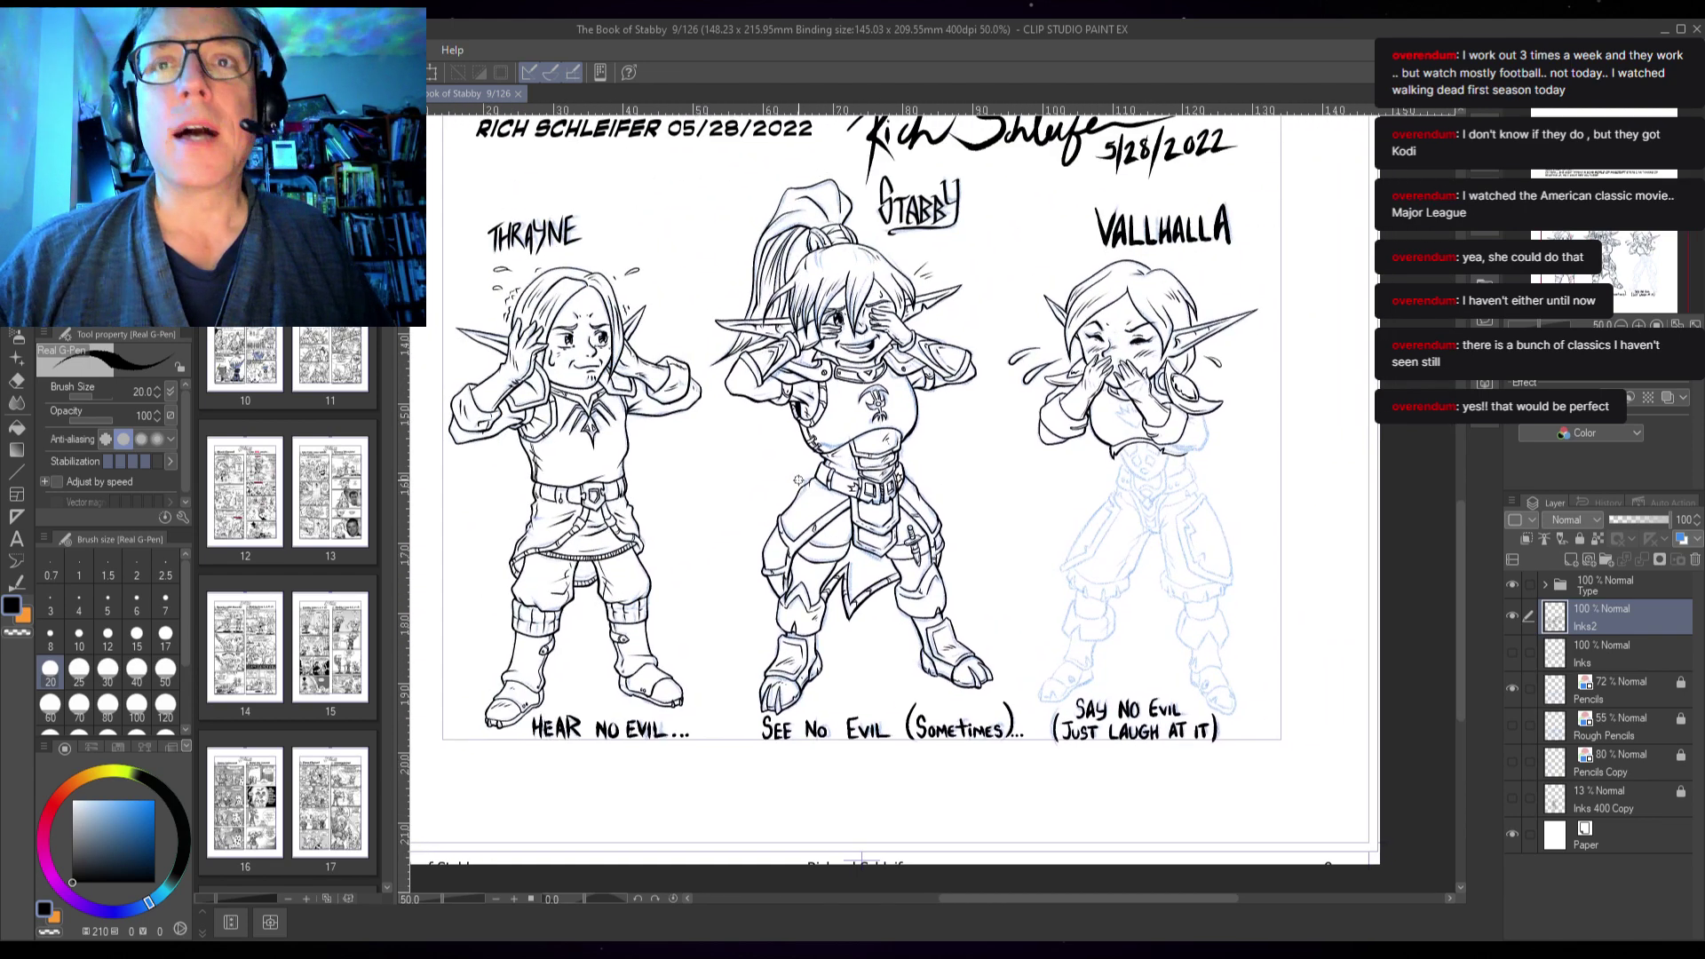